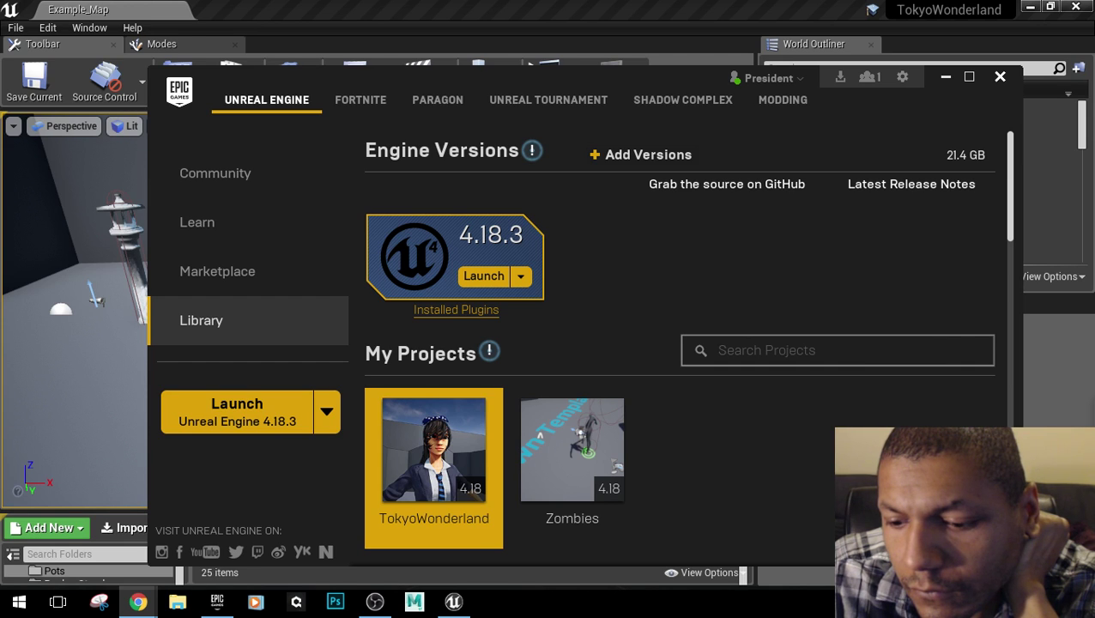
# Close the launcher window and open the WaterTemple level from the project's Maps folder.
pyautogui.press('XF86AudioLowerVolume')
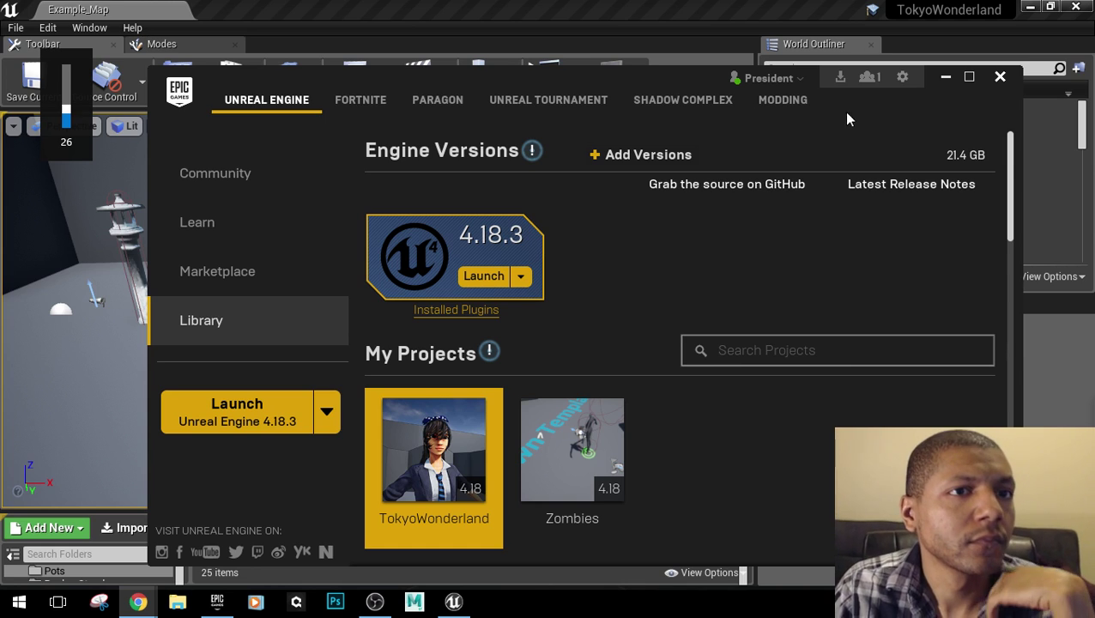
pyautogui.click(999, 77)
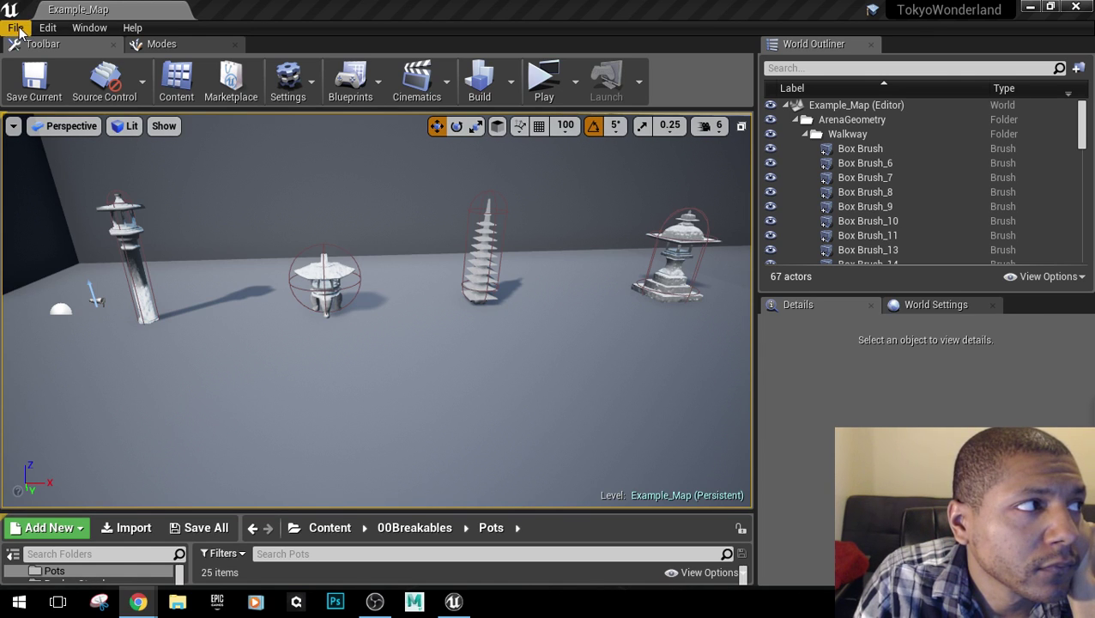
pyautogui.click(17, 28)
pyautogui.click(47, 76)
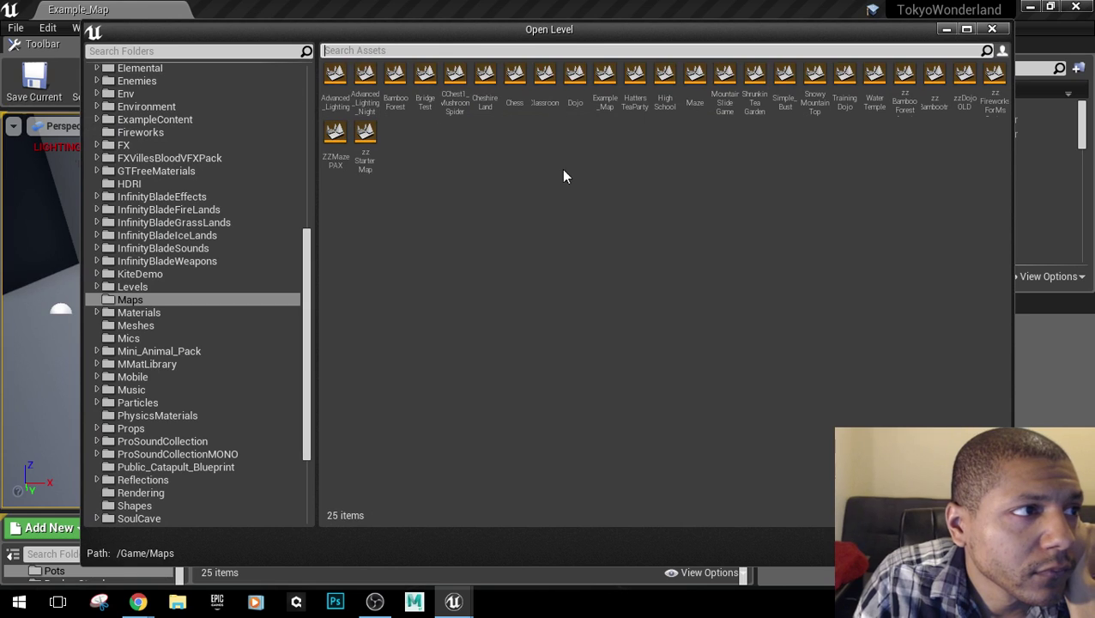
pyautogui.doubleClick(875, 78)
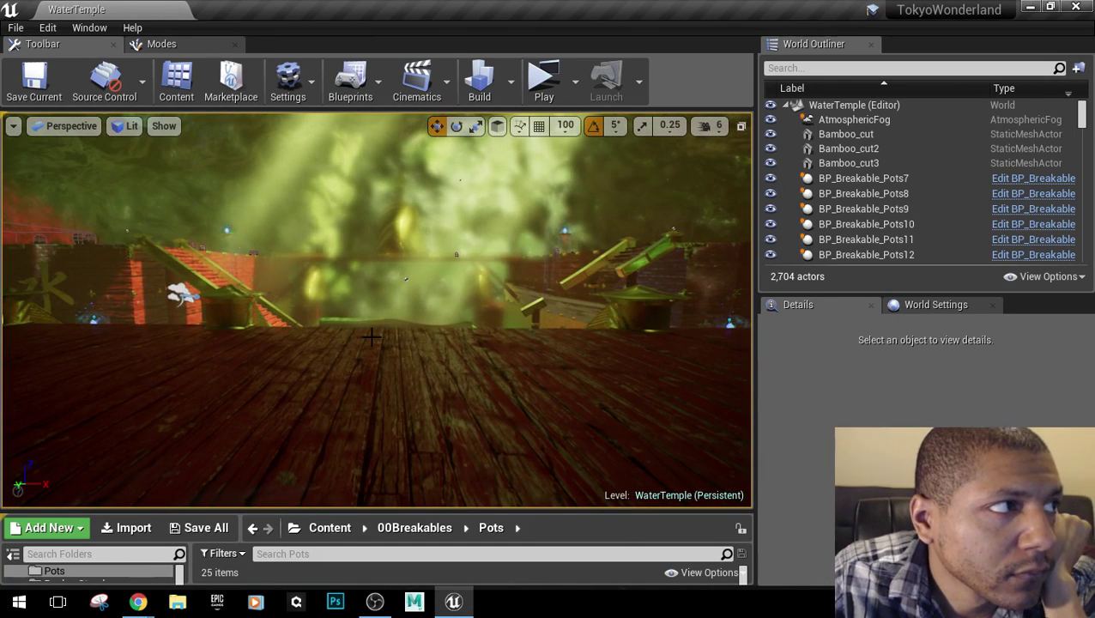
# Inspect the flooded alcove around the keyhole doorway and enlarge the Content Browser below the viewport.
pyautogui.moveTo(376, 309); pyautogui.dragTo(454, 300, button='right')
pyautogui.moveTo(322, 277); pyautogui.dragTo(321, 277, button='right')
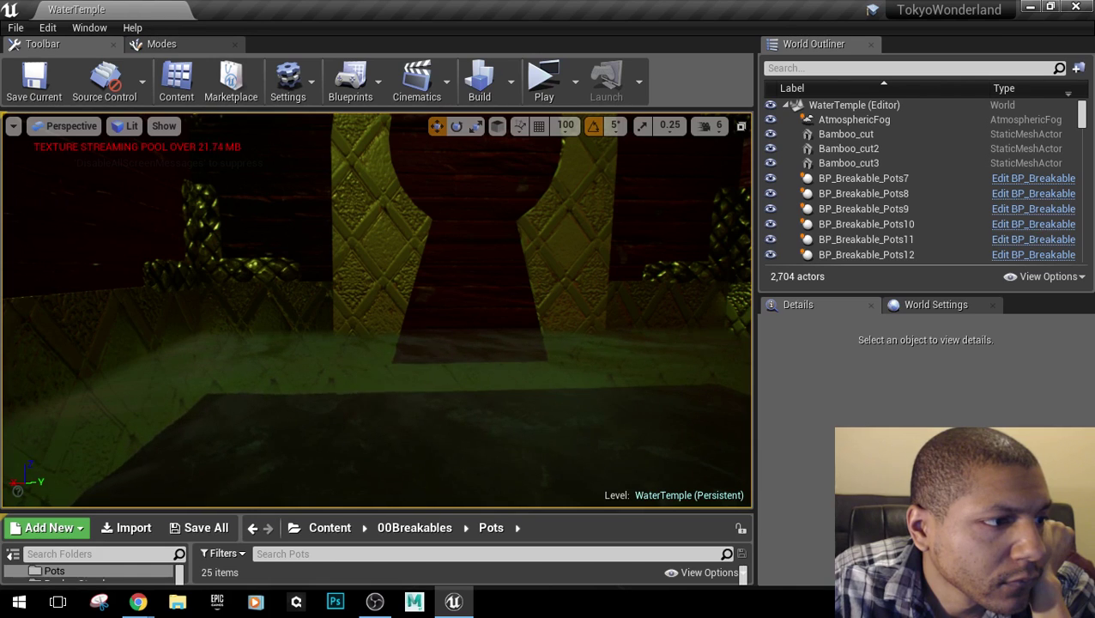
pyautogui.moveTo(364, 361); pyautogui.dragTo(370, 317, button='right')
pyautogui.moveTo(322, 277); pyautogui.dragTo(322, 277, button='right')
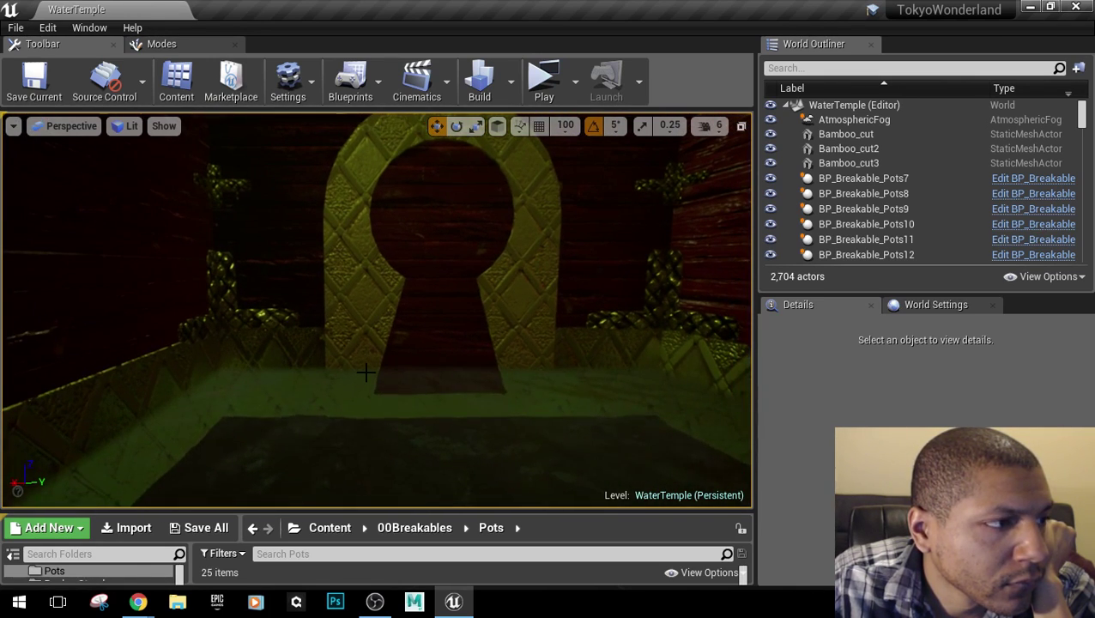
pyautogui.moveTo(365, 371); pyautogui.dragTo(366, 370, button='right')
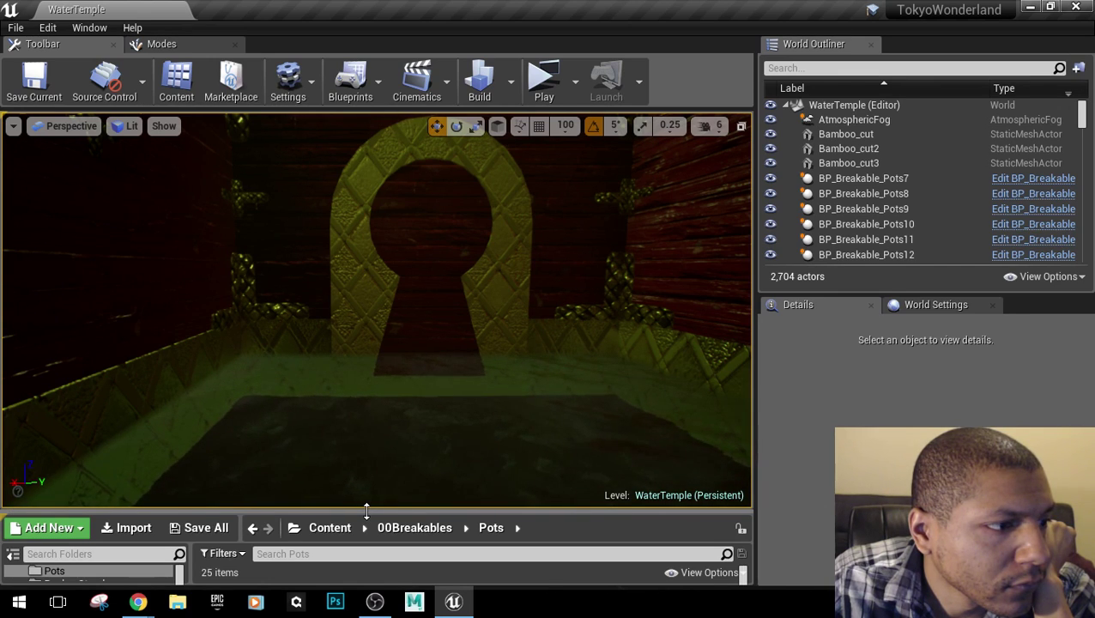
pyautogui.moveTo(366, 510); pyautogui.dragTo(366, 449)
pyautogui.scroll(3, 100, 547)
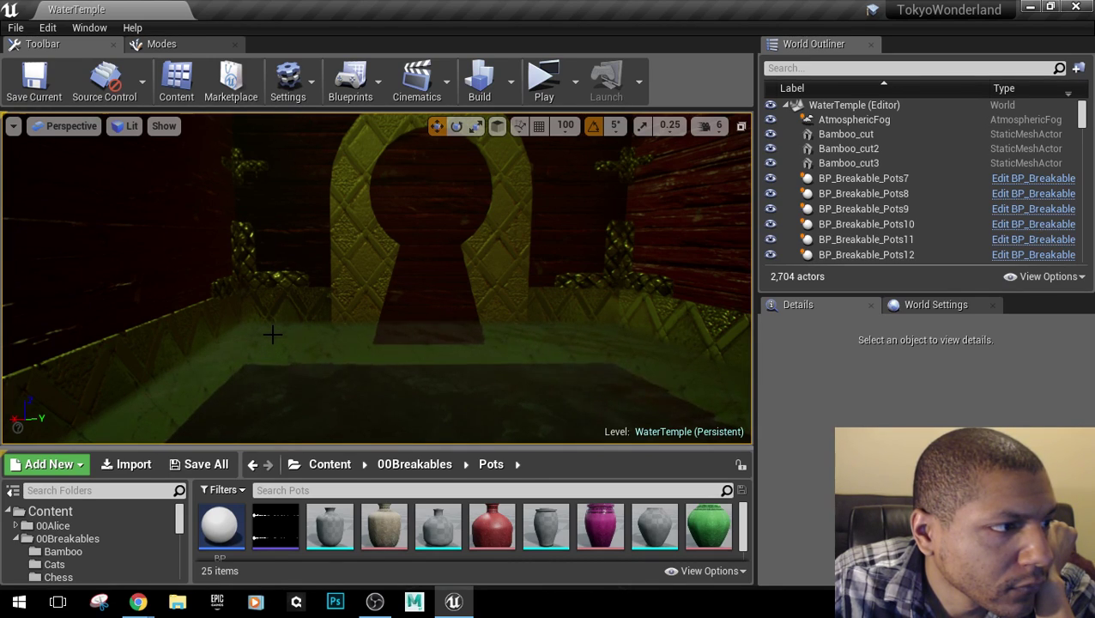
# Examine the keyhole passage and the grassy lakebed, identify the water and landscape actors there, and clear the selection.
pyautogui.moveTo(377, 278); pyautogui.dragTo(370, 201, button='right')
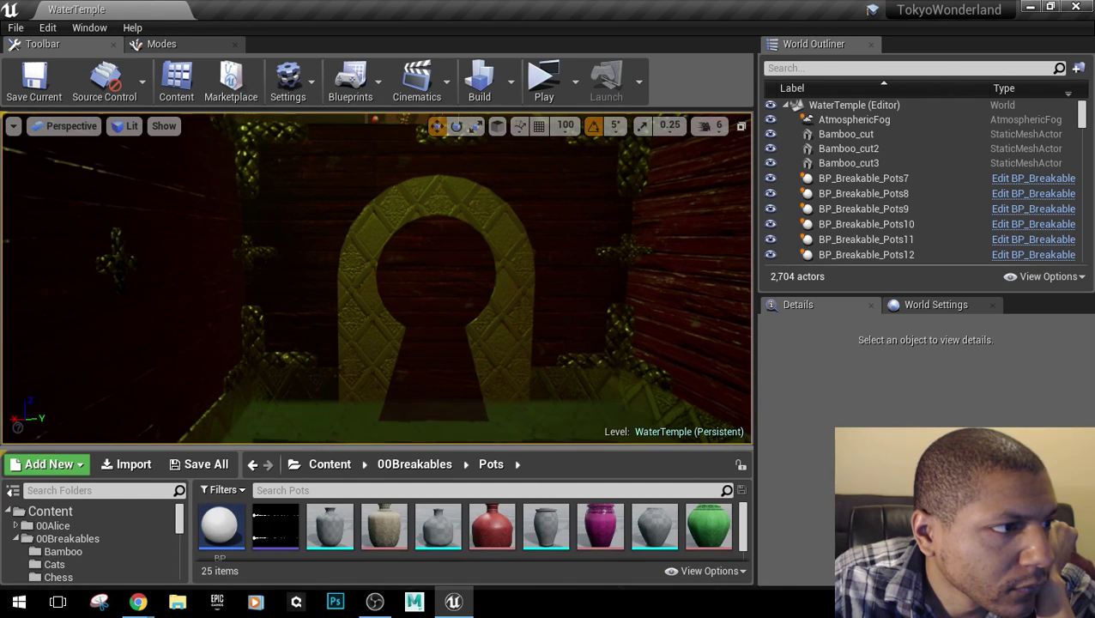
pyautogui.moveTo(382, 282); pyautogui.dragTo(197, 266, button='right')
pyautogui.press('s')
pyautogui.press('w')
pyautogui.moveTo(335, 298); pyautogui.dragTo(245, 306, button='right')
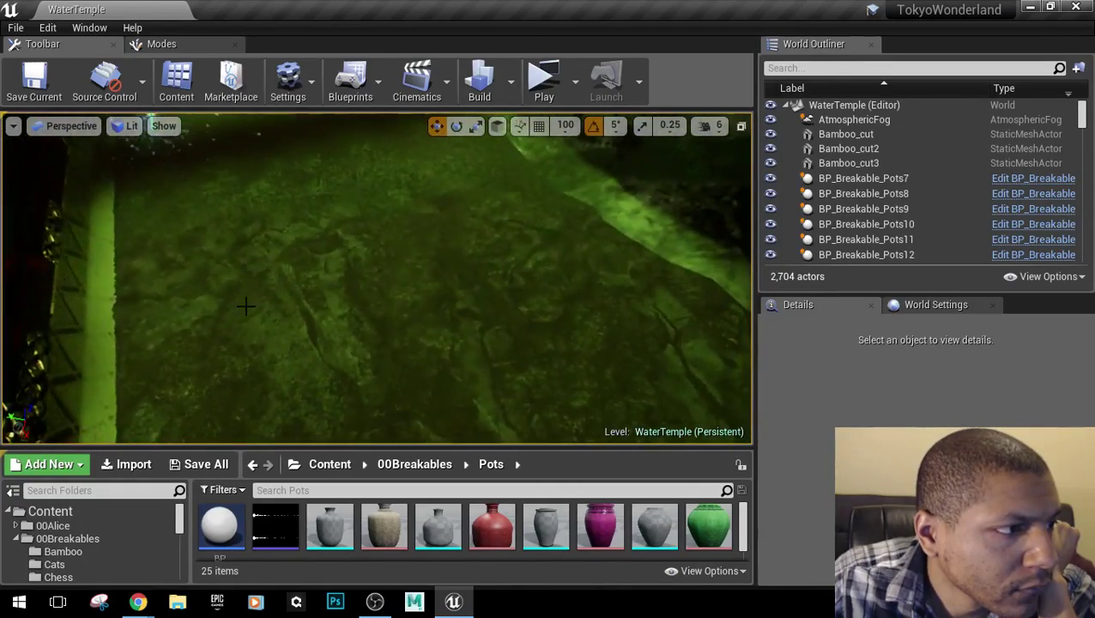
pyautogui.moveTo(346, 286); pyautogui.dragTo(343, 286, button='right')
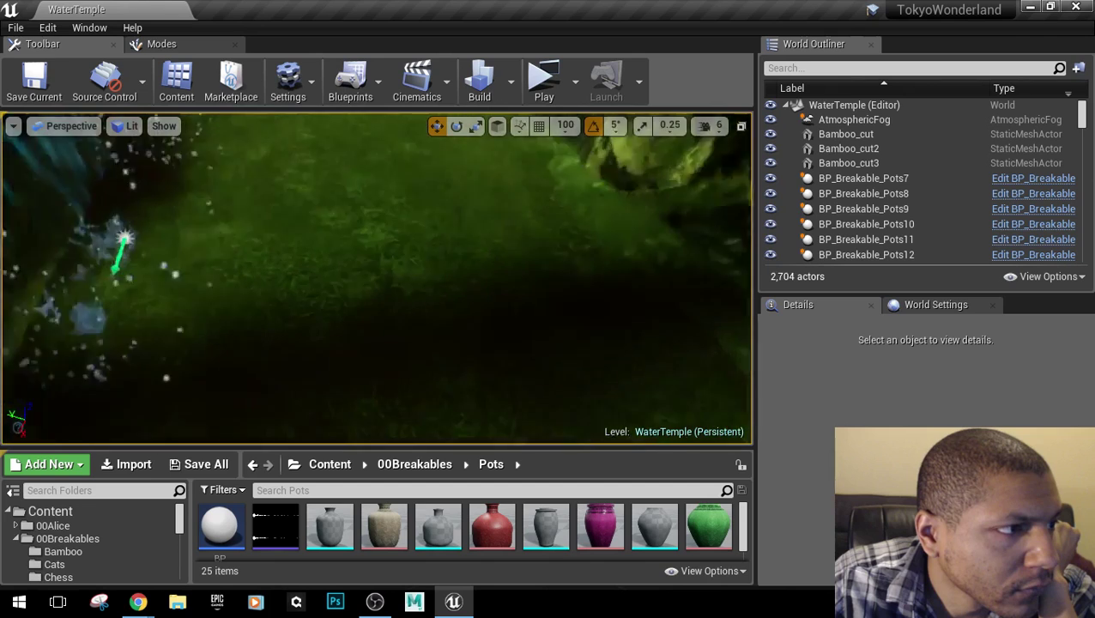
pyautogui.click(400, 236)
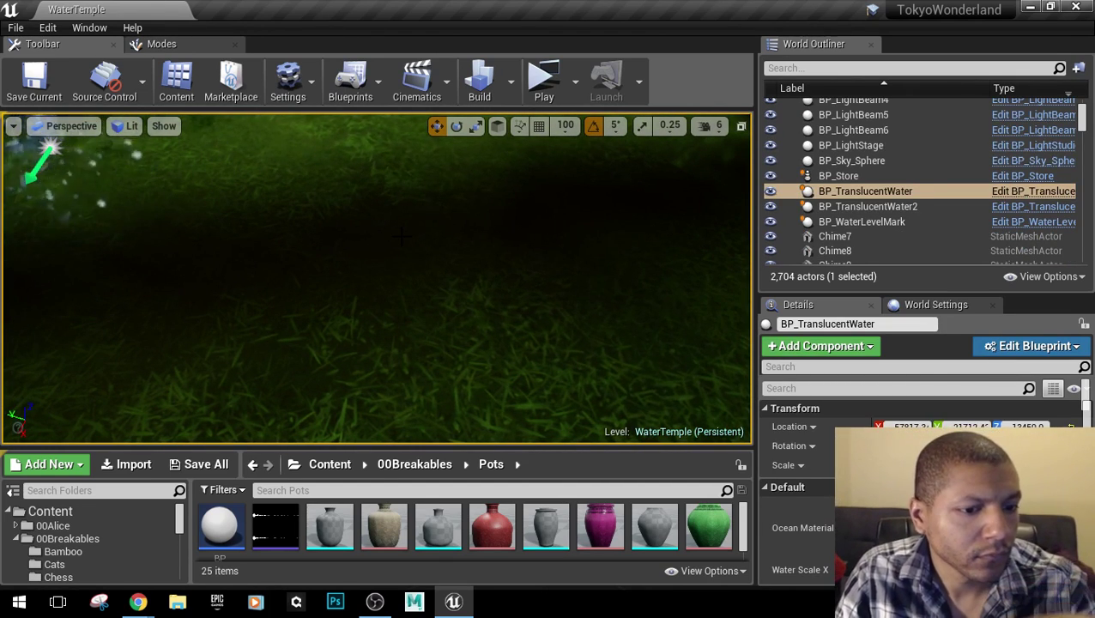
pyautogui.click(400, 236)
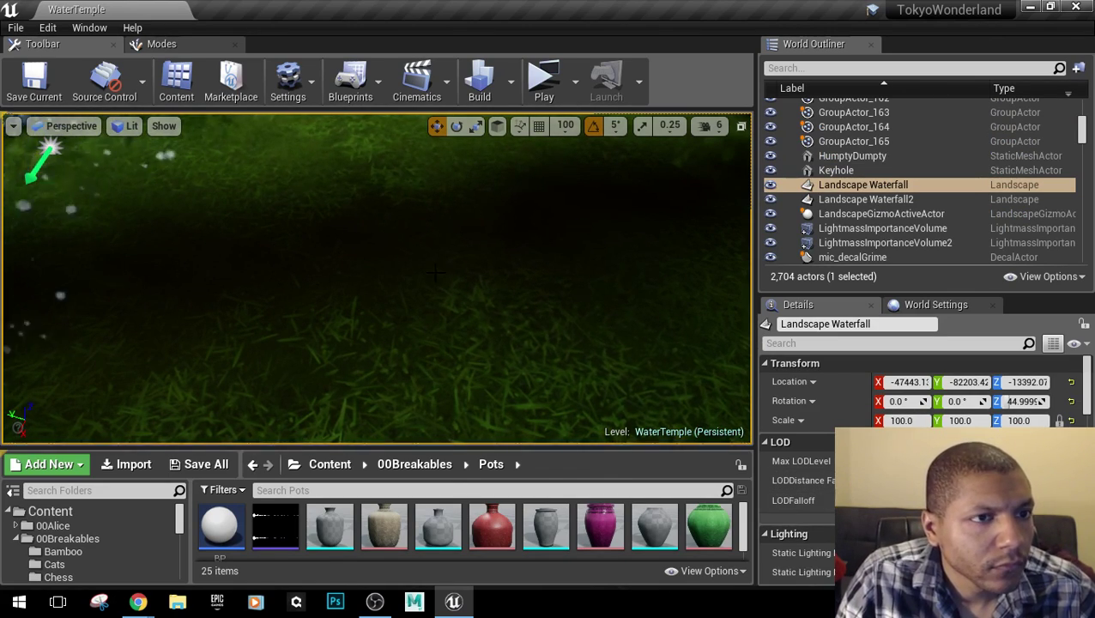
pyautogui.moveTo(435, 273); pyautogui.dragTo(592, 339, button='right')
pyautogui.press('Escape')
pyautogui.press('w')
pyautogui.press('s')
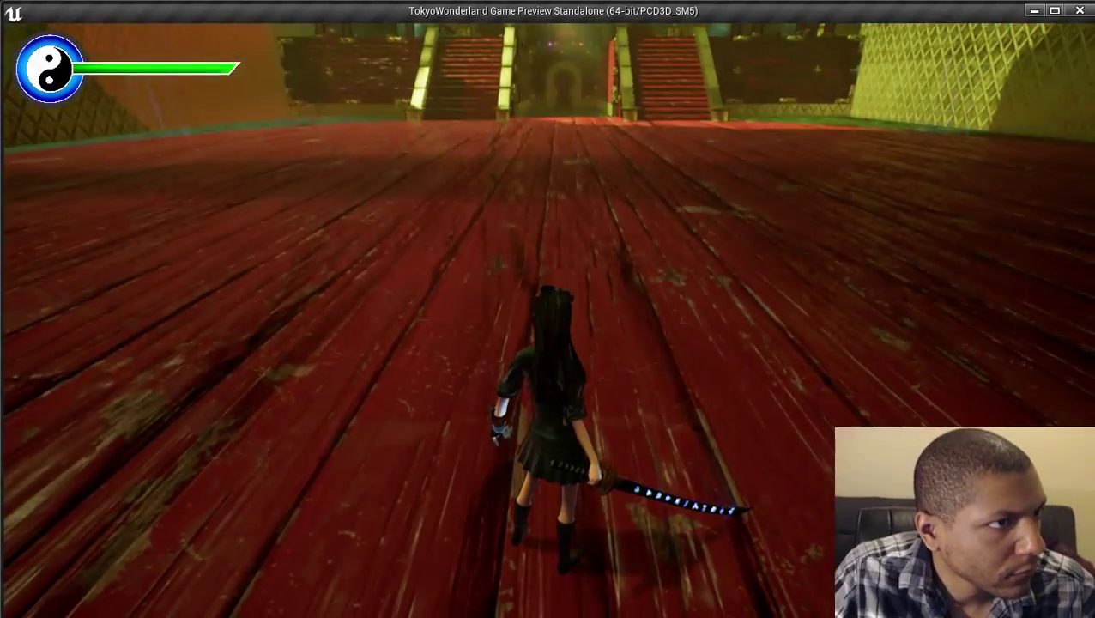
# Play-test the level by attacking, aiming and running the character through the water to the keyhole, and end the preview.
pyautogui.click(550, 332)
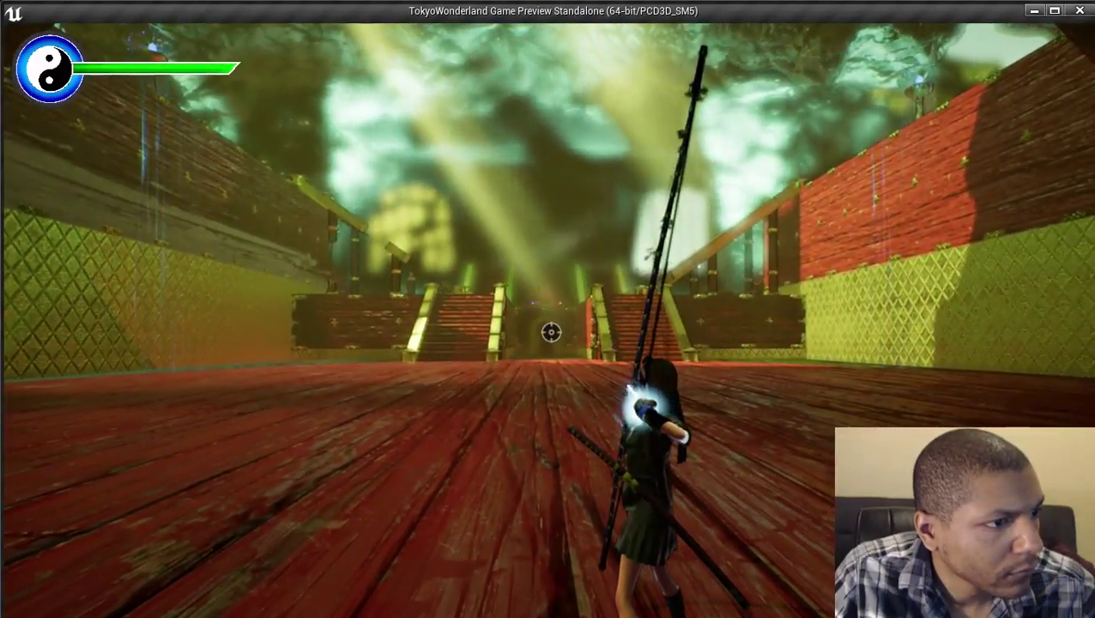
pyautogui.click(551, 332)
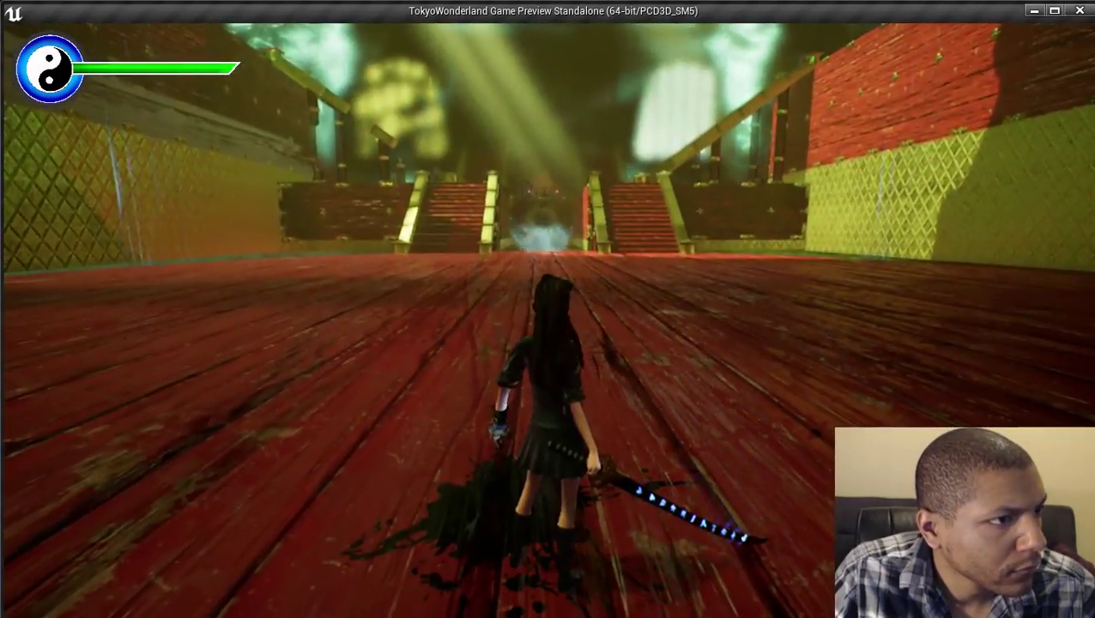
pyautogui.press('w')
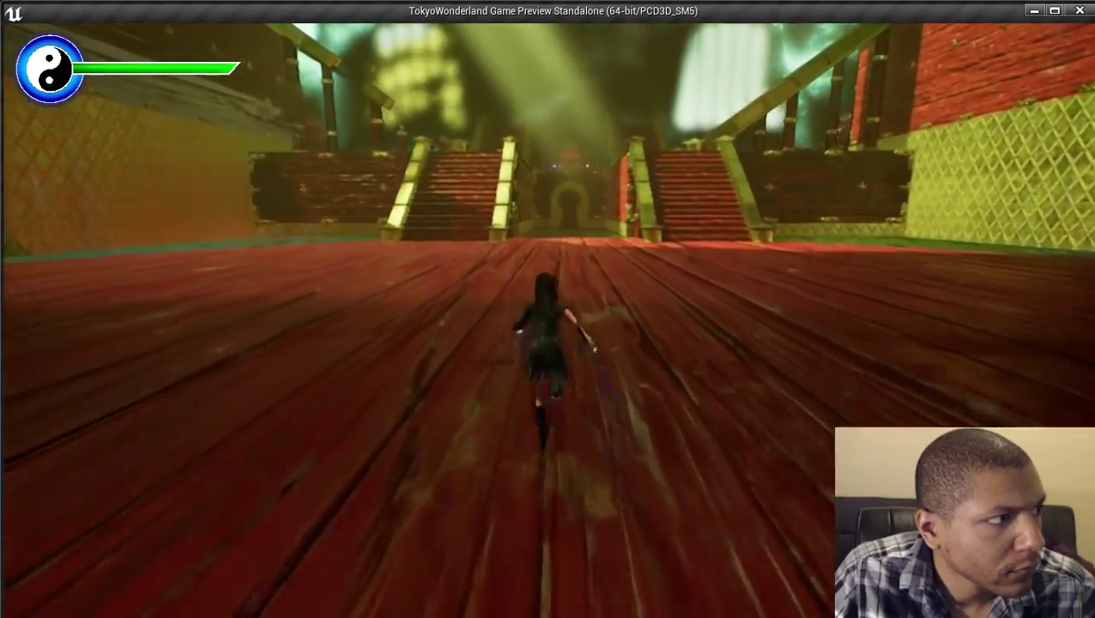
pyautogui.press('w')
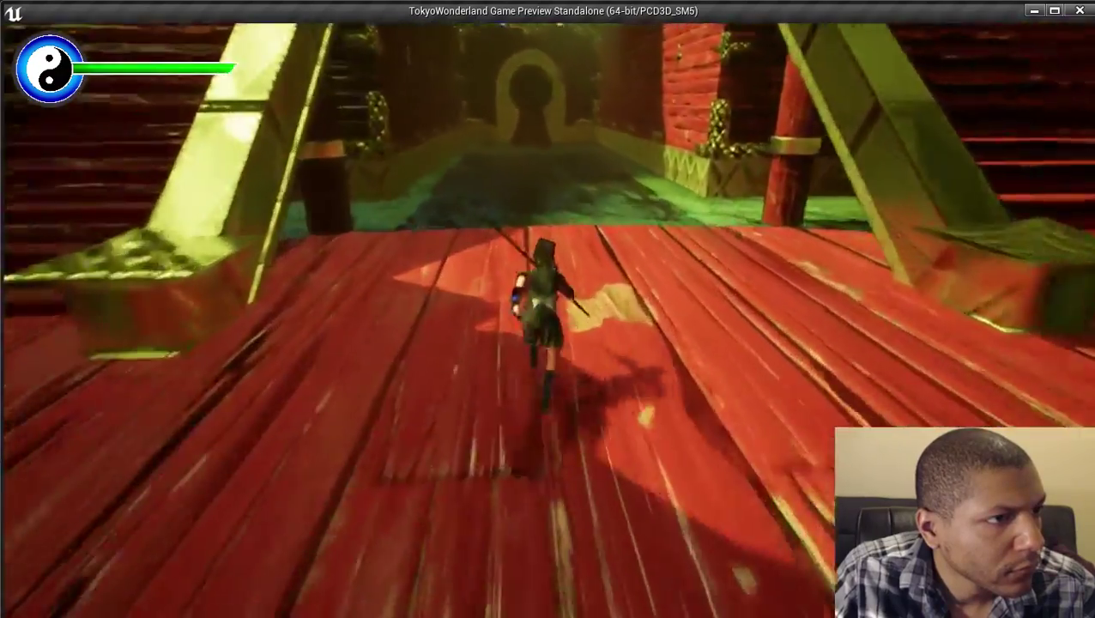
pyautogui.press('w')
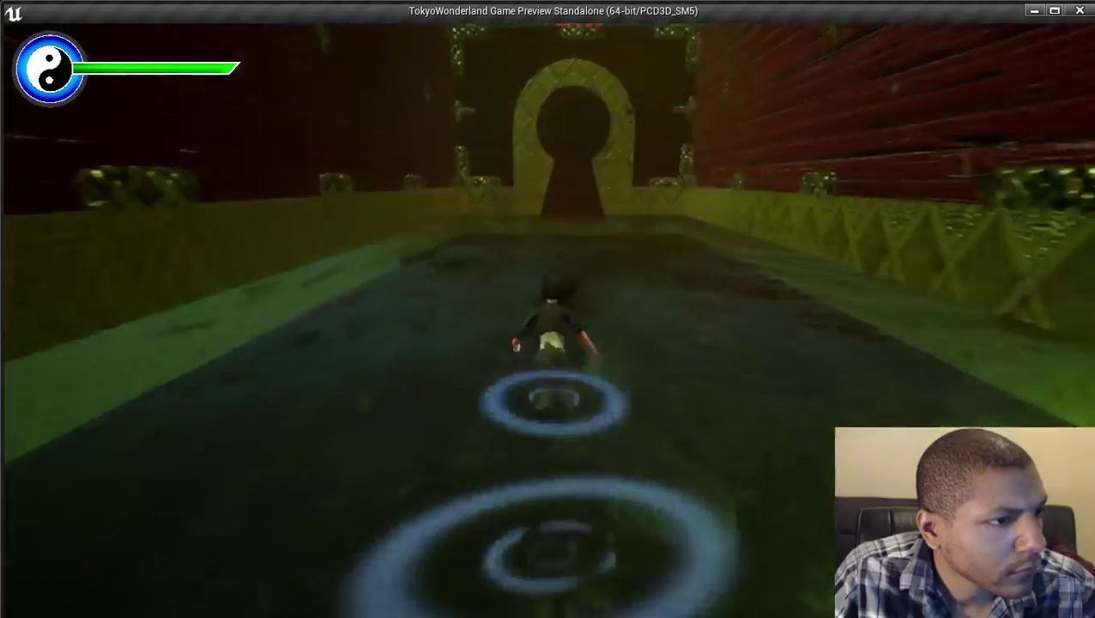
pyautogui.press('w')
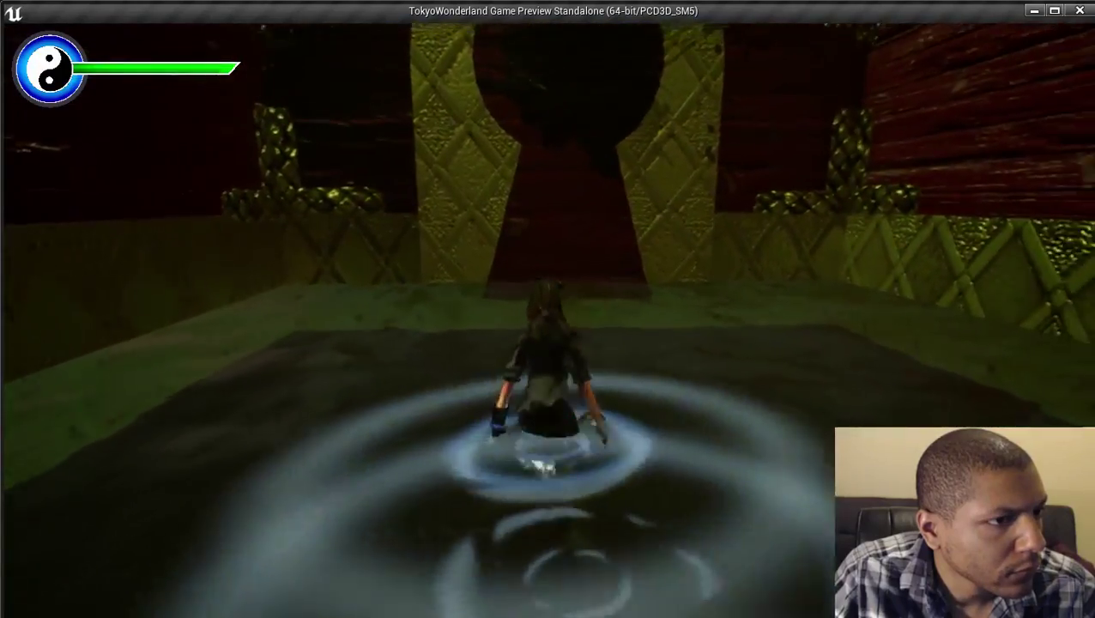
pyautogui.press('w')
pyautogui.press('Escape')
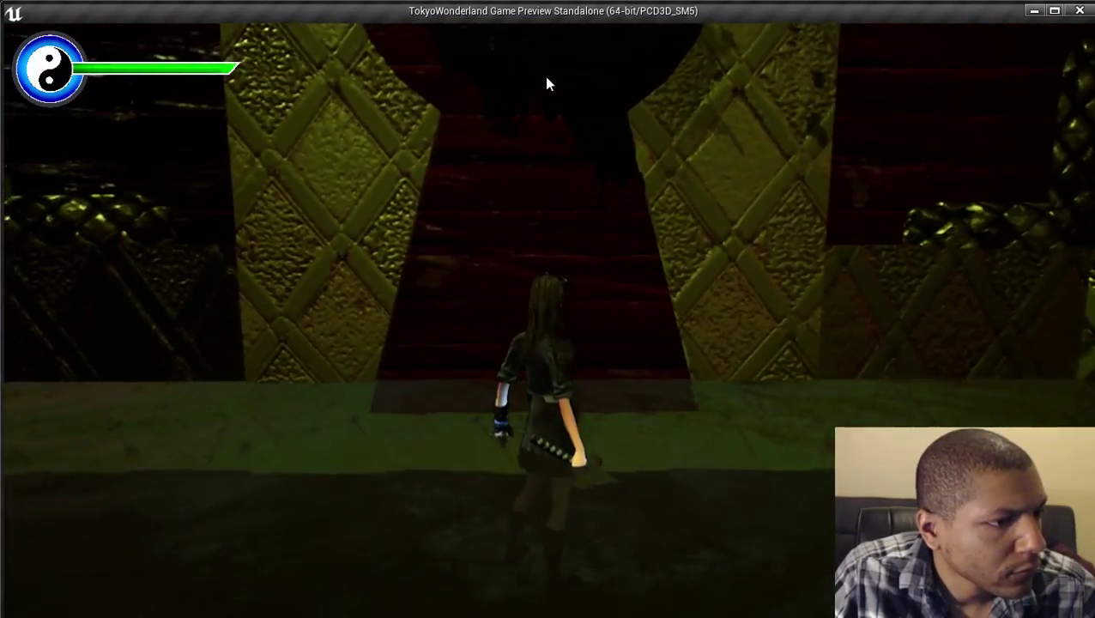
# Play-test the level again from the viewpoint in front of the keyhole and end the preview.
pyautogui.moveTo(423, 346); pyautogui.dragTo(404, 184)
pyautogui.moveTo(403, 184); pyautogui.dragTo(421, 221, button='right')
pyautogui.click(539, 101)
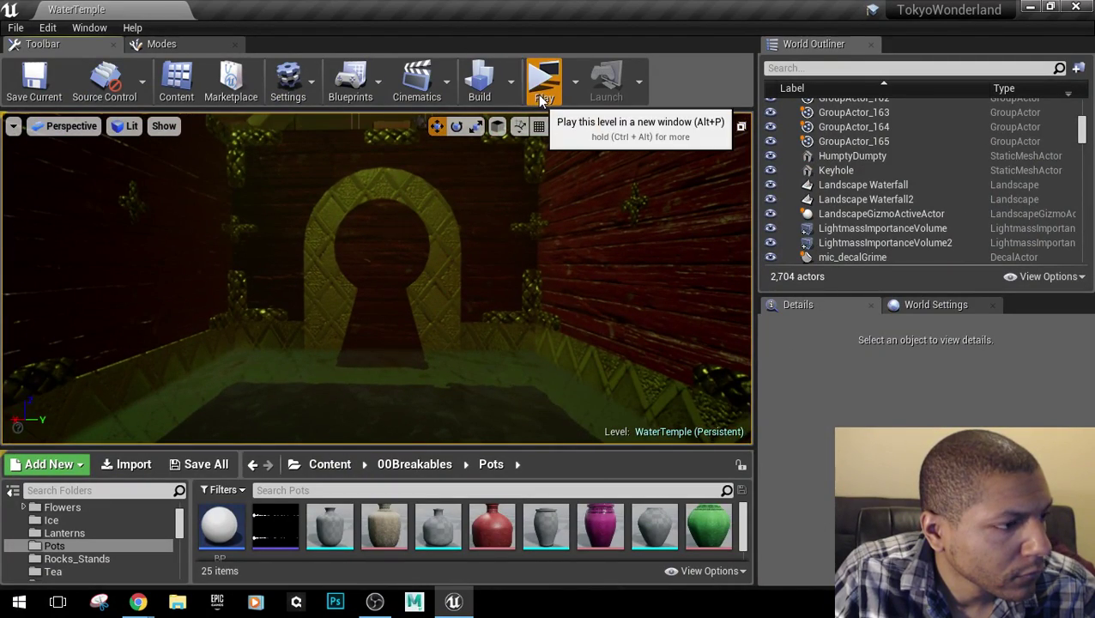
pyautogui.click(543, 96)
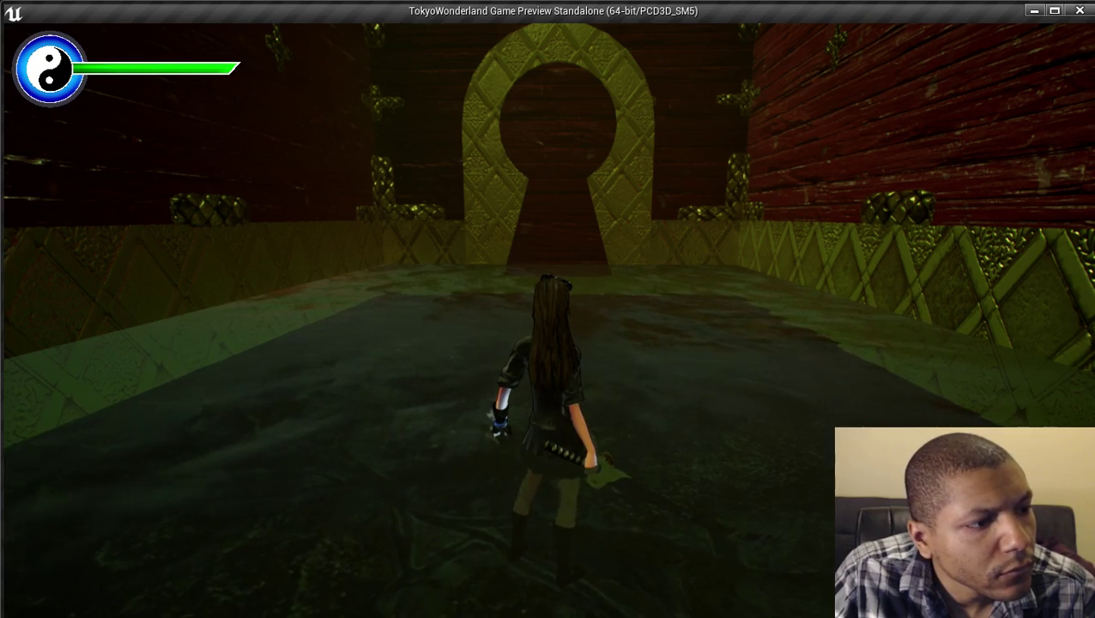
pyautogui.press('Escape')
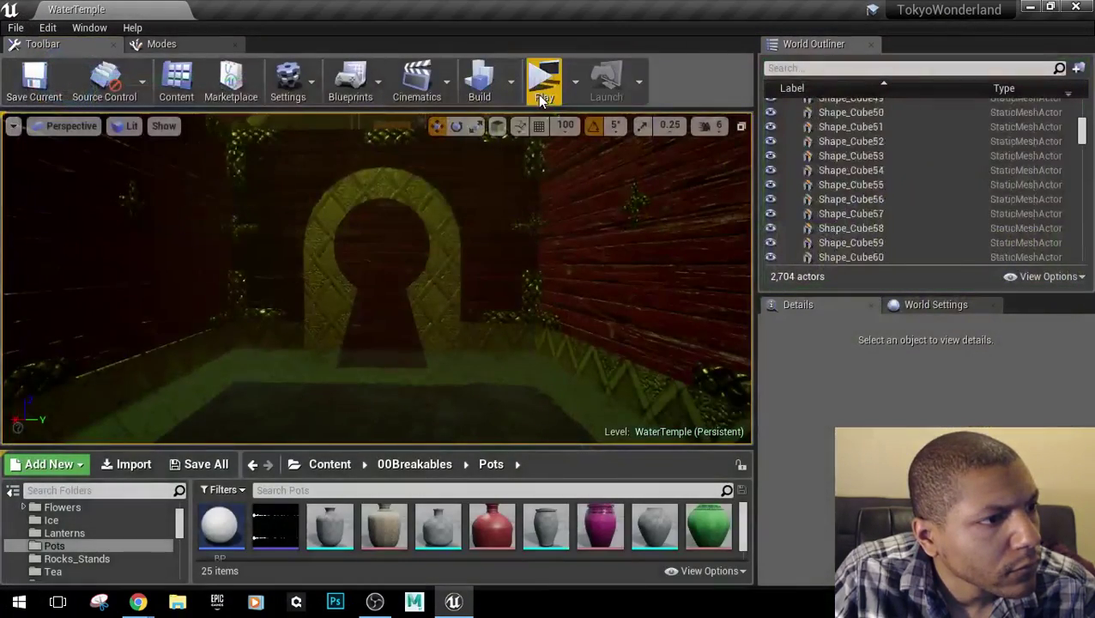
# Try to lower the Landscape Waterfall actor vertically and undo the move.
pyautogui.click(401, 353)
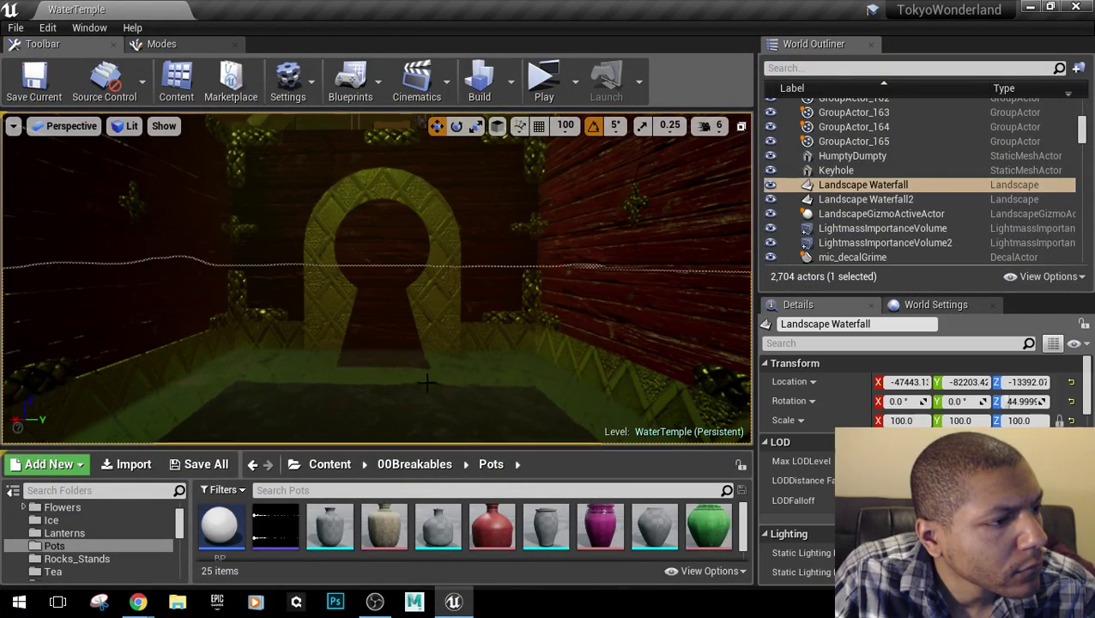
pyautogui.moveTo(401, 353); pyautogui.dragTo(77, 411, button='right')
pyautogui.moveTo(376, 278)
pyautogui.mouseDown(button='right')
pyautogui.moveTo(513, 278)
pyautogui.moveTo(376, 278)
pyautogui.mouseUp(button='right')
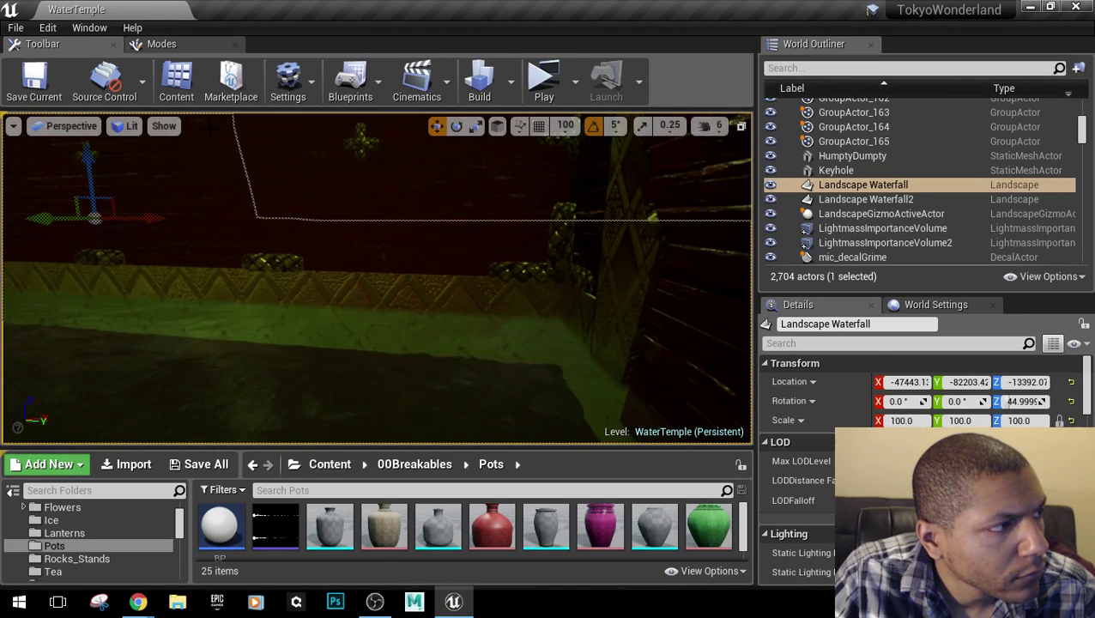
pyautogui.moveTo(89, 155); pyautogui.dragTo(106, 439)
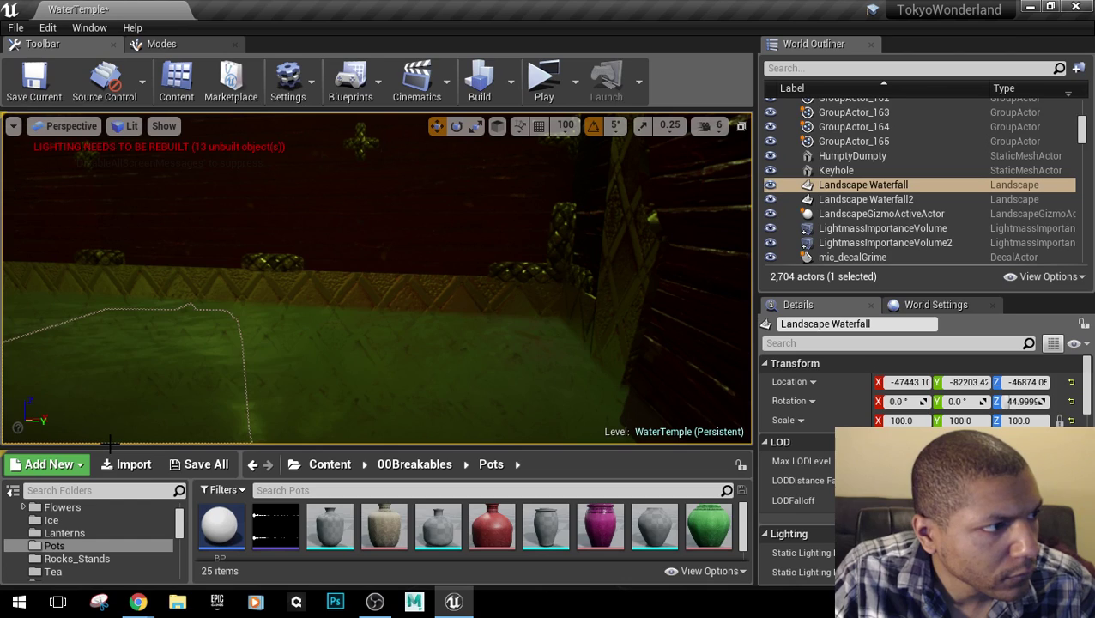
pyautogui.hotkey('ctrl', 'z')
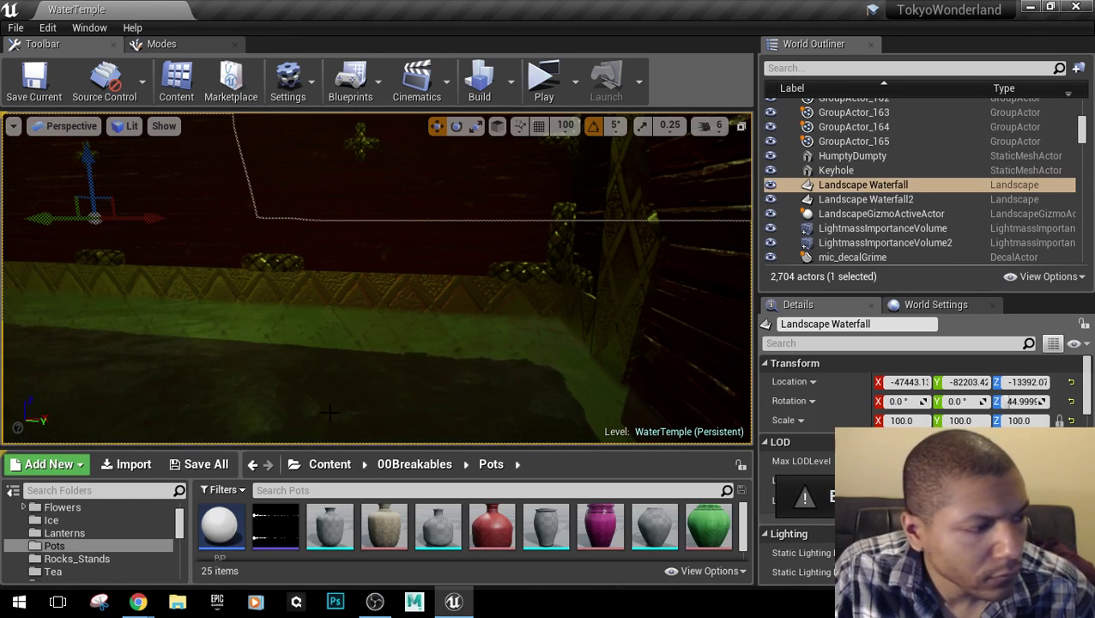
pyautogui.hotkey('ctrl', 'z')
# Try lowering the BP_TranslucentWater surface below the wooden floor, undo the move, and deselect the water.
pyautogui.moveTo(364, 367)
pyautogui.mouseDown(button='right')
pyautogui.moveTo(480, 326)
pyautogui.moveTo(429, 377)
pyautogui.moveTo(378, 361)
pyautogui.moveTo(295, 366)
pyautogui.moveTo(352, 366)
pyautogui.mouseUp(button='right')
pyautogui.moveTo(440, 157); pyautogui.dragTo(434, 160)
pyautogui.moveTo(388, 134); pyautogui.dragTo(712, 120, button='right')
pyautogui.press('w')
pyautogui.moveTo(376, 278); pyautogui.dragTo(651, 278, button='right')
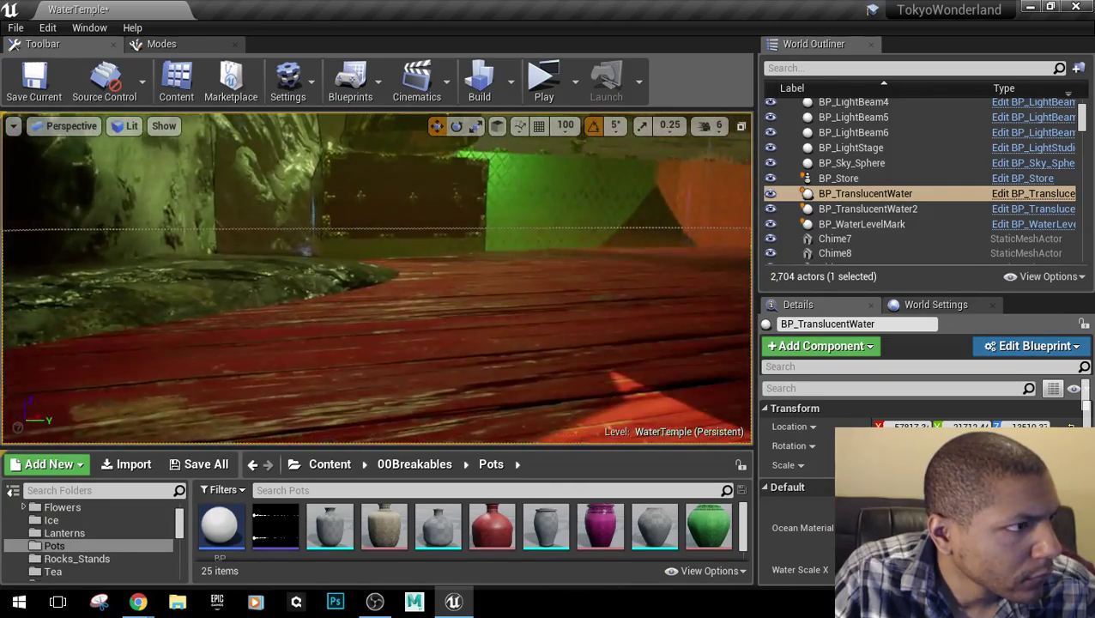
pyautogui.hotkey('ctrl', 'z')
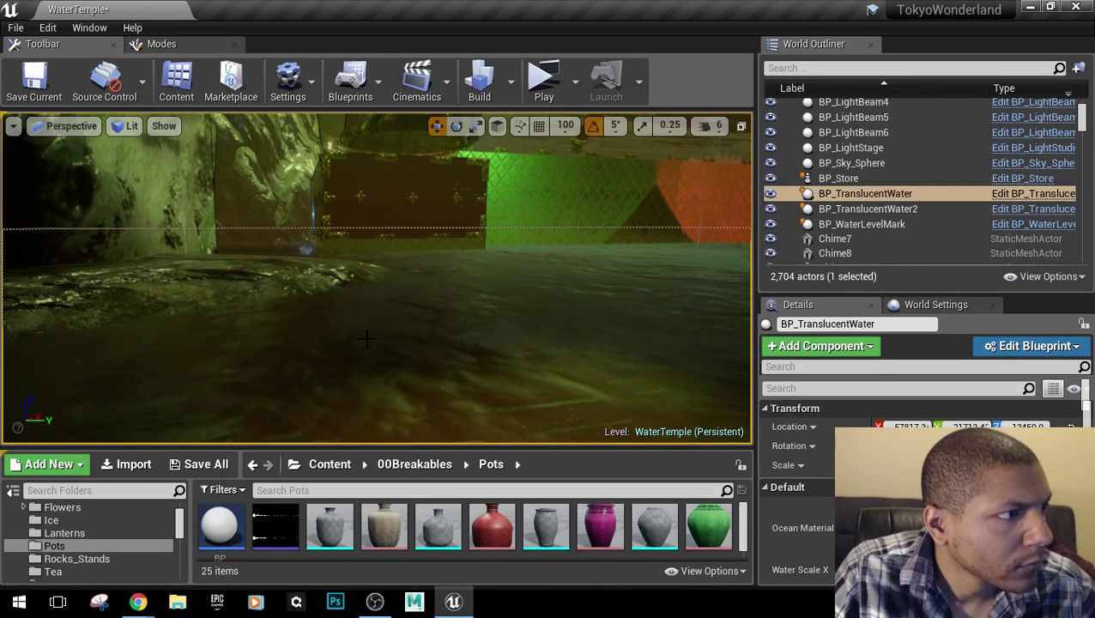
pyautogui.moveTo(366, 338); pyautogui.dragTo(367, 295, button='right')
pyautogui.moveTo(191, 300); pyautogui.dragTo(377, 300, button='right')
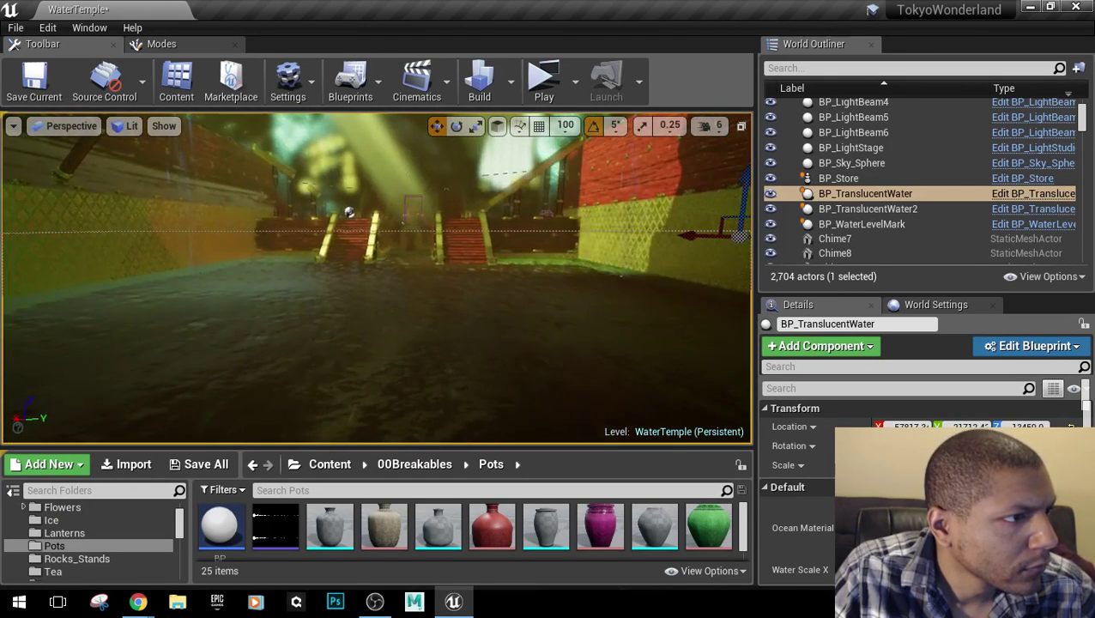
pyautogui.press('Escape')
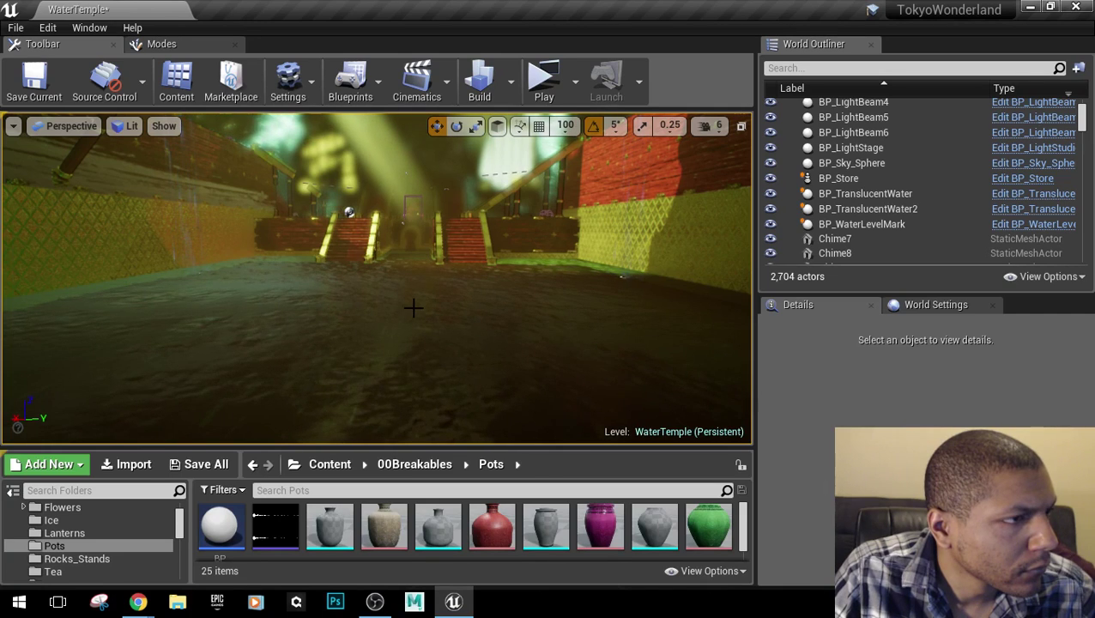
# Open the WaterTemple level blueprint.
pyautogui.moveTo(457, 310); pyautogui.dragTo(446, 274)
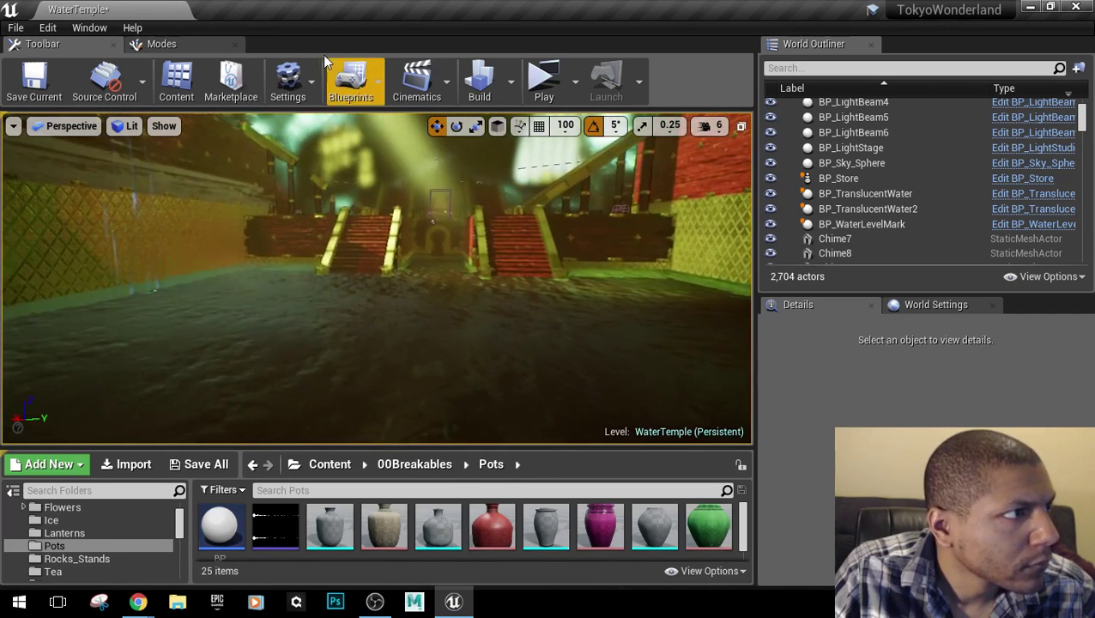
pyautogui.click(512, 97)
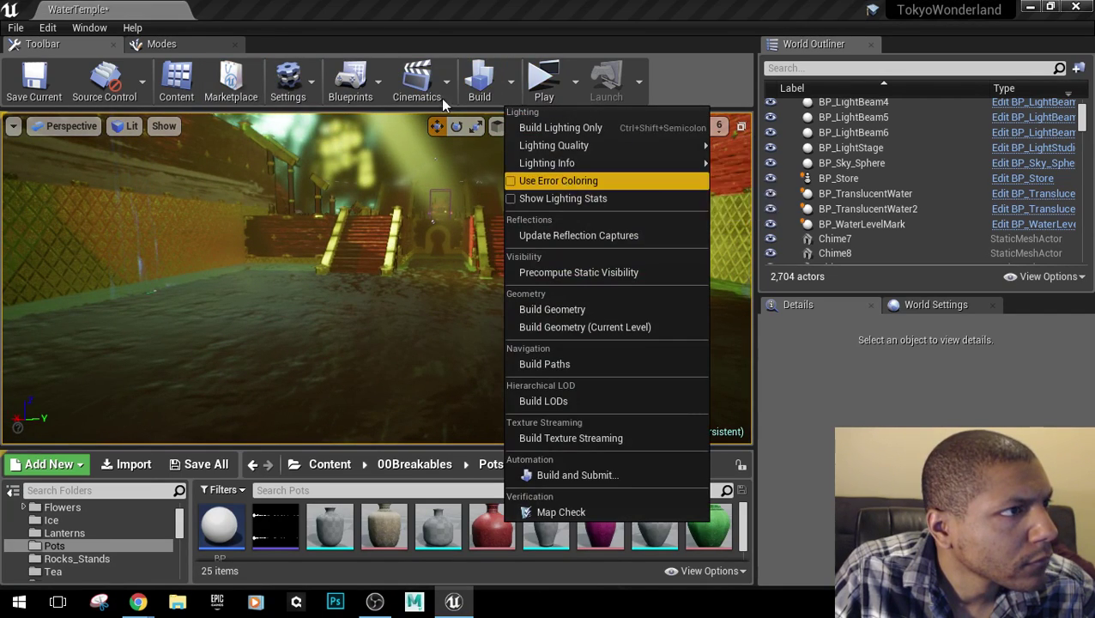
pyautogui.click(370, 92)
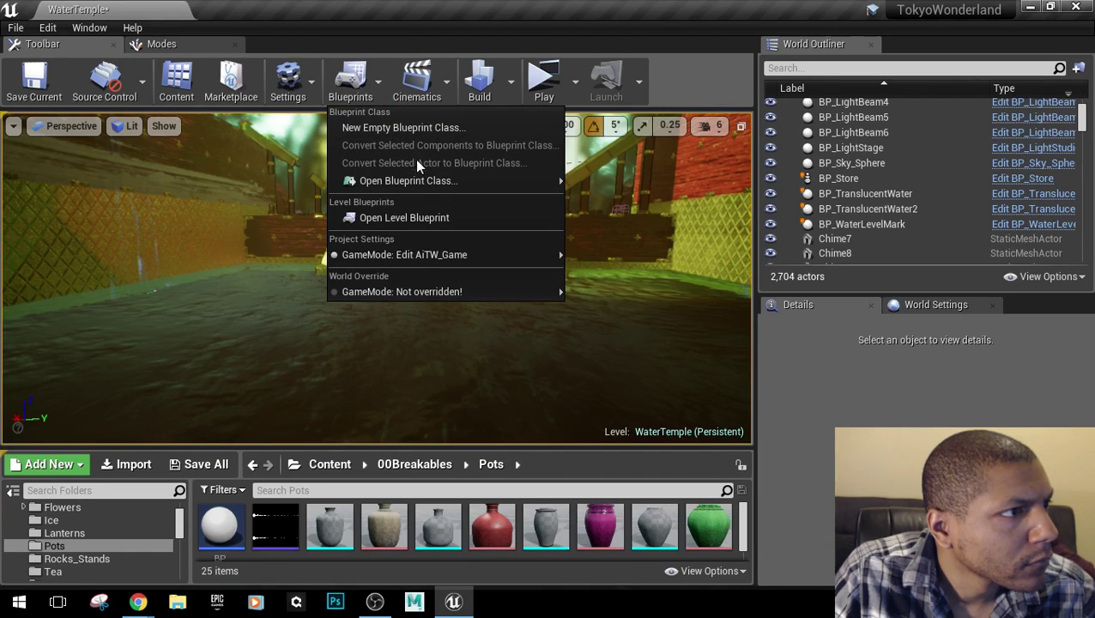
pyautogui.click(410, 216)
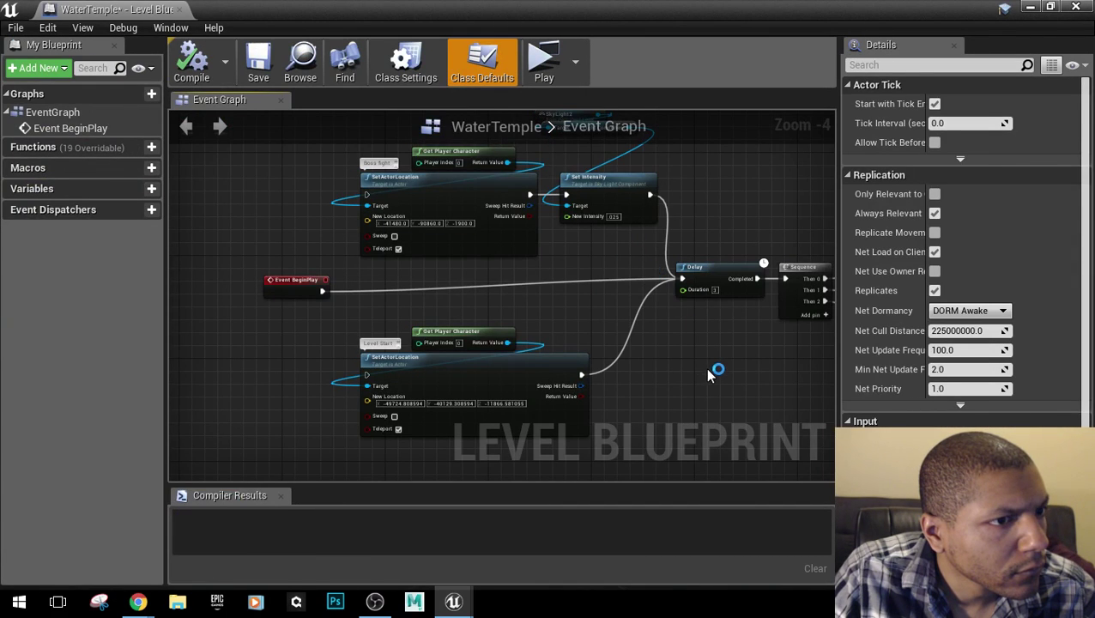
# Set the duration of the two Delay nodes fed by the Sequence's Then 1 and Then 2 outputs to 3 seconds.
pyautogui.moveTo(709, 374); pyautogui.dragTo(377, 323, button='right')
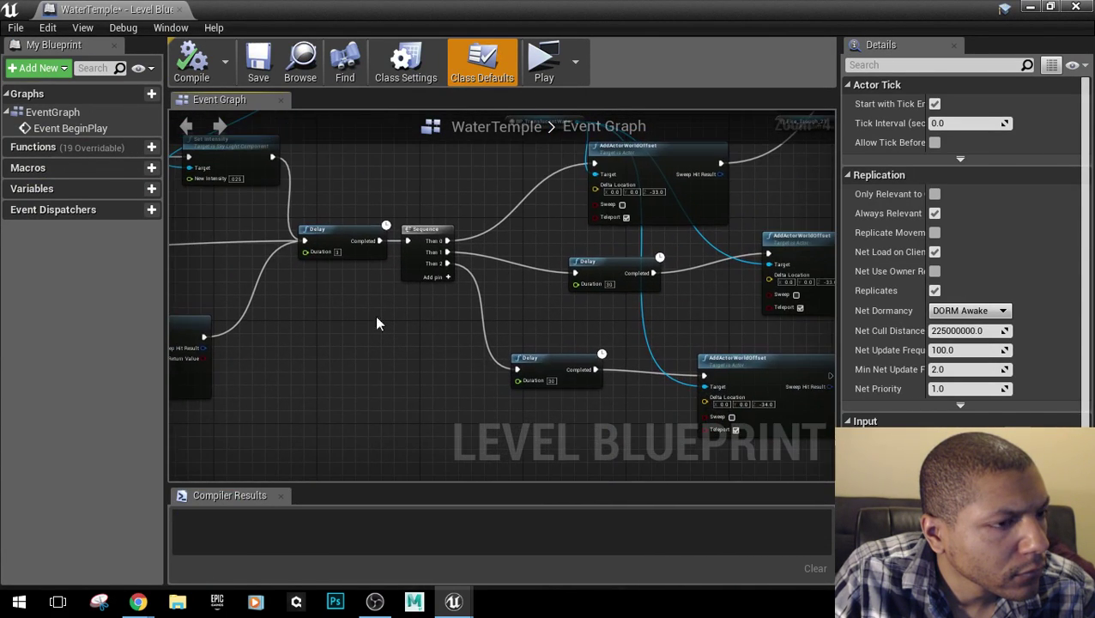
pyautogui.scroll(1, 569, 322)
pyautogui.moveTo(569, 322); pyautogui.dragTo(532, 318, button='right')
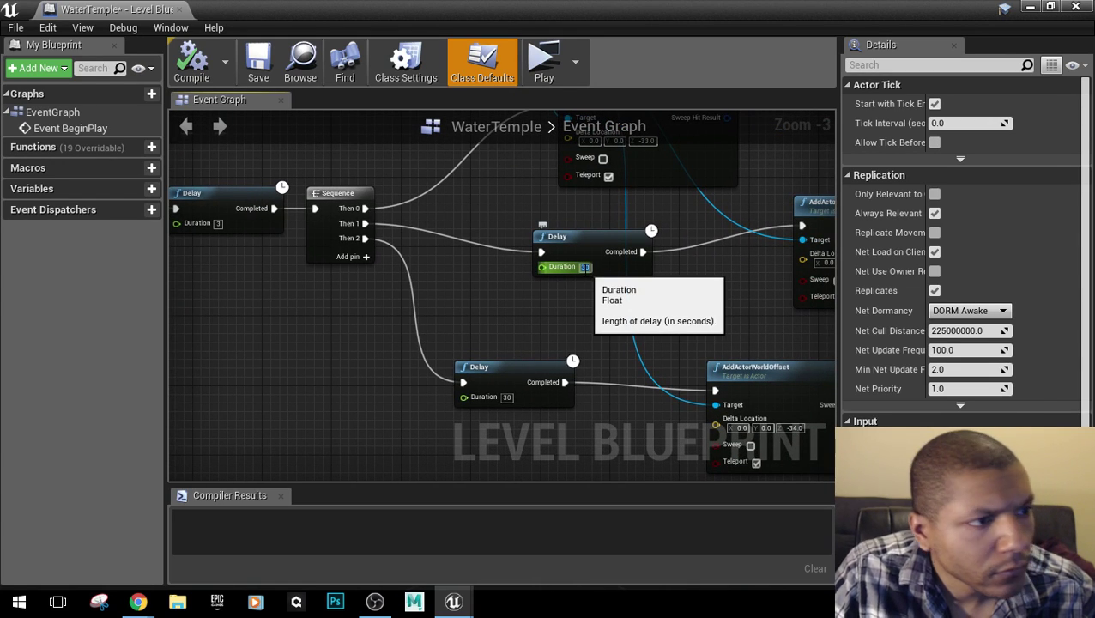
pyautogui.click(506, 396)
pyautogui.write('3')
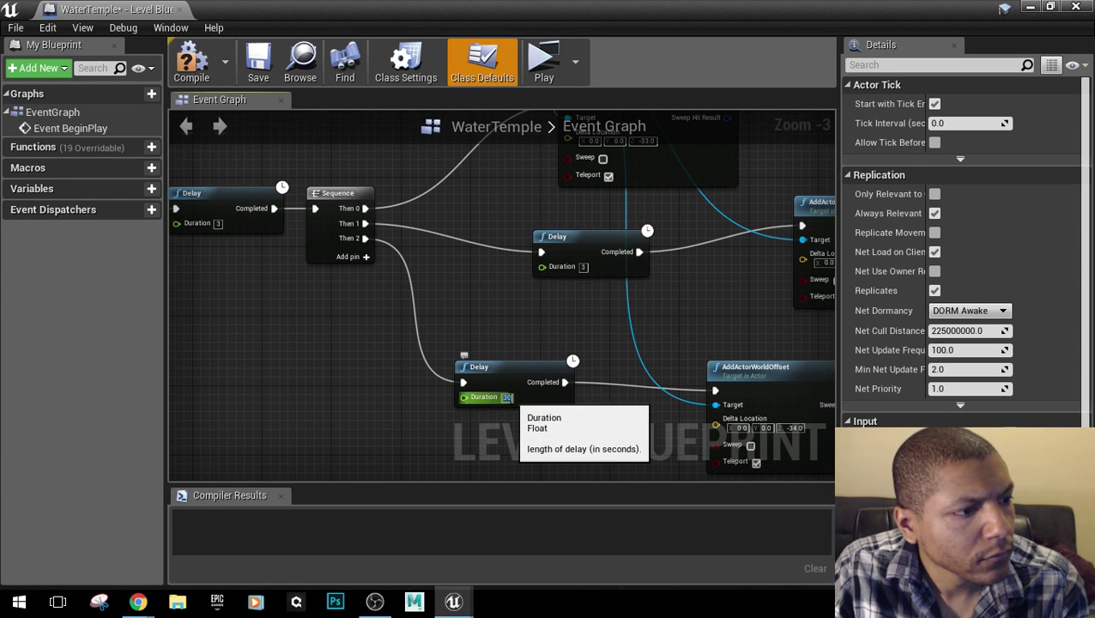
pyautogui.press('Return')
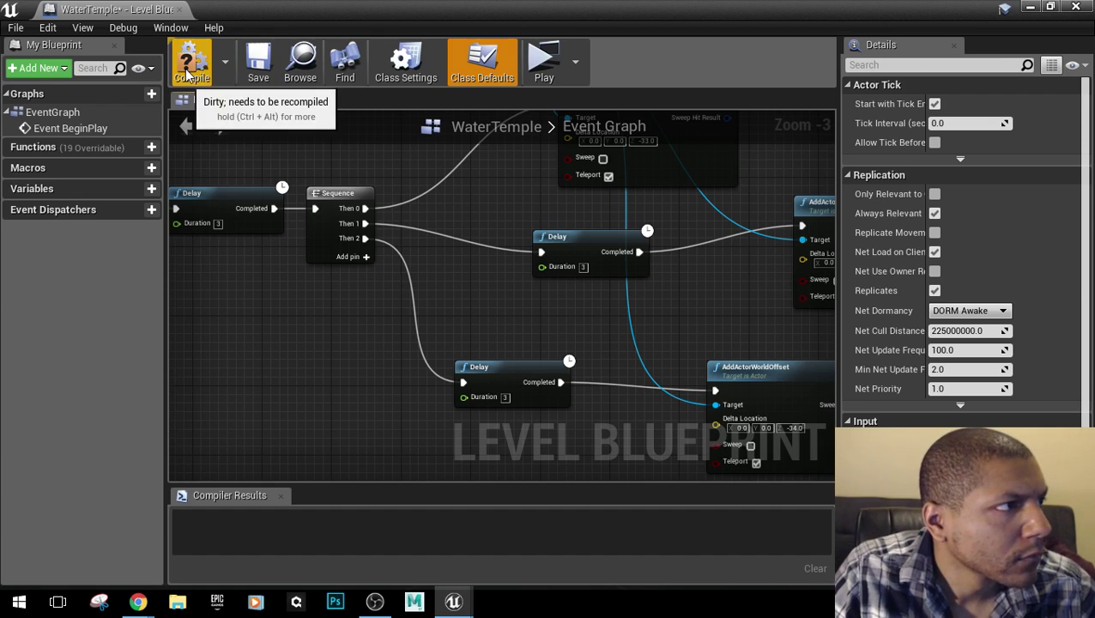
# Play-test the level and run the character across the hall and through the water channel to the keyhole.
pyautogui.click(546, 65)
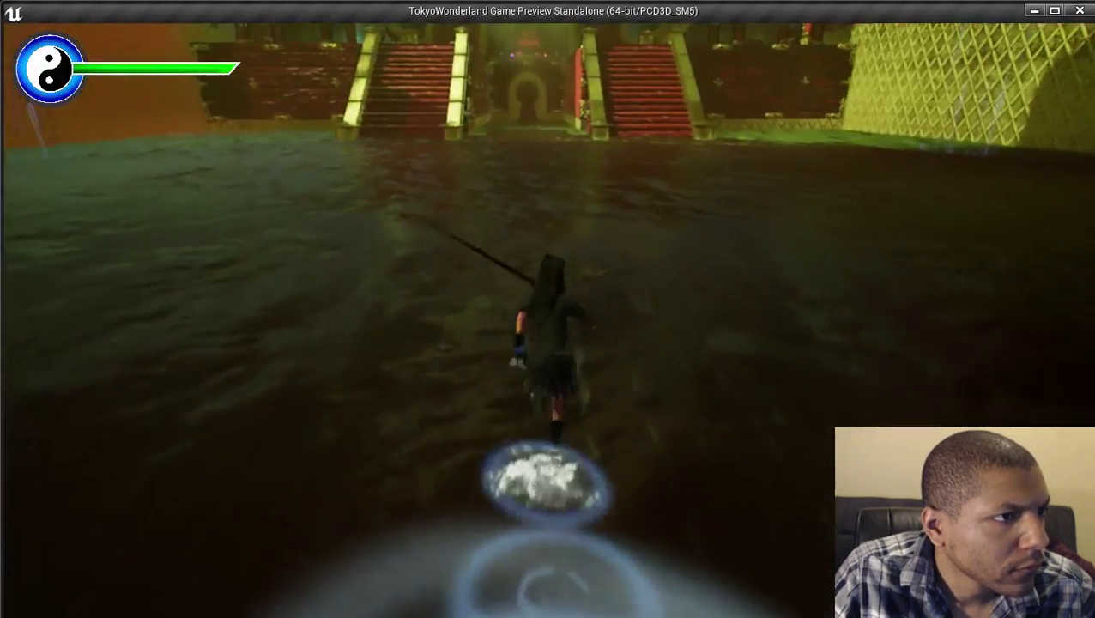
pyautogui.press('w')
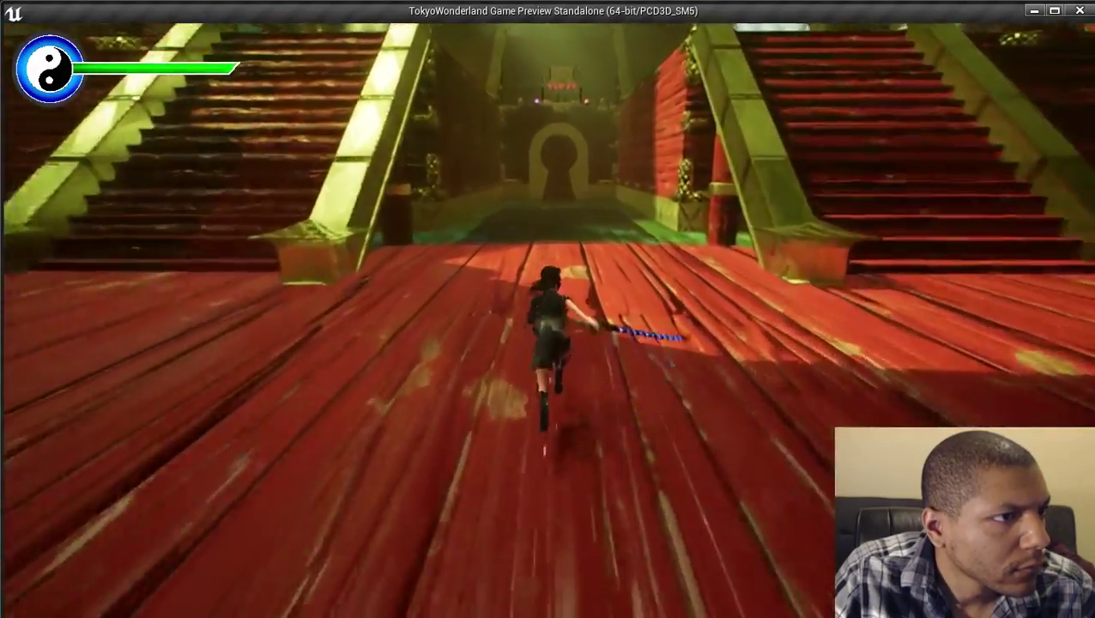
pyautogui.press('w')
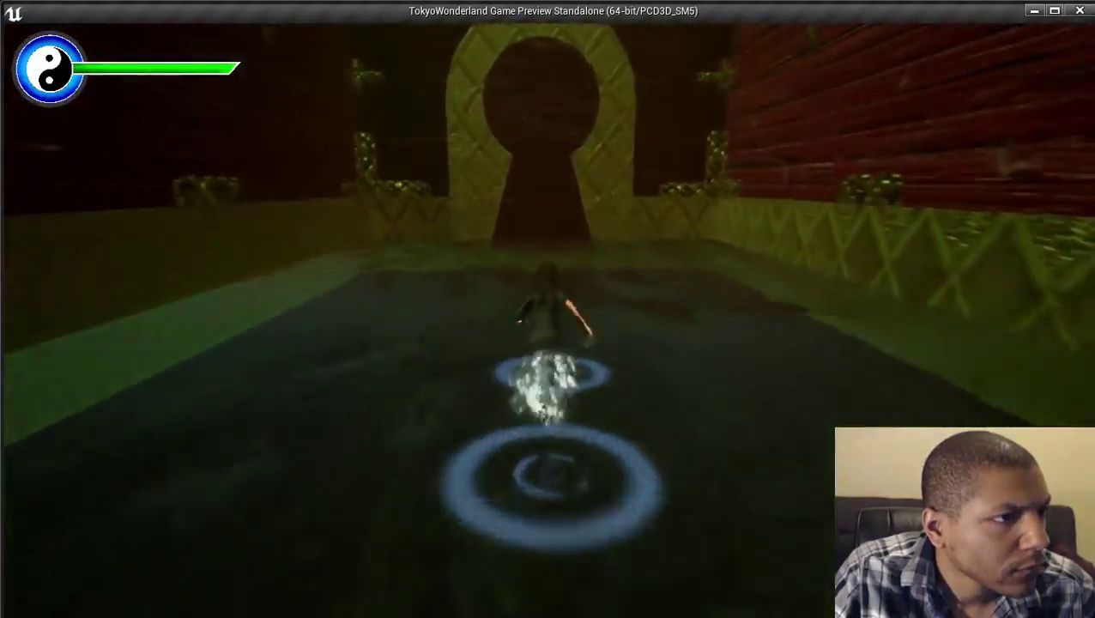
pyautogui.press('w')
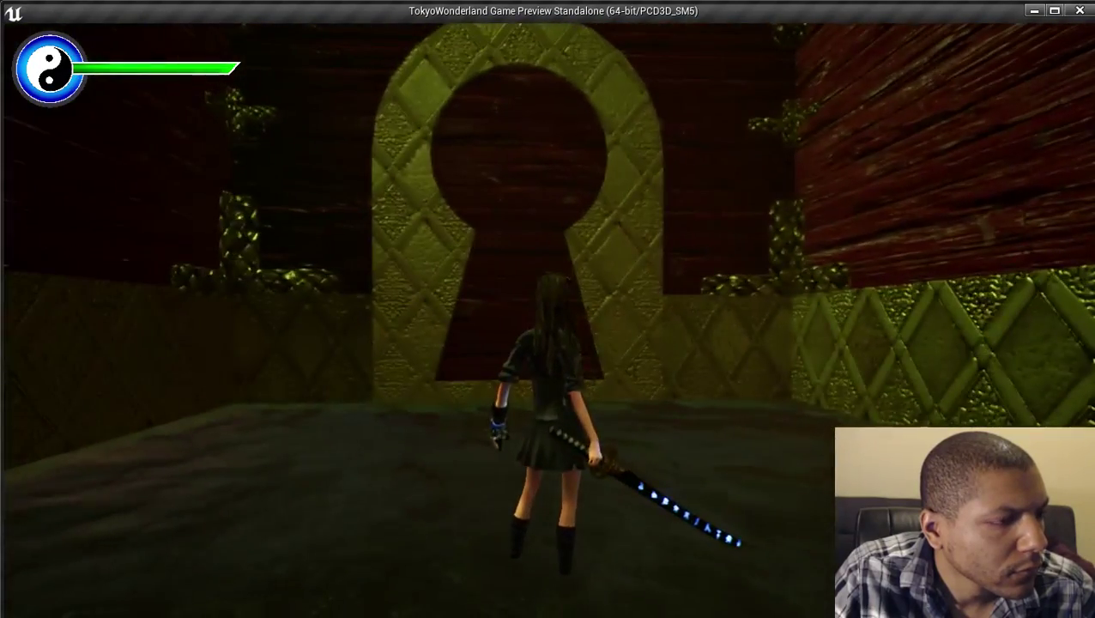
pyautogui.press('w')
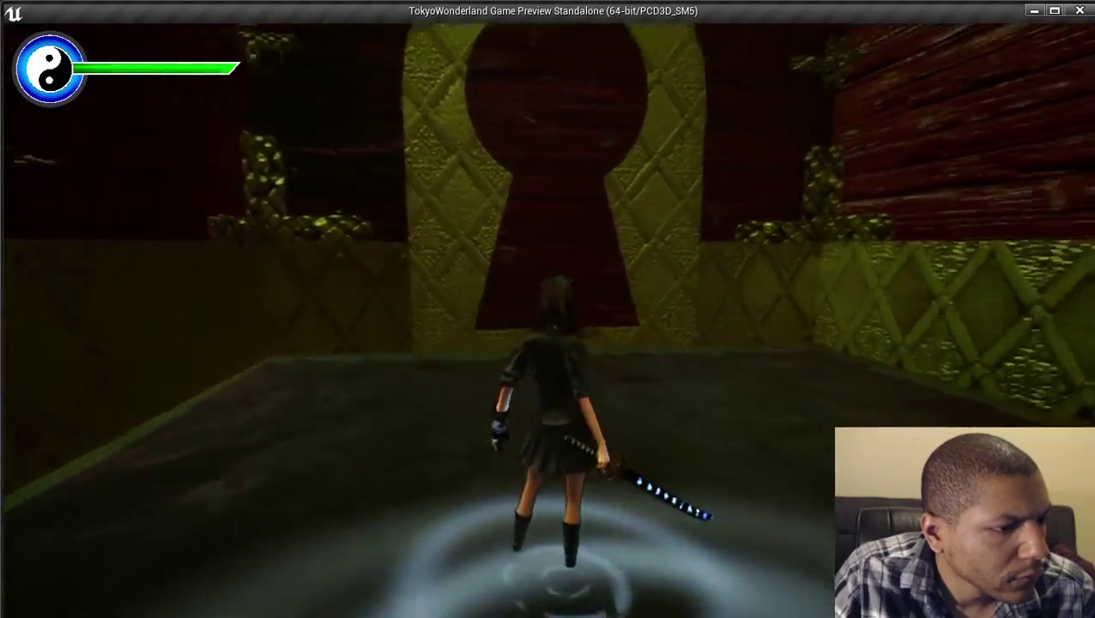
# Move the character around in front of the keyhole and back along the channel to examine the water level.
pyautogui.press('w')
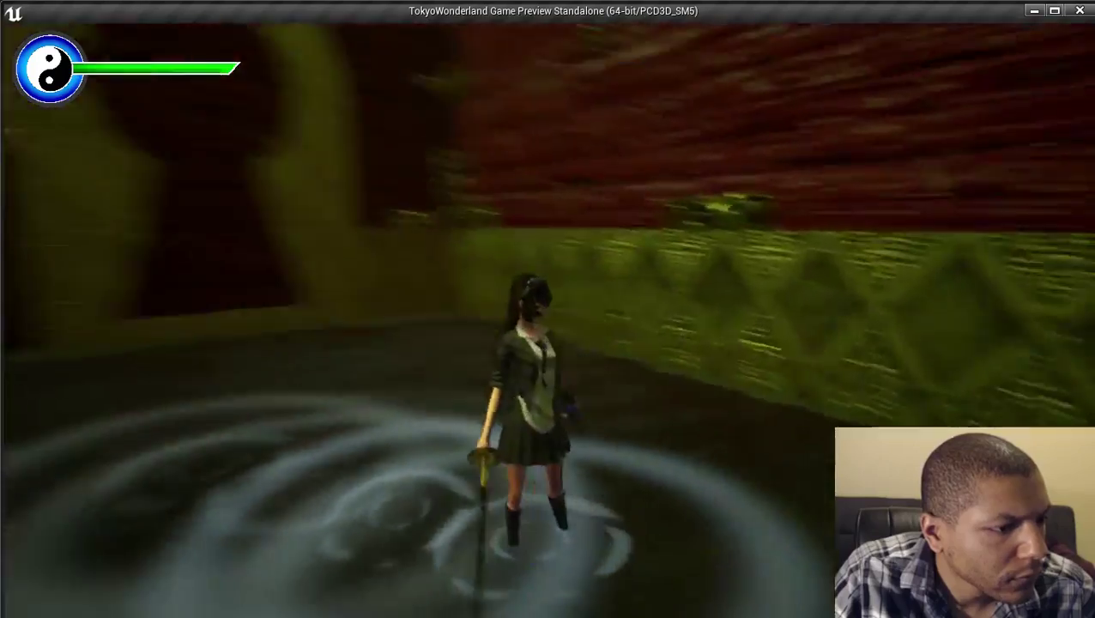
pyautogui.press('w')
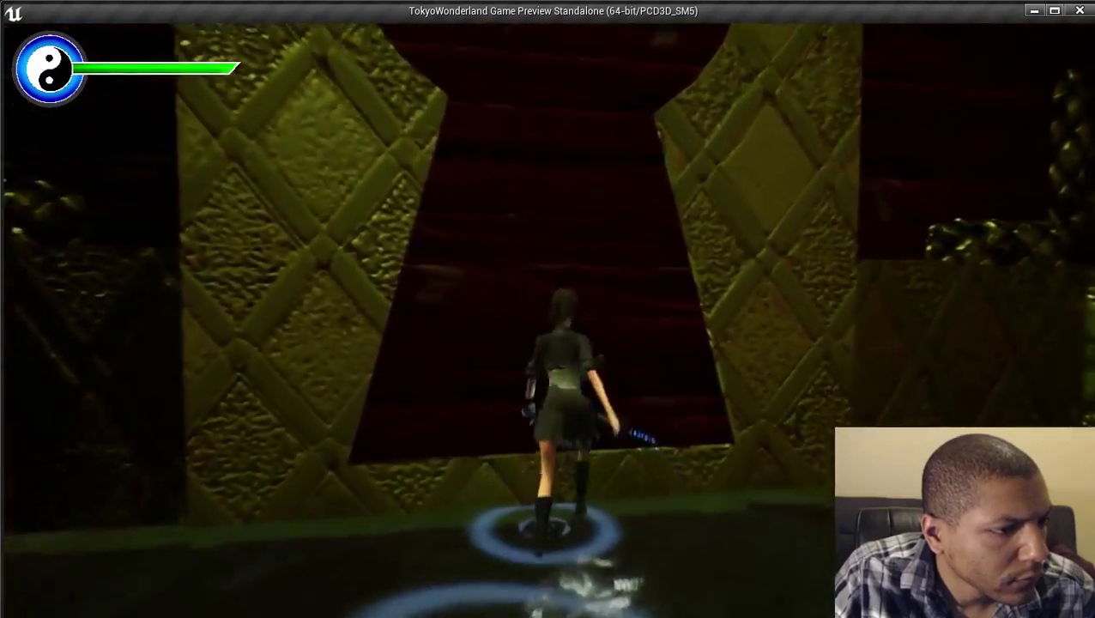
pyautogui.press('s')
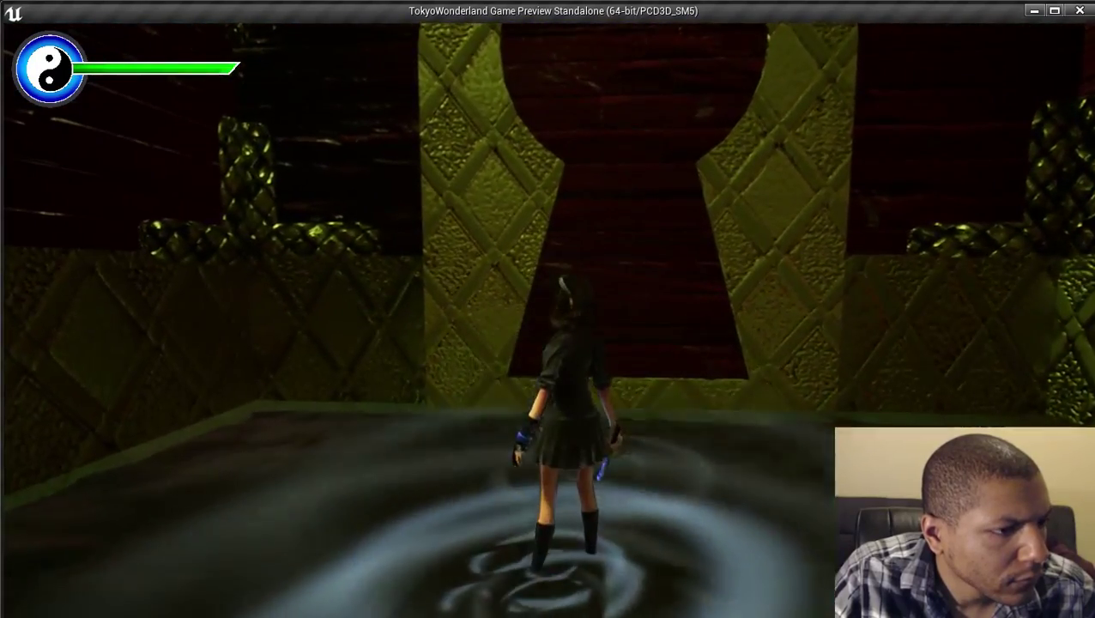
pyautogui.press('w')
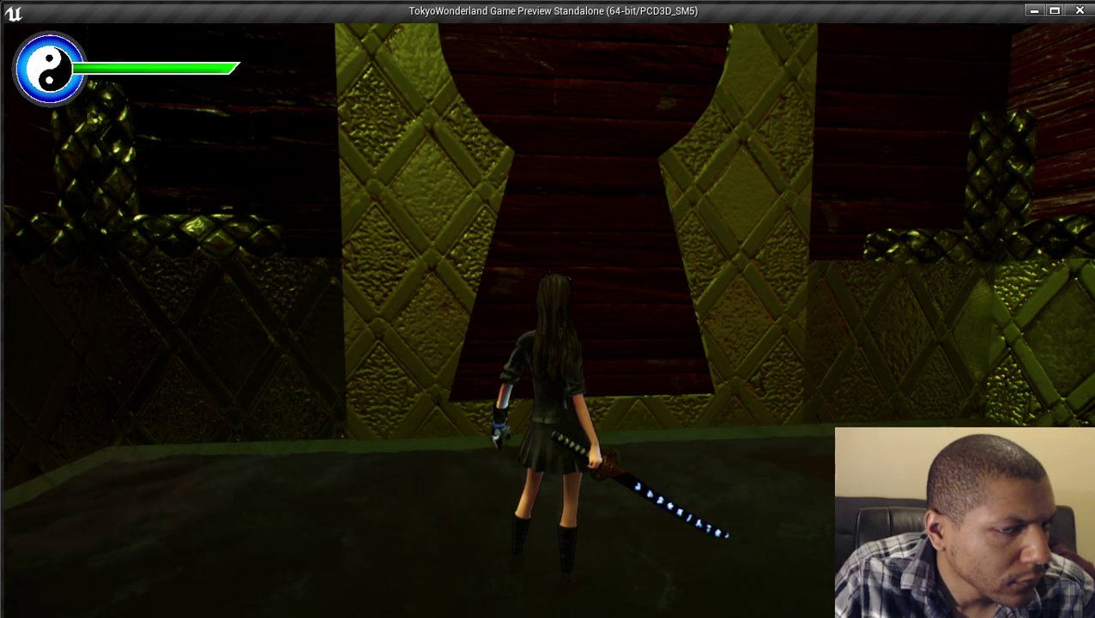
pyautogui.press('s')
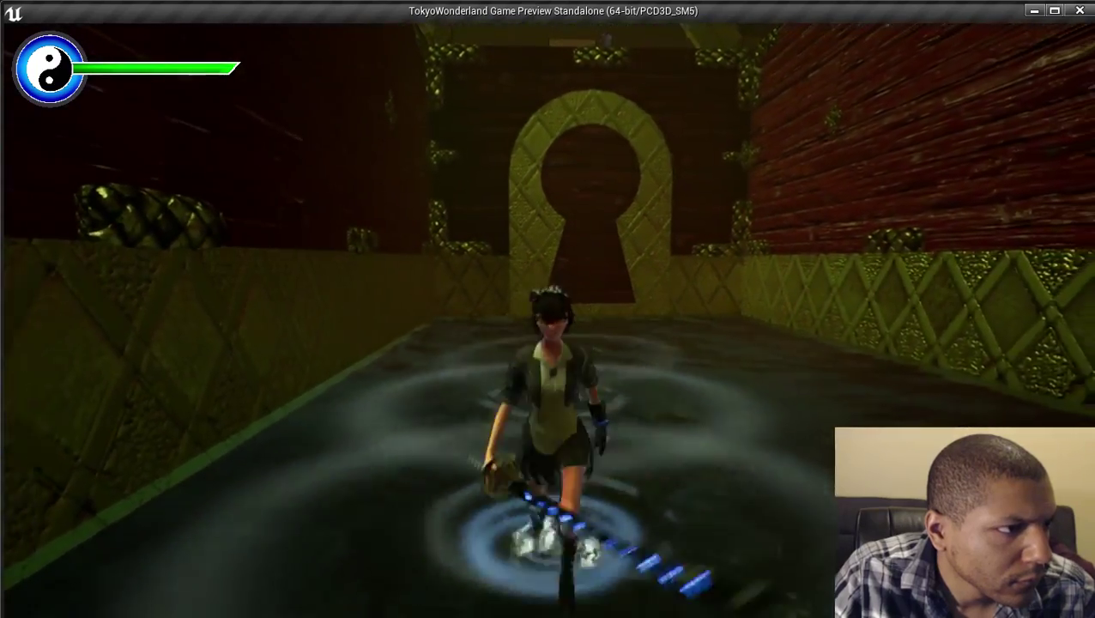
pyautogui.press('space')
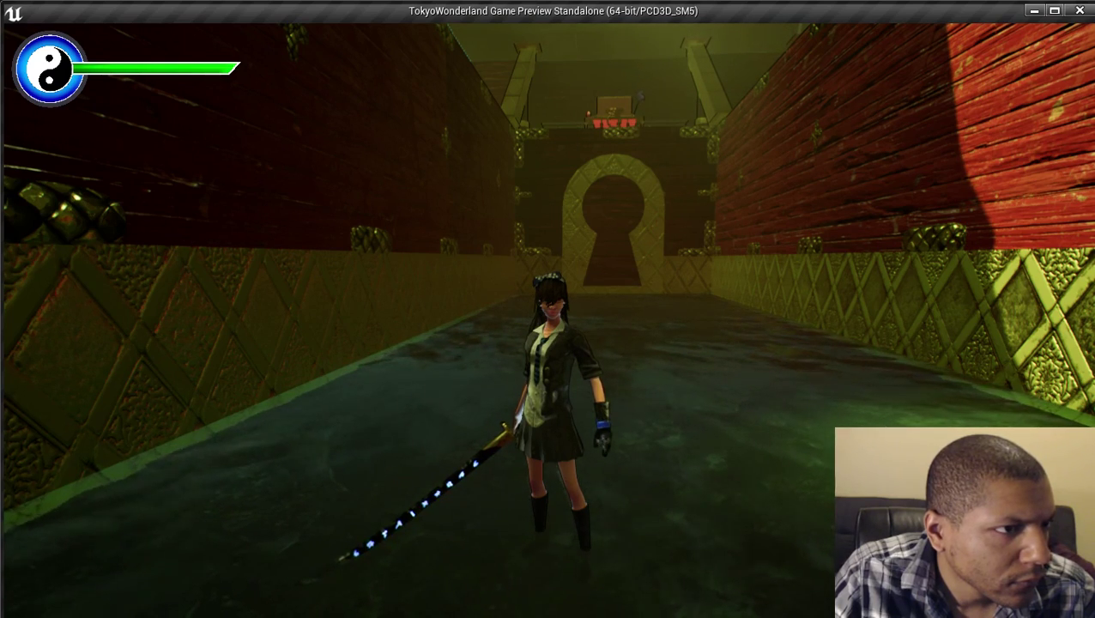
pyautogui.press('space')
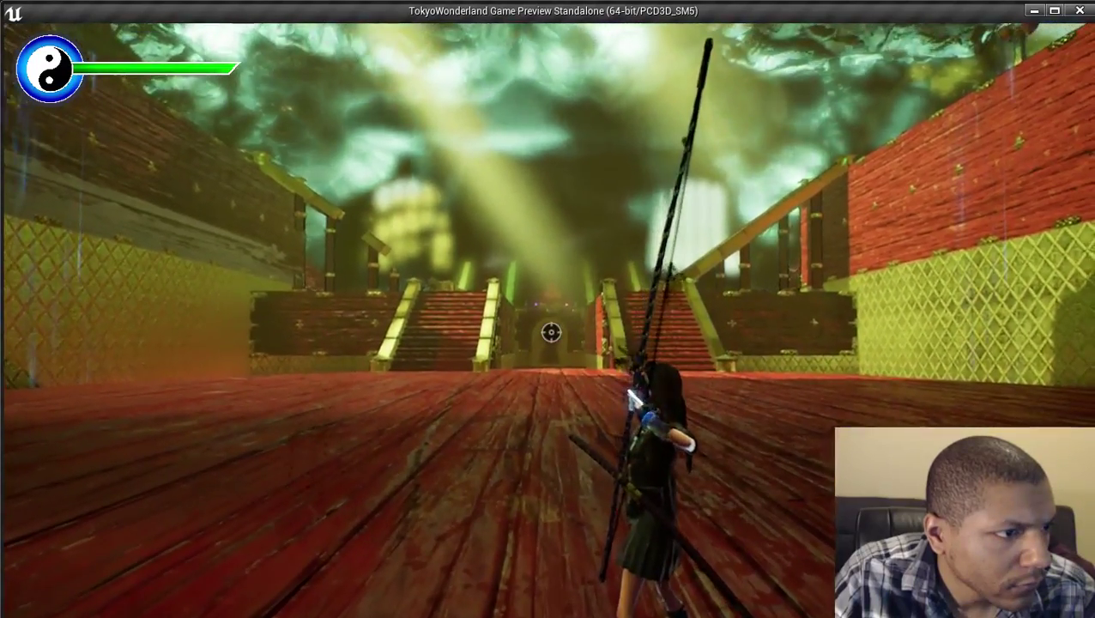
# Test the character's bow shots and sword attacks on the wooden floor while facing the twin staircases.
pyautogui.click(551, 332)
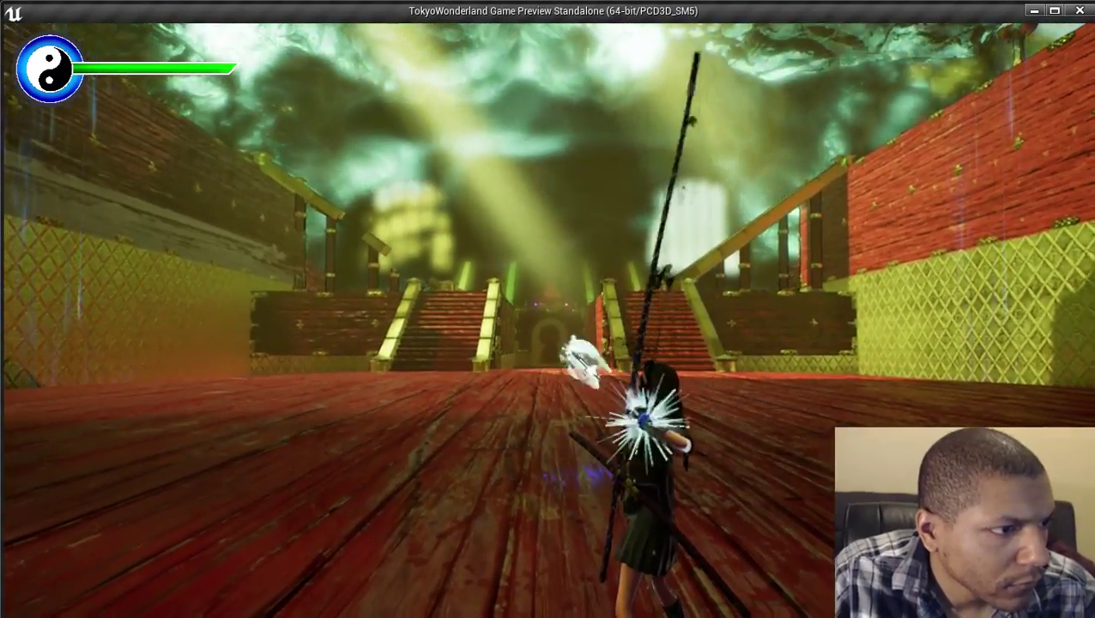
pyautogui.press('q')
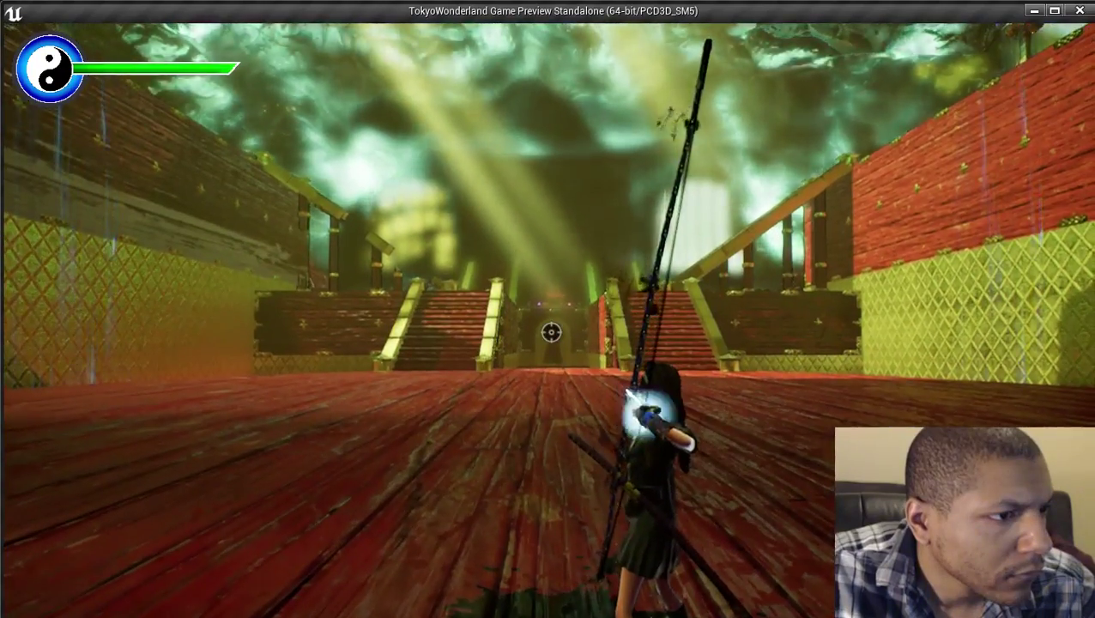
pyautogui.click(551, 332)
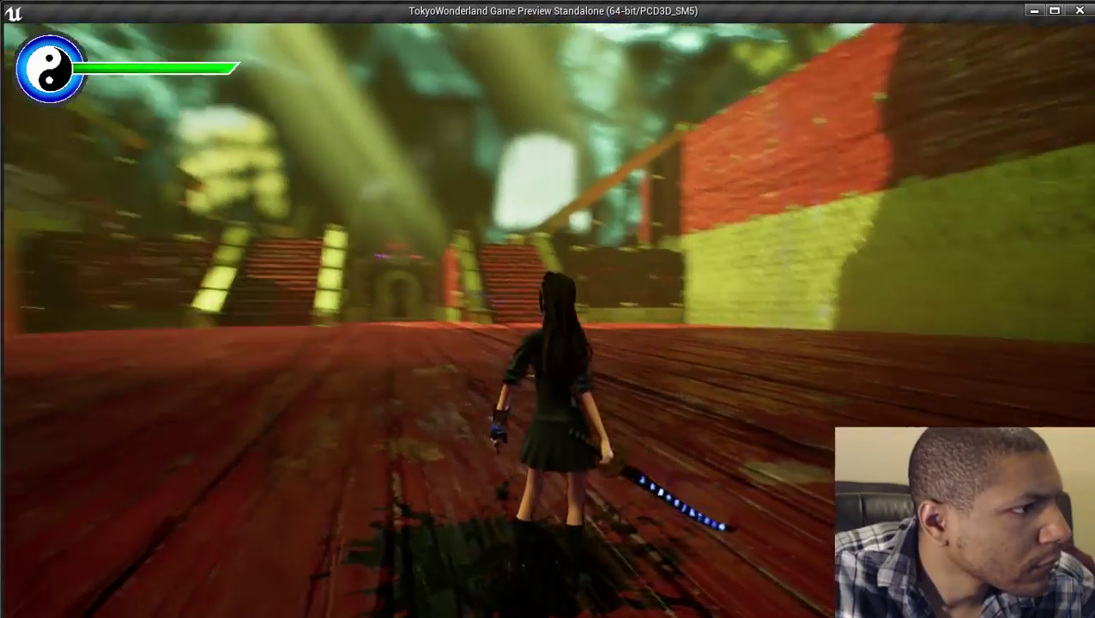
pyautogui.press('q')
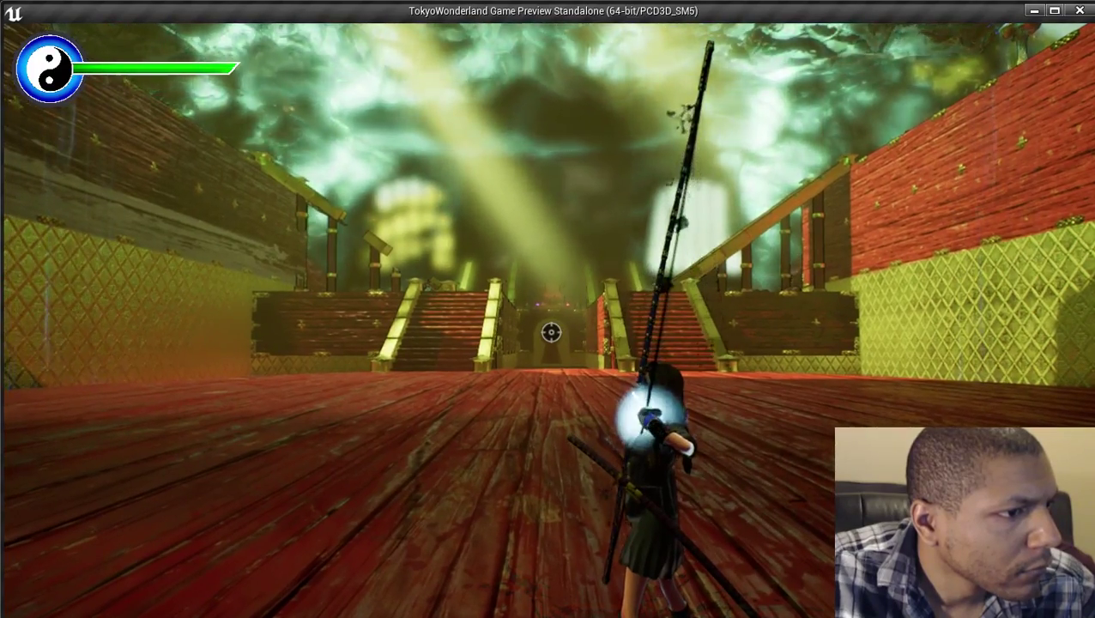
pyautogui.click(551, 332)
pyautogui.click(551, 332)
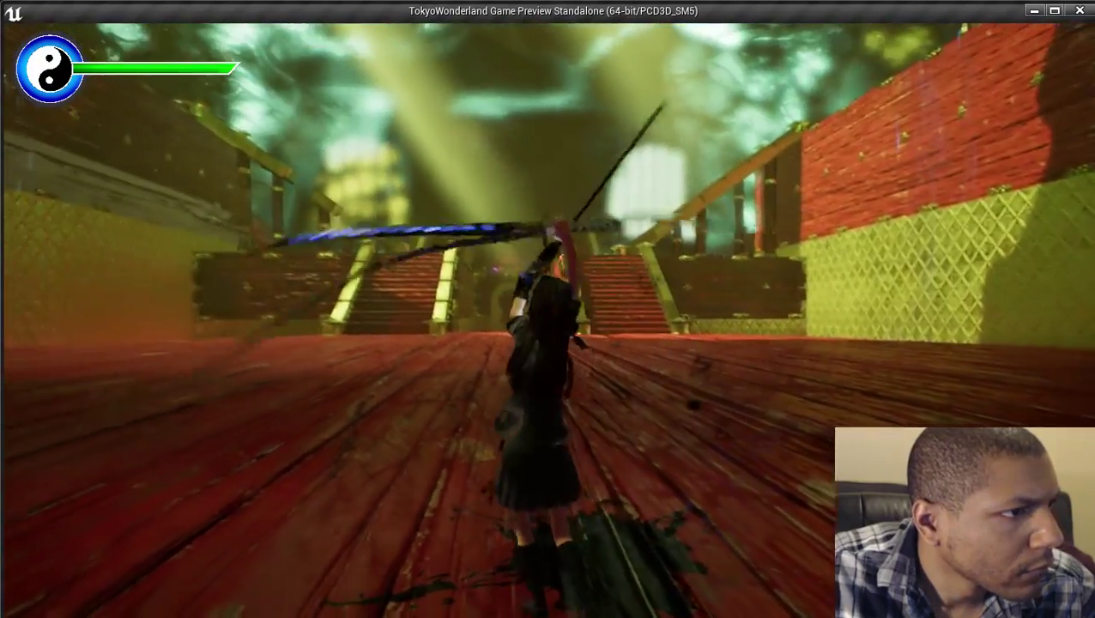
pyautogui.press('q')
pyautogui.click(551, 332)
pyautogui.press('q')
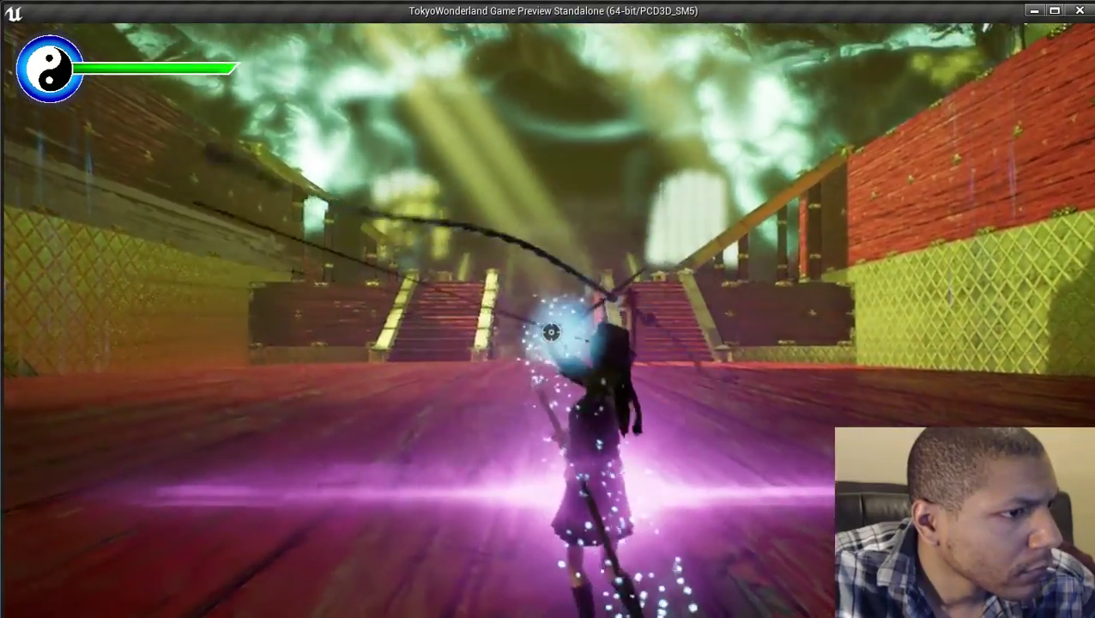
# Test more bow and sword attacks towards the hall's side walls, and end the preview.
pyautogui.press('q')
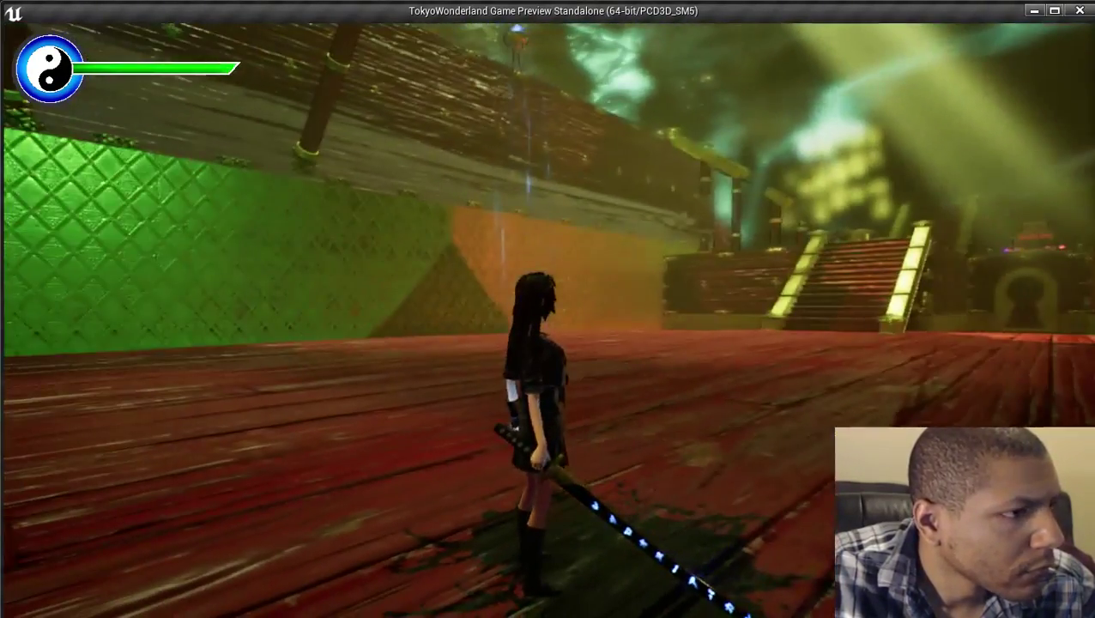
pyautogui.press('q')
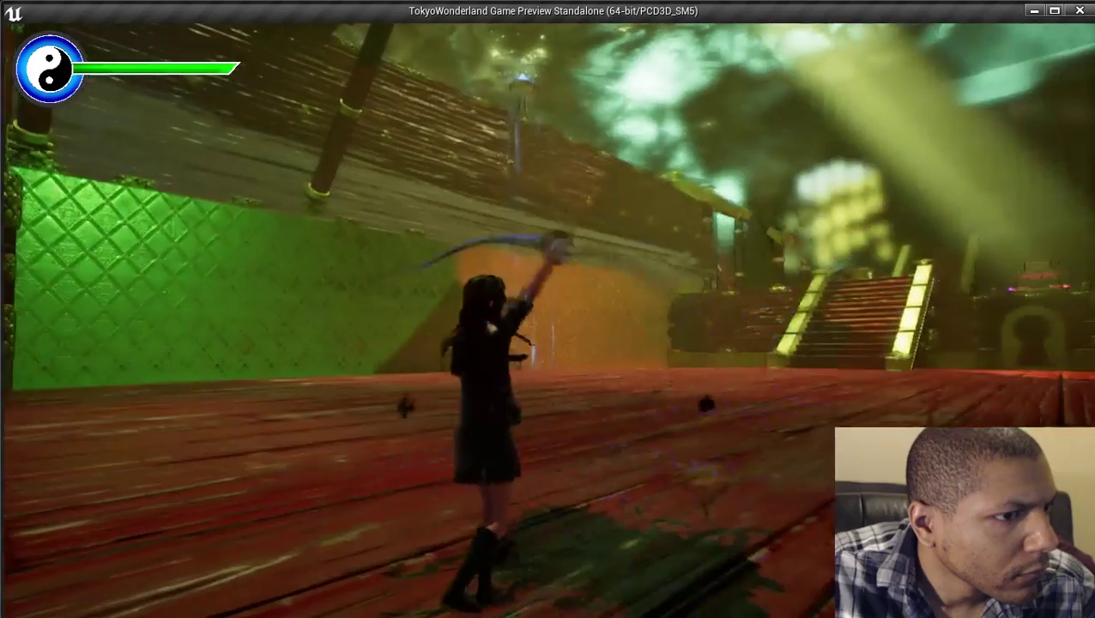
pyautogui.click(551, 332)
pyautogui.press('q')
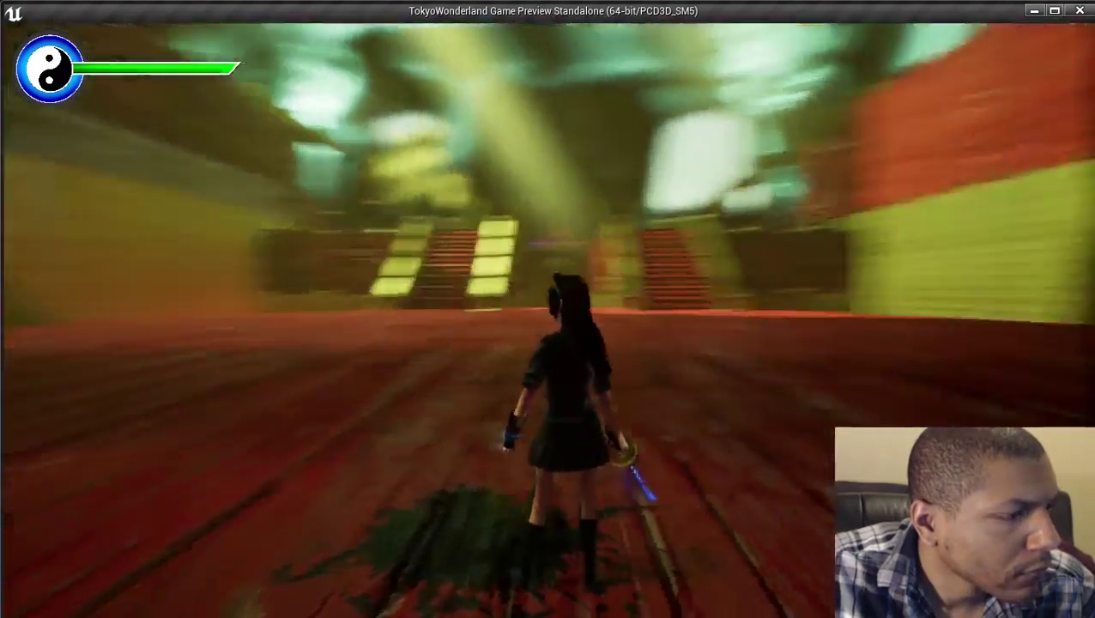
pyautogui.press('q')
pyautogui.press('q')
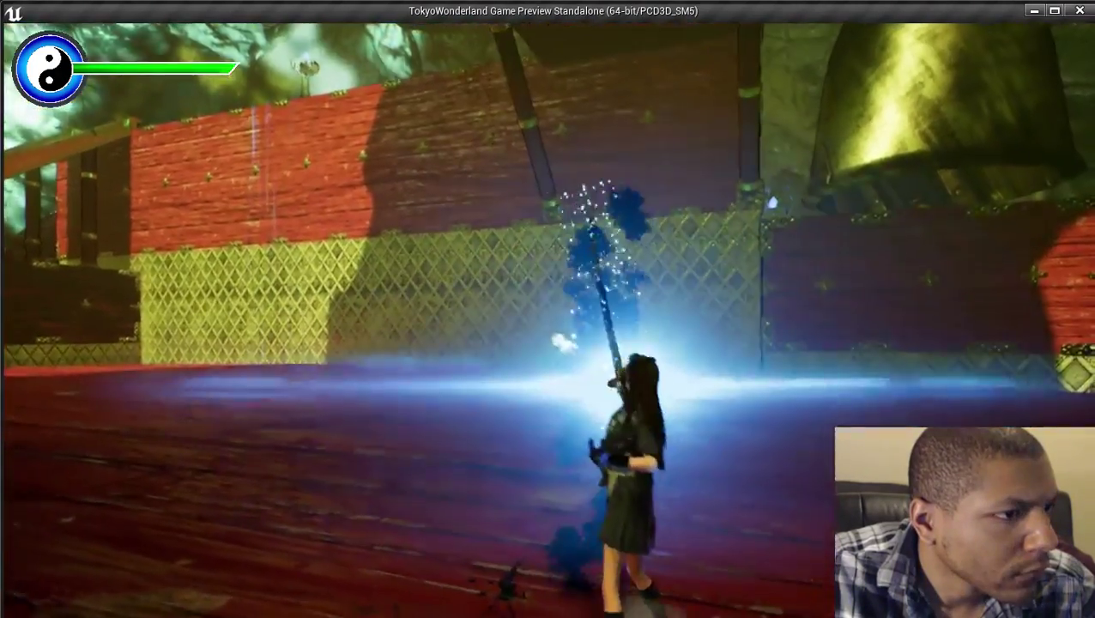
pyautogui.press('q')
pyautogui.press('q')
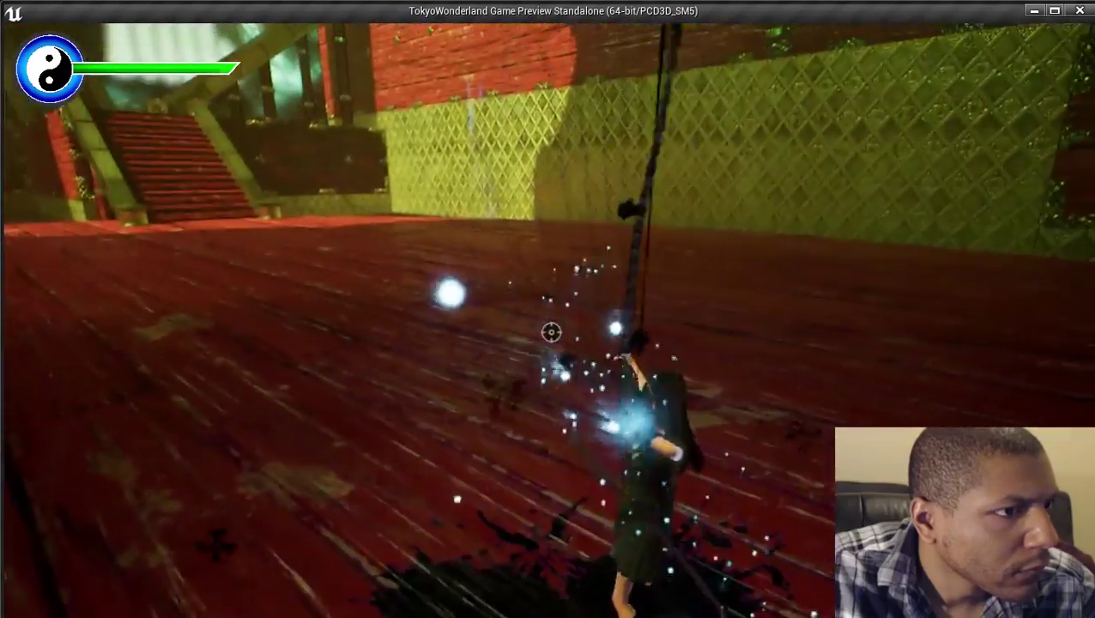
pyautogui.press('q')
pyautogui.press('Escape')
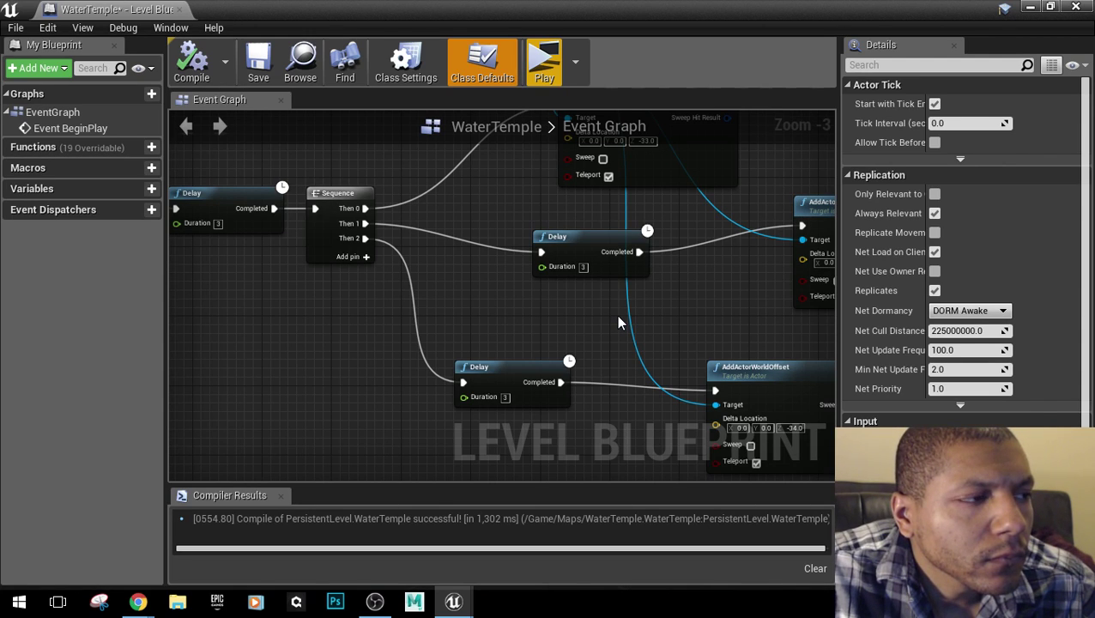
# Play-test the level from a raised viewpoint overlooking the waterwheel and the wooden stairs.
pyautogui.click(543, 80)
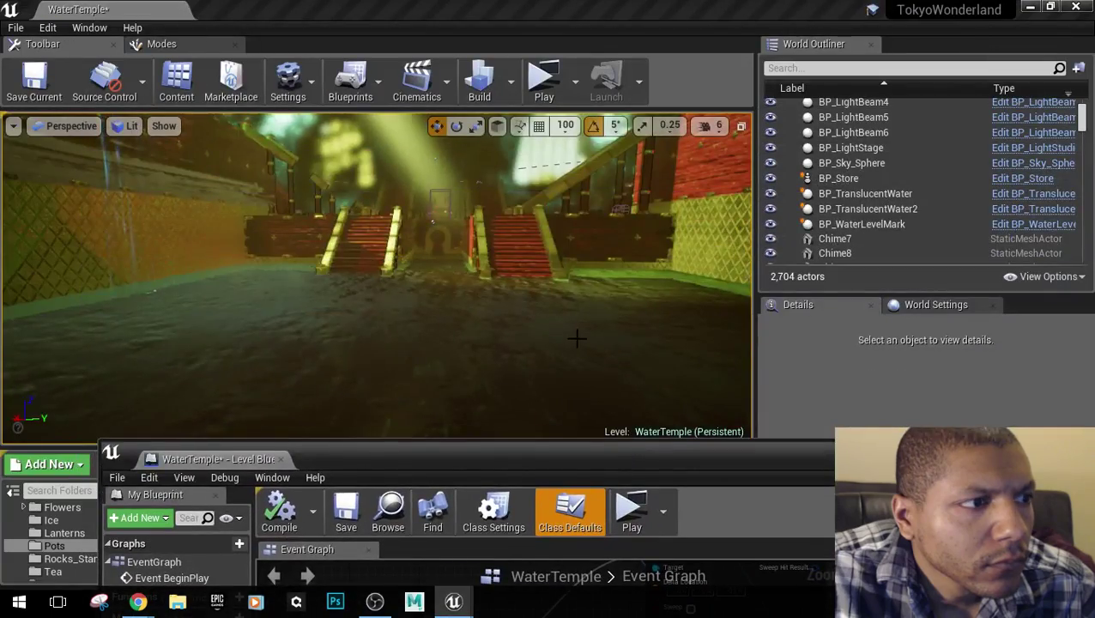
pyautogui.moveTo(376, 277); pyautogui.dragTo(593, 197, button='right')
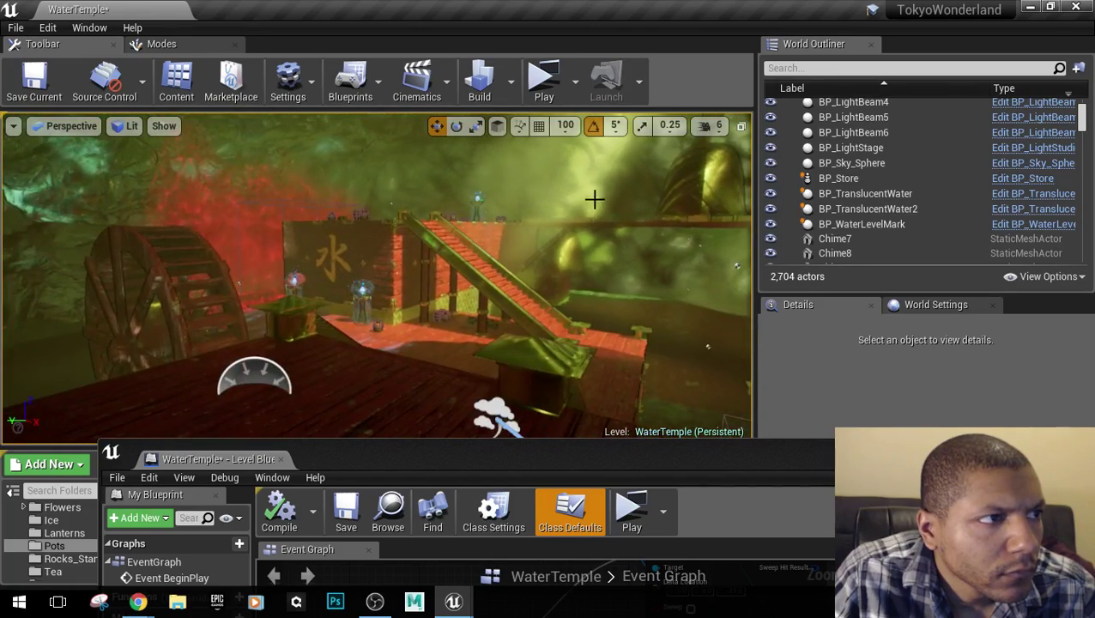
pyautogui.click(549, 85)
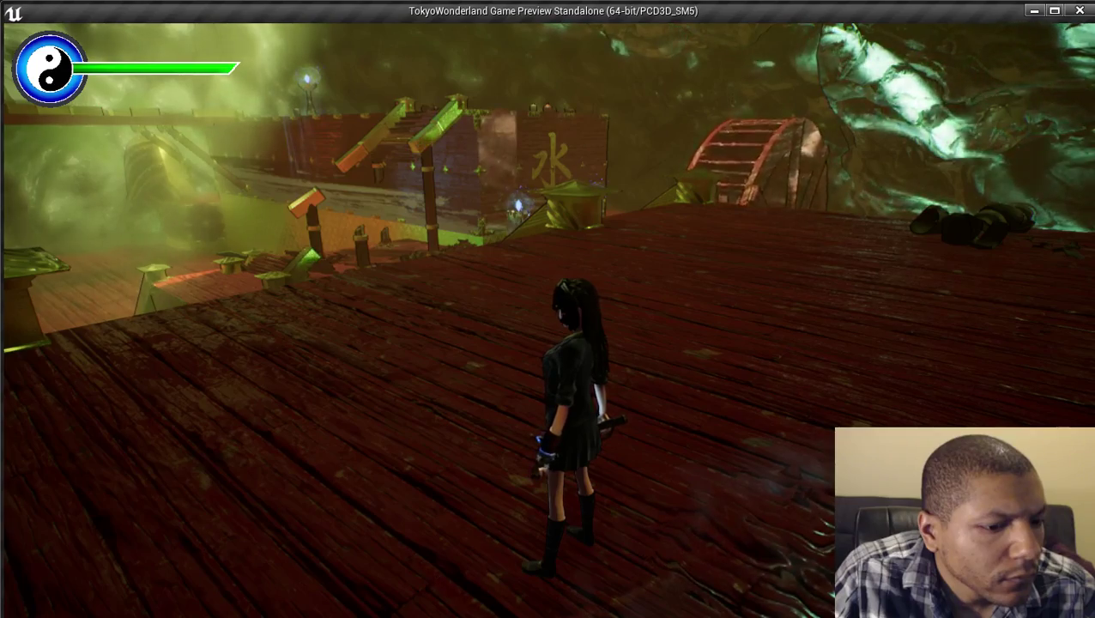
# Test the character's jumps and sword and bow moves on the wooden floor beside the waterwheel, and end the preview.
pyautogui.press('space')
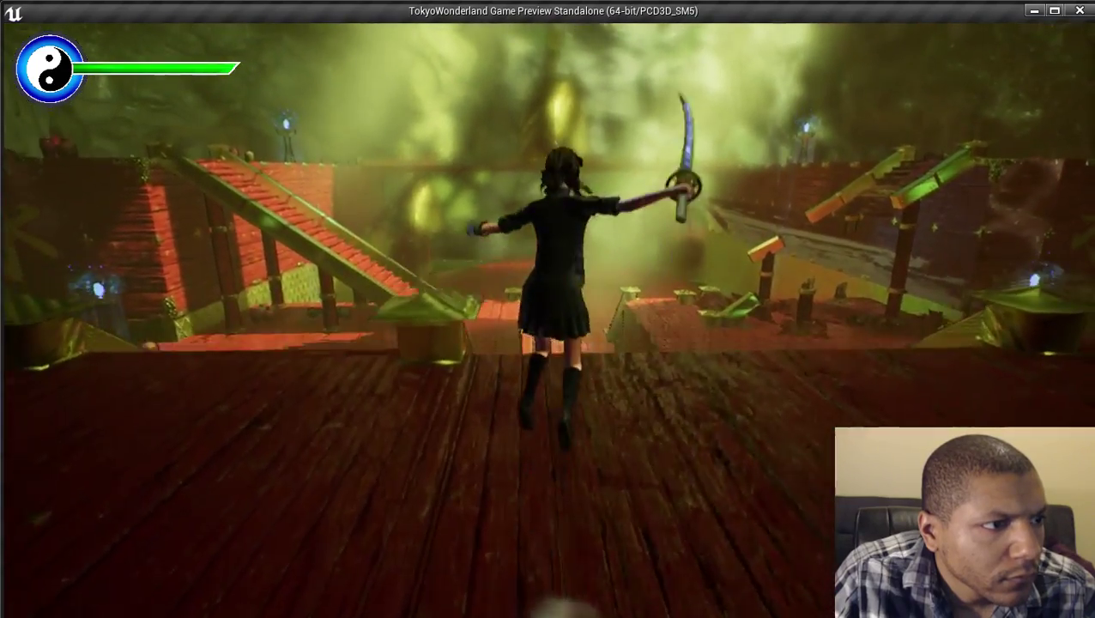
pyautogui.press('space')
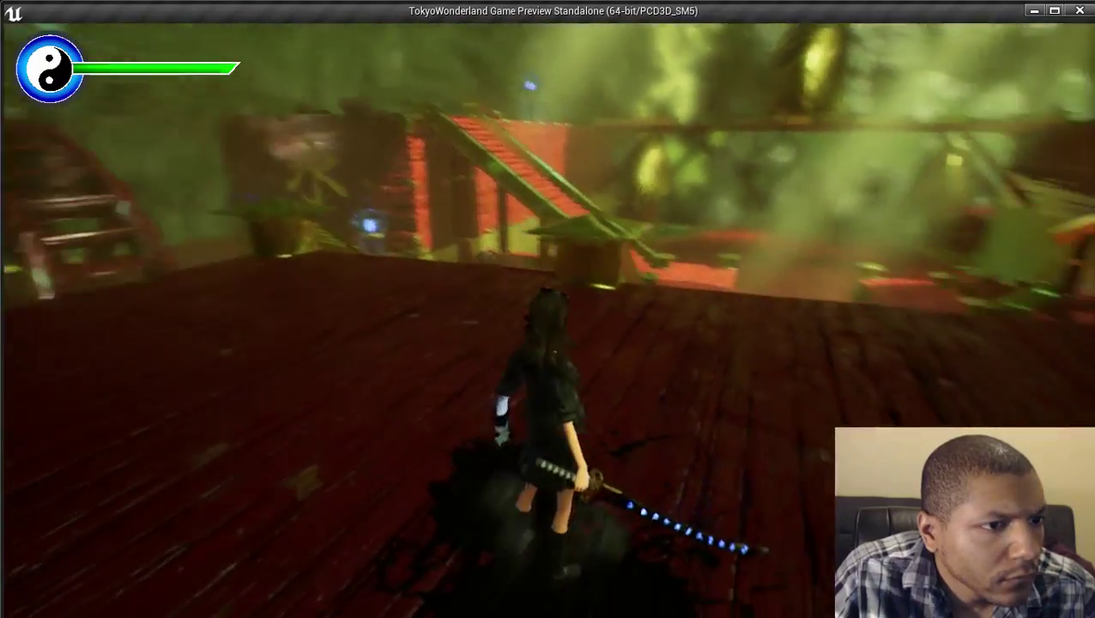
pyautogui.press('space')
pyautogui.press('space')
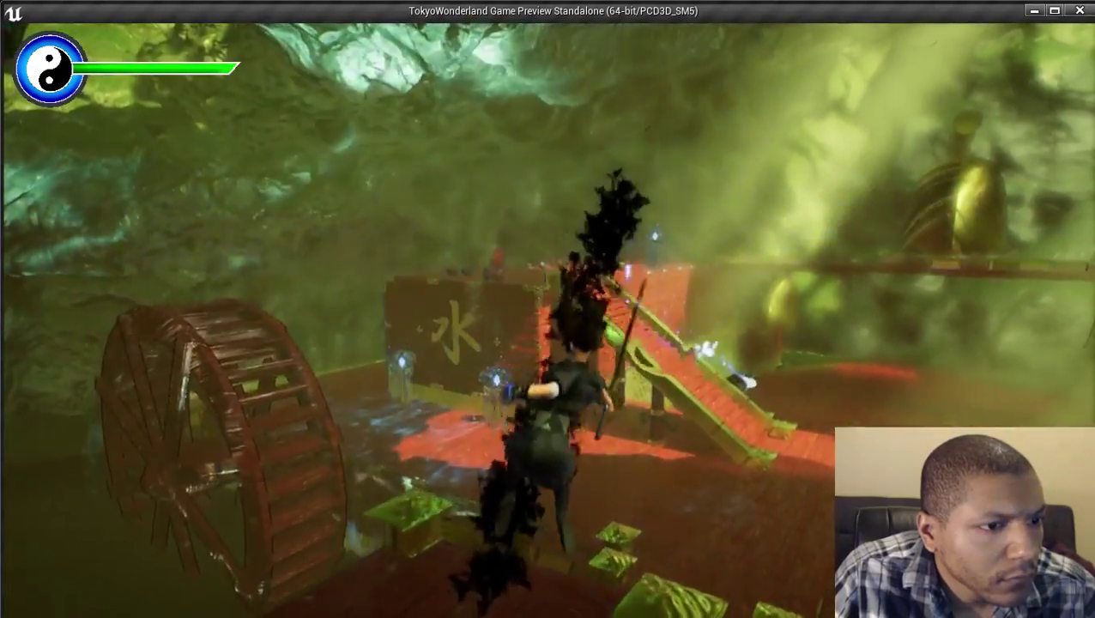
pyautogui.press('Escape')
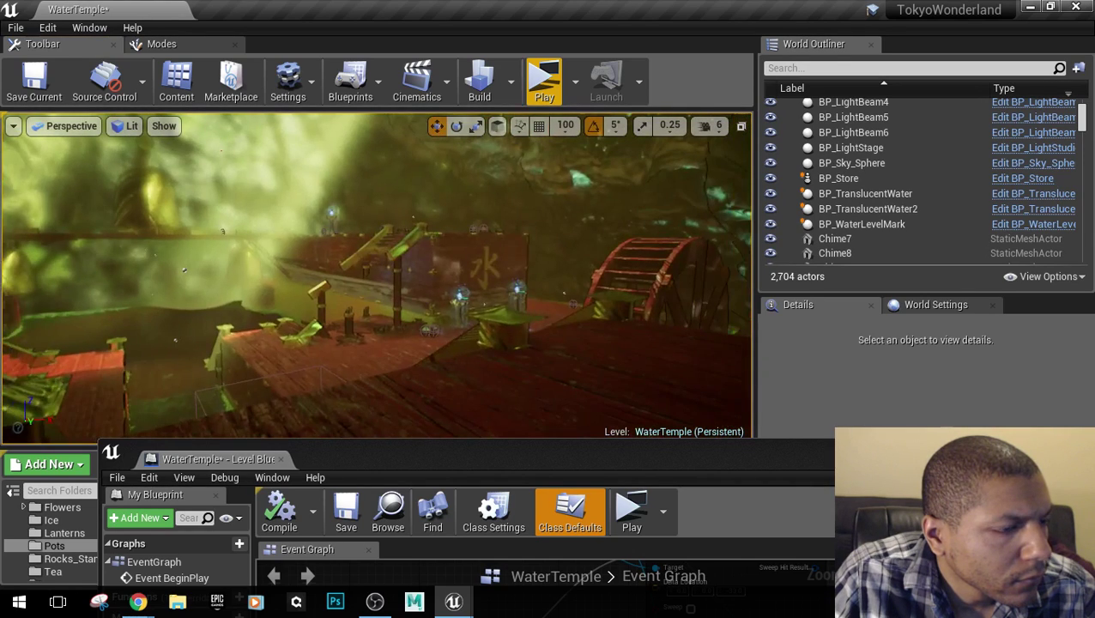
# Review the Delay, Sequence and AddActorWorldOffset nodes in the WaterTemple level blueprint, and return to the level view.
pyautogui.moveTo(375, 276); pyautogui.dragTo(228, 268, button='right')
pyautogui.moveTo(375, 276); pyautogui.dragTo(371, 302, button='right')
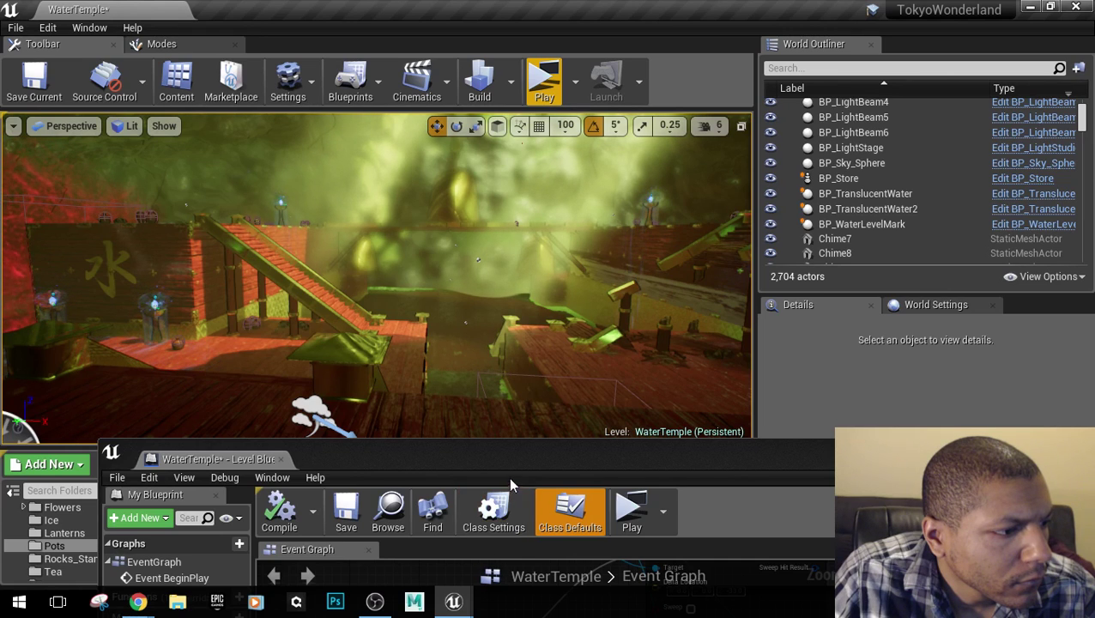
pyautogui.moveTo(445, 458); pyautogui.dragTo(390, 123)
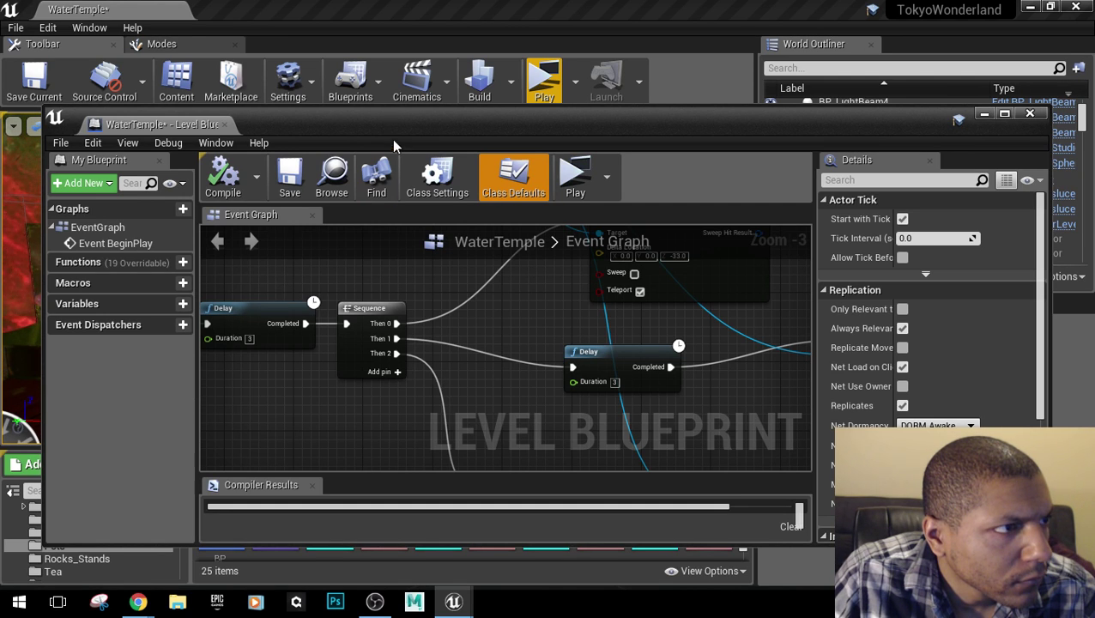
pyautogui.doubleClick(398, 125)
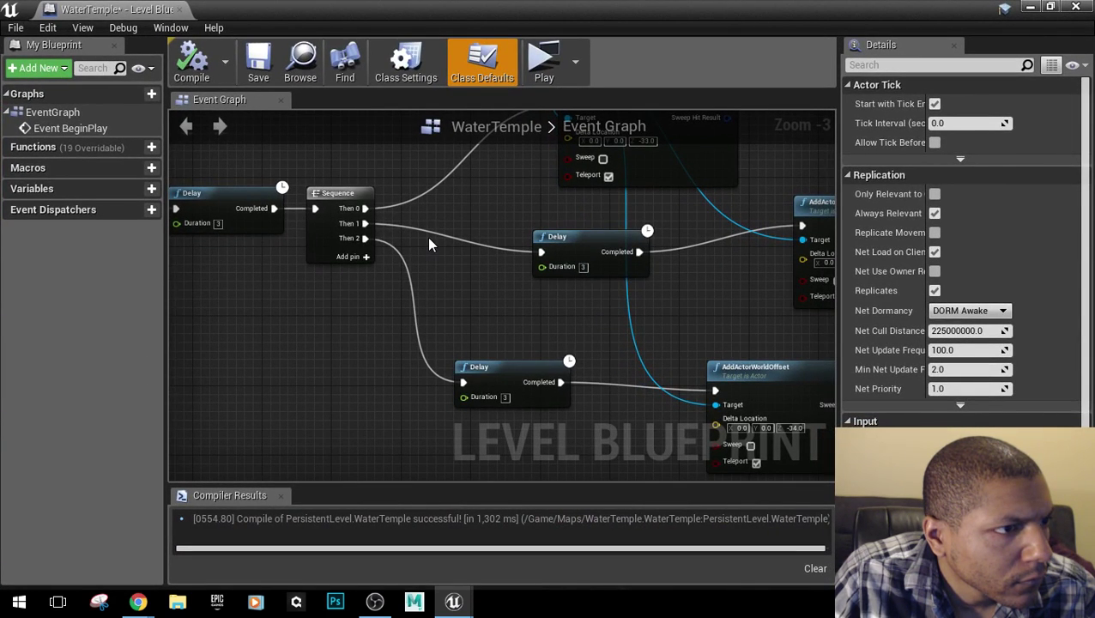
pyautogui.moveTo(429, 244); pyautogui.dragTo(440, 322, button='right')
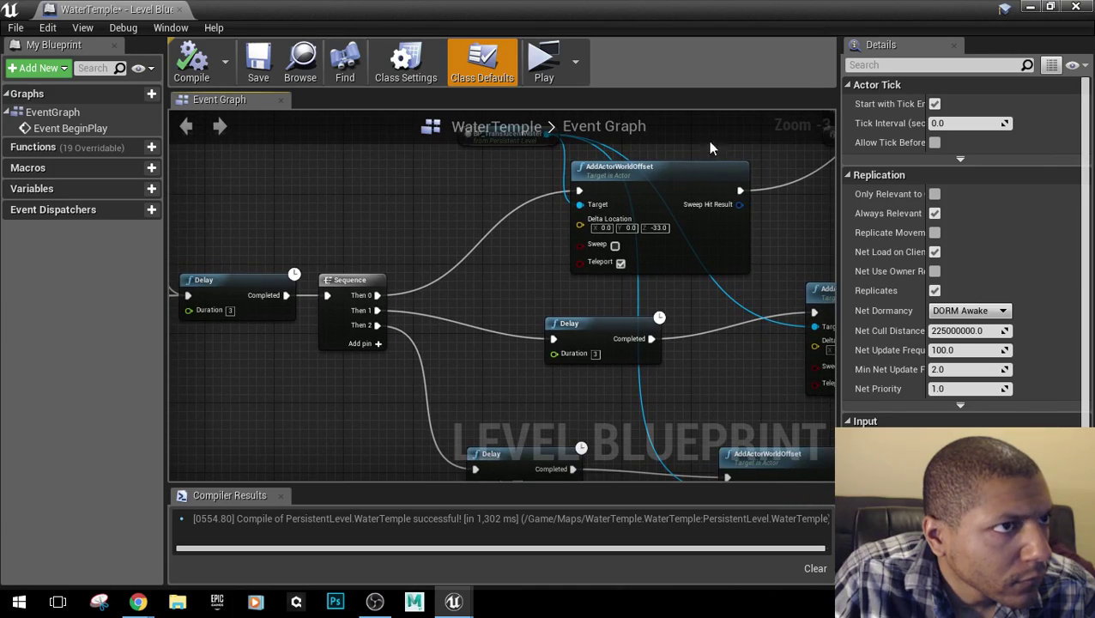
pyautogui.click(1029, 7)
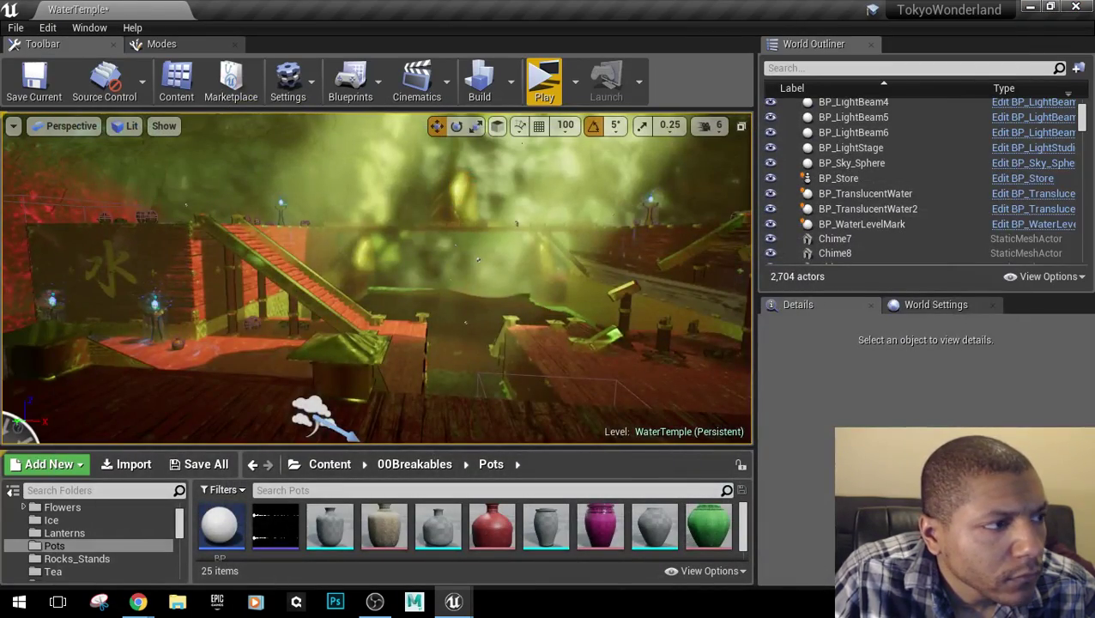
# Examine the large hanging bell and its supporting beams near the cave wall from several sides.
pyautogui.press('w')
pyautogui.moveTo(377, 279); pyautogui.dragTo(326, 300, button='right')
pyautogui.press('w')
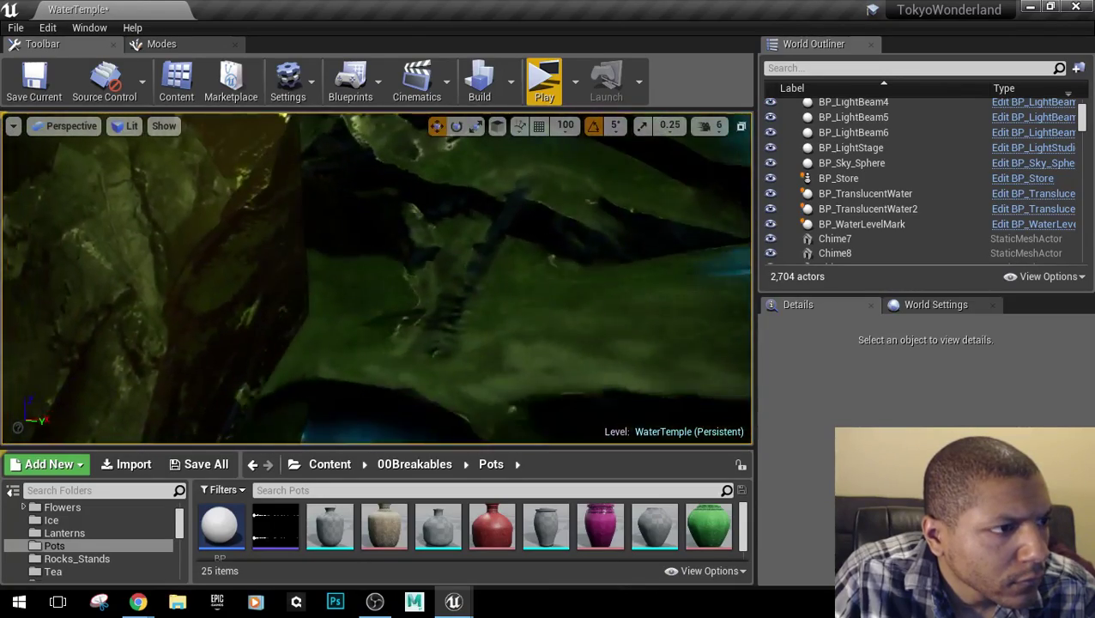
pyautogui.moveTo(522, 379)
pyautogui.mouseDown(button='right')
pyautogui.moveTo(481, 404)
pyautogui.moveTo(549, 369)
pyautogui.moveTo(523, 379)
pyautogui.mouseUp(button='right')
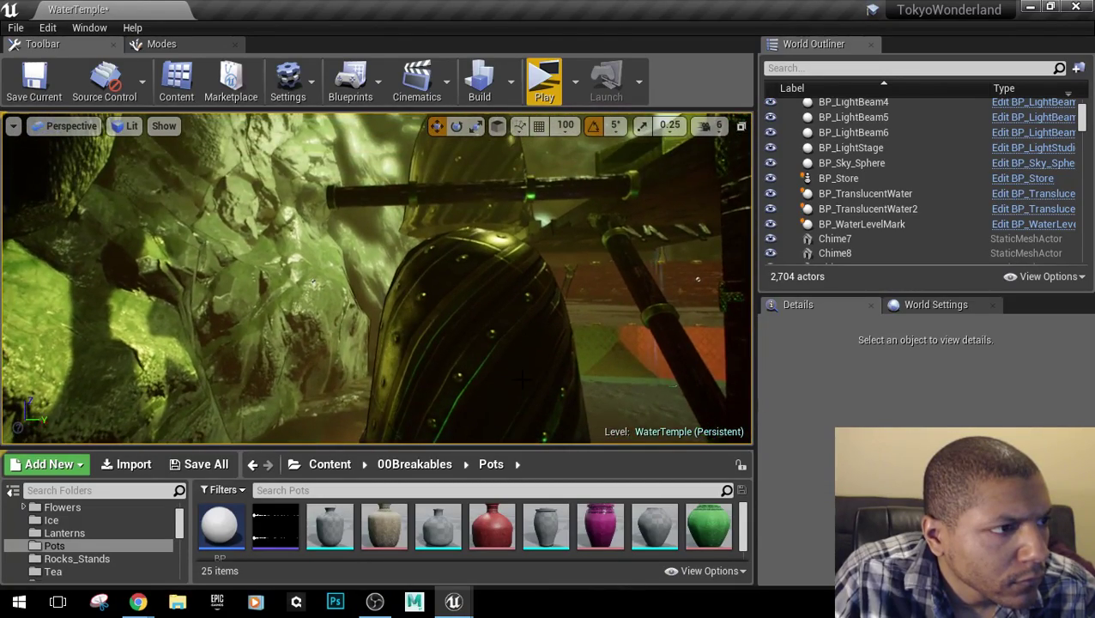
pyautogui.press('w')
pyautogui.moveTo(376, 279); pyautogui.dragTo(398, 244, button='right')
pyautogui.moveTo(489, 347); pyautogui.dragTo(485, 343, button='right')
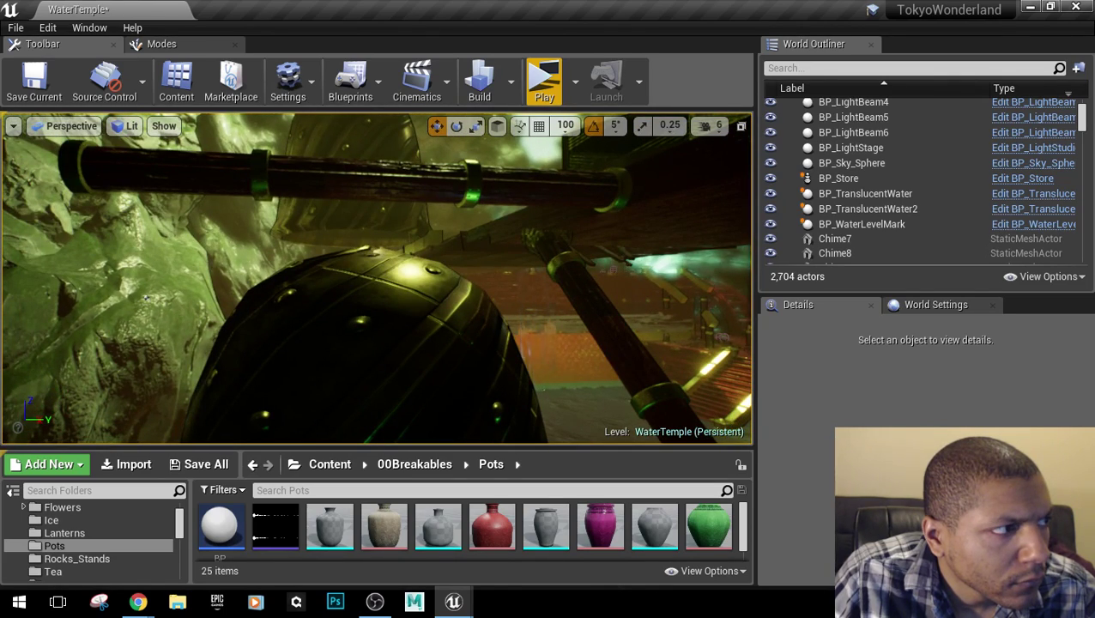
pyautogui.moveTo(376, 279); pyautogui.dragTo(617, 257, button='right')
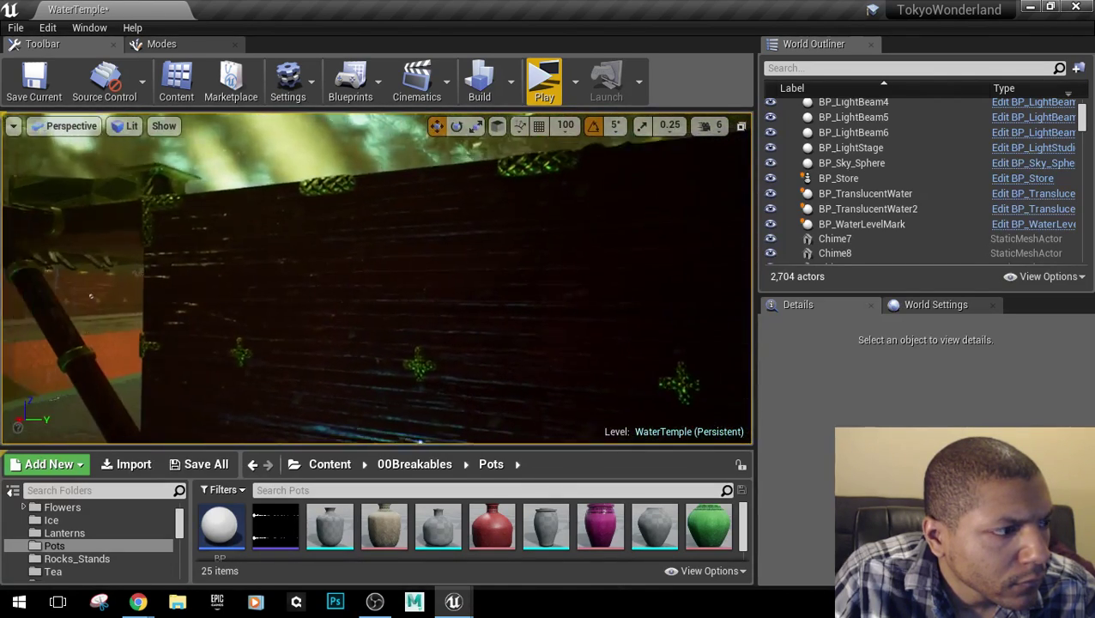
pyautogui.moveTo(463, 335); pyautogui.dragTo(416, 356, button='right')
pyautogui.moveTo(313, 360); pyautogui.dragTo(309, 360, button='right')
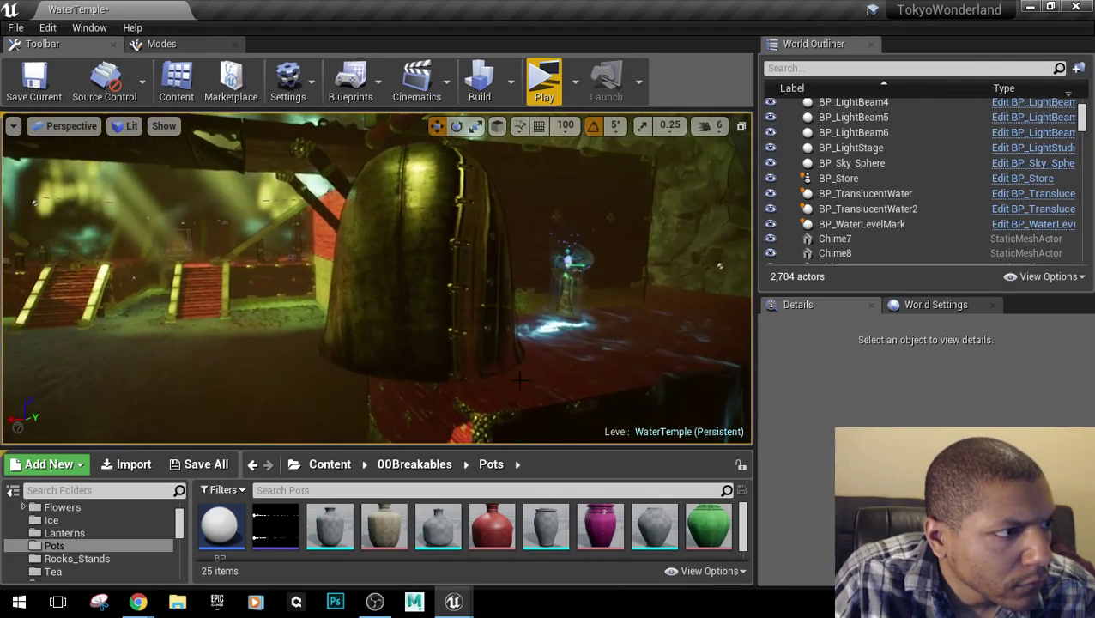
# Try rotating the Chime7 bell to swing it, and undo the change.
pyautogui.click(473, 369)
pyautogui.moveTo(472, 369); pyautogui.dragTo(473, 343, button='right')
pyautogui.press('e')
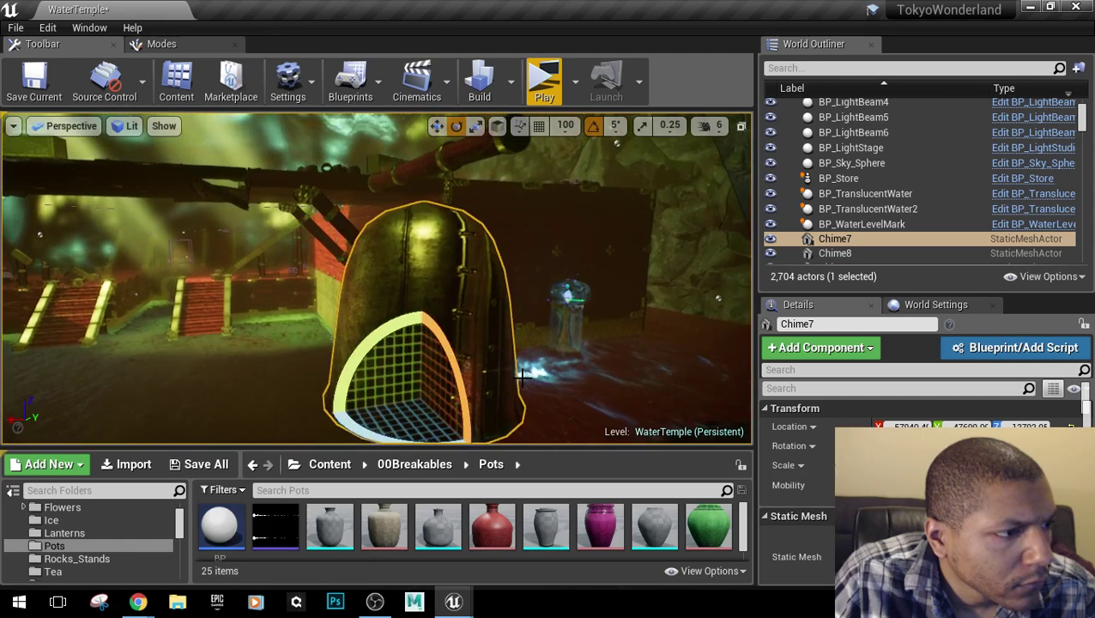
pyautogui.moveTo(473, 369); pyautogui.dragTo(493, 335)
pyautogui.hotkey('ctrl', 'z')
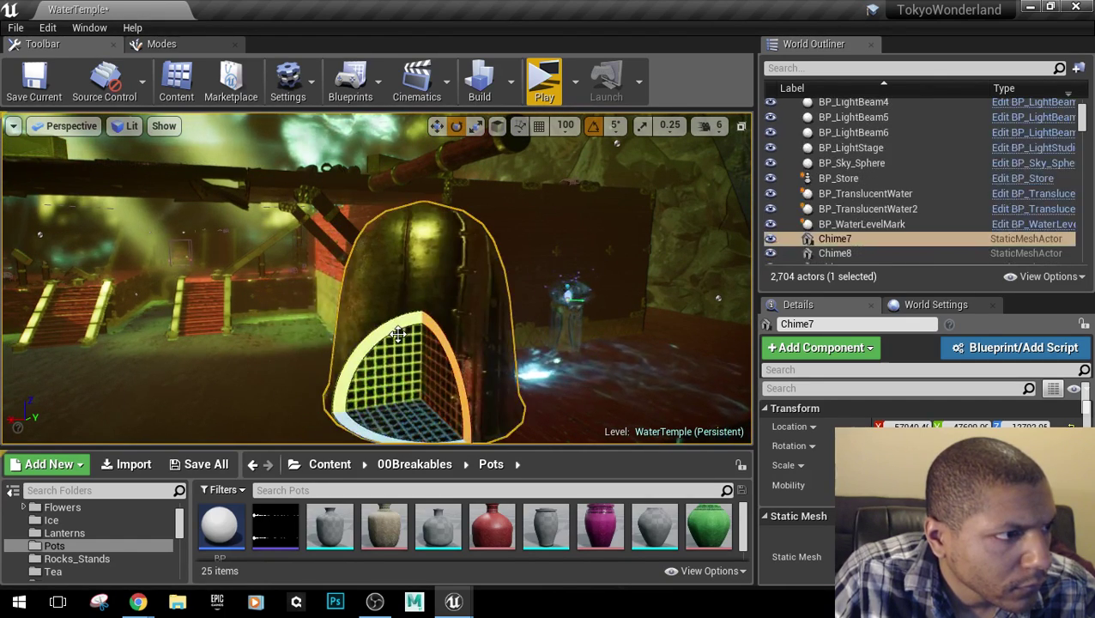
pyautogui.moveTo(493, 335); pyautogui.dragTo(574, 381, button='right')
pyautogui.hotkey('ctrl', 'z')
pyautogui.hotkey('ctrl', 'z')
pyautogui.hotkey('ctrl', 'y')
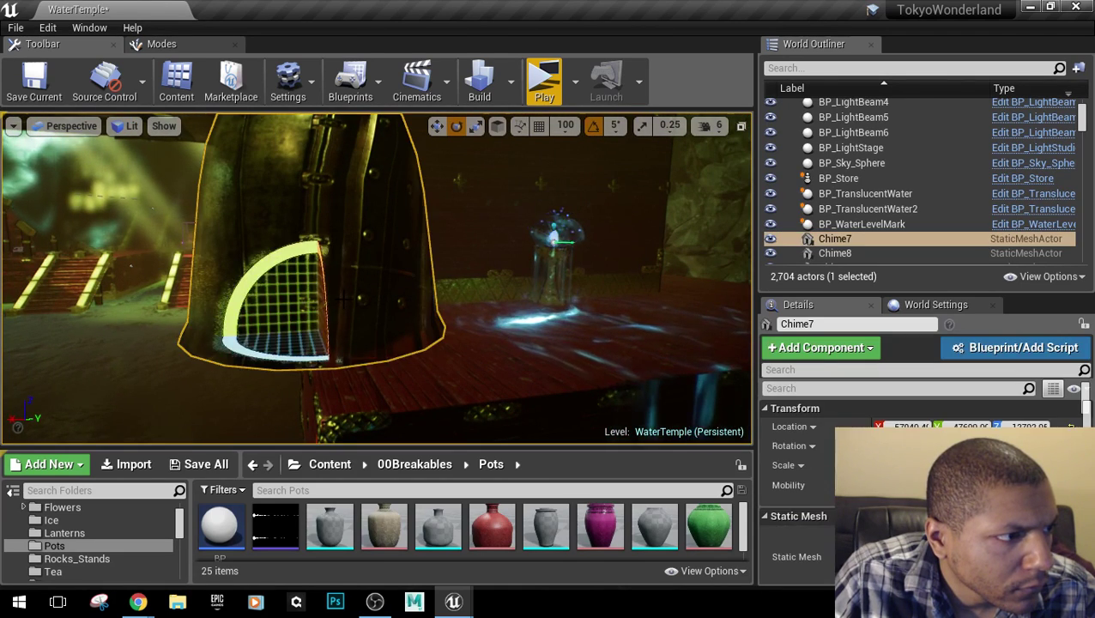
pyautogui.hotkey('ctrl', 'z')
# Examine the bell, the red wooden platform beneath it and the hall with the twin staircases from several angles.
pyautogui.moveTo(575, 380); pyautogui.dragTo(412, 376, button='right')
pyautogui.moveTo(316, 376); pyautogui.dragTo(403, 378, button='right')
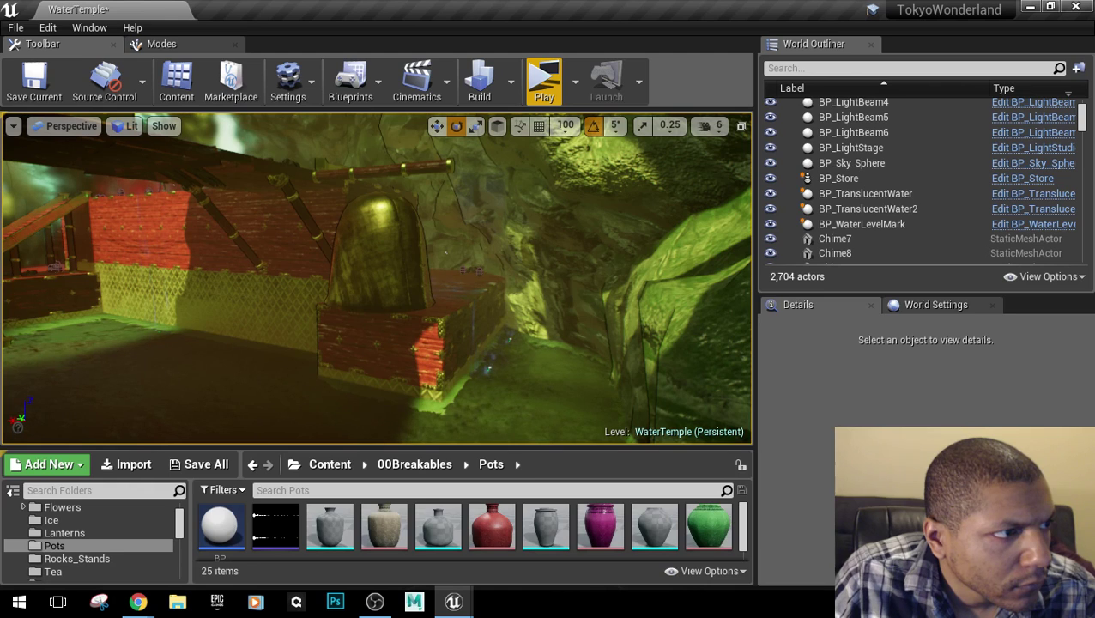
pyautogui.moveTo(446, 253); pyautogui.dragTo(326, 240, button='right')
pyautogui.moveTo(666, 285); pyautogui.dragTo(638, 278, button='right')
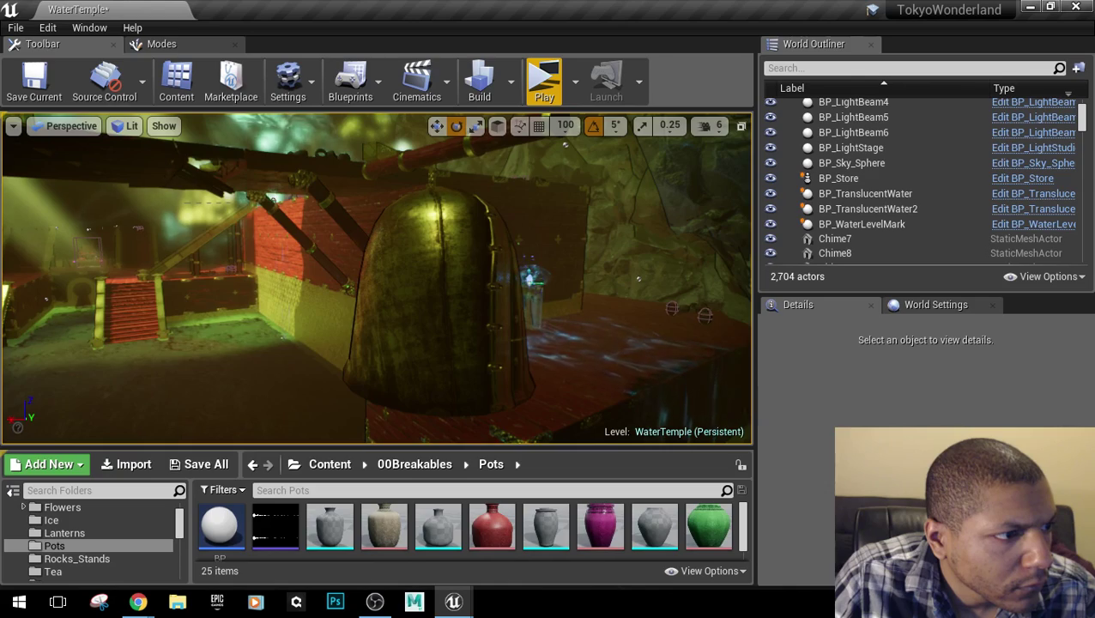
pyautogui.moveTo(637, 278); pyautogui.dragTo(638, 278, button='right')
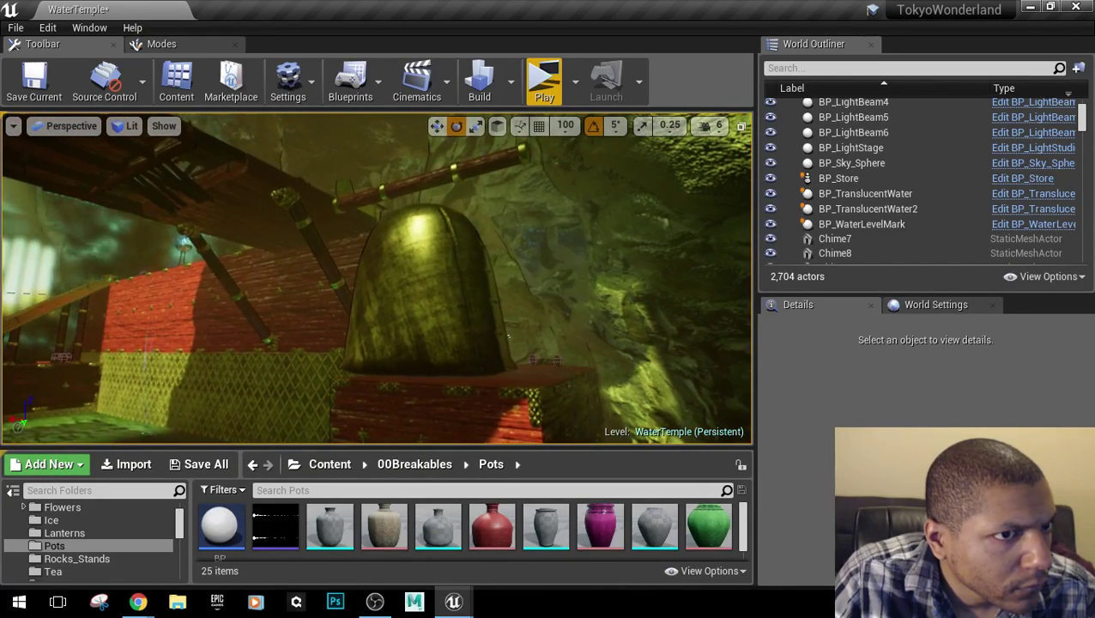
pyautogui.moveTo(302, 254); pyautogui.dragTo(302, 254, button='right')
pyautogui.moveTo(588, 305); pyautogui.dragTo(588, 304, button='right')
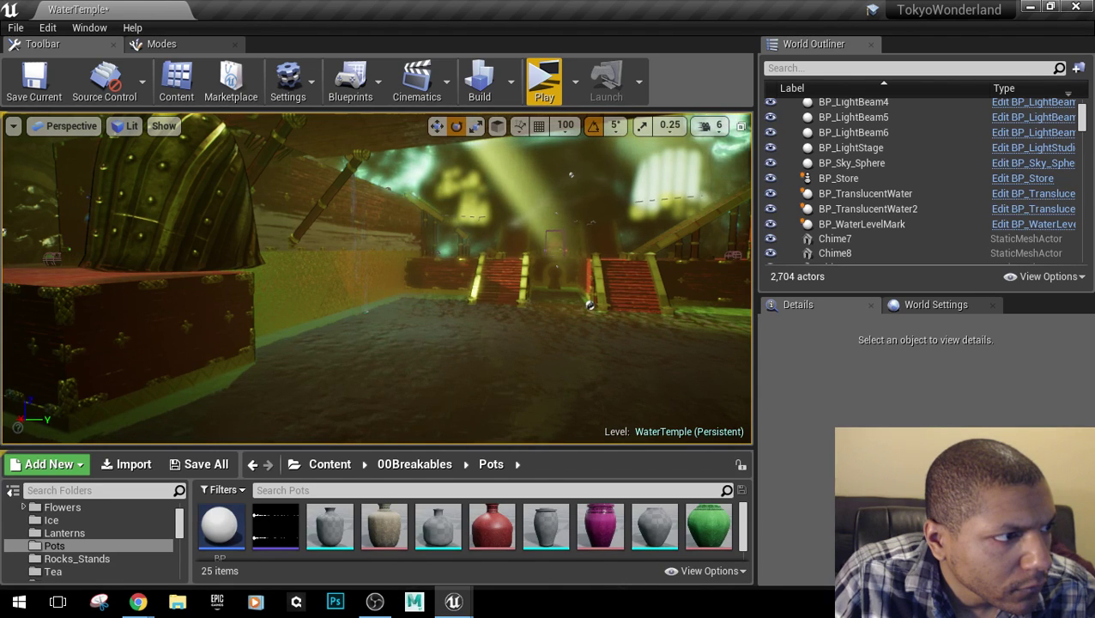
pyautogui.moveTo(589, 305); pyautogui.dragTo(589, 305, button='right')
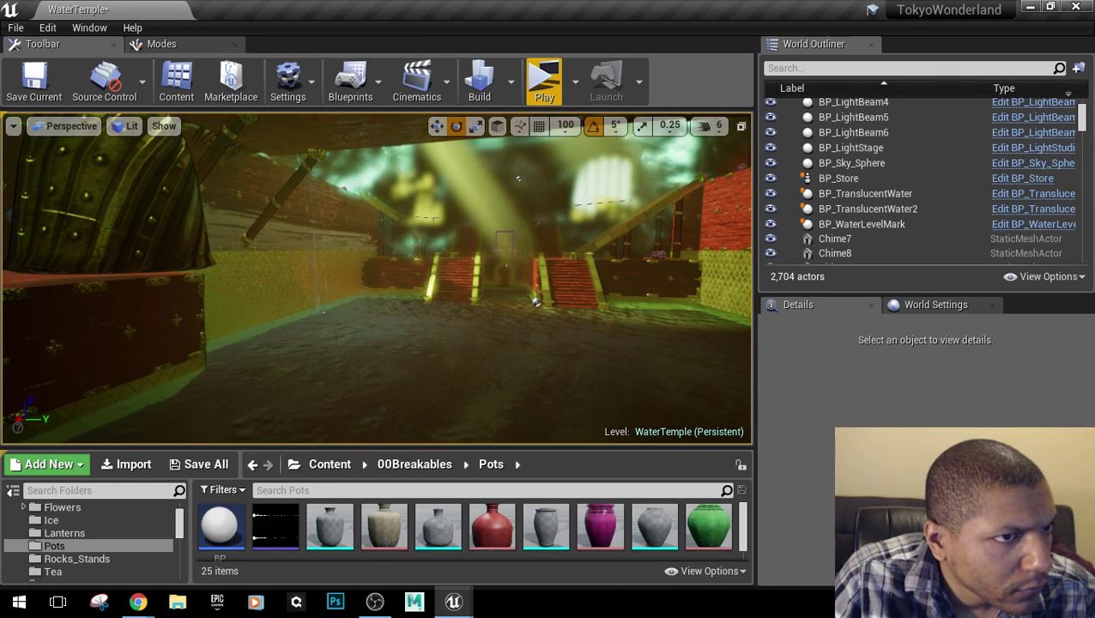
pyautogui.moveTo(535, 302); pyautogui.dragTo(437, 258, button='right')
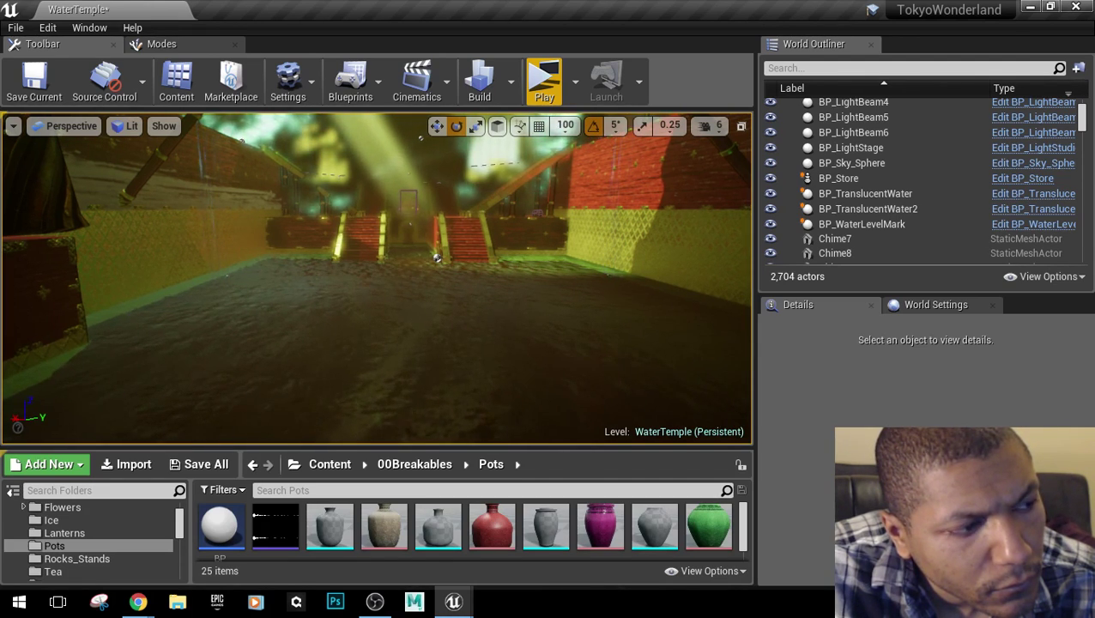
pyautogui.moveTo(484, 352); pyautogui.dragTo(630, 352, button='right')
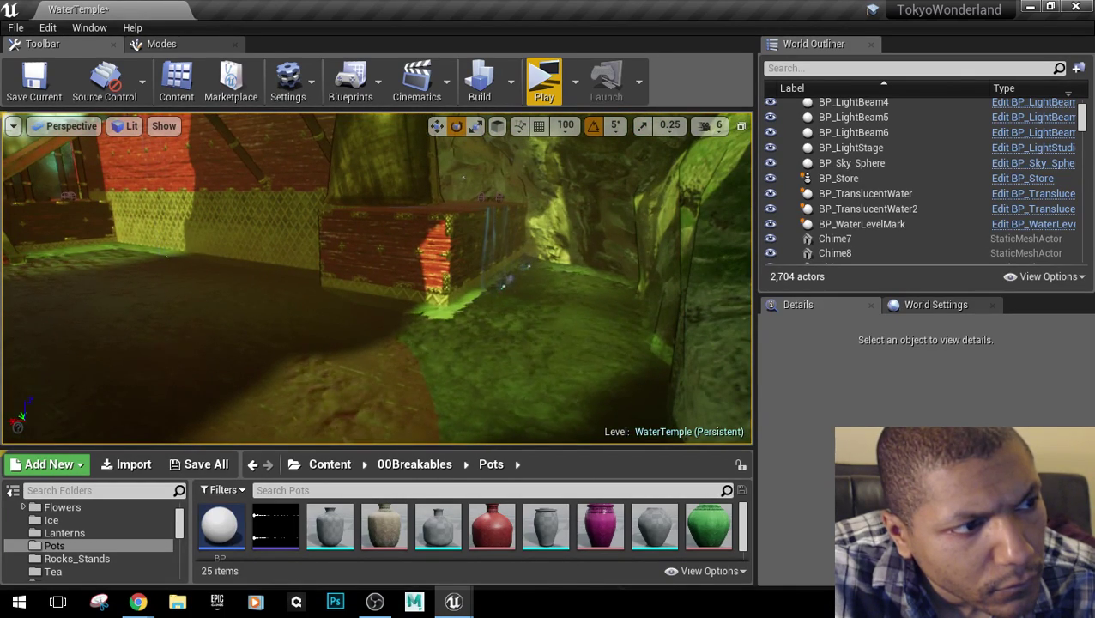
pyautogui.moveTo(484, 352); pyautogui.dragTo(508, 399, button='right')
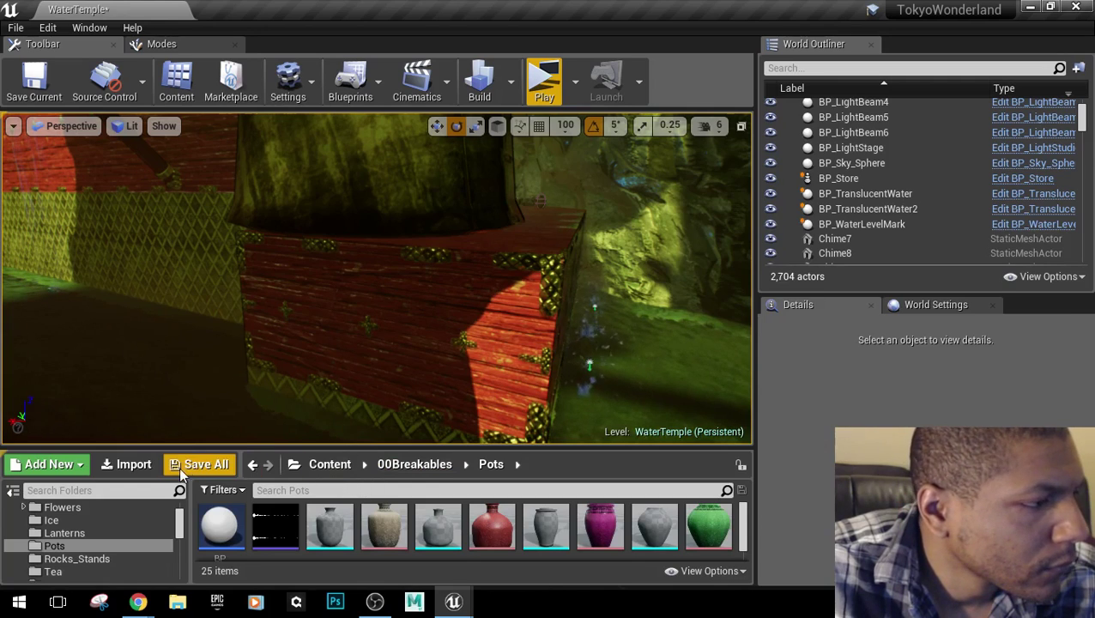
# Enlarge the asset browser and open the WaterTemple folder inside 00Levels.
pyautogui.moveTo(206, 447); pyautogui.dragTo(210, 130)
pyautogui.scroll(3, 68, 446)
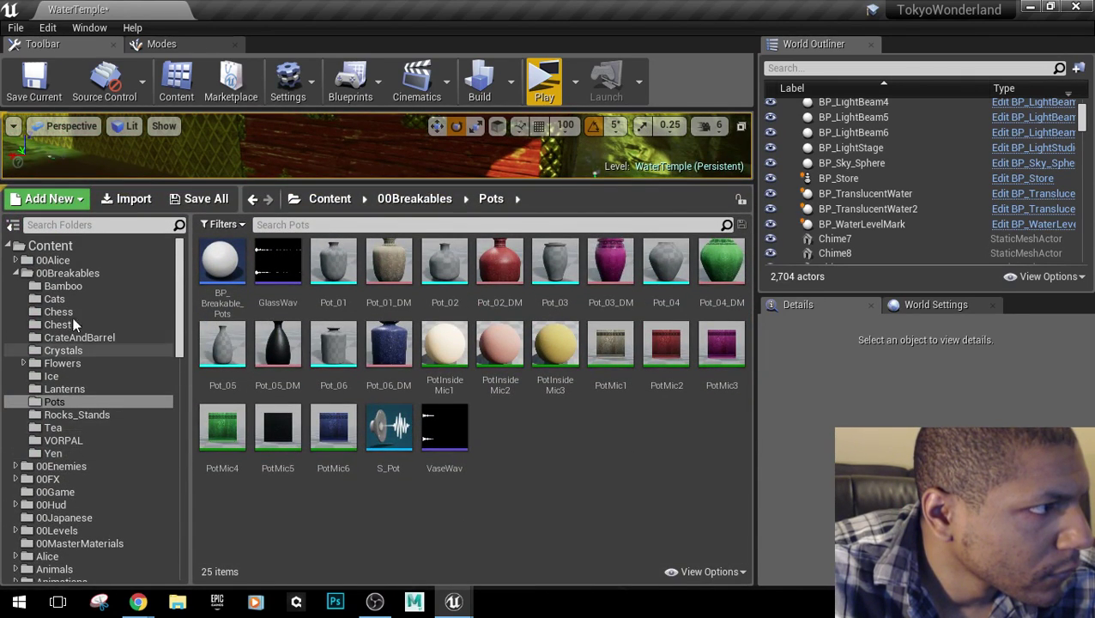
pyautogui.click(17, 273)
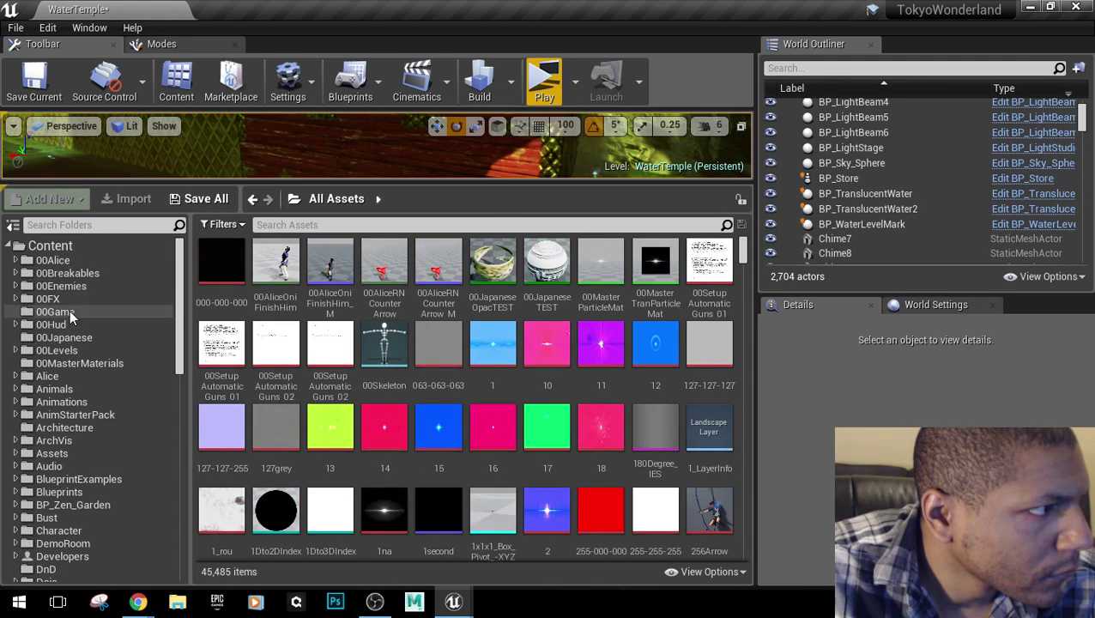
pyautogui.click(76, 350)
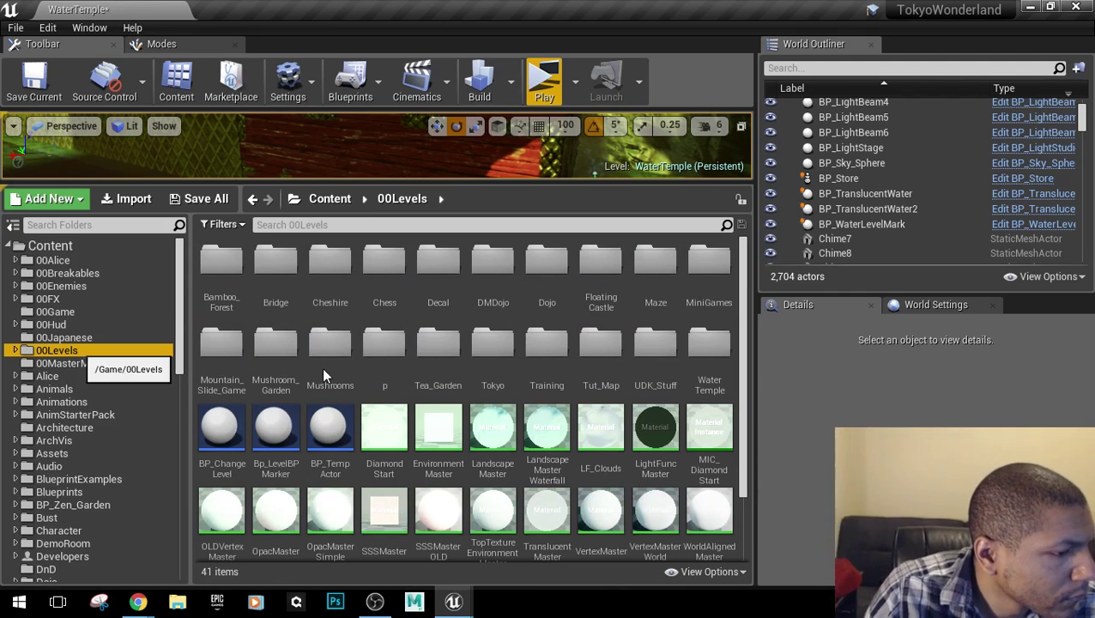
pyautogui.doubleClick(709, 343)
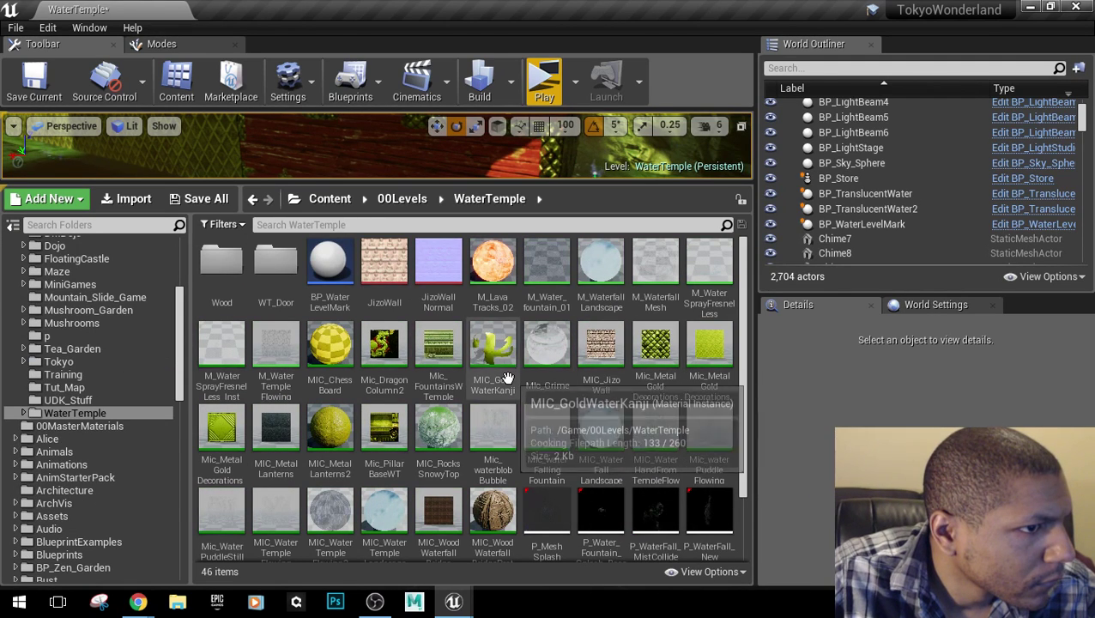
# Create an Actor blueprint class named BP_Bell in the WaterTemple folder and open it for editing.
pyautogui.scroll(-2, 507, 378)
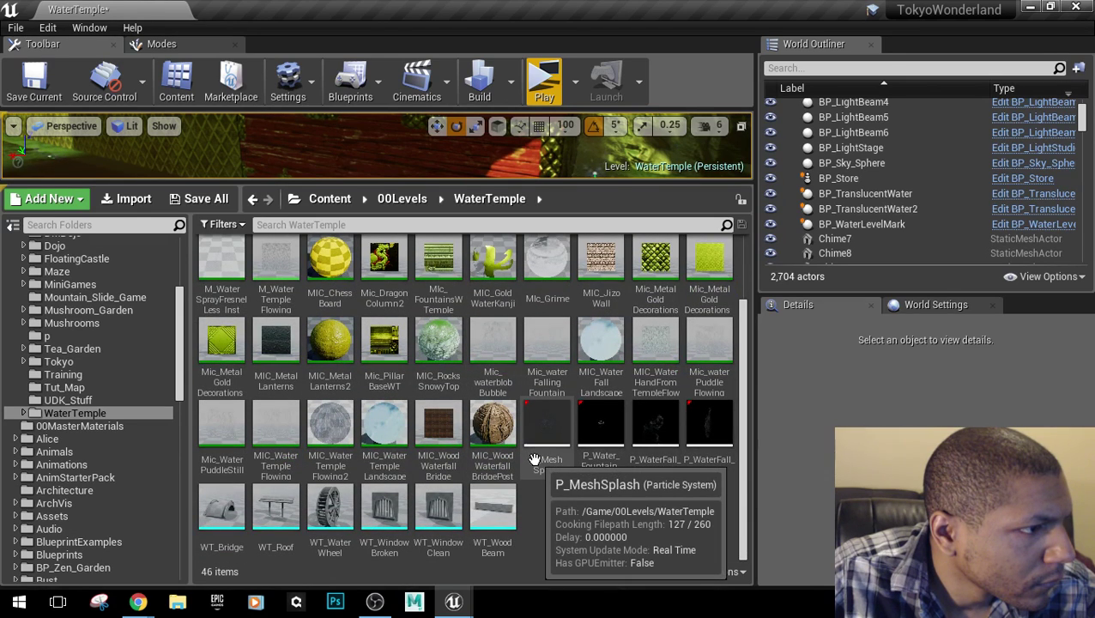
pyautogui.rightClick(542, 518)
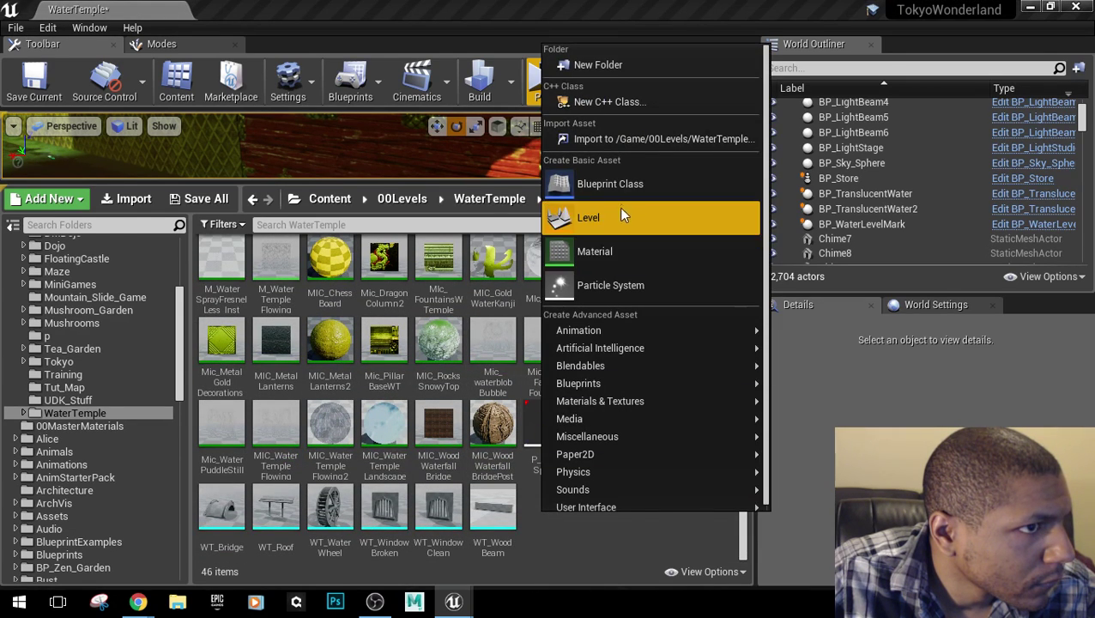
pyautogui.click(613, 112)
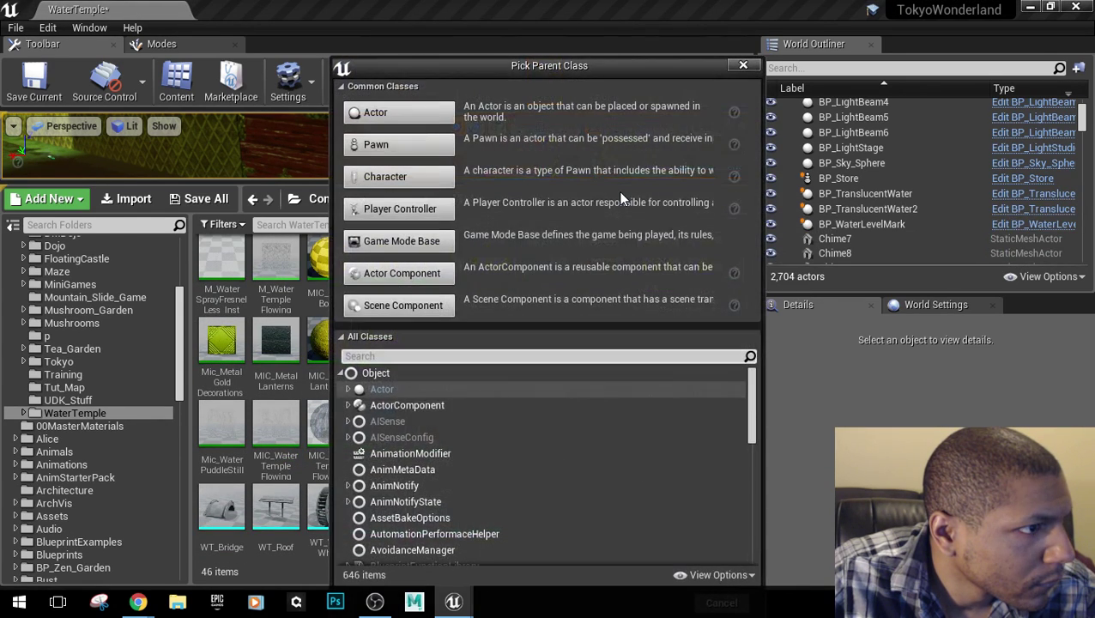
pyautogui.click(399, 113)
pyautogui.write('BP_Bell')
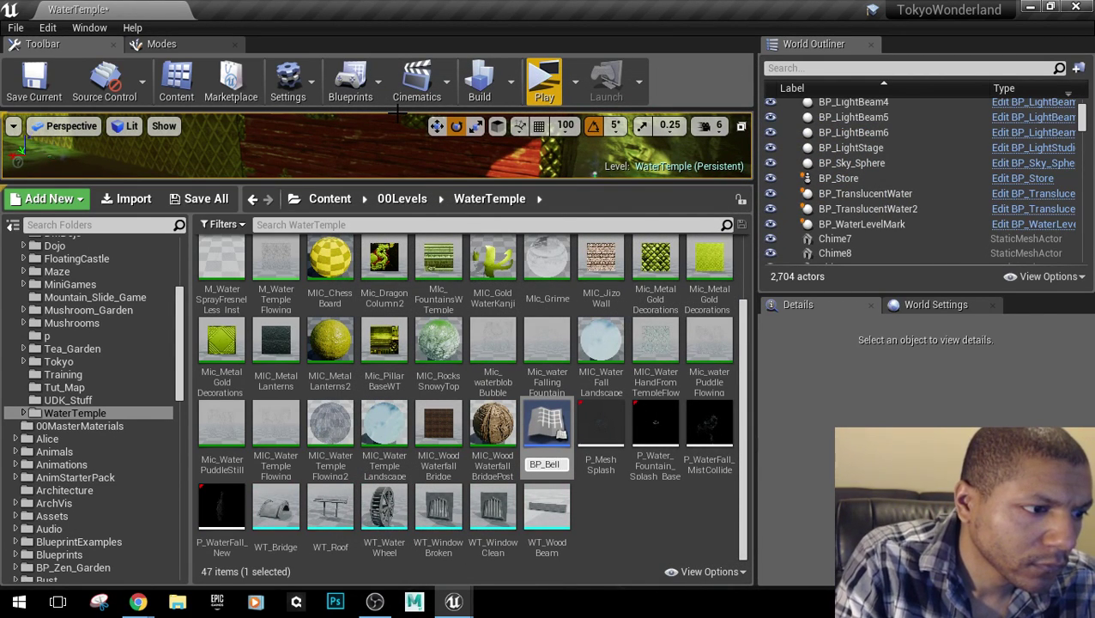
pyautogui.press('Return')
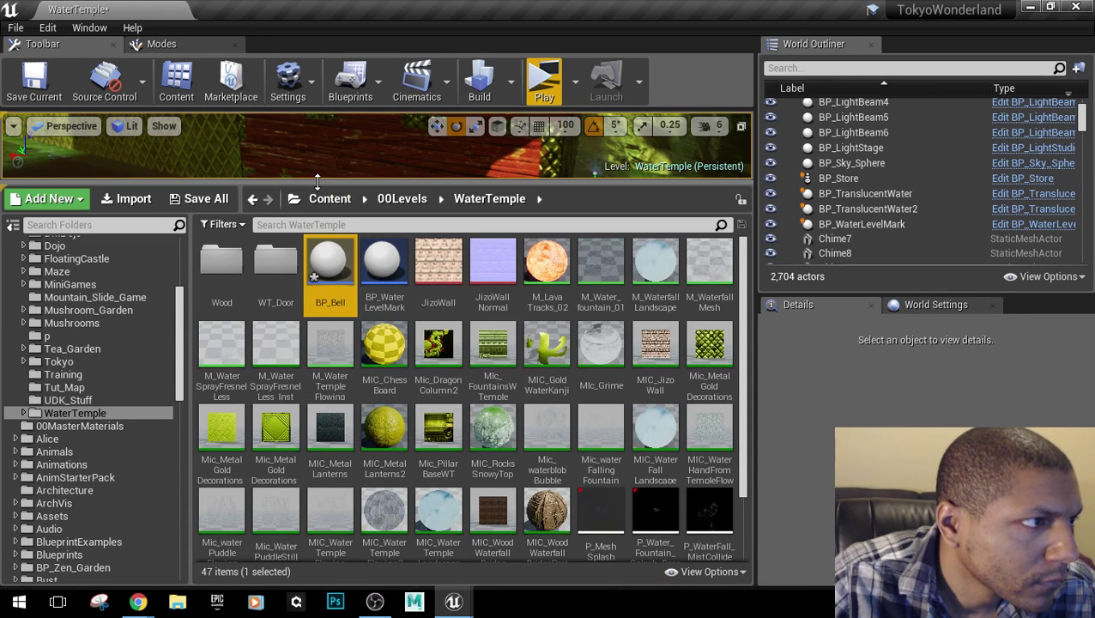
pyautogui.moveTo(317, 180); pyautogui.dragTo(317, 360)
pyautogui.doubleClick(335, 429)
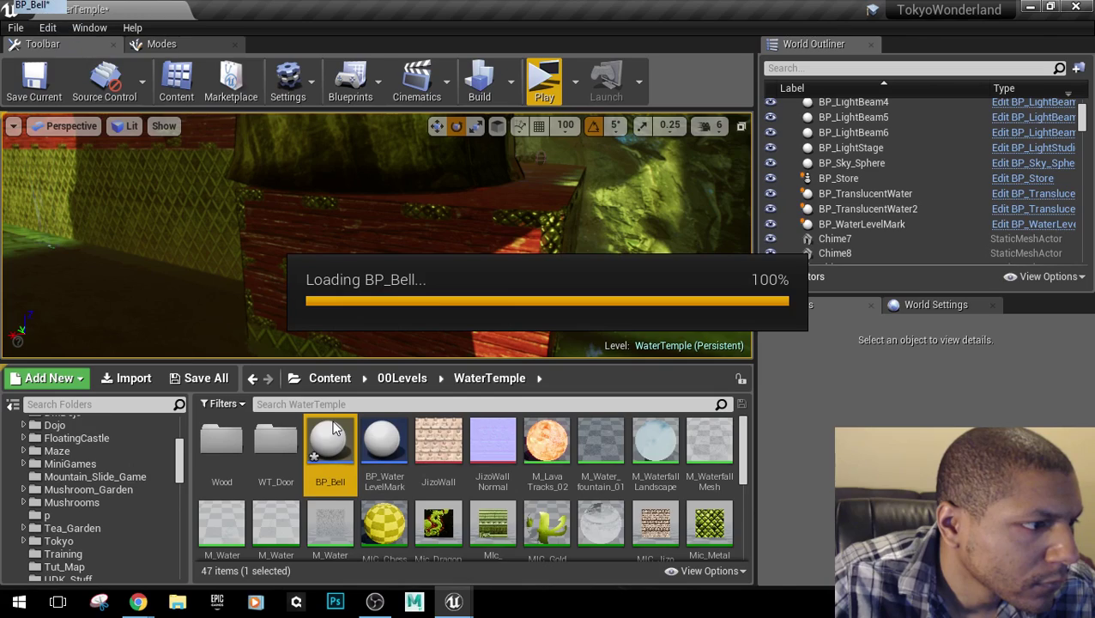
# Select the Chime7 bell in the level and add the Chime06 static mesh as a component of BP_Bell.
pyautogui.moveTo(391, 9); pyautogui.dragTo(616, 302)
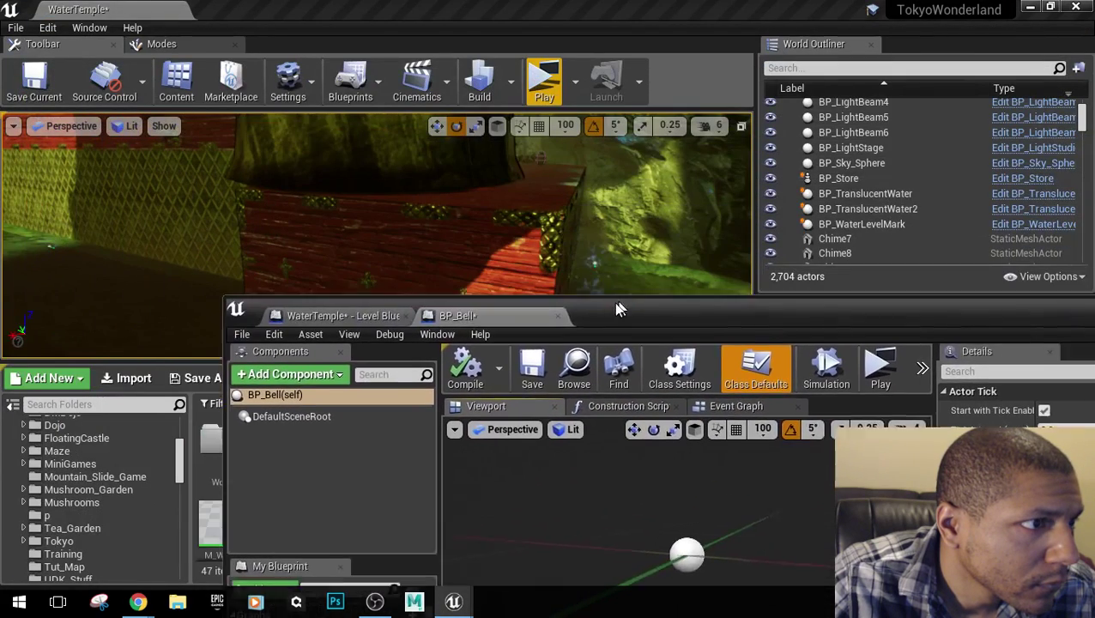
pyautogui.click(594, 259)
pyautogui.moveTo(867, 317); pyautogui.dragTo(444, 294)
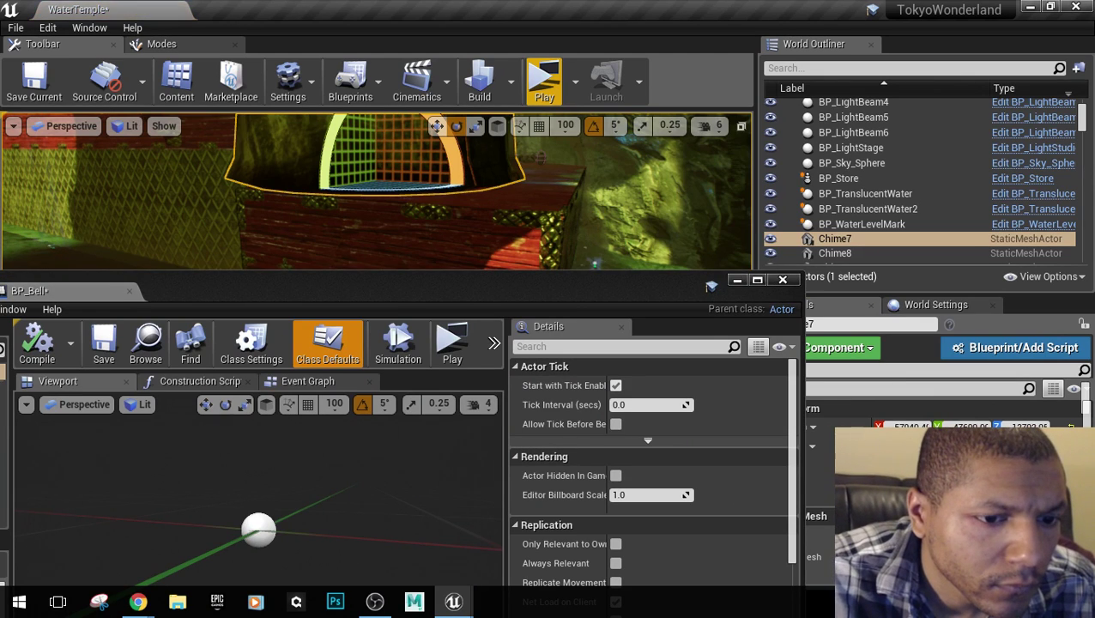
pyautogui.doubleClick(451, 293)
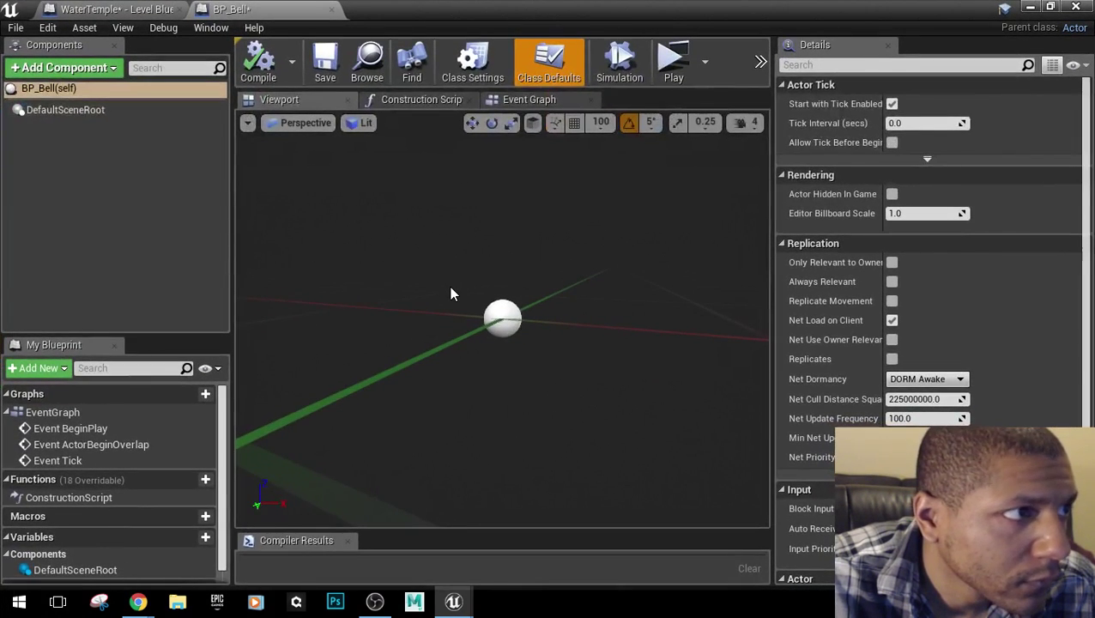
pyautogui.click(77, 68)
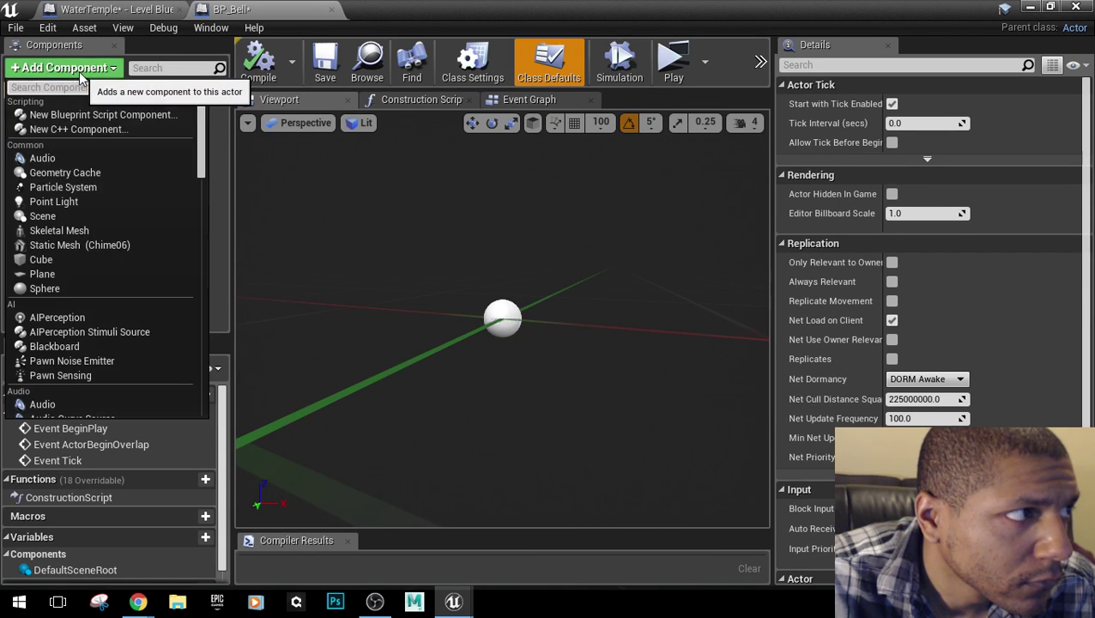
pyautogui.click(89, 246)
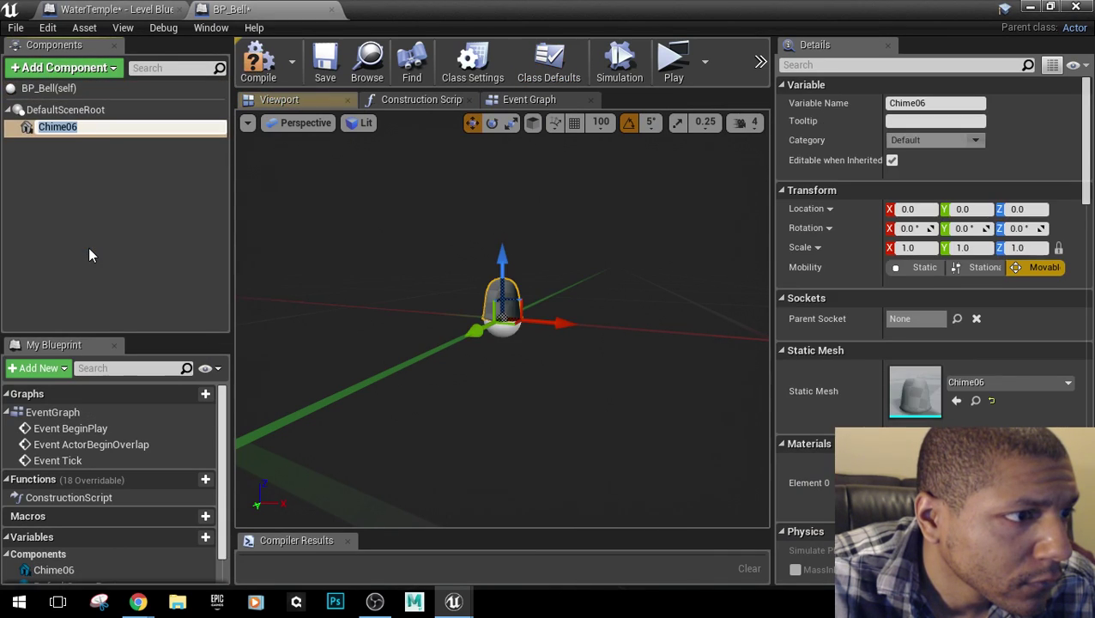
pyautogui.click(89, 247)
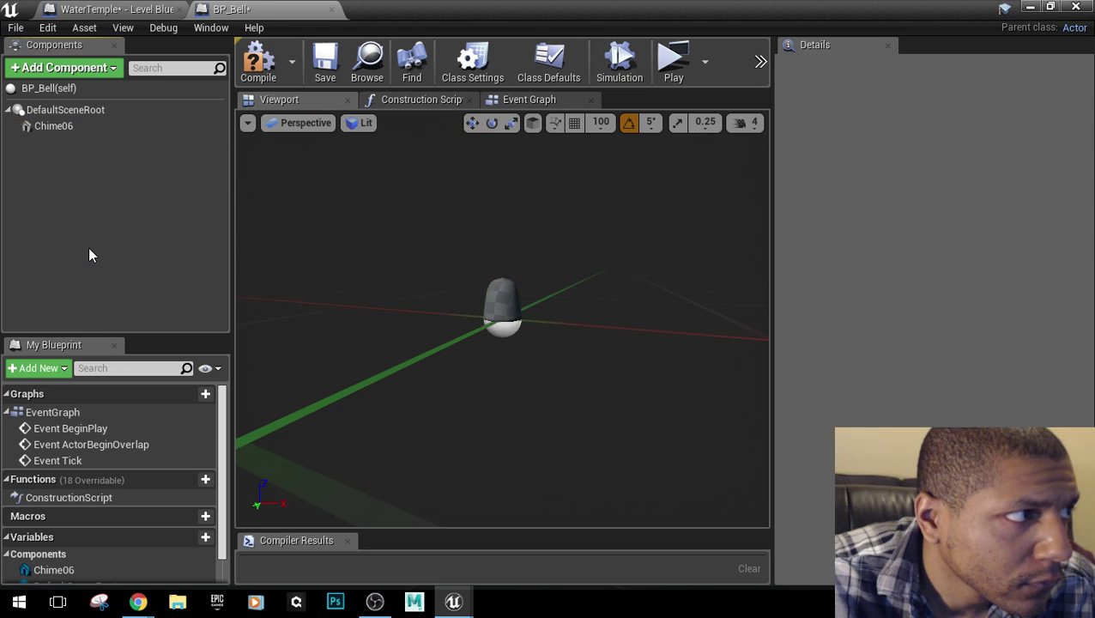
# Examine the top of the Chime7 bell and the wooden beam above it in the level.
pyautogui.click(92, 70)
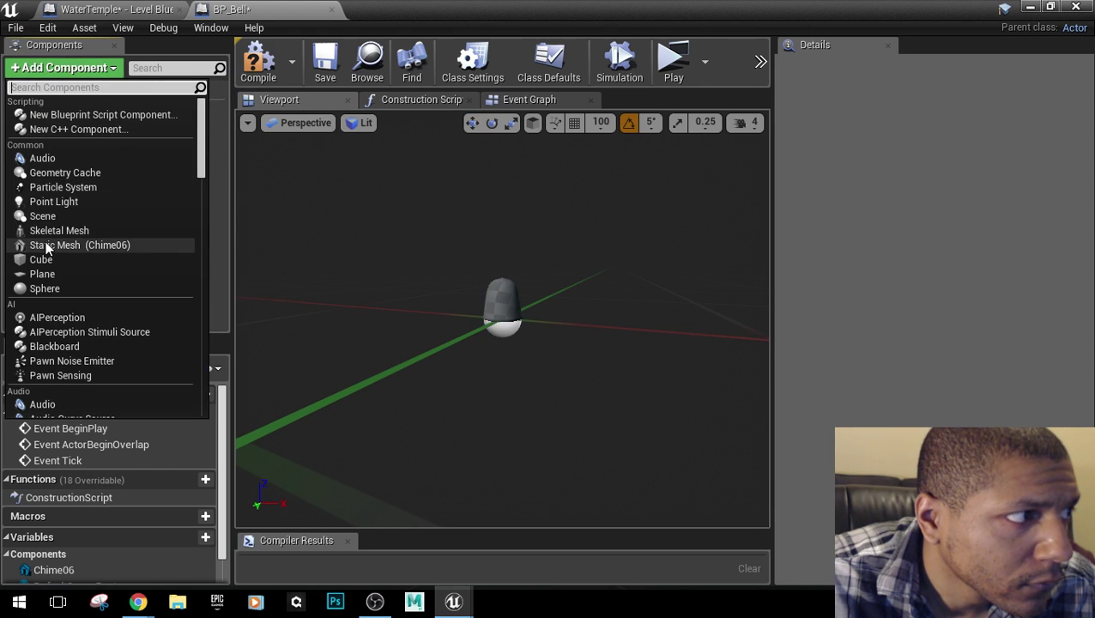
pyautogui.moveTo(472, 7); pyautogui.dragTo(499, 399)
pyautogui.moveTo(477, 300); pyautogui.dragTo(326, 278, button='right')
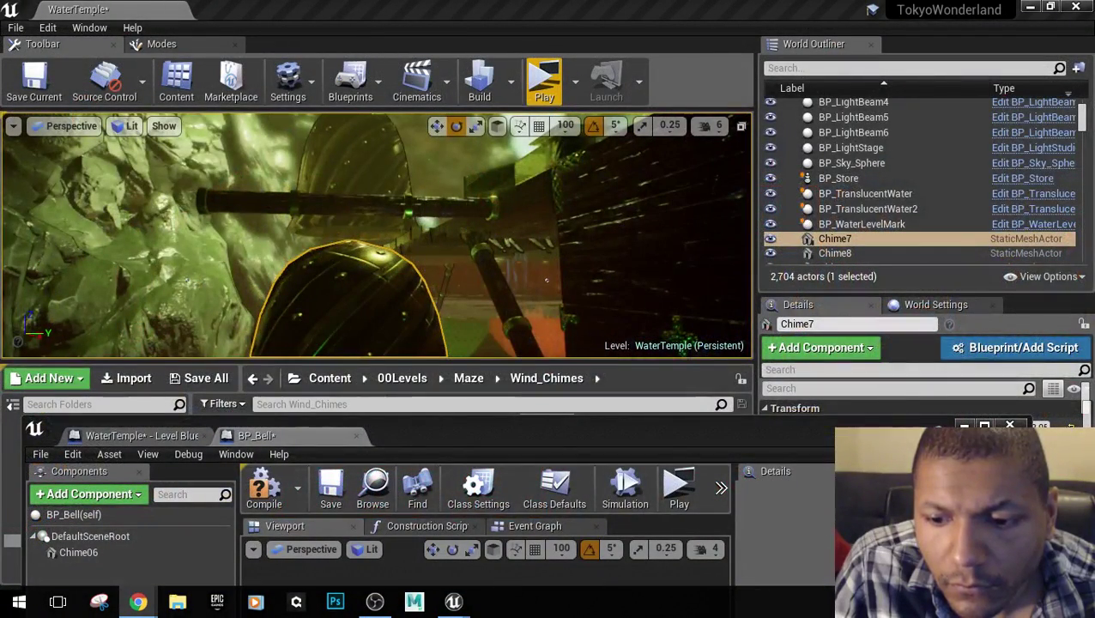
pyautogui.moveTo(655, 273); pyautogui.dragTo(614, 284, button='right')
pyautogui.press('w')
# Enlarge the asset browser and filter the whole Content folder to Static Mesh assets.
pyautogui.moveTo(440, 437); pyautogui.dragTo(461, 484)
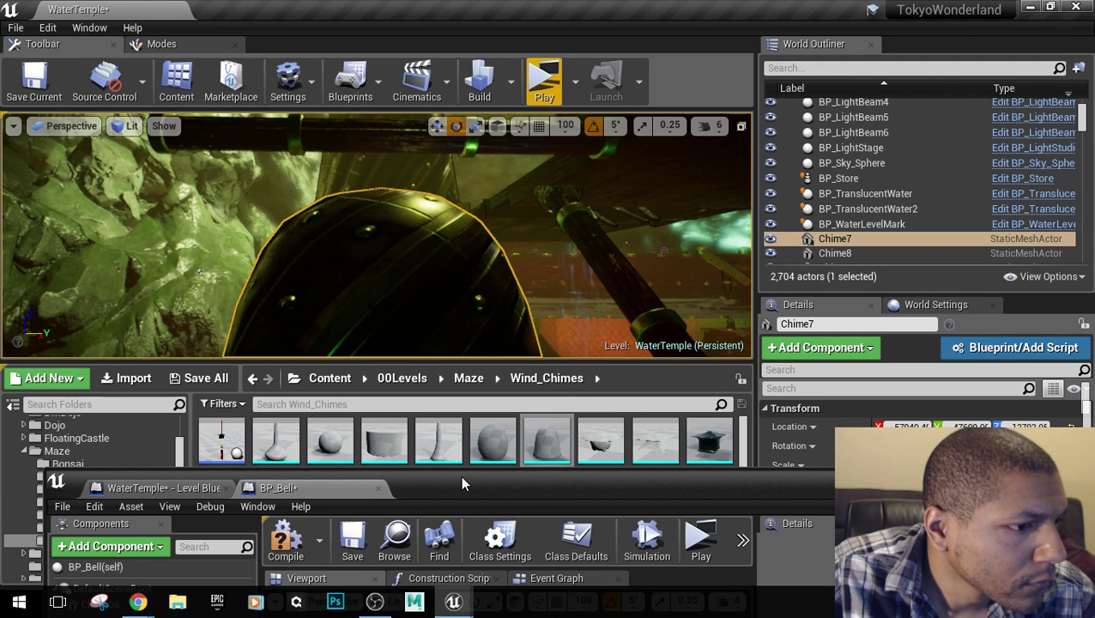
pyautogui.moveTo(461, 483); pyautogui.dragTo(463, 533)
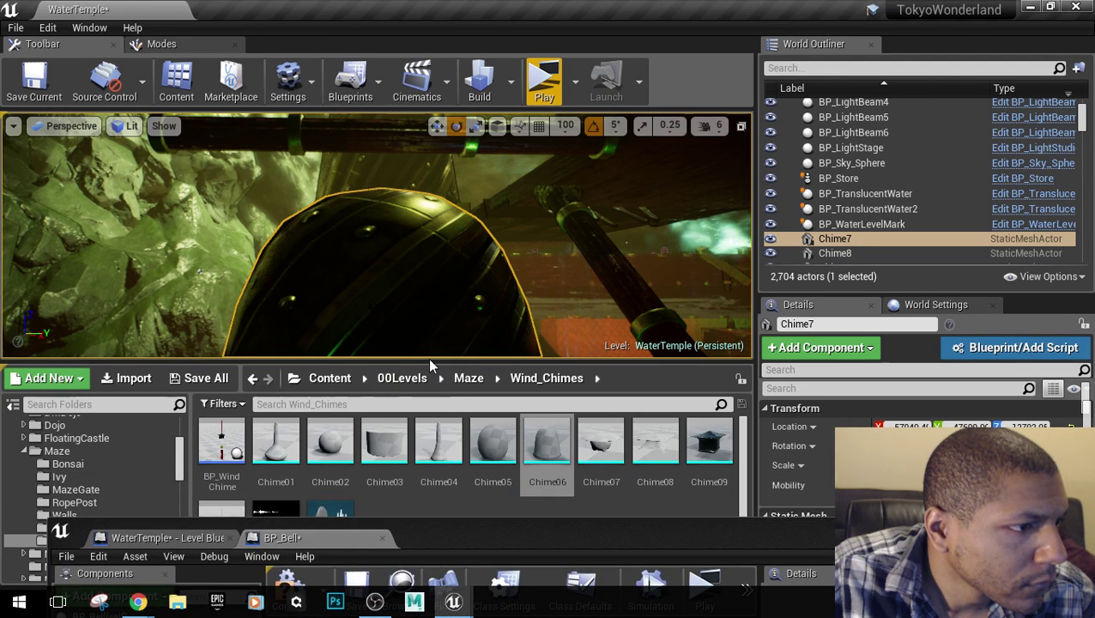
pyautogui.moveTo(432, 366); pyautogui.dragTo(377, 192)
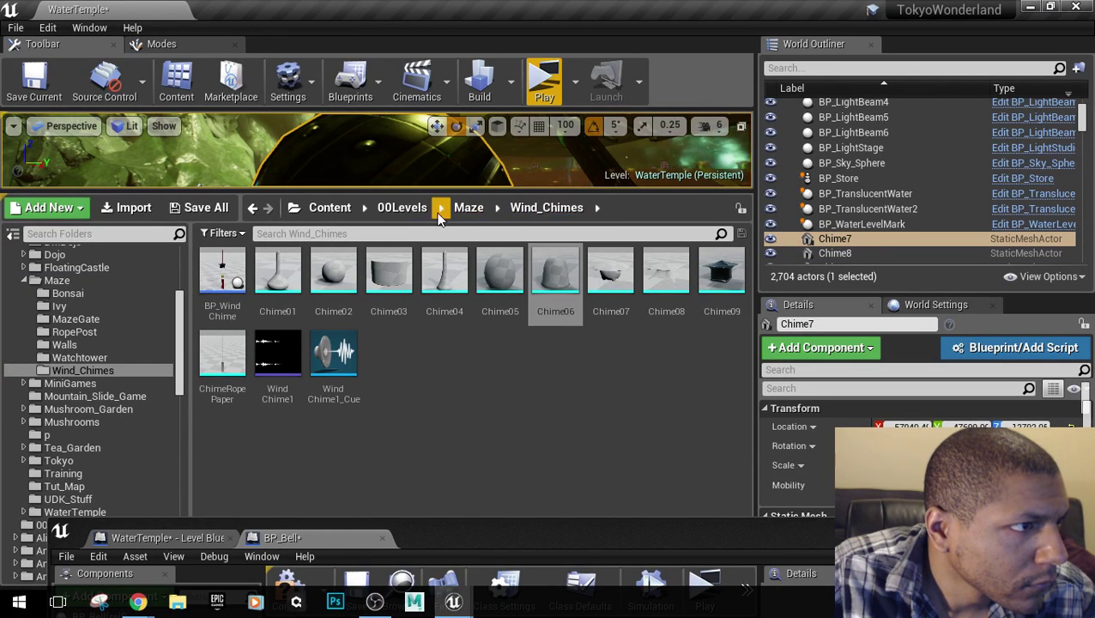
pyautogui.click(330, 208)
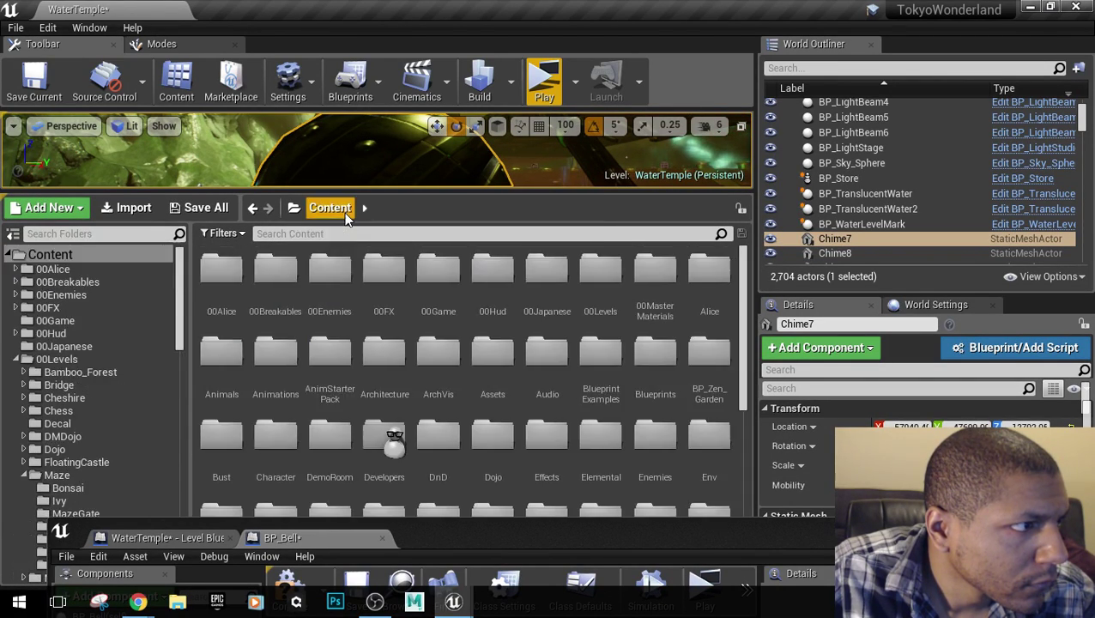
pyautogui.click(226, 234)
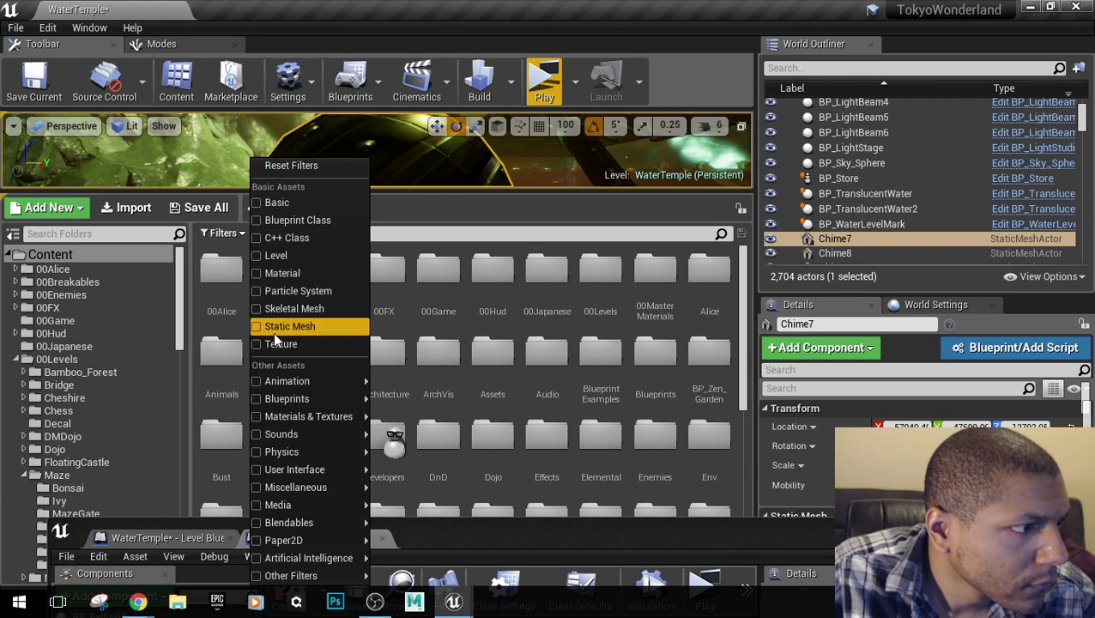
pyautogui.moveTo(291, 543)
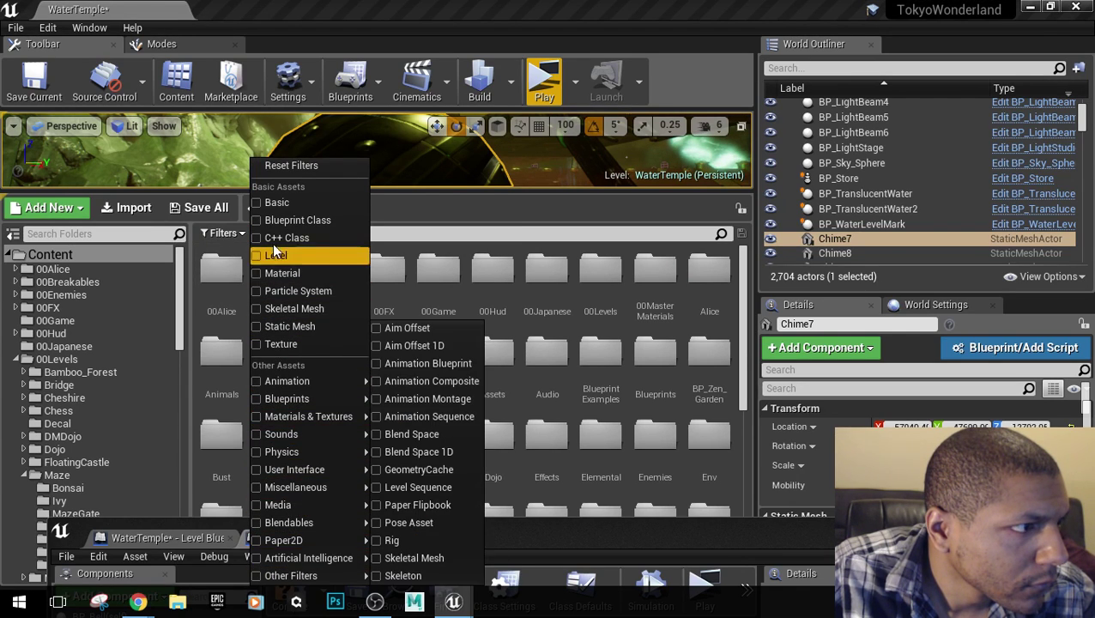
pyautogui.click(289, 326)
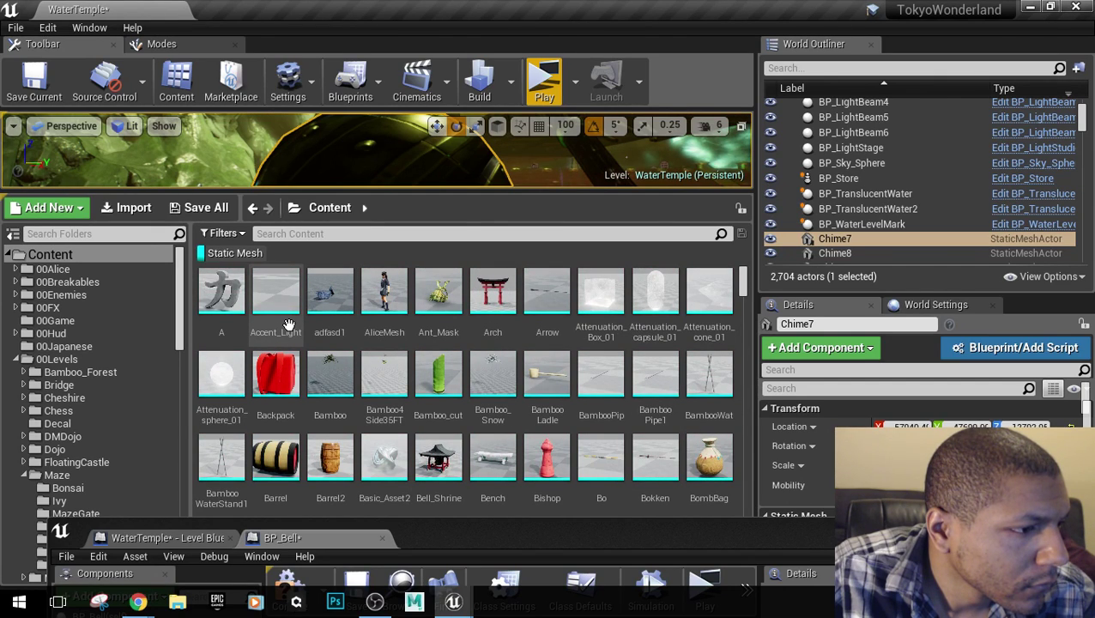
# Open the Bell_Shrine mesh, inspect how its bell hangs under the roof, and close it.
pyautogui.click(437, 467)
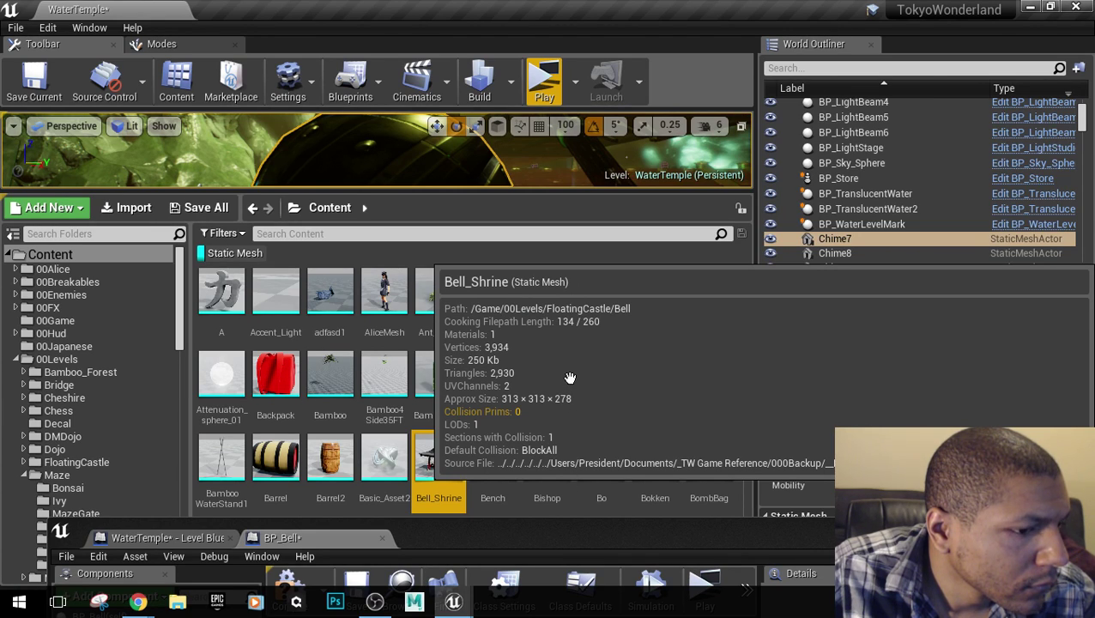
pyautogui.press('Return')
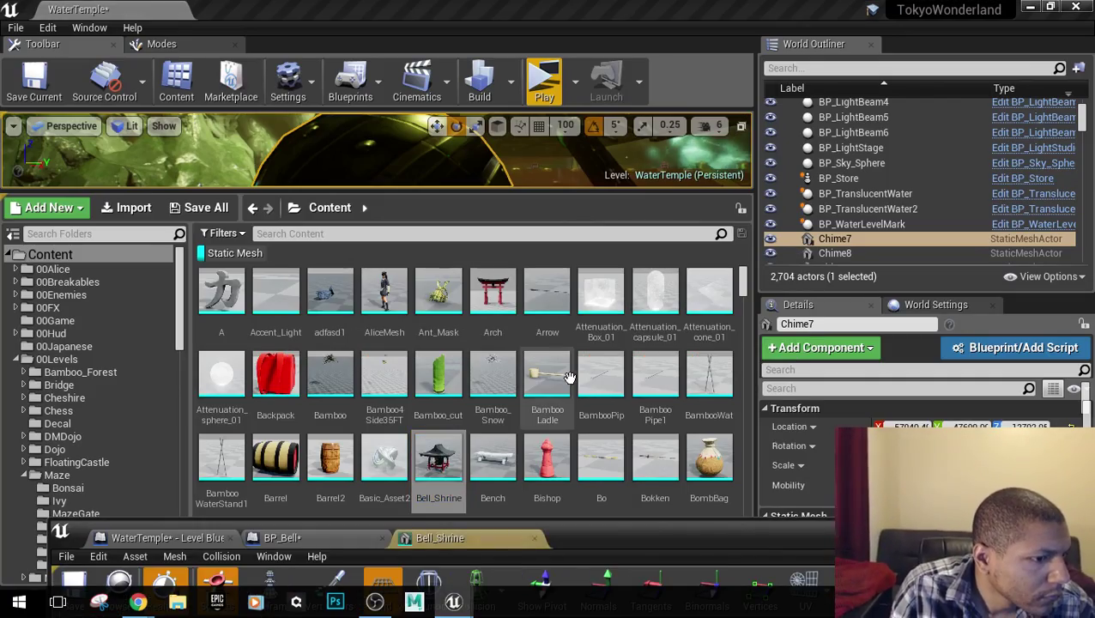
pyautogui.doubleClick(597, 531)
pyautogui.moveTo(461, 419); pyautogui.dragTo(461, 343)
pyautogui.moveTo(461, 343); pyautogui.dragTo(386, 249, button='right')
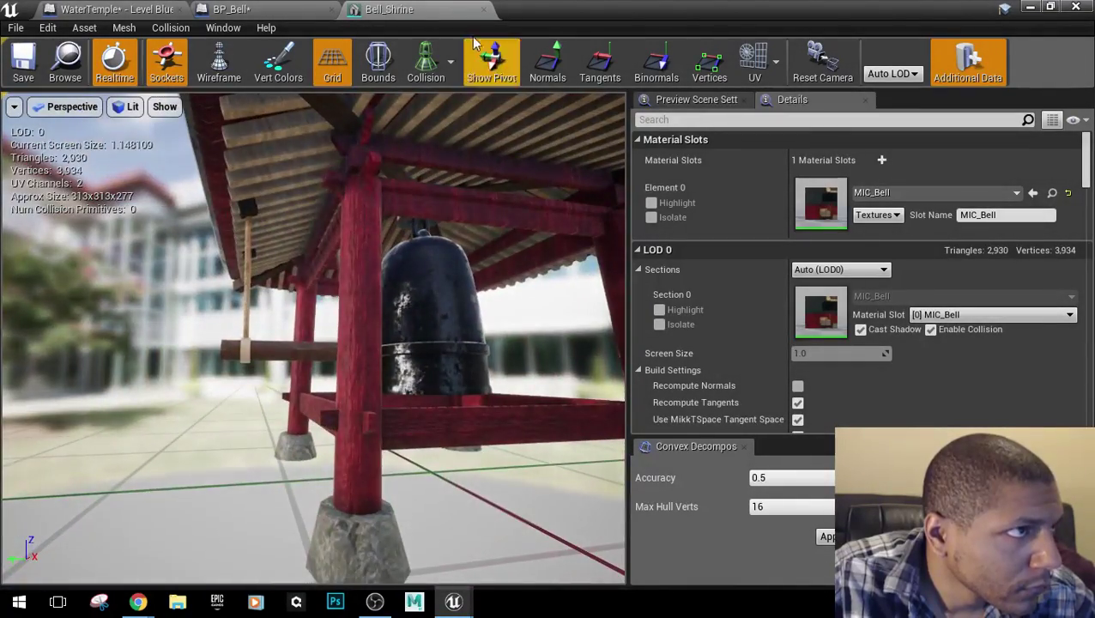
pyautogui.click(483, 11)
# Look through the project's static meshes for a chain to hang the bell from.
pyautogui.moveTo(525, 12); pyautogui.dragTo(524, 536)
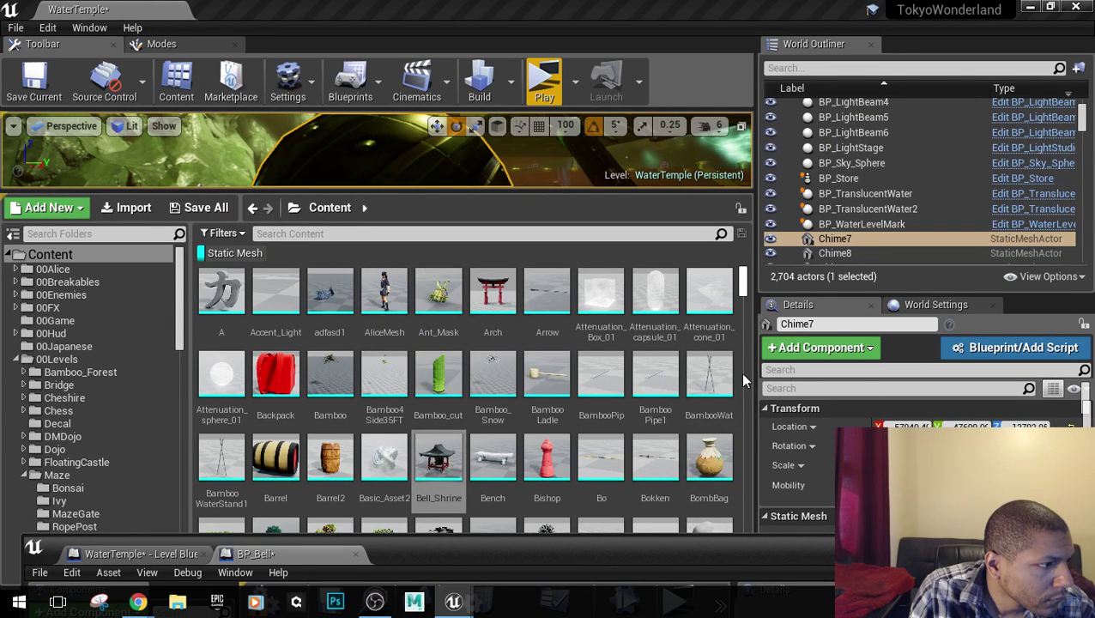
pyautogui.scroll(-3, 677, 412)
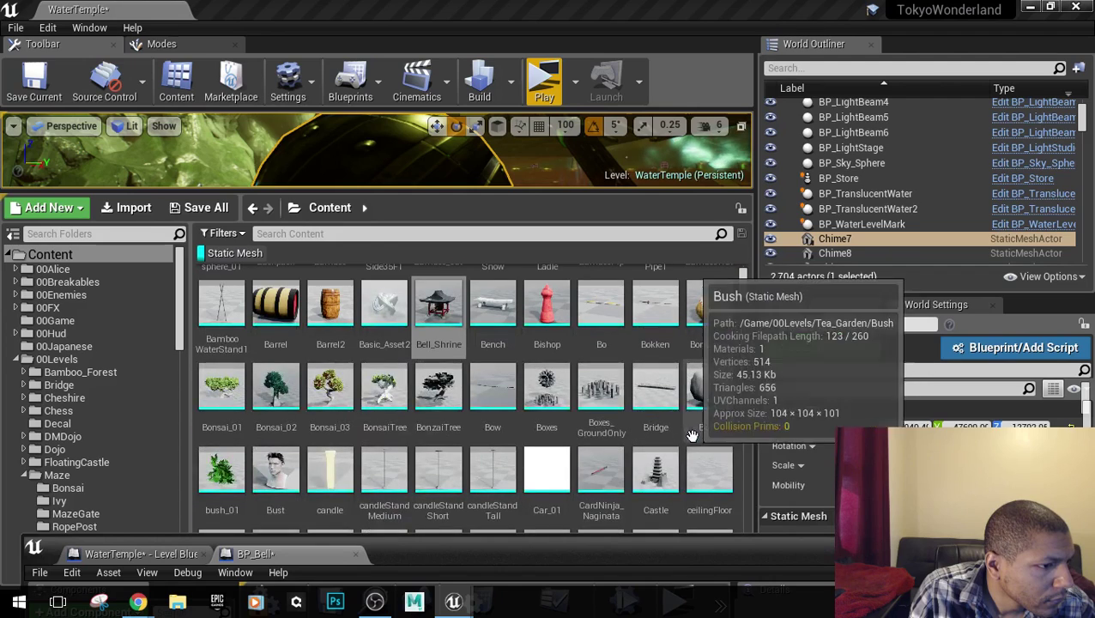
pyautogui.scroll(-2, 708, 441)
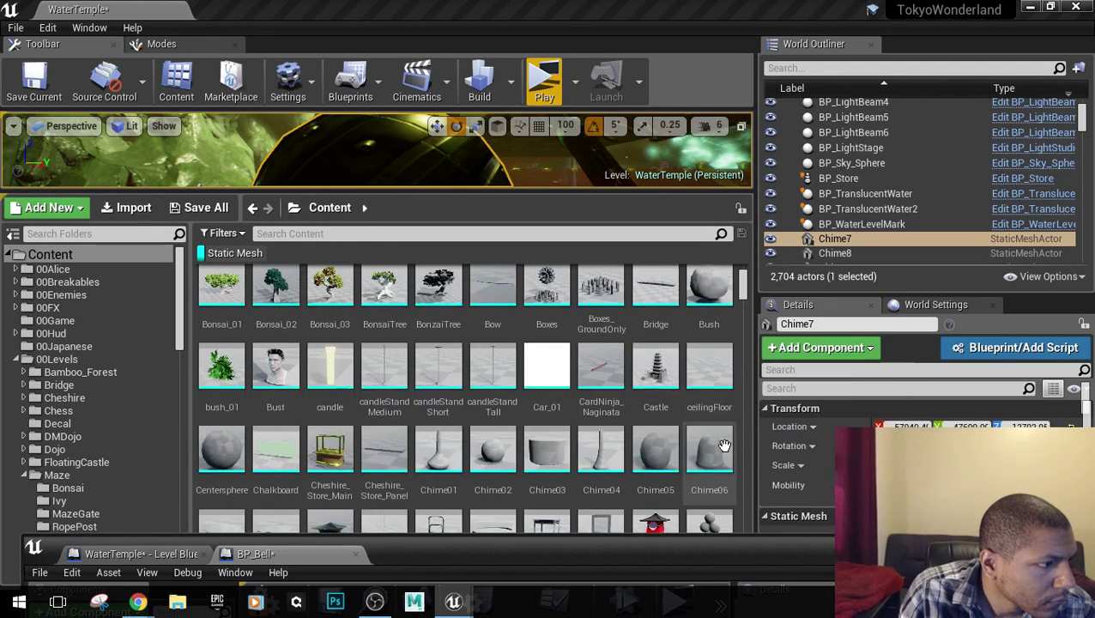
pyautogui.scroll(-2, 723, 445)
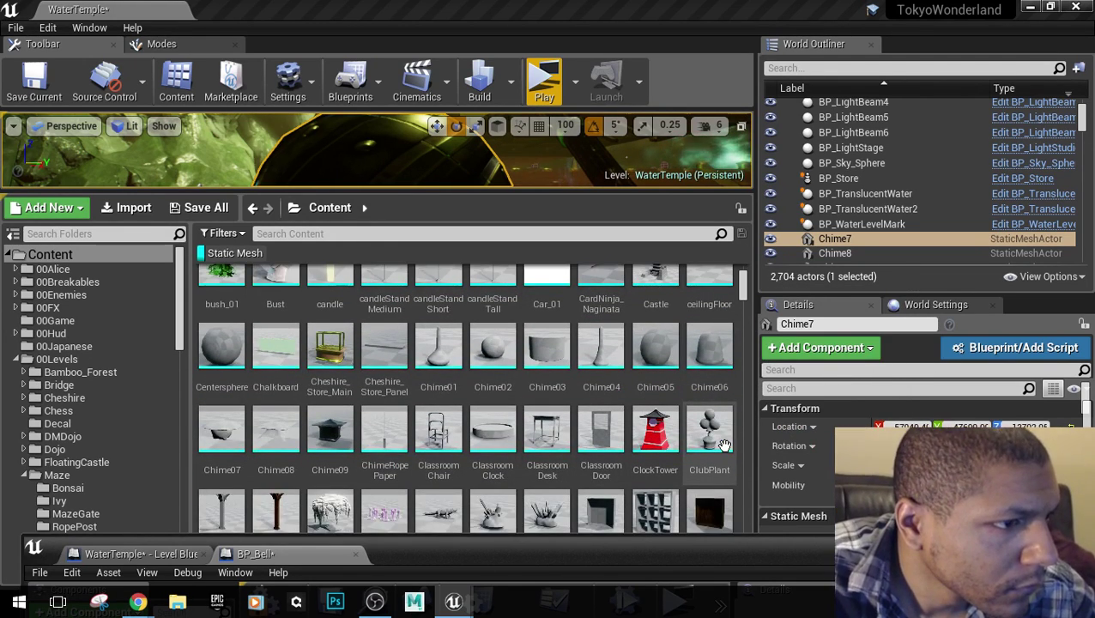
pyautogui.scroll(-1, 723, 446)
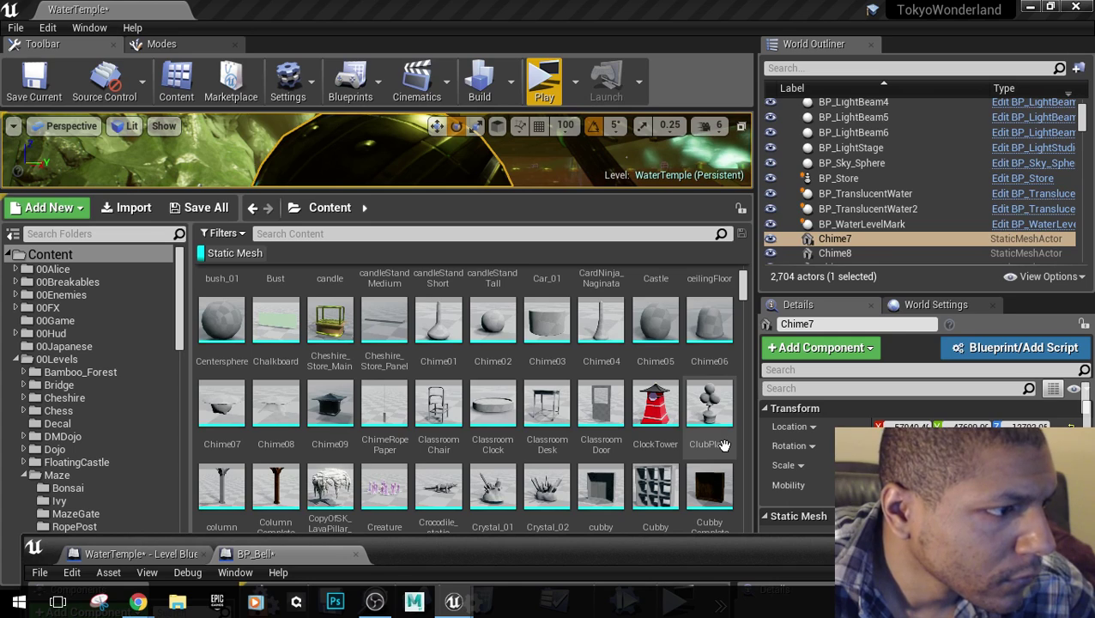
pyautogui.scroll(-1, 723, 446)
pyautogui.scroll(-6, 723, 445)
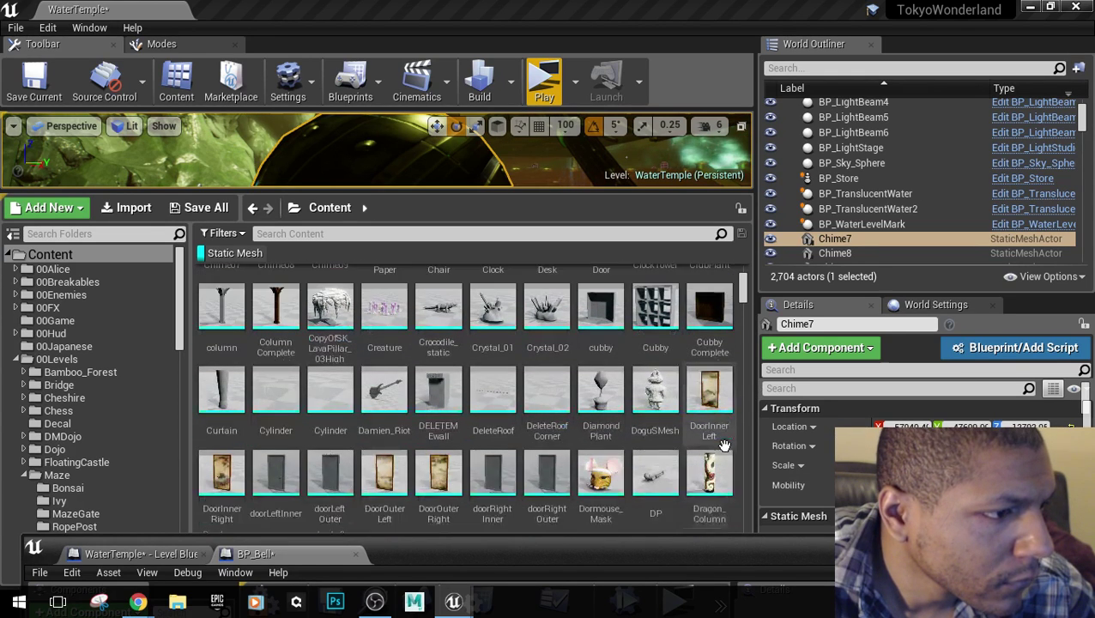
pyautogui.scroll(-3, 723, 445)
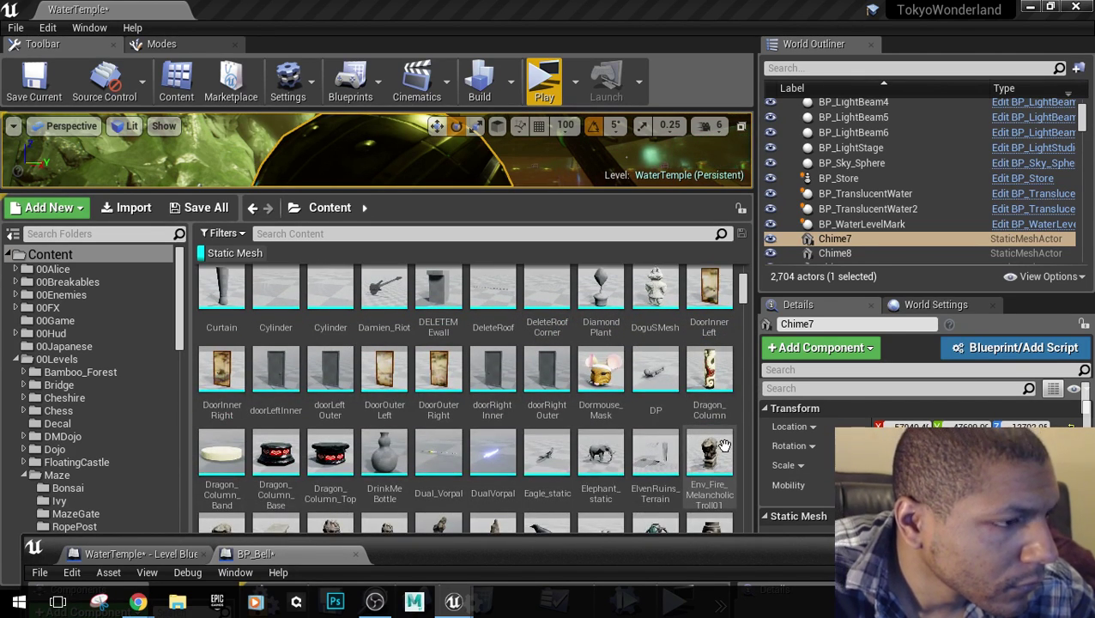
pyautogui.scroll(-4, 723, 445)
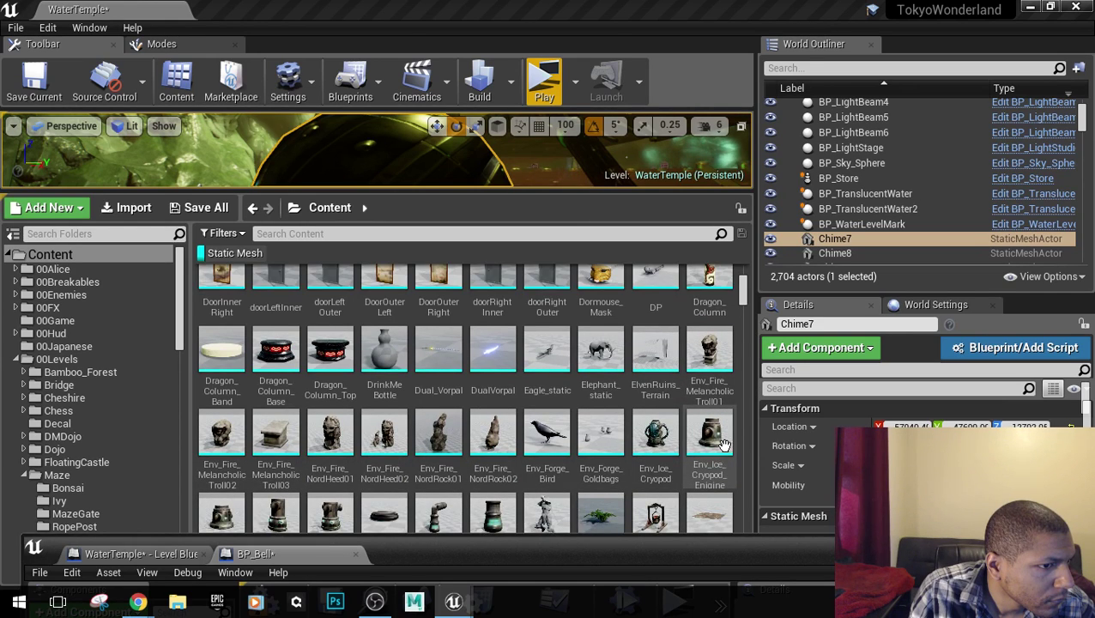
pyautogui.scroll(-3, 723, 445)
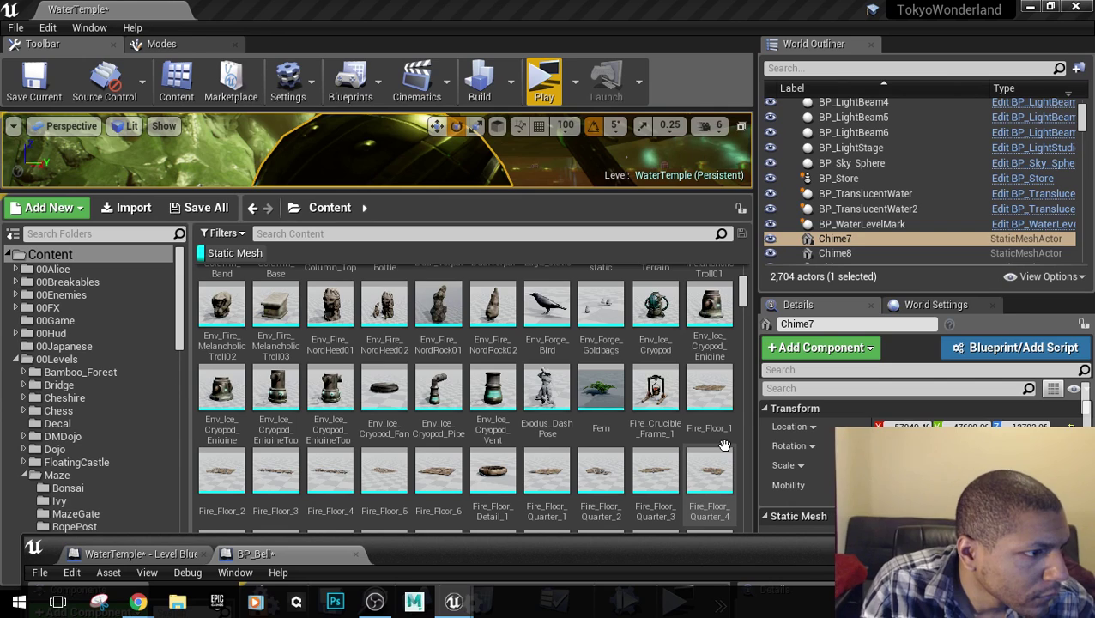
pyautogui.scroll(-3, 723, 445)
pyautogui.scroll(-4, 724, 445)
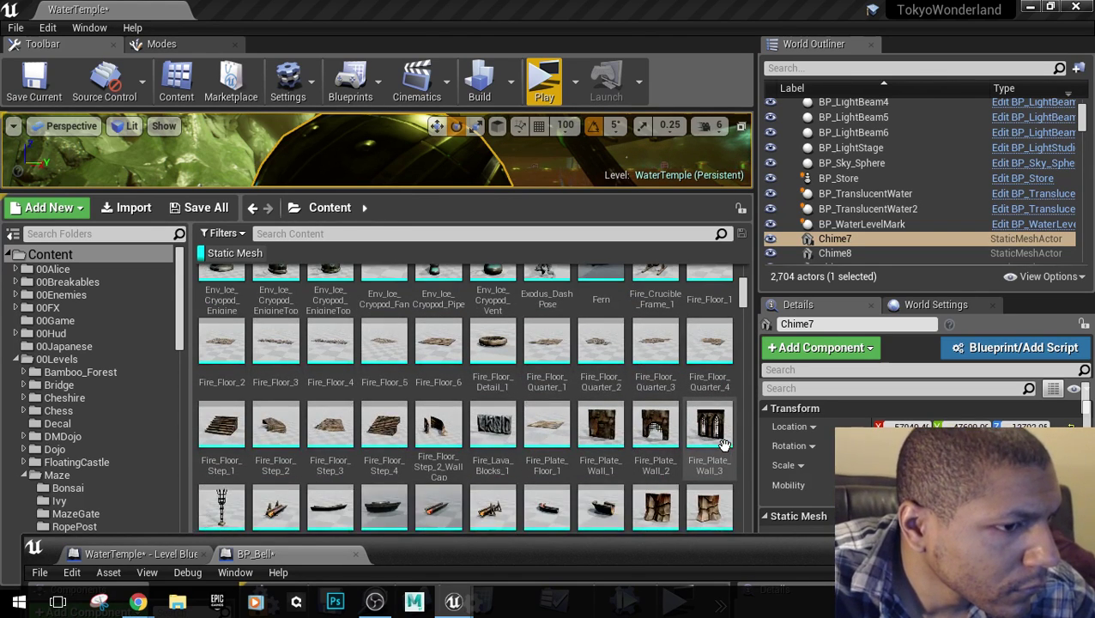
pyautogui.scroll(-1, 723, 445)
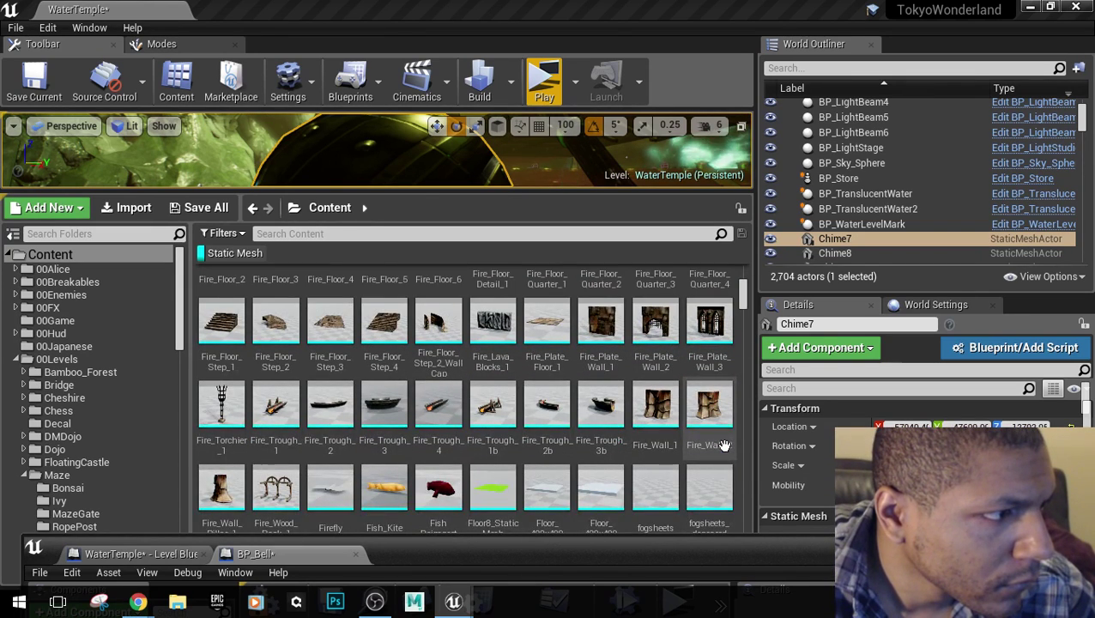
pyautogui.scroll(-3, 723, 445)
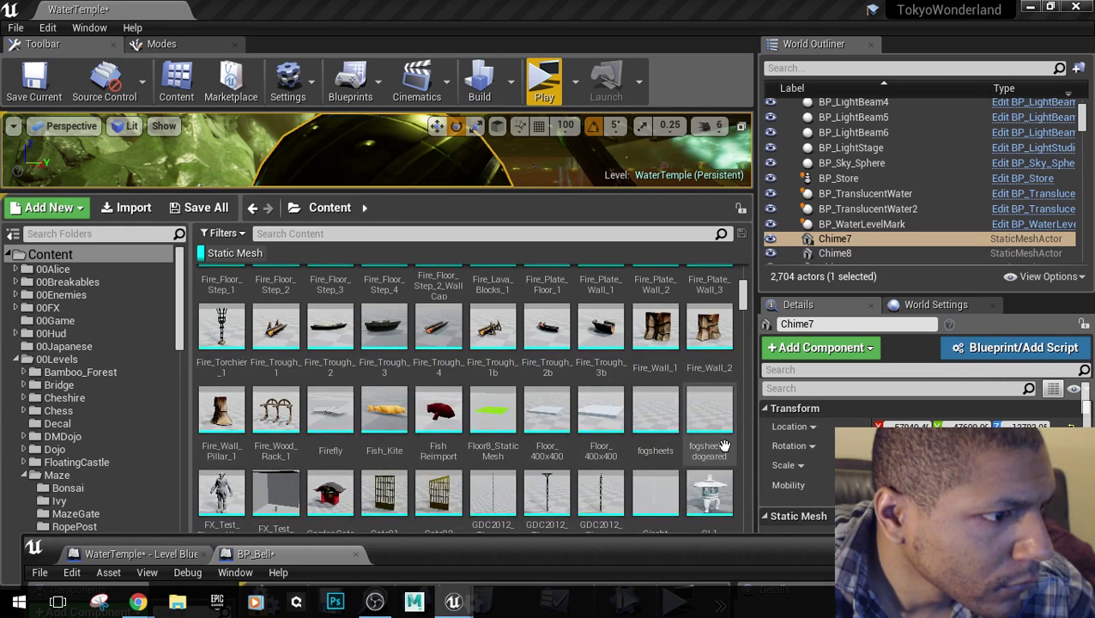
pyautogui.scroll(-3, 723, 445)
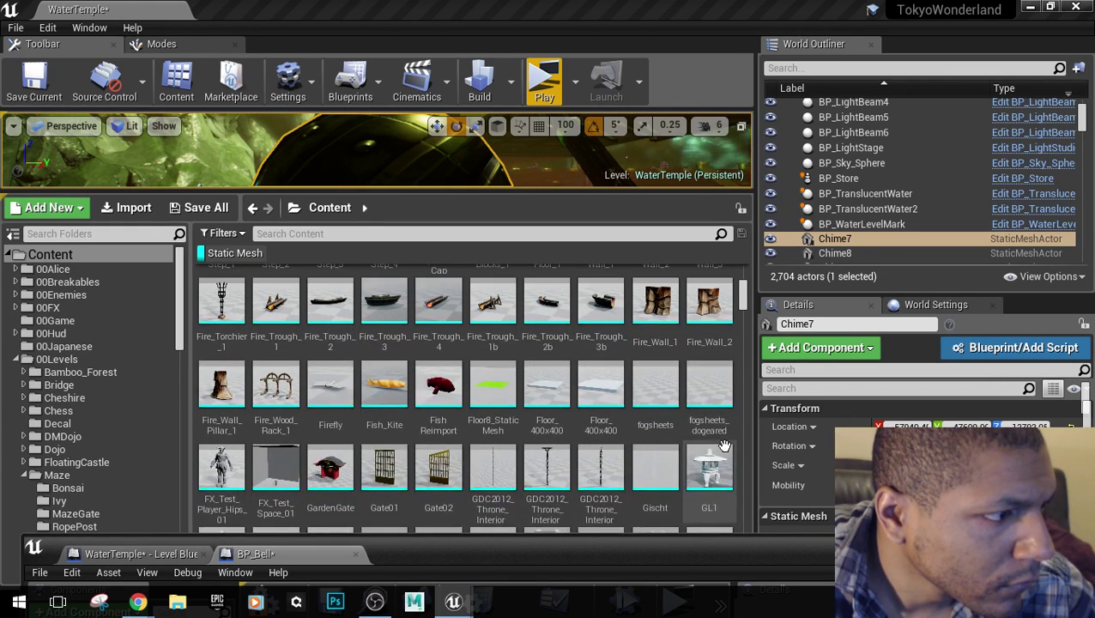
pyautogui.scroll(-4, 723, 445)
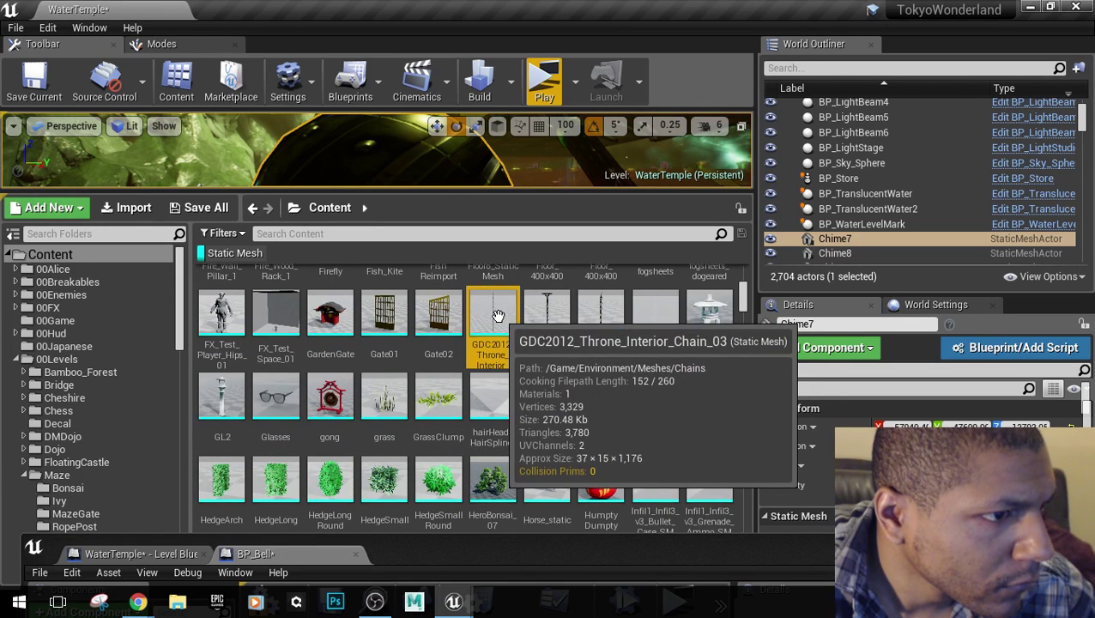
# Open the three GDC2012_Throne_Interior chain meshes for inspection.
pyautogui.doubleClick(492, 314)
pyautogui.doubleClick(546, 314)
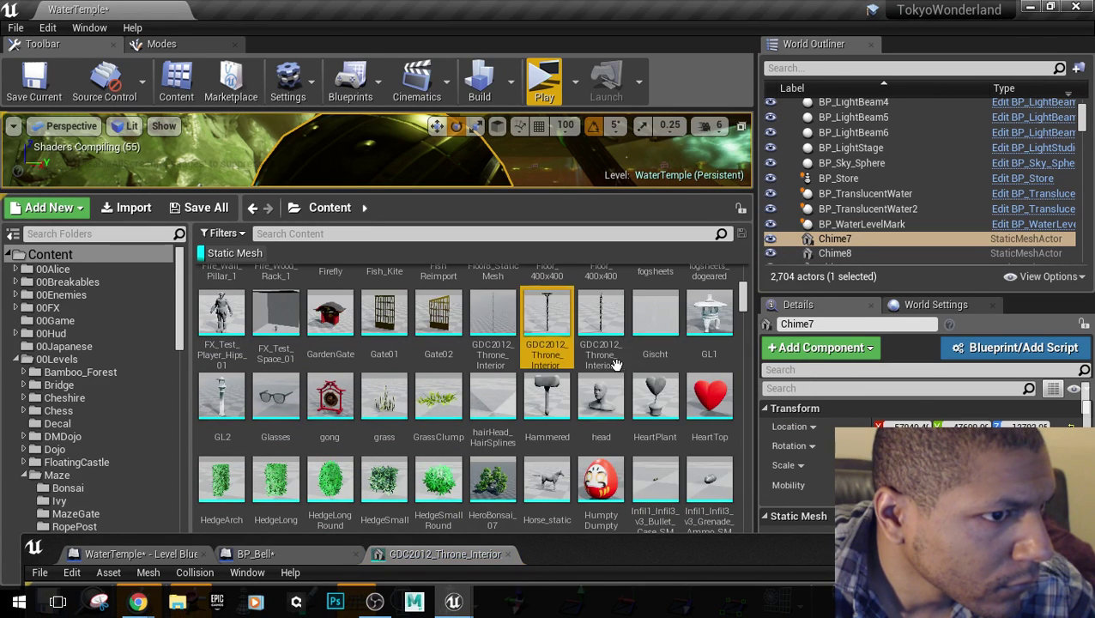
pyautogui.doubleClick(600, 314)
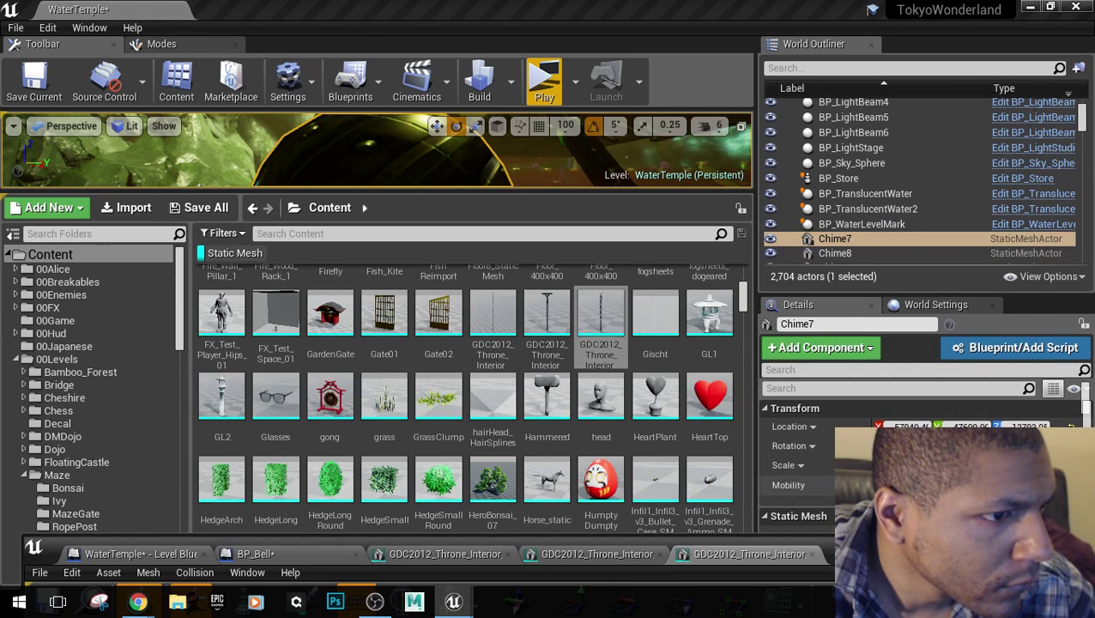
# Examine the upper end and links of the last opened chain mesh up close.
pyautogui.doubleClick(776, 542)
pyautogui.press('w')
pyautogui.moveTo(570, 438)
pyautogui.mouseDown(button='right')
pyautogui.moveTo(561, 429)
pyautogui.moveTo(581, 433)
pyautogui.mouseUp(button='right')
pyautogui.press('a')
pyautogui.moveTo(582, 434); pyautogui.dragTo(622, 386, button='middle')
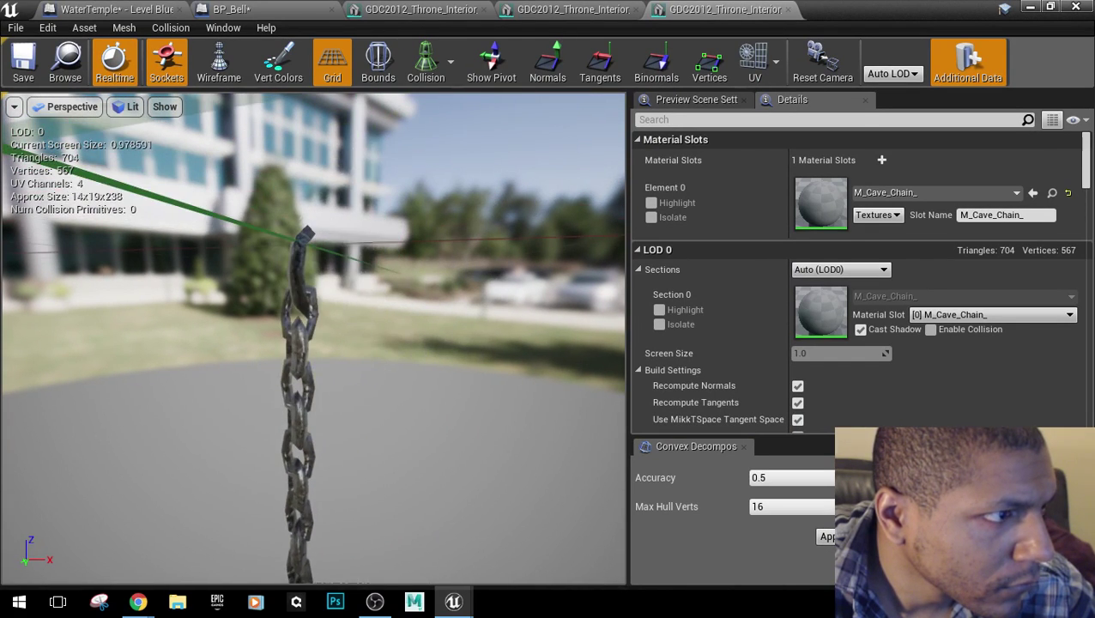
# Inspect the last opened chain mesh from other angles and along its full length, and close it.
pyautogui.press('w')
pyautogui.moveTo(583, 433); pyautogui.dragTo(463, 429, button='right')
pyautogui.press('d')
pyautogui.press('s')
pyautogui.press('a')
pyautogui.press('d')
pyautogui.press('q')
pyautogui.moveTo(396, 419); pyautogui.dragTo(396, 419, button='right')
pyautogui.scroll(-5, 397, 417)
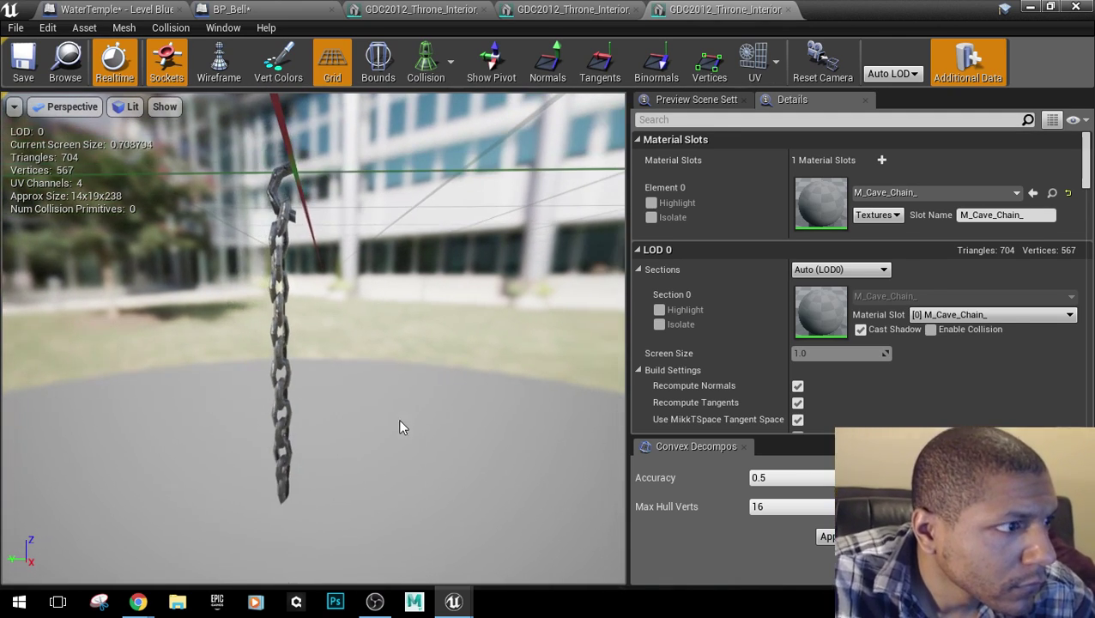
pyautogui.click(786, 9)
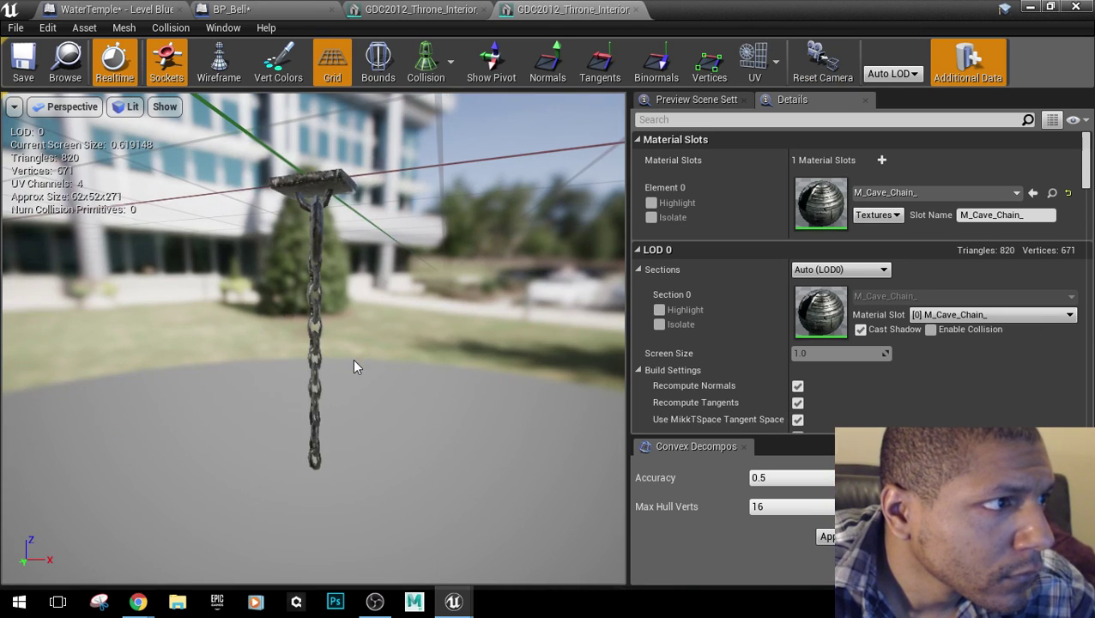
# Inspect the mounting plate and large ring of the second chain mesh up close, and close it.
pyautogui.press('w')
pyautogui.moveTo(354, 366); pyautogui.dragTo(355, 366, button='right')
pyautogui.press('e')
pyautogui.press('a')
pyautogui.moveTo(355, 366)
pyautogui.mouseDown()
pyautogui.moveTo(355, 481)
pyautogui.moveTo(354, 378)
pyautogui.mouseUp()
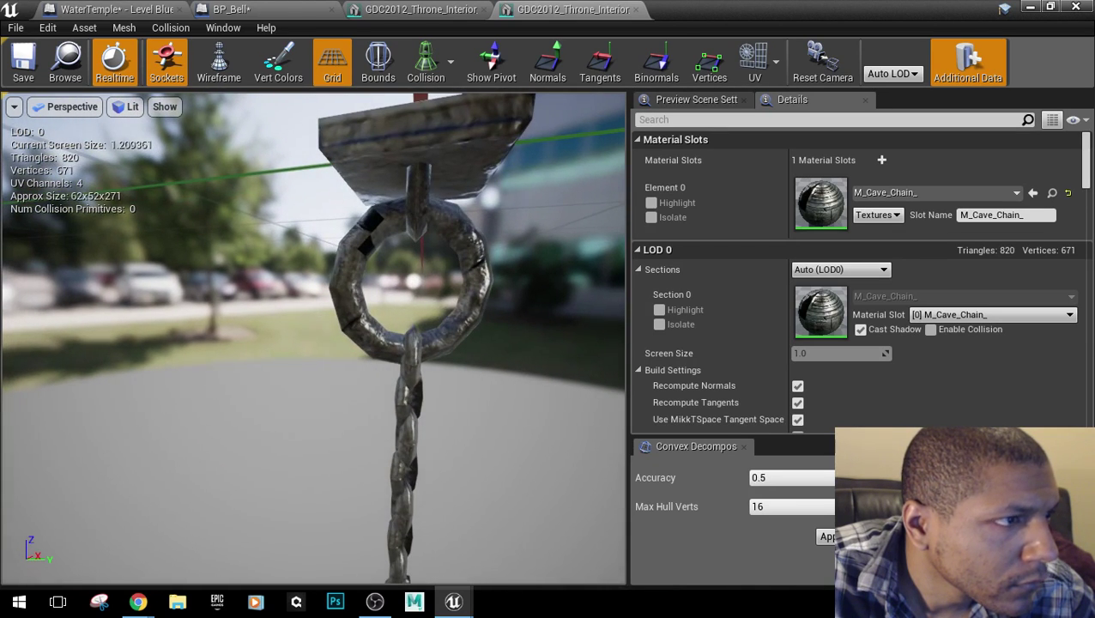
pyautogui.click(635, 9)
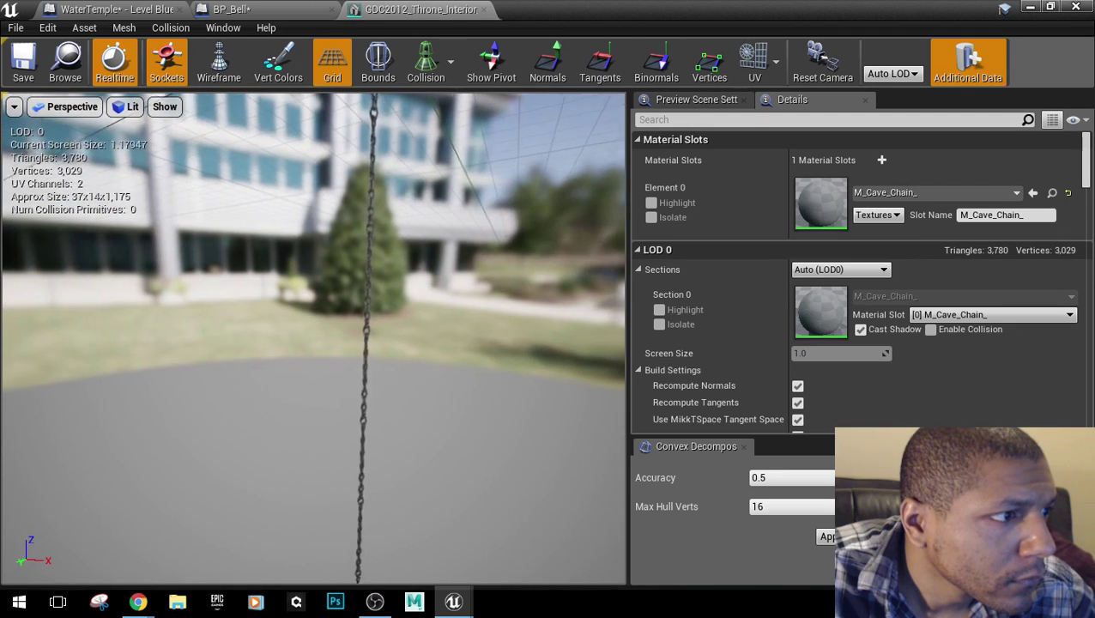
# Examine the upper hook of the remaining long chain mesh and close it.
pyautogui.moveTo(354, 378); pyautogui.dragTo(369, 330)
pyautogui.moveTo(369, 330); pyautogui.dragTo(416, 219, button='middle')
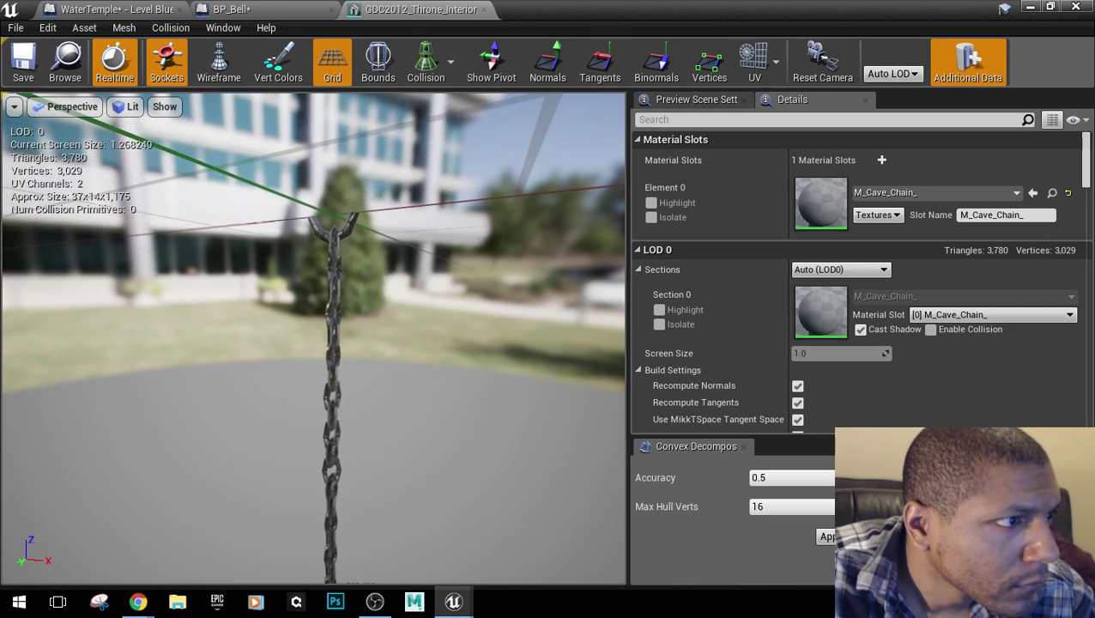
pyautogui.moveTo(416, 219); pyautogui.dragTo(171, 188)
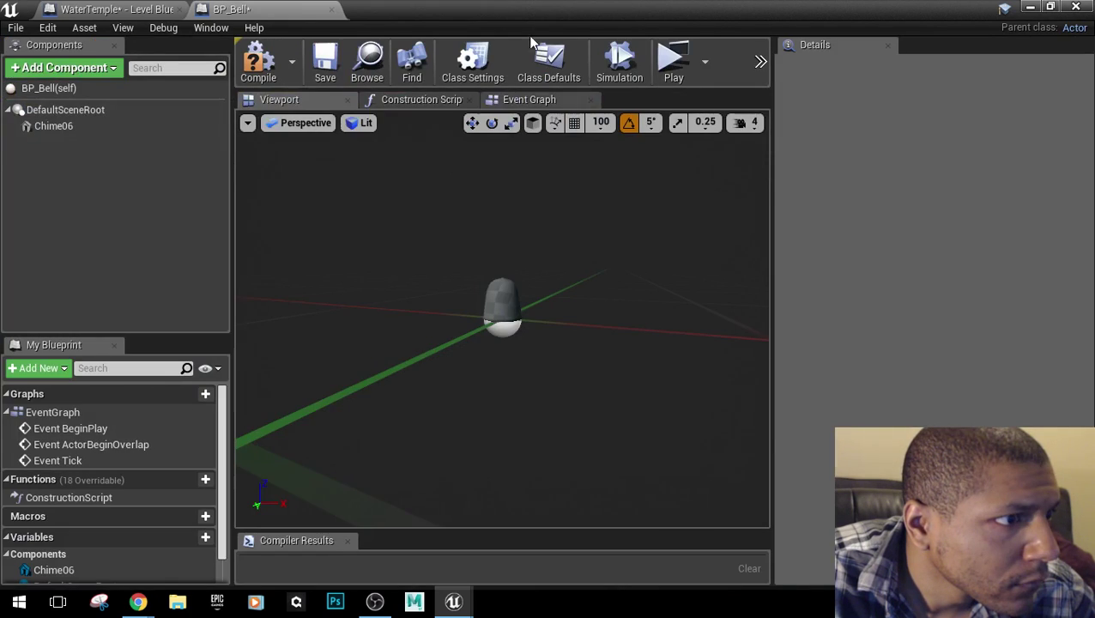
# Place the GDC2012_Throne_Interior_Chain_04 mesh in the WaterTemple level between the wooden beam and the Chime7 bell.
pyautogui.moveTo(497, 5); pyautogui.dragTo(549, 551)
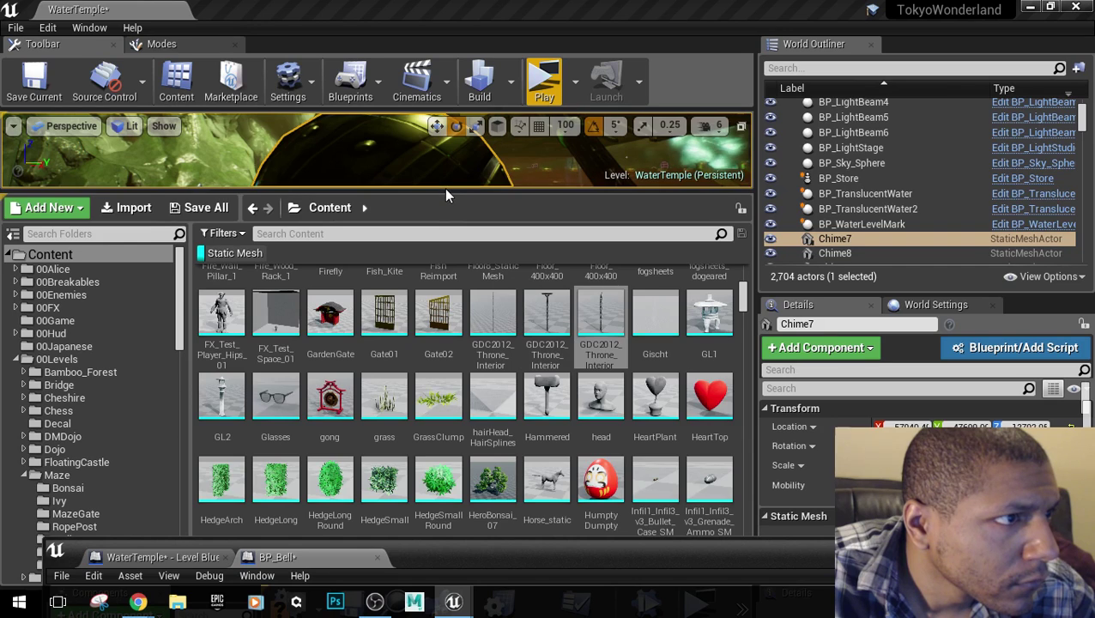
pyautogui.moveTo(444, 189); pyautogui.dragTo(459, 231)
pyautogui.moveTo(460, 302); pyautogui.dragTo(466, 429)
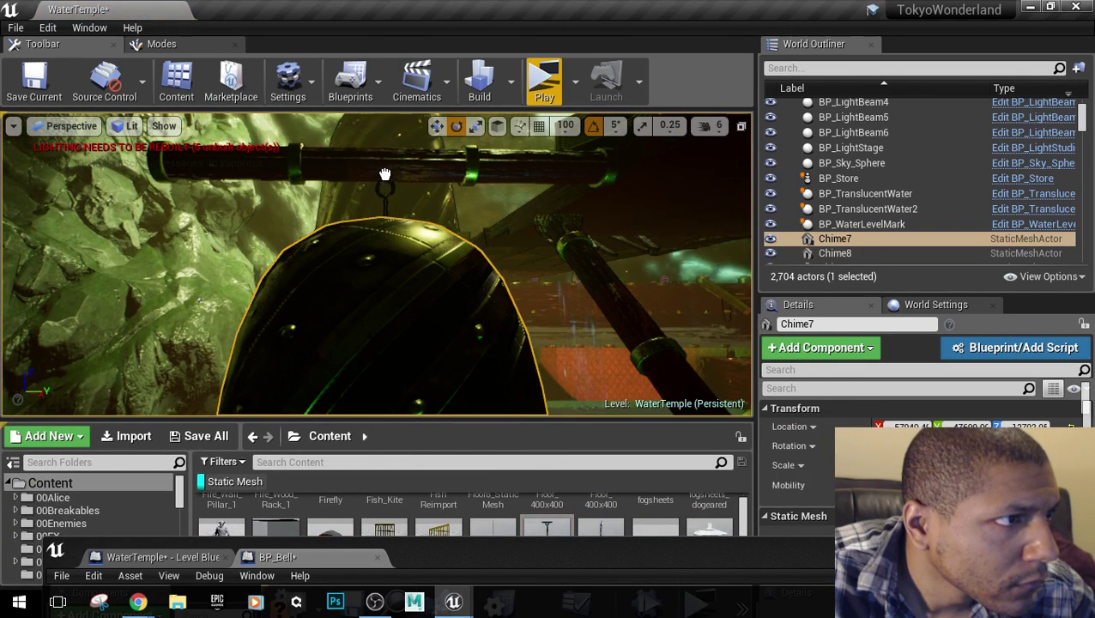
pyautogui.moveTo(386, 173); pyautogui.dragTo(386, 174)
pyautogui.moveTo(386, 174); pyautogui.dragTo(433, 197, button='right')
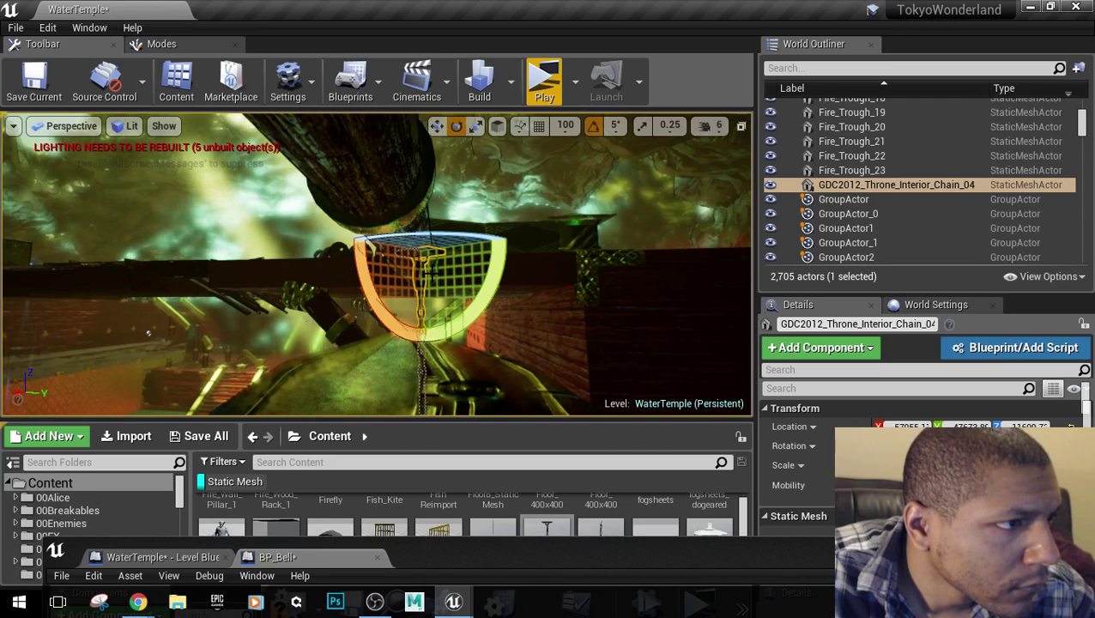
pyautogui.keyDown('alt'); pyautogui.moveTo(147, 333); pyautogui.dragTo(107, 335); pyautogui.keyUp('alt')
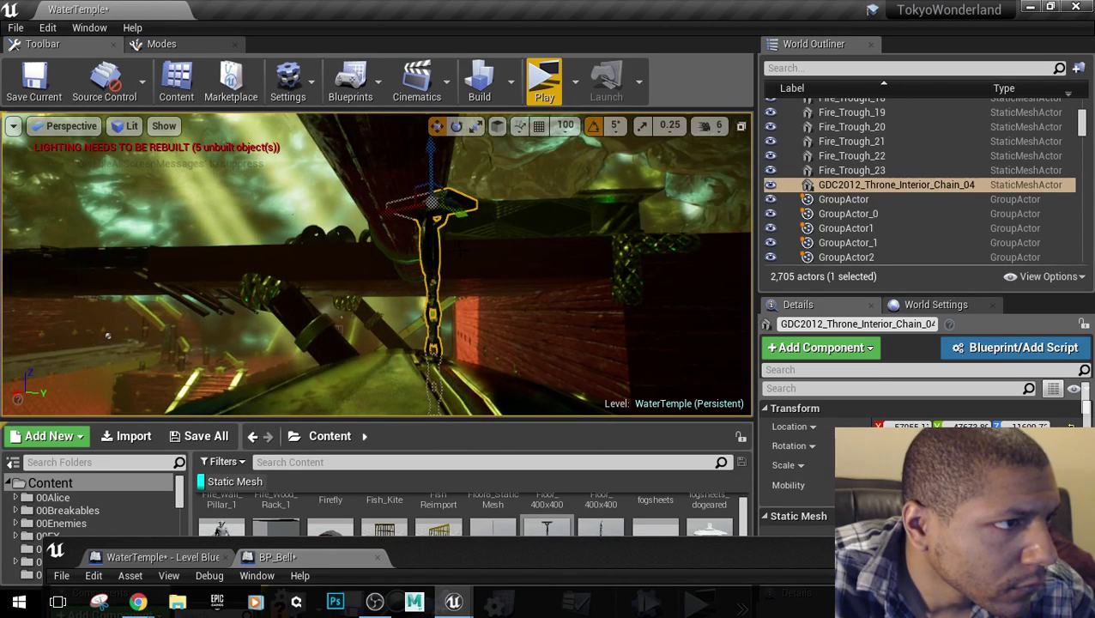
# Center the placed chain over the bell, turn it about 55° around its vertical axis, and lower it slightly beneath the beam.
pyautogui.moveTo(428, 210); pyautogui.dragTo(398, 212)
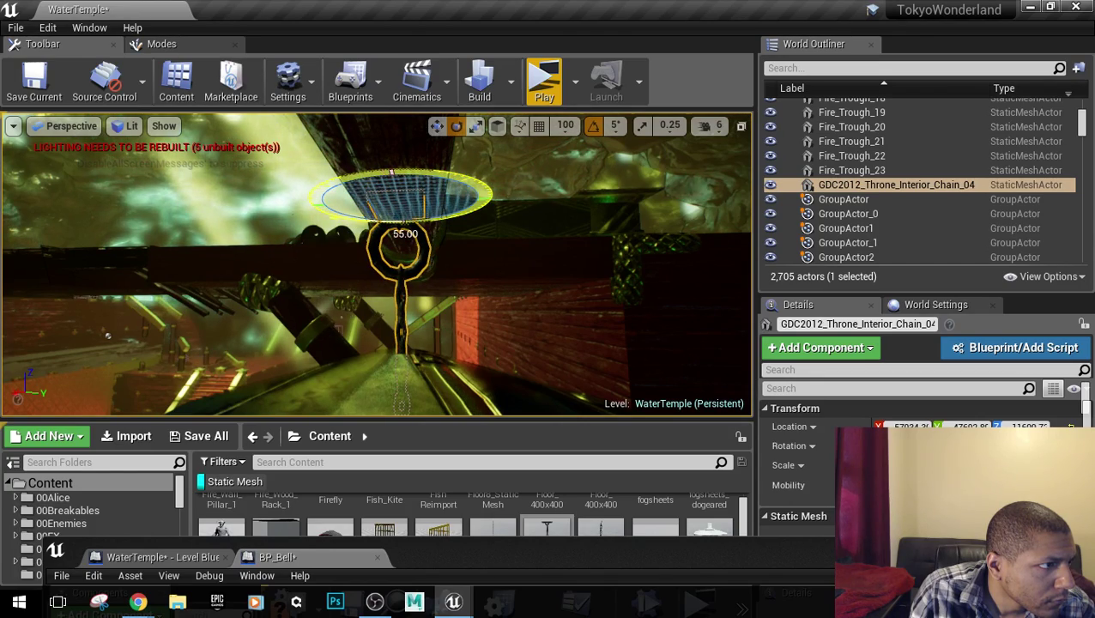
pyautogui.moveTo(401, 257); pyautogui.dragTo(369, 261, button='right')
pyautogui.moveTo(712, 347); pyautogui.dragTo(712, 347, button='right')
pyautogui.moveTo(505, 336); pyautogui.dragTo(505, 283)
pyautogui.press('w')
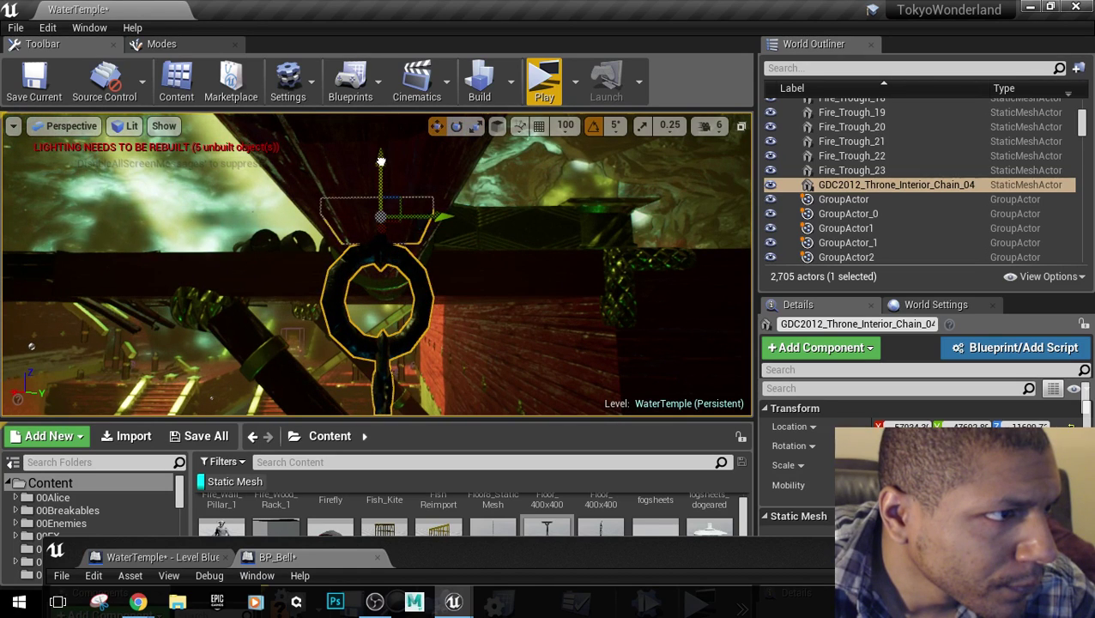
pyautogui.moveTo(381, 160)
pyautogui.mouseDown()
pyautogui.moveTo(377, 182)
pyautogui.moveTo(376, 172)
pyautogui.mouseUp()
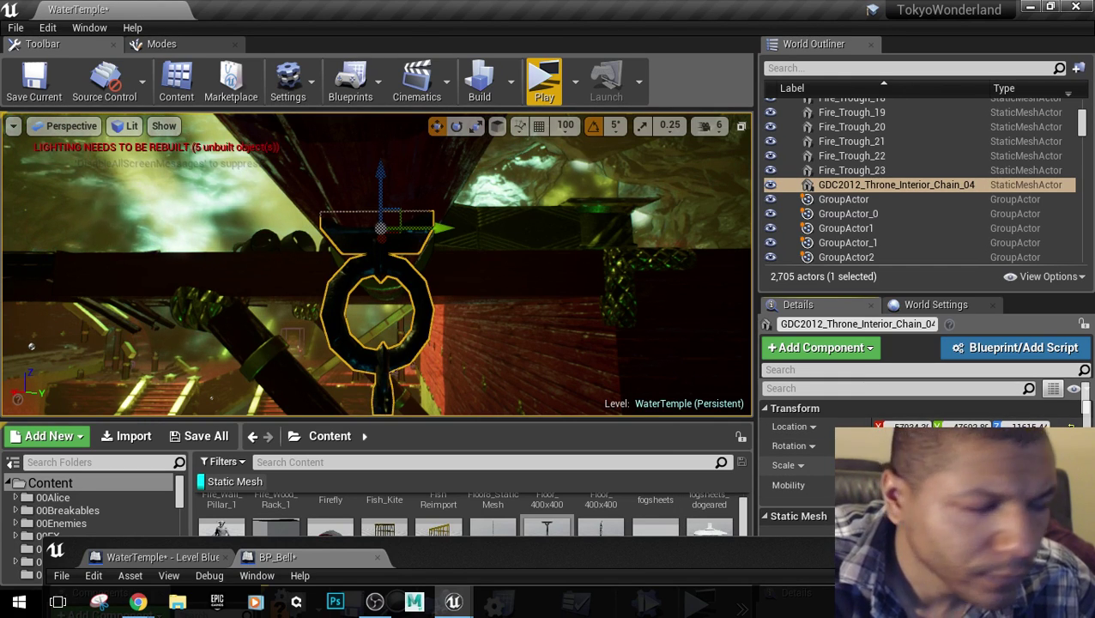
# Scale up the placed chain, stretching its height more than its width so the ring becomes a tall link.
pyautogui.press('Return')
pyautogui.press('Return')
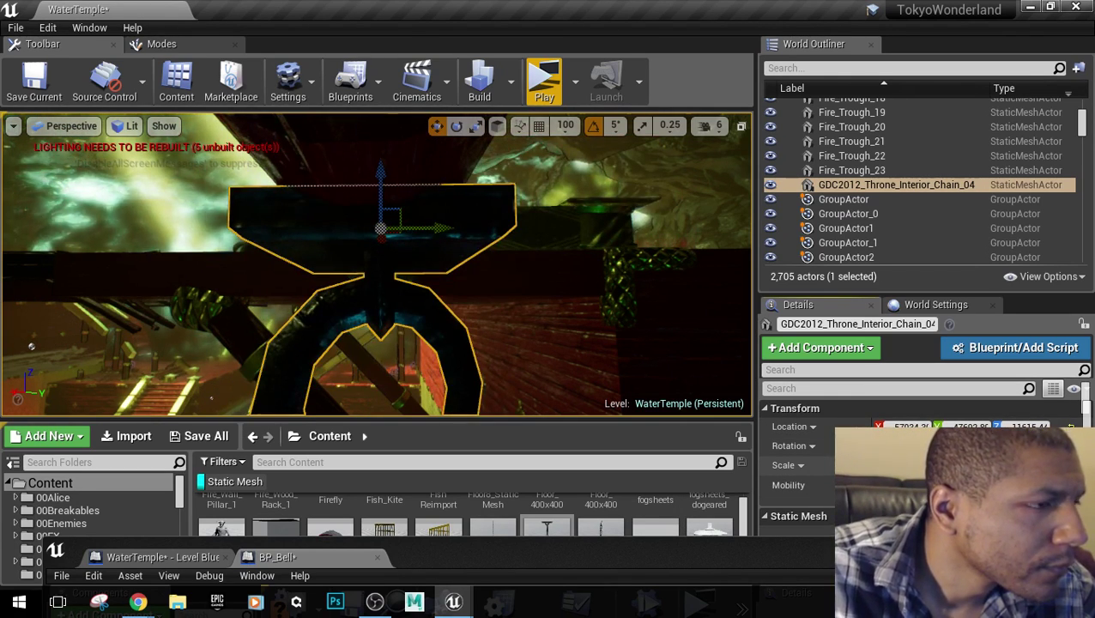
pyautogui.hotkey('ctrl', 'y')
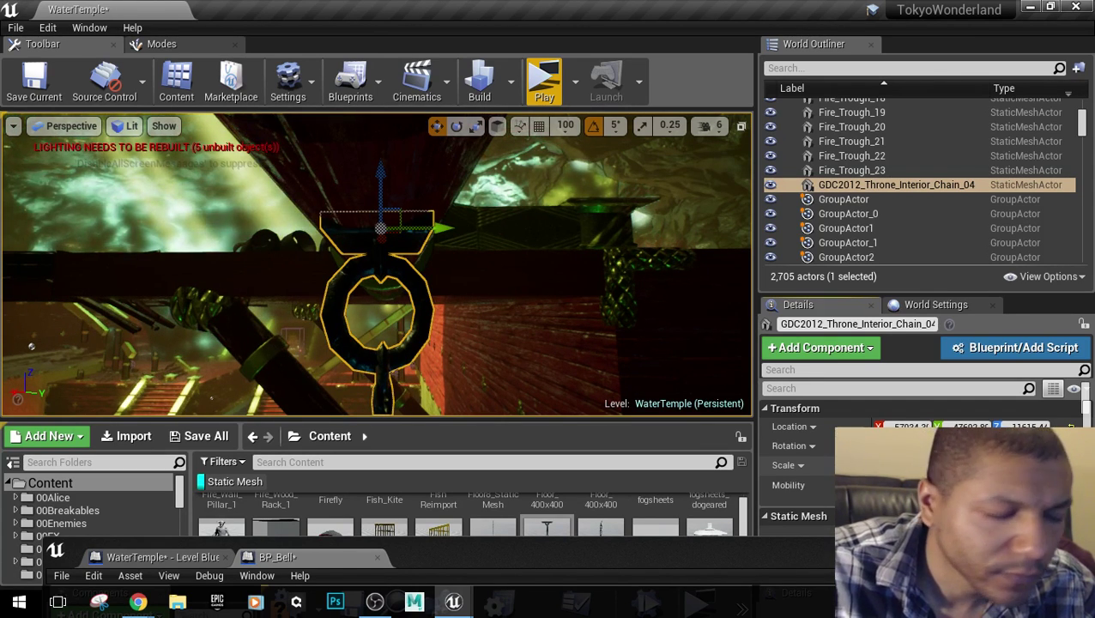
pyautogui.hotkey('ctrl', 'z')
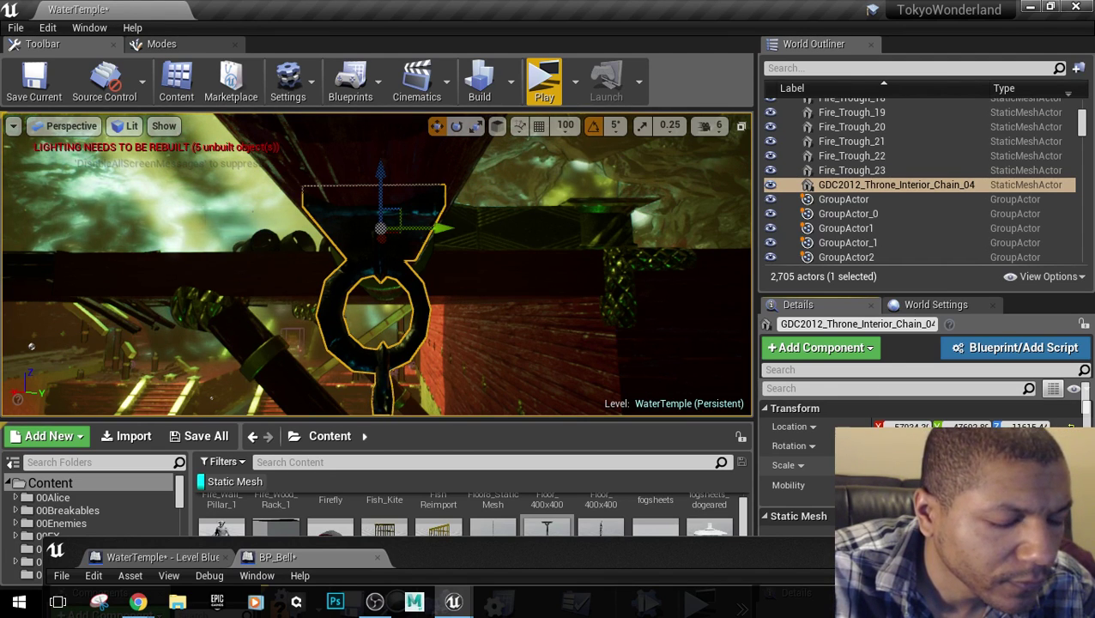
pyautogui.hotkey('ctrl', 'z')
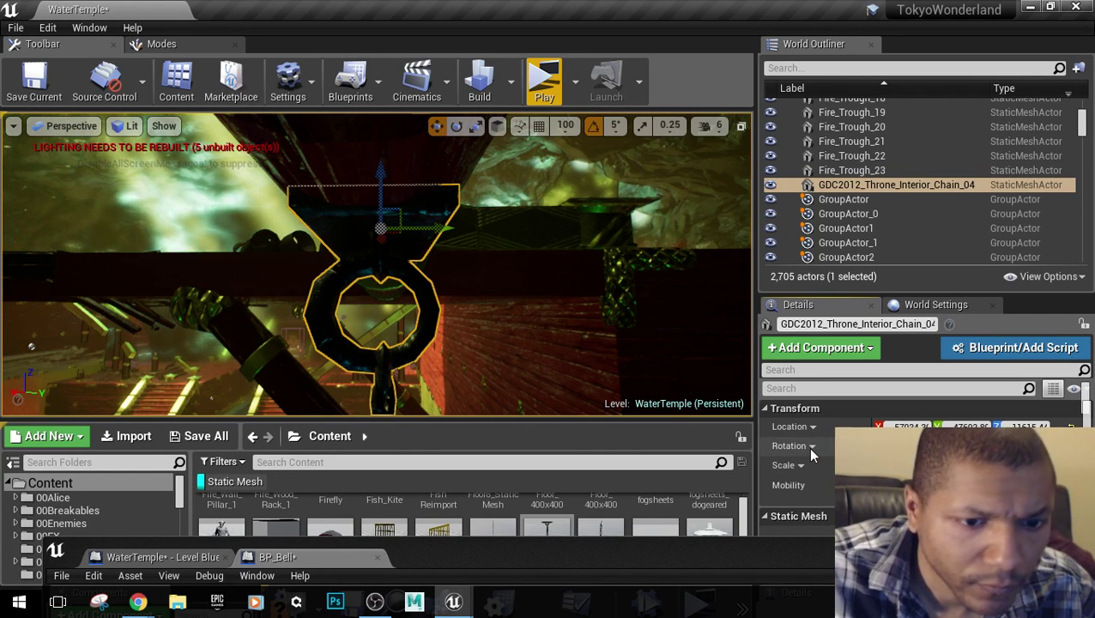
pyautogui.hotkey('ctrl', 'z')
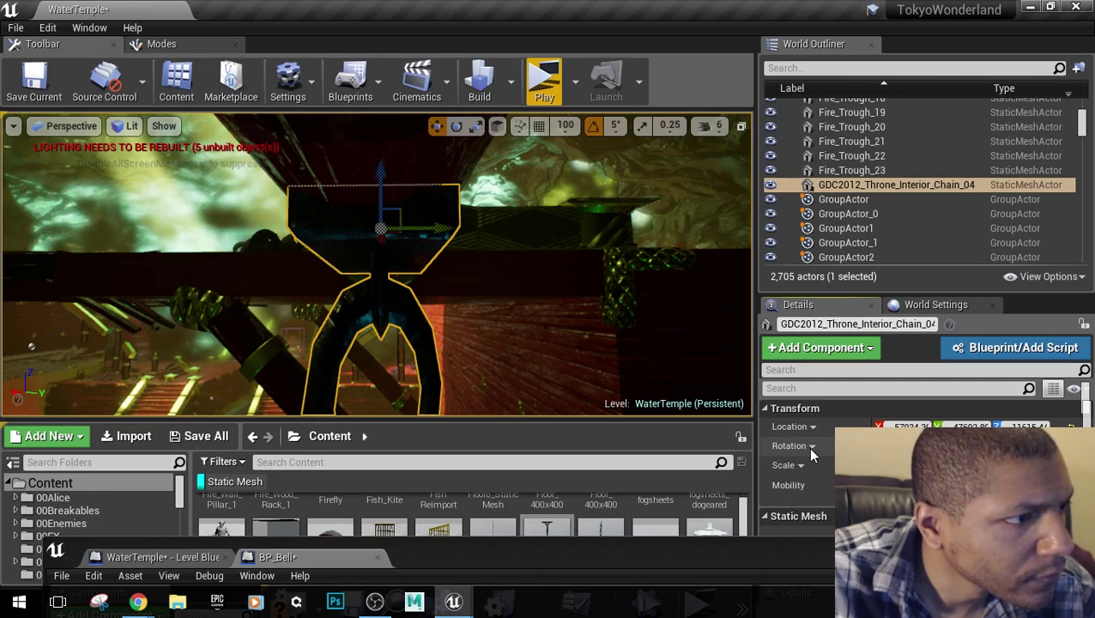
# Raise the enlarged chain against the underside of the beam and check how it meets the bell from several angles.
pyautogui.moveTo(265, 399); pyautogui.dragTo(146, 386, button='right')
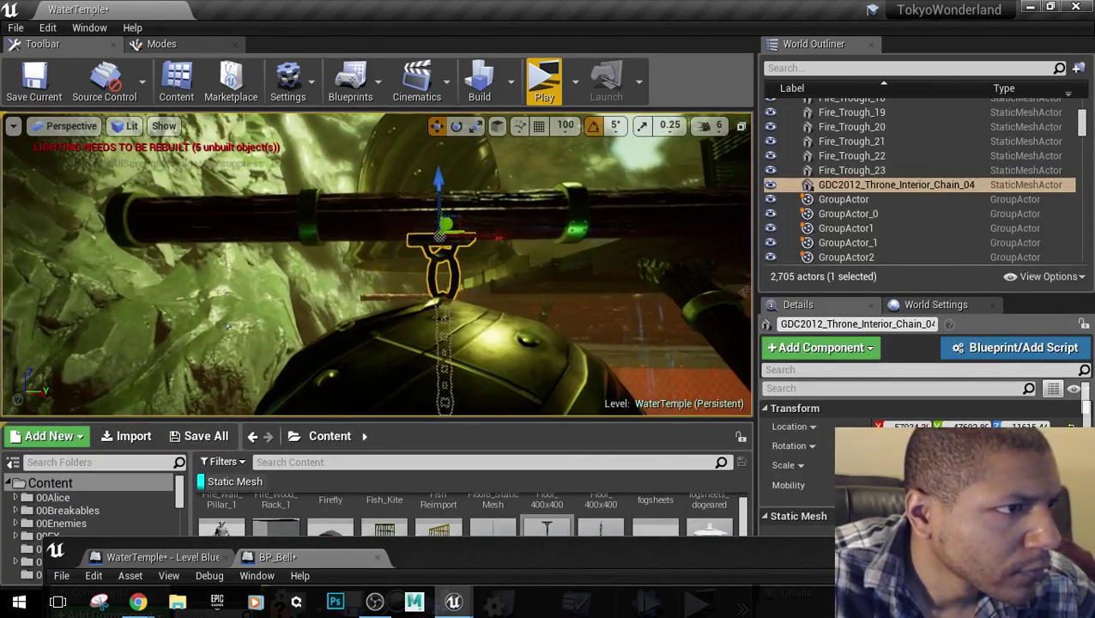
pyautogui.moveTo(450, 318); pyautogui.dragTo(506, 275, button='right')
pyautogui.press('Escape')
pyautogui.keyDown('alt'); pyautogui.moveTo(455, 284); pyautogui.dragTo(601, 217); pyautogui.keyUp('alt')
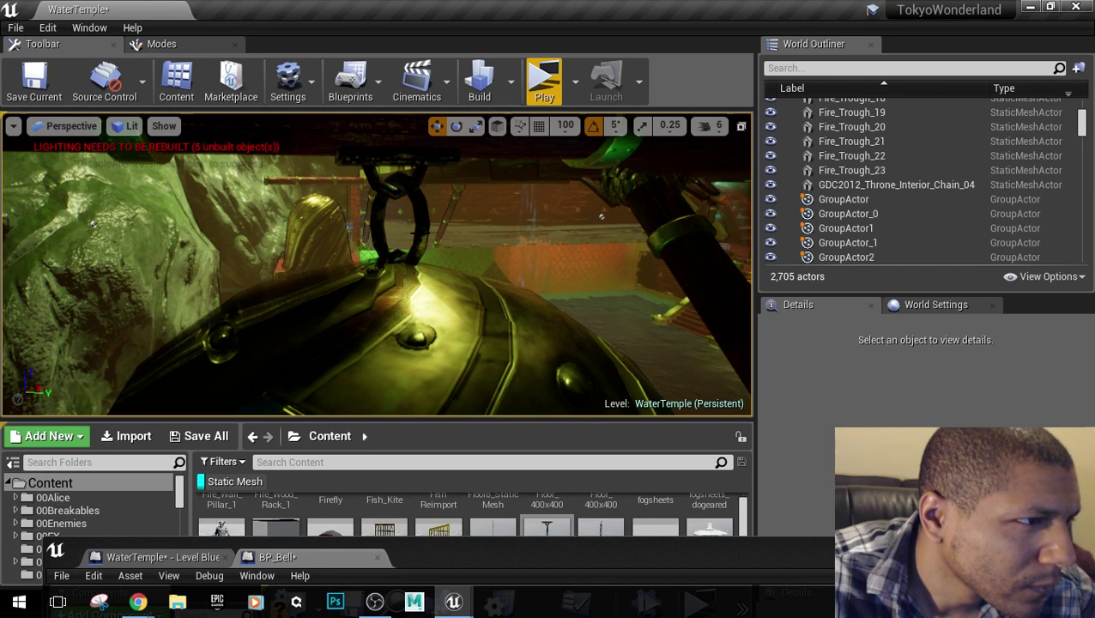
pyautogui.click(419, 232)
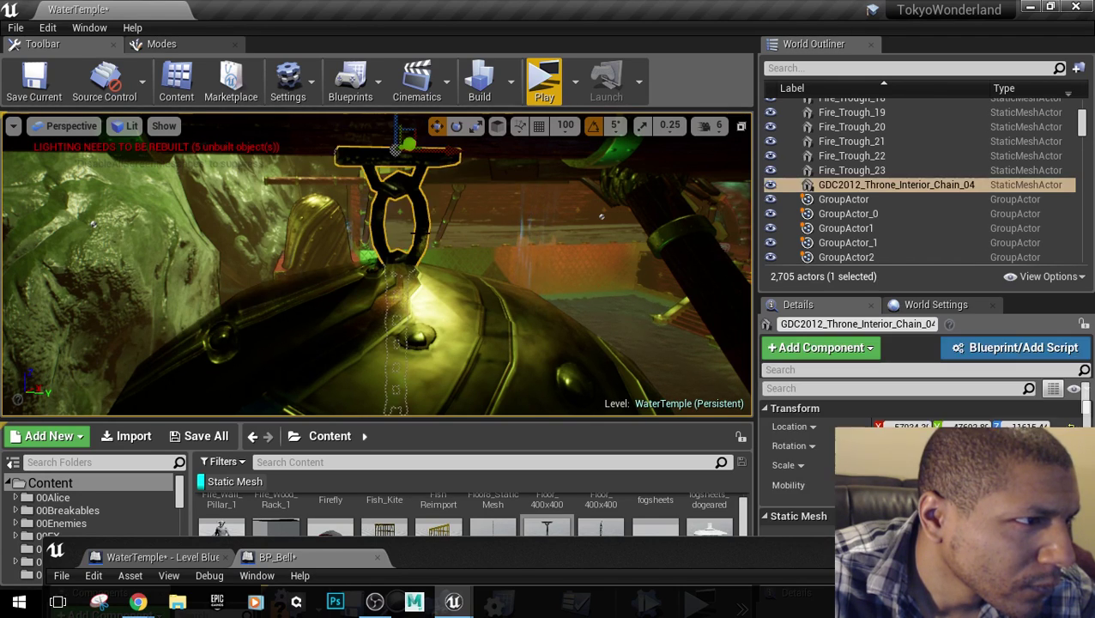
pyautogui.moveTo(396, 163); pyautogui.dragTo(395, 129, button='right')
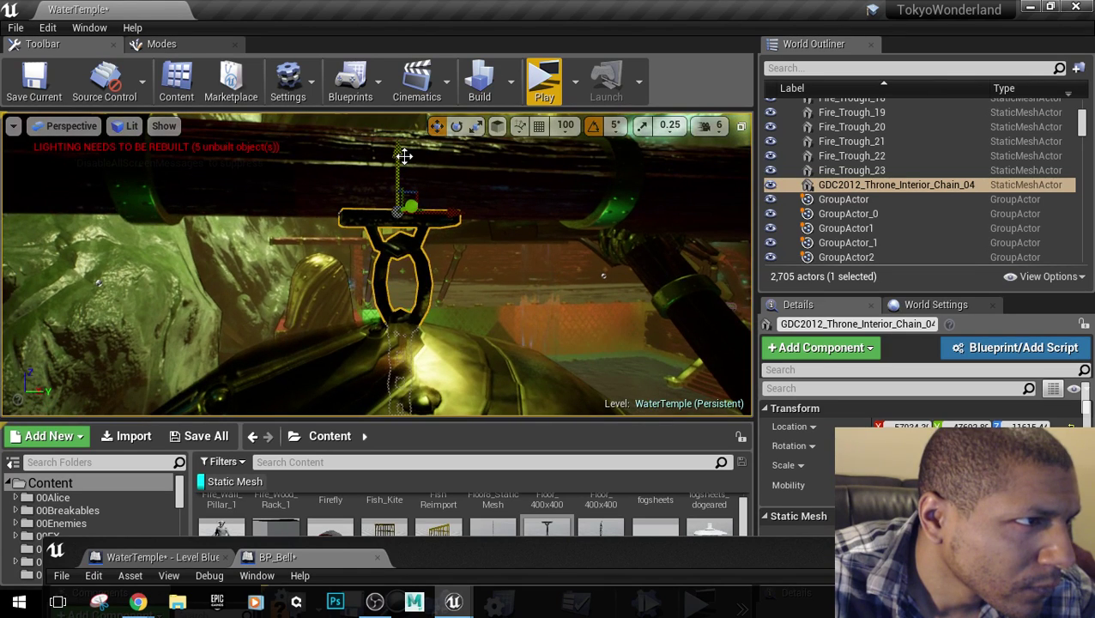
pyautogui.moveTo(397, 156); pyautogui.dragTo(395, 147)
pyautogui.press('Escape')
pyautogui.moveTo(440, 323)
pyautogui.mouseDown(button='right')
pyautogui.moveTo(440, 377)
pyautogui.moveTo(440, 335)
pyautogui.mouseUp(button='right')
pyautogui.moveTo(396, 148); pyautogui.dragTo(396, 148, button='right')
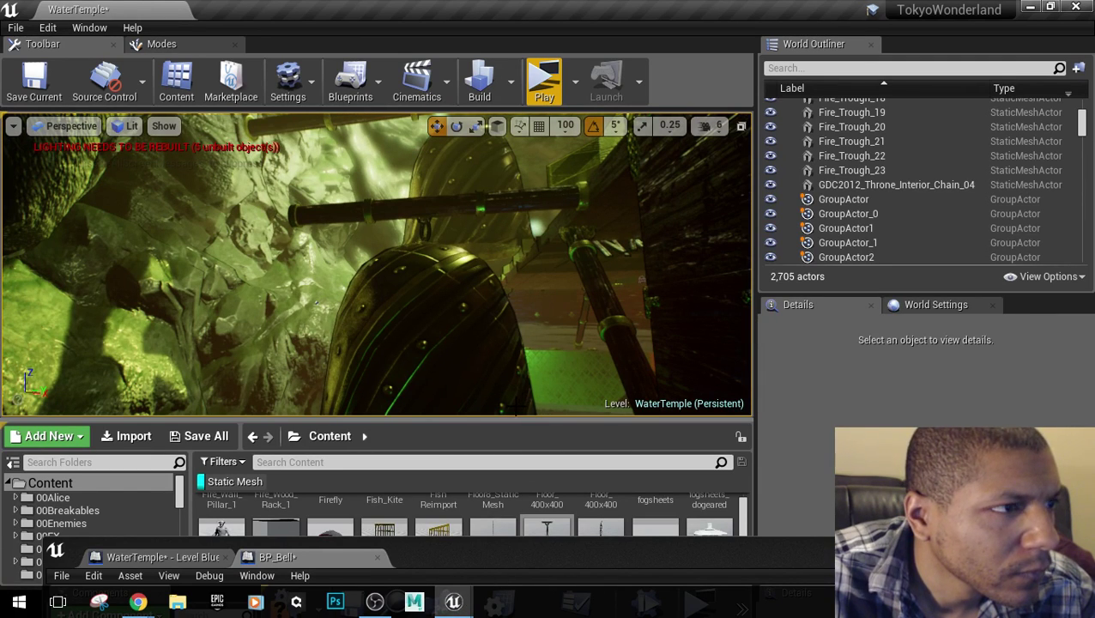
# Locate the placed chain's static mesh asset in the project's content and leave it selected.
pyautogui.click(427, 223)
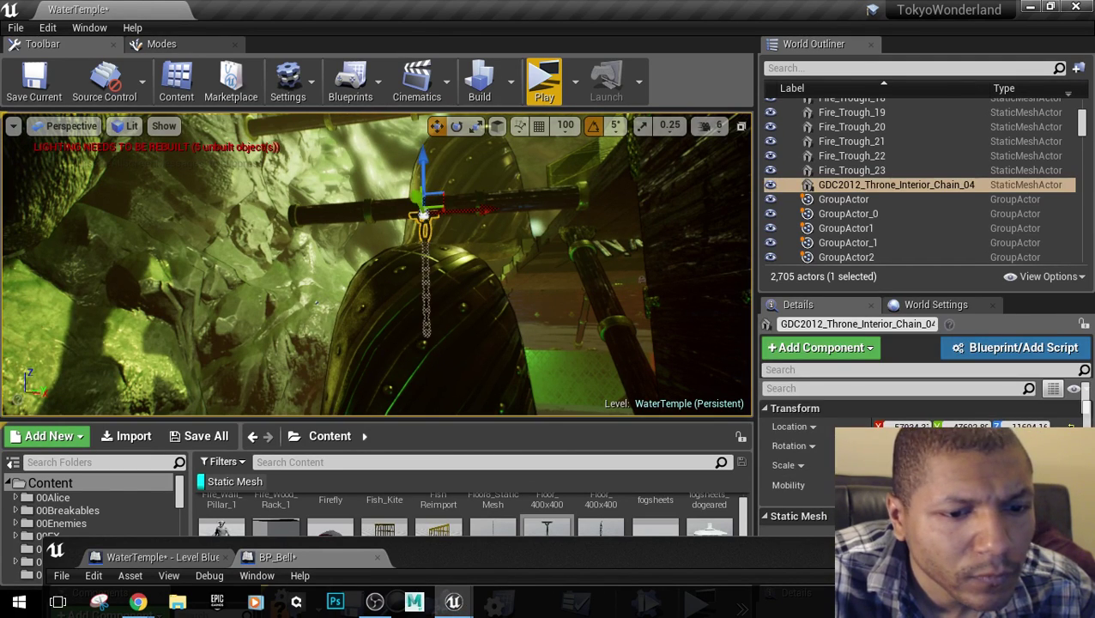
pyautogui.scroll(-3, 922, 459)
pyautogui.click(962, 439)
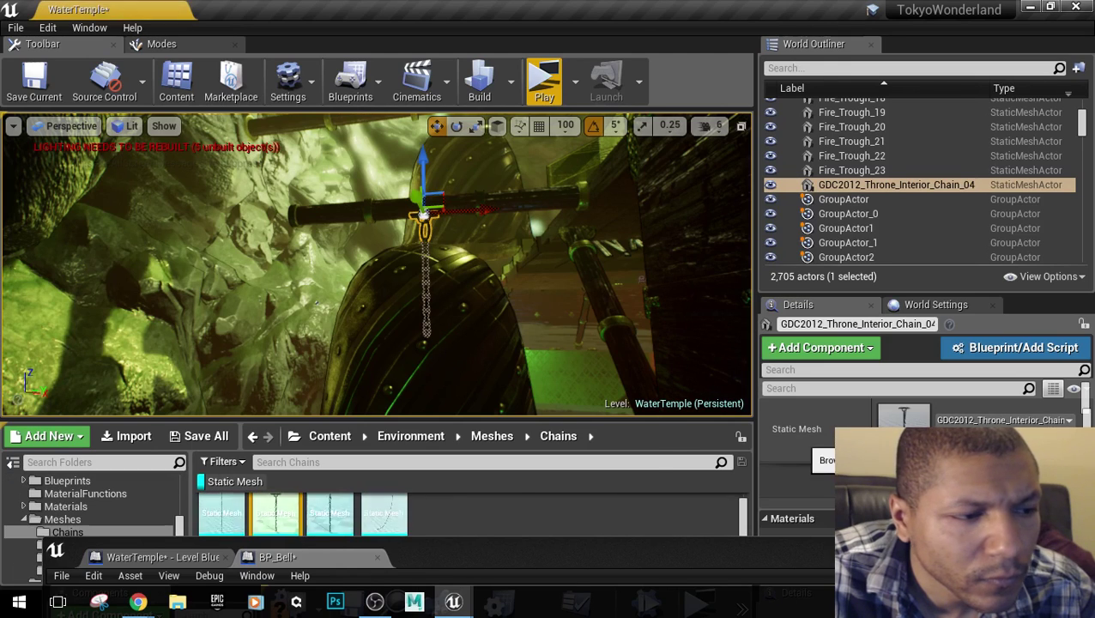
pyautogui.moveTo(452, 420); pyautogui.dragTo(452, 238)
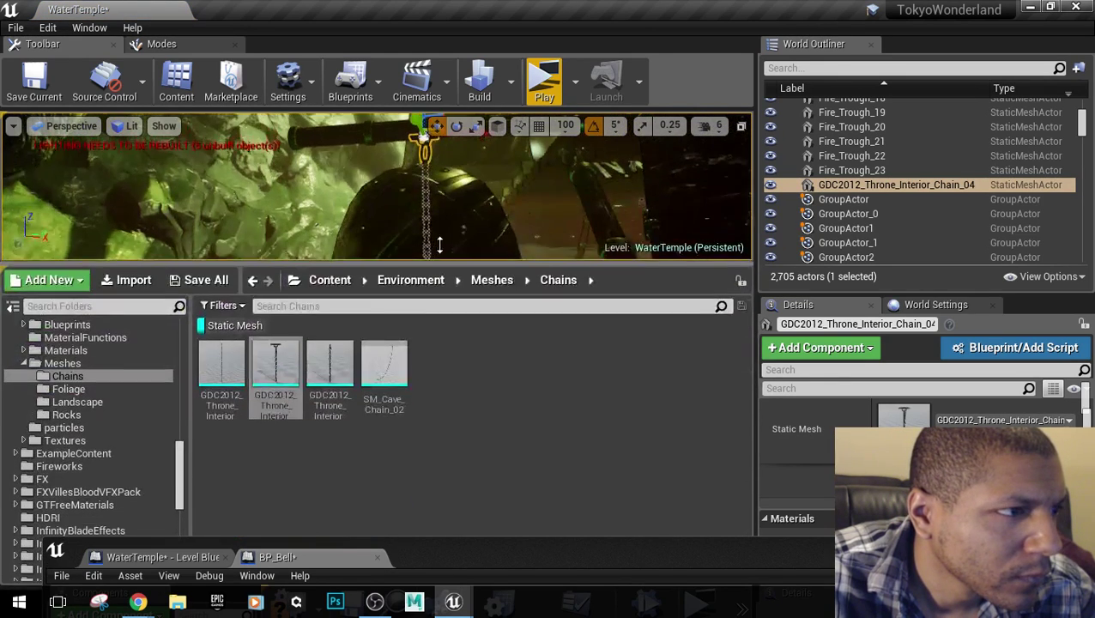
# Add the selected GDC2012_Throne_Interior_Chain_04 mesh to BP_Bell as a static mesh component.
pyautogui.doubleClick(485, 560)
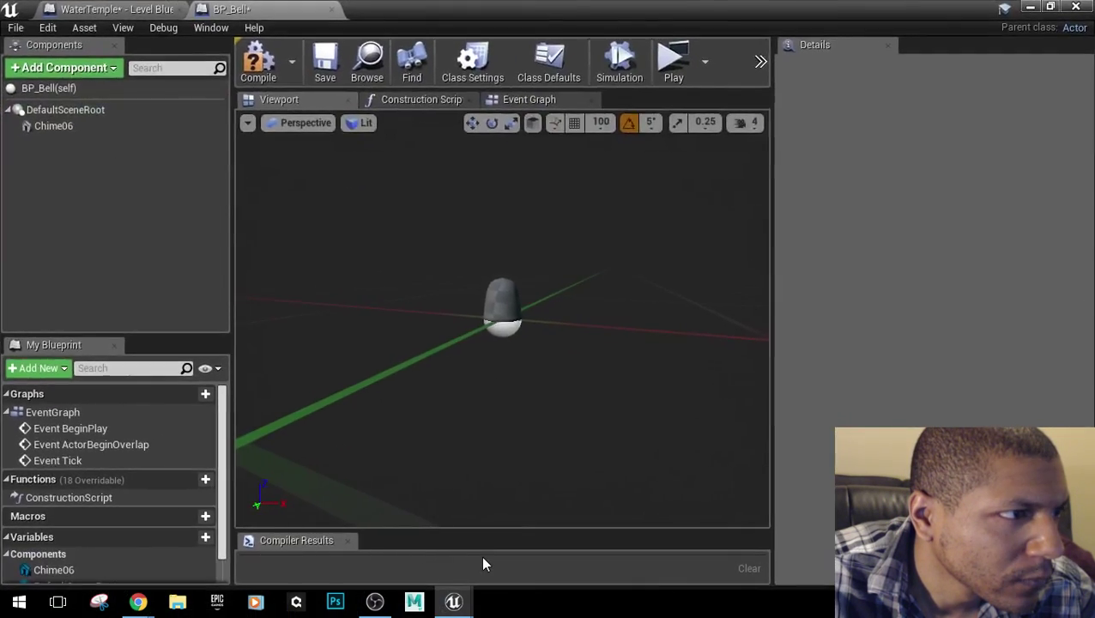
pyautogui.click(65, 67)
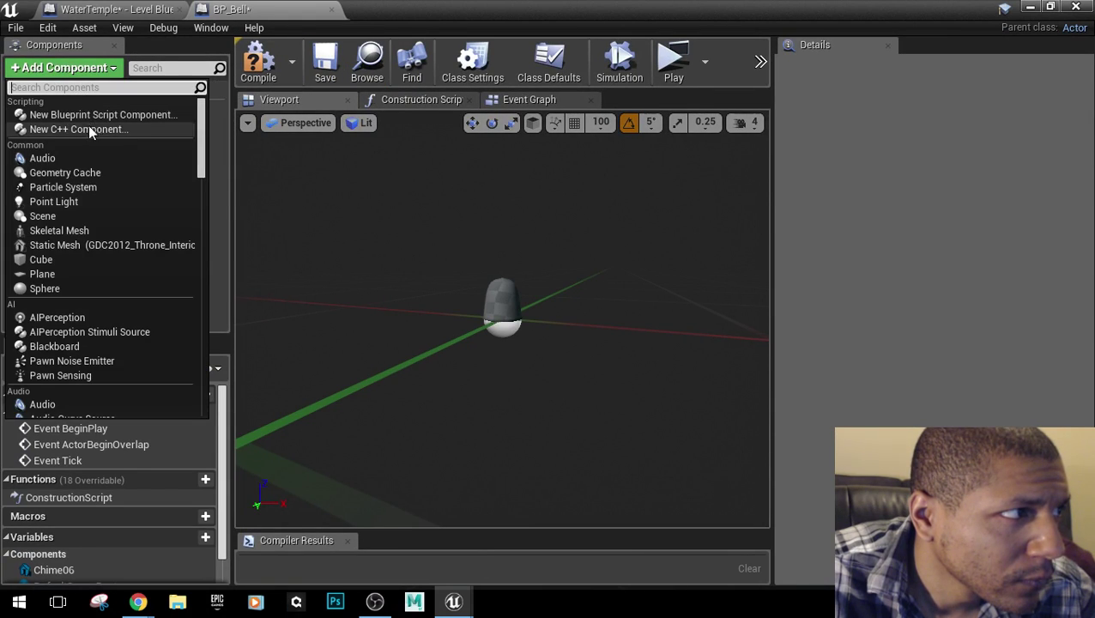
pyautogui.click(97, 241)
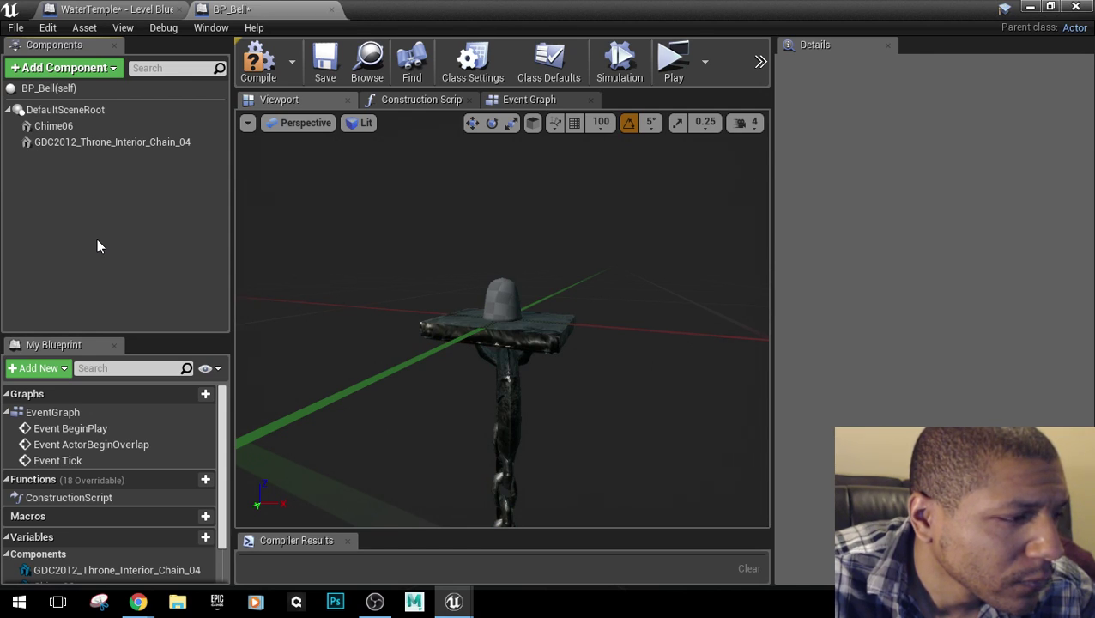
# Add a Scene component to BP_Bell, keeping its default name.
pyautogui.click(67, 70)
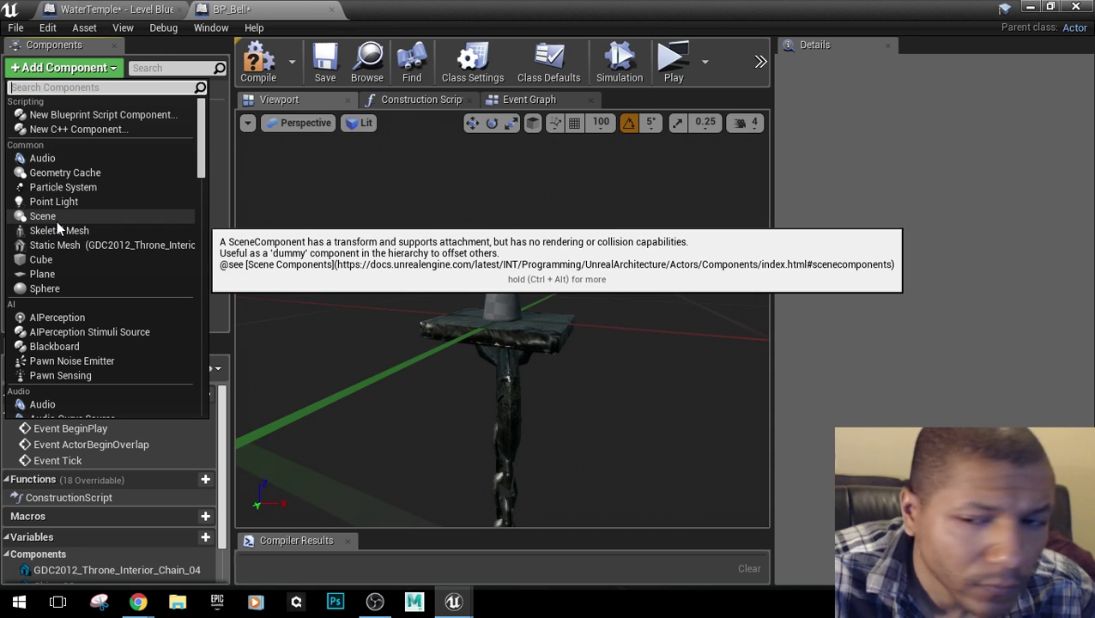
pyautogui.click(57, 221)
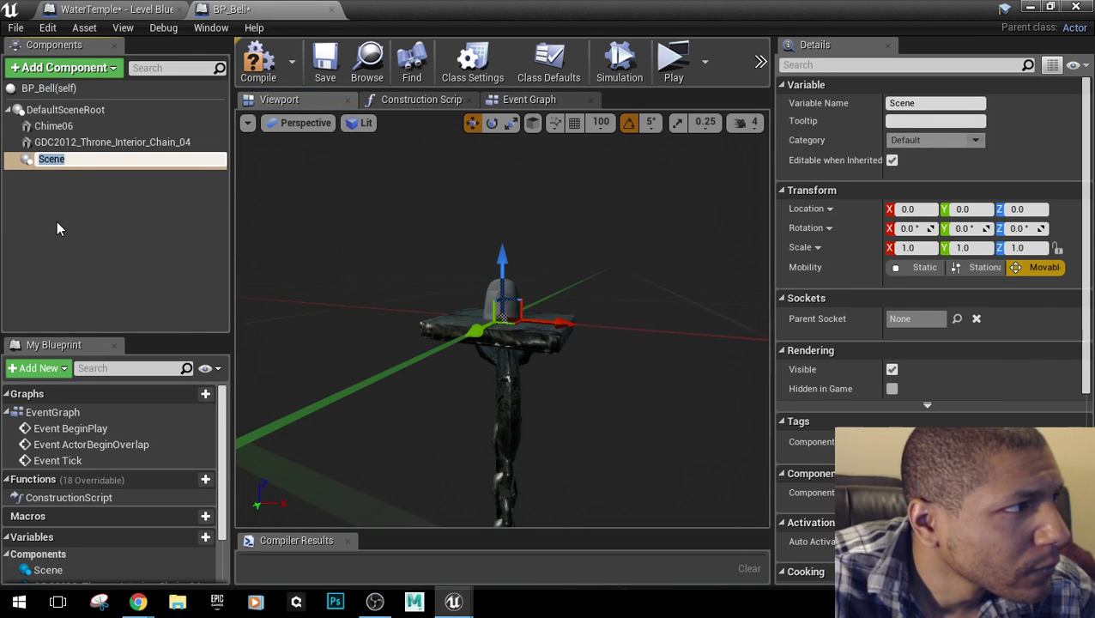
pyautogui.click(57, 225)
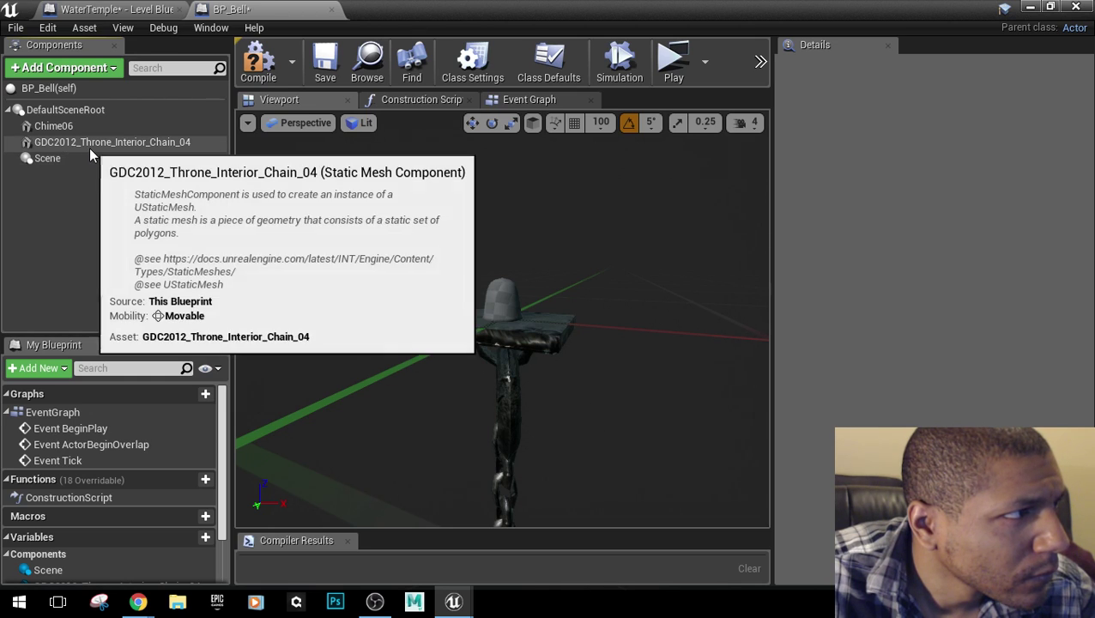
# Attach the Chime06 bell component to the Scene component as its child.
pyautogui.click(89, 146)
pyautogui.moveTo(89, 147)
pyautogui.mouseDown()
pyautogui.moveTo(91, 120)
pyautogui.moveTo(86, 145)
pyautogui.mouseUp()
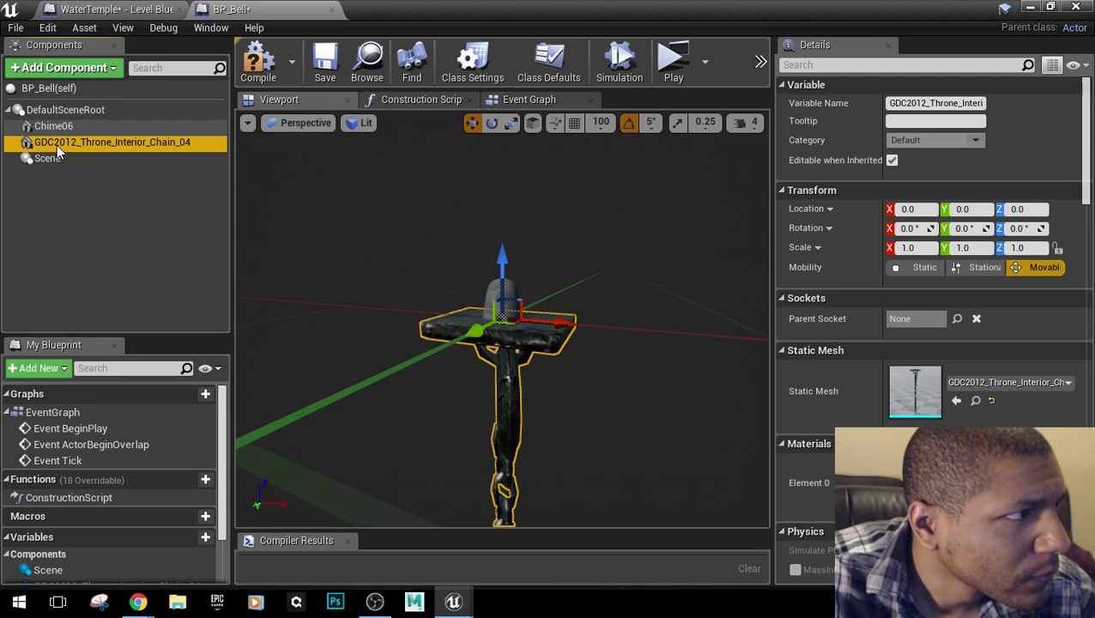
pyautogui.click(65, 214)
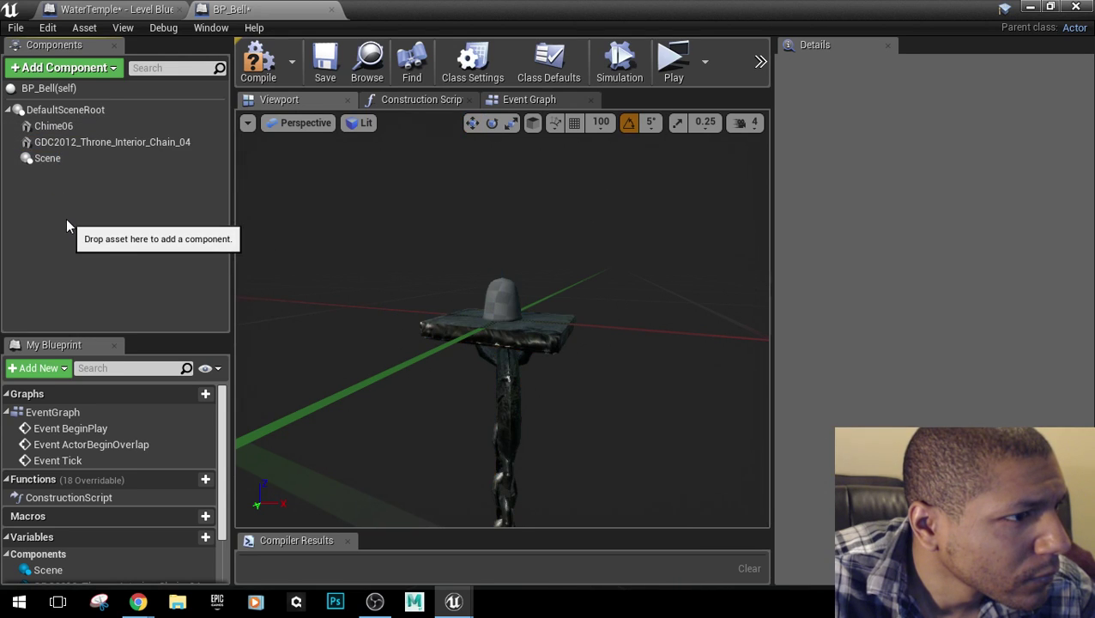
pyautogui.moveTo(51, 126); pyautogui.dragTo(59, 157)
pyautogui.click(77, 223)
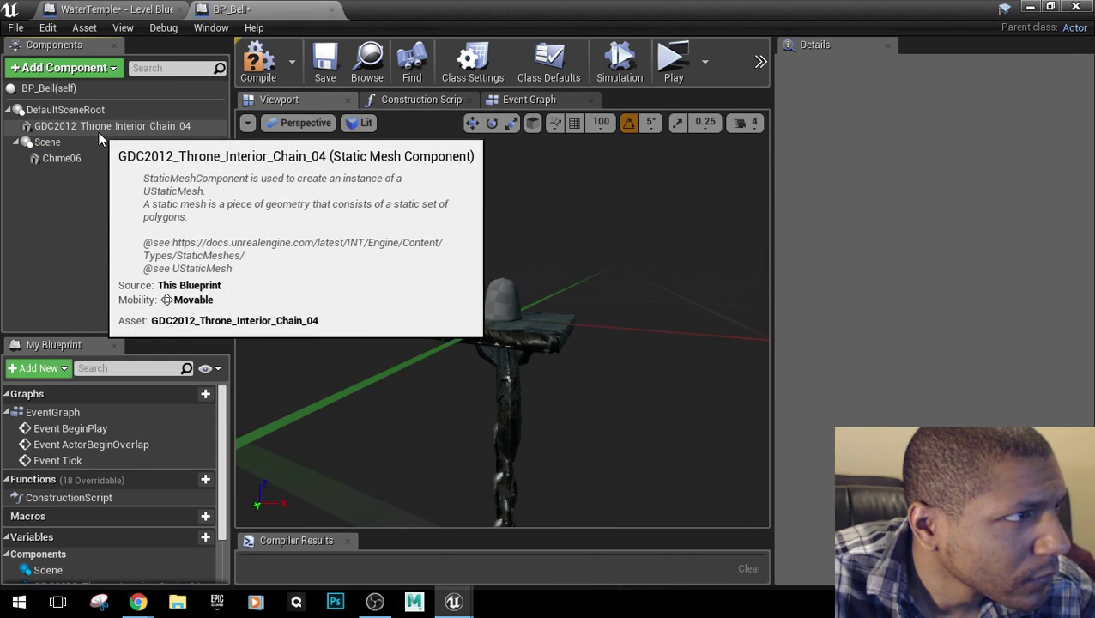
# Scale the GDC2012_Throne_Interior_Chain_04 component in BP_Bell to X 2.0, Y 1.2 and Z 2.0.
pyautogui.click(99, 133)
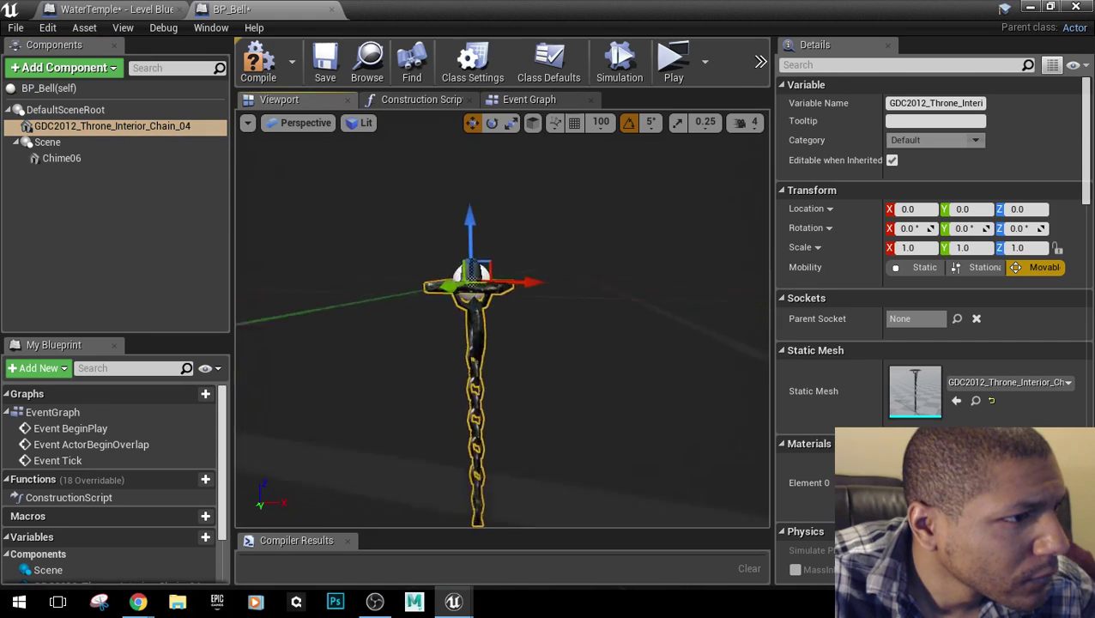
pyautogui.moveTo(501, 318); pyautogui.dragTo(531, 369, button='right')
pyautogui.moveTo(472, 8); pyautogui.dragTo(469, 364)
pyautogui.moveTo(599, 371); pyautogui.dragTo(481, 251)
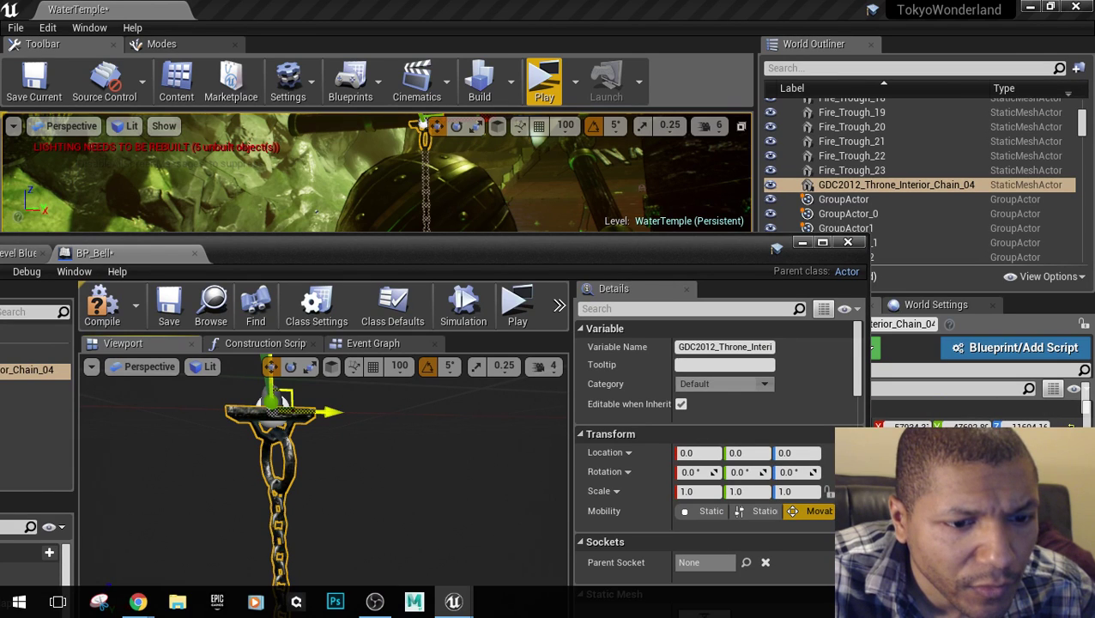
pyautogui.doubleClick(408, 252)
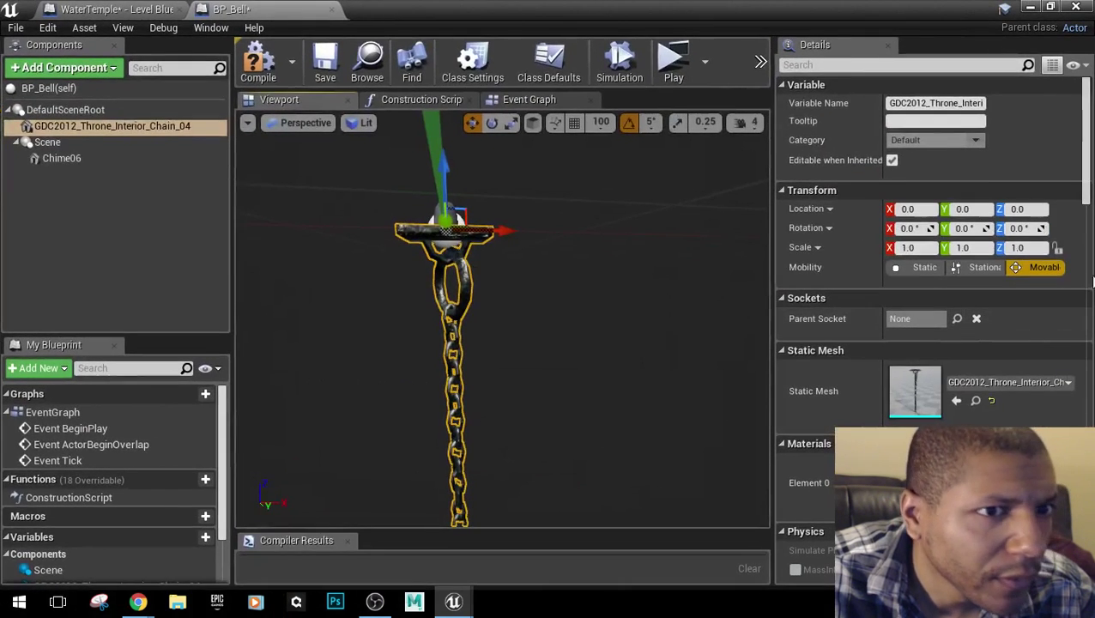
pyautogui.click(935, 248)
pyautogui.write('2')
pyautogui.press('Tab')
pyautogui.write('1.2')
pyautogui.press('Tab')
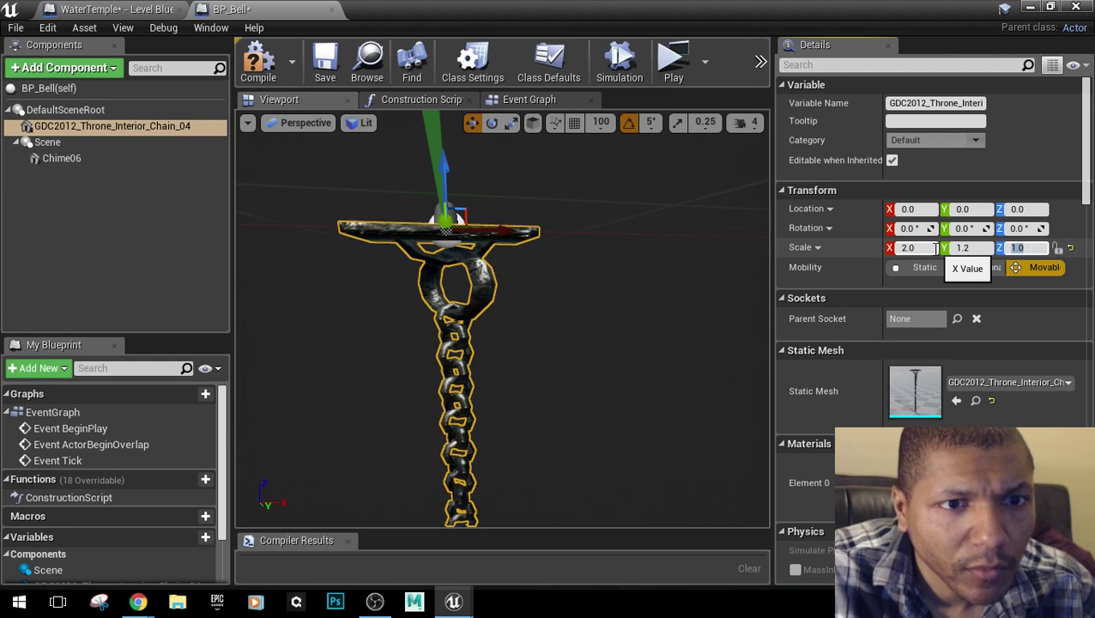
pyautogui.write('2')
pyautogui.press('Return')
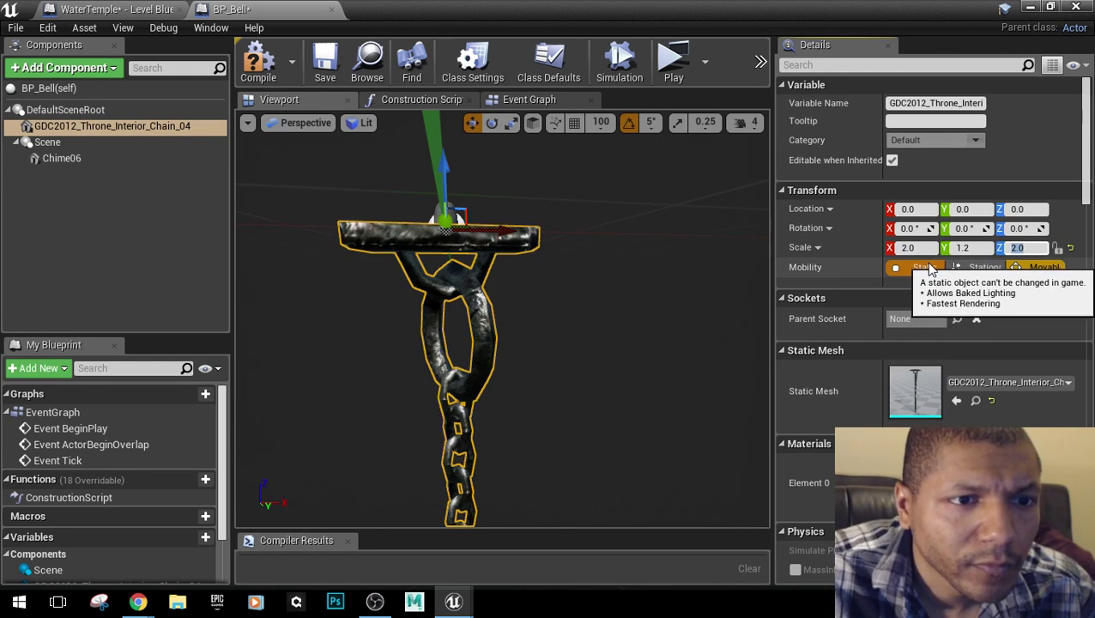
# Make the chain component Static, disable its overlap events and set Can Character Step Up On to No.
pyautogui.click(924, 268)
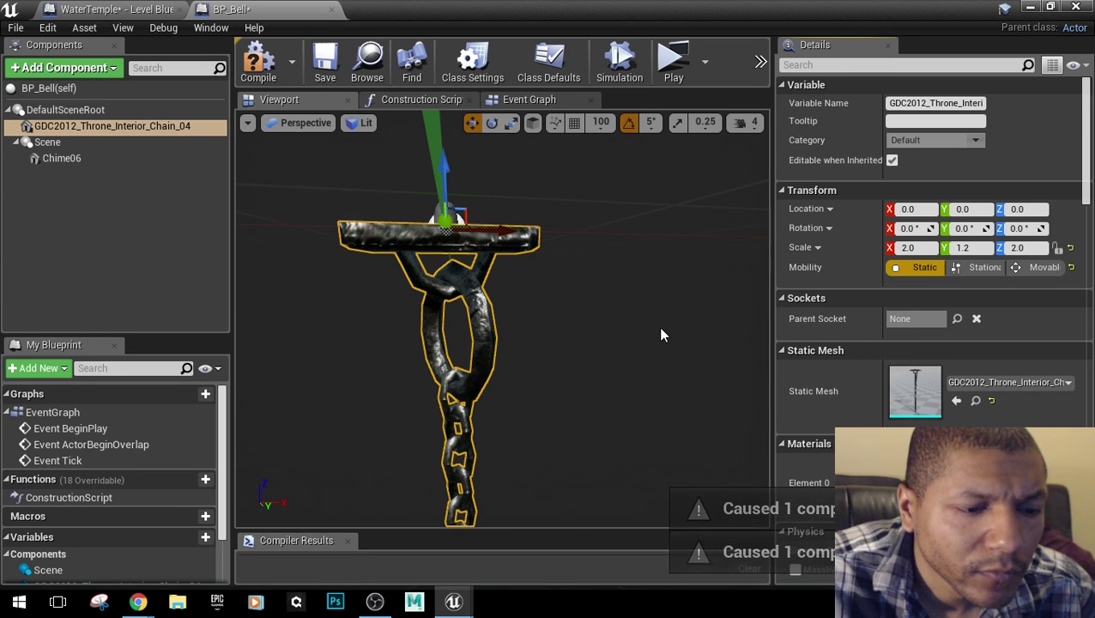
pyautogui.scroll(-5, 970, 326)
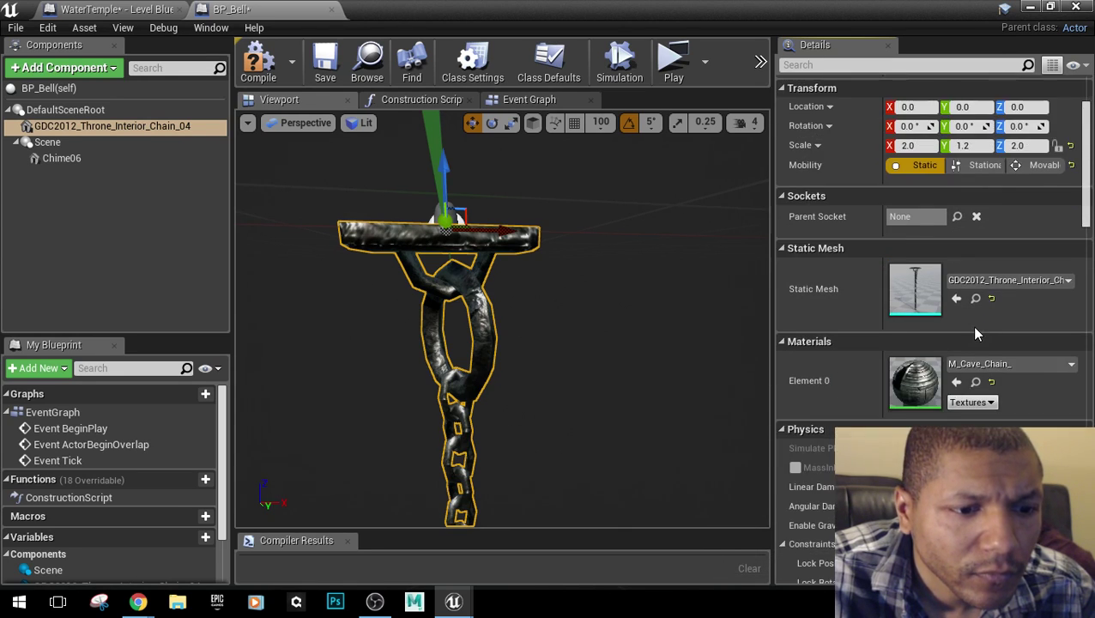
pyautogui.scroll(-8, 975, 332)
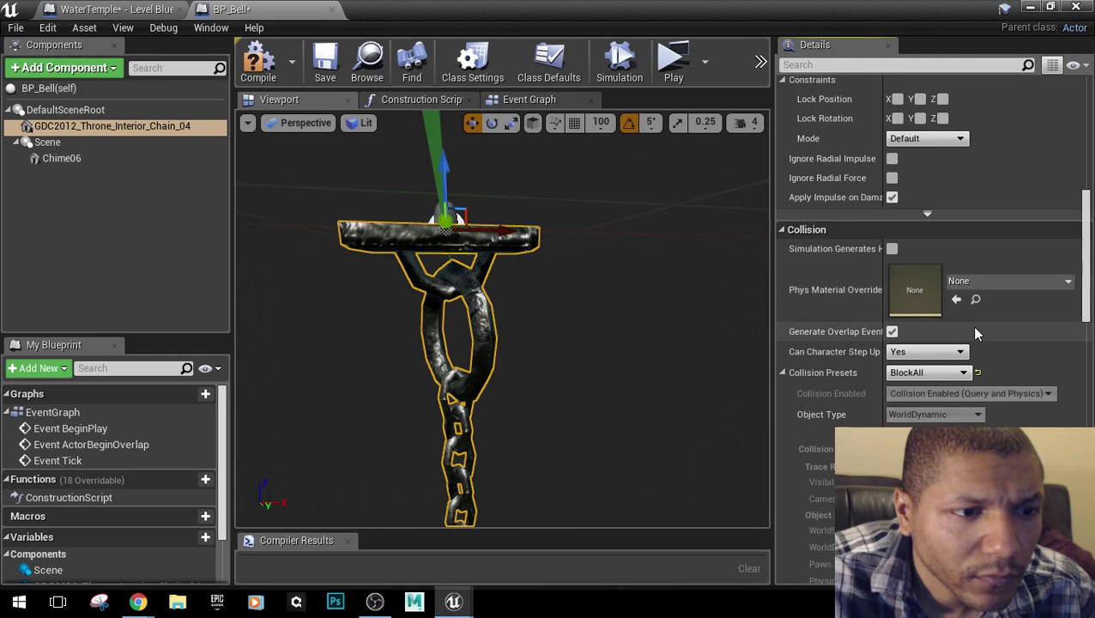
pyautogui.click(892, 306)
pyautogui.click(957, 326)
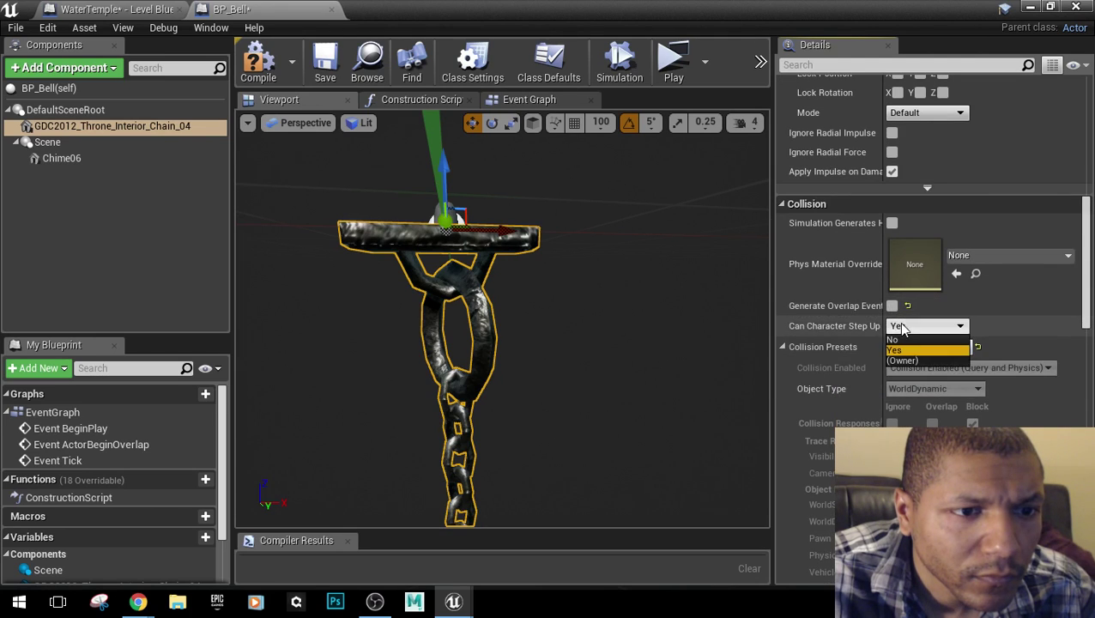
pyautogui.click(904, 341)
# Set the chain component's collision preset to NoCollision and stop it from affecting navigation.
pyautogui.click(908, 347)
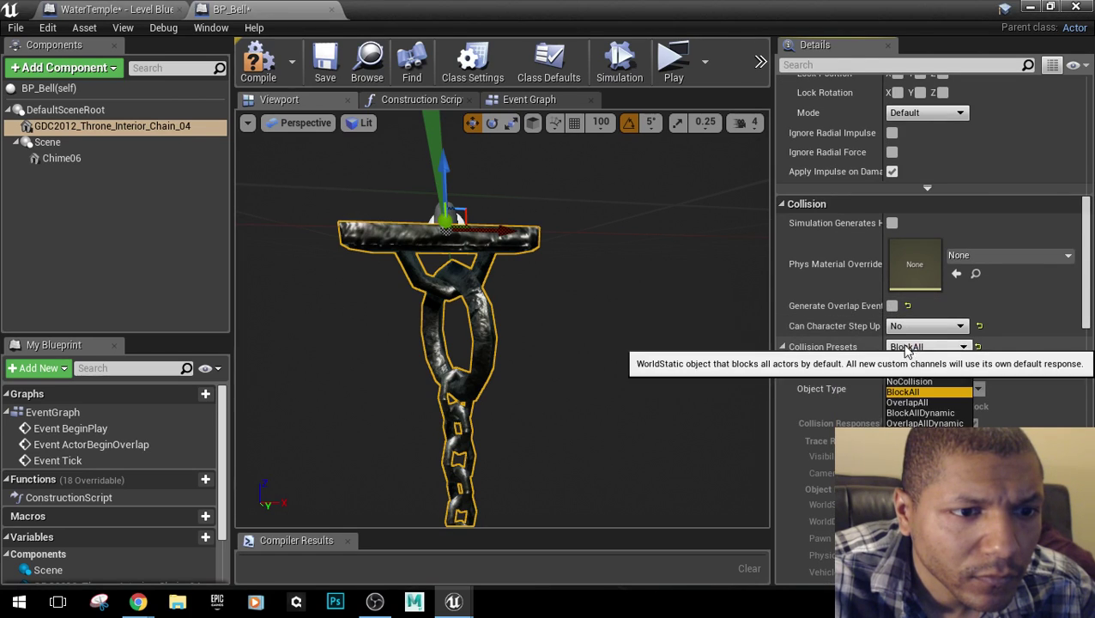
pyautogui.click(921, 388)
pyautogui.scroll(-6, 921, 389)
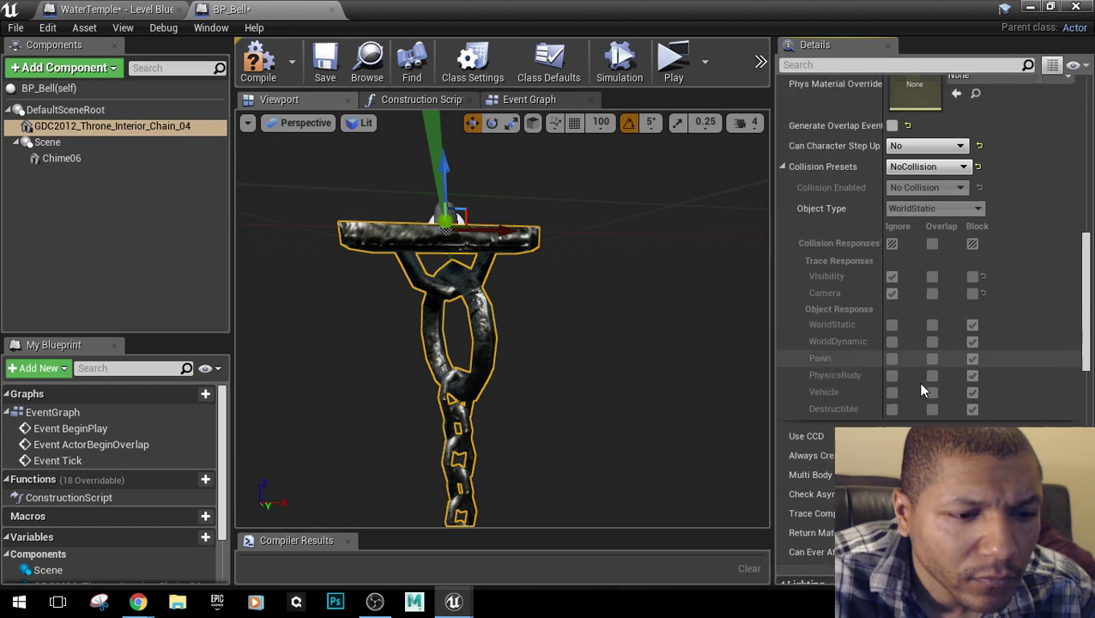
pyautogui.click(891, 422)
pyautogui.scroll(-3, 924, 384)
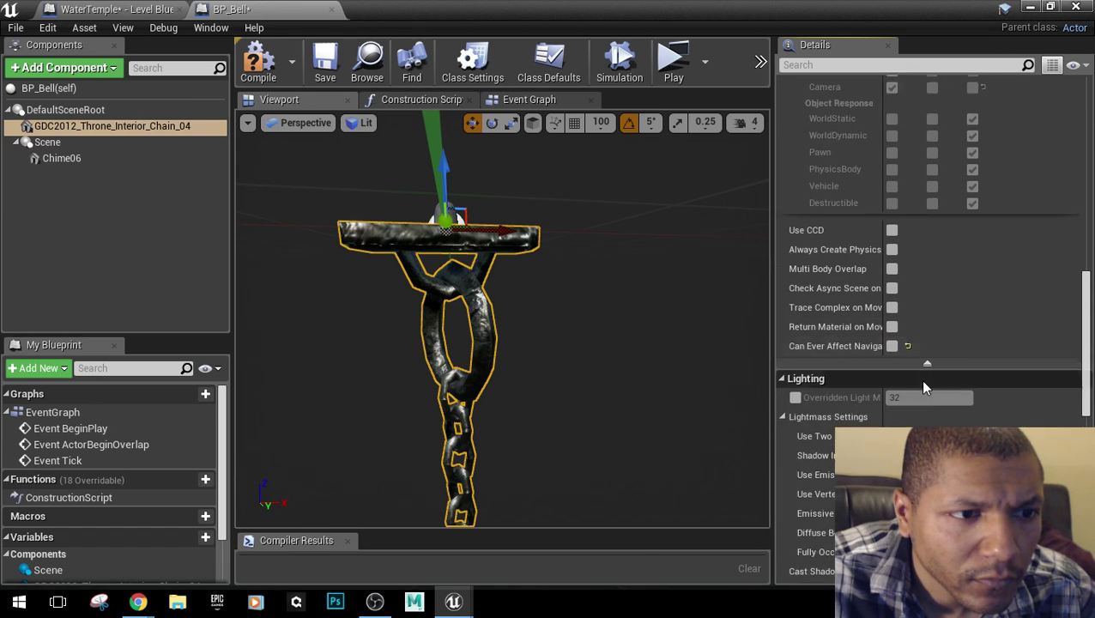
pyautogui.scroll(-10, 924, 384)
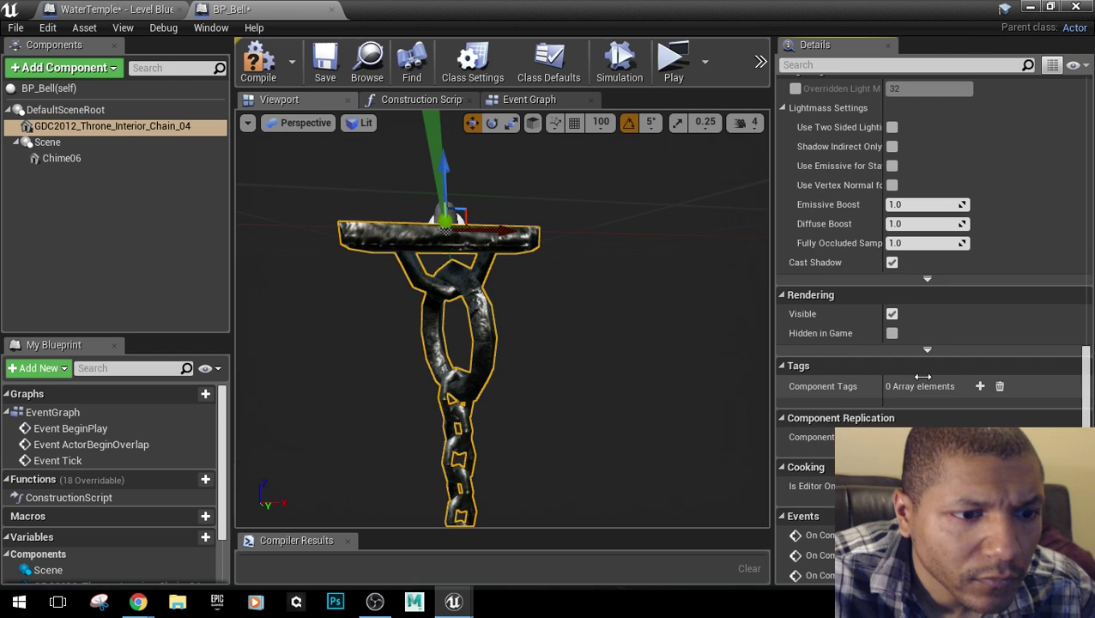
pyautogui.scroll(-5, 924, 378)
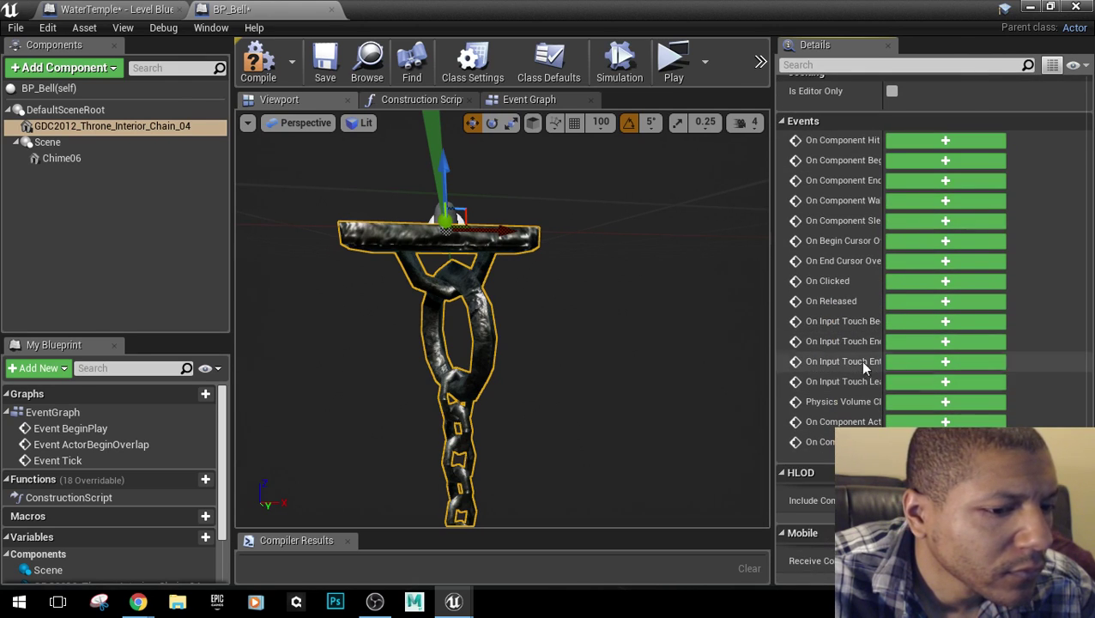
# Lower the Scene component about 158 units down the chain and scale its Chime06 mesh uniformly to 50.
pyautogui.click(55, 145)
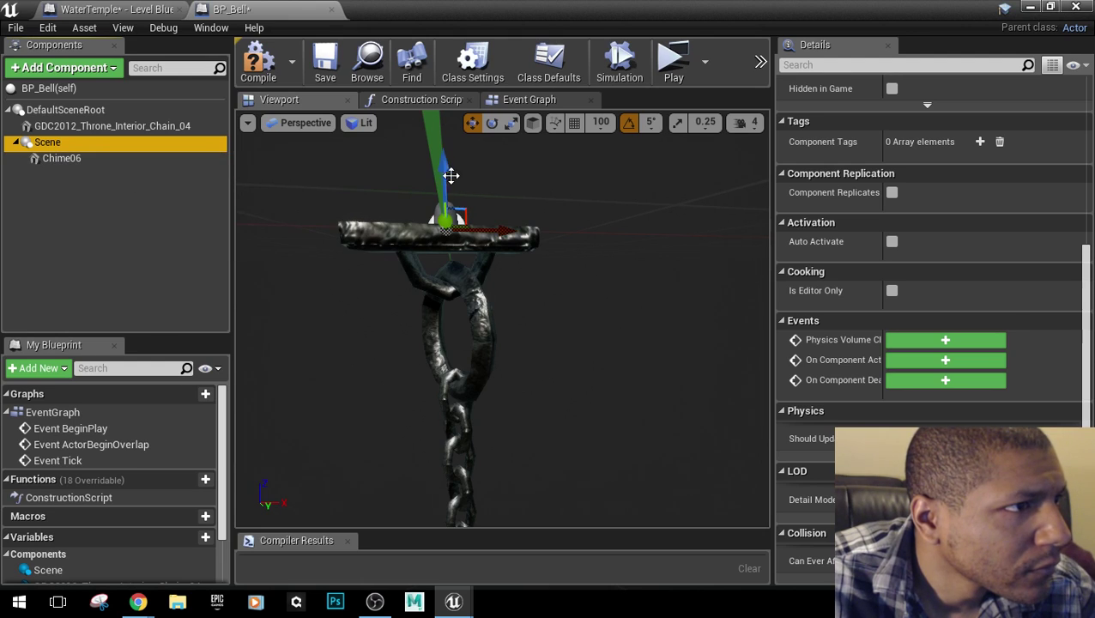
pyautogui.moveTo(450, 175); pyautogui.dragTo(455, 371)
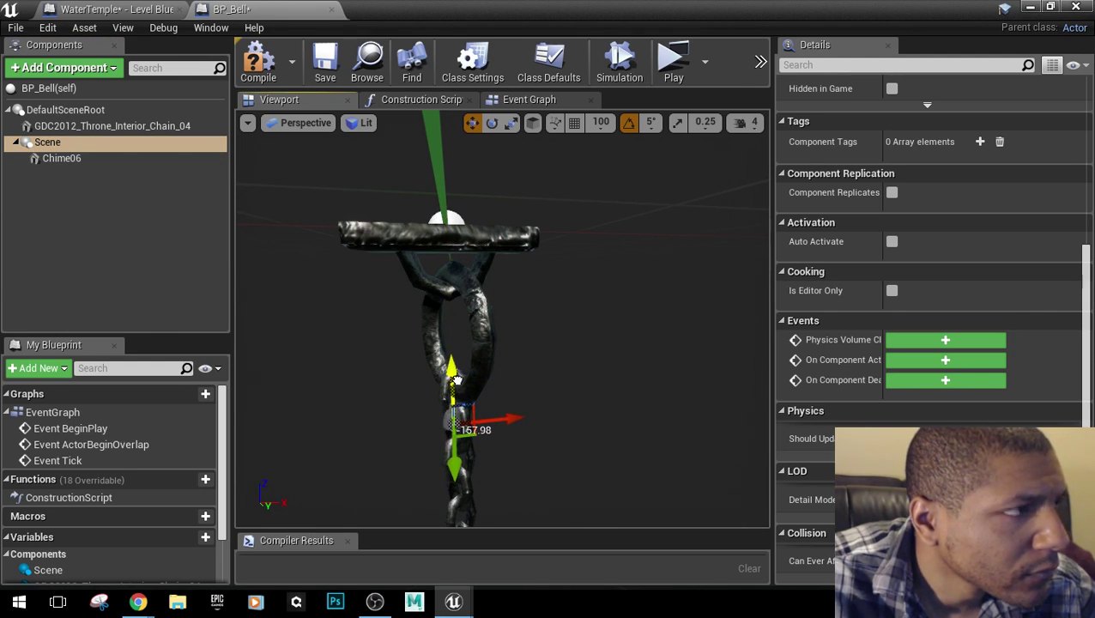
pyautogui.click(63, 159)
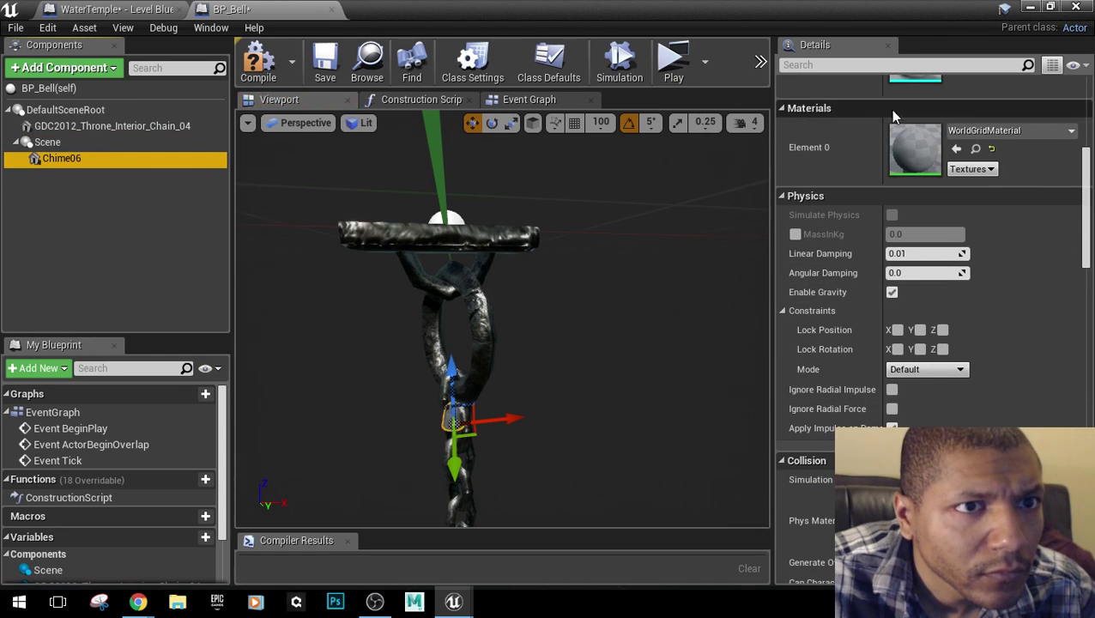
pyautogui.scroll(8, 1081, 218)
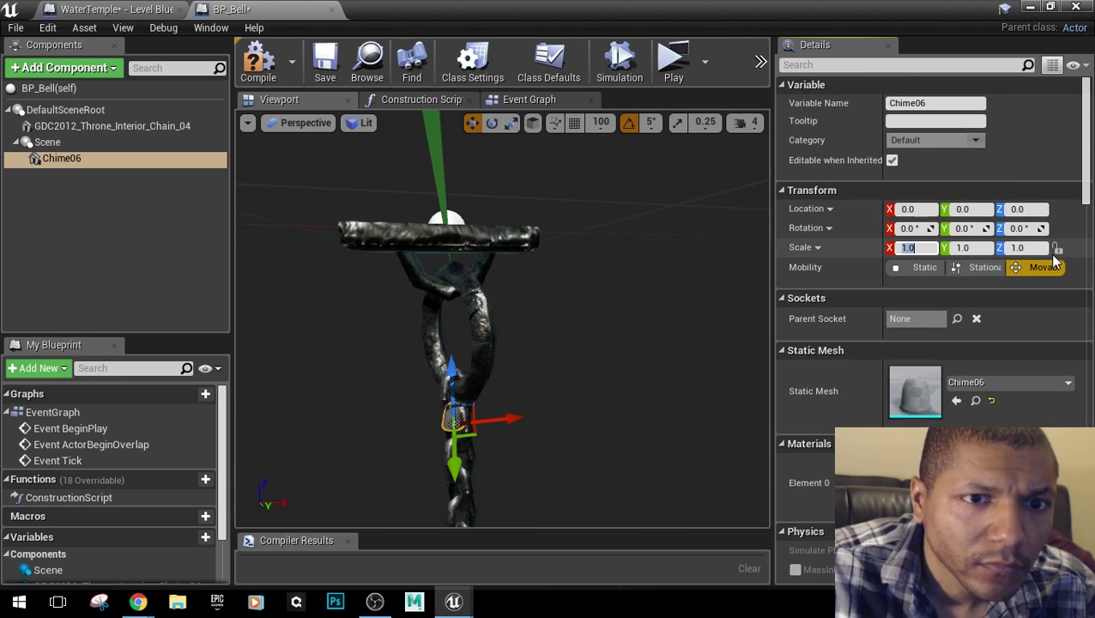
pyautogui.click(1057, 250)
pyautogui.write('50')
pyautogui.press('Return')
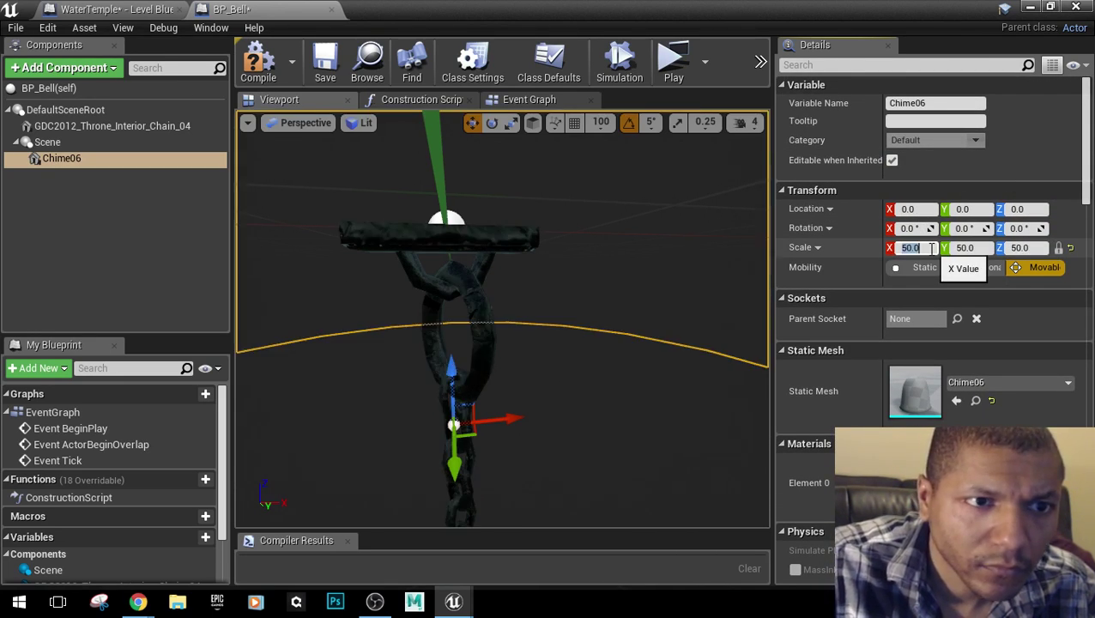
pyautogui.press('f')
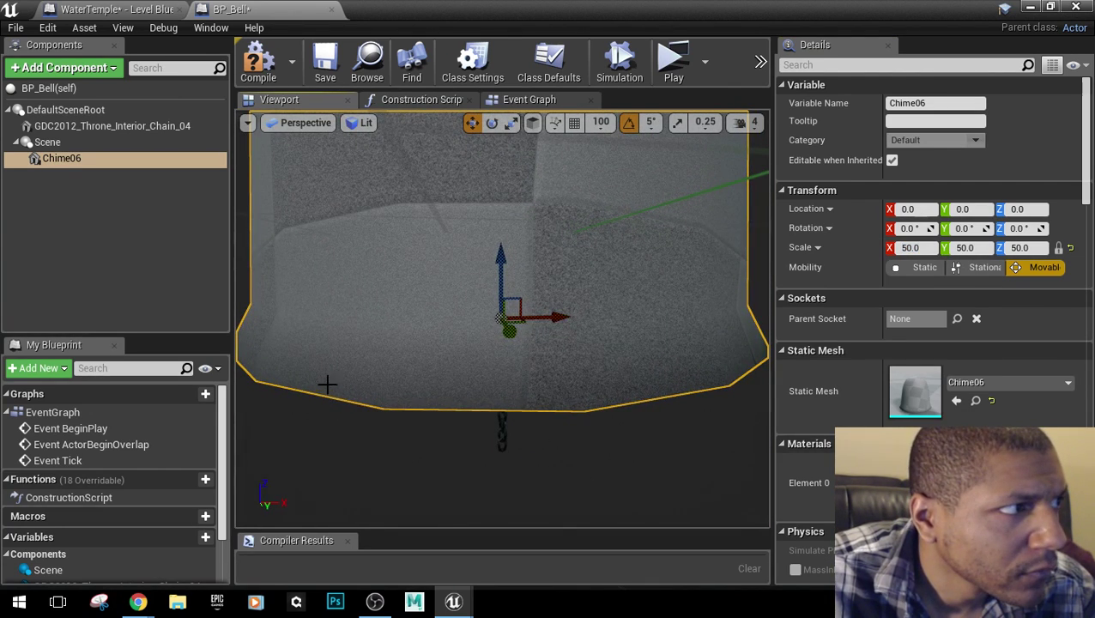
pyautogui.moveTo(327, 384); pyautogui.dragTo(326, 422)
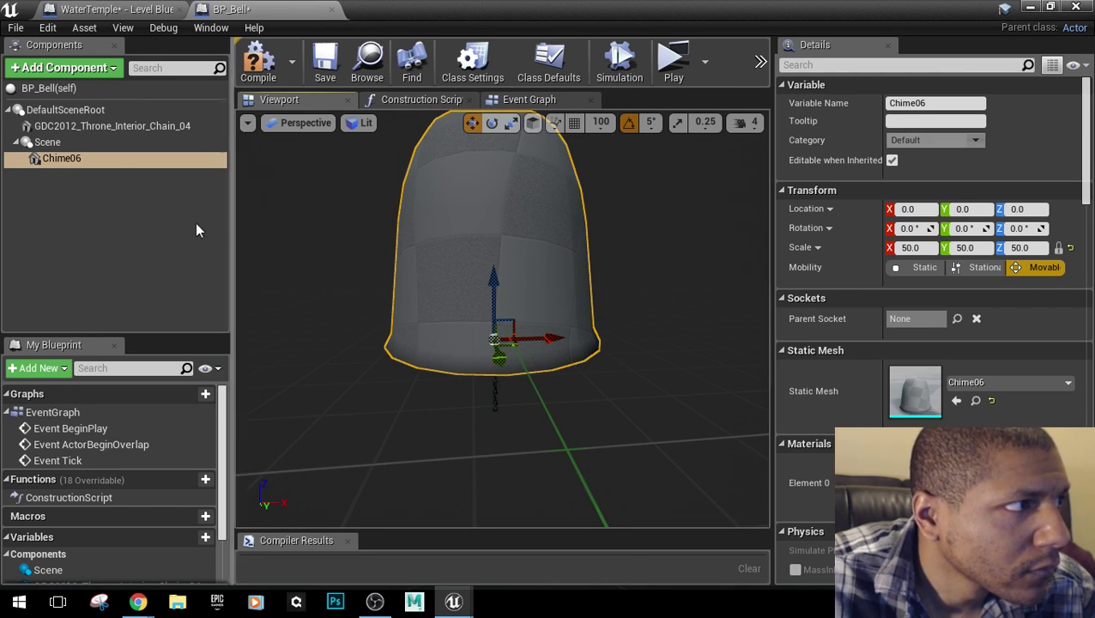
# Lower Chime06 relative to the Scene component to about Z -939.7 so the bell's crown meets the chain.
pyautogui.click(92, 149)
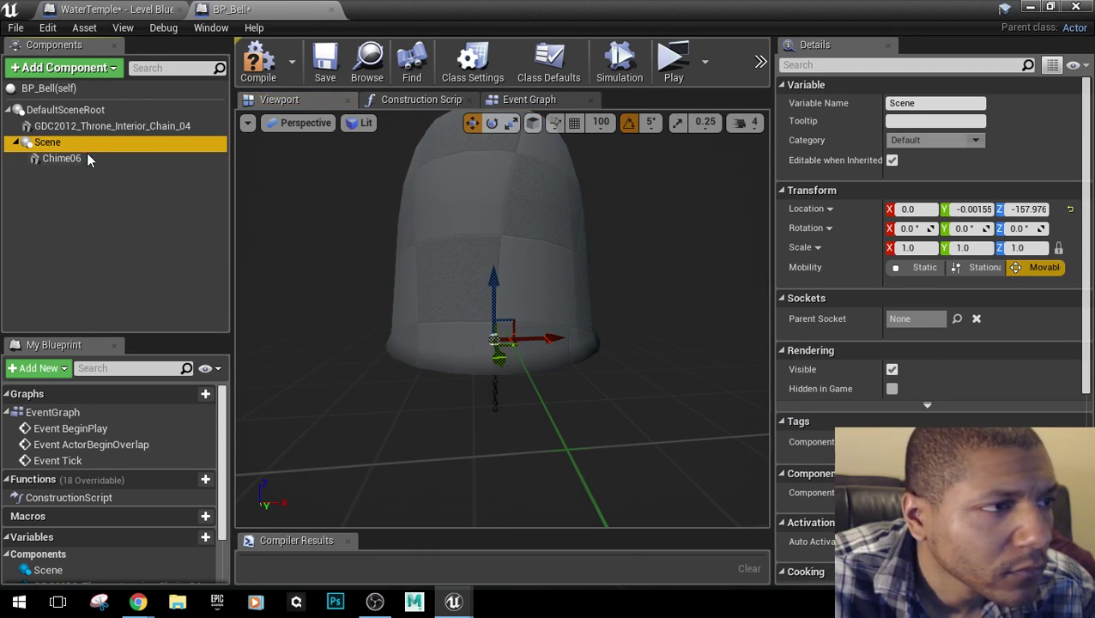
pyautogui.click(84, 159)
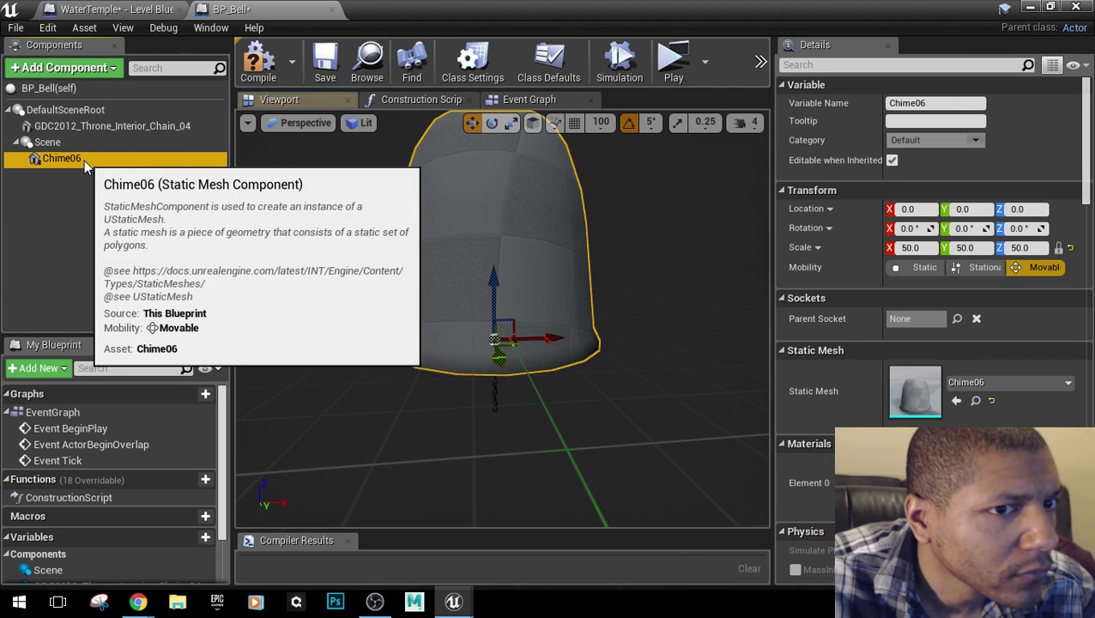
pyautogui.moveTo(496, 277); pyautogui.dragTo(498, 462)
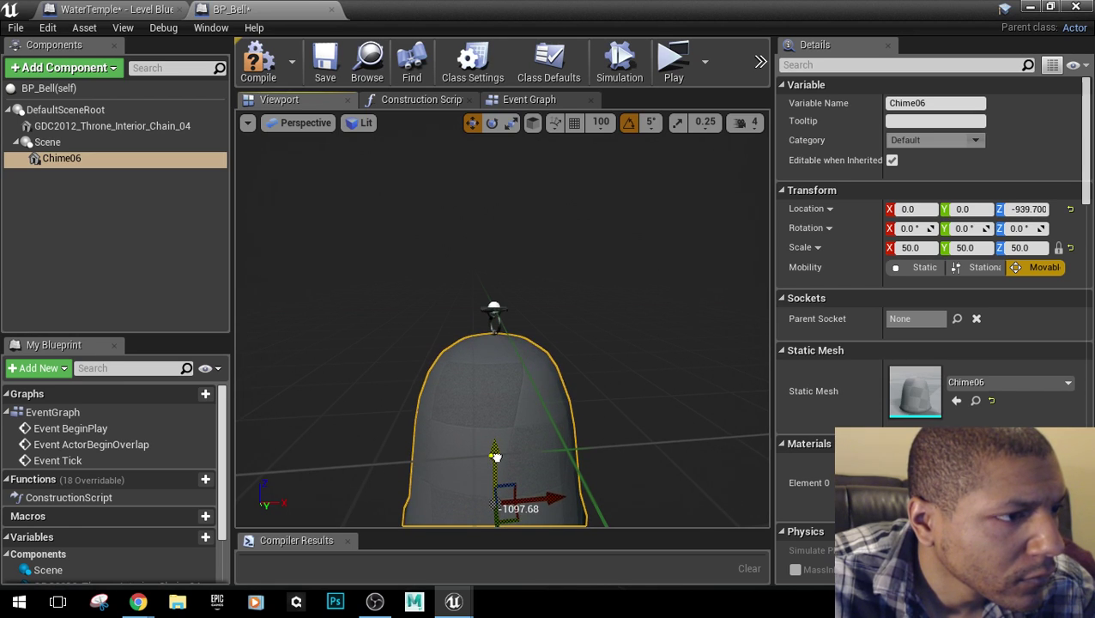
pyautogui.moveTo(498, 454)
pyautogui.mouseDown(button='right')
pyautogui.moveTo(592, 454)
pyautogui.moveTo(583, 489)
pyautogui.moveTo(601, 497)
pyautogui.moveTo(429, 476)
pyautogui.moveTo(626, 459)
pyautogui.moveTo(506, 470)
pyautogui.moveTo(505, 482)
pyautogui.moveTo(494, 451)
pyautogui.moveTo(395, 455)
pyautogui.moveTo(539, 458)
pyautogui.moveTo(518, 455)
pyautogui.mouseUp(button='right')
pyautogui.press('w')
pyautogui.press('d')
pyautogui.press('a')
pyautogui.press('w')
pyautogui.press('s')
pyautogui.press('a')
pyautogui.press('w')
pyautogui.press('d')
pyautogui.moveTo(561, 424); pyautogui.dragTo(562, 506)
pyautogui.moveTo(562, 424); pyautogui.dragTo(537, 352, button='right')
# Try changing the Scene component's pitch to test the bell's swing, and undo the test.
pyautogui.click(130, 144)
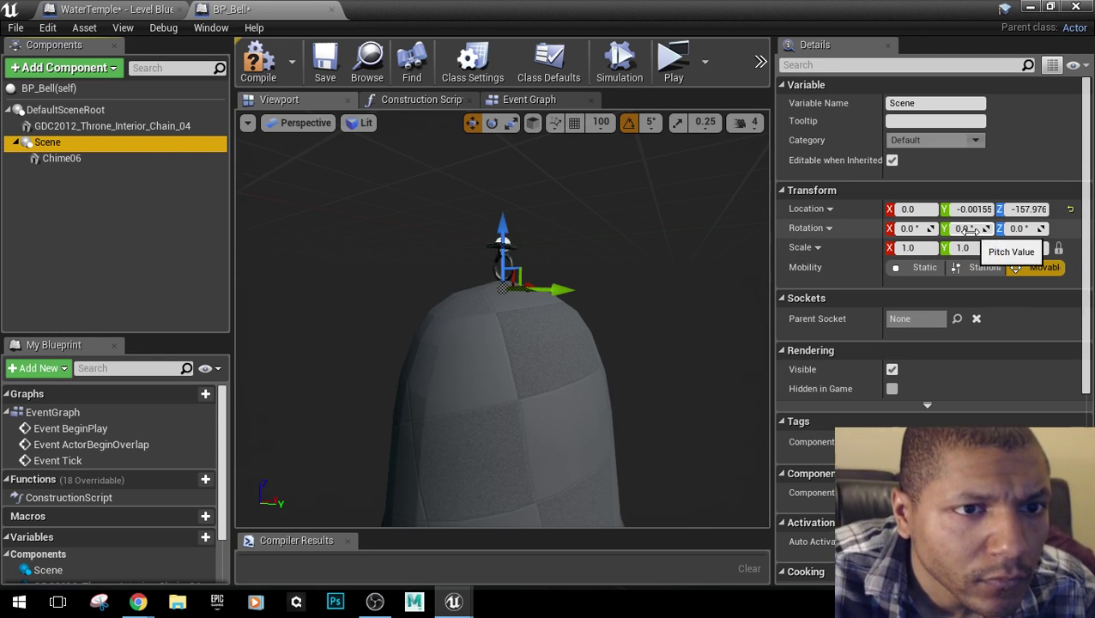
pyautogui.moveTo(963, 230)
pyautogui.mouseDown()
pyautogui.moveTo(1005, 230)
pyautogui.moveTo(961, 230)
pyautogui.mouseUp()
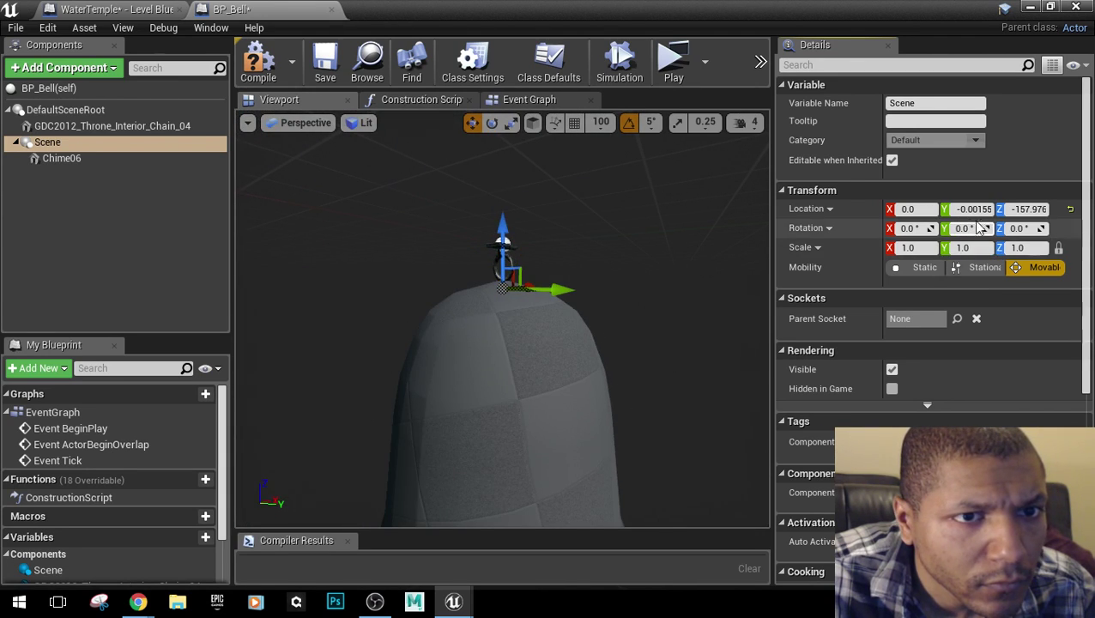
pyautogui.hotkey('ctrl', 'z')
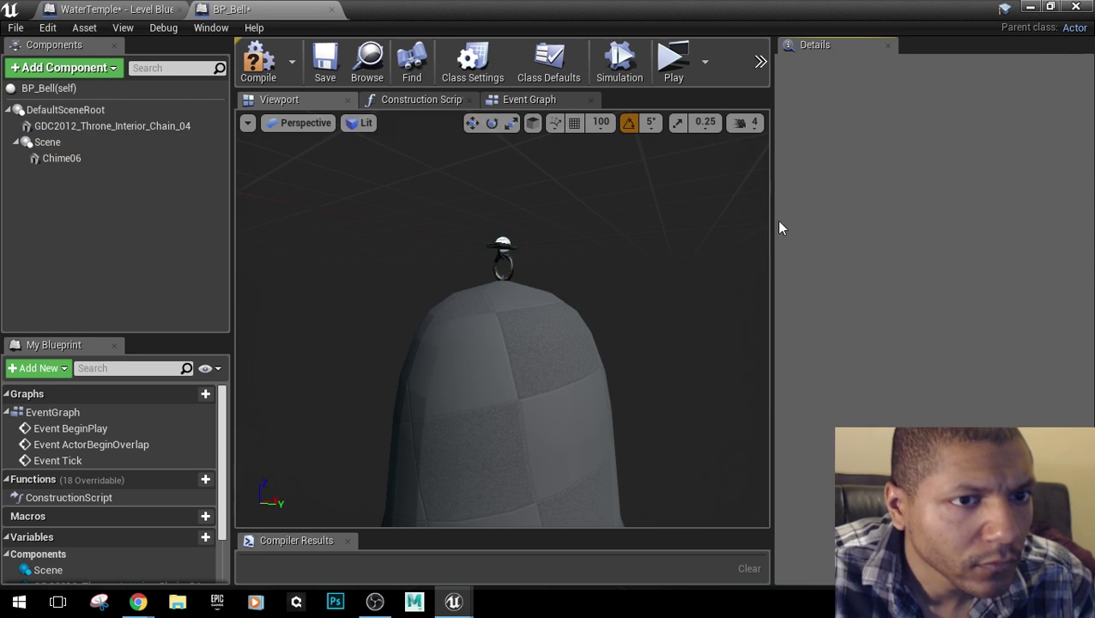
# Uncover and enlarge the level viewport, and frame the existing bell at the placed chain for comparison with BP_Bell.
pyautogui.click(109, 162)
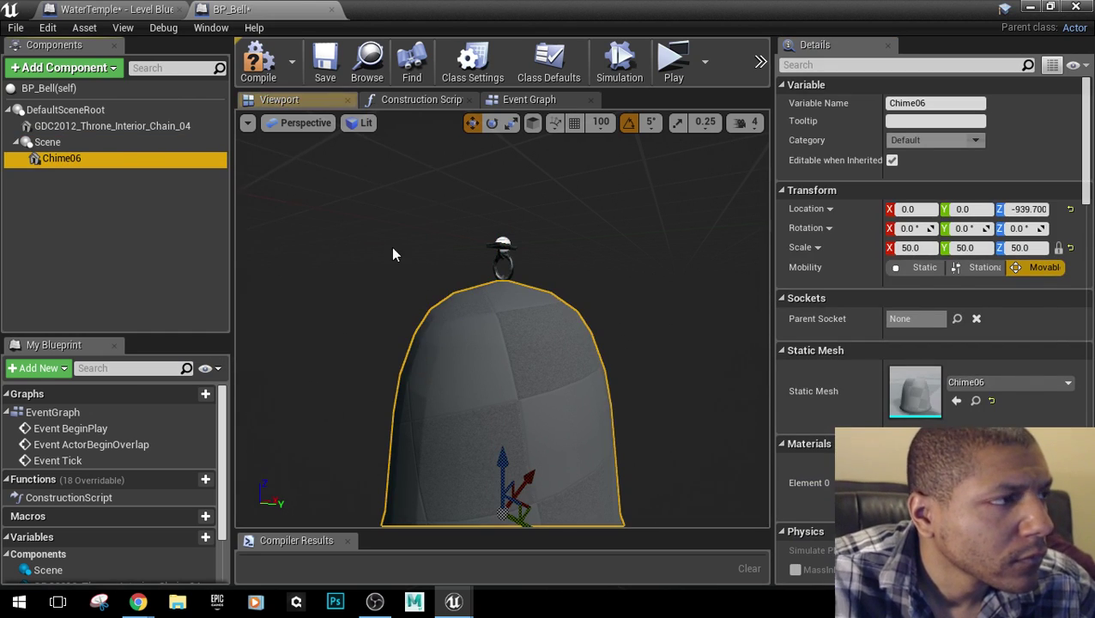
pyautogui.moveTo(391, 246); pyautogui.dragTo(594, 257)
pyautogui.moveTo(593, 257); pyautogui.dragTo(593, 292, button='right')
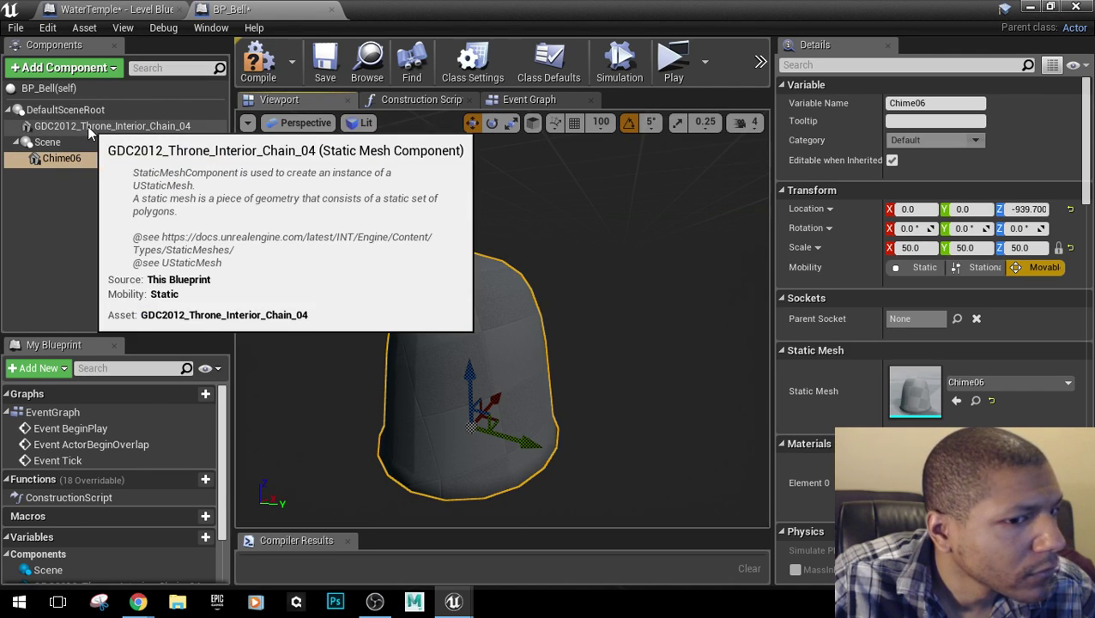
pyautogui.moveTo(429, 11); pyautogui.dragTo(577, 465)
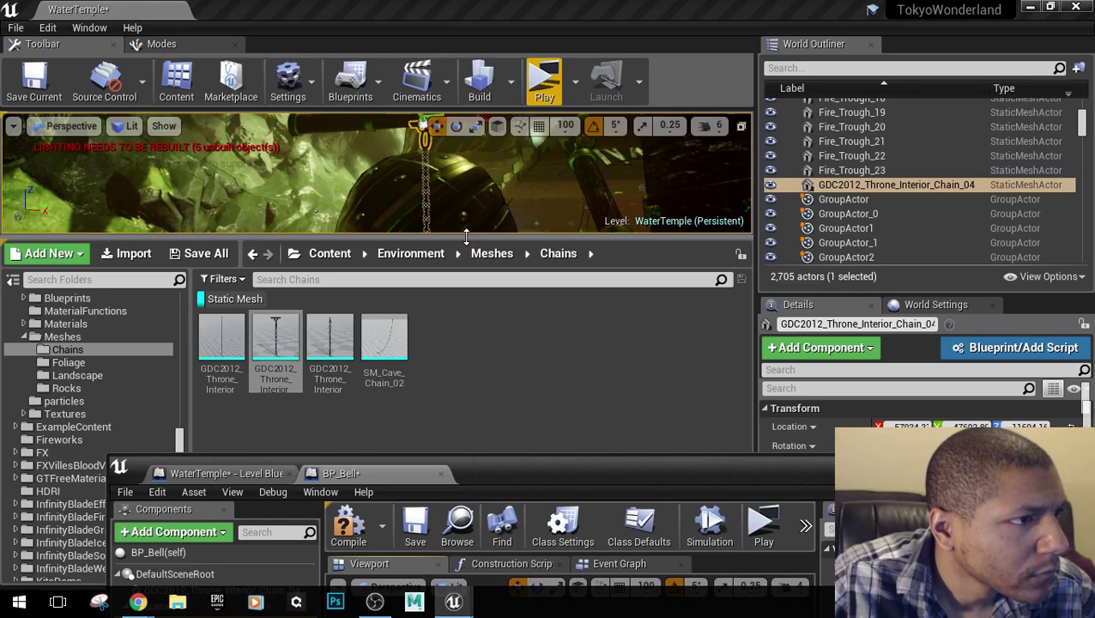
pyautogui.moveTo(470, 237); pyautogui.dragTo(482, 441)
pyautogui.moveTo(532, 235); pyautogui.dragTo(510, 292, button='right')
pyautogui.moveTo(452, 422); pyautogui.dragTo(427, 410, button='right')
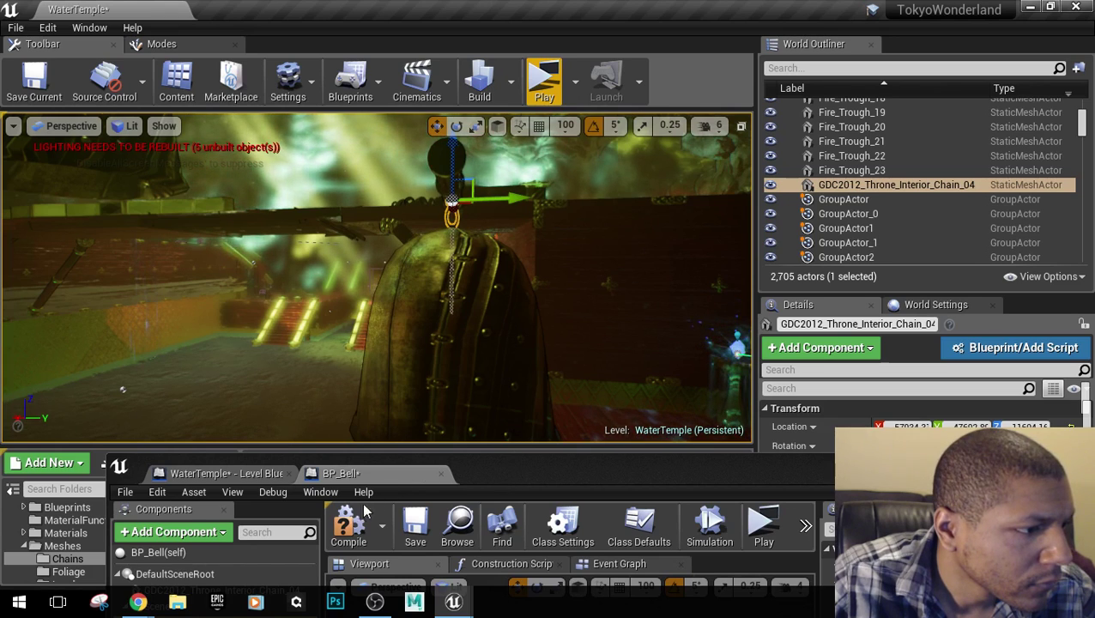
# Place an instance of BP_Bell from the WaterTemple folder under the wooden beam, beside the existing bell.
pyautogui.moveTo(503, 474); pyautogui.dragTo(1094, 300)
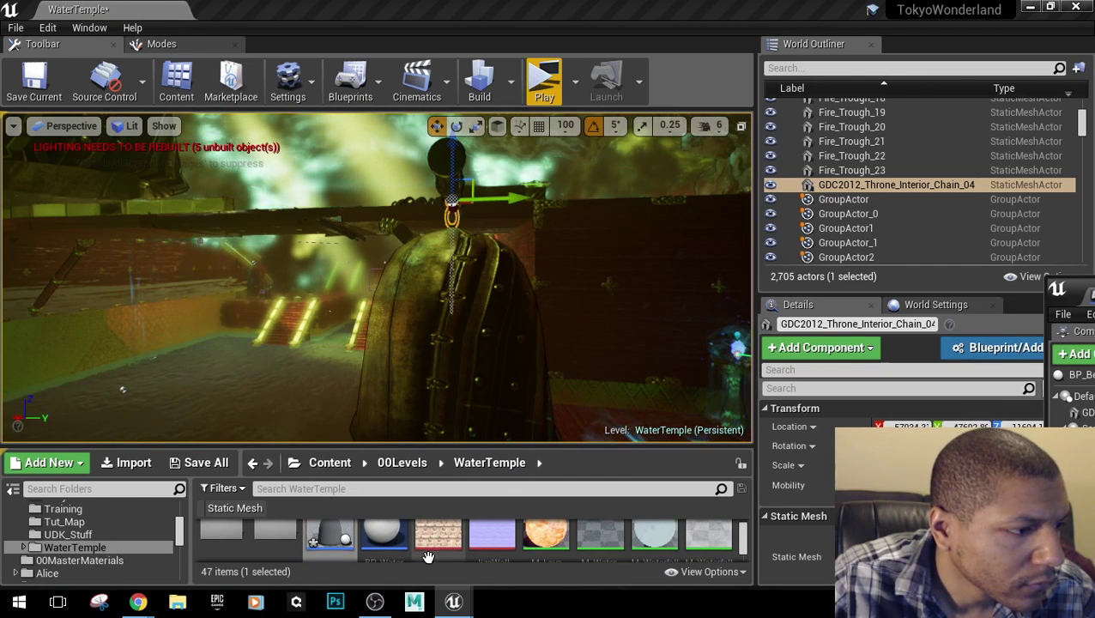
pyautogui.moveTo(330, 536); pyautogui.dragTo(449, 237)
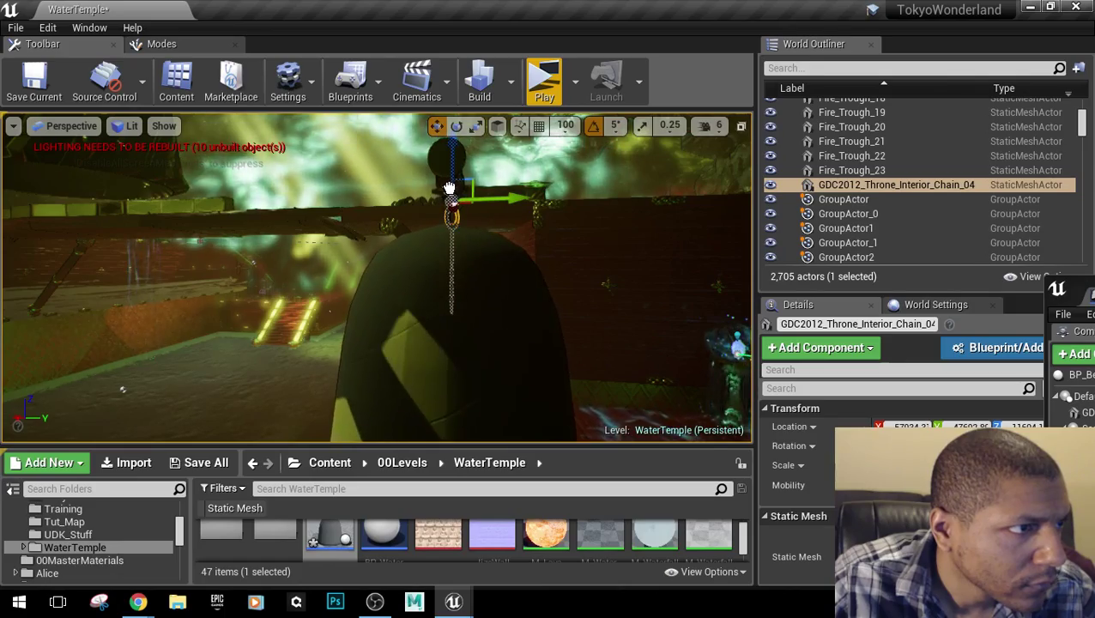
pyautogui.moveTo(495, 222); pyautogui.dragTo(494, 222)
pyautogui.moveTo(494, 223); pyautogui.dragTo(506, 137, button='right')
pyautogui.moveTo(290, 316); pyautogui.dragTo(290, 317, button='right')
pyautogui.press('e')
pyautogui.moveTo(289, 316); pyautogui.dragTo(289, 315)
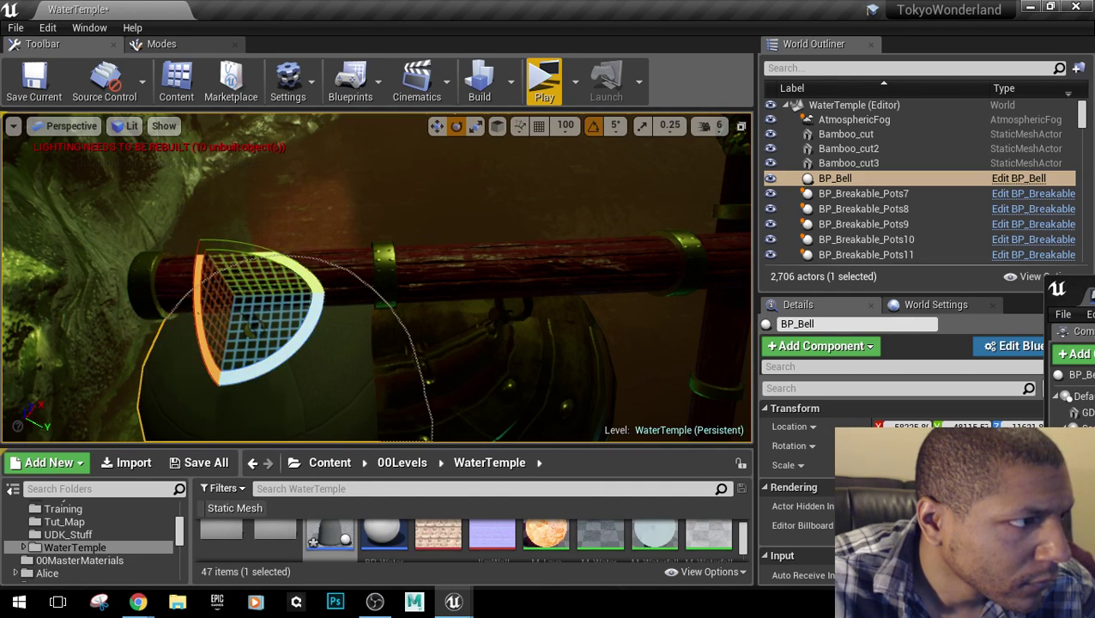
pyautogui.moveTo(290, 317)
pyautogui.mouseDown(button='right')
pyautogui.moveTo(317, 369)
pyautogui.moveTo(378, 361)
pyautogui.moveTo(360, 309)
pyautogui.moveTo(361, 352)
pyautogui.moveTo(289, 316)
pyautogui.mouseUp(button='right')
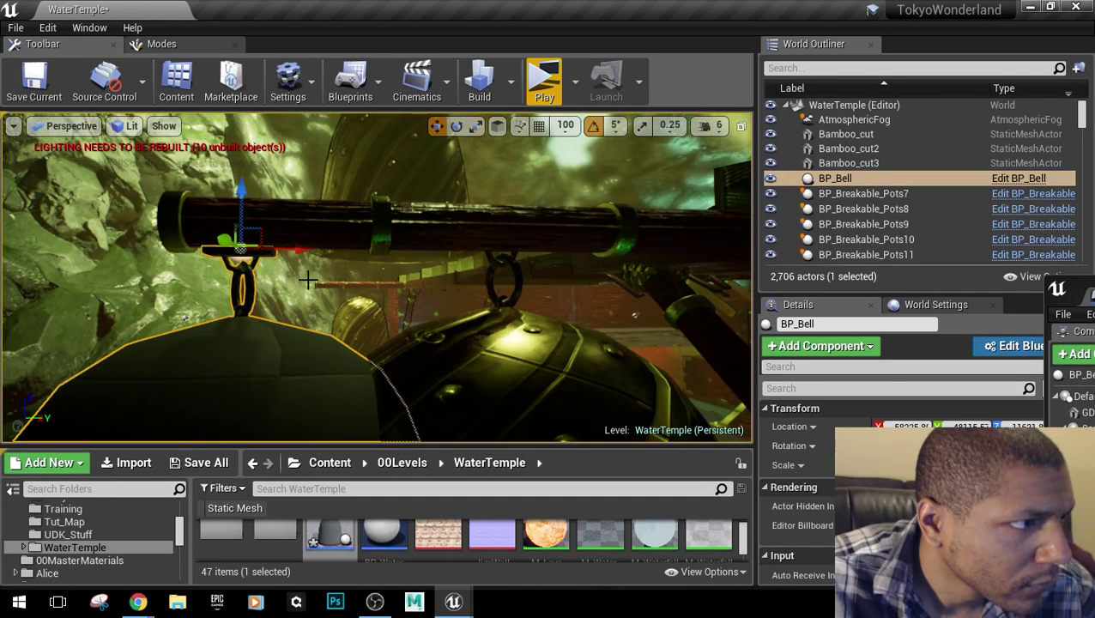
# Slide BP_Bell along the wooden beam onto the existing bell's position and lower it slightly.
pyautogui.moveTo(307, 250); pyautogui.dragTo(388, 253)
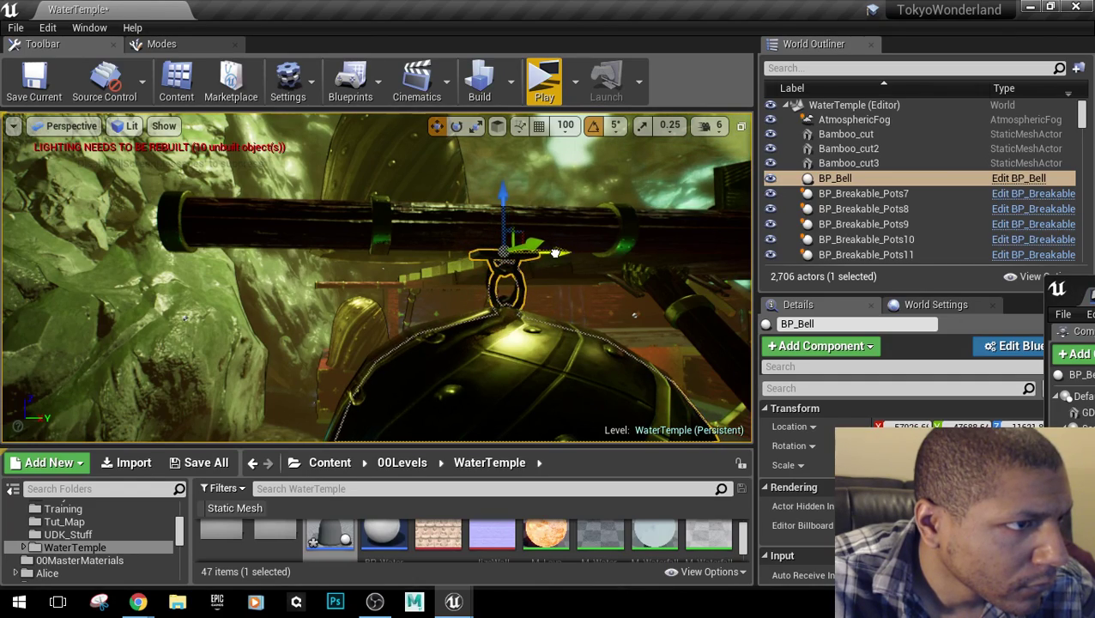
pyautogui.moveTo(556, 253); pyautogui.dragTo(480, 376, button='right')
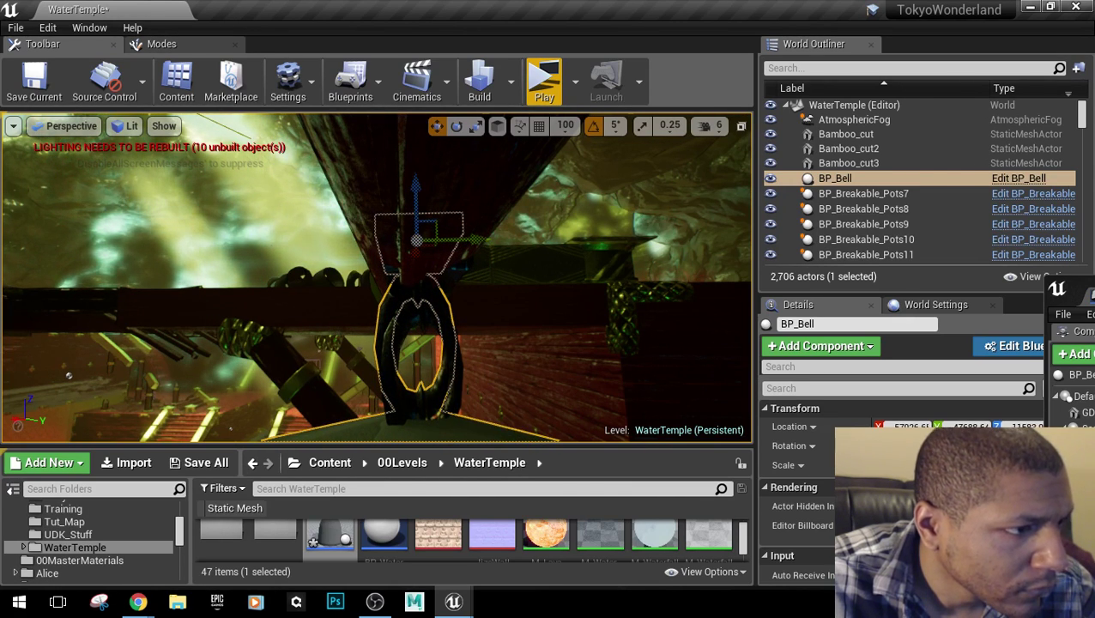
# Delete the old separate chain and the Chime7 bell that overlap BP_Bell under the beam.
pyautogui.click(448, 351)
pyautogui.press('Delete')
pyautogui.moveTo(449, 351); pyautogui.dragTo(495, 313, button='right')
pyautogui.click(494, 313)
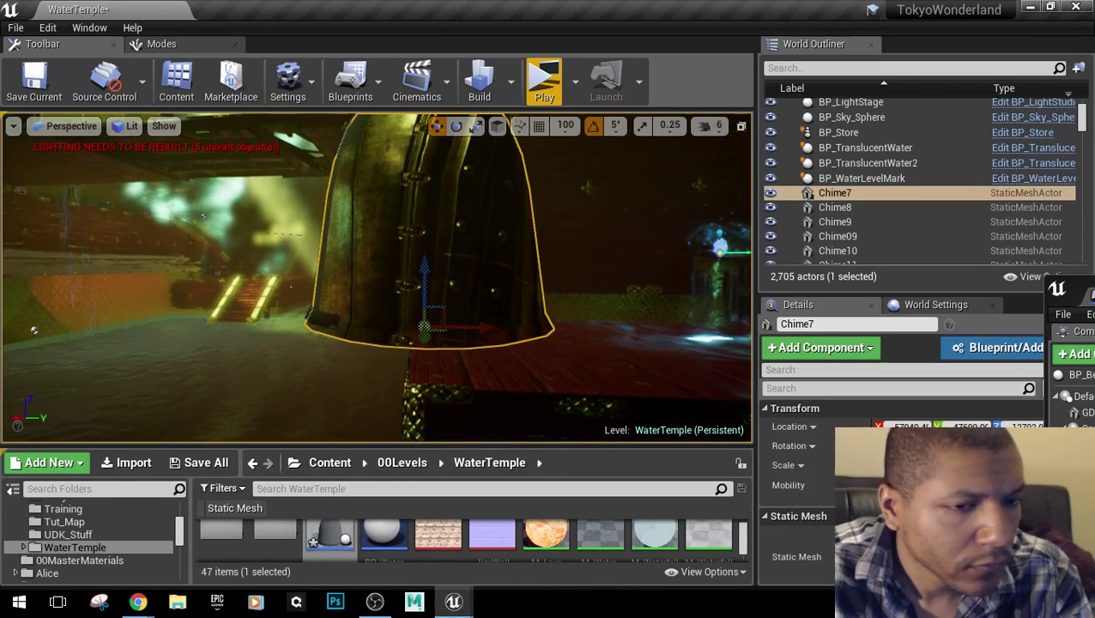
pyautogui.scroll(-5, 798, 497)
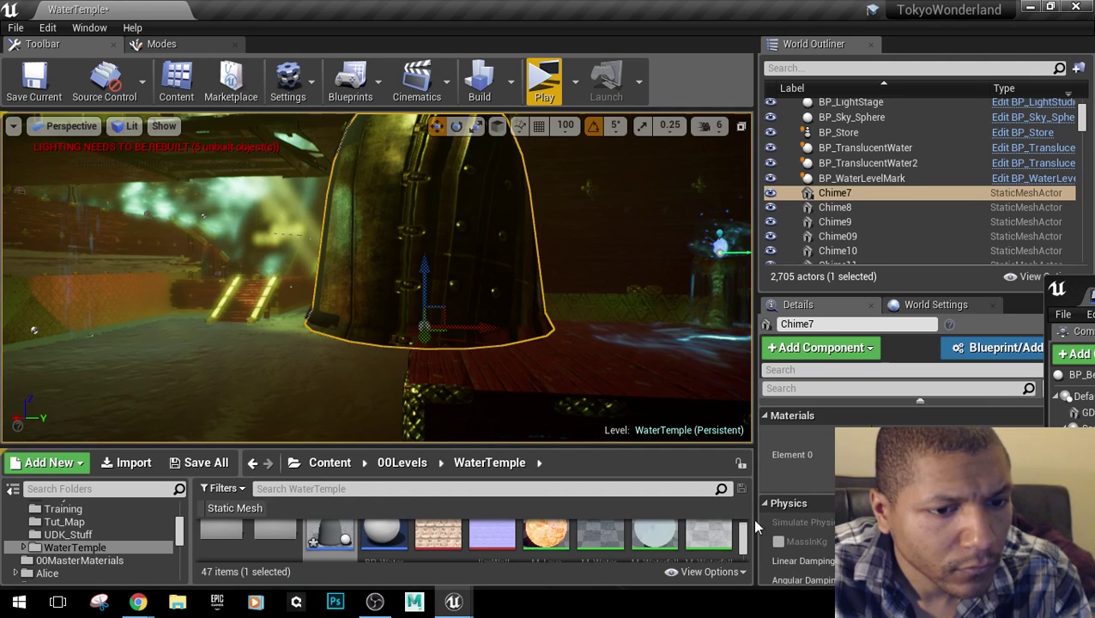
pyautogui.press('Delete')
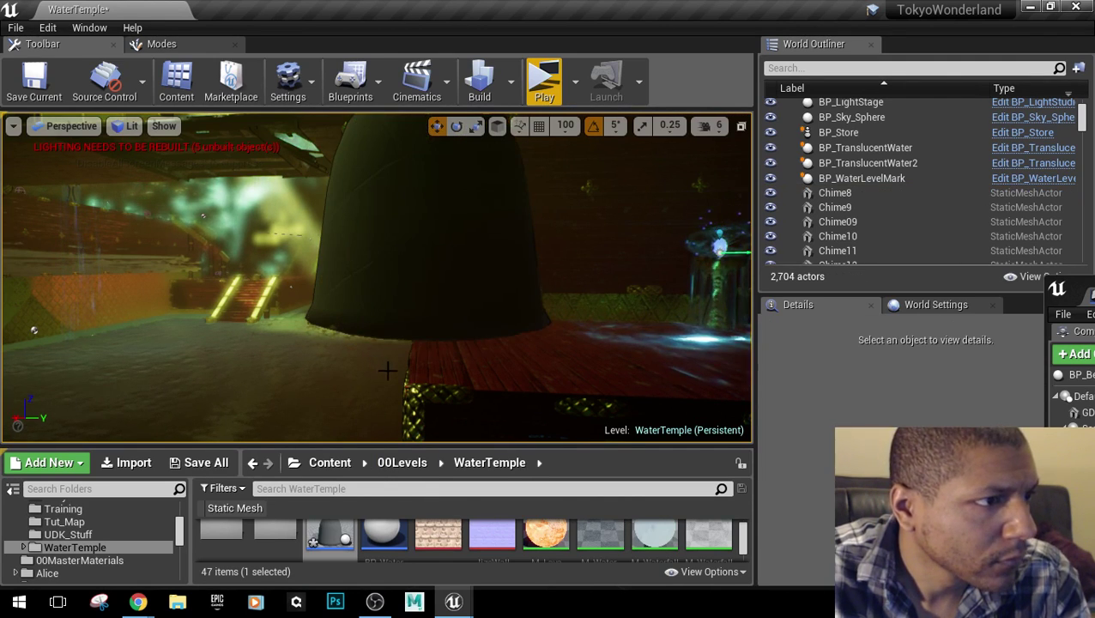
# Lower BP_Bell slightly so its chain mount meets the underside of the beam, and clear the selection.
pyautogui.moveTo(389, 369); pyautogui.dragTo(412, 377, button='right')
pyautogui.scroll(-4, 376, 277)
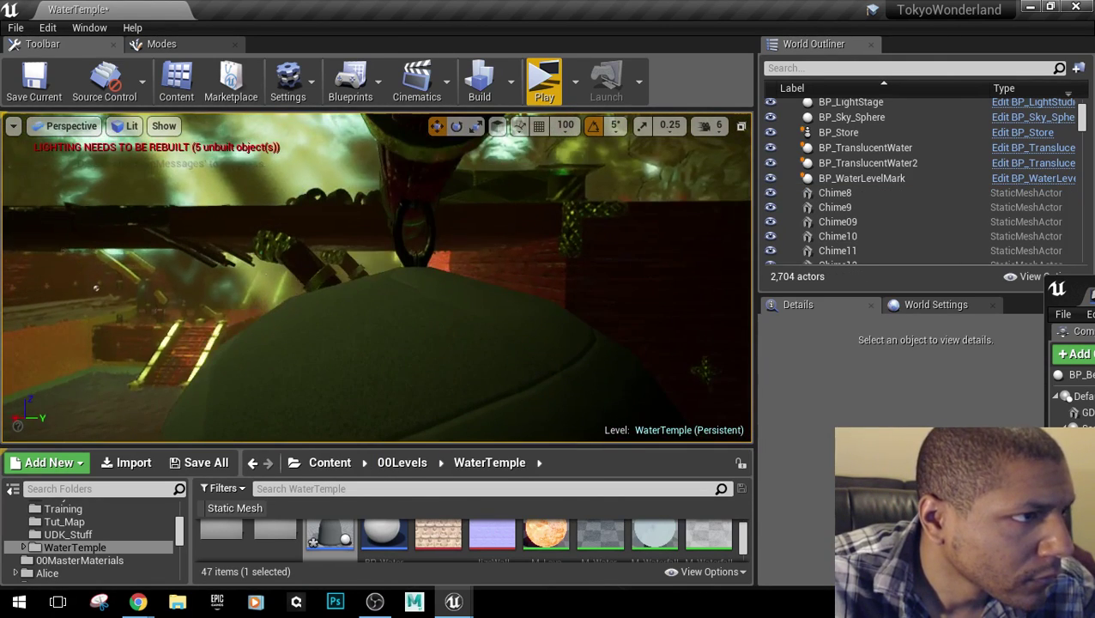
pyautogui.click(375, 343)
pyautogui.moveTo(376, 343); pyautogui.dragTo(399, 296, button='right')
pyautogui.moveTo(459, 344)
pyautogui.mouseDown(button='right')
pyautogui.moveTo(502, 339)
pyautogui.moveTo(433, 296)
pyautogui.moveTo(519, 309)
pyautogui.moveTo(459, 344)
pyautogui.mouseUp(button='right')
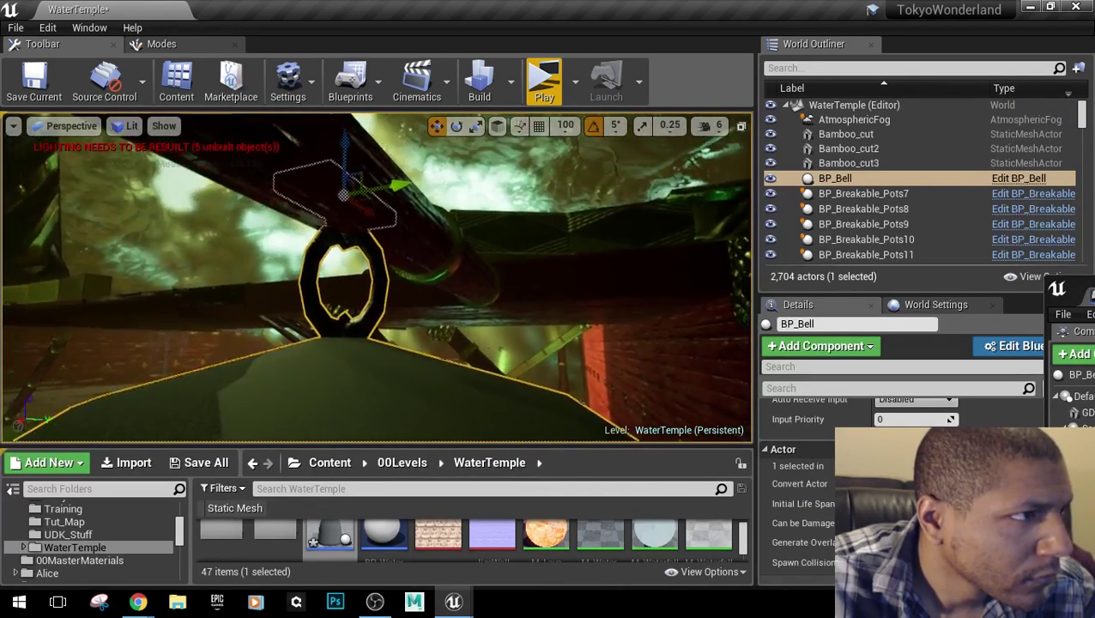
pyautogui.moveTo(346, 150); pyautogui.dragTo(348, 158)
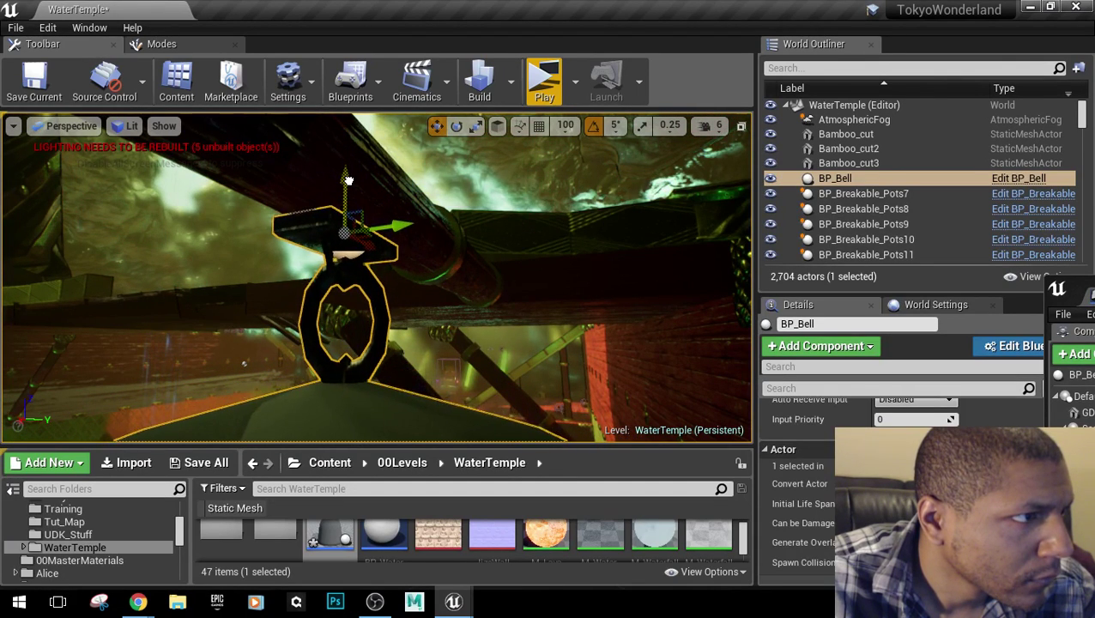
pyautogui.moveTo(463, 381); pyautogui.dragTo(463, 382, button='right')
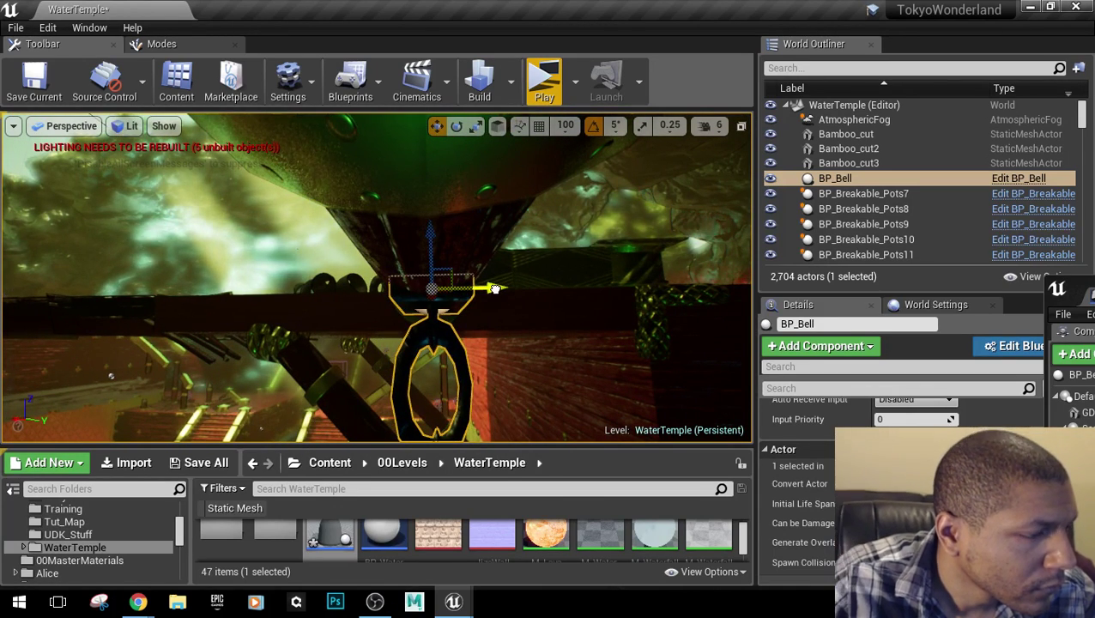
pyautogui.press('Escape')
pyautogui.moveTo(473, 391); pyautogui.dragTo(473, 391, button='right')
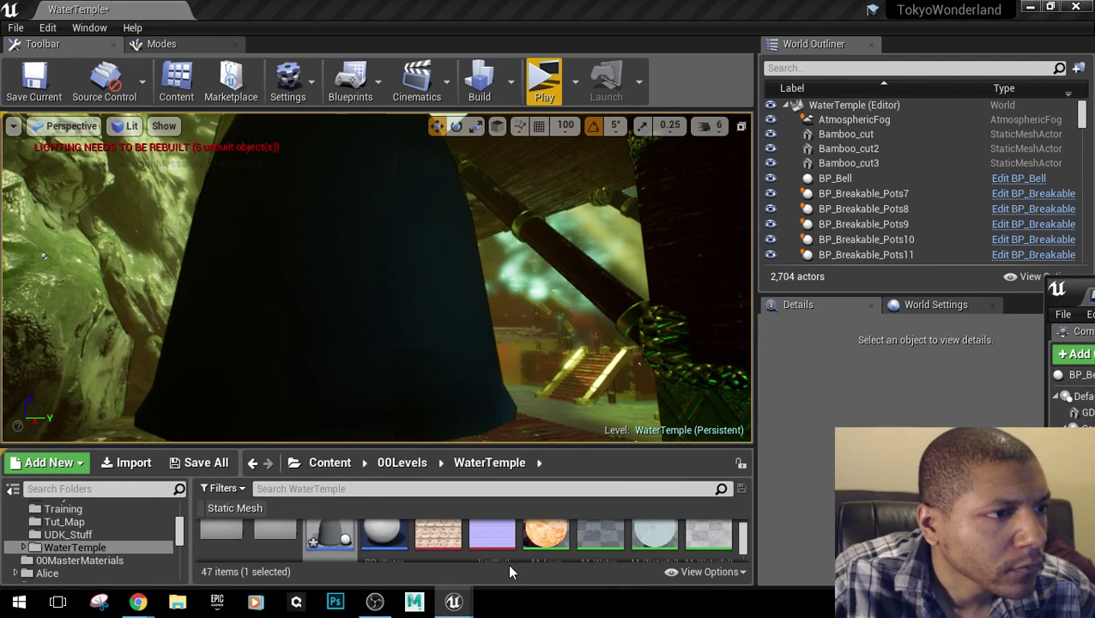
# Bring up the BP_Bell Blueprint at full size and frame the whole bell with its chain.
pyautogui.moveTo(507, 556)
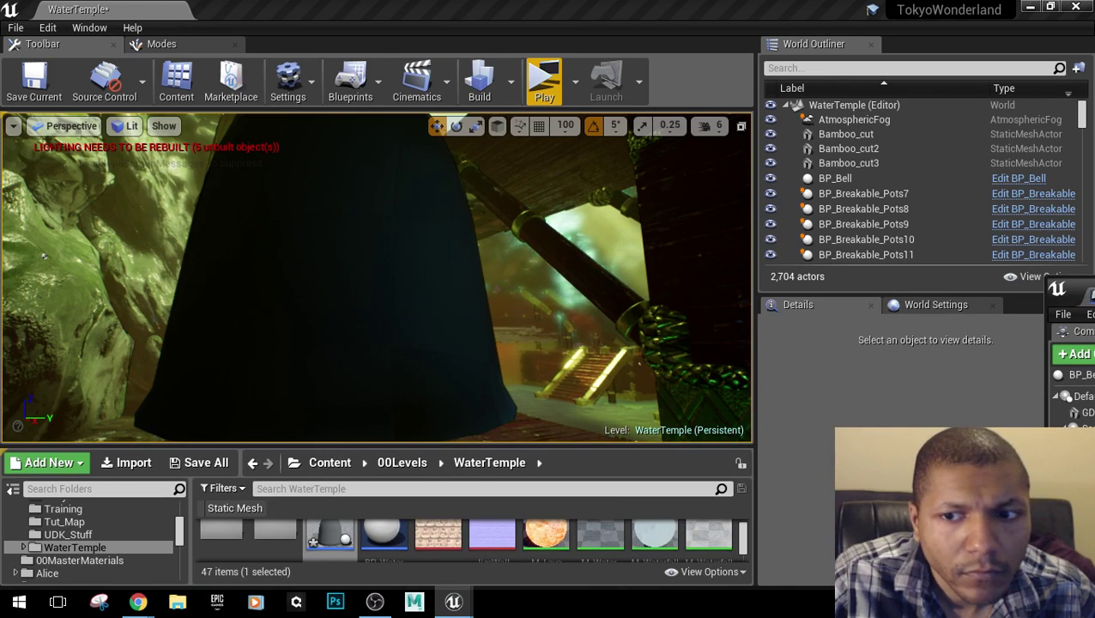
pyautogui.moveTo(1094, 294); pyautogui.dragTo(399, 294)
pyautogui.doubleClick(399, 294)
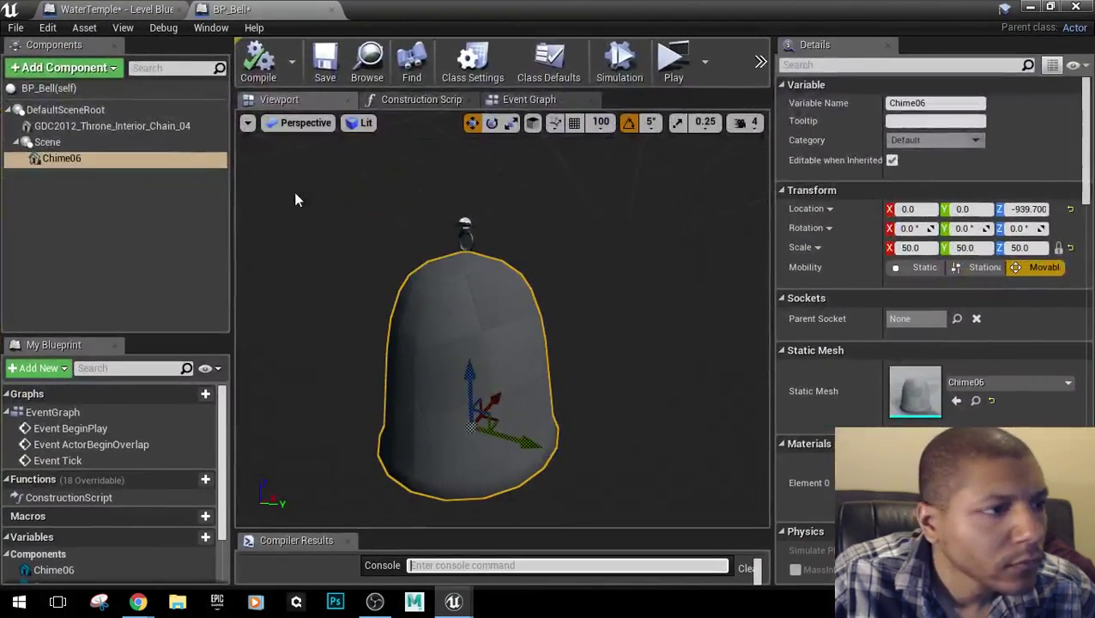
pyautogui.press('s')
pyautogui.moveTo(307, 260); pyautogui.dragTo(308, 326, button='right')
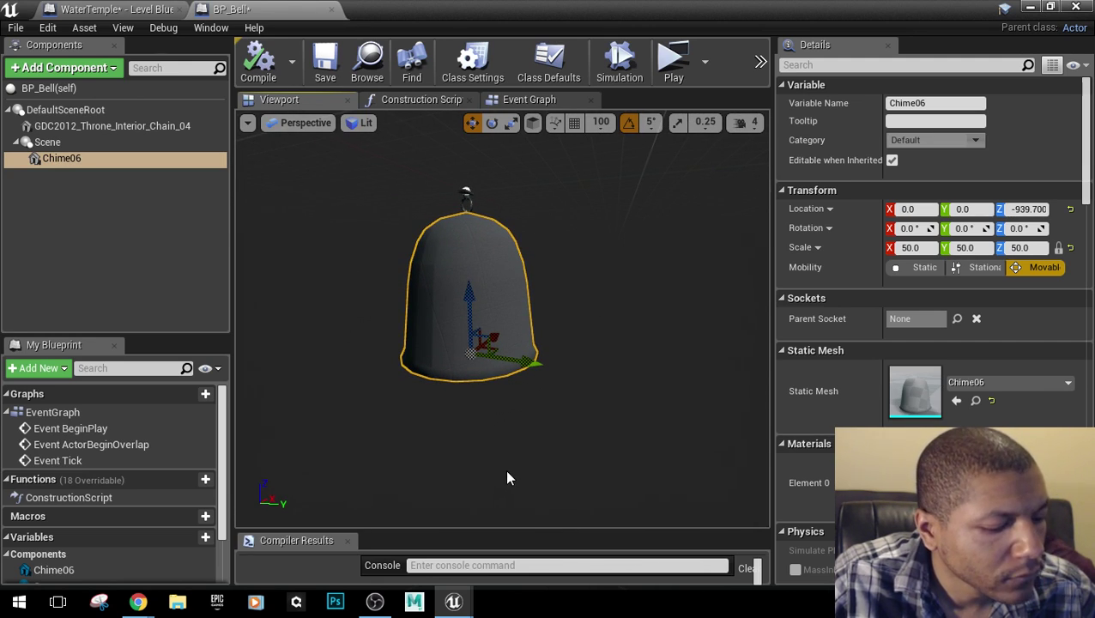
pyautogui.moveTo(416, 431); pyautogui.dragTo(416, 436, button='right')
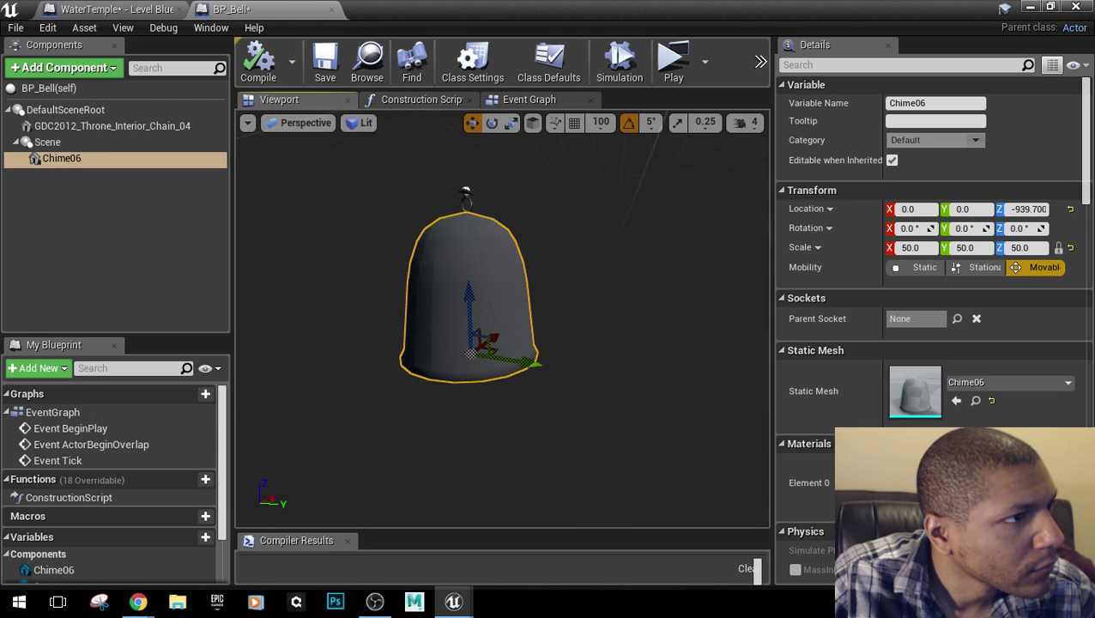
# Examine the placed bell and its surroundings in the level, comparing them with the bell in the BP_Bell Blueprint.
pyautogui.moveTo(727, 34); pyautogui.dragTo(425, 425)
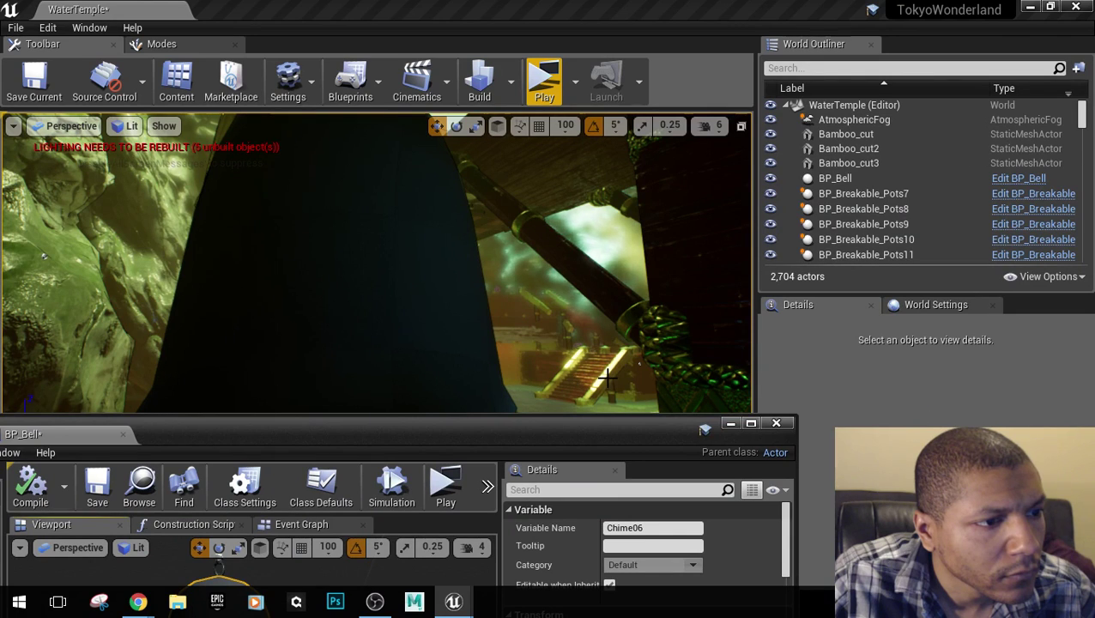
pyautogui.click(607, 378)
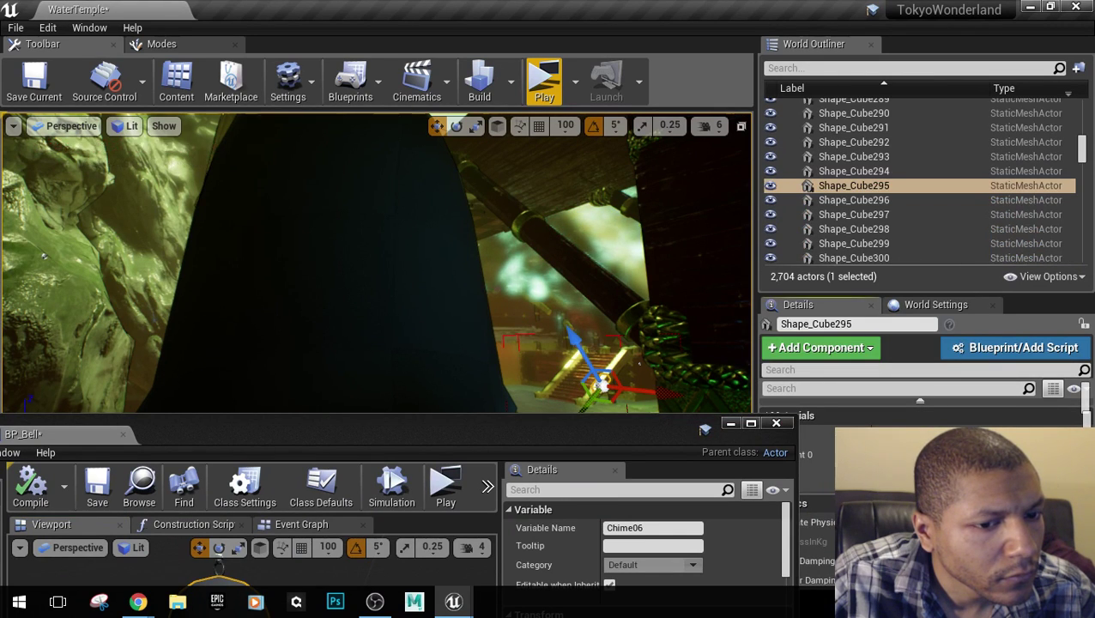
pyautogui.doubleClick(648, 438)
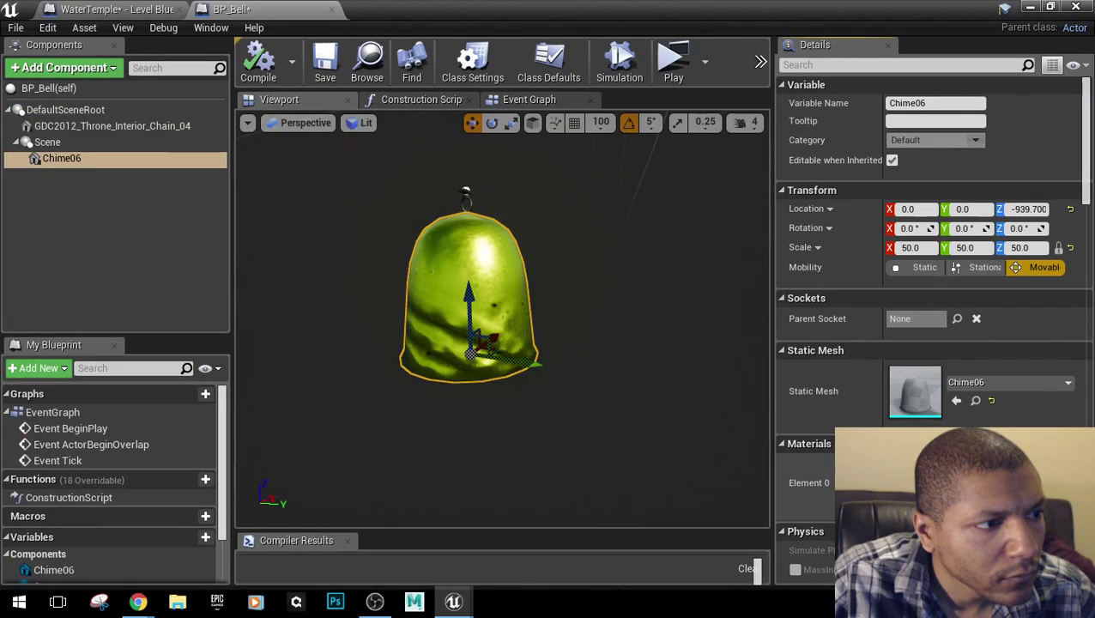
pyautogui.moveTo(620, 6); pyautogui.dragTo(455, 508)
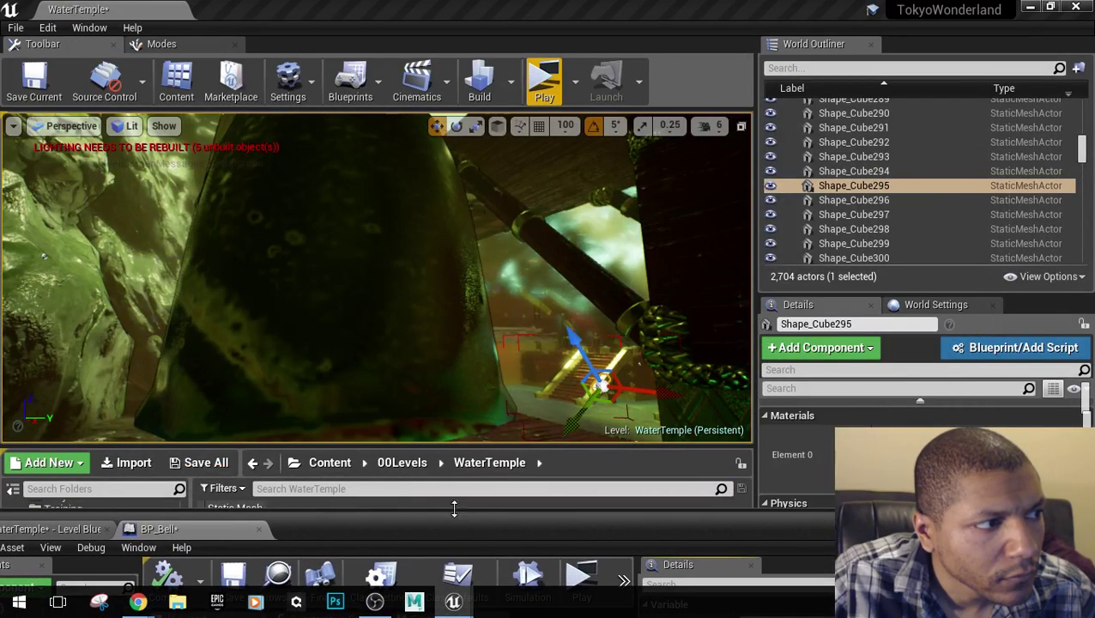
pyautogui.moveTo(456, 330); pyautogui.dragTo(456, 330, button='right')
pyautogui.moveTo(116, 416); pyautogui.dragTo(287, 376, button='right')
pyautogui.click(382, 385)
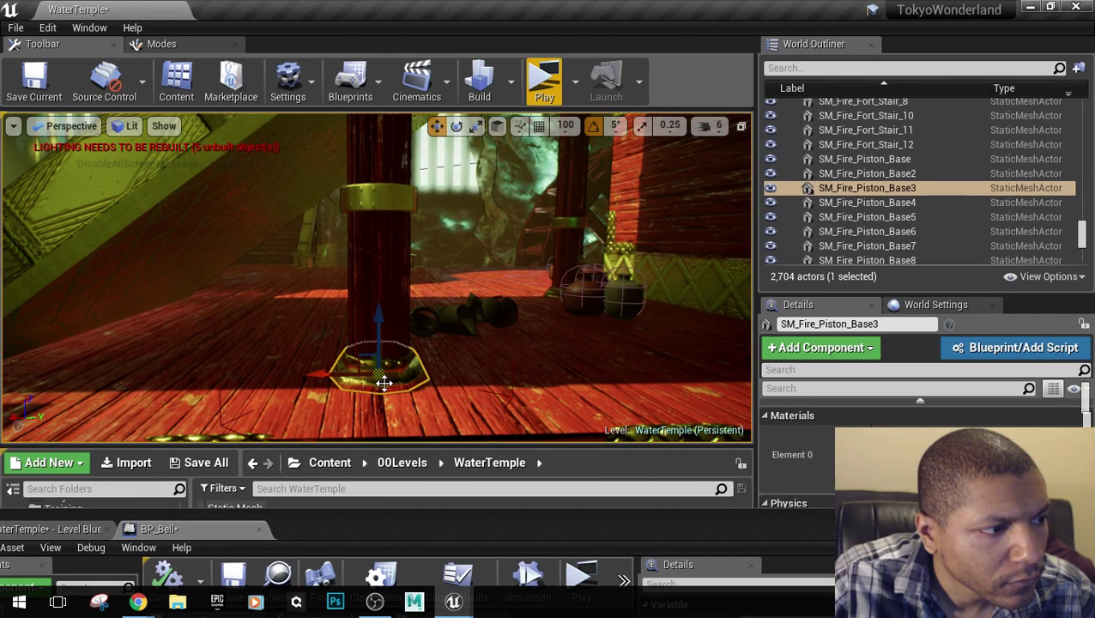
pyautogui.click(744, 519)
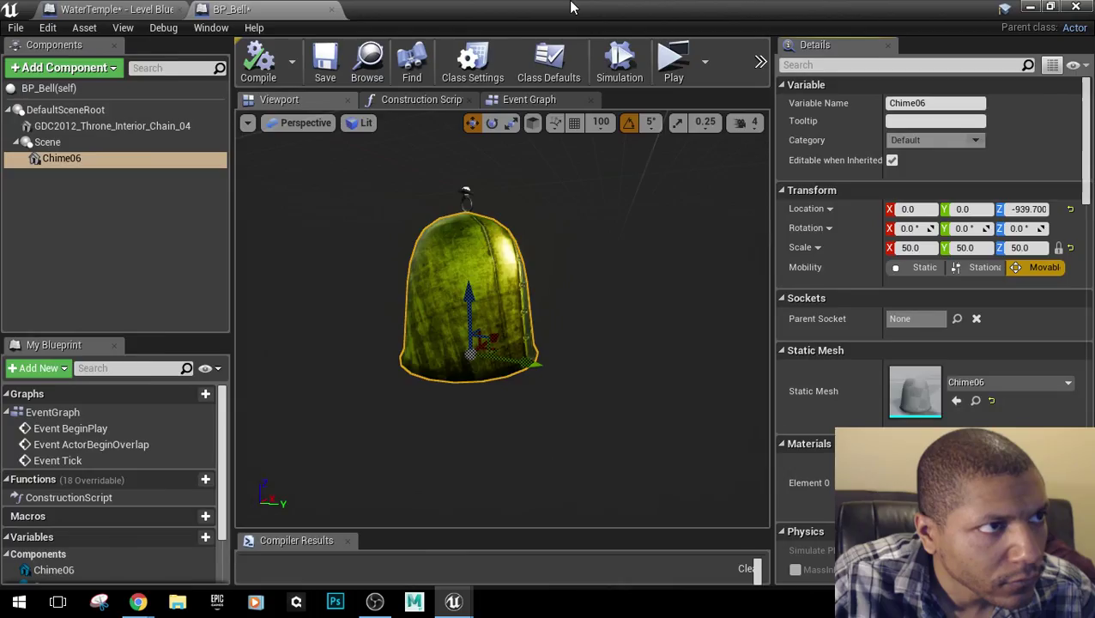
pyautogui.moveTo(573, 8); pyautogui.dragTo(538, 449)
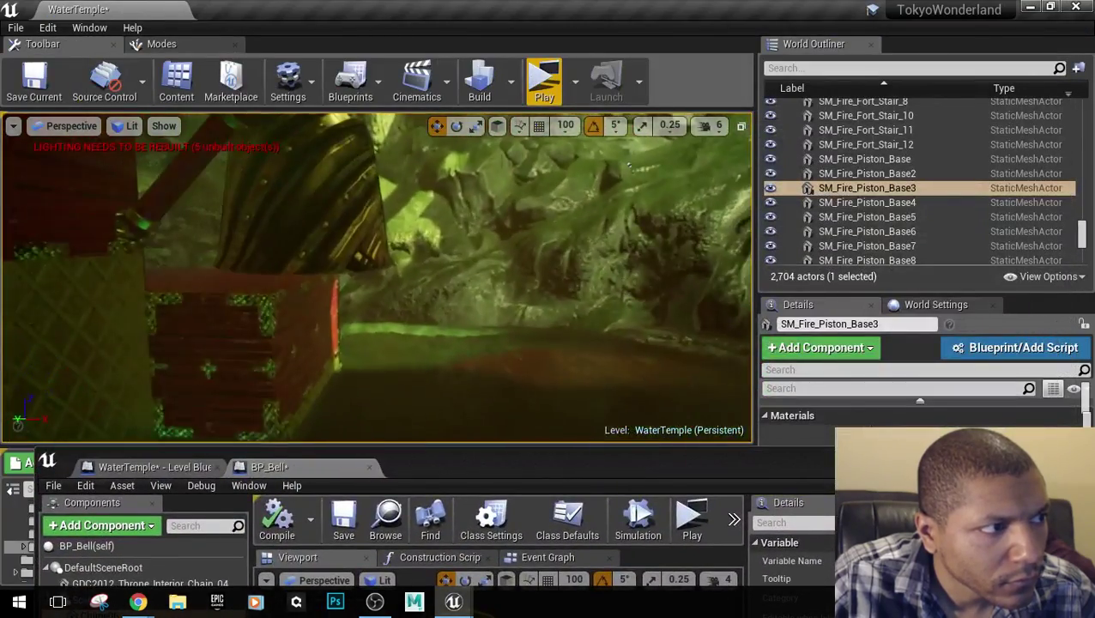
pyautogui.moveTo(376, 278); pyautogui.dragTo(446, 253, button='right')
pyautogui.press('w')
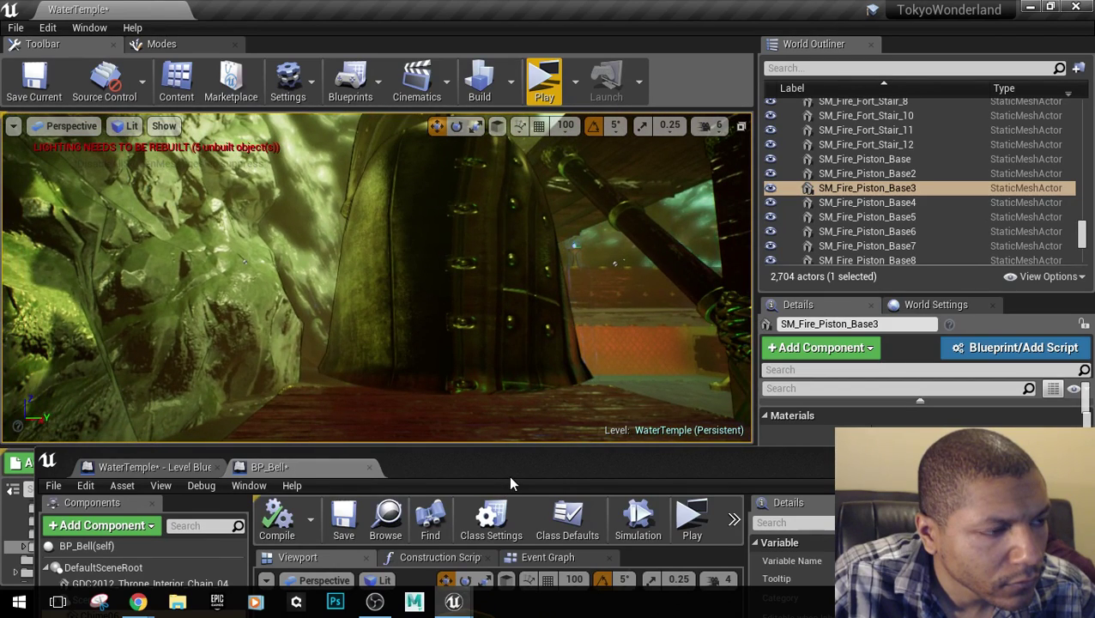
# Add a Capsule Collision component to BP_Bell as a child of GDC2012_Throne_Interior_Chain_04, keeping the default name Capsule.
pyautogui.doubleClick(510, 480)
pyautogui.click(69, 126)
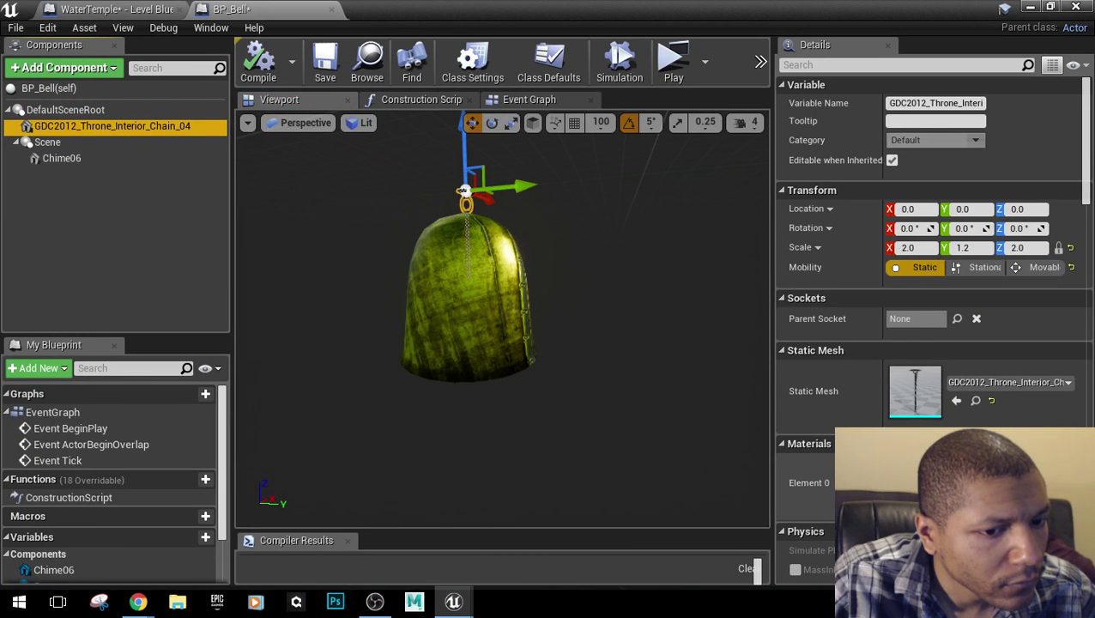
pyautogui.doubleClick(543, 12)
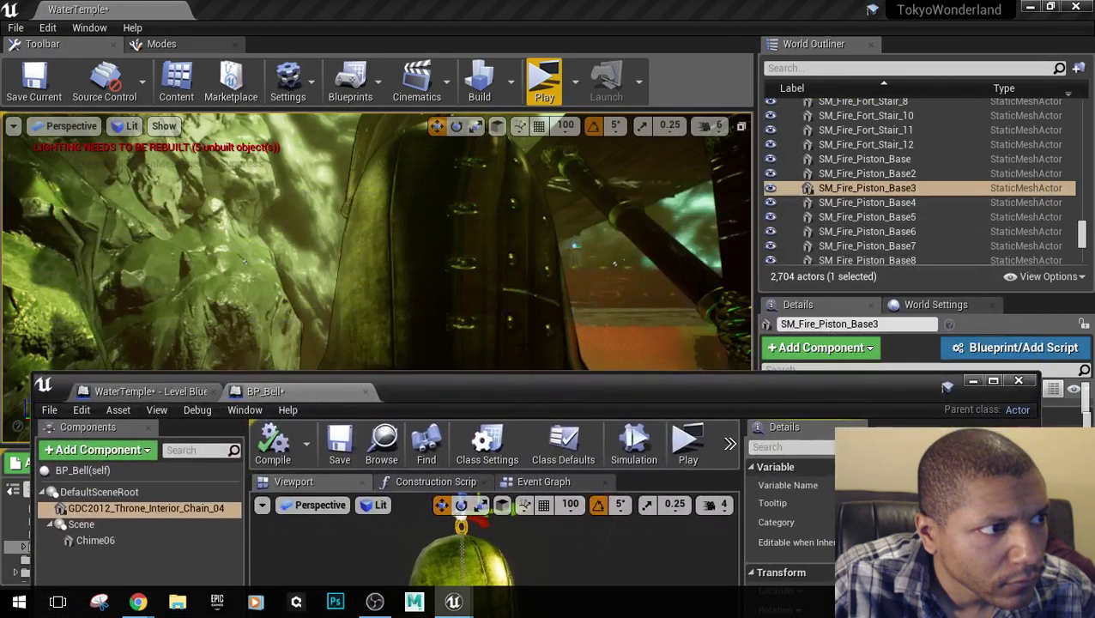
pyautogui.moveTo(376, 257); pyautogui.dragTo(375, 326, button='right')
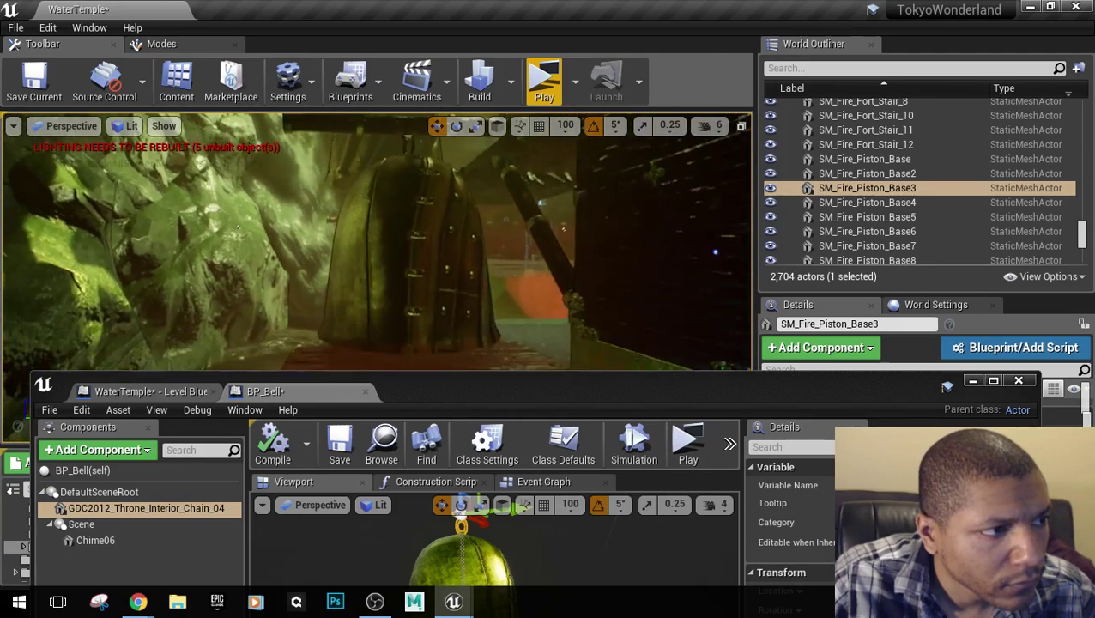
pyautogui.doubleClick(515, 404)
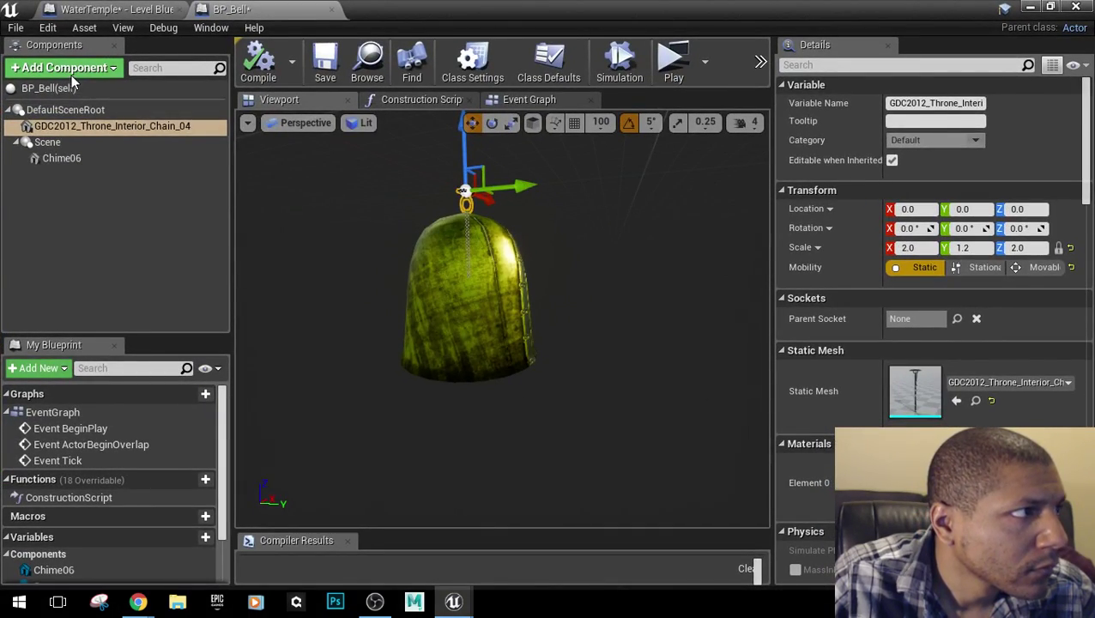
pyautogui.click(71, 74)
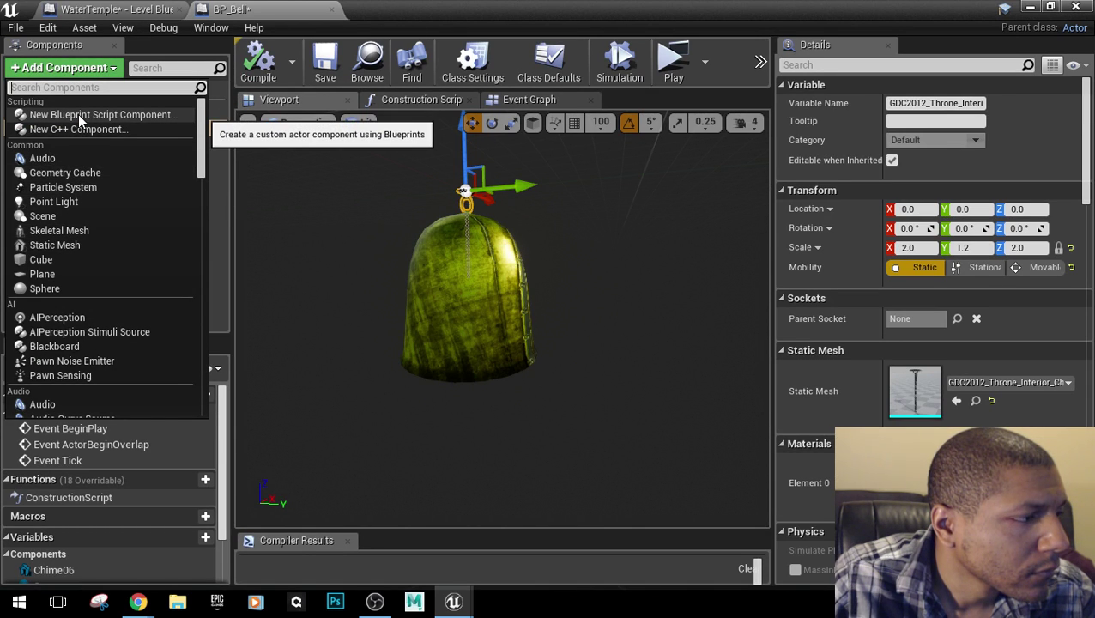
pyautogui.write('ca')
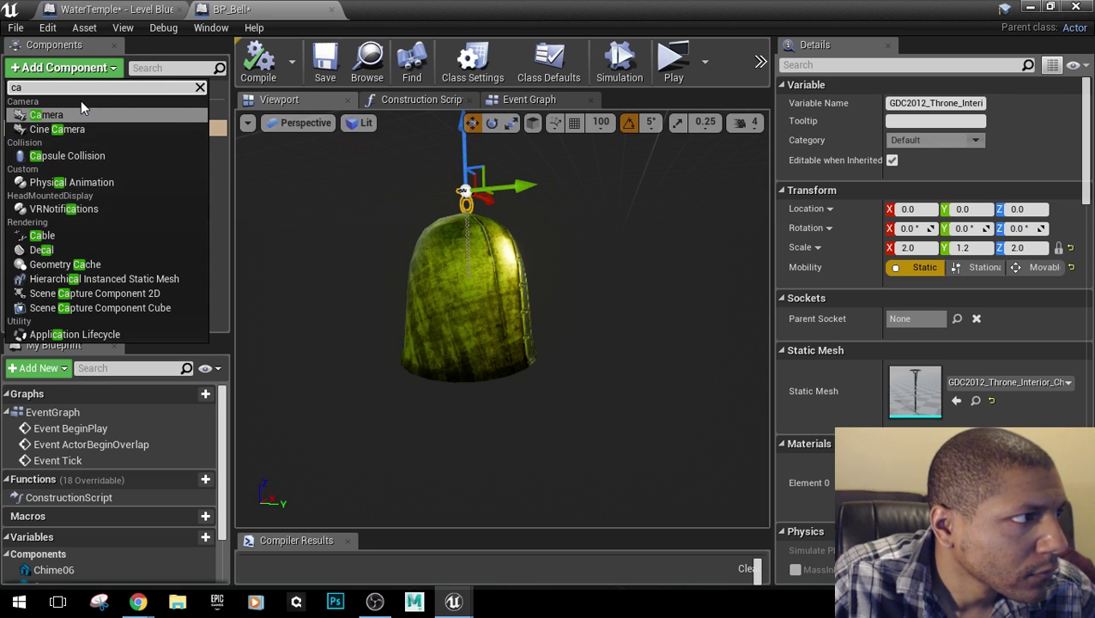
pyautogui.click(92, 155)
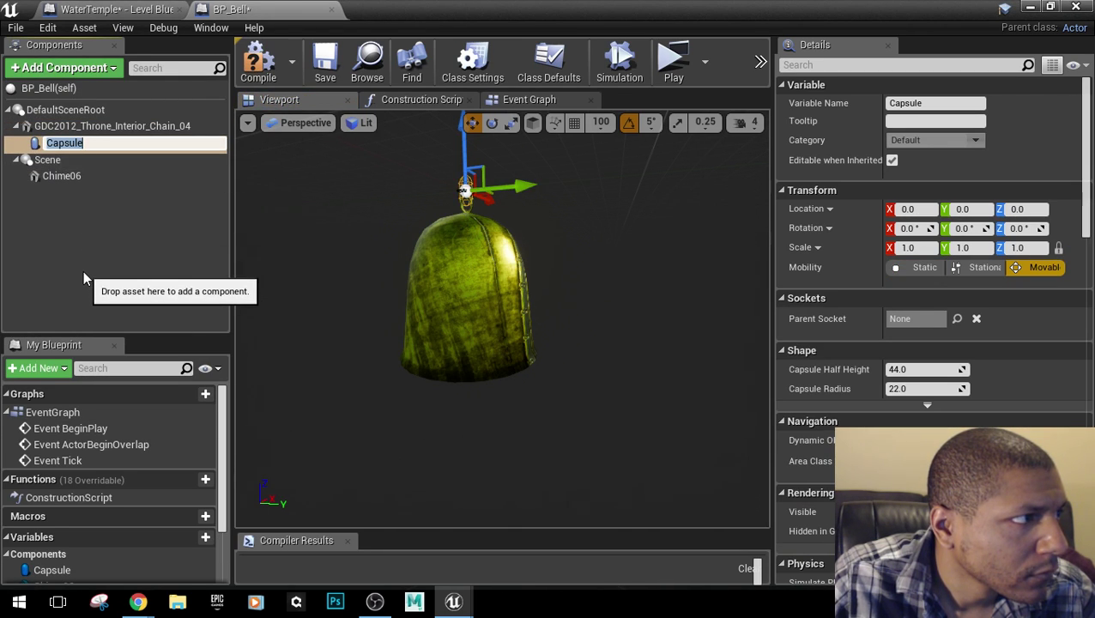
pyautogui.click(84, 271)
pyautogui.click(99, 146)
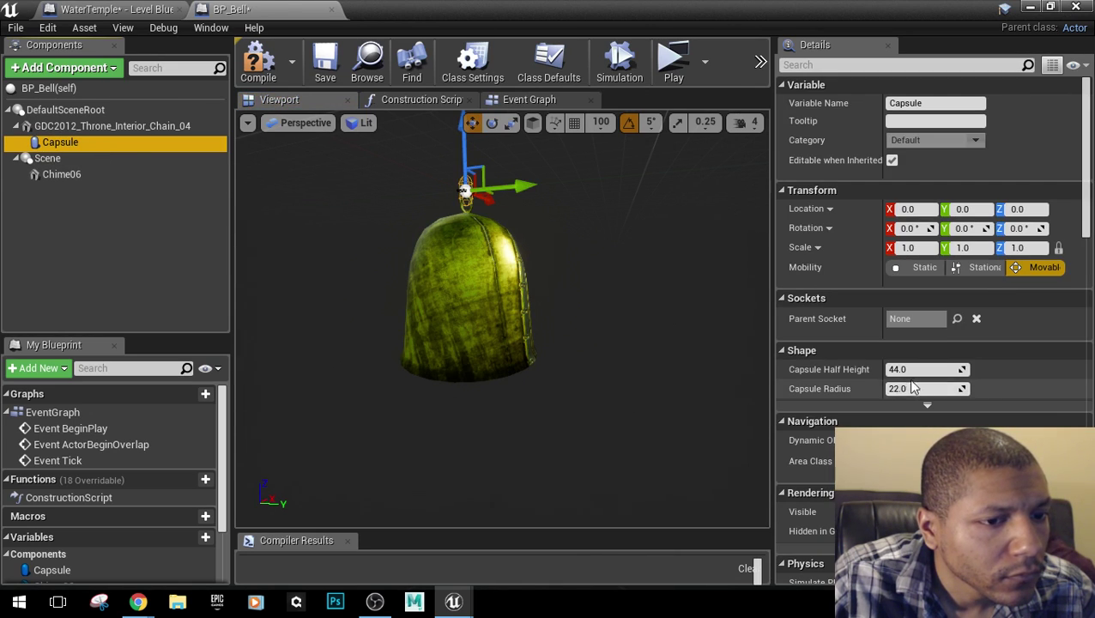
# Set the capsule's half height to 100 and its radius to 100.
pyautogui.moveTo(907, 369); pyautogui.dragTo(916, 369)
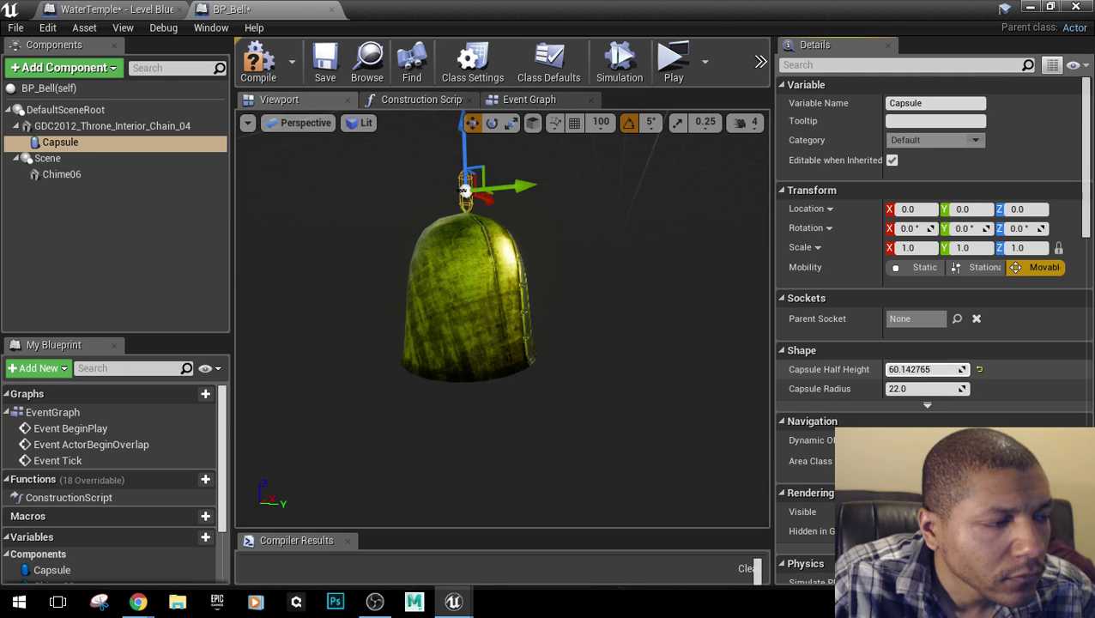
pyautogui.click(908, 369)
pyautogui.write('100')
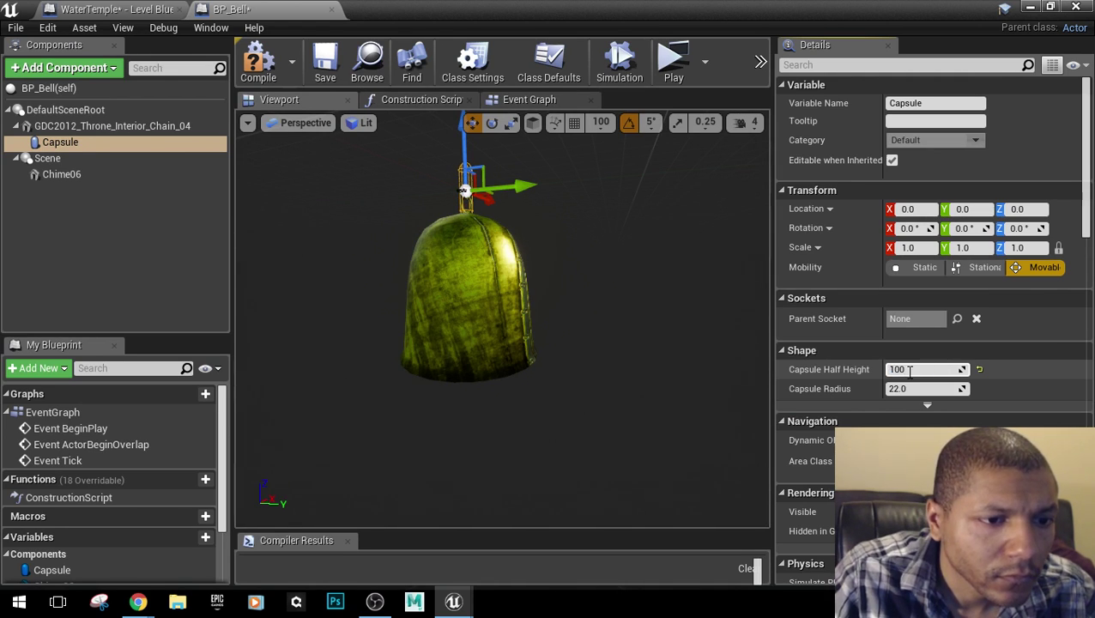
pyautogui.press('Tab')
pyautogui.write('100')
pyautogui.press('Return')
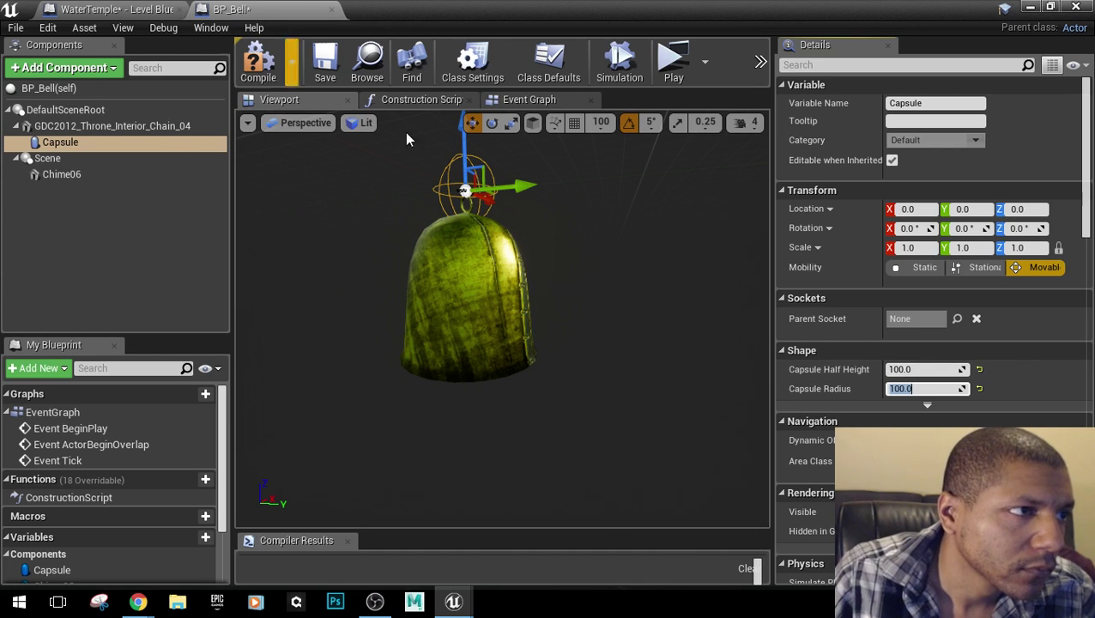
# Lower the capsule onto the bell's body to about Z -409 and set its half height to 300.
pyautogui.moveTo(466, 138); pyautogui.dragTo(462, 270)
pyautogui.click(916, 375)
pyautogui.write('3')
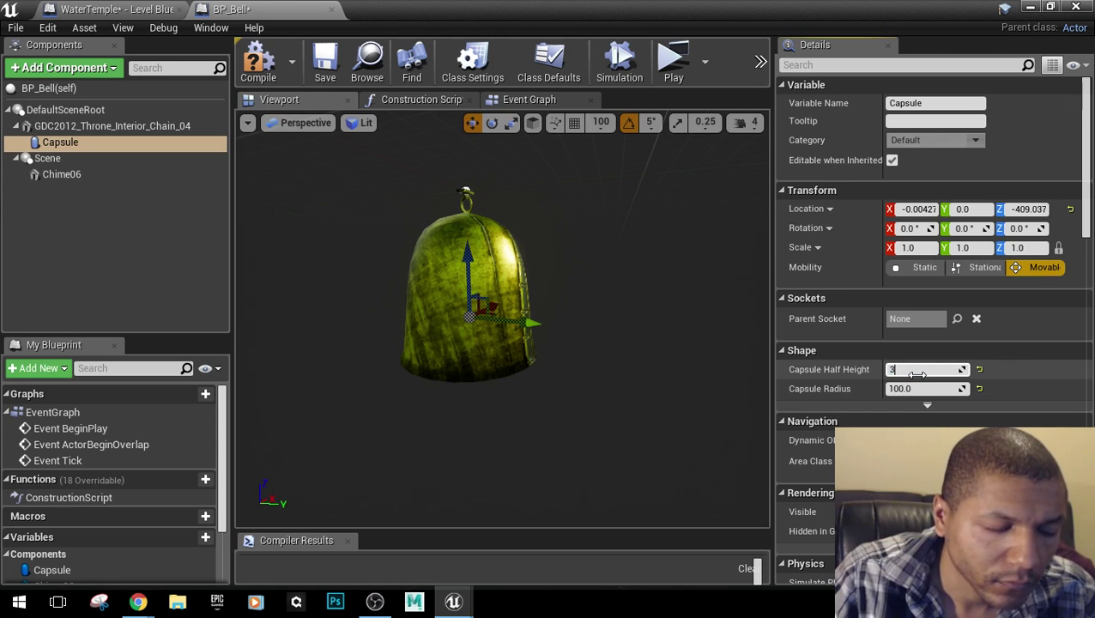
pyautogui.write('00')
pyautogui.press('Return')
# Try capsule radii of 300 and 250 around the bell and reduce the radius to 225.
pyautogui.click(924, 388)
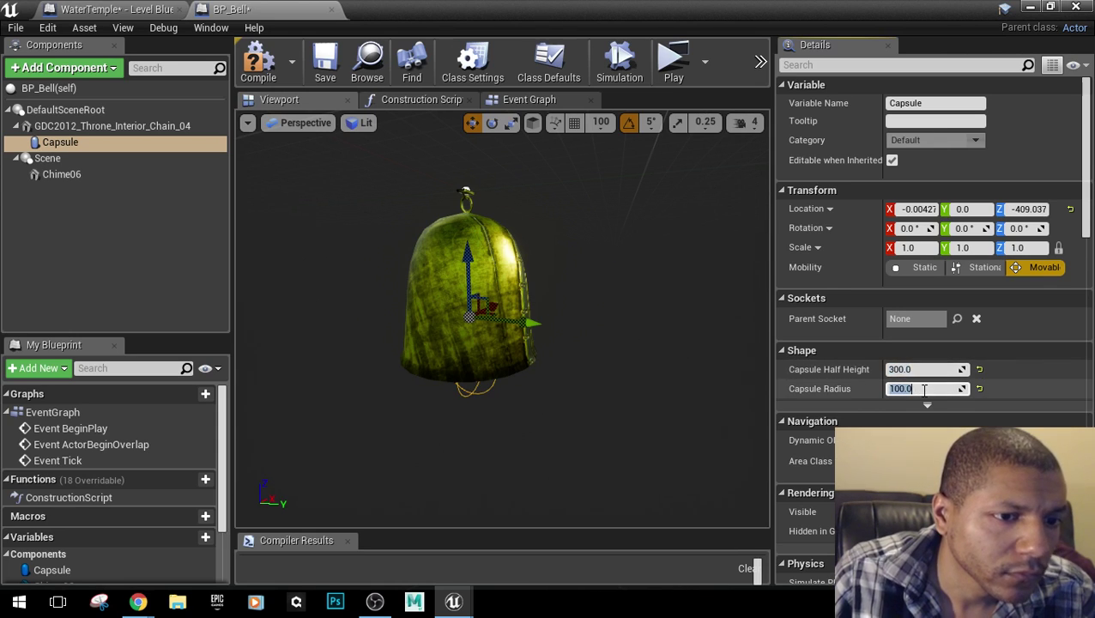
pyautogui.write('300')
pyautogui.press('Return')
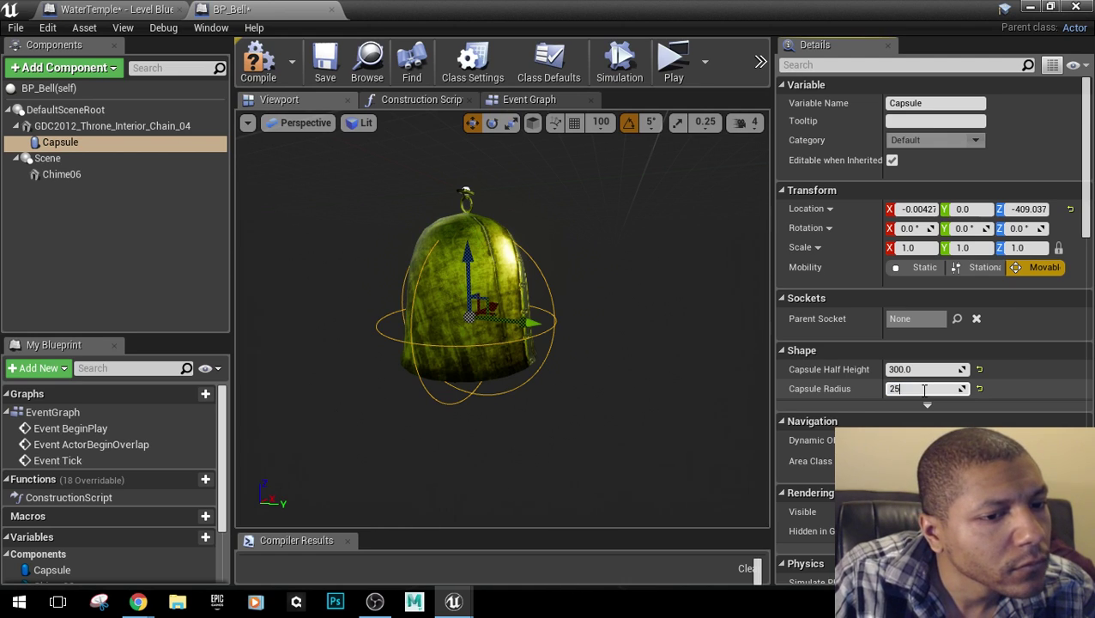
pyautogui.write('250')
pyautogui.press('Return')
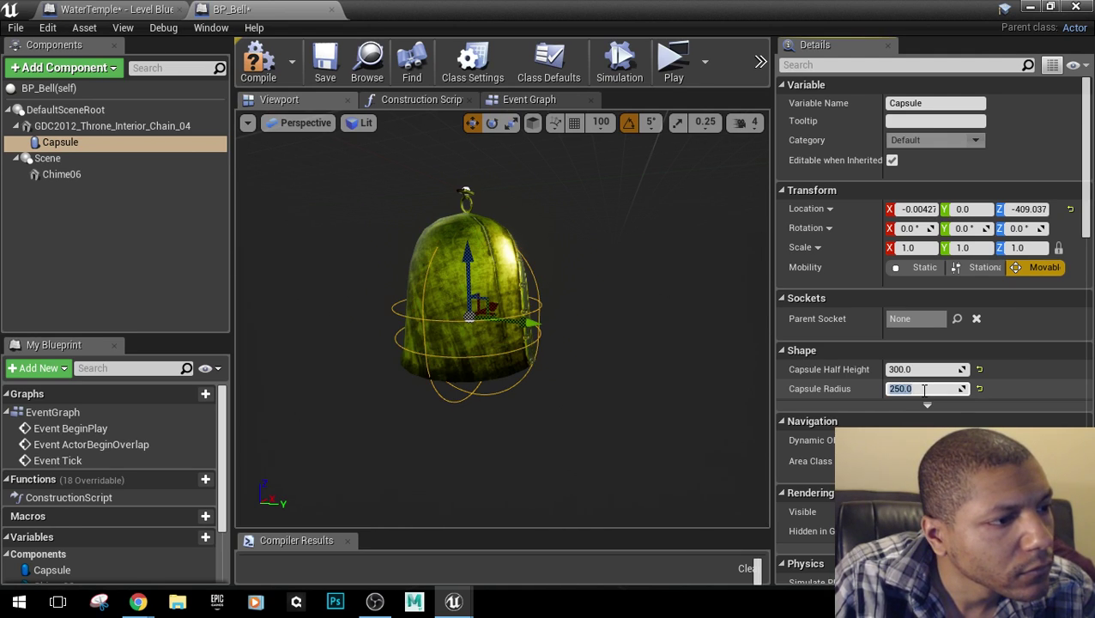
pyautogui.write('225')
pyautogui.press('Return')
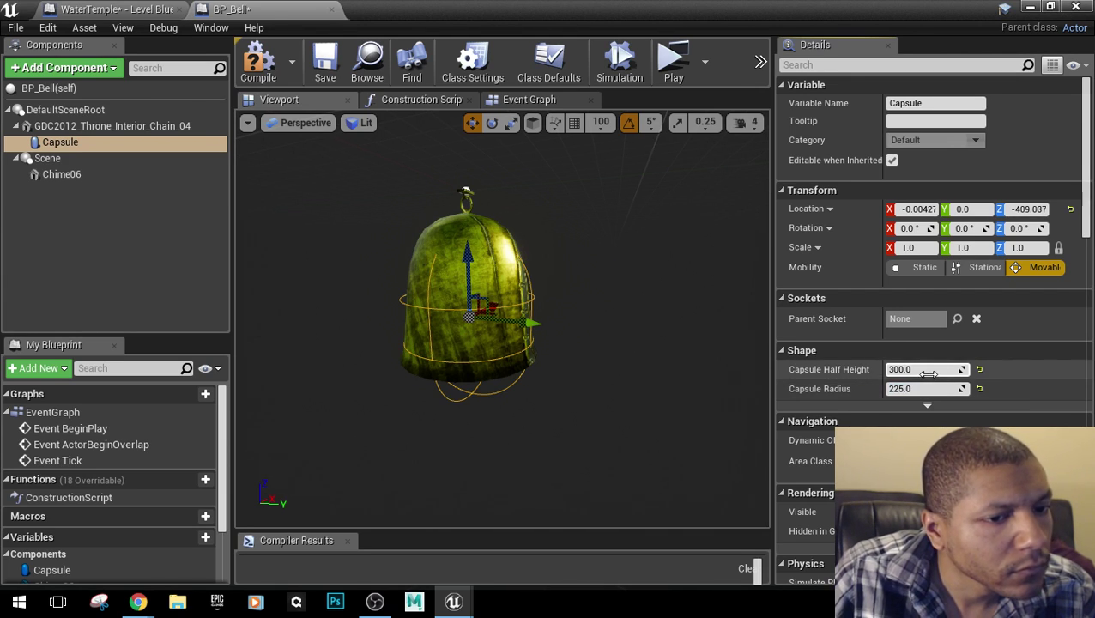
# Try a capsule half height of 350, return it to 300, and raise the capsule to about Z -360.
pyautogui.press('Return')
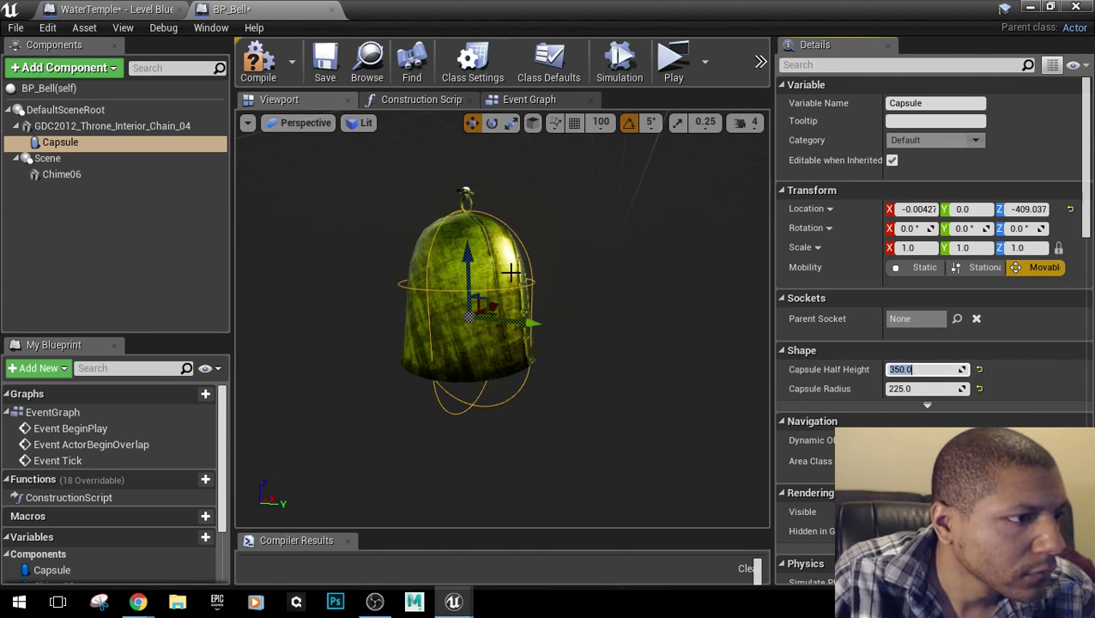
pyautogui.moveTo(466, 254); pyautogui.dragTo(466, 236)
pyautogui.click(931, 369)
pyautogui.write('30')
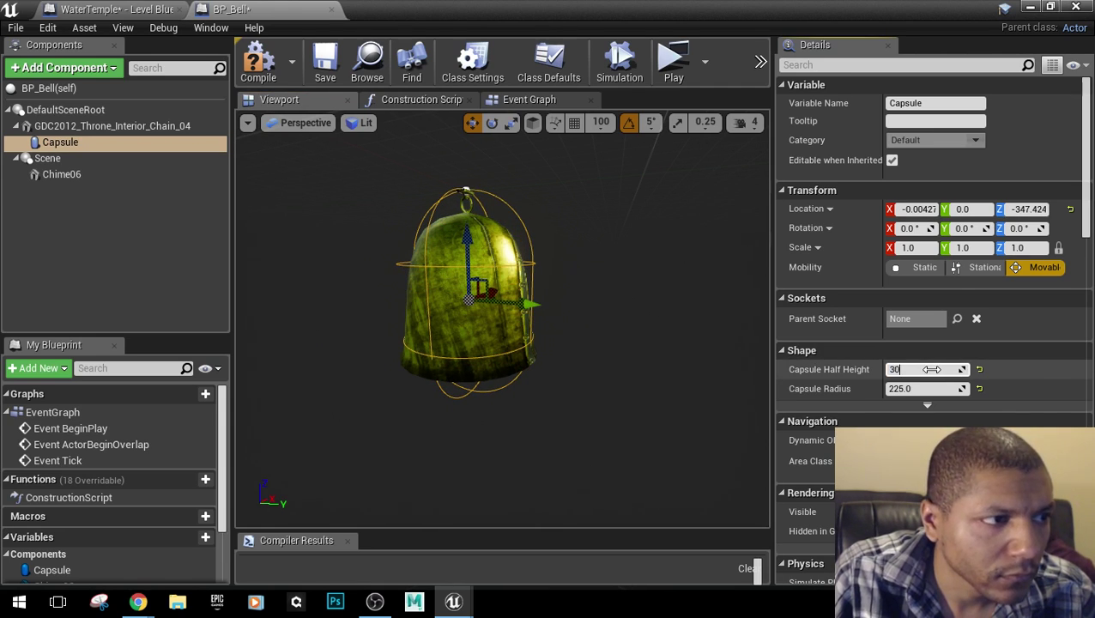
pyautogui.write('0')
pyautogui.press('Return')
pyautogui.moveTo(468, 241); pyautogui.dragTo(465, 244)
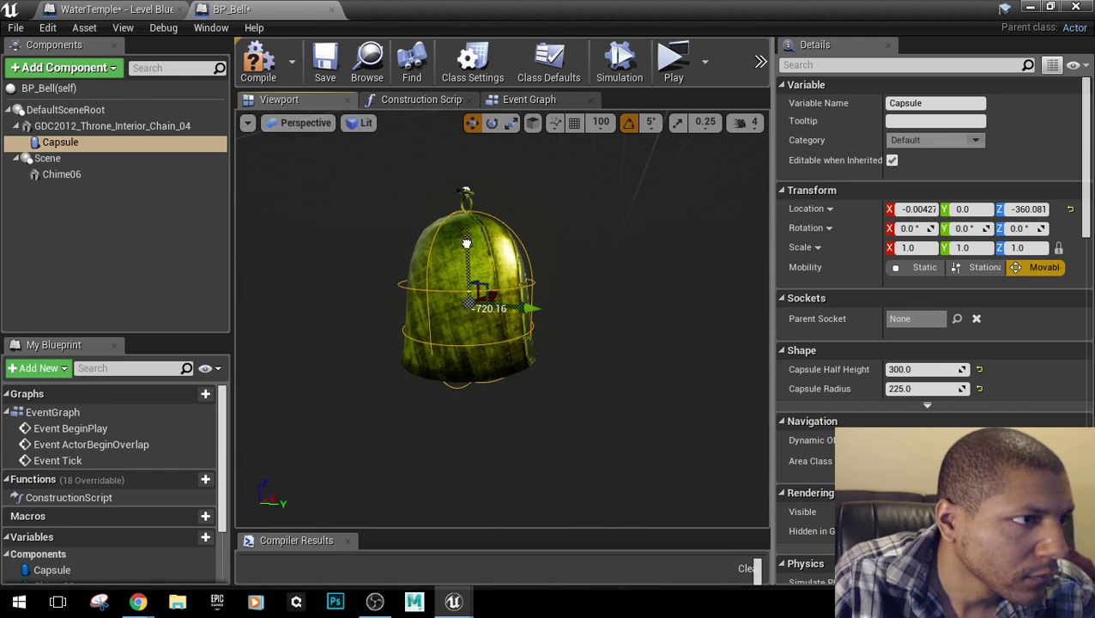
# Check the capsule against the bell from other angles and lower it to about Z -373.
pyautogui.moveTo(484, 420); pyautogui.dragTo(377, 412, button='right')
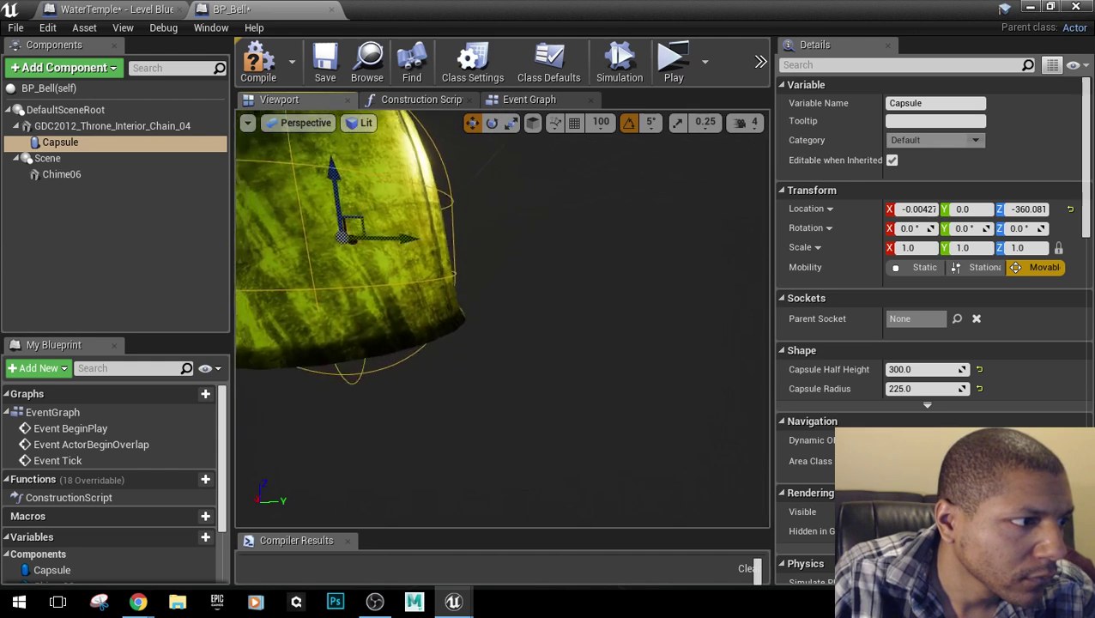
pyautogui.moveTo(502, 318); pyautogui.dragTo(416, 252, button='middle')
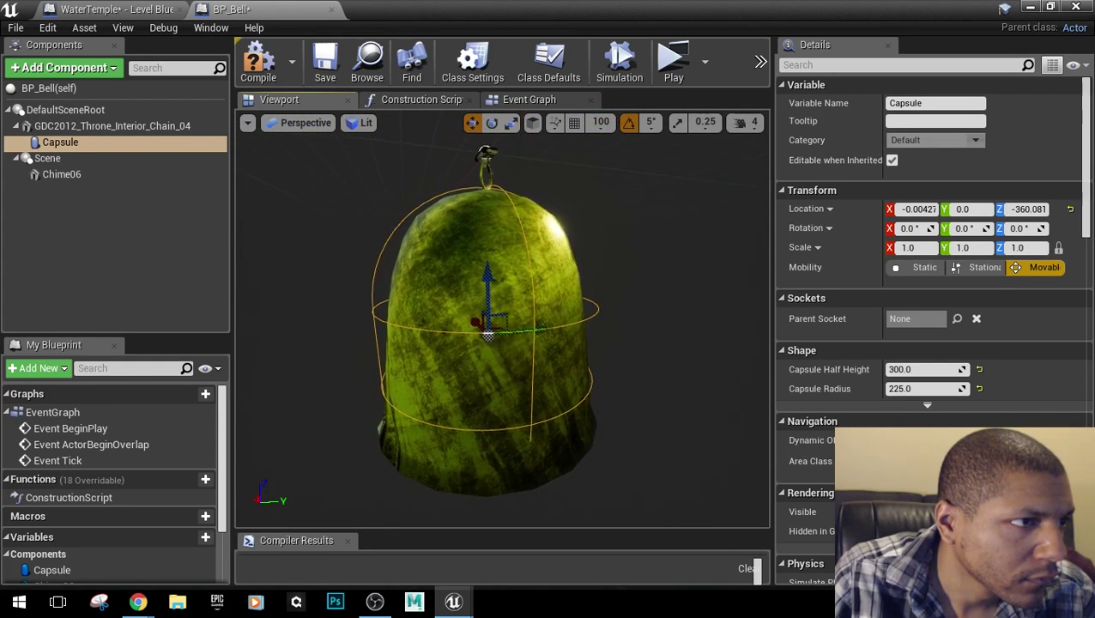
pyautogui.moveTo(499, 386); pyautogui.dragTo(499, 391)
pyautogui.moveTo(484, 271); pyautogui.dragTo(484, 281)
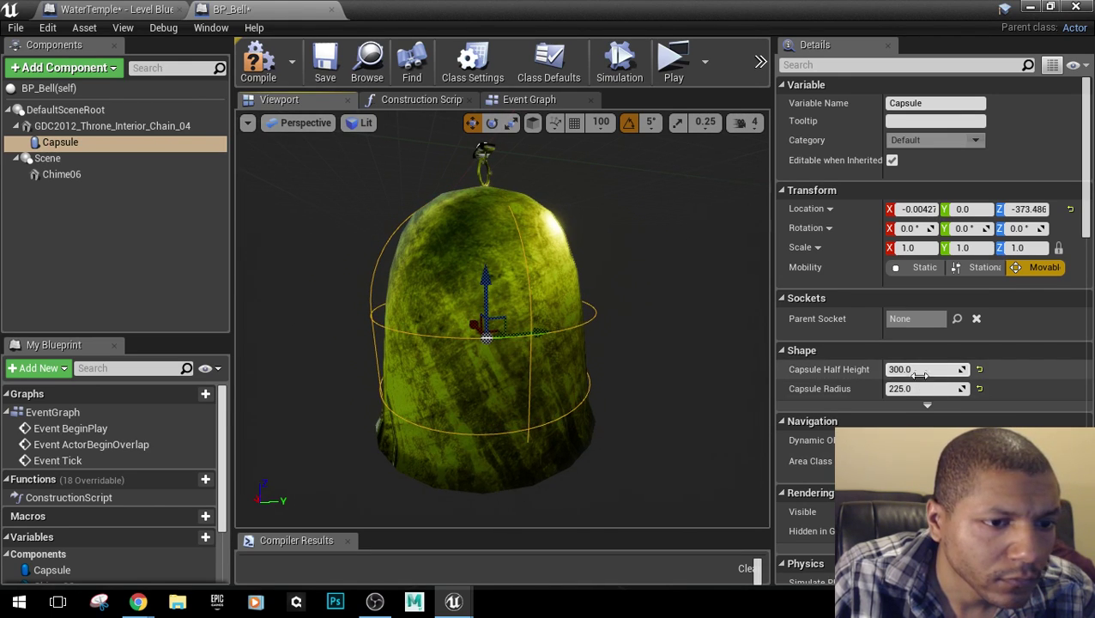
# Try a capsule half height of 275 and a radius of 250, returning the radius to 225.
pyautogui.click(922, 369)
pyautogui.write('275')
pyautogui.press('Return')
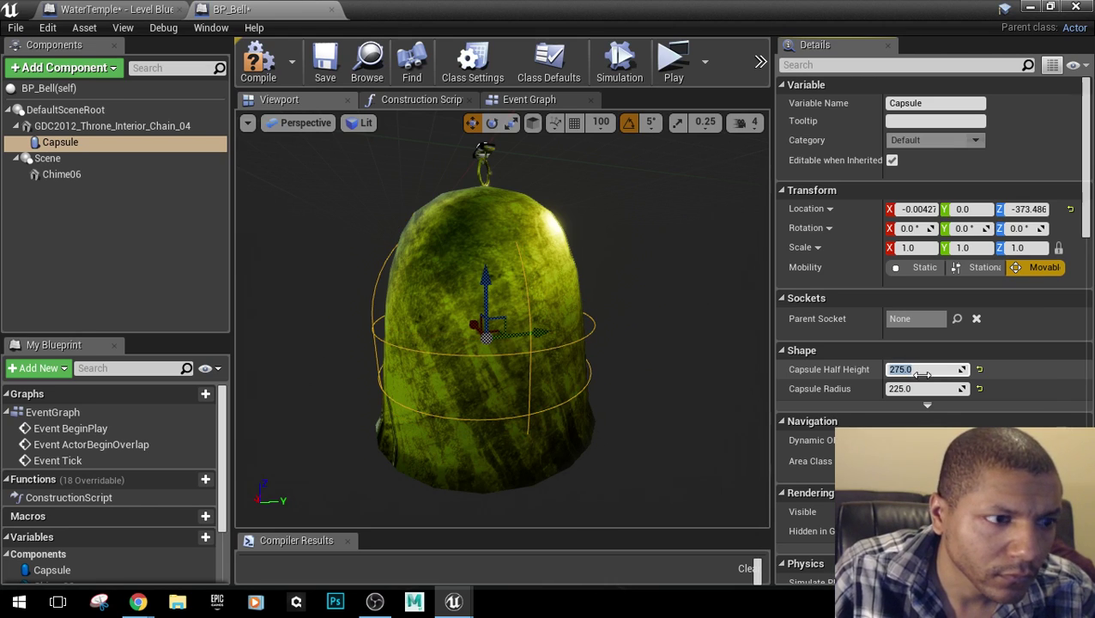
pyautogui.click(918, 384)
pyautogui.write('250')
pyautogui.press('Return')
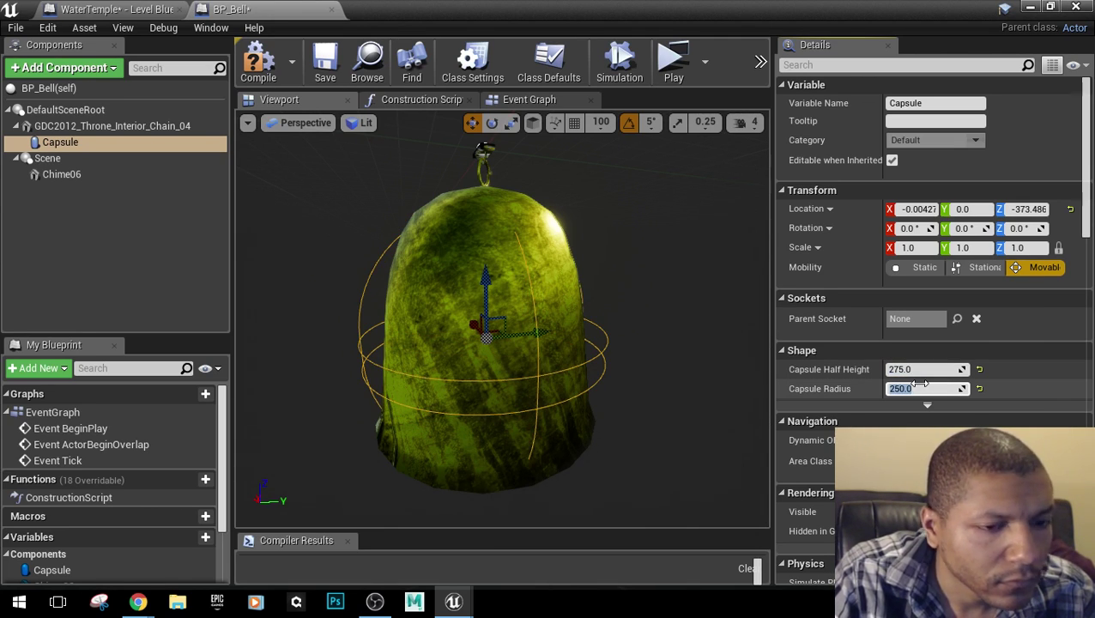
pyautogui.write('225')
pyautogui.press('Return')
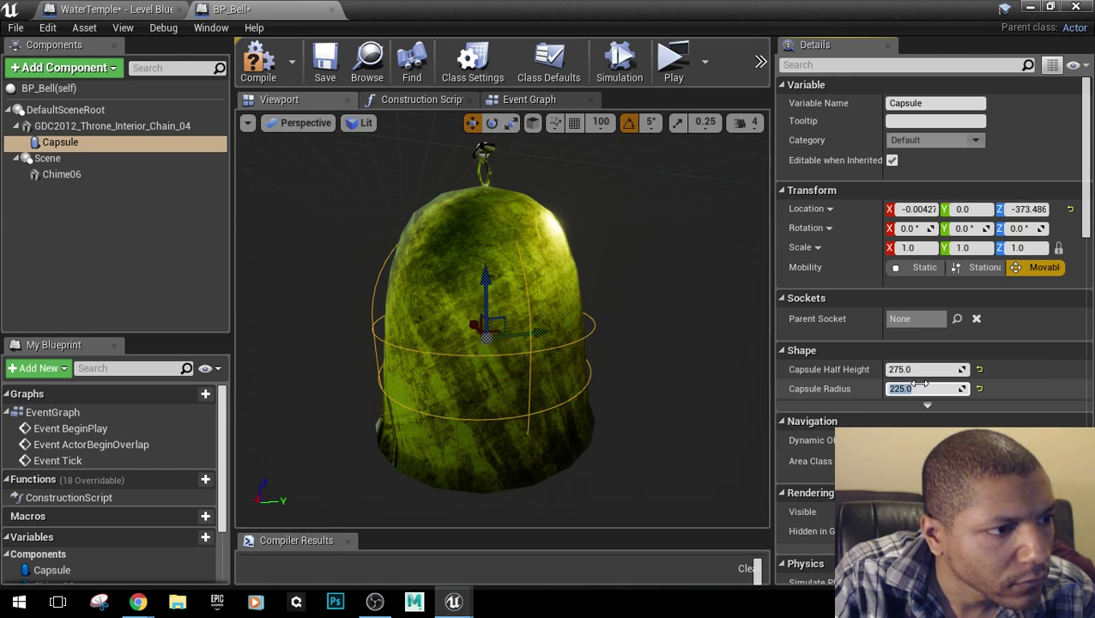
# Set the capsule's half height to 350 and lower the capsule to about Z -411 over the bell.
pyautogui.moveTo(489, 403); pyautogui.dragTo(512, 510, button='middle')
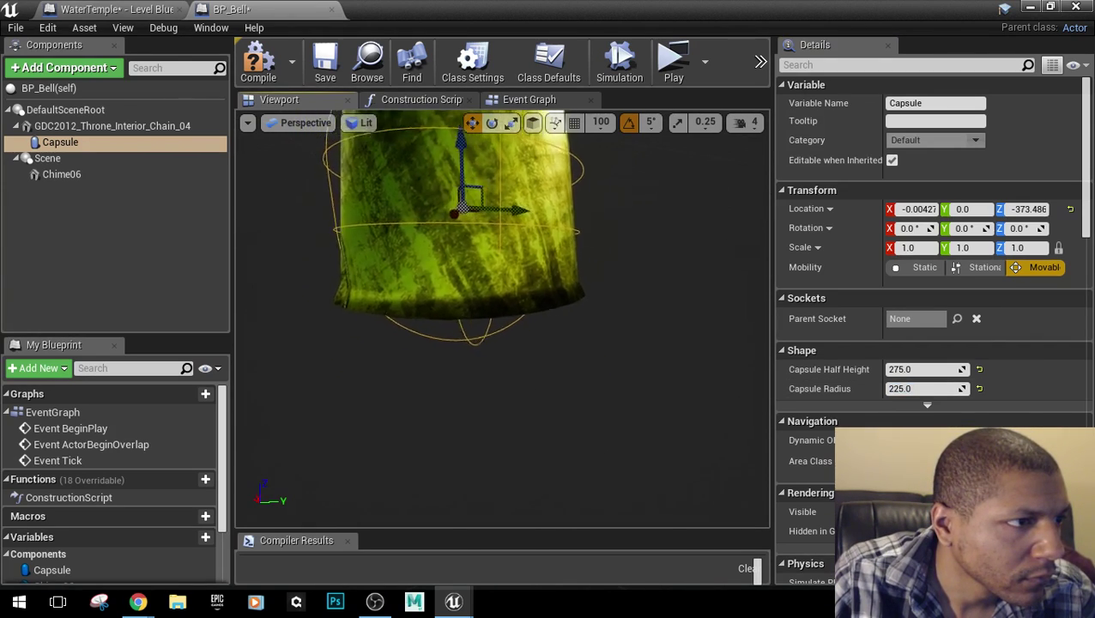
pyautogui.moveTo(512, 510); pyautogui.dragTo(618, 454, button='right')
pyautogui.moveTo(498, 351); pyautogui.dragTo(498, 378)
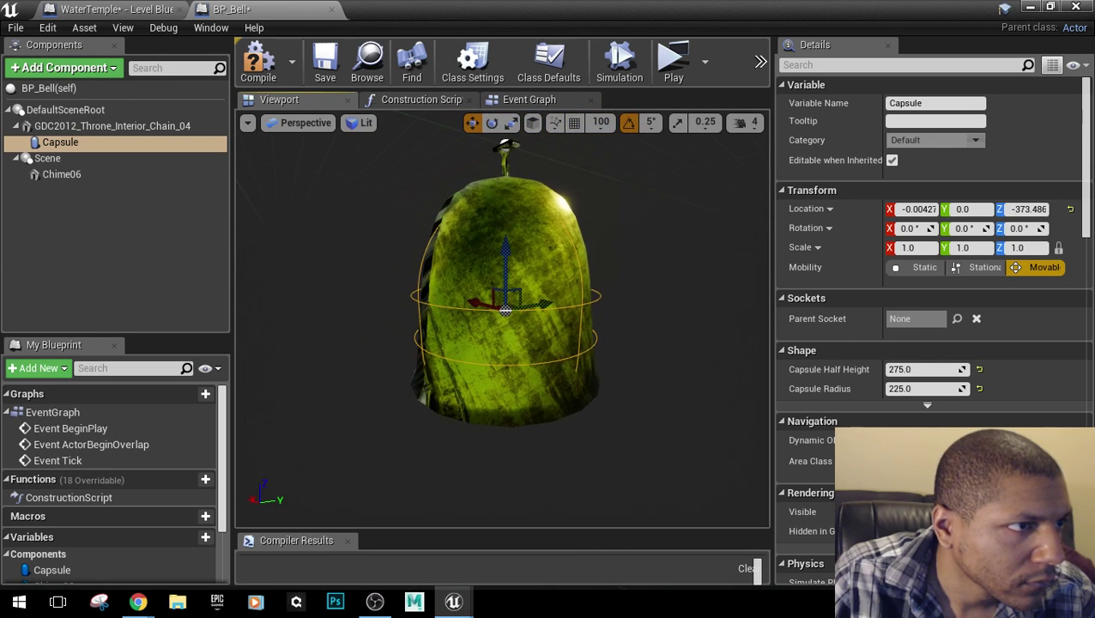
pyautogui.click(933, 368)
pyautogui.write('300')
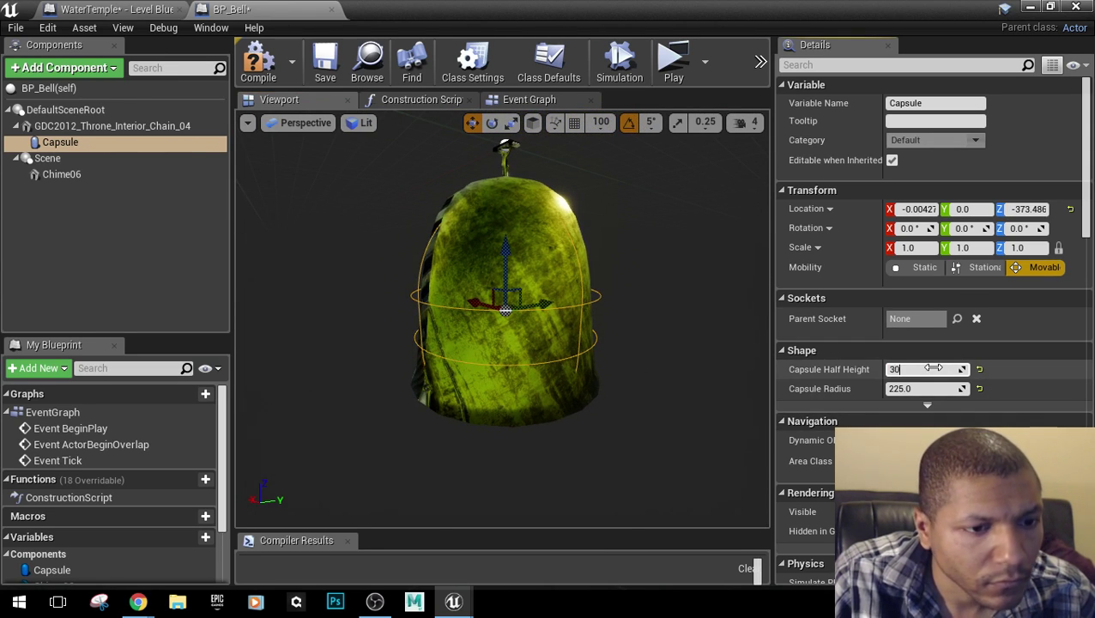
pyautogui.press('Return')
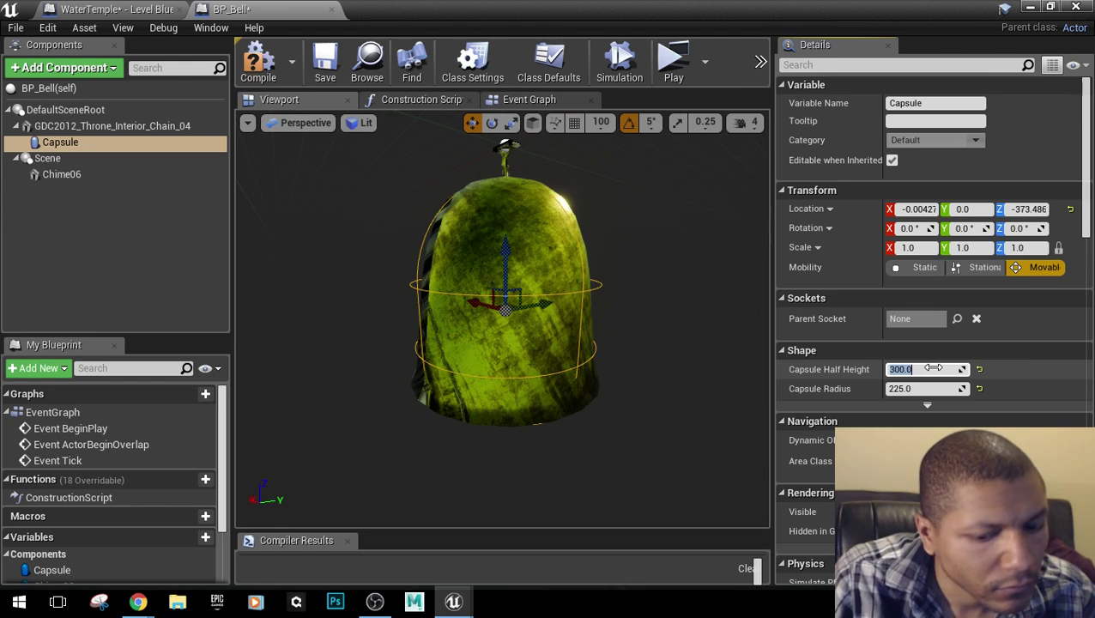
pyautogui.write('350')
pyautogui.press('Return')
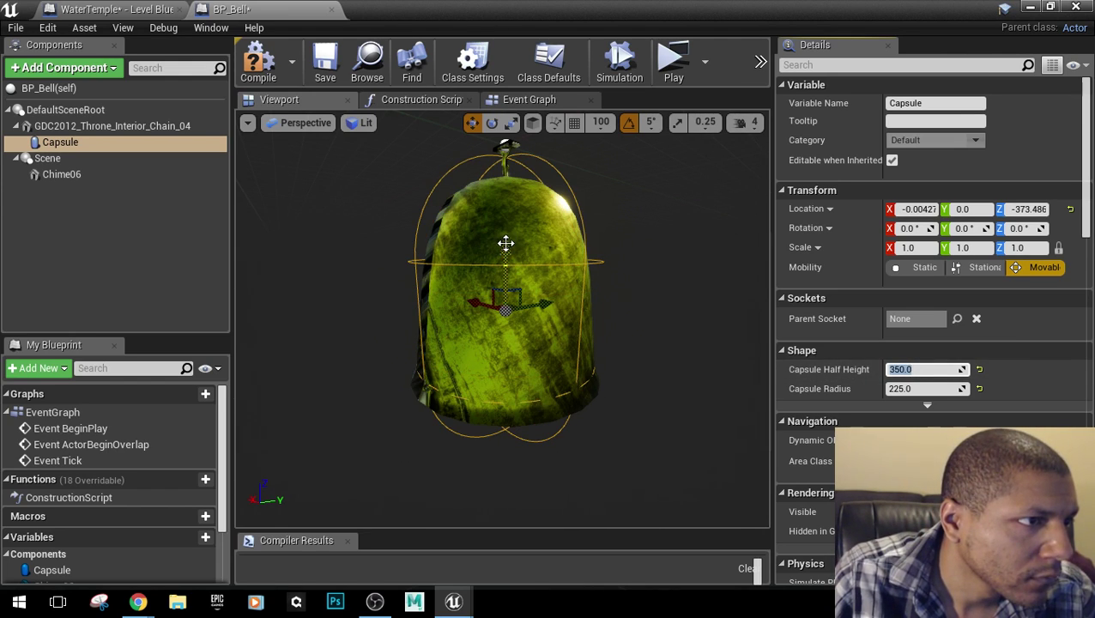
pyautogui.moveTo(504, 242); pyautogui.dragTo(501, 260)
# Widen the capsule's radius to 235 so that it encloses the bell's rim.
pyautogui.moveTo(536, 436); pyautogui.dragTo(360, 455, button='right')
pyautogui.press('f')
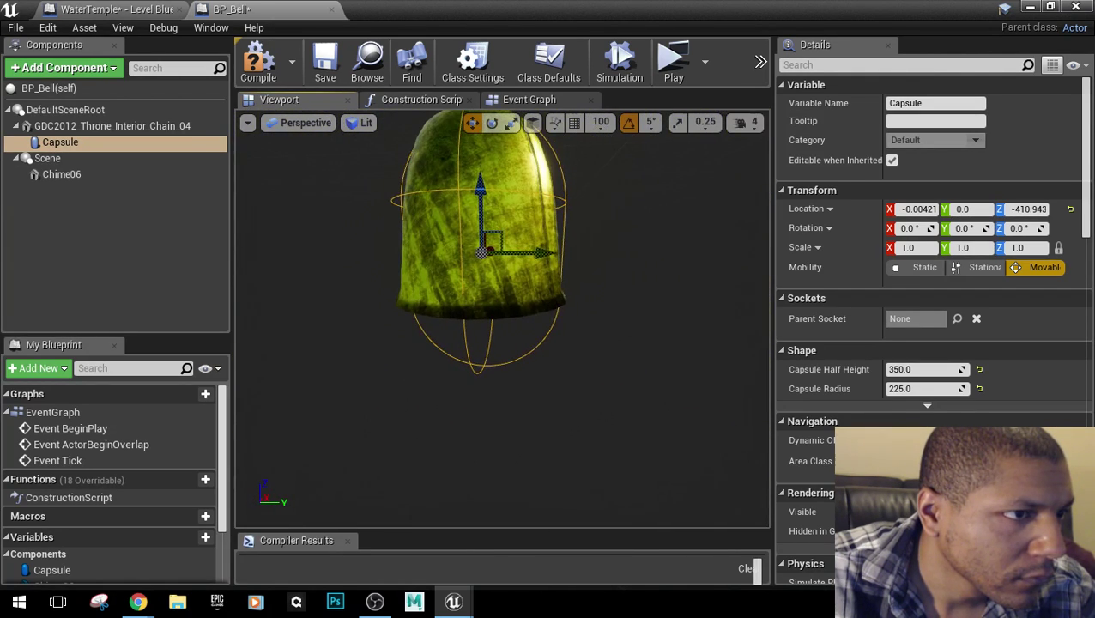
pyautogui.click(928, 388)
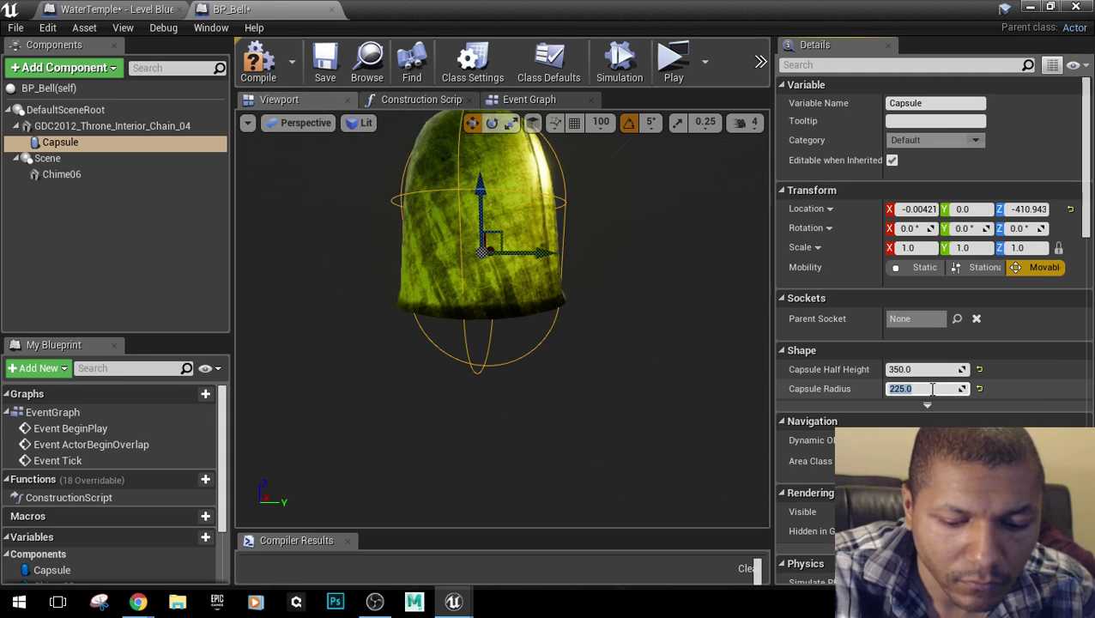
pyautogui.write('235')
pyautogui.press('Return')
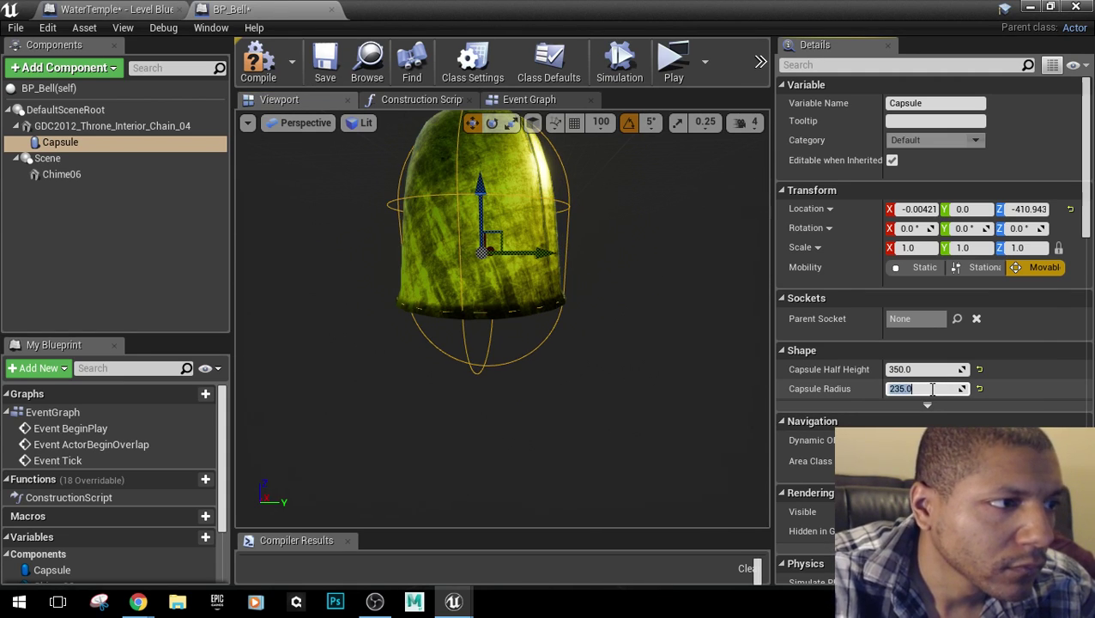
pyautogui.moveTo(605, 387); pyautogui.dragTo(599, 341, button='right')
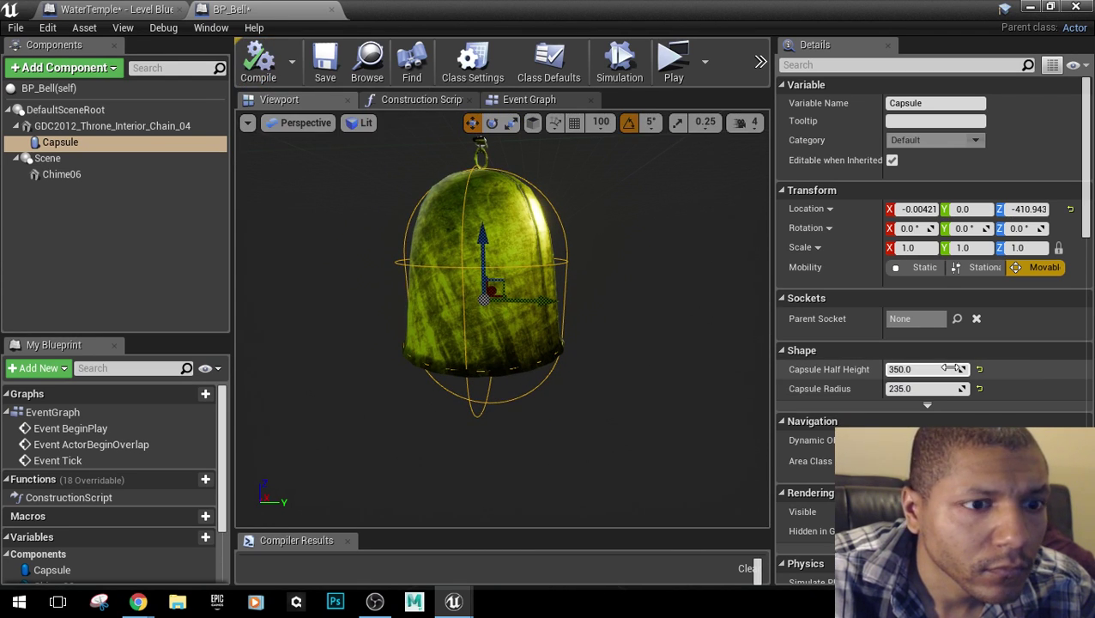
# Set the capsule's Can Character Step Up On to No and its collision preset to Custom.
pyautogui.scroll(-5, 952, 371)
pyautogui.scroll(-8, 950, 367)
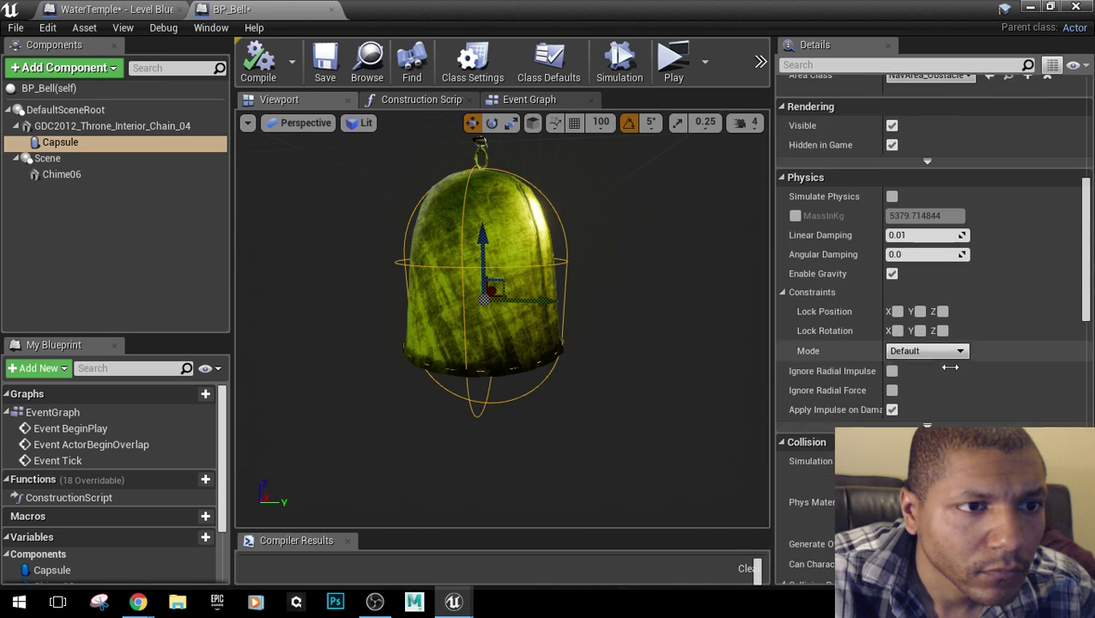
pyautogui.scroll(-2, 950, 367)
pyautogui.click(922, 306)
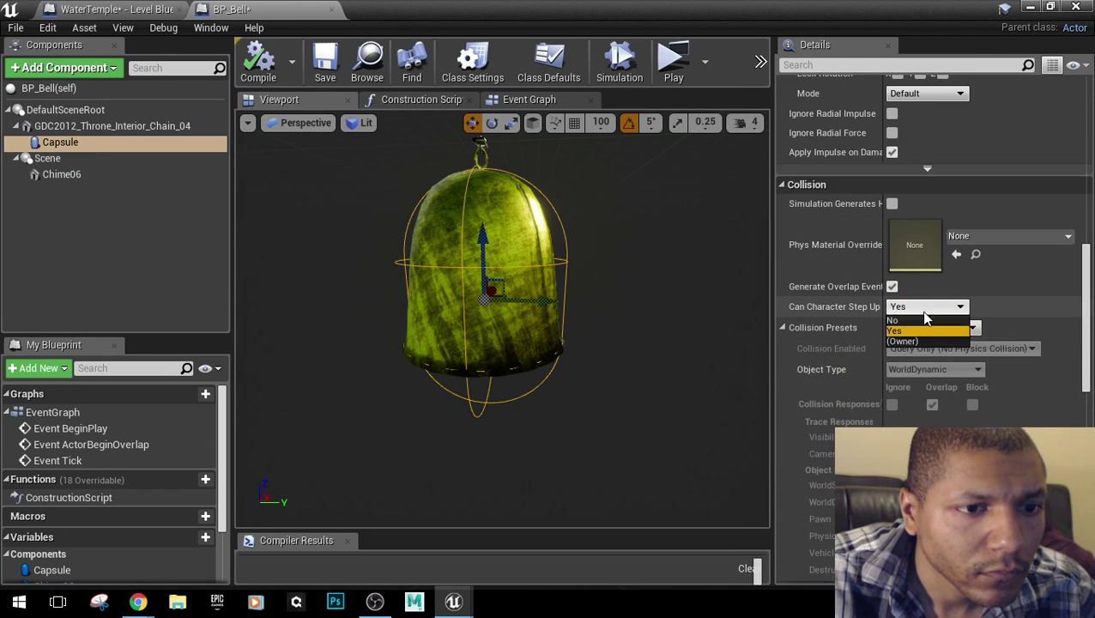
pyautogui.click(905, 319)
pyautogui.click(922, 327)
pyautogui.click(902, 341)
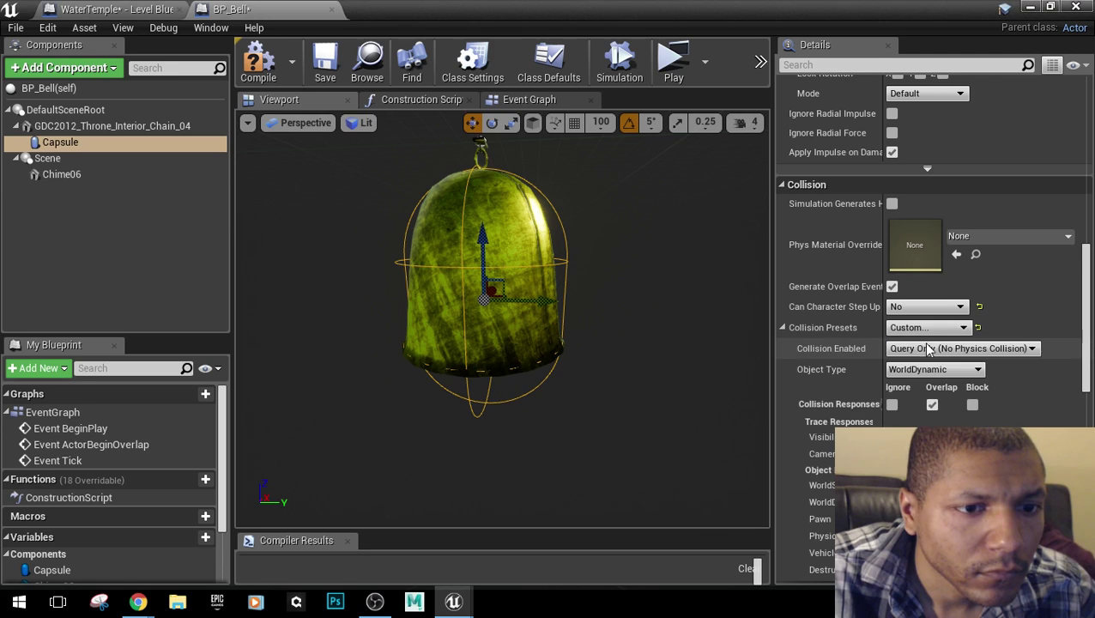
# Set the capsule's object type to Destructible and its collision responses to Ignore, keeping Vehicle on Overlap.
pyautogui.scroll(-2, 957, 375)
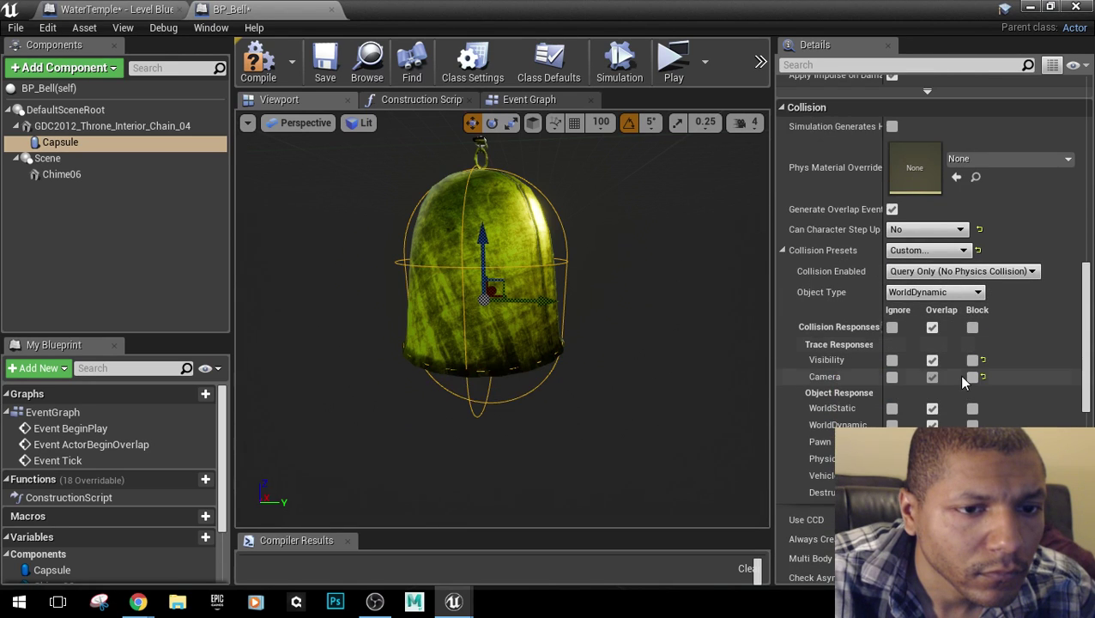
pyautogui.click(947, 294)
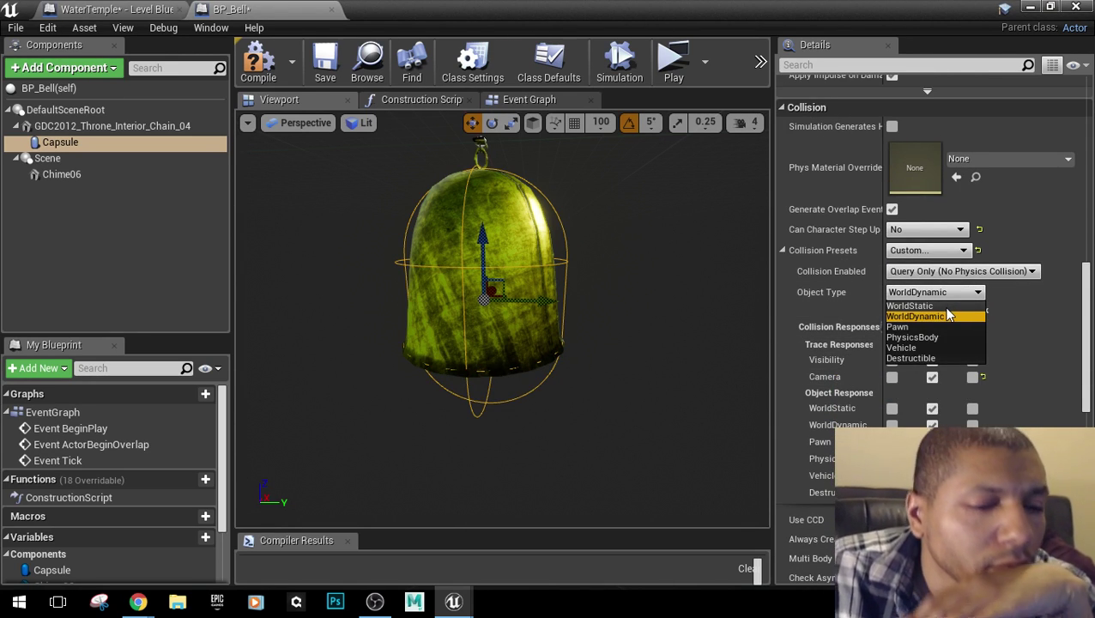
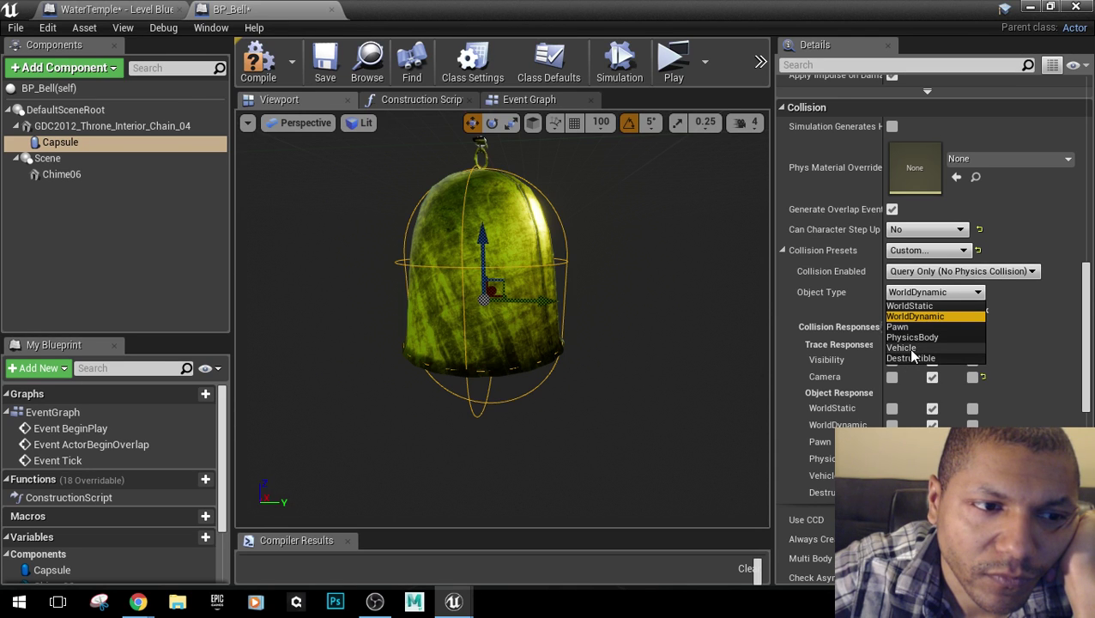
pyautogui.click(911, 359)
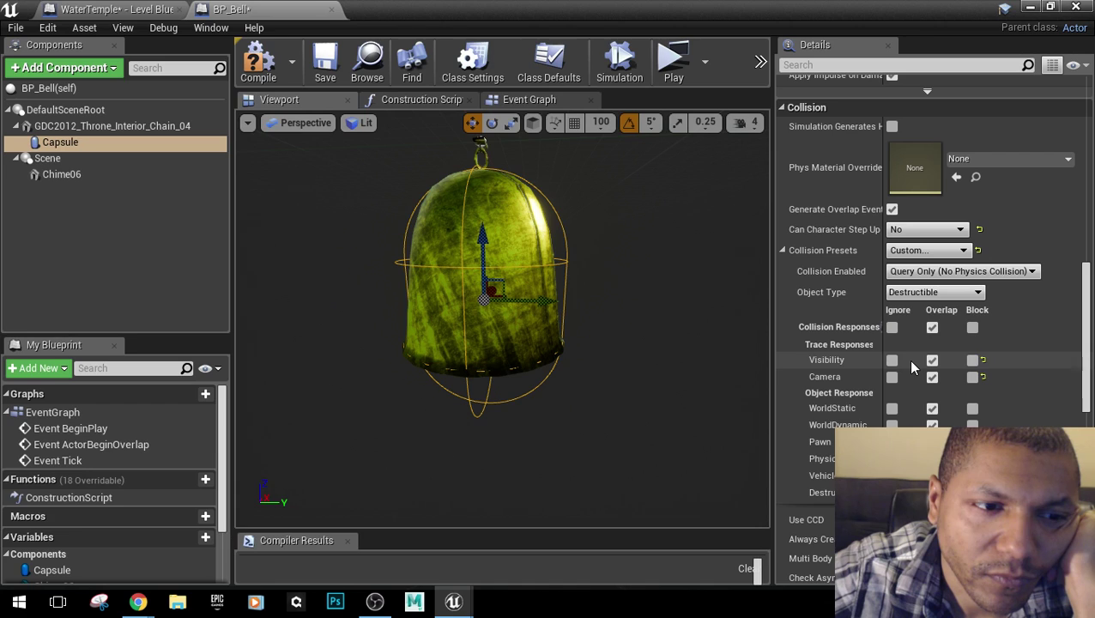
pyautogui.click(892, 328)
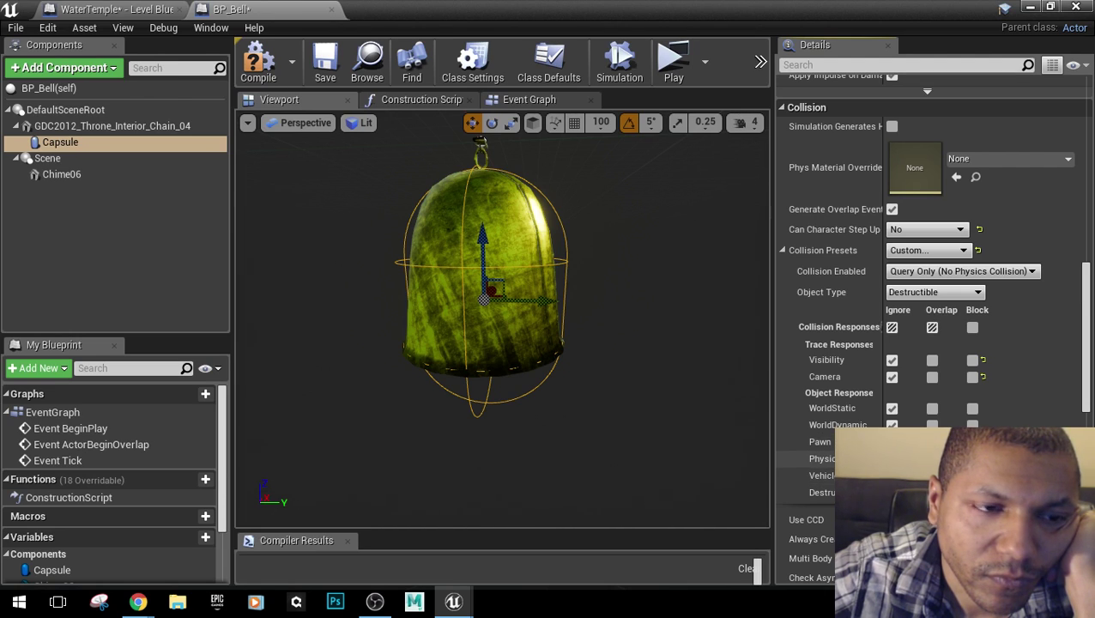
# Add an On Component Begin Overlap event for the capsule to BP_Bell's Event Graph.
pyautogui.scroll(-3, 902, 333)
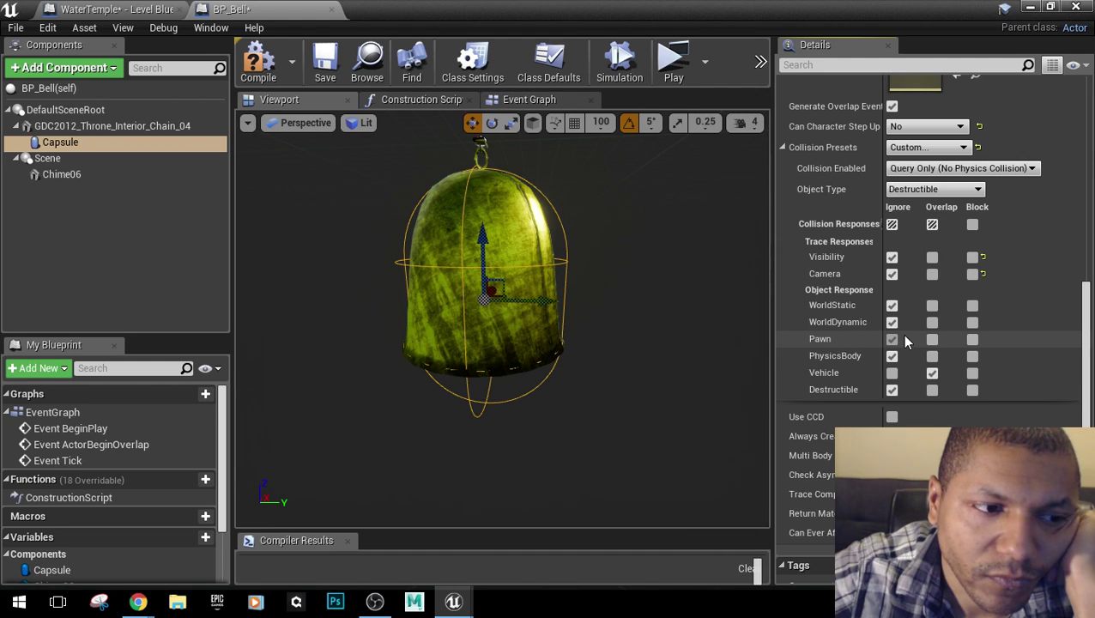
pyautogui.scroll(-3, 903, 341)
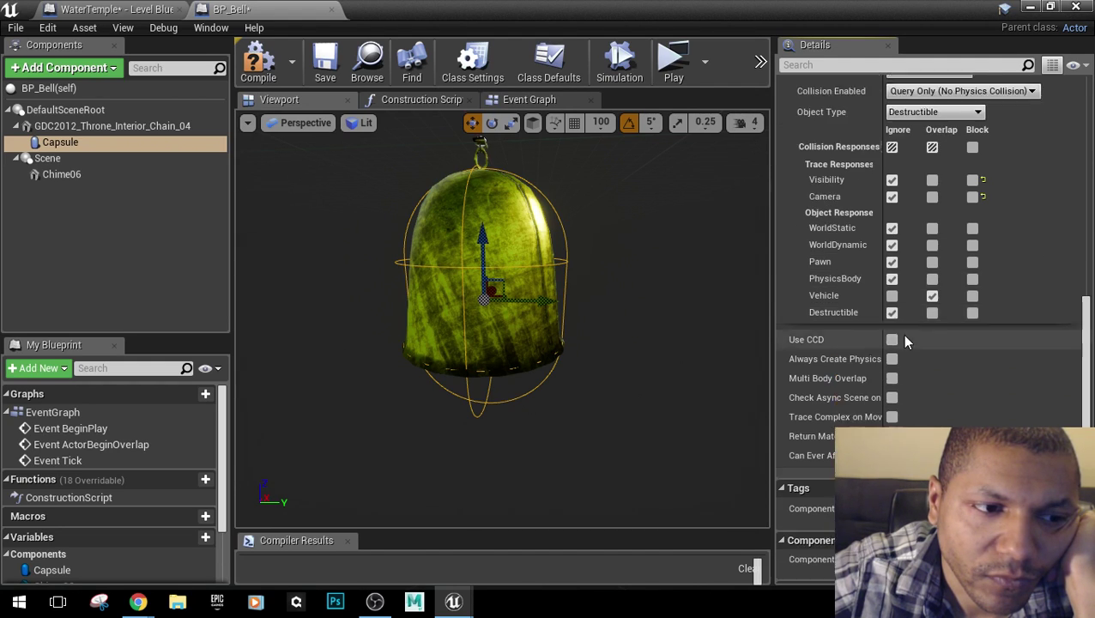
pyautogui.scroll(-9, 903, 340)
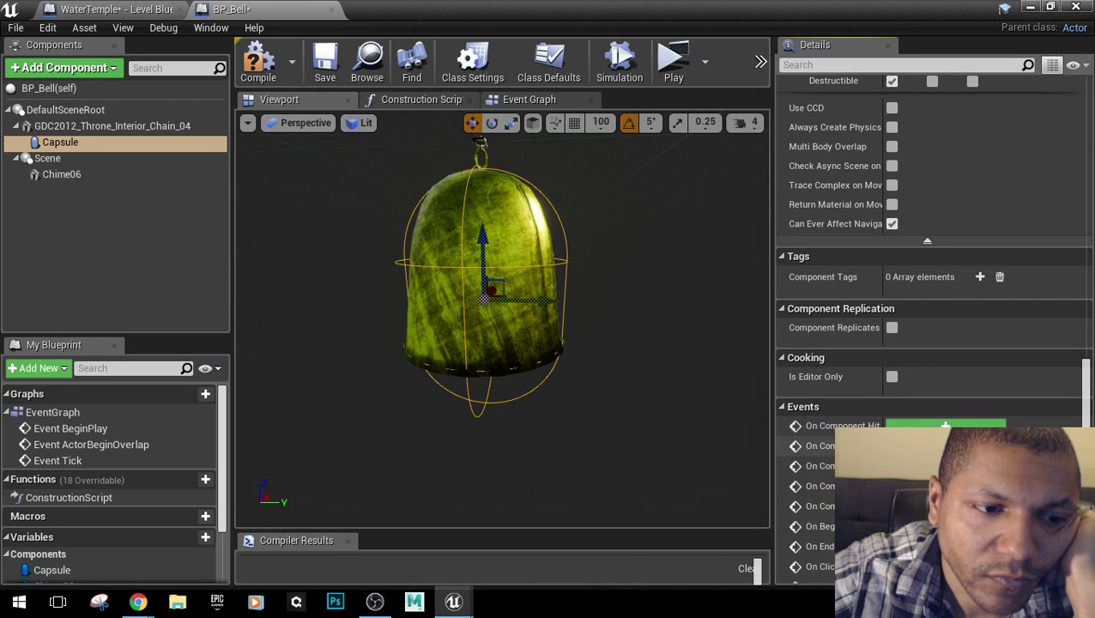
pyautogui.click(944, 445)
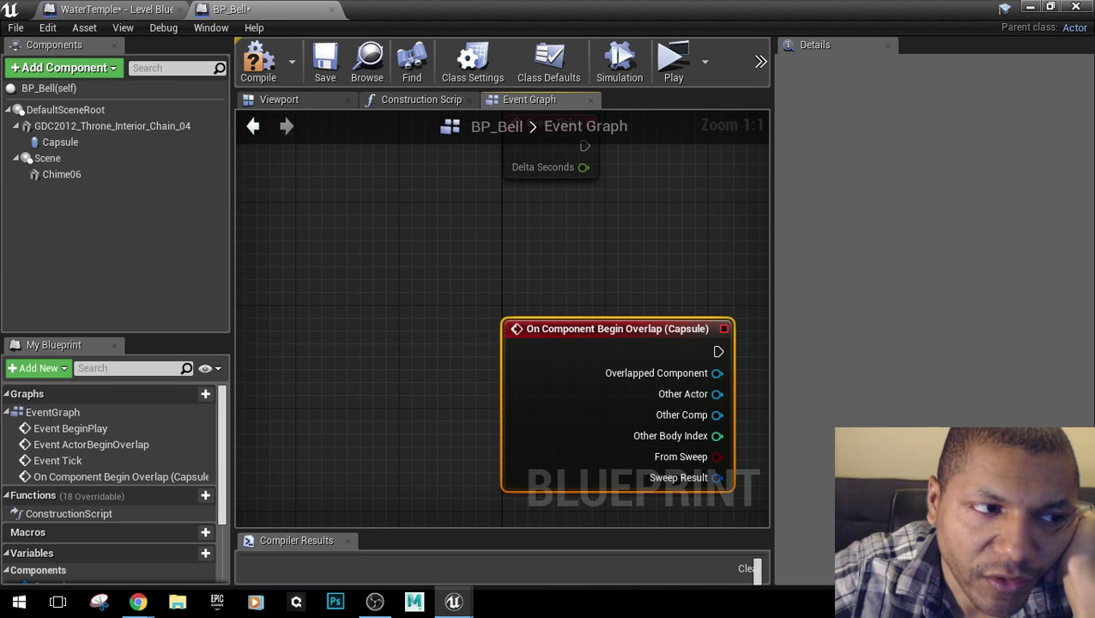
# Delete the disabled BeginPlay, ActorBeginOverlap and Tick event nodes from BP_Bell's Event Graph.
pyautogui.moveTo(636, 287); pyautogui.dragTo(570, 428, button='right')
pyautogui.scroll(-5, 582, 390)
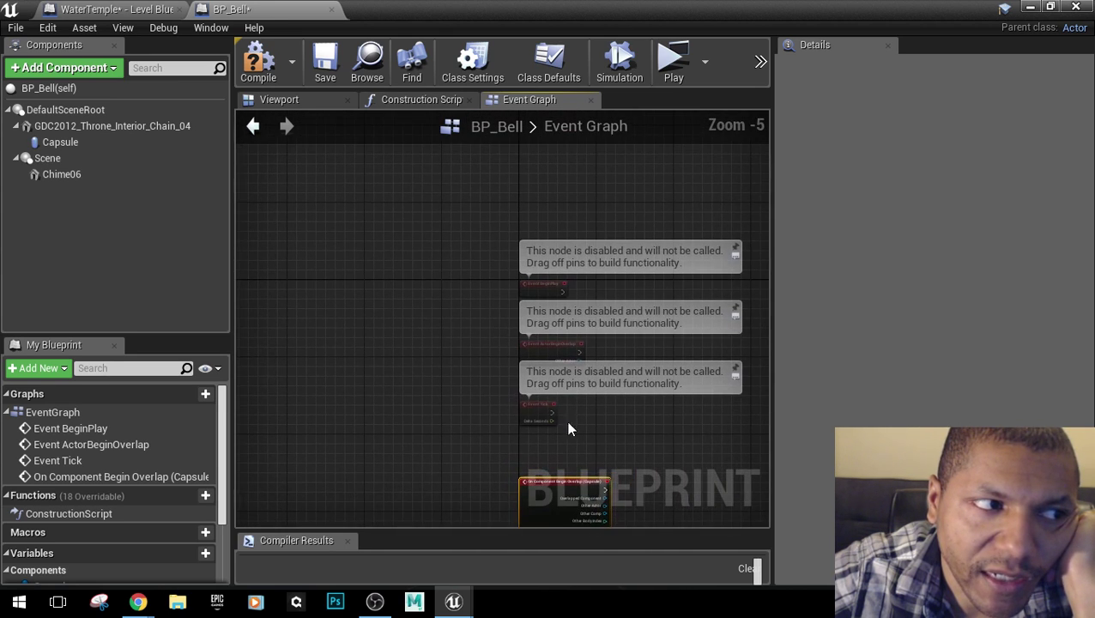
pyautogui.moveTo(491, 259); pyautogui.dragTo(552, 442)
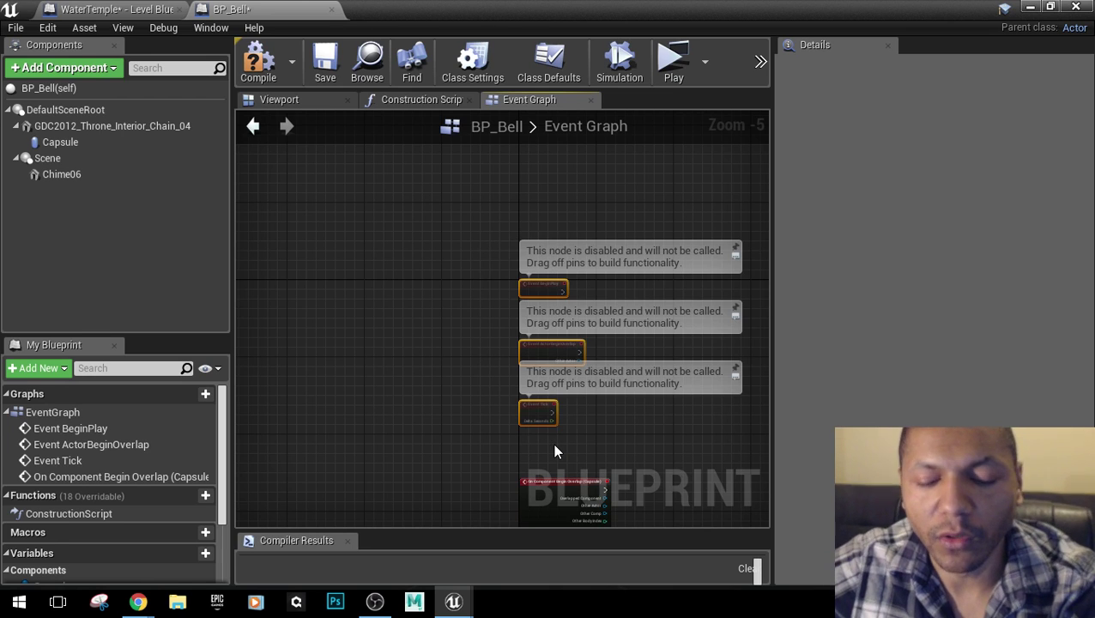
pyautogui.press('Delete')
pyautogui.press('Home')
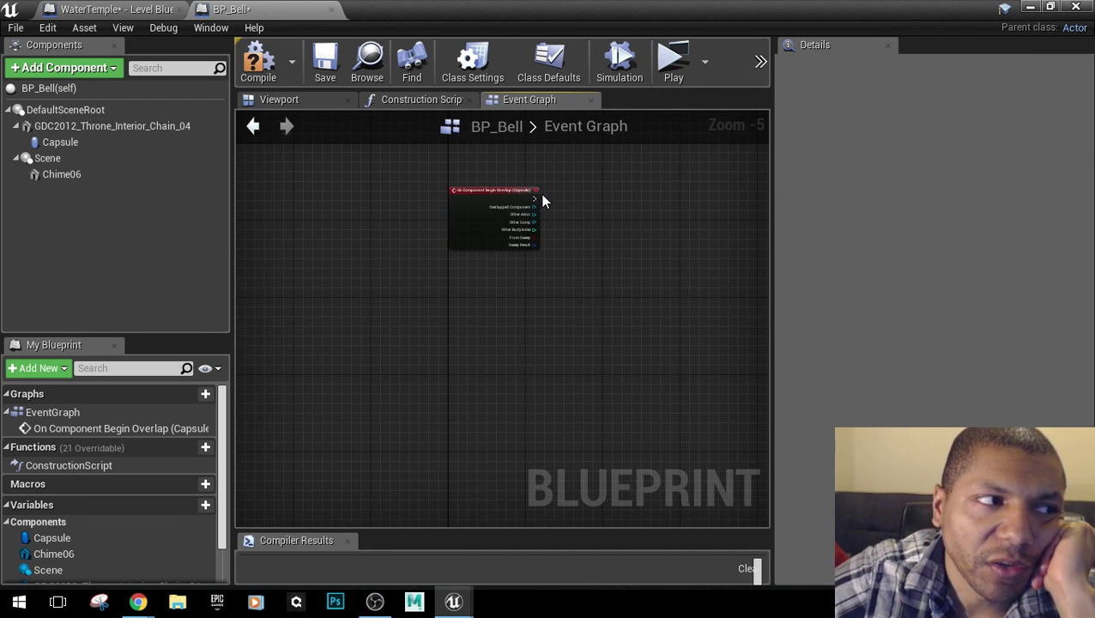
# Add a Cast To BP_ShodoPunch node from the overlap event's Other Actor output, connected to the event's execution.
pyautogui.moveTo(543, 201); pyautogui.dragTo(366, 261, button='right')
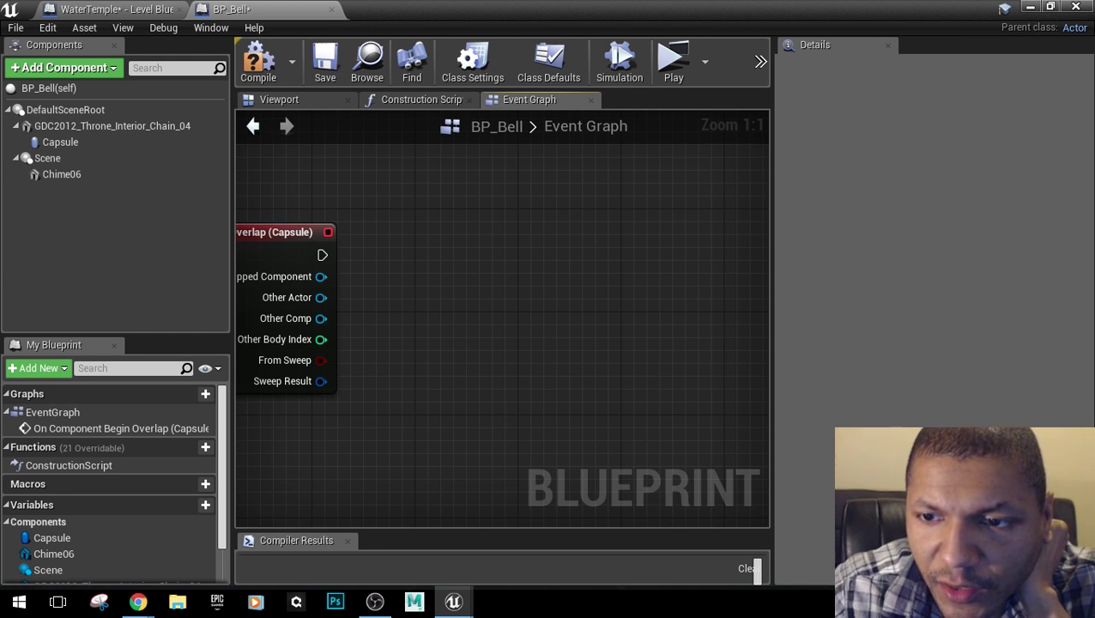
pyautogui.hotkey('alt', 'Tab')
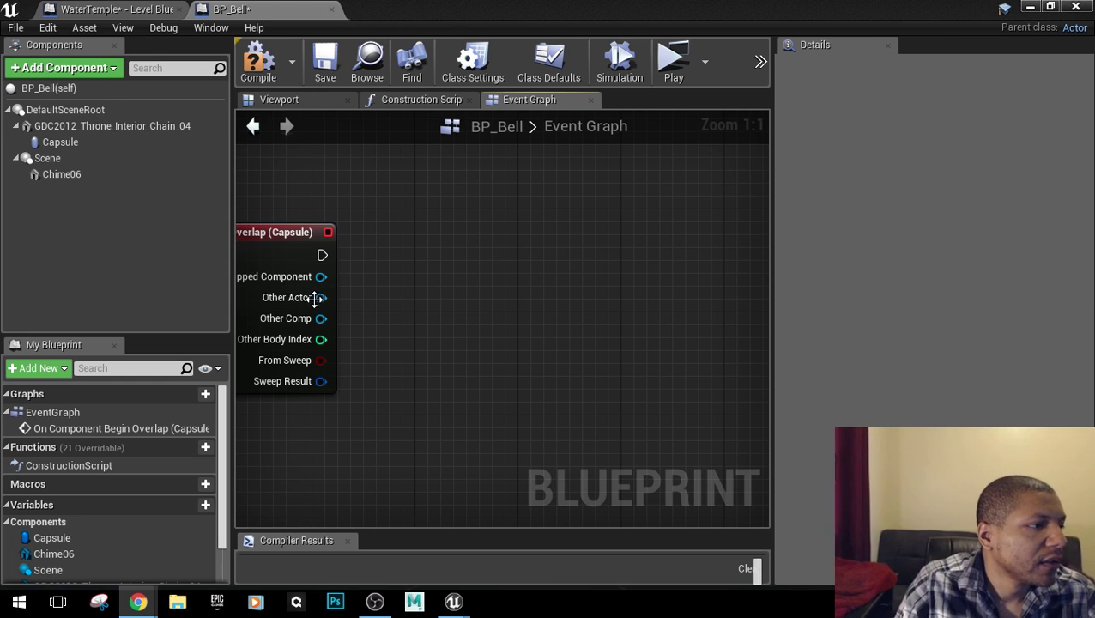
pyautogui.moveTo(320, 297); pyautogui.dragTo(375, 301)
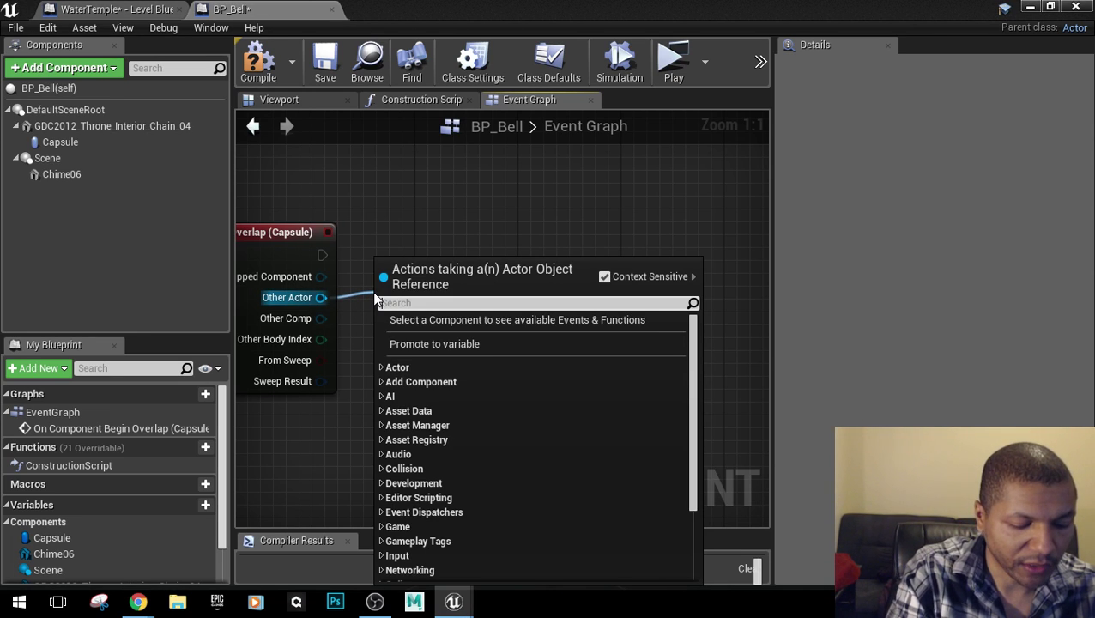
pyautogui.write('ca')
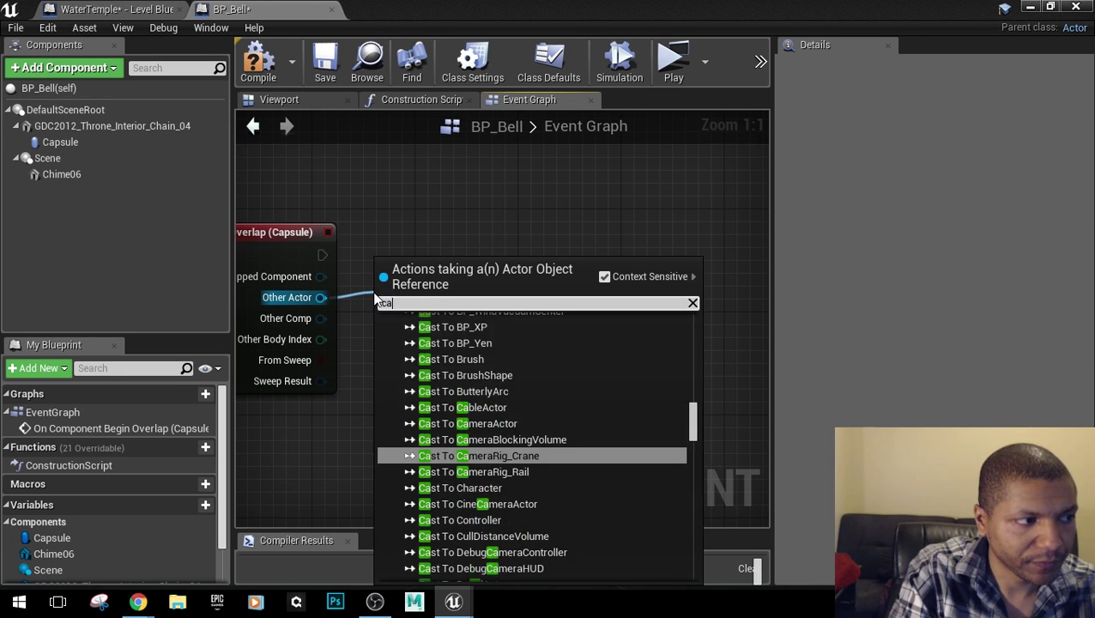
pyautogui.write('st to shod')
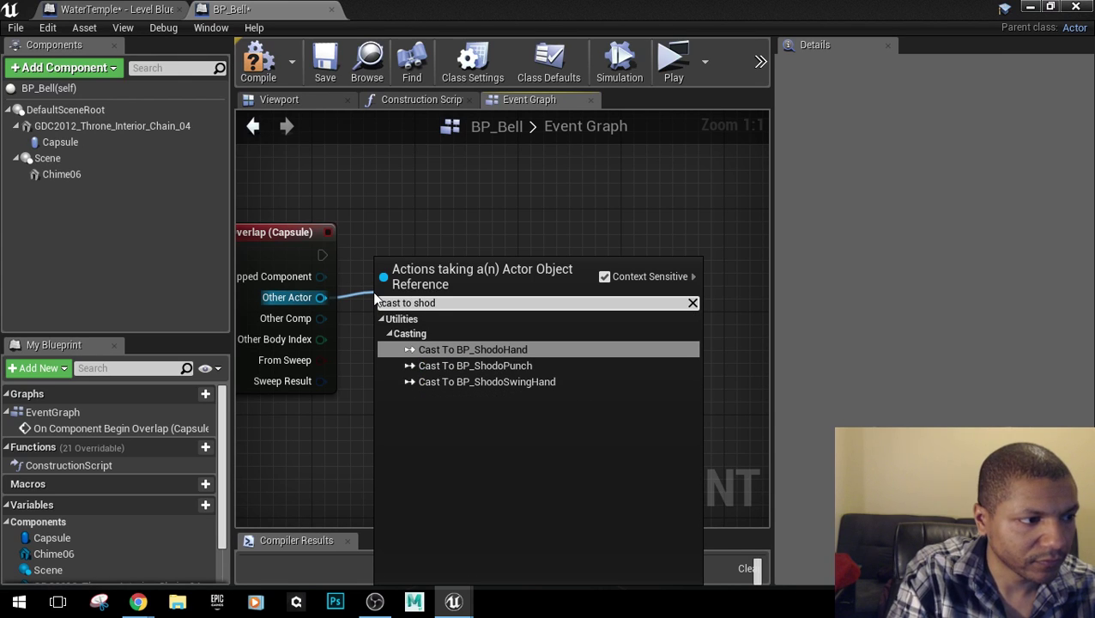
pyautogui.click(492, 364)
pyautogui.moveTo(486, 297); pyautogui.dragTo(498, 235)
pyautogui.click(633, 338)
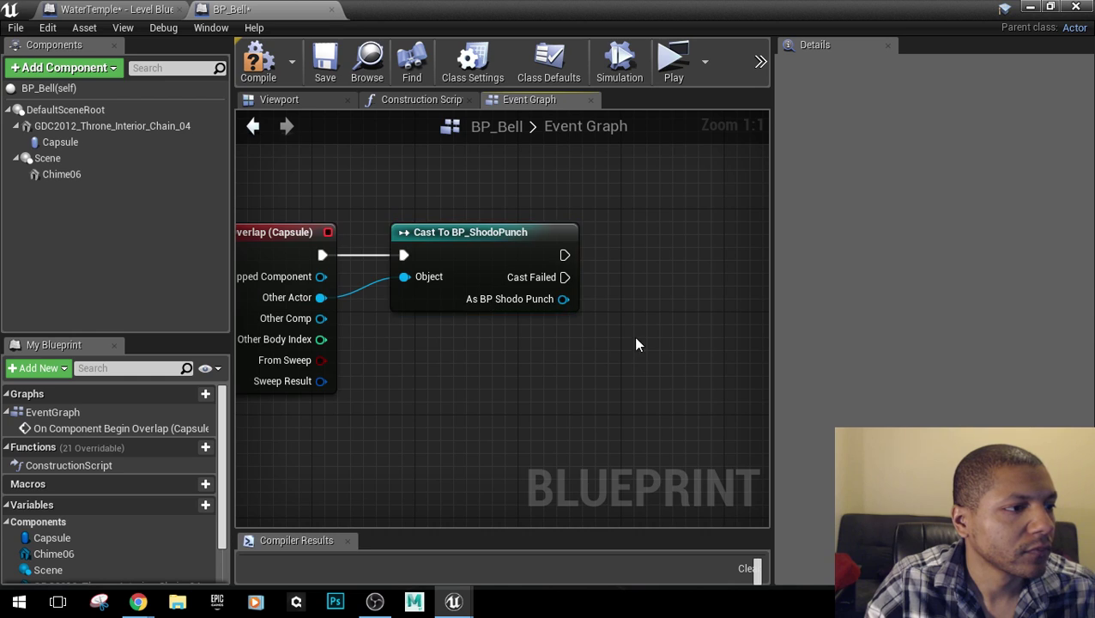
# Add a Play Sound 2D node beside the cast and set its sound to bell_large_ringing_01_Cue.
pyautogui.moveTo(584, 306); pyautogui.dragTo(468, 301, button='right')
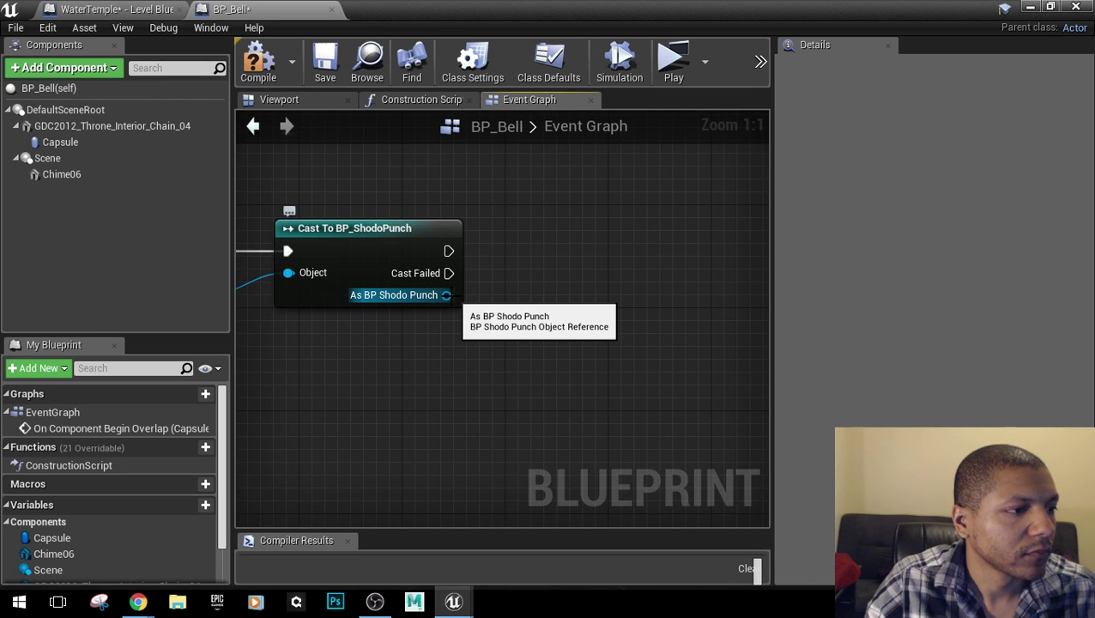
pyautogui.moveTo(445, 295); pyautogui.dragTo(470, 273)
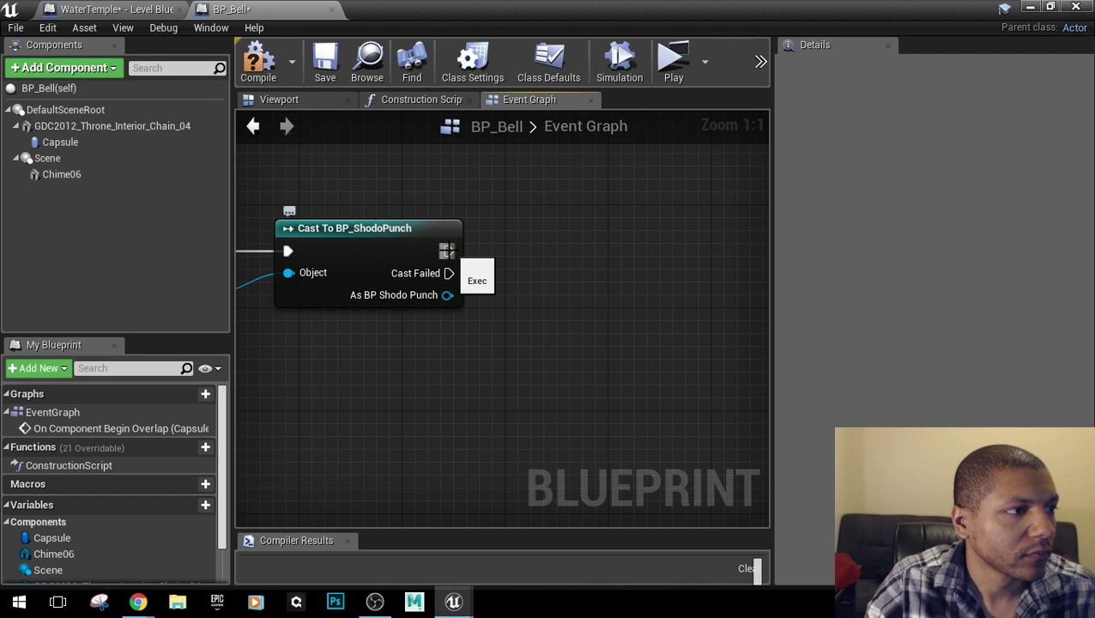
pyautogui.rightClick(537, 228)
pyautogui.write('p')
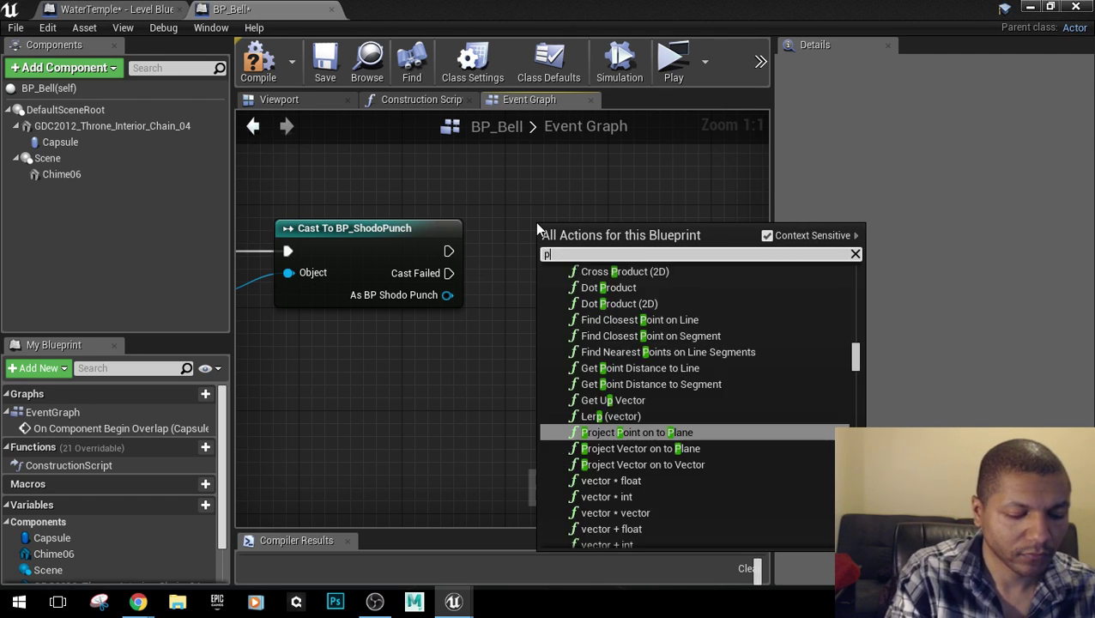
pyautogui.write('lay sound')
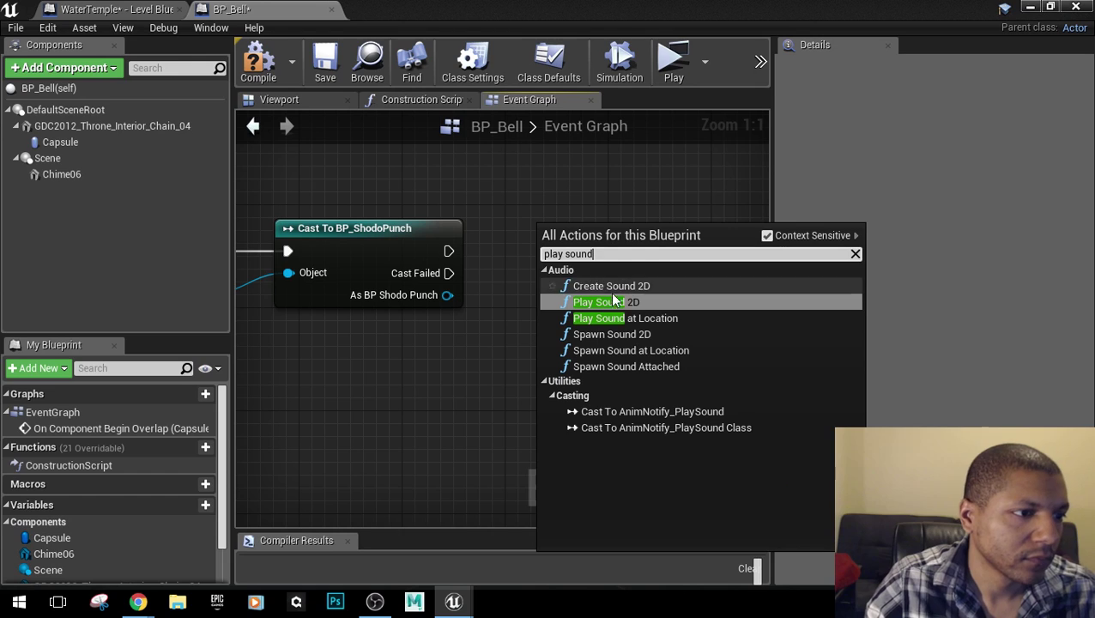
pyautogui.click(621, 302)
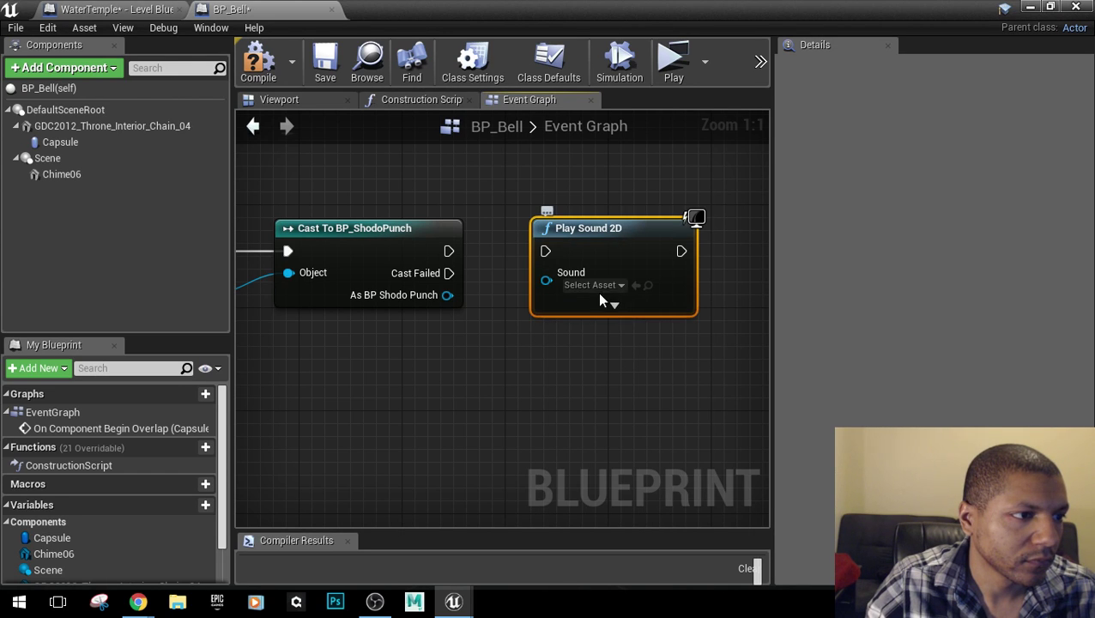
pyautogui.click(593, 285)
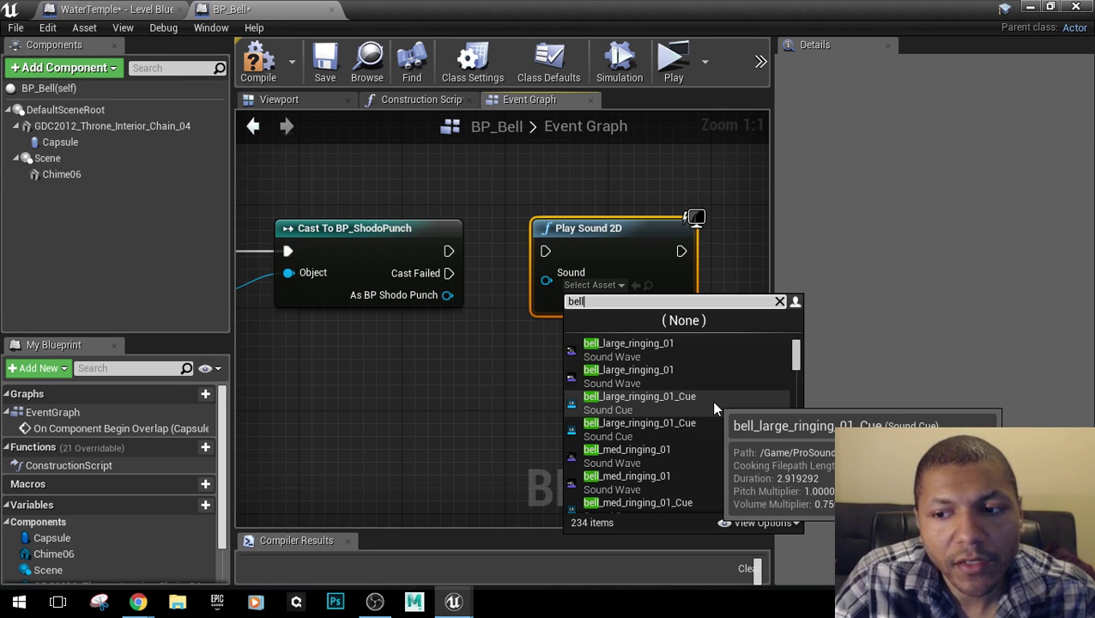
pyautogui.click(710, 401)
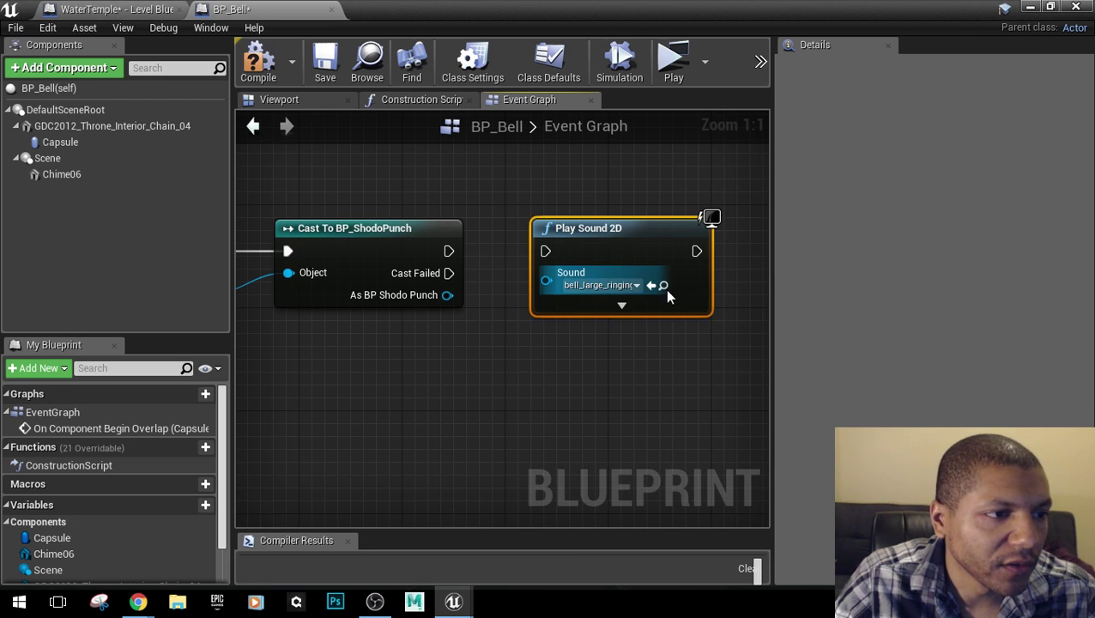
# Preview the bell and chime sound cues in ProSoundCollection's Miscellaneous/Bell/Cues folder, including bell_large_ringing_01_Cue.
pyautogui.click(1029, 7)
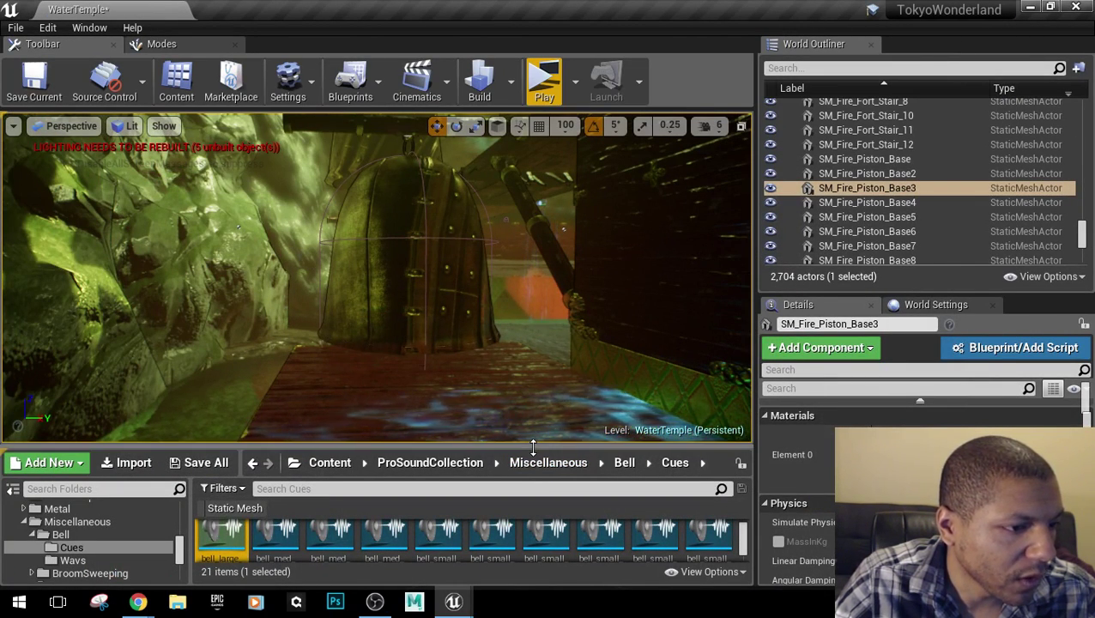
pyautogui.moveTo(533, 446); pyautogui.dragTo(536, 360)
pyautogui.moveTo(531, 155); pyautogui.dragTo(531, 165)
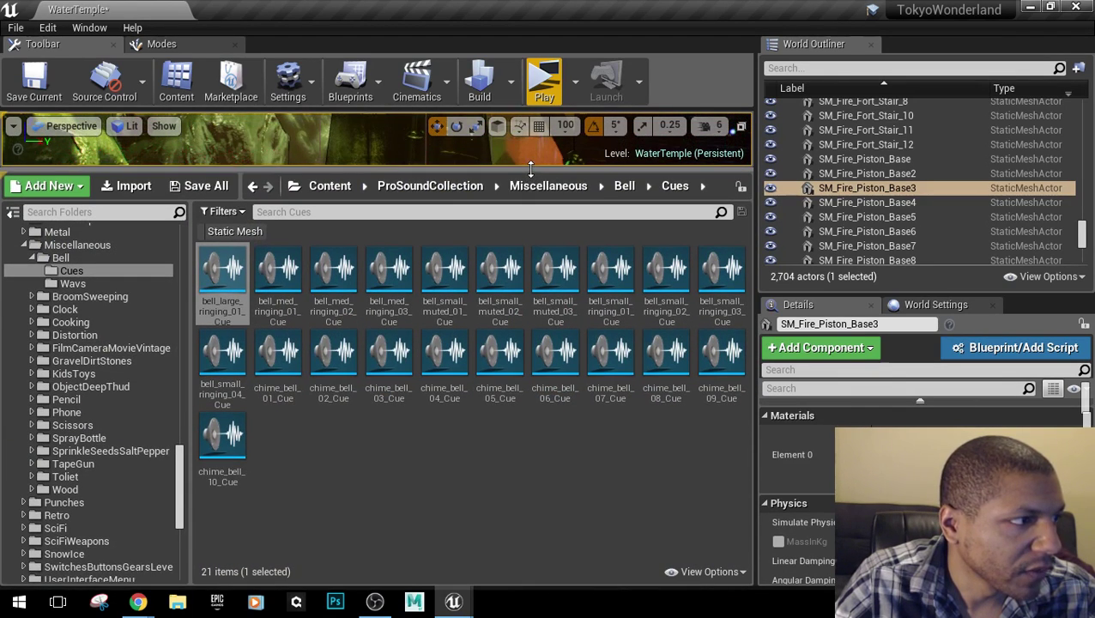
pyautogui.click(222, 290)
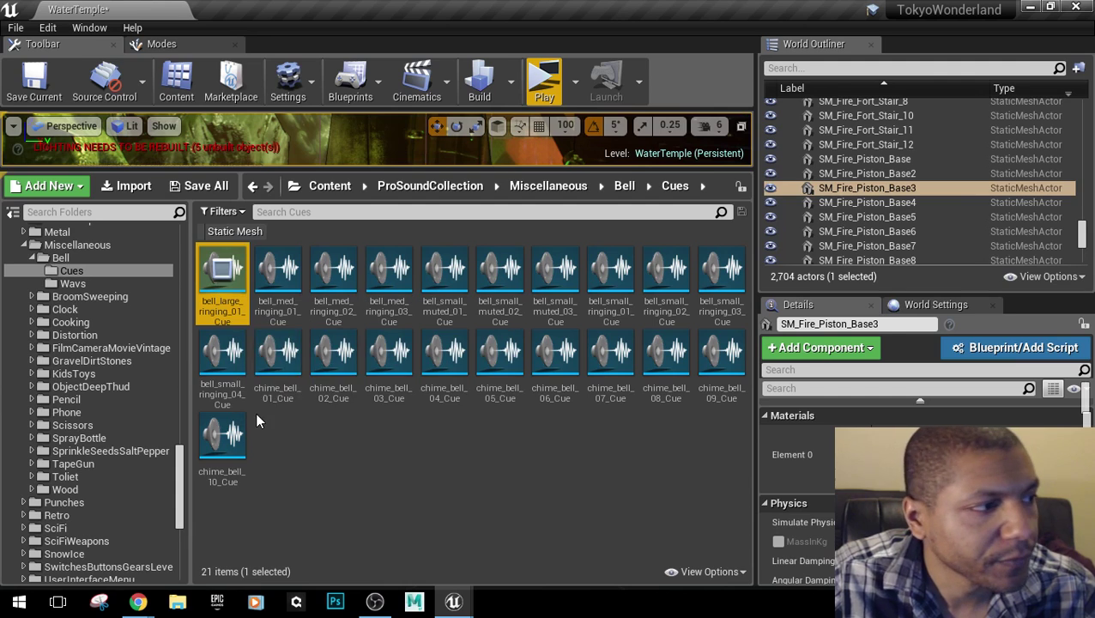
pyautogui.click(283, 304)
pyautogui.click(334, 296)
pyautogui.click(388, 298)
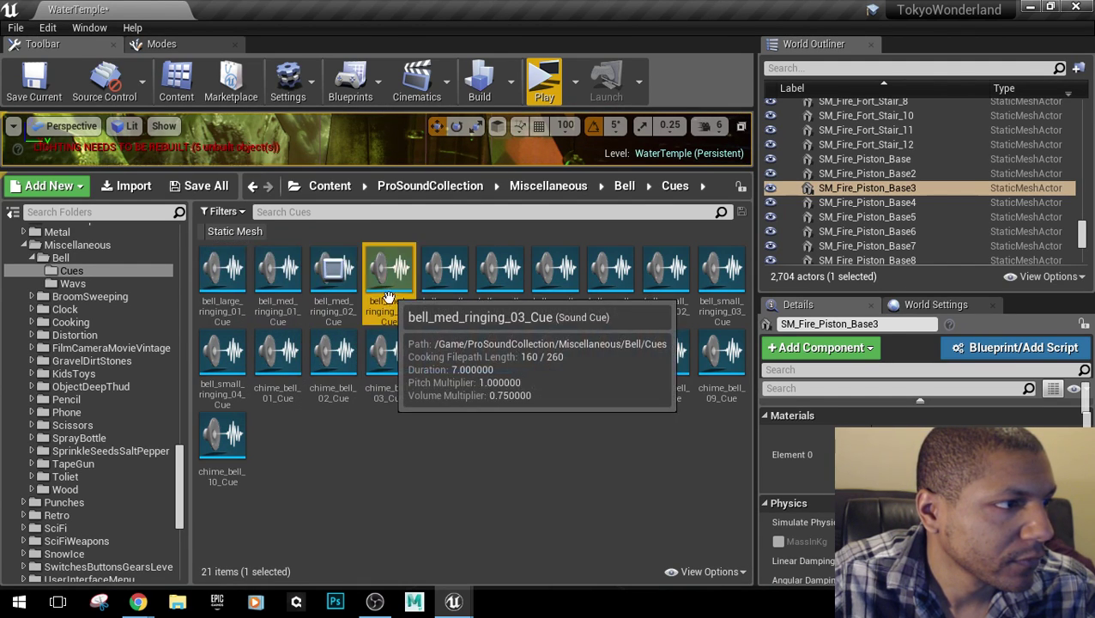
pyautogui.click(445, 296)
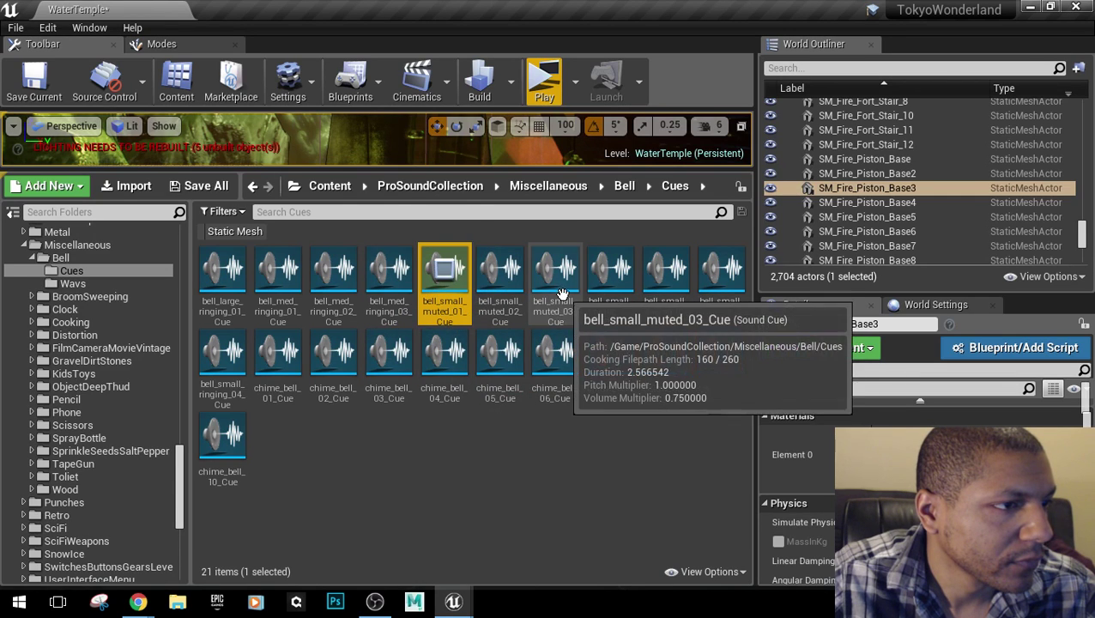
pyautogui.click(557, 294)
pyautogui.click(610, 295)
pyautogui.click(667, 294)
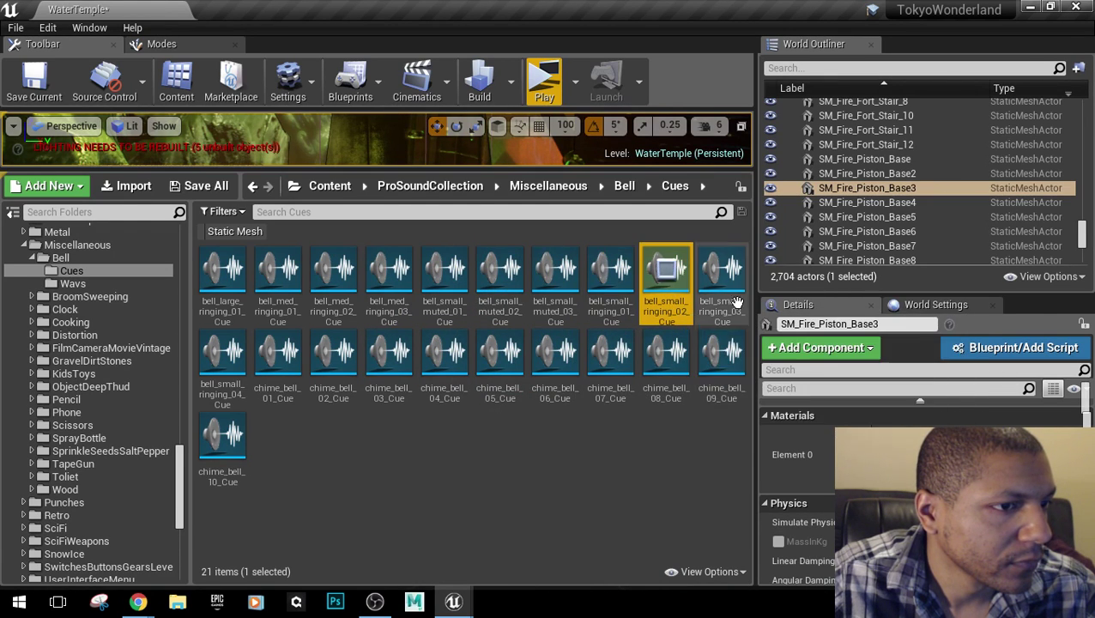
pyautogui.click(729, 292)
pyautogui.click(278, 358)
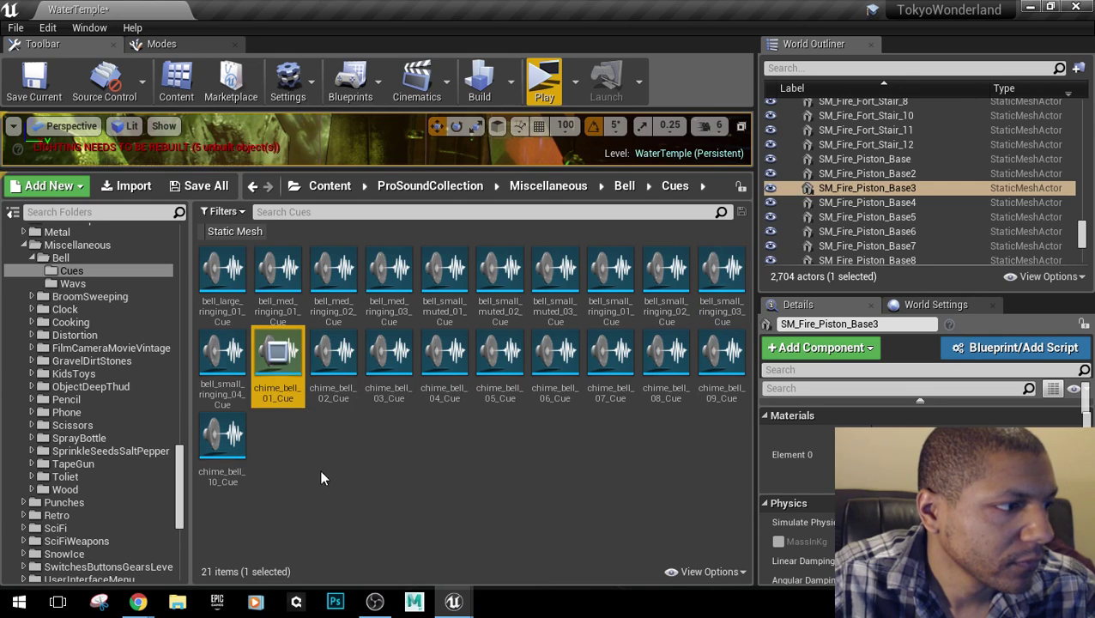
pyautogui.click(333, 369)
pyautogui.click(389, 369)
pyautogui.click(444, 369)
pyautogui.click(502, 397)
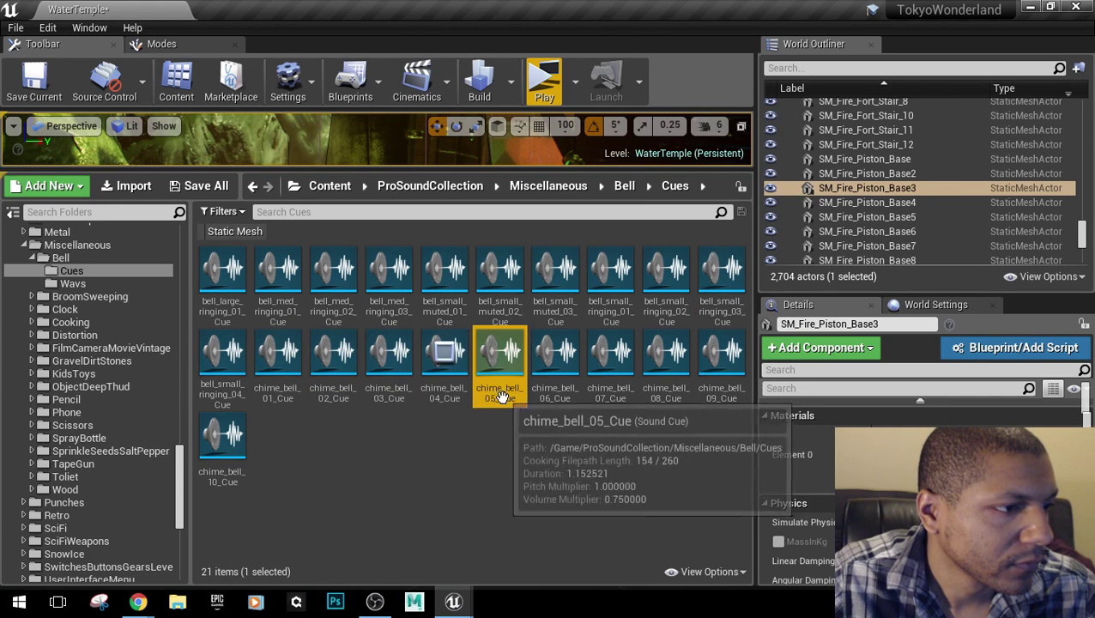
pyautogui.click(555, 377)
pyautogui.click(610, 381)
pyautogui.click(666, 386)
pyautogui.click(720, 386)
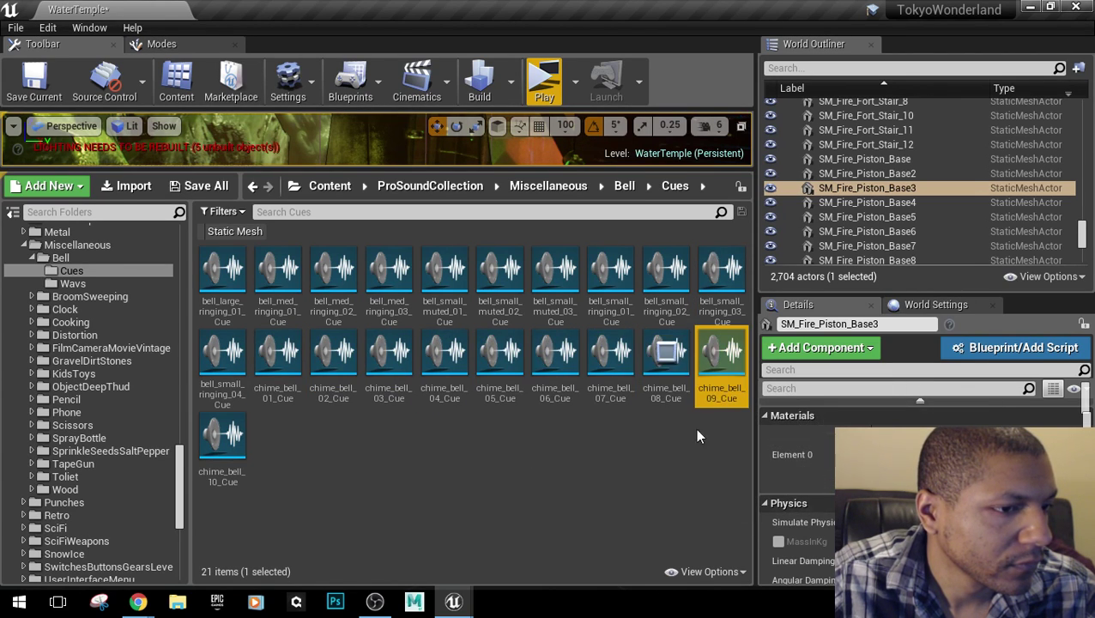
pyautogui.click(222, 277)
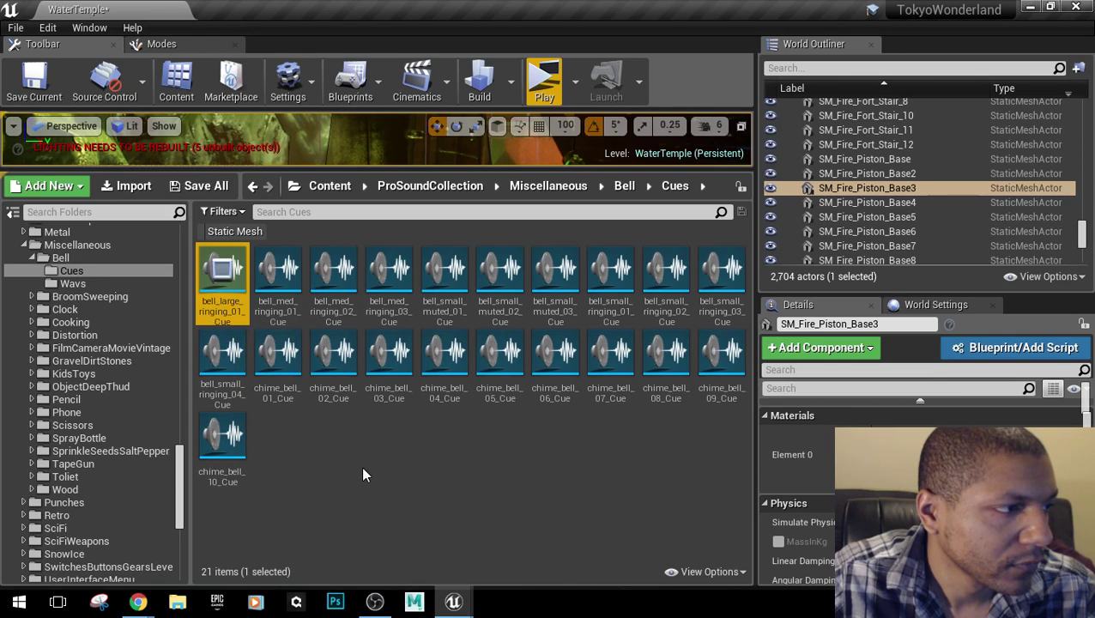
pyautogui.moveTo(308, 171); pyautogui.dragTo(317, 383)
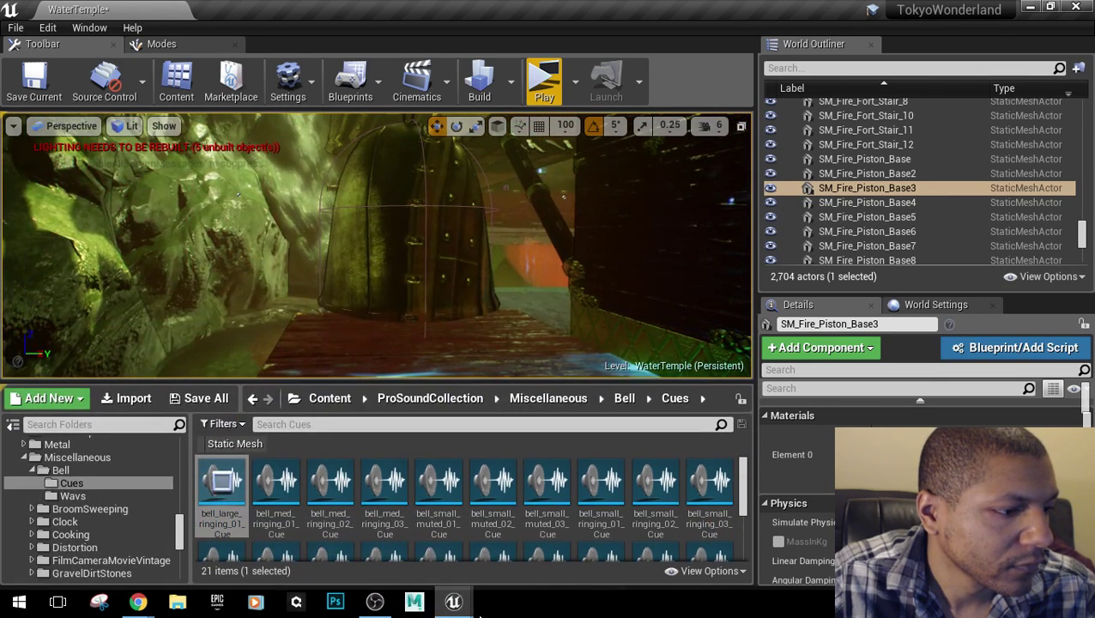
# Connect the successful execution output of the BP_ShodoPunch cast to Play Sound 2D in BP_Bell and compile the blueprint.
pyautogui.moveTo(478, 611)
pyautogui.click(521, 541)
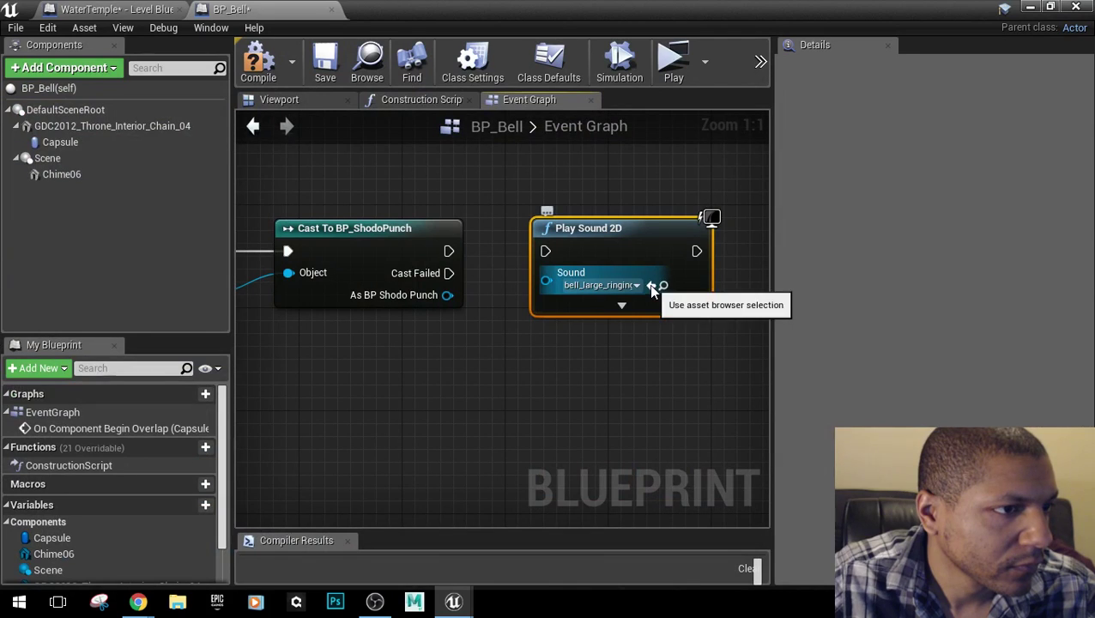
pyautogui.moveTo(455, 253); pyautogui.dragTo(548, 250)
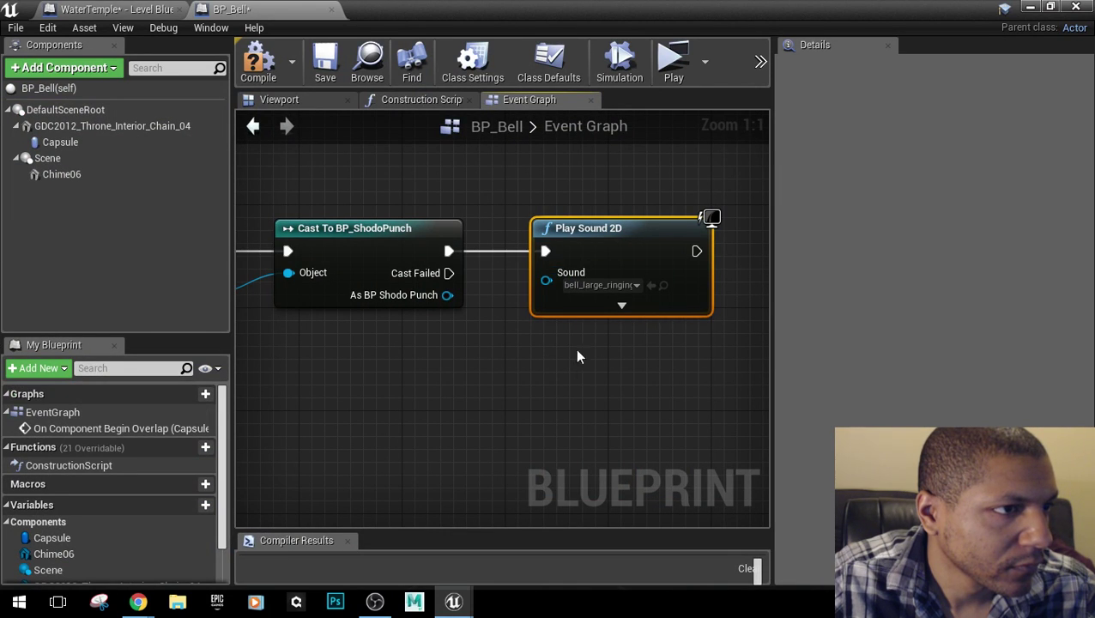
pyautogui.click(577, 353)
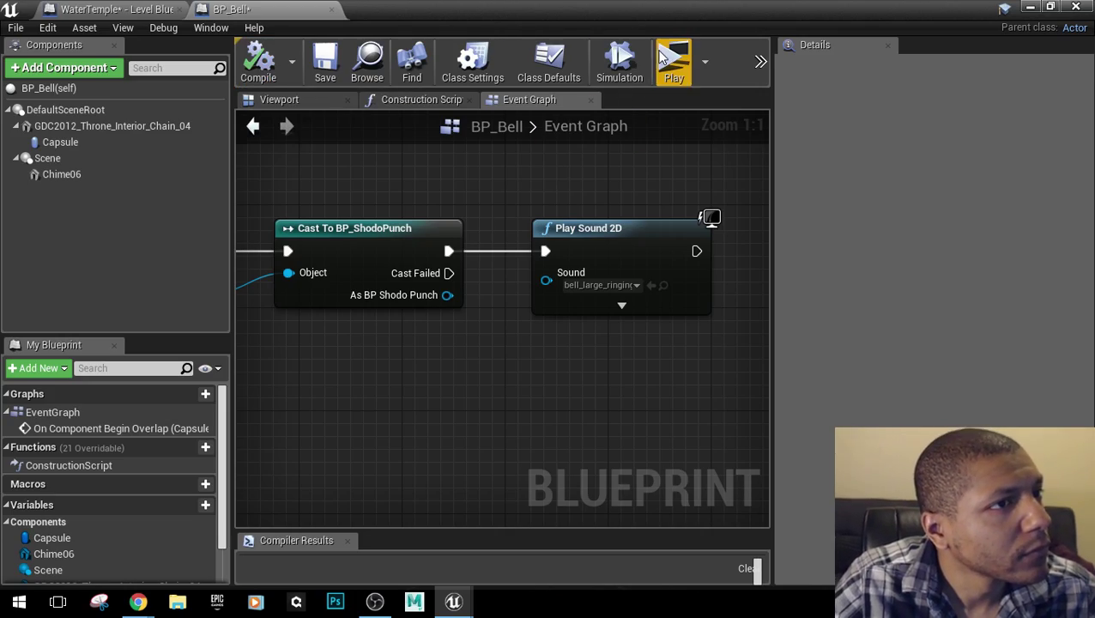
# Play-test the level by running the character up to the bell and striking it, and end the preview.
pyautogui.click(664, 57)
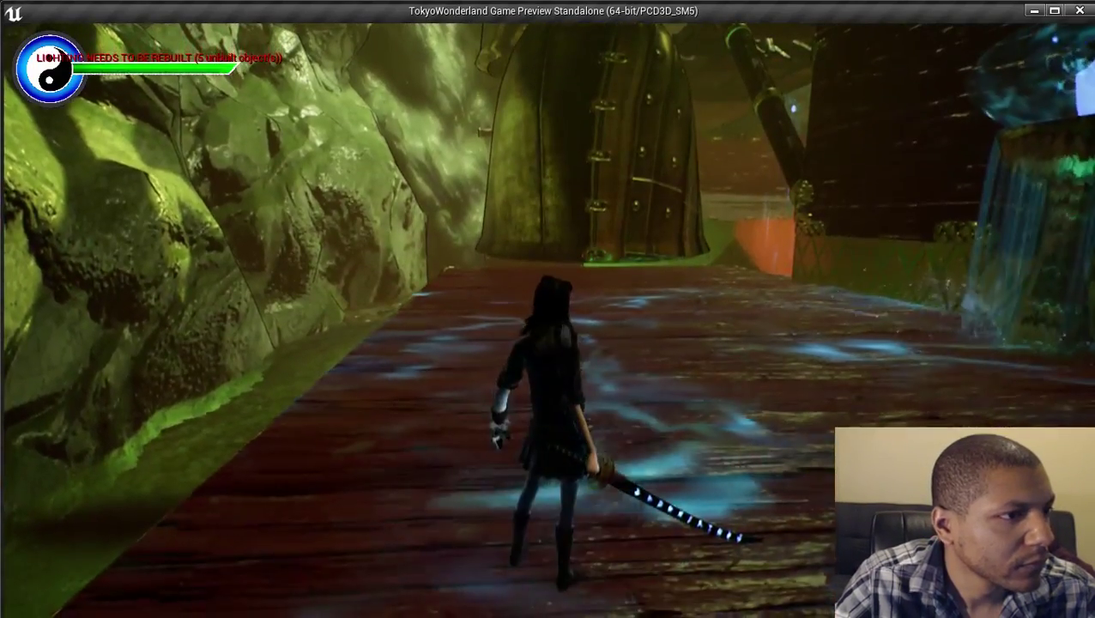
pyautogui.press('w')
pyautogui.press('e')
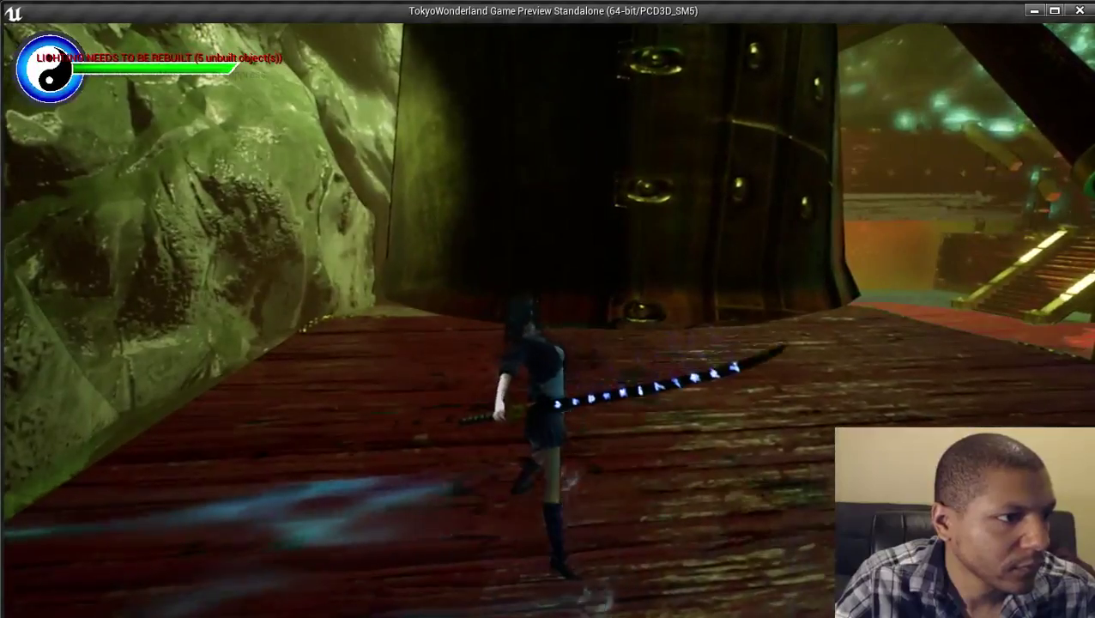
pyautogui.press('e')
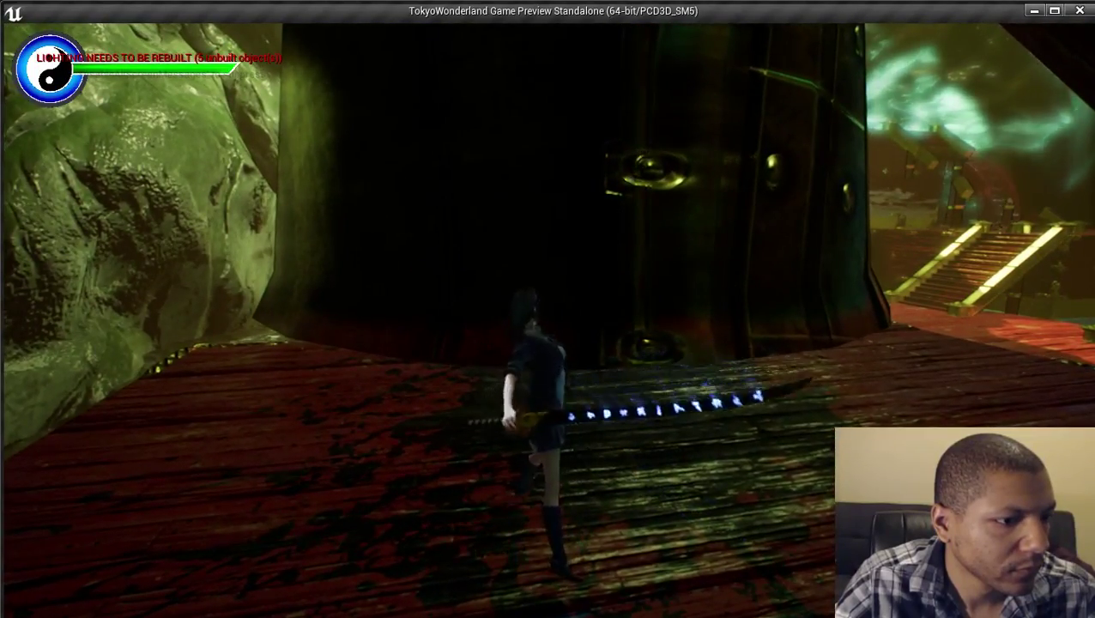
pyautogui.press('s')
pyautogui.press('w')
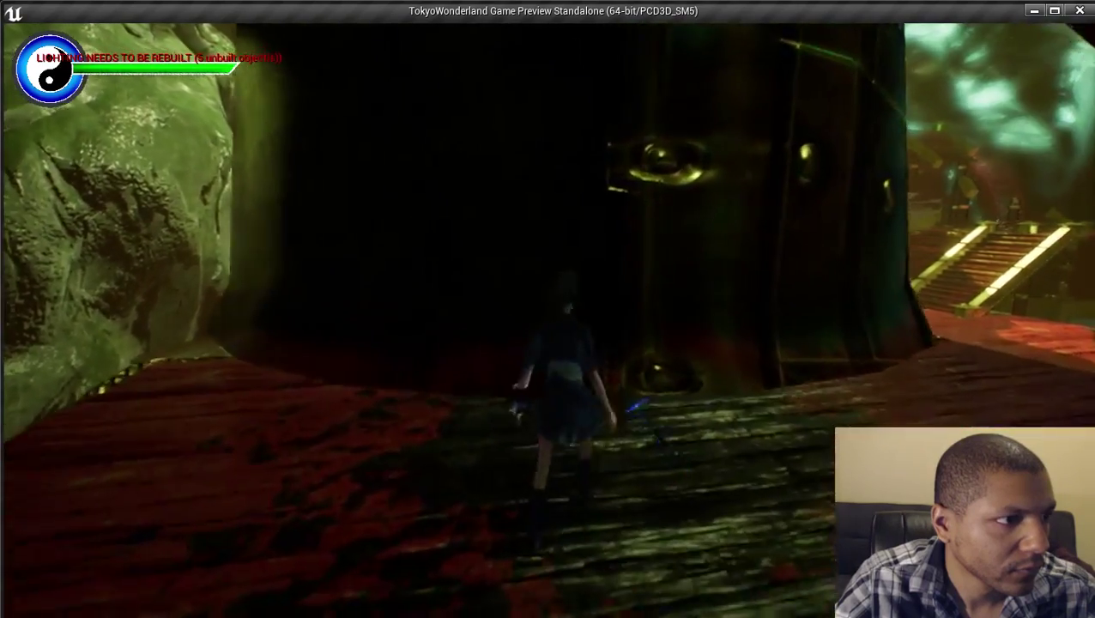
pyautogui.press('Escape')
pyautogui.click(713, 58)
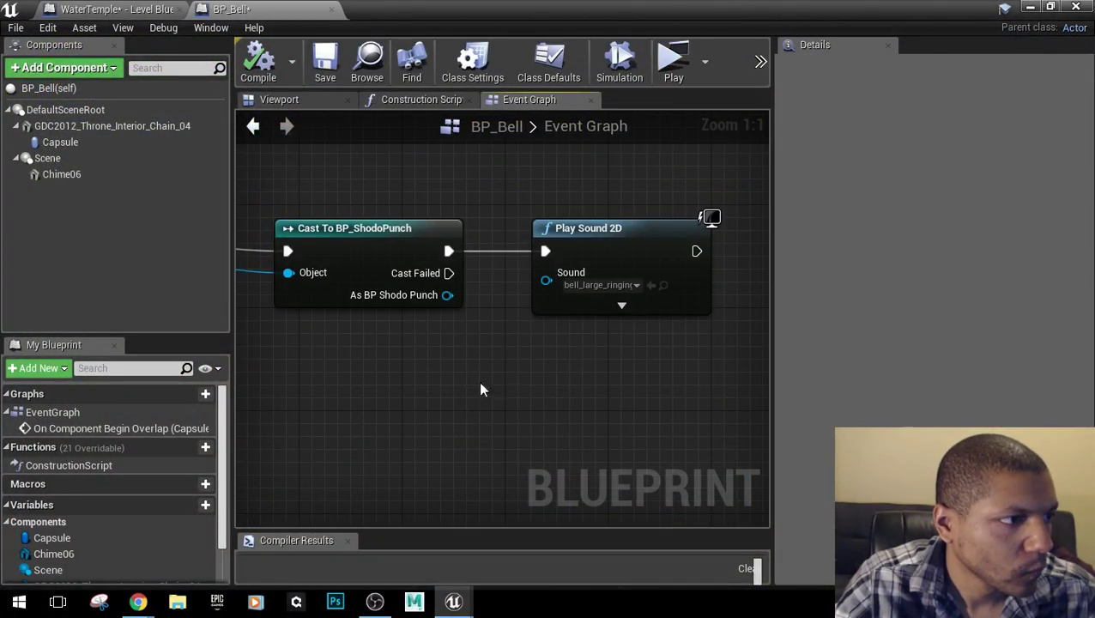
# Examine the properties of BP_Bell's DefaultSceneRoot and its GDC2012_Throne_Interior_Chain_04 mesh component.
pyautogui.click(133, 9)
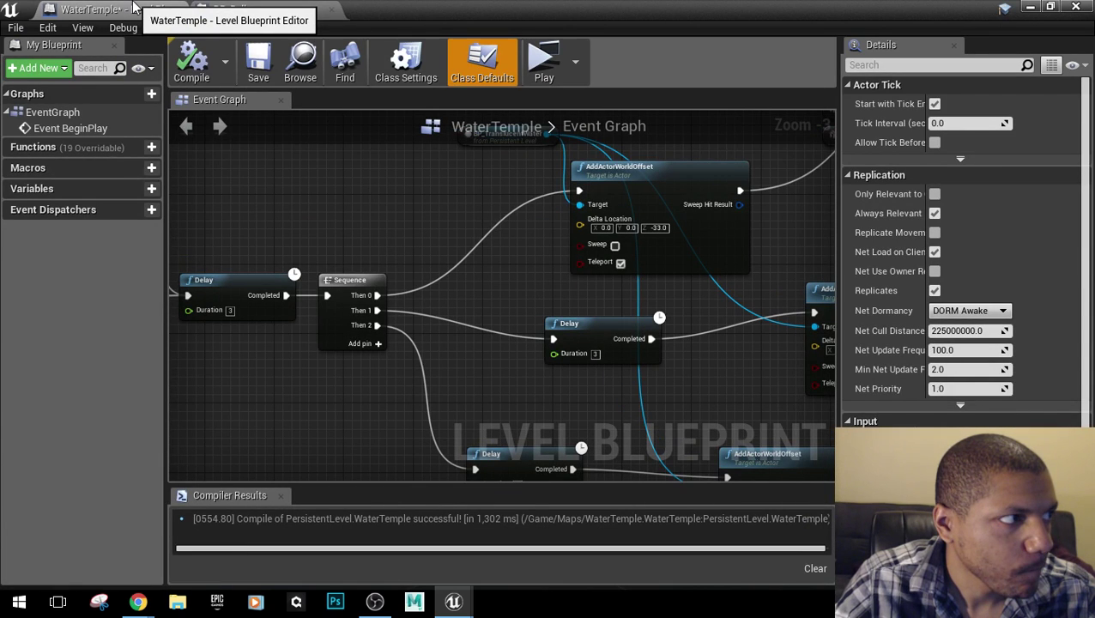
pyautogui.click(263, 8)
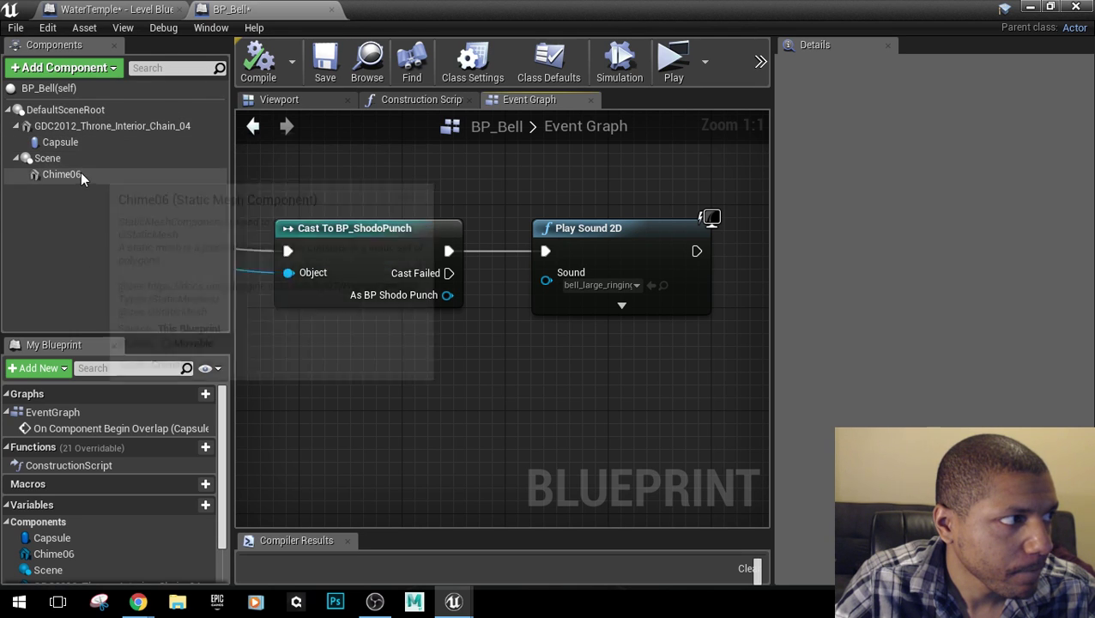
pyautogui.click(84, 140)
pyautogui.click(85, 112)
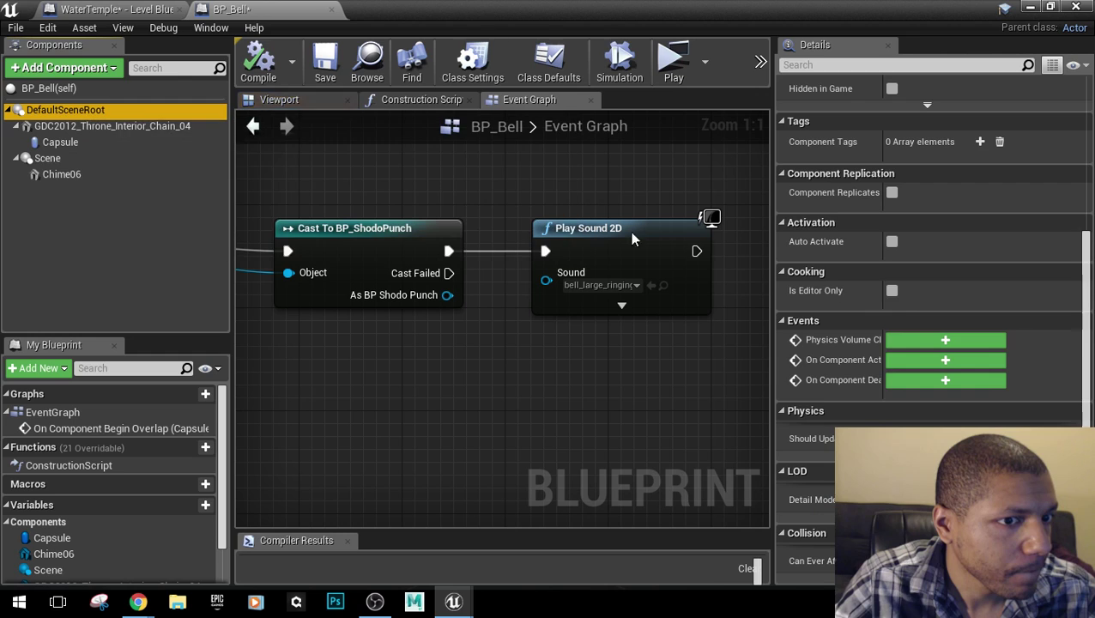
pyautogui.scroll(5, 947, 383)
pyautogui.scroll(-5, 947, 381)
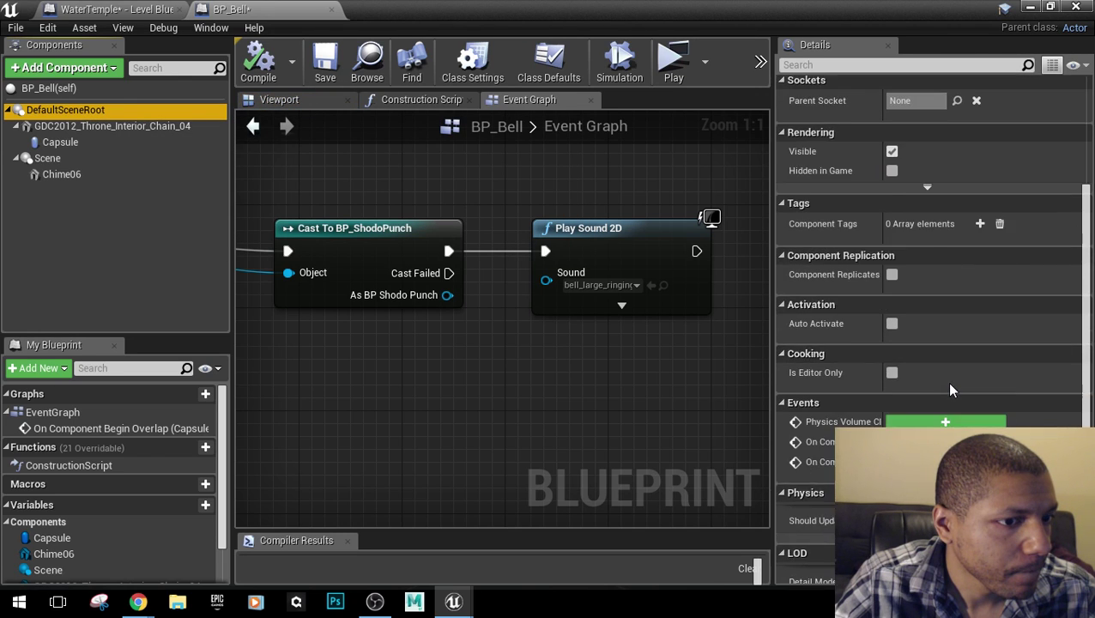
pyautogui.click(85, 127)
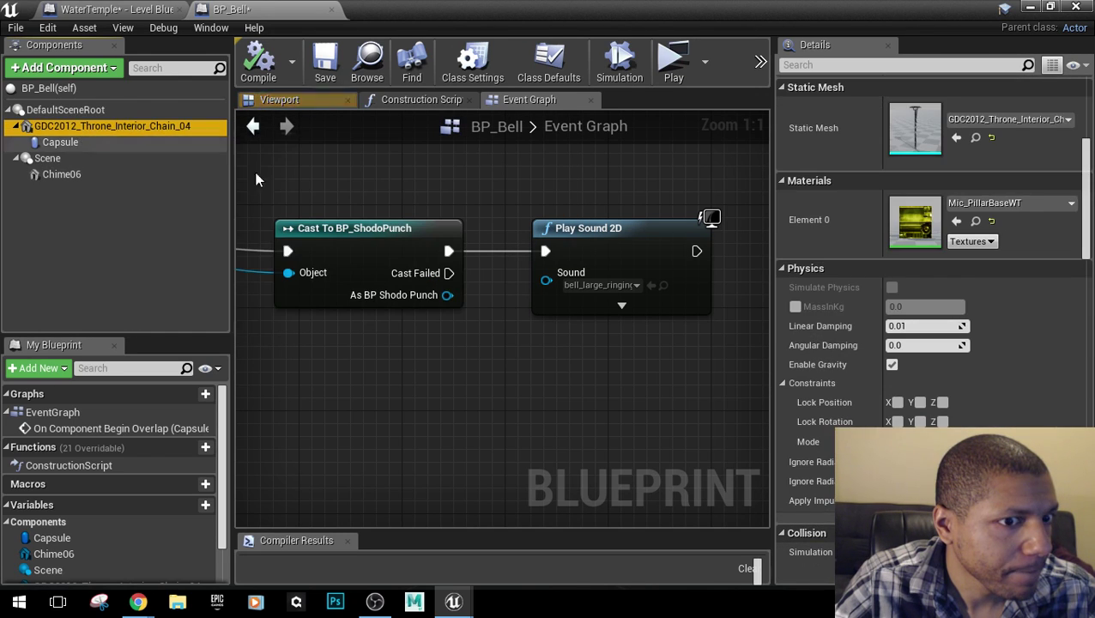
pyautogui.scroll(5, 972, 319)
pyautogui.scroll(-8, 975, 323)
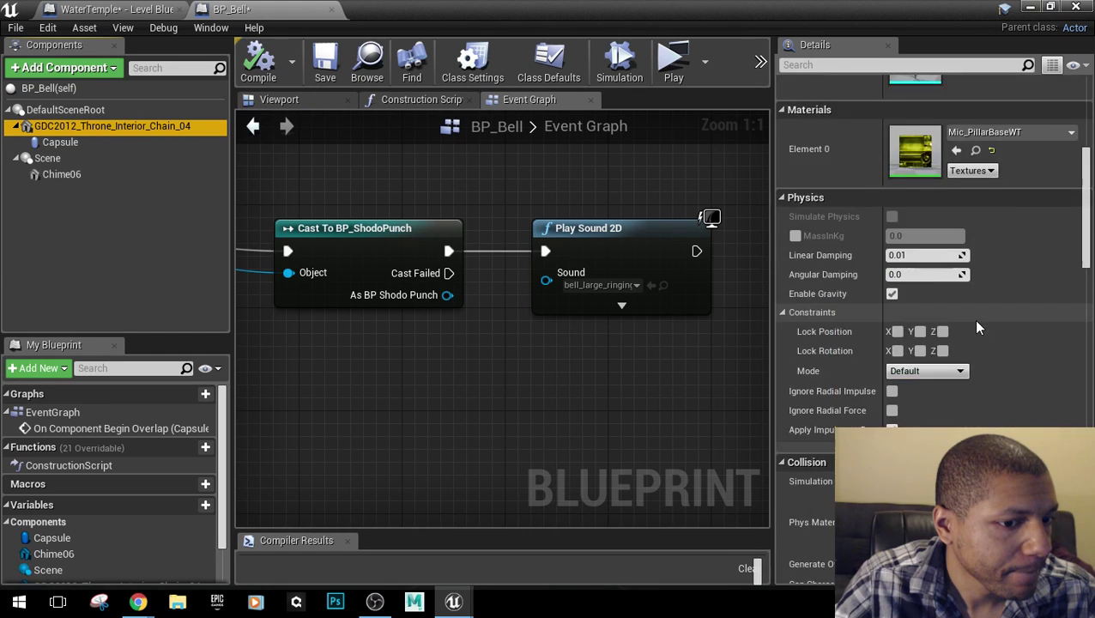
# Set the Visibility trace response of BP_Bell's Capsule collision to Block.
pyautogui.click(60, 142)
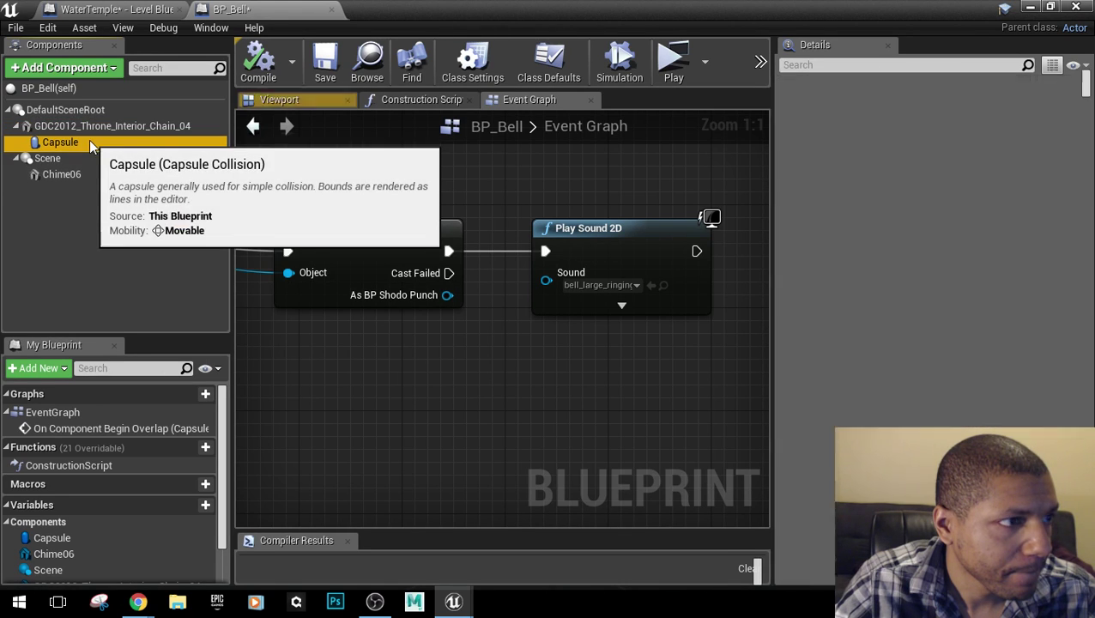
pyautogui.scroll(-5, 921, 293)
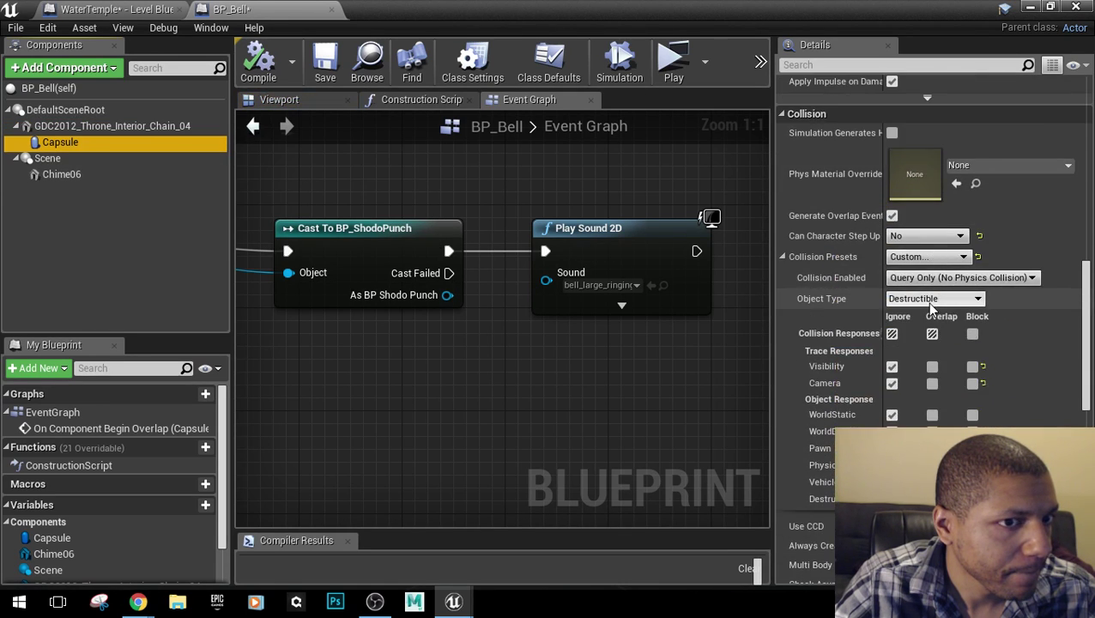
pyautogui.click(972, 366)
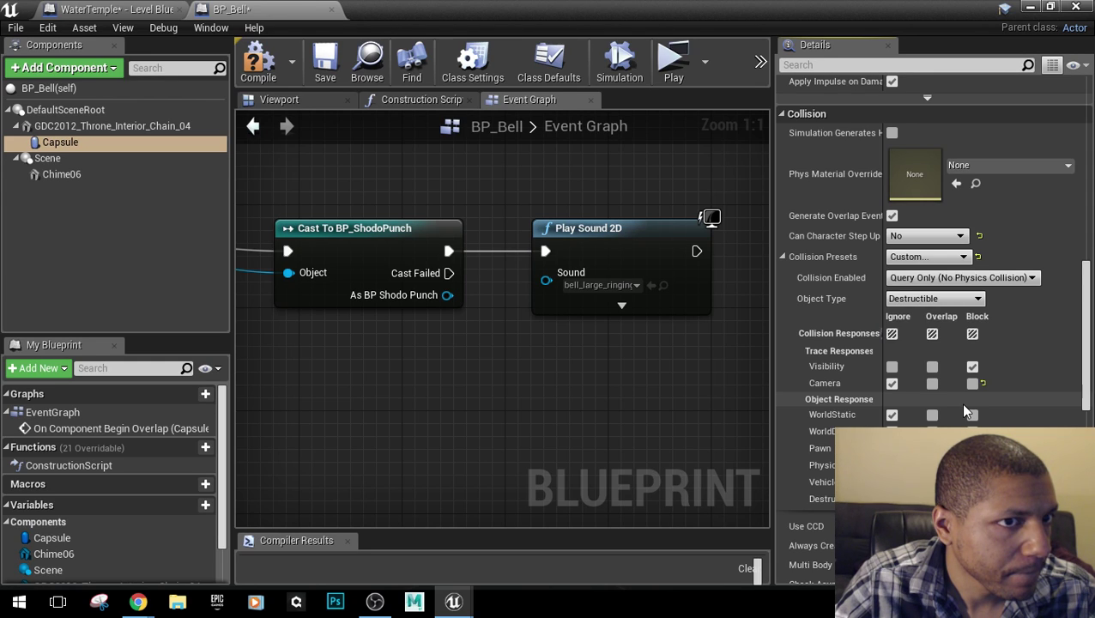
# Set Chime06's Can Character Step Up On to No and its collision preset to Custom with object type Destructible.
pyautogui.click(69, 160)
pyautogui.click(71, 173)
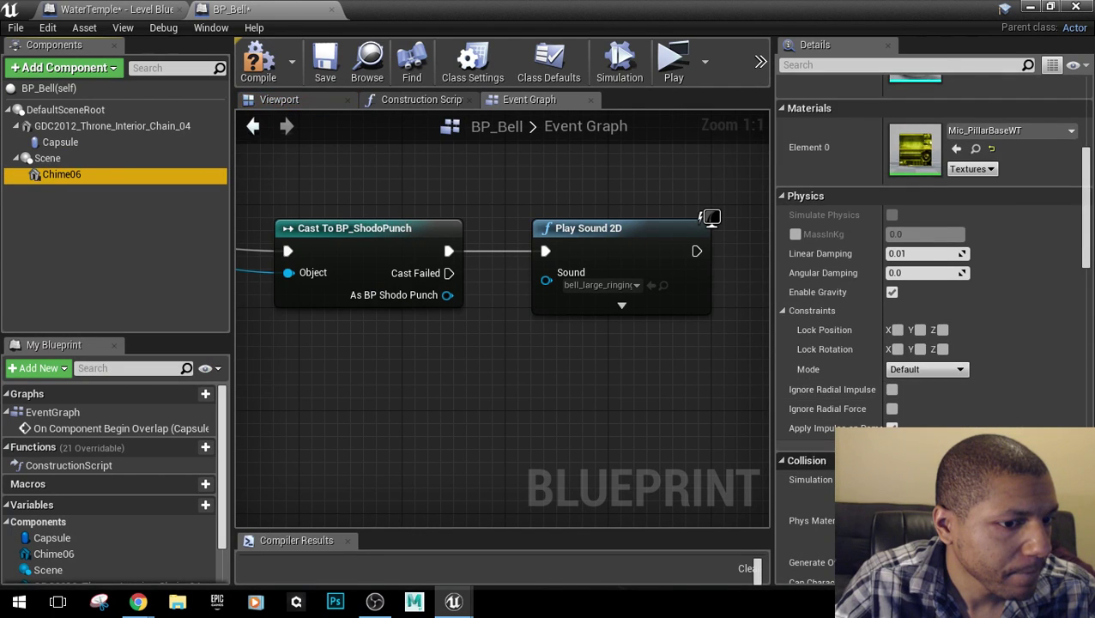
pyautogui.scroll(-6, 894, 285)
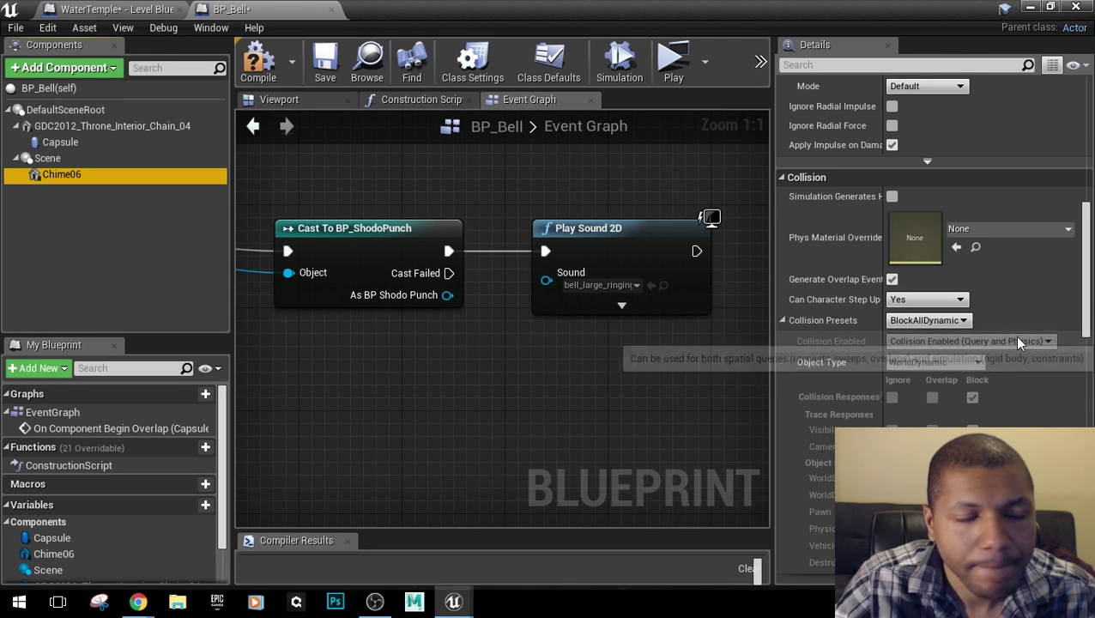
pyautogui.click(900, 298)
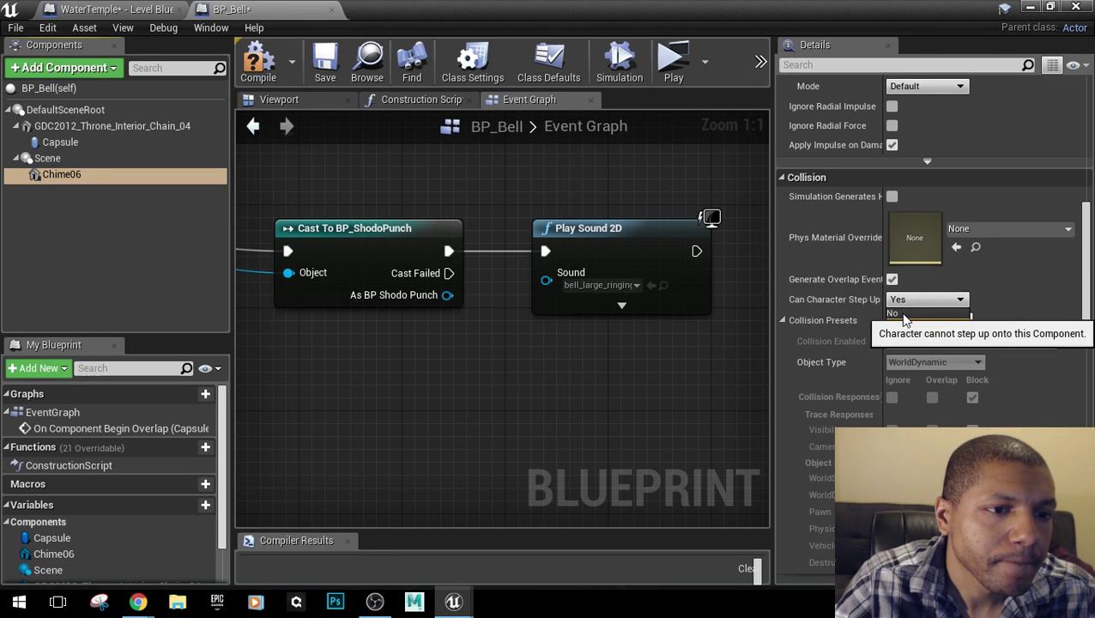
pyautogui.click(904, 317)
pyautogui.click(912, 321)
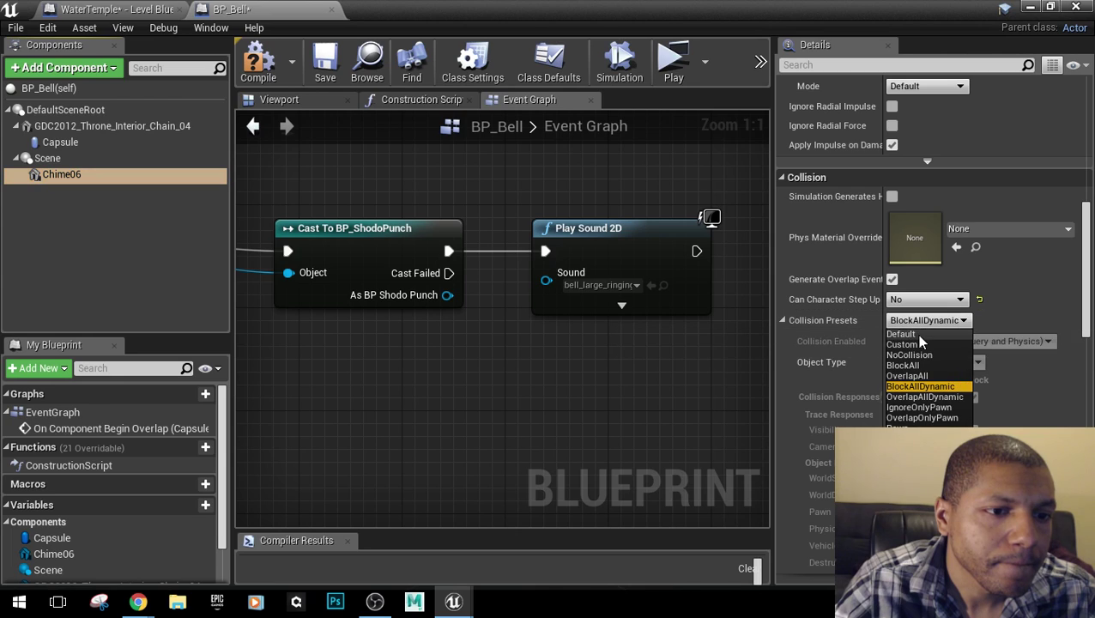
pyautogui.click(916, 342)
pyautogui.scroll(-3, 948, 283)
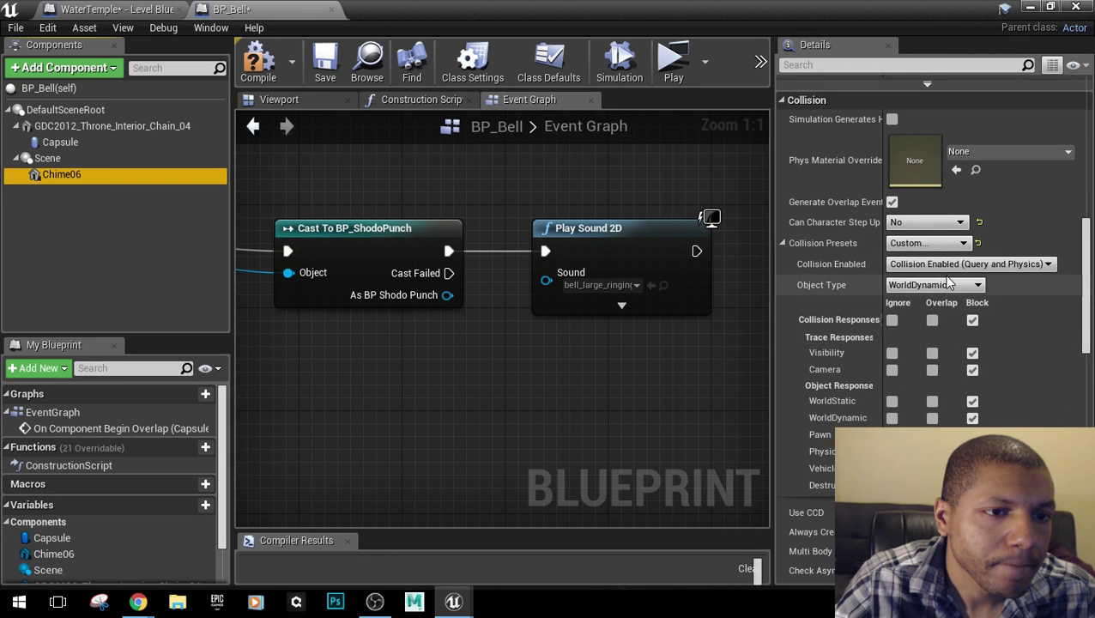
pyautogui.click(948, 284)
pyautogui.click(920, 350)
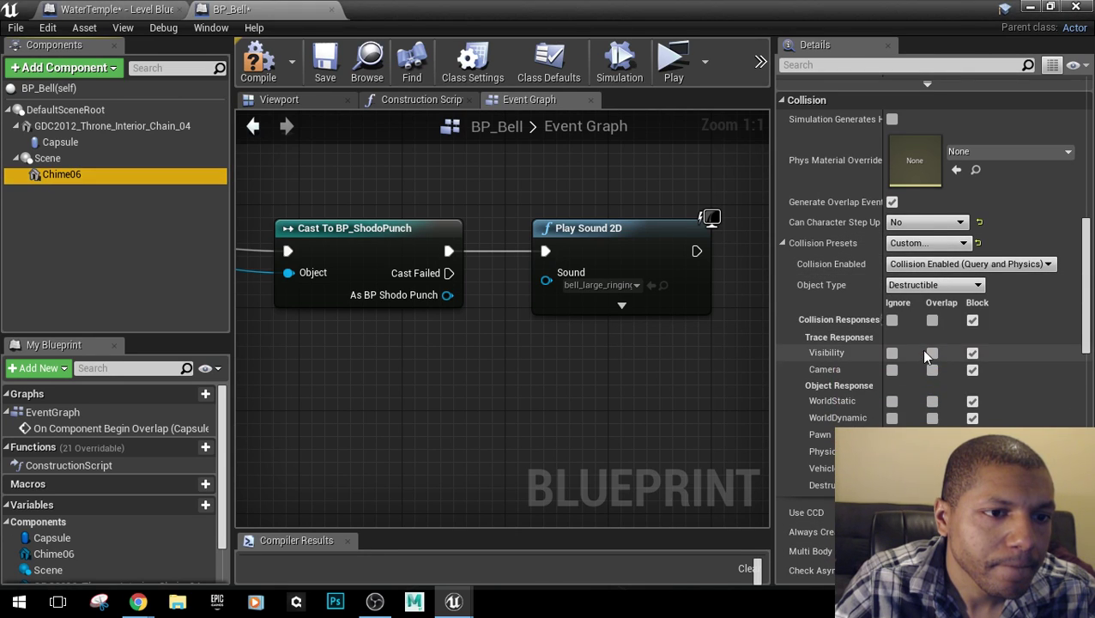
# Set Chime06's collision responses to Ignore, except Visibility on Overlap and Camera and Pawn on Block.
pyautogui.click(891, 320)
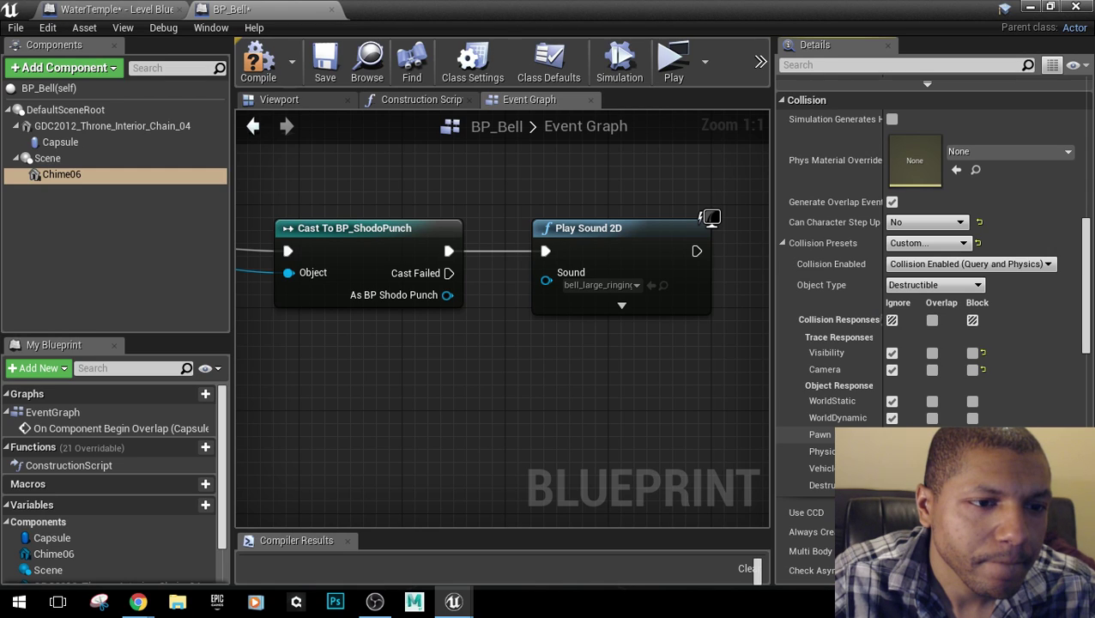
pyautogui.click(932, 353)
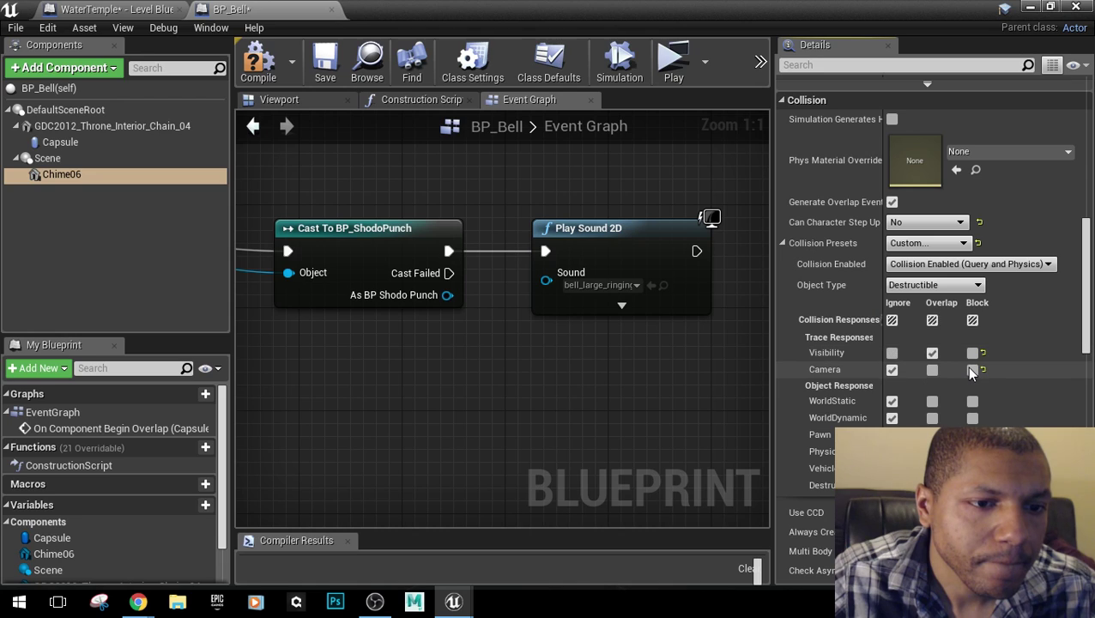
pyautogui.click(970, 369)
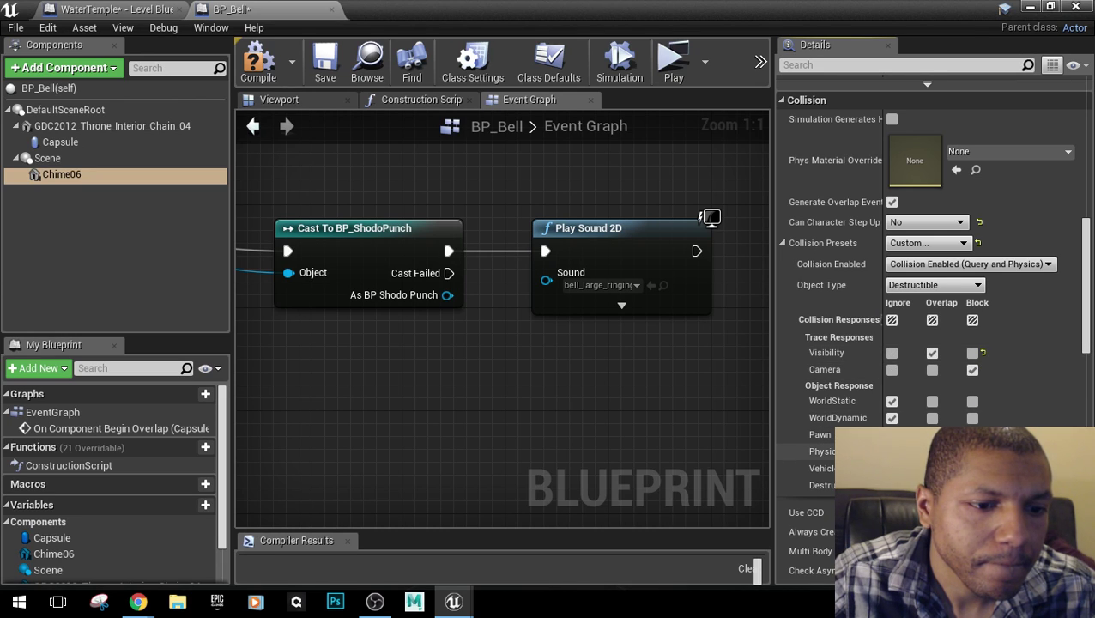
pyautogui.scroll(-3, 931, 446)
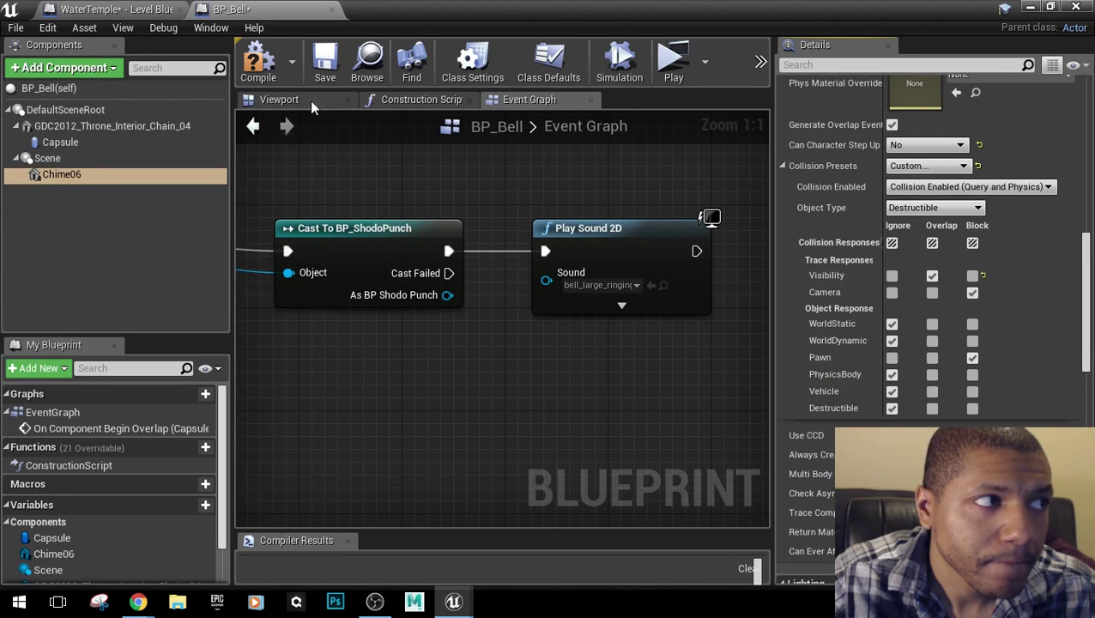
# Compile BP_Bell and play-test the level by moving the character against the bell and back, ending the preview.
pyautogui.press('F7')
pyautogui.click(673, 68)
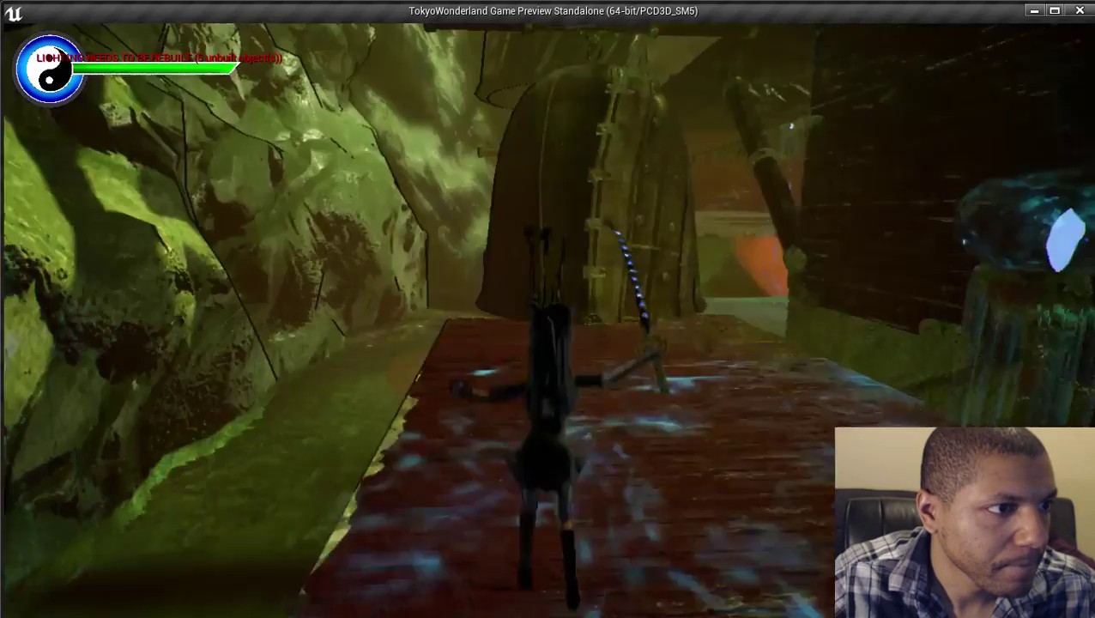
pyautogui.press('w')
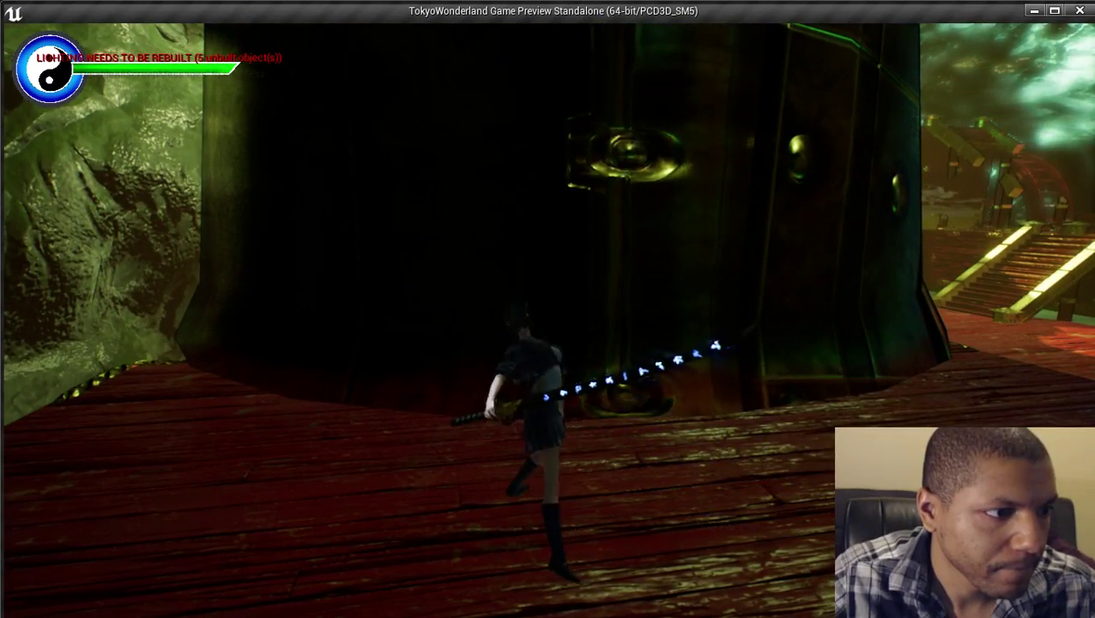
pyautogui.press('s')
pyautogui.press('s')
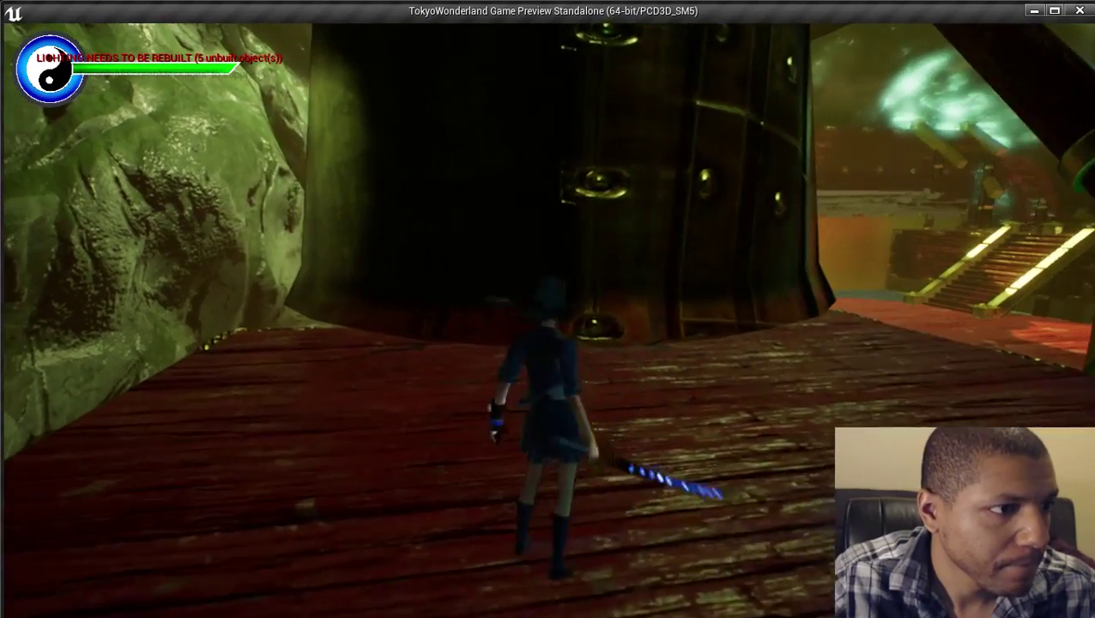
pyautogui.press('w')
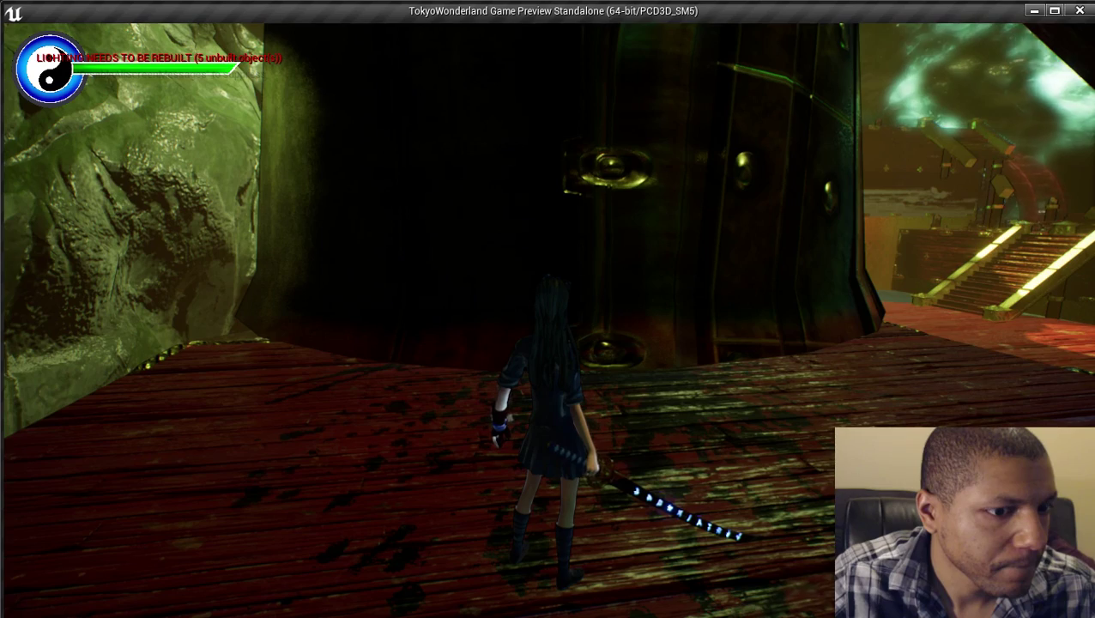
pyautogui.press('Escape')
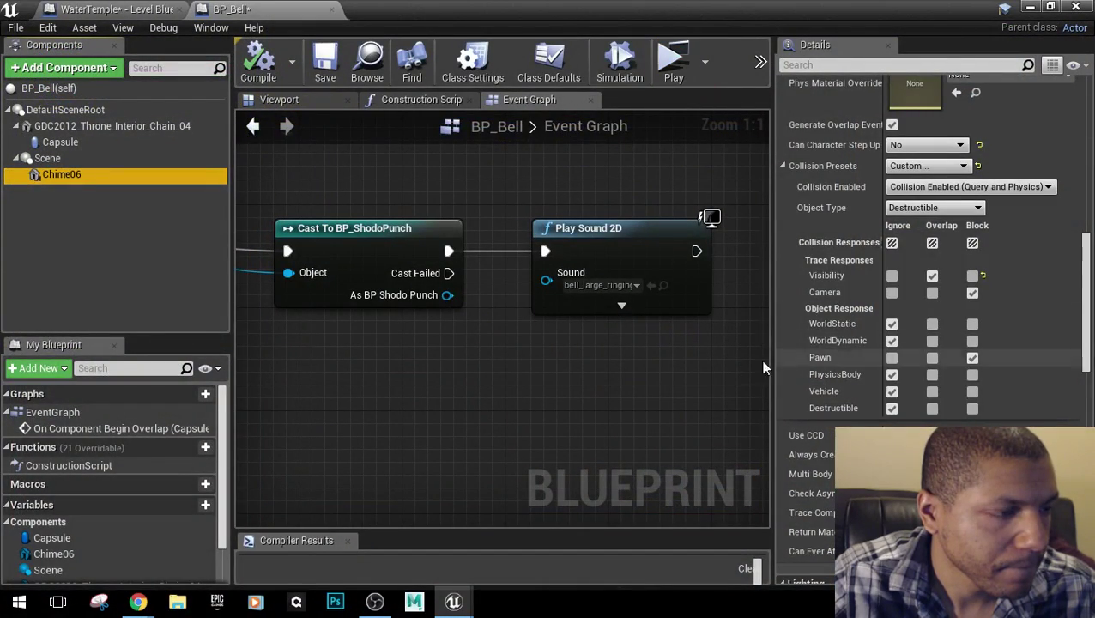
# Return to the level editor, enlarge the asset browser and open the MyCharacter blueprint from Content/00Alice.
pyautogui.moveTo(445, 7); pyautogui.dragTo(539, 582)
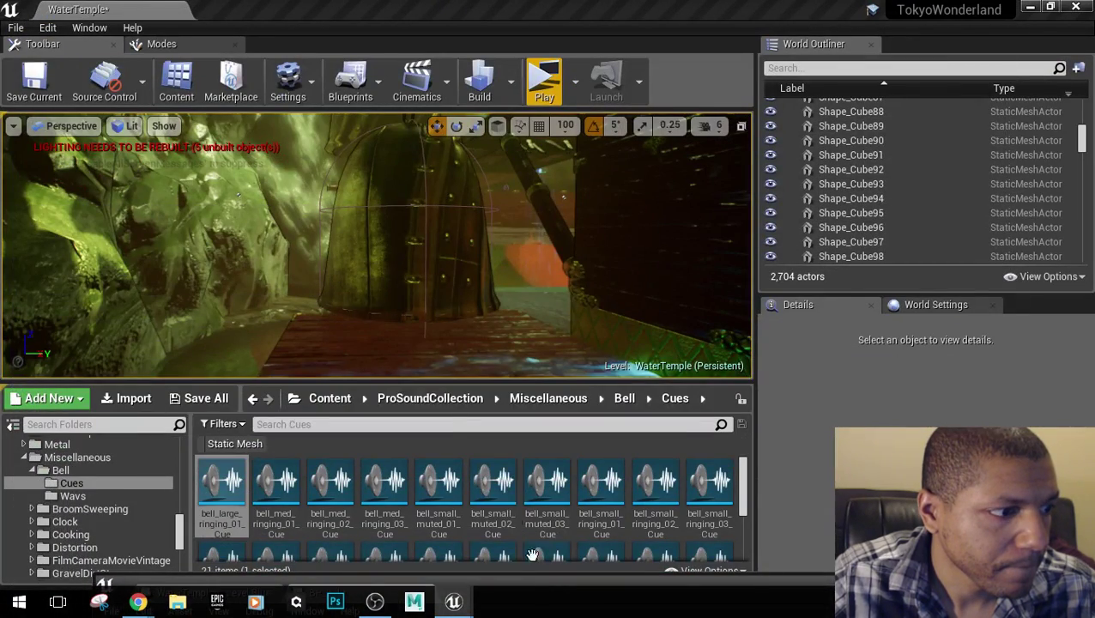
pyautogui.moveTo(433, 383); pyautogui.dragTo(447, 193)
pyautogui.scroll(10, 105, 329)
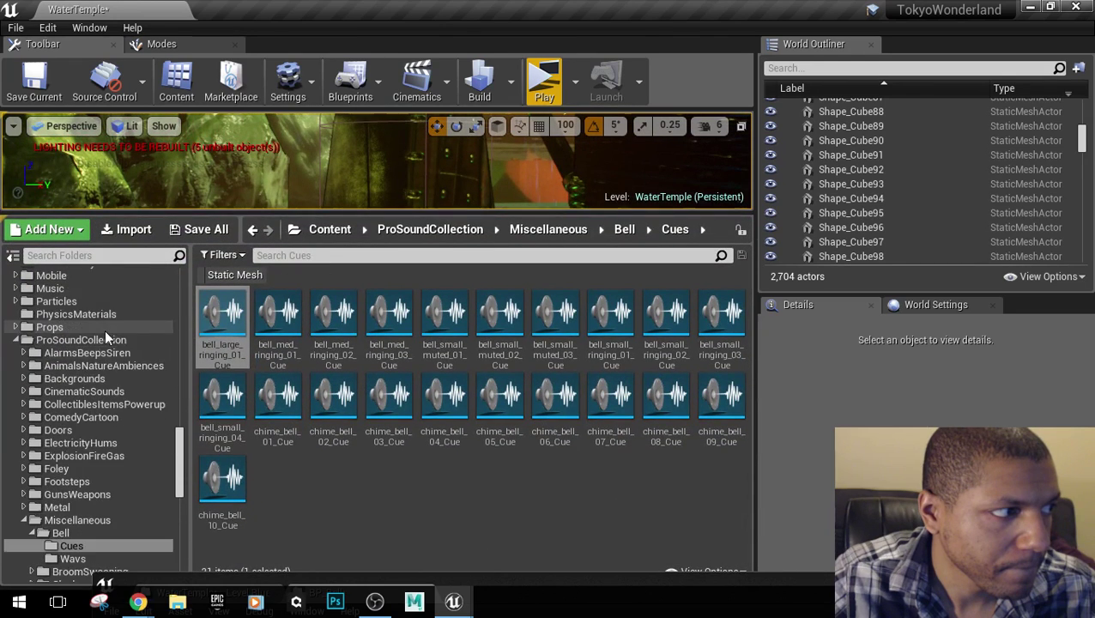
pyautogui.scroll(15, 105, 329)
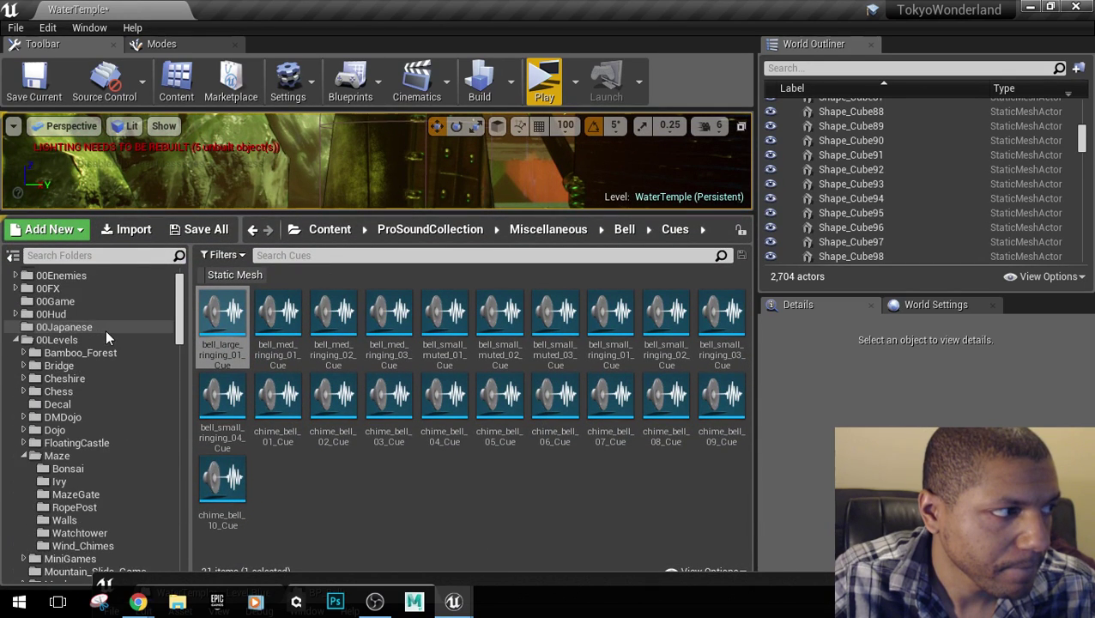
pyautogui.click(83, 293)
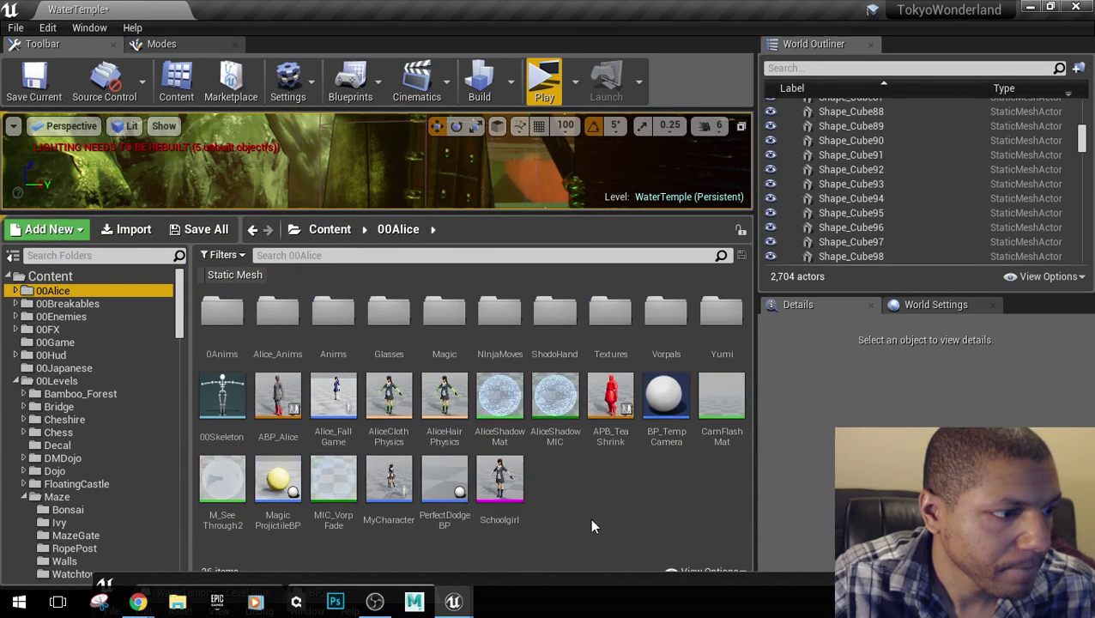
pyautogui.doubleClick(389, 484)
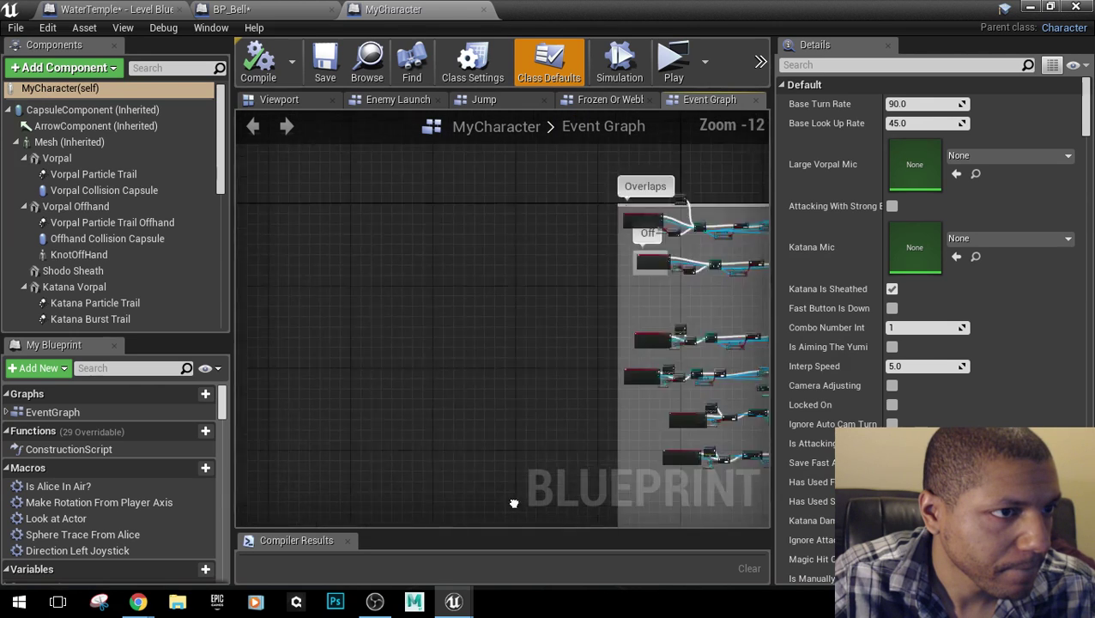
# Find the Shodo comment group in MyCharacter's Event Graph and open its Shodo Hand collapsed graph.
pyautogui.moveTo(698, 343); pyautogui.dragTo(633, 369, button='right')
pyautogui.scroll(12, 662, 280)
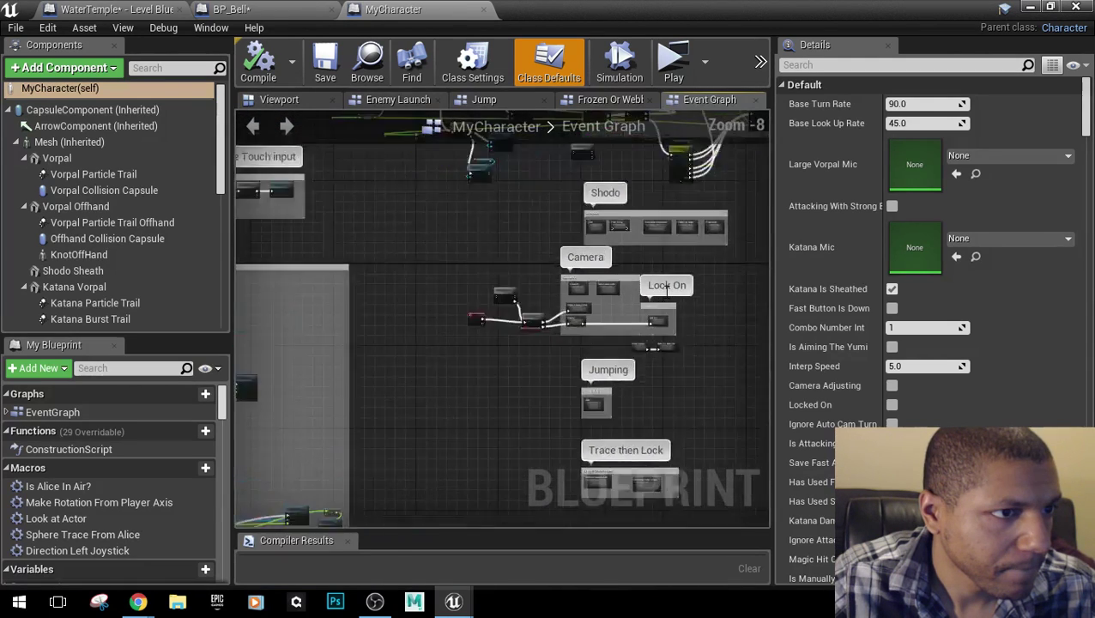
pyautogui.moveTo(669, 238); pyautogui.dragTo(601, 366, button='right')
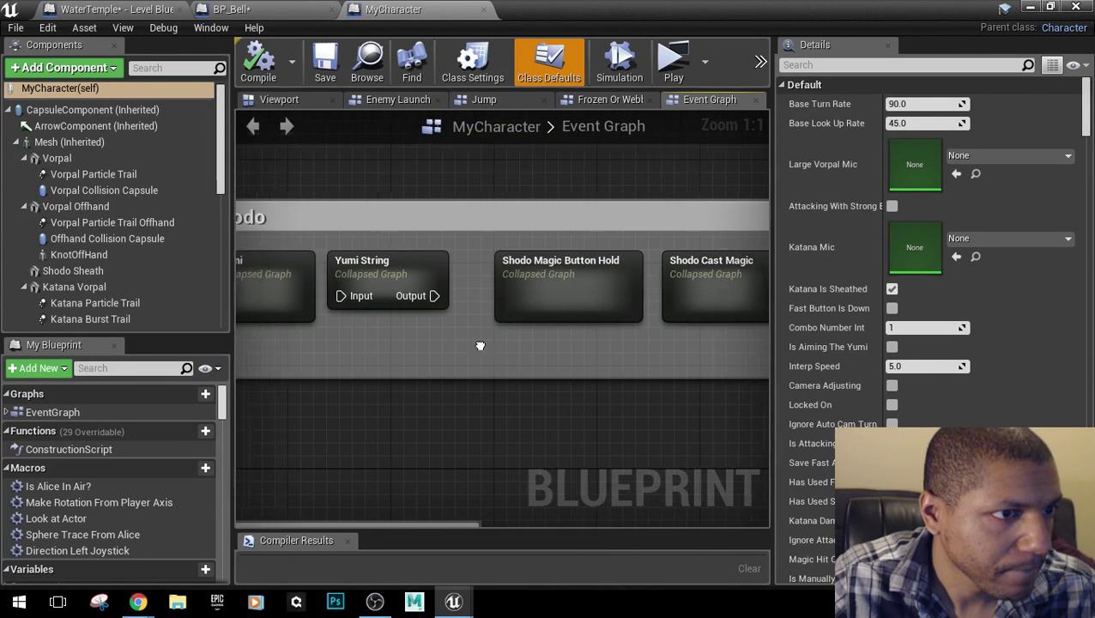
pyautogui.moveTo(482, 345); pyautogui.dragTo(270, 332, button='right')
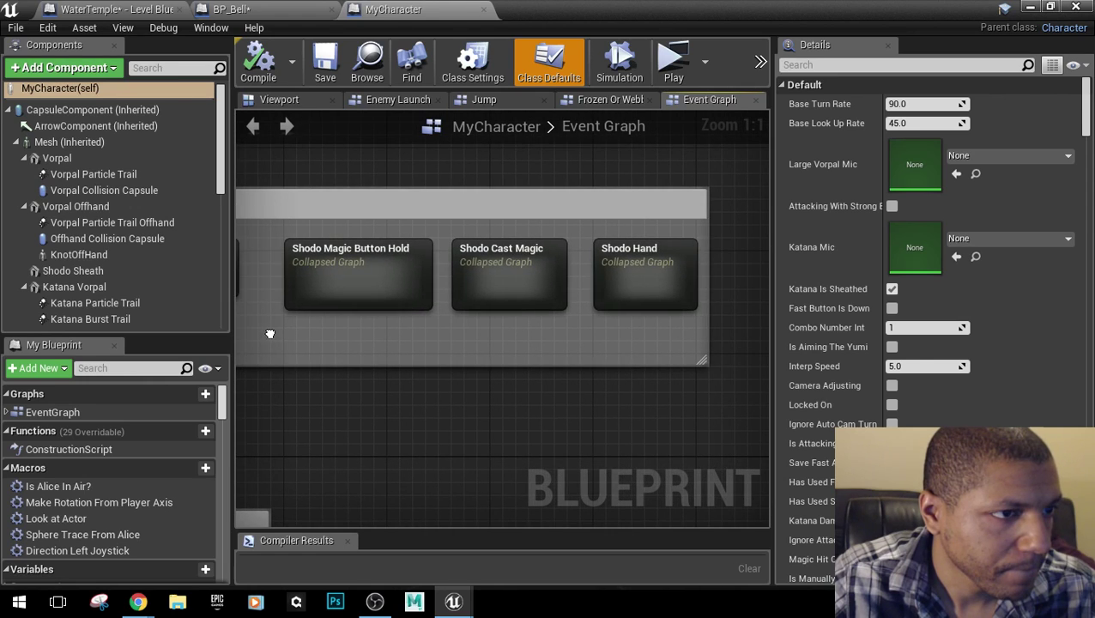
pyautogui.doubleClick(639, 302)
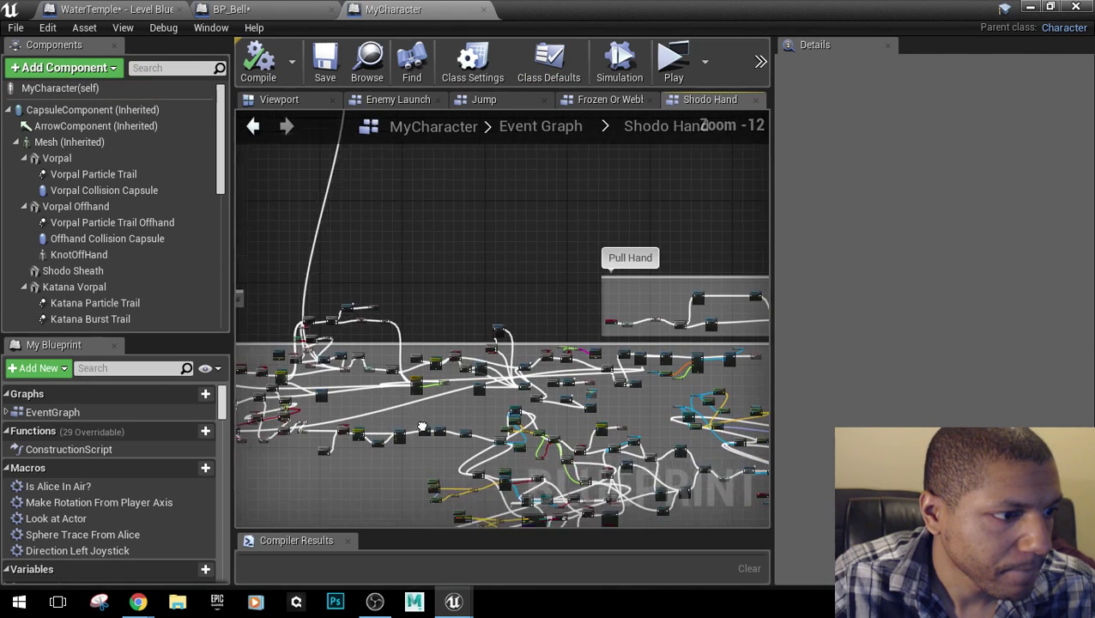
# Examine the SphereOverlapActors checks and the Cast To BP_Breakable loops in MyCharacter's Shodo Hand graph.
pyautogui.scroll(9, 516, 280)
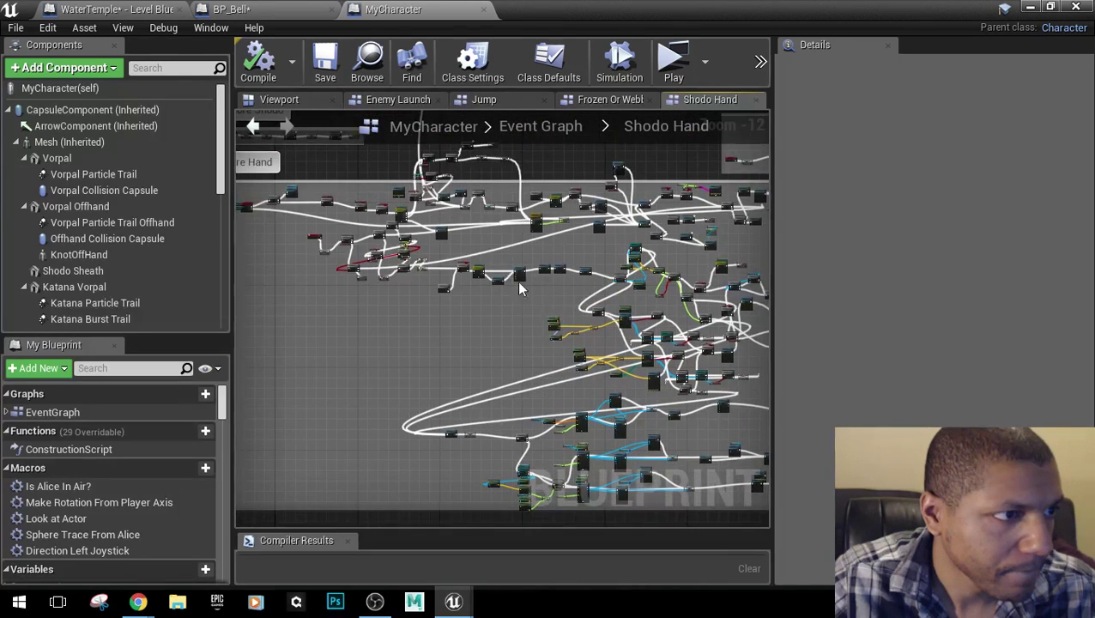
pyautogui.moveTo(659, 296); pyautogui.dragTo(319, 202, button='right')
pyautogui.moveTo(711, 327); pyautogui.dragTo(27, 177, button='right')
pyautogui.moveTo(254, 315); pyautogui.dragTo(288, 138, button='right')
pyautogui.scroll(-2, 445, 285)
pyautogui.moveTo(467, 381); pyautogui.dragTo(1058, 128, button='right')
pyautogui.scroll(3, 431, 386)
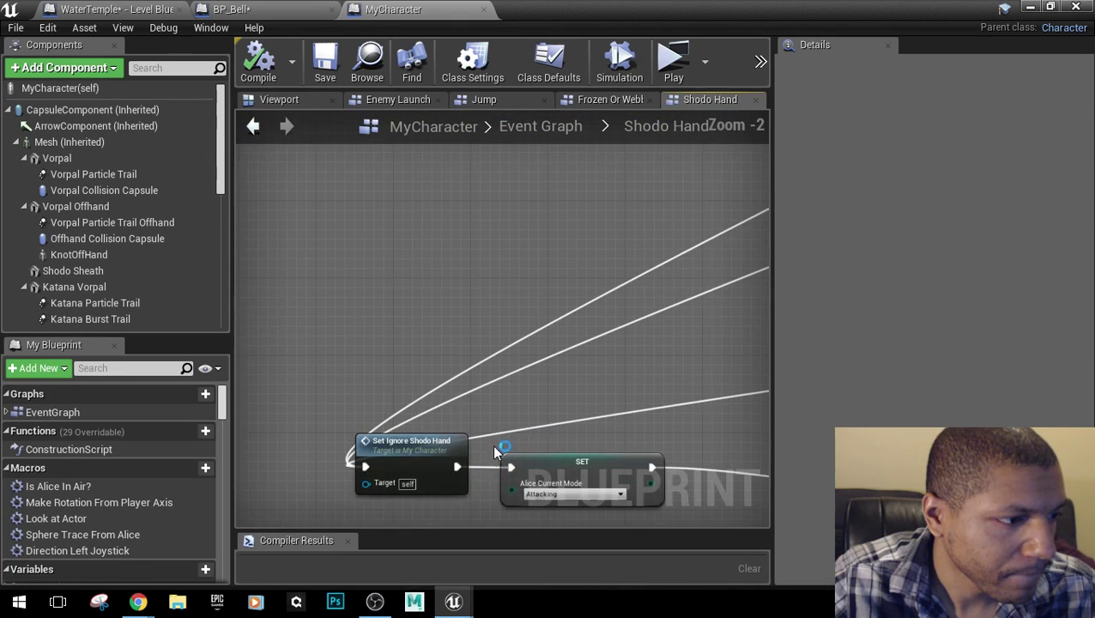
pyautogui.moveTo(492, 443); pyautogui.dragTo(0, 608, button='right')
pyautogui.scroll(-4, 723, 334)
pyautogui.moveTo(723, 333); pyautogui.dragTo(264, 408, button='right')
pyautogui.scroll(3, 487, 317)
pyautogui.scroll(-1, 487, 313)
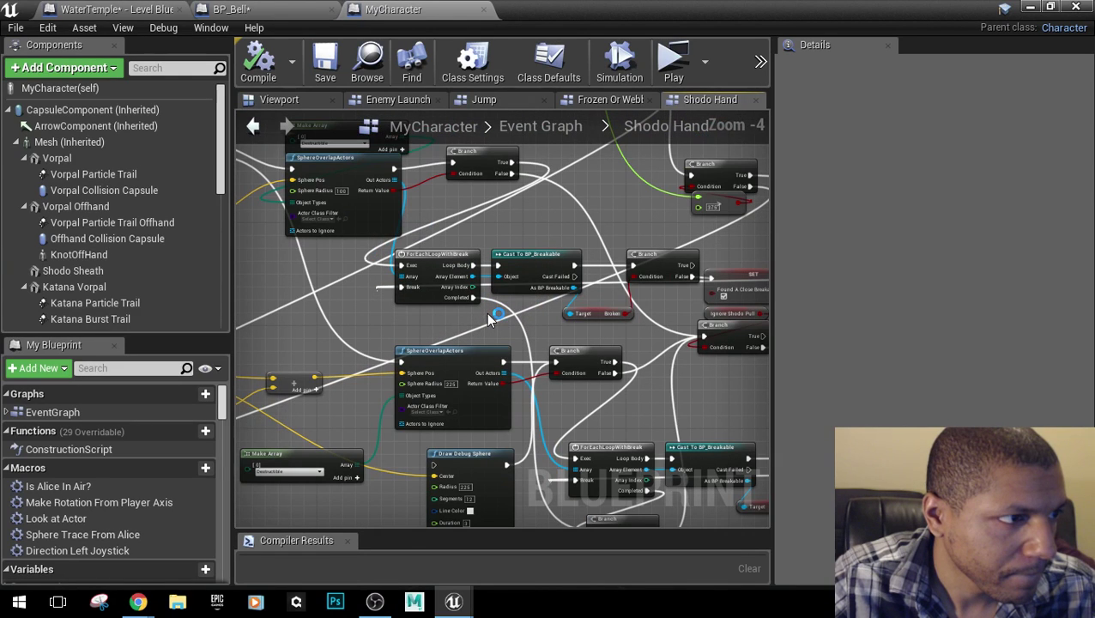
pyautogui.moveTo(487, 313)
pyautogui.mouseDown(button='right')
pyautogui.moveTo(512, 346)
pyautogui.moveTo(483, 328)
pyautogui.mouseUp(button='right')
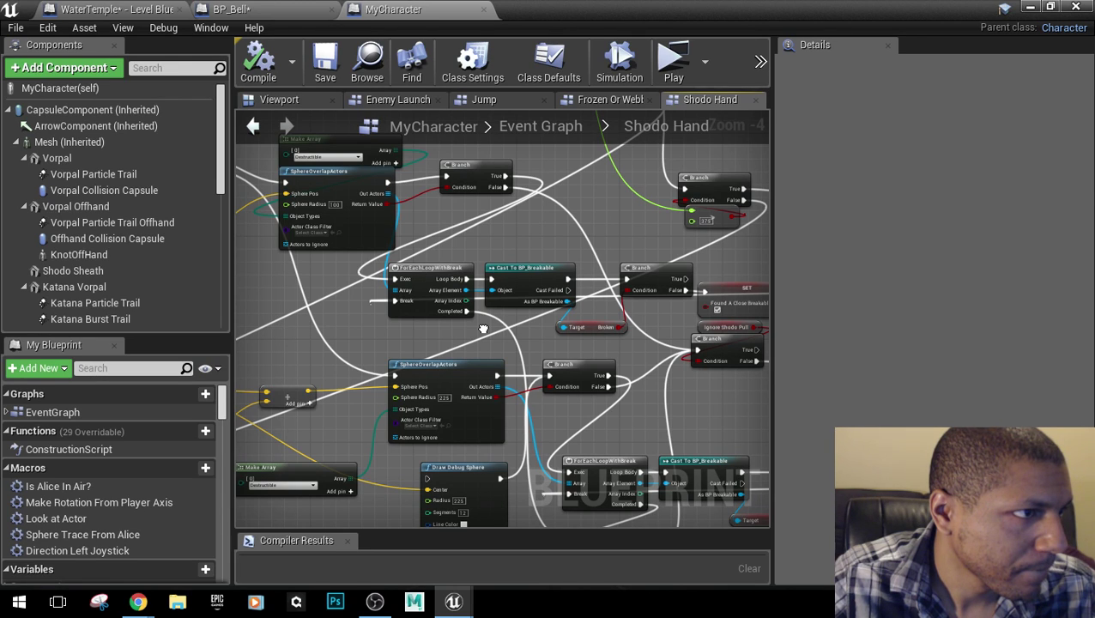
pyautogui.moveTo(483, 328); pyautogui.dragTo(499, 354, button='right')
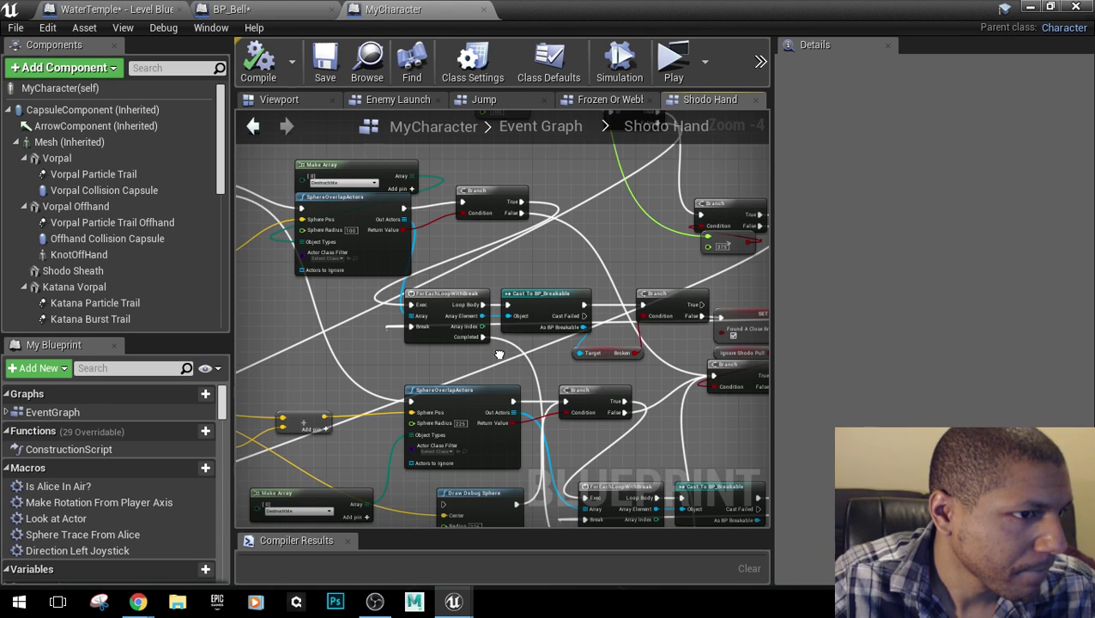
pyautogui.moveTo(498, 355); pyautogui.dragTo(264, 202, button='right')
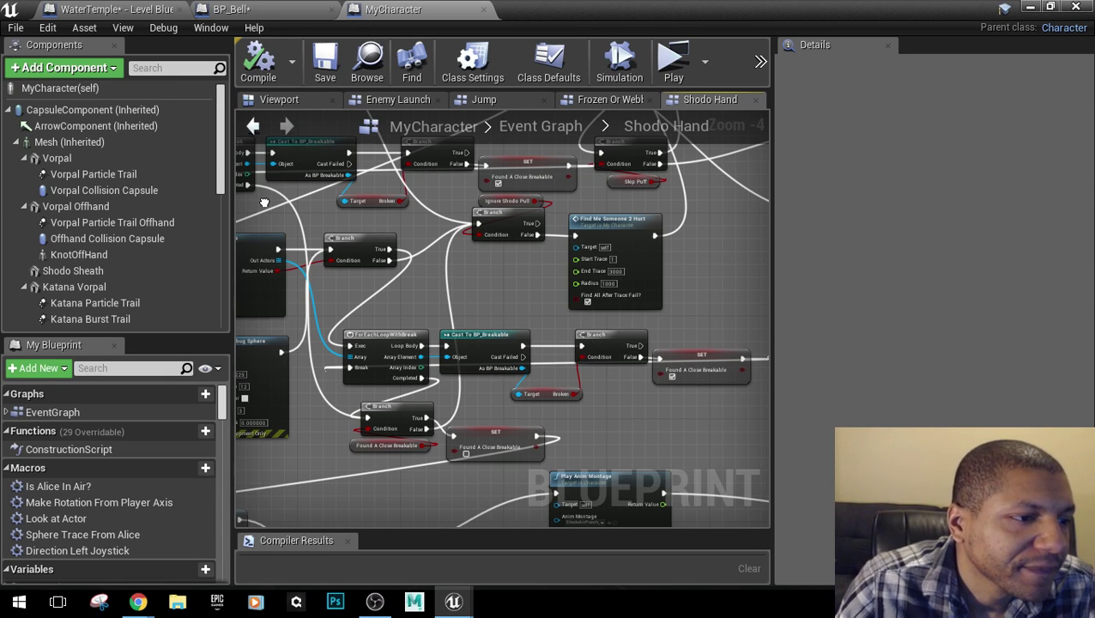
pyautogui.moveTo(264, 203); pyautogui.dragTo(430, 234, button='right')
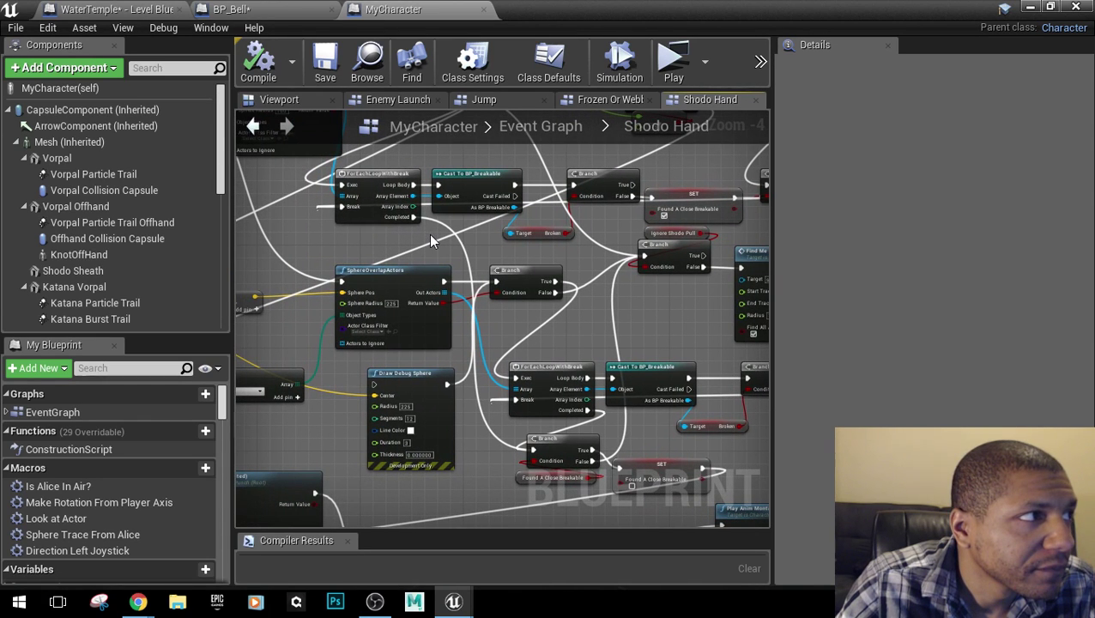
# Create a child Blueprint class of BP_Breakable in Content/00Breakables and name it BP_BellWaterTemple.
pyautogui.click(274, 12)
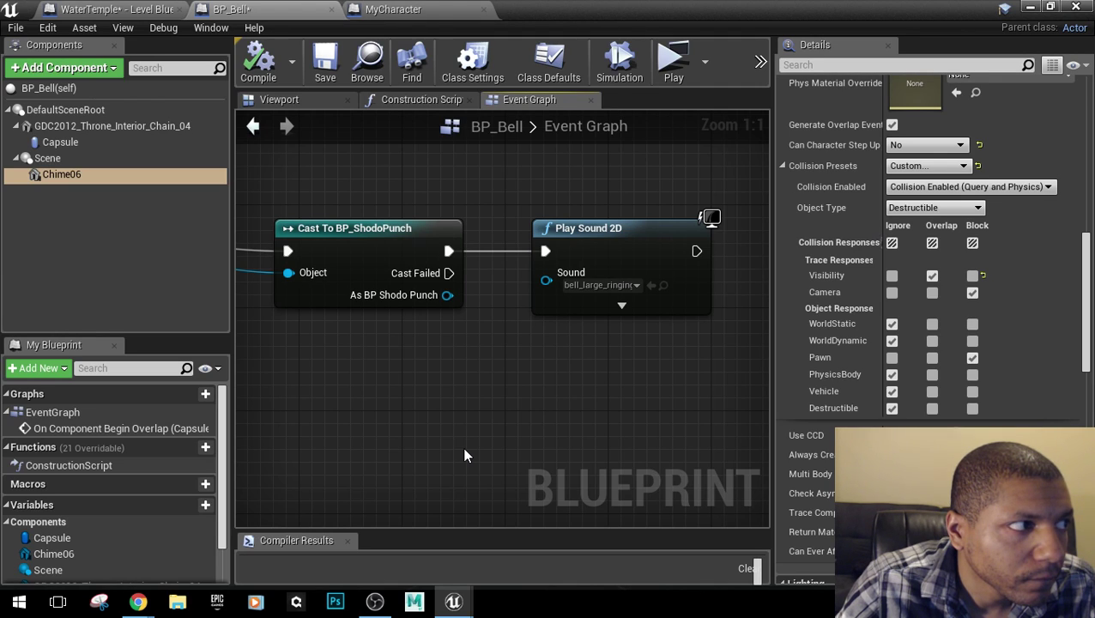
pyautogui.click(1030, 9)
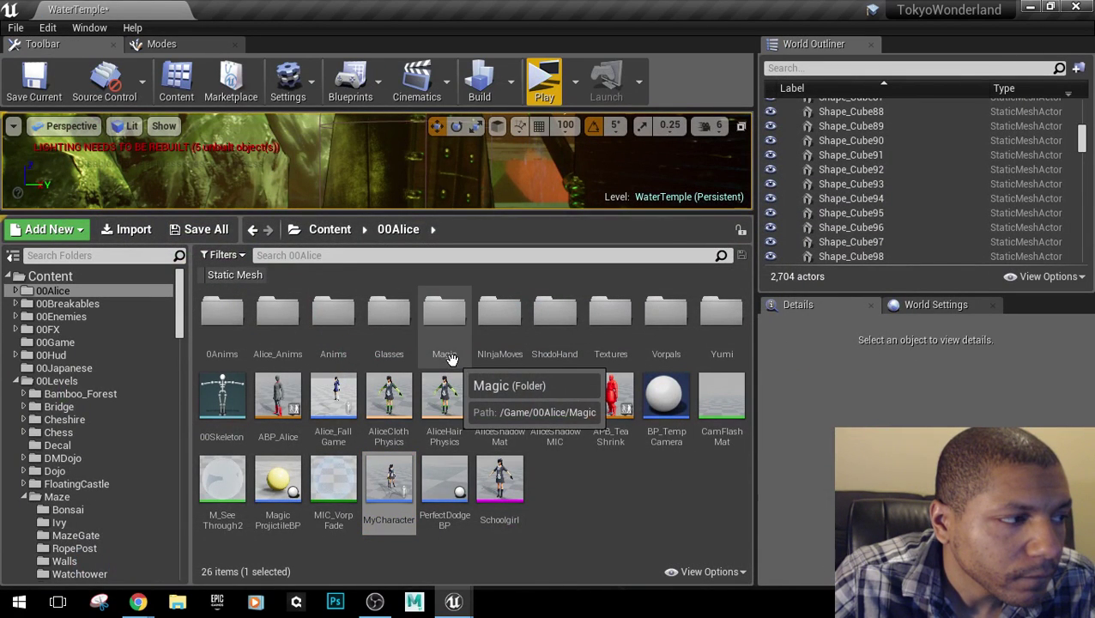
pyautogui.click(115, 303)
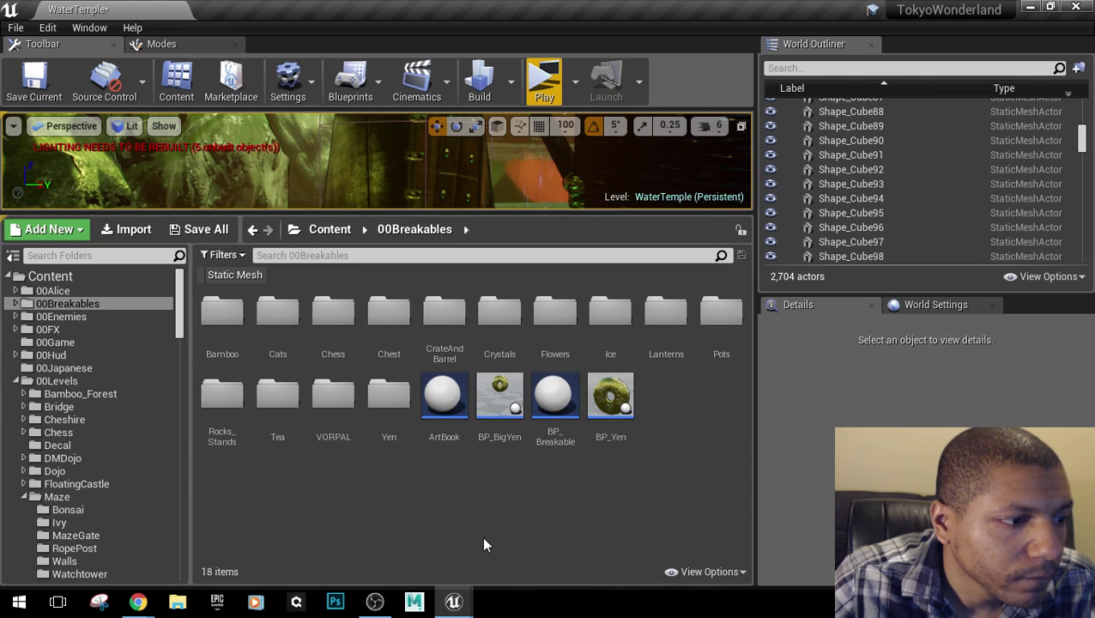
pyautogui.click(545, 414)
pyautogui.rightClick(545, 414)
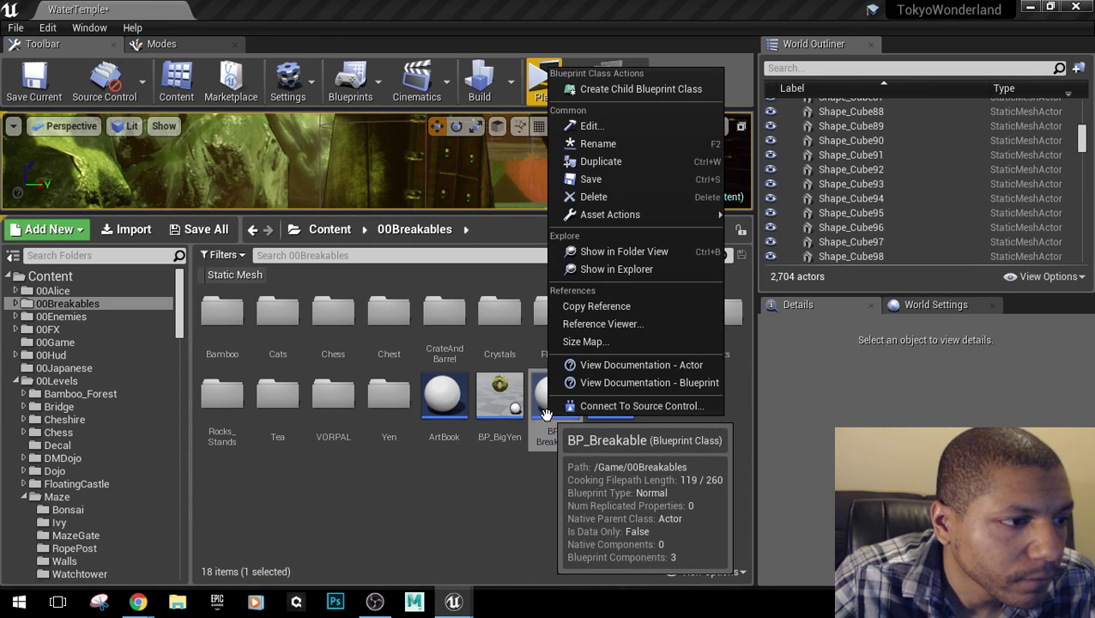
pyautogui.click(645, 90)
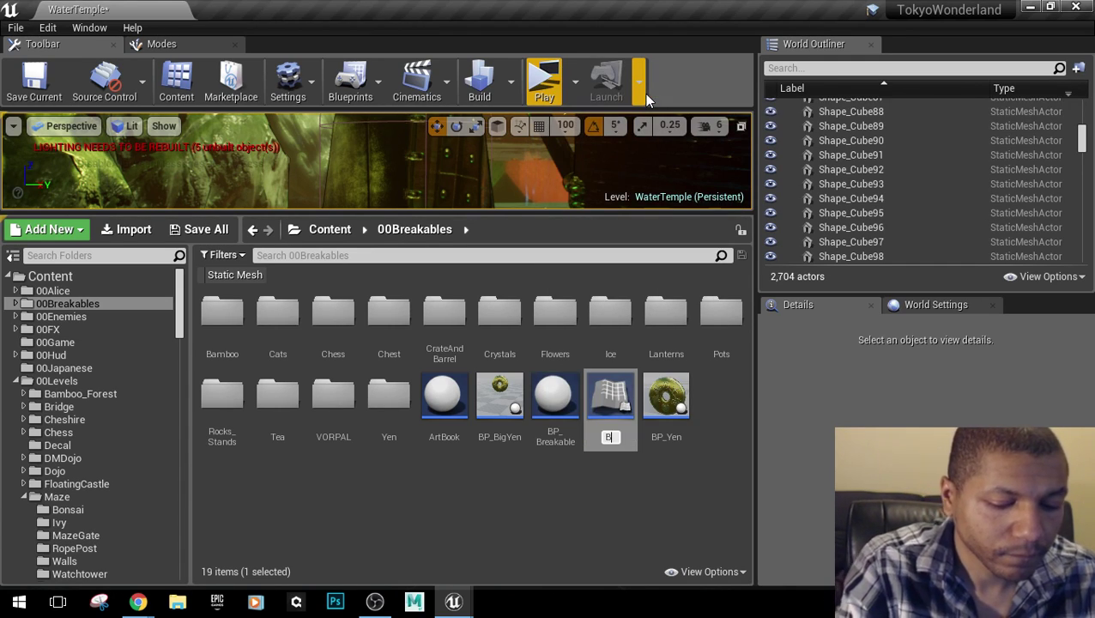
pyautogui.write('BP_Bel')
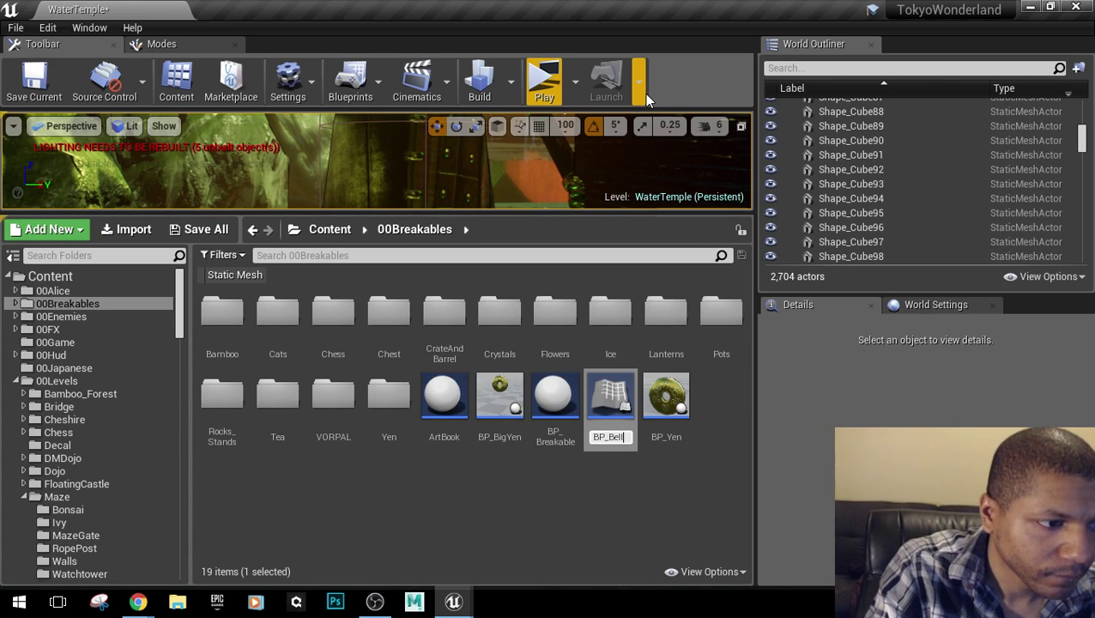
pyautogui.write('lW')
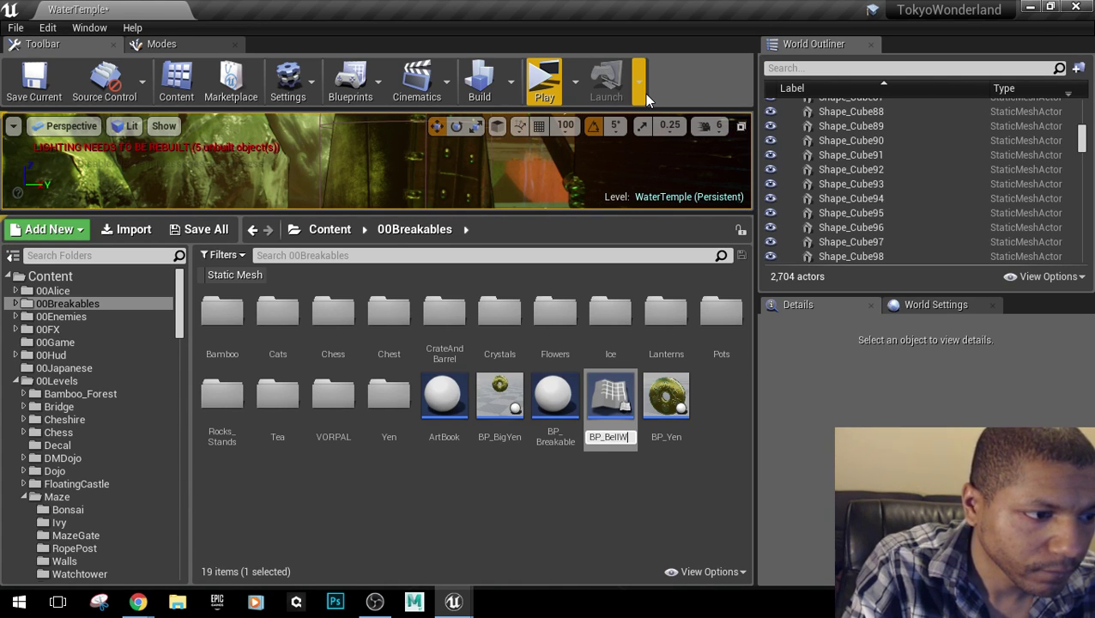
pyautogui.write('aterTemple')
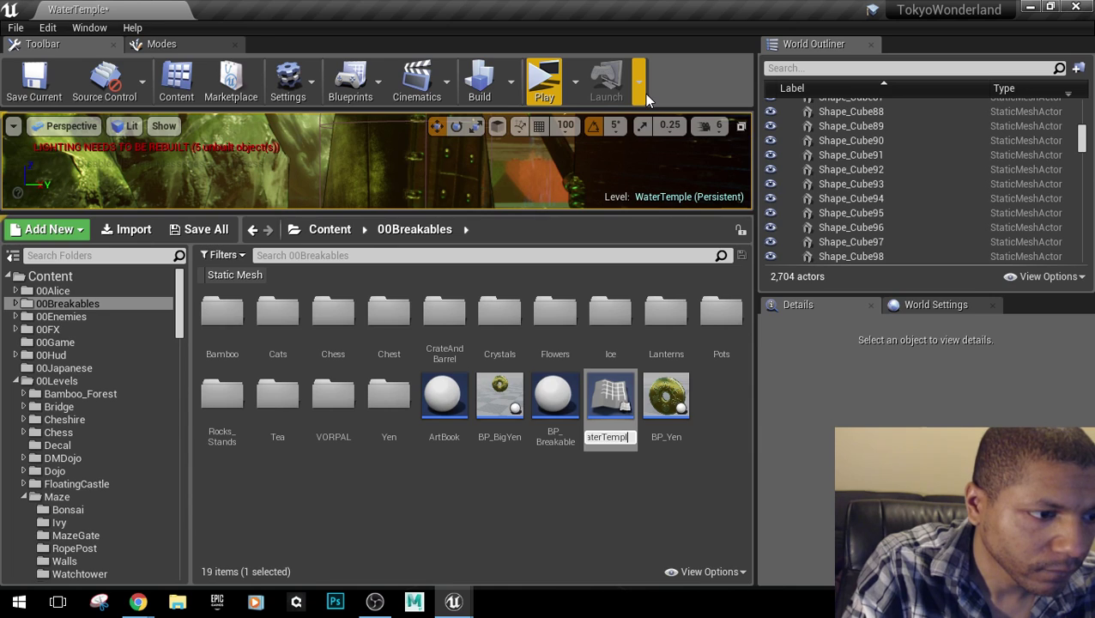
pyautogui.press('Return')
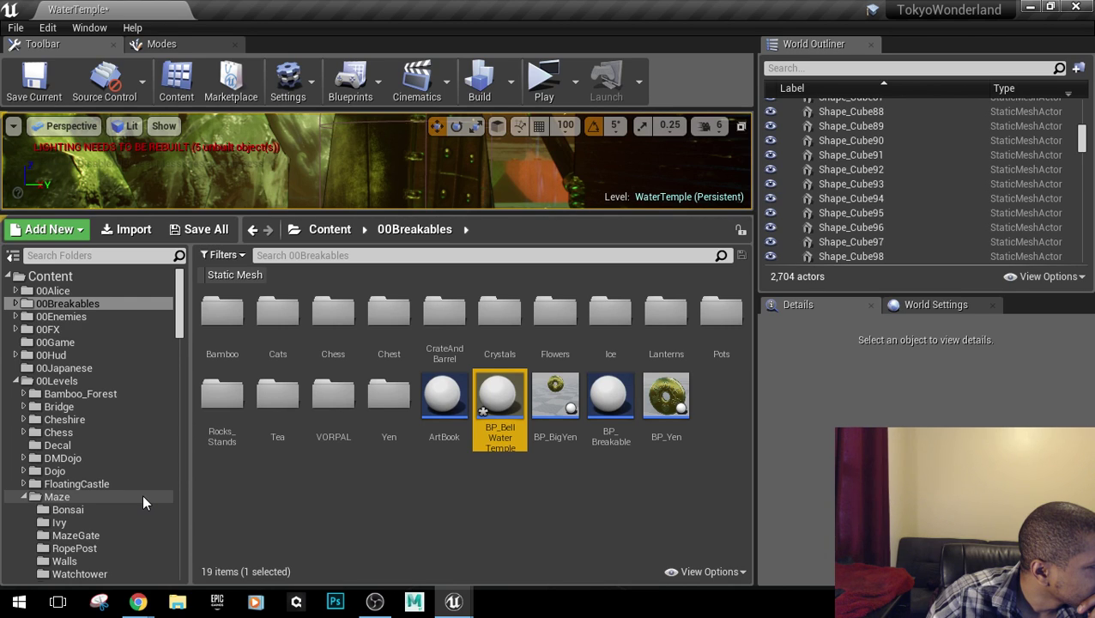
# Move the BP_BellWaterTemple asset from 00Breakables into the 00Levels/WaterTemple folder.
pyautogui.scroll(-5, 144, 503)
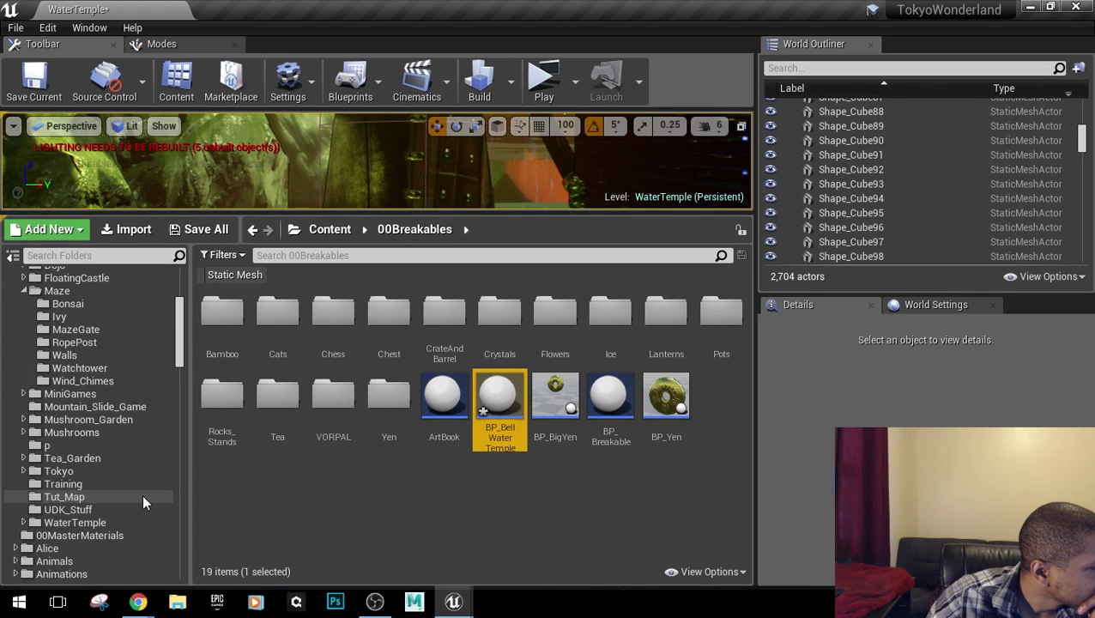
pyautogui.click(24, 523)
pyautogui.scroll(-3, 85, 515)
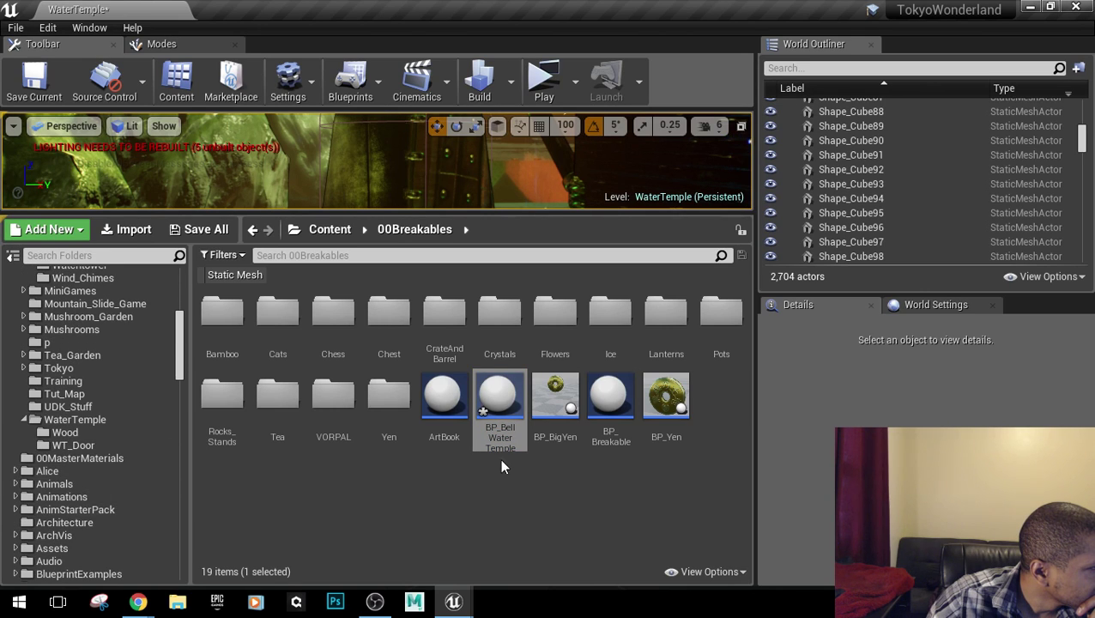
pyautogui.moveTo(500, 442); pyautogui.dragTo(128, 422)
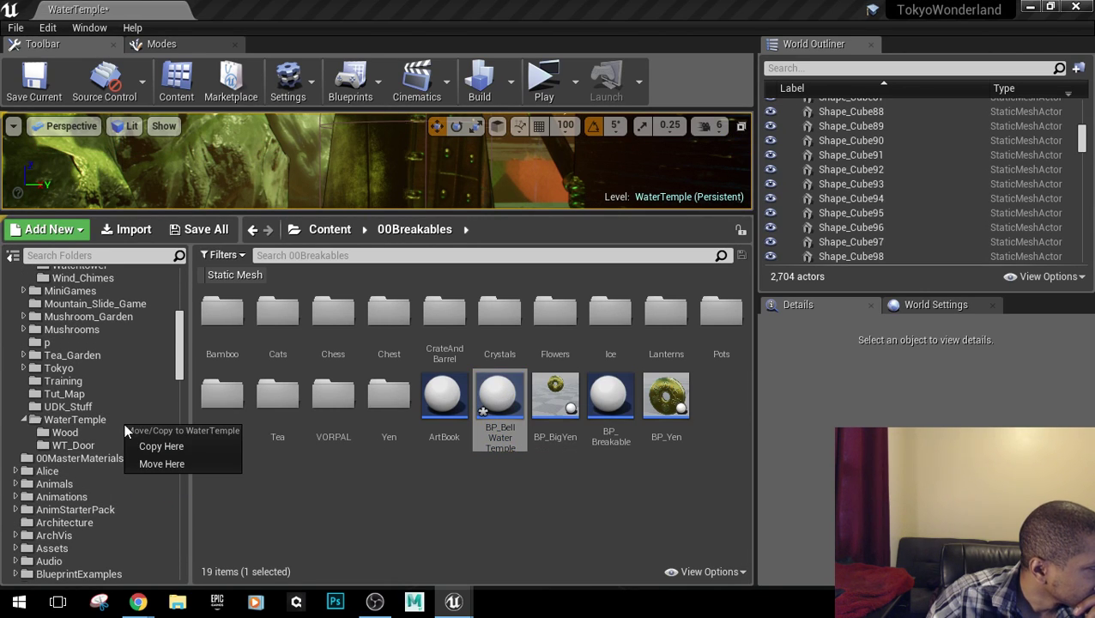
pyautogui.click(154, 464)
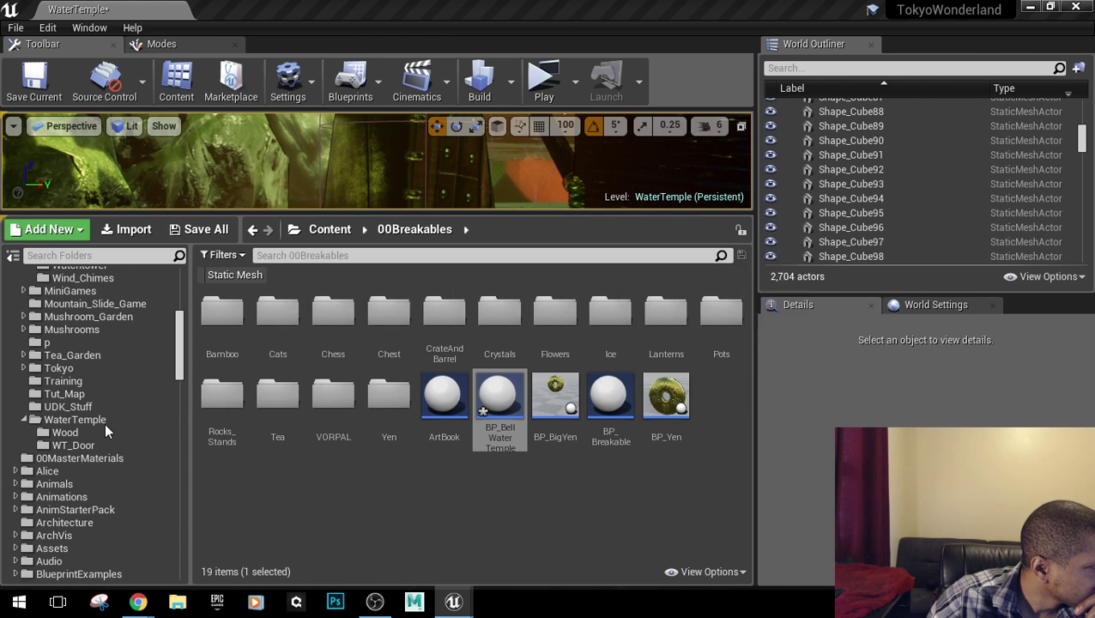
# Open BP_BellWaterTemple from the WaterTemple folder and show its Construction Script.
pyautogui.click(105, 421)
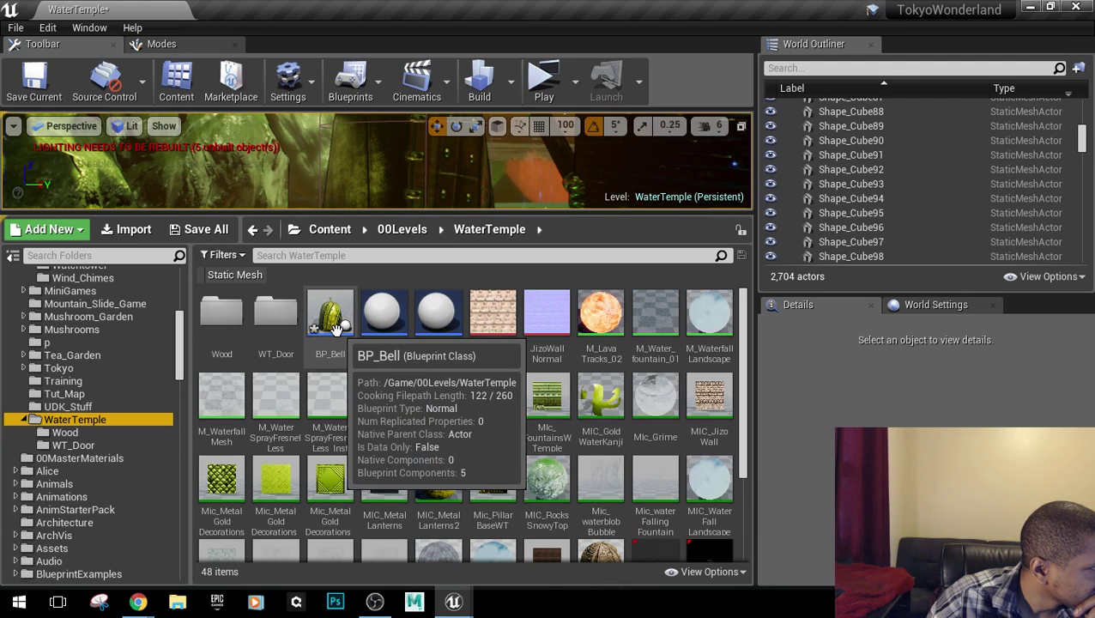
pyautogui.doubleClick(383, 326)
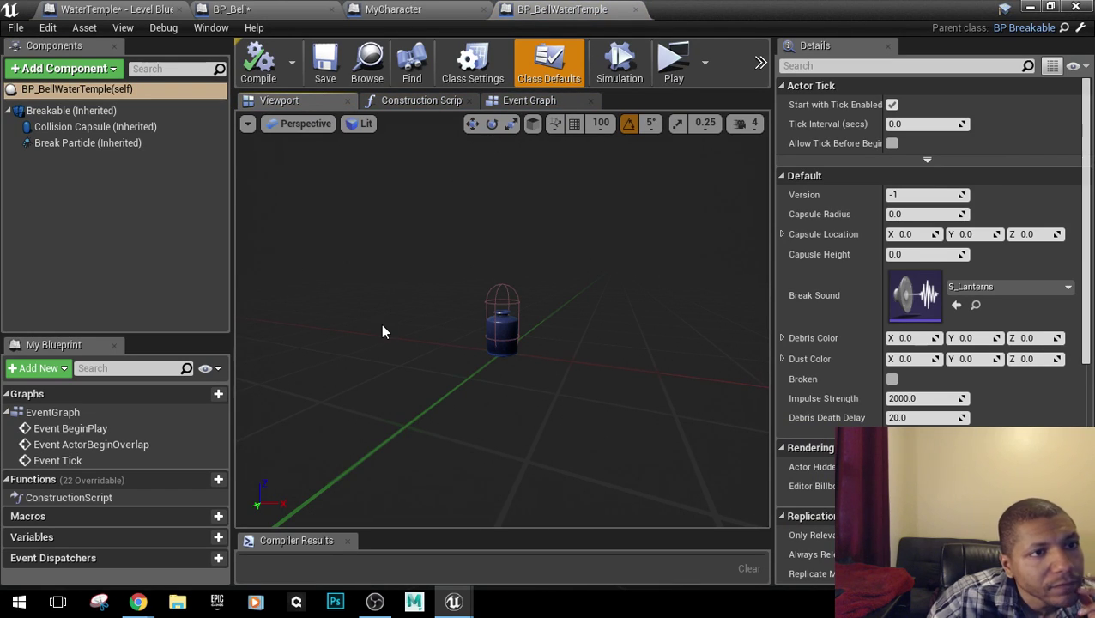
pyautogui.click(416, 100)
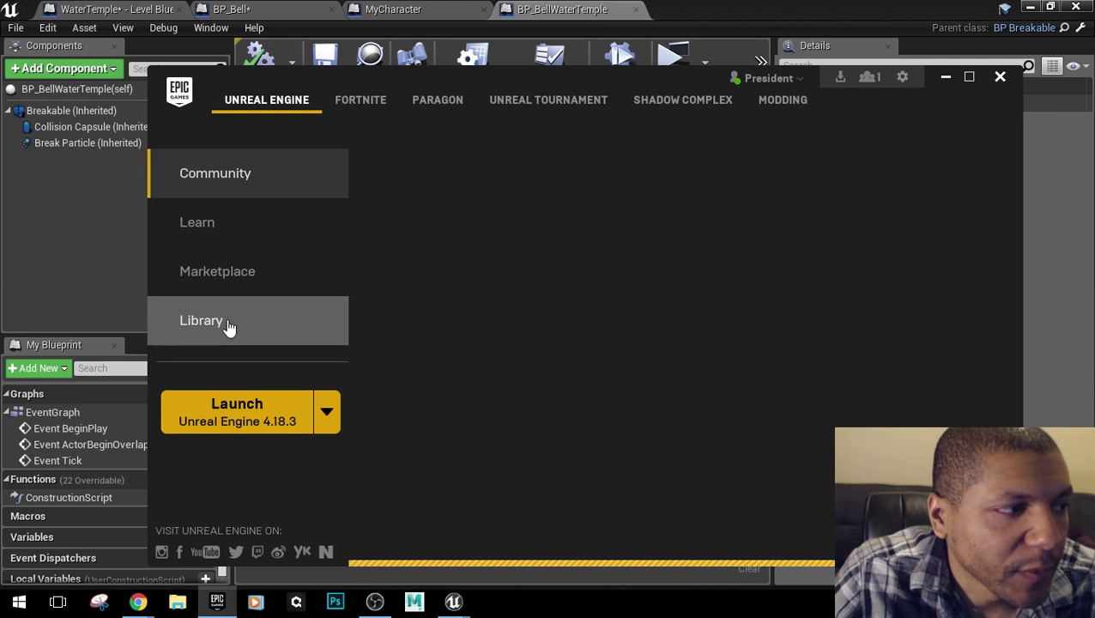
# Switch to the Epic Games Launcher and search the Unreal Engine Marketplace for mixamo.
pyautogui.click(276, 337)
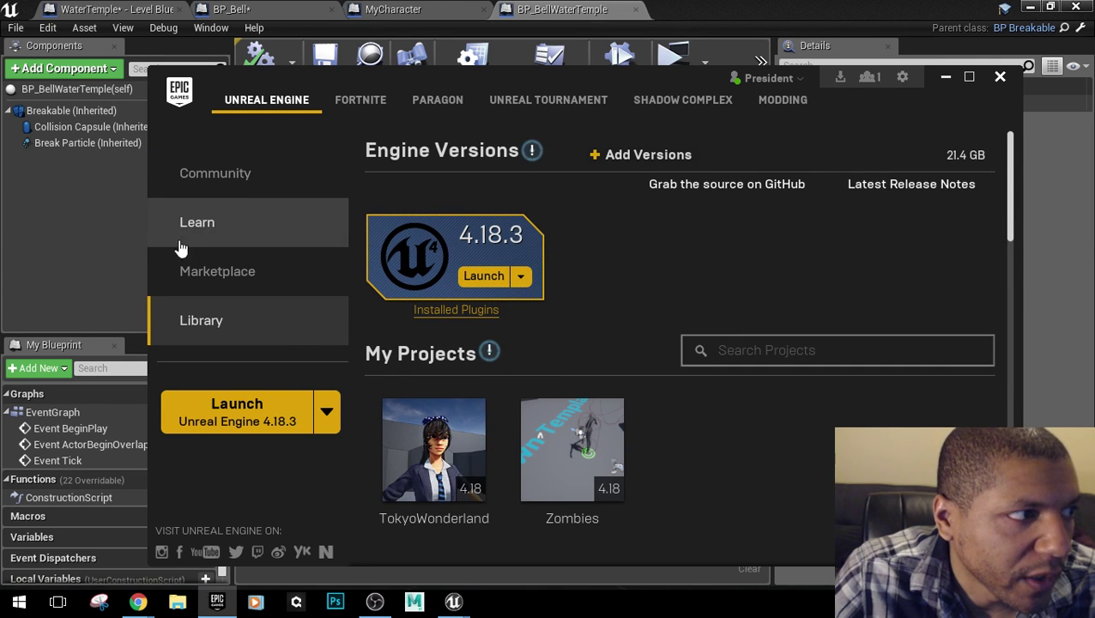
pyautogui.click(230, 282)
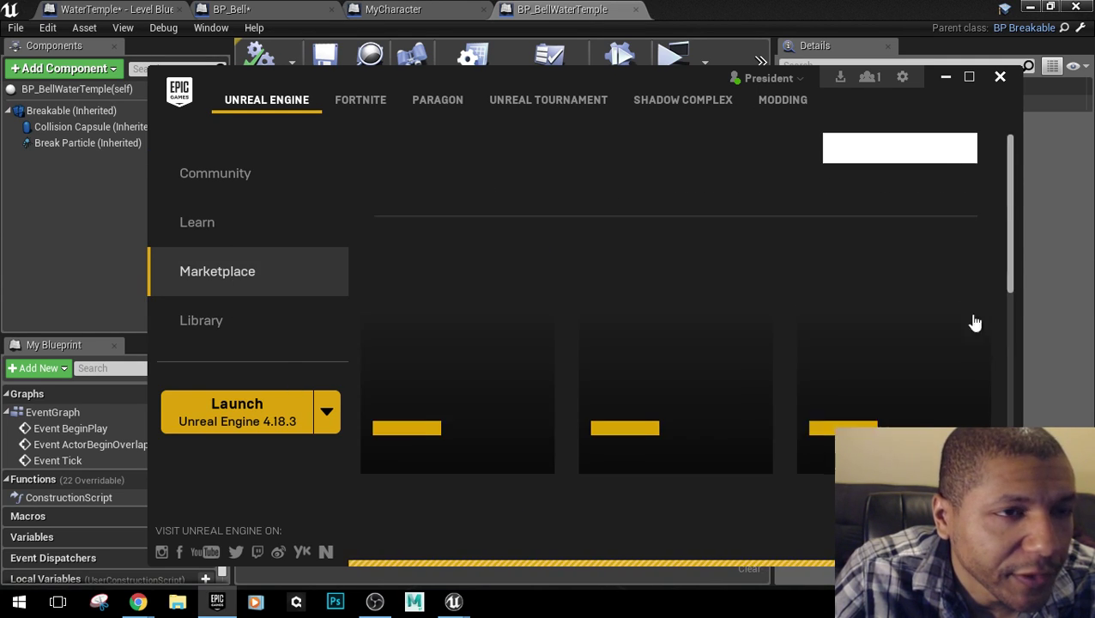
pyautogui.click(863, 137)
pyautogui.write('mix')
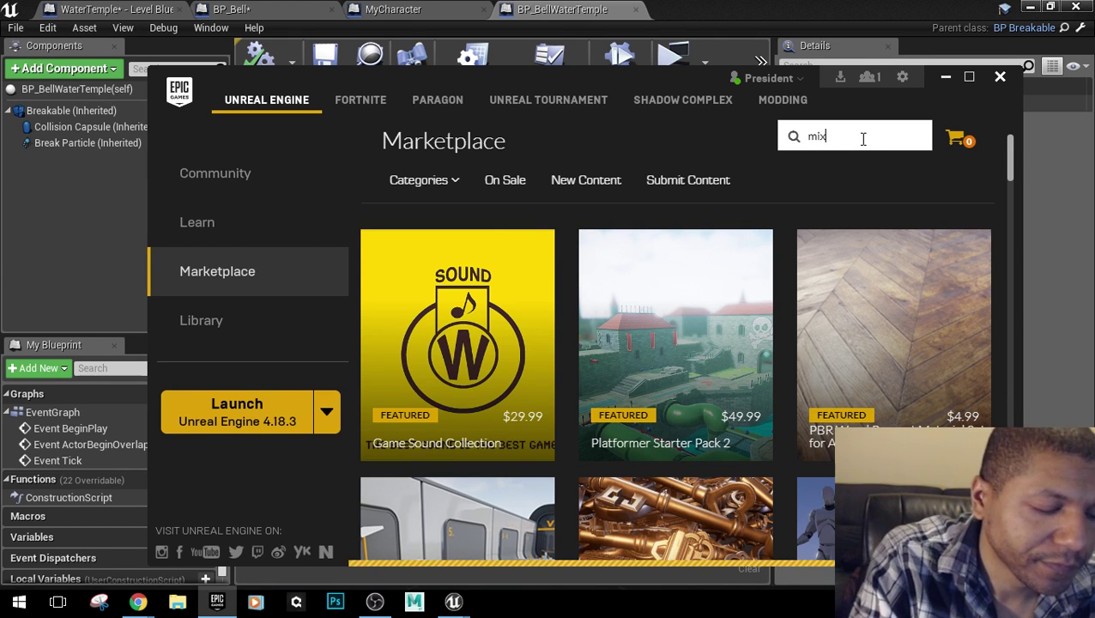
pyautogui.write('amo')
pyautogui.press('Return')
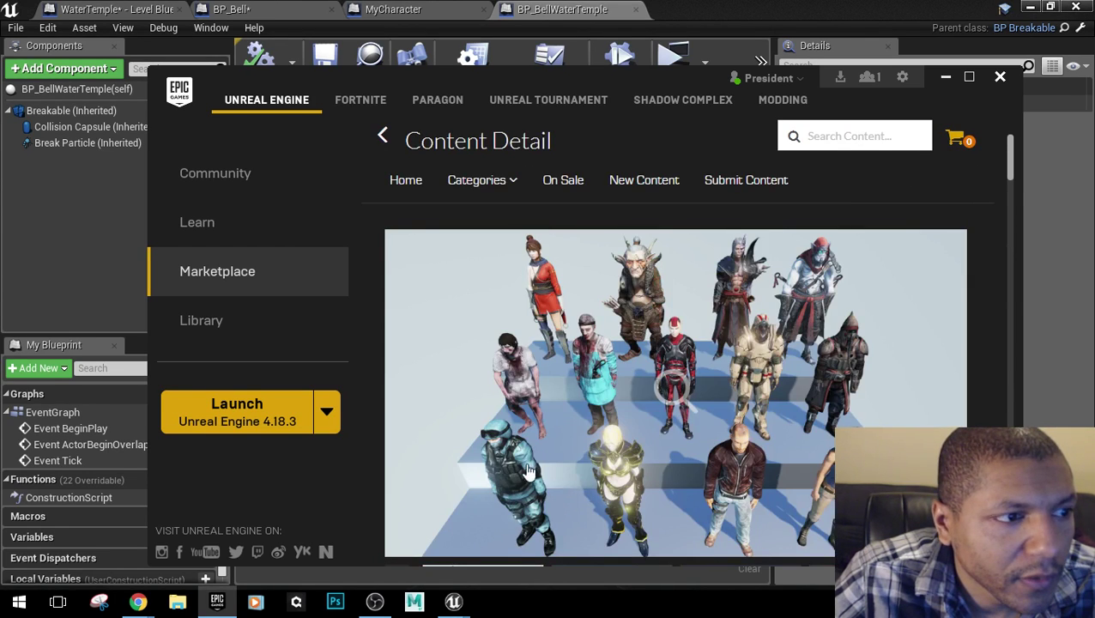
# Check the Mixamo Animation Pack's content details and look through the other mixamo search results.
pyautogui.scroll(-5, 755, 397)
pyautogui.scroll(-1, 643, 351)
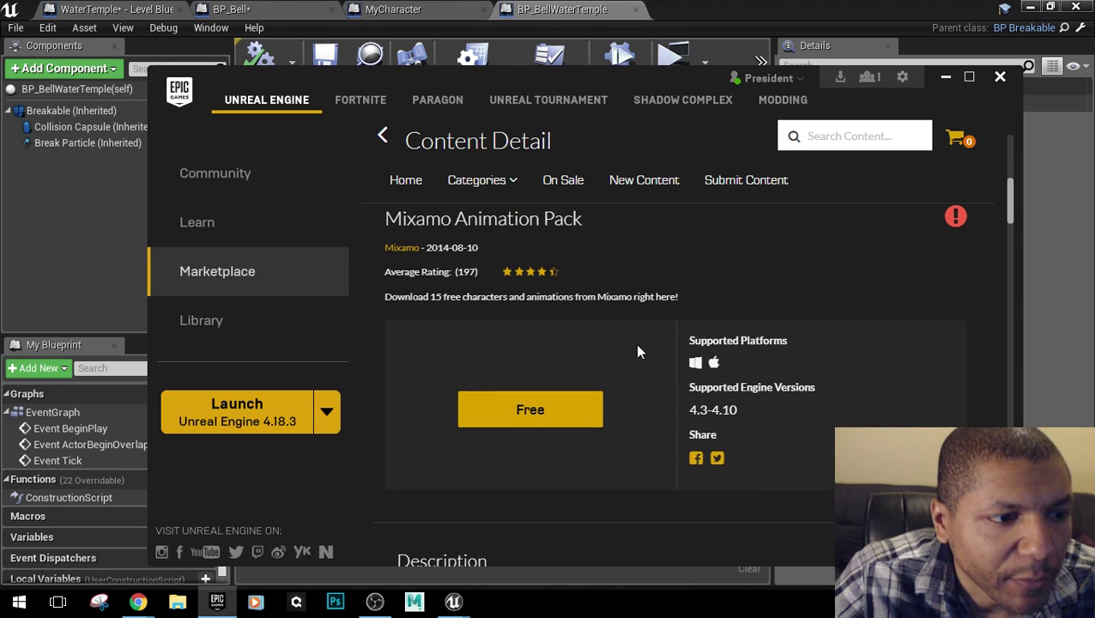
pyautogui.scroll(3, 652, 360)
pyautogui.click(383, 136)
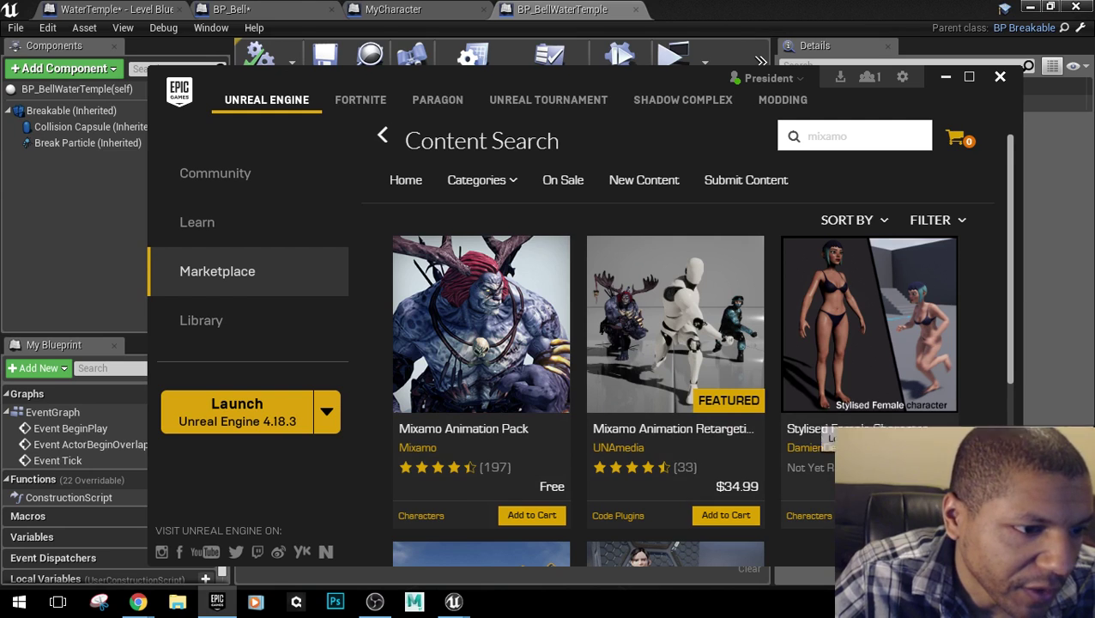
pyautogui.scroll(-1, 518, 326)
pyautogui.scroll(-2, 518, 327)
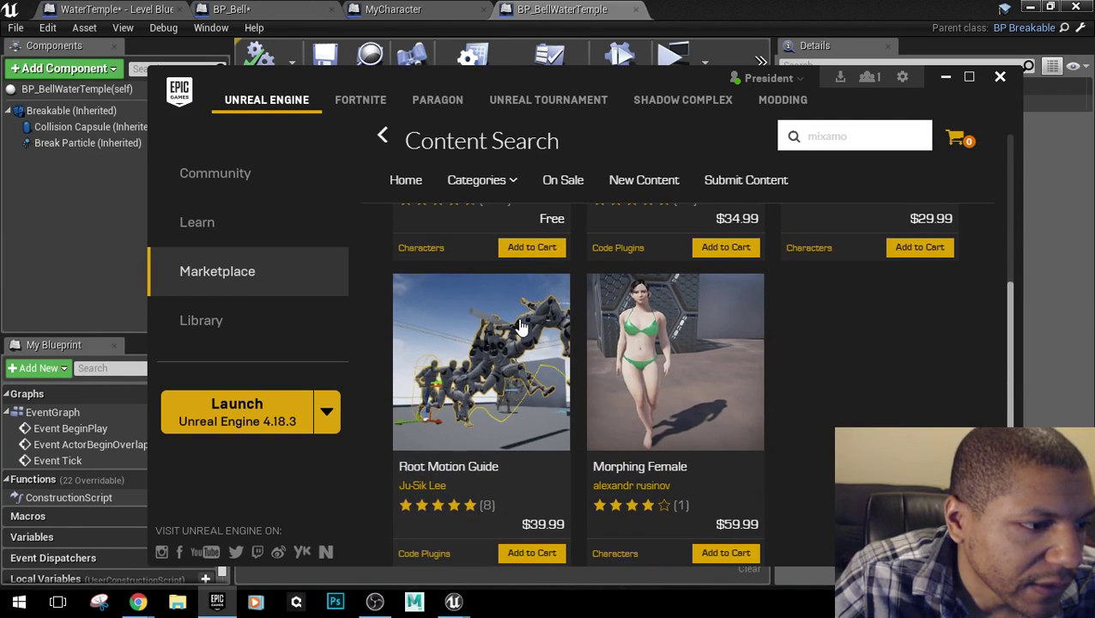
pyautogui.scroll(3, 520, 327)
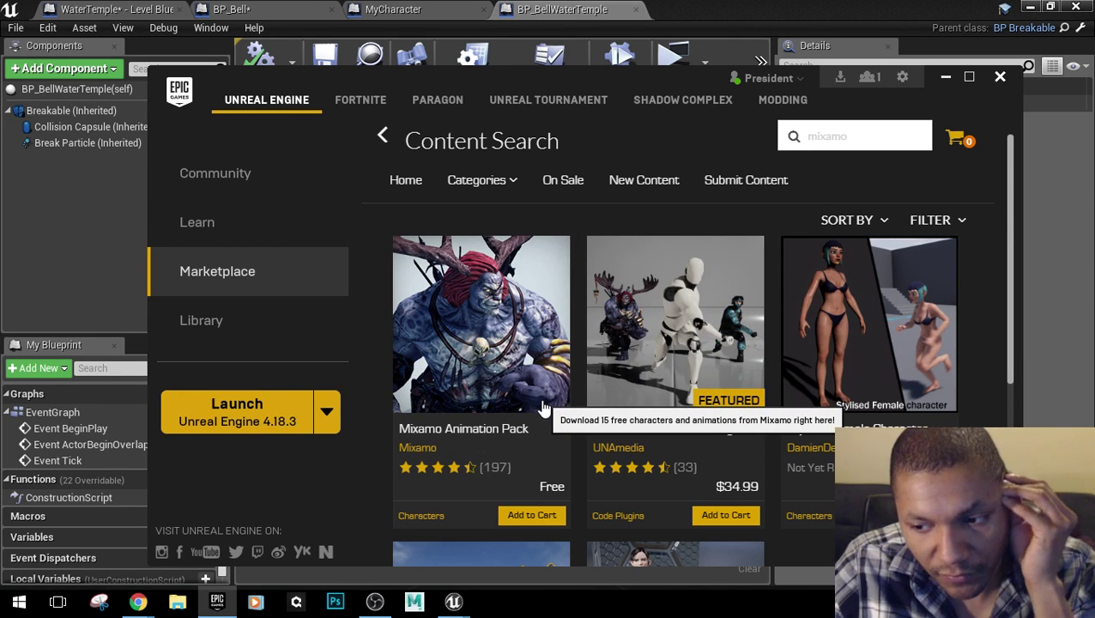
# Replace the mixamo search in the Unreal Engine Marketplace with a search for infinity.
pyautogui.click(822, 138)
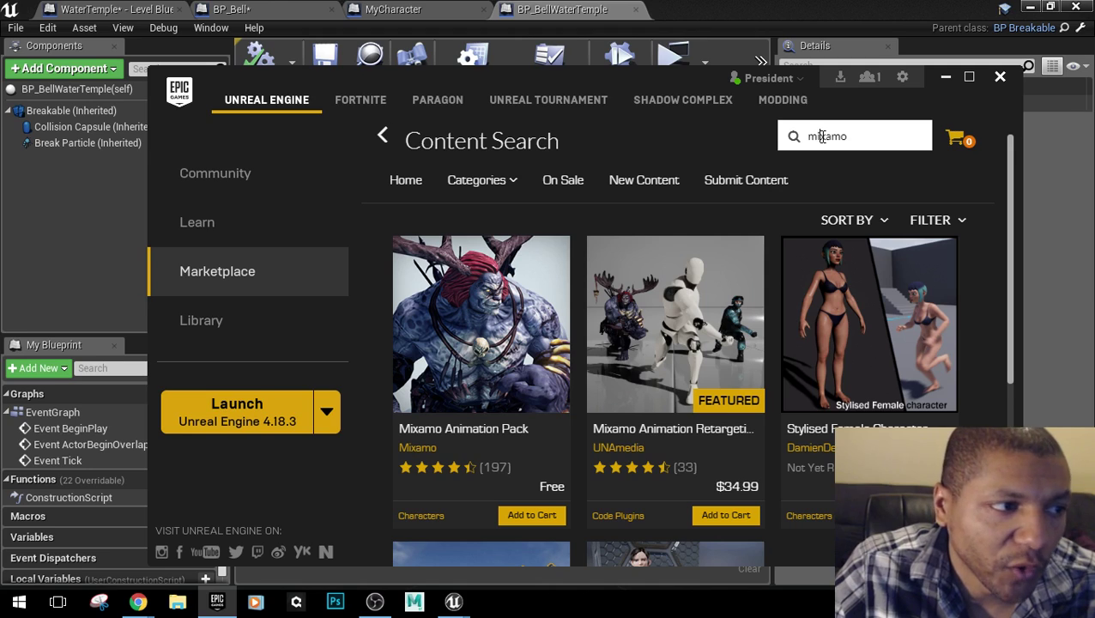
pyautogui.write('inni')
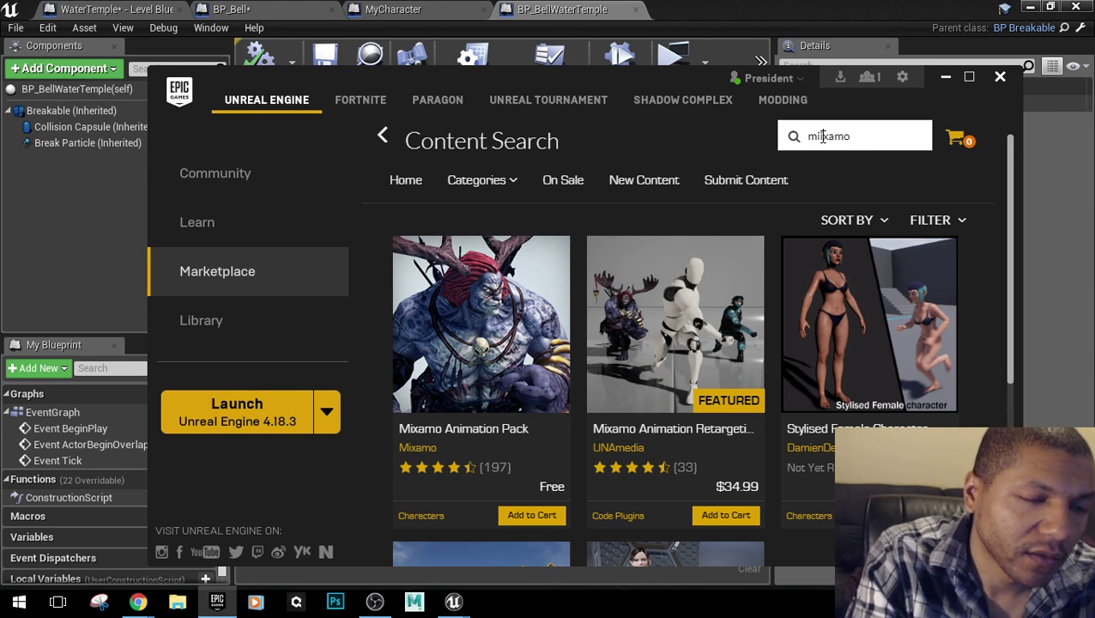
pyautogui.press('BackSpace')
pyautogui.press('BackSpace')
pyautogui.press('BackSpace')
pyautogui.press('BackSpace')
pyautogui.press('BackSpace')
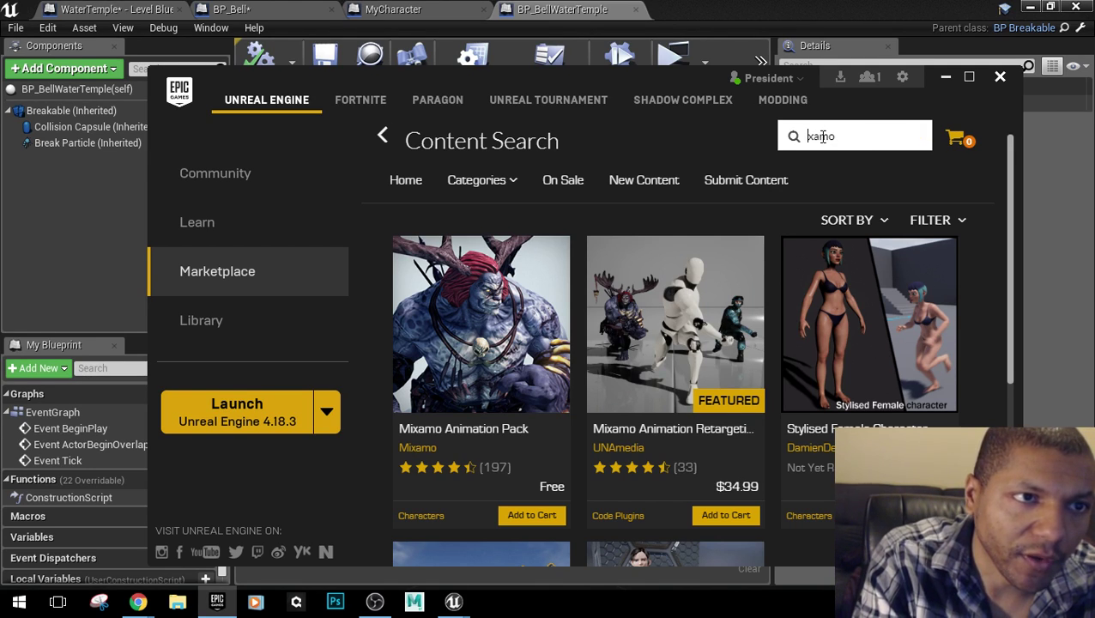
pyautogui.doubleClick(822, 137)
pyautogui.write('inf')
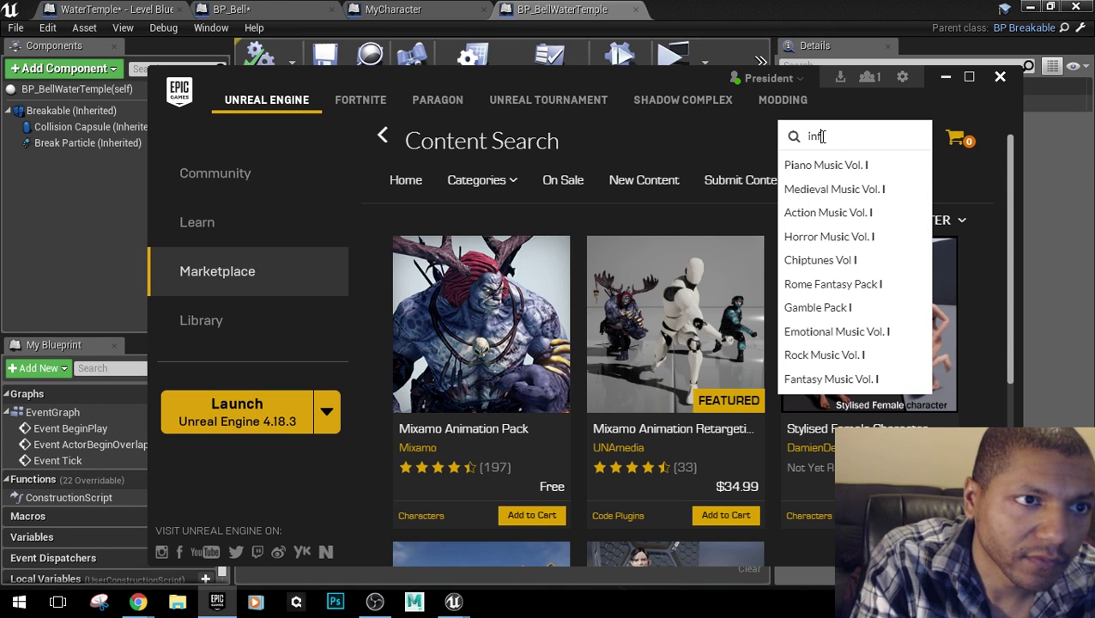
pyautogui.write('inity')
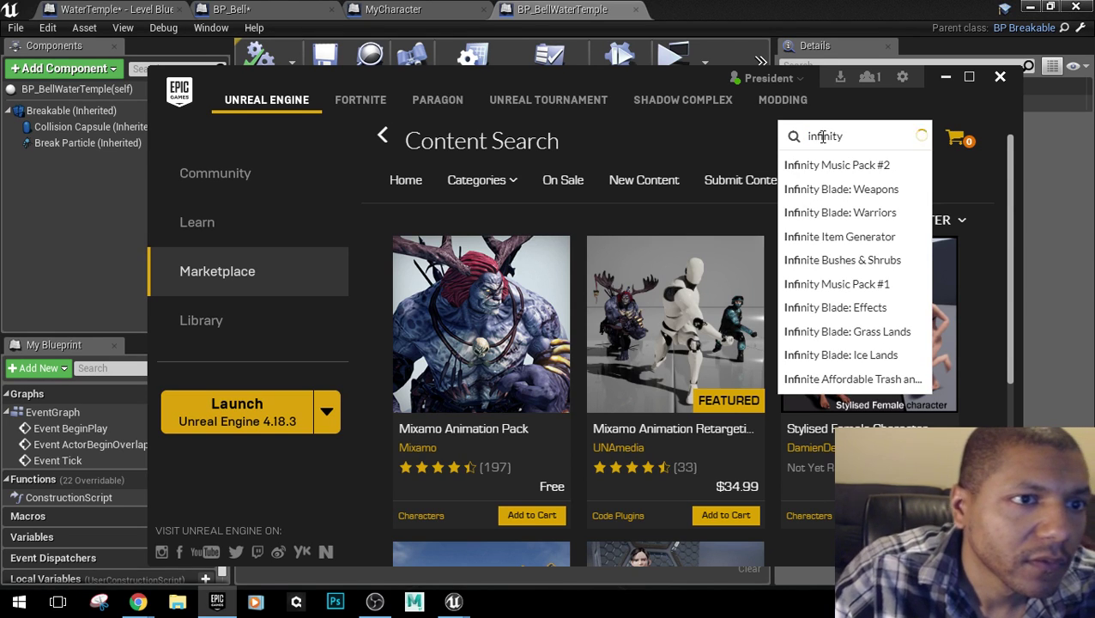
pyautogui.press('Return')
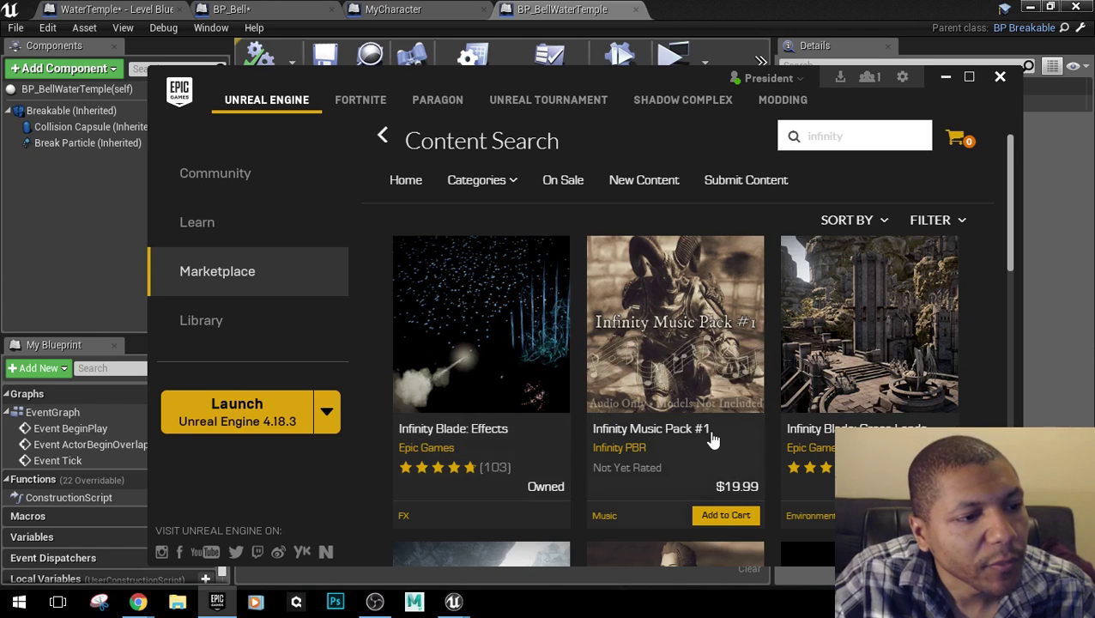
# Look through the infinity search results for the Infinity Blade packs, down to Infinity Blade: Warriors and Fire Lands.
pyautogui.scroll(-1, 573, 457)
pyautogui.scroll(-2, 481, 322)
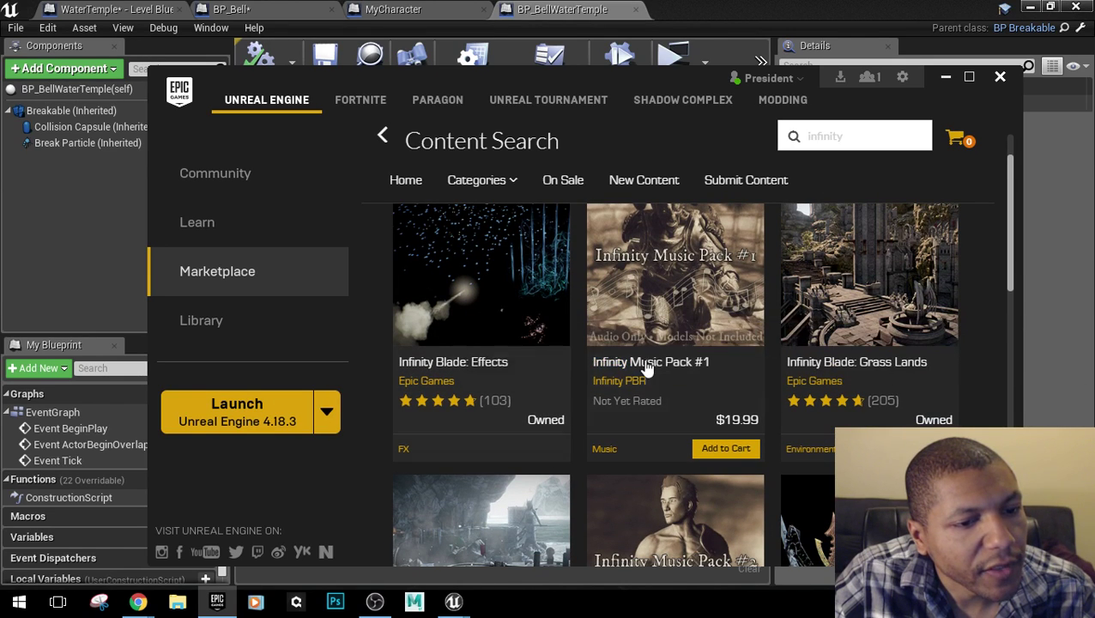
pyautogui.scroll(-3, 823, 275)
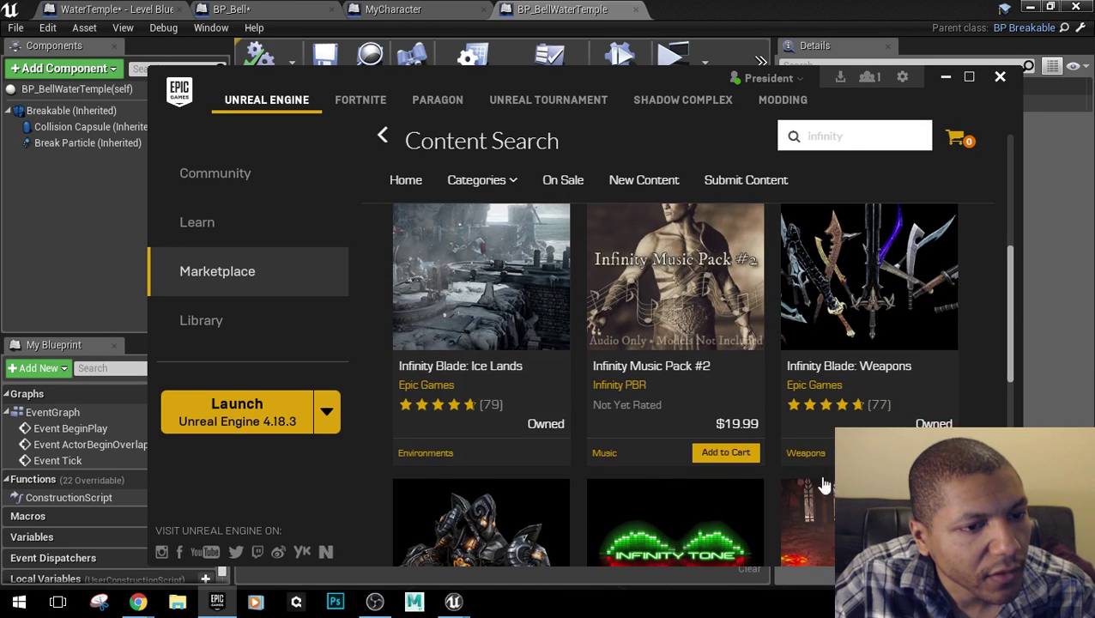
pyautogui.scroll(-3, 931, 313)
pyautogui.scroll(-1, 644, 455)
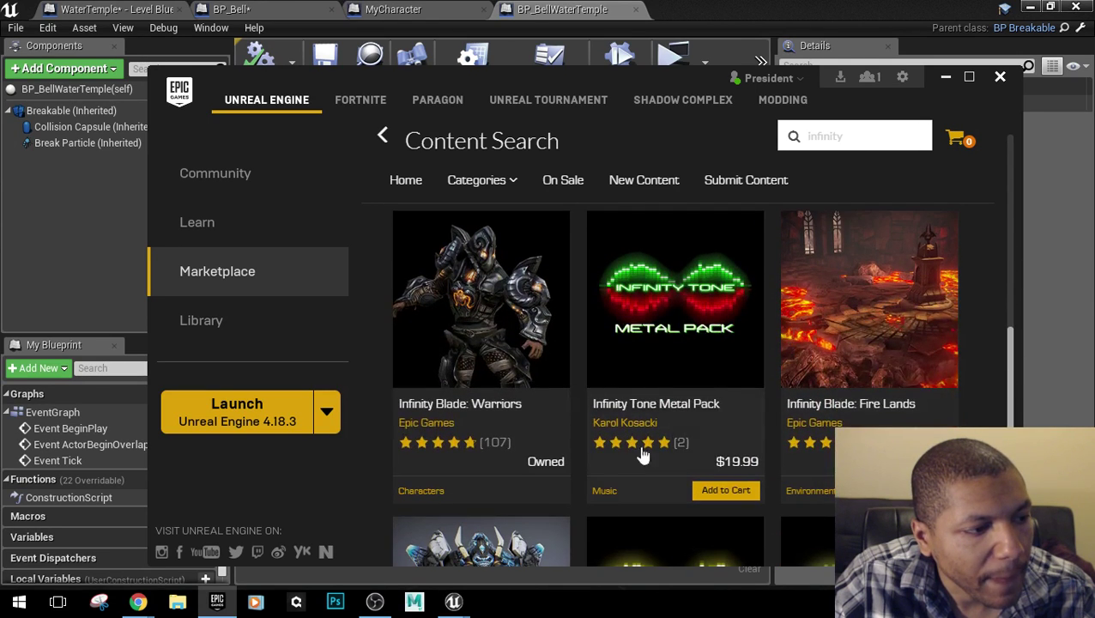
pyautogui.scroll(-1, 948, 307)
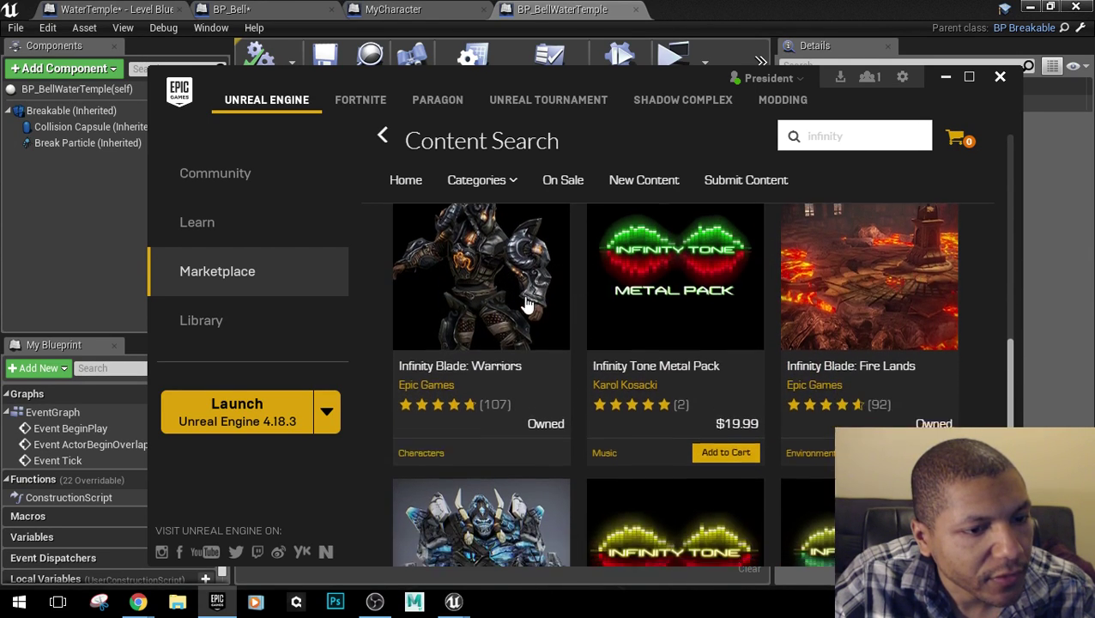
# Browse the marketplace search results for Infinity Blade content packs and close the launcher.
pyautogui.scroll(-3, 913, 292)
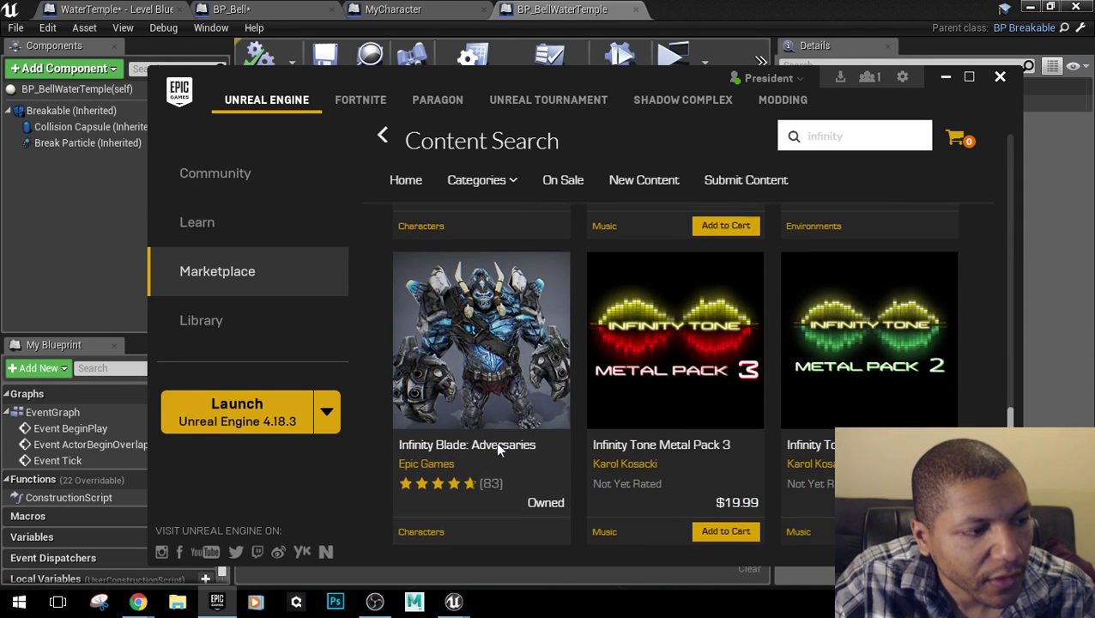
pyautogui.scroll(1, 463, 472)
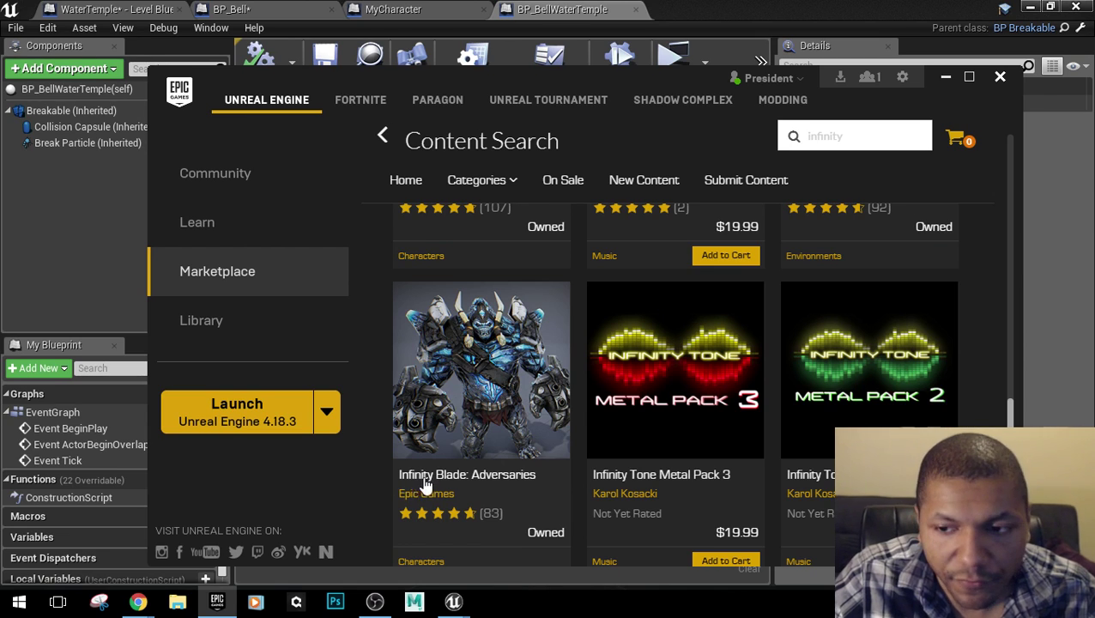
pyautogui.scroll(7, 515, 477)
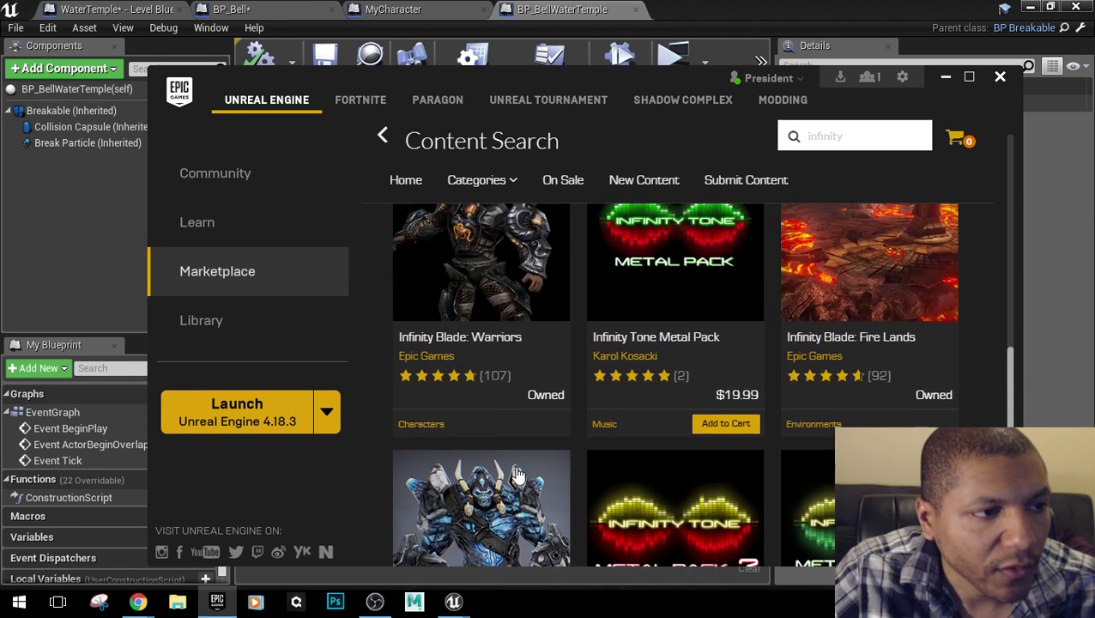
pyautogui.scroll(3, 514, 477)
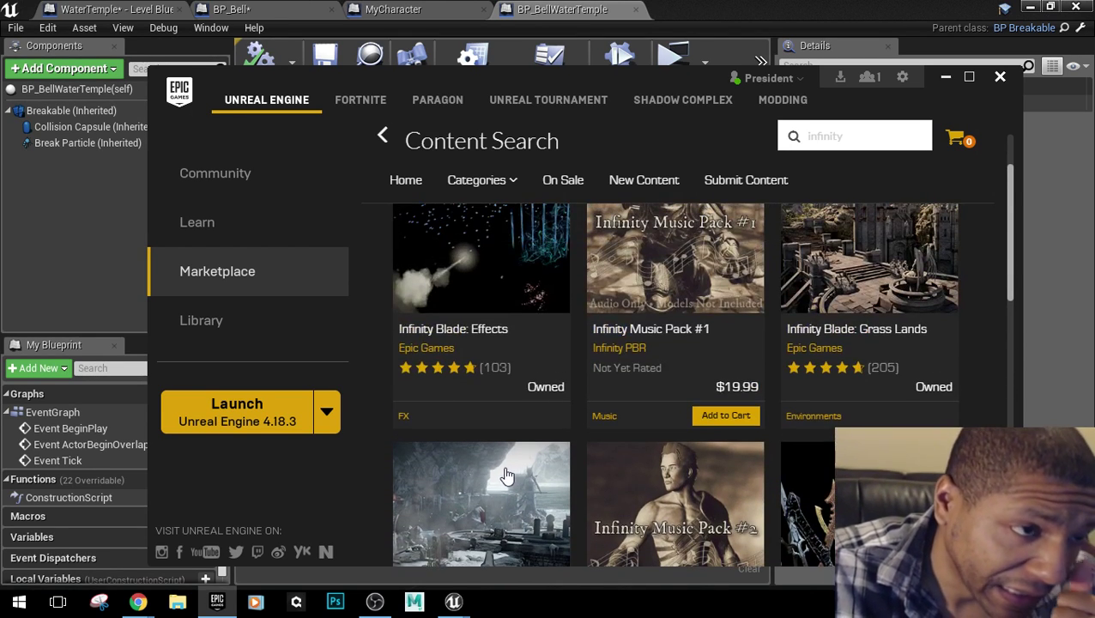
pyautogui.scroll(2, 496, 474)
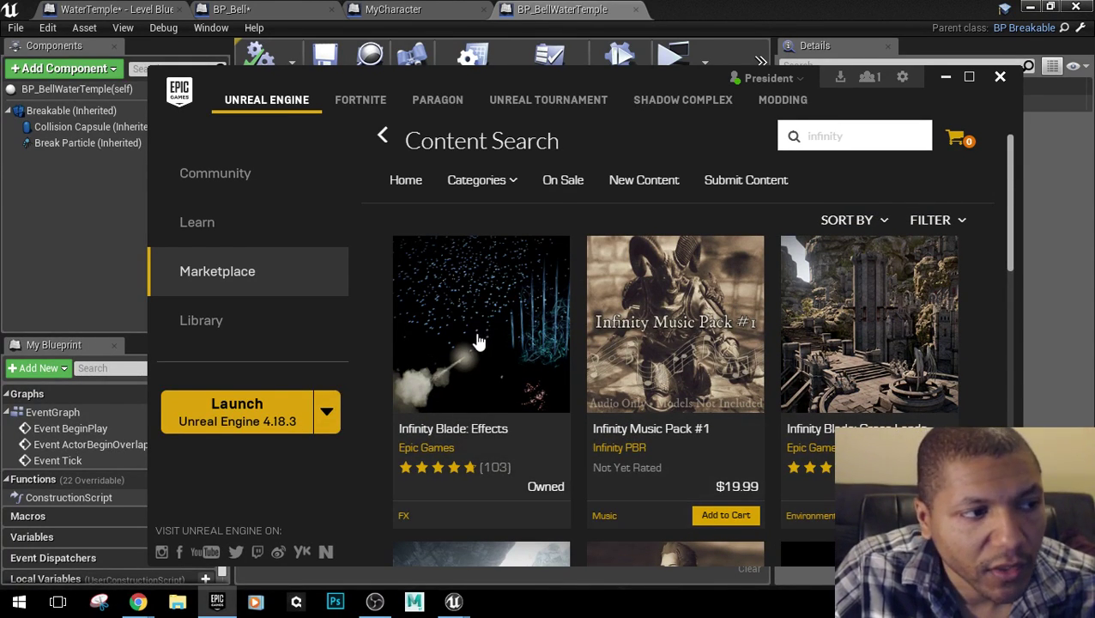
pyautogui.click(997, 78)
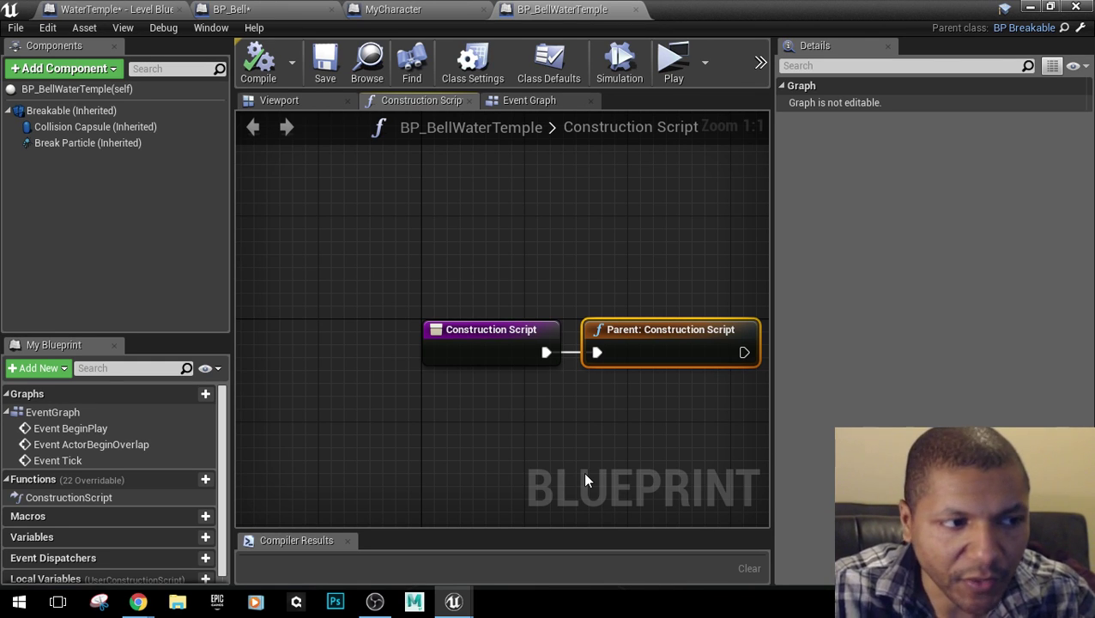
# Delete the Parent: Construction Script node from the construction script of BP_BellWaterTemple.
pyautogui.moveTo(562, 475); pyautogui.dragTo(407, 395, button='right')
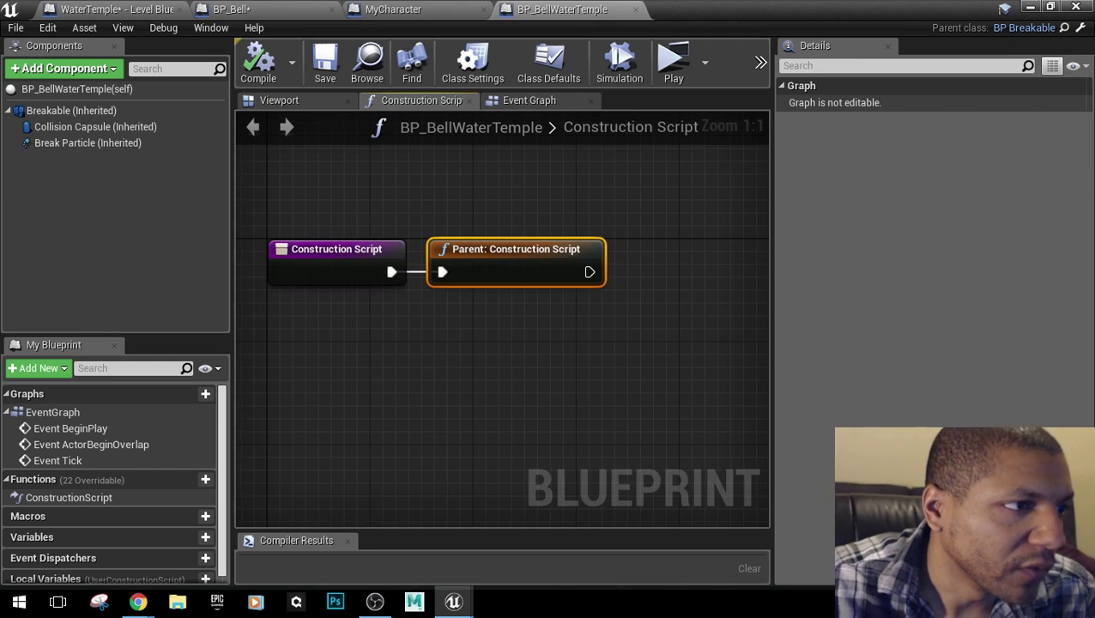
pyautogui.moveTo(473, 189); pyautogui.dragTo(542, 221, button='right')
pyautogui.press('Delete')
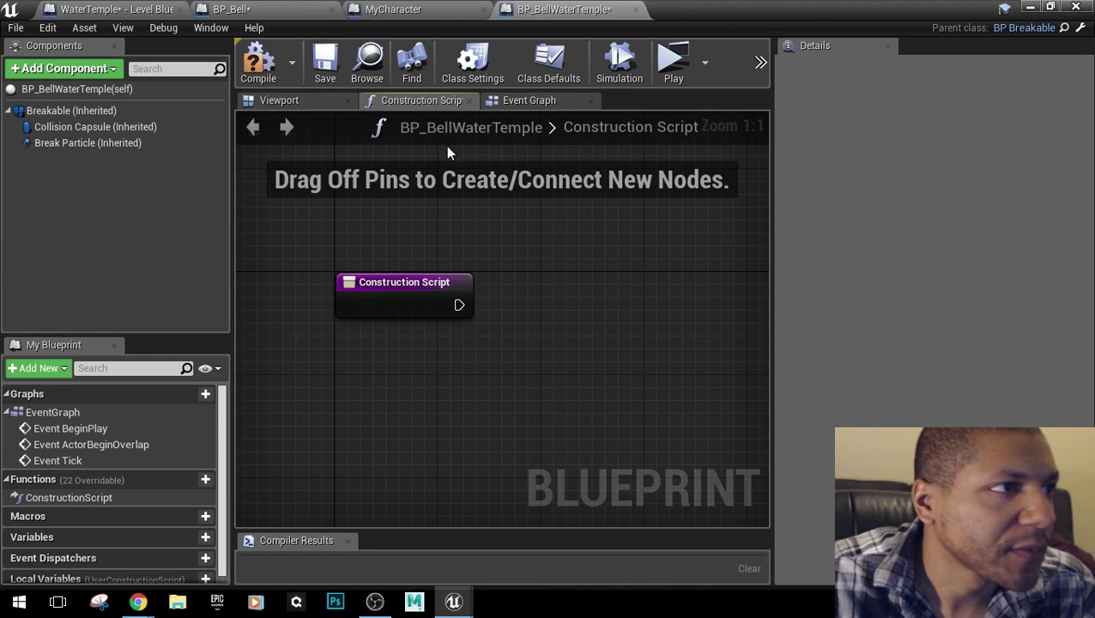
# Delete all default event nodes from the Event Graph of BP_BellWaterTemple and compile the blueprint.
pyautogui.click(528, 100)
pyautogui.scroll(-6, 464, 393)
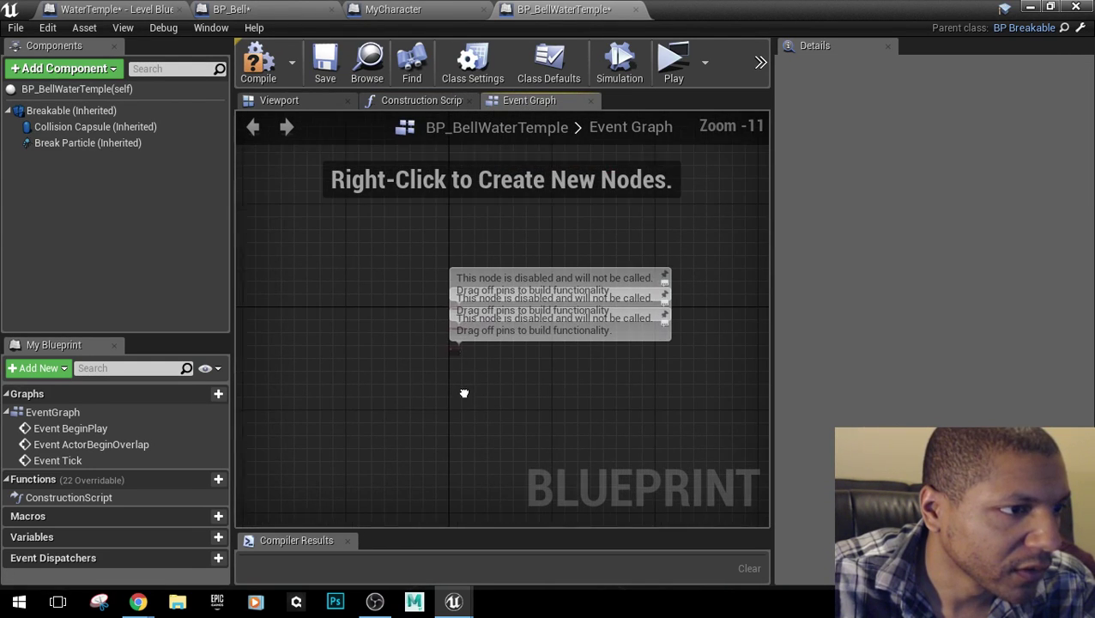
pyautogui.moveTo(463, 393); pyautogui.dragTo(462, 382, button='right')
pyautogui.moveTo(386, 197); pyautogui.dragTo(527, 506)
pyautogui.press('Delete')
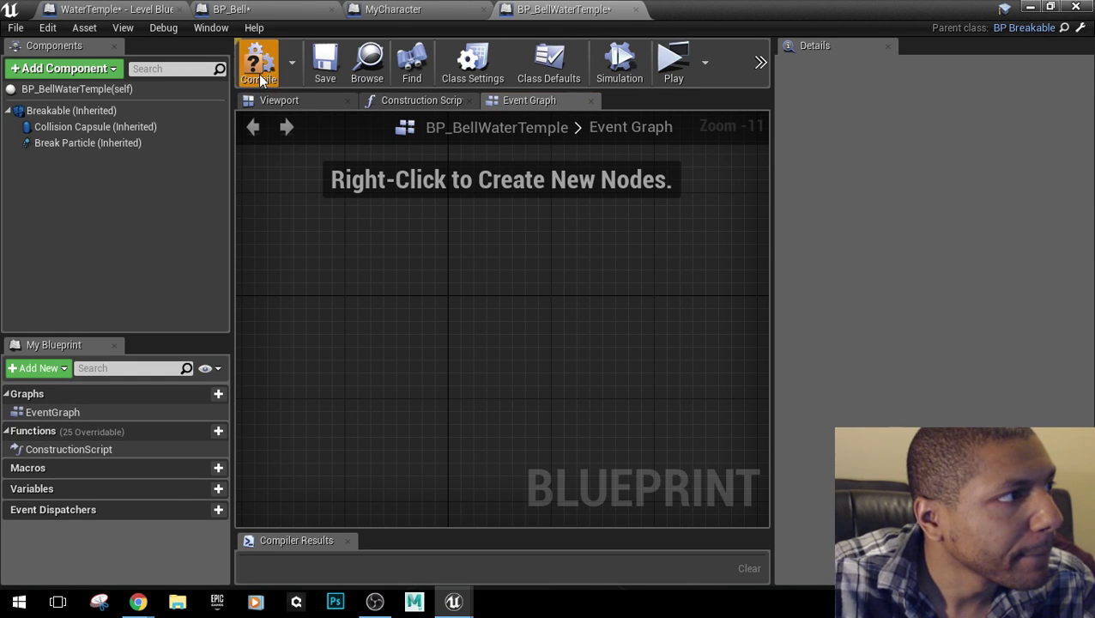
pyautogui.press('F7')
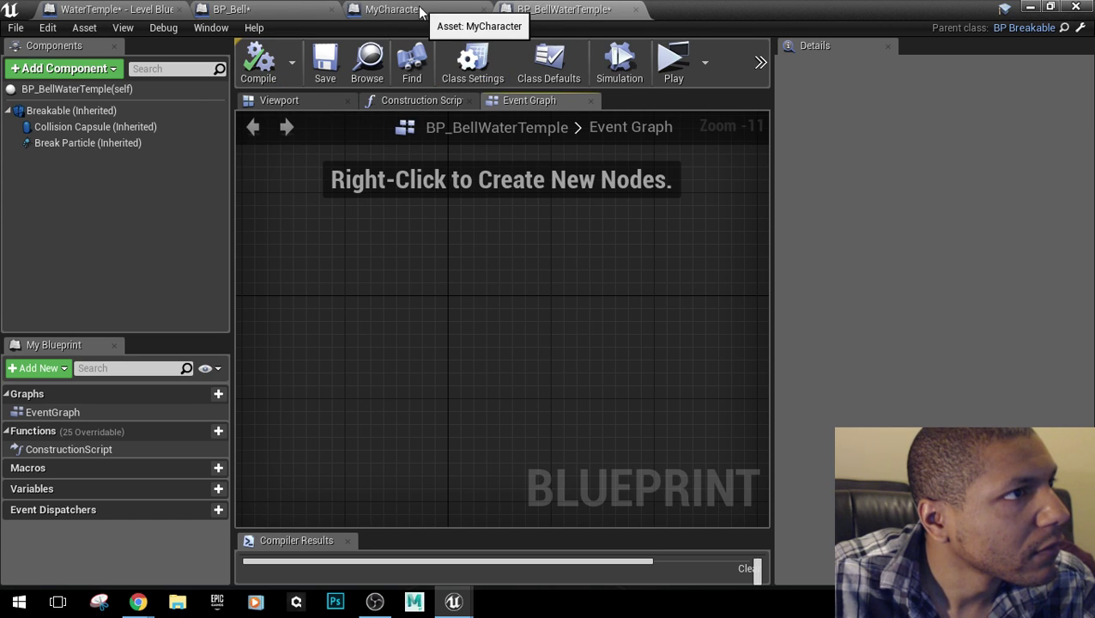
# Close the MyCharacter blueprint and return to BP_Bell.
pyautogui.click(393, 9)
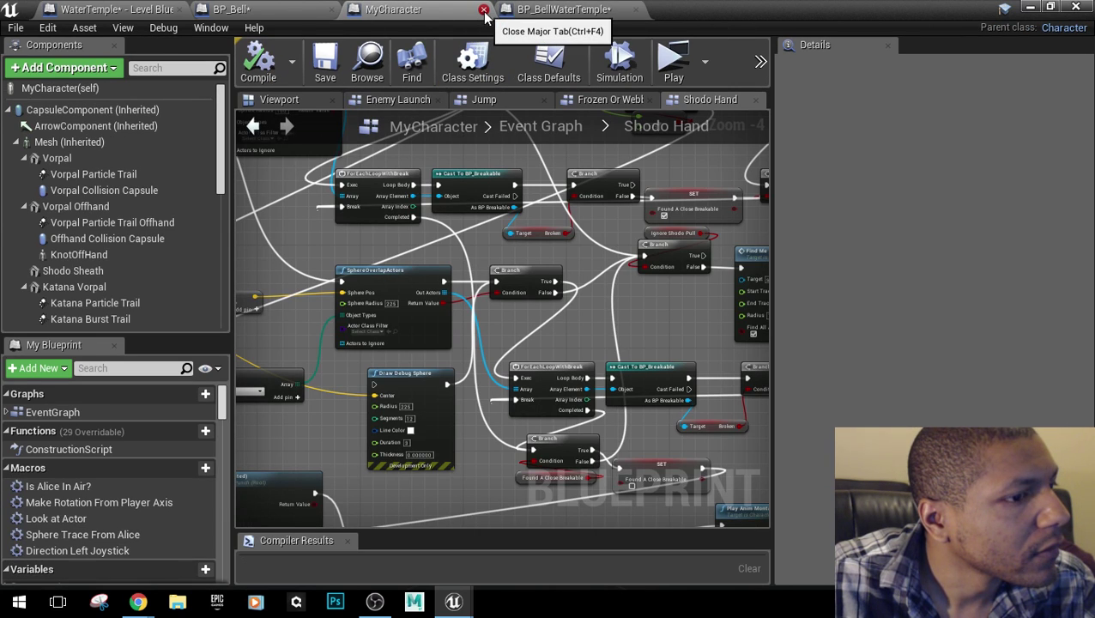
pyautogui.click(484, 10)
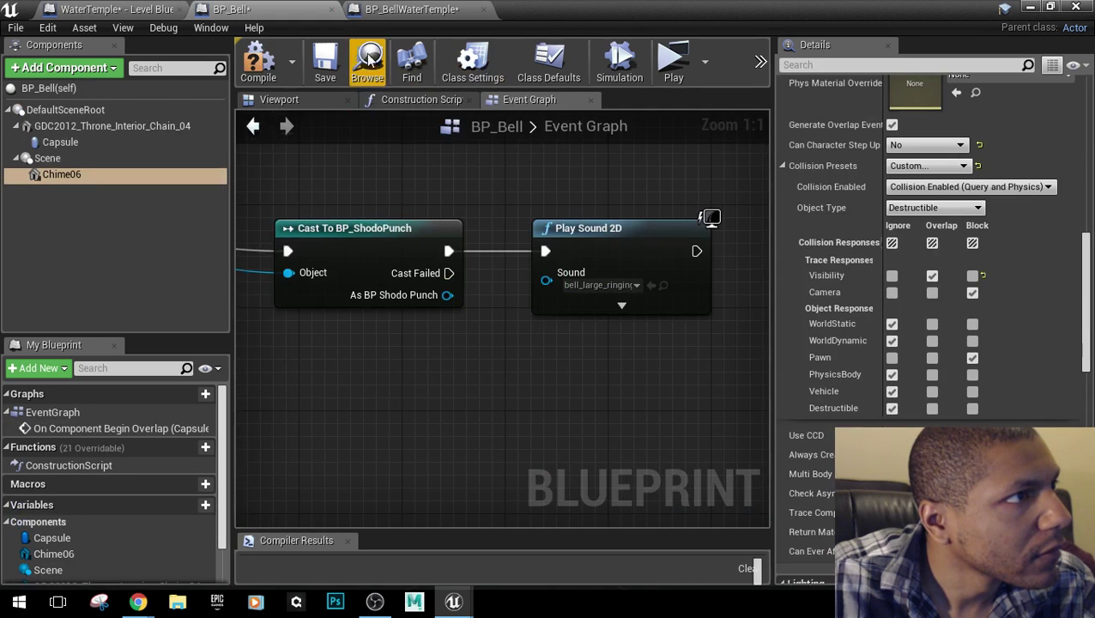
pyautogui.click(442, 12)
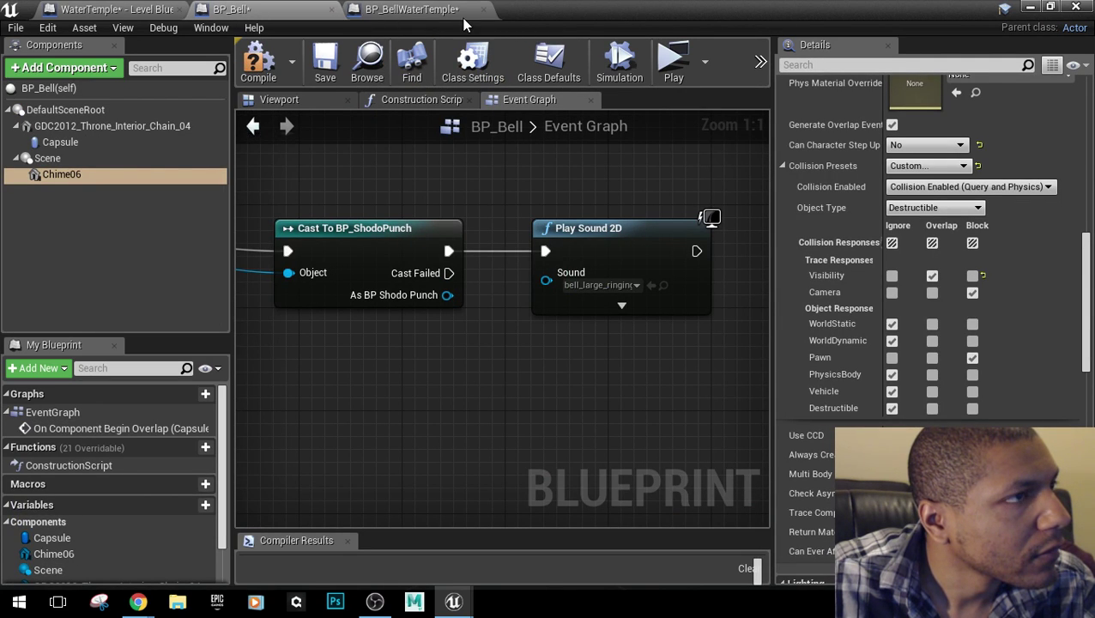
pyautogui.click(283, 10)
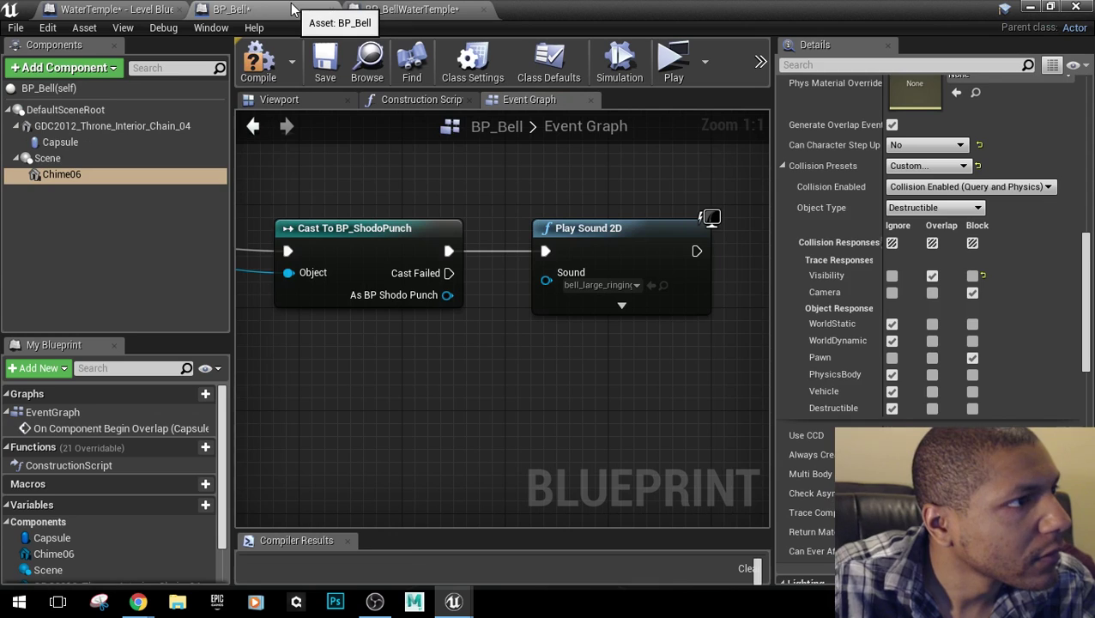
# Copy the chain mesh, Capsule, Scene and Chime06 components of BP_Bell and switch to BP_BellWaterTemple.
pyautogui.click(116, 190)
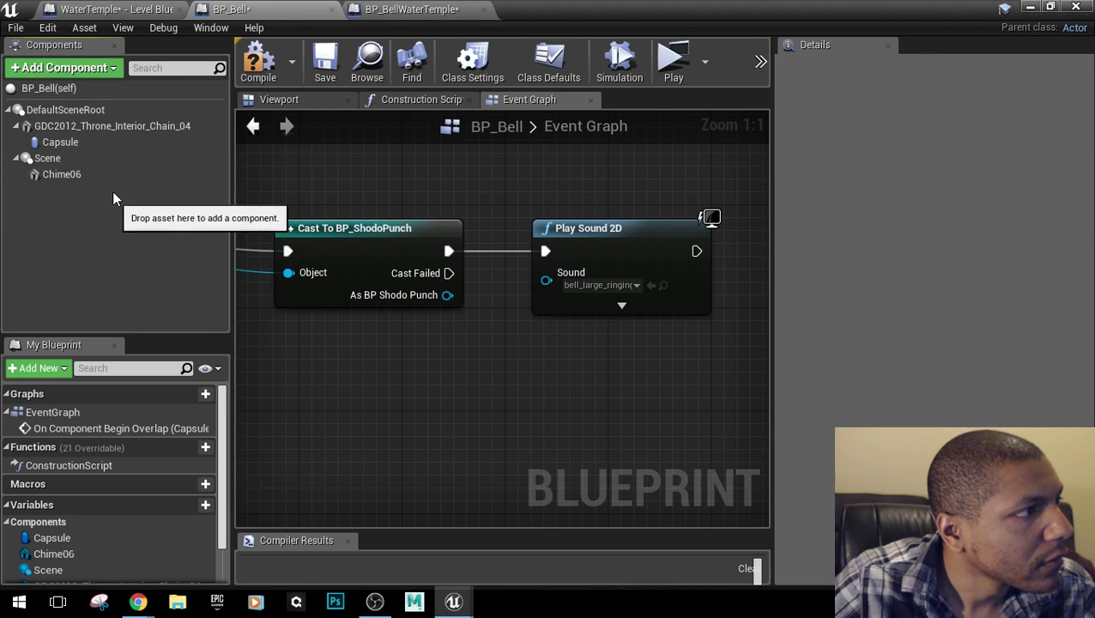
pyautogui.click(99, 127)
pyautogui.keyDown('shift'); pyautogui.click(92, 175); pyautogui.keyUp('shift')
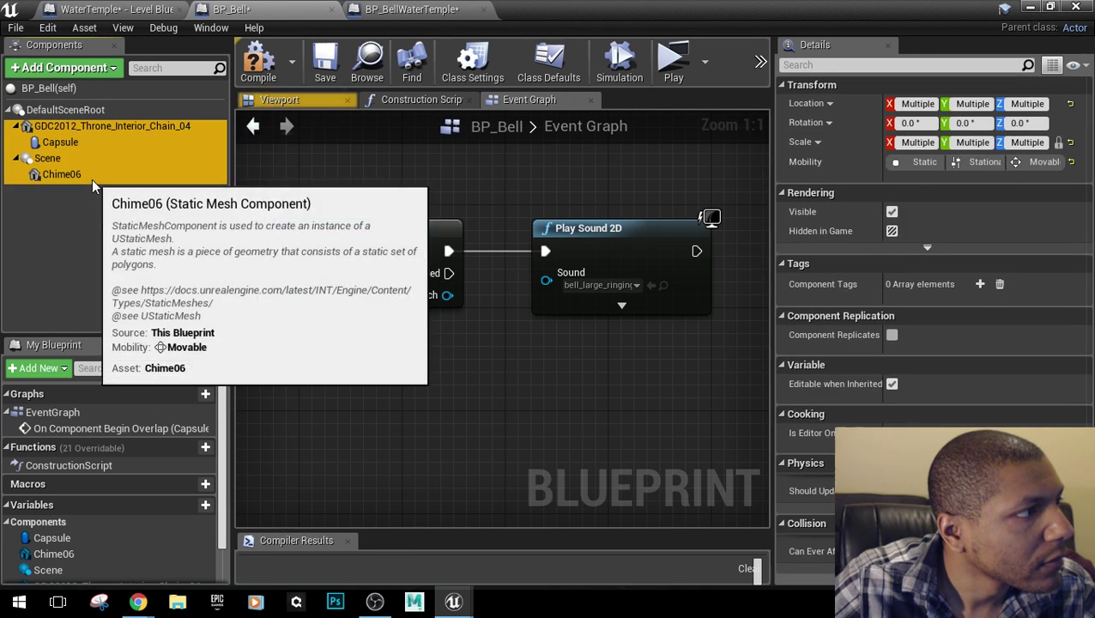
pyautogui.rightClick(91, 176)
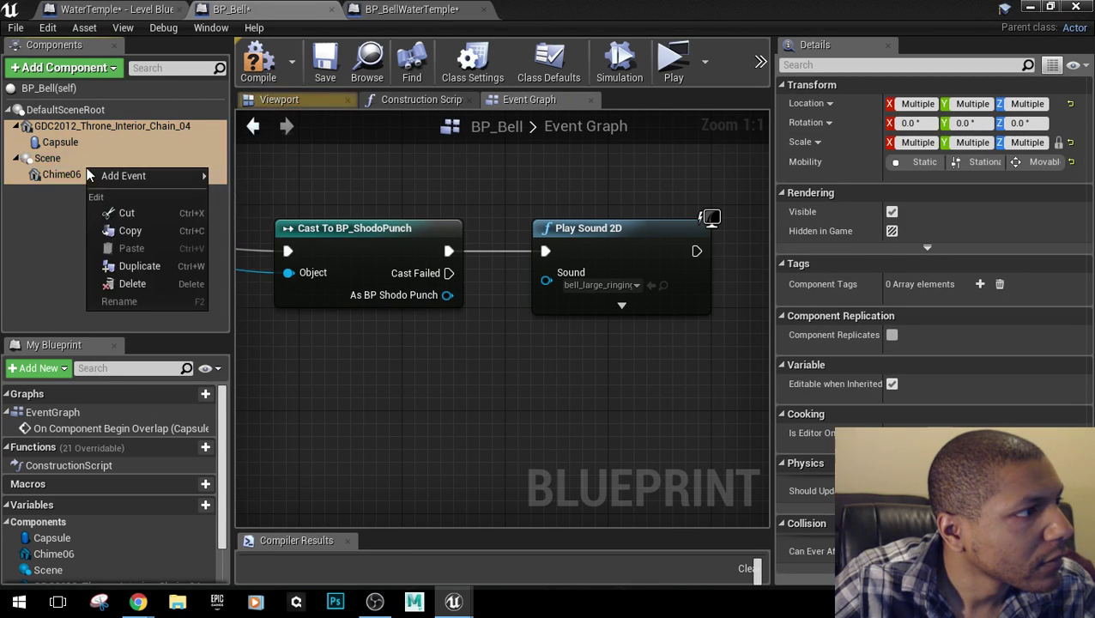
pyautogui.click(133, 230)
pyautogui.click(399, 11)
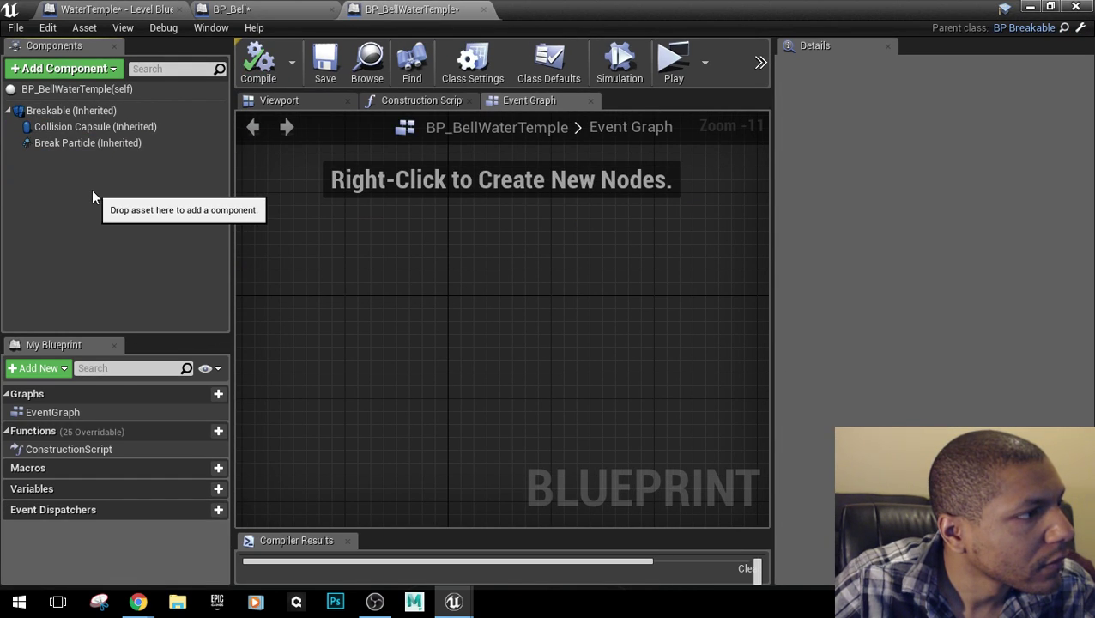
# Undock BP_BellWaterTemple into its own window and bring it up in front of BP_Bell.
pyautogui.click(232, 8)
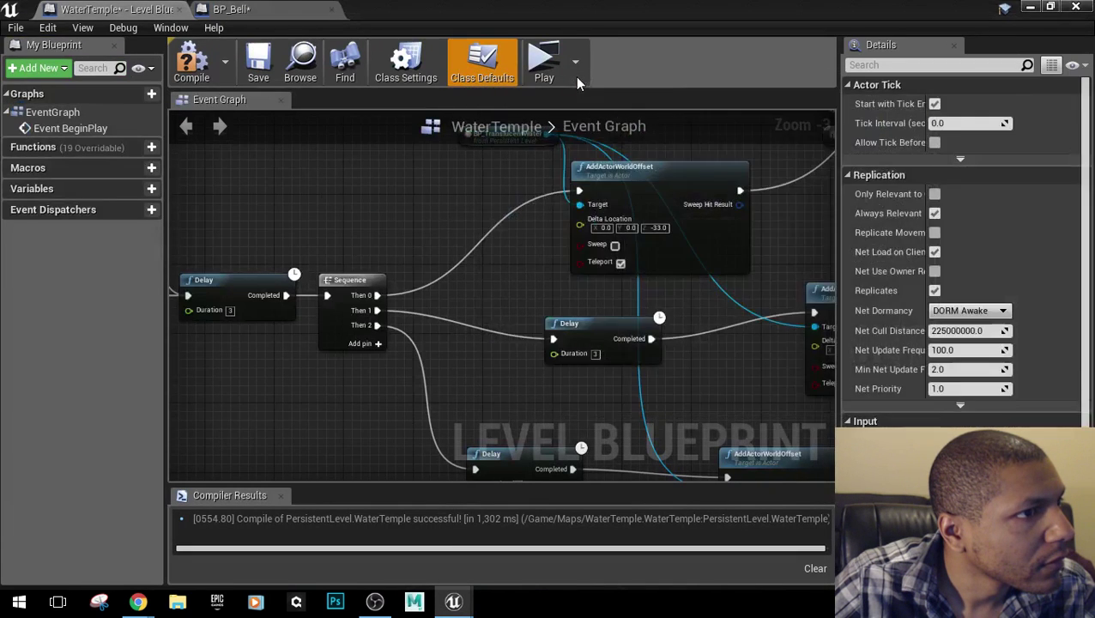
pyautogui.click(244, 10)
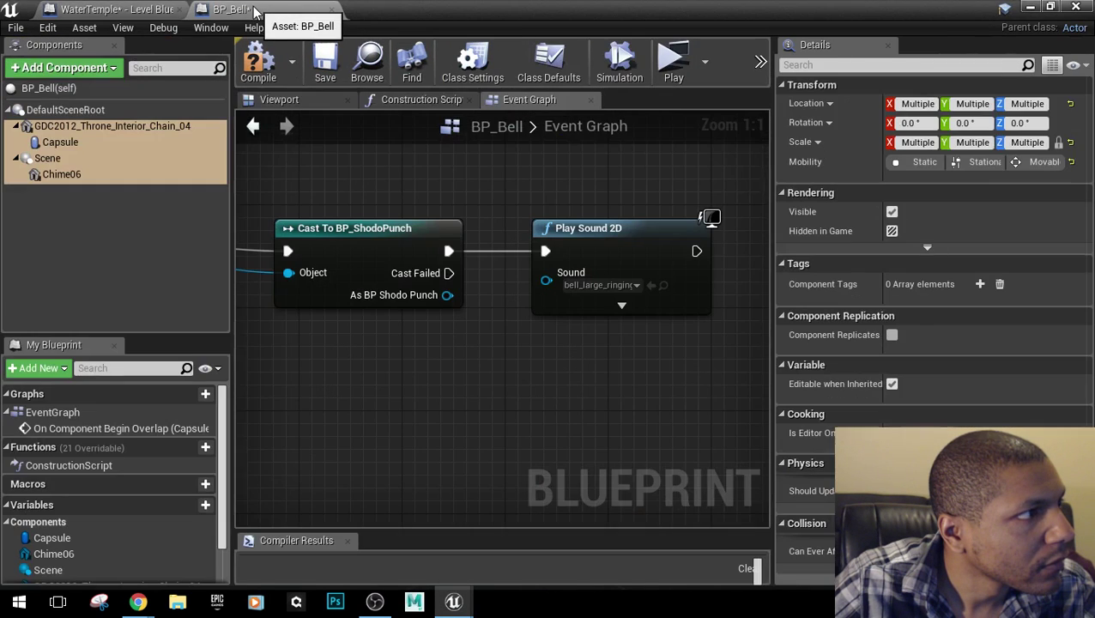
pyautogui.moveTo(453, 601)
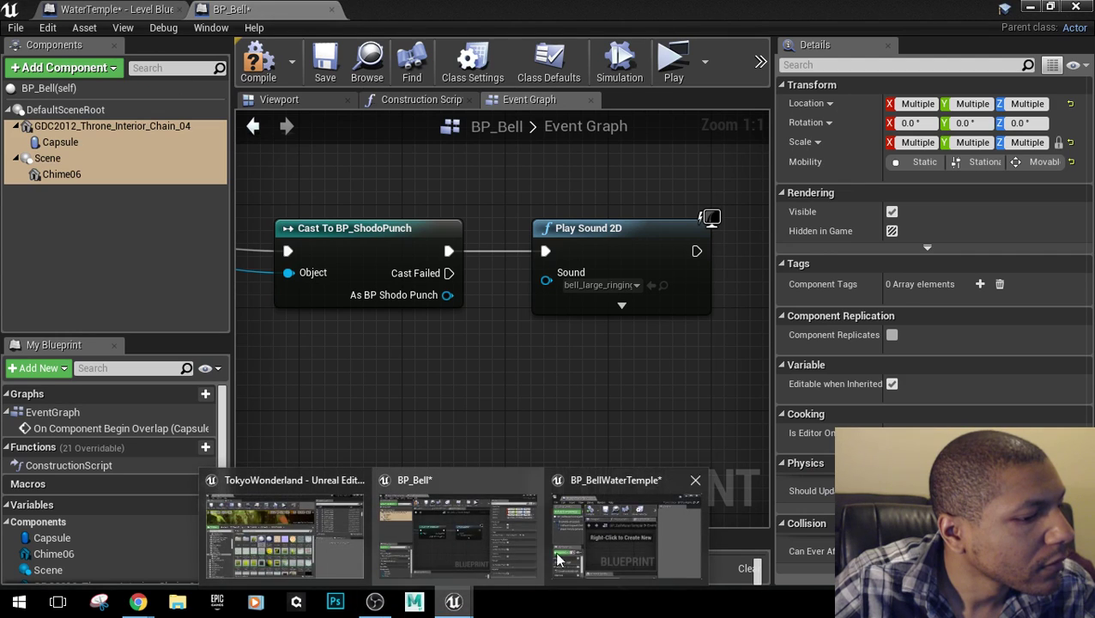
pyautogui.click(558, 559)
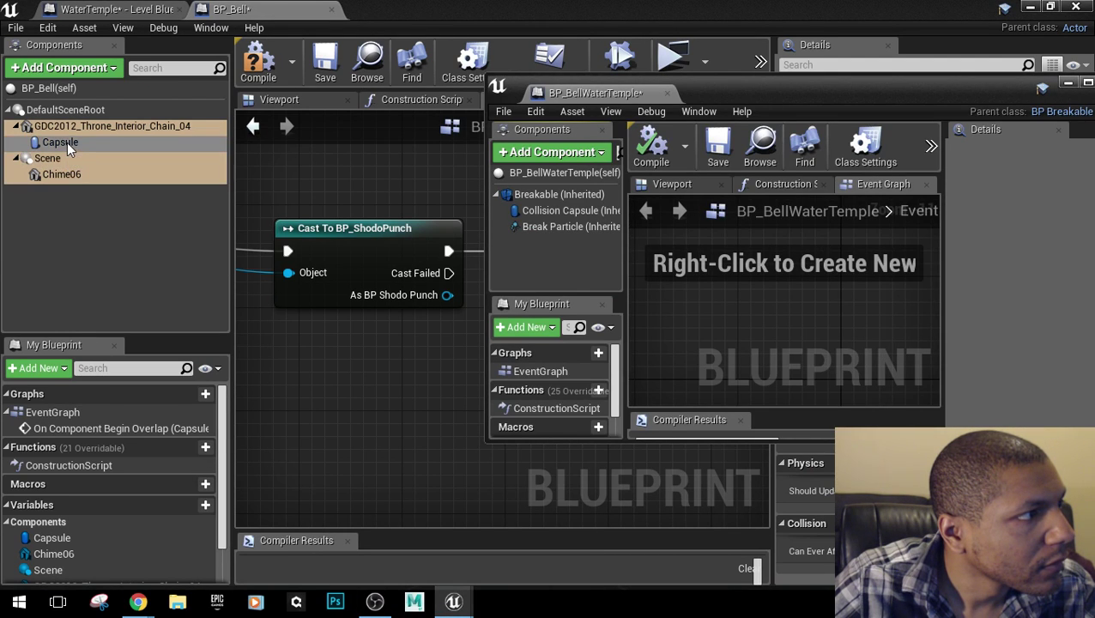
# Try to transfer the chain mesh, Capsule, Scene and Chime06 components from BP_Bell into the separate BP_BellWaterTemple window.
pyautogui.moveTo(67, 142)
pyautogui.mouseDown()
pyautogui.moveTo(524, 250)
pyautogui.moveTo(80, 149)
pyautogui.mouseUp()
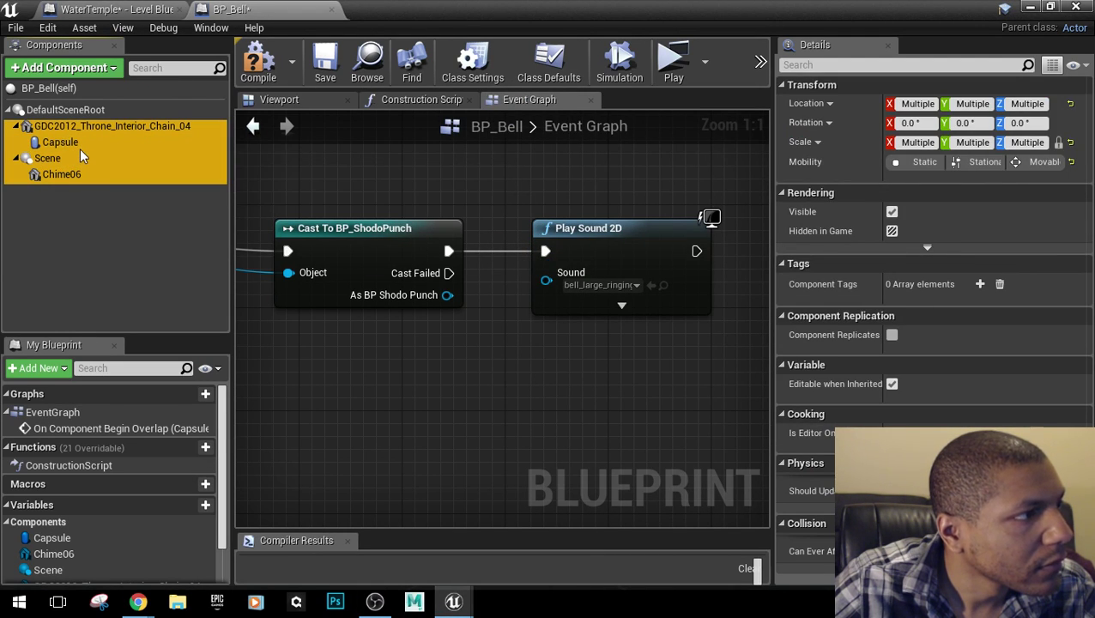
pyautogui.moveTo(453, 601)
pyautogui.click(603, 545)
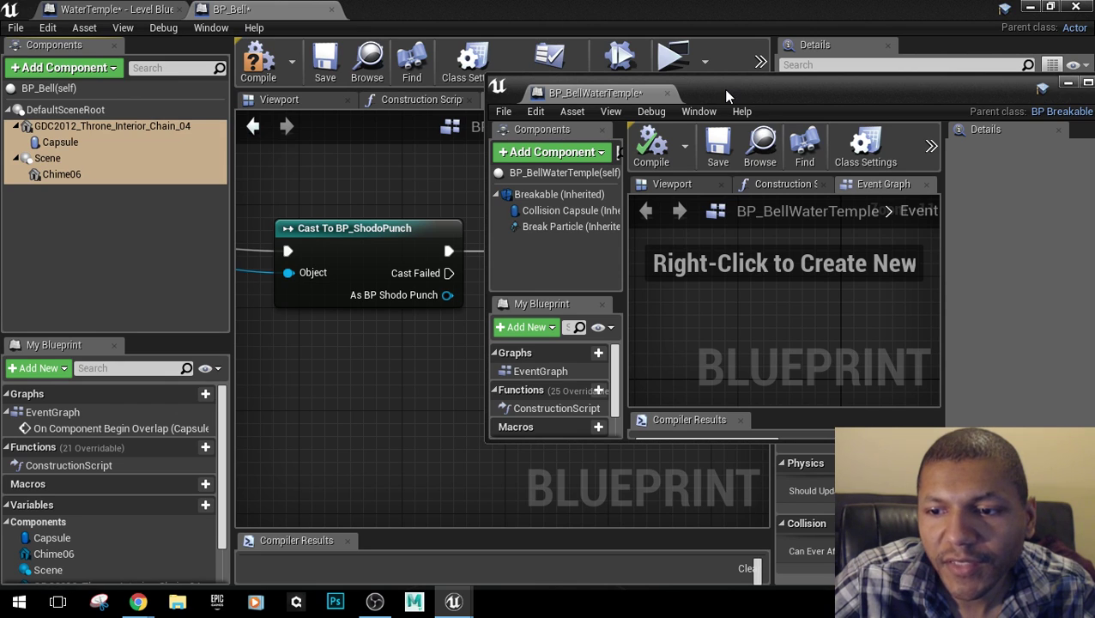
pyautogui.moveTo(726, 92); pyautogui.dragTo(1093, 514)
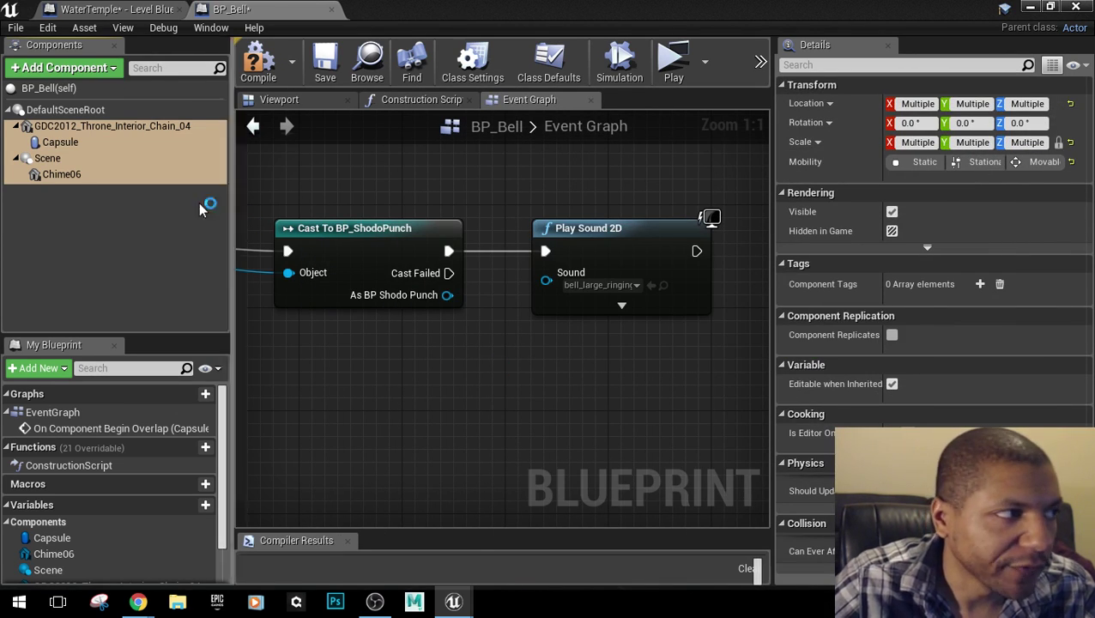
pyautogui.moveTo(65, 145); pyautogui.dragTo(1094, 202)
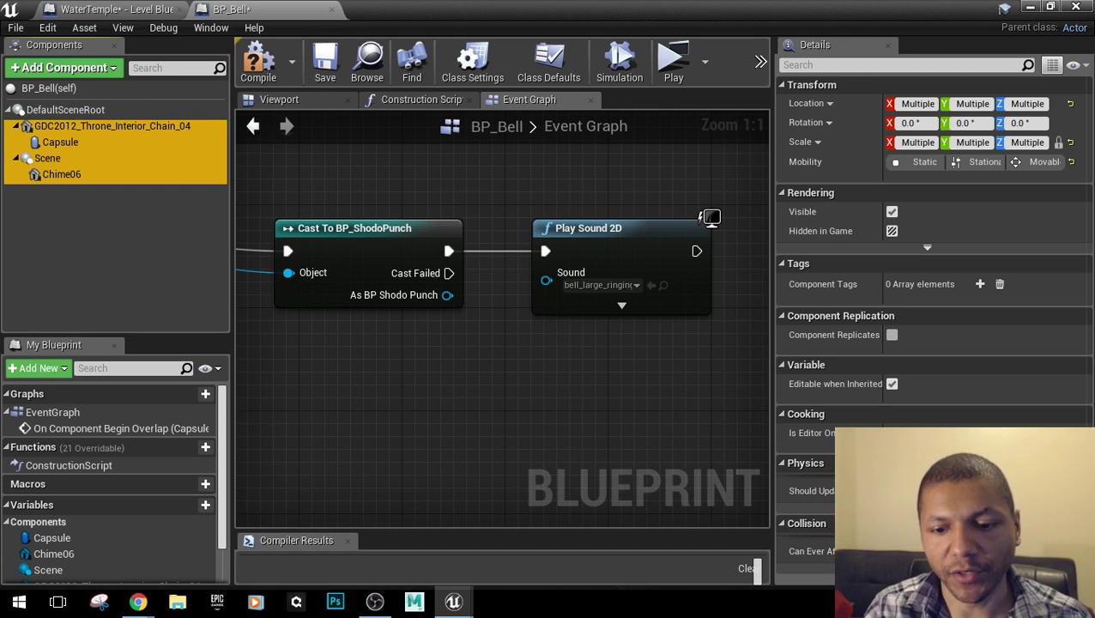
# Copy only the GDC2012_Throne_Interior_Chain_04 component from BP_Bell's component tree.
pyautogui.click(60, 244)
pyautogui.click(84, 126)
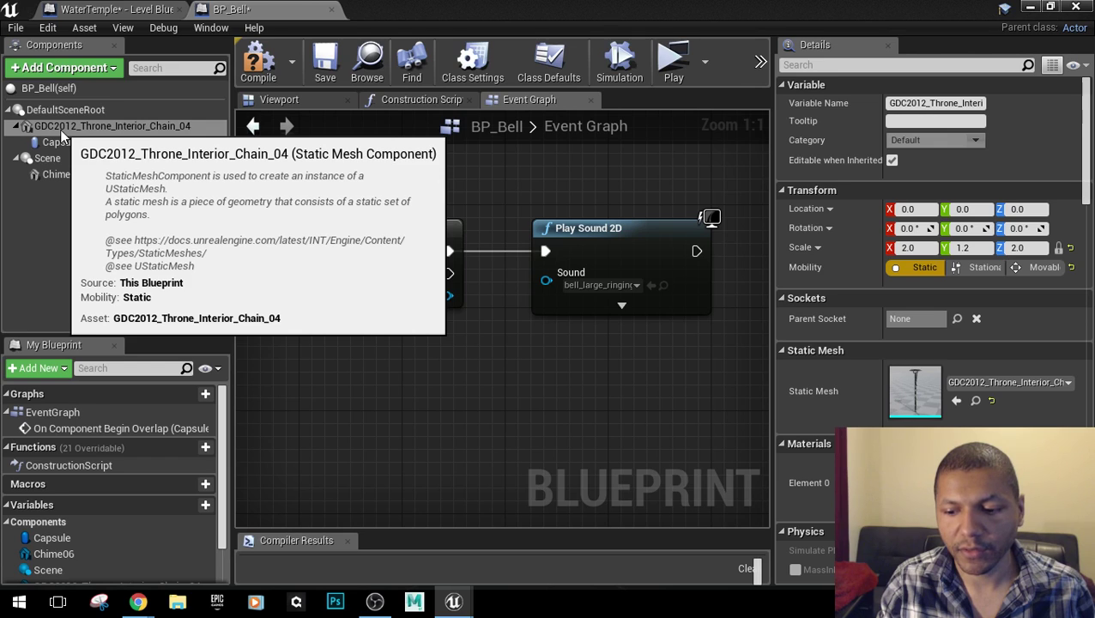
pyautogui.click(60, 130)
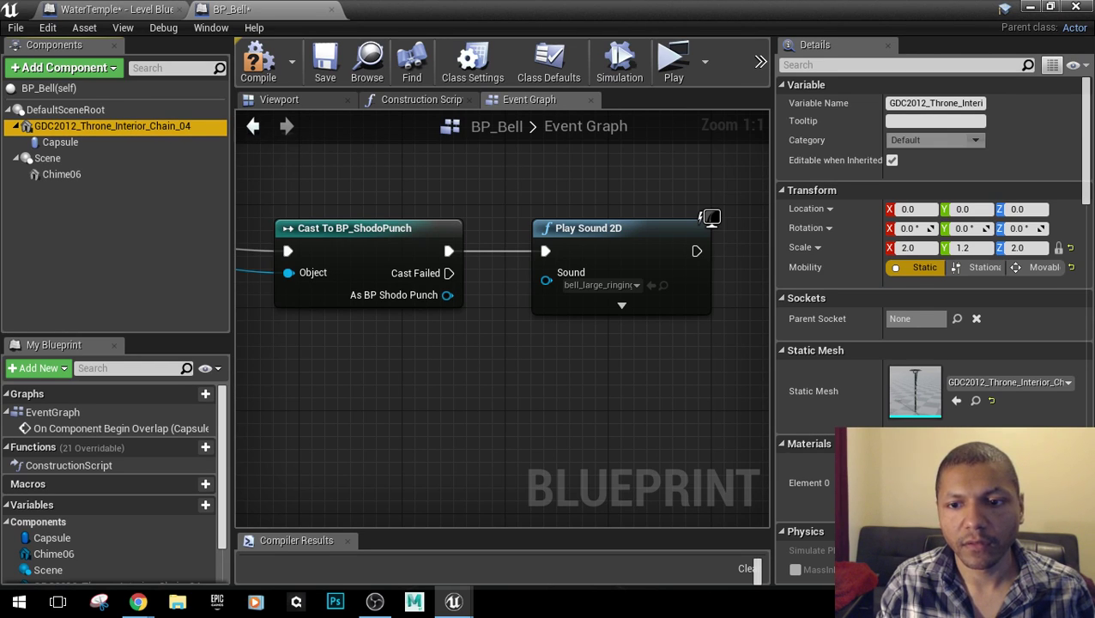
pyautogui.rightClick(161, 130)
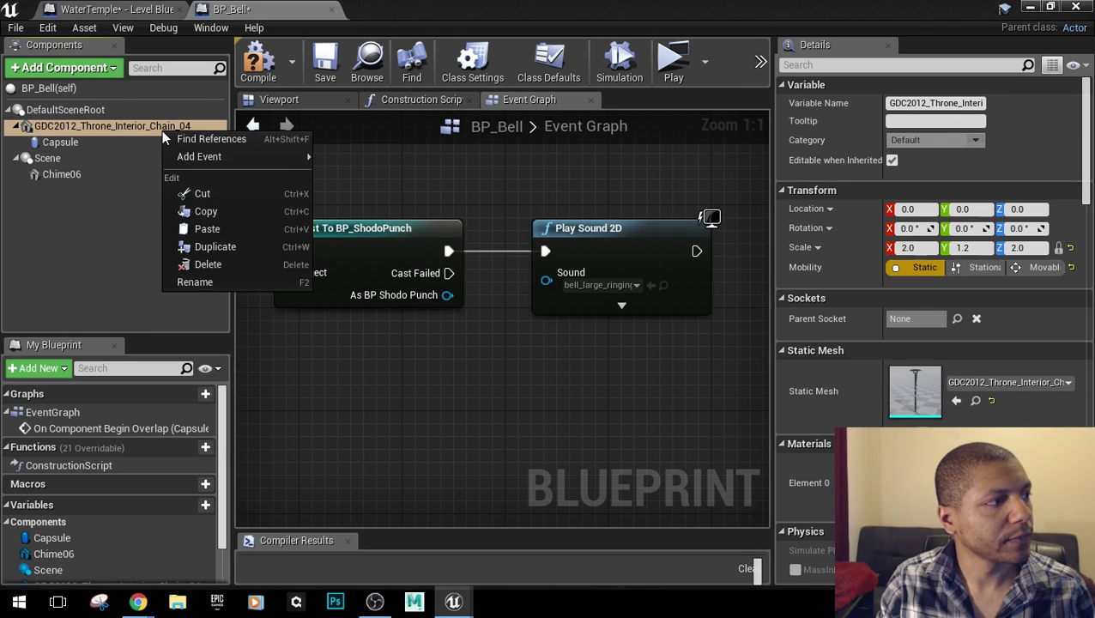
pyautogui.click(211, 213)
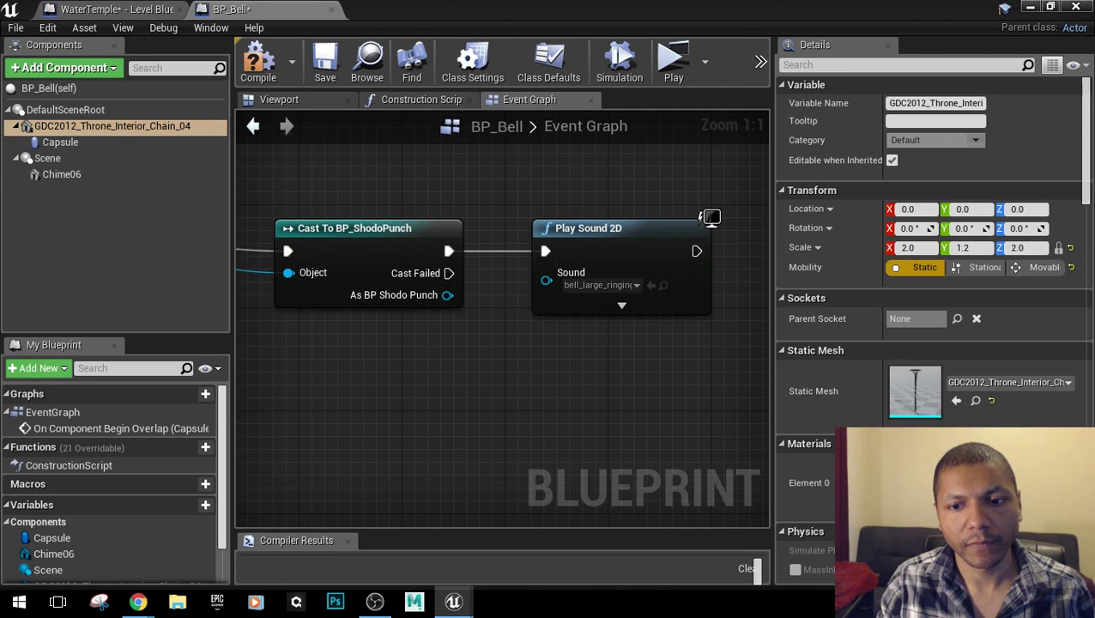
pyautogui.rightClick(123, 130)
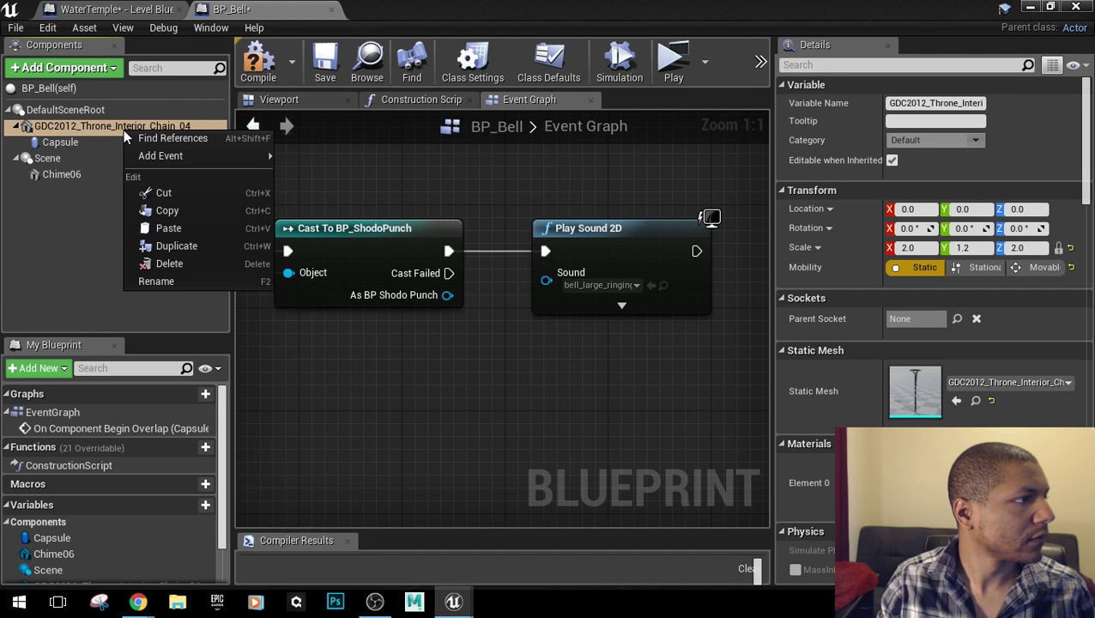
pyautogui.click(979, 404)
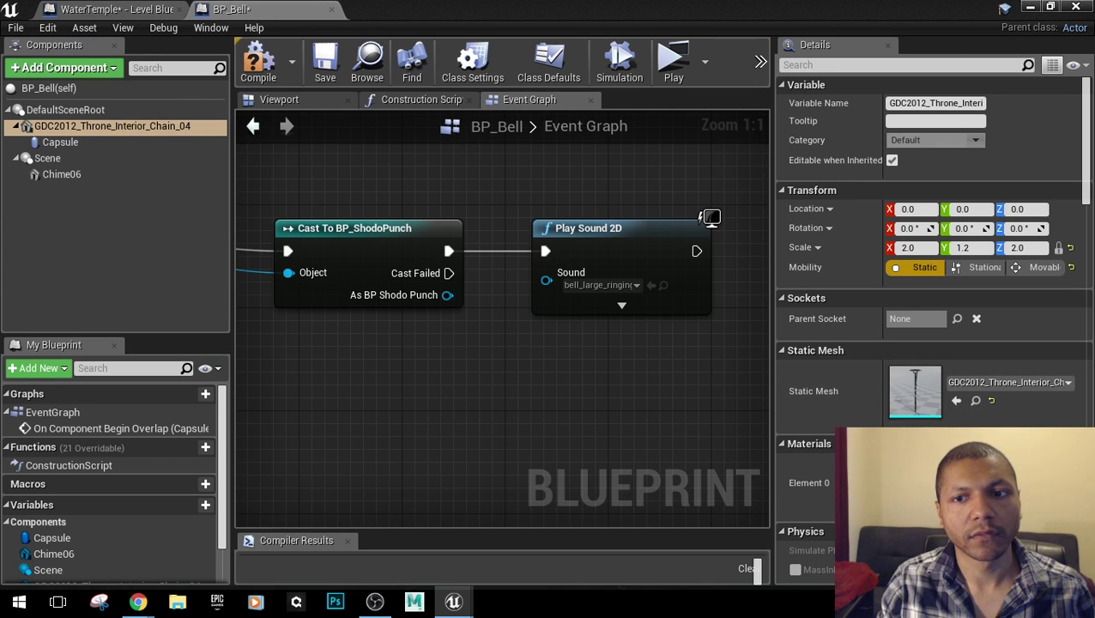
# Arrange the BP_Bell and BP_BellWaterTemple windows so that both component trees are accessible side by side.
pyautogui.moveTo(390, 127); pyautogui.dragTo(596, 29)
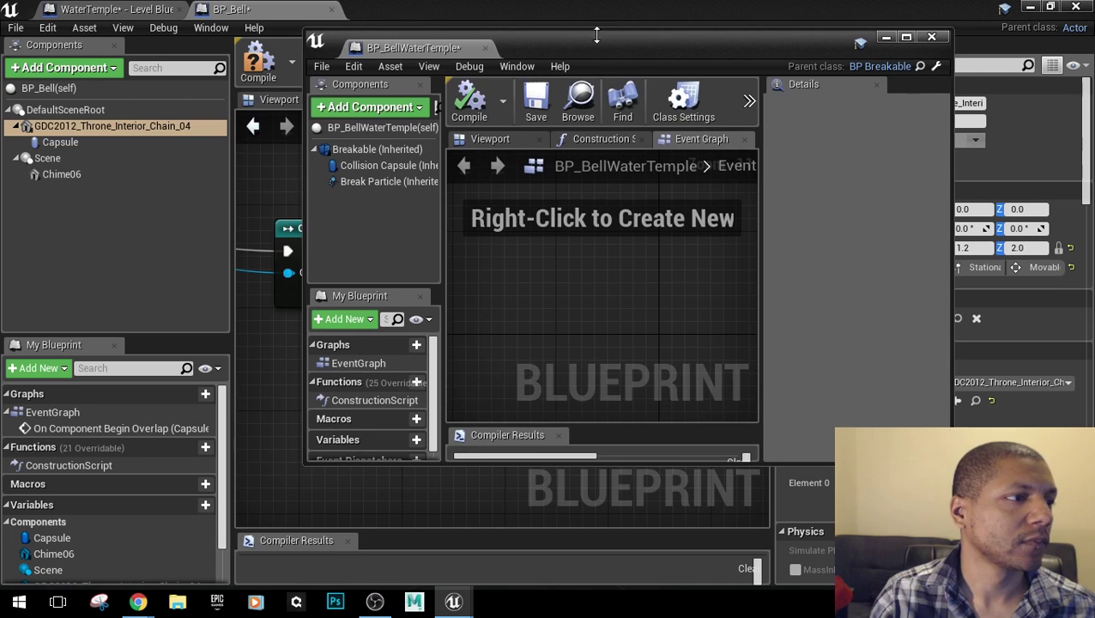
pyautogui.moveTo(952, 463); pyautogui.dragTo(1065, 558)
pyautogui.click(132, 129)
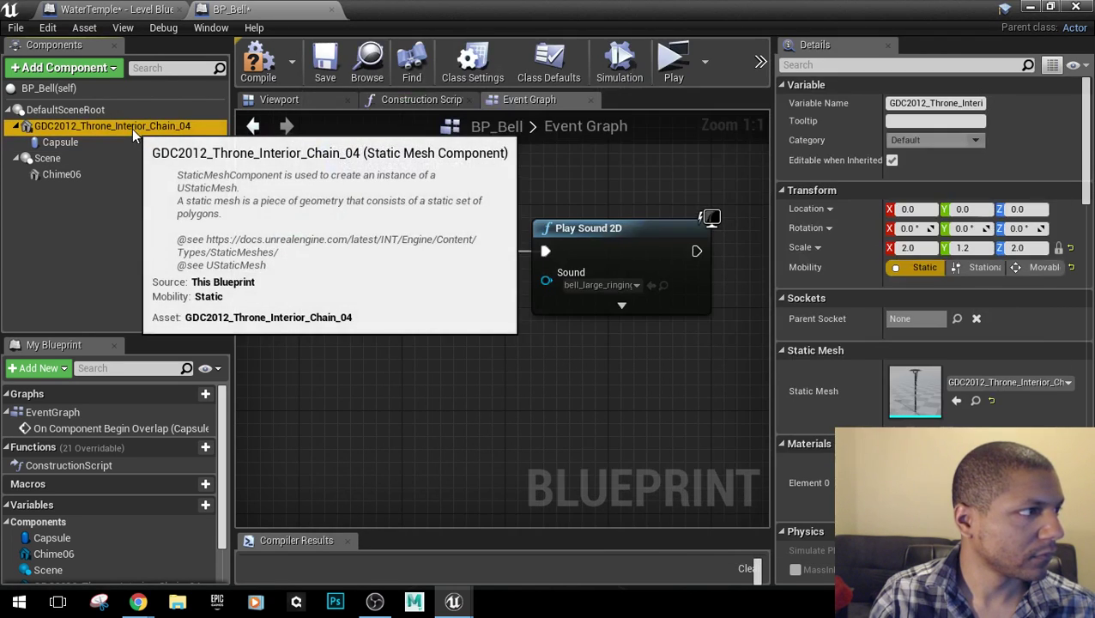
pyautogui.moveTo(597, 7); pyautogui.dragTo(506, 144)
pyautogui.moveTo(578, 48)
pyautogui.mouseDown()
pyautogui.moveTo(623, 52)
pyautogui.moveTo(583, 43)
pyautogui.mouseUp()
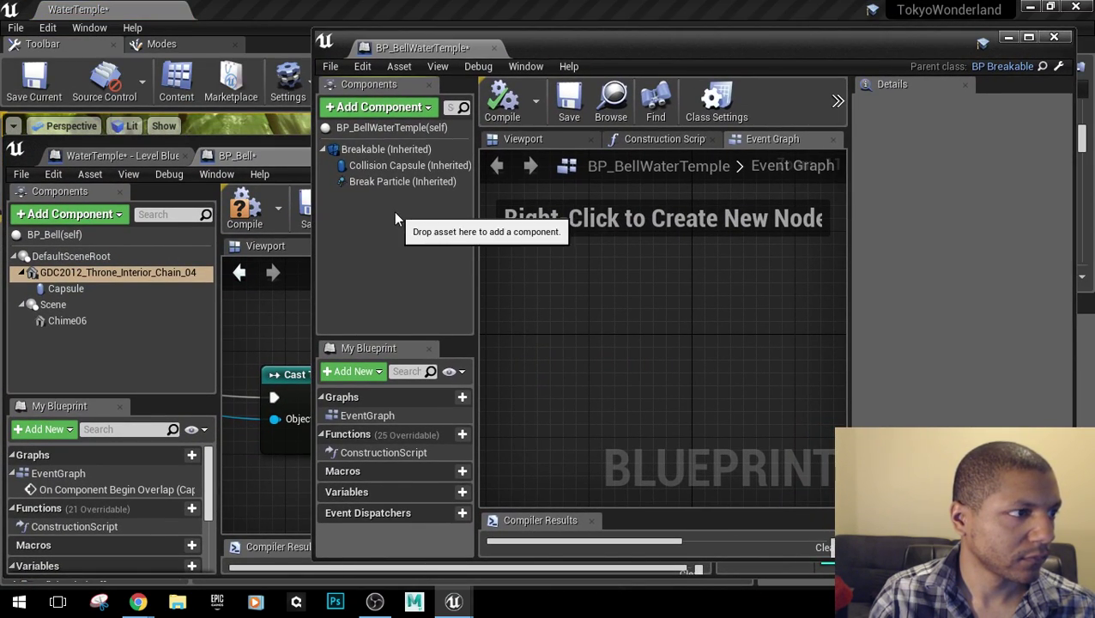
# Add GDC2012_Throne_Interior_Chain_04 and Chime06 as static mesh components in BP_BellWaterTemple, using the meshes from BP_Bell.
pyautogui.click(403, 107)
pyautogui.click(433, 284)
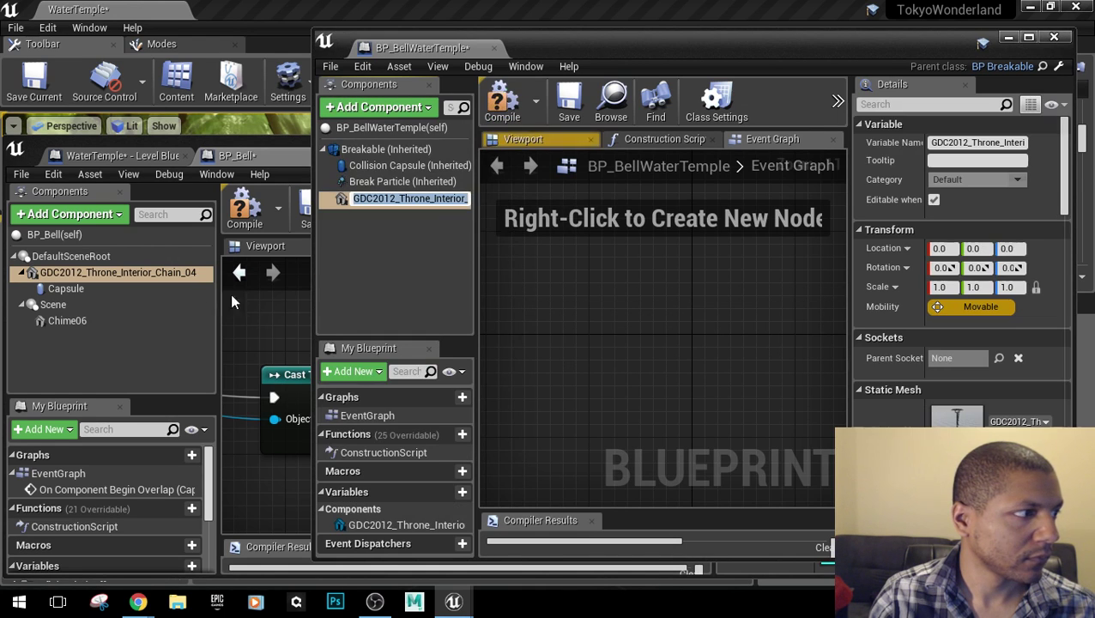
pyautogui.click(62, 289)
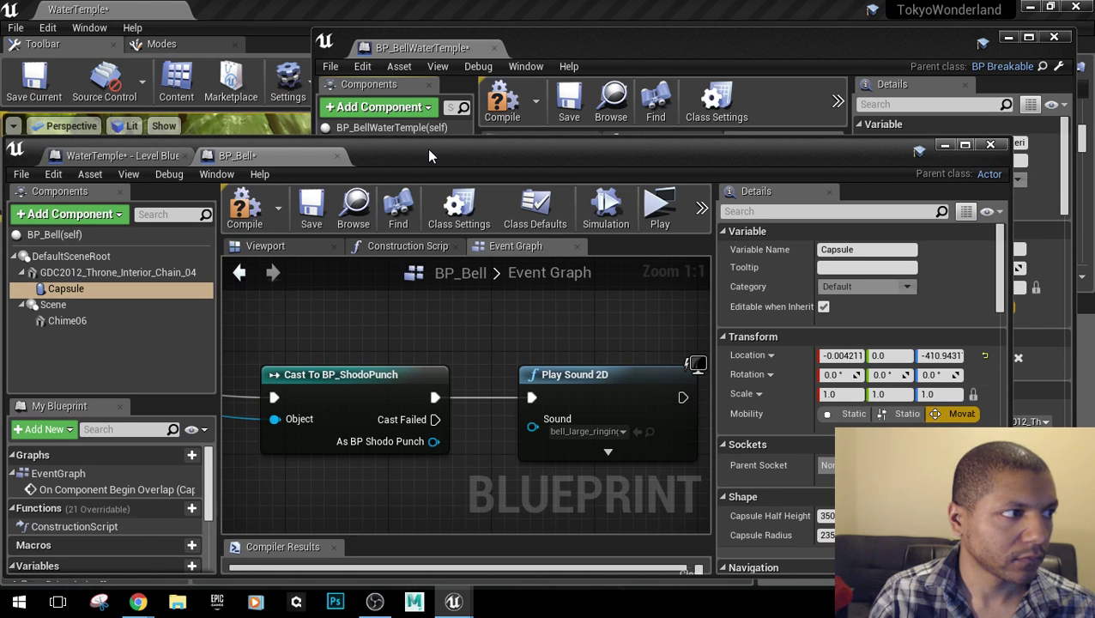
pyautogui.click(95, 321)
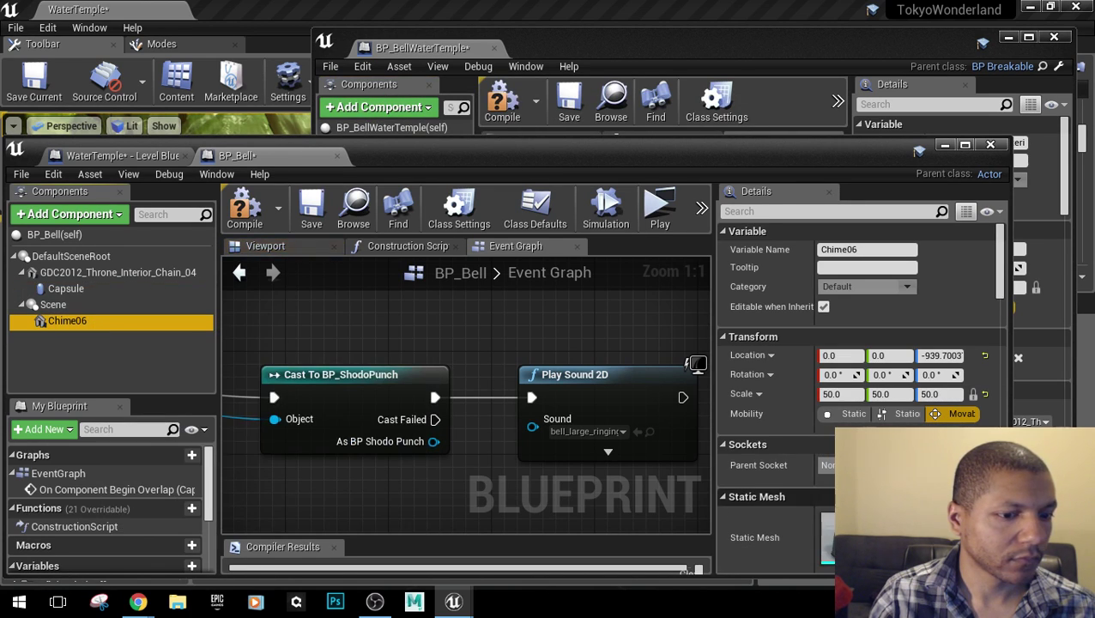
pyautogui.click(643, 43)
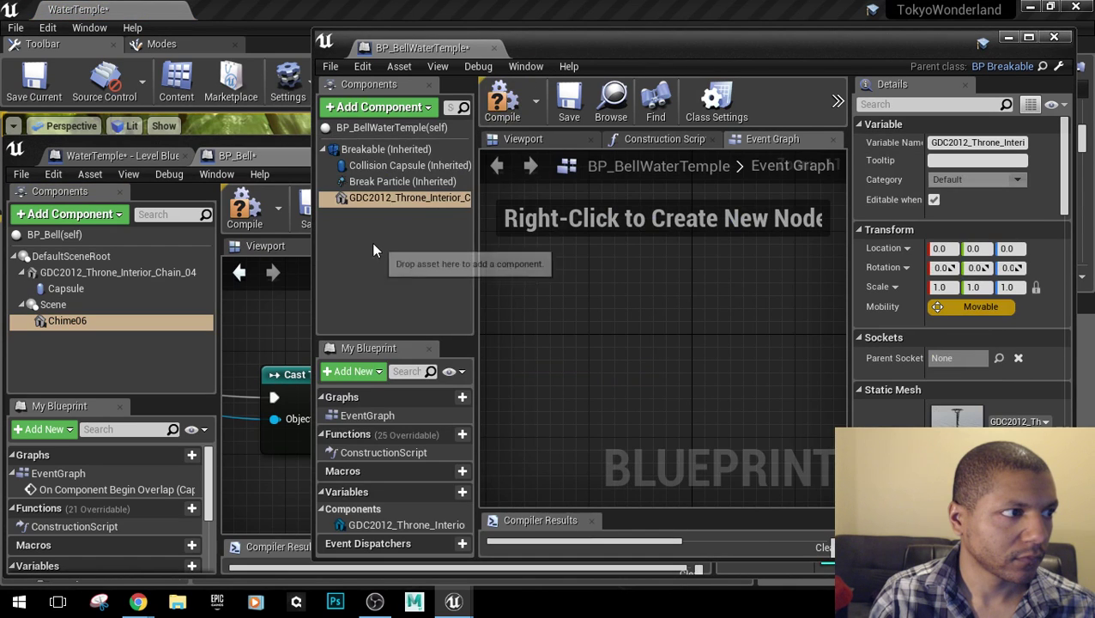
pyautogui.click(384, 108)
pyautogui.click(397, 285)
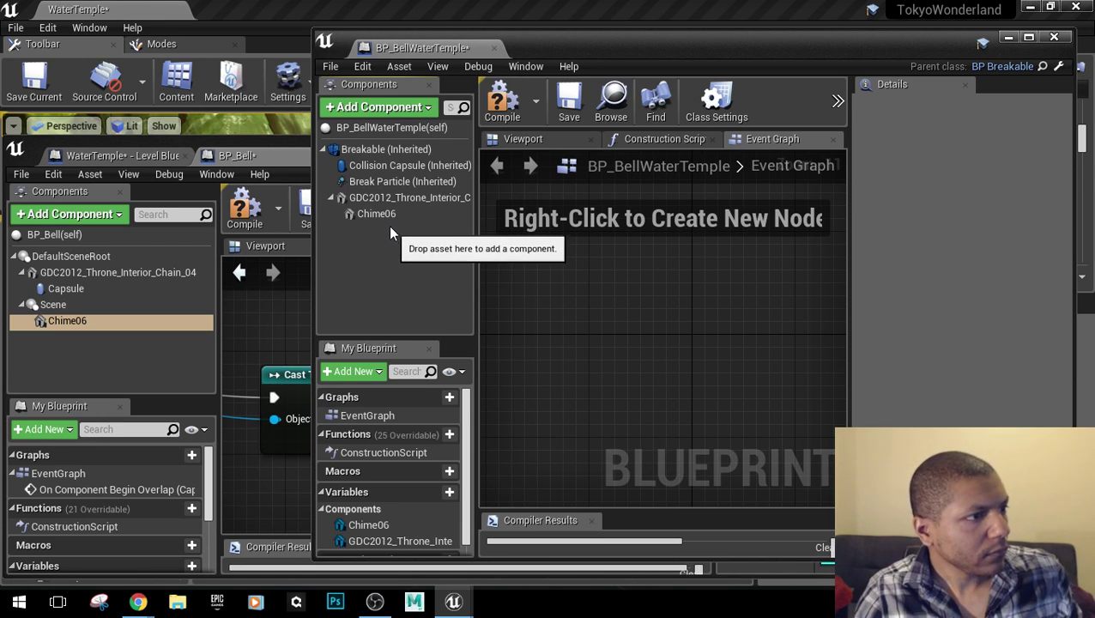
# Move Chime06 out from under the chain mesh to the Breakable root and add a Scene component.
pyautogui.click(390, 213)
pyautogui.moveTo(391, 214); pyautogui.dragTo(391, 206)
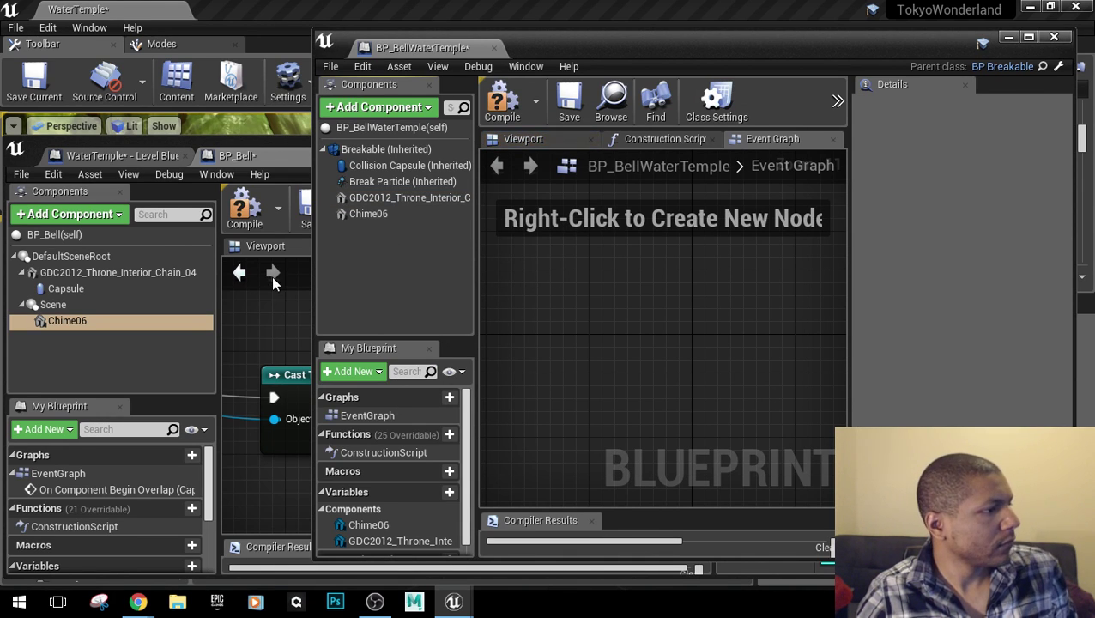
pyautogui.click(388, 108)
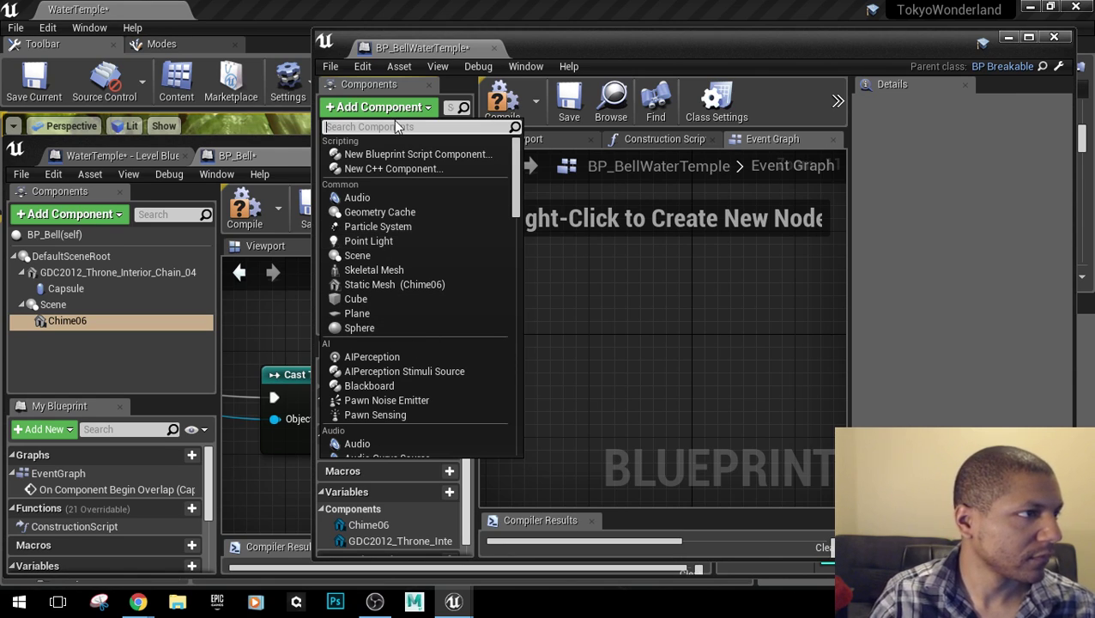
pyautogui.write('scen')
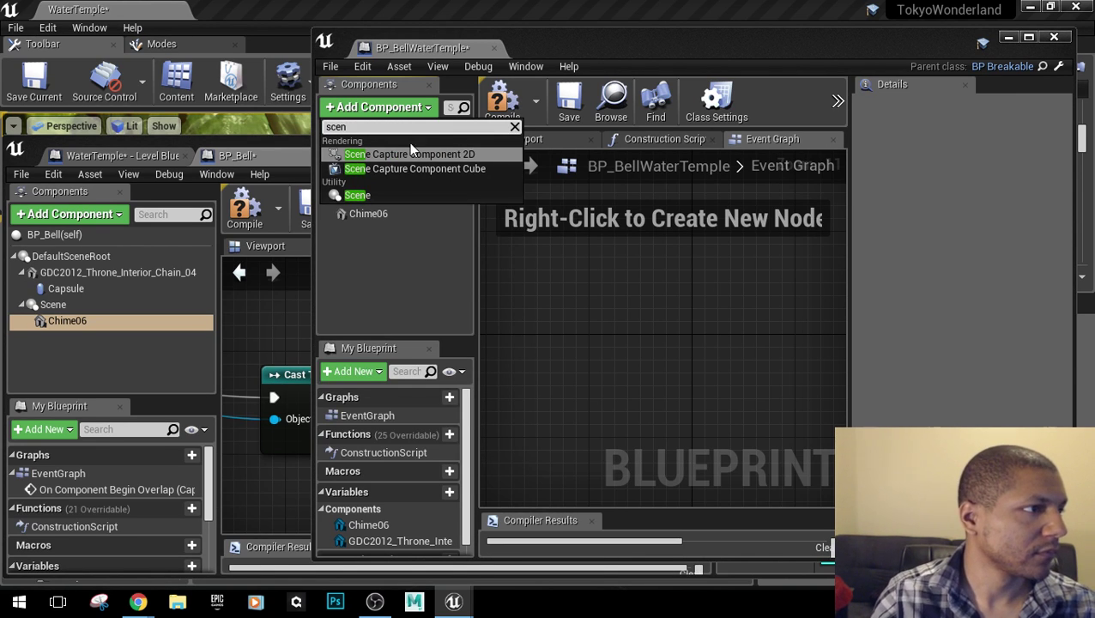
pyautogui.click(401, 195)
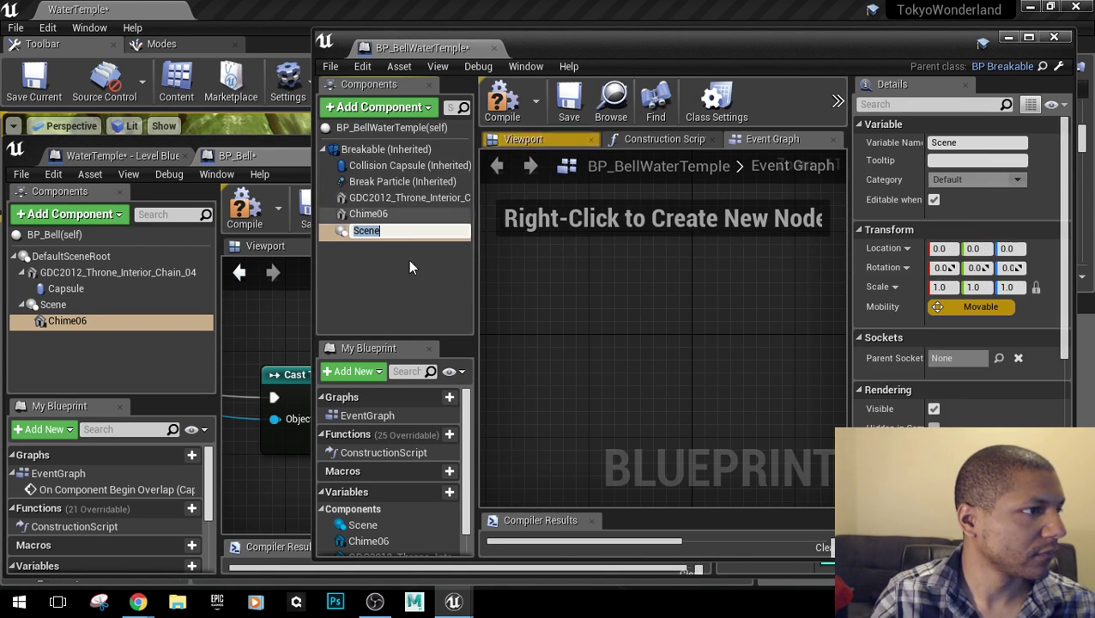
# Check the Capsule component in BP_Bell and add a Capsule Collision component to BP_BellWaterTemple, keeping the name Capsule.
pyautogui.click(76, 286)
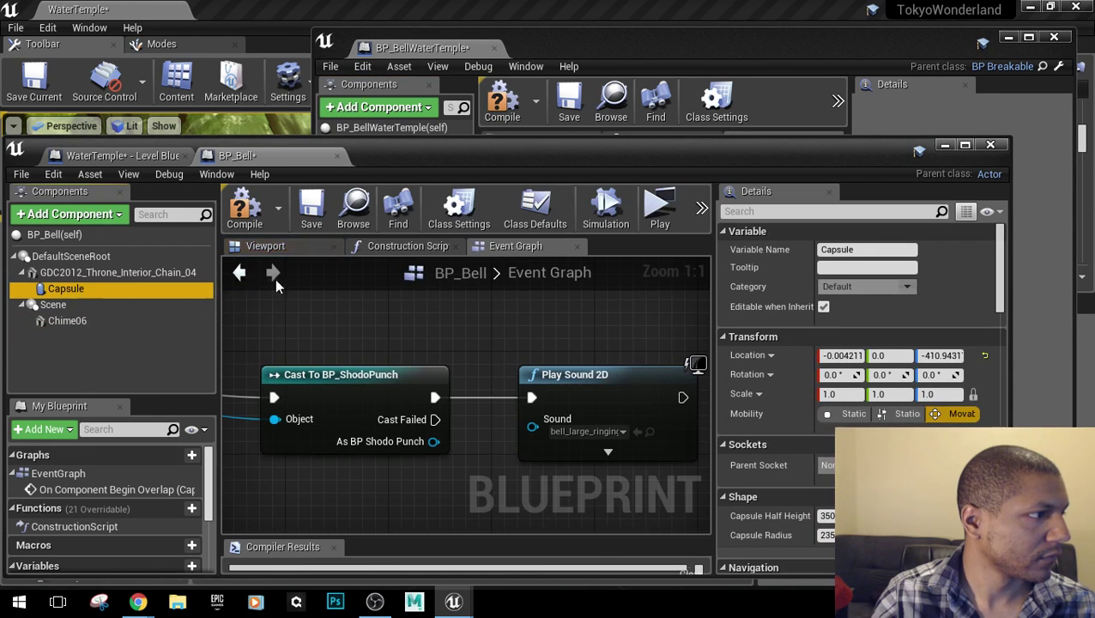
pyautogui.click(163, 275)
pyautogui.click(159, 288)
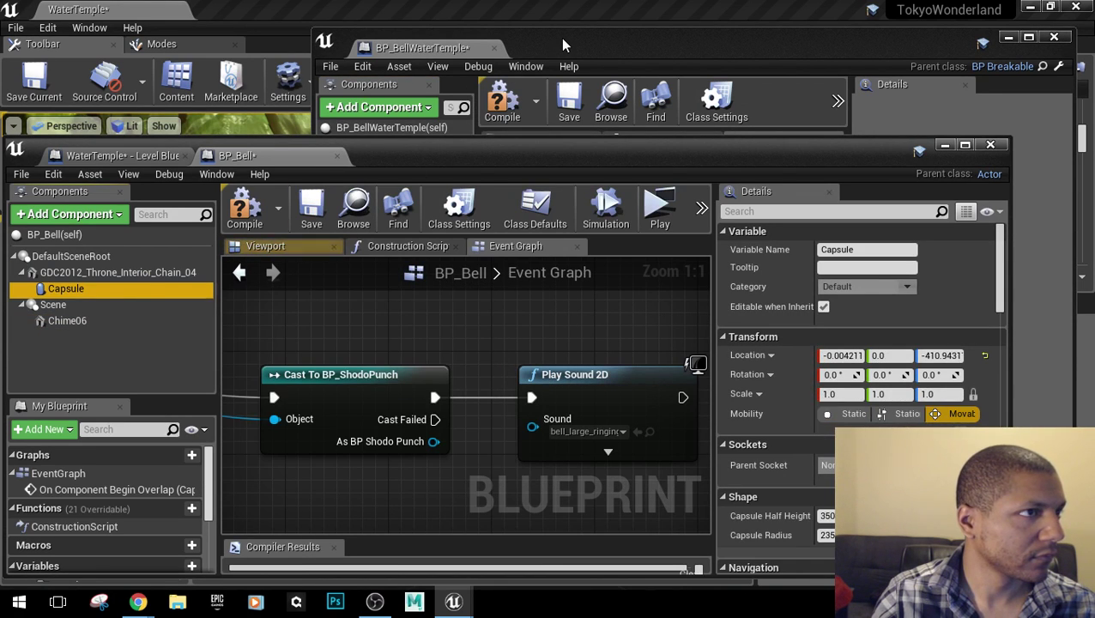
pyautogui.click(562, 43)
pyautogui.click(383, 108)
pyautogui.write('ca')
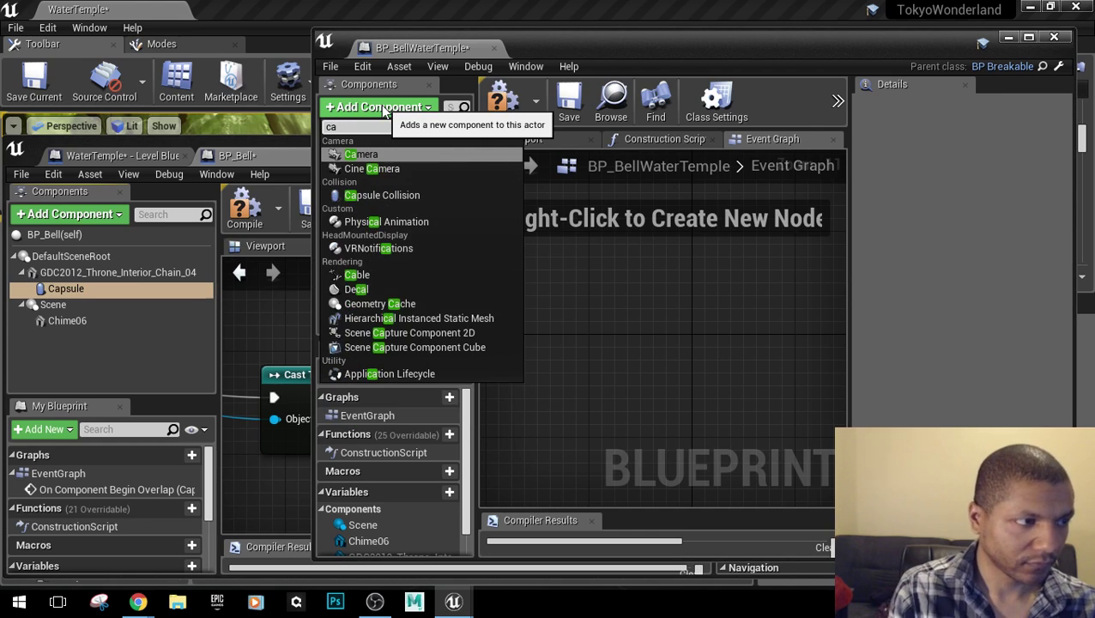
pyautogui.write('psule')
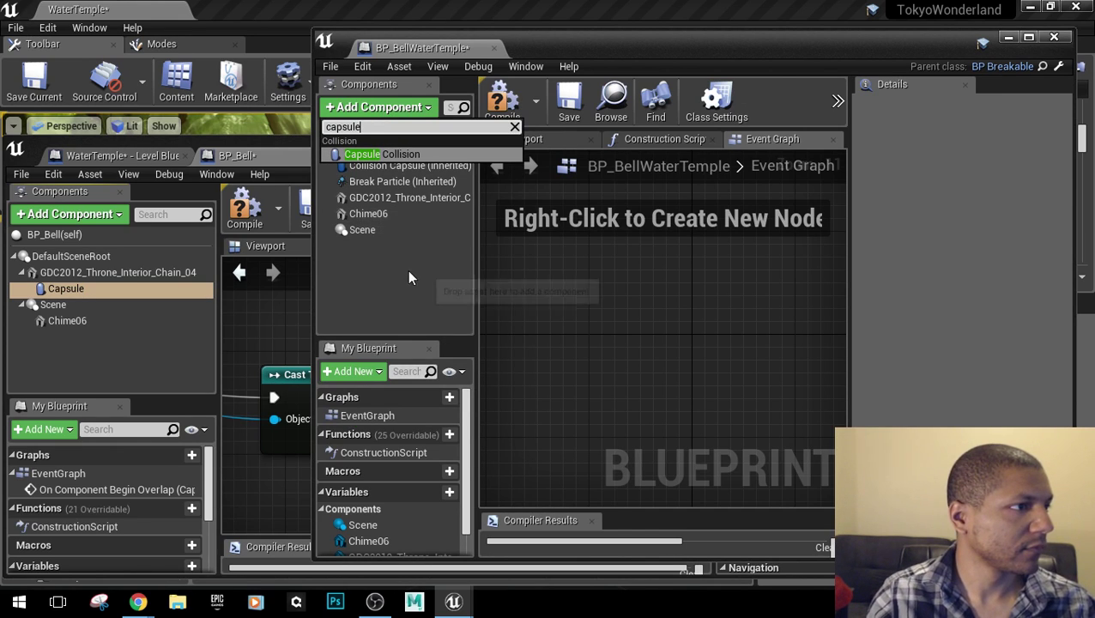
pyautogui.click(397, 158)
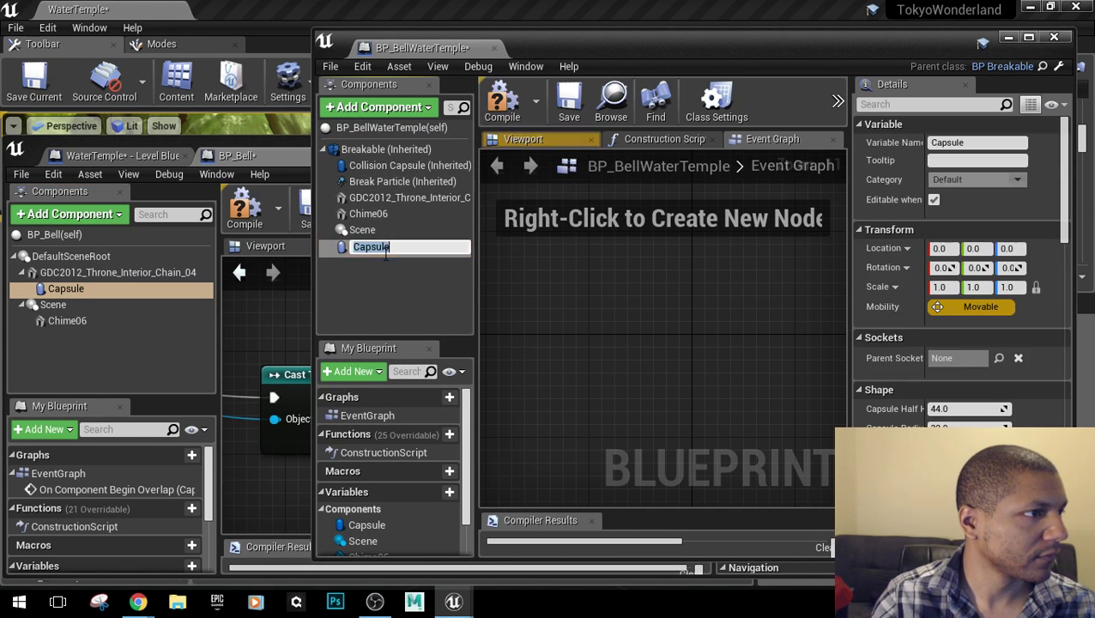
pyautogui.click(382, 283)
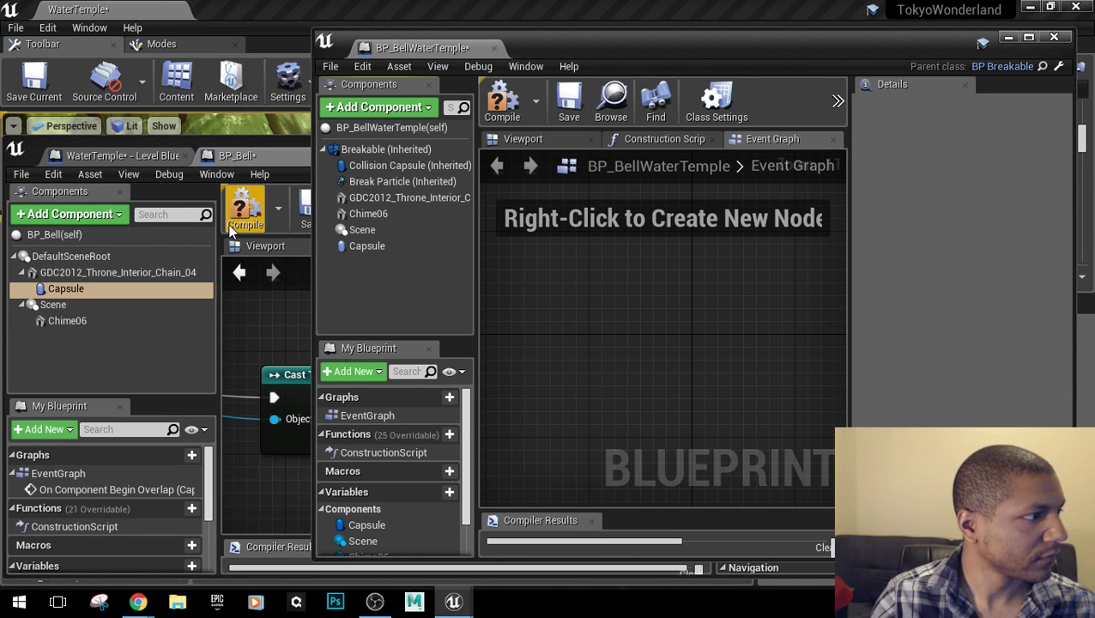
# Reposition the BP_Bell and BP_BellWaterTemple windows so BP_Bell's components stay visible beside the new blueprint.
pyautogui.click(266, 146)
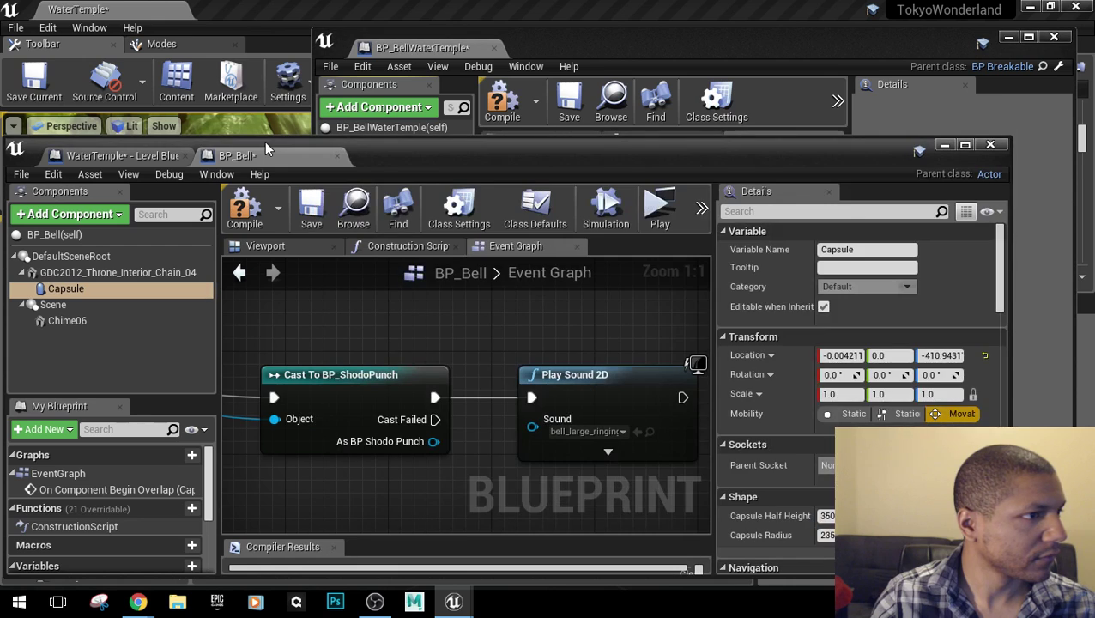
pyautogui.doubleClick(579, 40)
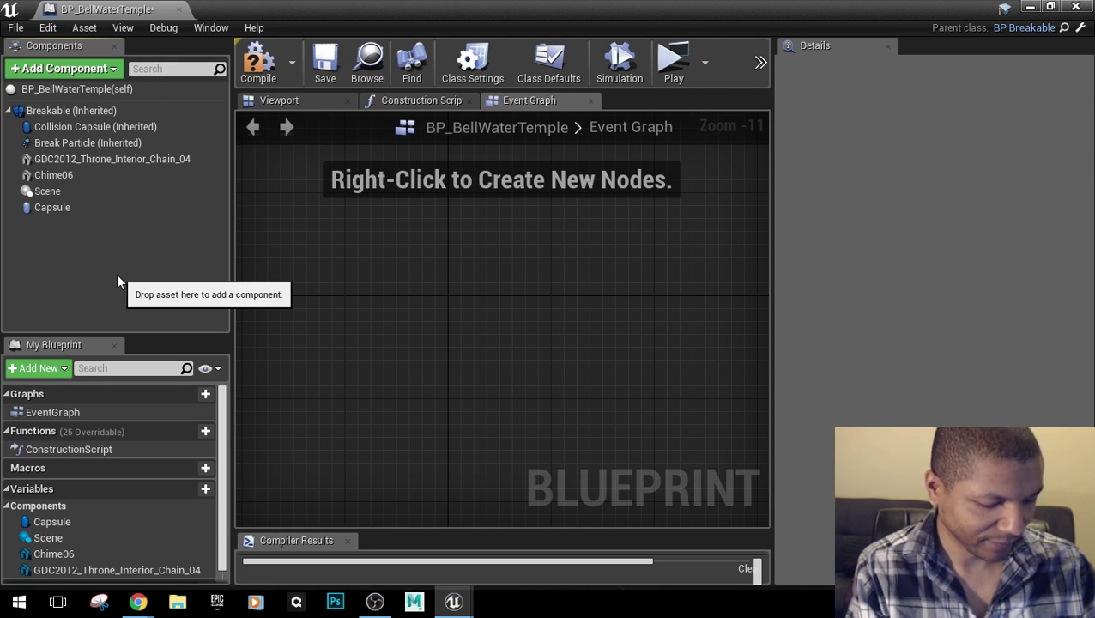
pyautogui.moveTo(369, 10); pyautogui.dragTo(558, 146)
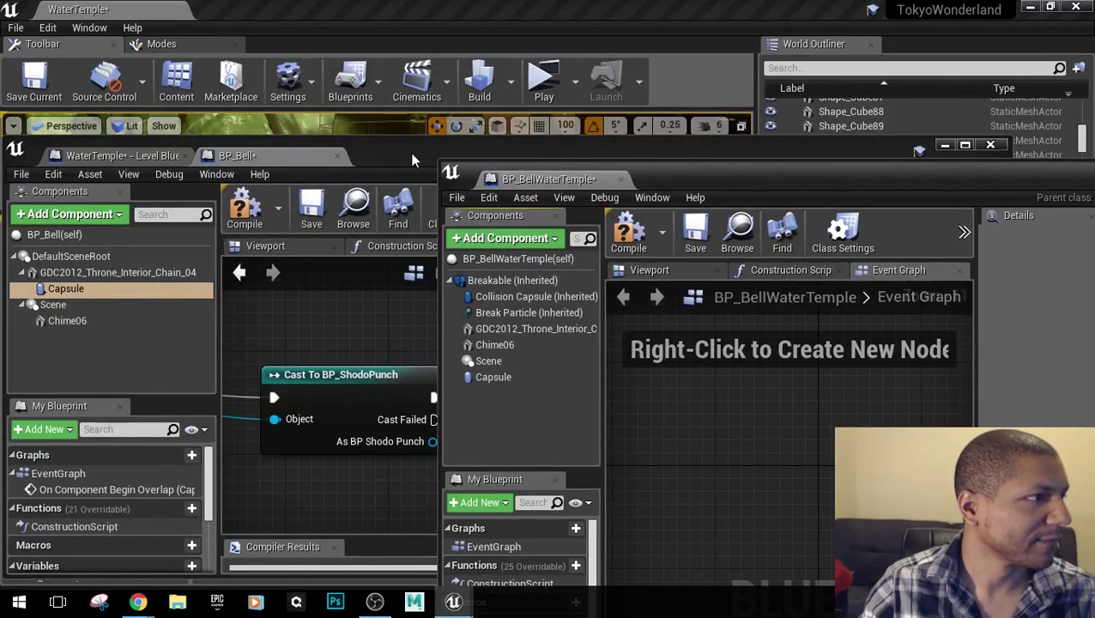
pyautogui.moveTo(410, 152); pyautogui.dragTo(391, 20)
pyautogui.click(648, 453)
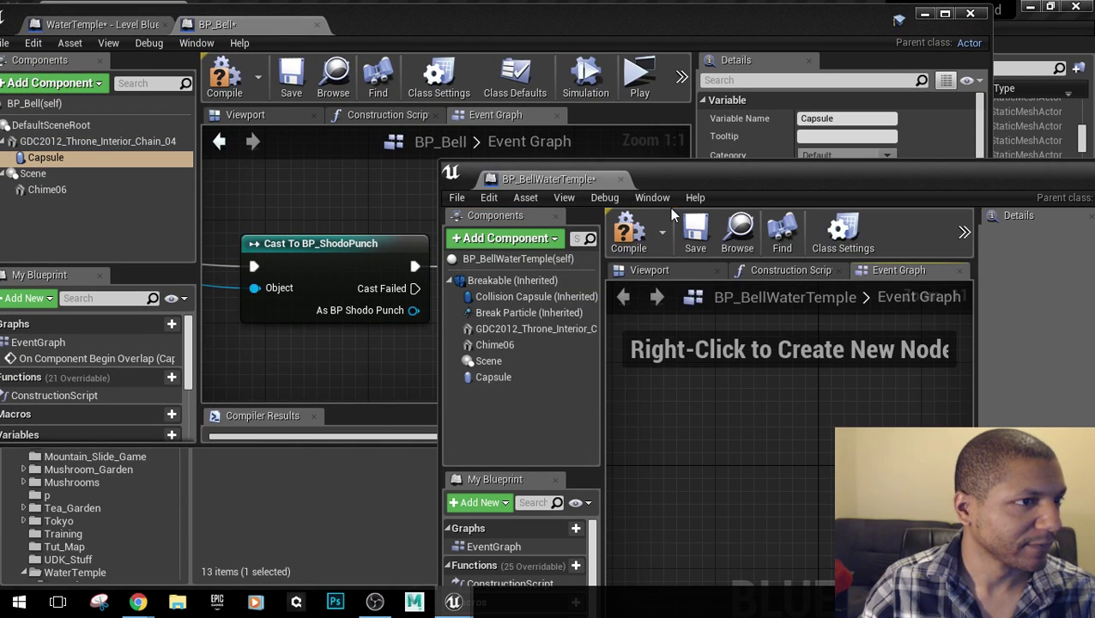
pyautogui.moveTo(668, 183); pyautogui.dragTo(660, 61)
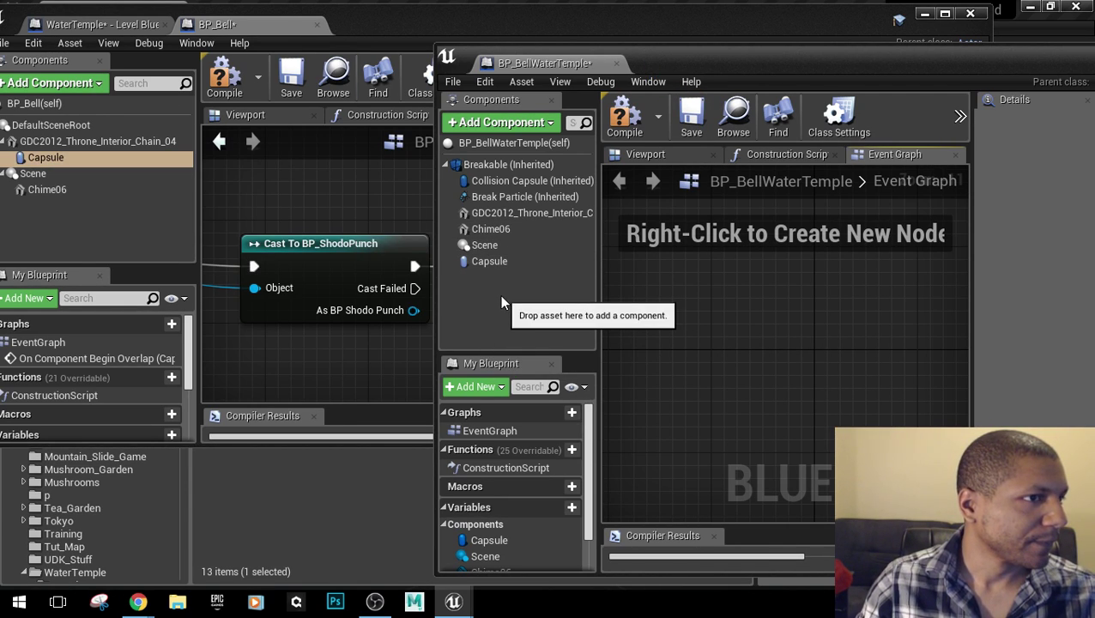
# Set the scale of Chime06 in BP_BellWaterTemple to 50 on all three axes.
pyautogui.click(493, 230)
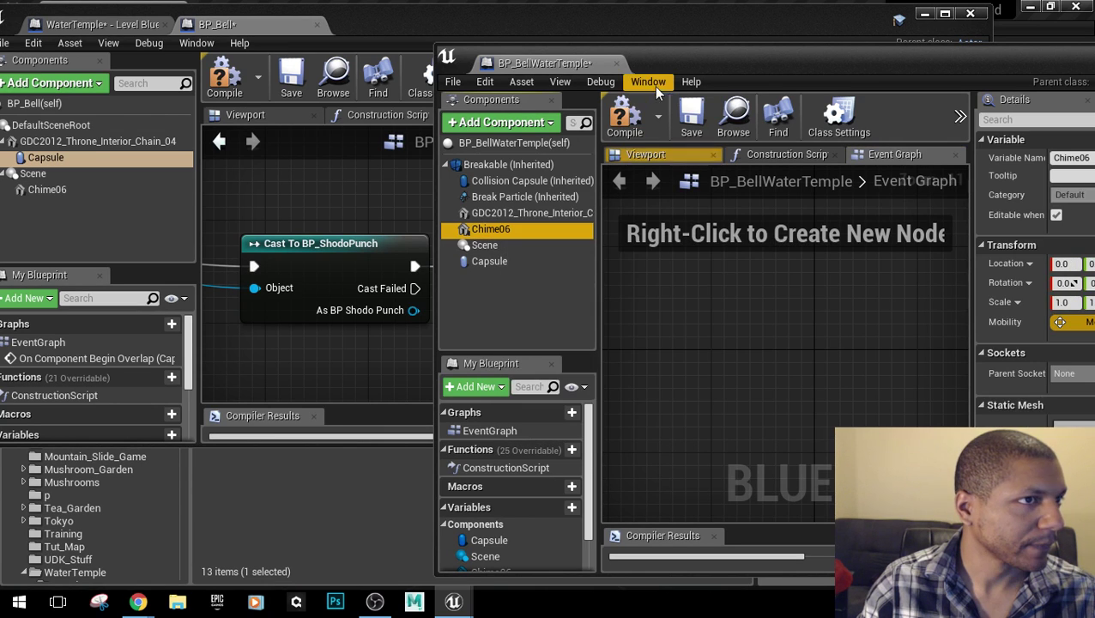
pyautogui.moveTo(681, 61); pyautogui.dragTo(465, 71)
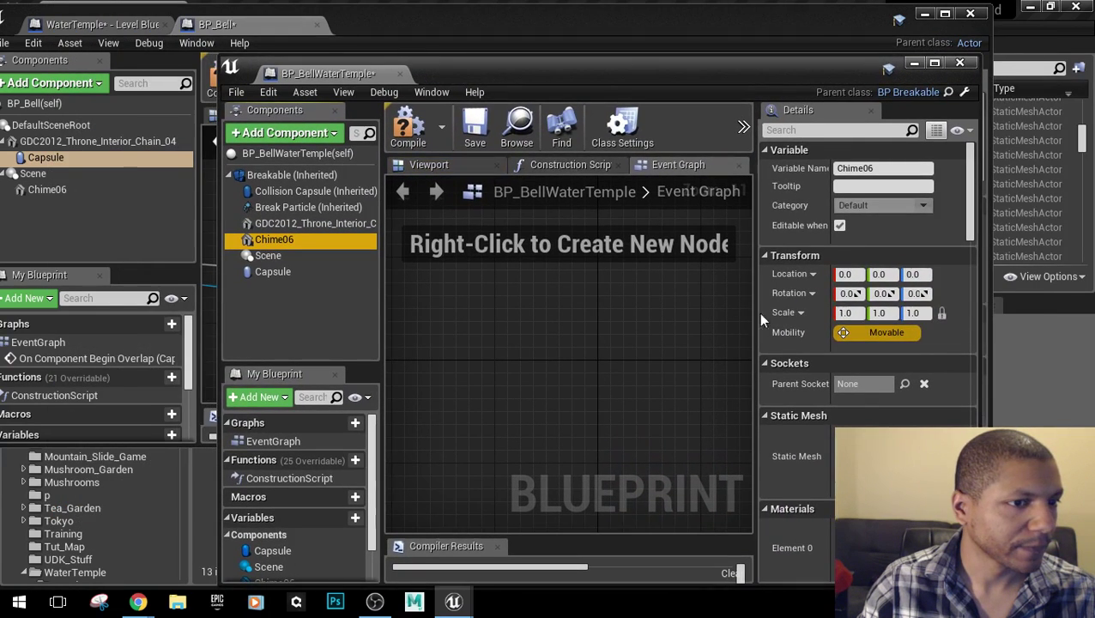
pyautogui.click(846, 313)
pyautogui.write('50')
pyautogui.press('Return')
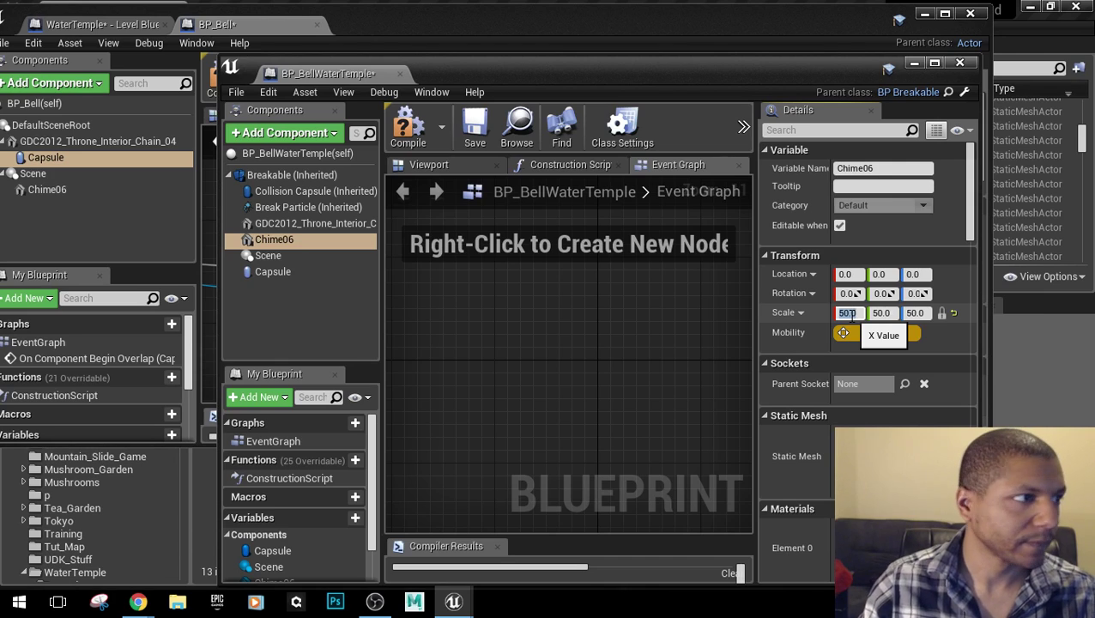
# Check the chain mesh's transform in BP_Bell and set the BP_BellWaterTemple chain mesh's scale to X 2, Y 1.2, Z 2.
pyautogui.click(95, 140)
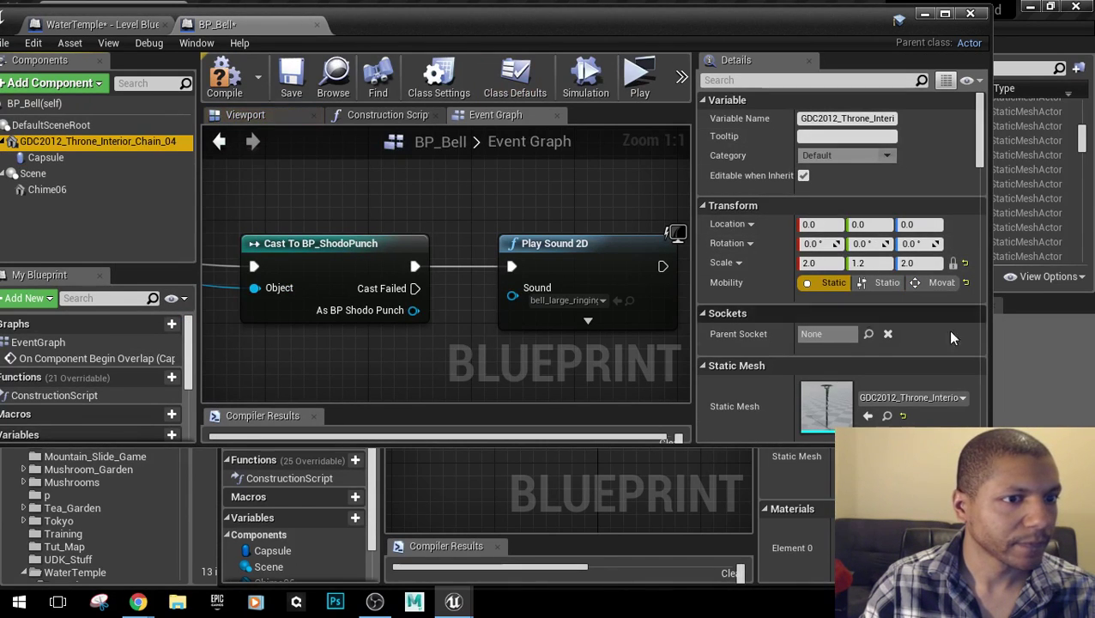
pyautogui.click(581, 497)
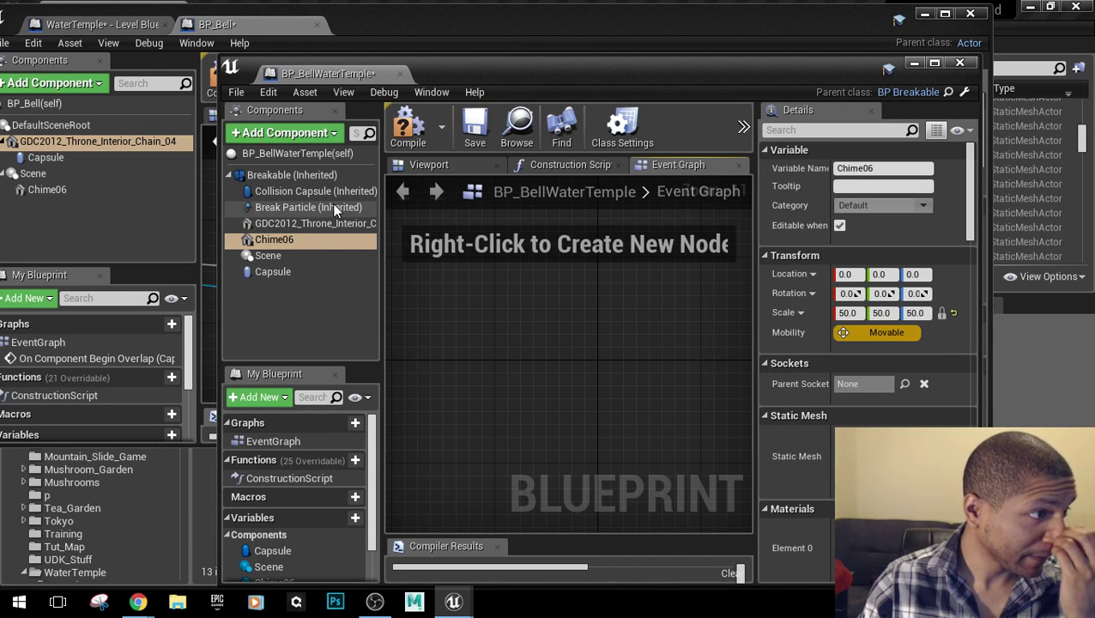
pyautogui.click(283, 223)
pyautogui.click(845, 313)
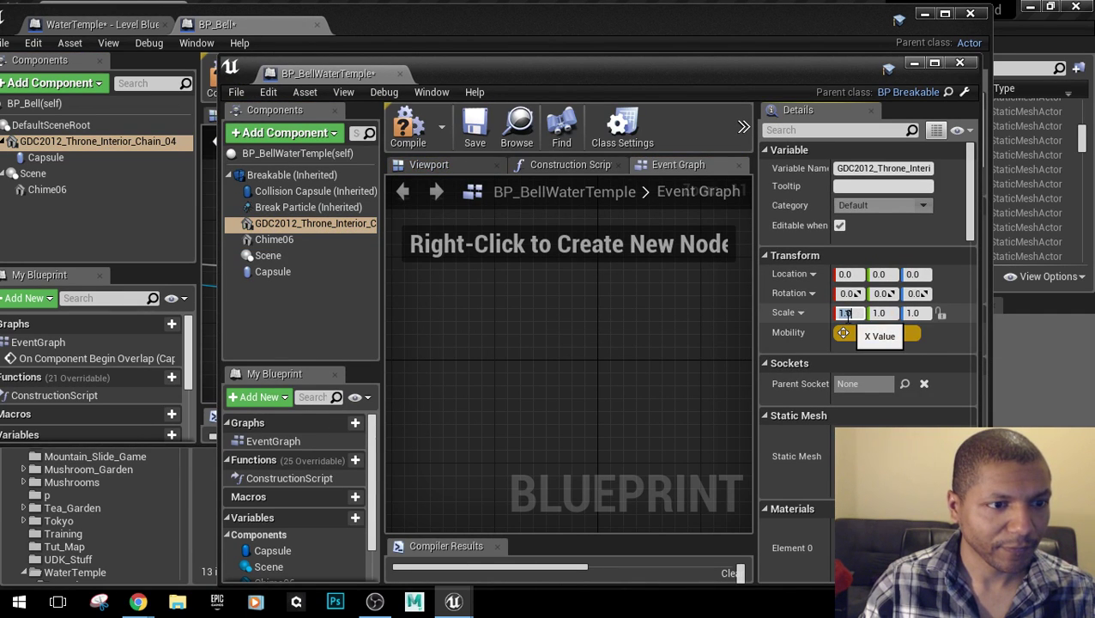
pyautogui.write('2')
pyautogui.press('Tab')
pyautogui.write('1.2')
pyautogui.press('Tab')
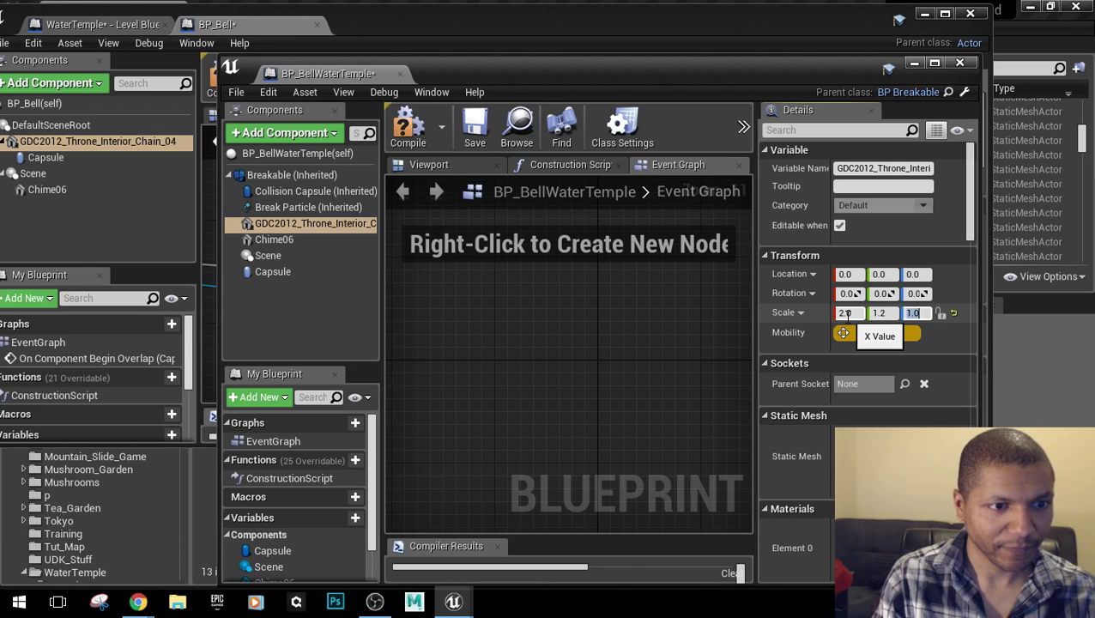
pyautogui.write('2')
pyautogui.press('Return')
pyautogui.click(485, 397)
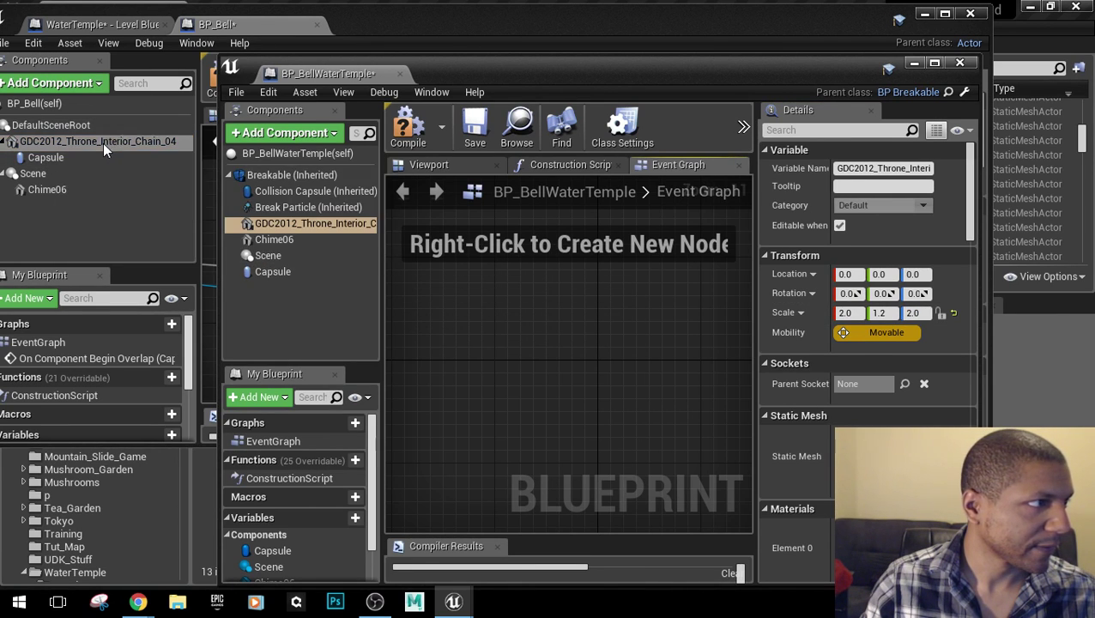
# Recheck the chain mesh in both blueprints, then shift the BP_BellWaterTemple window aside and widen its component tree to fit the full names.
pyautogui.click(103, 143)
pyautogui.click(559, 521)
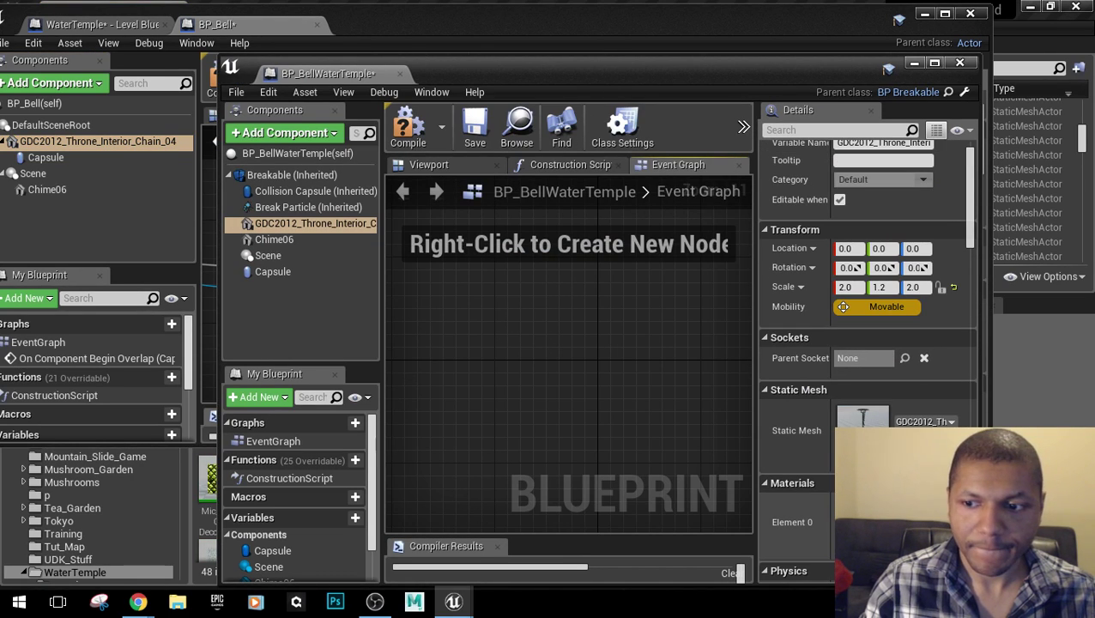
pyautogui.click(310, 224)
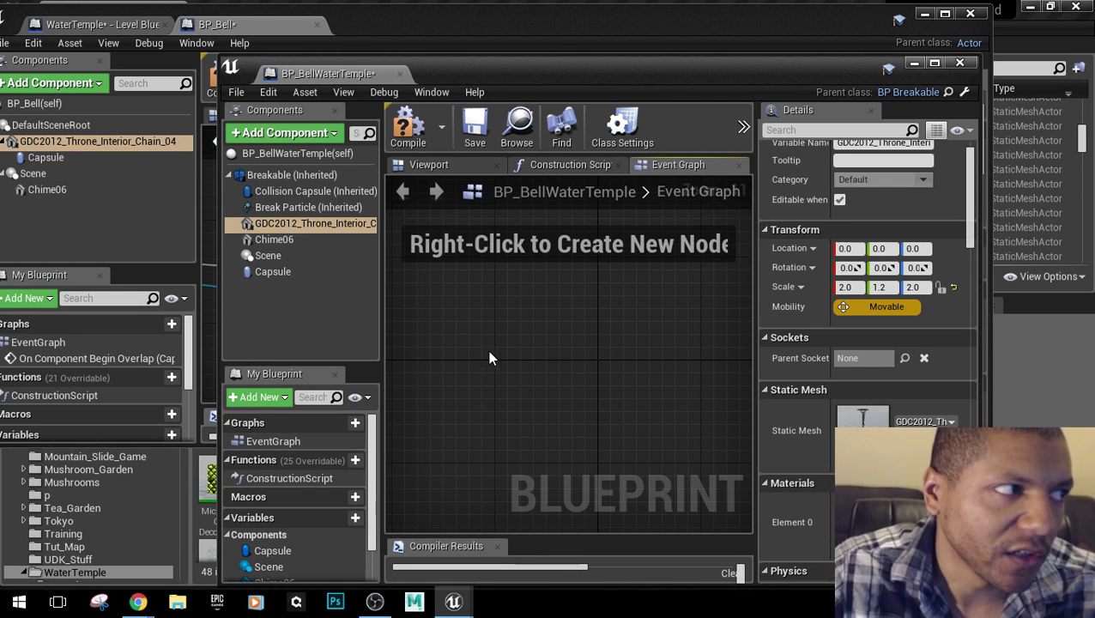
pyautogui.moveTo(446, 74); pyautogui.dragTo(534, 79)
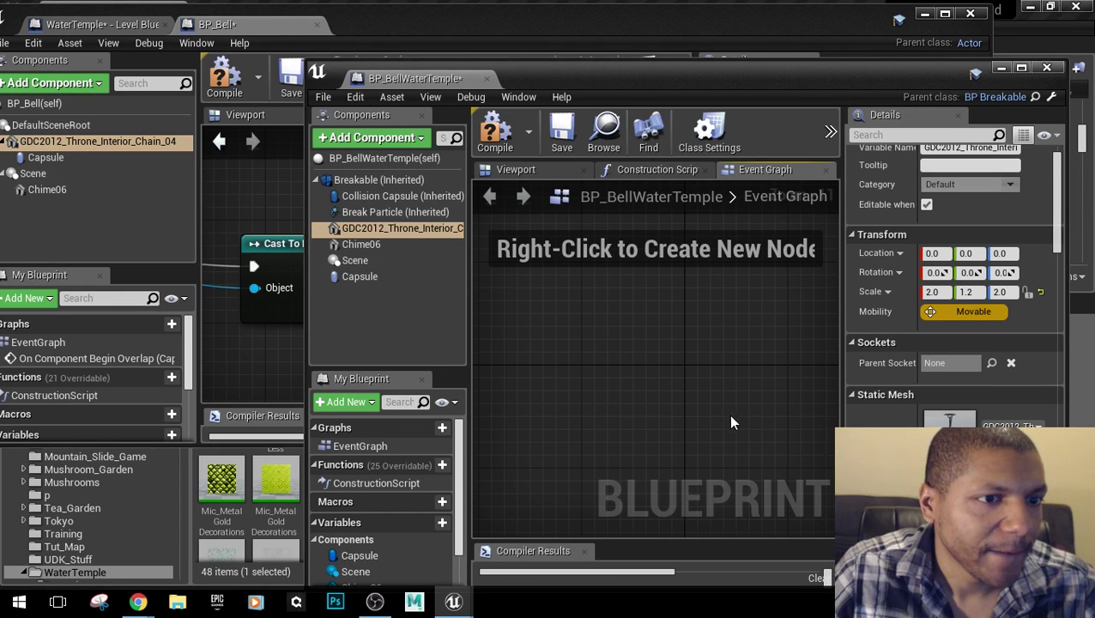
pyautogui.moveTo(467, 263); pyautogui.dragTo(511, 259)
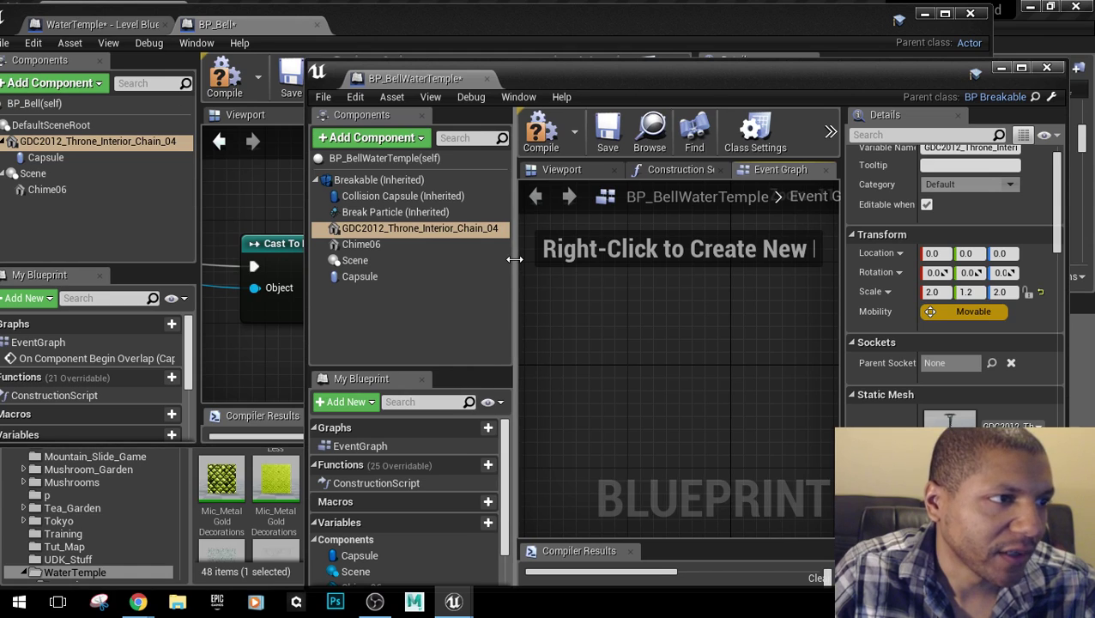
# Inspect the transforms of the Capsule, Chime06 and Scene components in BP_Bell, and return to BP_BellWaterTemple.
pyautogui.click(71, 154)
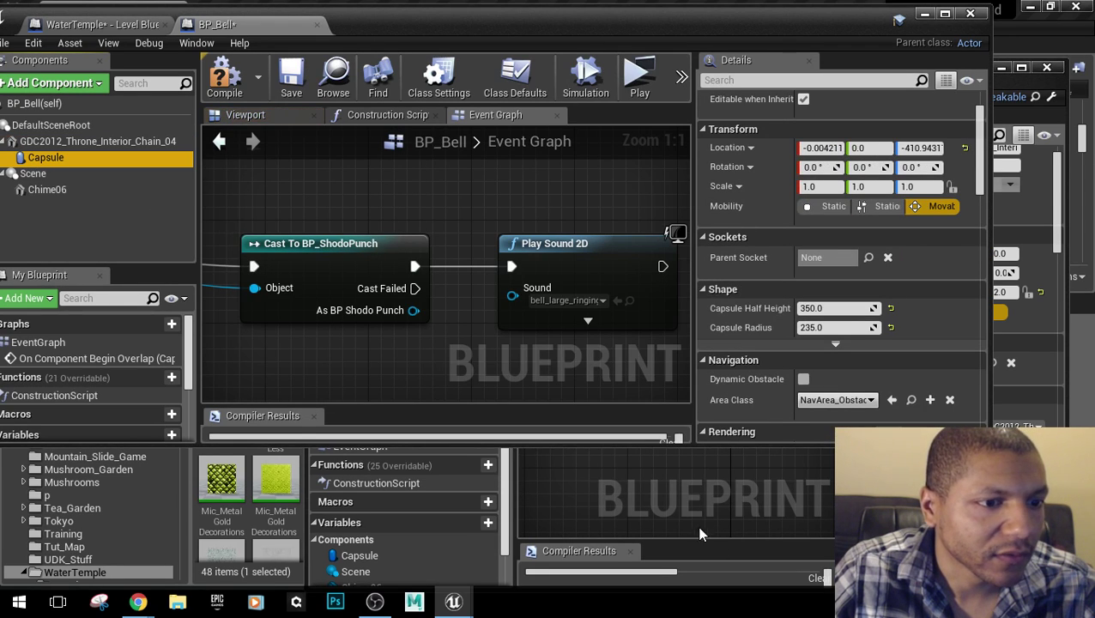
pyautogui.click(50, 189)
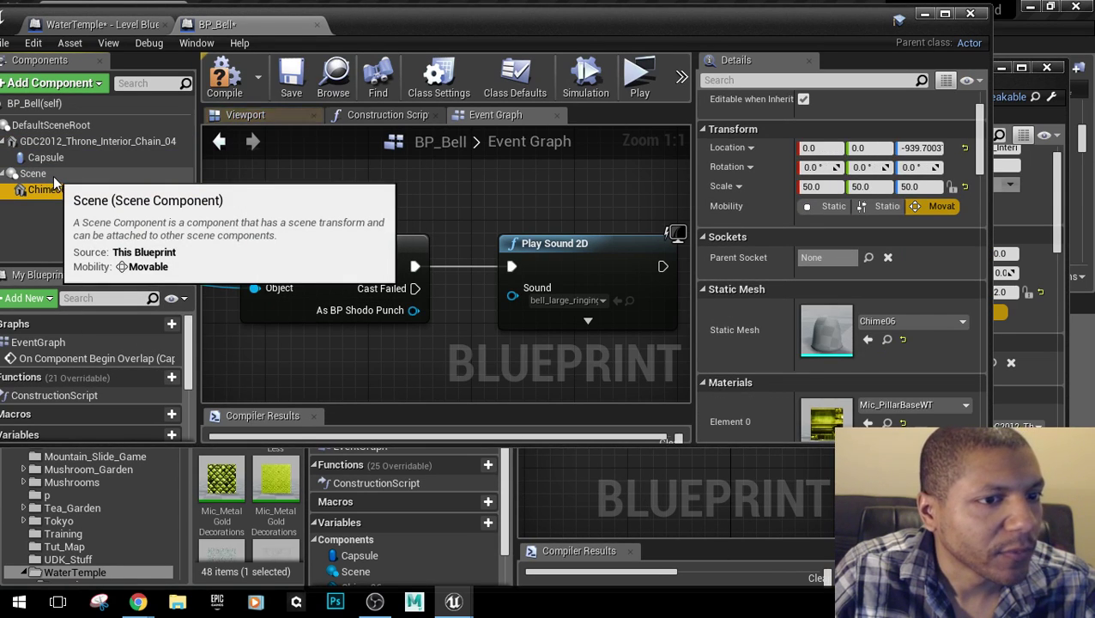
pyautogui.click(54, 175)
pyautogui.click(648, 492)
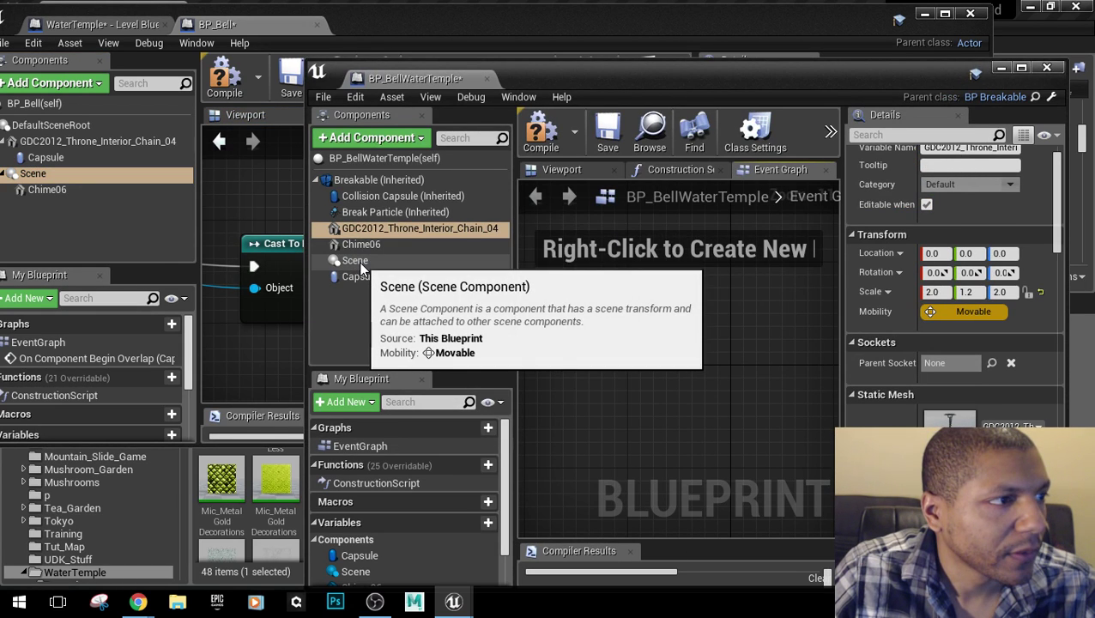
pyautogui.moveTo(361, 263); pyautogui.dragTo(370, 232)
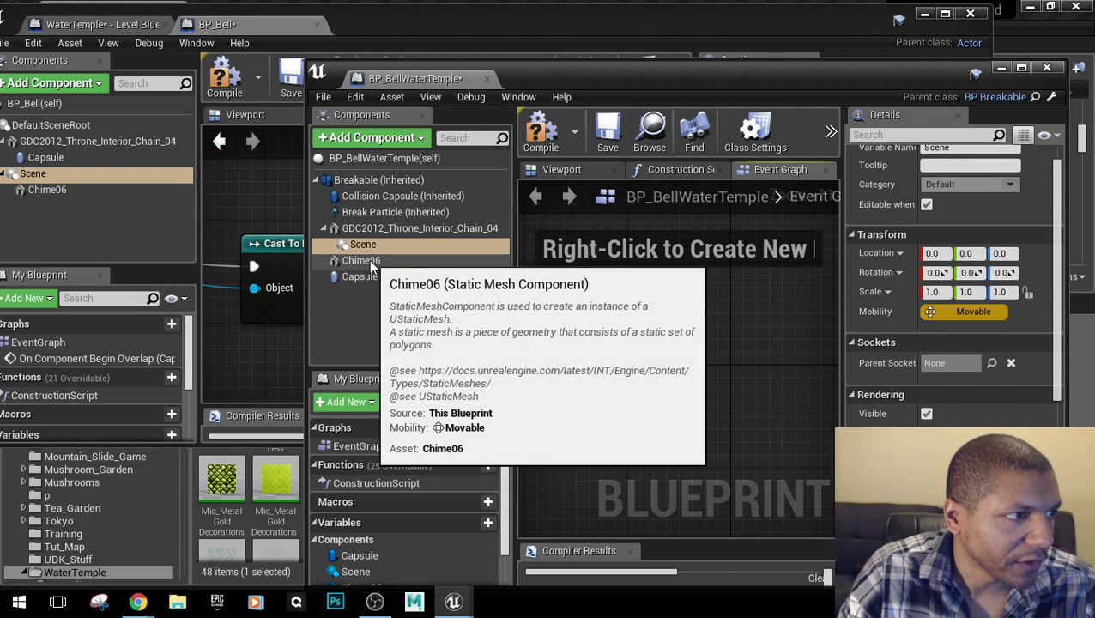
pyautogui.click(369, 260)
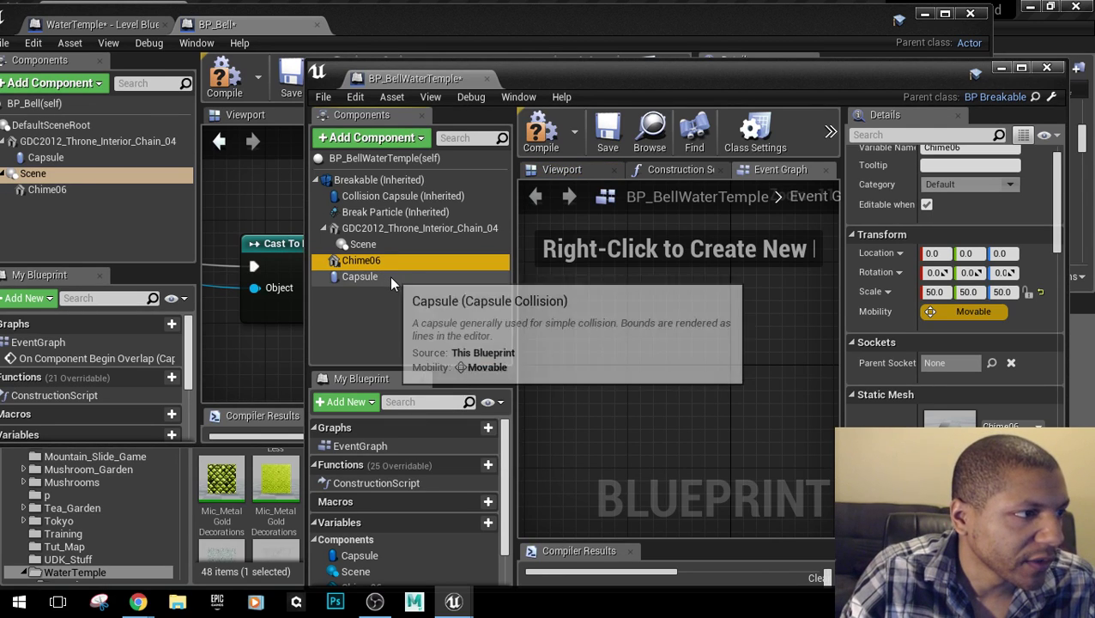
pyautogui.click(364, 276)
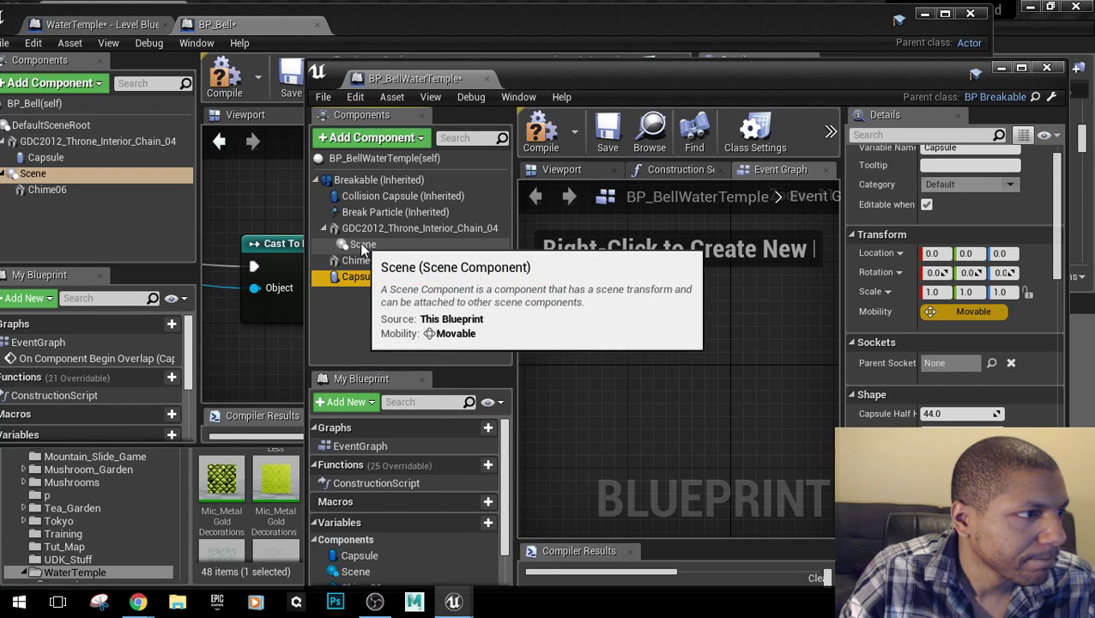
pyautogui.moveTo(359, 243); pyautogui.dragTo(362, 234)
pyautogui.click(358, 325)
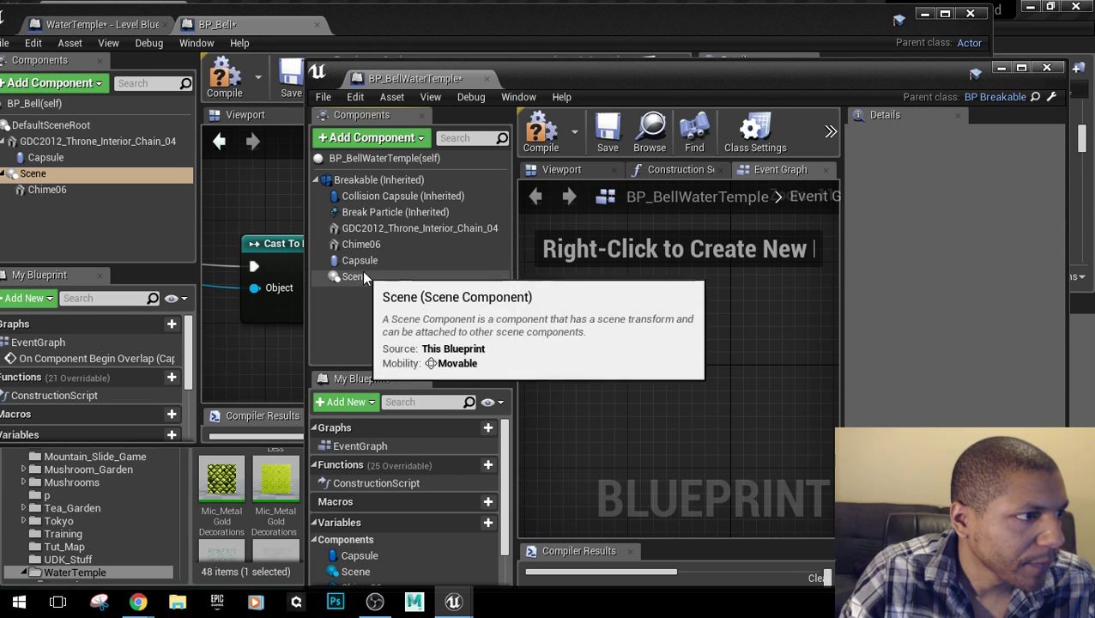
# Nest Chime06 under the Scene component in BP_BellWaterTemple and delete the added Capsule component.
pyautogui.moveTo(360, 246); pyautogui.dragTo(359, 276)
pyautogui.click(368, 344)
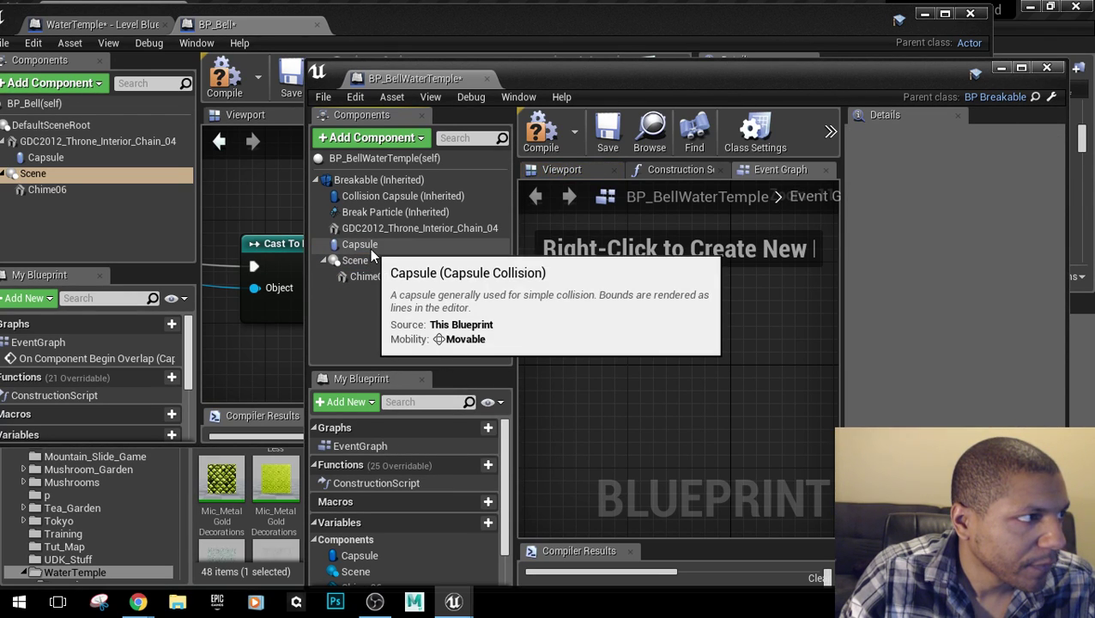
pyautogui.doubleClick(603, 75)
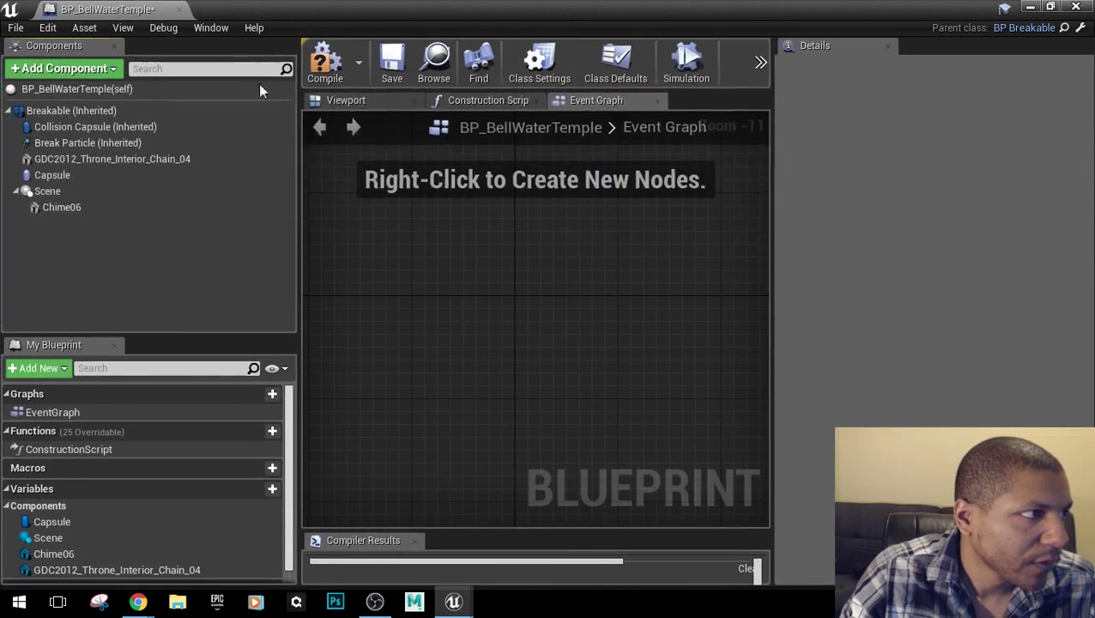
pyautogui.click(79, 175)
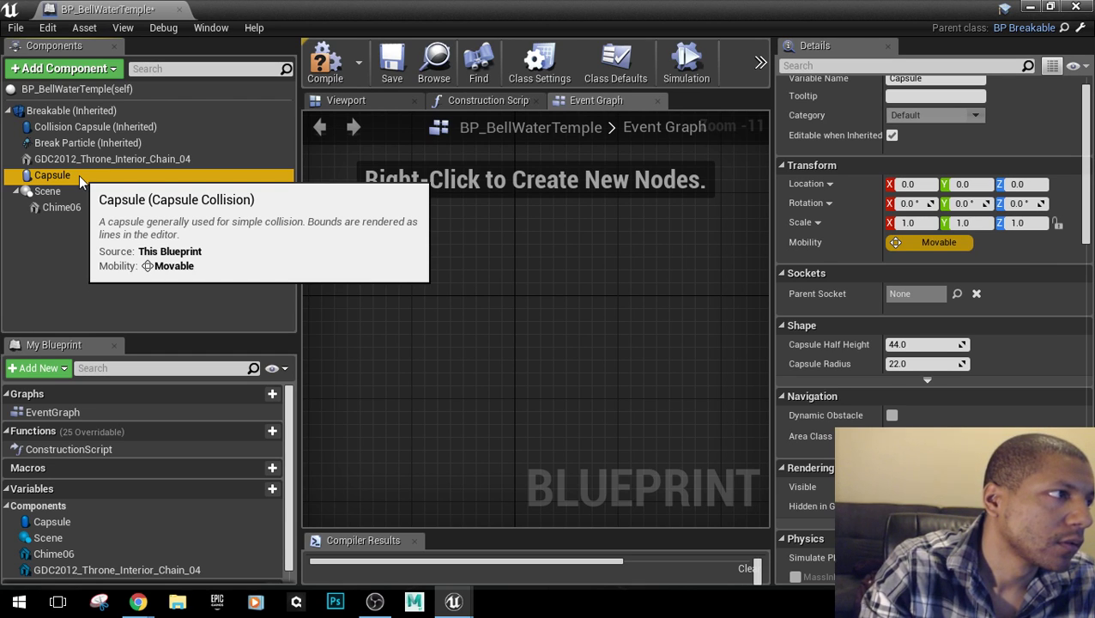
pyautogui.press('Delete')
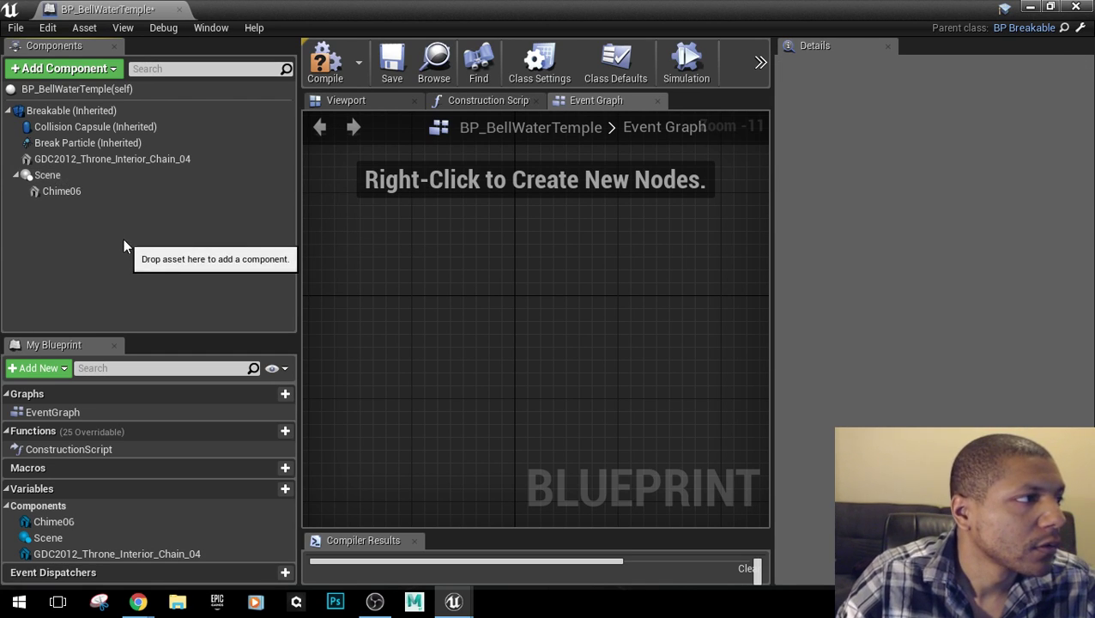
# Check the chain mesh and Break Particle settings, and place the restored BP_BellWaterTemple window beside BP_Bell's component tree.
pyautogui.click(88, 161)
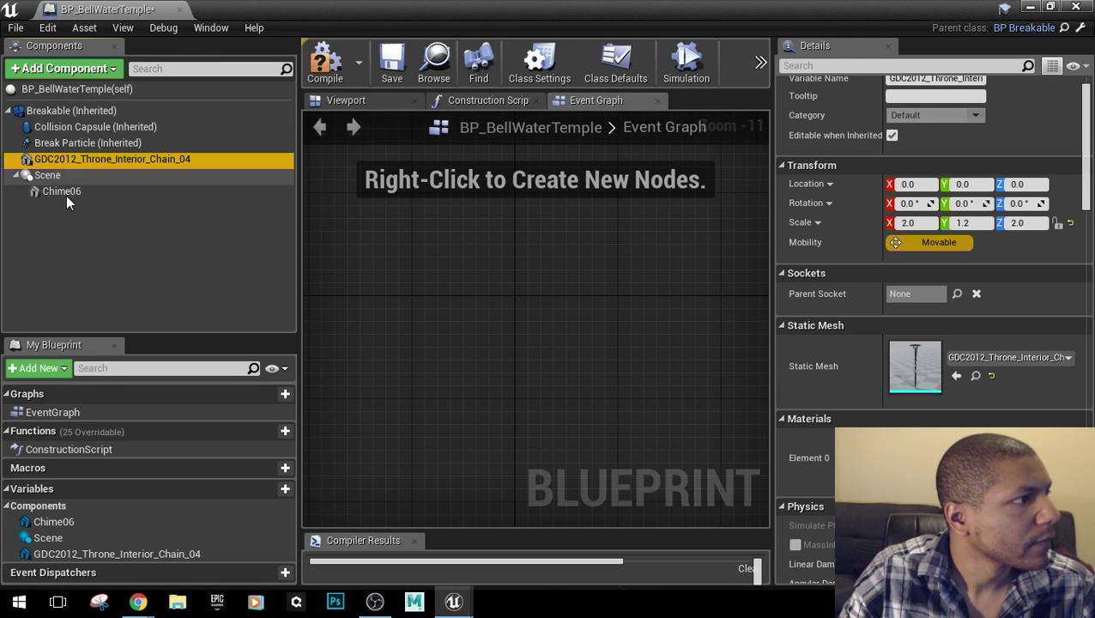
pyautogui.click(86, 143)
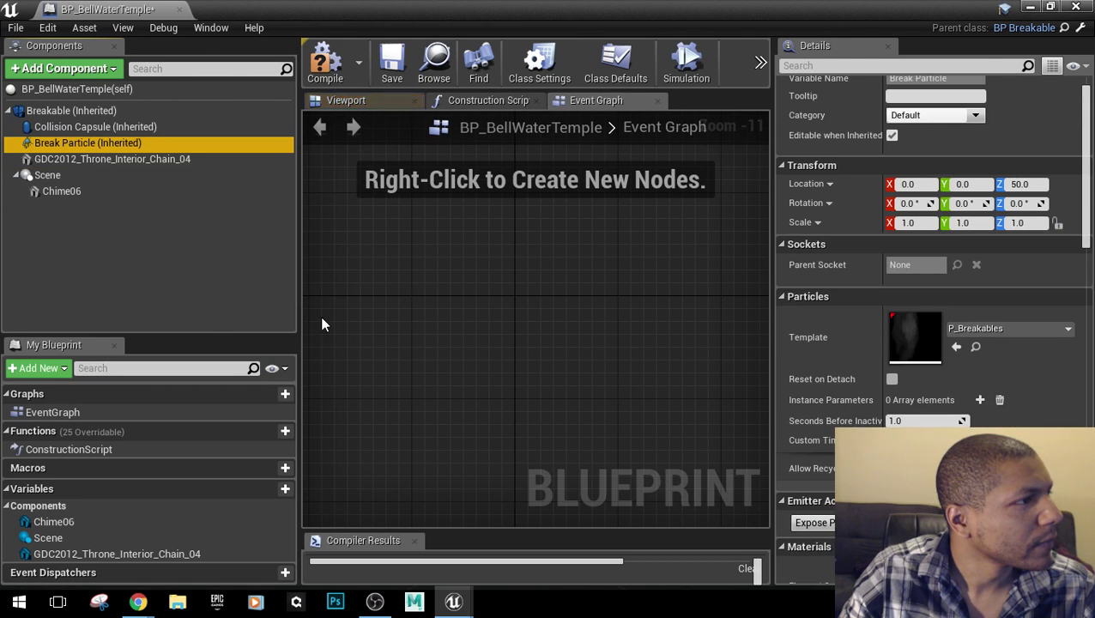
pyautogui.moveTo(315, 8); pyautogui.dragTo(505, 74)
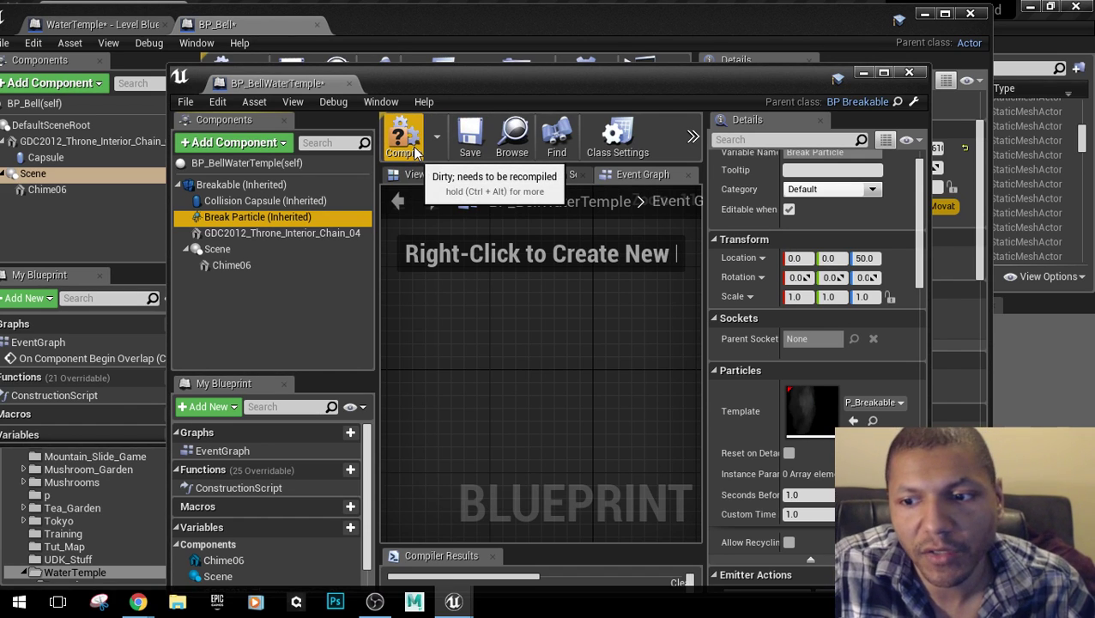
pyautogui.moveTo(496, 91); pyautogui.dragTo(636, 71)
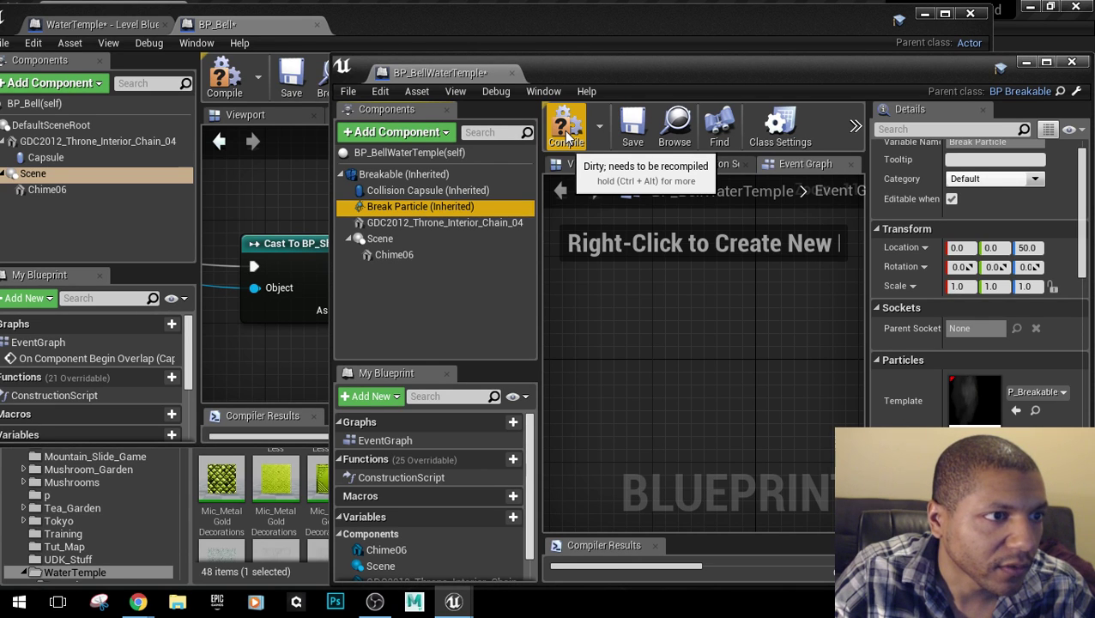
# Minimize both blueprint windows and enlarge the level viewport to show the whole bell.
pyautogui.click(1025, 62)
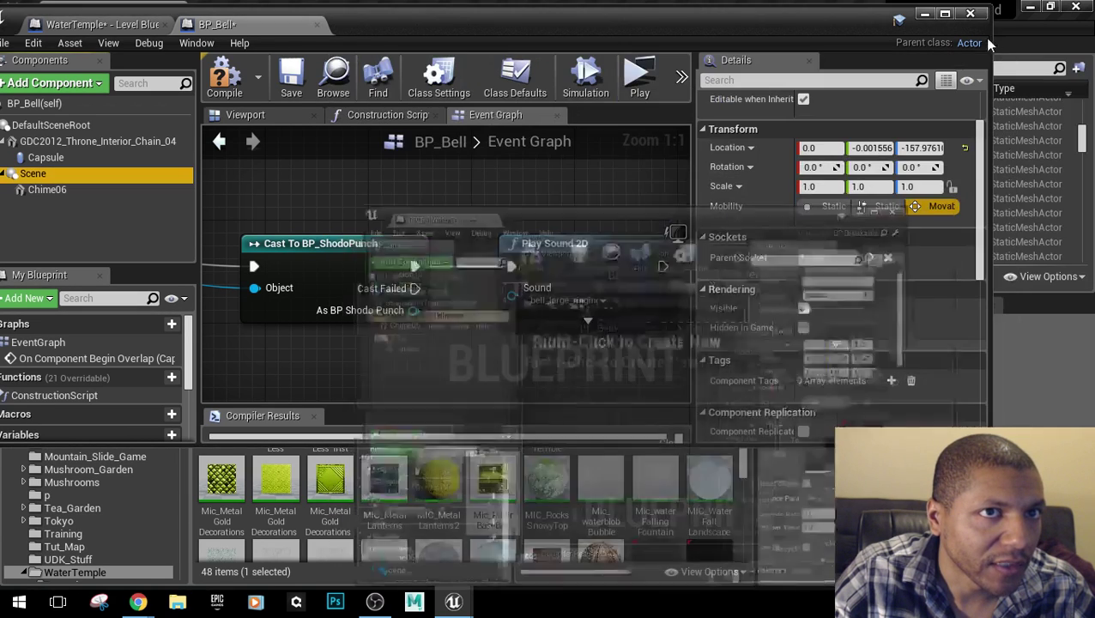
pyautogui.click(923, 14)
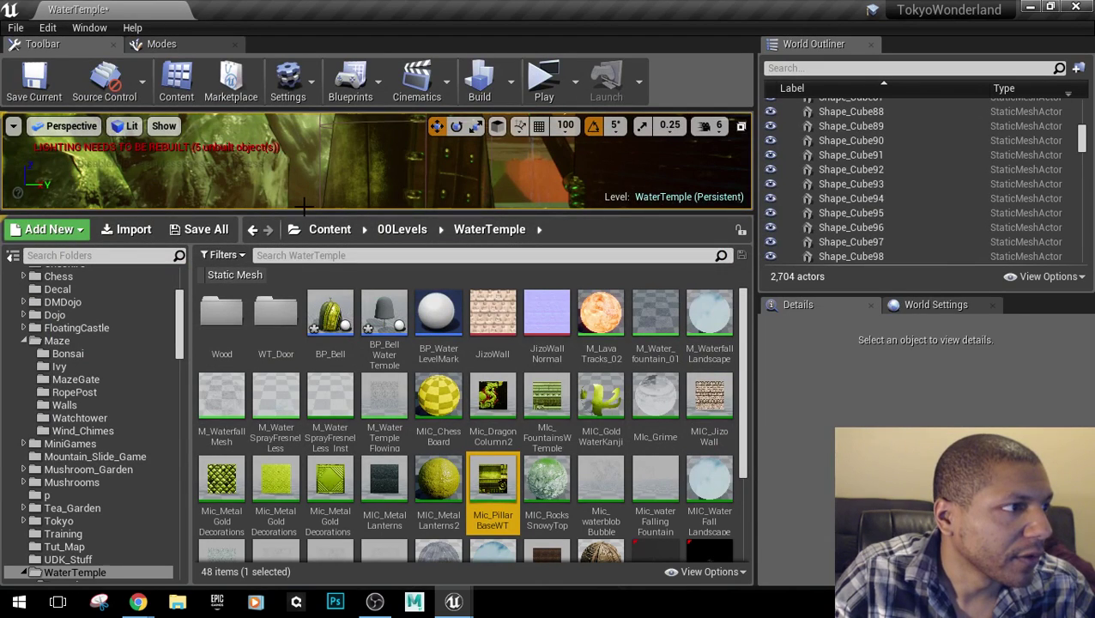
pyautogui.moveTo(305, 209); pyautogui.dragTo(306, 430)
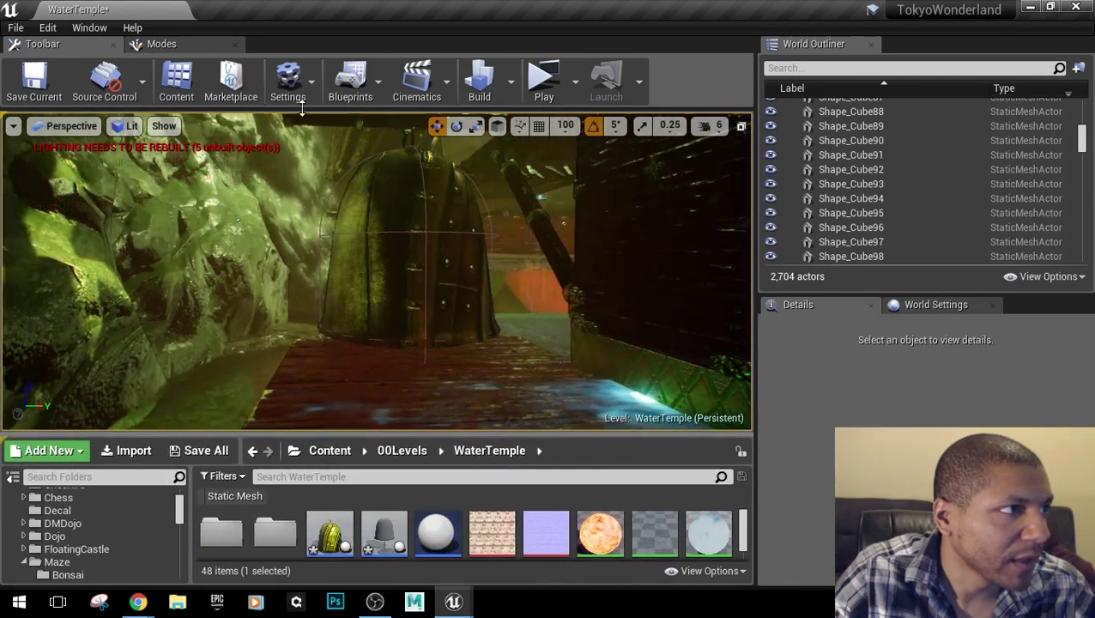
# Check the level editor's Engine Scalability Settings.
pyautogui.click(306, 80)
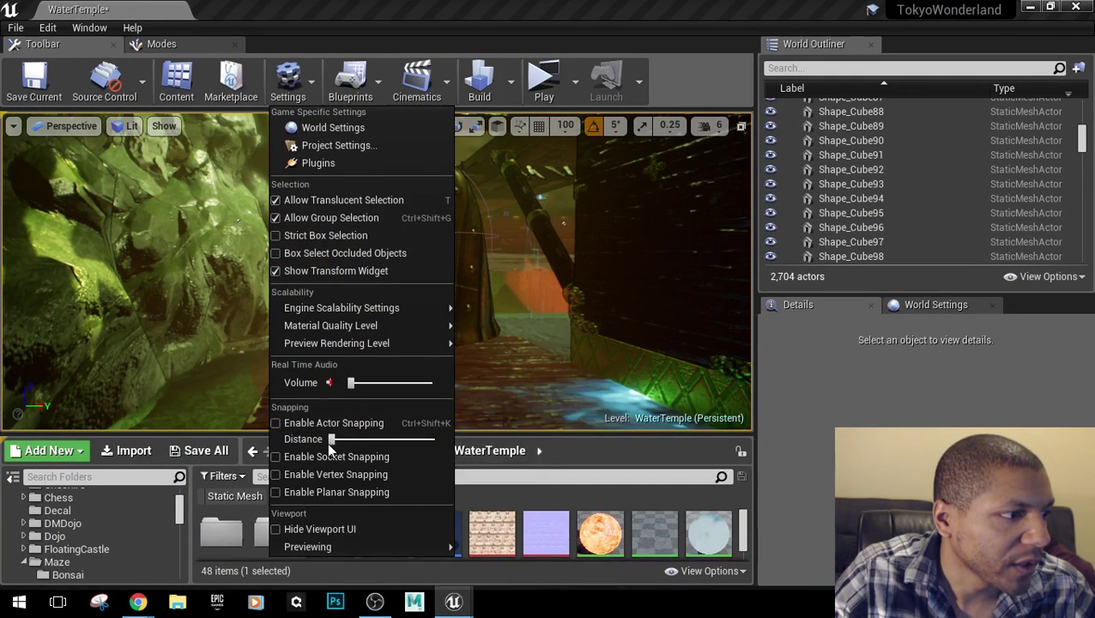
pyautogui.moveTo(337, 309)
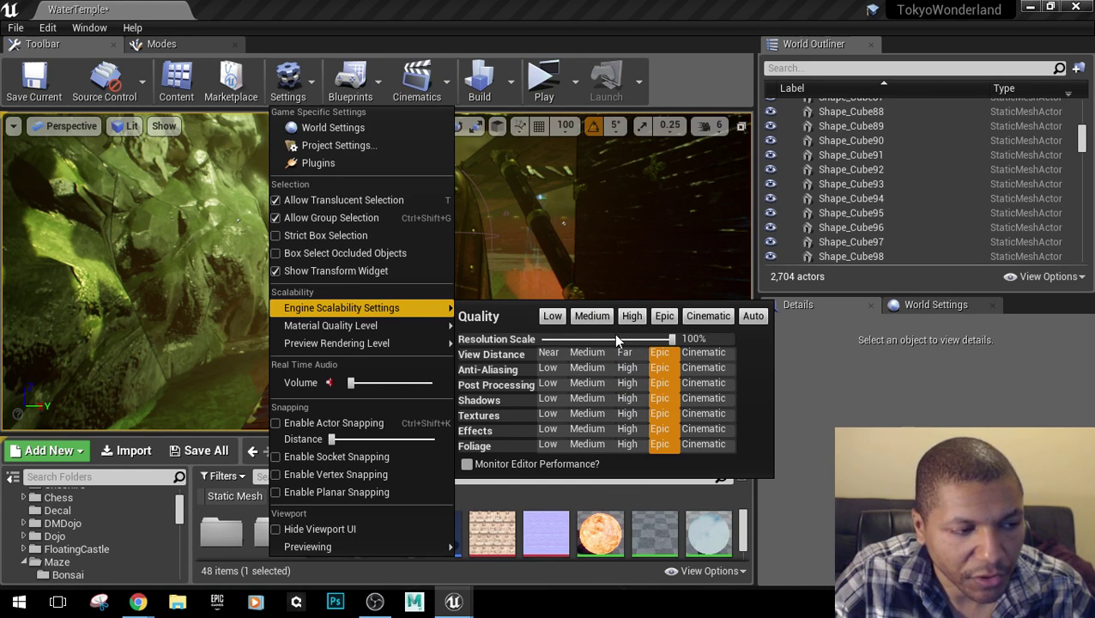
pyautogui.moveTo(257, 343)
pyautogui.mouseDown(button='right')
pyautogui.moveTo(257, 360)
pyautogui.moveTo(257, 344)
pyautogui.mouseUp(button='right')
# Bring the BP_Bell and BP_BellWaterTemple blueprint windows back in front of the level editor.
pyautogui.click(463, 601)
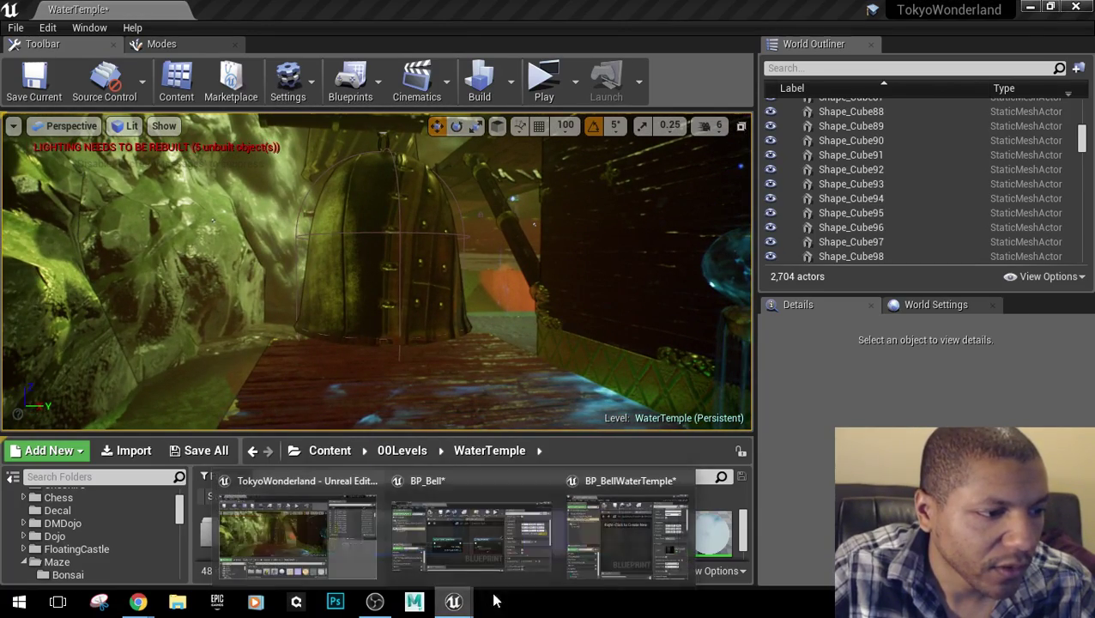
pyautogui.click(613, 512)
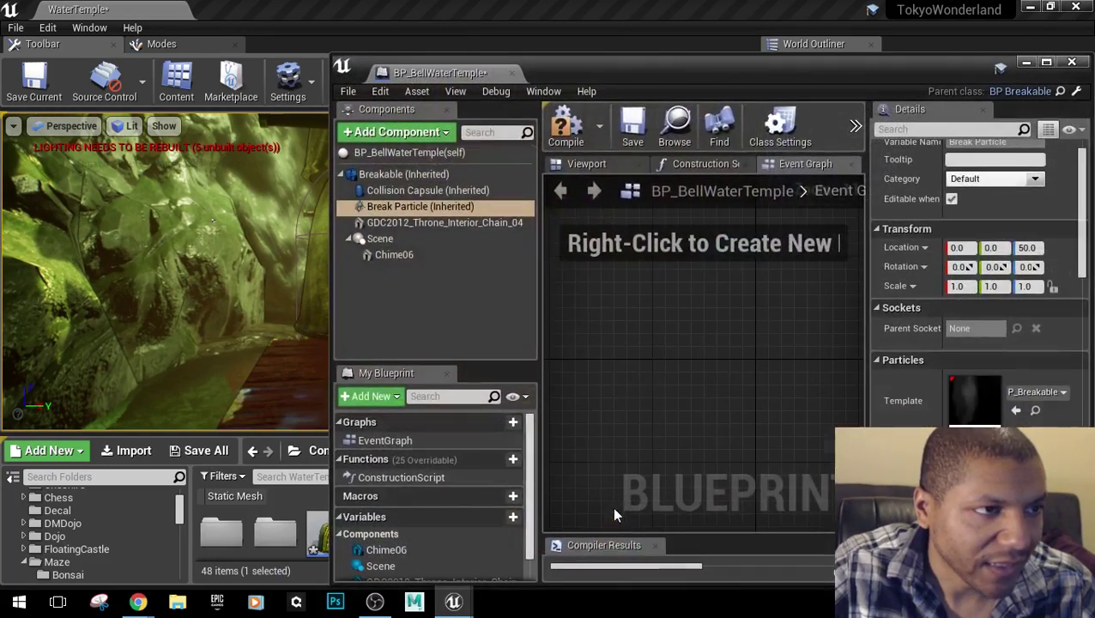
pyautogui.click(470, 518)
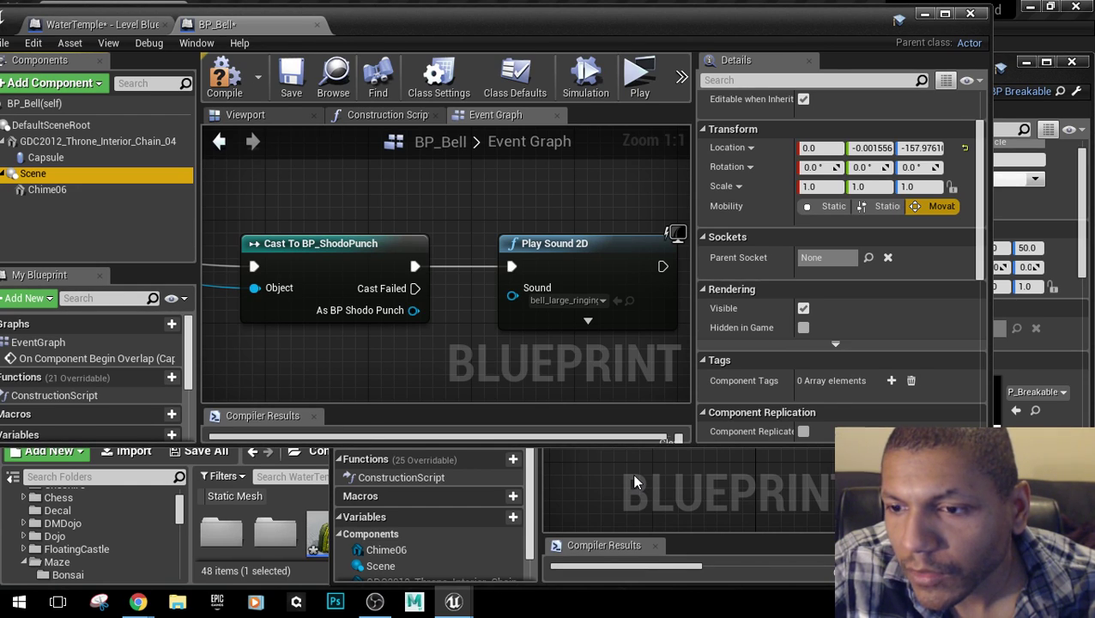
pyautogui.click(631, 473)
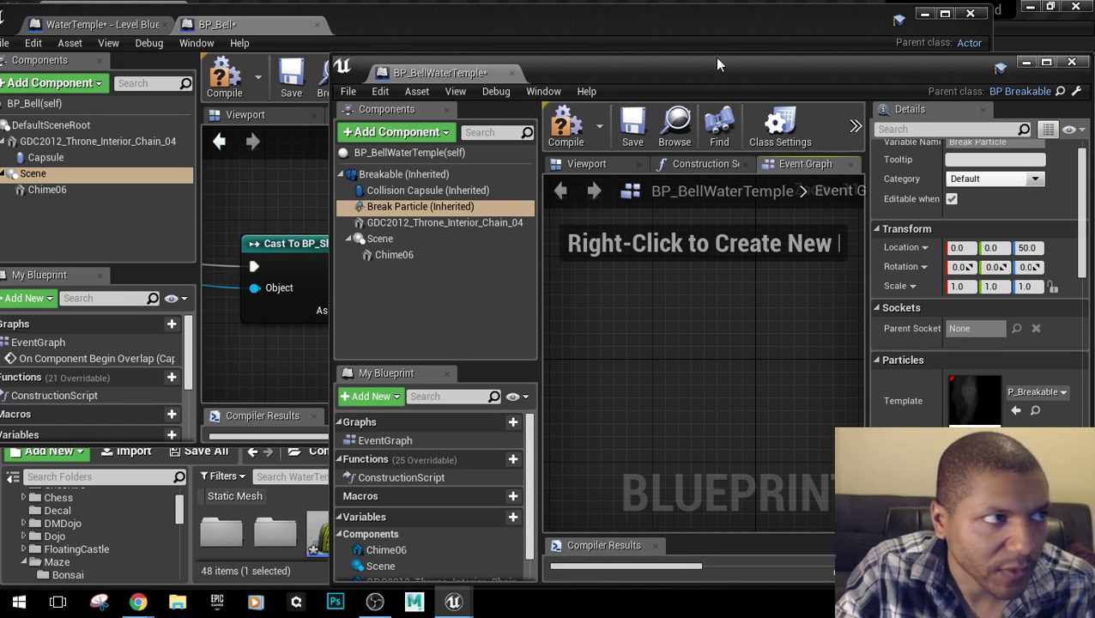
# Move the BP_Bell window fully into view, then widen the BP_BellWaterTemple window and its event graph area.
pyautogui.moveTo(472, 24); pyautogui.dragTo(470, 48)
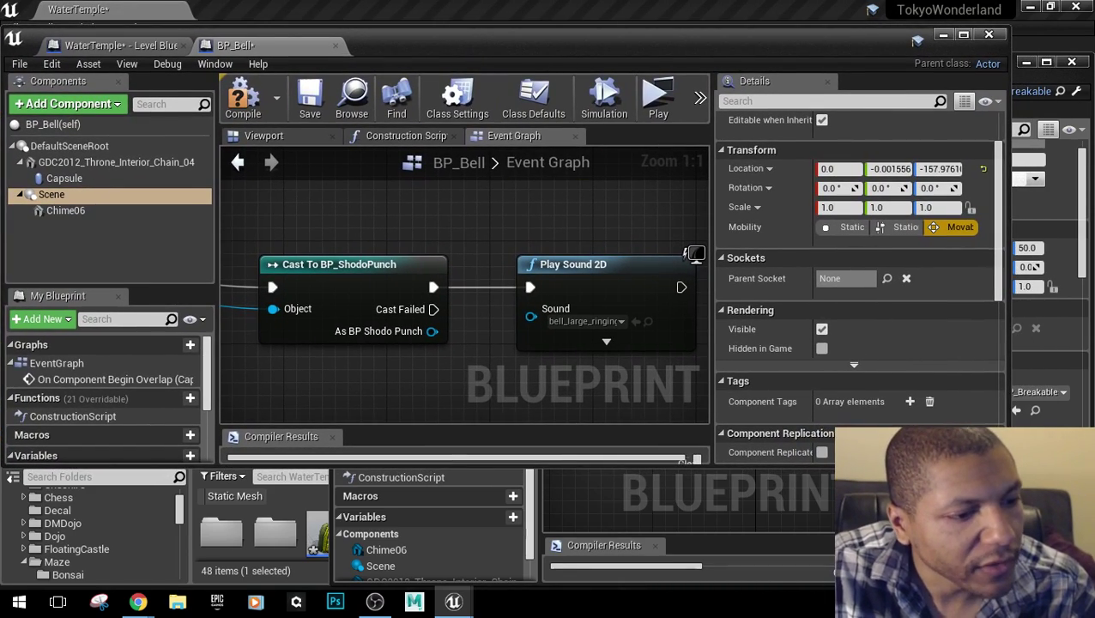
pyautogui.click(598, 515)
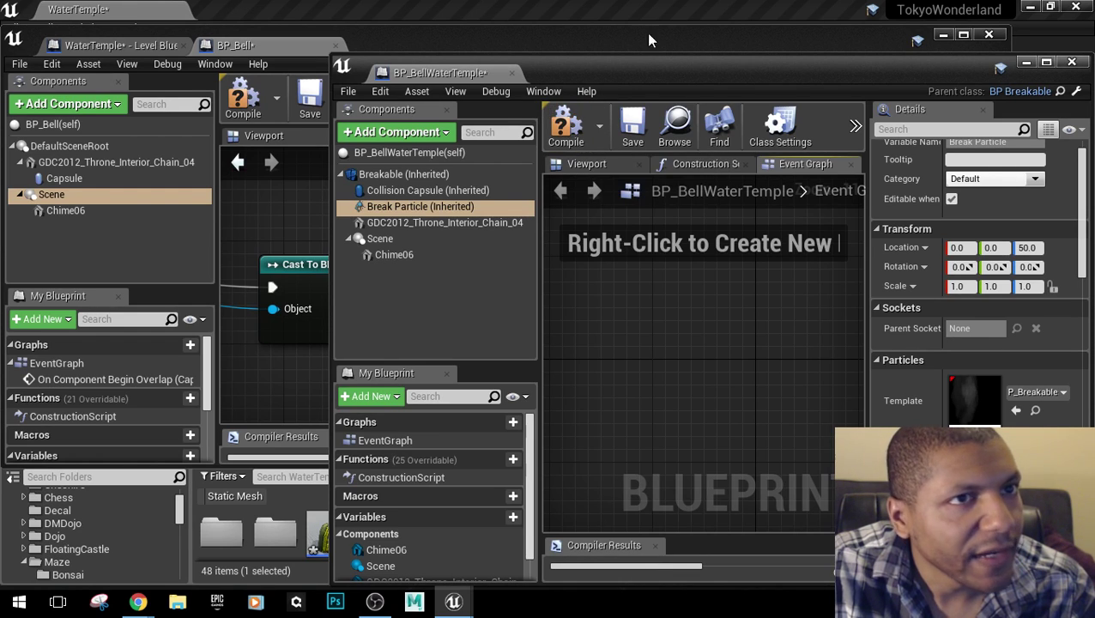
pyautogui.moveTo(748, 36); pyautogui.dragTo(745, 32)
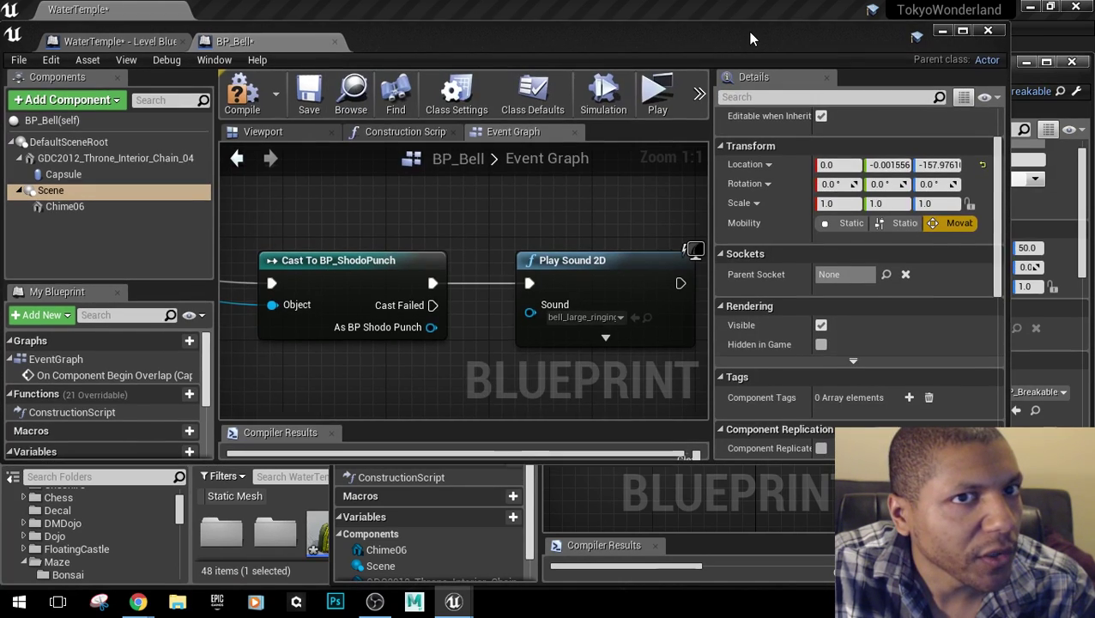
pyautogui.click(589, 485)
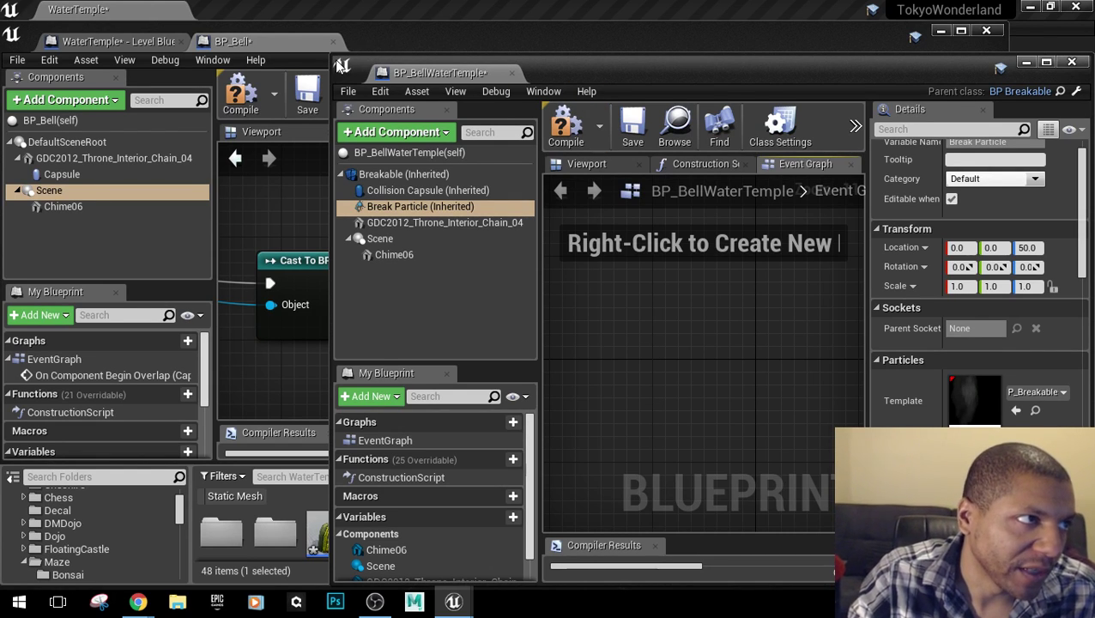
pyautogui.moveTo(331, 51); pyautogui.dragTo(200, 50)
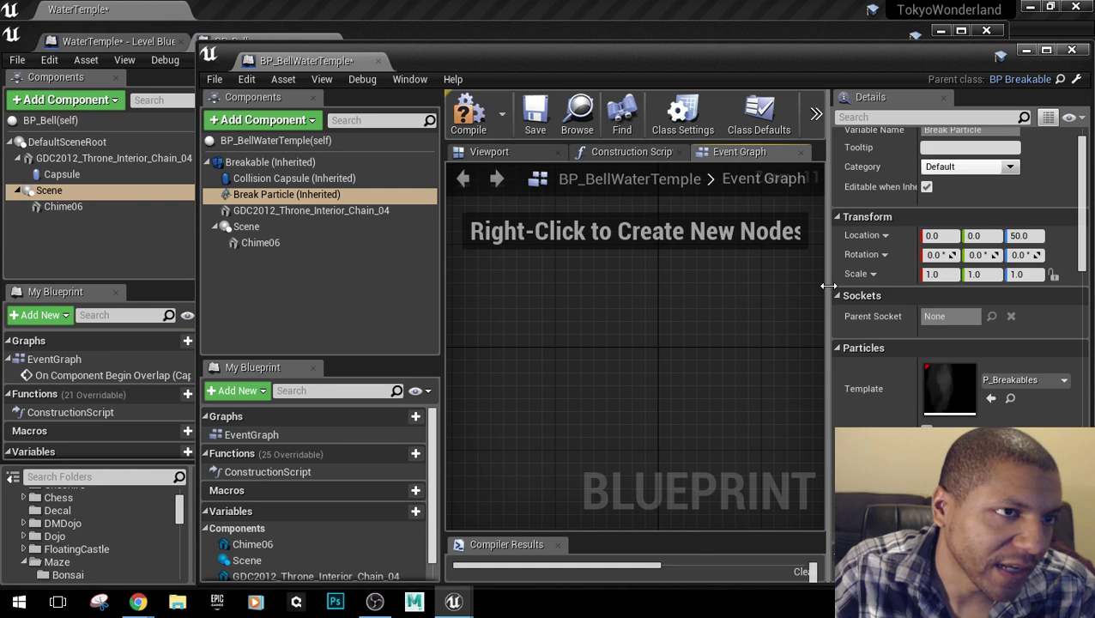
pyautogui.moveTo(828, 284); pyautogui.dragTo(906, 285)
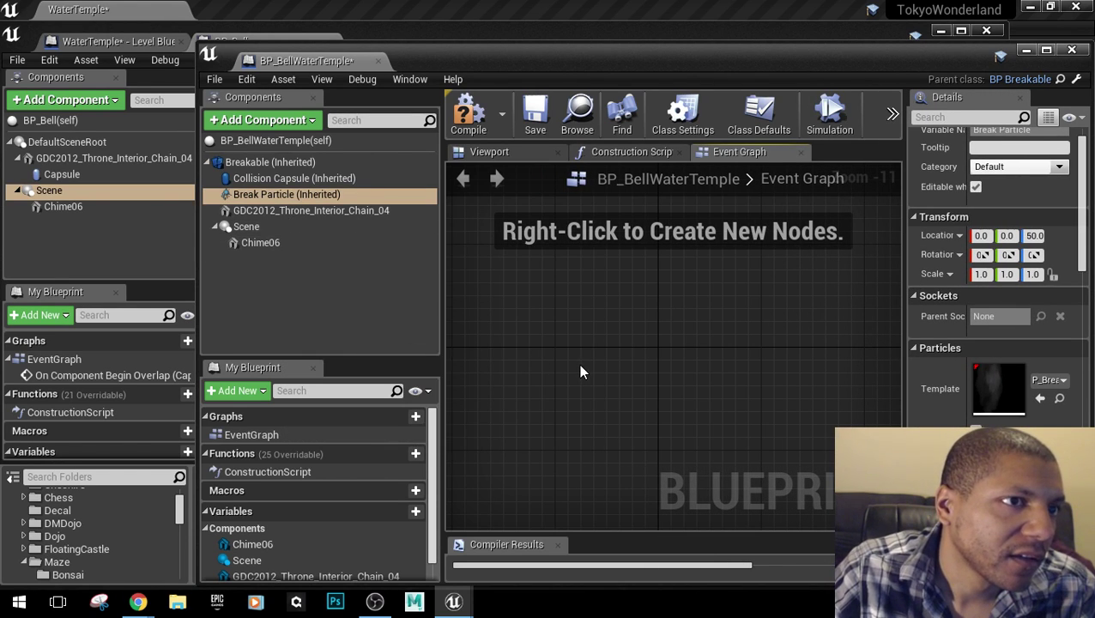
# Copy the Play Sound 2D node from BP_Bell's event graph into BP_BellWaterTemple's event graph.
pyautogui.scroll(-1, 676, 446)
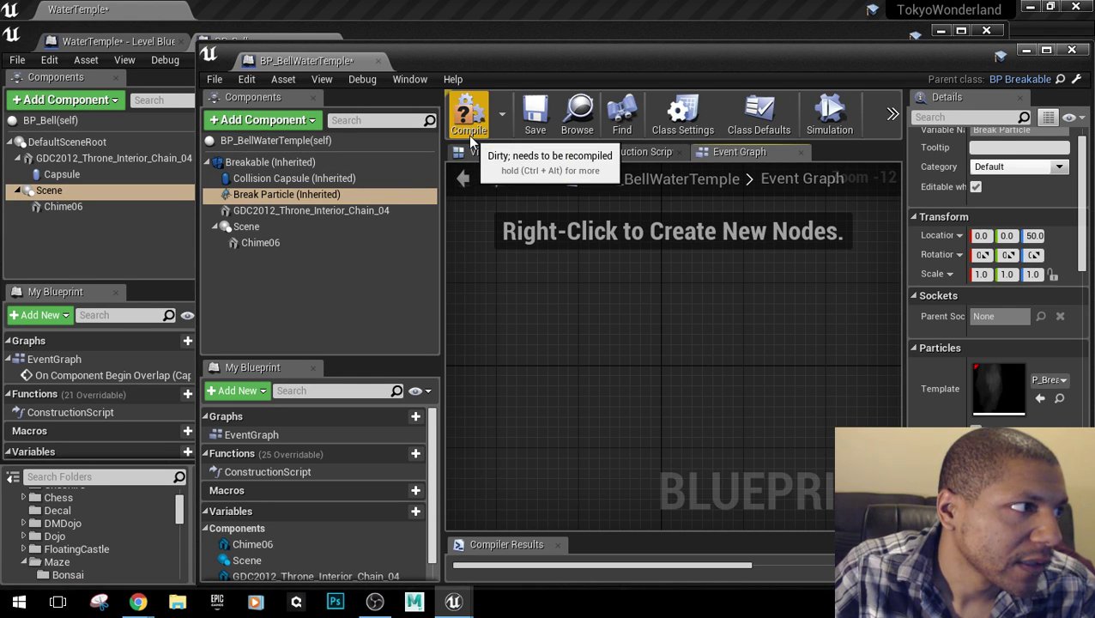
pyautogui.click(55, 238)
pyautogui.scroll(-4, 540, 317)
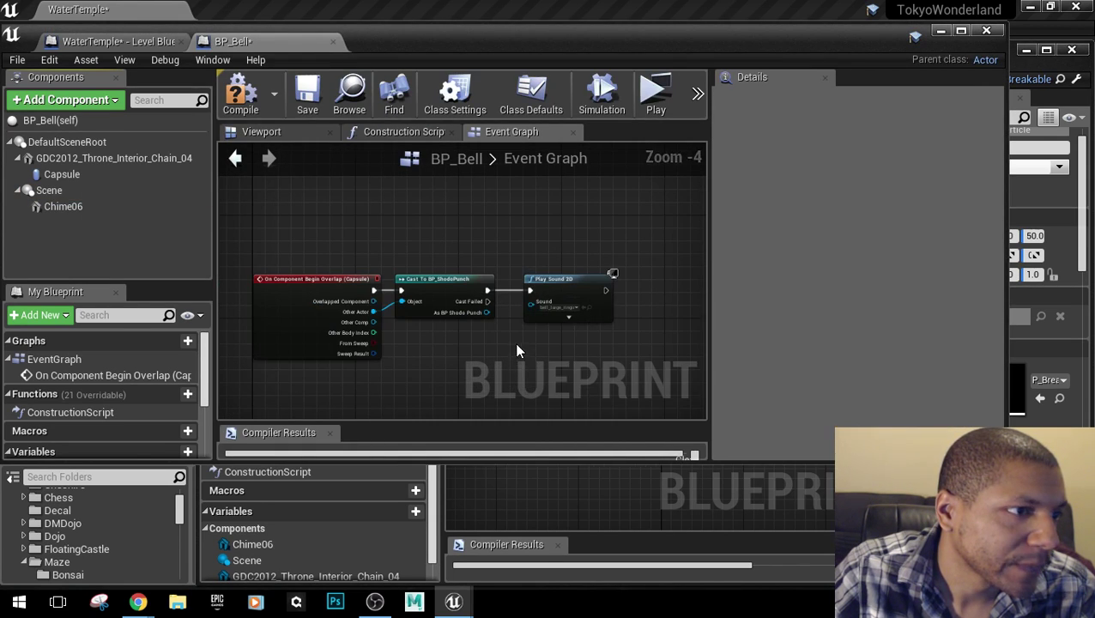
pyautogui.click(584, 287)
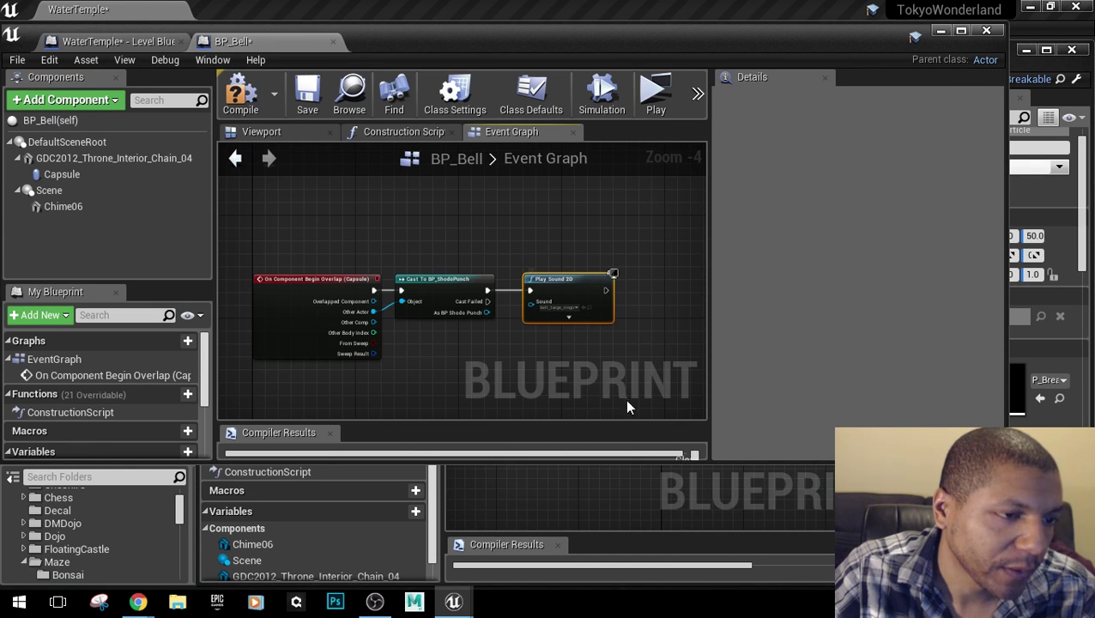
pyautogui.click(744, 436)
pyautogui.scroll(-10, 618, 326)
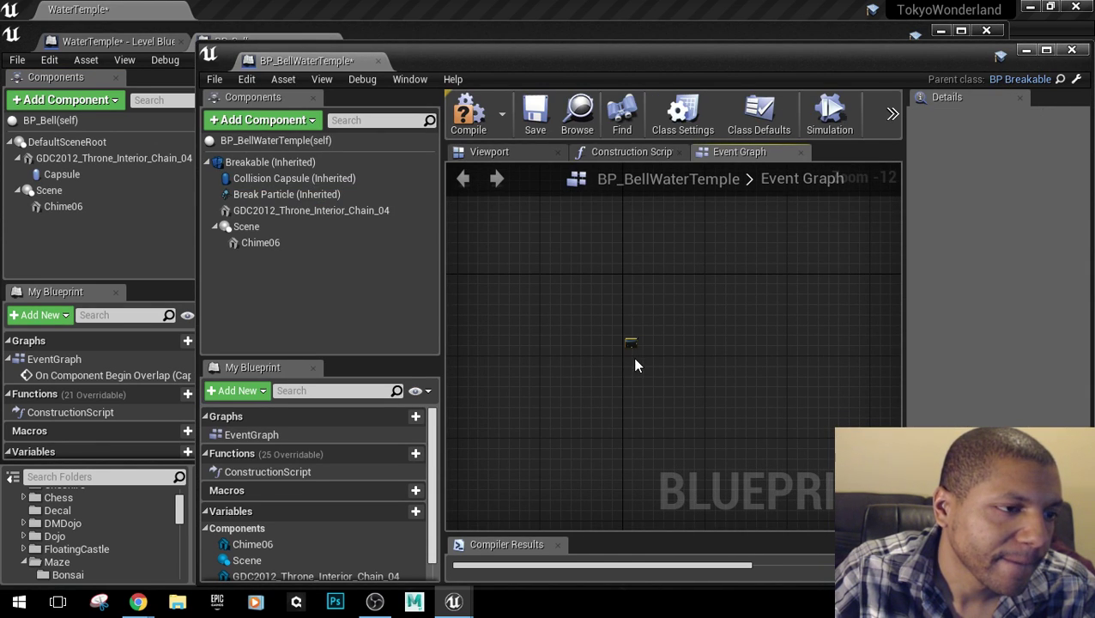
pyautogui.scroll(8, 617, 377)
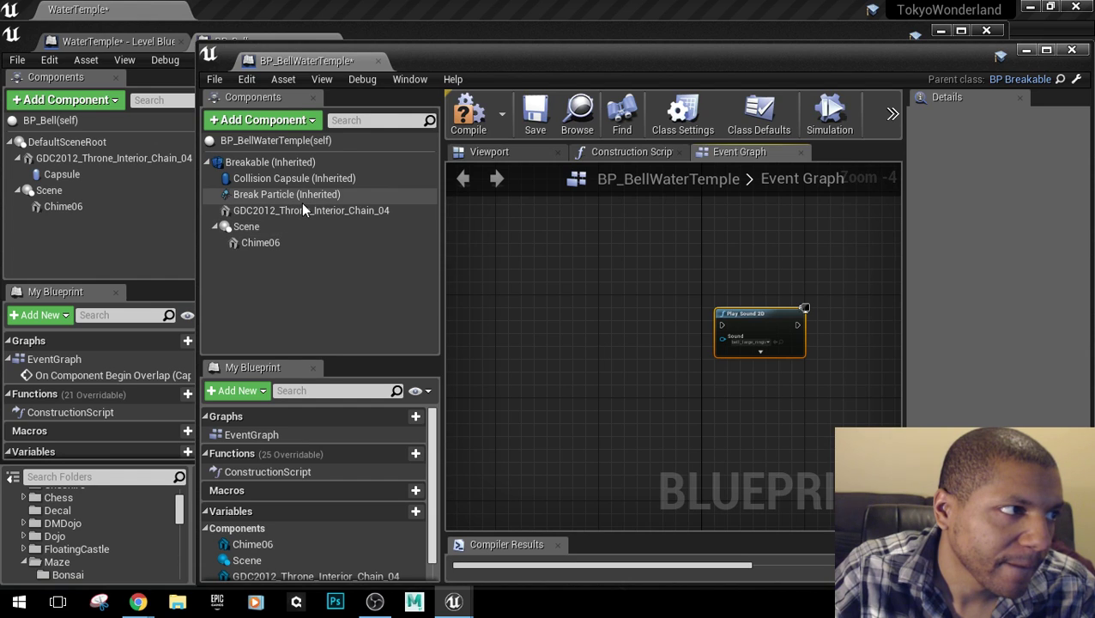
# Add an On Component Begin Overlap event for the inherited Collision Capsule in BP_BellWaterTemple.
pyautogui.click(307, 177)
pyautogui.scroll(-15, 947, 411)
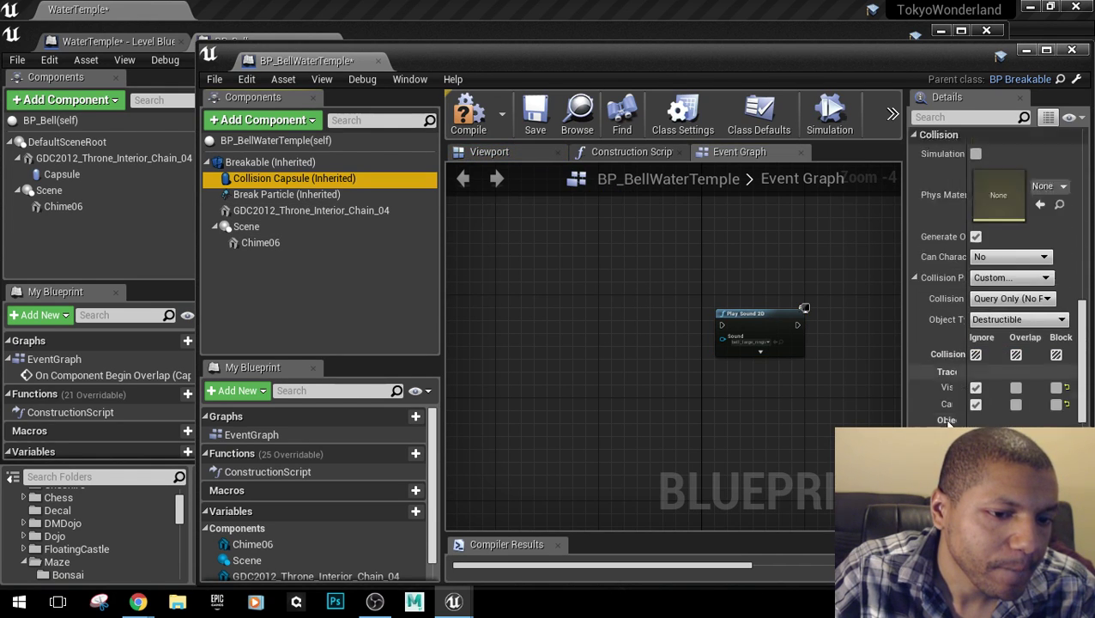
pyautogui.scroll(-3, 948, 424)
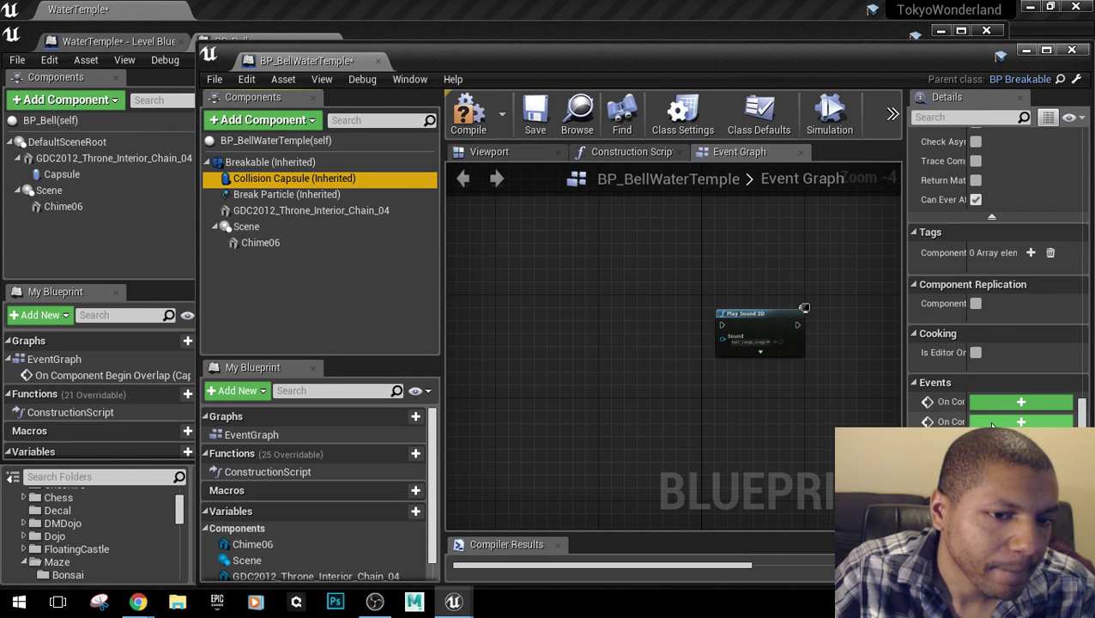
pyautogui.moveTo(904, 425); pyautogui.dragTo(926, 425)
pyautogui.click(1028, 421)
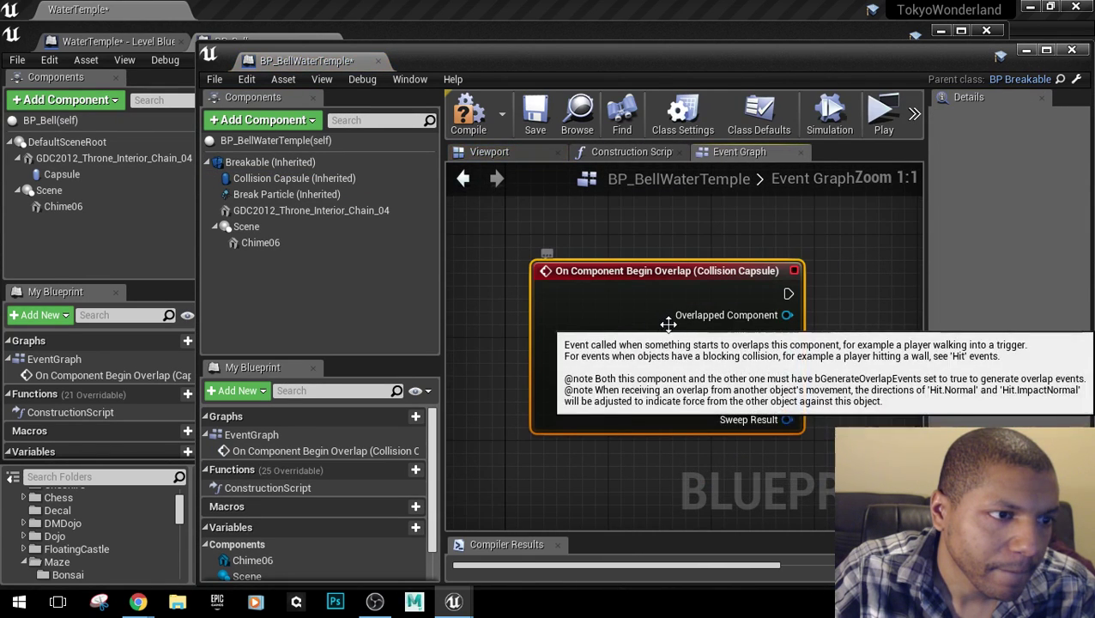
# Place the Play Sound 2D node just beside the On Component Begin Overlap event node.
pyautogui.scroll(-5, 678, 317)
pyautogui.moveTo(682, 317); pyautogui.dragTo(633, 367, button='right')
pyautogui.moveTo(601, 291); pyautogui.dragTo(807, 378)
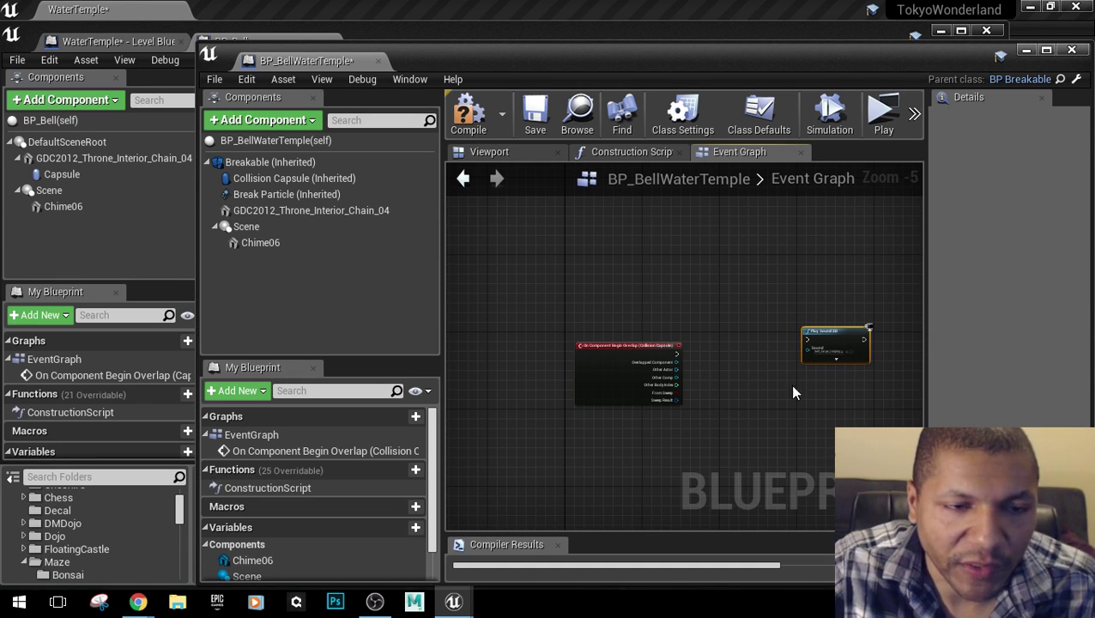
pyautogui.moveTo(832, 344); pyautogui.dragTo(749, 367)
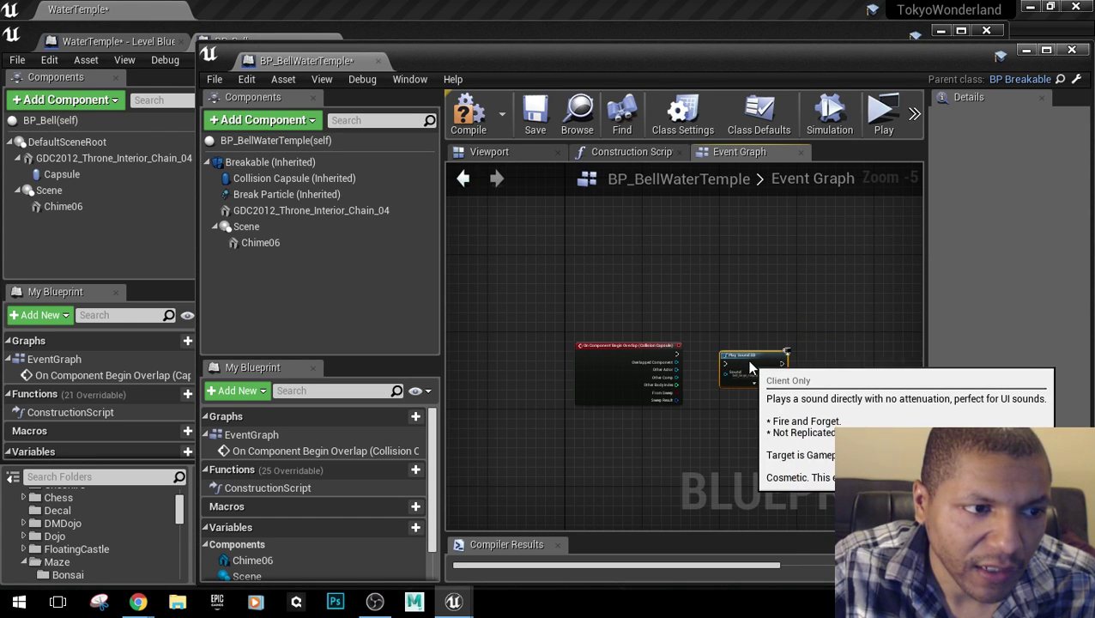
# Close the BP_Bell blueprint and dock BP_BellWaterTemple alongside the WaterTemple level blueprint.
pyautogui.click(142, 225)
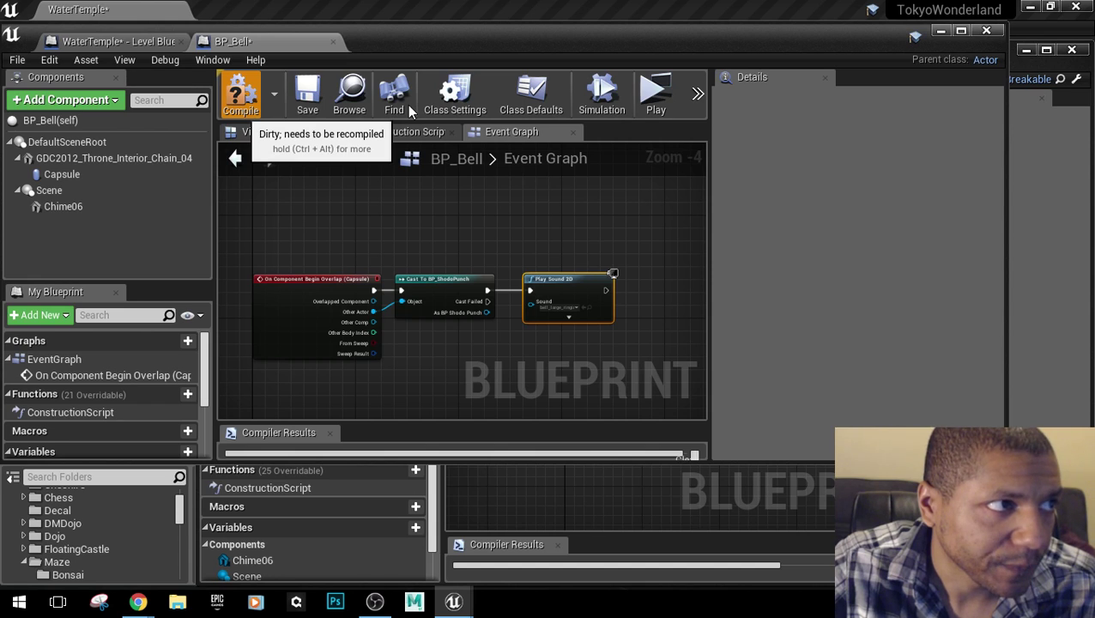
pyautogui.click(333, 42)
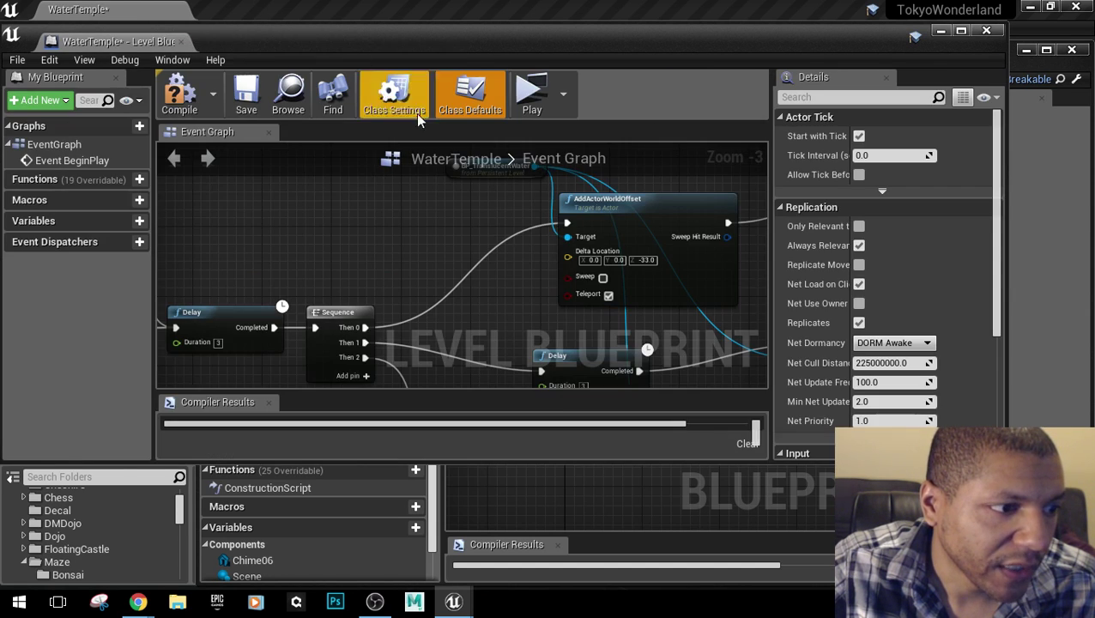
pyautogui.click(529, 497)
pyautogui.moveTo(323, 71); pyautogui.dragTo(241, 34)
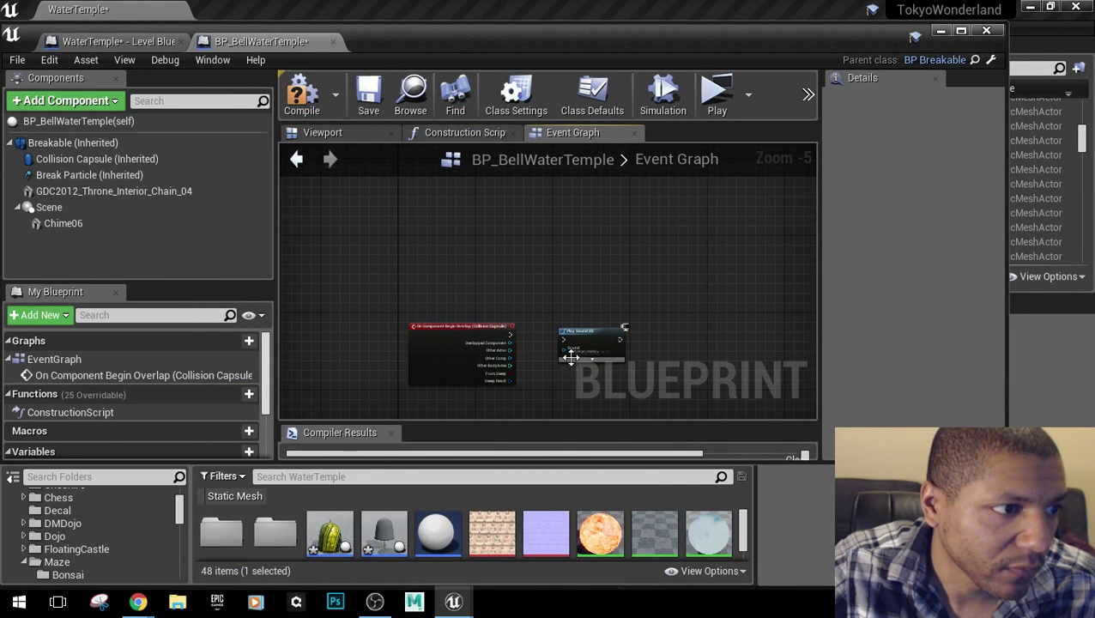
# Move the Play Sound 2D node farther from the overlap event to make room for another node between them.
pyautogui.scroll(1, 571, 356)
pyautogui.scroll(3, 584, 254)
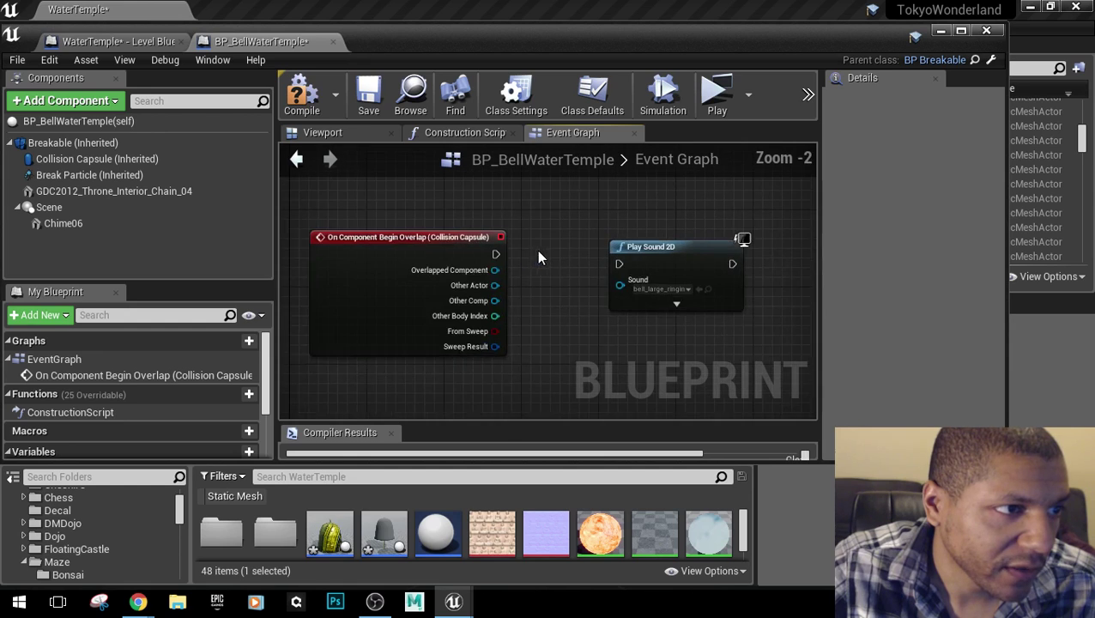
pyautogui.scroll(-2, 594, 263)
pyautogui.scroll(-1, 481, 299)
pyautogui.moveTo(557, 288); pyautogui.dragTo(703, 288)
# Add a Cast To BP_ShodoHand node from the overlap event's Other Actor output and line it up with the event.
pyautogui.scroll(3, 456, 336)
pyautogui.moveTo(456, 337); pyautogui.dragTo(518, 361, button='right')
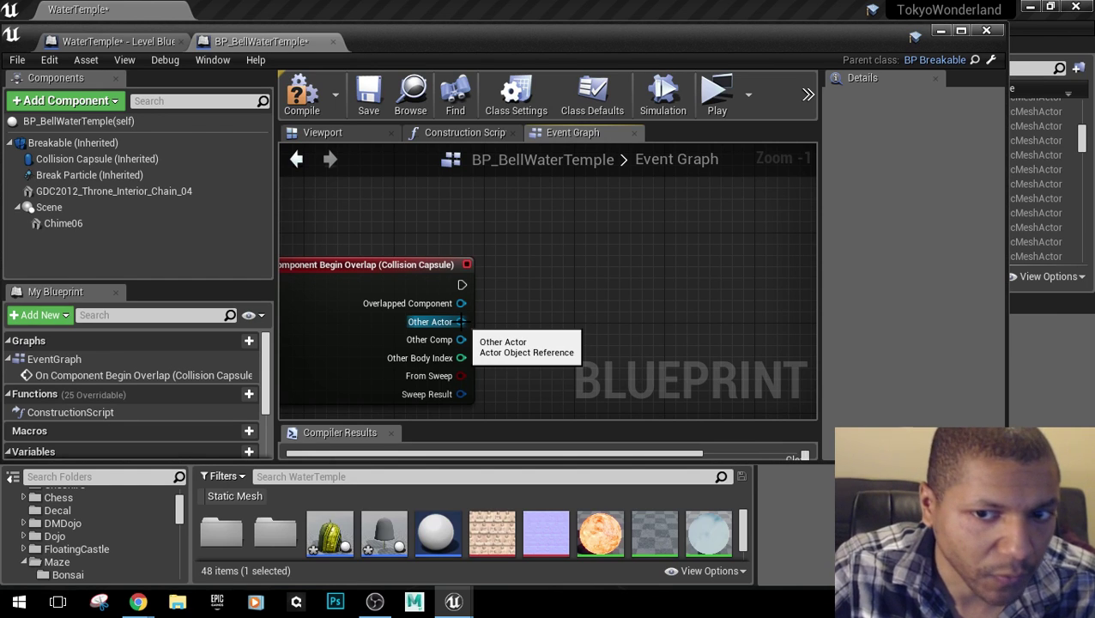
pyautogui.moveTo(462, 322); pyautogui.dragTo(553, 332)
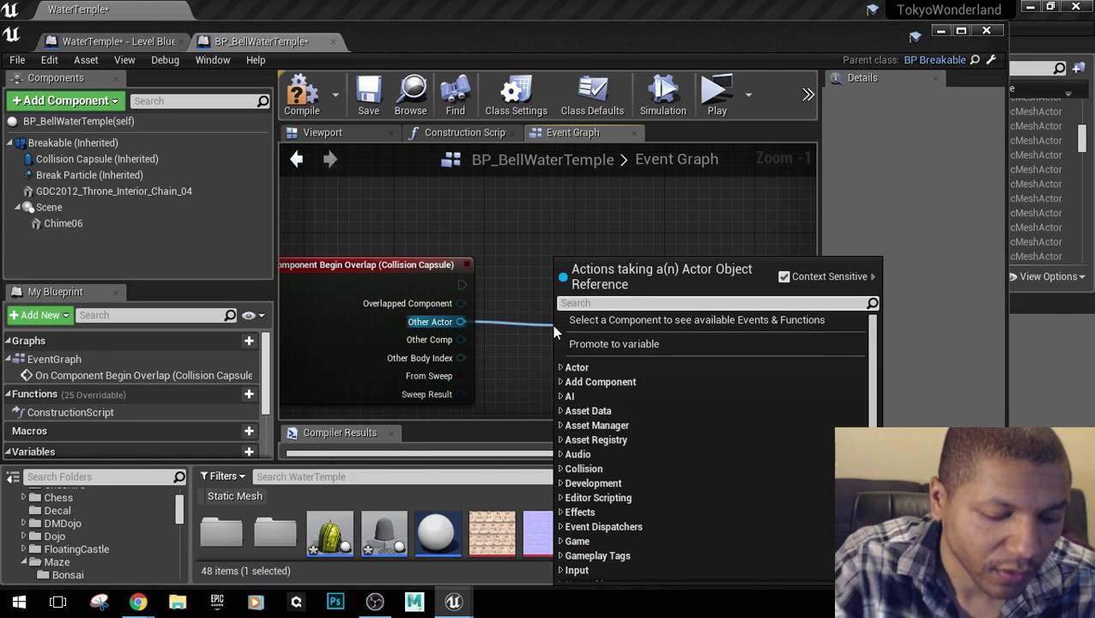
pyautogui.write('shodo han')
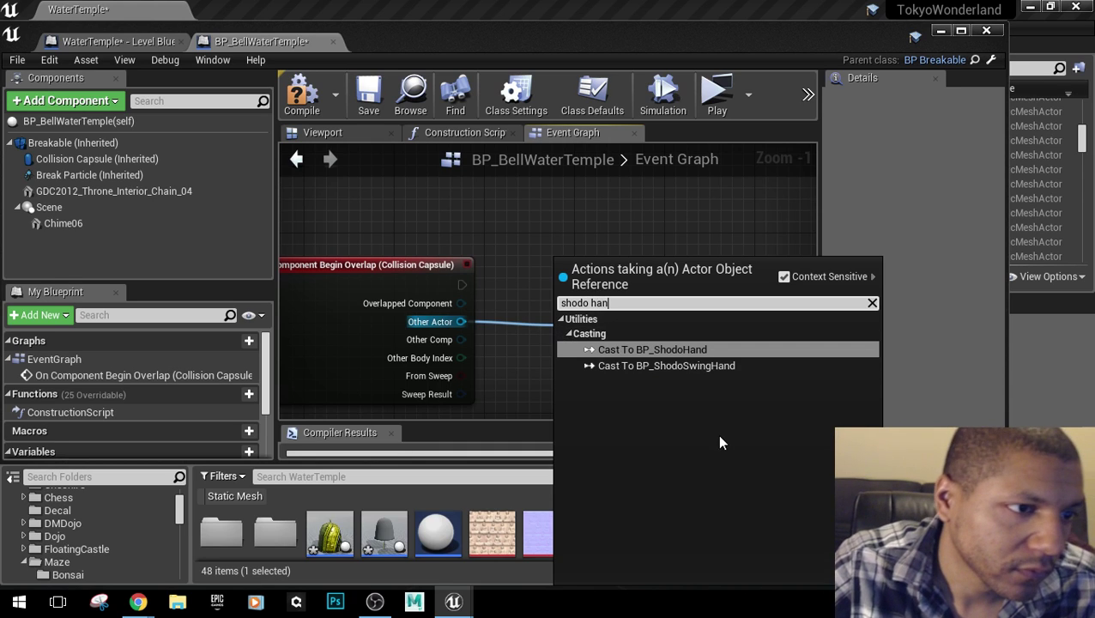
pyautogui.click(655, 351)
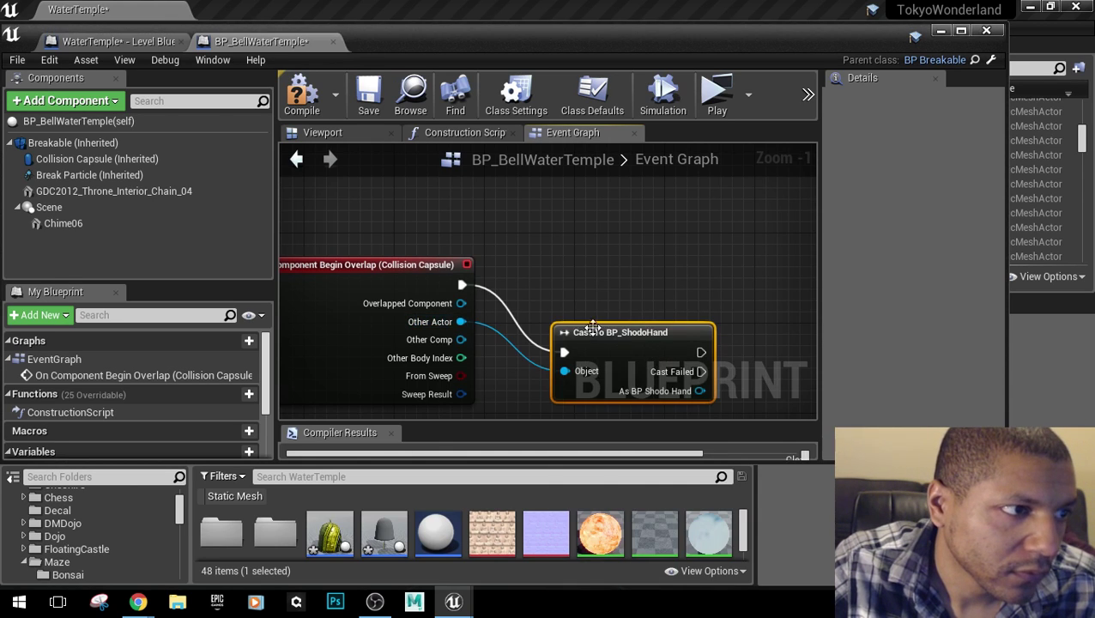
pyautogui.moveTo(604, 333); pyautogui.dragTo(613, 264)
# Connect the successful execution output of Cast To BP_ShodoHand to Play Sound 2D and compile the blueprint.
pyautogui.moveTo(613, 264); pyautogui.dragTo(406, 265, button='right')
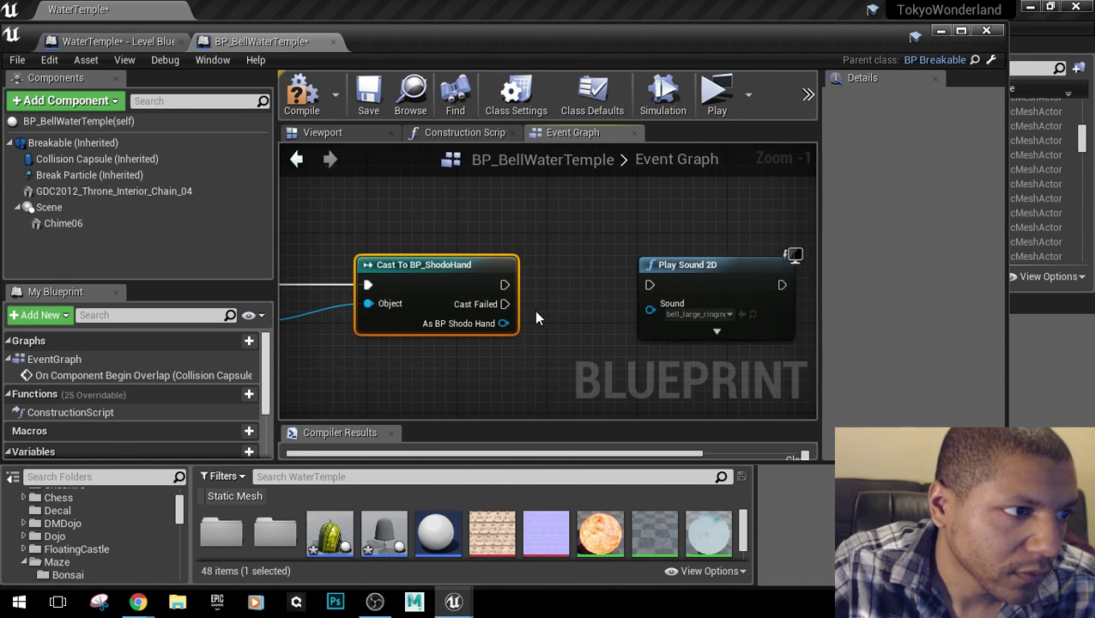
pyautogui.moveTo(502, 323); pyautogui.dragTo(544, 376)
pyautogui.press('Escape')
pyautogui.moveTo(505, 285); pyautogui.dragTo(669, 289)
pyautogui.click(505, 355)
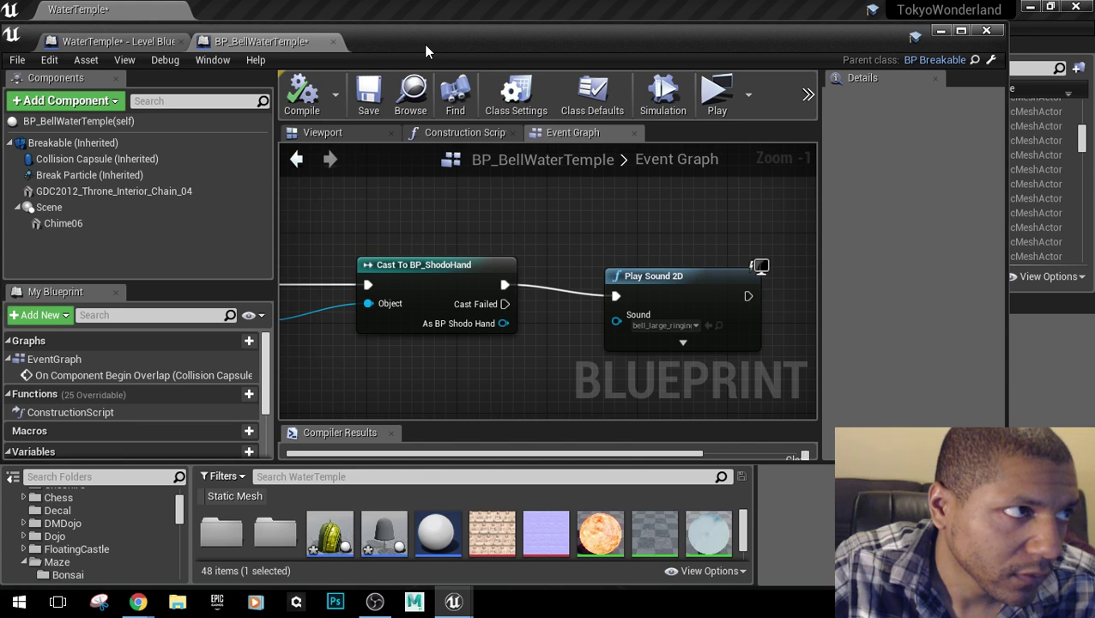
# Show BP_BellWaterTemple's viewport, select the inherited Breakable component and maximize the blueprint window.
pyautogui.moveTo(423, 44); pyautogui.dragTo(582, 116)
pyautogui.click(506, 202)
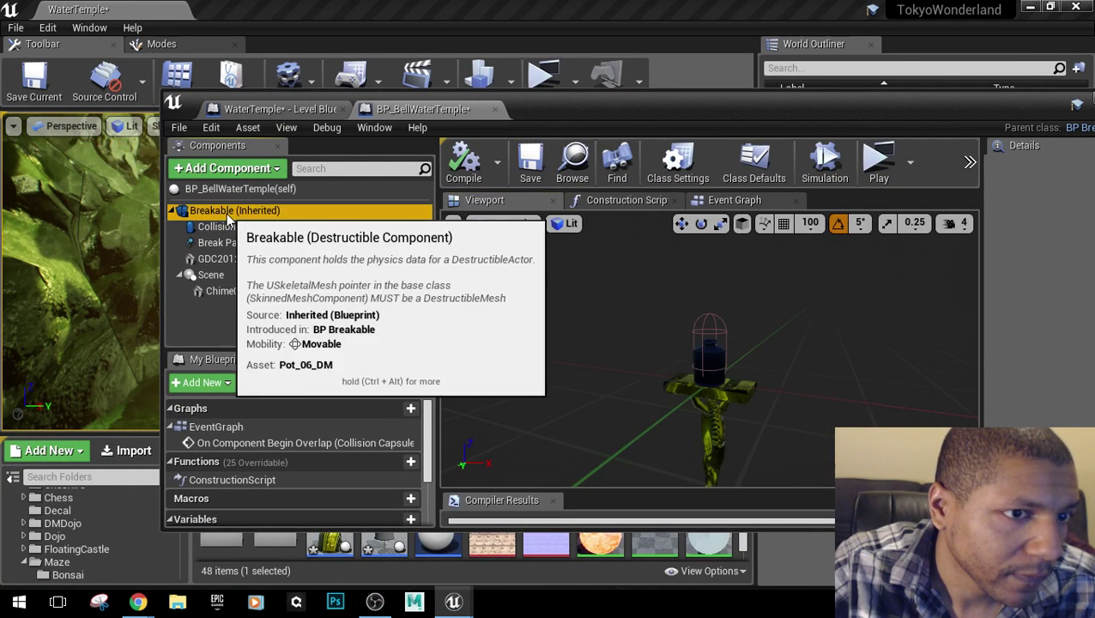
pyautogui.click(227, 213)
pyautogui.doubleClick(662, 99)
# Clear the Pot_06_DM destructible mesh from the inherited Breakable component.
pyautogui.scroll(-10, 937, 354)
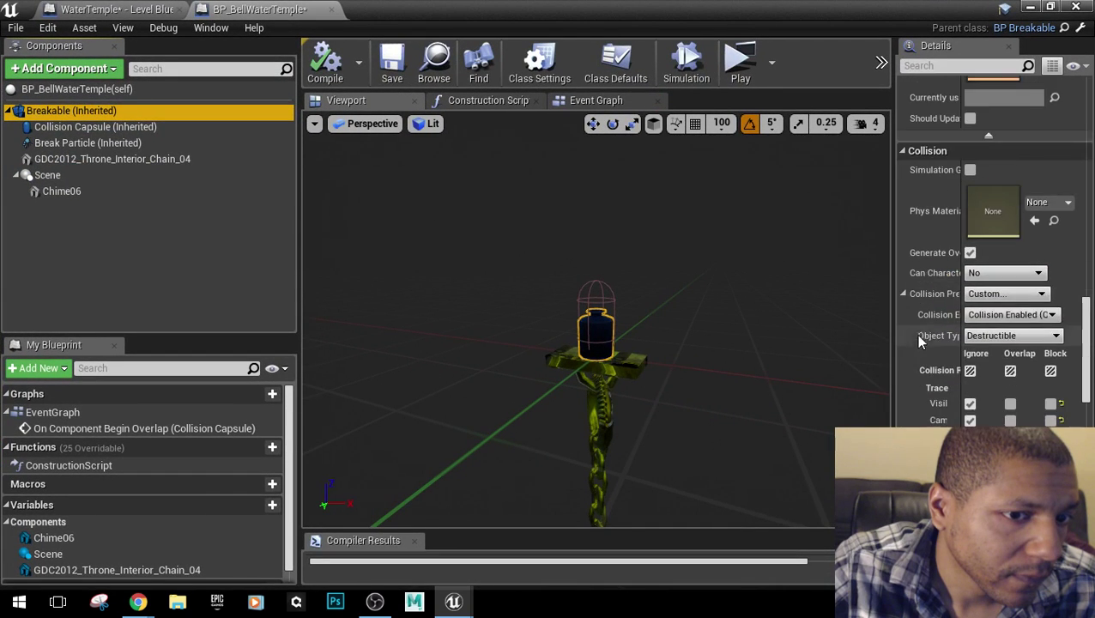
pyautogui.scroll(-5, 934, 347)
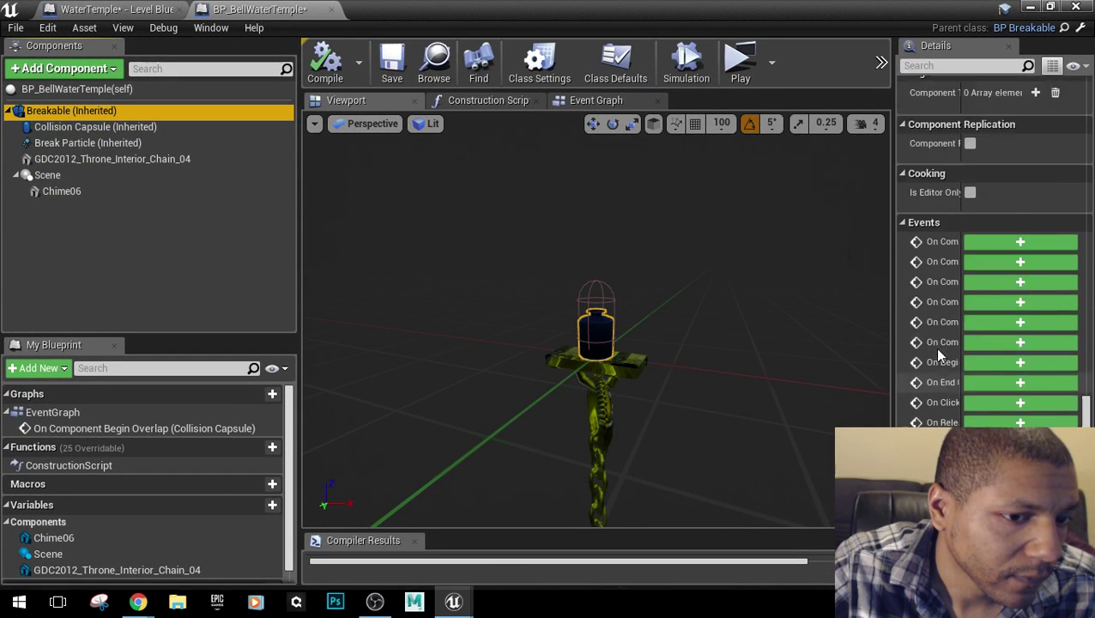
pyautogui.scroll(15, 941, 354)
pyautogui.scroll(15, 942, 355)
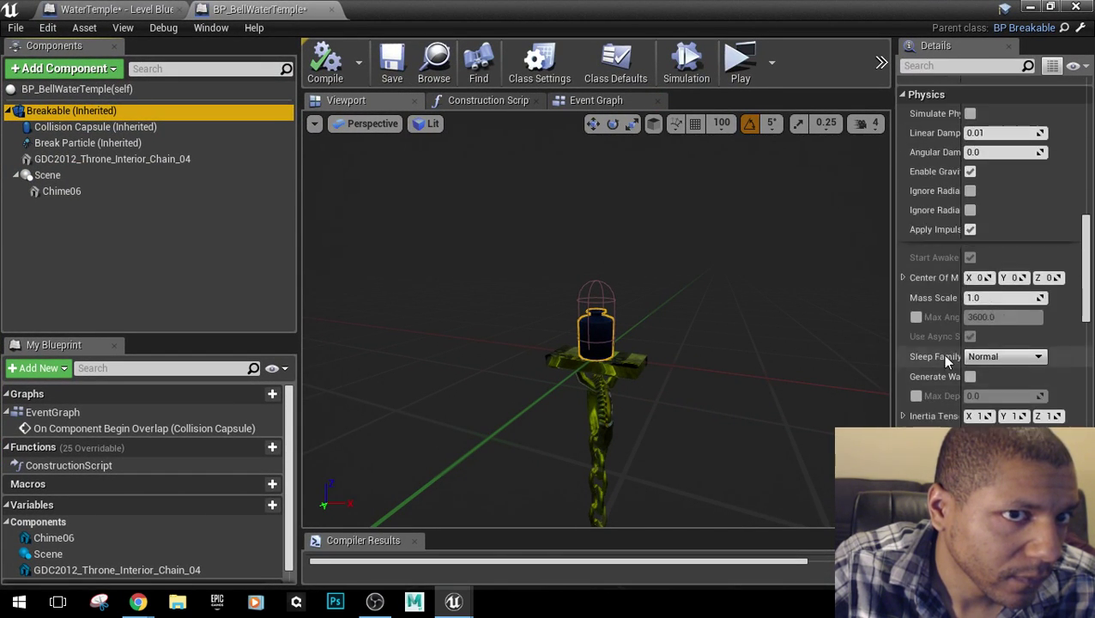
pyautogui.scroll(10, 943, 361)
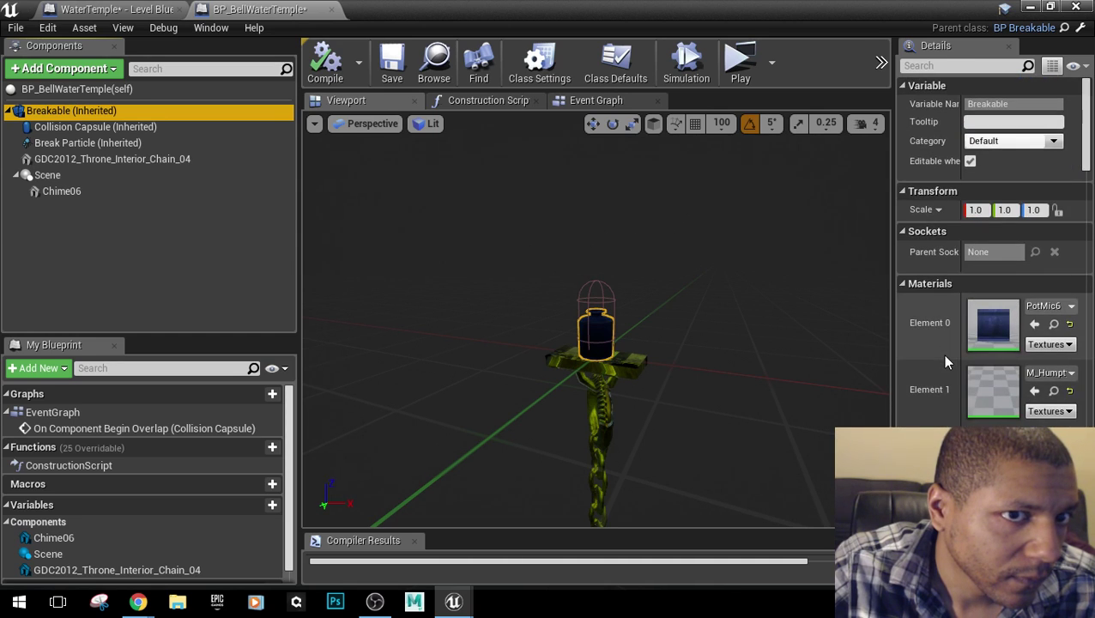
pyautogui.scroll(-10, 942, 354)
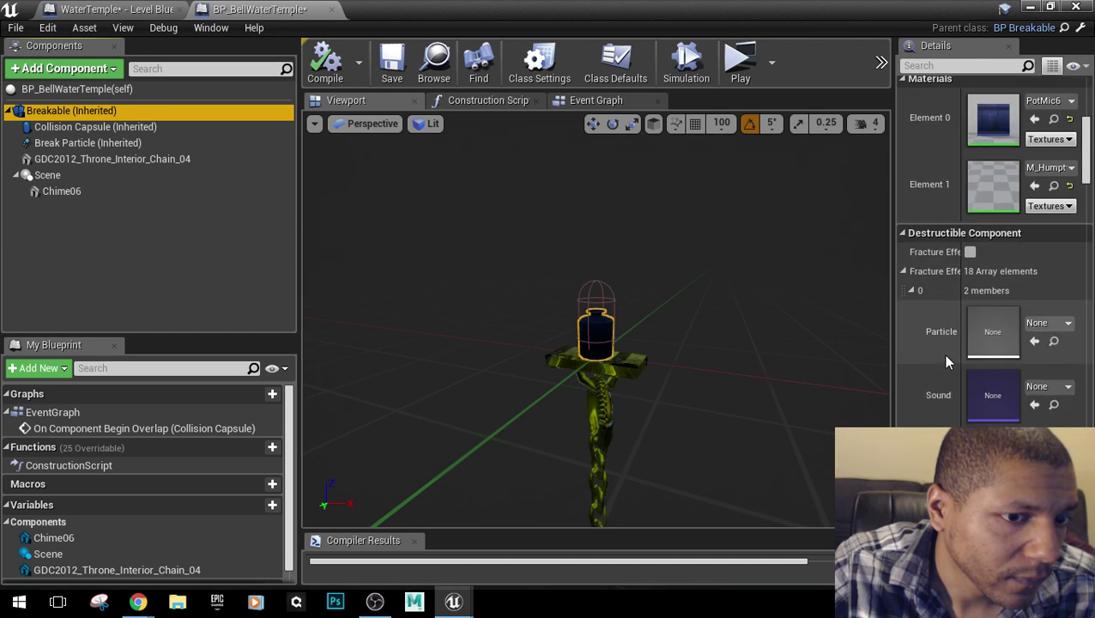
pyautogui.scroll(-6, 943, 354)
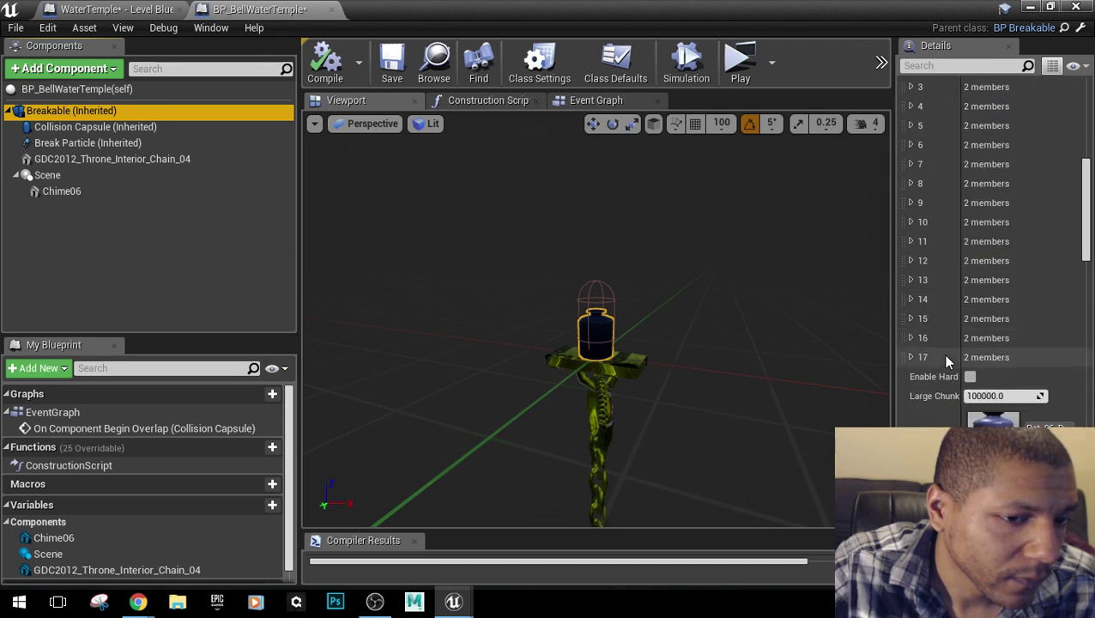
pyautogui.click(1045, 418)
pyautogui.scroll(5, 944, 244)
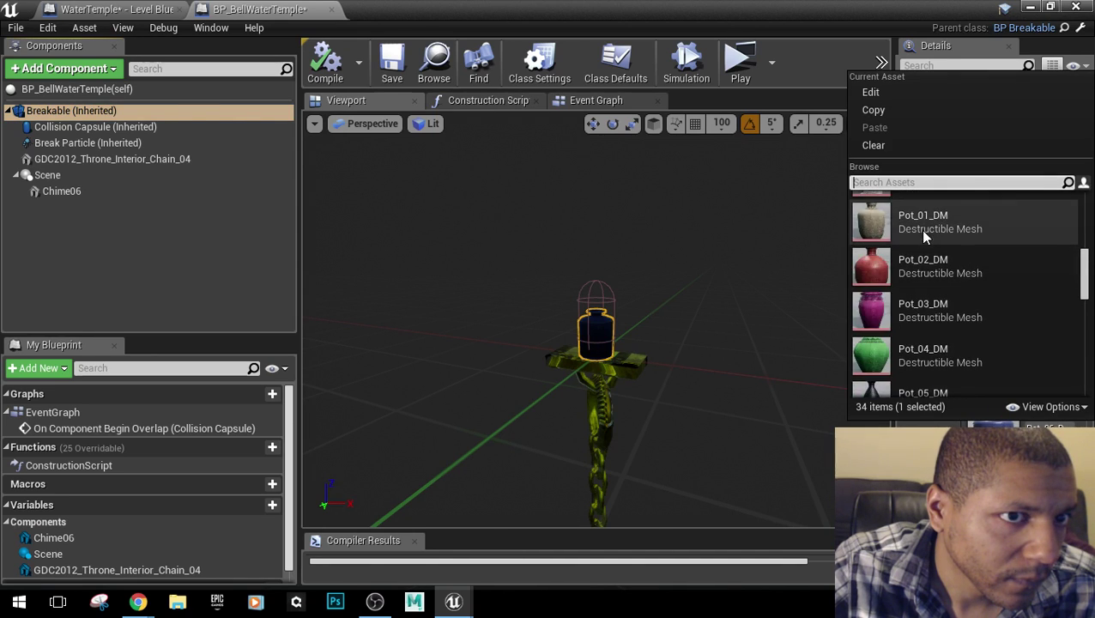
pyautogui.click(898, 145)
# Compile the blueprint and turn off the Breakable component's Visible rendering option.
pyautogui.scroll(11, 970, 326)
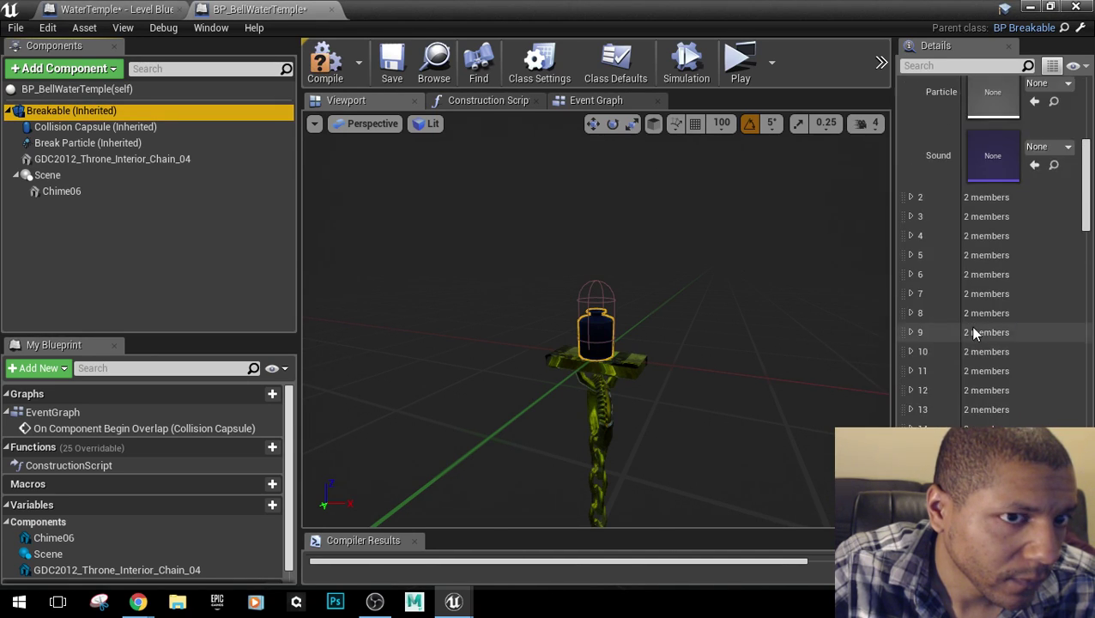
pyautogui.scroll(3, 973, 332)
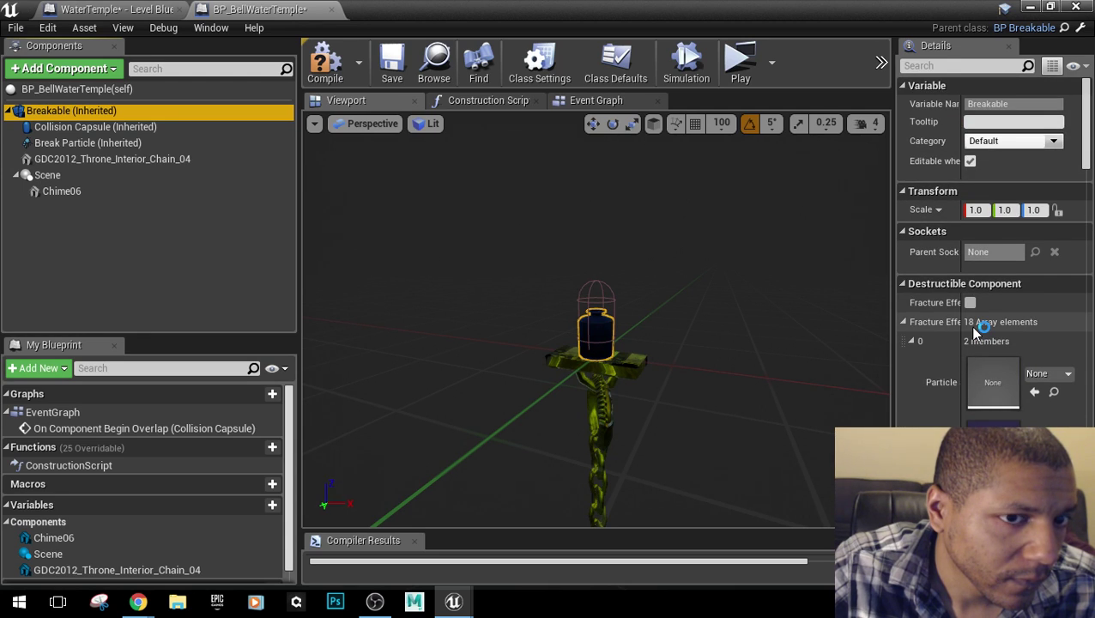
pyautogui.scroll(-20, 974, 331)
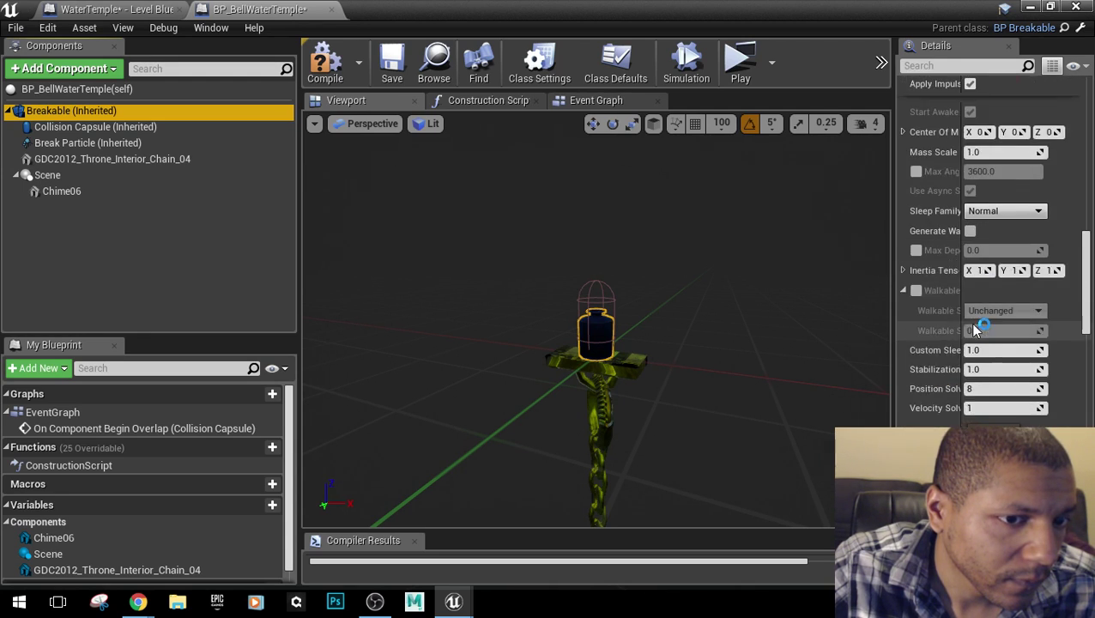
pyautogui.scroll(-20, 975, 331)
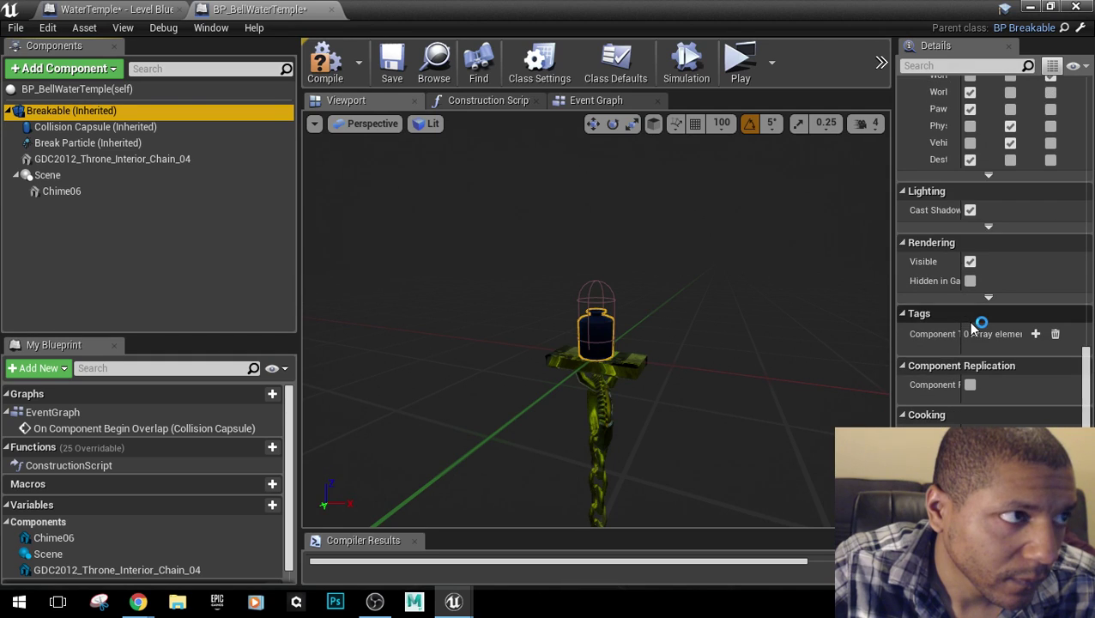
pyautogui.click(328, 65)
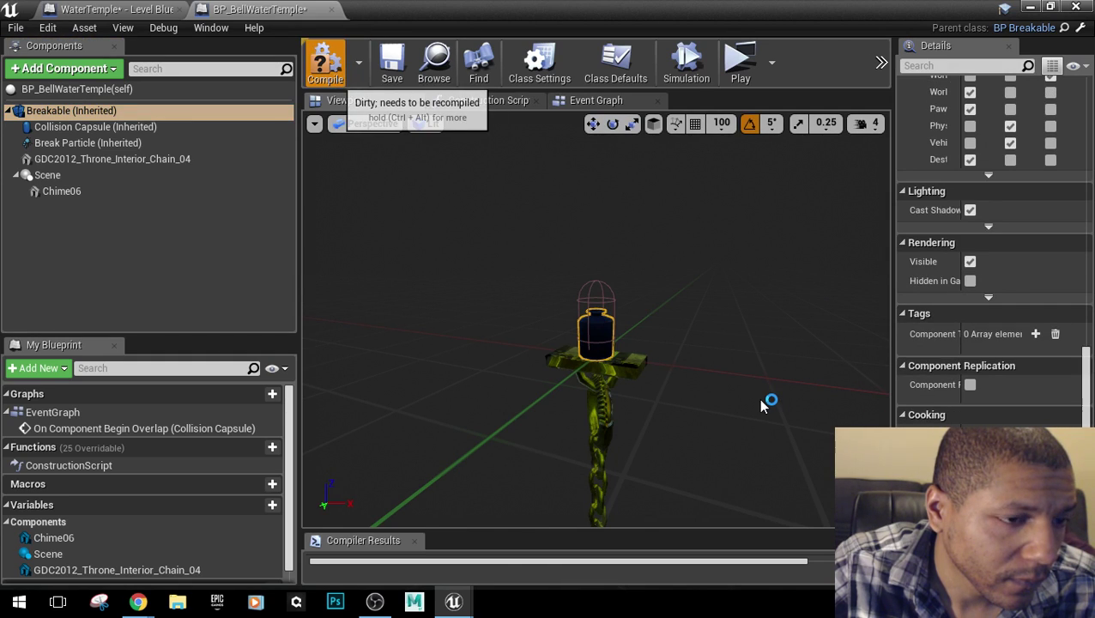
pyautogui.click(970, 262)
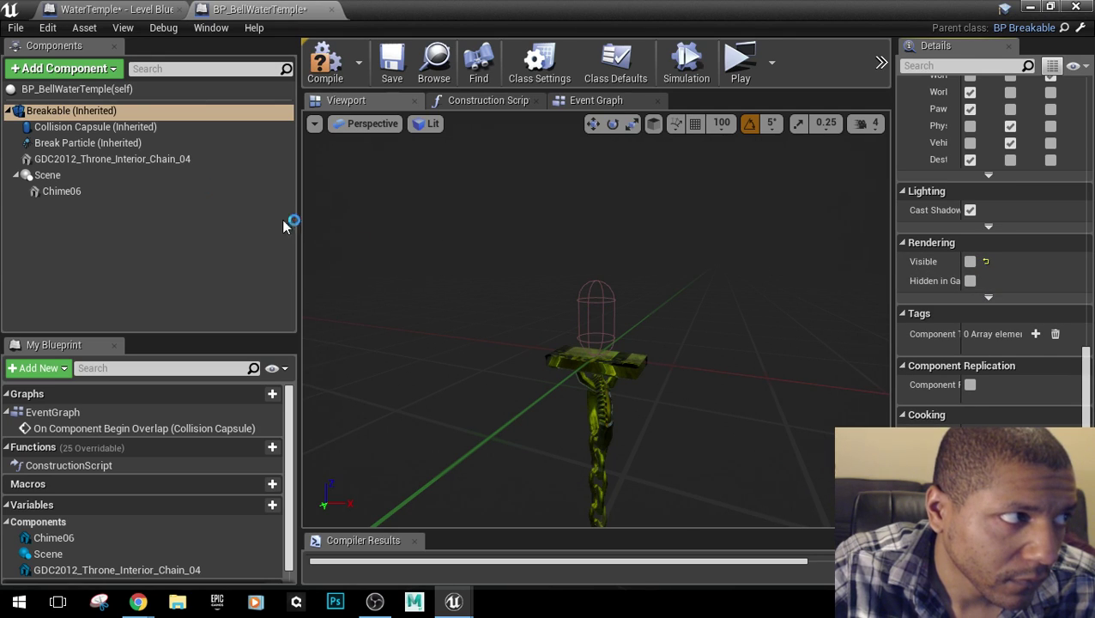
# Try to move the Scene component vertically in the viewport.
pyautogui.click(99, 127)
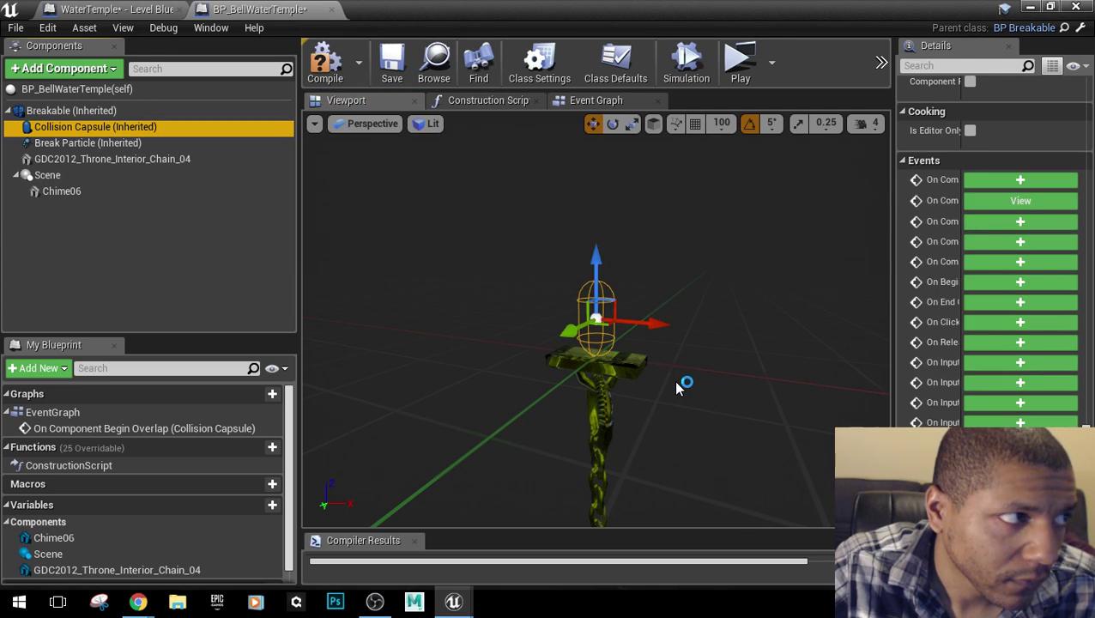
pyautogui.moveTo(676, 382); pyautogui.dragTo(685, 506)
pyautogui.moveTo(675, 365); pyautogui.dragTo(677, 386, button='right')
pyautogui.click(98, 175)
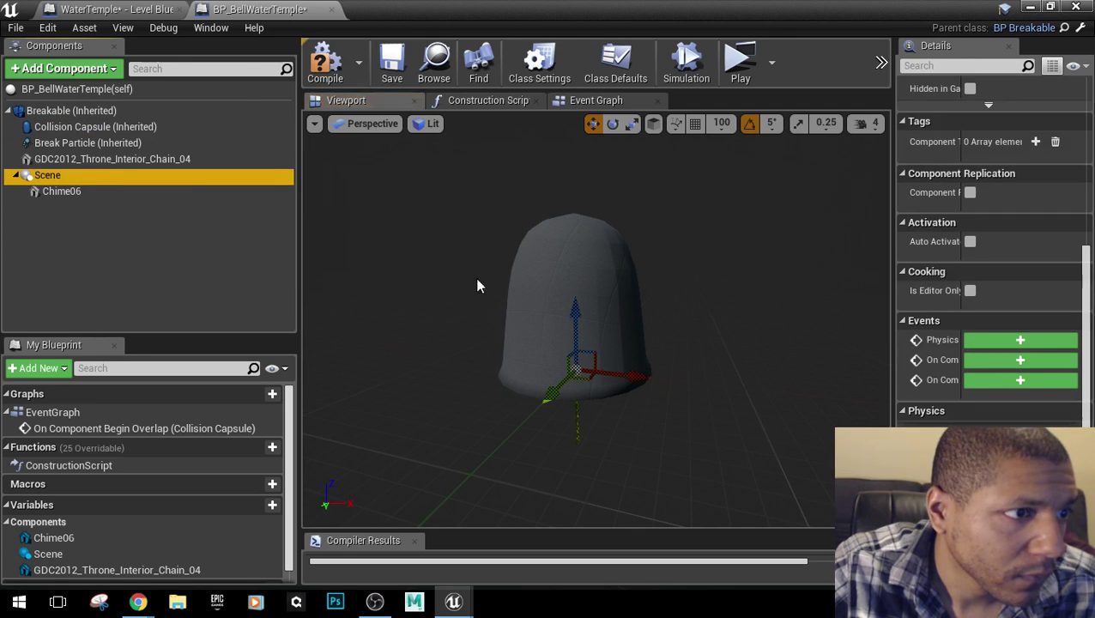
pyautogui.moveTo(575, 305); pyautogui.dragTo(610, 278)
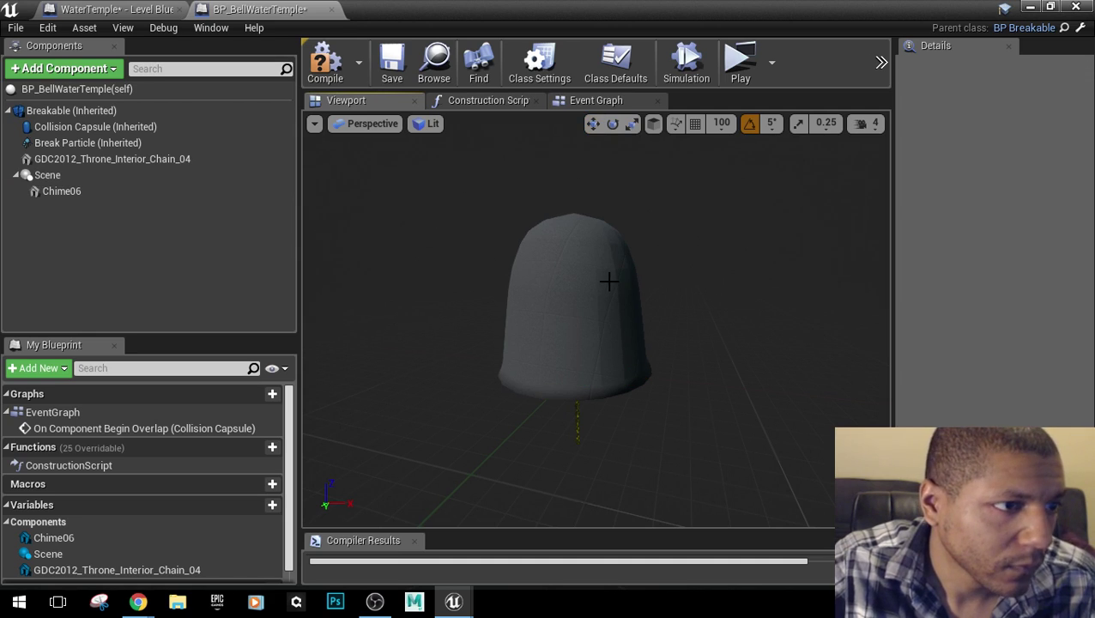
# Lower the Chime06 bell mesh so that it hangs from the lower end of the chain.
pyautogui.click(60, 191)
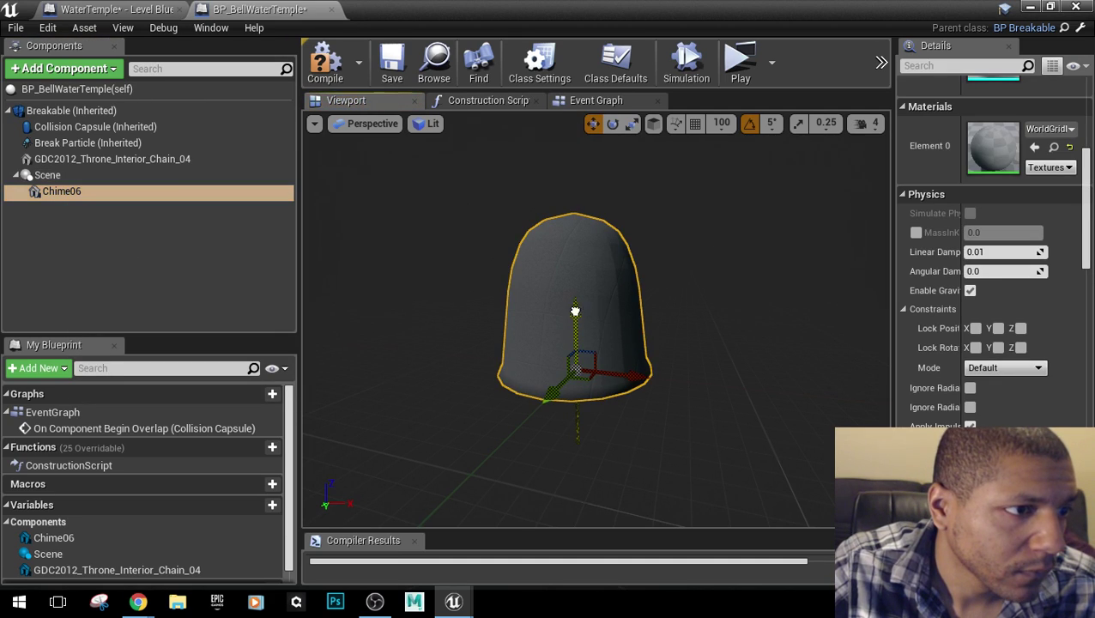
pyautogui.moveTo(574, 311); pyautogui.dragTo(586, 467)
pyautogui.moveTo(580, 513); pyautogui.dragTo(607, 583, button='right')
pyautogui.moveTo(594, 456); pyautogui.dragTo(491, 447)
pyautogui.hotkey('ctrl', 'z')
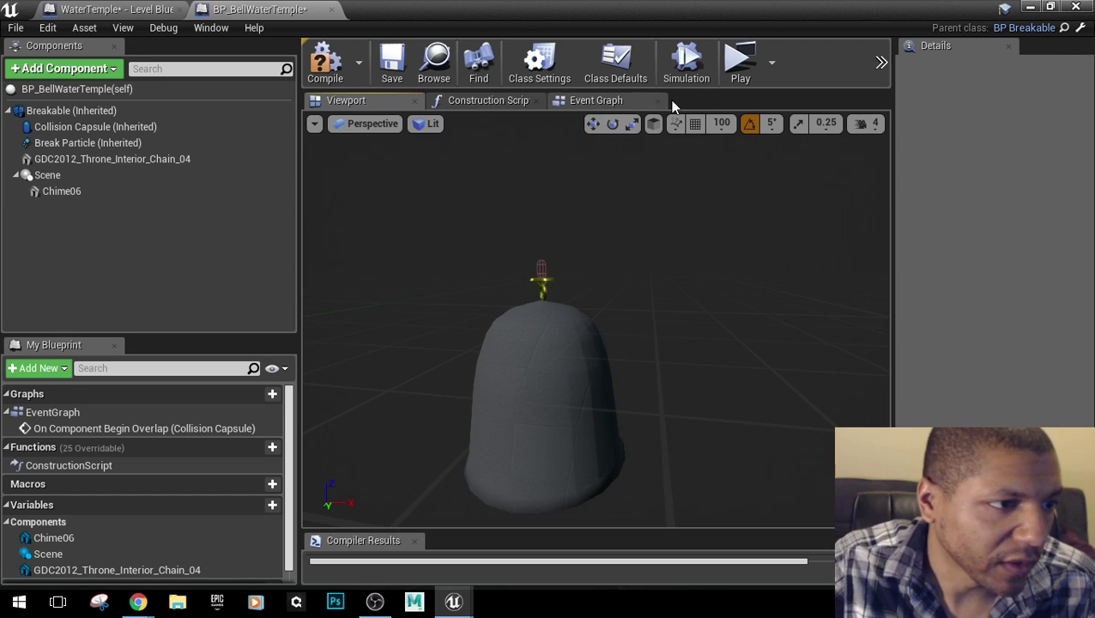
pyautogui.moveTo(651, 481); pyautogui.dragTo(633, 444, button='right')
pyautogui.moveTo(590, 318); pyautogui.dragTo(562, 292, button='right')
pyautogui.moveTo(584, 330); pyautogui.dragTo(583, 343)
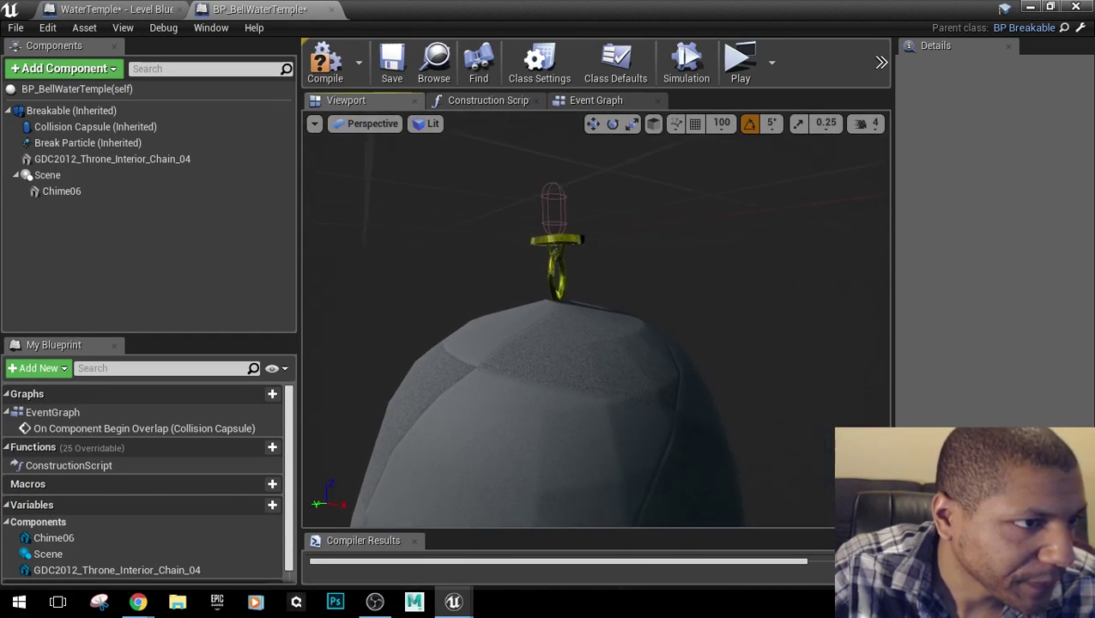
# Lower the Scene component to the bottom of the chain's upper ring, with its Z location at -140.
pyautogui.click(122, 178)
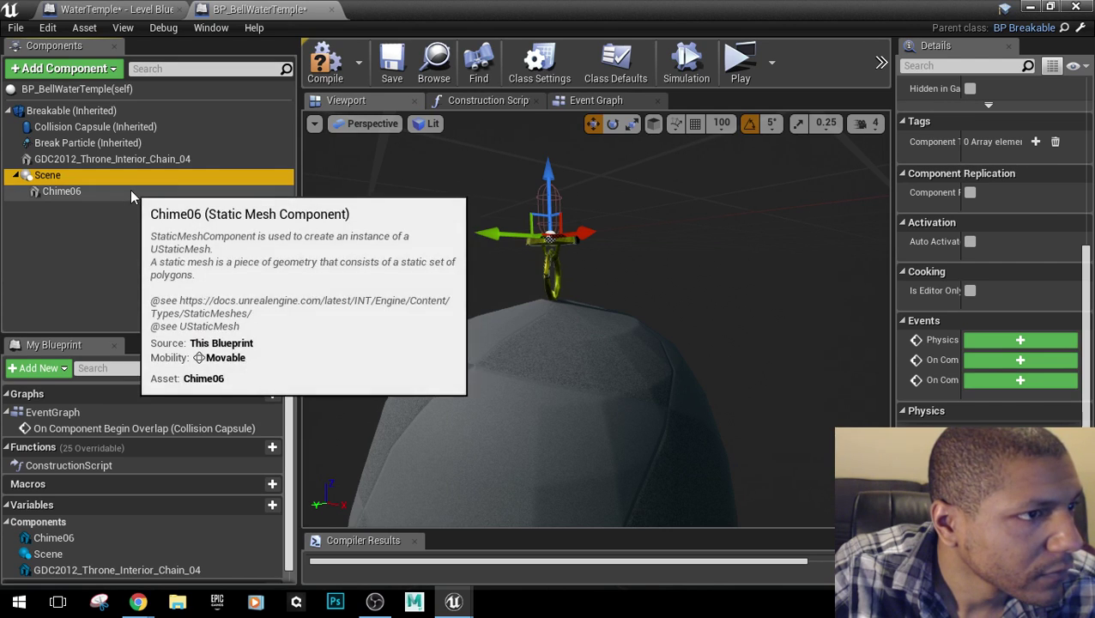
pyautogui.moveTo(550, 237); pyautogui.dragTo(550, 305)
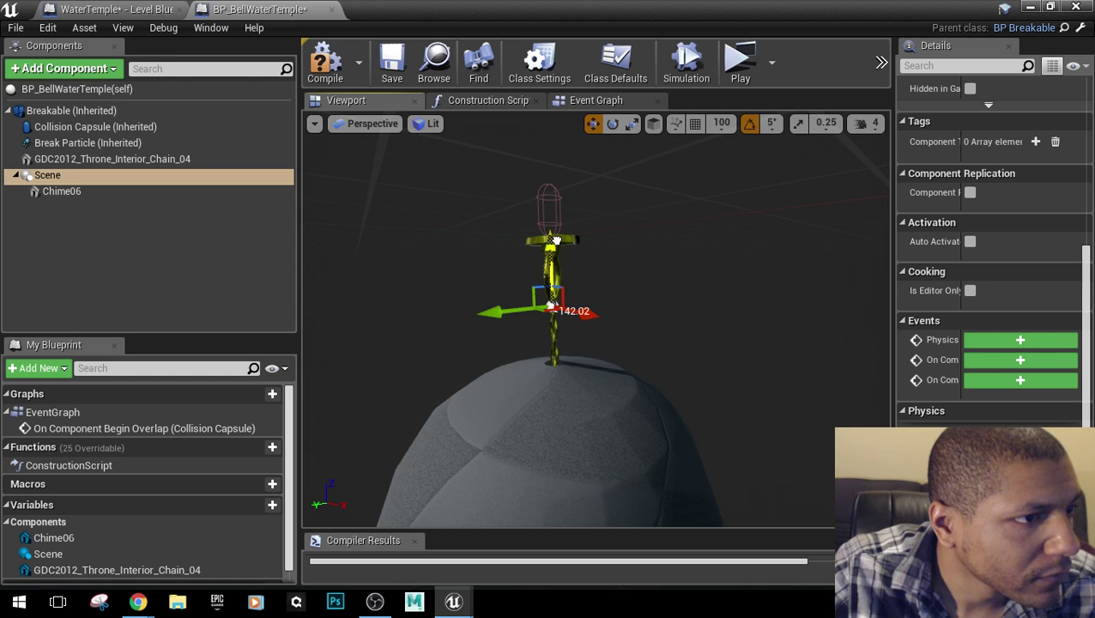
pyautogui.click(61, 191)
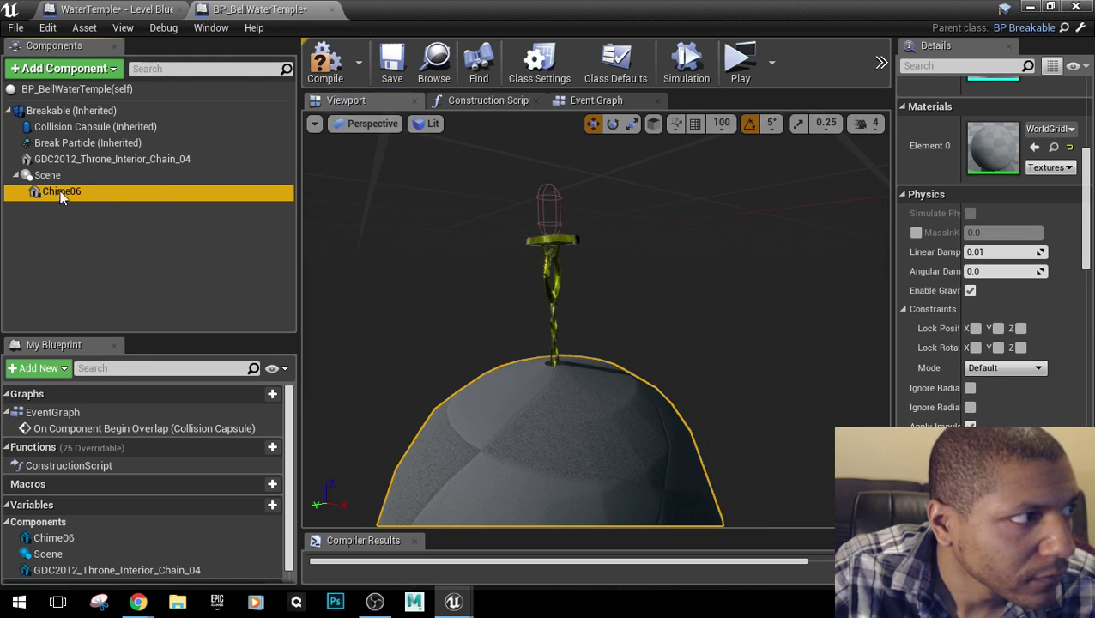
pyautogui.click(47, 175)
pyautogui.scroll(5, 1003, 305)
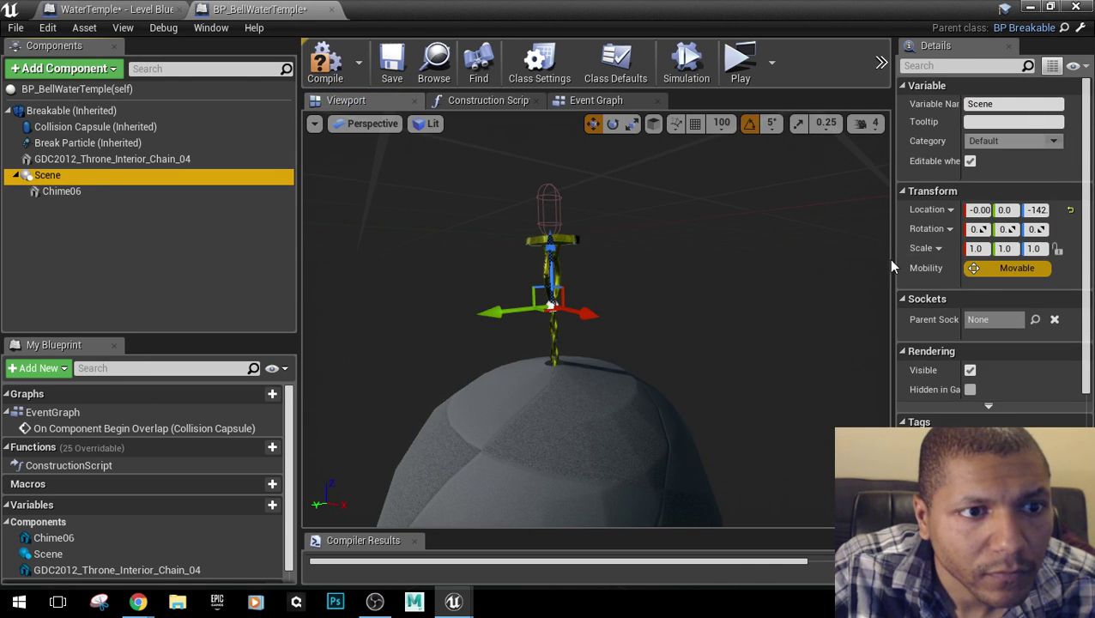
pyautogui.moveTo(890, 266); pyautogui.dragTo(835, 268)
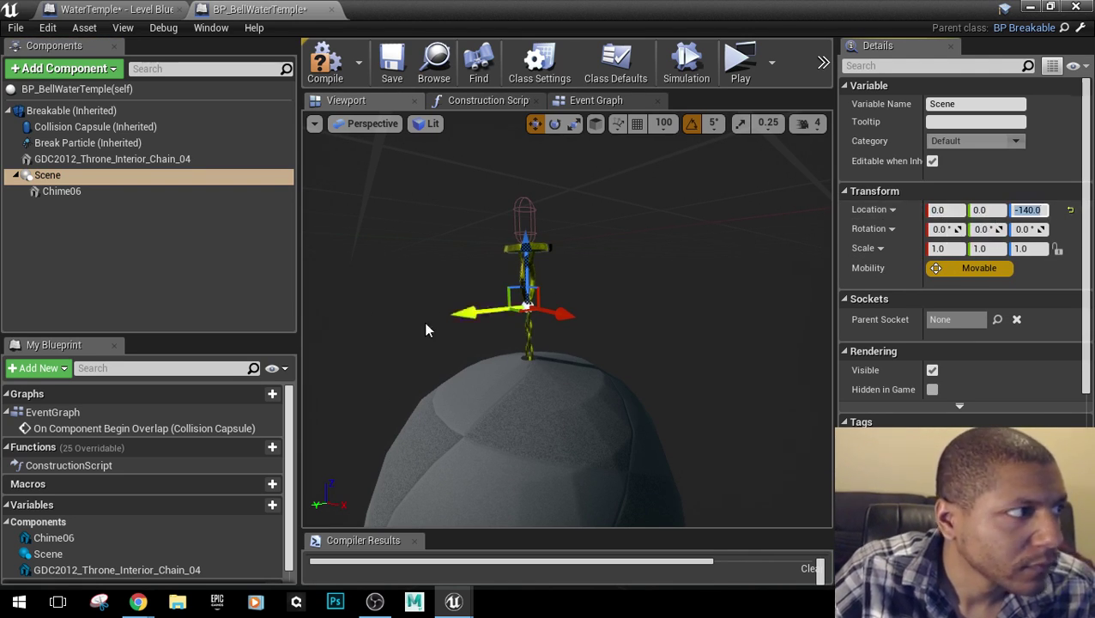
# Raise the Chime06 bell mesh by 140 units along Z to offset the lowered Scene component.
pyautogui.click(60, 191)
pyautogui.click(614, 449)
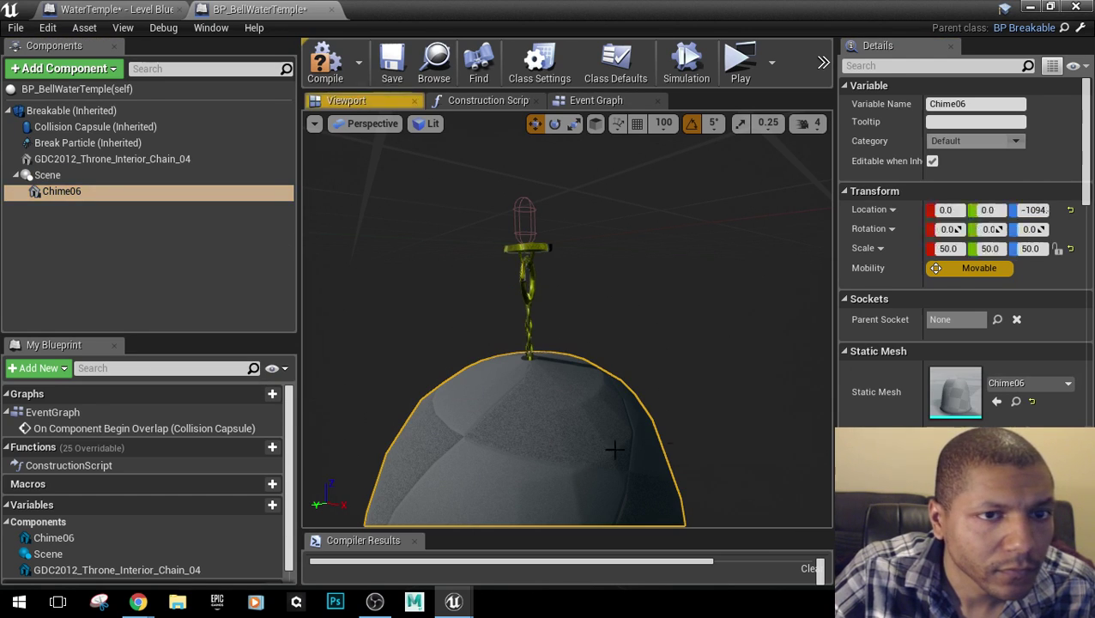
pyautogui.moveTo(657, 255); pyautogui.dragTo(657, 343)
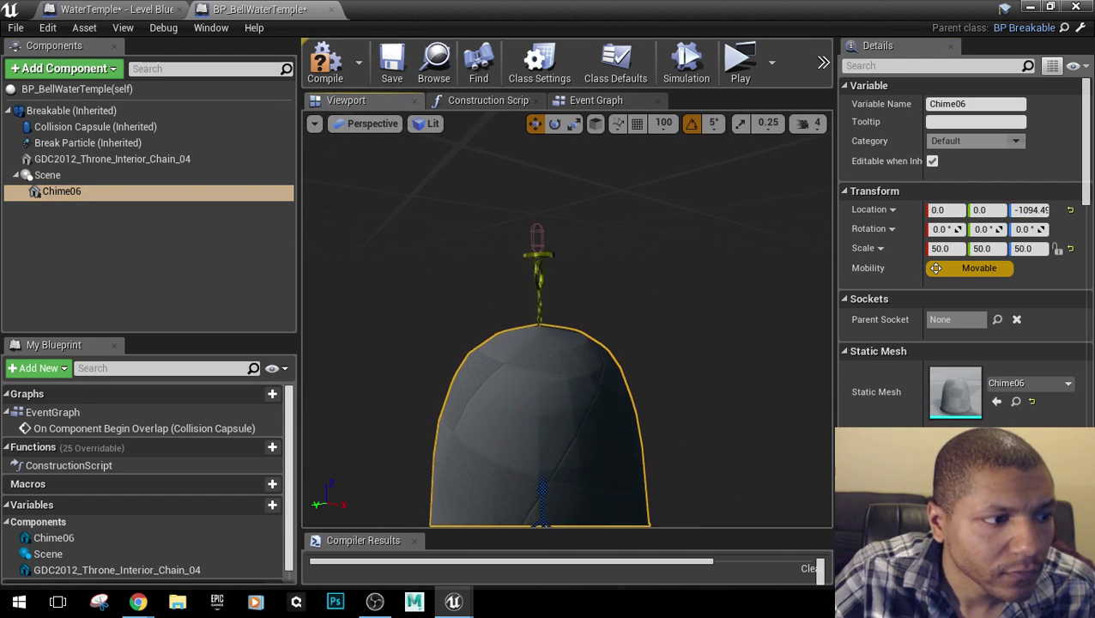
pyautogui.moveTo(564, 389); pyautogui.dragTo(551, 429, button='right')
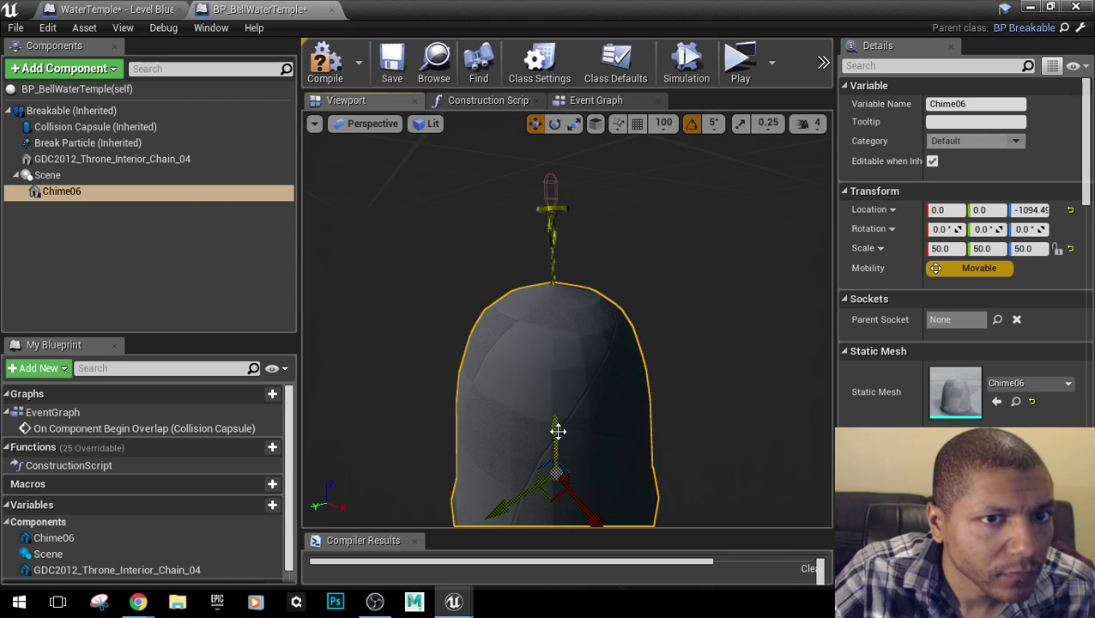
pyautogui.click(1035, 212)
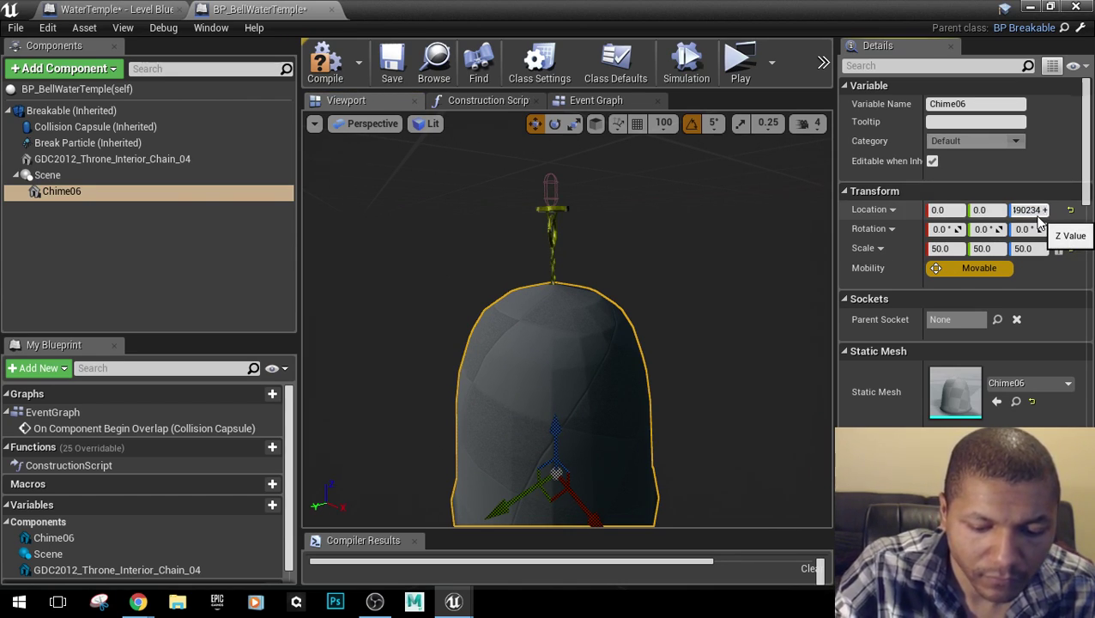
pyautogui.write('+ 140')
pyautogui.press('Return')
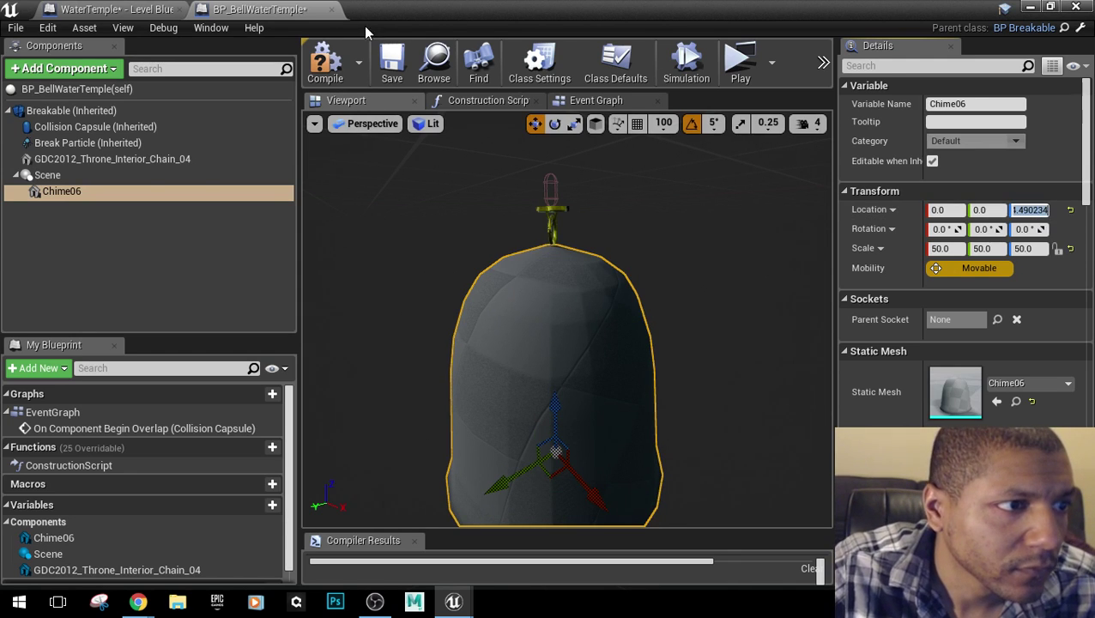
# Examine from several angles how the bell's top meets the chain ring and where the Scene pivot sits.
pyautogui.moveTo(636, 371); pyautogui.dragTo(636, 279)
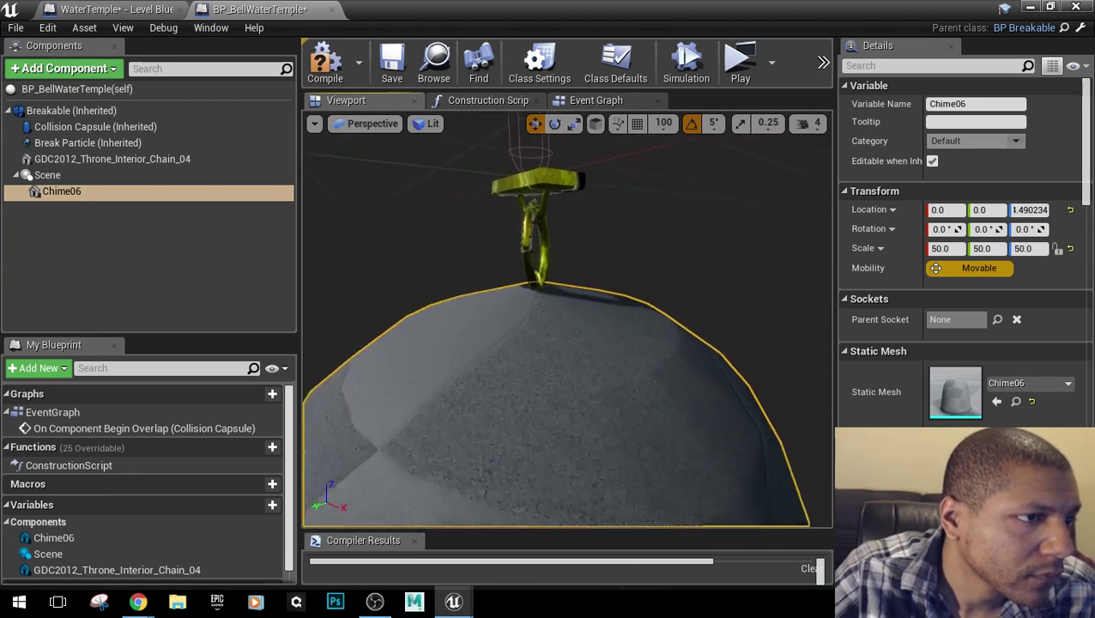
pyautogui.moveTo(636, 371); pyautogui.dragTo(610, 385, button='right')
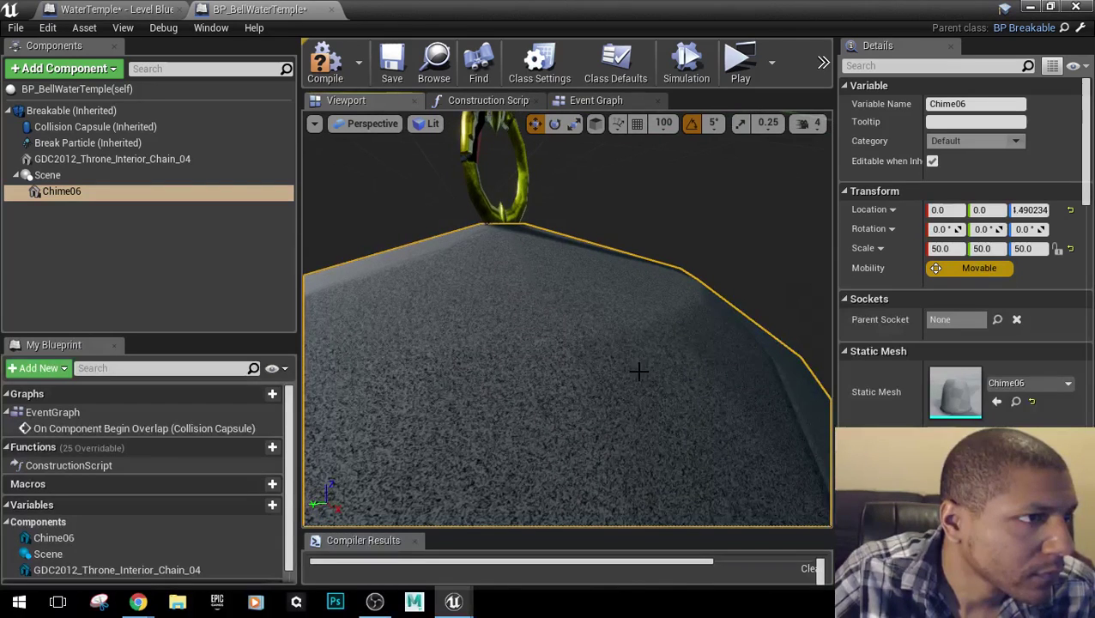
pyautogui.click(91, 179)
pyautogui.moveTo(539, 325); pyautogui.dragTo(539, 377)
pyautogui.moveTo(539, 325); pyautogui.dragTo(504, 359, button='right')
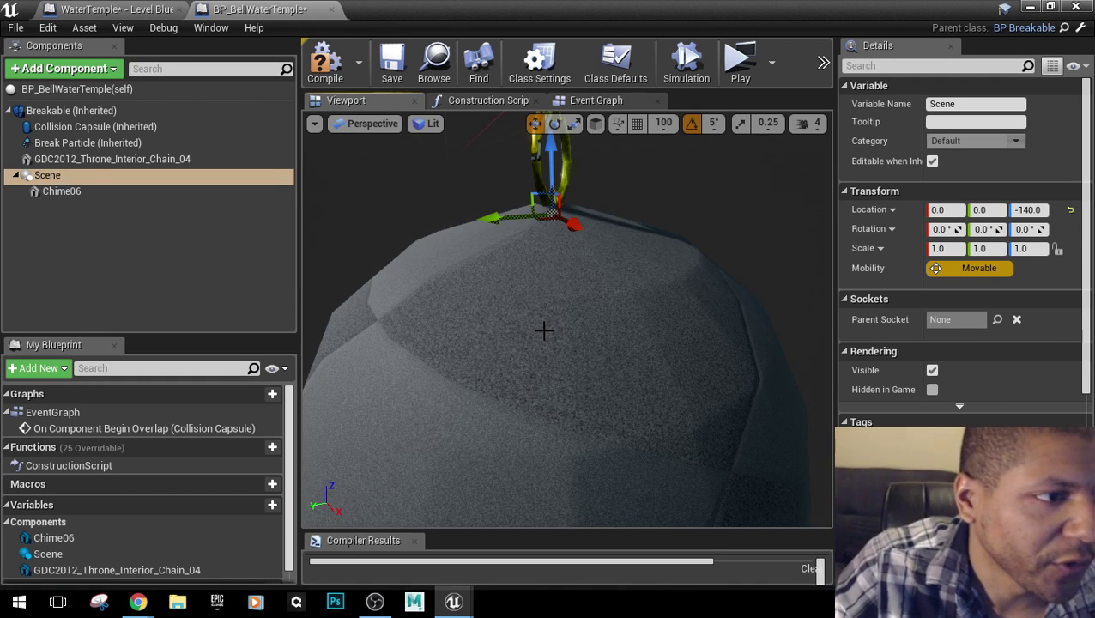
pyautogui.press('s')
pyautogui.moveTo(543, 330); pyautogui.dragTo(601, 275, button='right')
pyautogui.press('w')
pyautogui.press('a')
pyautogui.press('s')
pyautogui.press('d')
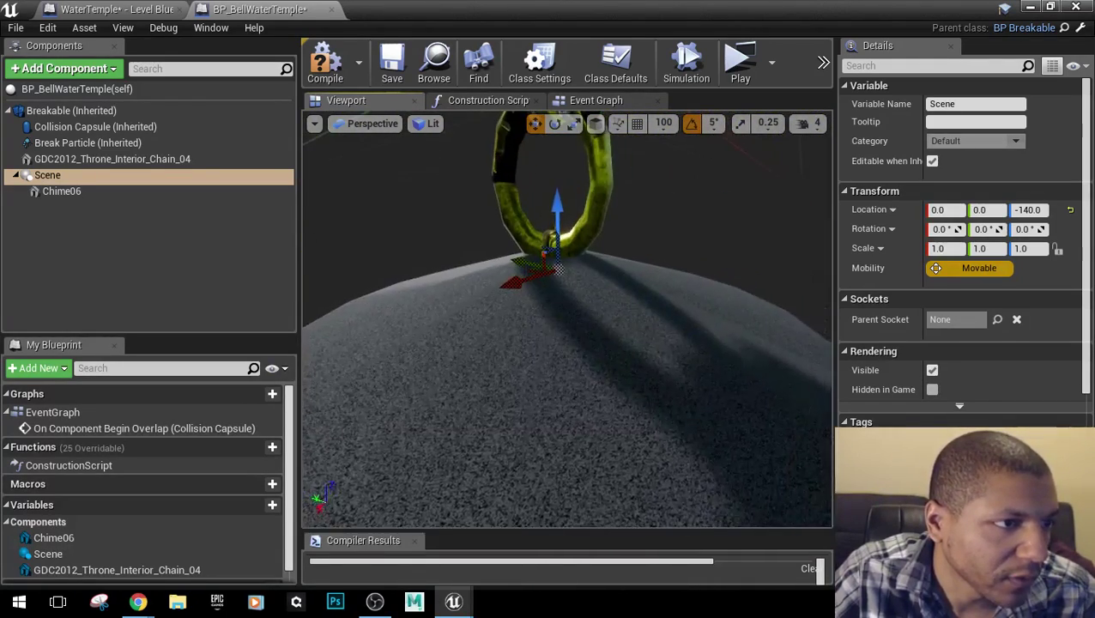
# Inspect the whole bell from a distance and compare the pivot positions of the Scene, Chime06 and chain components.
pyautogui.moveTo(554, 309); pyautogui.dragTo(582, 366)
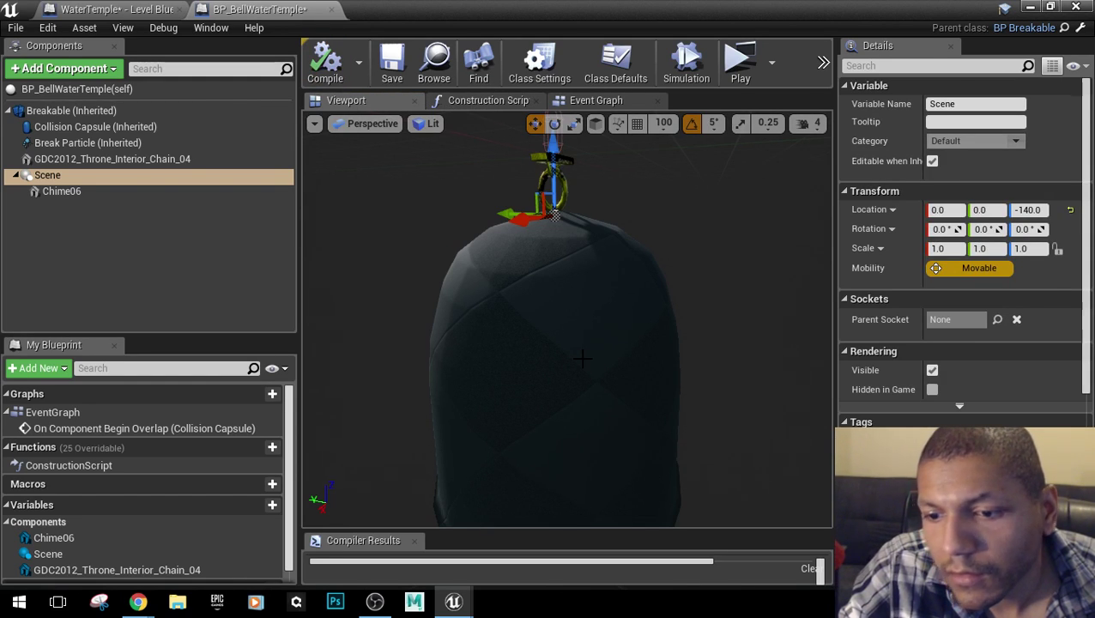
pyautogui.moveTo(567, 317); pyautogui.dragTo(523, 257, button='right')
pyautogui.moveTo(588, 377); pyautogui.dragTo(567, 331)
pyautogui.moveTo(566, 330)
pyautogui.mouseDown(button='right')
pyautogui.moveTo(600, 300)
pyautogui.moveTo(652, 317)
pyautogui.moveTo(567, 317)
pyautogui.mouseUp(button='right')
pyautogui.moveTo(556, 319); pyautogui.dragTo(473, 334)
pyautogui.click(91, 191)
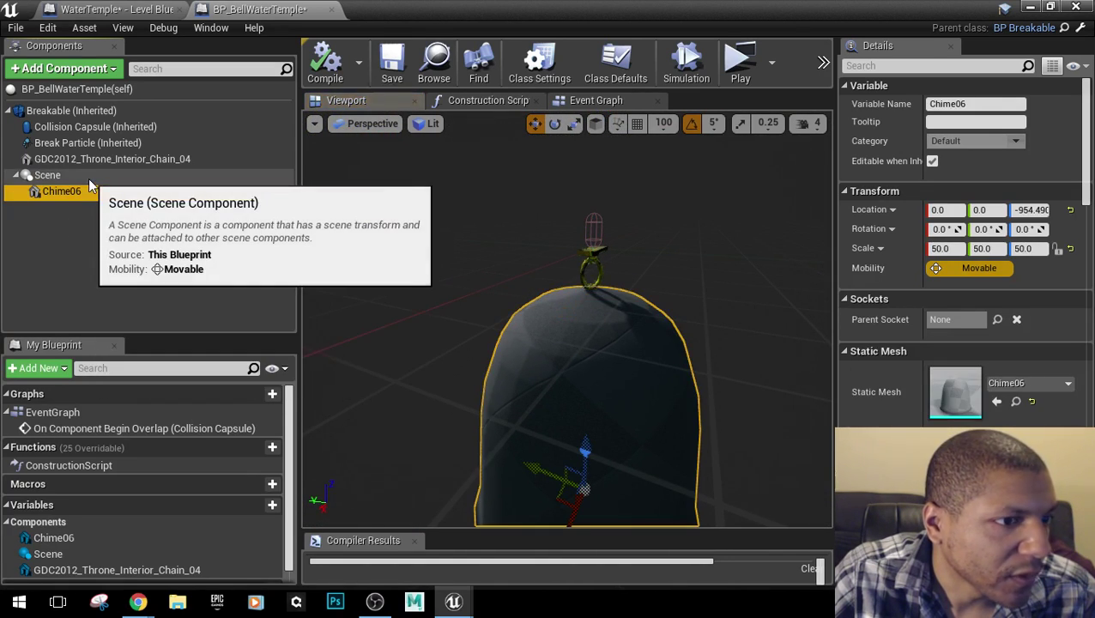
pyautogui.click(88, 178)
pyautogui.click(87, 188)
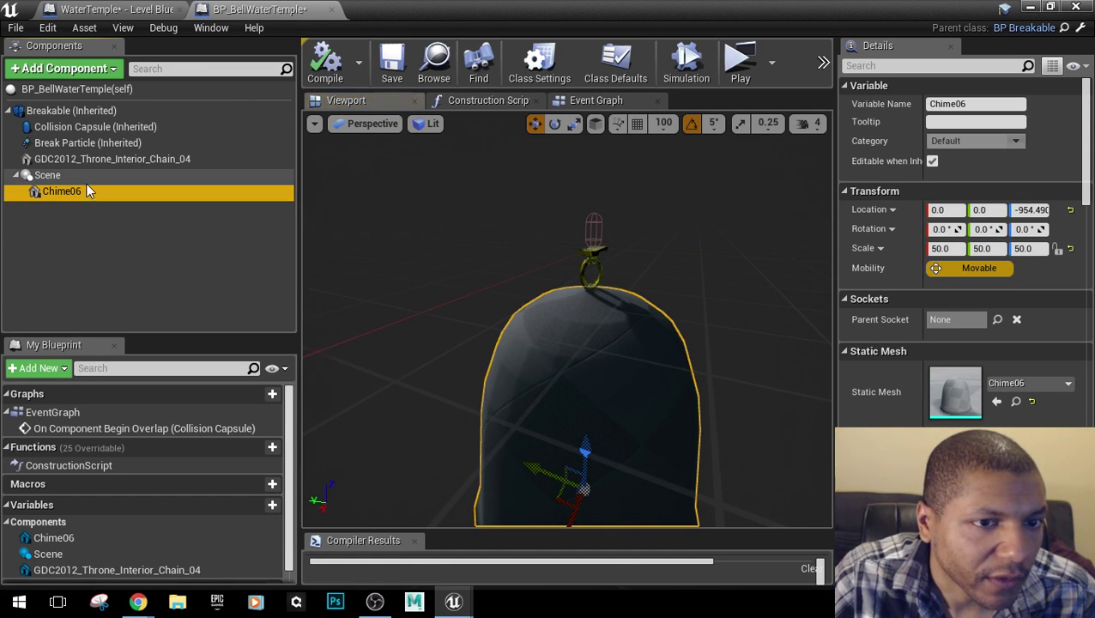
pyautogui.click(87, 176)
pyautogui.moveTo(378, 331); pyautogui.dragTo(425, 283)
pyautogui.moveTo(506, 418); pyautogui.dragTo(481, 370, button='right')
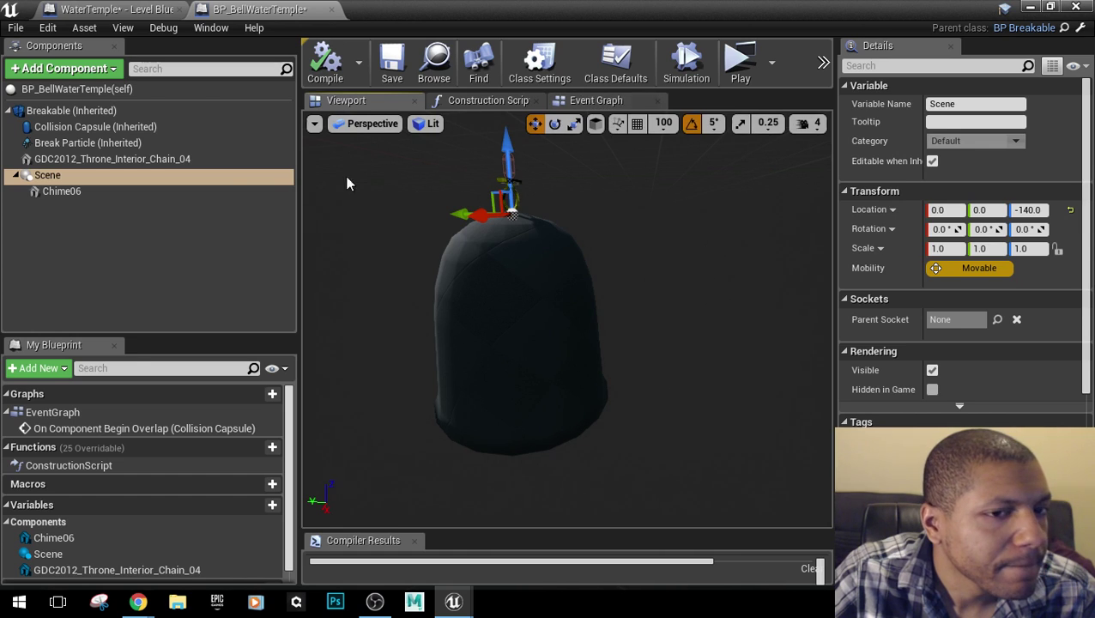
pyautogui.click(69, 197)
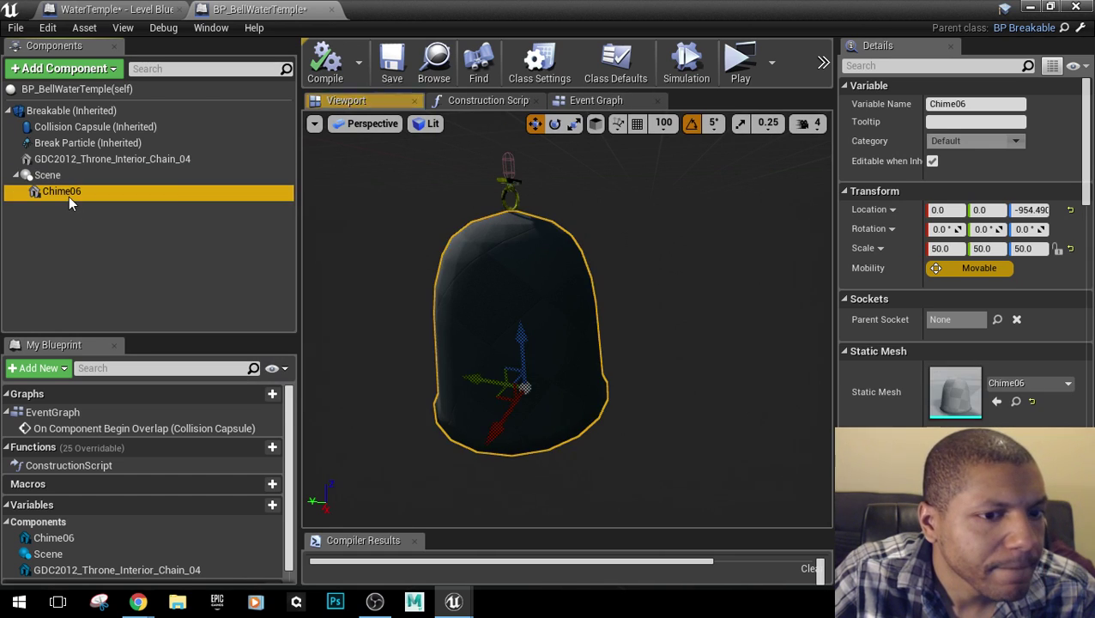
pyautogui.click(89, 158)
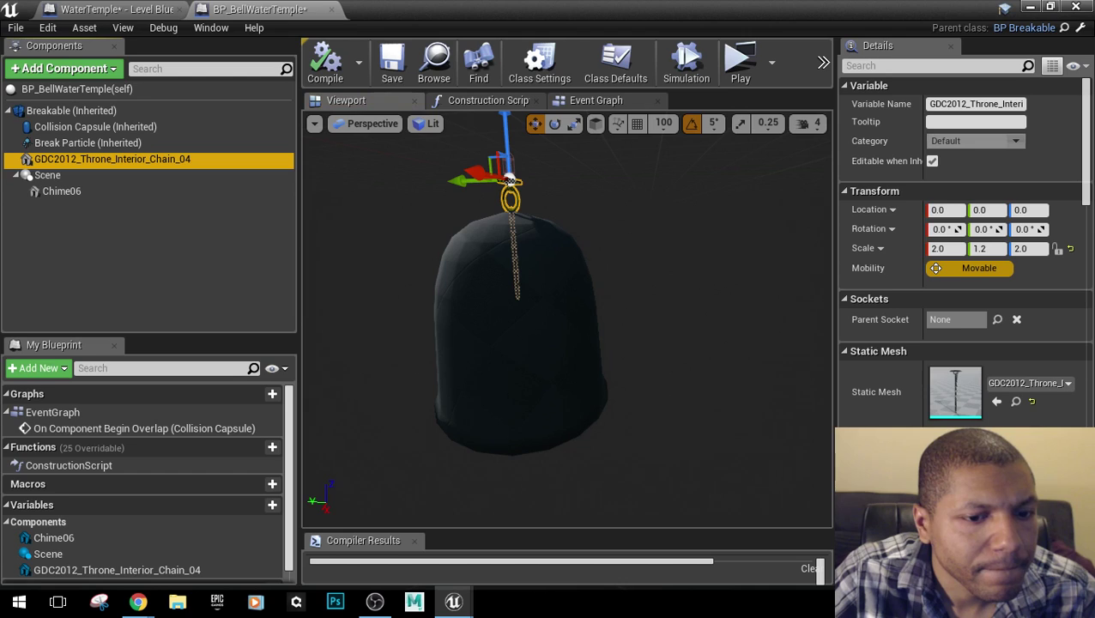
pyautogui.click(166, 191)
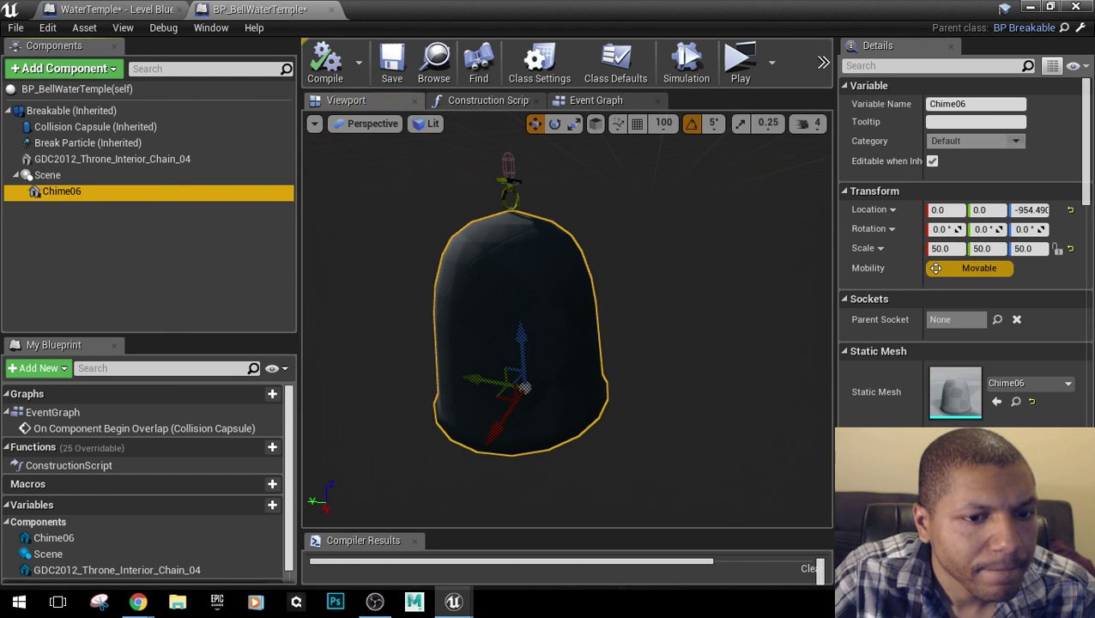
pyautogui.moveTo(590, 292); pyautogui.dragTo(590, 300)
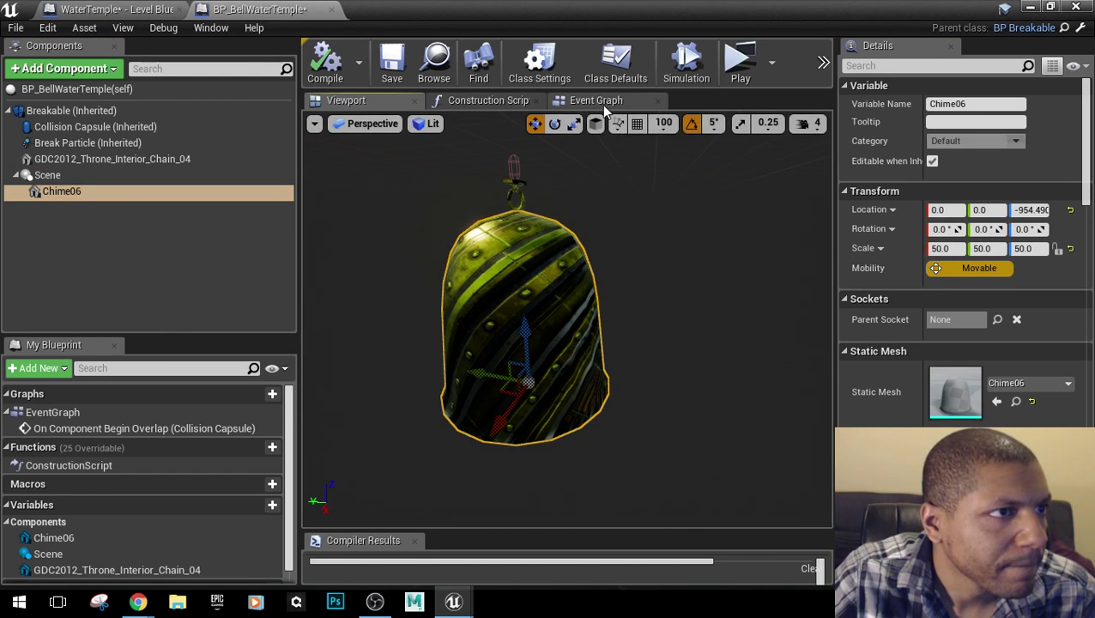
# Lower the inherited Collision Capsule into the bell, to a Z location of about -820, and set its half height to 300.
pyautogui.click(148, 128)
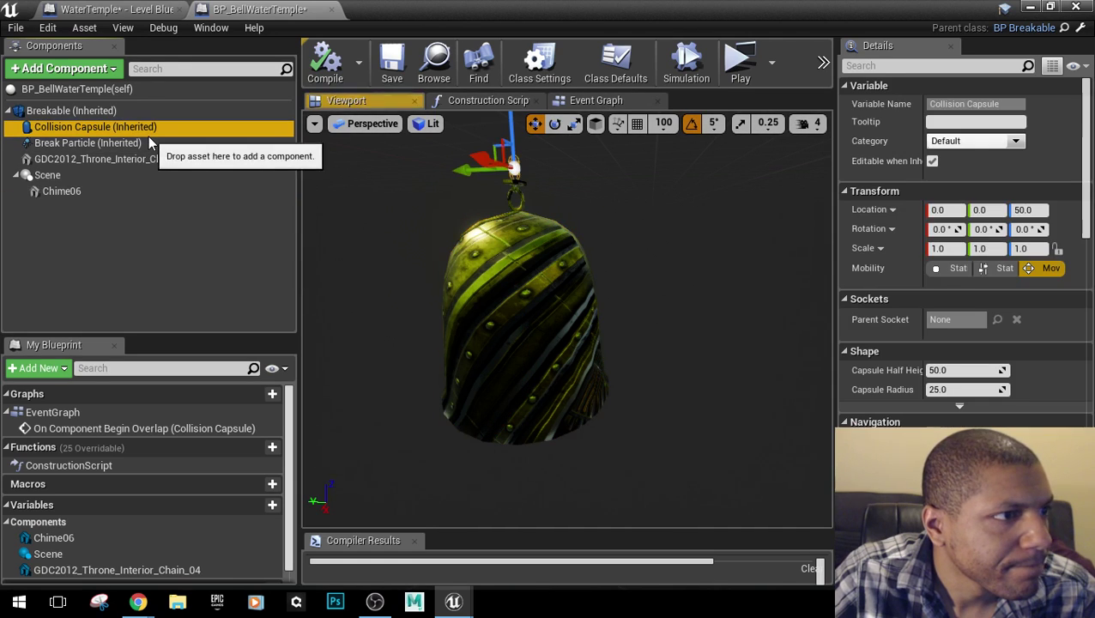
pyautogui.moveTo(566, 318)
pyautogui.mouseDown(button='right')
pyautogui.moveTo(566, 339)
pyautogui.moveTo(572, 317)
pyautogui.moveTo(558, 335)
pyautogui.moveTo(553, 313)
pyautogui.mouseUp(button='right')
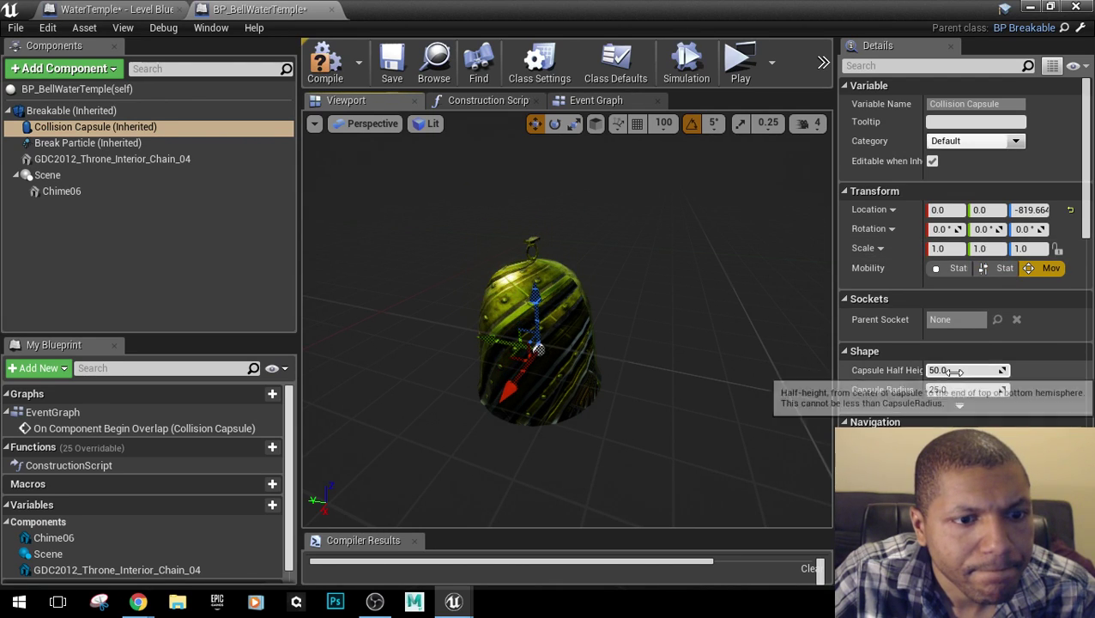
pyautogui.click(955, 370)
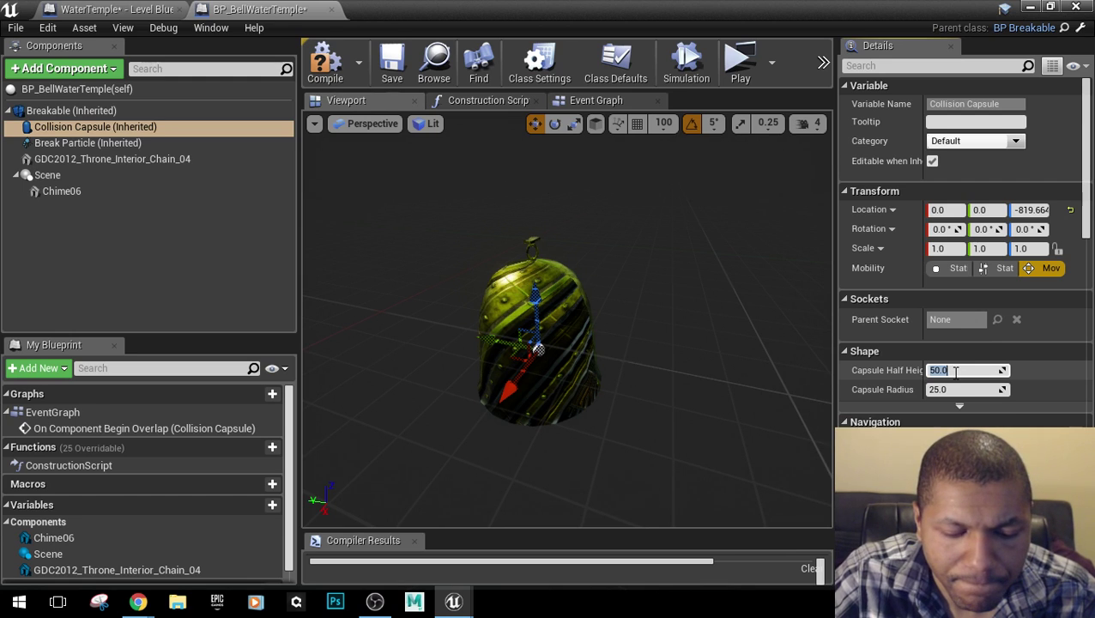
pyautogui.write('300')
pyautogui.press('Return')
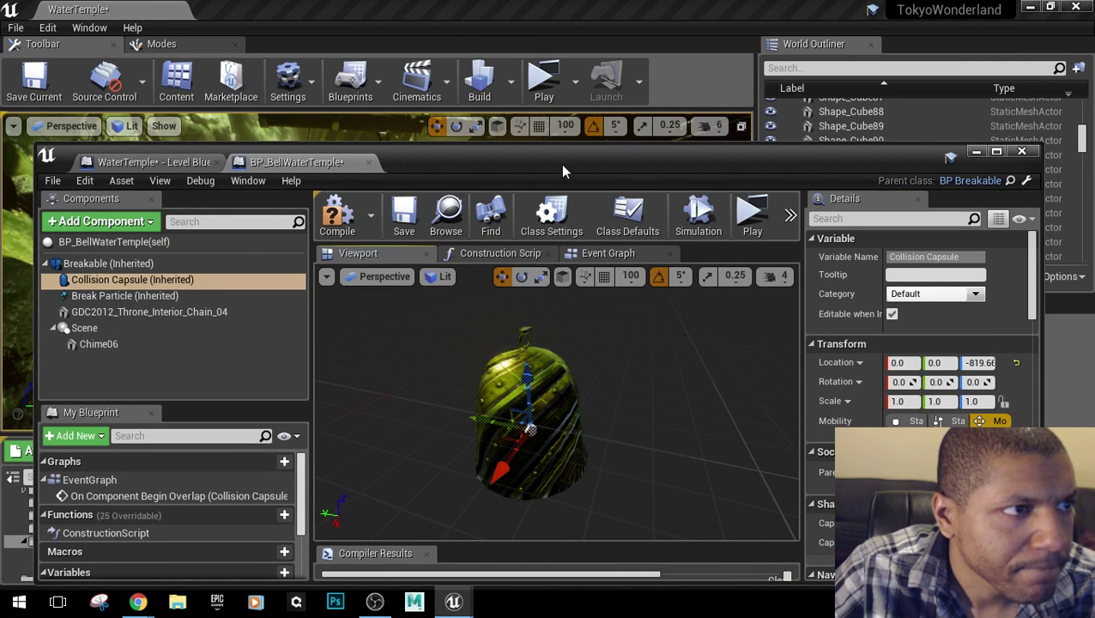
# Open the BP_Bell blueprint from the WaterTemple content folder and check its Capsule component's half height and radius.
pyautogui.moveTo(562, 163); pyautogui.dragTo(677, 510)
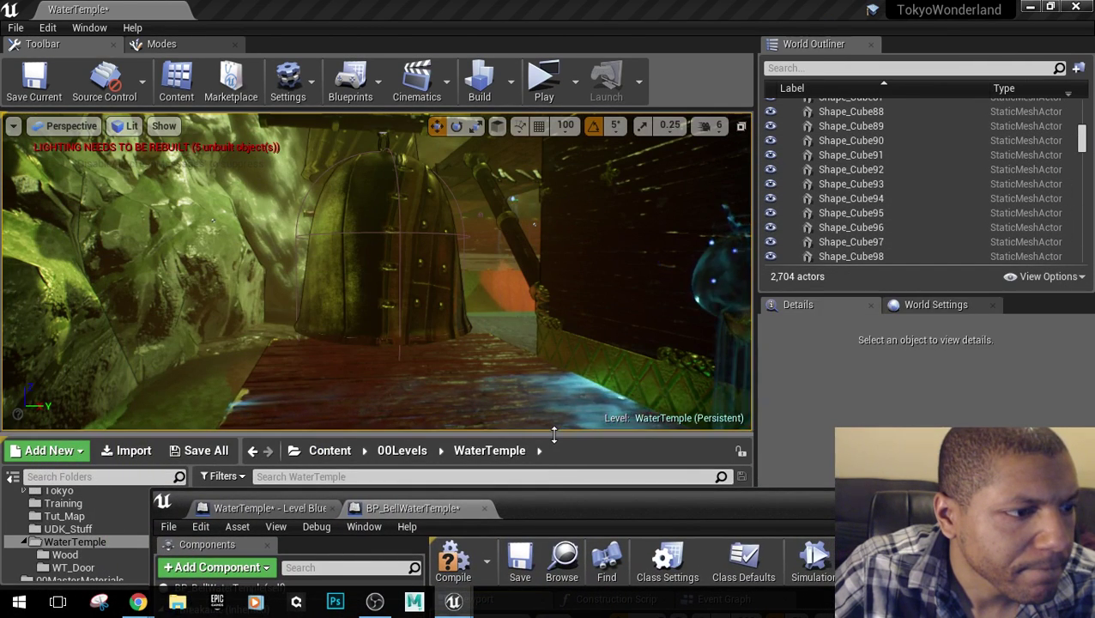
pyautogui.moveTo(553, 436); pyautogui.dragTo(553, 209)
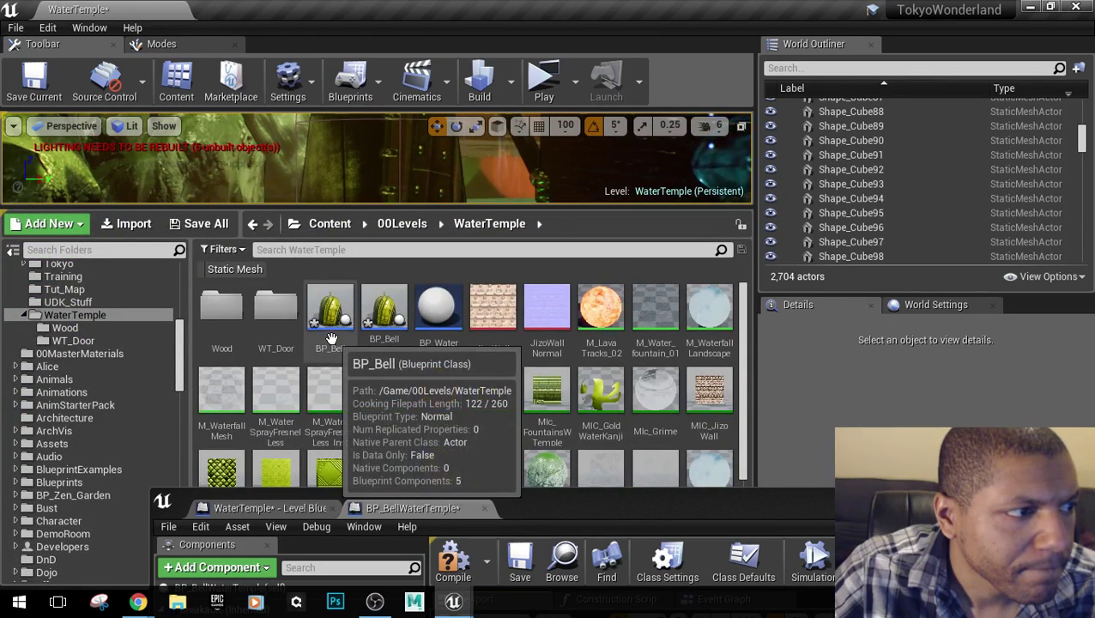
pyautogui.doubleClick(331, 339)
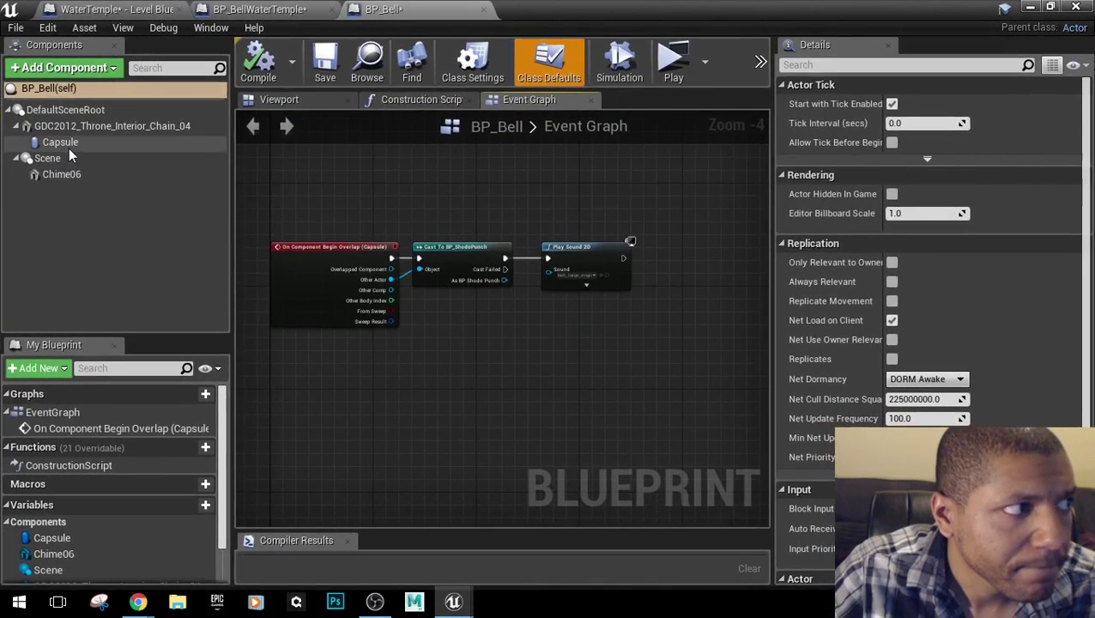
pyautogui.click(70, 141)
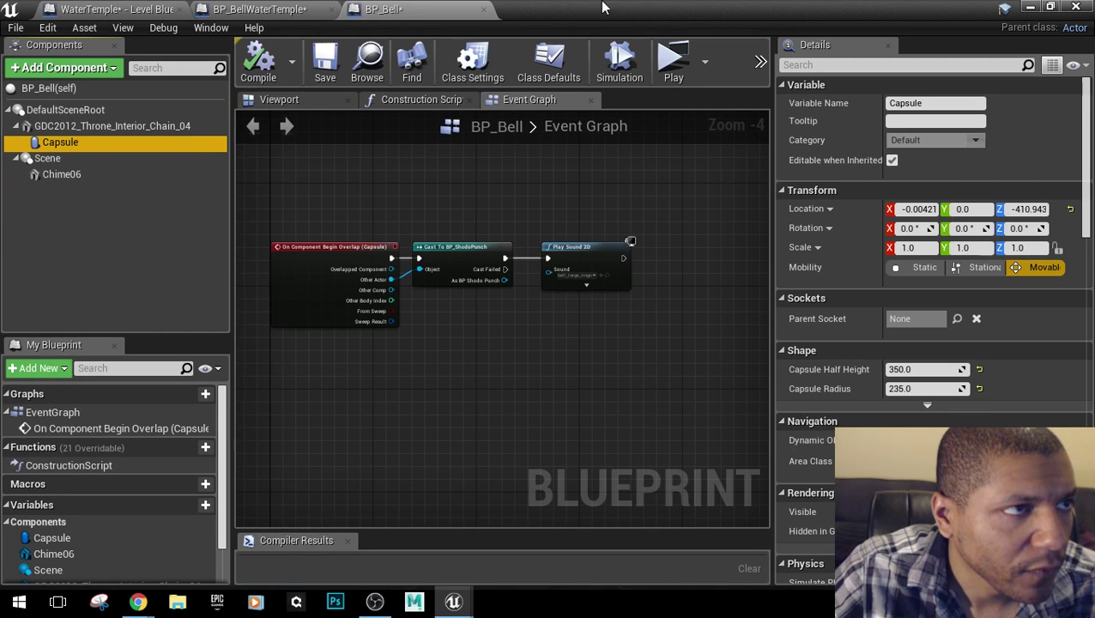
pyautogui.click(483, 10)
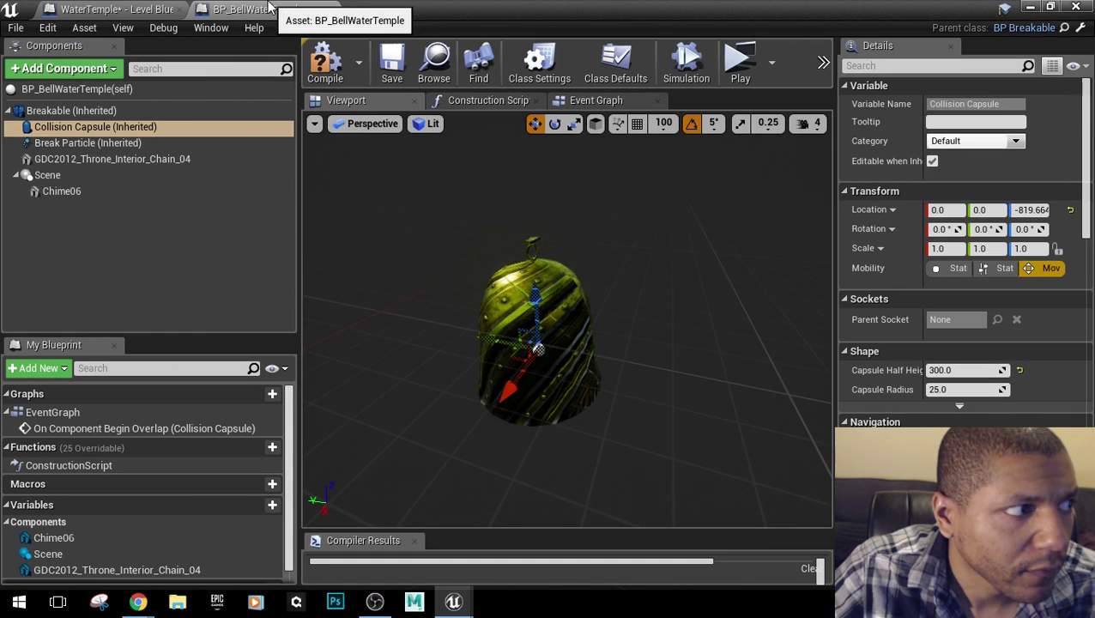
# Set the inherited Collision Capsule's half height to 350 and its radius to 235, and check its fit around the bell.
pyautogui.click(105, 160)
pyautogui.click(104, 175)
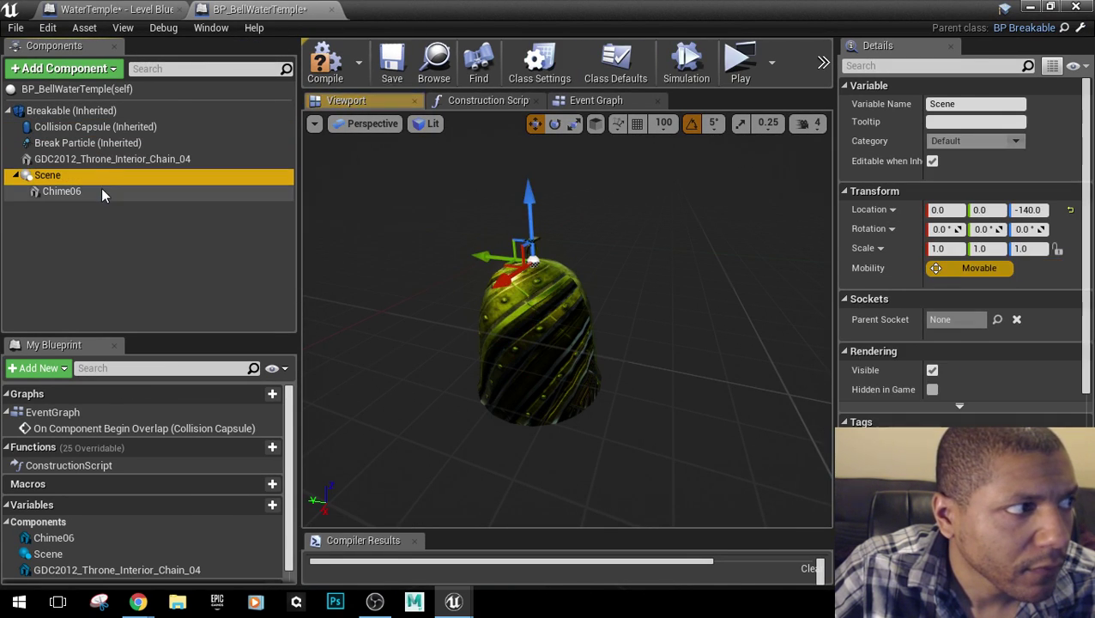
pyautogui.click(111, 127)
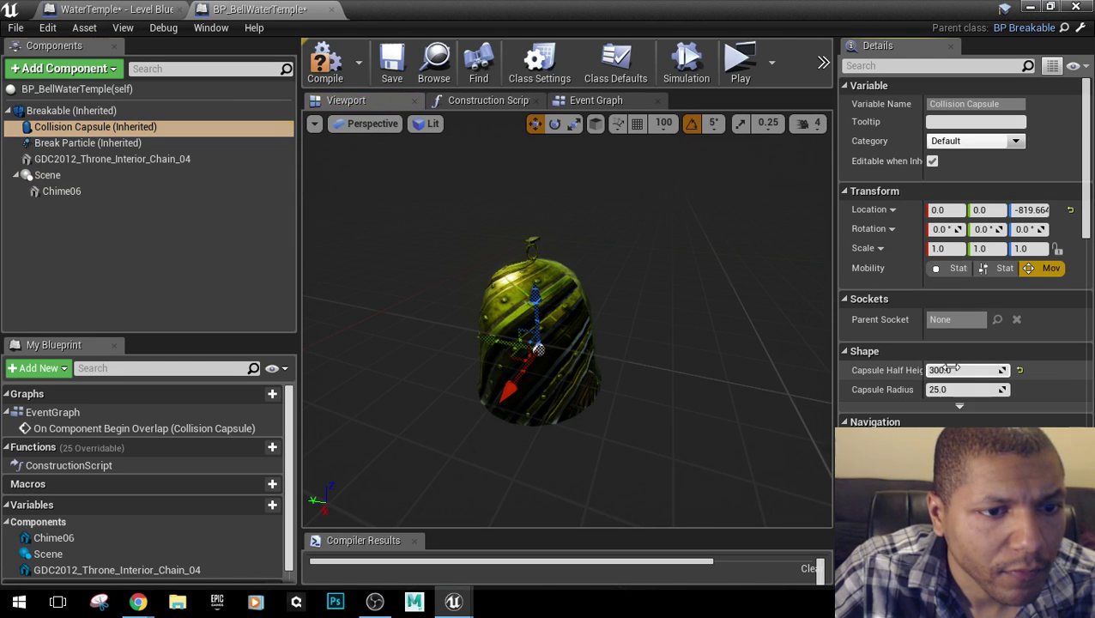
pyautogui.click(955, 369)
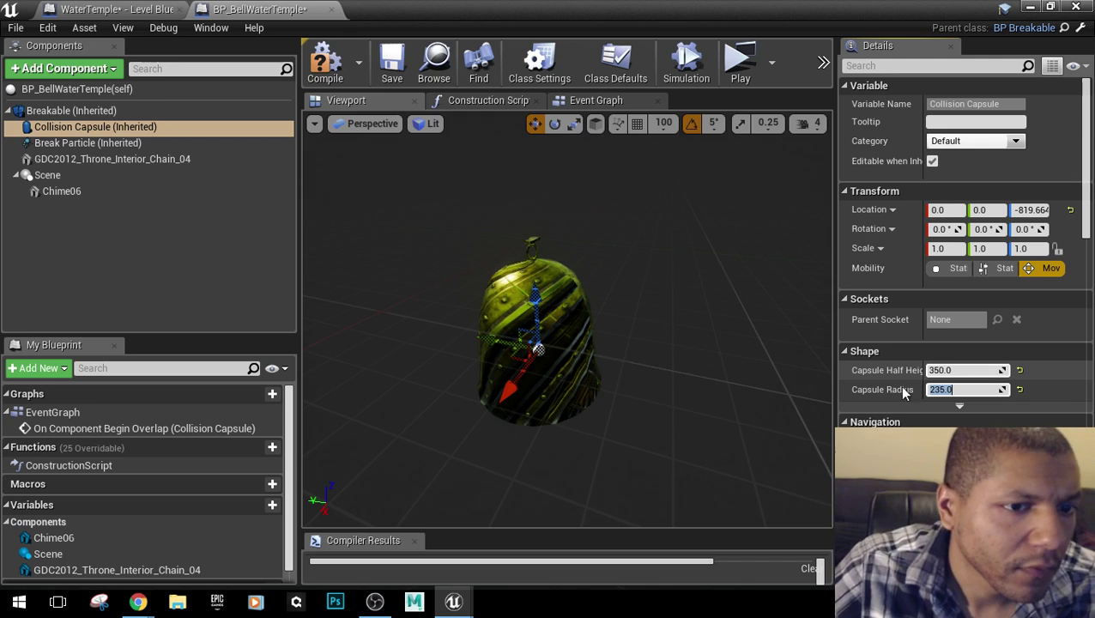
pyautogui.press('Return')
pyautogui.moveTo(724, 406); pyautogui.dragTo(712, 502, button='right')
pyautogui.press('w')
pyautogui.press('w')
pyautogui.press('s')
pyautogui.moveTo(724, 266); pyautogui.dragTo(717, 381)
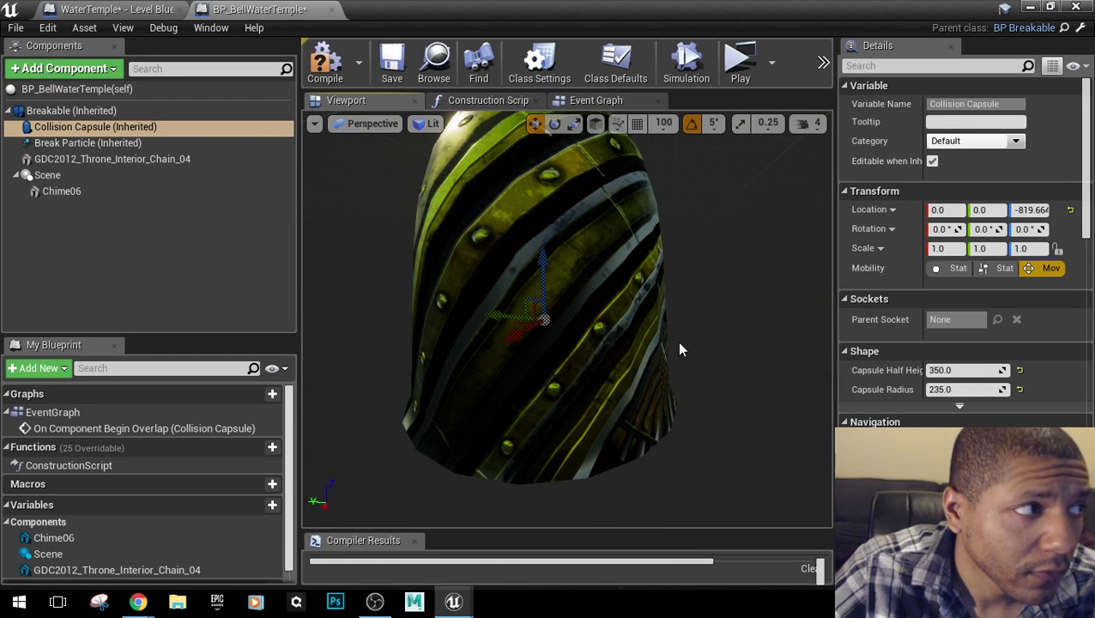
# Place a BP_BellWaterTemple instance from the WaterTemple content folder into the level near the existing BP_Bell.
pyautogui.moveTo(679, 349); pyautogui.dragTo(678, 398)
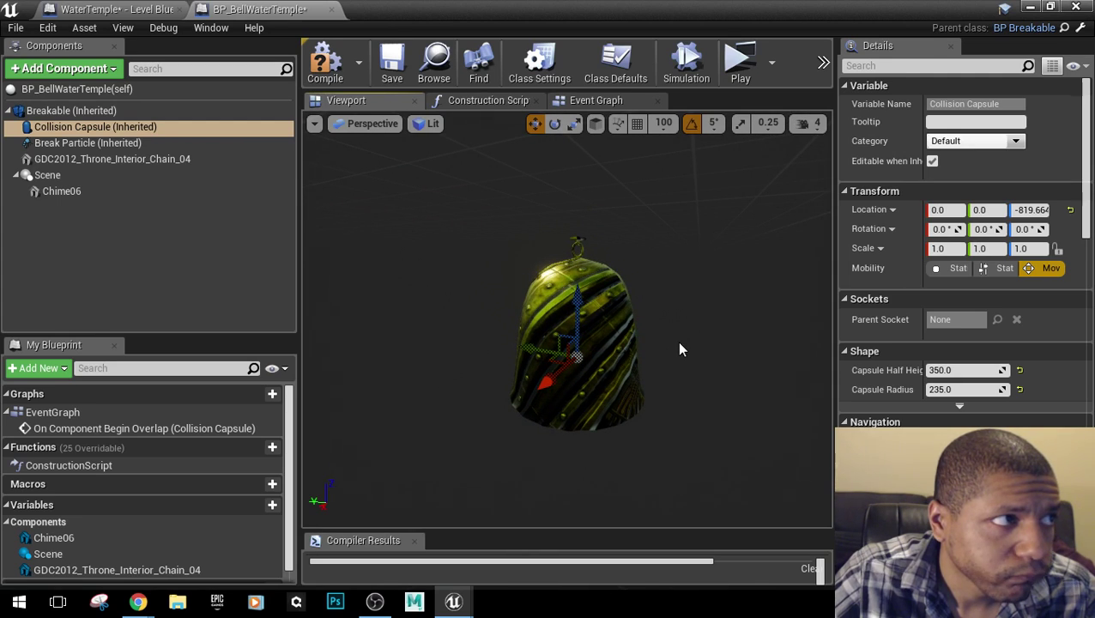
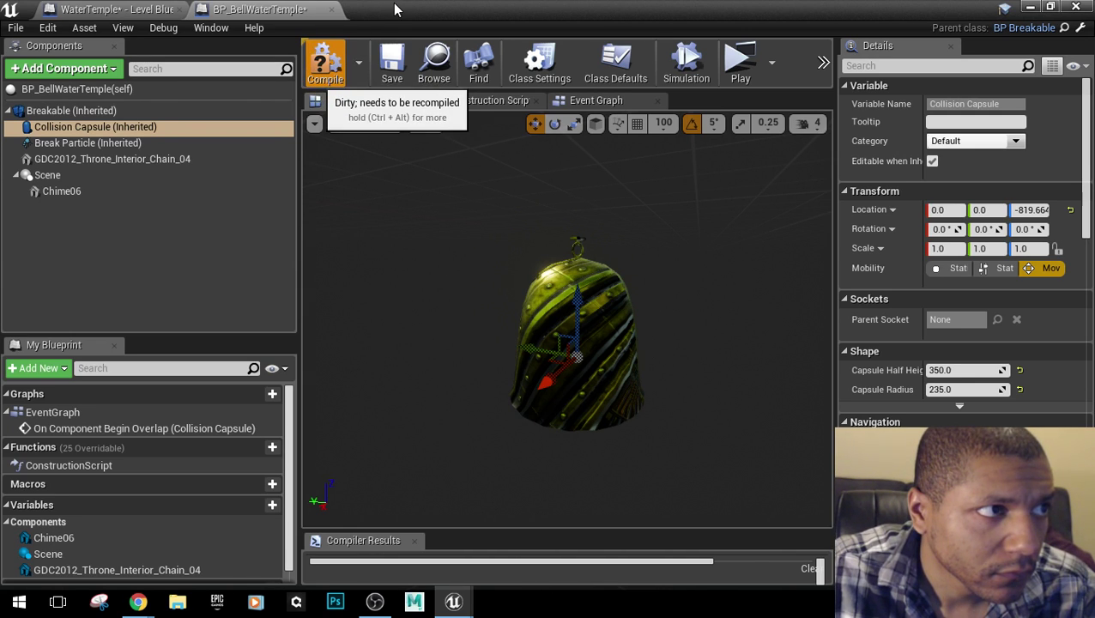
pyautogui.moveTo(393, 3); pyautogui.dragTo(542, 444)
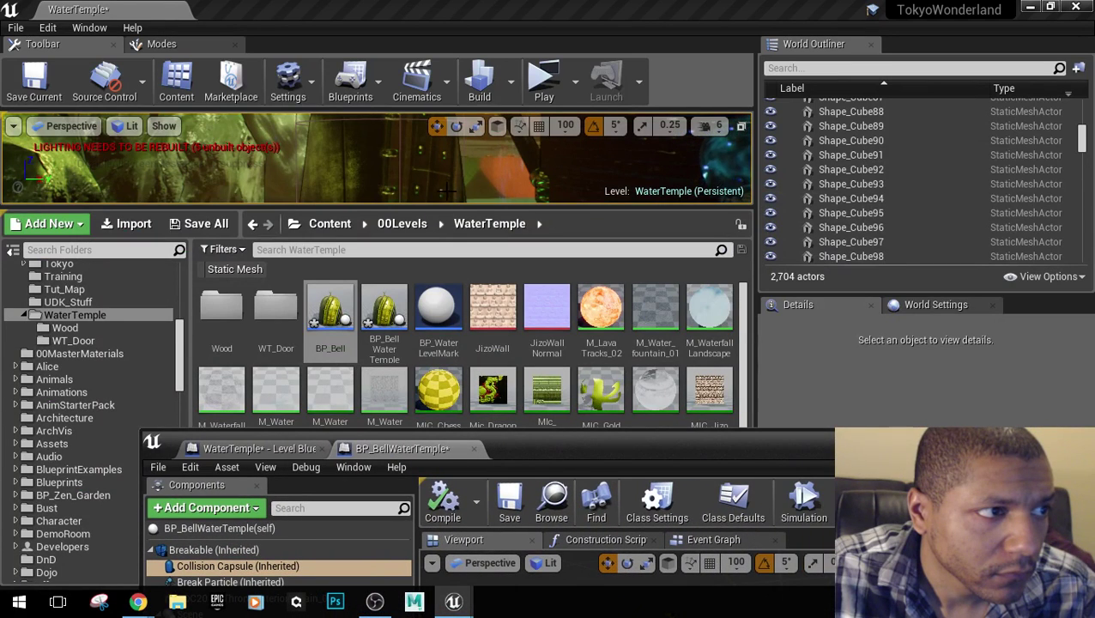
pyautogui.moveTo(441, 204); pyautogui.dragTo(456, 325)
pyautogui.moveTo(386, 223); pyautogui.dragTo(386, 292, button='right')
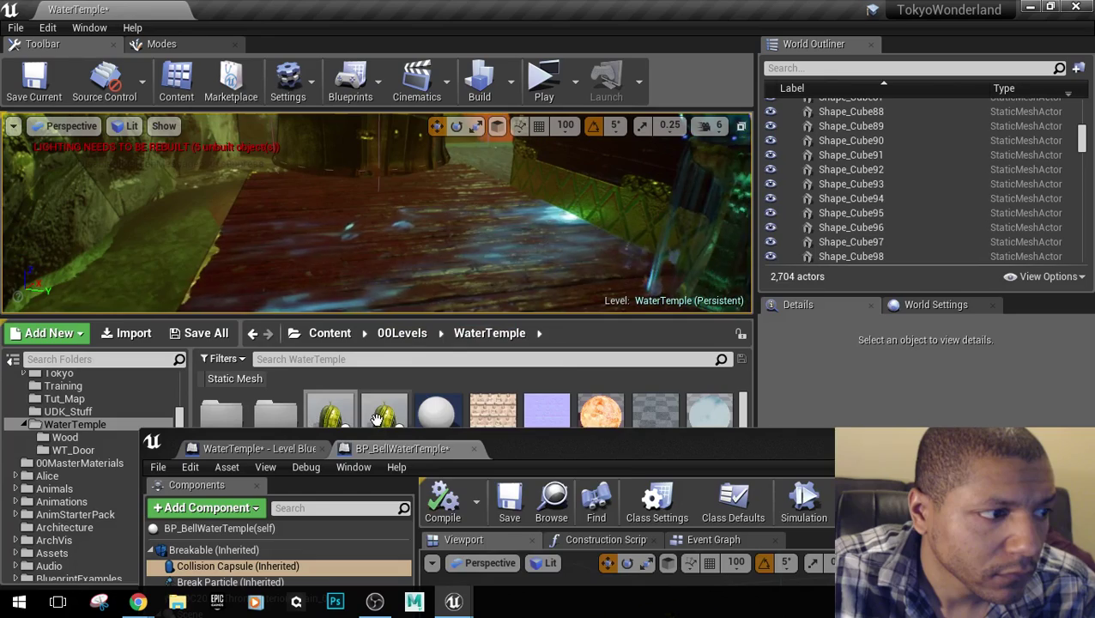
pyautogui.moveTo(377, 419); pyautogui.dragTo(388, 129)
pyautogui.moveTo(388, 192); pyautogui.dragTo(386, 223, button='right')
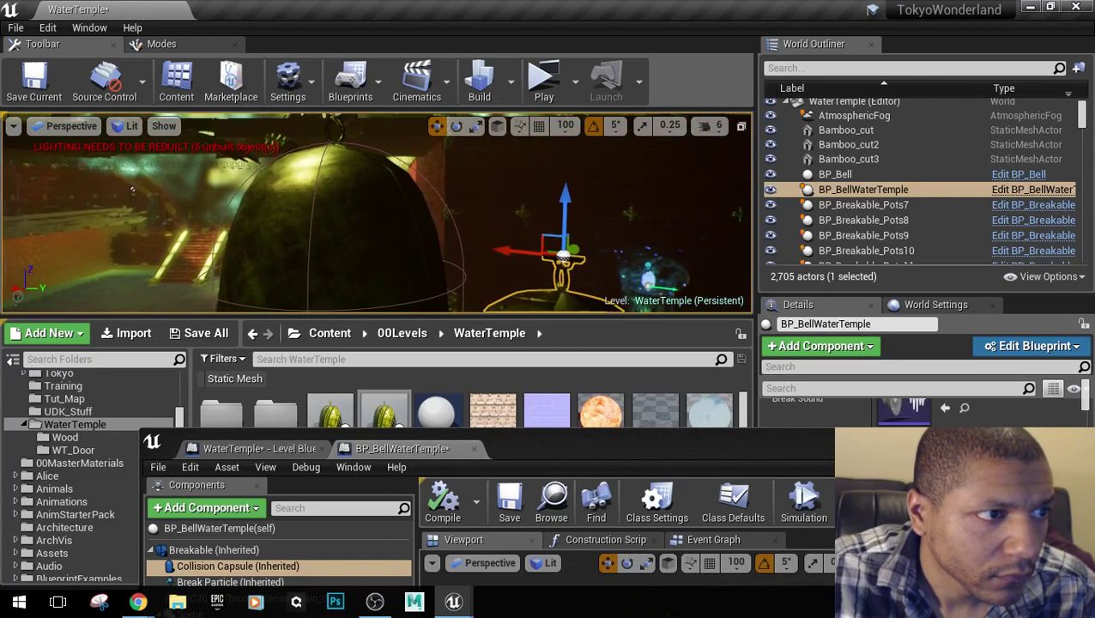
# Copy the location of the existing BP_Bell actor and move that bell aside in the level.
pyautogui.moveTo(132, 188); pyautogui.dragTo(345, 254, button='right')
pyautogui.click(346, 229)
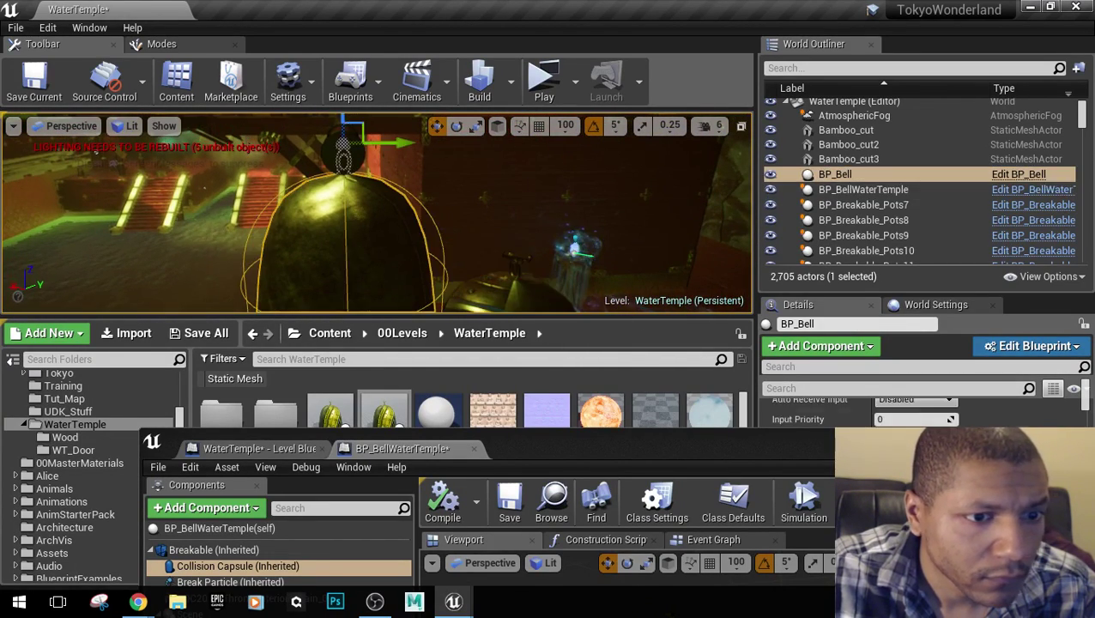
pyautogui.moveTo(930, 441); pyautogui.dragTo(798, 535)
pyautogui.scroll(5, 798, 482)
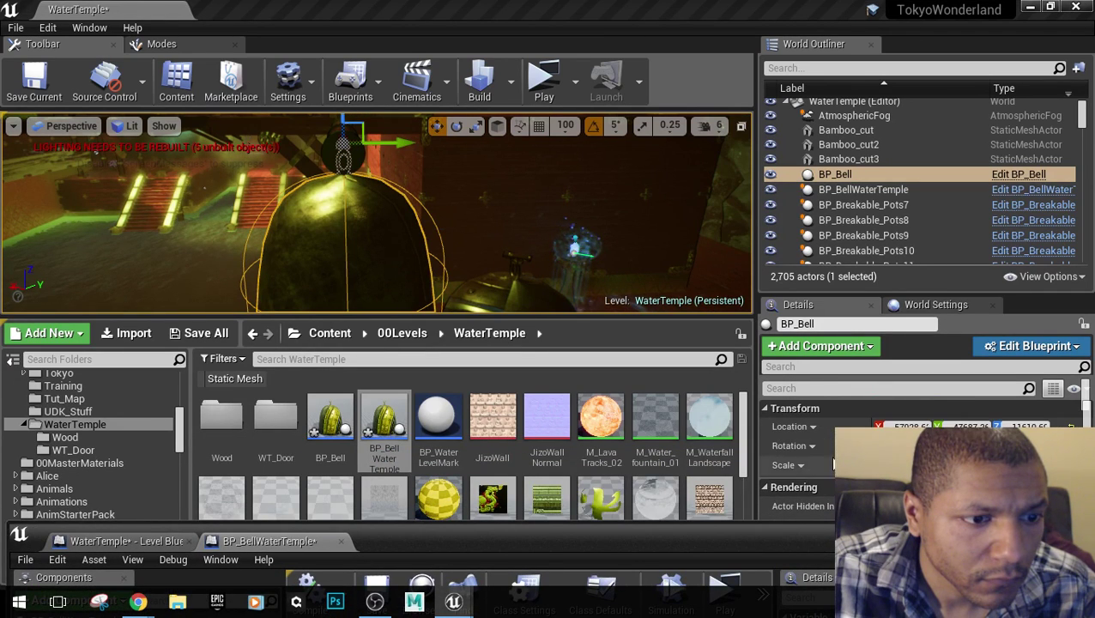
pyautogui.rightClick(796, 428)
pyautogui.click(829, 440)
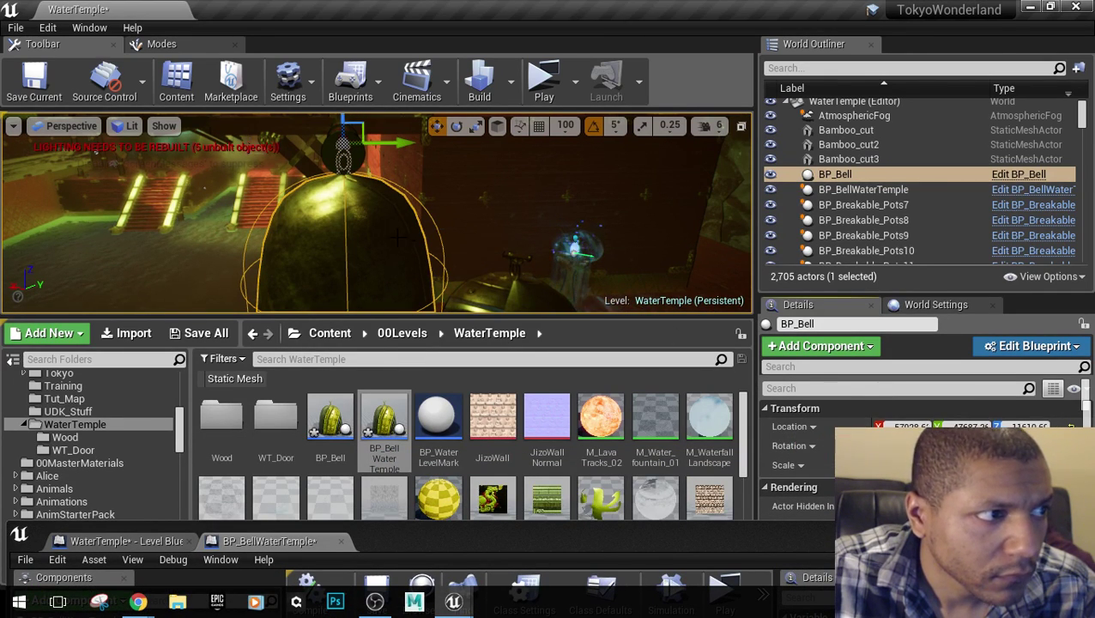
pyautogui.moveTo(549, 215); pyautogui.dragTo(508, 214, button='right')
pyautogui.moveTo(447, 149); pyautogui.dragTo(244, 151)
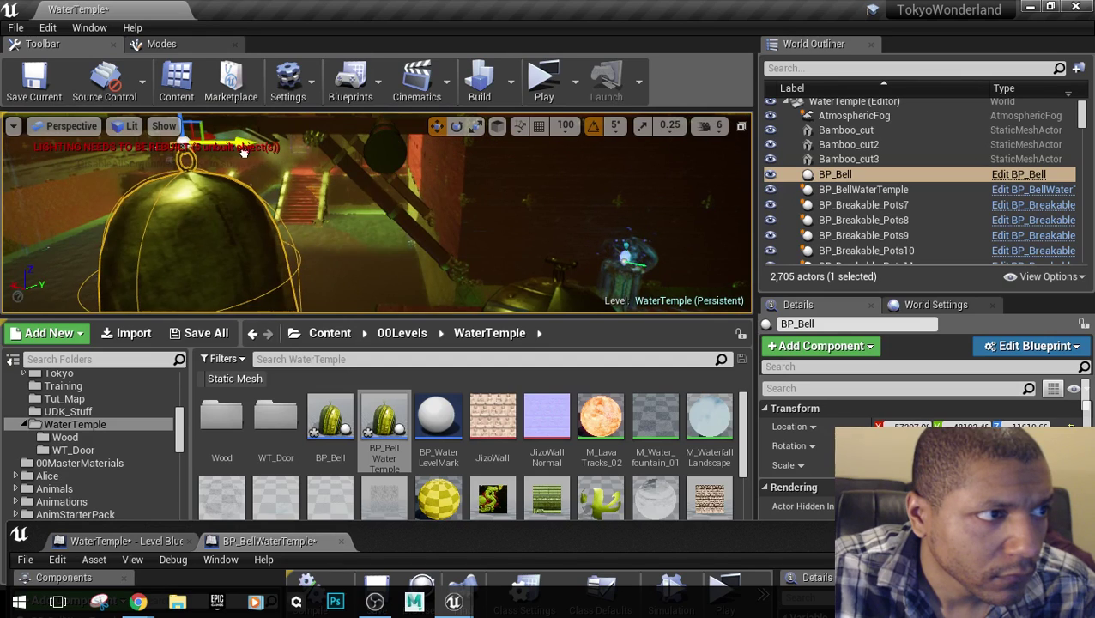
# Paste the copied location onto the BP_BellWaterTemple actor and frame it in the level view.
pyautogui.click(522, 292)
pyautogui.rightClick(789, 427)
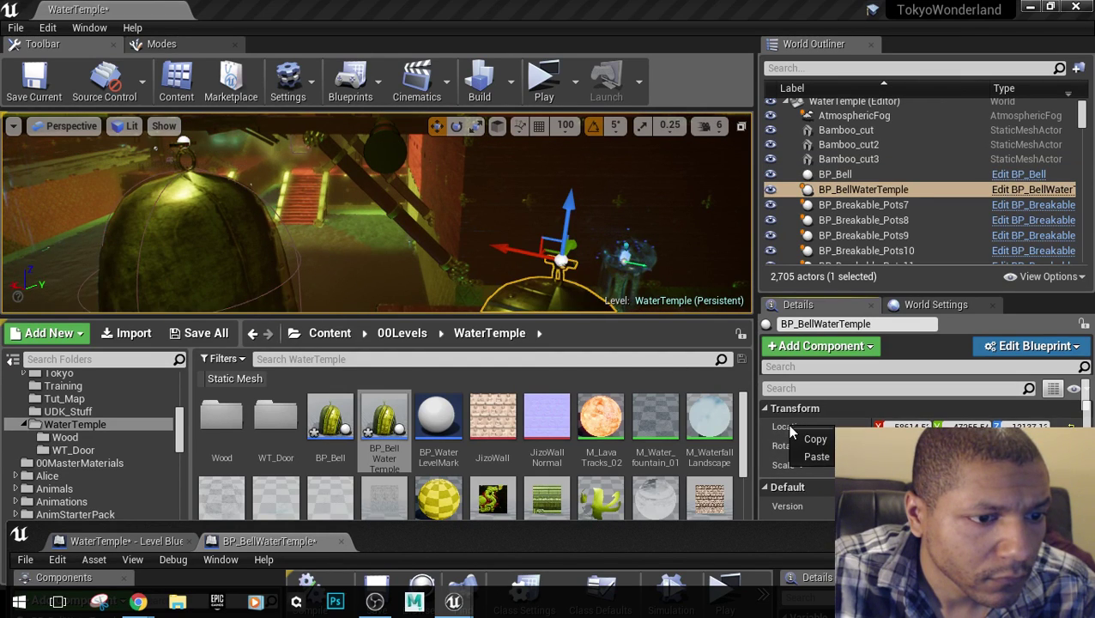
pyautogui.click(815, 456)
pyautogui.press('f')
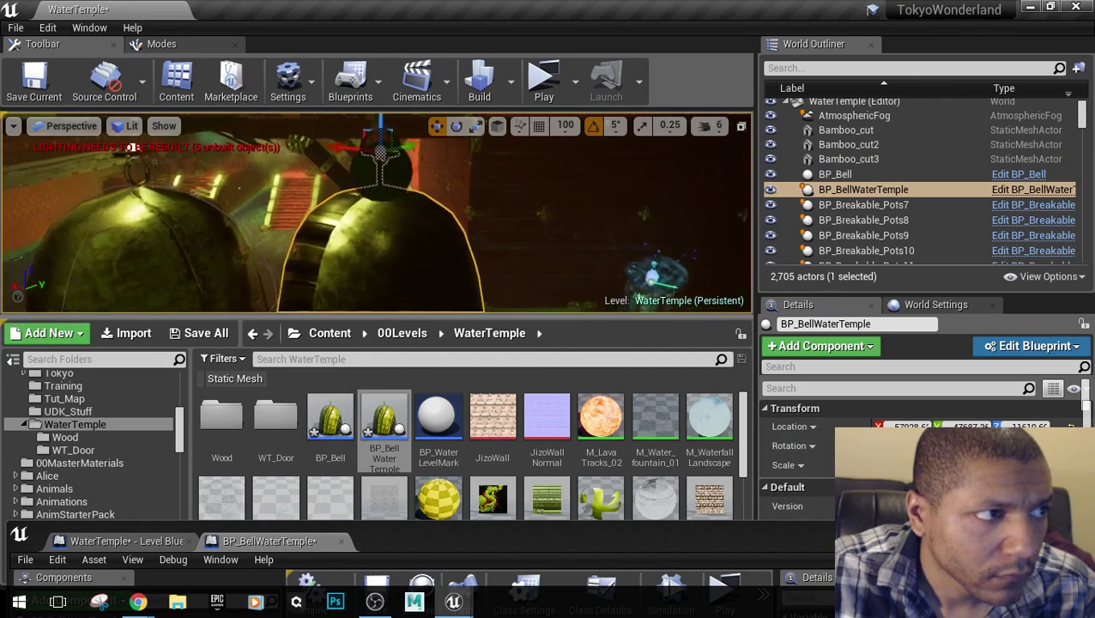
# Copy BP_Bell's rotation onto the BP_BellWaterTemple actor so its chain matches the old bell's orientation.
pyautogui.moveTo(558, 305); pyautogui.dragTo(502, 249, button='right')
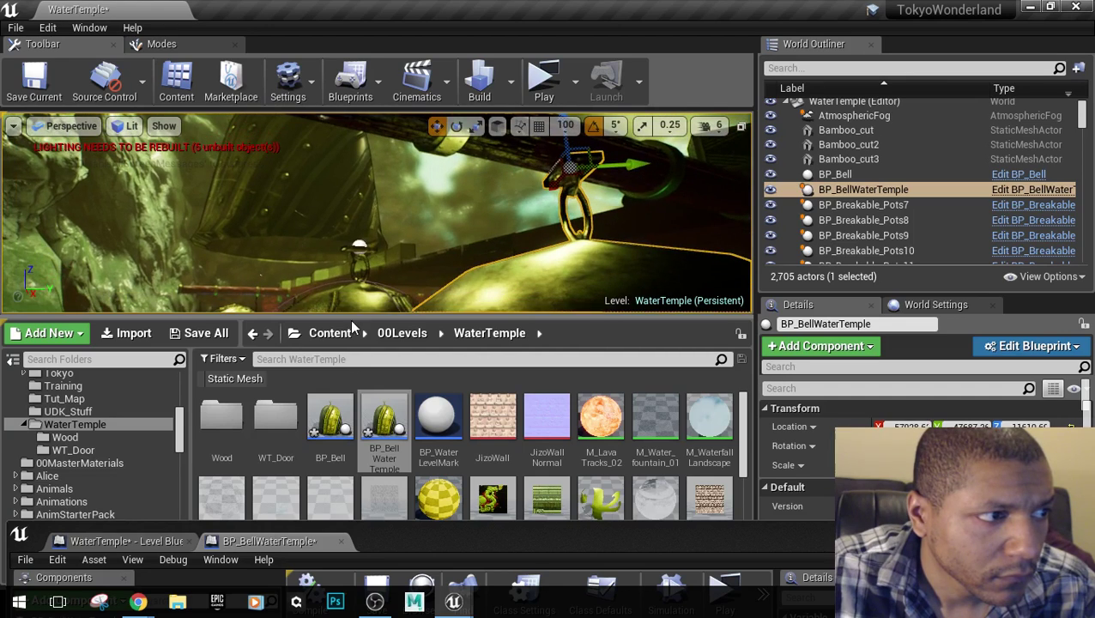
pyautogui.click(358, 255)
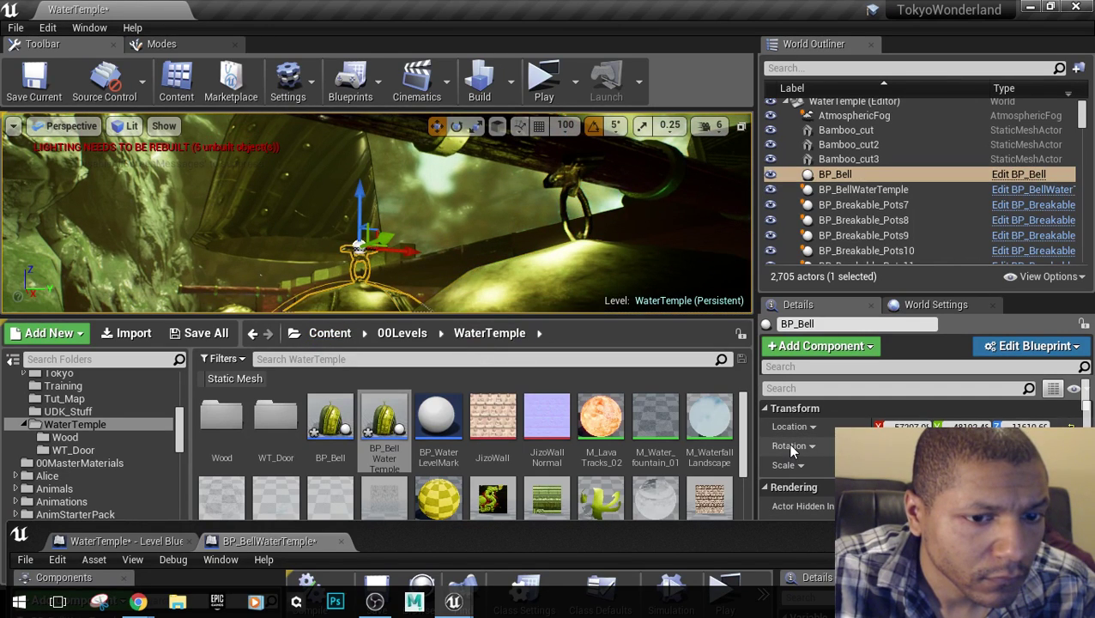
pyautogui.click(576, 248)
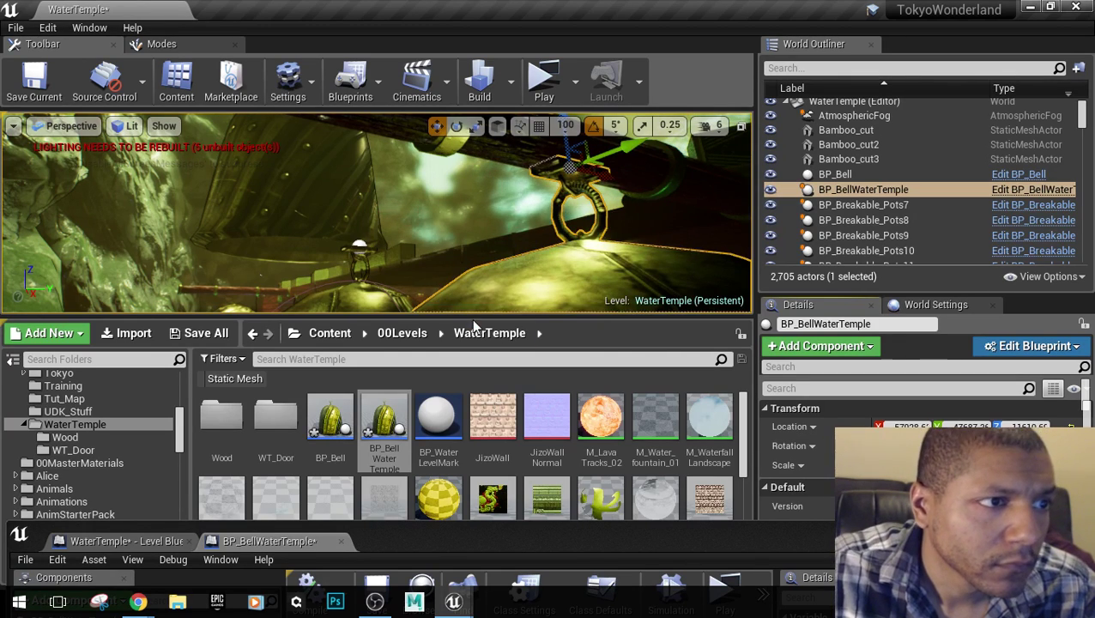
# Delete the old BP_Bell actor from the level and select the BP_BellWaterTemple actor.
pyautogui.moveTo(508, 255); pyautogui.dragTo(508, 292, button='right')
pyautogui.moveTo(375, 213)
pyautogui.mouseDown(button='right')
pyautogui.moveTo(343, 212)
pyautogui.moveTo(376, 212)
pyautogui.moveTo(403, 240)
pyautogui.moveTo(376, 223)
pyautogui.mouseUp(button='right')
pyautogui.moveTo(527, 248)
pyautogui.mouseDown(button='right')
pyautogui.moveTo(403, 232)
pyautogui.moveTo(527, 247)
pyautogui.mouseUp(button='right')
pyautogui.click(494, 228)
pyautogui.press('Delete')
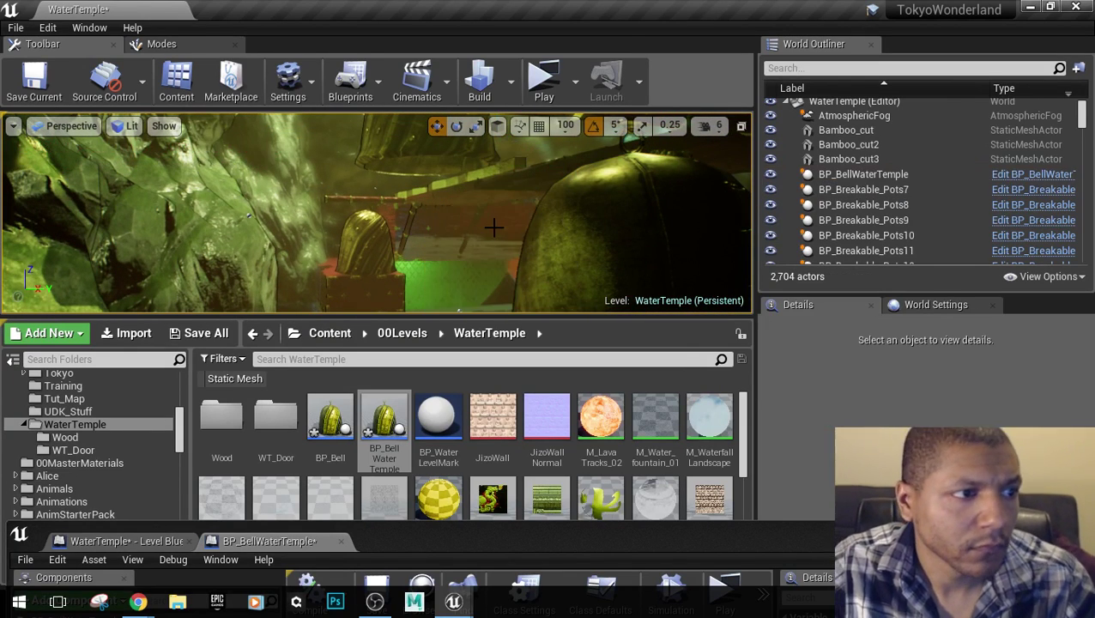
pyautogui.click(594, 266)
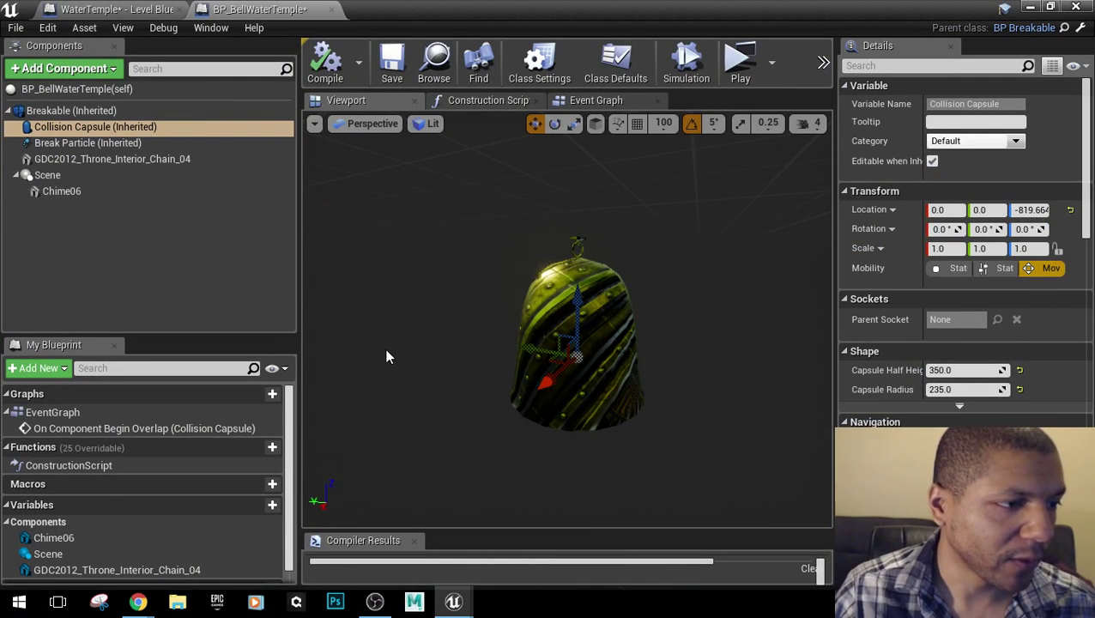
pyautogui.moveTo(386, 356); pyautogui.dragTo(479, 416, button='right')
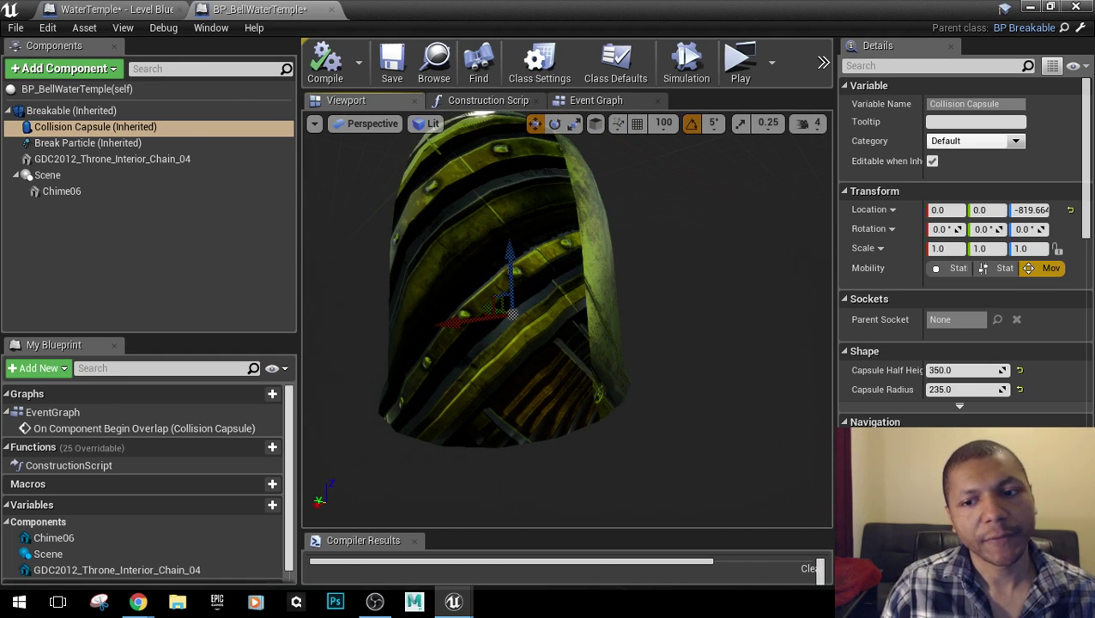
pyautogui.hotkey('alt', 'Tab')
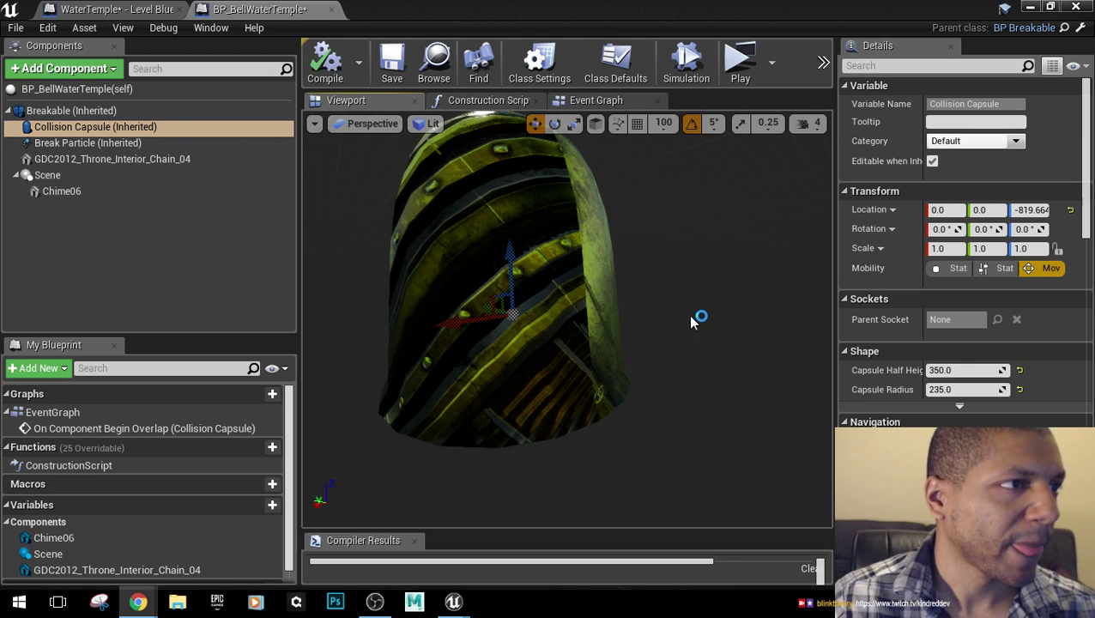
pyautogui.moveTo(691, 316); pyautogui.dragTo(652, 403)
pyautogui.moveTo(652, 404); pyautogui.dragTo(651, 391, button='right')
pyautogui.moveTo(633, 282); pyautogui.dragTo(604, 267)
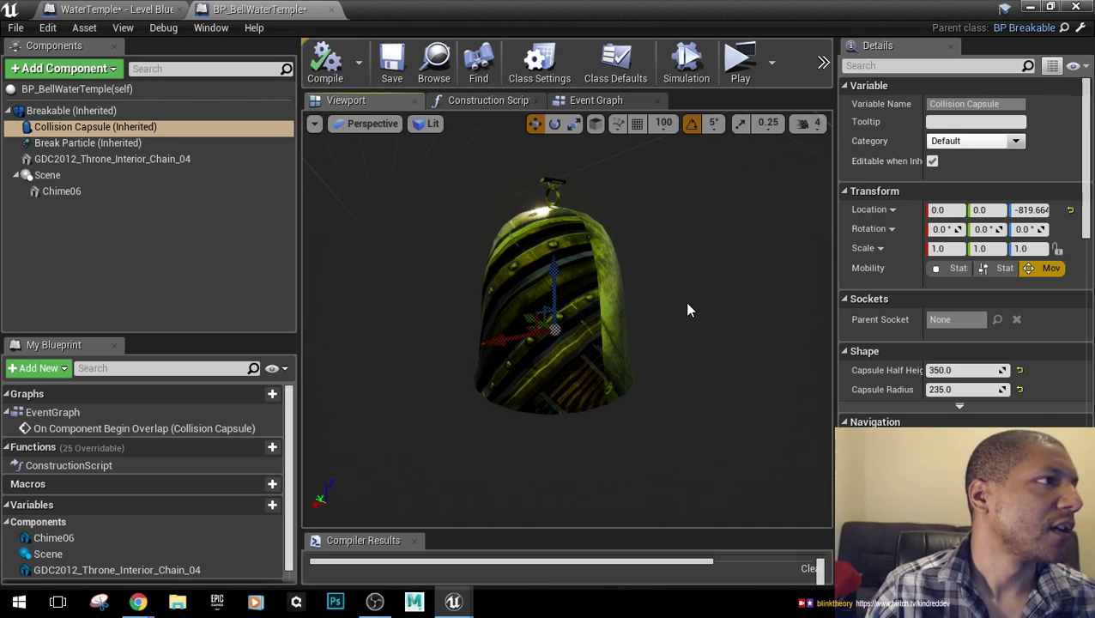
pyautogui.click(137, 19)
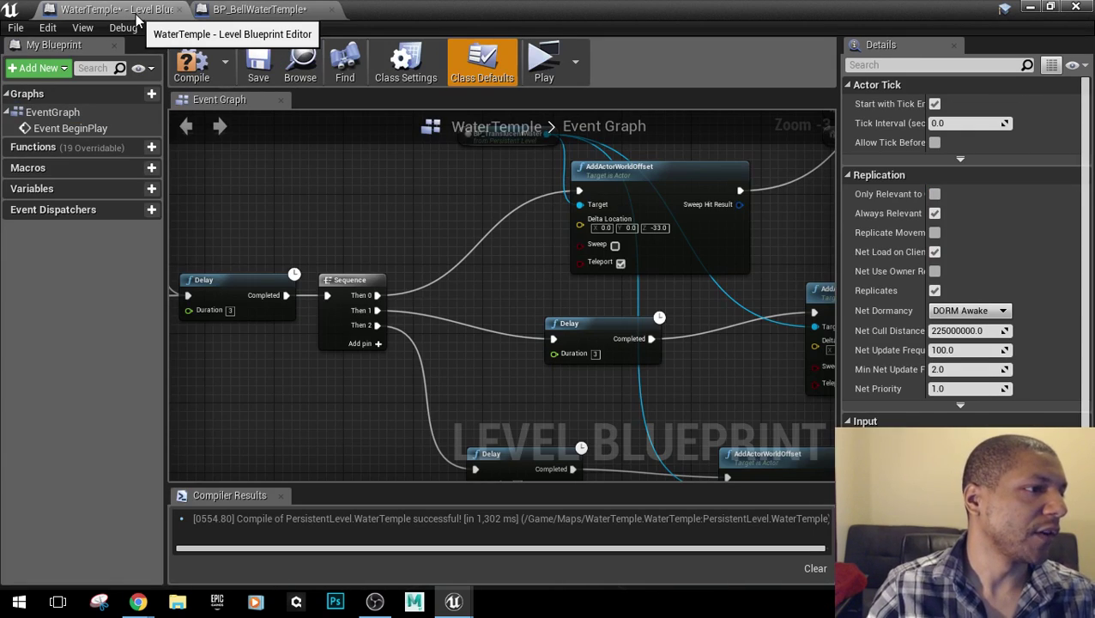
pyautogui.click(250, 9)
pyautogui.moveTo(682, 345); pyautogui.dragTo(785, 364, button='right')
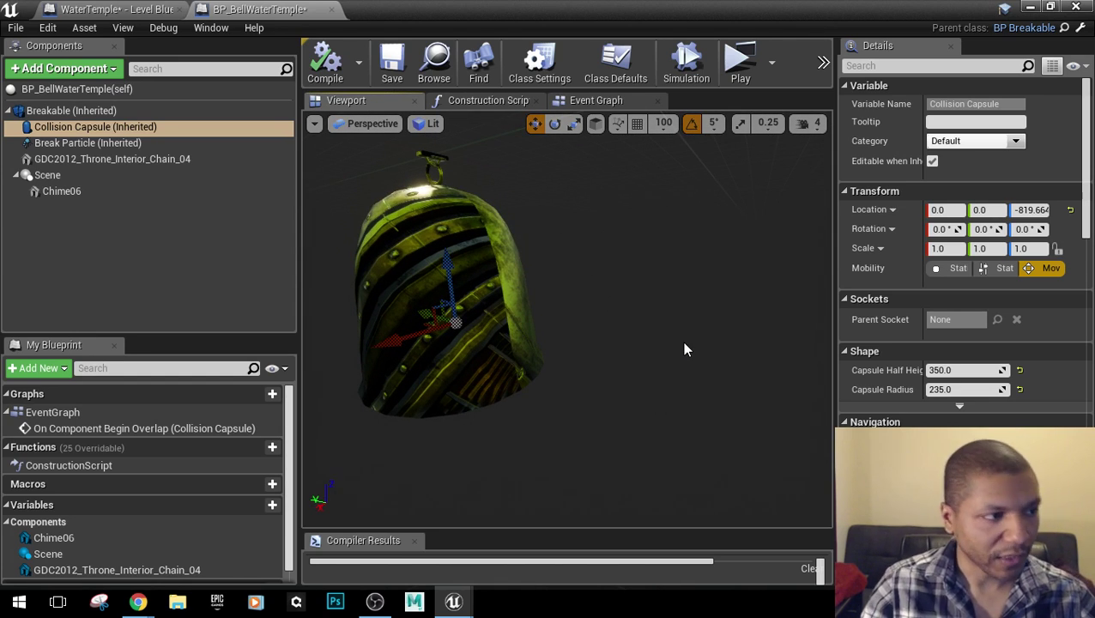
pyautogui.moveTo(684, 348); pyautogui.dragTo(639, 349)
pyautogui.moveTo(676, 338); pyautogui.dragTo(714, 377, button='right')
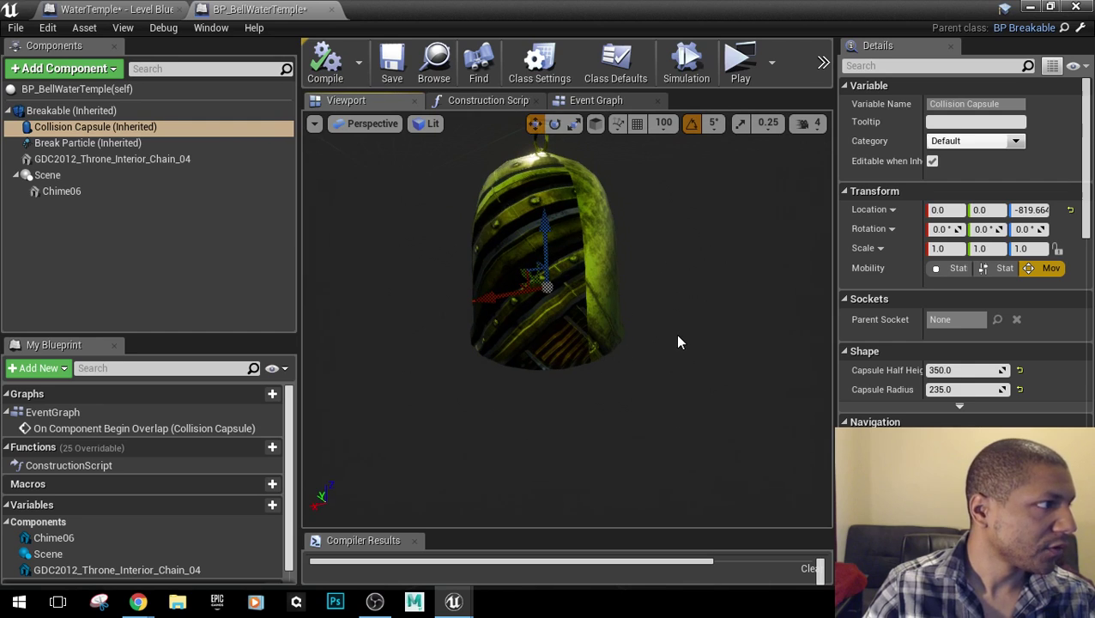
# Check the placed bell in the level and set the blueprint's inherited Collision Capsule half height to 700, trying 600 first.
pyautogui.doubleClick(405, 7)
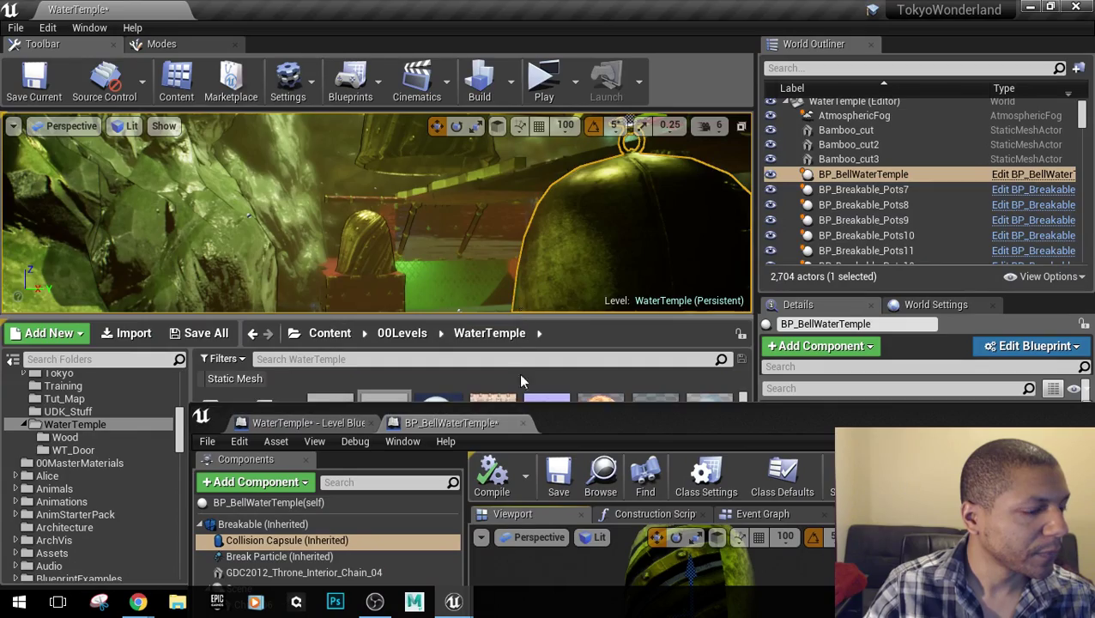
pyautogui.moveTo(521, 317); pyautogui.dragTo(533, 522)
pyautogui.moveTo(567, 257); pyautogui.dragTo(531, 214, button='right')
pyautogui.click(685, 418)
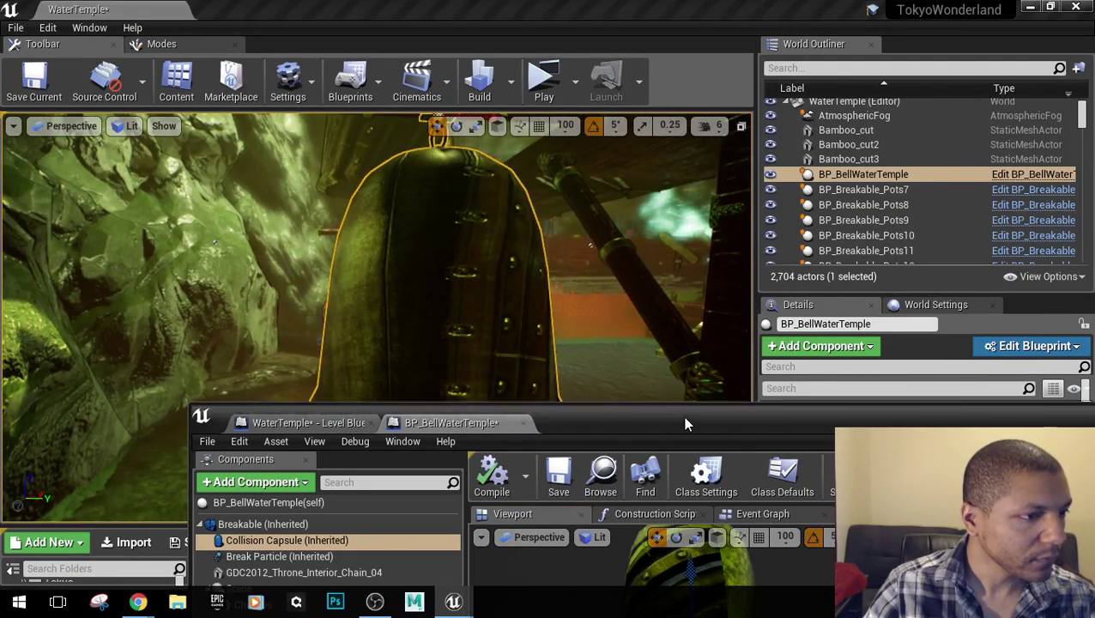
pyautogui.doubleClick(683, 416)
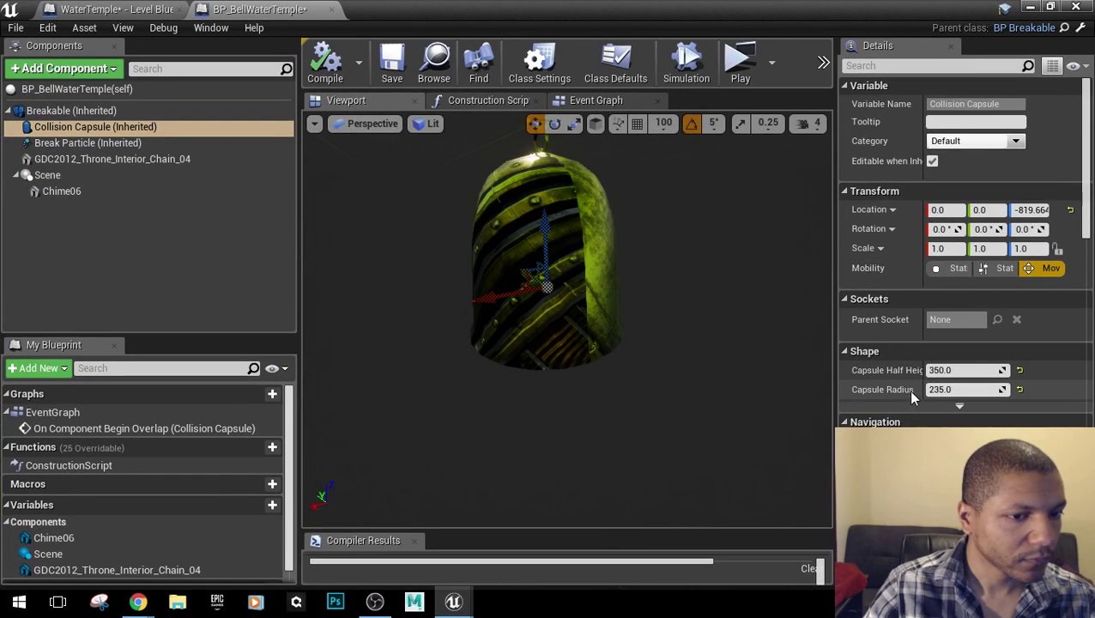
pyautogui.click(959, 374)
pyautogui.write('600')
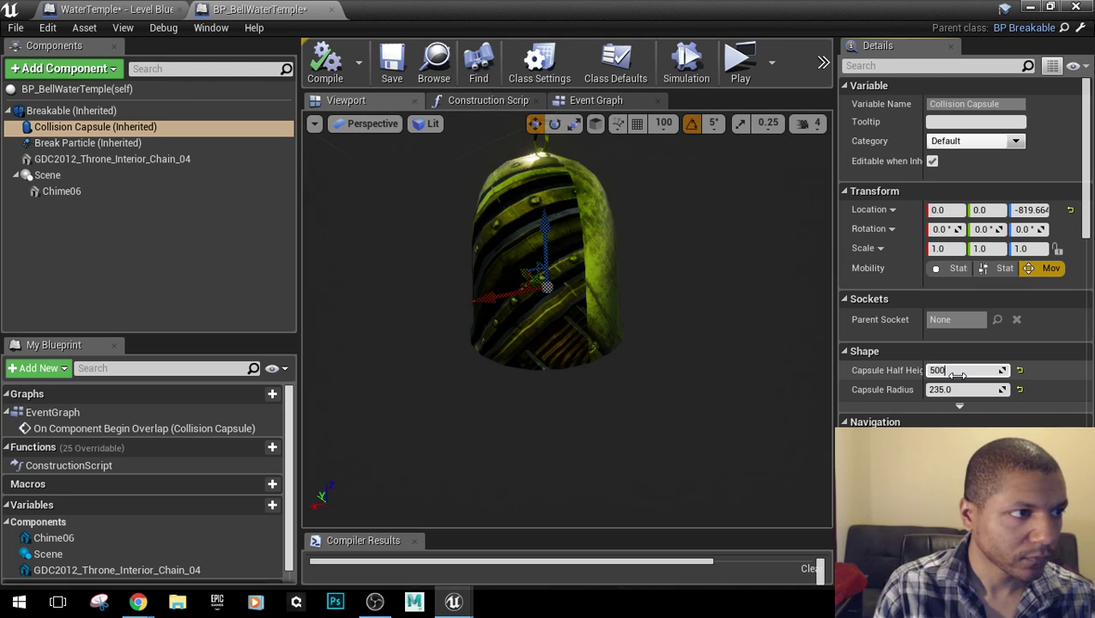
pyautogui.press('Return')
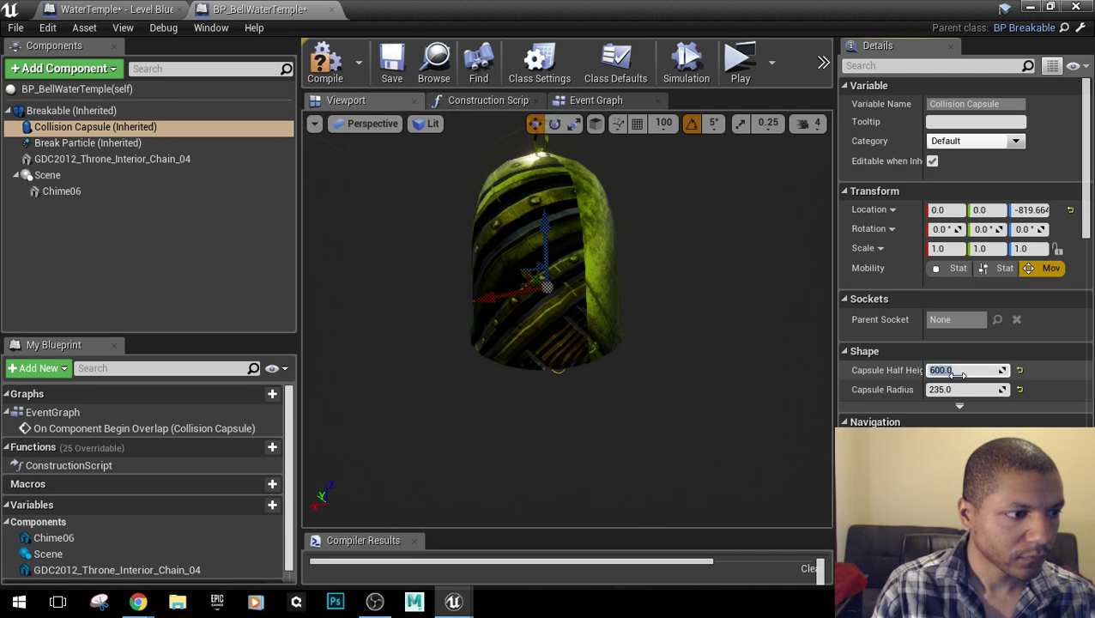
pyautogui.write('700')
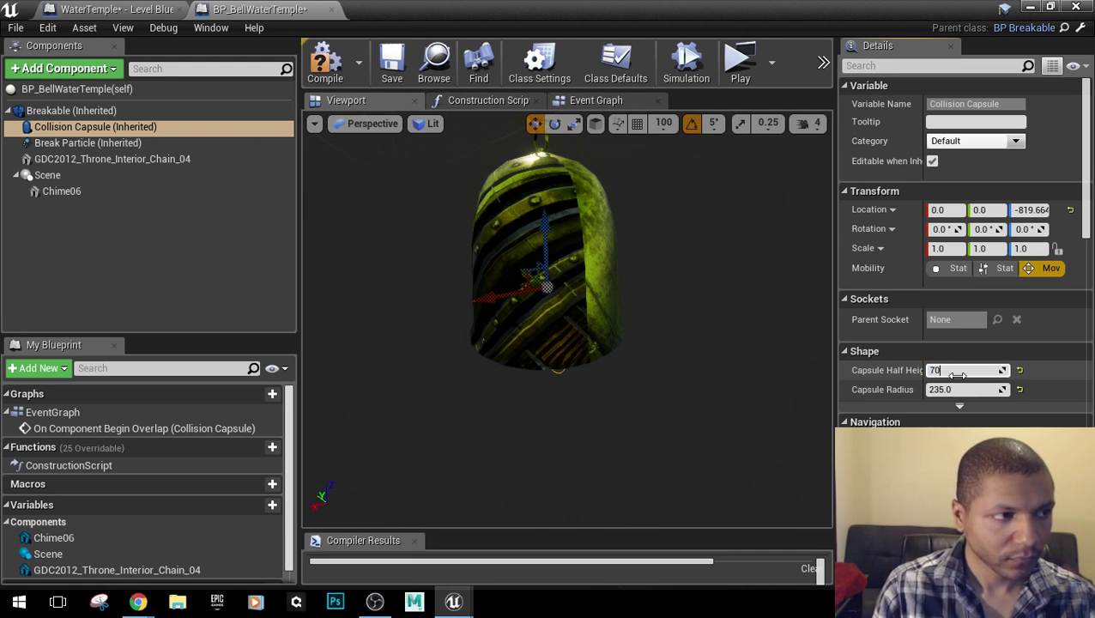
pyautogui.press('Return')
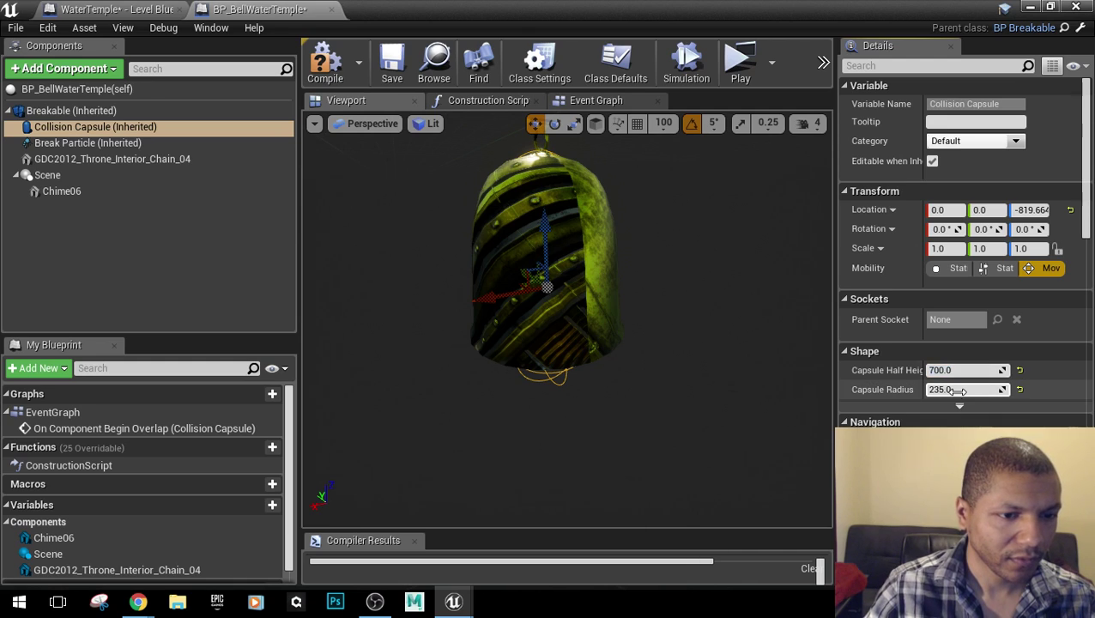
# Set the inherited Collision Capsule's radius to 475, trying 570, 550 and 500 first to fit the bell.
pyautogui.click(957, 390)
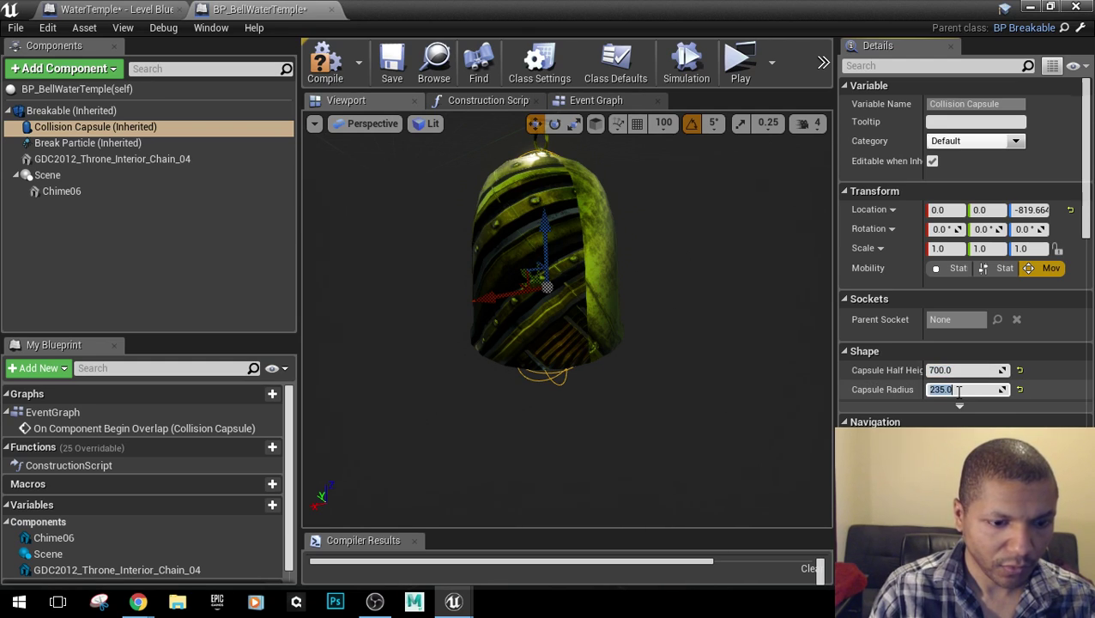
pyautogui.write('570')
pyautogui.press('Return')
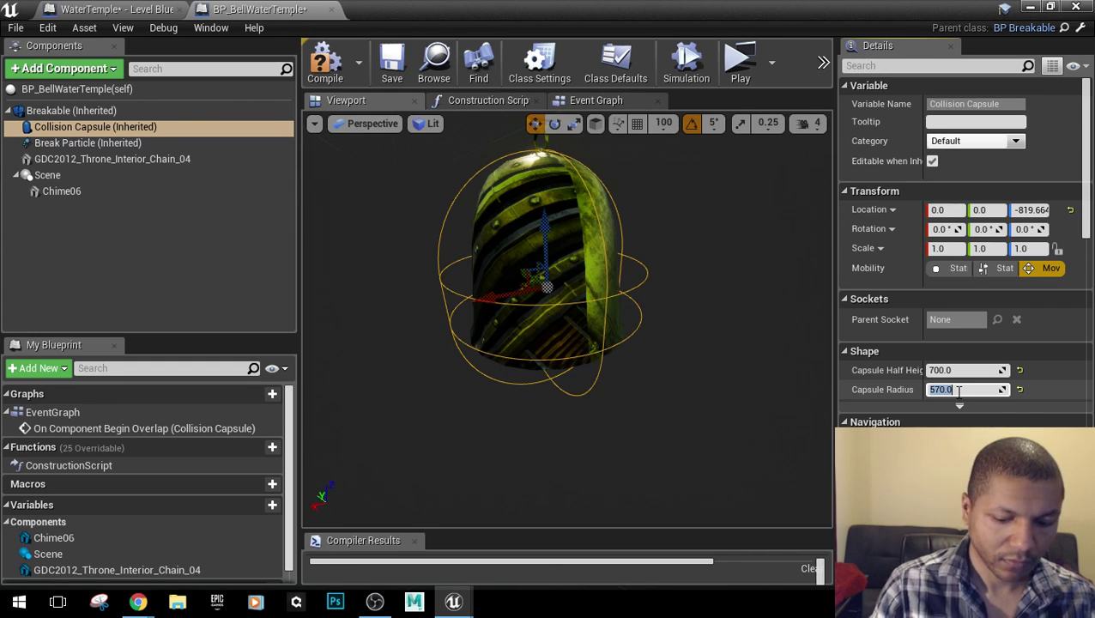
pyautogui.write('550')
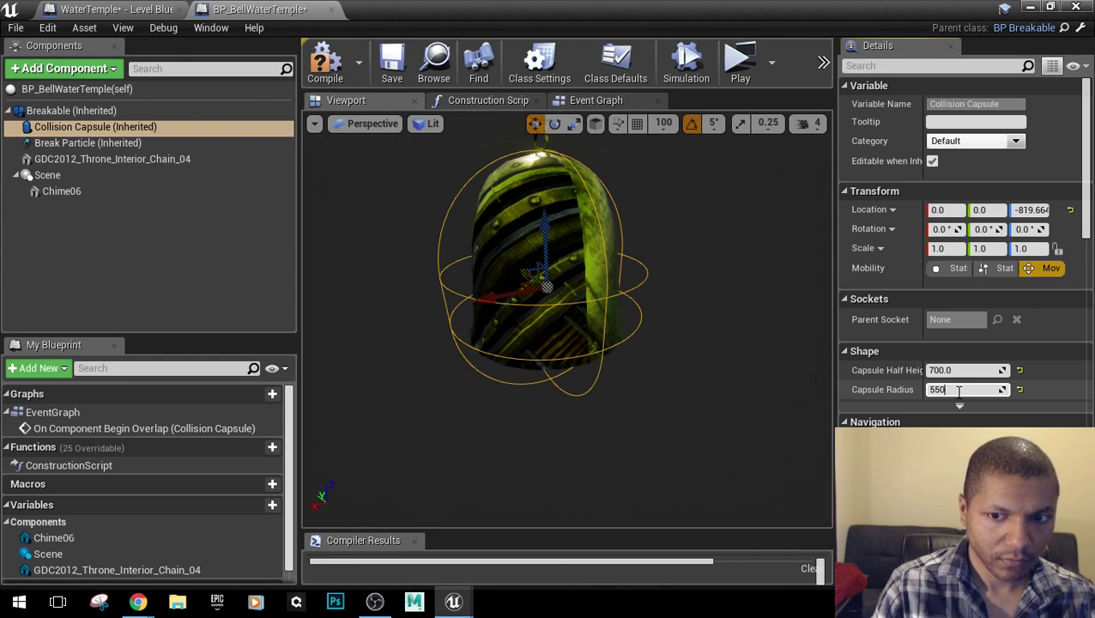
pyautogui.press('Return')
pyautogui.write('5')
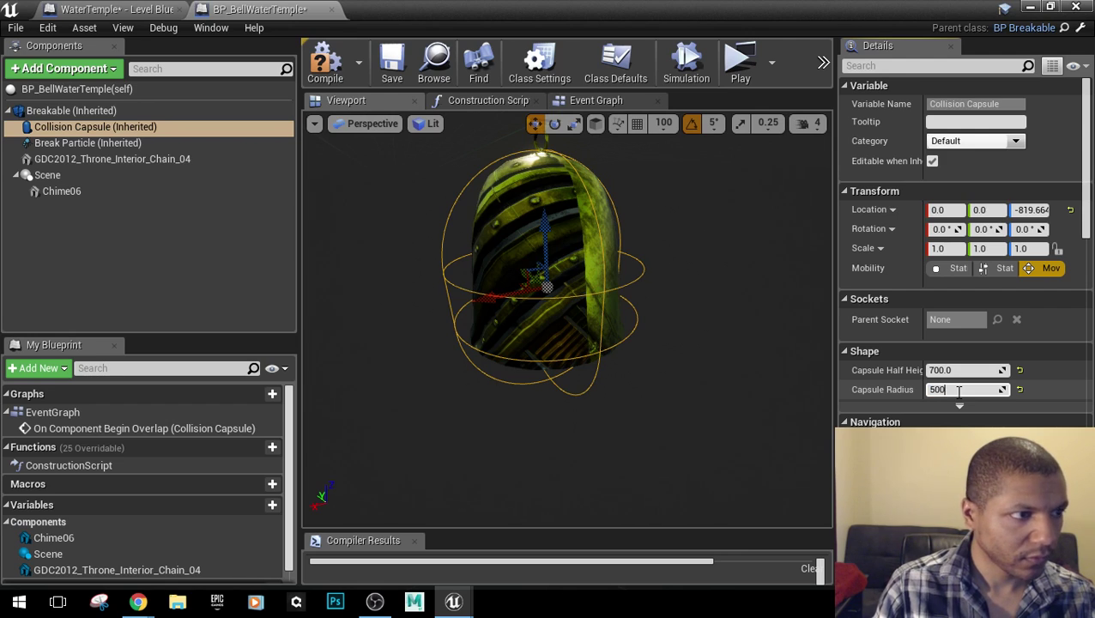
pyautogui.write('00')
pyautogui.press('Return')
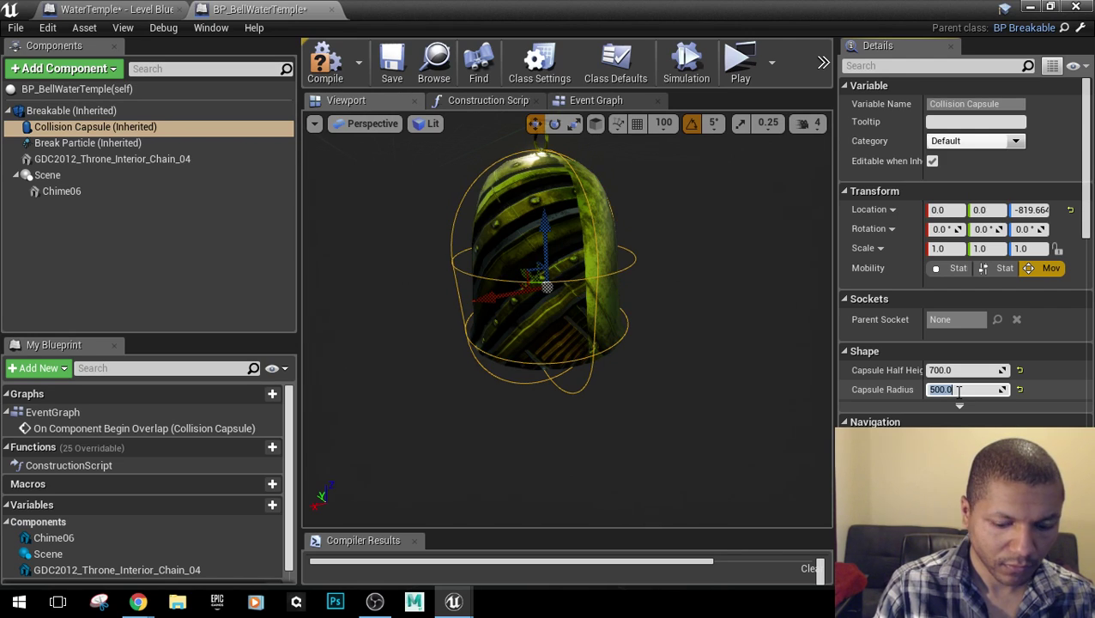
pyautogui.write('475')
pyautogui.press('Return')
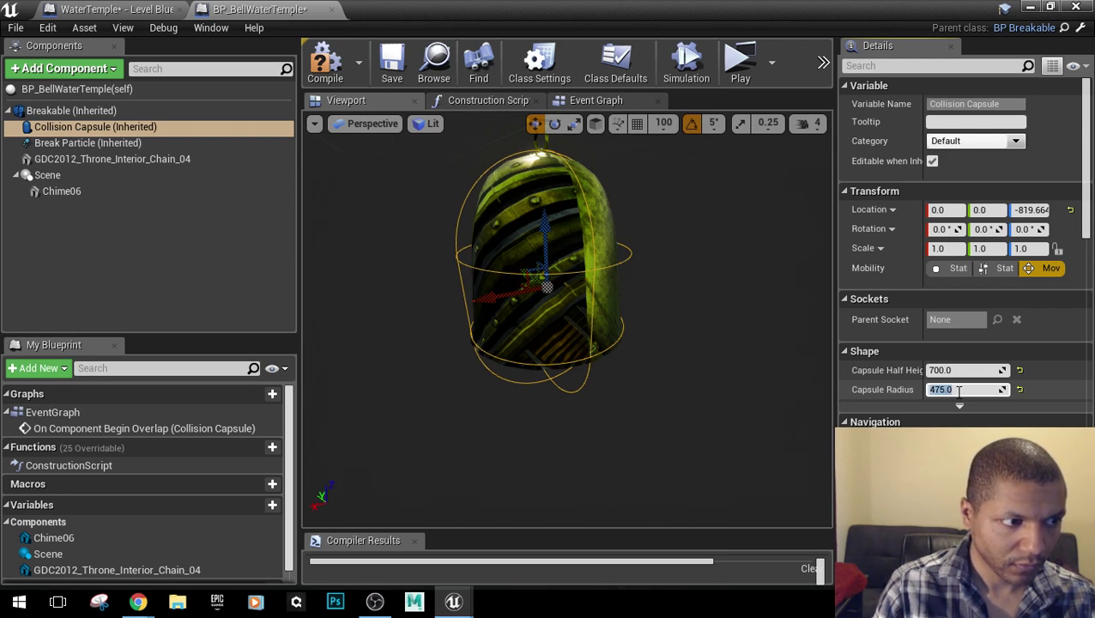
# Try a Collision Capsule radius of 450, restore it to 475, and check the capsule's fit around the bell.
pyautogui.write('450')
pyautogui.press('Return')
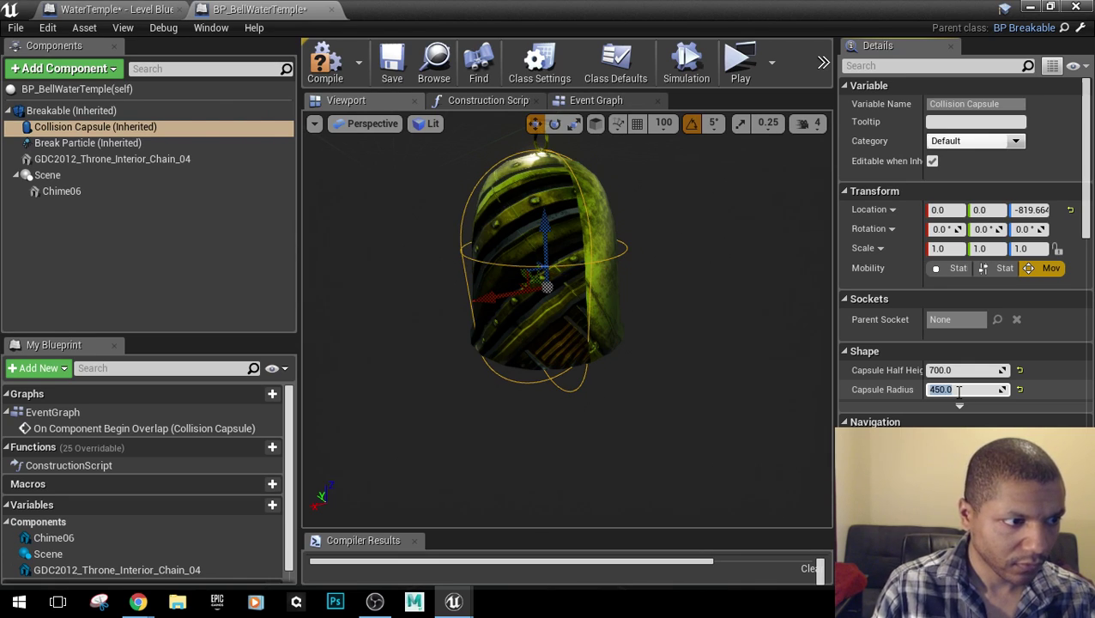
pyautogui.write('475')
pyautogui.press('Return')
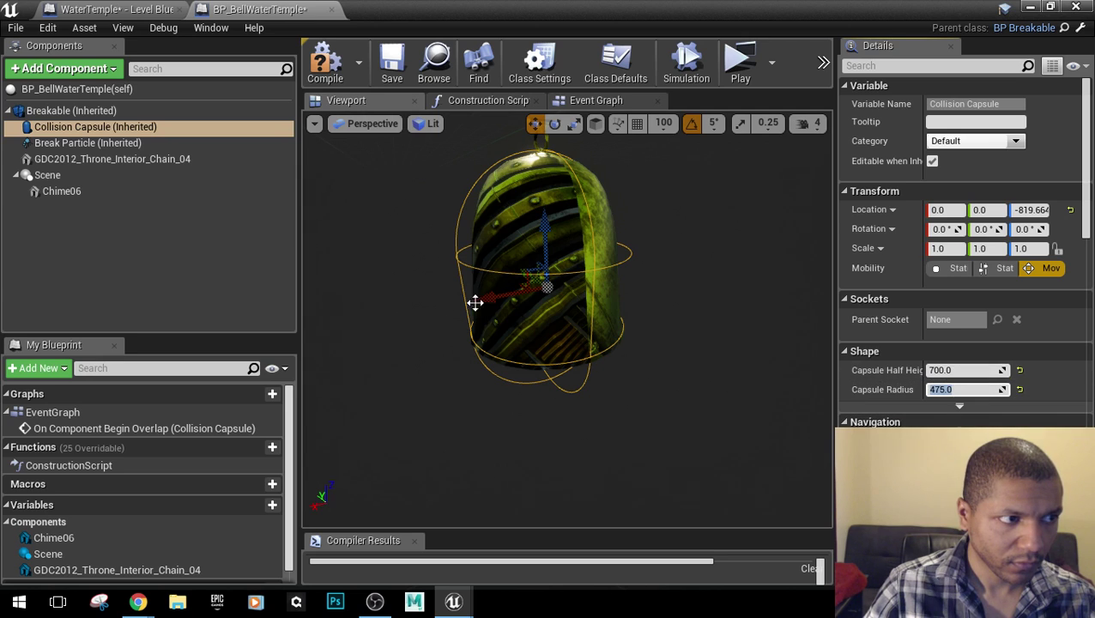
pyautogui.moveTo(474, 302); pyautogui.dragTo(502, 265, button='right')
pyautogui.moveTo(520, 347); pyautogui.dragTo(526, 335)
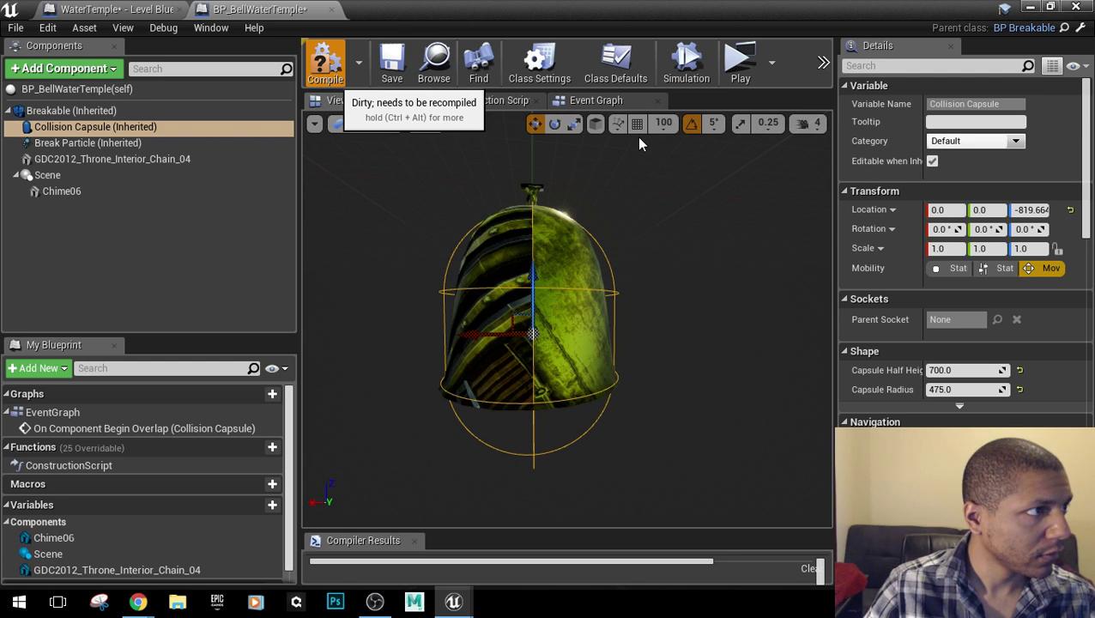
# Play-test the level by running the character up to the bell and striking it with the sword.
pyautogui.click(728, 68)
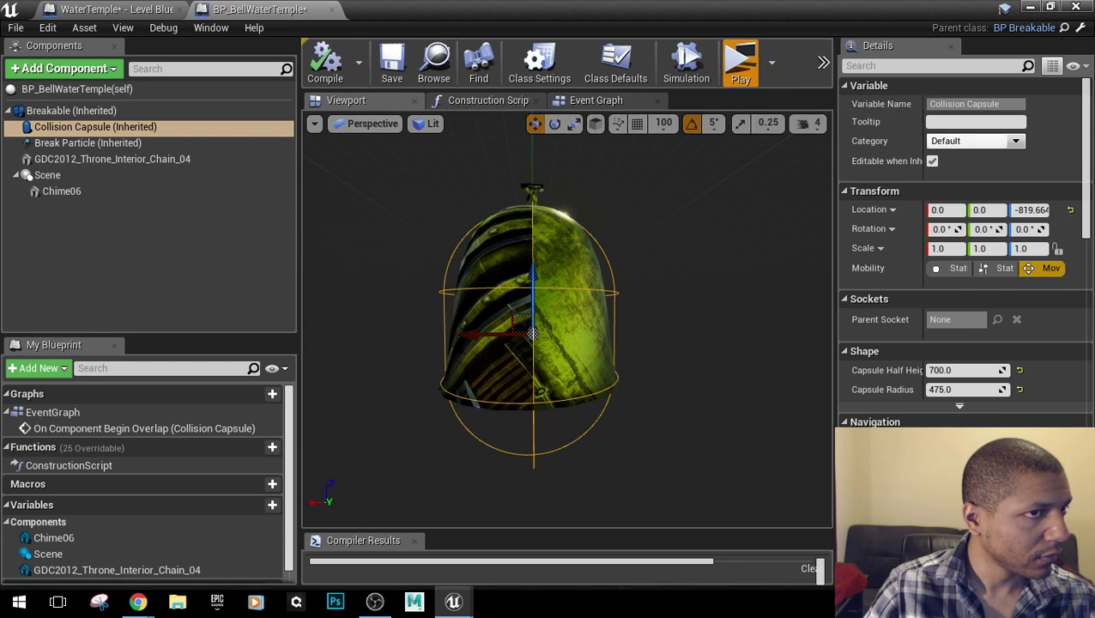
pyautogui.press('w')
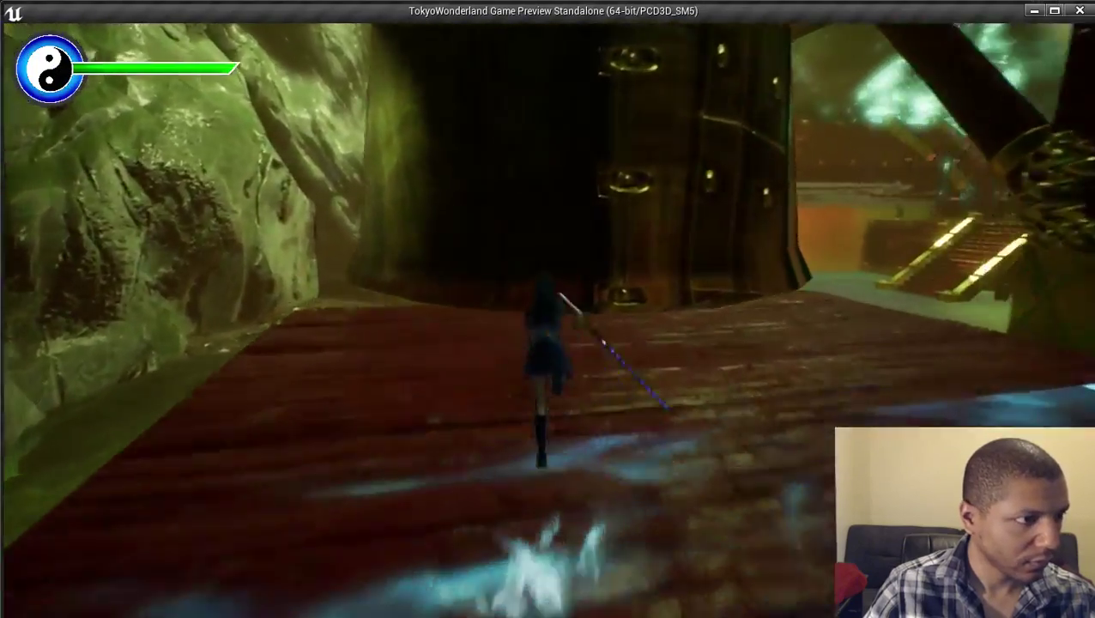
pyautogui.press('w')
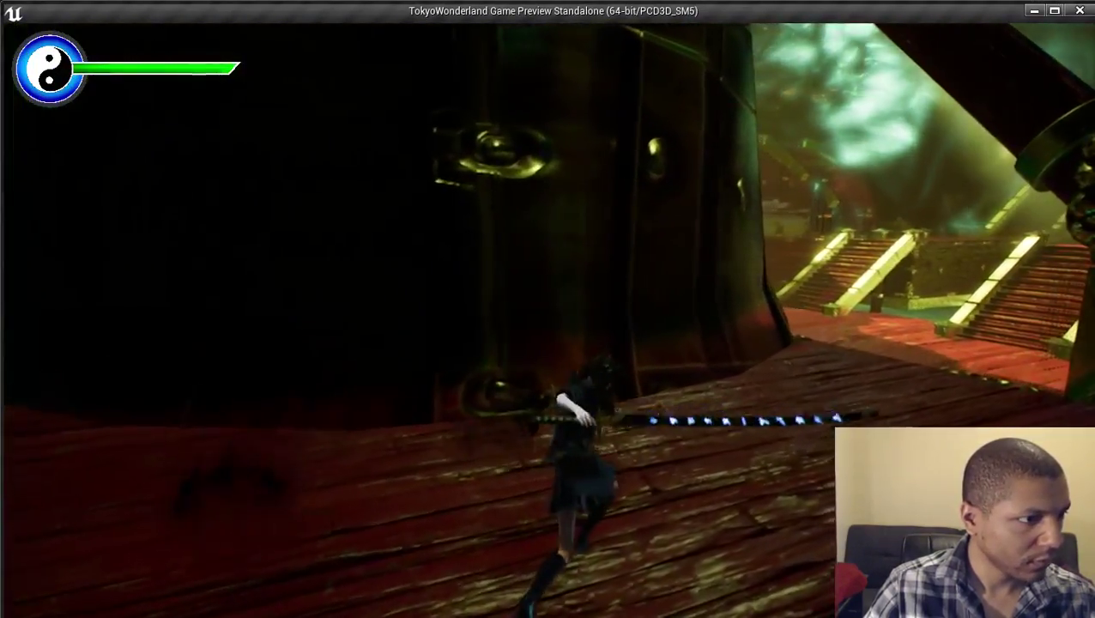
pyautogui.press('w')
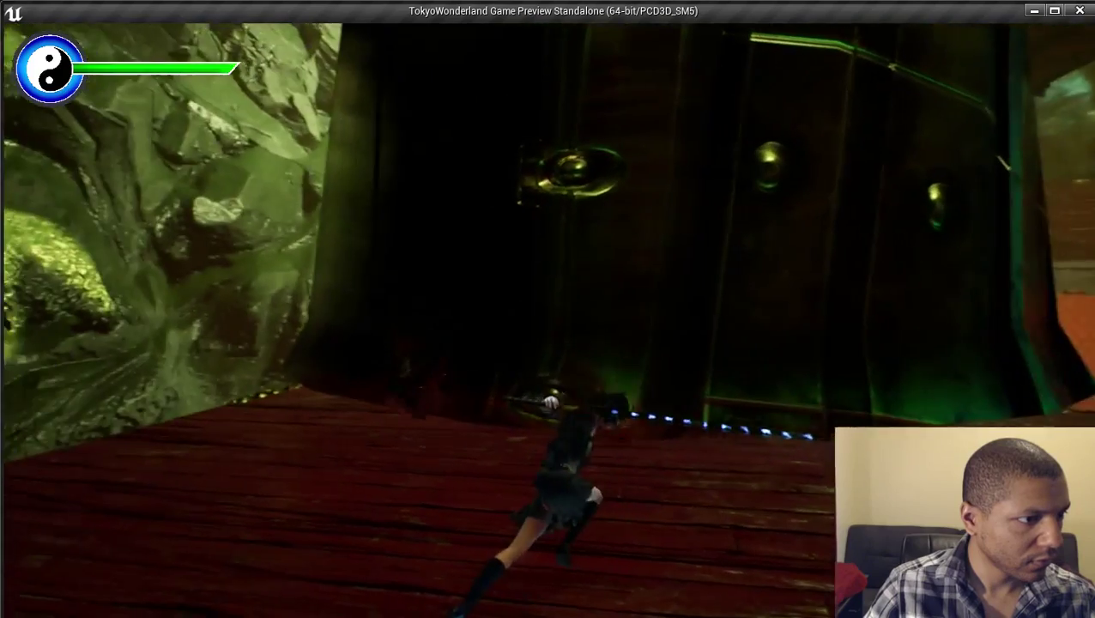
pyautogui.press('w')
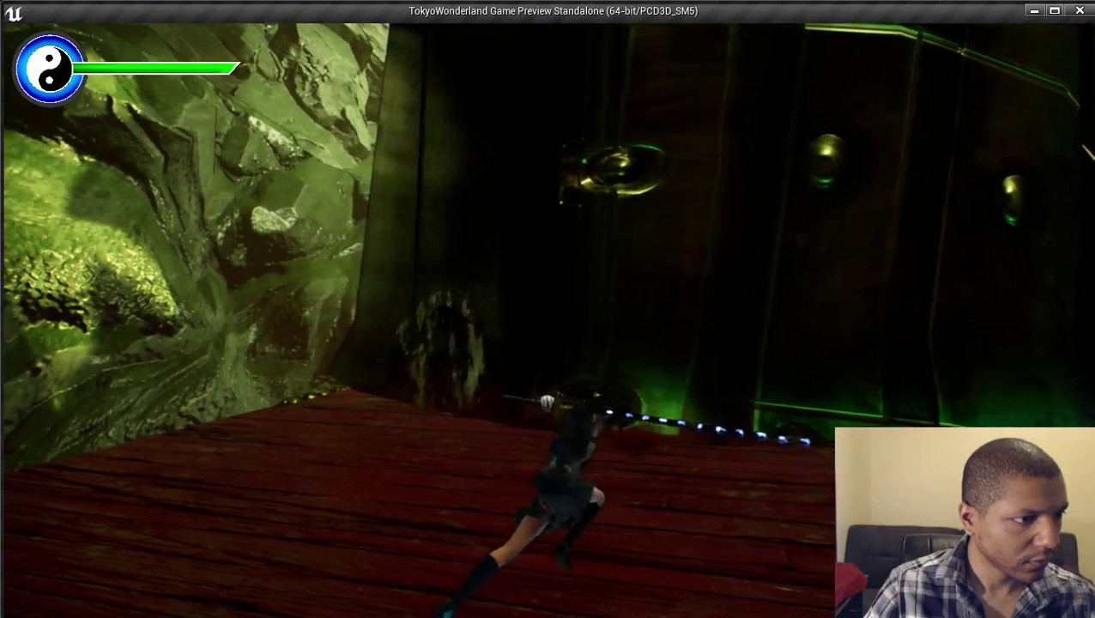
pyautogui.press('Escape')
# Review the Collision Capsule's collision settings and play-test approaching the bell again.
pyautogui.scroll(-15, 941, 400)
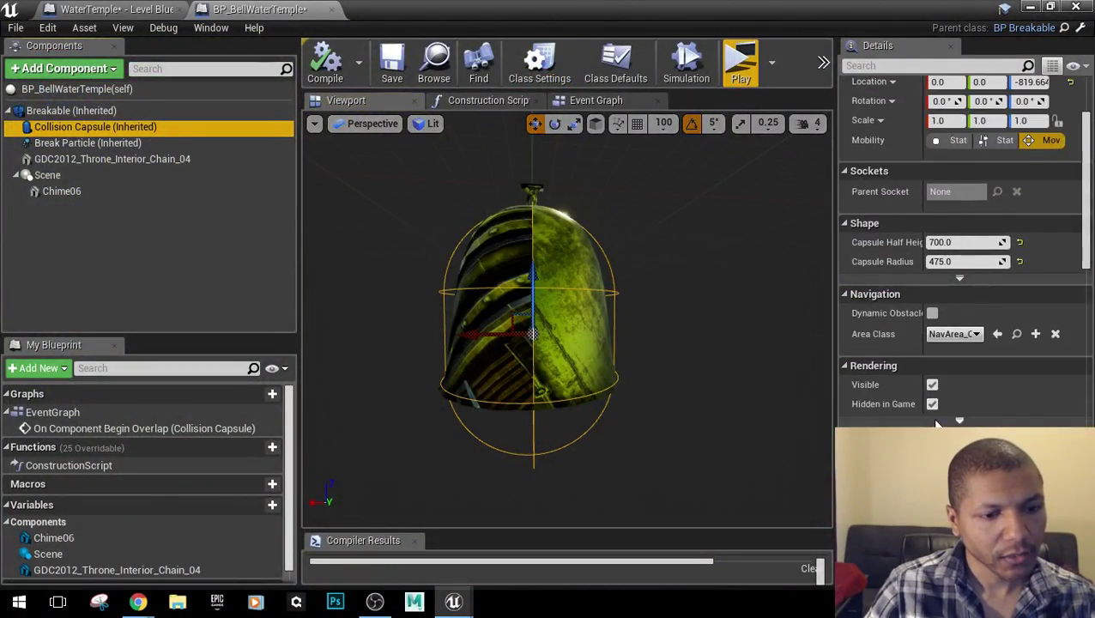
pyautogui.scroll(-3, 944, 407)
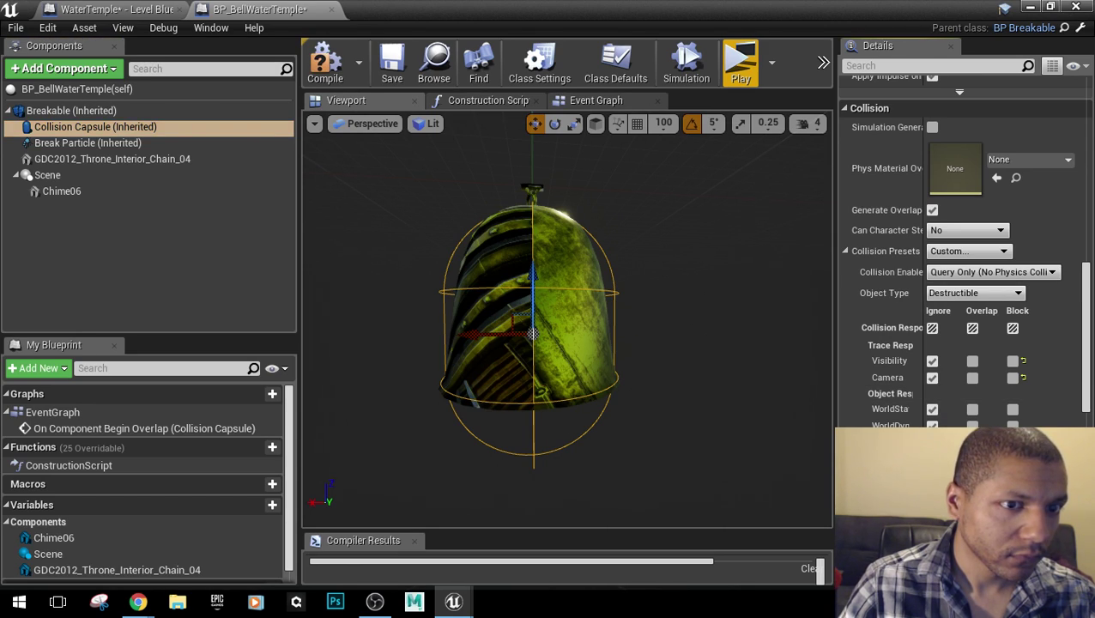
pyautogui.click(743, 69)
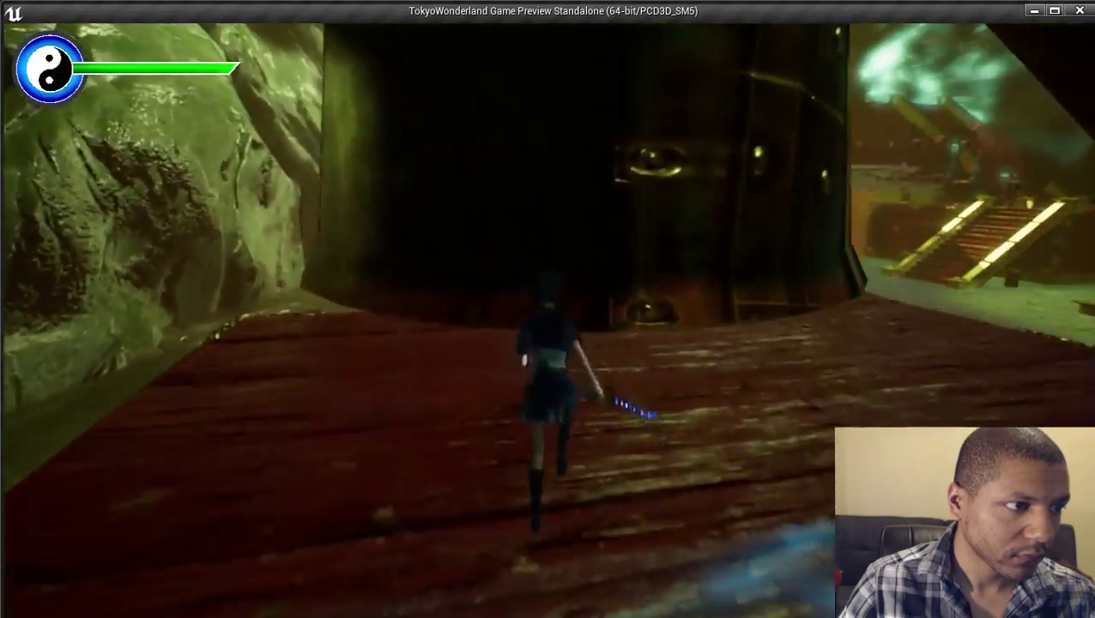
pyautogui.press('w')
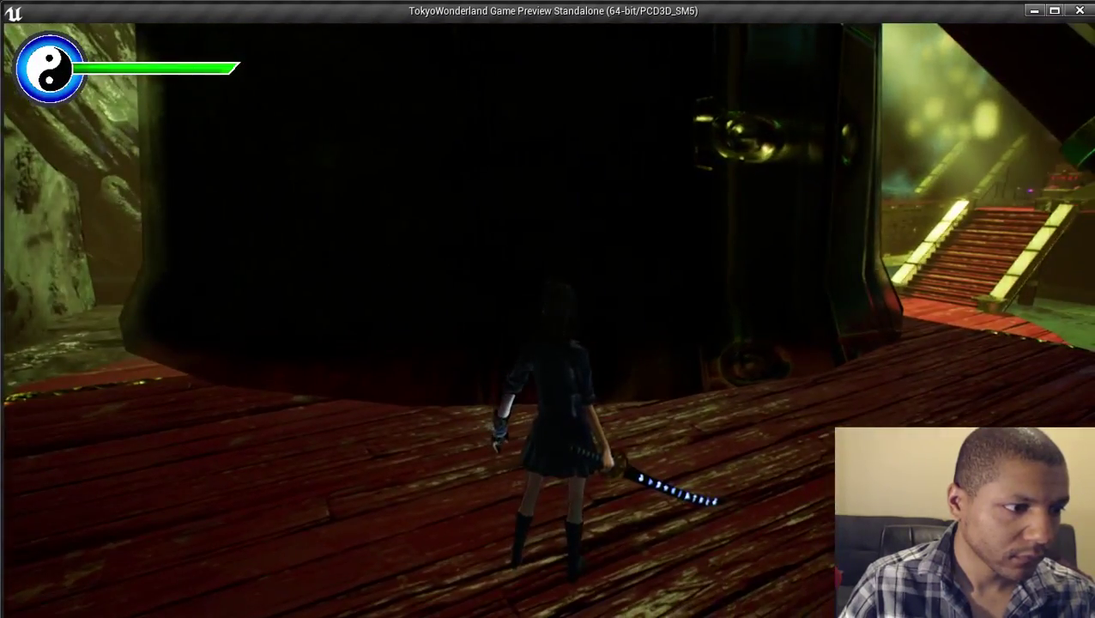
pyautogui.press('a')
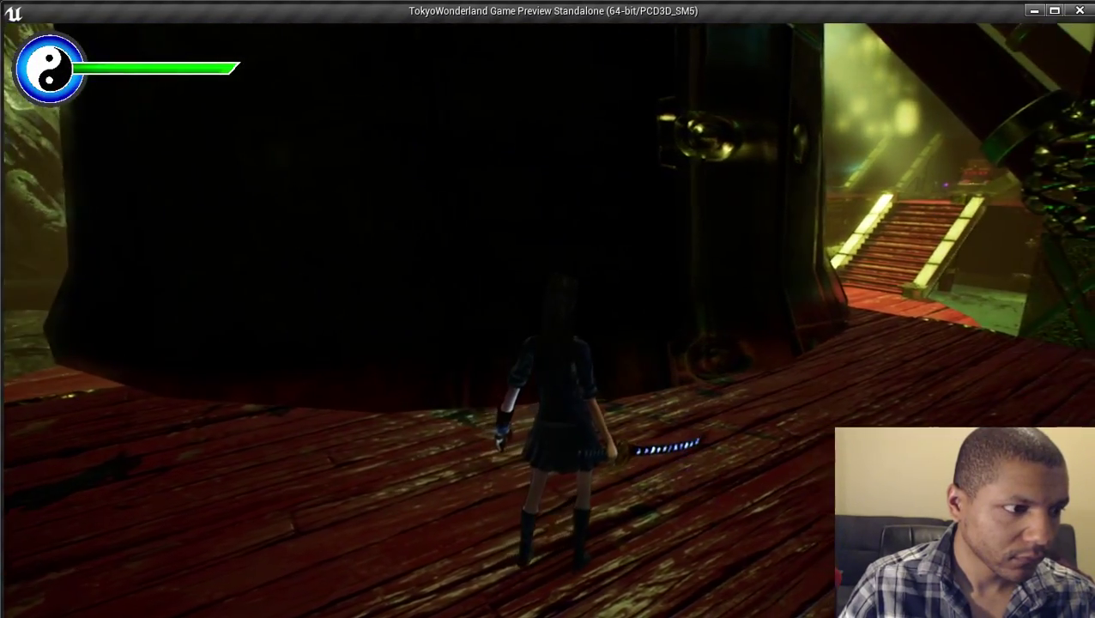
pyautogui.press('Escape')
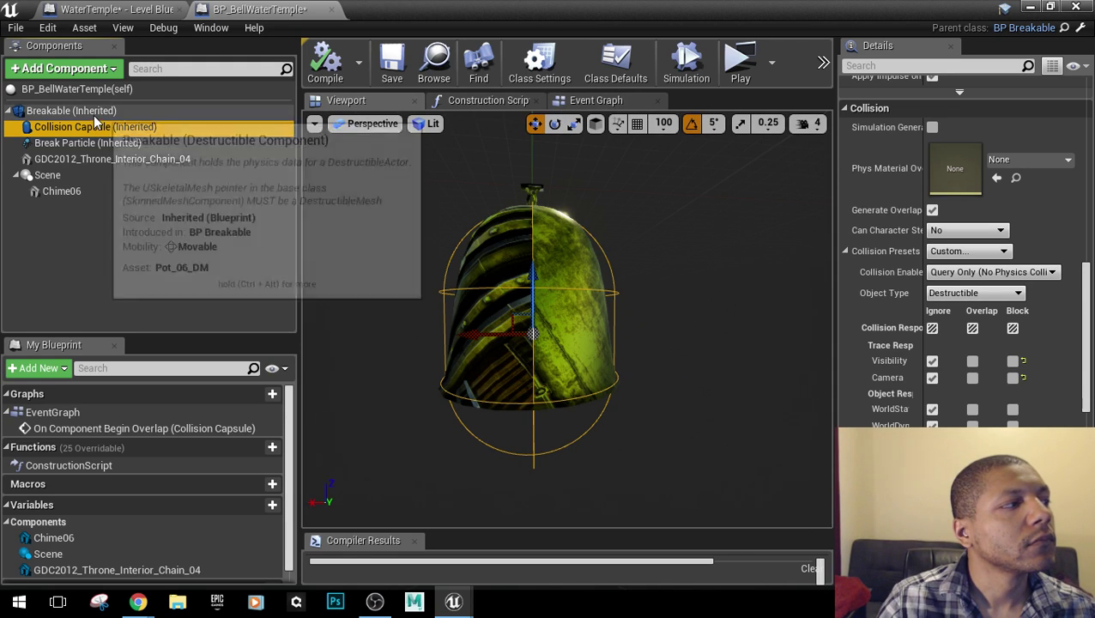
# Inspect the Breakable component's destructible settings and the blueprint's class defaults, including the available Break Sound assets.
pyautogui.click(94, 113)
pyautogui.scroll(15, 922, 295)
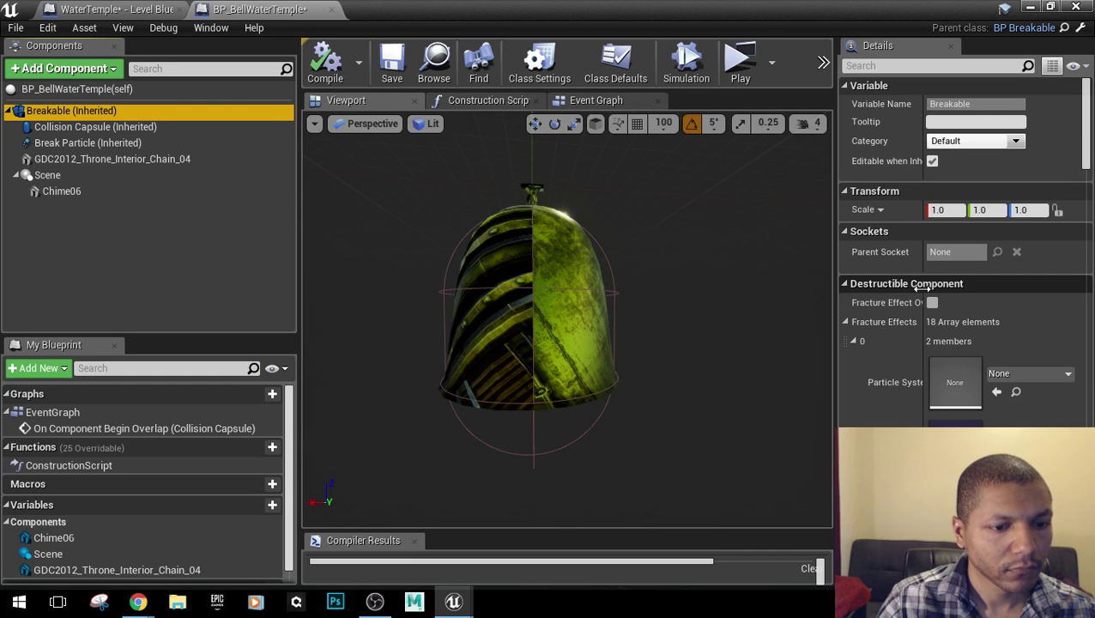
pyautogui.scroll(-4, 920, 289)
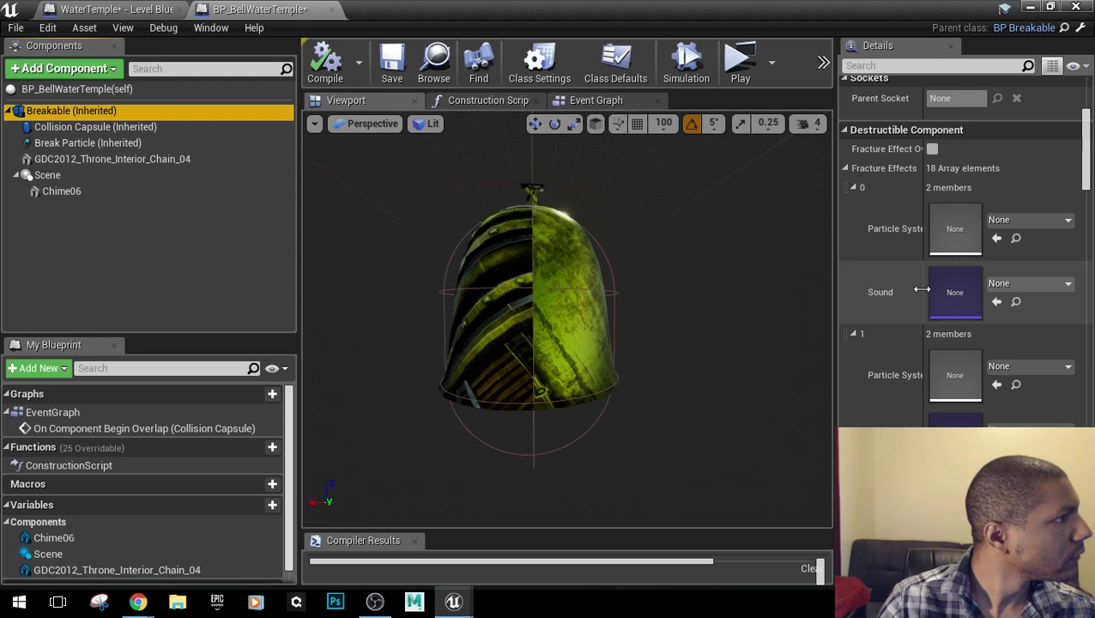
pyautogui.click(193, 89)
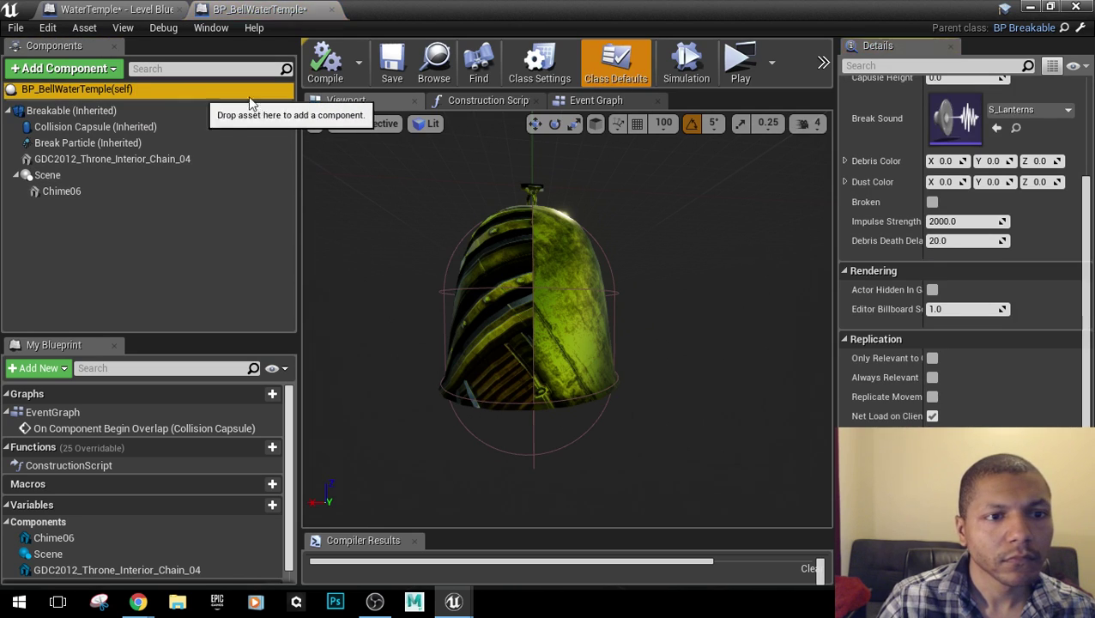
pyautogui.scroll(3, 958, 316)
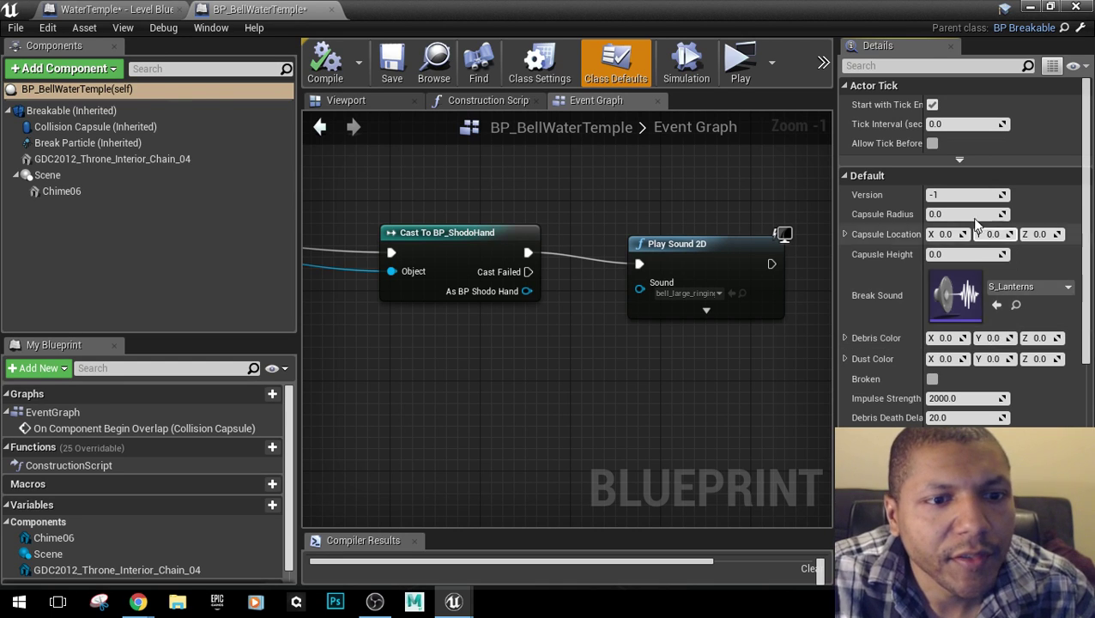
pyautogui.click(1017, 287)
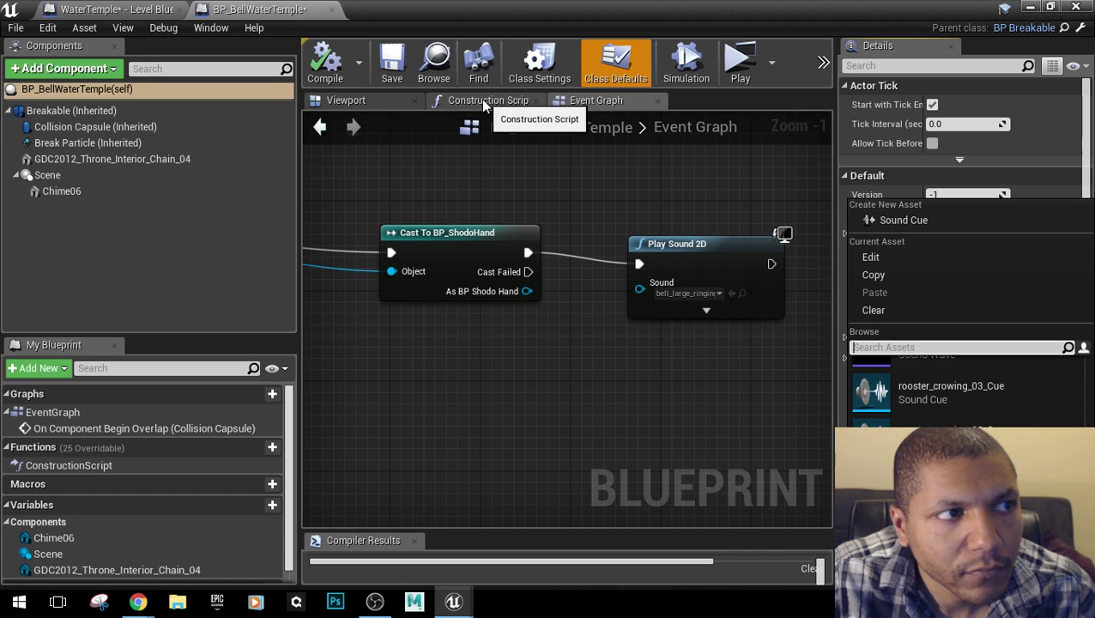
# Move the Play Sound 2D node away from Cast To BP_ShodoHand in the Event Graph to make room.
pyautogui.click(596, 101)
pyautogui.scroll(-2, 628, 396)
pyautogui.moveTo(627, 397); pyautogui.dragTo(504, 392, button='right')
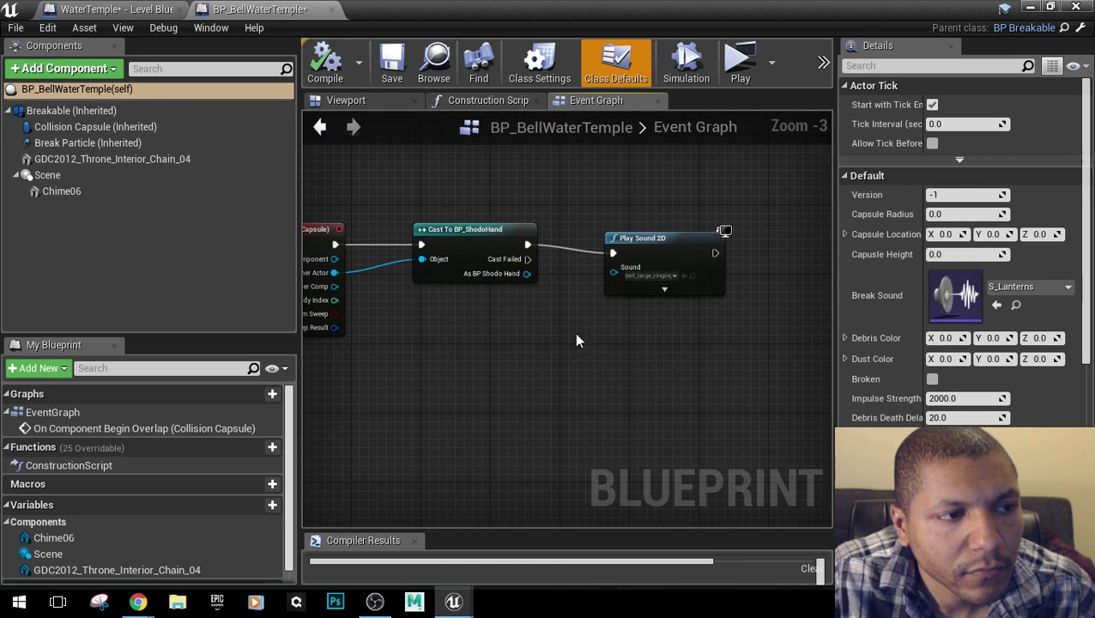
pyautogui.moveTo(654, 241); pyautogui.dragTo(714, 364)
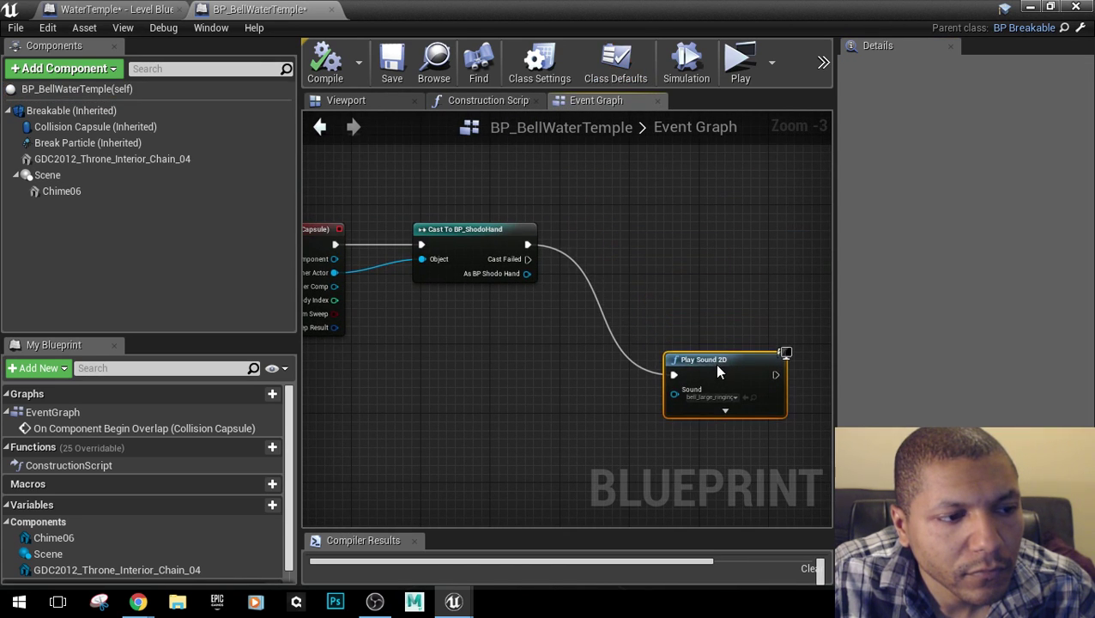
pyautogui.click(685, 302)
# Add a Break Me function call node beside the Cast To BP_ShodoHand node.
pyautogui.rightClick(579, 203)
pyautogui.write('break')
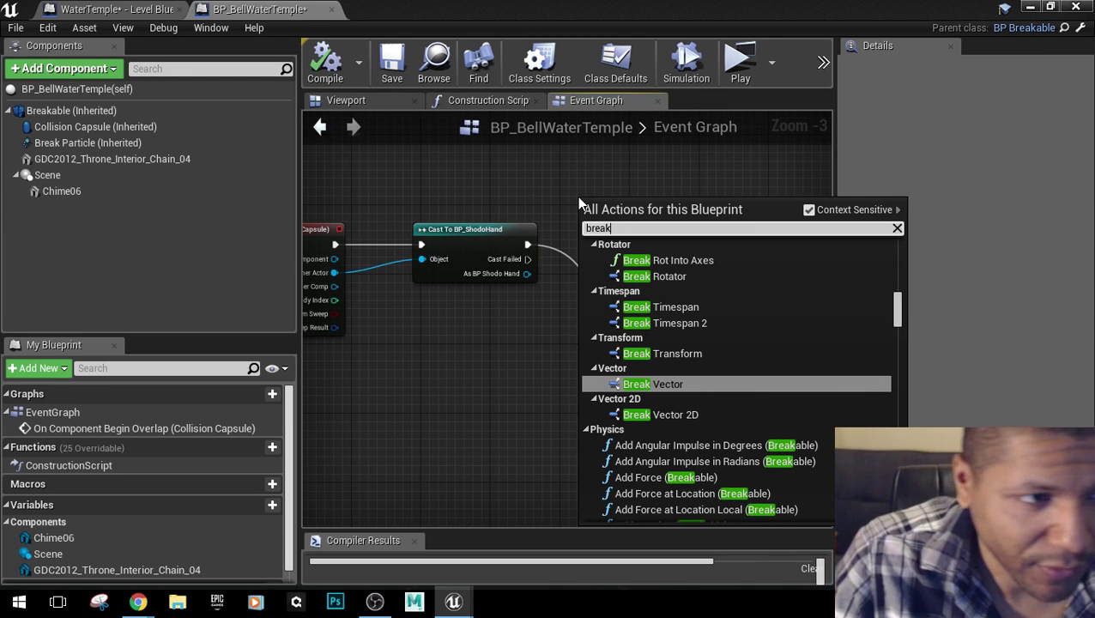
pyautogui.scroll(15, 733, 343)
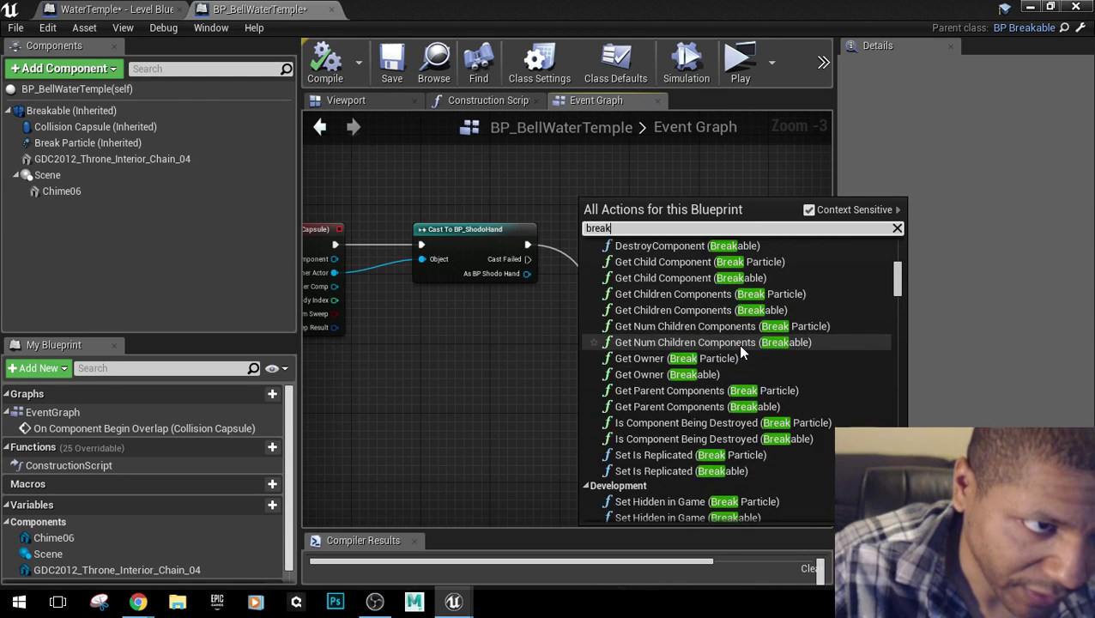
pyautogui.scroll(5, 737, 344)
pyautogui.scroll(8, 686, 334)
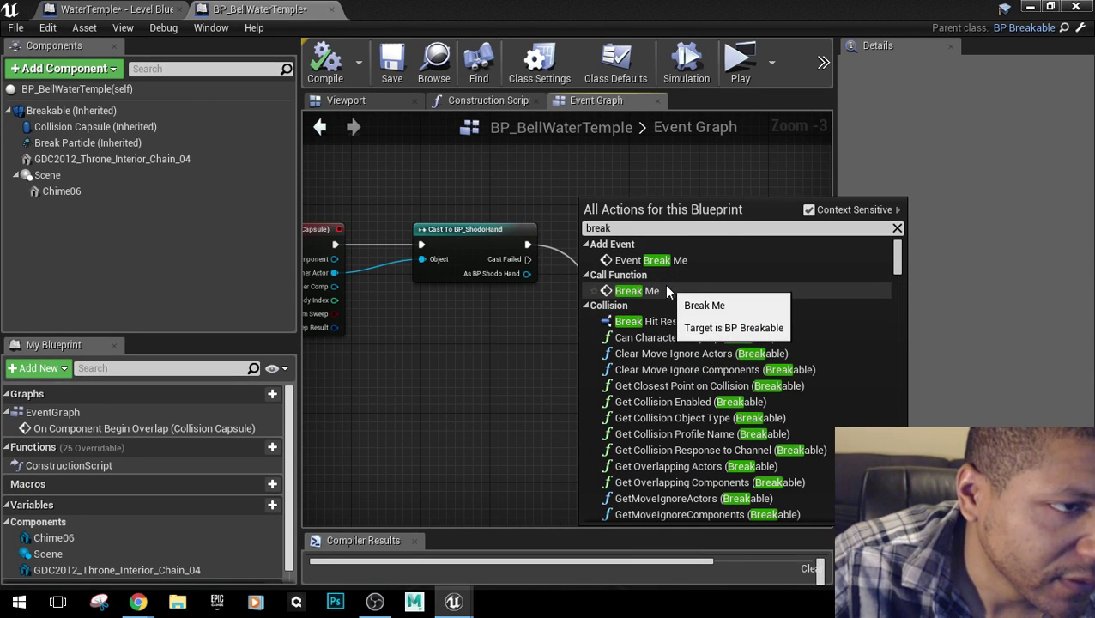
pyautogui.click(666, 291)
pyautogui.moveTo(591, 294); pyautogui.dragTo(556, 478, button='right')
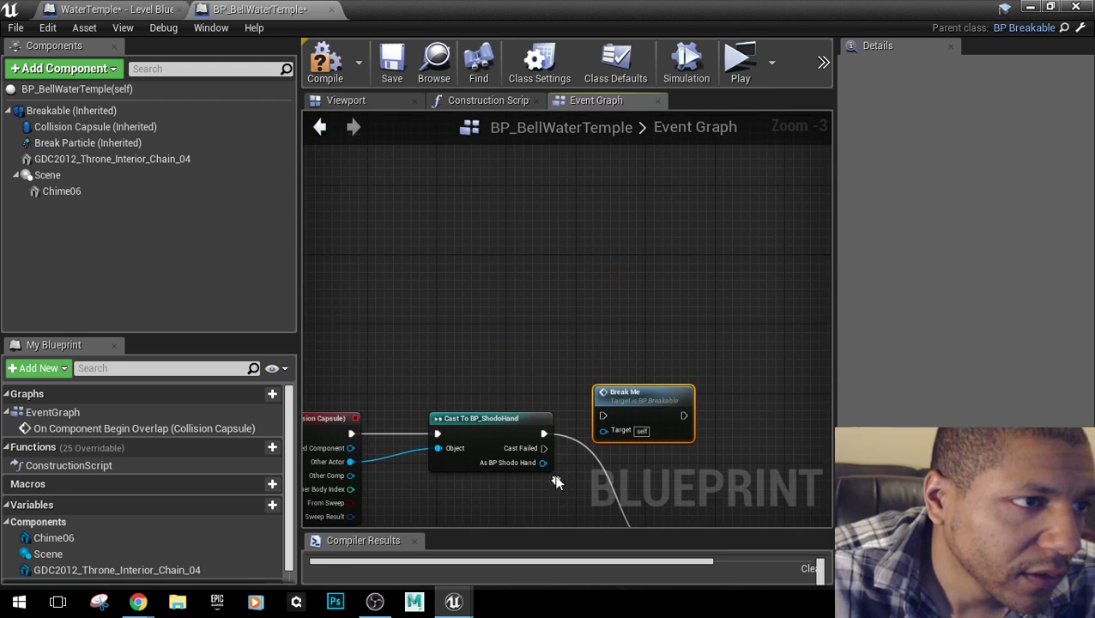
# Add an Event Break Me node and place it above the Break Me function call.
pyautogui.rightClick(469, 227)
pyautogui.write('brea')
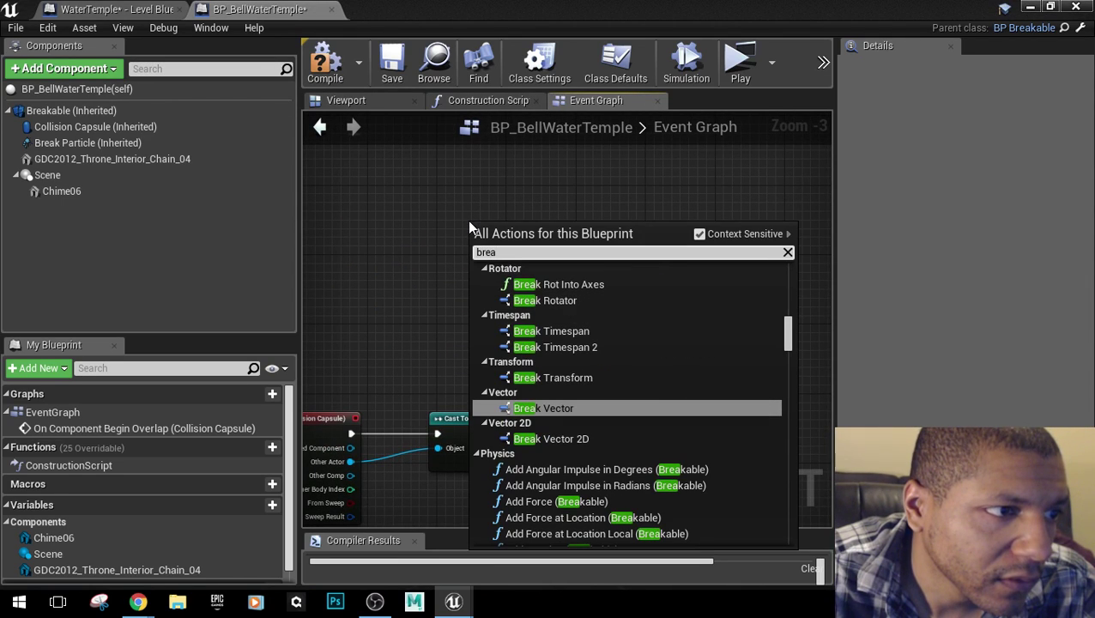
pyautogui.write(' me')
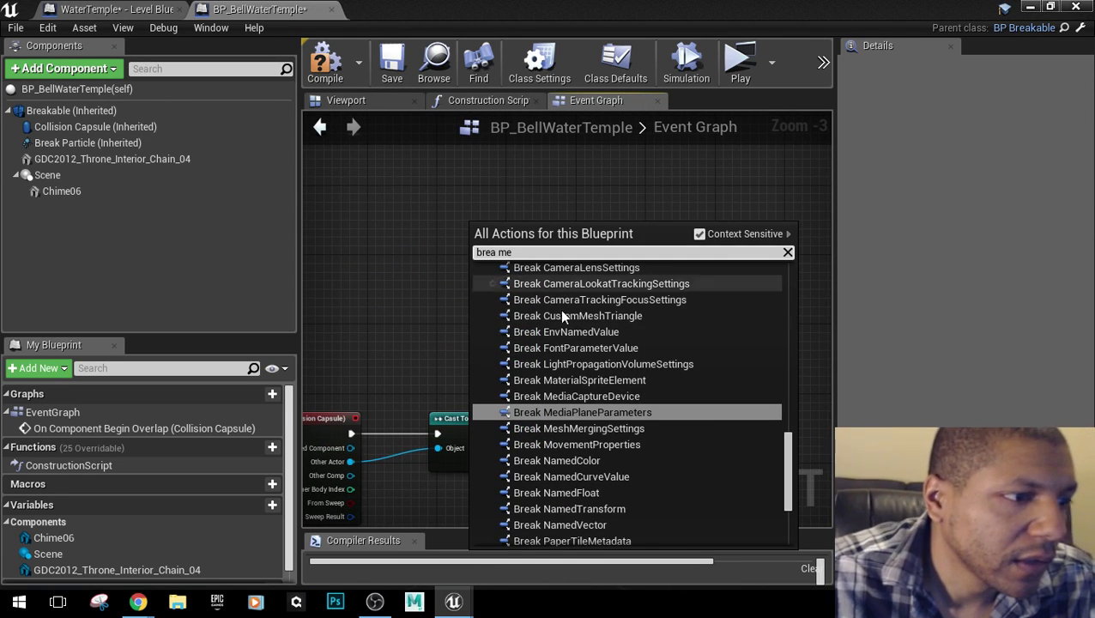
pyautogui.scroll(10, 796, 429)
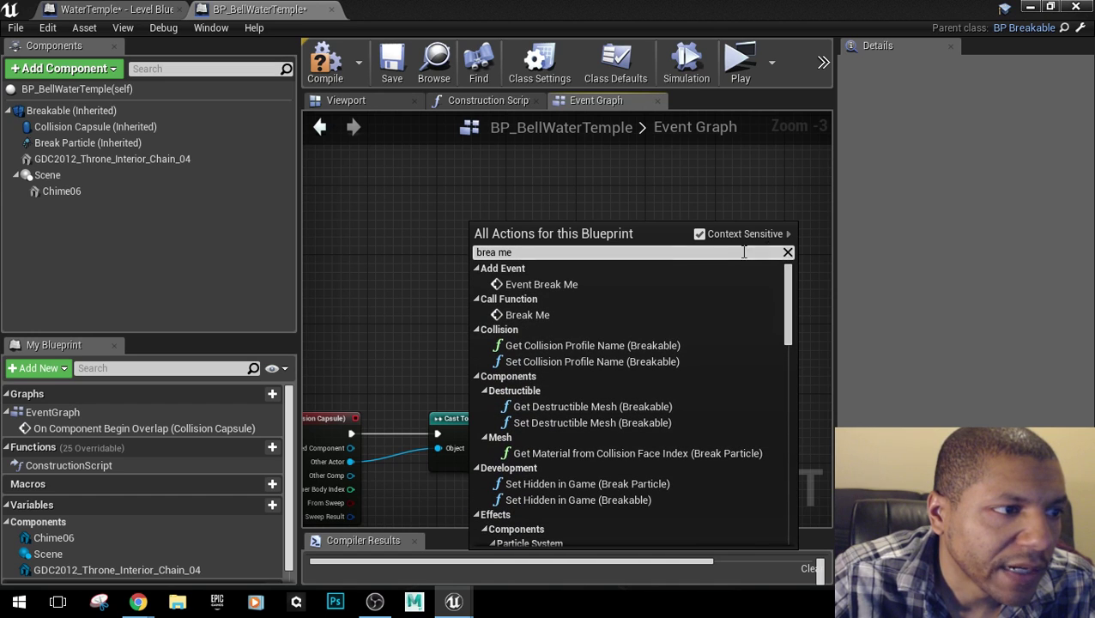
pyautogui.click(557, 284)
pyautogui.moveTo(588, 325); pyautogui.dragTo(504, 257, button='right')
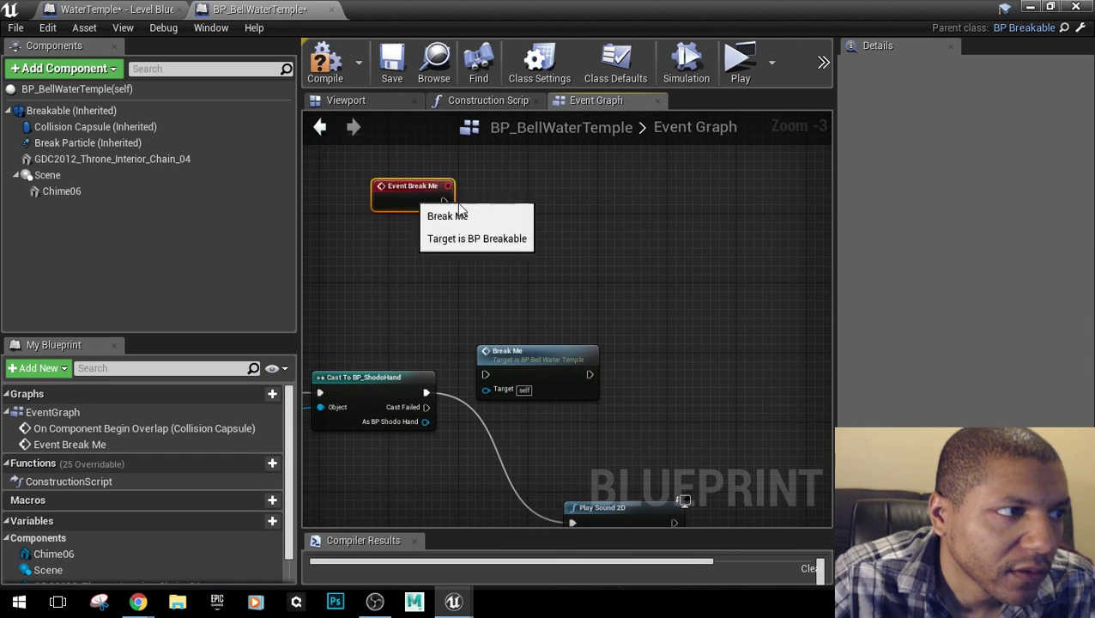
pyautogui.moveTo(415, 190); pyautogui.dragTo(618, 214)
# Connect the successful cast execution to Break Me, and link Event Break Me to the Play Sound 2D node placed beside it.
pyautogui.moveTo(478, 384); pyautogui.dragTo(519, 397)
pyautogui.moveTo(584, 472); pyautogui.dragTo(522, 440, button='right')
pyautogui.moveTo(569, 489); pyautogui.dragTo(692, 201)
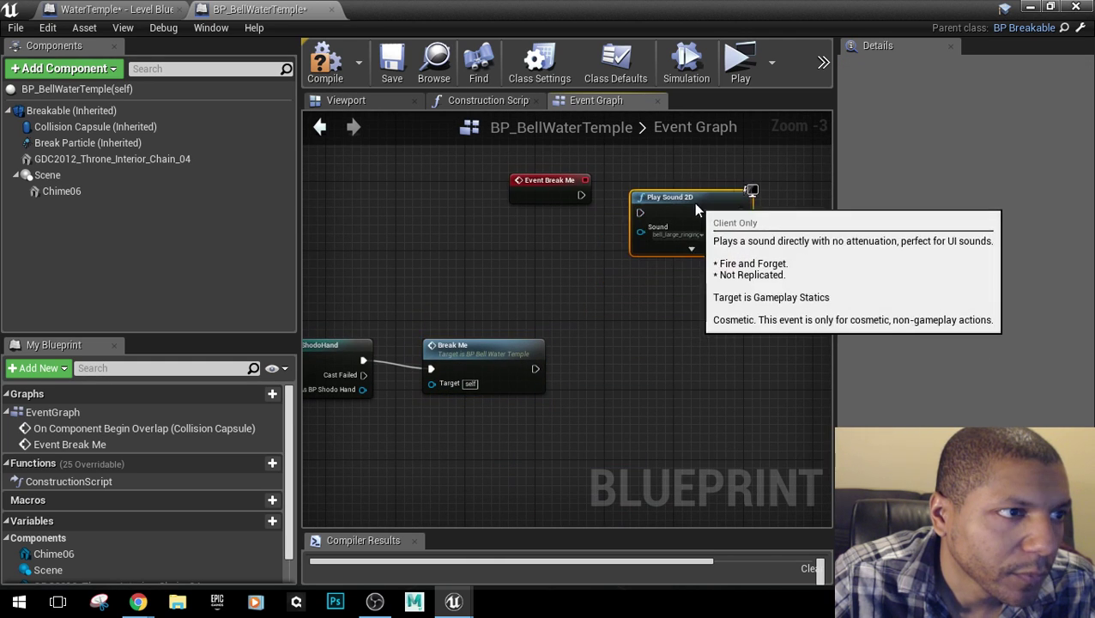
pyautogui.moveTo(581, 195); pyautogui.dragTo(690, 202)
pyautogui.click(572, 279)
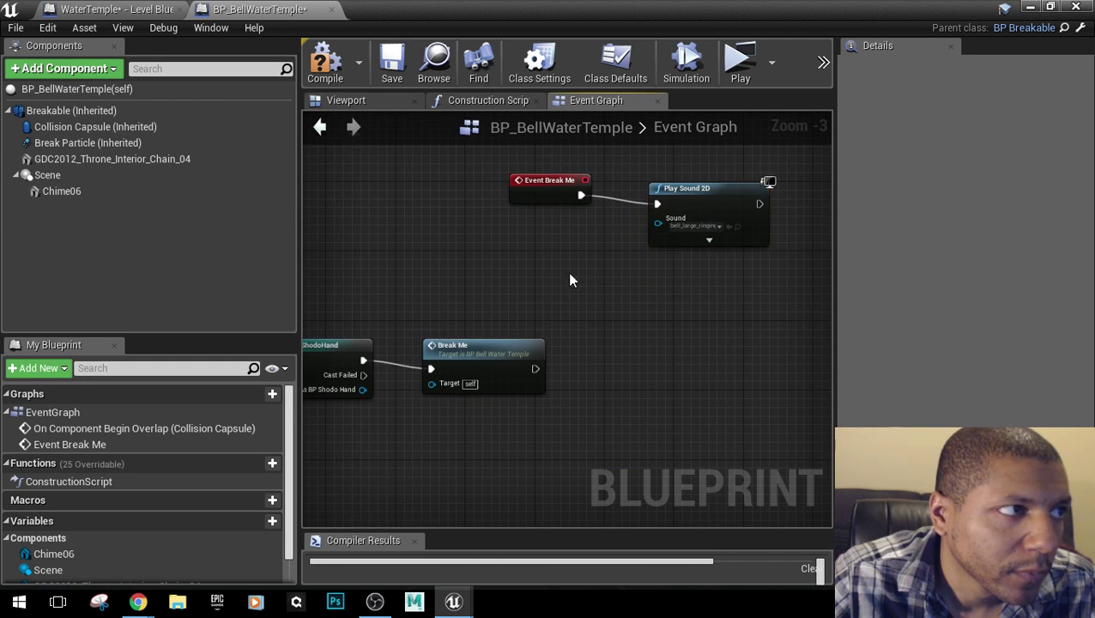
# Compile the blueprint, play-test striking the bell, and review the node chains in the Event Graph.
pyautogui.click(333, 73)
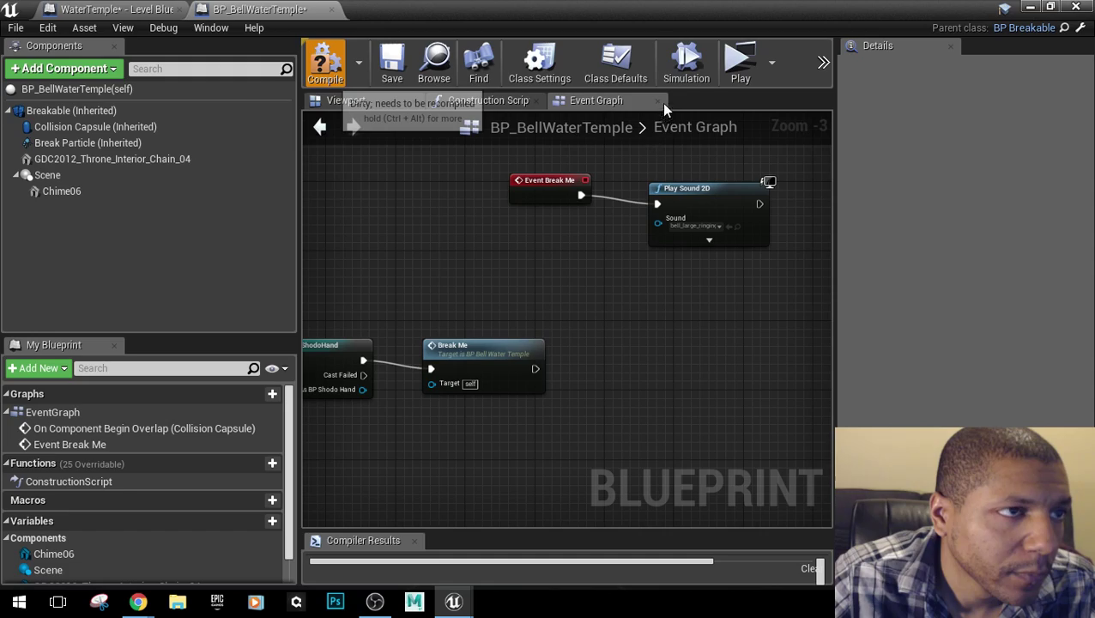
pyautogui.click(742, 78)
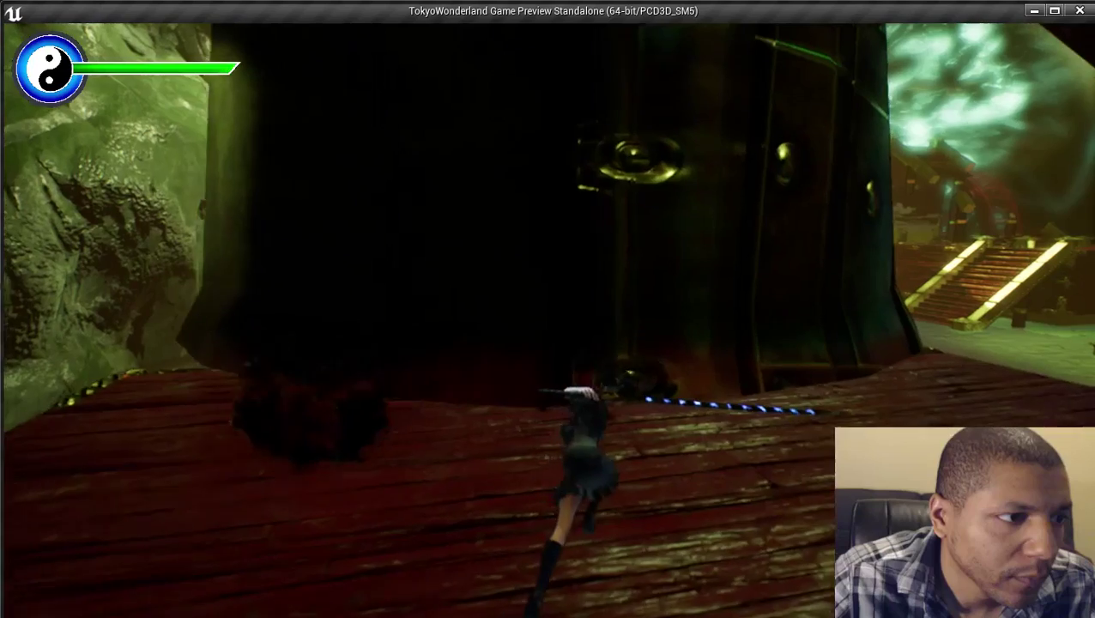
pyautogui.press('Escape')
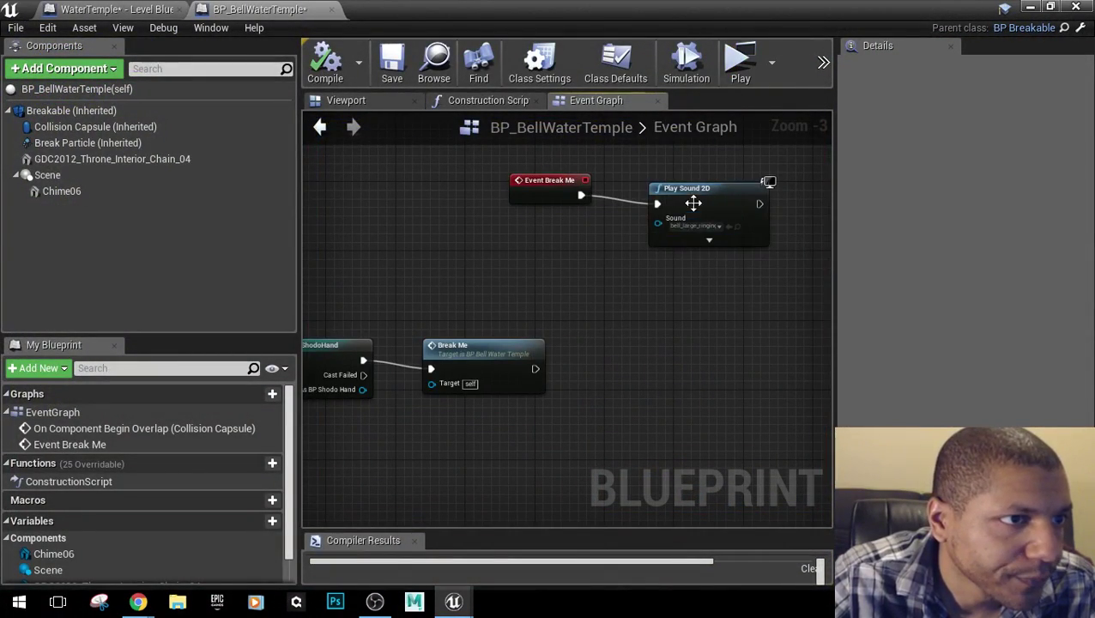
pyautogui.click(738, 224)
pyautogui.scroll(-2, 586, 302)
pyautogui.moveTo(719, 319); pyautogui.dragTo(586, 236, button='right')
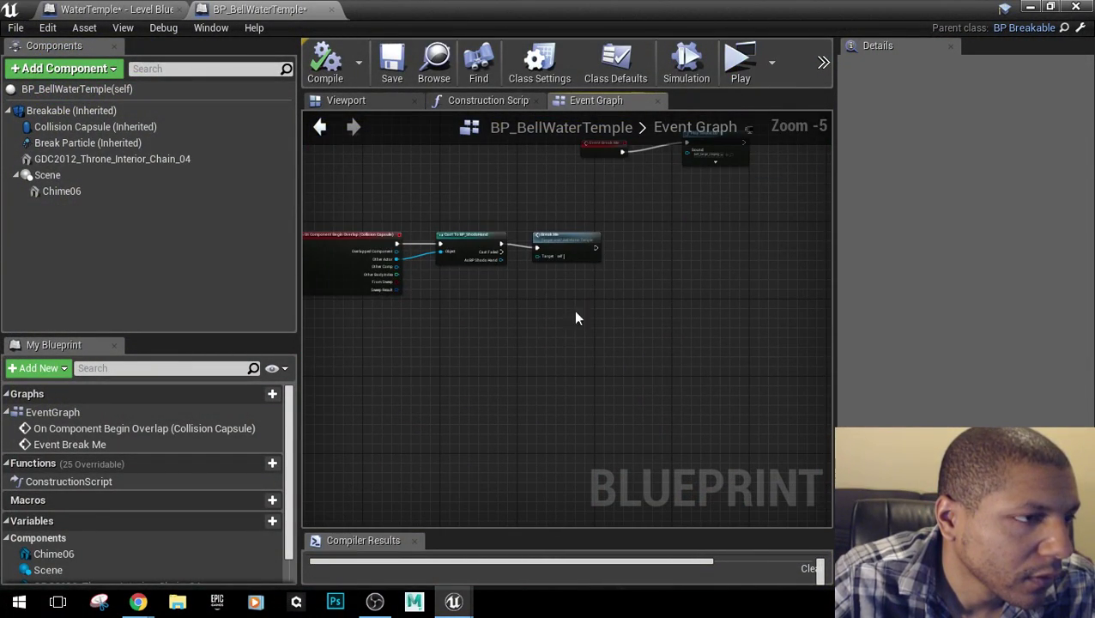
# Disconnect the Break Me call from the cast and Event Break Me from Play Sound 2D, placing both Break Me nodes aside.
pyautogui.scroll(3, 570, 249)
pyautogui.moveTo(686, 187); pyautogui.dragTo(688, 248, button='right')
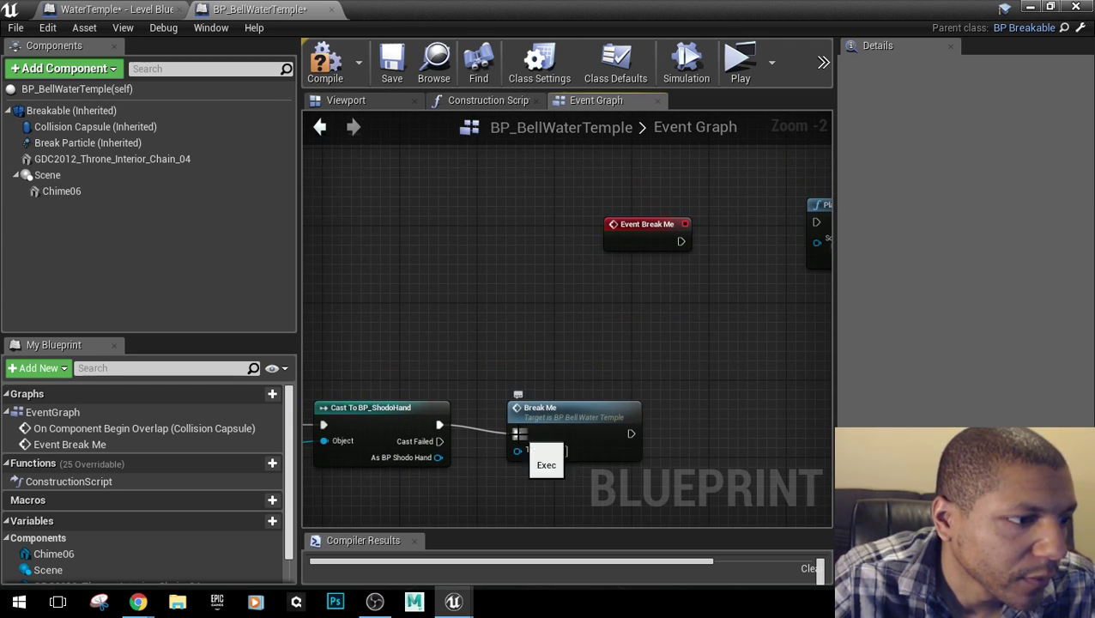
pyautogui.click(600, 408)
pyautogui.moveTo(605, 402); pyautogui.dragTo(545, 209)
pyautogui.moveTo(637, 226); pyautogui.dragTo(442, 147)
pyautogui.click(507, 371)
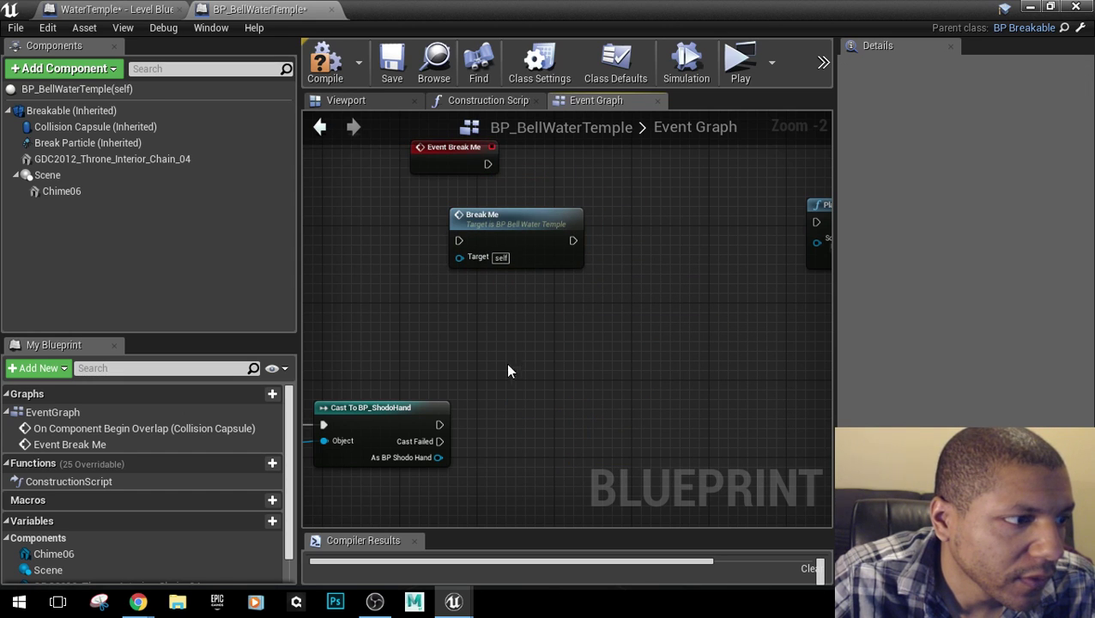
# Connect the successful Cast To BP_ShodoHand execution directly to Play Sound 2D and delete the Break Me function call.
pyautogui.moveTo(439, 422); pyautogui.dragTo(552, 226)
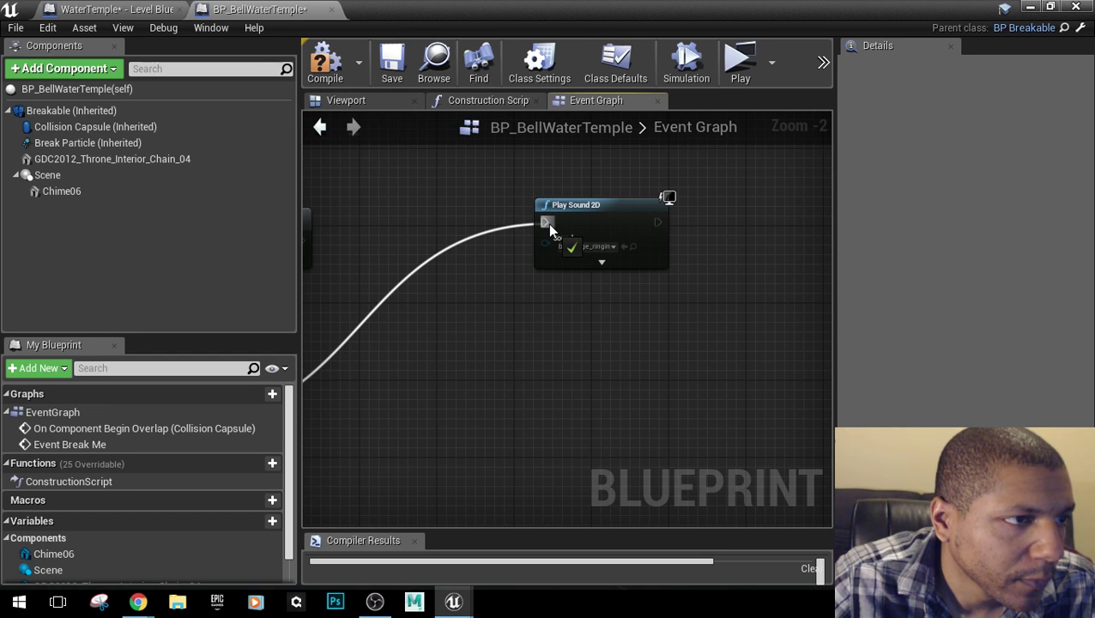
pyautogui.moveTo(460, 343); pyautogui.dragTo(652, 324, button='right')
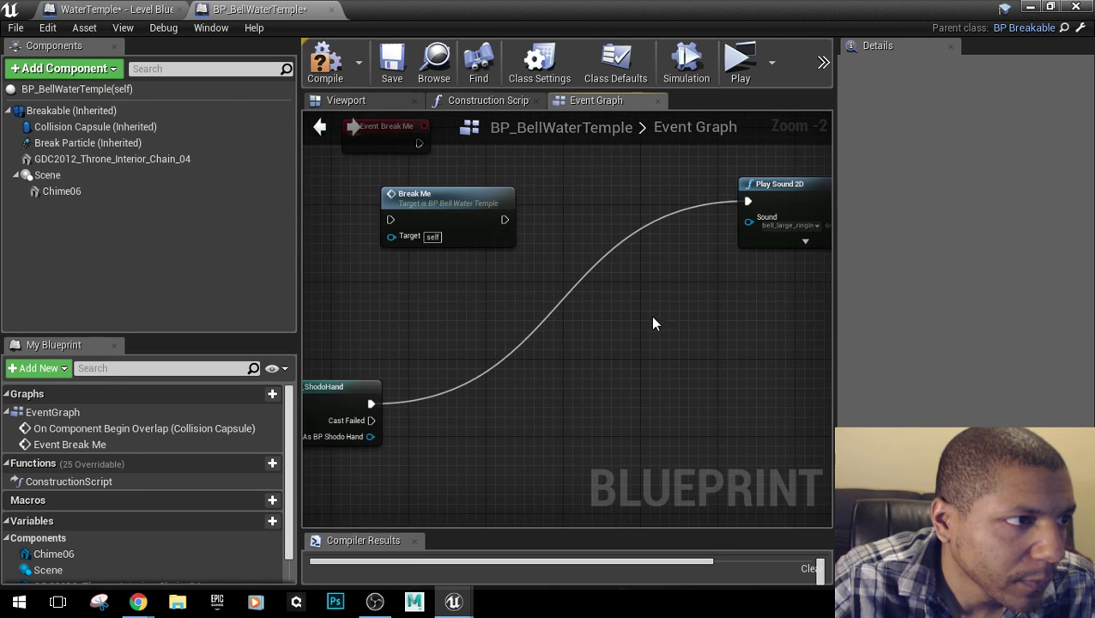
pyautogui.click(440, 224)
pyautogui.press('Delete')
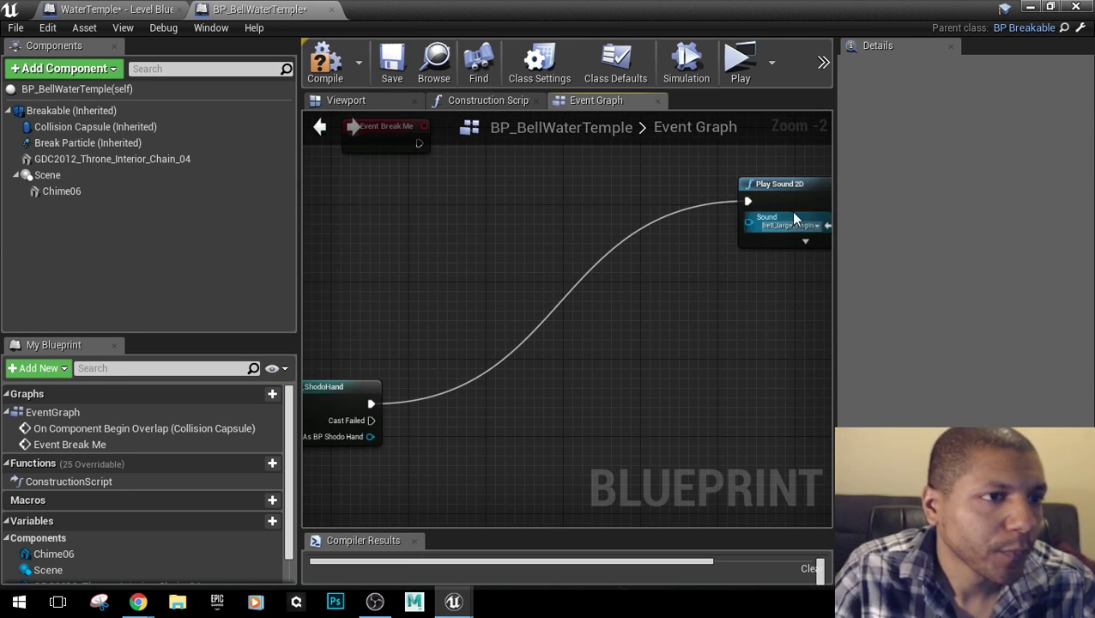
# Move the Play Sound 2D node closer to the cast, compile the blueprint and play-test the direct connection.
pyautogui.moveTo(779, 206); pyautogui.dragTo(610, 243)
pyautogui.click(556, 405)
pyautogui.moveTo(541, 407); pyautogui.dragTo(692, 429, button='right')
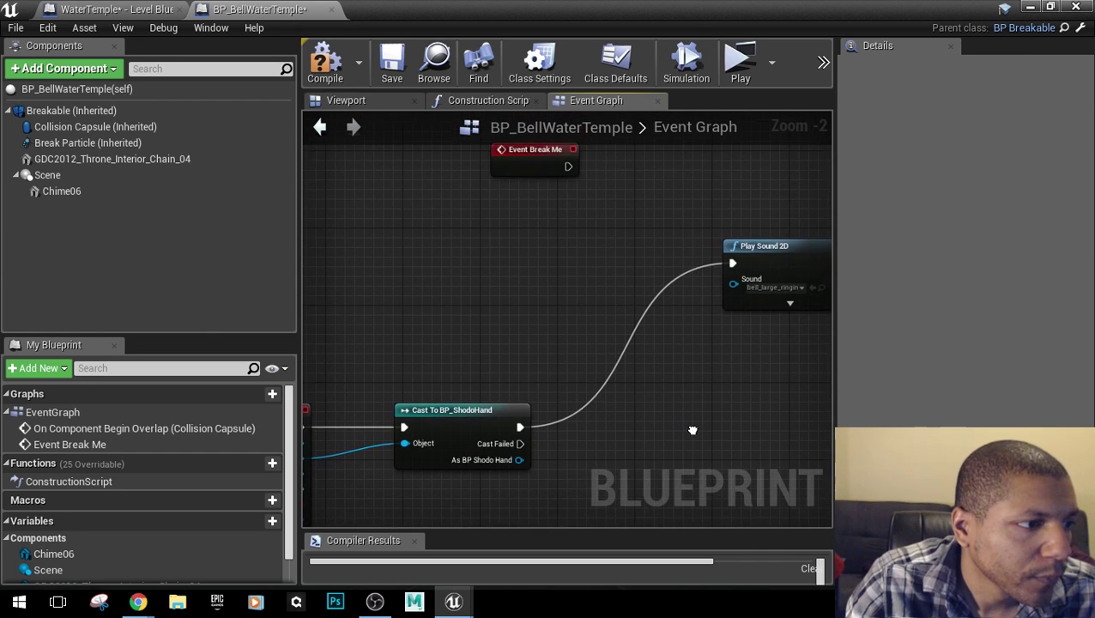
pyautogui.scroll(-1, 682, 418)
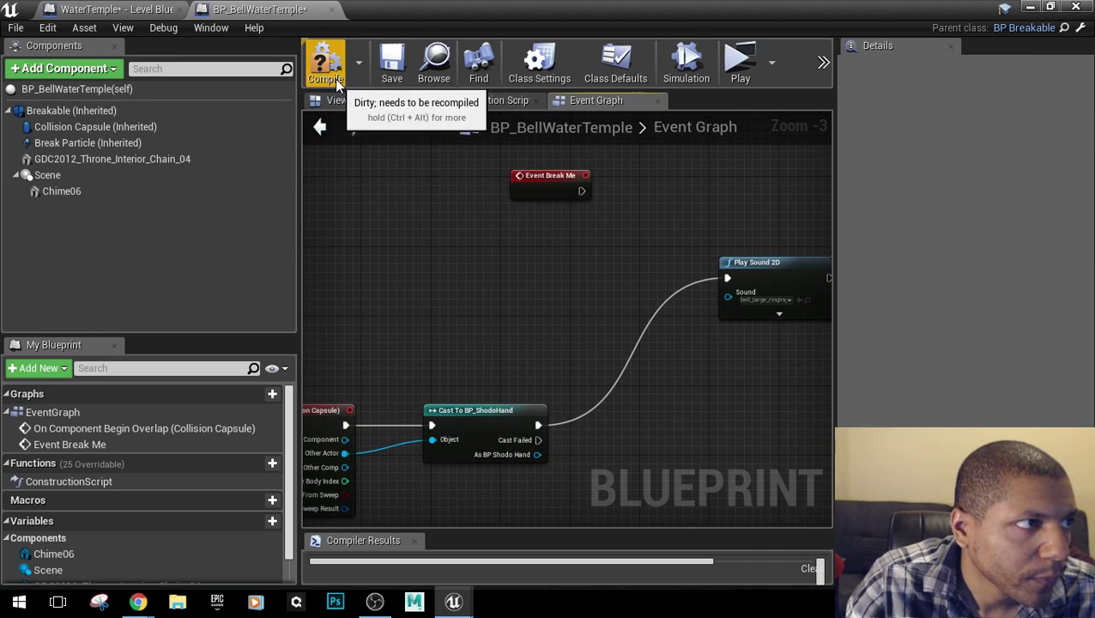
pyautogui.click(740, 67)
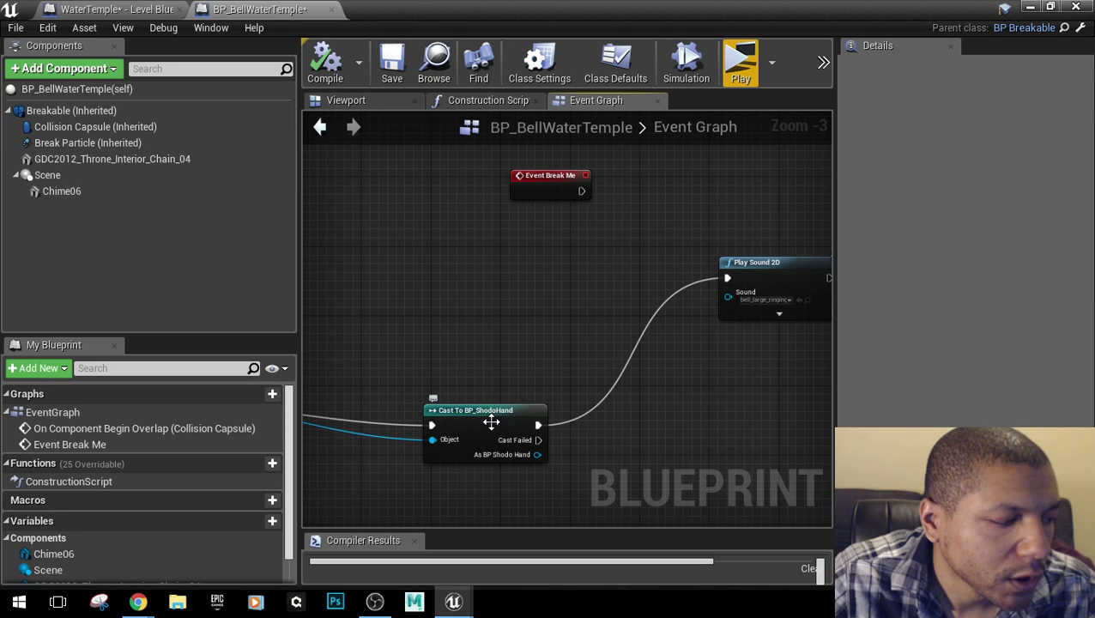
# Raise the Cast To BP_ShodoHand node slightly and arrange the blueprint window beside the level viewport.
pyautogui.click(491, 422)
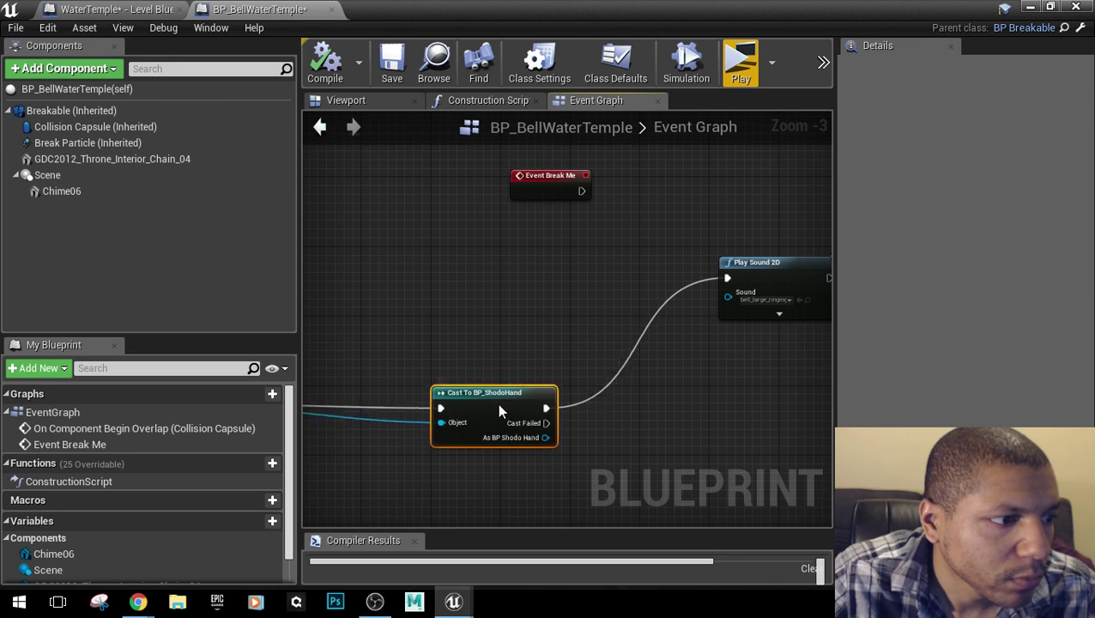
pyautogui.moveTo(501, 390); pyautogui.dragTo(634, 270, button='right')
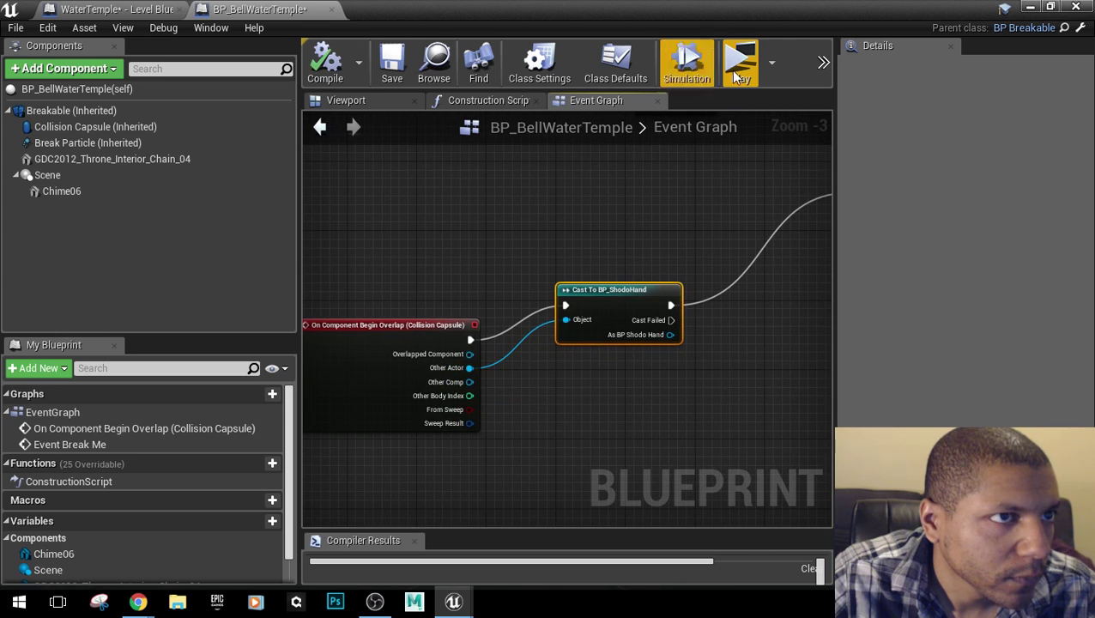
pyautogui.click(823, 62)
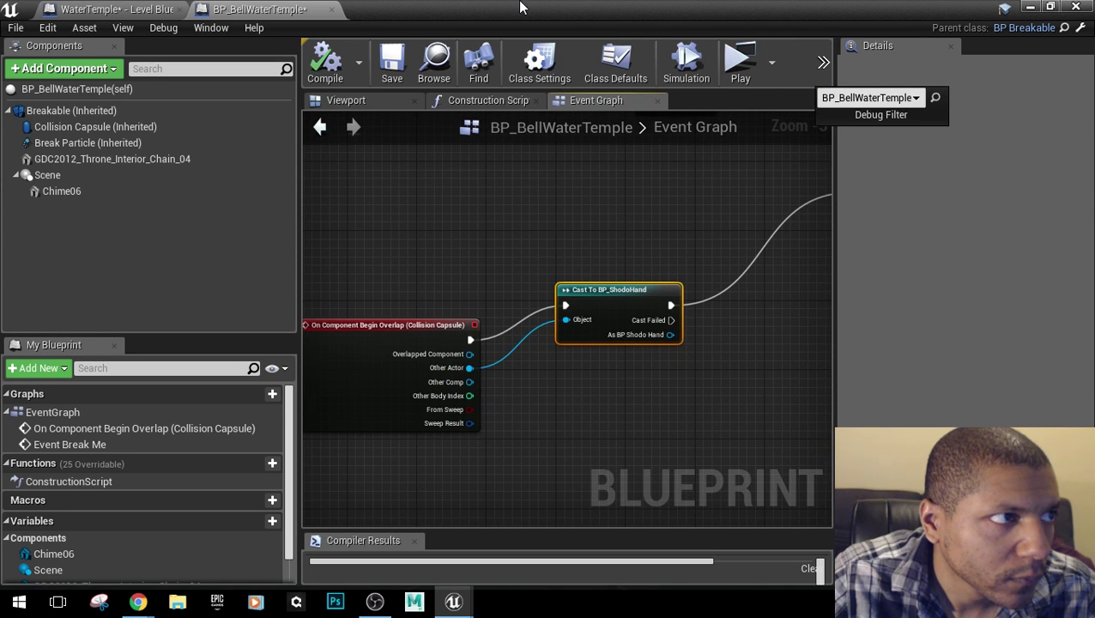
pyautogui.moveTo(520, 7); pyautogui.dragTo(815, 122)
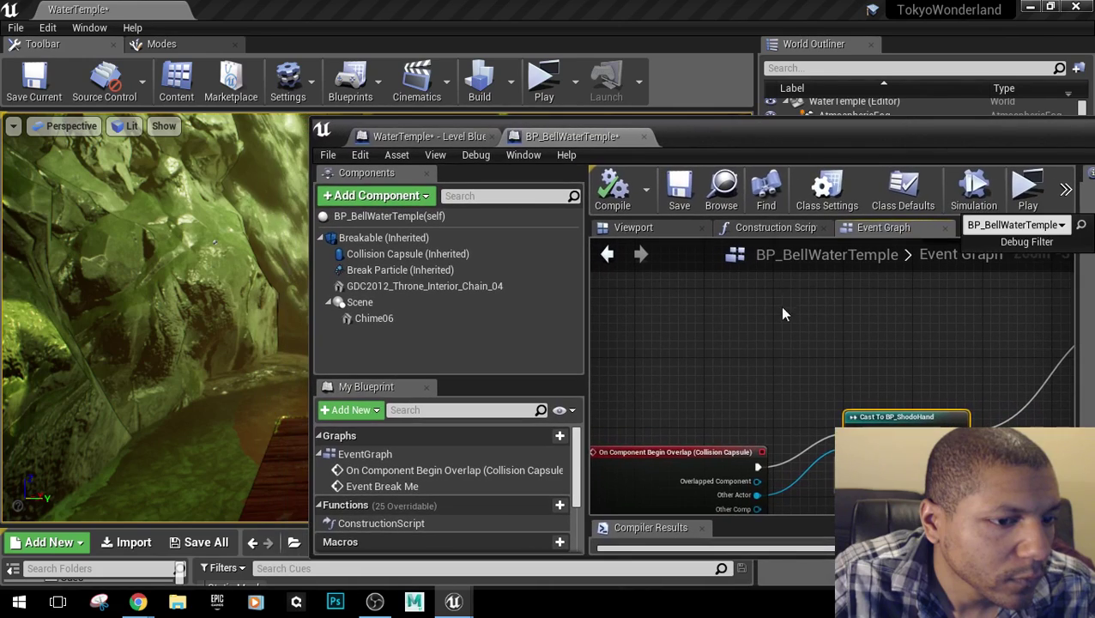
pyautogui.moveTo(784, 378); pyautogui.dragTo(805, 273, button='right')
pyautogui.moveTo(695, 143); pyautogui.dragTo(912, 151)
# Play the level from the walkway in front of the bell, run into the bell while watching the graph's execution, and stop.
pyautogui.moveTo(386, 275); pyautogui.dragTo(480, 300, button='right')
pyautogui.moveTo(258, 313); pyautogui.dragTo(274, 458, button='right')
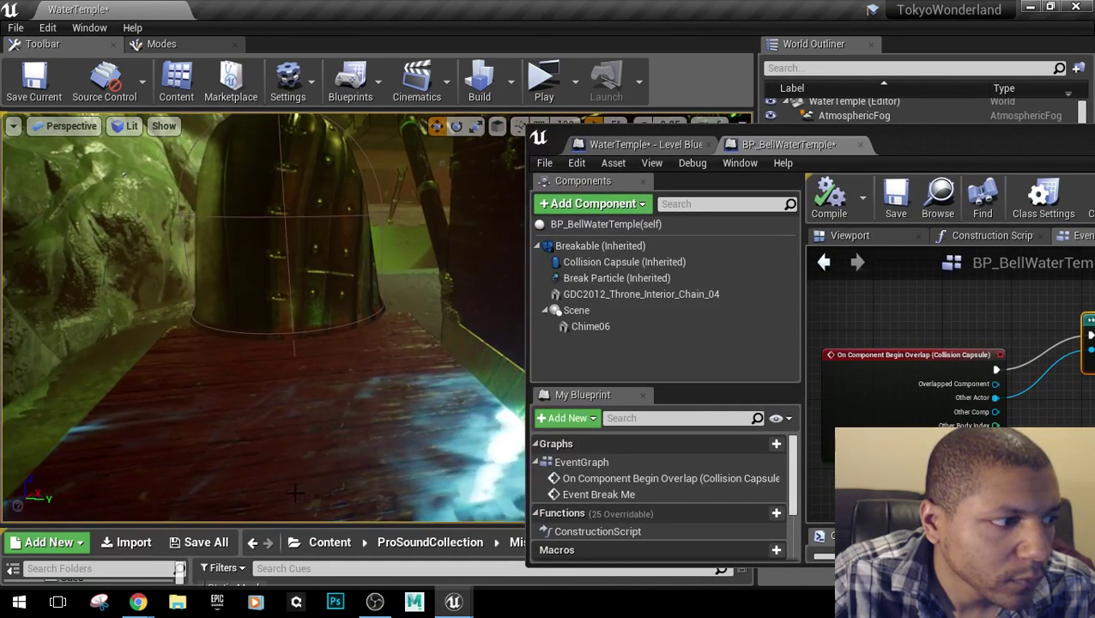
pyautogui.rightClick(274, 458)
pyautogui.scroll(-1, 337, 525)
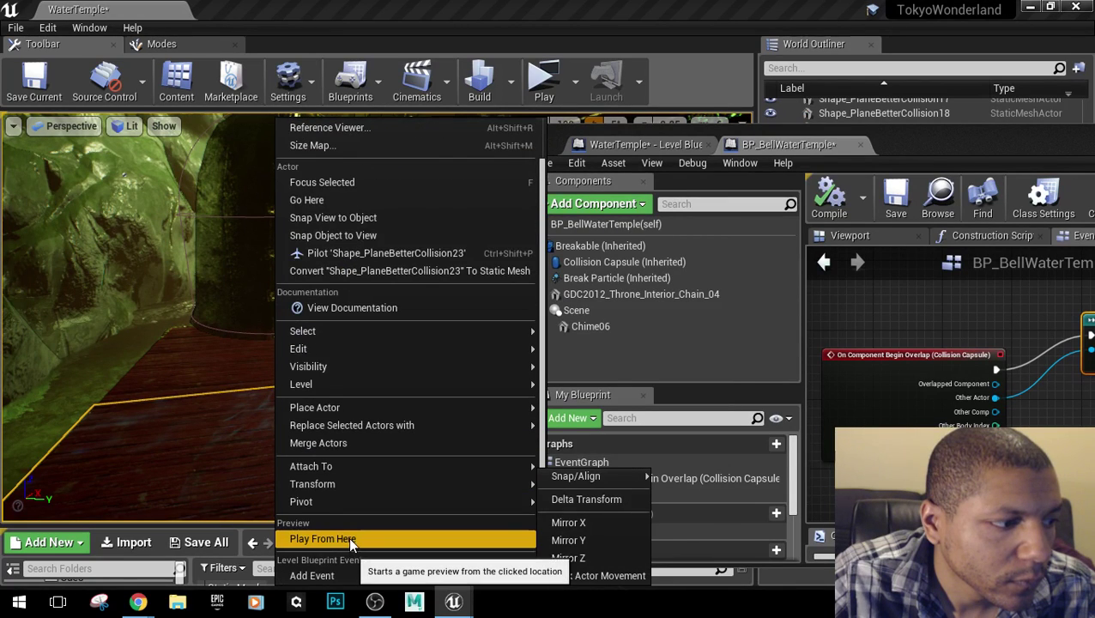
pyautogui.click(348, 536)
pyautogui.press('w')
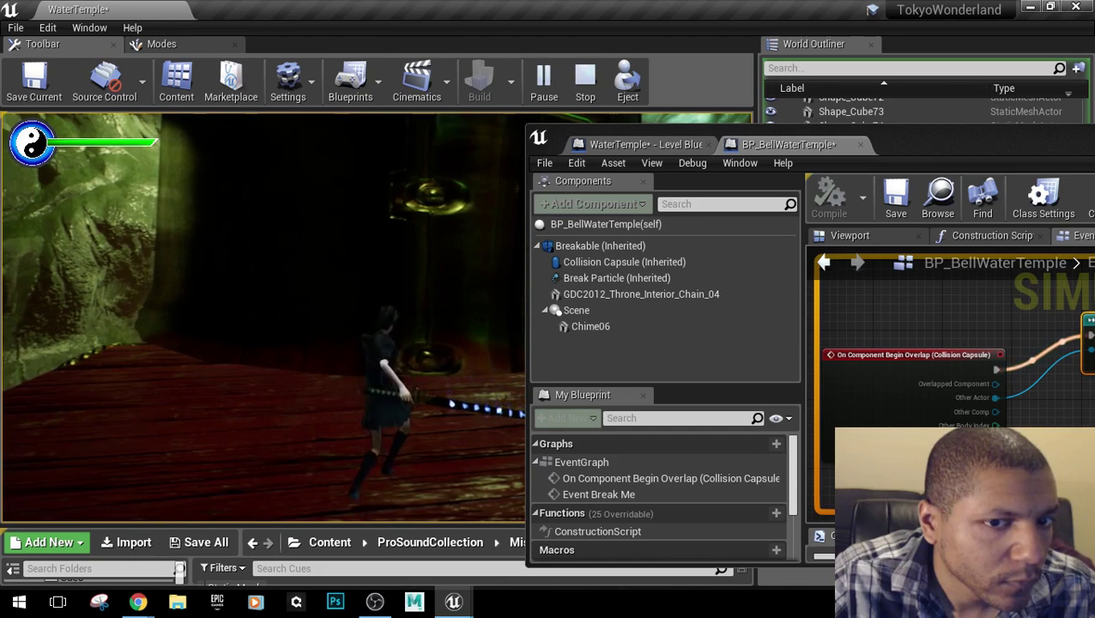
pyautogui.press('Escape')
# Add a Cast To BP_ShodoPunch node fed by the overlap event's Other Actor output.
pyautogui.moveTo(925, 145); pyautogui.dragTo(766, 132)
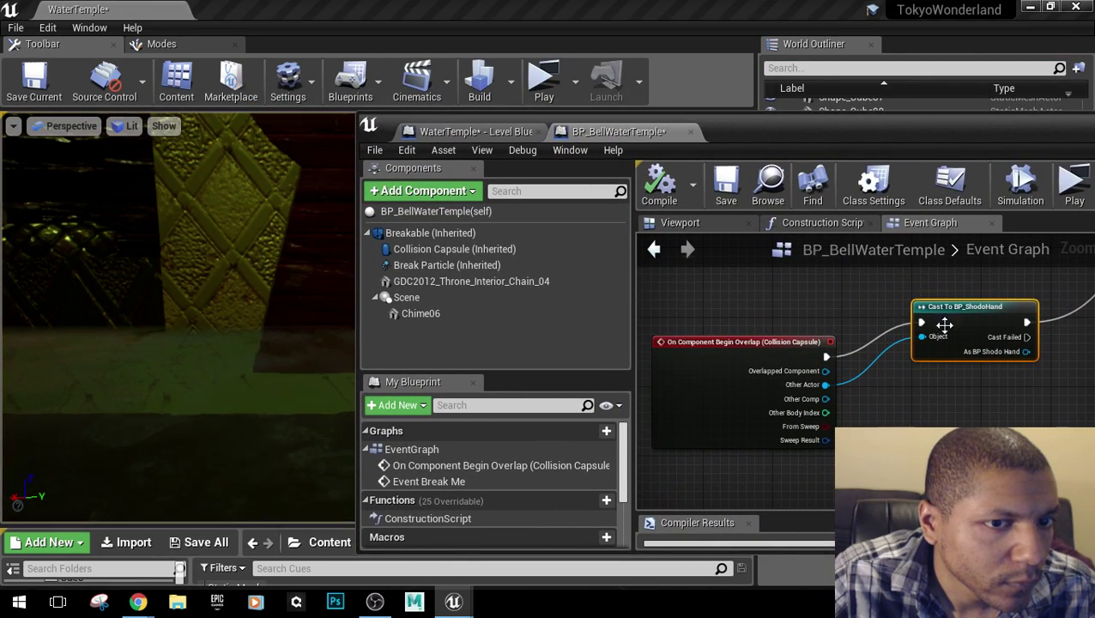
pyautogui.moveTo(895, 416); pyautogui.dragTo(709, 410, button='right')
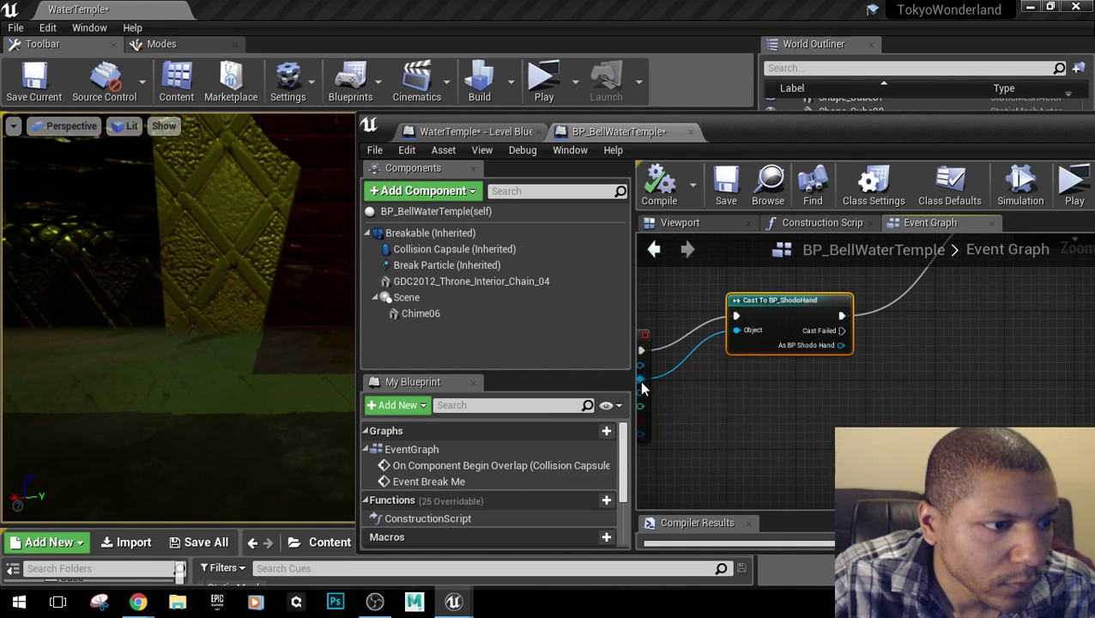
pyautogui.moveTo(641, 387); pyautogui.dragTo(709, 394)
pyautogui.moveTo(711, 395); pyautogui.dragTo(784, 392)
pyautogui.write('punch')
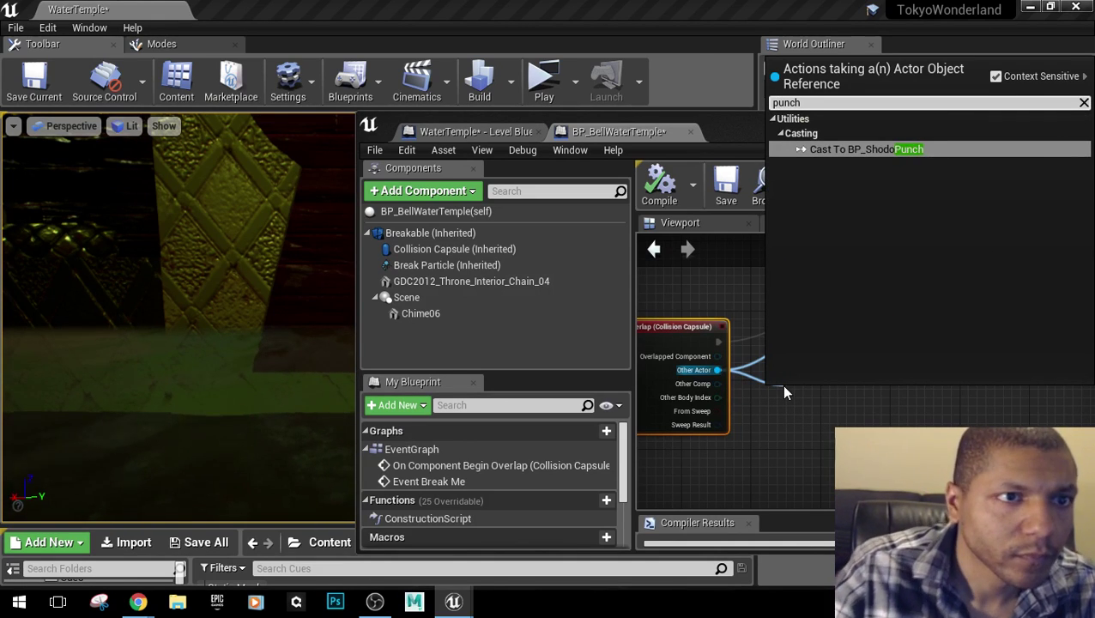
pyautogui.click(862, 149)
pyautogui.scroll(-2, 850, 398)
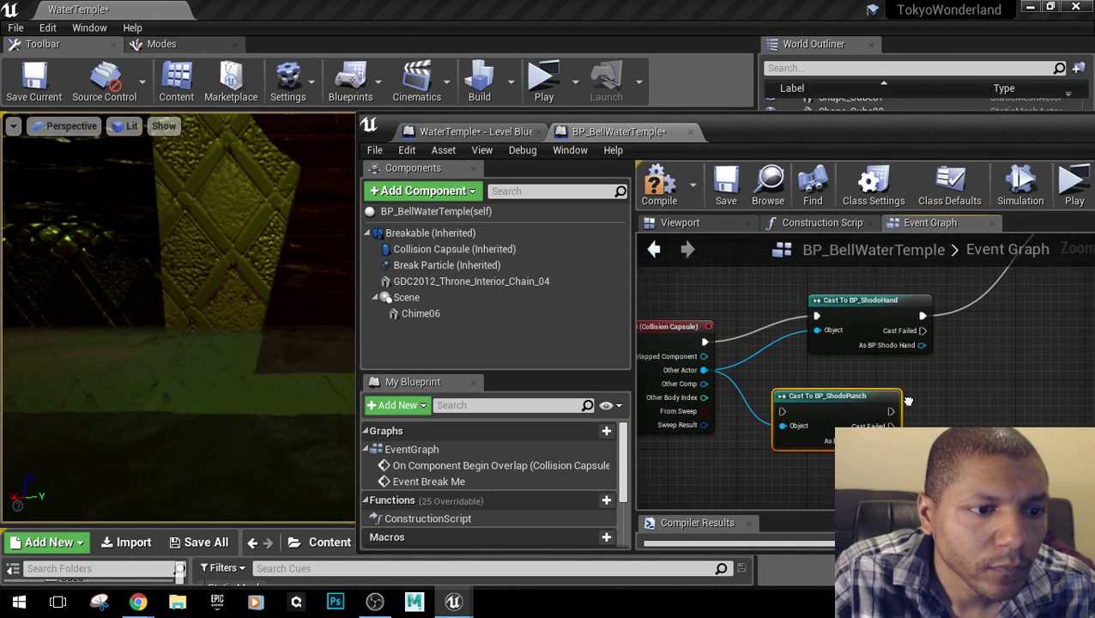
# Route the overlap event's execution through Cast To BP_ShodoPunch into Play Sound 2D and delete the Cast To BP_ShodoHand node.
pyautogui.moveTo(718, 366); pyautogui.dragTo(755, 409)
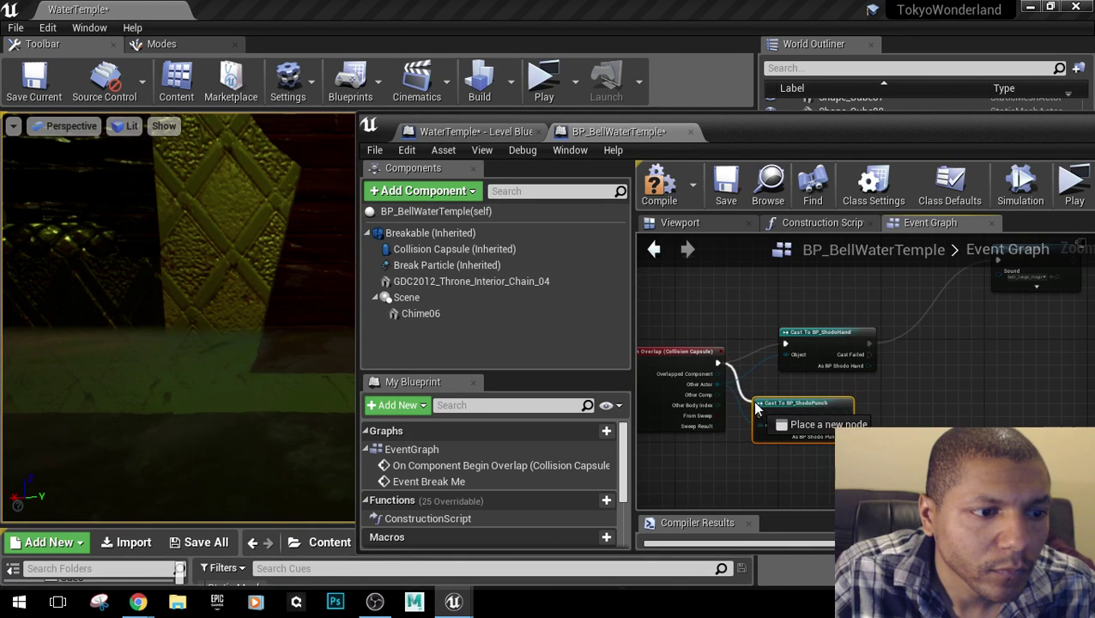
pyautogui.moveTo(845, 416); pyautogui.dragTo(985, 314)
pyautogui.moveTo(1032, 267); pyautogui.dragTo(995, 391)
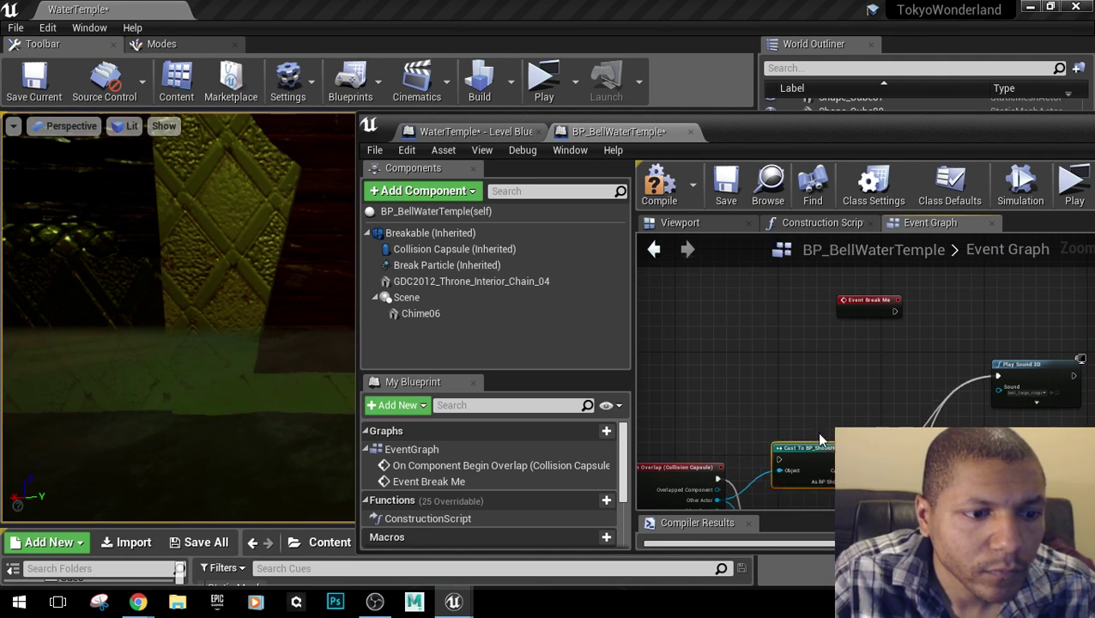
pyautogui.moveTo(819, 443); pyautogui.dragTo(724, 351)
pyautogui.press('Delete')
# Compile the blueprint, minimize its editor and bring the level view to the walkway in front of the bell.
pyautogui.click(659, 201)
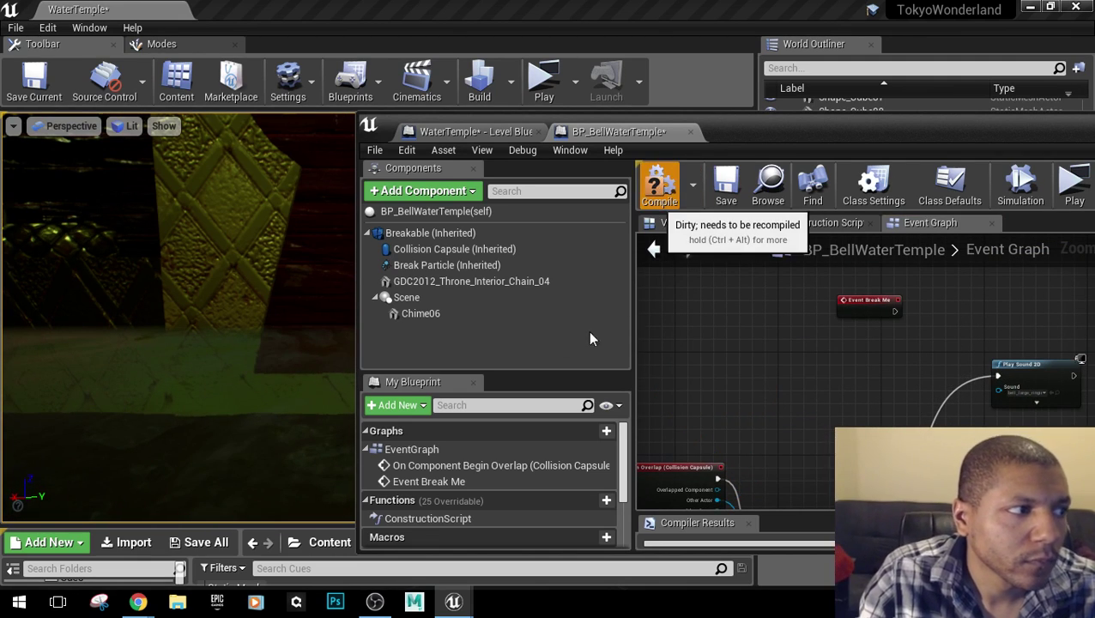
pyautogui.moveTo(918, 131); pyautogui.dragTo(678, 120)
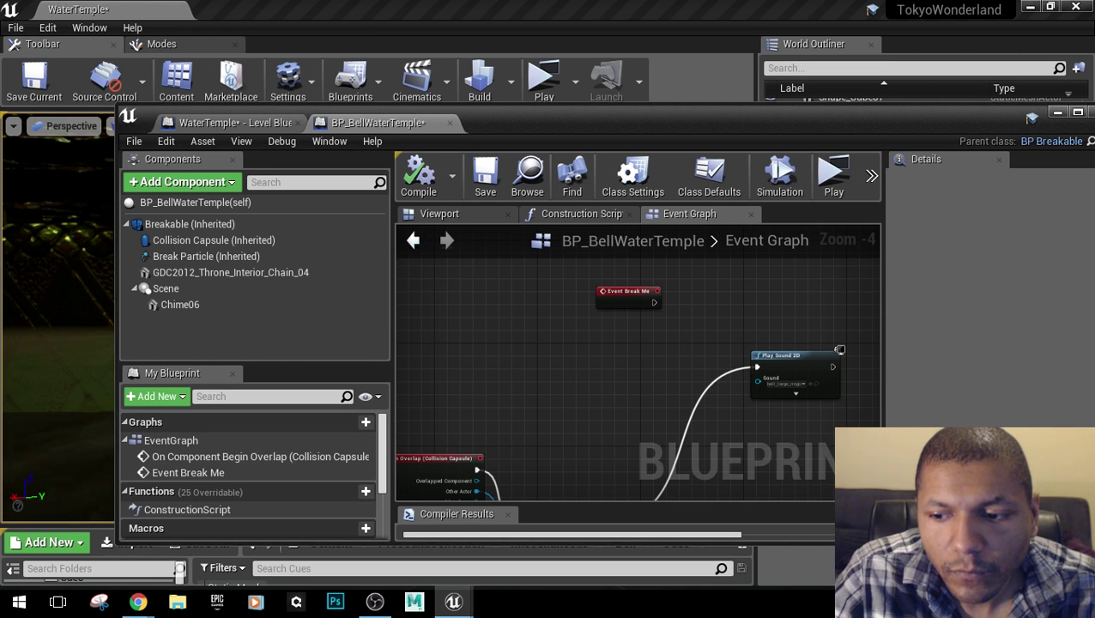
pyautogui.click(1059, 112)
pyautogui.scroll(-3, 556, 256)
pyautogui.press('1')
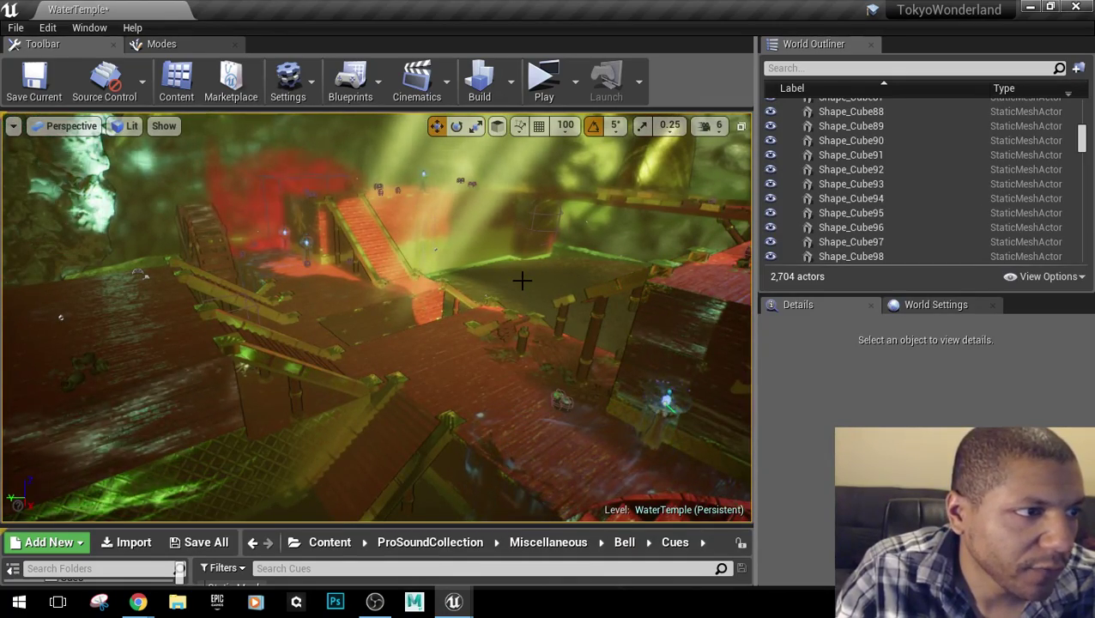
pyautogui.press('w')
pyautogui.moveTo(523, 281)
pyautogui.mouseDown(button='right')
pyautogui.moveTo(652, 296)
pyautogui.moveTo(712, 283)
pyautogui.moveTo(521, 280)
pyautogui.mouseUp(button='right')
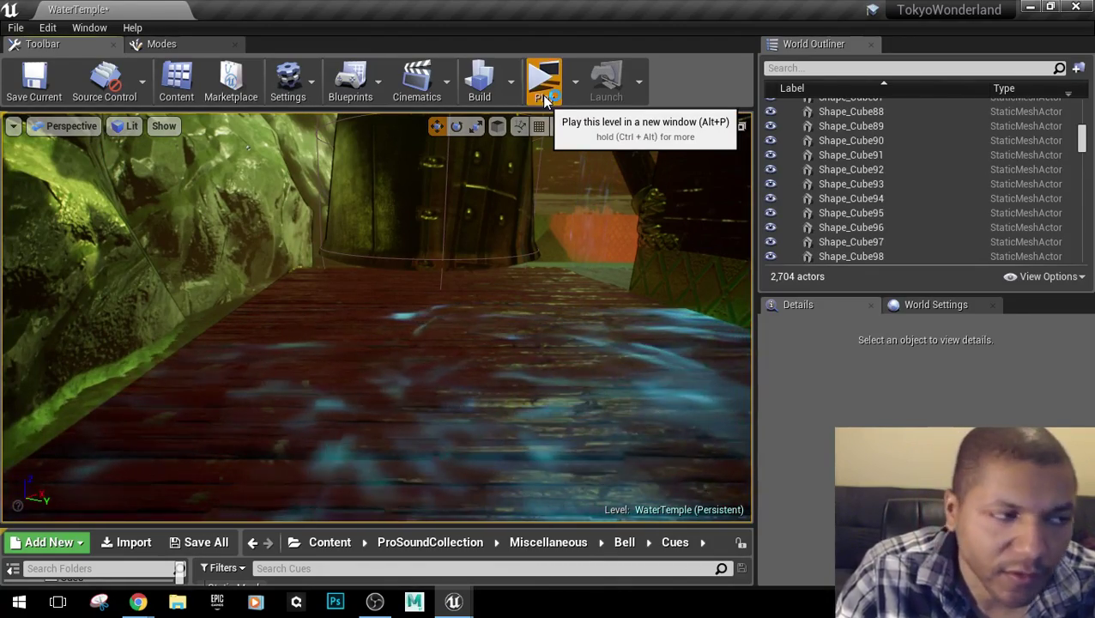
# Play-test the level in a standalone window by attacking the bell from several positions, and end the session.
pyautogui.click(545, 97)
pyautogui.press('w')
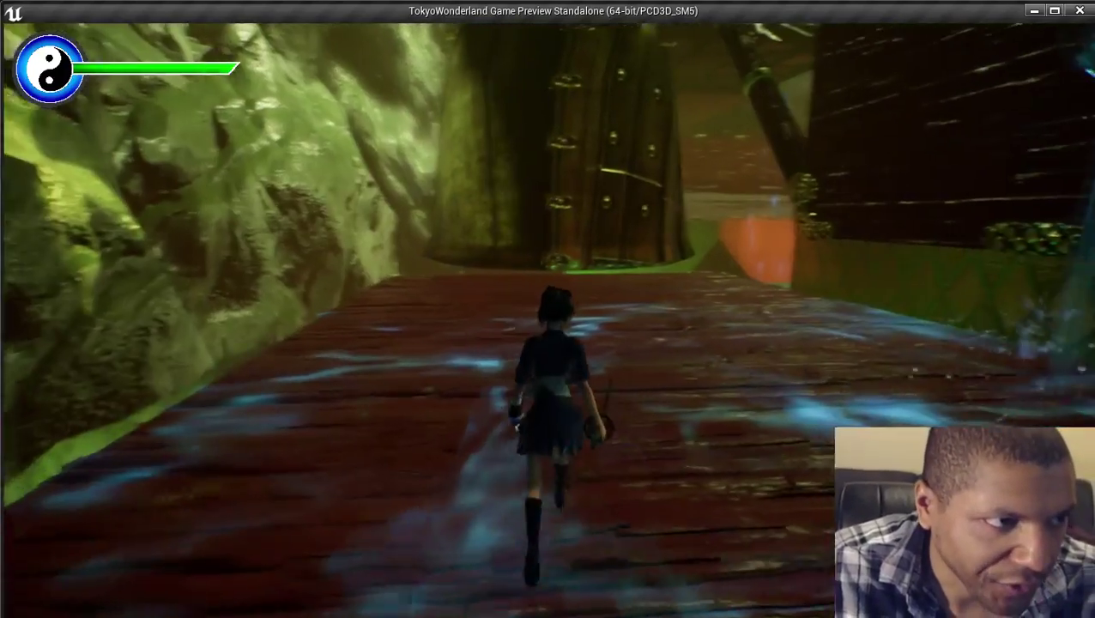
pyautogui.press('d')
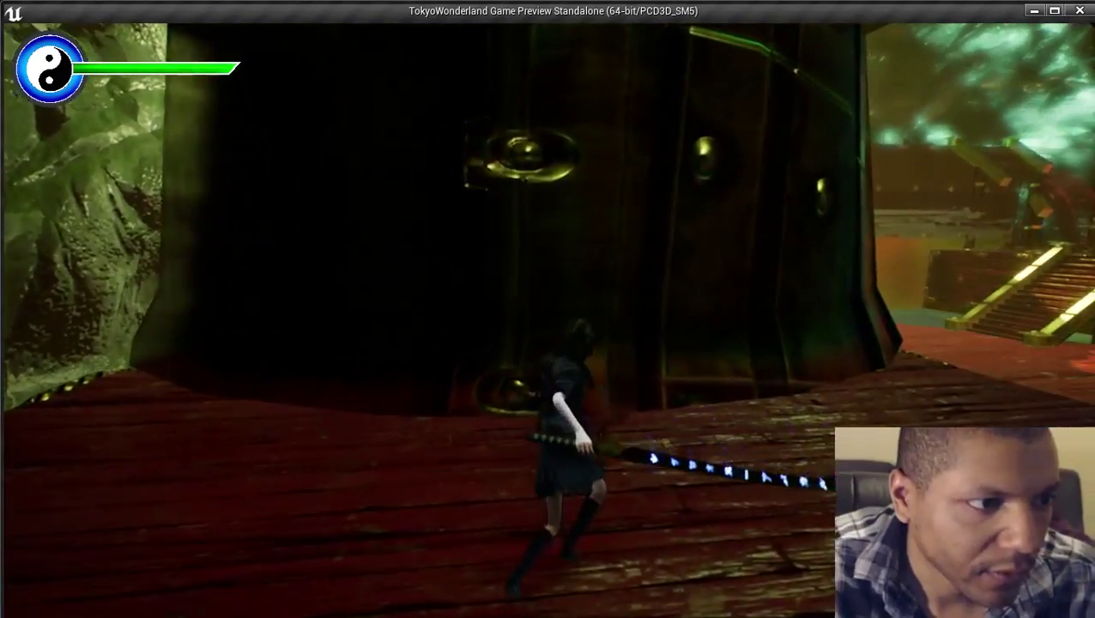
pyautogui.press('s')
pyautogui.press('w')
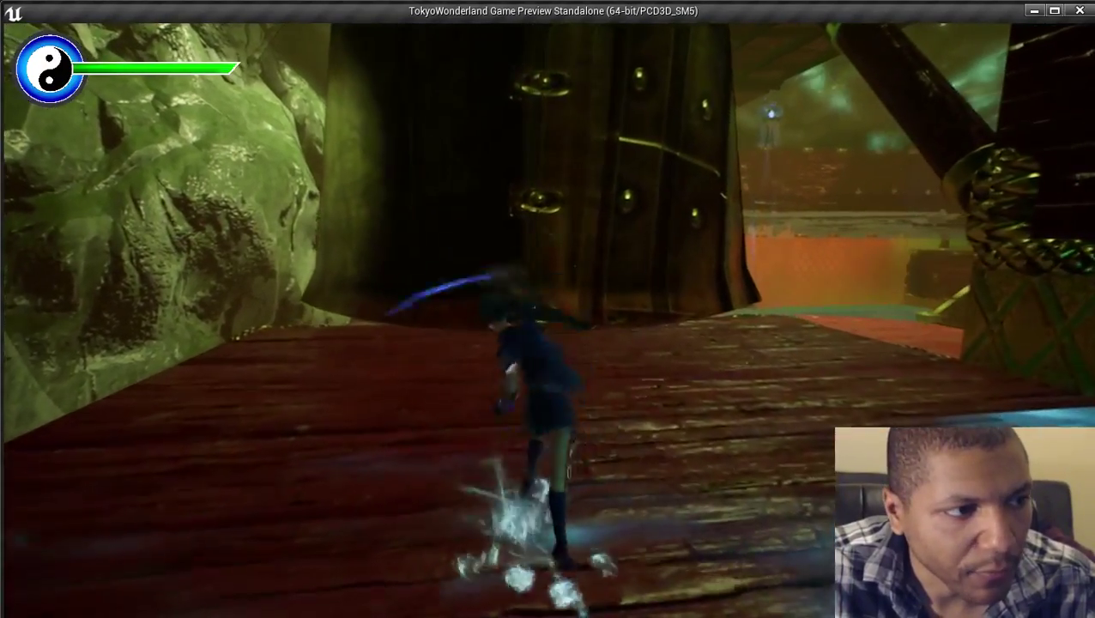
pyautogui.press('d')
pyautogui.press('Escape')
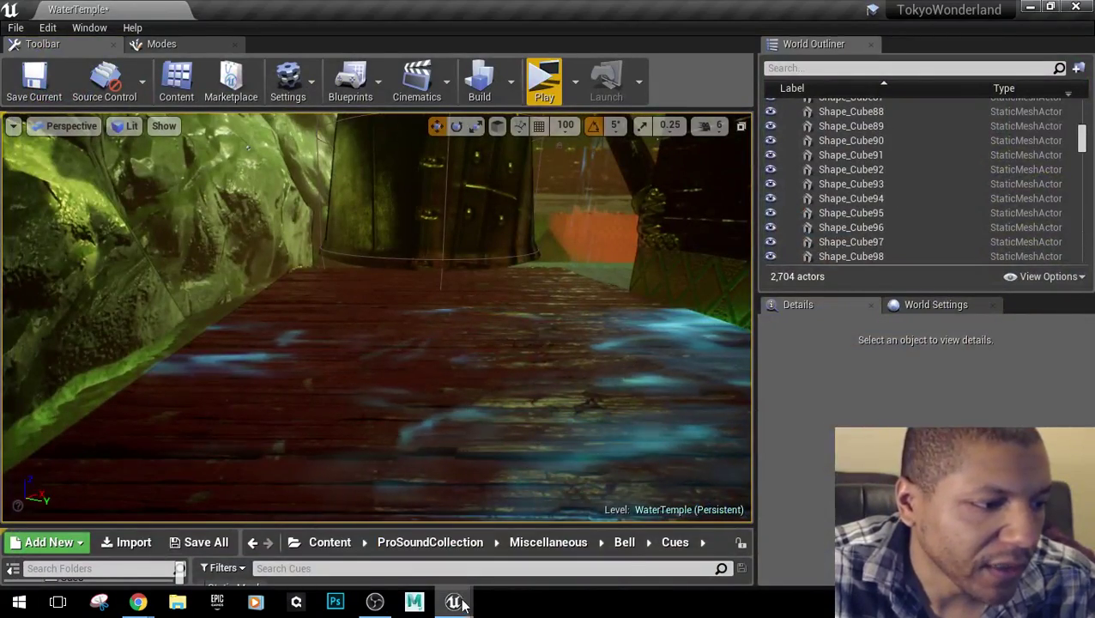
# Reopen BP_BellWaterTemple and examine the Collision Capsule's collision responses, dimensions and fit around the bell mesh.
pyautogui.moveTo(453, 600)
pyautogui.click(529, 558)
pyautogui.doubleClick(771, 133)
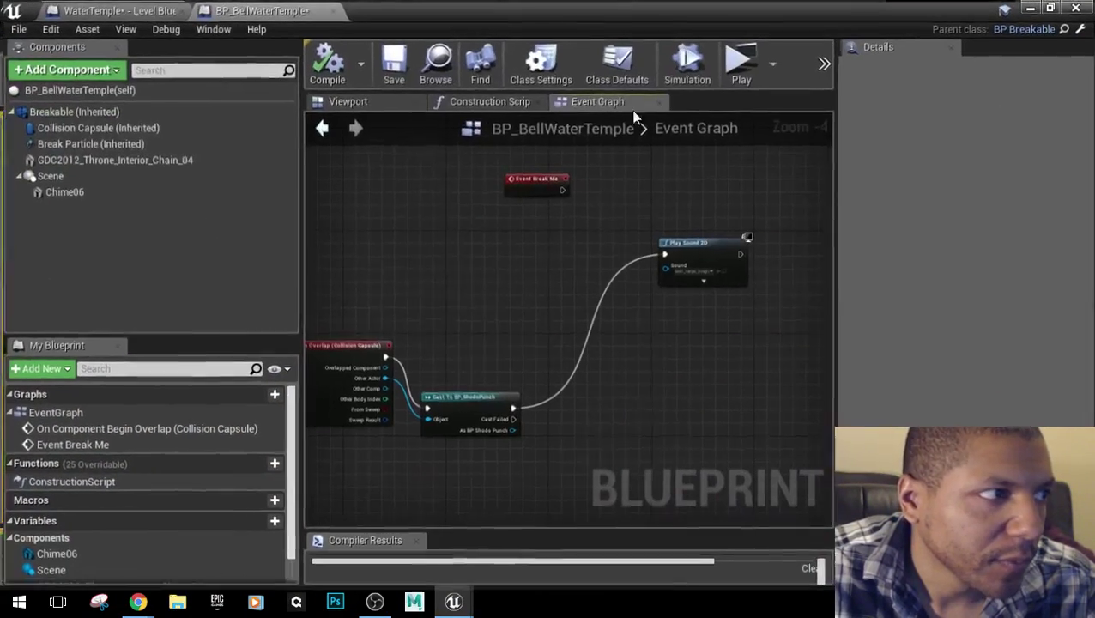
pyautogui.click(89, 128)
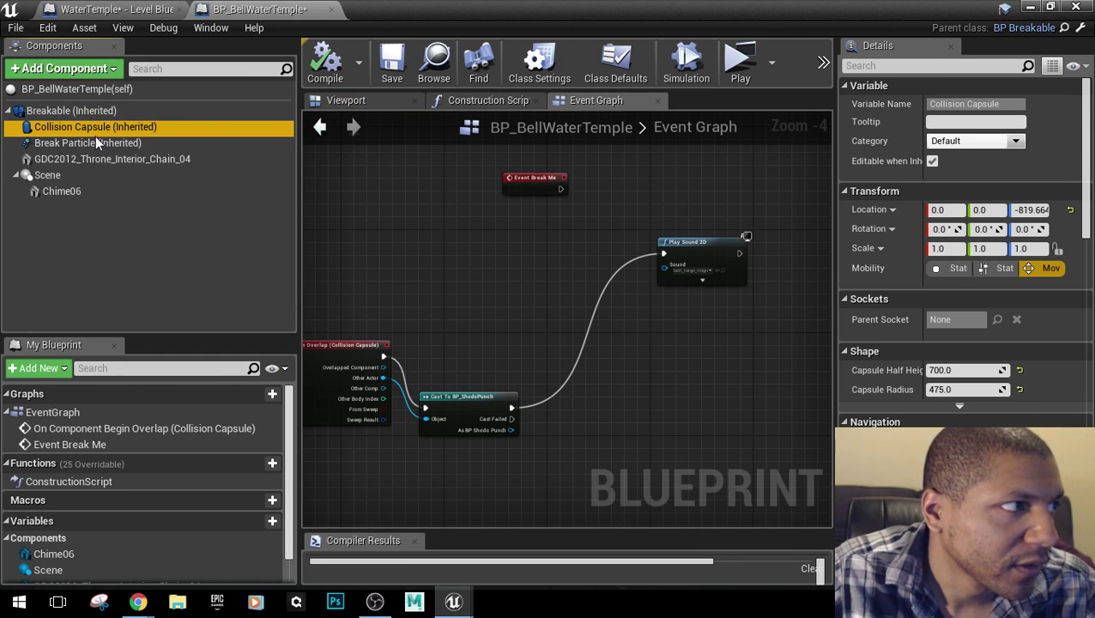
pyautogui.click(347, 101)
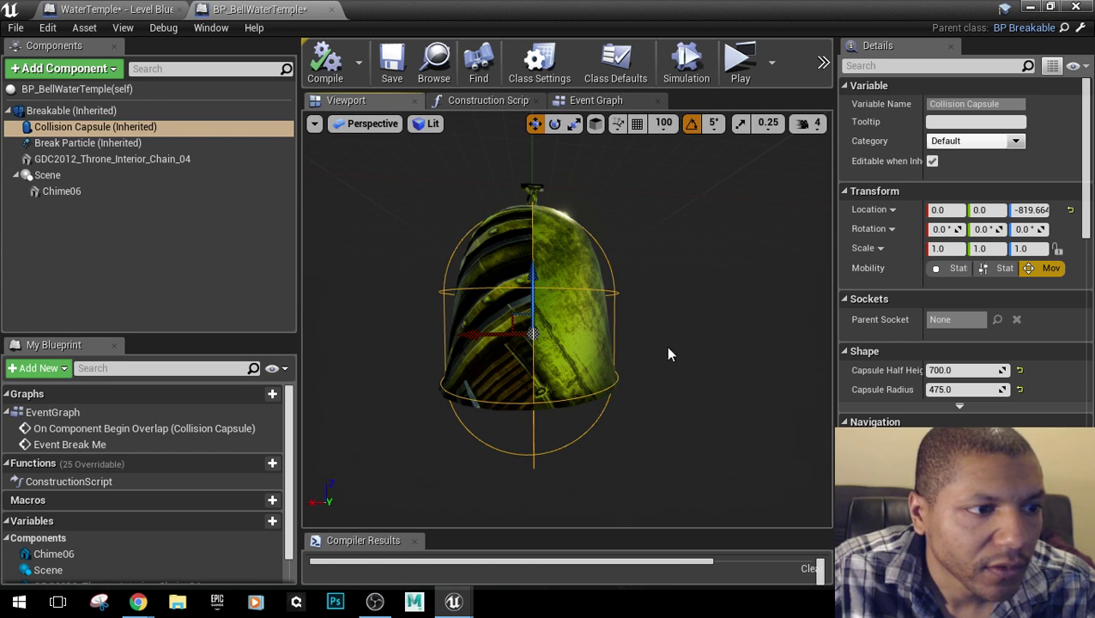
pyautogui.moveTo(834, 343); pyautogui.dragTo(680, 350)
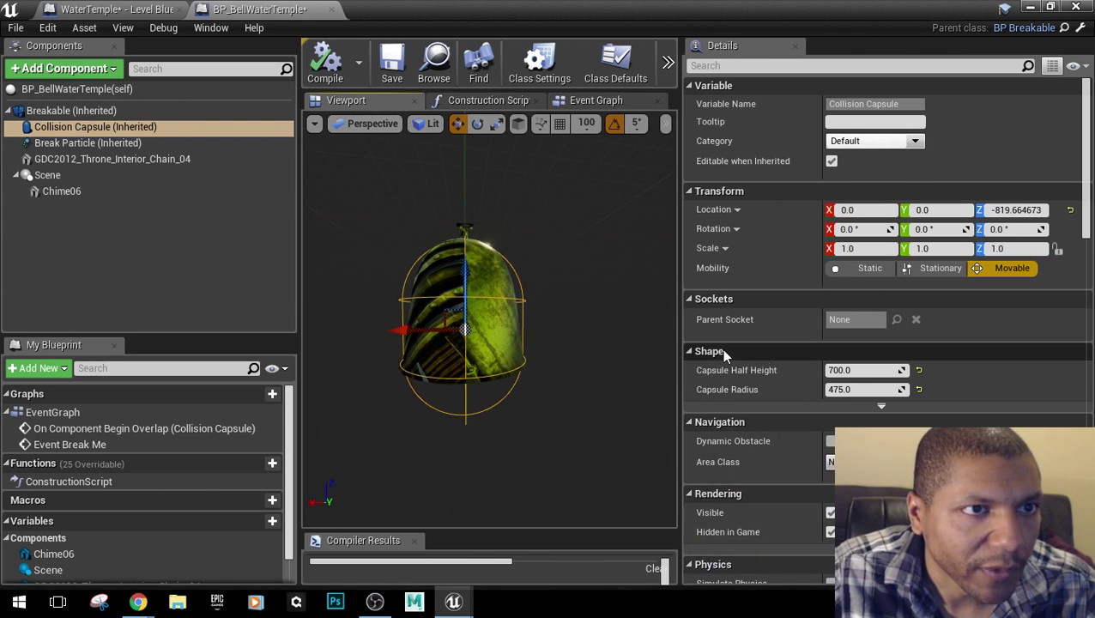
pyautogui.scroll(-4, 723, 354)
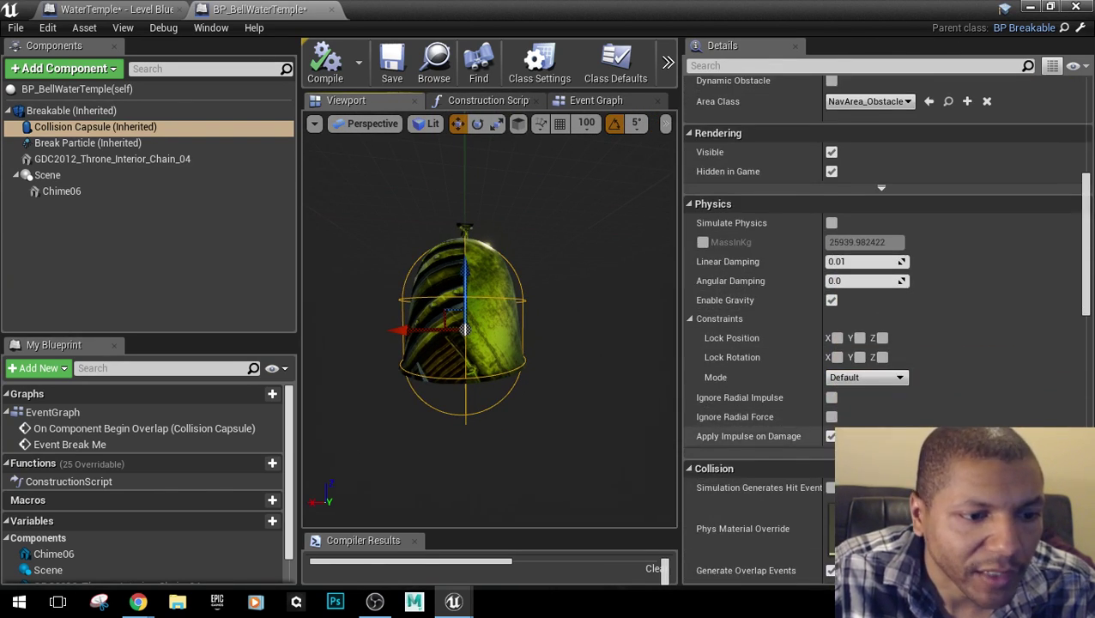
pyautogui.scroll(-6, 723, 355)
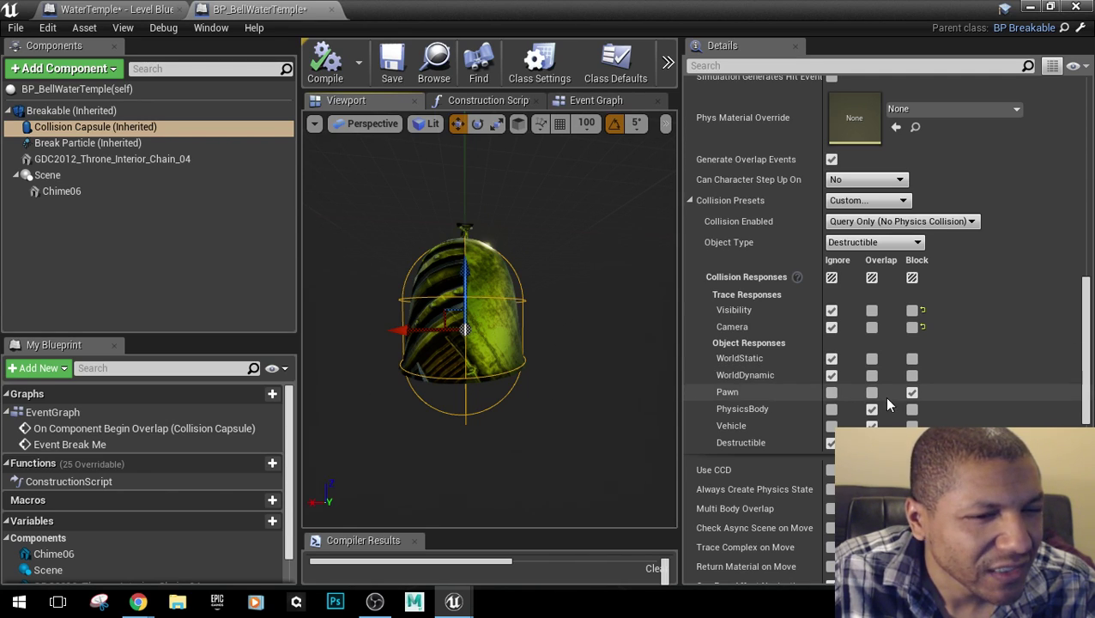
pyautogui.click(911, 392)
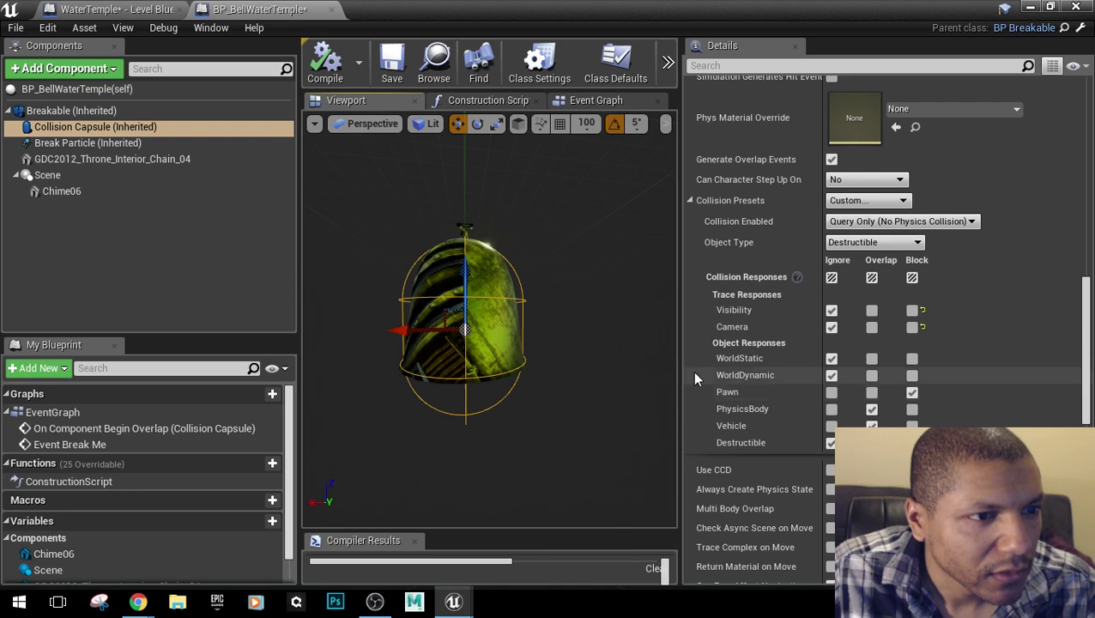
pyautogui.scroll(15, 884, 343)
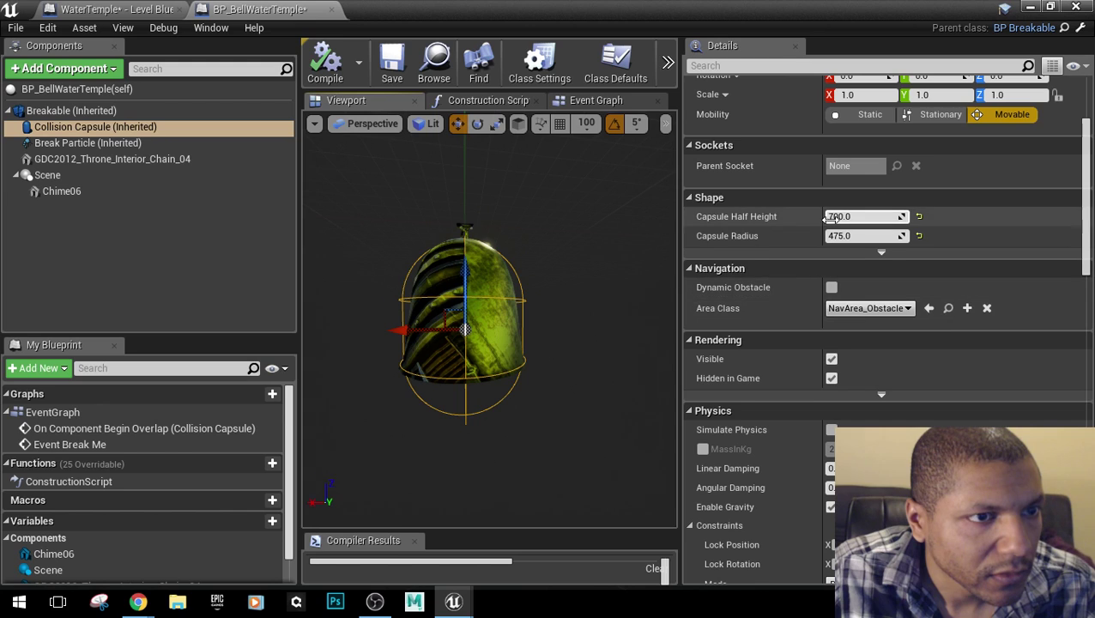
pyautogui.moveTo(464, 328); pyautogui.dragTo(470, 166)
pyautogui.moveTo(469, 166)
pyautogui.mouseDown(button='right')
pyautogui.moveTo(468, 319)
pyautogui.moveTo(464, 129)
pyautogui.moveTo(465, 183)
pyautogui.mouseUp(button='right')
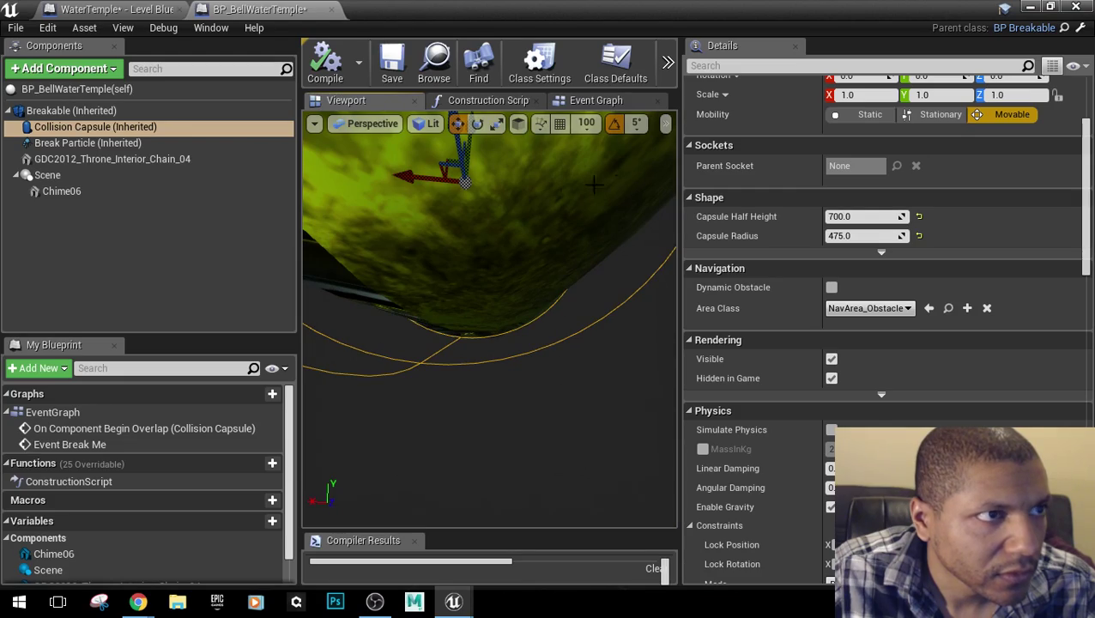
# Move the blueprint editor aside, play-test the level by running and jumping at the bell, and end the session.
pyautogui.moveTo(513, 8); pyautogui.dragTo(543, 180)
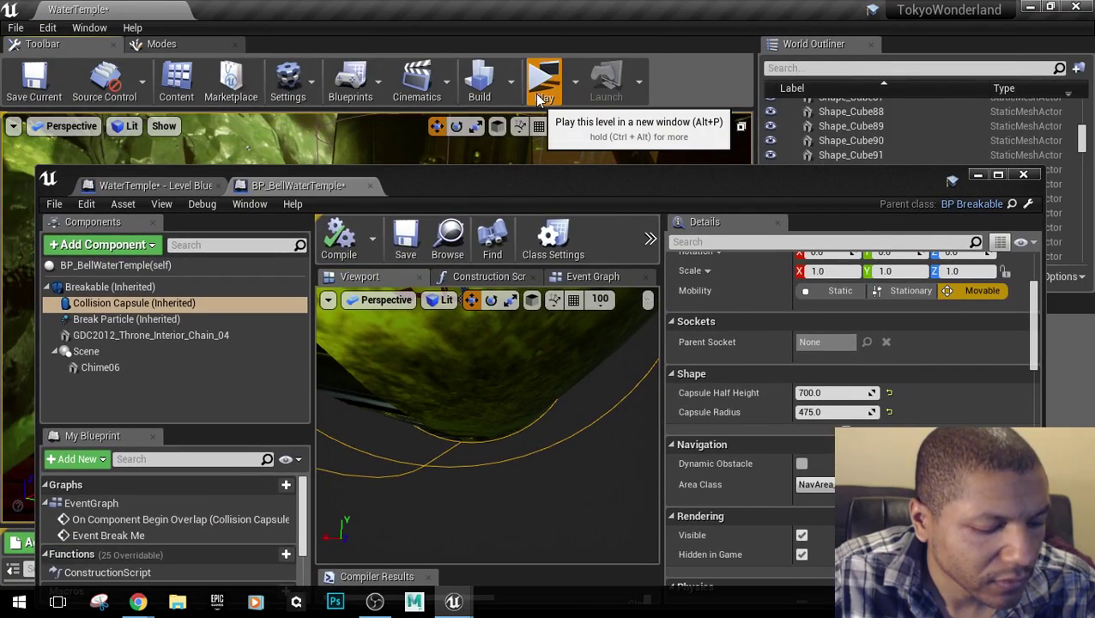
pyautogui.click(540, 94)
pyautogui.press('w')
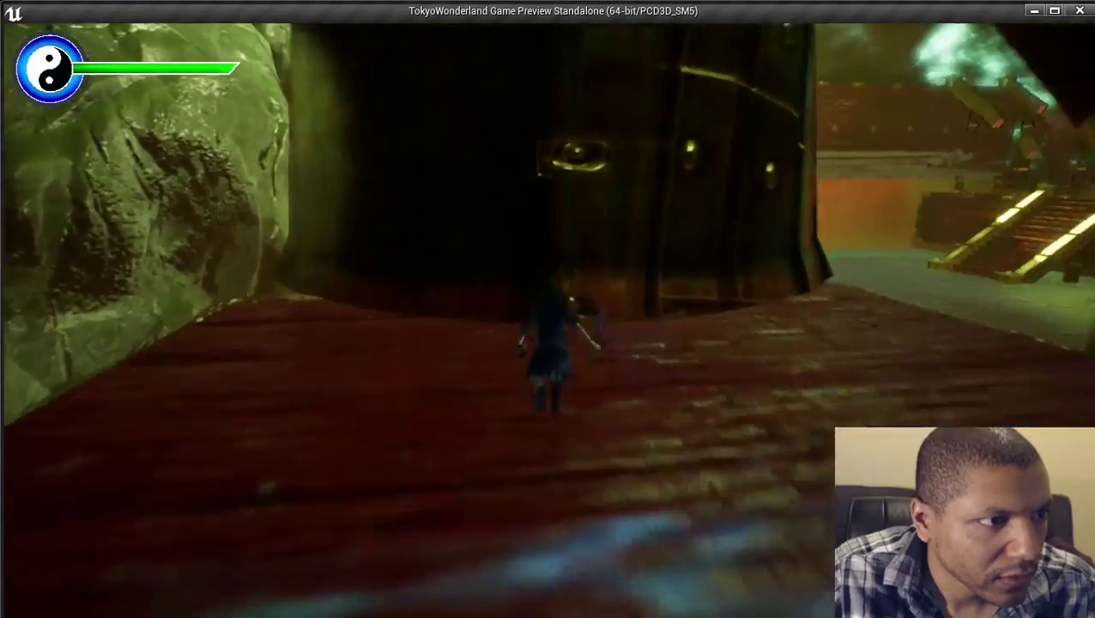
pyautogui.press('space')
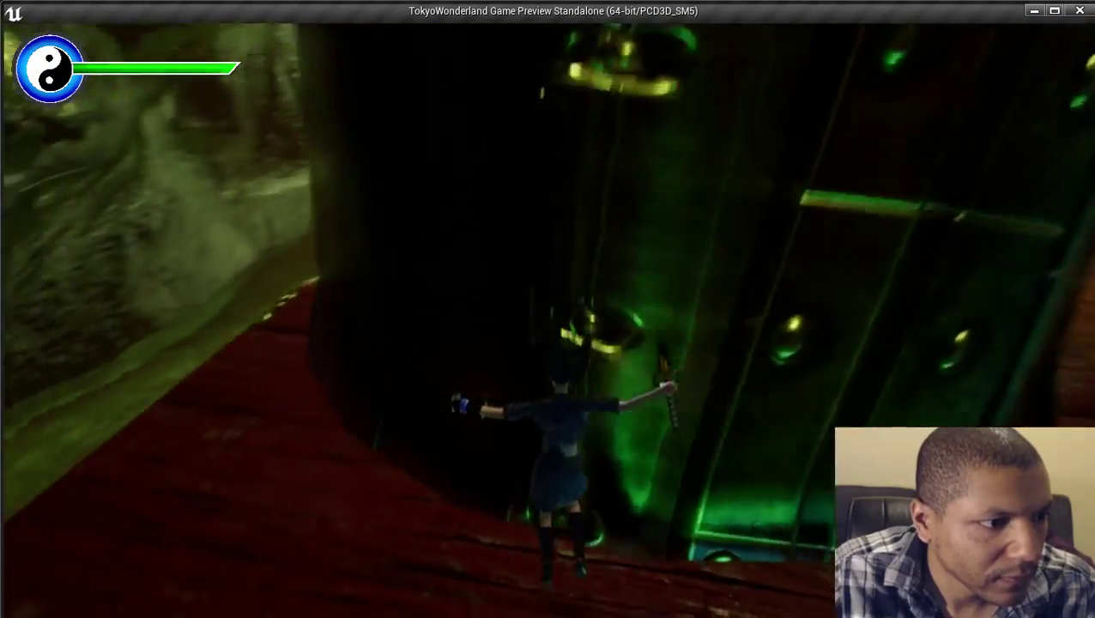
pyautogui.press('w')
pyautogui.press('w')
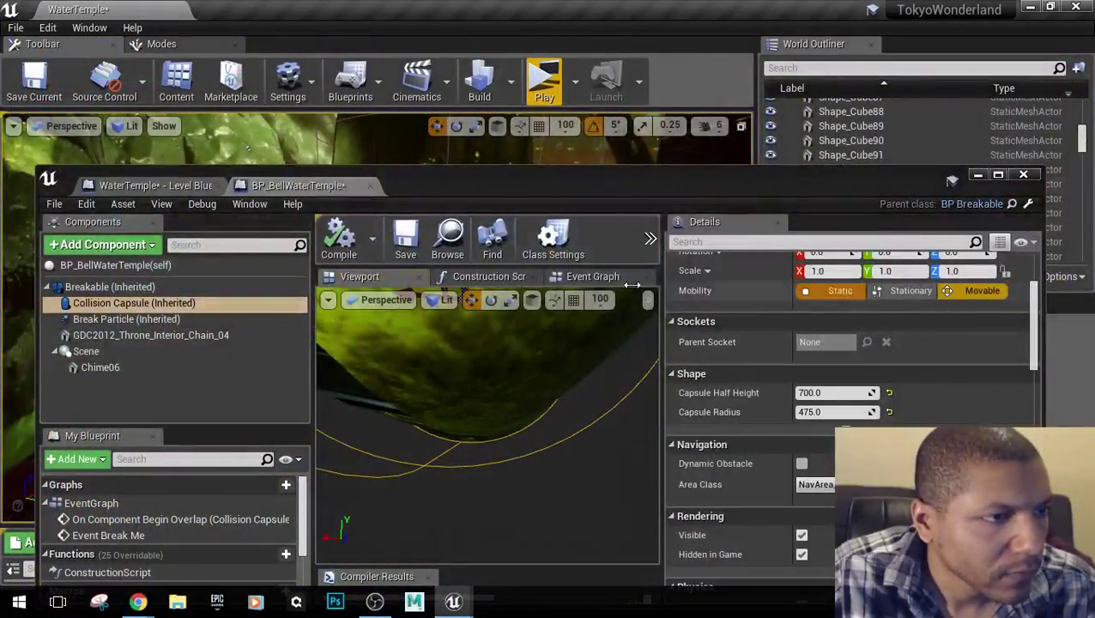
# Set the Chime06 component's collision preset to NoCollision and its Can Character Step Up On option to No.
pyautogui.doubleClick(444, 181)
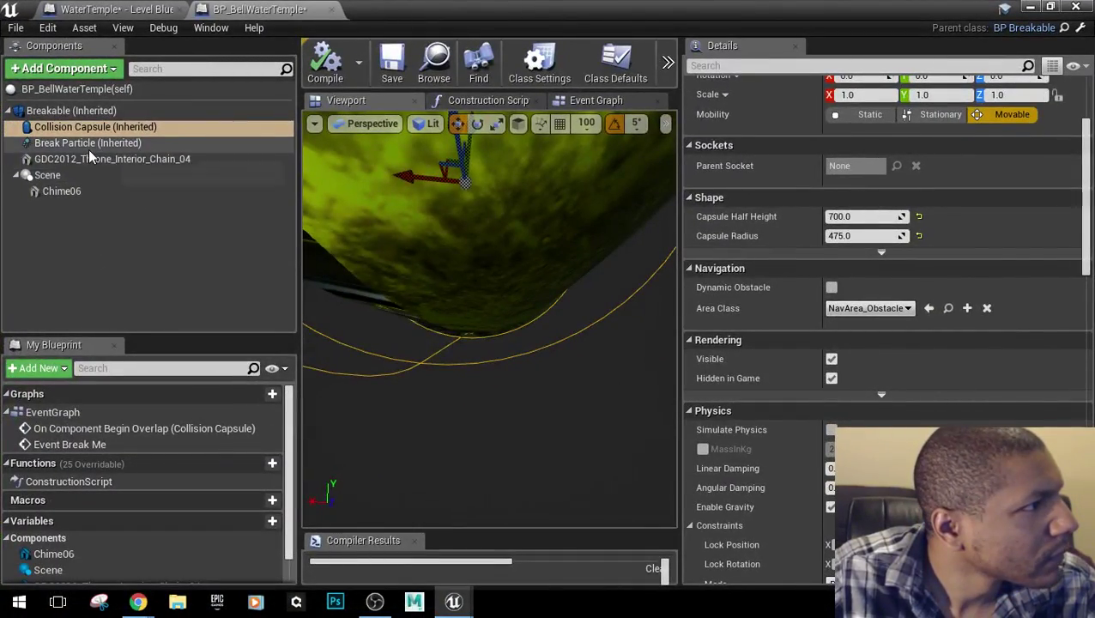
pyautogui.click(85, 189)
pyautogui.scroll(-10, 887, 355)
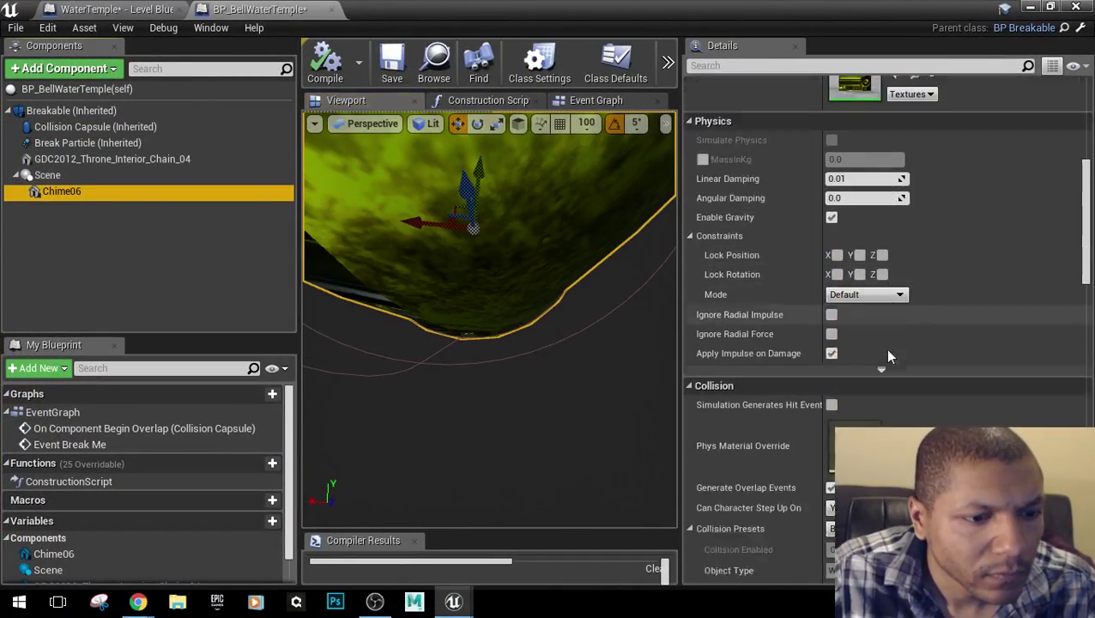
pyautogui.click(847, 323)
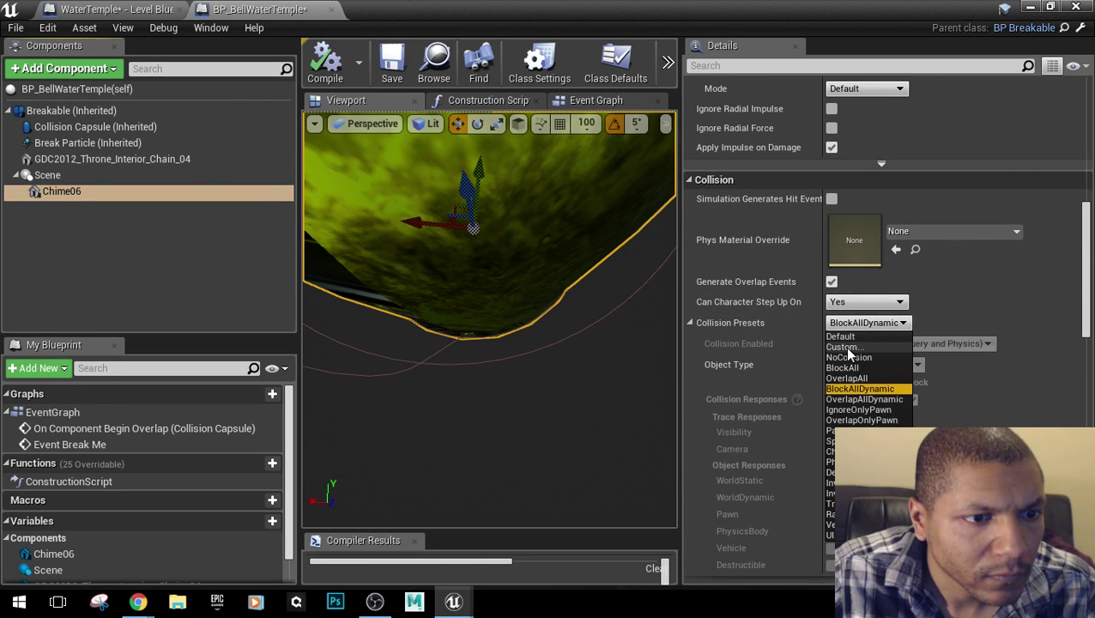
pyautogui.click(849, 356)
pyautogui.click(864, 301)
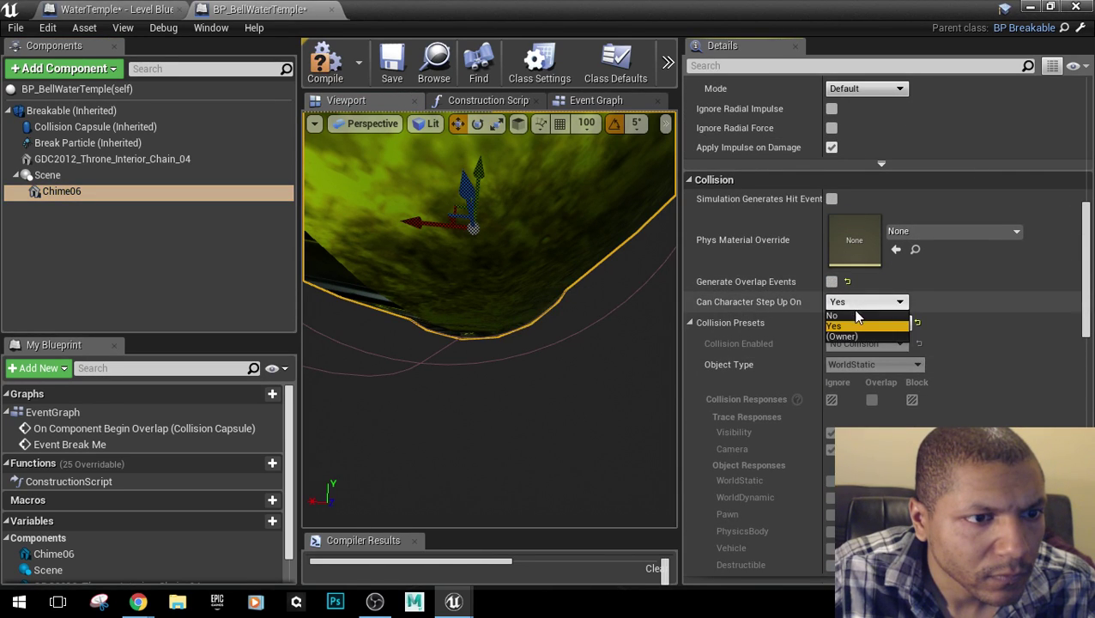
pyautogui.click(845, 325)
# Set the GDC2012_Throne_Interior_Chain_04 component's Can Character Step Up On to No and its collision preset to NoCollision.
pyautogui.click(143, 161)
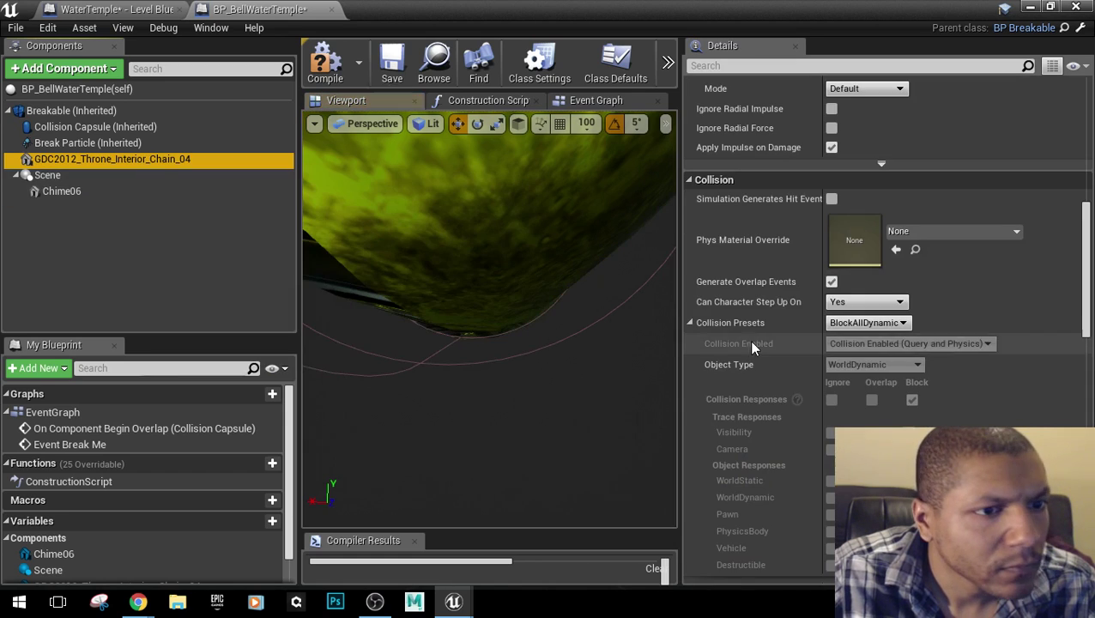
pyautogui.click(864, 301)
pyautogui.click(844, 325)
pyautogui.click(846, 324)
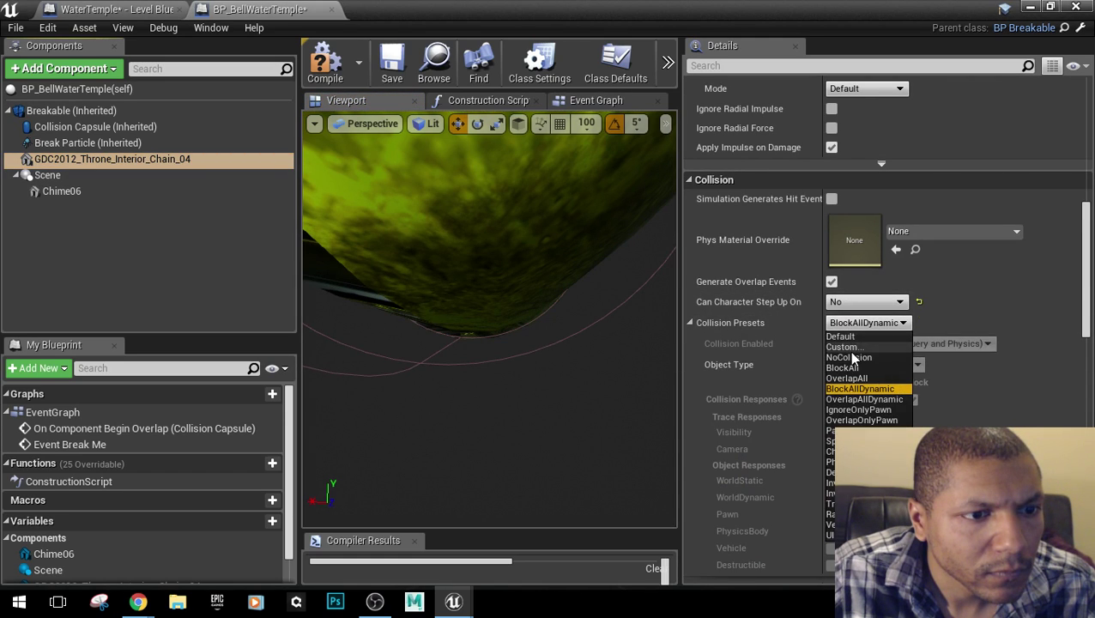
pyautogui.click(849, 356)
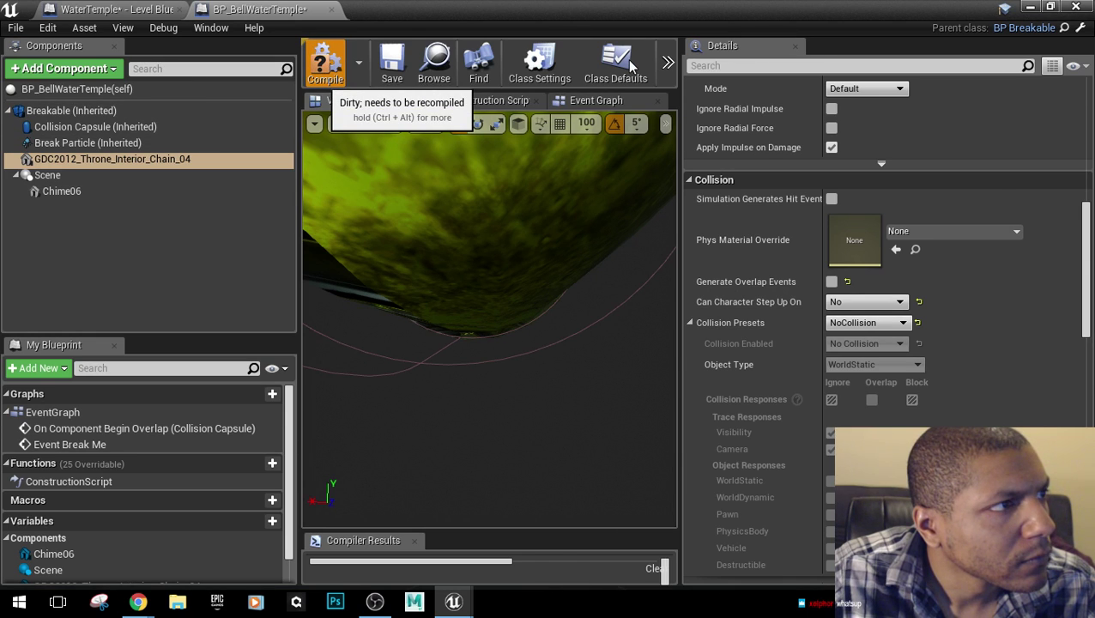
# Minimize the blueprint editor, play-test the bell's collision by running and jumping at it, and back away before ending the session.
pyautogui.click(1026, 7)
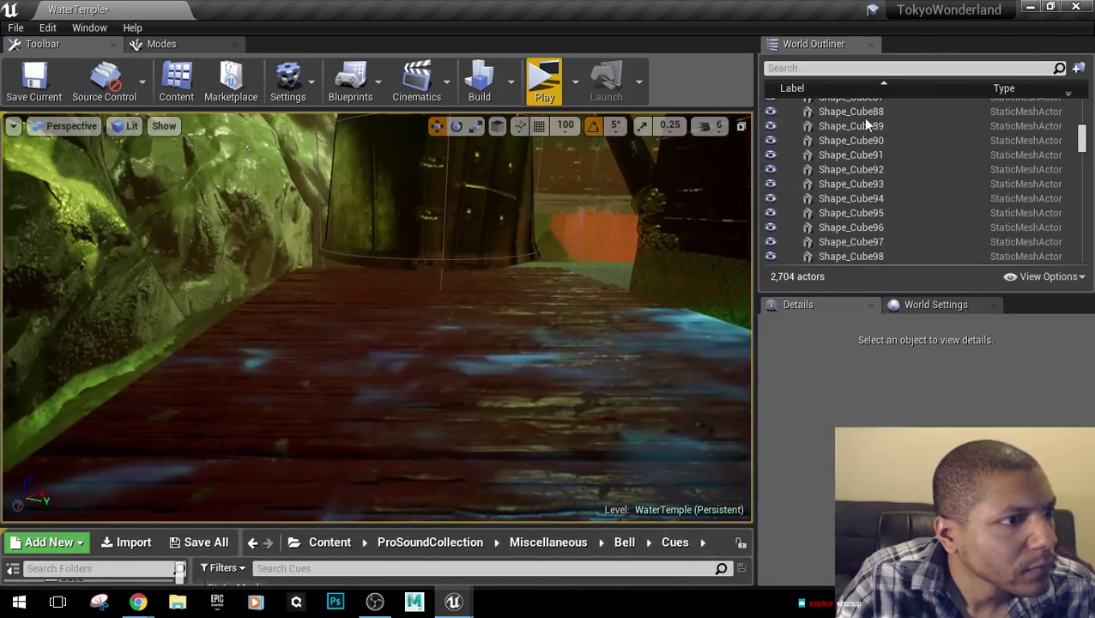
pyautogui.click(546, 86)
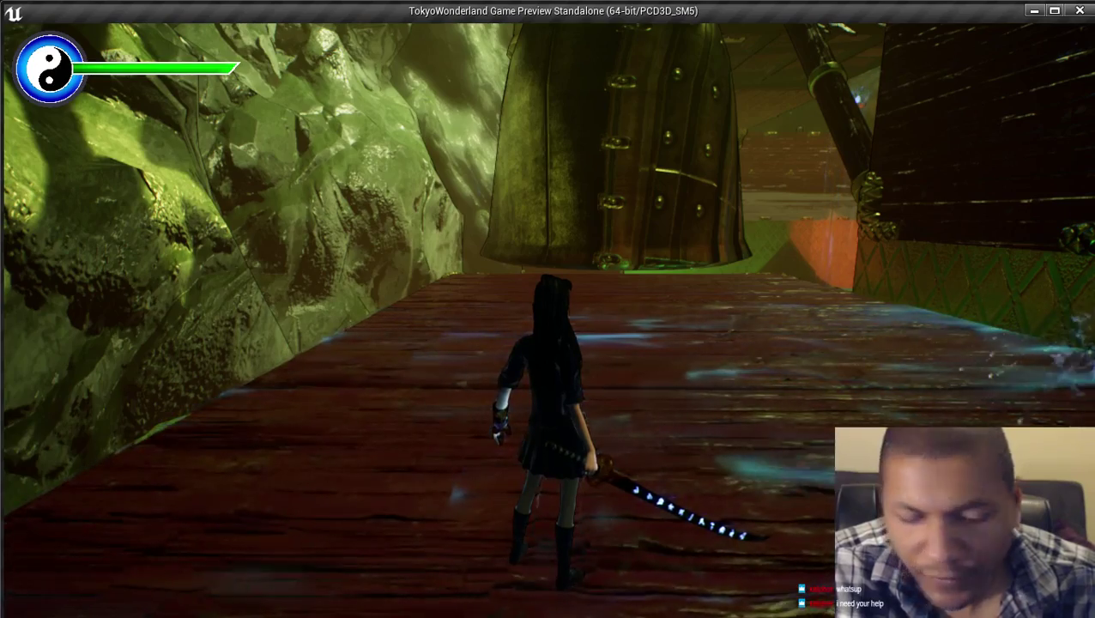
pyautogui.press('w')
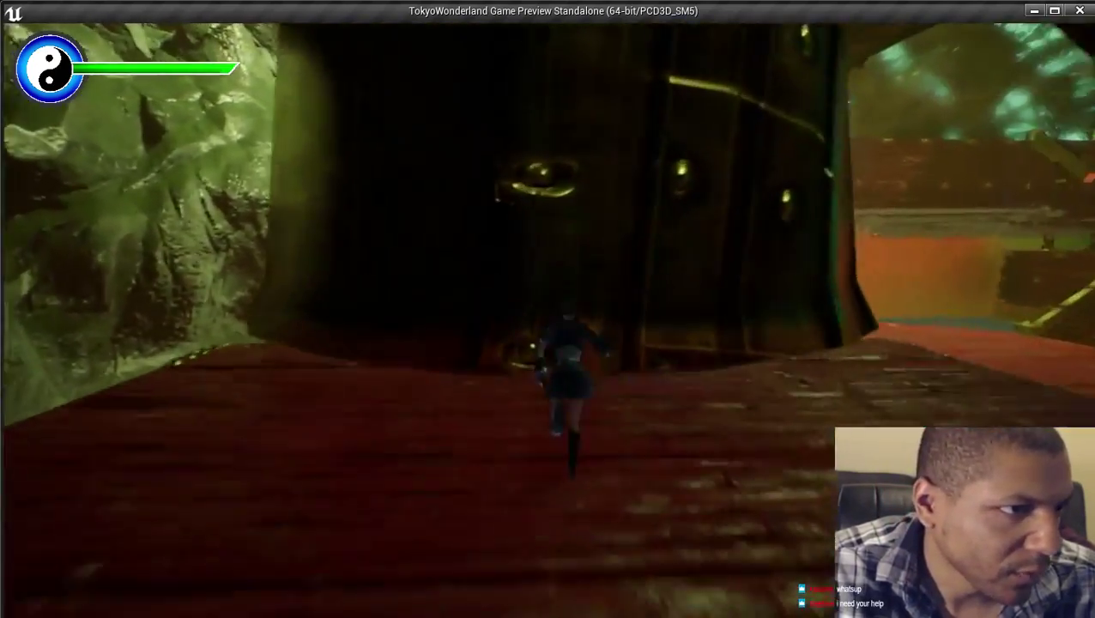
pyautogui.press('space')
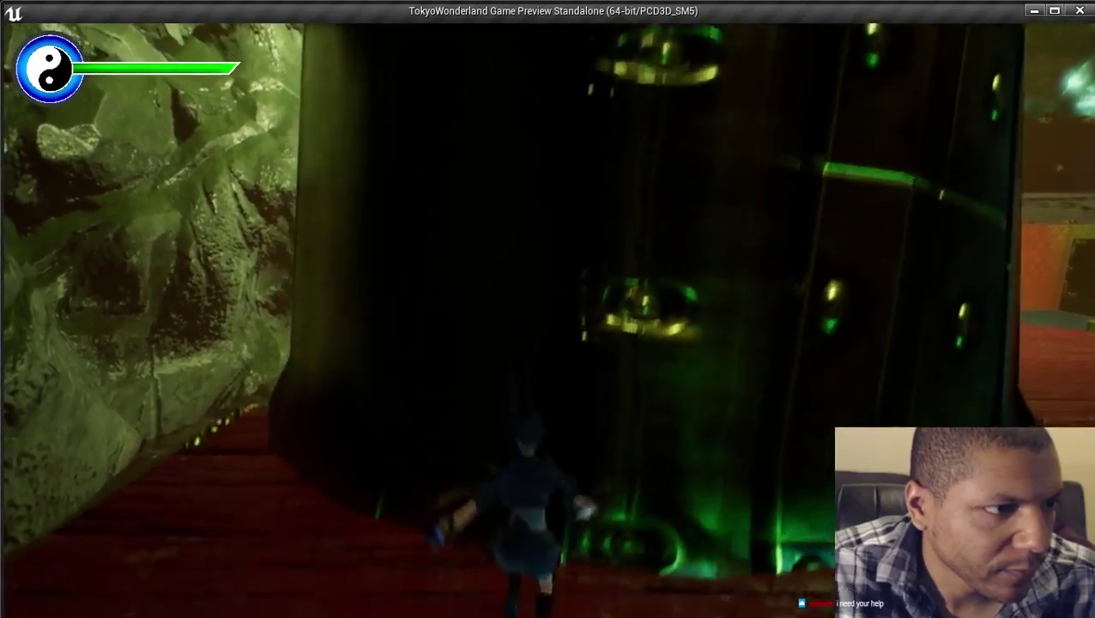
pyautogui.press('space')
pyautogui.press('s')
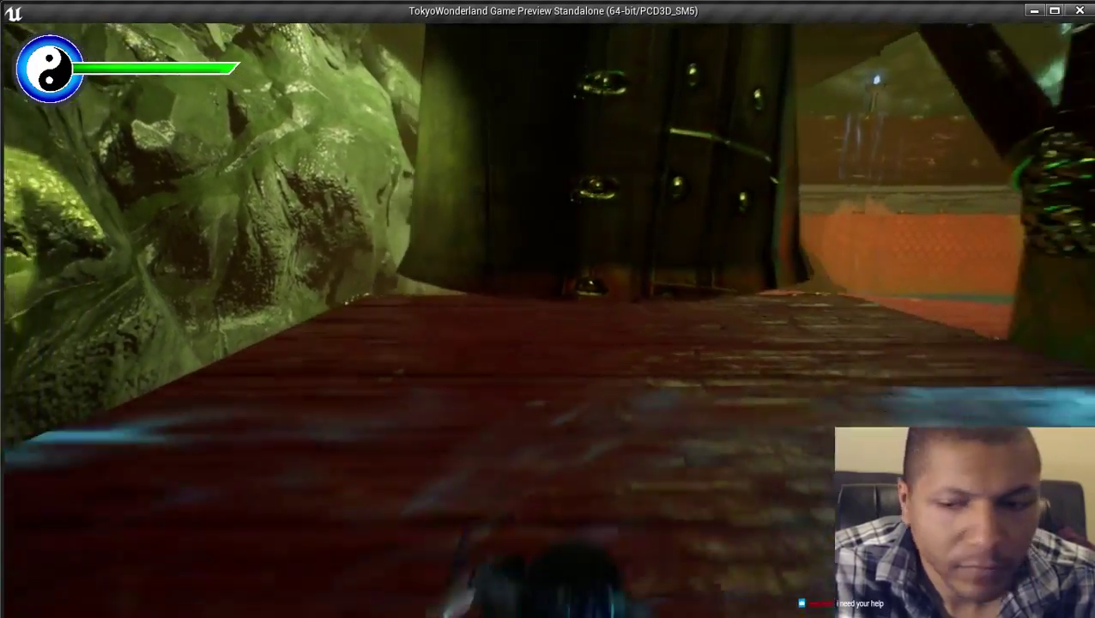
pyautogui.press('Escape')
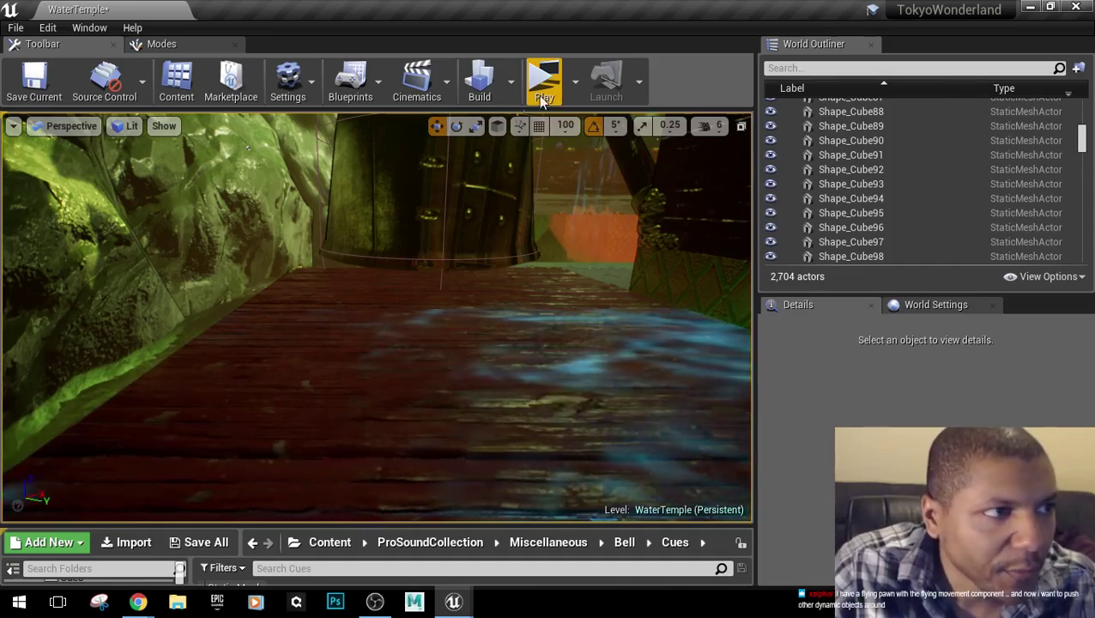
# Play-test the level again by moving the character back and forth in front of the bell, and end the session.
pyautogui.click(554, 84)
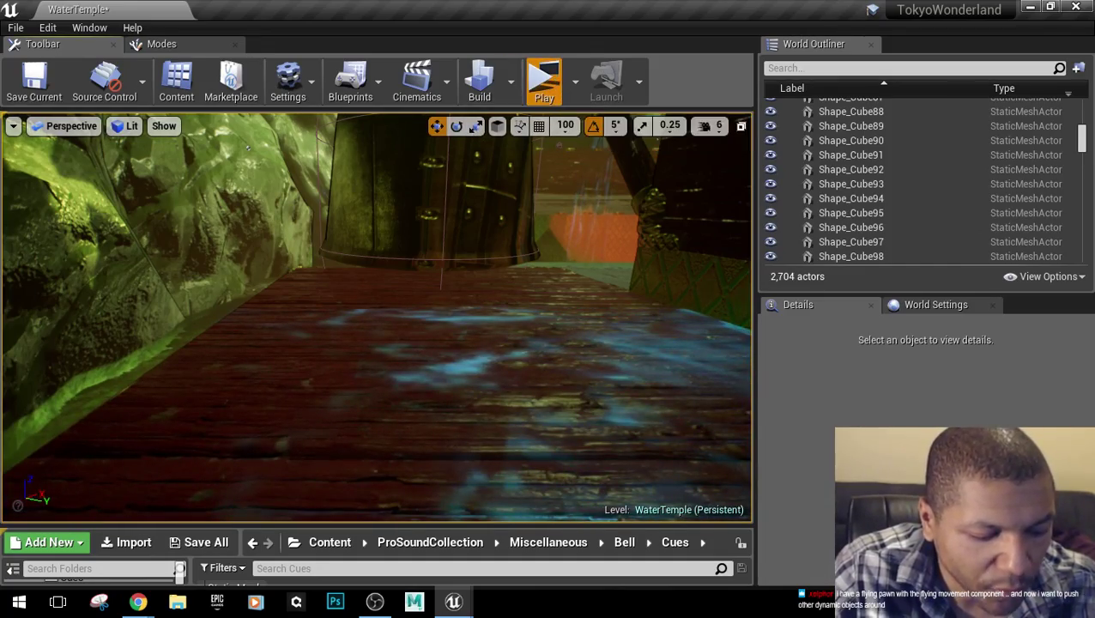
pyautogui.press('w')
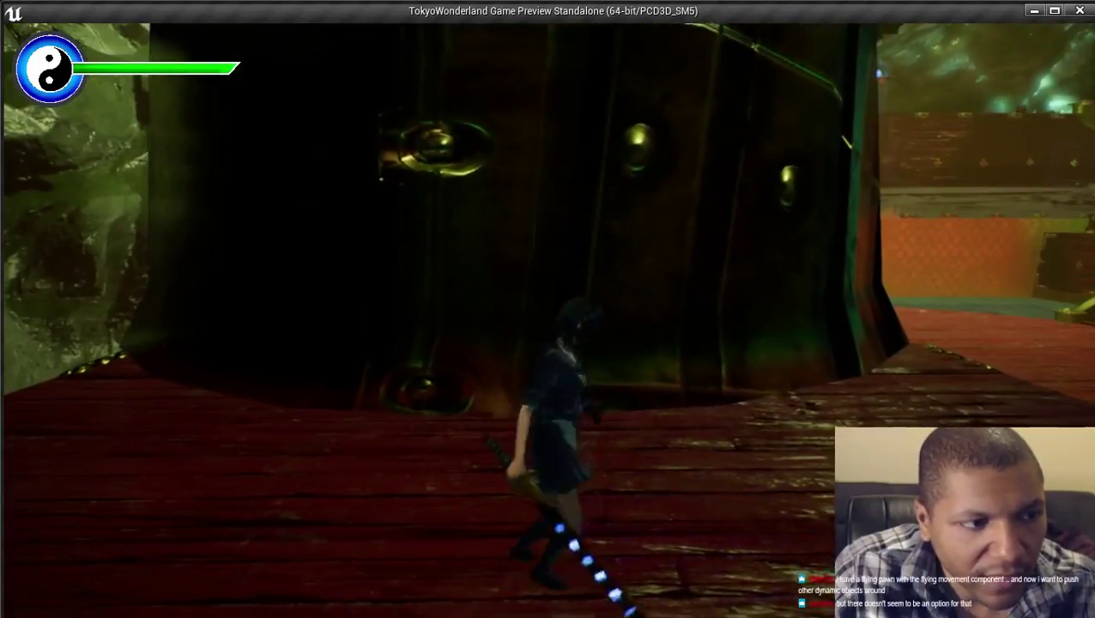
pyautogui.press('s')
pyautogui.press('w')
pyautogui.press('Escape')
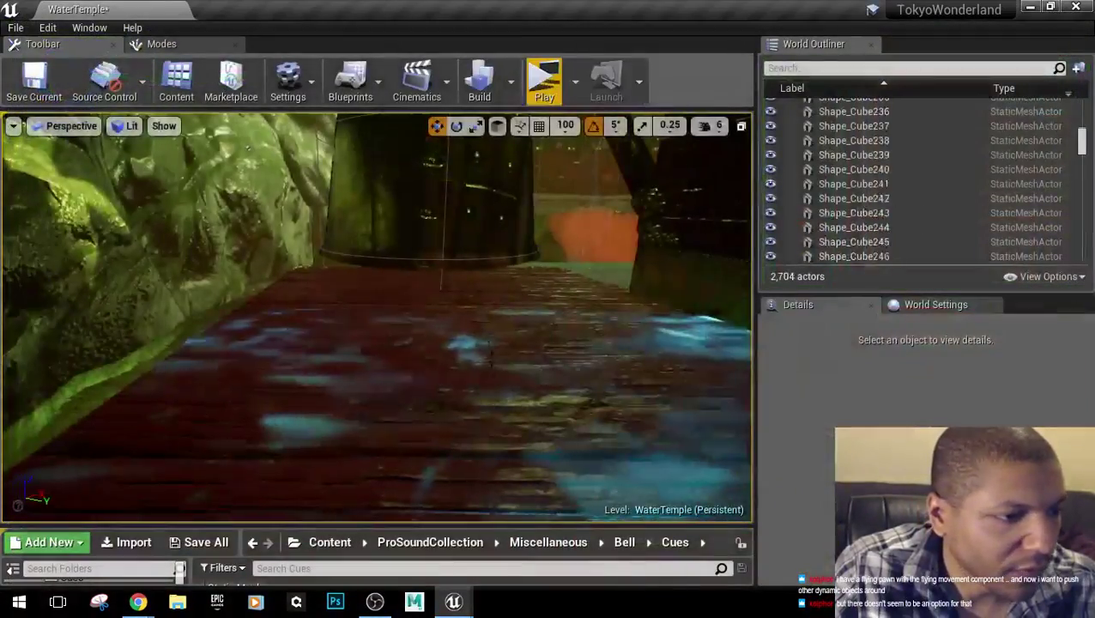
# Return to the BP_BellWaterTemple blueprint editor and examine the bell's underside and the chain, Break Particle, Scene and Chime06 components' settings.
pyautogui.moveTo(474, 605)
pyautogui.click(542, 540)
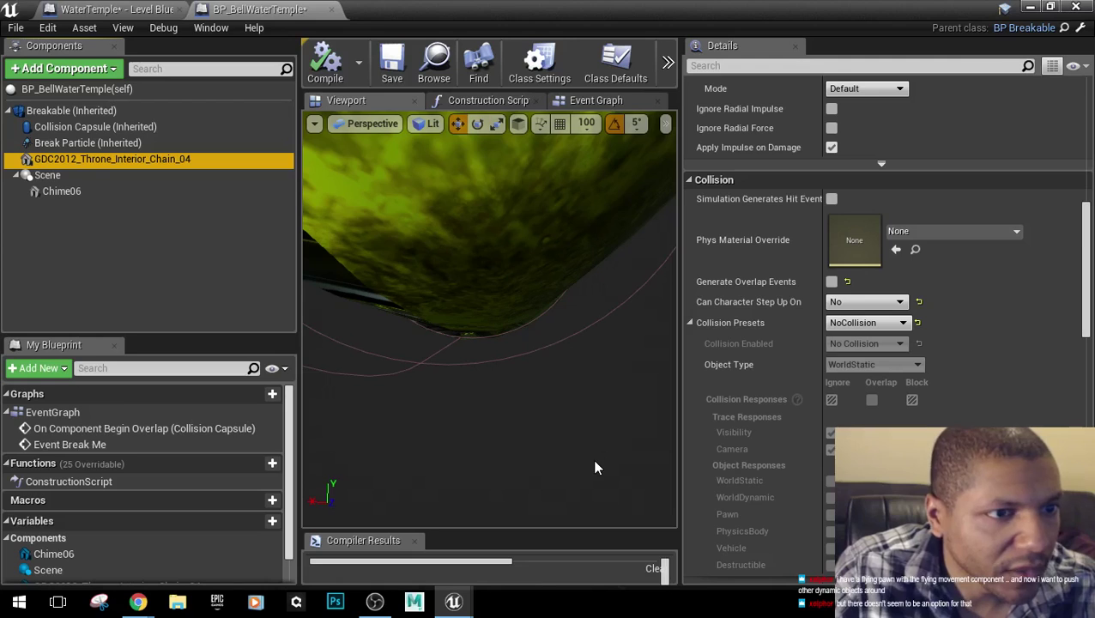
pyautogui.moveTo(512, 352); pyautogui.dragTo(549, 292, button='right')
pyautogui.scroll(5, 878, 405)
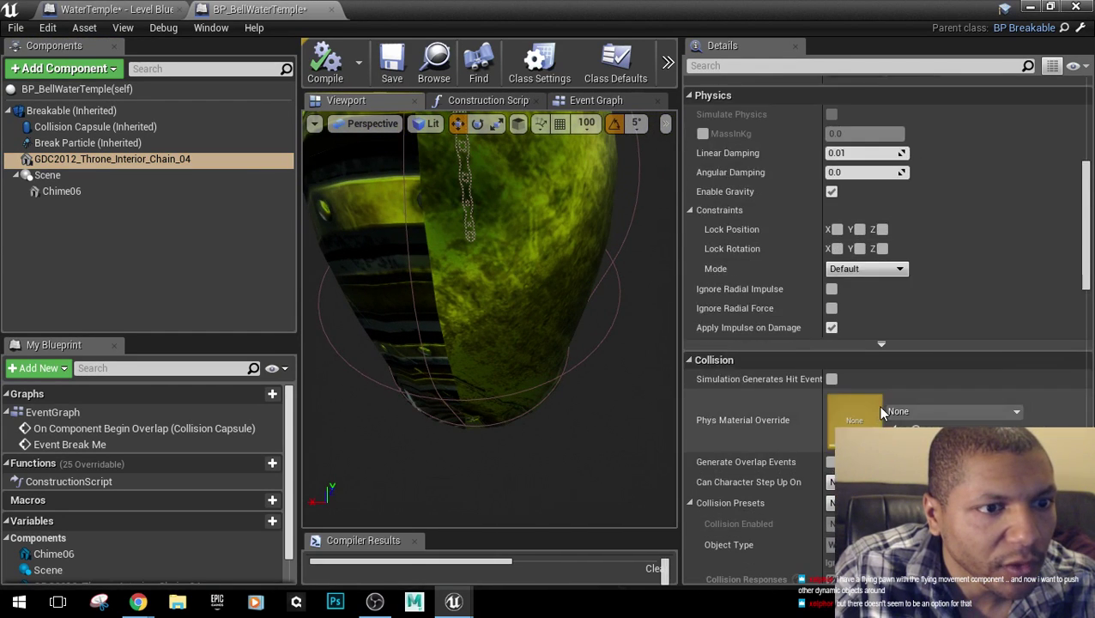
pyautogui.click(73, 157)
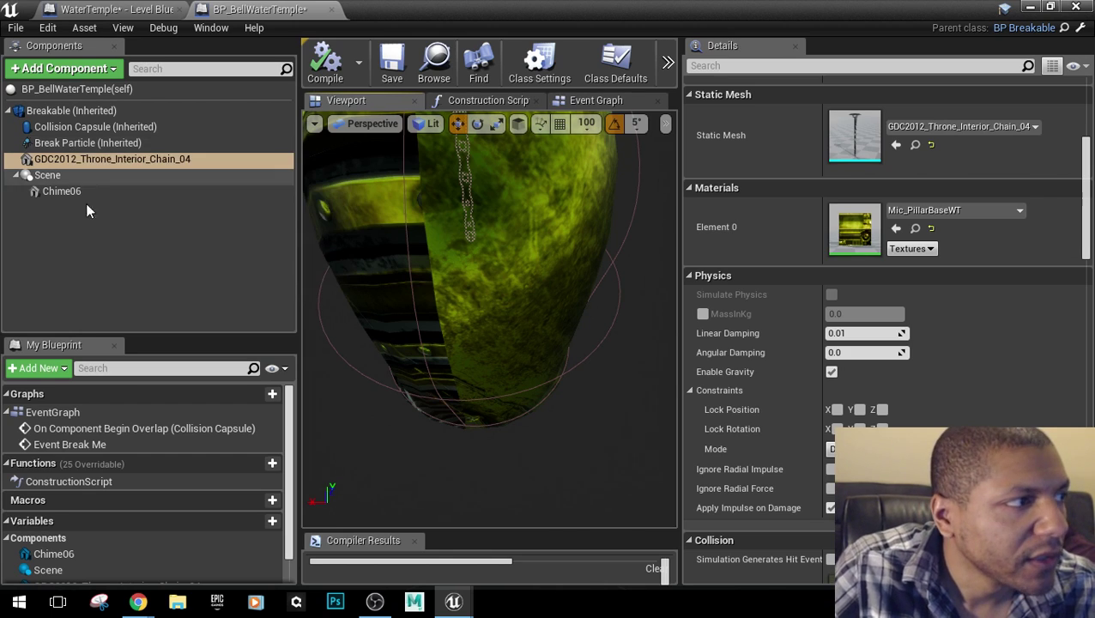
pyautogui.click(126, 148)
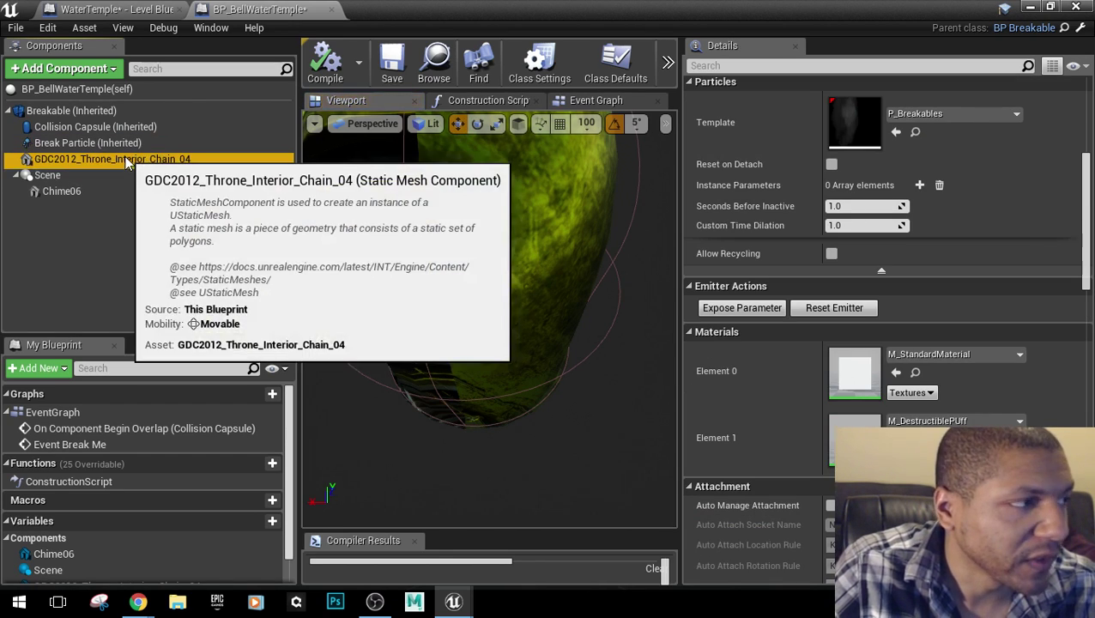
pyautogui.click(103, 160)
pyautogui.click(95, 177)
pyautogui.click(94, 196)
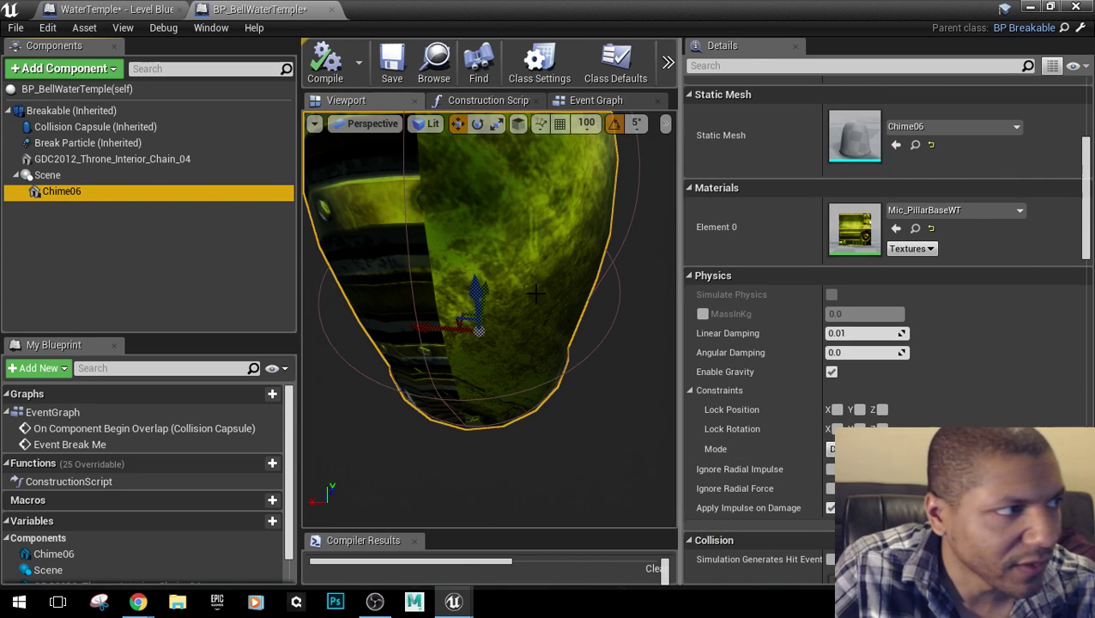
# Try a half height of 750 for the inherited Collision Capsule, and set it back to 700.
pyautogui.click(103, 129)
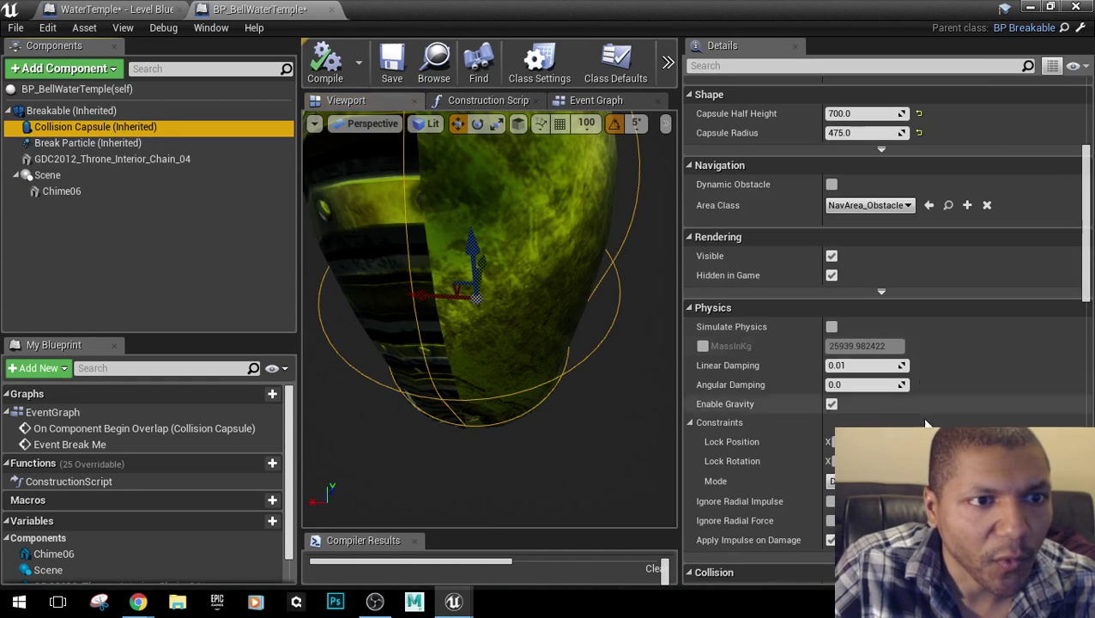
pyautogui.scroll(4, 861, 339)
pyautogui.click(855, 295)
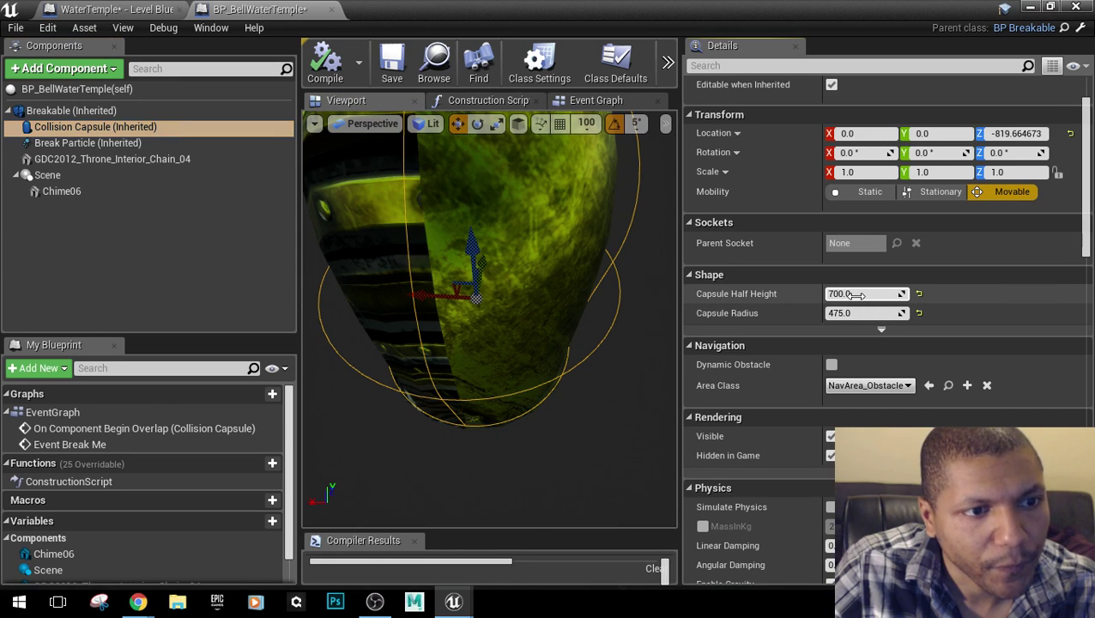
pyautogui.click(856, 295)
pyautogui.write('750')
pyautogui.press('Return')
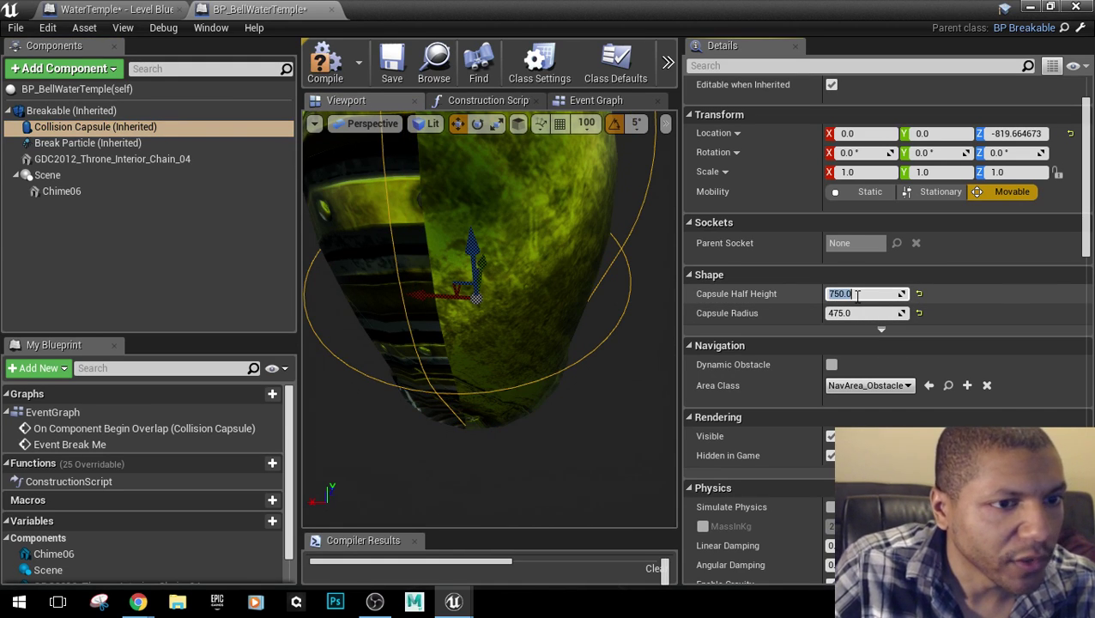
pyautogui.write('700')
pyautogui.press('Return')
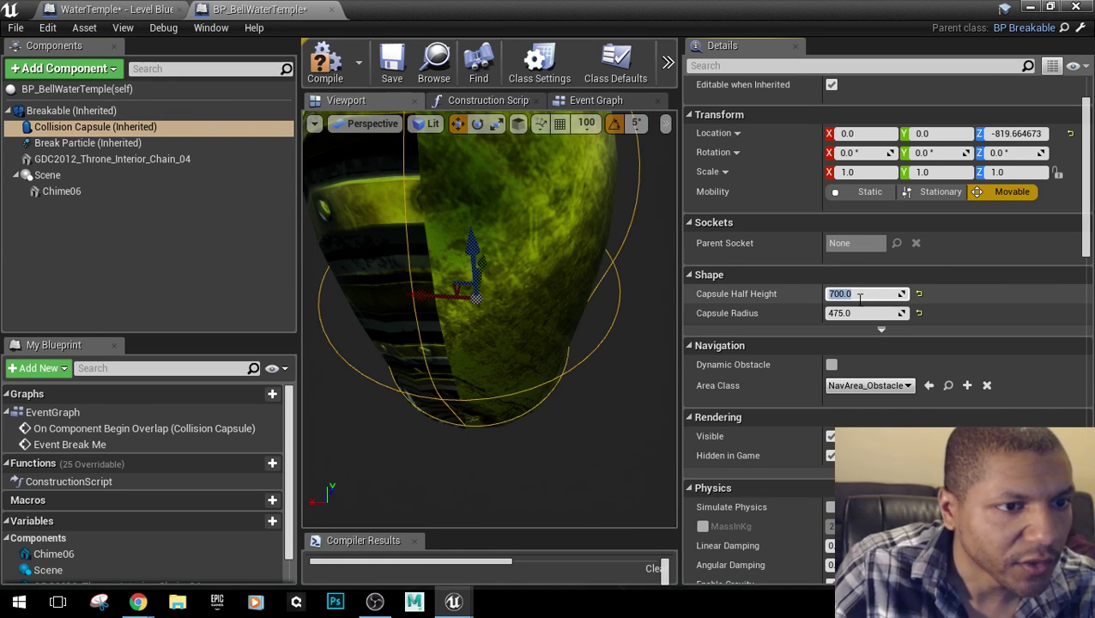
# Set the Collision Capsule's radius to 500.
pyautogui.click(860, 313)
pyautogui.write('500')
pyautogui.press('Return')
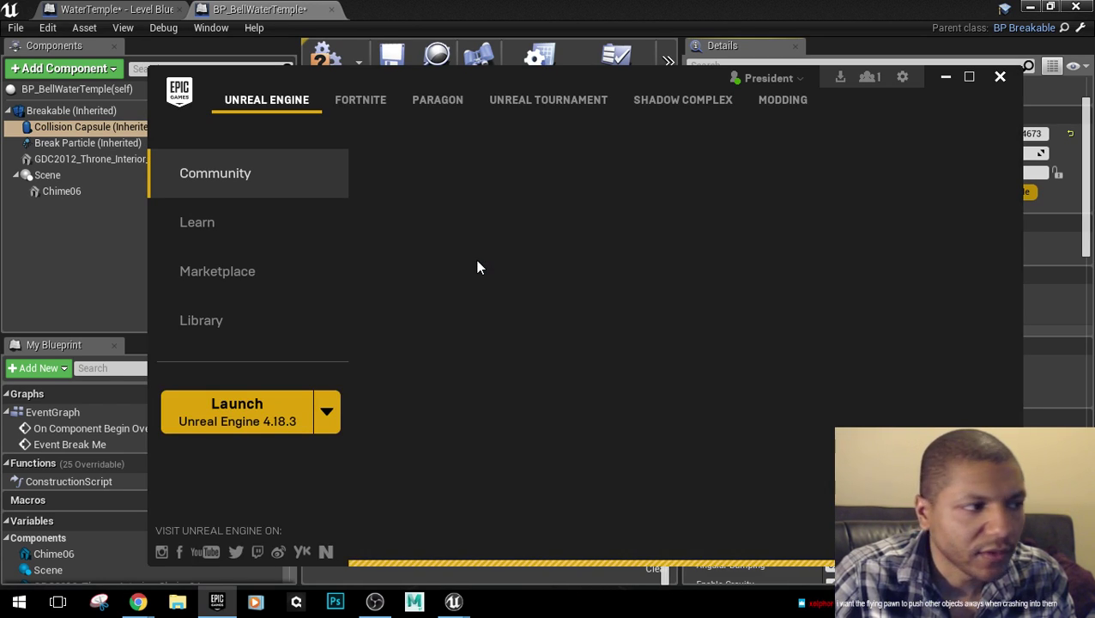
# In the Epic Games Launcher, search the Marketplace for "racing" and look through the matching content.
pyautogui.click(251, 330)
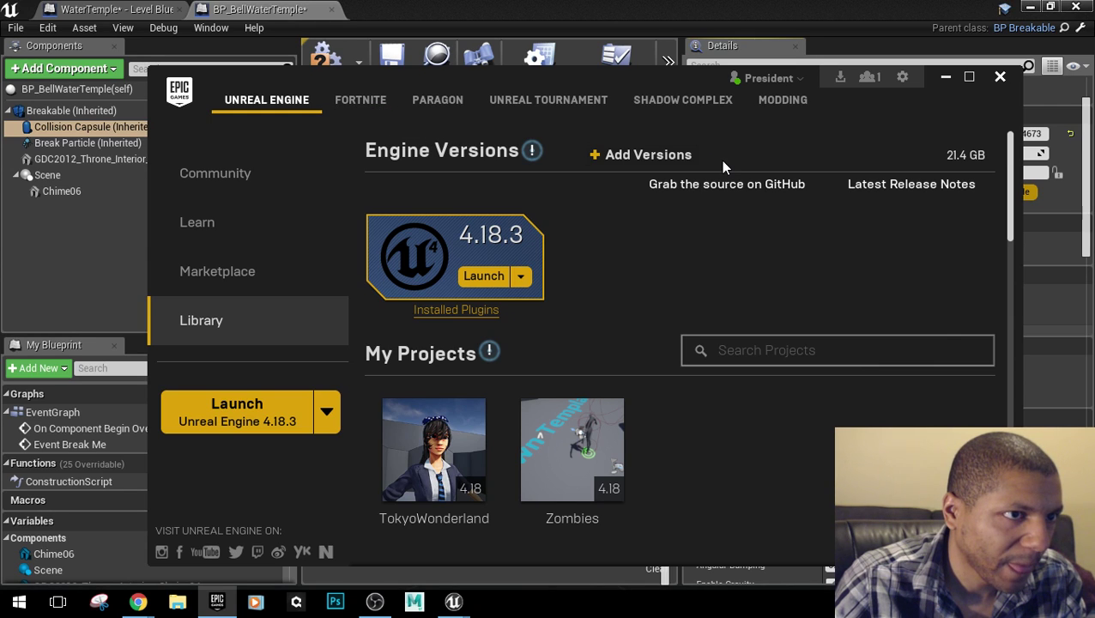
pyautogui.click(244, 272)
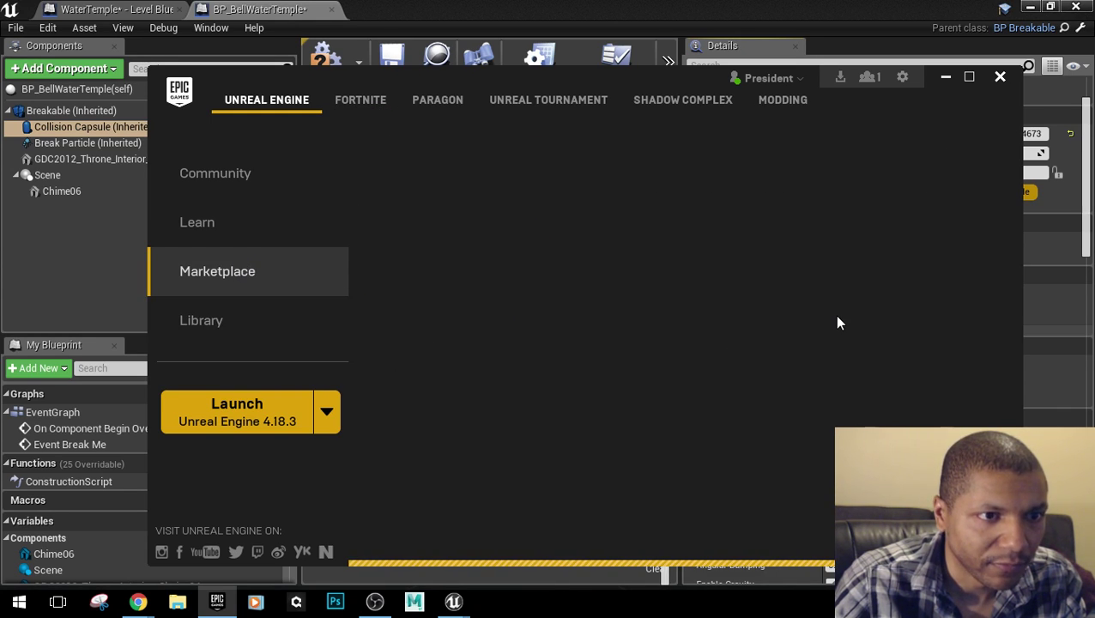
pyautogui.click(814, 139)
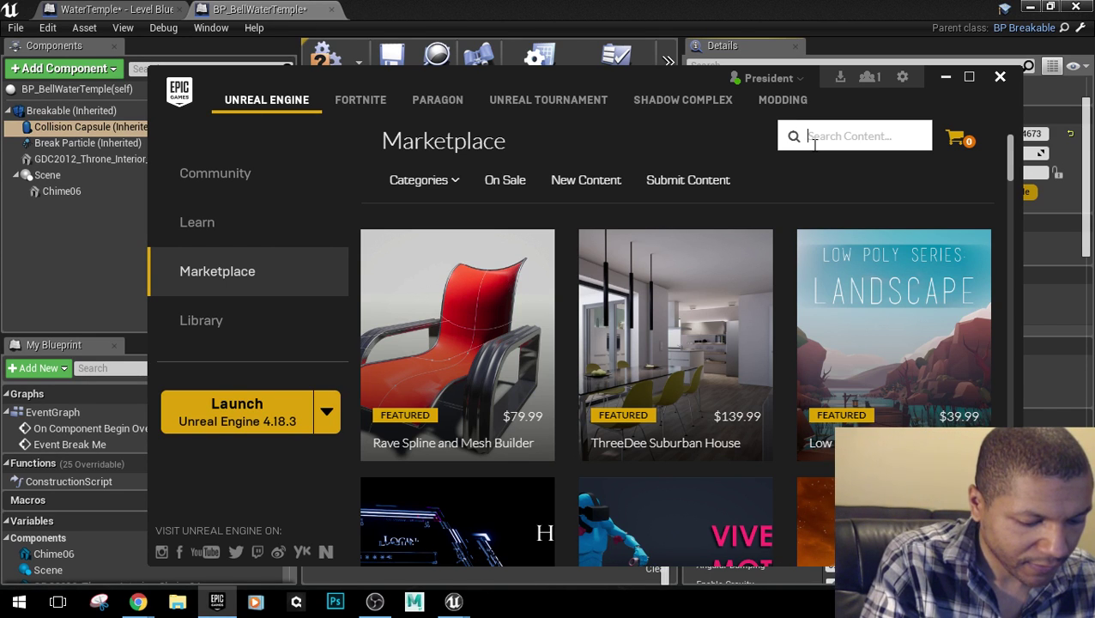
pyautogui.write('racing')
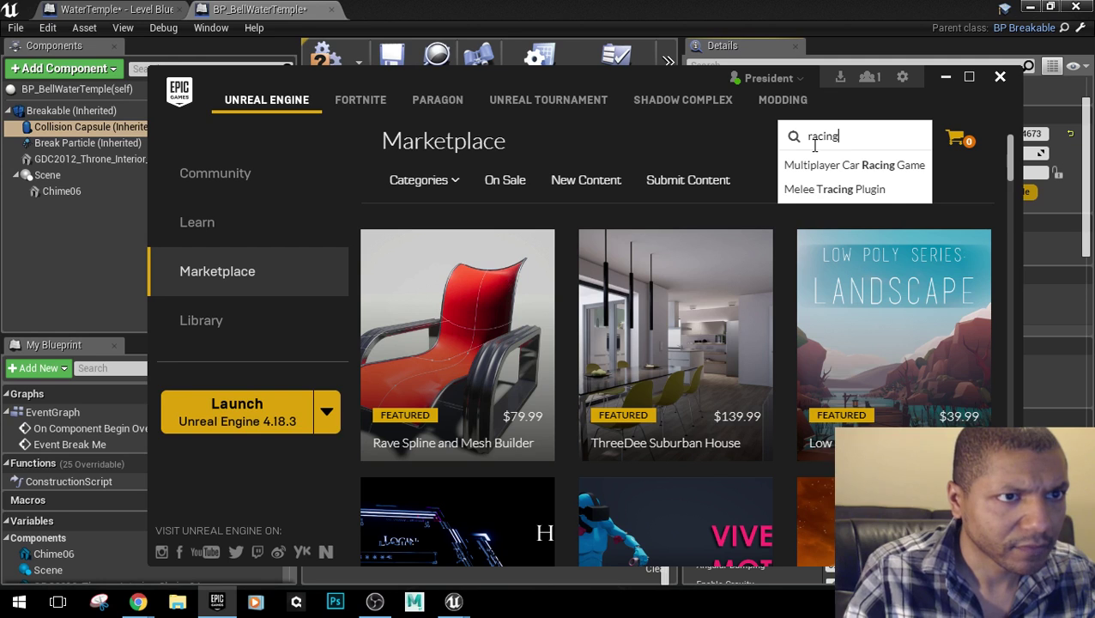
pyautogui.press('Return')
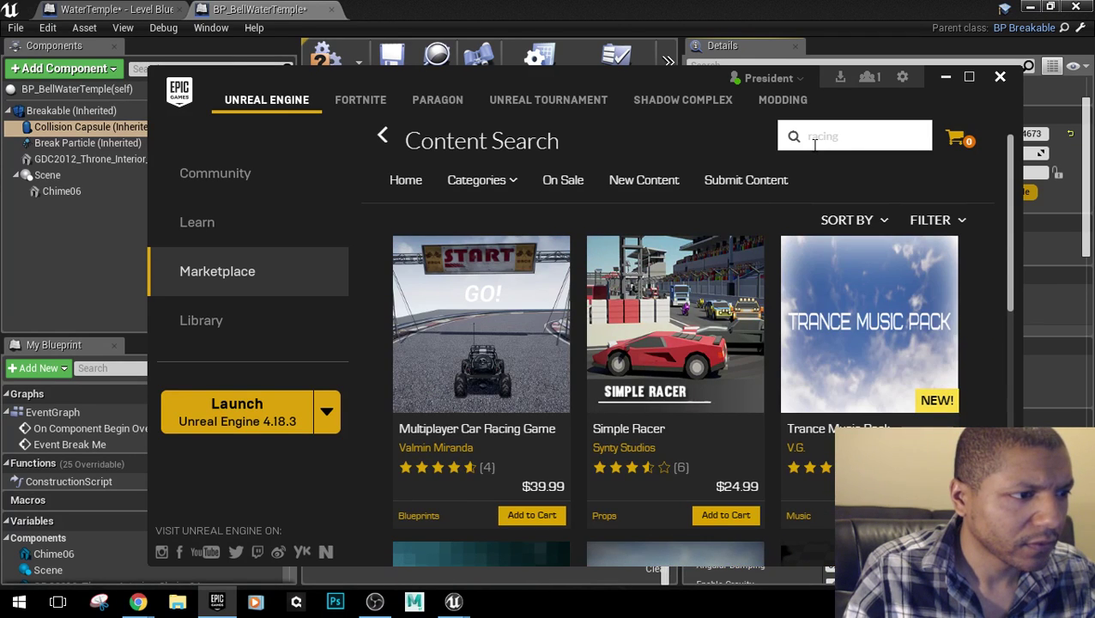
pyautogui.scroll(-5, 734, 287)
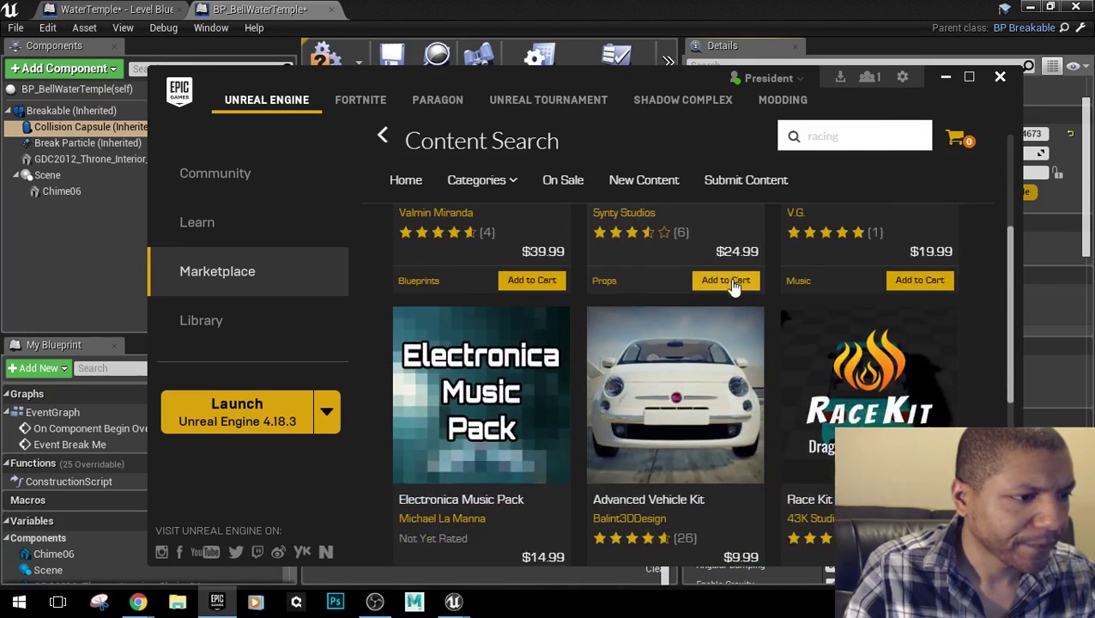
pyautogui.scroll(-2, 733, 287)
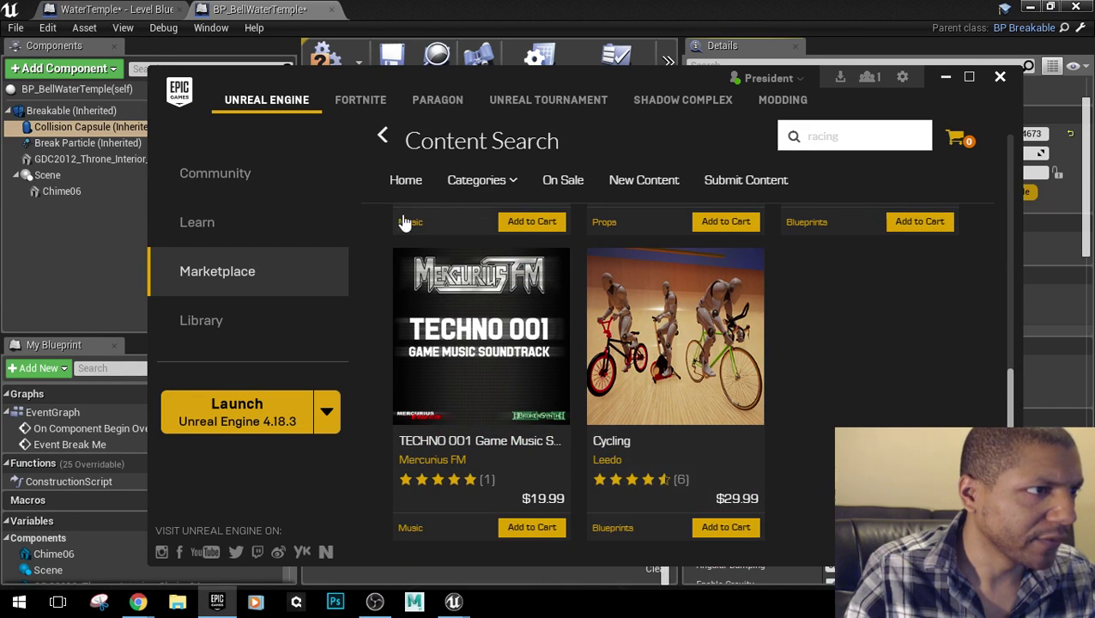
# Look through the owned content in the Library's Vault for a vehicle sample project such as Vehicle Game.
pyautogui.click(245, 324)
pyautogui.scroll(-5, 665, 438)
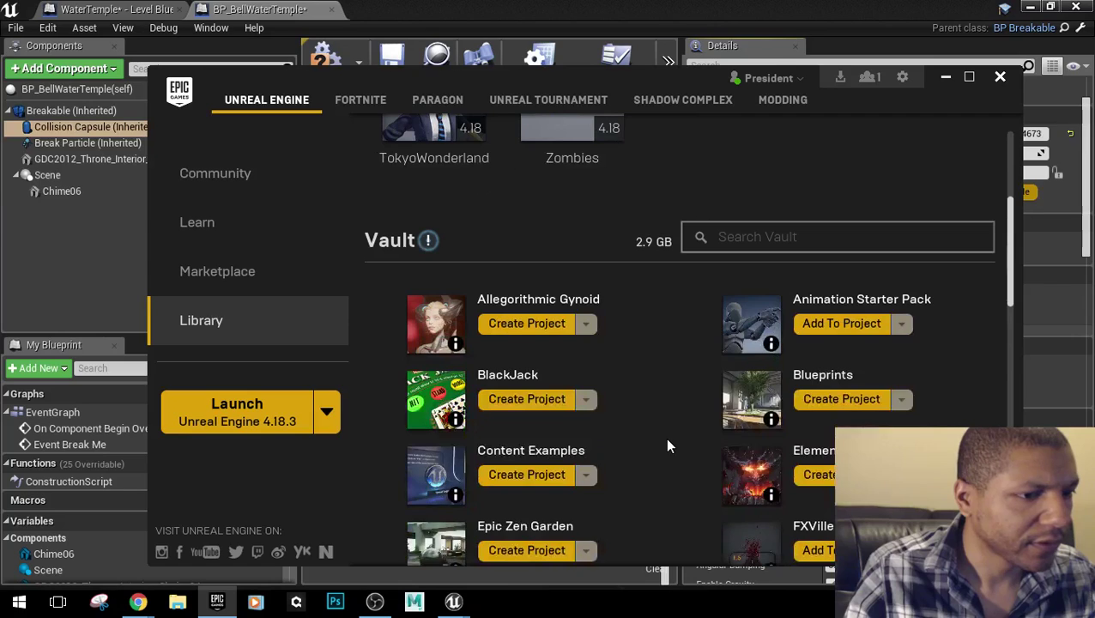
pyautogui.scroll(-6, 667, 445)
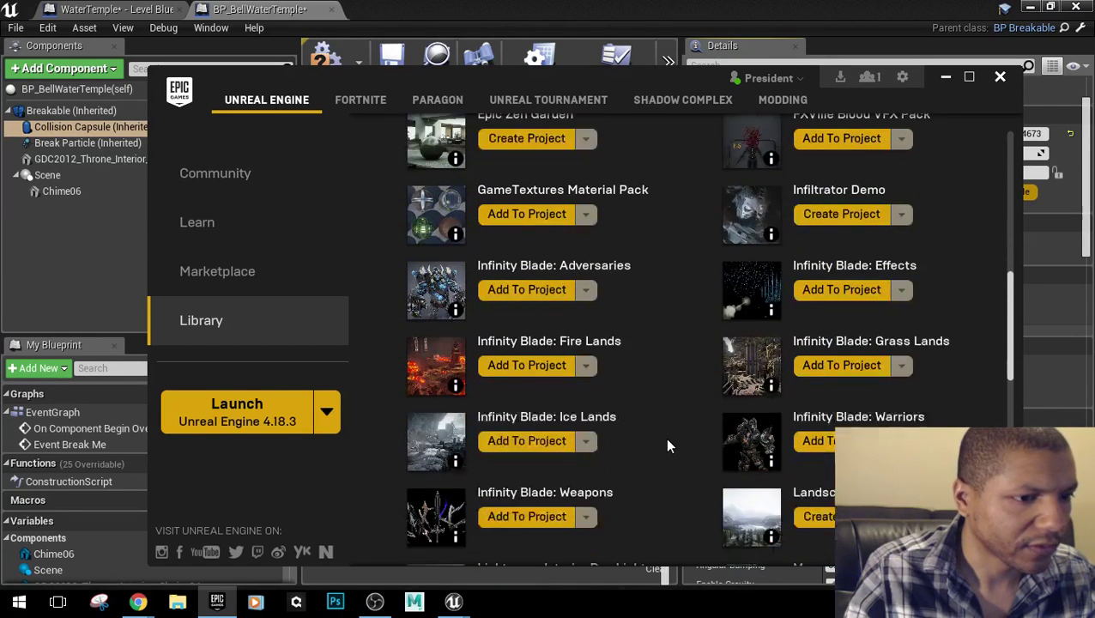
pyautogui.scroll(-5, 669, 445)
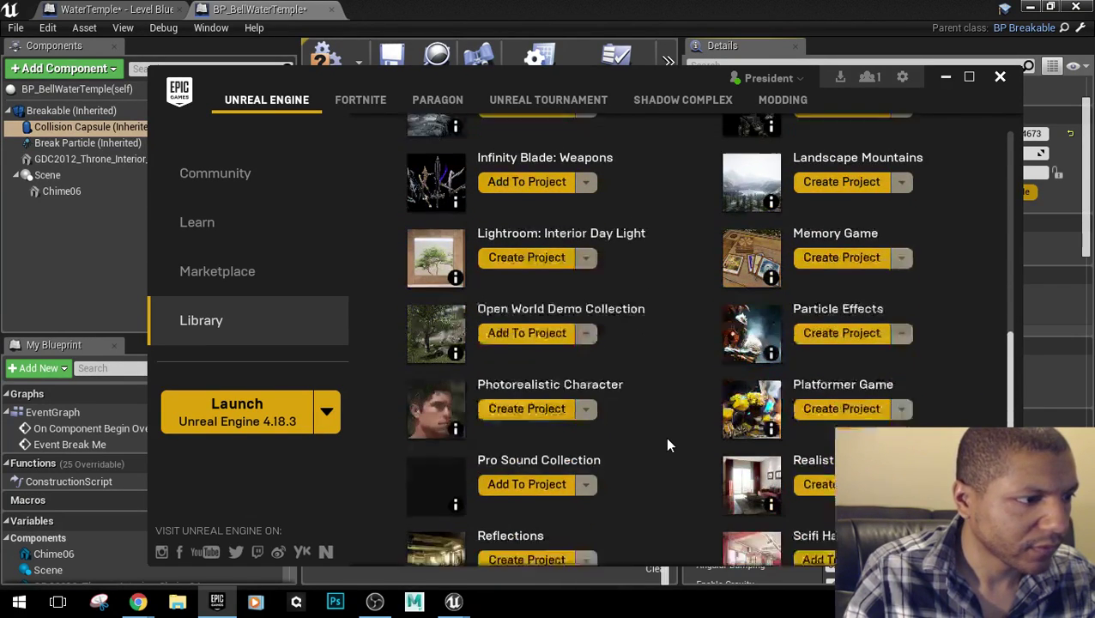
pyautogui.scroll(-2, 669, 444)
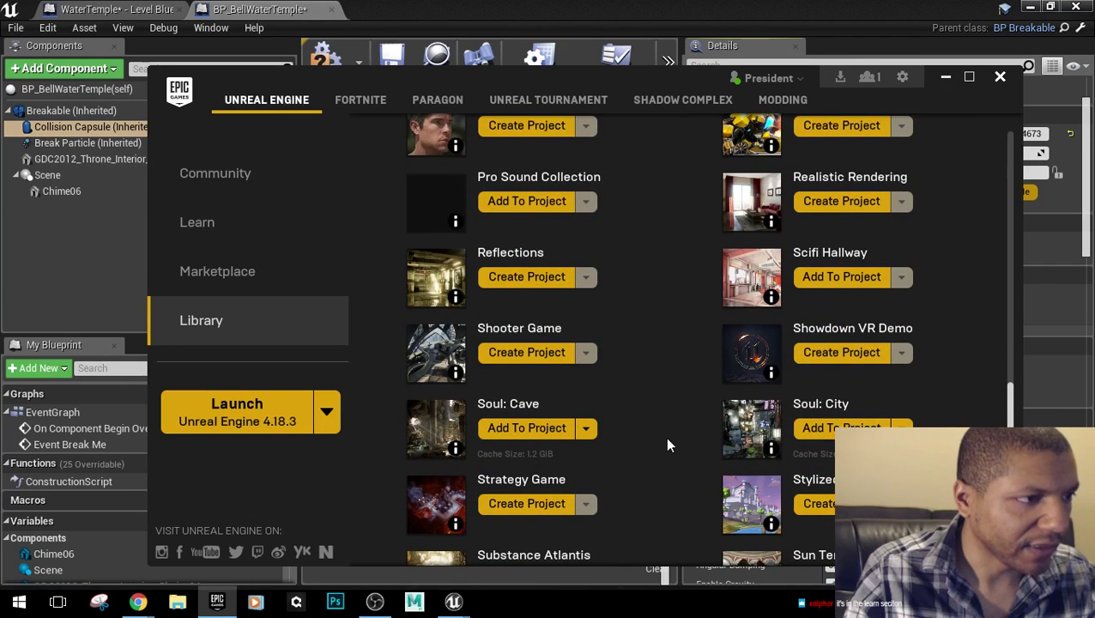
pyautogui.scroll(-3, 669, 444)
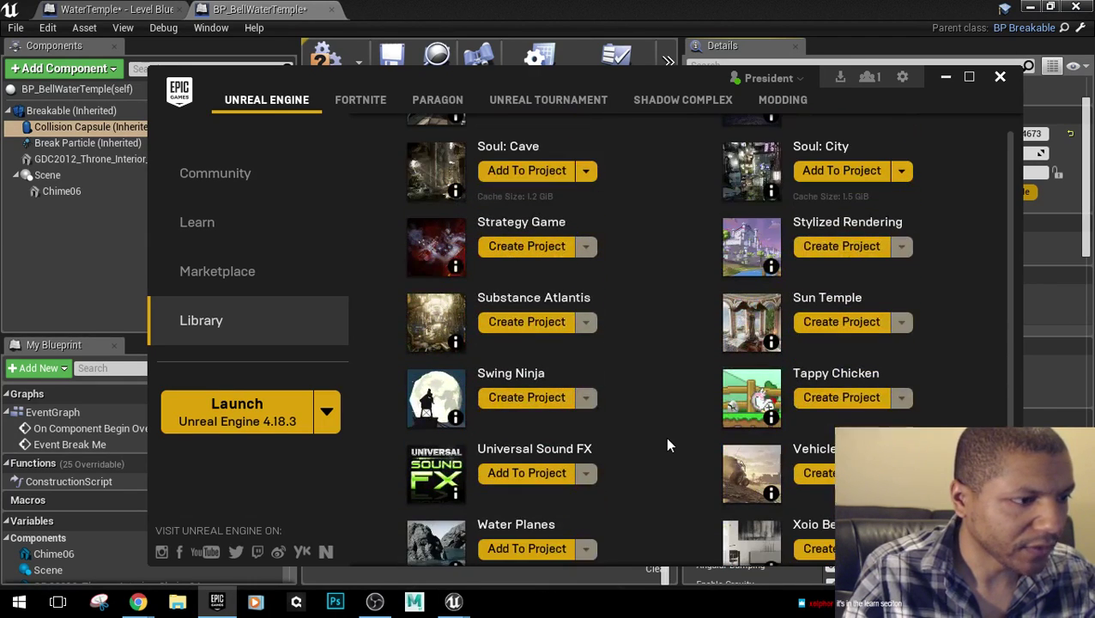
pyautogui.scroll(-1, 666, 442)
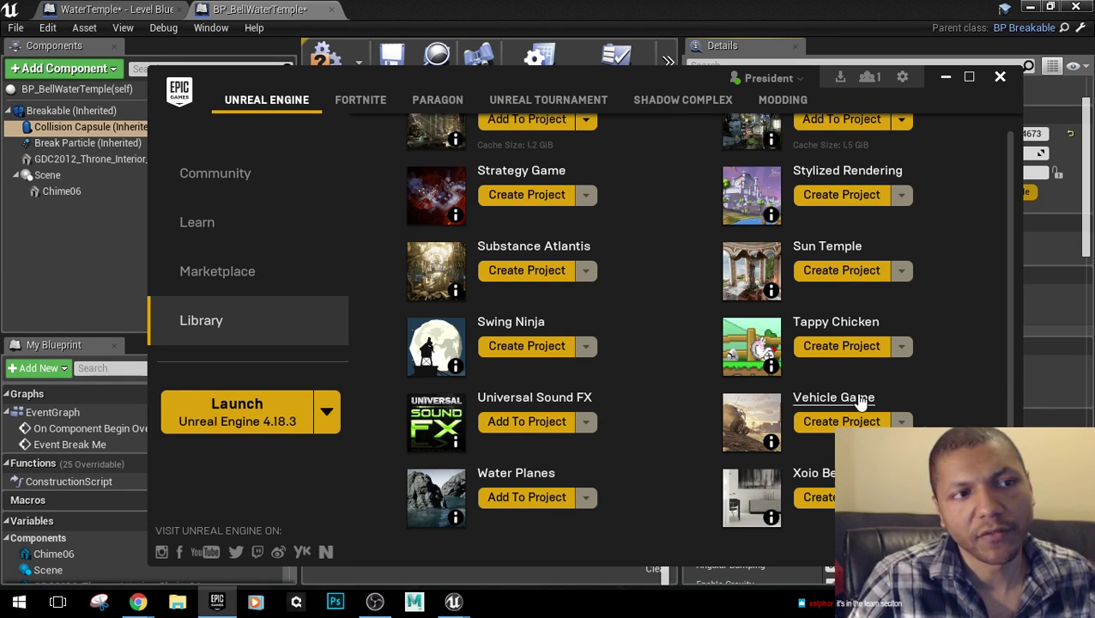
pyautogui.scroll(5, 639, 395)
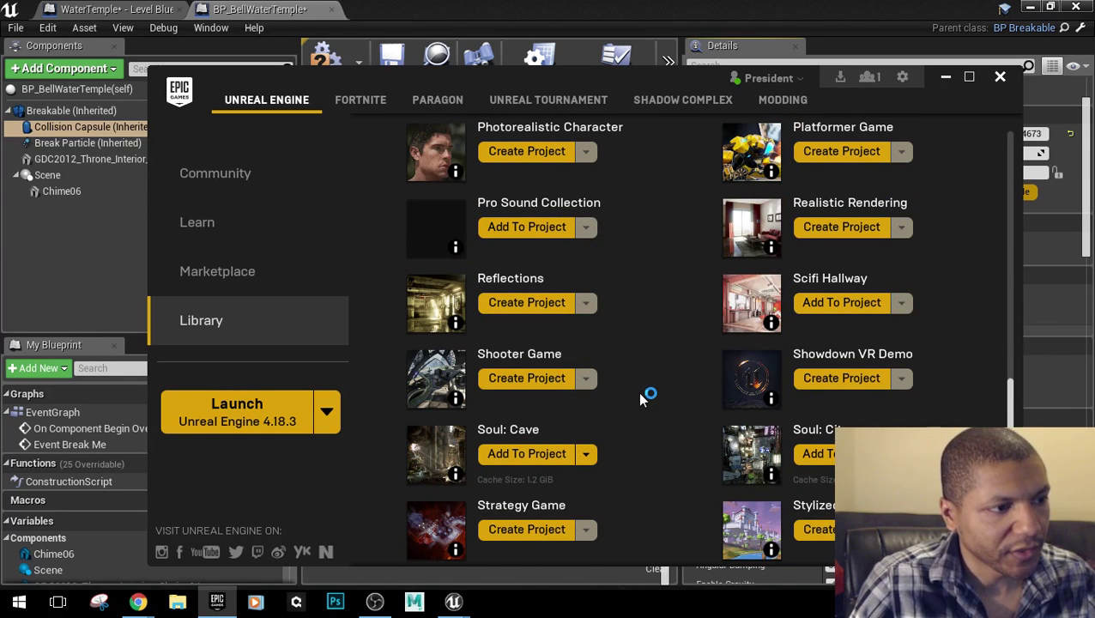
pyautogui.scroll(6, 639, 396)
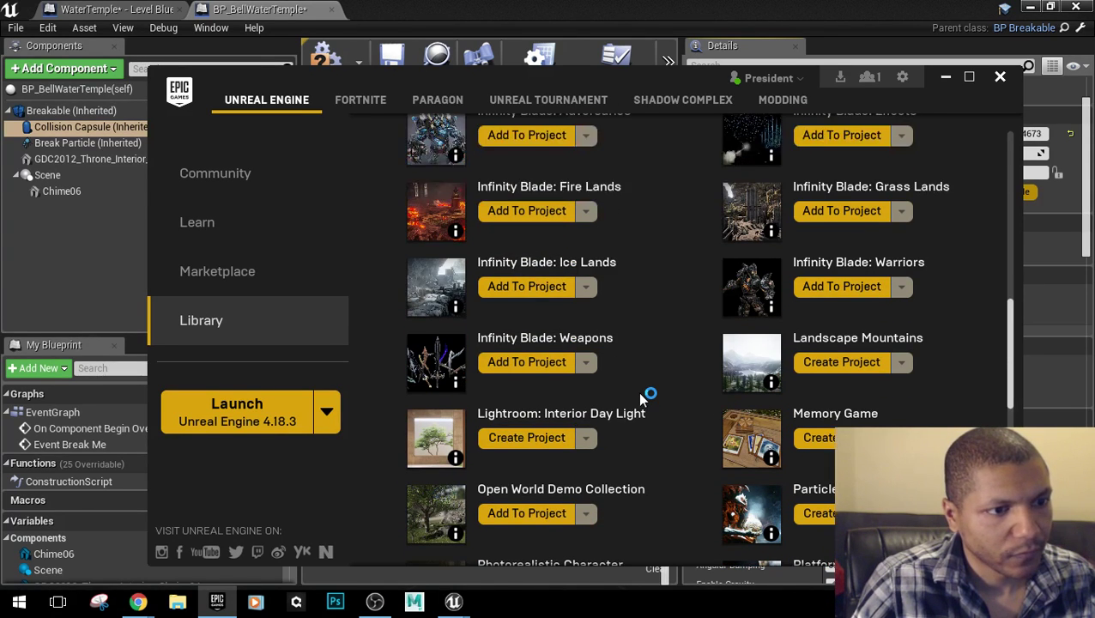
pyautogui.scroll(5, 639, 397)
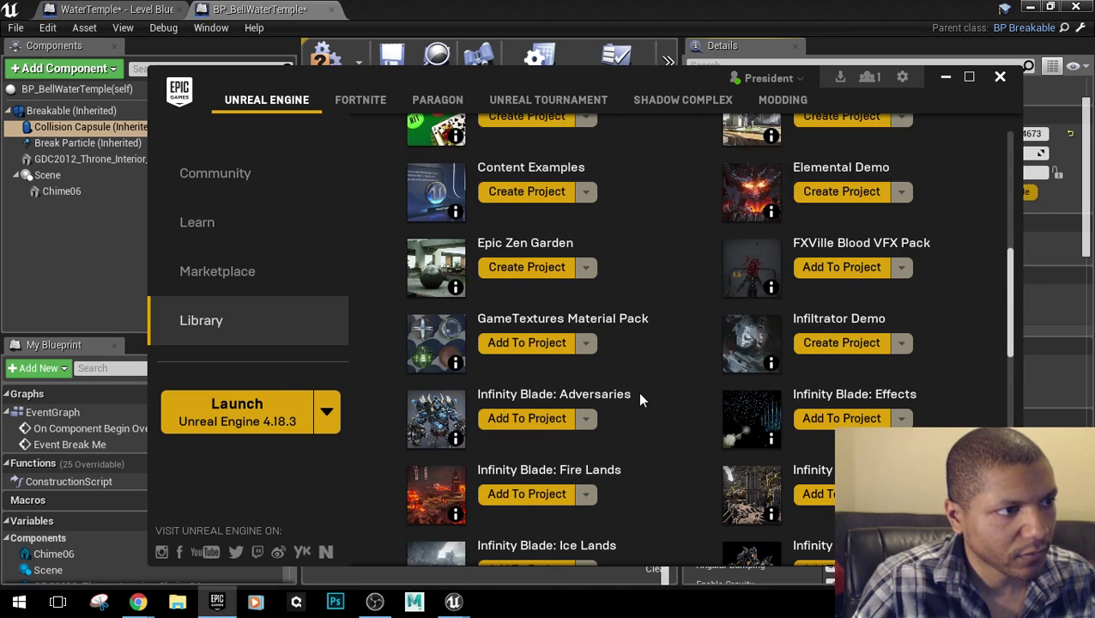
pyautogui.scroll(2, 639, 397)
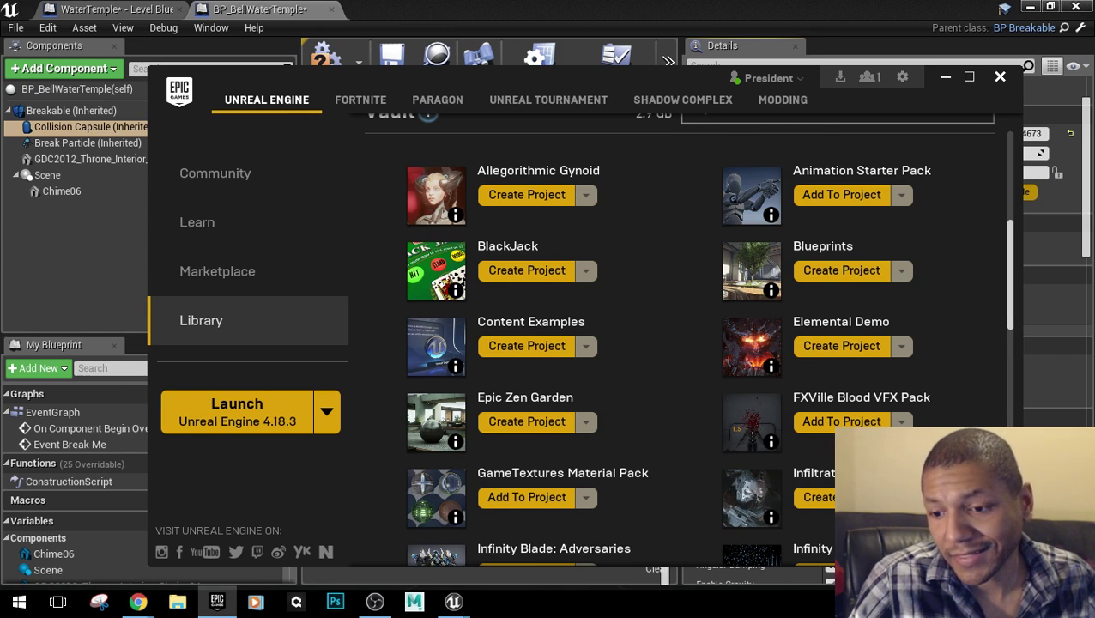
# Read through the Vault's sample projects and asset packs once more, down to the end of the list and back up.
pyautogui.click(138, 601)
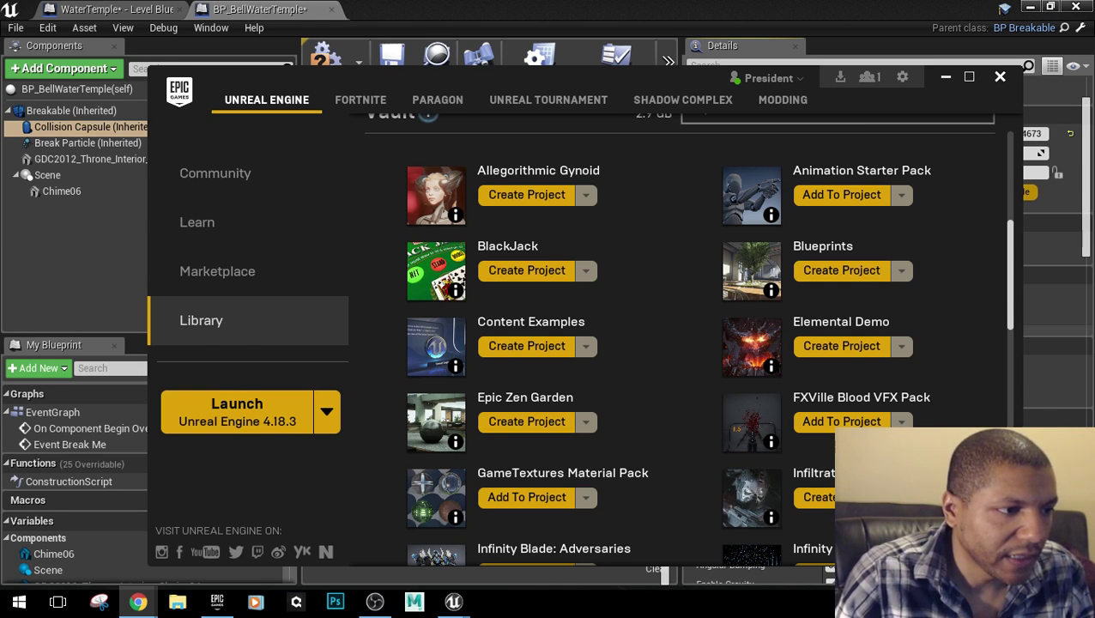
pyautogui.scroll(-1, 672, 381)
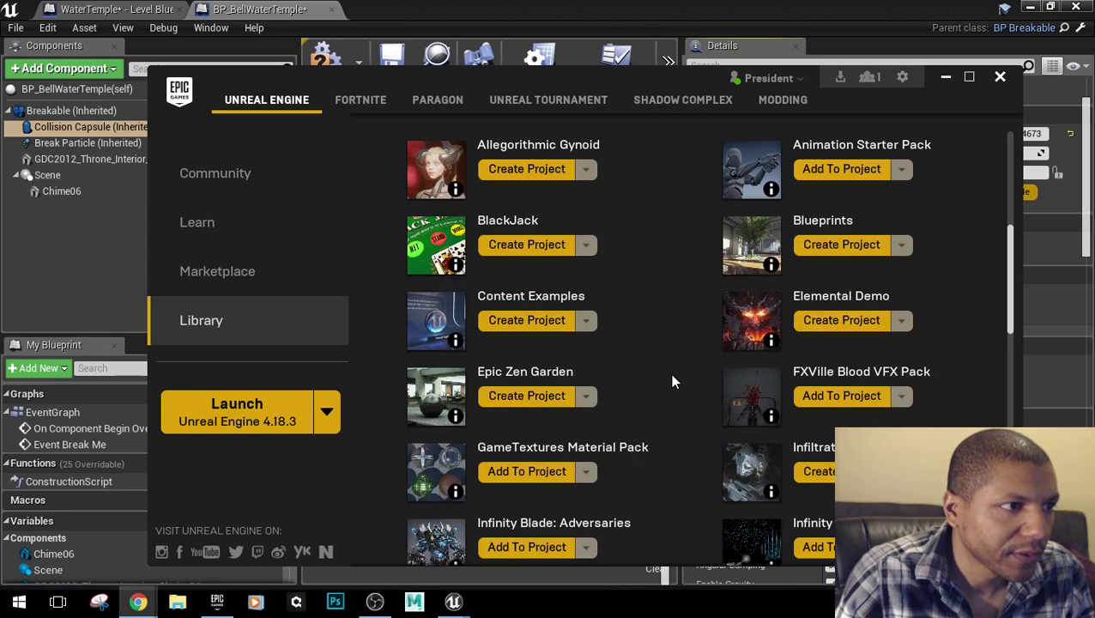
pyautogui.scroll(-5, 672, 380)
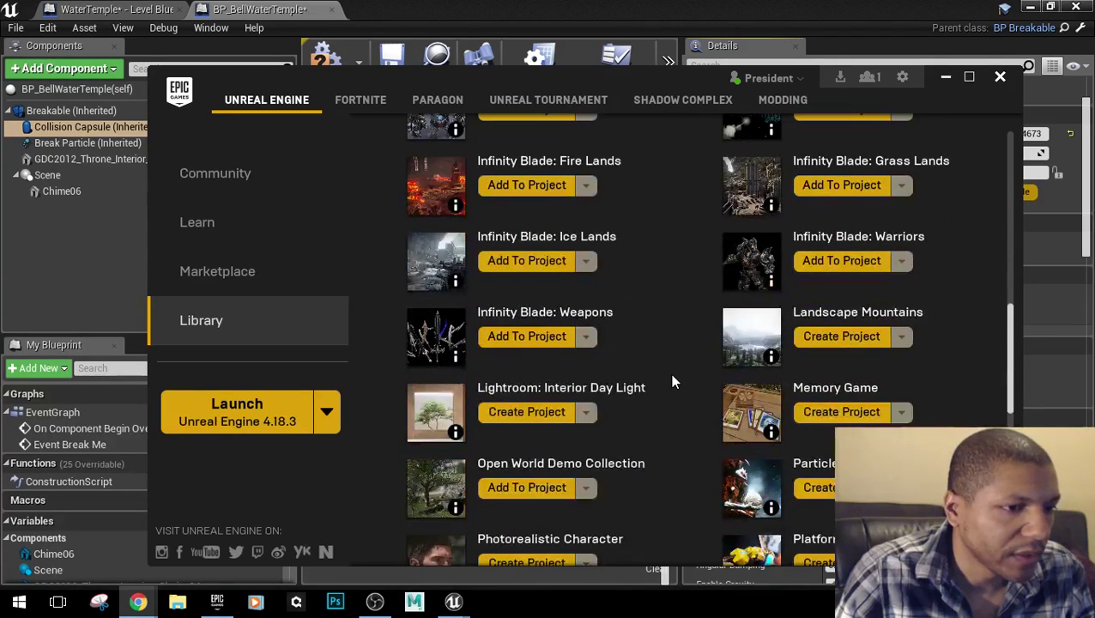
pyautogui.scroll(-4, 673, 381)
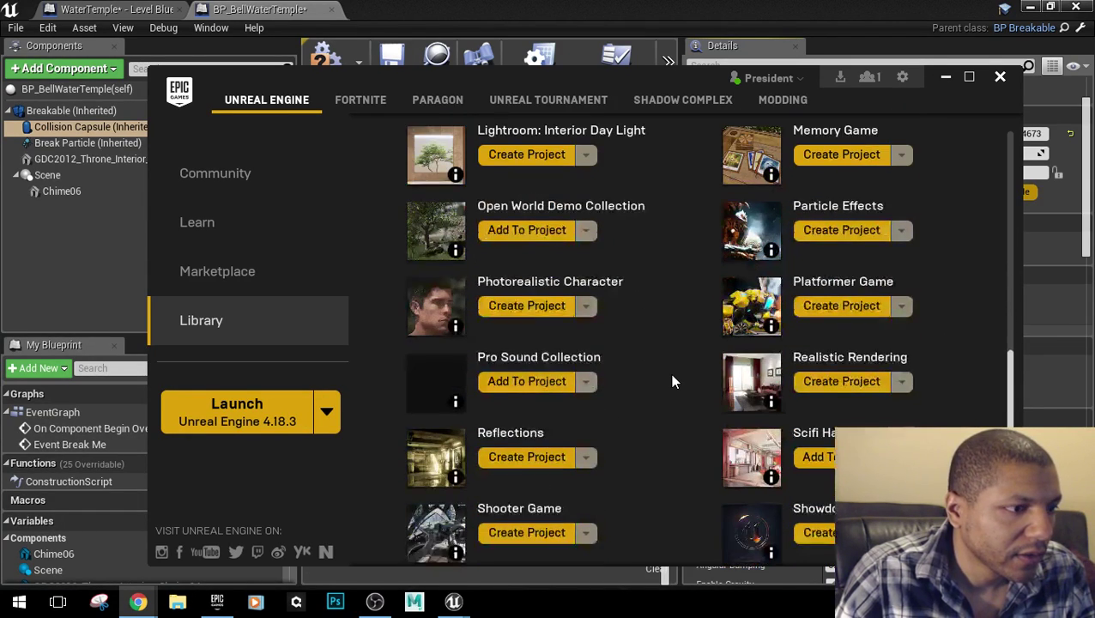
pyautogui.scroll(-4, 672, 381)
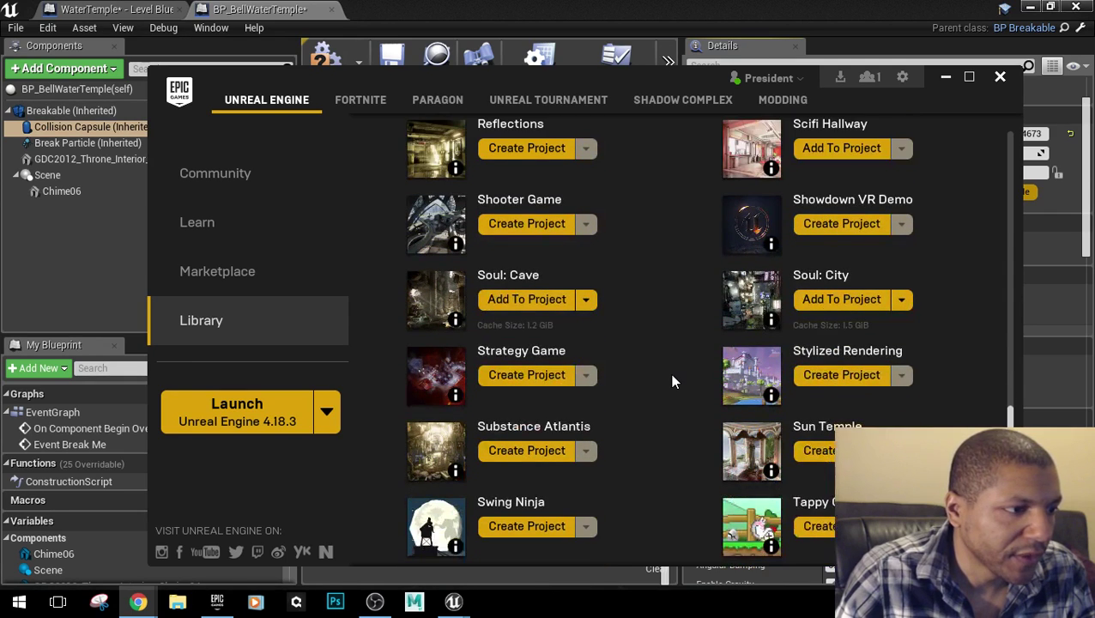
pyautogui.scroll(-1, 673, 381)
pyautogui.scroll(-1, 672, 381)
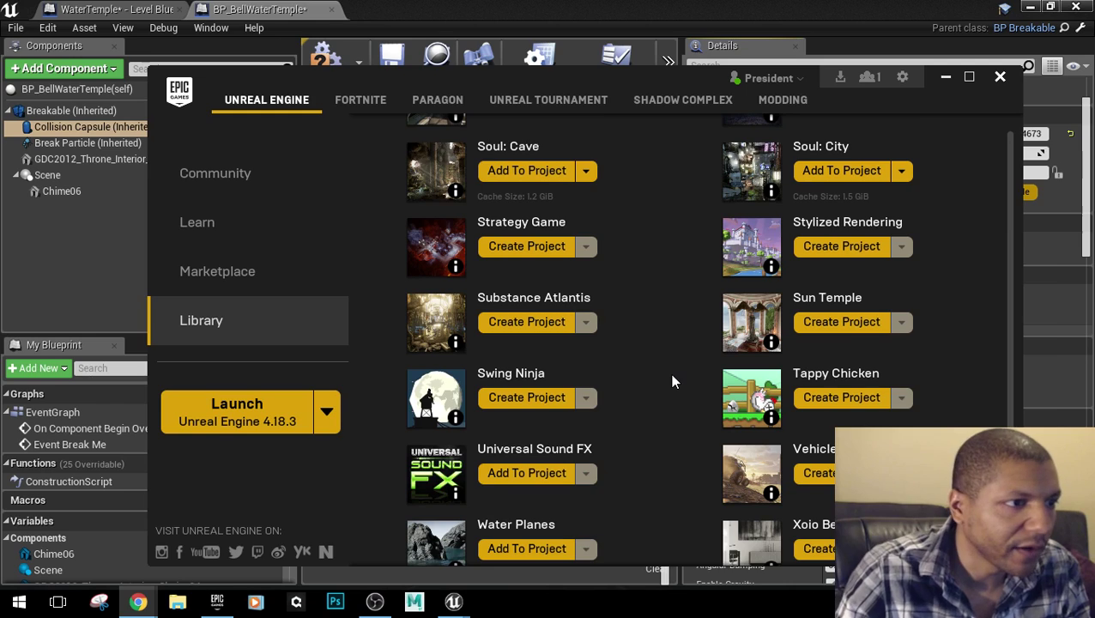
pyautogui.scroll(-1, 673, 381)
pyautogui.scroll(3, 672, 381)
pyautogui.scroll(6, 673, 380)
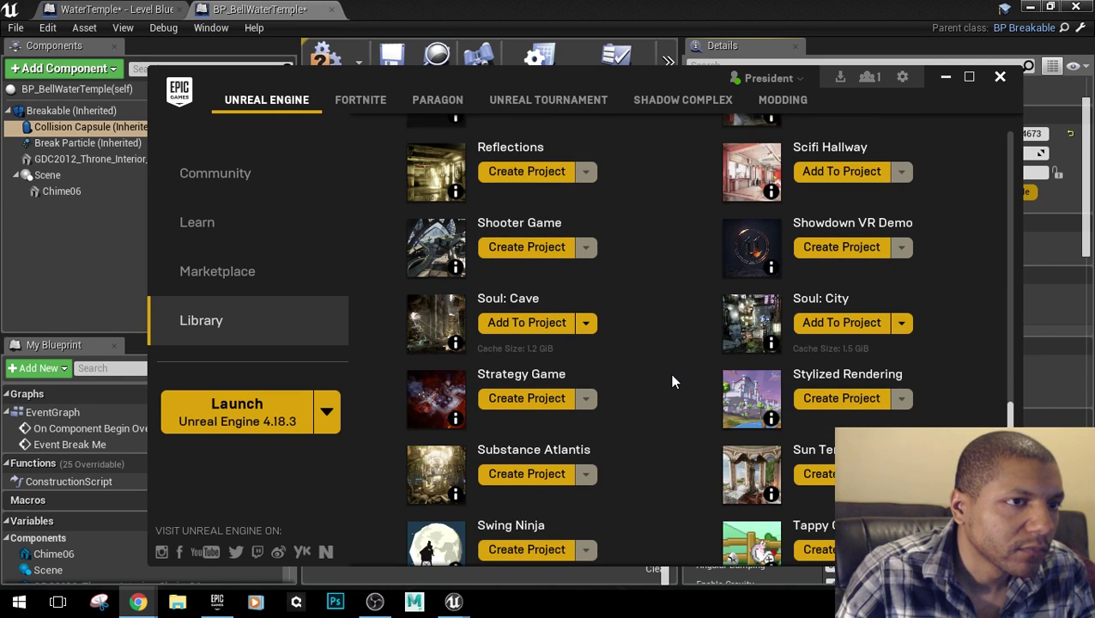
pyautogui.scroll(1, 673, 381)
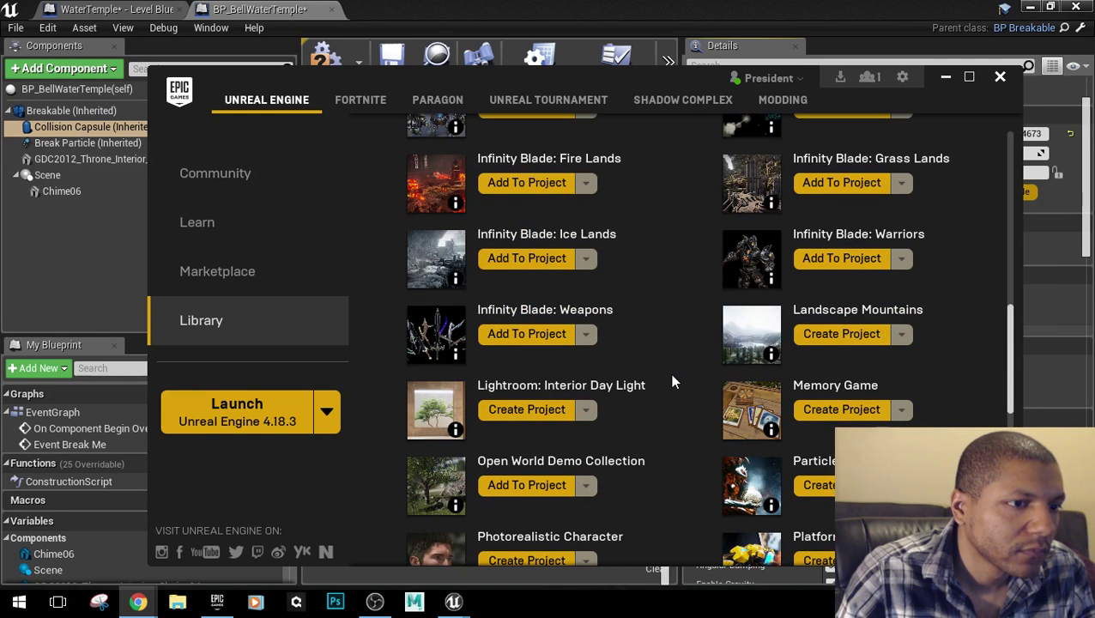
# Look back through the Vault up to the installed engine versions and close the Epic Games Launcher.
pyautogui.scroll(4, 673, 381)
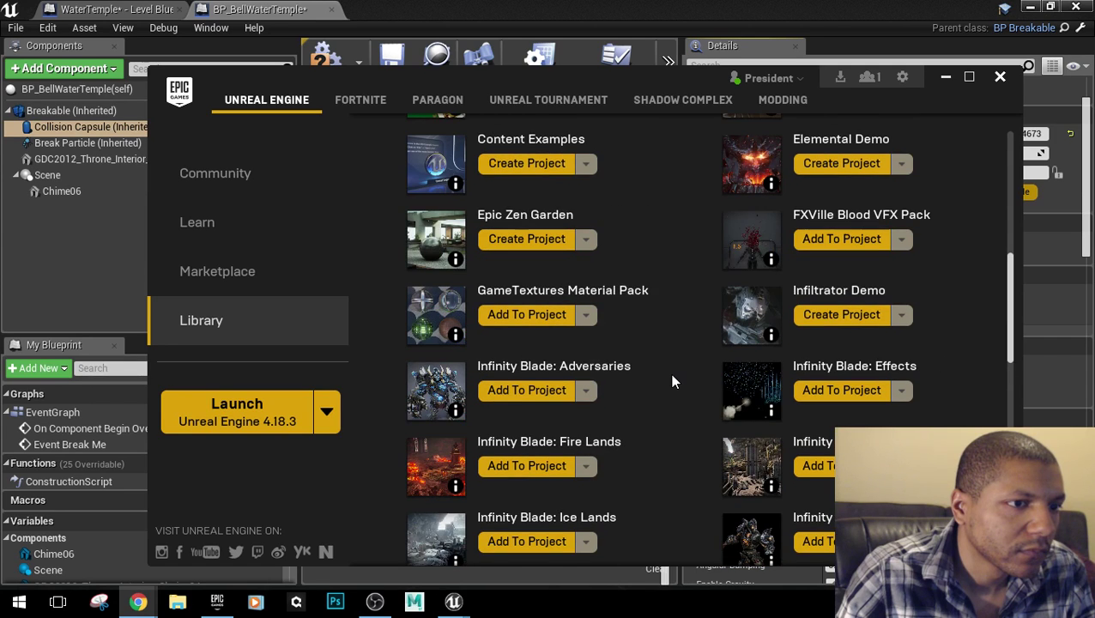
pyautogui.scroll(2, 673, 381)
pyautogui.scroll(1, 673, 381)
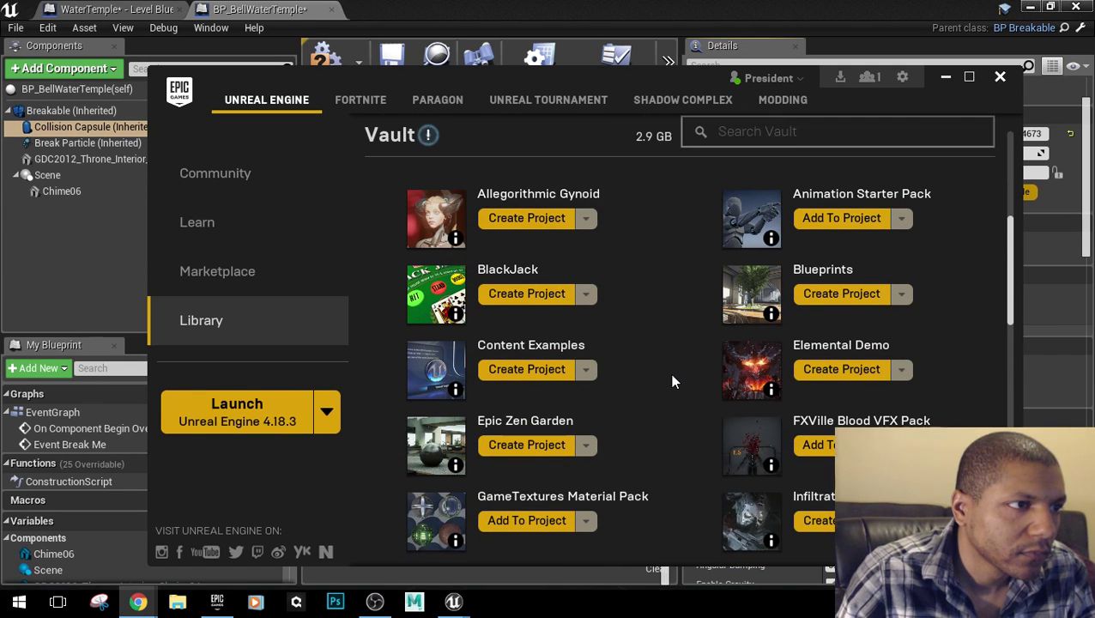
pyautogui.scroll(6, 673, 381)
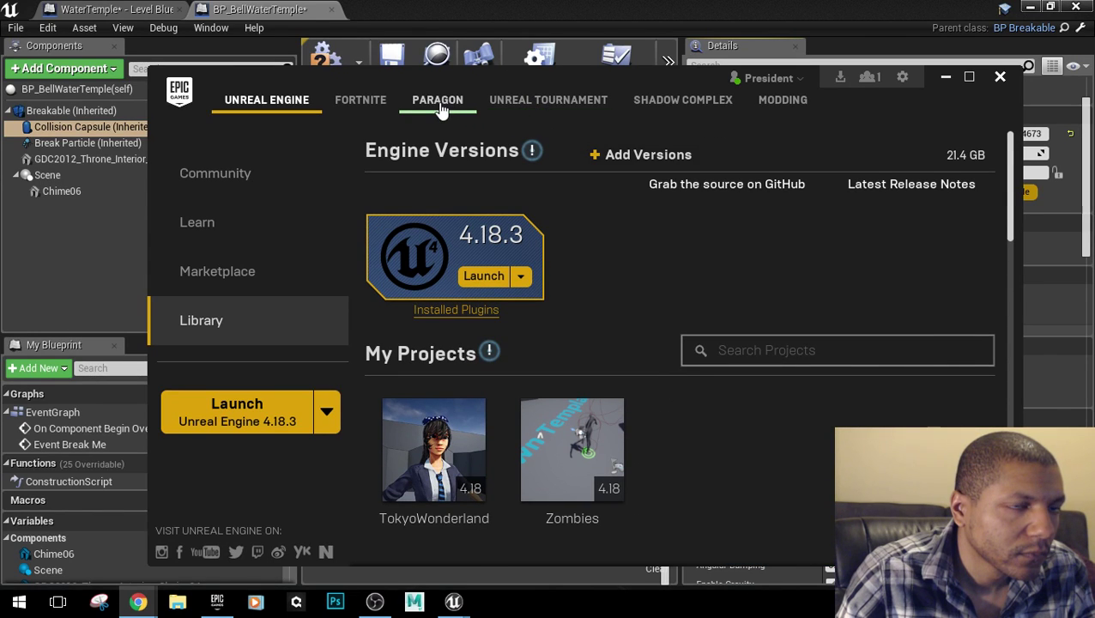
pyautogui.click(1000, 78)
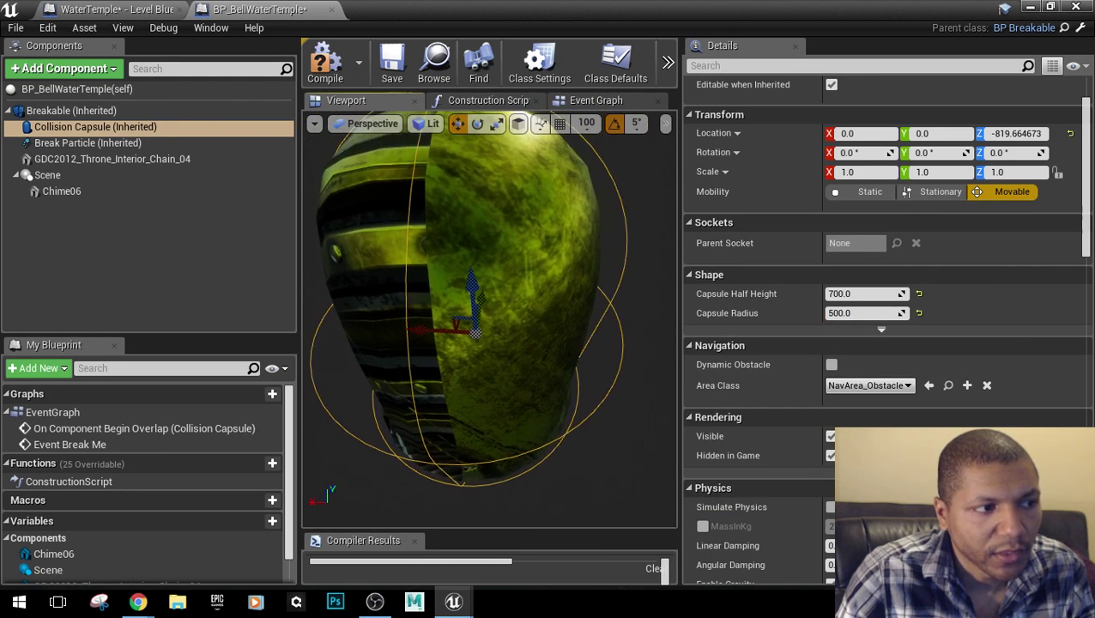
# Compile the BP_BellWaterTemple blueprint with the resized collision capsule.
pyautogui.moveTo(550, 443); pyautogui.dragTo(550, 515)
pyautogui.moveTo(550, 443)
pyautogui.mouseDown(button='right')
pyautogui.moveTo(550, 515)
pyautogui.moveTo(550, 469)
pyautogui.moveTo(550, 493)
pyautogui.moveTo(533, 472)
pyautogui.moveTo(532, 446)
pyautogui.mouseUp(button='right')
pyautogui.click(334, 71)
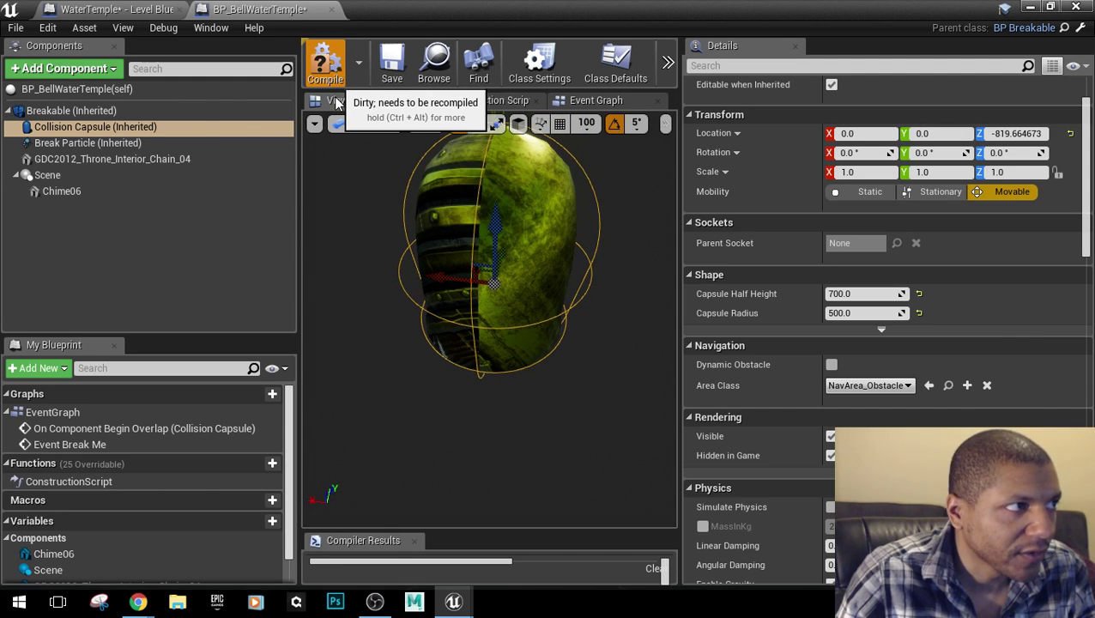
pyautogui.press('F7')
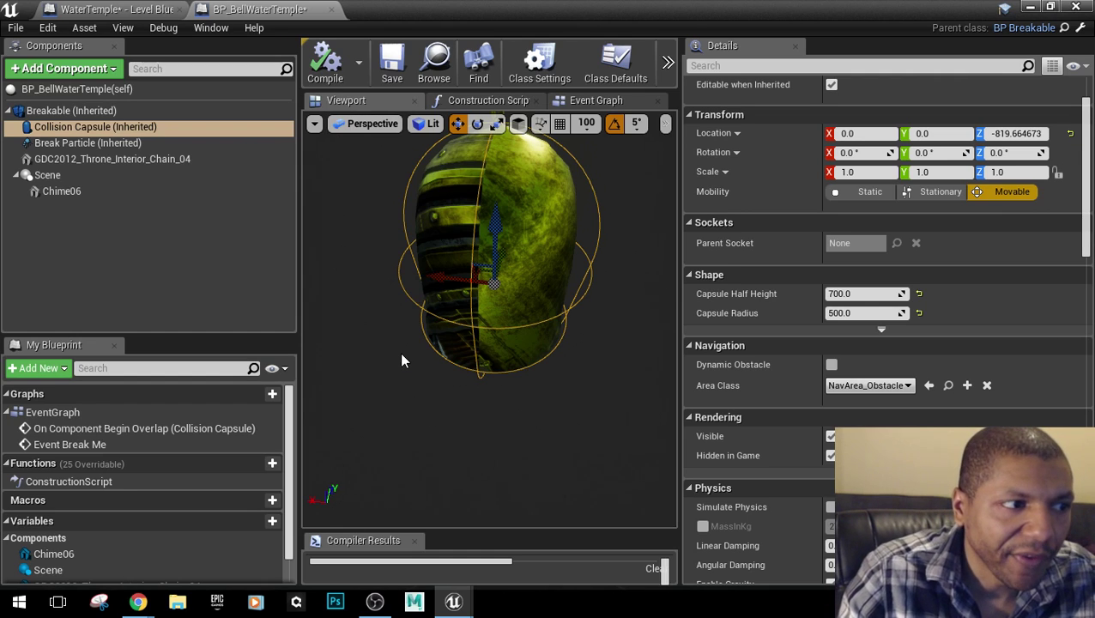
pyautogui.moveTo(399, 352); pyautogui.dragTo(404, 364, button='right')
pyautogui.moveTo(489, 318); pyautogui.dragTo(489, 303, button='right')
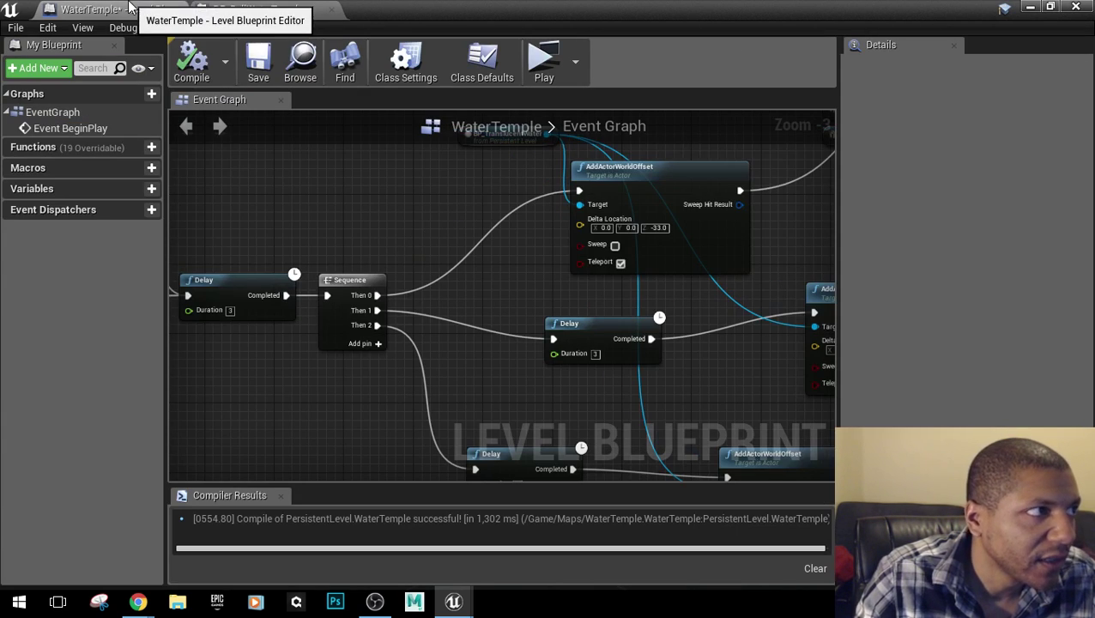
pyautogui.click(116, 9)
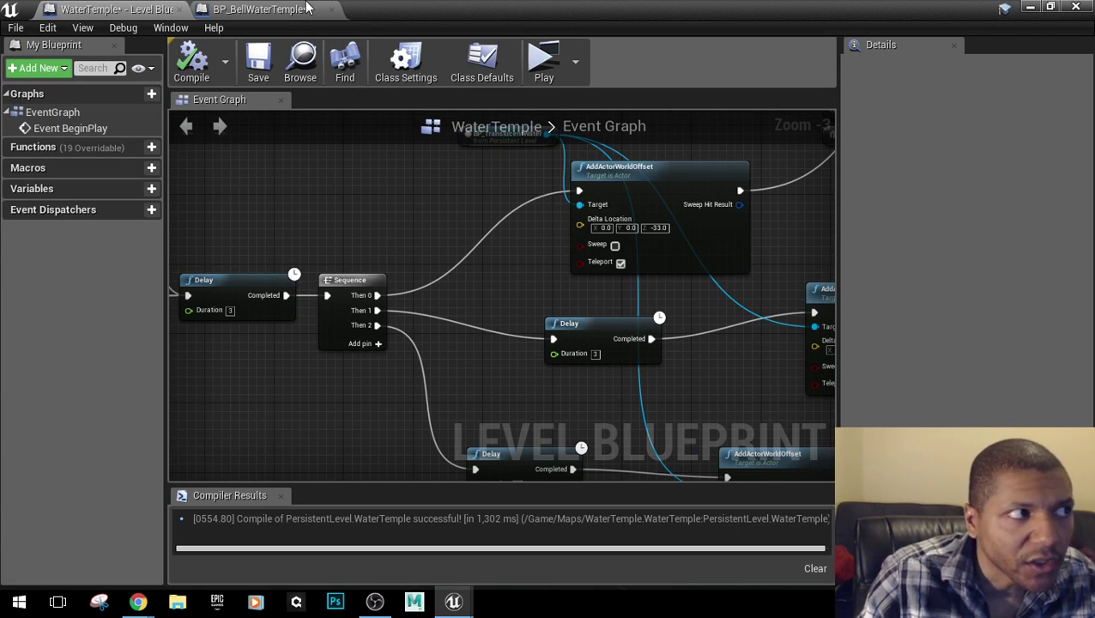
pyautogui.click(274, 10)
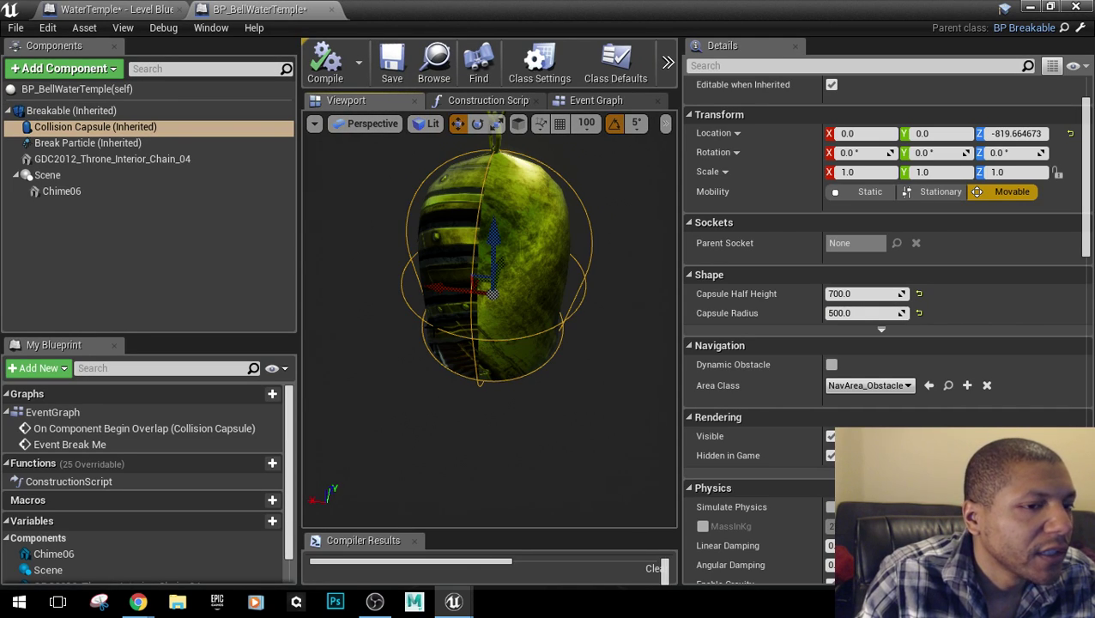
pyautogui.scroll(-5, 755, 455)
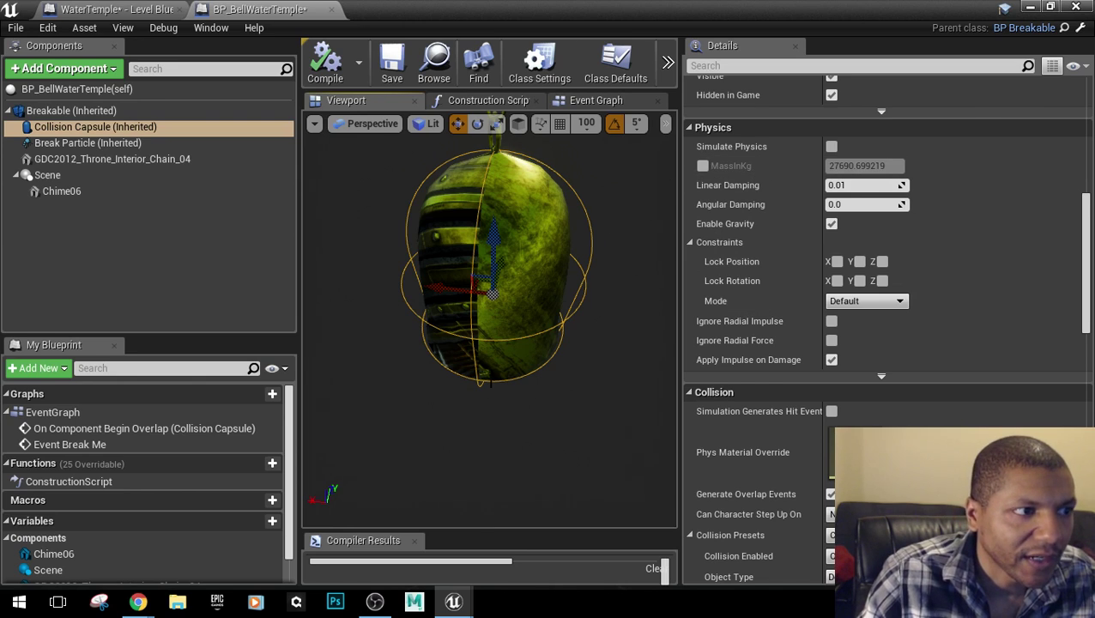
pyautogui.moveTo(504, 395); pyautogui.dragTo(505, 437, button='right')
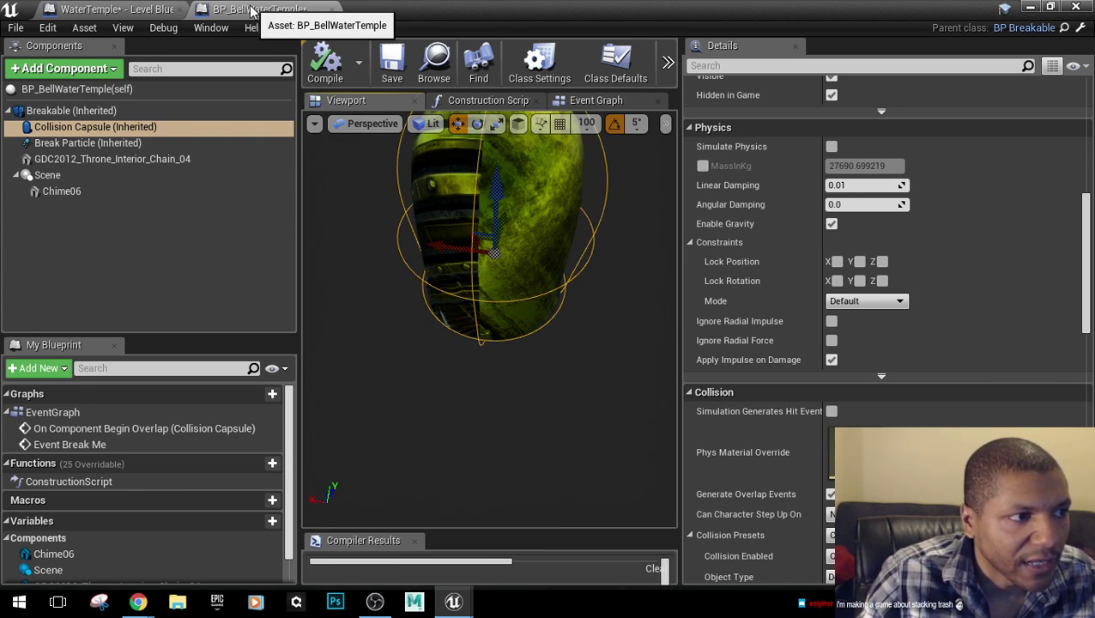
# Playtest the WaterTemple level from the main editor, walking the character up to the bell, and end the preview.
pyautogui.click(1029, 8)
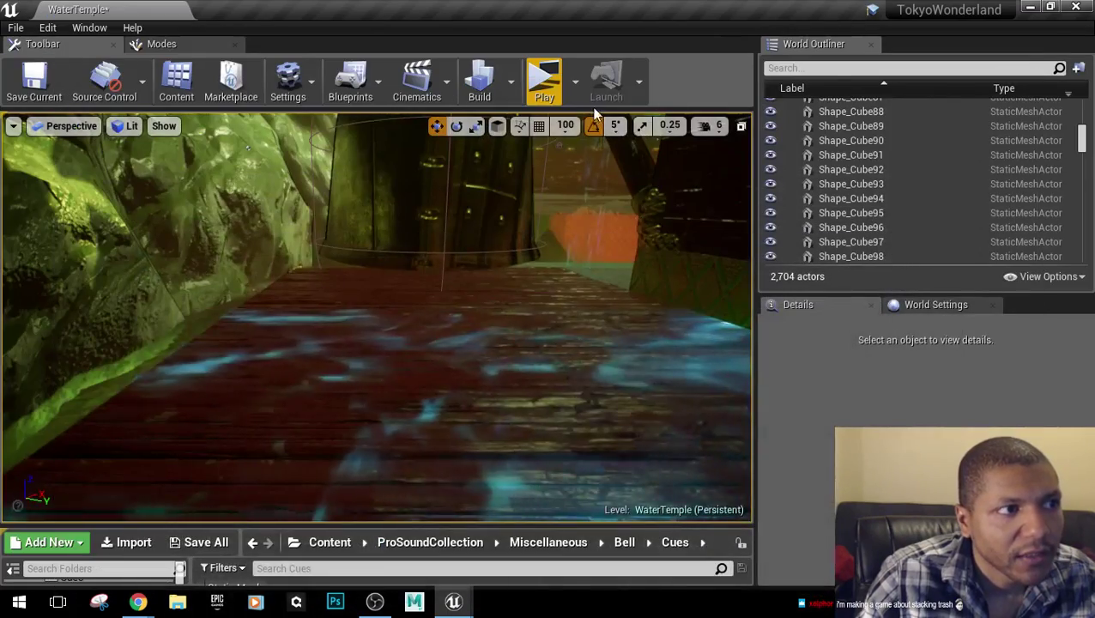
pyautogui.click(557, 91)
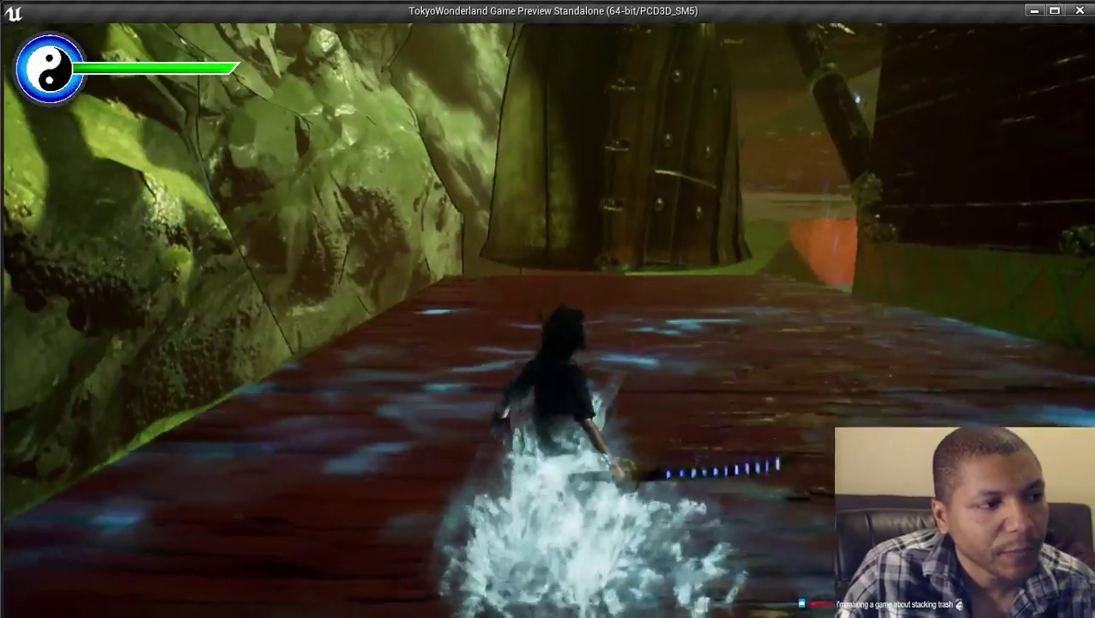
pyautogui.press('w')
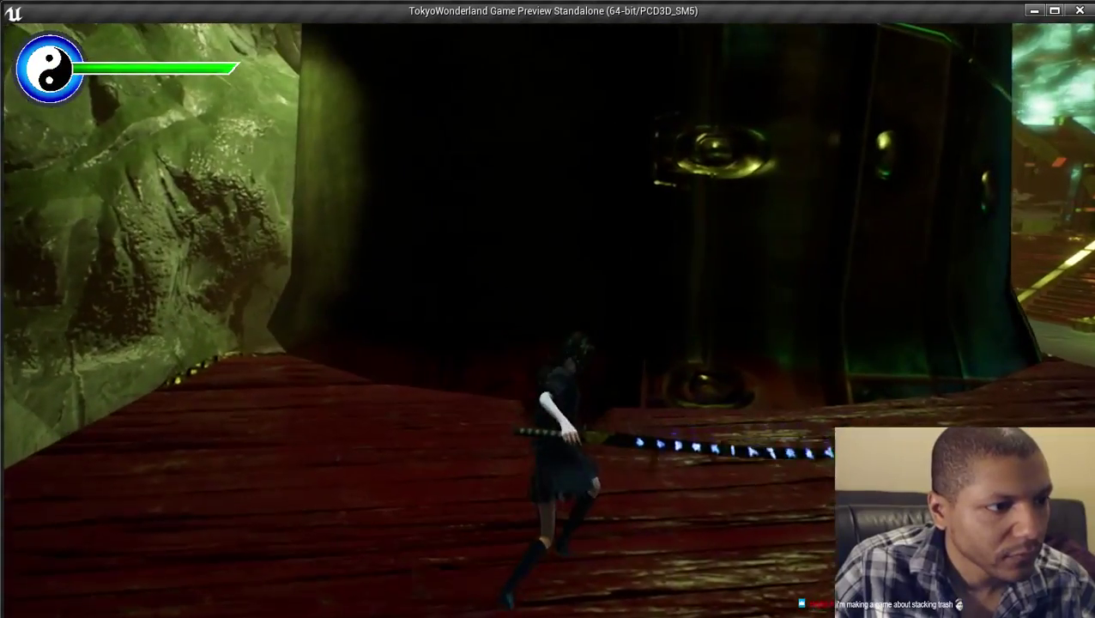
pyautogui.press('w')
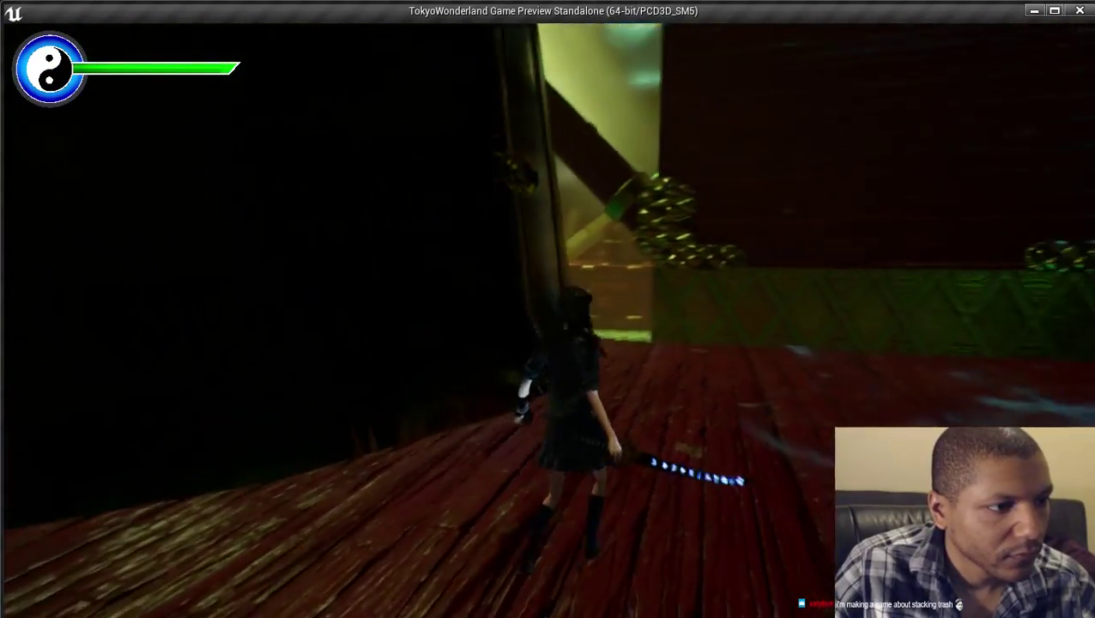
pyautogui.press('w')
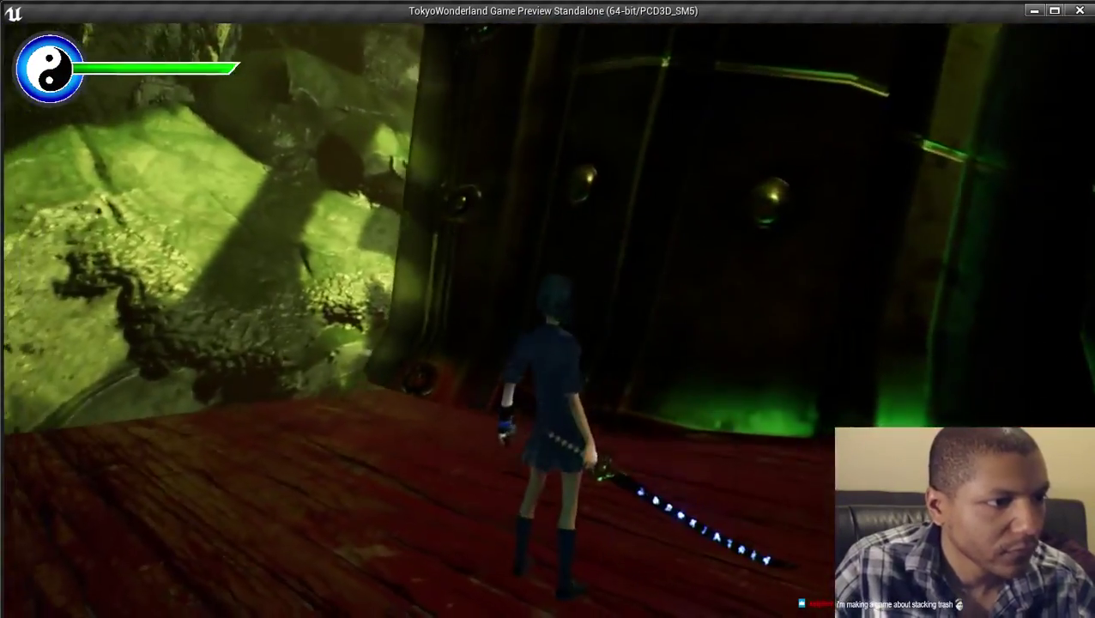
pyautogui.press('Escape')
# Return to BP_BellWaterTemple, set the Collision Capsule's radius to 600, and compile the blueprint.
pyautogui.click(460, 601)
pyautogui.click(537, 528)
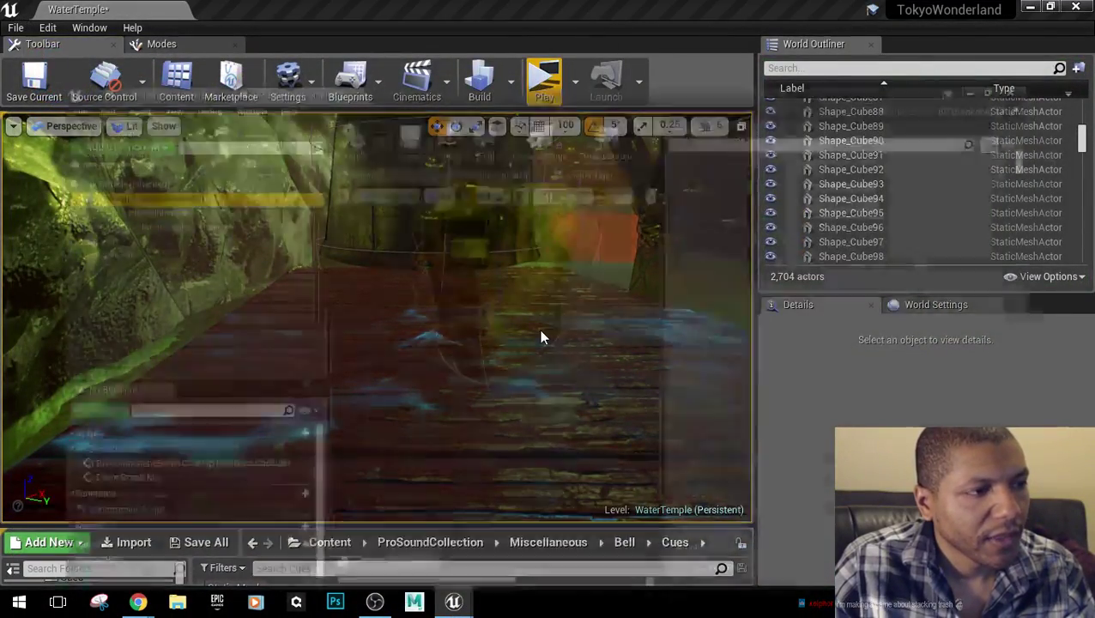
pyautogui.moveTo(474, 352); pyautogui.dragTo(459, 422, button='right')
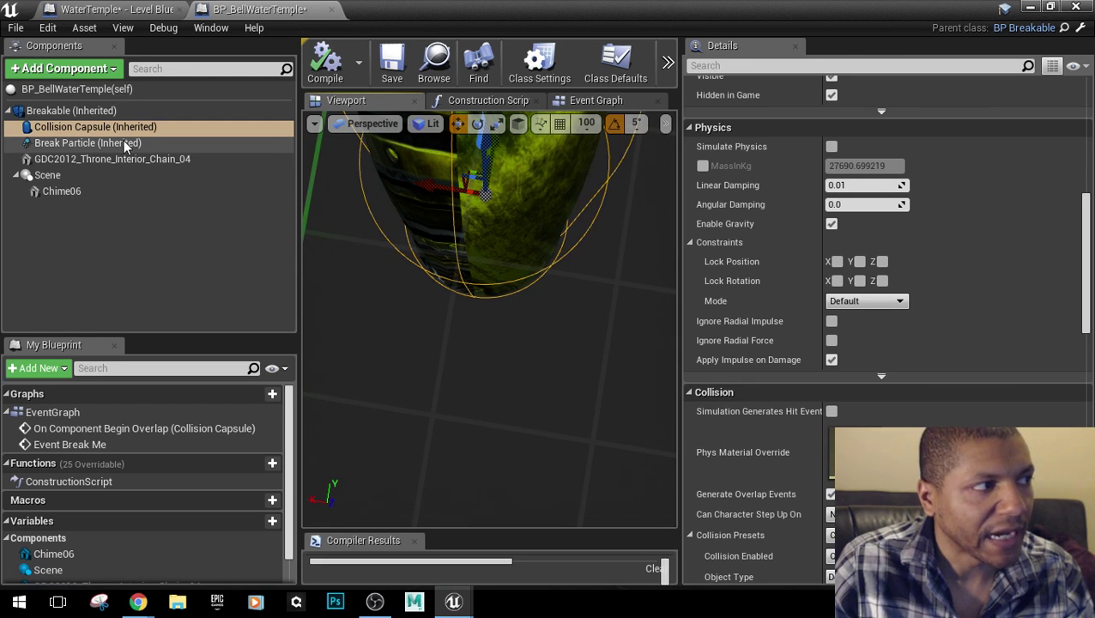
pyautogui.click(106, 178)
pyautogui.click(106, 192)
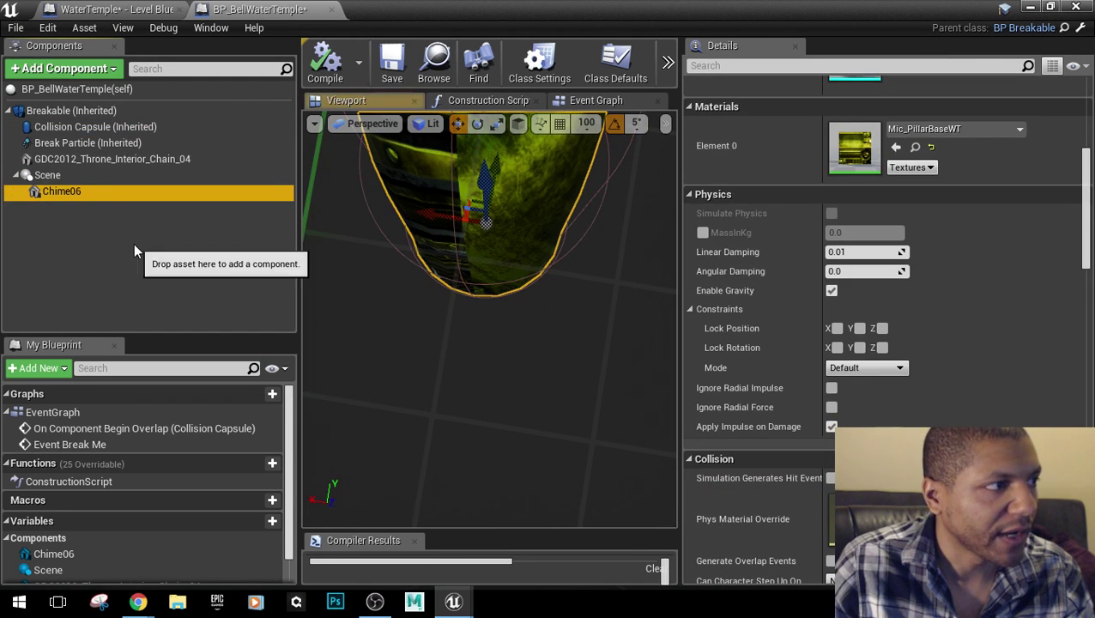
pyautogui.click(101, 129)
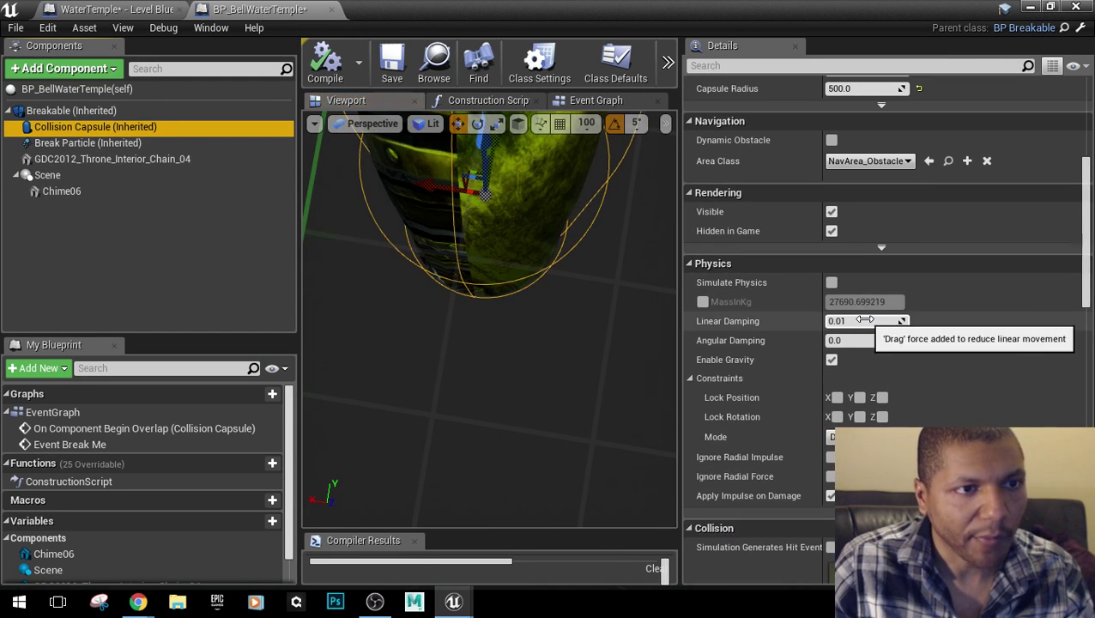
pyautogui.scroll(4, 861, 313)
pyautogui.click(864, 319)
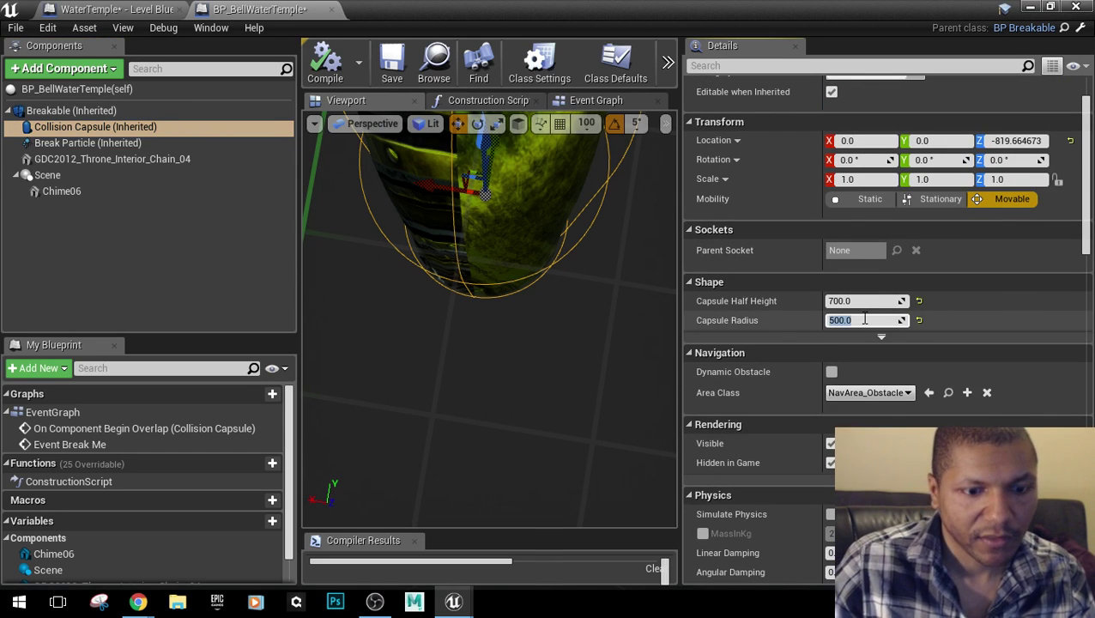
pyautogui.write('600')
pyautogui.press('Return')
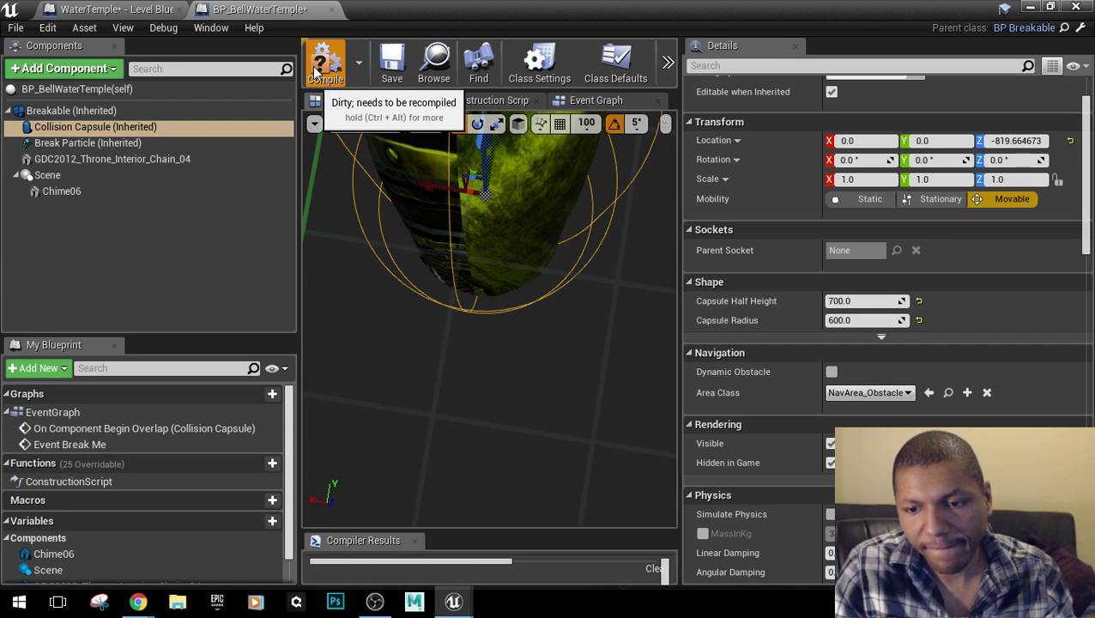
pyautogui.click(317, 69)
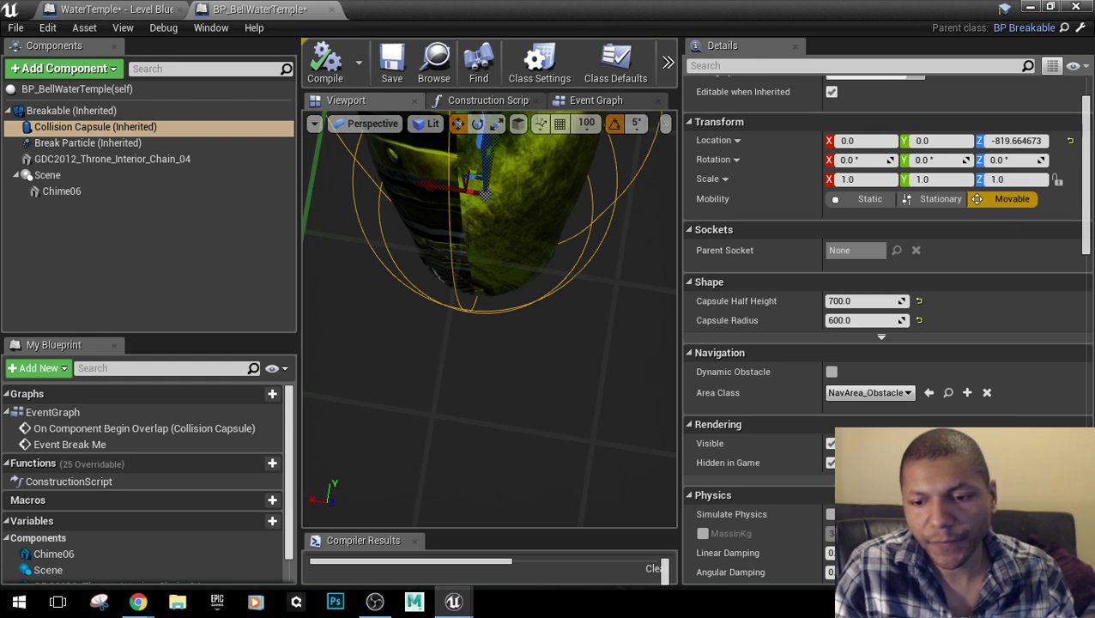
# Move the blueprint editor window aside and playtest the level with the wider capsule, running up to the bell before ending the preview.
pyautogui.click(138, 601)
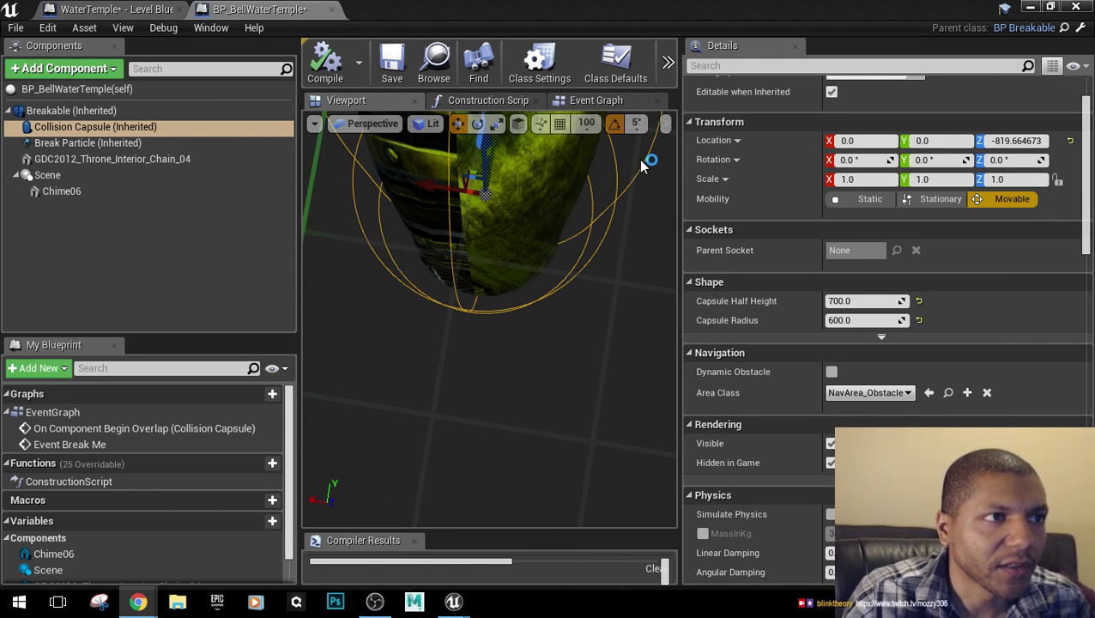
pyautogui.moveTo(444, 7); pyautogui.dragTo(484, 182)
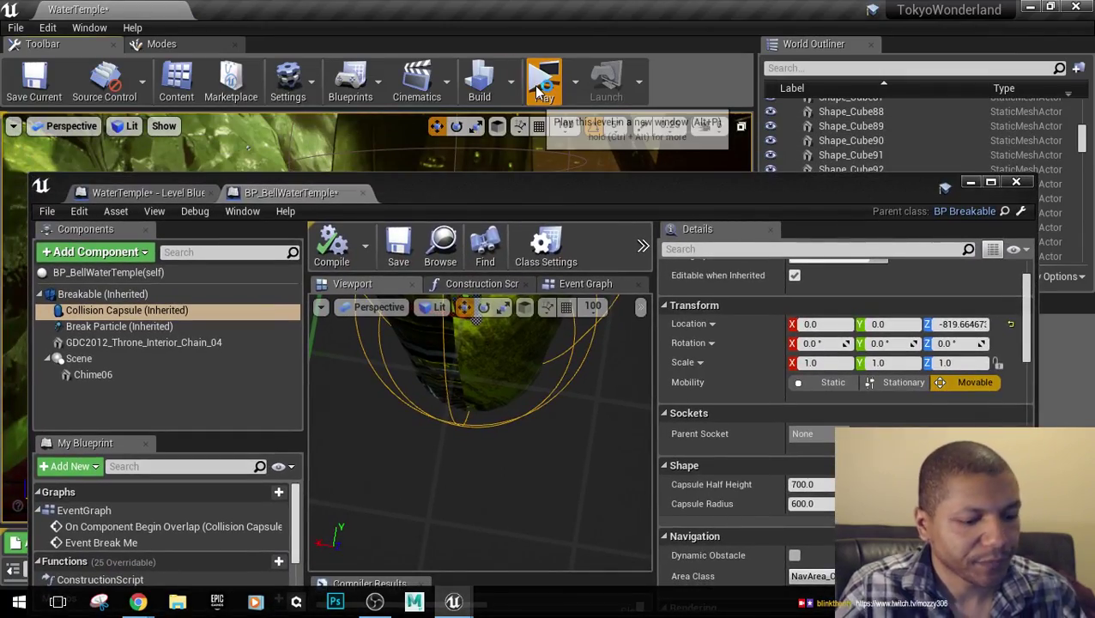
pyautogui.click(539, 84)
pyautogui.press('w')
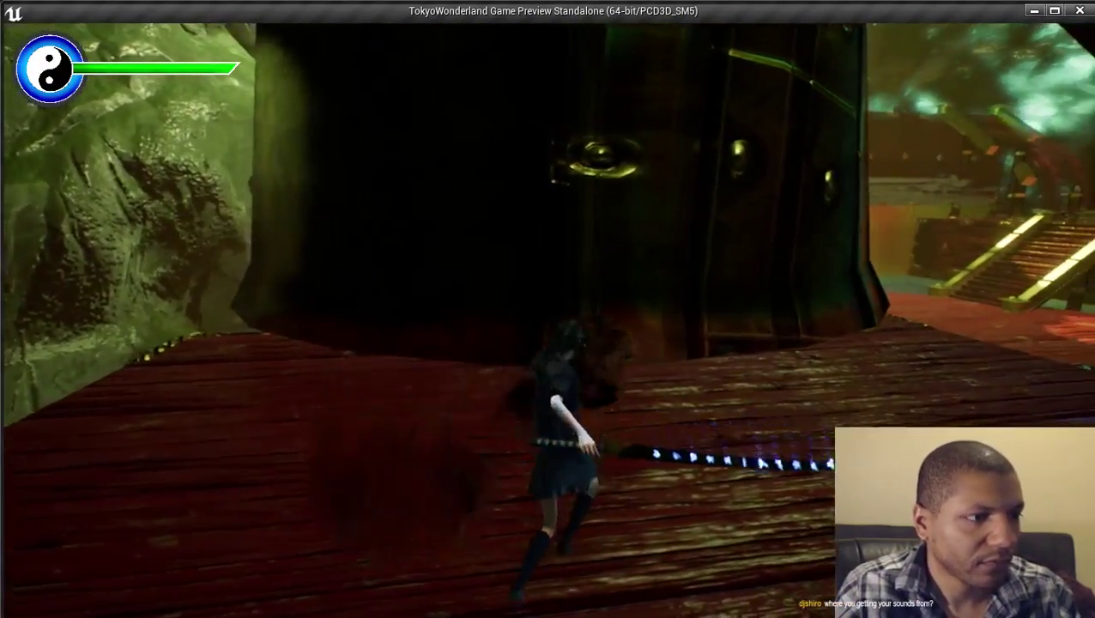
pyautogui.press('Escape')
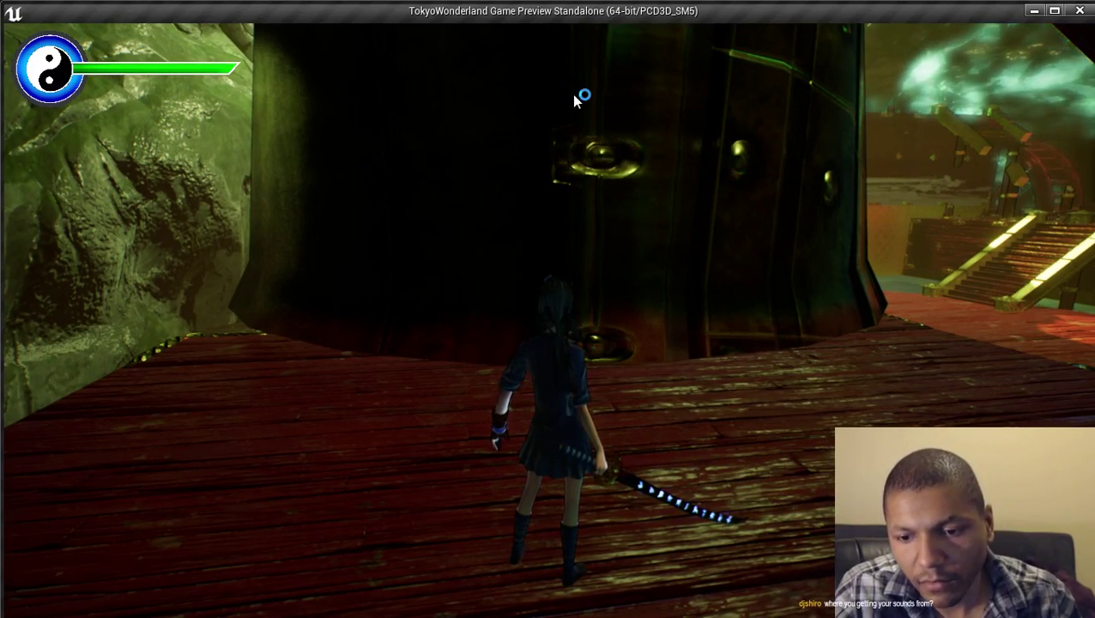
pyautogui.press('Escape')
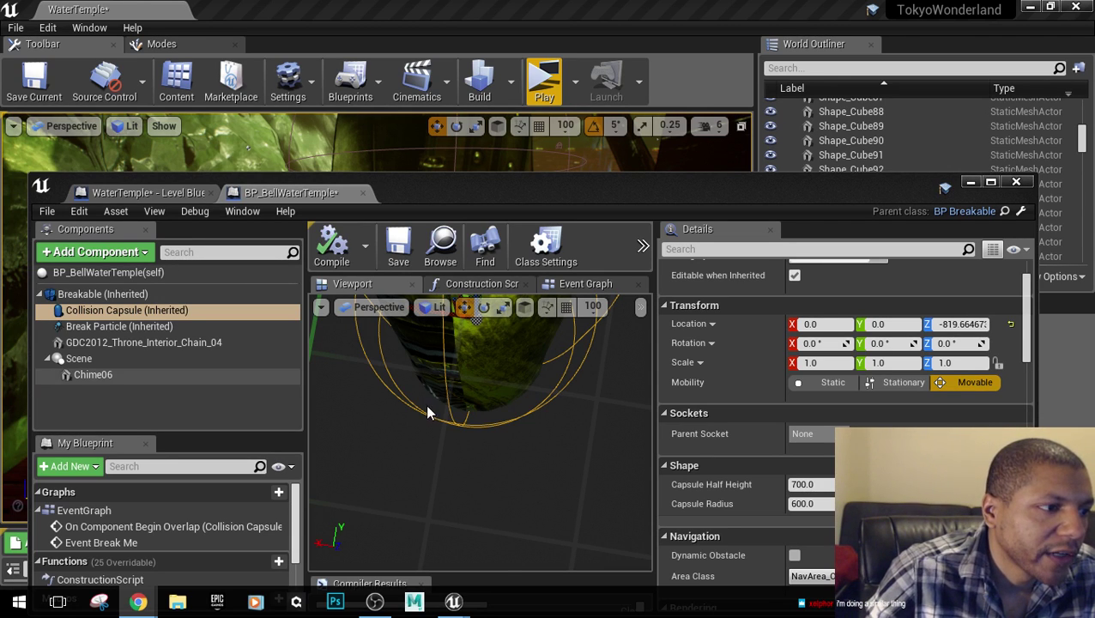
# Inspect the capsule around the bell, playtest the level again using sword attacks, and minimize the blueprint editor after ending the preview.
pyautogui.moveTo(427, 411); pyautogui.dragTo(422, 350, button='right')
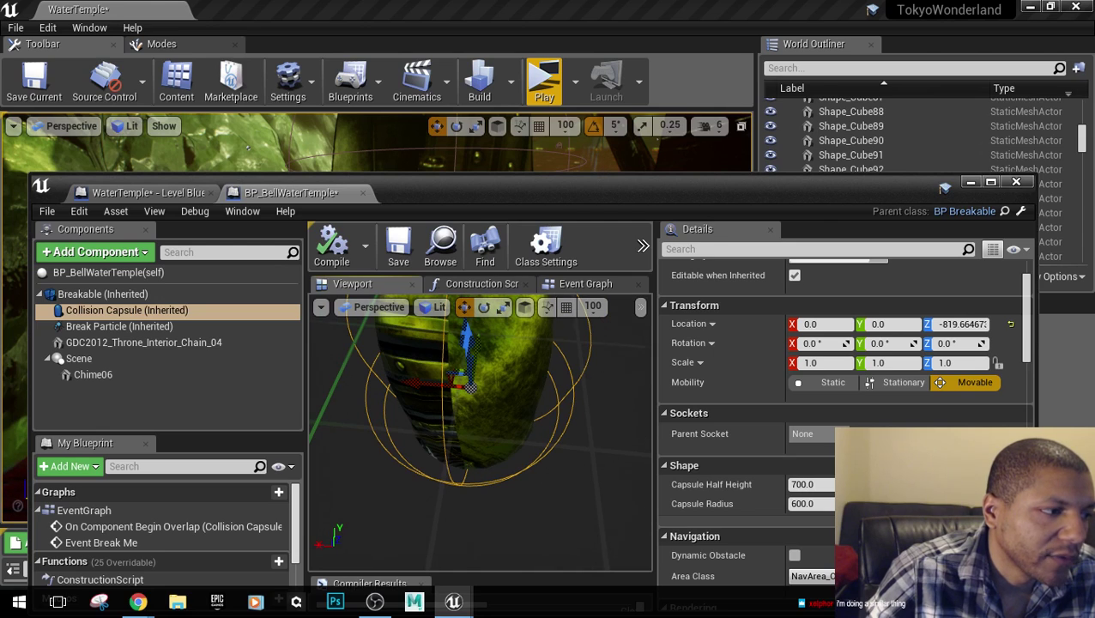
pyautogui.moveTo(472, 508); pyautogui.dragTo(471, 549)
pyautogui.moveTo(471, 508)
pyautogui.mouseDown(button='right')
pyautogui.moveTo(472, 429)
pyautogui.moveTo(479, 528)
pyautogui.mouseUp(button='right')
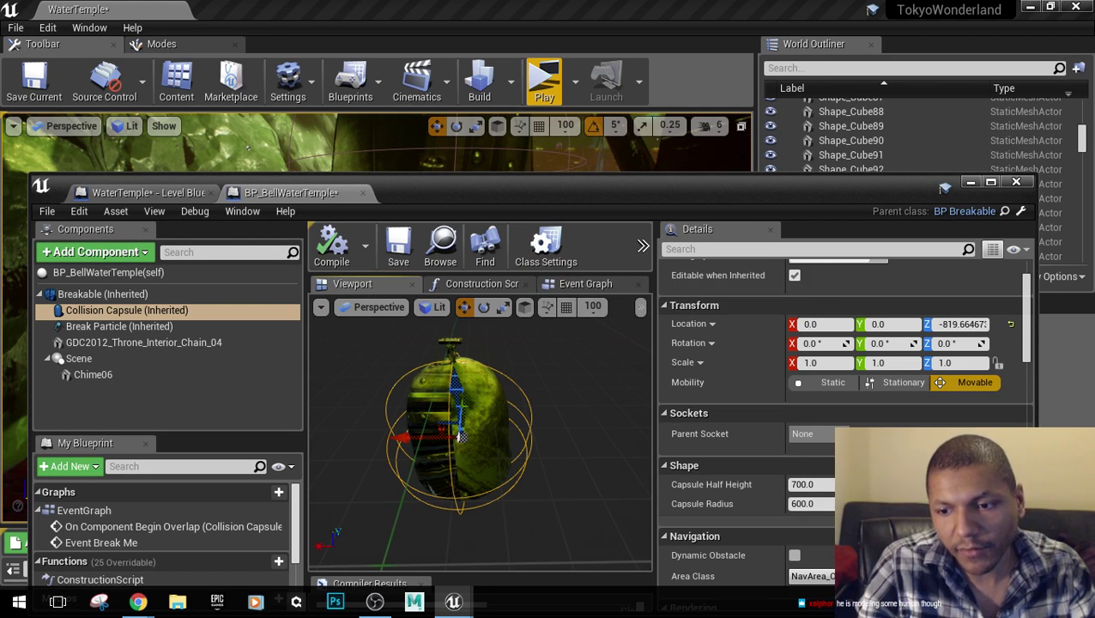
pyautogui.hotkey('alt', 'Tab')
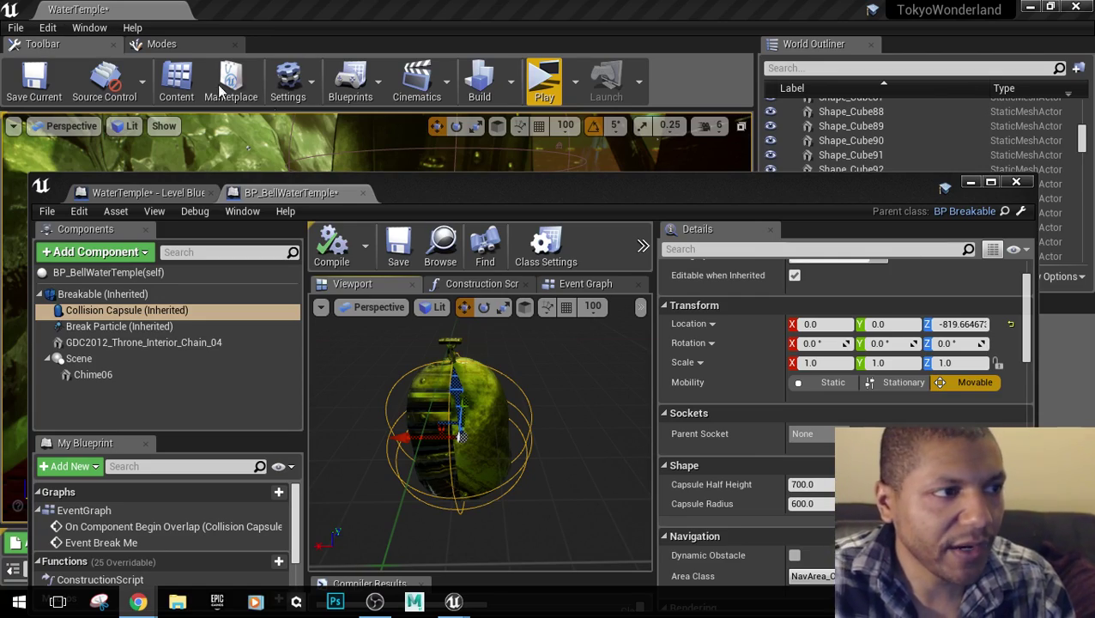
pyautogui.click(549, 95)
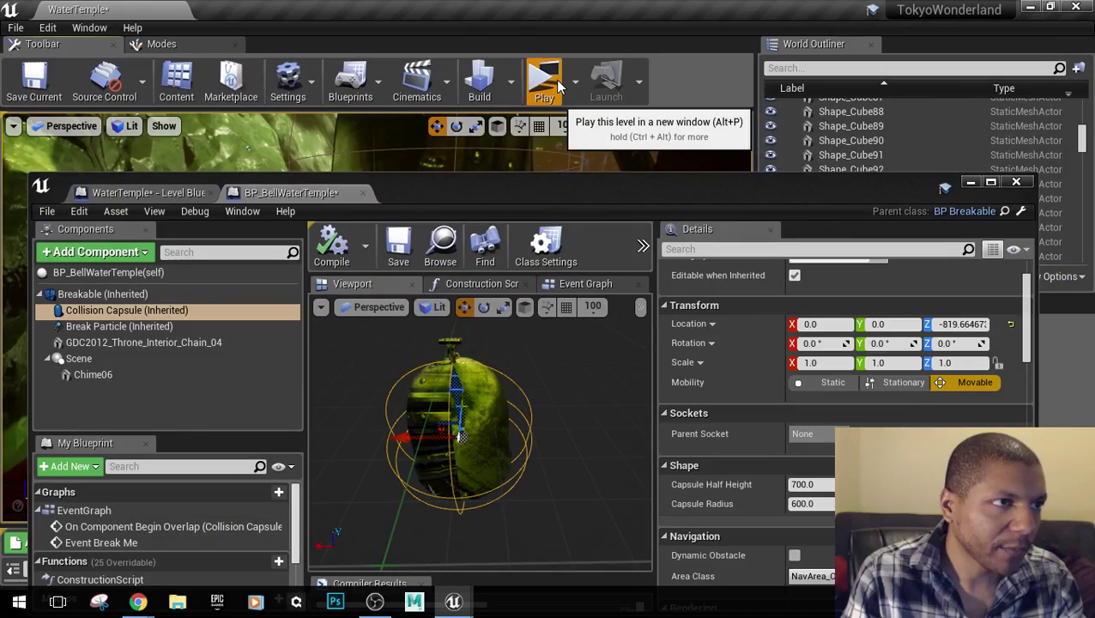
pyautogui.click(553, 90)
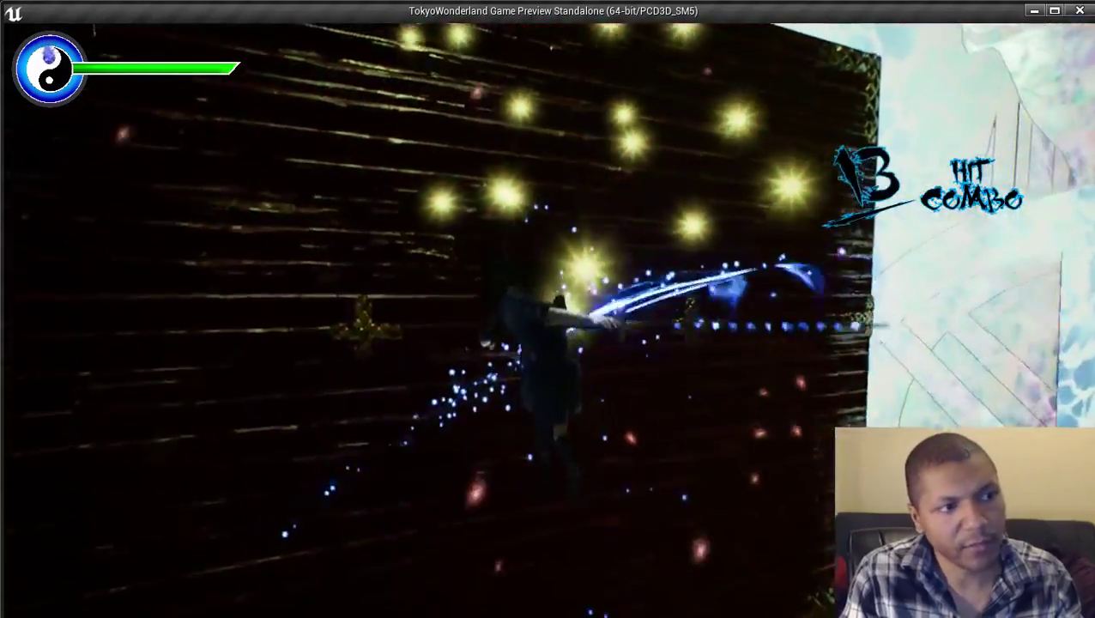
pyautogui.press('Escape')
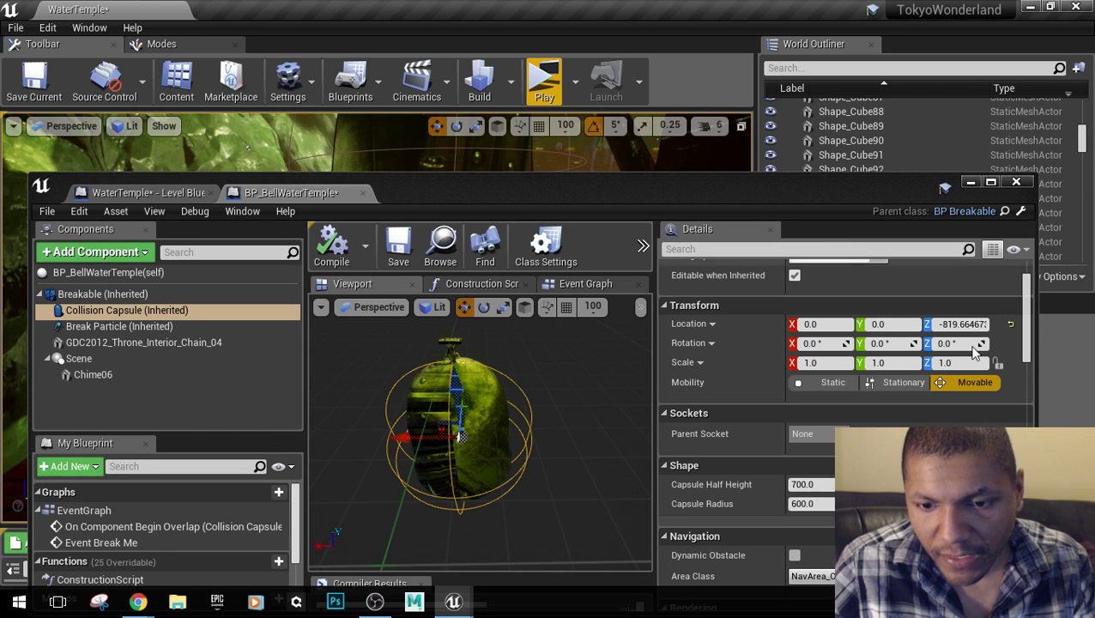
pyautogui.click(969, 184)
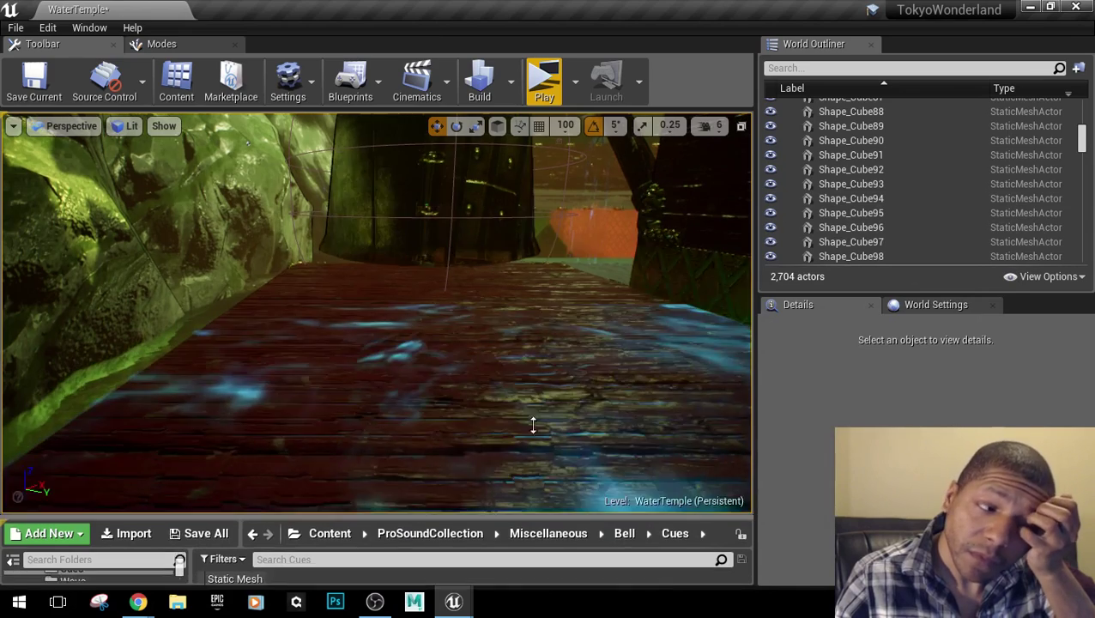
# Resize the Content Browser to show a single row of sound cues and inspect the bell's collision capsule in the viewport.
pyautogui.moveTo(532, 424); pyautogui.dragTo(455, 290)
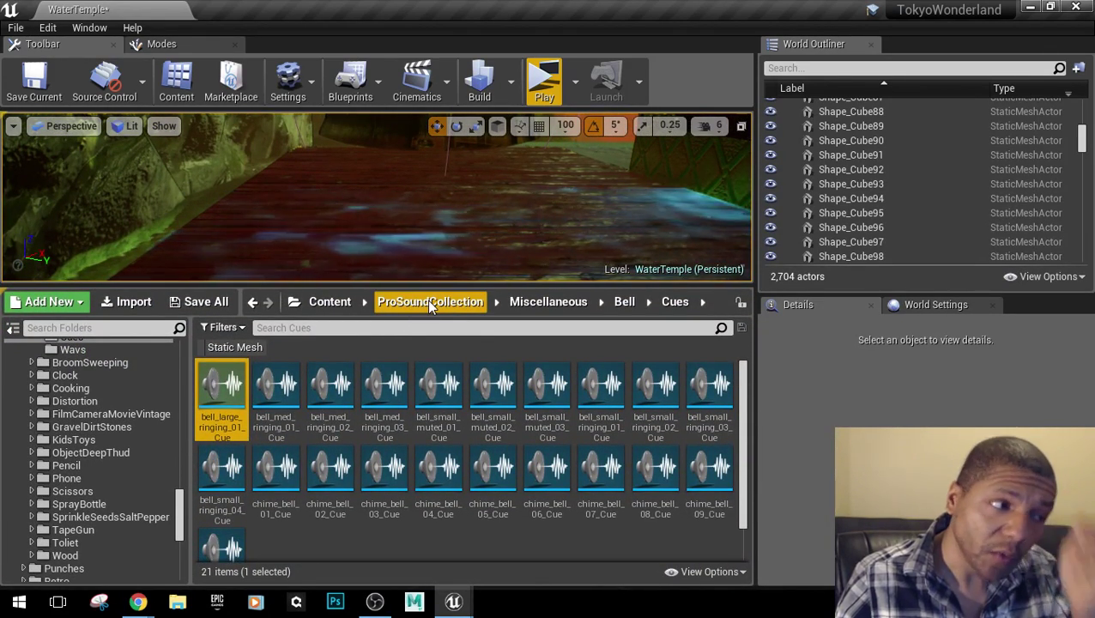
pyautogui.moveTo(431, 284); pyautogui.dragTo(425, 447)
pyautogui.moveTo(426, 343); pyautogui.dragTo(426, 253, button='right')
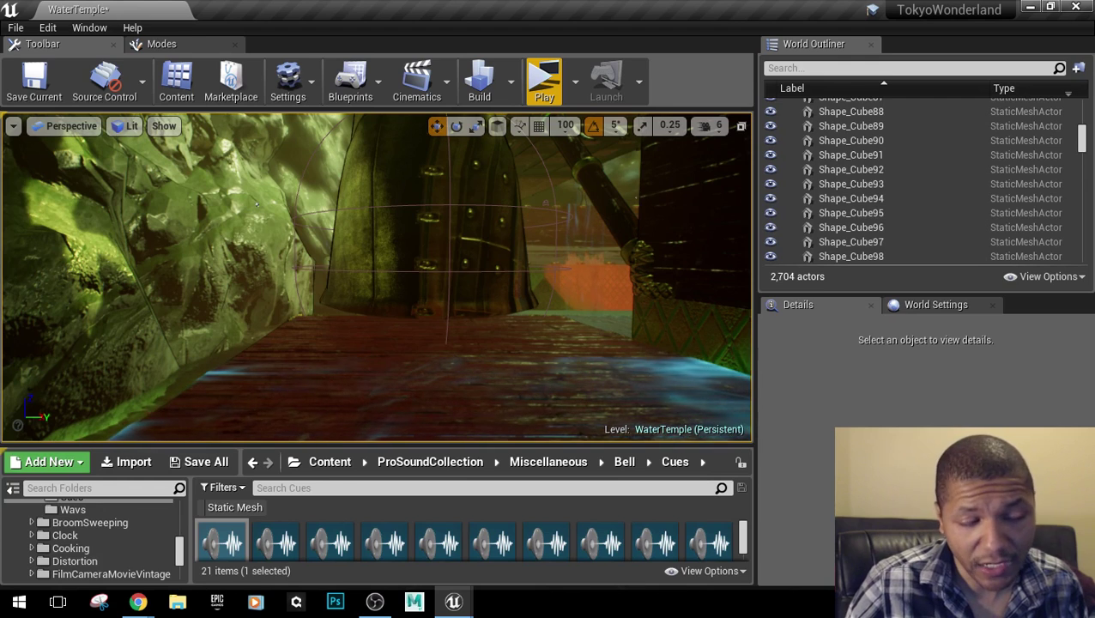
pyautogui.moveTo(426, 283); pyautogui.dragTo(434, 245, button='right')
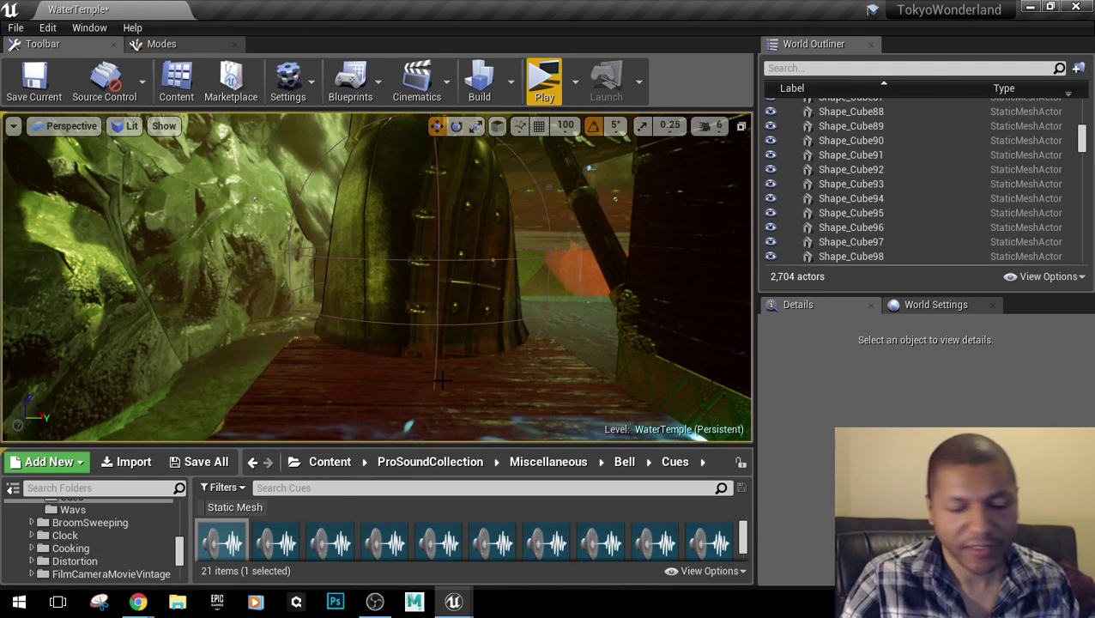
# Switch to the Epic Games Launcher, look through the Unreal Engine Library projects and Marketplace content, and close the launcher.
pyautogui.moveTo(265, 555)
pyautogui.click(217, 602)
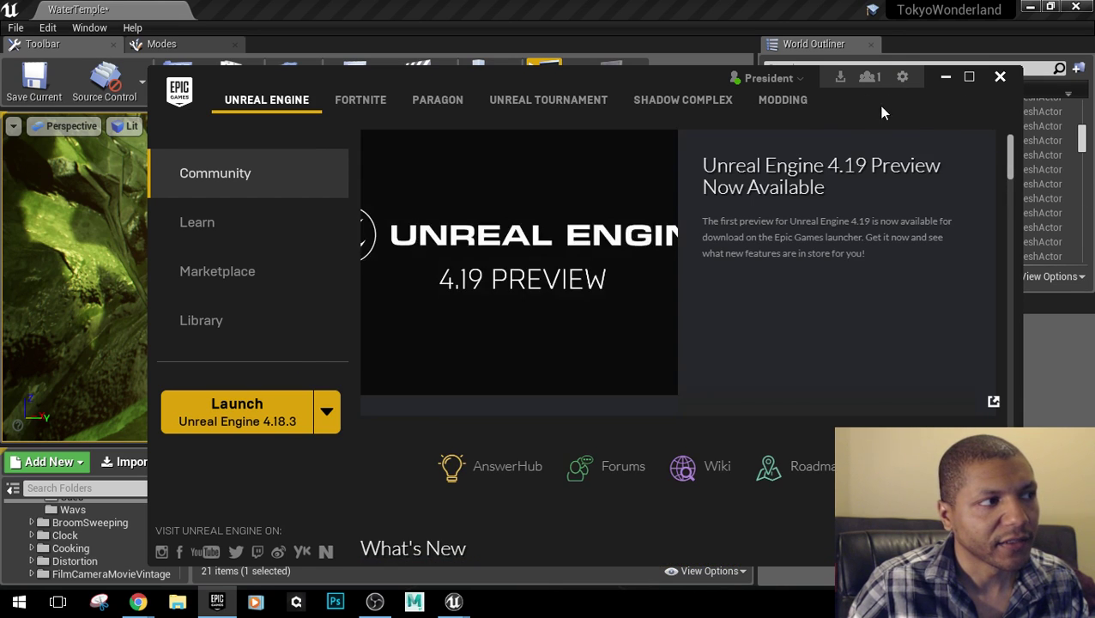
pyautogui.click(237, 323)
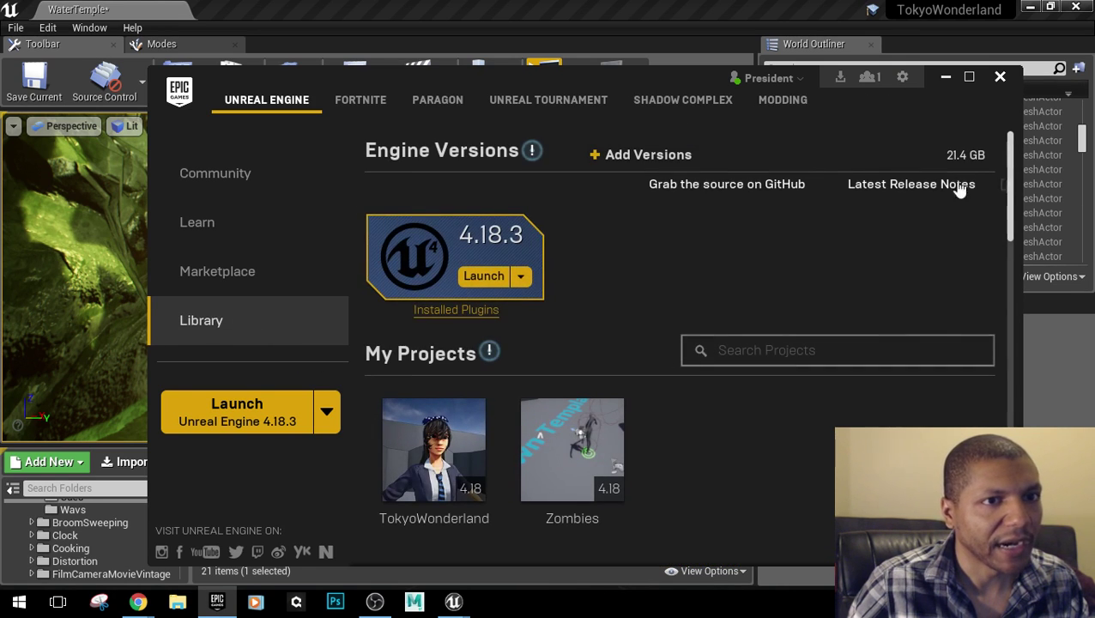
pyautogui.scroll(-5, 548, 379)
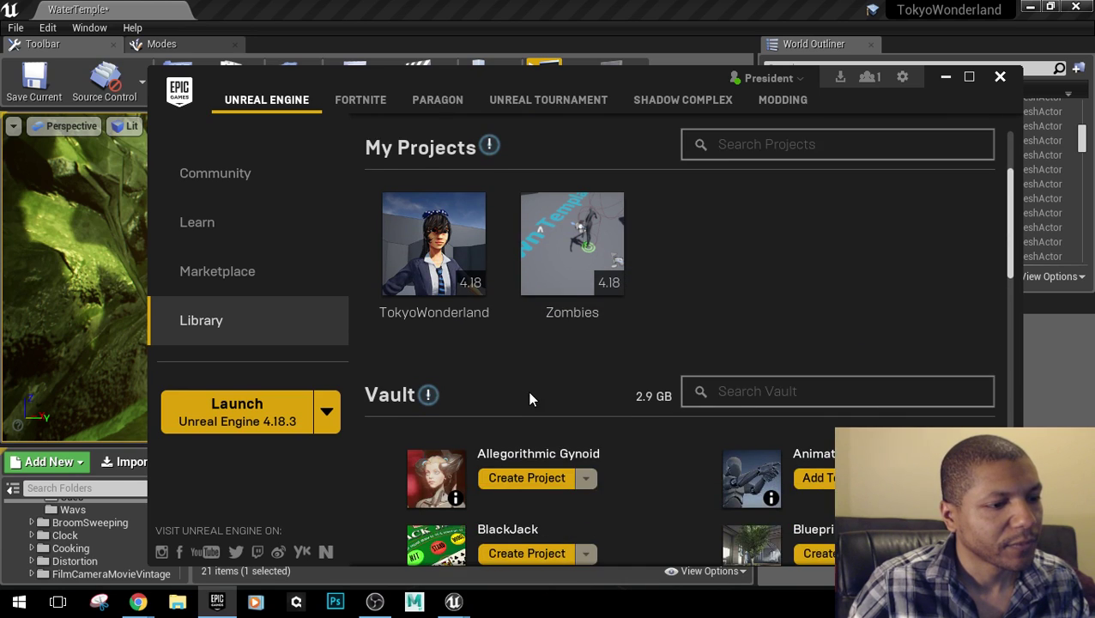
pyautogui.click(218, 292)
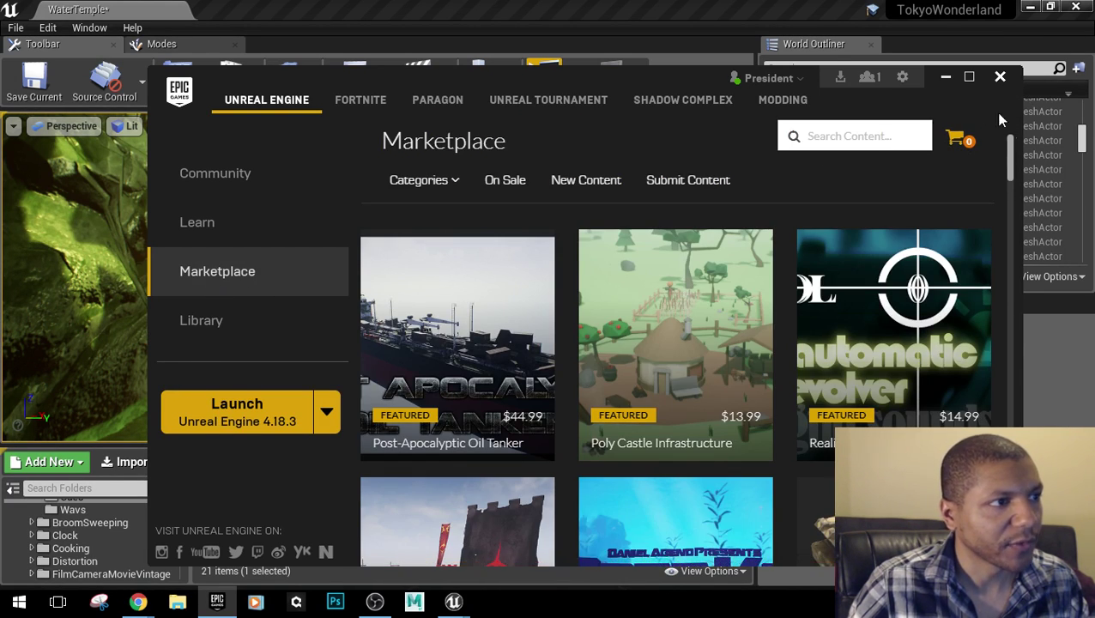
pyautogui.scroll(-5, 576, 310)
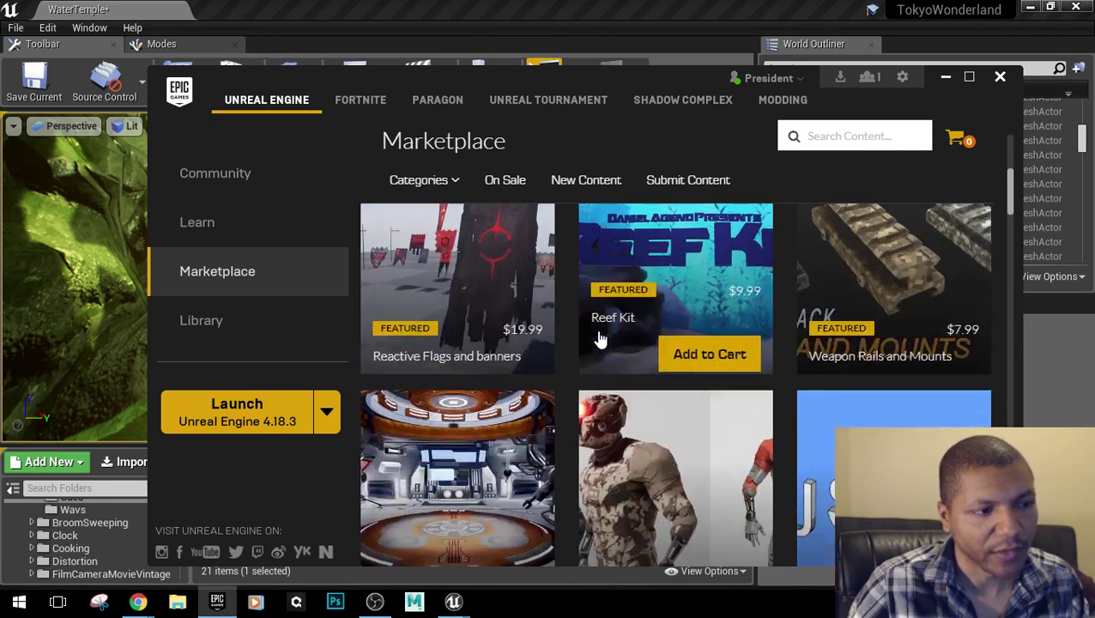
pyautogui.click(1000, 78)
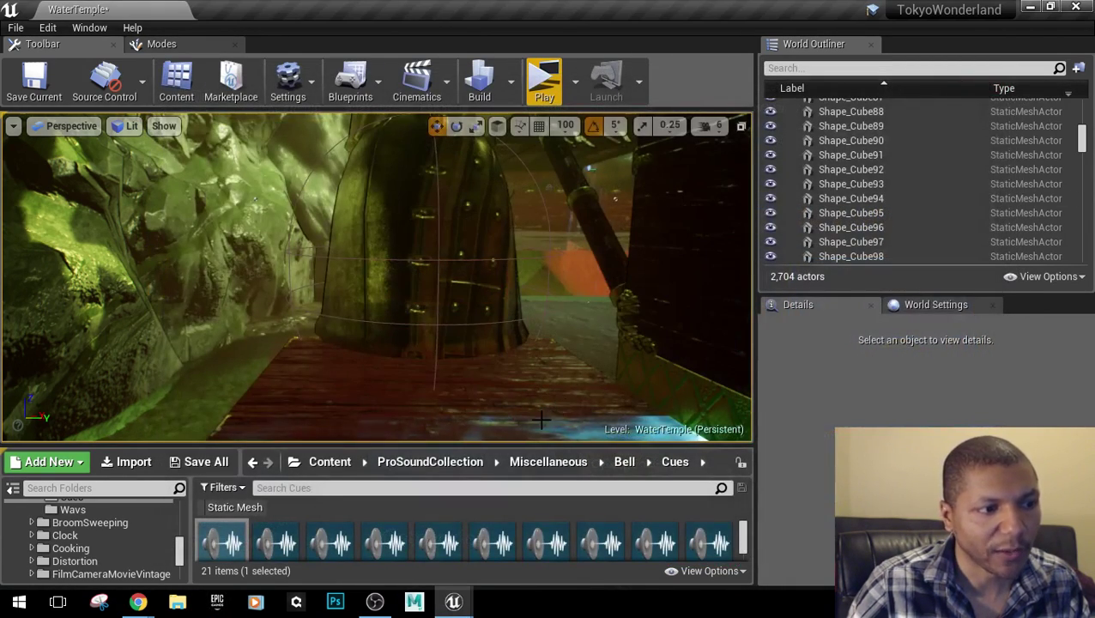
# View the bell and the glowing pedestal beside the walkway, and playtest the level by running the character toward the bell.
pyautogui.moveTo(357, 348); pyautogui.dragTo(437, 374, button='right')
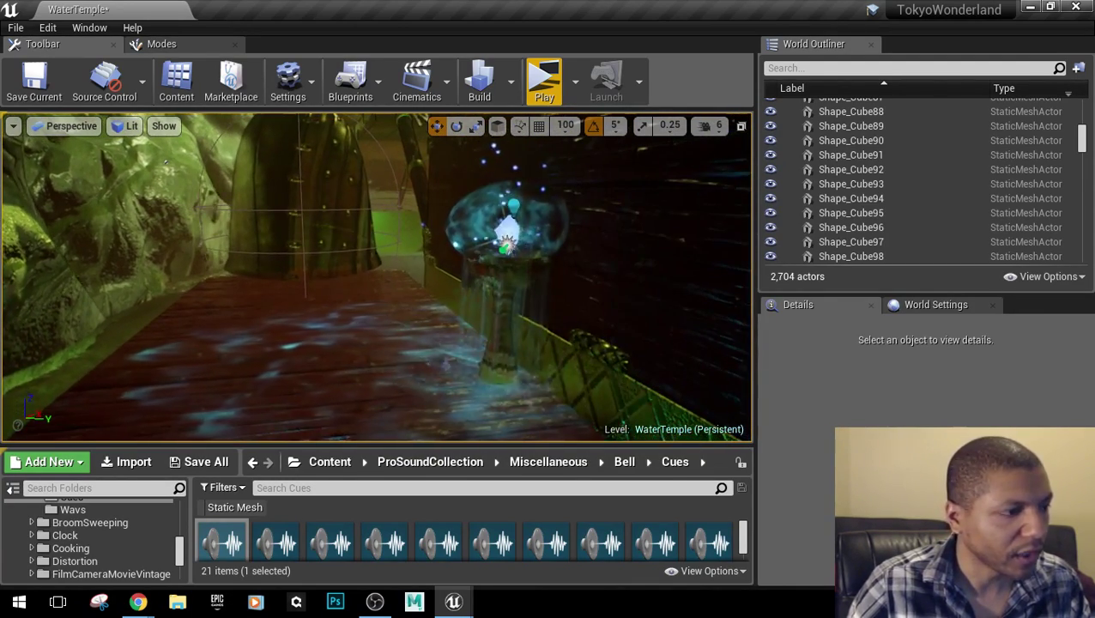
pyautogui.moveTo(166, 161); pyautogui.dragTo(152, 164, button='right')
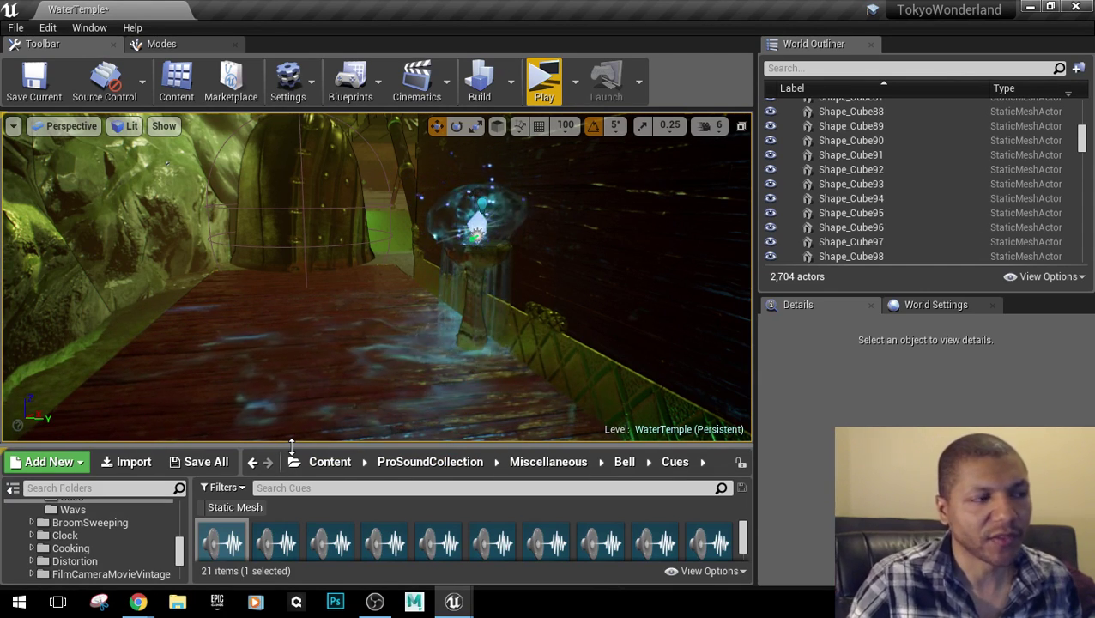
pyautogui.click(537, 97)
pyautogui.press('w')
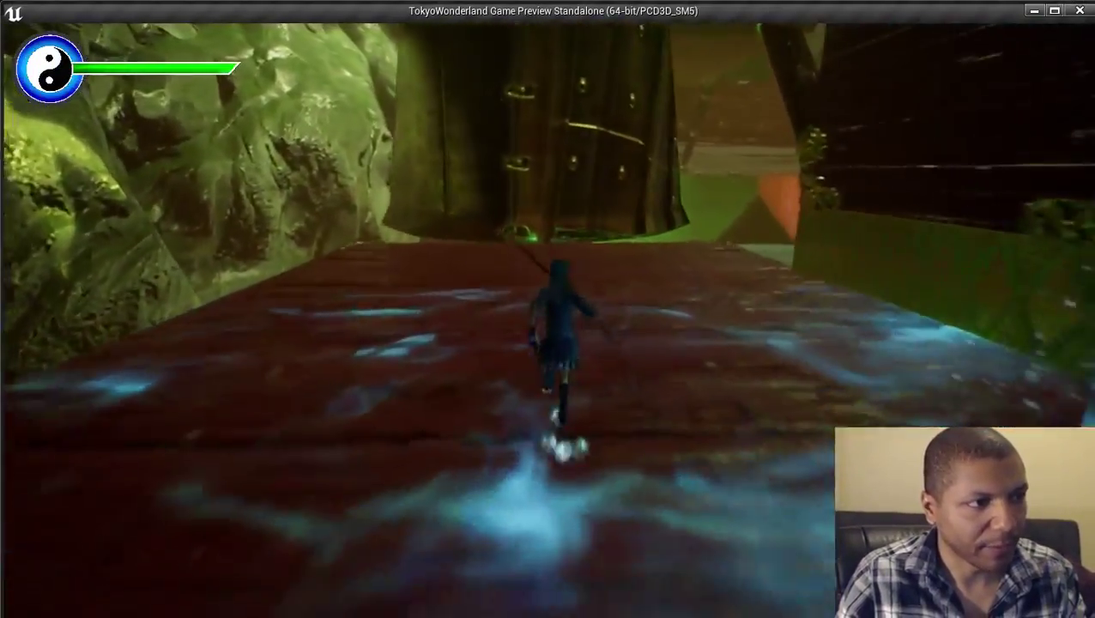
# End the running game preview and return to the WaterTemple level.
pyautogui.press('Escape')
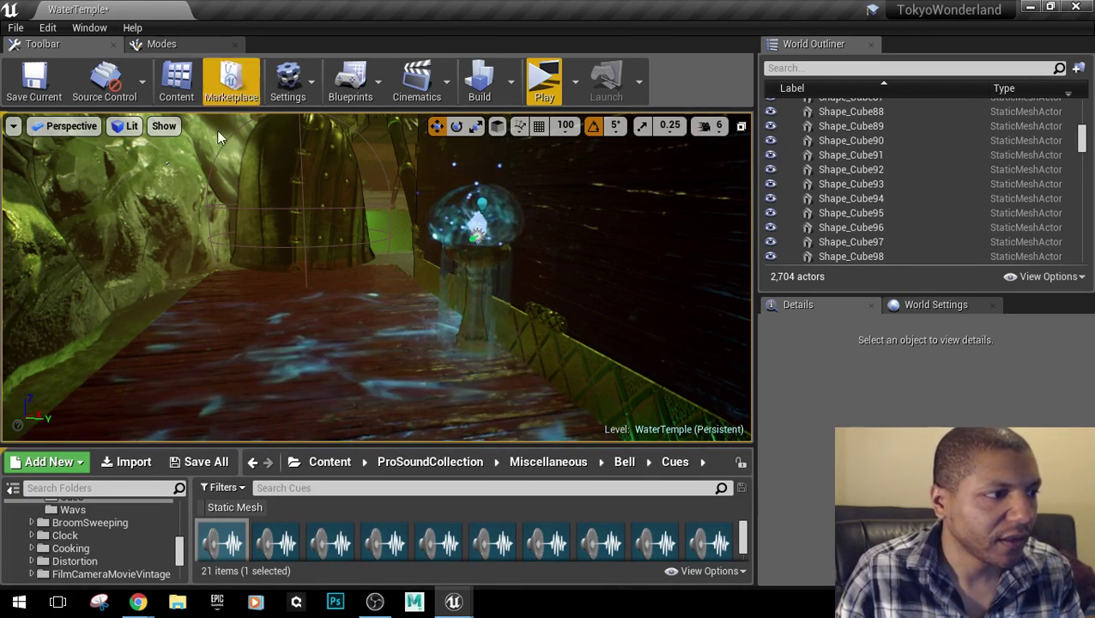
pyautogui.moveTo(358, 446); pyautogui.dragTo(359, 340)
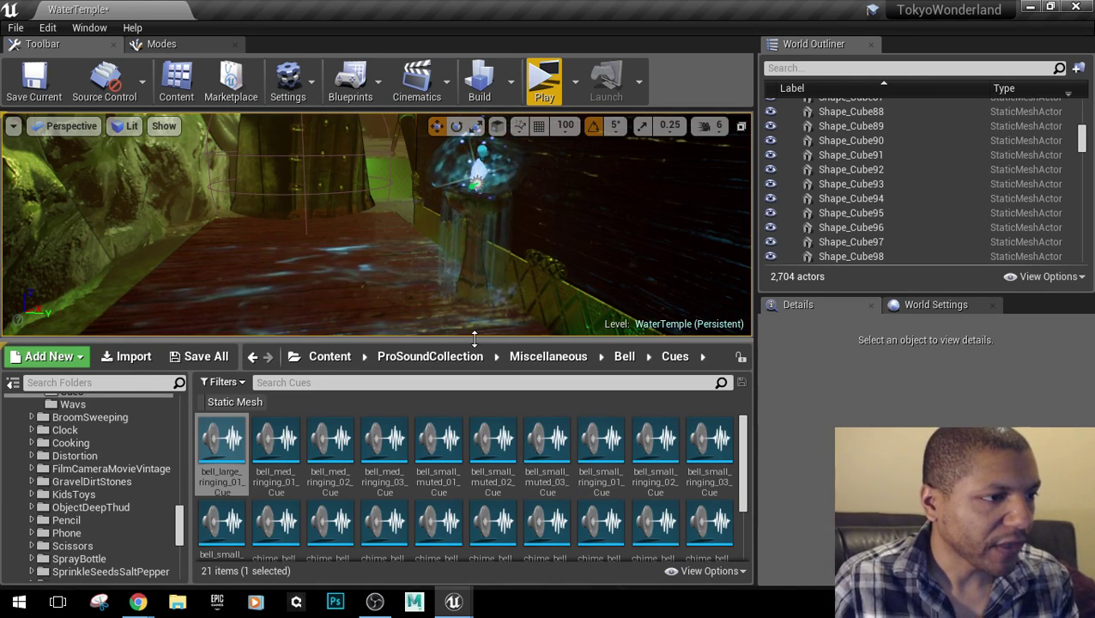
pyautogui.moveTo(473, 337); pyautogui.dragTo(479, 446)
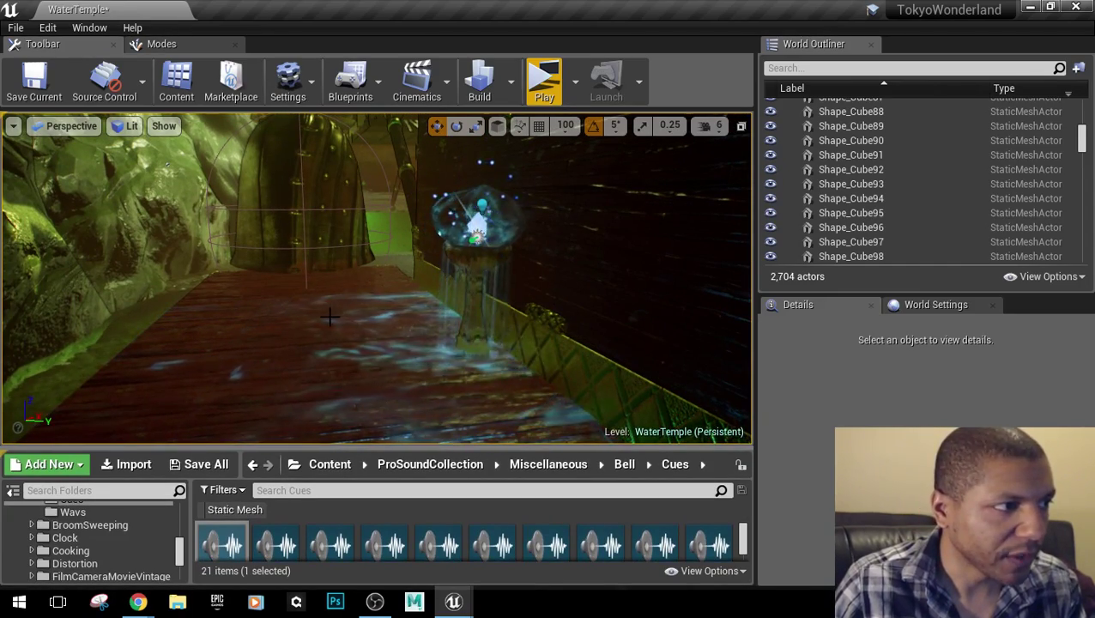
# Duplicate the BP_BellWaterTemple bell and place the copy some distance away from it over the open floor.
pyautogui.moveTo(330, 318); pyautogui.dragTo(429, 321, button='right')
pyautogui.moveTo(317, 352); pyautogui.dragTo(223, 330, button='right')
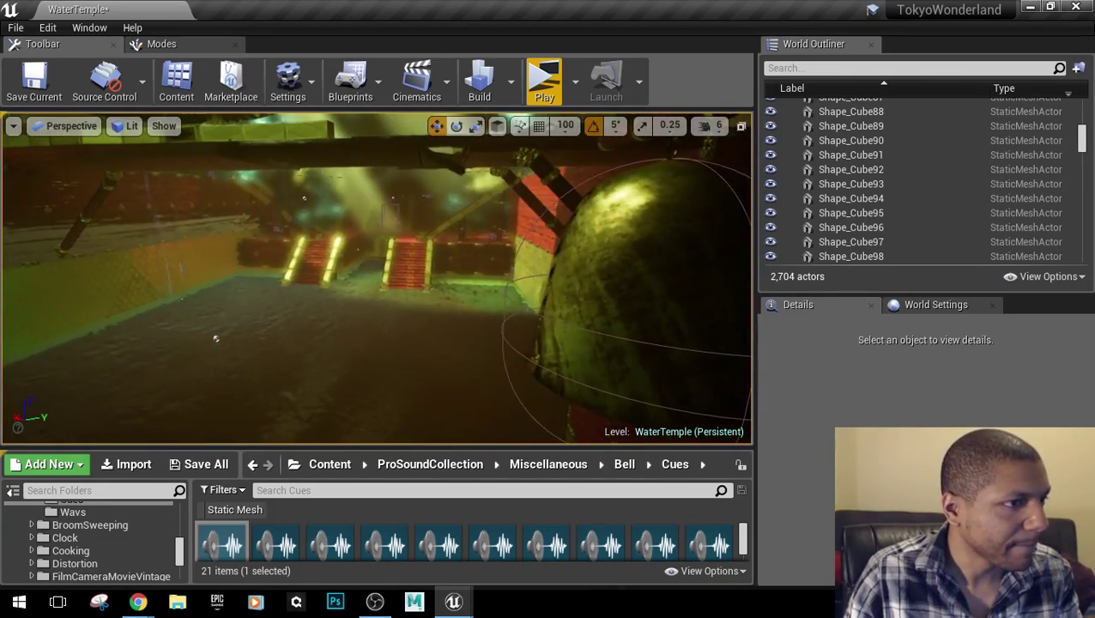
pyautogui.click(573, 347)
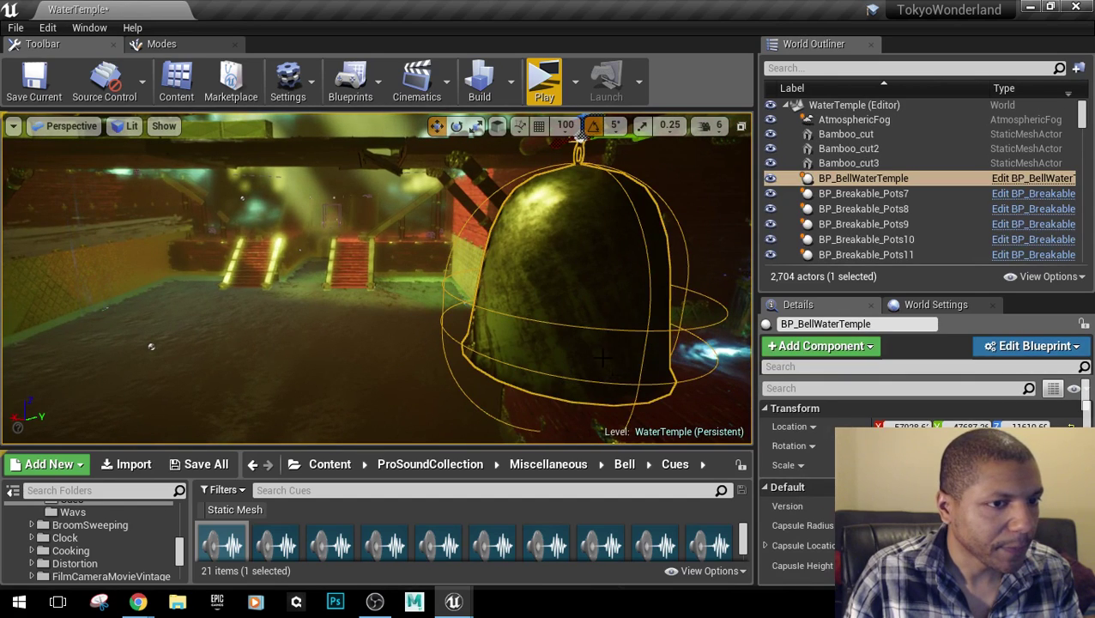
pyautogui.press('w')
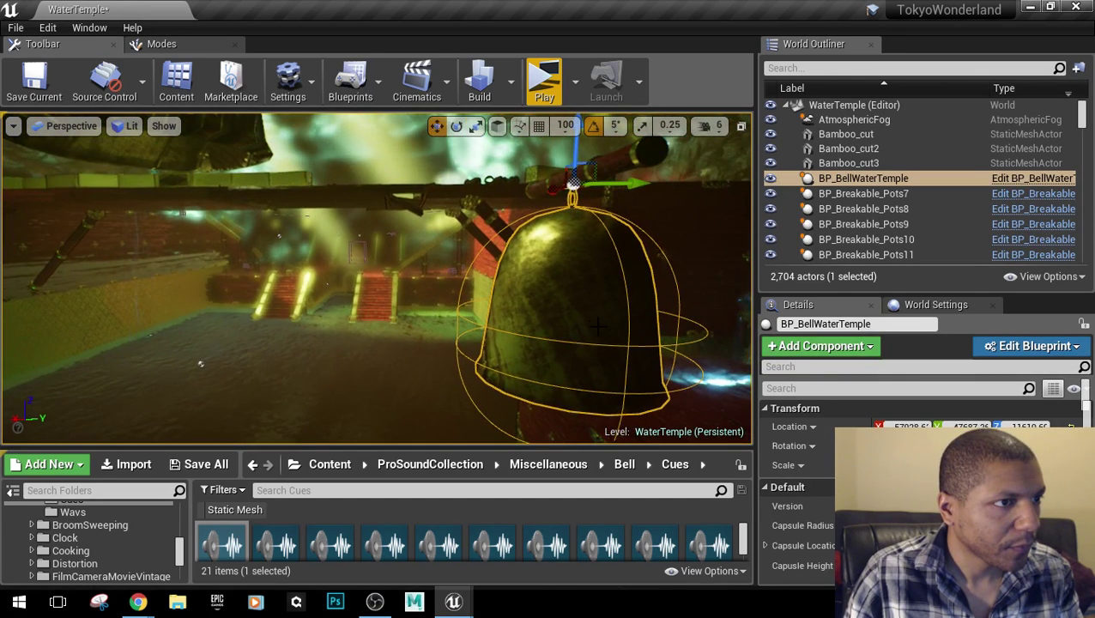
pyautogui.keyDown('alt'); pyautogui.moveTo(639, 182); pyautogui.dragTo(167, 185); pyautogui.keyUp('alt')
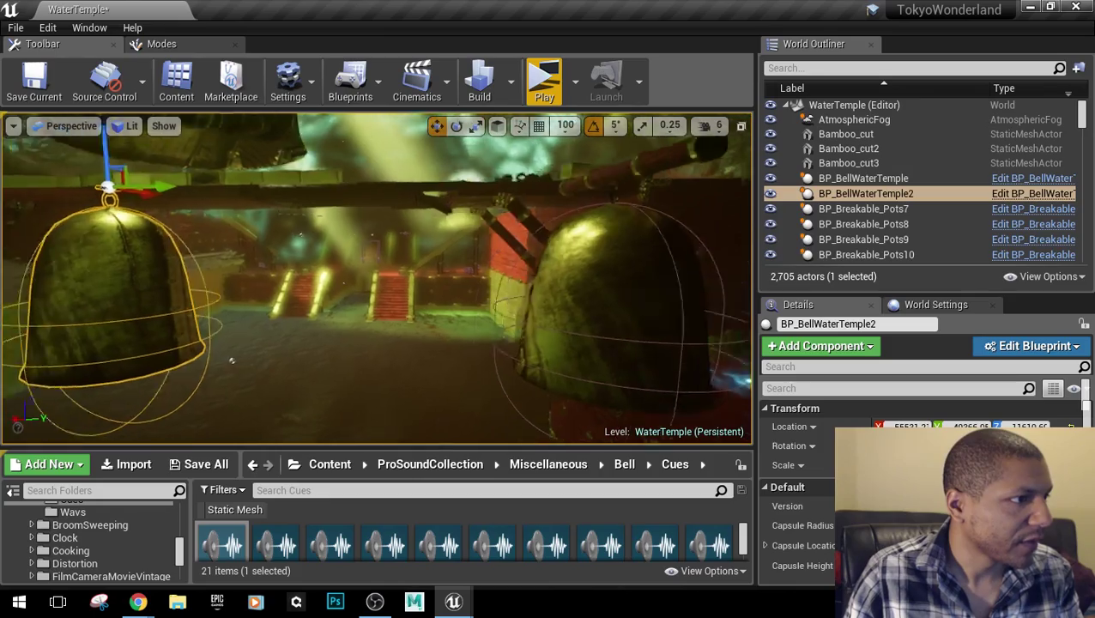
# Delete the Chime8 static mesh bell near the new bell copy.
pyautogui.press('f')
pyautogui.moveTo(375, 278); pyautogui.dragTo(433, 283, button='right')
pyautogui.click(464, 304)
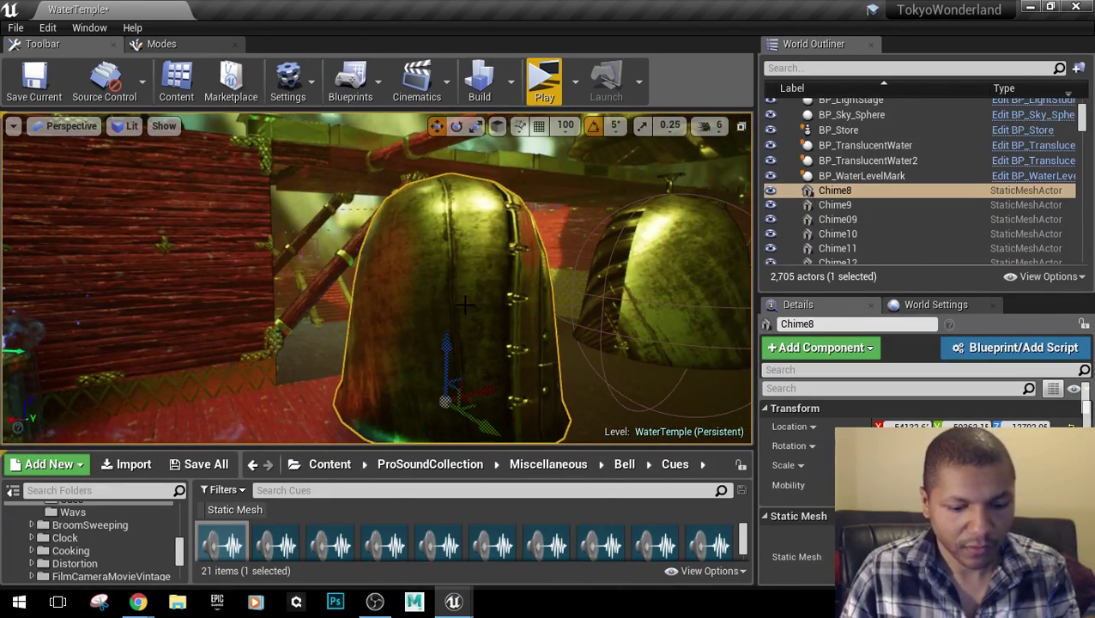
pyautogui.press('Delete')
# Move BP_BellWaterTemple2 to the spot where the Chime8 bell hung.
pyautogui.click(693, 237)
pyautogui.moveTo(693, 237); pyautogui.dragTo(743, 224, button='right')
pyautogui.press('w')
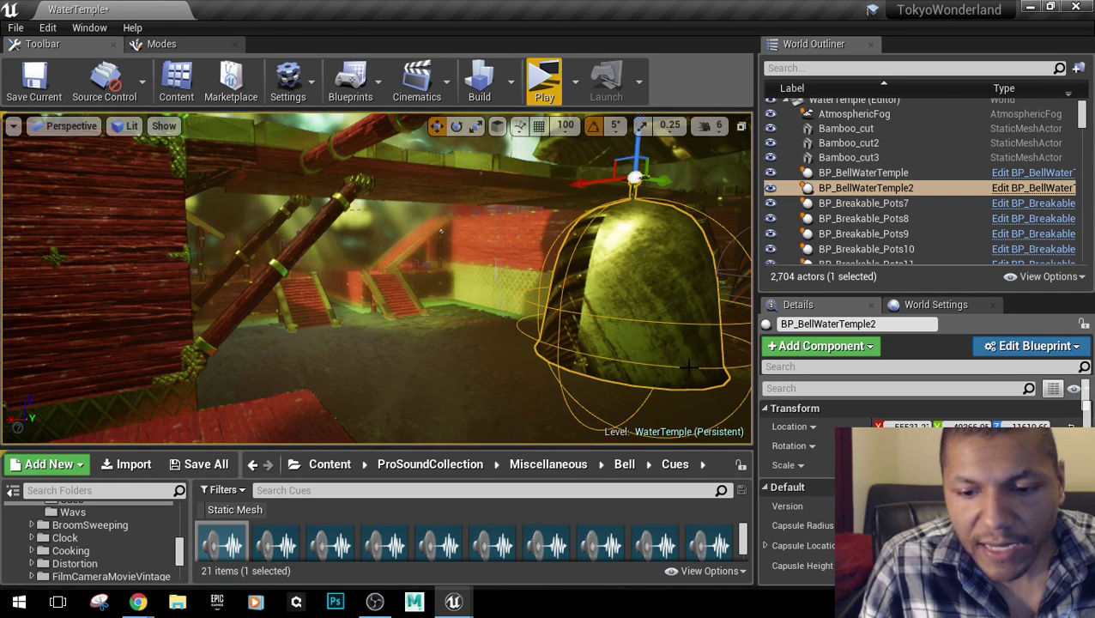
pyautogui.moveTo(543, 319); pyautogui.dragTo(569, 316, button='right')
pyautogui.press('w')
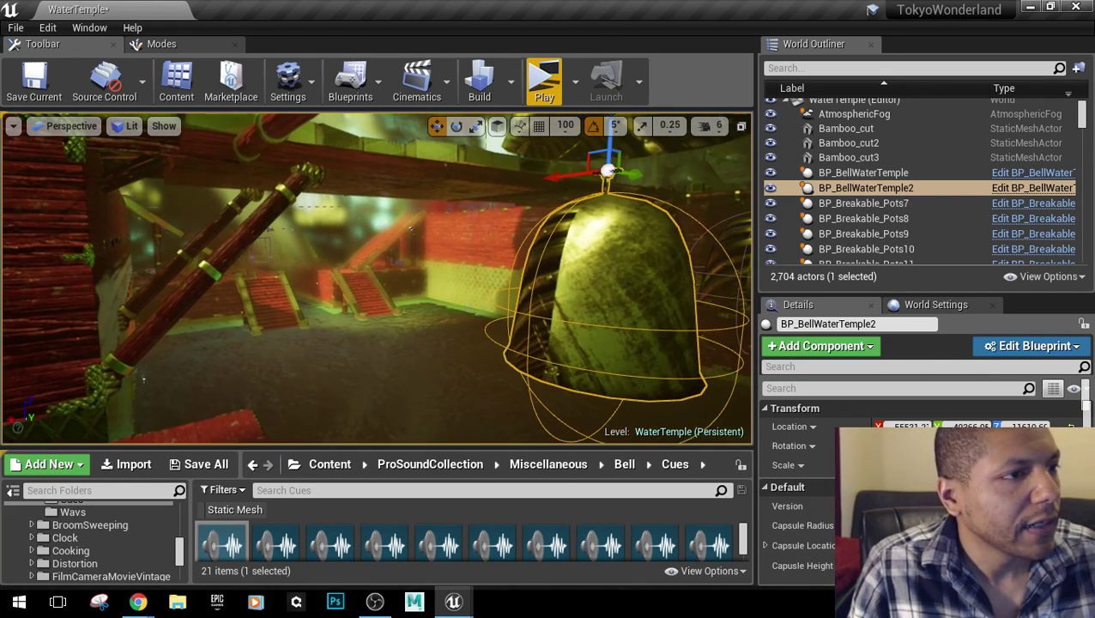
pyautogui.moveTo(636, 178); pyautogui.dragTo(334, 127)
# Fine-tune BP_BellWaterTemple2's horizontal position so its hanging ring lines up with the wooden beam above.
pyautogui.keyDown('alt'); pyautogui.moveTo(556, 354); pyautogui.dragTo(587, 266); pyautogui.keyUp('alt')
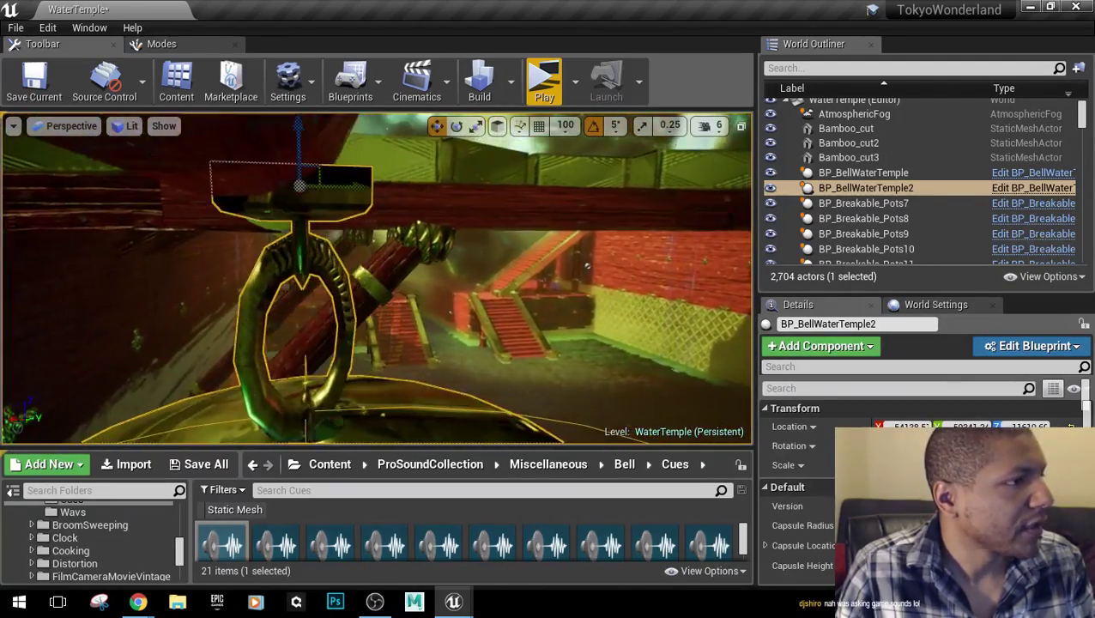
pyautogui.moveTo(357, 186); pyautogui.dragTo(317, 197)
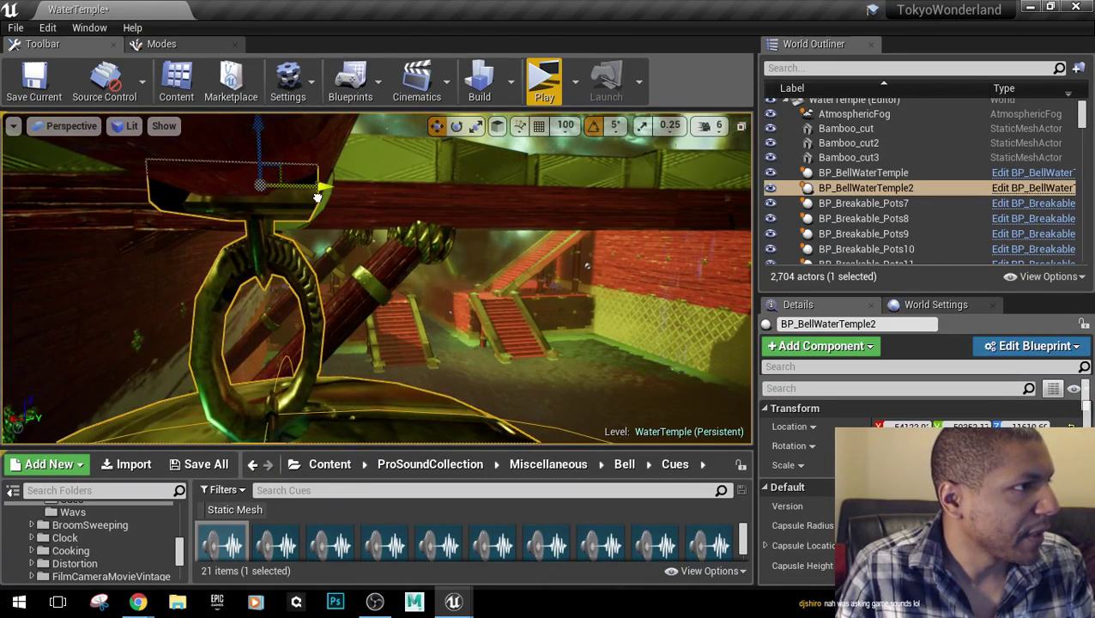
pyautogui.moveTo(374, 266); pyautogui.dragTo(318, 309, button='middle')
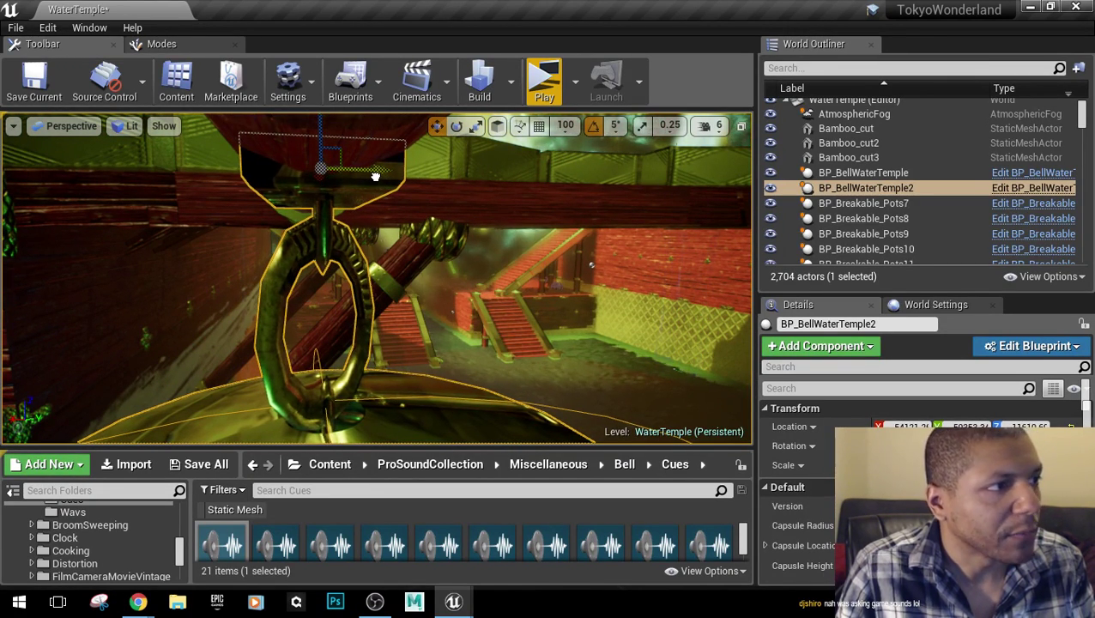
# Playtest the WaterTemple level, running through the hall and attacking the enemy.
pyautogui.press('w')
pyautogui.moveTo(376, 177); pyautogui.dragTo(429, 199, button='right')
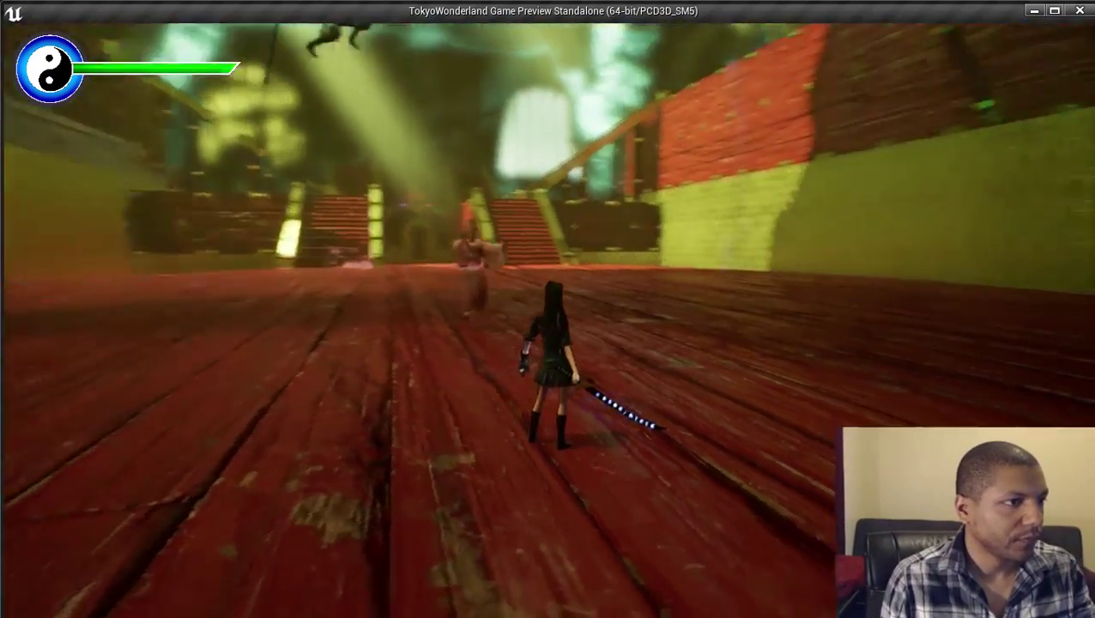
pyautogui.press('w')
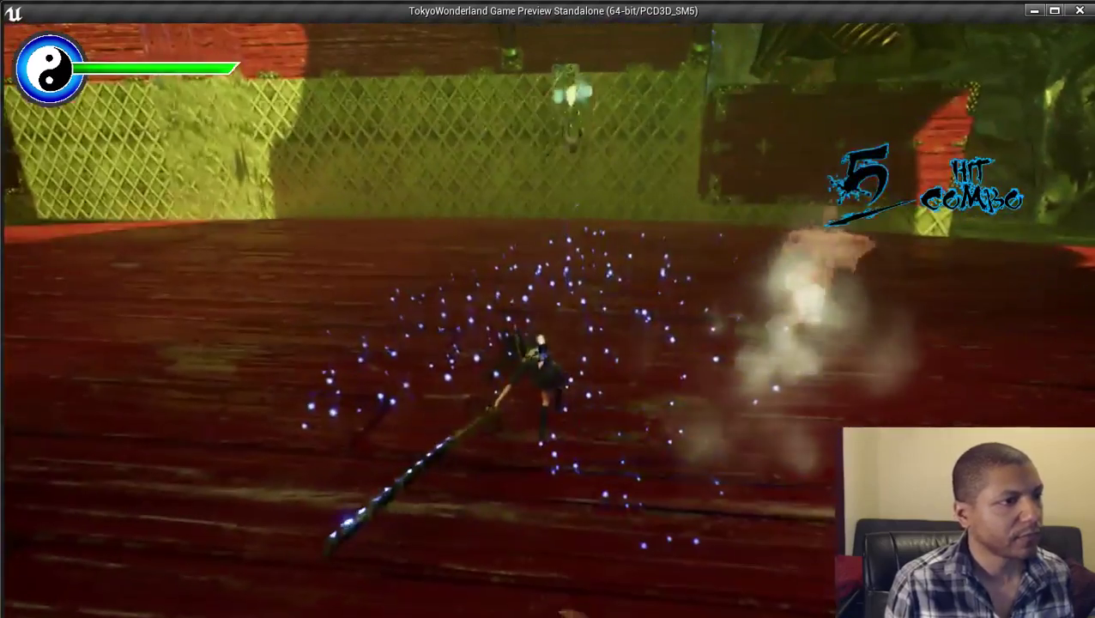
pyautogui.press('w')
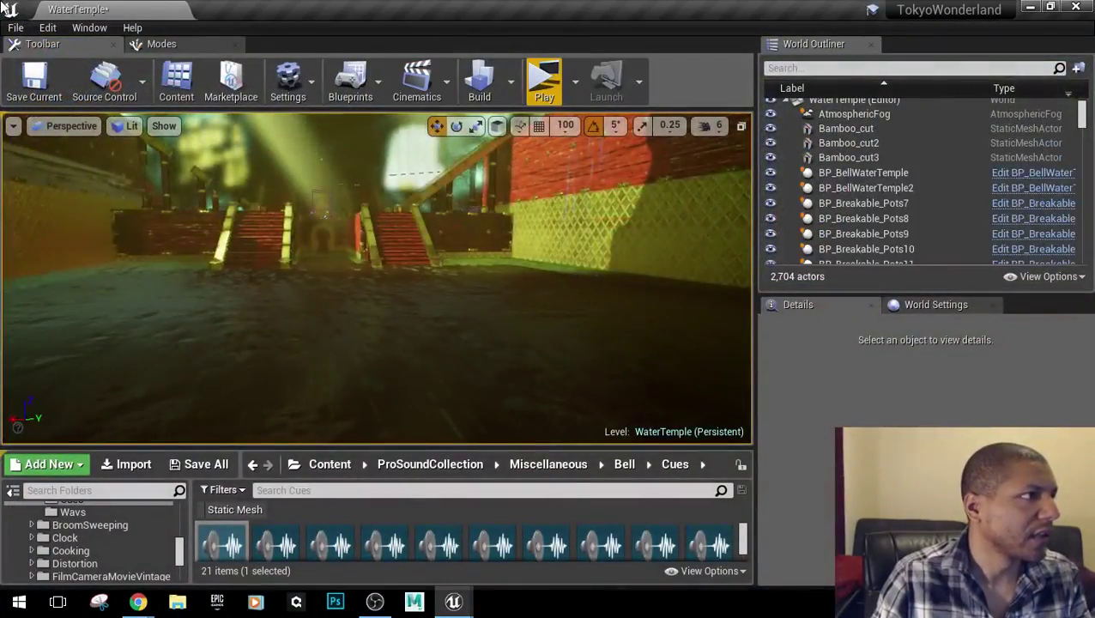
# Save all changes and open the SnowyMountainTop level from the Maps folder.
pyautogui.click(15, 28)
pyautogui.click(84, 165)
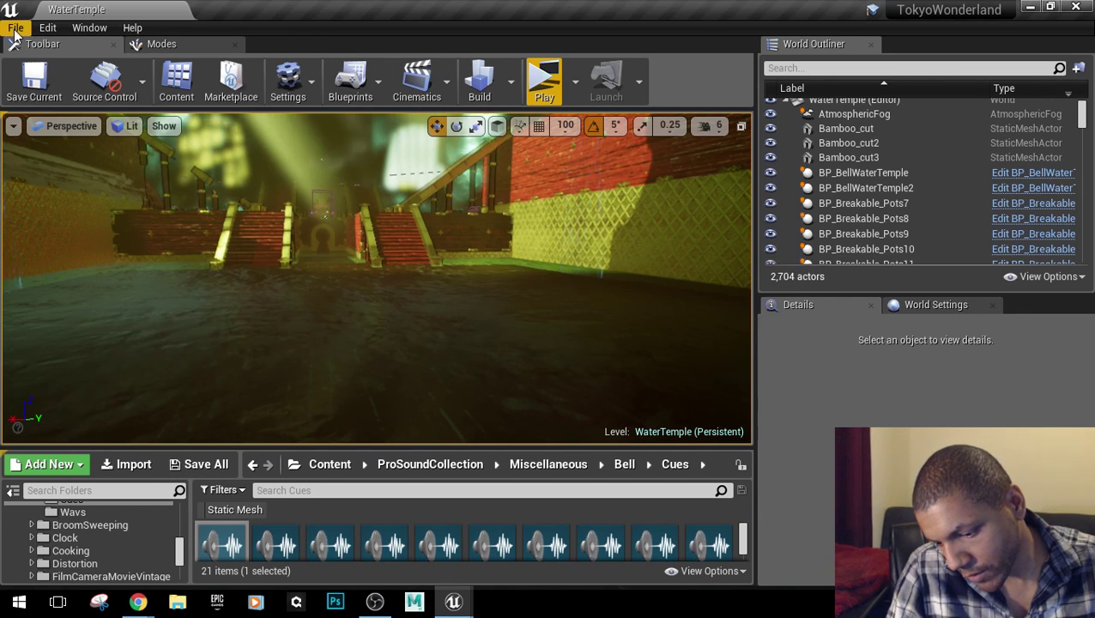
pyautogui.click(15, 31)
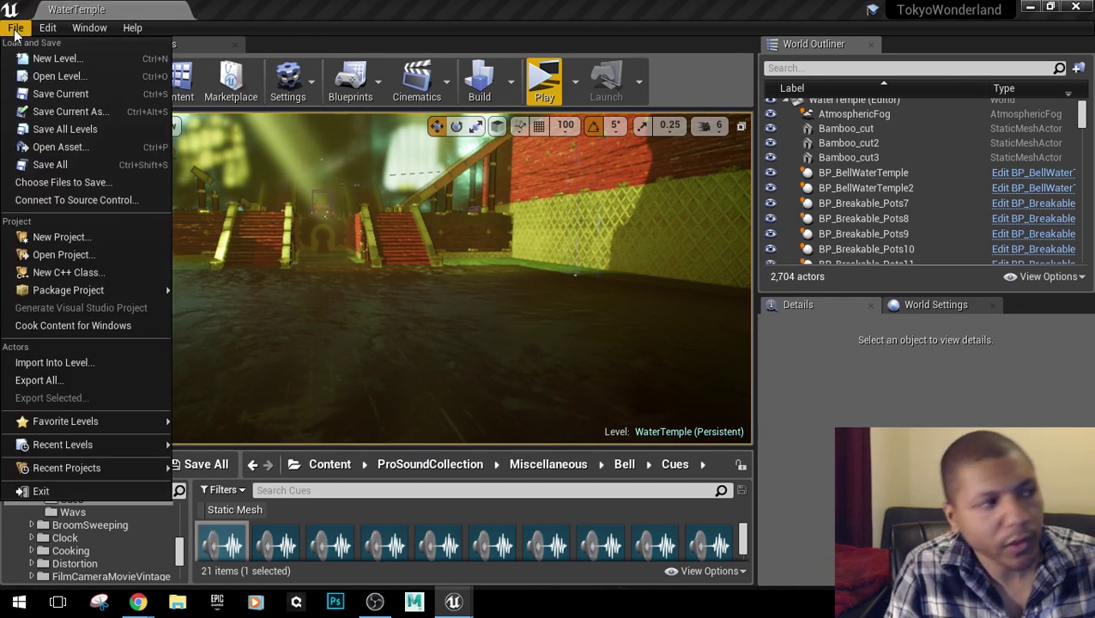
pyautogui.click(57, 76)
pyautogui.doubleClick(815, 82)
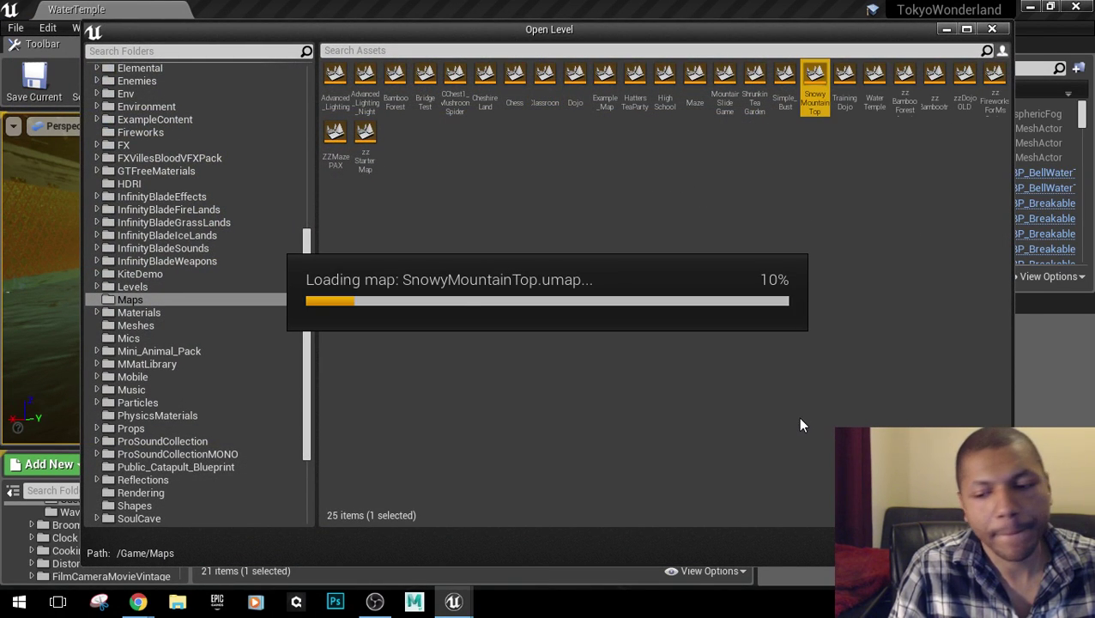
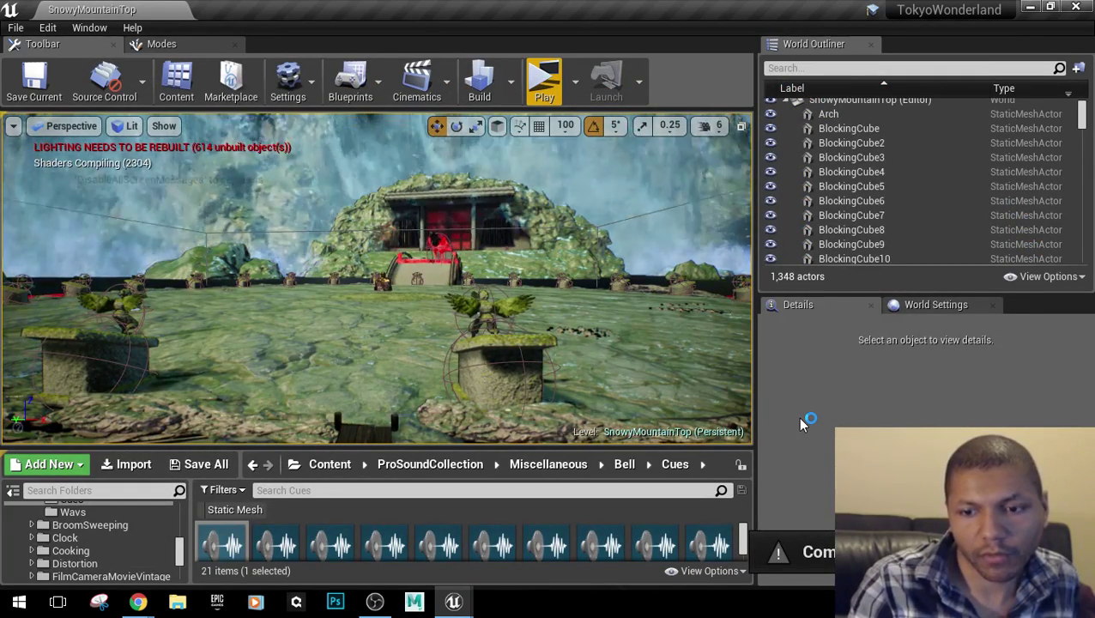
# Playtest the SnowyMountainTop level at the snowy stairway with the two lanterns, ending the preview after a brief check.
pyautogui.moveTo(287, 286); pyautogui.dragTo(85, 280, button='right')
pyautogui.moveTo(464, 271); pyautogui.dragTo(369, 231, button='right')
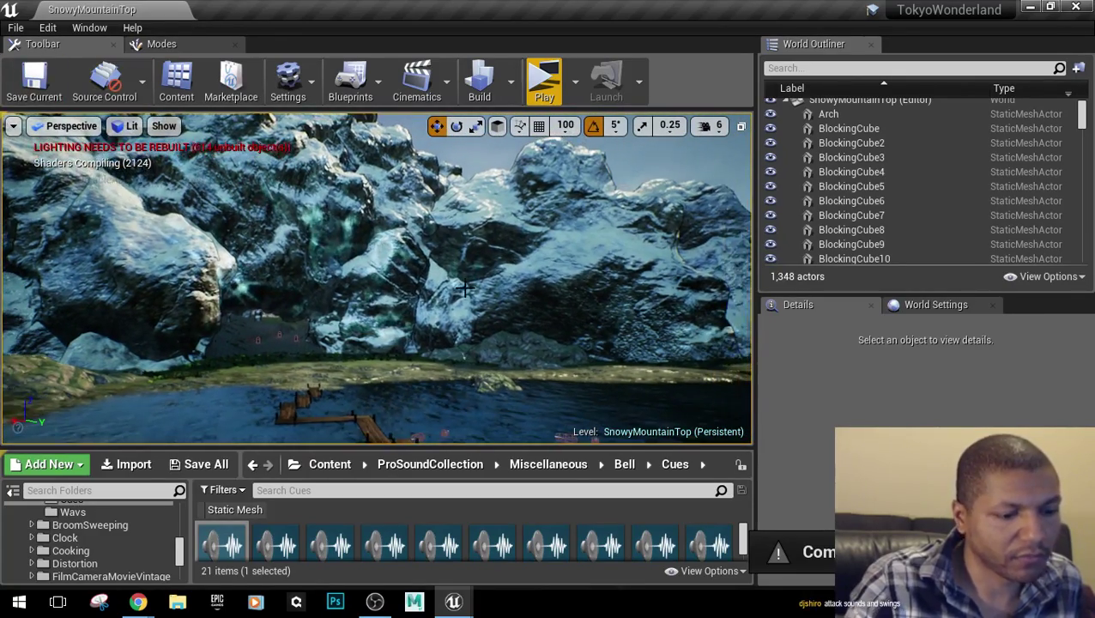
pyautogui.press('1')
pyautogui.moveTo(464, 288); pyautogui.dragTo(462, 276, button='right')
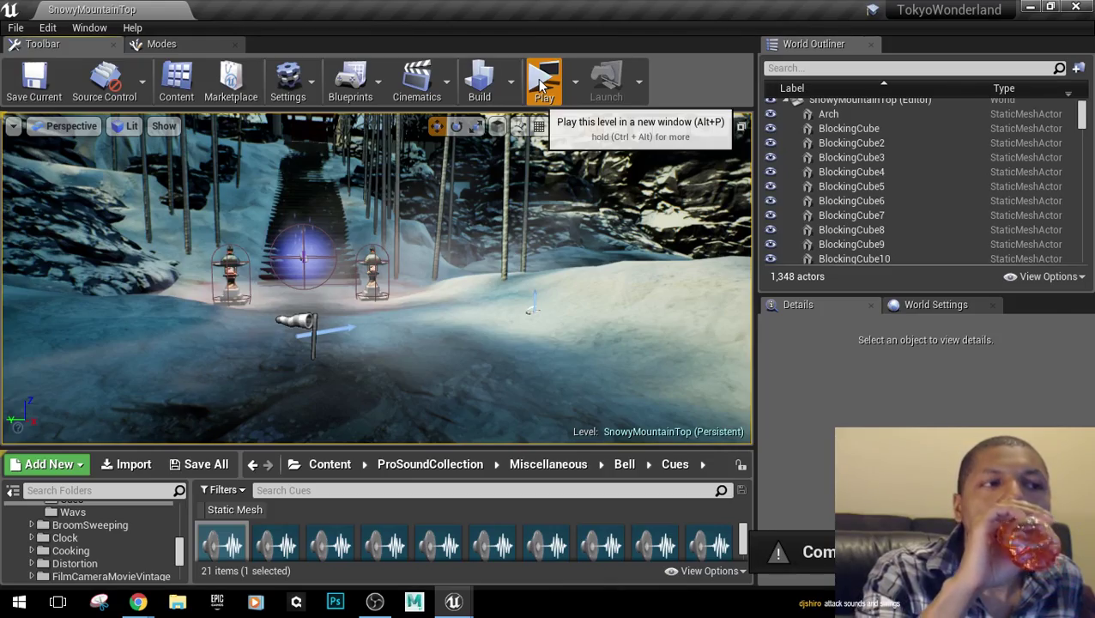
pyautogui.click(543, 83)
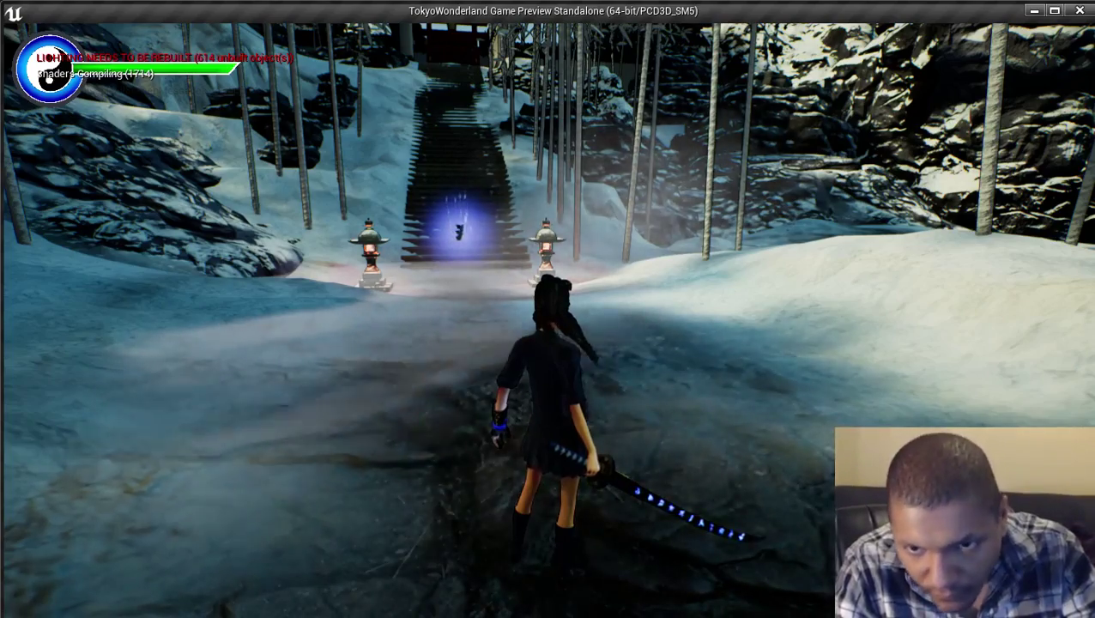
pyautogui.press('Escape')
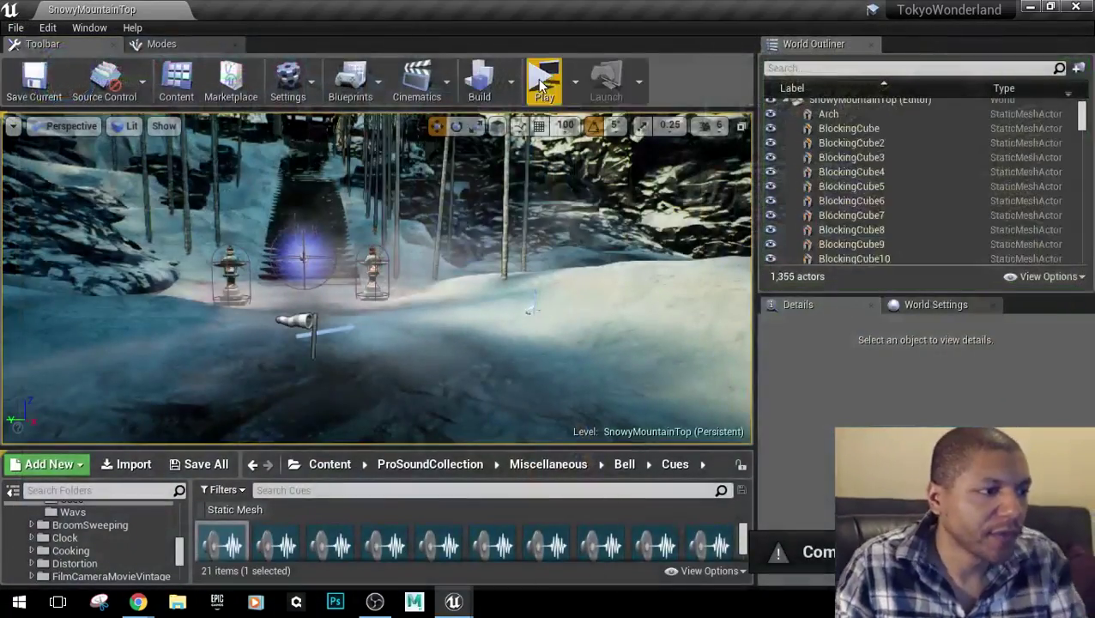
# Enlarge the asset browser and filter the root Content folder to show all sound asset types.
pyautogui.moveTo(369, 445); pyautogui.dragTo(370, 187)
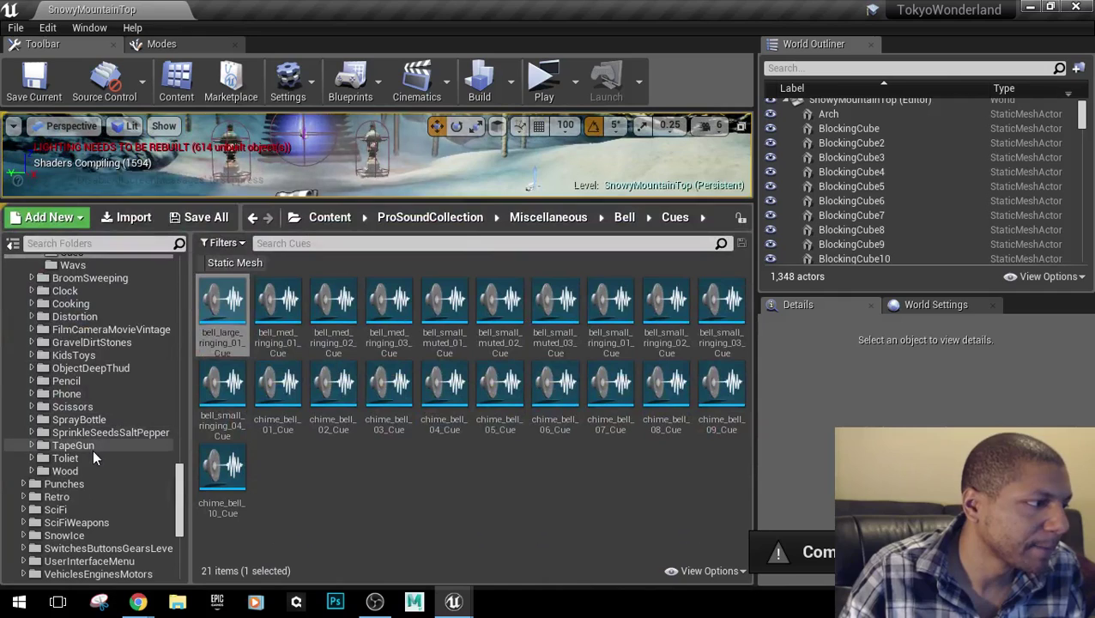
pyautogui.click(330, 217)
pyautogui.click(222, 242)
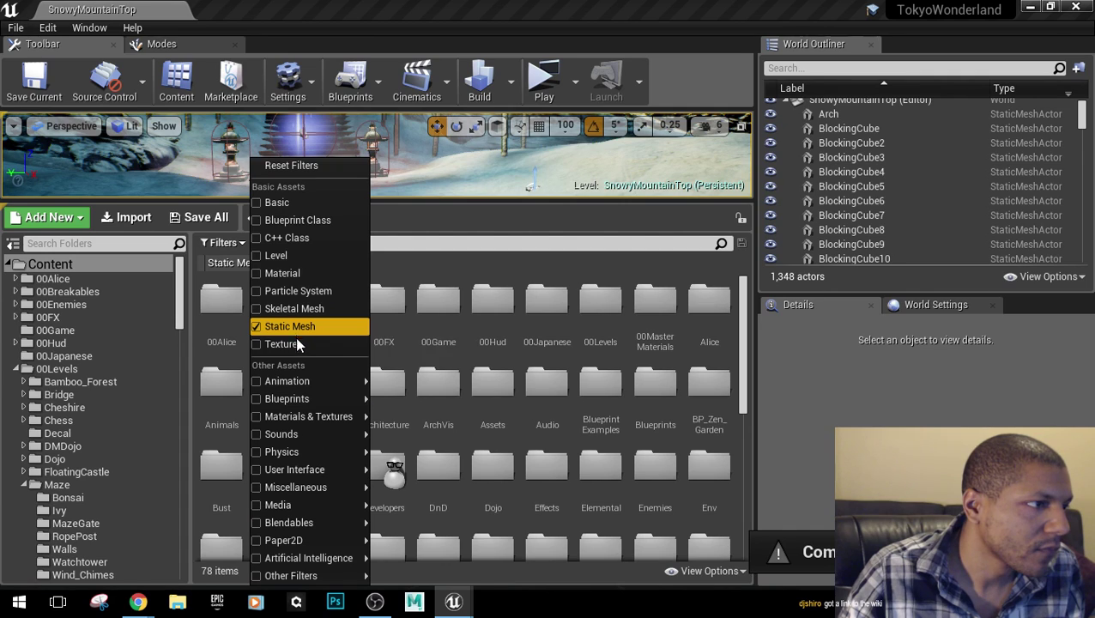
pyautogui.moveTo(295, 511)
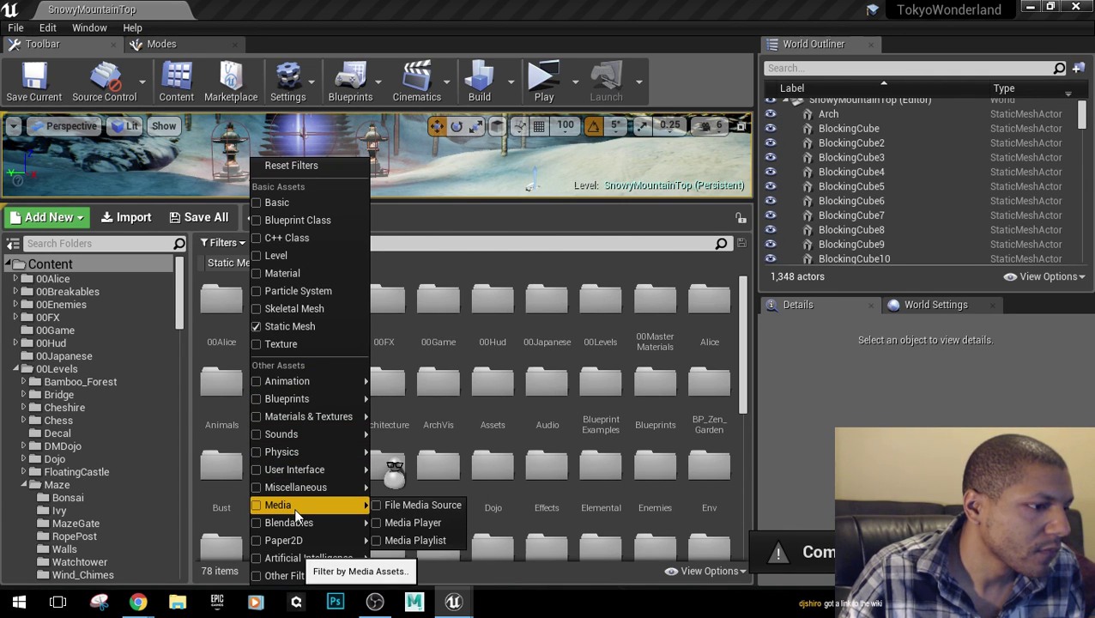
pyautogui.press('Escape')
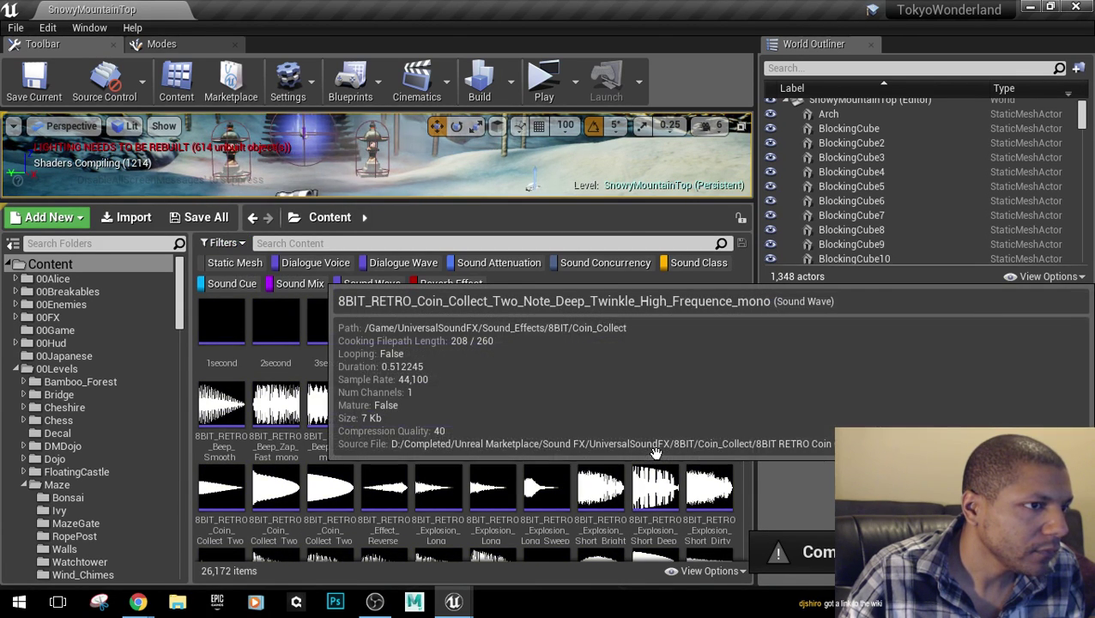
# Browse the project's sound waves and cues, from the 8BIT_RETRO effects to AcidSprayer_Flail01 and its neighbours.
pyautogui.moveTo(695, 427)
pyautogui.scroll(-10, 546, 463)
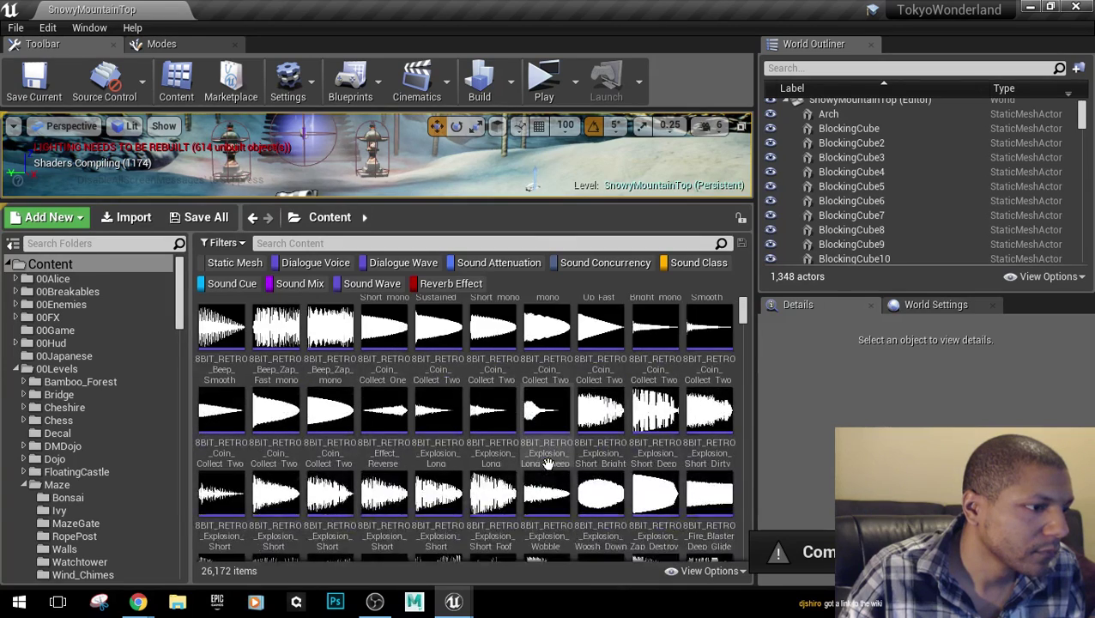
pyautogui.scroll(-6, 545, 464)
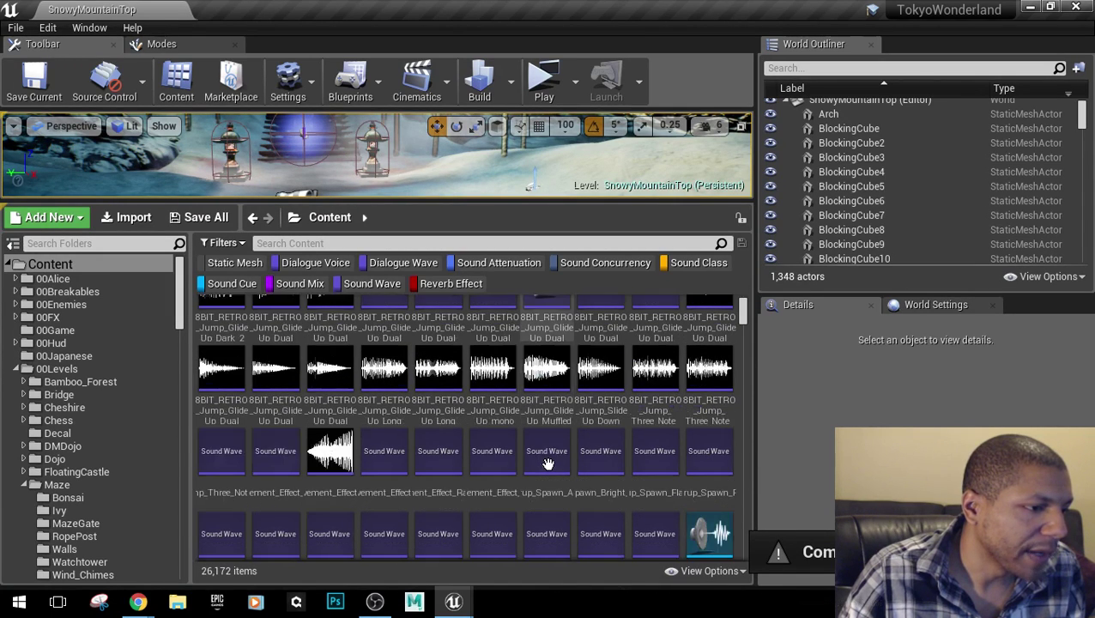
pyautogui.scroll(-3, 548, 464)
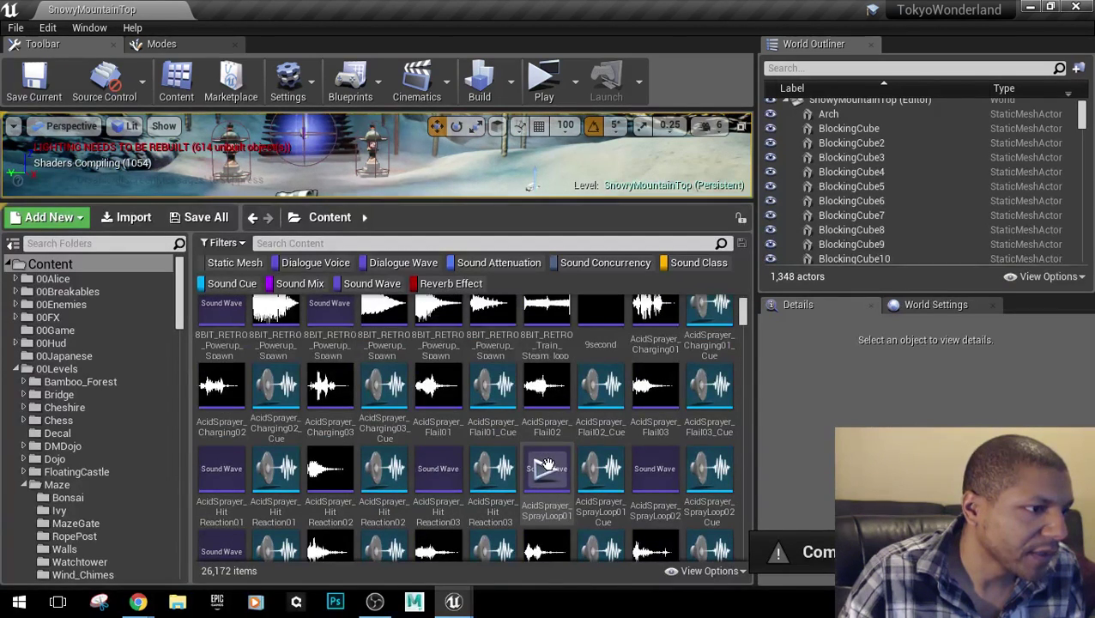
pyautogui.scroll(1, 523, 459)
pyautogui.click(453, 444)
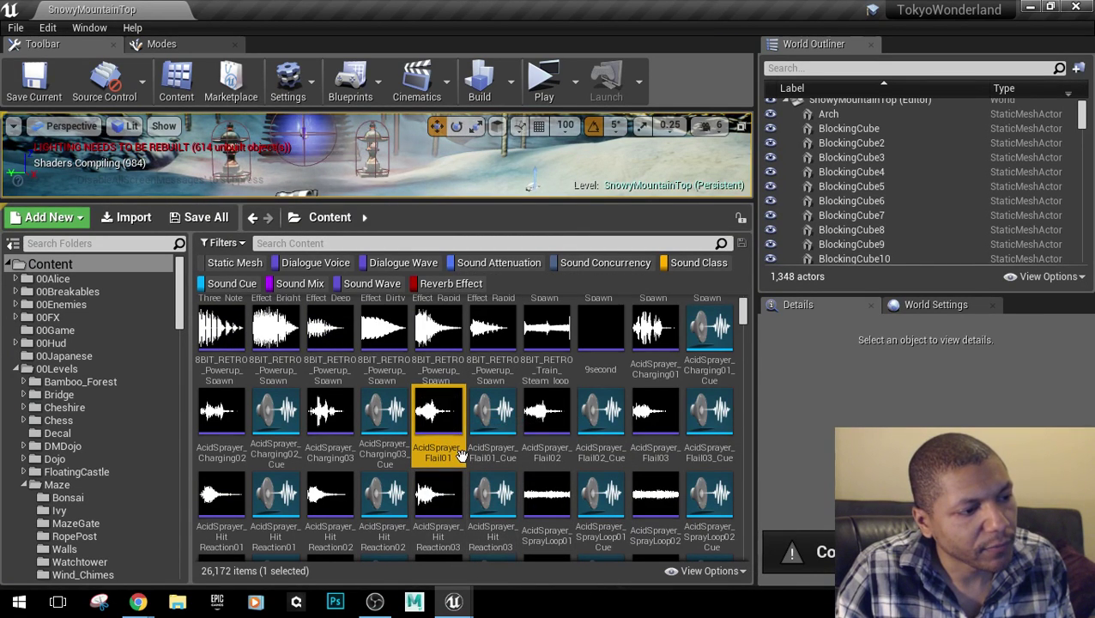
pyautogui.moveTo(449, 438)
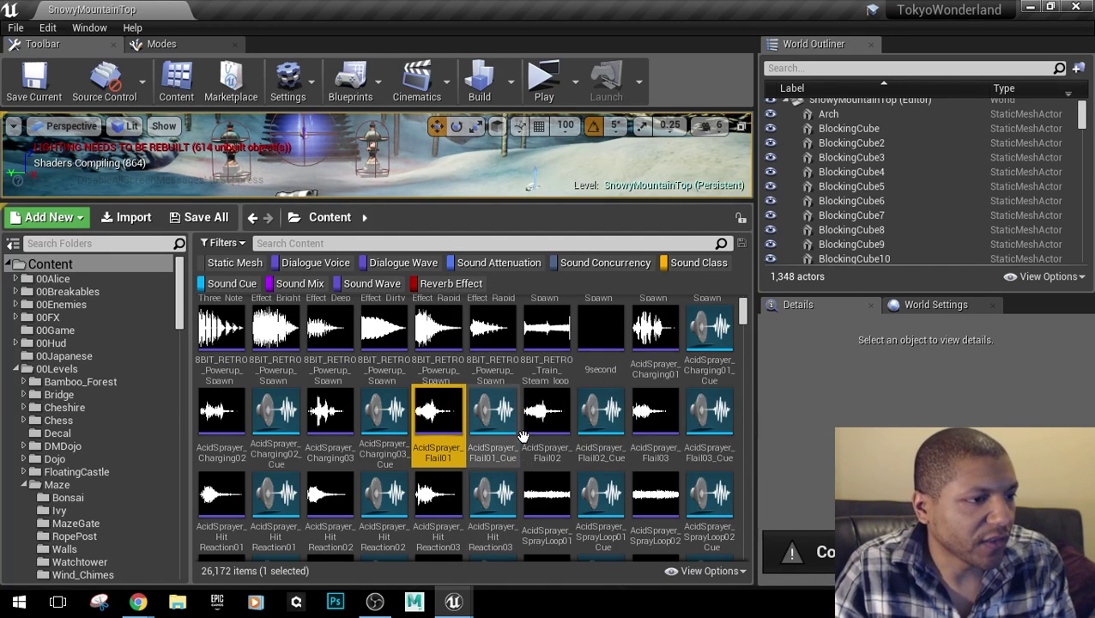
pyautogui.moveTo(569, 462)
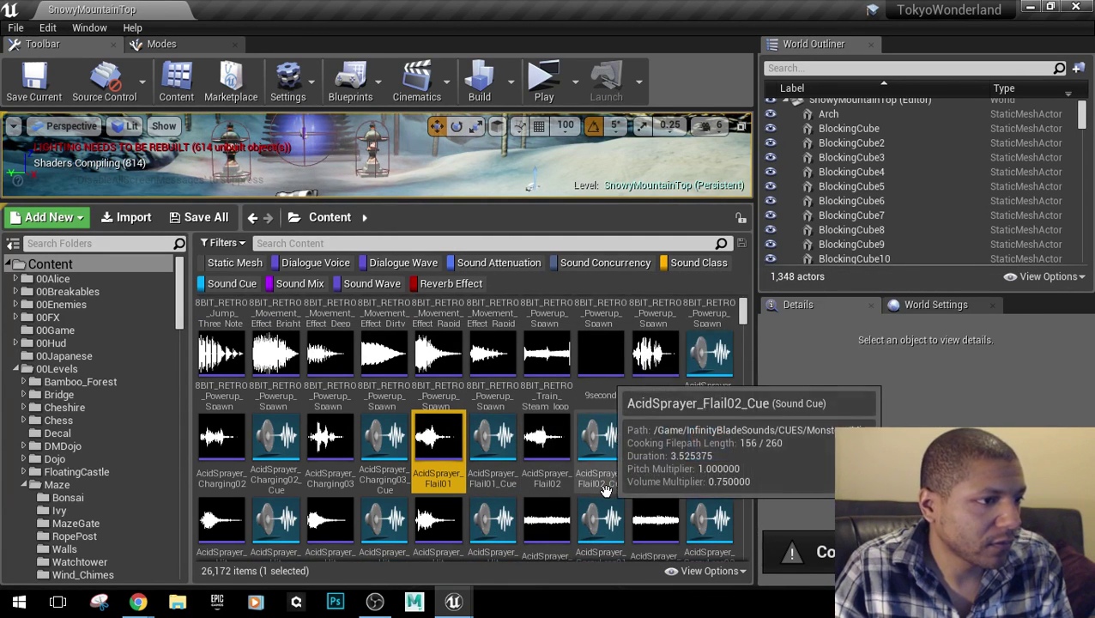
pyautogui.scroll(2, 608, 499)
pyautogui.scroll(6, 607, 497)
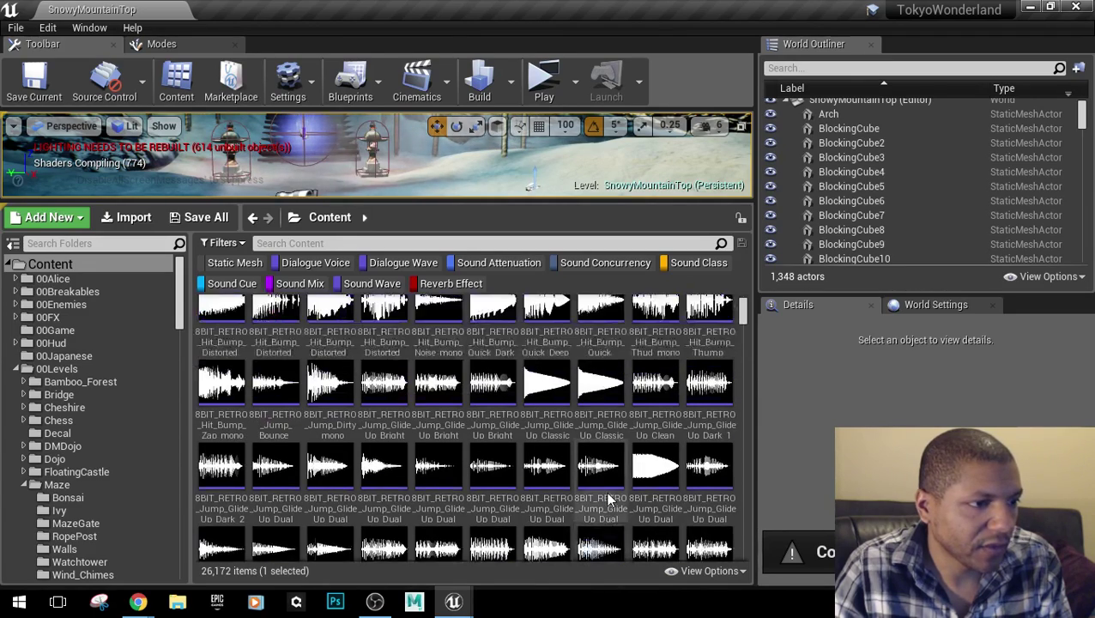
# Browse the sound library from the AcidSprayer cues through the aircraft and alarm sounds to the alarm siren loops.
pyautogui.scroll(-4, 606, 493)
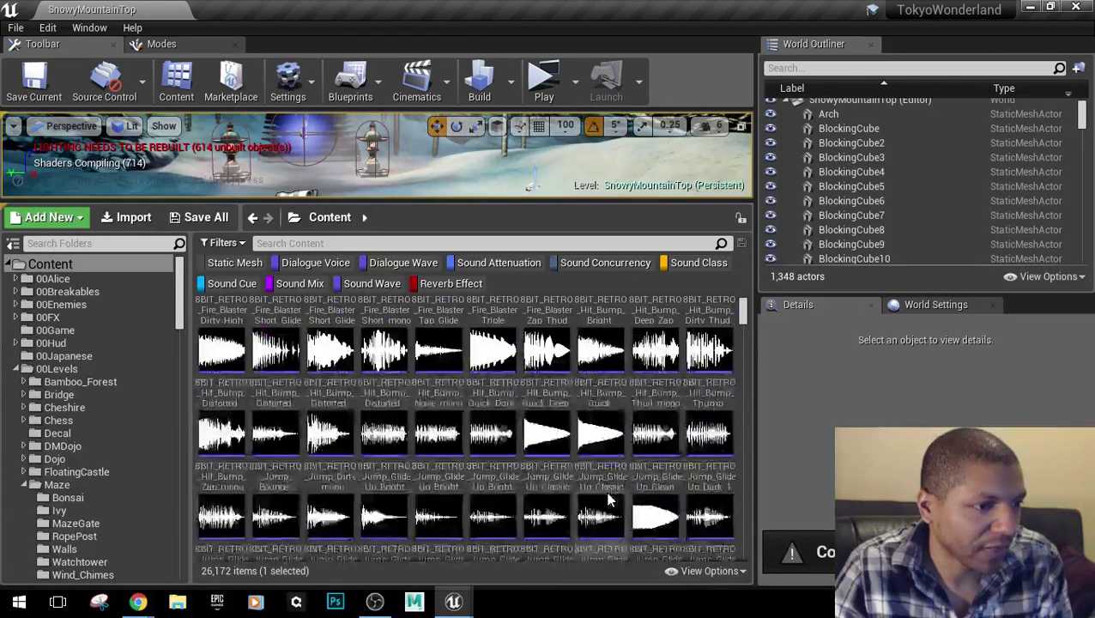
pyautogui.scroll(-3, 607, 498)
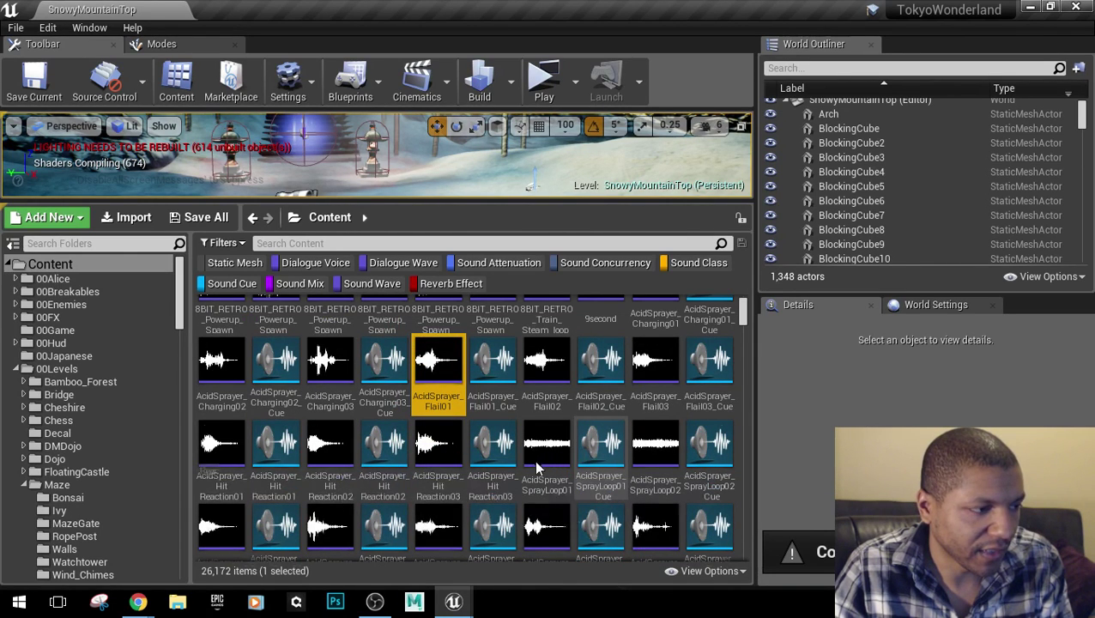
pyautogui.scroll(-3, 532, 461)
pyautogui.scroll(-3, 532, 461)
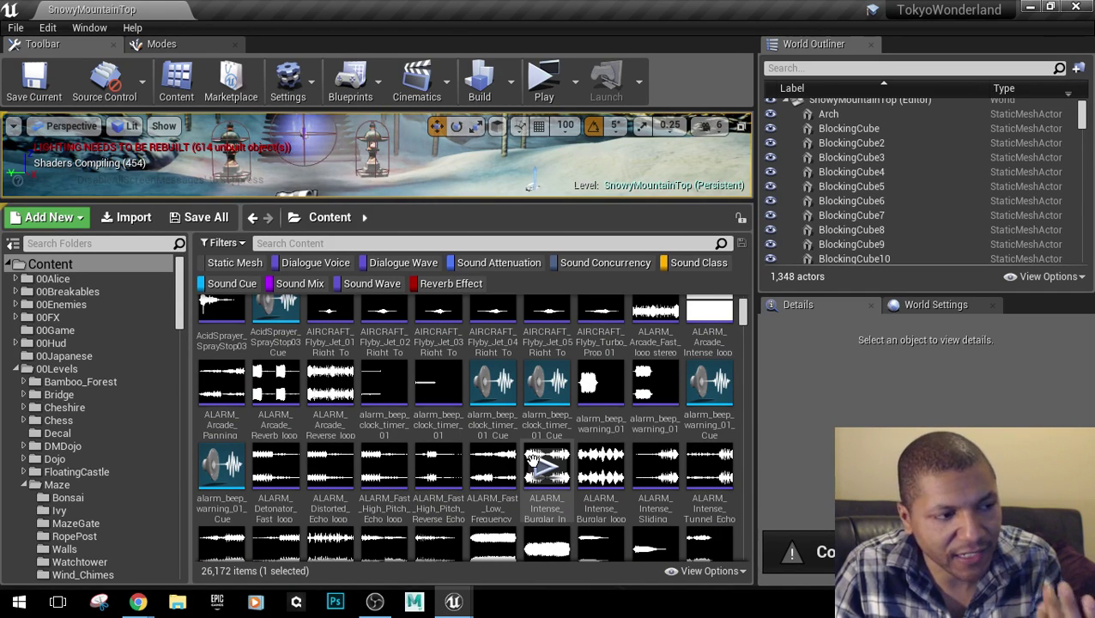
pyautogui.scroll(-5, 532, 462)
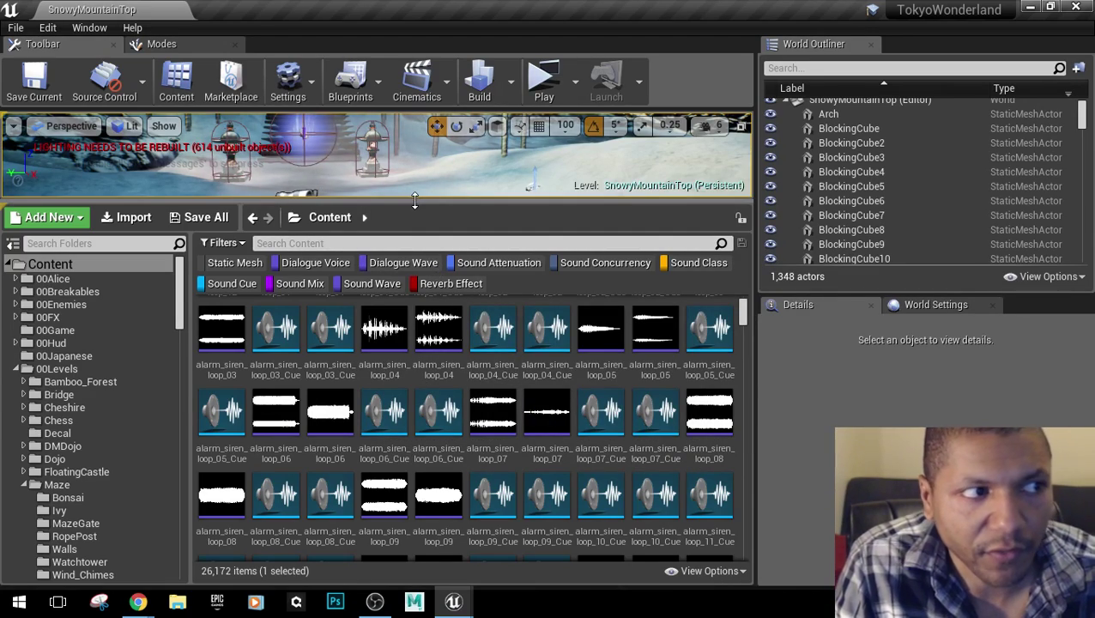
# Shrink the asset browser to enlarge the viewport, face the red barrier by the rocky clearing and start a standalone playtest.
pyautogui.moveTo(416, 206); pyautogui.dragTo(383, 428)
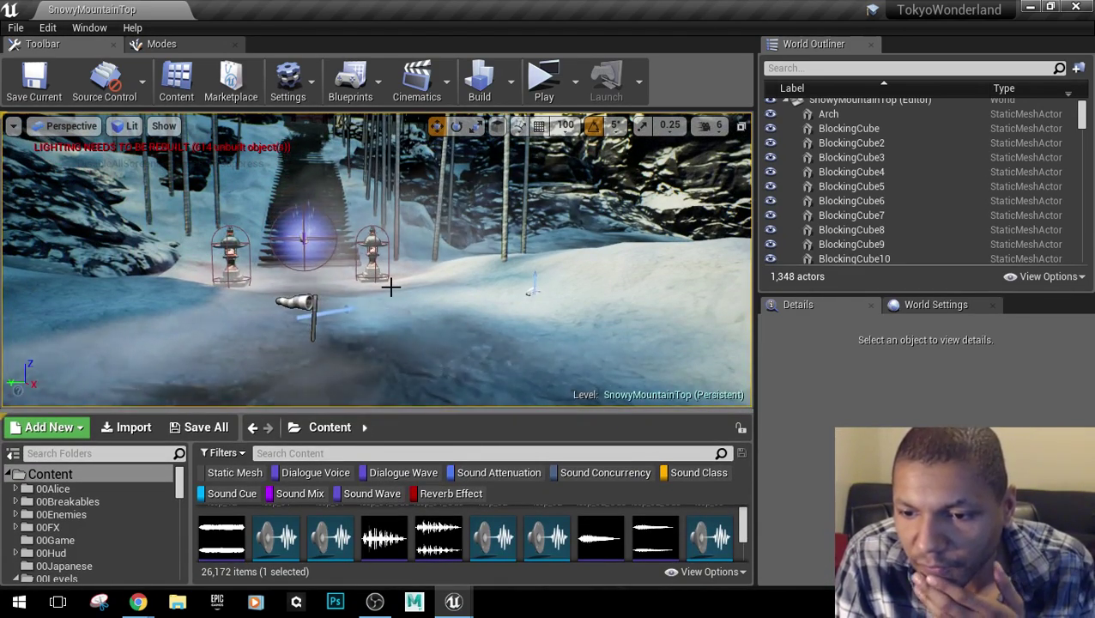
pyautogui.moveTo(376, 259); pyautogui.dragTo(601, 259, button='right')
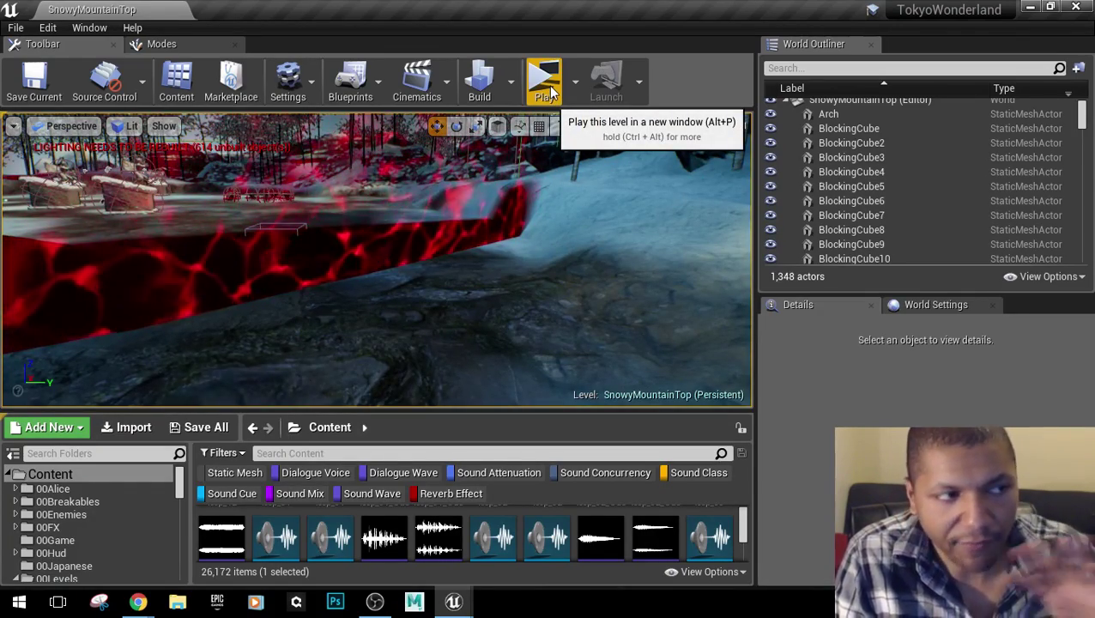
pyautogui.click(550, 92)
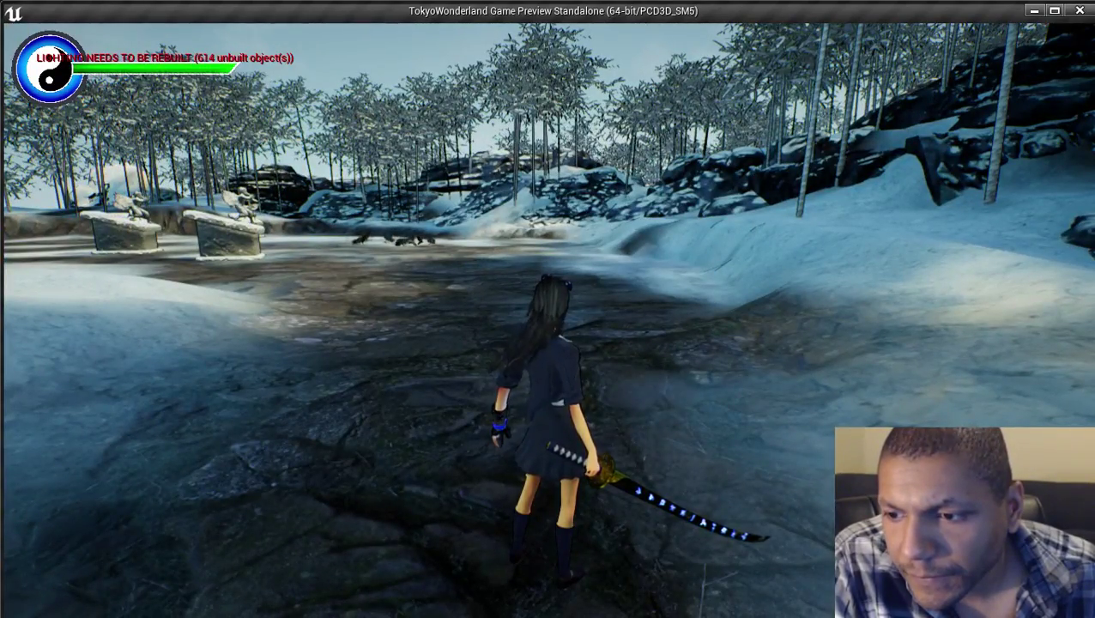
# Playtest the area around the snowy stairway and smash one of its stone lanterns.
pyautogui.press('w')
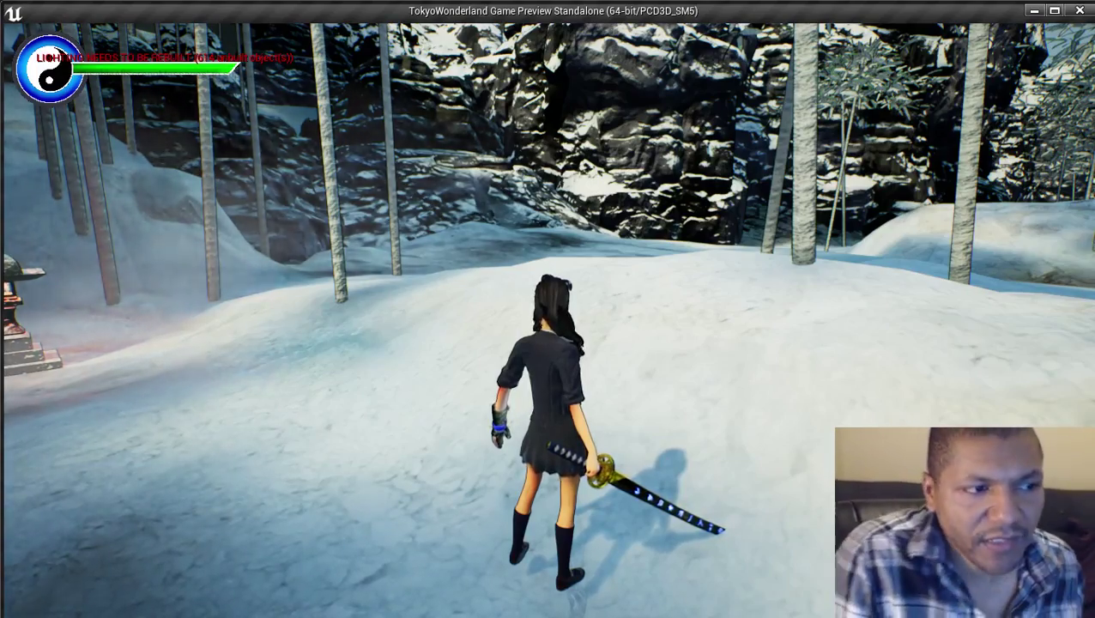
pyautogui.press('w')
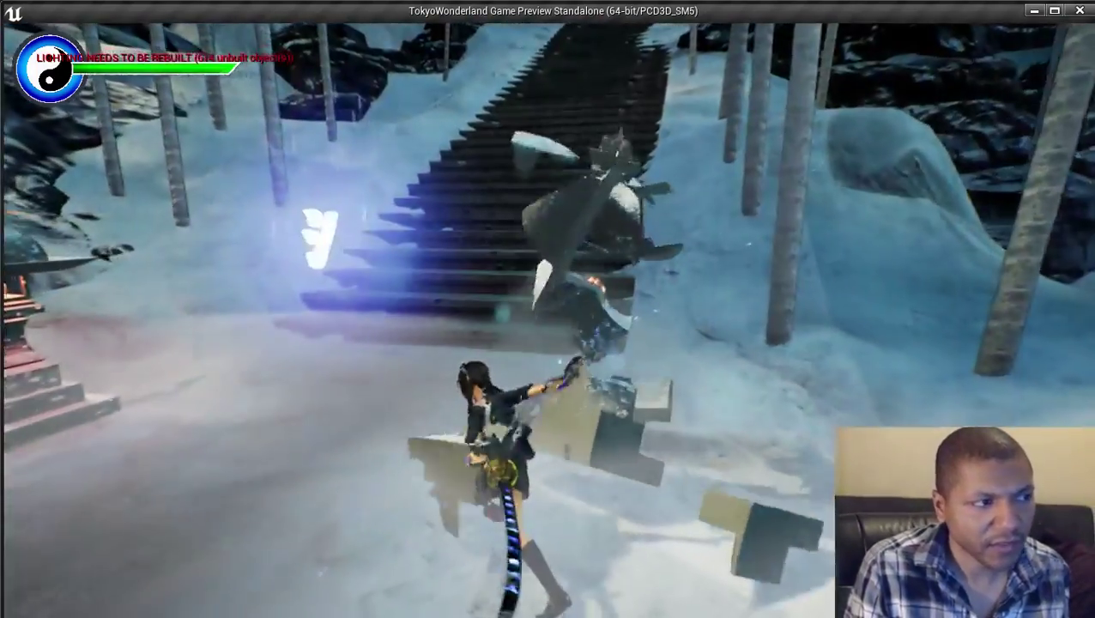
pyautogui.press('w')
pyautogui.press('w')
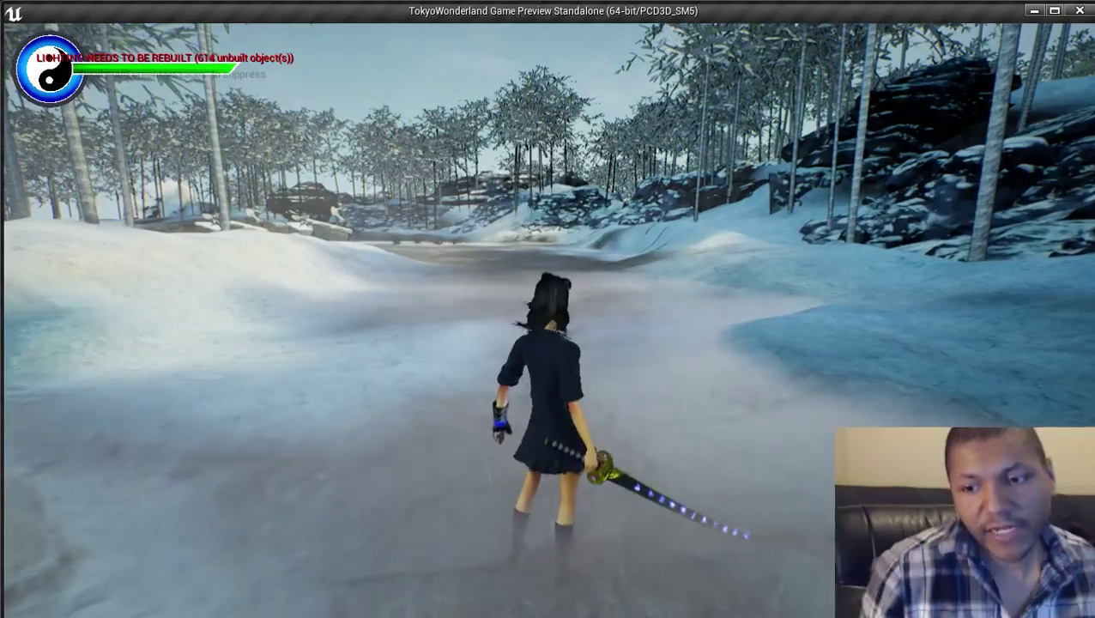
# Walk the character along the snowy path towards the rocky clearing with the stone pedestals, testing a jump on the way.
pyautogui.press('w')
pyautogui.press('space')
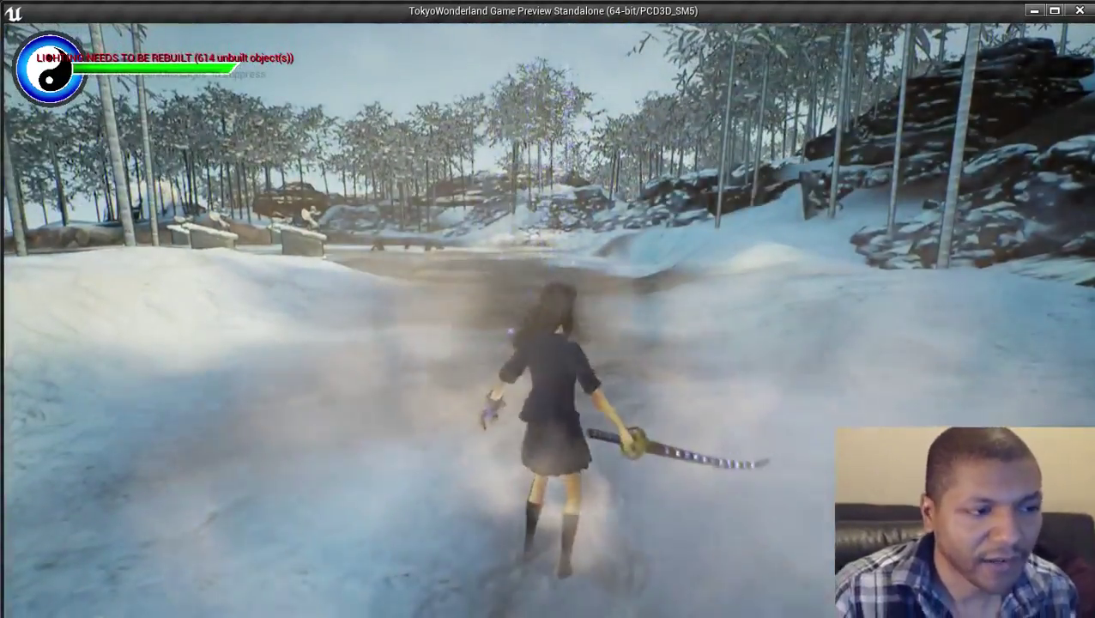
pyautogui.press('w')
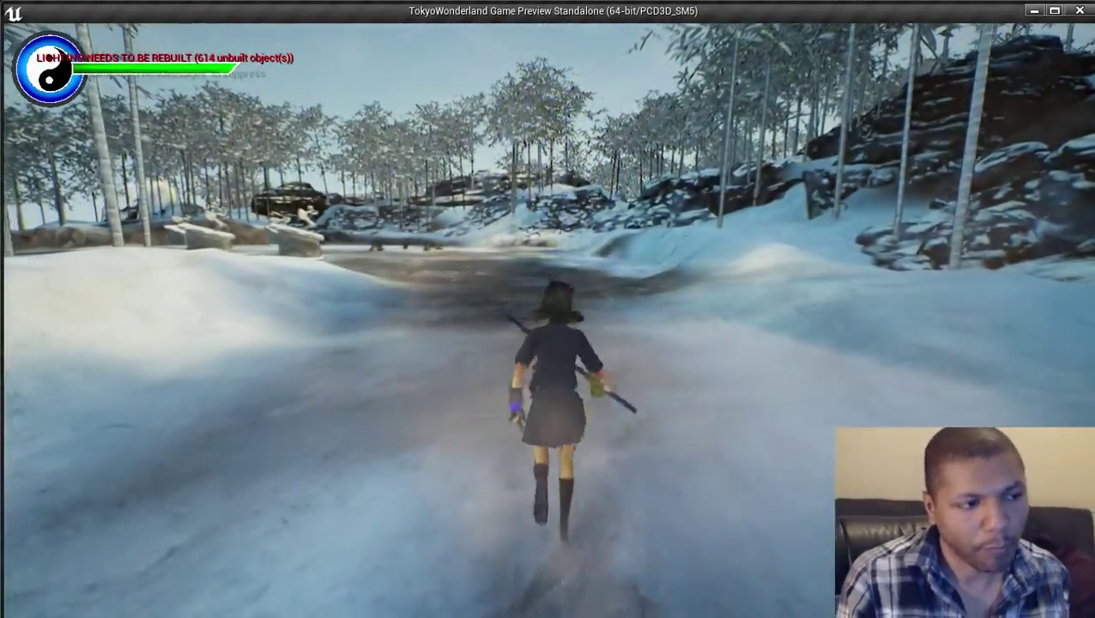
pyautogui.press('w')
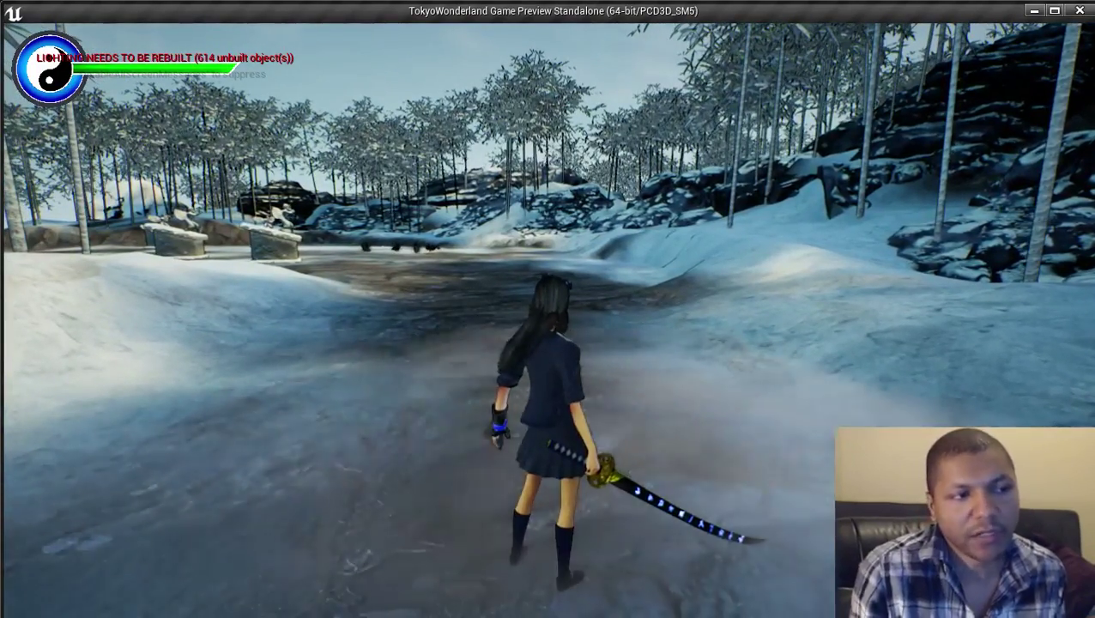
pyautogui.press('w')
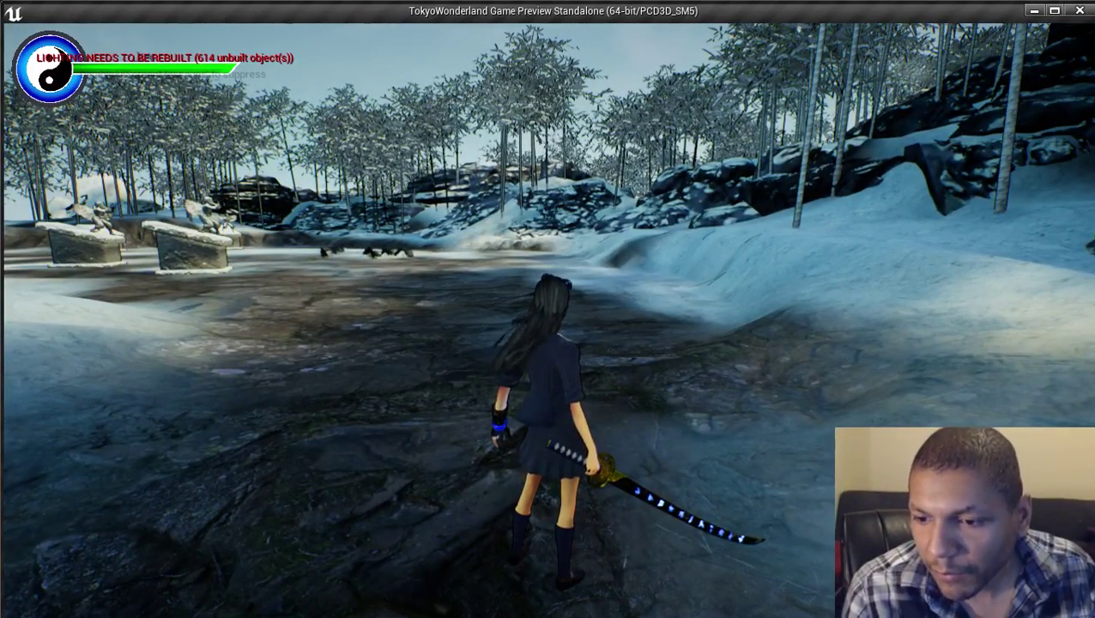
pyautogui.press('w')
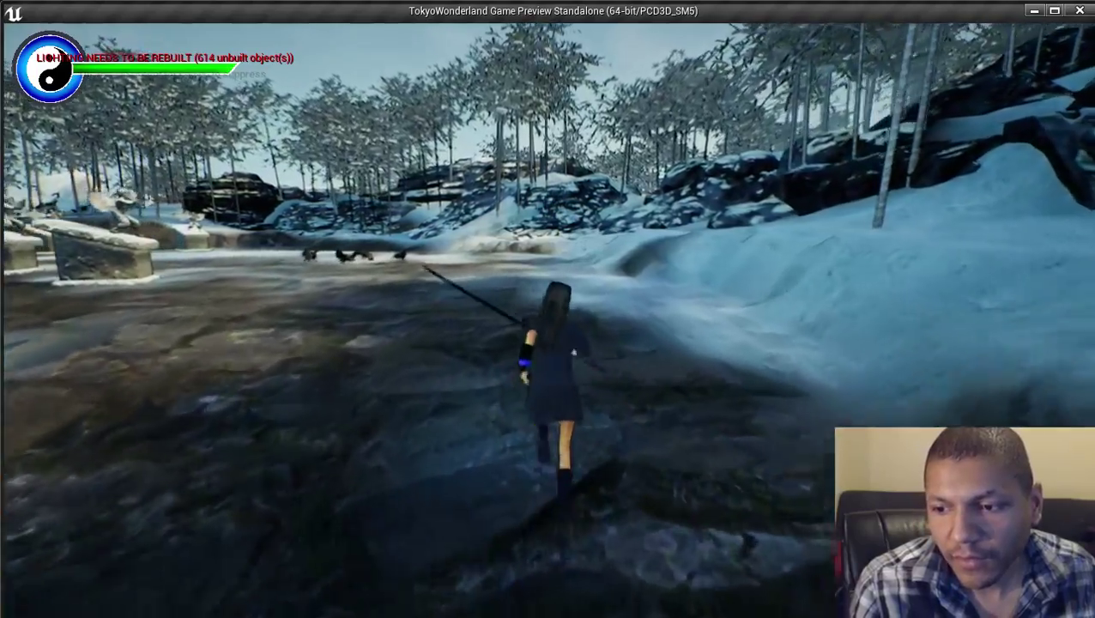
# Run into the clearing to trigger the rose gate barrier, and smash a snow-covered stone pedestal.
pyautogui.press('w')
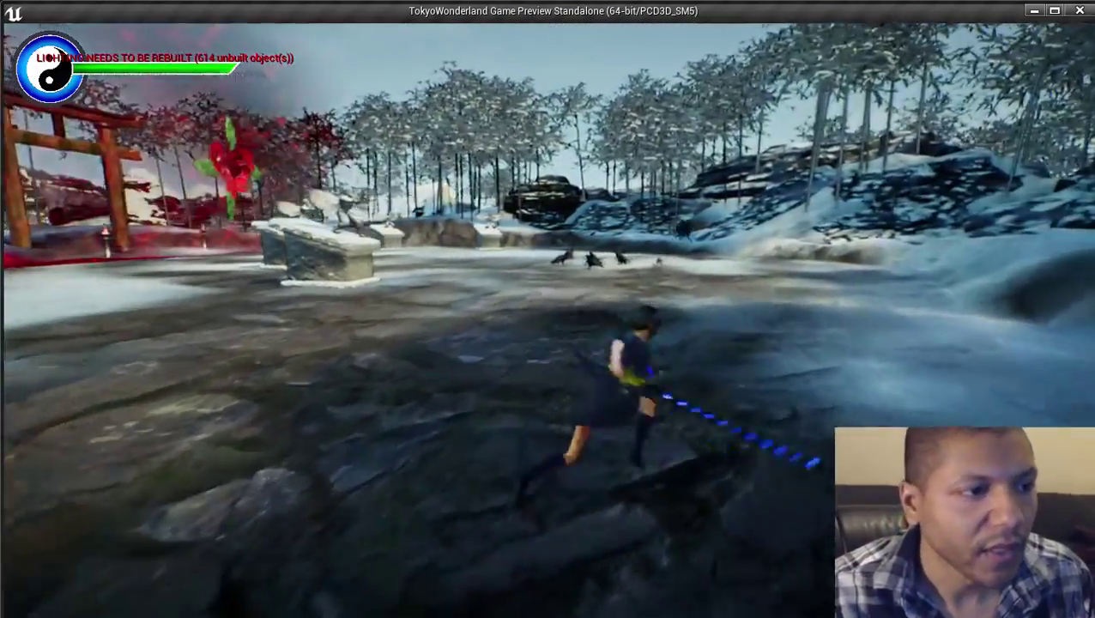
pyautogui.press('w')
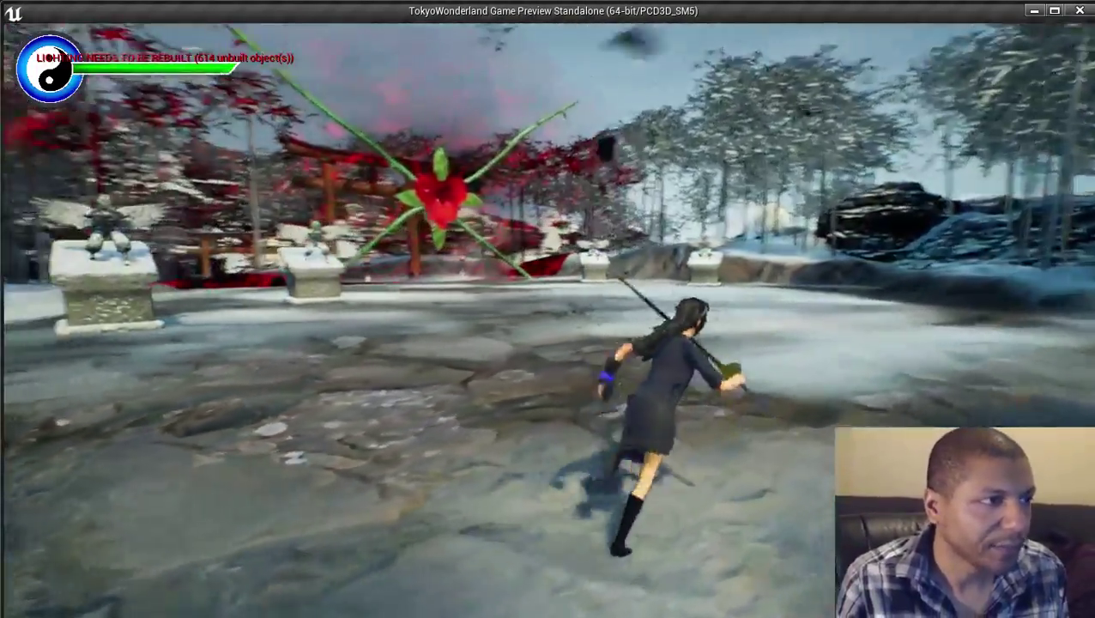
pyautogui.press('w')
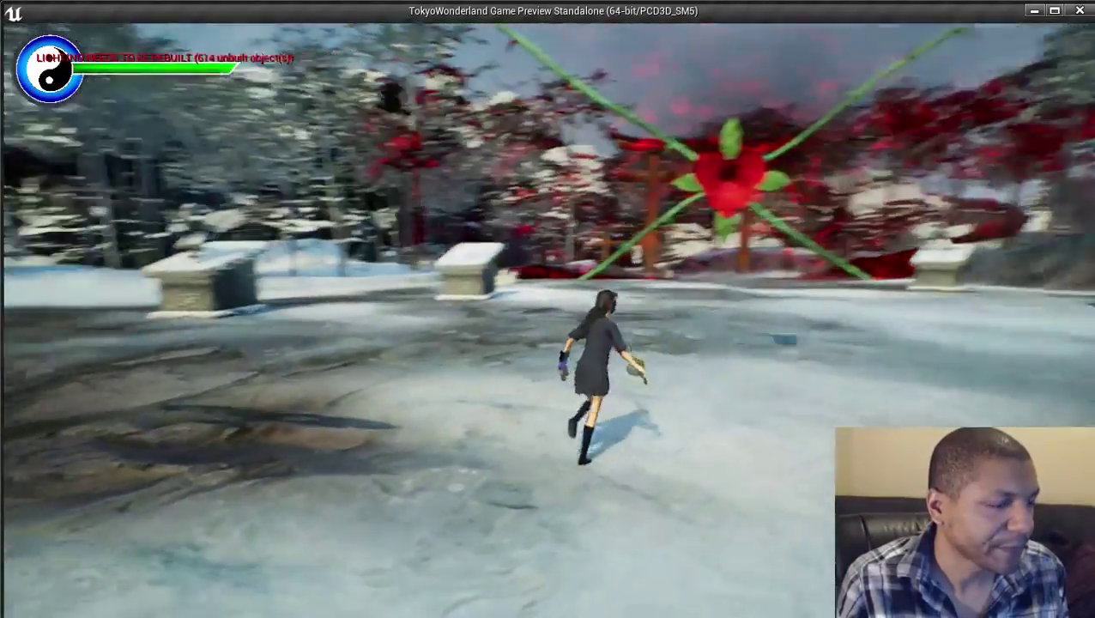
pyautogui.press('w')
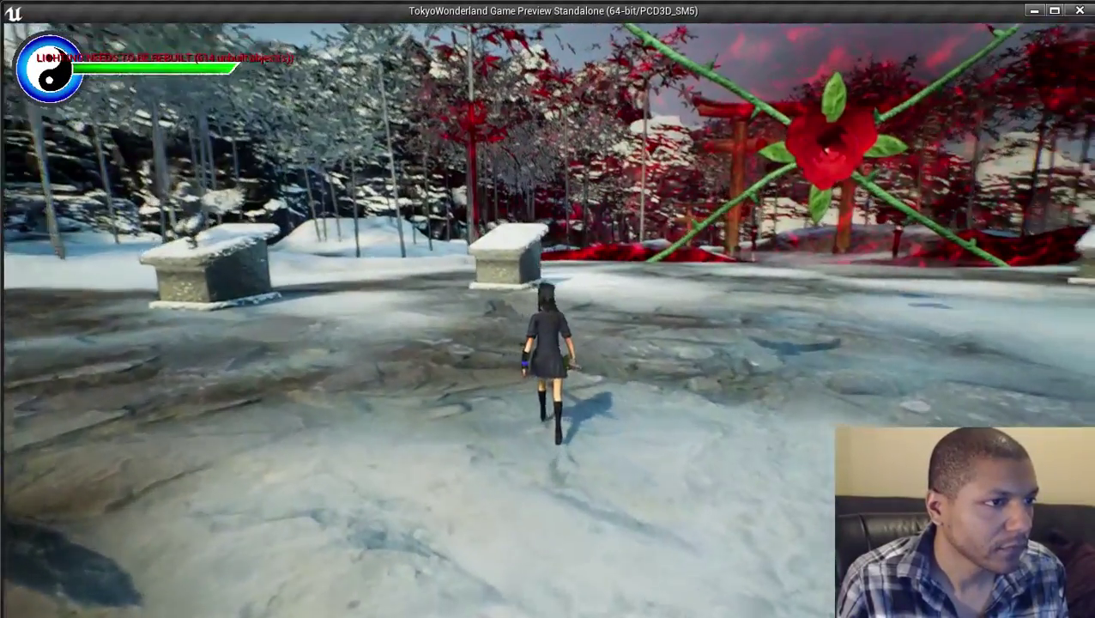
pyautogui.press('w')
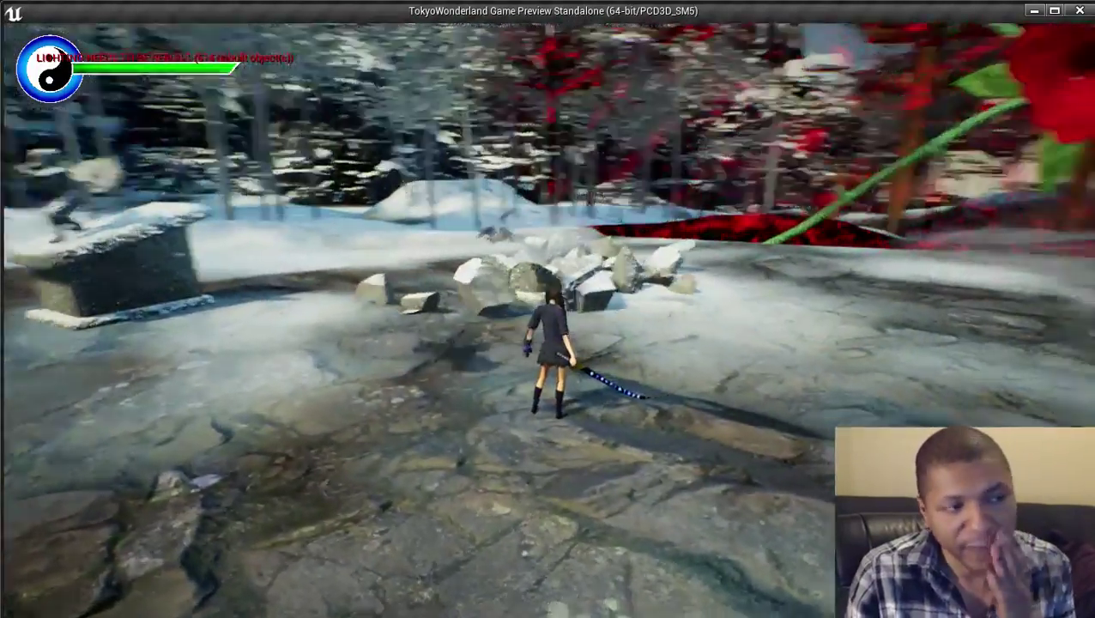
# Fight the winged enemies in the clearing with airborne and ground sword attacks.
pyautogui.press('w')
pyautogui.press('e')
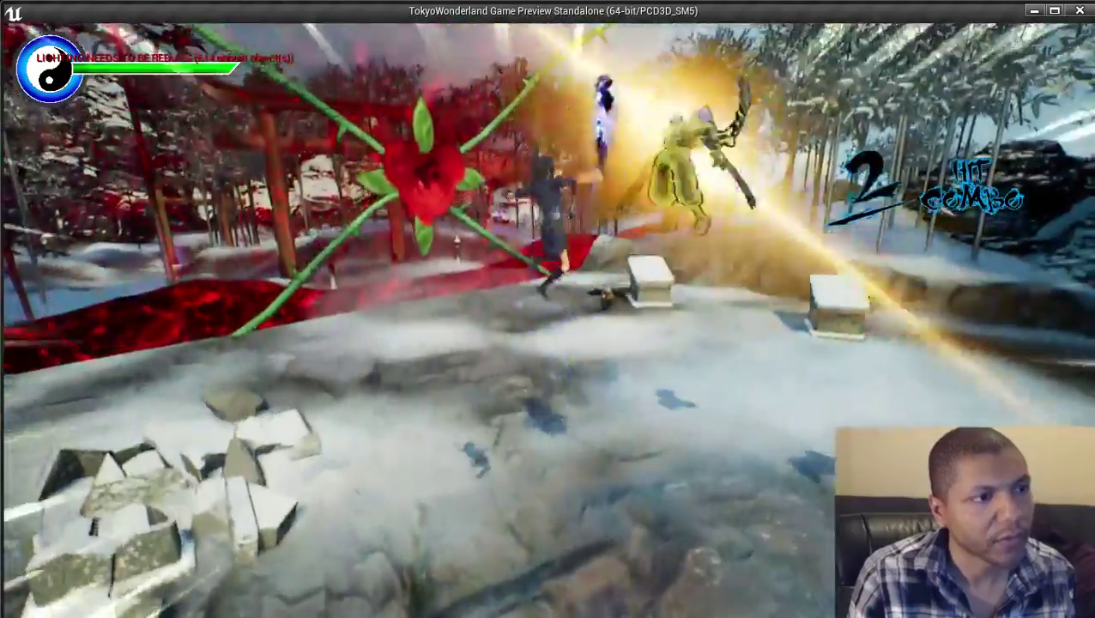
pyautogui.press('space')
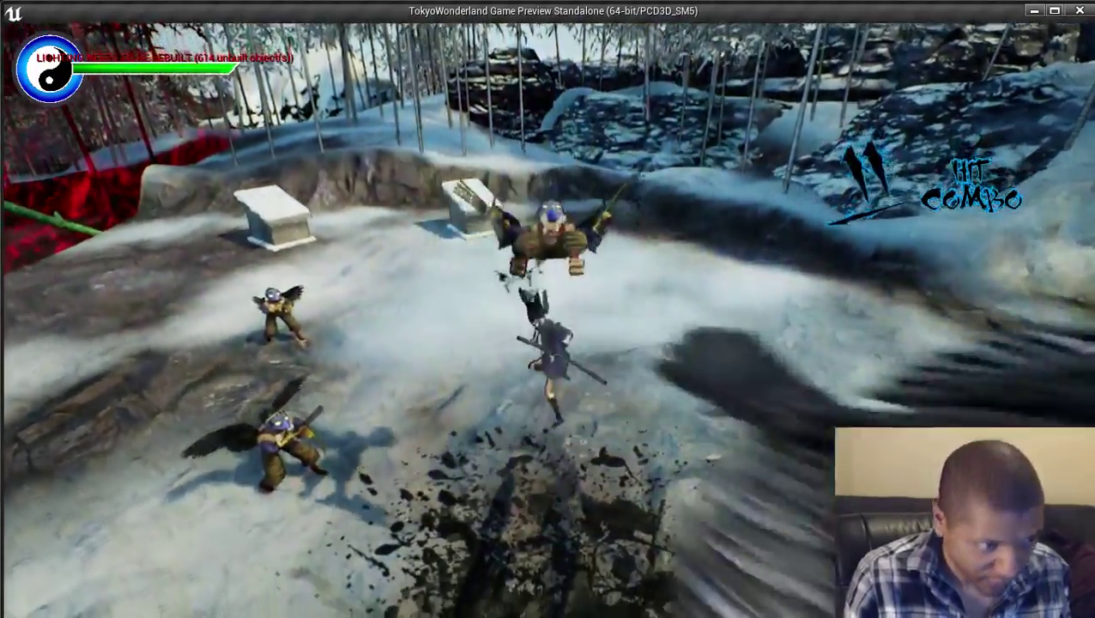
pyautogui.press('e')
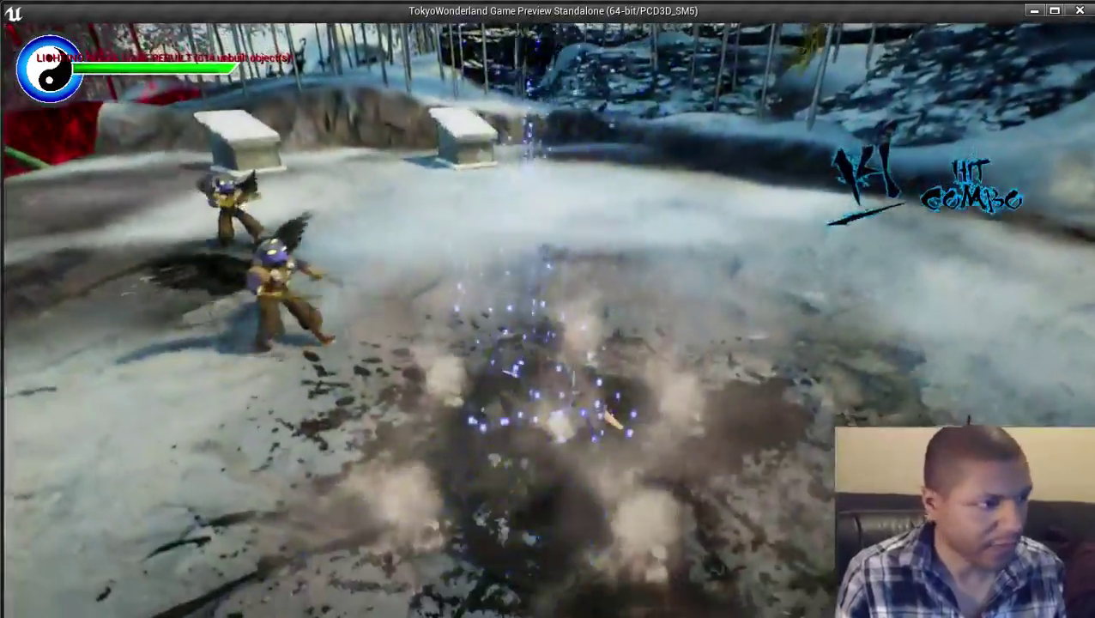
pyautogui.press('w')
pyautogui.press('space')
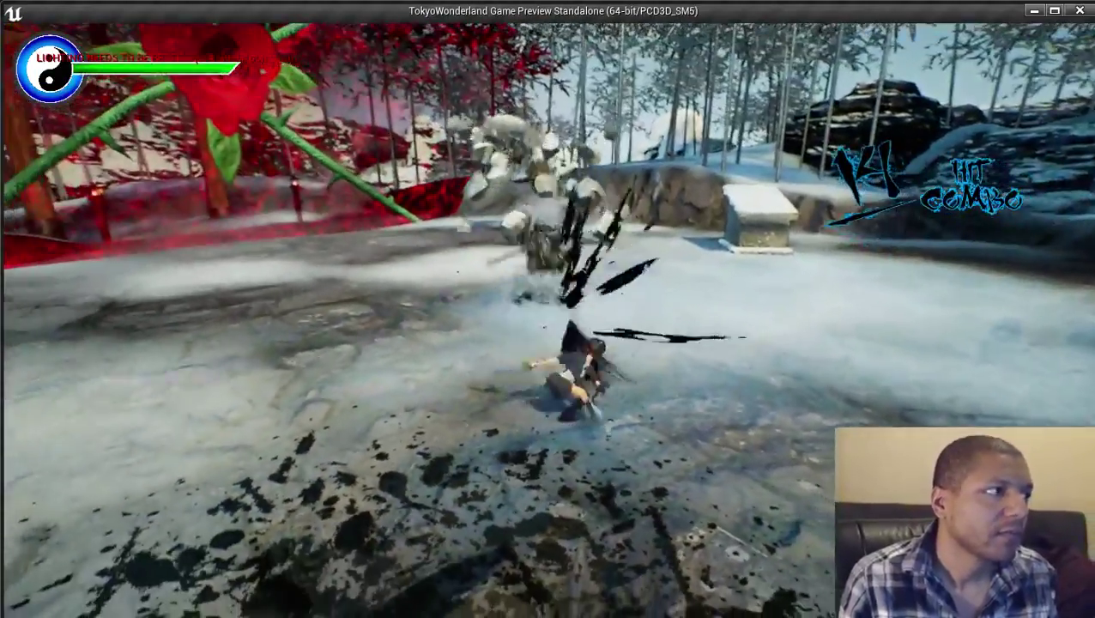
# Test long sword combos with the blue and golden attack effects on the winged enemies near the broken pedestals.
pyautogui.press('e')
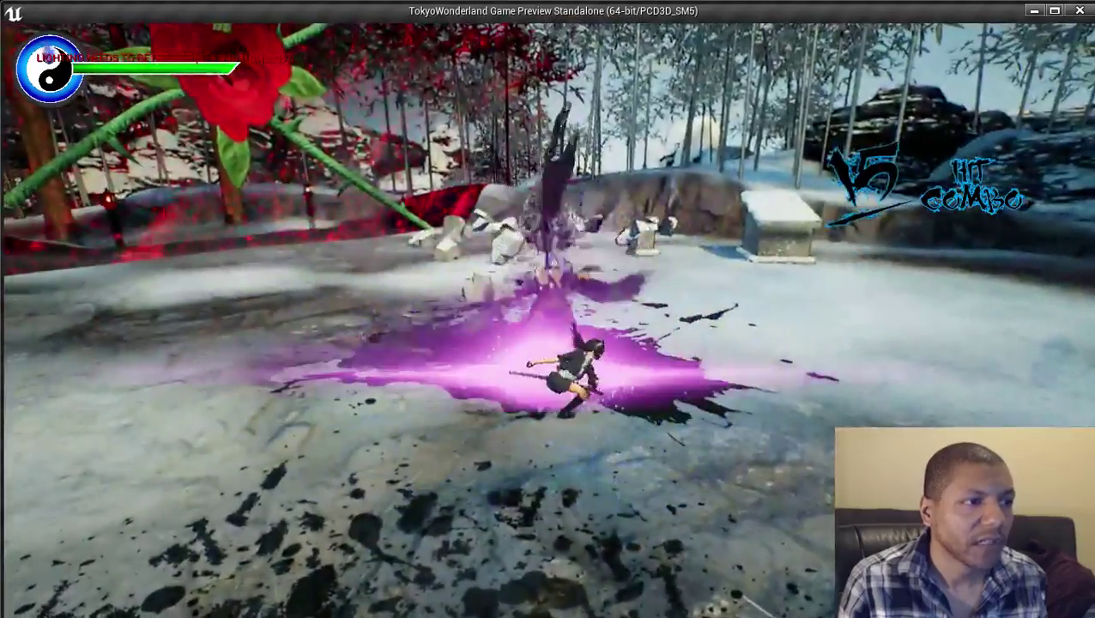
pyautogui.press('e')
pyautogui.press('q')
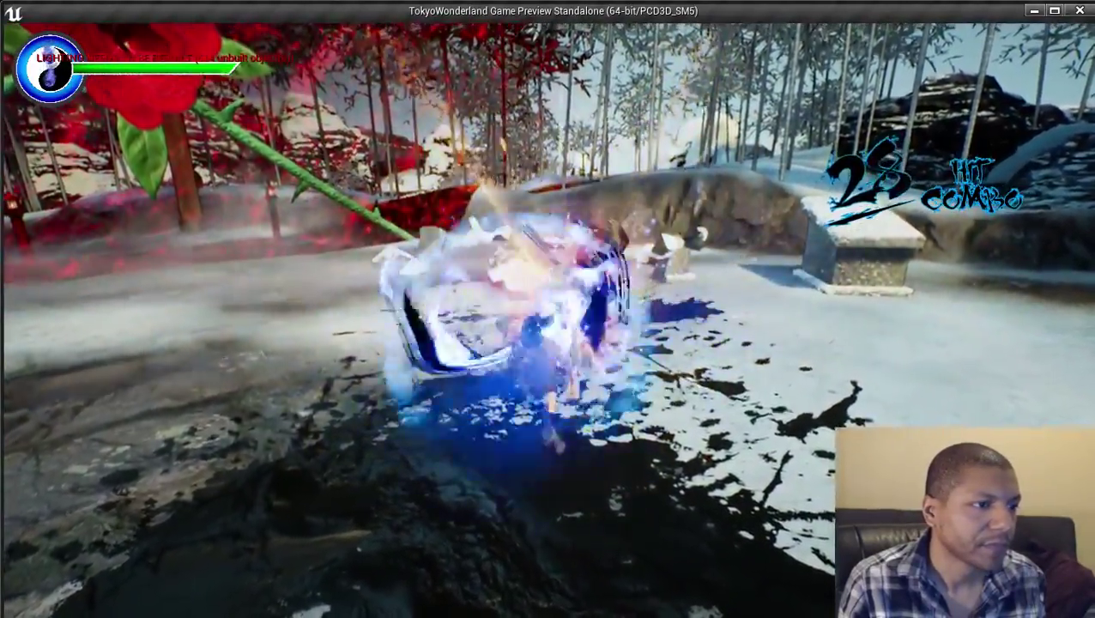
pyautogui.press('e')
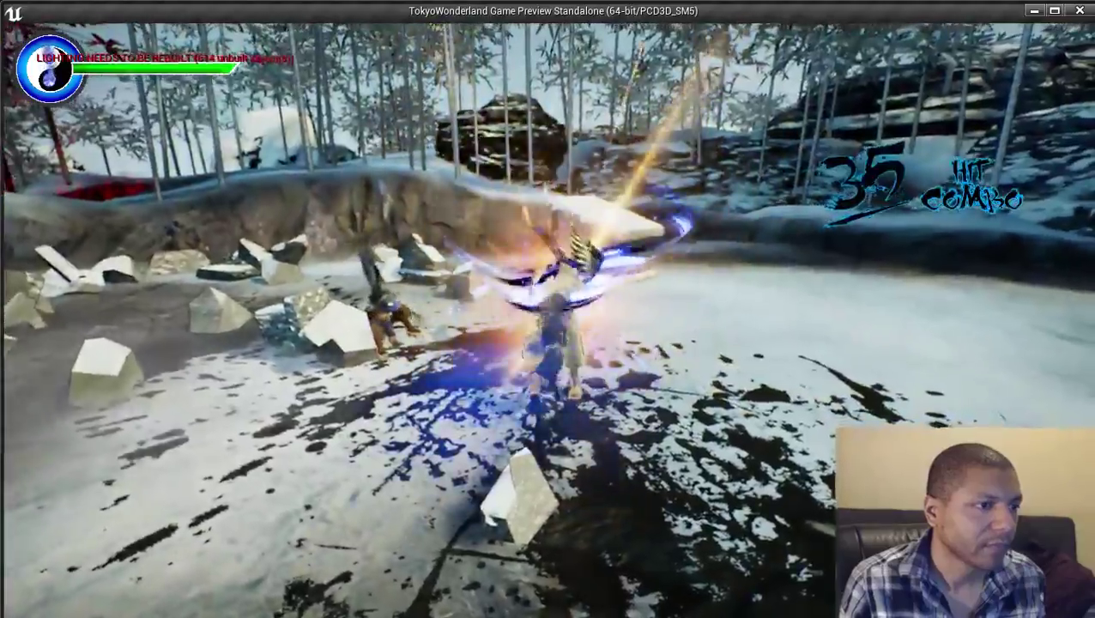
pyautogui.press('q')
pyautogui.press('q')
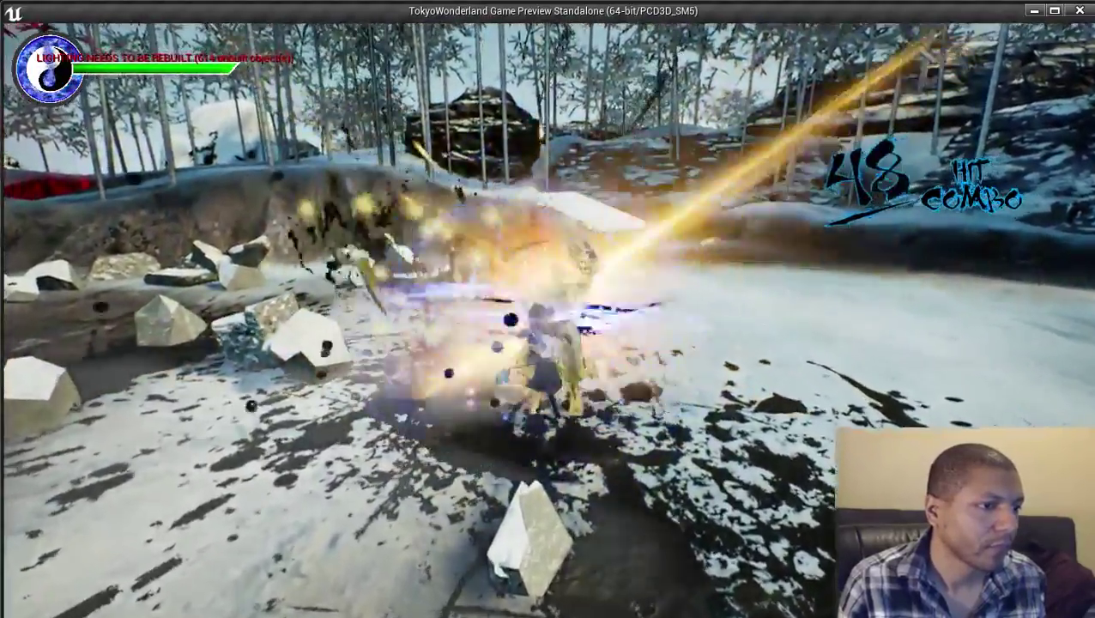
pyautogui.press('q')
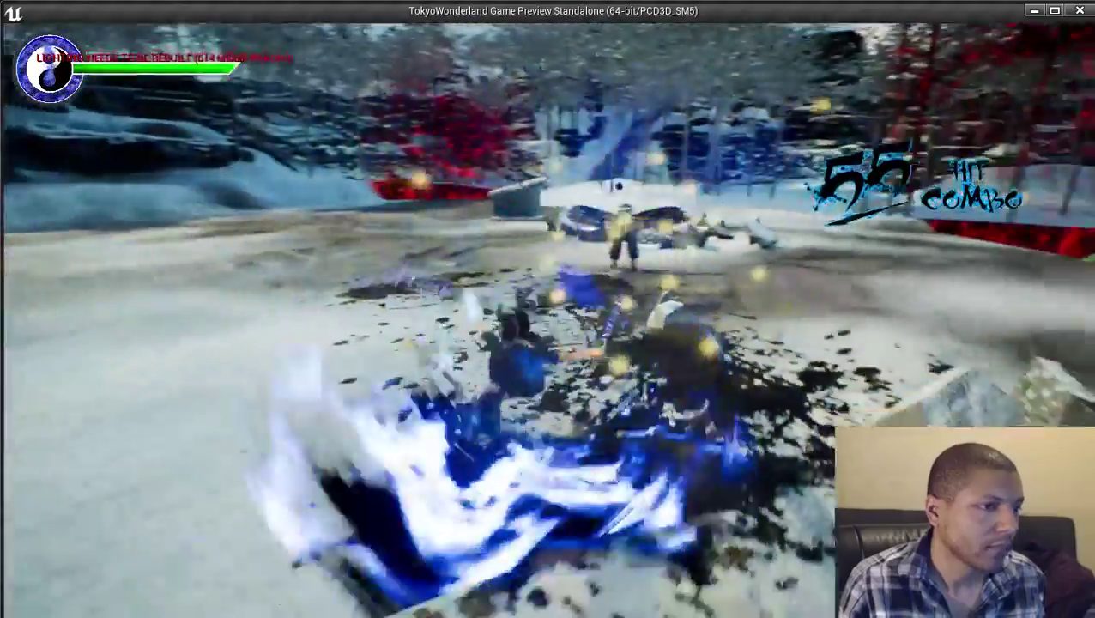
pyautogui.press('w')
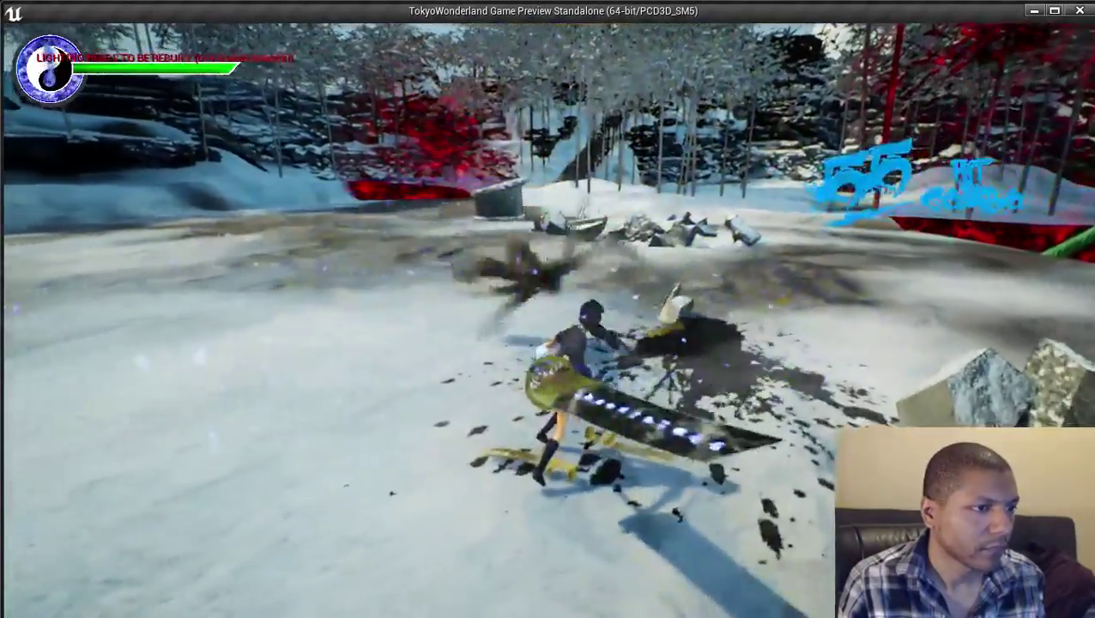
# Bring up the four-element selector and cast the earth (地) attack in the clearing.
pyautogui.press('Tab')
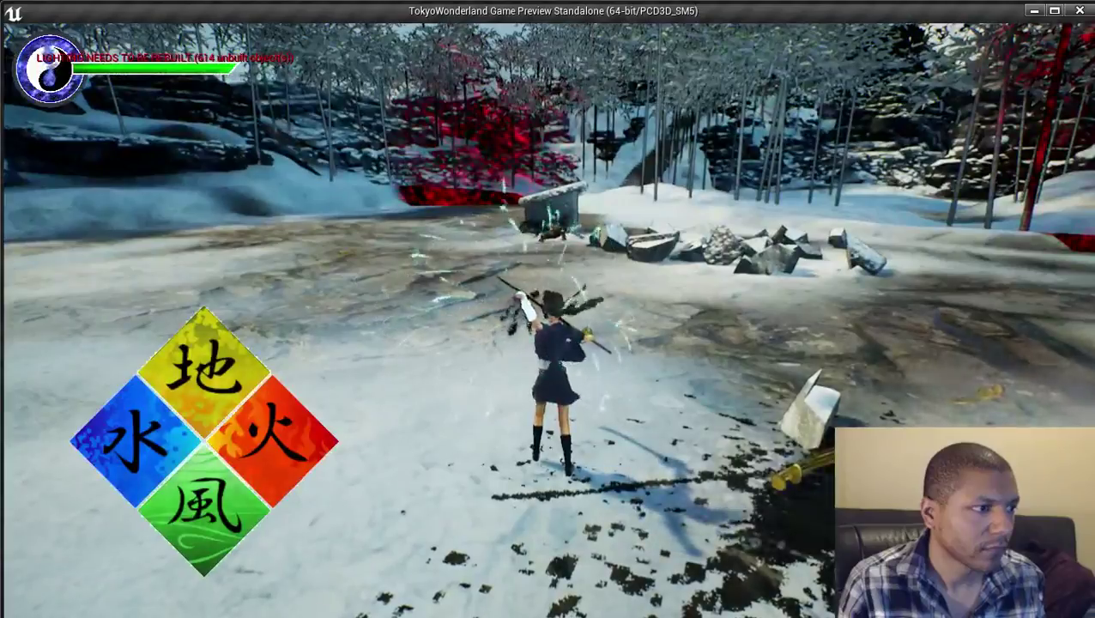
pyautogui.press('Up')
pyautogui.press('w')
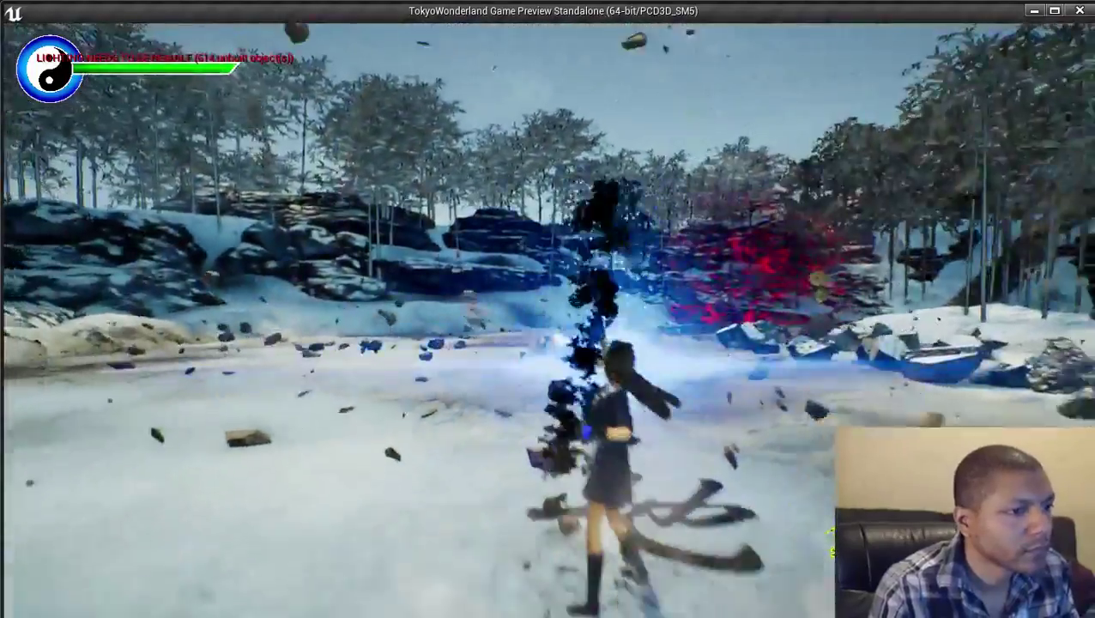
# Finish the fight in the clearing and run on to the orange wooden gate post at the snowy rocks.
pyautogui.press('w')
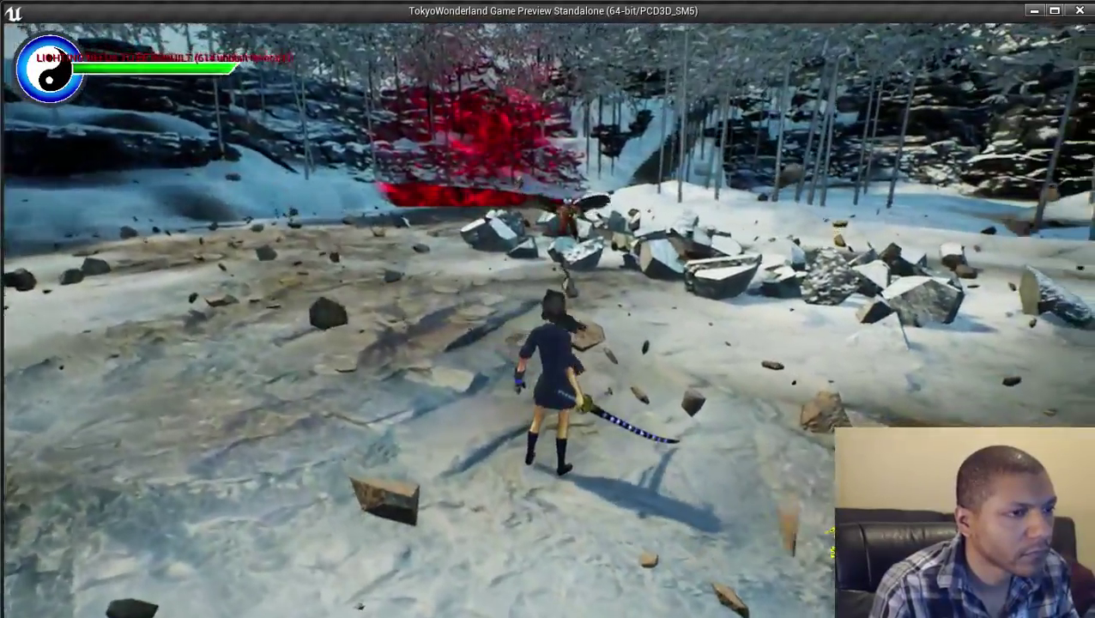
pyautogui.press('a')
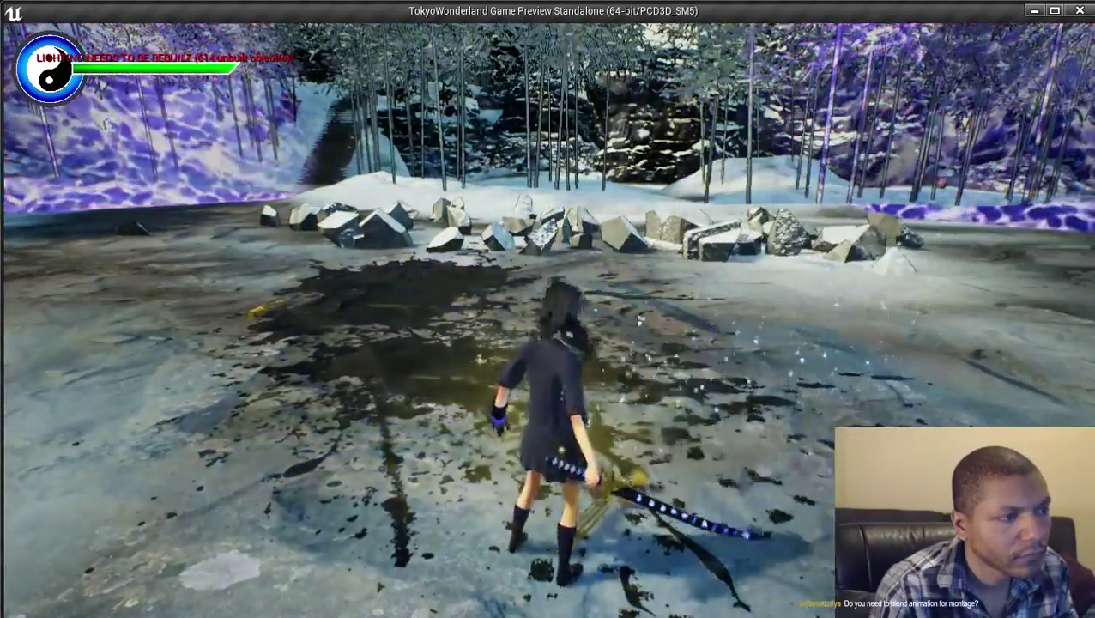
pyautogui.press('w')
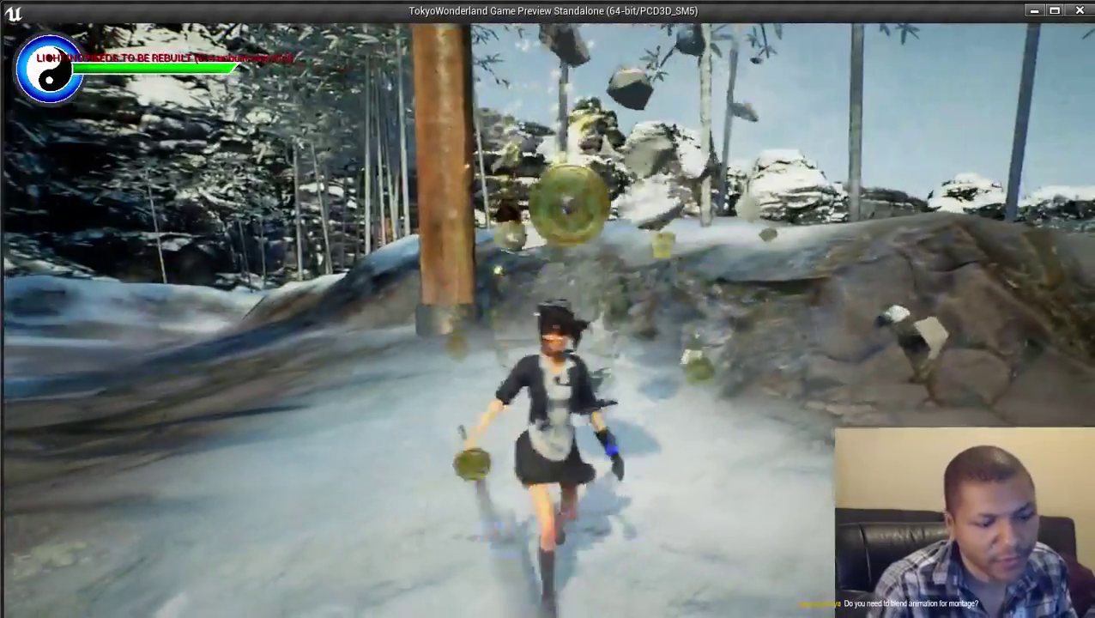
# Smash the stone lanterns beside the wooden torii gate and run past its posts toward the bamboo-lined path.
pyautogui.press('XF86AudioLowerVolume')
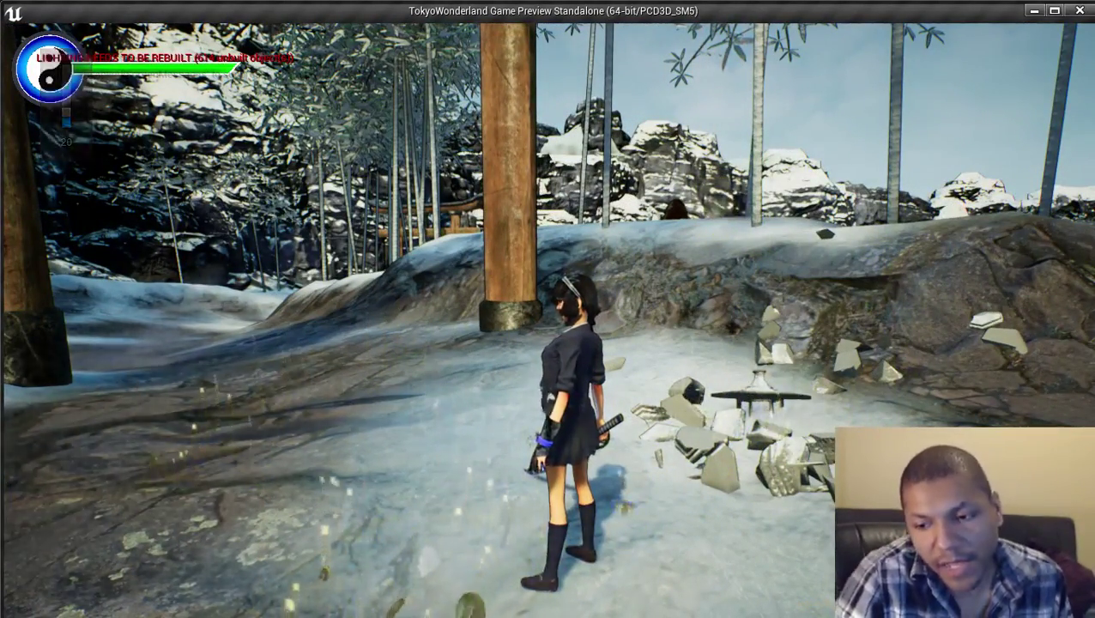
pyautogui.press('w')
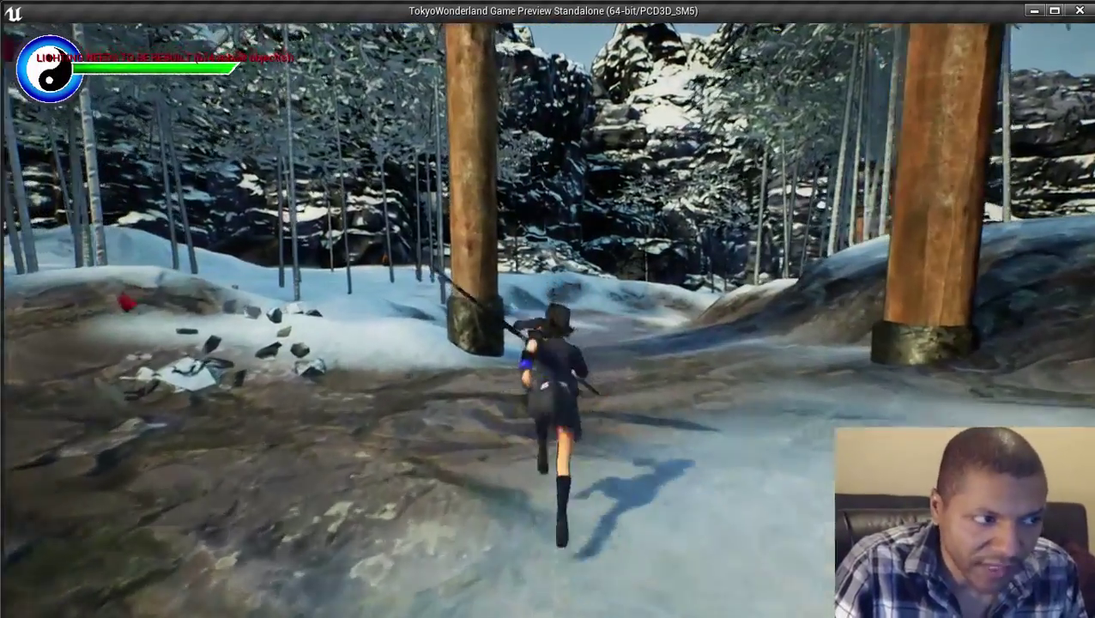
pyautogui.press('w')
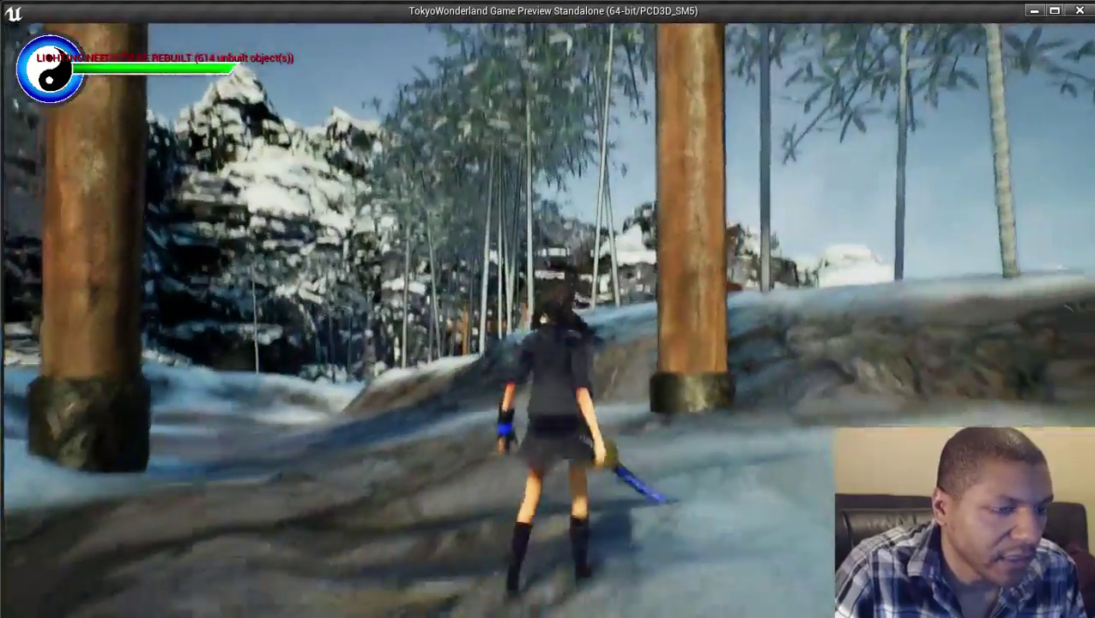
pyautogui.press('w')
pyautogui.press('w')
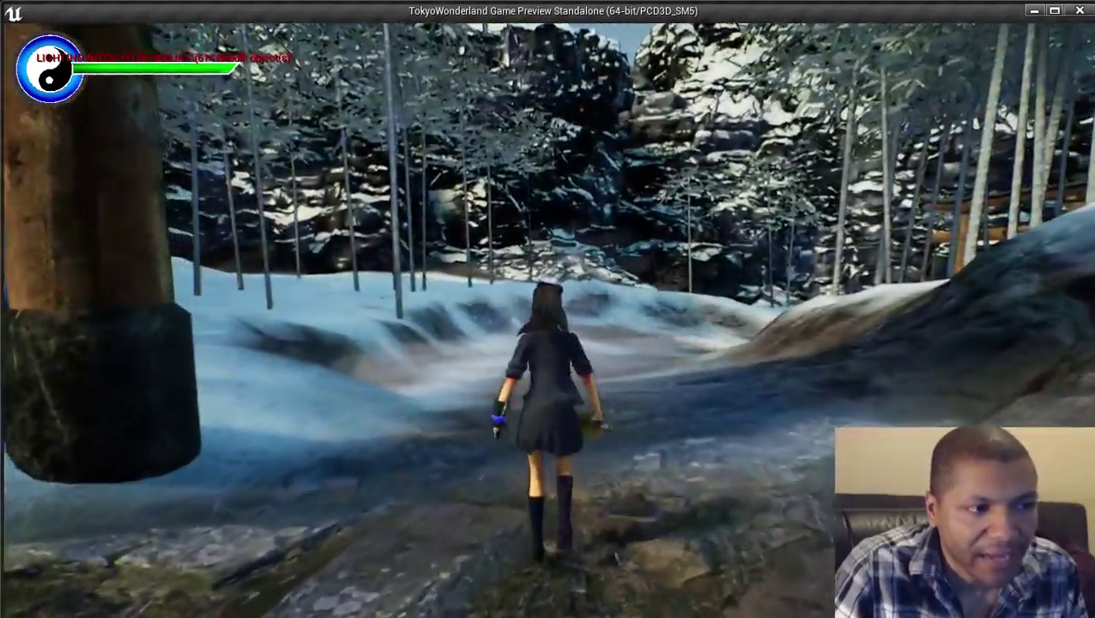
# Follow the misty snow path to the torii gate with the two lit stone lanterns.
pyautogui.press('w')
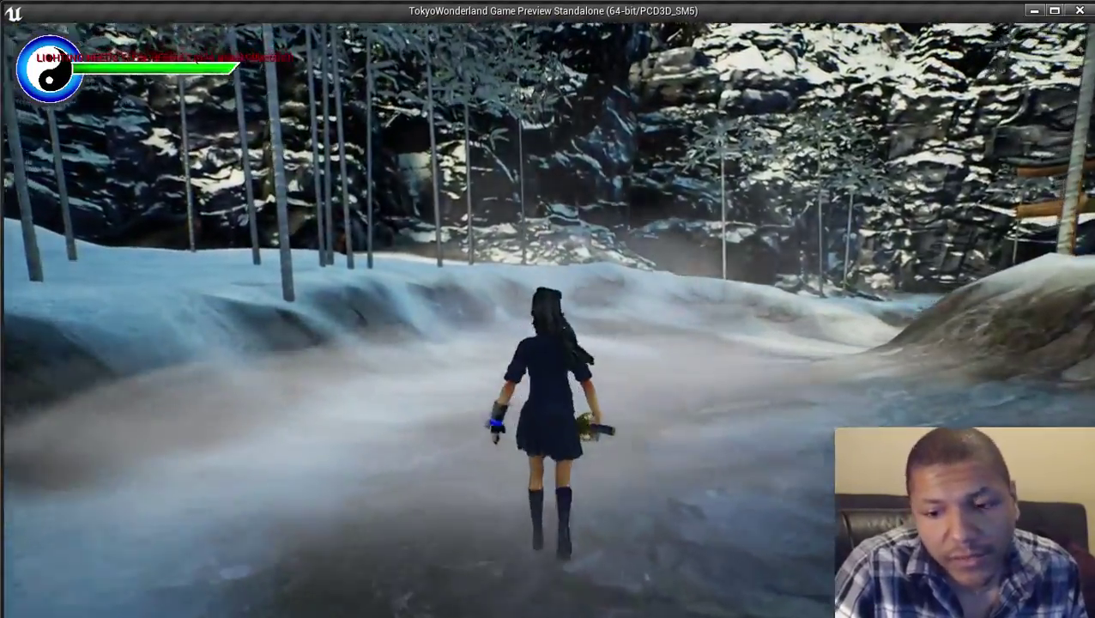
pyautogui.press('w')
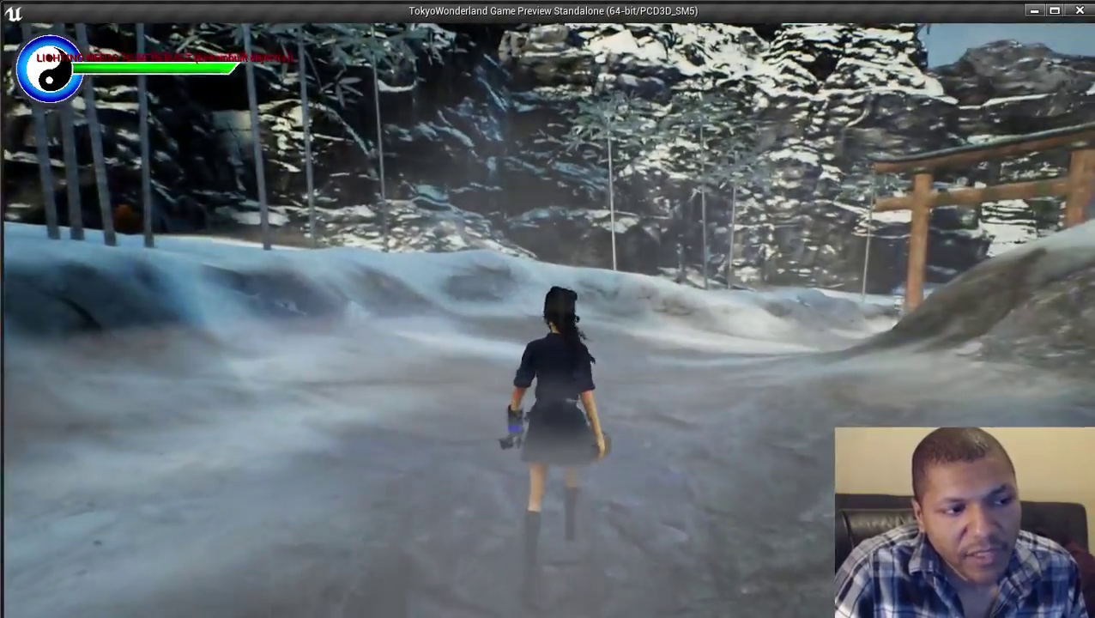
pyautogui.press('w')
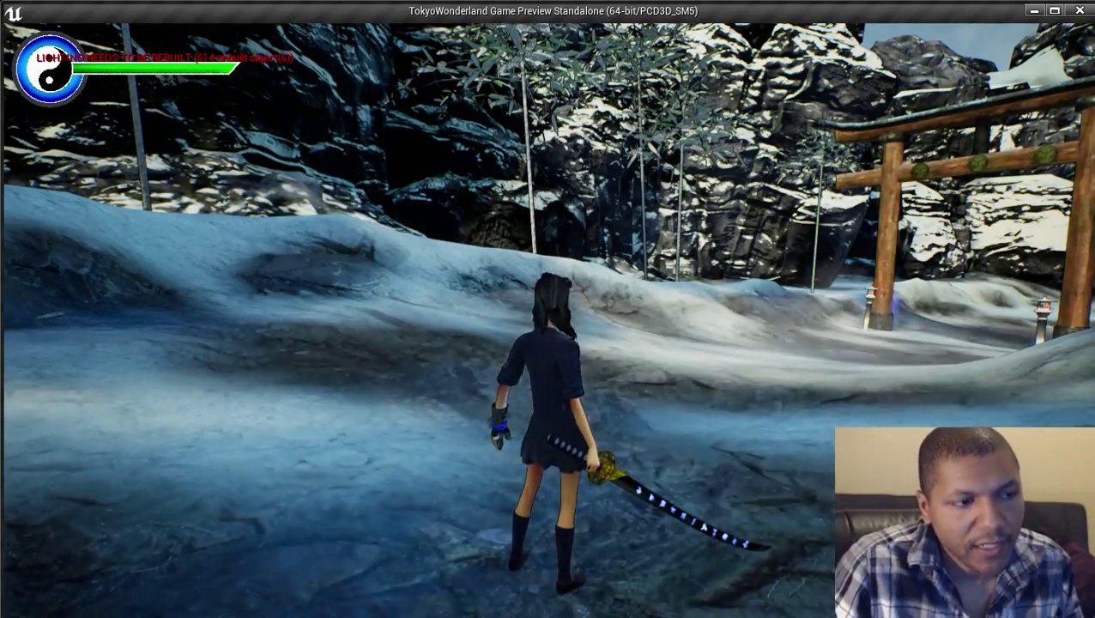
pyautogui.press('w')
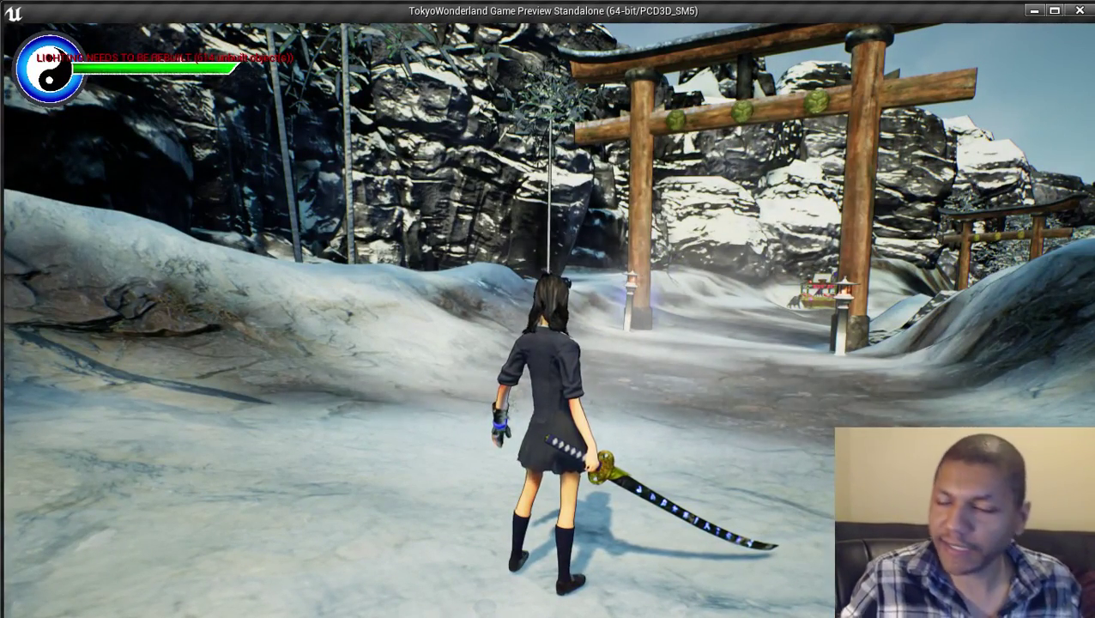
pyautogui.press('w')
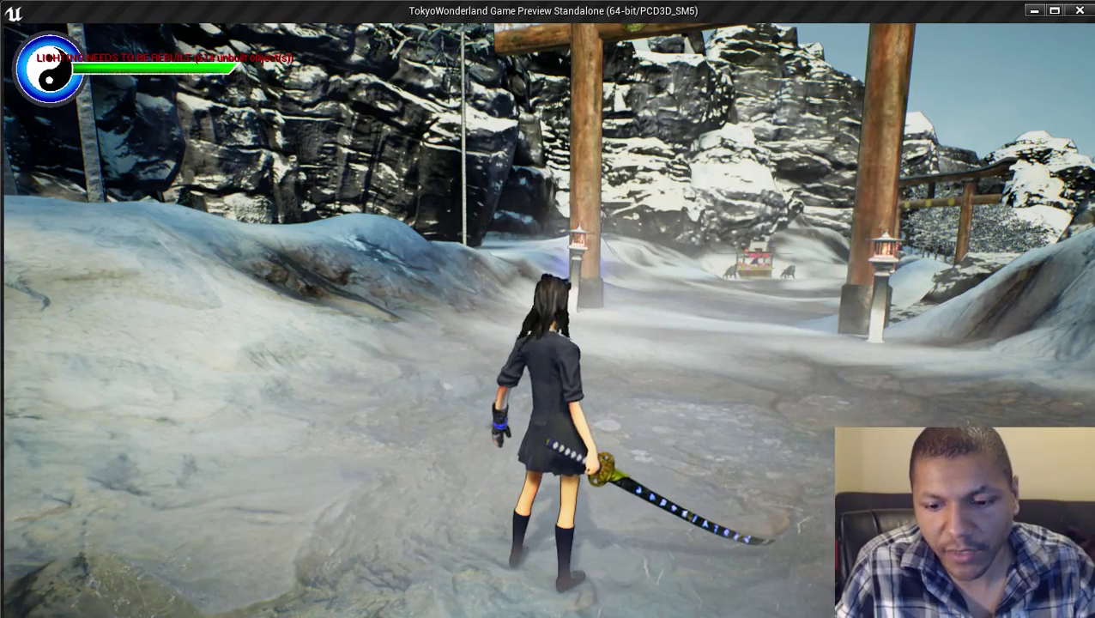
# Jump up to the torii gate, smash its stone lanterns and collect the glowing ロ letter behind the post.
pyautogui.press('space')
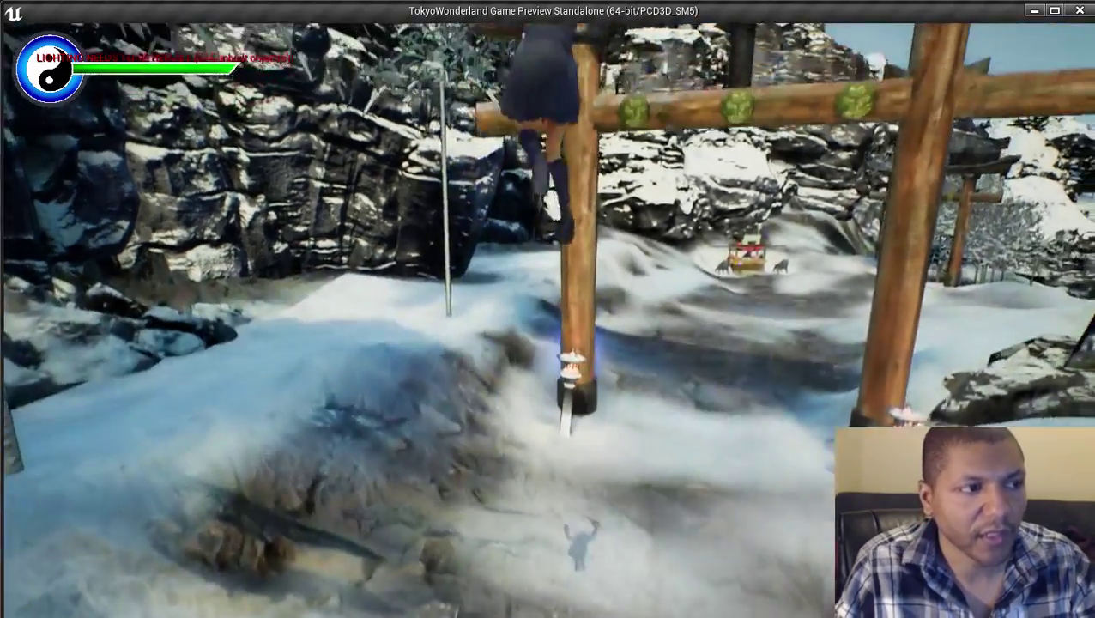
pyautogui.press('w')
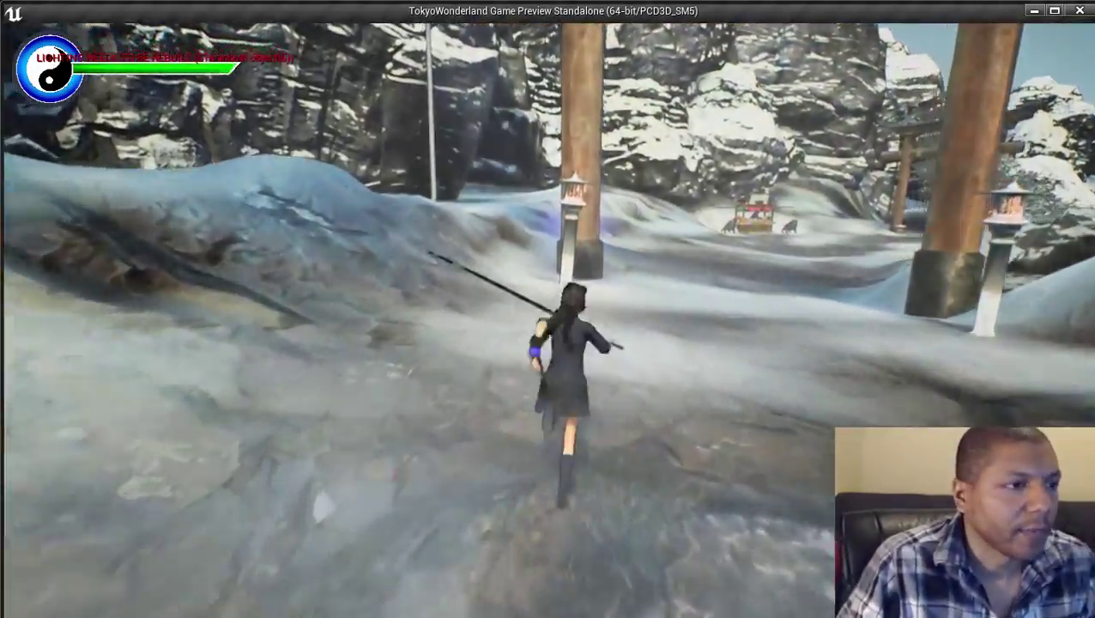
pyautogui.press('w')
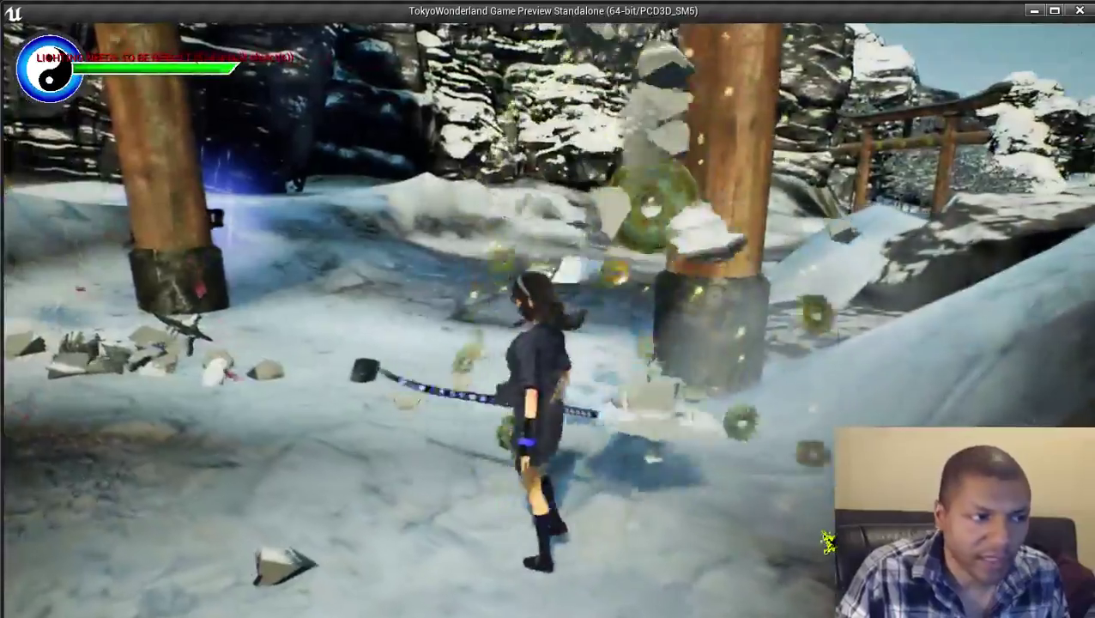
pyautogui.press('w')
pyautogui.press('w')
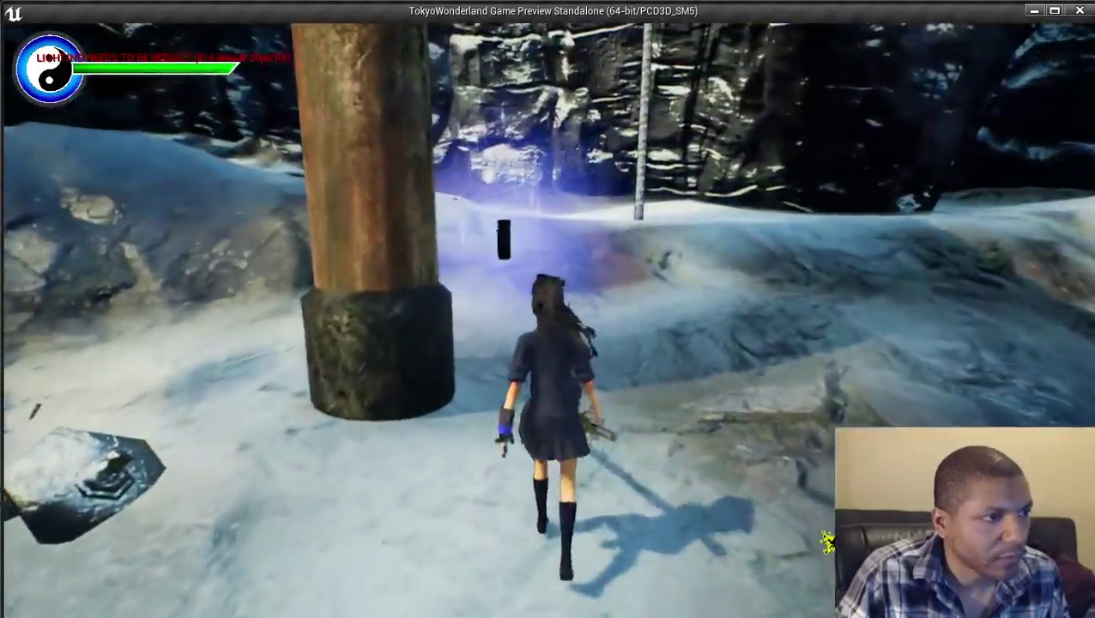
pyautogui.press('w')
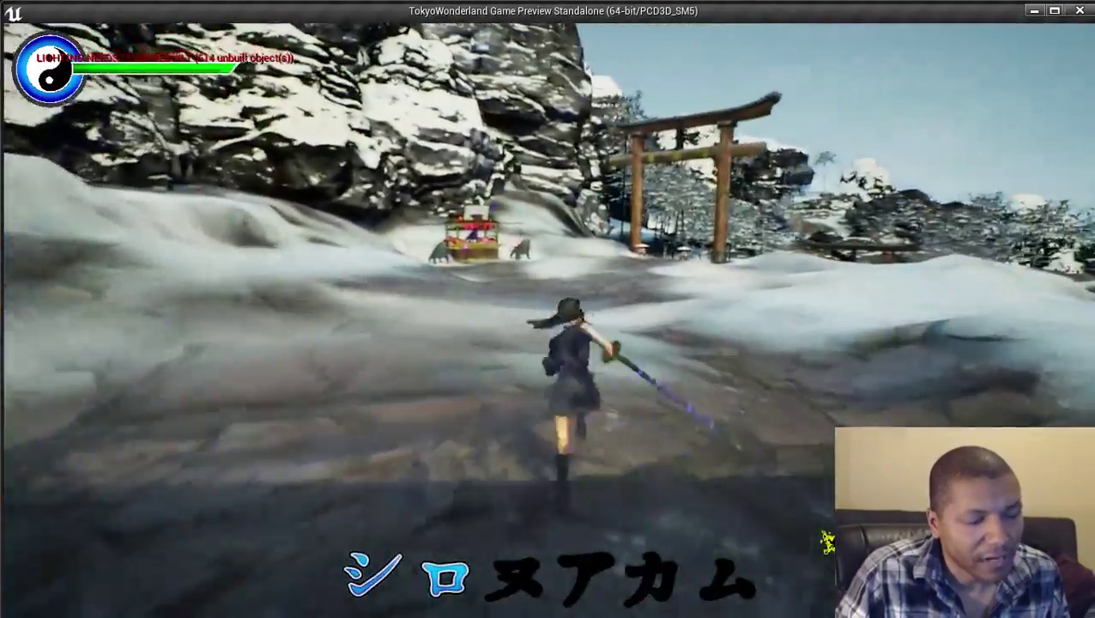
# Run past the market stall, smash the stone lantern at the next torii gate and descend the steps.
pyautogui.press('w')
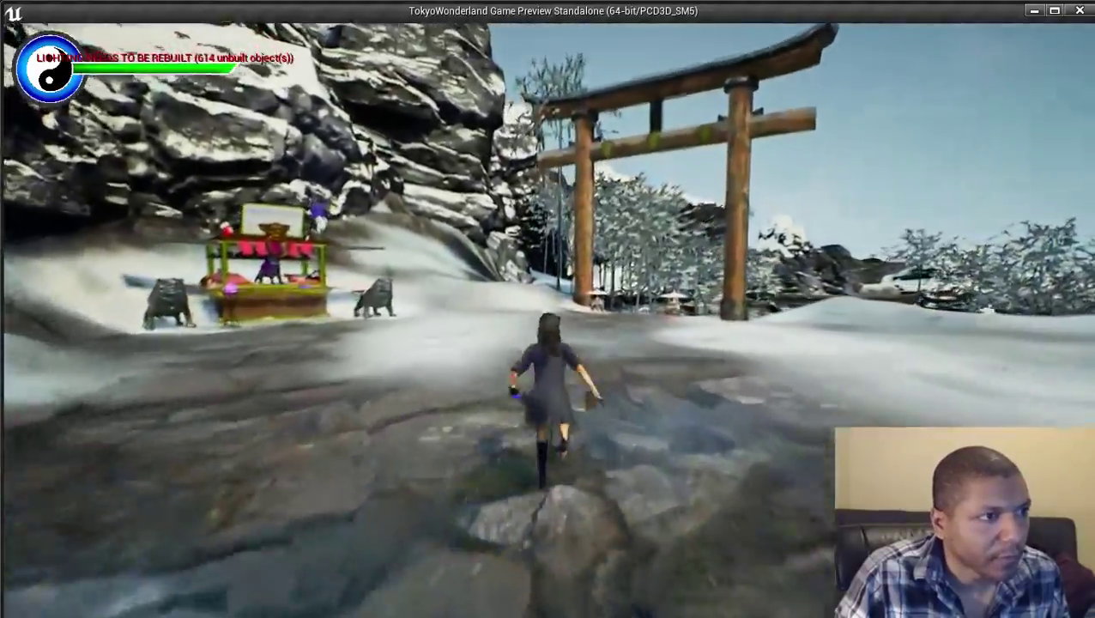
pyautogui.press('w')
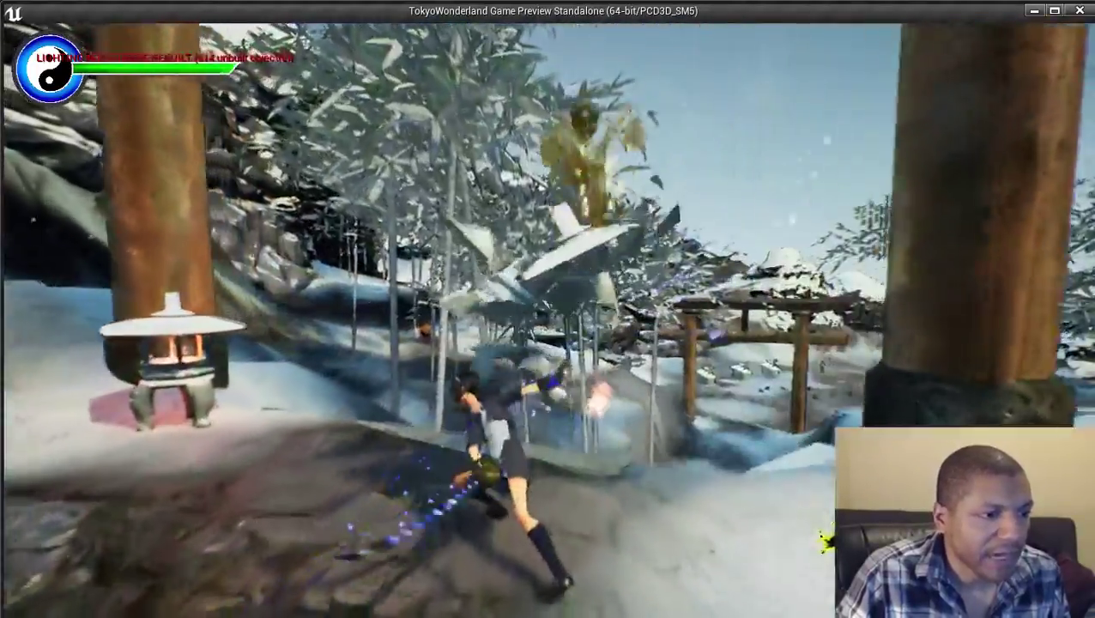
pyautogui.press('w')
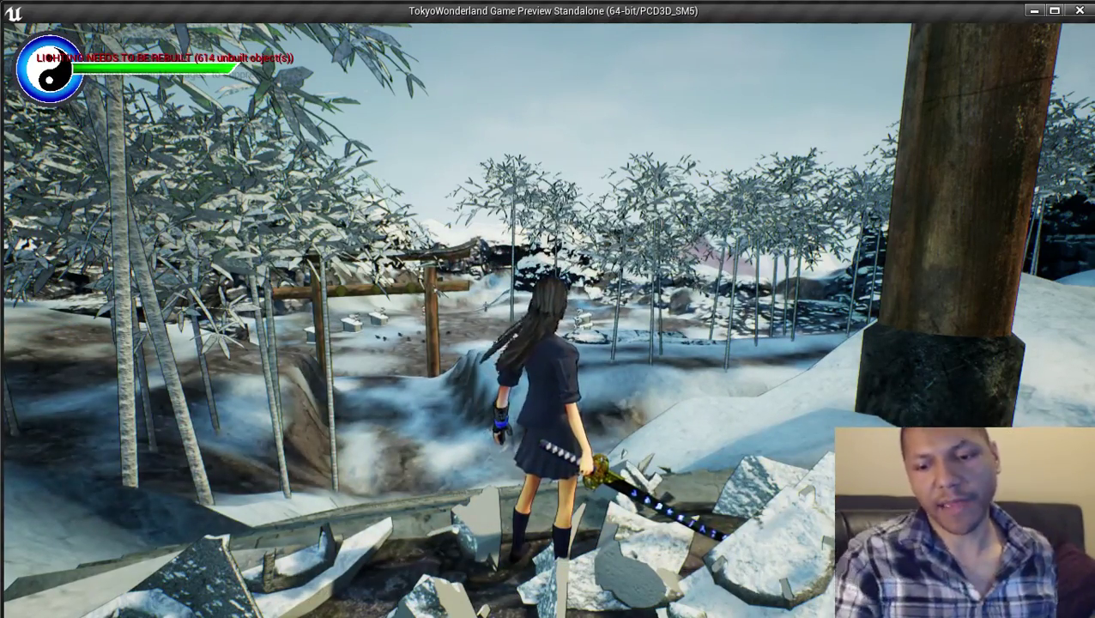
pyautogui.press('w')
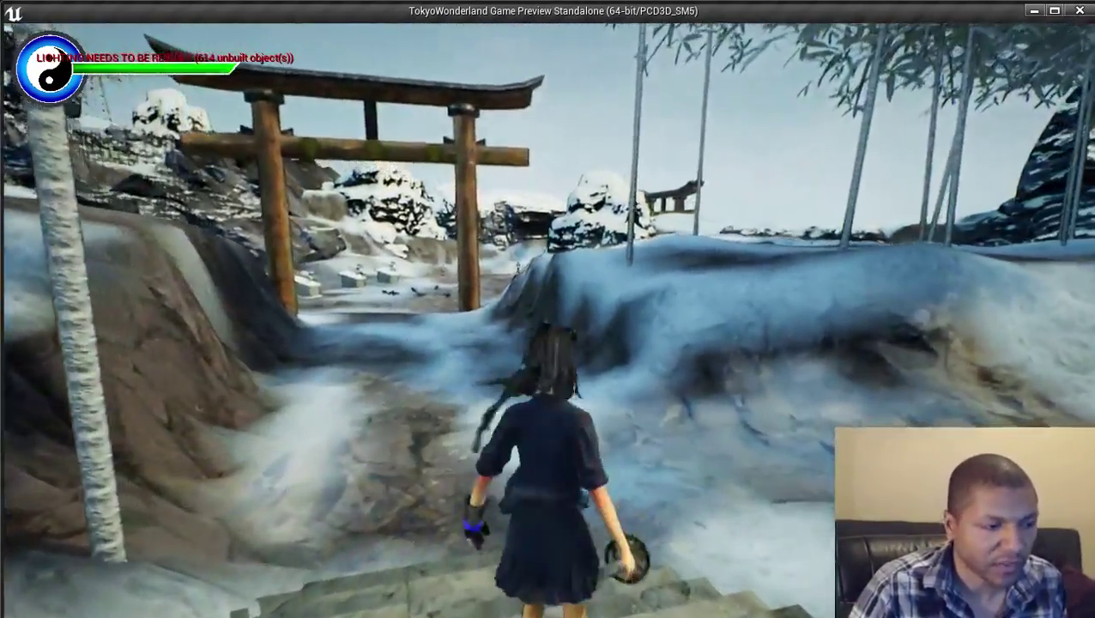
# Run along the snowy valley to the blue waterfall and collect the ヌ letter above it.
pyautogui.press('w')
pyautogui.press('w')
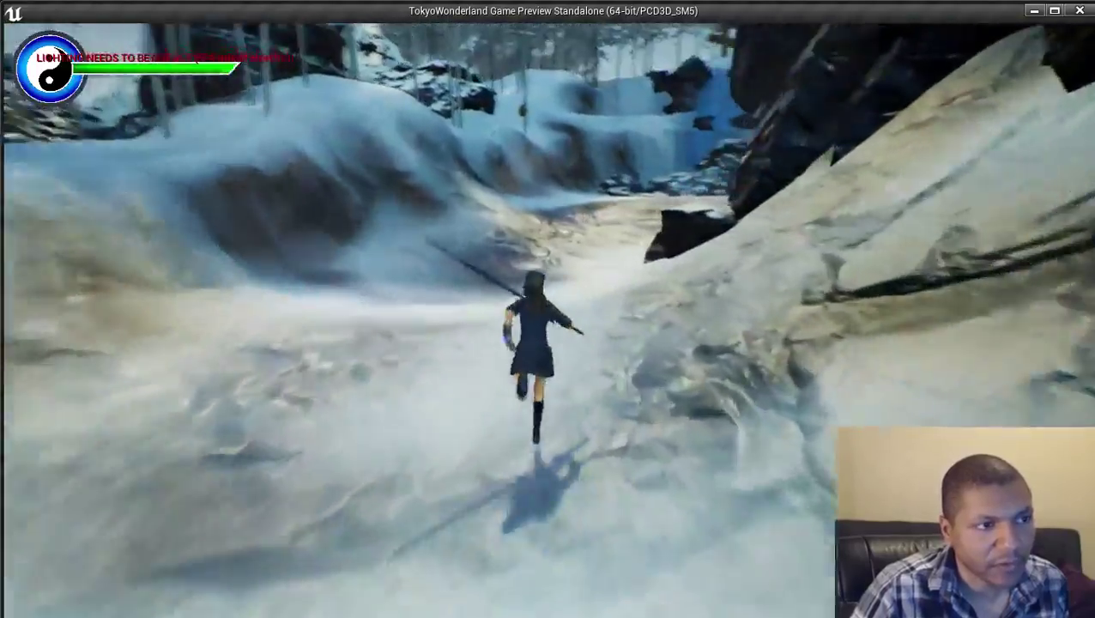
pyautogui.press('w')
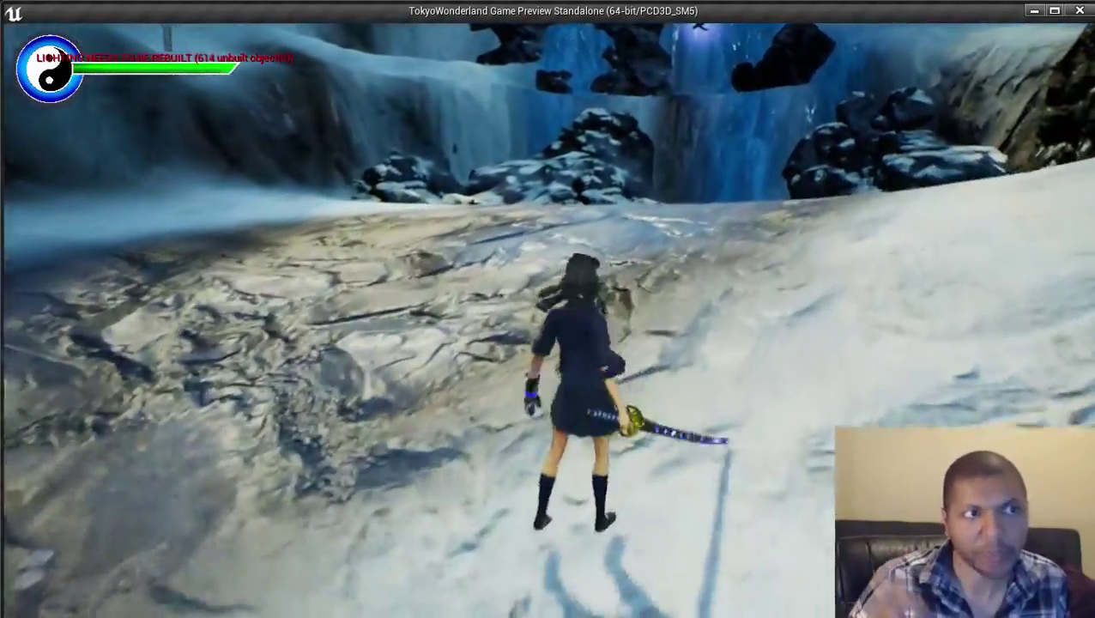
pyautogui.press('w')
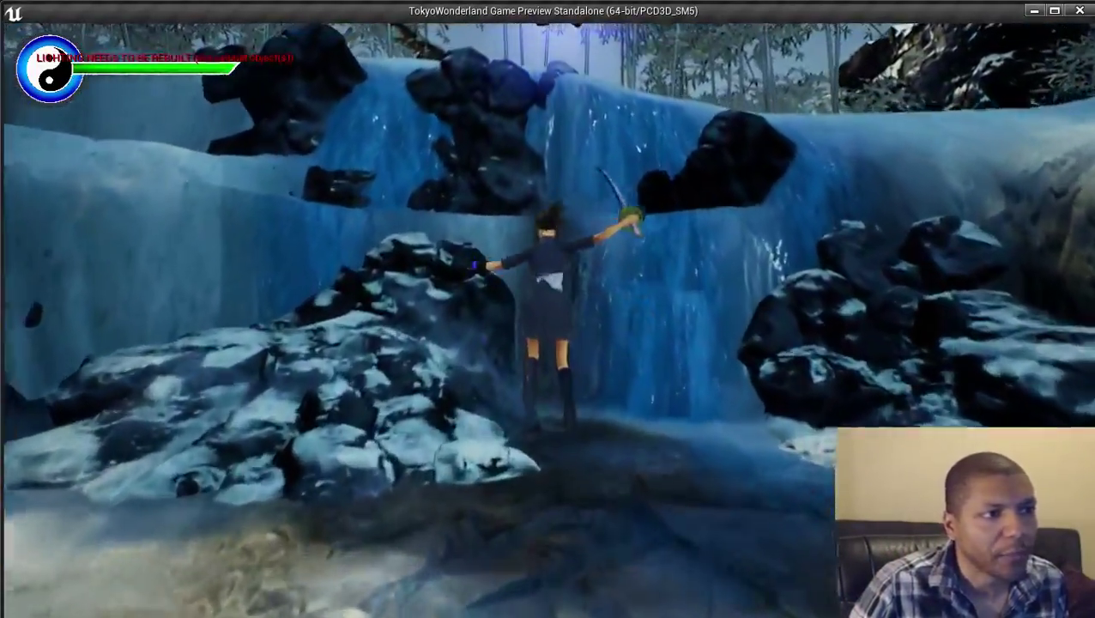
pyautogui.press('w')
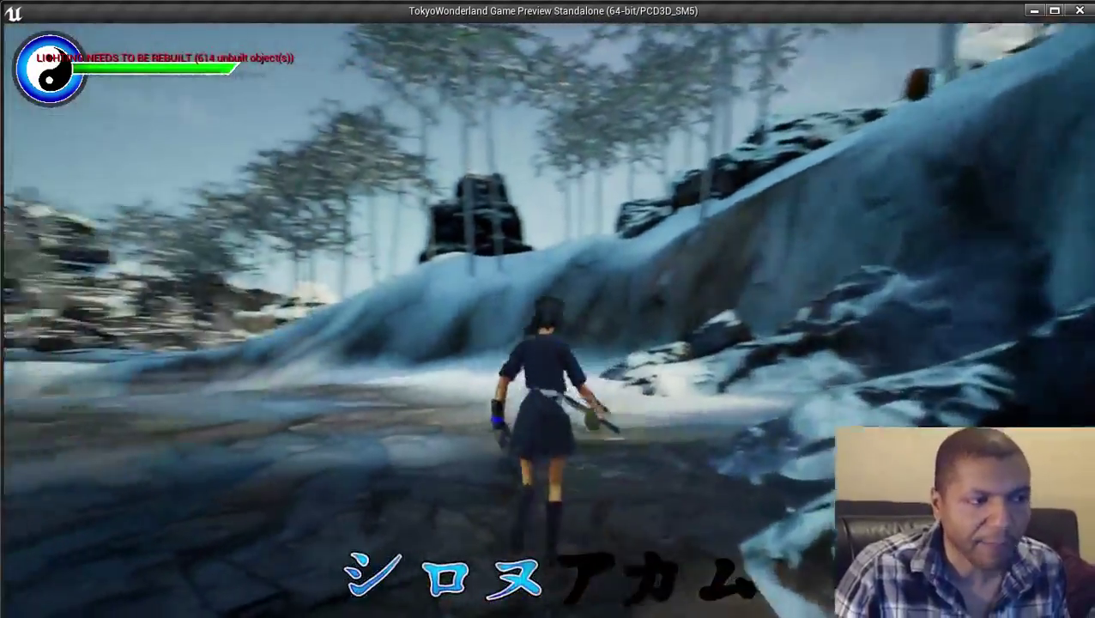
# Return from the waterfall along the snowy valley to the torii gate before the pedestal clearing.
pyautogui.press('w')
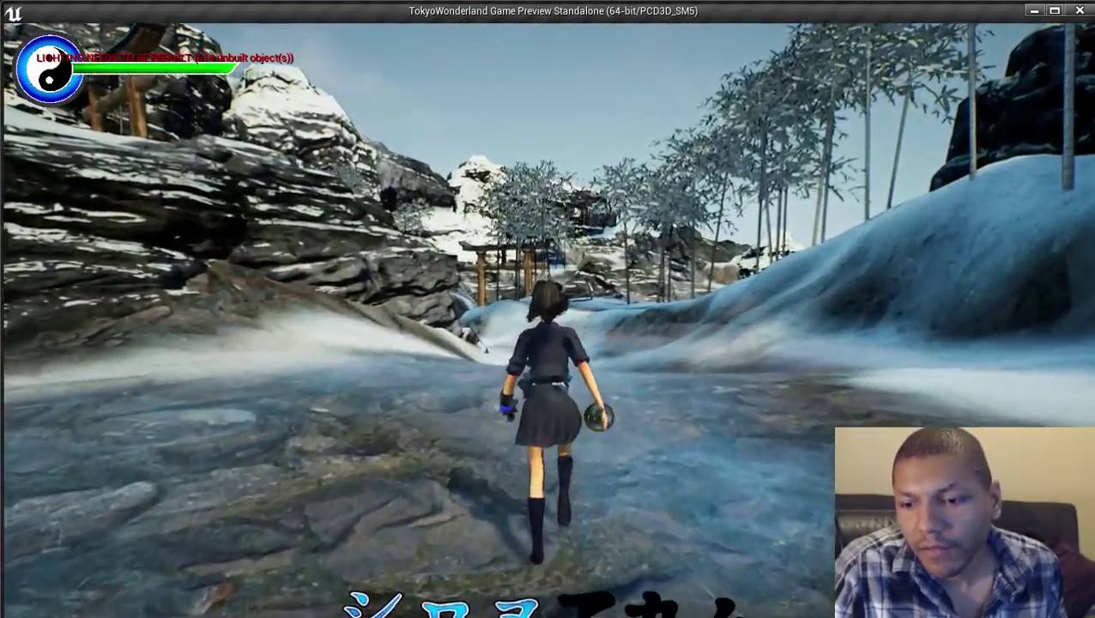
pyautogui.press('w')
pyautogui.press('w')
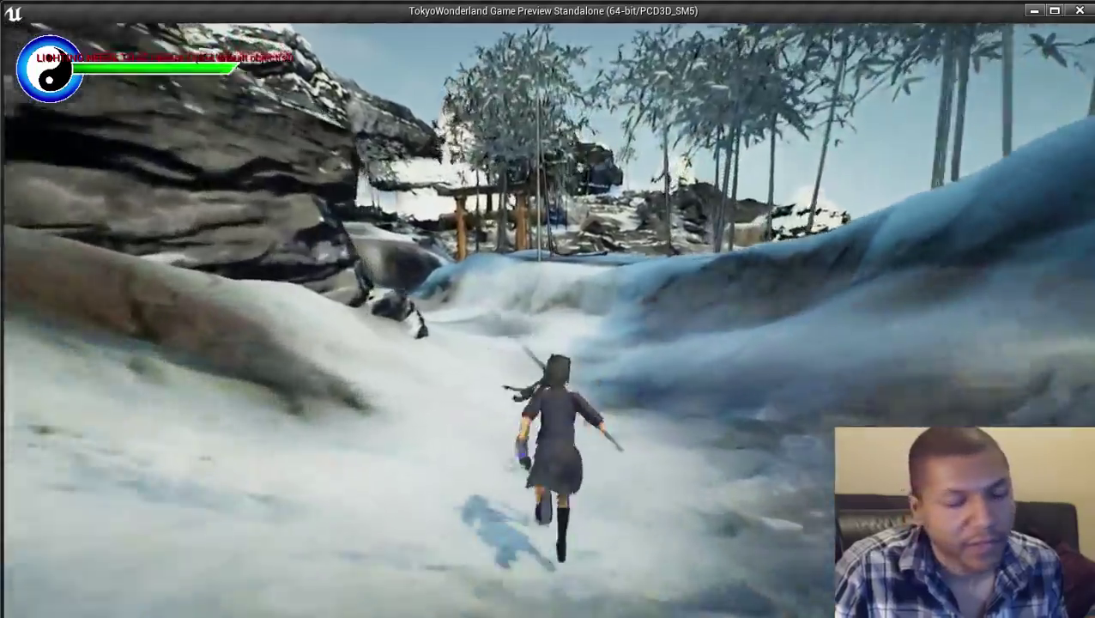
pyautogui.press('w')
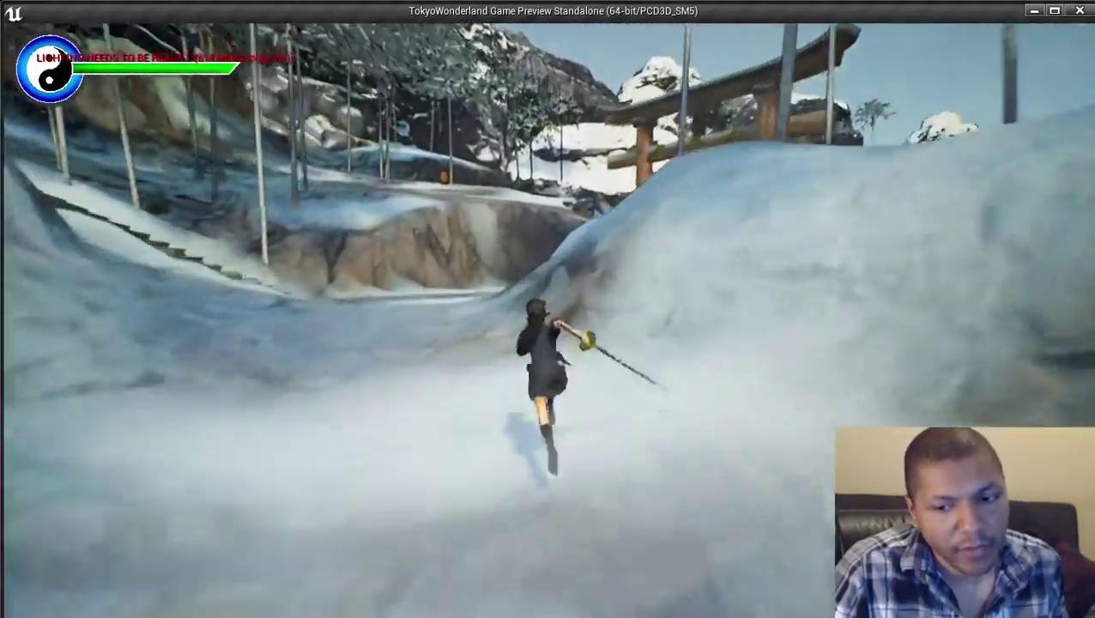
pyautogui.press('w')
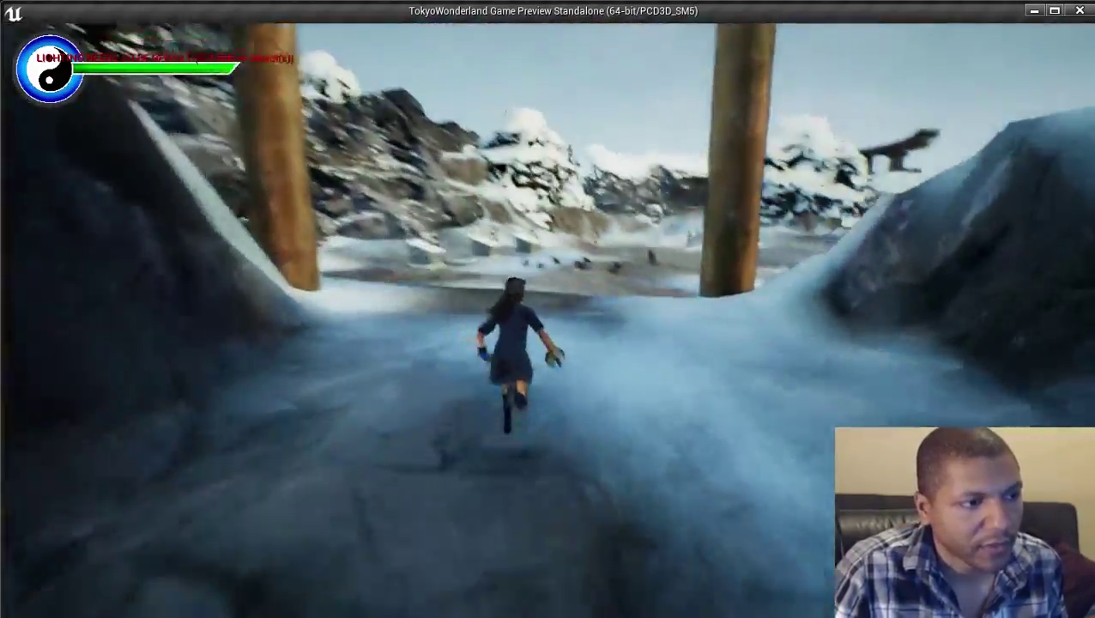
# Enter the clearing closed off by red barriers and the thorned rose, and fight the winged statue enemies.
pyautogui.press('w')
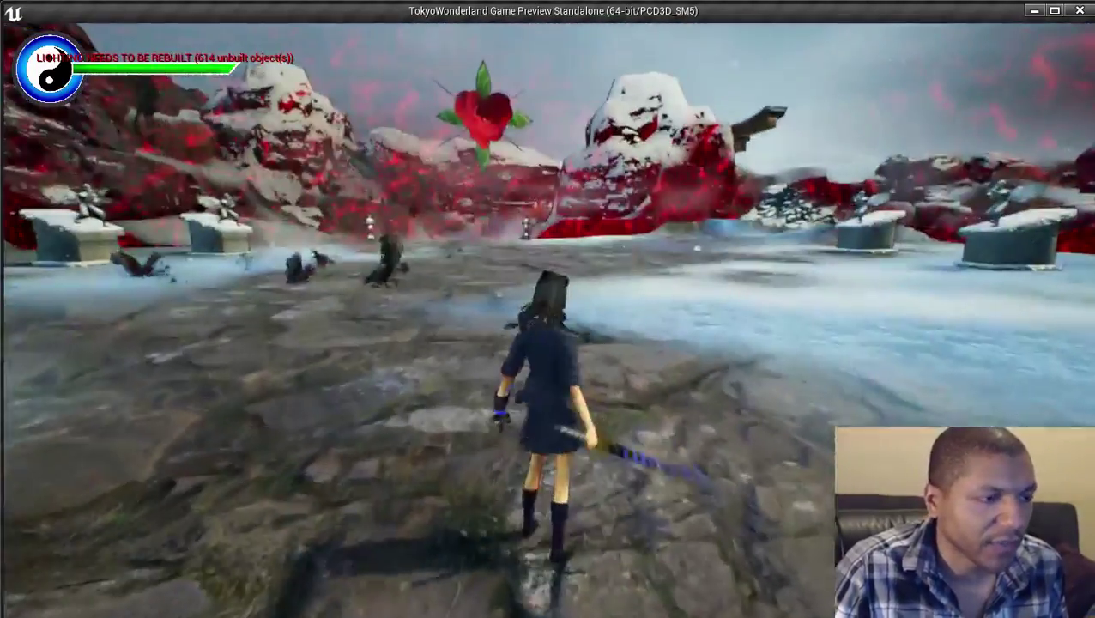
pyautogui.press('w')
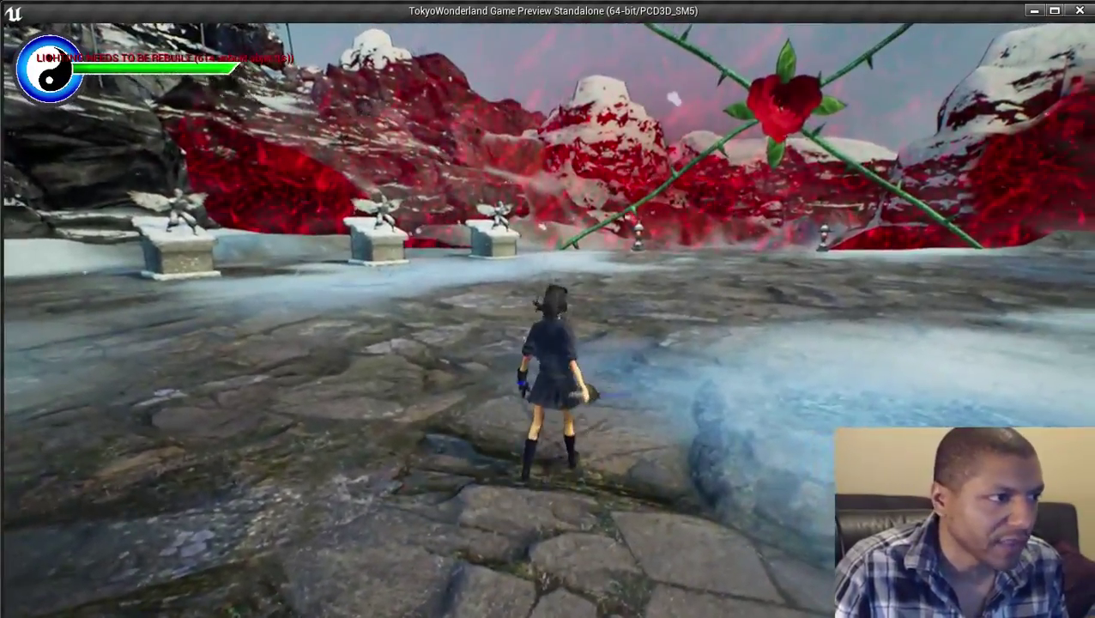
pyautogui.press('w')
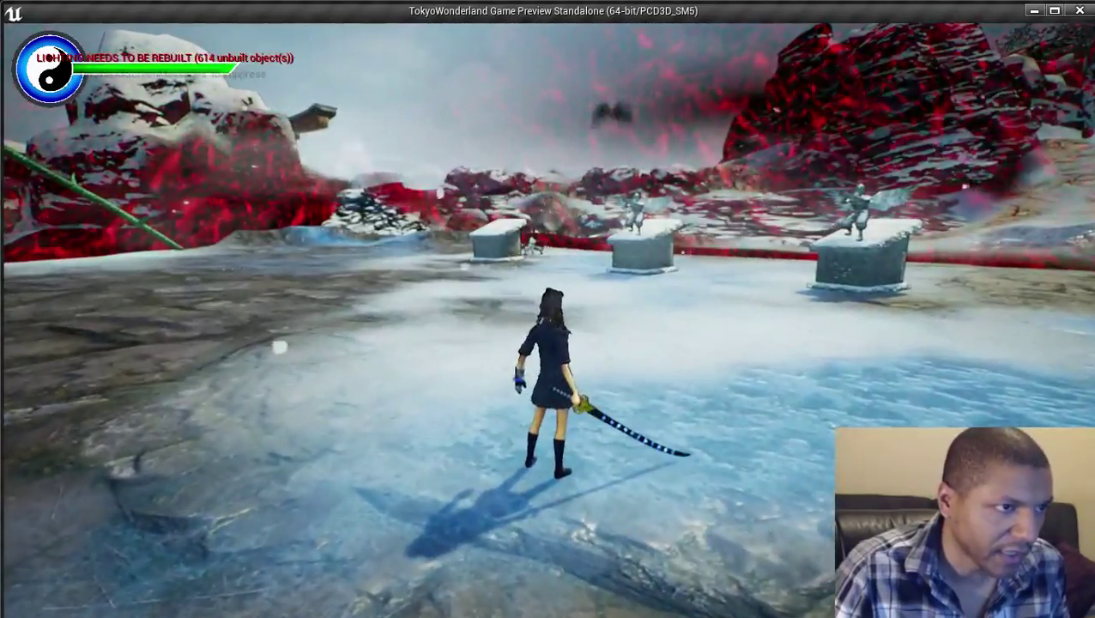
pyautogui.press('w')
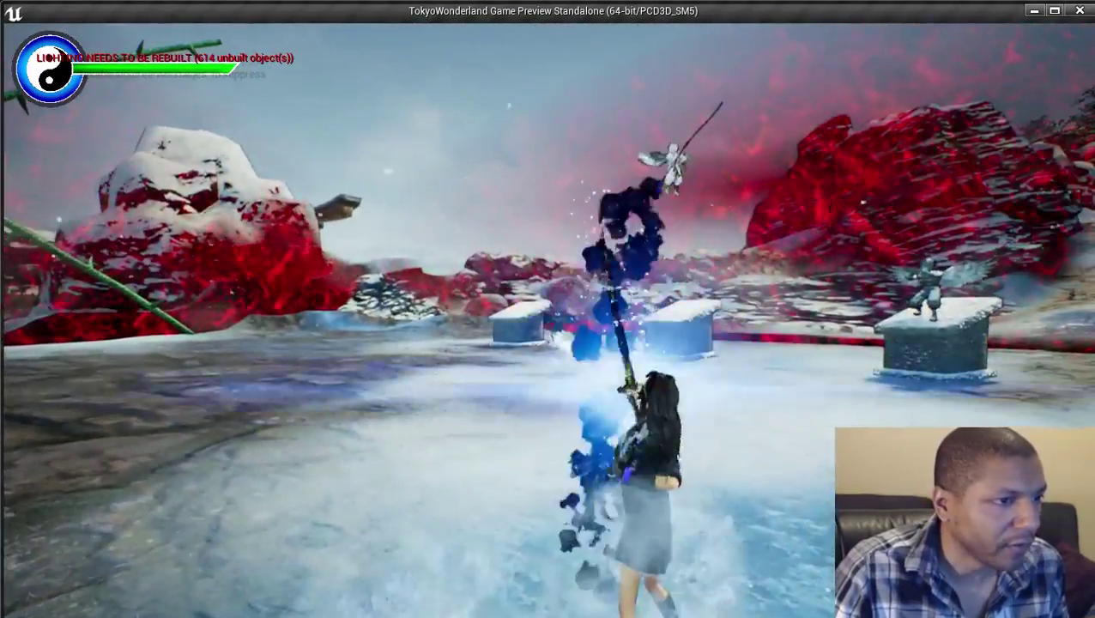
pyautogui.press('w')
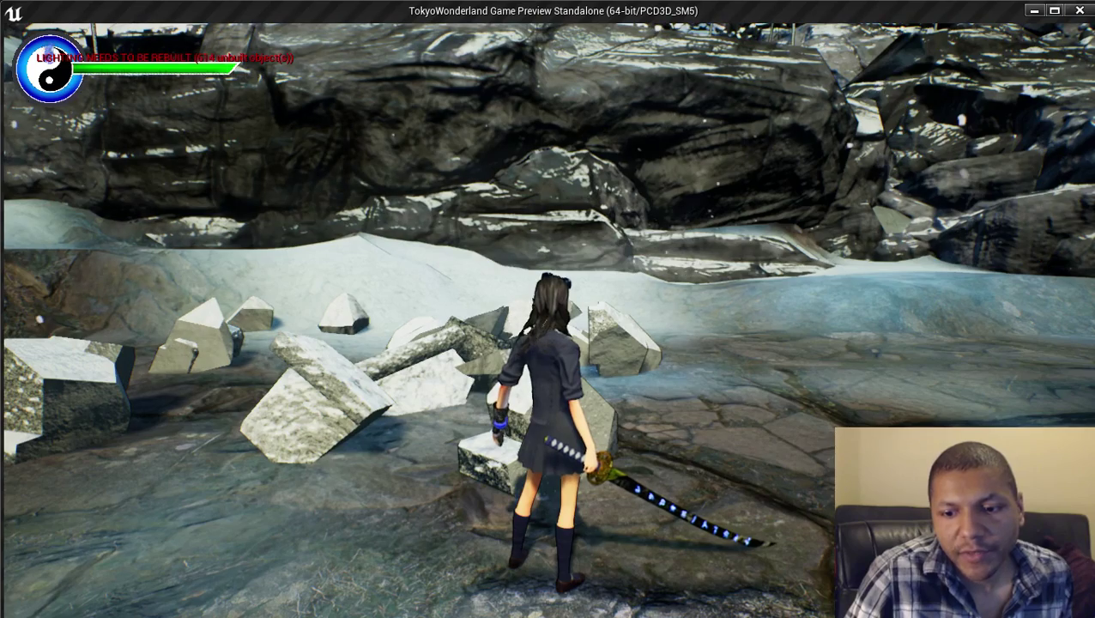
# Smash the snow-covered stone pedestal with the sword and run on to the lit stone lantern.
pyautogui.click(588, 476)
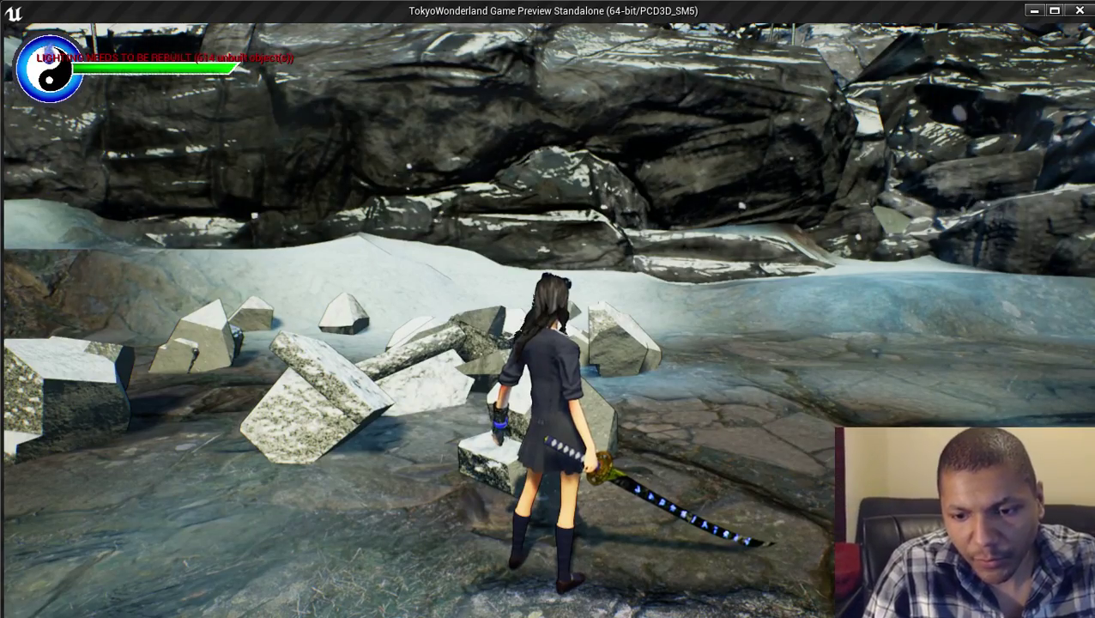
pyautogui.click(589, 477)
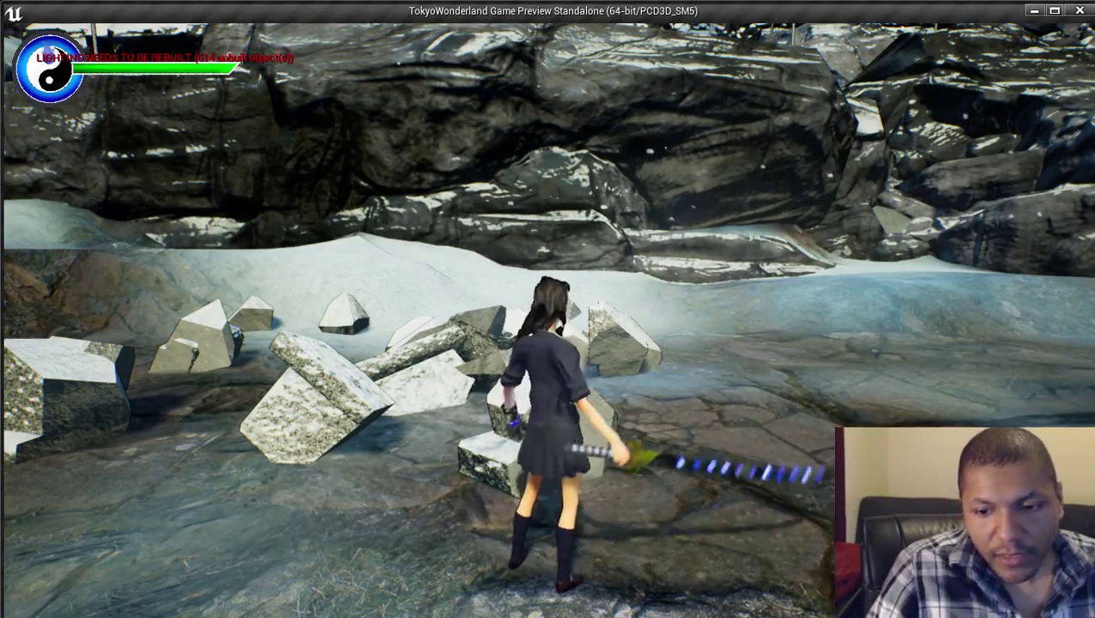
pyautogui.press('w')
pyautogui.click(547, 320)
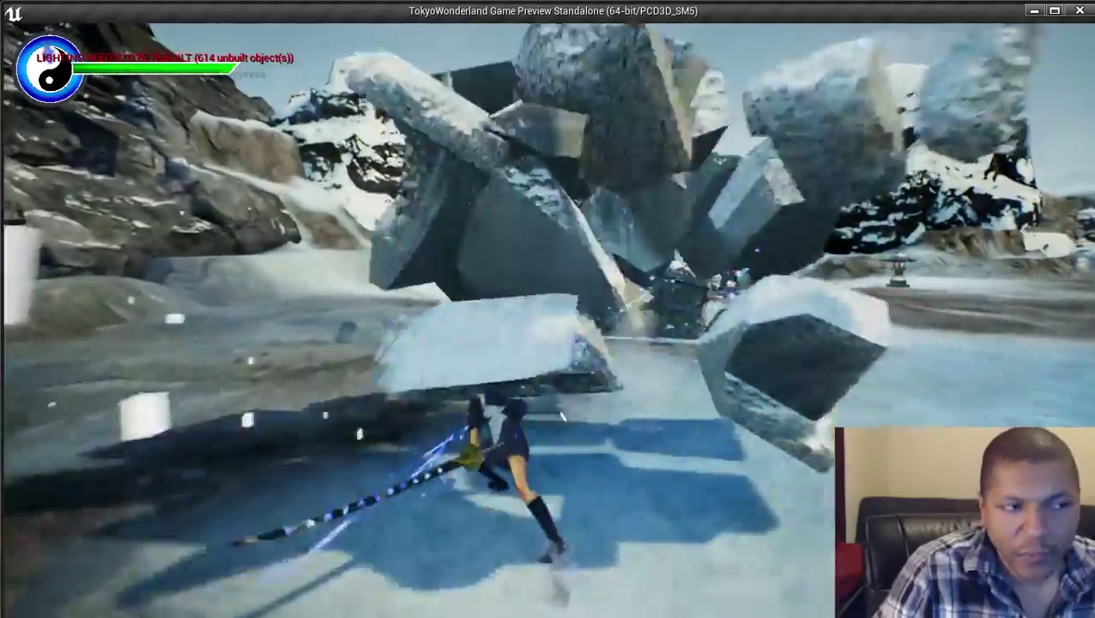
pyautogui.press('w')
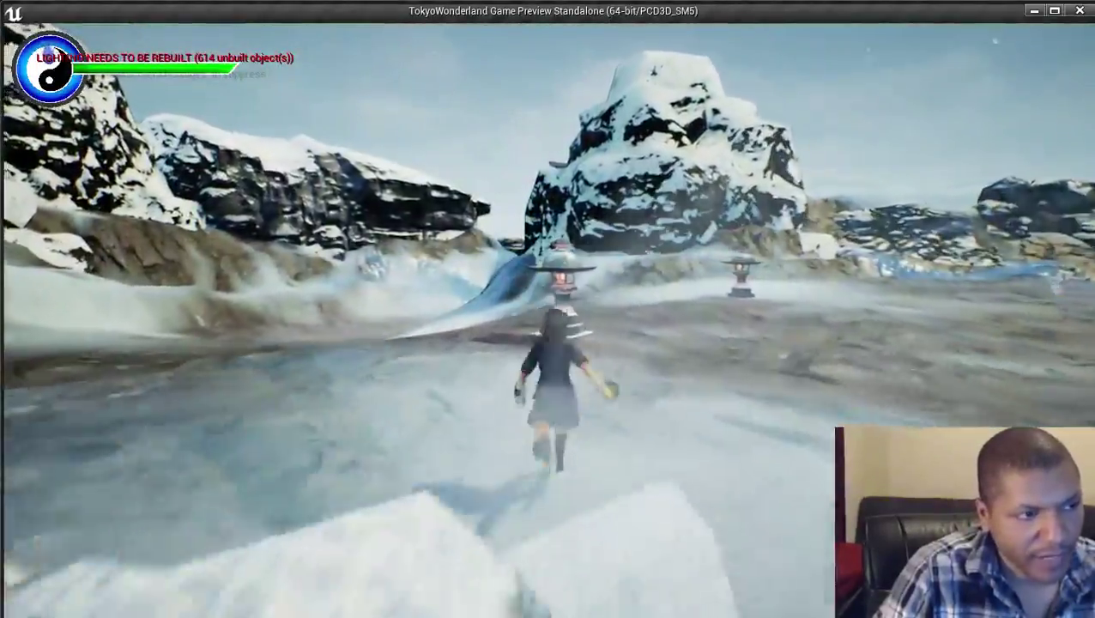
# Smash the lit stone lanterns in the snowy clearing with the sword and run on across the rocky ground.
pyautogui.click(547, 320)
pyautogui.press('w')
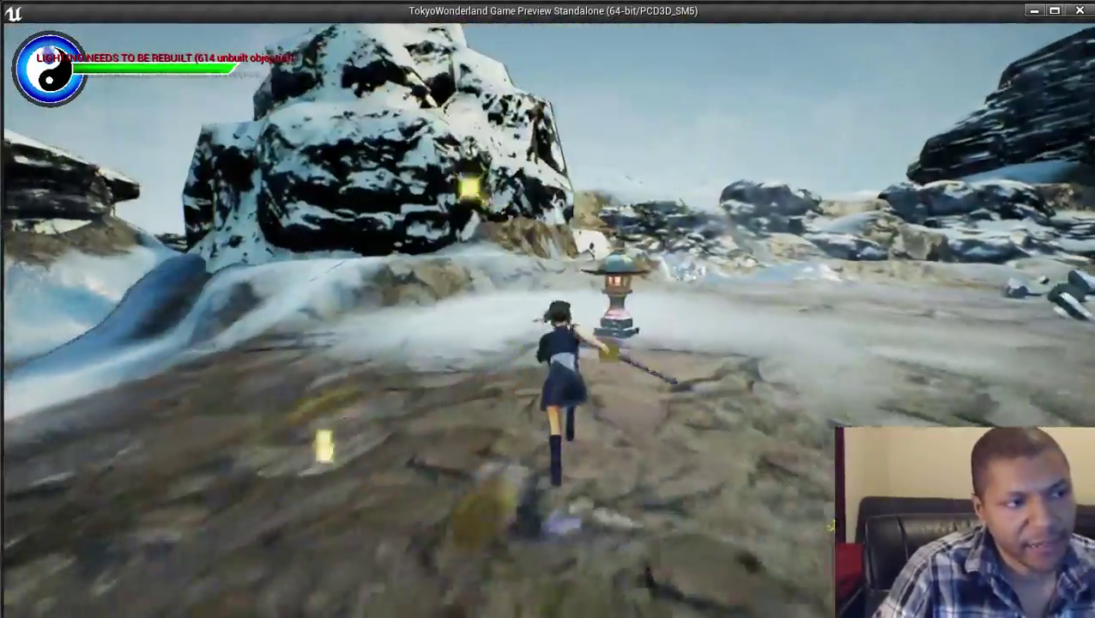
pyautogui.click(548, 320)
pyautogui.press('w')
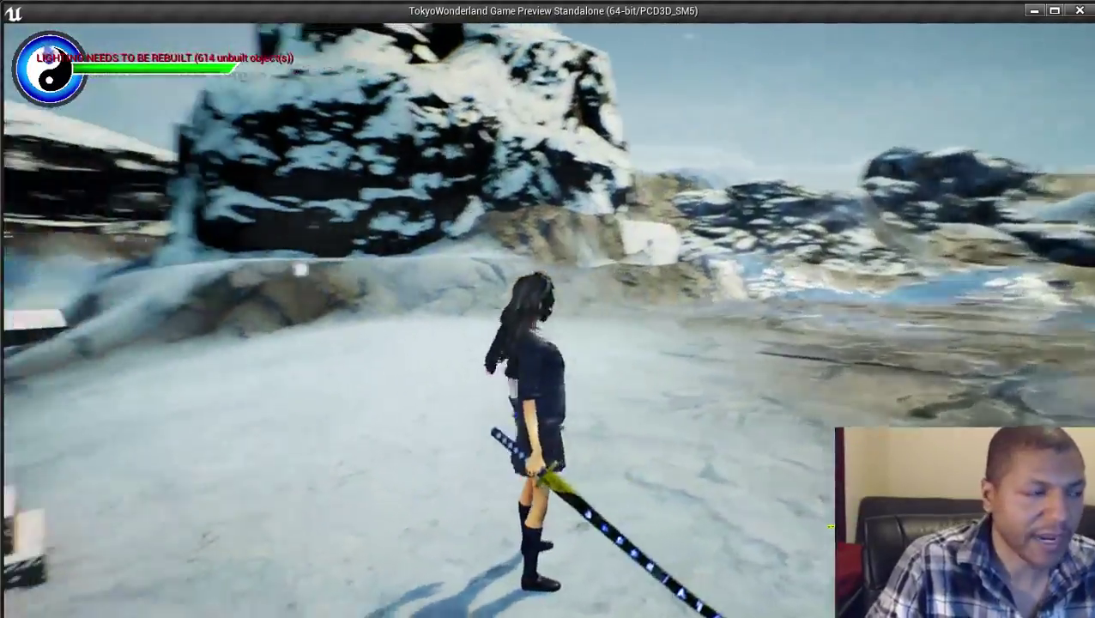
pyautogui.click(548, 320)
pyautogui.press('w')
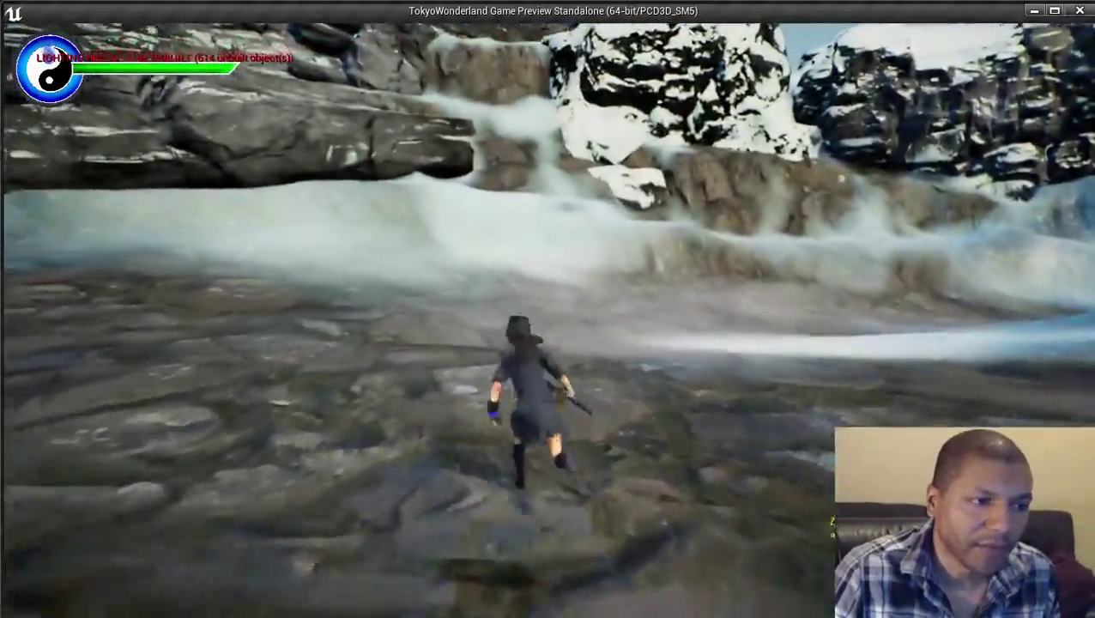
# Run through the torii gate at the snowy pass and drop down to the rocky path towards the distant gate.
pyautogui.press('w')
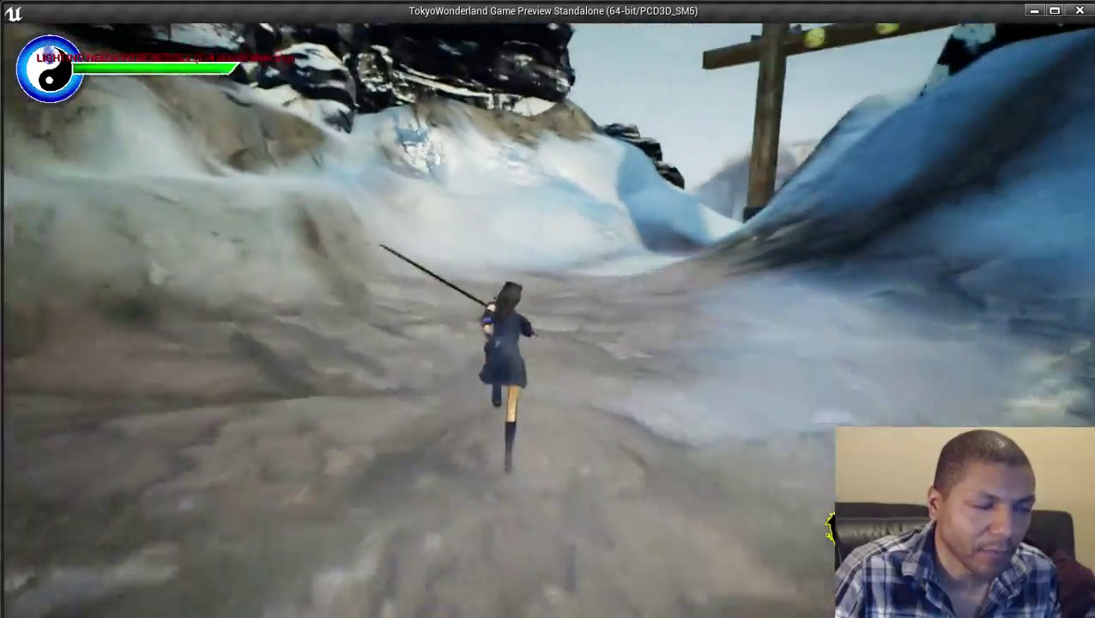
pyautogui.press('w')
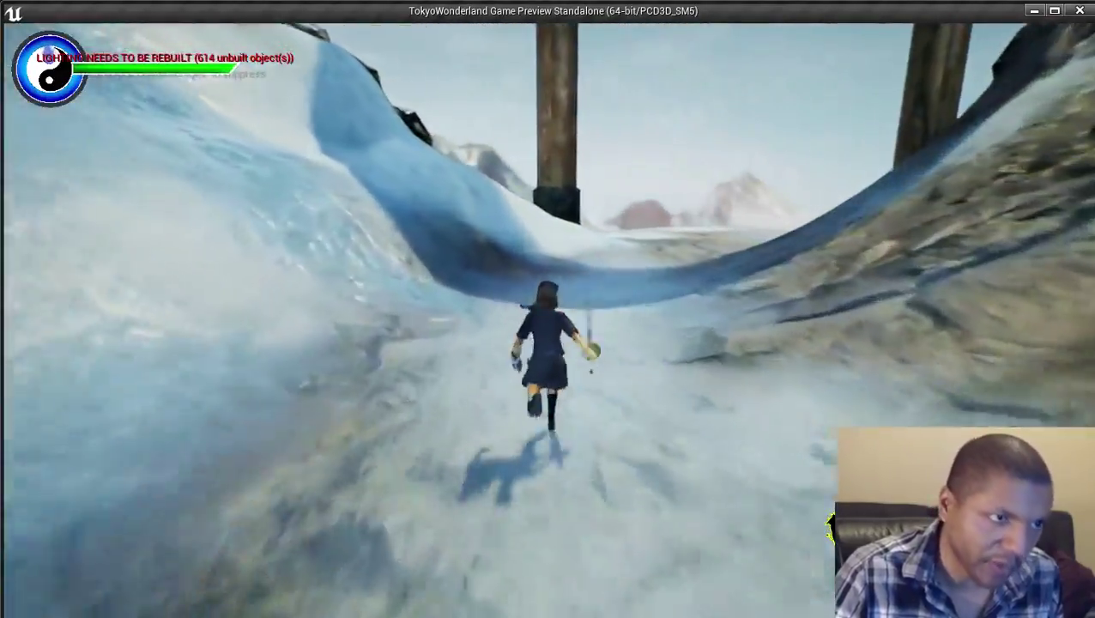
pyautogui.press('w')
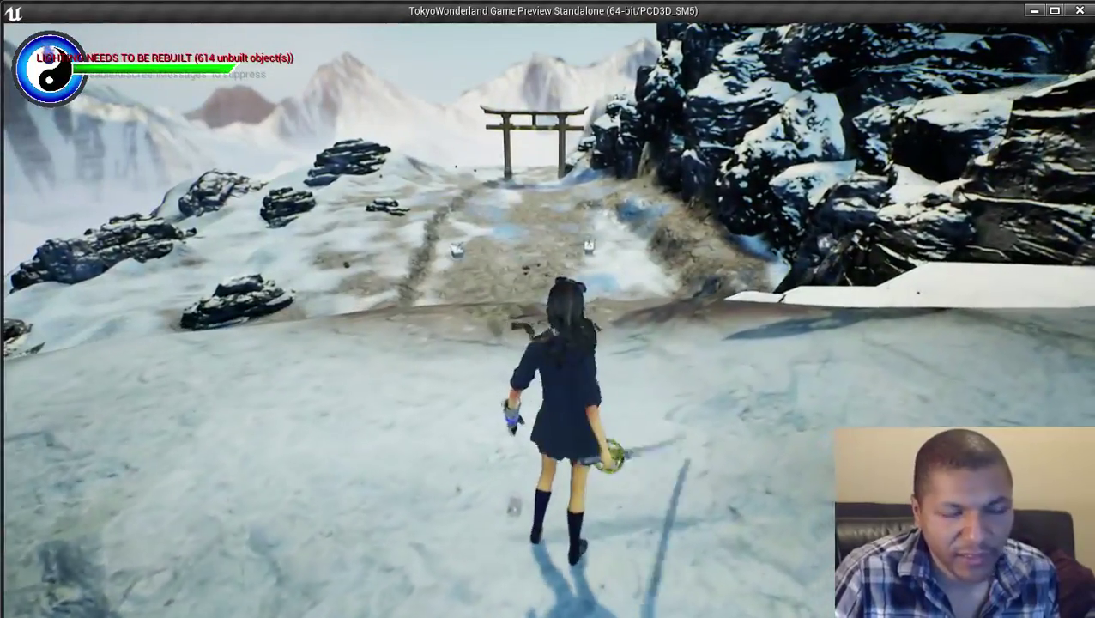
pyautogui.press('w')
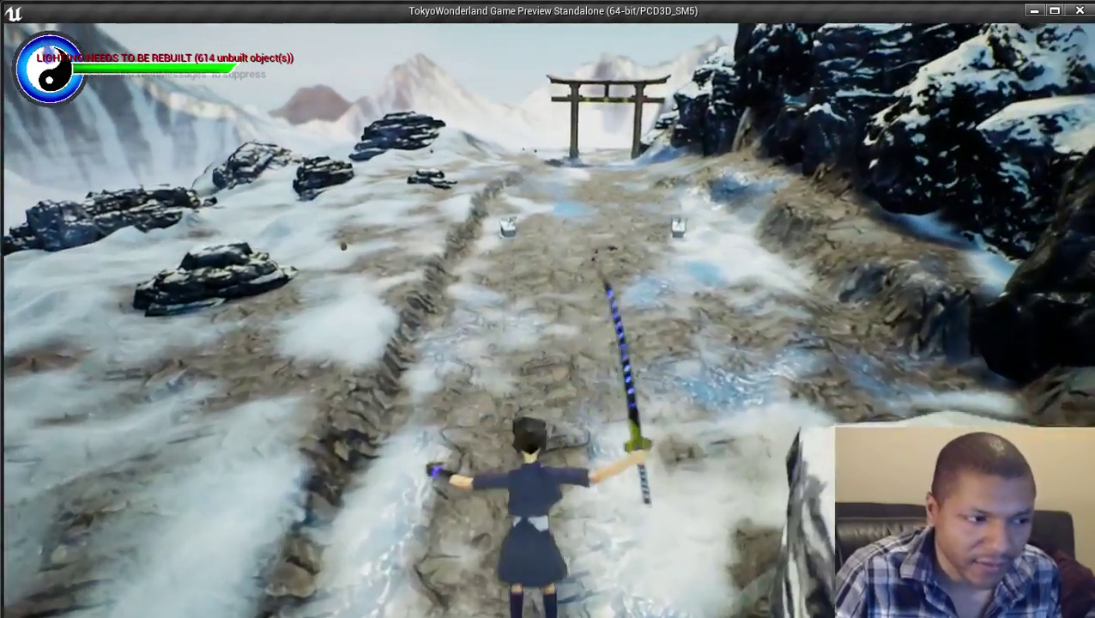
pyautogui.press('w')
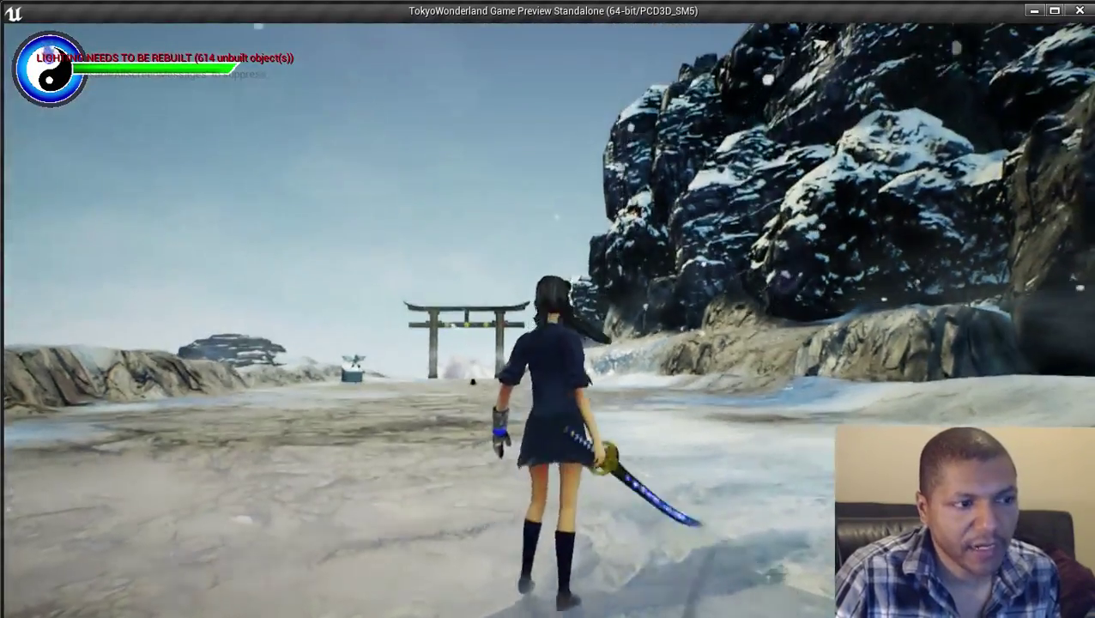
# Enter the arena sealed by the thorned rose and attack the dark feathered enemy with the sword.
pyautogui.press('w')
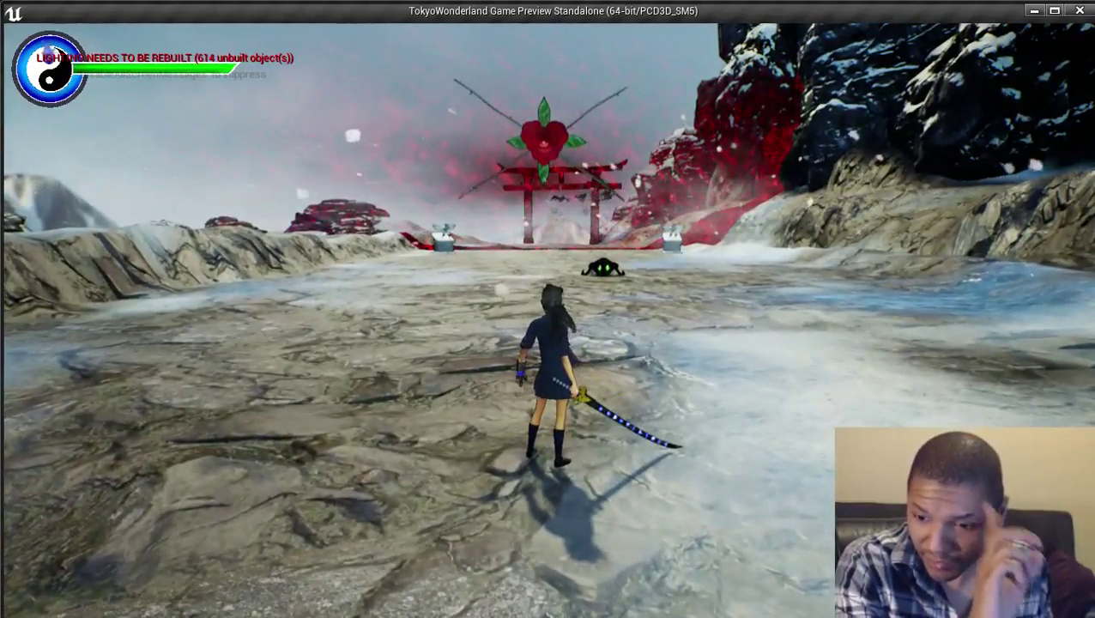
pyautogui.press('w')
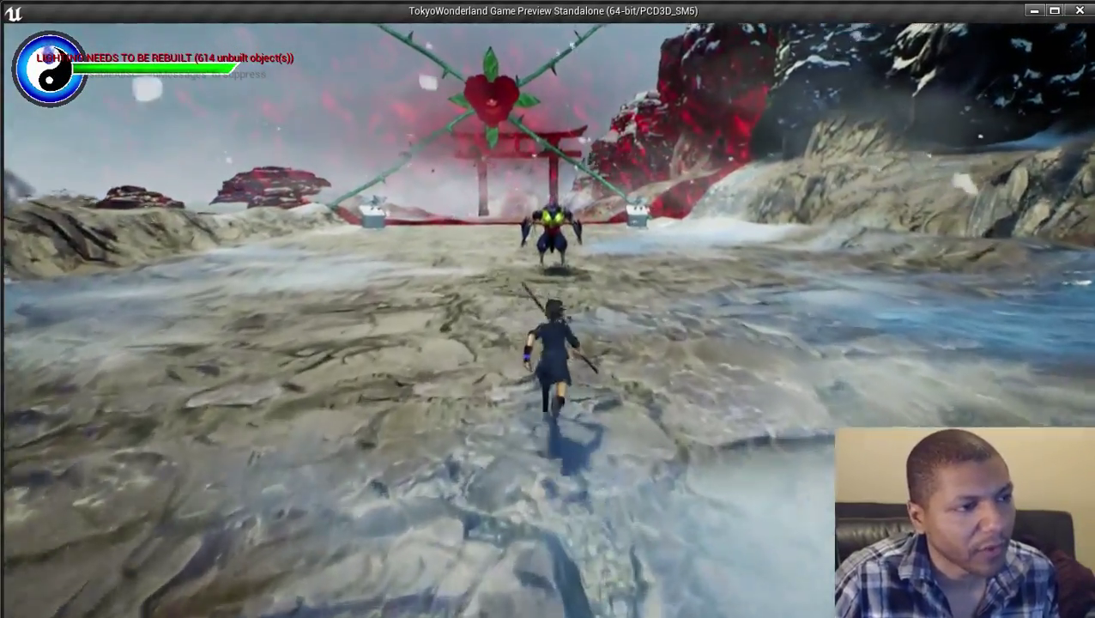
pyautogui.press('w')
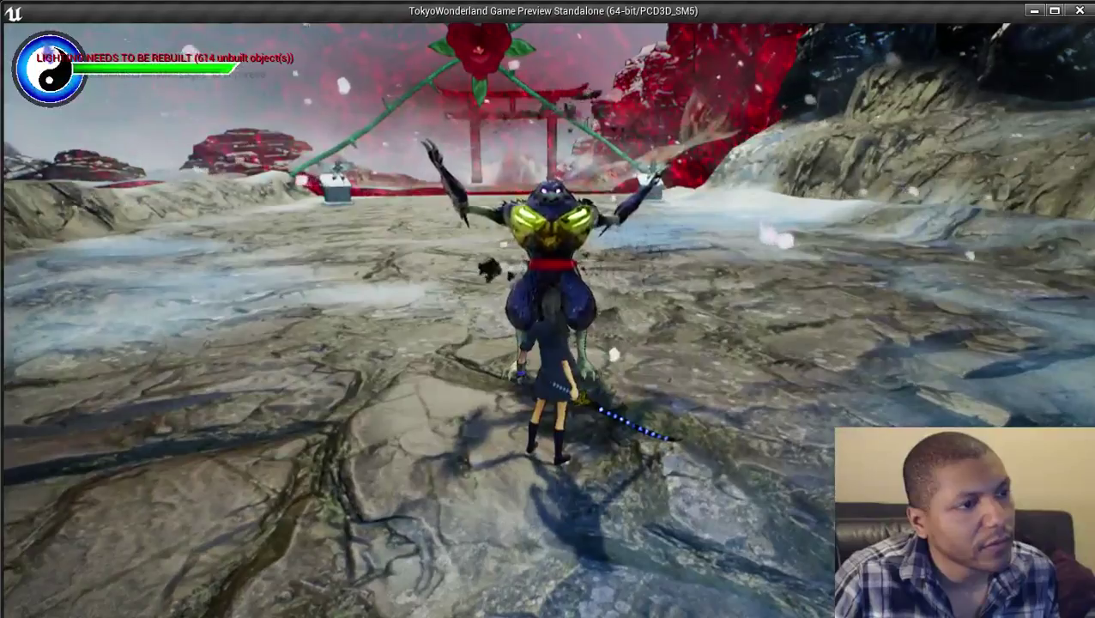
pyautogui.press('w')
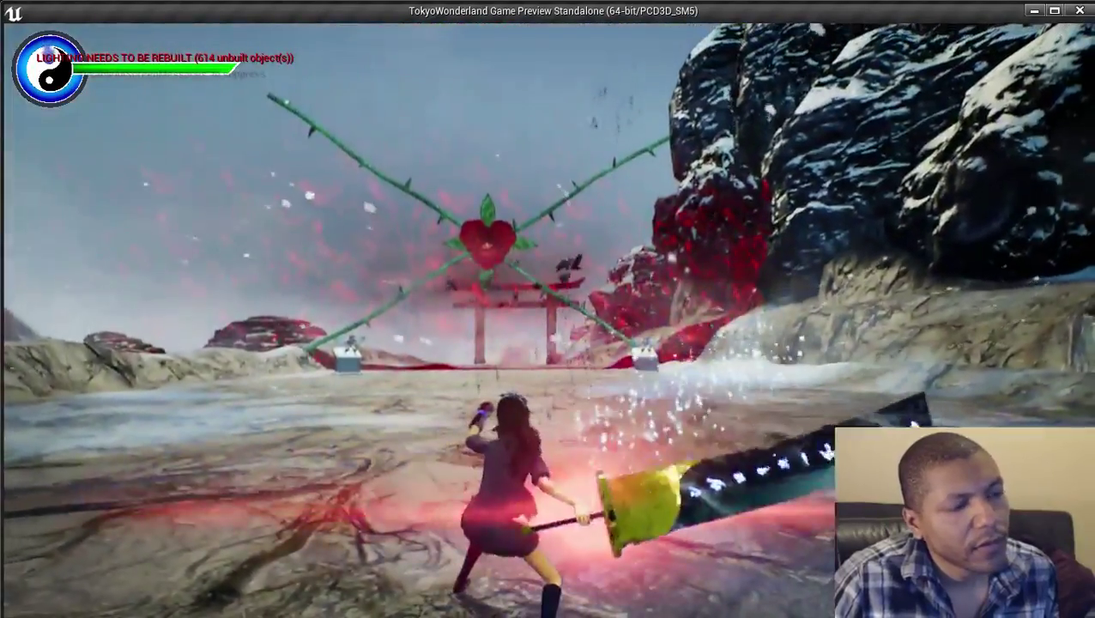
pyautogui.press('w')
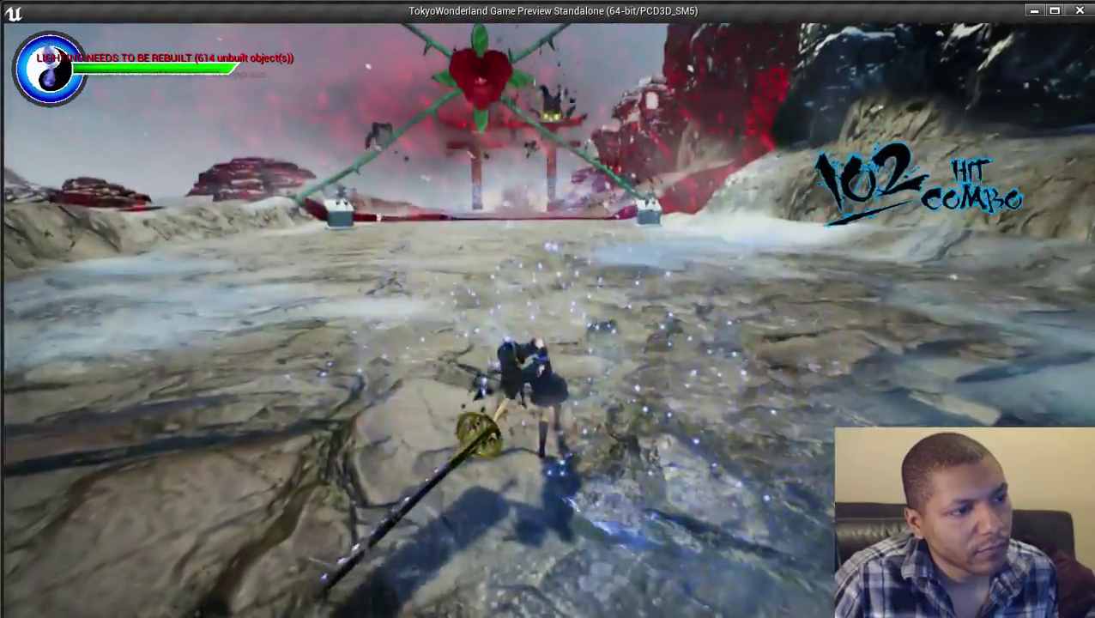
# Bring up the earth, fire, water and wind element wheel and keep striking the feathered enemy with the enlarged sword.
pyautogui.press('q')
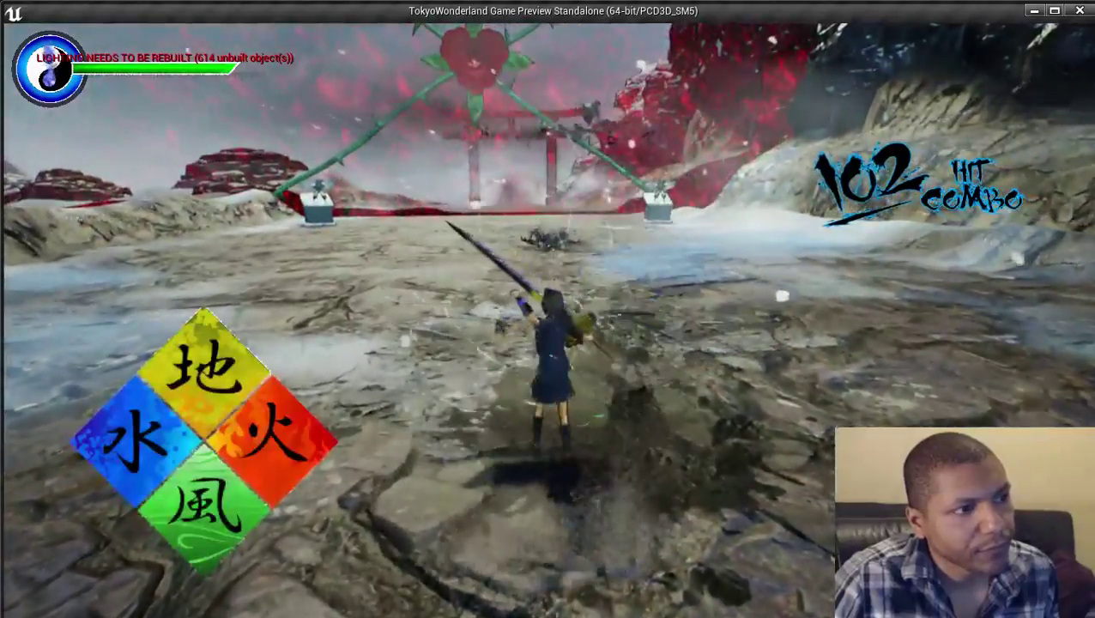
pyautogui.press('w')
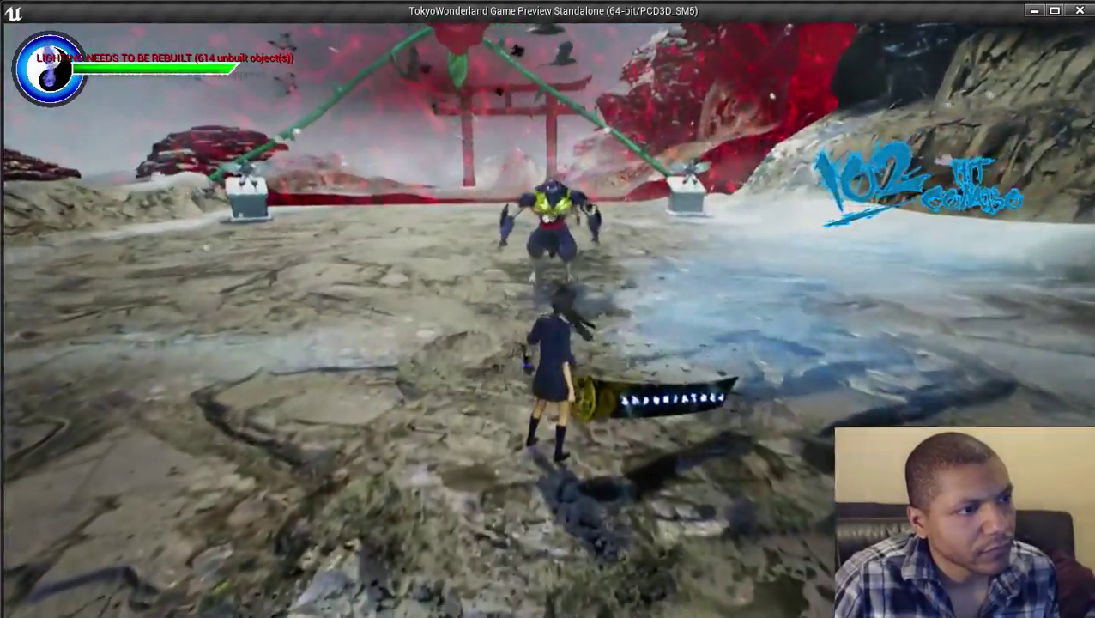
pyautogui.press('shift')
pyautogui.click(547, 309)
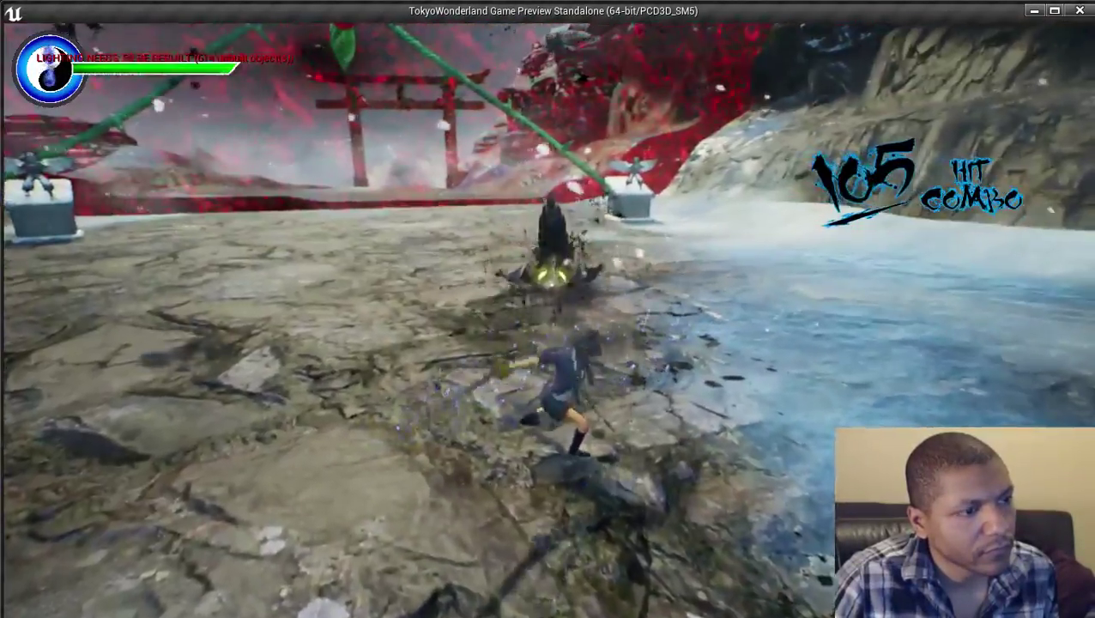
pyautogui.press('w')
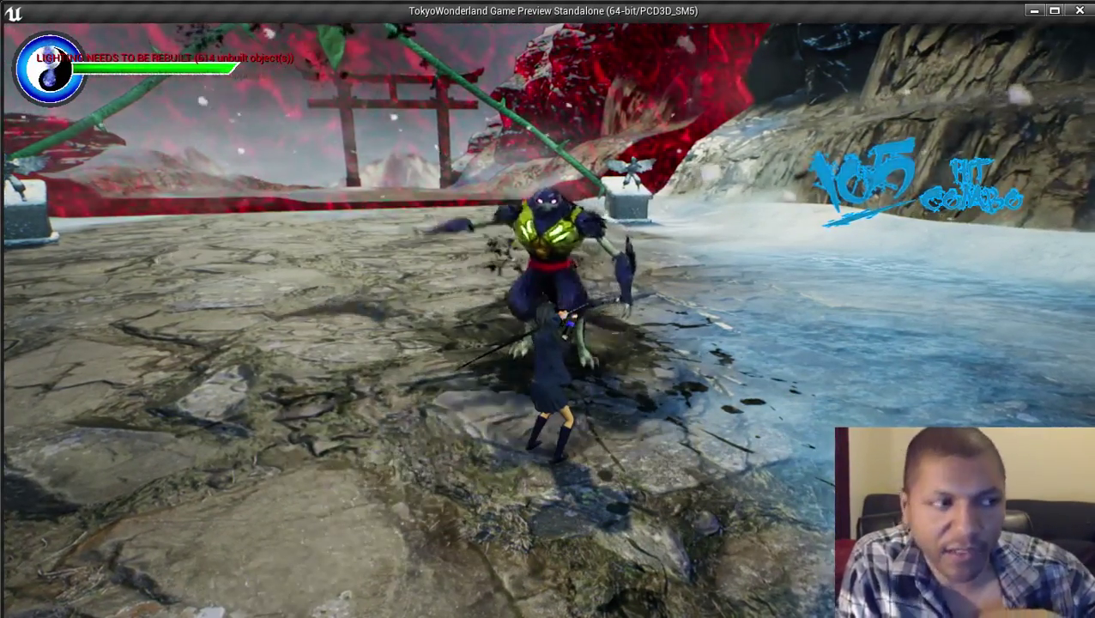
pyautogui.click(547, 309)
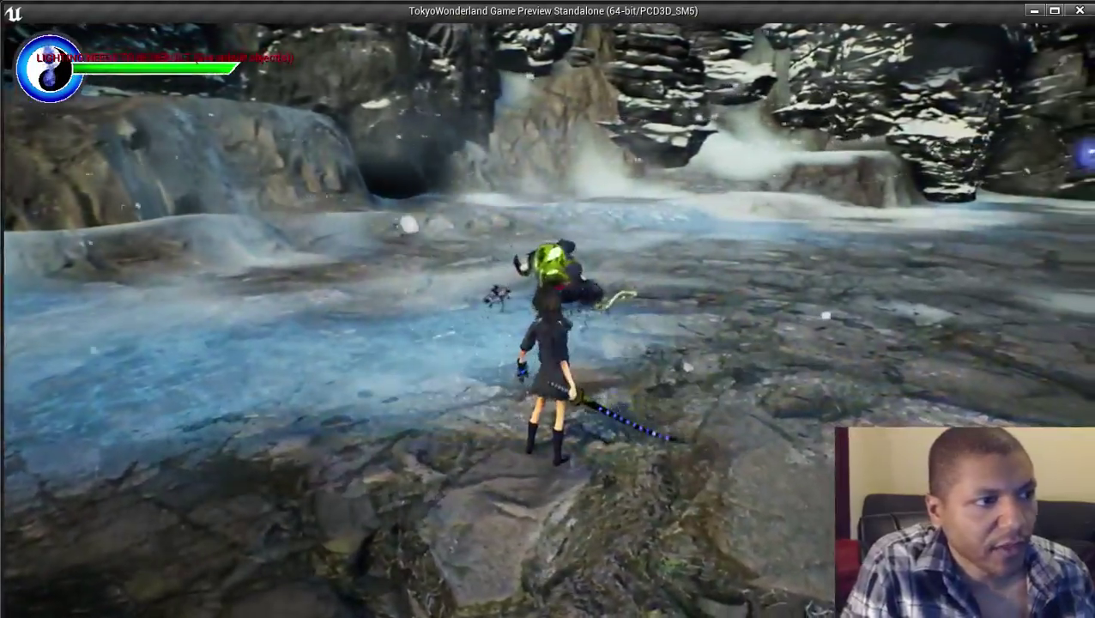
pyautogui.press('space')
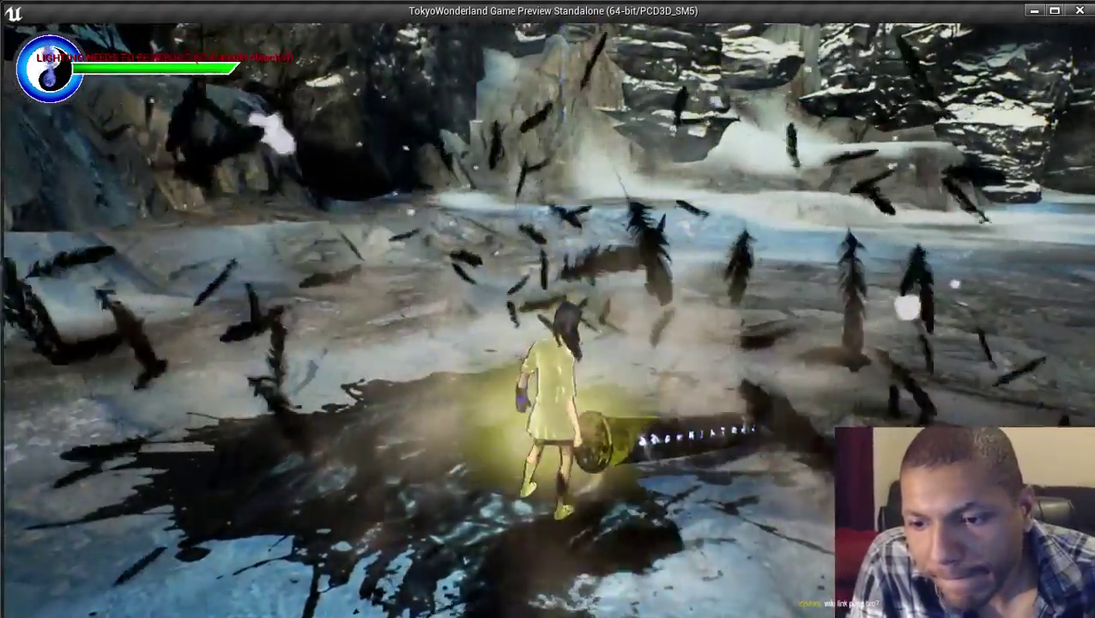
# Smash the winged statue's pedestal beside the red barrier and fight the remaining feathered enemies in the arena.
pyautogui.press('a')
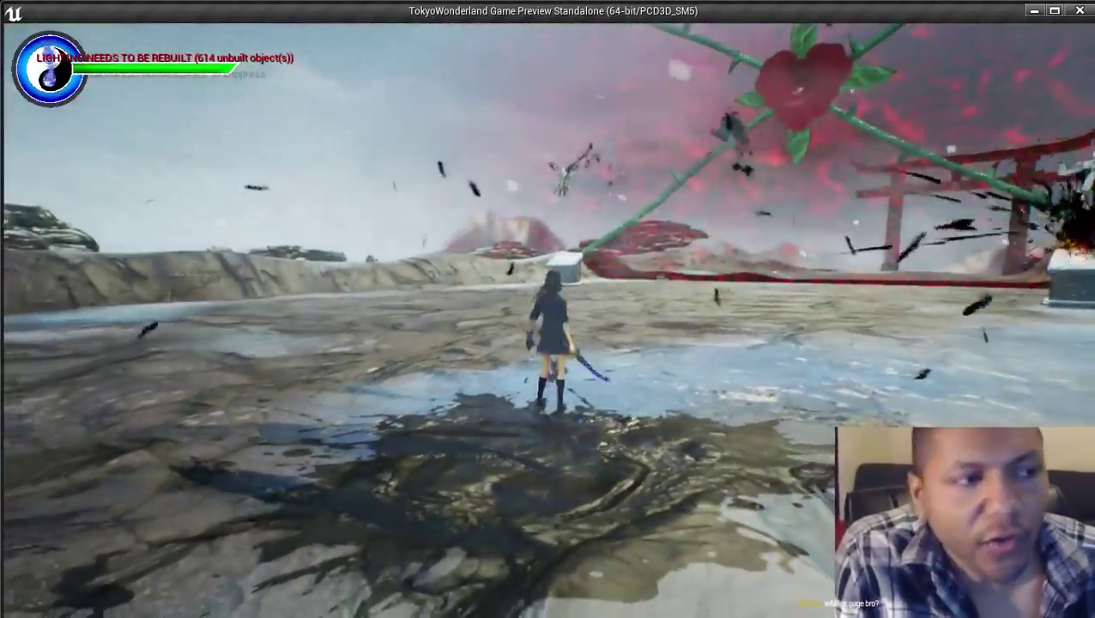
pyautogui.press('w')
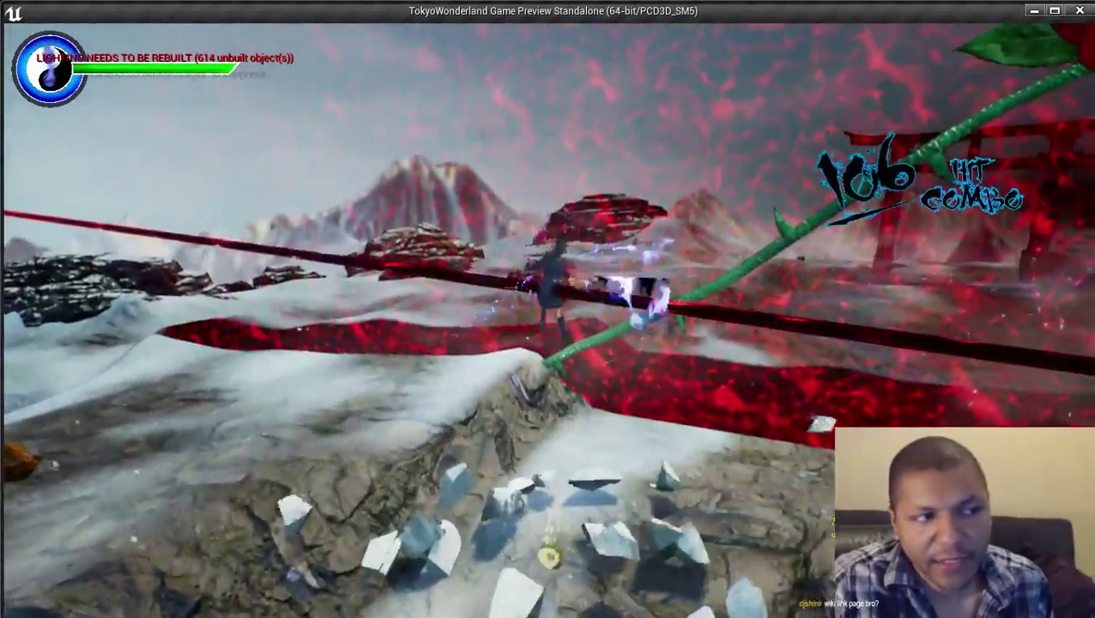
pyautogui.press('d')
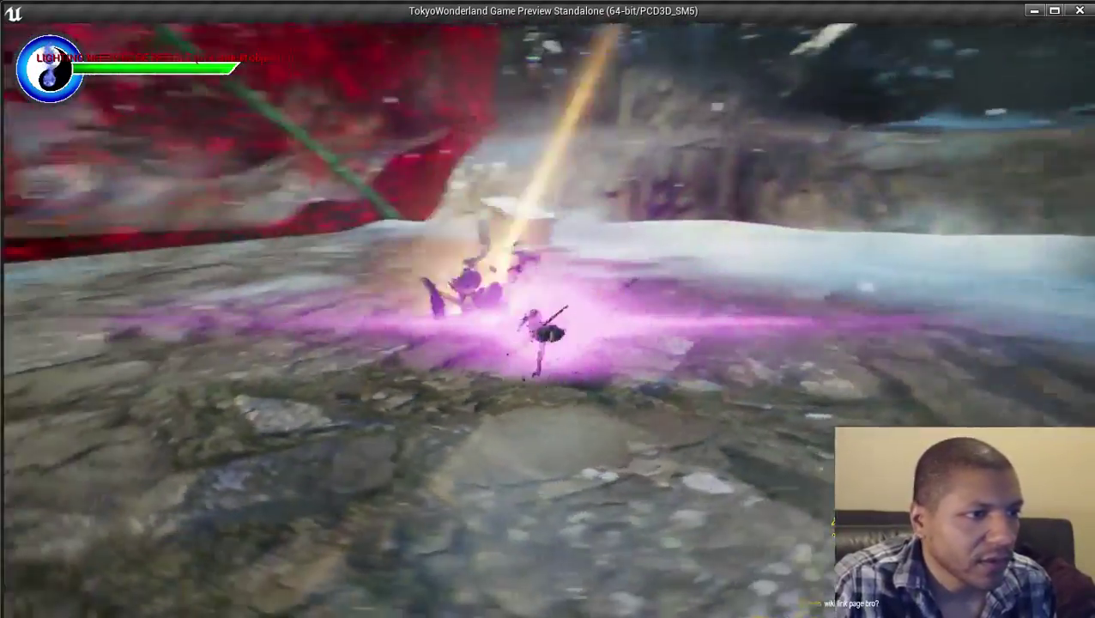
pyautogui.press('d')
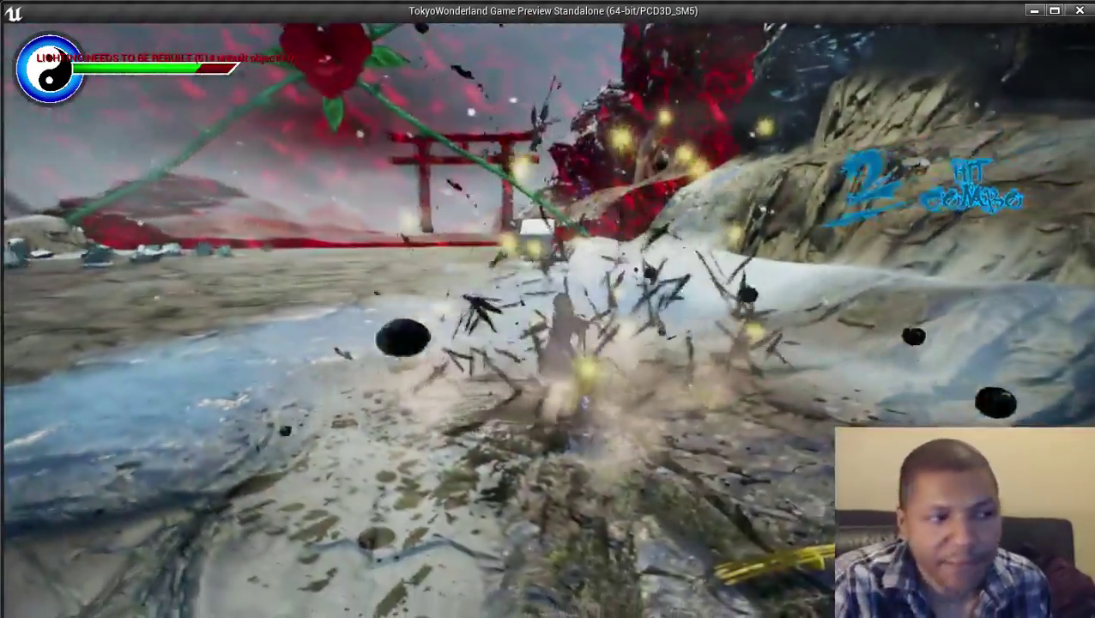
# Run from the cleared arena to the large torii gate, swinging the sword on the way.
pyautogui.press('w')
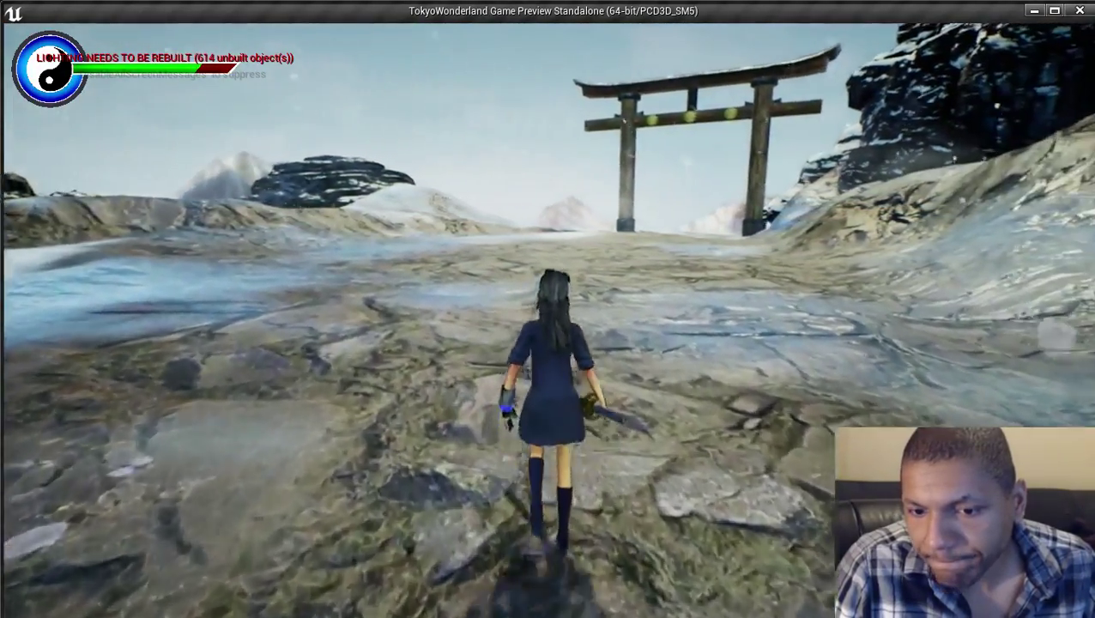
pyautogui.press('shift')
pyautogui.press('w')
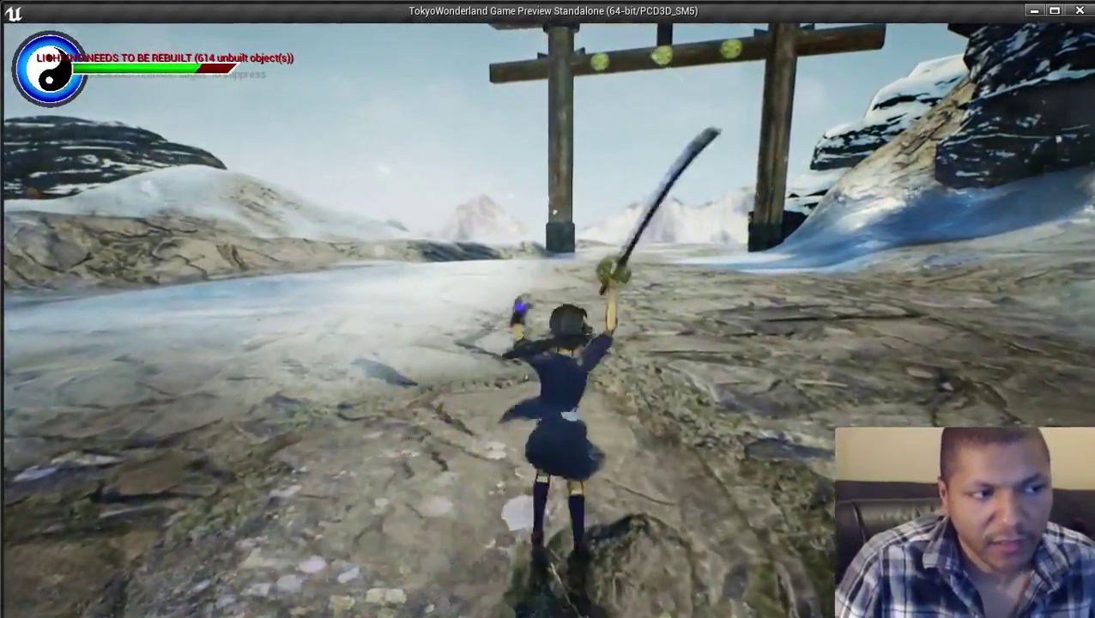
pyautogui.press('w')
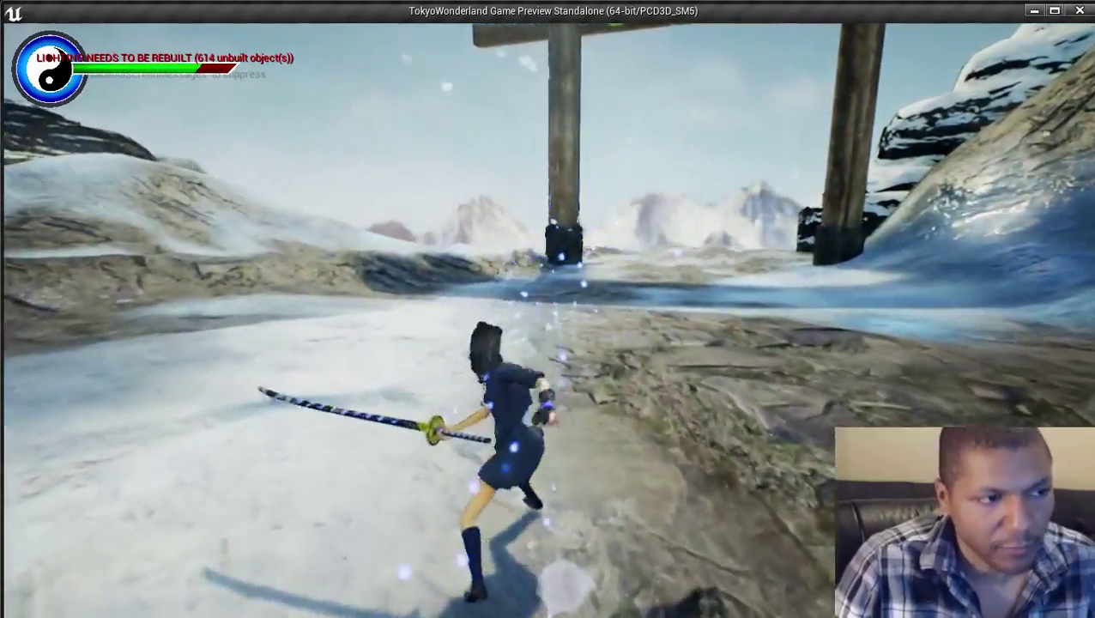
pyautogui.press('w')
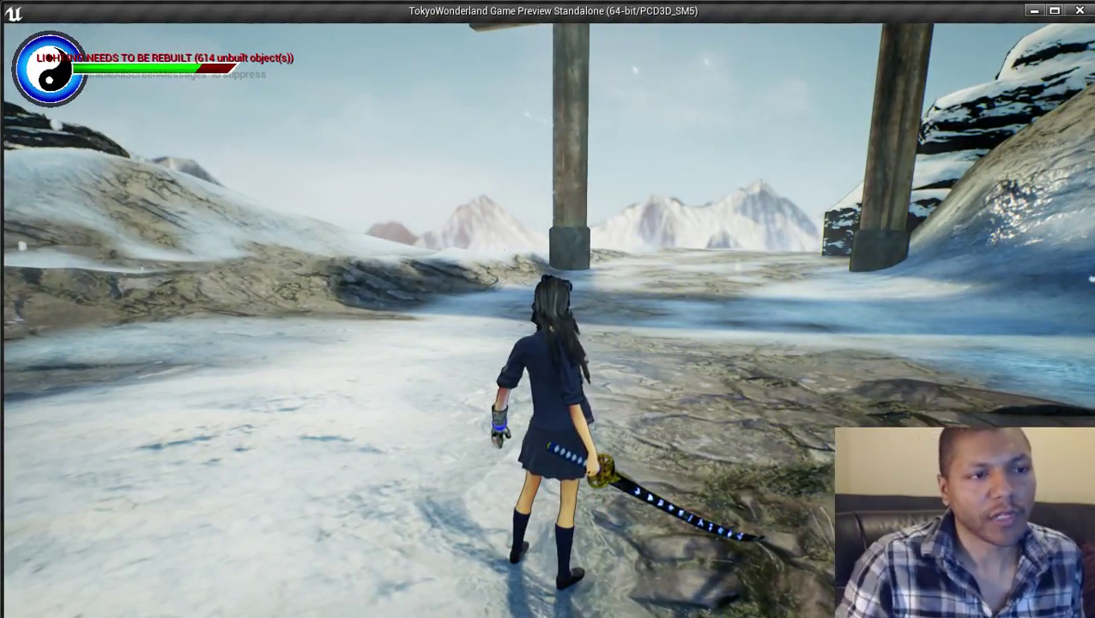
# Follow the icy gorge past the lantern into the cave, attack beside the dark pool, and head for the rock spikes.
pyautogui.press('w')
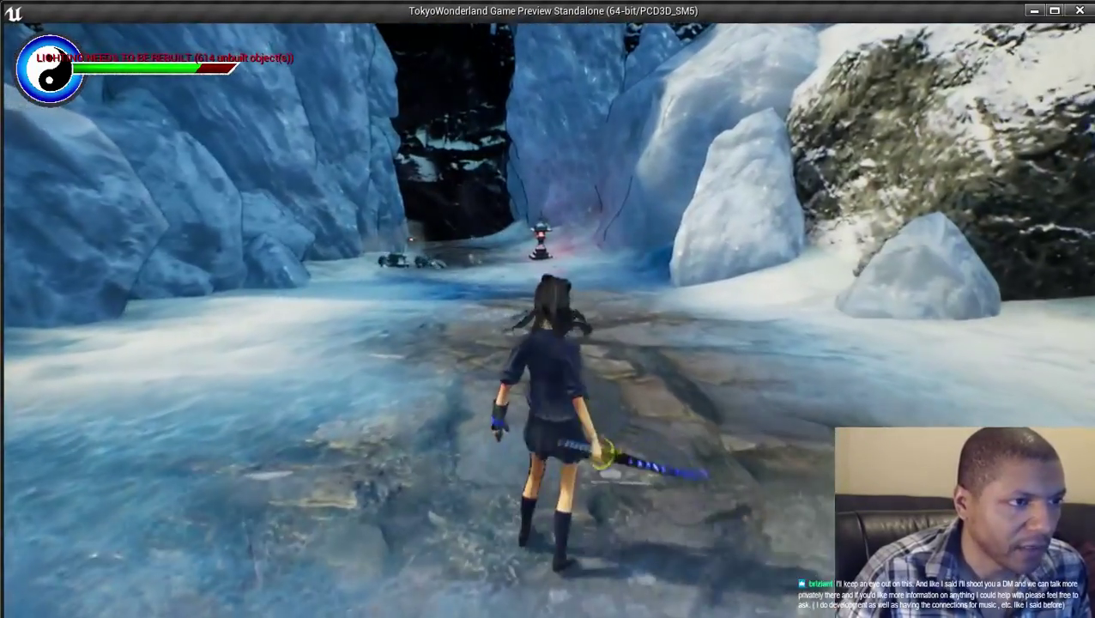
pyautogui.press('space')
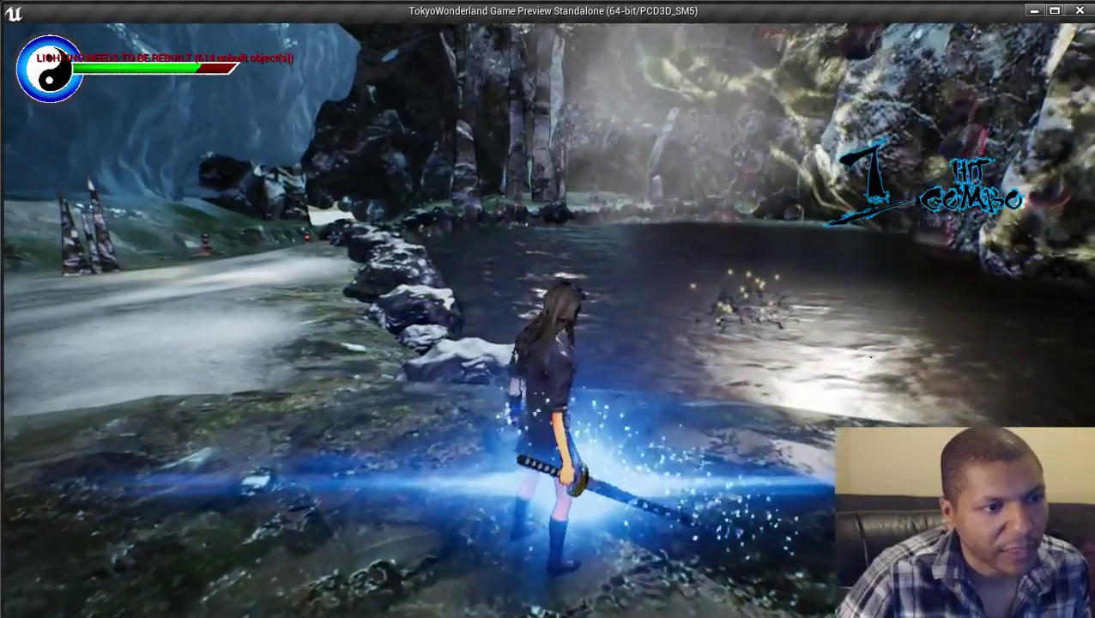
pyautogui.press('w')
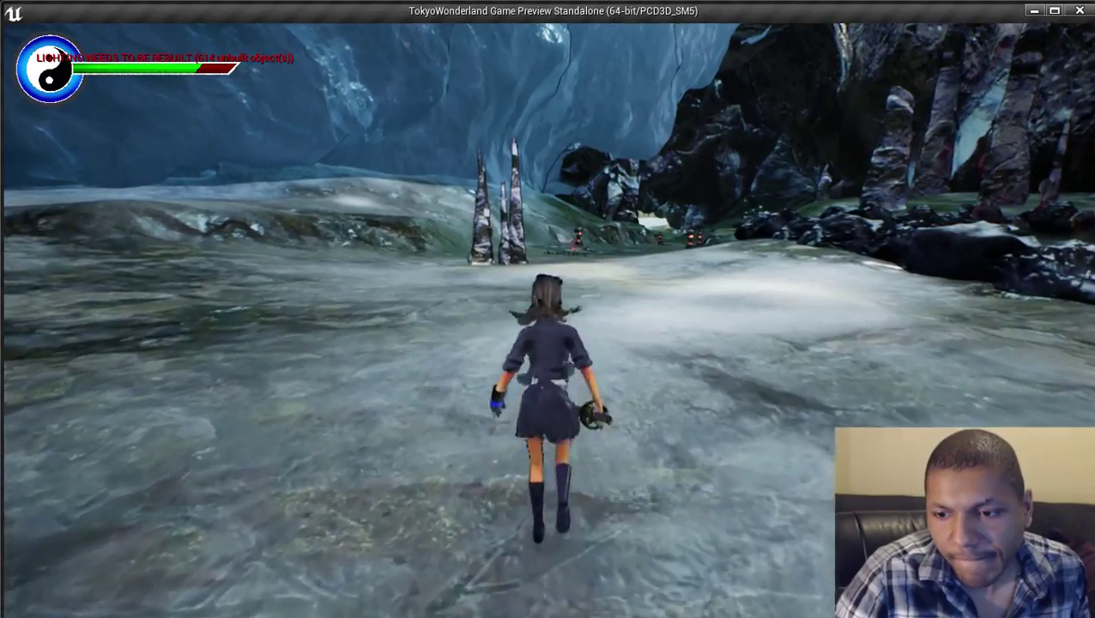
# Run from the rock spikes out across the dark grassy field to the cobbled lakeshore facing the red-doored shrine.
pyautogui.press('w')
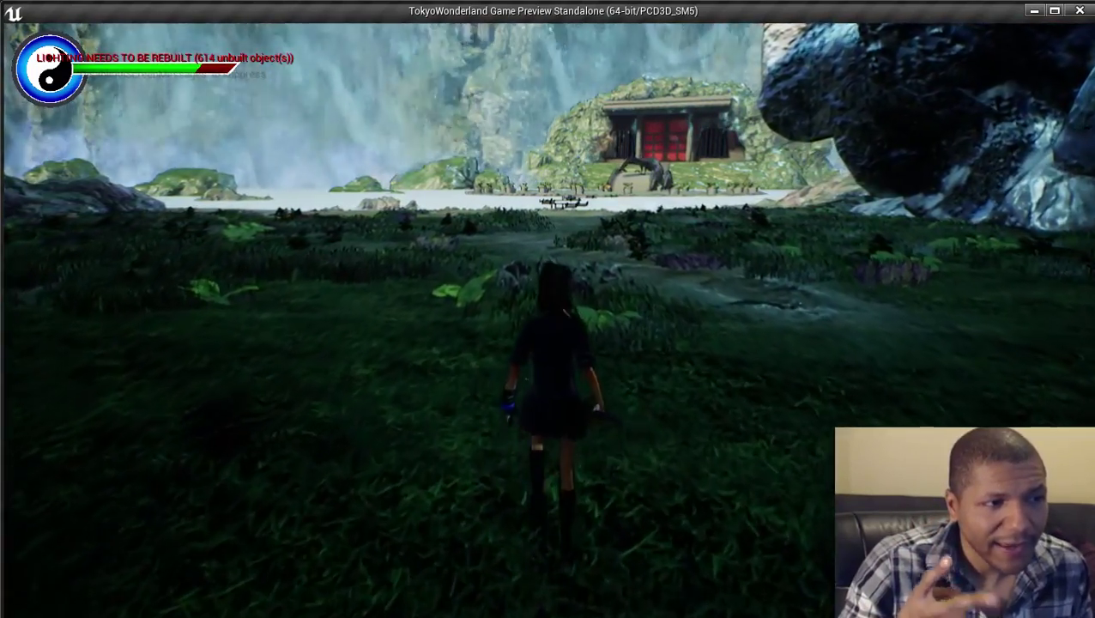
pyautogui.press('w')
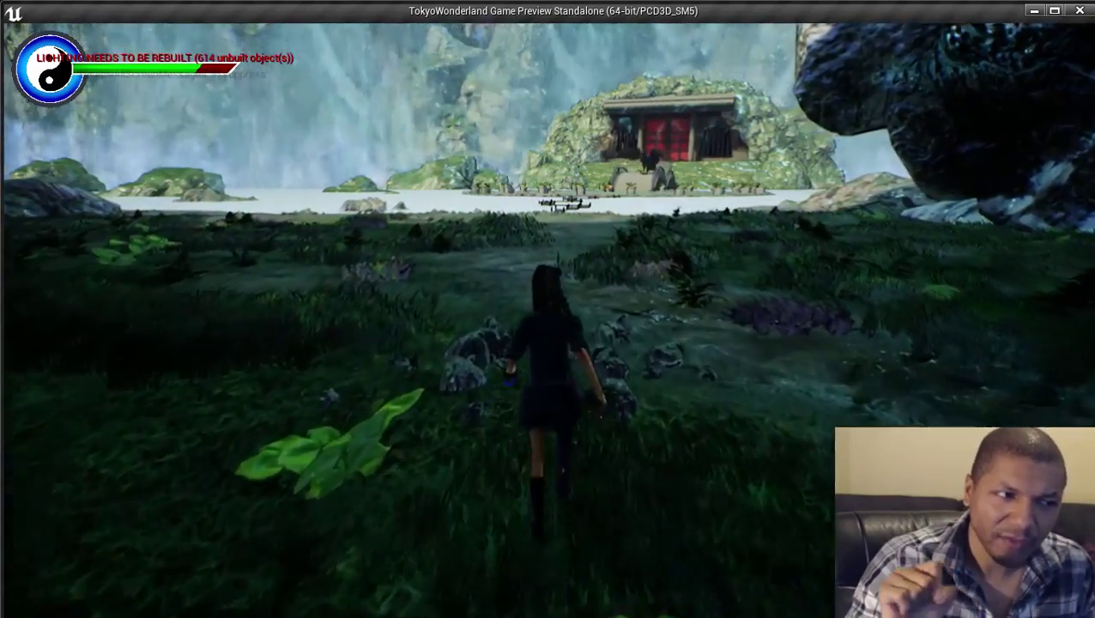
pyautogui.press('w')
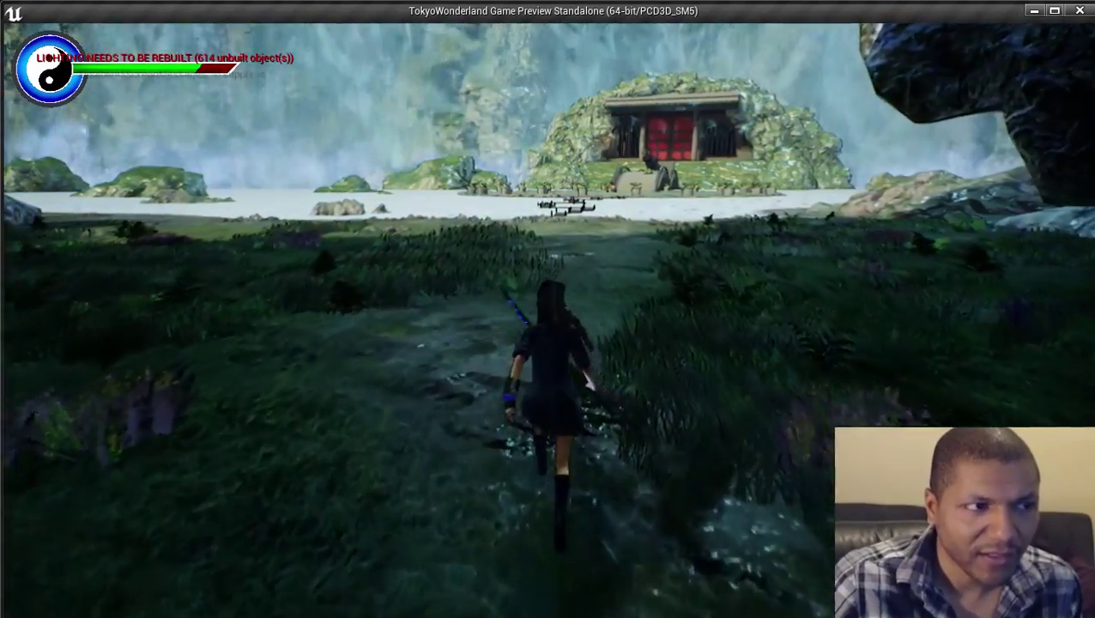
pyautogui.press('w')
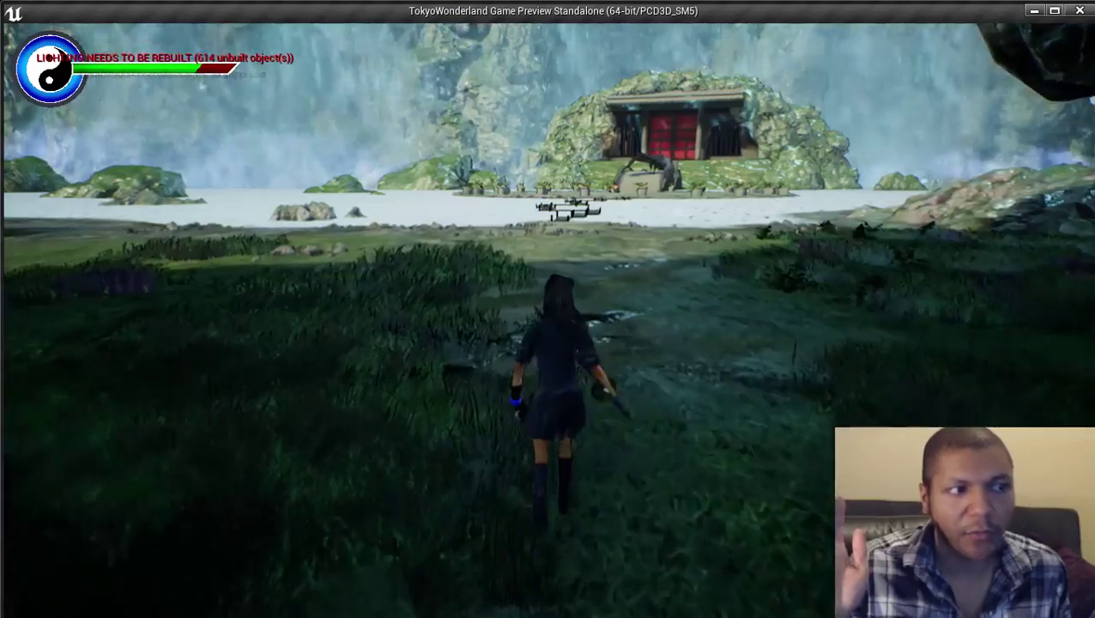
pyautogui.press('w')
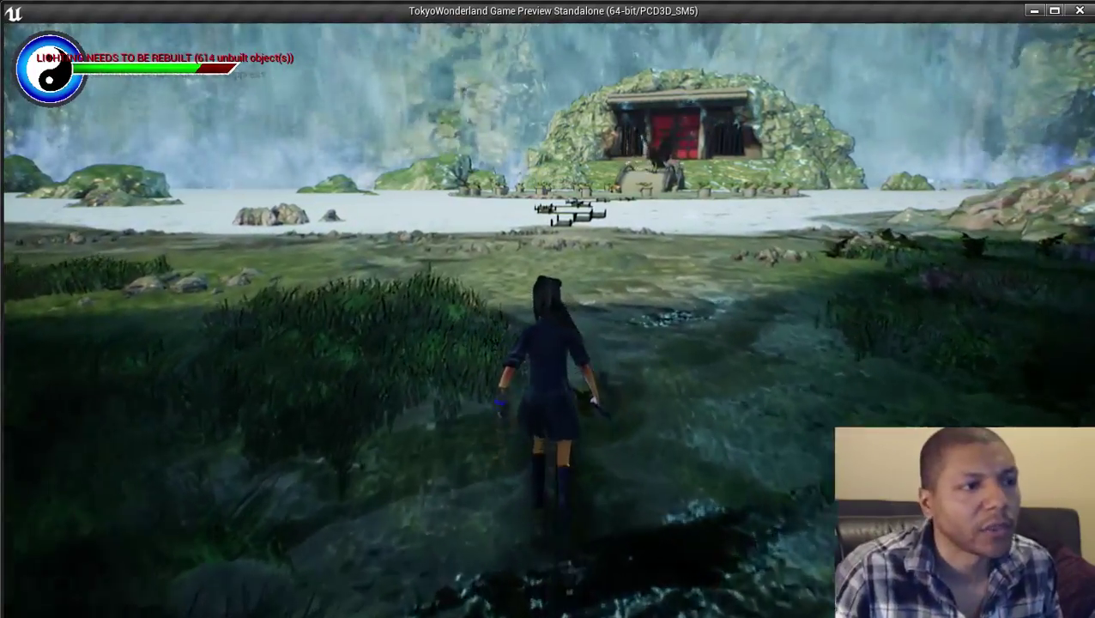
pyautogui.press('w')
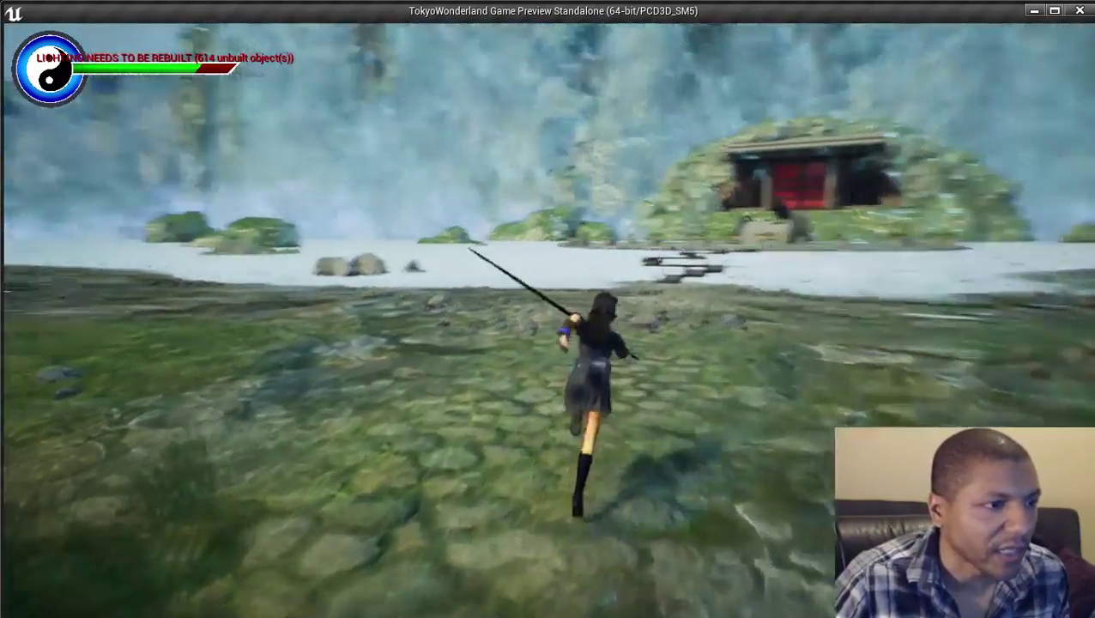
pyautogui.press('d')
pyautogui.press('w')
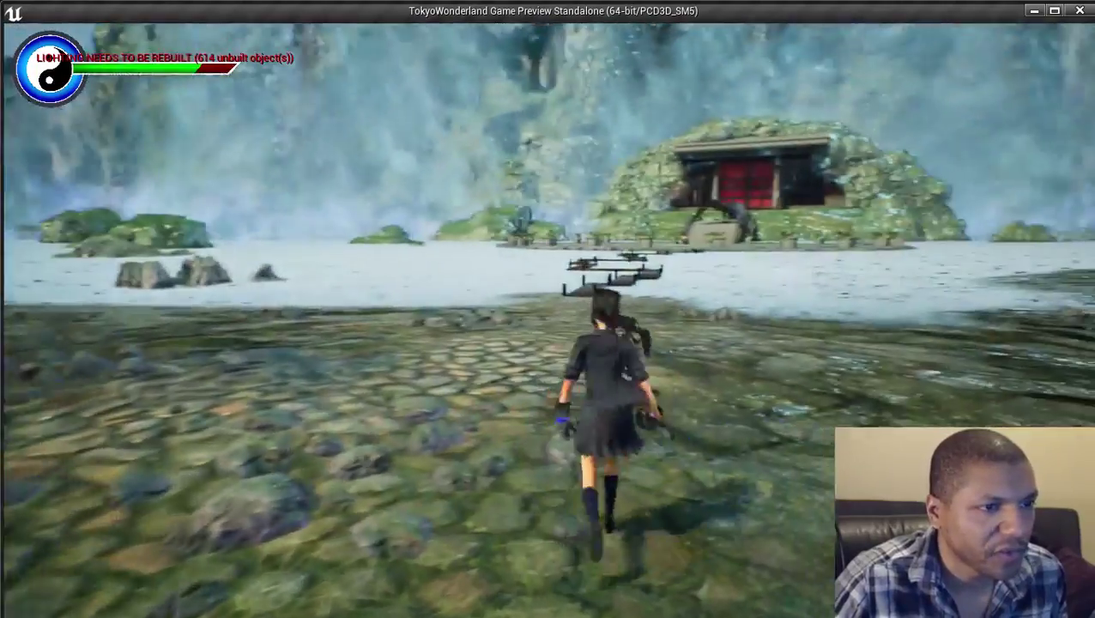
# Wade into the lake beside the zigzag wooden walkway, cross the water toward the shrine, and jump up onto the planks.
pyautogui.press('w')
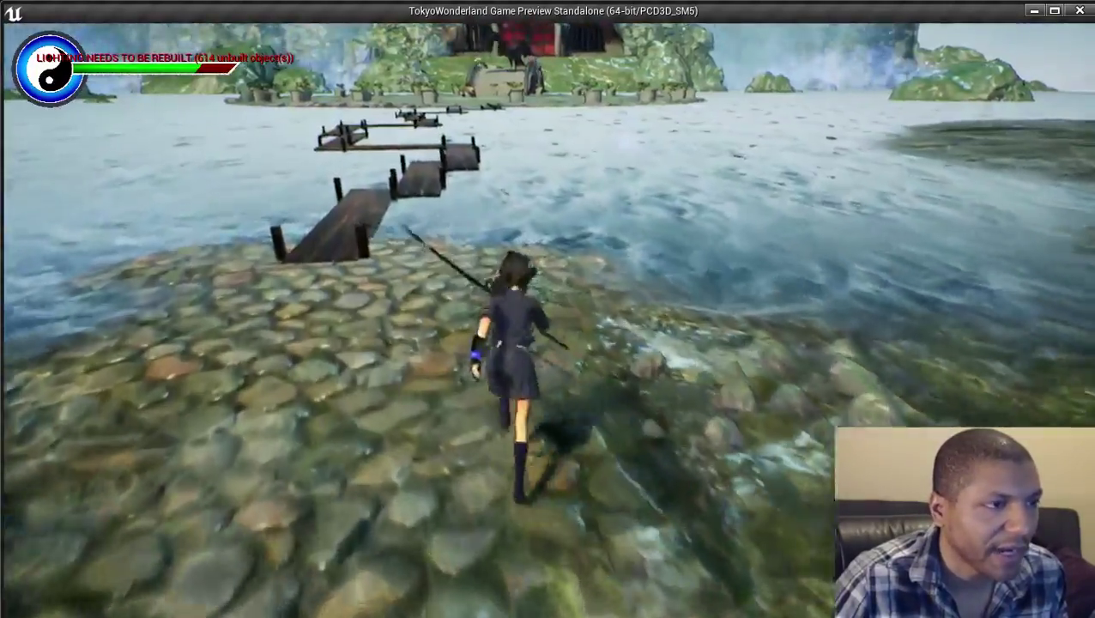
pyautogui.press('w')
pyautogui.press('space')
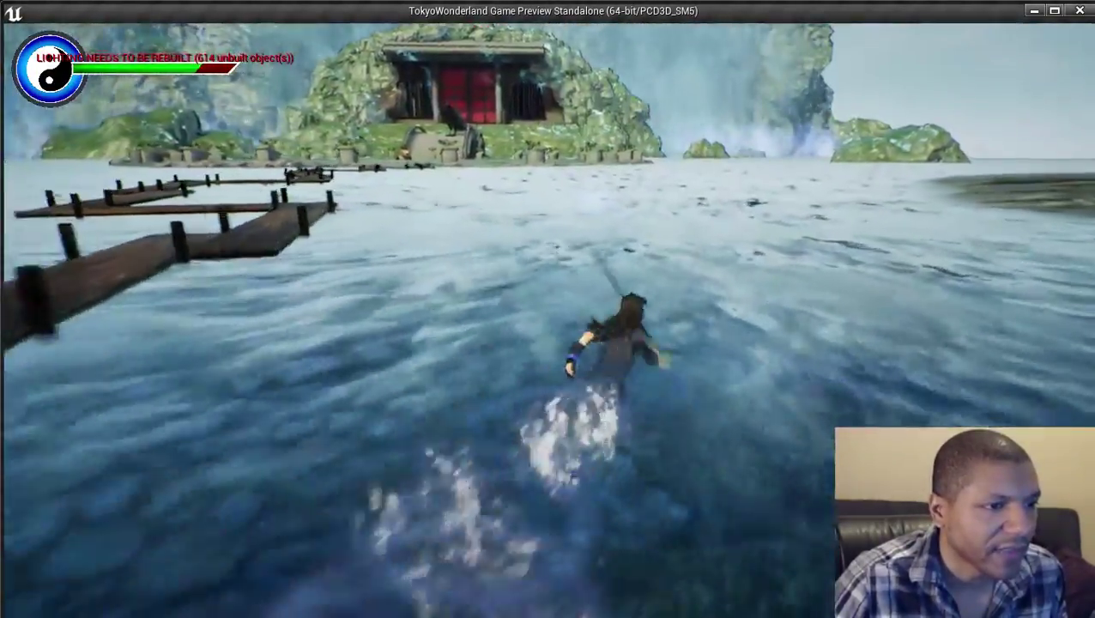
pyautogui.press('w')
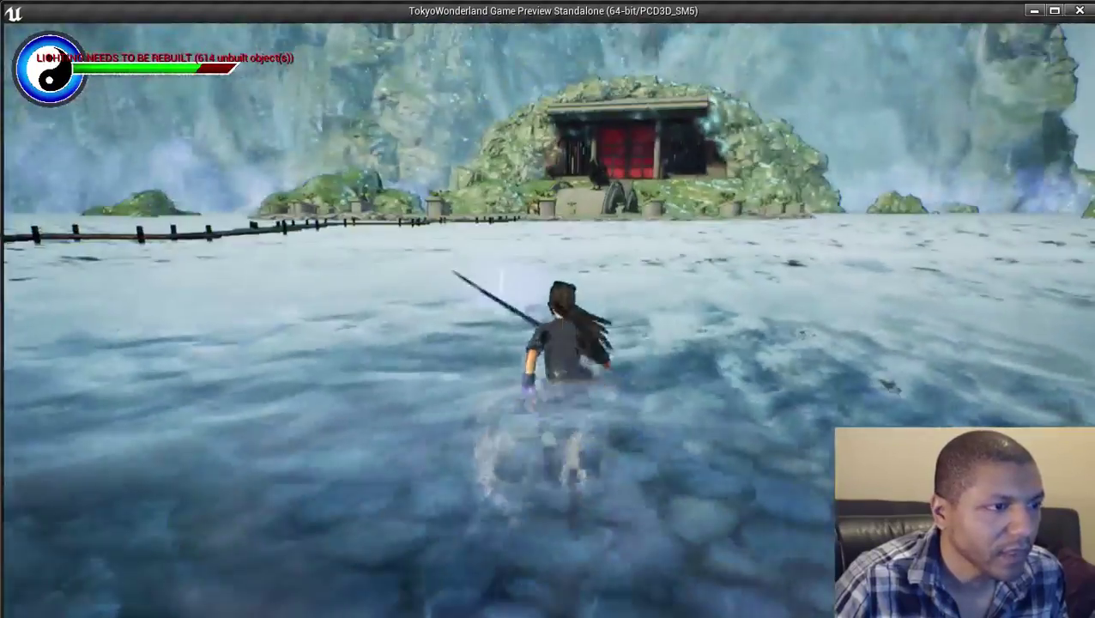
pyautogui.press('w')
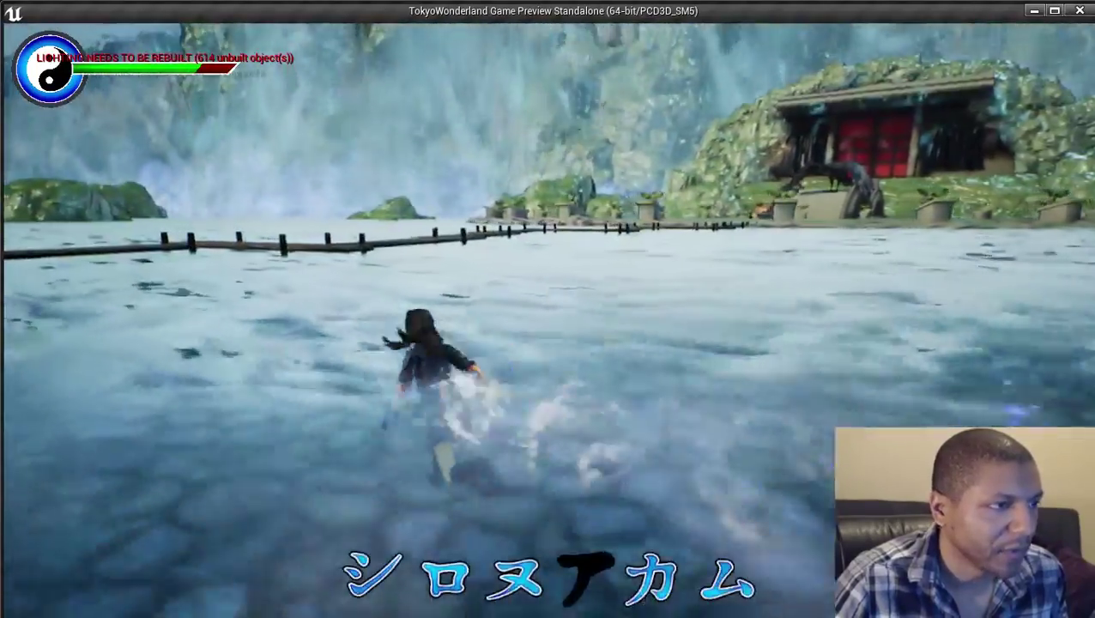
pyautogui.press('space')
pyautogui.press('w')
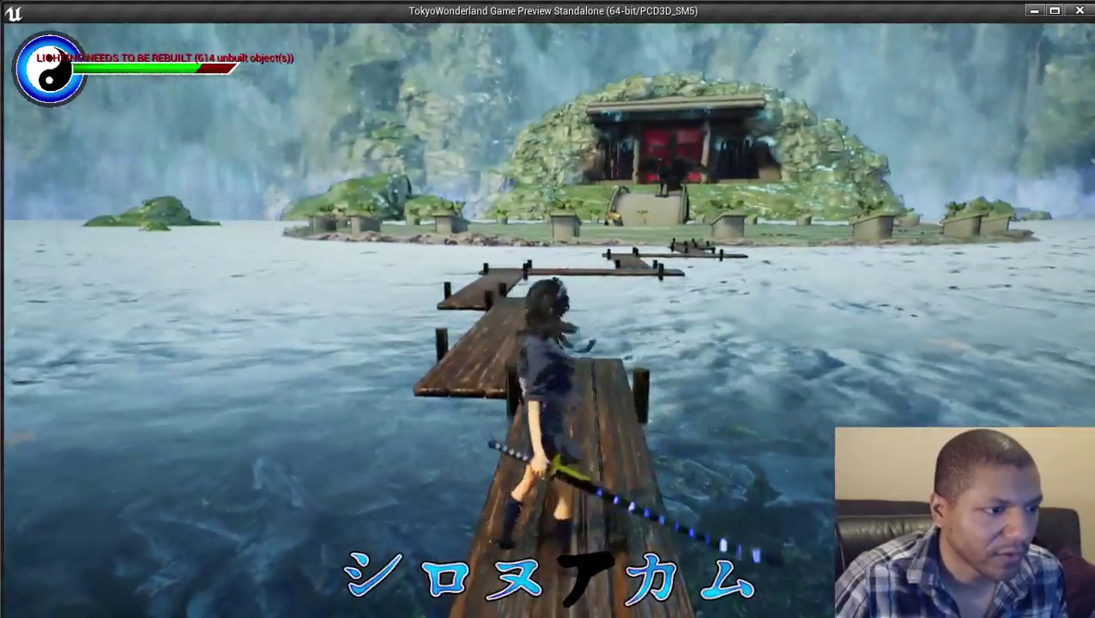
# Advance along the zigzag walkway toward the shrine island, jumping over the water between its plank sections.
pyautogui.press('w')
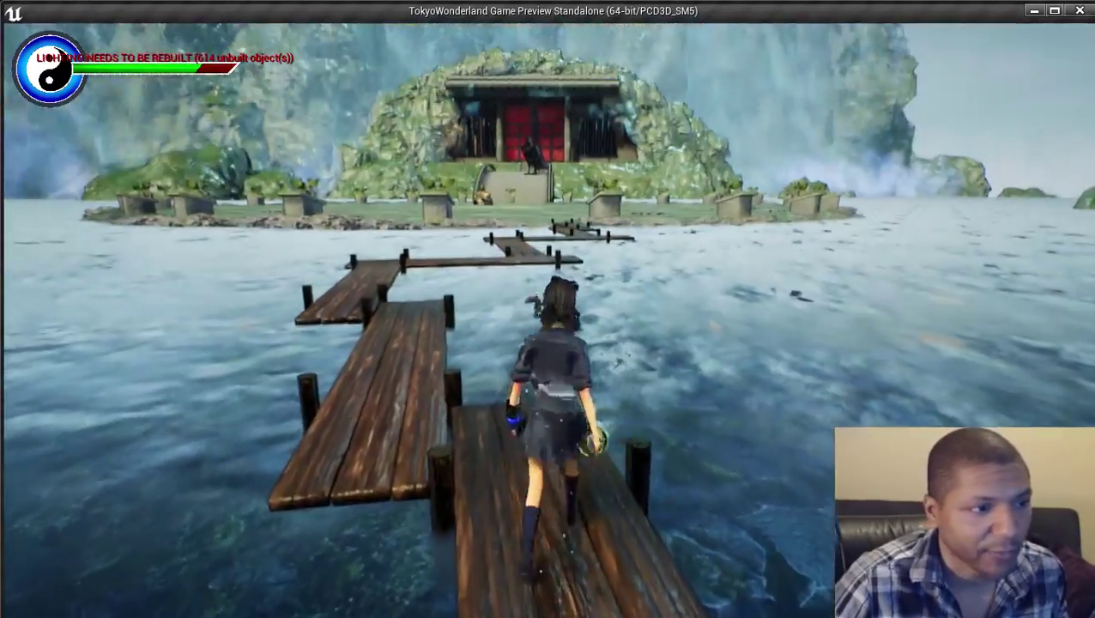
pyautogui.press('space')
pyautogui.press('w')
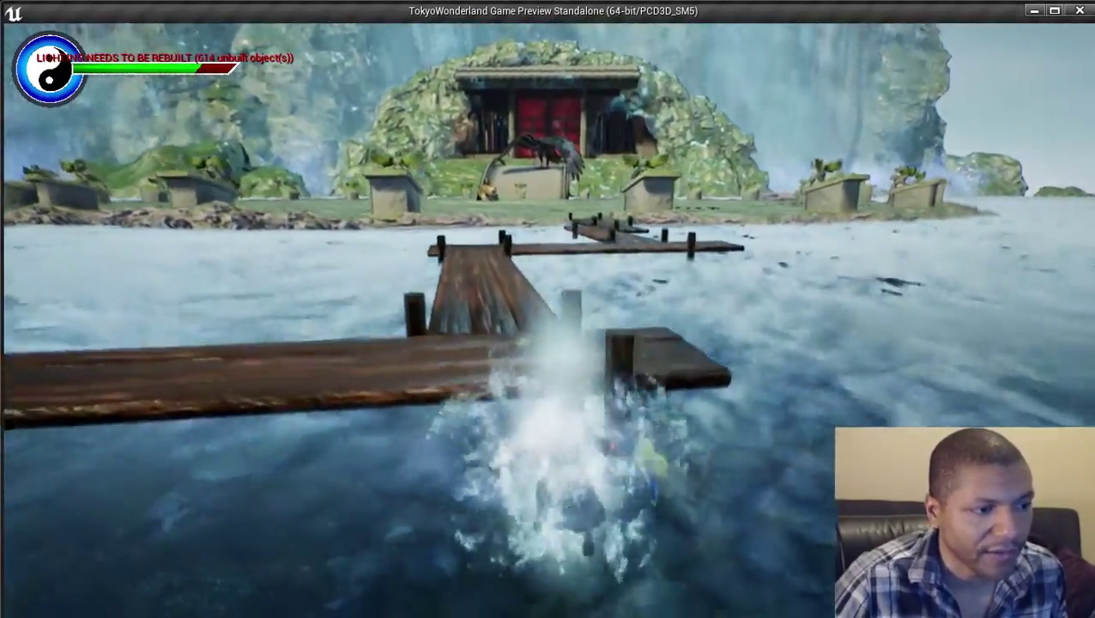
pyautogui.press('space')
pyautogui.press('w')
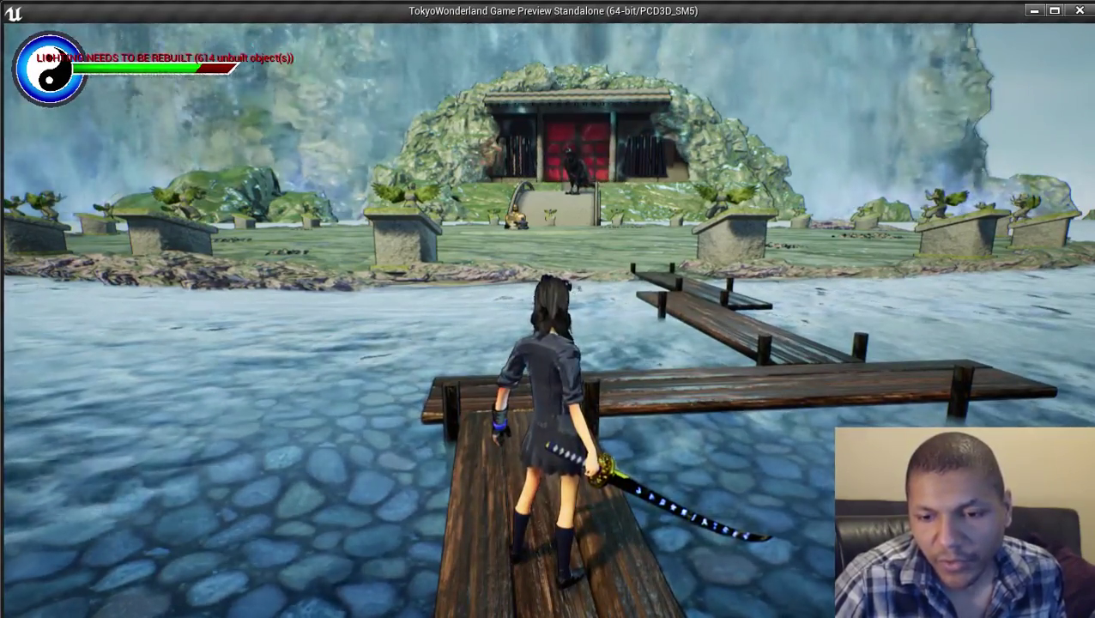
# Cross the last walkway planks onto the shrine island, pass between the winged statues, and approach the pale enemy.
pyautogui.press('w')
pyautogui.press('w')
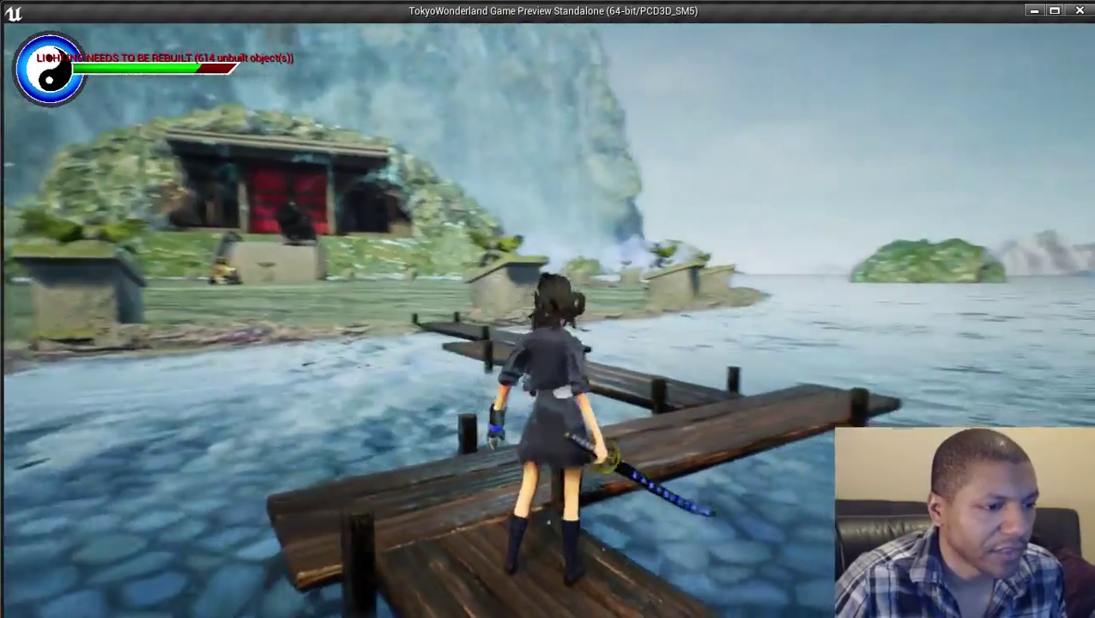
pyautogui.press('w')
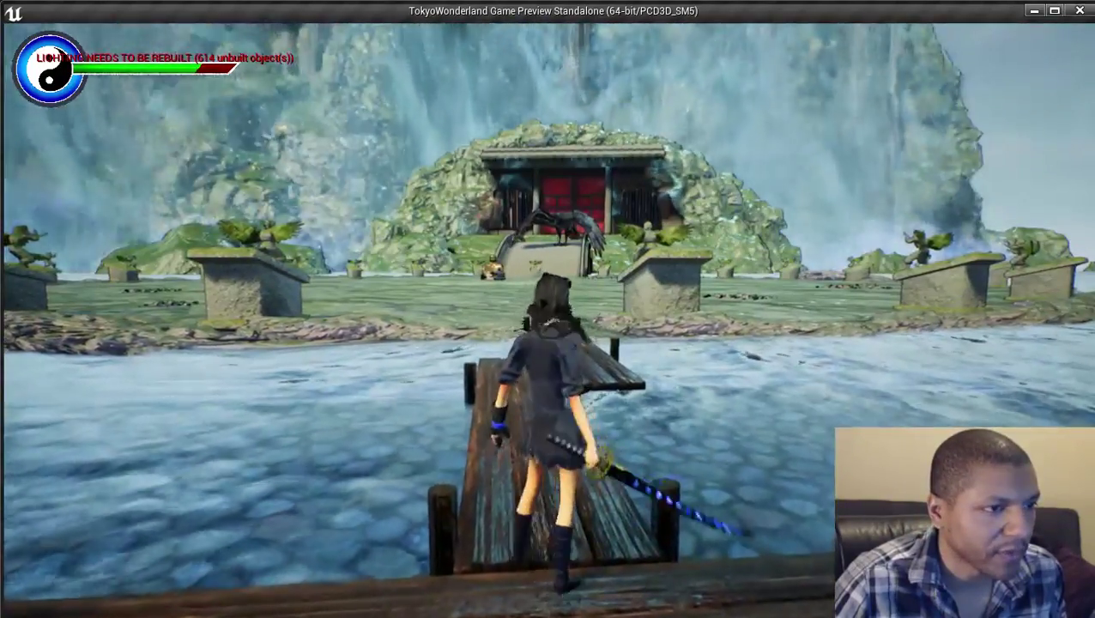
pyautogui.press('w')
pyautogui.press('d')
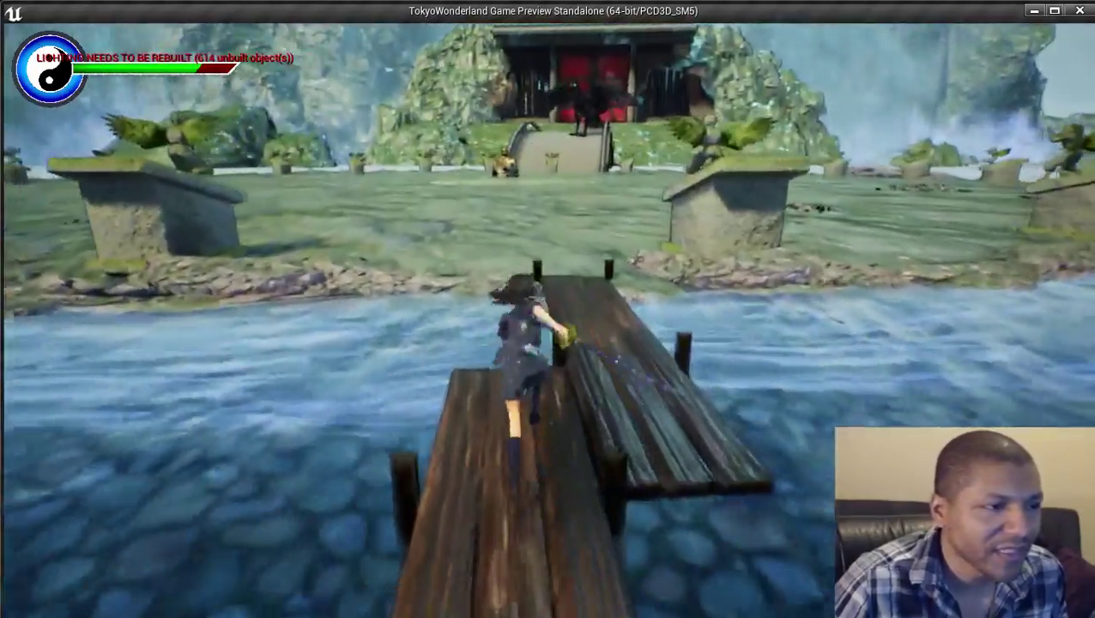
pyautogui.press('a')
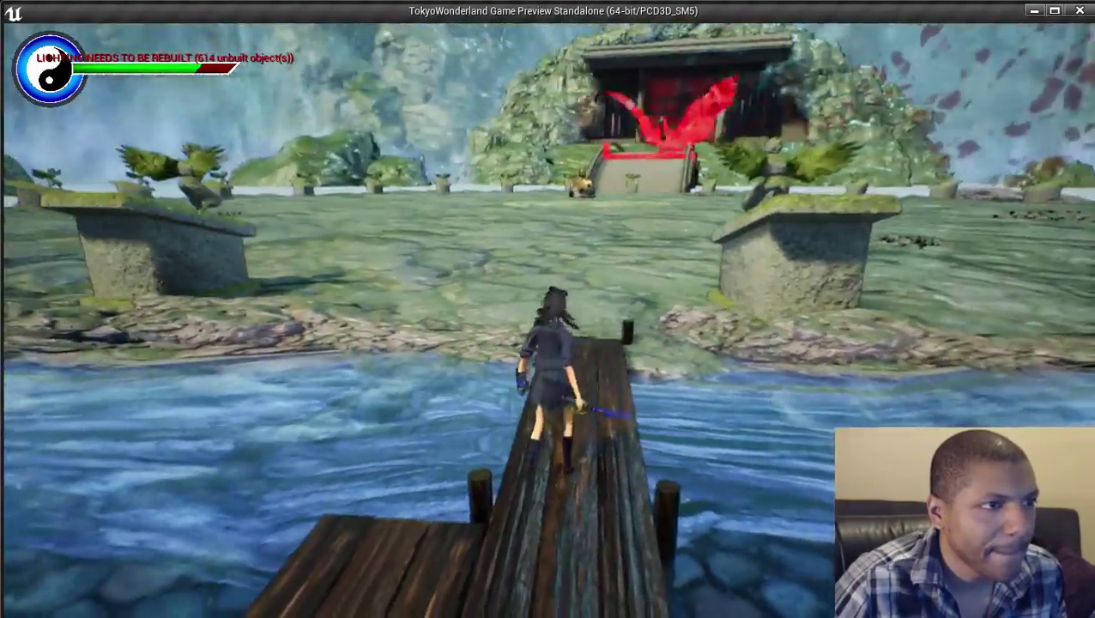
pyautogui.press('w')
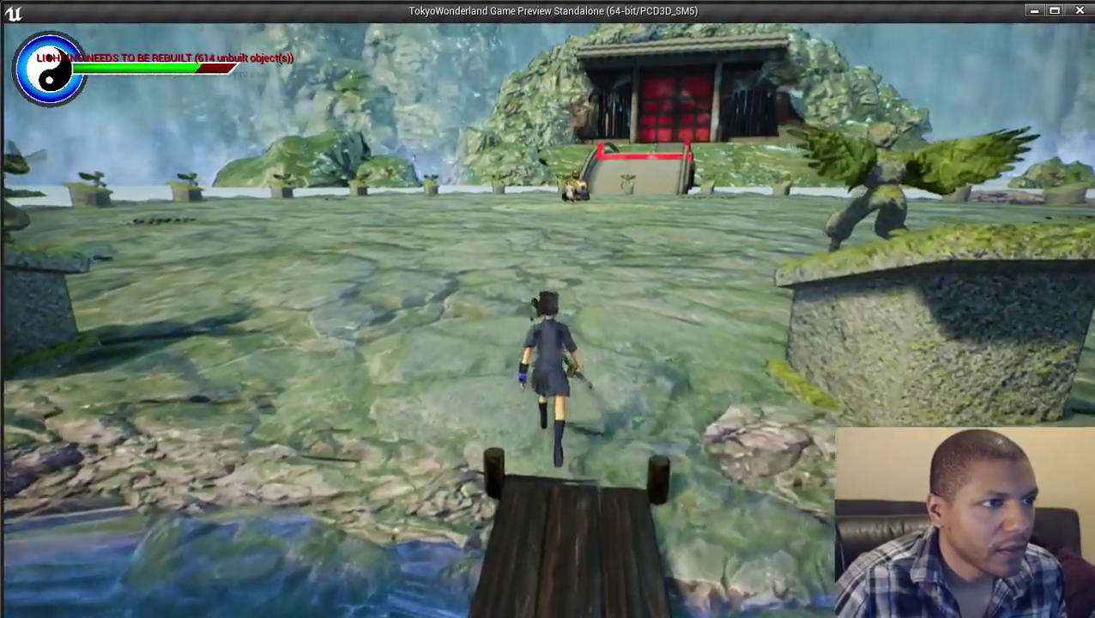
pyautogui.press('w')
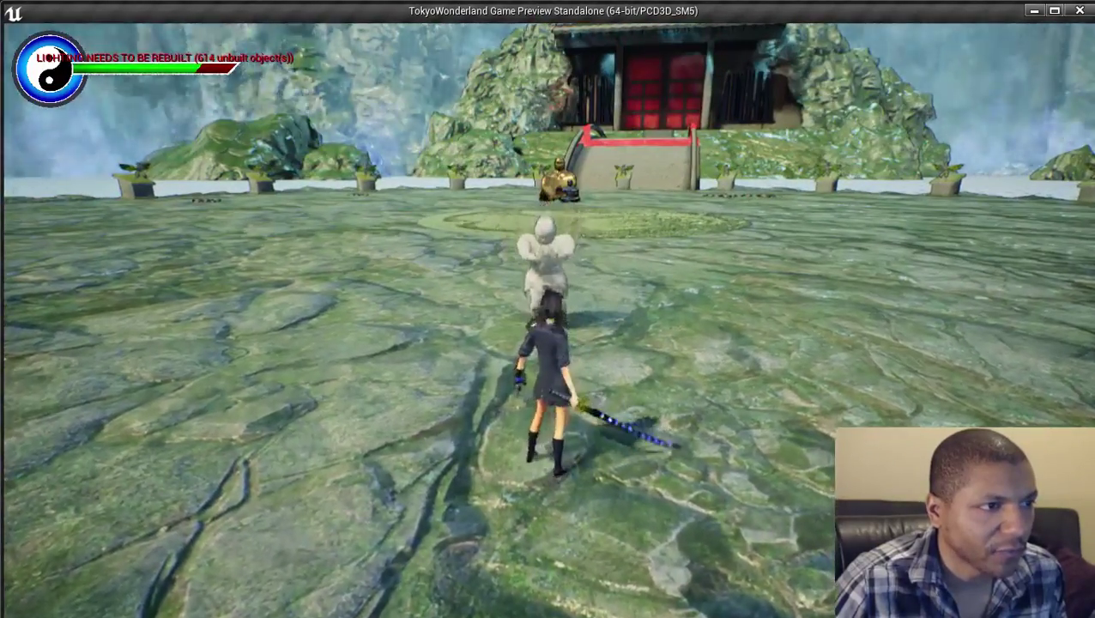
# Engage the pale enemy on the stone arena in front of the shrine's bridge.
pyautogui.press('space')
pyautogui.press('space')
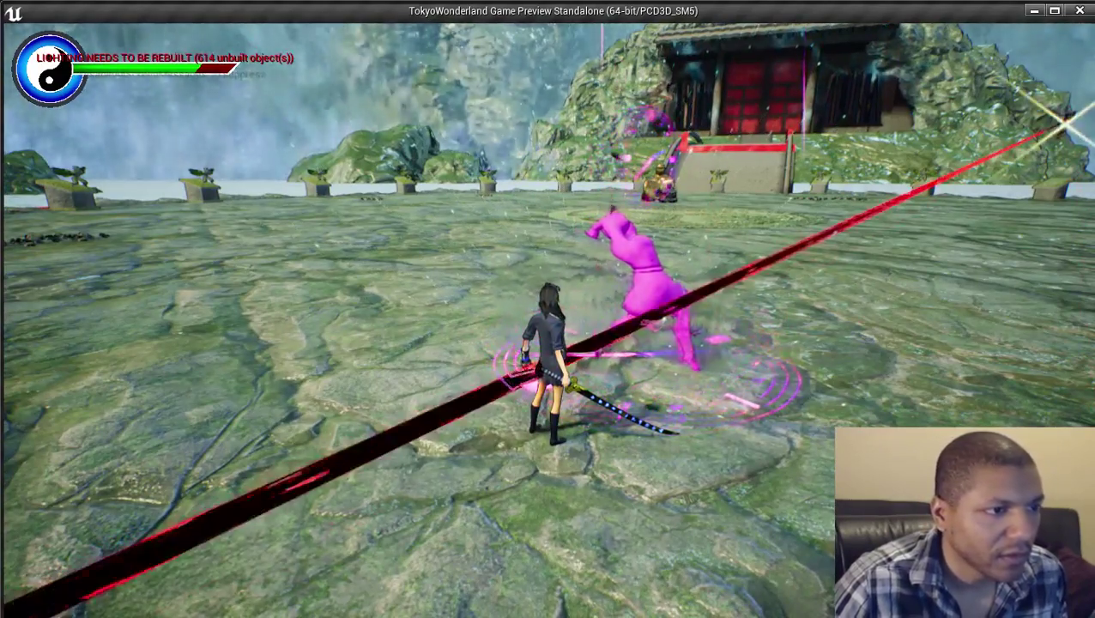
pyautogui.press('space')
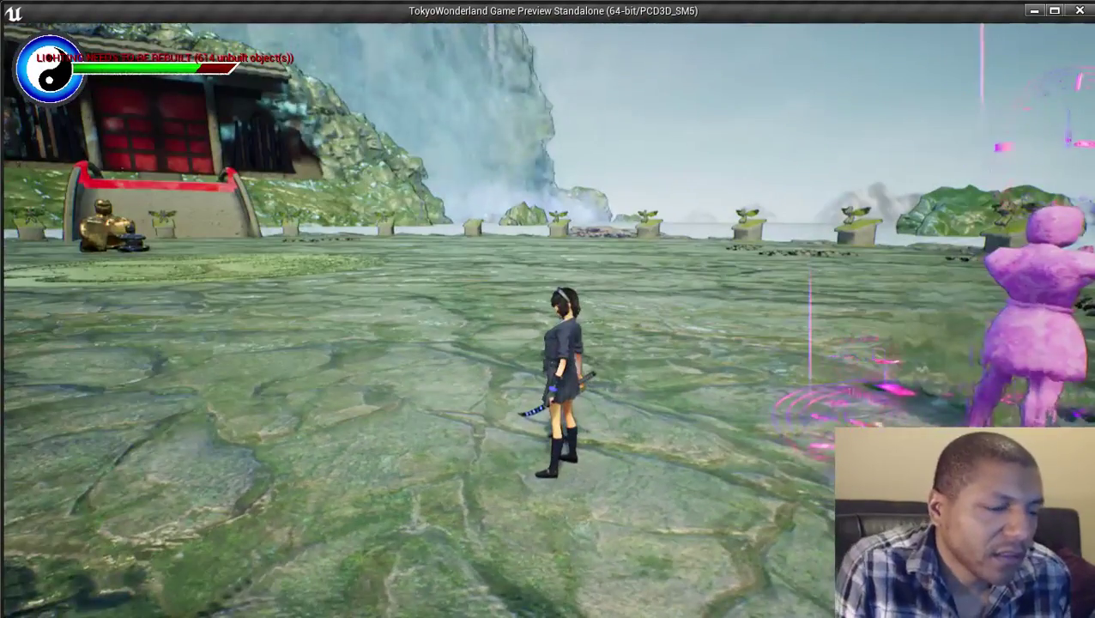
# Run across the arena toward the golden figure by the bridge, turn back, and close in on the pale enemy.
pyautogui.press('w')
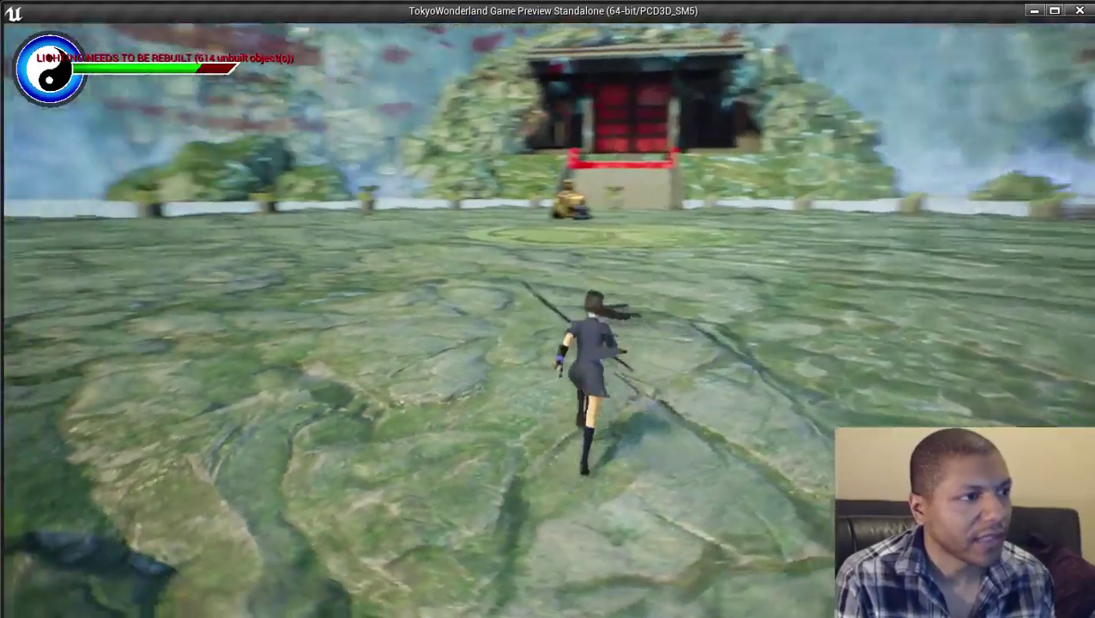
pyautogui.press('w')
pyautogui.press('w')
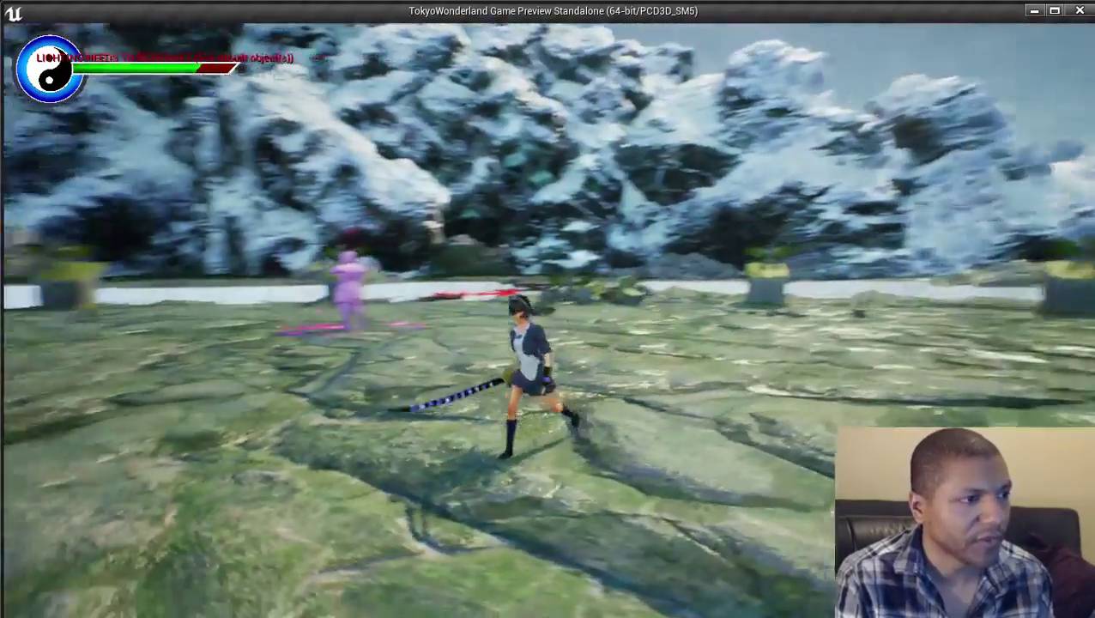
pyautogui.press('w')
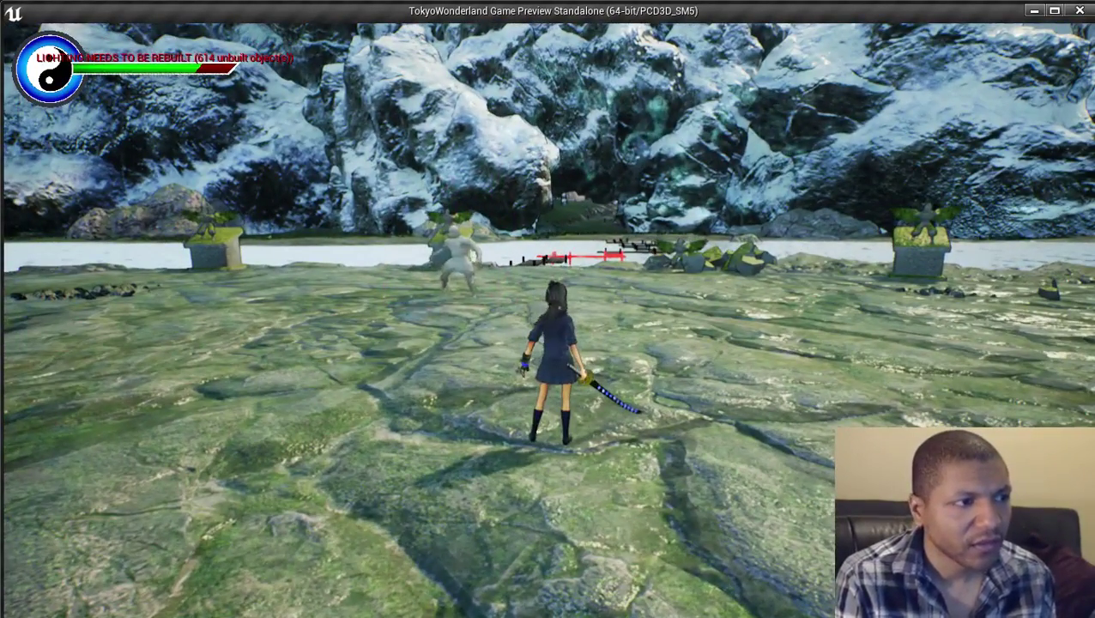
pyautogui.press('w')
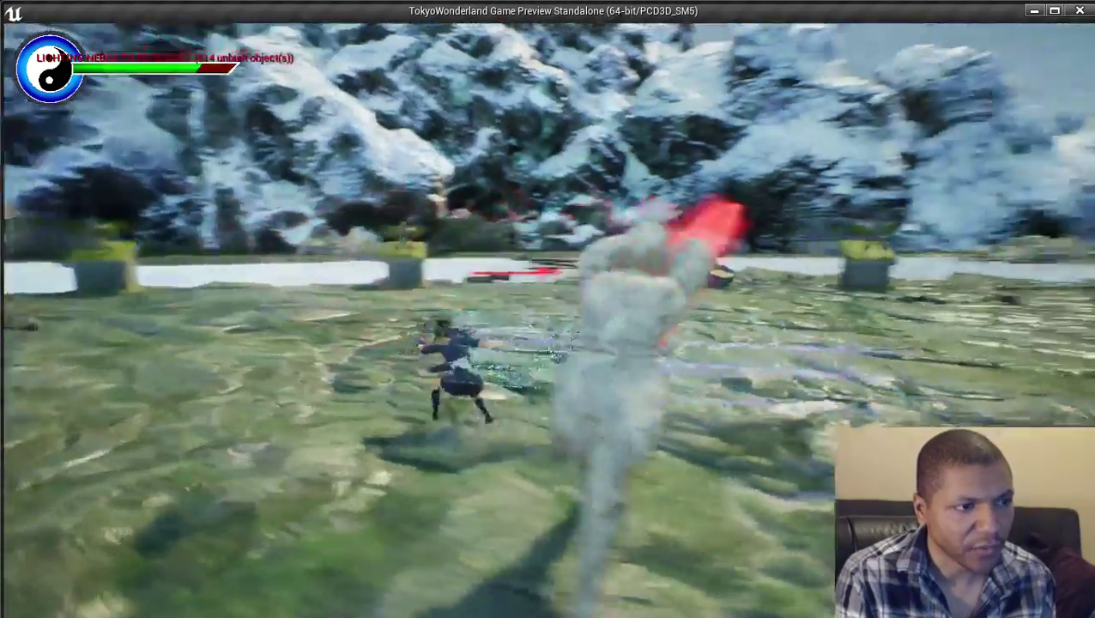
# Aim the bow at the airborne enemy beyond the statues and move back across the arena beside the carved circle.
pyautogui.press('space')
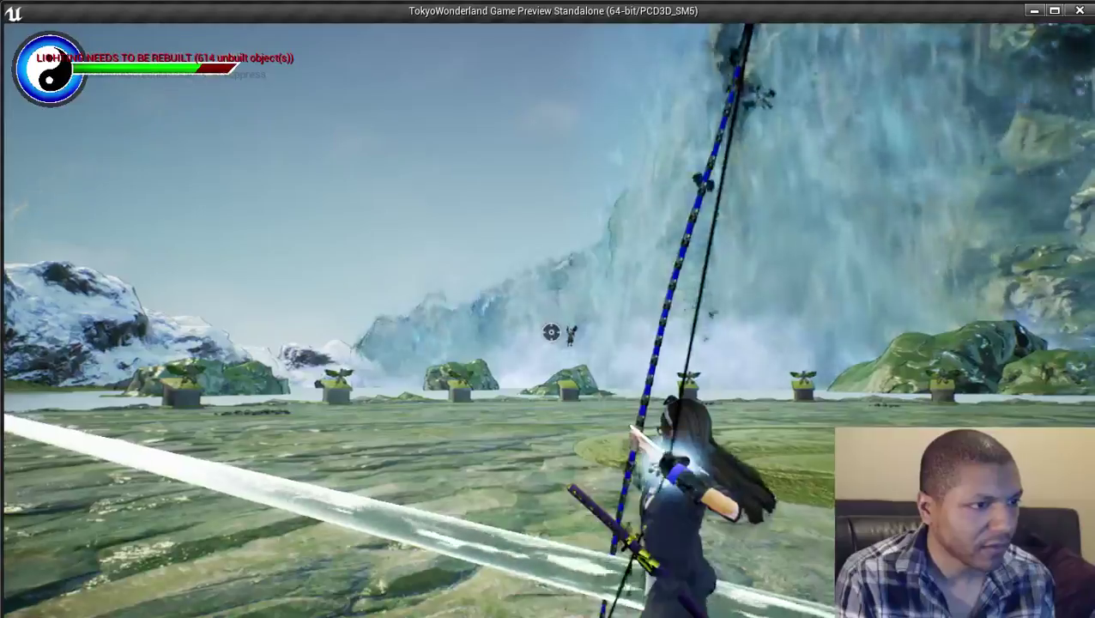
pyautogui.press('space')
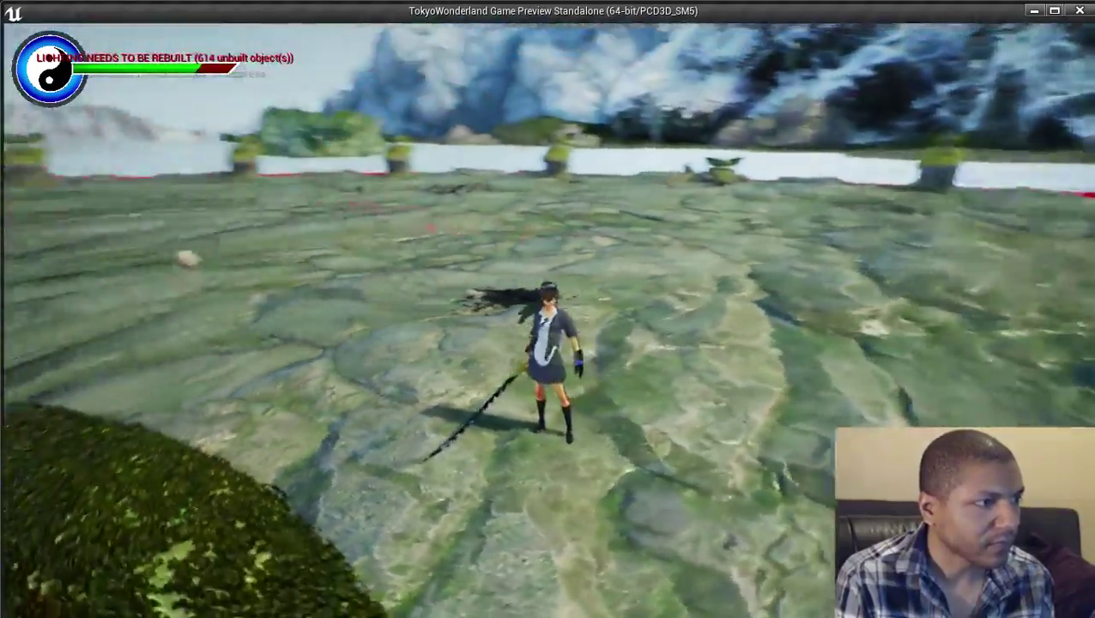
pyautogui.press('w')
pyautogui.press('w')
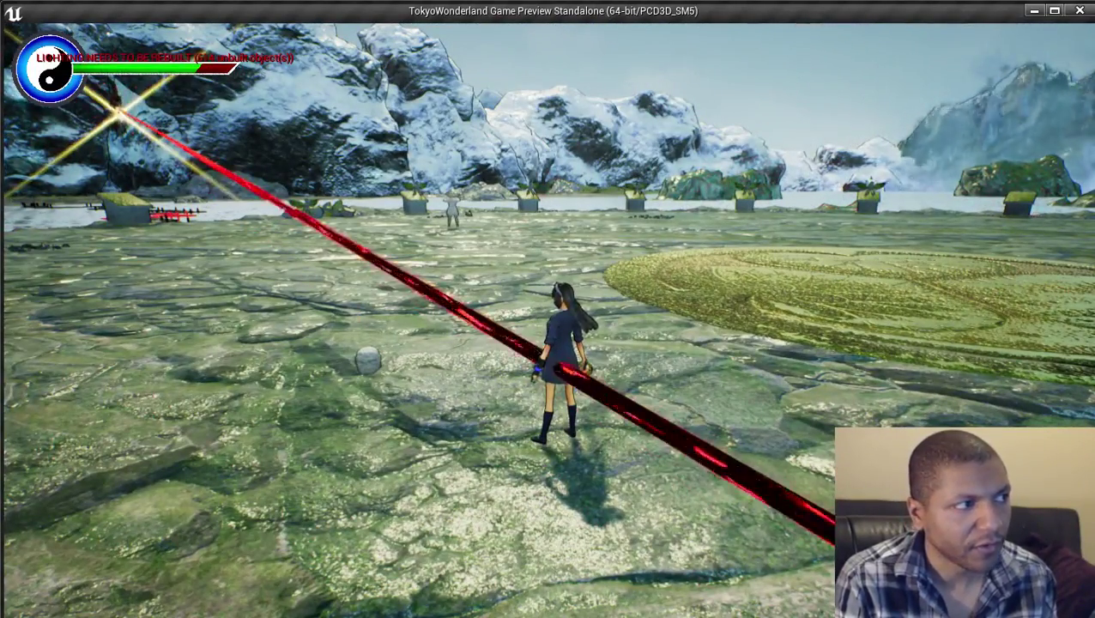
# Fight the pale armoured enemy with the sword near the carved circle and back away across the arena.
pyautogui.press('w')
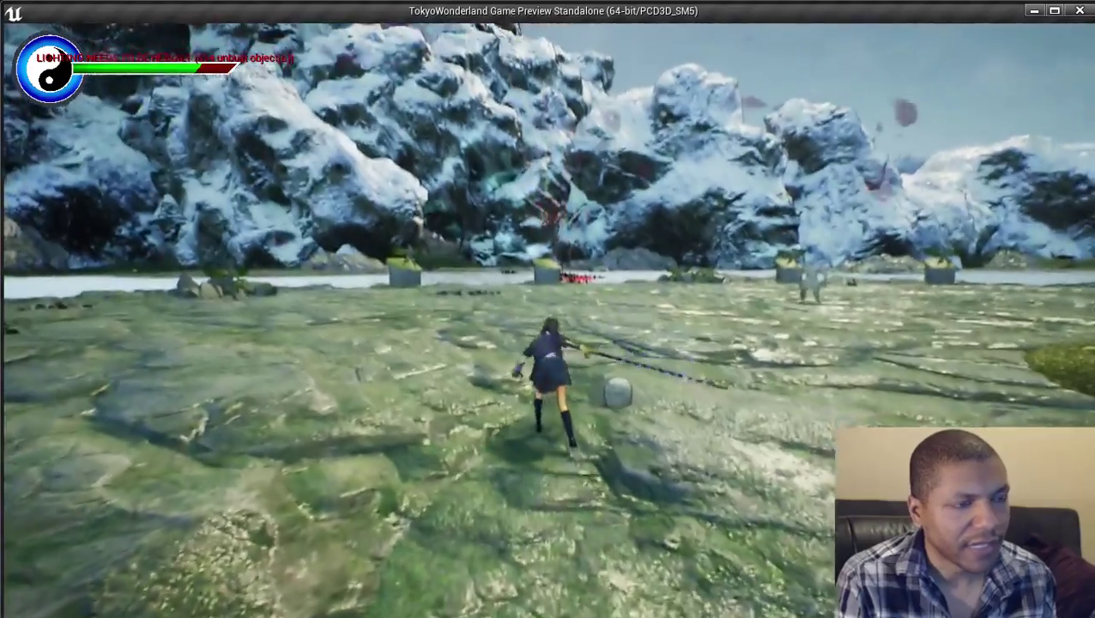
pyautogui.press('w')
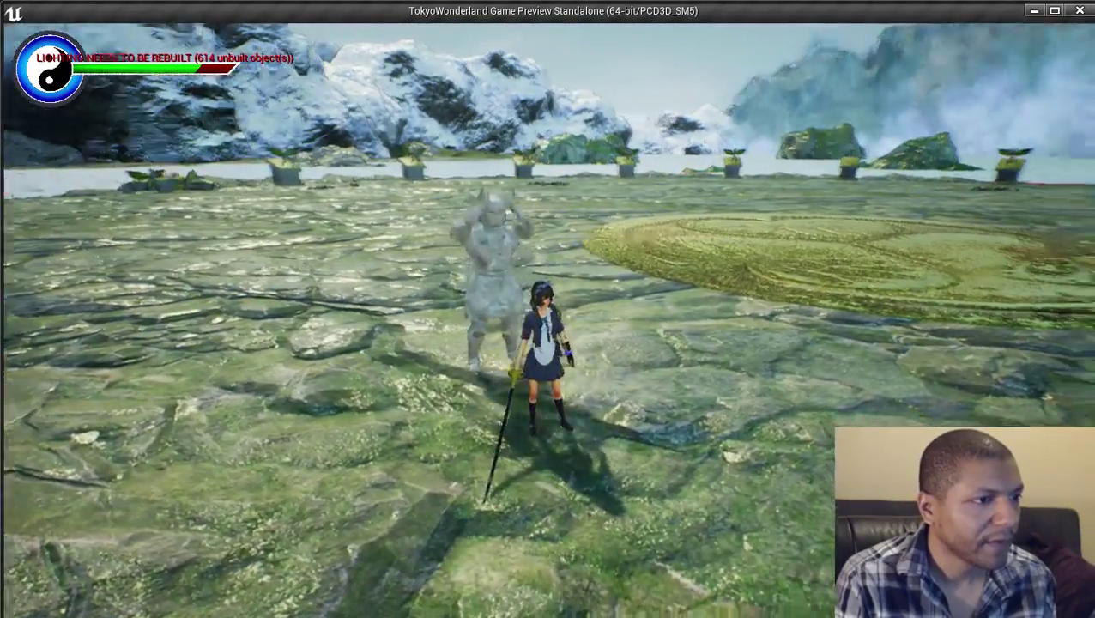
pyautogui.press('s')
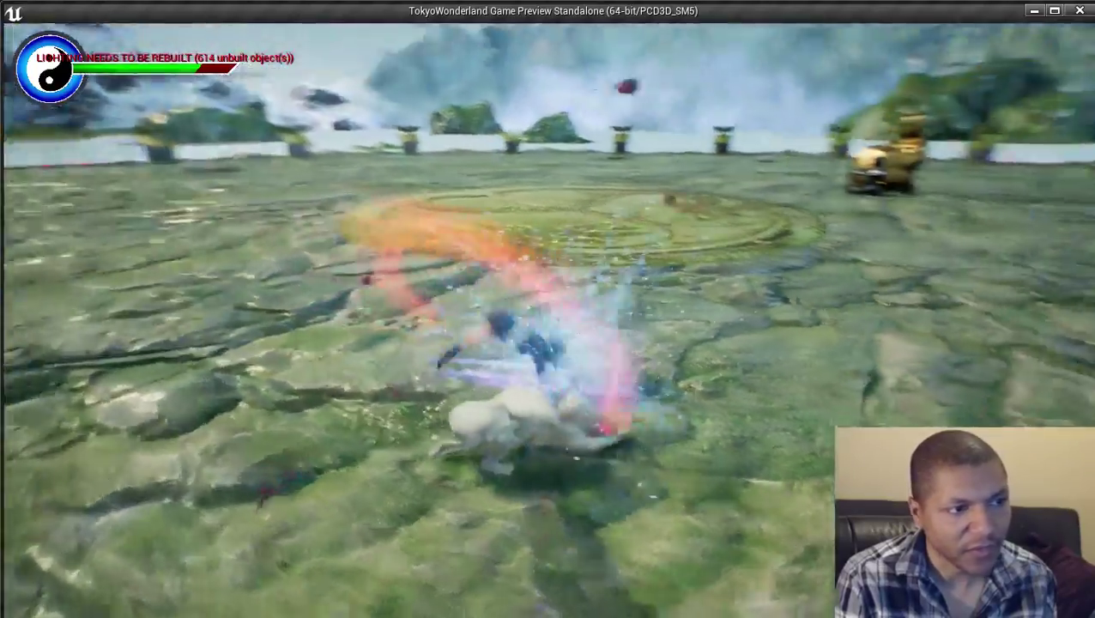
pyautogui.press('s')
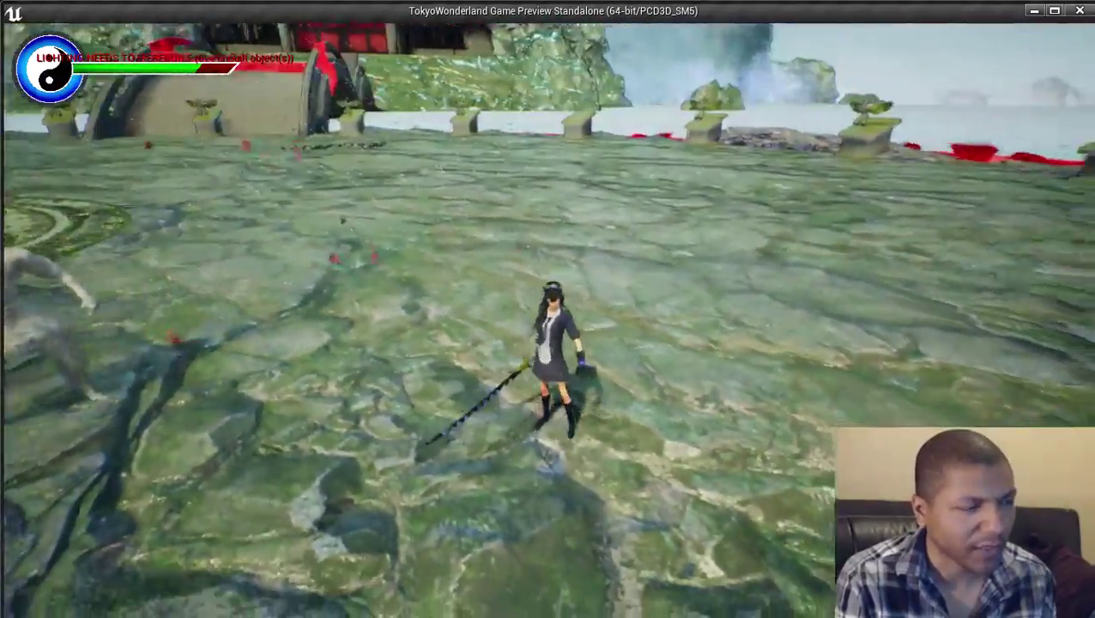
pyautogui.press('s')
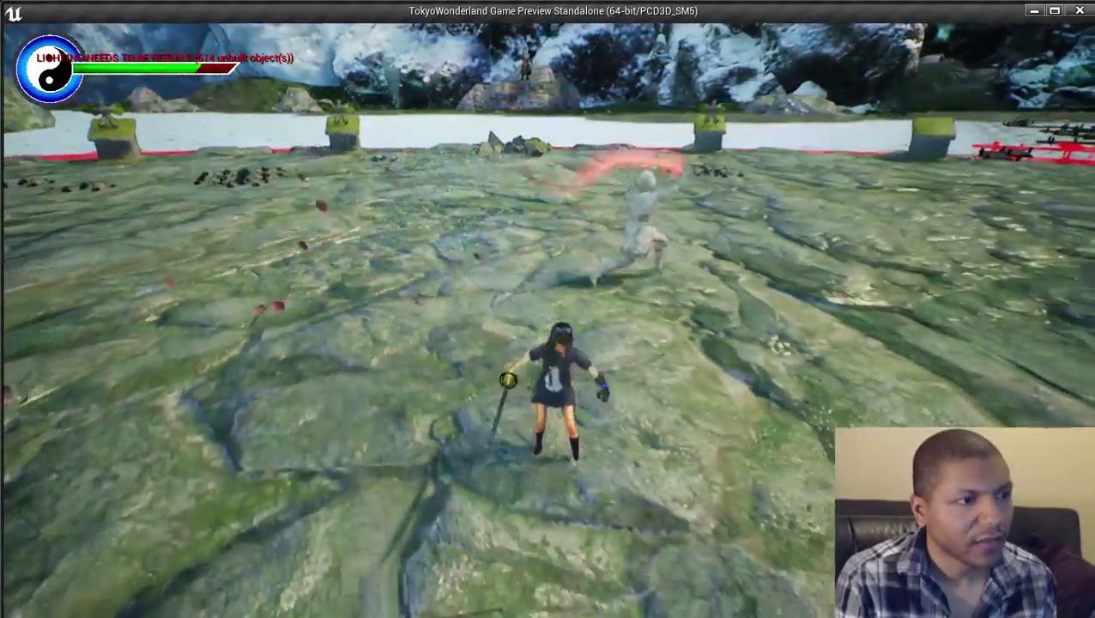
# Fight past the pale enemy and leap at the winged enemy above the rocks at the arena's edge.
pyautogui.press('w')
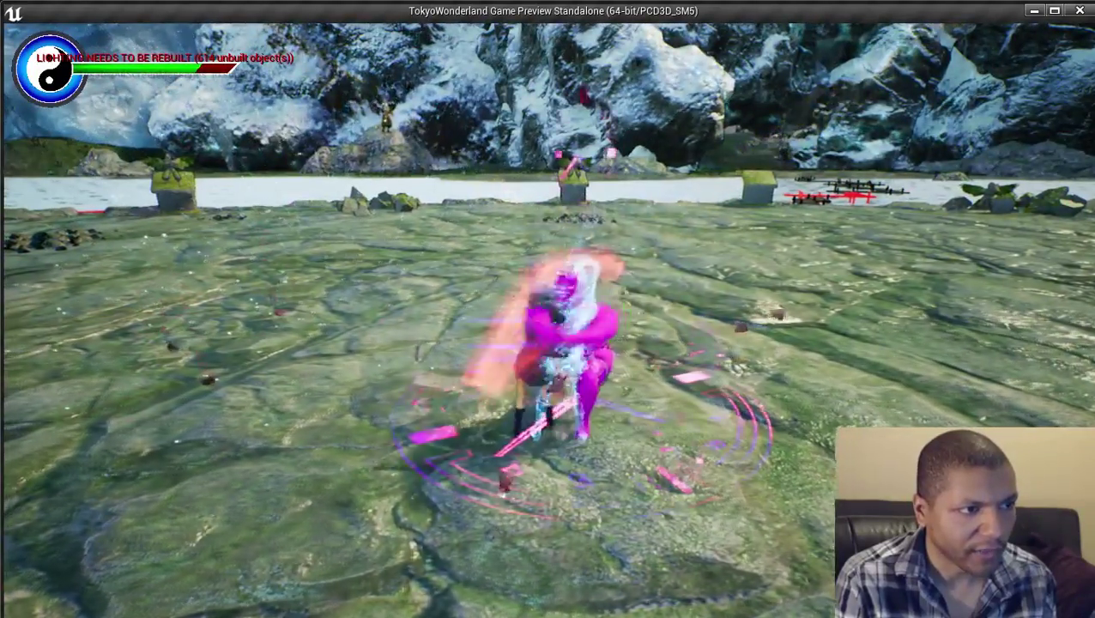
pyautogui.press('a')
pyautogui.press('w')
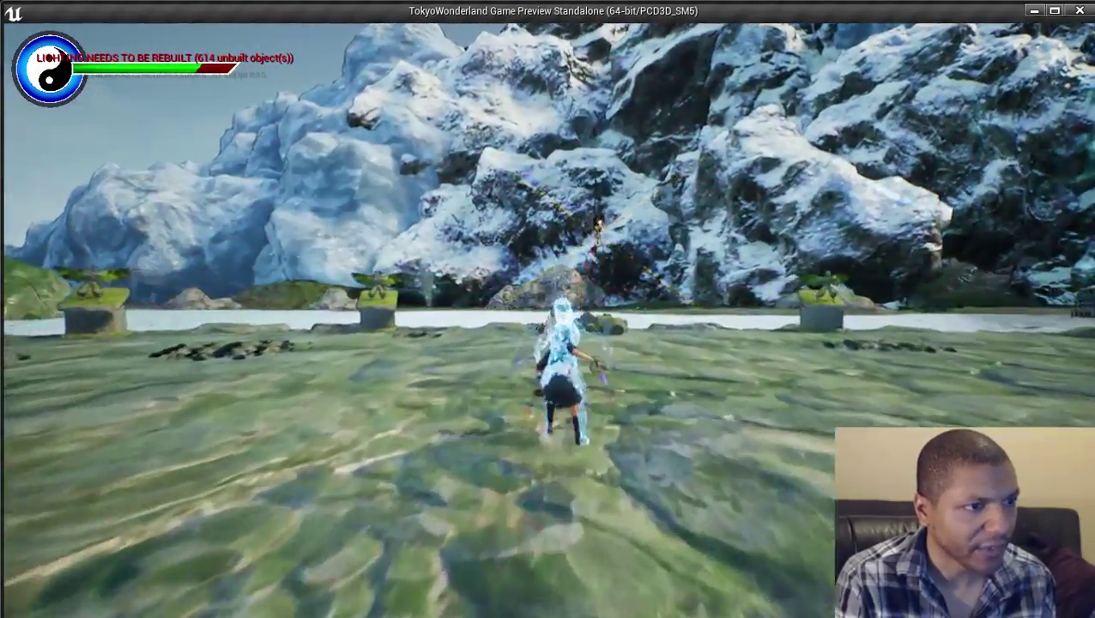
pyautogui.press('w')
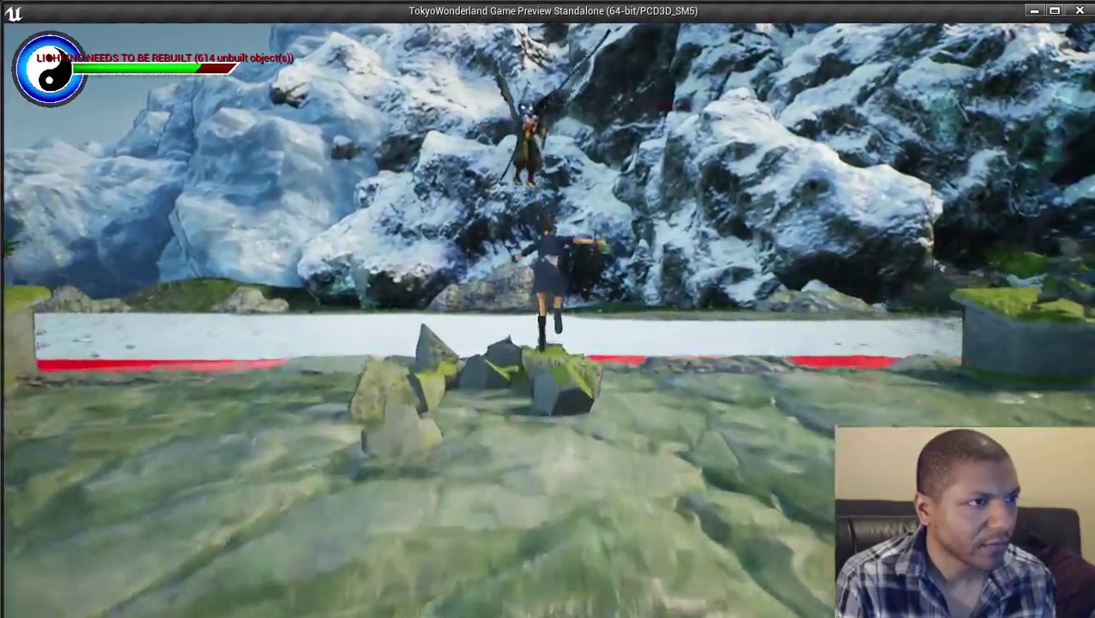
pyautogui.press('w')
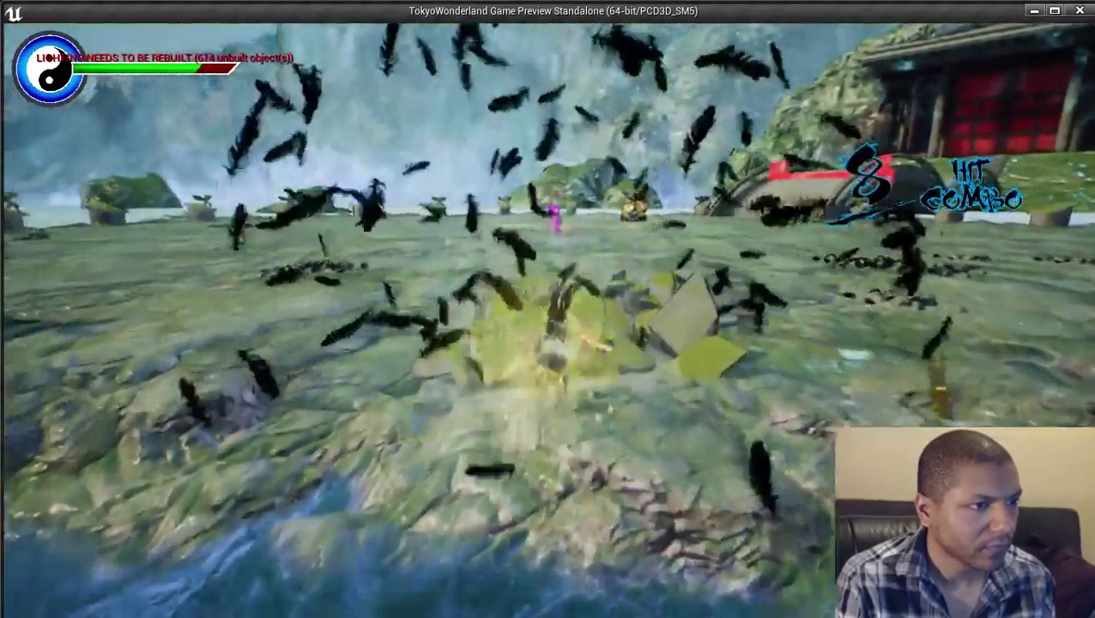
# Run back across the arena and close in on the purple-glowing enemy near the carved circle.
pyautogui.press('w')
pyautogui.press('w')
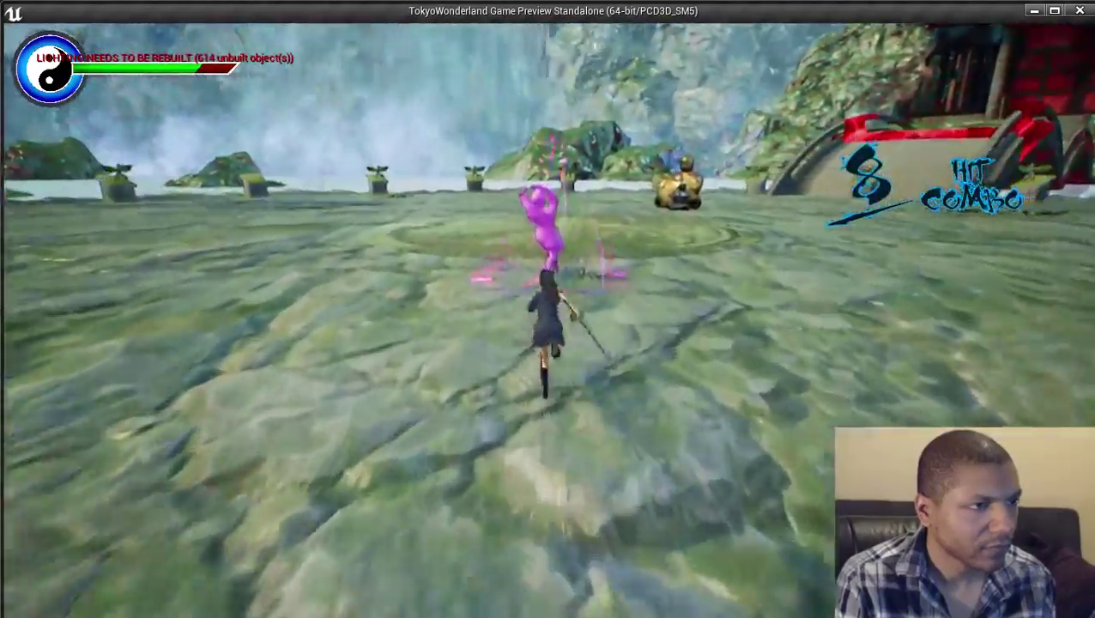
pyautogui.press('w')
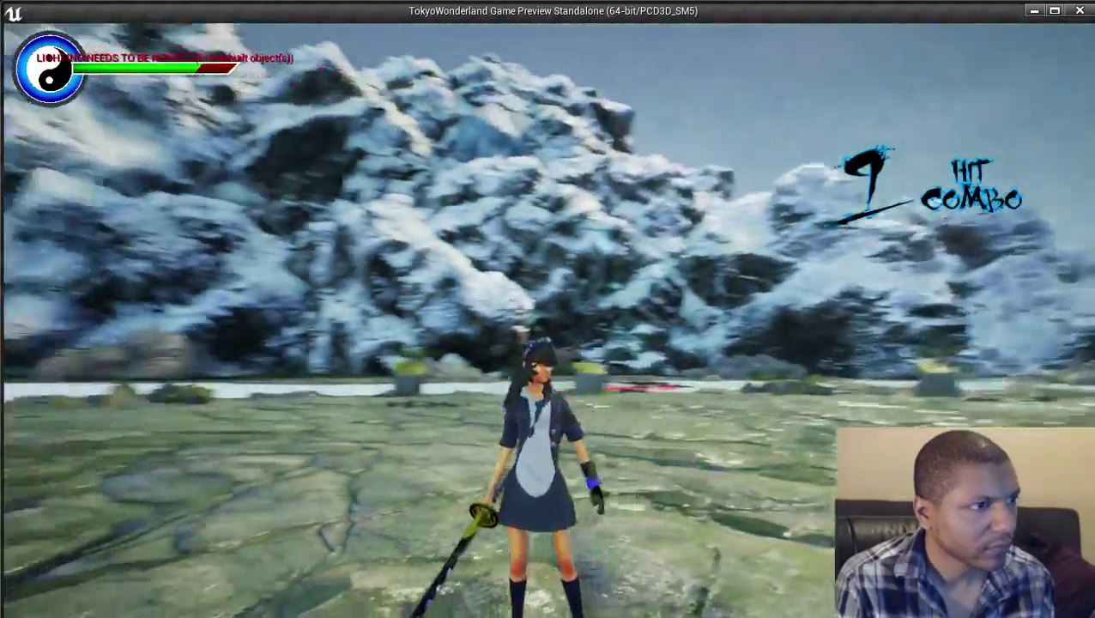
# Chase the flying enemy across the arena and strike it with the enlarged sword over the lakeside rocks.
pyautogui.press('w')
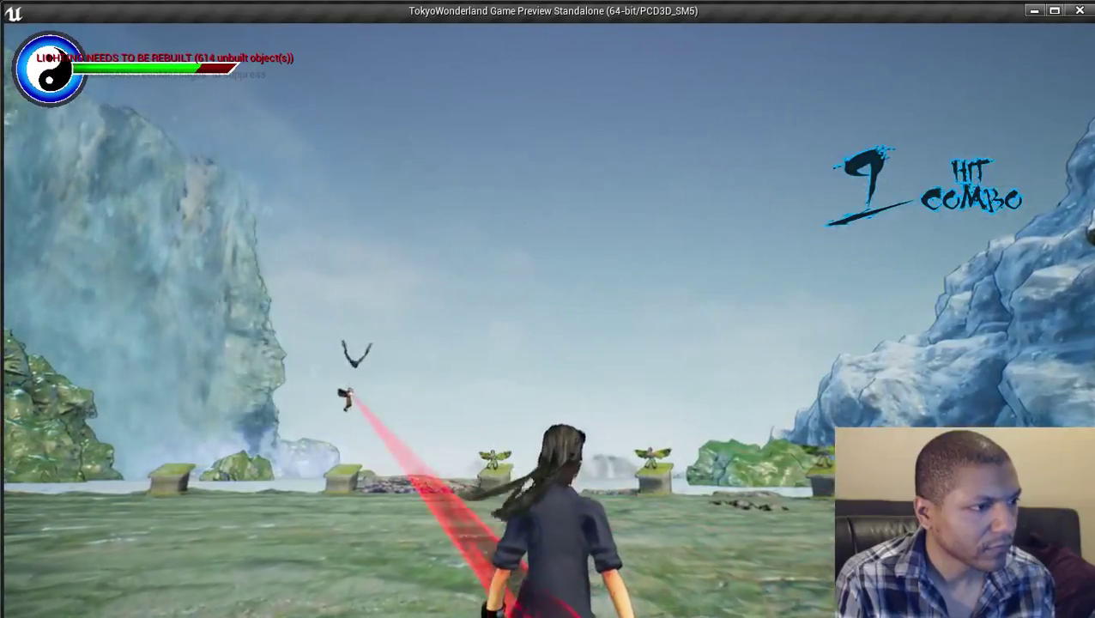
pyautogui.press('w')
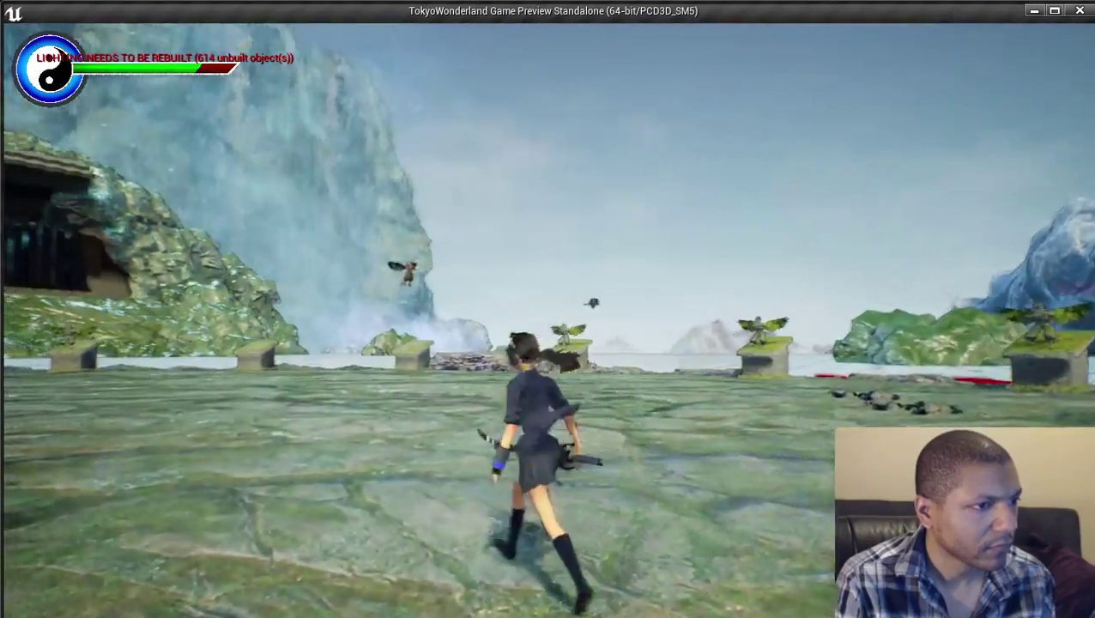
pyautogui.press('w')
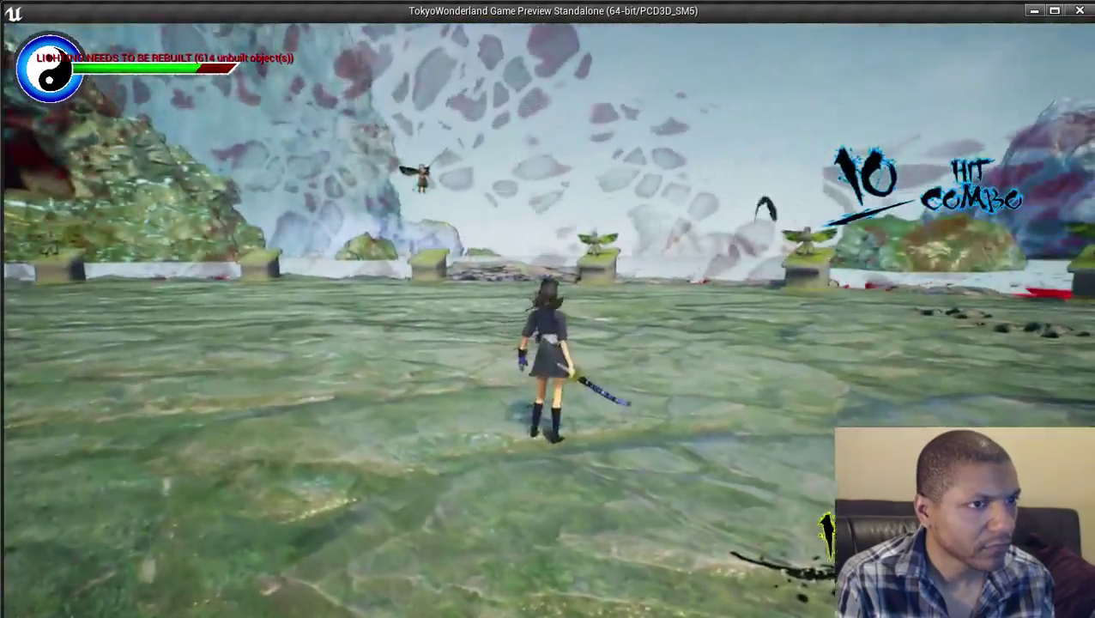
pyautogui.press('w')
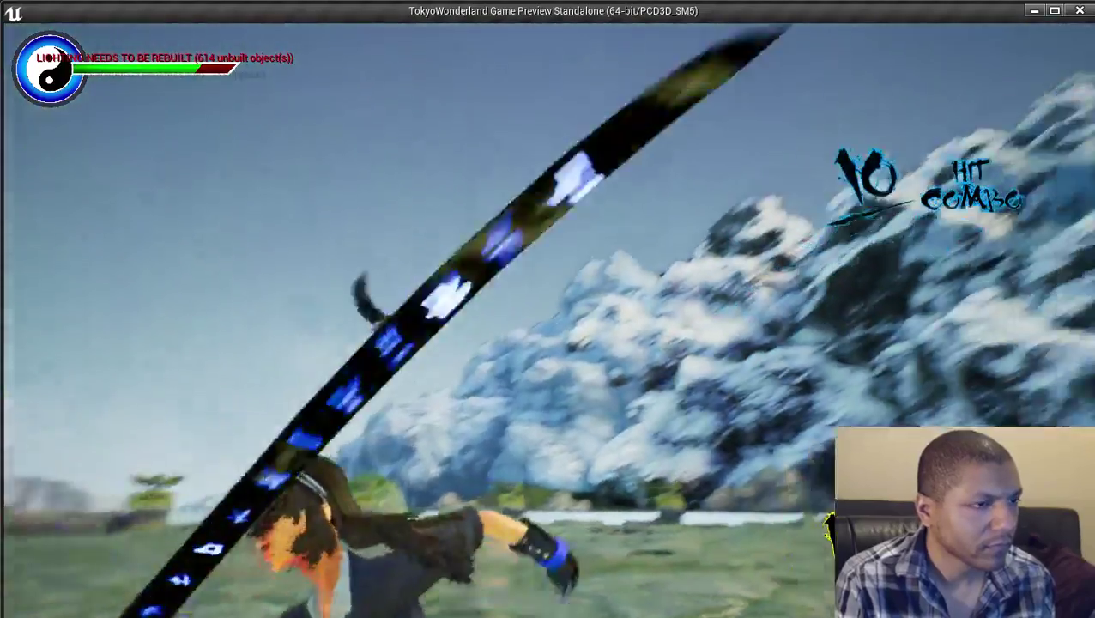
pyautogui.press('w')
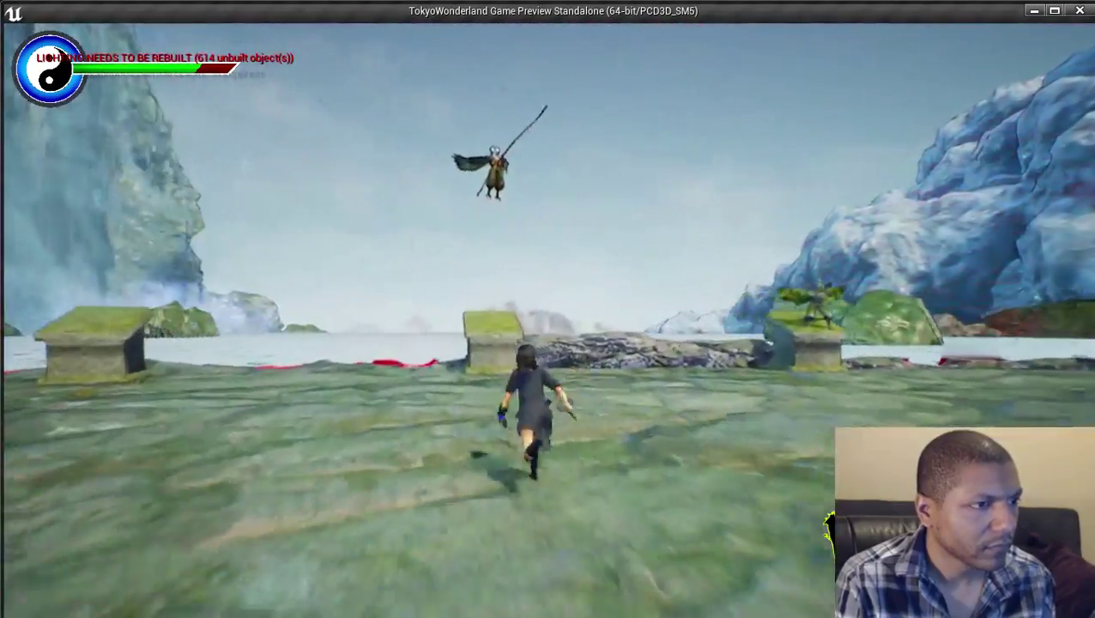
pyautogui.press('w')
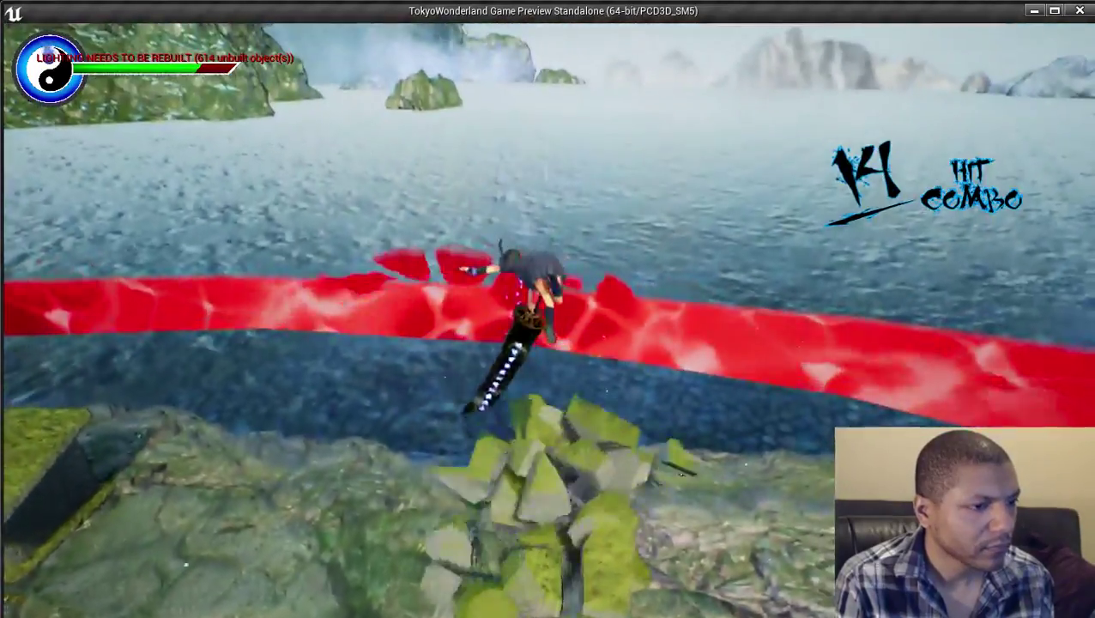
pyautogui.press('w')
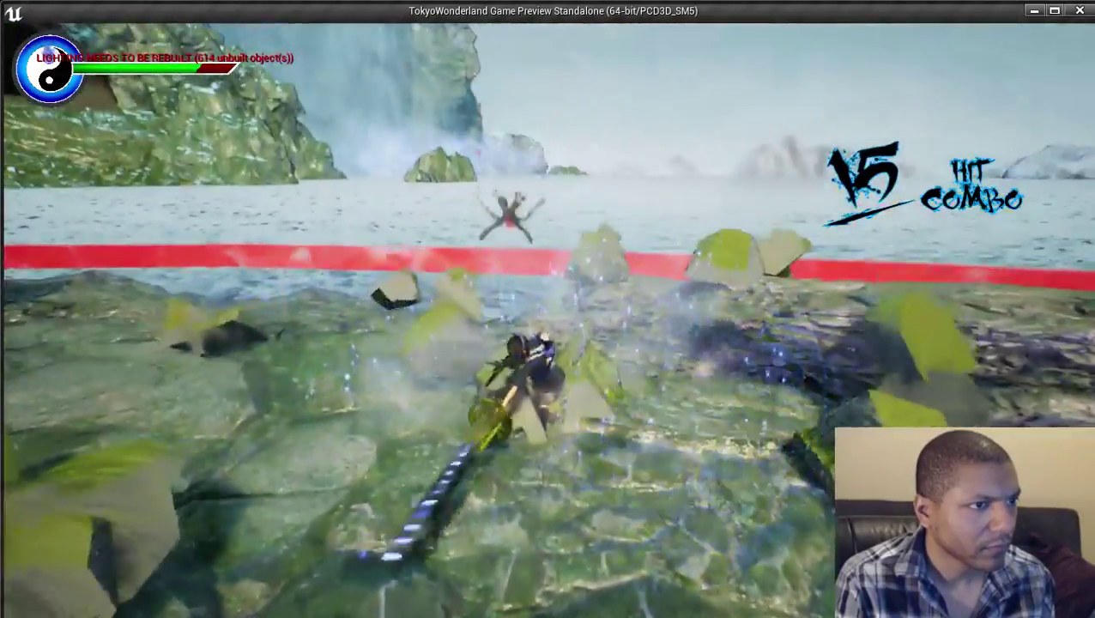
# Run past the carved circle toward the winged enemy, leap up, and attack it above the mossy pedestal by the water.
pyautogui.press('w')
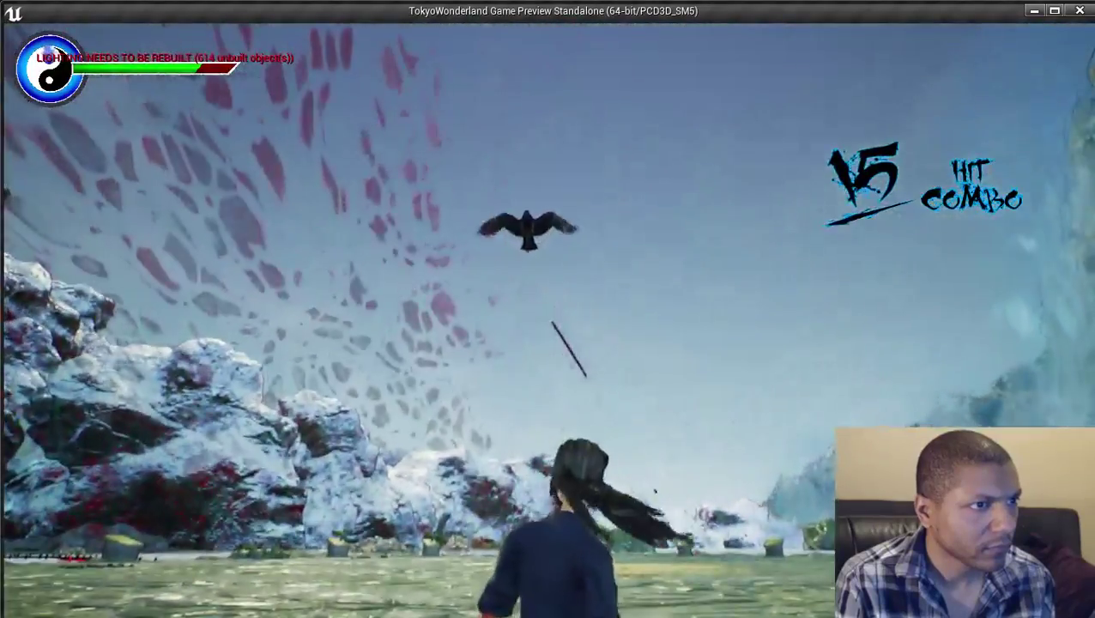
pyautogui.press('w')
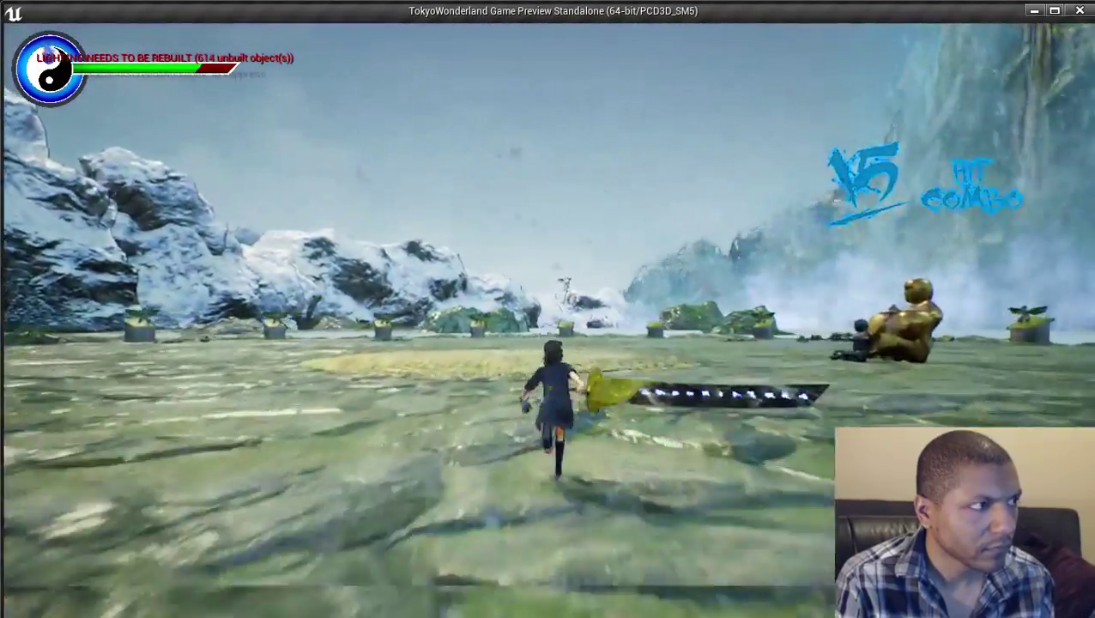
pyautogui.press('w')
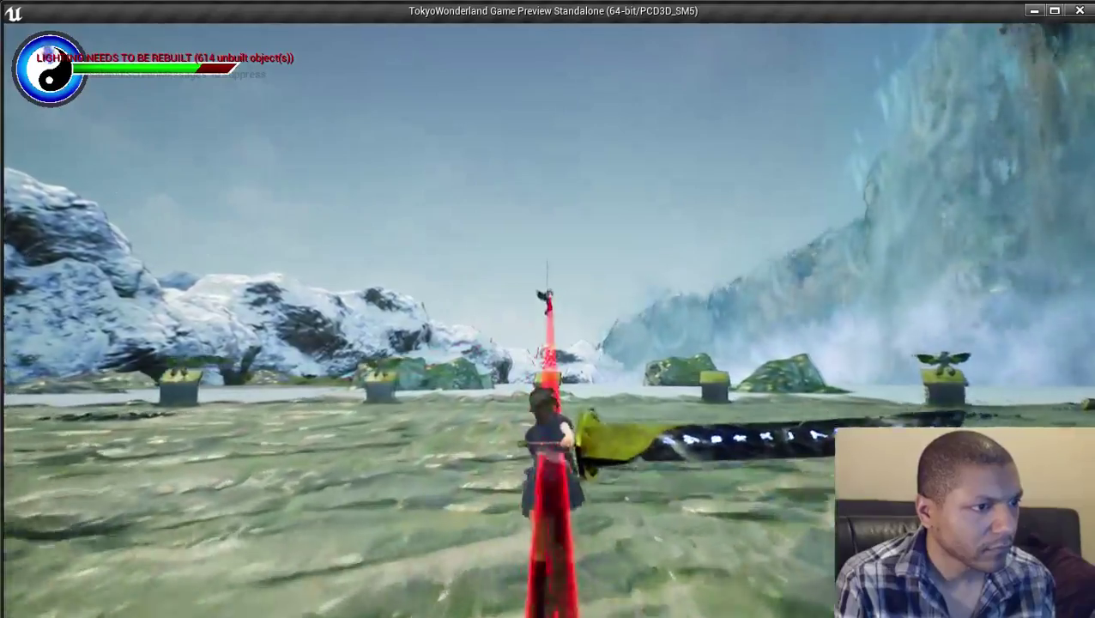
pyautogui.press('w')
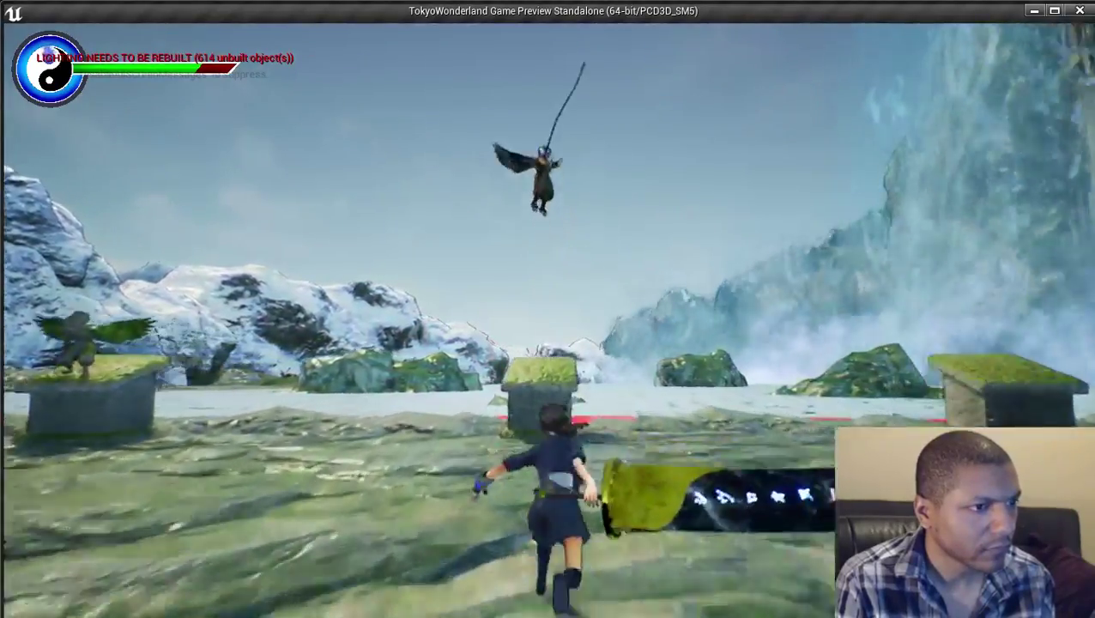
pyautogui.press('space')
pyautogui.press('space')
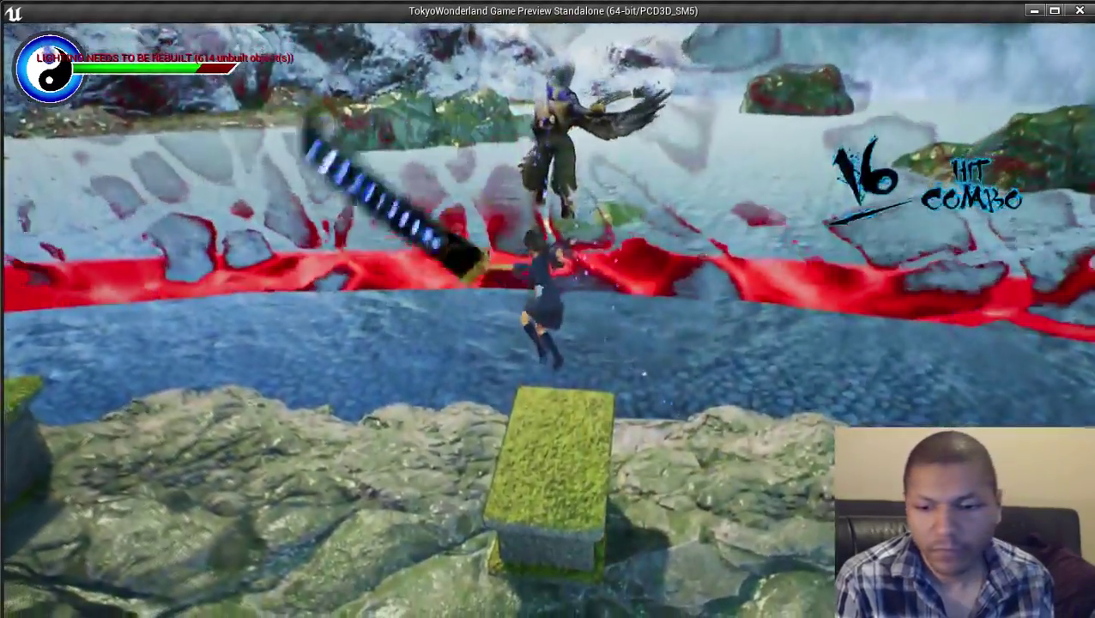
pyautogui.click(548, 308)
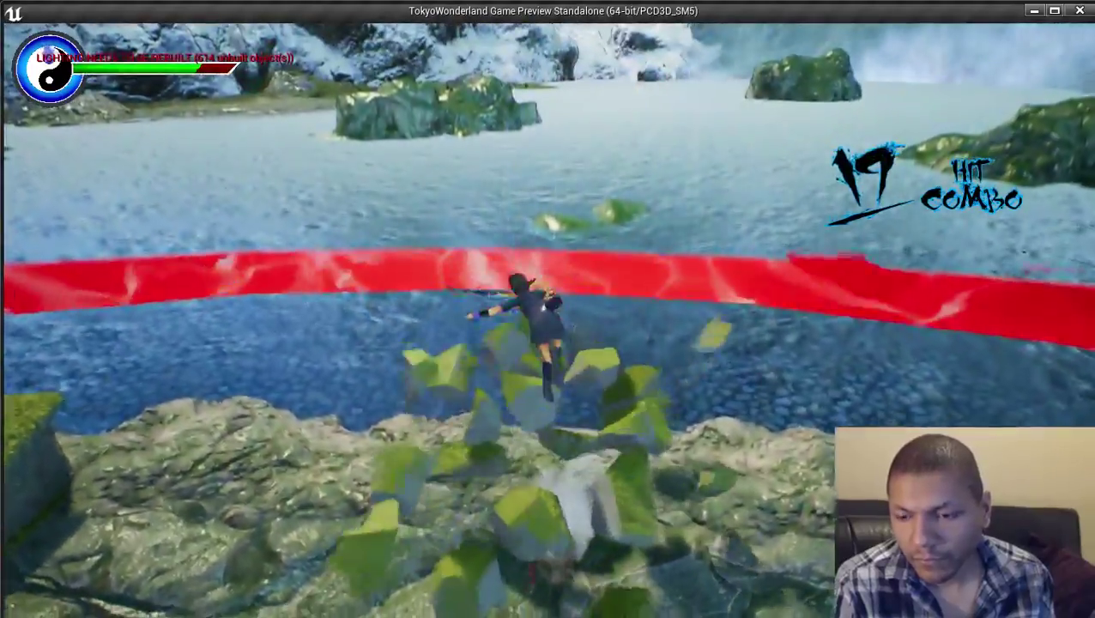
pyautogui.press('w')
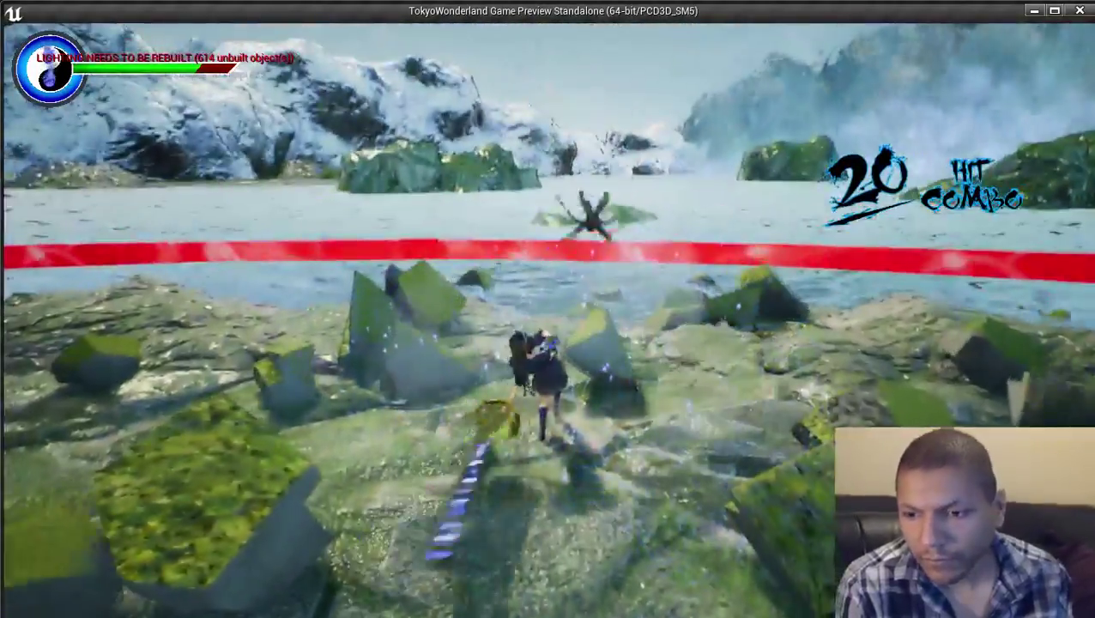
# Attack the pale enemy beside the broken pedestal with a sword combo and evade its counterattack.
pyautogui.press('w')
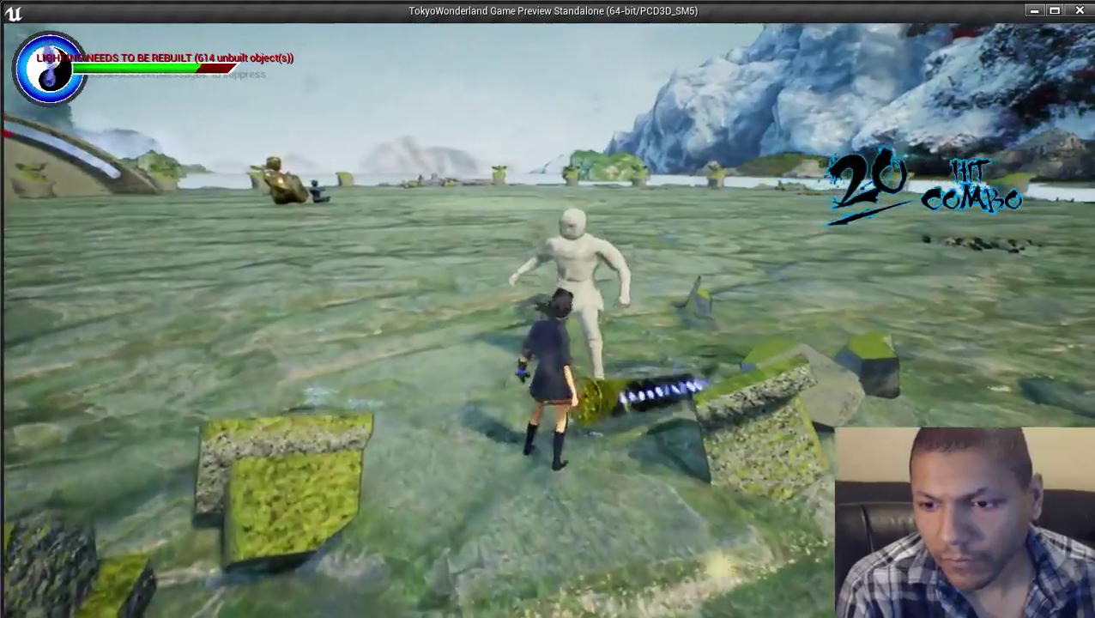
pyautogui.press('w')
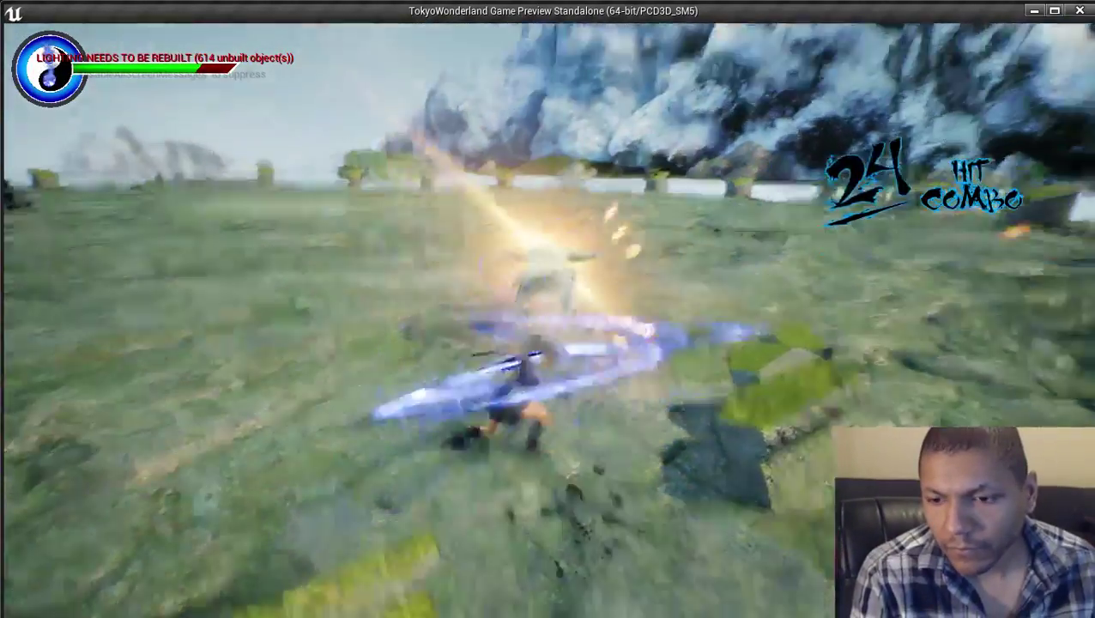
pyautogui.click(548, 309)
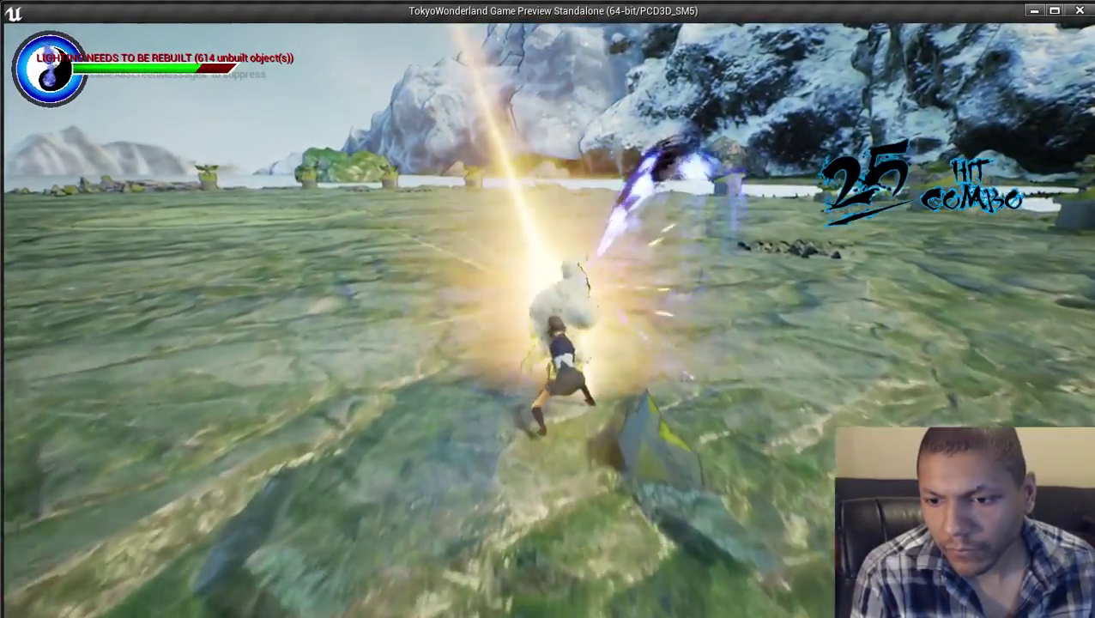
pyautogui.click(547, 309)
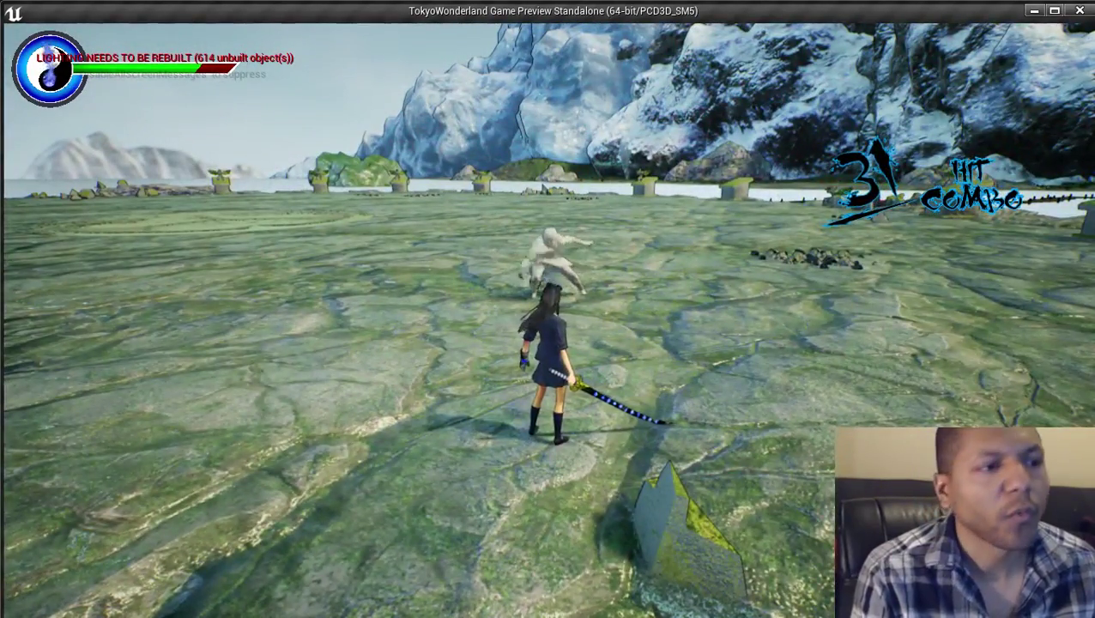
pyautogui.press('space')
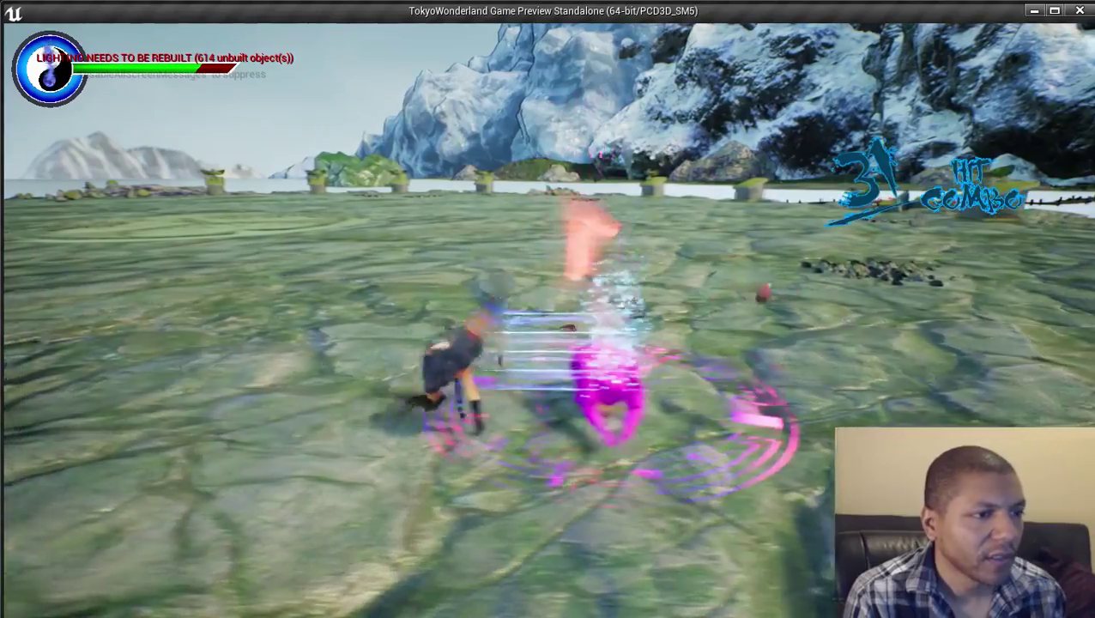
# Circle back from the shrine side to the purple-glowing enemy and fight it with airborne sword attacks near the arena's edge.
pyautogui.press('w')
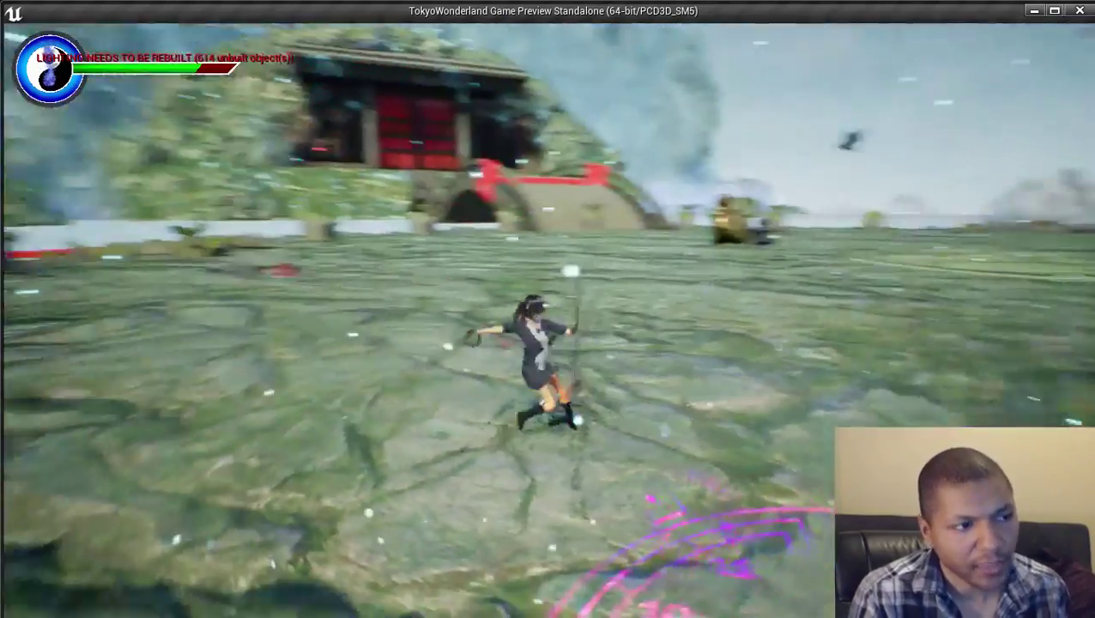
pyautogui.press('w')
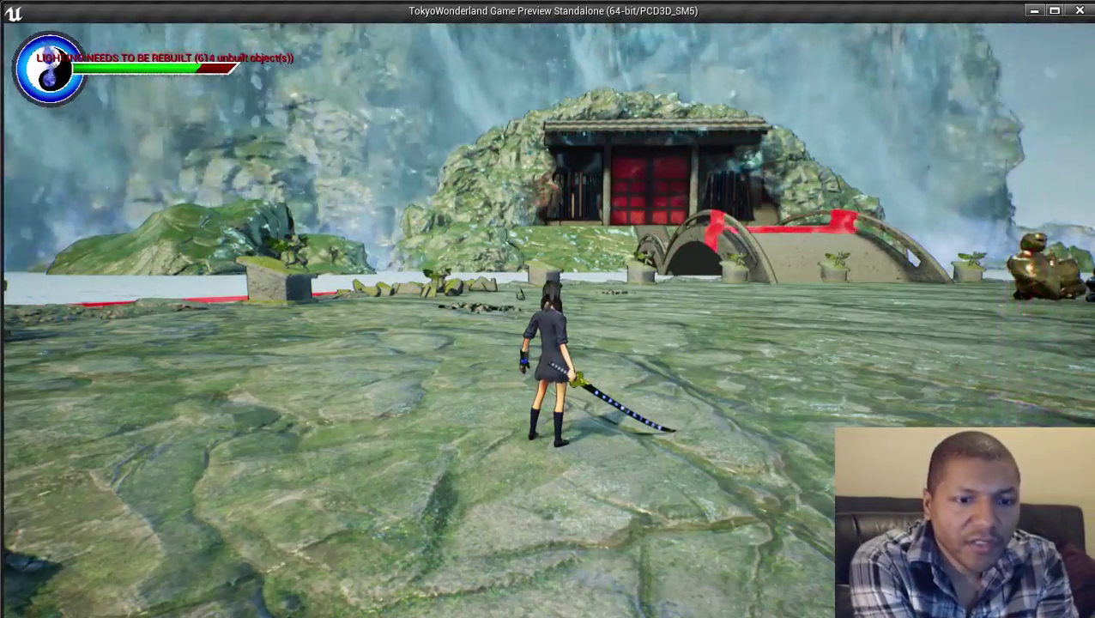
pyautogui.press('d')
pyautogui.press('w')
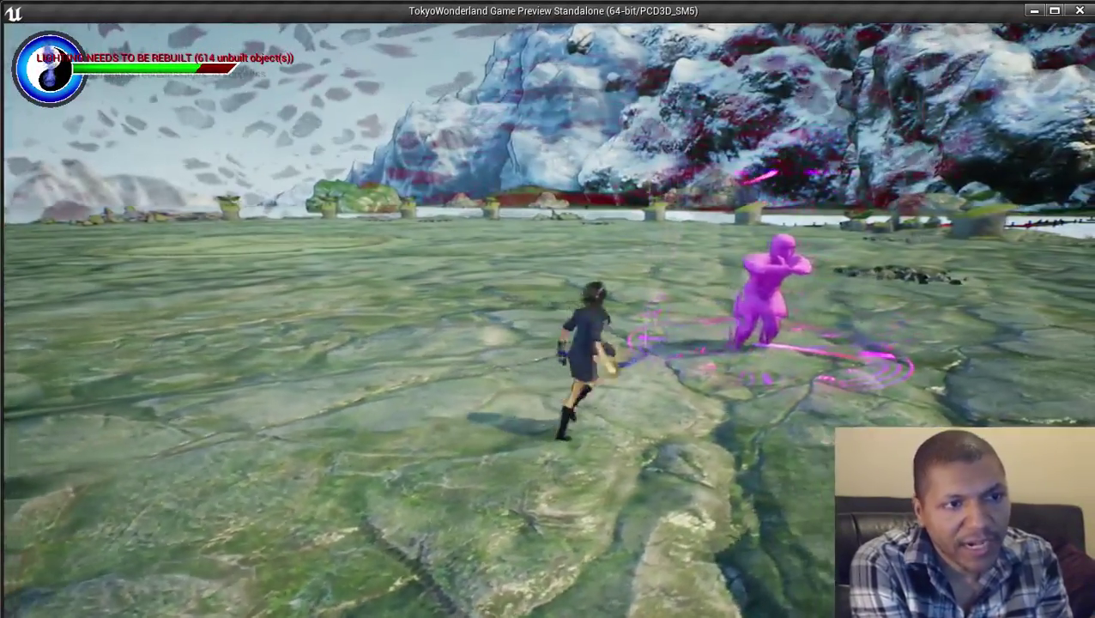
pyautogui.press('w')
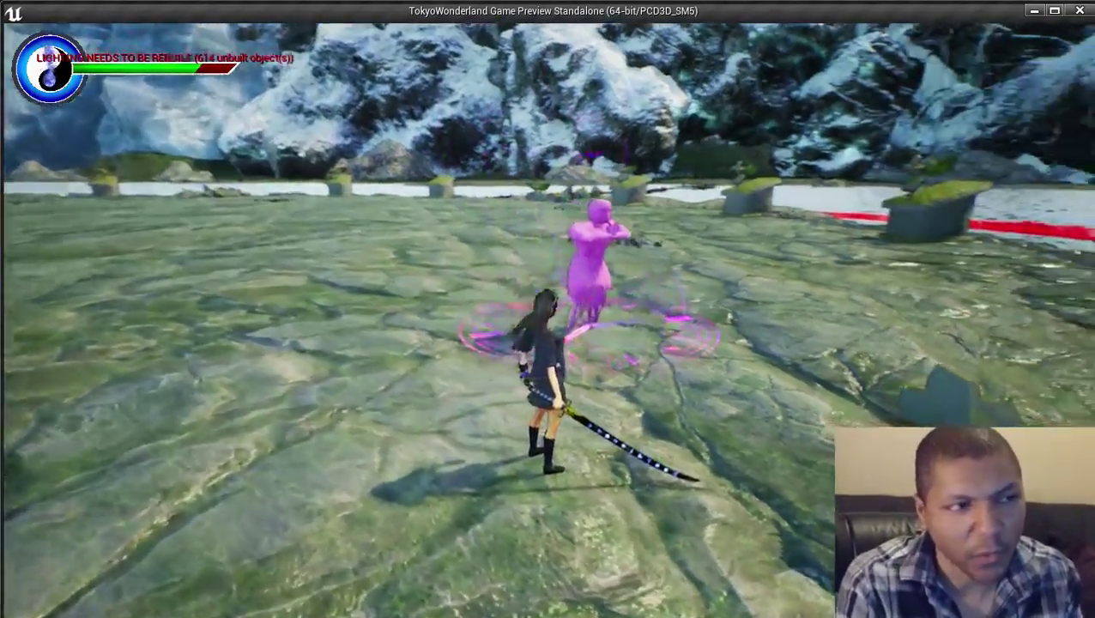
pyautogui.press('w')
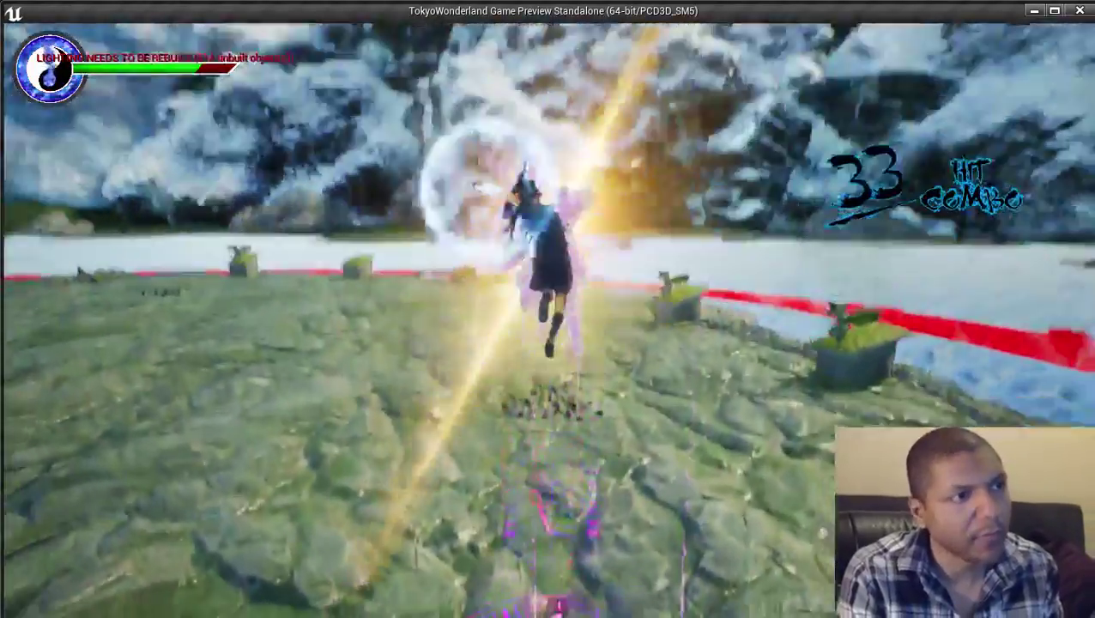
pyautogui.press('w')
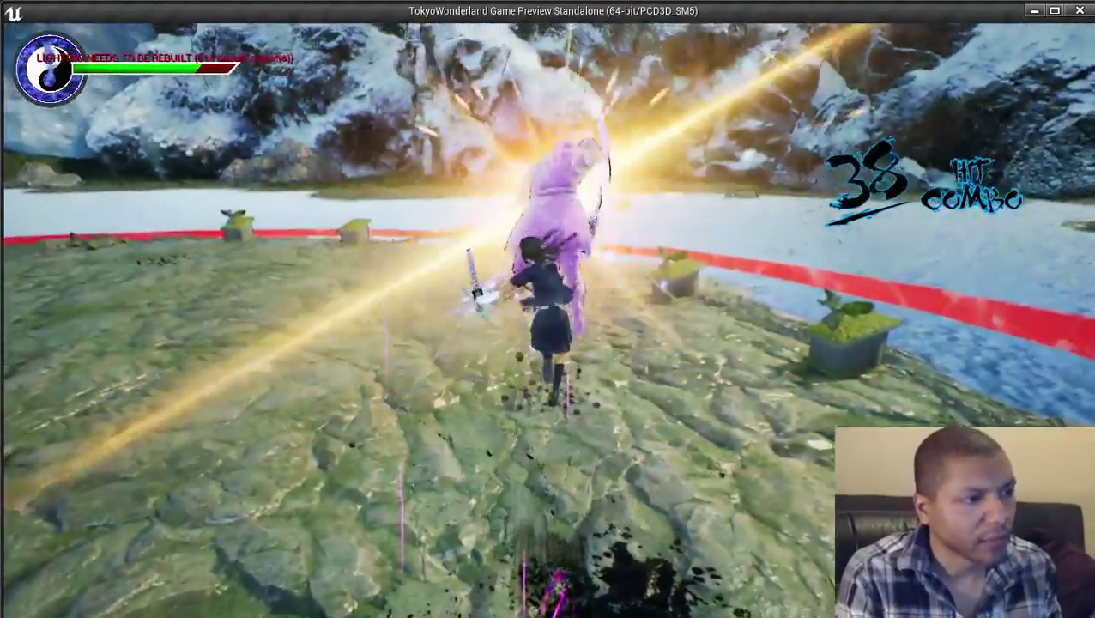
# Run clear of the rock spike attack and approach the golden and dark metal figures between the bridge and the carved circle.
pyautogui.press('w')
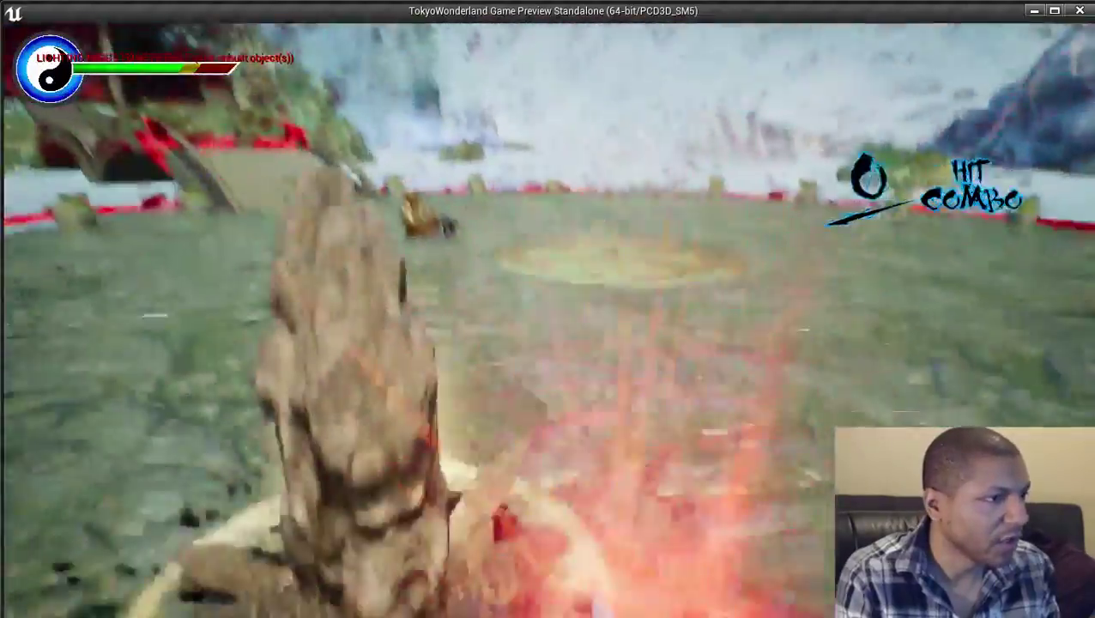
pyautogui.press('w')
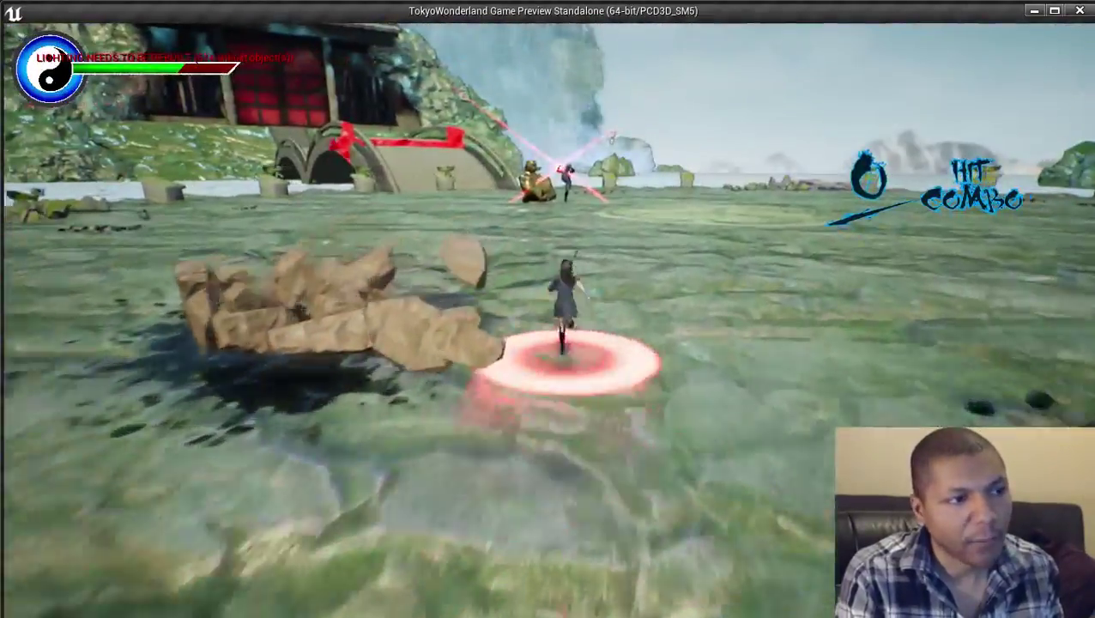
pyautogui.press('w')
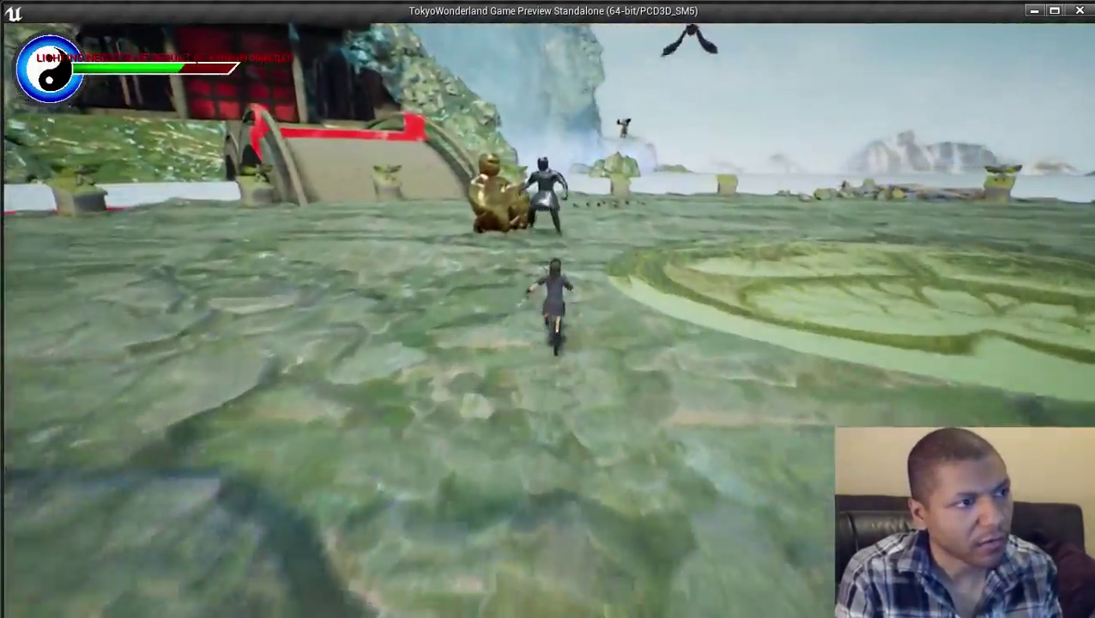
pyautogui.press('w')
pyautogui.press('w')
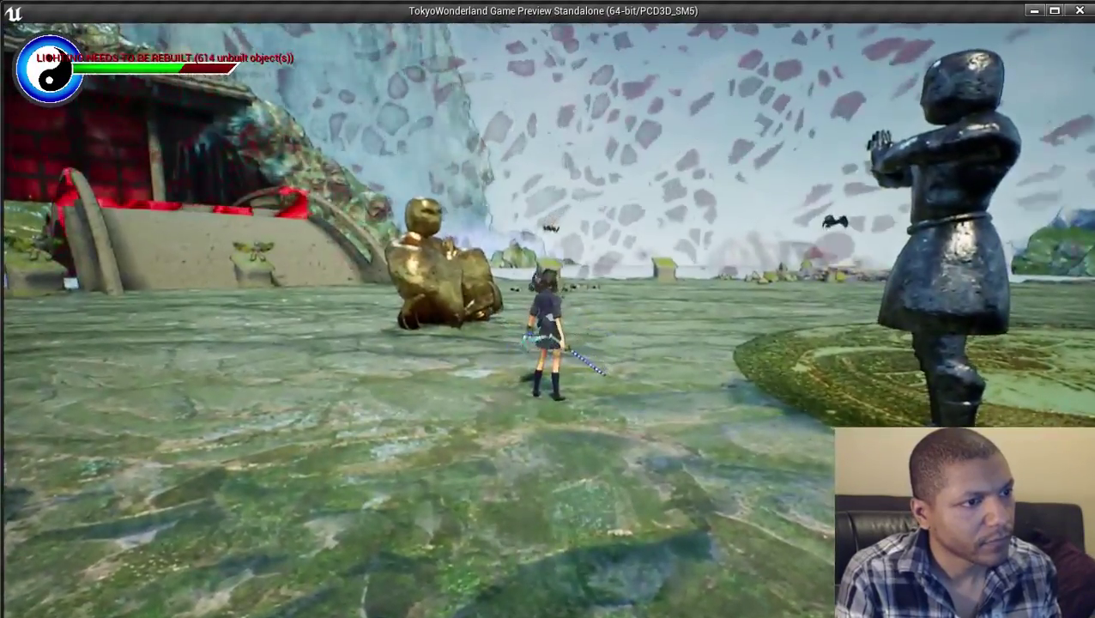
# Circle around the golden and dark metal figures near the bridge, keeping clear of the purple-glowing attack.
pyautogui.press('w')
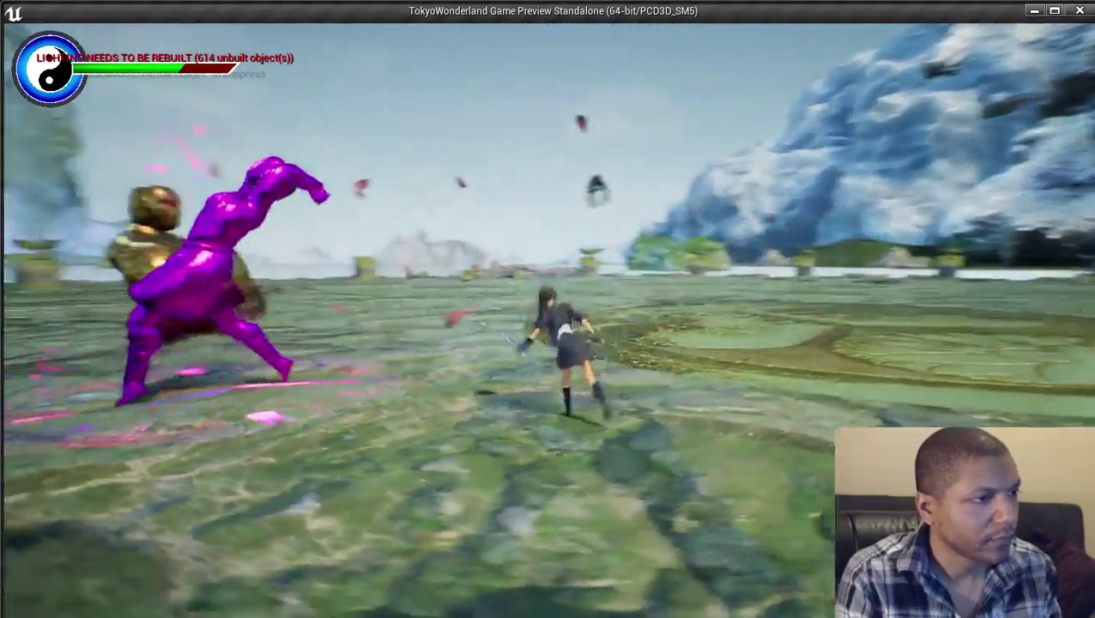
pyautogui.press('w')
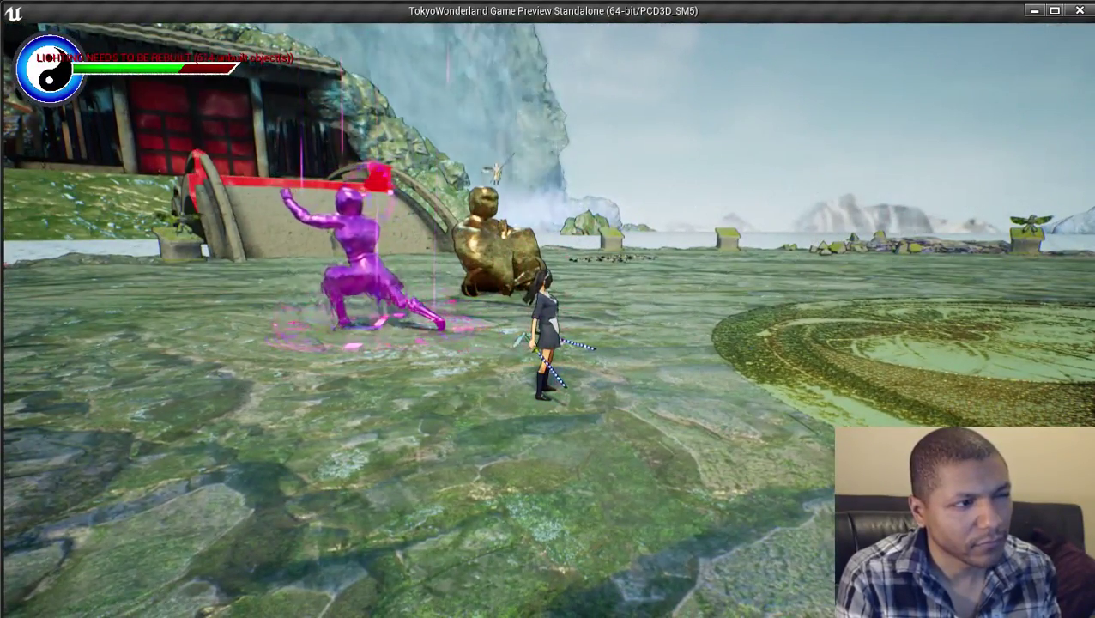
pyautogui.press('Tab')
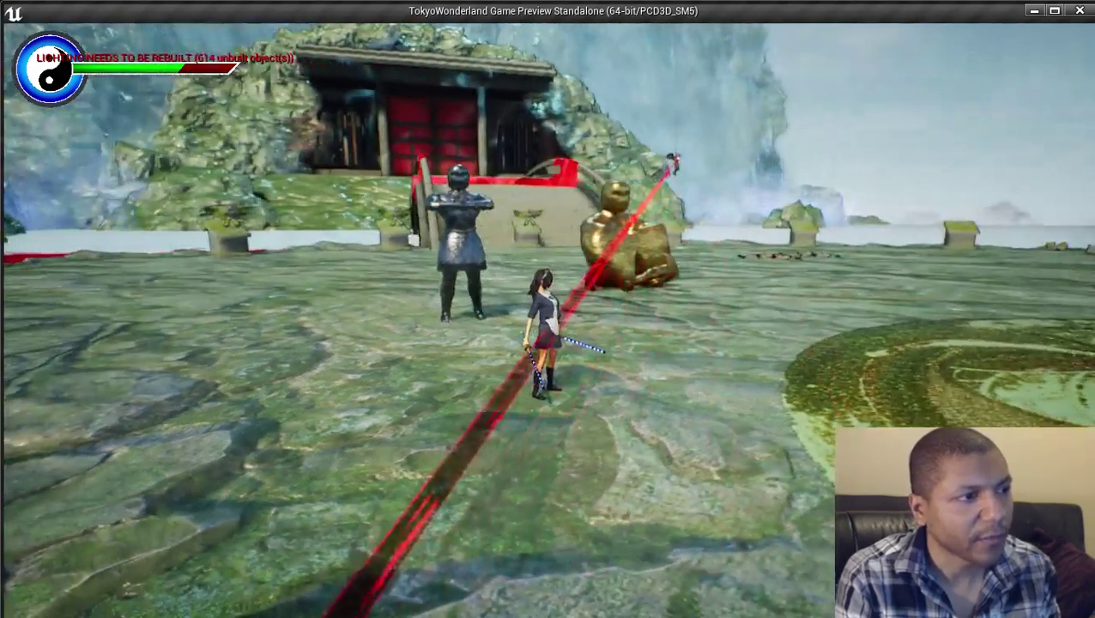
pyautogui.press('w')
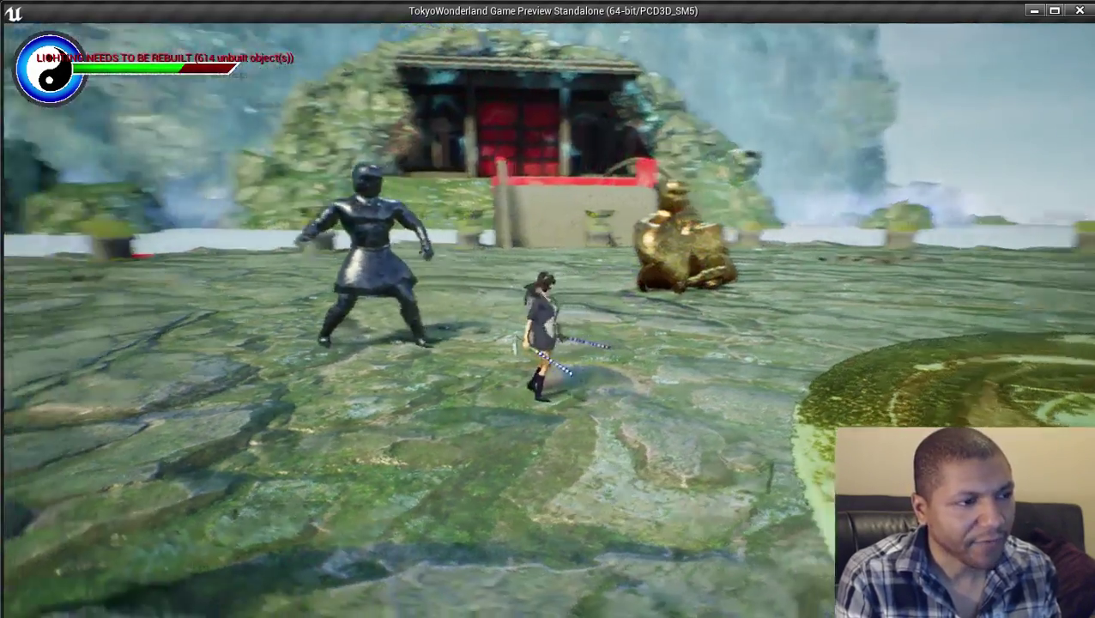
# Attack the dark metal figure with a sustained sword combo, fighting it from the stone ground onto the carved circle.
pyautogui.press('w')
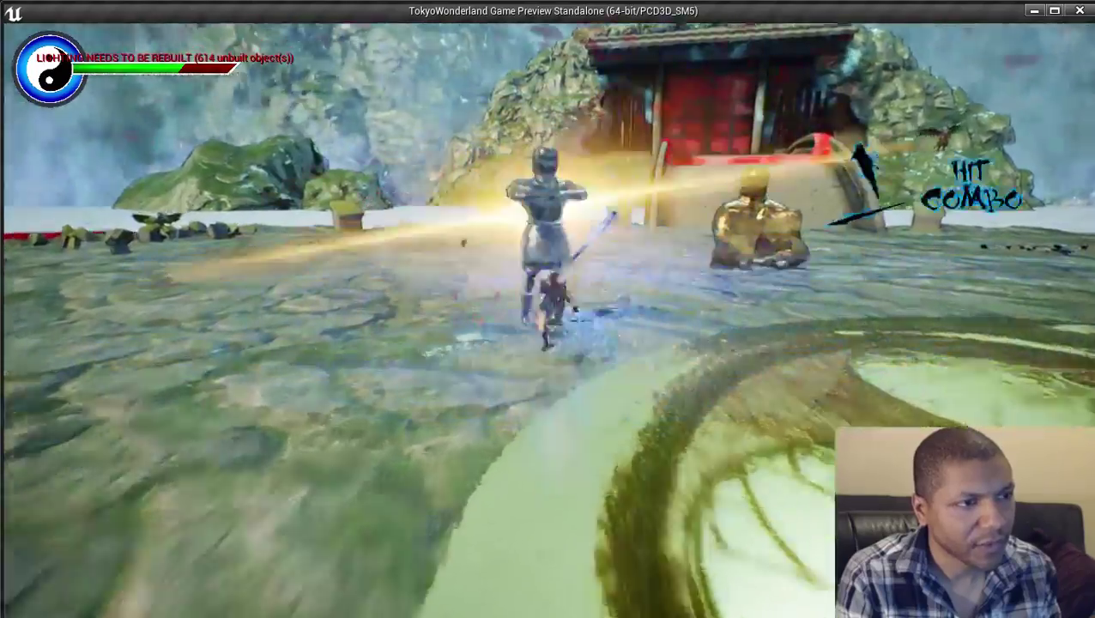
pyautogui.press('w')
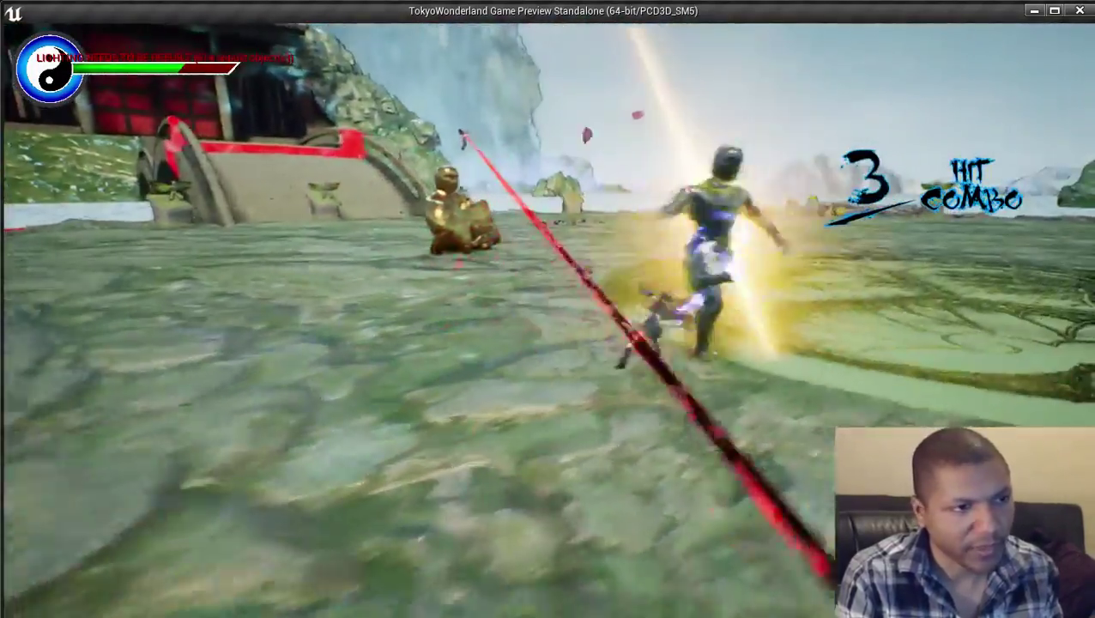
pyautogui.press('w')
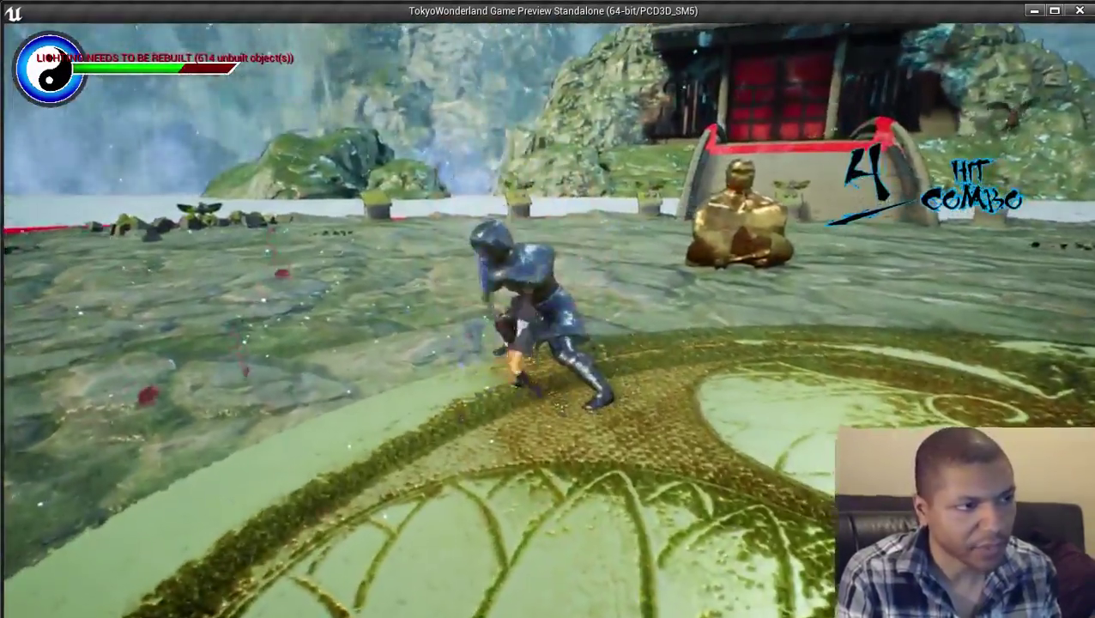
pyautogui.press('w')
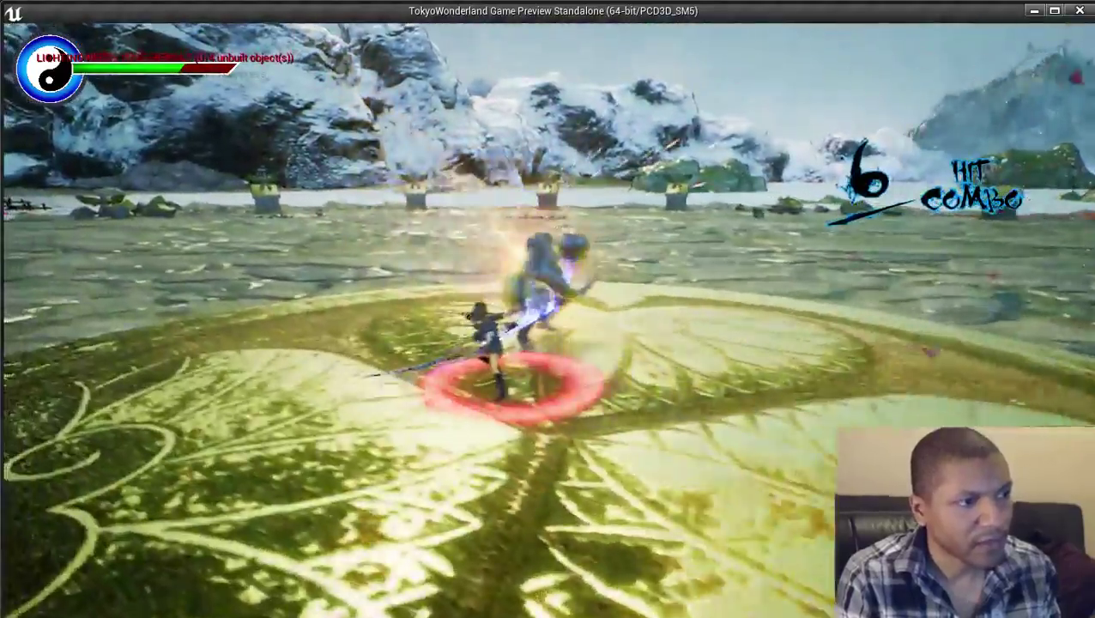
pyautogui.press('f')
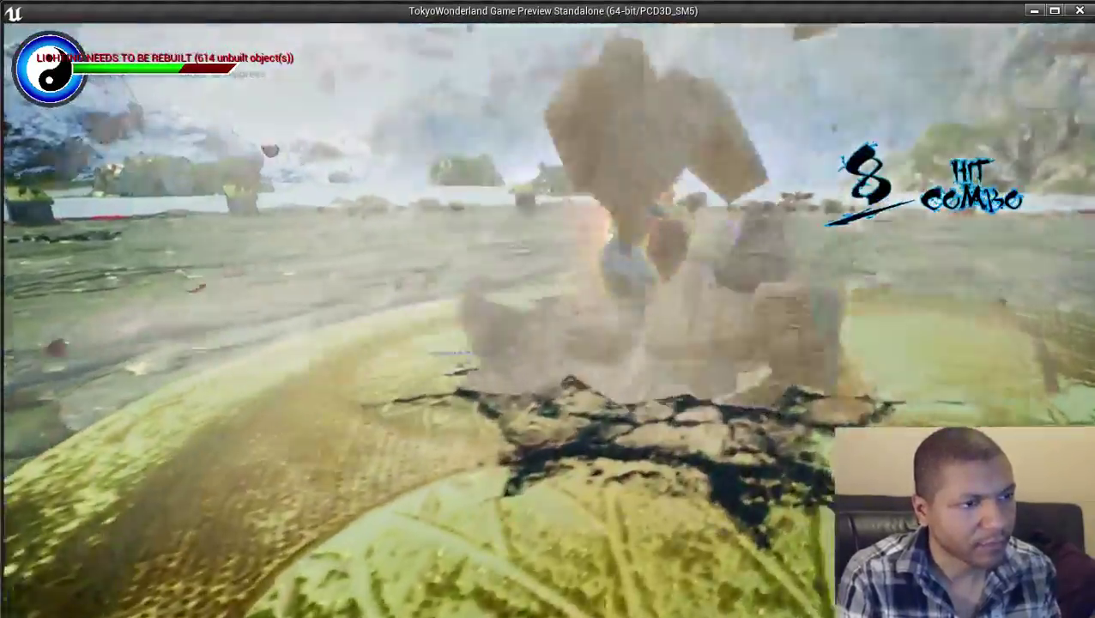
pyautogui.press('f')
pyautogui.press('f')
pyautogui.press('w')
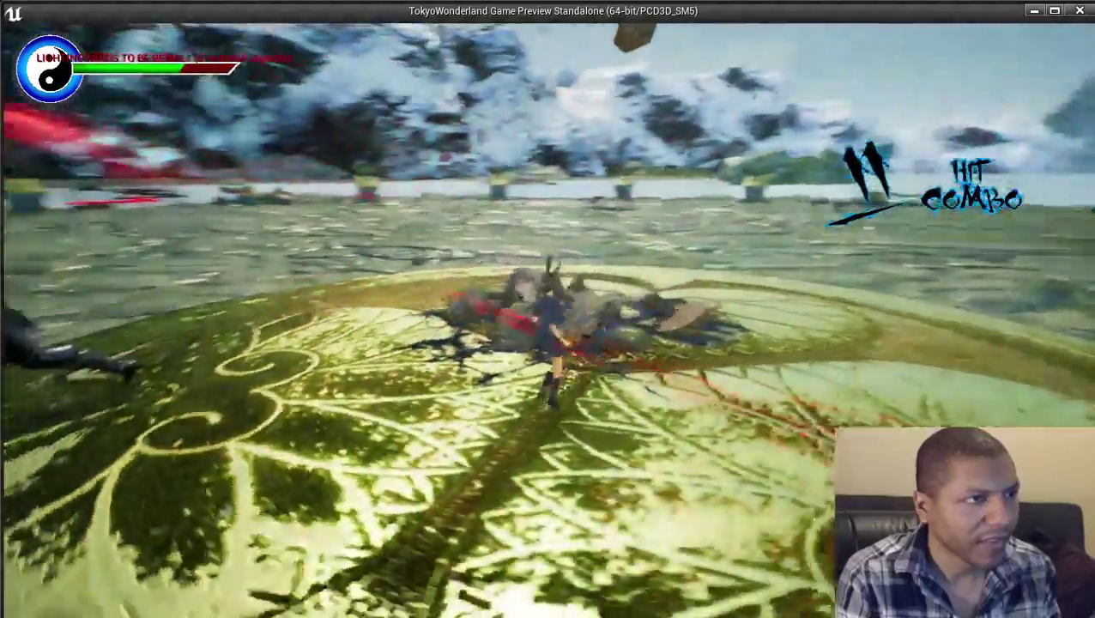
pyautogui.press('f')
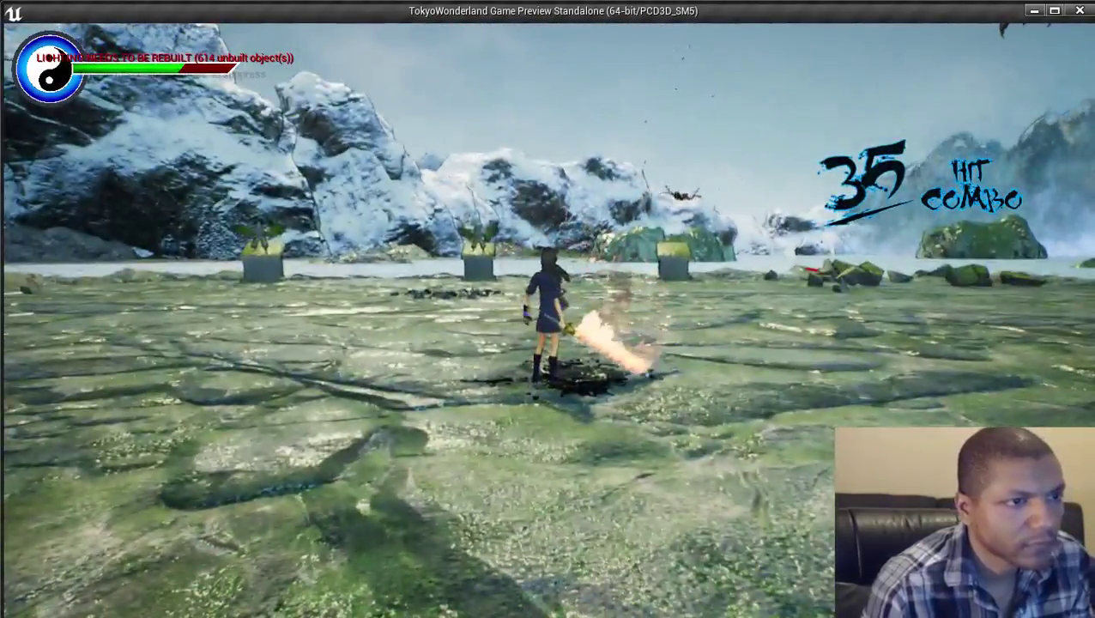
# End the SnowyMountainTop playtest and open the ShrunkinTeaGarden level from the Maps folder.
pyautogui.press('Escape')
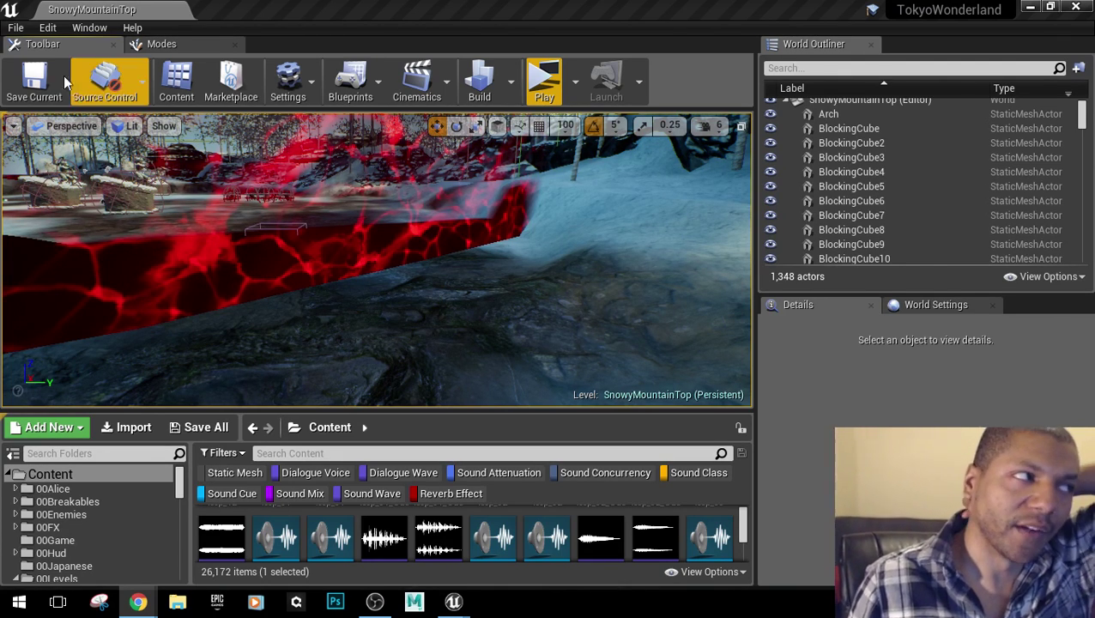
pyautogui.click(13, 28)
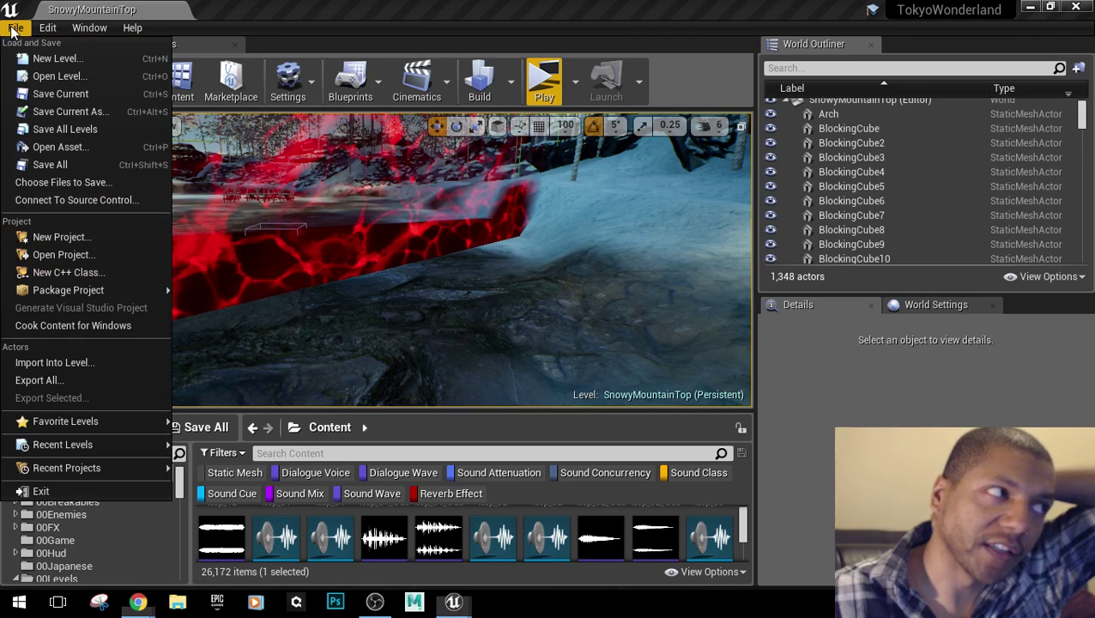
pyautogui.click(53, 78)
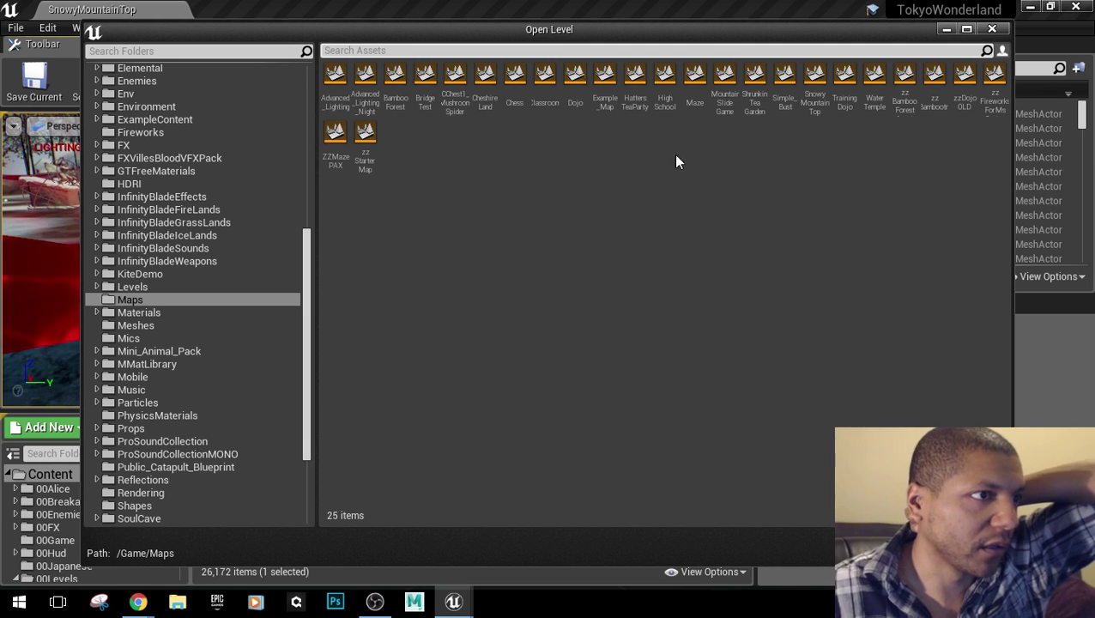
pyautogui.doubleClick(754, 83)
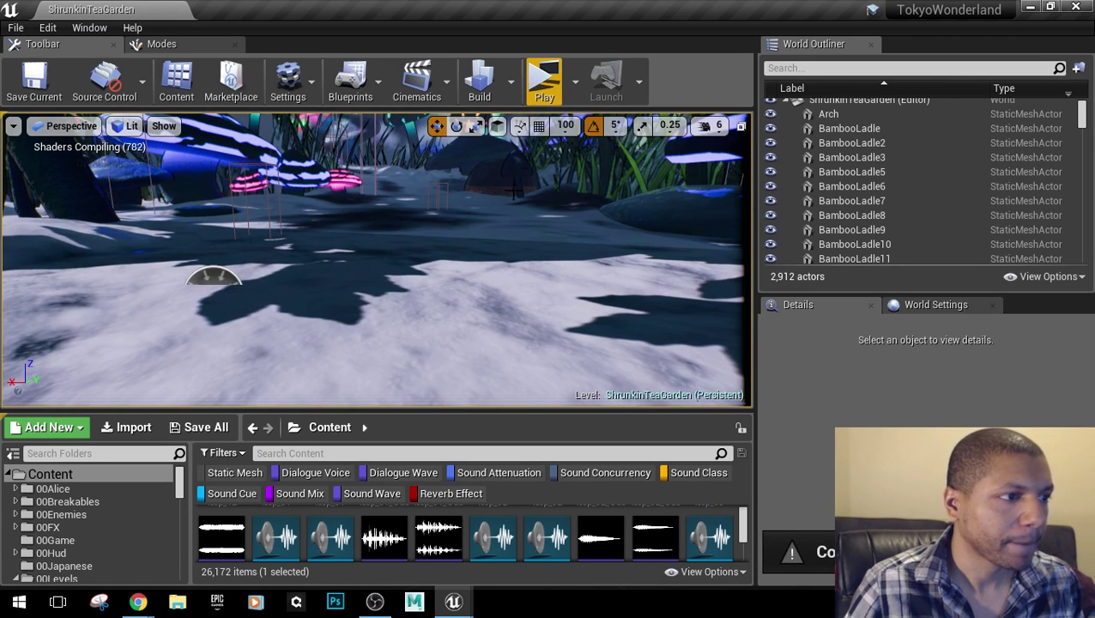
# Start a standalone playtest of the ShrunkinTeaGarden level and give the game control of the input.
pyautogui.moveTo(513, 189); pyautogui.dragTo(515, 361, button='right')
pyautogui.press('1')
pyautogui.press('1')
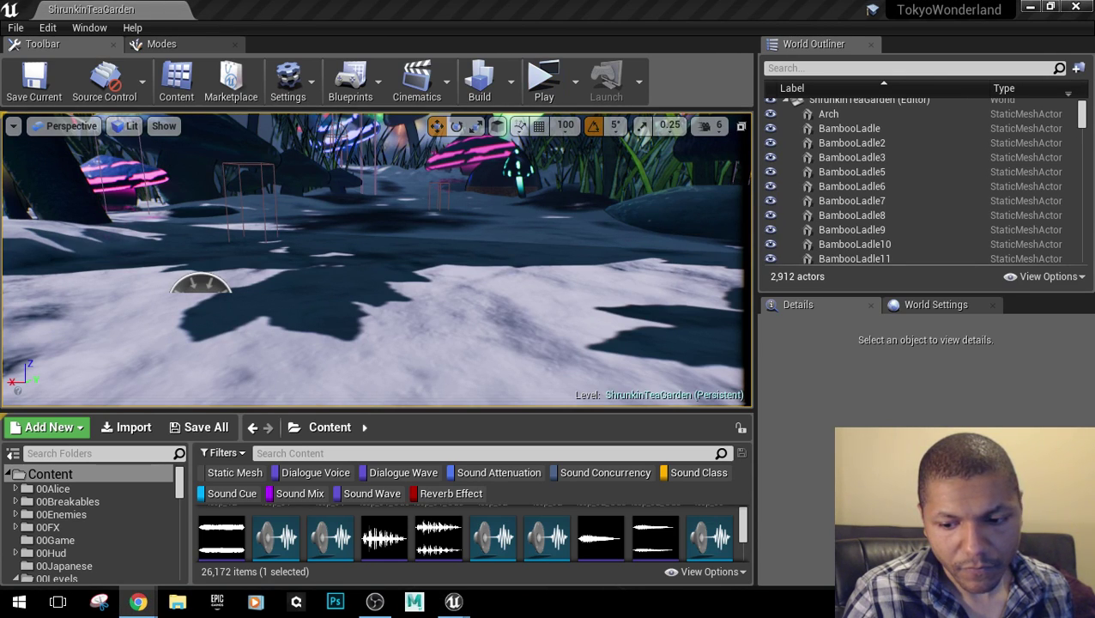
pyautogui.click(544, 82)
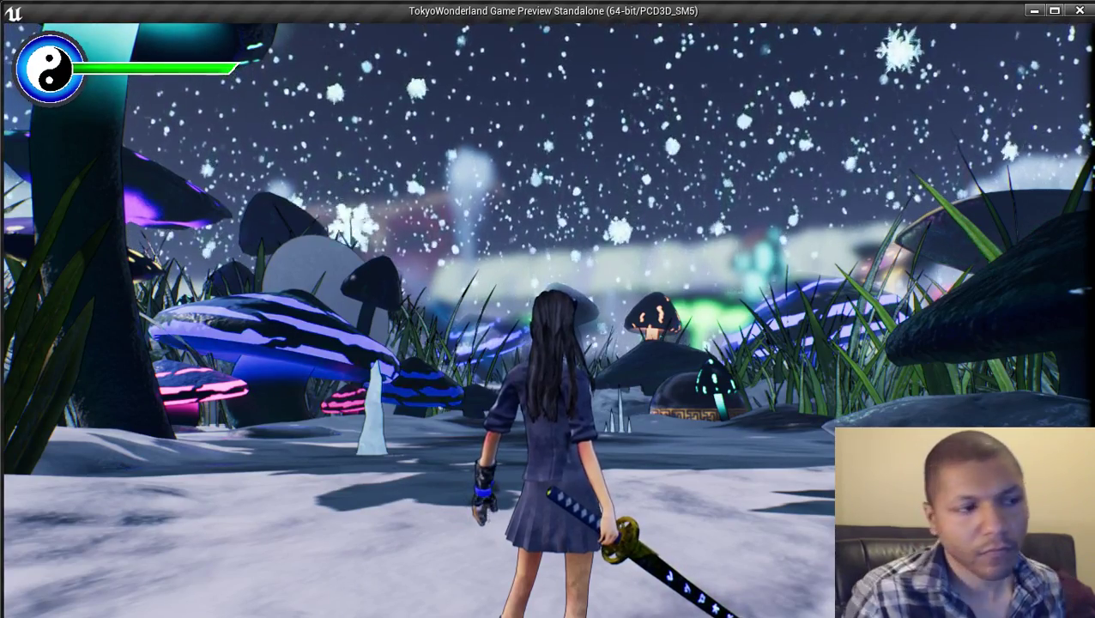
pyautogui.click(755, 371)
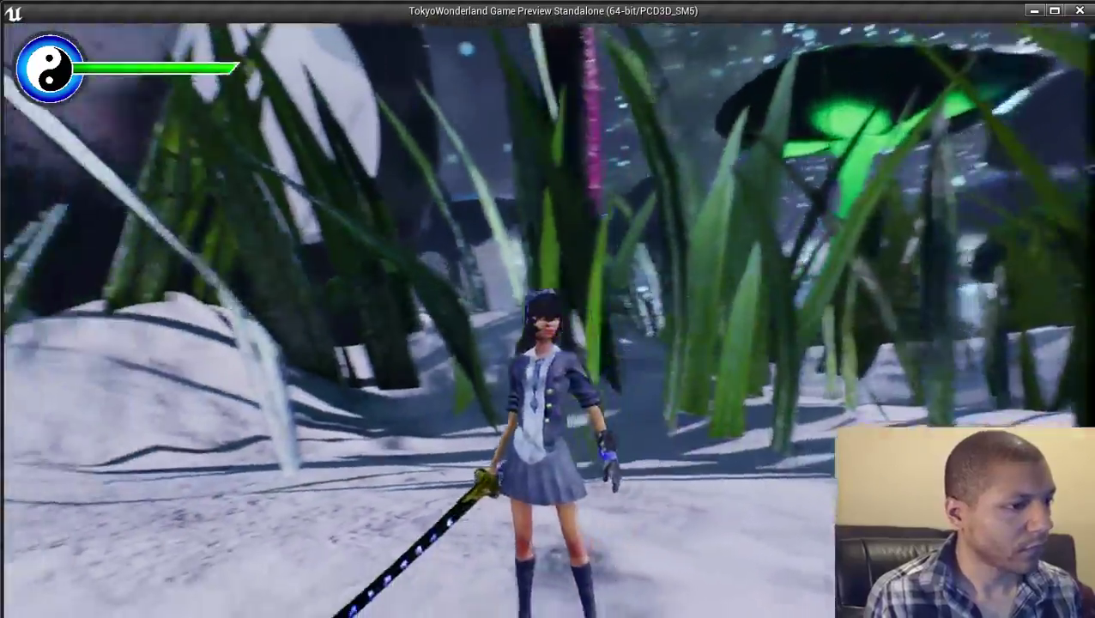
# Run through the snowy mushroom garden and shatter the ice spikes with the sword.
pyautogui.press('w')
pyautogui.press('w')
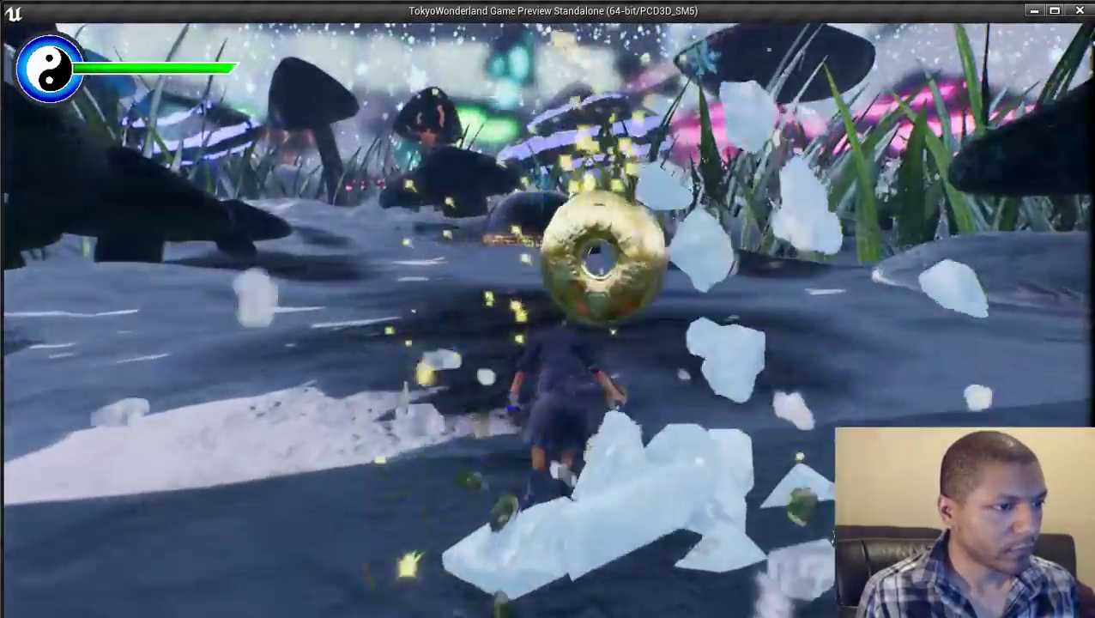
pyautogui.press('w')
pyautogui.press('e')
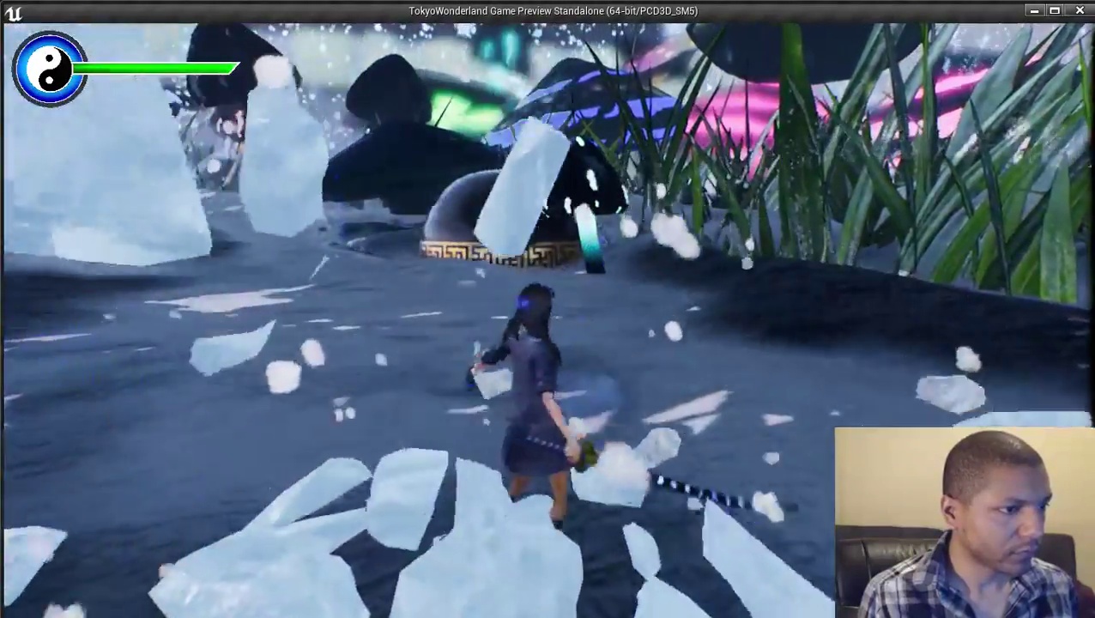
# Run past the overturned bowl and along the snowy path between the striped glowing mushrooms, past the ice spikes.
pyautogui.press('w')
pyautogui.press('w')
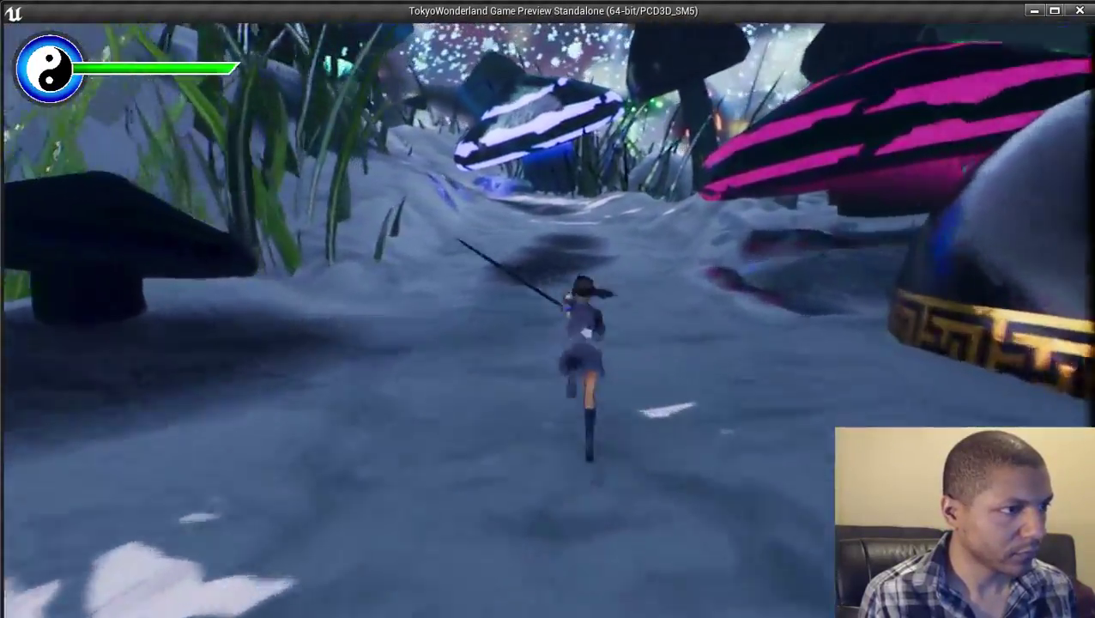
pyautogui.press('w')
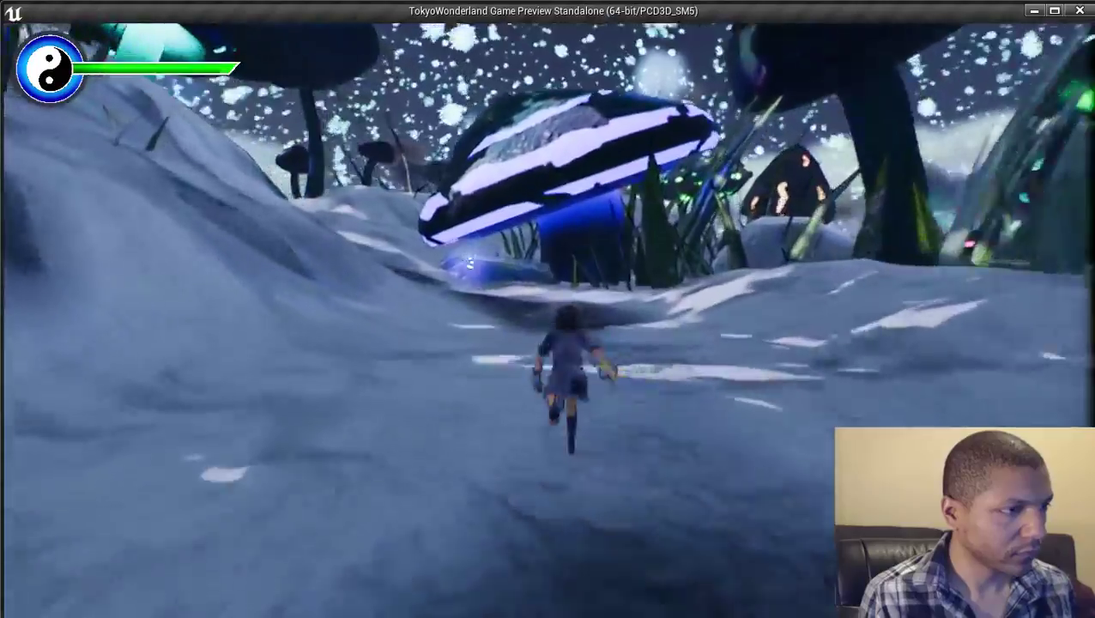
pyautogui.press('w')
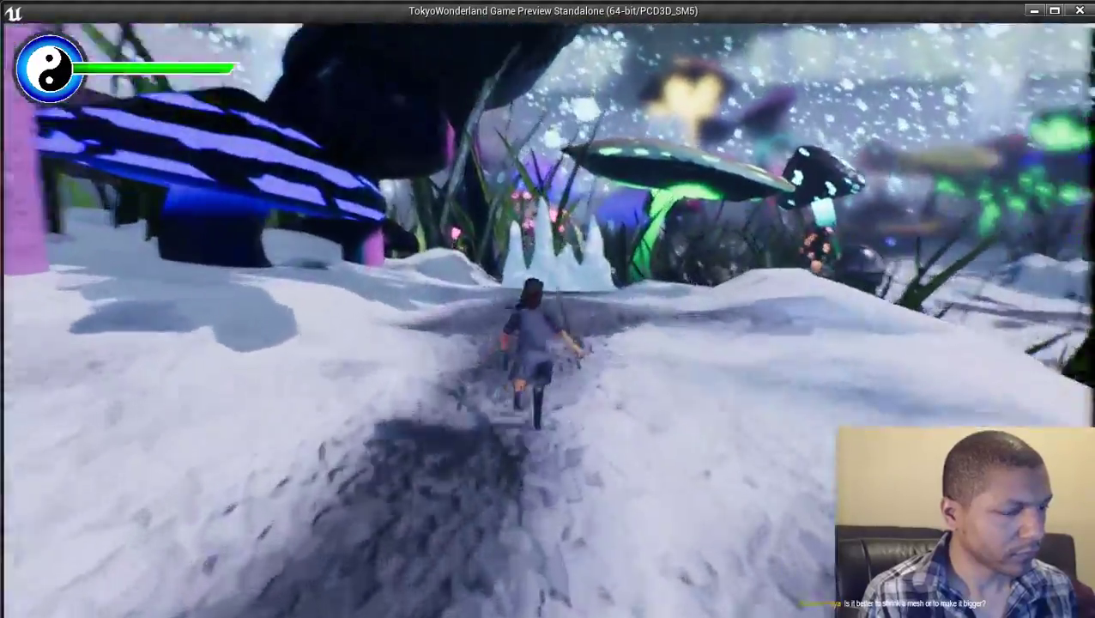
pyautogui.press('w')
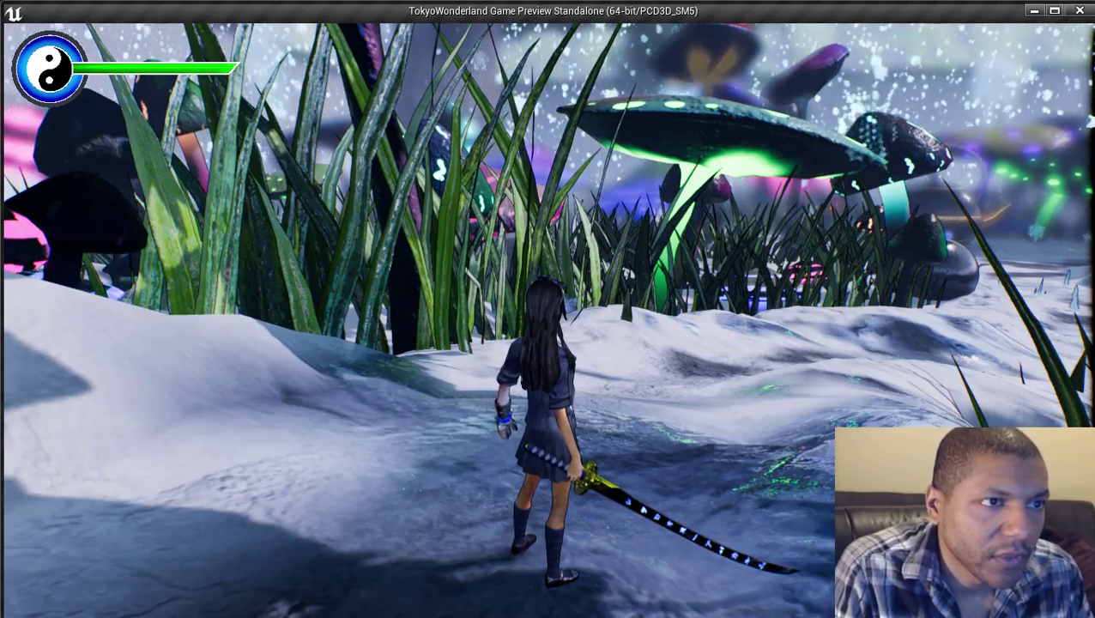
# Follow the snowy path beside the tall grass into the open clearing and reach the large gold-patterned black bowl.
pyautogui.press('w')
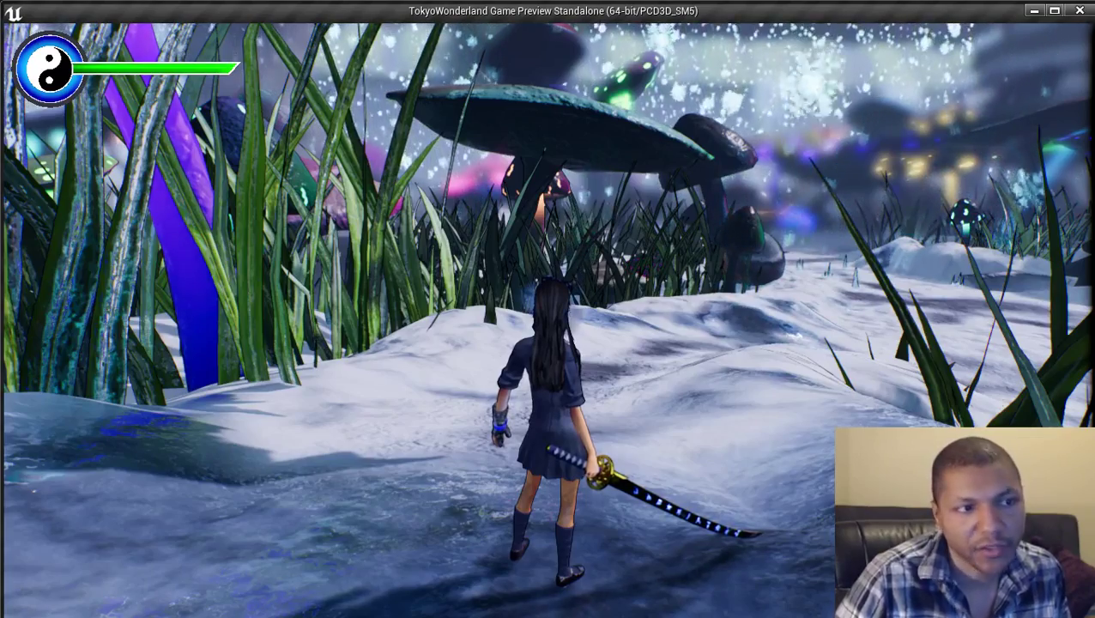
pyautogui.press('w')
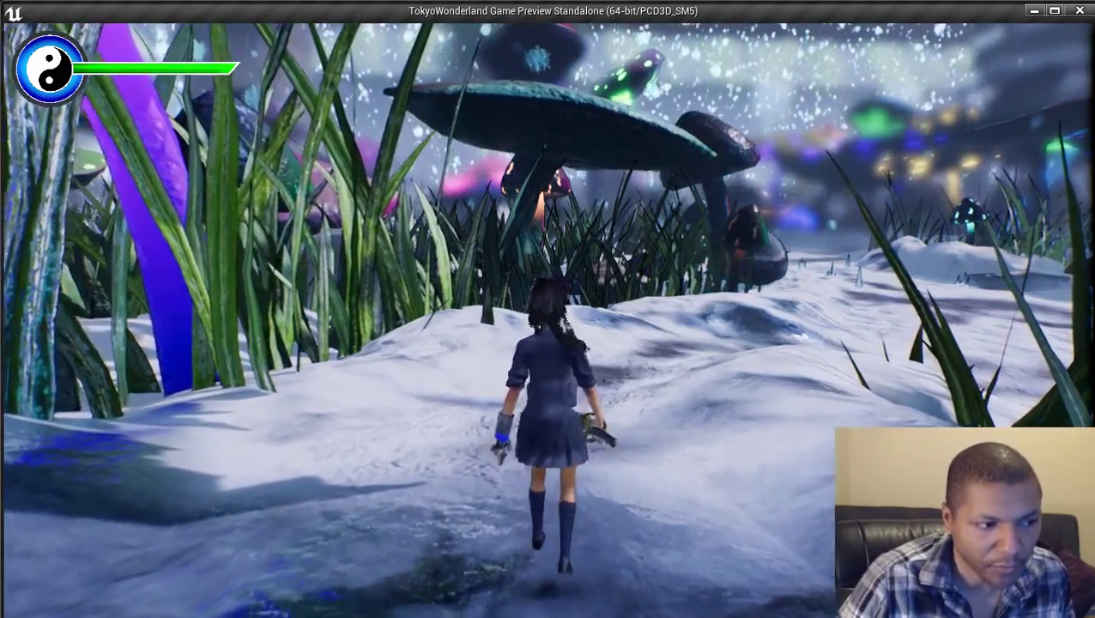
pyautogui.press('w')
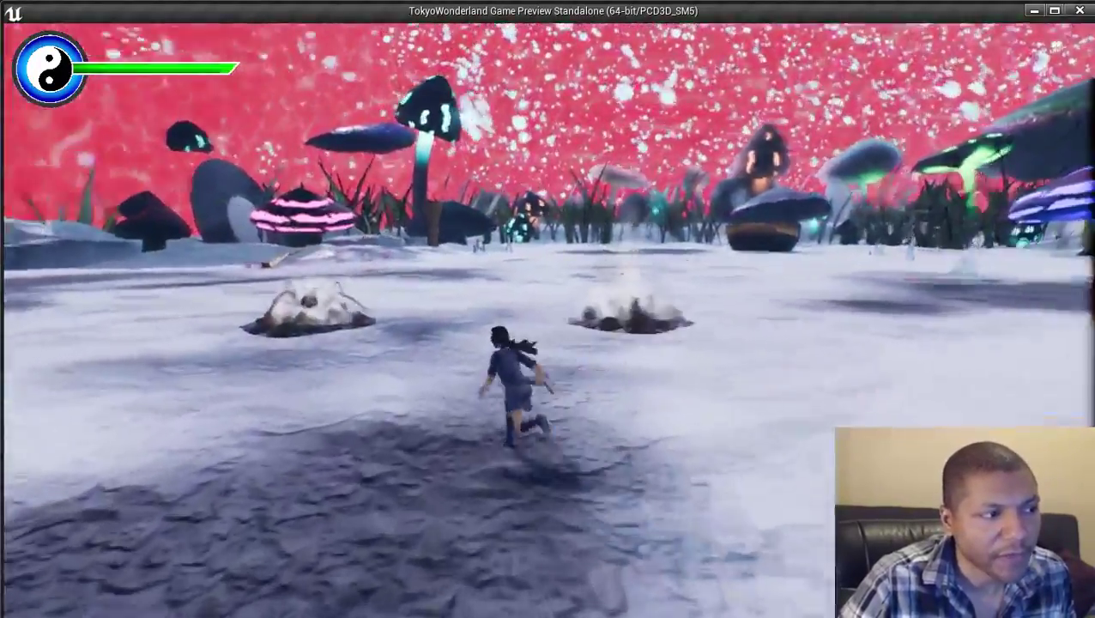
pyautogui.press('w')
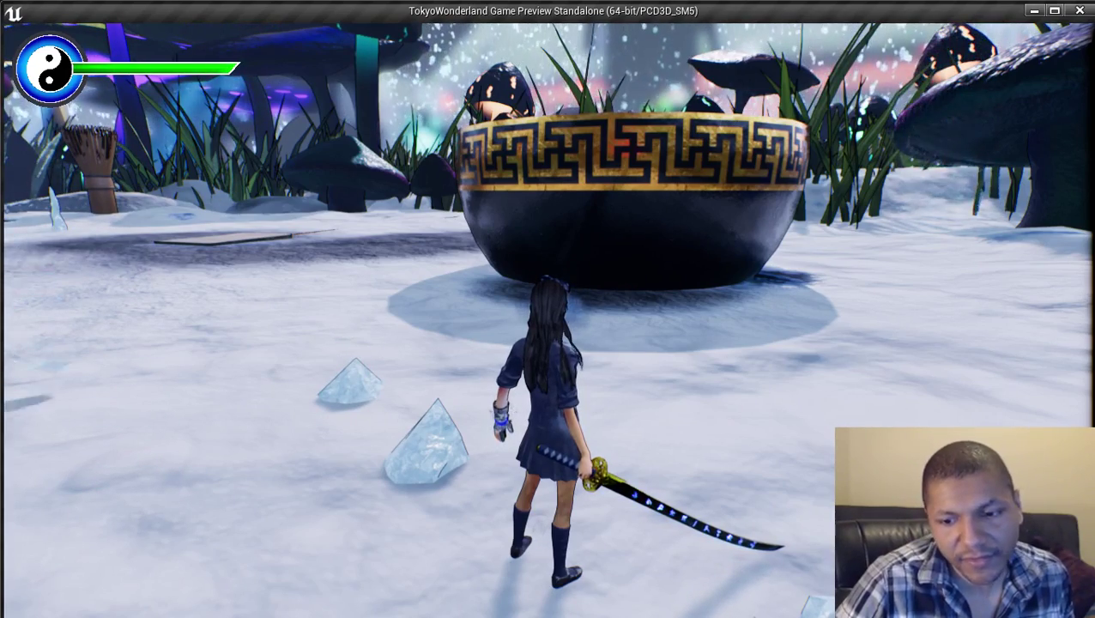
# Jump over the rim into the gold-patterned bowl and collect the glowing katakana pickup inside.
pyautogui.press('w')
pyautogui.press('space')
pyautogui.press('space')
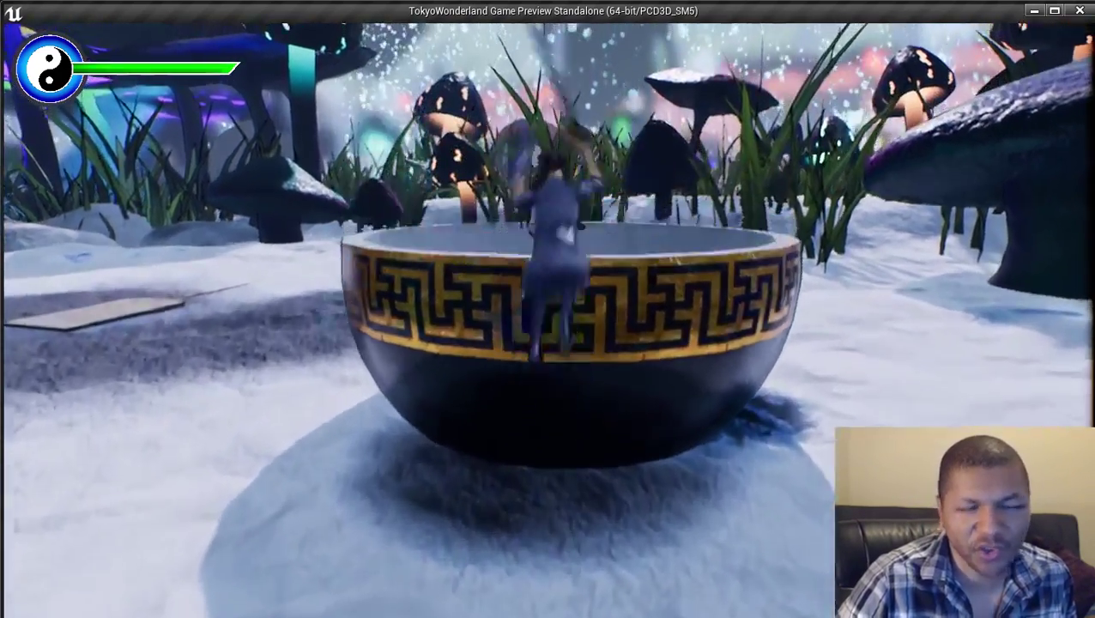
pyautogui.press('space')
pyautogui.press('space')
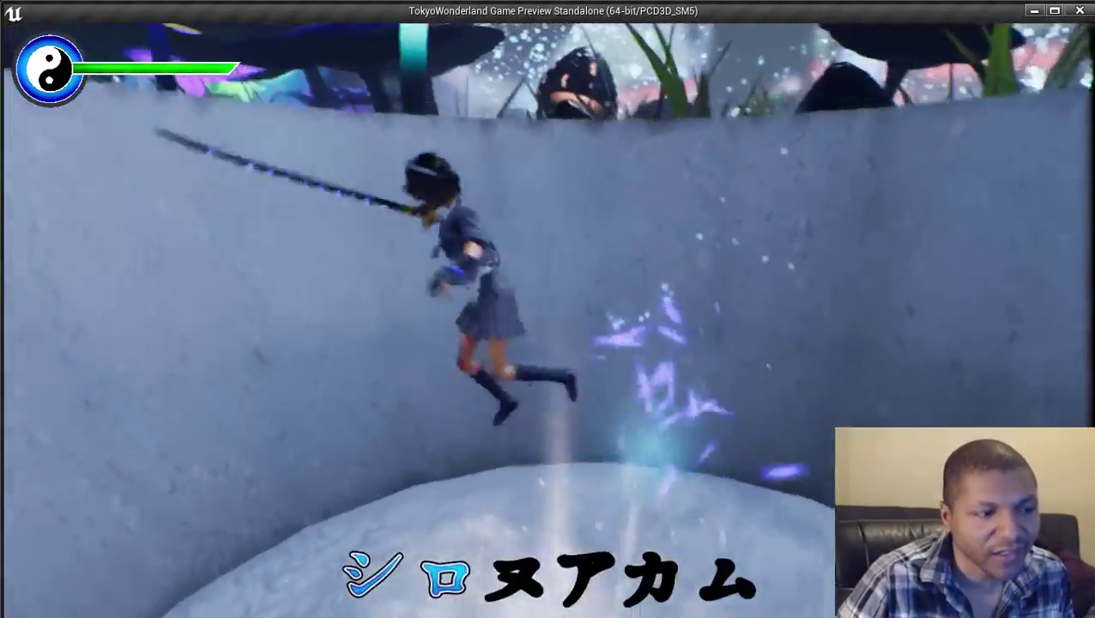
# Leave the bowl and run across the snowy clearing toward the mushrooms, shattering the ice spikes along the way.
pyautogui.press('w')
pyautogui.press('w')
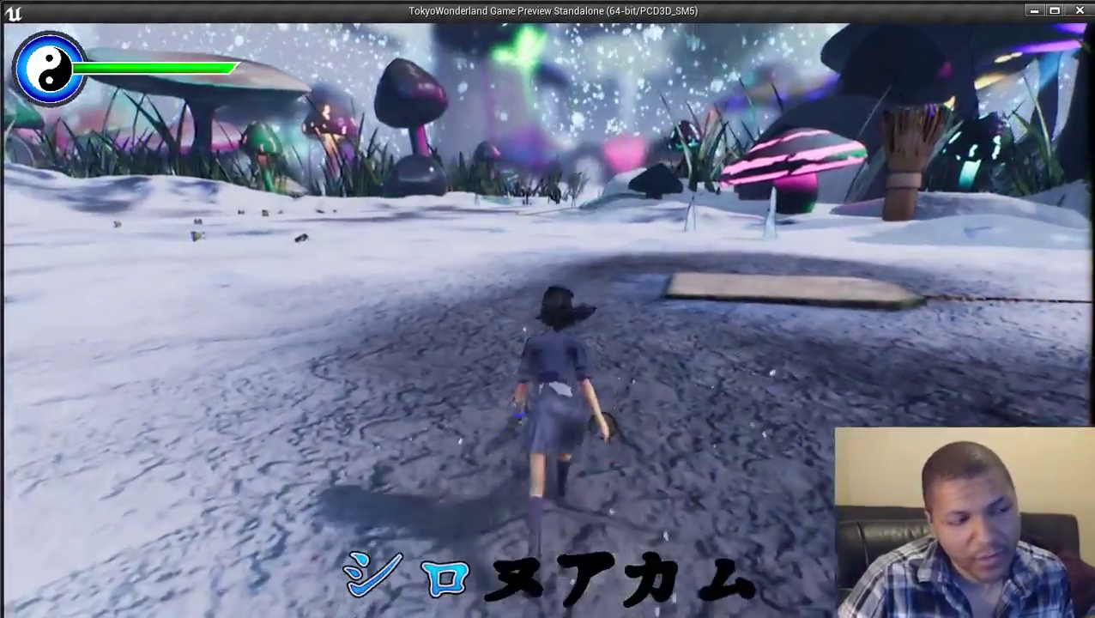
pyautogui.press('d')
pyautogui.press('w')
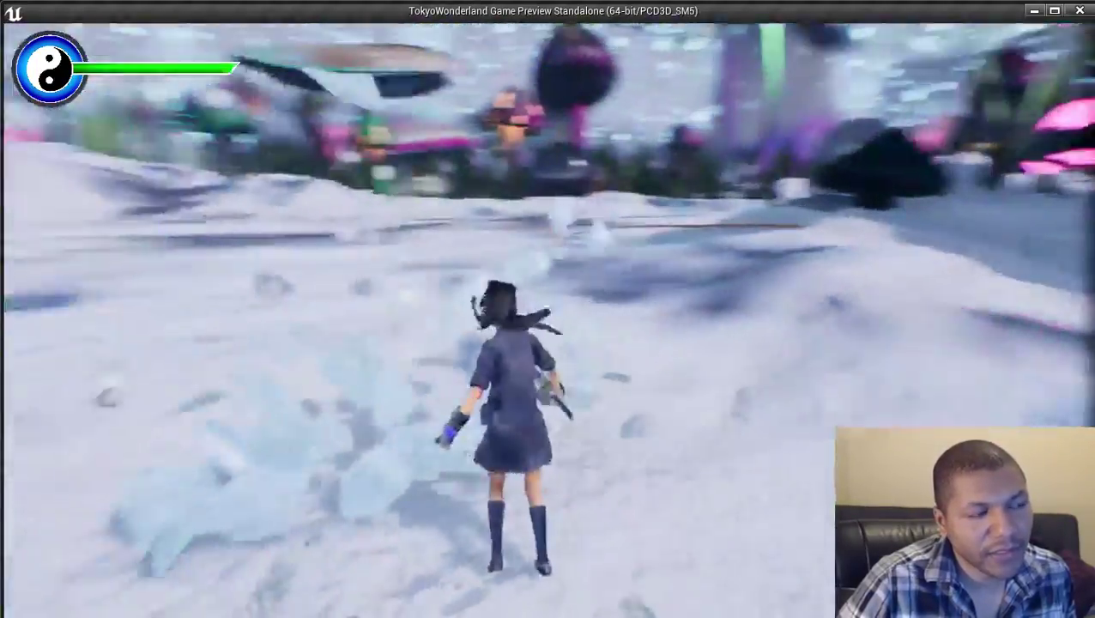
pyautogui.press('w')
pyautogui.press('w')
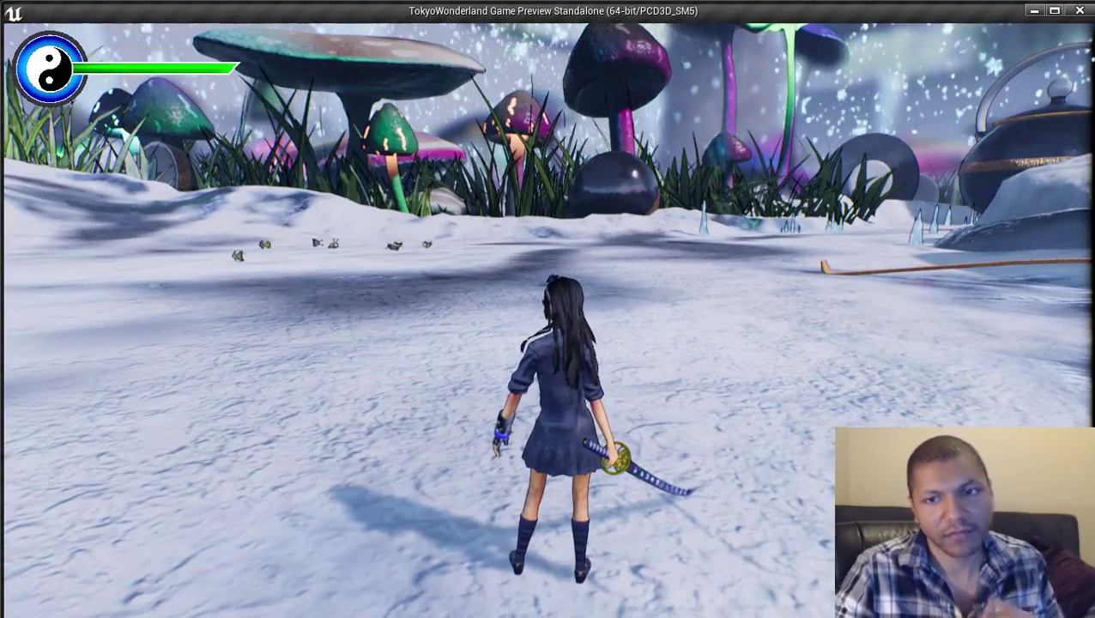
# Run past the round gold-trimmed black pot toward the giant teapot, smashing the ice spikes with the sword to release coins.
pyautogui.press('e')
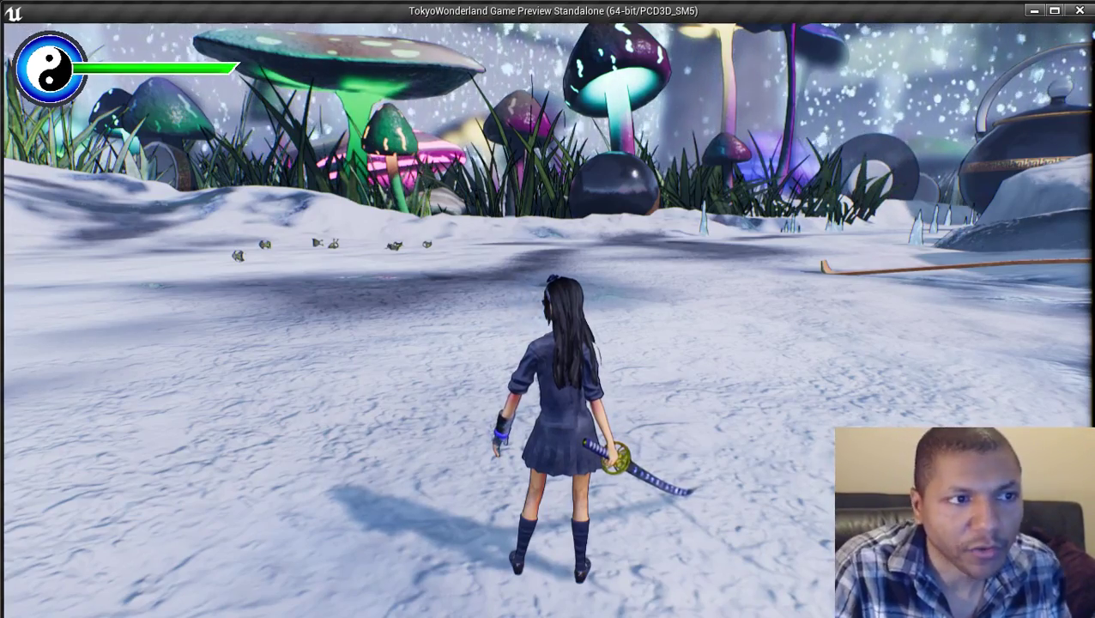
pyautogui.press('w')
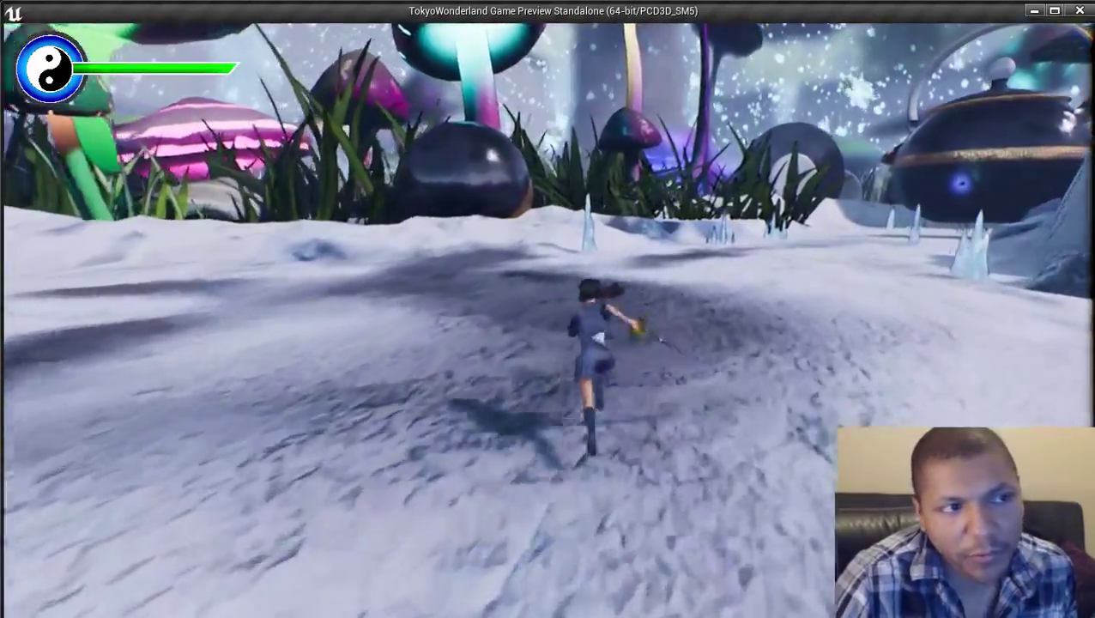
pyautogui.press('w')
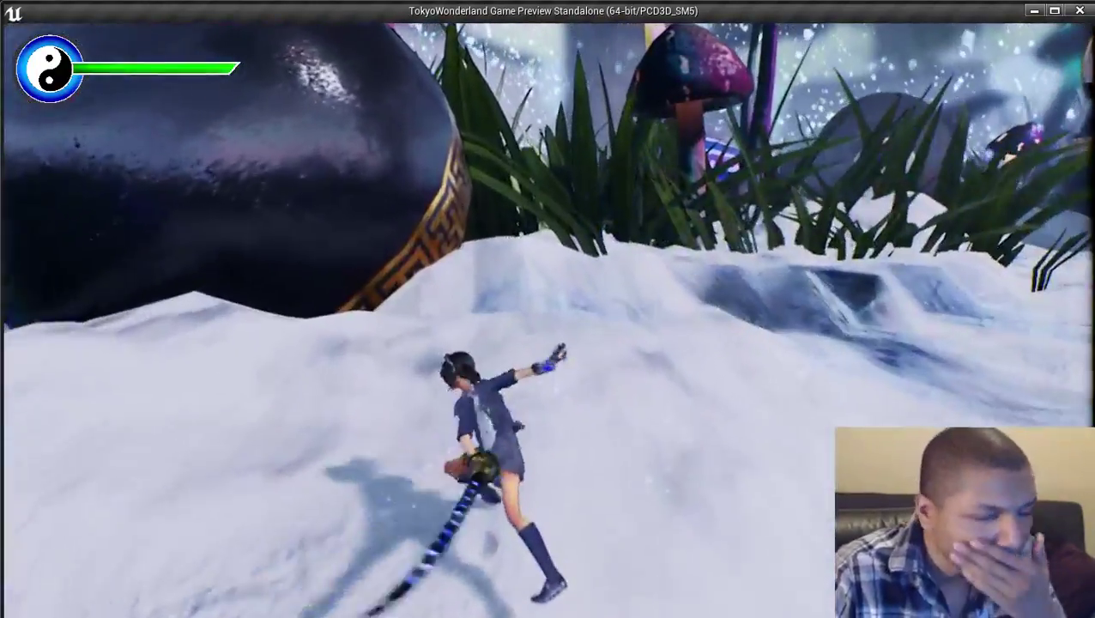
pyautogui.press('w')
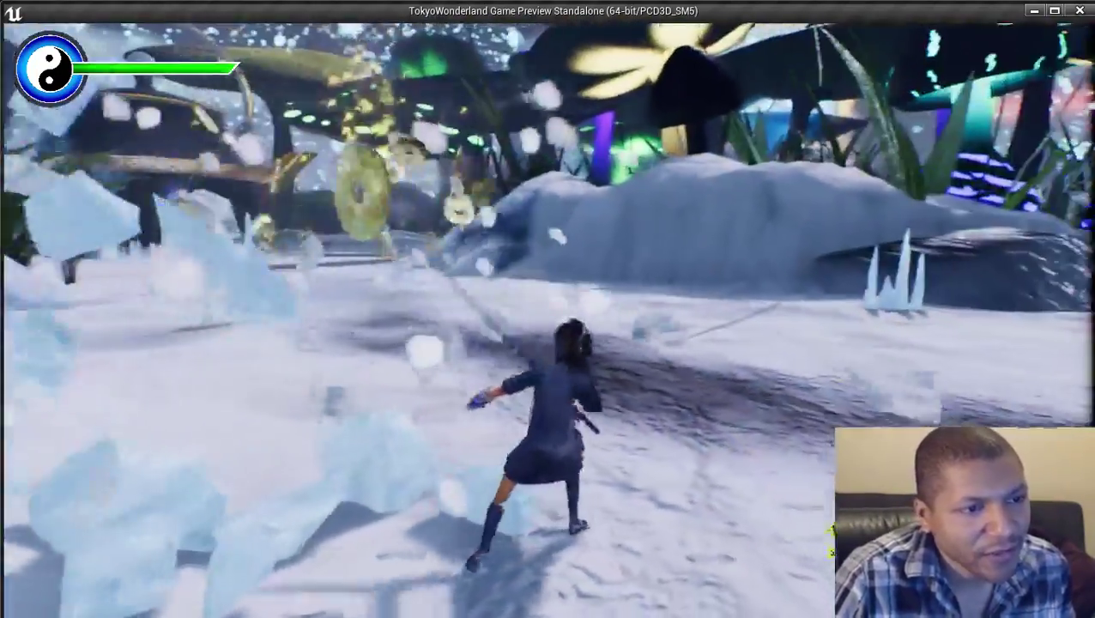
pyautogui.press('w')
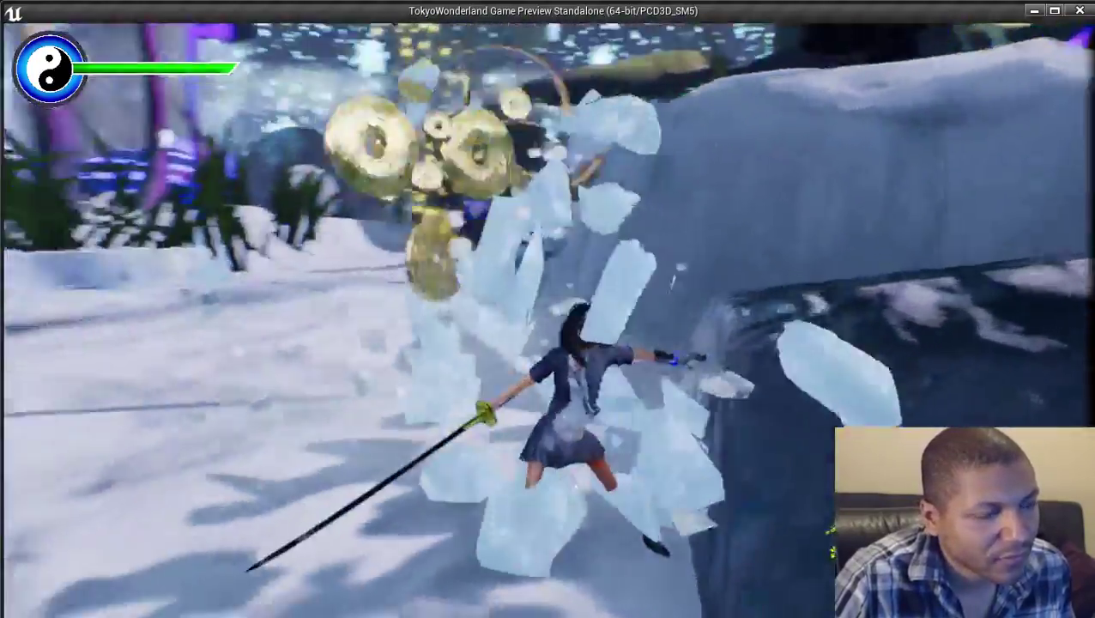
pyautogui.press('w')
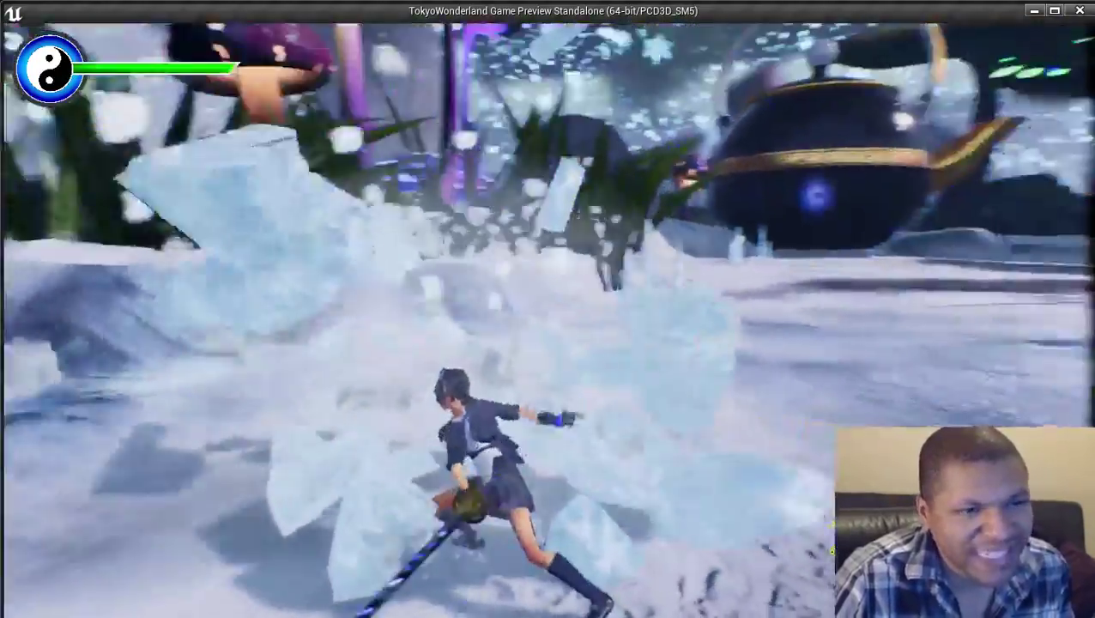
pyautogui.press('w')
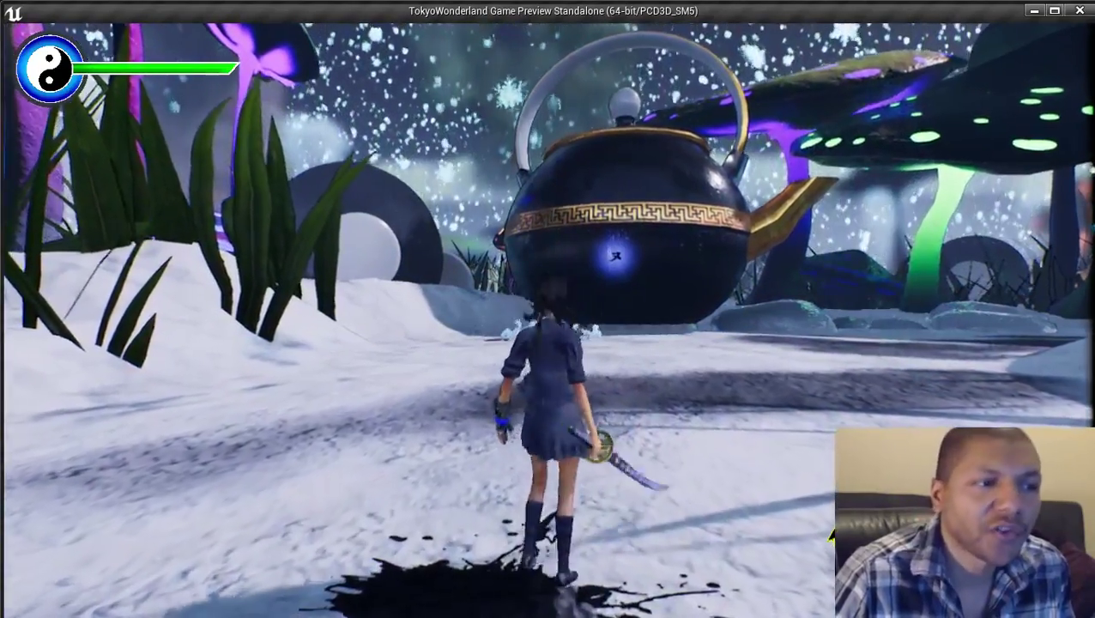
# Run along the shaded snowy path to the tall ice spike beside the dark mushroom stems and shatter it with the sword.
pyautogui.press('w')
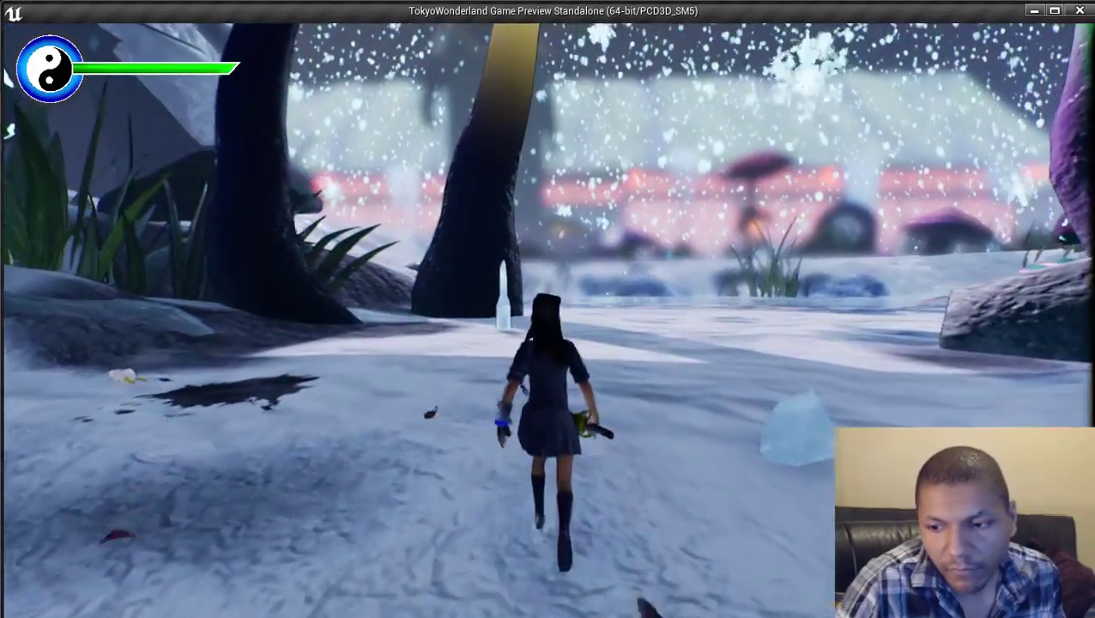
pyautogui.press('w')
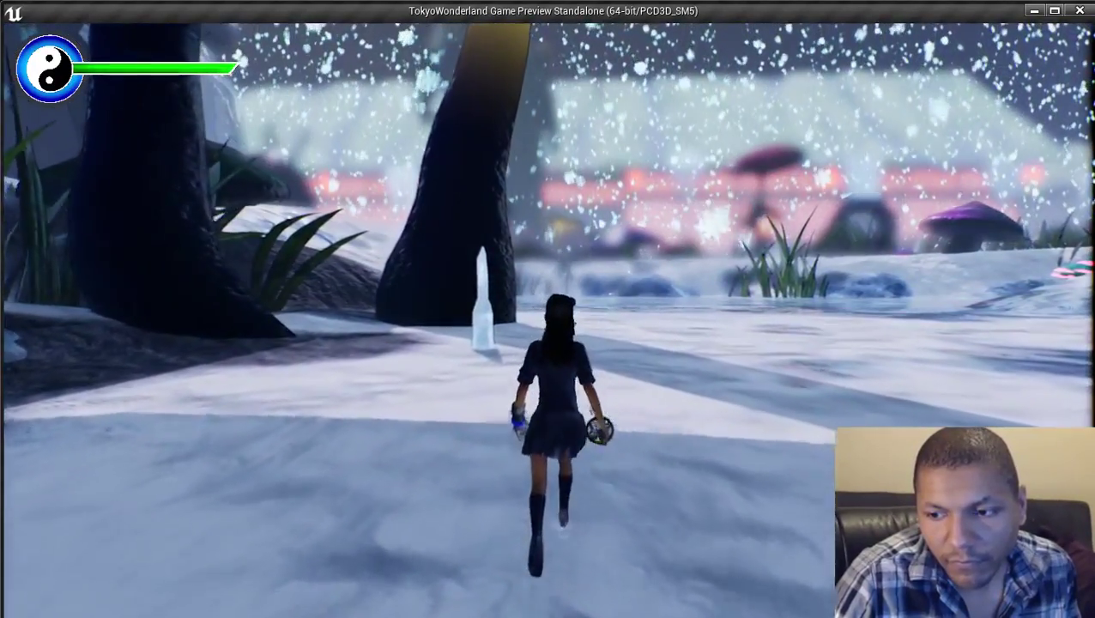
pyautogui.press('w')
pyautogui.press('a')
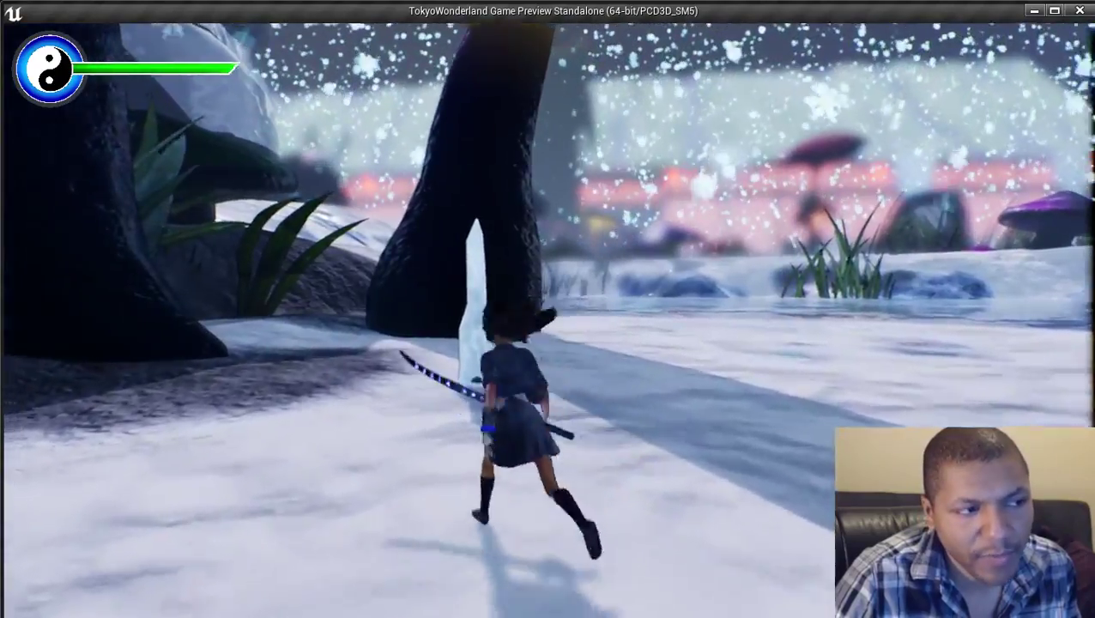
pyautogui.press('d')
pyautogui.press('w')
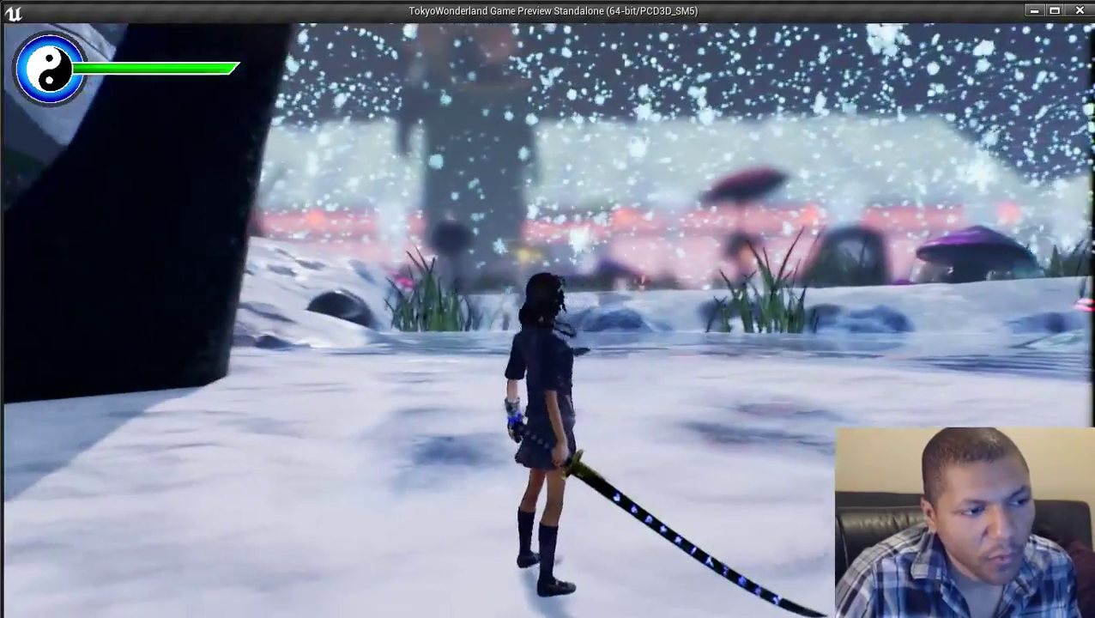
# Examine the giant glowing mushrooms, the stone lantern and the snowy backdrop from beside the dark mushroom stems.
pyautogui.press('s')
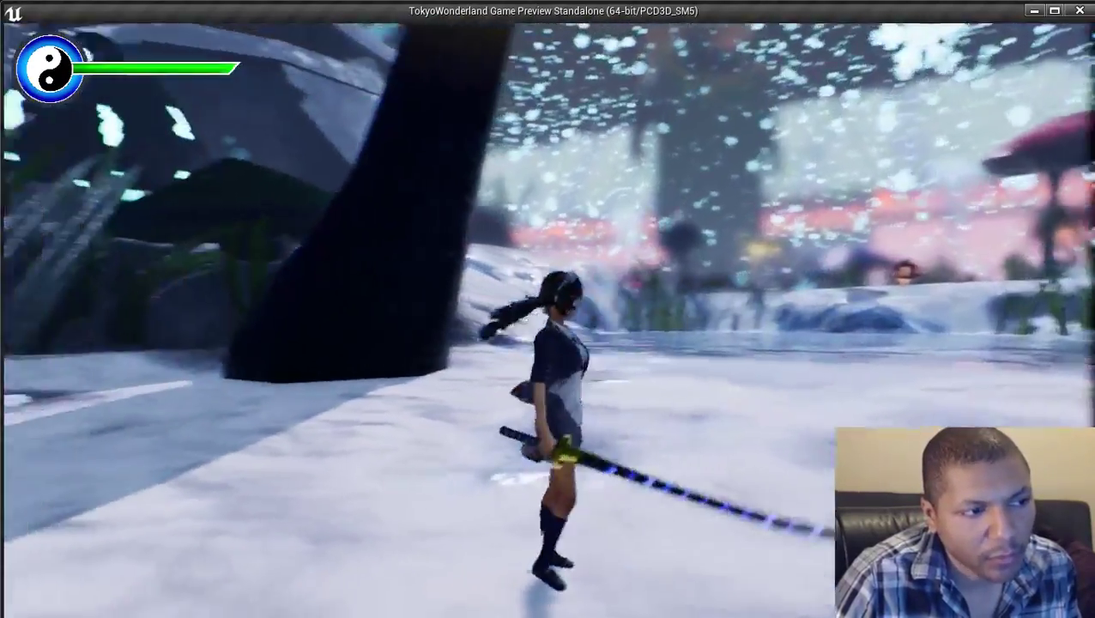
pyautogui.press('w')
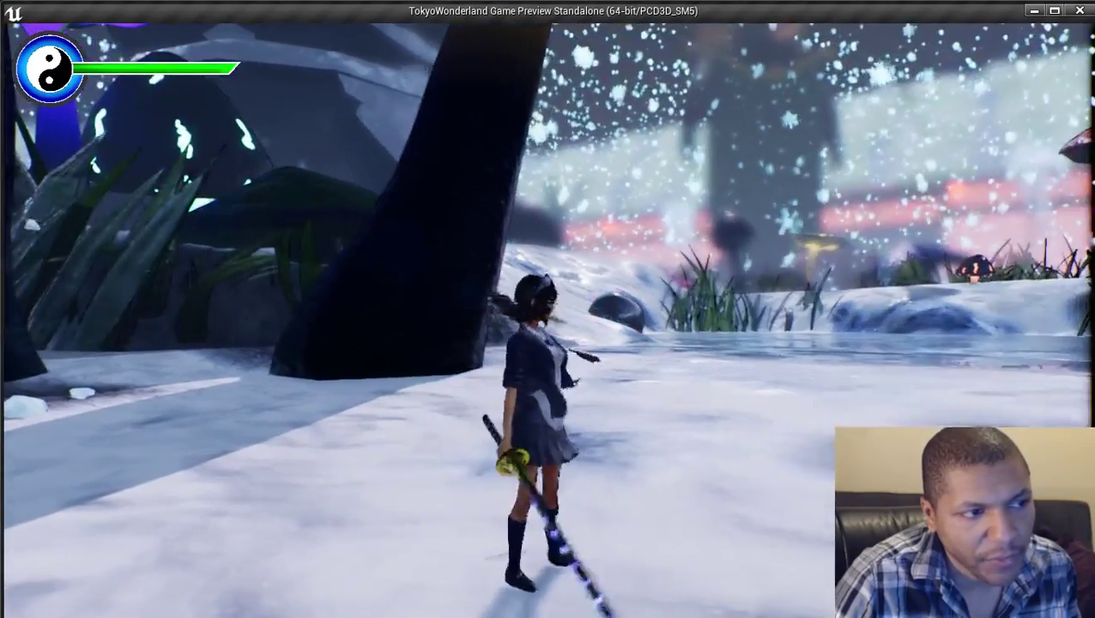
pyautogui.press('w')
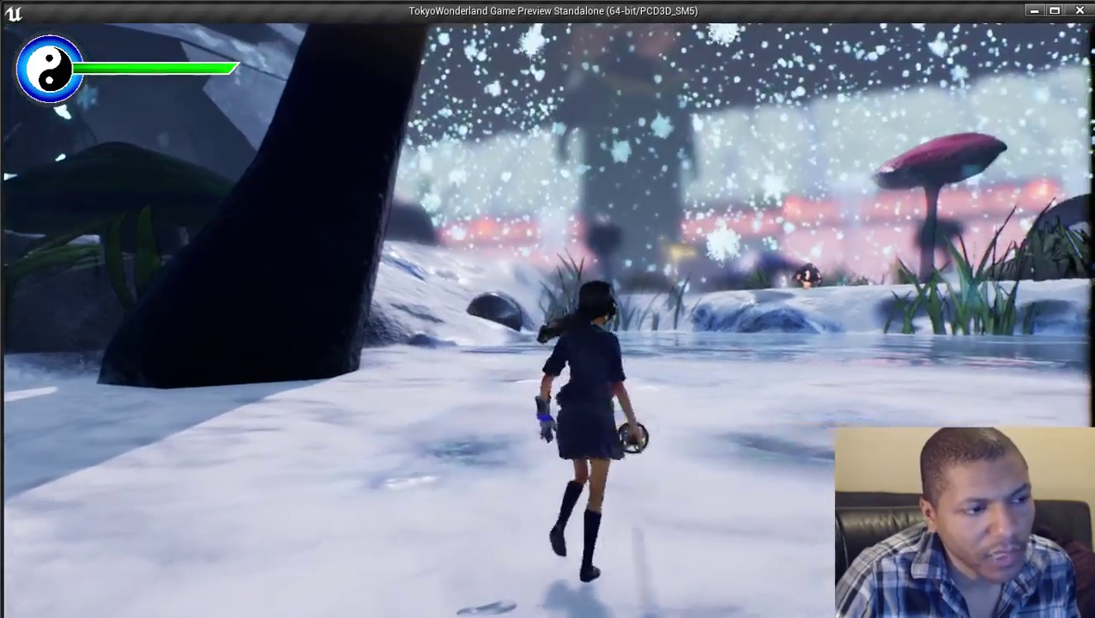
pyautogui.press('d')
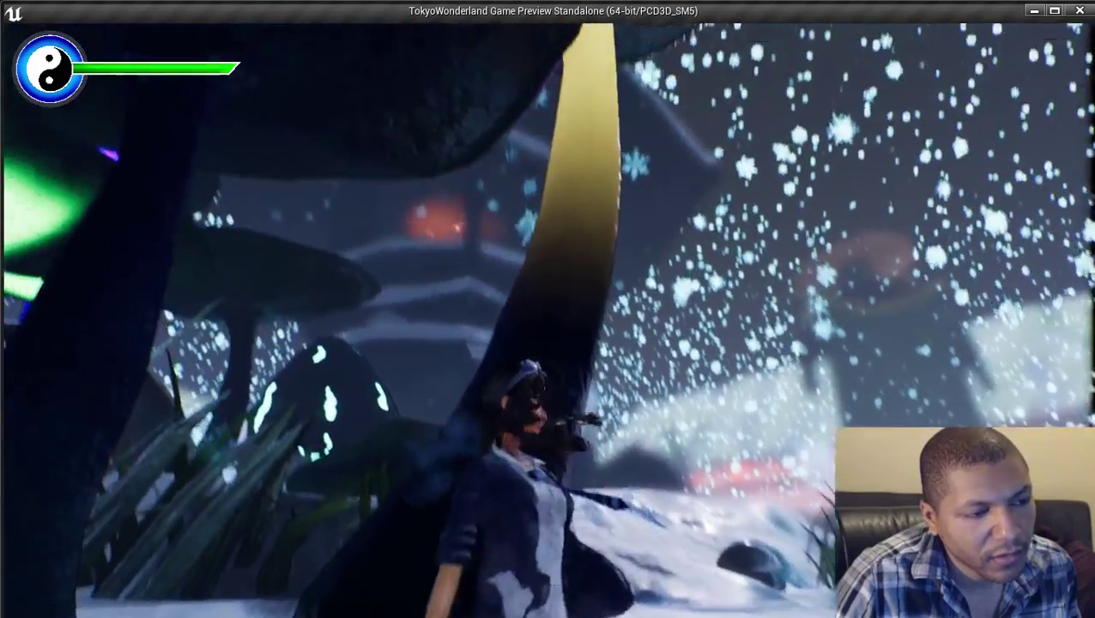
pyautogui.press('s')
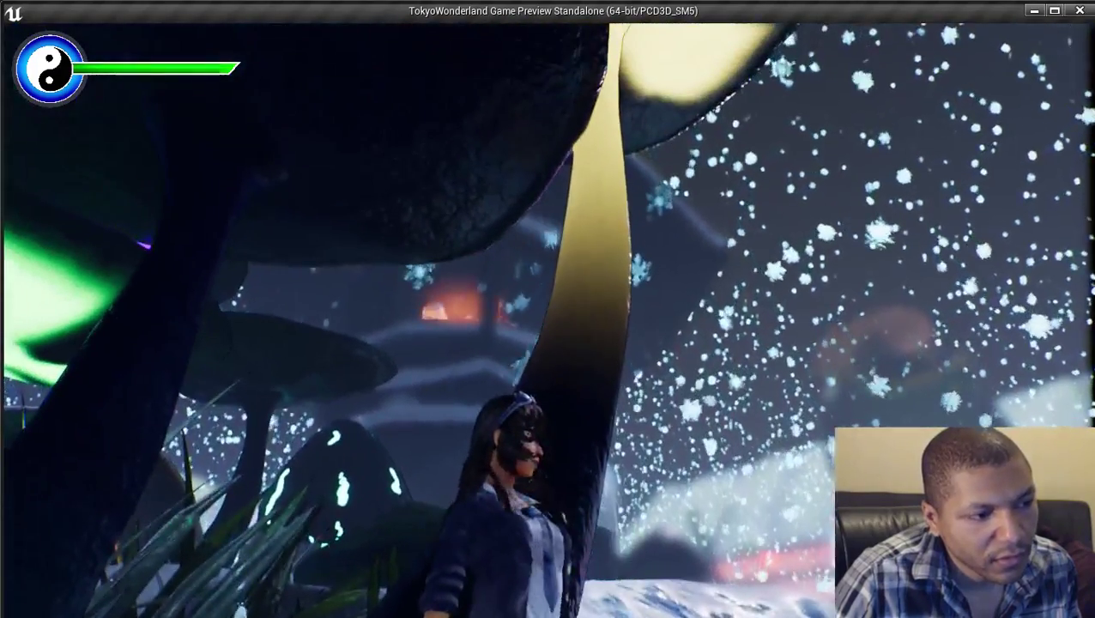
pyautogui.press('d')
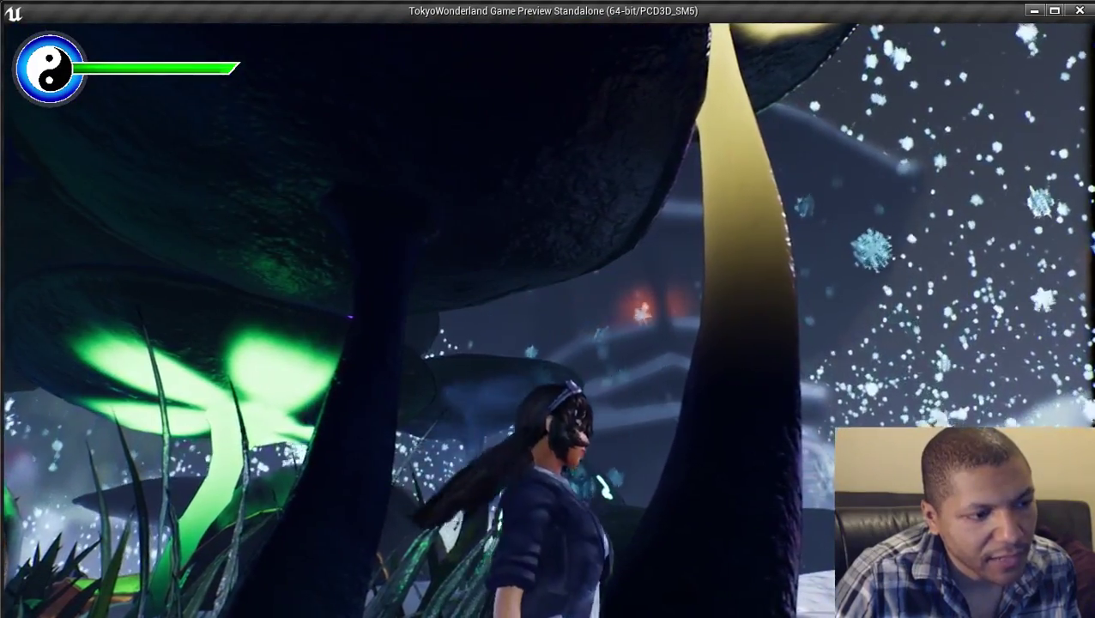
pyautogui.press('s')
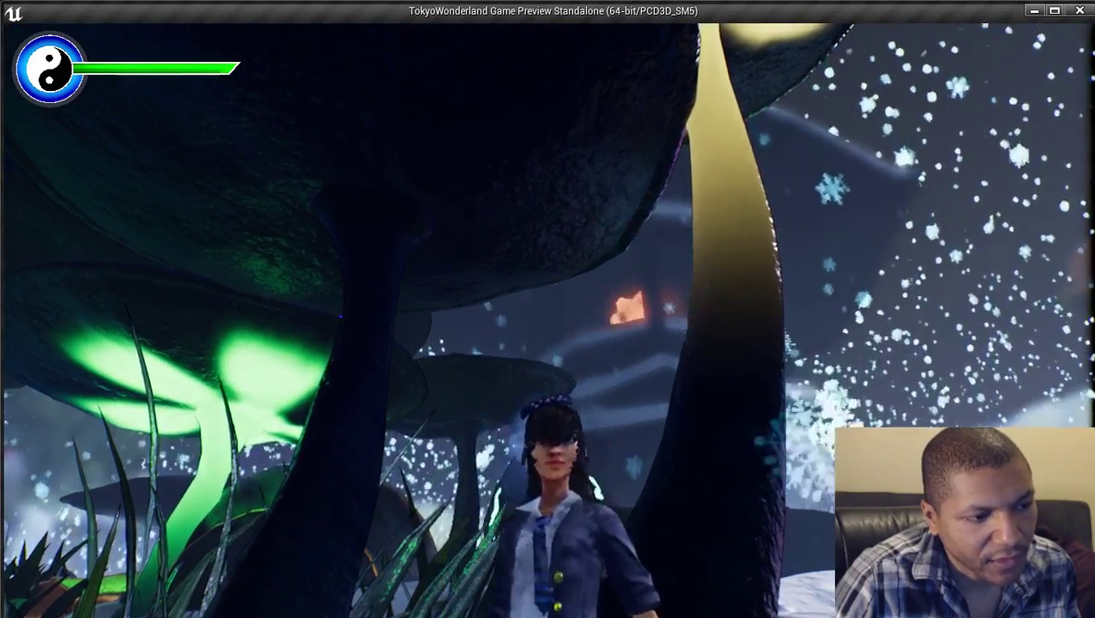
pyautogui.press('w')
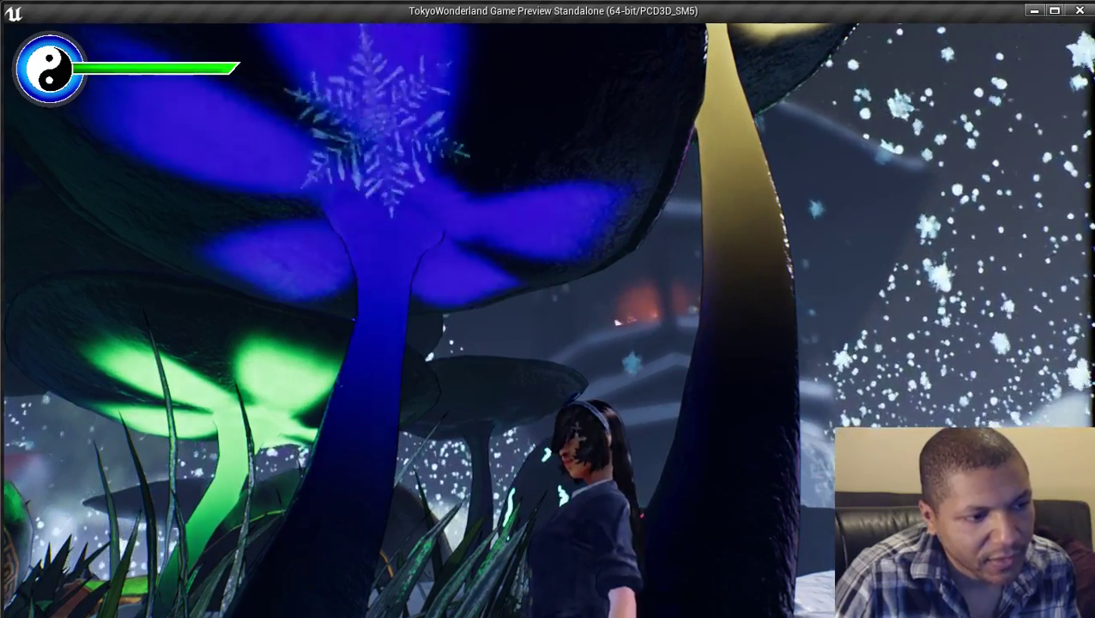
pyautogui.press('d')
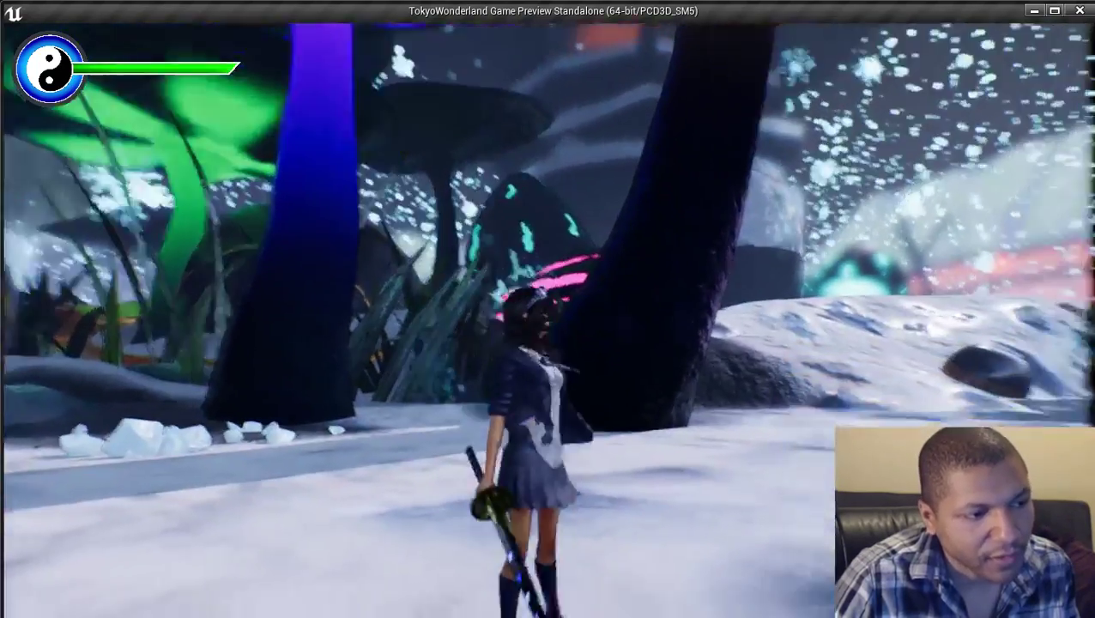
# Examine the figure and buildings in the background across the pond from the snowy bank.
pyautogui.press('w')
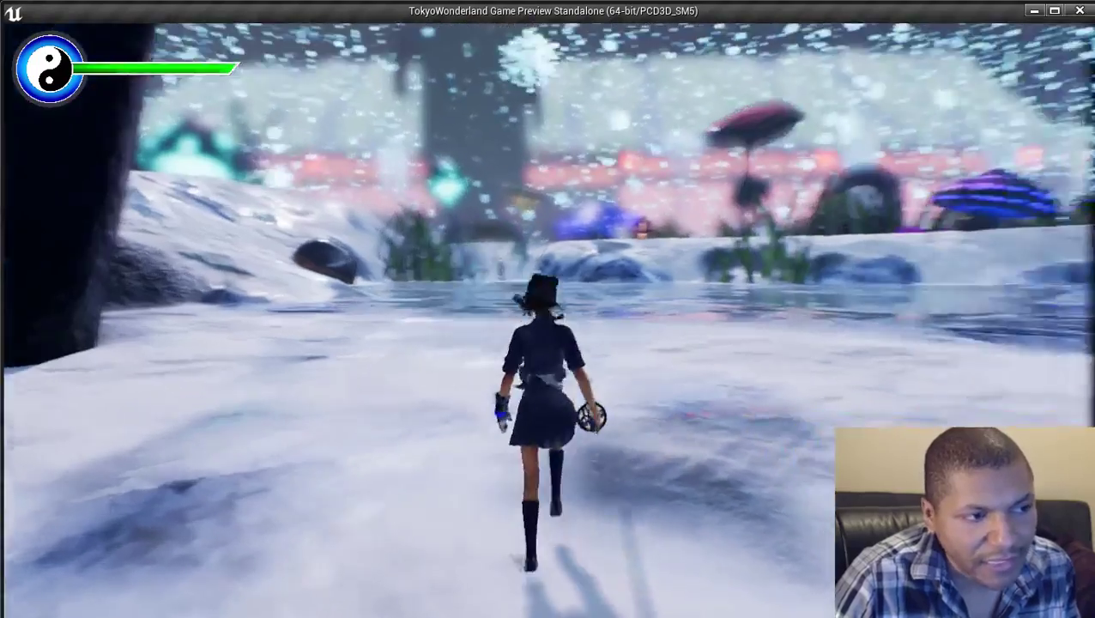
pyautogui.press('w')
pyautogui.press('d')
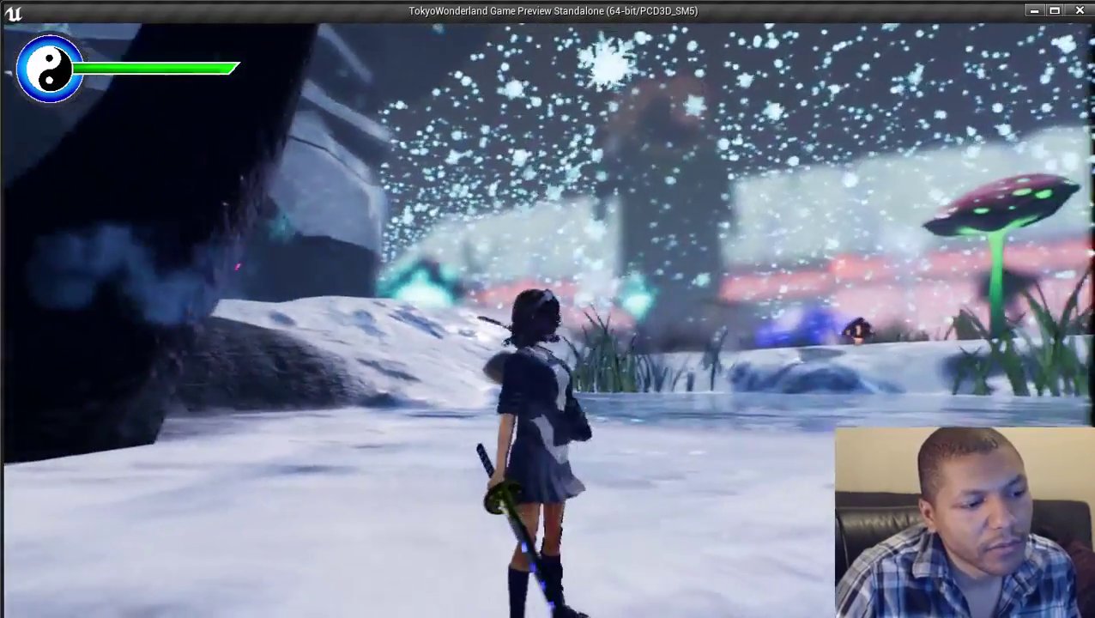
pyautogui.press('a')
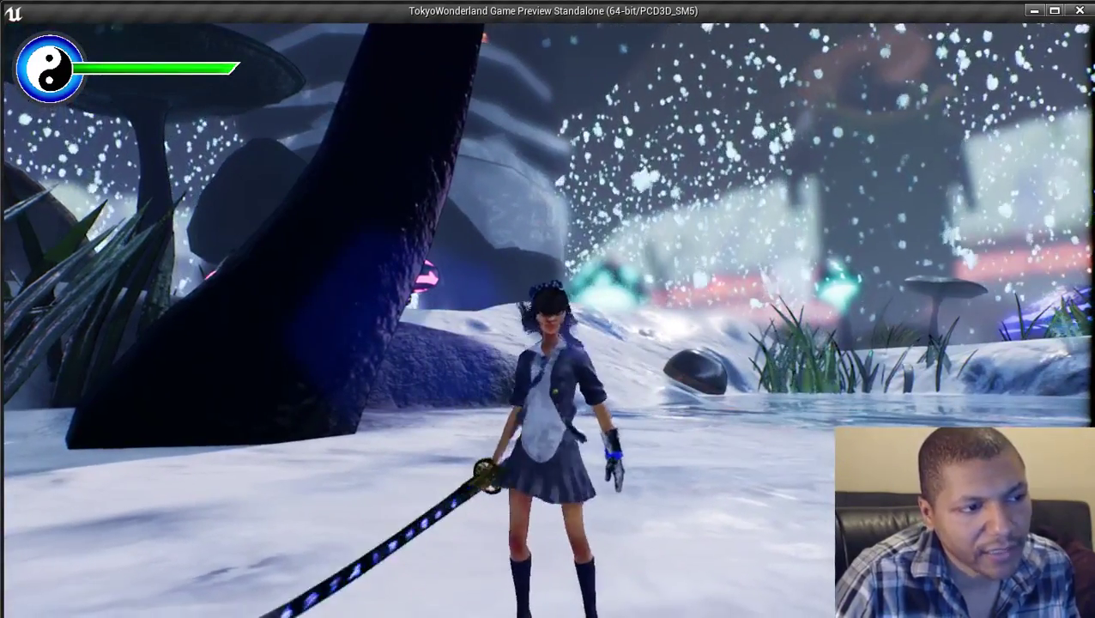
pyautogui.press('d')
pyautogui.press('w')
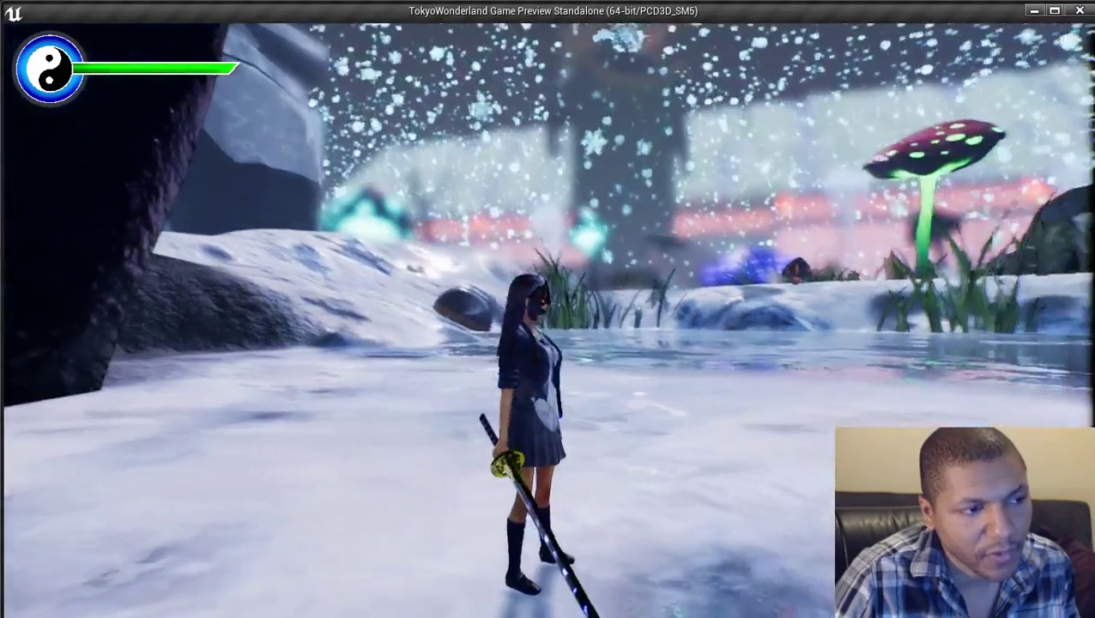
# Run from the snowy bank across the frozen pond toward the striped pink mushroom.
pyautogui.press('w')
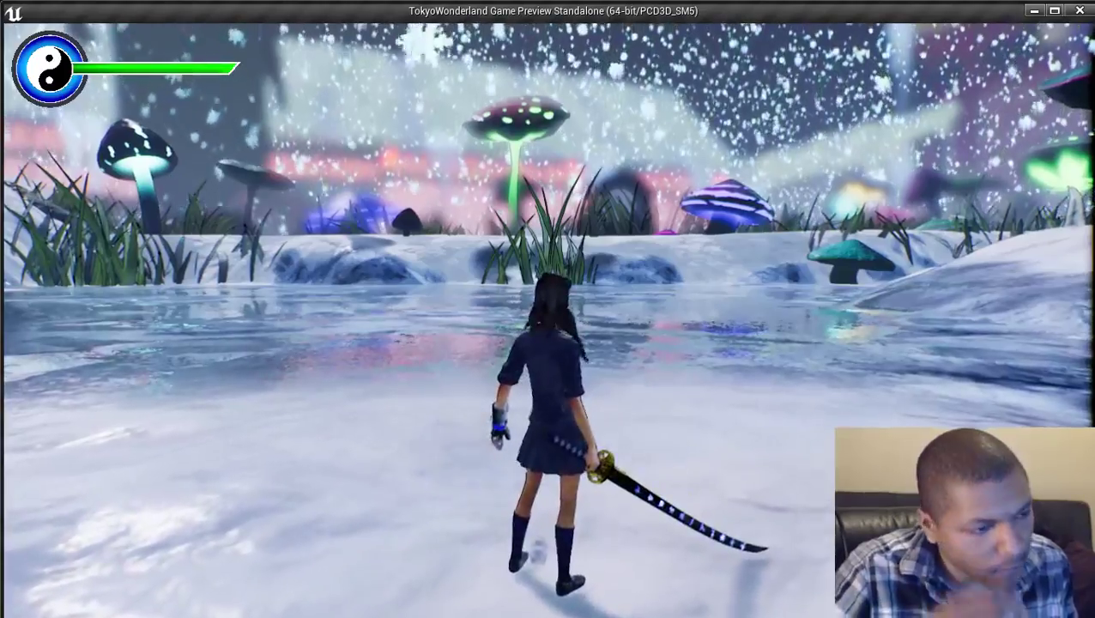
pyautogui.press('w')
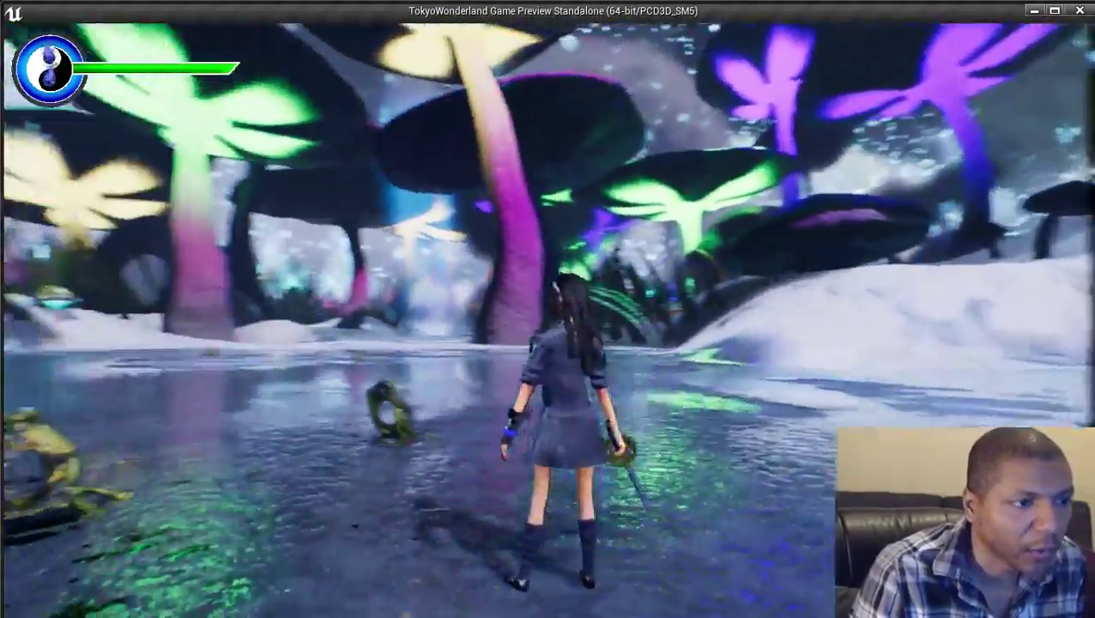
pyautogui.press('w')
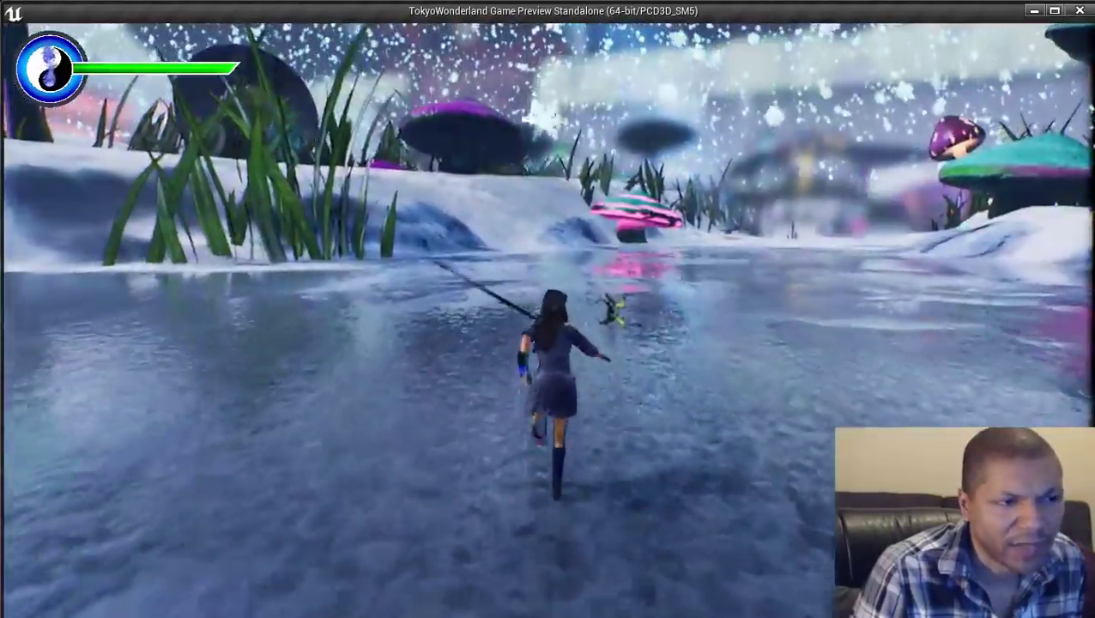
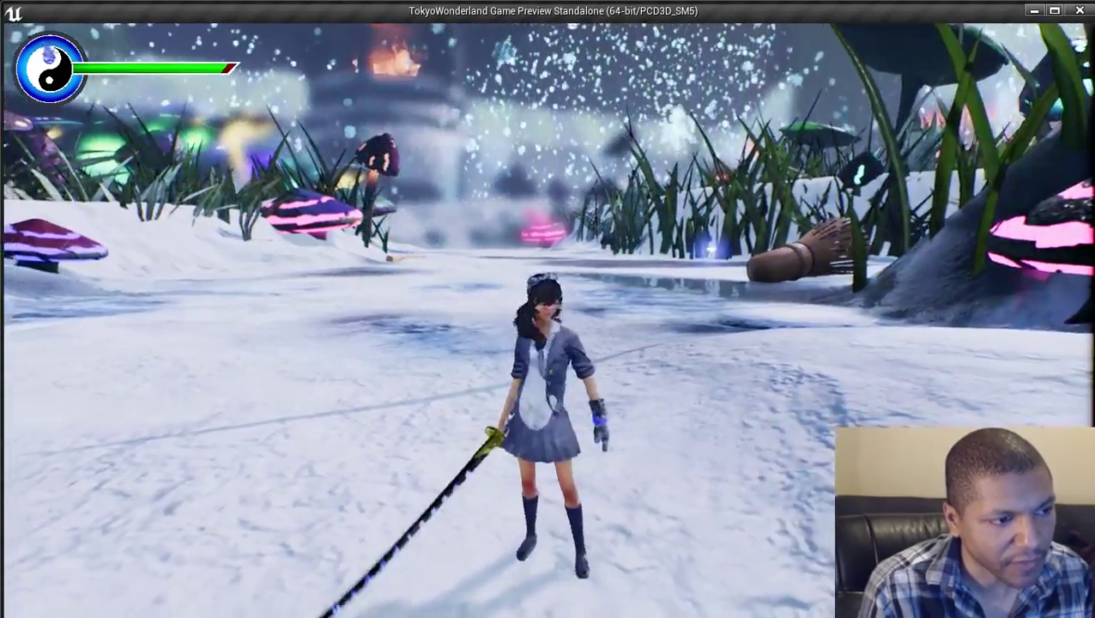
# Run past the fallen broom to collect the glowing katakana pickup by the tall grass, and continue up the snowy path.
pyautogui.press('w')
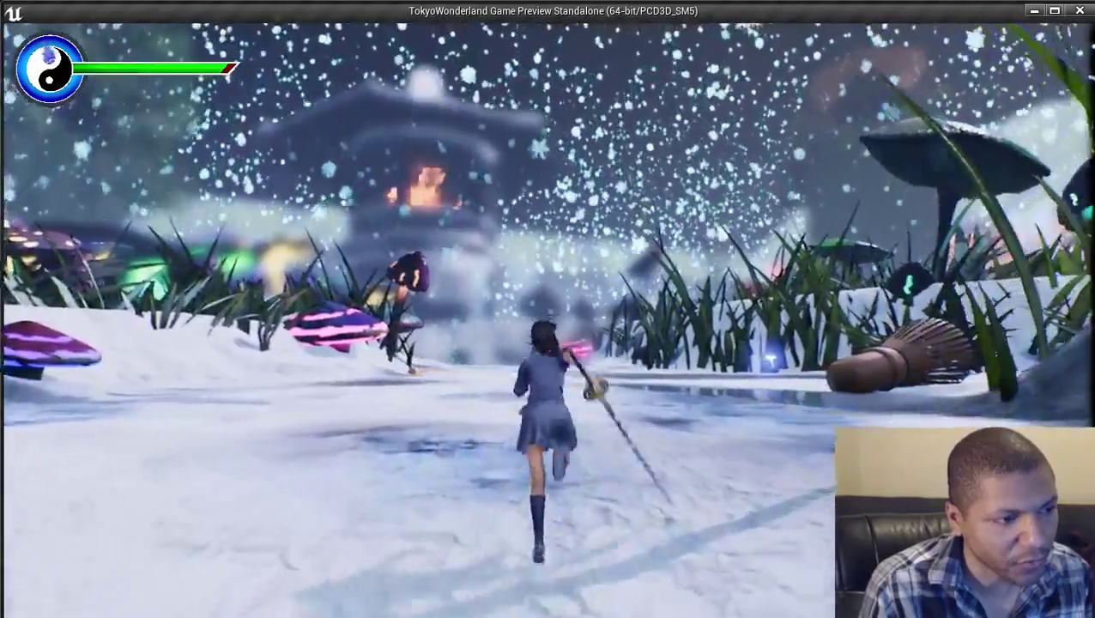
pyautogui.press('w')
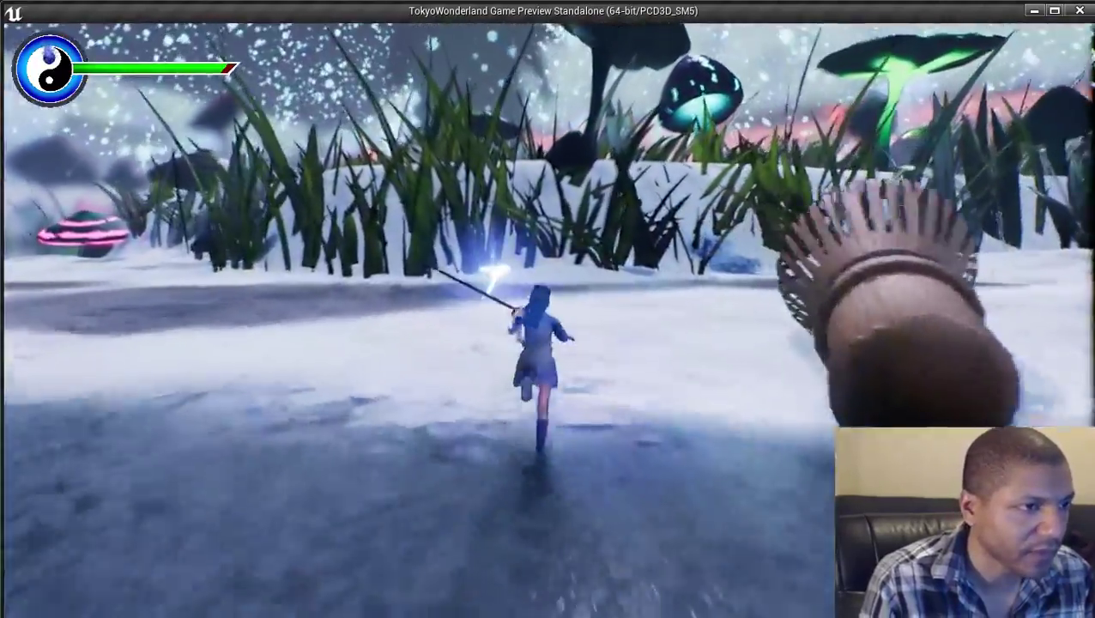
pyautogui.press('w')
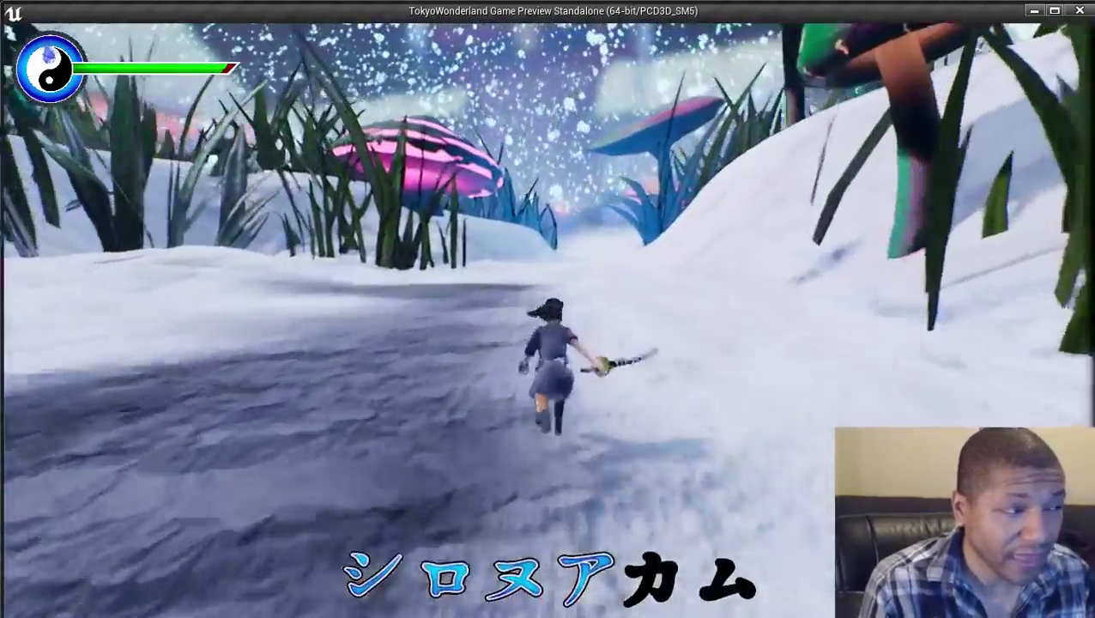
pyautogui.press('w')
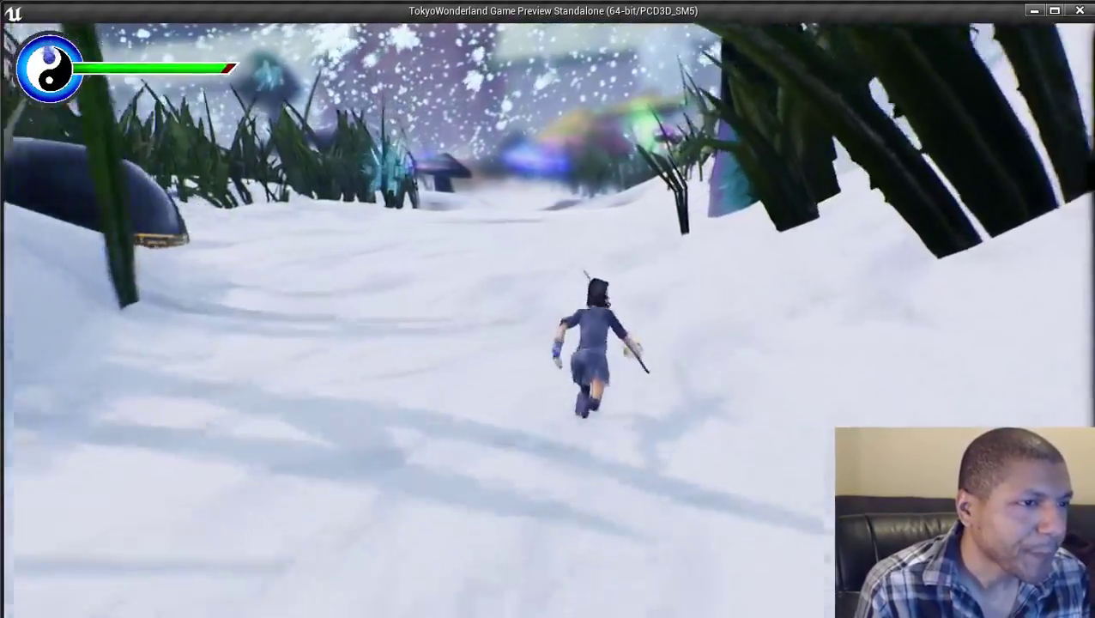
# Run up the snowy path past the mushrooms into the ice-spiked arena below the giant glowing mushroom.
pyautogui.press('w')
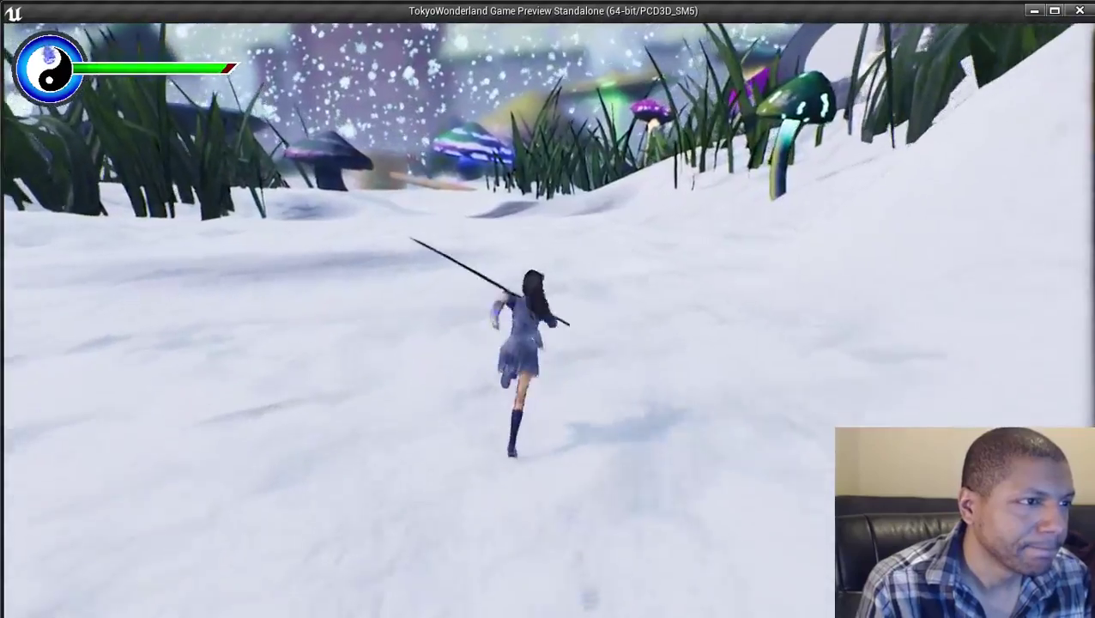
pyautogui.press('w')
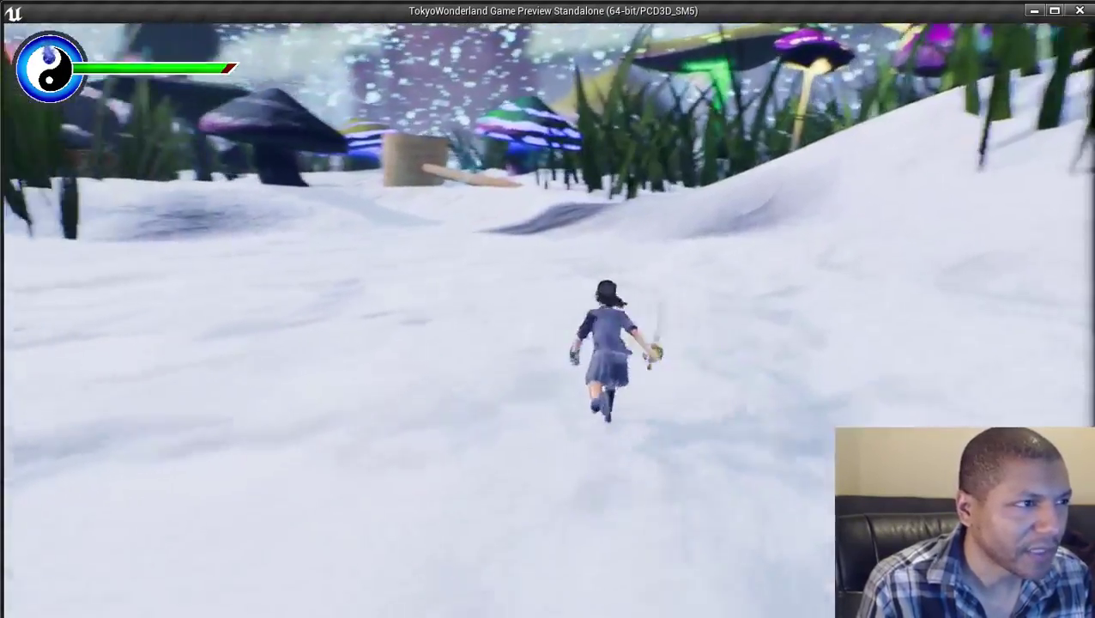
pyautogui.press('w')
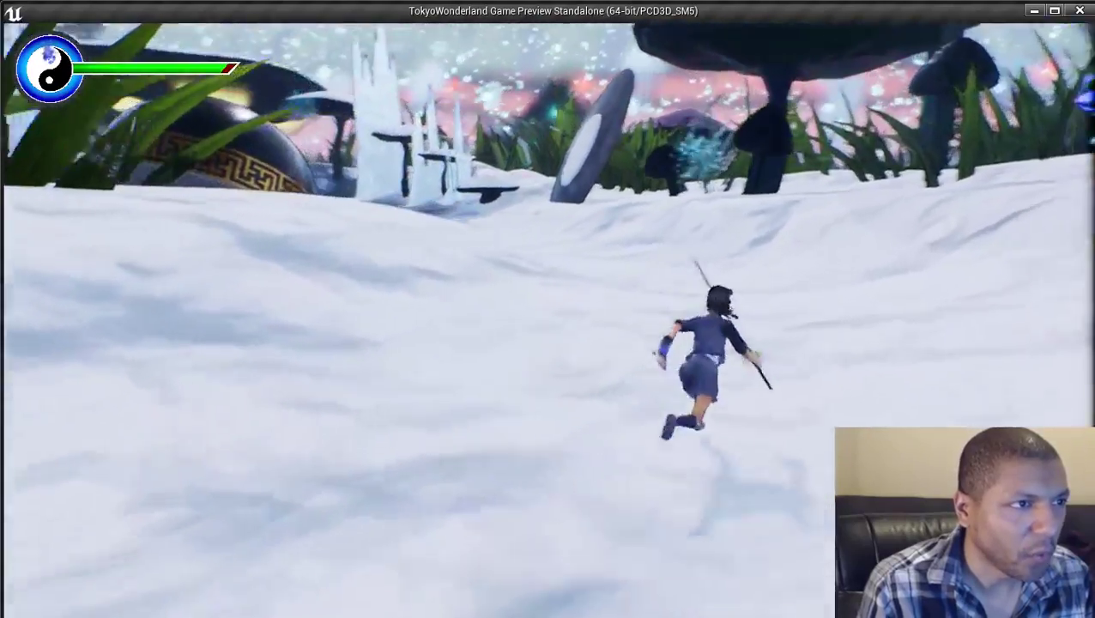
pyautogui.press('w')
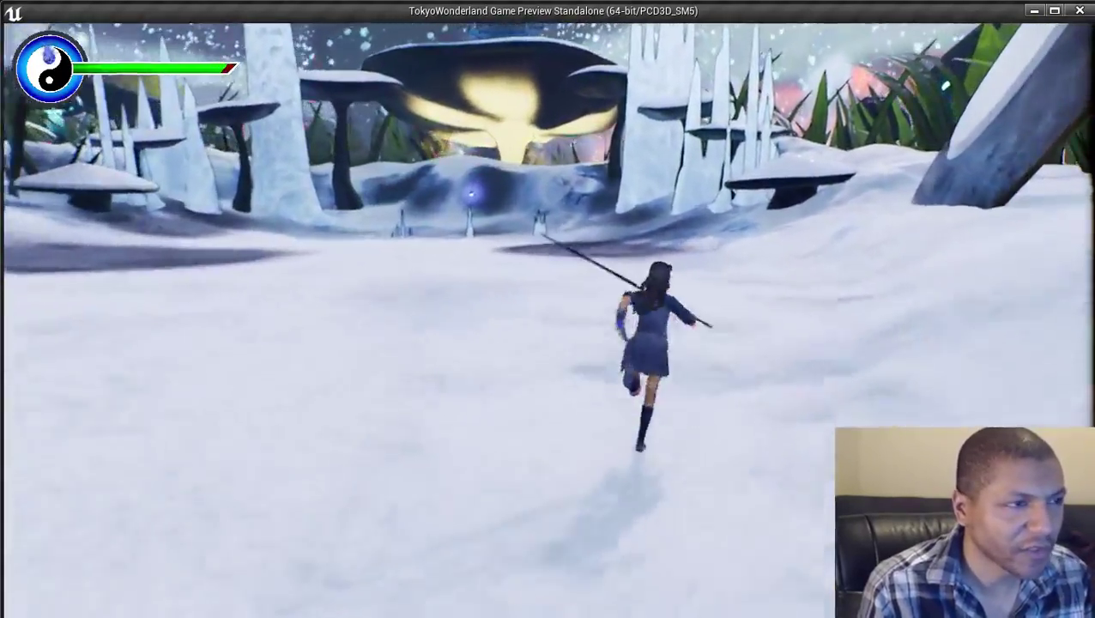
pyautogui.press('w')
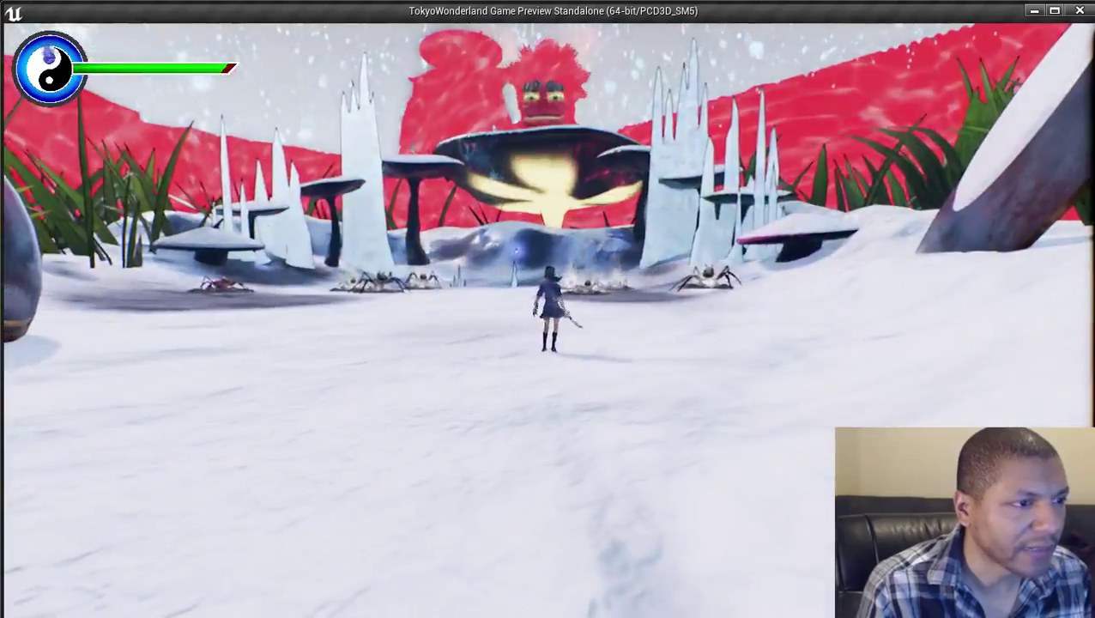
# Charge into the red and black ants and fight them with the sword across the snowy arena.
pyautogui.press('w')
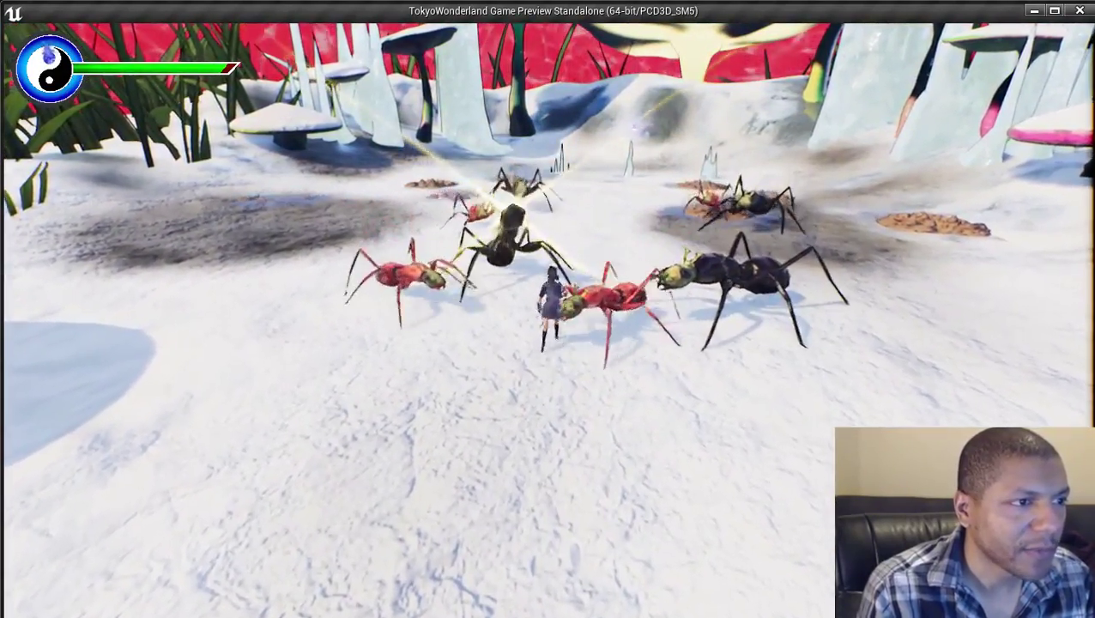
pyautogui.press('w')
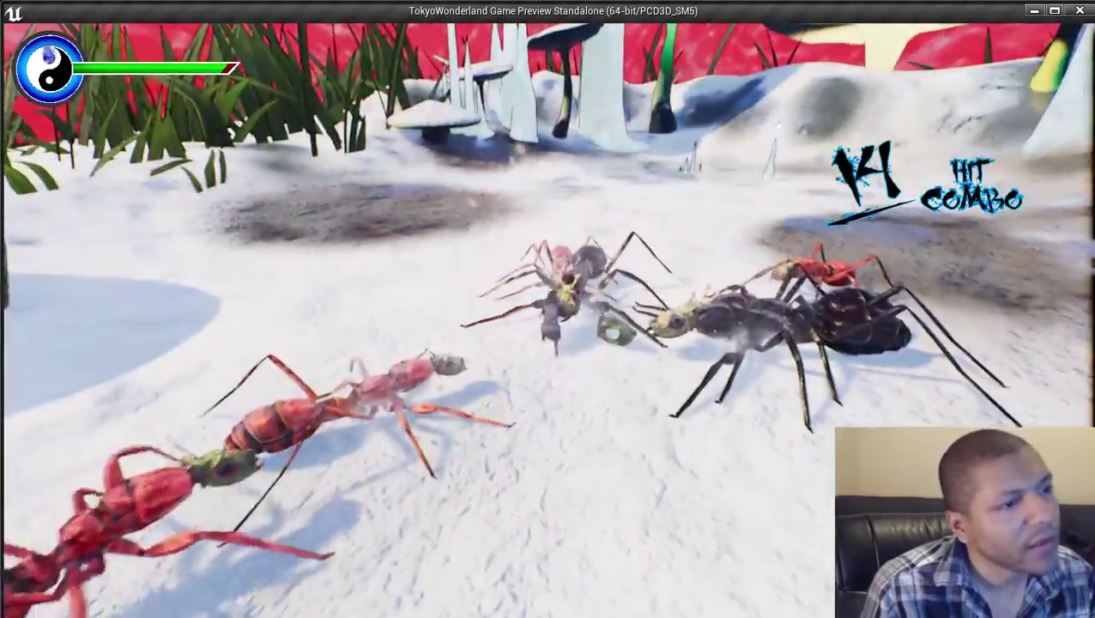
pyautogui.press('w')
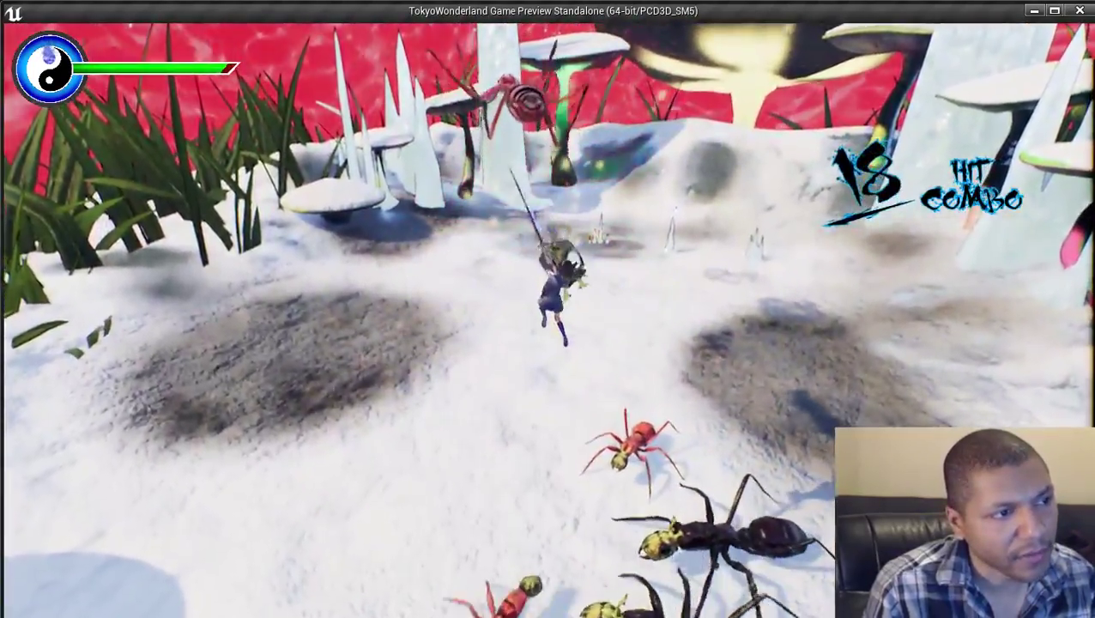
pyautogui.press('w')
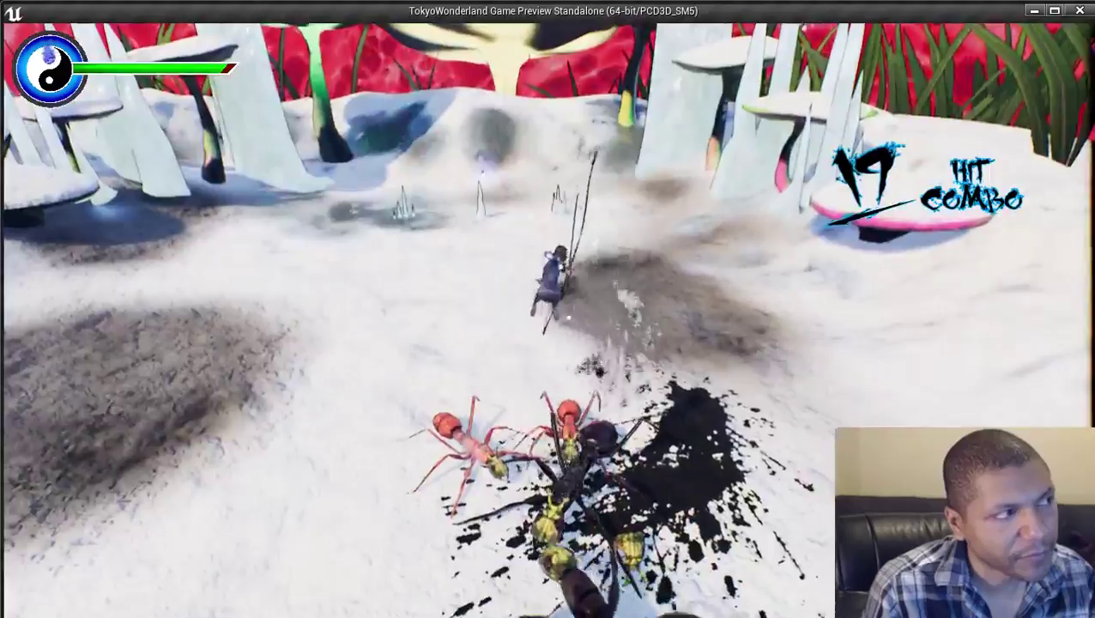
pyautogui.press('space')
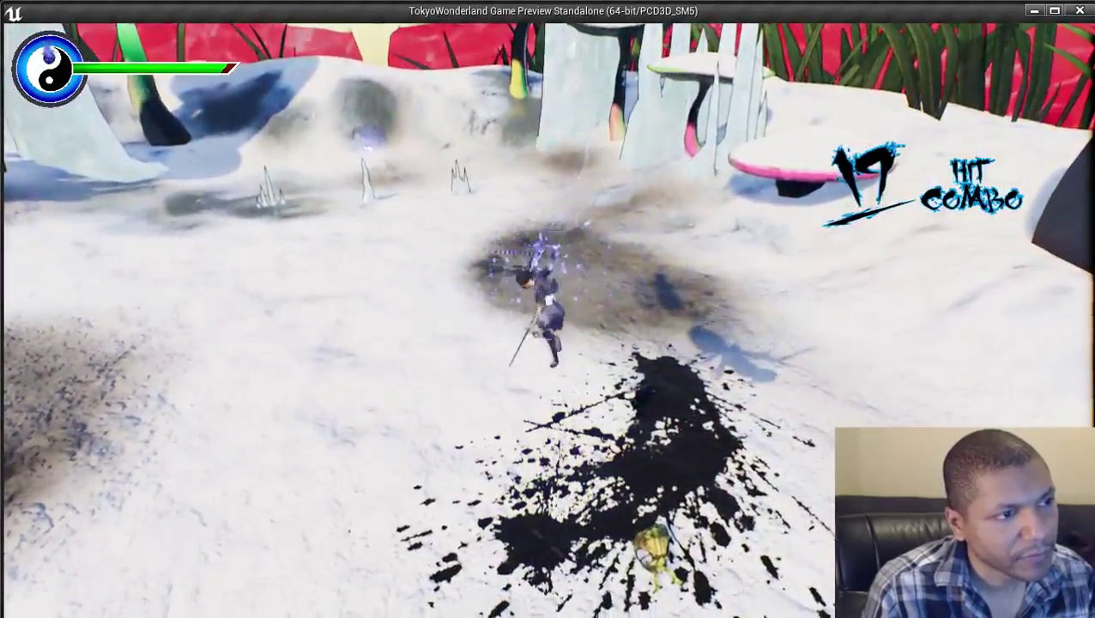
pyautogui.press('w')
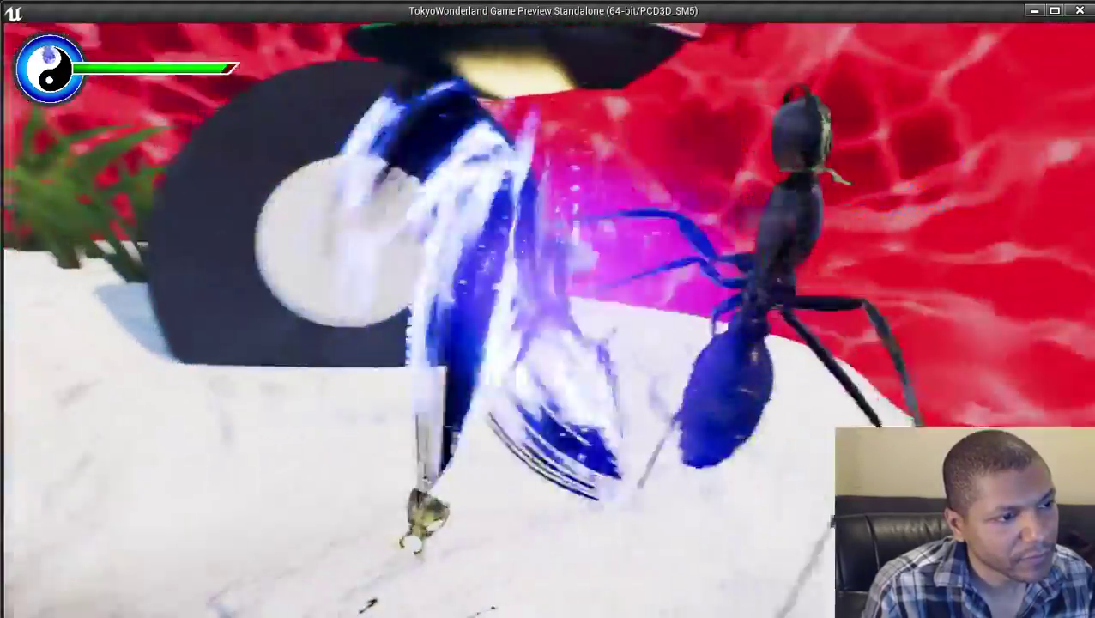
pyautogui.press('w')
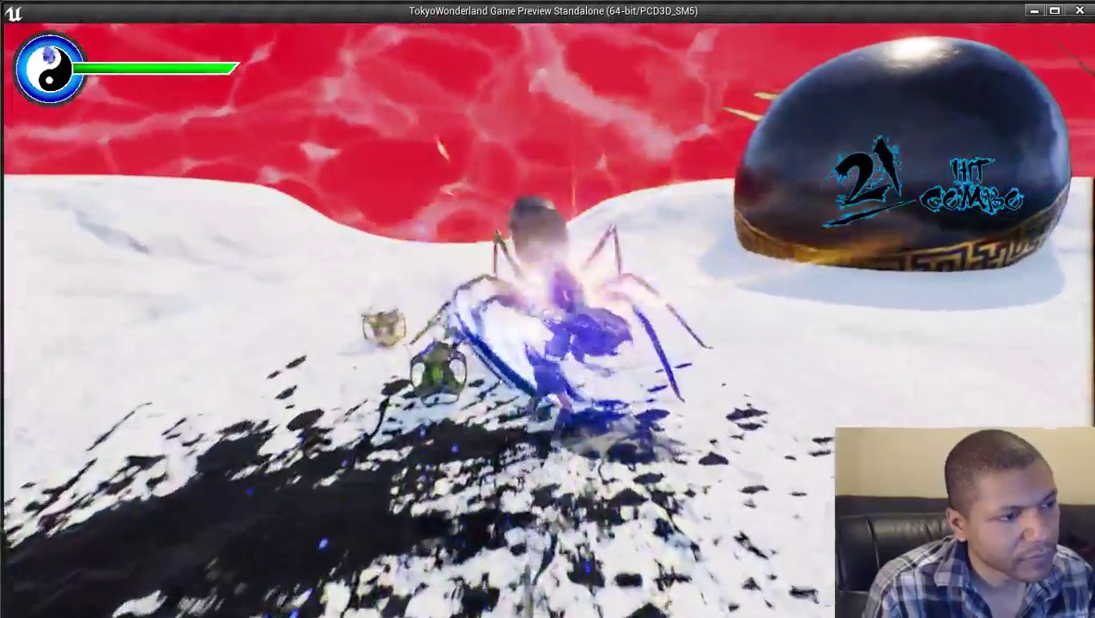
pyautogui.press('w')
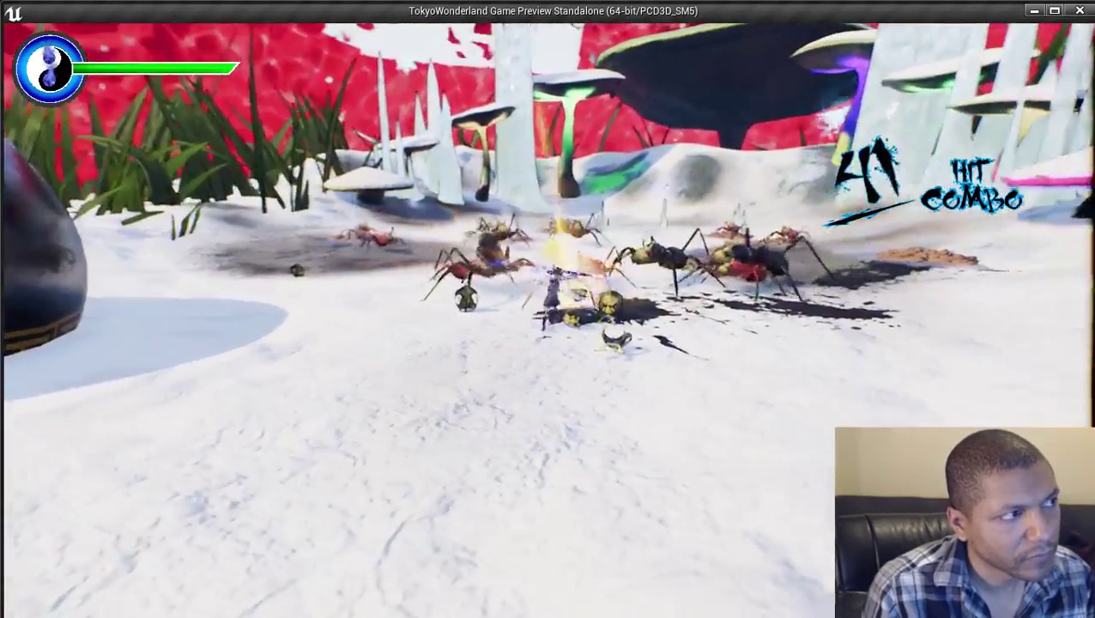
pyautogui.press('w')
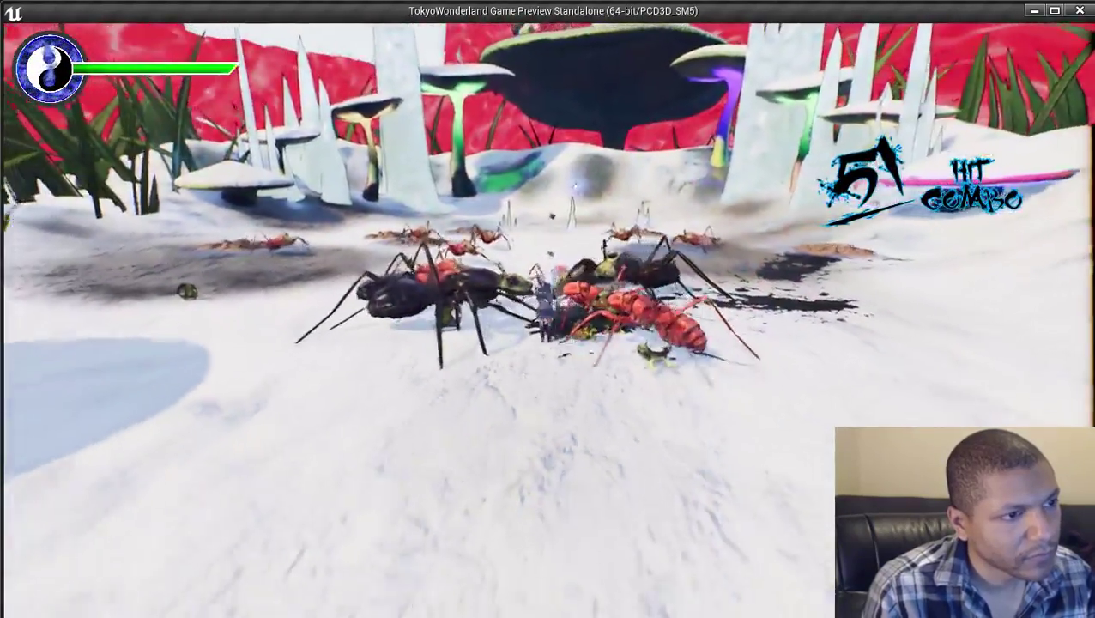
pyautogui.press('w')
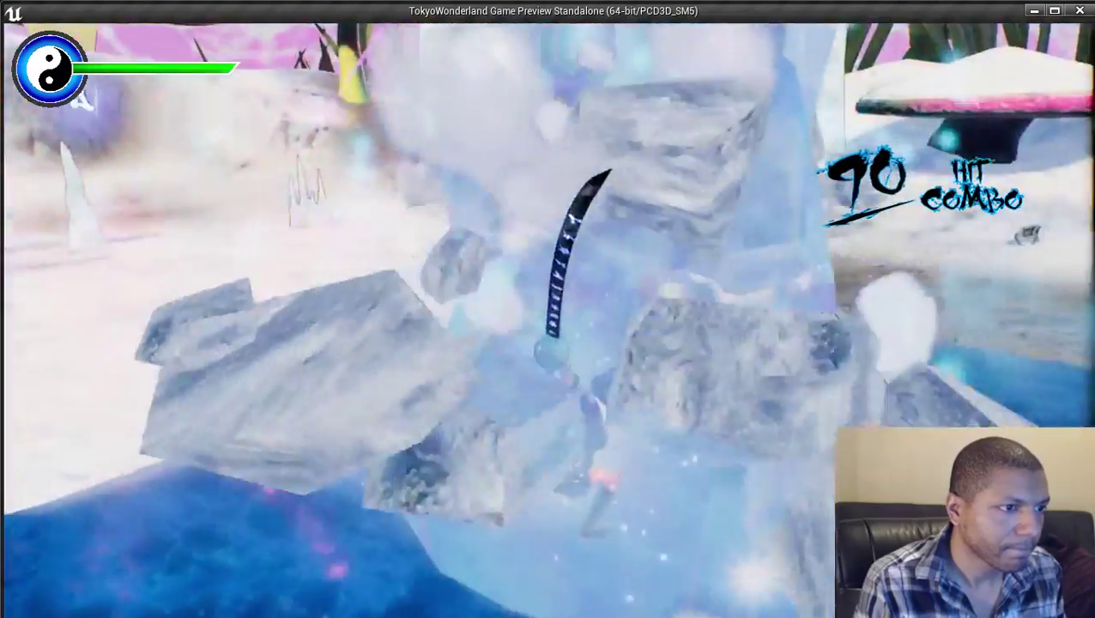
# Smash the ice spikes on the arena floor and climb the snowy mound to the tall ice pillars.
pyautogui.press('w')
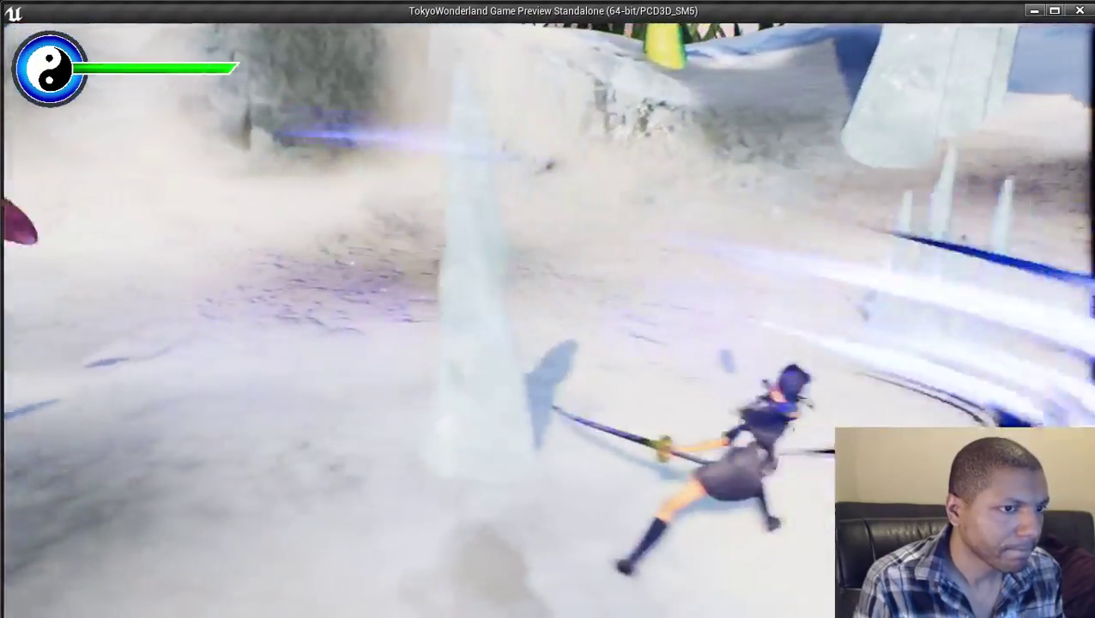
pyautogui.press('w')
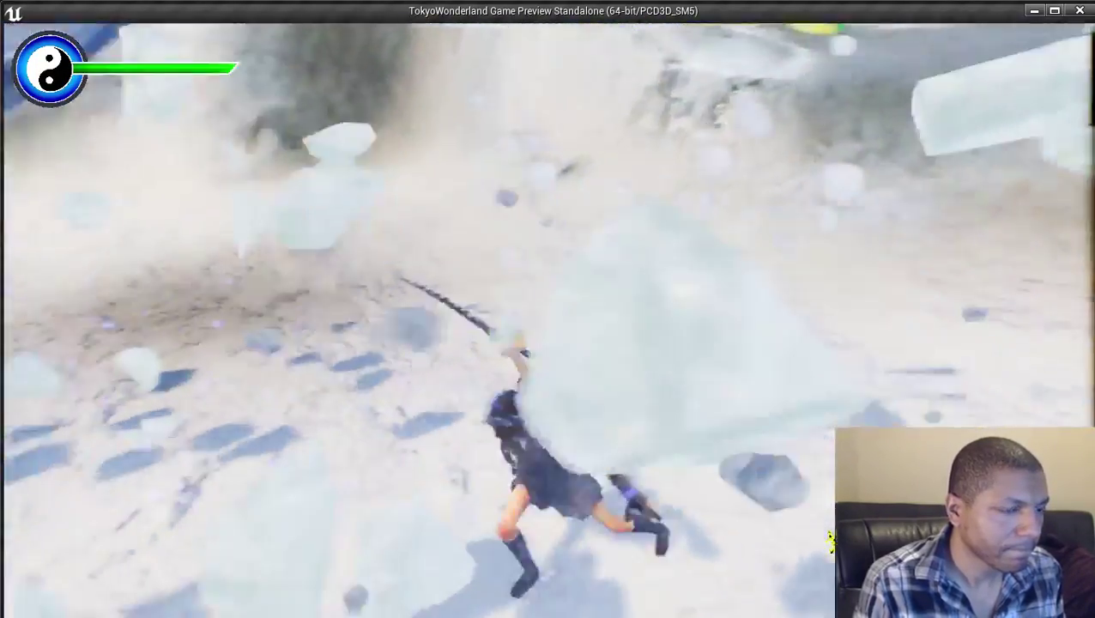
pyautogui.press('s')
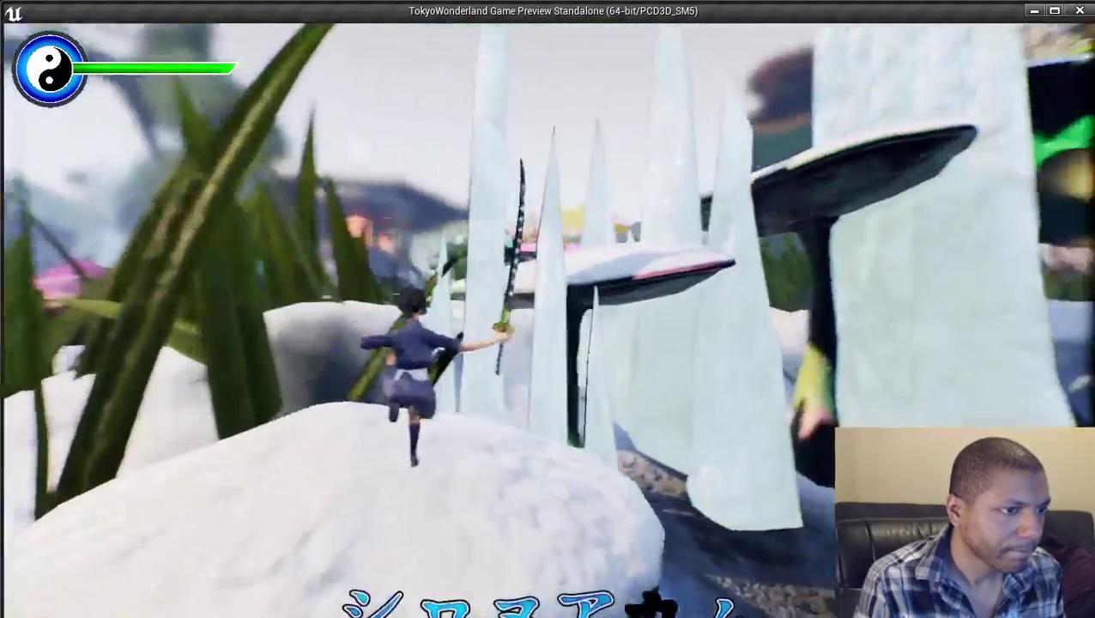
pyautogui.press('w')
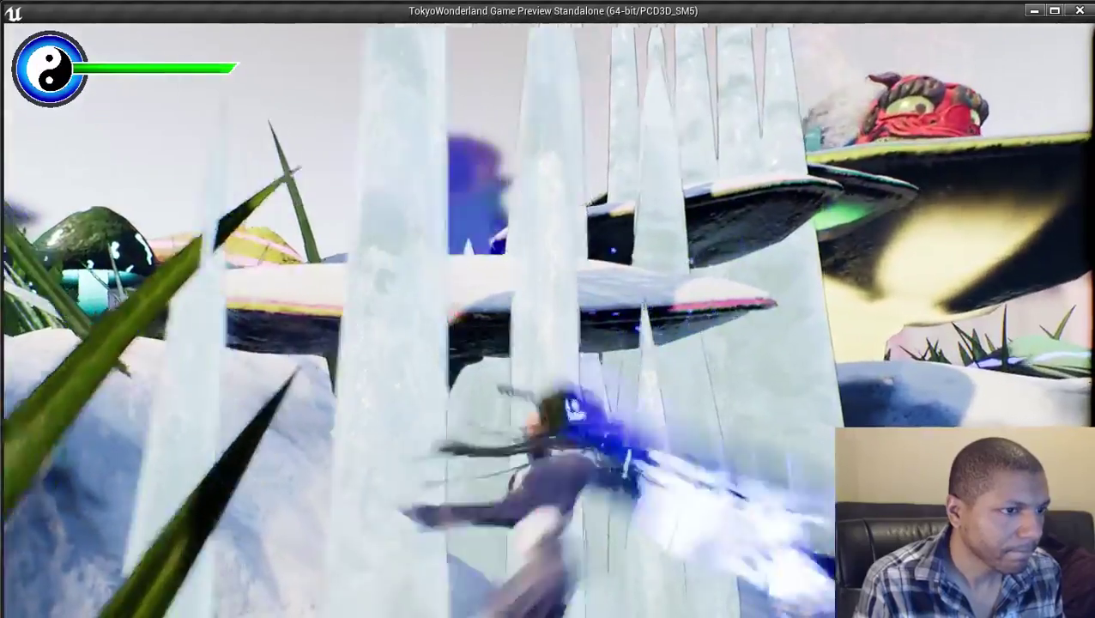
pyautogui.press('space')
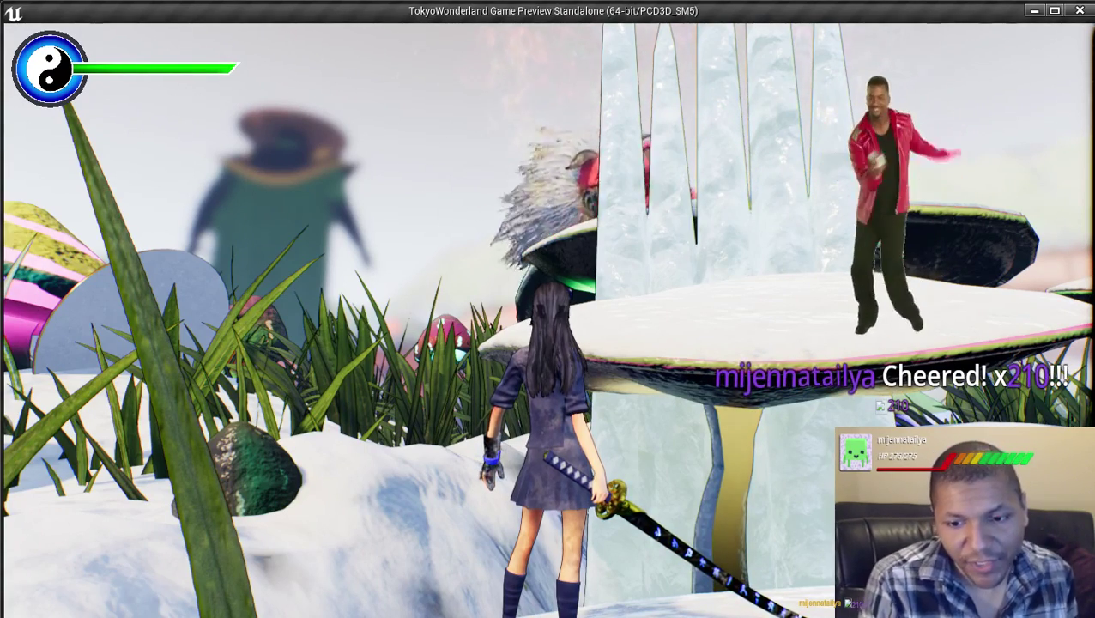
# Jump onto the snow-covered mushroom cap and attack the ice wall blocking the way to the caterpillar.
pyautogui.press('w')
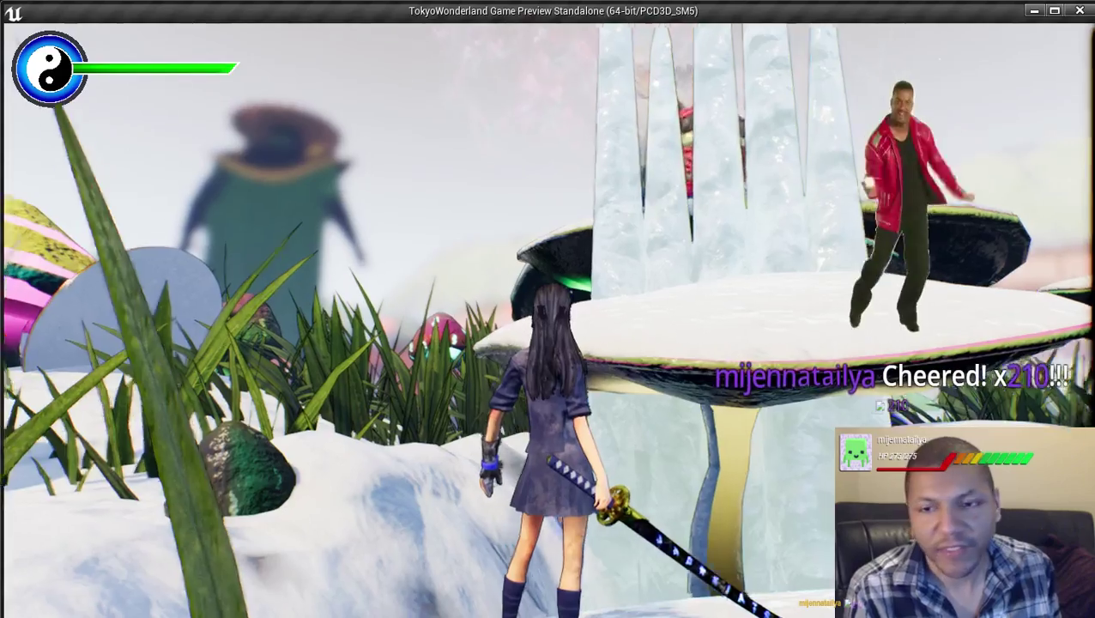
pyautogui.press('w')
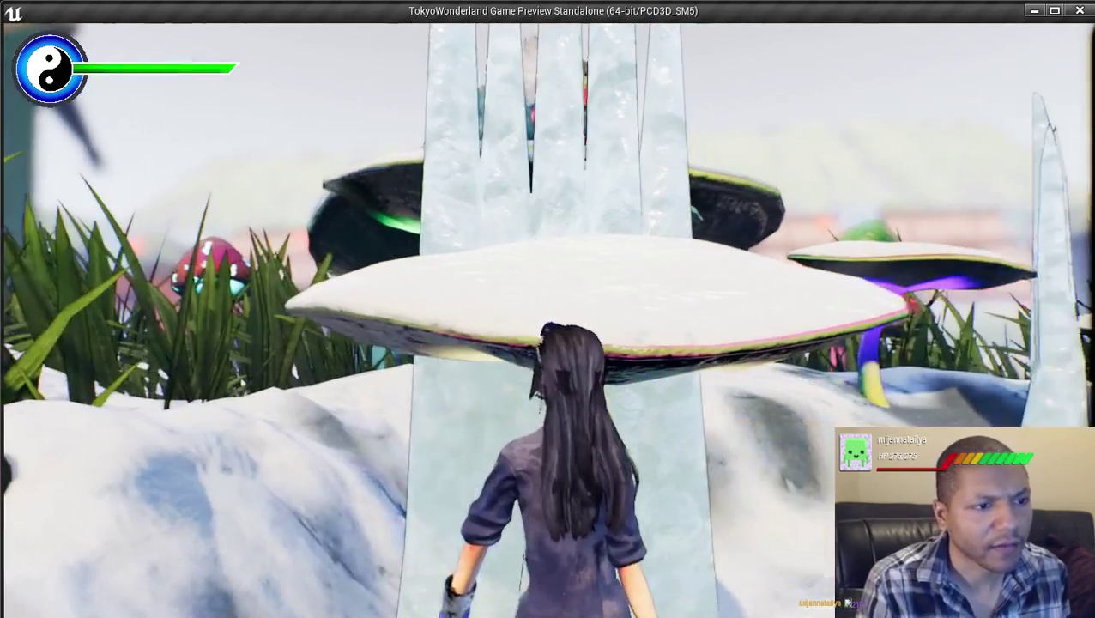
pyautogui.press('space')
pyautogui.press('space')
pyautogui.press('w')
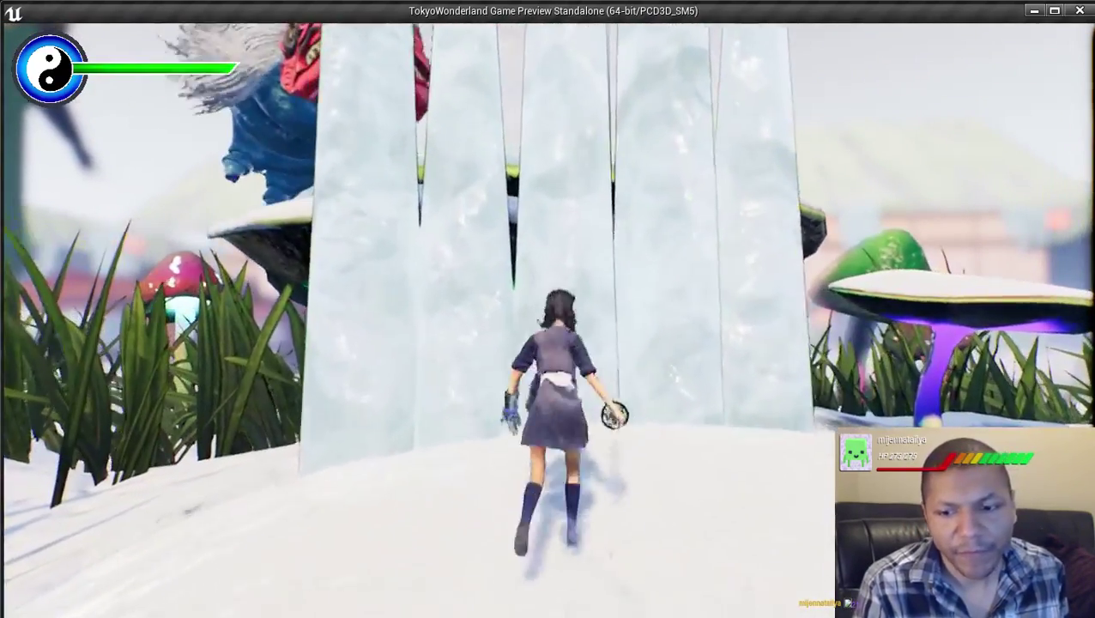
pyautogui.press('f')
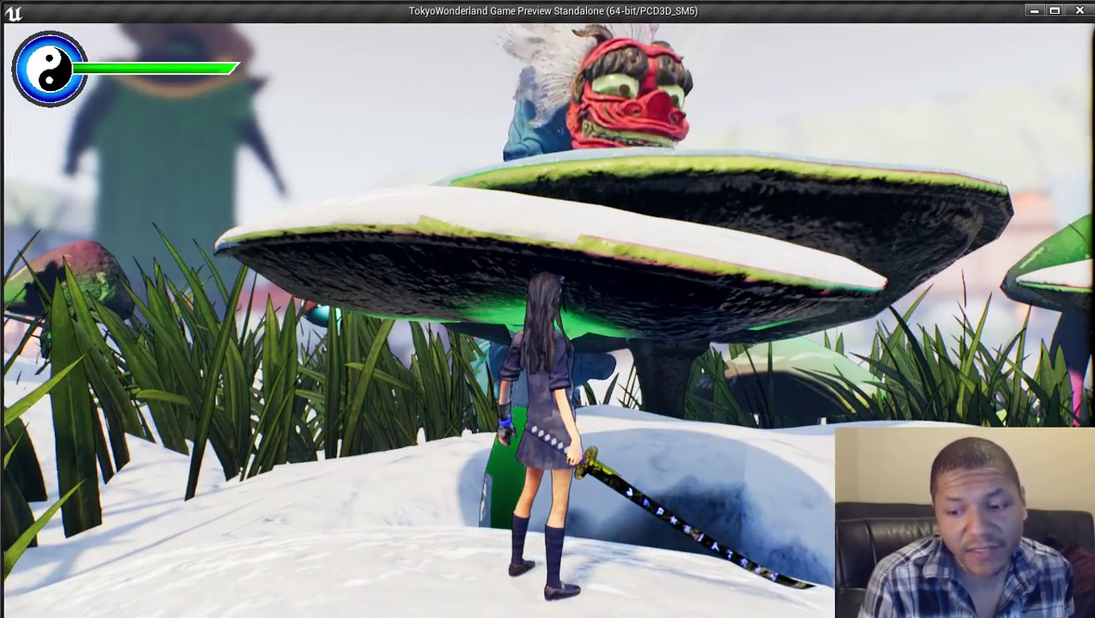
# Run across the snowy cap and jump onto the giant icy mushroom in front of the red-masked caterpillar.
pyautogui.press('w')
pyautogui.press('space')
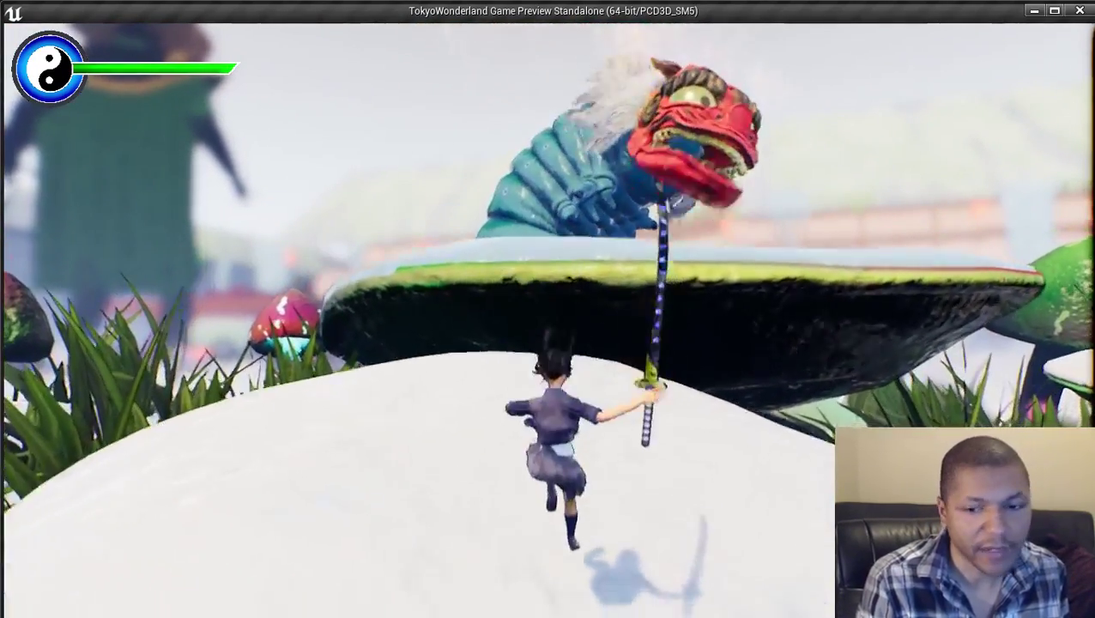
pyautogui.press('s')
pyautogui.press('w')
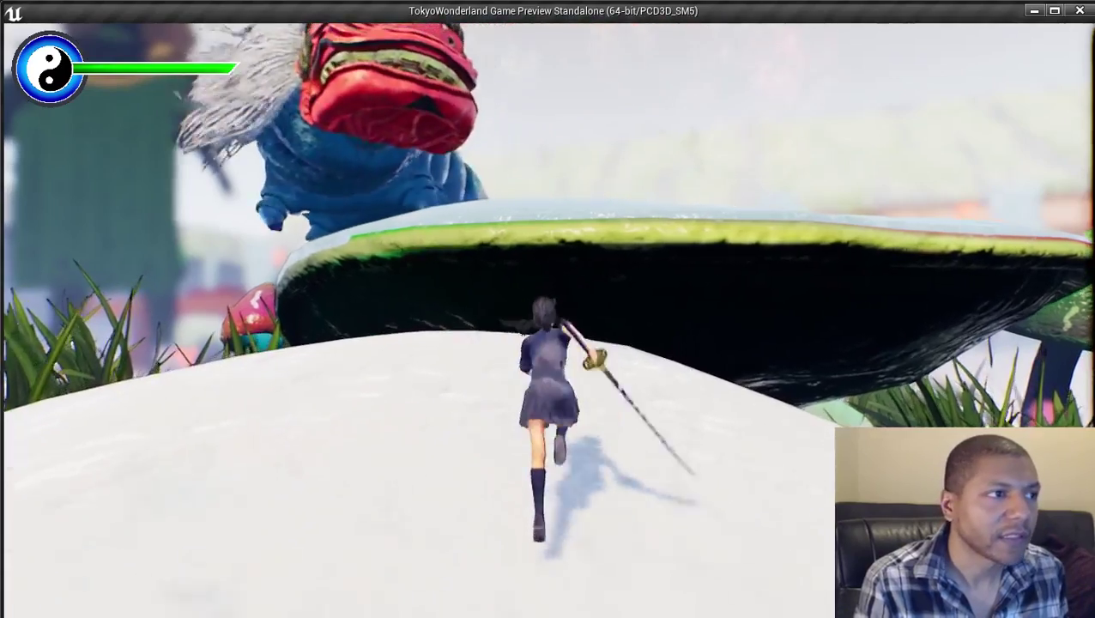
pyautogui.press('s')
pyautogui.press('w')
pyautogui.press('space')
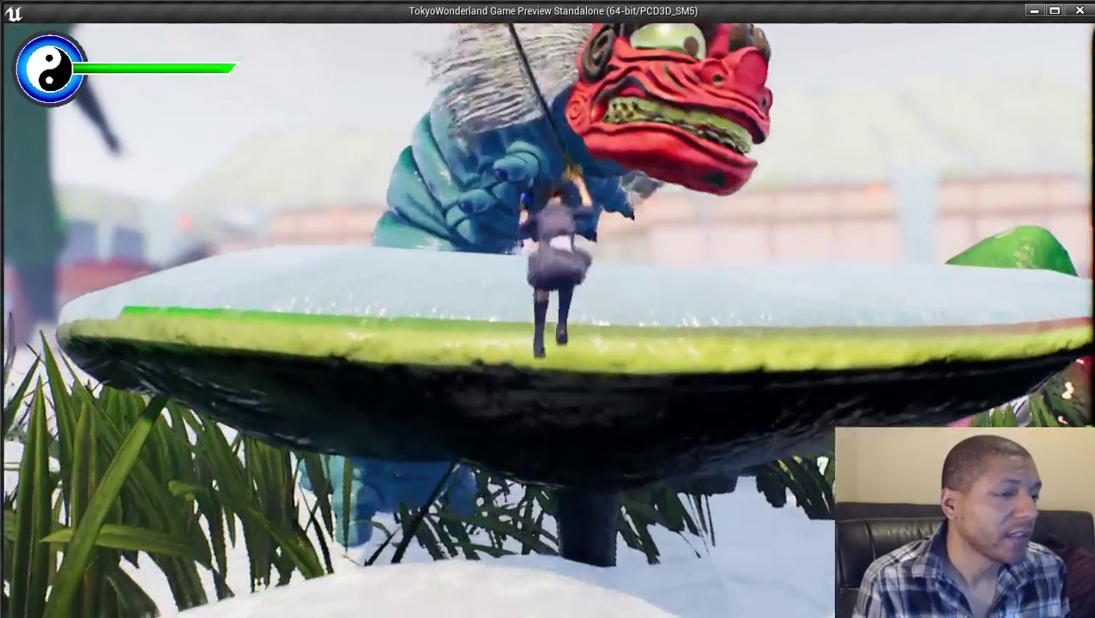
pyautogui.press('w')
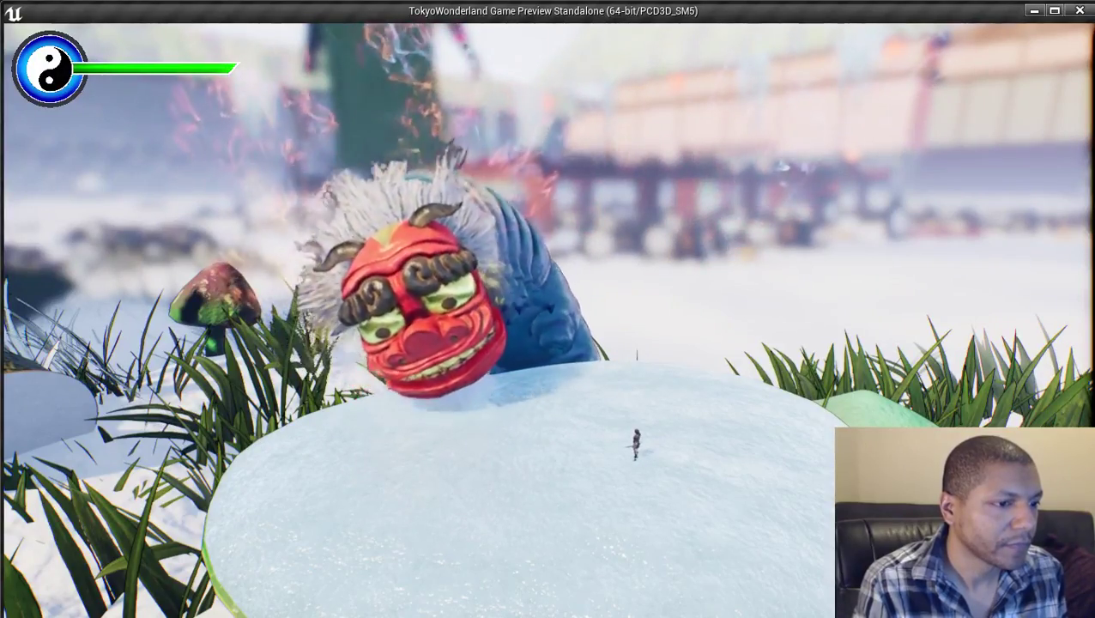
# Run back and forth across the icy mushroom to dodge the caterpillar's head slams and the pink target rings.
pyautogui.press('a')
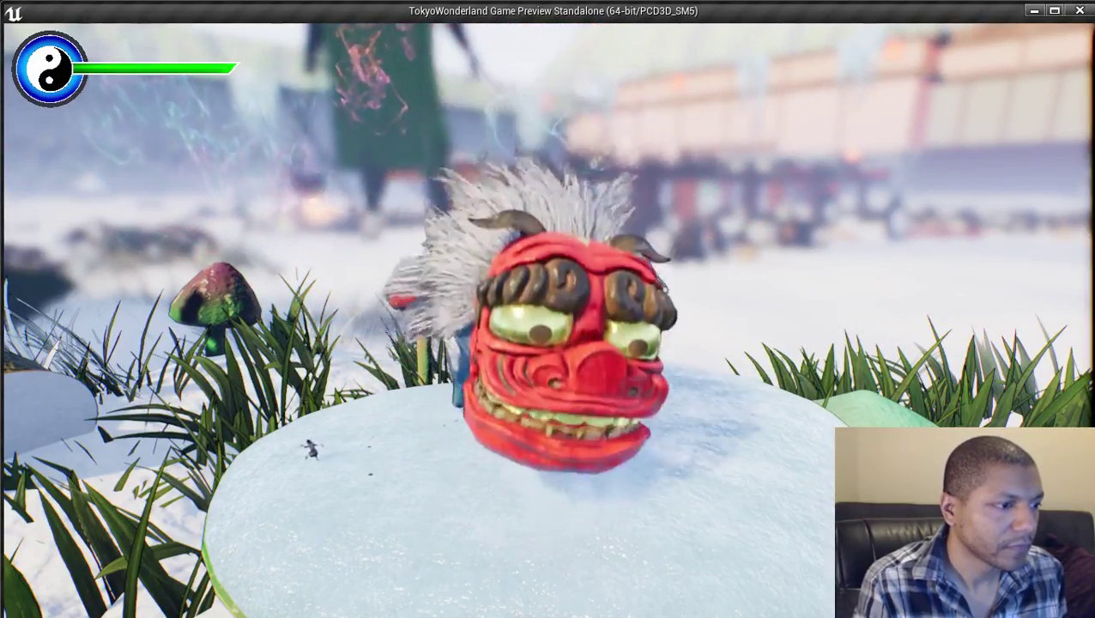
pyautogui.press('d')
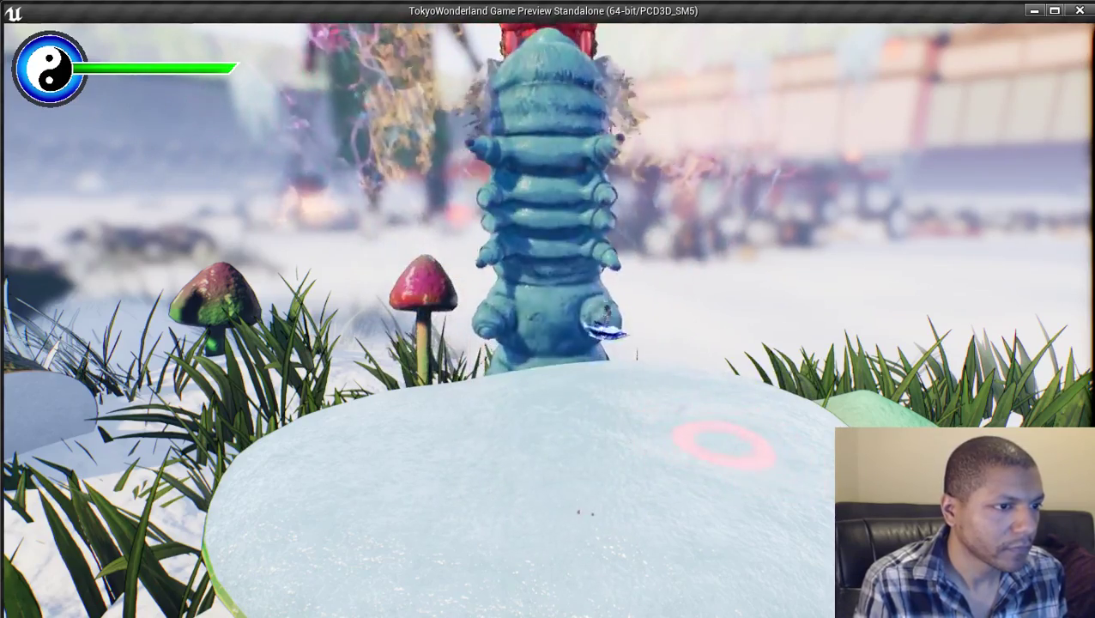
pyautogui.press('d')
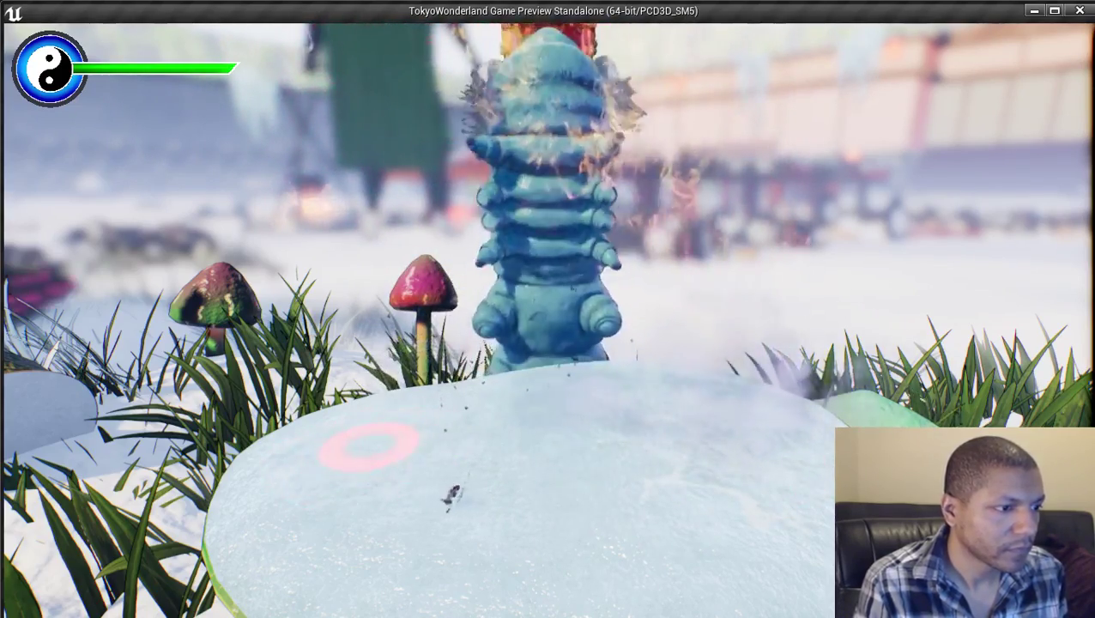
pyautogui.press('w')
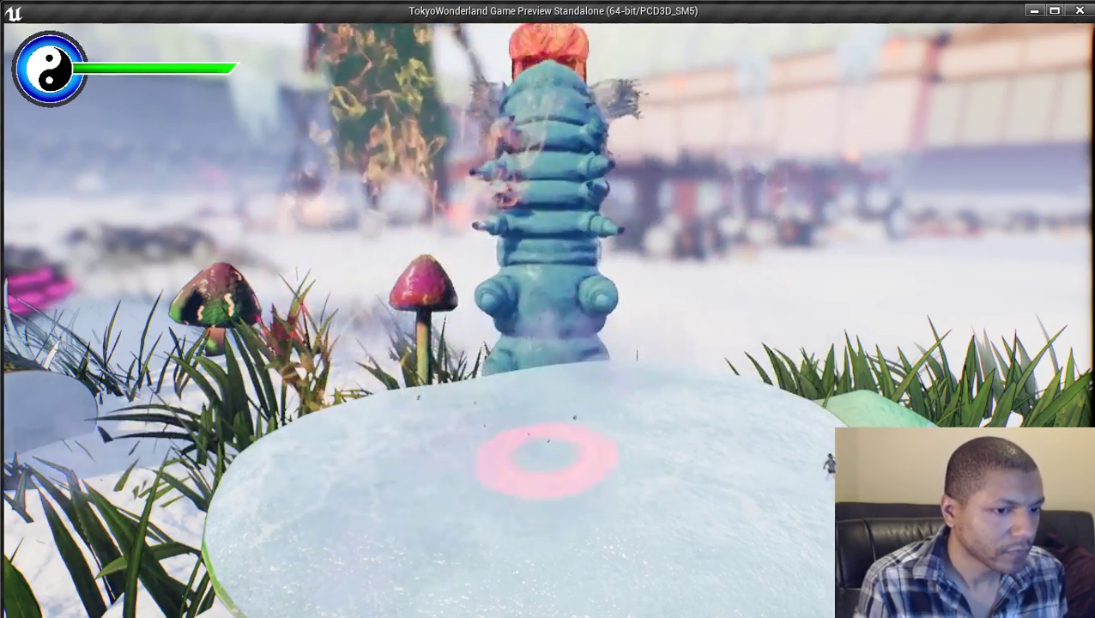
pyautogui.press('a')
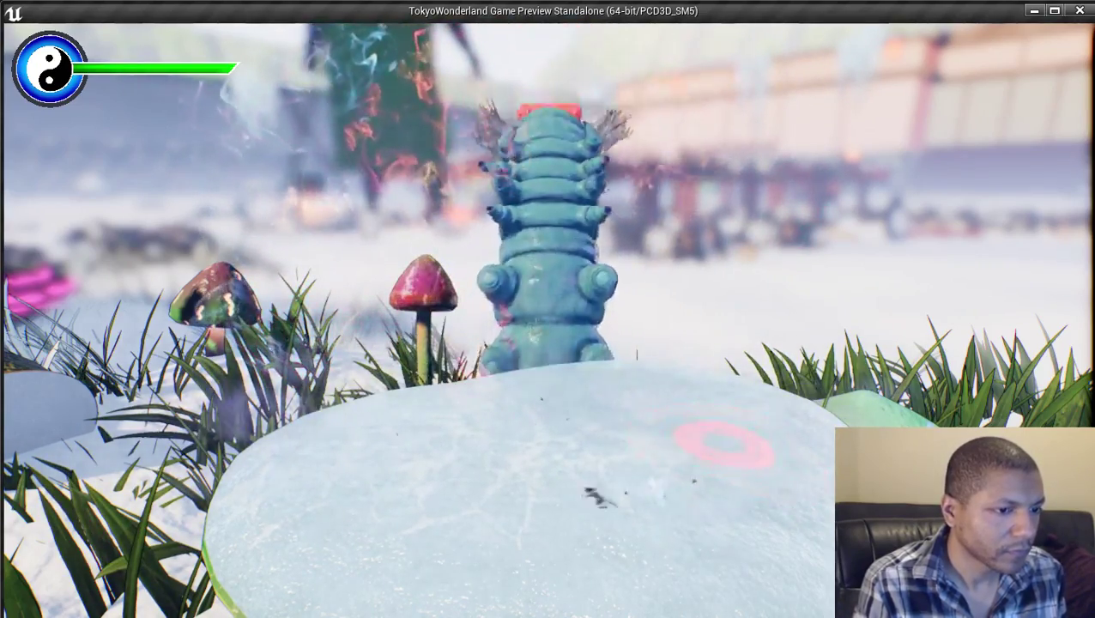
pyautogui.press('a')
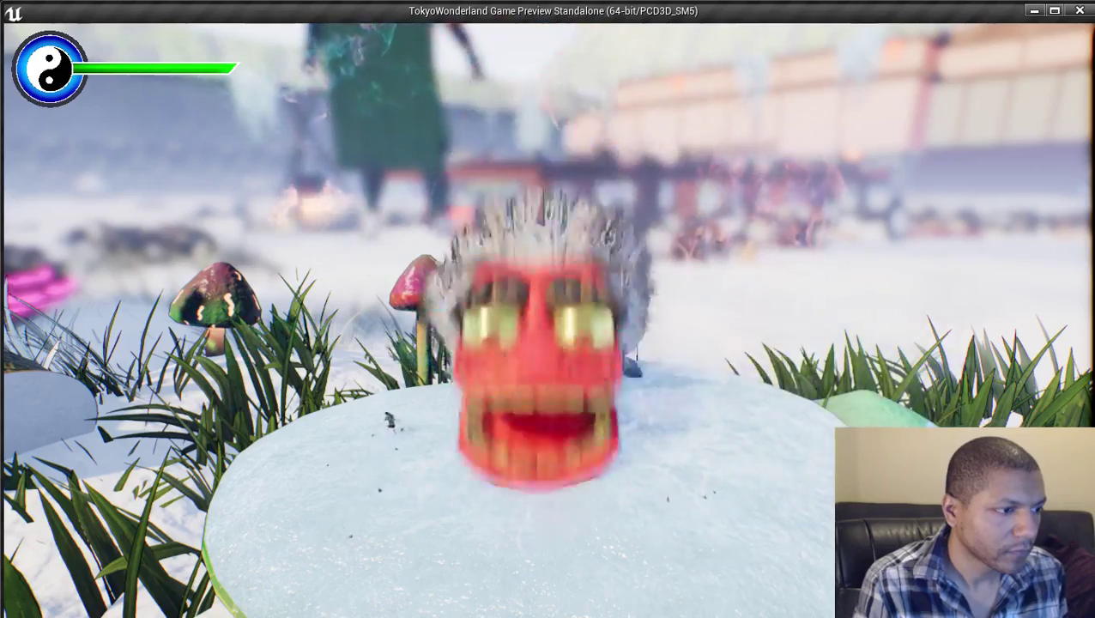
pyautogui.press('s')
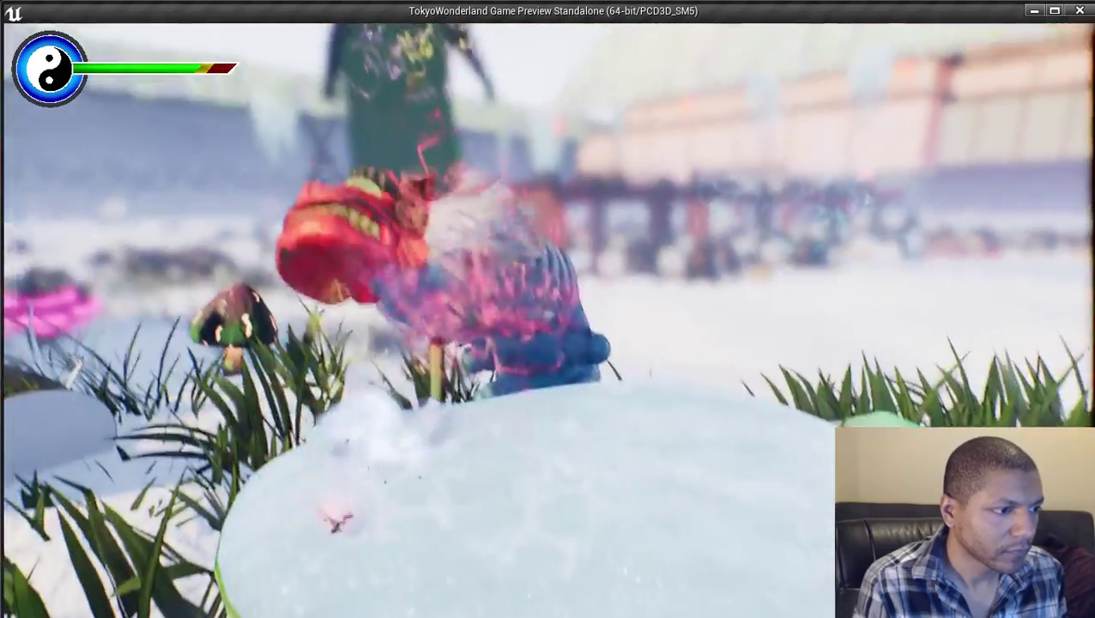
# Run to the caterpillar's stunned head at the grassy edge of the mushroom and strike it repeatedly with the sword.
pyautogui.press('w')
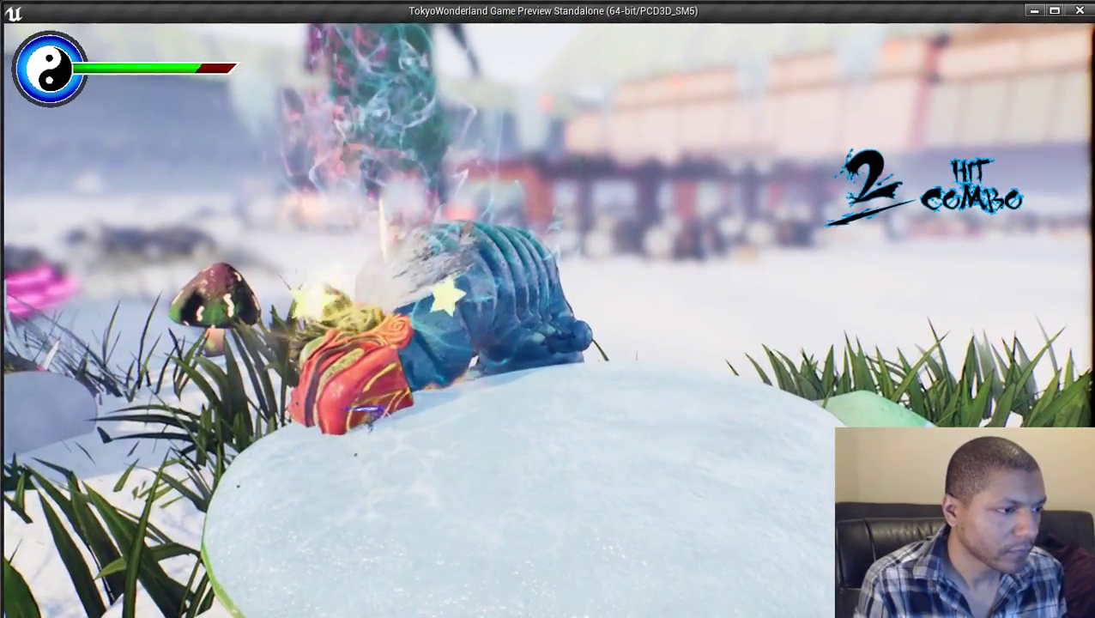
pyautogui.press('f')
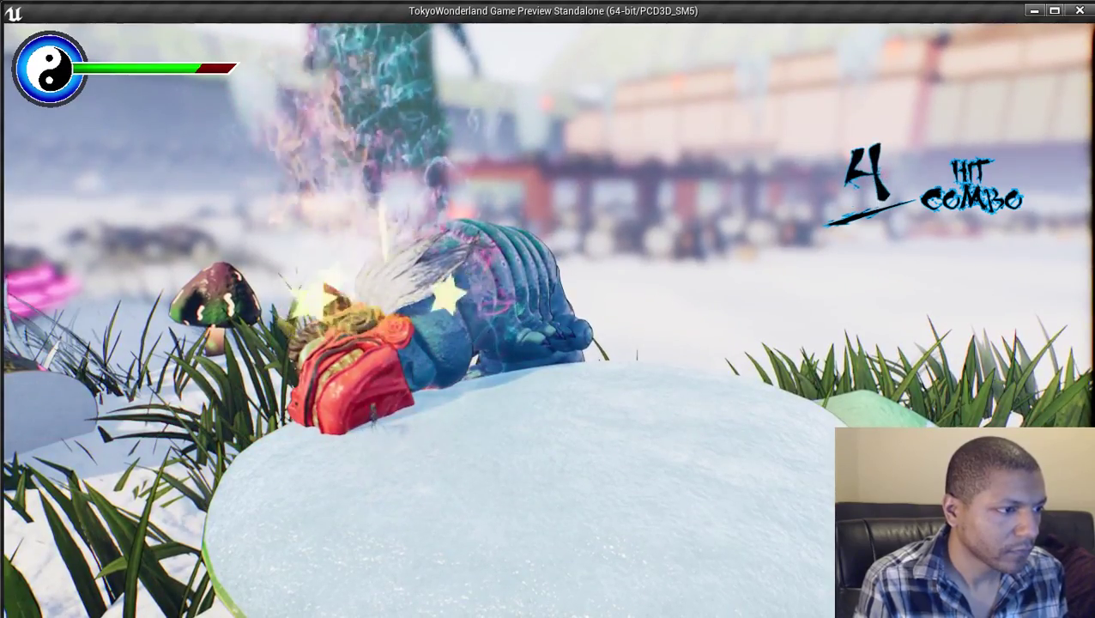
pyautogui.press('f')
pyautogui.press('f')
pyautogui.press('f')
pyautogui.press('f')
pyautogui.press('f')
pyautogui.press('f')
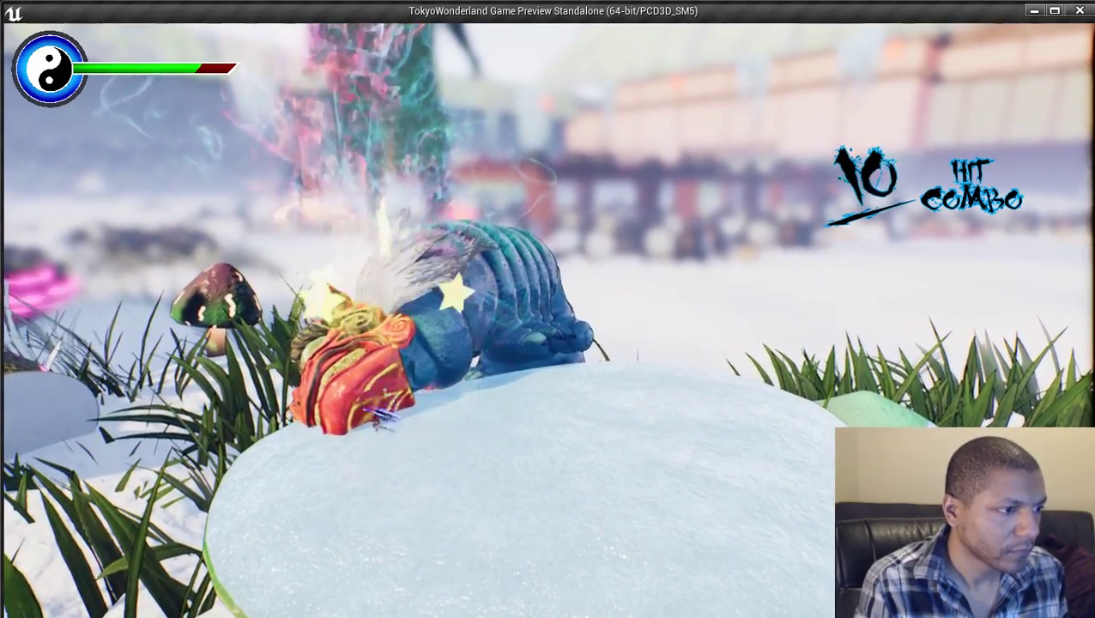
pyautogui.press('f')
pyautogui.press('f')
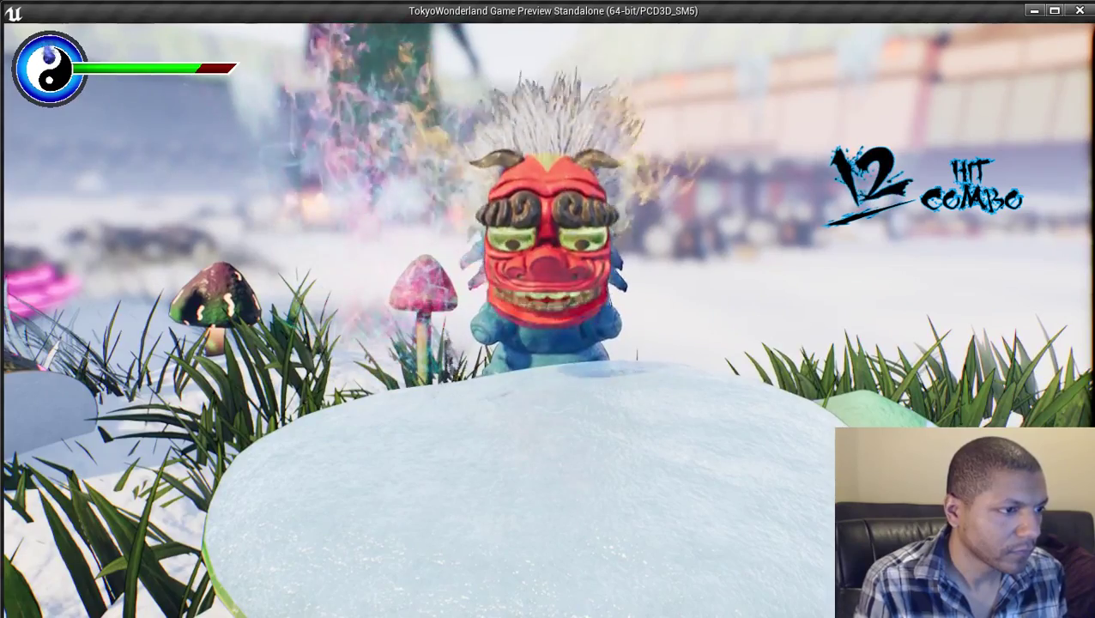
# Keep swinging at the red mask to extend the hit combo as the caterpillar rears back up.
pyautogui.press('f')
pyautogui.press('f')
pyautogui.press('f')
pyautogui.press('f')
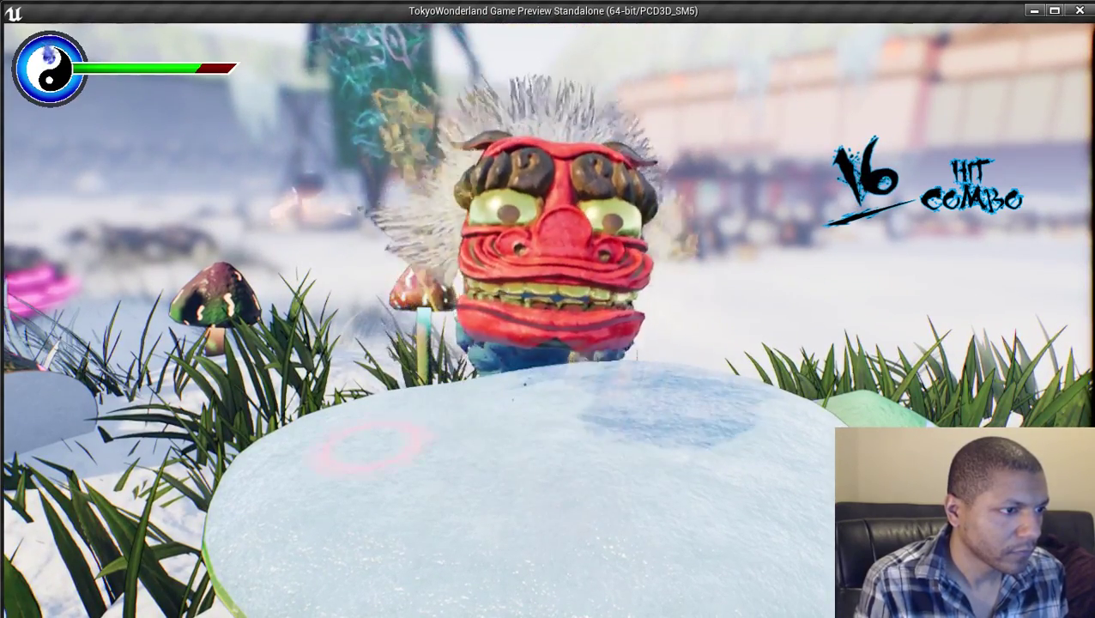
pyautogui.press('f')
pyautogui.press('f')
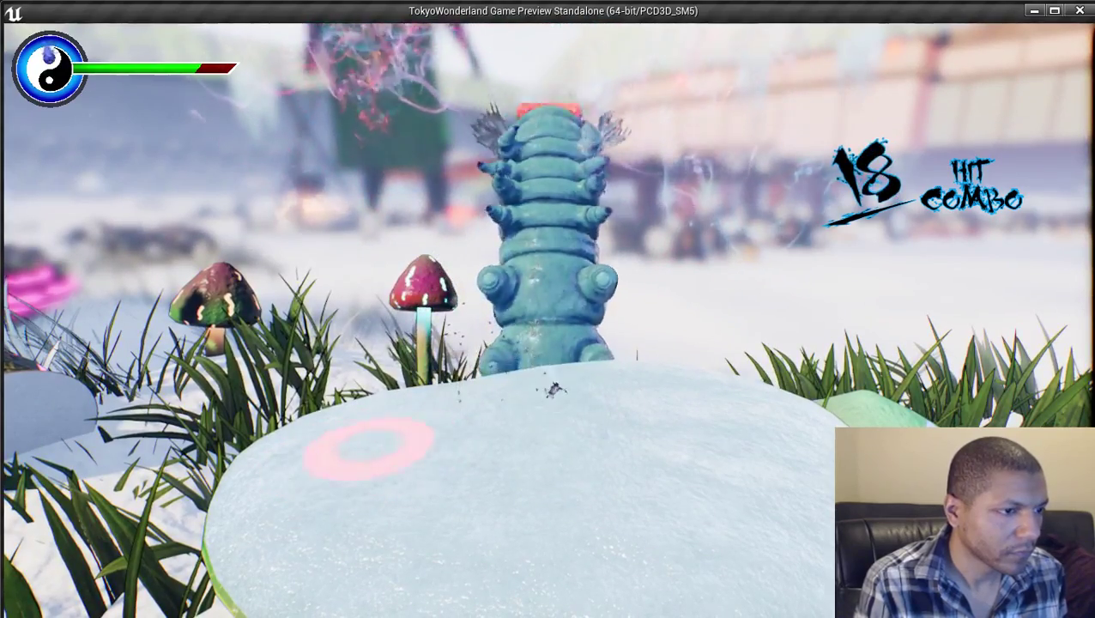
# Evade the caterpillar's next round of head slams by running from side to side across the mushroom.
pyautogui.press('d')
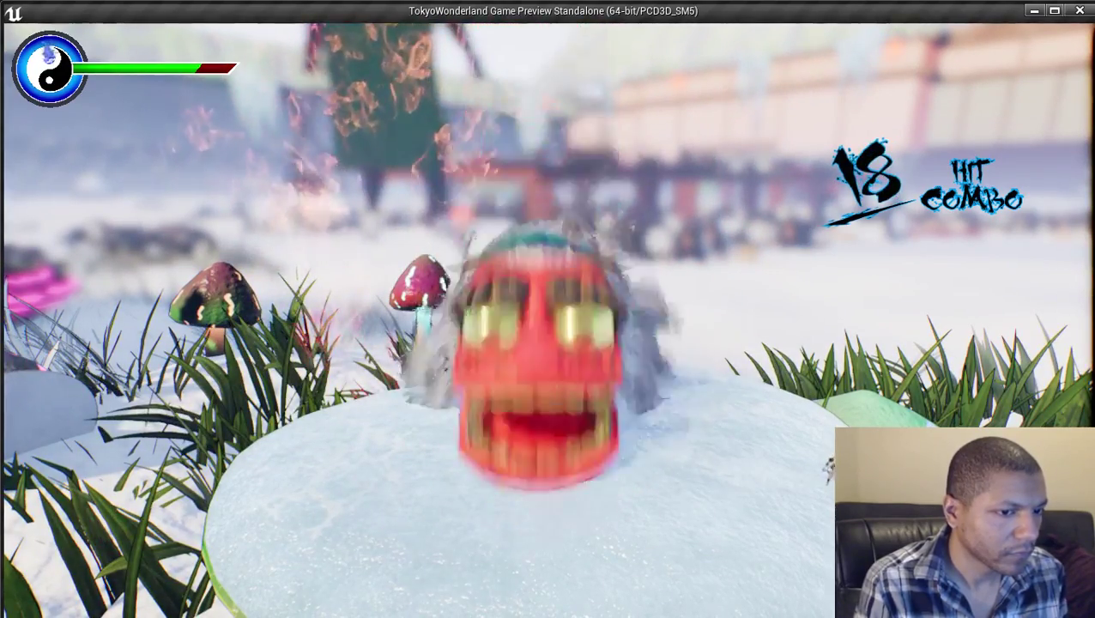
pyautogui.press('a')
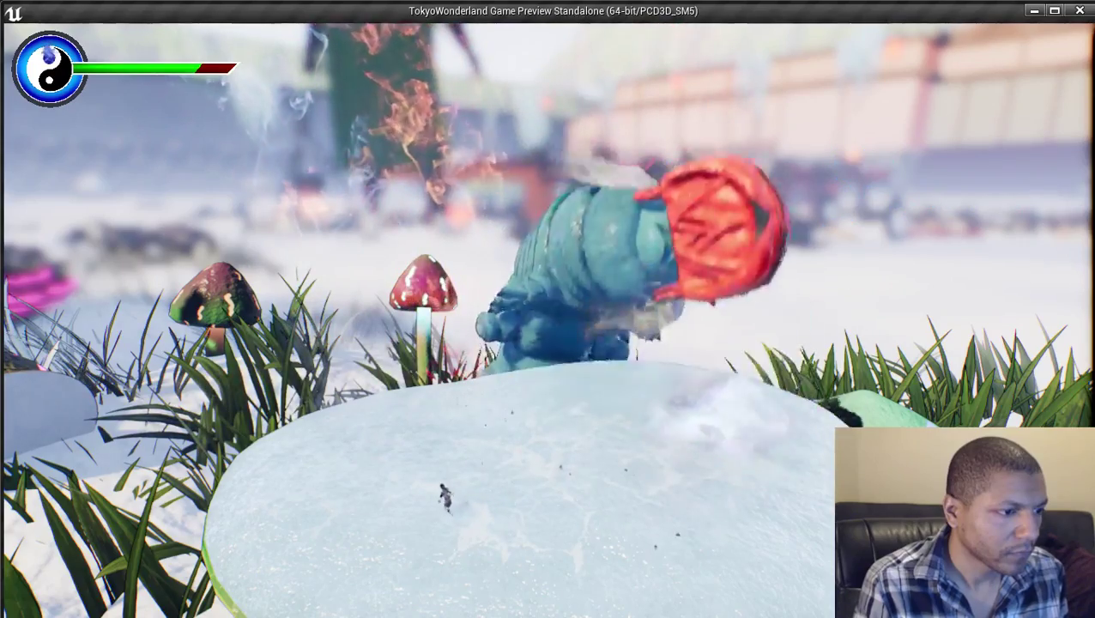
pyautogui.press('w')
pyautogui.press('d')
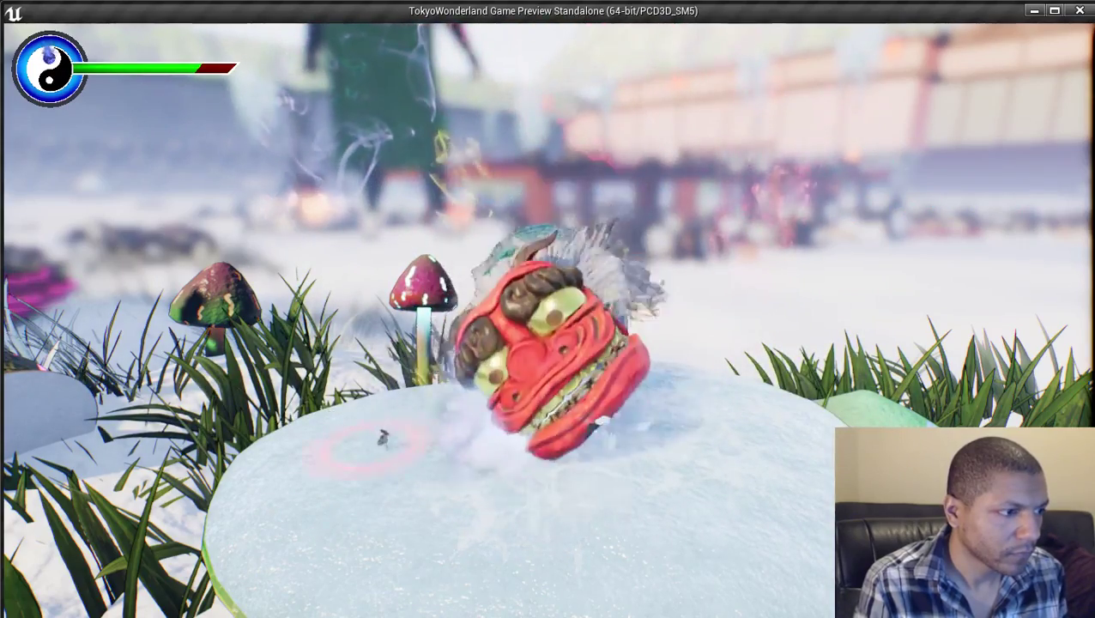
pyautogui.press('d')
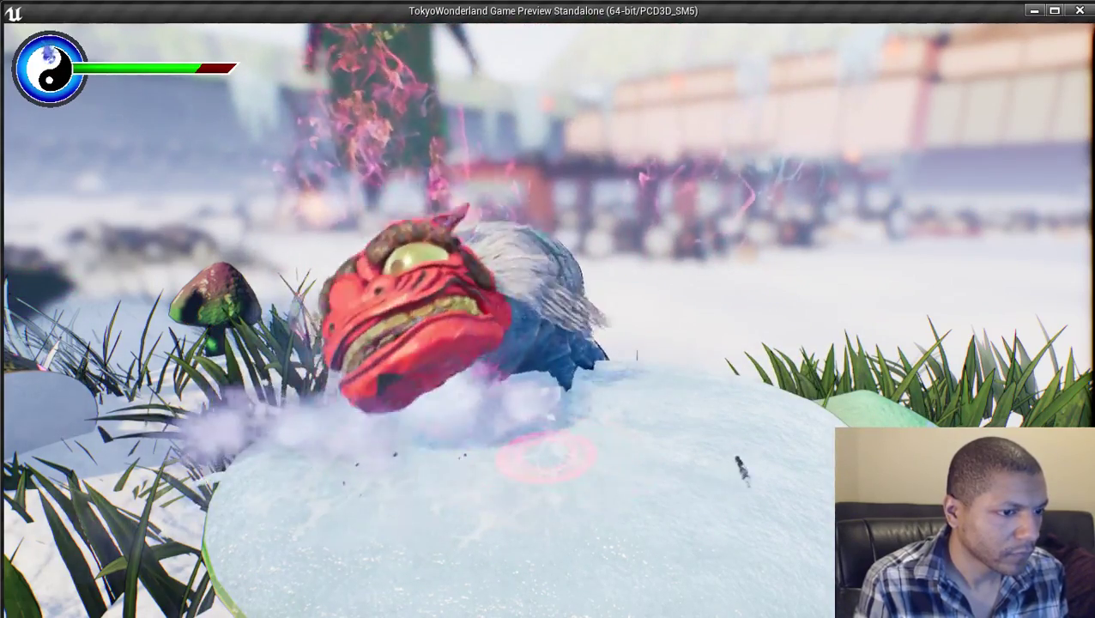
pyautogui.press('w')
pyautogui.press('a')
pyautogui.press('d')
pyautogui.press('s')
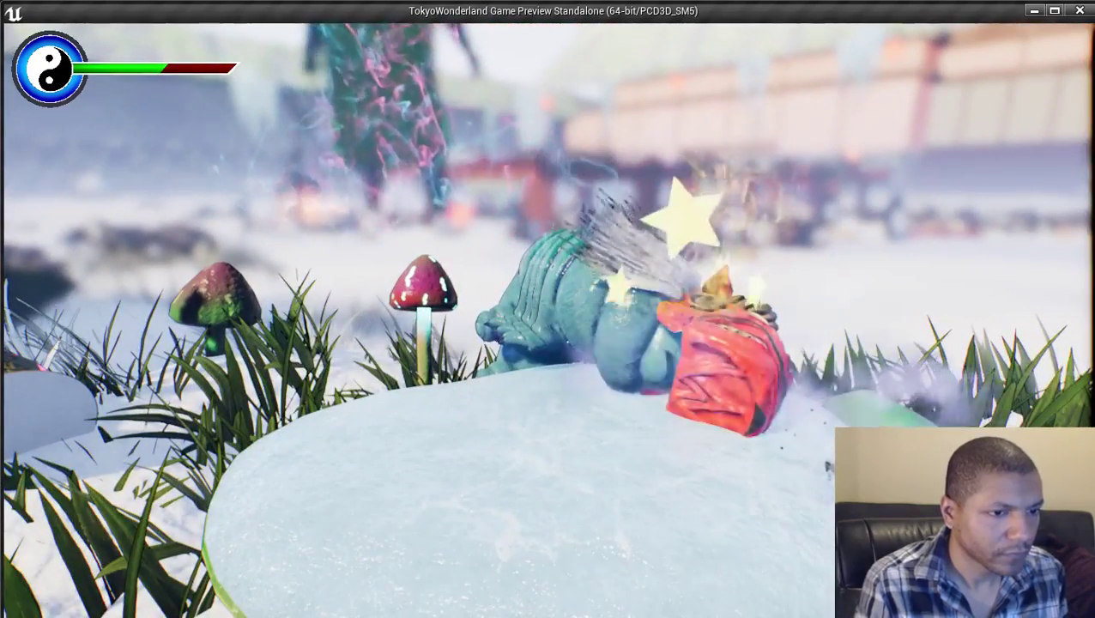
# Approach the collapsed red-masked head at the opposite edge of the mushroom and hit it with a sword combo.
pyautogui.press('a')
pyautogui.press('j')
pyautogui.press('j')
pyautogui.press('j')
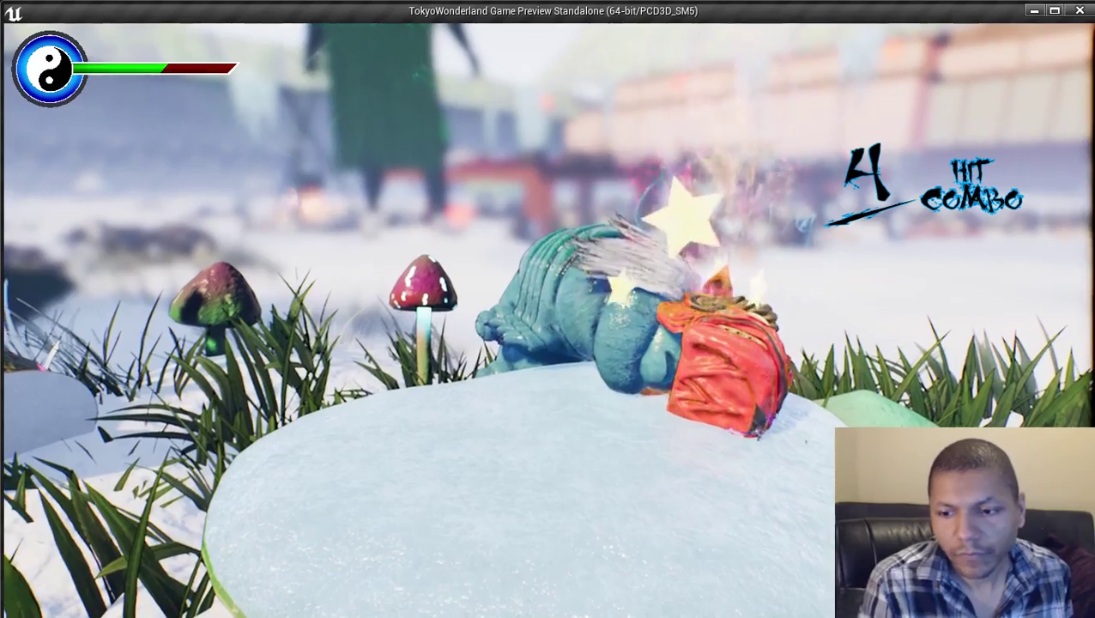
pyautogui.press('j')
pyautogui.press('j')
pyautogui.press('j')
pyautogui.press('j')
pyautogui.press('j')
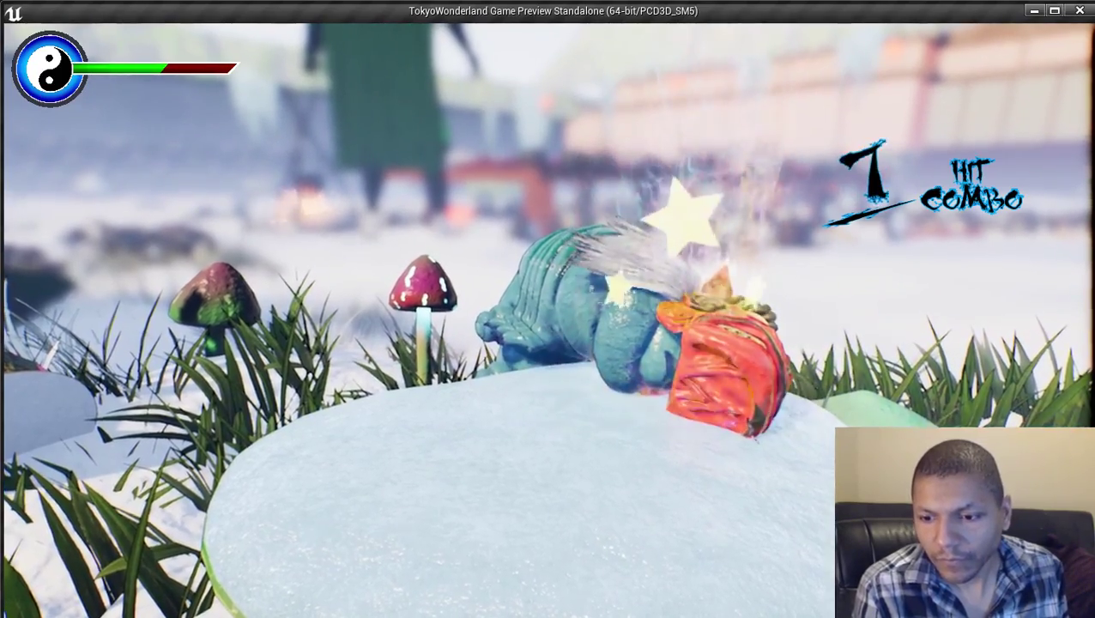
pyautogui.press('j')
pyautogui.press('j')
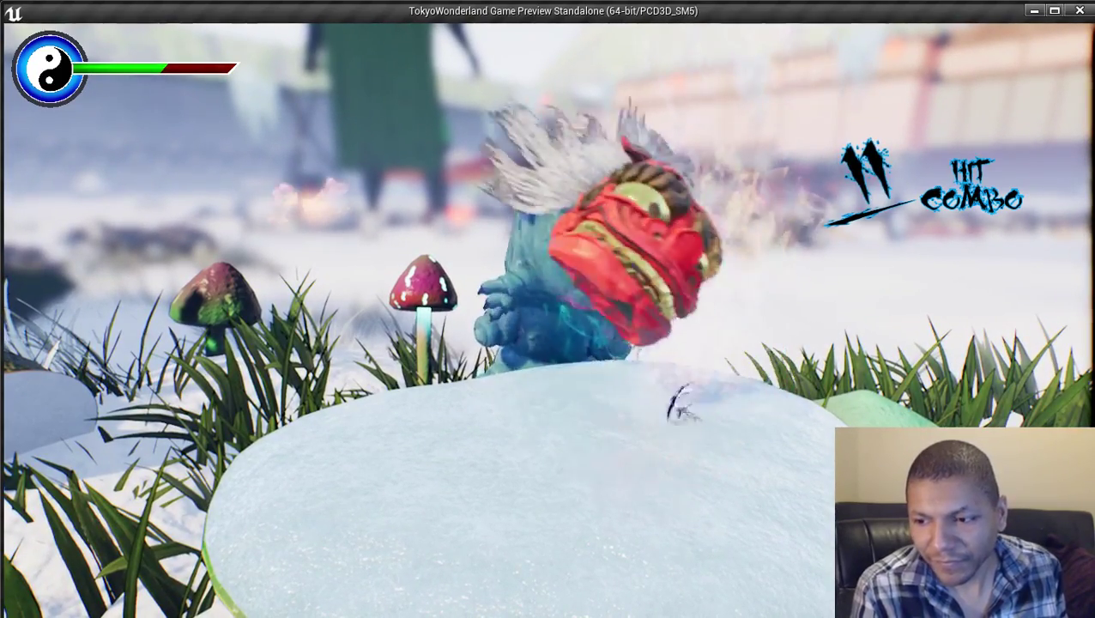
# Continue the sword combo against the caterpillar while it lifts its head off the ice.
pyautogui.press('j')
pyautogui.press('j')
pyautogui.press('j')
pyautogui.press('j')
pyautogui.press('j')
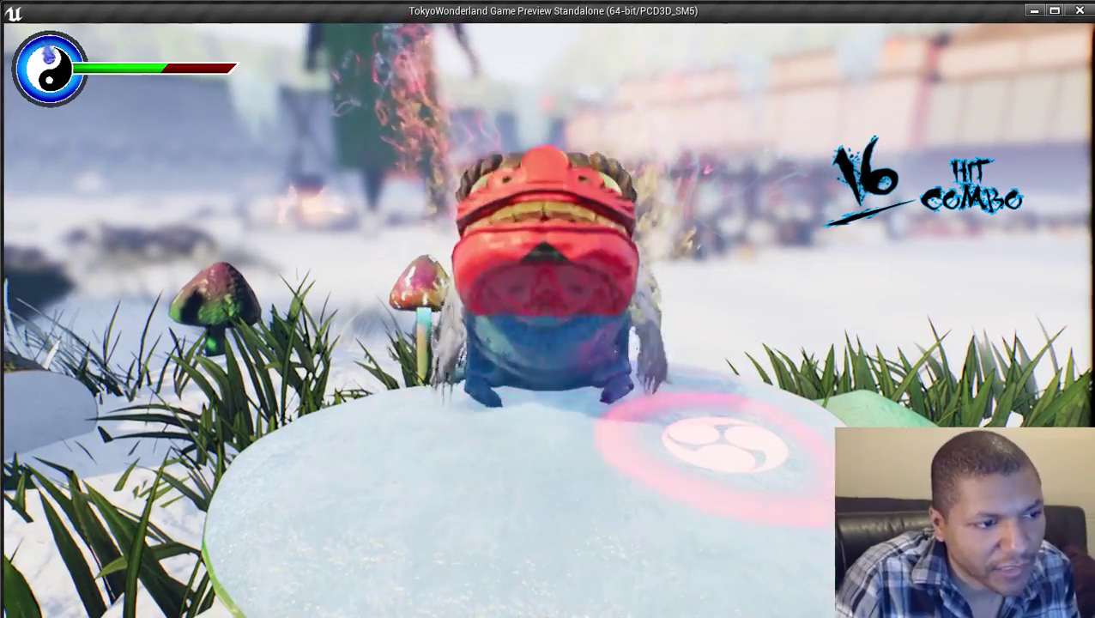
# Retreat from the large pink target emblem to avoid the slam, and return to strike the caterpillar's fallen head.
pyautogui.press('s')
pyautogui.press('a')
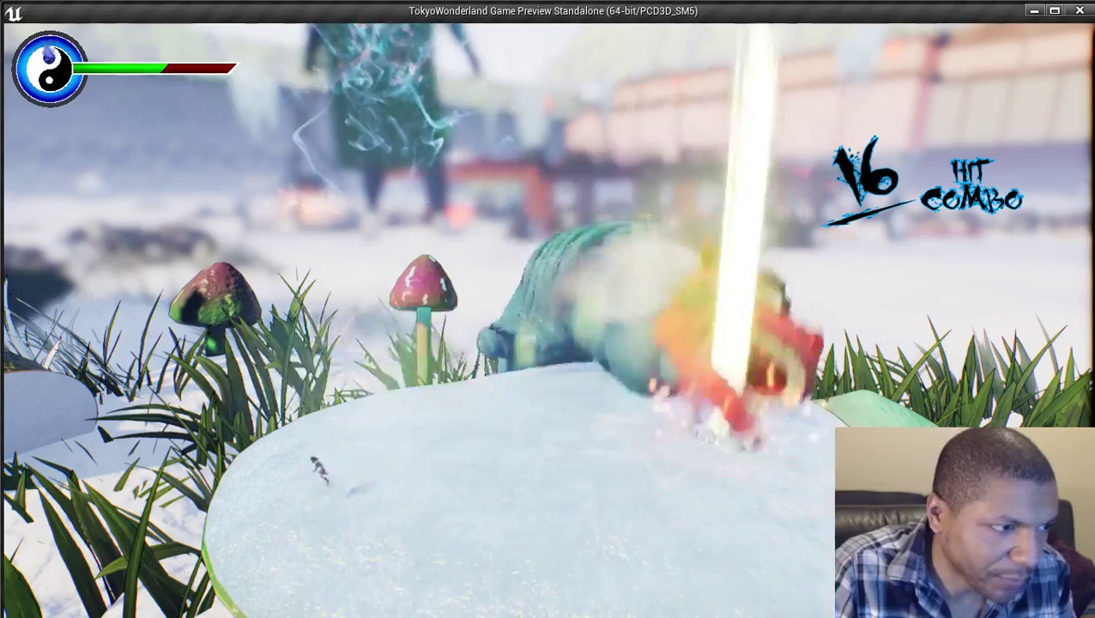
pyautogui.press('w')
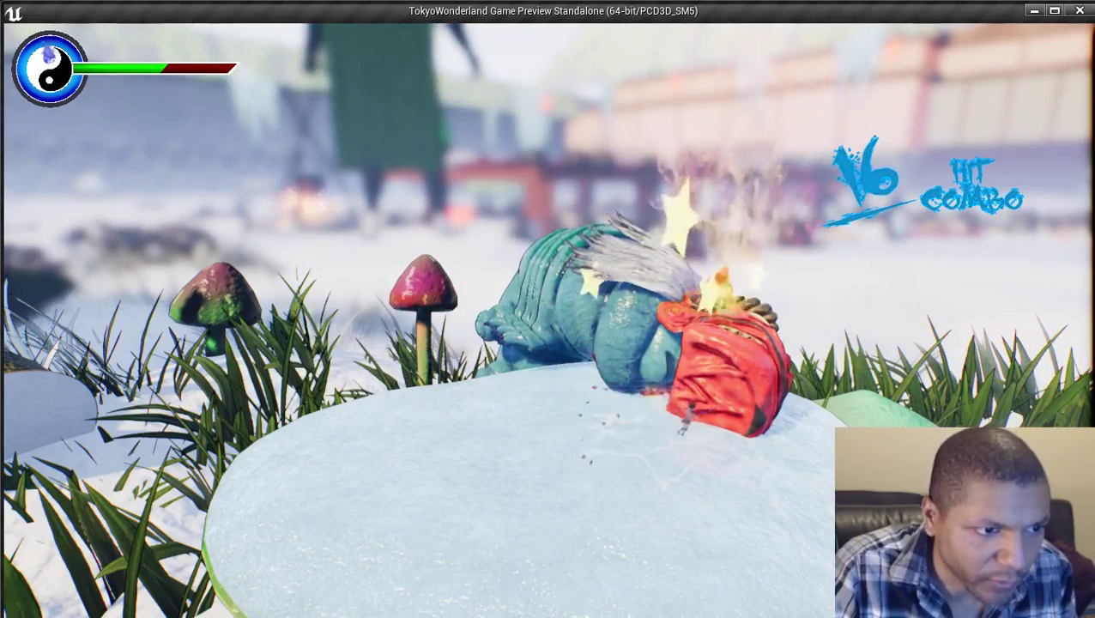
pyautogui.press('j')
pyautogui.press('j')
pyautogui.press('j')
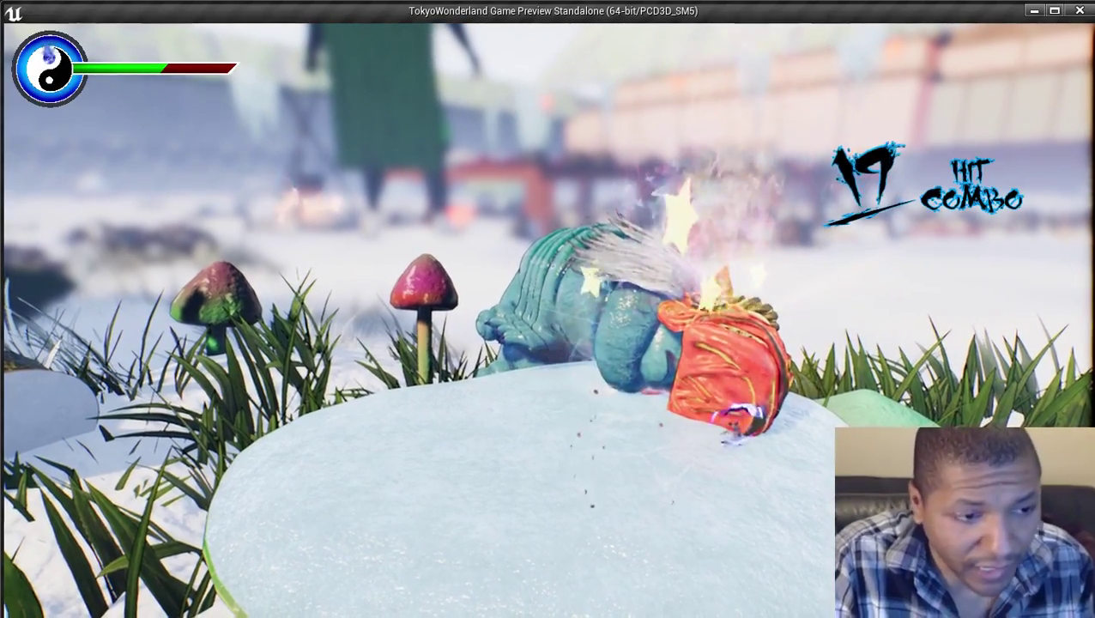
pyautogui.press('j')
pyautogui.press('j')
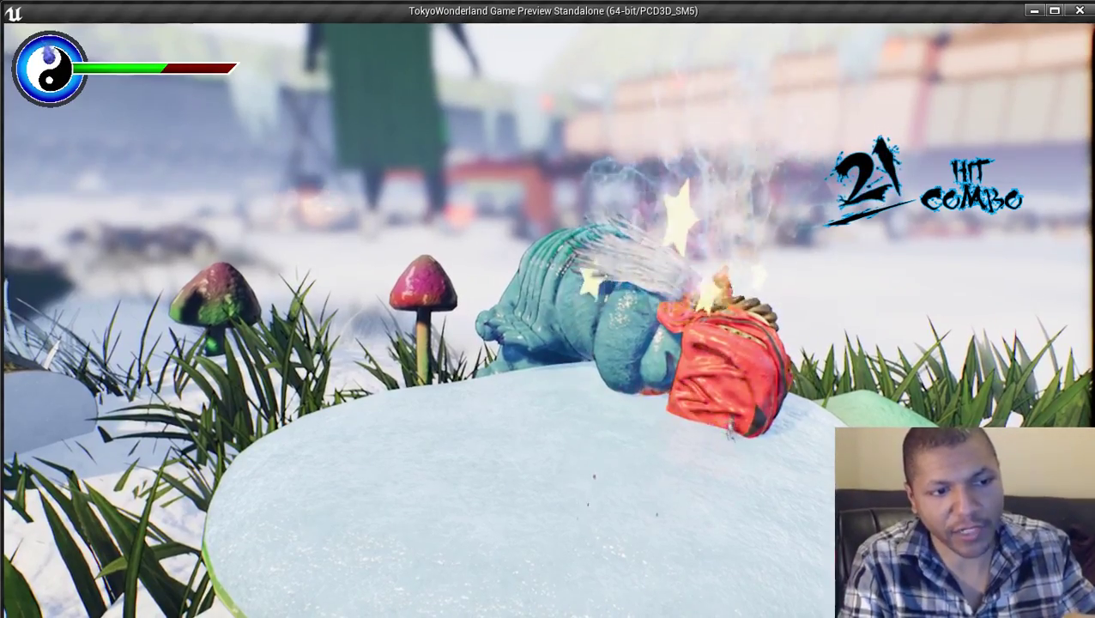
pyautogui.press('j')
pyautogui.press('j')
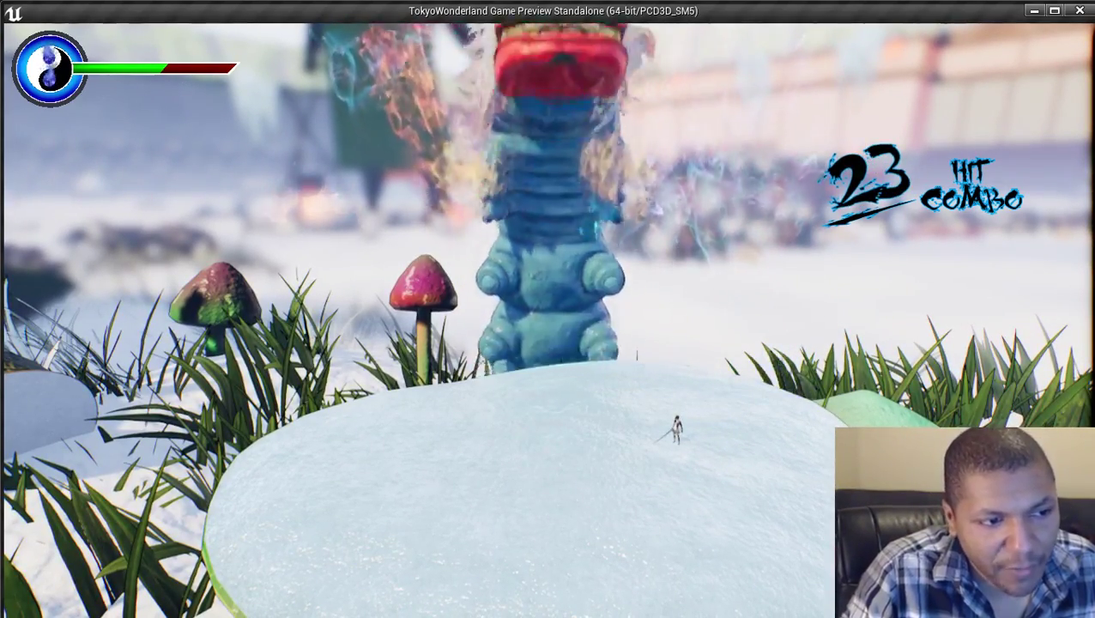
# Circle around the icy mushroom to stay clear of the upright caterpillar while it prepares its next attacks.
pyautogui.press('a')
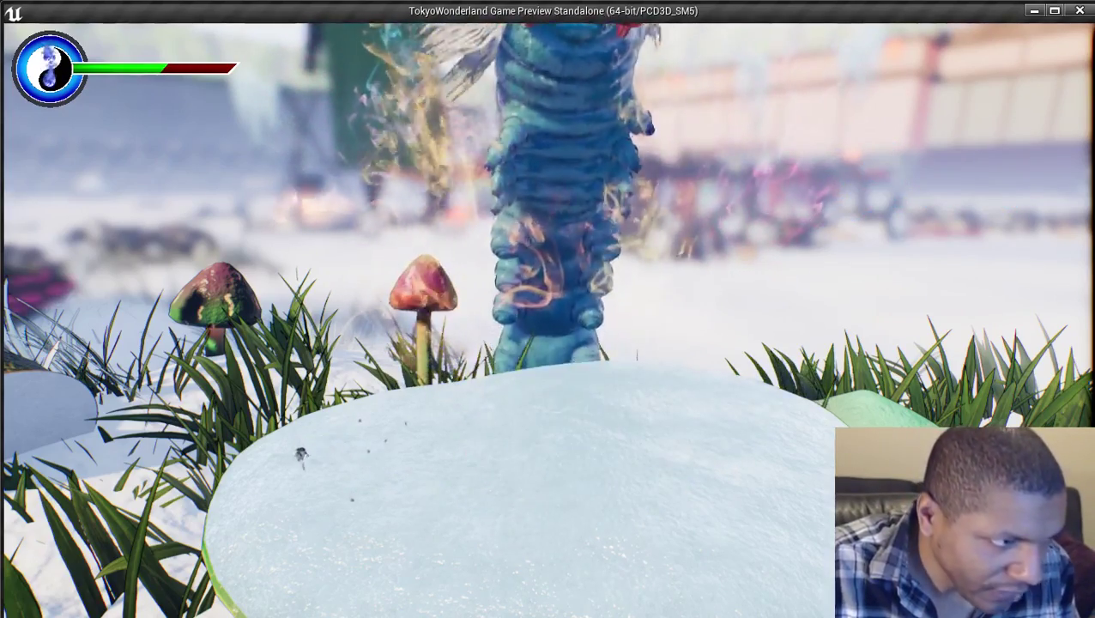
pyautogui.press('d')
pyautogui.press('w')
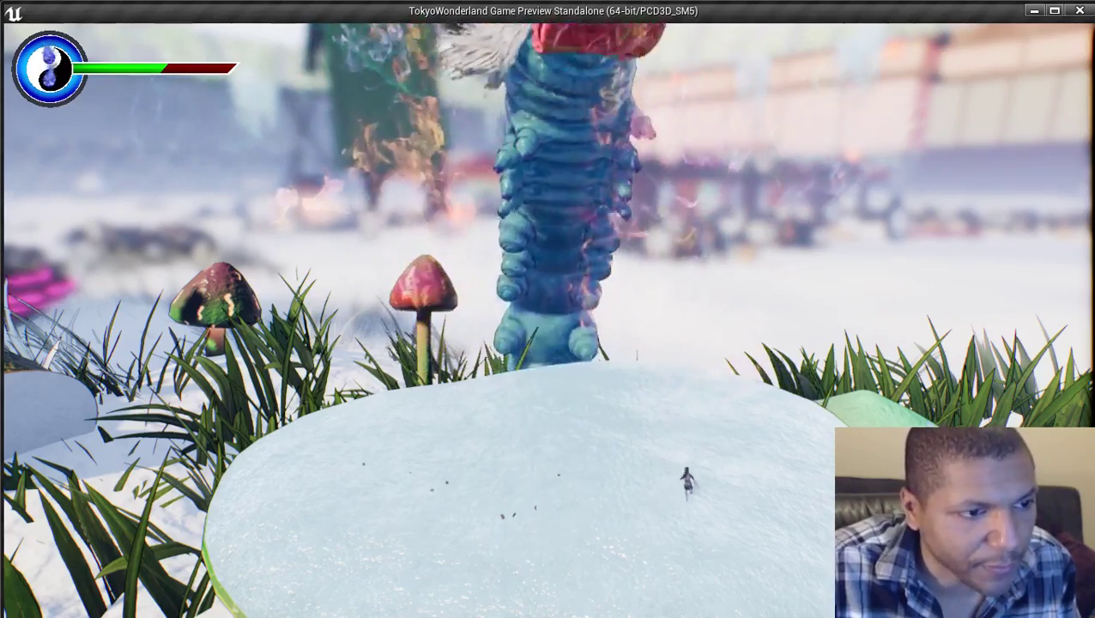
pyautogui.press('a')
pyautogui.press('s')
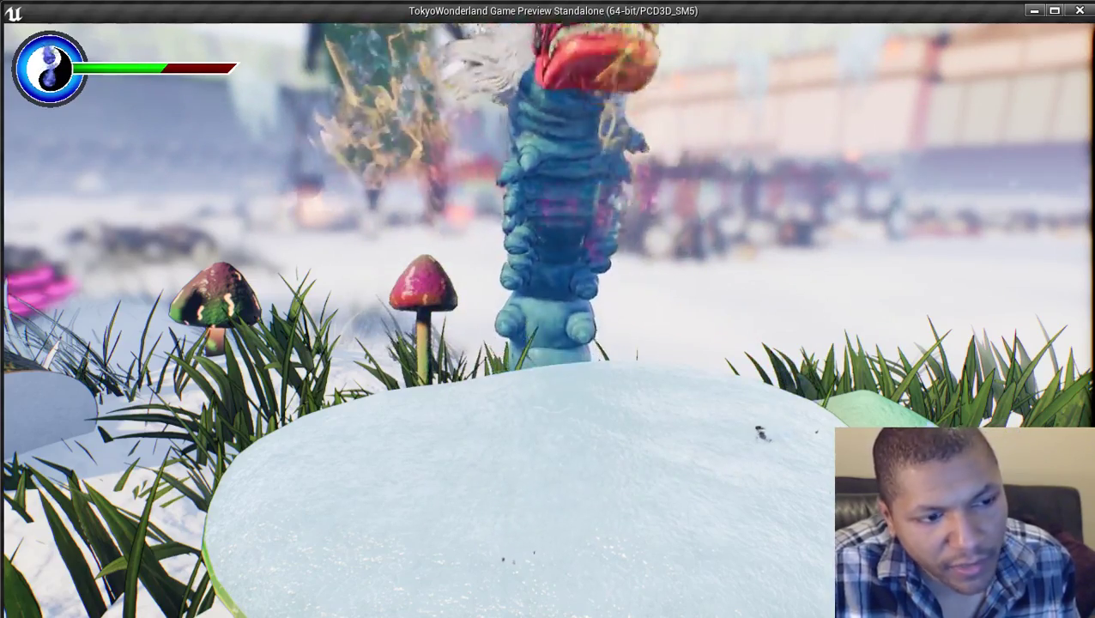
pyautogui.press('a')
pyautogui.press('w')
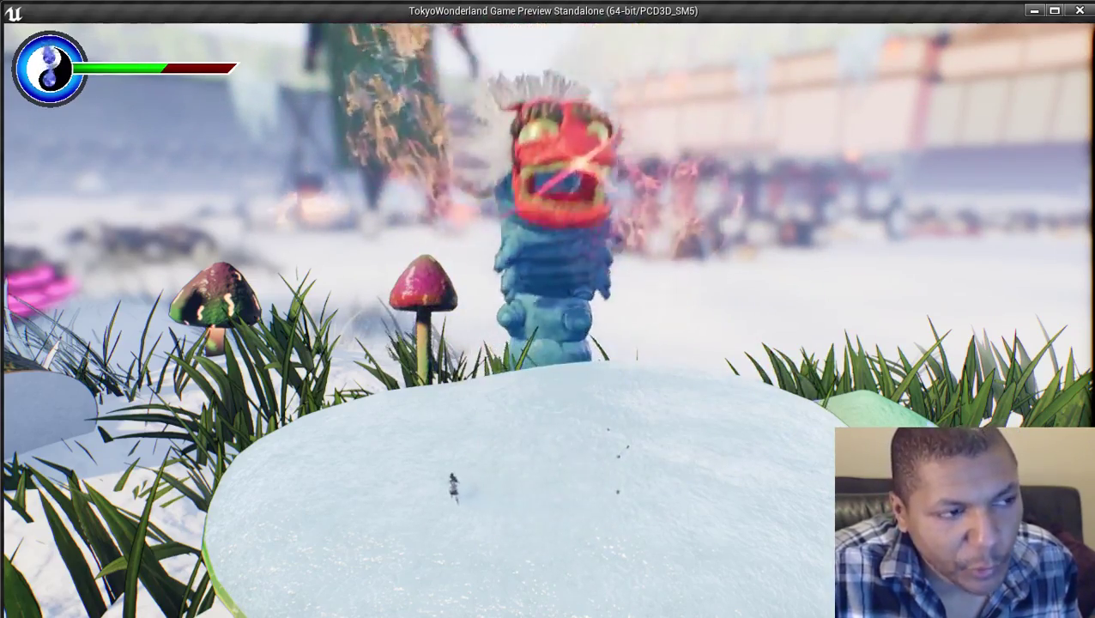
pyautogui.press('s')
pyautogui.press('d')
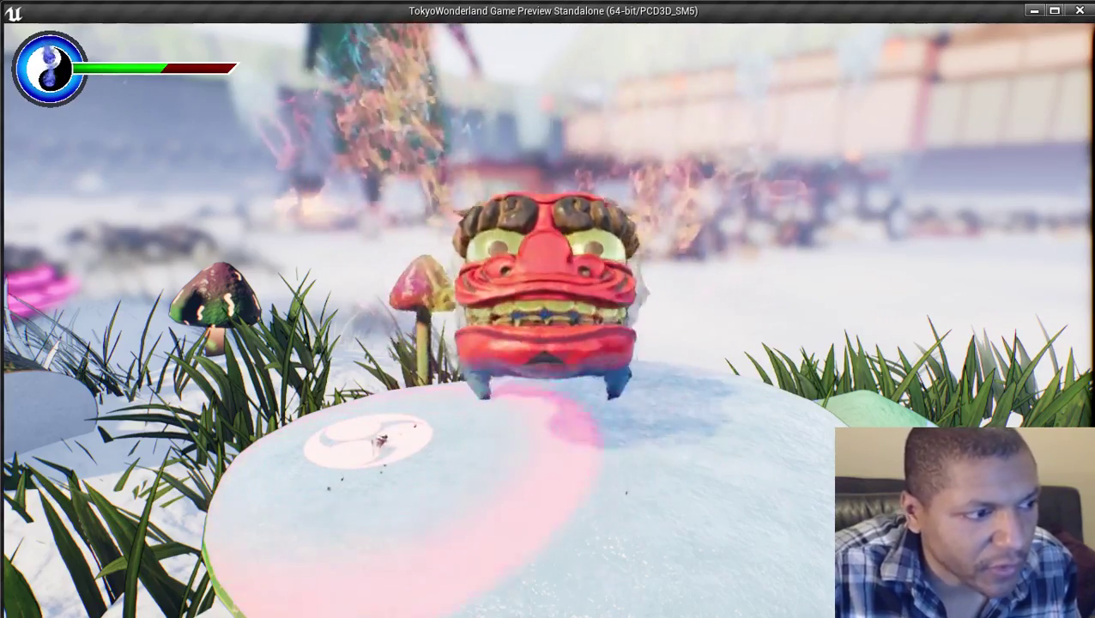
# Run clear of the pink target emblem and turn back toward the caterpillar's head as it slams onto the ice.
pyautogui.press('w')
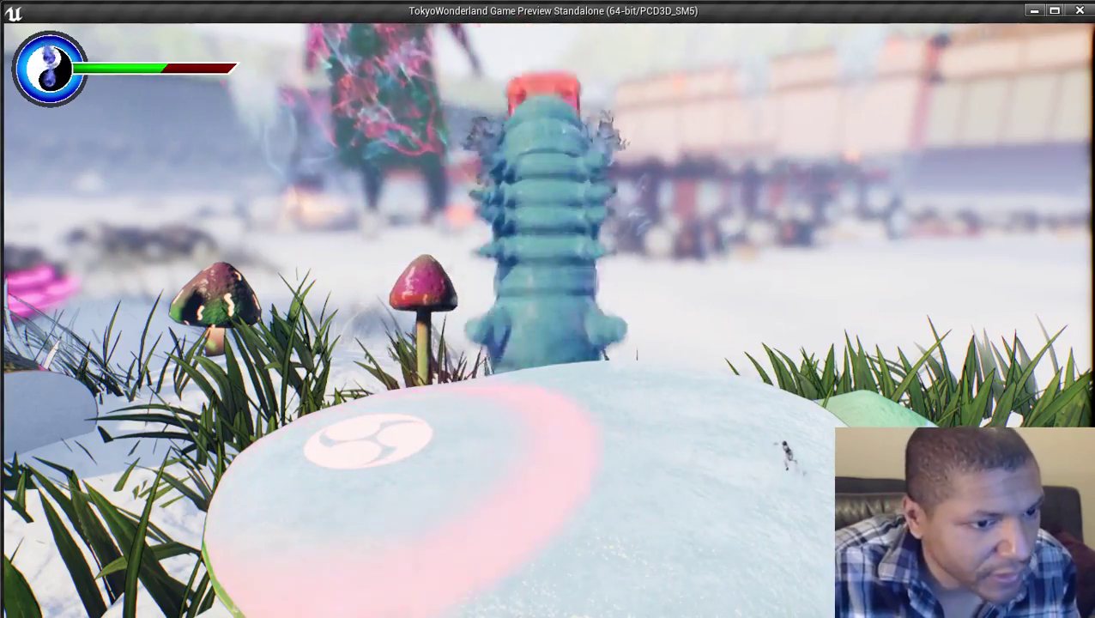
pyautogui.press('a')
pyautogui.press('w')
pyautogui.press('a')
pyautogui.press('s')
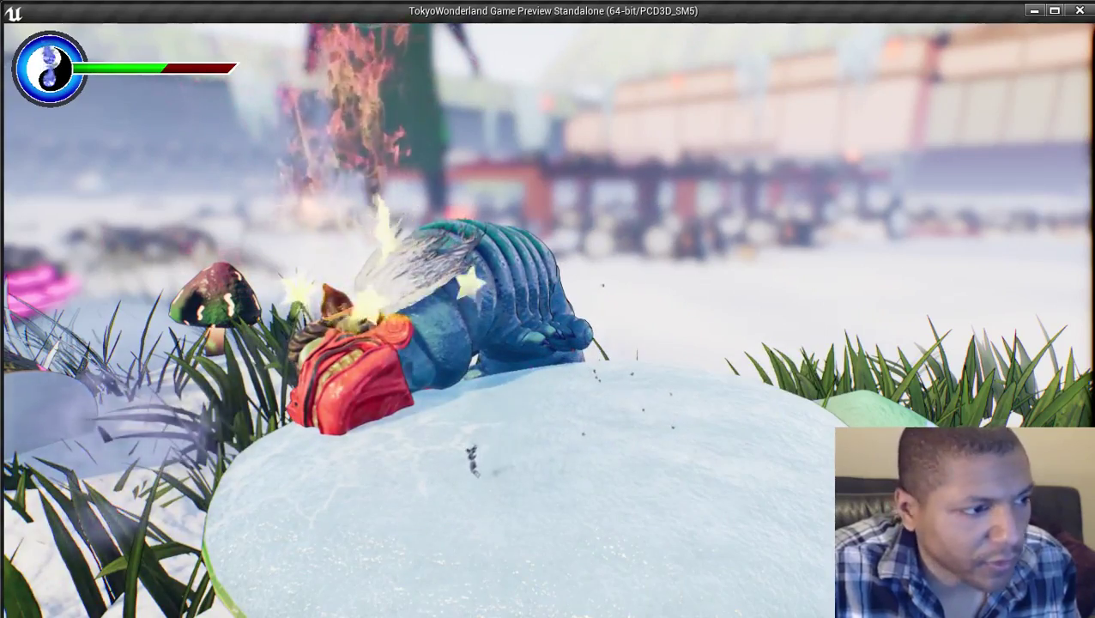
# Attack the caterpillar's stunned red-masked head with a sustained sword combo at the mushroom's edge.
pyautogui.press('j')
pyautogui.press('j')
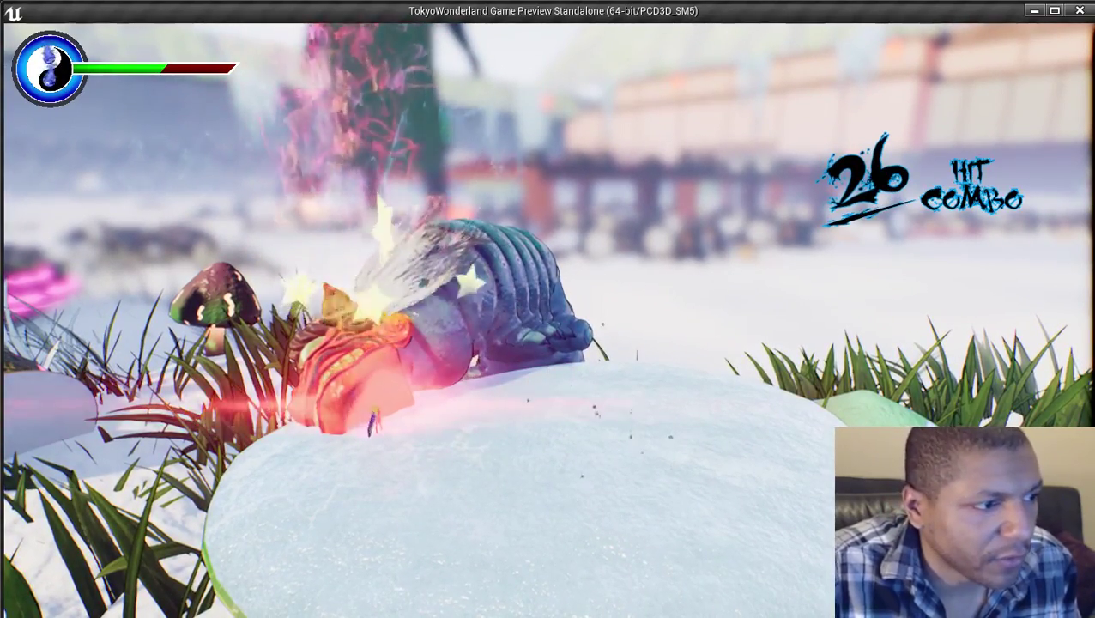
pyautogui.press('j')
pyautogui.press('j')
pyautogui.press('j')
pyautogui.press('j')
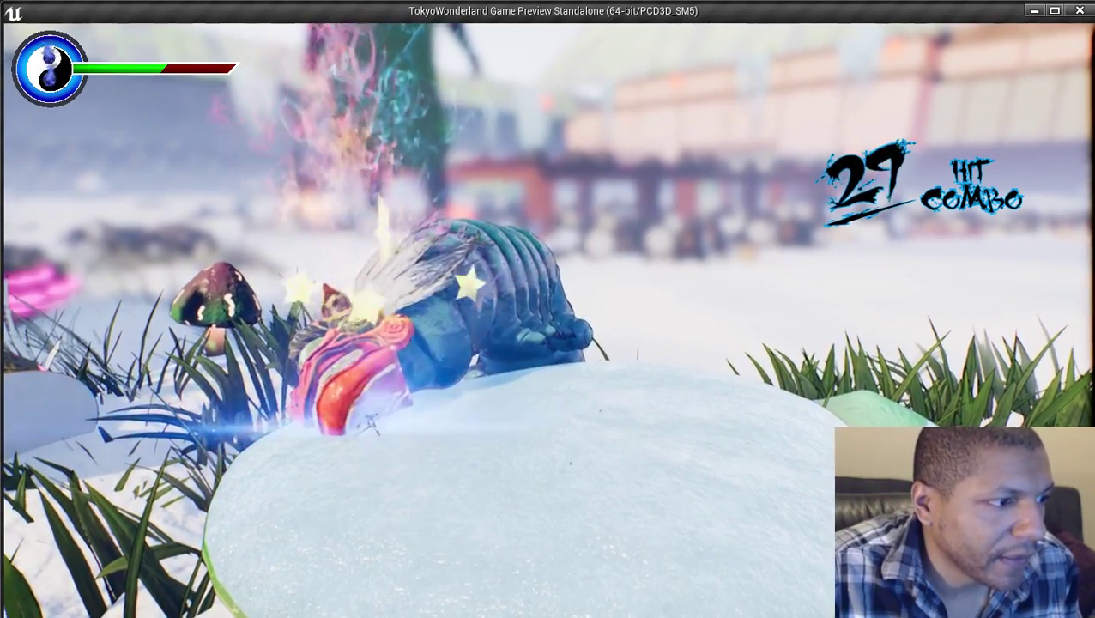
pyautogui.press('j')
pyautogui.press('j')
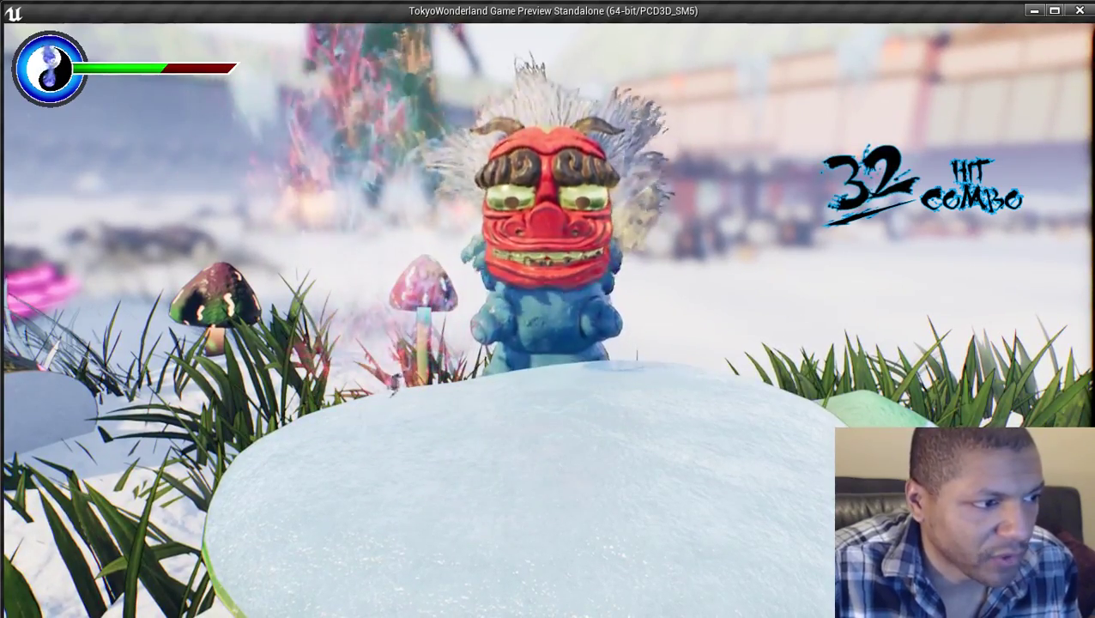
pyautogui.press('j')
pyautogui.press('j')
pyautogui.press('j')
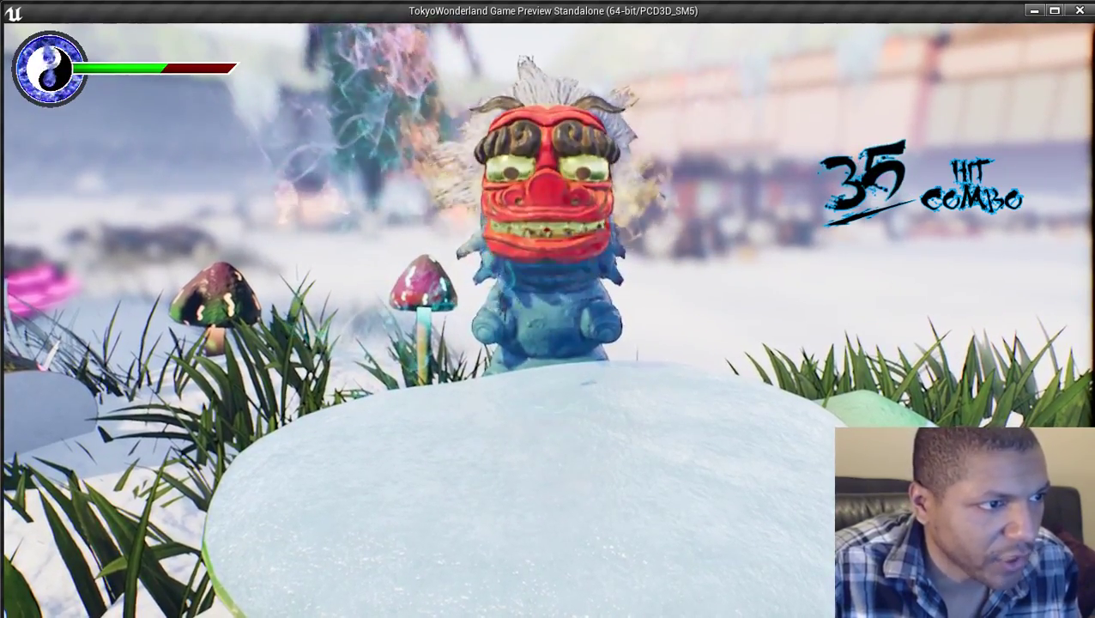
# Run back and forth across the icy mushroom to avoid the pink ring while the caterpillar rears up.
pyautogui.press('s')
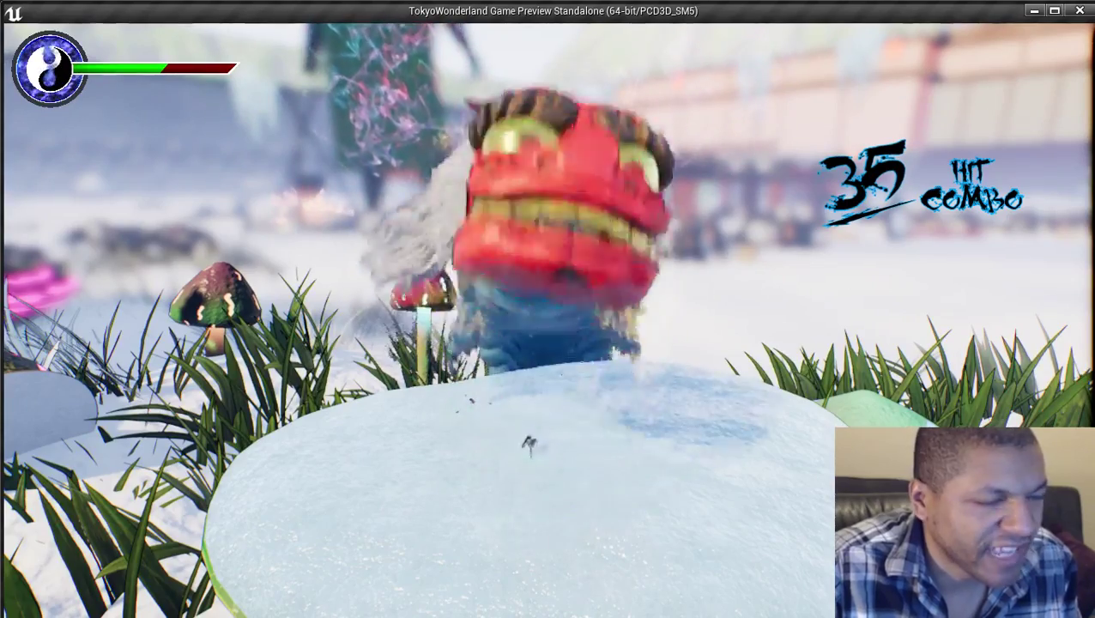
pyautogui.press('a')
pyautogui.press('a')
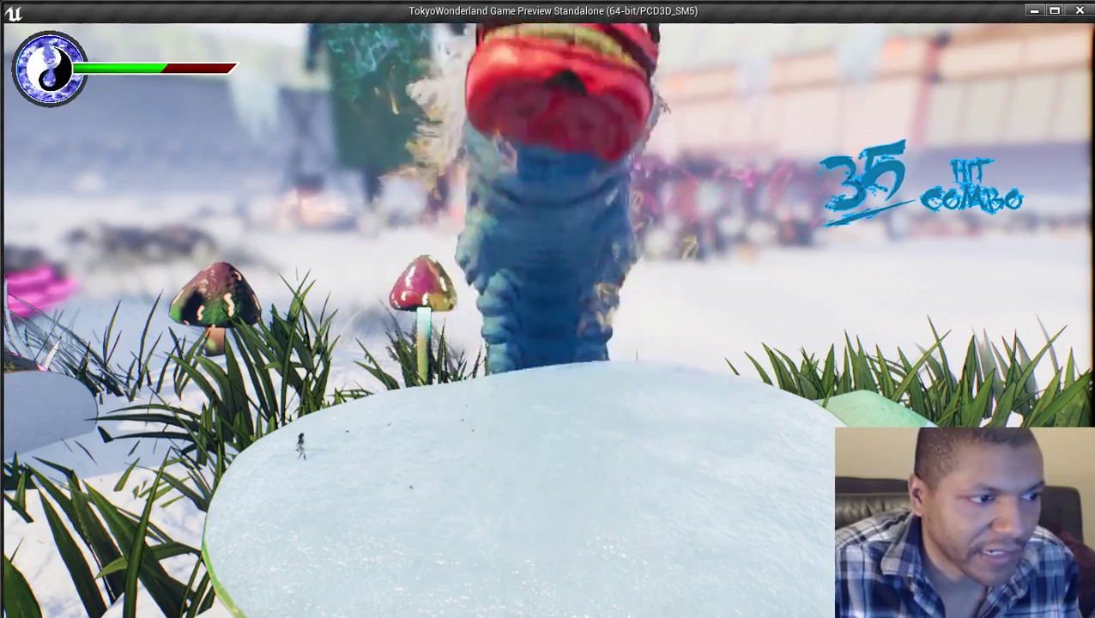
pyautogui.press('d')
pyautogui.press('d')
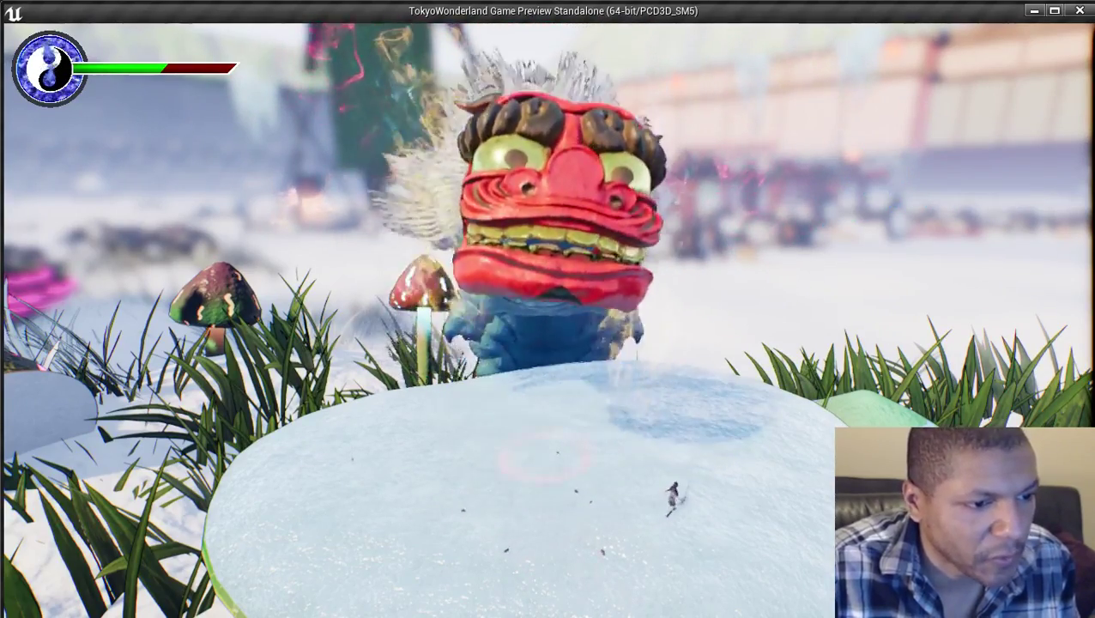
pyautogui.press('a')
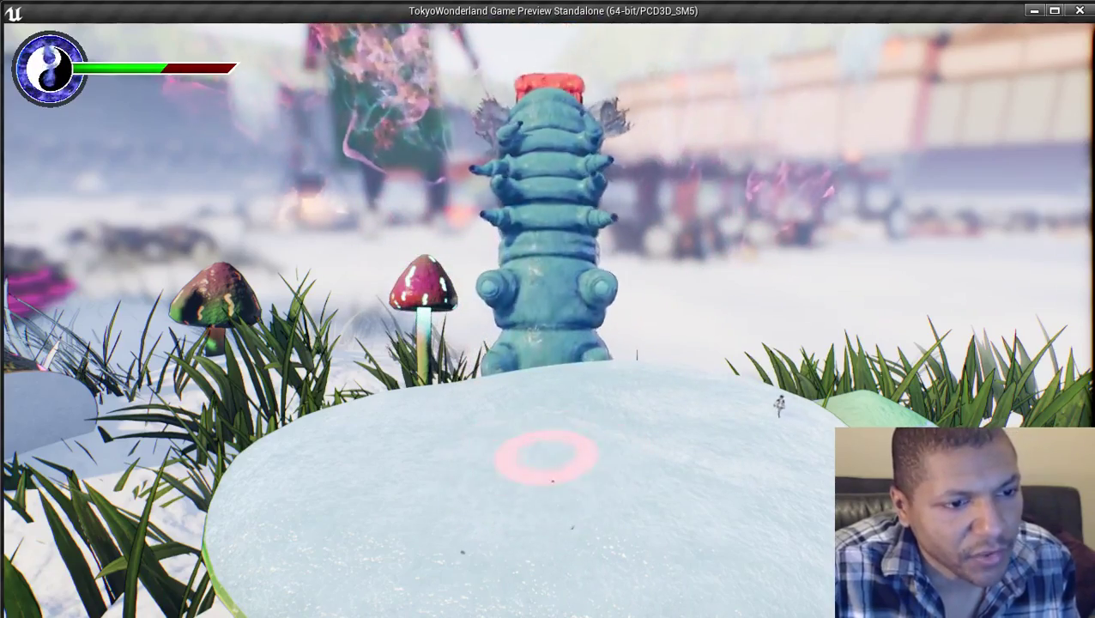
pyautogui.press('a')
pyautogui.press('s')
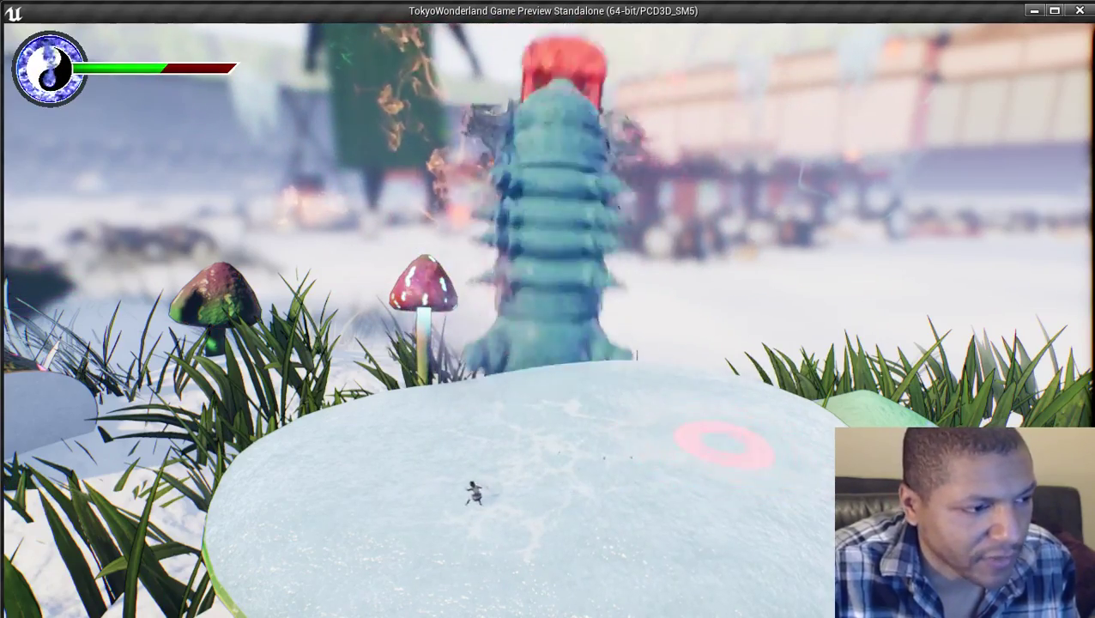
# Dodge the caterpillar's successive head slams by changing direction between the mushroom's opposite sides.
pyautogui.press('a')
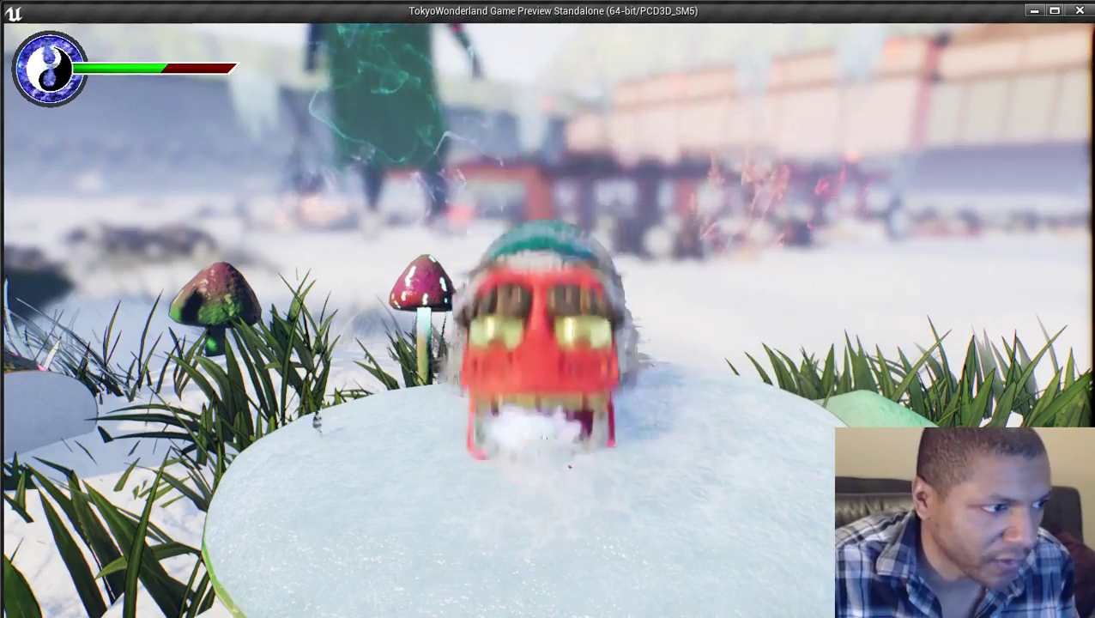
pyautogui.press('d')
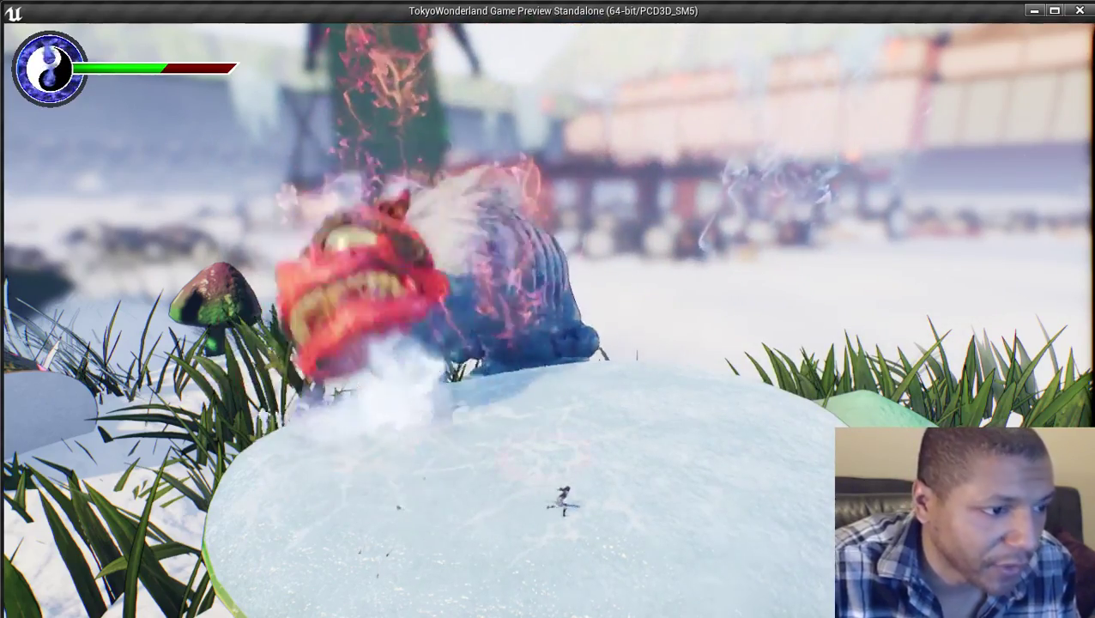
pyautogui.press('d')
pyautogui.press('w')
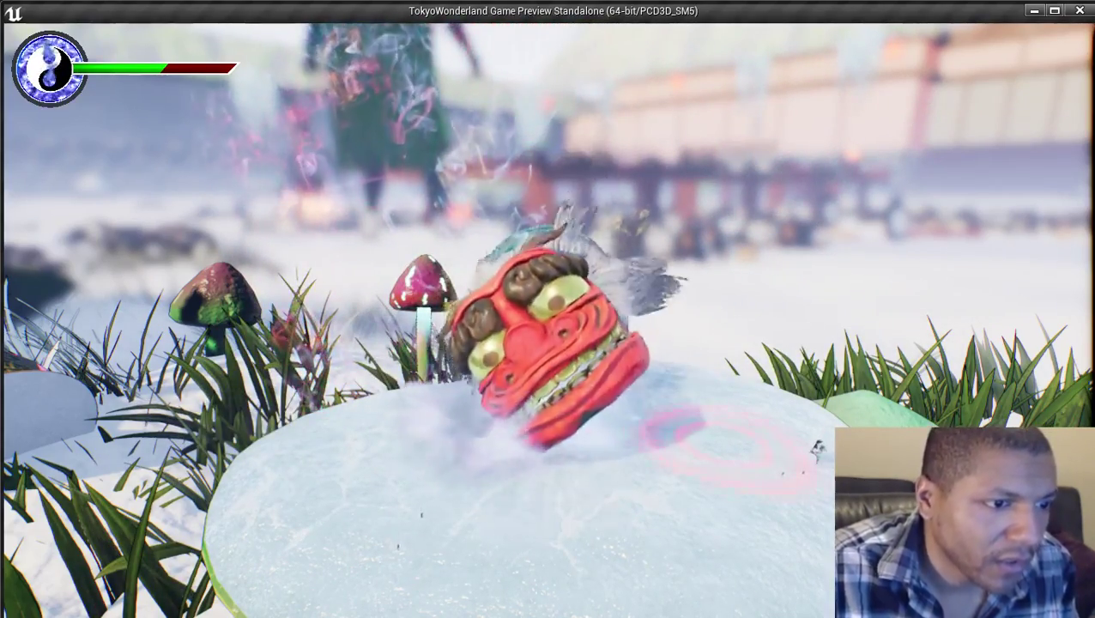
pyautogui.press('a')
pyautogui.press('s')
pyautogui.press('a')
pyautogui.press('d')
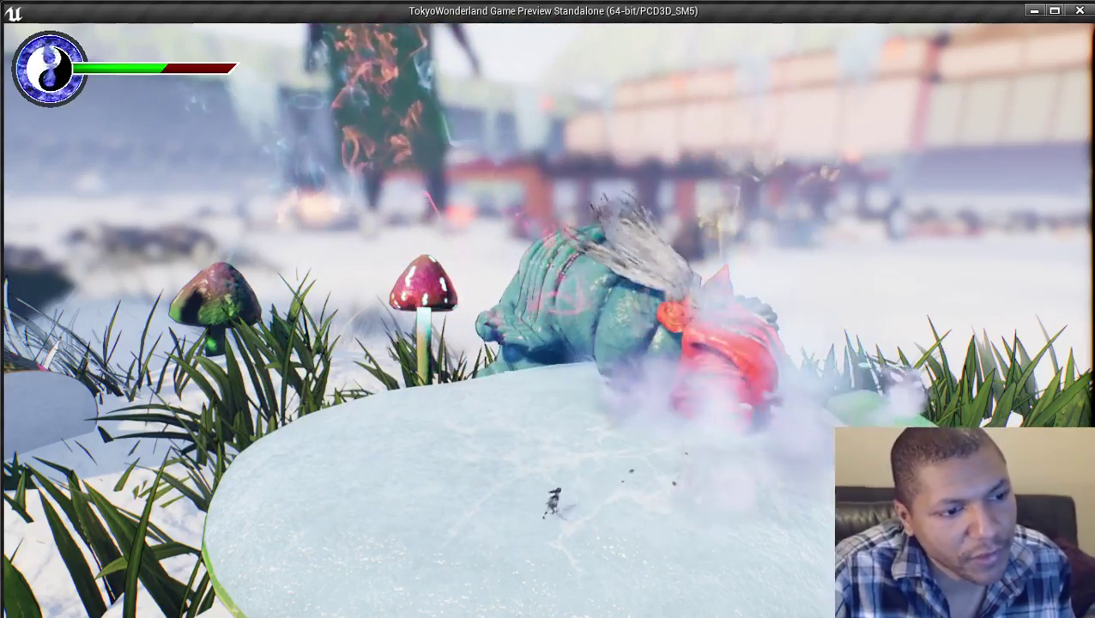
# Approach the caterpillar's collapsed head near the pale green mushroom and finish it off with sword strikes.
pyautogui.press('w')
pyautogui.press('w')
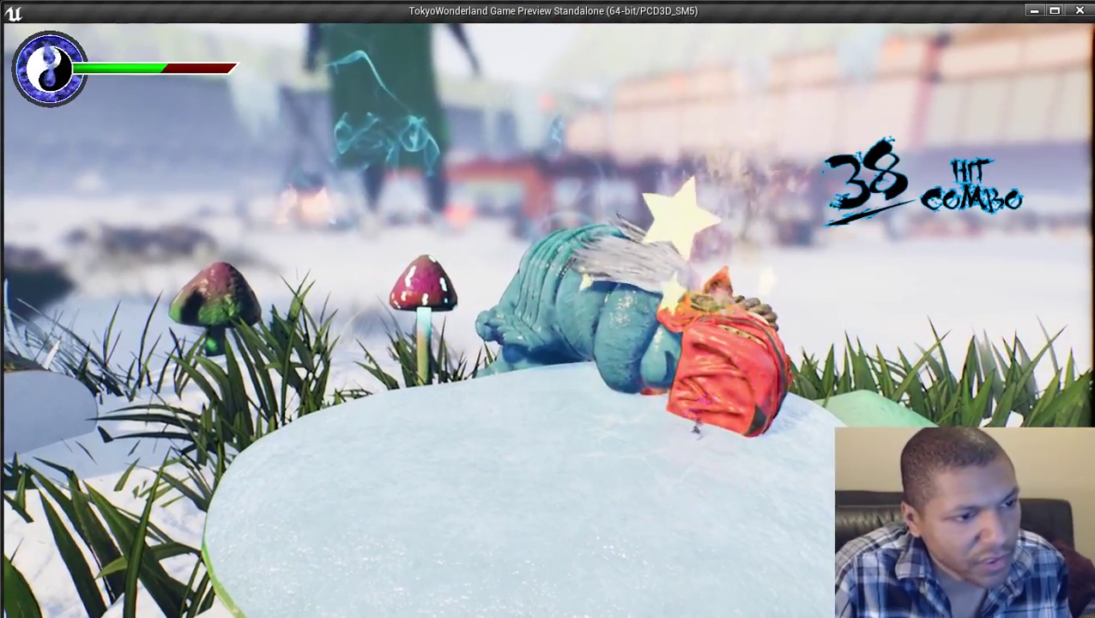
pyautogui.press('w')
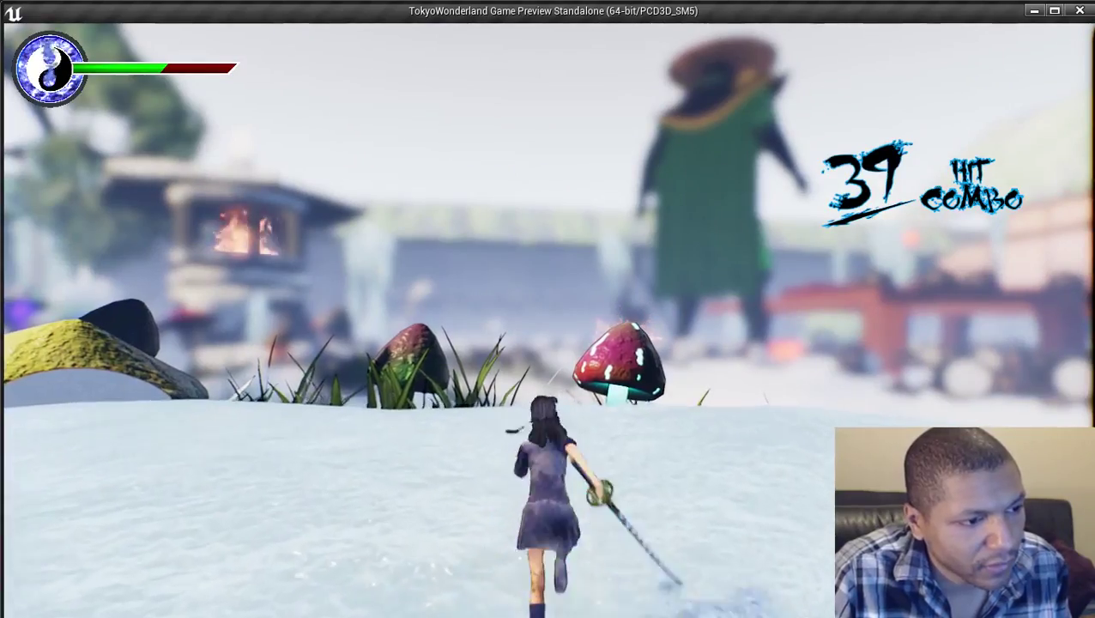
# Run the character across the empty icy mushroom with the close follow camera and turn back toward the stone lantern.
pyautogui.press('d')
pyautogui.press('w')
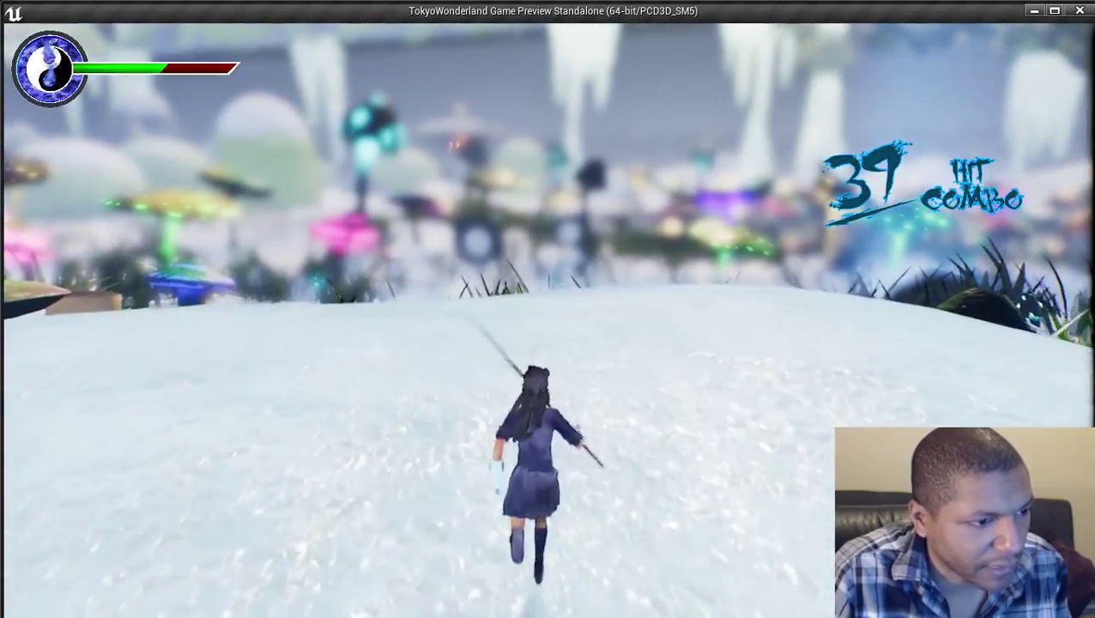
pyautogui.press('a')
pyautogui.press('a')
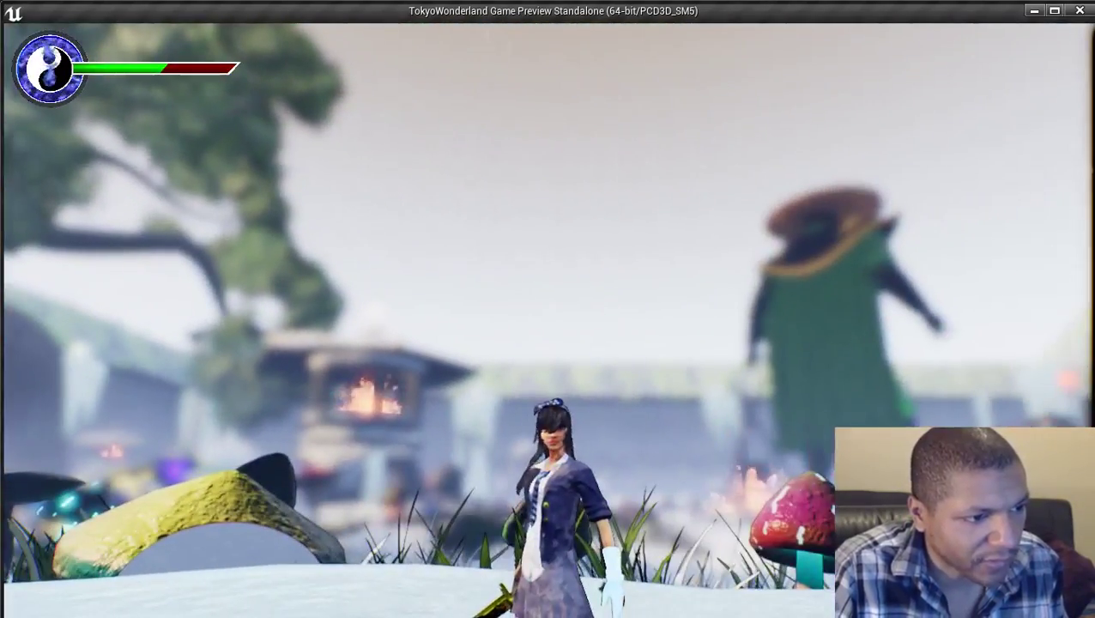
# Stop the ShrunkinTeaGarden playtest and open the MountainSlideGame level from the Maps folder.
pyautogui.press('Escape')
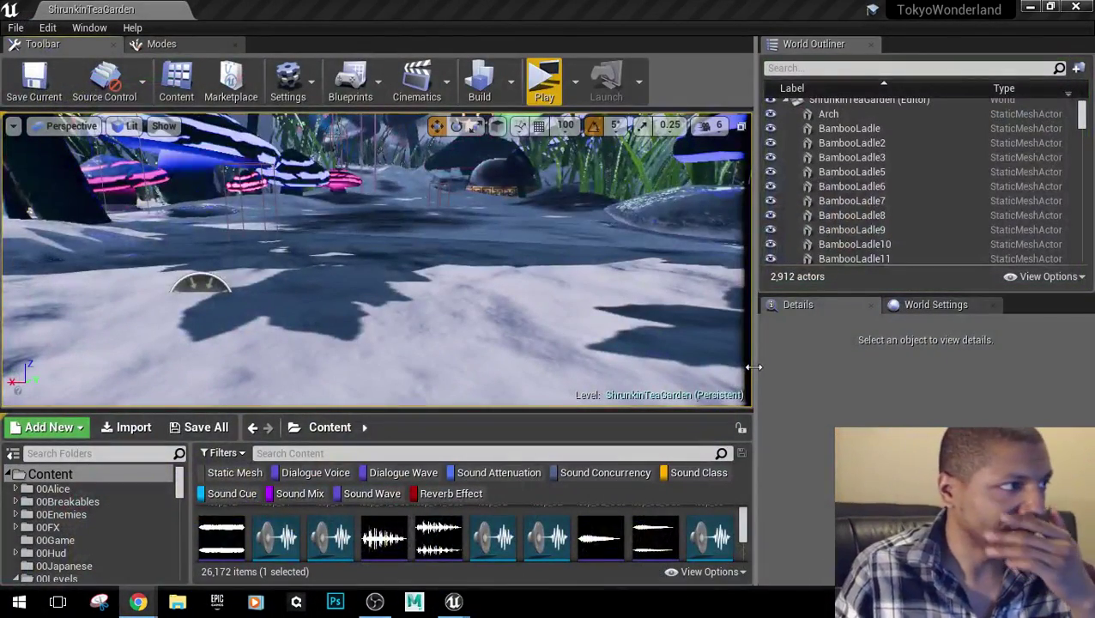
pyautogui.click(16, 29)
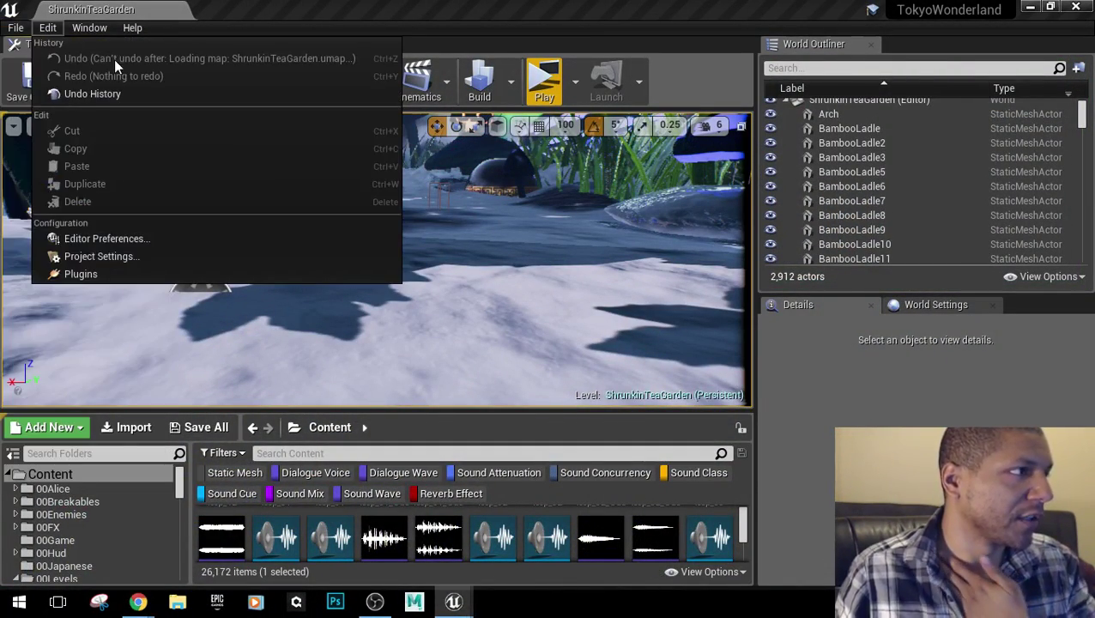
pyautogui.click(47, 78)
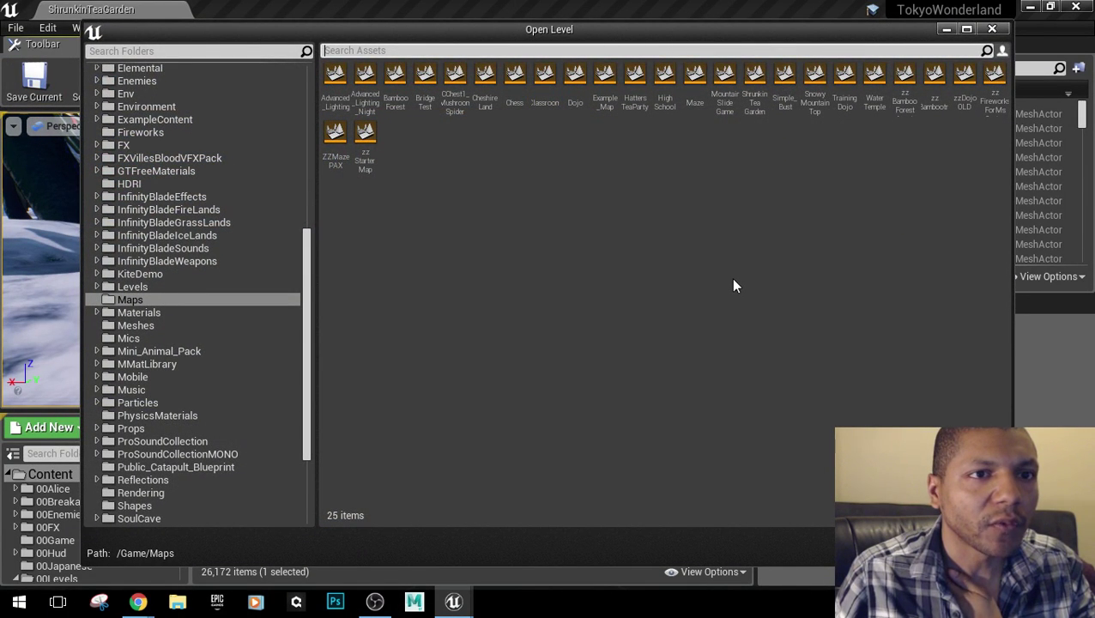
pyautogui.doubleClick(726, 86)
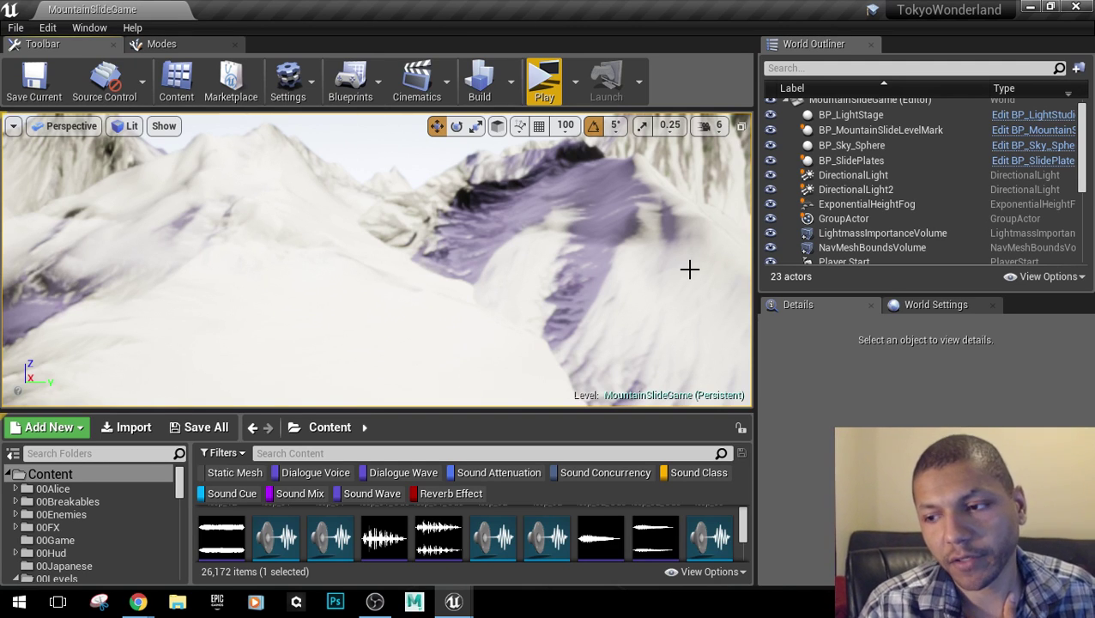
# Set the MountainSlideGame level's default pawn class to Alice_SlideGame in the world settings.
pyautogui.scroll(2, 689, 270)
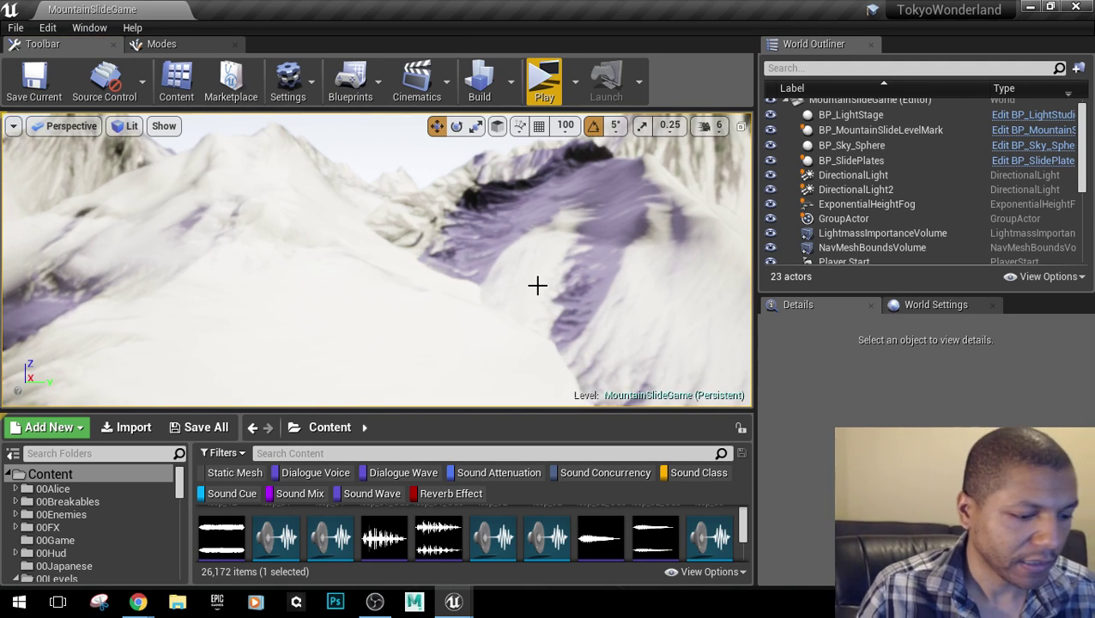
pyautogui.press('1')
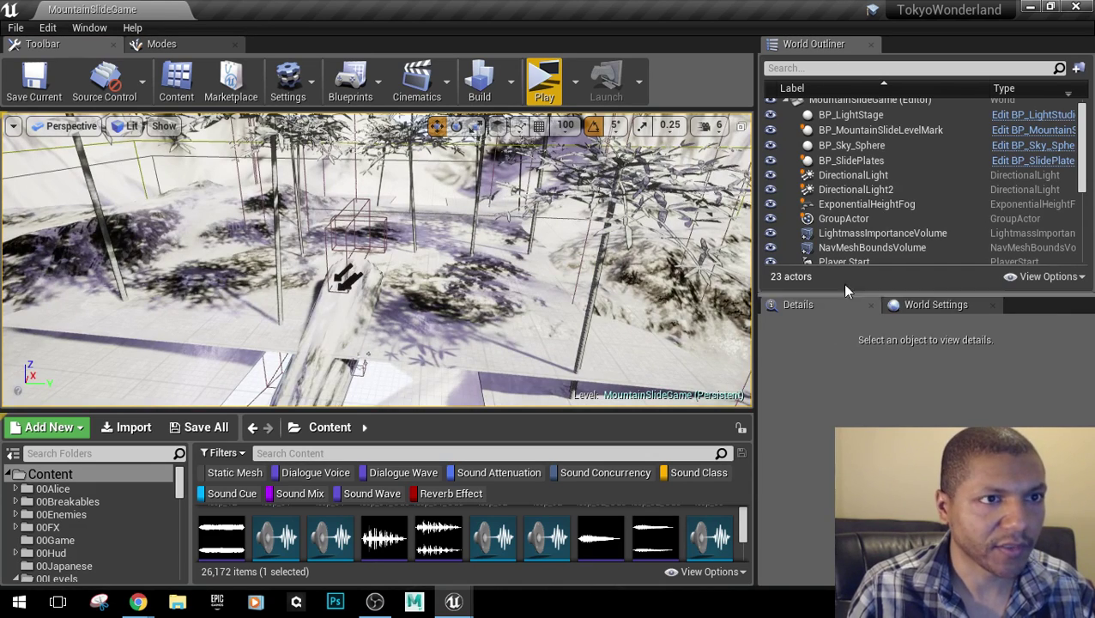
pyautogui.click(935, 305)
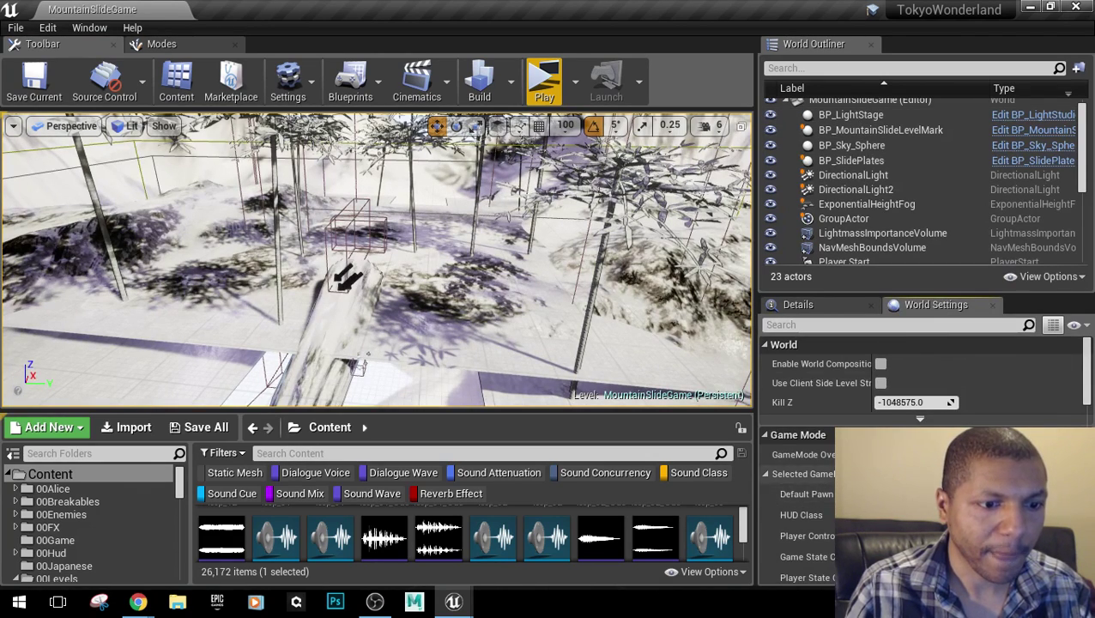
pyautogui.scroll(-2, 926, 386)
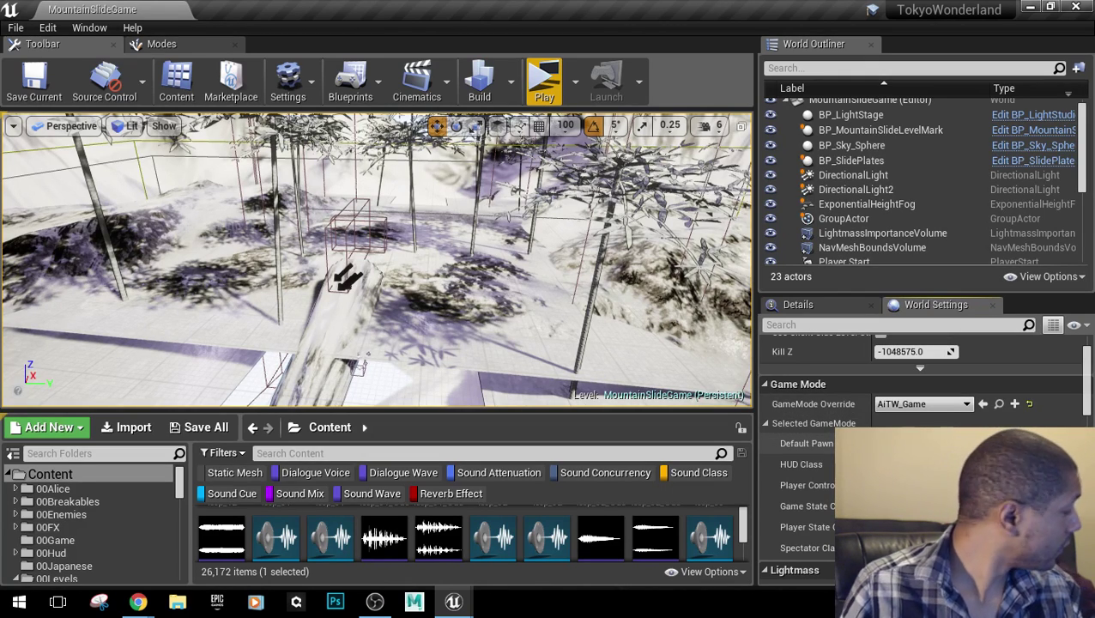
pyautogui.click(923, 443)
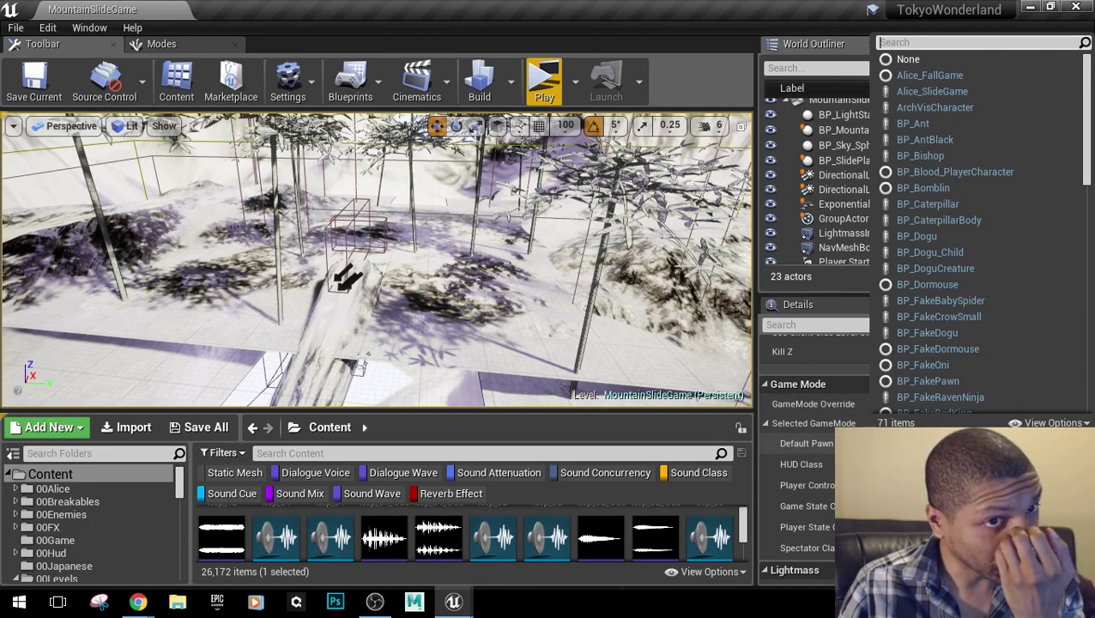
pyautogui.click(954, 91)
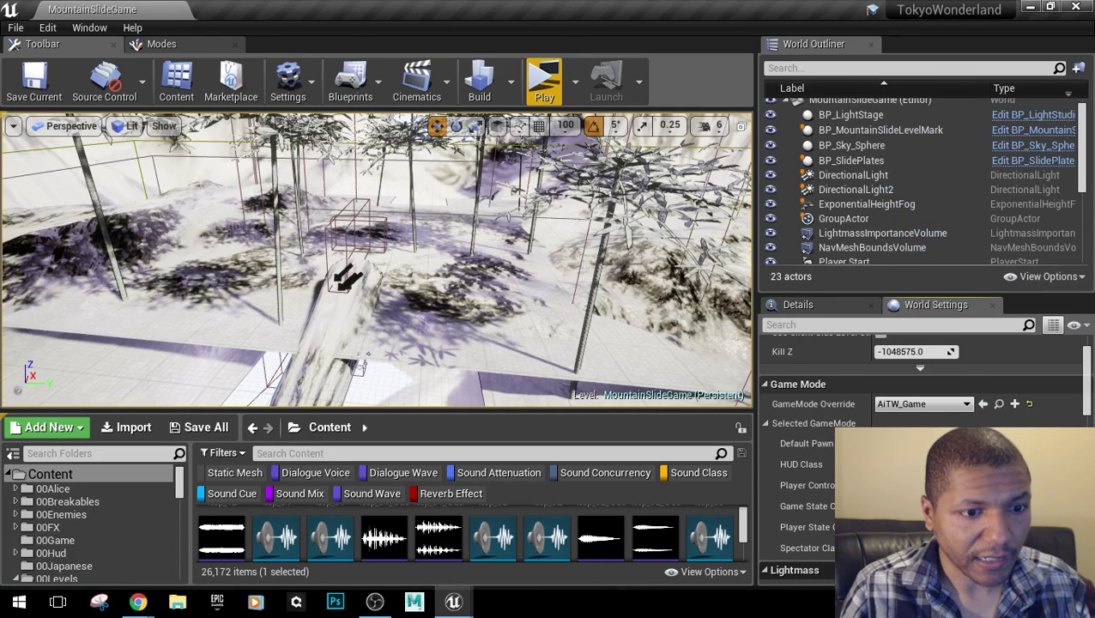
# Playtest MountainSlideGame by sliding down the snowy slope through the bamboo, steering, jumping and slashing along the way.
pyautogui.click(544, 81)
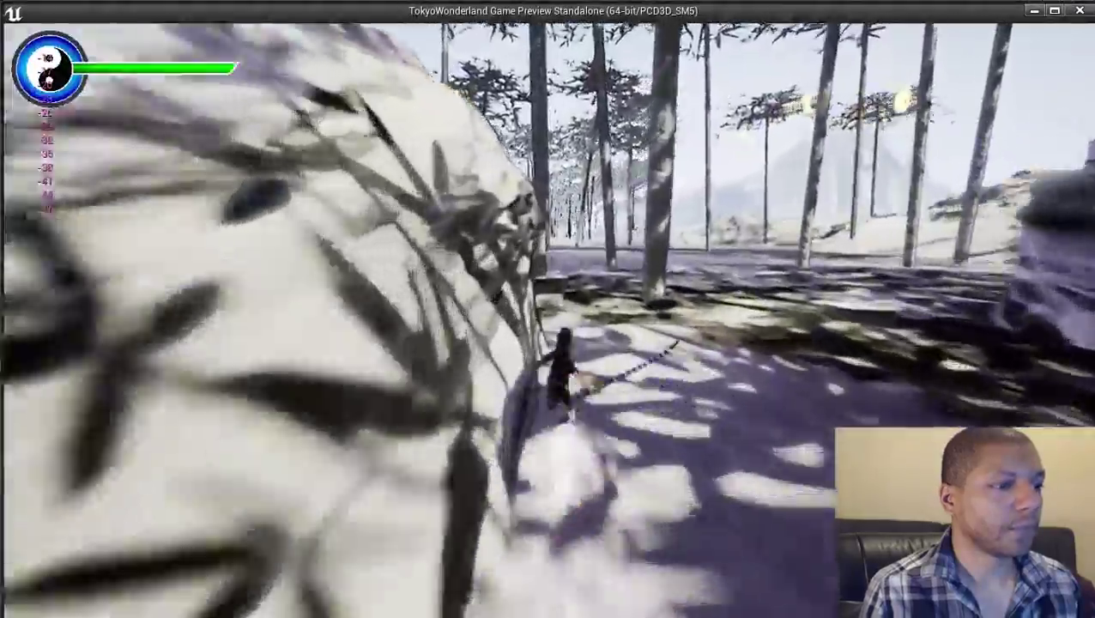
pyautogui.press('a')
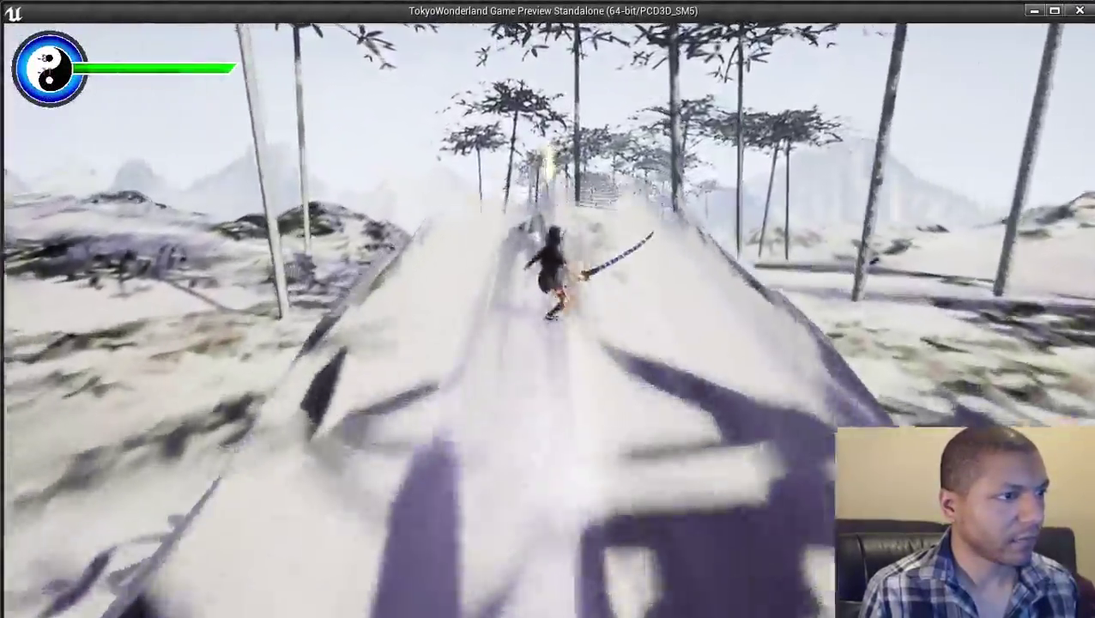
pyautogui.press('space')
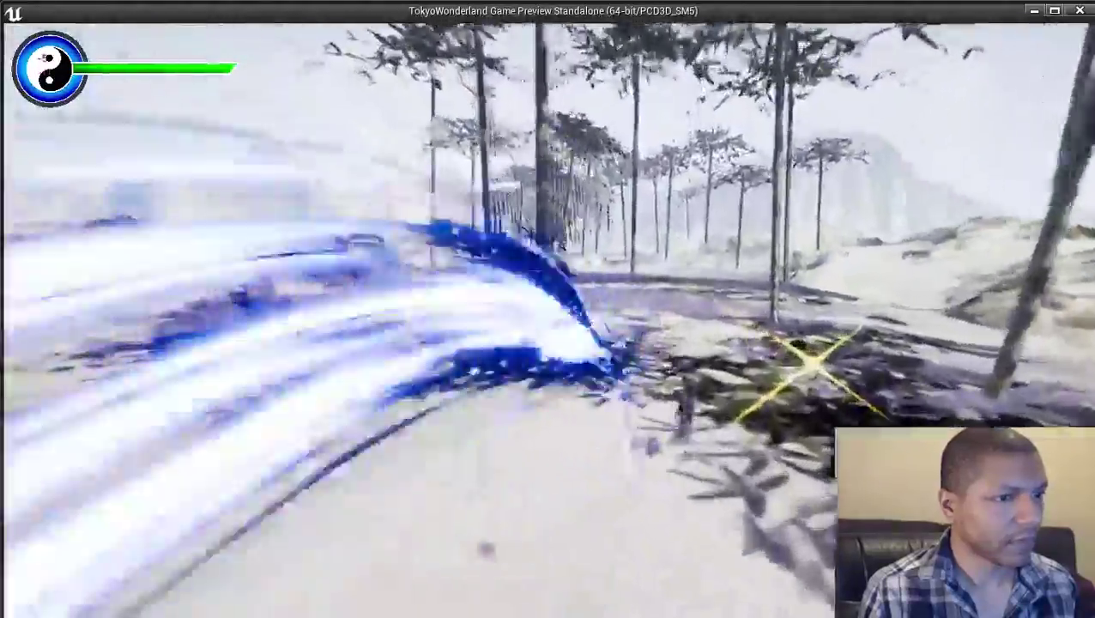
pyautogui.press('w')
pyautogui.press('w')
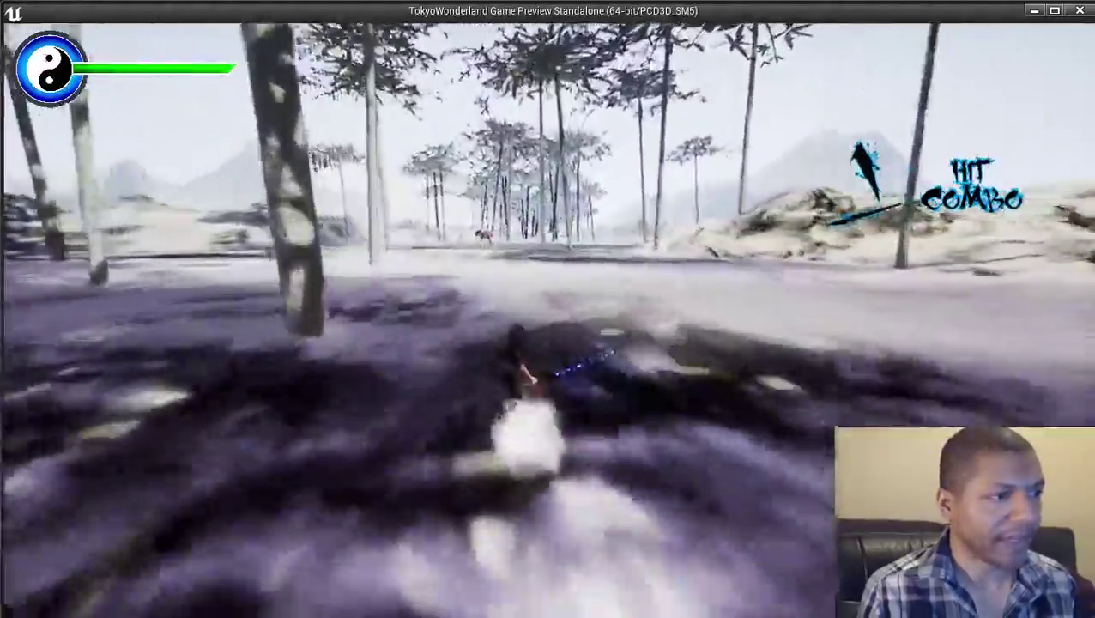
pyautogui.press('w')
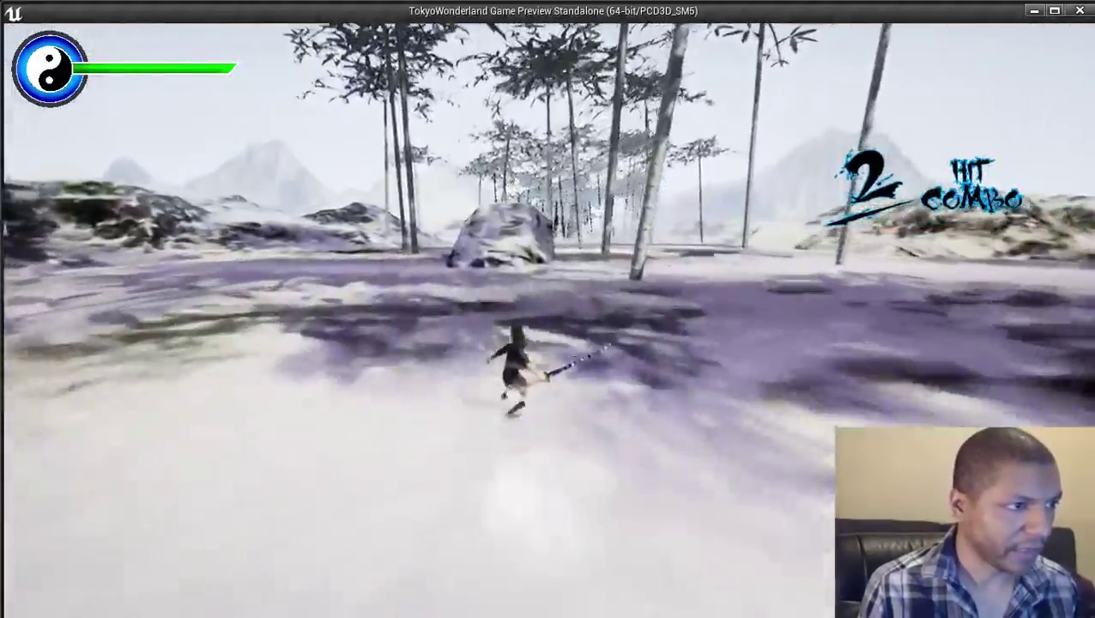
pyautogui.press('w')
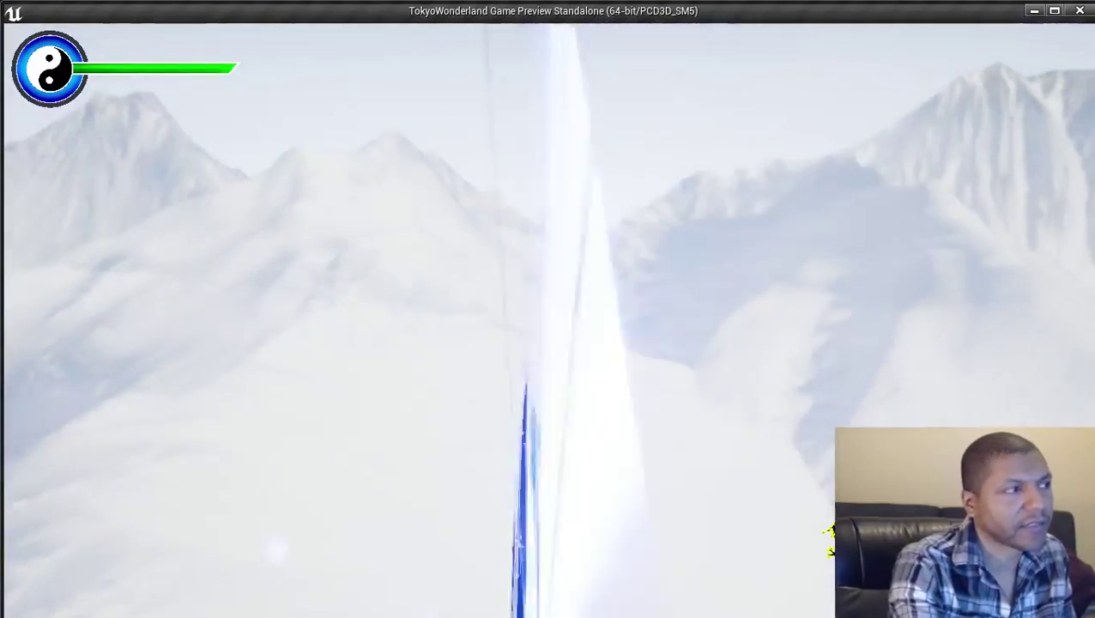
# Stop the MountainSlideGame playtest and open the Chess level from the Maps folder without saving AiTW_Game.
pyautogui.press('Escape')
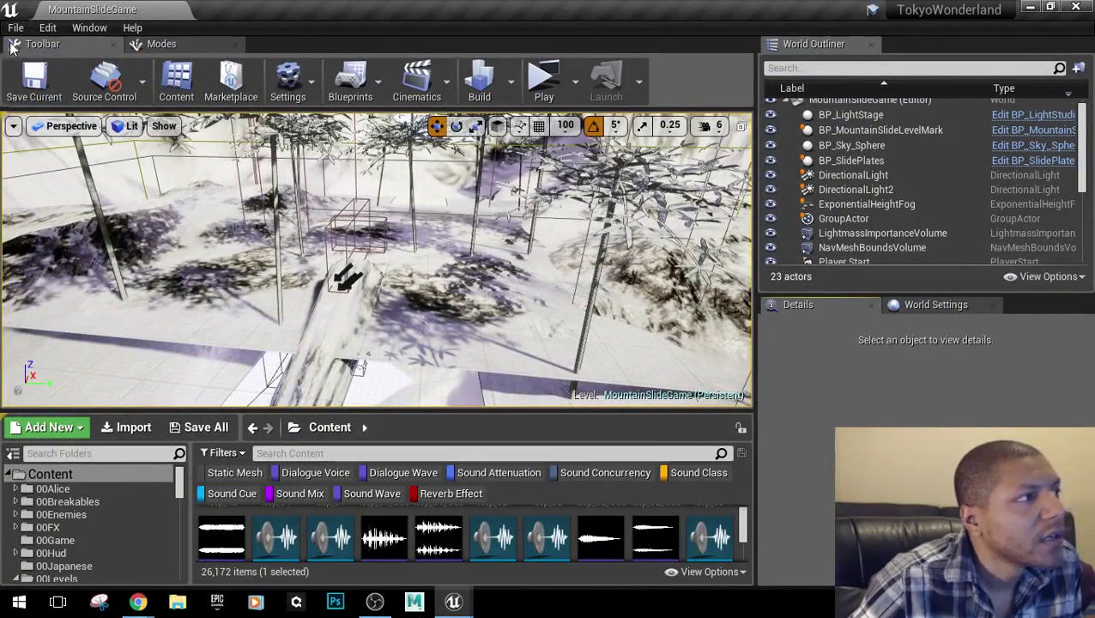
pyautogui.click(14, 27)
pyautogui.click(36, 74)
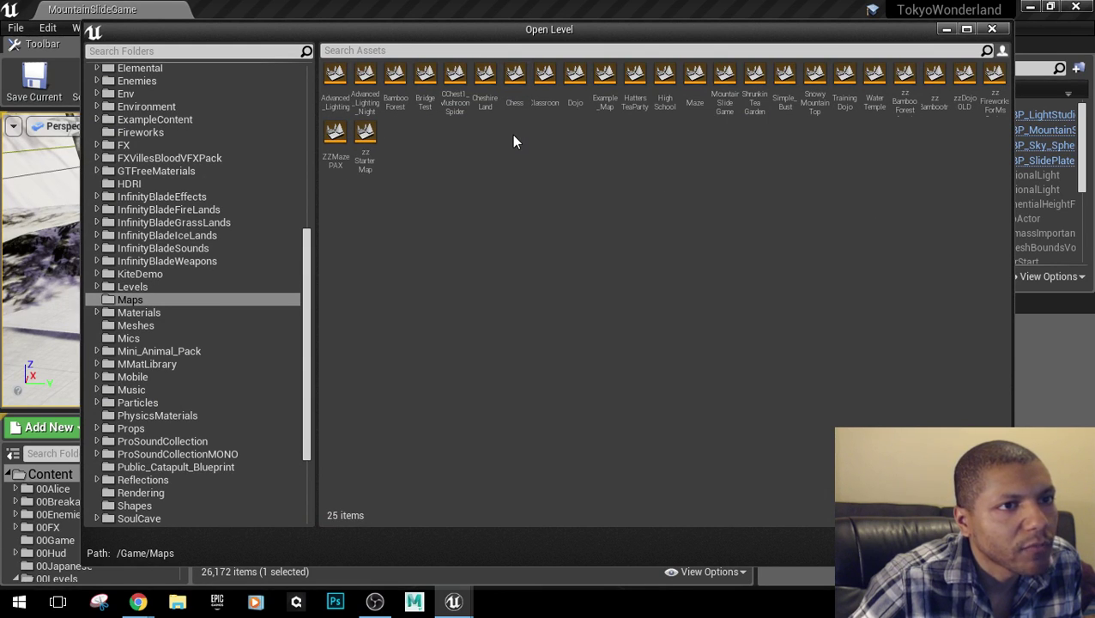
pyautogui.doubleClick(515, 84)
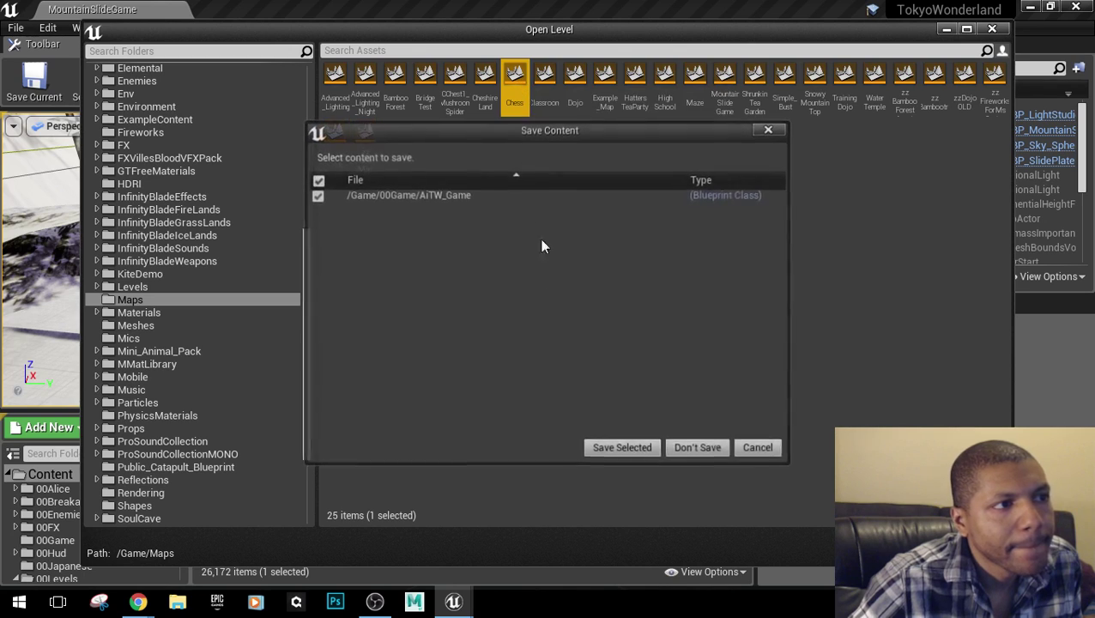
pyautogui.click(698, 448)
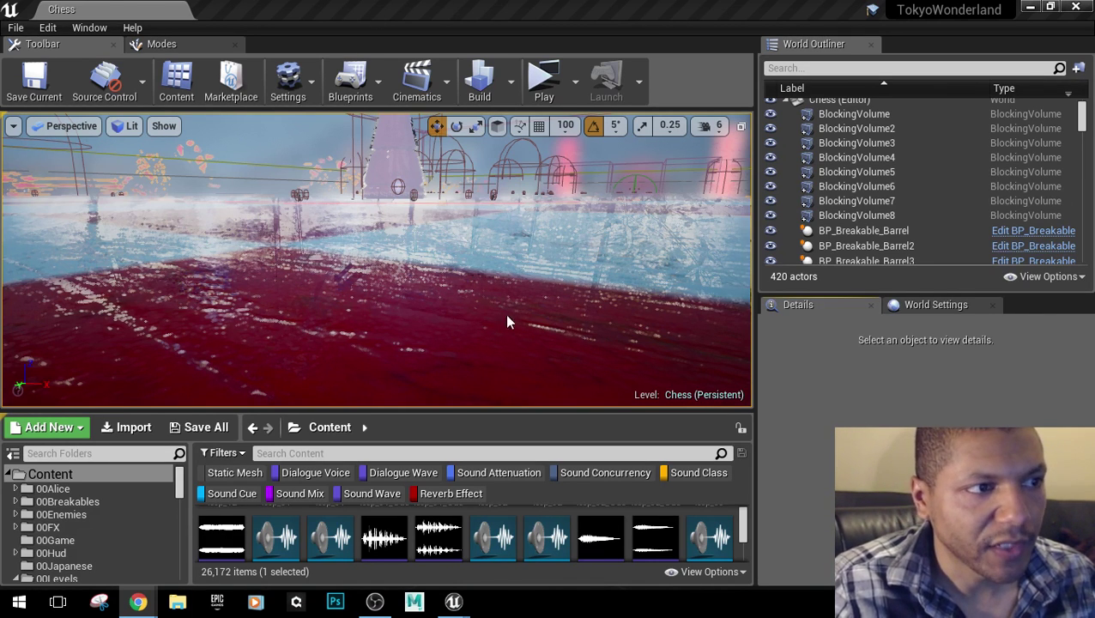
# Playtest the Chess level briefly, stop the preview and show the level's world settings.
pyautogui.click(542, 86)
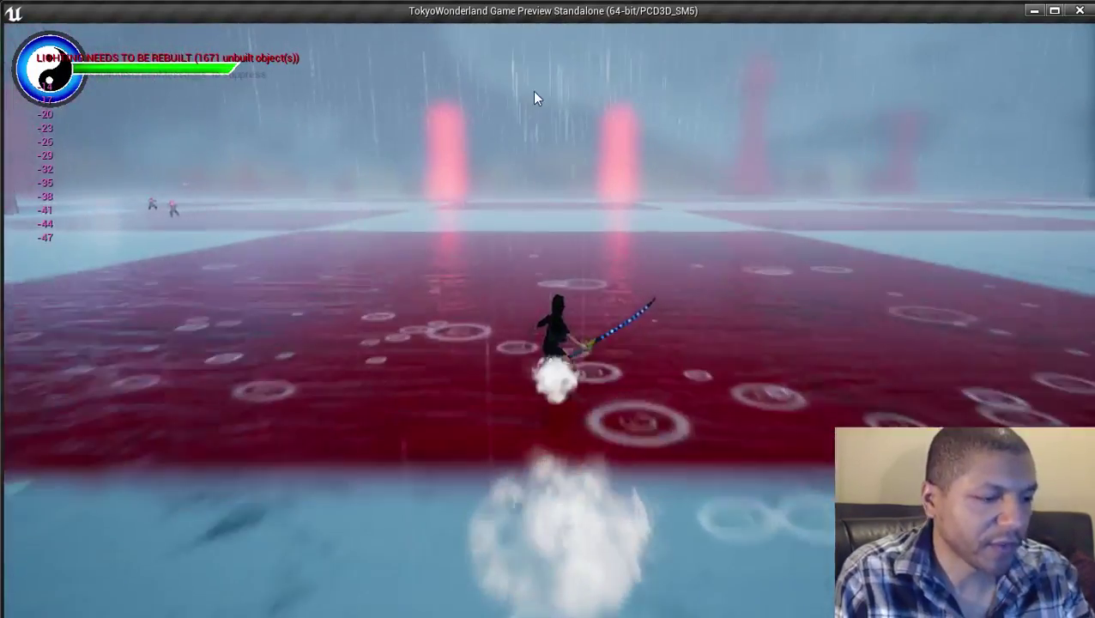
pyautogui.press('Escape')
pyautogui.click(935, 305)
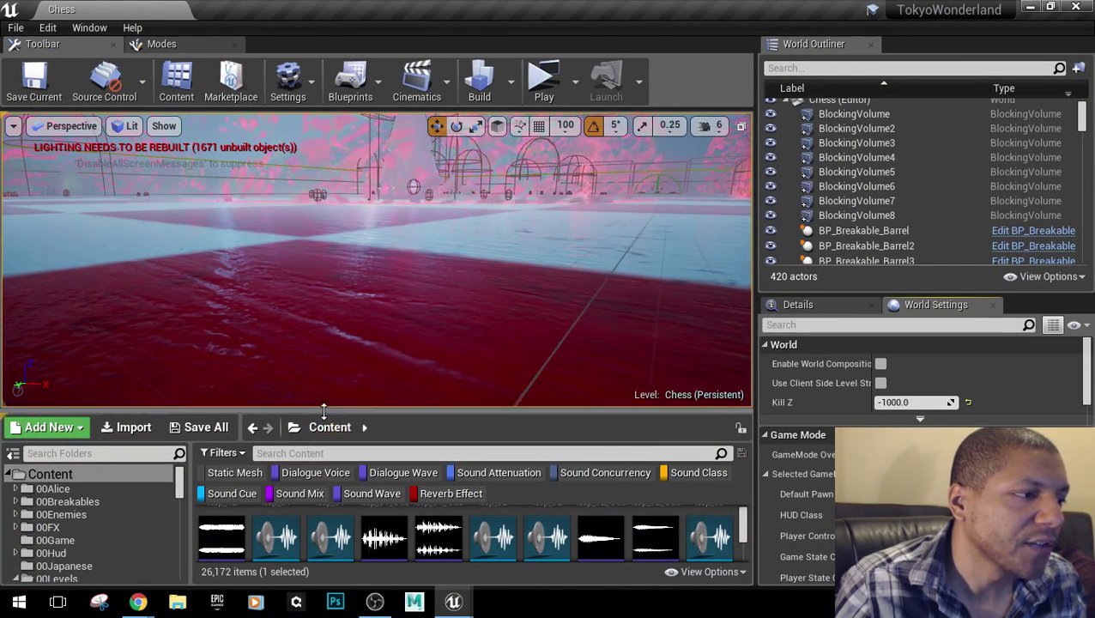
# Reset the asset filters in the 00Game folder and open the AiTW_Game blueprint.
pyautogui.moveTo(303, 410); pyautogui.dragTo(309, 237)
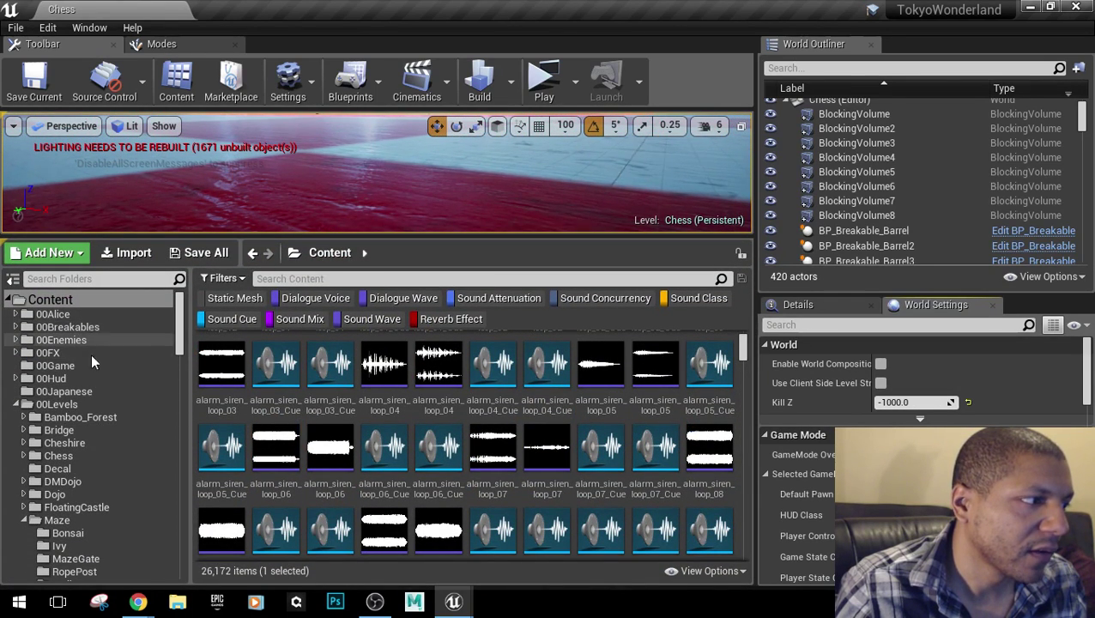
pyautogui.click(90, 365)
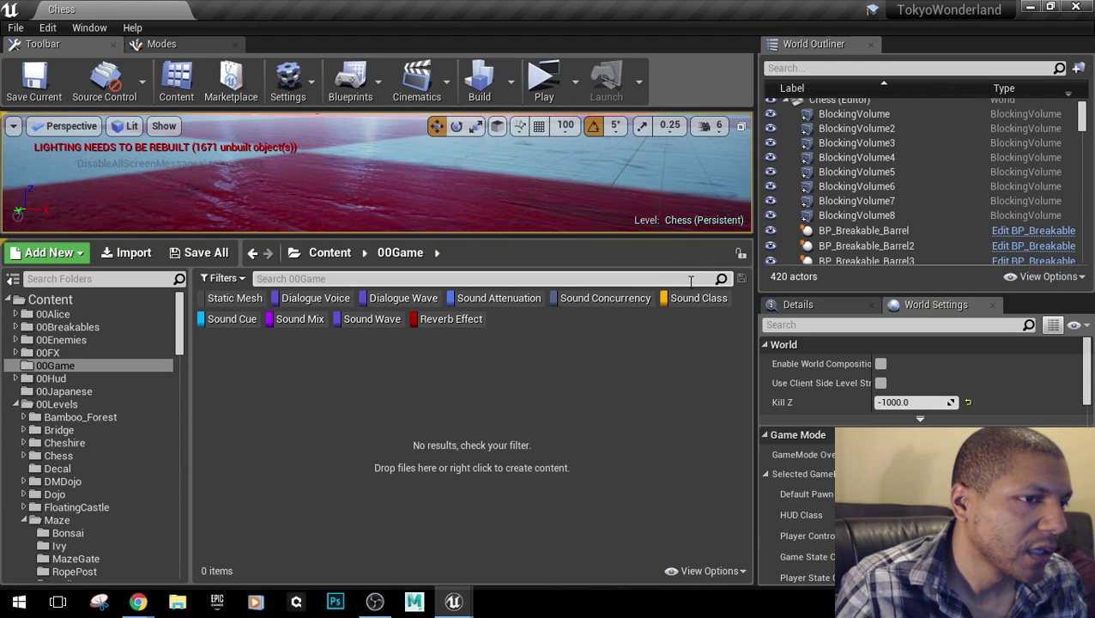
pyautogui.click(248, 279)
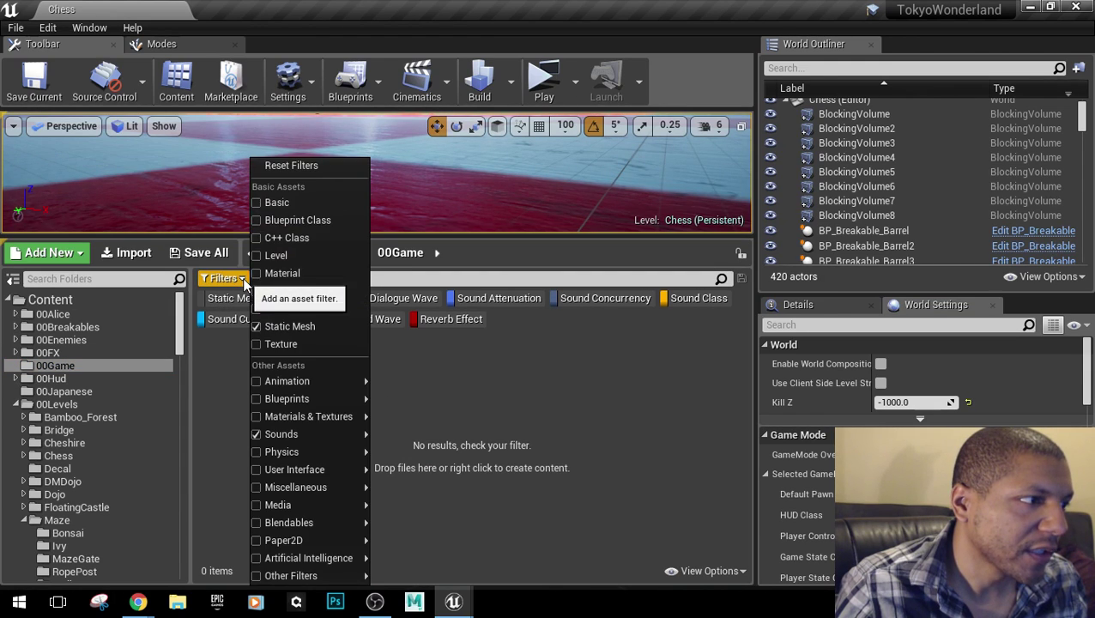
pyautogui.click(306, 169)
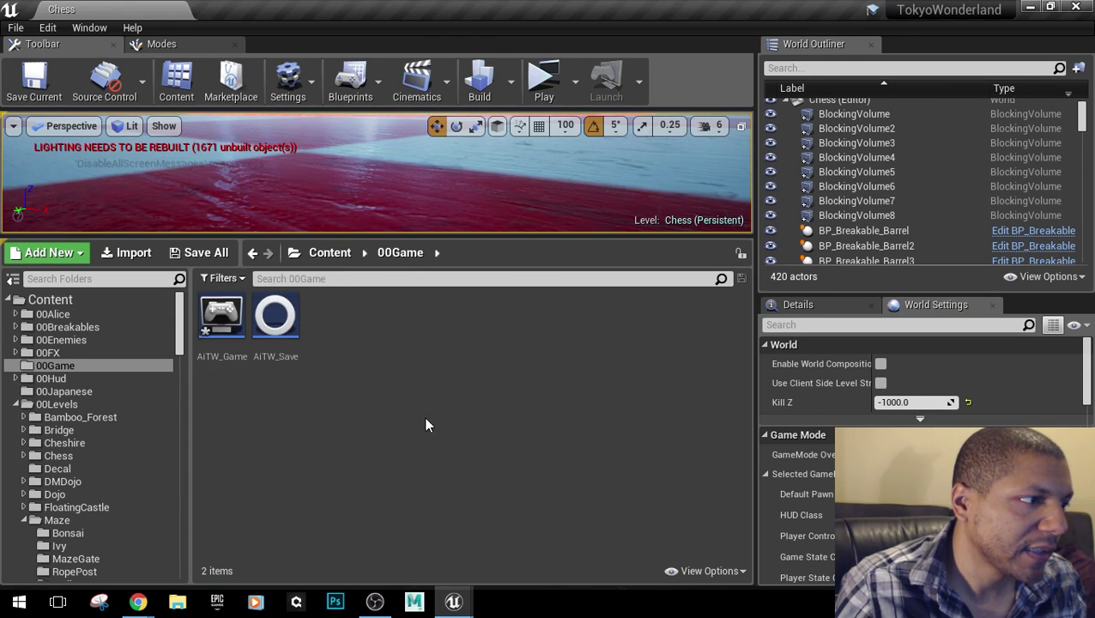
pyautogui.doubleClick(221, 315)
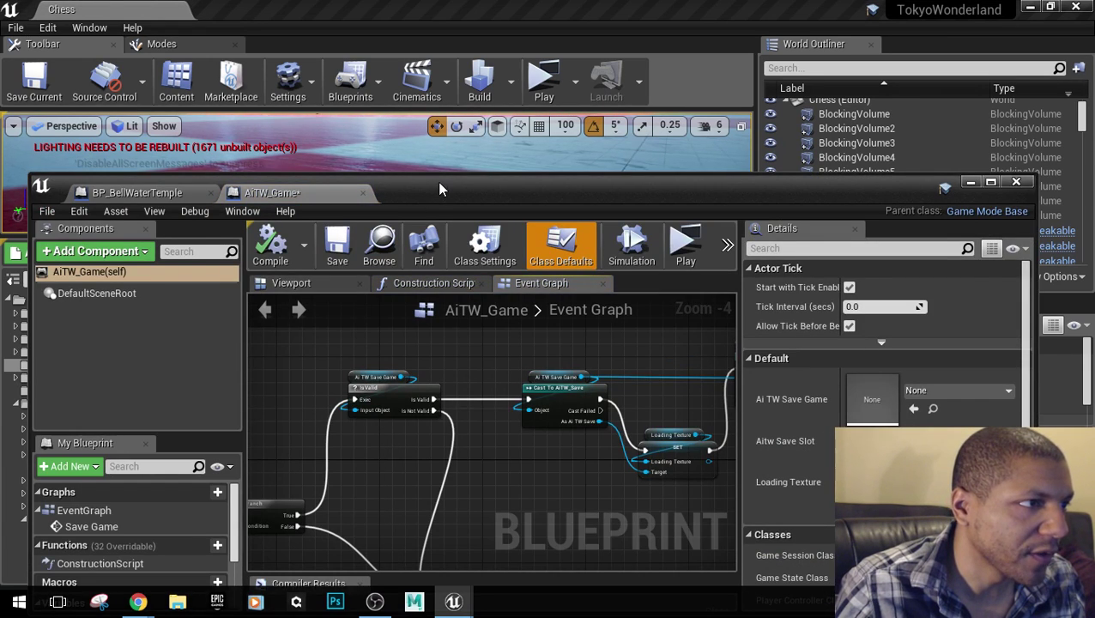
# Search the pawn classes for "my" and assign the class whose name starts with it as AiTW_Game's default pawn class.
pyautogui.doubleClick(437, 181)
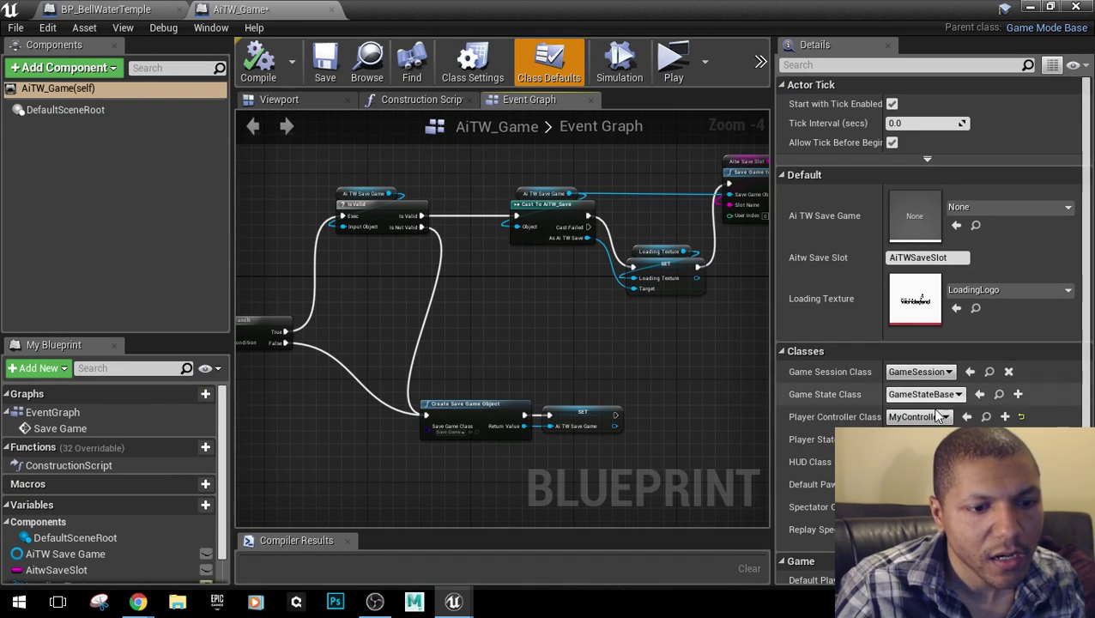
pyautogui.click(919, 484)
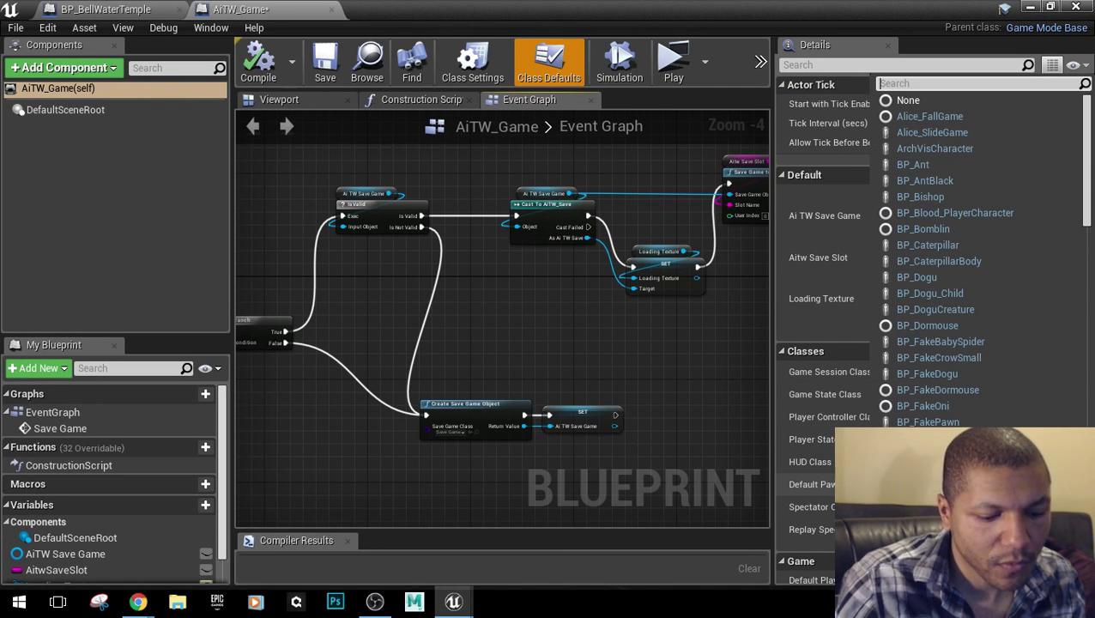
pyautogui.write('m')
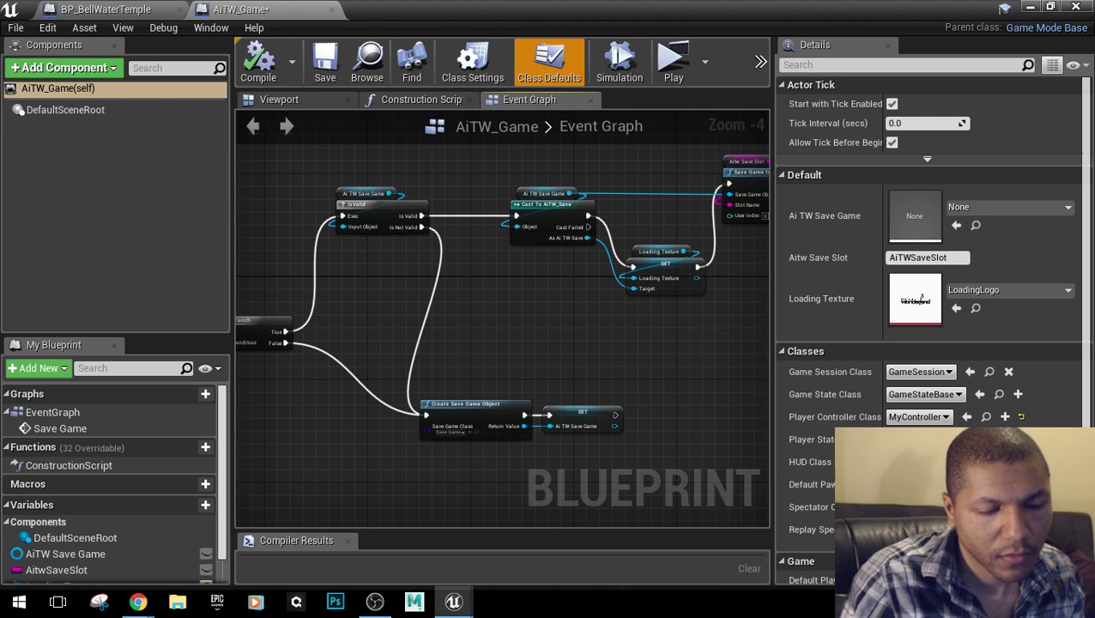
pyautogui.click(918, 484)
pyautogui.write('my')
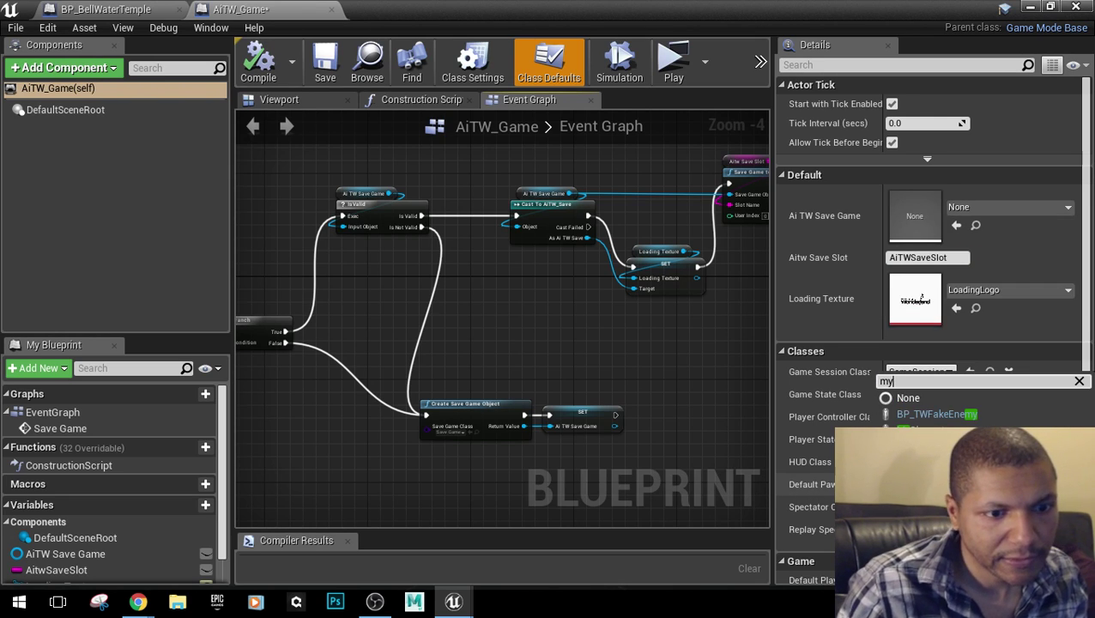
pyautogui.click(931, 430)
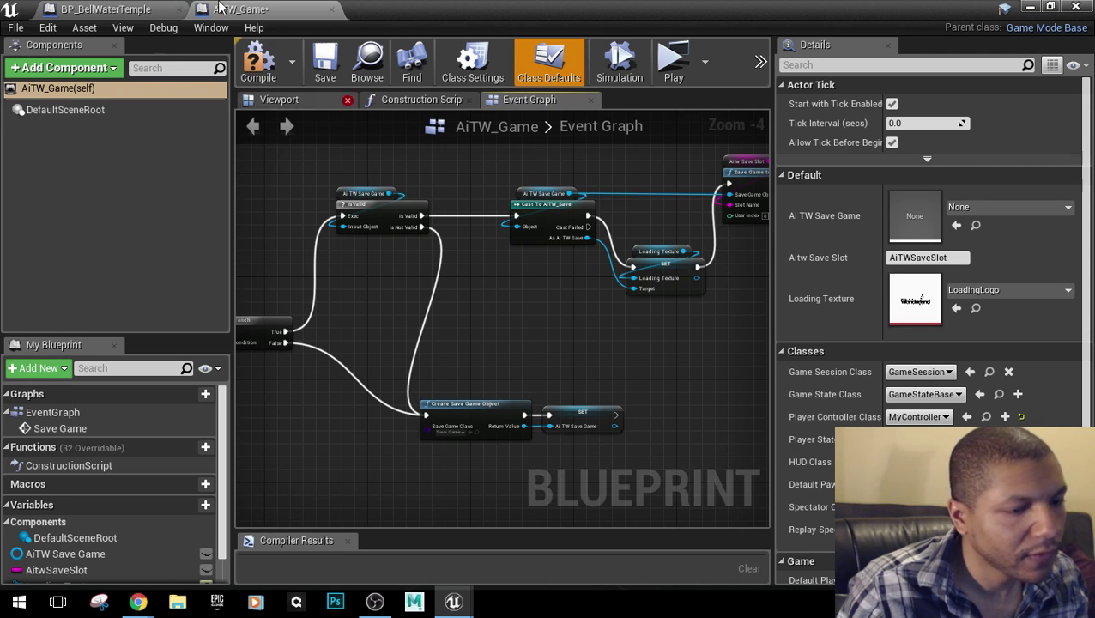
# Compile the AiTW_Game blueprint, close its editor and enlarge the Chess level's viewport.
pyautogui.click(247, 67)
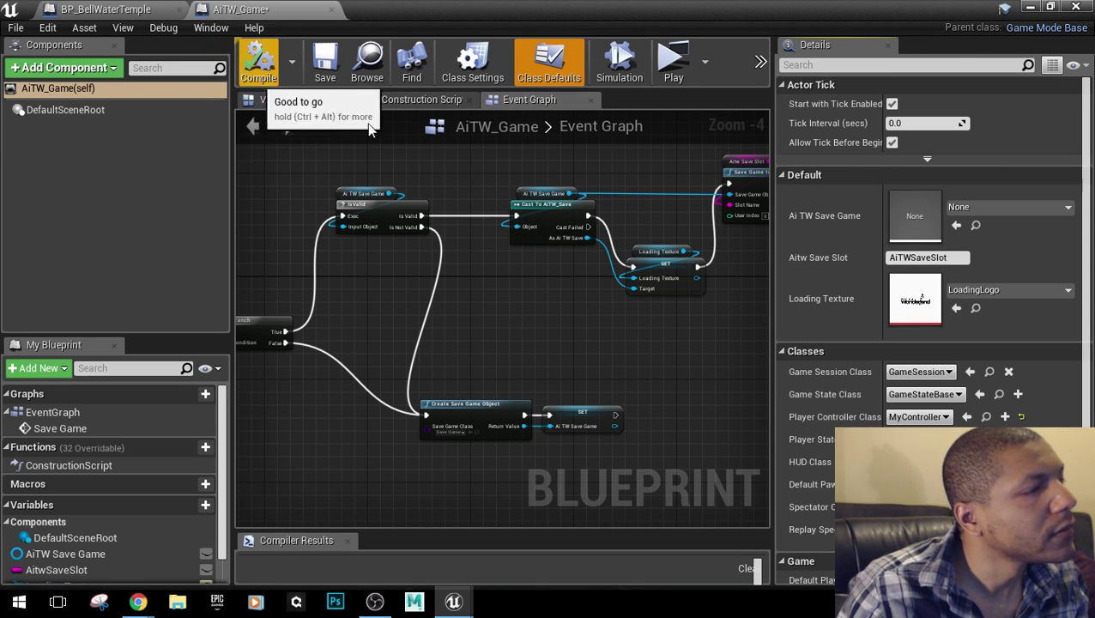
pyautogui.click(1075, 7)
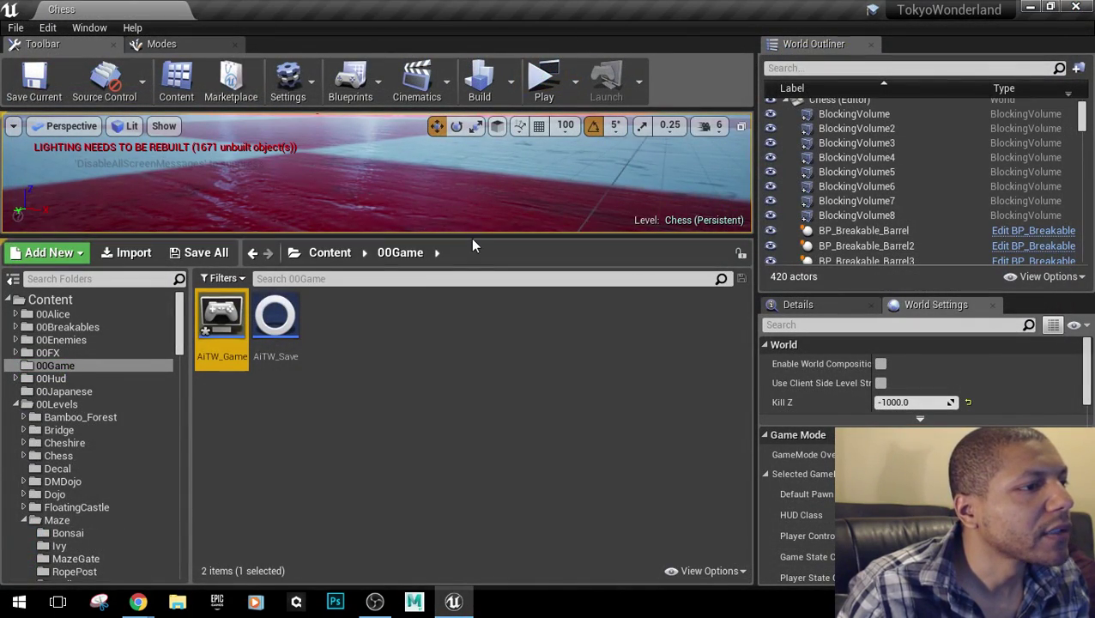
pyautogui.moveTo(479, 238); pyautogui.dragTo(482, 496)
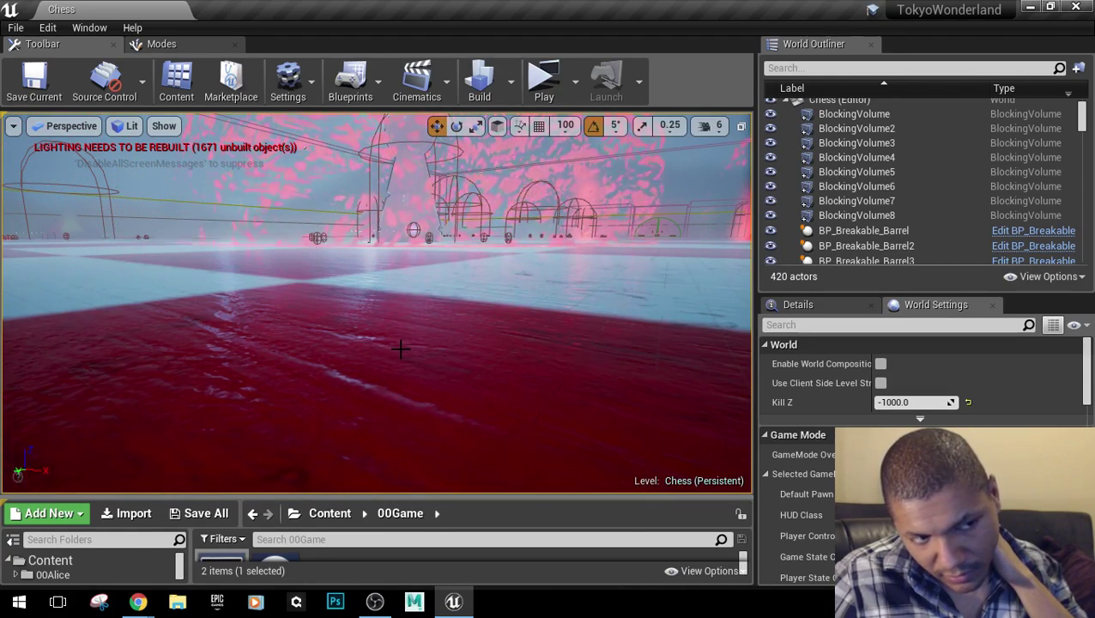
pyautogui.moveTo(361, 298); pyautogui.dragTo(304, 326, button='right')
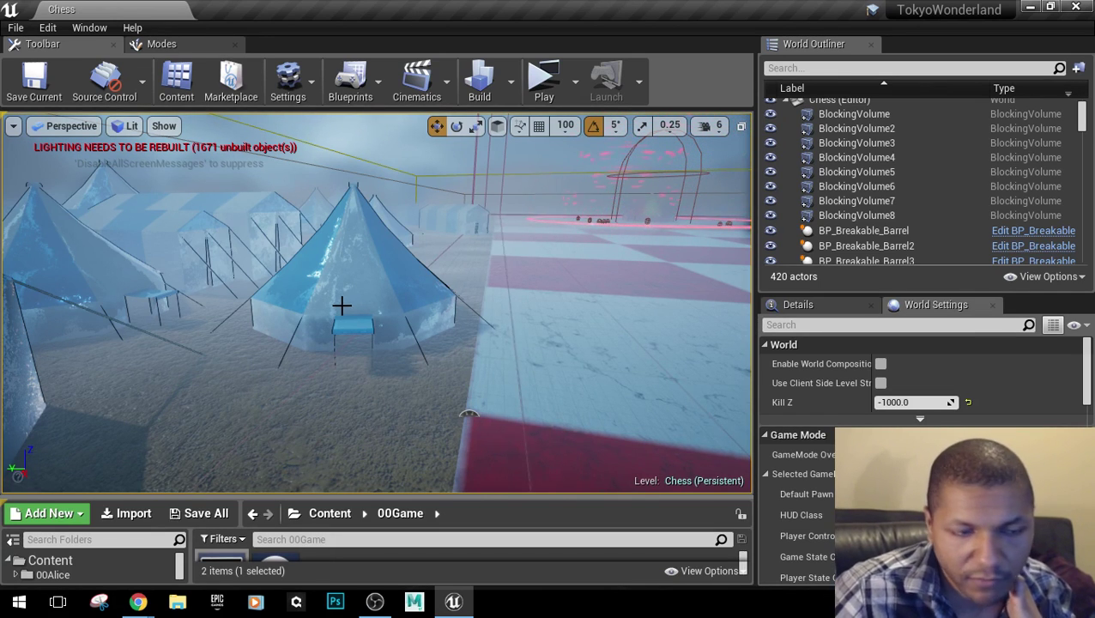
pyautogui.moveTo(482, 352); pyautogui.dragTo(601, 378, button='right')
pyautogui.moveTo(446, 267)
pyautogui.mouseDown(button='right')
pyautogui.moveTo(437, 240)
pyautogui.moveTo(434, 264)
pyautogui.mouseUp(button='right')
pyautogui.moveTo(434, 264); pyautogui.dragTo(465, 262)
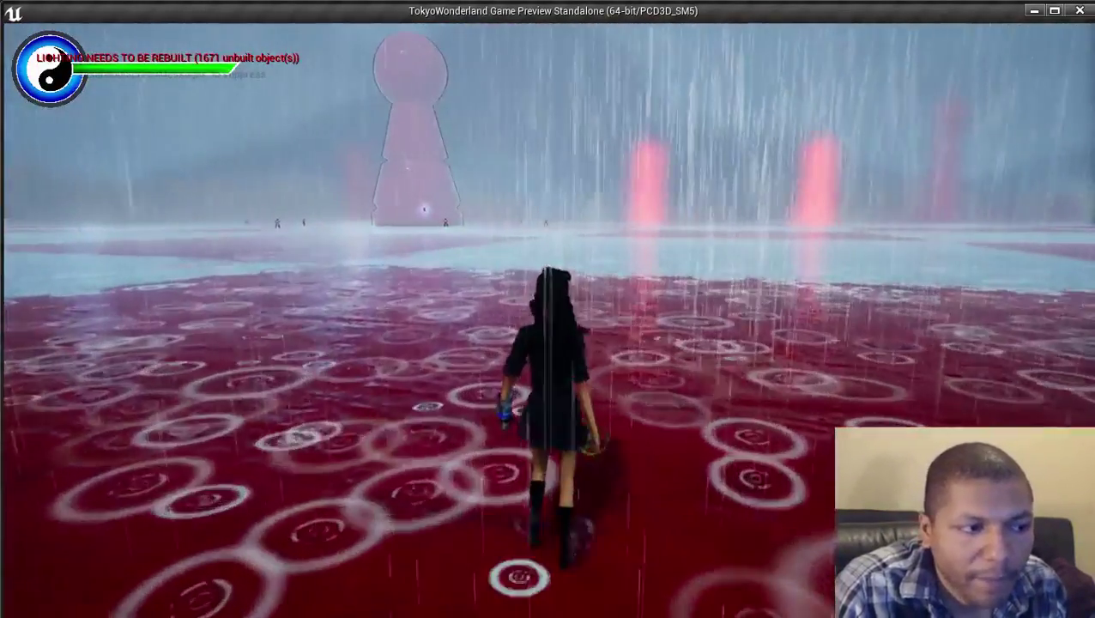
# Playtest the Chess level in the standalone preview, running the character across the rainy chessboard and around the large pale tents.
pyautogui.press('w')
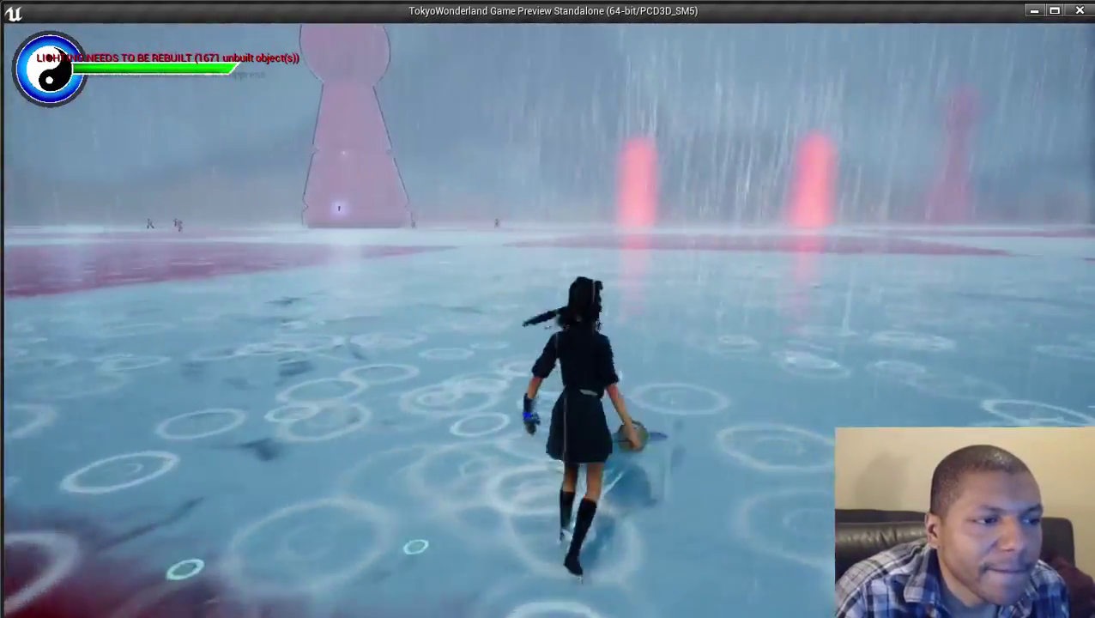
pyautogui.press('shift')
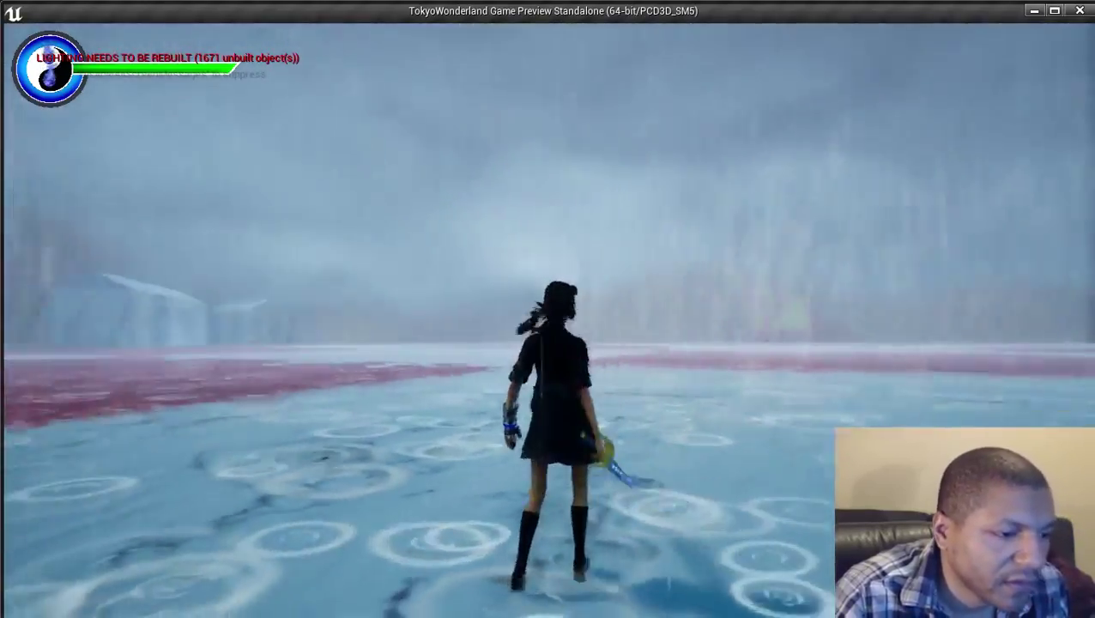
pyautogui.press('w')
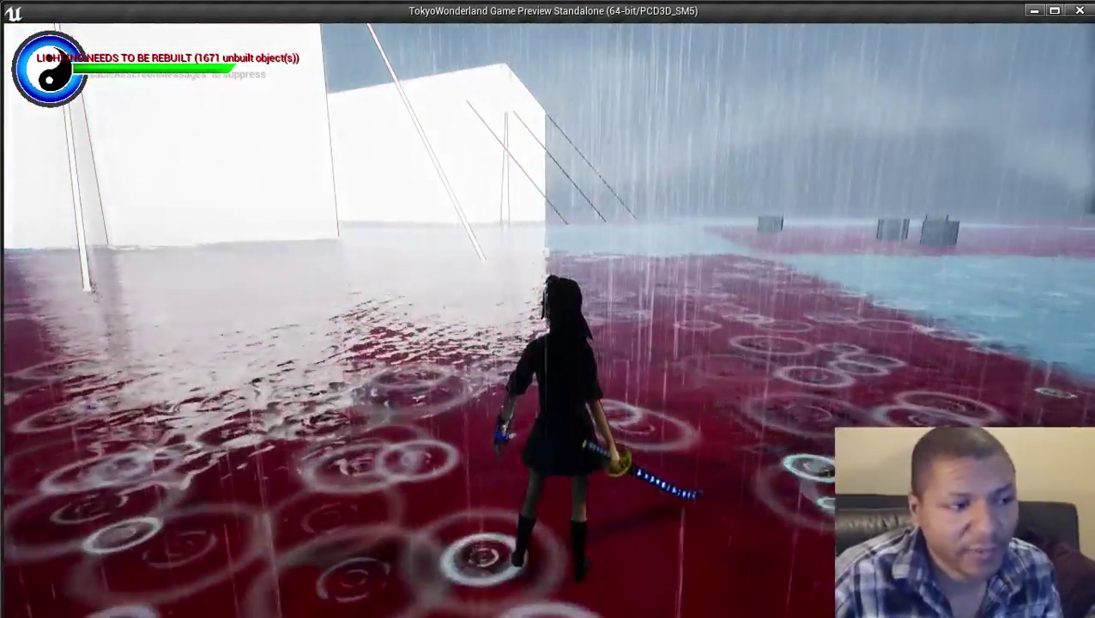
pyautogui.press('a')
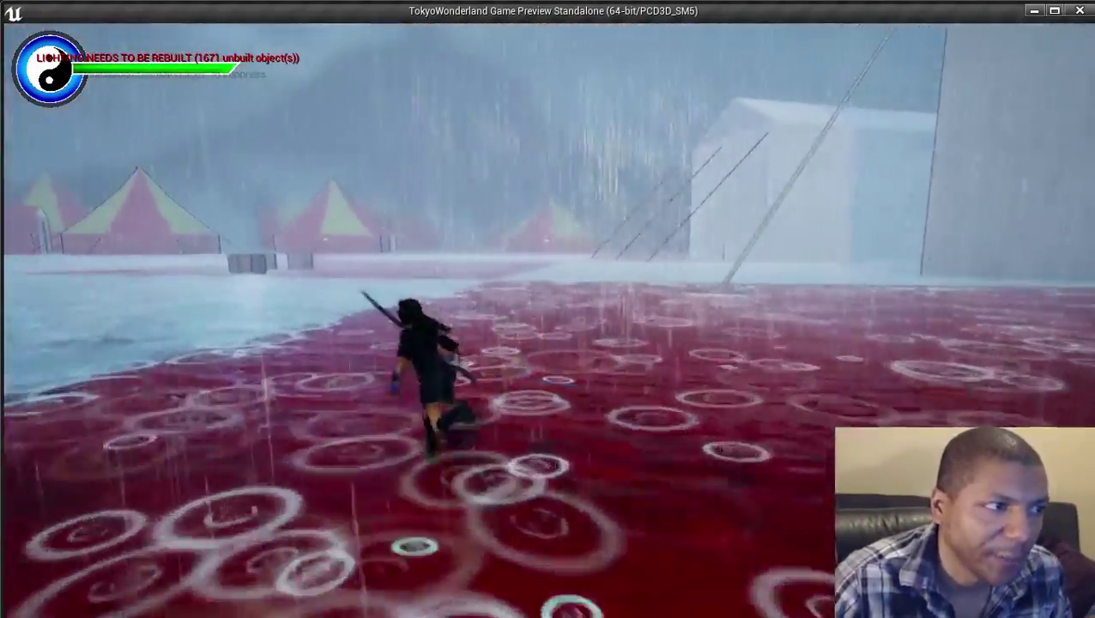
pyautogui.press('w')
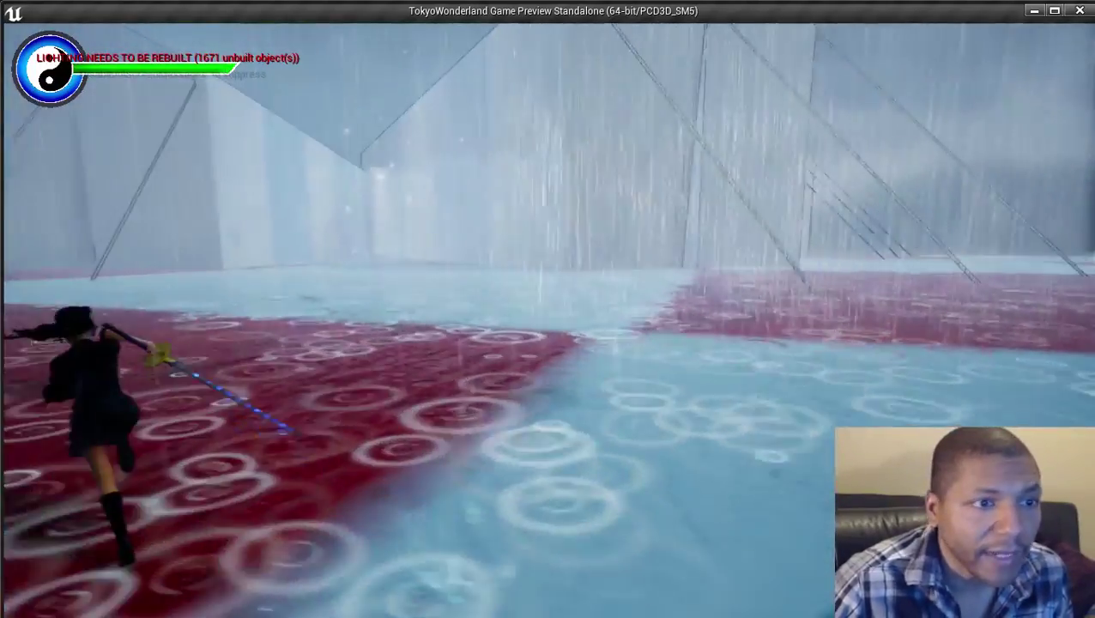
pyautogui.press('w')
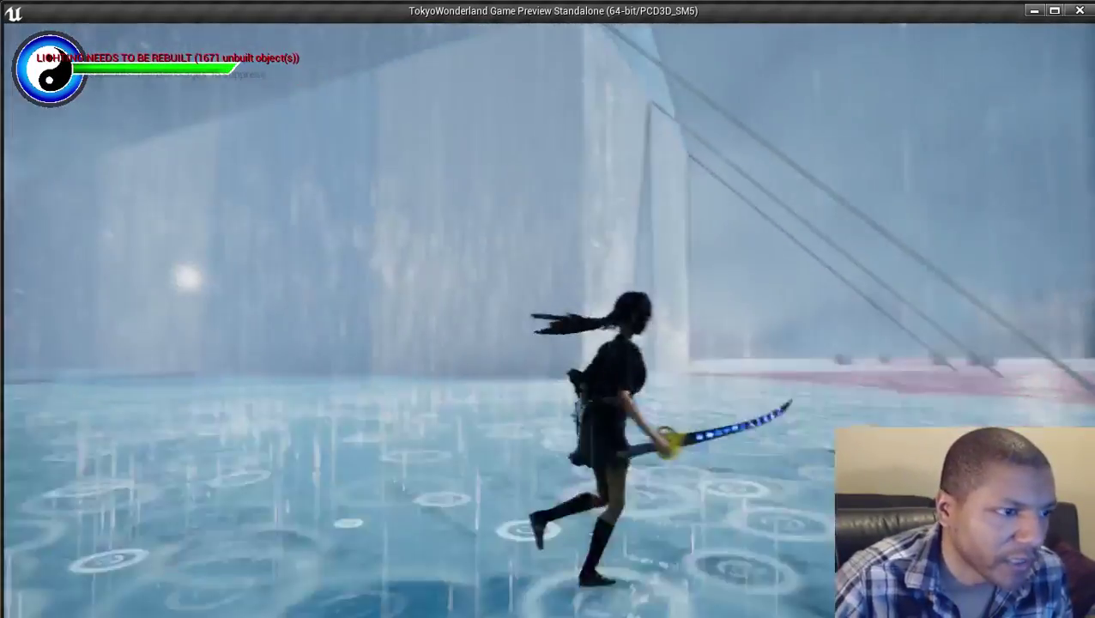
pyautogui.rightClick(550, 332)
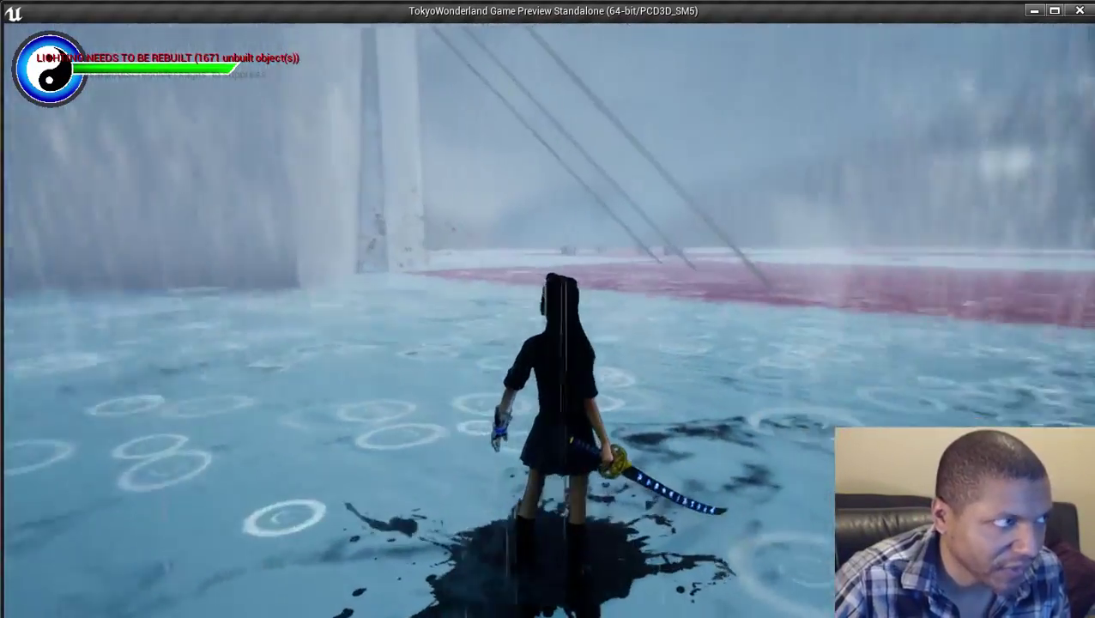
# Run the character across the board into the arena in front of the checkered towers to start the boss fight.
pyautogui.press('w')
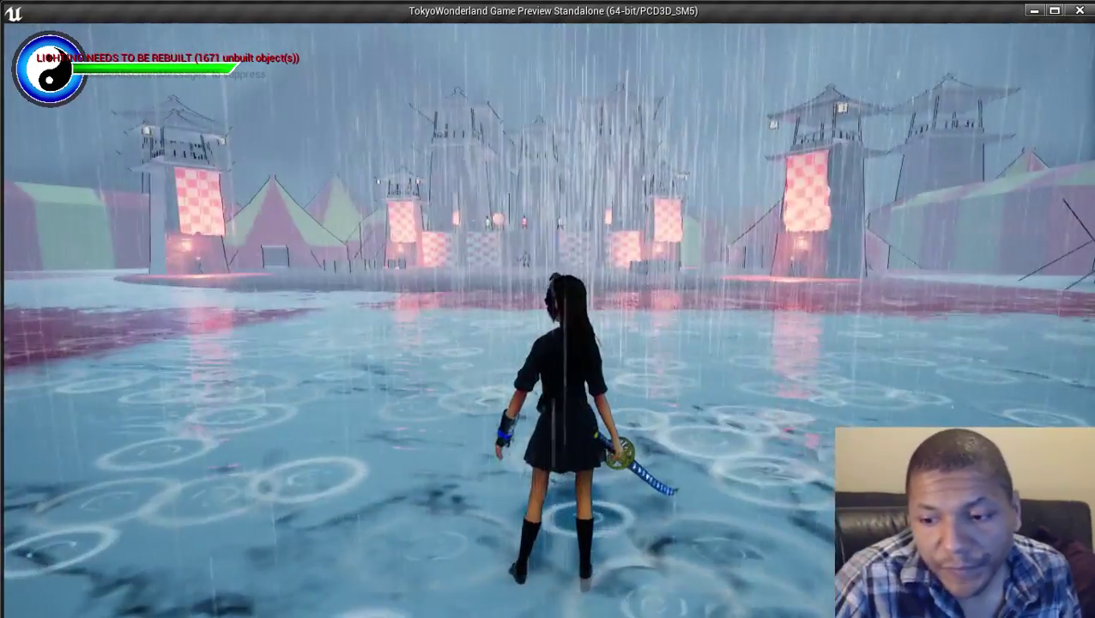
pyautogui.press('w')
pyautogui.press('w')
pyautogui.press('w')
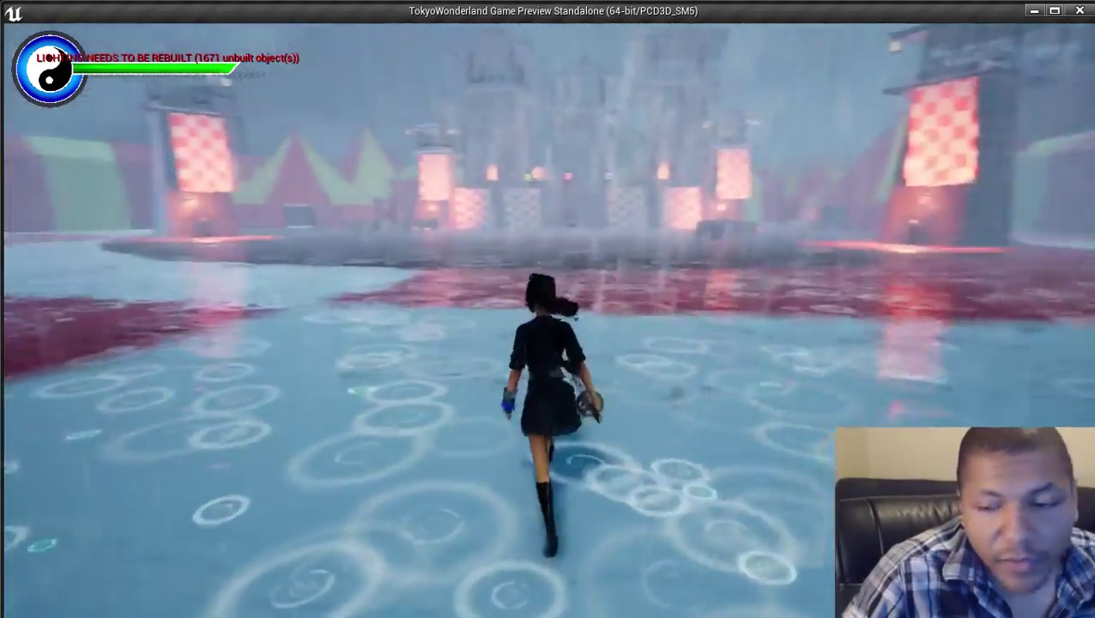
pyautogui.press('w')
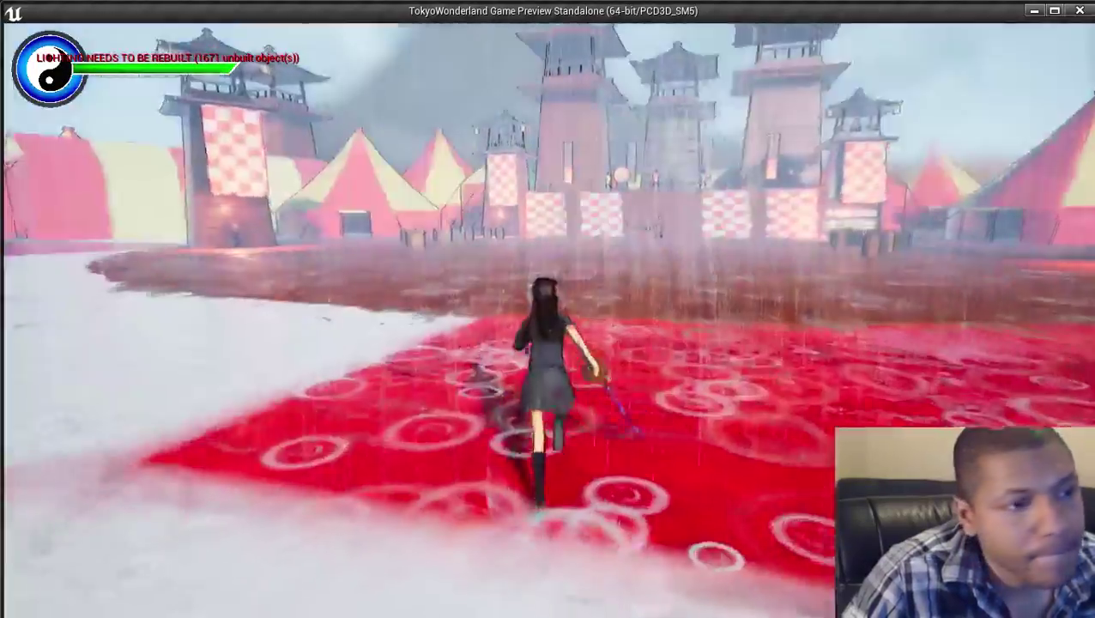
pyautogui.press('w')
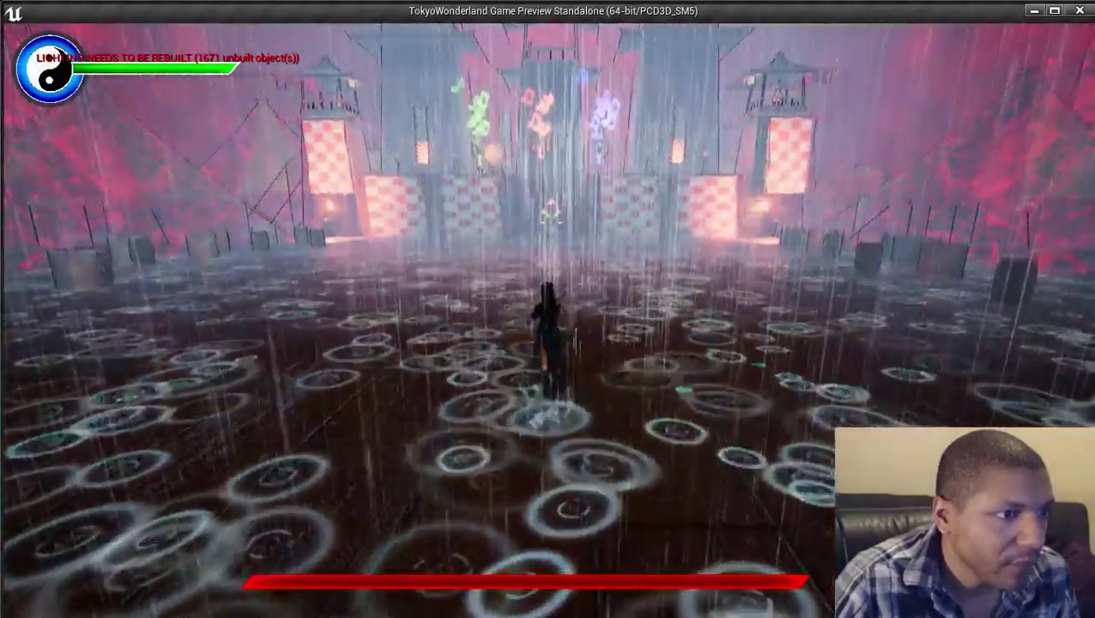
# Test the combat by closing in on the boss near the checkered walls and chaining sword hits on it.
pyautogui.press('w')
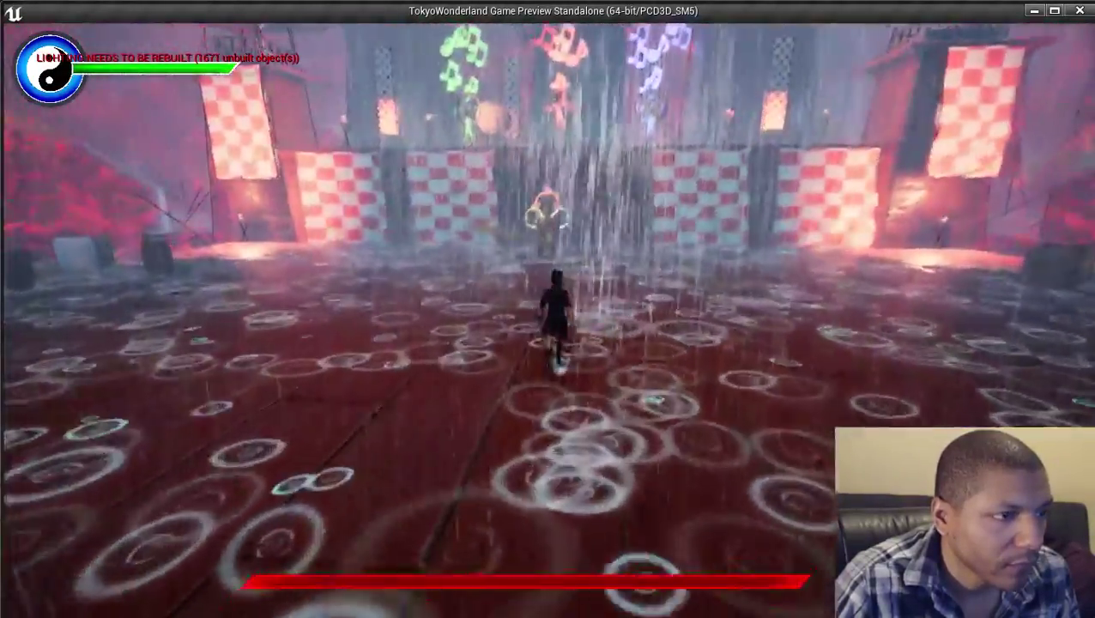
pyautogui.press('w')
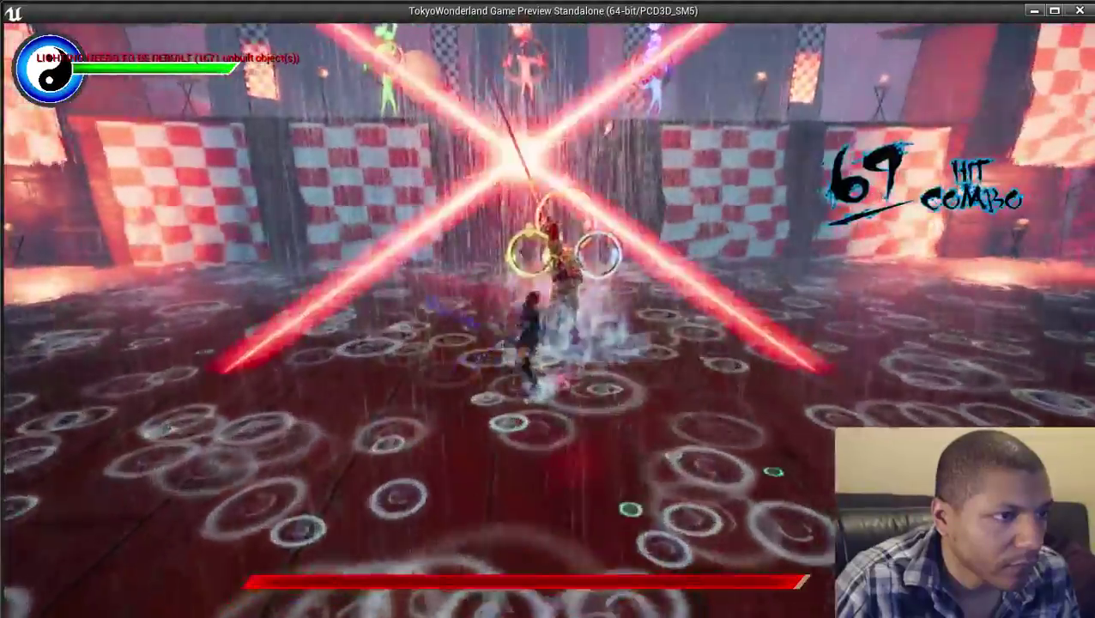
pyautogui.press('w')
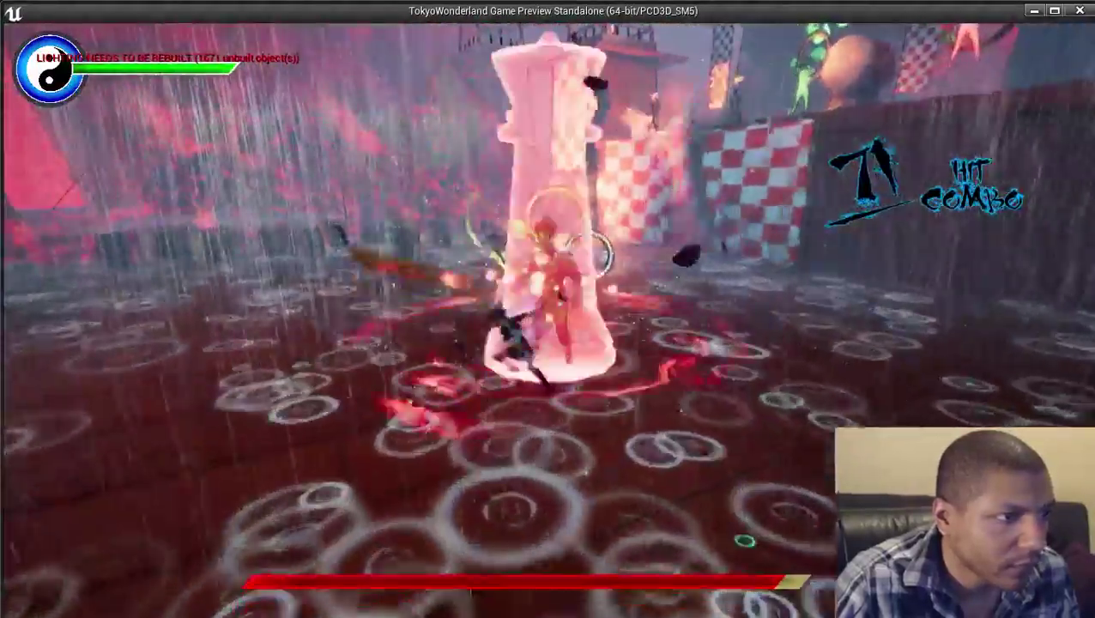
pyautogui.press('a')
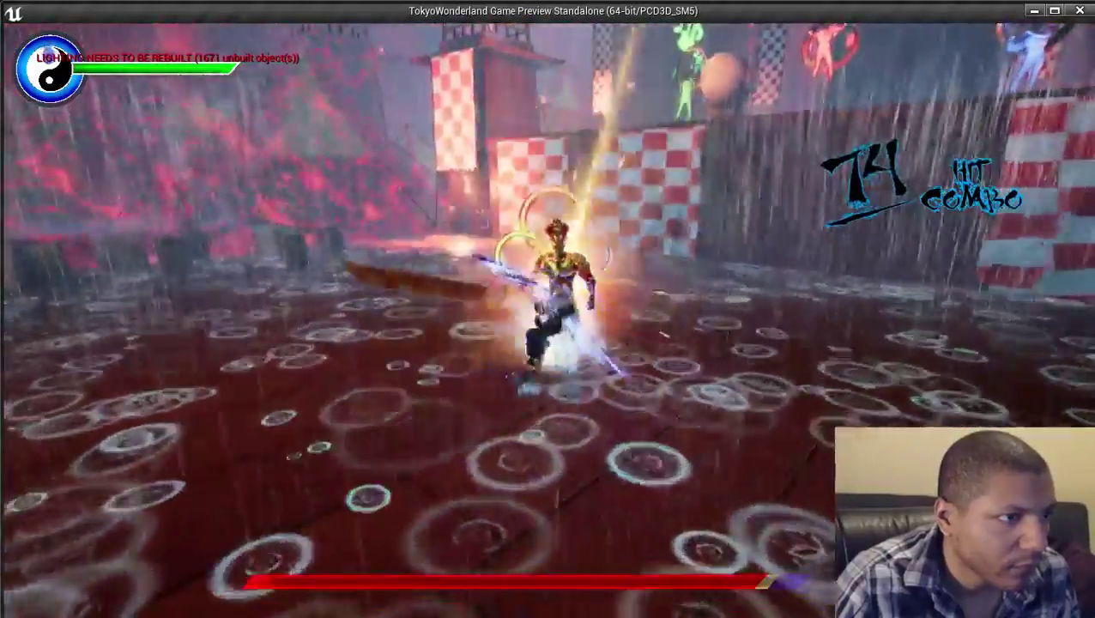
pyautogui.press('w')
pyautogui.press('d')
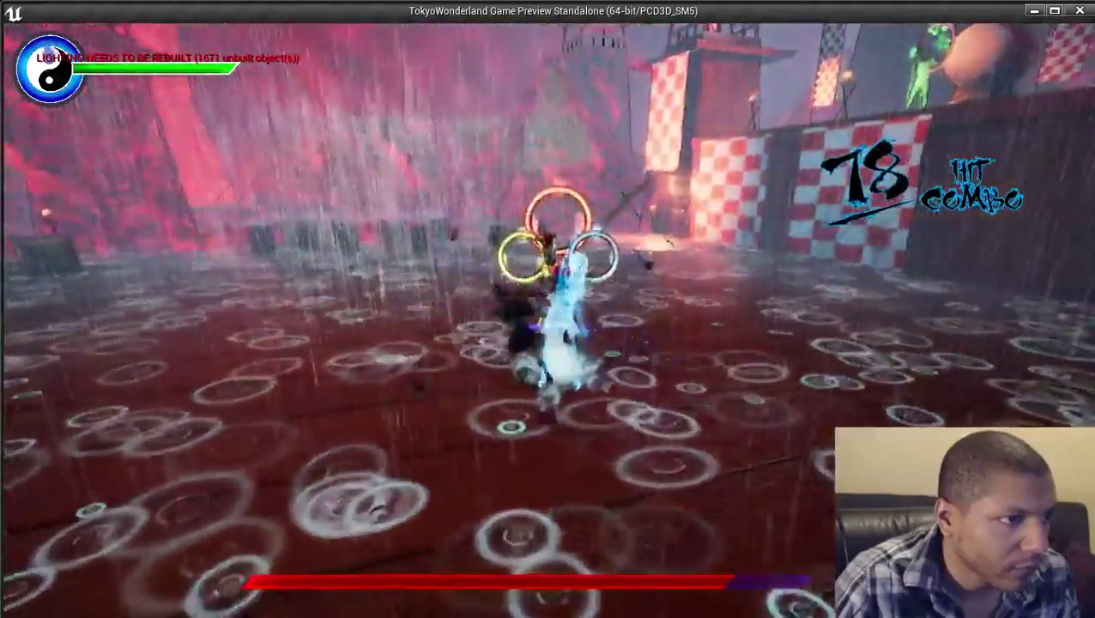
pyautogui.press('d')
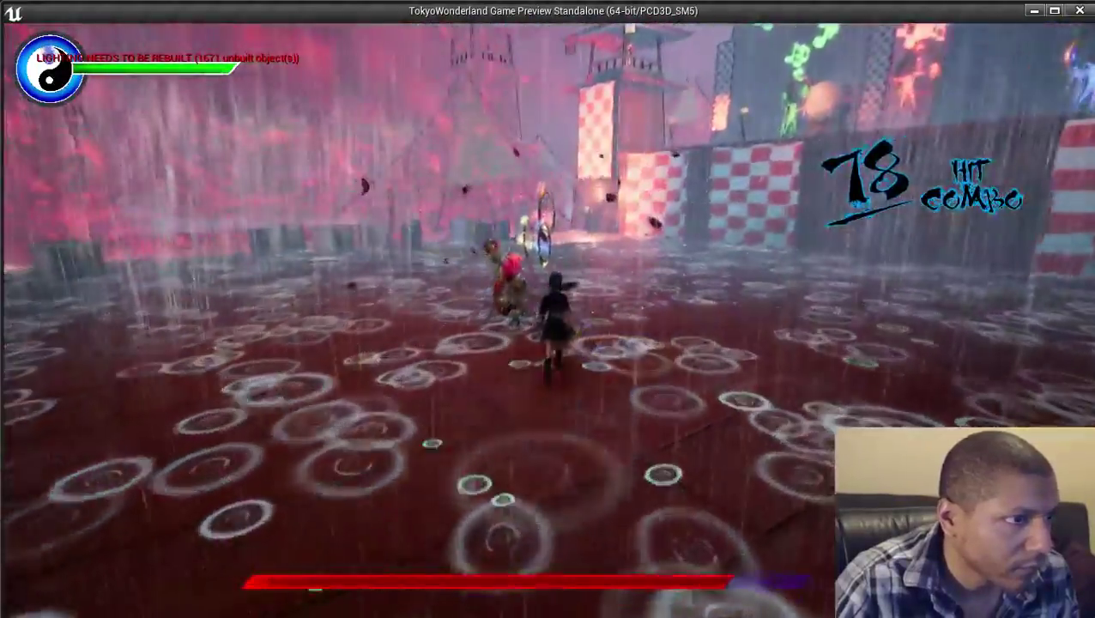
pyautogui.press('a')
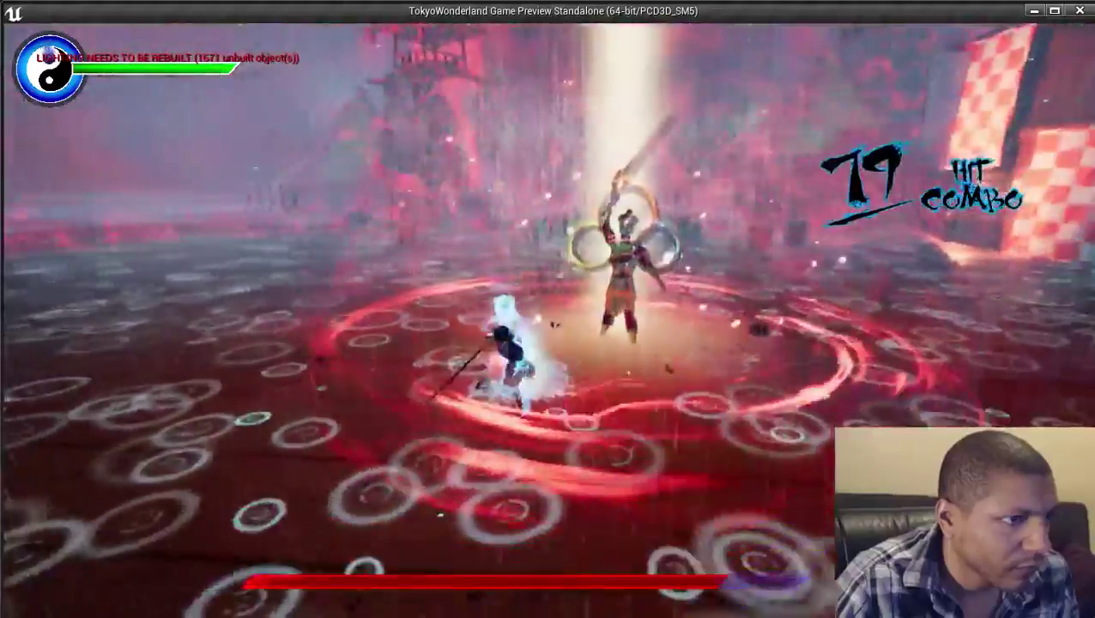
pyautogui.click(547, 309)
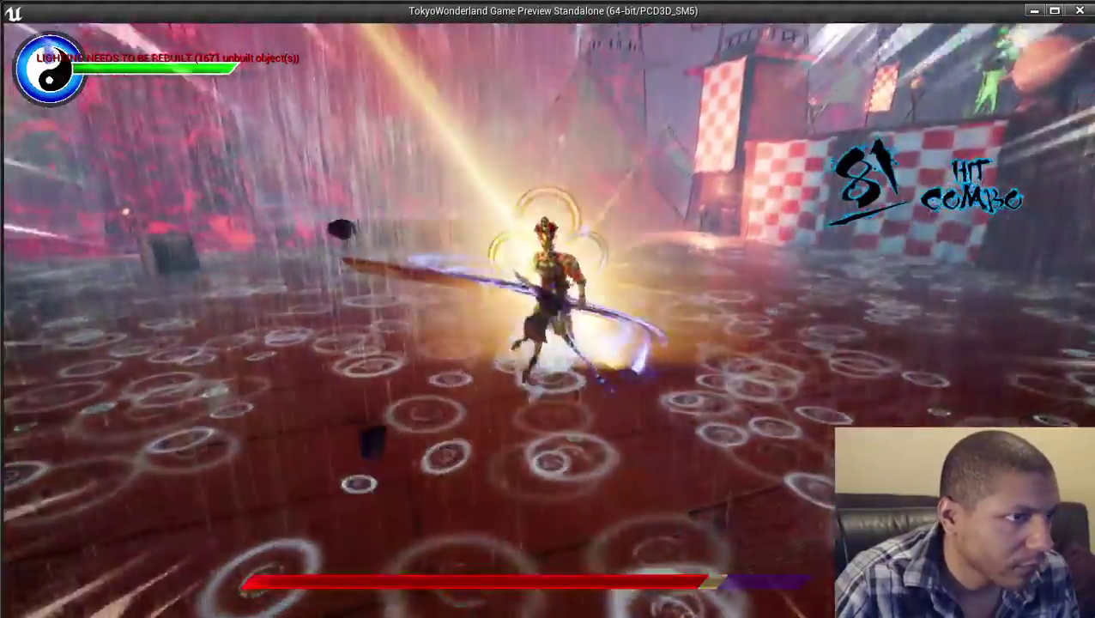
pyautogui.click(548, 309)
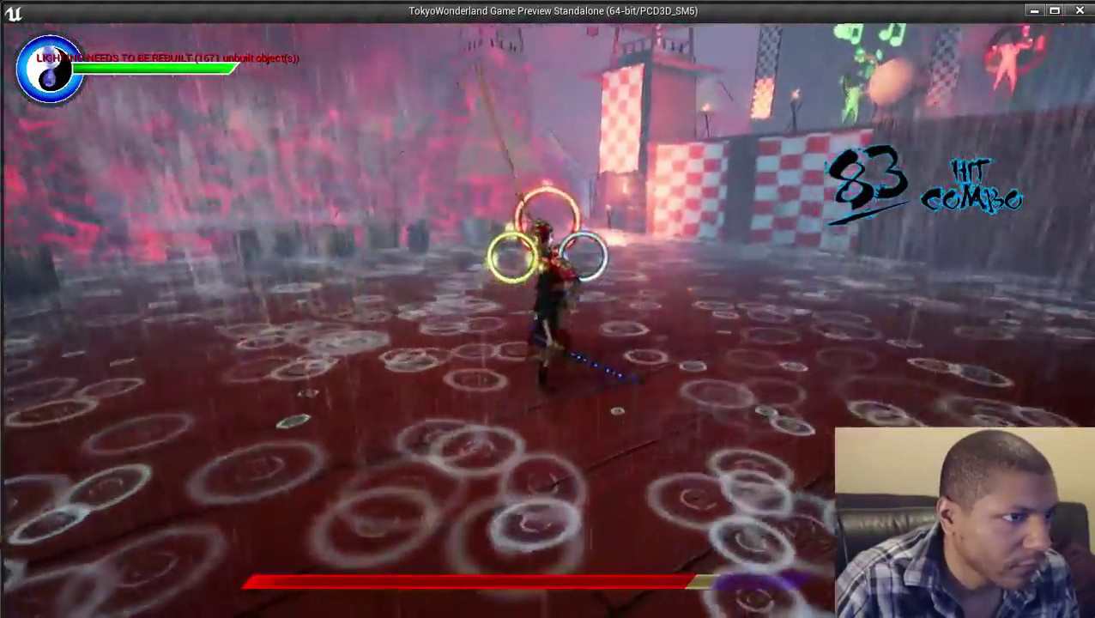
# Test the large rune-covered blade on the boss while circling it across the arena.
pyautogui.press('w')
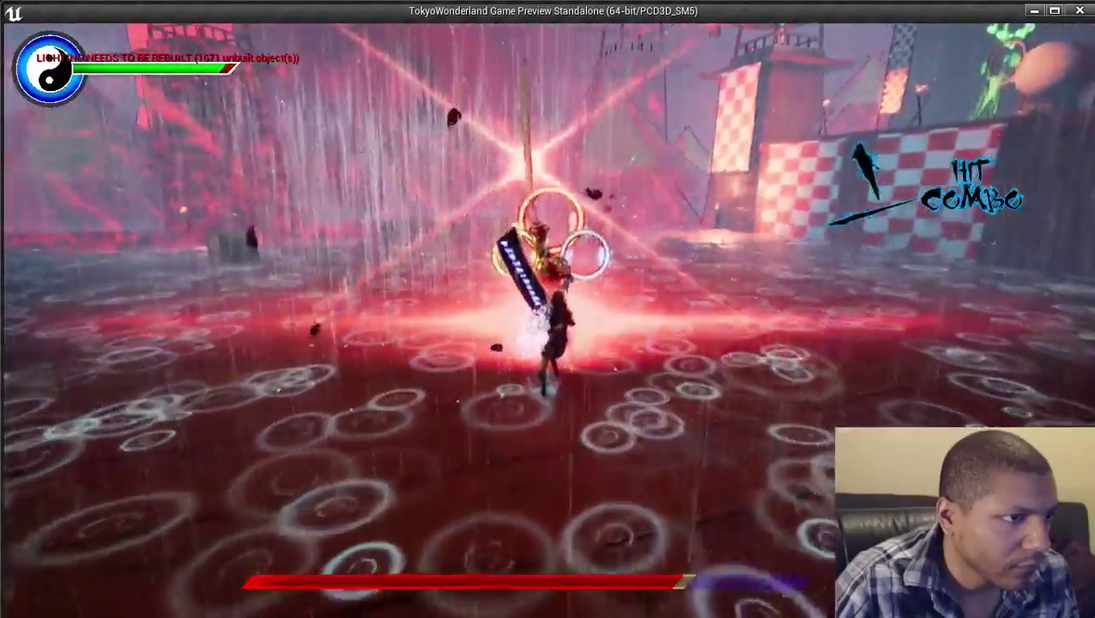
pyautogui.press('w')
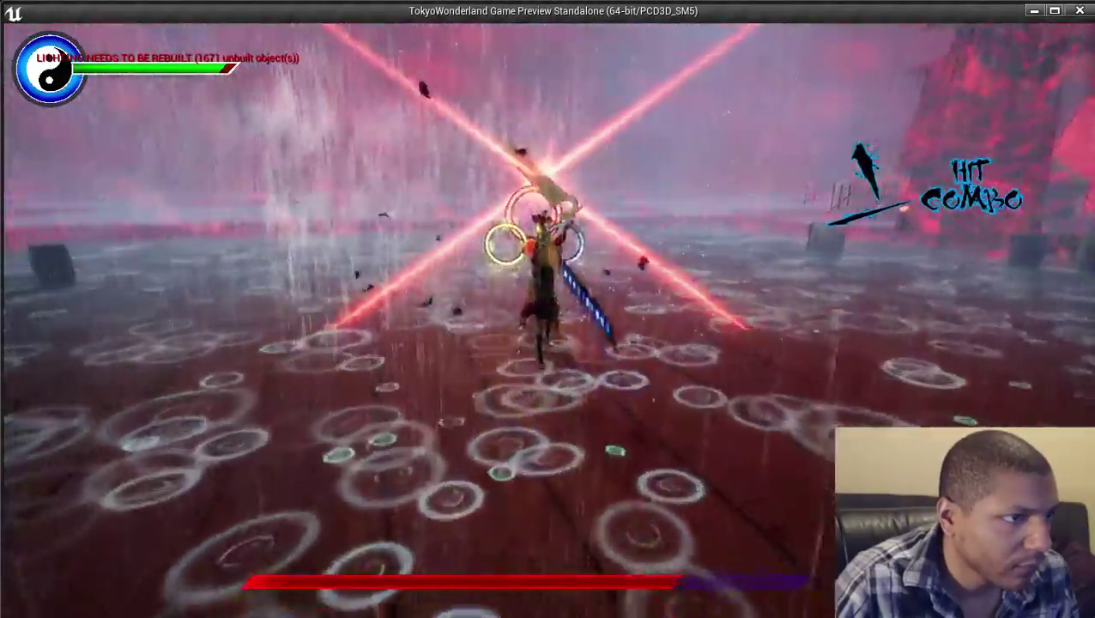
pyautogui.press('w')
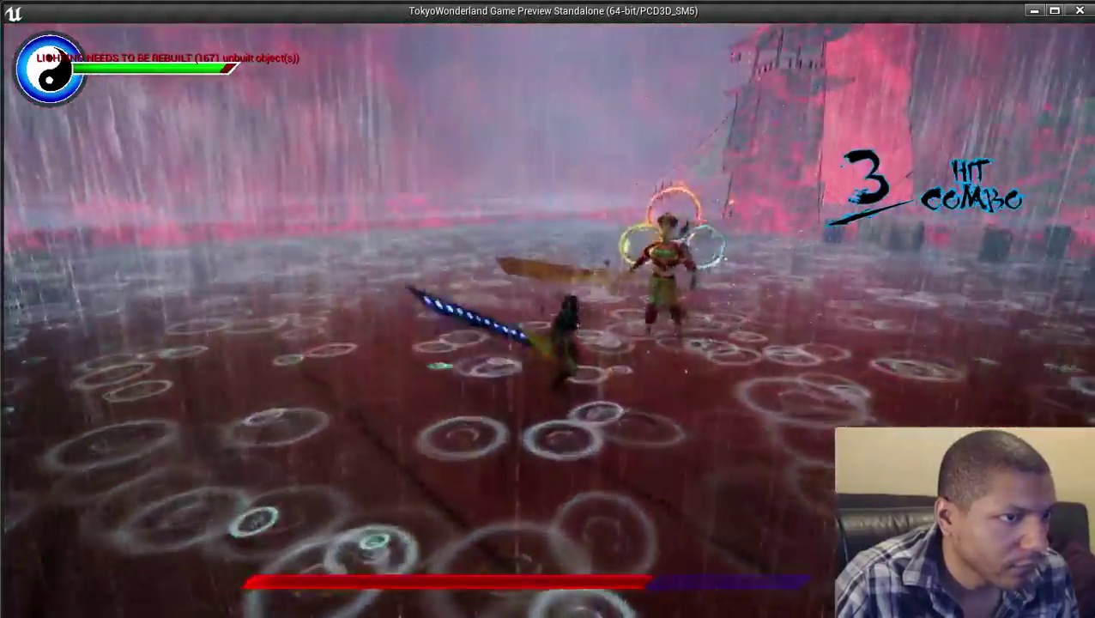
pyautogui.press('w')
pyautogui.press('w')
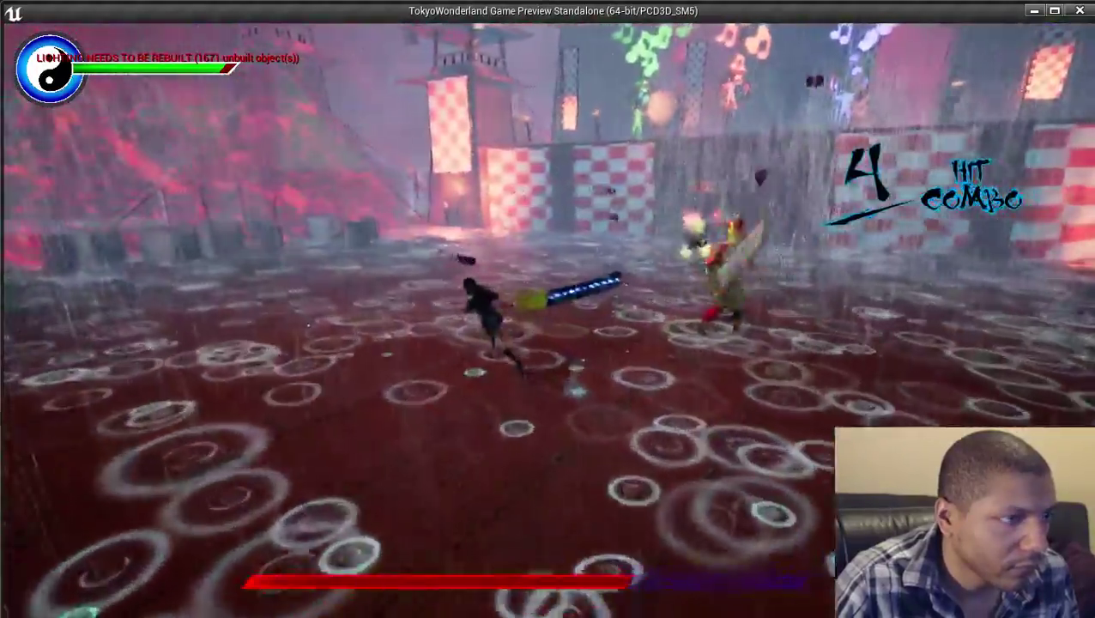
pyautogui.press('w')
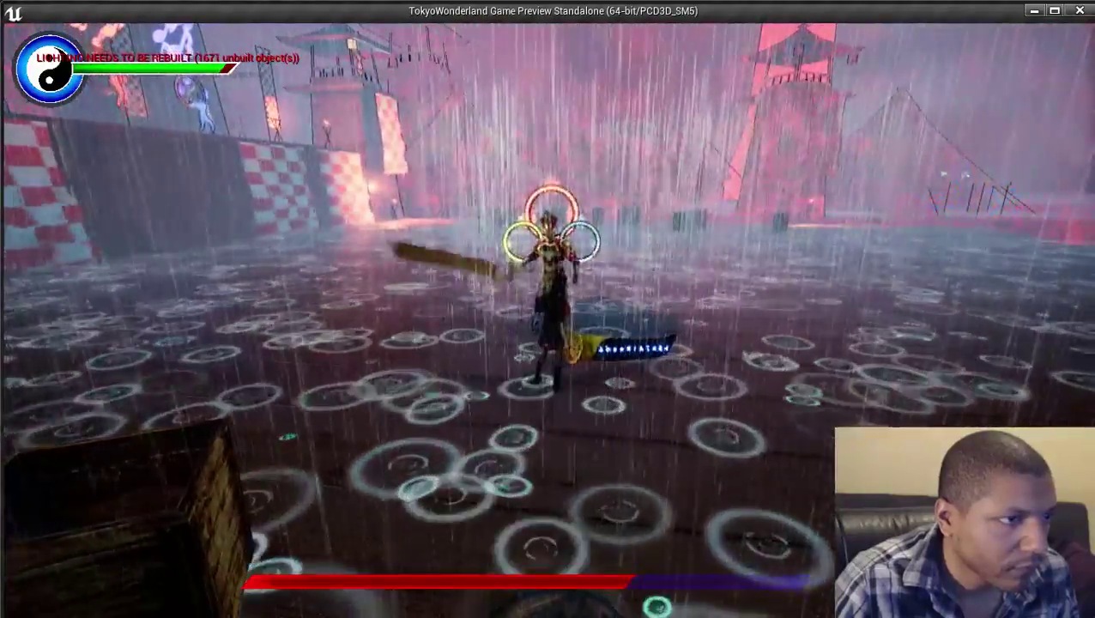
pyautogui.press('w')
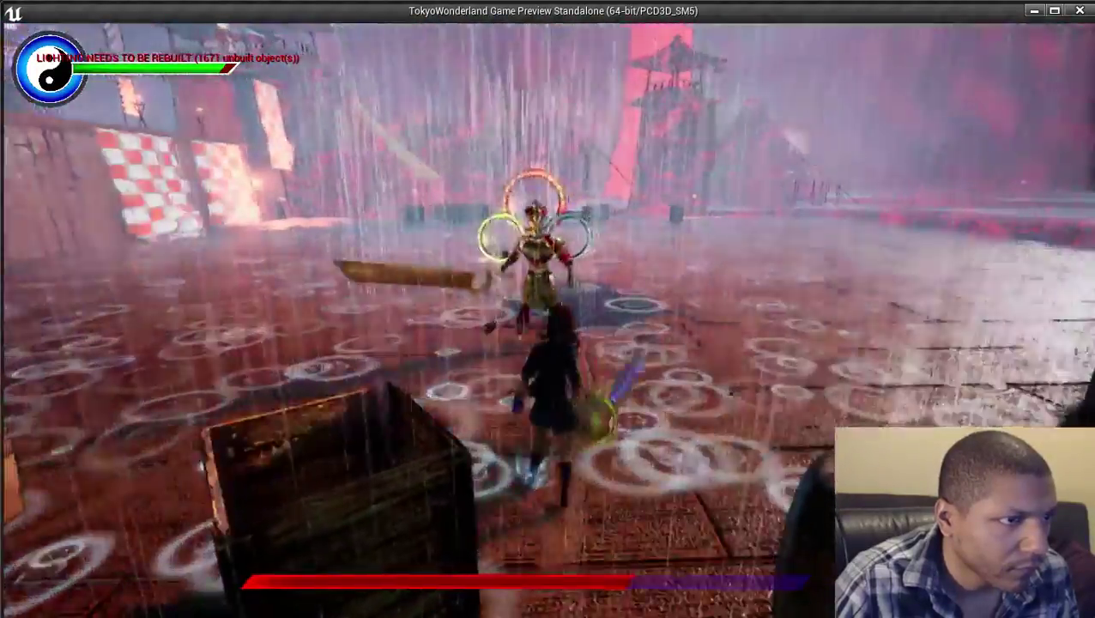
# Test evading the boss's slam attacks among the crates and barrels, striking back with the sword between dodges.
pyautogui.press('s')
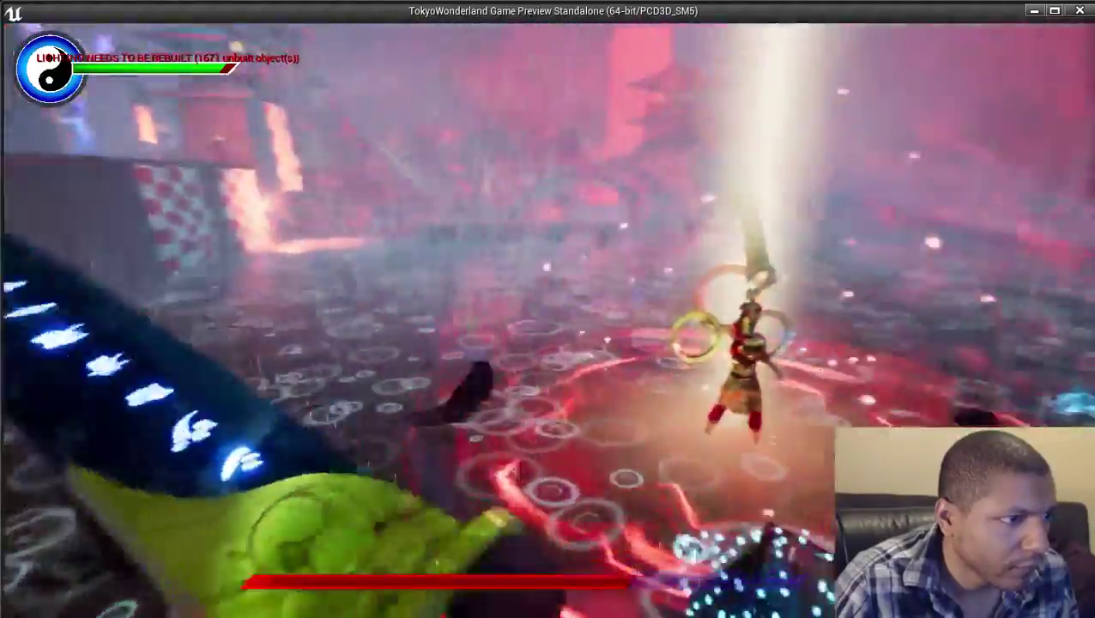
pyautogui.press('w')
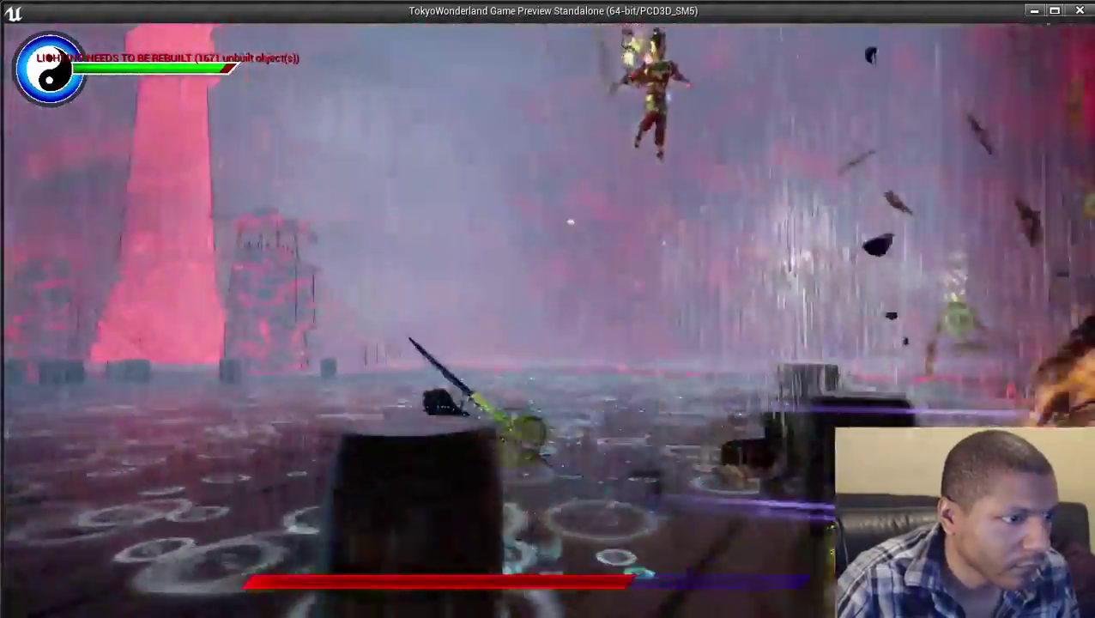
pyautogui.press('w')
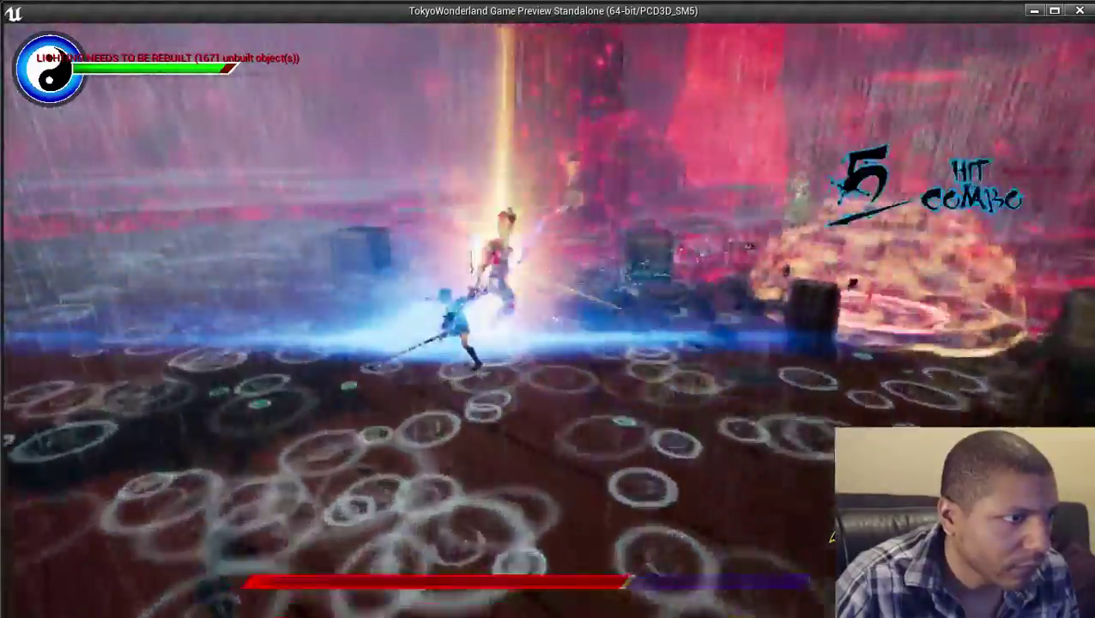
pyautogui.press('w')
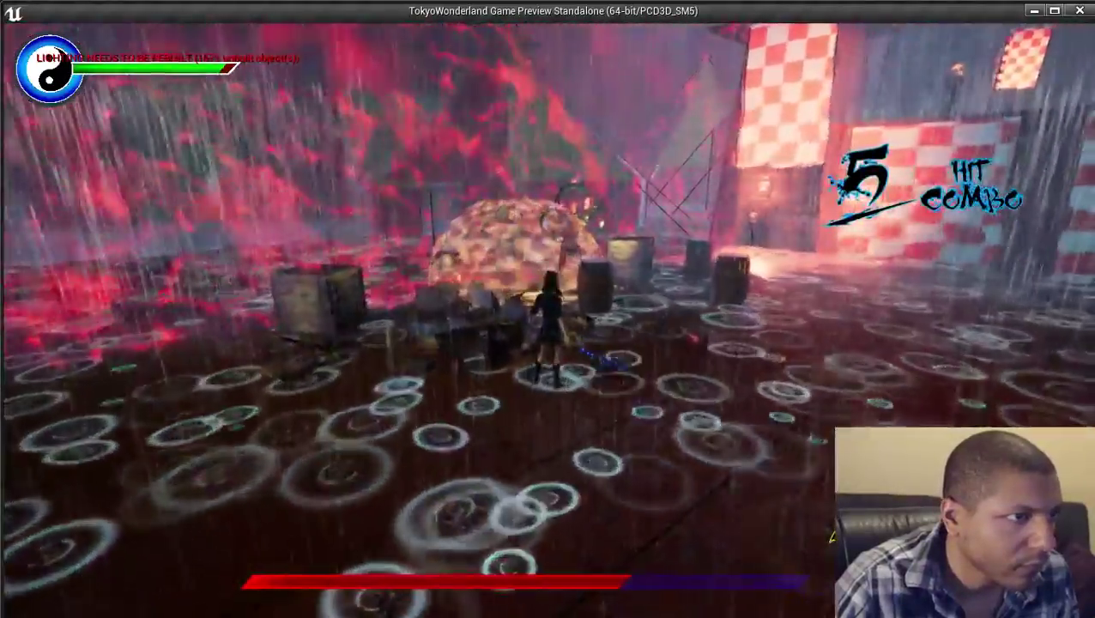
pyautogui.press('s')
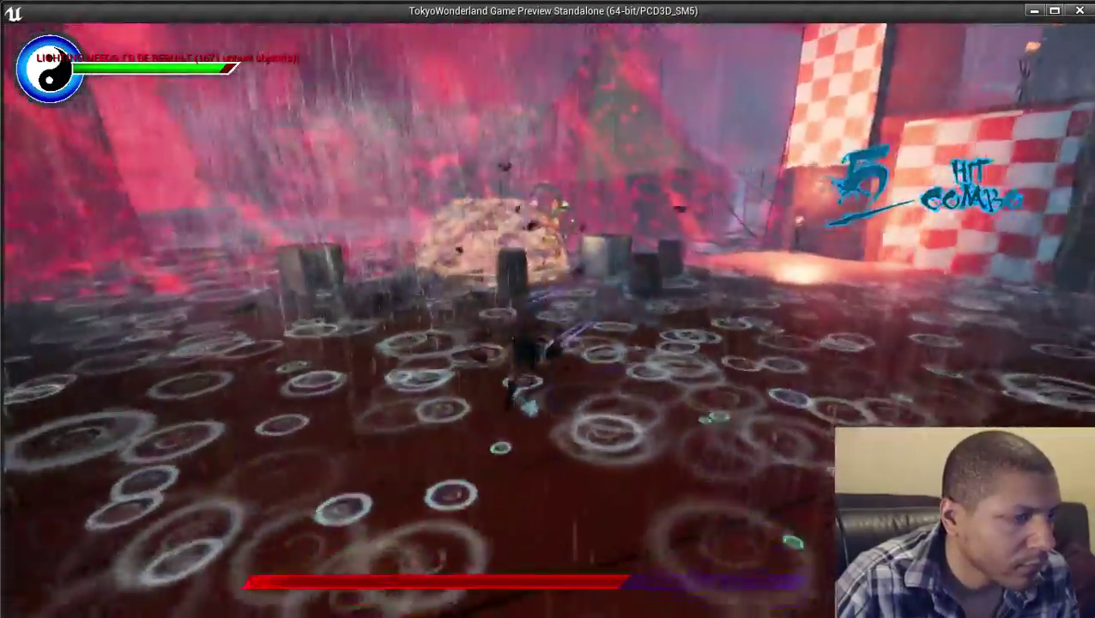
pyautogui.press('w')
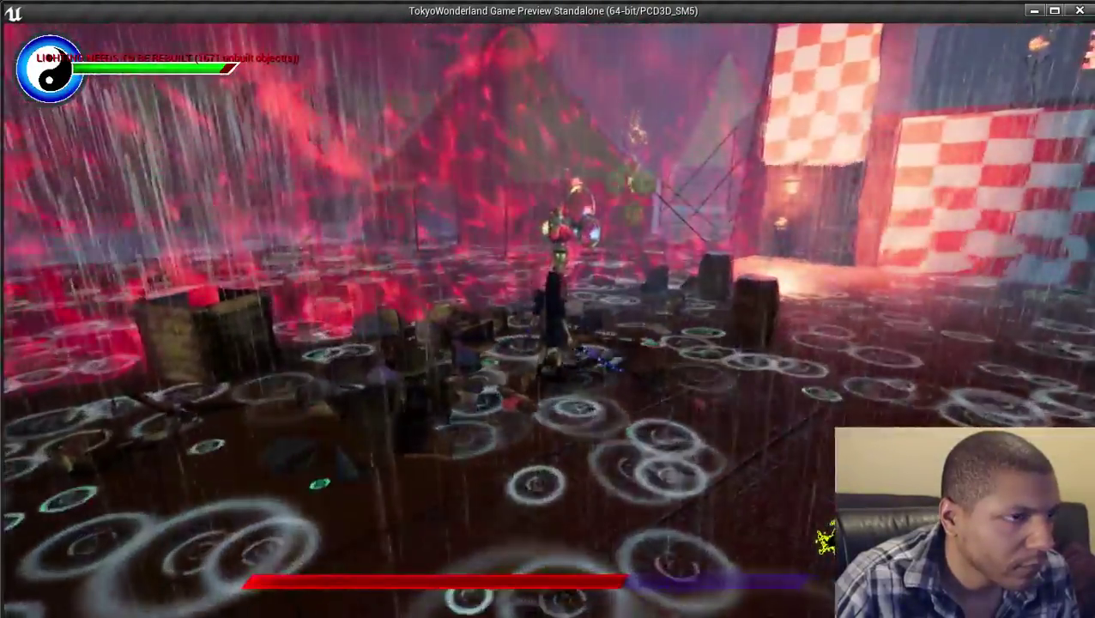
pyautogui.press('w')
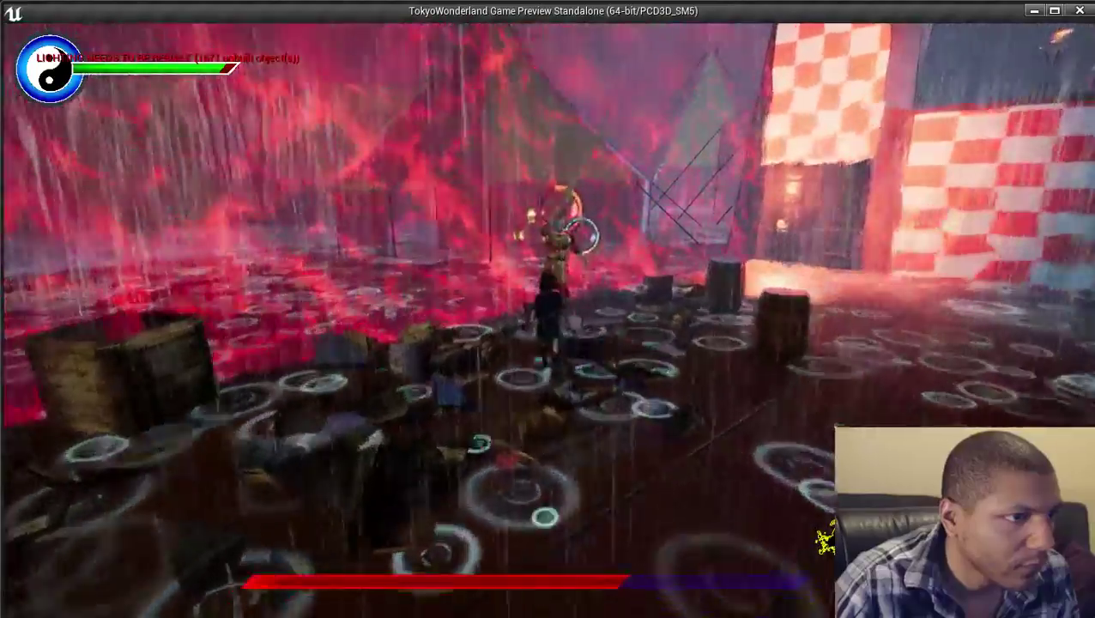
pyautogui.press('s')
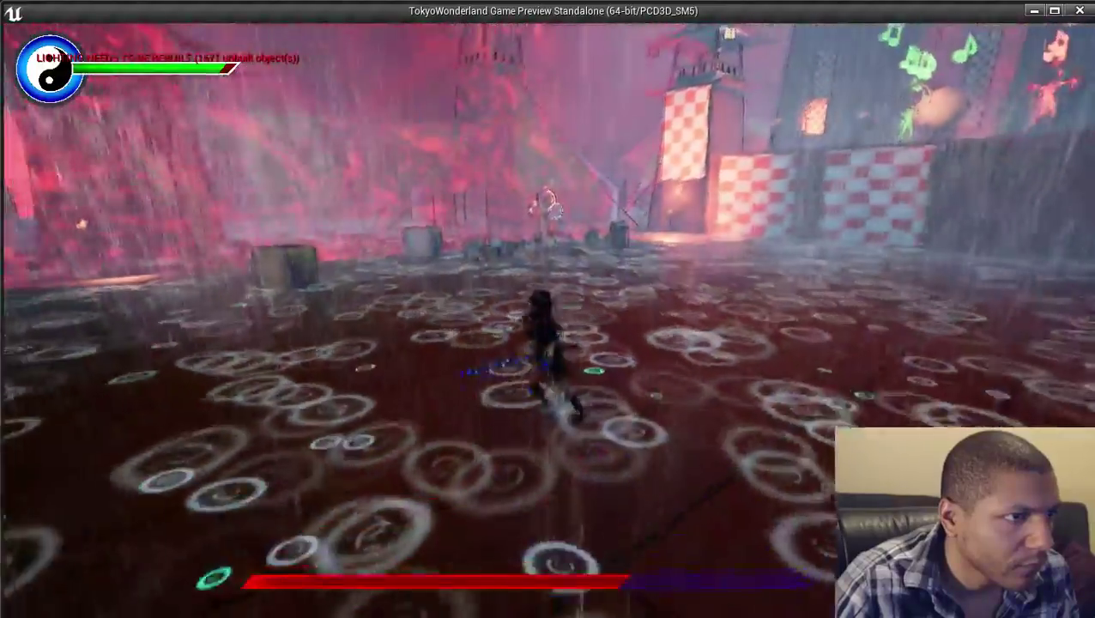
# Test the bow by aiming toward the towers above the checkered wall, and resume close combat with the boss.
pyautogui.press('w')
pyautogui.press('w')
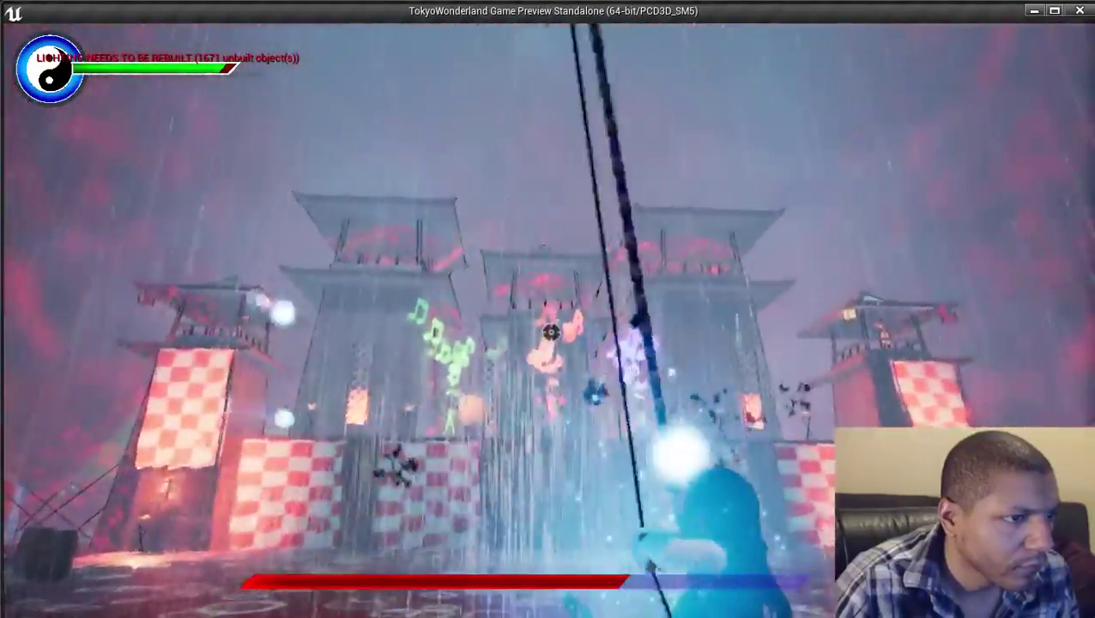
pyautogui.press('w')
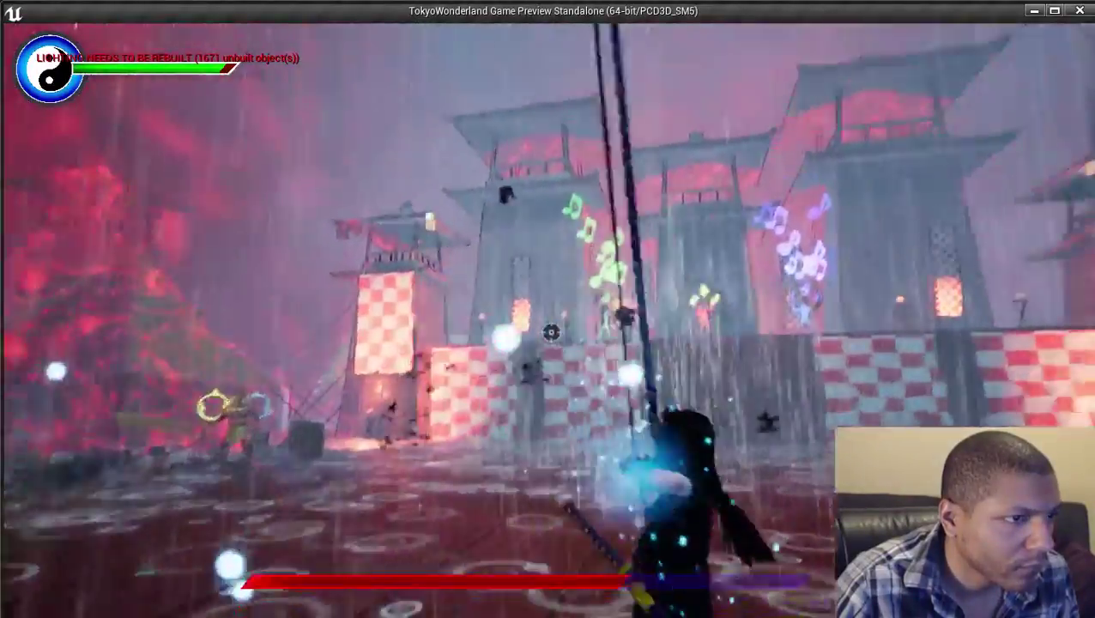
pyautogui.press('a')
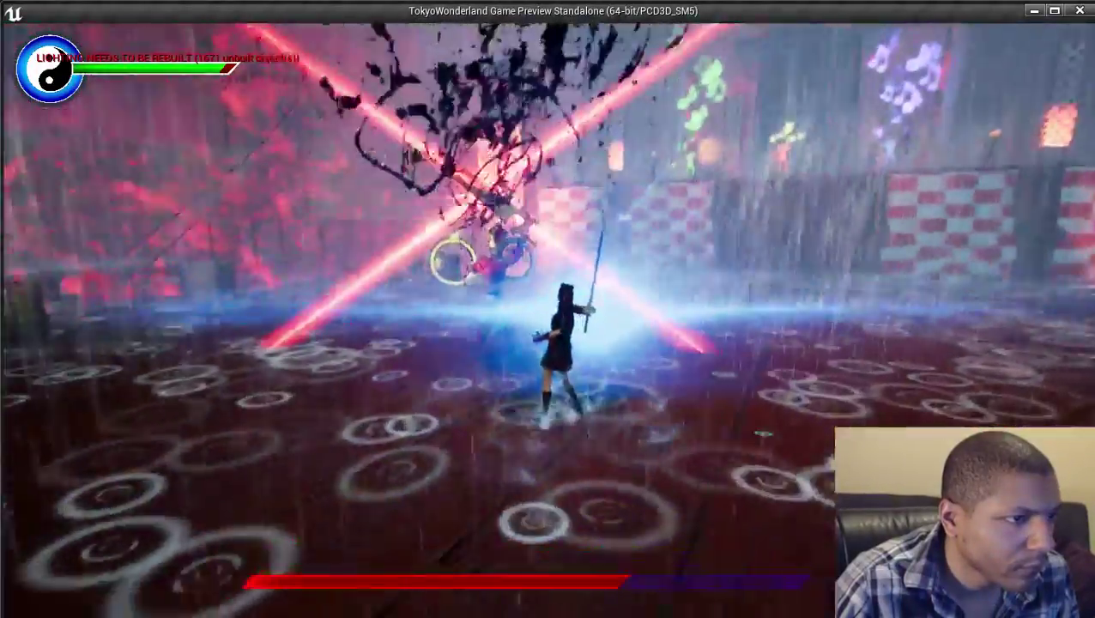
pyautogui.press('w')
# Run toward the checkered wall, aim the bow at the glowing blue figure on top, and return to attack the boss.
pyautogui.press('e')
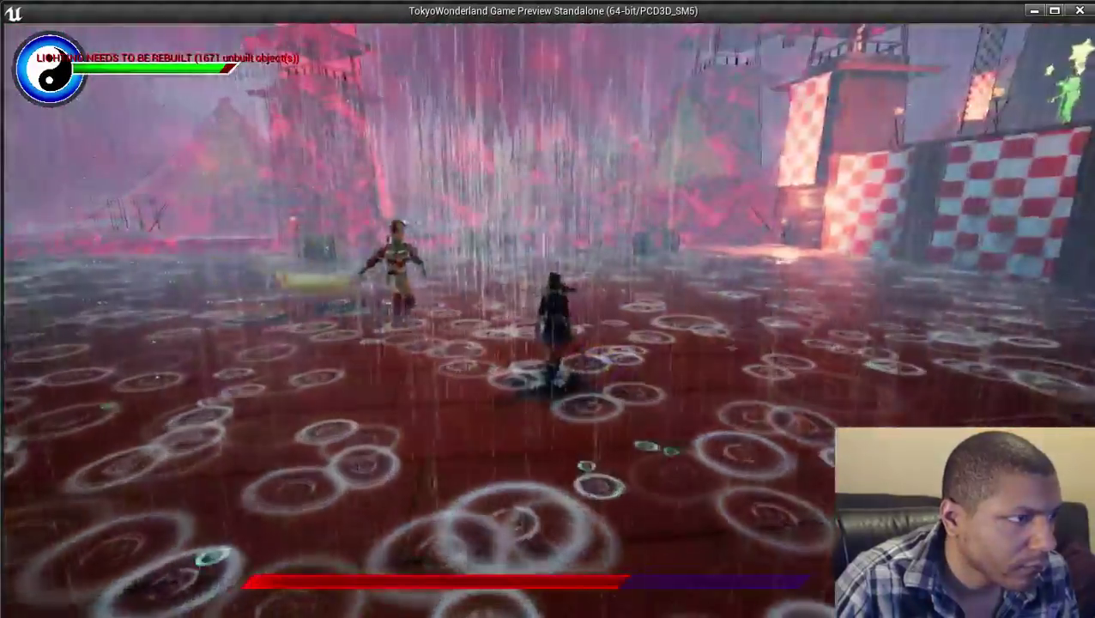
pyautogui.press('w')
pyautogui.press('d')
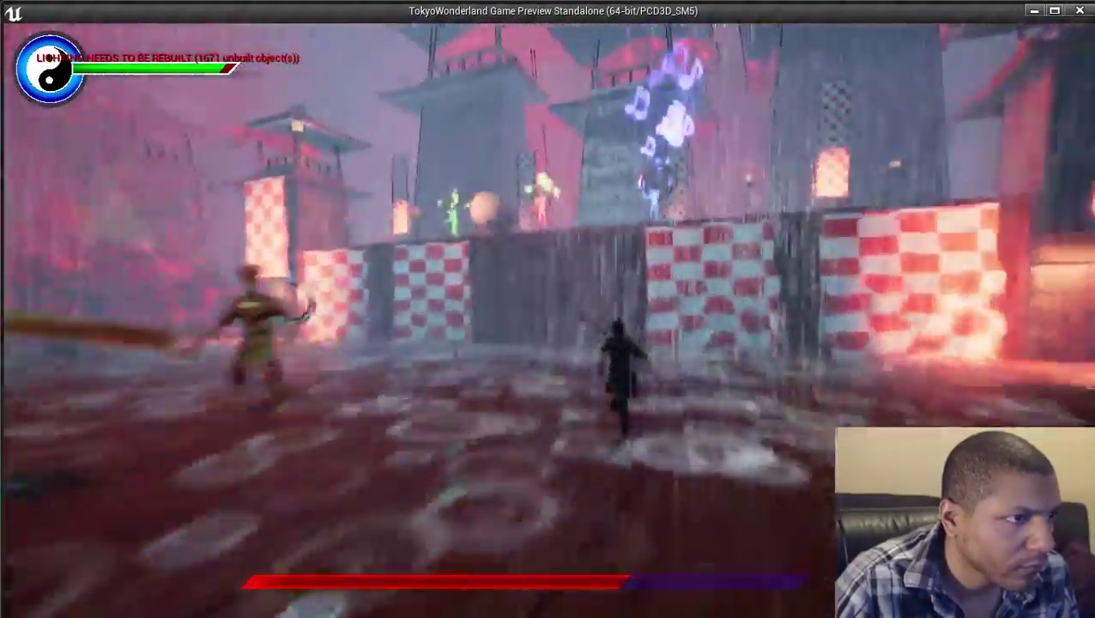
pyautogui.press('e')
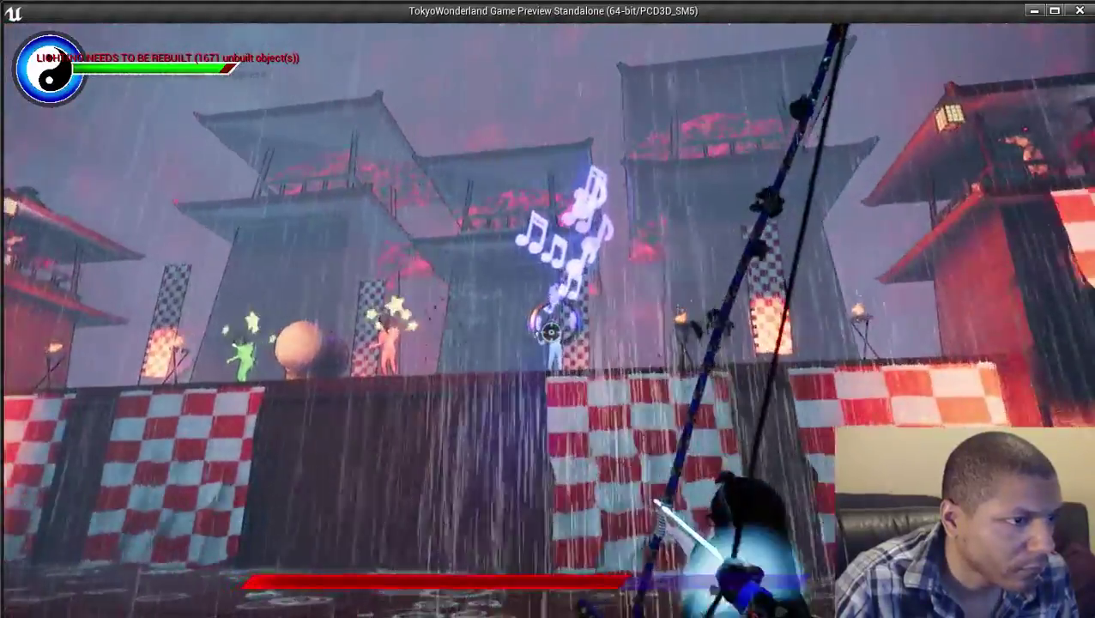
pyautogui.press('e')
pyautogui.press('w')
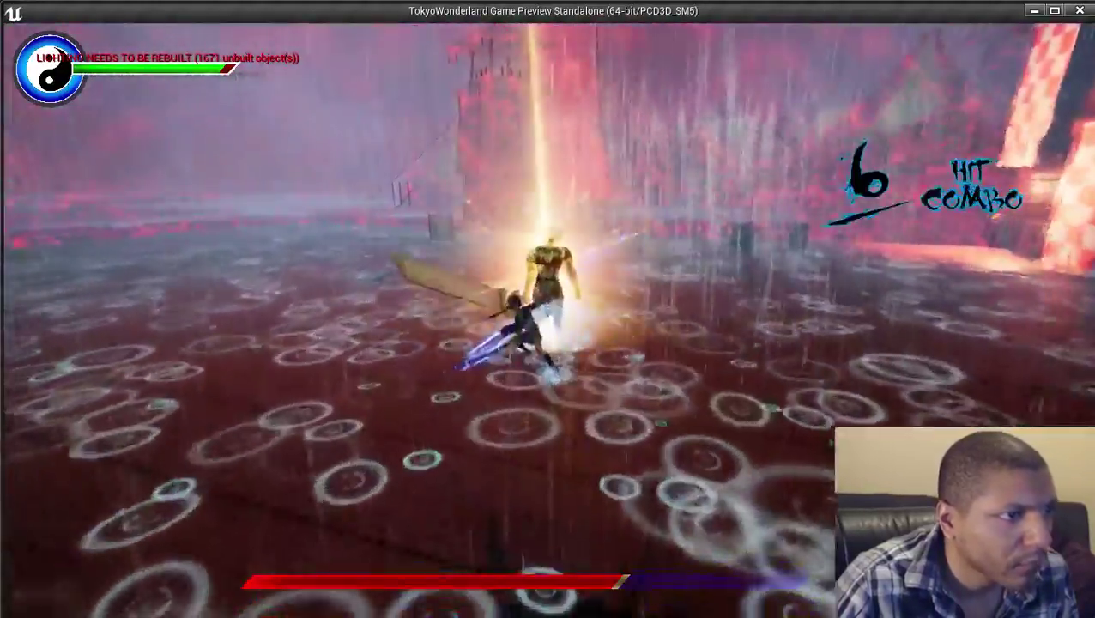
# Chain a long series of sword hits on the boss in the open arena.
pyautogui.click(551, 332)
pyautogui.click(550, 332)
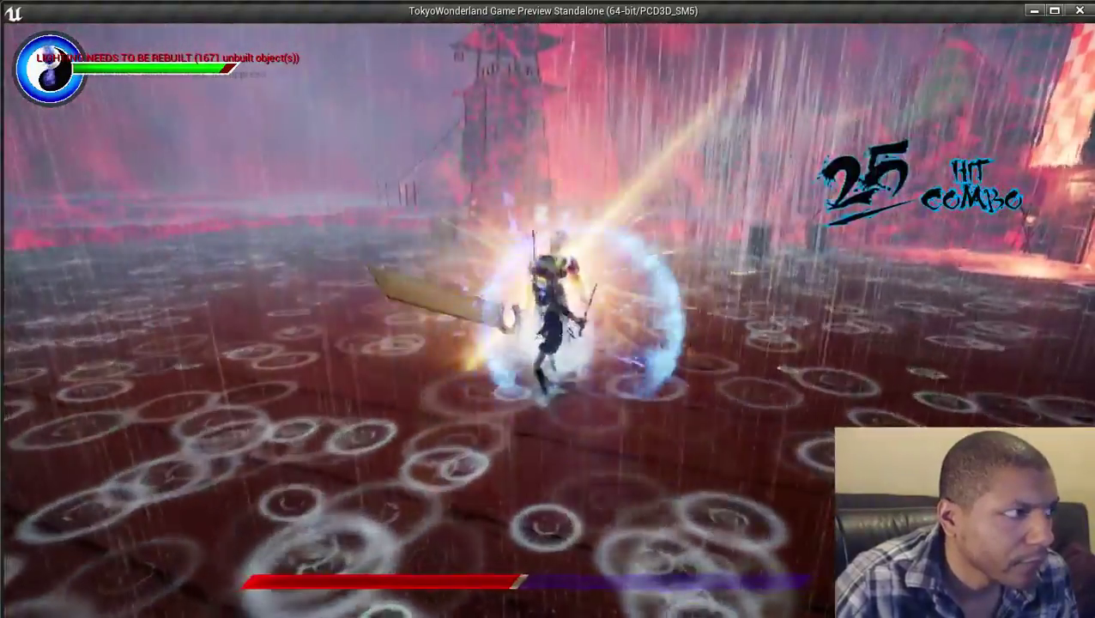
pyautogui.click(551, 332)
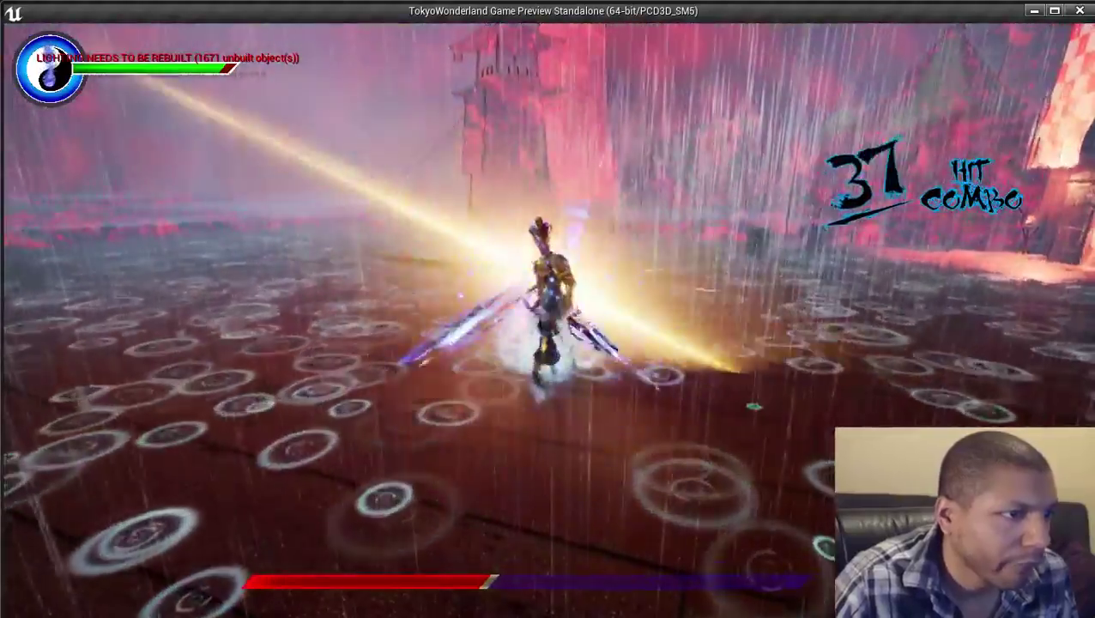
pyautogui.click(550, 332)
pyautogui.click(551, 332)
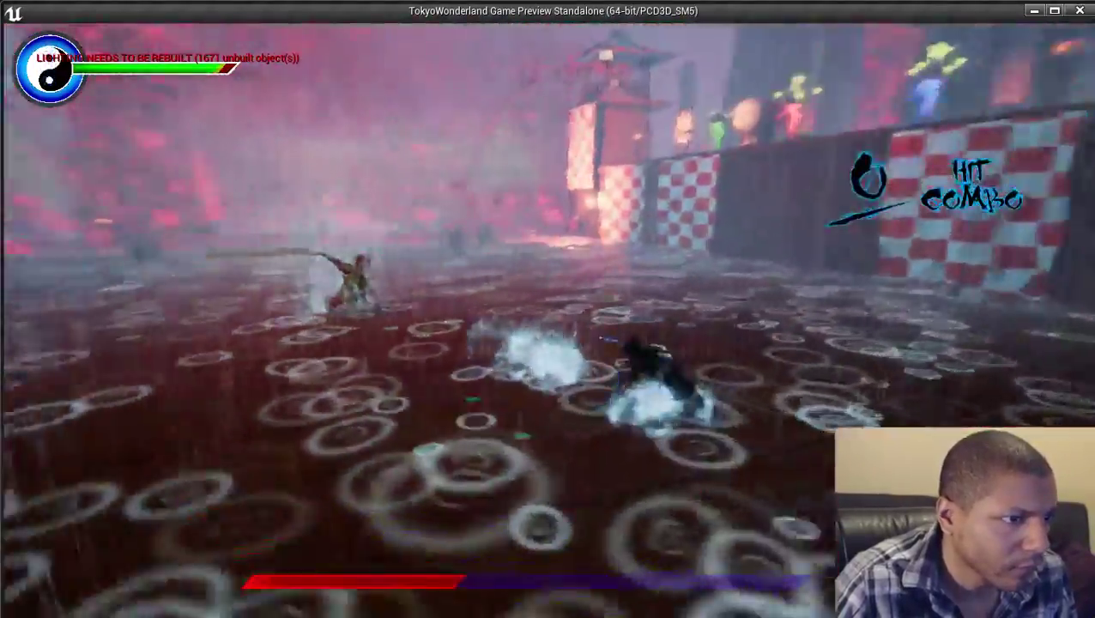
pyautogui.click(551, 332)
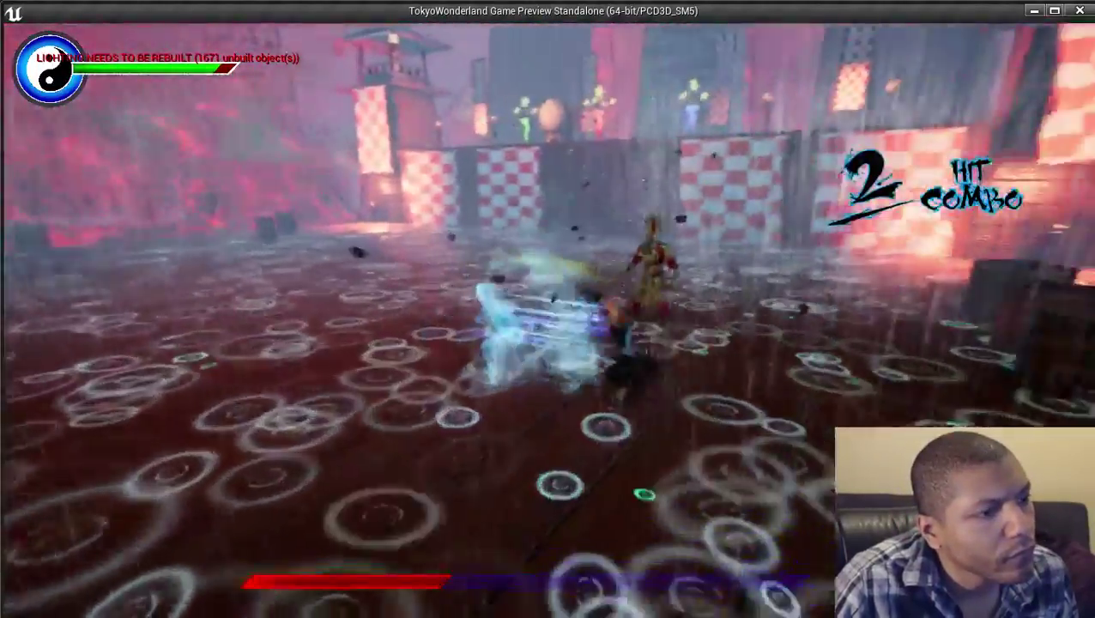
# Test jumping and dashing clear of the boss's attacks around the crates and across the open board.
pyautogui.press('space')
pyautogui.press('shift')
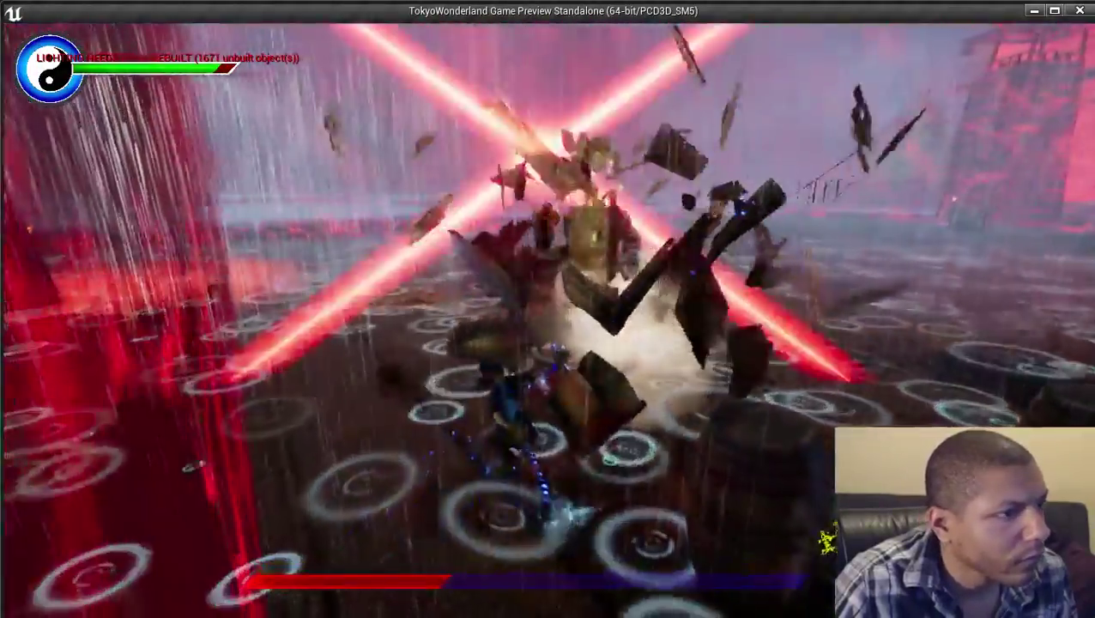
pyautogui.press('shift')
pyautogui.press('w')
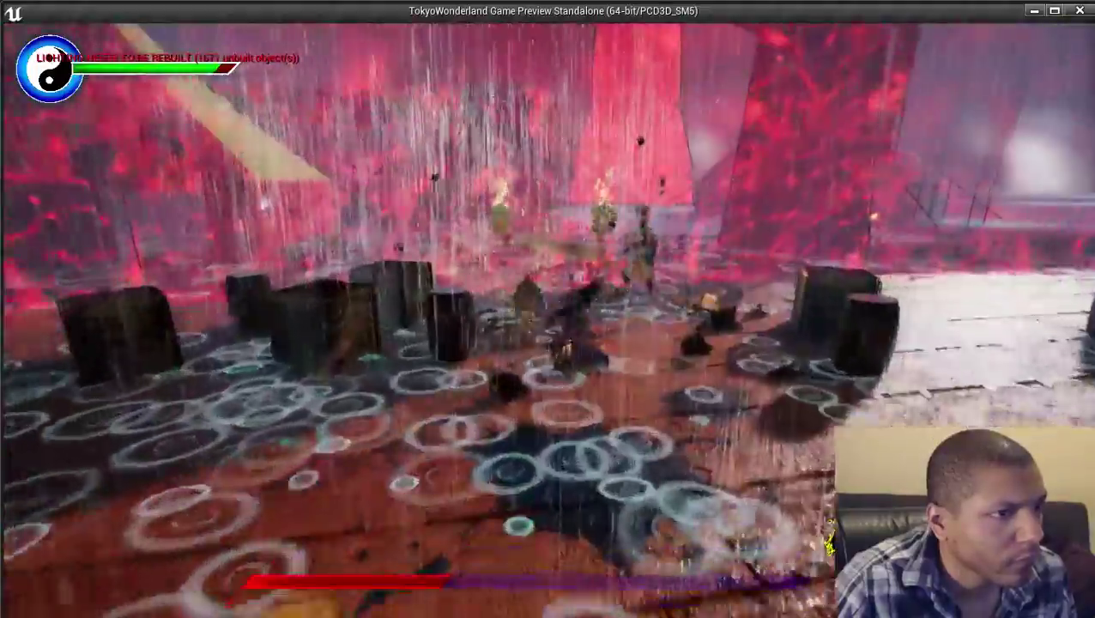
pyautogui.press('shift')
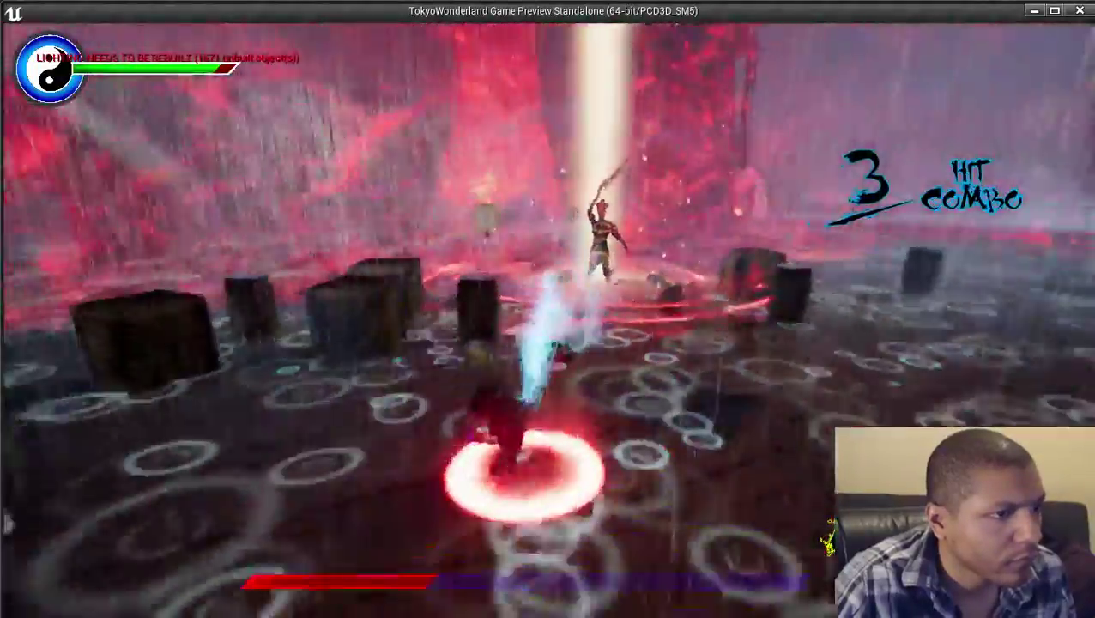
pyautogui.press('shift')
pyautogui.press('w')
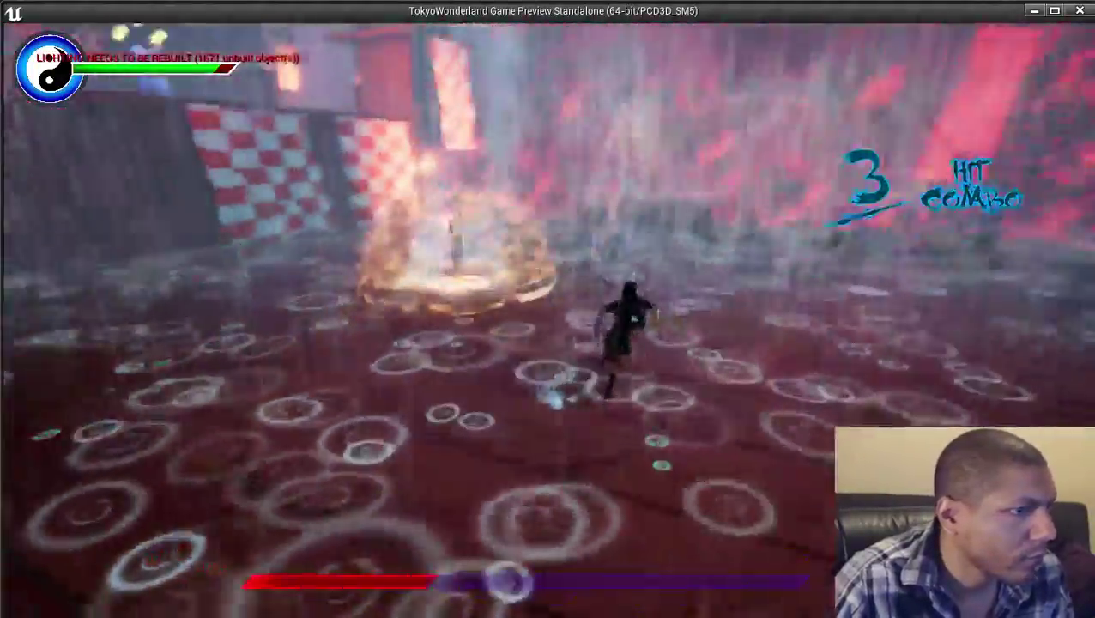
pyautogui.press('w')
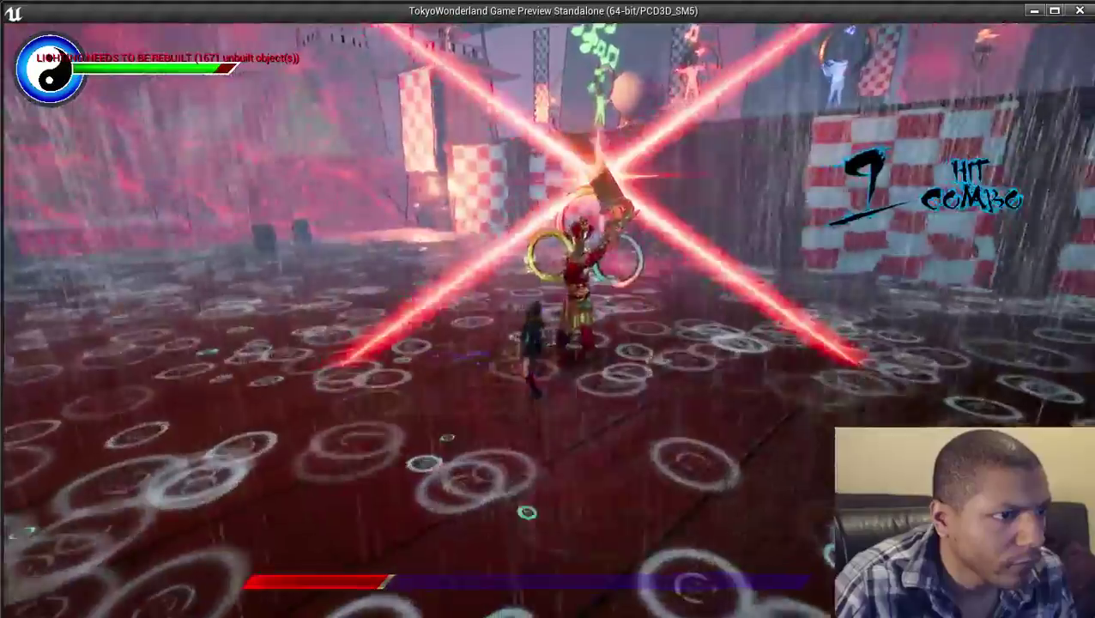
# Dash around the boss in front of the checkered wall and land sword hits on it.
pyautogui.press('shift')
pyautogui.press('a')
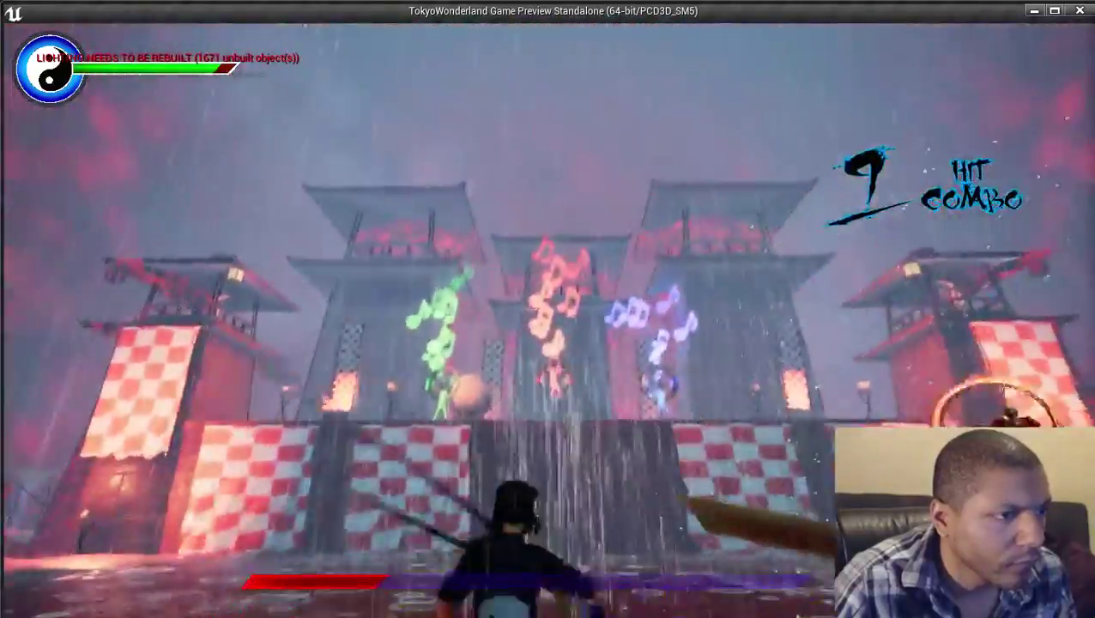
pyautogui.press('w')
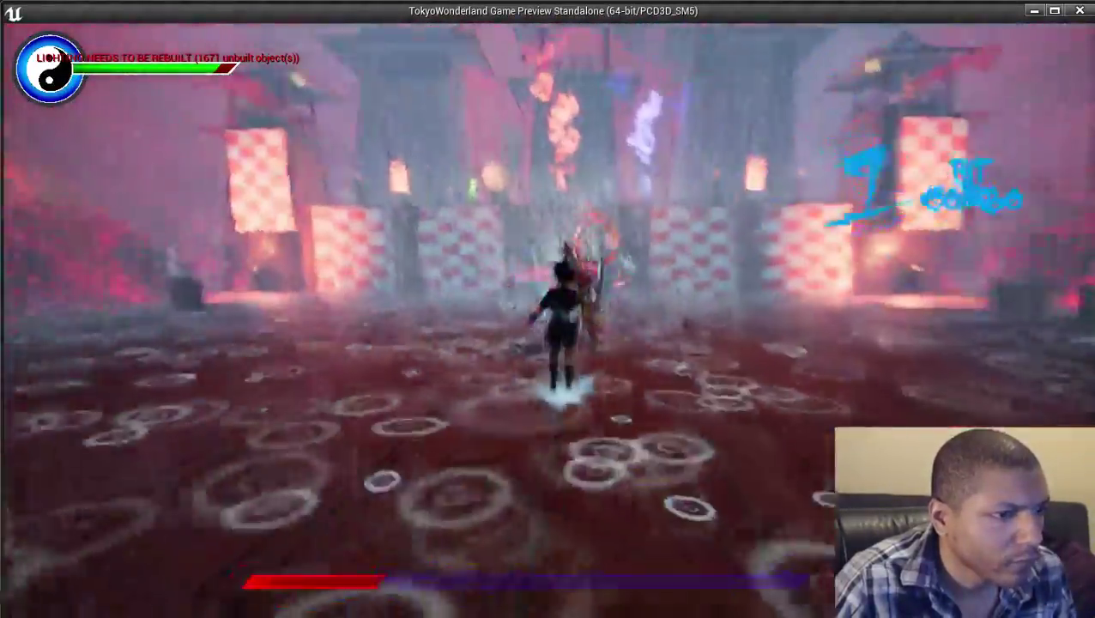
pyautogui.press('shift')
pyautogui.press('d')
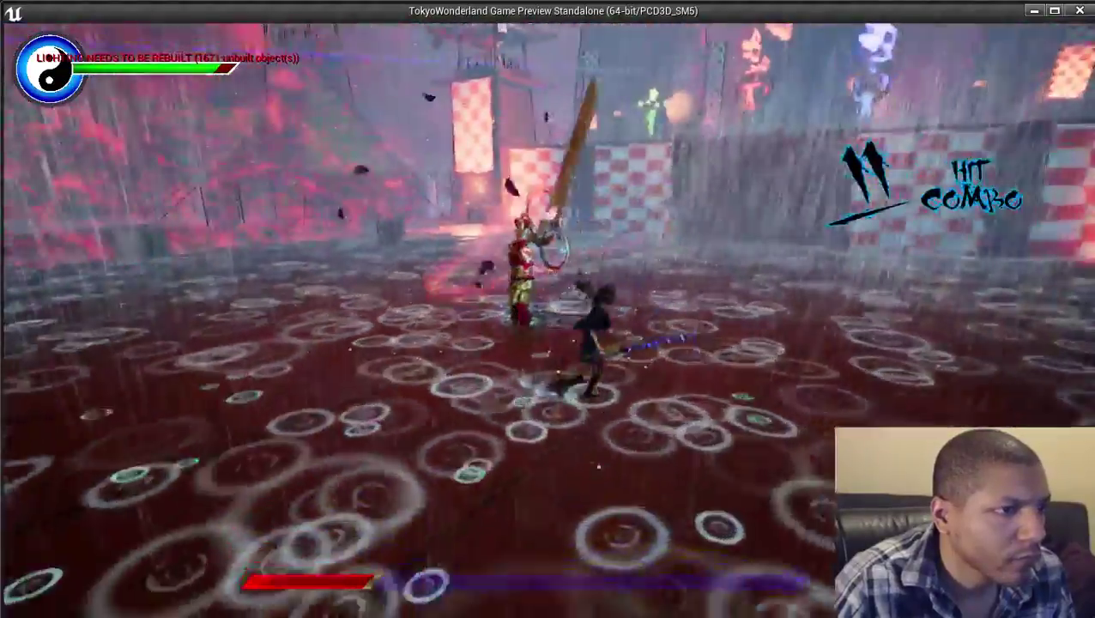
# Aim the bow at the glowing blue and red figures on the wall, attacking the boss between shots.
pyautogui.press('w')
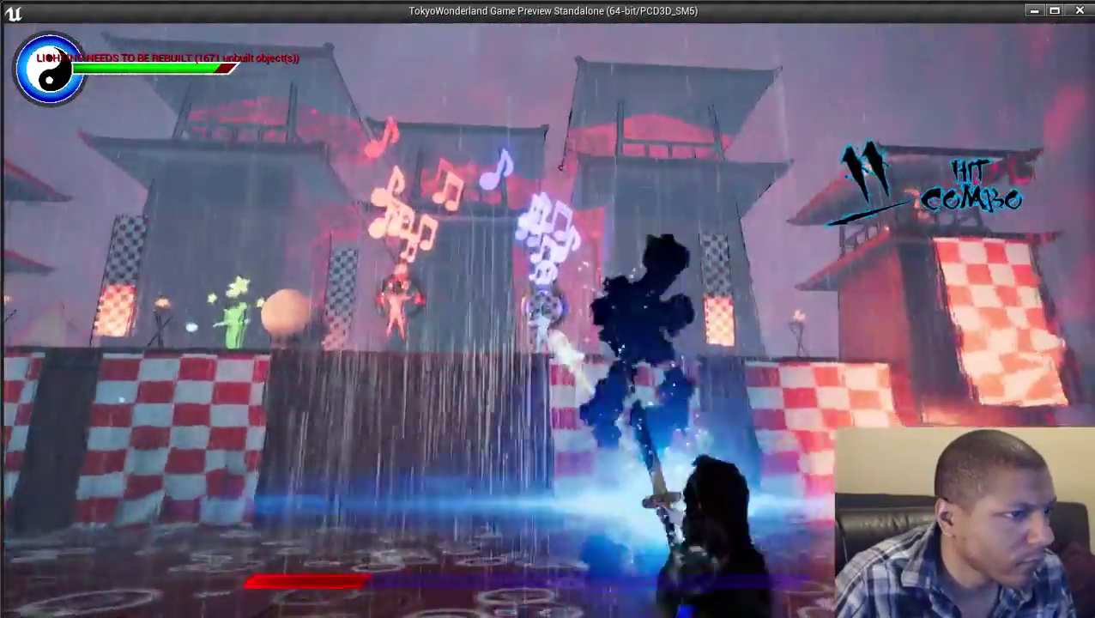
pyautogui.press('shift')
pyautogui.press('w')
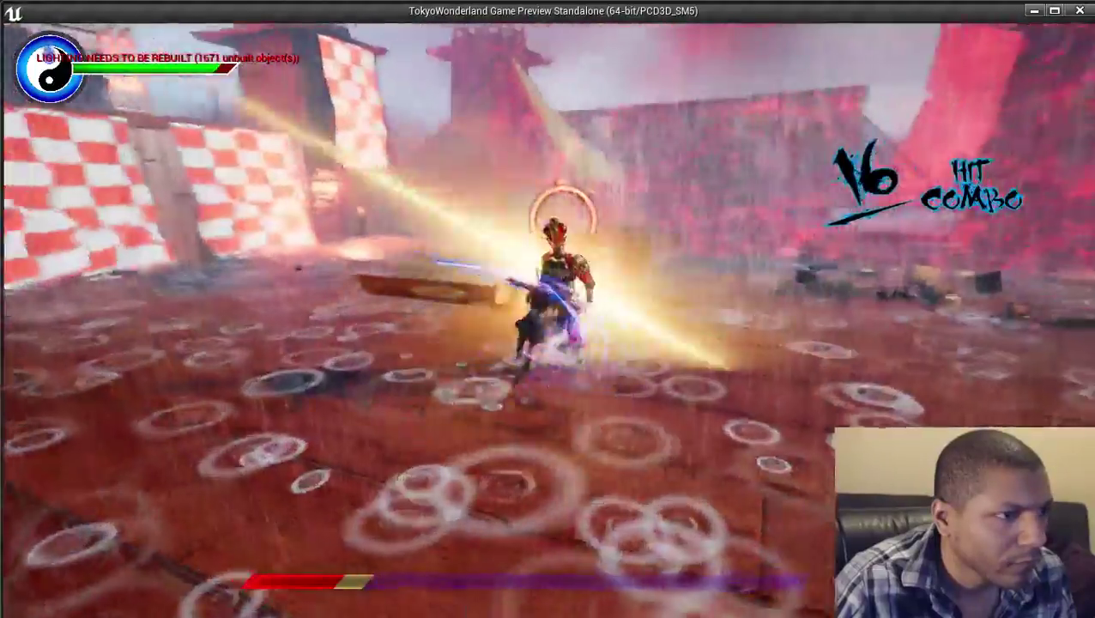
pyautogui.press('shift')
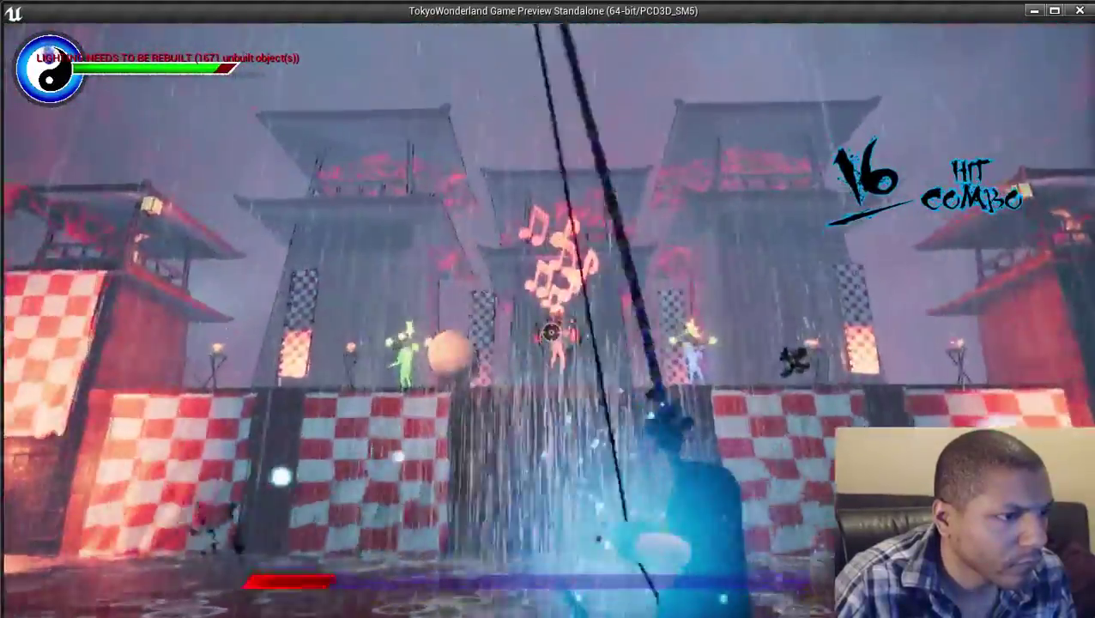
pyautogui.press('w')
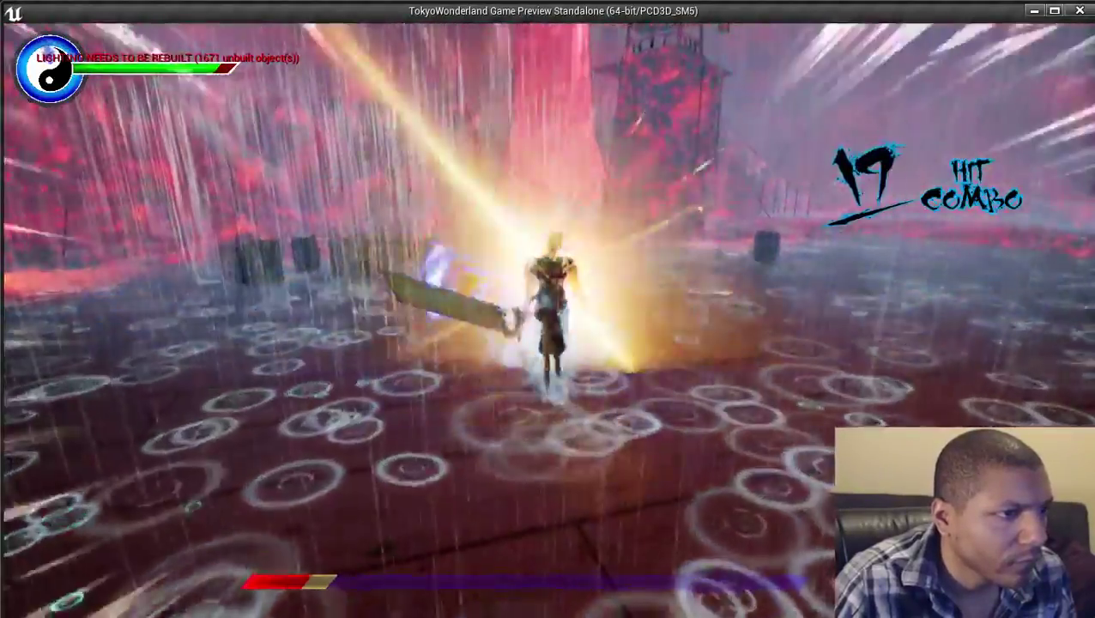
# Finish the boss off with a final chain of sword hits.
pyautogui.press('q')
pyautogui.press('q')
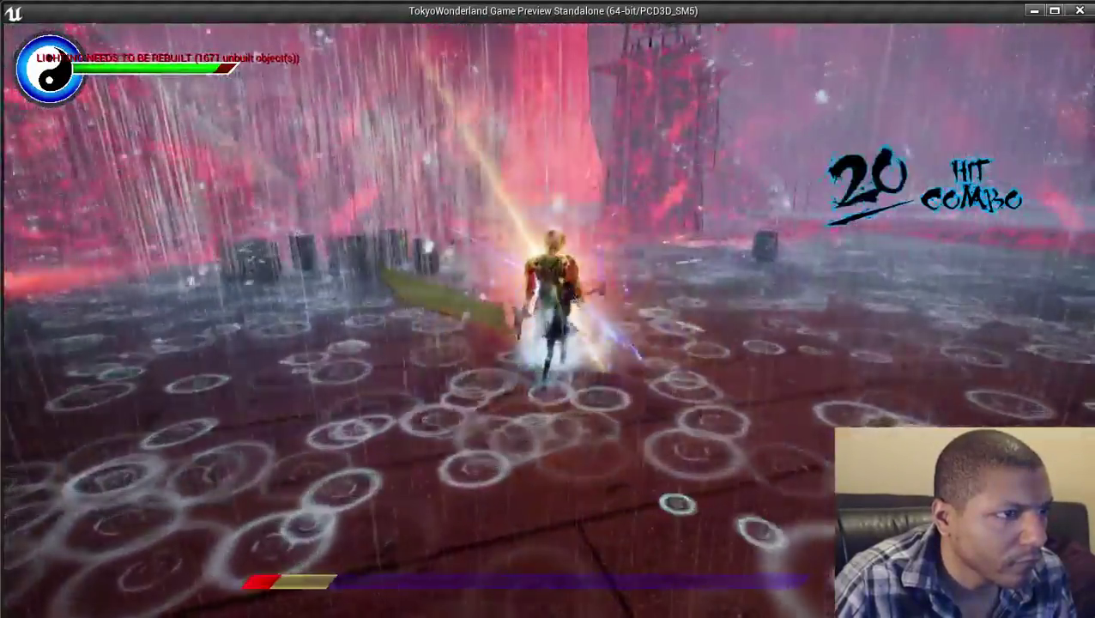
pyautogui.click(547, 308)
# Move through the arena after the fight, testing the bow near the tents and turning the camera around the character.
pyautogui.press('w')
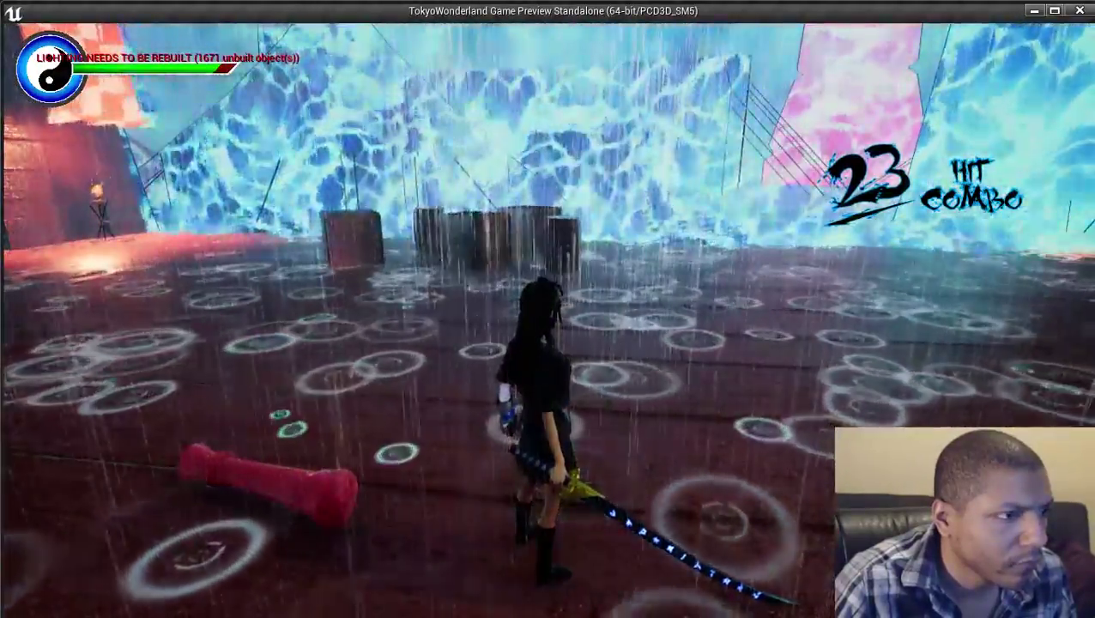
pyautogui.press('w')
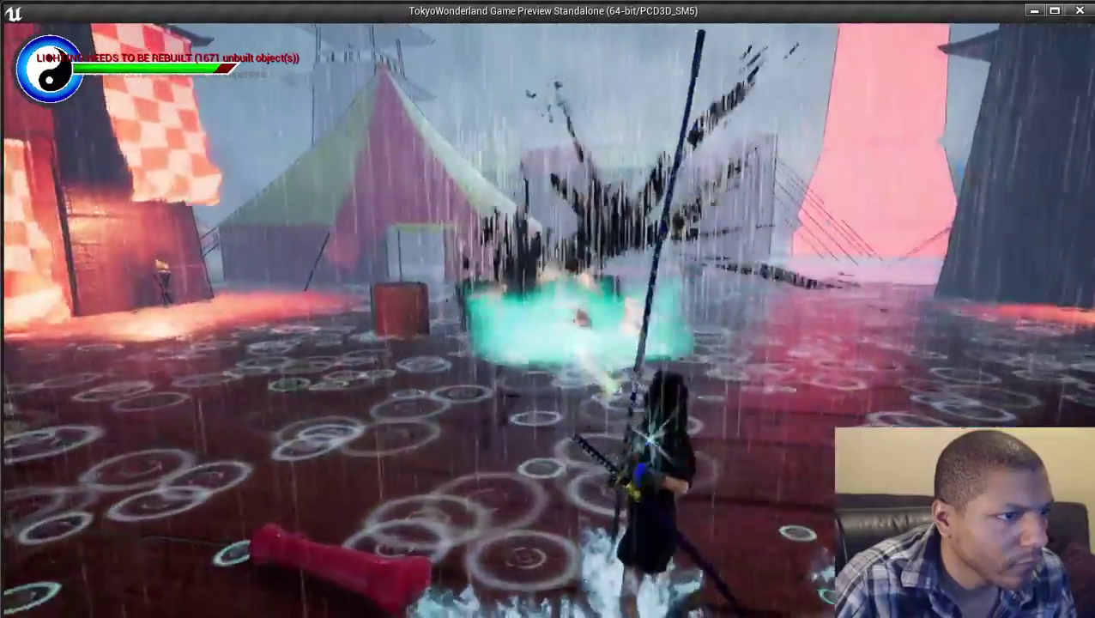
pyautogui.press('a')
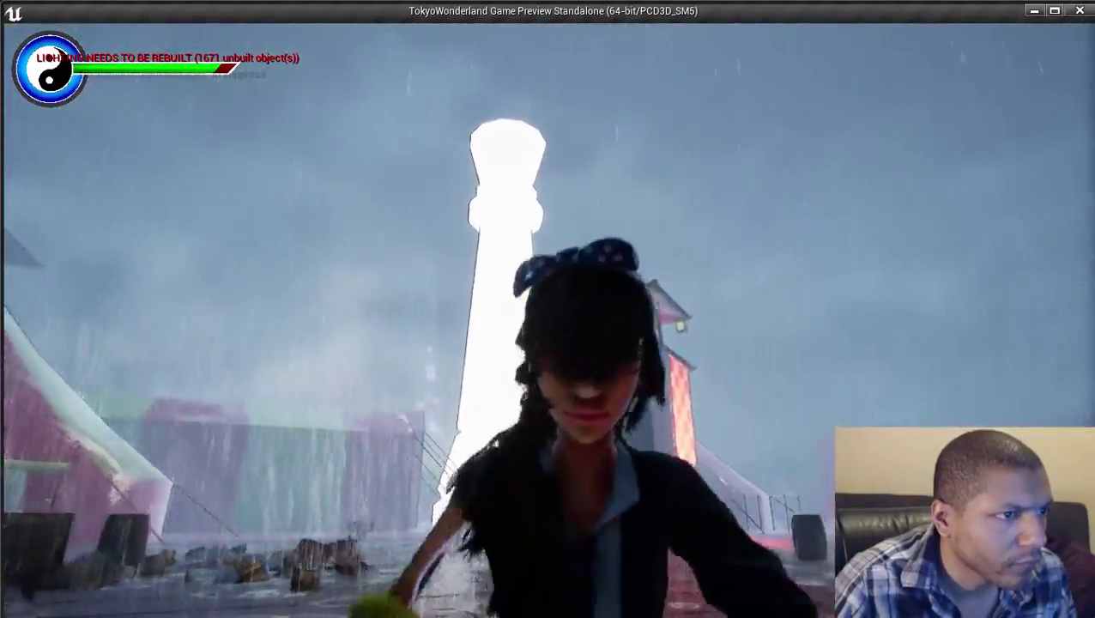
# Run the character through the rainy arena a last time and end the standalone preview.
pyautogui.press('s')
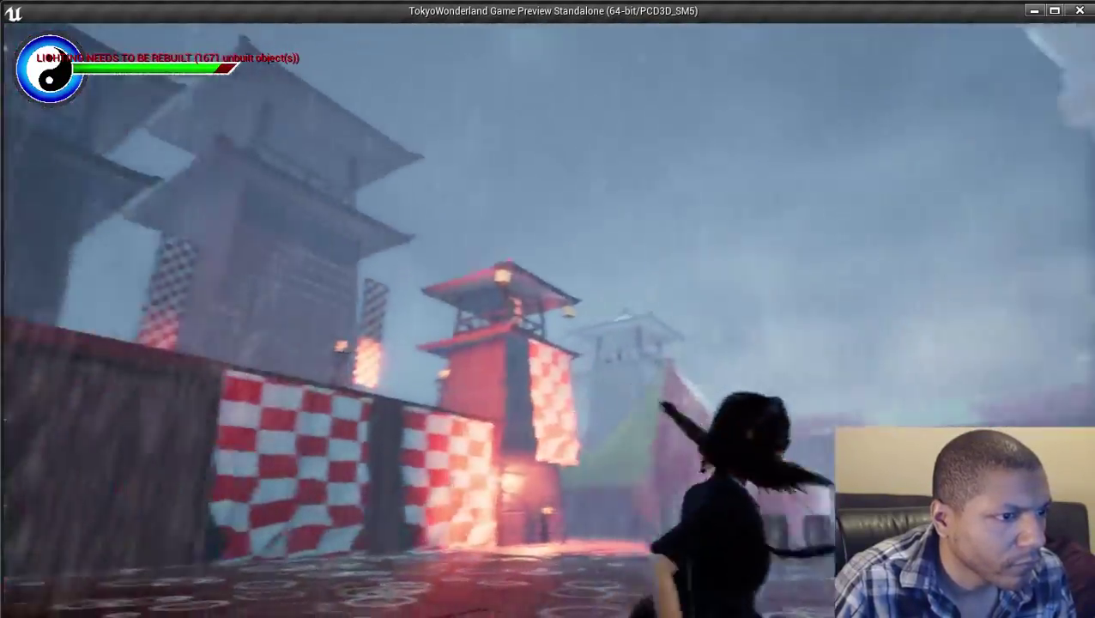
pyautogui.press('w')
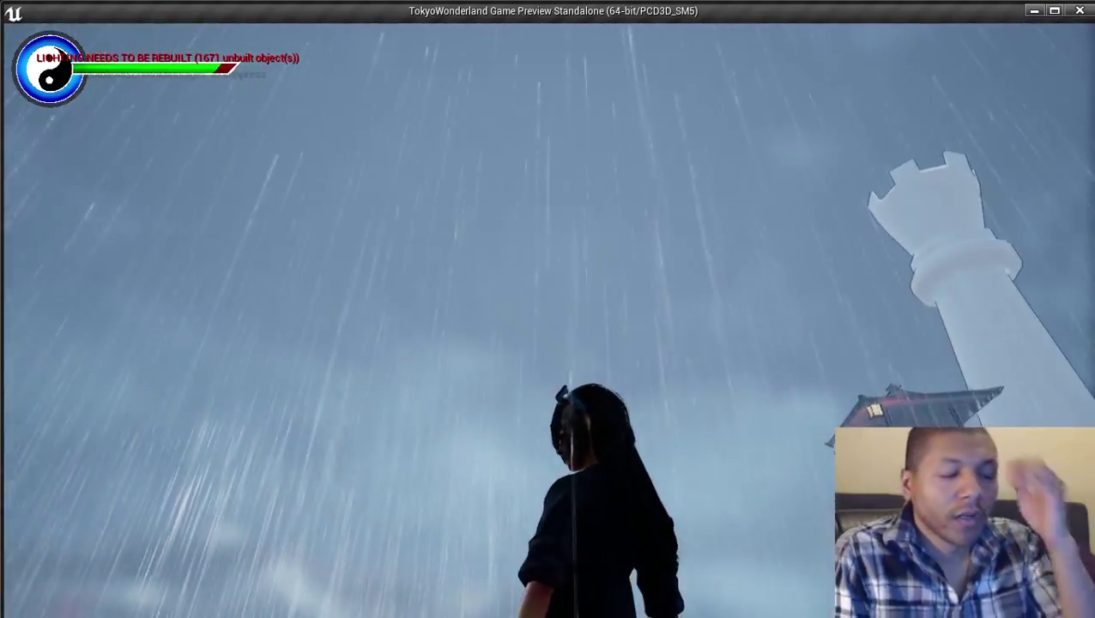
pyautogui.press('Escape')
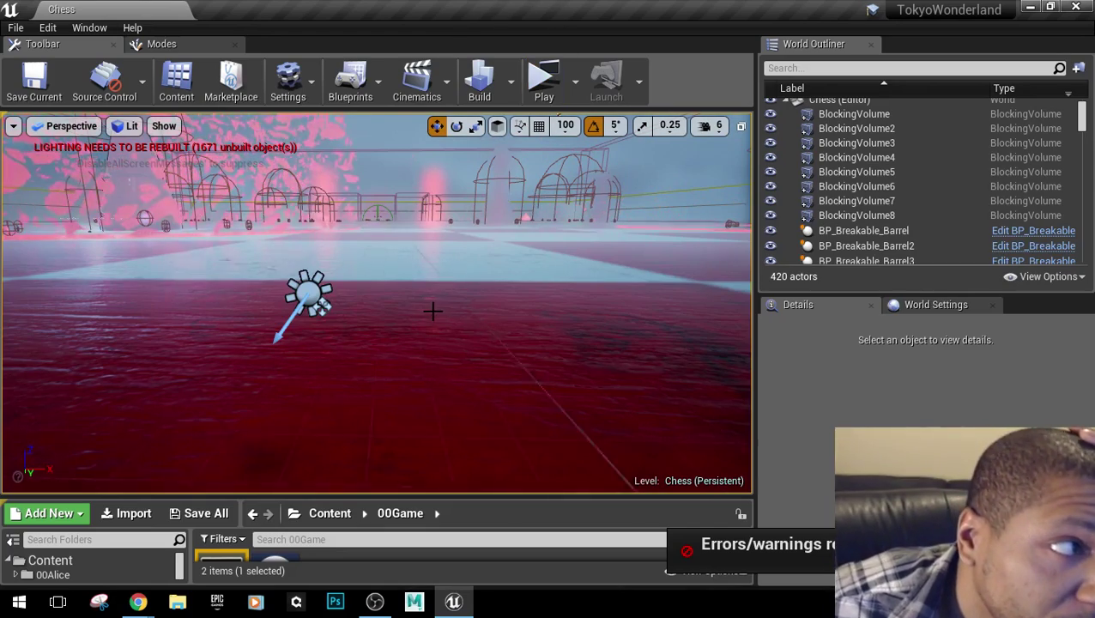
pyautogui.moveTo(418, 283); pyautogui.dragTo(426, 256)
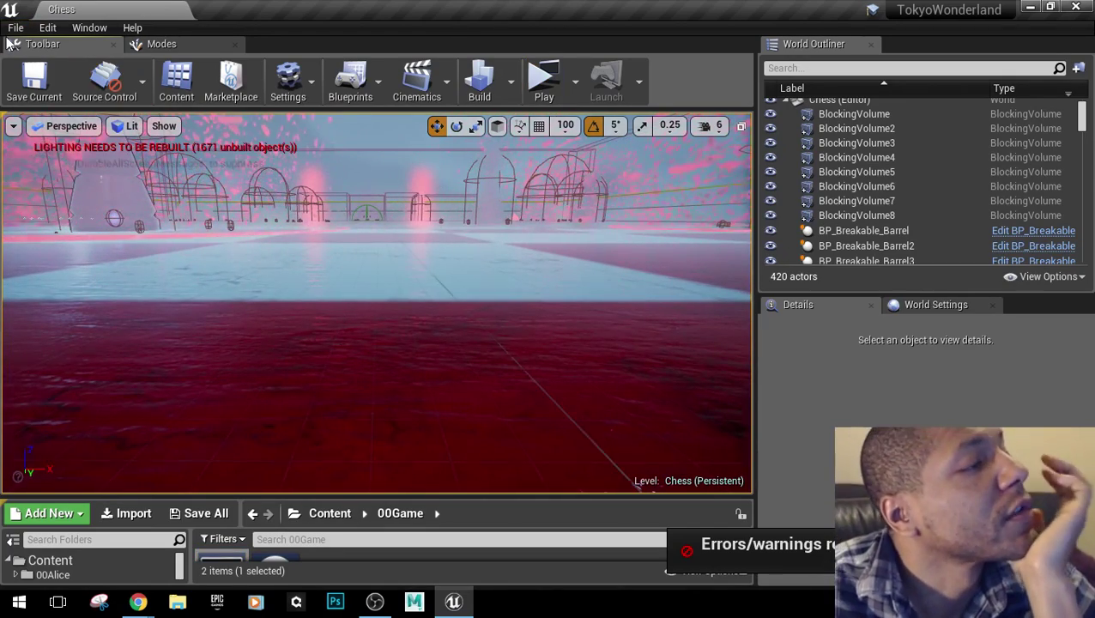
# Open the Simple_Bust level from the Maps folder without saving the pending AiTW_Game changes.
pyautogui.click(17, 28)
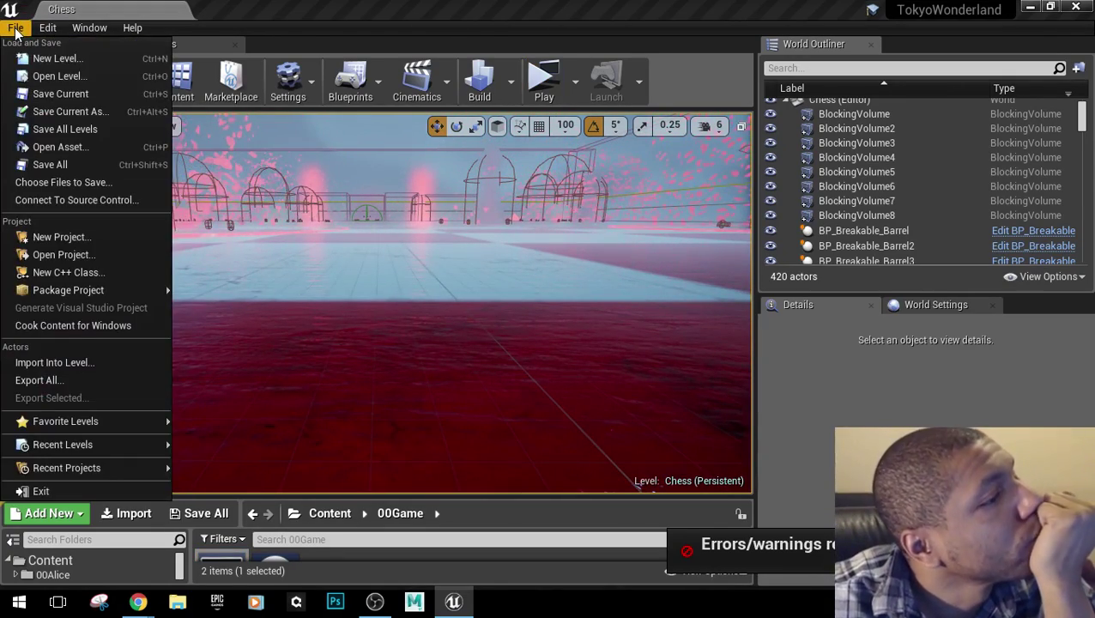
pyautogui.click(37, 76)
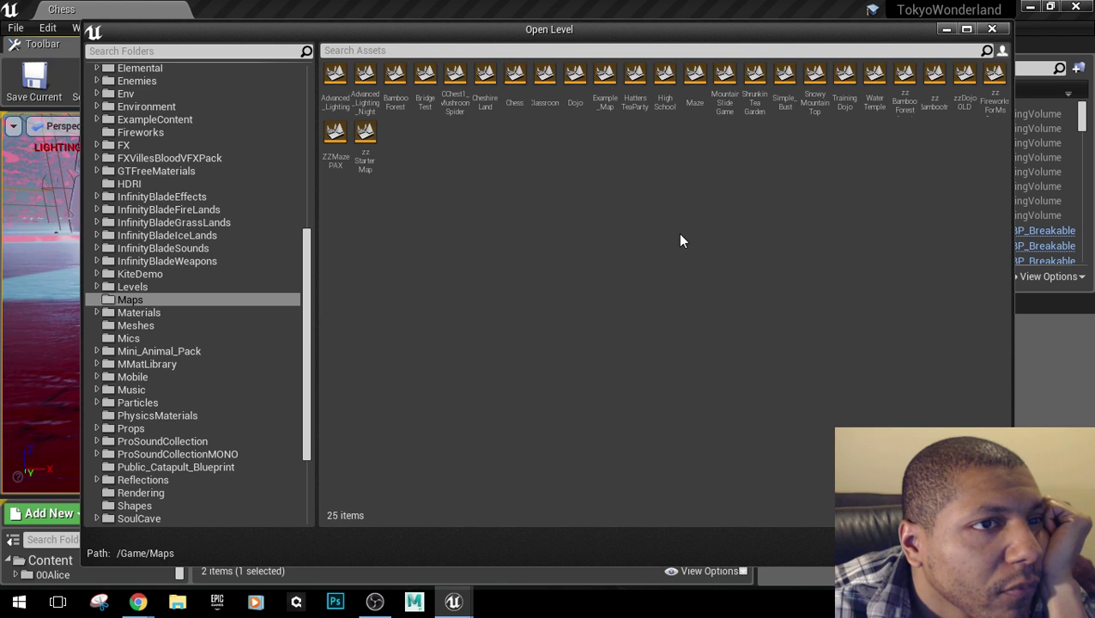
pyautogui.doubleClick(781, 80)
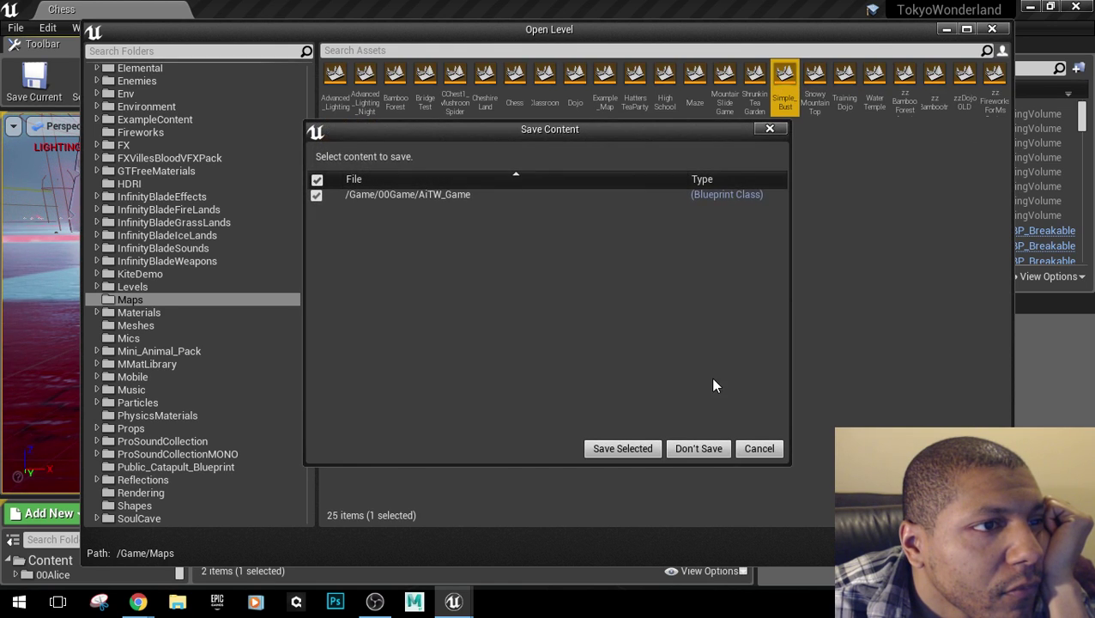
pyautogui.click(705, 456)
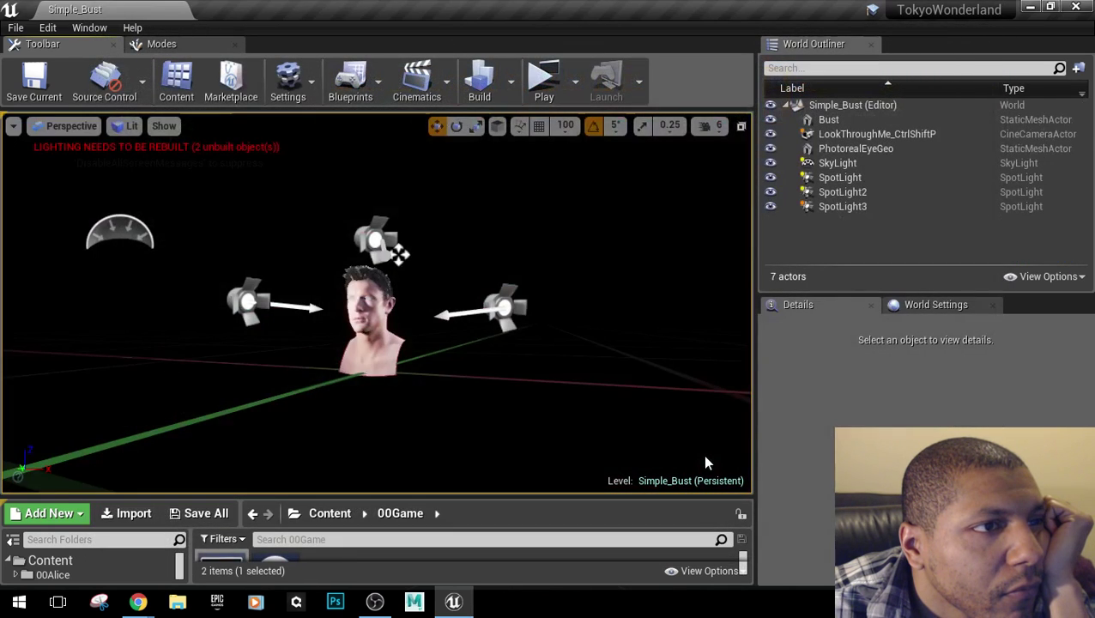
# Place the MyCharacter blueprint from the 00Alice content folder in the Simple_Bust level.
pyautogui.moveTo(392, 496); pyautogui.dragTo(371, 334)
pyautogui.click(125, 318)
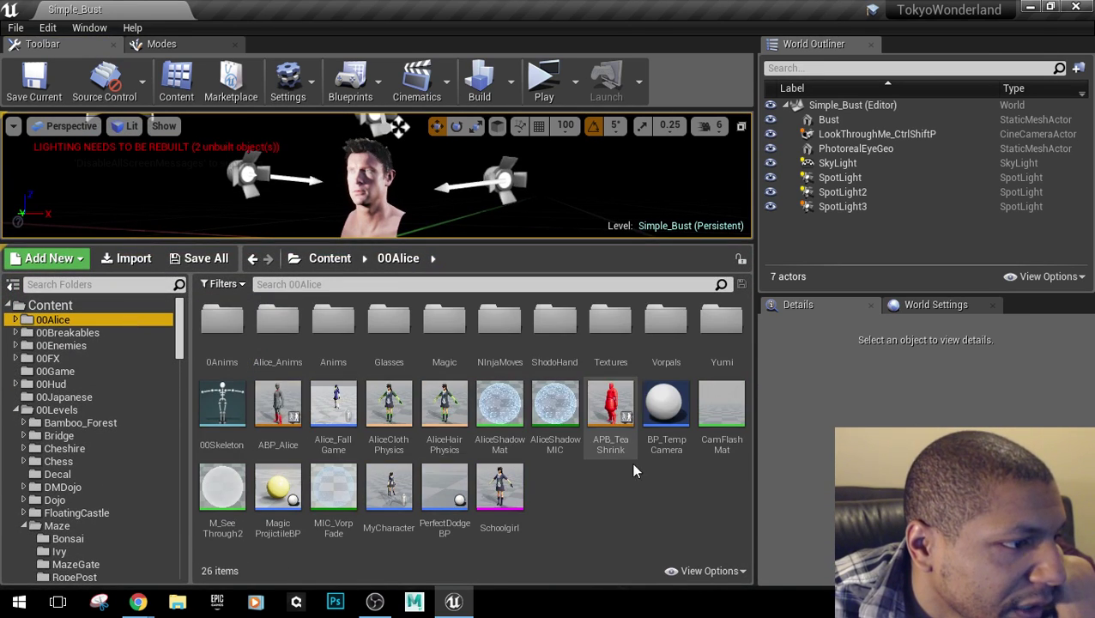
pyautogui.click(505, 498)
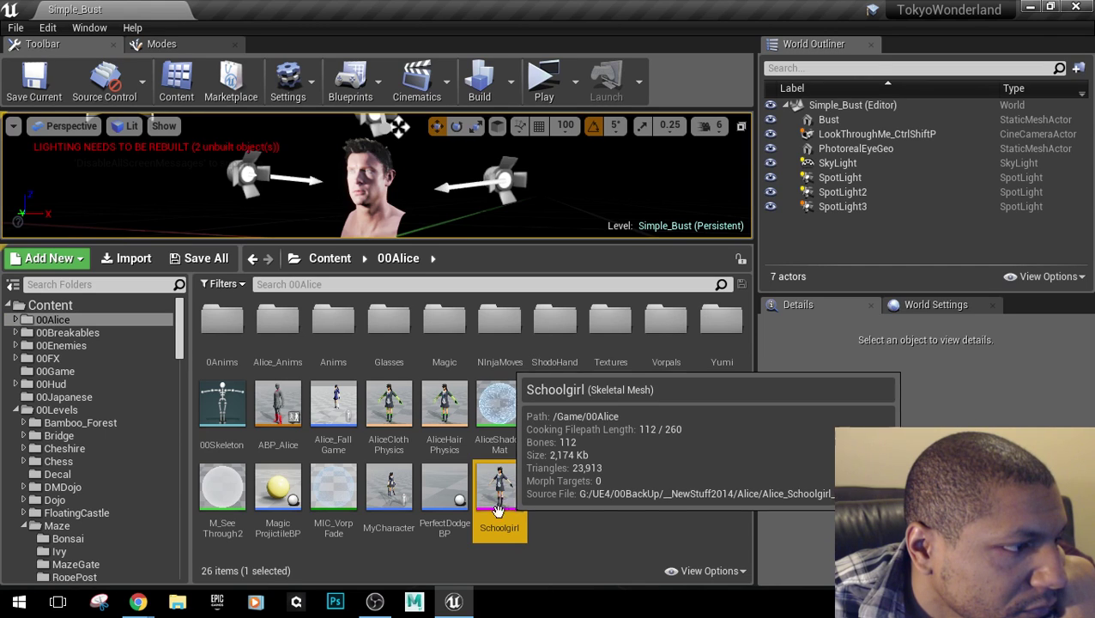
pyautogui.click(390, 489)
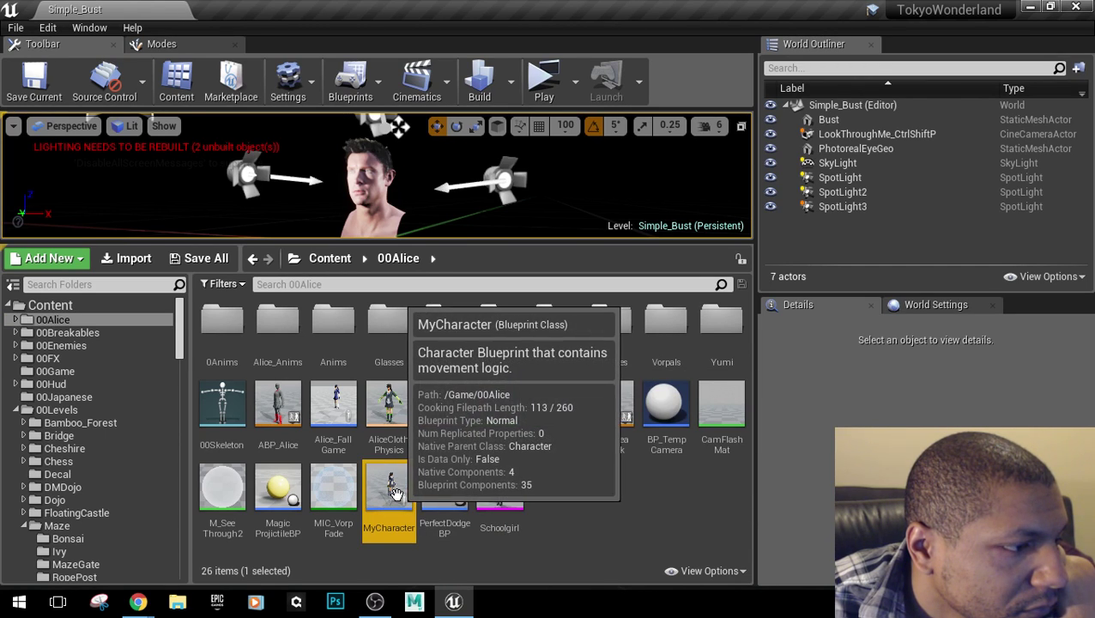
pyautogui.moveTo(394, 480); pyautogui.dragTo(425, 522)
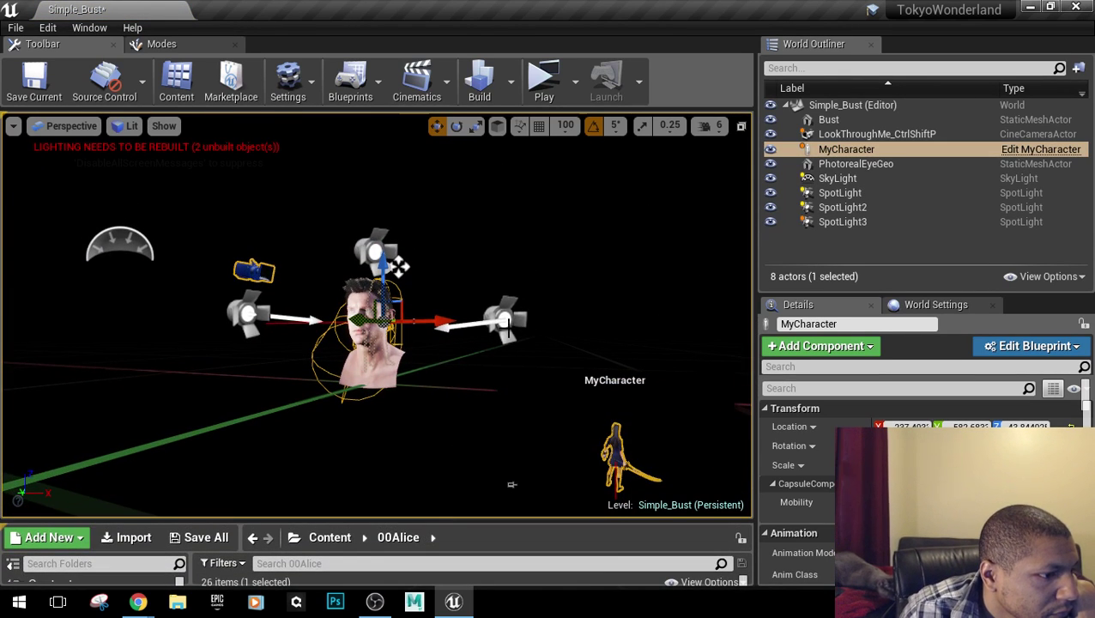
# Move MyCharacter in among the three spotlights and lower it until its head lines up with the bust.
pyautogui.moveTo(456, 415); pyautogui.dragTo(506, 513, button='right')
pyautogui.moveTo(493, 276); pyautogui.dragTo(493, 276, button='right')
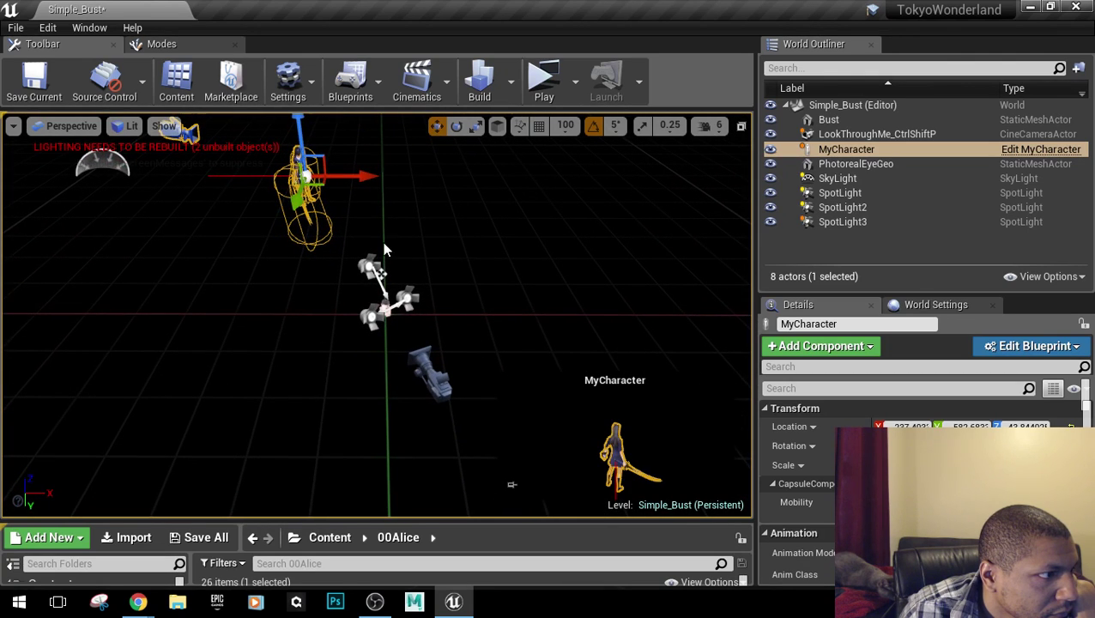
pyautogui.moveTo(322, 180); pyautogui.dragTo(422, 308)
pyautogui.press('w')
pyautogui.moveTo(438, 325); pyautogui.dragTo(301, 315, button='right')
pyautogui.press('s')
pyautogui.moveTo(511, 484); pyautogui.dragTo(511, 484, button='right')
pyautogui.moveTo(393, 286); pyautogui.dragTo(393, 218, button='right')
pyautogui.moveTo(374, 186); pyautogui.dragTo(377, 432)
pyautogui.moveTo(412, 452); pyautogui.dragTo(412, 452, button='right')
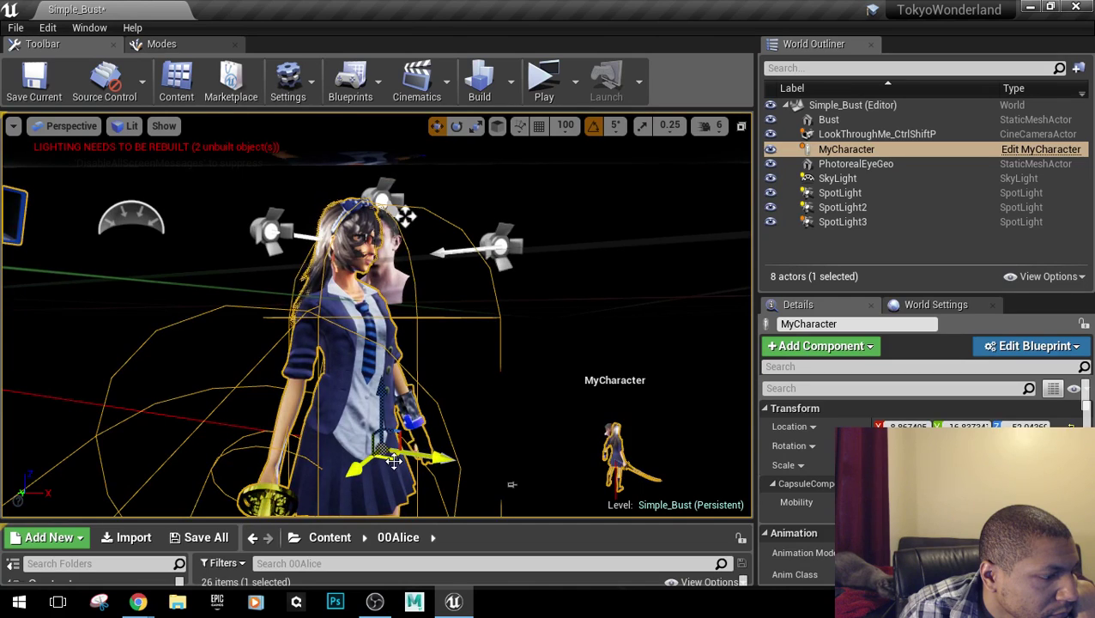
pyautogui.moveTo(393, 460); pyautogui.dragTo(412, 446)
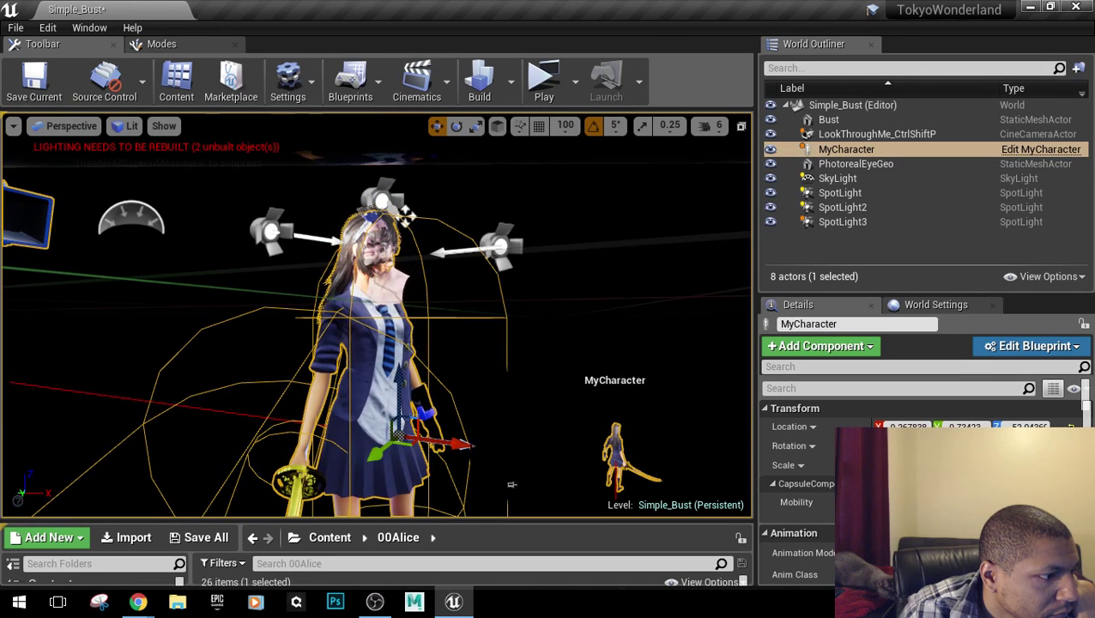
# Rotate MyCharacter 90° about its vertical axis and delete the Bust mesh overlapping it.
pyautogui.press('e')
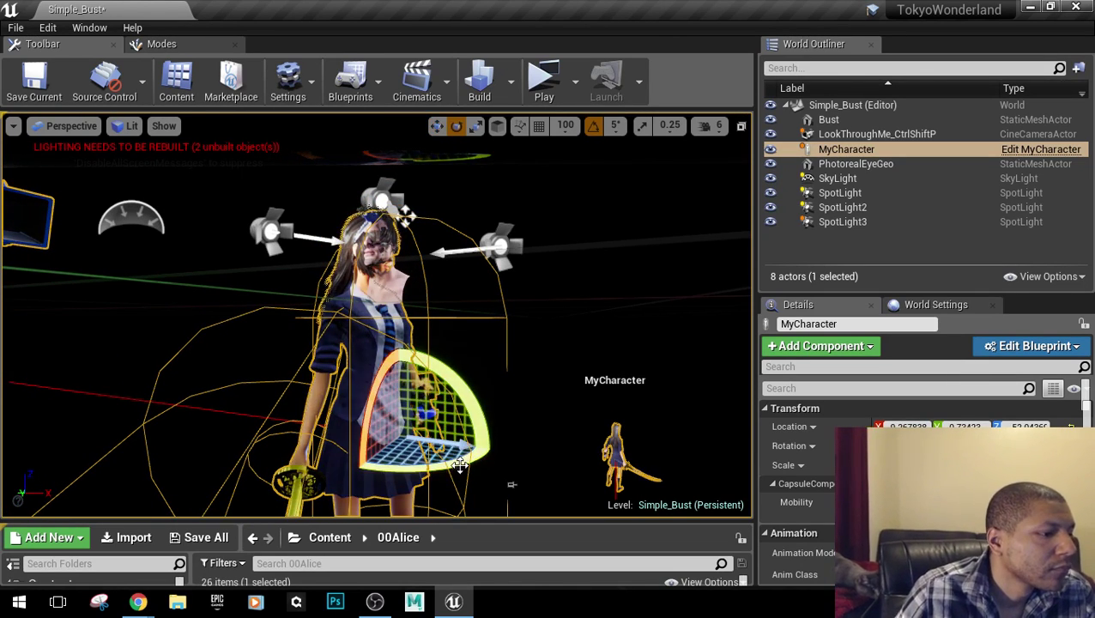
pyautogui.moveTo(460, 466); pyautogui.dragTo(362, 466)
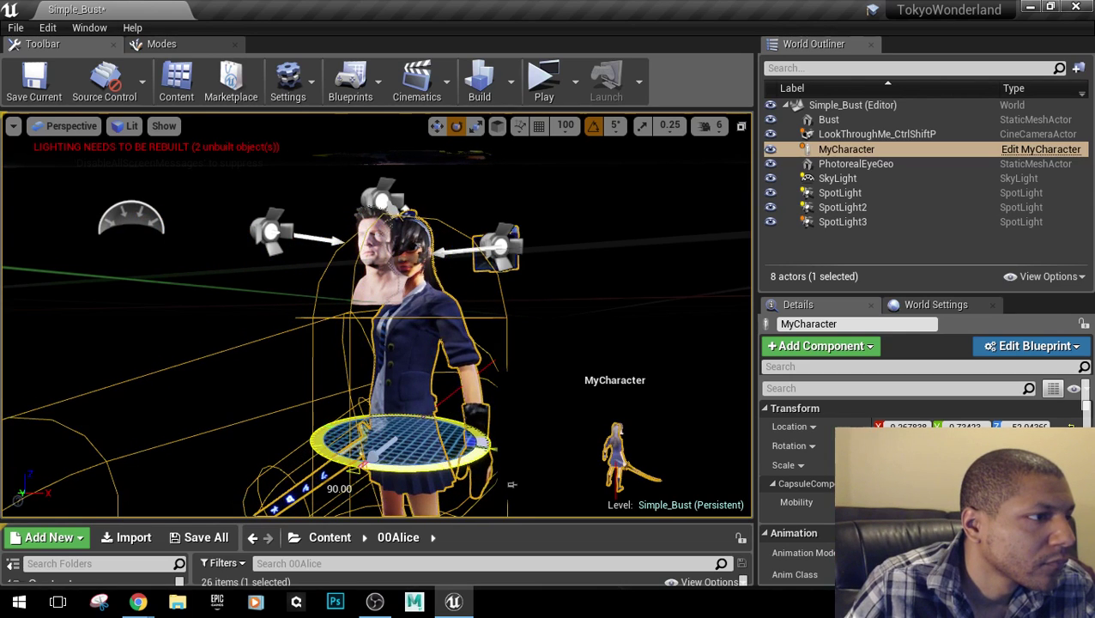
pyautogui.click(361, 283)
pyautogui.press('Delete')
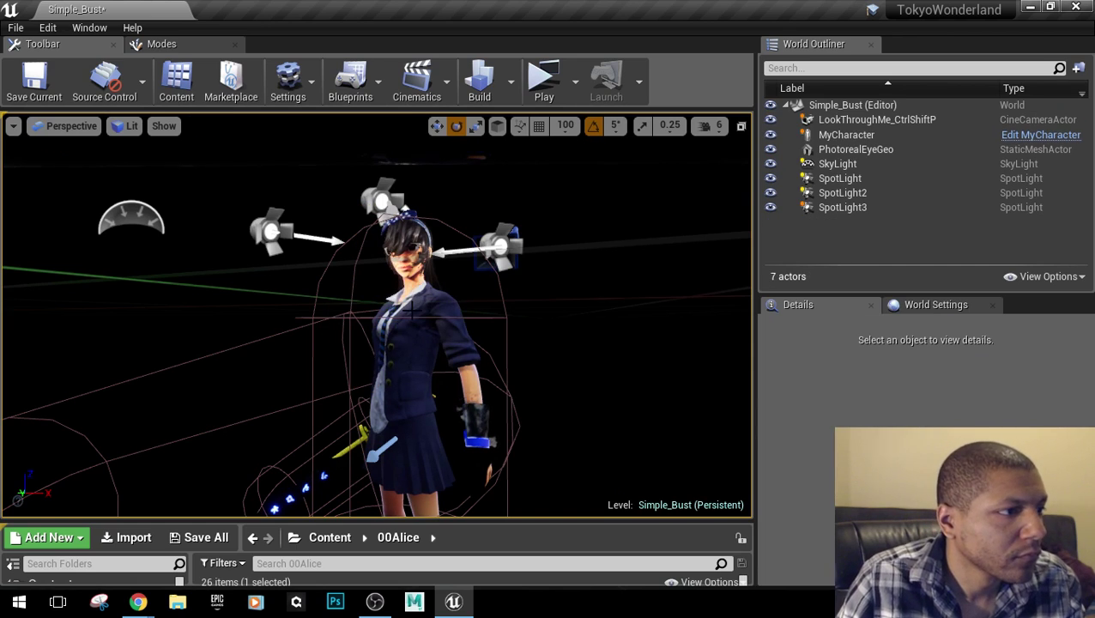
# Nudge MyCharacter horizontally between the spotlights and hide the editor overlays for a clean close-up of its face.
pyautogui.click(388, 337)
pyautogui.press('f')
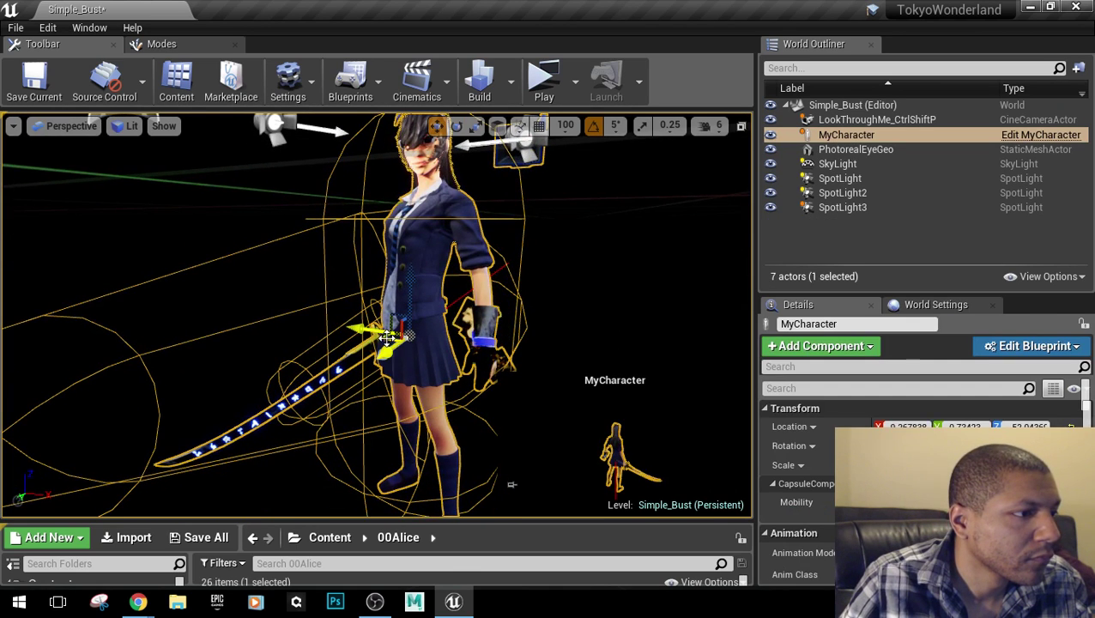
pyautogui.moveTo(388, 337); pyautogui.dragTo(371, 342)
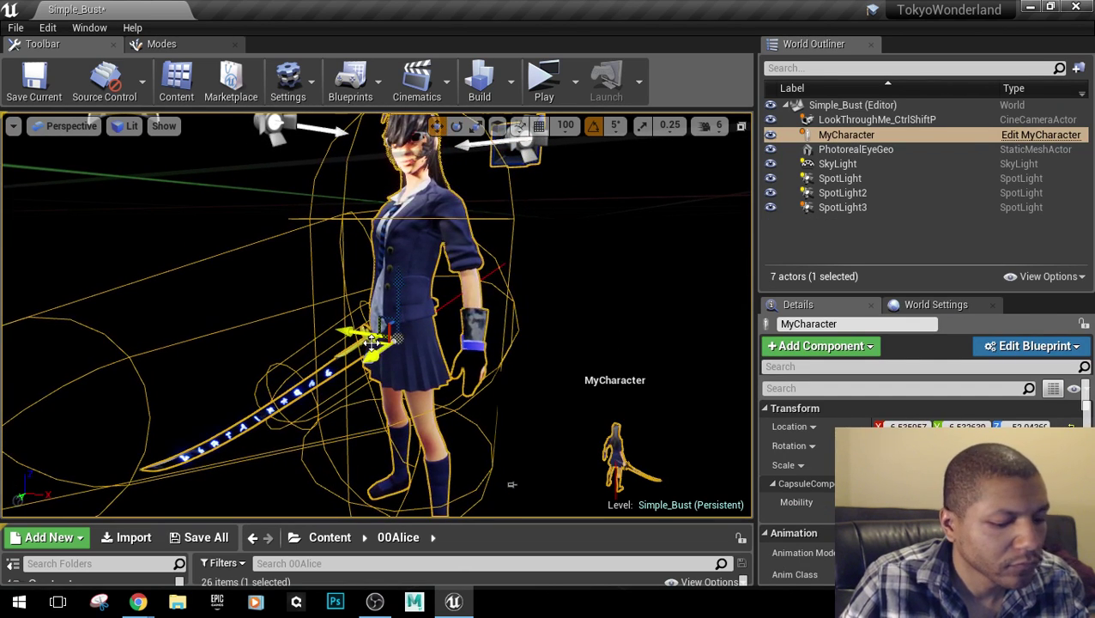
pyautogui.press('g')
pyautogui.moveTo(370, 342); pyautogui.dragTo(429, 300, button='right')
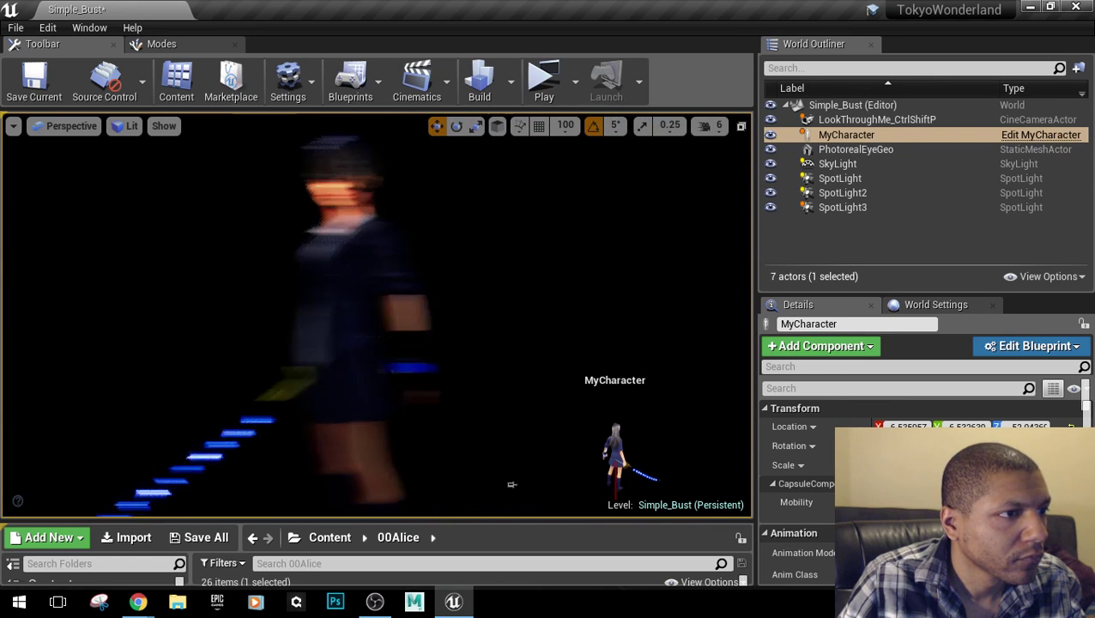
pyautogui.click(540, 277)
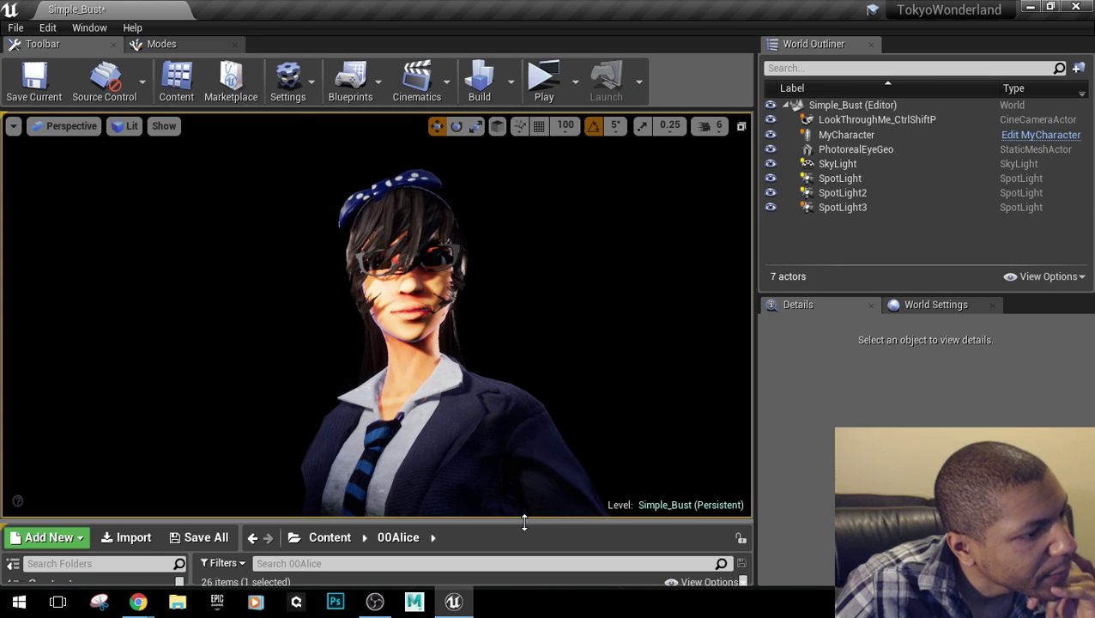
# Inspect the Schoolgirl skeletal mesh and its material slots in the mesh editor, then close the asset.
pyautogui.moveTo(524, 521); pyautogui.dragTo(534, 345)
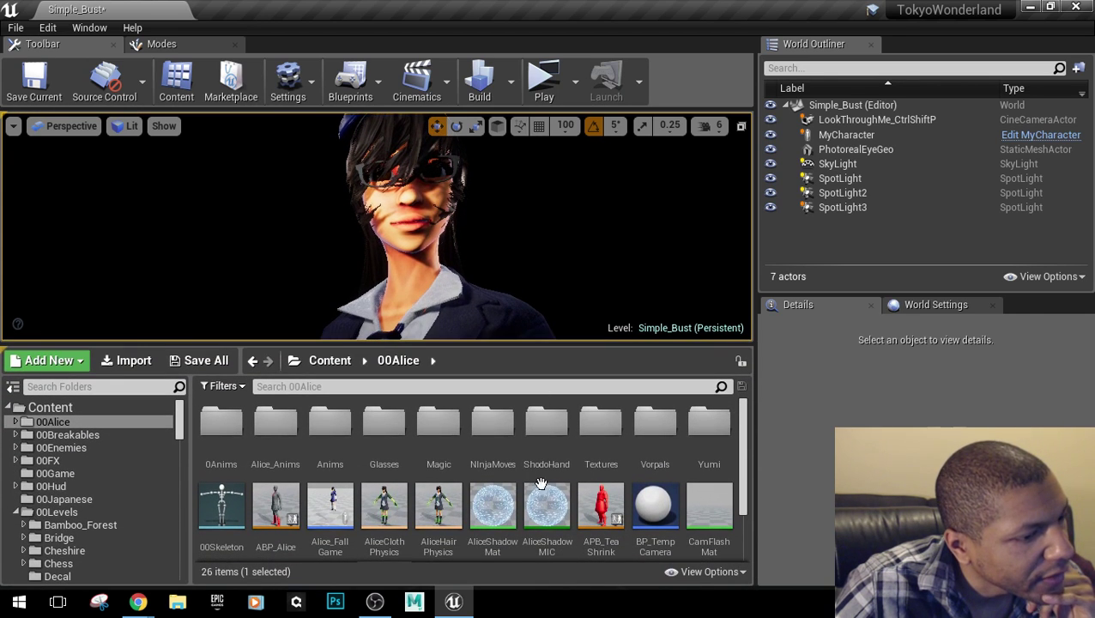
pyautogui.scroll(-2, 546, 496)
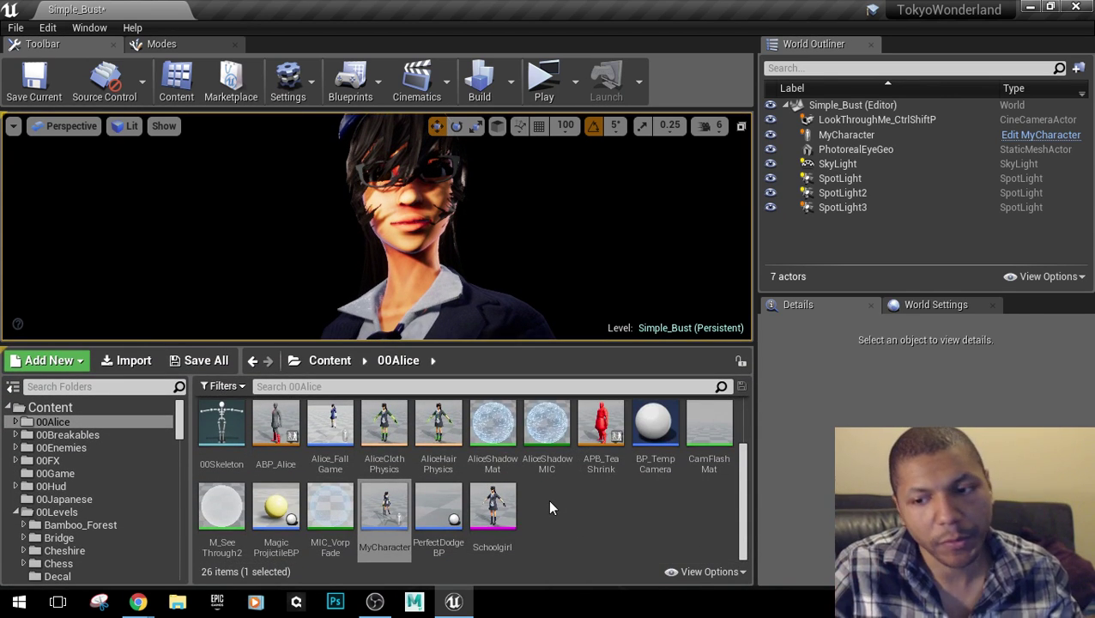
pyautogui.doubleClick(493, 506)
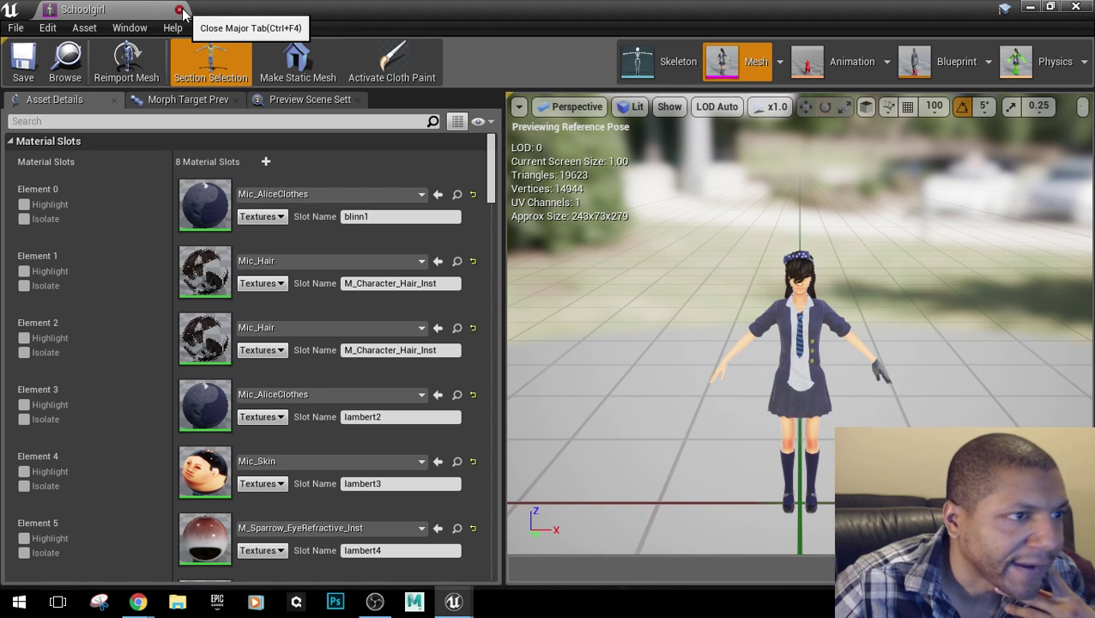
pyautogui.click(180, 9)
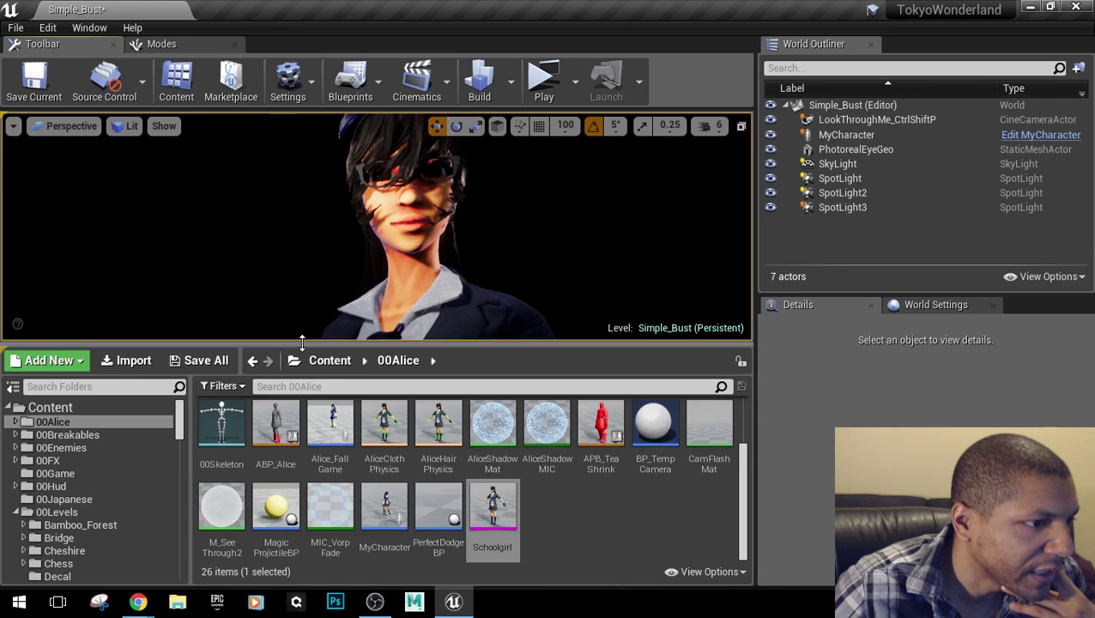
# Enlarge the viewport and examine the lit character from different distances and angles.
pyautogui.moveTo(302, 341); pyautogui.dragTo(286, 555)
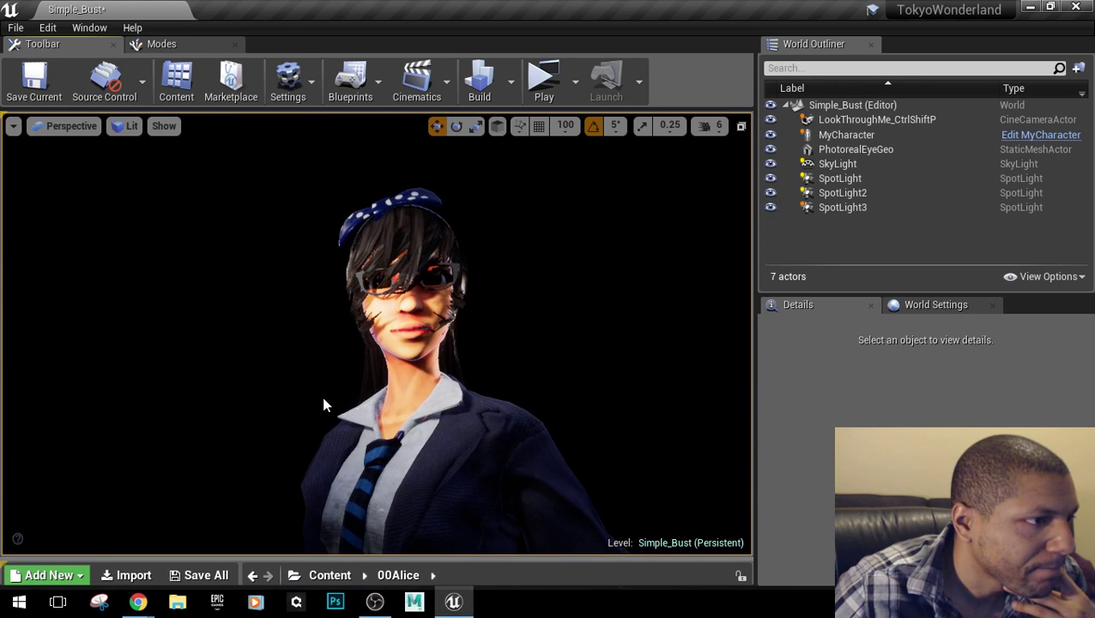
pyautogui.moveTo(324, 360); pyautogui.dragTo(325, 480, button='middle')
pyautogui.moveTo(324, 360); pyautogui.dragTo(323, 446)
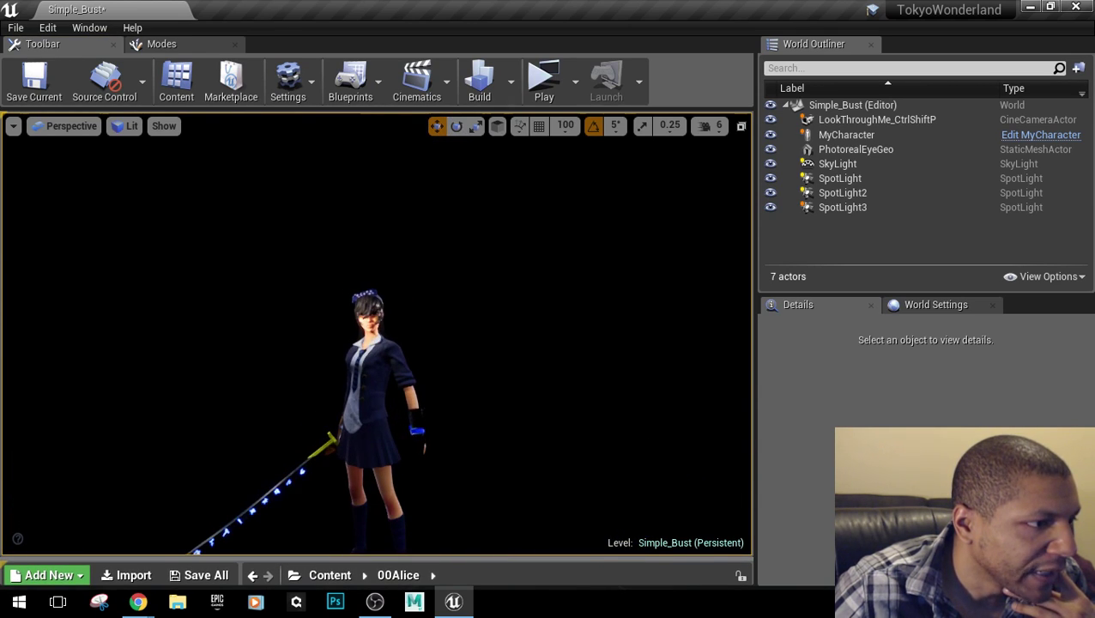
pyautogui.moveTo(410, 337); pyautogui.dragTo(409, 386, button='right')
pyautogui.moveTo(410, 338); pyautogui.dragTo(343, 206)
pyautogui.moveTo(376, 334); pyautogui.dragTo(377, 429)
pyautogui.moveTo(377, 334); pyautogui.dragTo(206, 333, button='middle')
pyautogui.moveTo(377, 334); pyautogui.dragTo(502, 333, button='right')
pyautogui.moveTo(376, 333)
pyautogui.mouseDown(button='middle')
pyautogui.moveTo(386, 350)
pyautogui.moveTo(549, 412)
pyautogui.moveTo(562, 348)
pyautogui.moveTo(489, 240)
pyautogui.moveTo(424, 247)
pyautogui.moveTo(309, 390)
pyautogui.moveTo(350, 279)
pyautogui.moveTo(404, 350)
pyautogui.moveTo(392, 319)
pyautogui.mouseUp(button='middle')
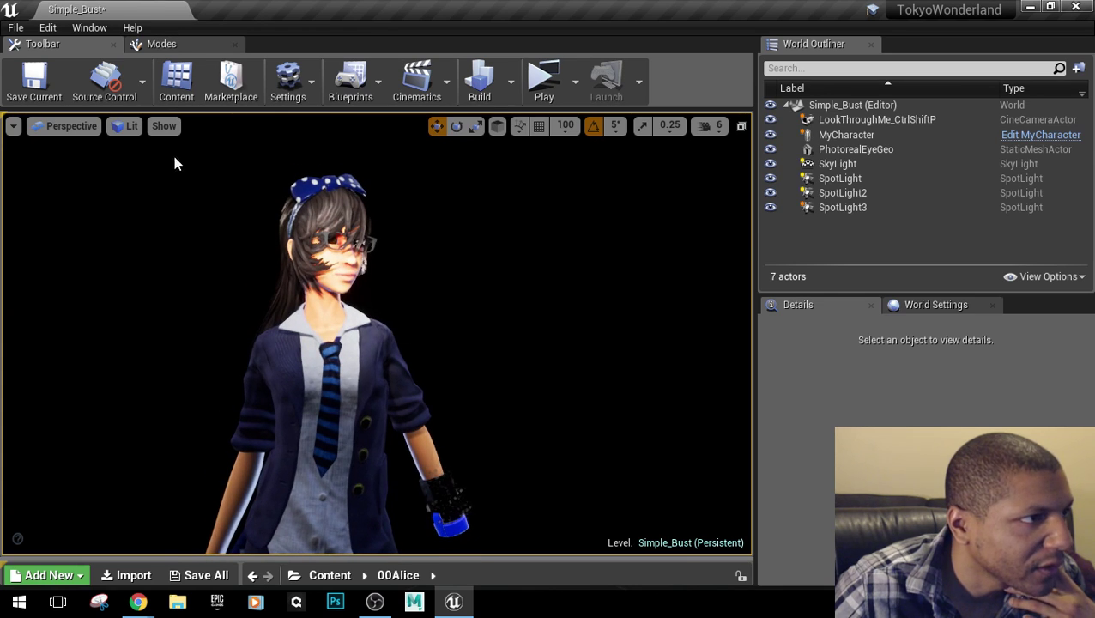
# Open the Maze level from the Maps folder without saving the Simple_Bust and AiTW_Game changes.
pyautogui.click(15, 28)
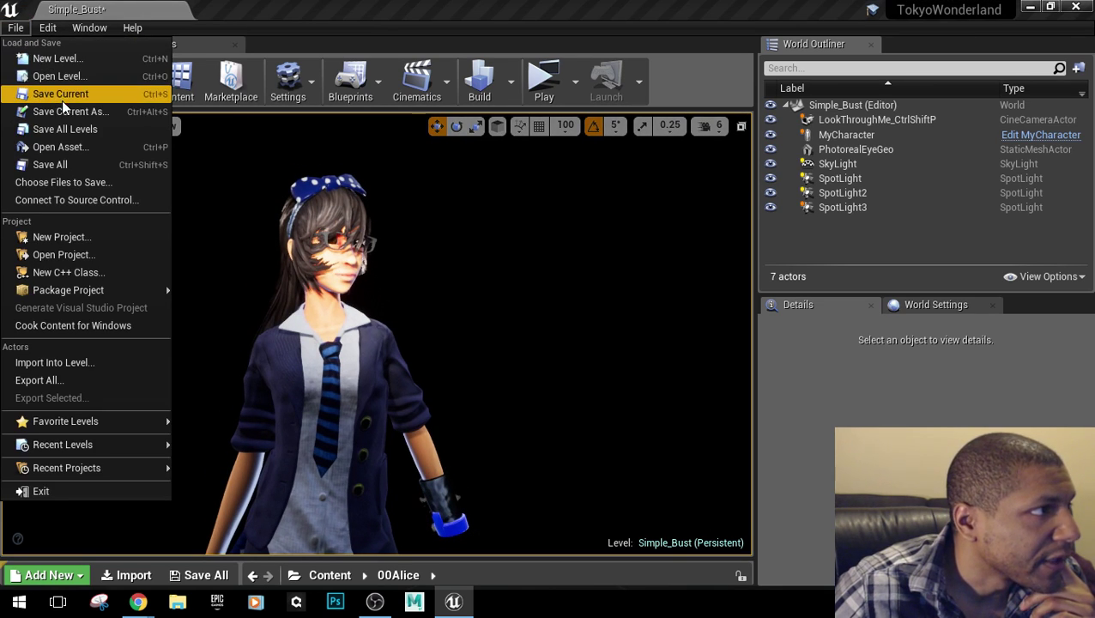
pyautogui.click(69, 83)
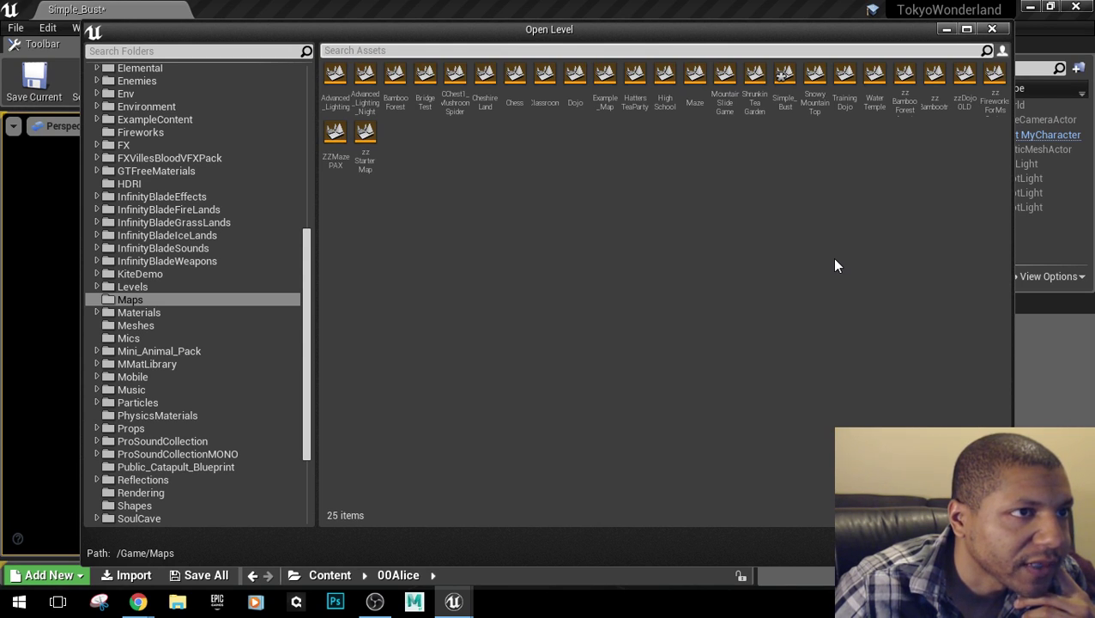
pyautogui.click(686, 94)
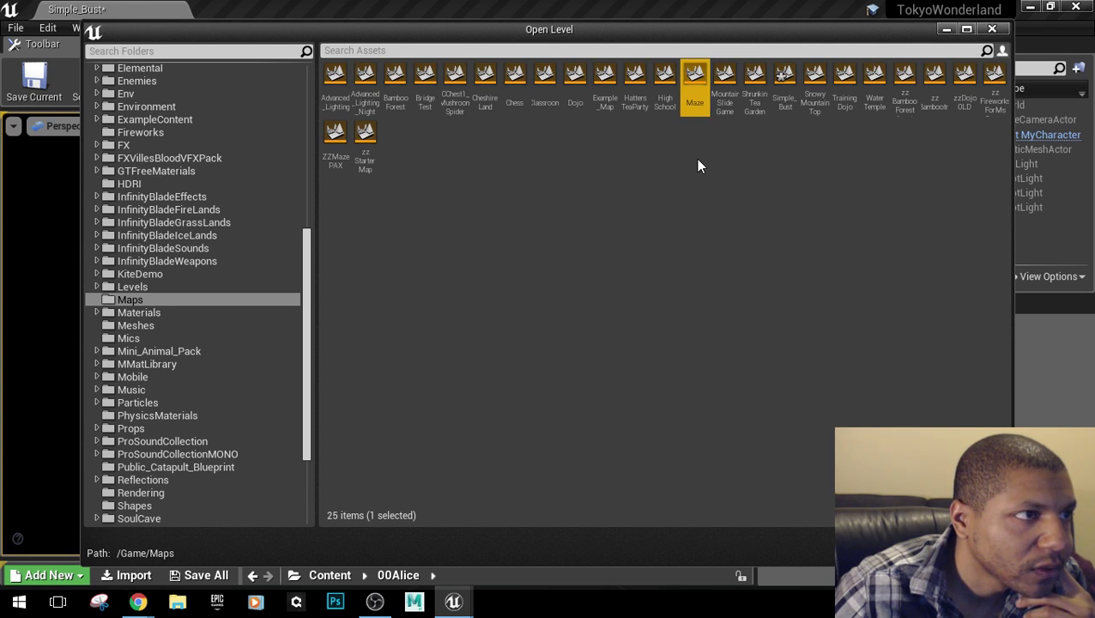
pyautogui.doubleClick(693, 79)
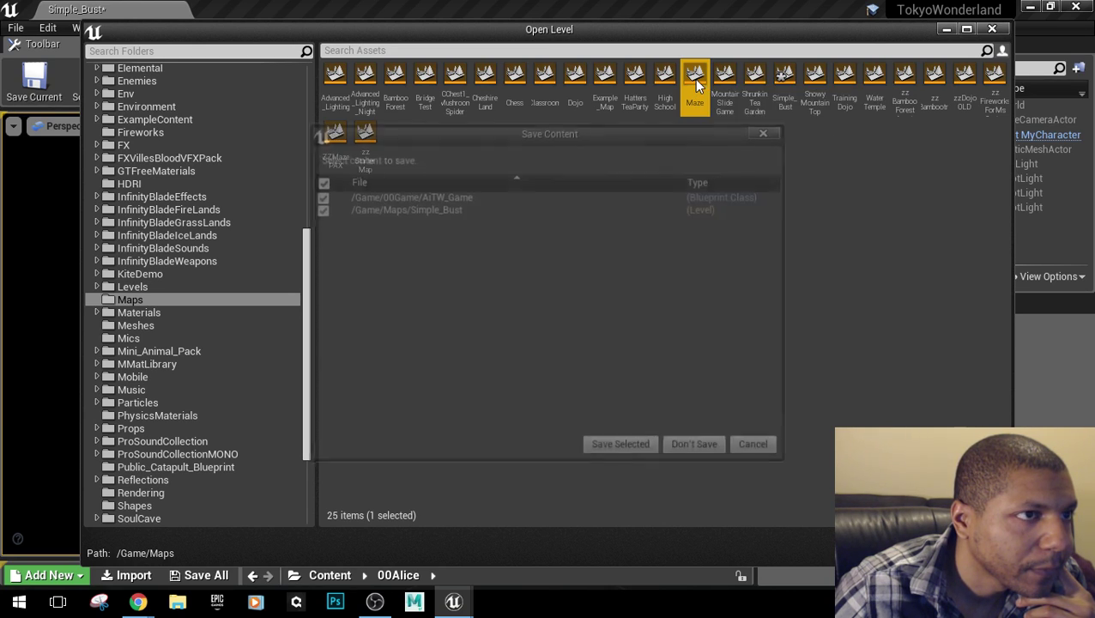
pyautogui.click(679, 453)
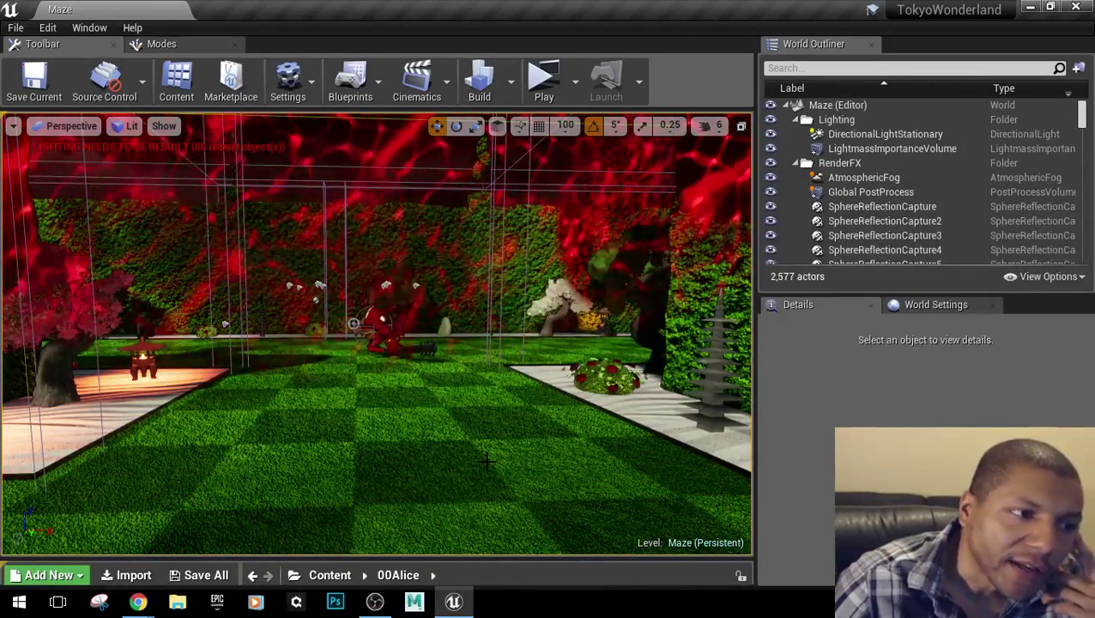
# Look around the Maze level's hedge-walled garden, its checkered lawn and the sky.
pyautogui.moveTo(461, 449); pyautogui.dragTo(187, 450, button='right')
pyautogui.moveTo(462, 450); pyautogui.dragTo(134, 330, button='right')
pyautogui.moveTo(461, 429); pyautogui.dragTo(51, 486, button='right')
pyautogui.moveTo(462, 450); pyautogui.dragTo(44, 448, button='right')
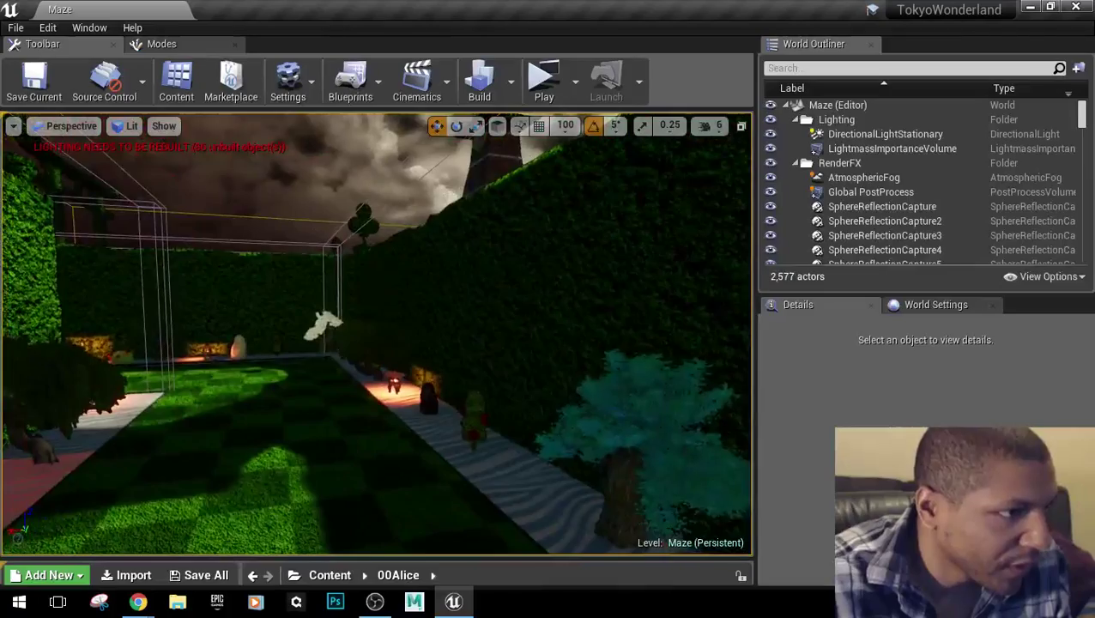
# Locate the garden gate's mesh in the project content and apply the MIC_MazeGate material from the MazeGate folder to the gate.
pyautogui.moveTo(377, 332); pyautogui.dragTo(292, 189, button='right')
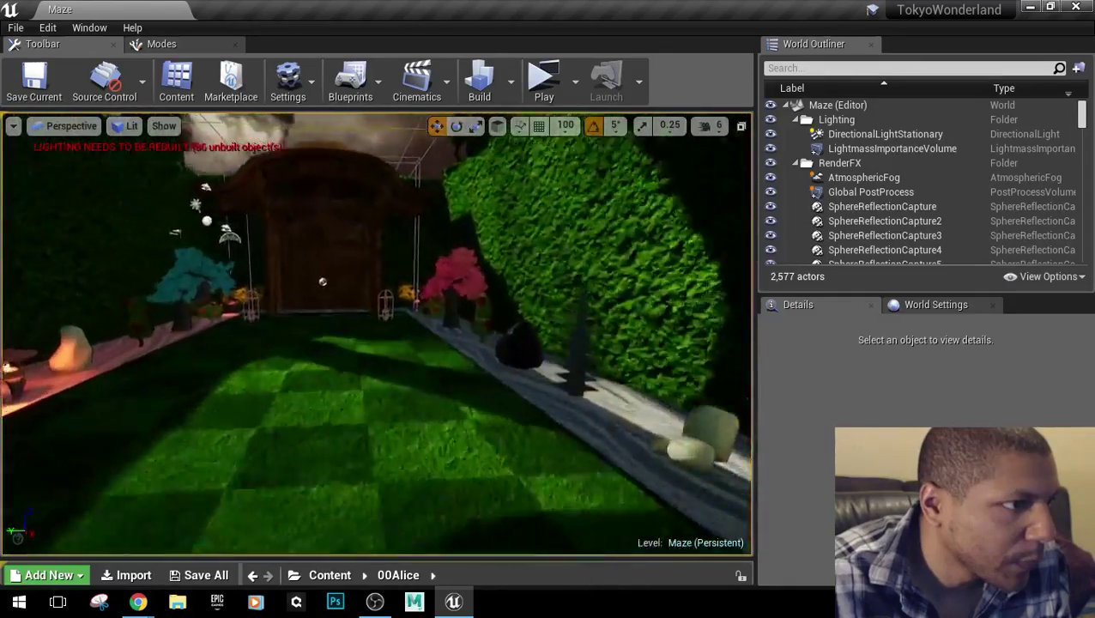
pyautogui.moveTo(376, 332); pyautogui.dragTo(58, 333, button='right')
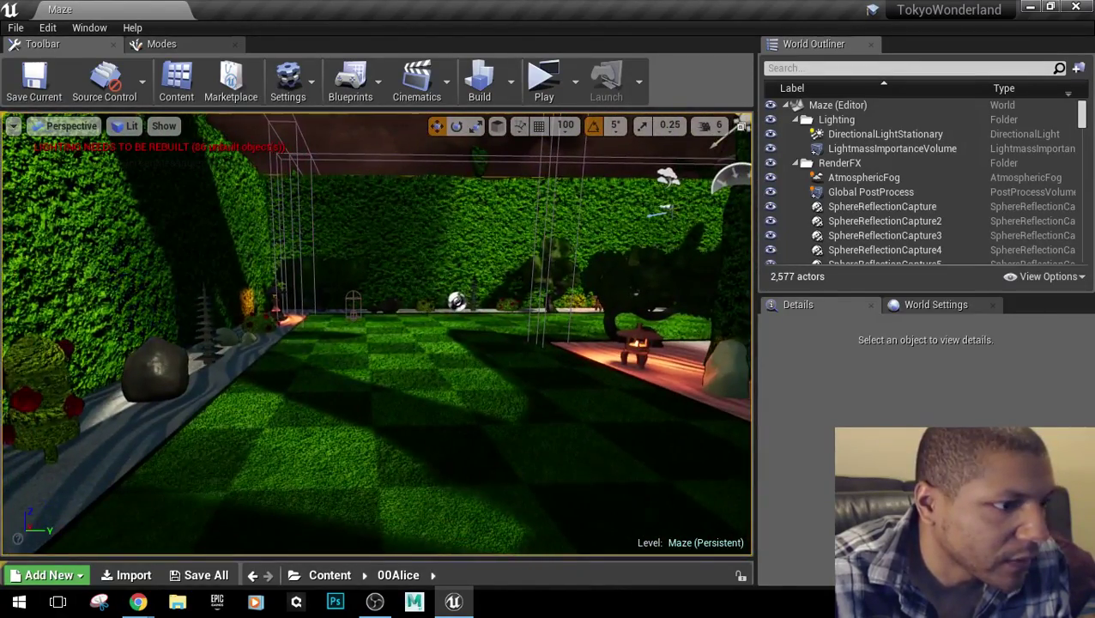
pyautogui.moveTo(480, 558); pyautogui.dragTo(481, 419)
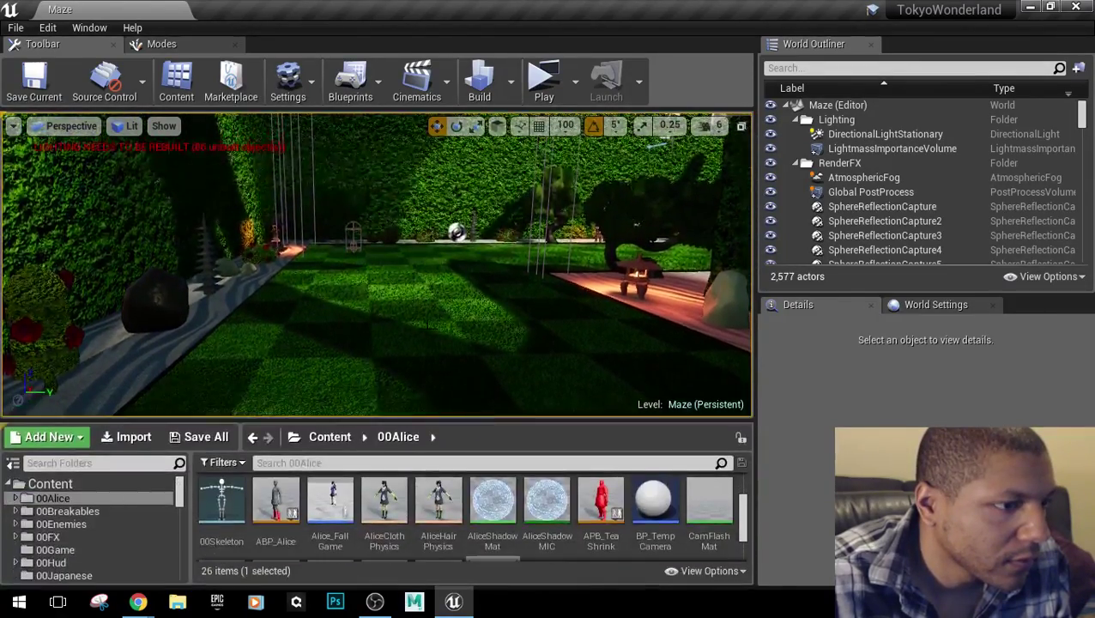
pyautogui.moveTo(427, 324); pyautogui.dragTo(729, 317, button='right')
pyautogui.click(427, 325)
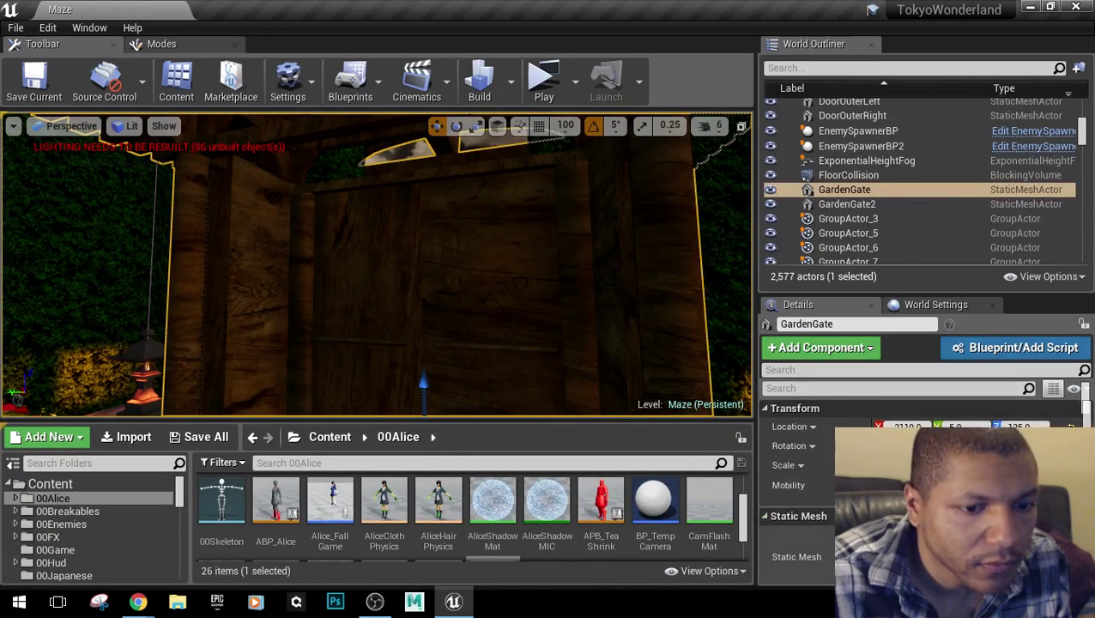
pyautogui.scroll(-5, 923, 480)
pyautogui.scroll(3, 922, 480)
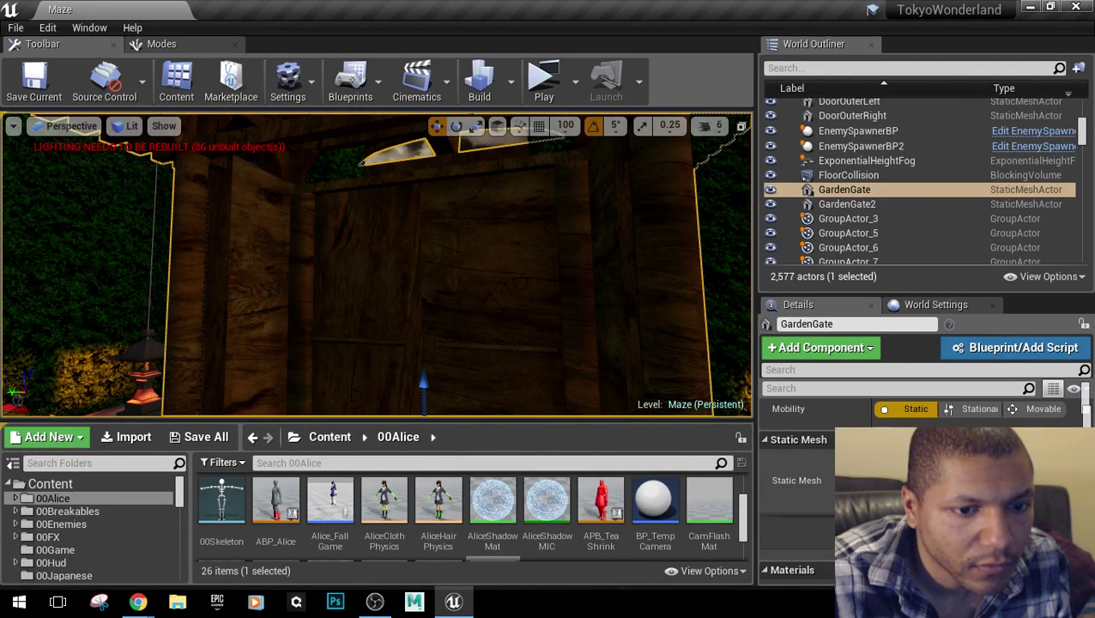
pyautogui.hotkey('ctrl', 'b')
pyautogui.click(542, 502)
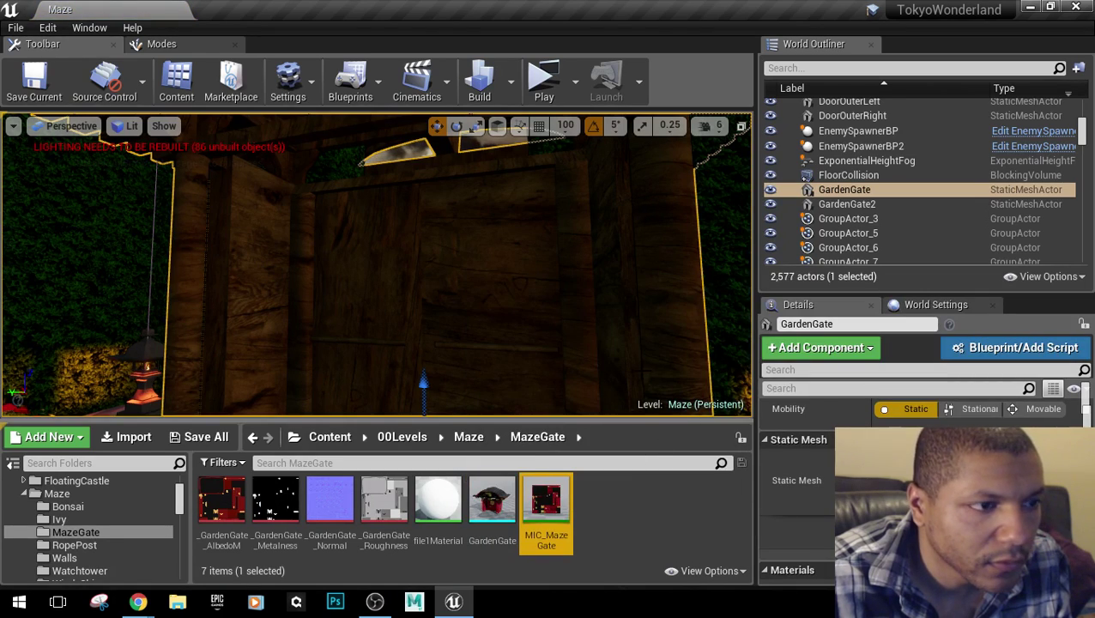
pyautogui.moveTo(545, 506); pyautogui.dragTo(421, 258)
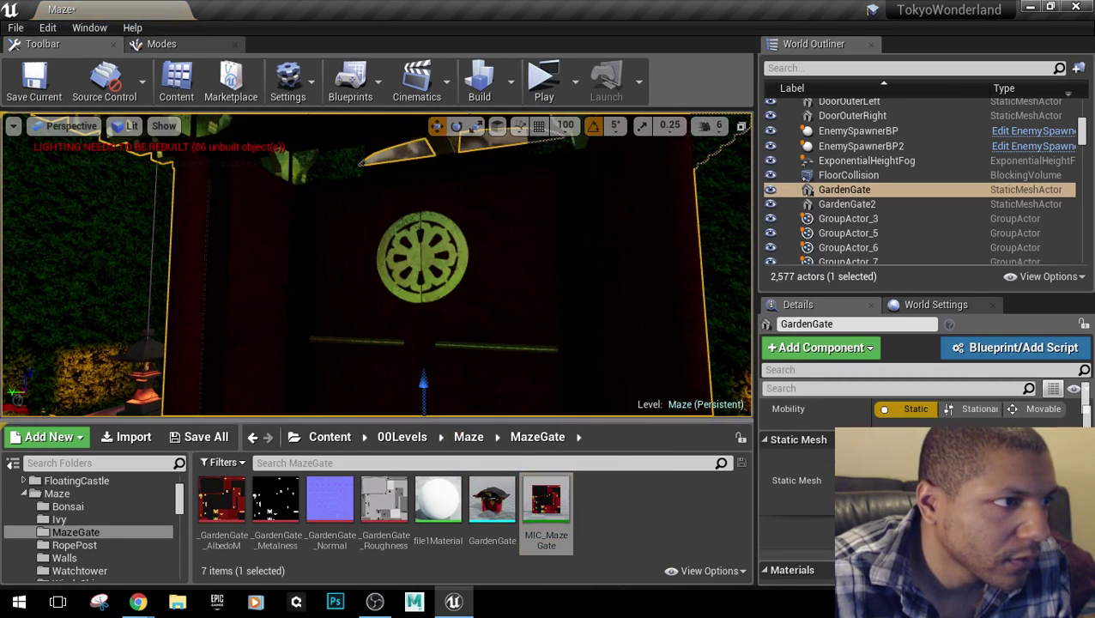
pyautogui.scroll(-10, 523, 298)
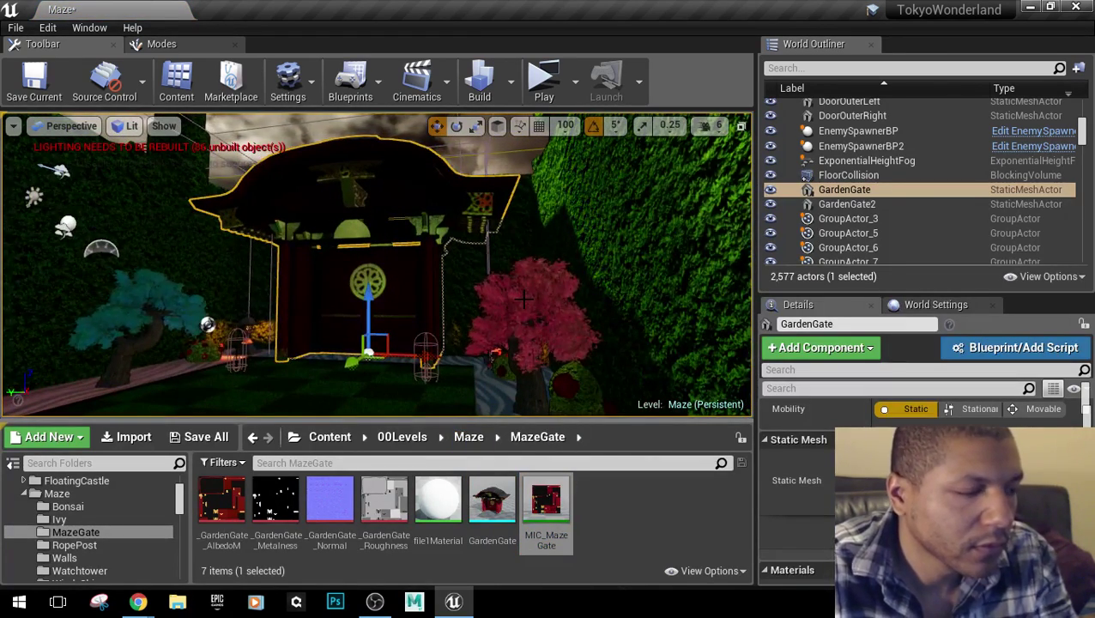
pyautogui.press('Escape')
# Enlarge the viewport again, face the checkered lawn, and start a game preview of the Maze level.
pyautogui.moveTo(523, 299); pyautogui.dragTo(305, 317, button='right')
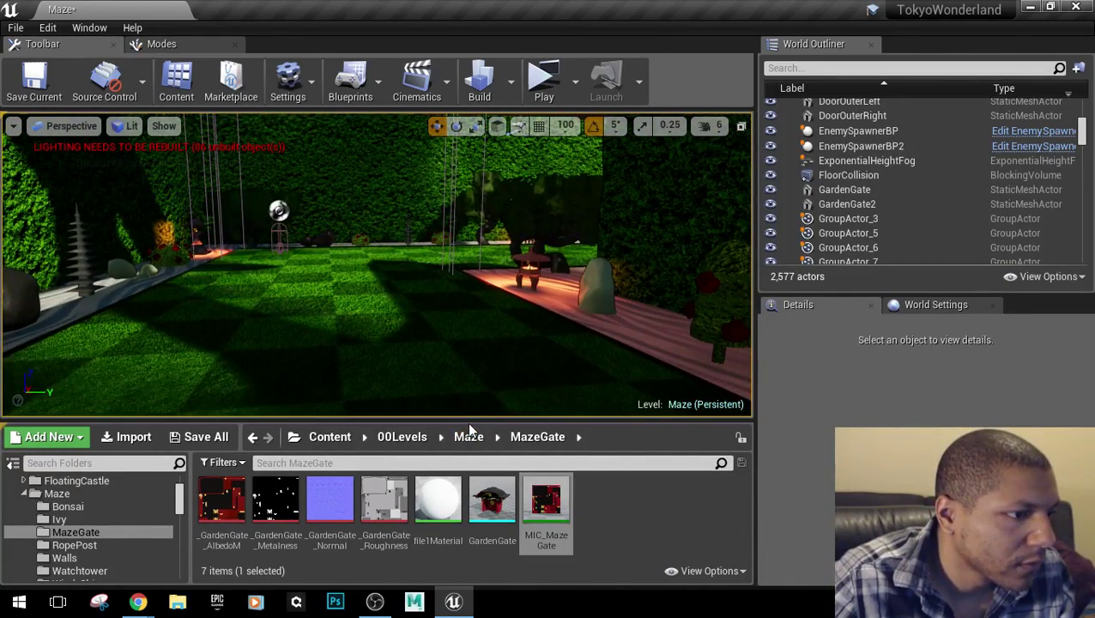
pyautogui.moveTo(469, 420); pyautogui.dragTo(470, 506)
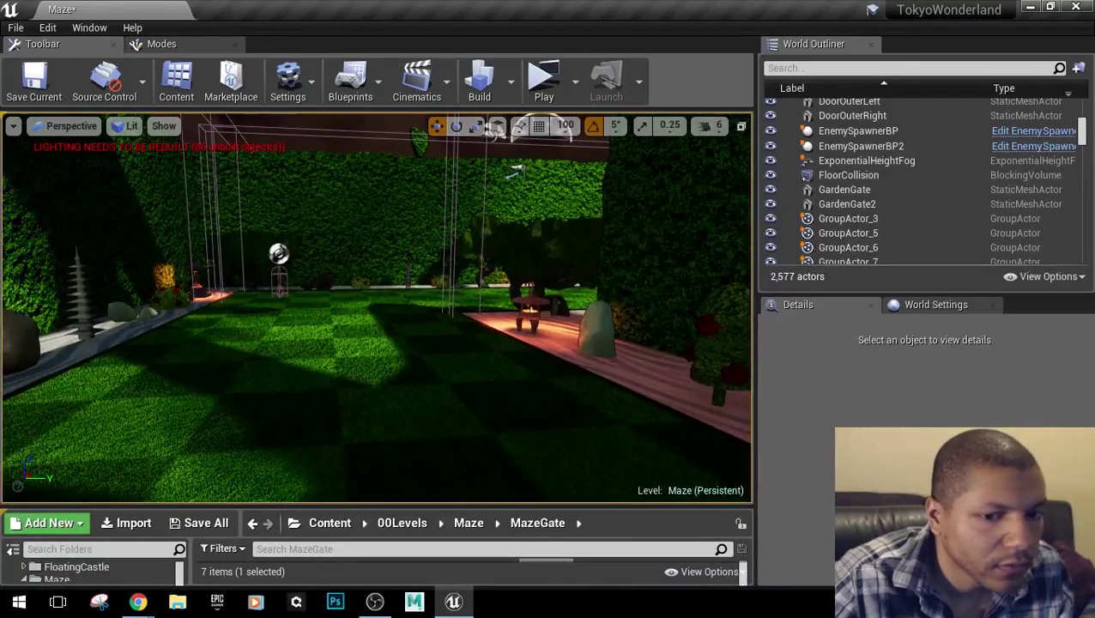
pyautogui.moveTo(502, 183)
pyautogui.mouseDown(button='right')
pyautogui.moveTo(497, 165)
pyautogui.moveTo(494, 177)
pyautogui.mouseUp(button='right')
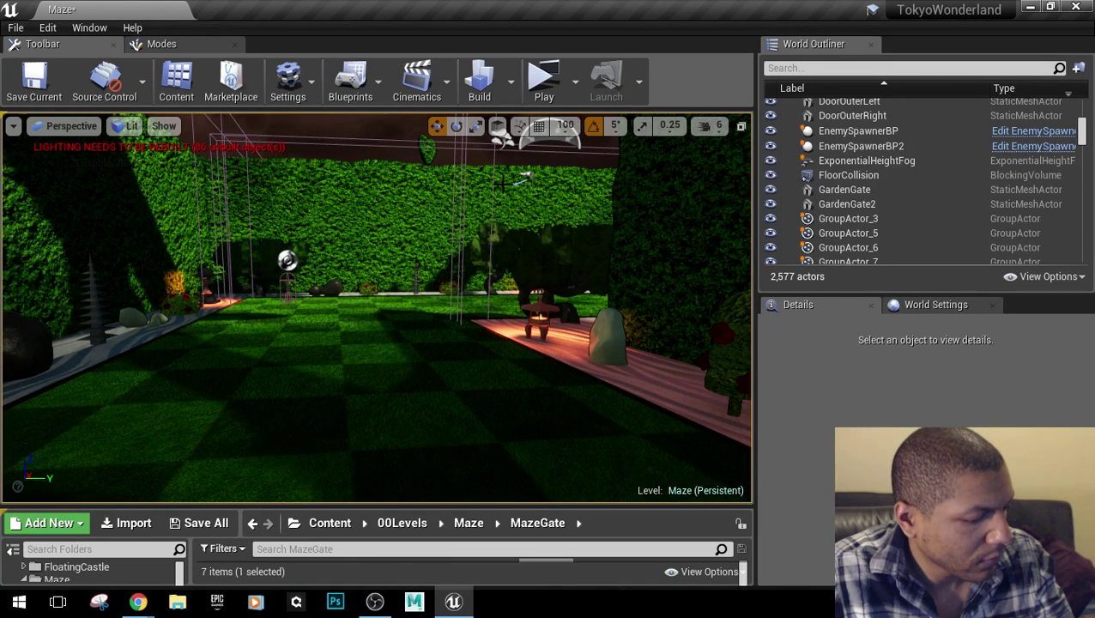
pyautogui.click(544, 83)
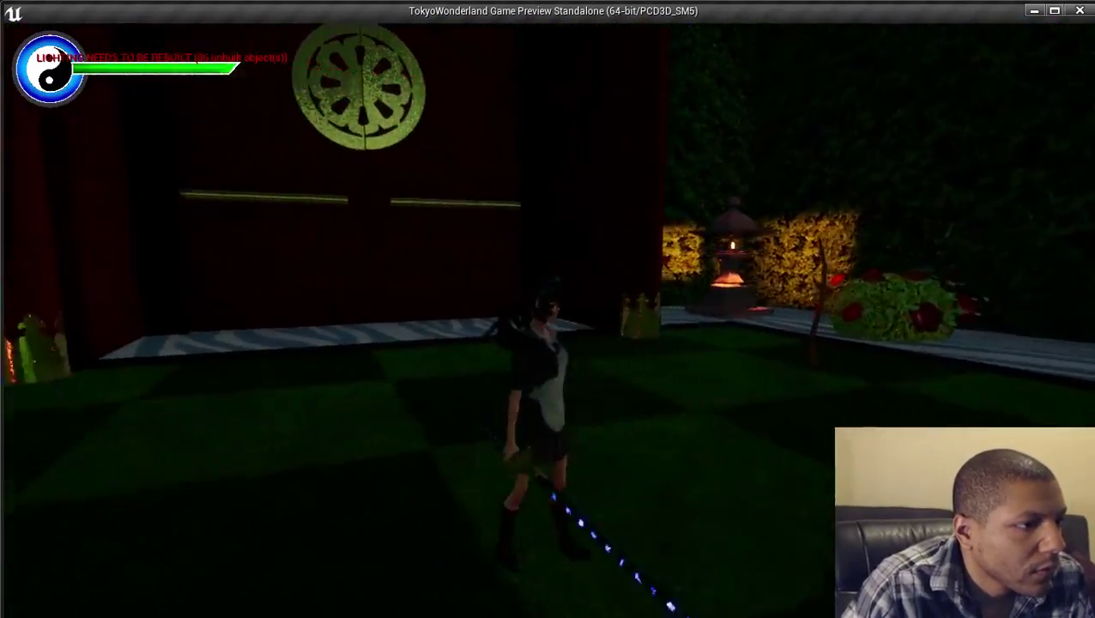
# Run the character from the red gate across the lawn to the orange-leaved tree beside the stone lantern.
pyautogui.press('w')
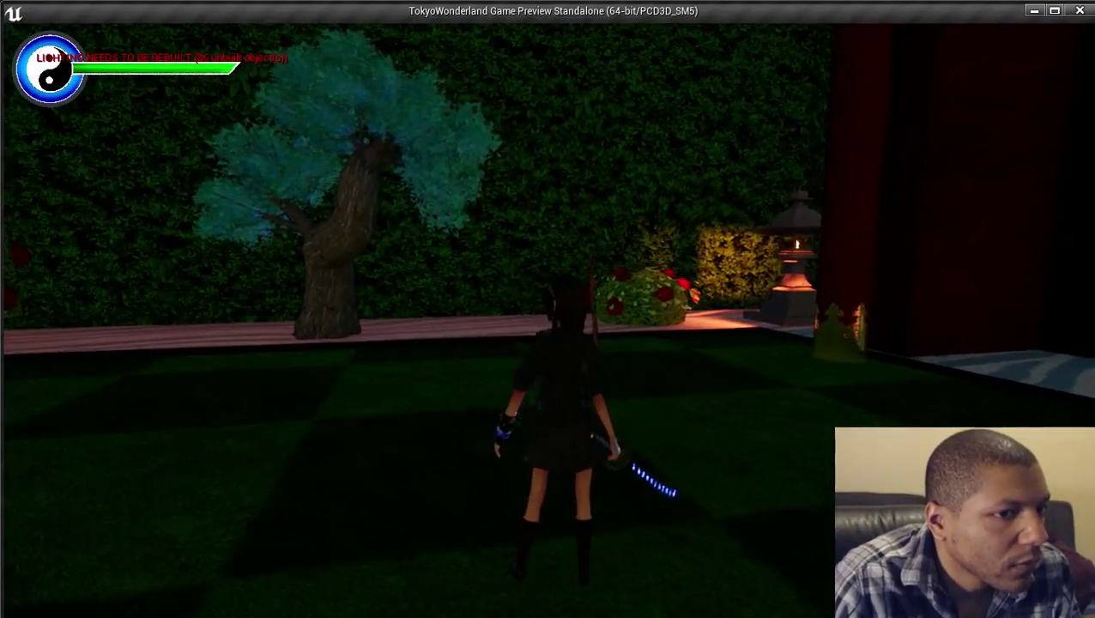
pyautogui.press('w')
pyautogui.press('w')
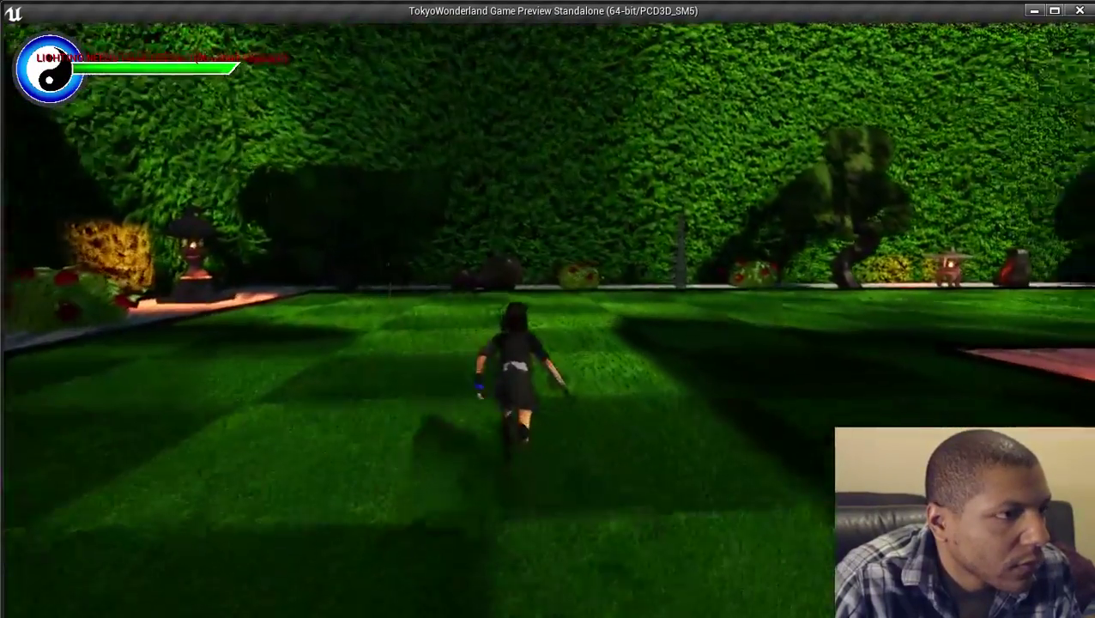
pyautogui.press('w')
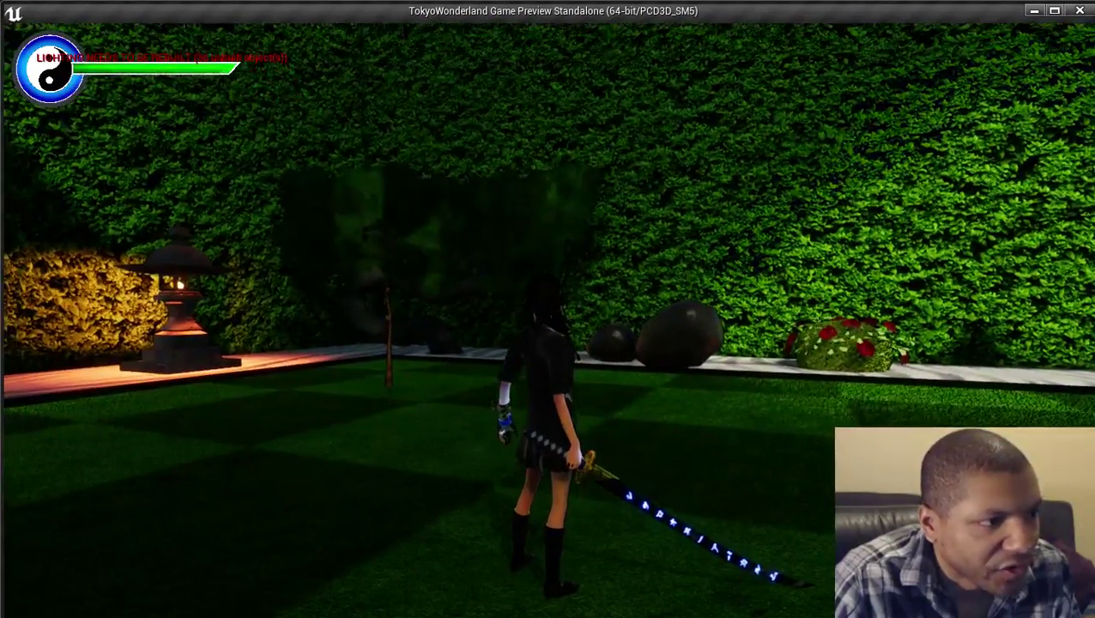
pyautogui.press('d')
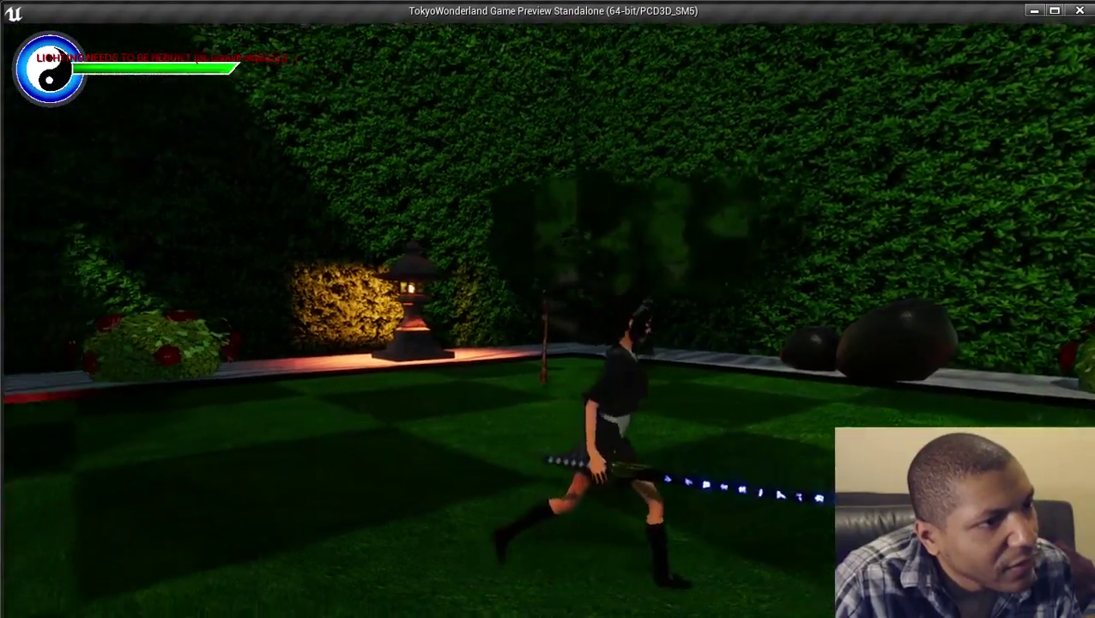
pyautogui.press('w')
pyautogui.press('a')
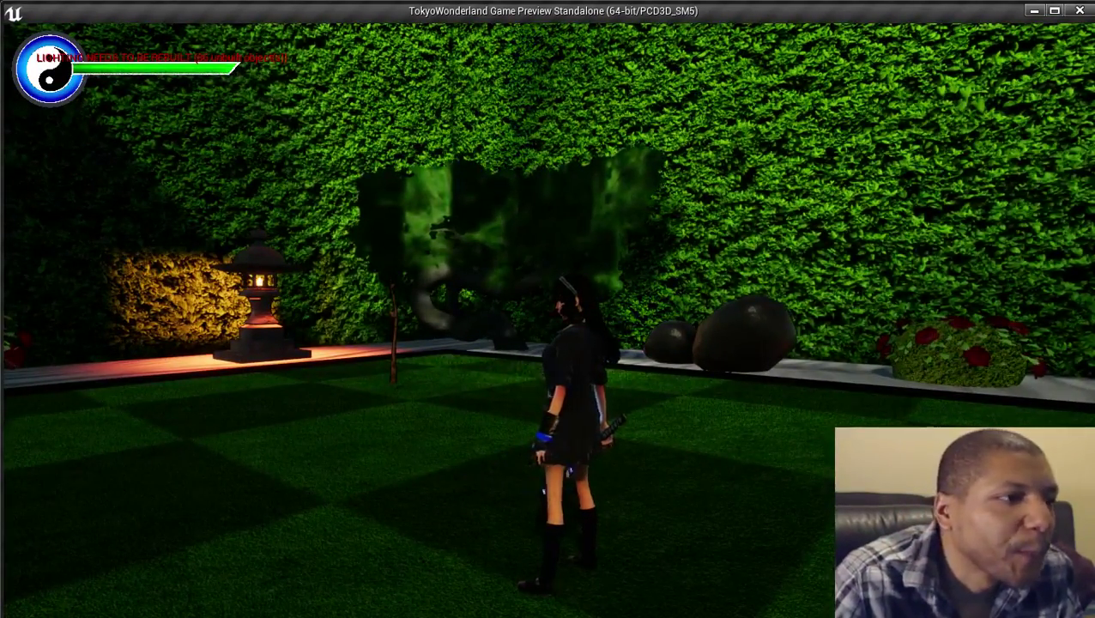
pyautogui.press('w')
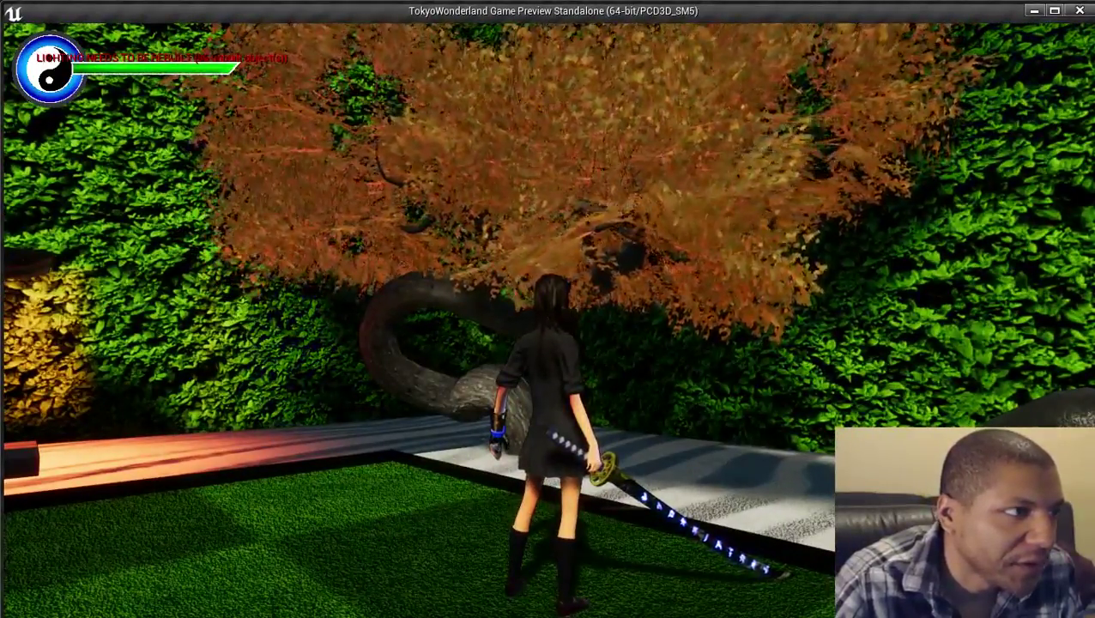
# Run the character back through the garden, past the glowing lantern, to the signposts at the hedge archway.
pyautogui.press('s')
pyautogui.press('a')
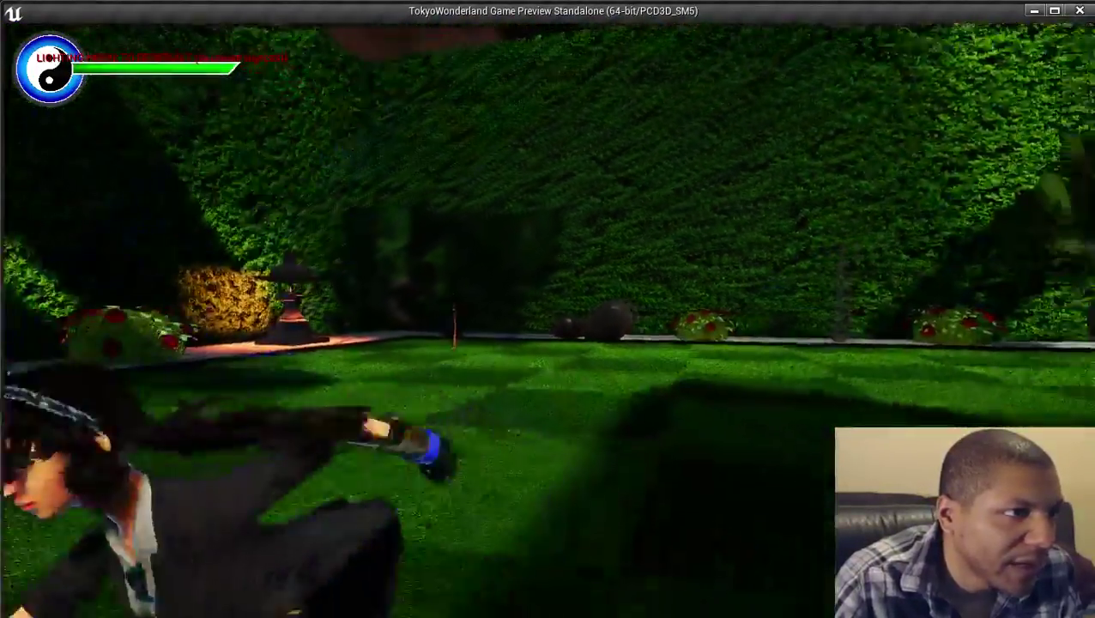
pyautogui.press('s')
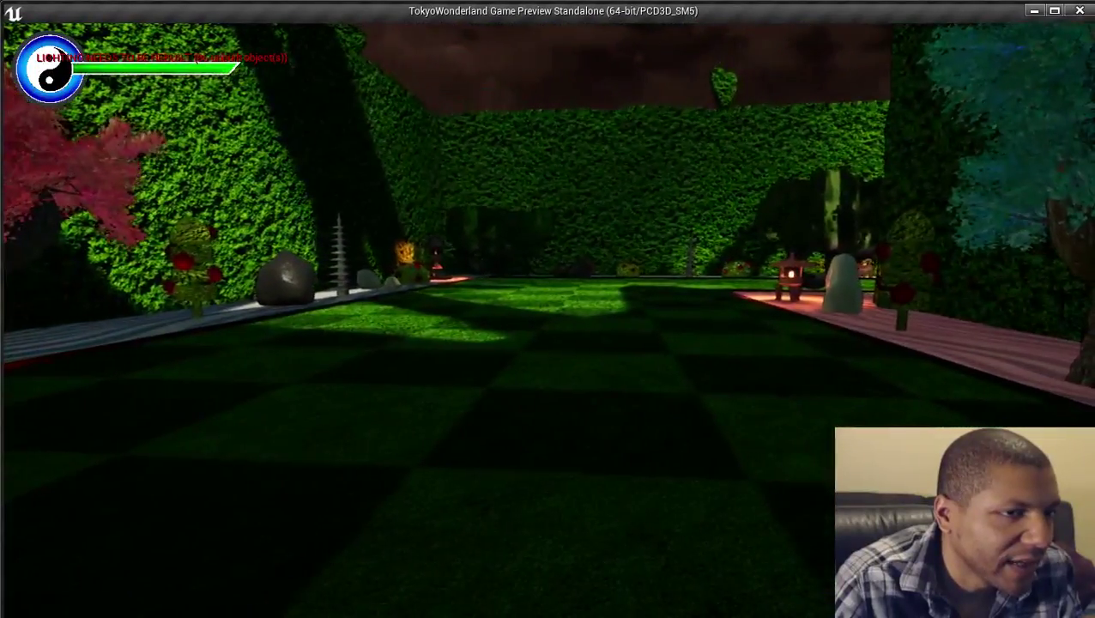
pyautogui.press('w')
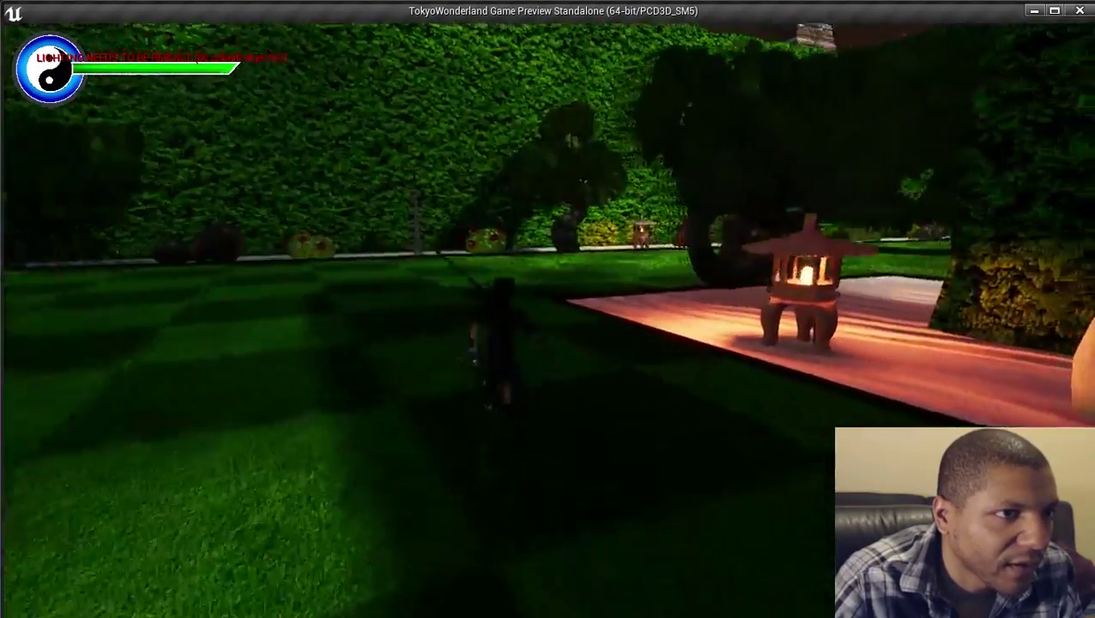
pyautogui.press('w')
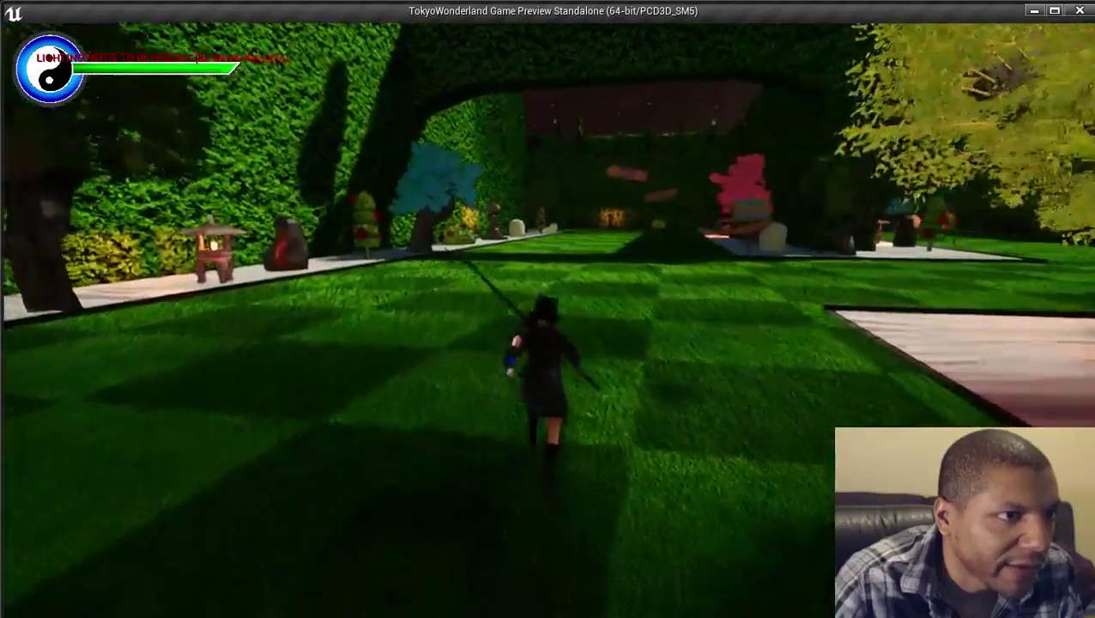
pyautogui.press('w')
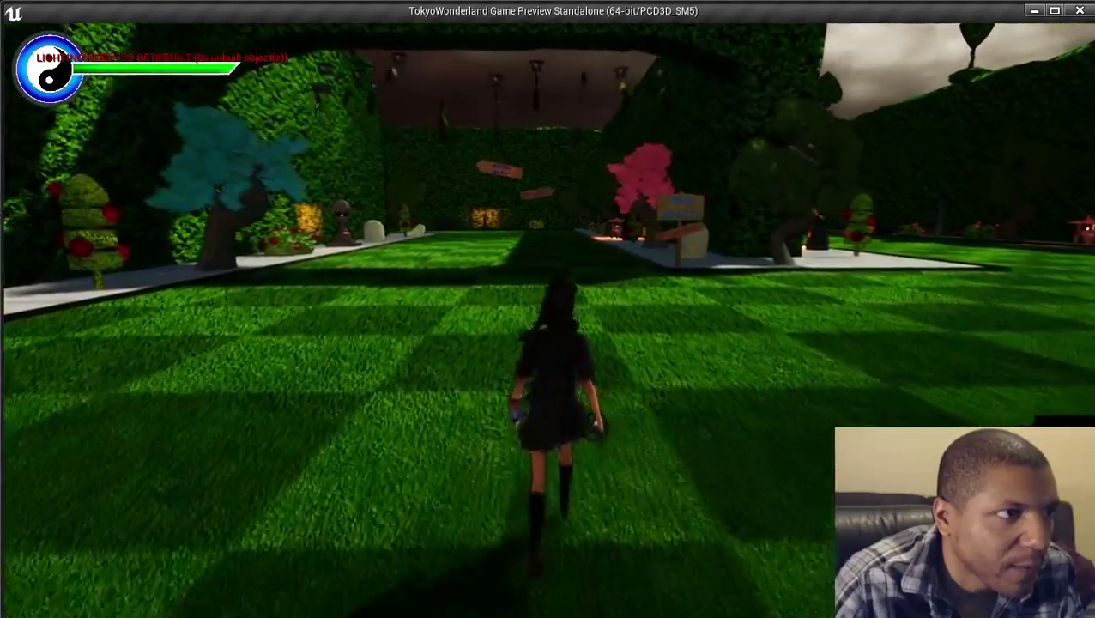
pyautogui.press('w')
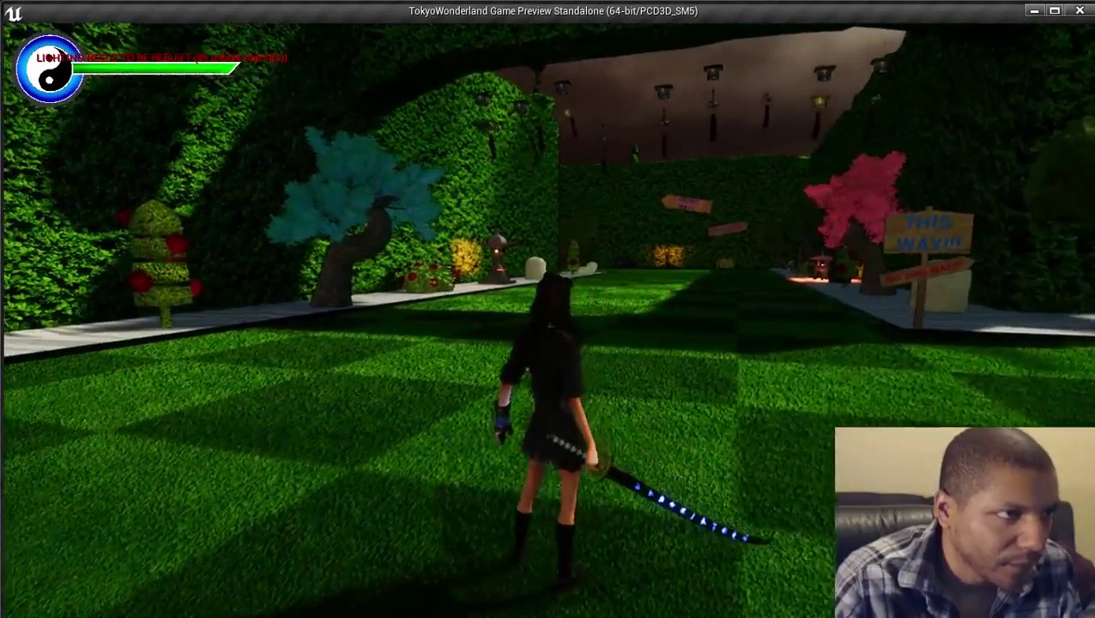
# Walk the character through the hedge archway and examine the hanging wind chimes, the sky and the pink tree.
pyautogui.press('w')
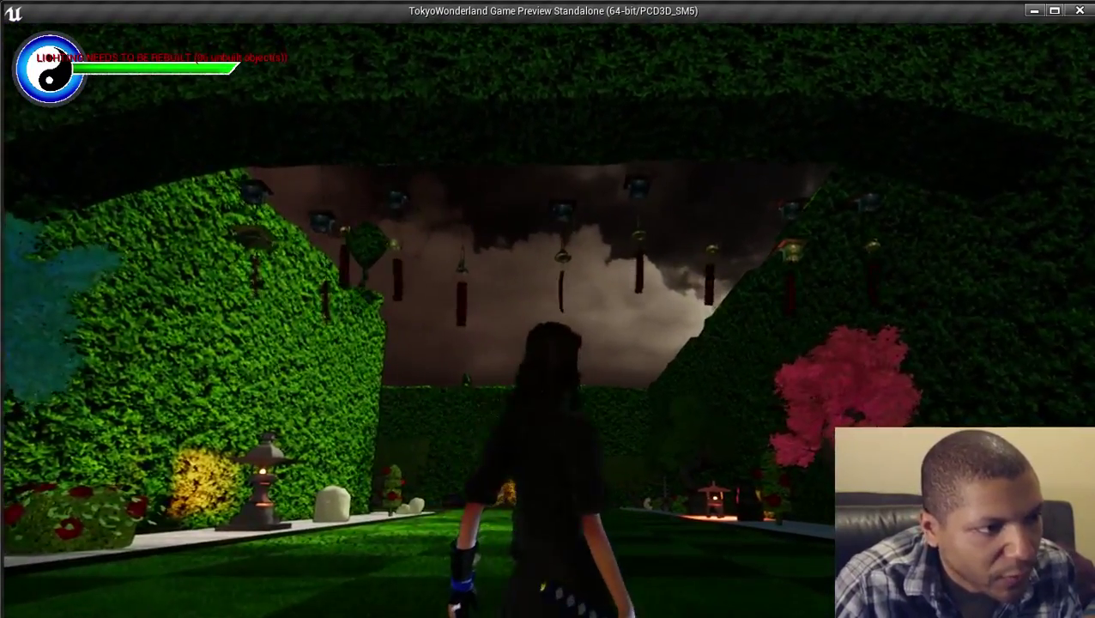
pyautogui.press('w')
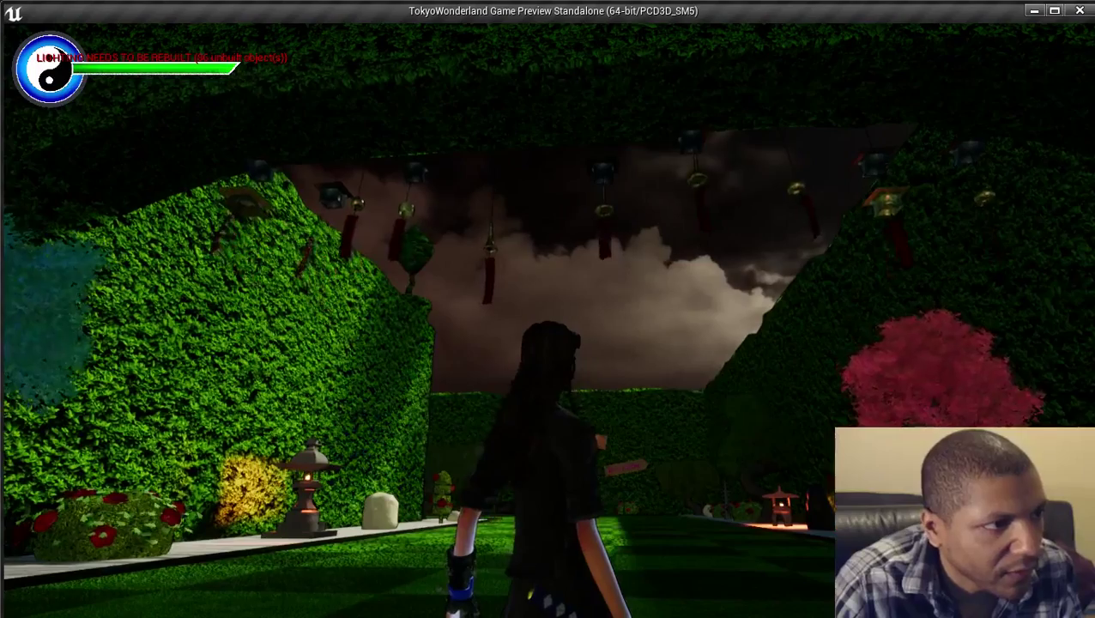
pyautogui.press('a')
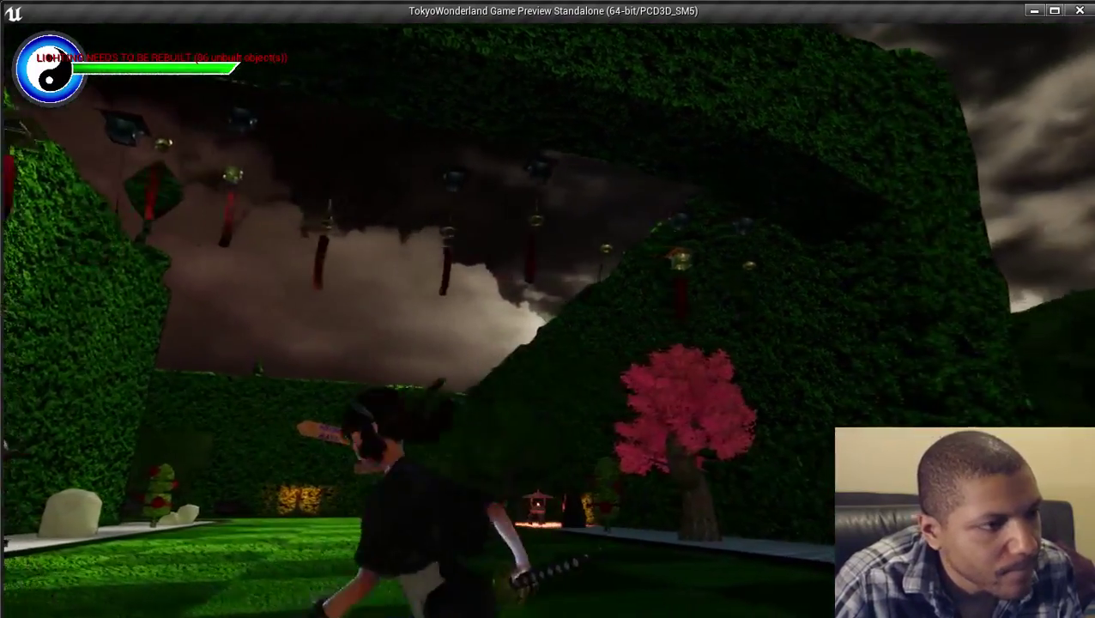
pyautogui.press('w')
pyautogui.press('a')
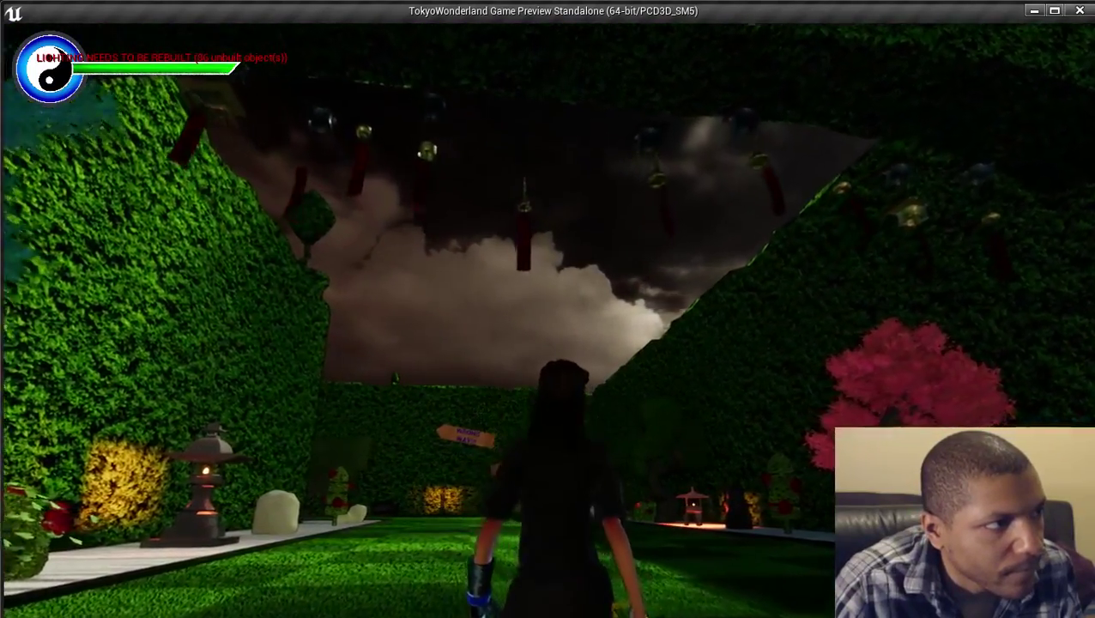
pyautogui.press('w')
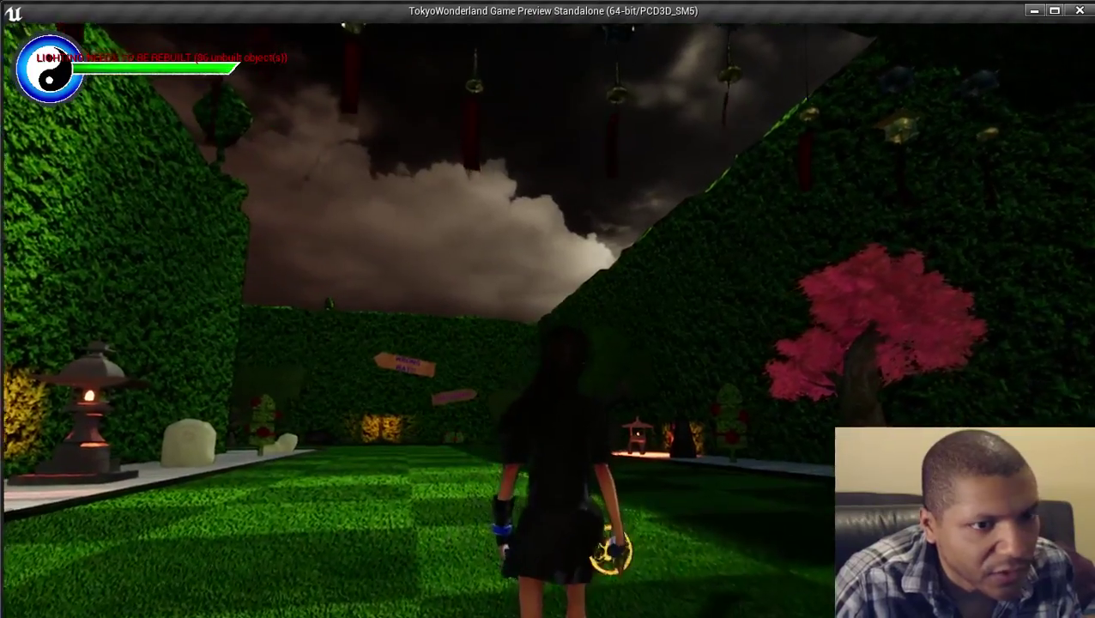
pyautogui.press('w')
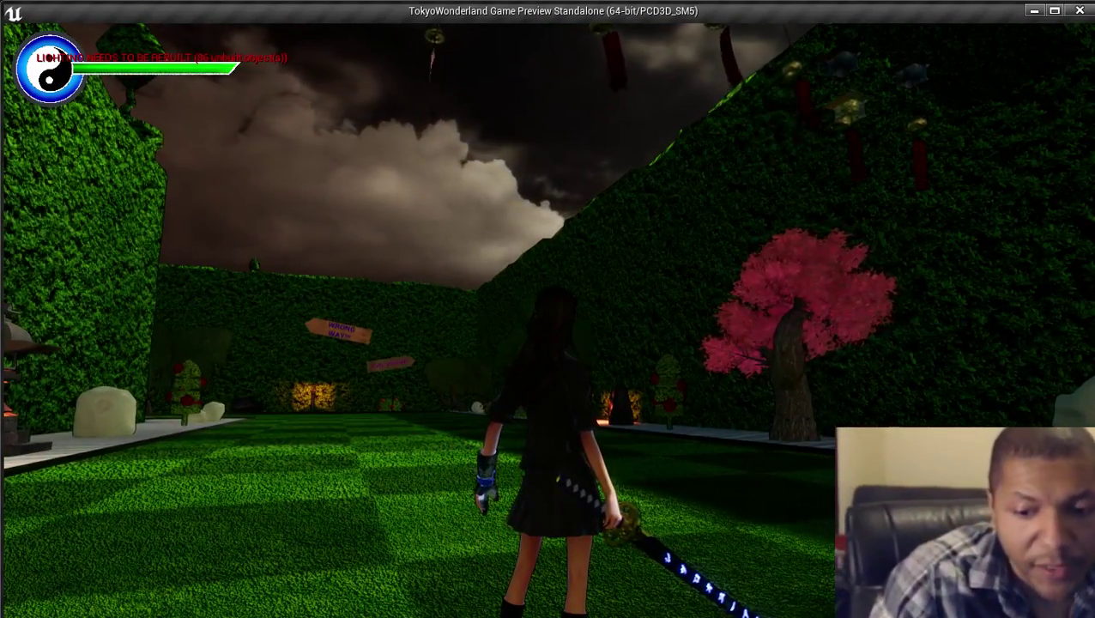
pyautogui.press('w')
pyautogui.press('s')
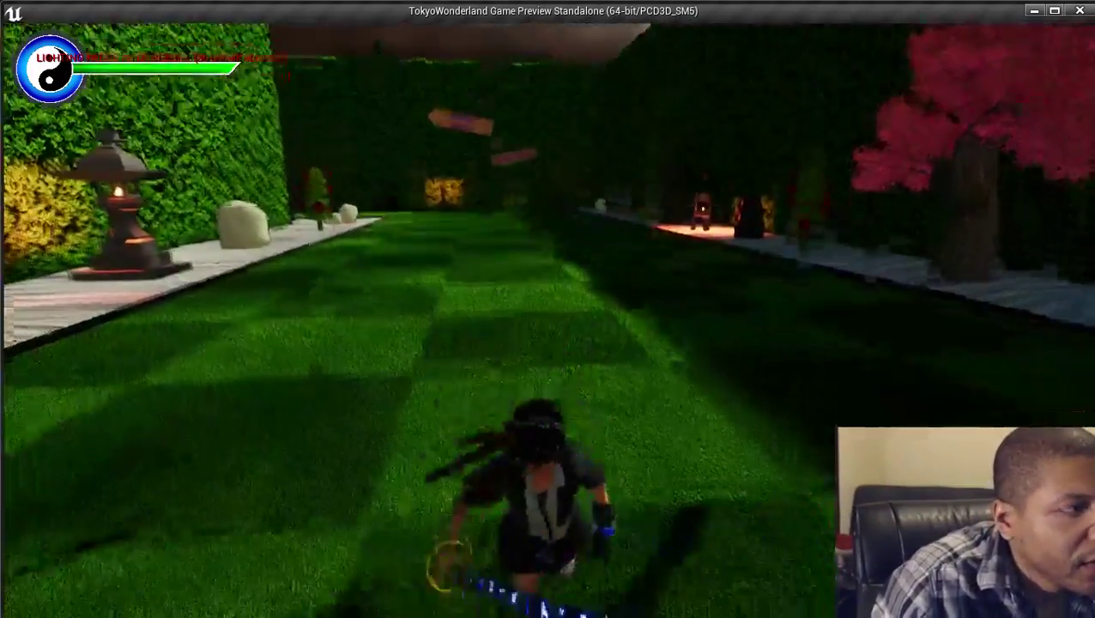
# Pause the game, change the character's outfit under Customize Alice, resume to trigger the transformation, and end the preview.
pyautogui.press('w')
pyautogui.press('Escape')
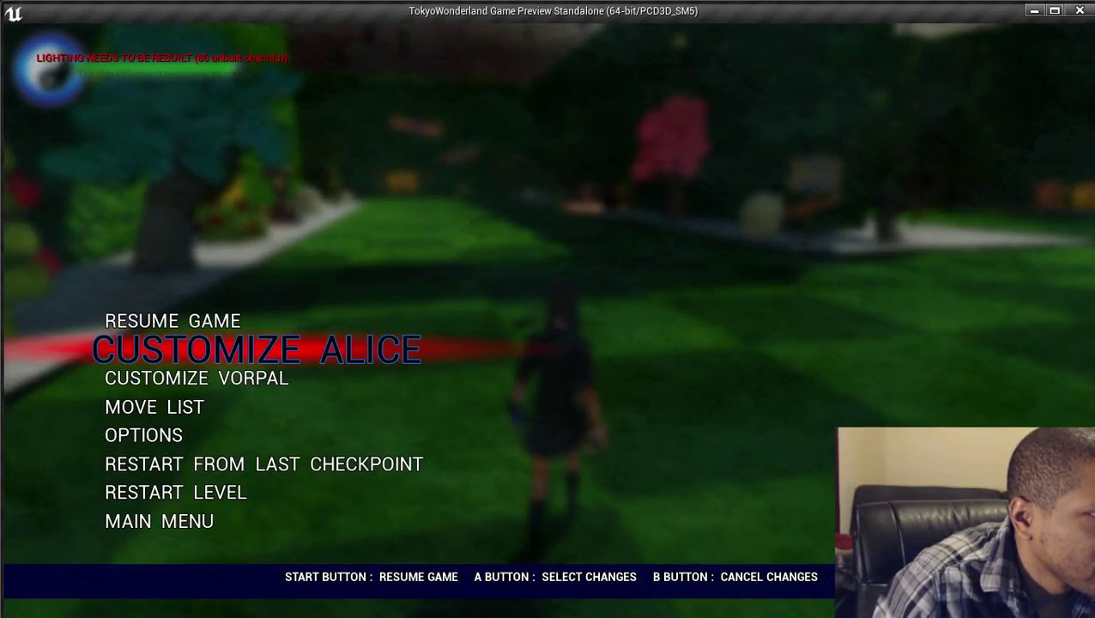
pyautogui.press('Return')
pyautogui.press('Right')
pyautogui.press('Escape')
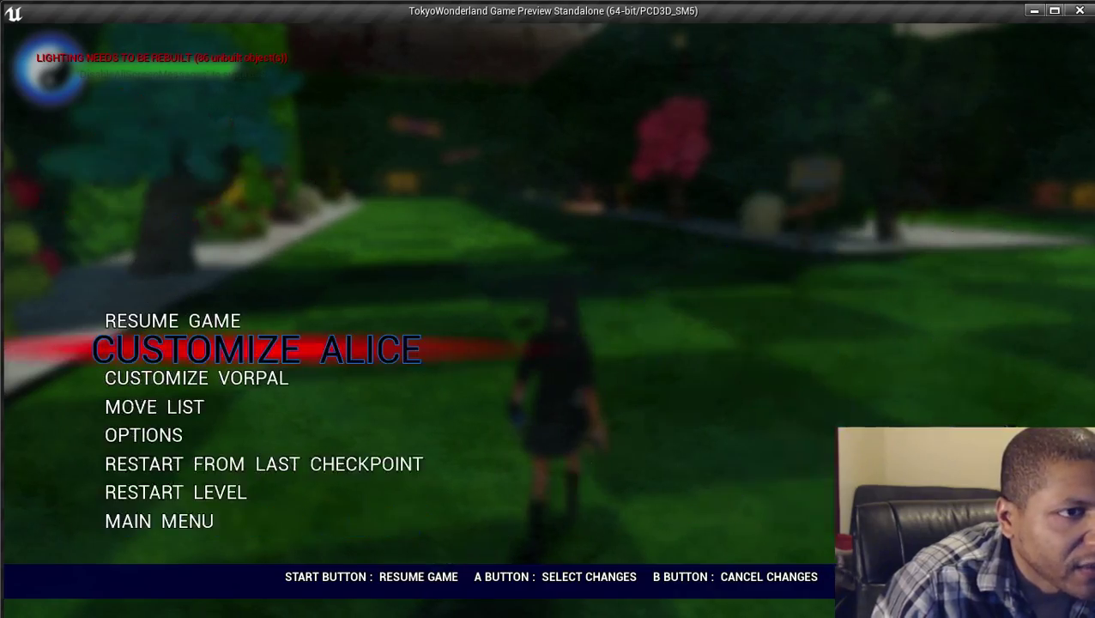
pyautogui.press('Escape')
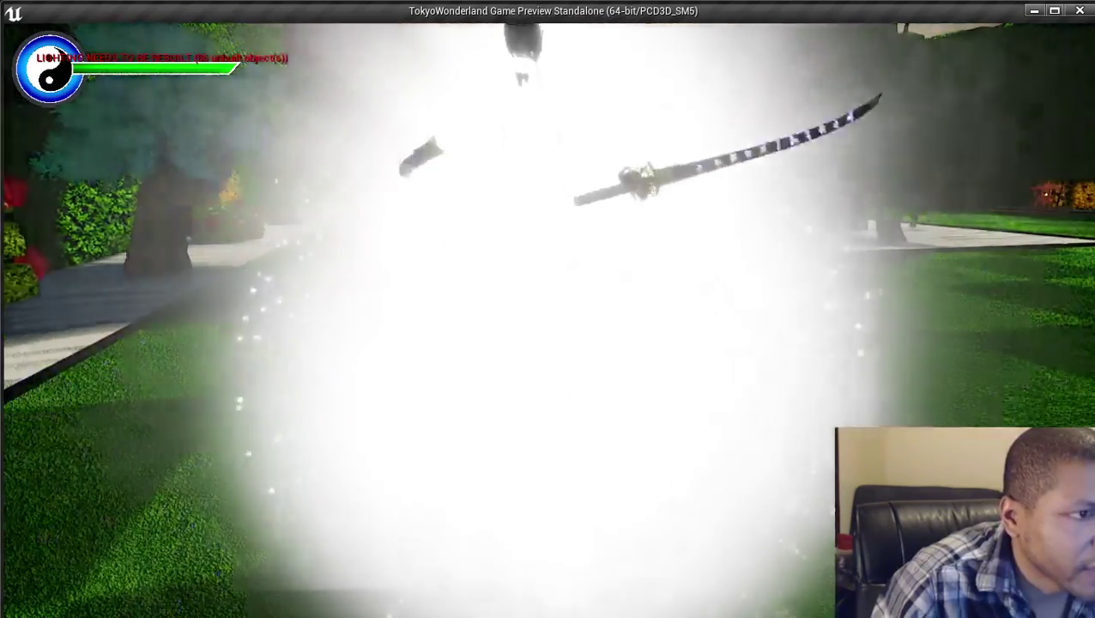
pyautogui.press('Escape')
pyautogui.press('Escape')
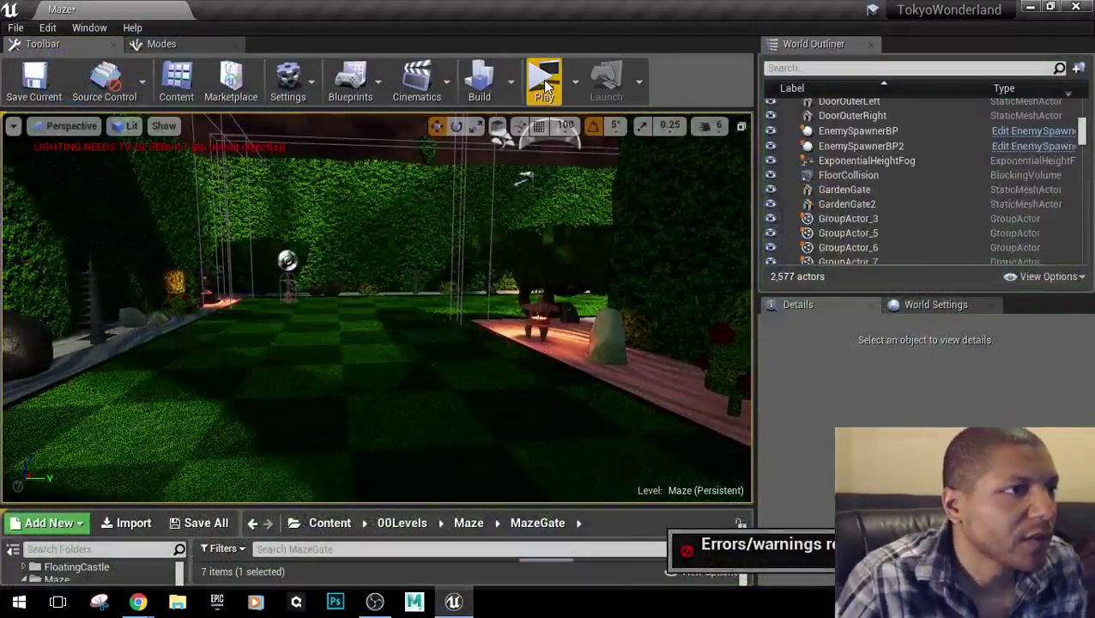
# Start a Maze playtest and run the character across the lawn toward the soldiers near the Wrong Way signposts.
pyautogui.click(545, 86)
pyautogui.press('w')
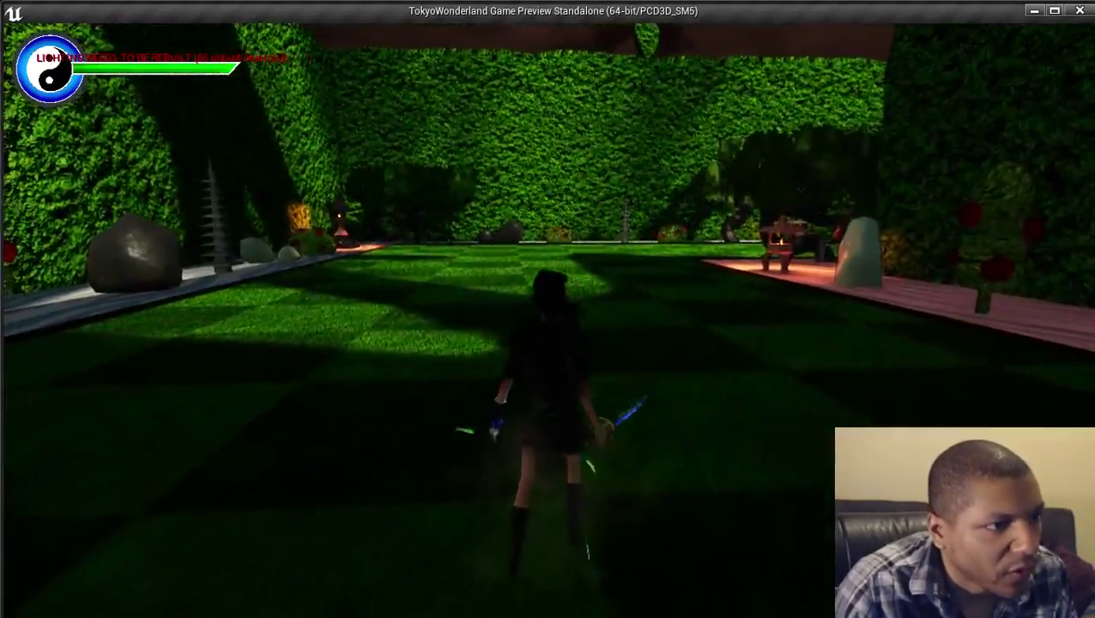
pyautogui.press('w')
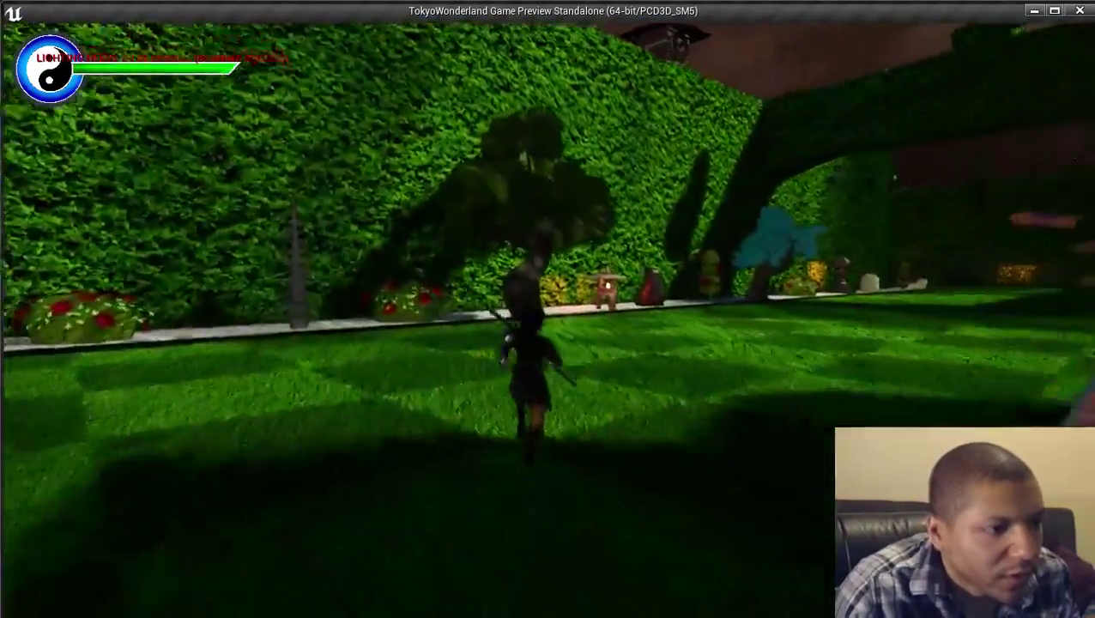
pyautogui.press('w')
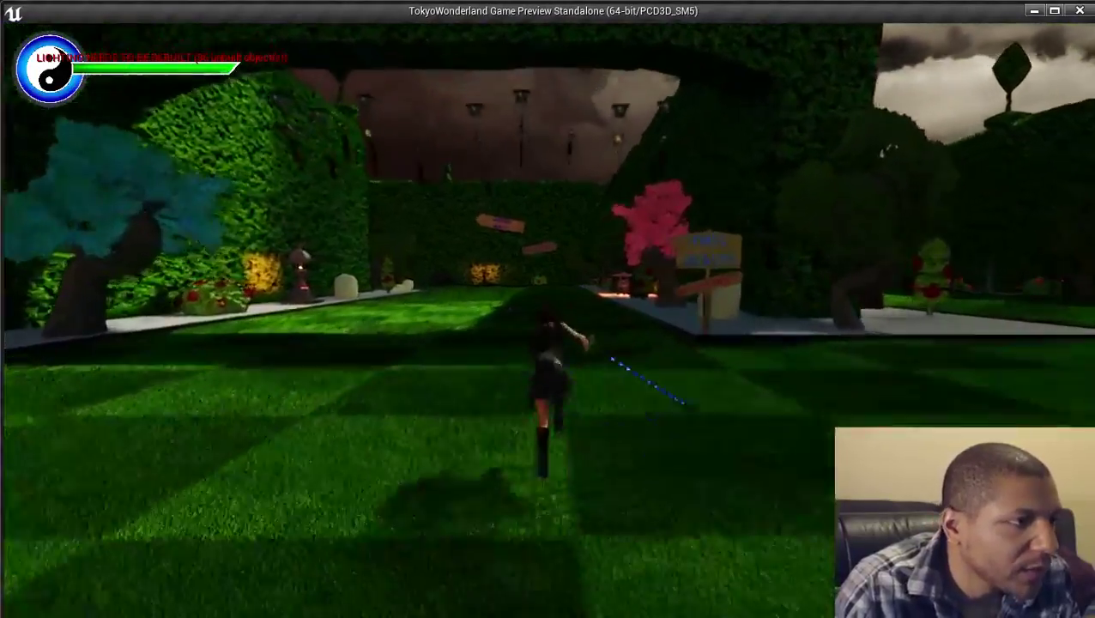
pyautogui.press('w')
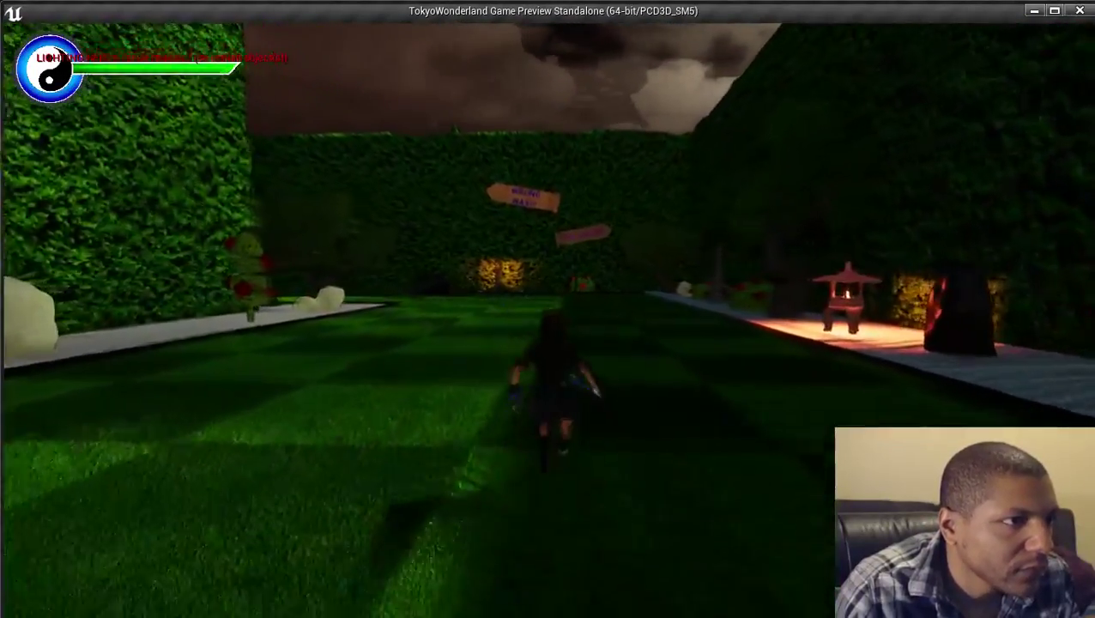
pyautogui.press('a')
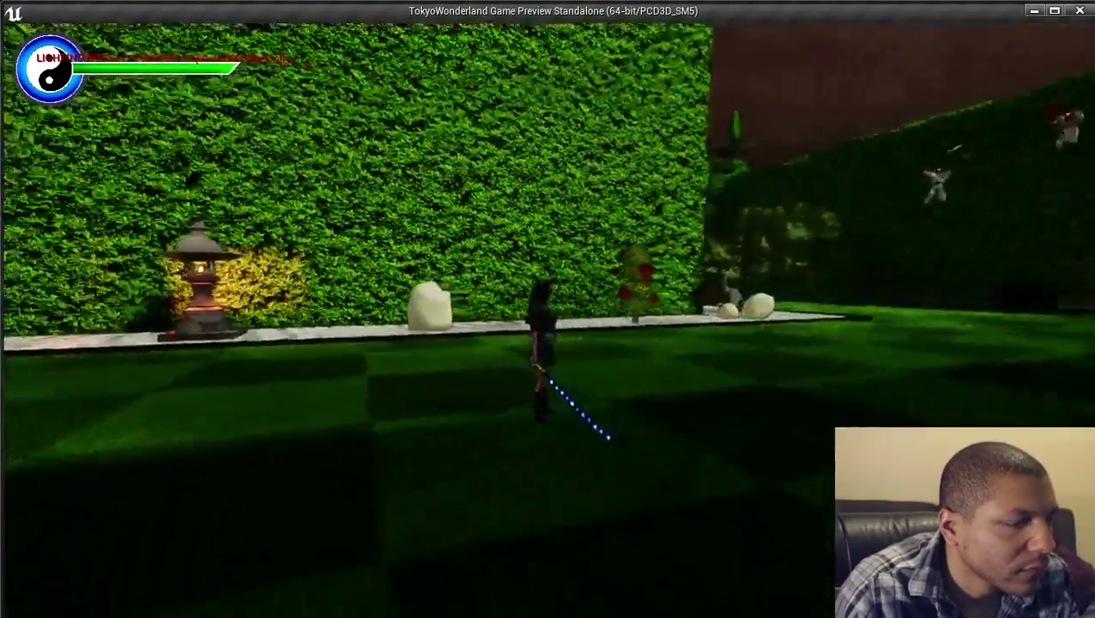
pyautogui.press('w')
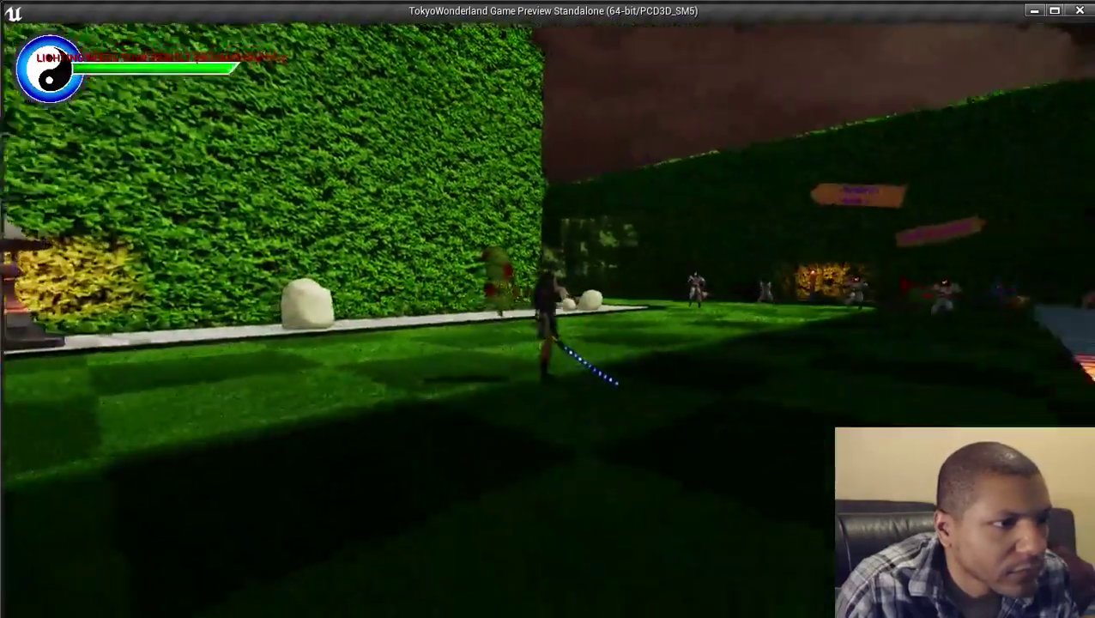
pyautogui.press('w')
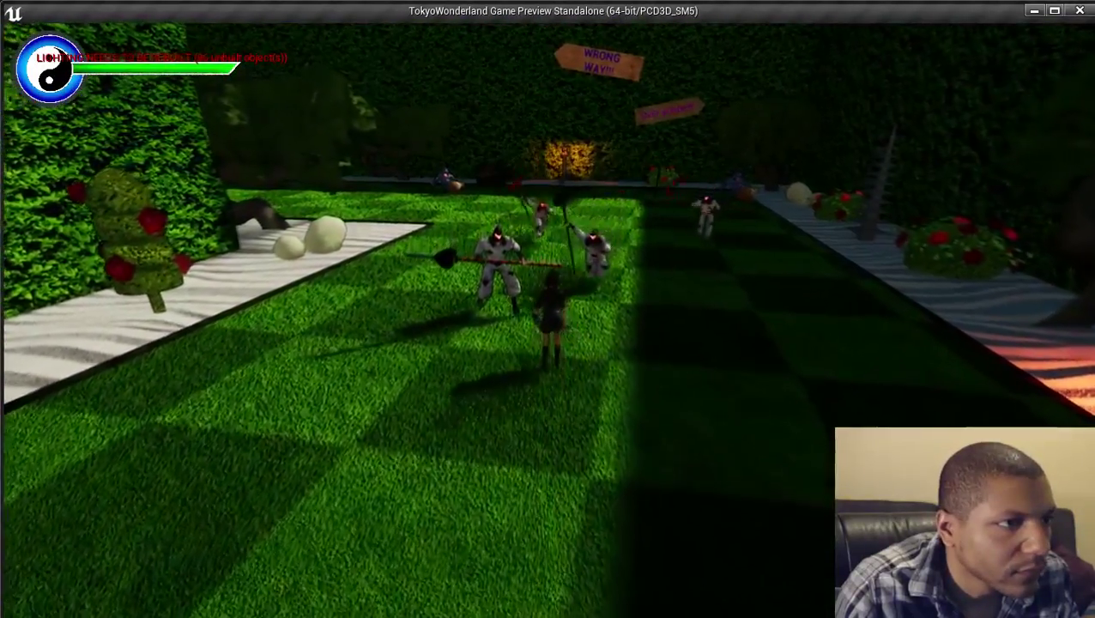
# Fight the group of soldiers near the signposts, chaining sword hits and an aerial combo against the heavier enemy.
pyautogui.press('w')
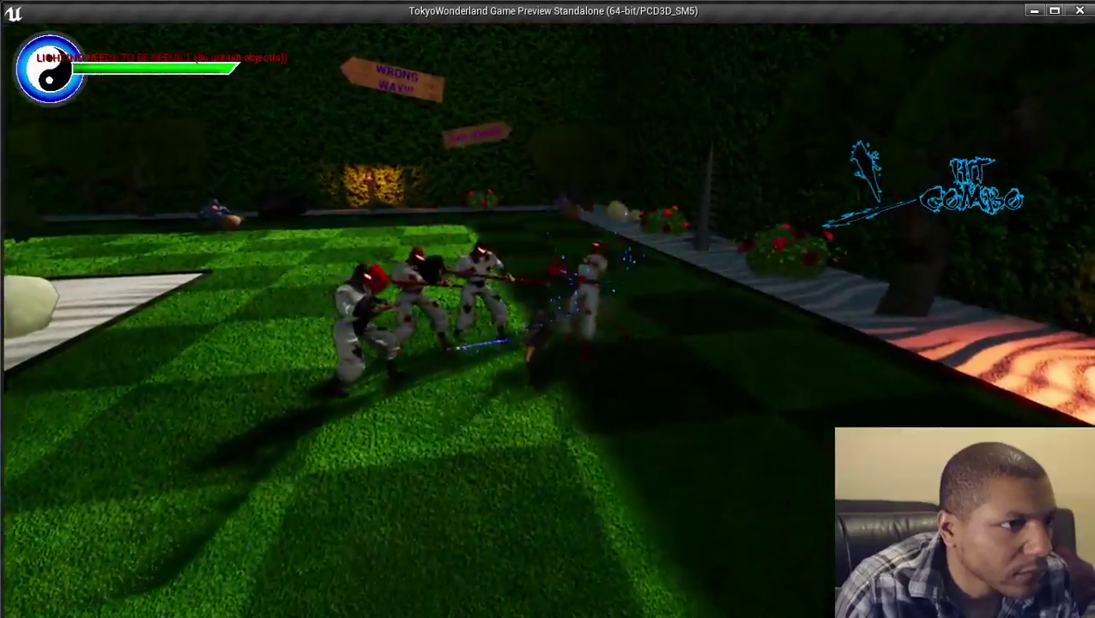
pyautogui.press('space')
pyautogui.press('w')
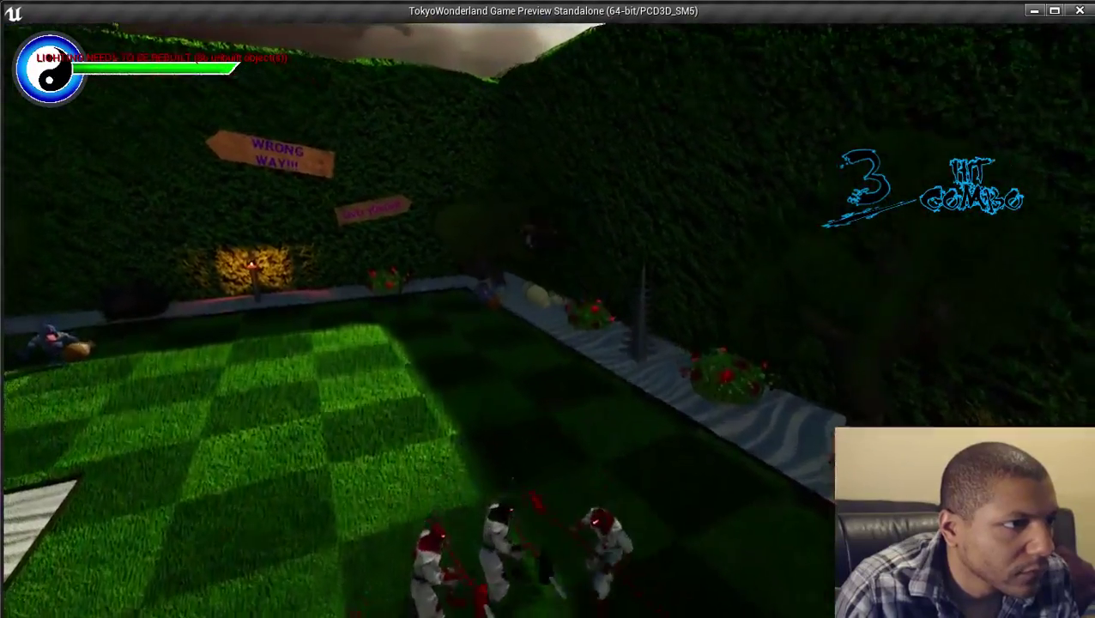
pyautogui.press('w')
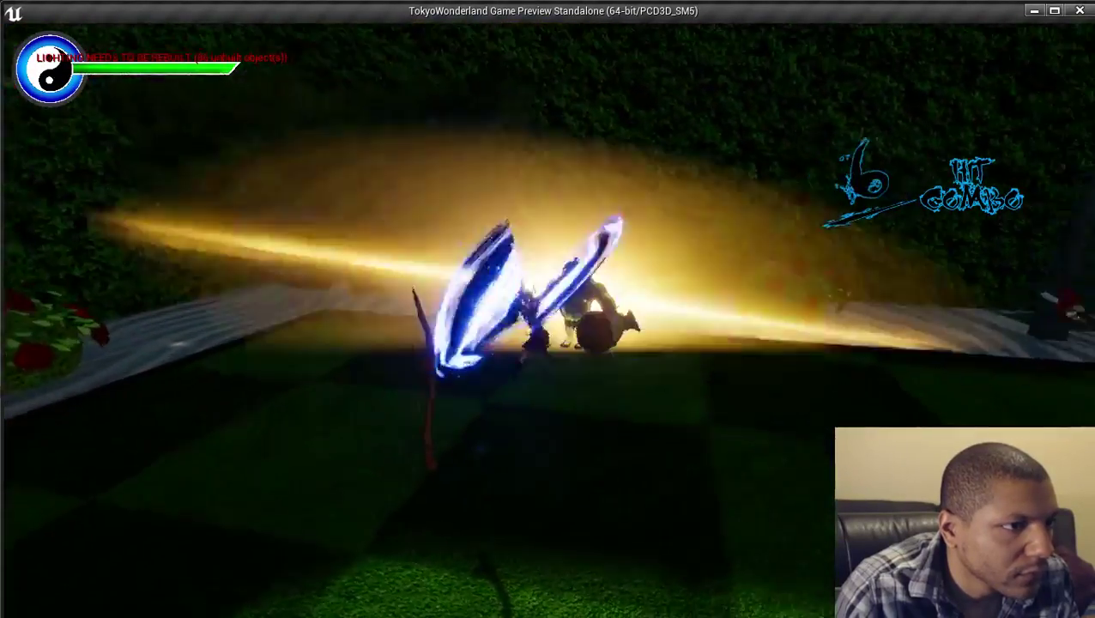
pyautogui.press('space')
pyautogui.press('f')
pyautogui.press('f')
pyautogui.press('f')
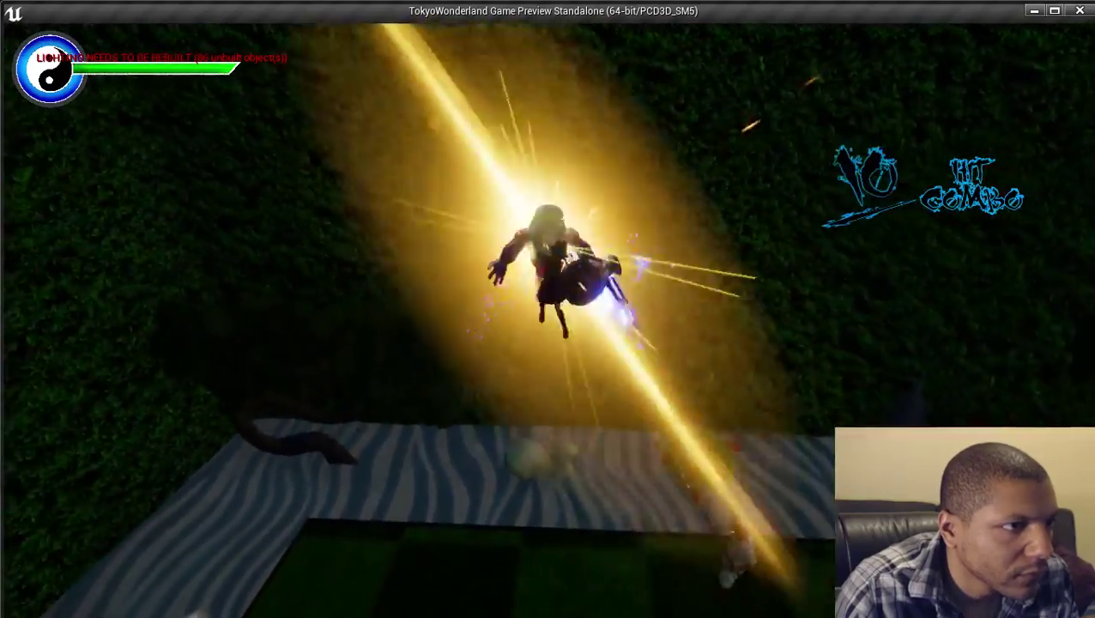
# Run to the blue-headed enemy on the checkered lawn and extend the combo with repeated sword attacks.
pyautogui.press('w')
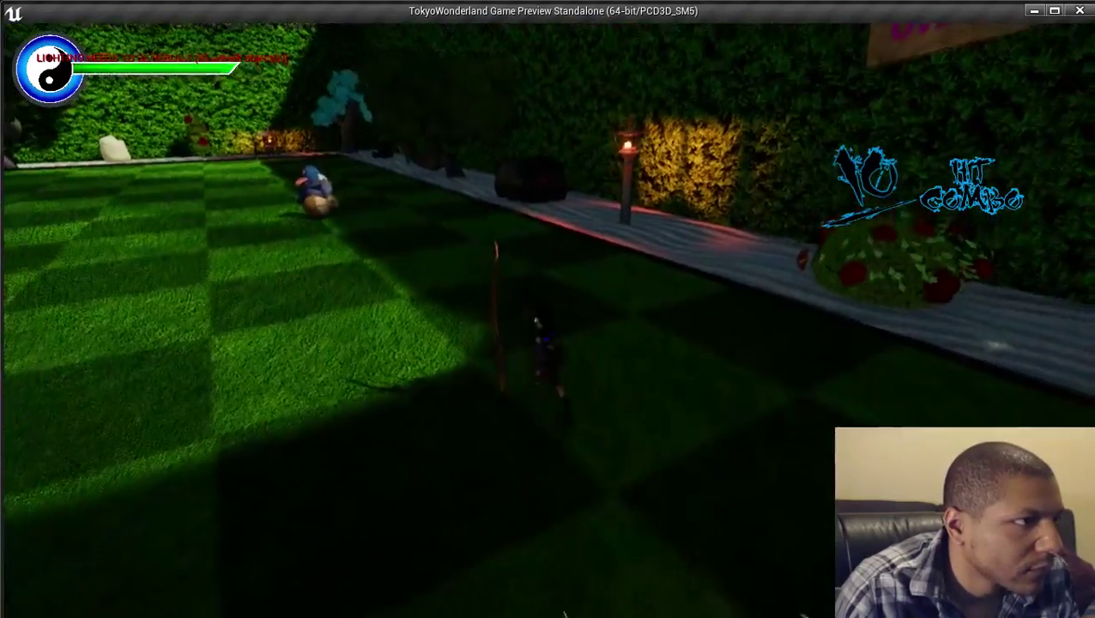
pyautogui.press('w')
pyautogui.press('f')
pyautogui.press('f')
pyautogui.press('f')
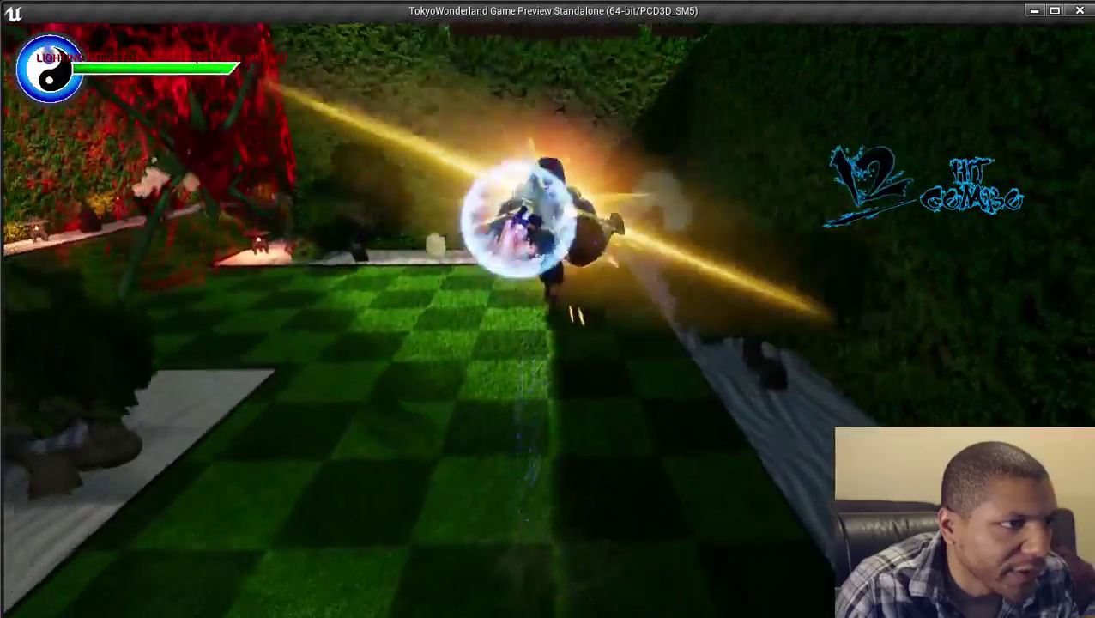
pyautogui.press('f')
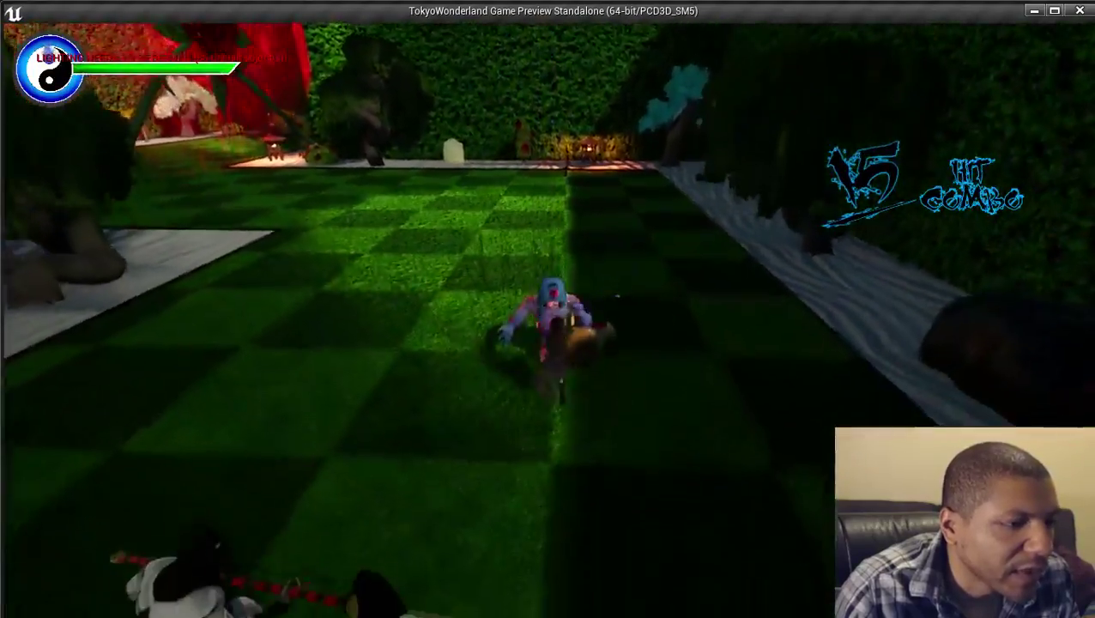
pyautogui.press('f')
pyautogui.press('f')
pyautogui.press('w')
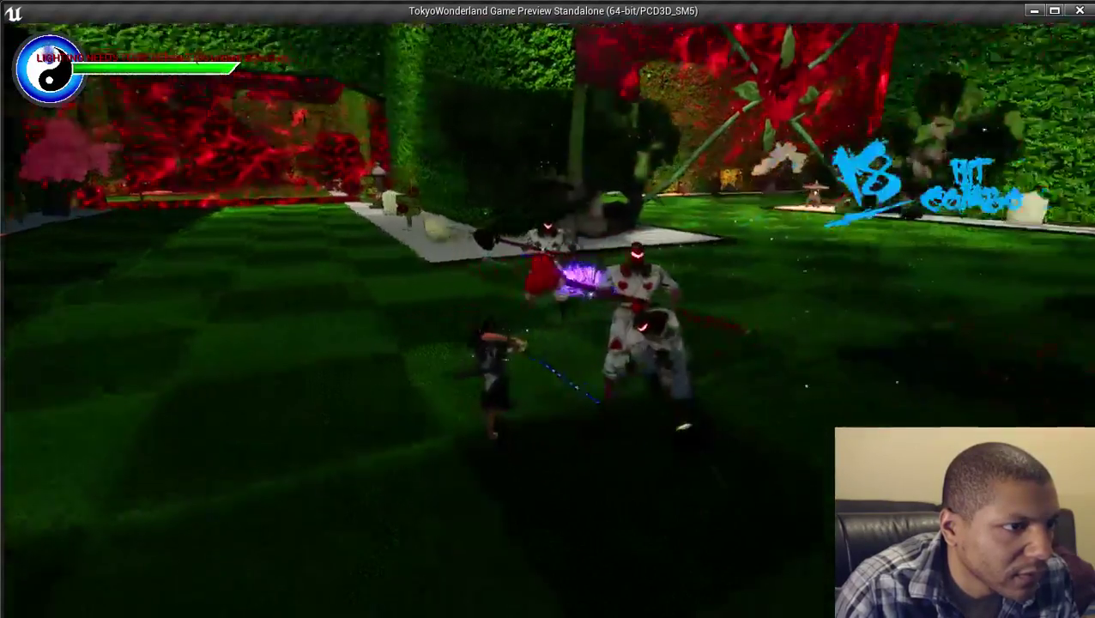
# Attack the remaining card soldiers with ground and midair sword combos, and dodge around them near the glowing lantern.
pyautogui.press('f')
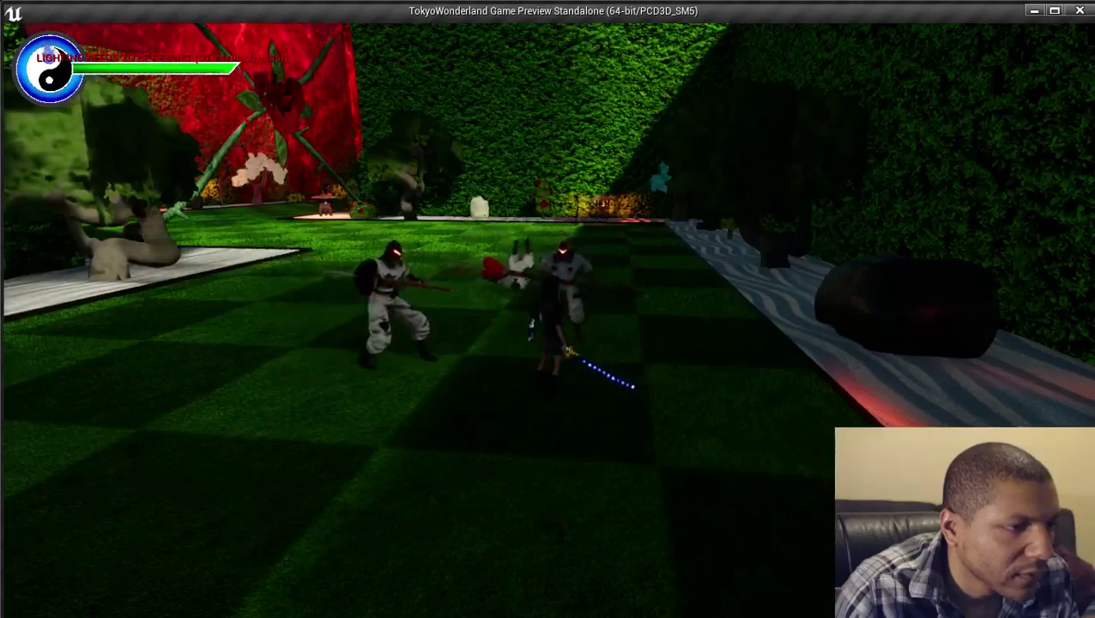
pyautogui.press('f')
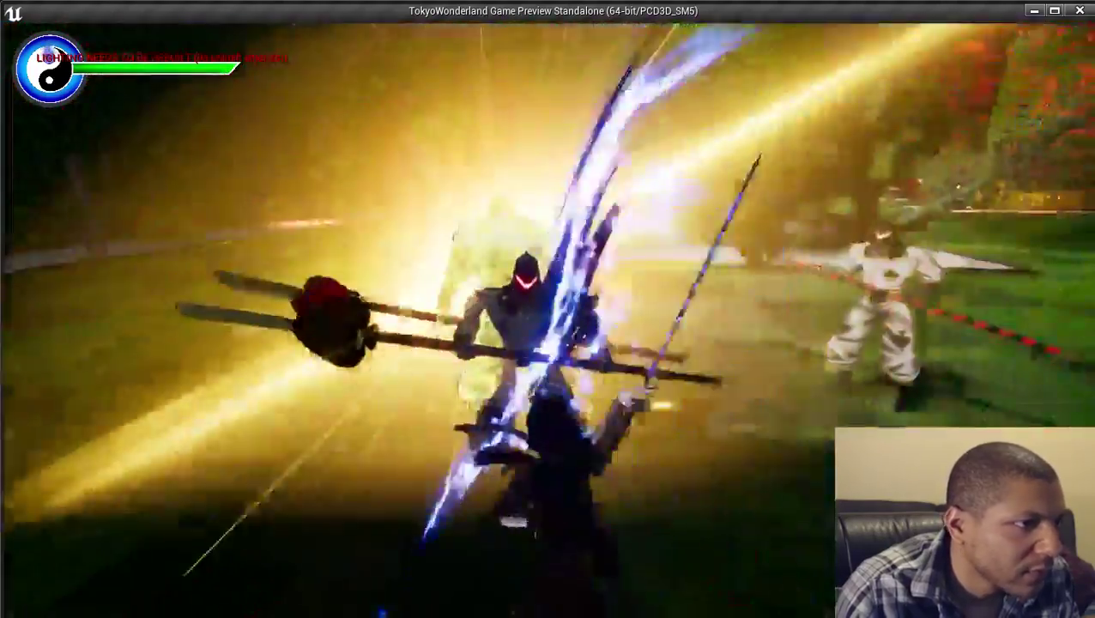
pyautogui.press('space')
pyautogui.press('f')
pyautogui.press('f')
pyautogui.press('f')
pyautogui.press('f')
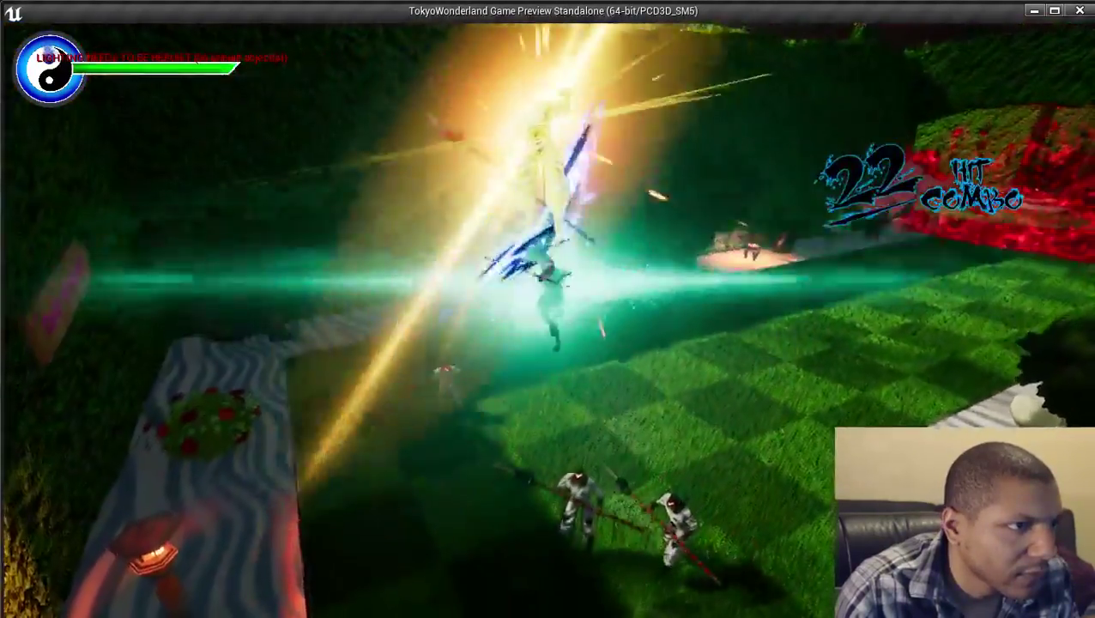
pyautogui.press('w')
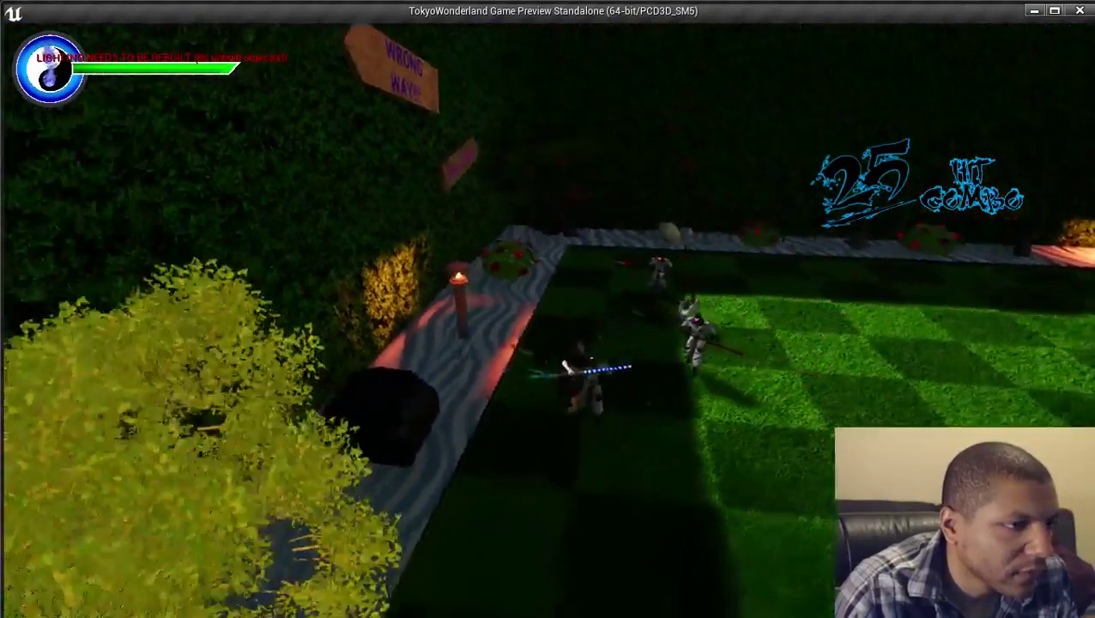
pyautogui.press('q')
pyautogui.press('q')
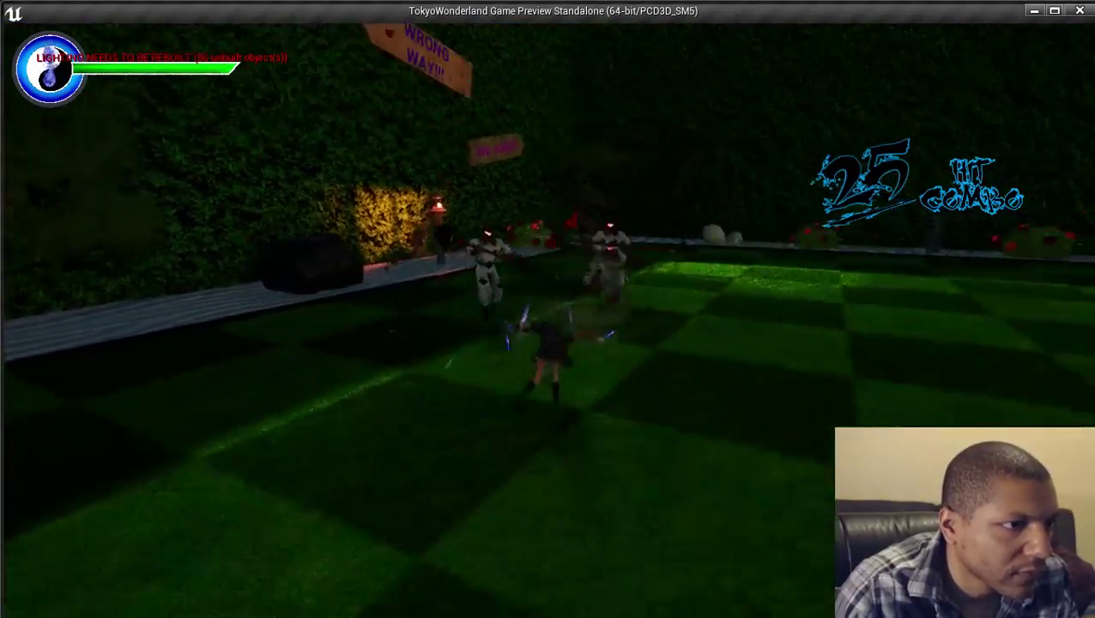
# Move the character through other parts of the hedge garden while testing attacks, and end the preview.
pyautogui.press('f')
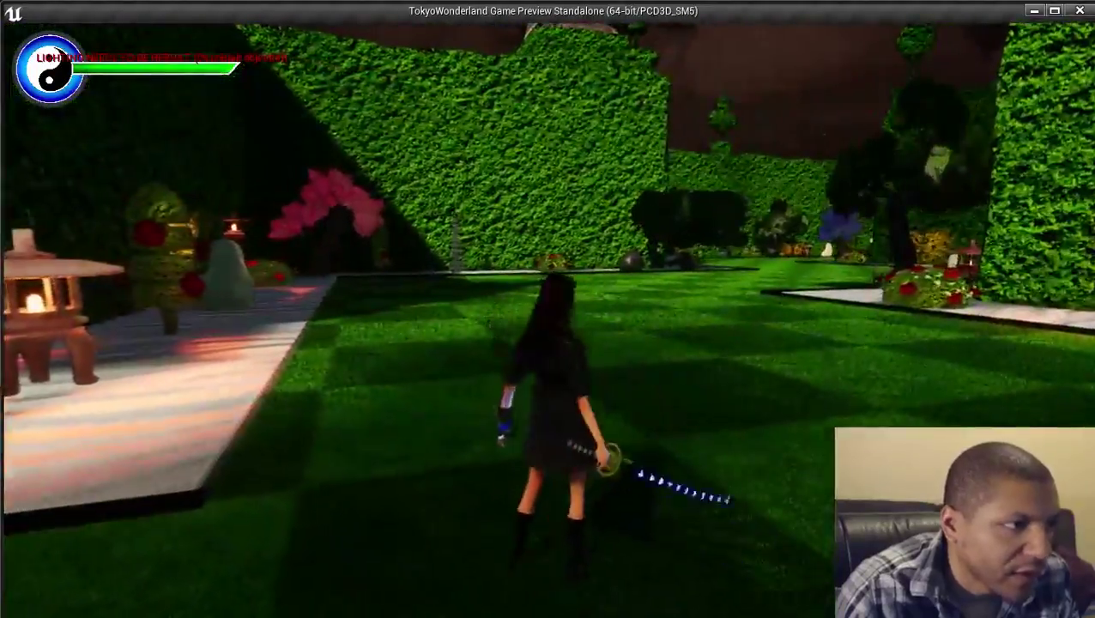
pyautogui.press('w')
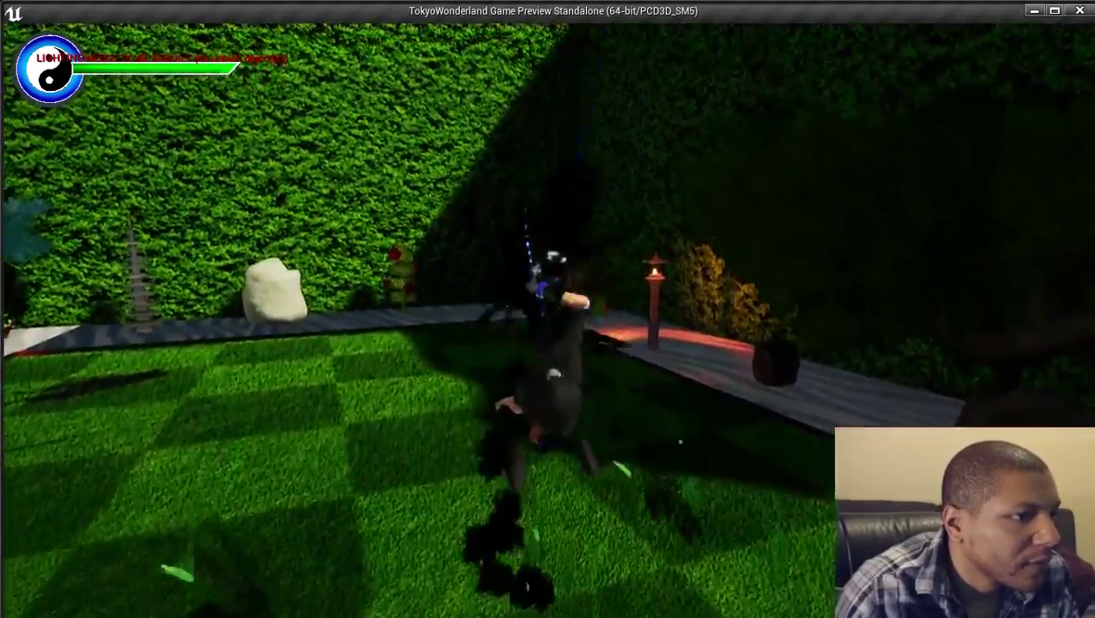
pyautogui.press('d')
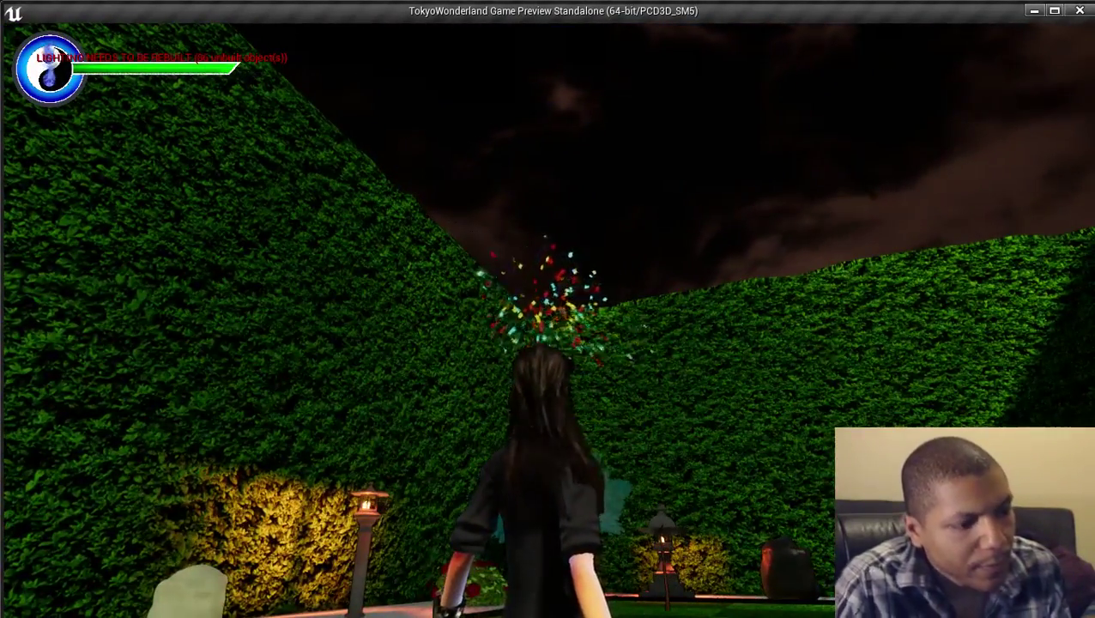
pyautogui.press('Escape')
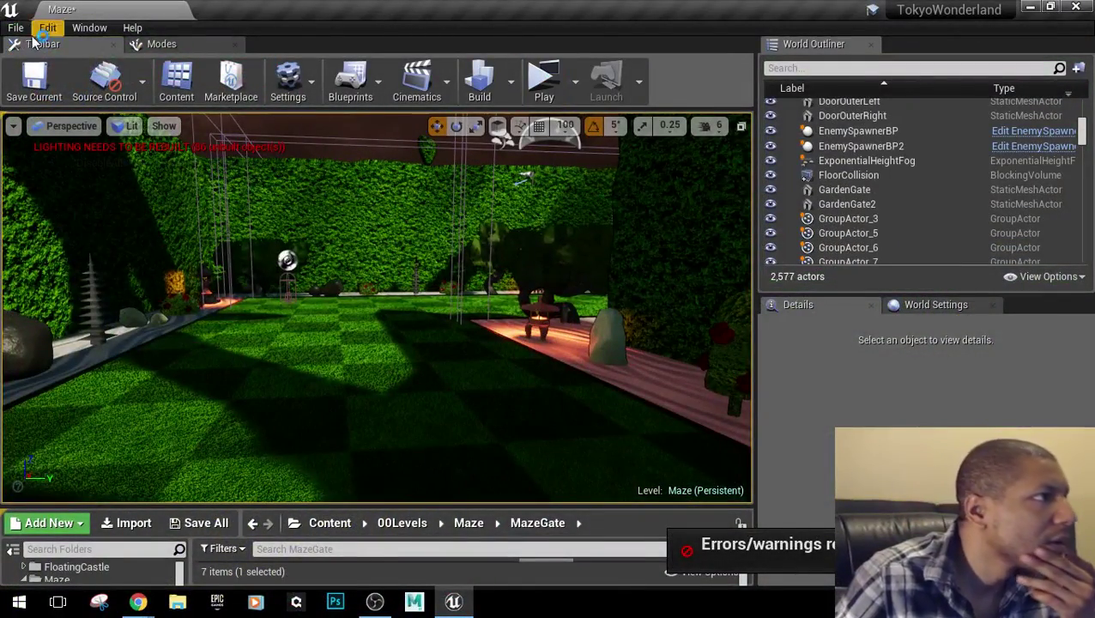
# Open the SnowyMountainTop level from the Maps folder without saving the changes to AiTW_Game and Maze.
pyautogui.click(16, 28)
pyautogui.click(43, 75)
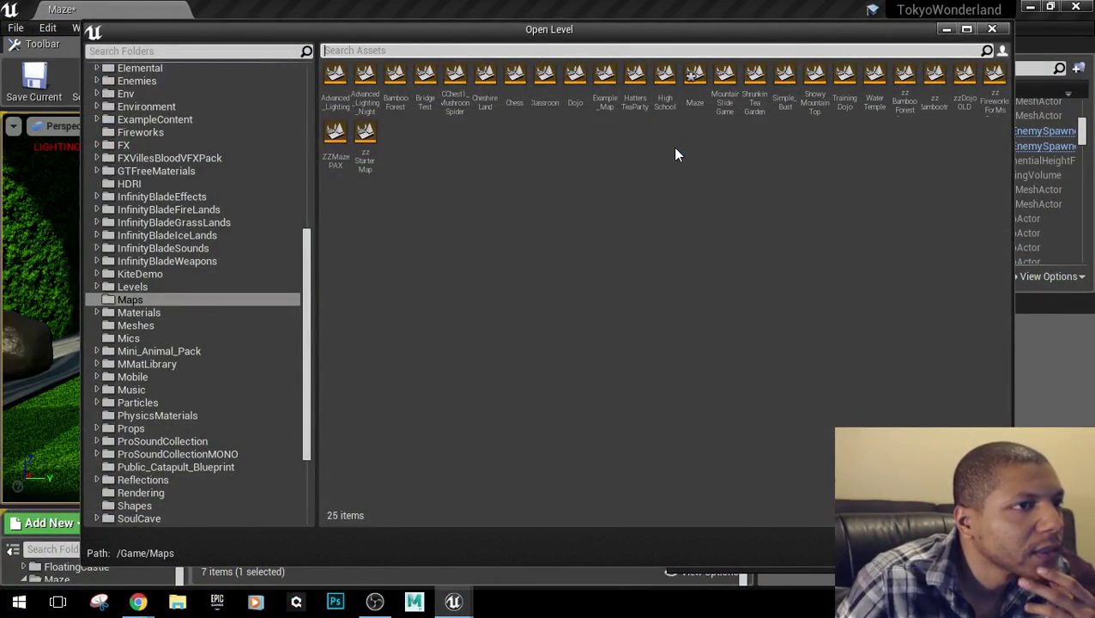
pyautogui.doubleClick(815, 81)
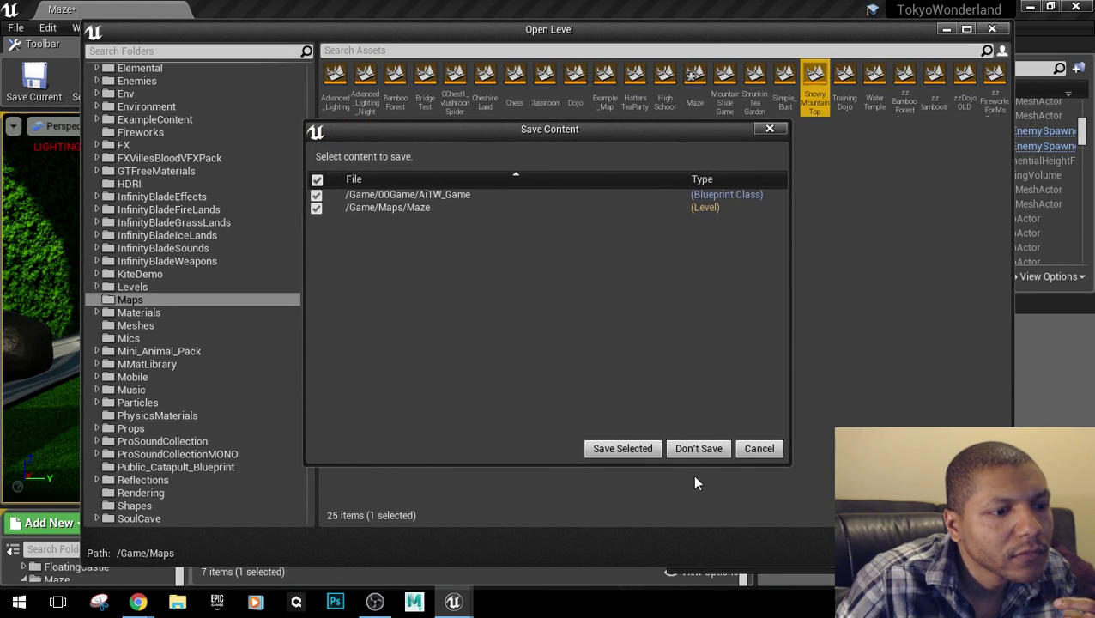
pyautogui.click(700, 449)
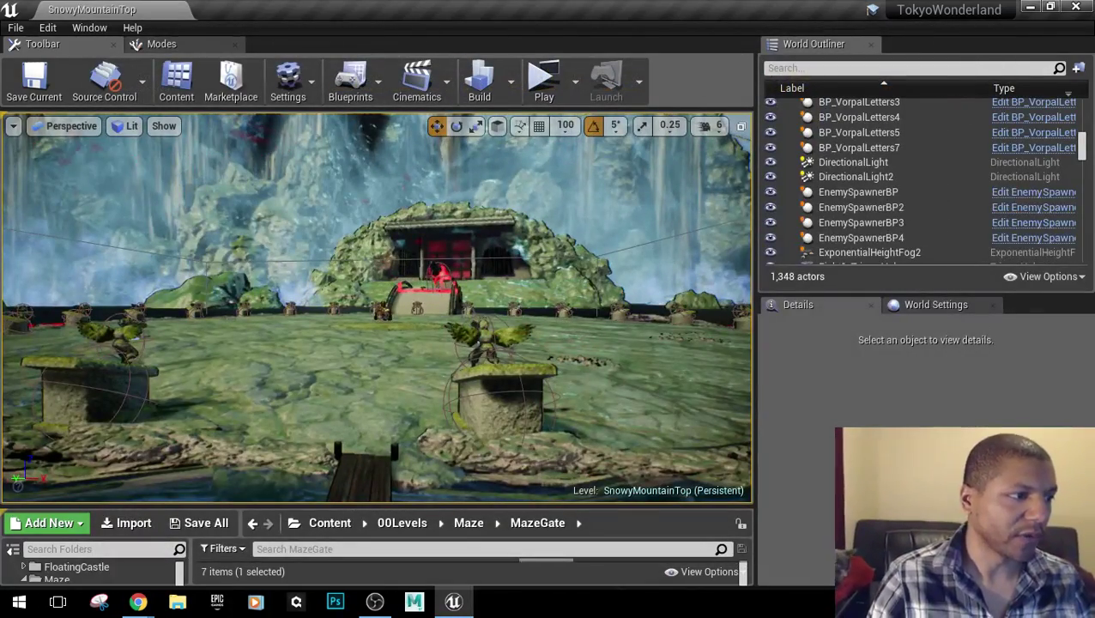
# Examine the level through saved camera views 1, 2 and 3, covering the statue arena and the red barrier.
pyautogui.press('1')
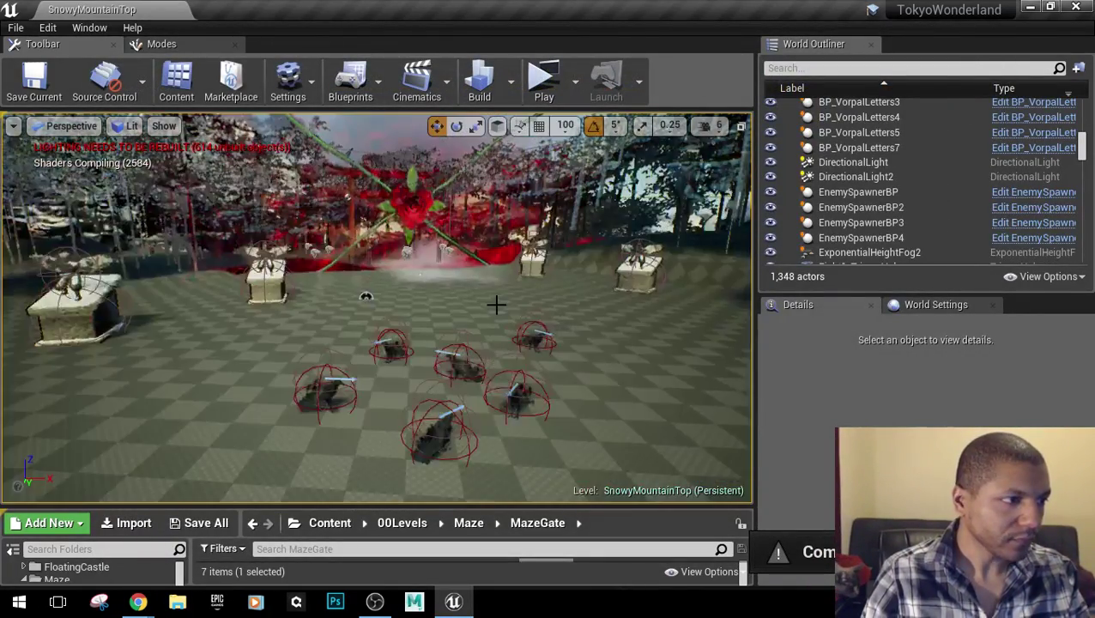
pyautogui.press('2')
pyautogui.press('3')
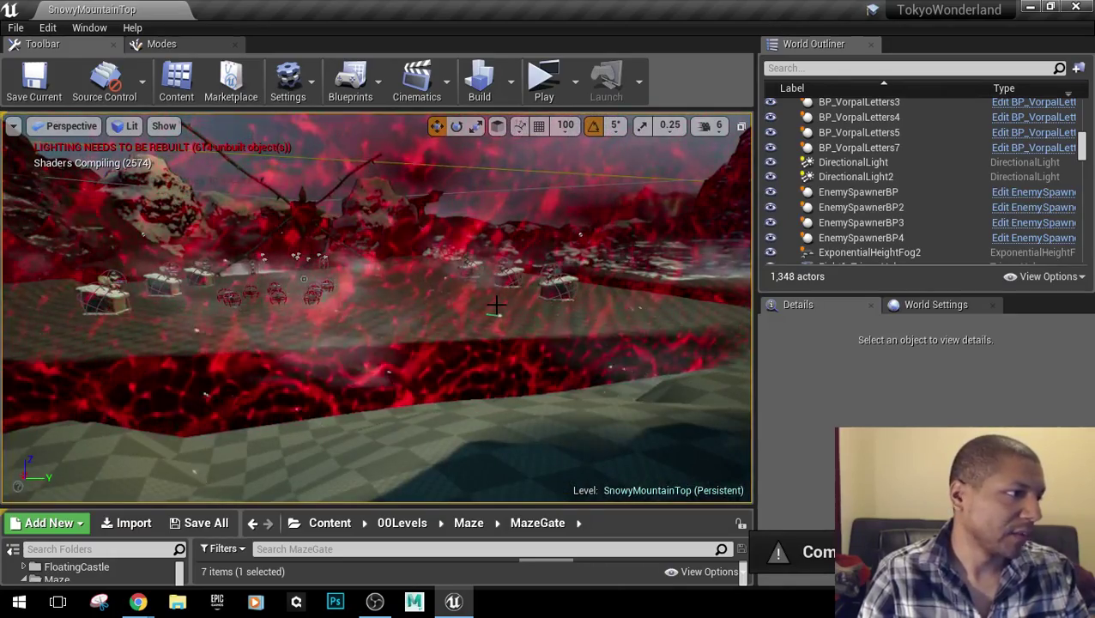
pyautogui.moveTo(498, 306)
pyautogui.mouseDown(button='right')
pyautogui.moveTo(652, 306)
pyautogui.moveTo(377, 306)
pyautogui.moveTo(369, 343)
pyautogui.moveTo(352, 270)
pyautogui.moveTo(496, 304)
pyautogui.mouseUp(button='right')
pyautogui.moveTo(457, 355); pyautogui.dragTo(457, 354, button='right')
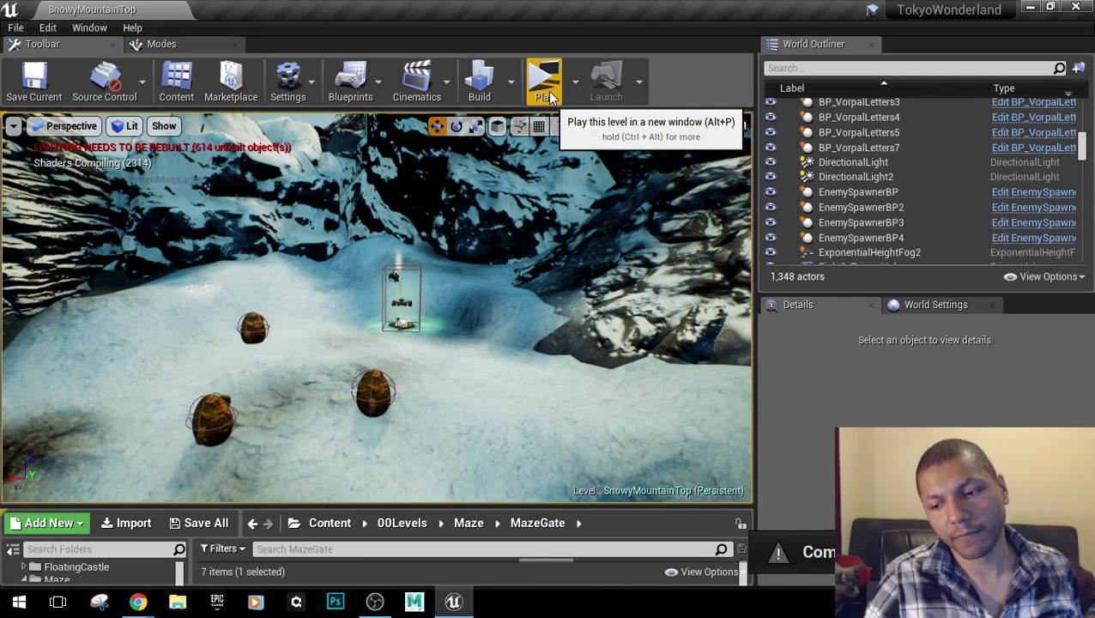
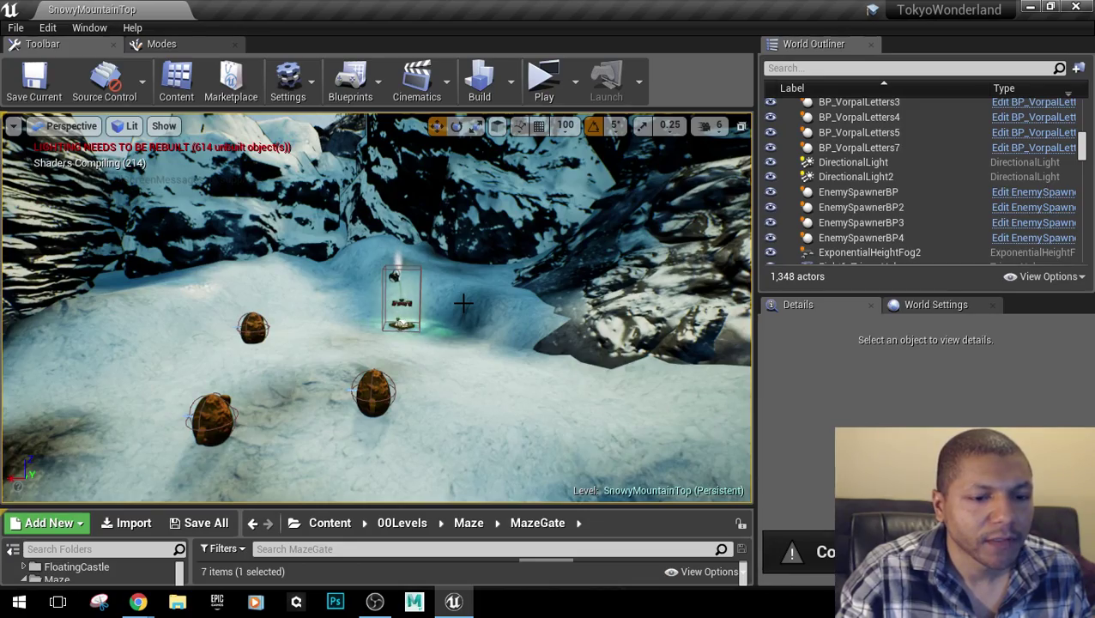
# Position the view over the snowy clearing with the brown egg-shaped objects and start a playtest of the level.
pyautogui.moveTo(376, 308); pyautogui.dragTo(376, 446)
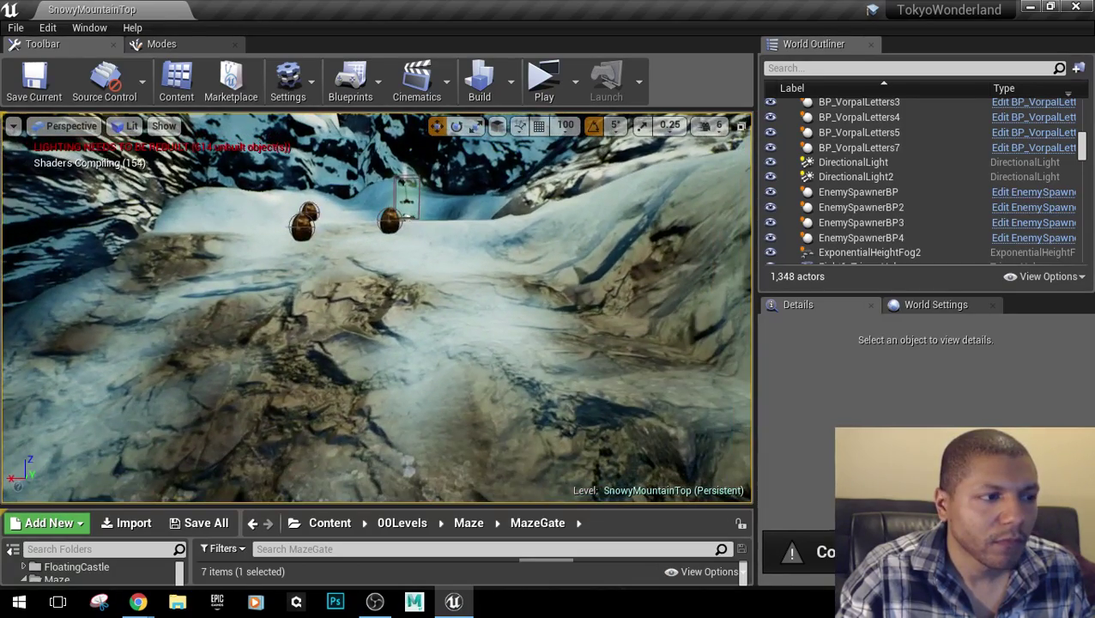
pyautogui.moveTo(376, 352); pyautogui.dragTo(376, 318, button='right')
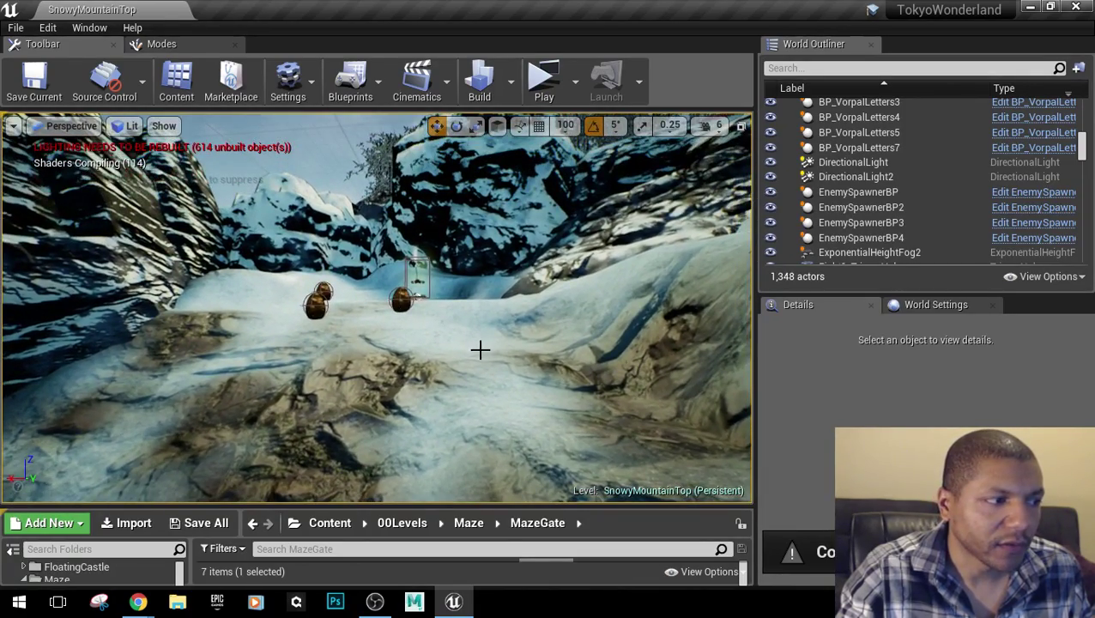
pyautogui.moveTo(480, 349); pyautogui.dragTo(481, 249)
pyautogui.moveTo(480, 349); pyautogui.dragTo(455, 343, button='right')
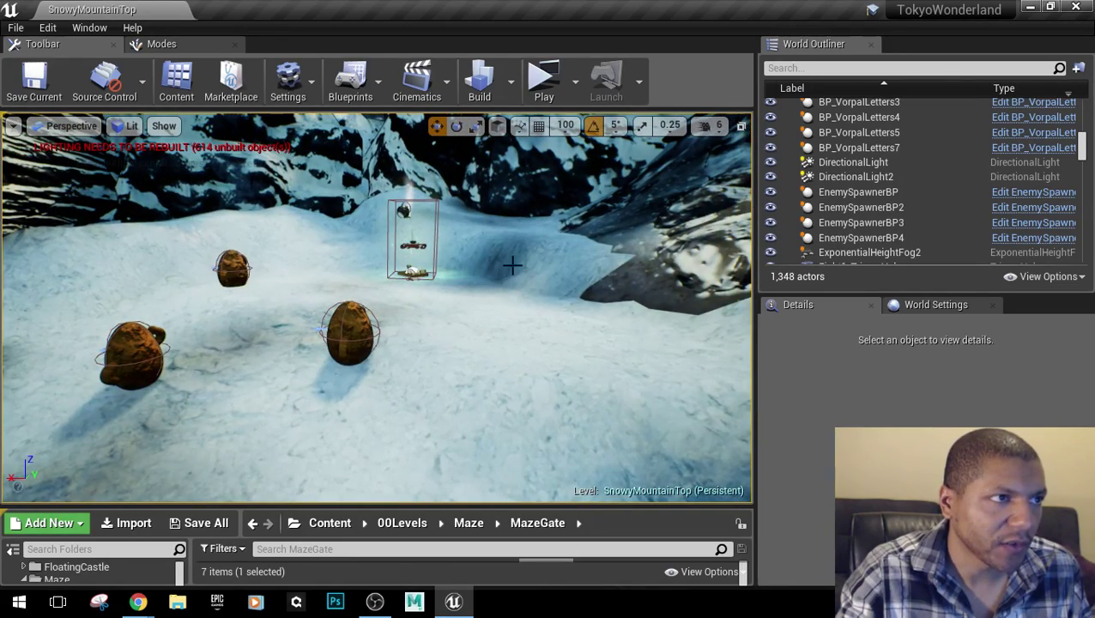
pyautogui.click(546, 86)
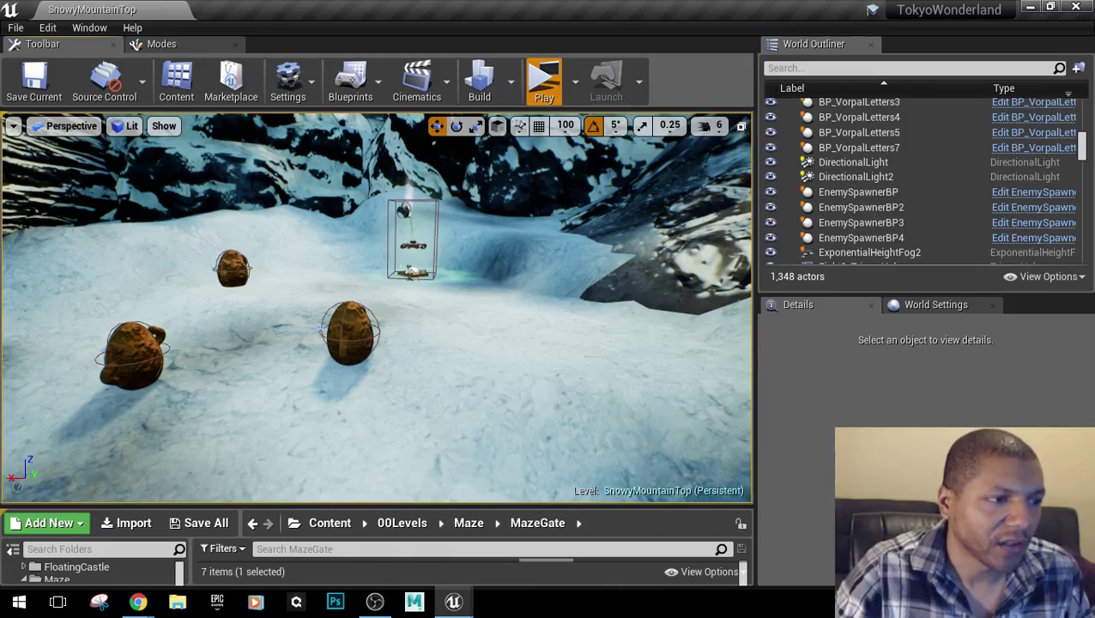
# Run the character from the snowy clearing down to the statue arena and the red barrier, and end the preview.
pyautogui.press('w')
pyautogui.press('w')
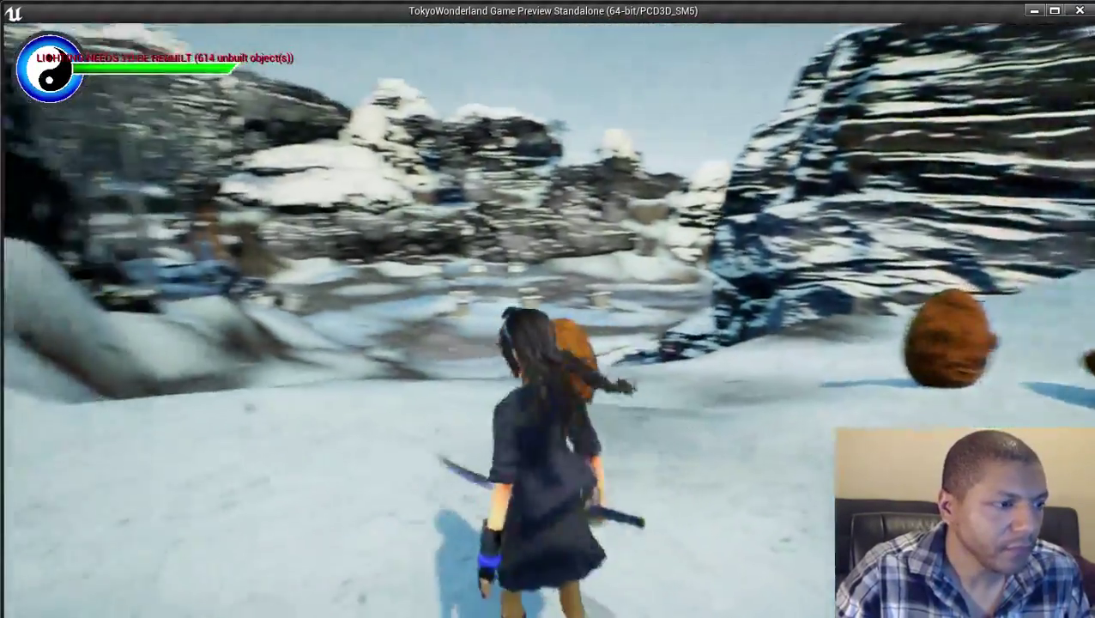
pyautogui.press('w')
pyautogui.press('w')
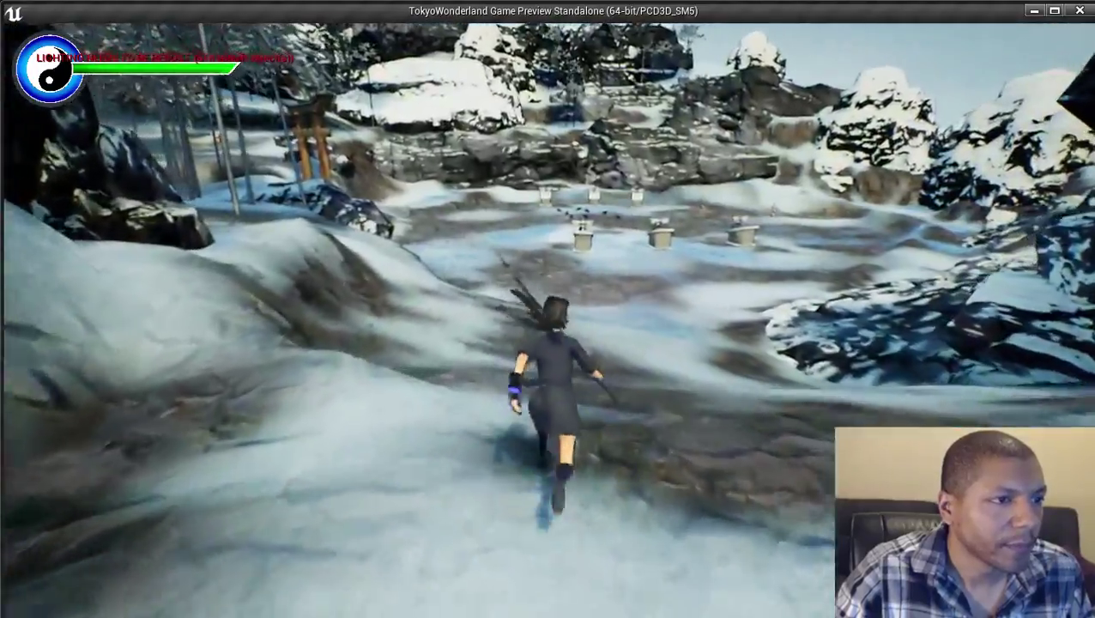
pyautogui.press('w')
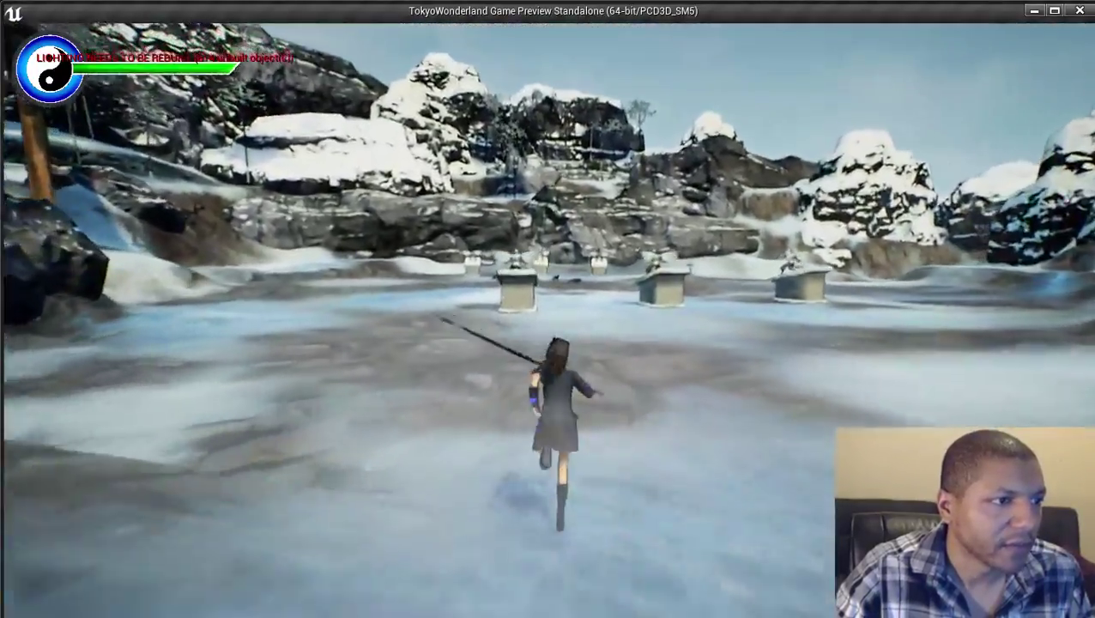
pyautogui.press('a')
pyautogui.press('d')
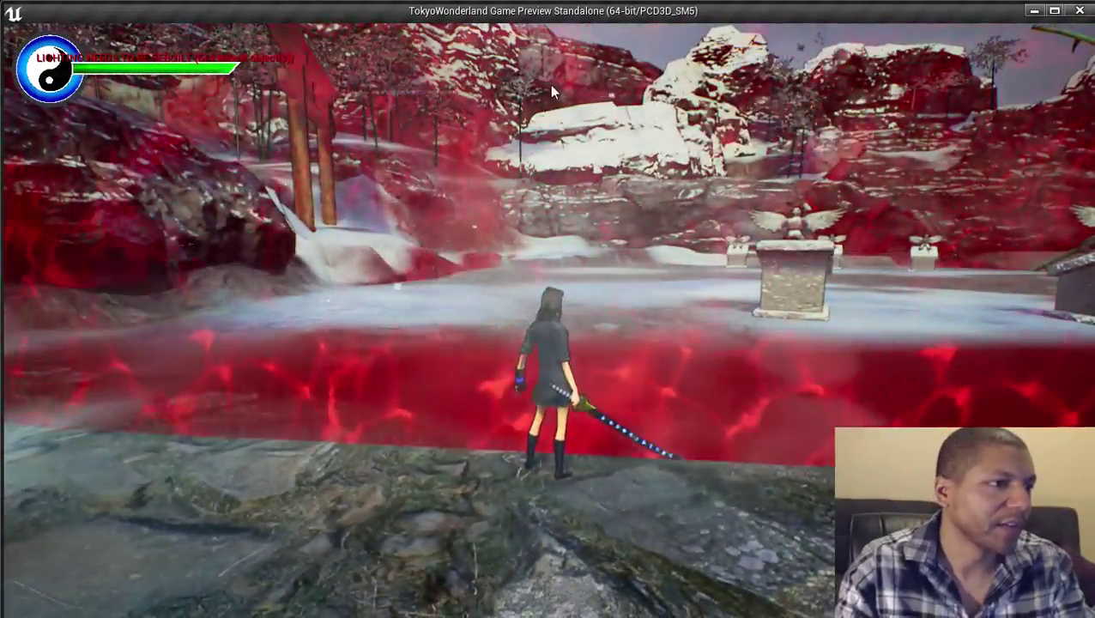
pyautogui.press('Escape')
# Position the view before the wooden gate posts facing the red barrier and start a playtest from there.
pyautogui.press('w')
pyautogui.moveTo(481, 371); pyautogui.dragTo(351, 361, button='right')
pyautogui.press('w')
pyautogui.press('w')
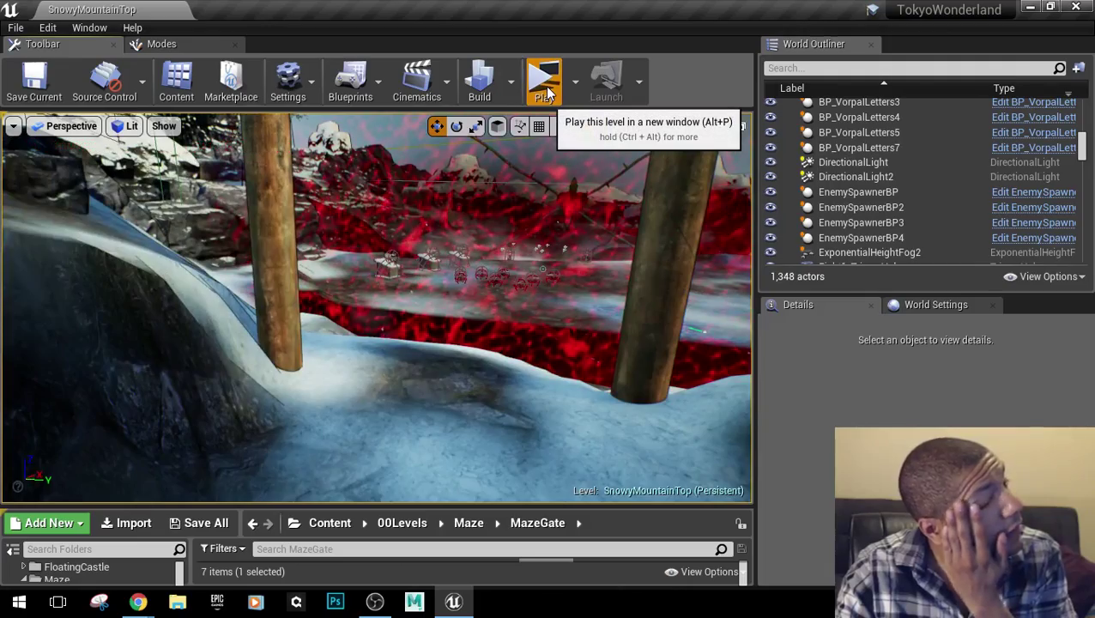
pyautogui.click(548, 92)
# Run through the gate into the statue arena, test a sword attack by the statues, and end the preview.
pyautogui.press('w')
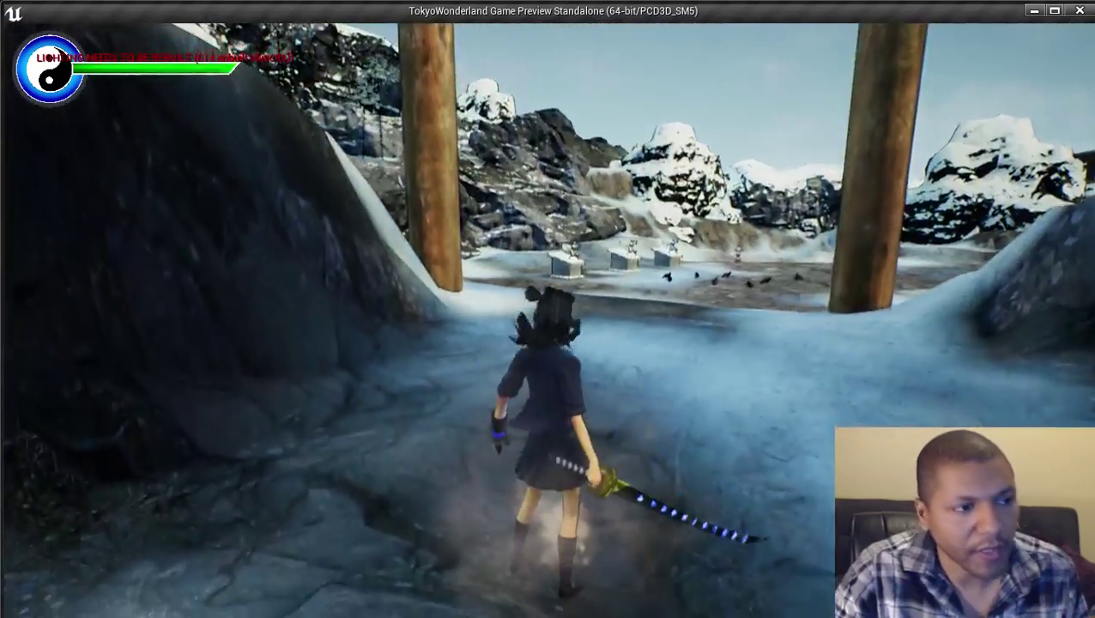
pyautogui.press('w')
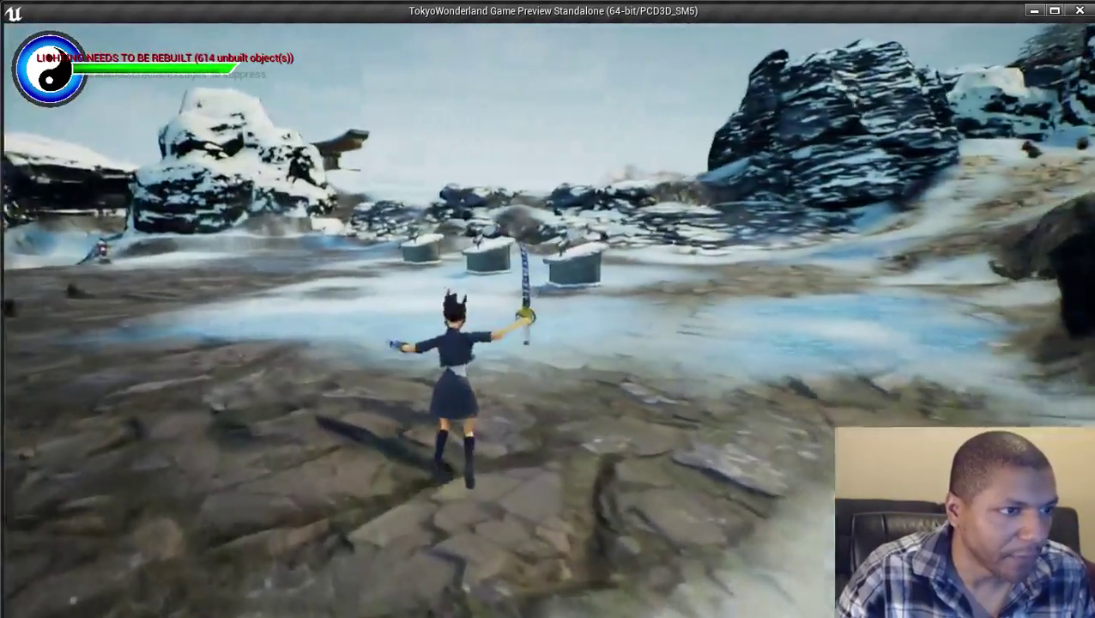
pyautogui.press('w')
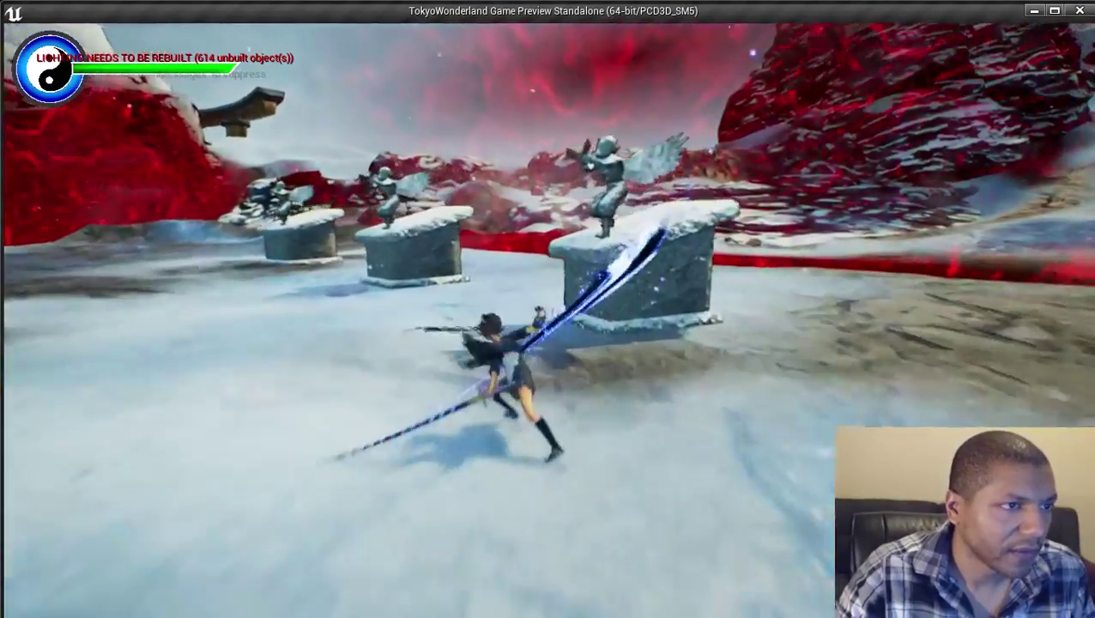
pyautogui.press('Escape')
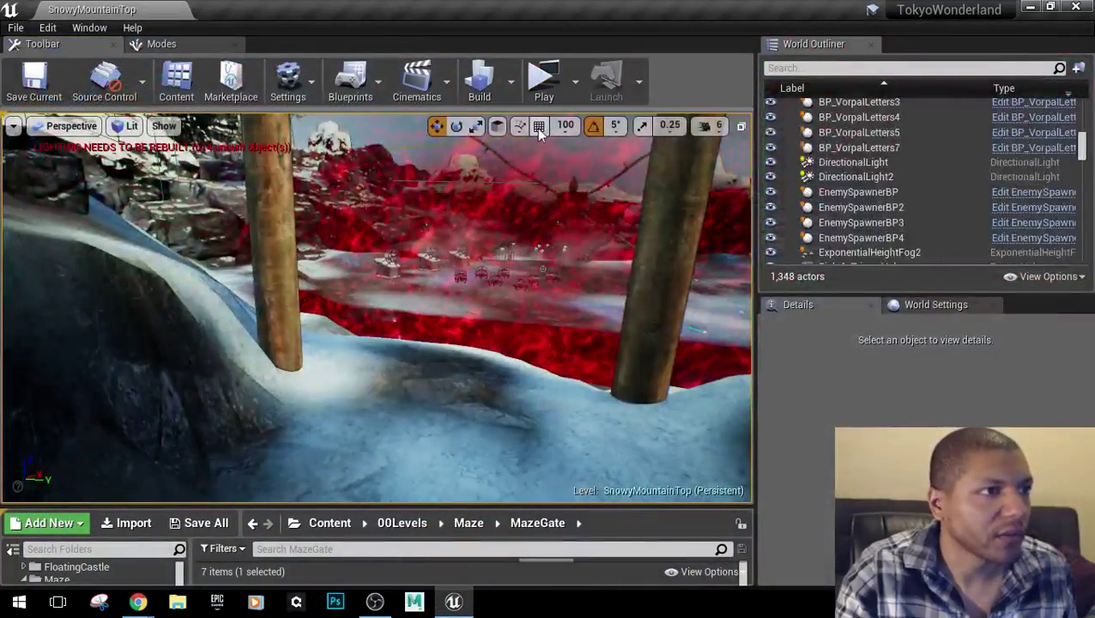
# Restart the playtest at the gate, test sword and bow attacks there, and run on to the statues.
pyautogui.click(563, 87)
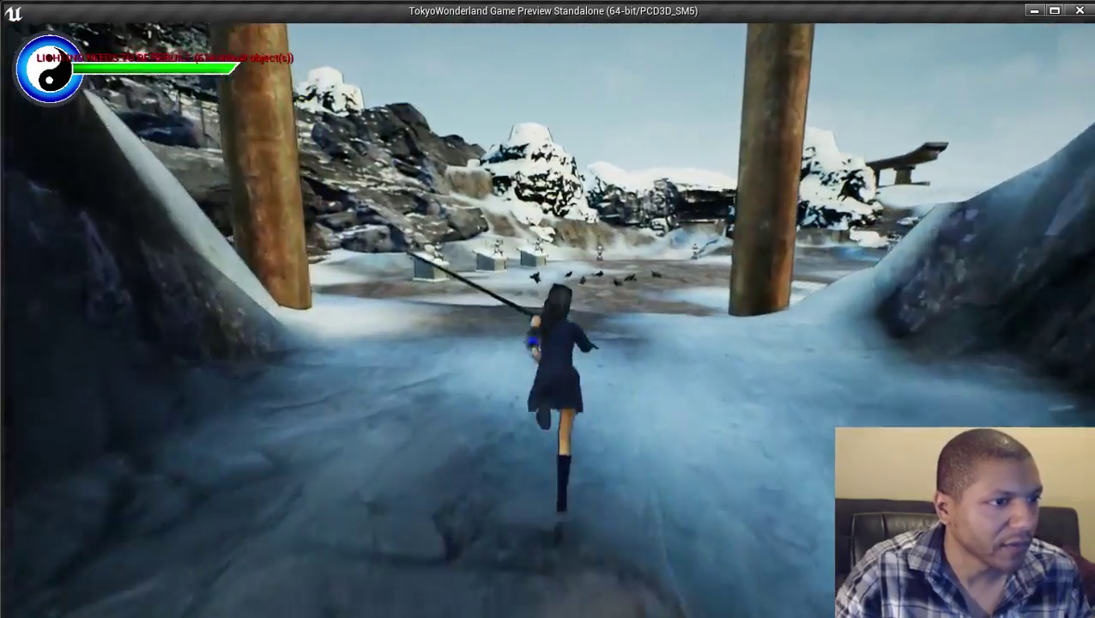
pyautogui.click(547, 309)
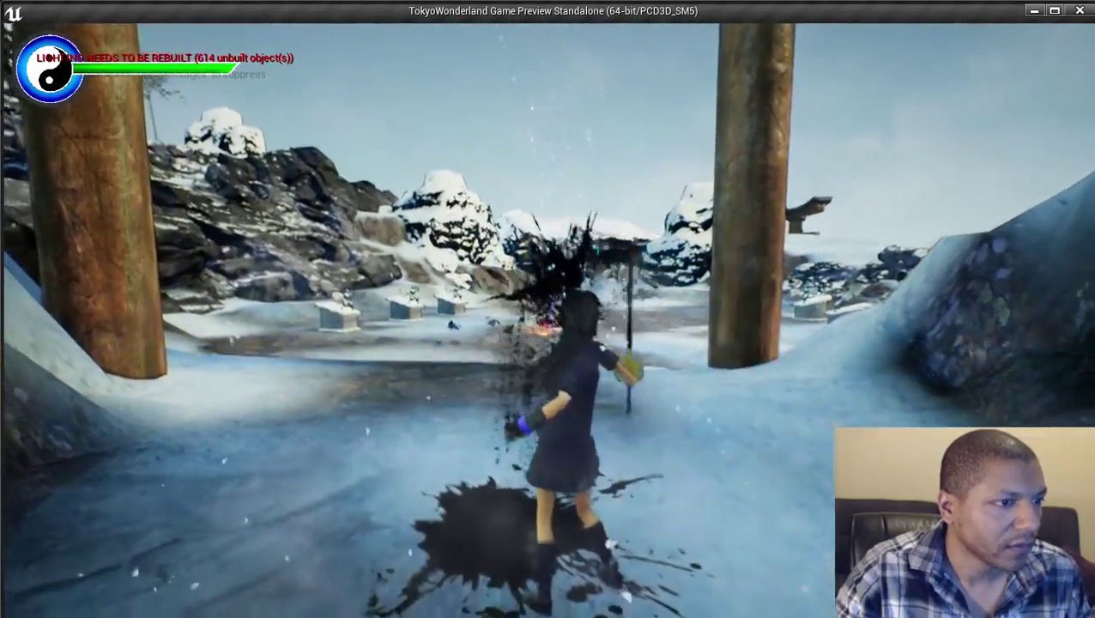
pyautogui.click(547, 309)
pyautogui.click(547, 309)
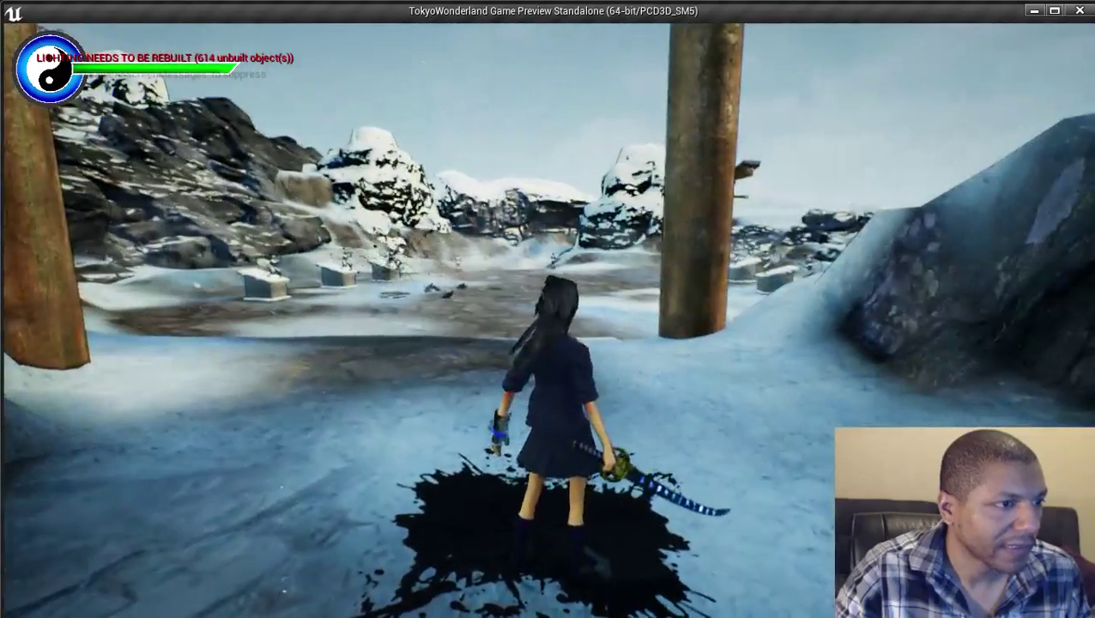
pyautogui.rightClick(547, 308)
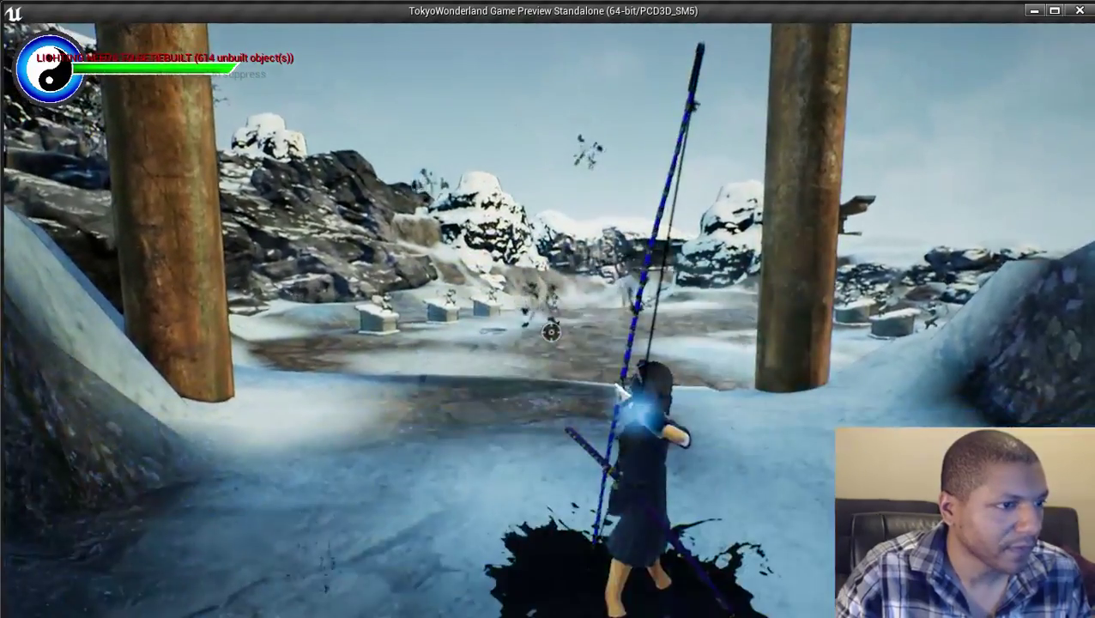
pyautogui.click(551, 331)
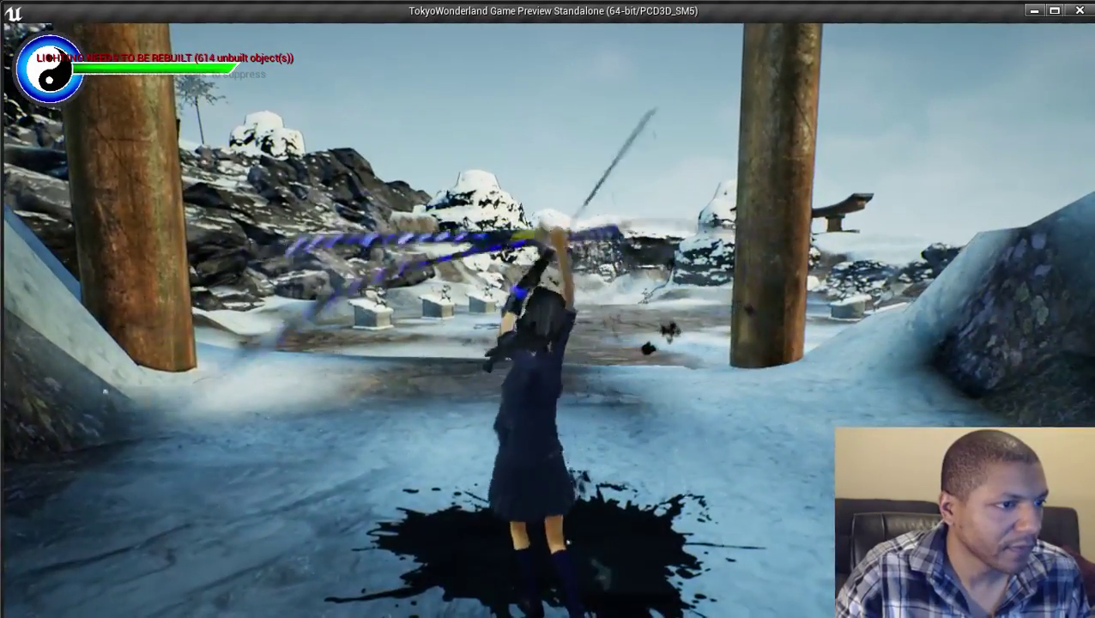
pyautogui.rightClick(551, 331)
pyautogui.click(551, 331)
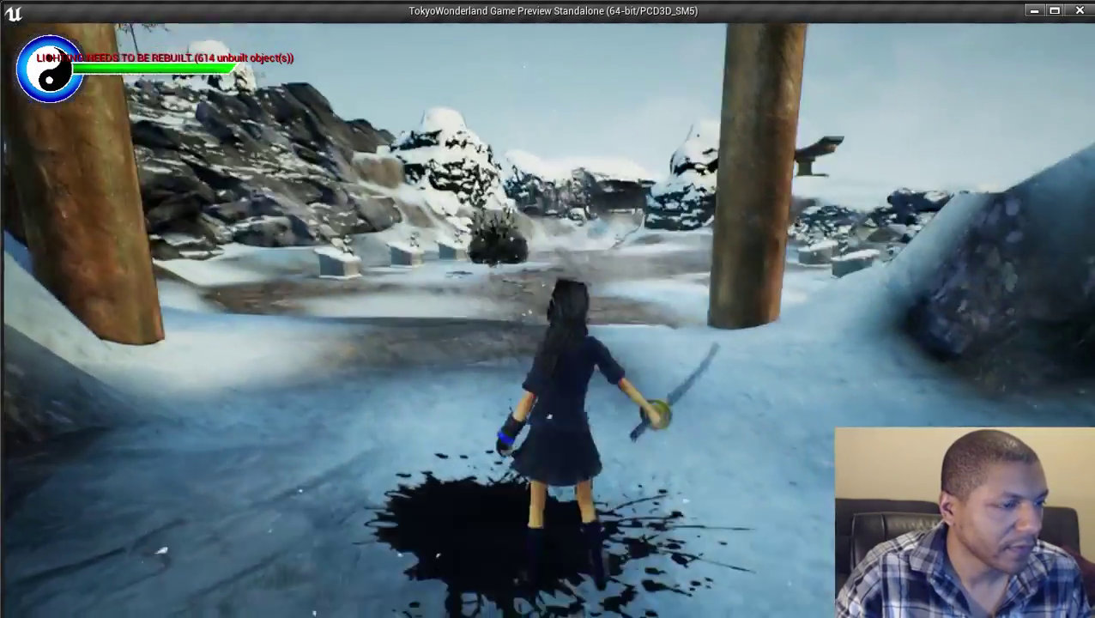
pyautogui.press('w')
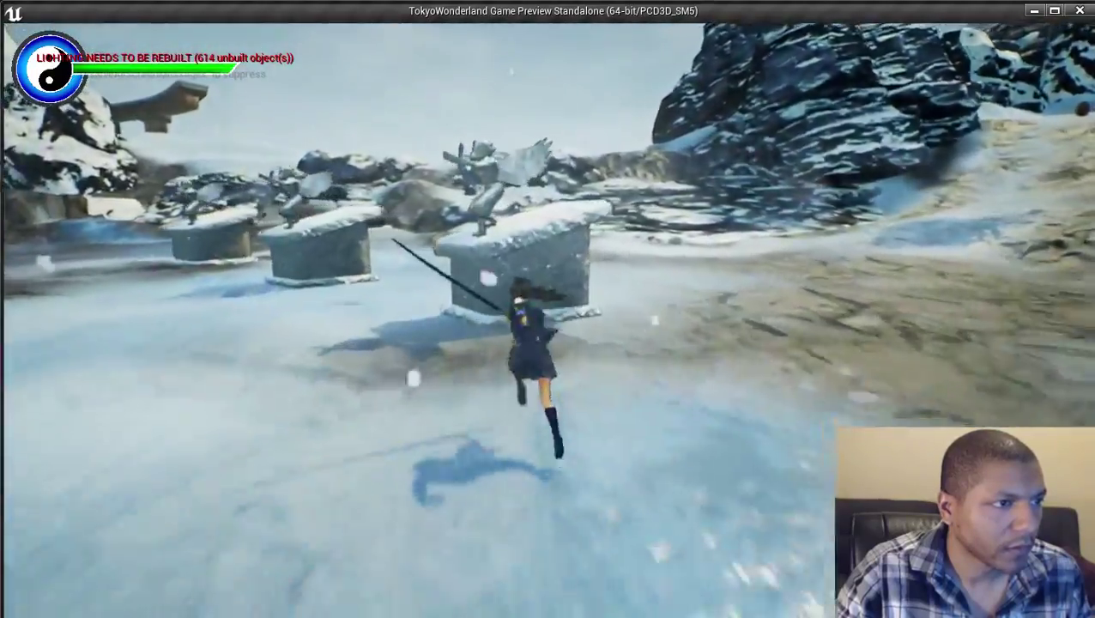
pyautogui.click(551, 331)
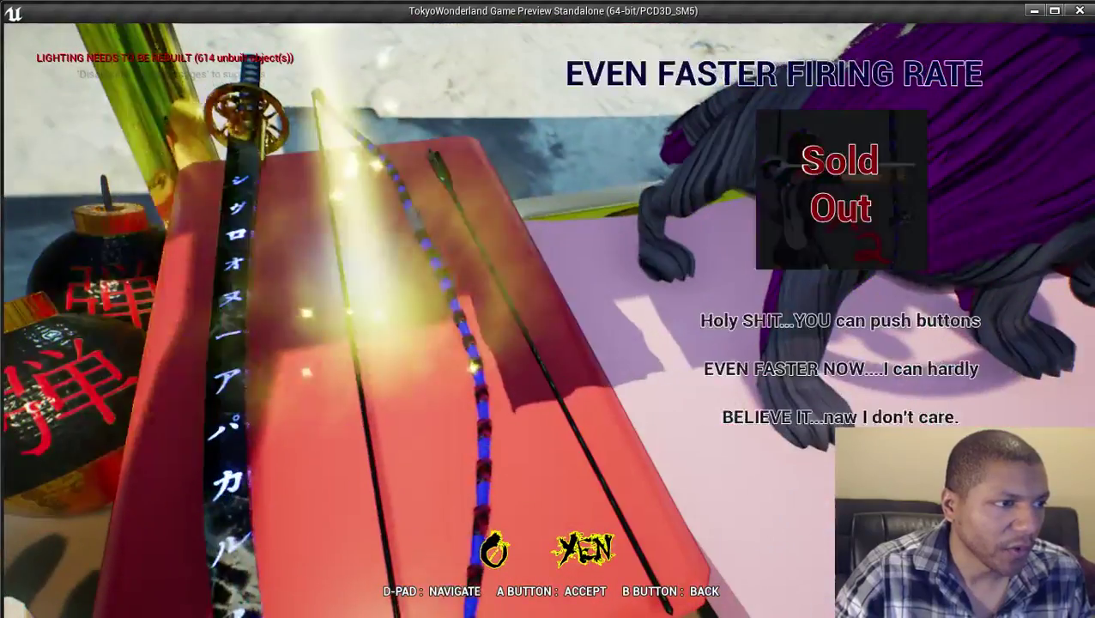
# Browse the in-game shop's entries, including Wind Magic Scroll, Art Collection and Alice Costume.
pyautogui.press('Down')
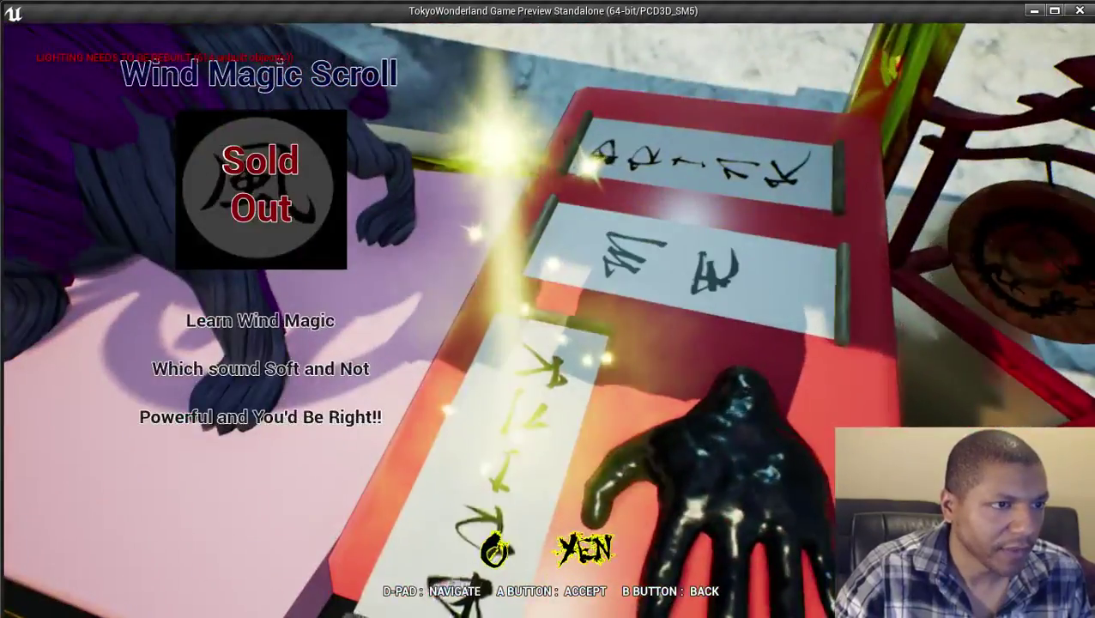
pyautogui.press('Escape')
pyautogui.press('Down')
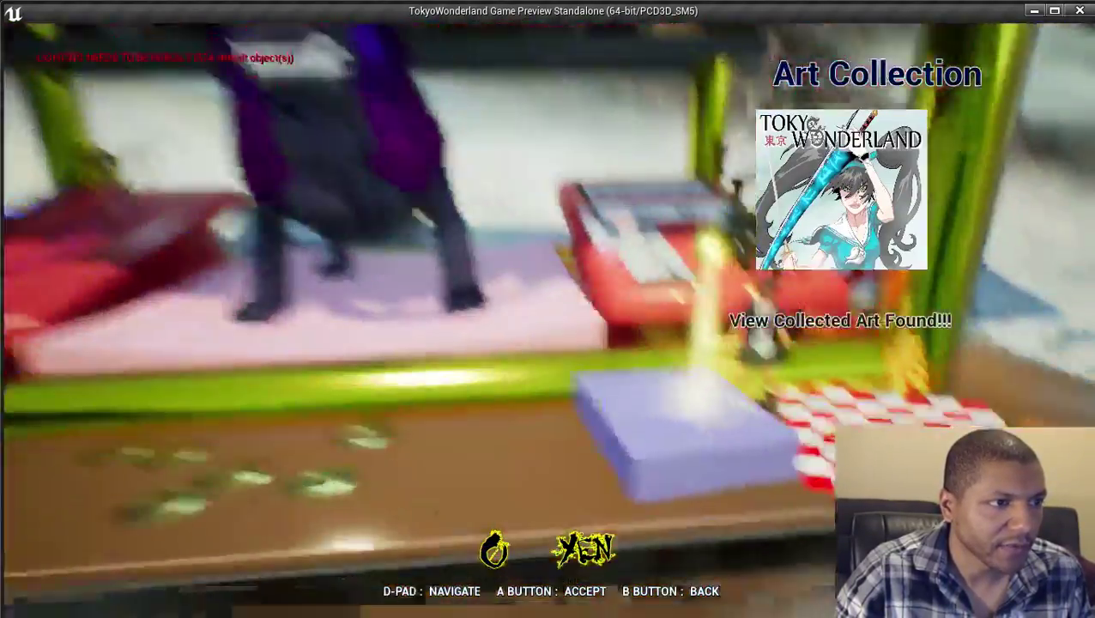
pyautogui.press('Right')
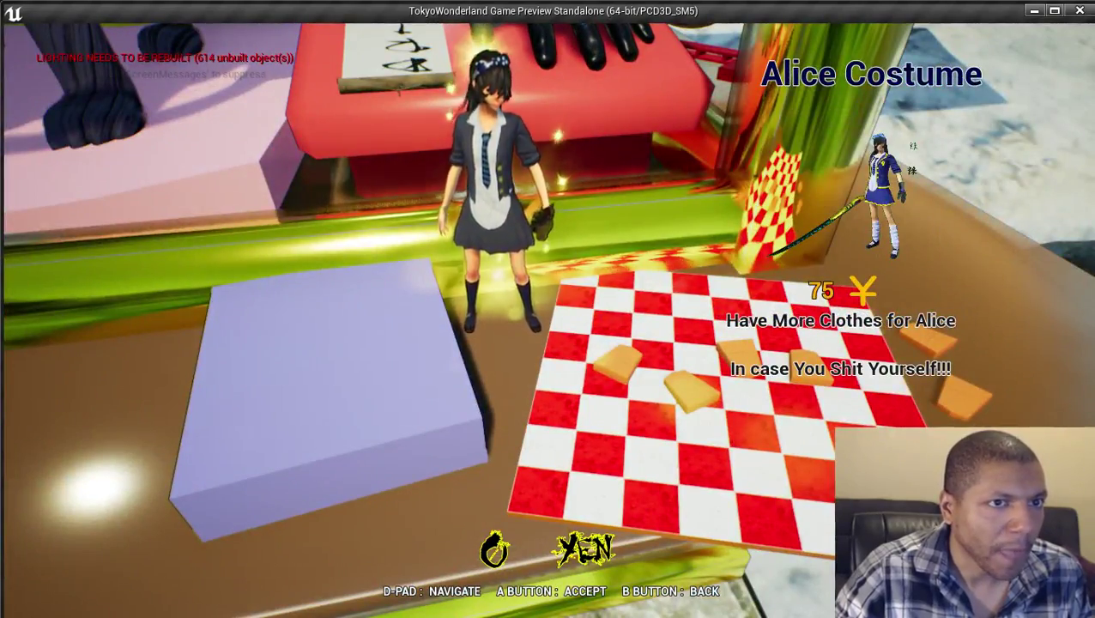
pyautogui.press('Right')
pyautogui.press('Return')
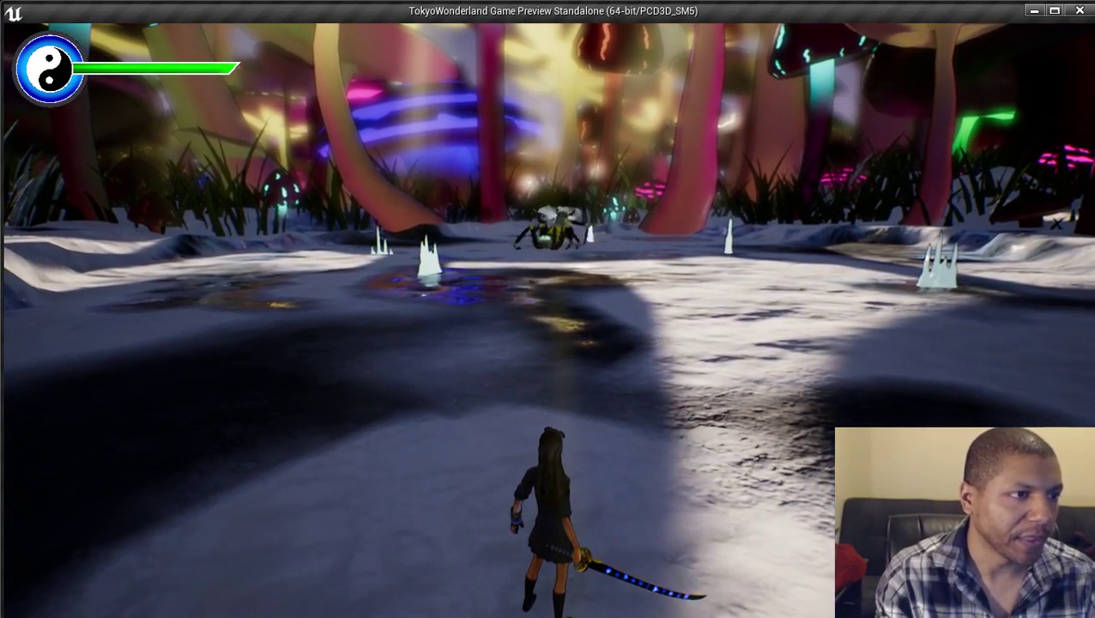
# Playtest the approach to the giant spider in the mushroom arena, running and jumping around it.
pyautogui.press('w')
pyautogui.press('w')
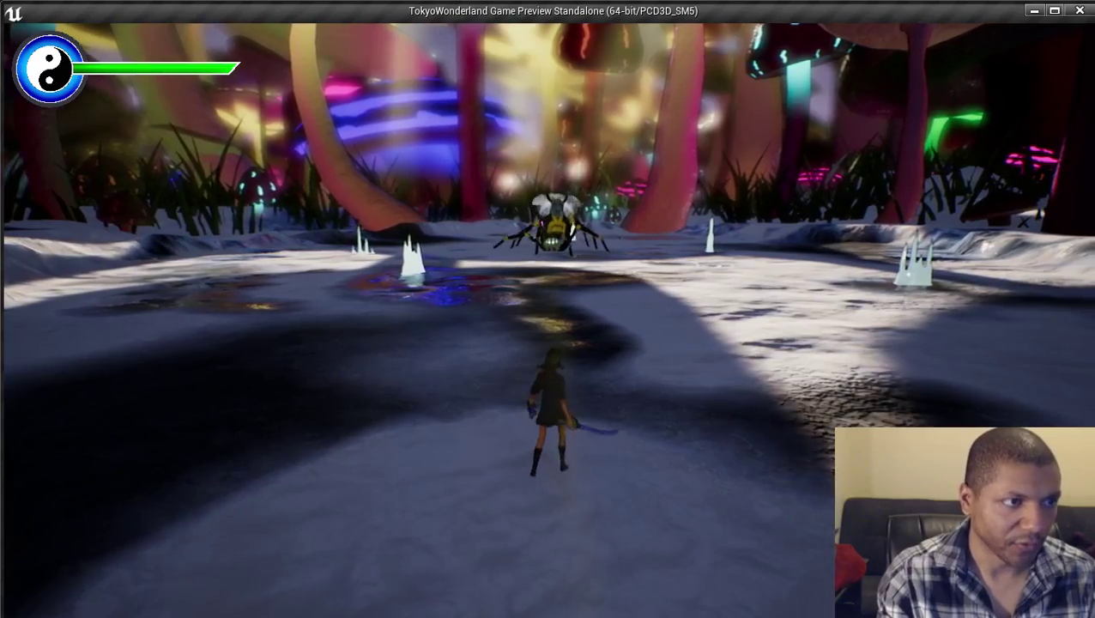
pyautogui.press('w')
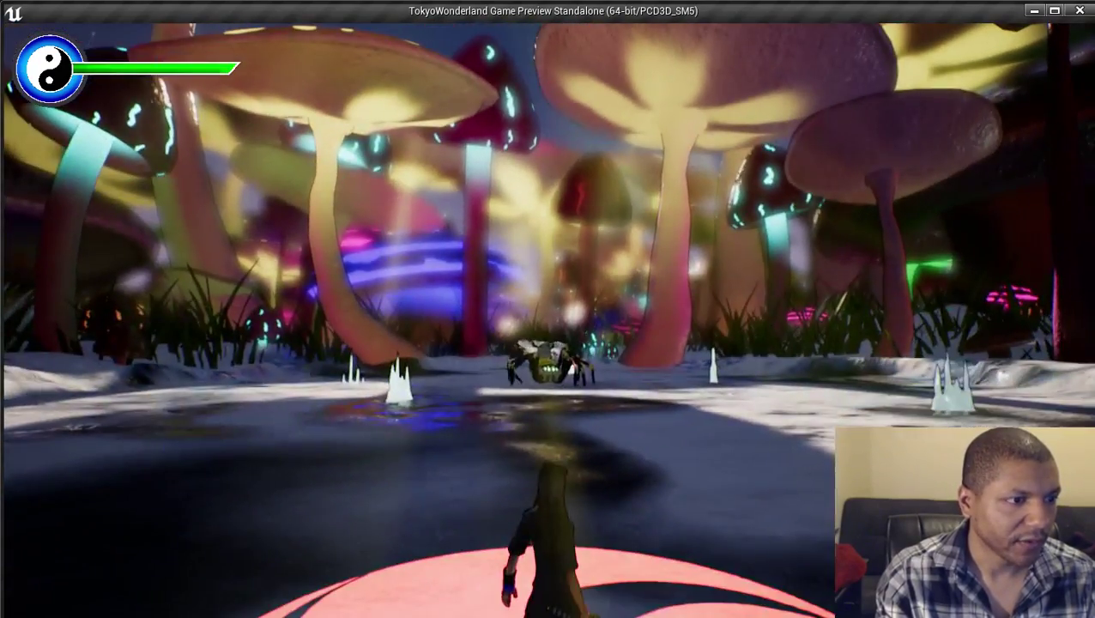
pyautogui.press('space')
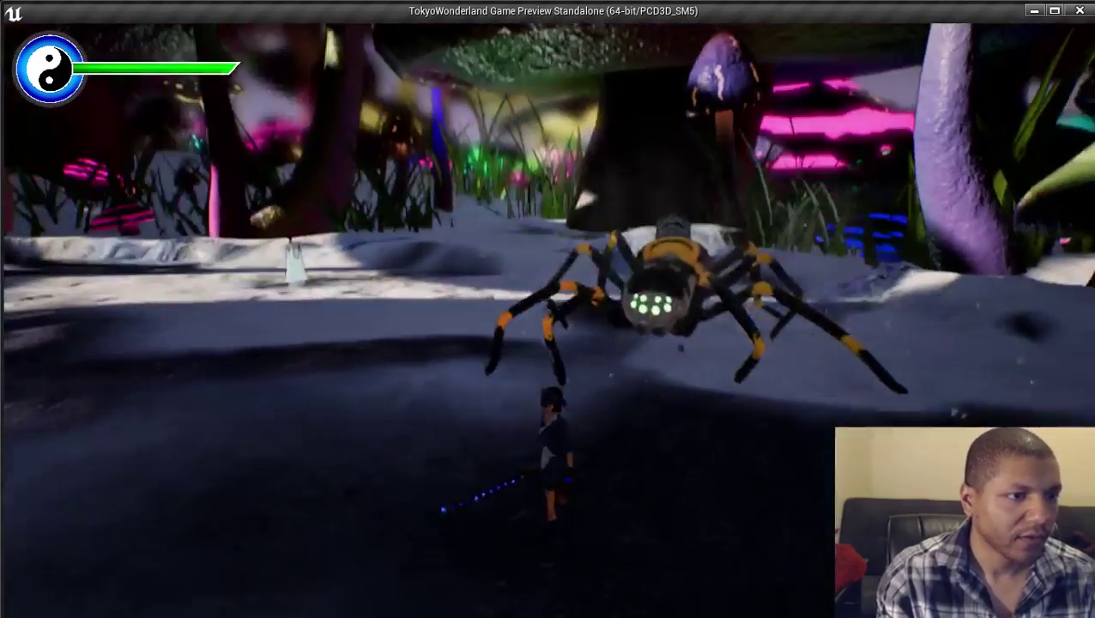
pyautogui.press('a')
pyautogui.press('w')
pyautogui.press('a')
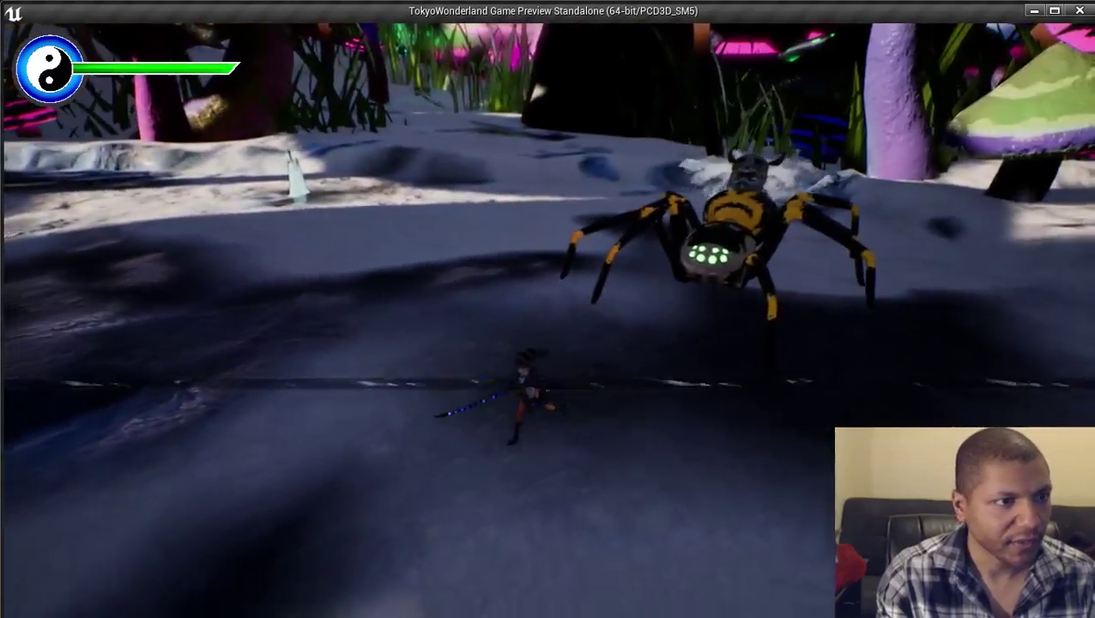
# Test jumping and moving between the ice spikes while closing in on the giant spider.
pyautogui.press('space')
pyautogui.press('w')
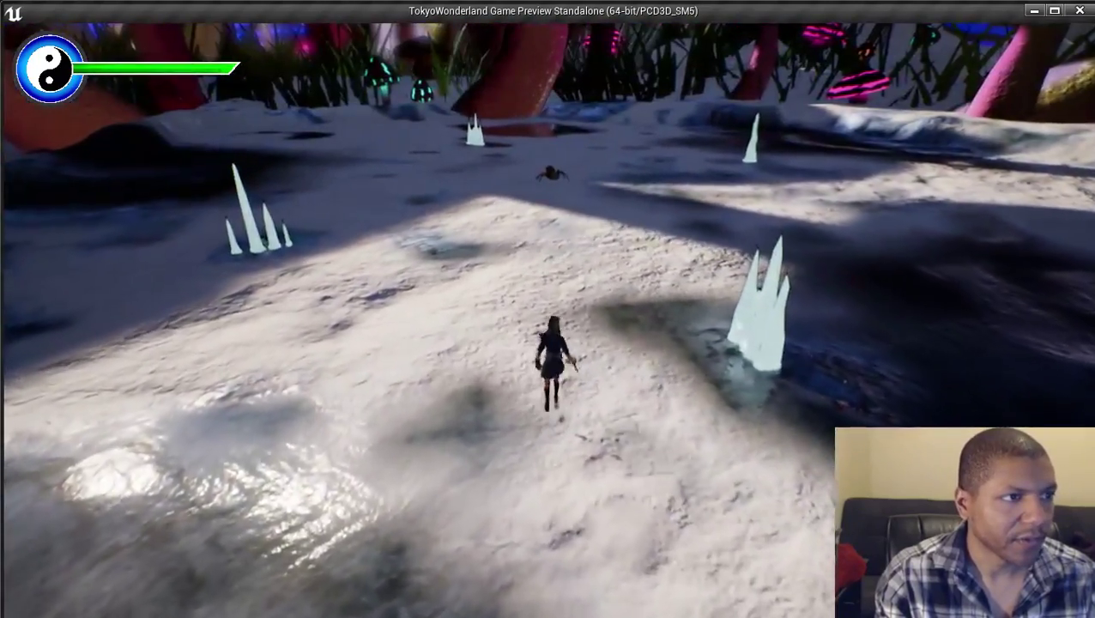
pyautogui.press('a')
pyautogui.press('w')
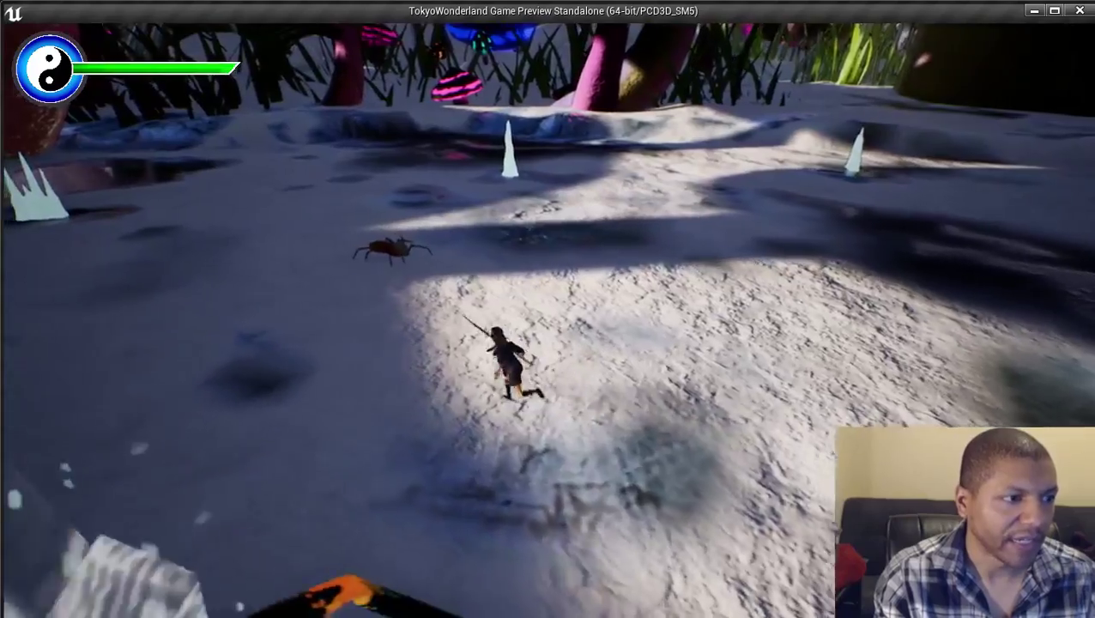
pyautogui.press('space')
pyautogui.press('w')
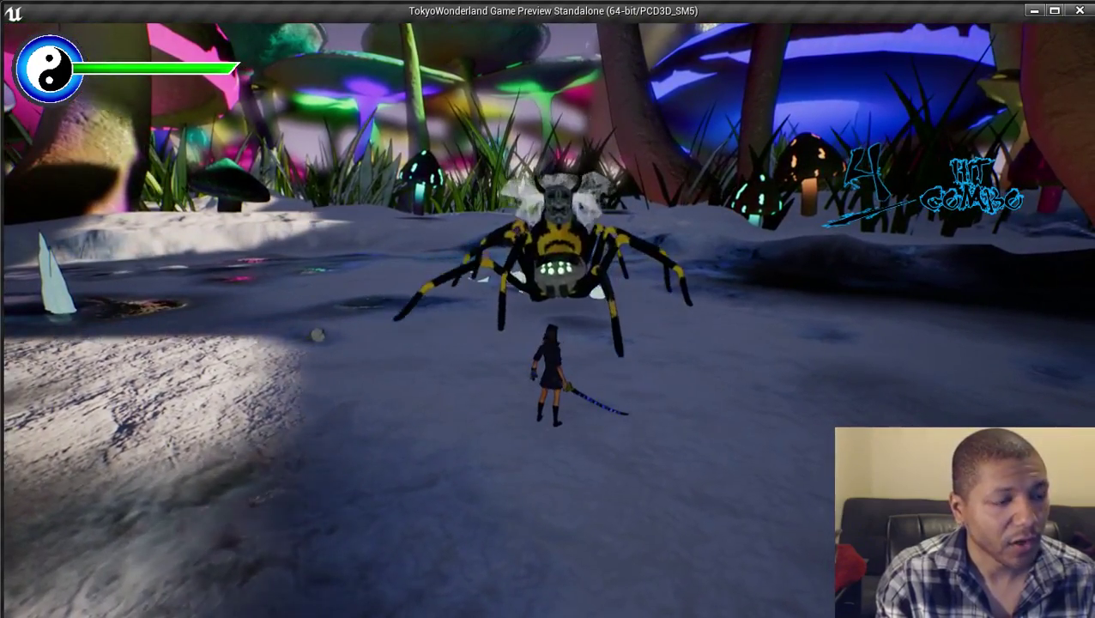
# Playtest the spider arena by dodging away from the giant spider, running across the snow and slashing a small enemy.
pyautogui.press('d')
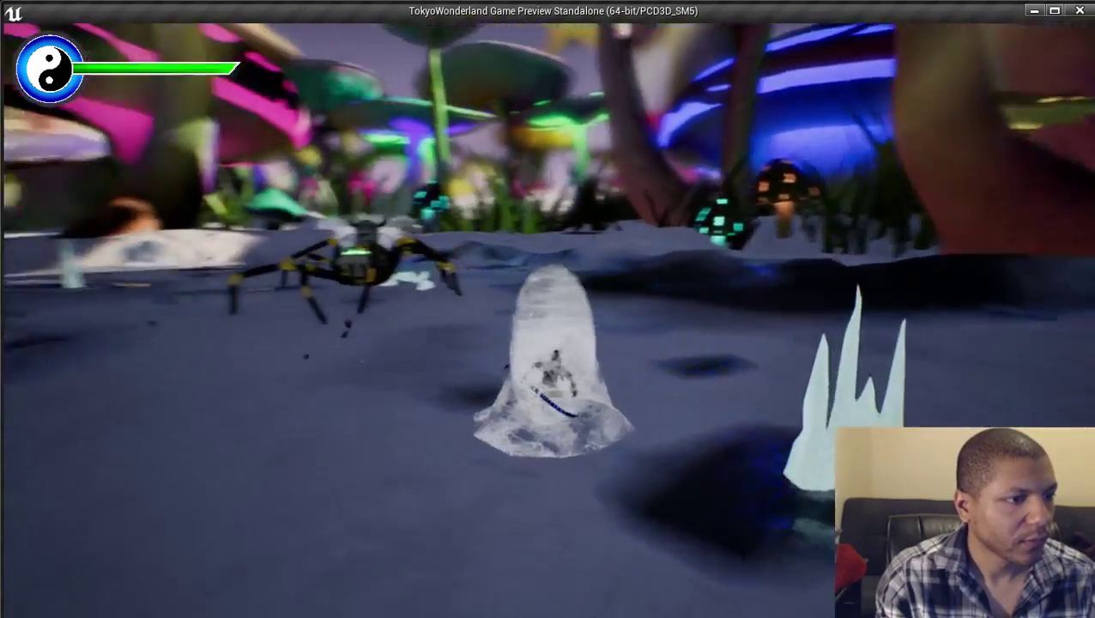
pyautogui.press('w')
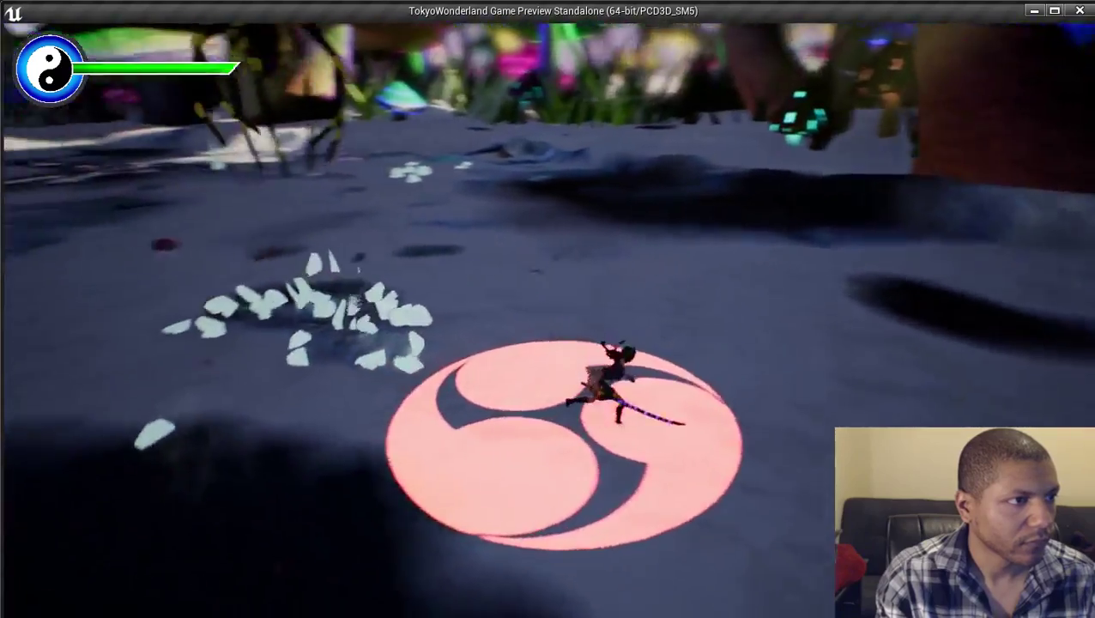
pyautogui.press('w')
pyautogui.press('w')
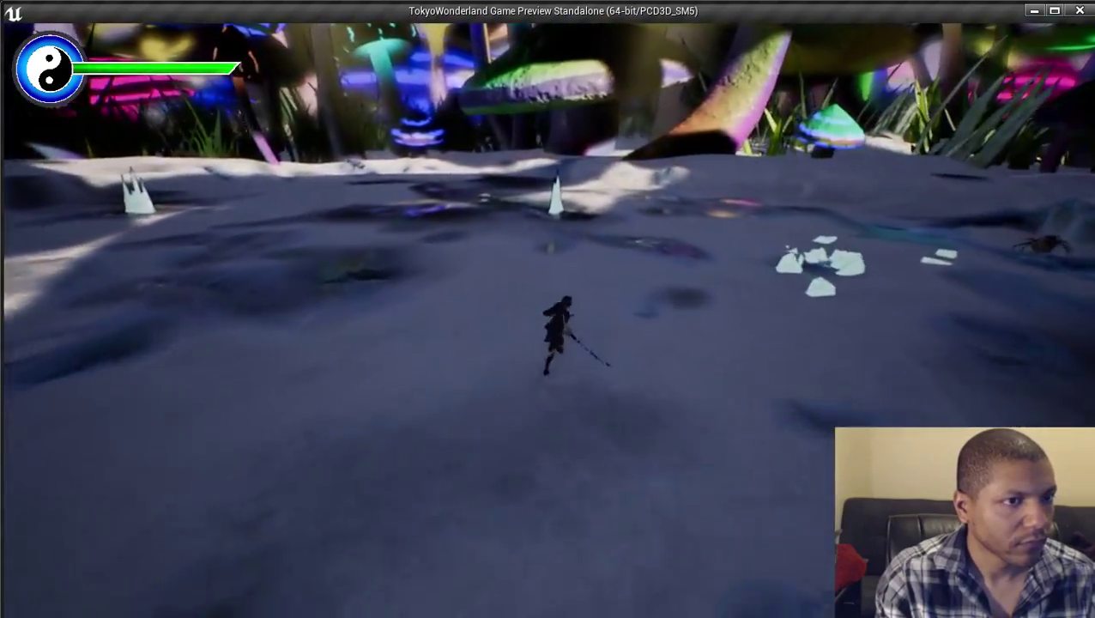
pyautogui.press('w')
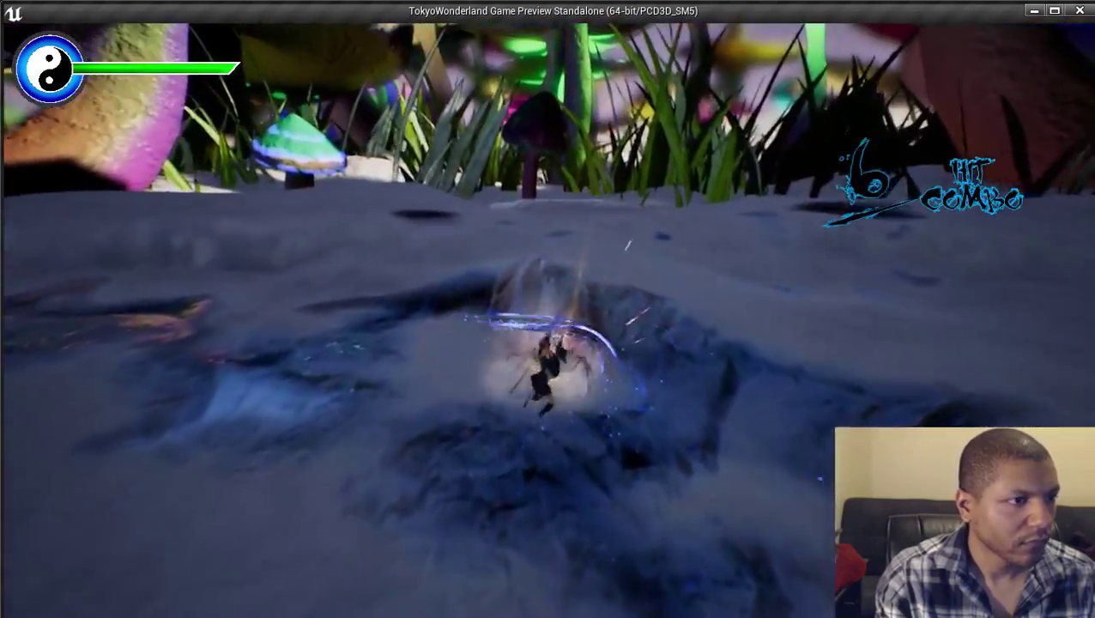
pyautogui.press('w')
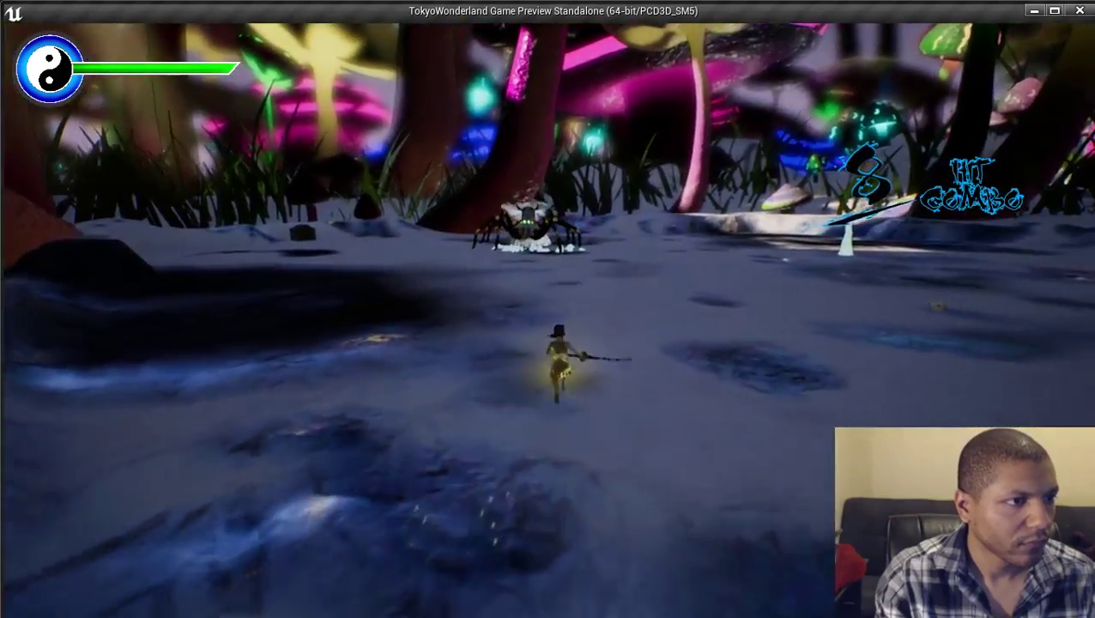
# Circle the giant spider at a distance, running past the ice spikes and attacking a small spider.
pyautogui.press('w')
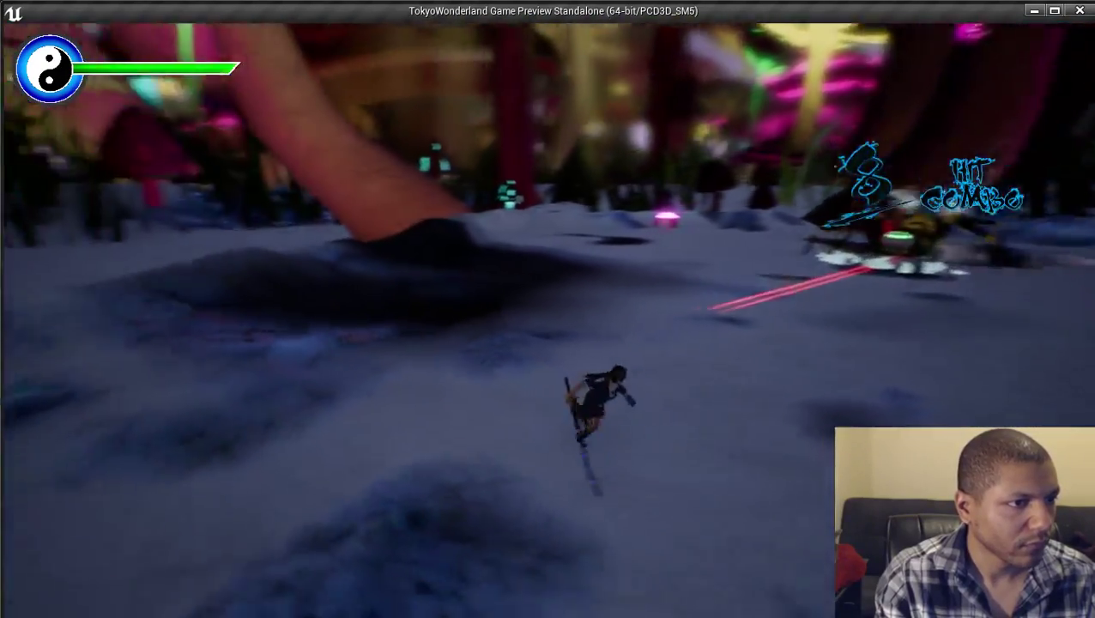
pyautogui.press('w')
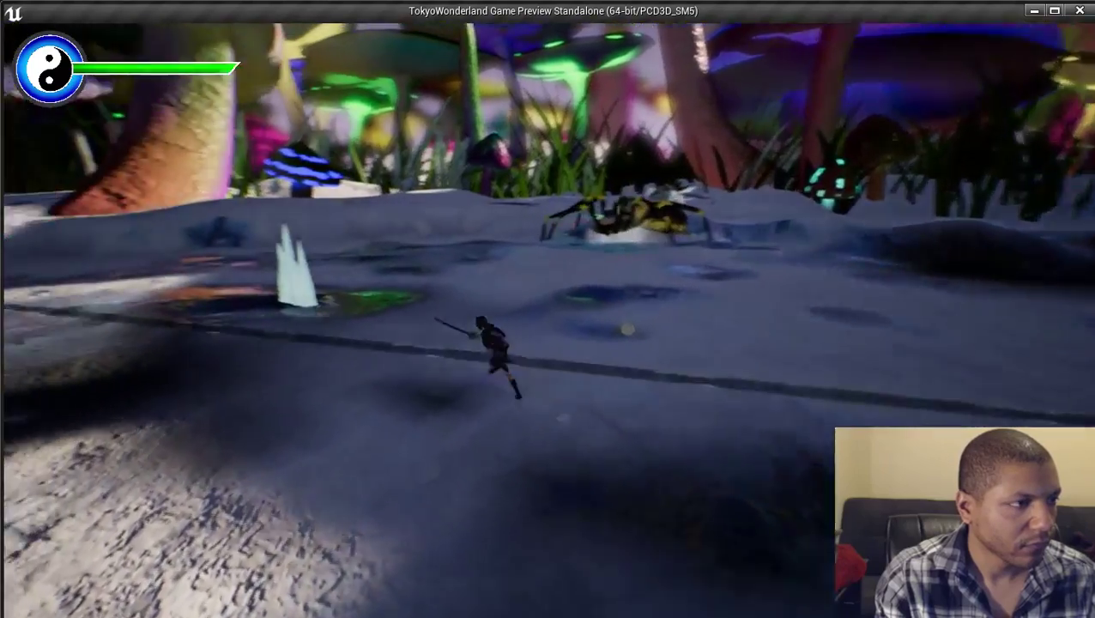
pyautogui.press('w')
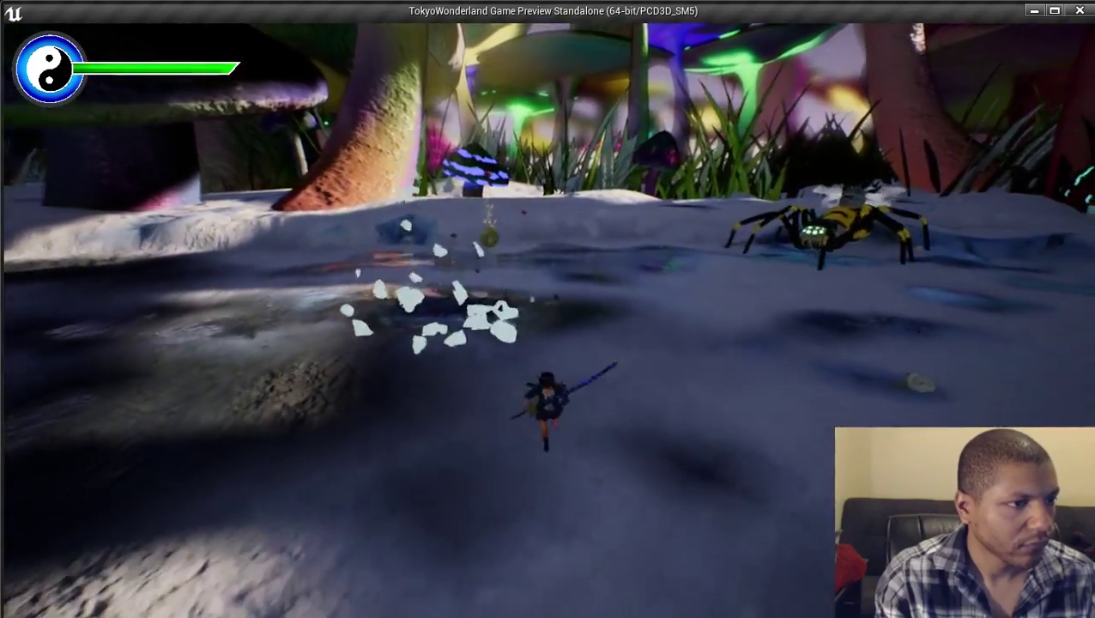
pyautogui.press('w')
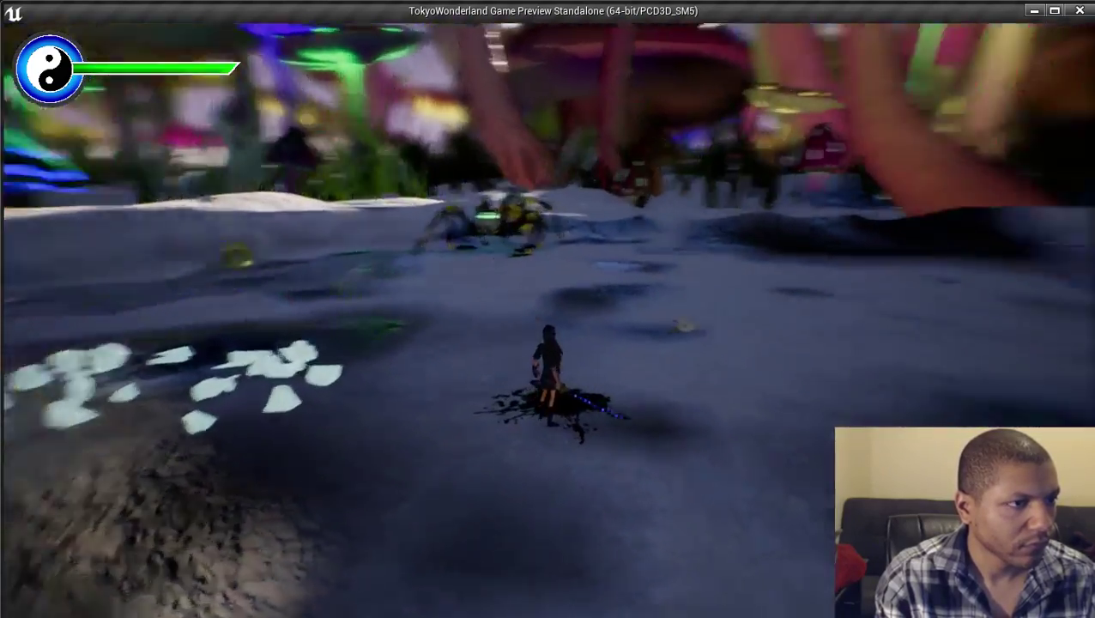
pyautogui.press('w')
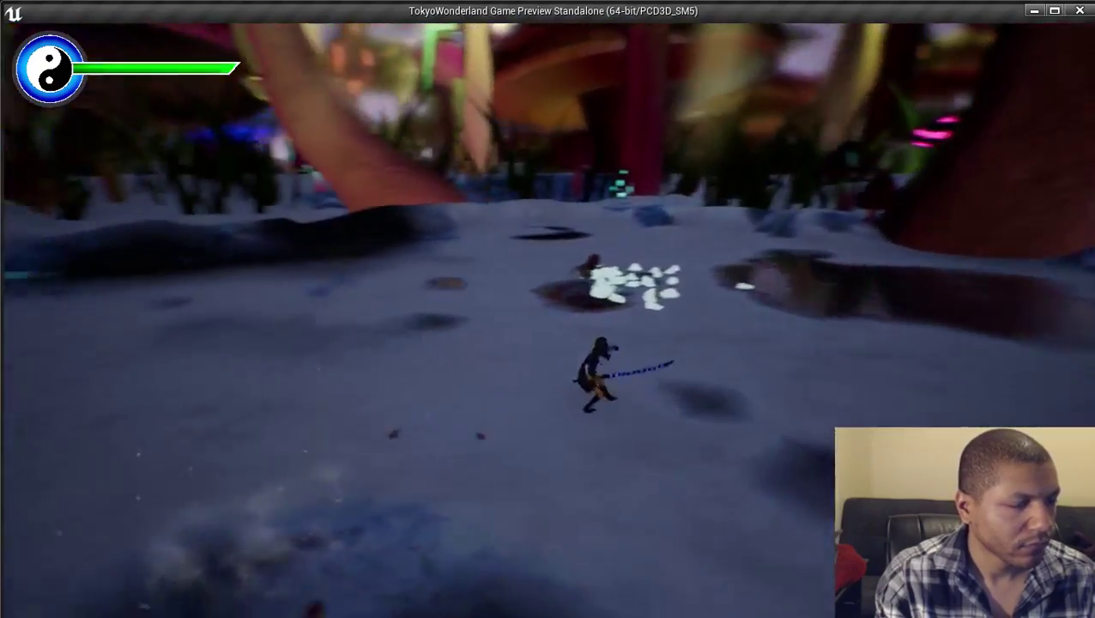
pyautogui.press('w')
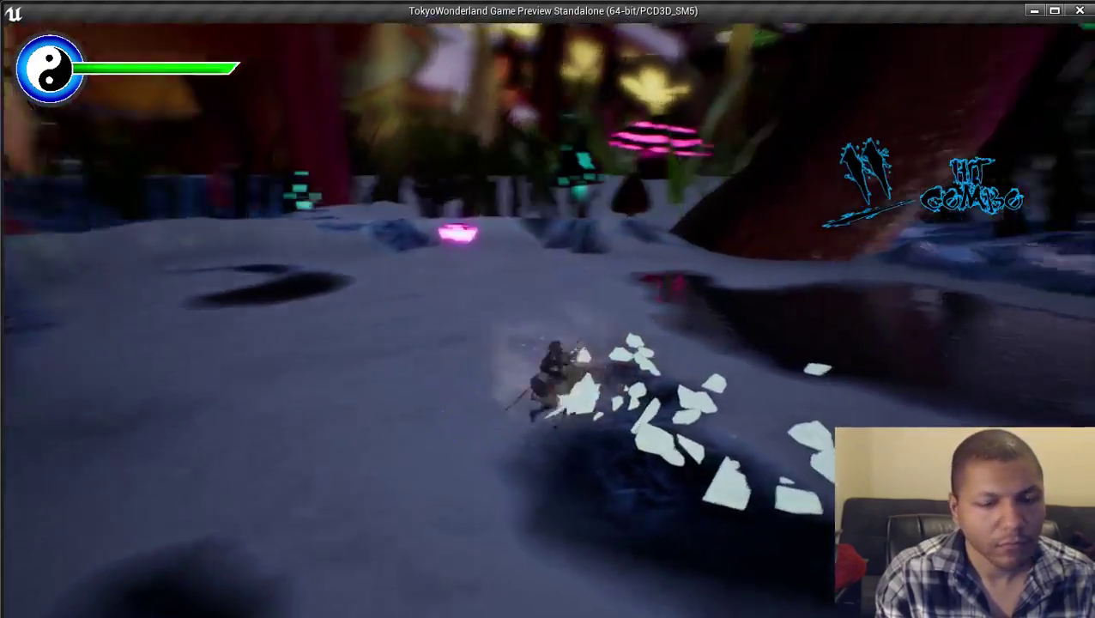
# Fight the giant spider at close range with sword attacks, dodging around its legs.
pyautogui.press('w')
pyautogui.press('w')
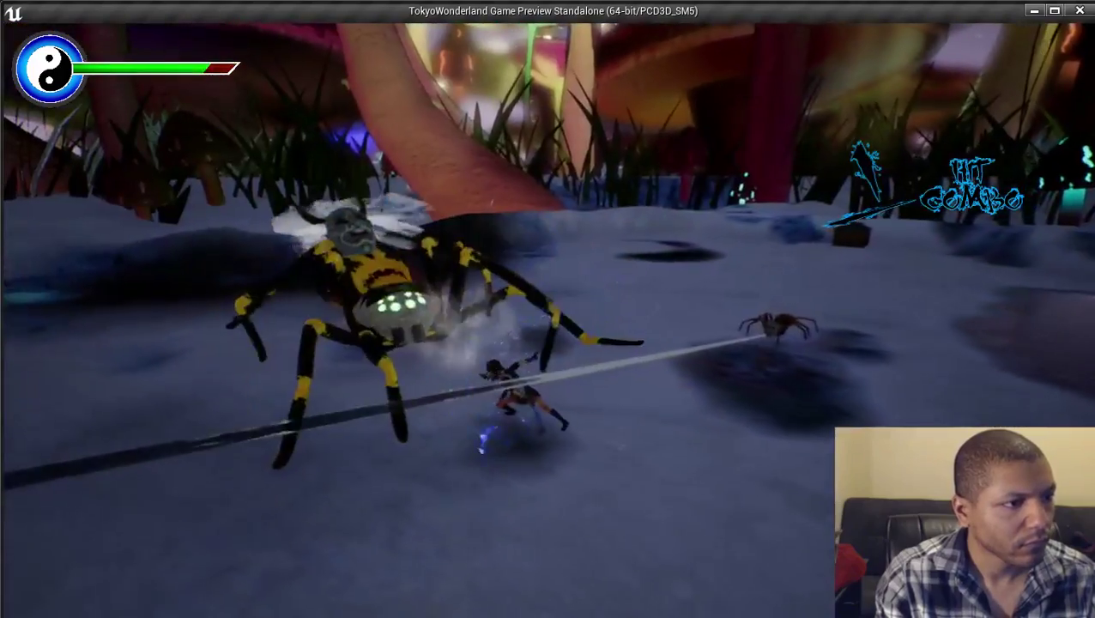
pyautogui.press('w')
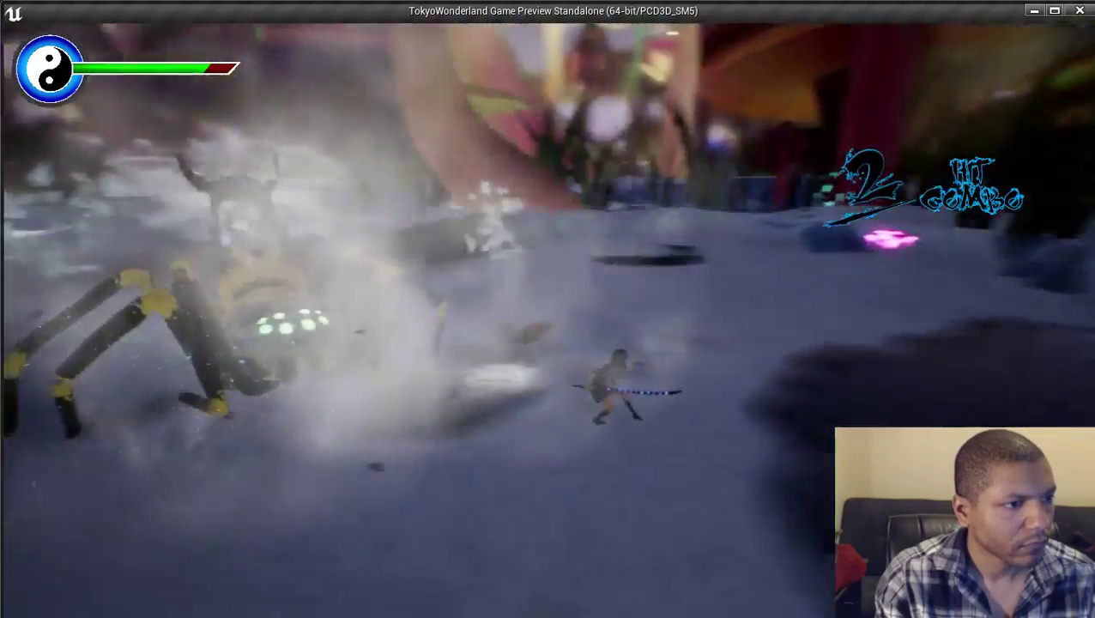
pyautogui.press('d')
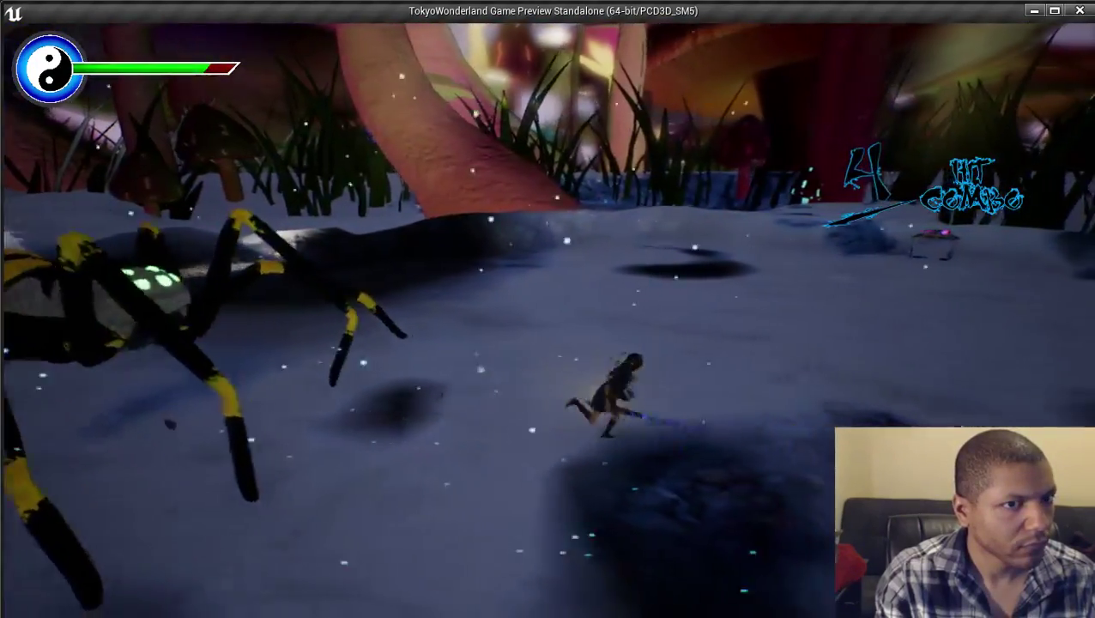
pyautogui.press('a')
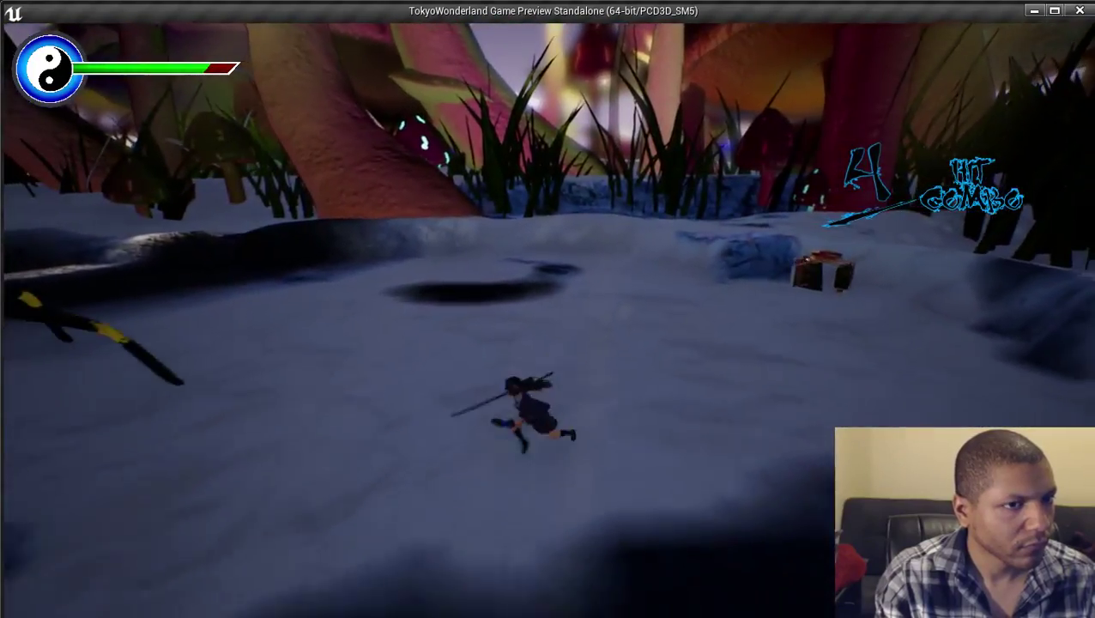
pyautogui.press('w')
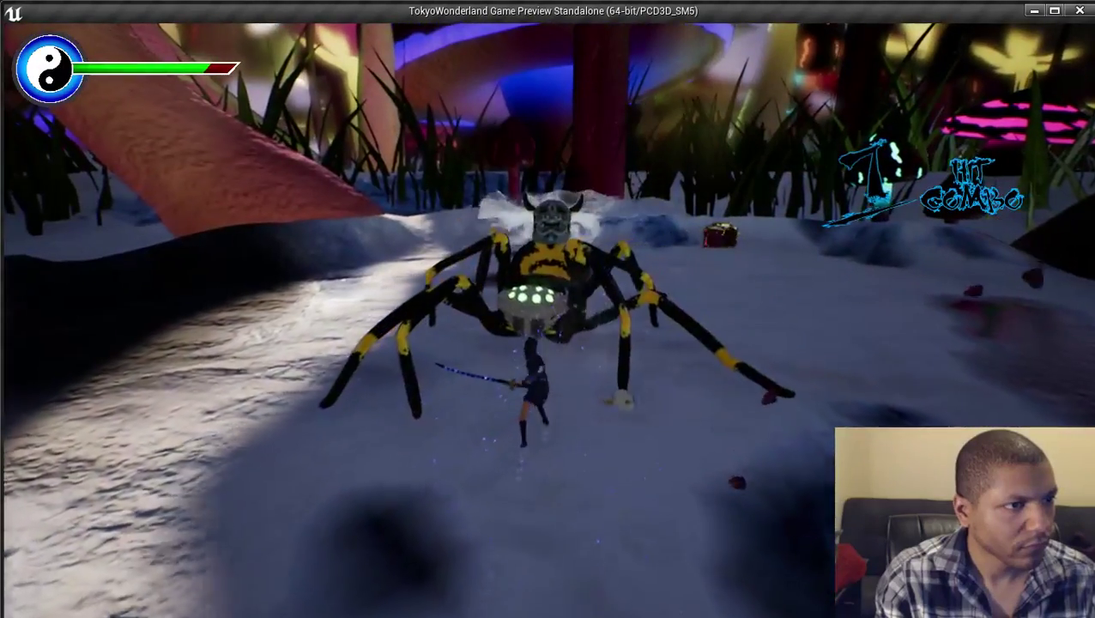
# Retreat from the giant spider to open ground, close in again, and end the arena playtest.
pyautogui.press('s')
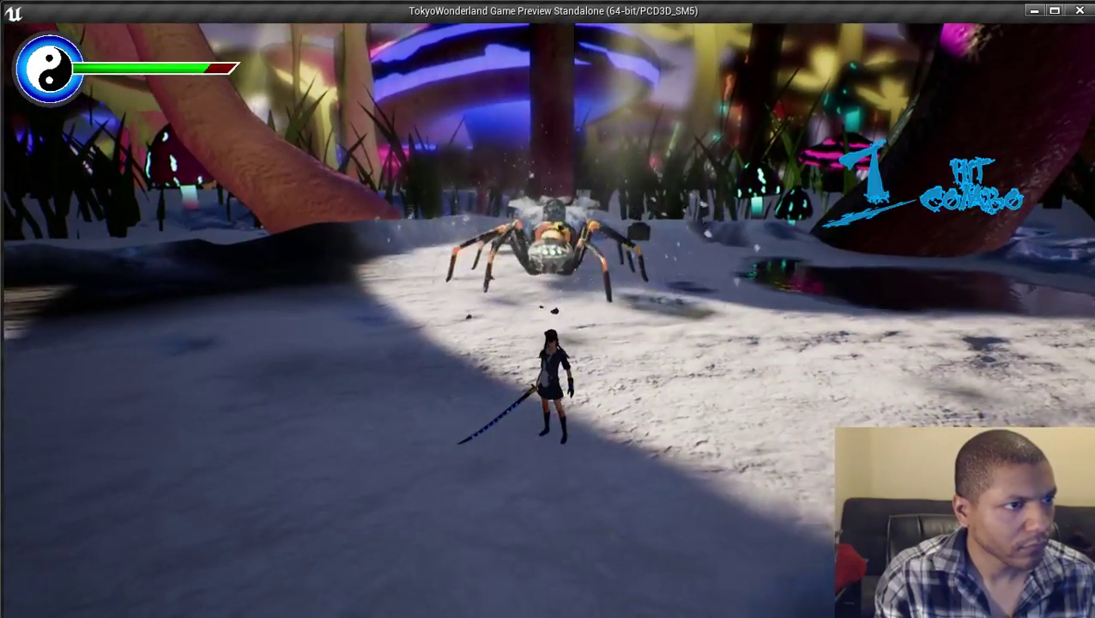
pyautogui.press('s')
pyautogui.press('q')
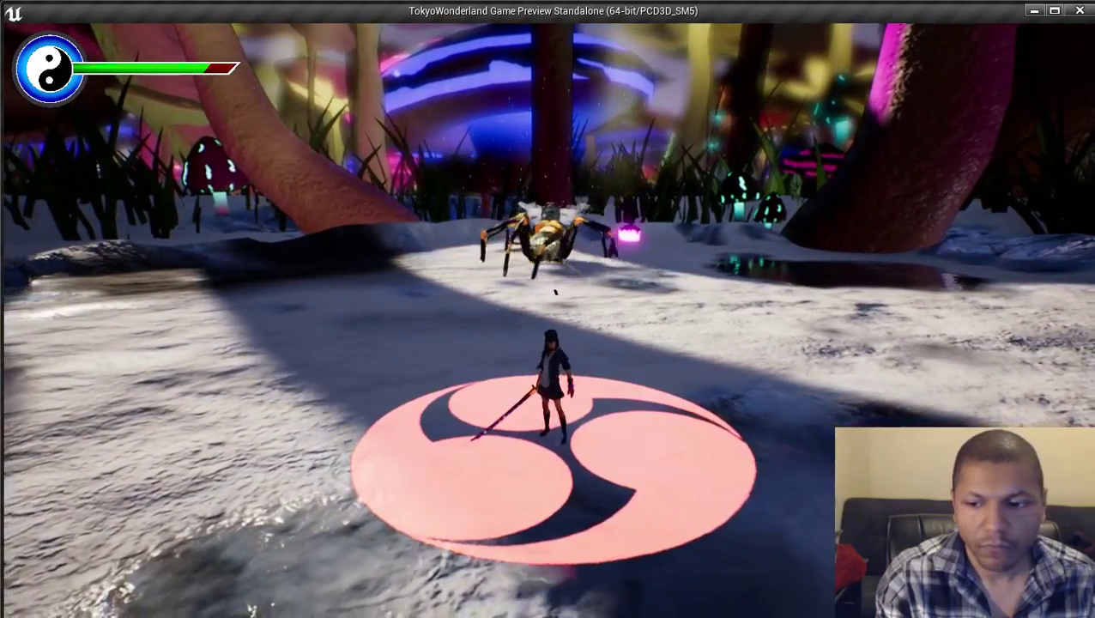
pyautogui.press('s')
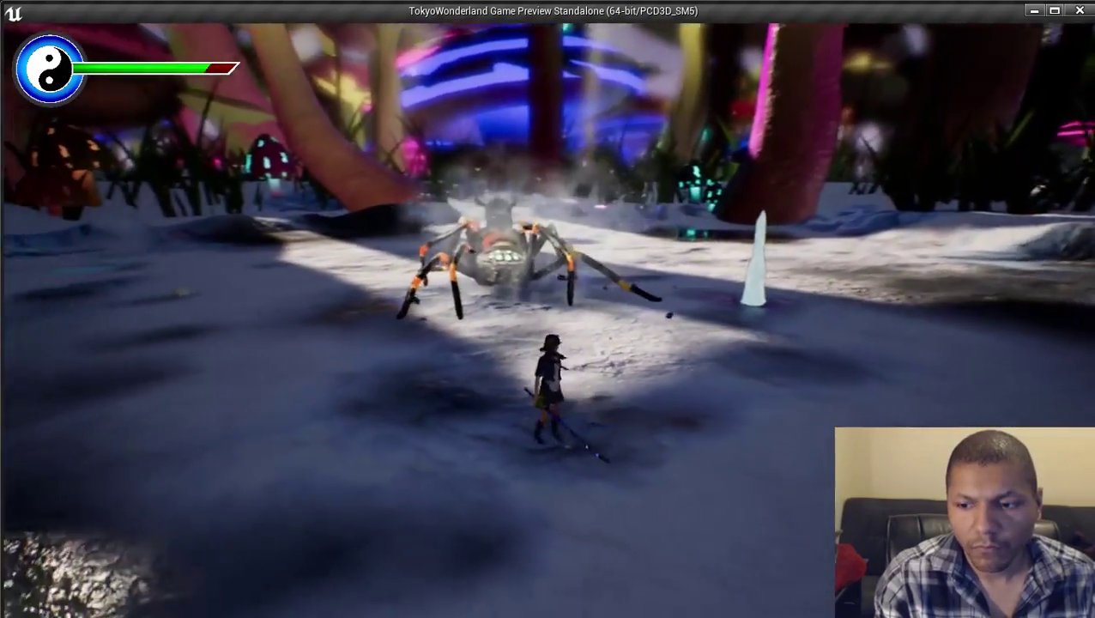
pyautogui.press('w')
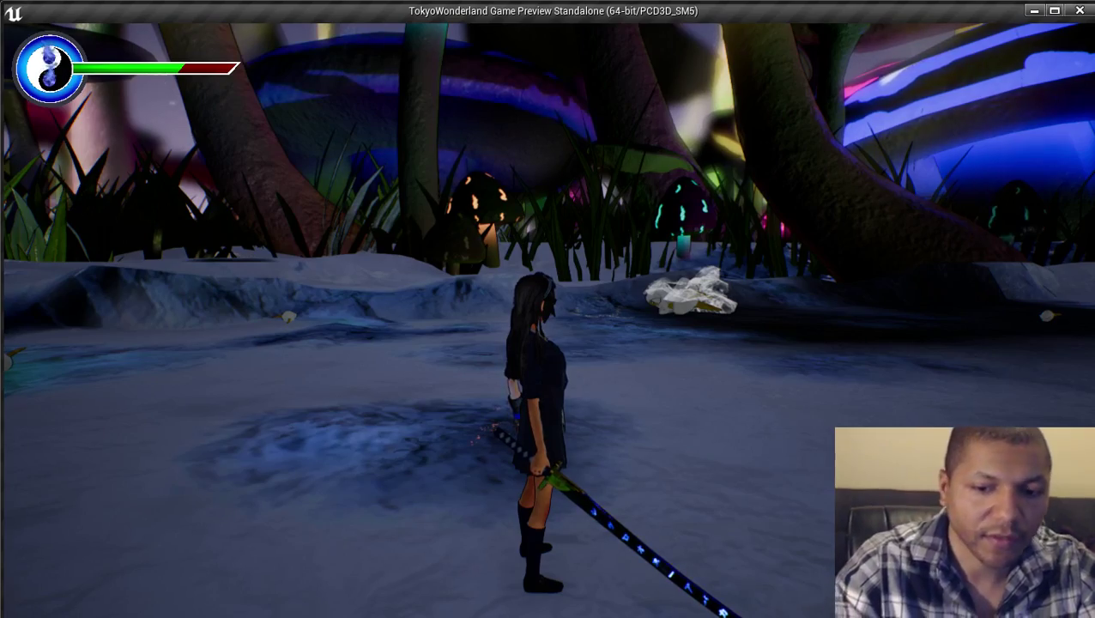
pyautogui.press('Escape')
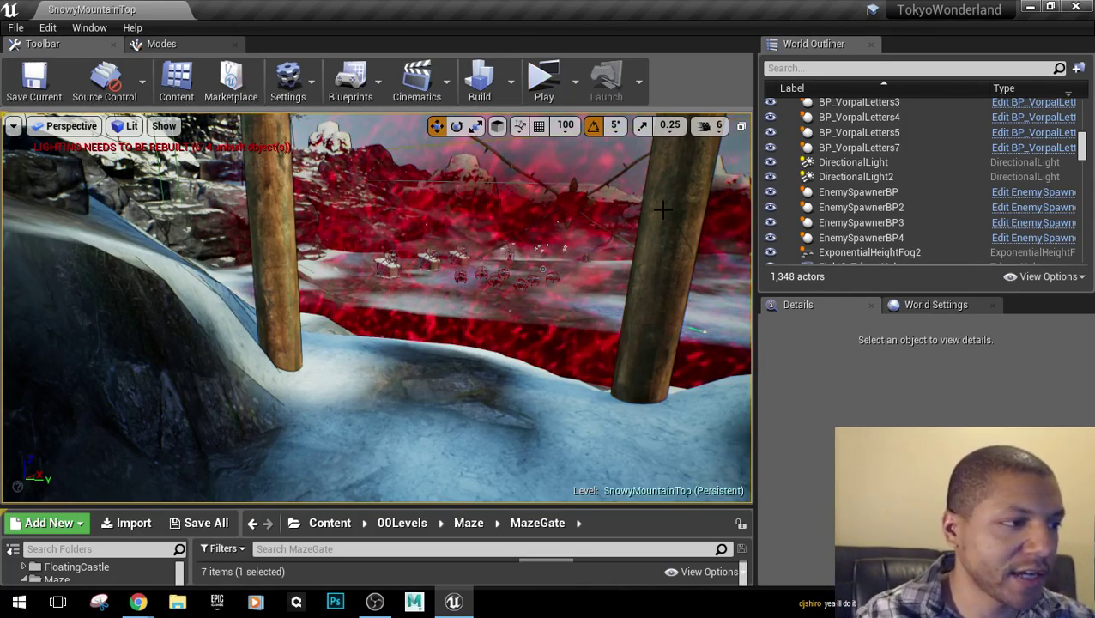
# Playtest SnowyMountainTop from the snowy clearing with the egg-shaped rocks, walking toward the floating red object, and end the playtest.
pyautogui.moveTo(518, 280); pyautogui.dragTo(506, 369)
pyautogui.moveTo(519, 280); pyautogui.dragTo(518, 184, button='right')
pyautogui.moveTo(518, 226); pyautogui.dragTo(485, 299, button='right')
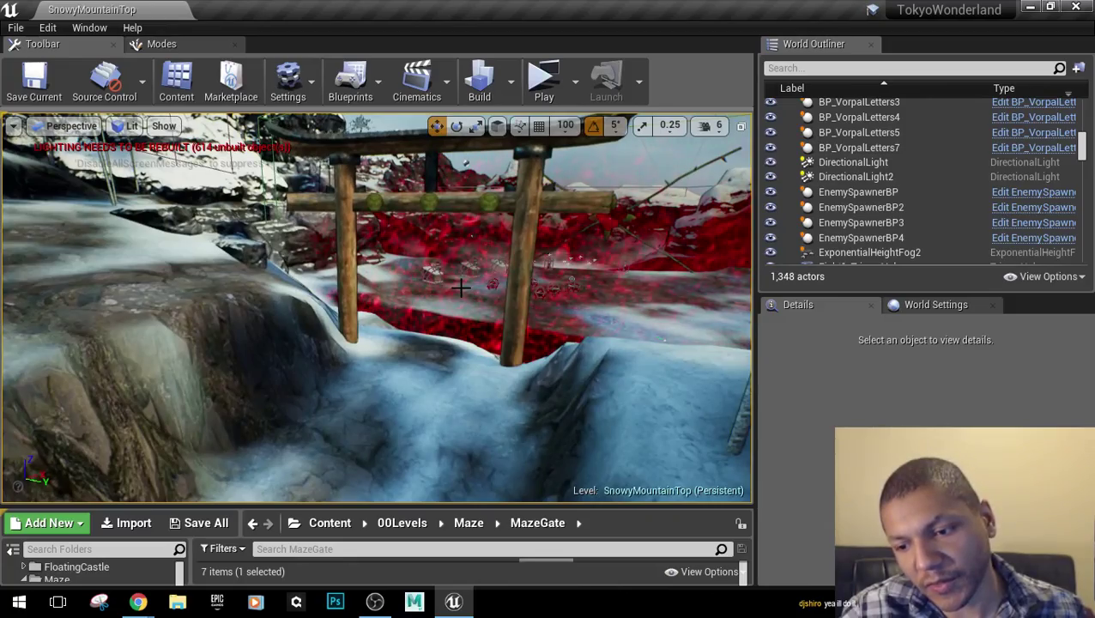
pyautogui.moveTo(464, 284); pyautogui.dragTo(652, 291, button='right')
pyautogui.moveTo(272, 324); pyautogui.dragTo(460, 287, button='right')
pyautogui.scroll(-5, 453, 349)
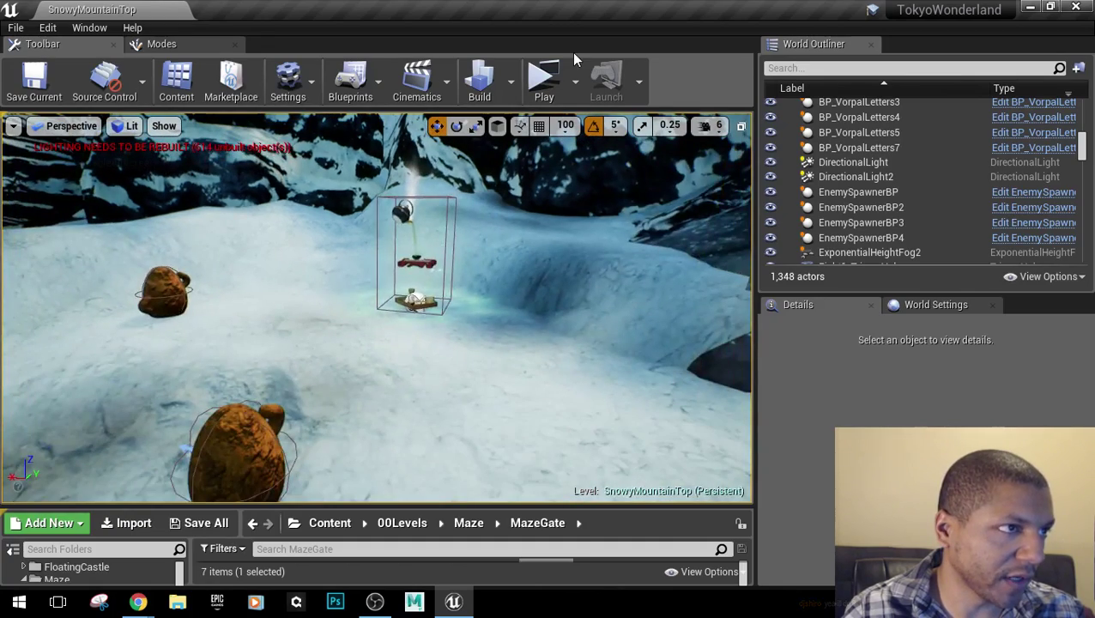
pyautogui.click(553, 81)
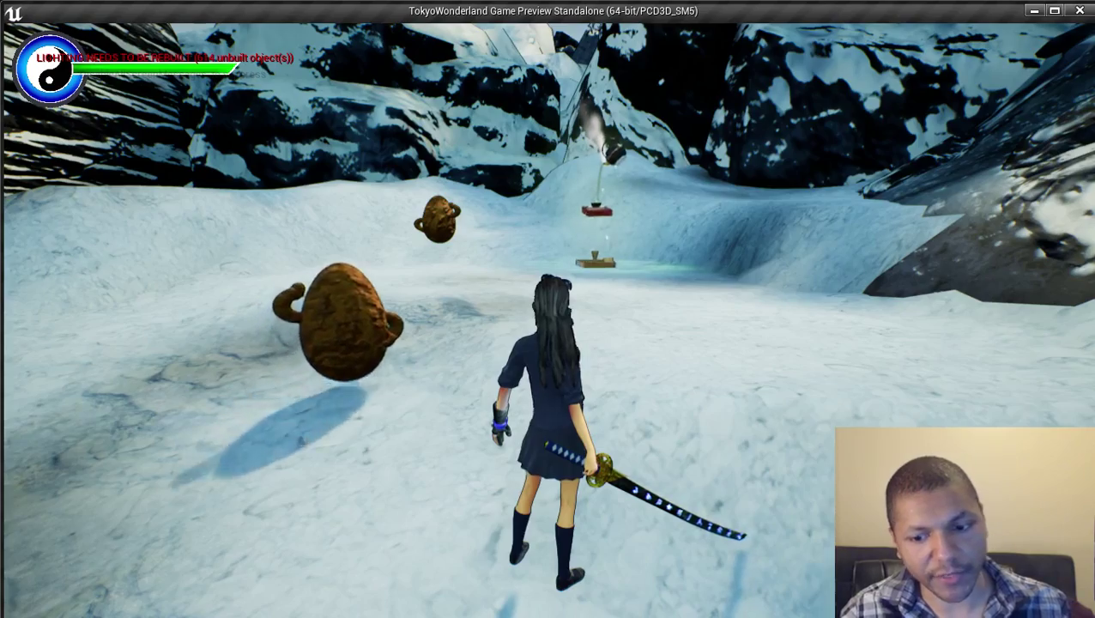
pyautogui.press('w')
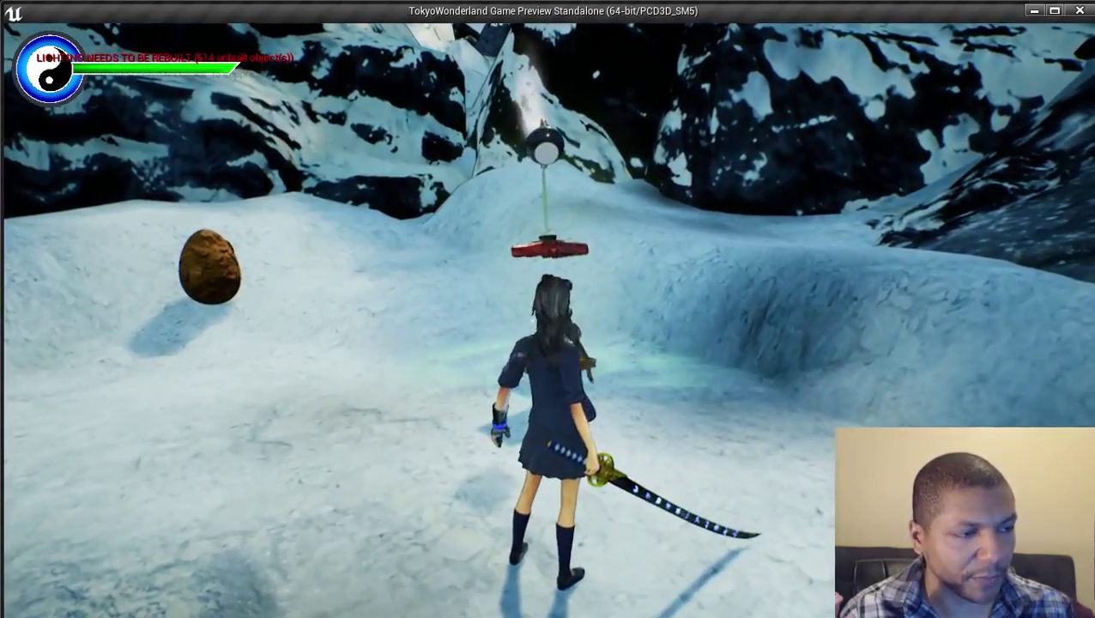
pyautogui.press('s')
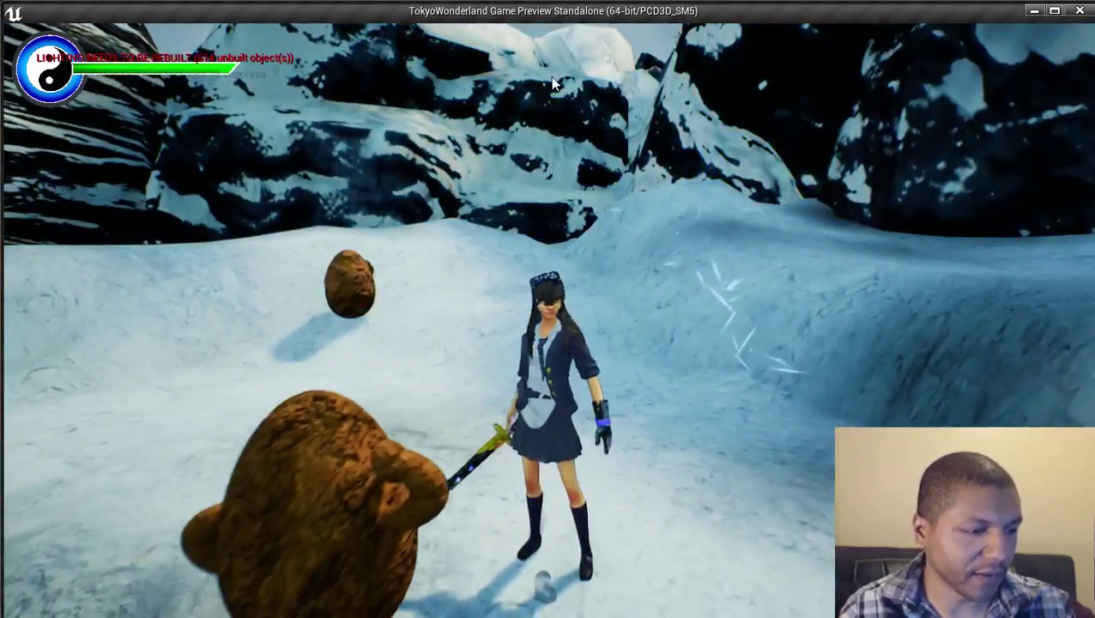
pyautogui.press('Escape')
# Start a standalone playtest of SnowyMountainTop from the icy cave area with the rock-ringed pool.
pyautogui.click(506, 290)
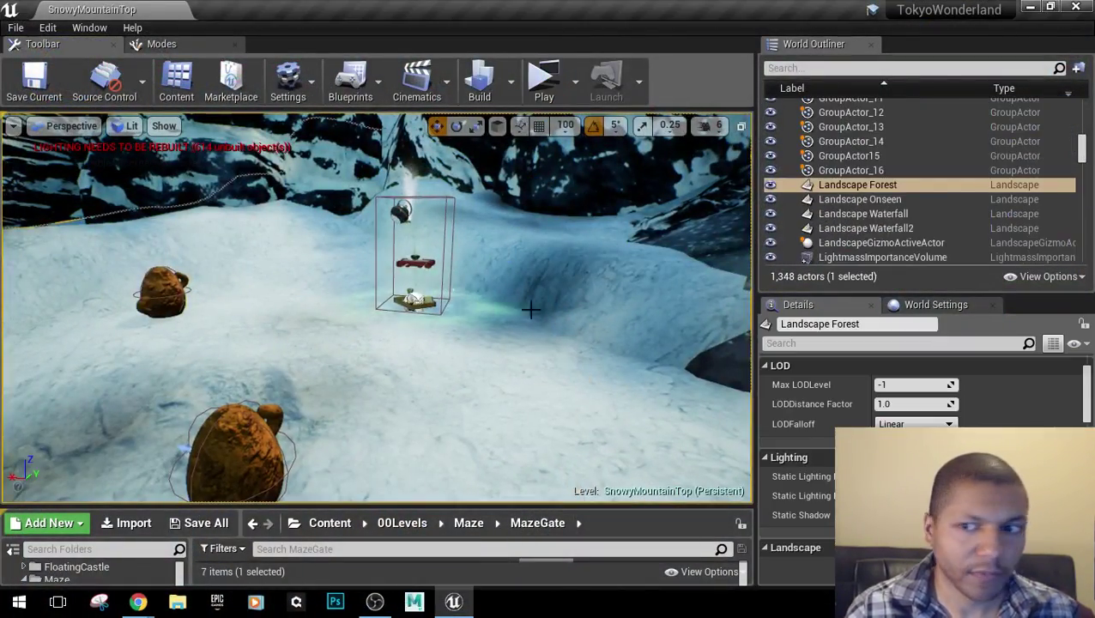
pyautogui.moveTo(533, 311); pyautogui.dragTo(532, 403)
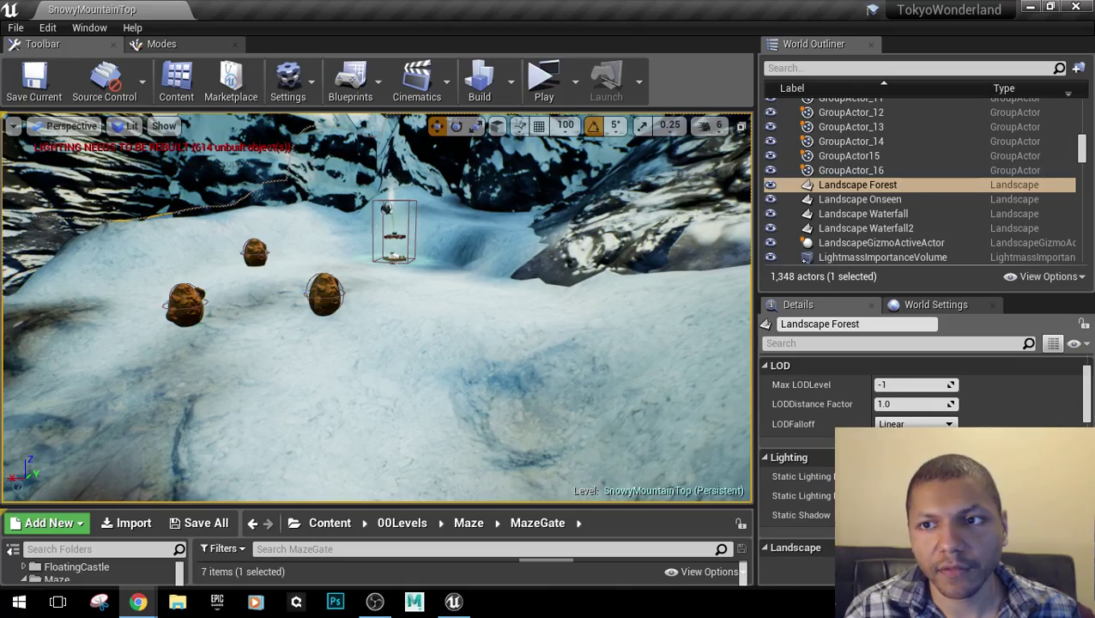
pyautogui.moveTo(464, 260); pyautogui.dragTo(465, 225)
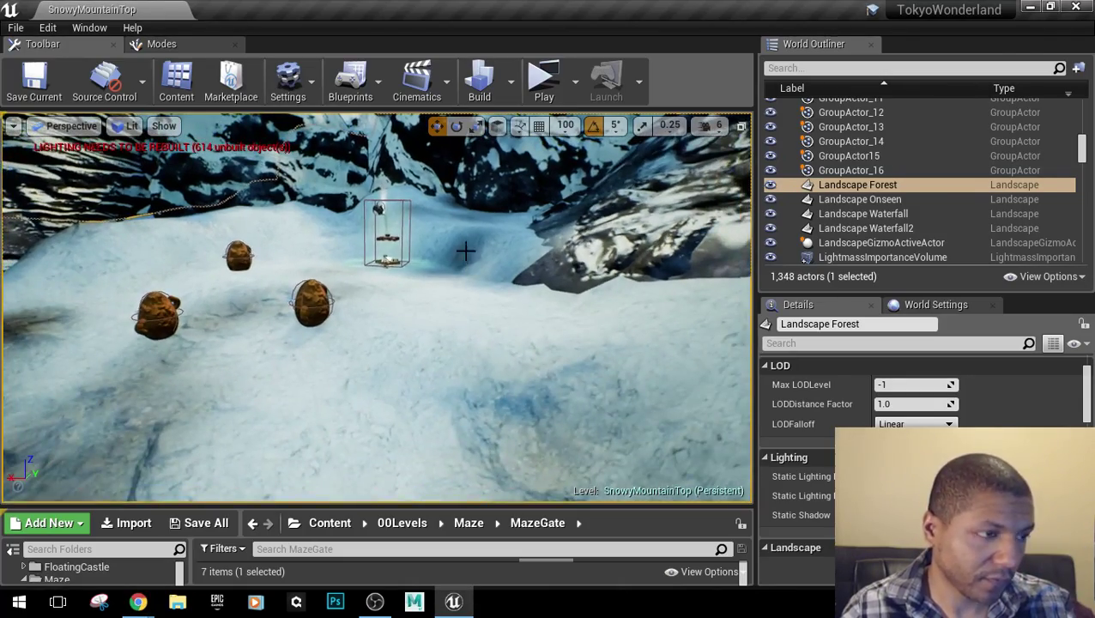
pyautogui.press('1')
pyautogui.press('2')
pyautogui.press('3')
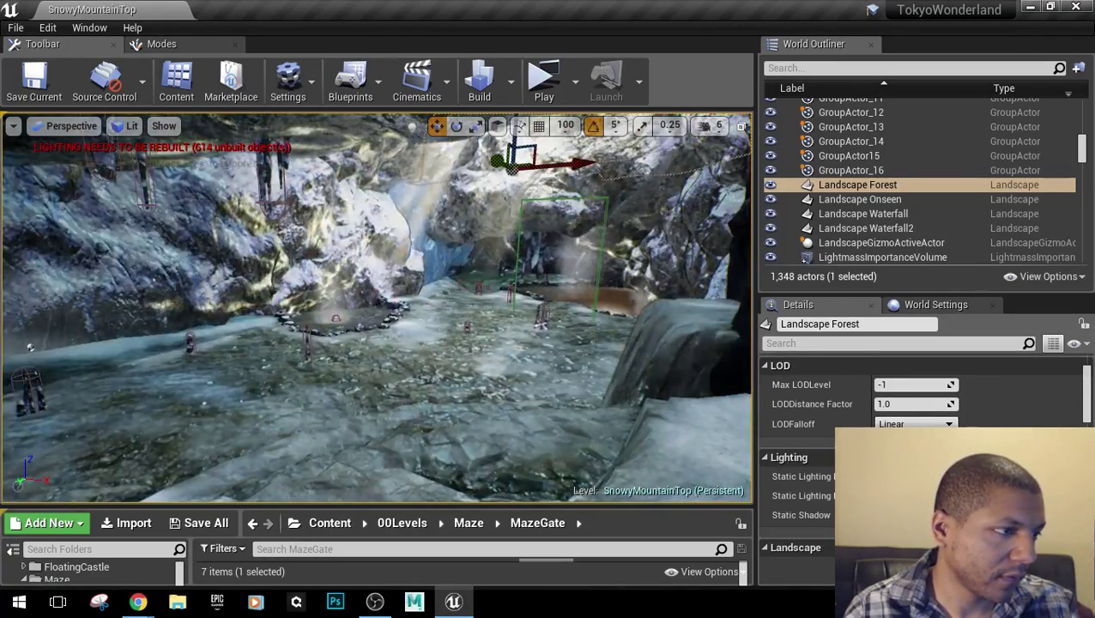
pyautogui.moveTo(466, 248); pyautogui.dragTo(607, 263, button='right')
pyautogui.moveTo(537, 209); pyautogui.dragTo(433, 199, button='right')
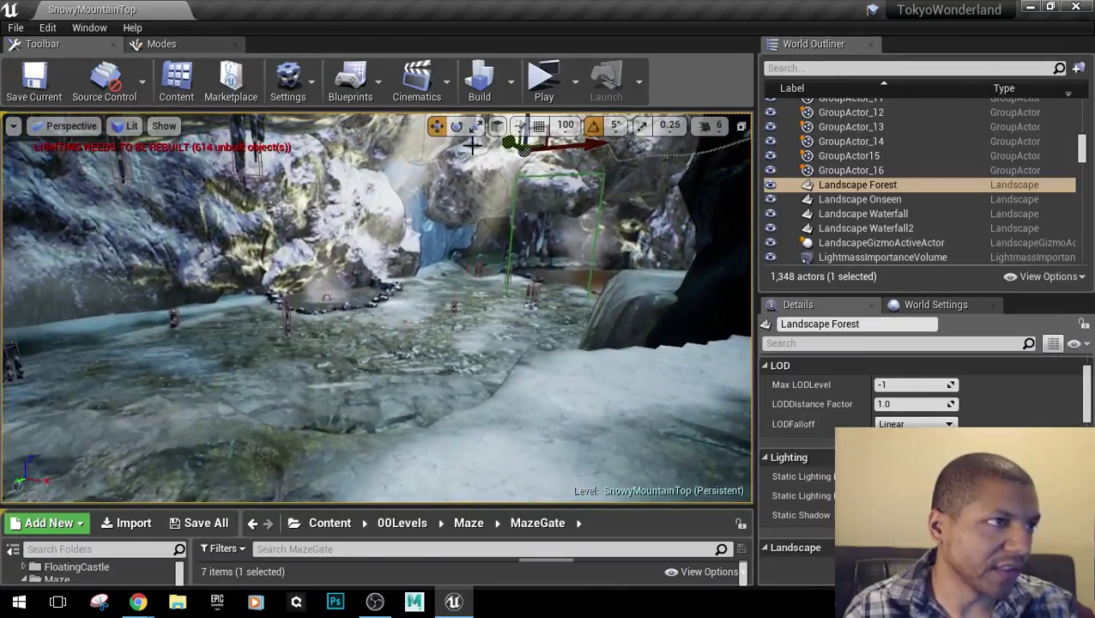
pyautogui.click(544, 79)
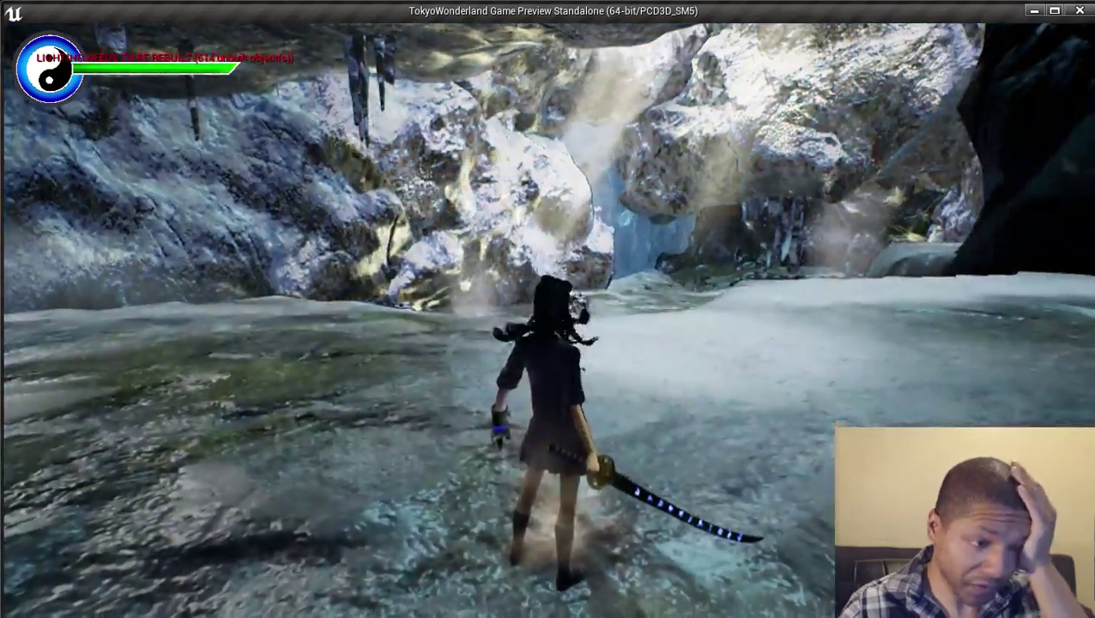
# Run the character along the cave's icy ground and jump over the rocks into the steaming pool.
pyautogui.press('w')
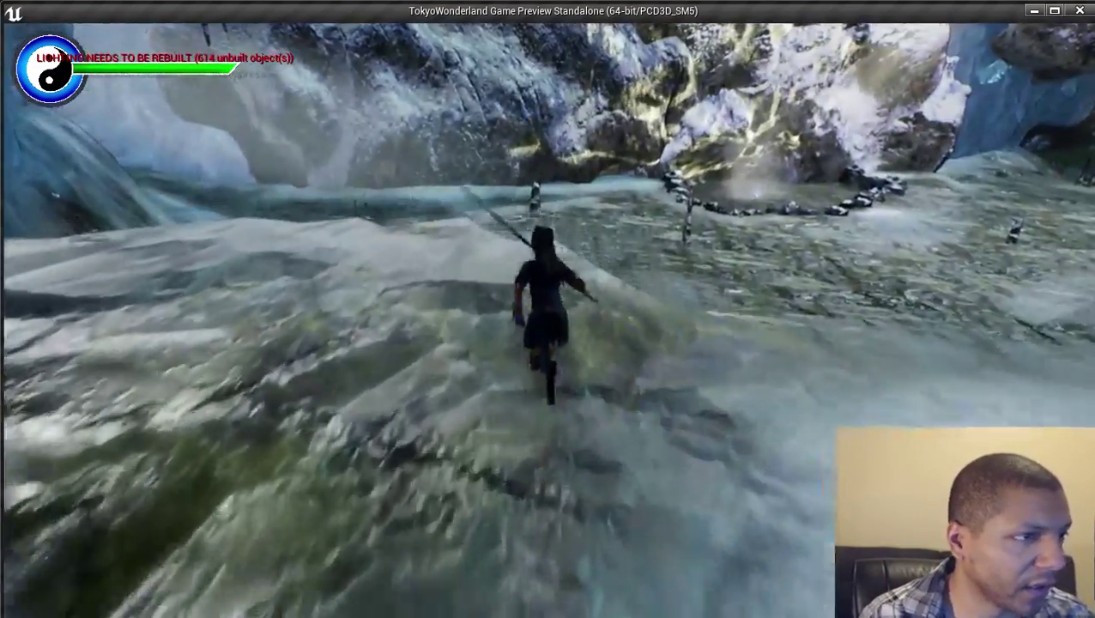
pyautogui.press('e')
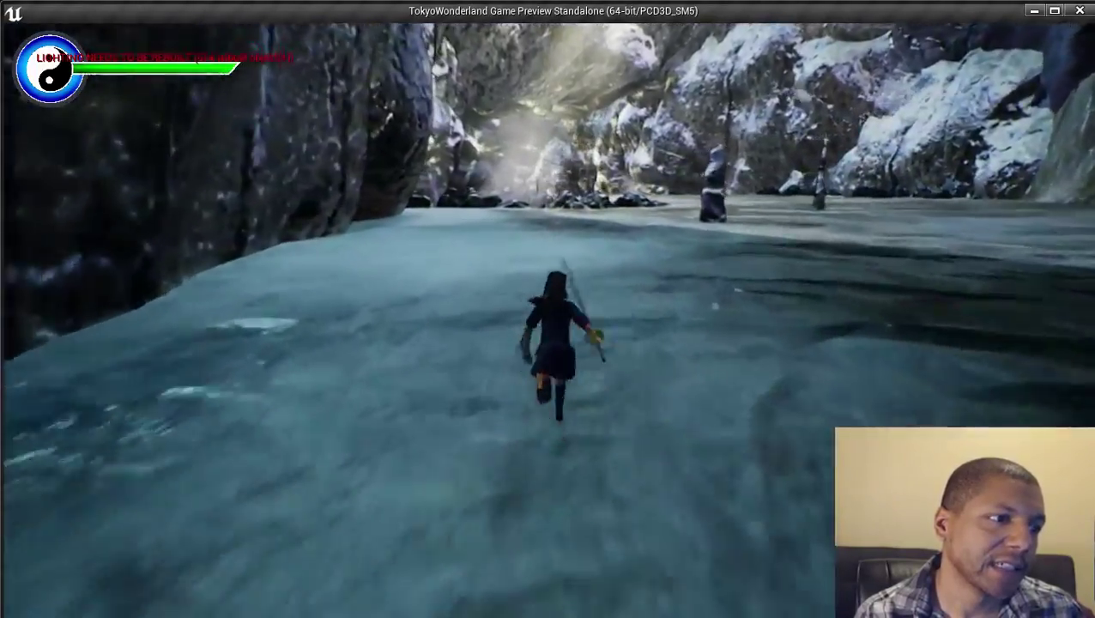
pyautogui.press('w')
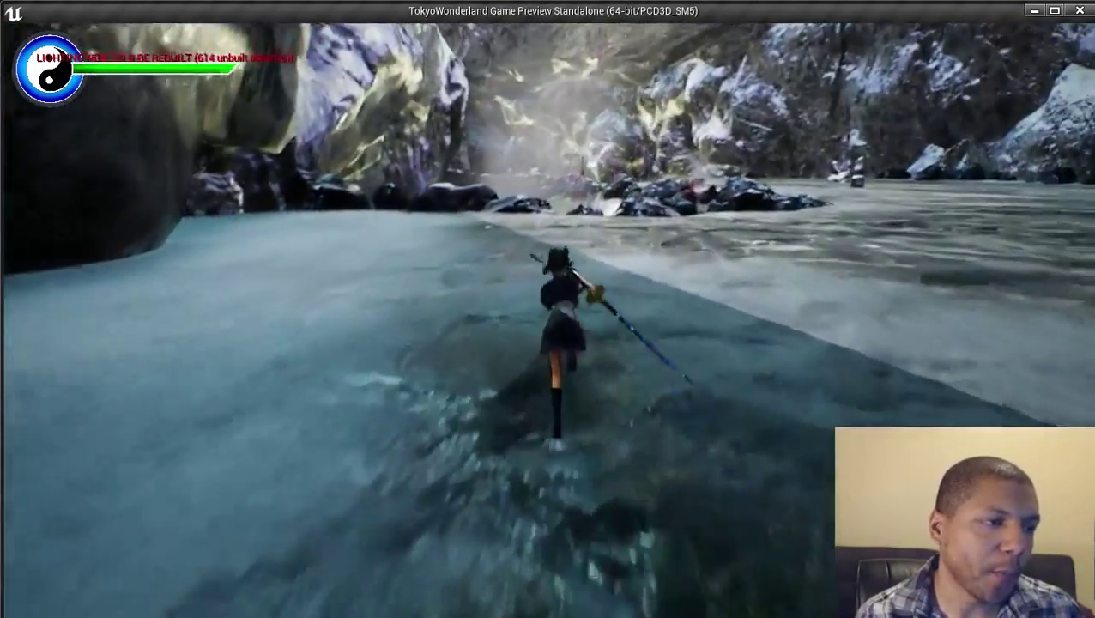
pyautogui.press('w')
pyautogui.press('space')
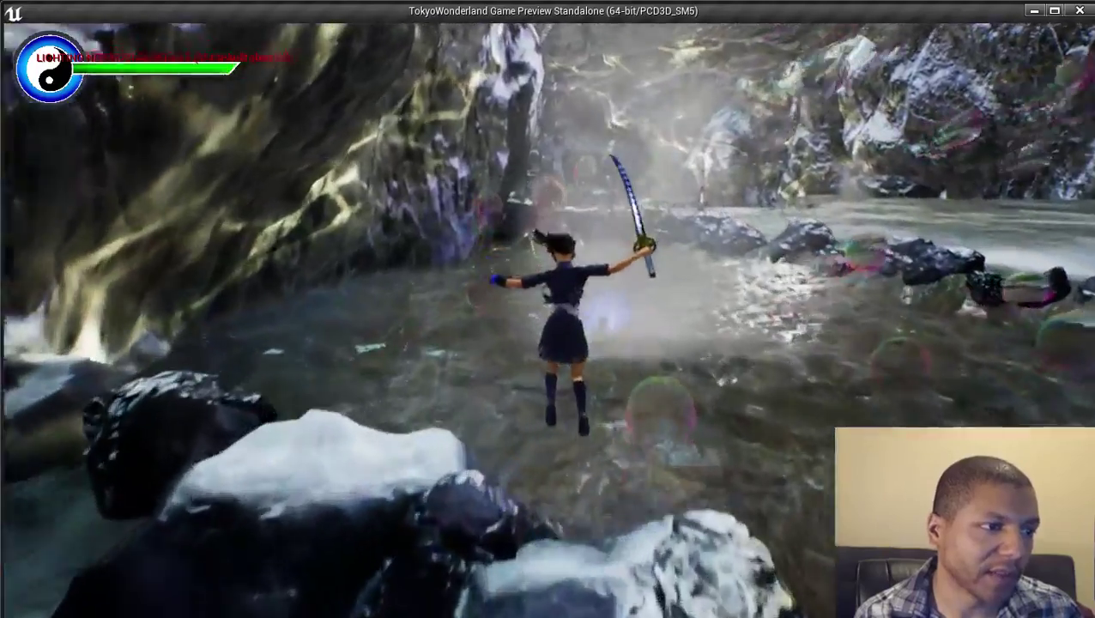
pyautogui.press('w')
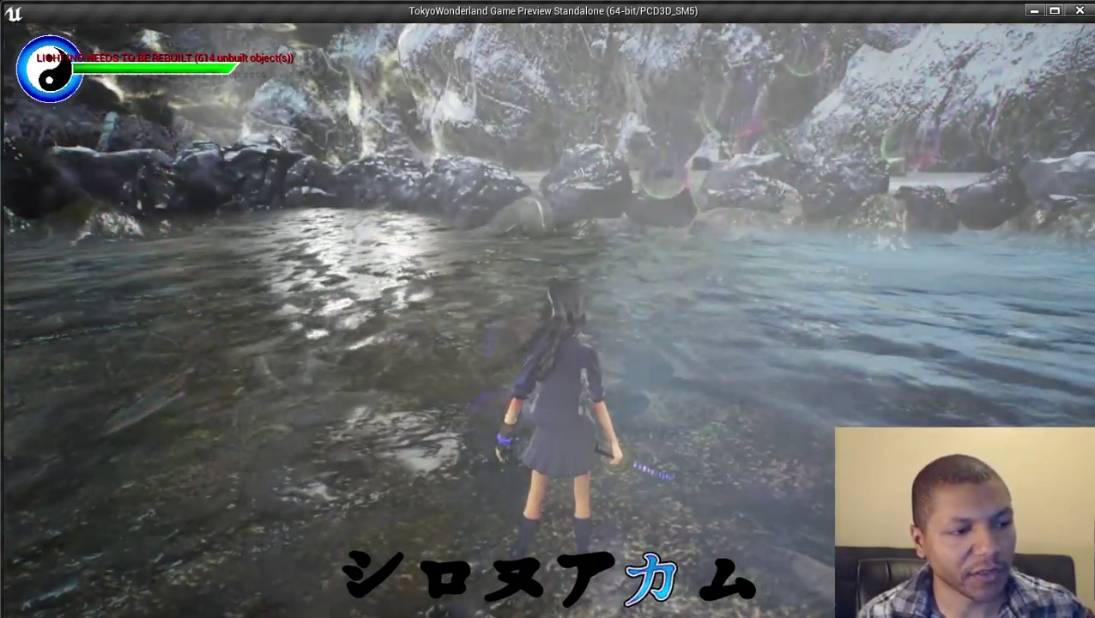
# Leave the pool with leaps and sword attacks onto the open ice, and end the cave playtest.
pyautogui.press('w')
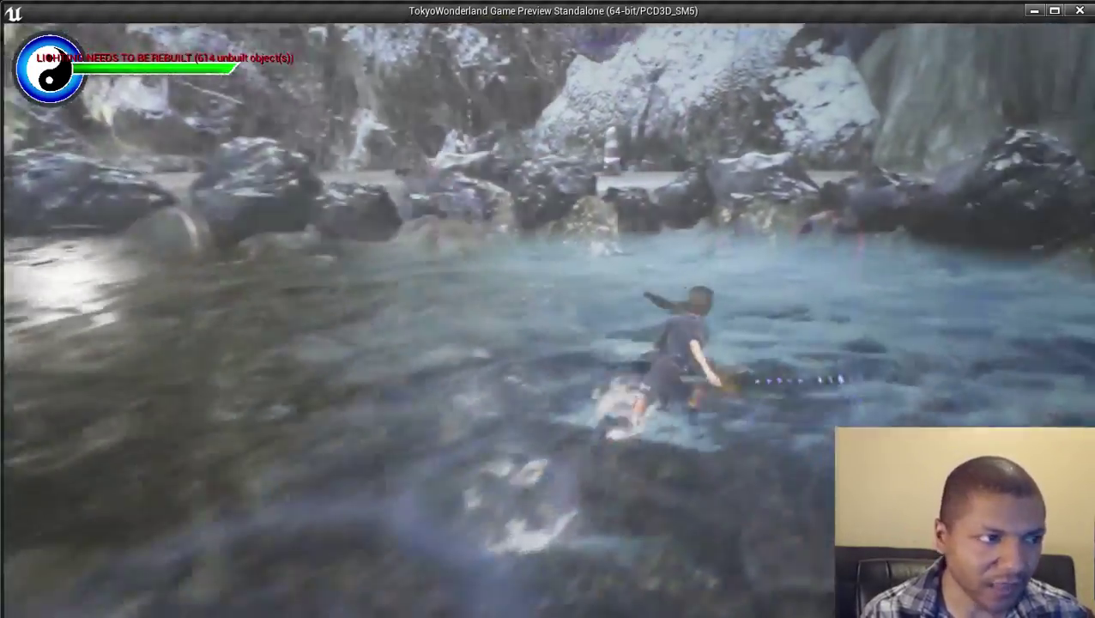
pyautogui.press('w')
pyautogui.press('space')
pyautogui.press('space')
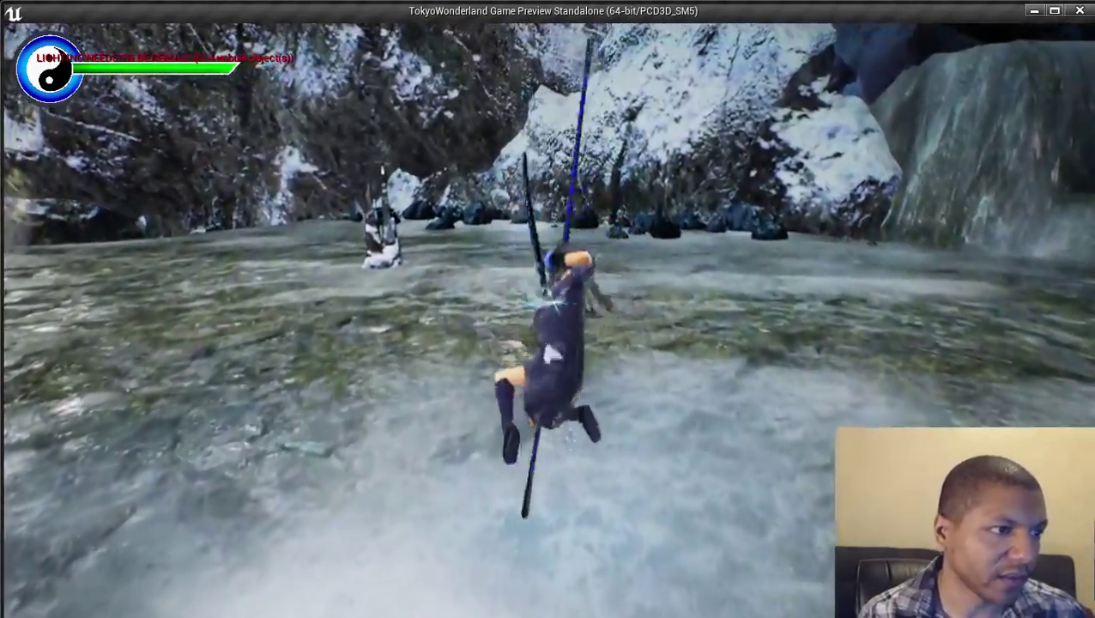
pyautogui.press('w')
pyautogui.press('space')
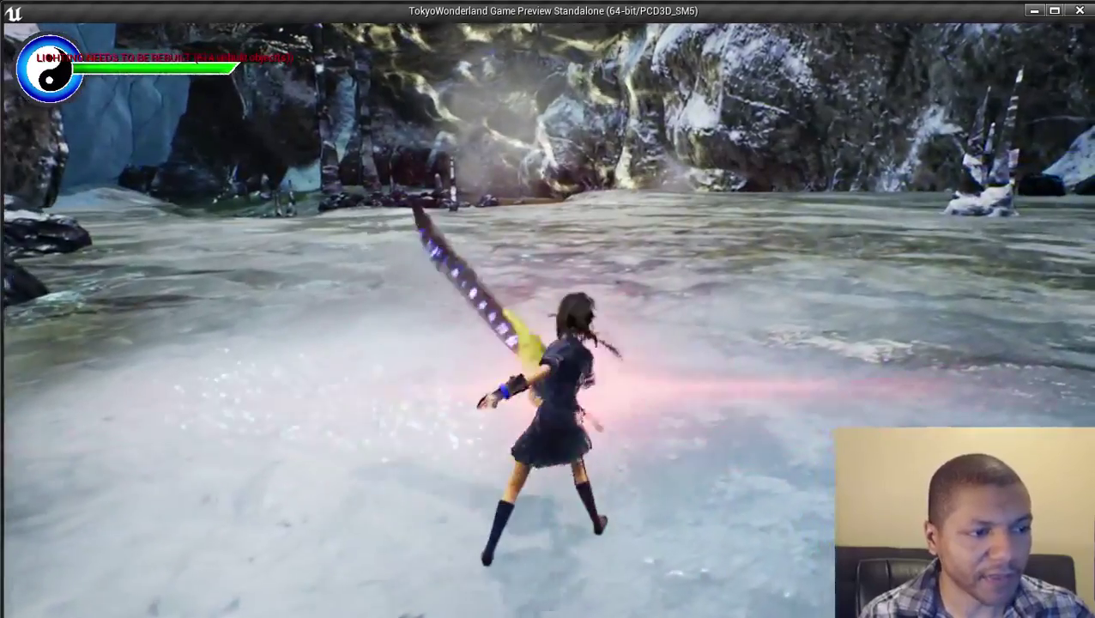
pyautogui.press('Escape')
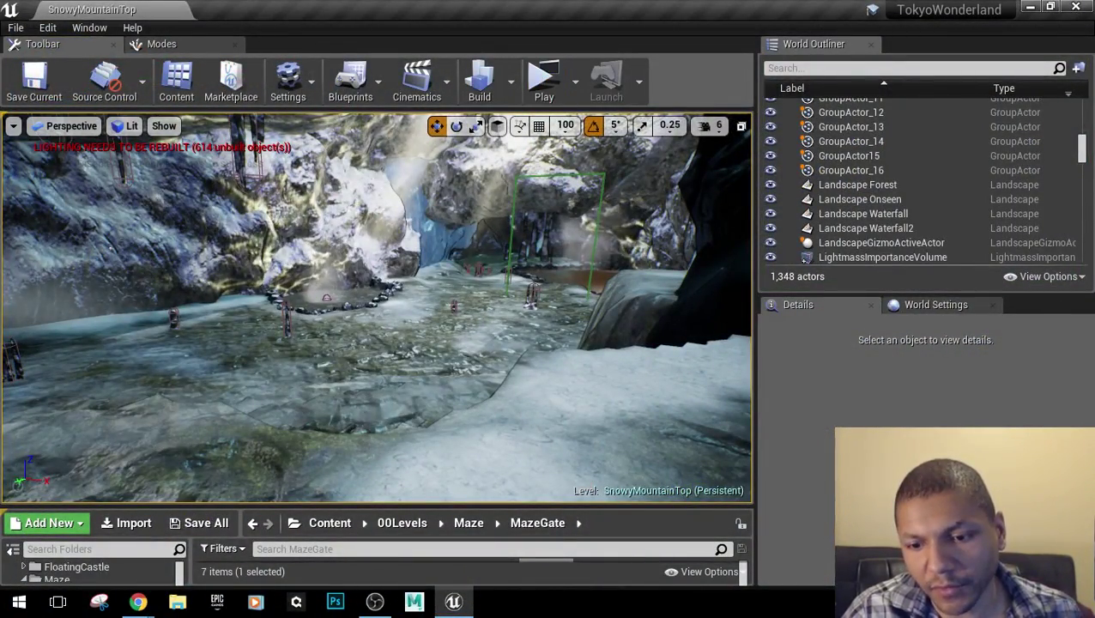
pyautogui.hotkey('alt', 'Tab')
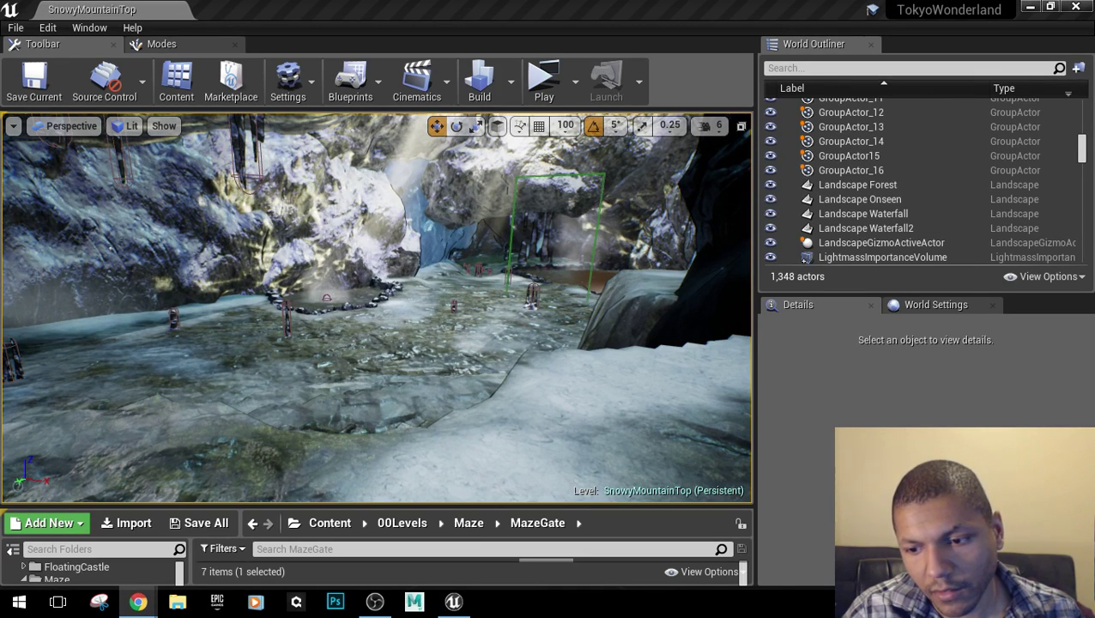
pyautogui.moveTo(441, 241); pyautogui.dragTo(420, 241, button='right')
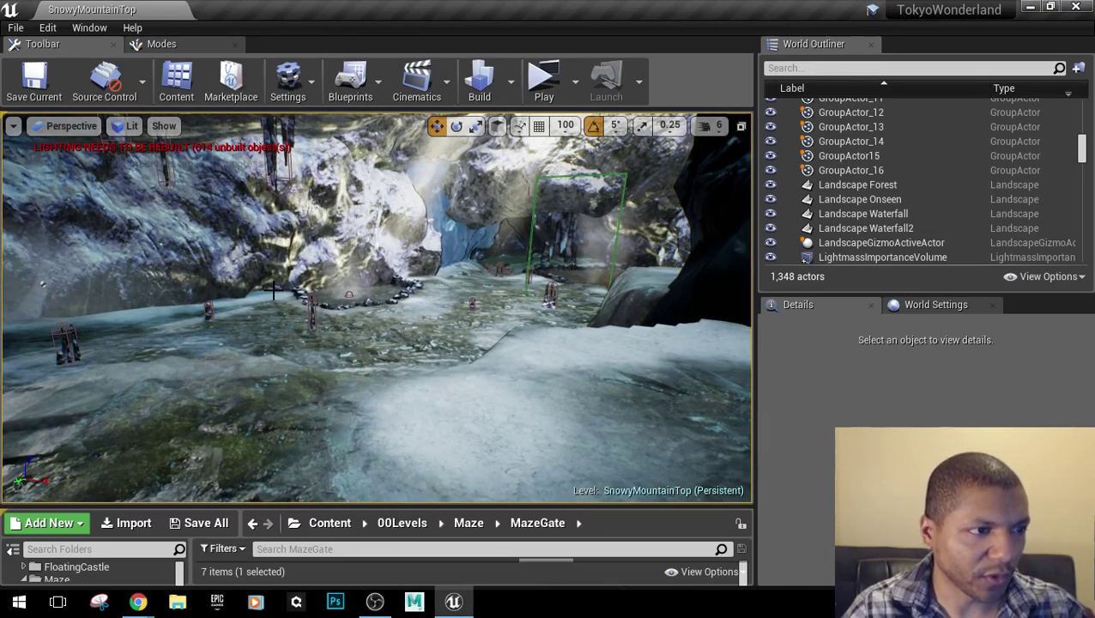
pyautogui.moveTo(421, 241); pyautogui.dragTo(471, 230, button='right')
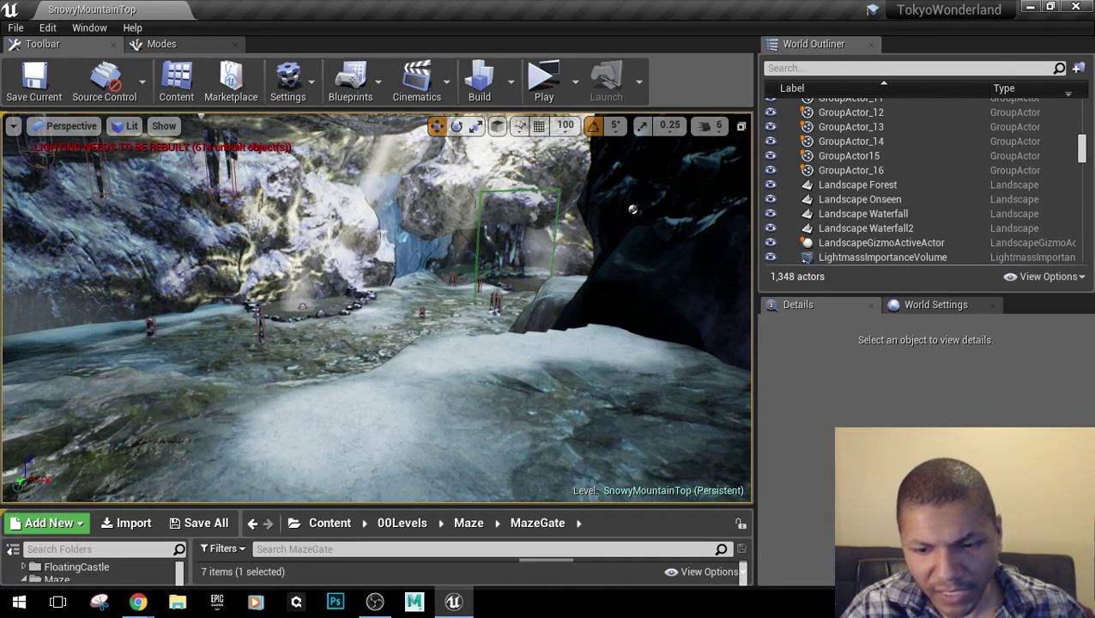
pyautogui.moveTo(459, 349)
pyautogui.mouseDown(button='right')
pyautogui.moveTo(421, 356)
pyautogui.moveTo(458, 348)
pyautogui.mouseUp(button='right')
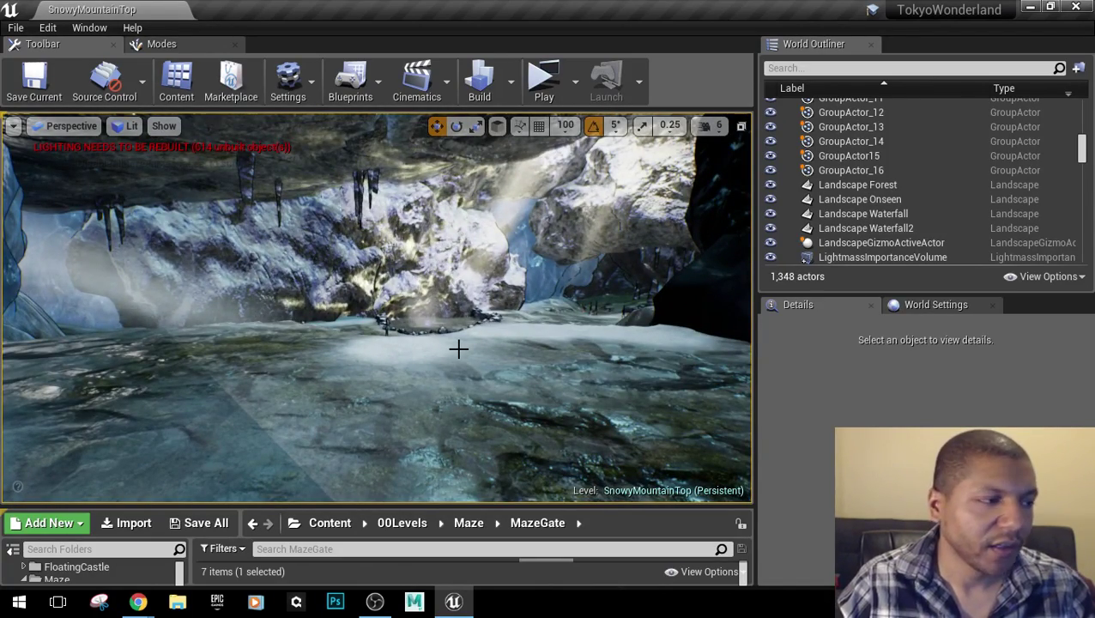
pyautogui.moveTo(458, 348); pyautogui.dragTo(435, 357, button='right')
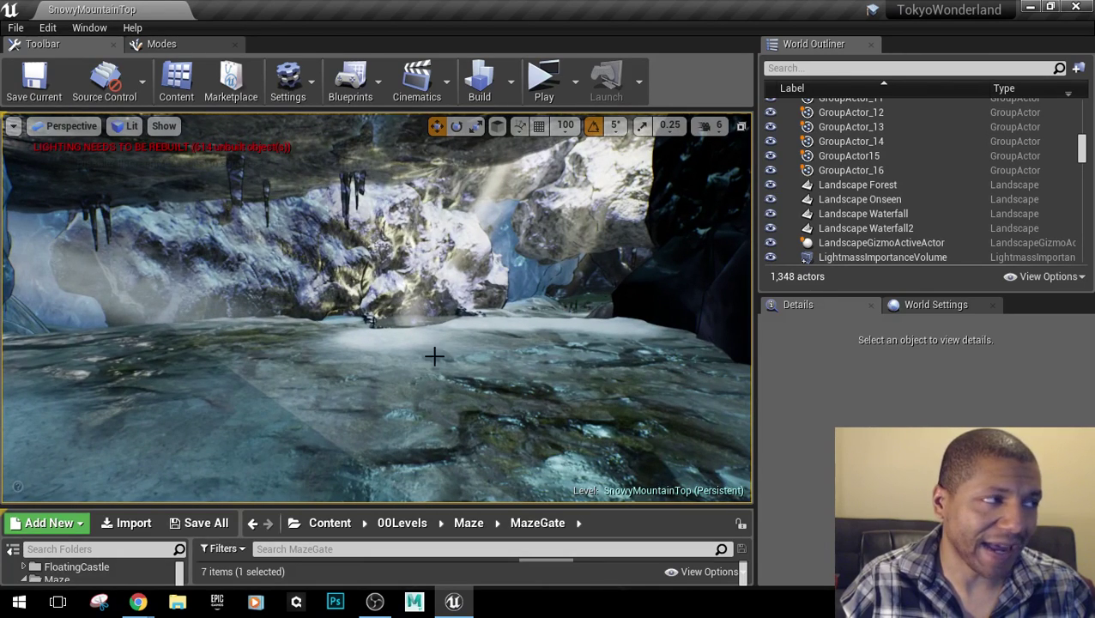
# Open the CheshireLand level from the Maps folder.
pyautogui.click(15, 28)
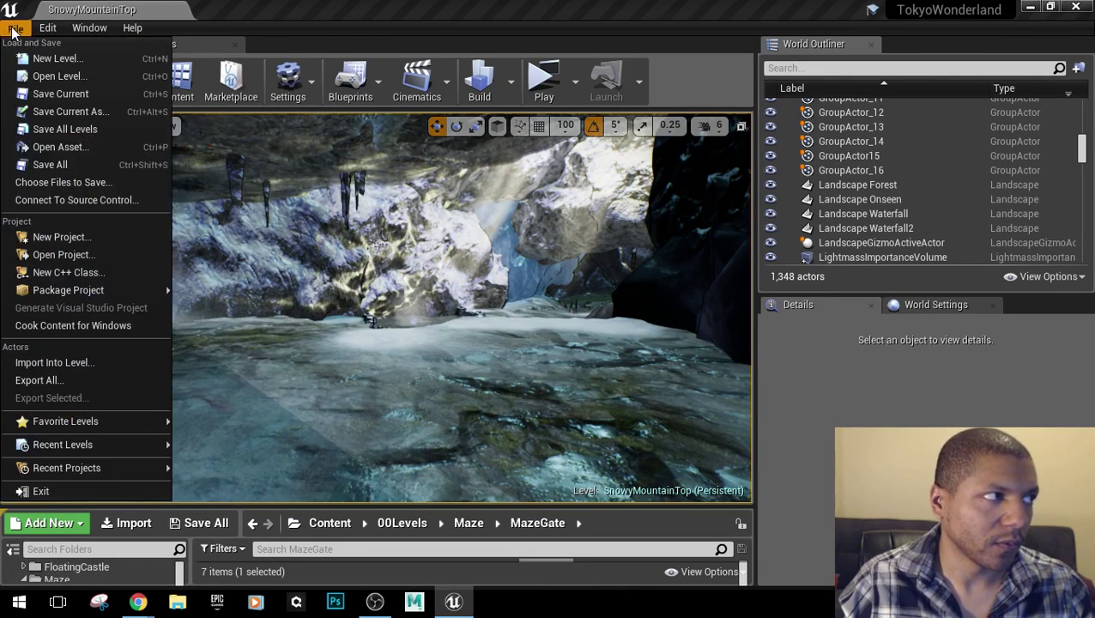
pyautogui.click(76, 75)
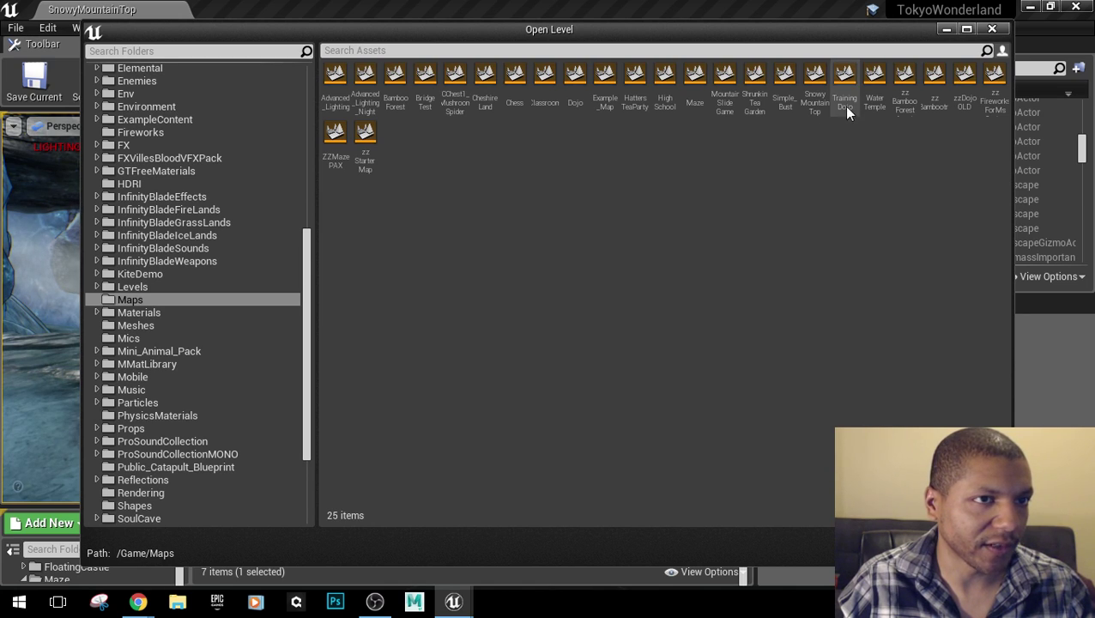
pyautogui.click(868, 83)
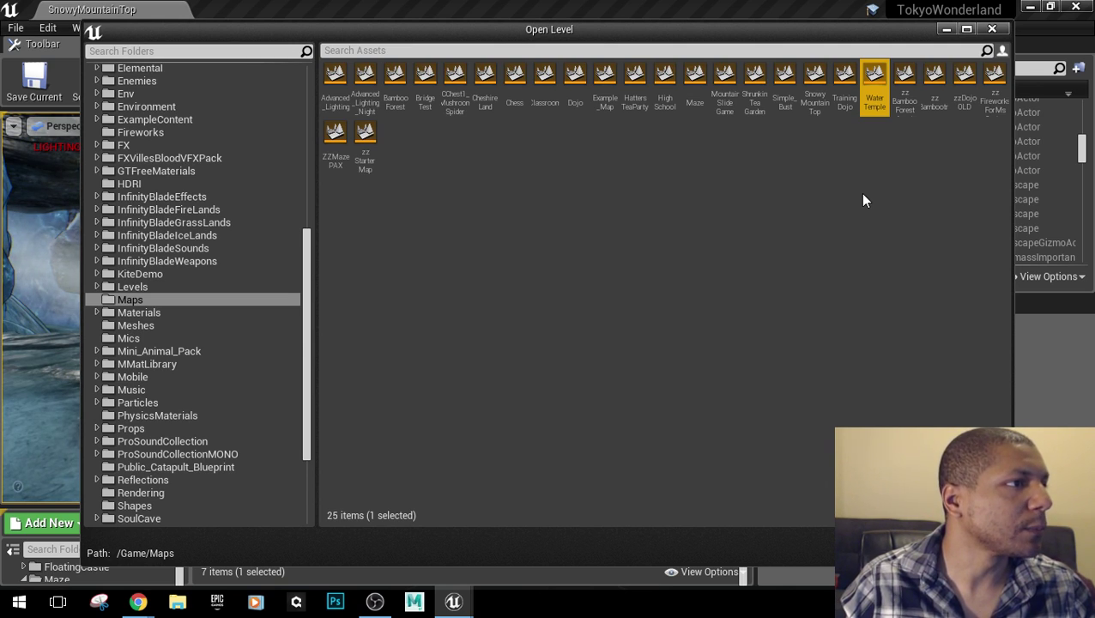
pyautogui.doubleClick(482, 78)
pyautogui.click(709, 450)
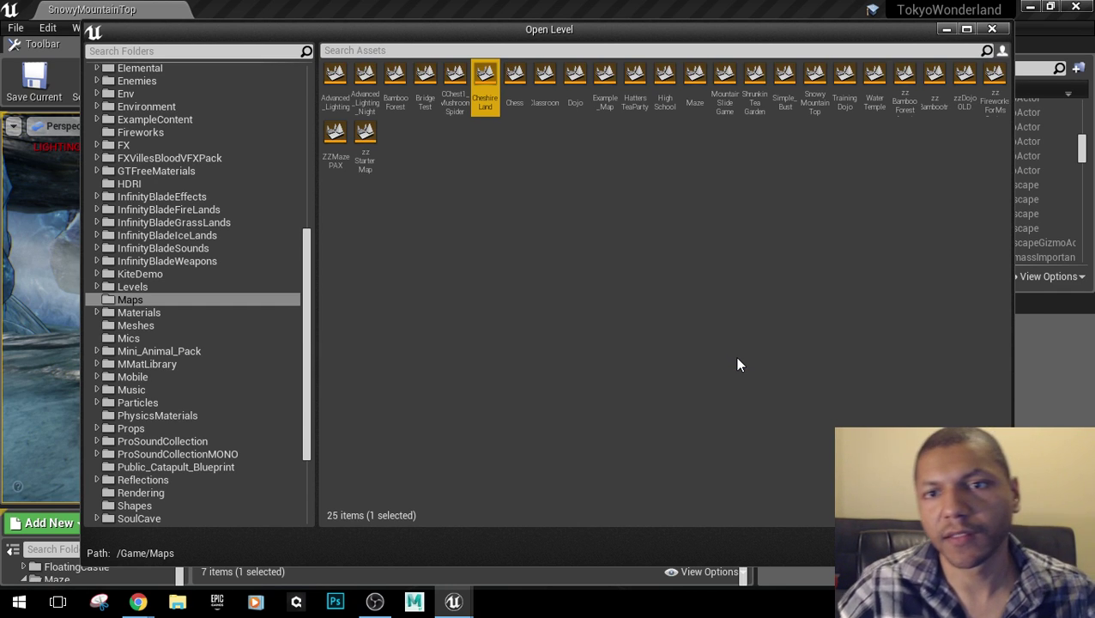
pyautogui.hotkey('alt', 'Tab')
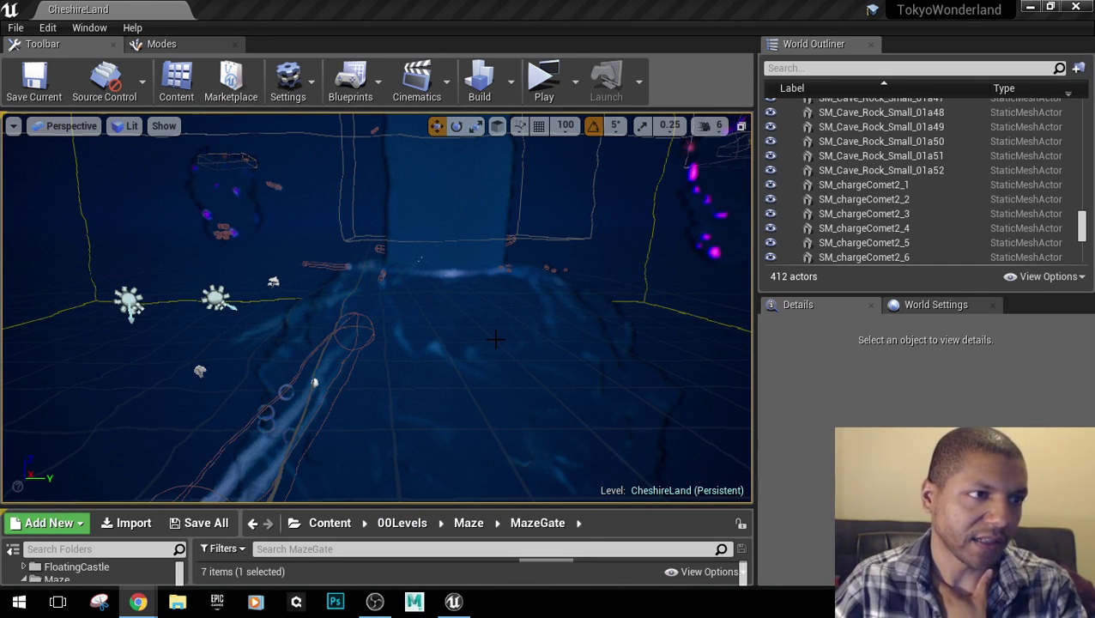
# Start a standalone playtest of CheshireLand and run the character past the dark rocks and glowing purple crystal.
pyautogui.moveTo(495, 339); pyautogui.dragTo(399, 412)
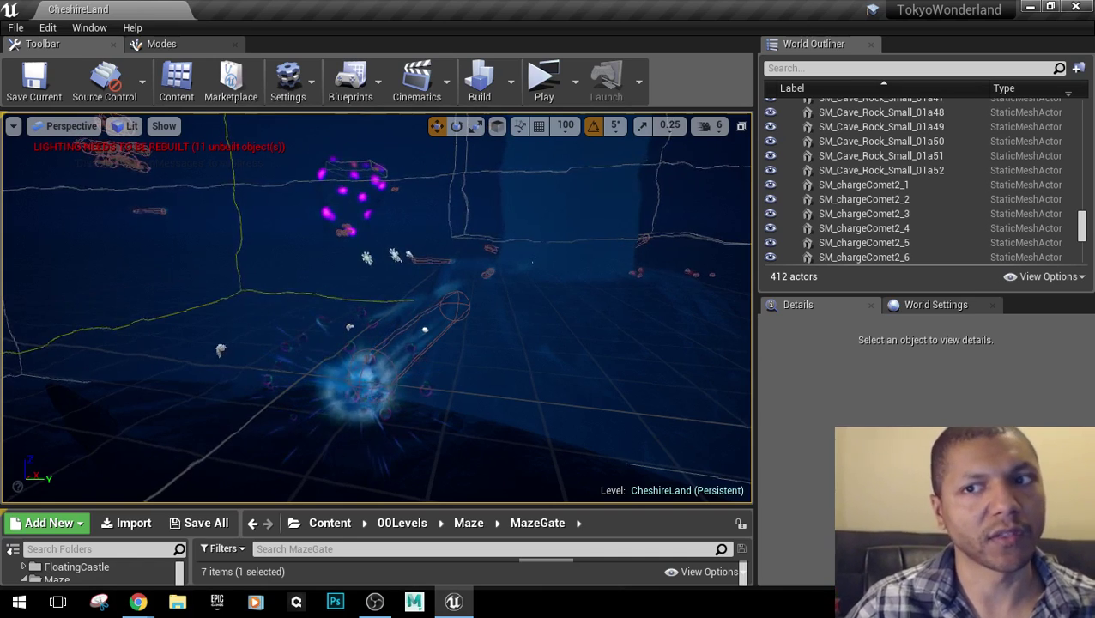
pyautogui.hotkey('alt', 'Tab')
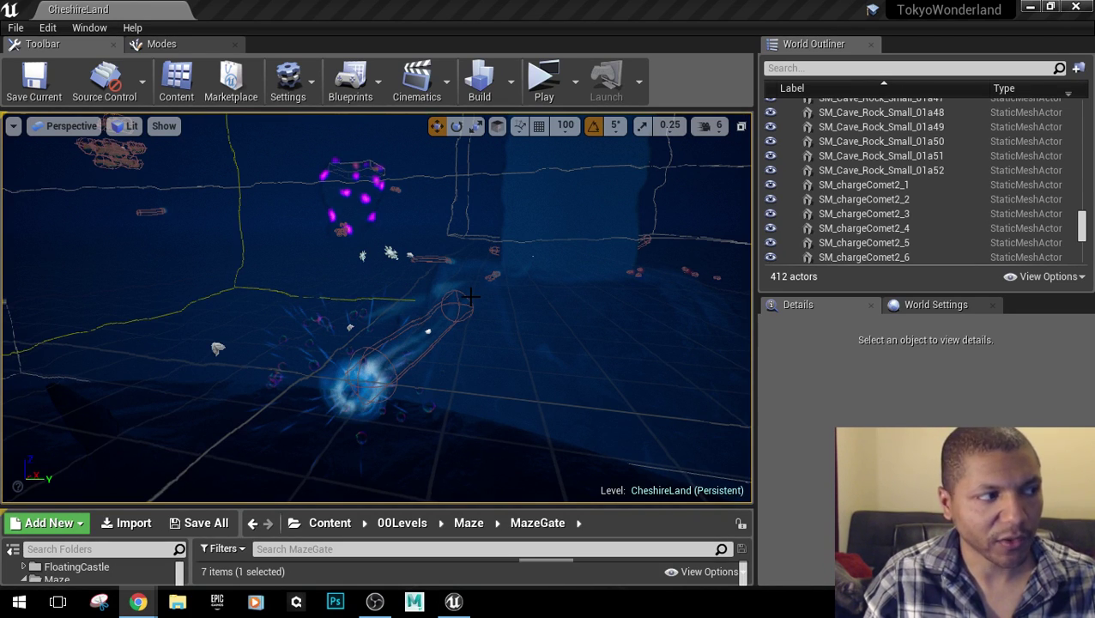
pyautogui.moveTo(470, 296); pyautogui.dragTo(444, 343)
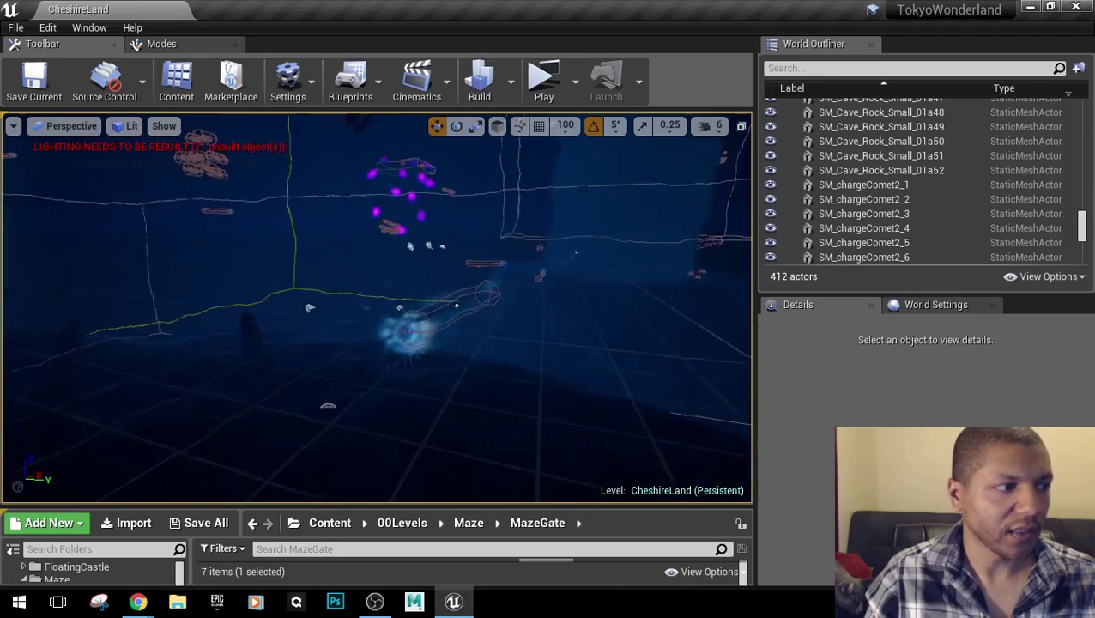
pyautogui.click(546, 86)
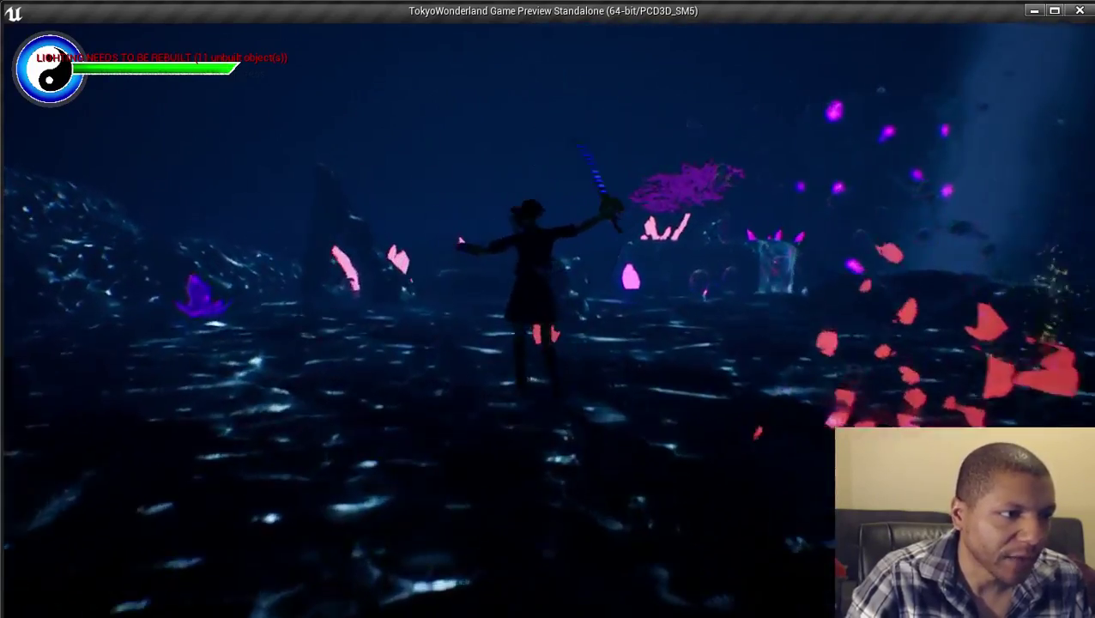
pyautogui.press('w')
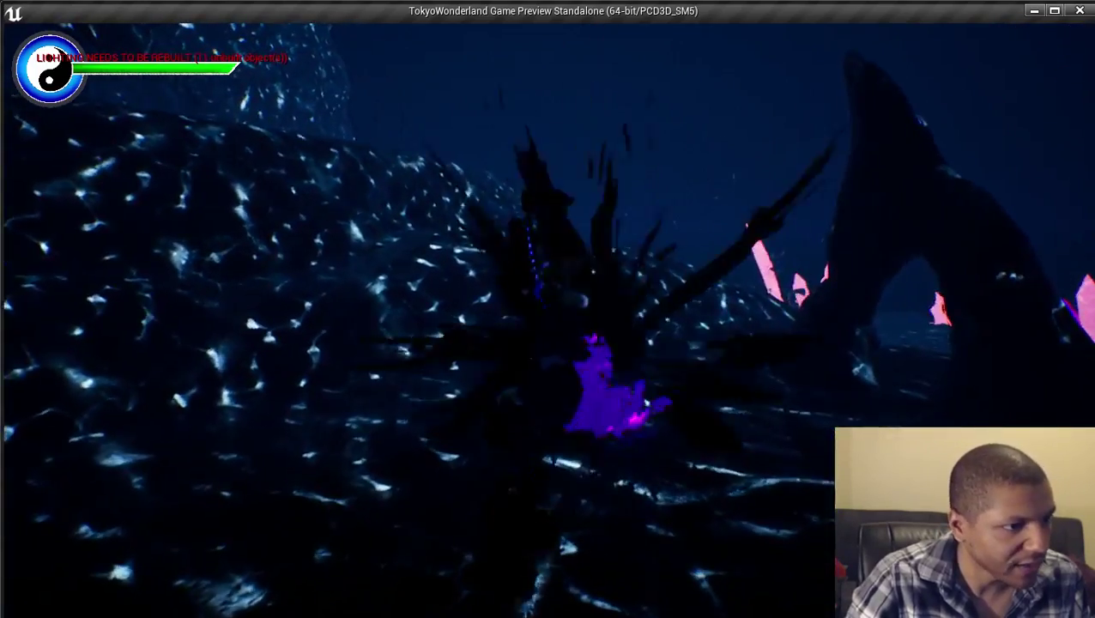
pyautogui.press('shift')
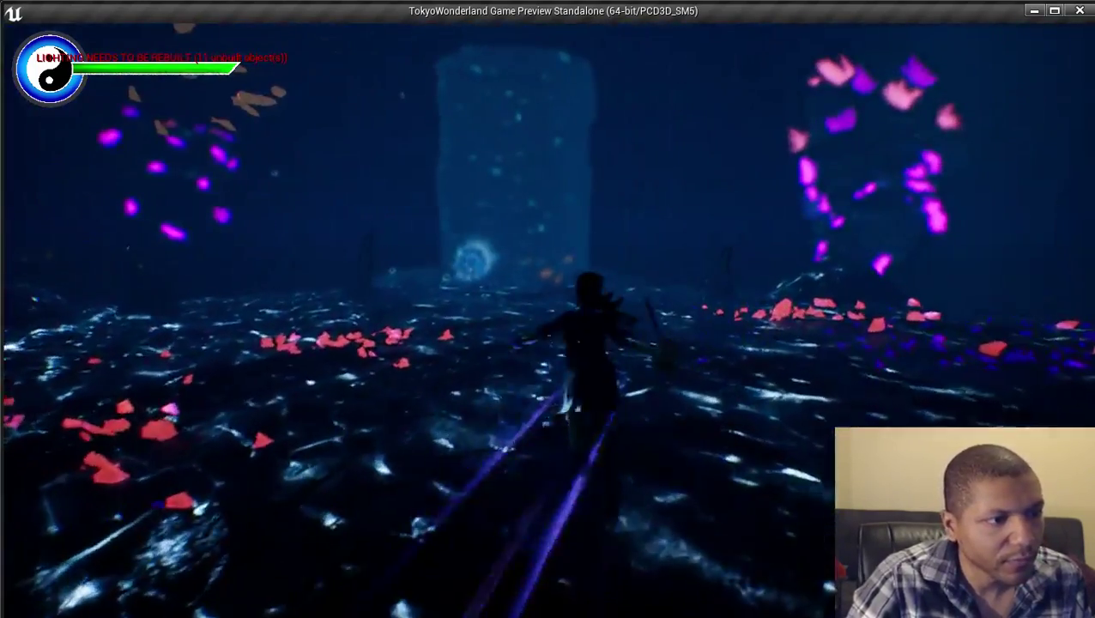
# Run the character across the dark ground into the glowing blue orb and travel through it toward the tall water column.
pyautogui.press('shift')
pyautogui.press('w')
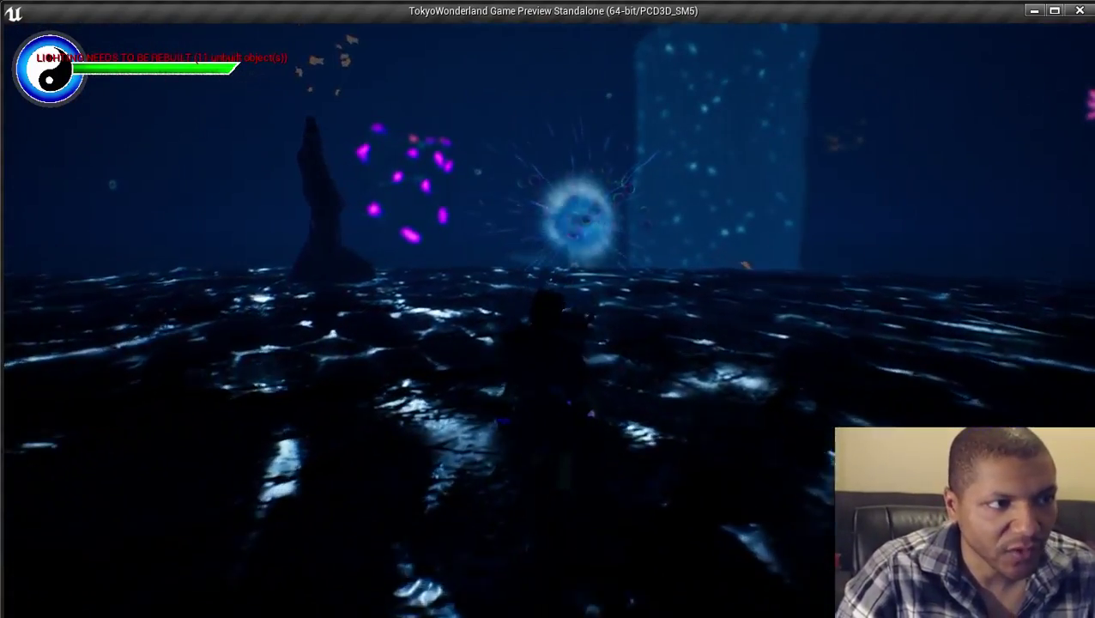
pyautogui.press('w')
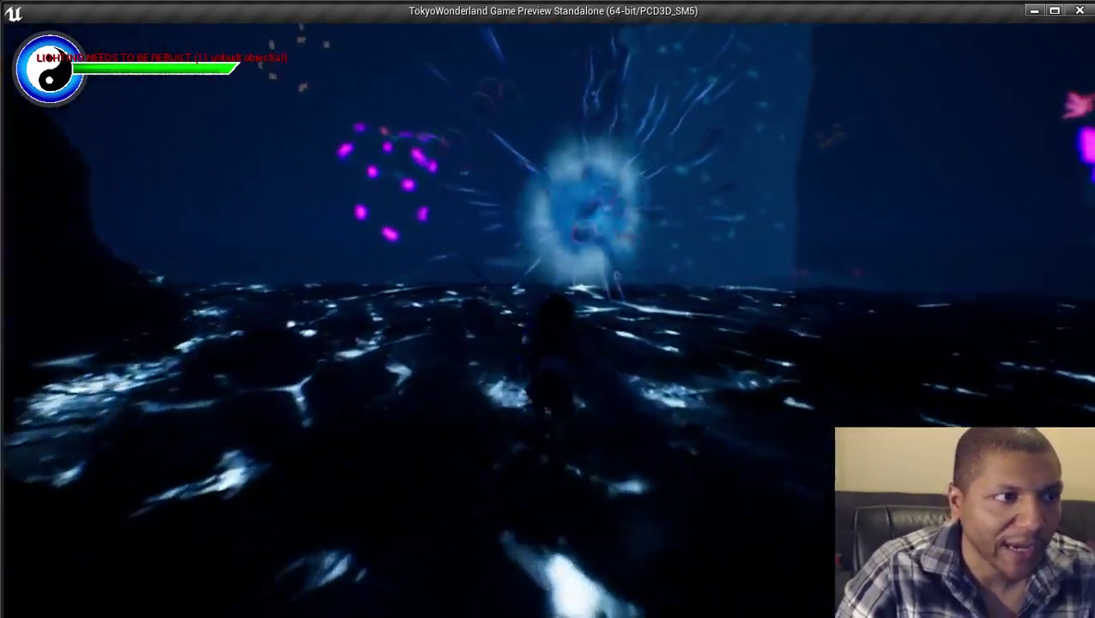
pyautogui.press('w')
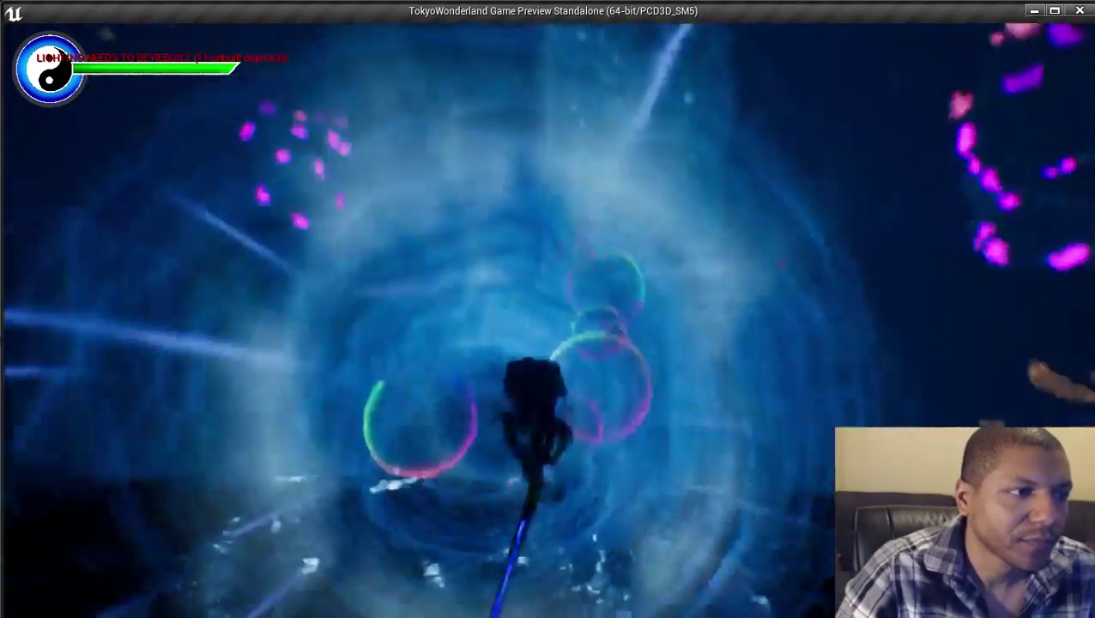
pyautogui.press('w')
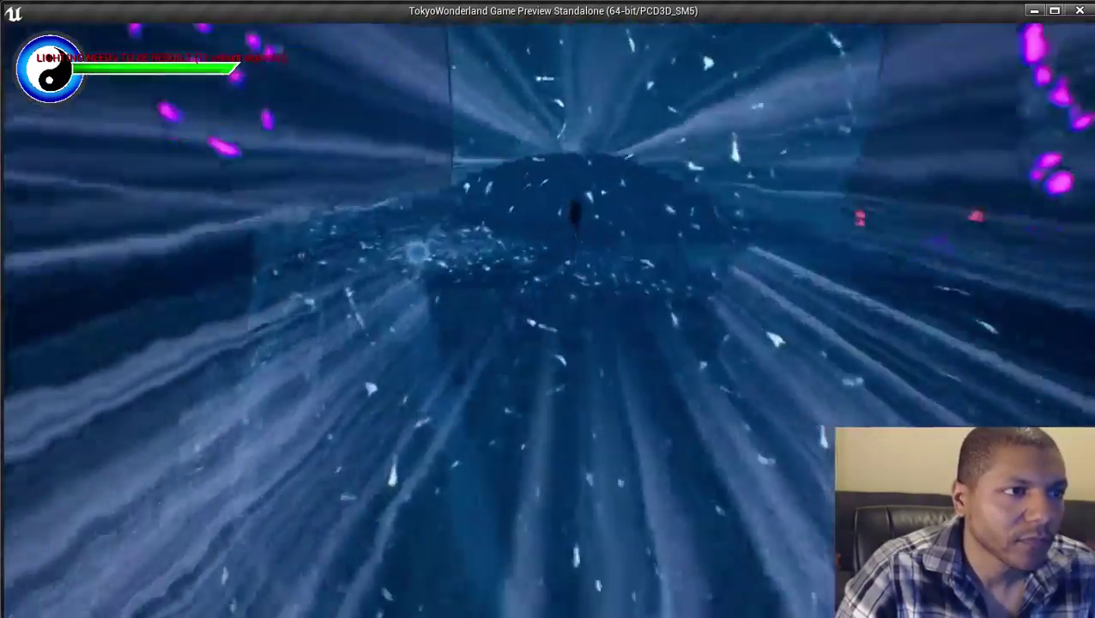
# Land beside the water column, run the character across the dark ground and leap into the next glowing blue orb.
pyautogui.press('w')
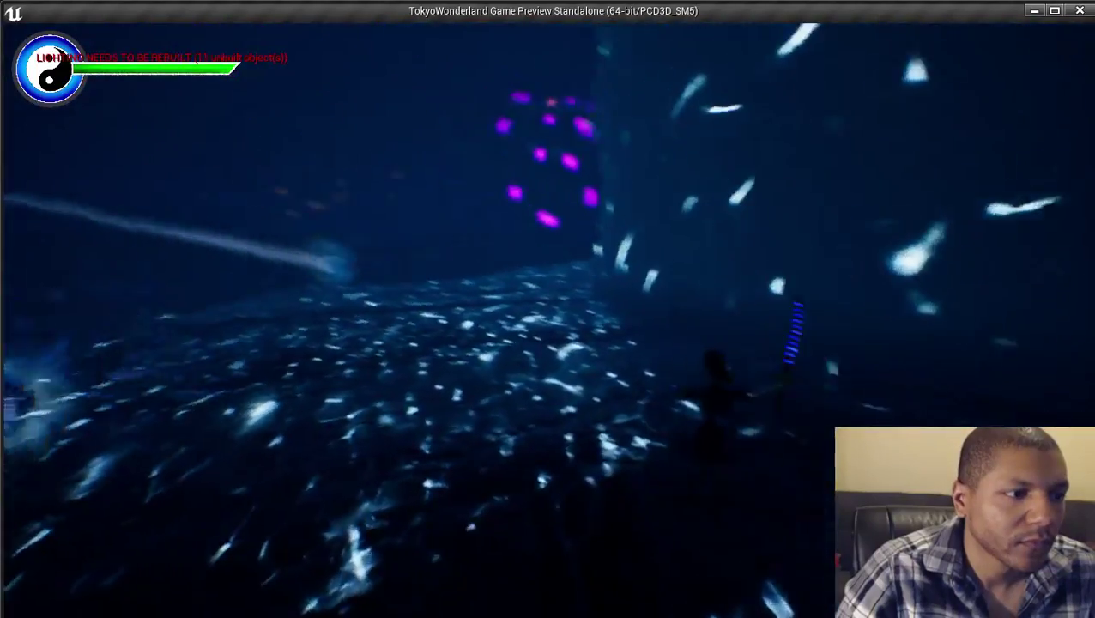
pyautogui.press('w')
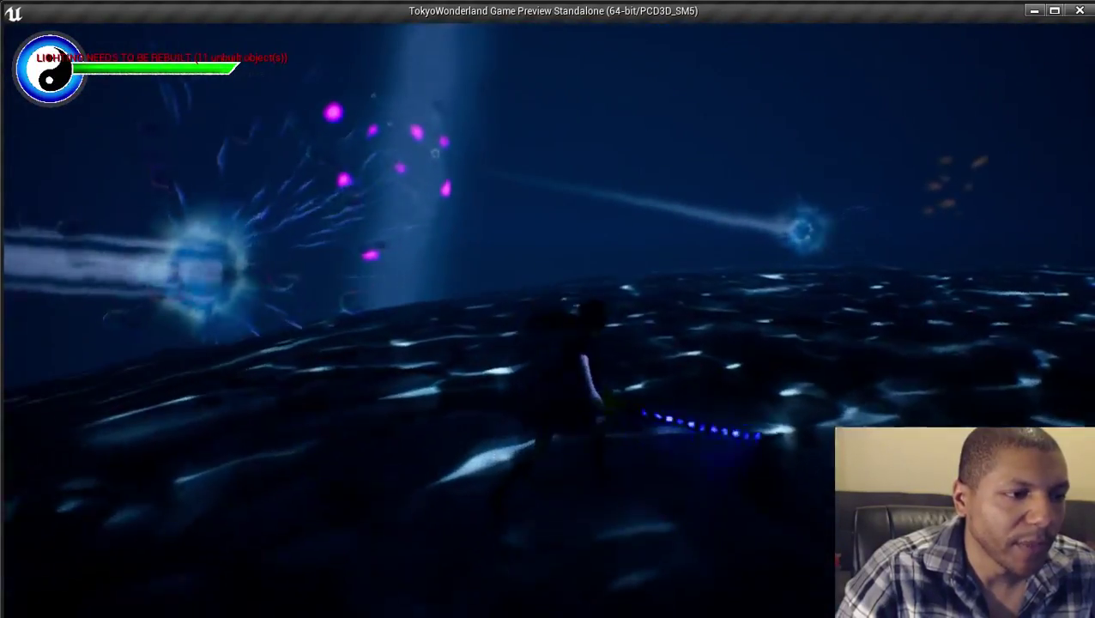
pyautogui.press('w')
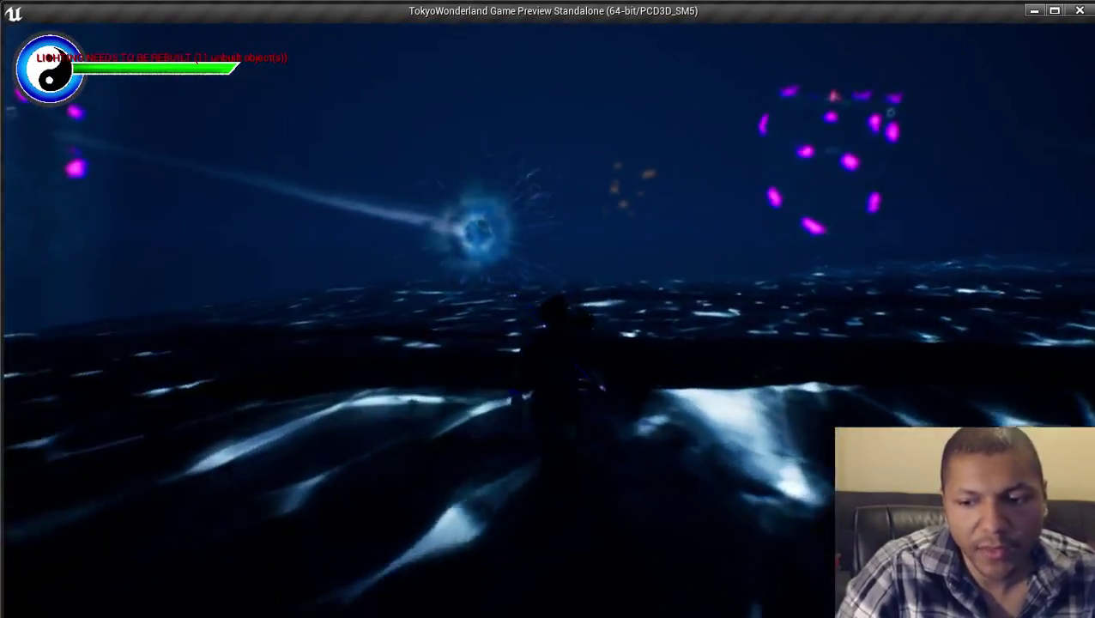
pyautogui.press('w')
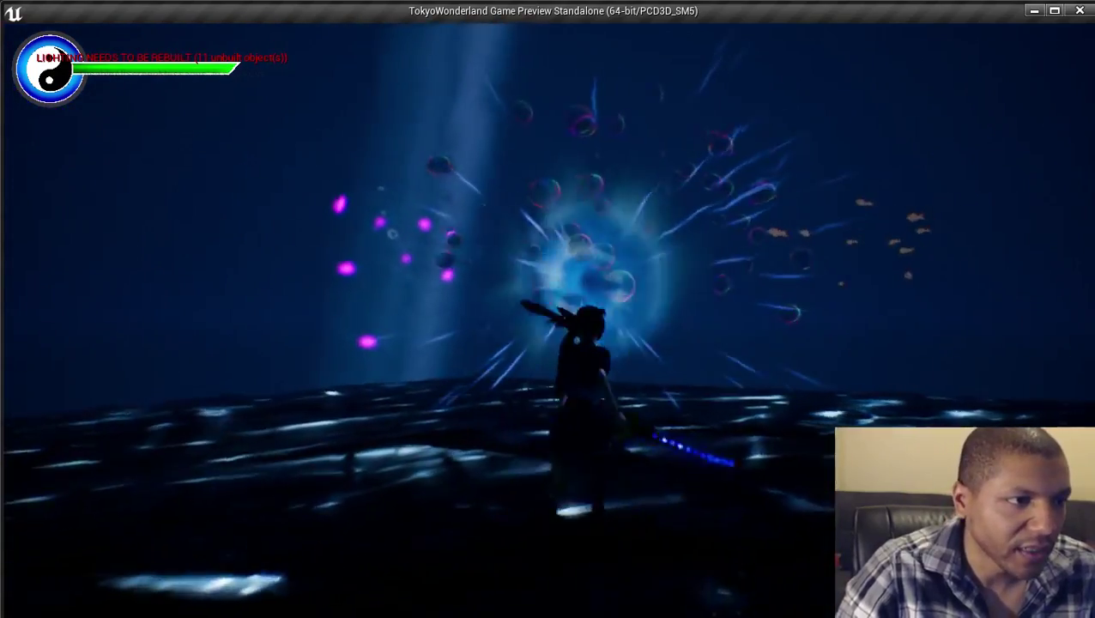
pyautogui.press('space')
pyautogui.press('w')
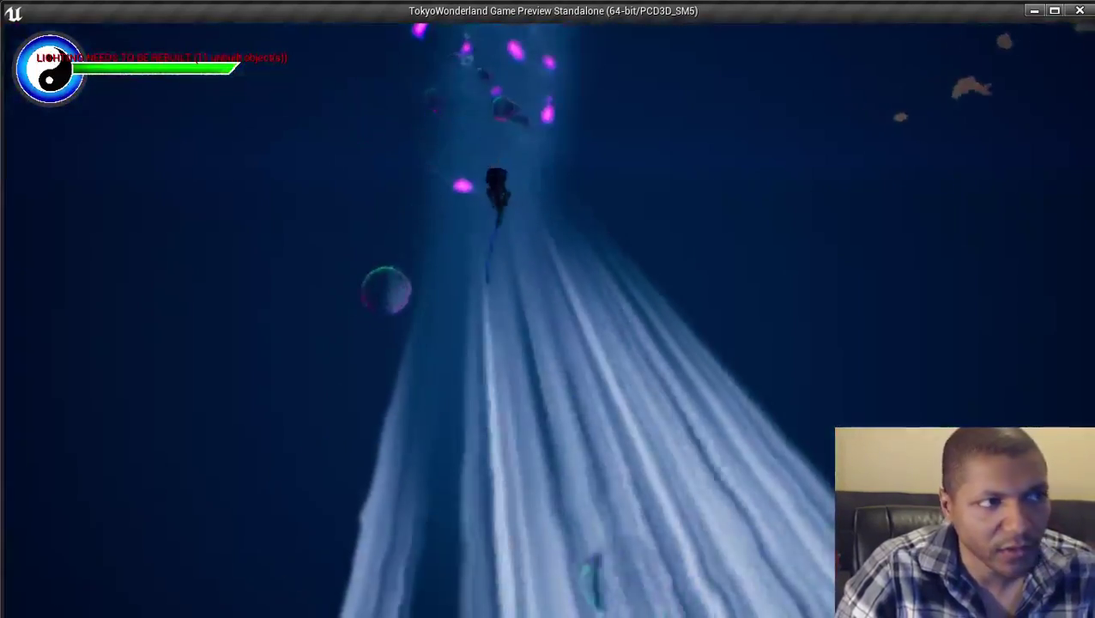
# Steer the character along the stream of light and through the floating orb ringed by pink crystals.
pyautogui.press('w')
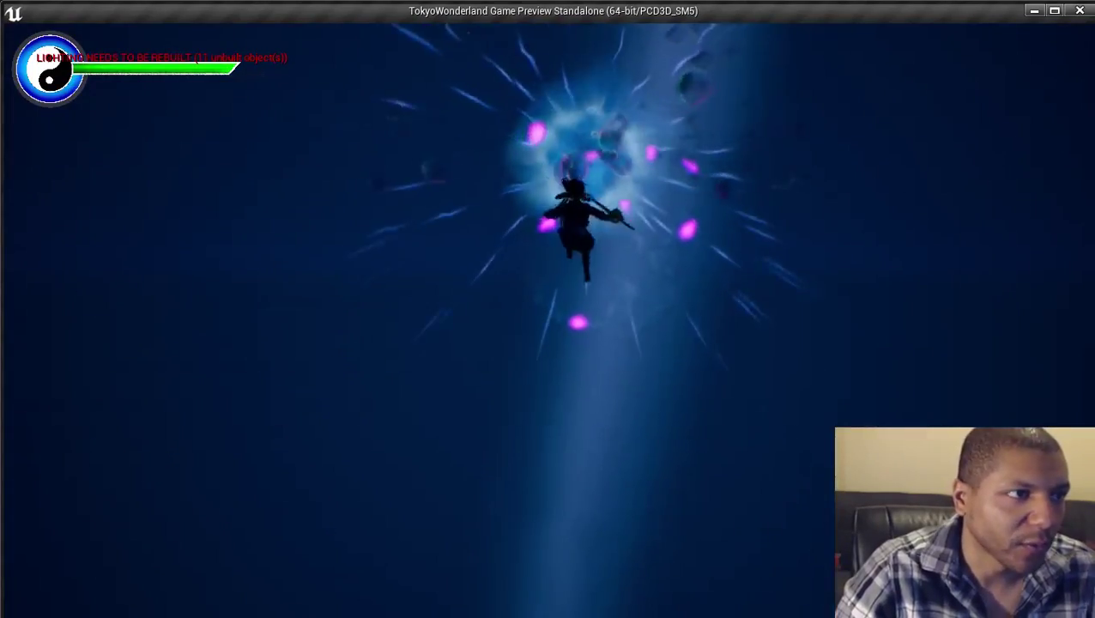
pyautogui.press('w')
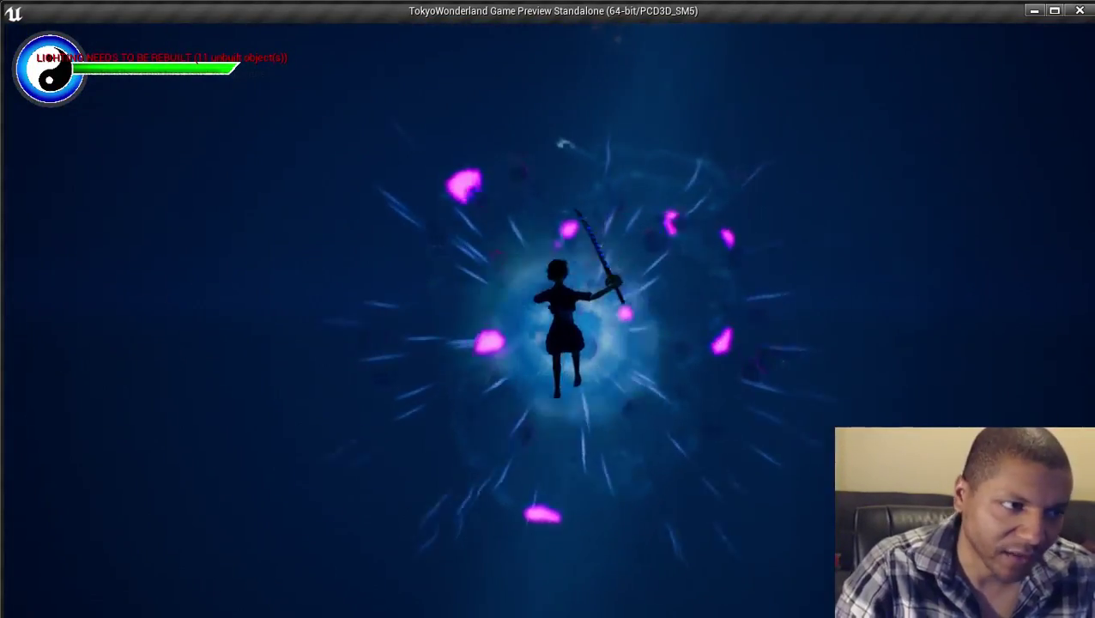
pyautogui.press('w')
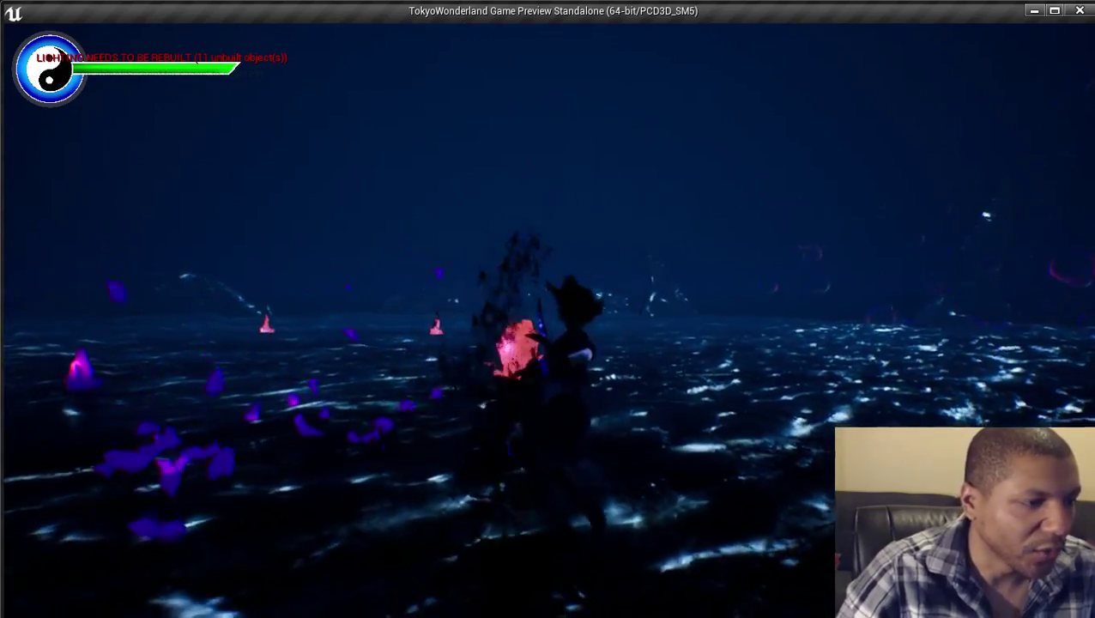
# Leap and dash across the dark ground among the glowing red crystals, and end the CheshireLand playtest.
pyautogui.press('space')
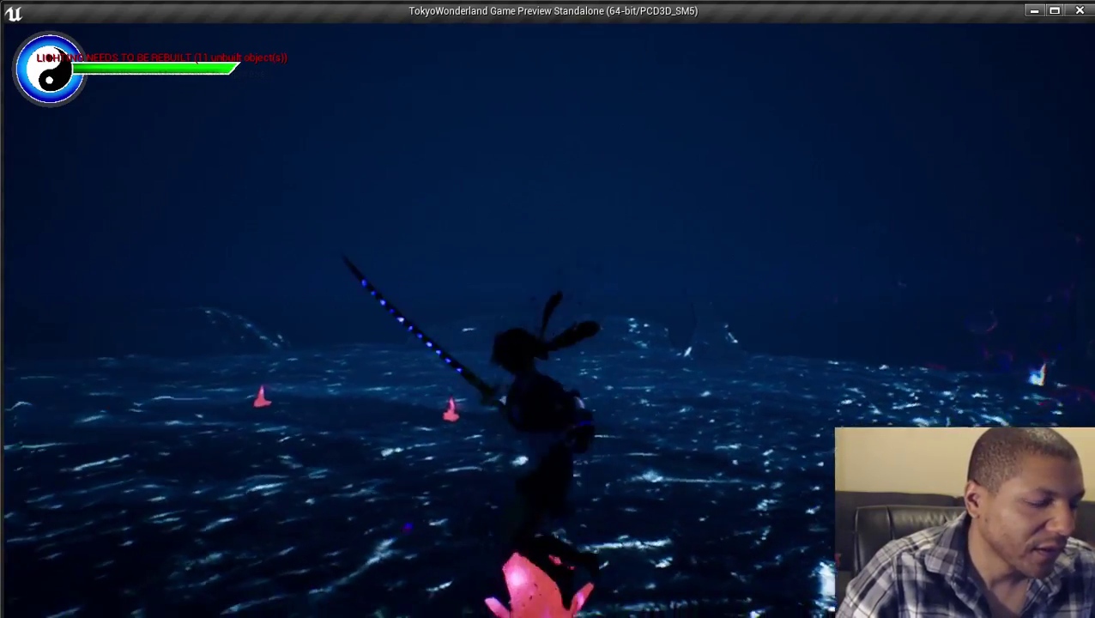
pyautogui.press('shift')
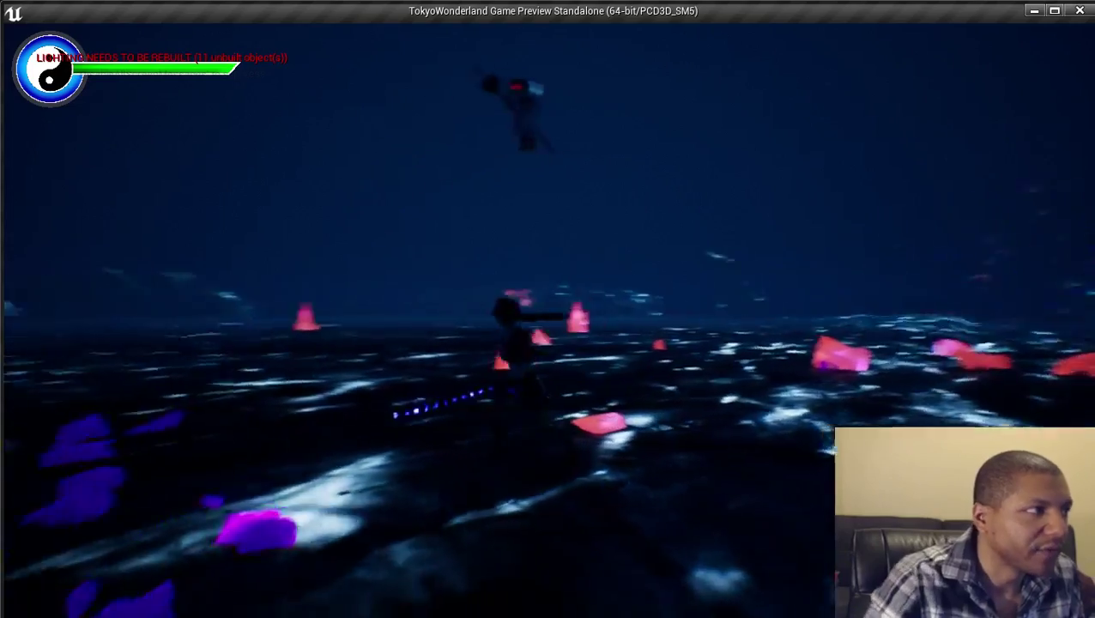
pyautogui.press('Escape')
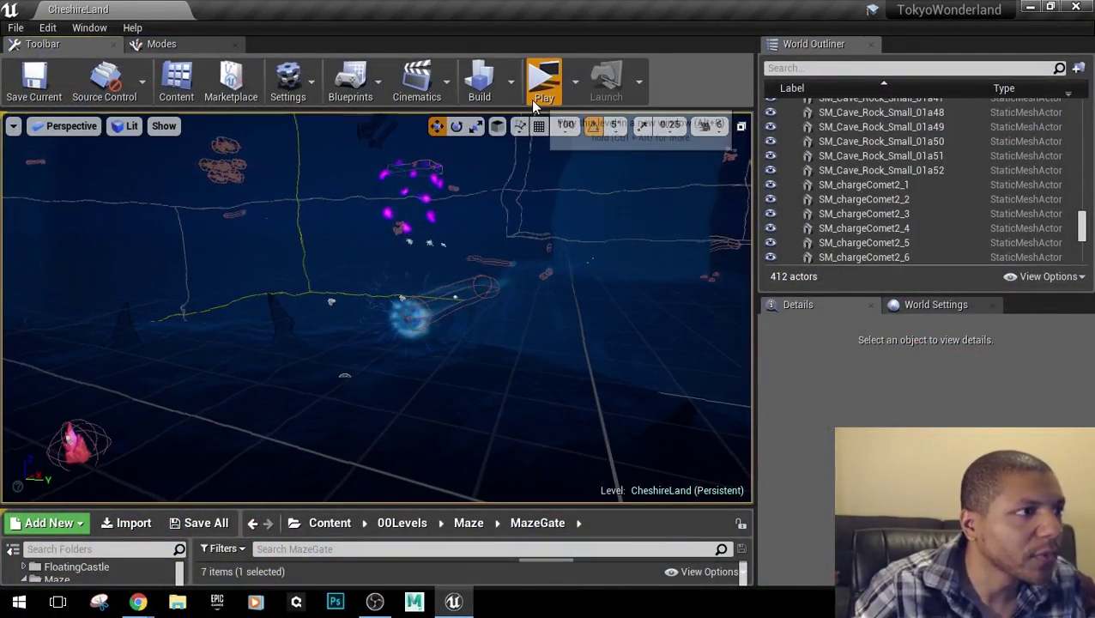
# Start a new CheshireLand playtest, dash the character into the glowing blue orb and travel toward the water column.
pyautogui.click(544, 82)
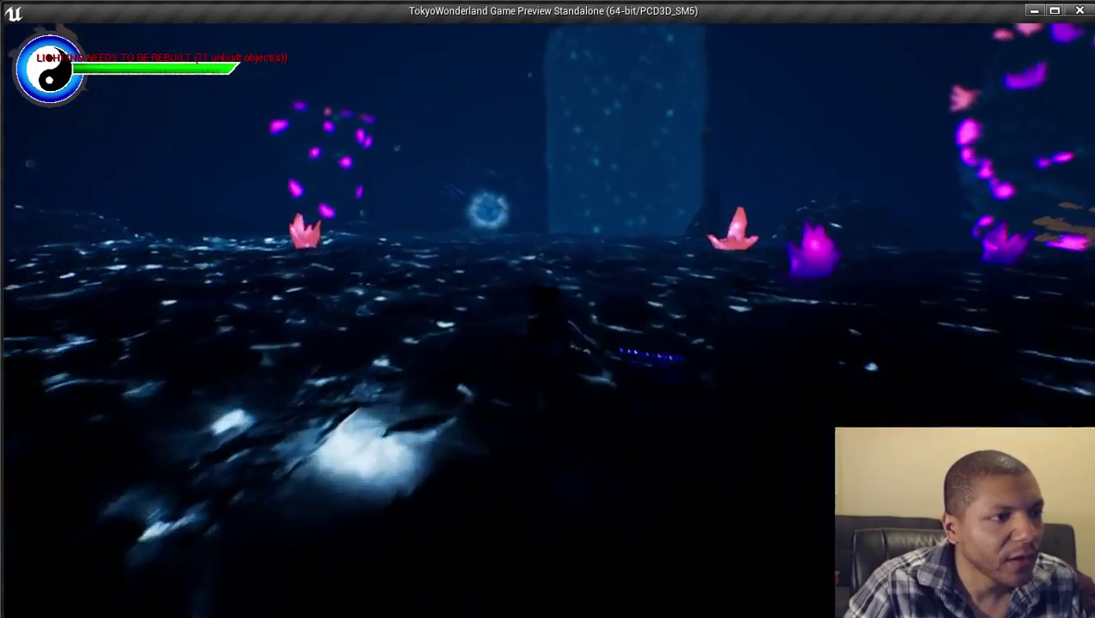
pyautogui.press('w')
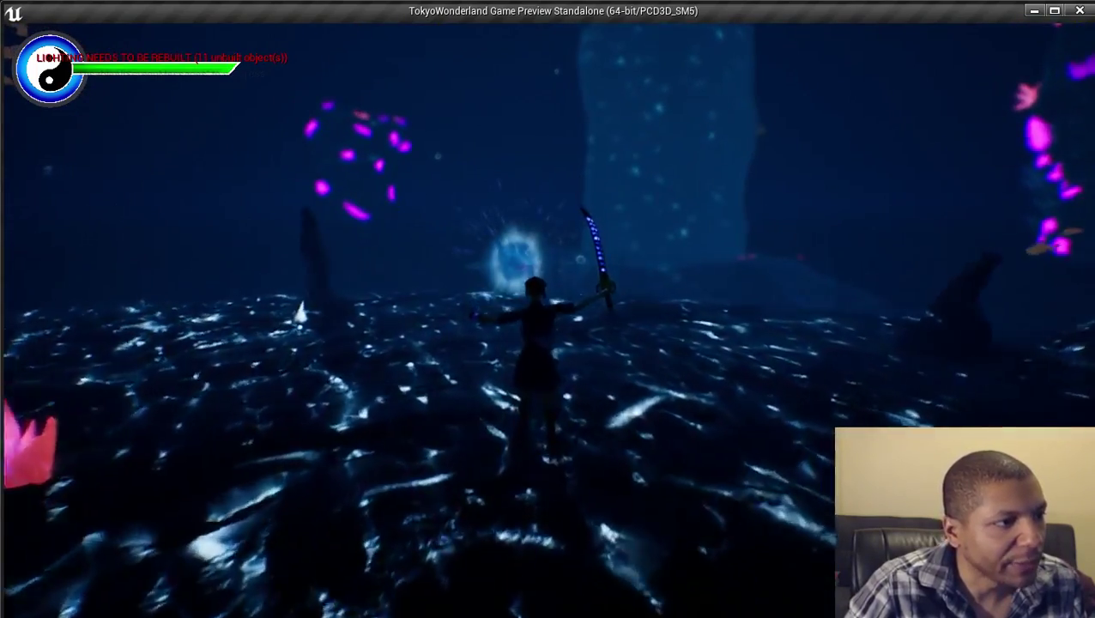
pyautogui.press('shift')
pyautogui.press('w')
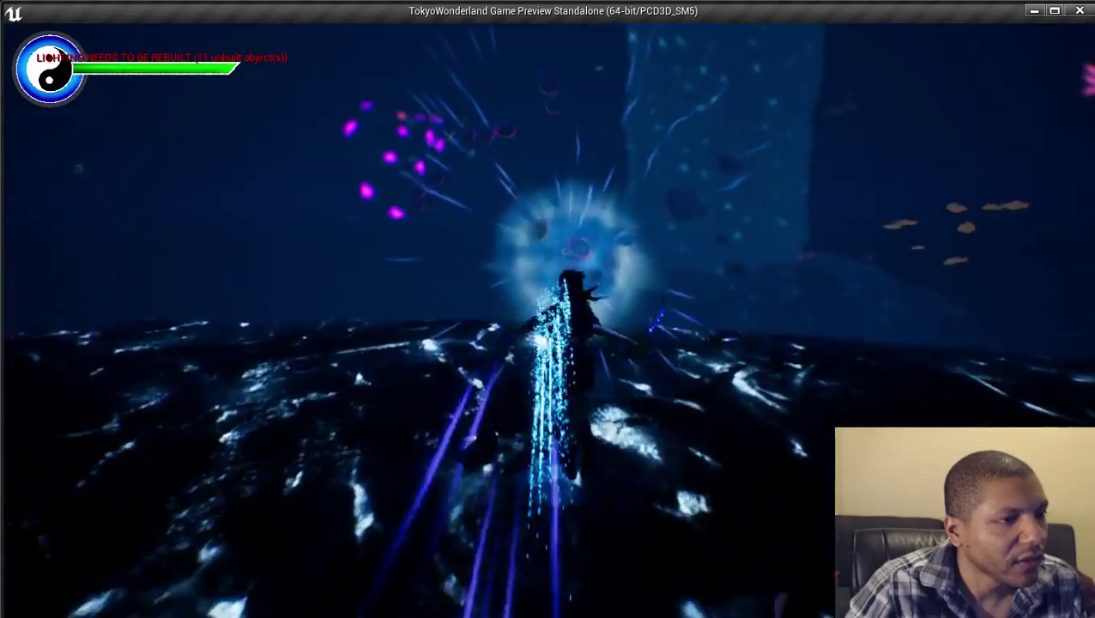
pyautogui.press('w')
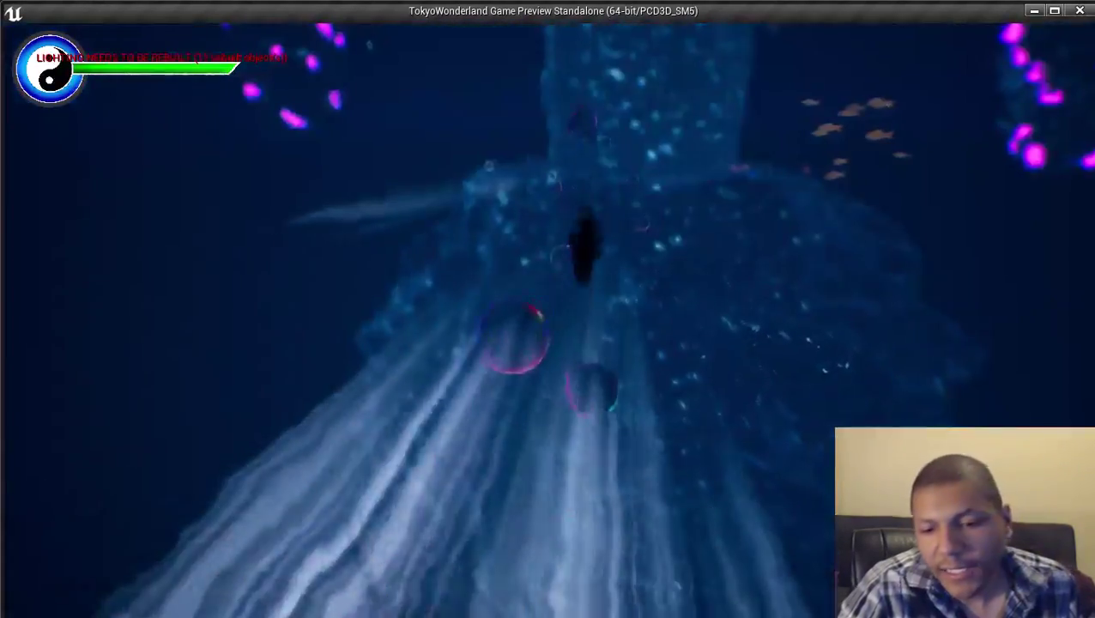
pyautogui.press('w')
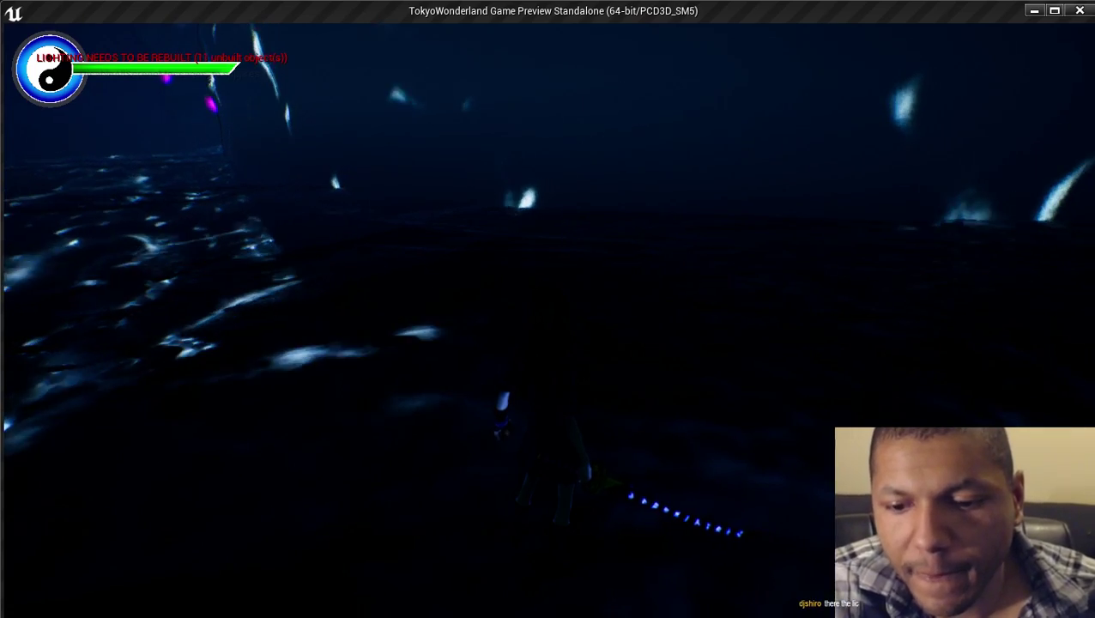
# Resume the run from the dark platform beside the water column and leap at the distant blue orb.
pyautogui.press('Escape')
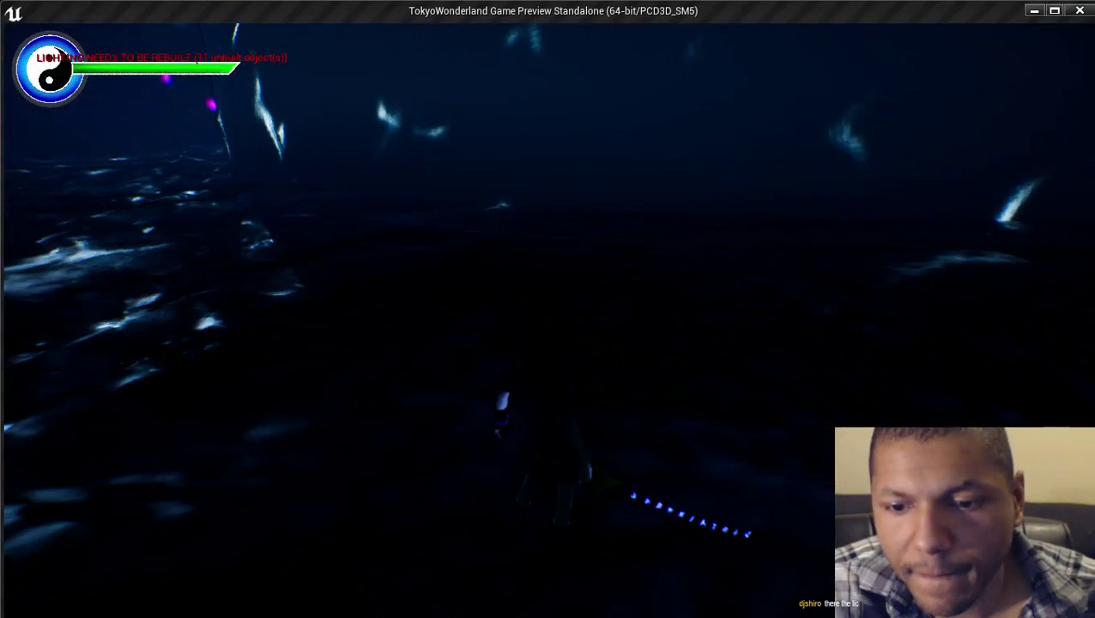
pyautogui.click(764, 403)
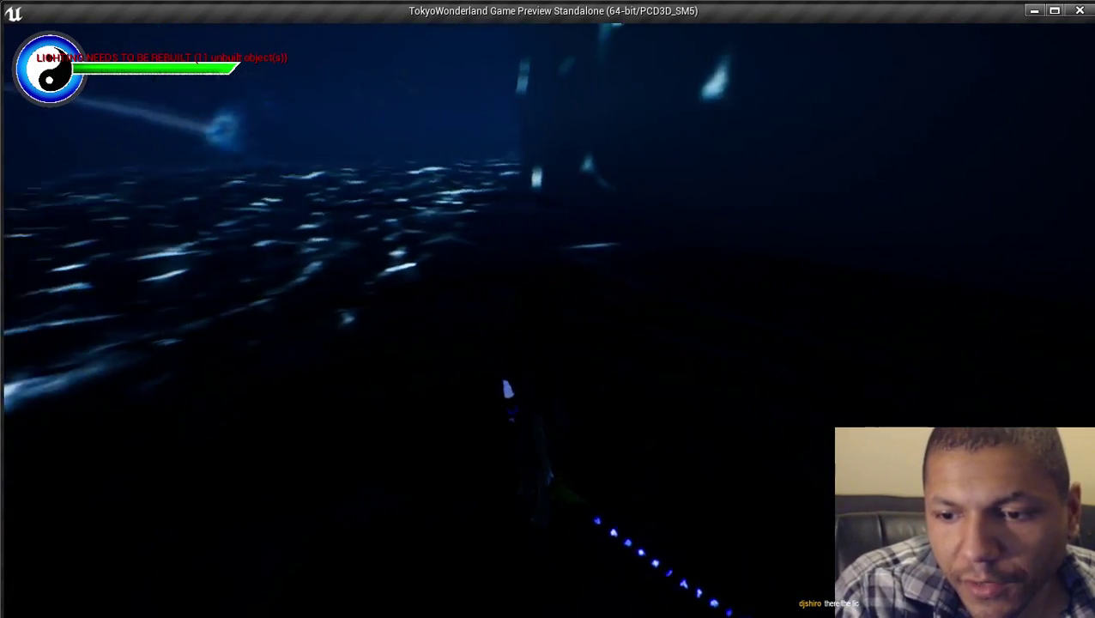
pyautogui.press('w')
pyautogui.press('w')
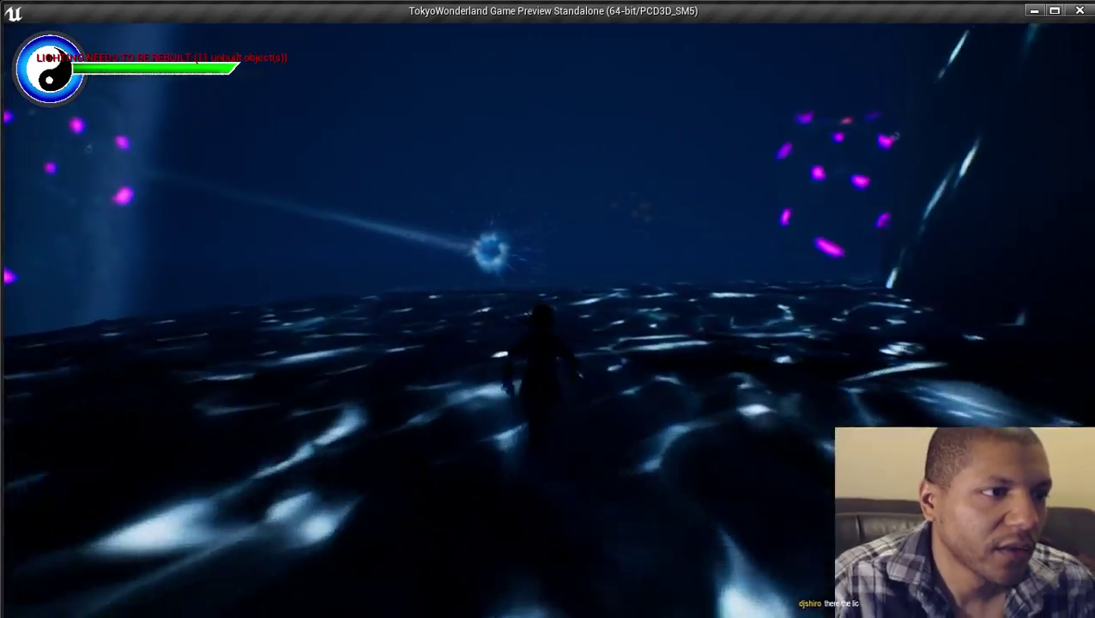
pyautogui.press('w')
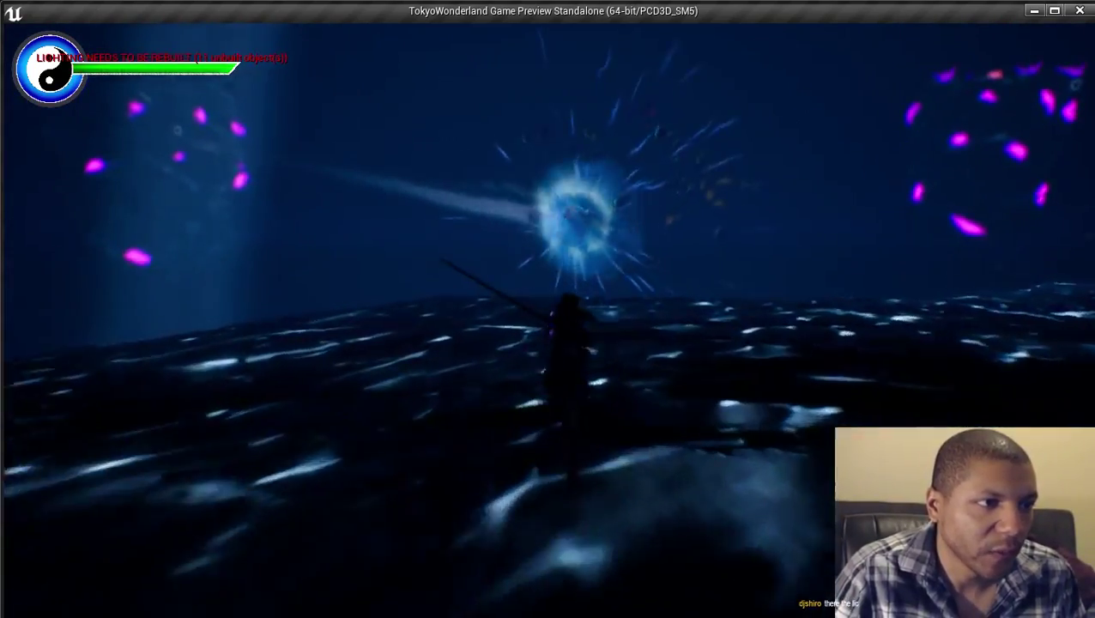
pyautogui.press('space')
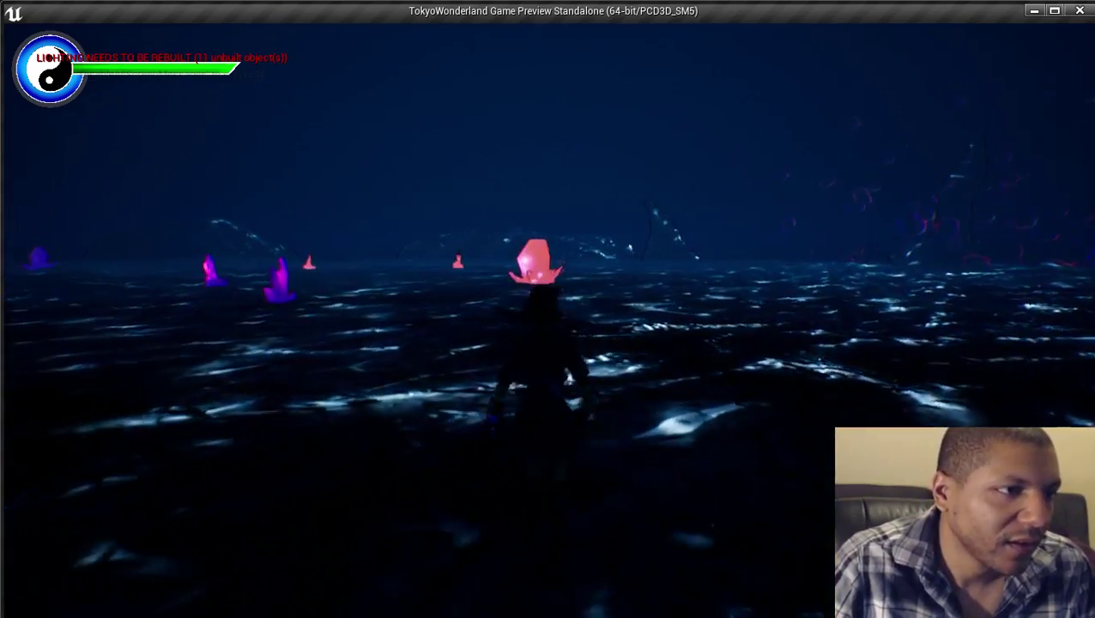
# Jump around the dark crystal field, and end the playtest at the glowing yellow shape.
pyautogui.press('space')
pyautogui.press('space')
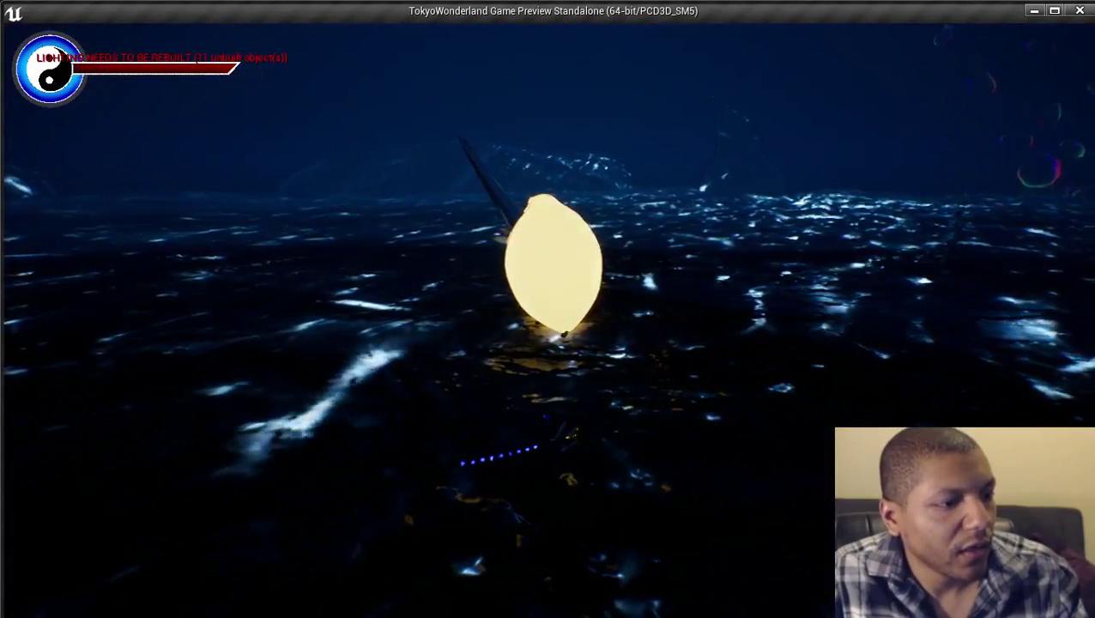
pyautogui.press('Escape')
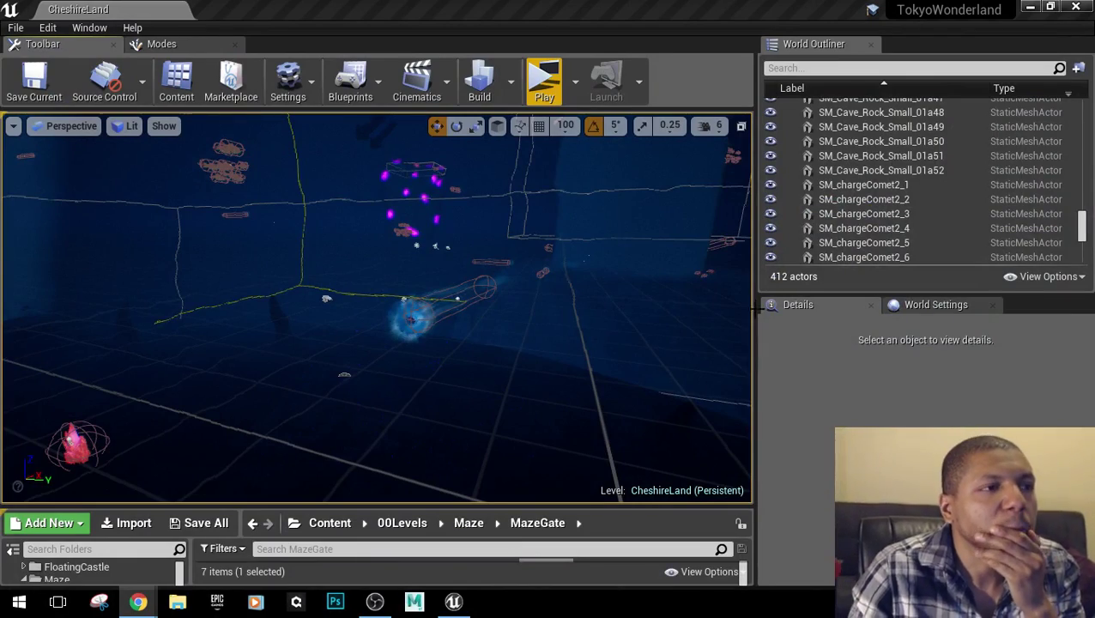
# Playtest CheshireLand again, running past the red crystals into the blue orb and travelling to the water column's platform.
pyautogui.click(544, 82)
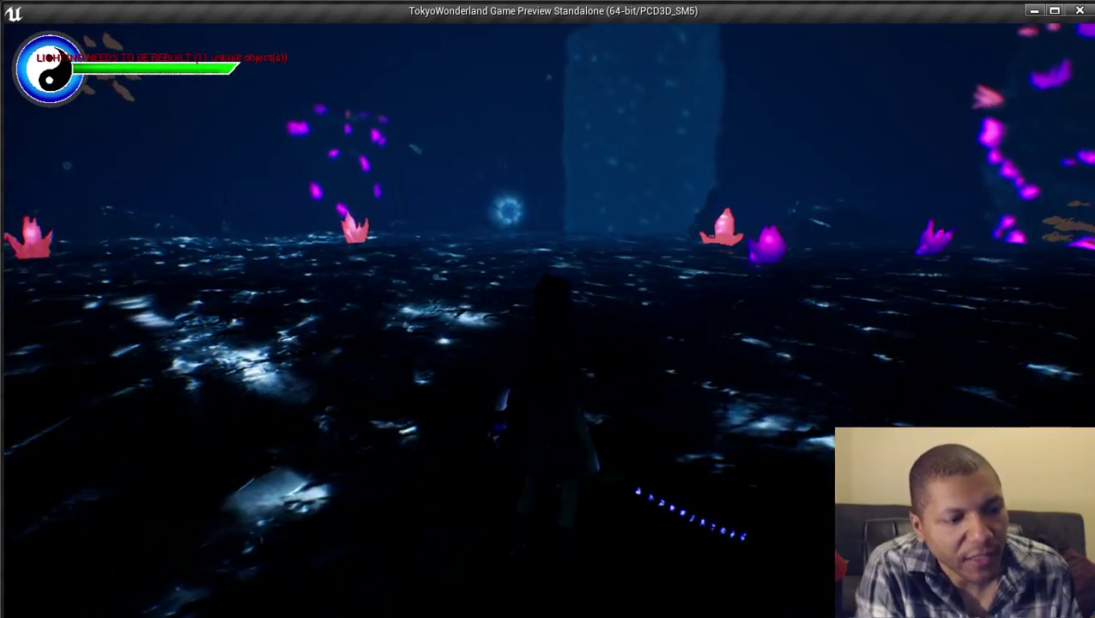
pyautogui.press('w')
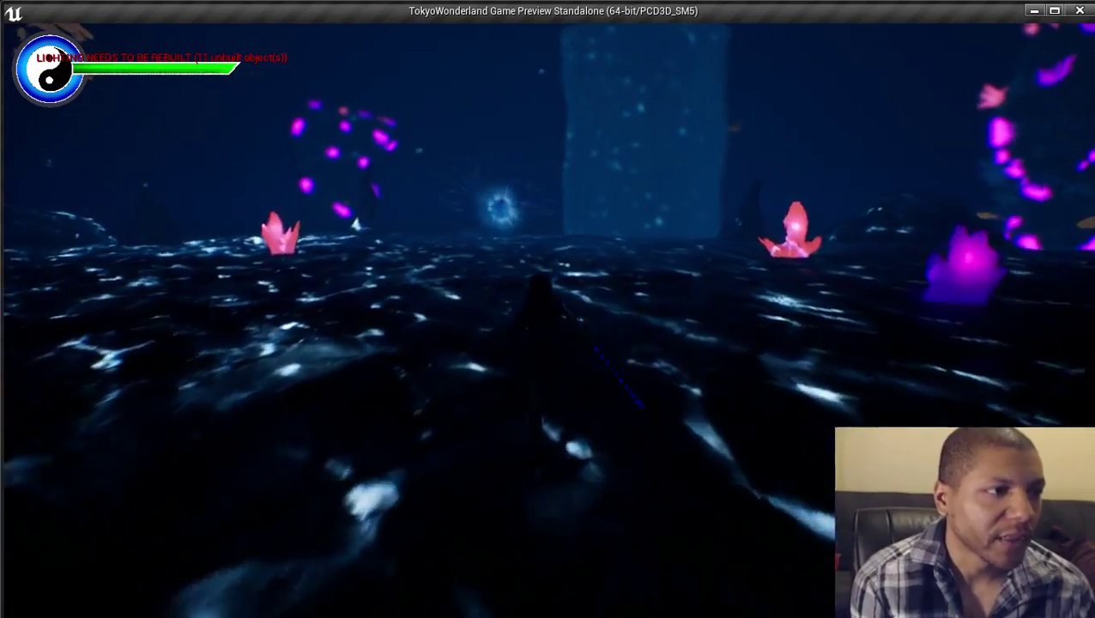
pyautogui.press('w')
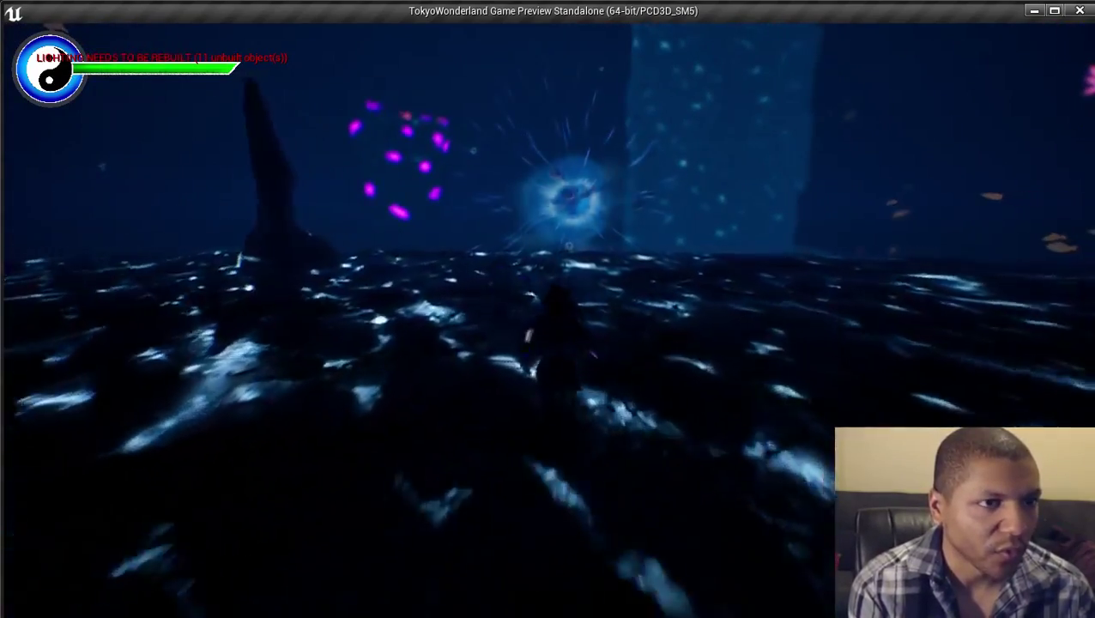
pyautogui.press('w')
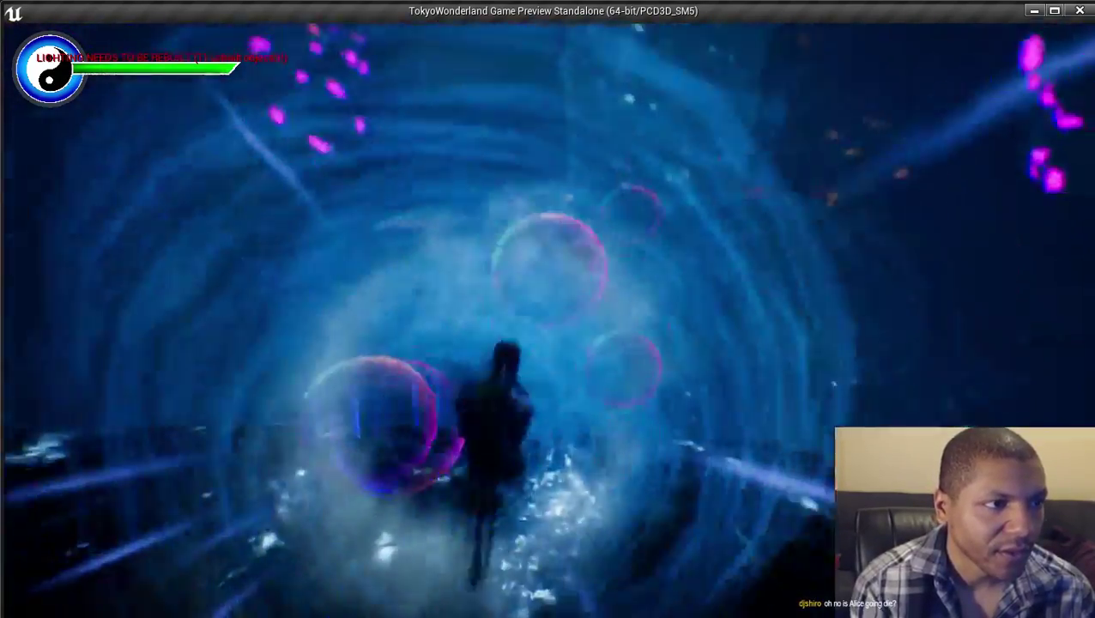
pyautogui.press('w')
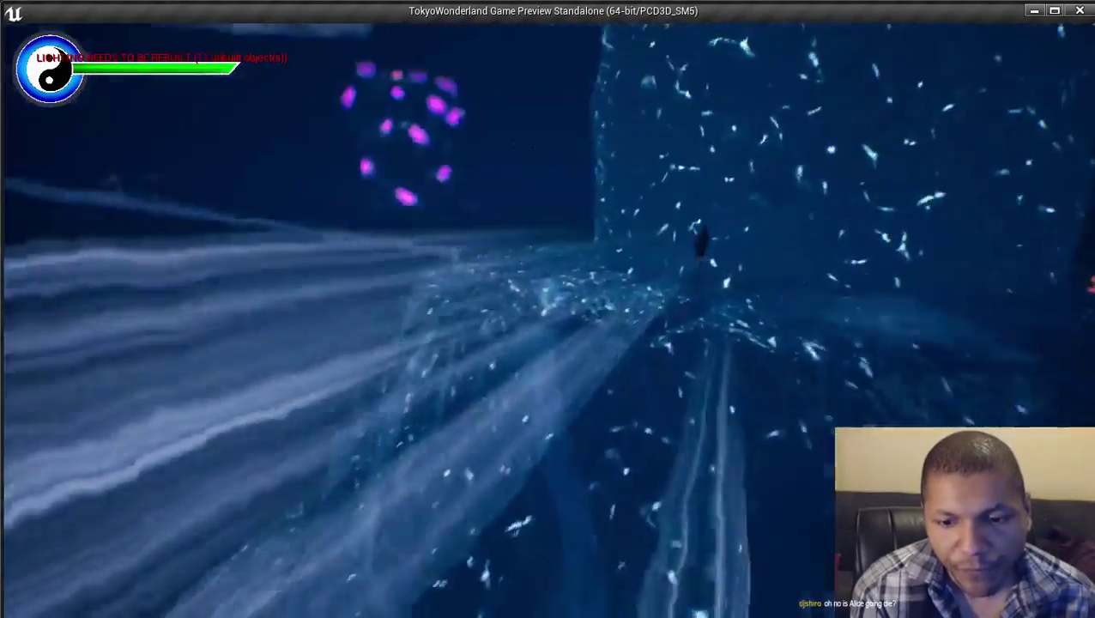
pyautogui.press('w')
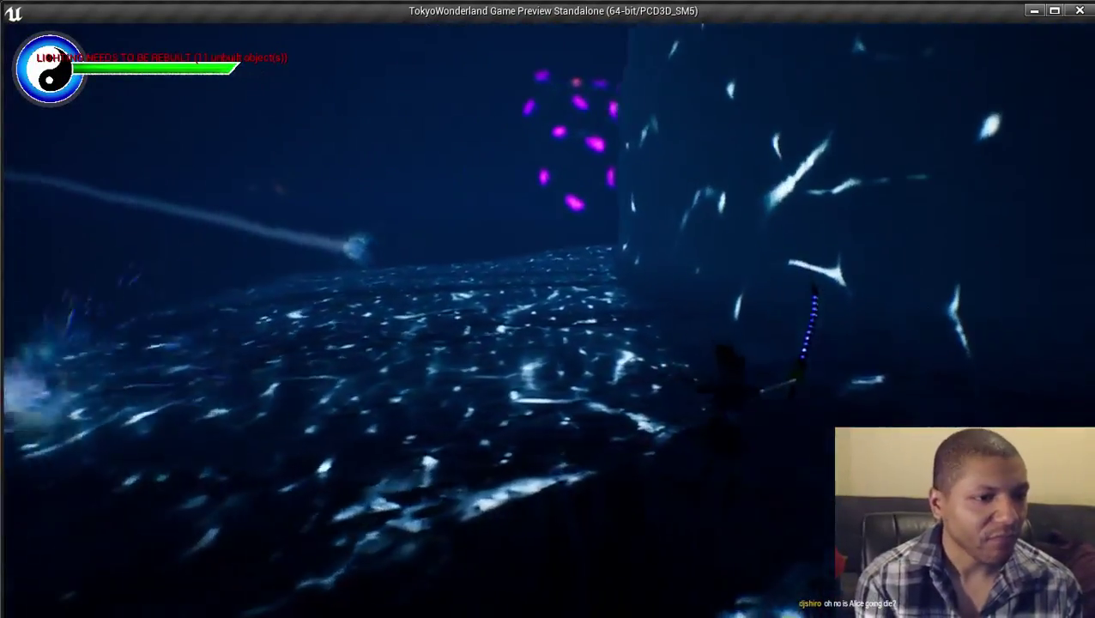
# Run around the water column, leap into the orb beyond it and wade across the water toward the crystal-covered rocks.
pyautogui.press('w')
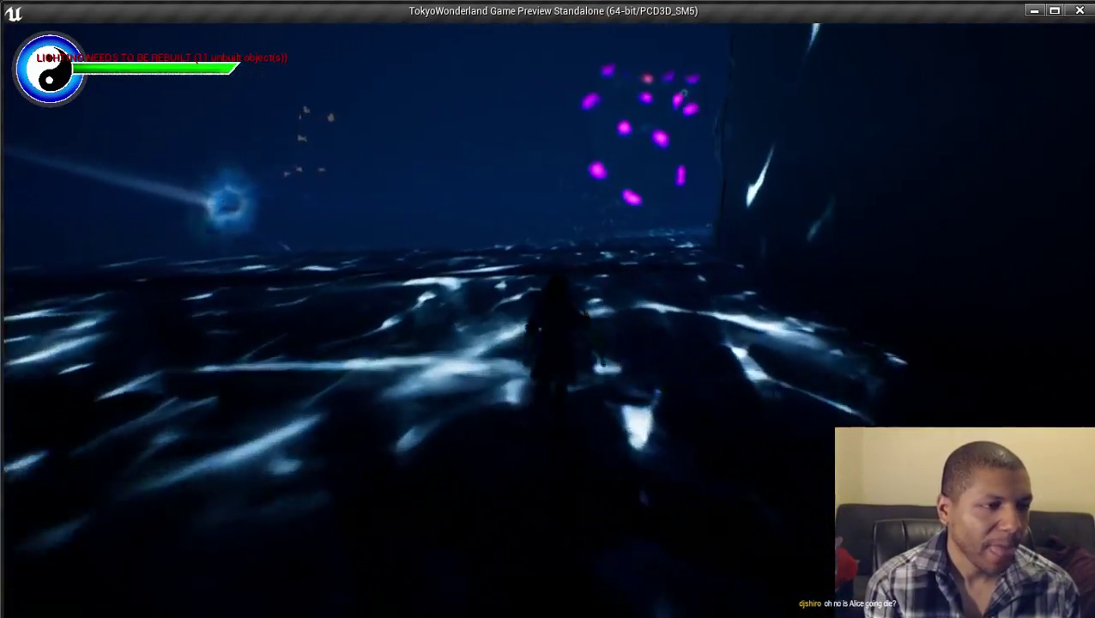
pyautogui.press('w')
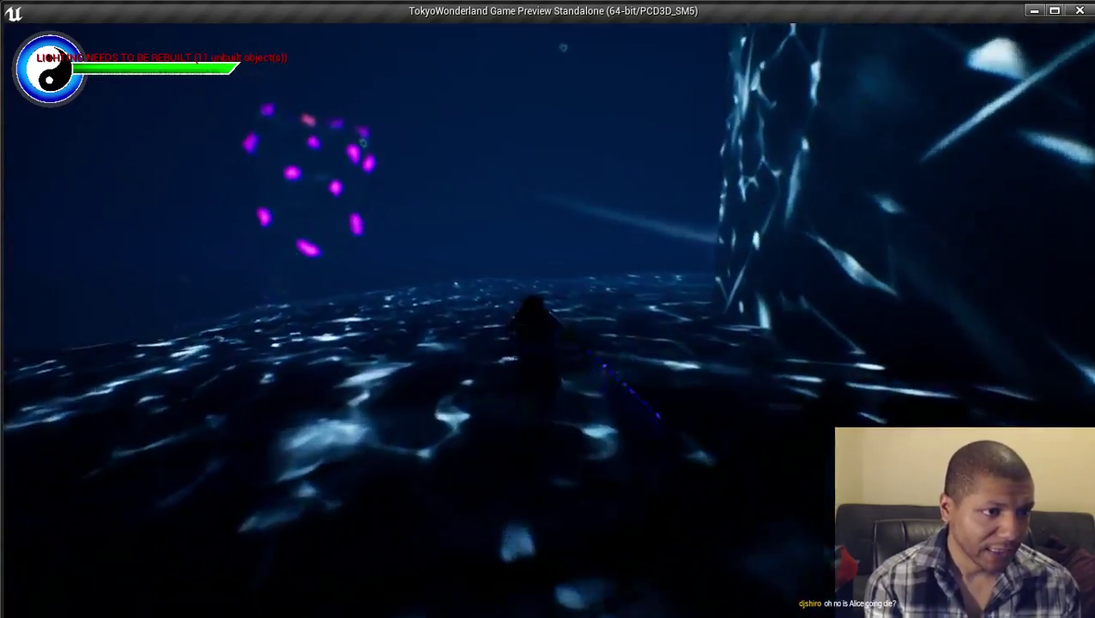
pyautogui.press('w')
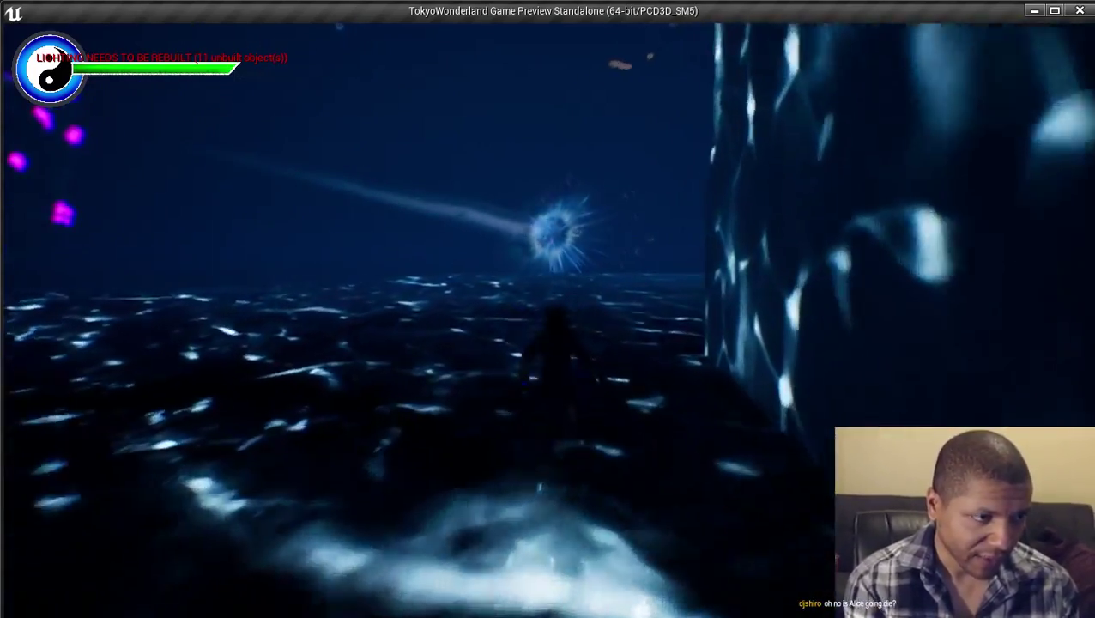
pyautogui.press('w')
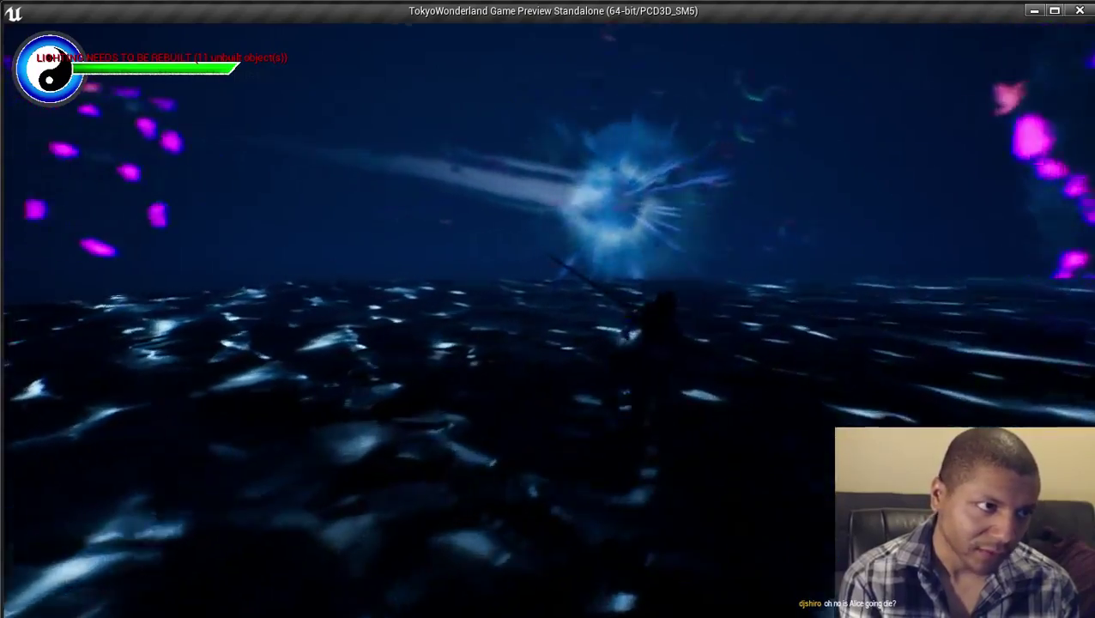
pyautogui.press('w')
pyautogui.press('space')
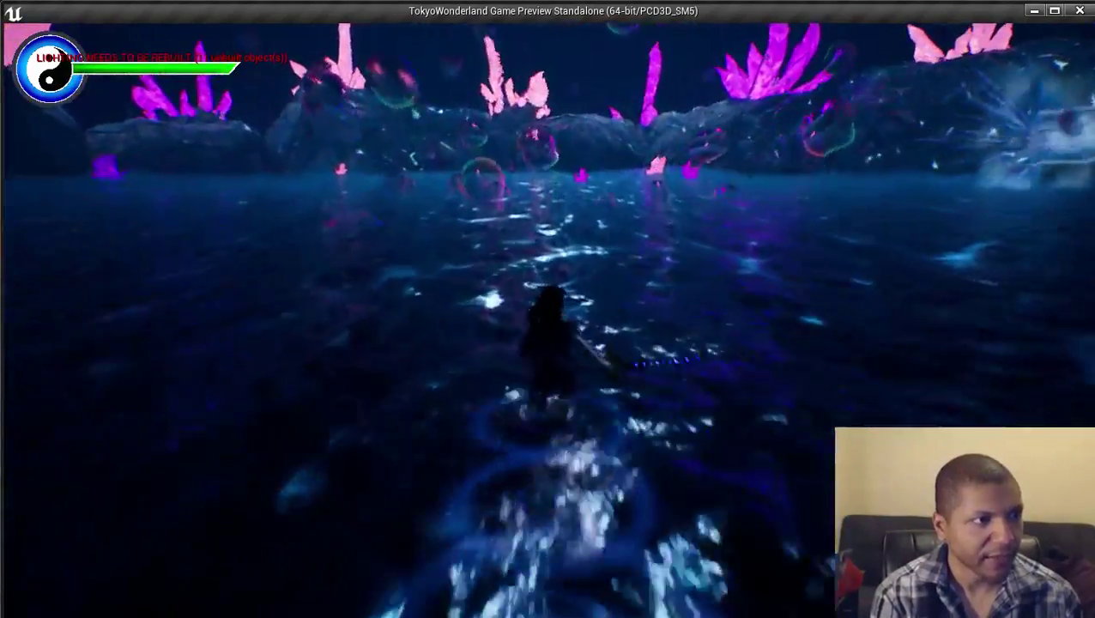
pyautogui.press('w')
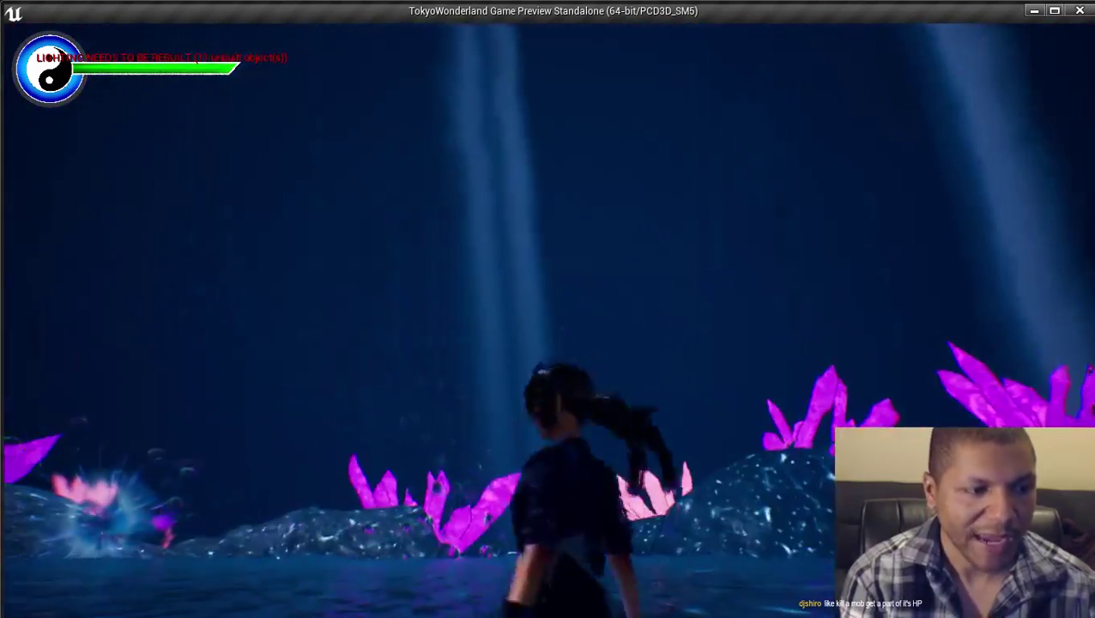
# Run across the water in CheshireLand and leap toward the blue orb between the crystal-covered rocks.
pyautogui.press('w')
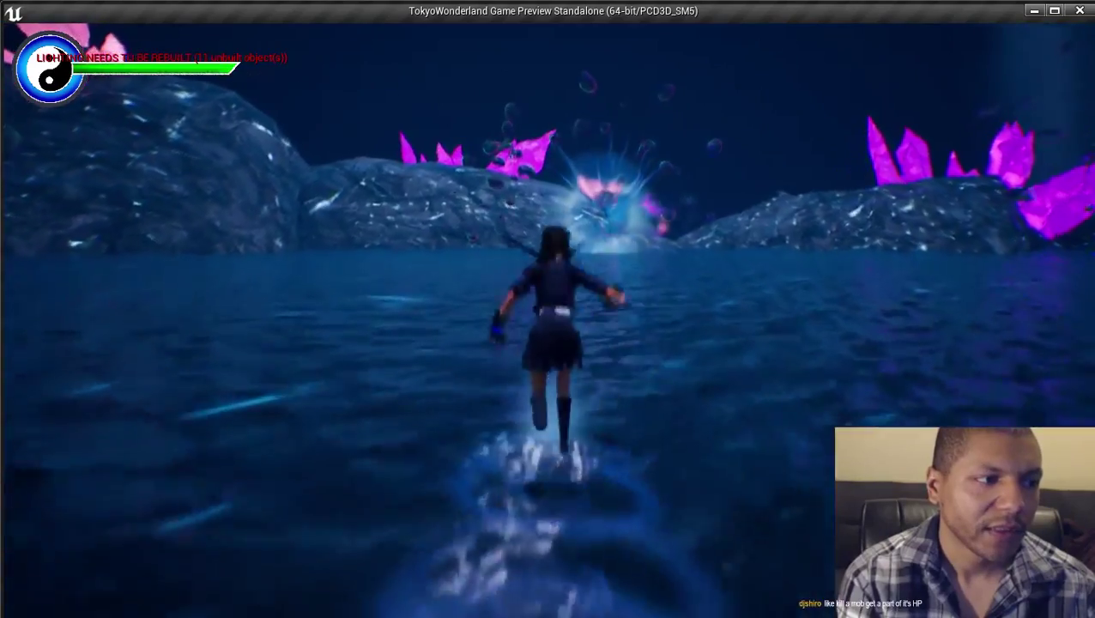
pyautogui.press('space')
pyautogui.press('space')
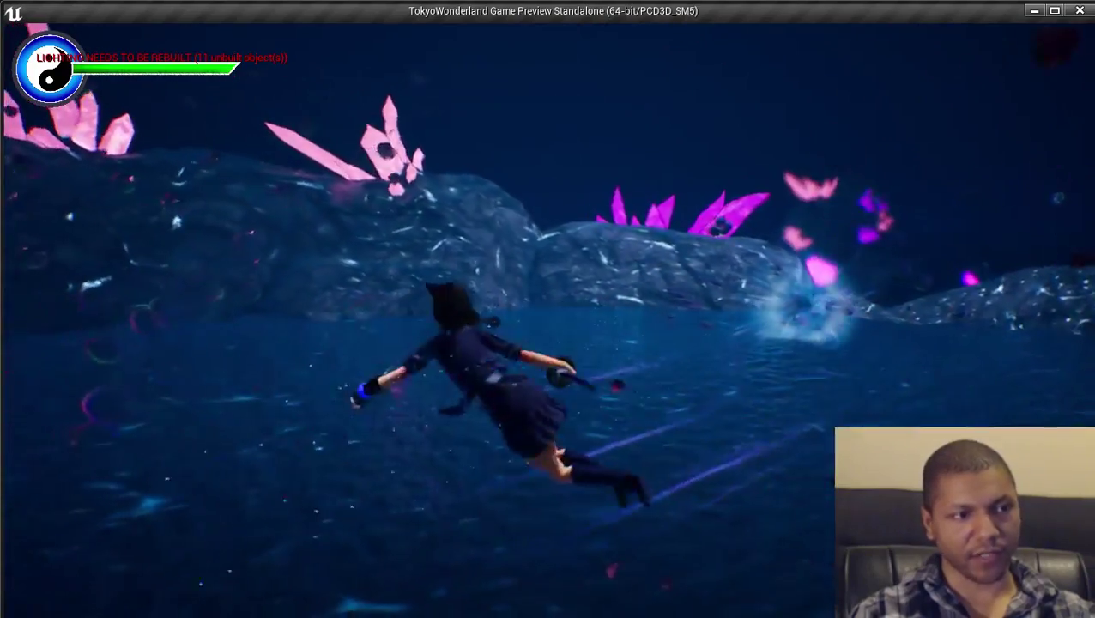
pyautogui.press('w')
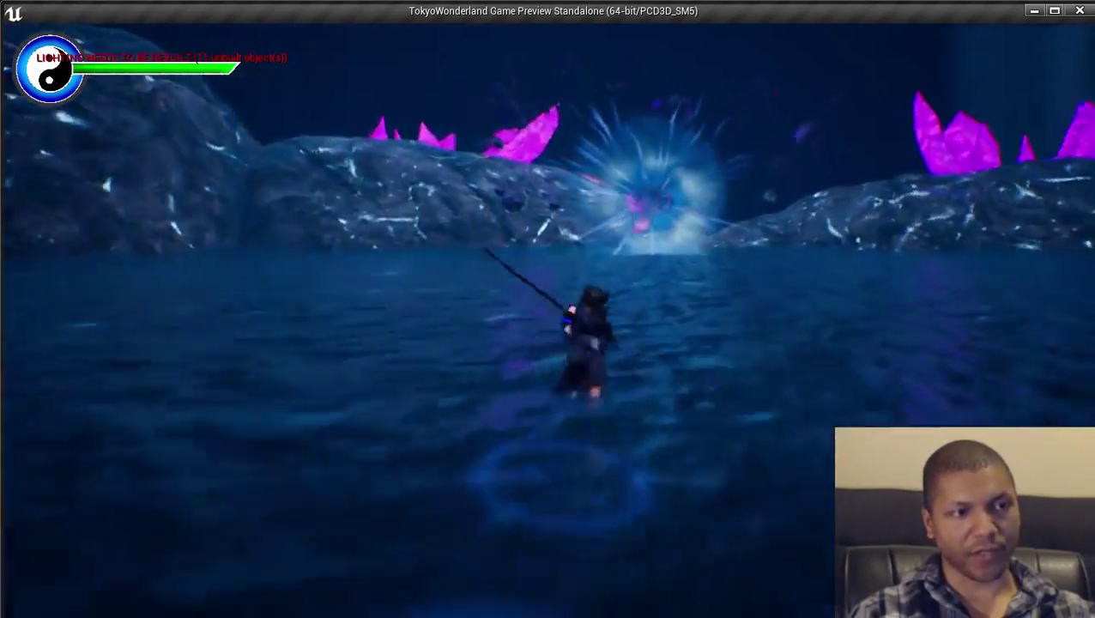
pyautogui.press('space')
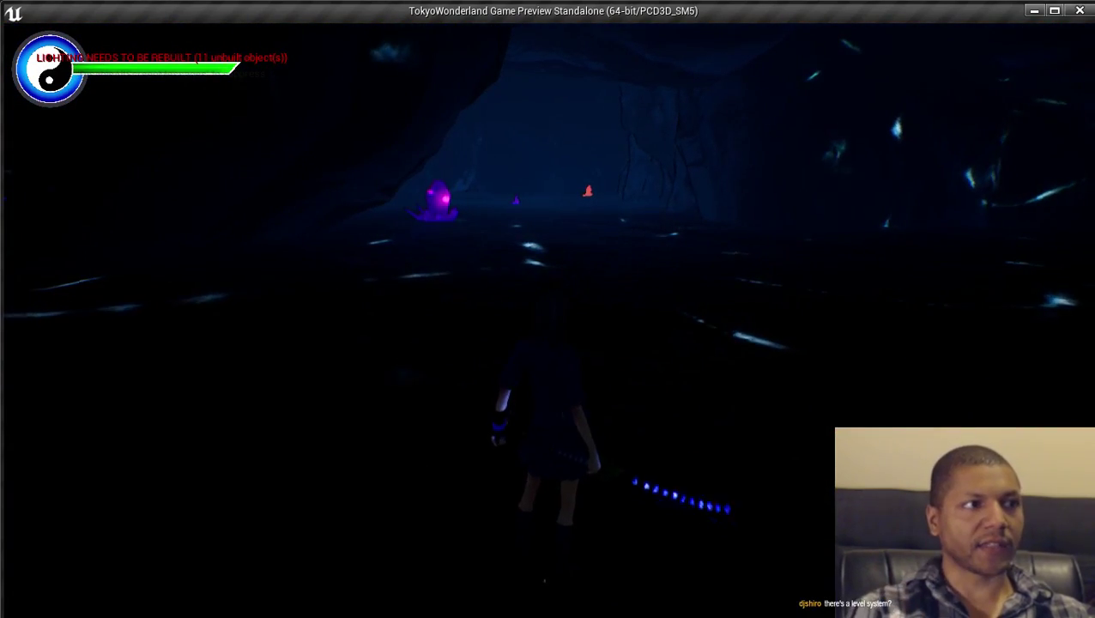
# Run through the dark cave past the purple crystal and on toward the red crystal, attacking with the blade.
pyautogui.press('w')
pyautogui.press('w')
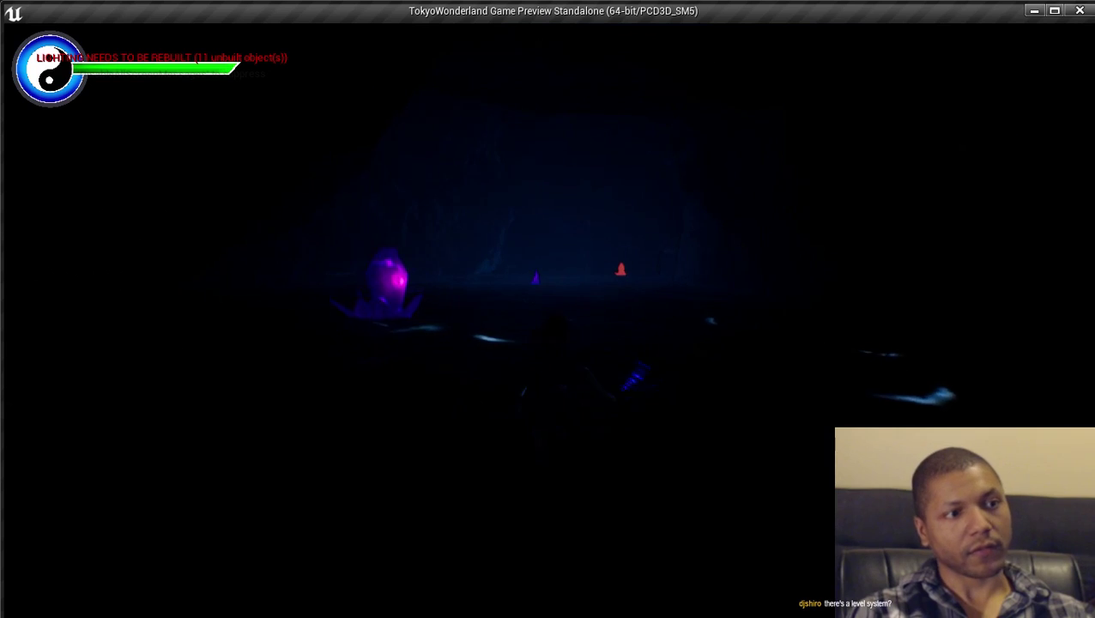
pyautogui.press('w')
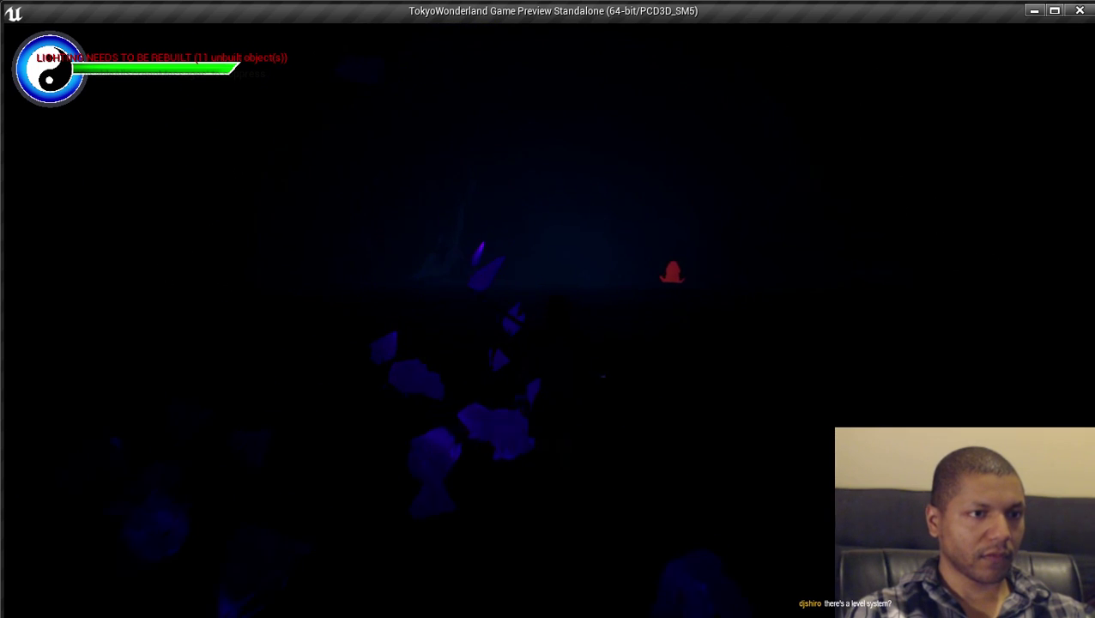
pyautogui.press('space')
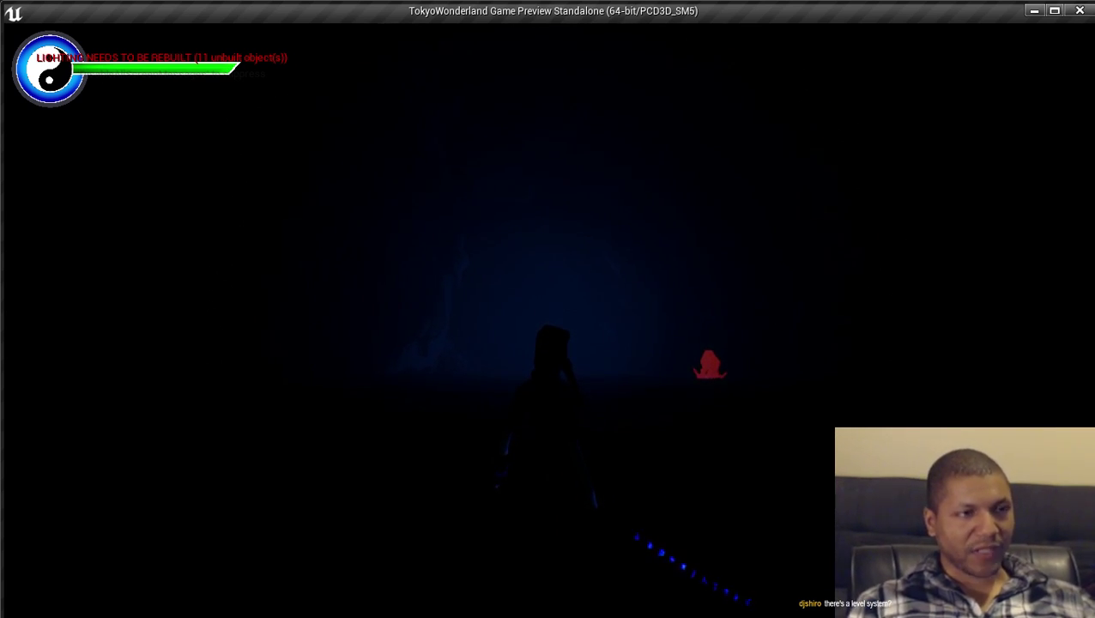
pyautogui.press('e')
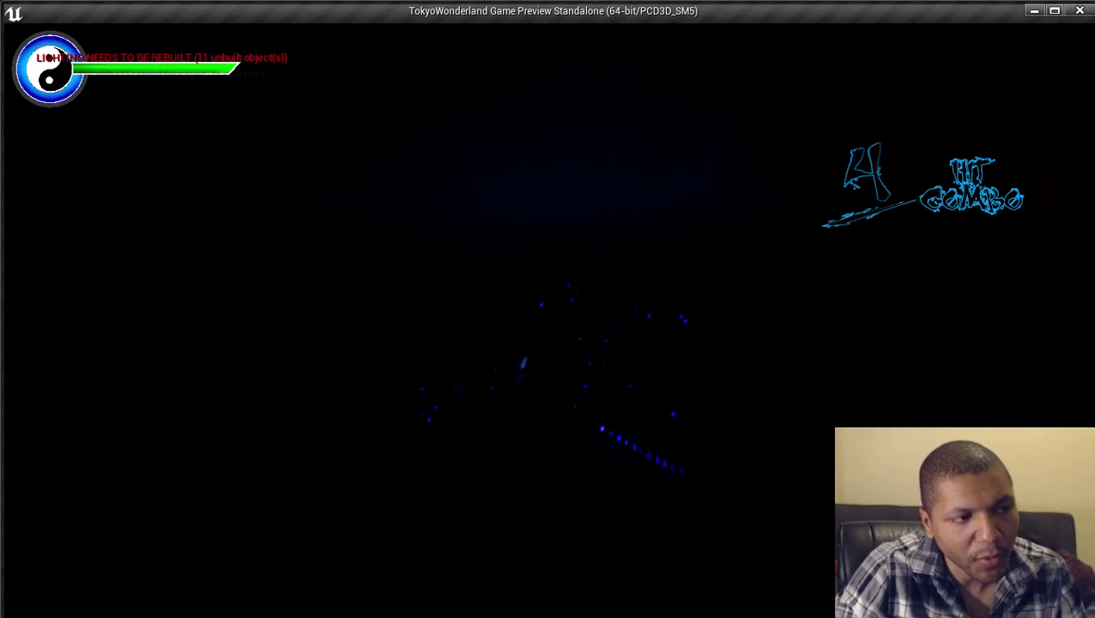
# Pause the game and view the Vorpal Blade's stats in the weapon customization.
pyautogui.press('Escape')
pyautogui.press('Down')
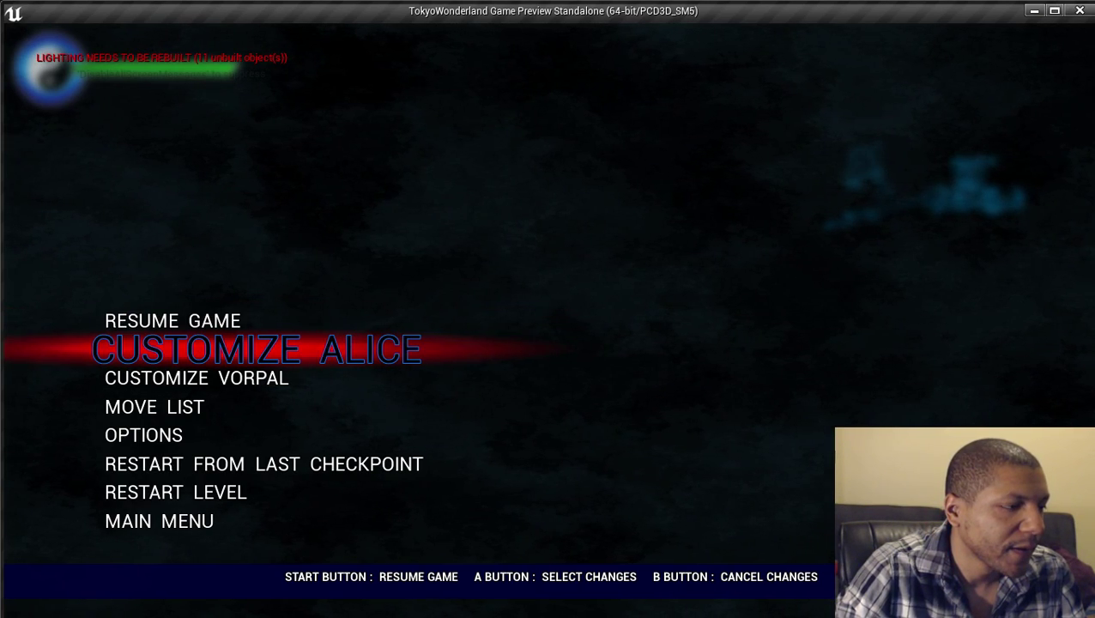
pyautogui.press('Down')
pyautogui.press('Return')
pyautogui.press('Return')
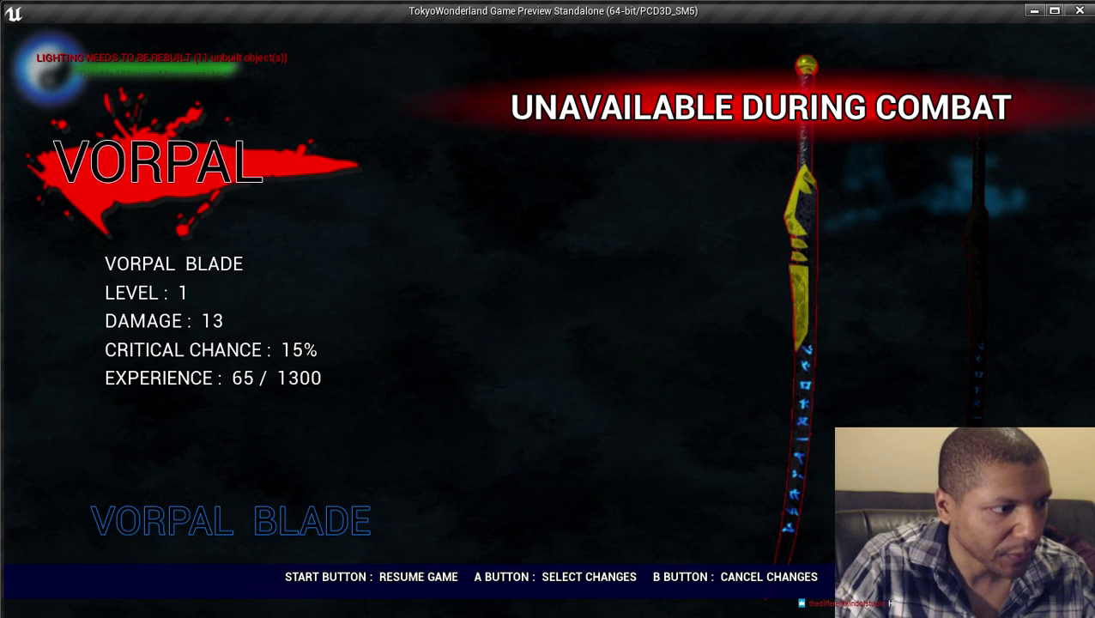
# View the Large Vorpal Sword's stats, then leave the weapon customization and resume the game.
pyautogui.press('Escape')
pyautogui.press('Right')
pyautogui.press('Return')
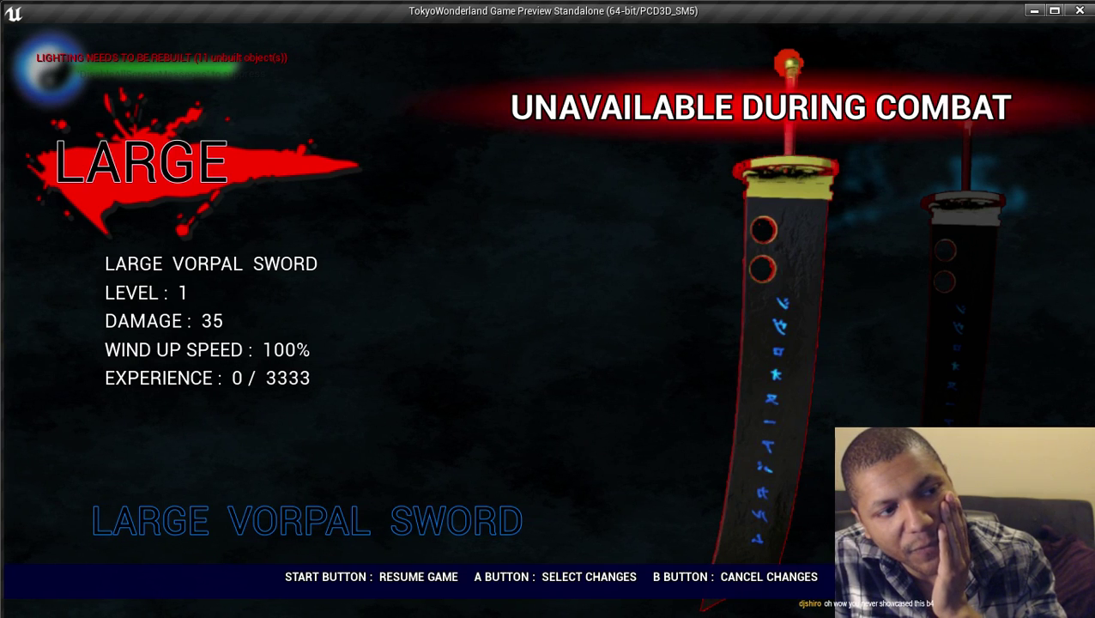
pyautogui.press('Escape')
pyautogui.press('Escape')
pyautogui.press('Up')
pyautogui.press('Up')
pyautogui.press('Return')
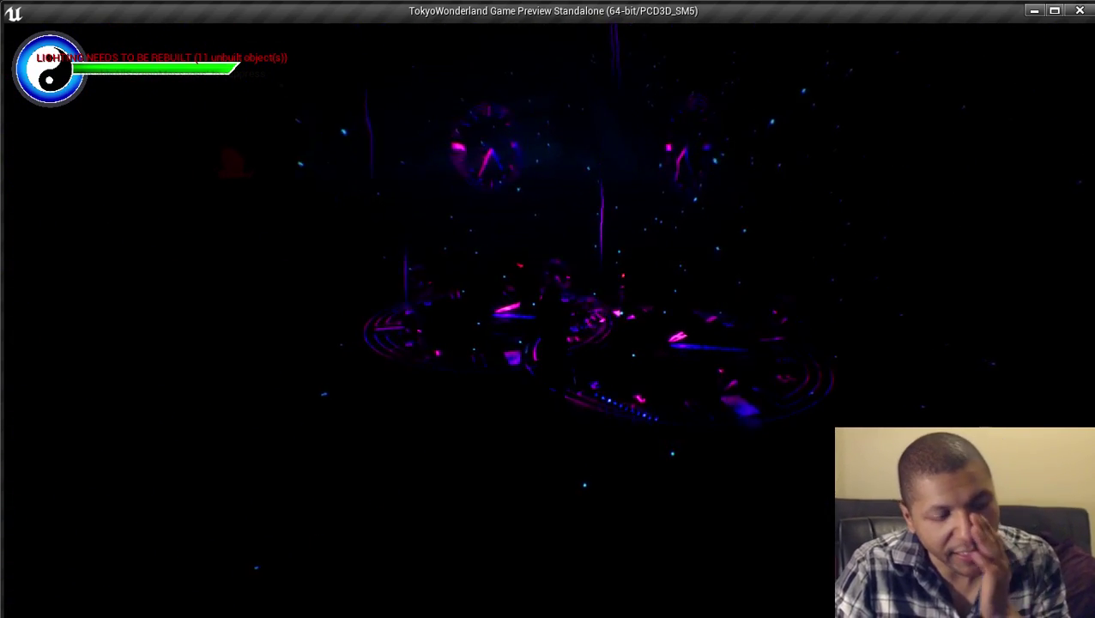
# Pause the game again and view the Dual Vorpal Blades' stats in the weapon customization.
pyautogui.press('Escape')
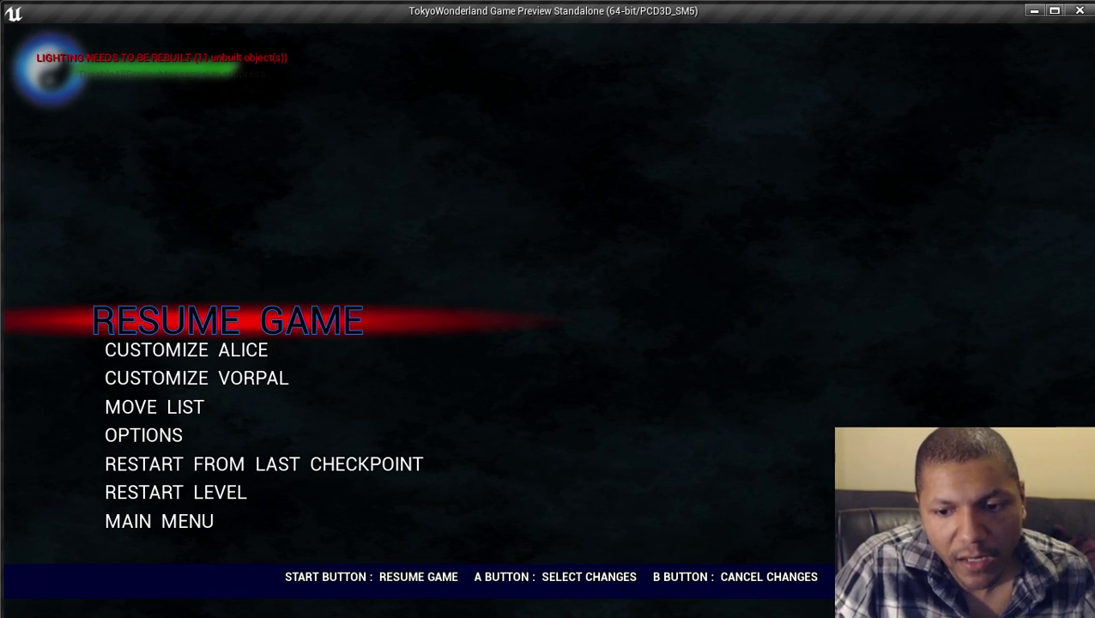
pyautogui.press('Down')
pyautogui.press('Down')
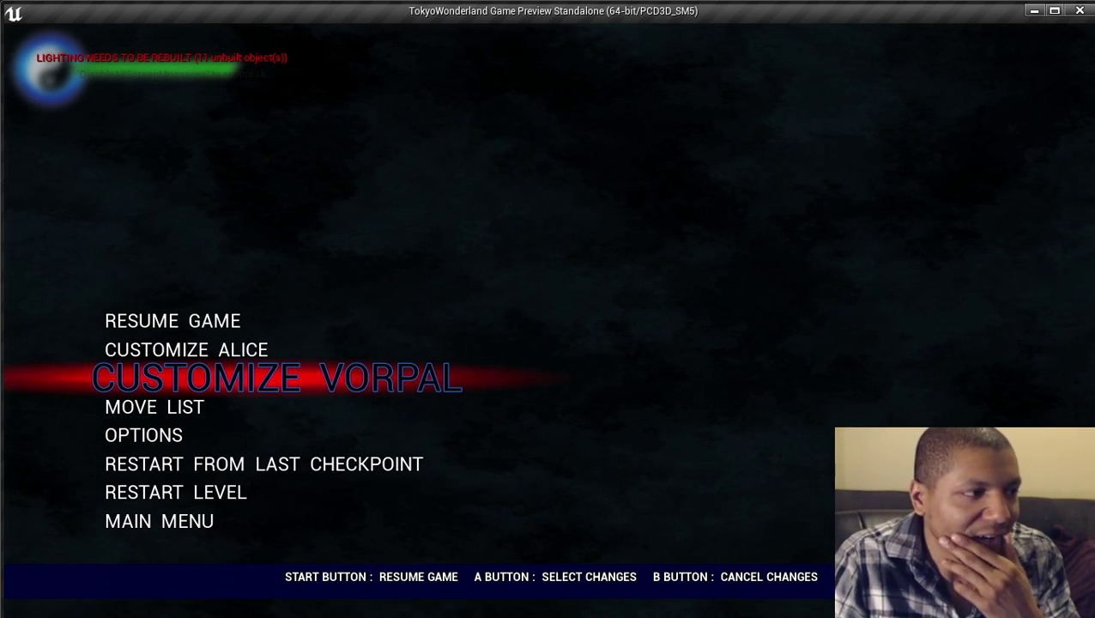
pyautogui.press('Return')
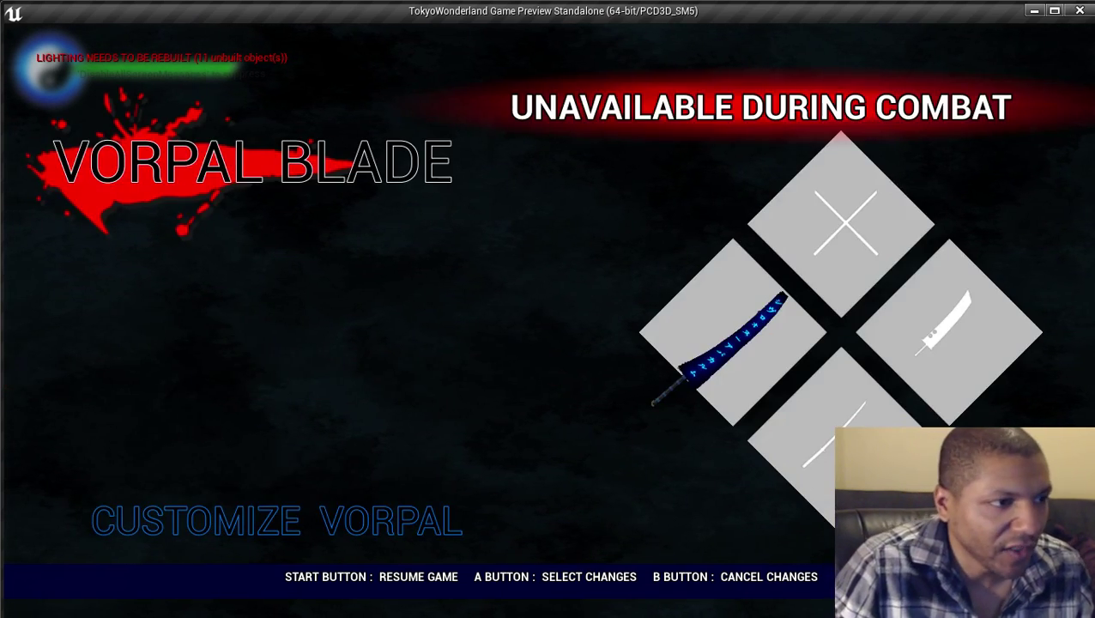
pyautogui.press('Up')
pyautogui.press('Return')
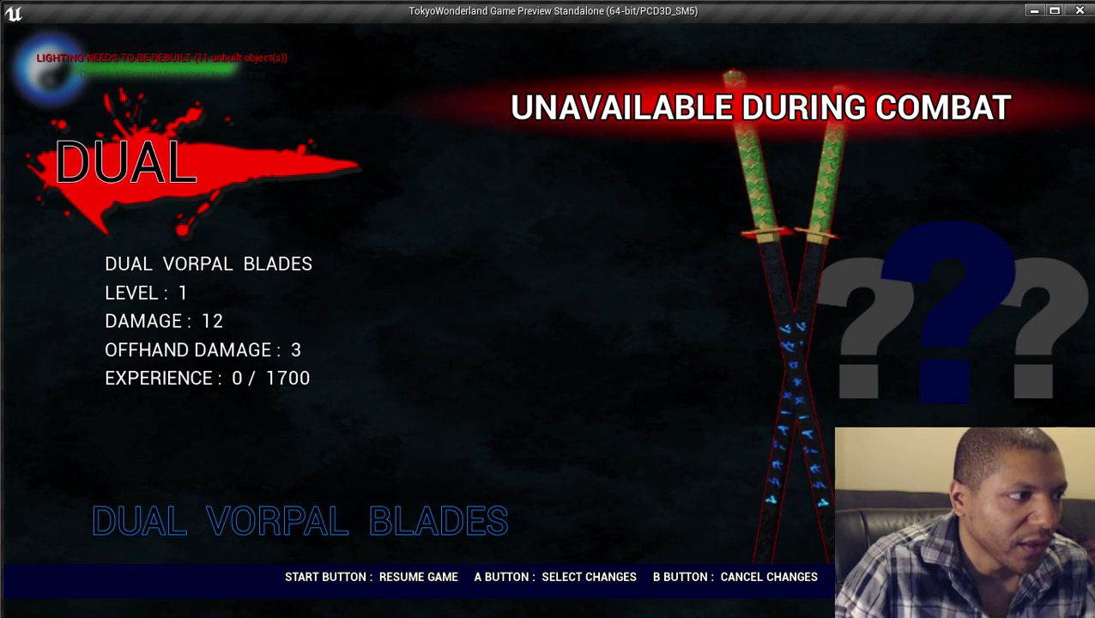
# Look at the Large Vorpal Sword's stats and return to the Dual Vorpal Blades for comparison.
pyautogui.press('Escape')
pyautogui.press('Right')
pyautogui.press('Return')
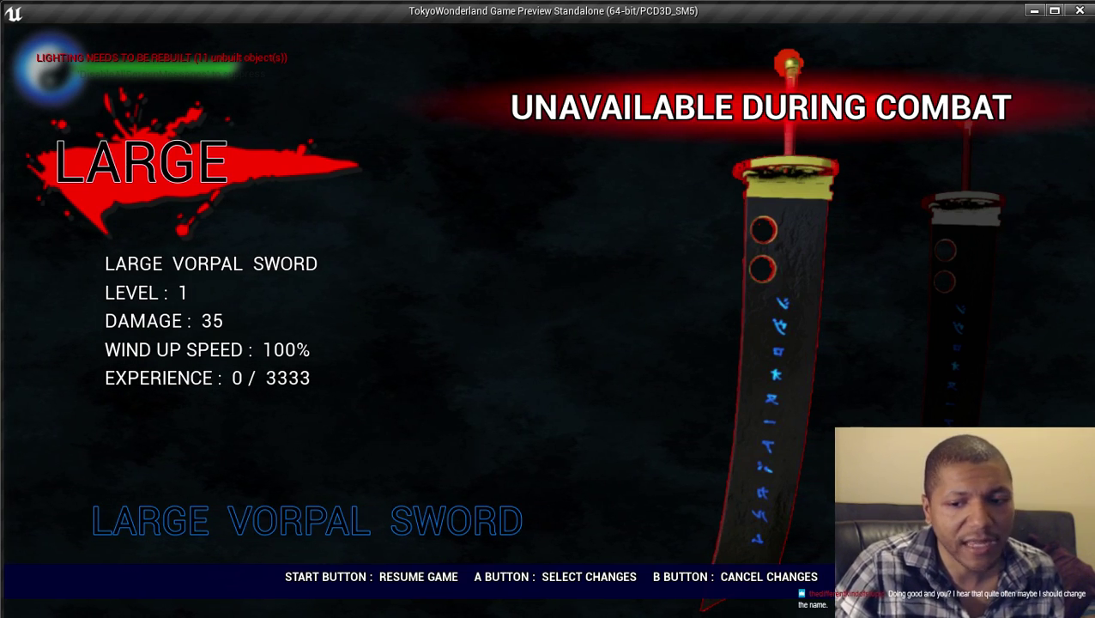
pyautogui.press('Right')
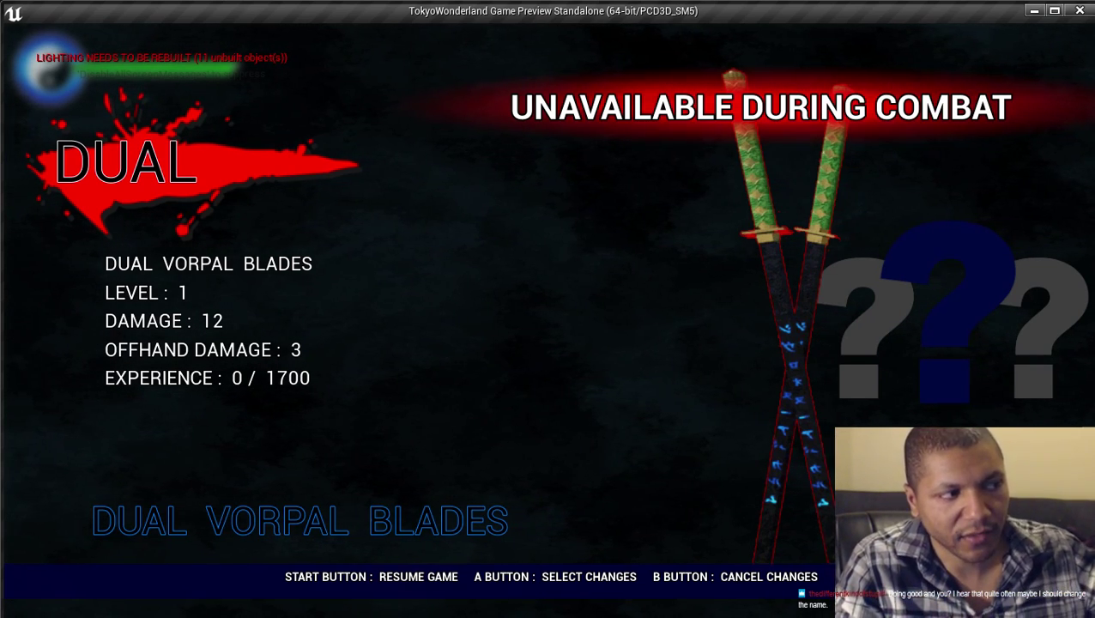
# View the Katana Blade's stats and go back to the pause menu.
pyautogui.press('Escape')
pyautogui.press('Down')
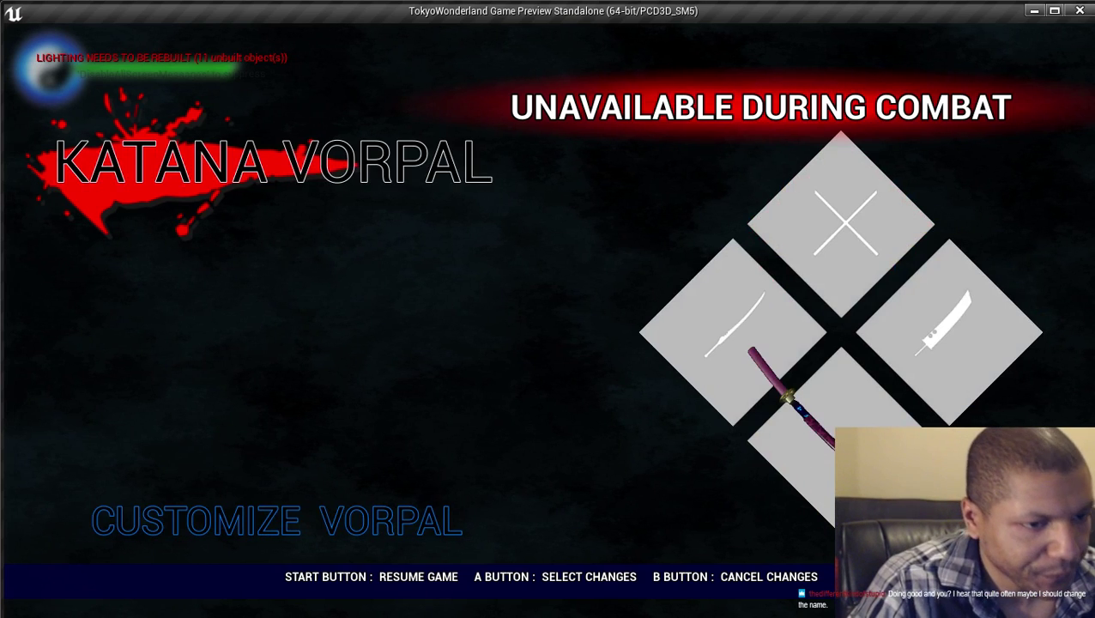
pyautogui.press('Return')
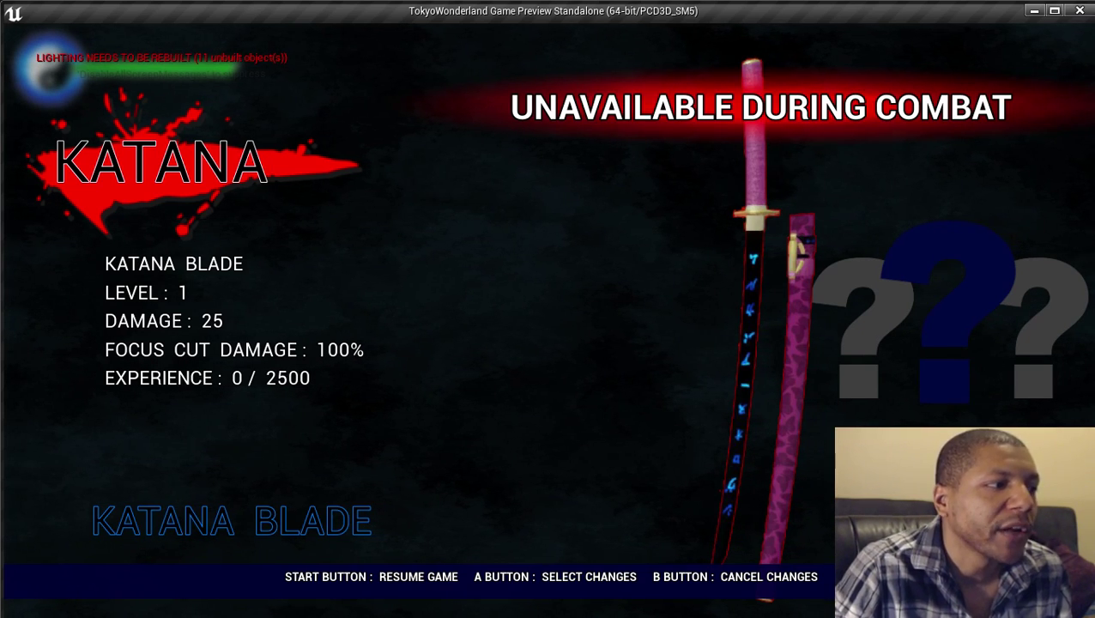
pyautogui.press('Escape')
pyautogui.press('Escape')
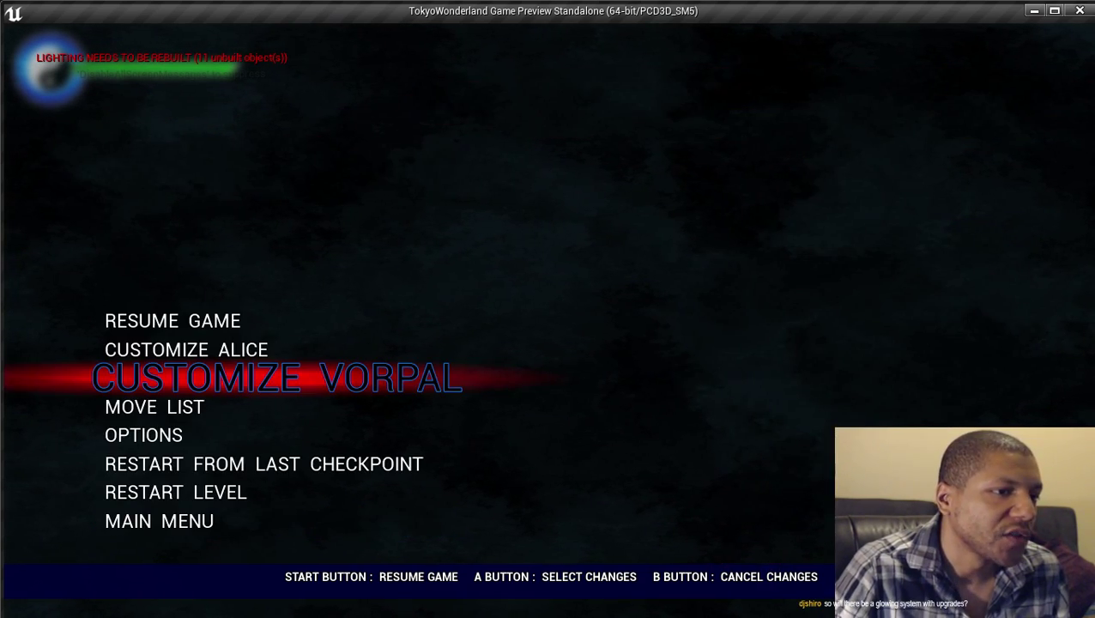
# Resume the game and attack in the dark cave to demonstrate the combat effects.
pyautogui.press('Up')
pyautogui.press('Up')
pyautogui.press('Return')
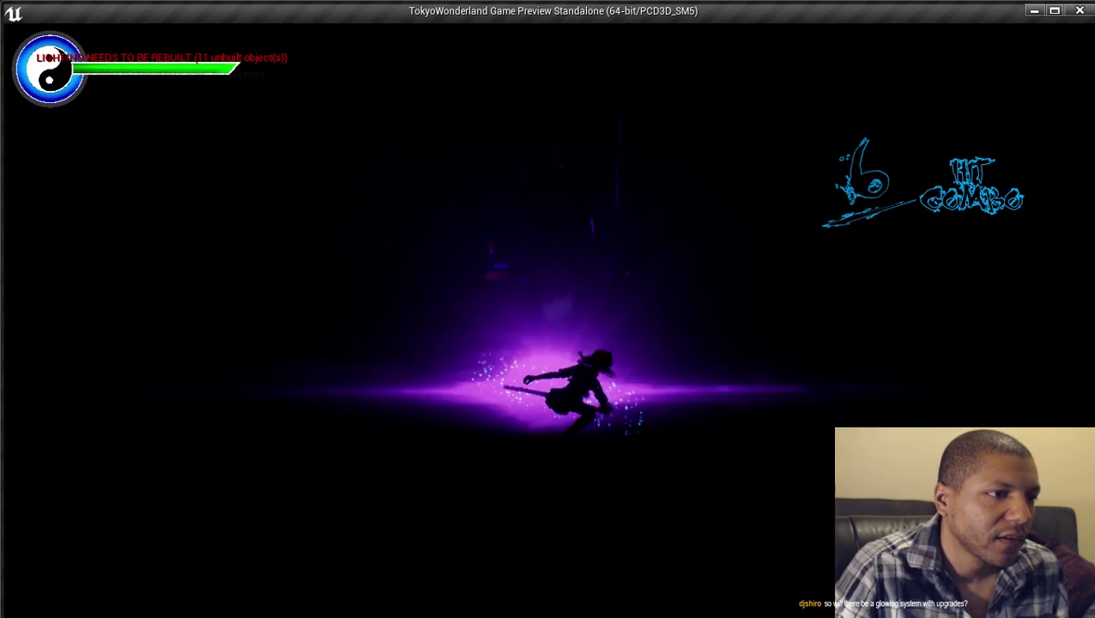
pyautogui.press('e')
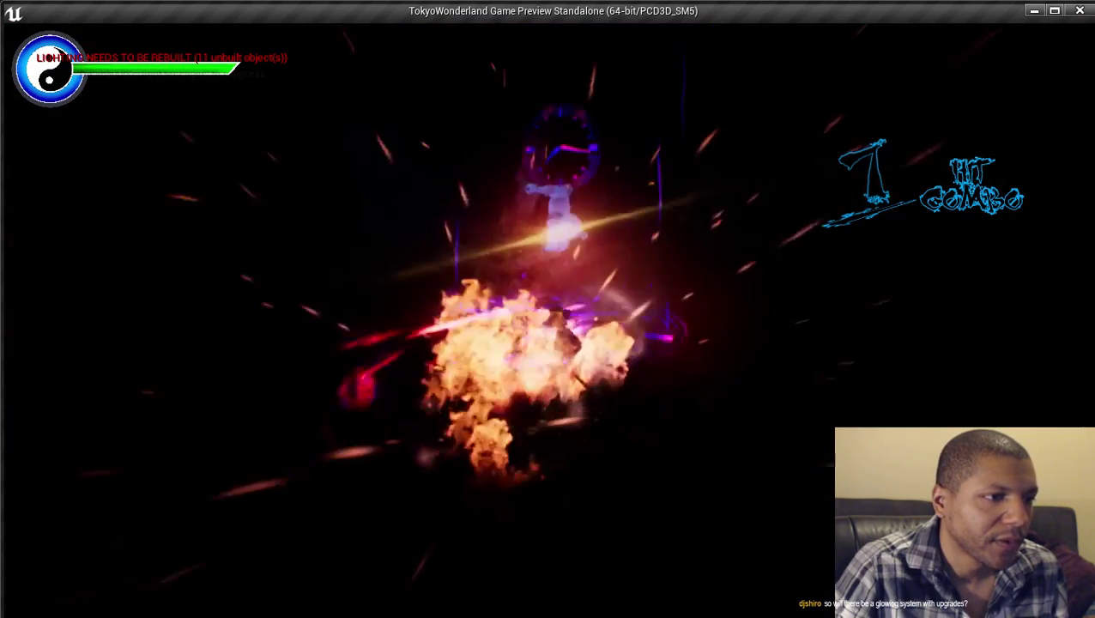
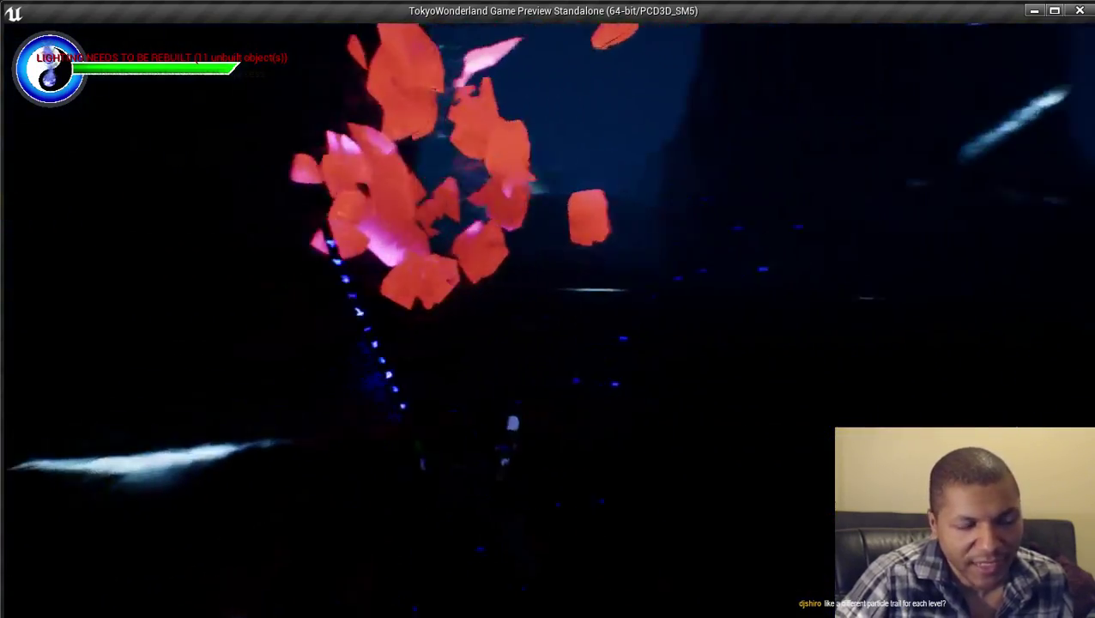
# Run through the cave past the red crystals and leap into the blue orb.
pyautogui.press('w')
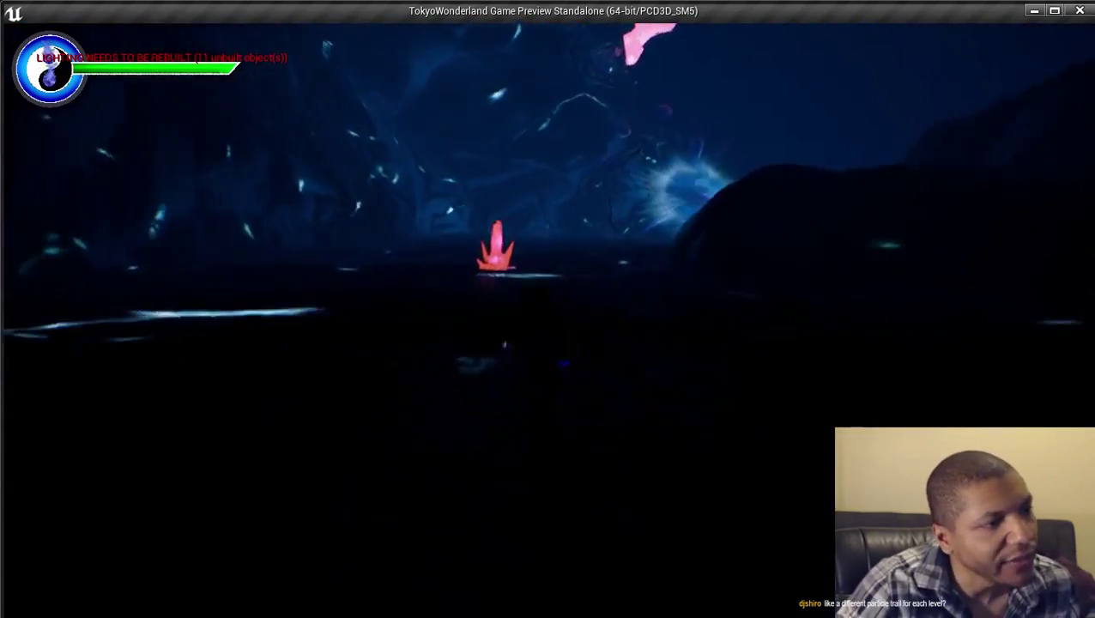
pyautogui.press('w')
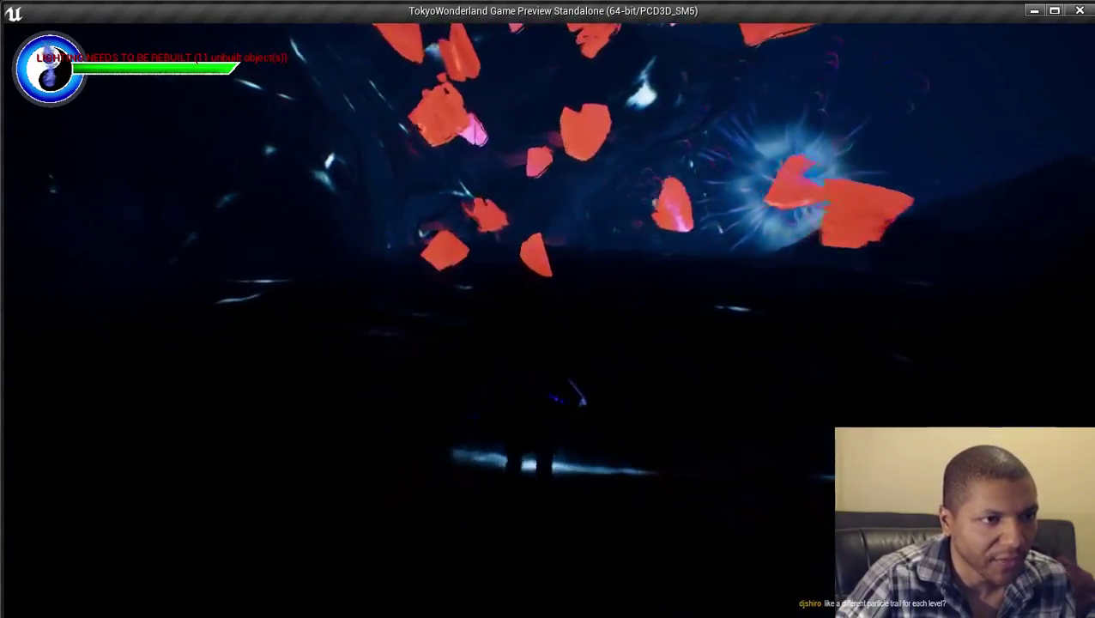
pyautogui.press('w')
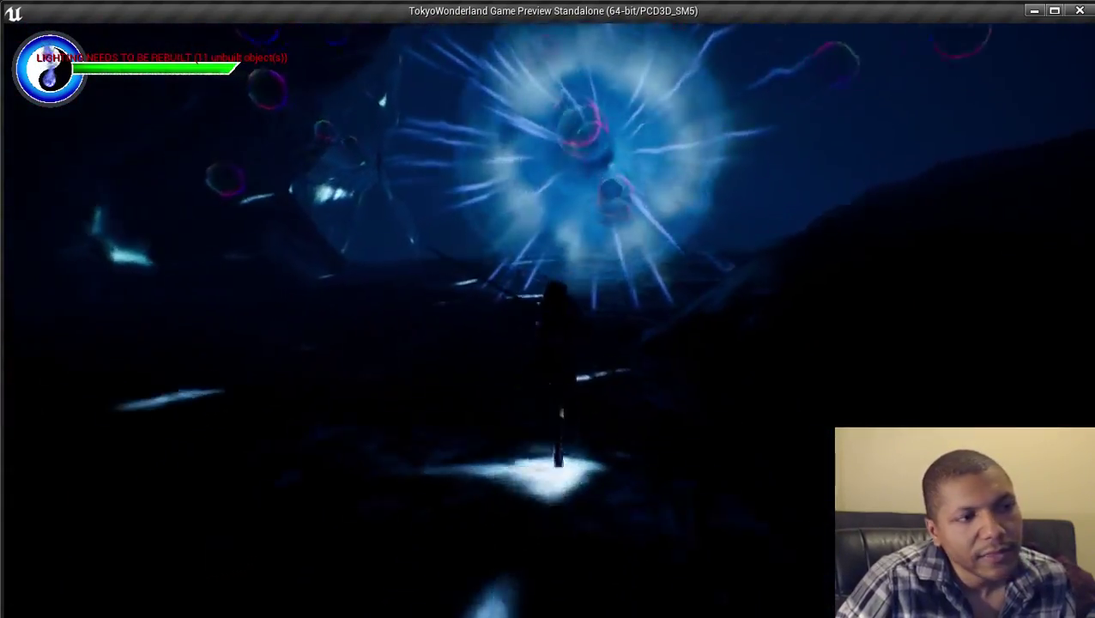
pyautogui.press('space')
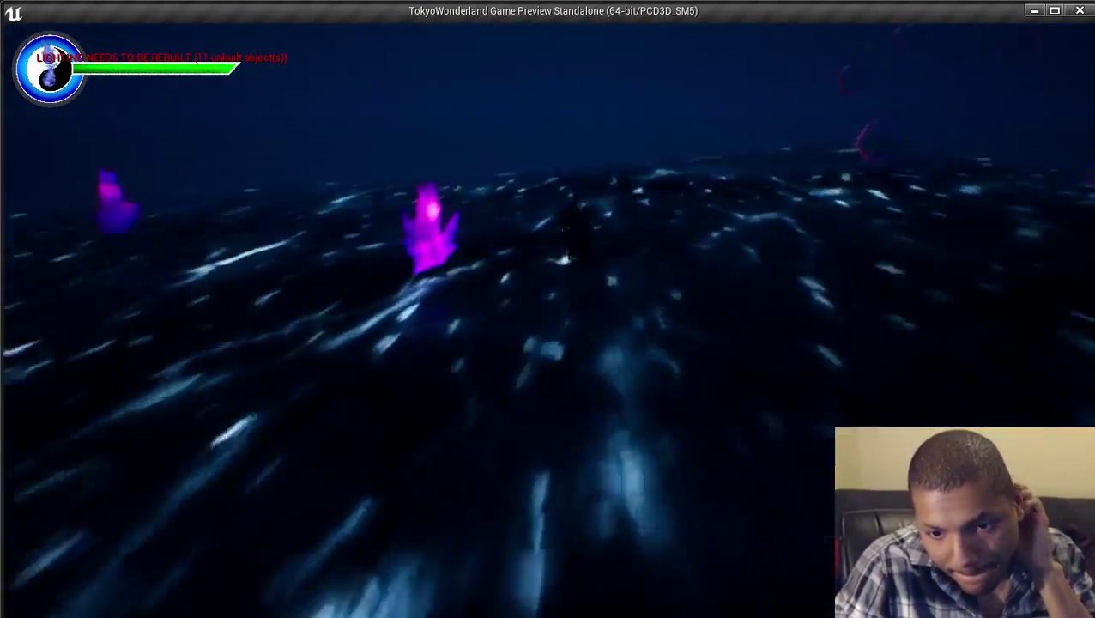
# Run across the dark rocks through the blue orb beside the purple crystal, travel onward, and end the playtest.
pyautogui.press('w')
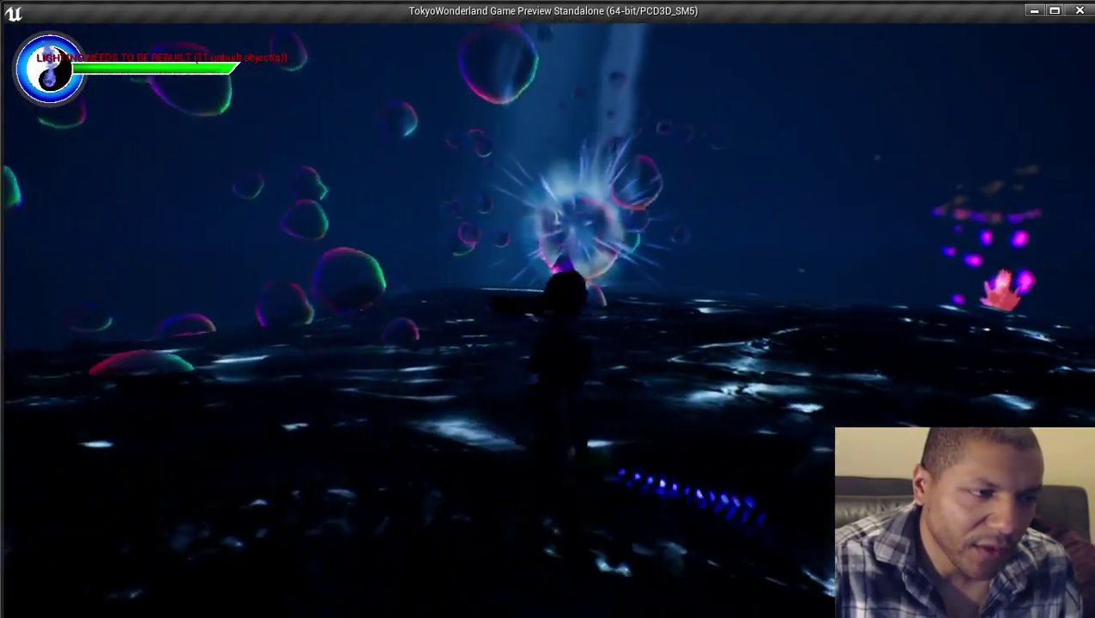
pyautogui.press('w')
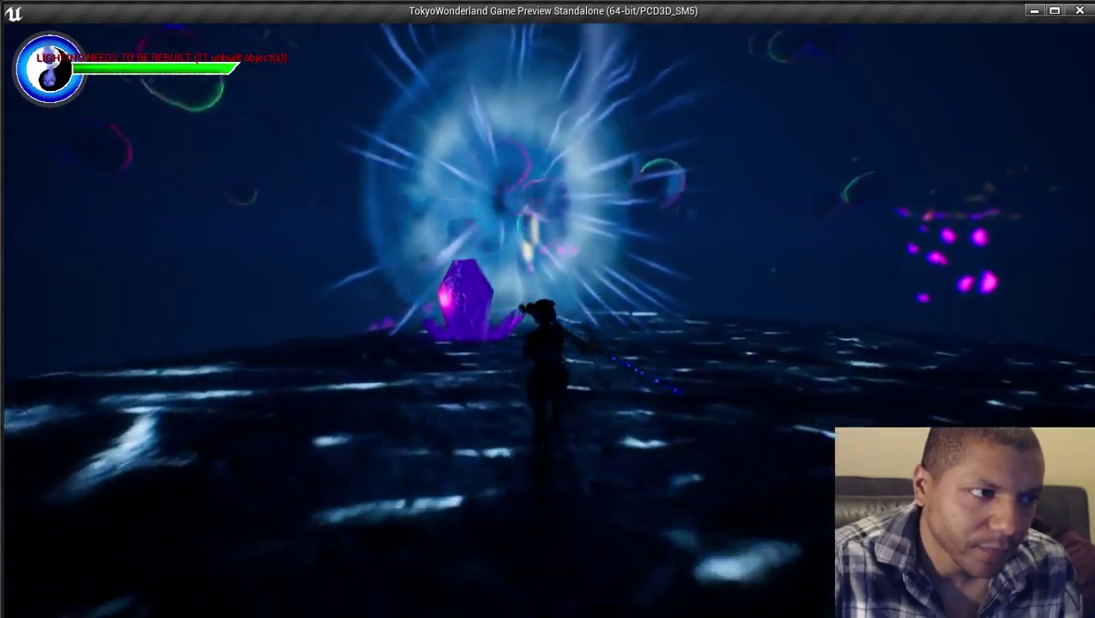
pyautogui.press('w')
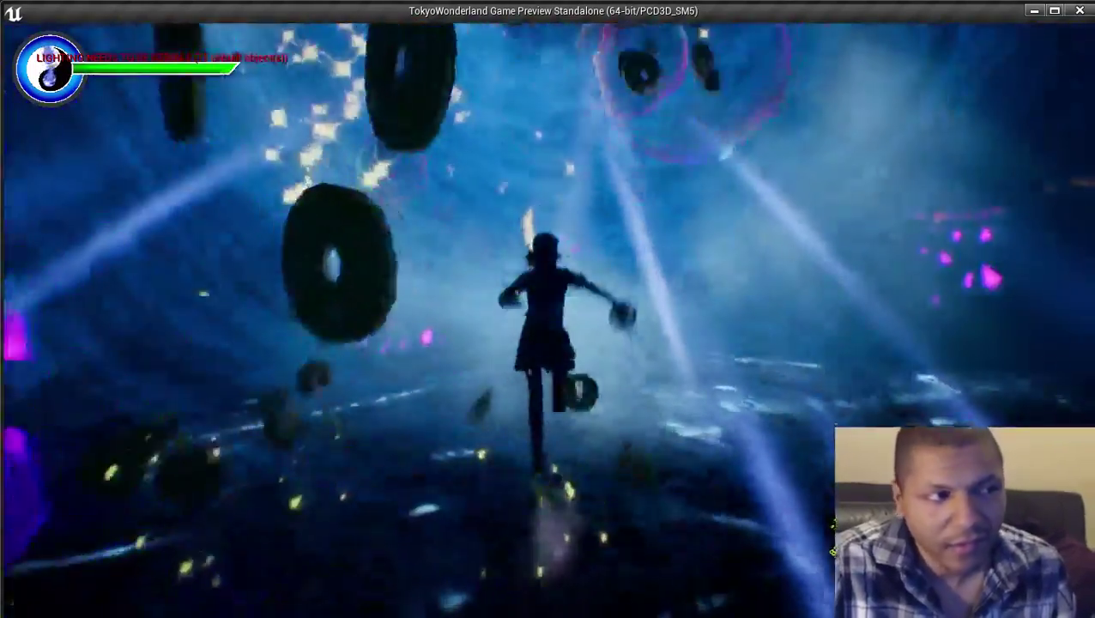
pyautogui.press('w')
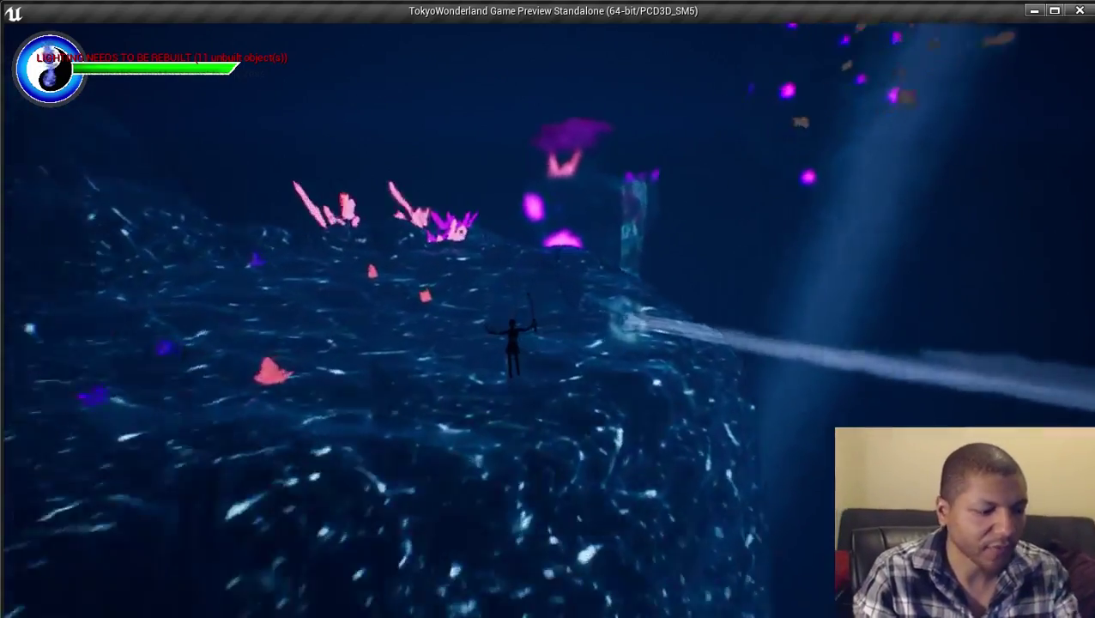
pyautogui.press('Escape')
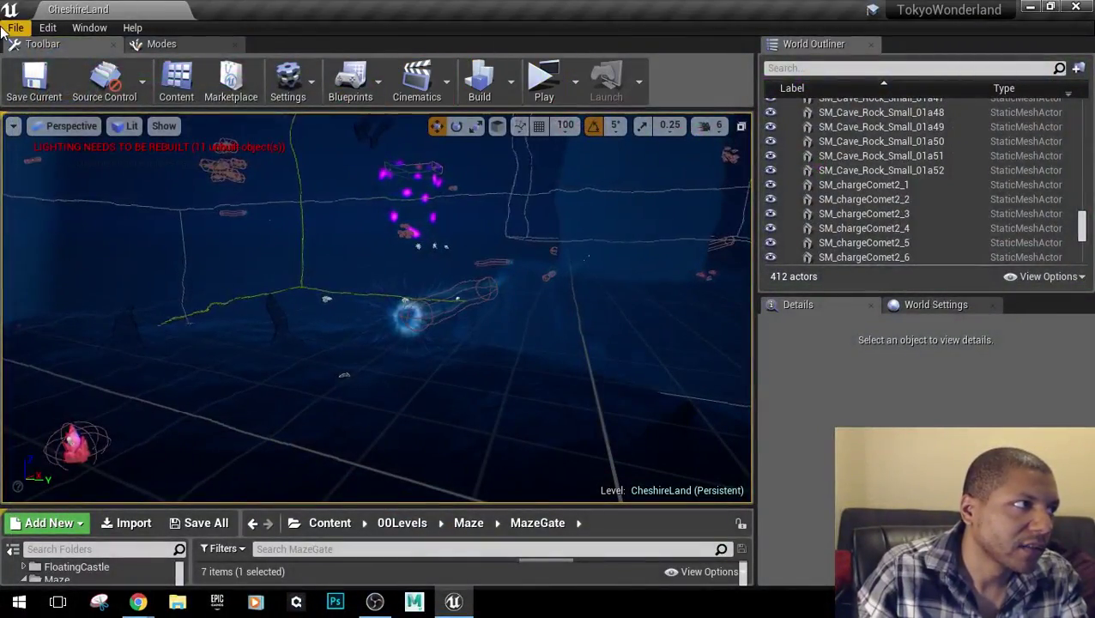
# Open the WaterTemple level from the Maps folder in place of CheshireLand.
pyautogui.click(11, 28)
pyautogui.click(56, 73)
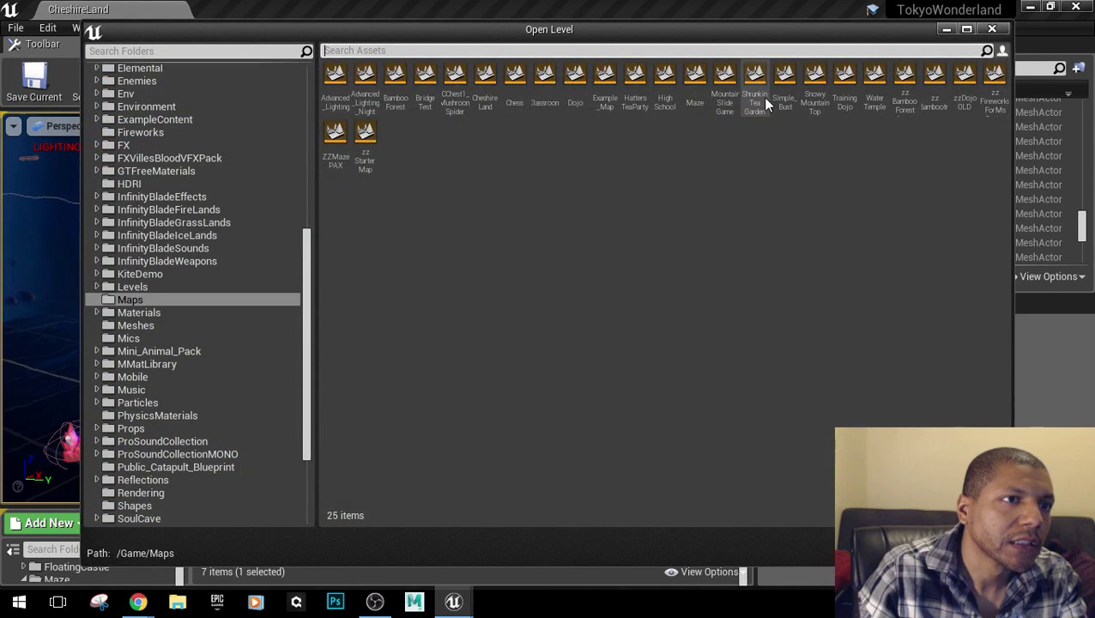
pyautogui.doubleClick(874, 85)
pyautogui.click(696, 446)
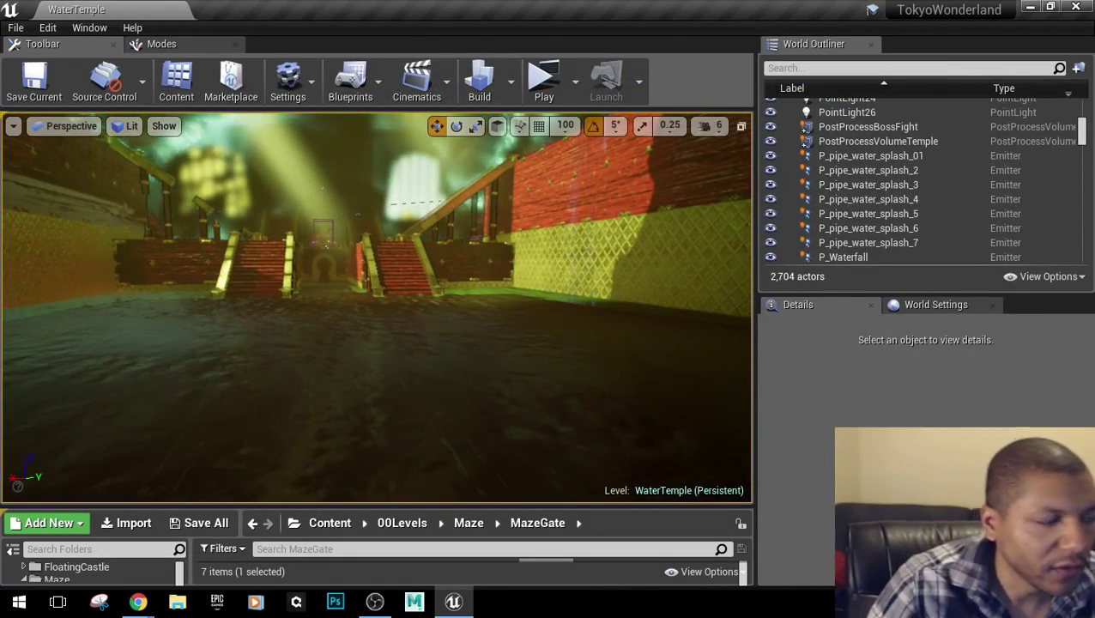
# Move through the WaterTemple level to the staircase beside the shop stall and start a playtest there.
pyautogui.press('w')
pyautogui.moveTo(698, 445); pyautogui.dragTo(698, 446, button='right')
pyautogui.press('w')
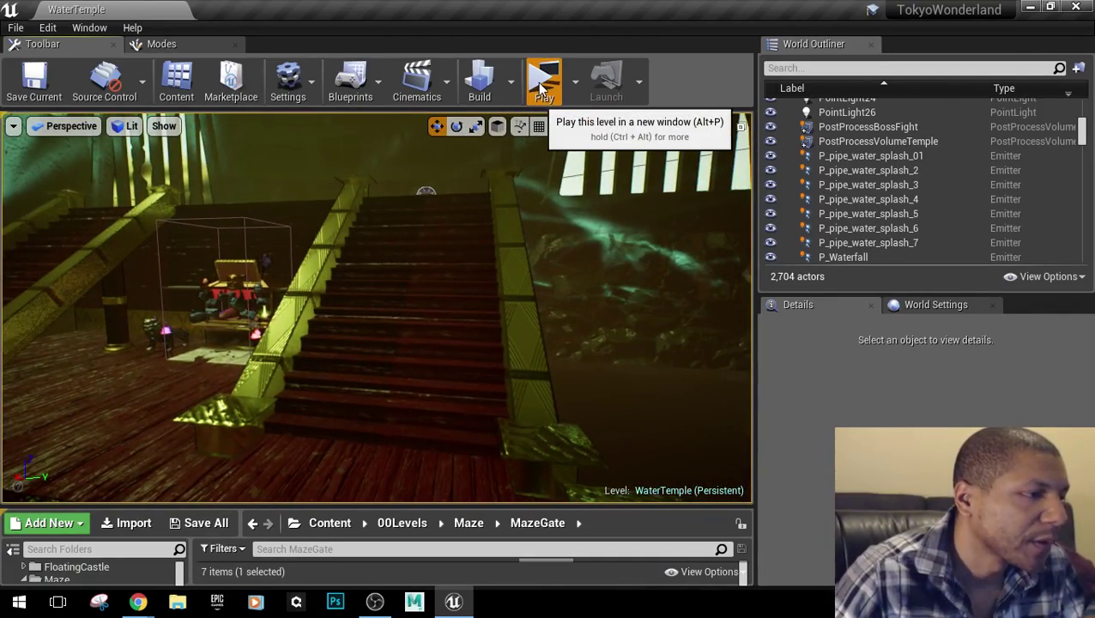
pyautogui.click(542, 86)
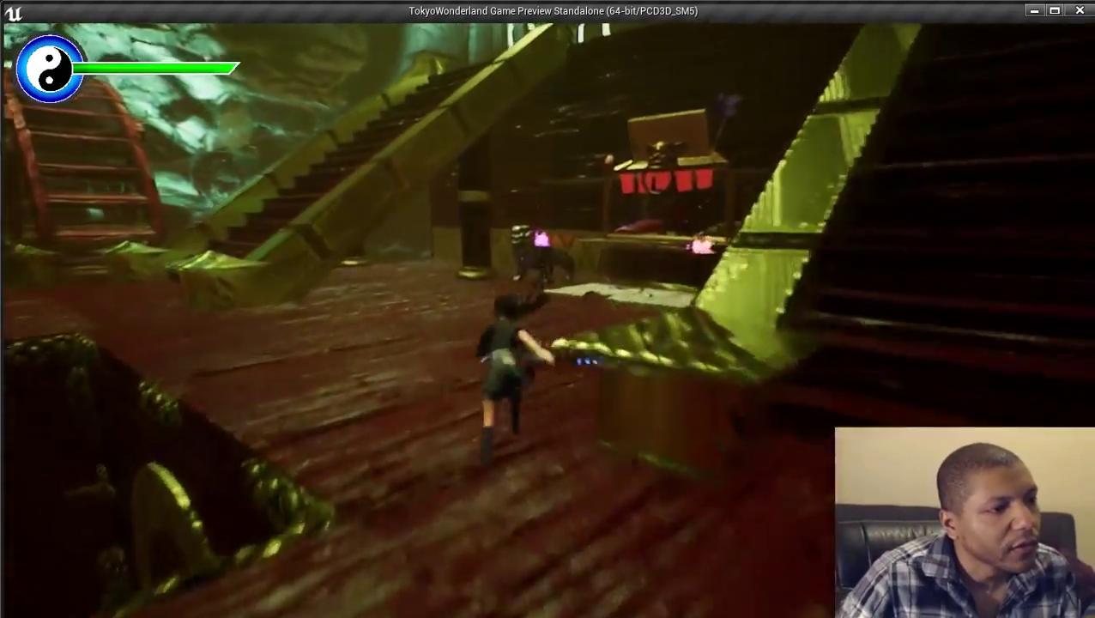
# Run to the shop stall, view the Golden Vorpals item, and leave the shop for the open wooden deck.
pyautogui.press('w')
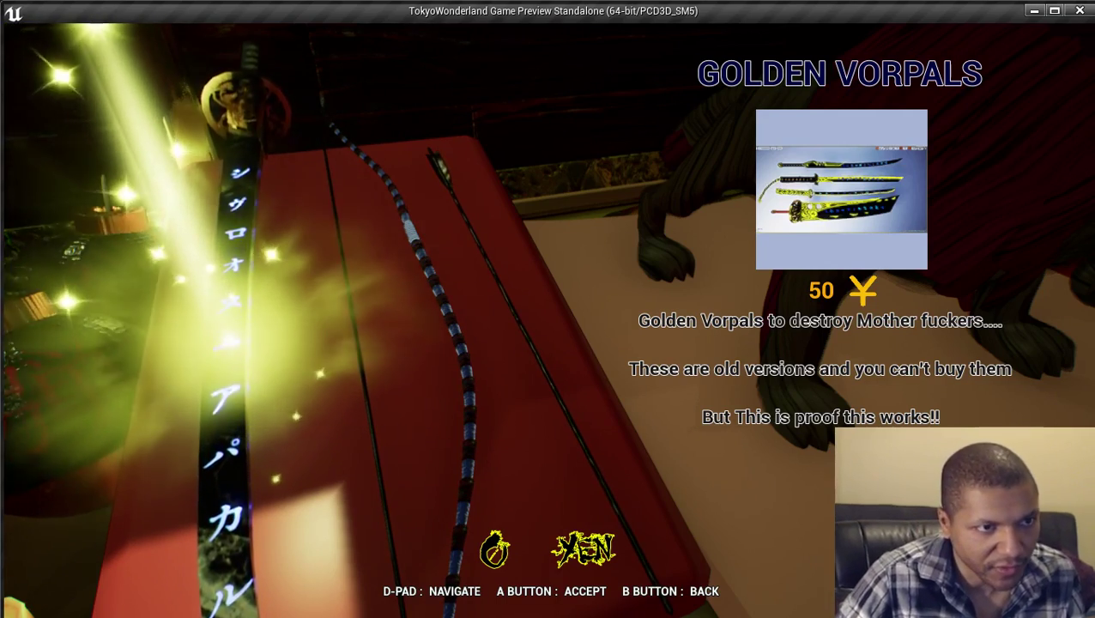
pyautogui.press('Escape')
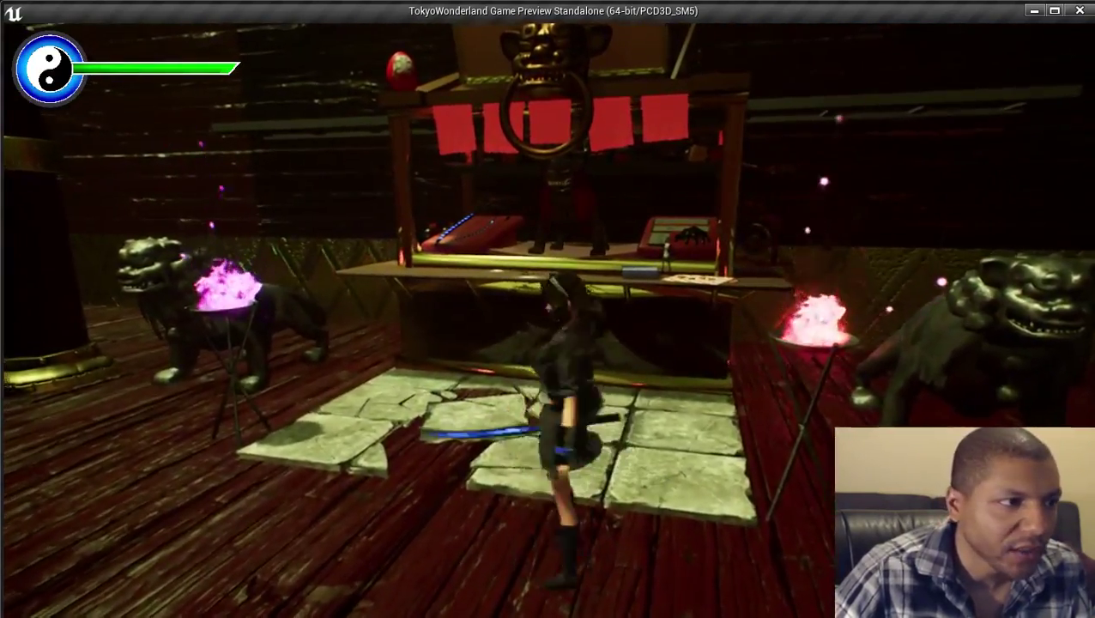
pyautogui.press('w')
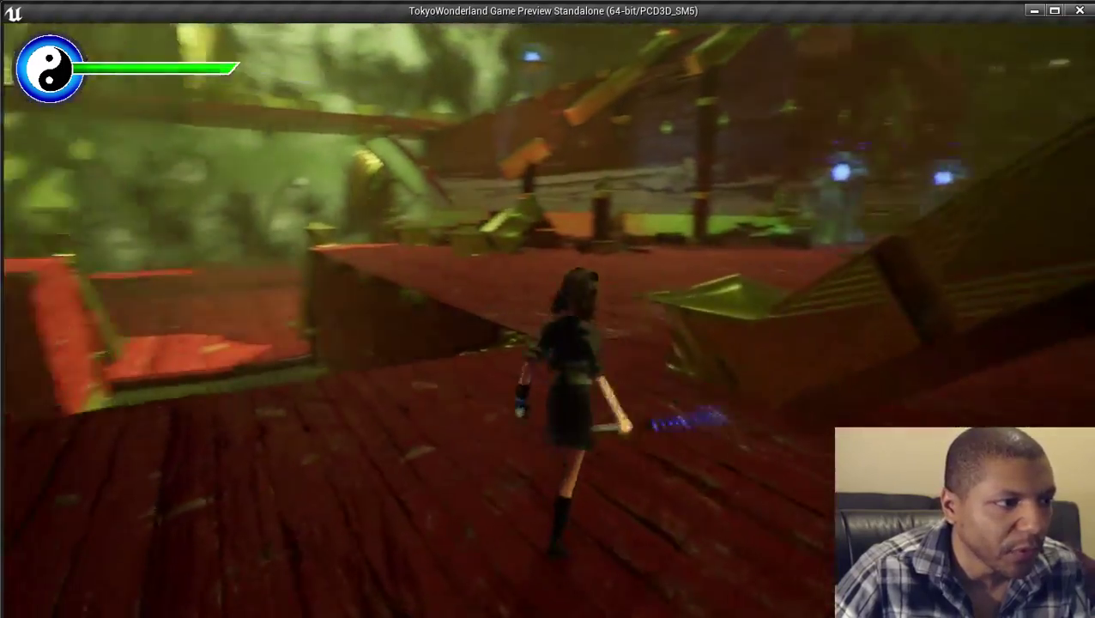
# Leap across the sunken channel and run over the deck toward the red temple building.
pyautogui.press('w')
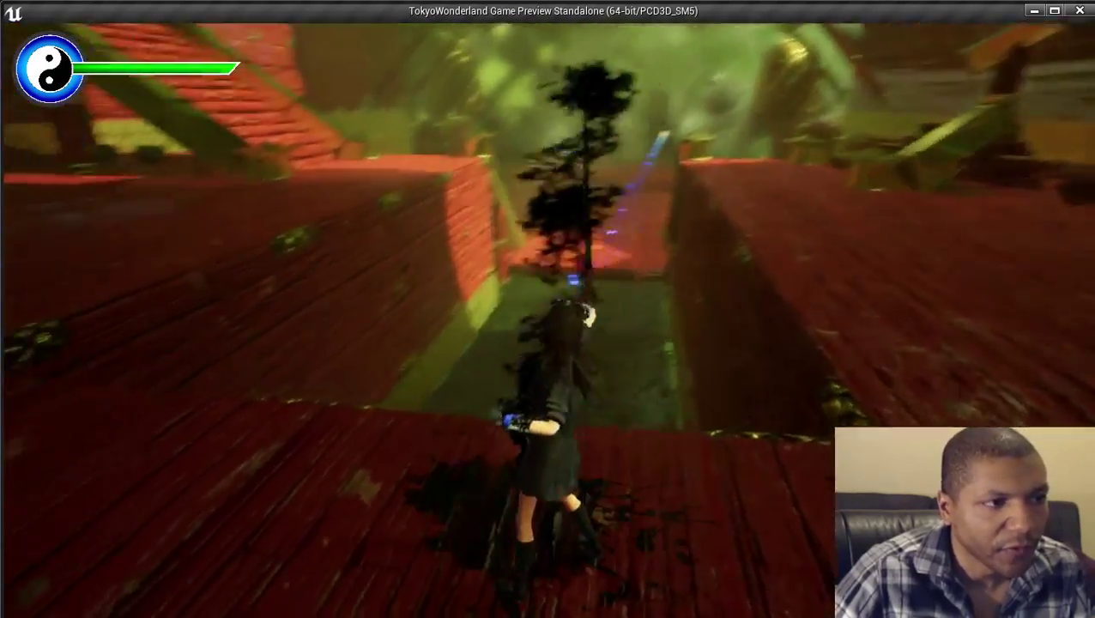
pyautogui.press('space')
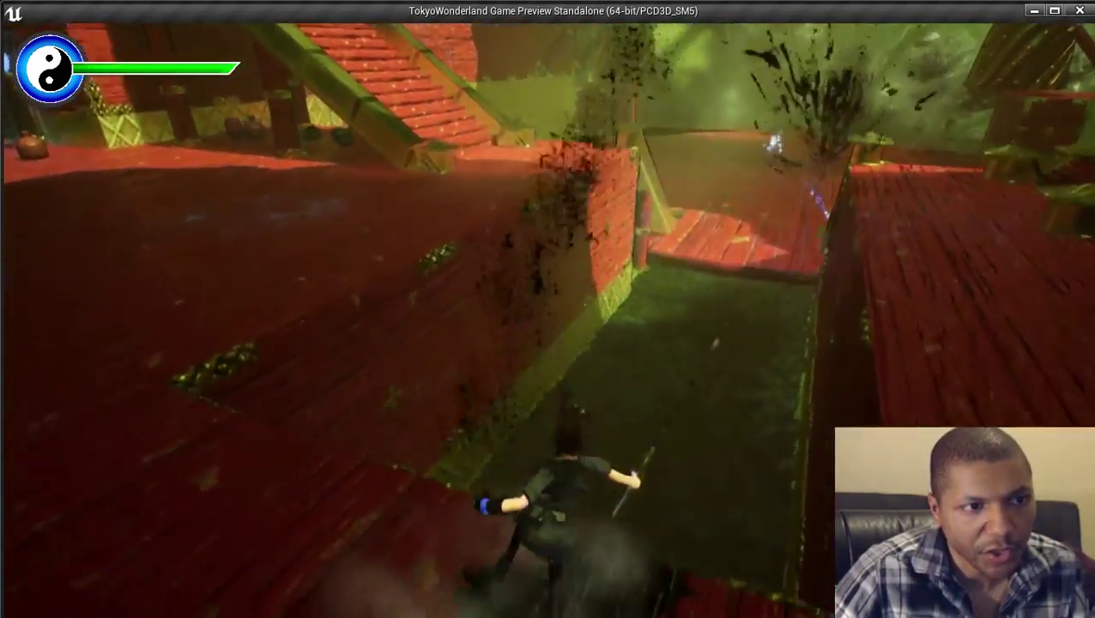
pyautogui.press('w')
pyautogui.press('w')
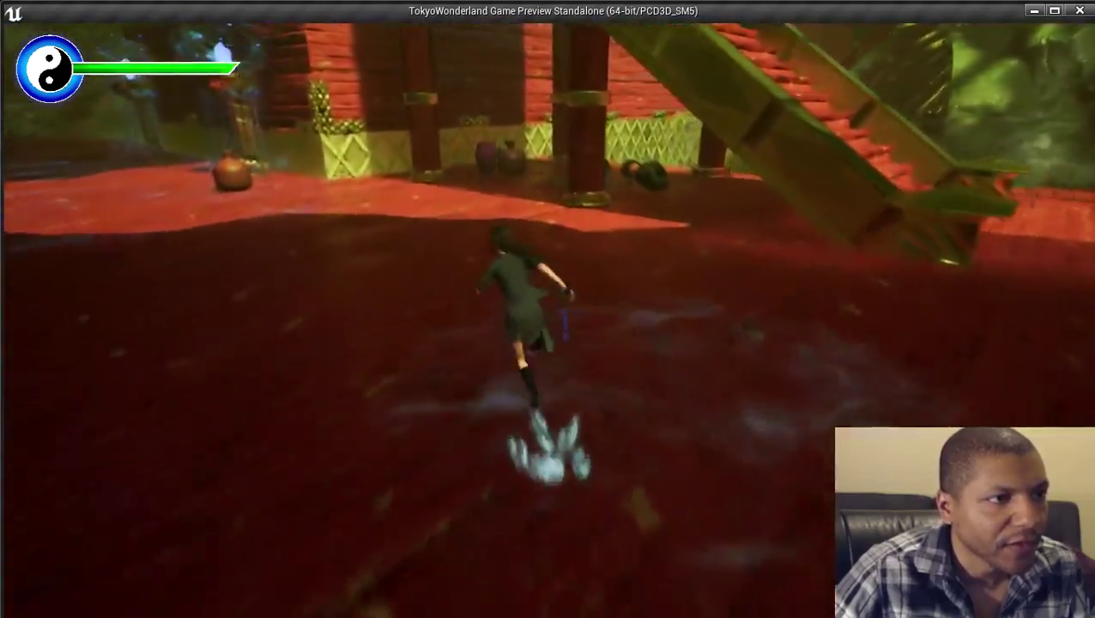
# Demonstrate jumps and sword attacks on the deck beside the water wheel.
pyautogui.press('s')
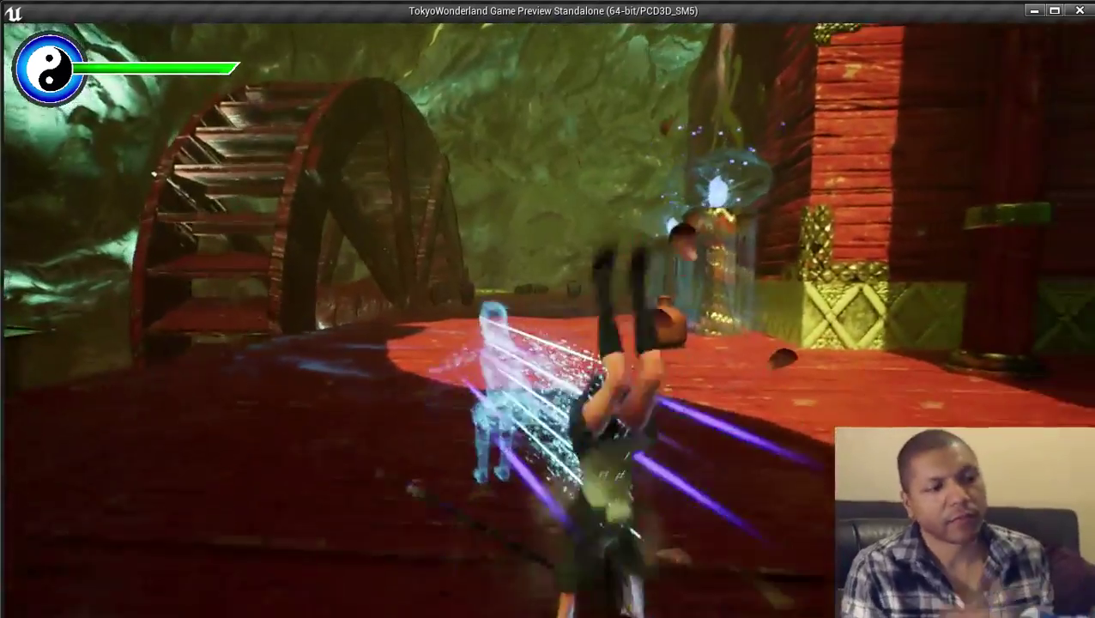
pyautogui.press('space')
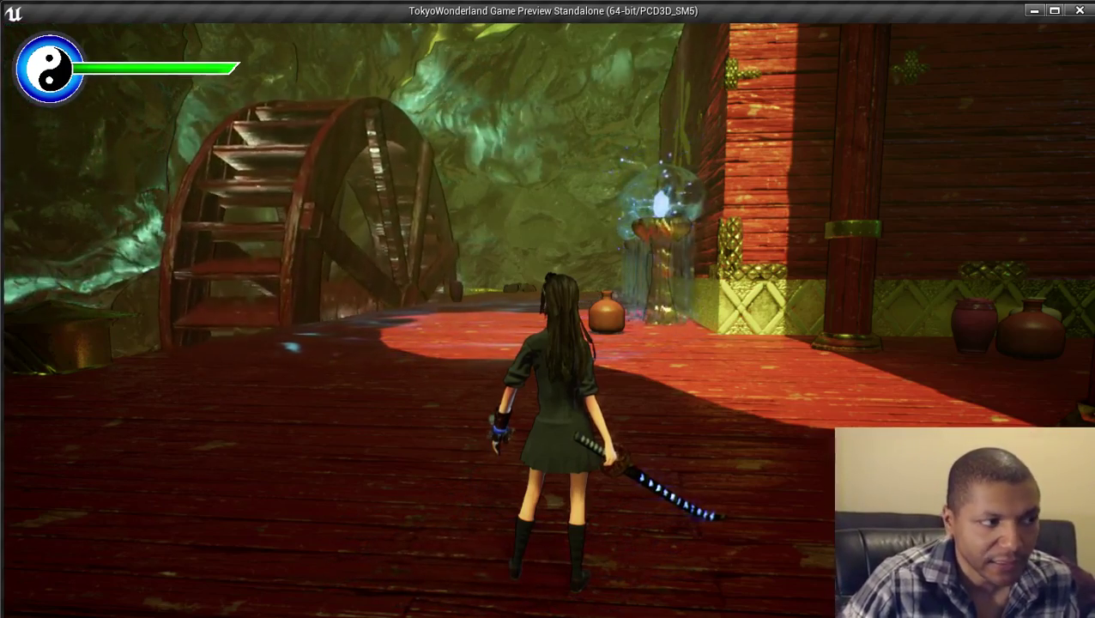
pyautogui.press('space')
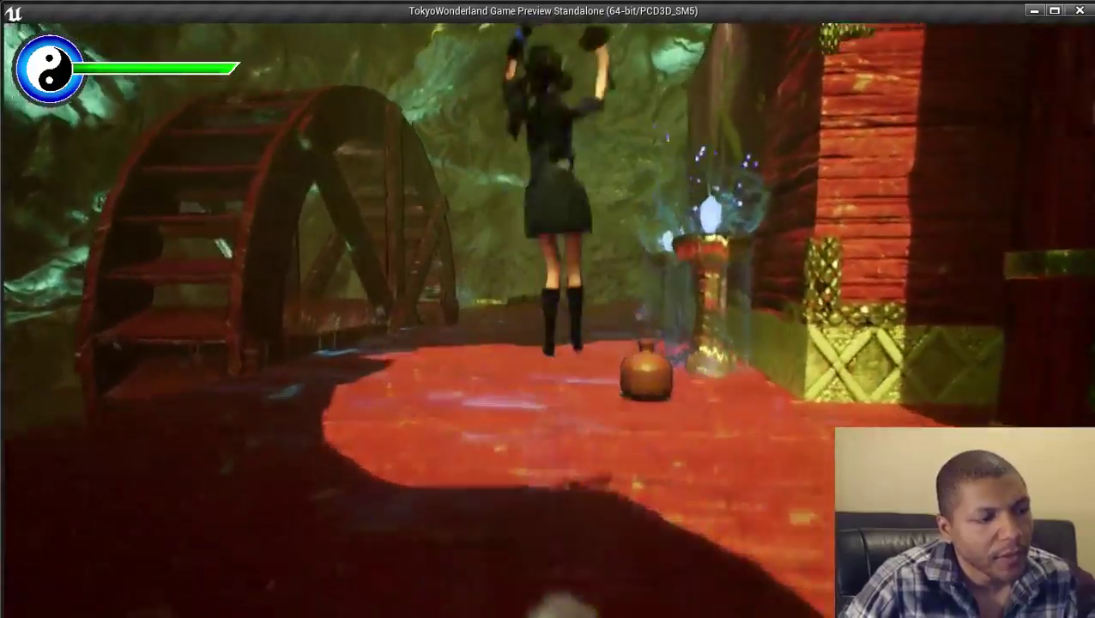
pyautogui.press('space')
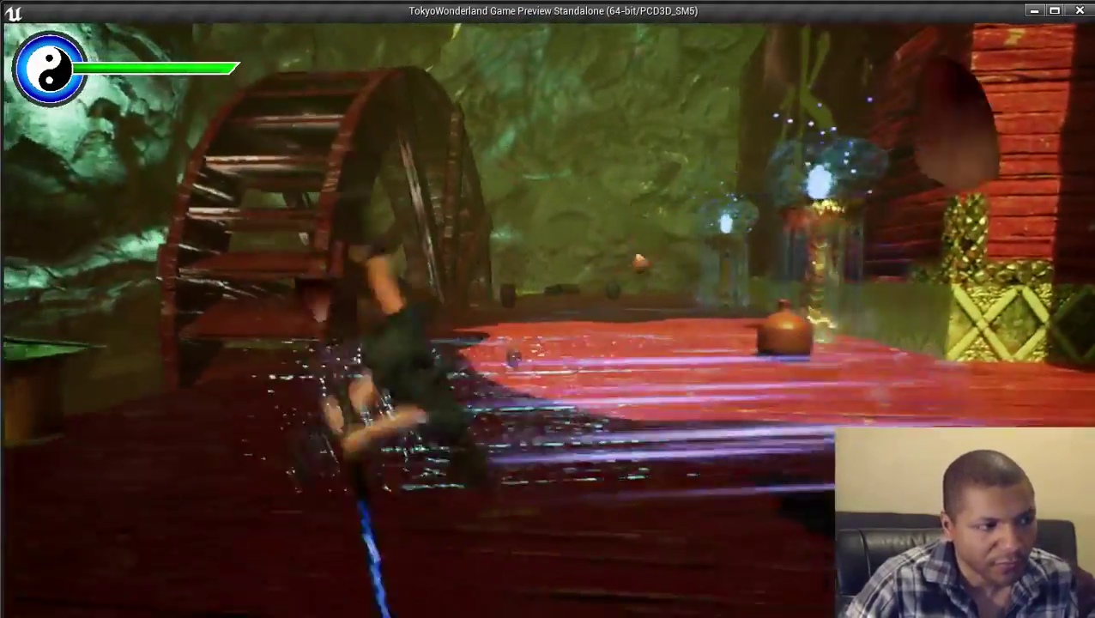
pyautogui.press('space')
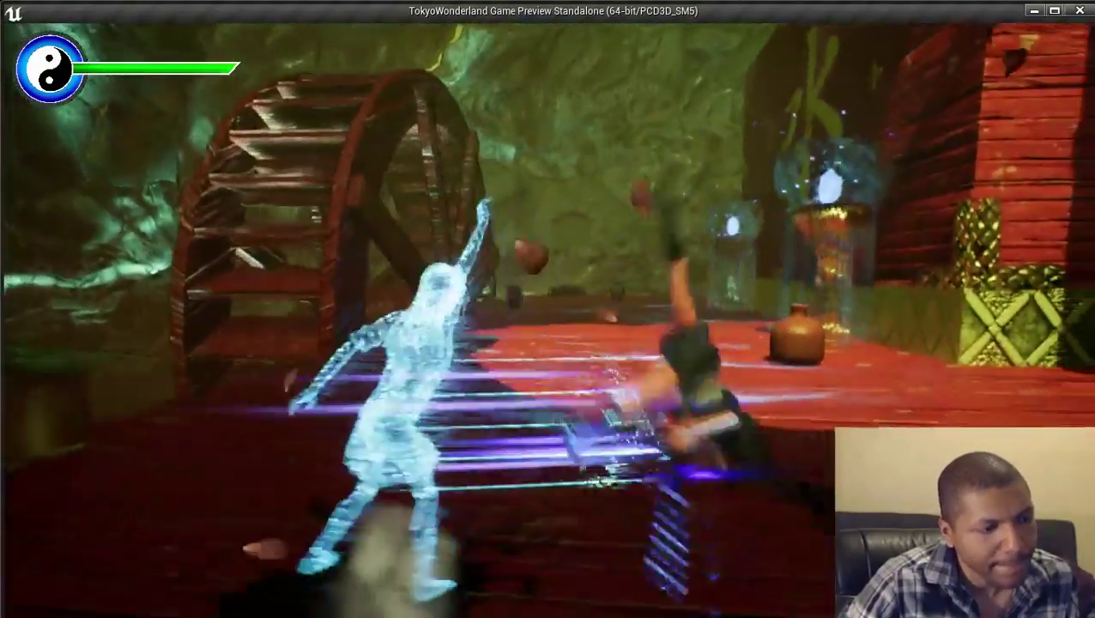
# Shoot the bow in mid-air near the clay pot and perform the raised-sword move with the blue energy burst.
pyautogui.press('space')
pyautogui.press('space')
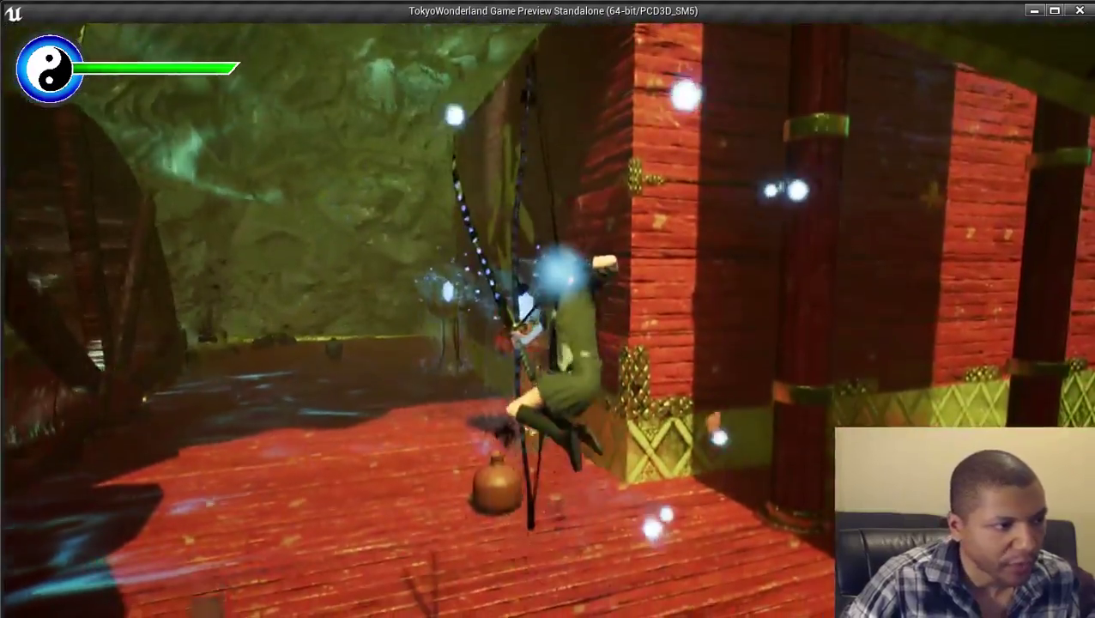
pyautogui.press('space')
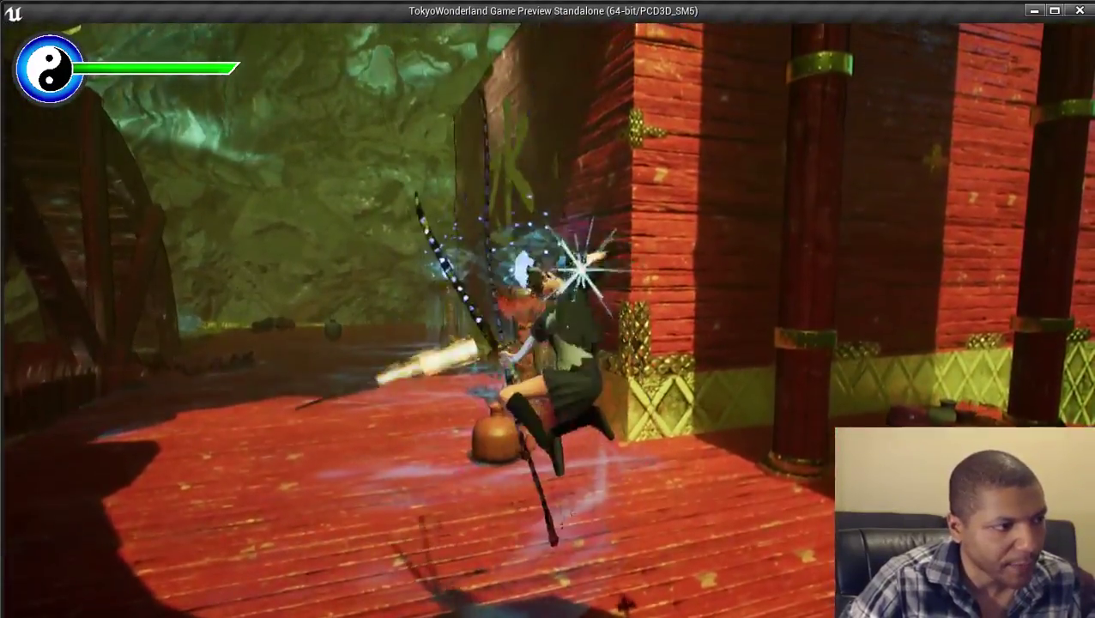
pyautogui.press('space')
pyautogui.press('space')
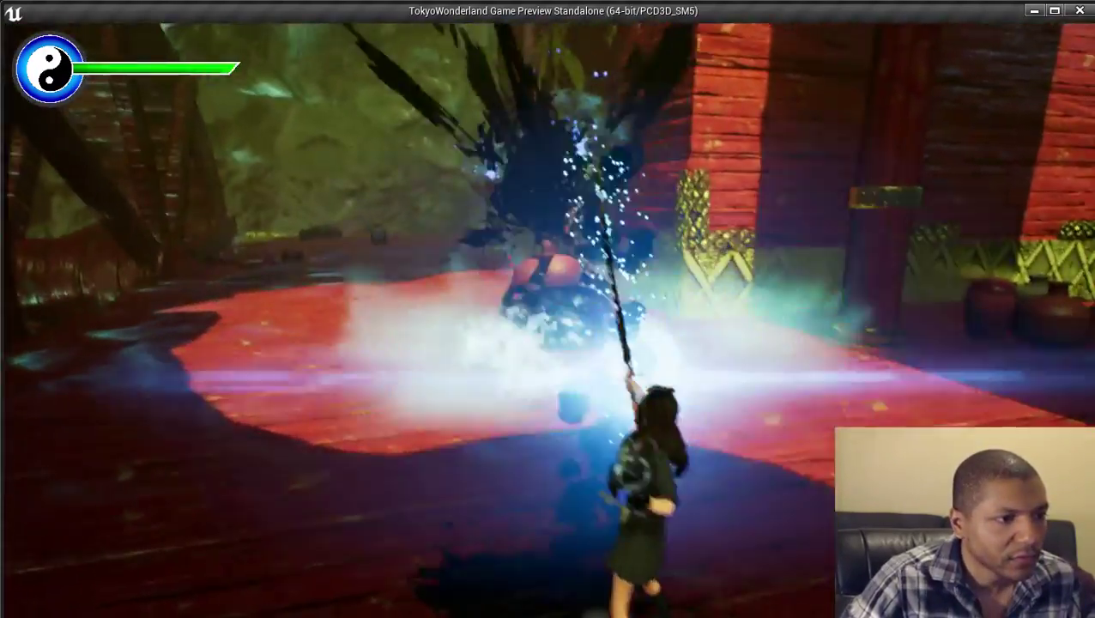
pyautogui.press('e')
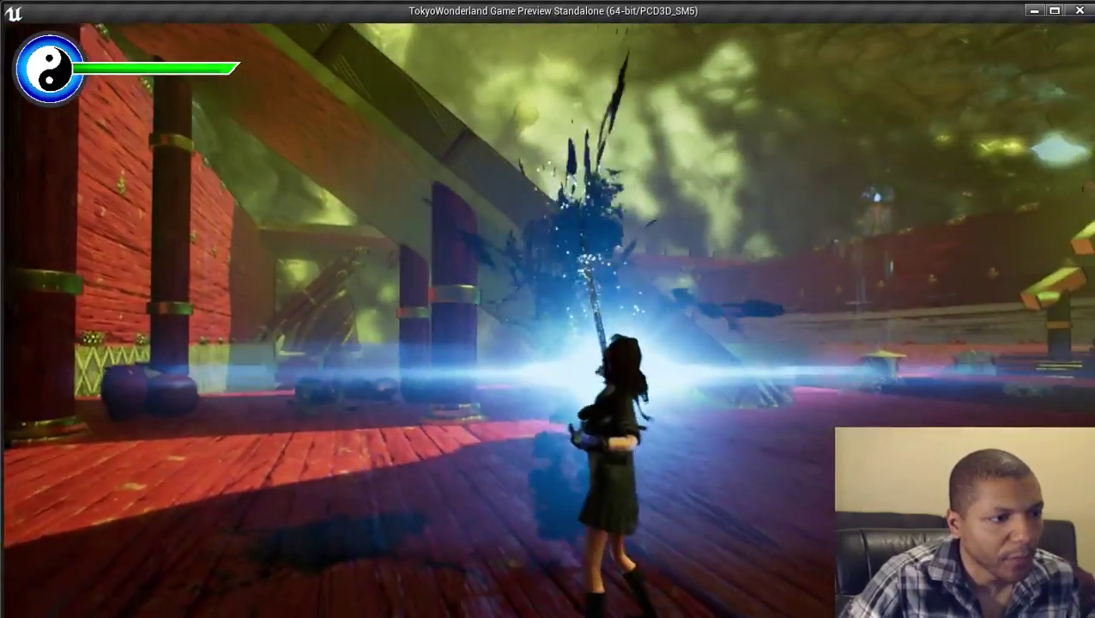
# Run across the deck past the glowing blue lanterns to the green enemy behind the temple building.
pyautogui.press('w')
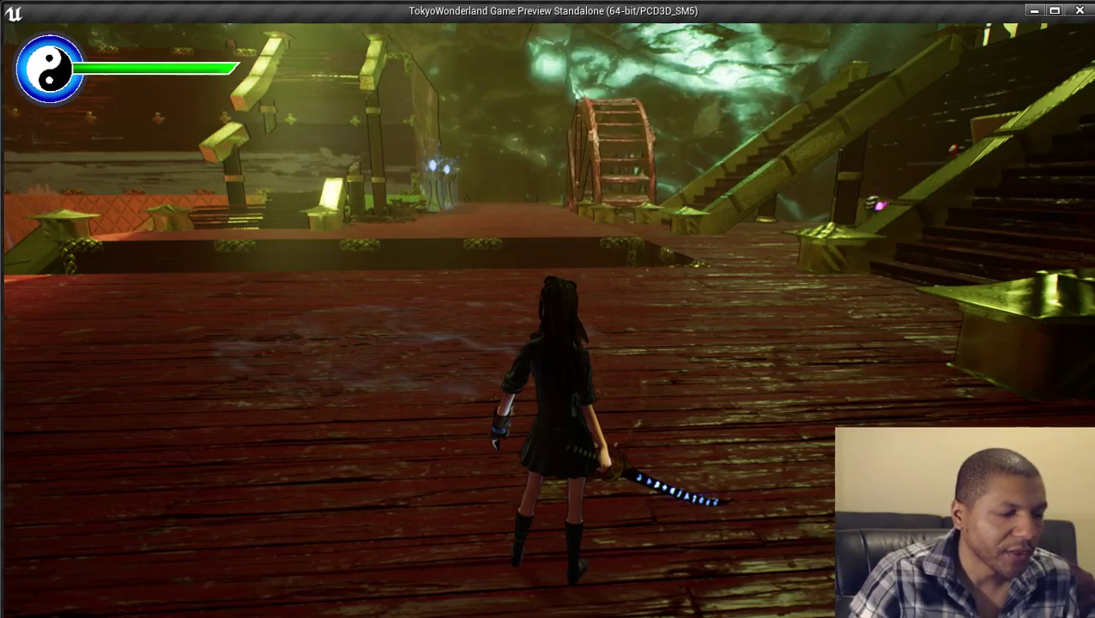
pyautogui.press('e')
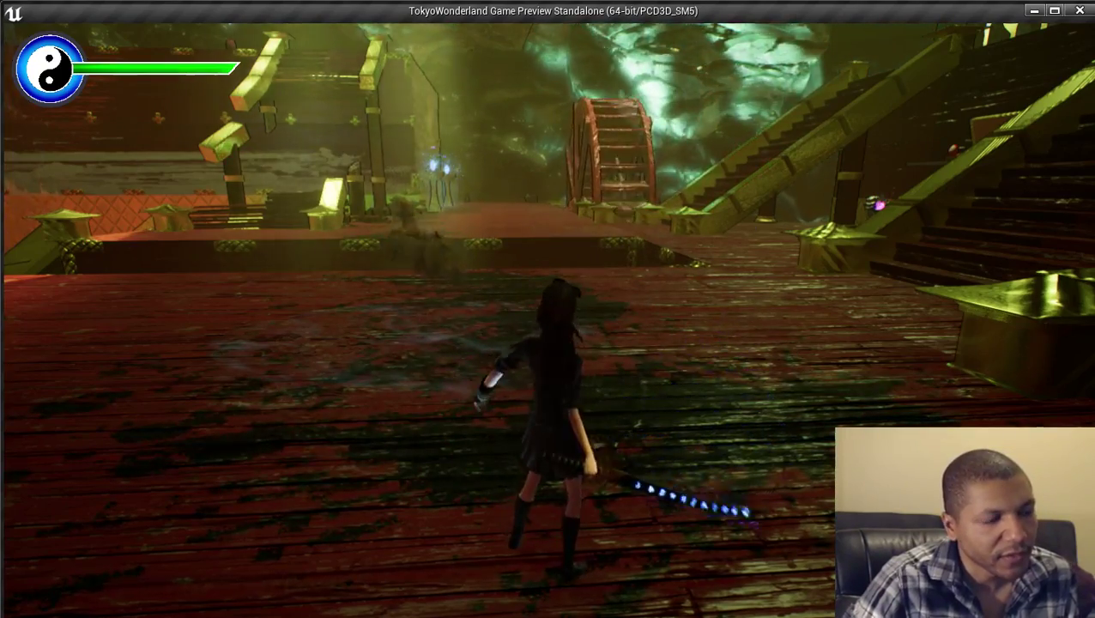
pyautogui.press('w')
pyautogui.press('w')
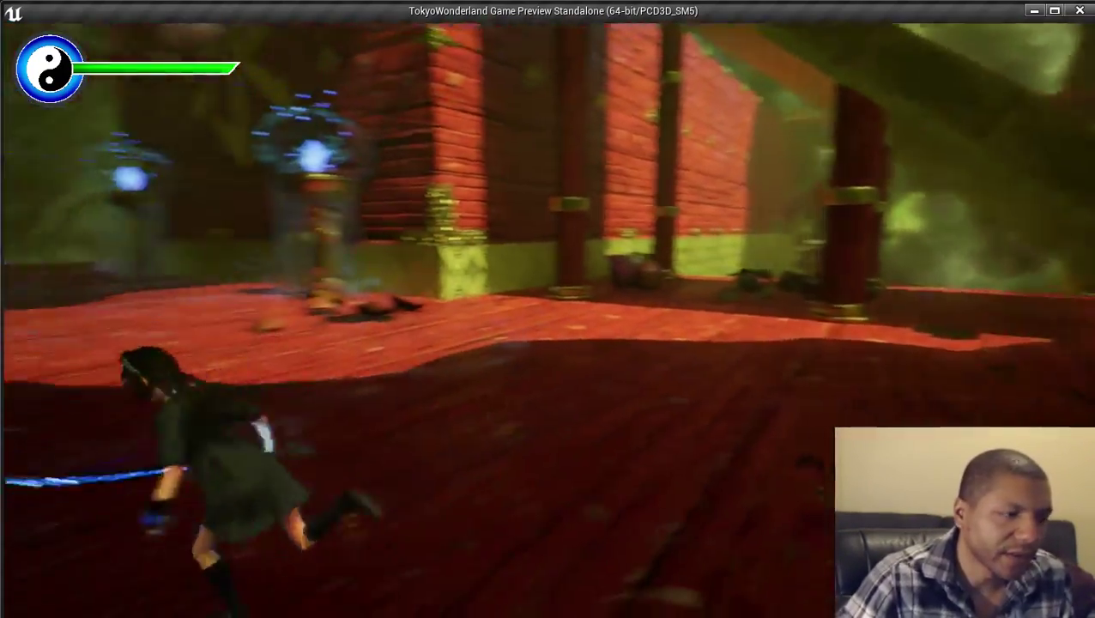
pyautogui.press('w')
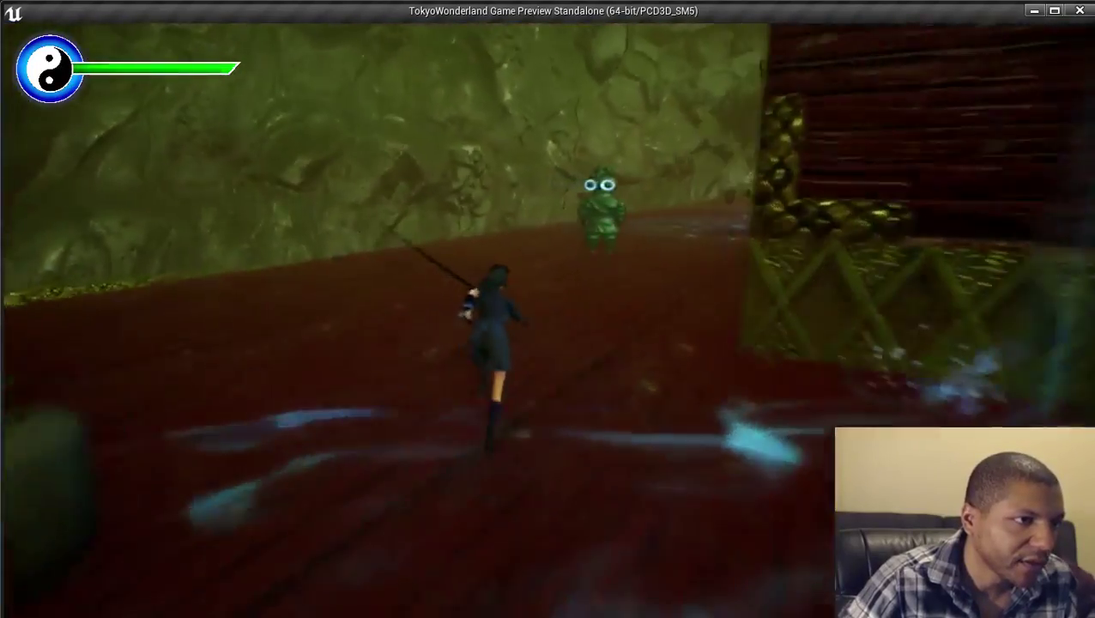
# Fight the green enemy beside the cavern wall with special attacks and sword strikes, and end the playtest.
pyautogui.press('e')
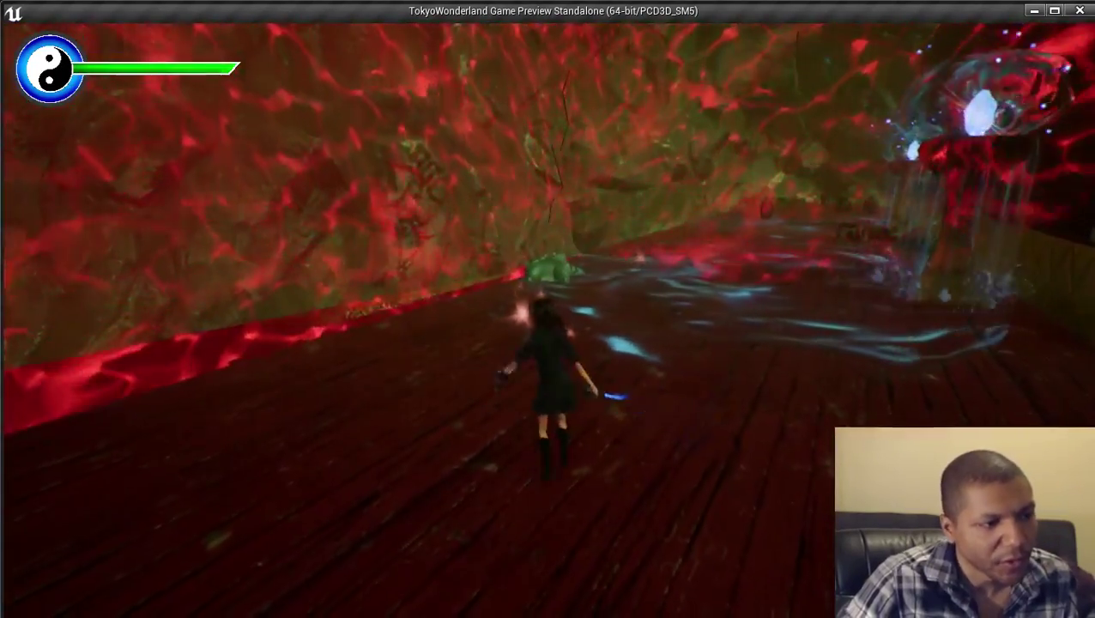
pyautogui.press('s')
pyautogui.press('w')
pyautogui.press('e')
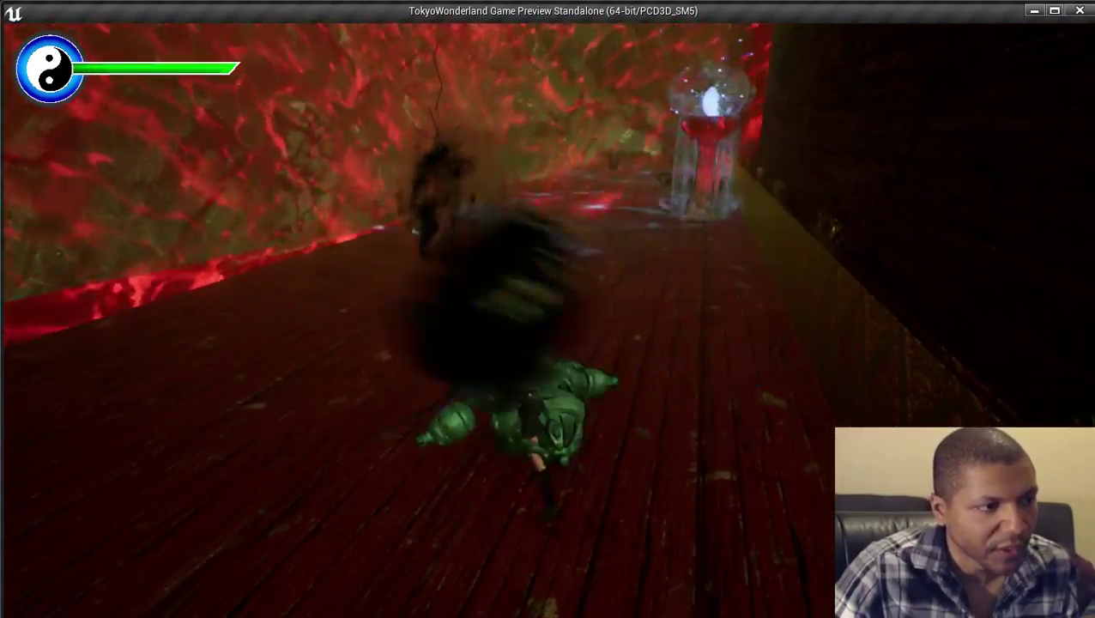
pyautogui.press('e')
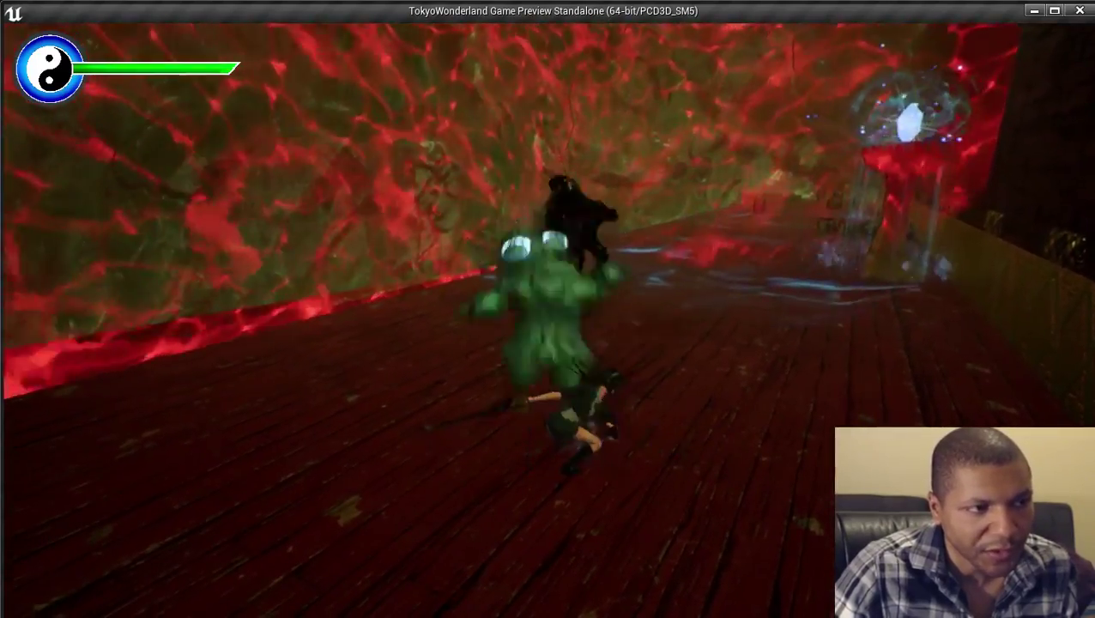
pyautogui.press('w')
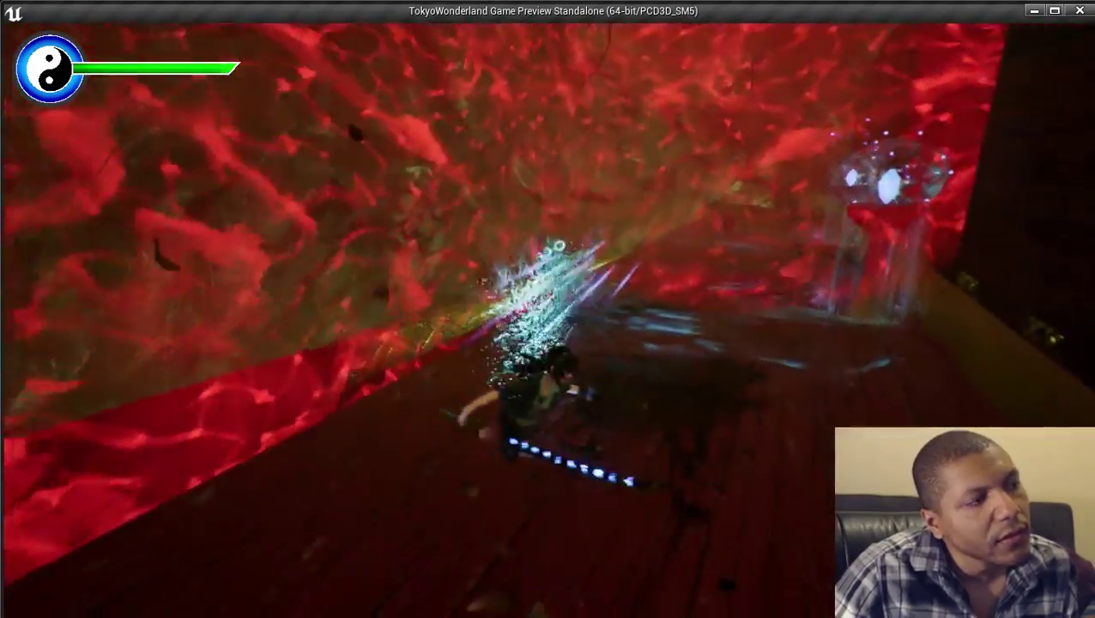
pyautogui.press('Escape')
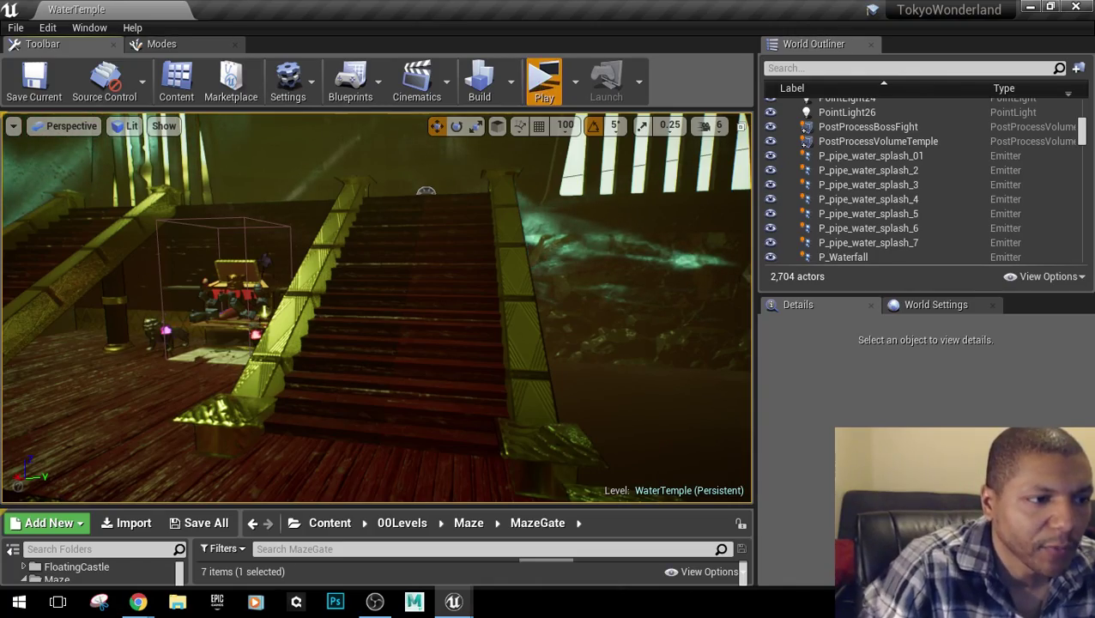
# Restart the WaterTemple playtest and slash through the clay pots by the temple building.
pyautogui.click(544, 82)
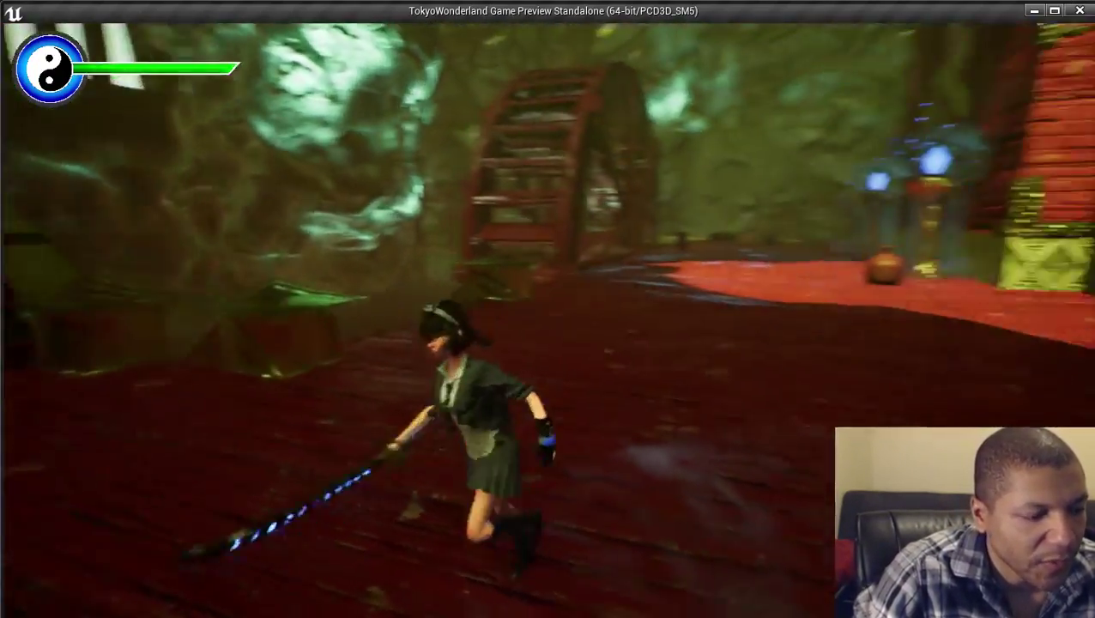
pyautogui.press('w')
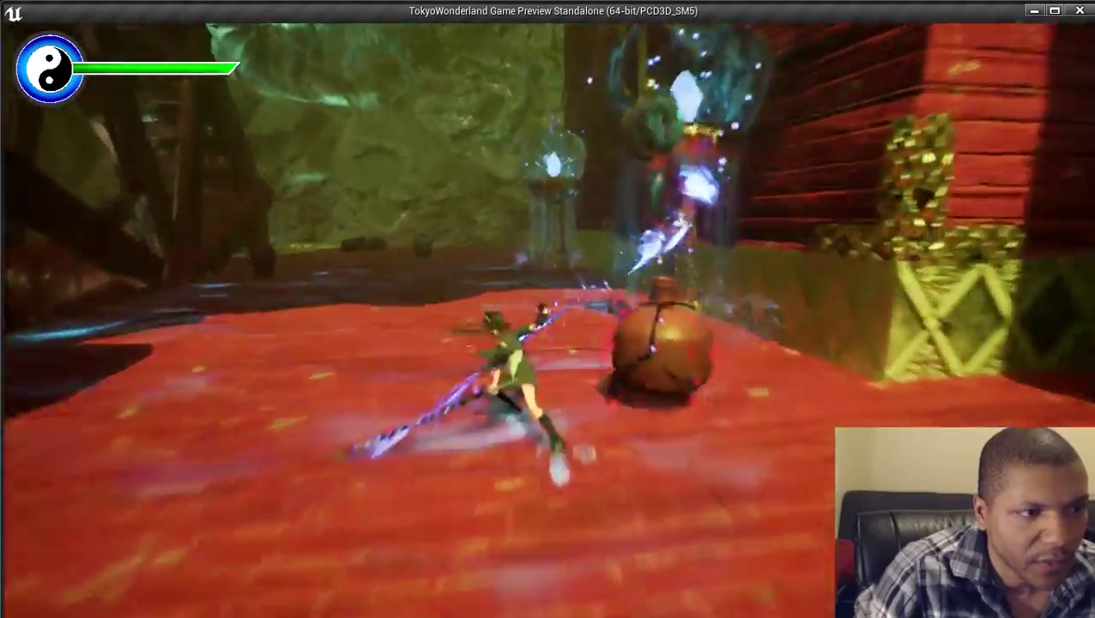
pyautogui.press('w')
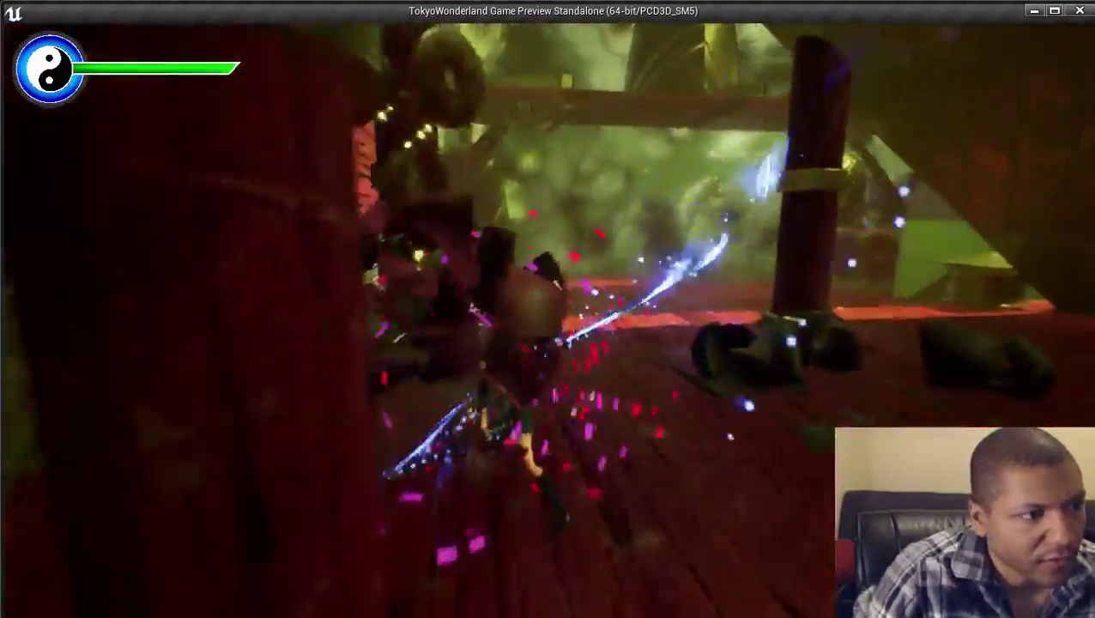
pyautogui.press('w')
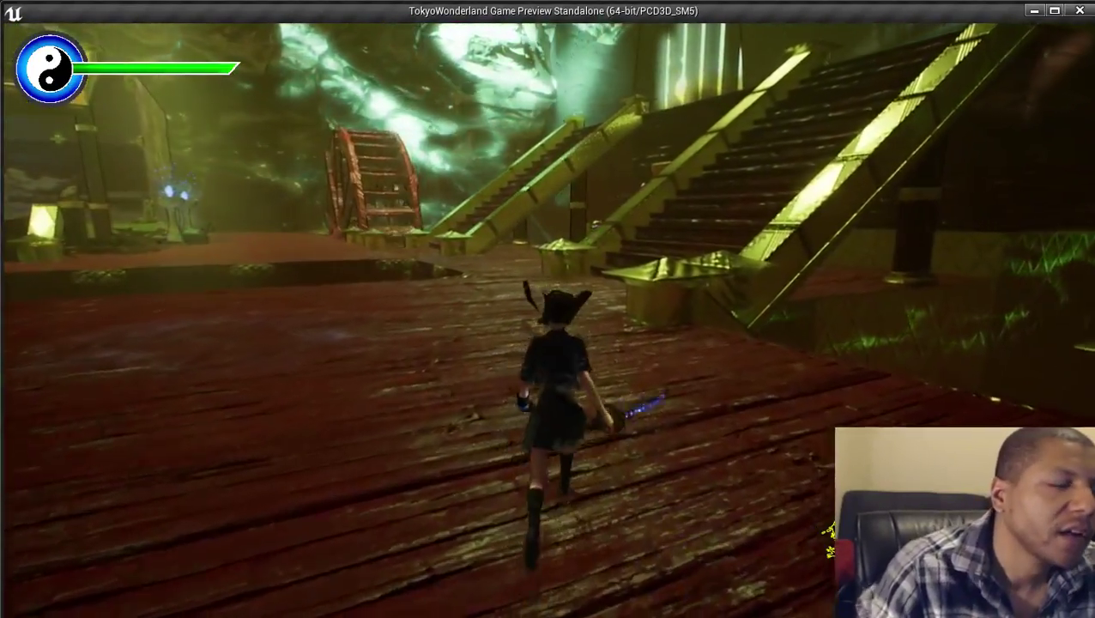
# Run to the red staircase, climb it, and cross the upper deck past the pots to its edge.
pyautogui.press('w')
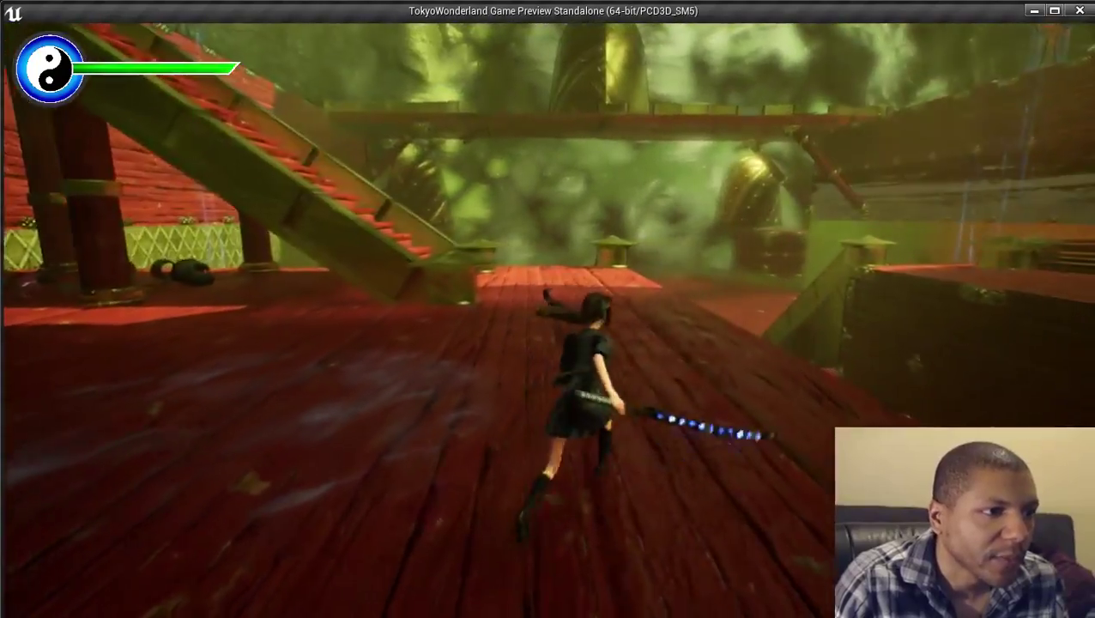
pyautogui.press('w')
pyautogui.press('d')
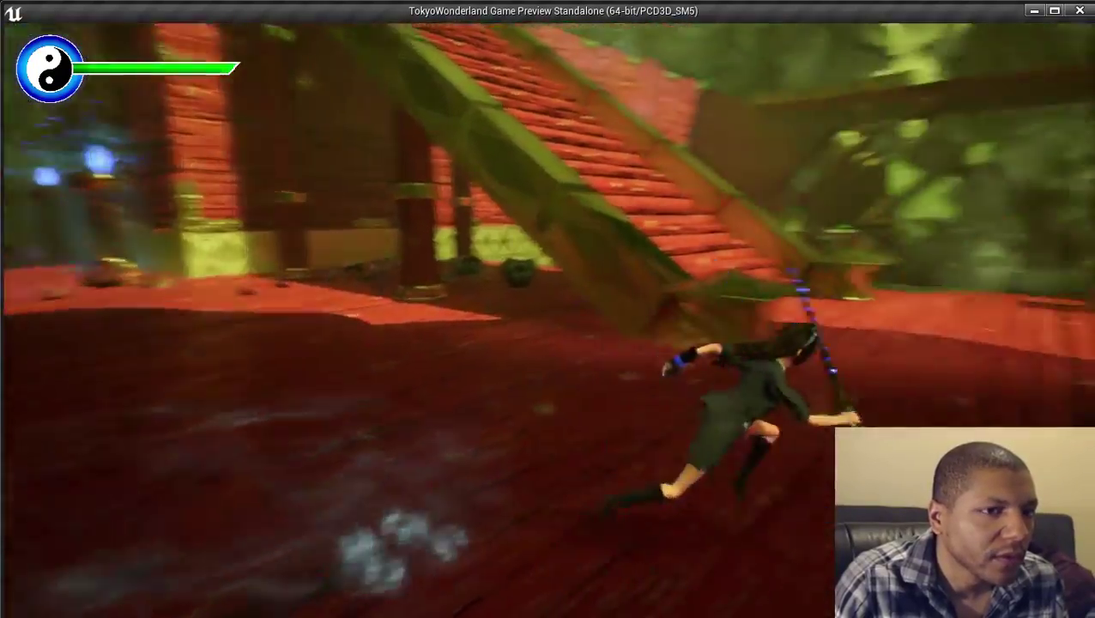
pyautogui.press('w')
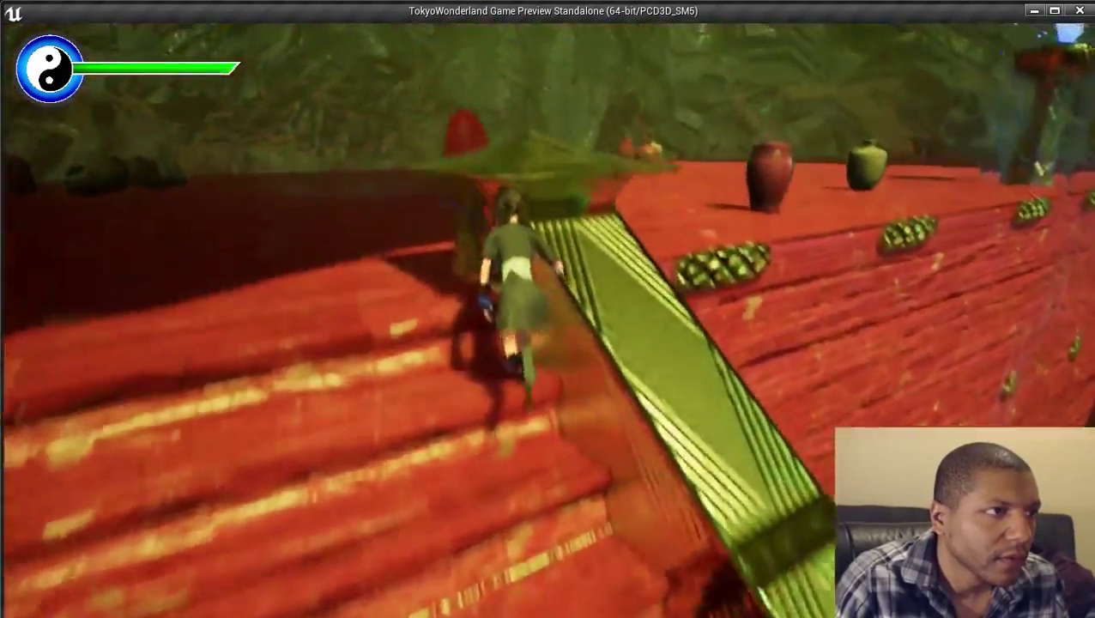
pyautogui.press('w')
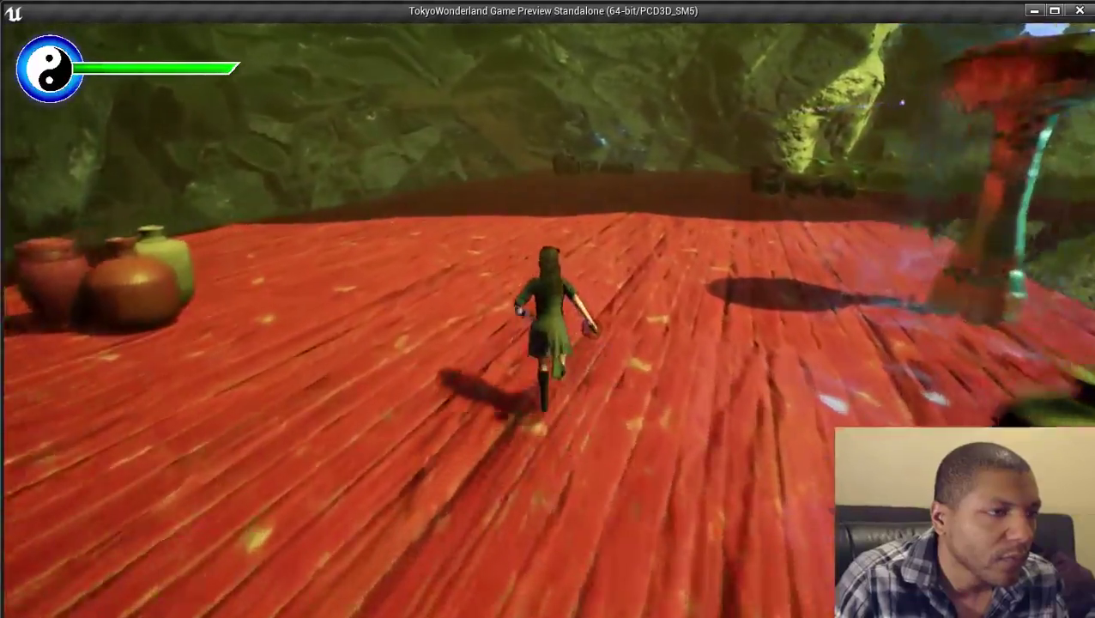
pyautogui.press('w')
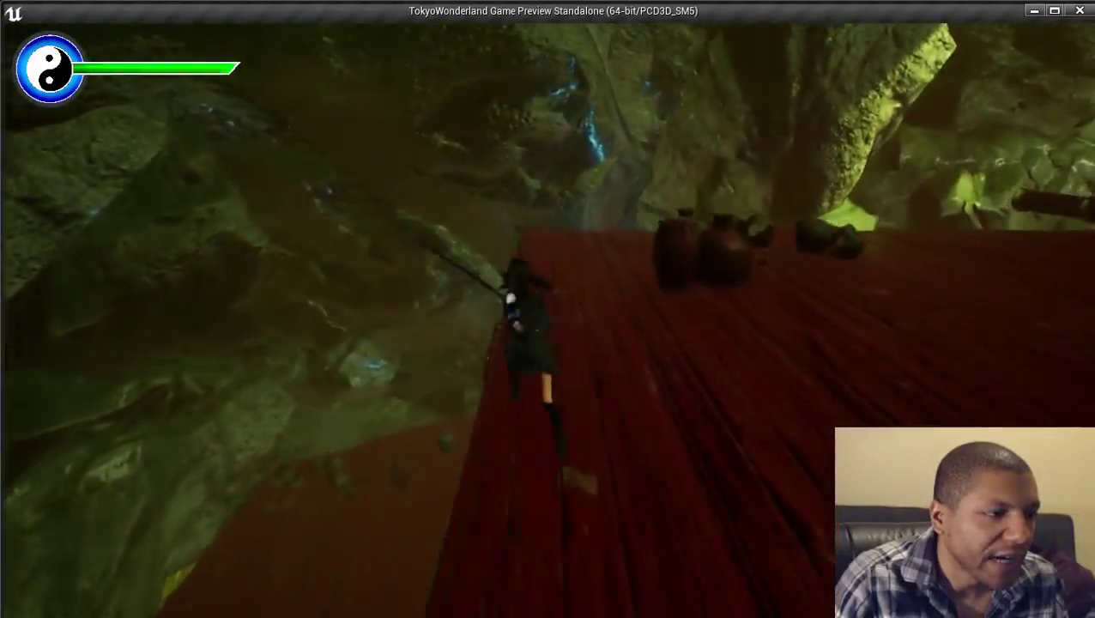
# Run past the pots and glowing blue lantern to the large structure at the end of the deck, and end the playtest.
pyautogui.press('w')
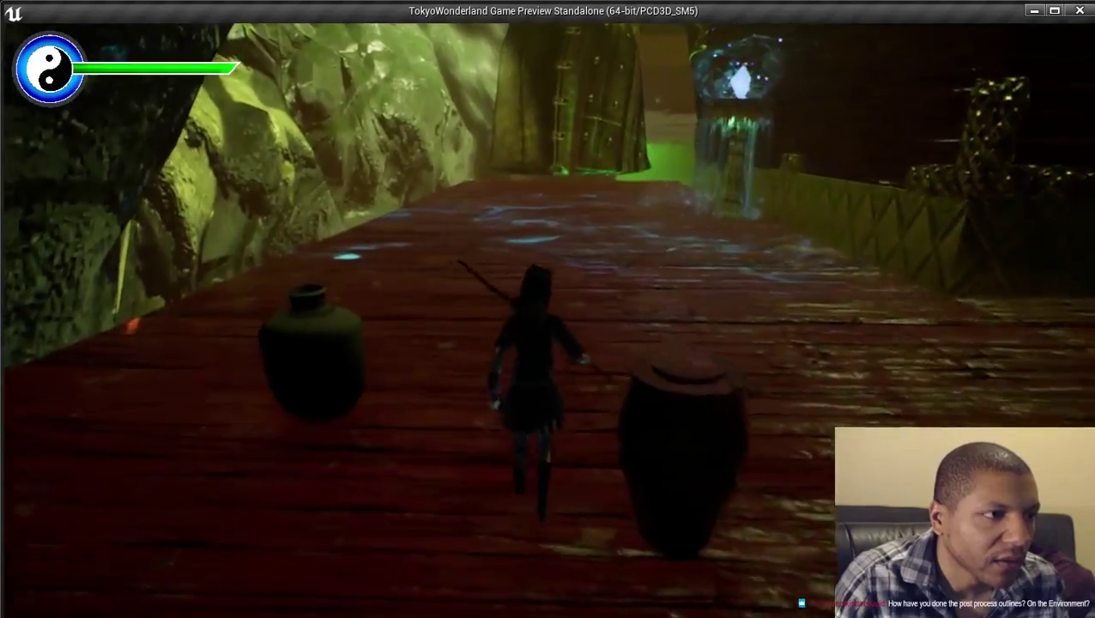
pyautogui.press('w')
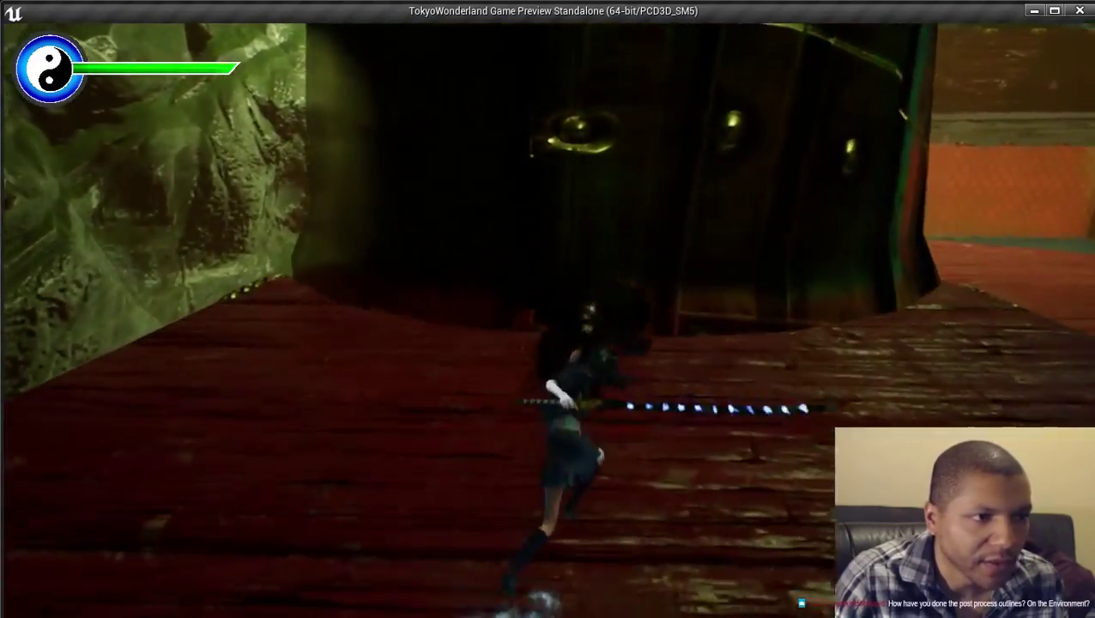
pyautogui.press('w')
pyautogui.press('Escape')
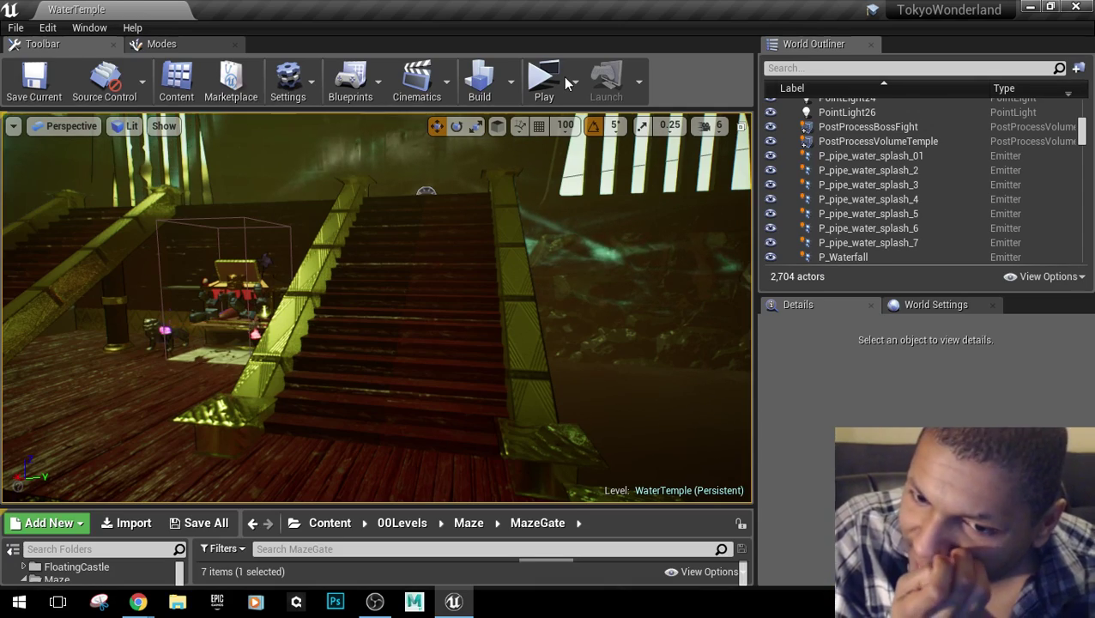
# Examine the WaterTemple level's central staircase, the upper wooden deck, and the courtyard with its waterwheel and side stairs.
pyautogui.moveTo(471, 145)
pyautogui.mouseDown(button='right')
pyautogui.moveTo(446, 145)
pyautogui.moveTo(471, 145)
pyautogui.mouseUp(button='right')
pyautogui.press('w')
pyautogui.press('a')
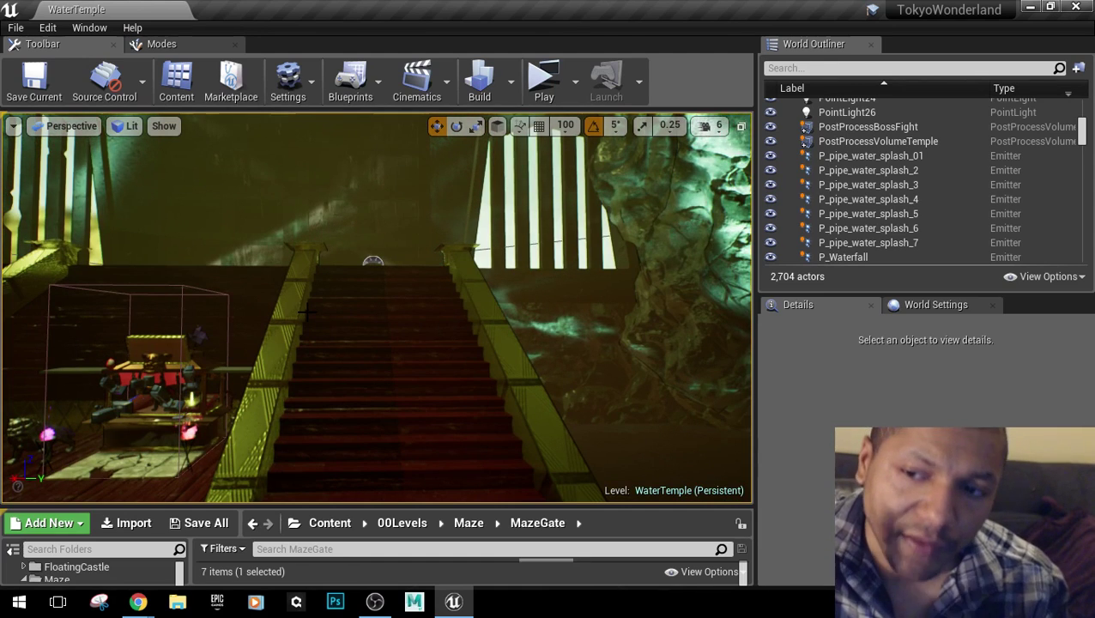
pyautogui.moveTo(379, 284); pyautogui.dragTo(380, 284, button='right')
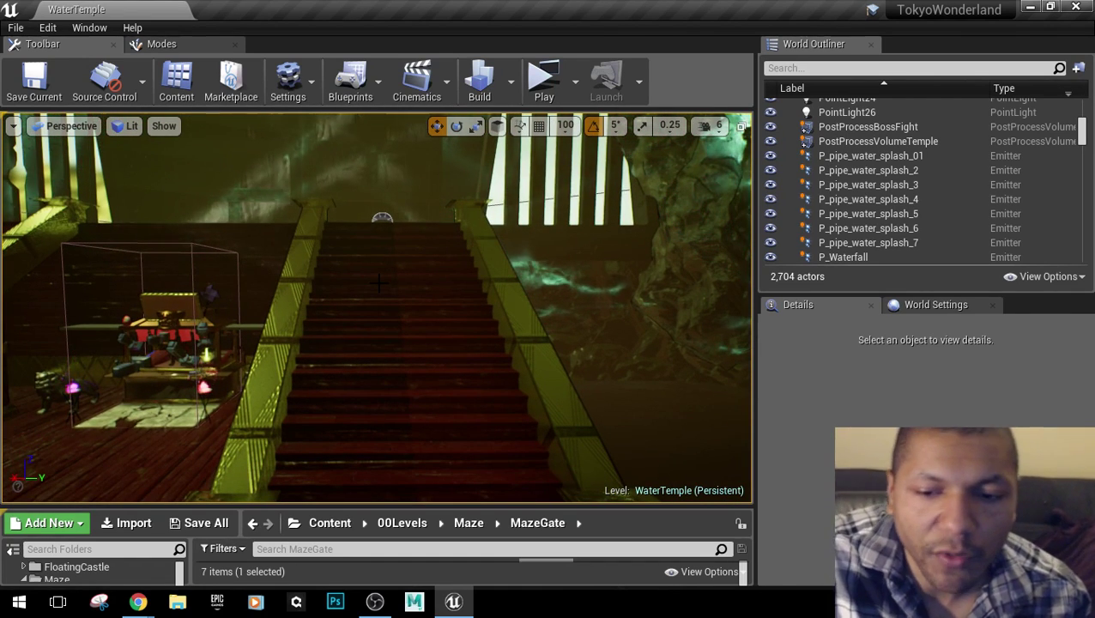
pyautogui.moveTo(379, 284); pyautogui.dragTo(379, 284, button='right')
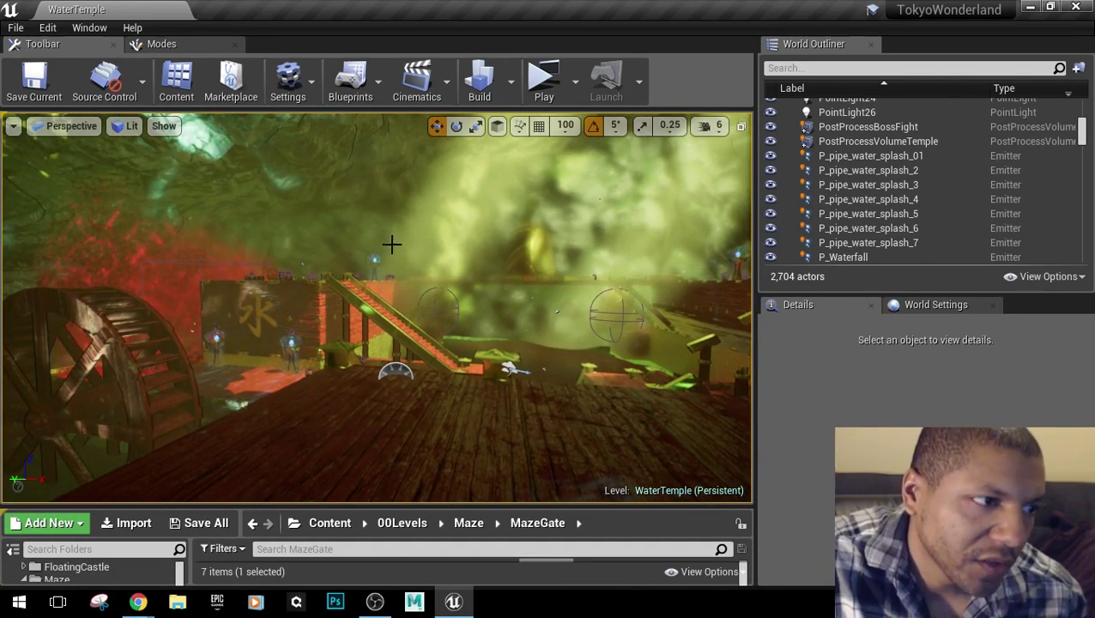
pyautogui.moveTo(391, 244); pyautogui.dragTo(391, 245, button='right')
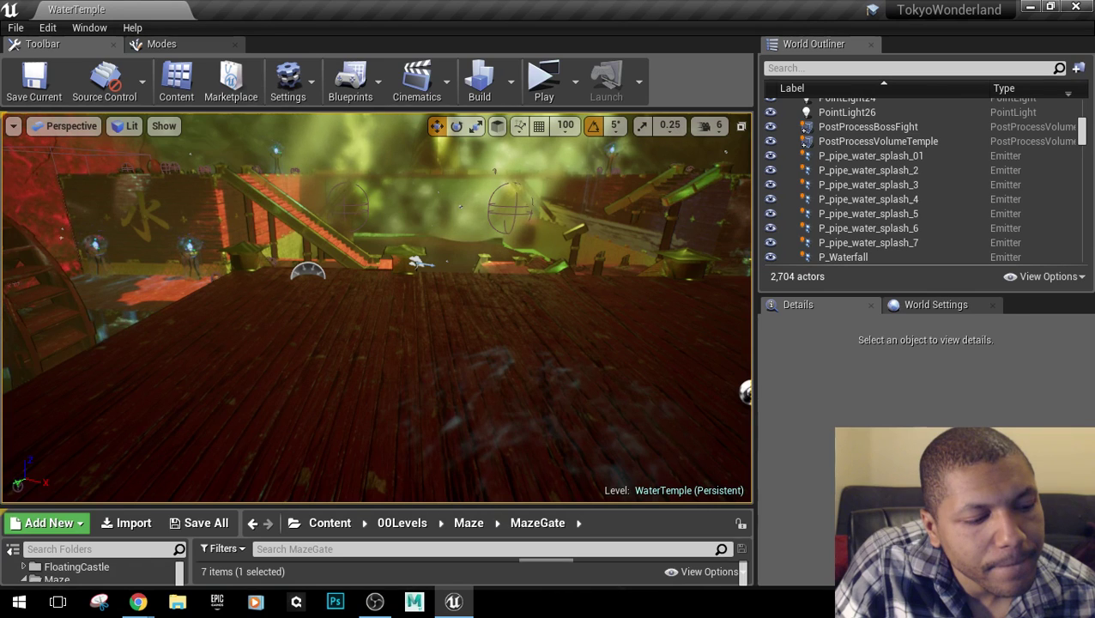
pyautogui.moveTo(391, 245); pyautogui.dragTo(372, 248, button='right')
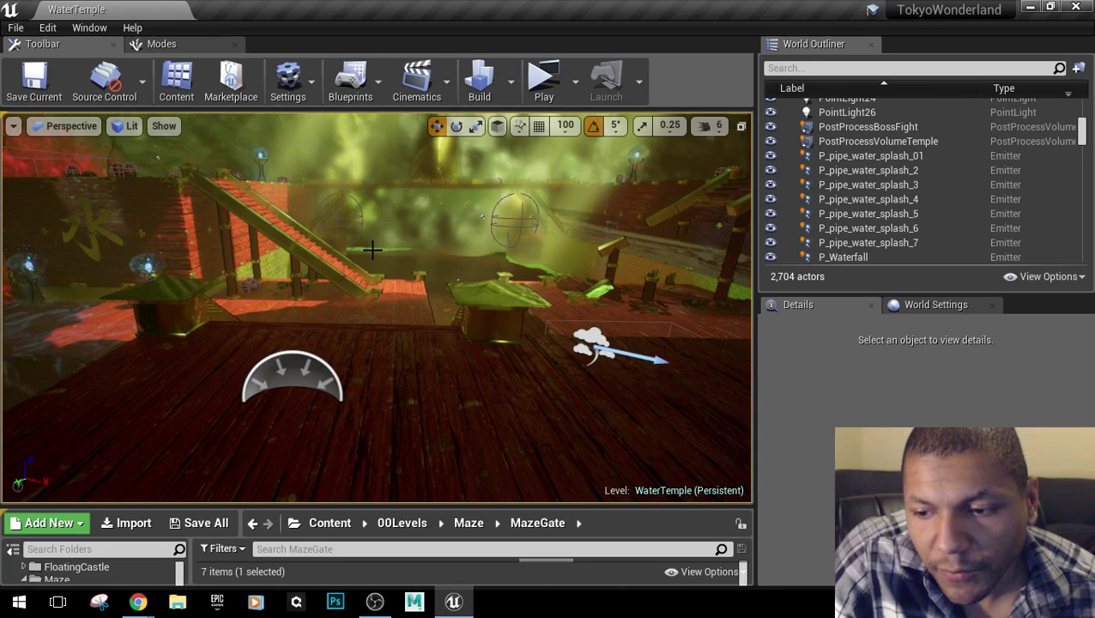
pyautogui.press('d')
pyautogui.moveTo(432, 361); pyautogui.dragTo(506, 302, button='right')
pyautogui.press('a')
pyautogui.press('q')
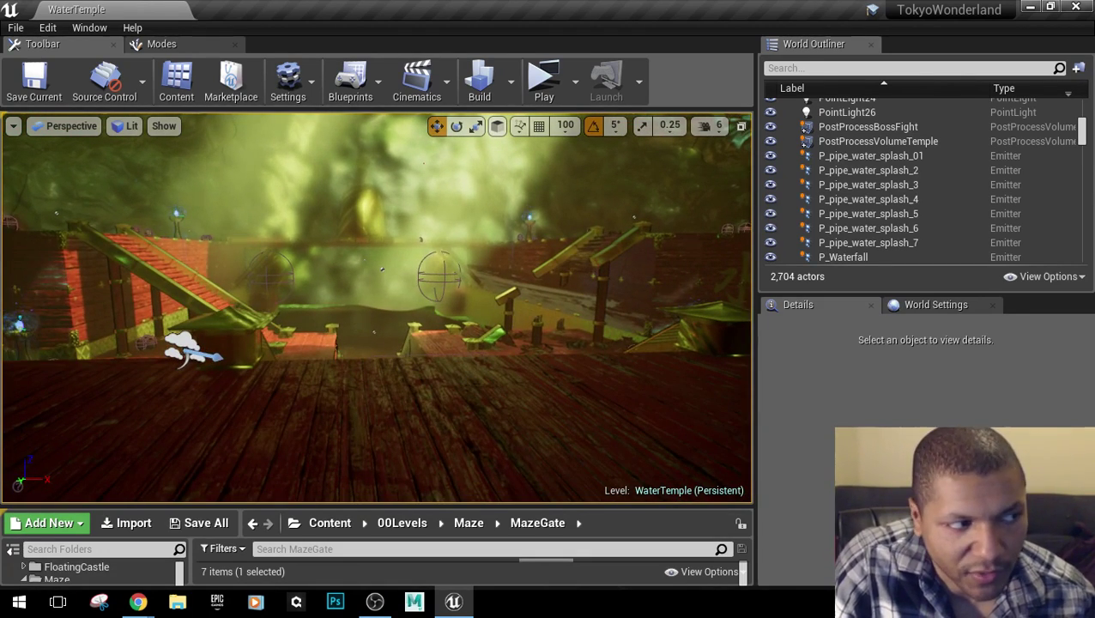
pyautogui.moveTo(456, 351); pyautogui.dragTo(405, 362, button='right')
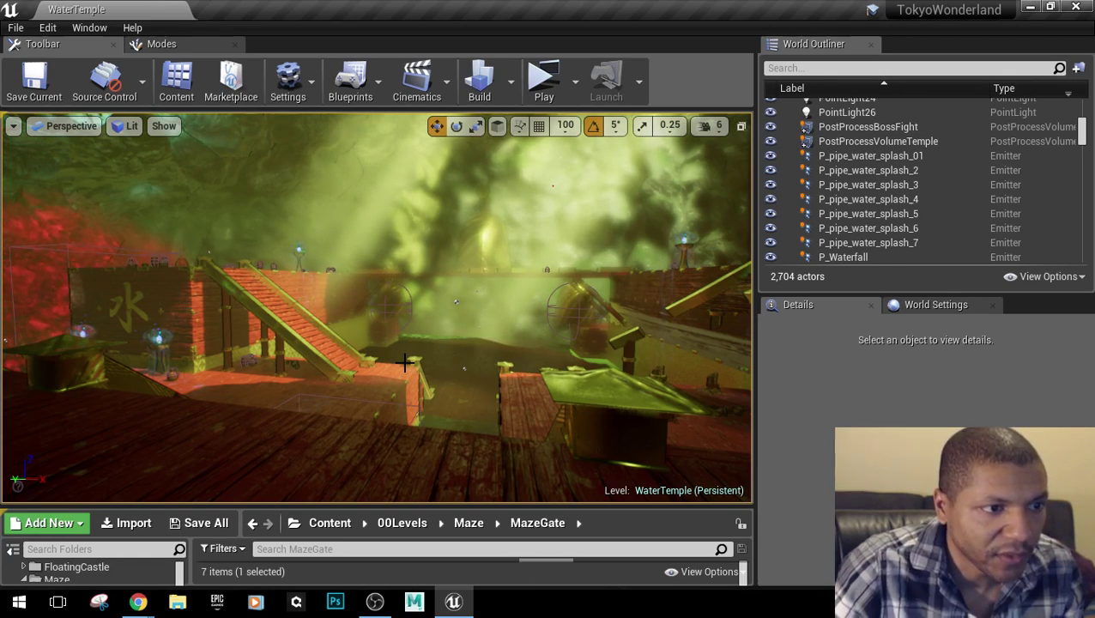
pyautogui.moveTo(382, 280); pyautogui.dragTo(383, 360)
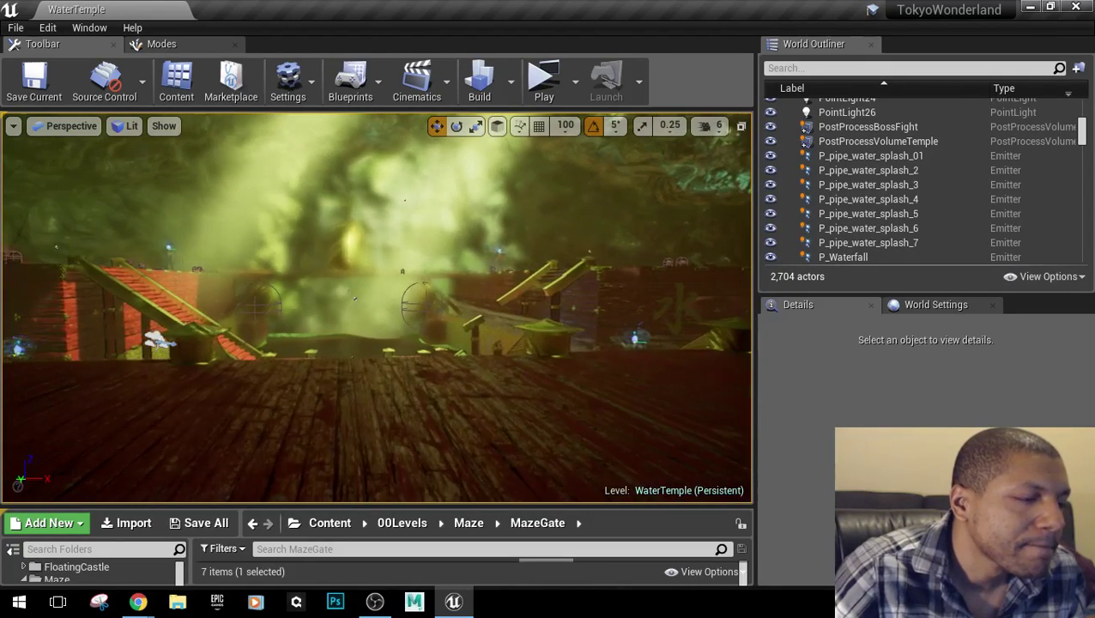
# Restart the WaterTemple playtest from the upper wooden deck and run to the top of the stairs overlooking the courtyard.
pyautogui.click(543, 79)
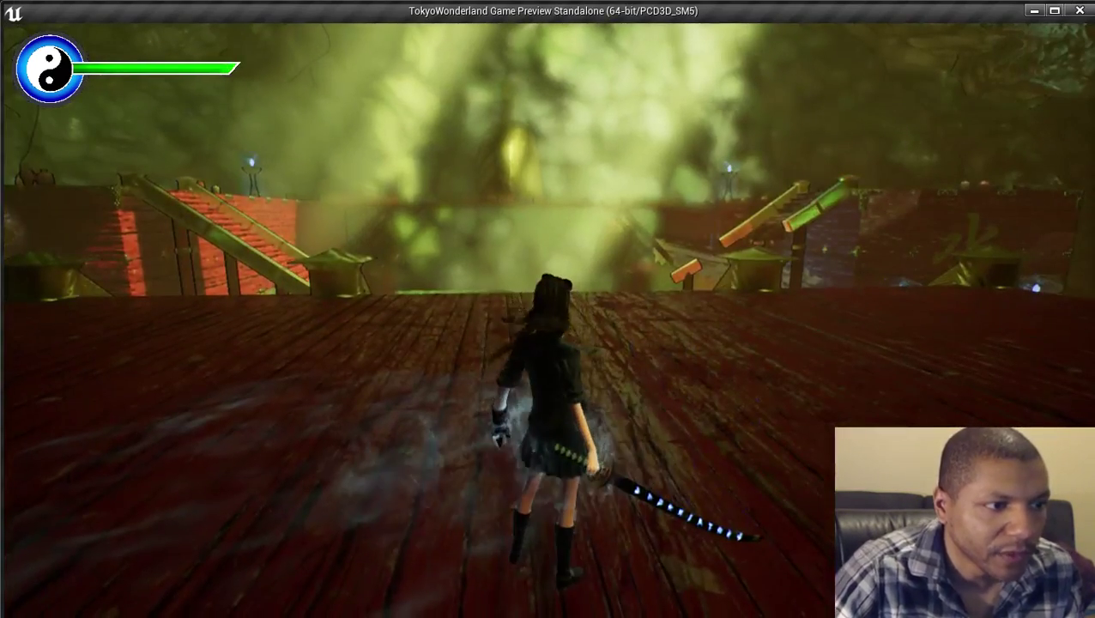
pyautogui.press('w')
pyautogui.press('w')
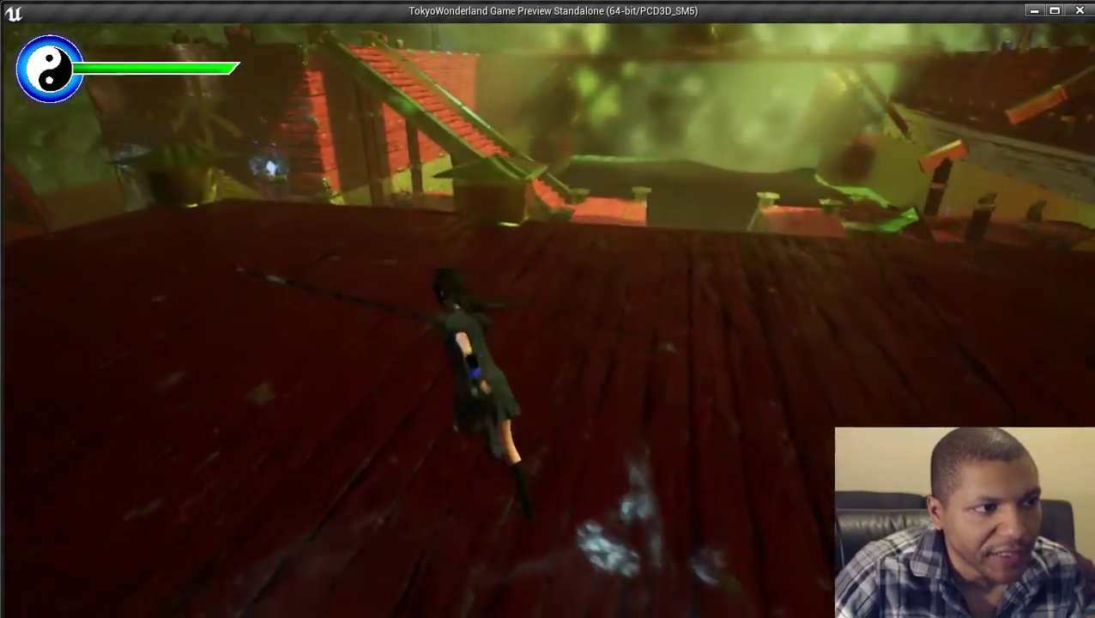
pyautogui.press('w')
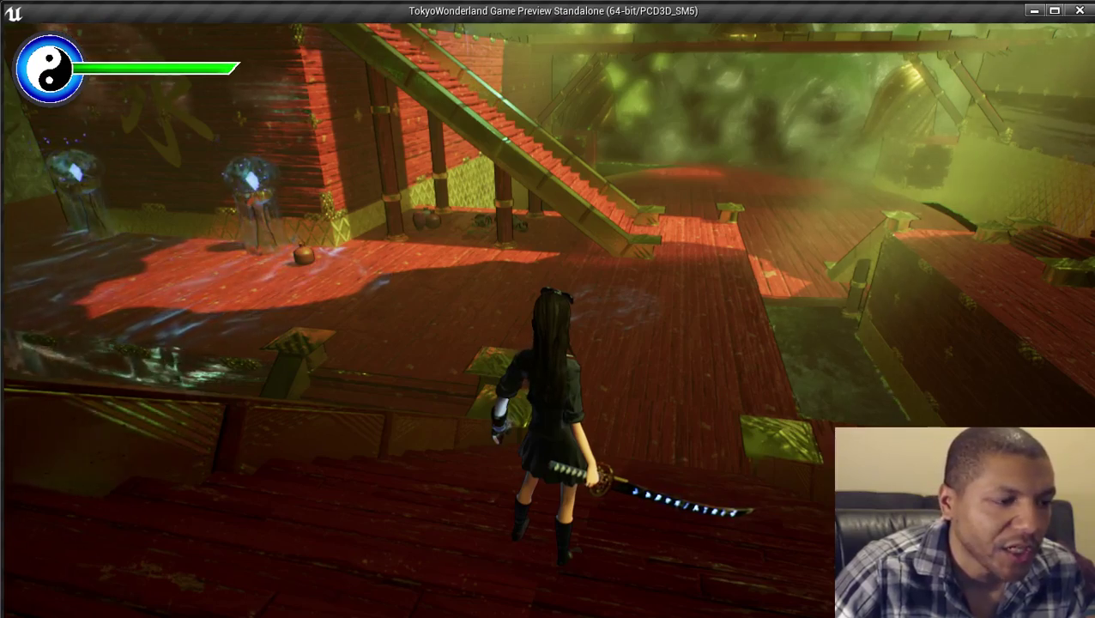
# Descend the stairs and run across the lower deck alongside the sunken water channel.
pyautogui.press('w')
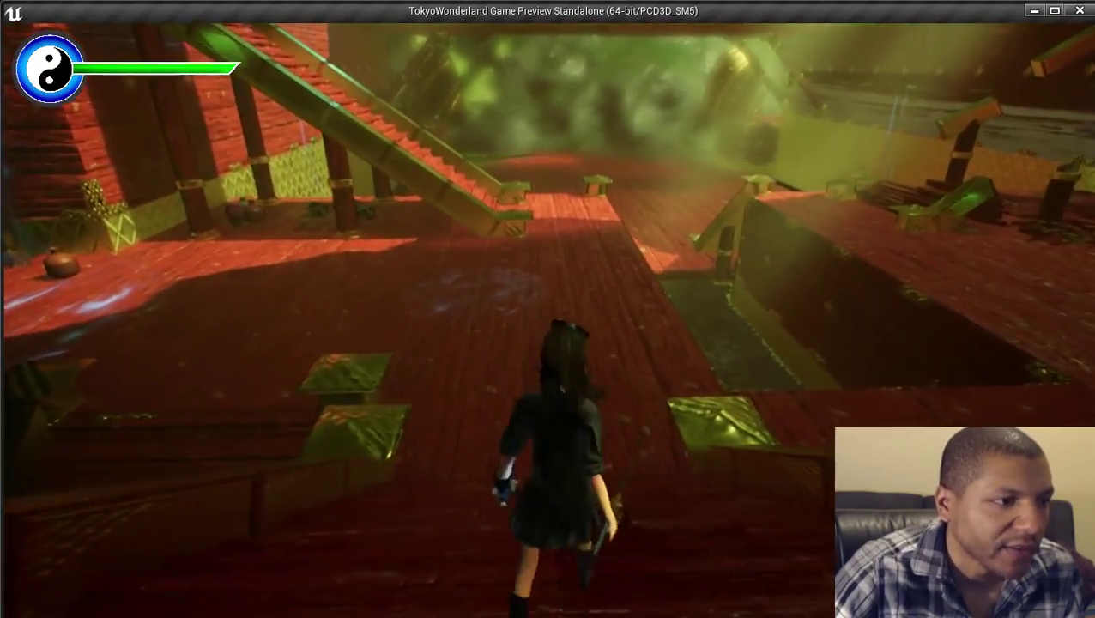
pyautogui.press('a')
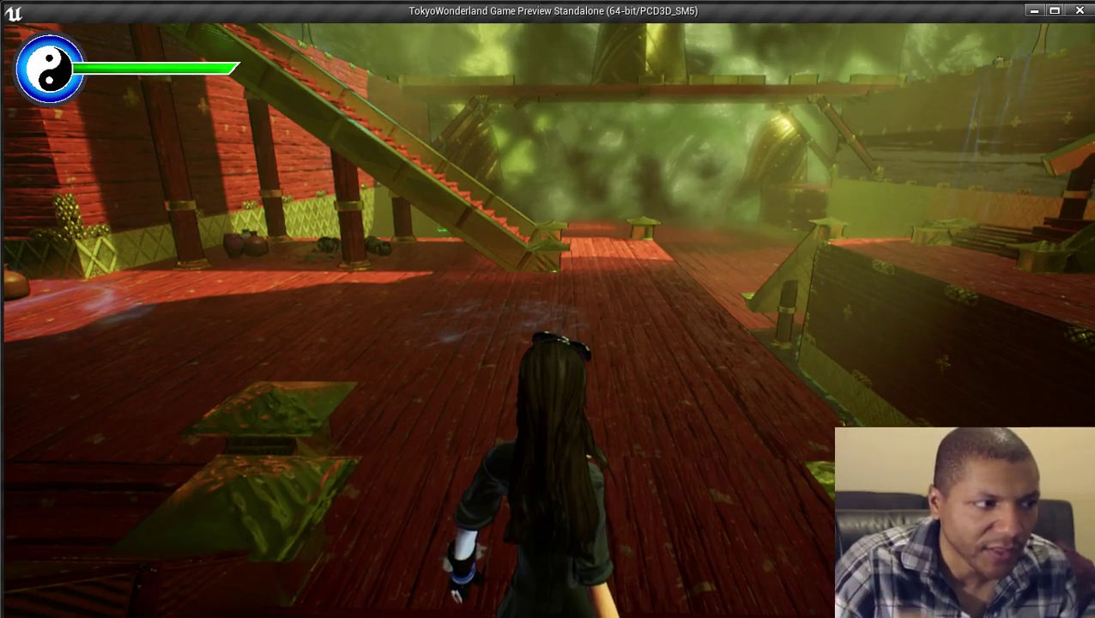
pyautogui.press('w')
pyautogui.press('w')
pyautogui.press('w')
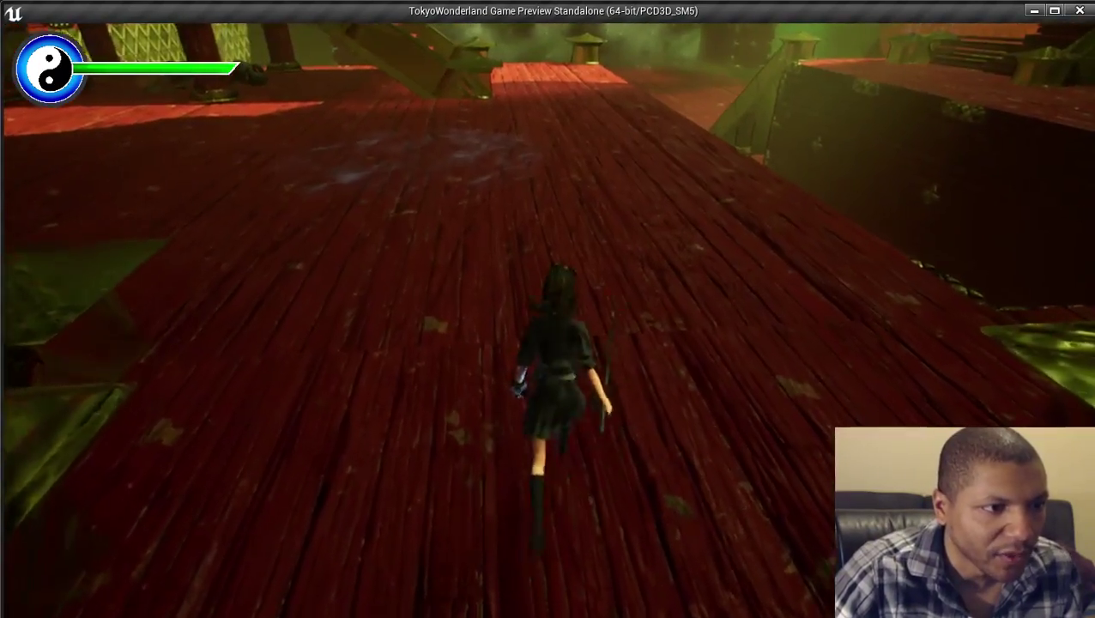
pyautogui.press('w')
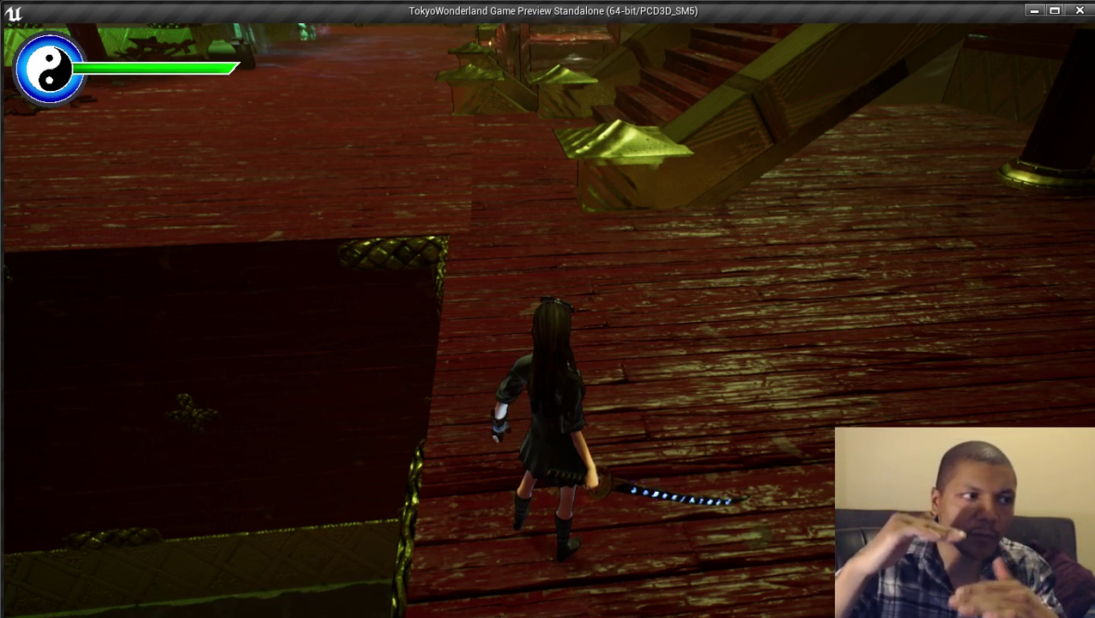
# Run past the staircase and across the deck to the gold-capped posts beside the broken red steps.
pyautogui.press('w')
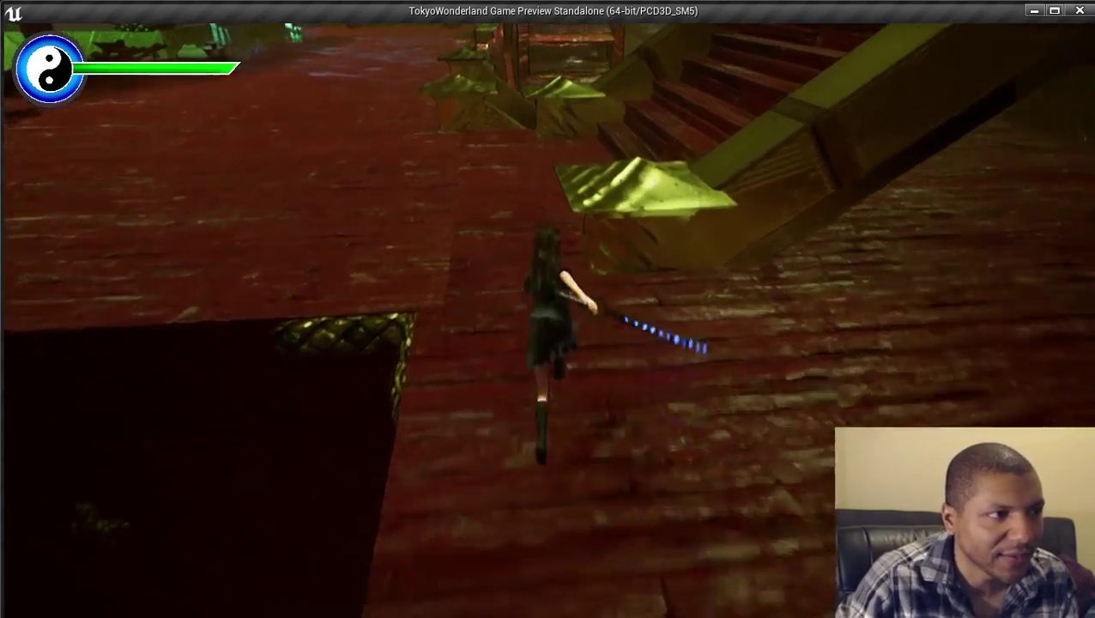
pyautogui.press('w')
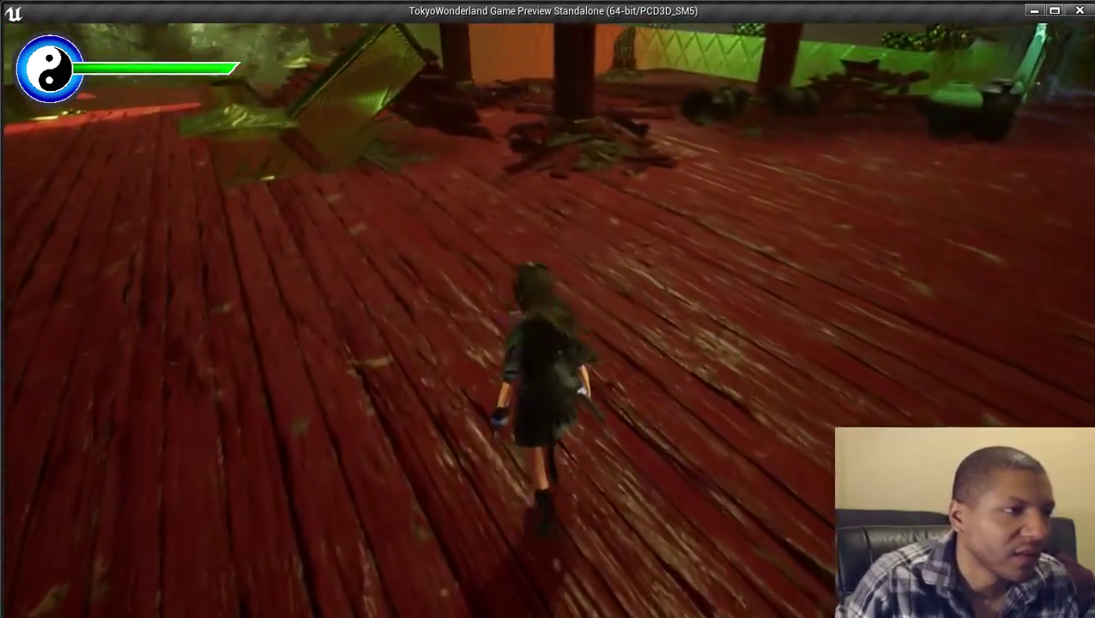
pyautogui.press('w')
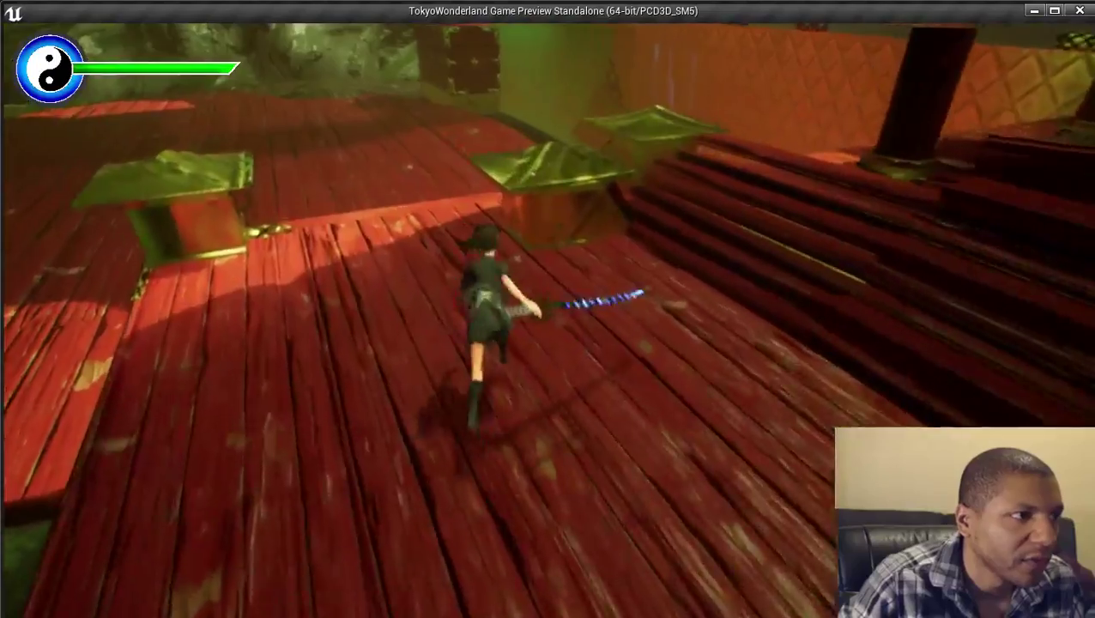
# Walk the character around the red wooden deck in the game preview to examine the floor planks, and end the preview.
pyautogui.press('w')
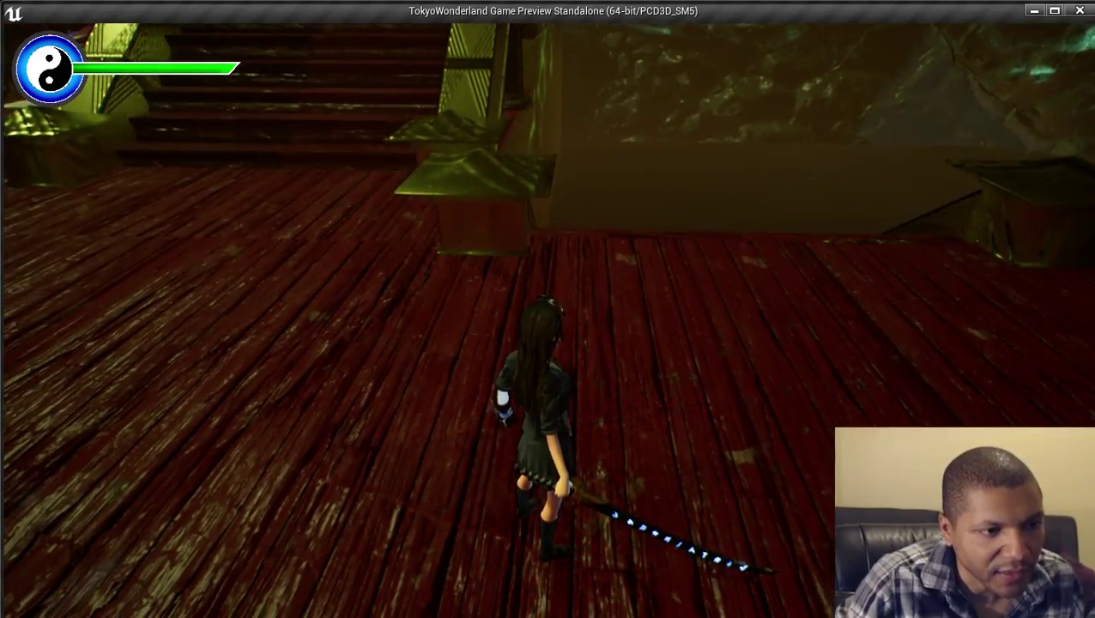
pyautogui.press('s')
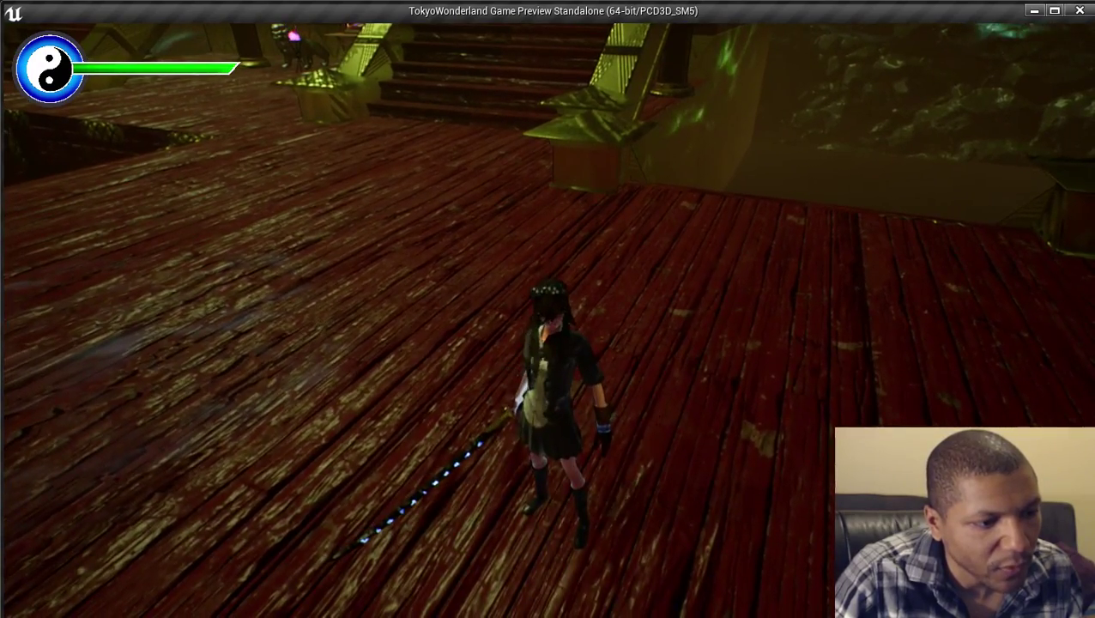
pyautogui.press('w')
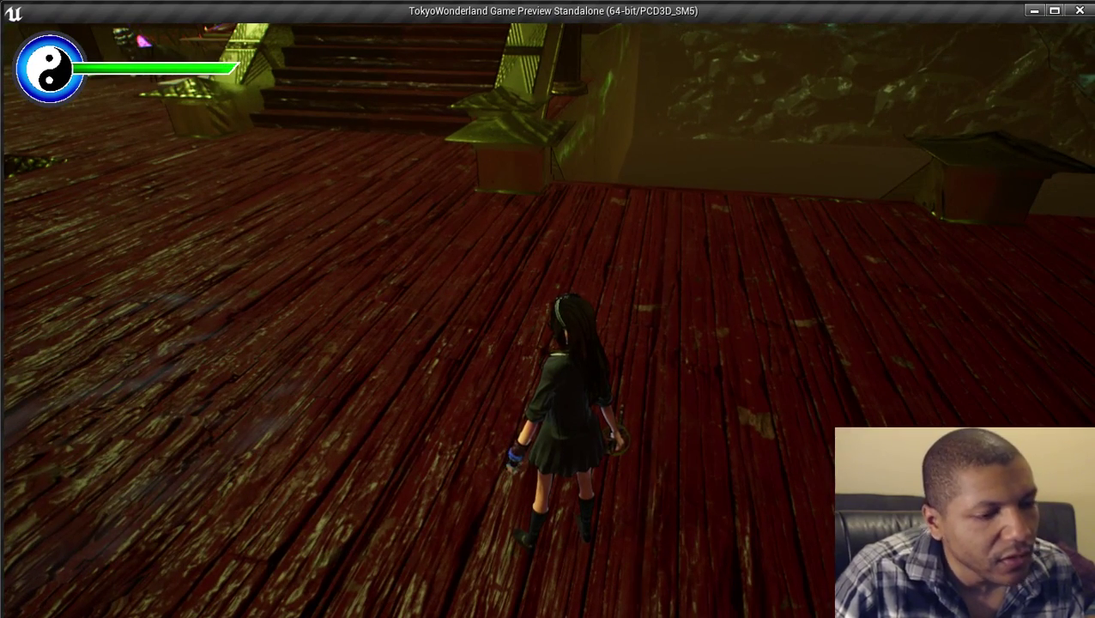
pyautogui.press('Escape')
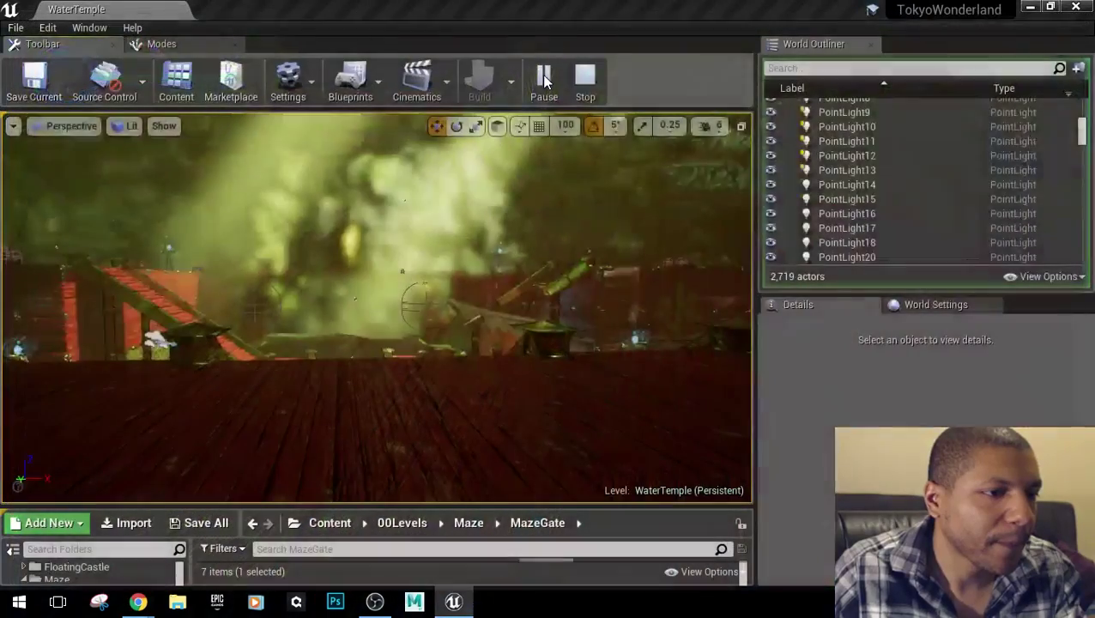
# Fine-tune the height of the deck floor piece Shape_Cube17 by changing the decimals of its Z location.
pyautogui.moveTo(554, 215); pyautogui.dragTo(583, 386, button='right')
pyautogui.moveTo(472, 463); pyautogui.dragTo(420, 466, button='right')
pyautogui.click(377, 356)
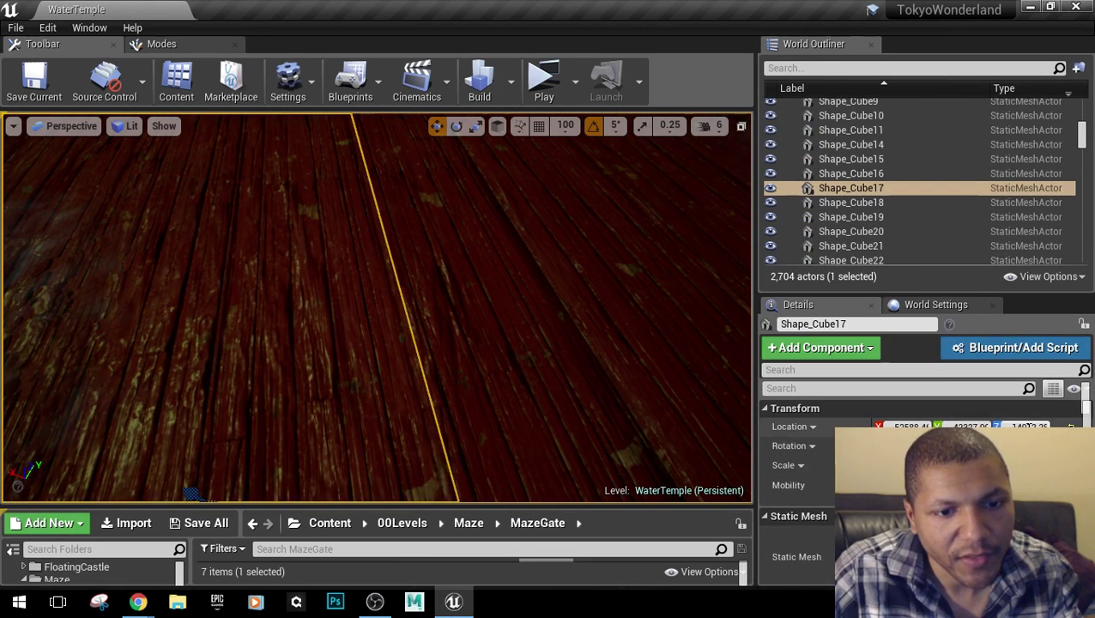
pyautogui.click(496, 312)
pyautogui.hotkey('ctrl', 'z')
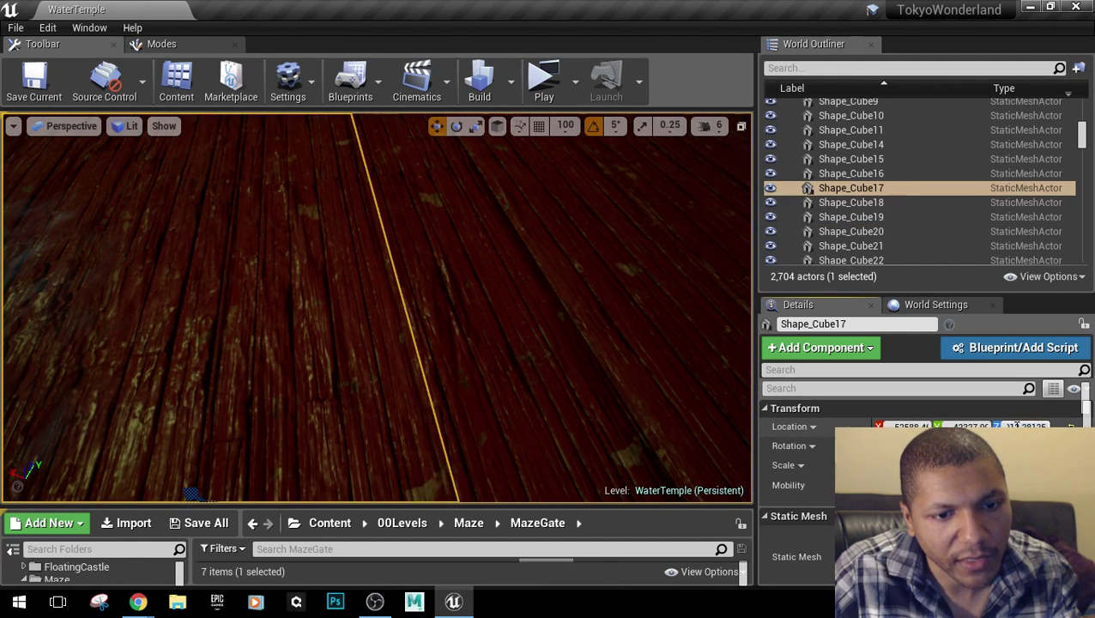
pyautogui.moveTo(1023, 425); pyautogui.dragTo(1049, 426)
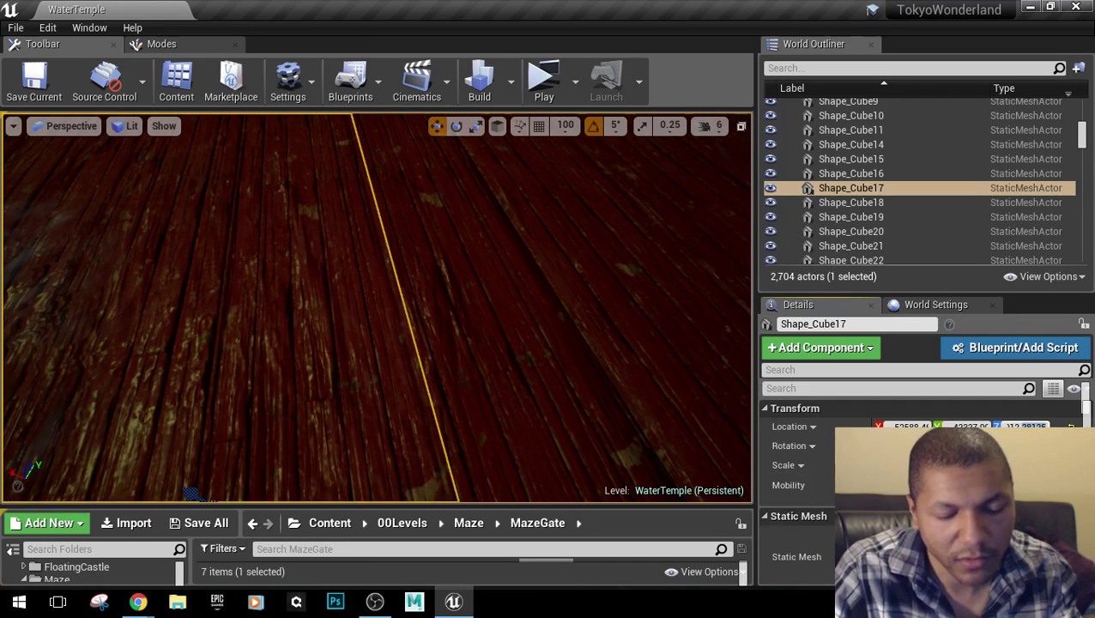
pyautogui.write('14012')
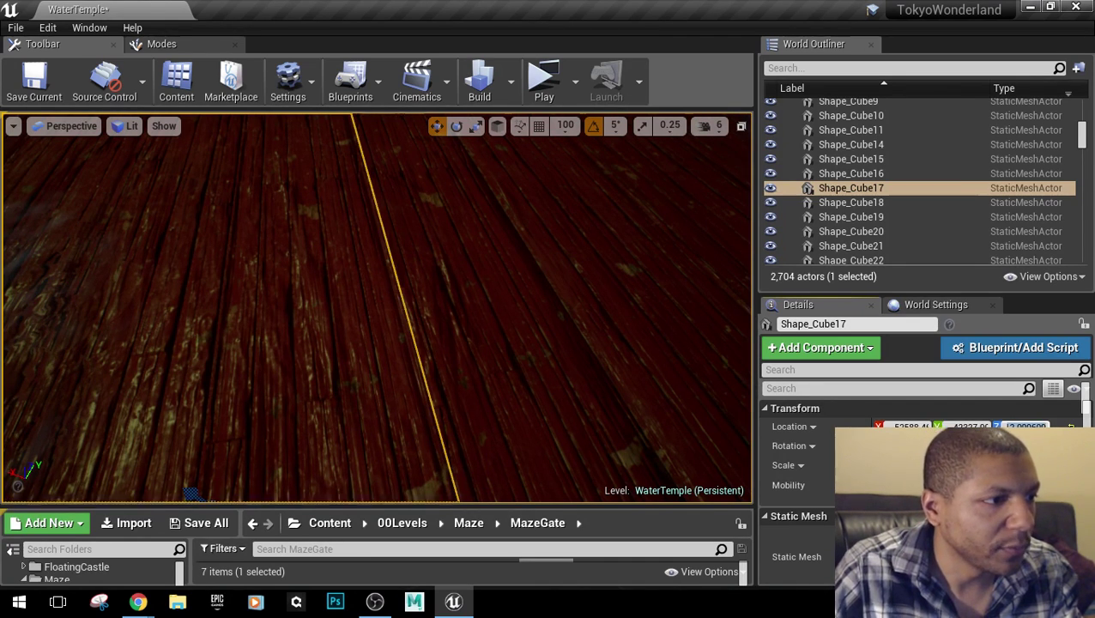
pyautogui.press('Return')
pyautogui.moveTo(434, 366)
pyautogui.mouseDown(button='right')
pyautogui.moveTo(537, 365)
pyautogui.moveTo(530, 256)
pyautogui.moveTo(434, 366)
pyautogui.mouseUp(button='right')
pyautogui.press('Escape')
# Playtest the level in a new window, running the character over the adjusted deck near the staircase to check the floor.
pyautogui.press('a')
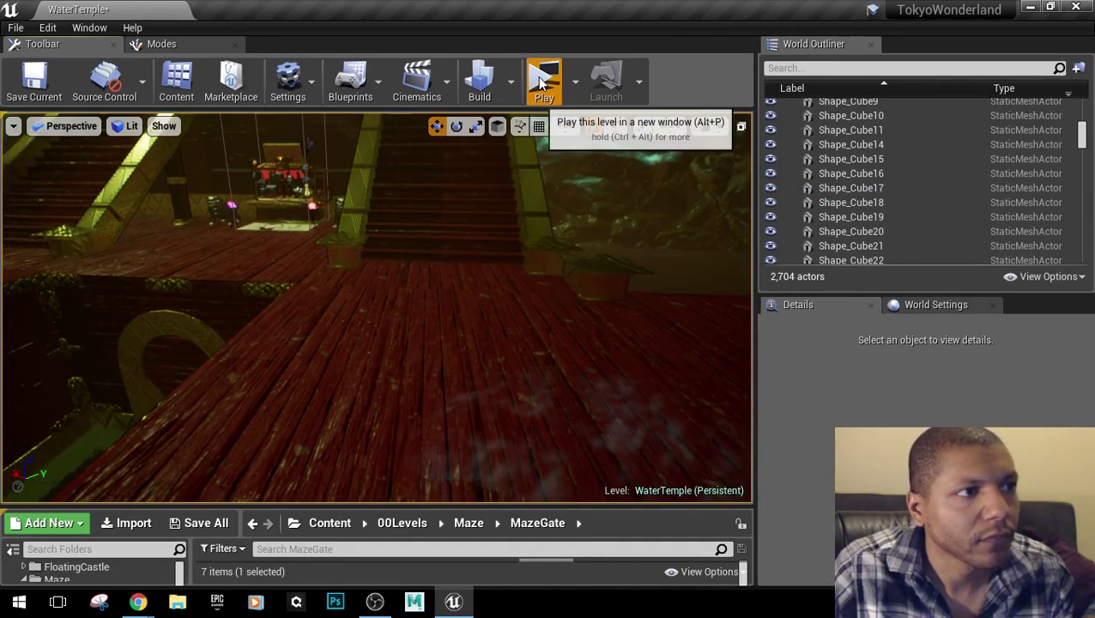
pyautogui.click(541, 81)
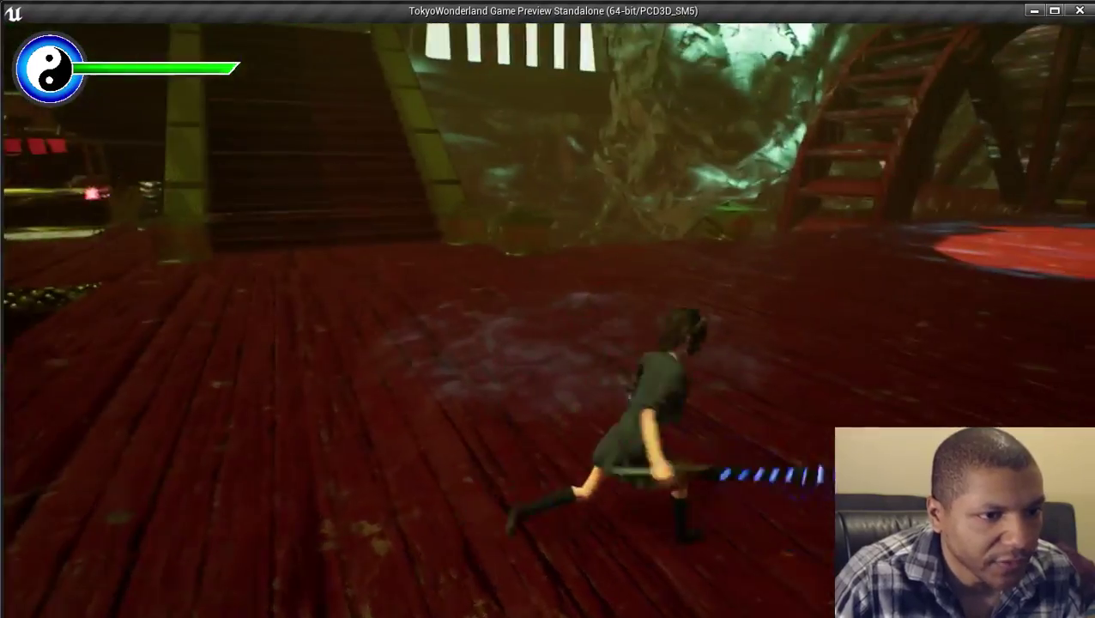
pyautogui.press('d')
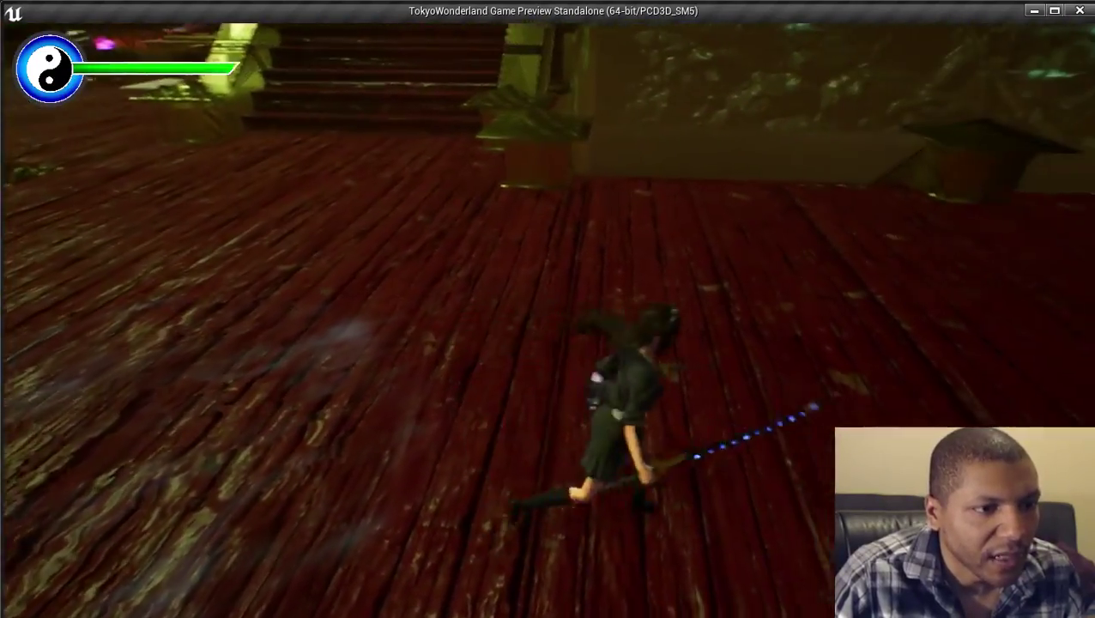
pyautogui.press('w')
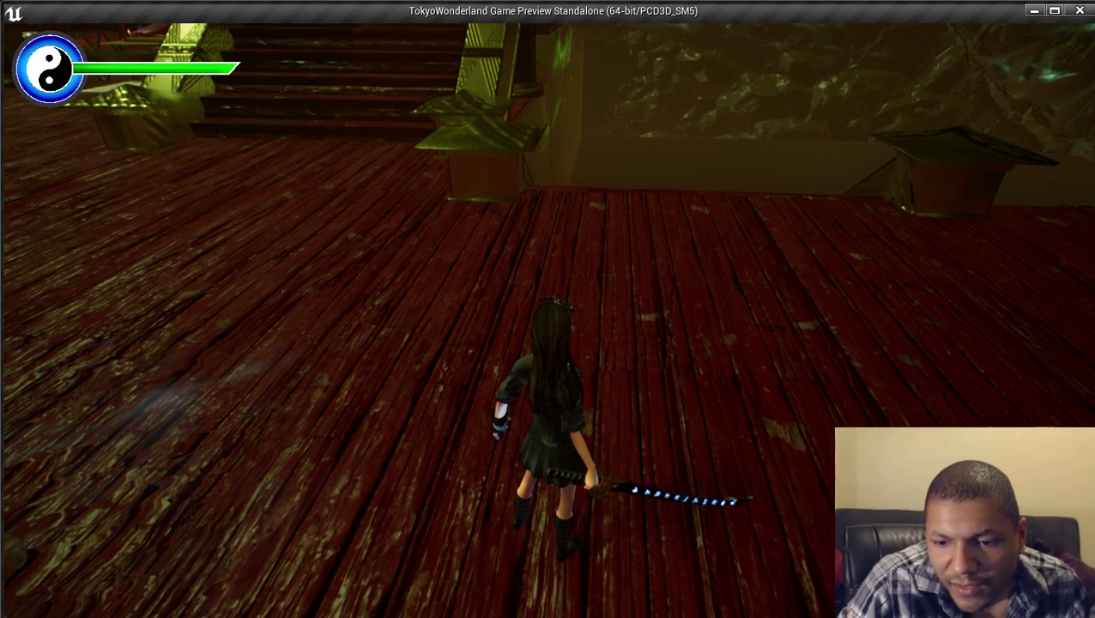
pyautogui.press('w')
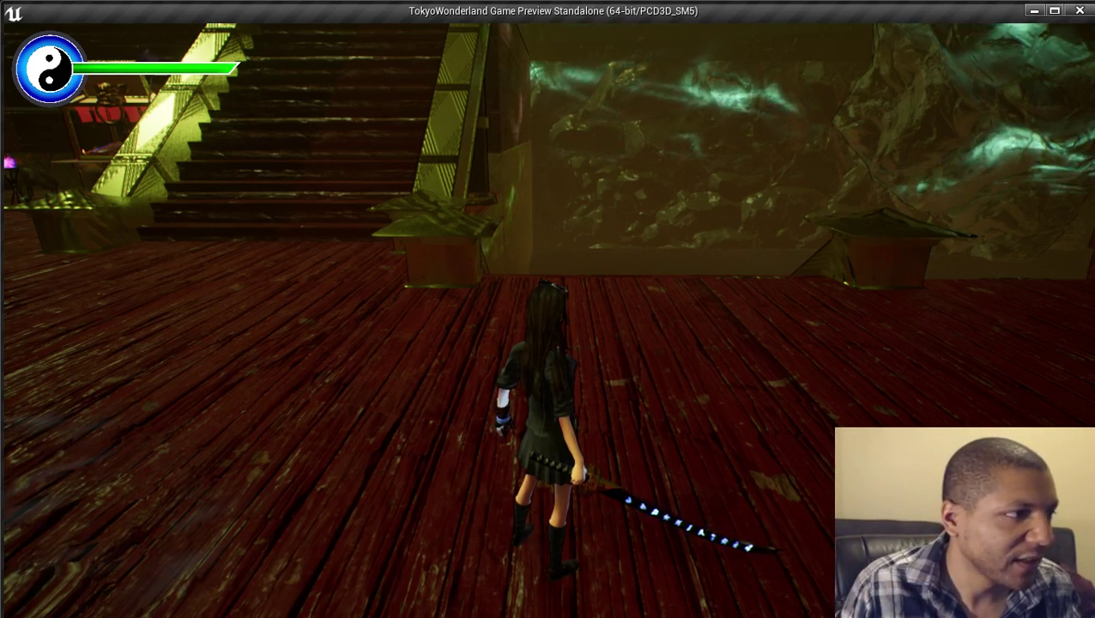
pyautogui.press('w')
pyautogui.press('w')
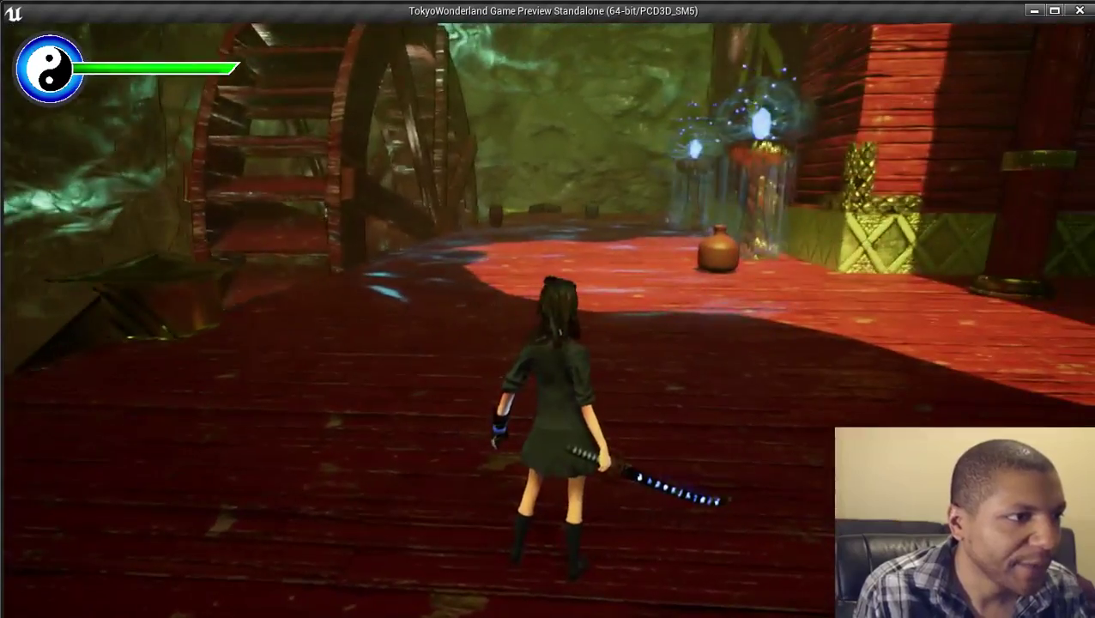
pyautogui.press('w')
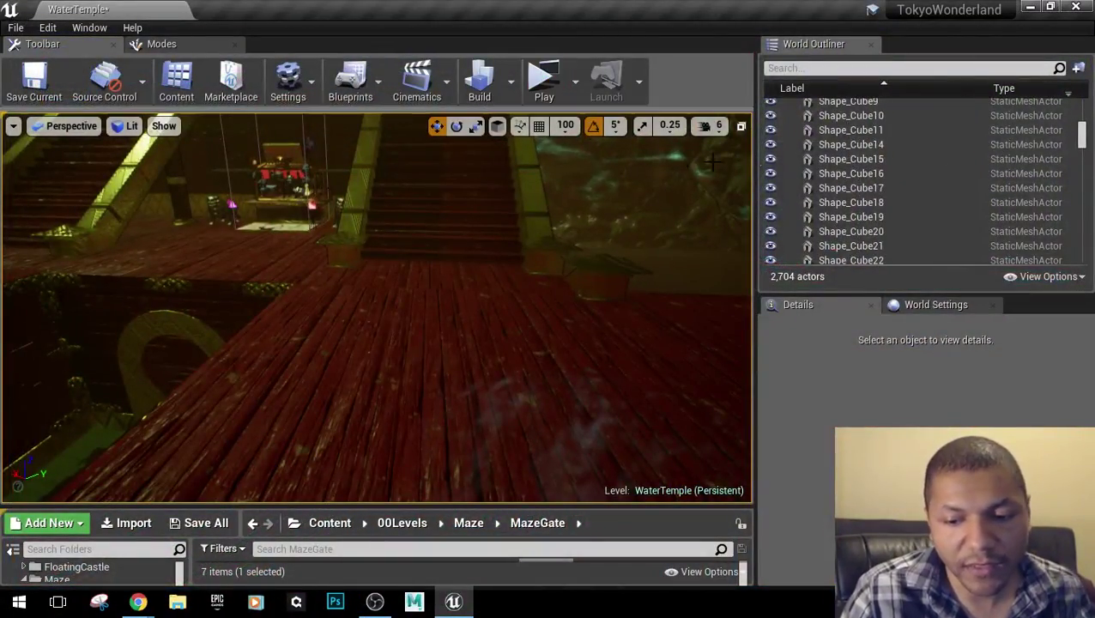
# Set the decimals of the Z location of the floor piece Shape_Cube22, near the broken stairs, to .6.
pyautogui.moveTo(376, 307); pyautogui.dragTo(188, 305, button='right')
pyautogui.moveTo(111, 337); pyautogui.dragTo(84, 342, button='right')
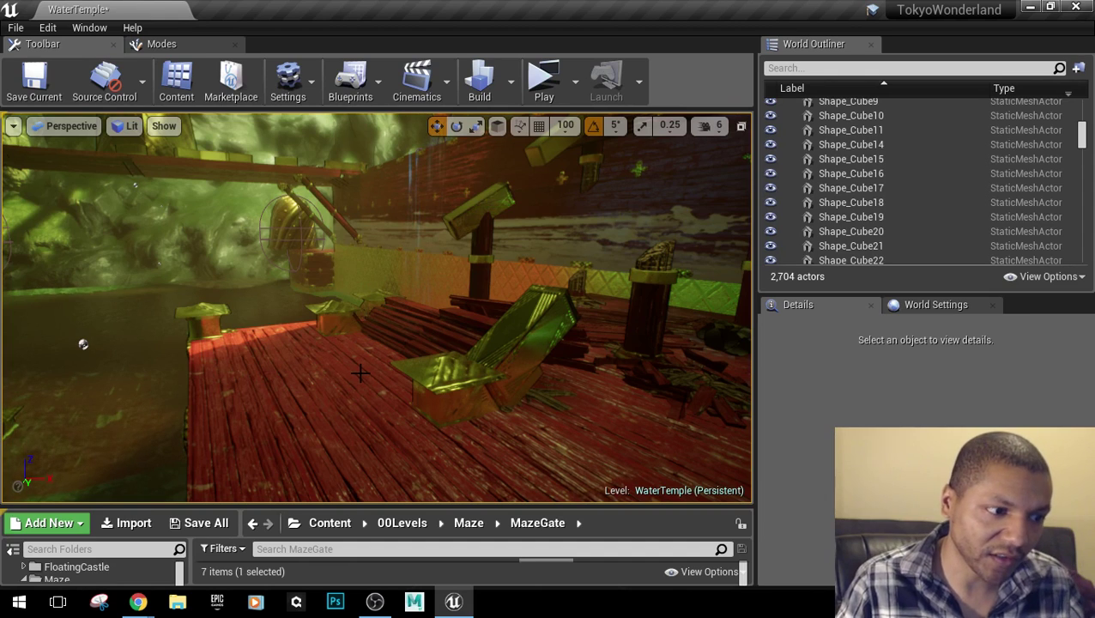
pyautogui.moveTo(81, 343); pyautogui.dragTo(13, 319, button='right')
pyautogui.moveTo(546, 418); pyautogui.dragTo(631, 474, button='right')
pyautogui.click(545, 418)
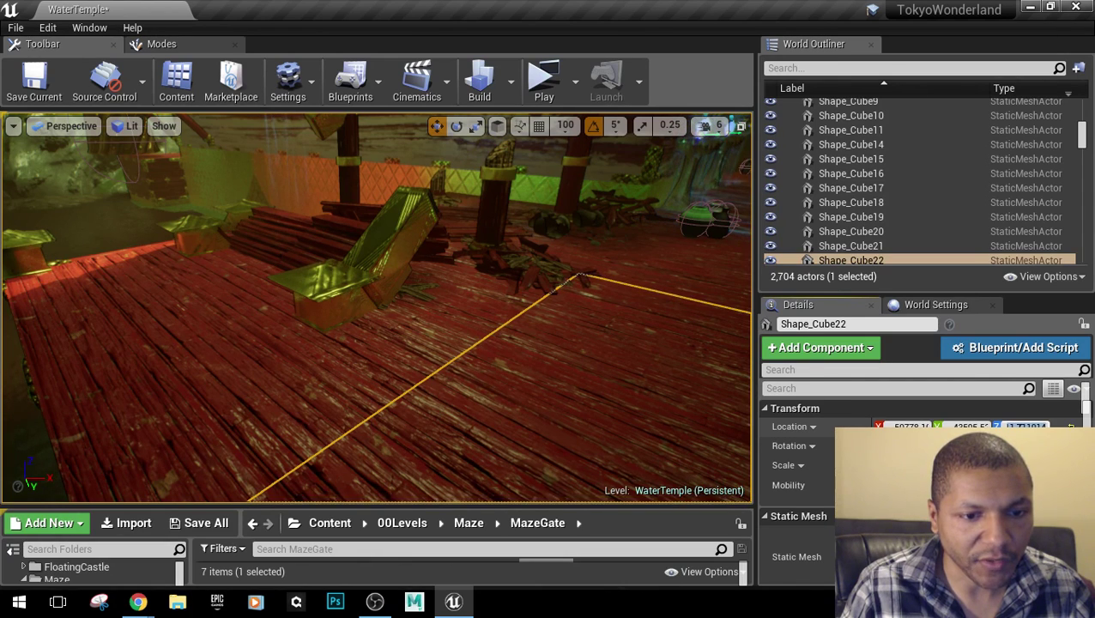
pyautogui.moveTo(1017, 426); pyautogui.dragTo(1048, 427)
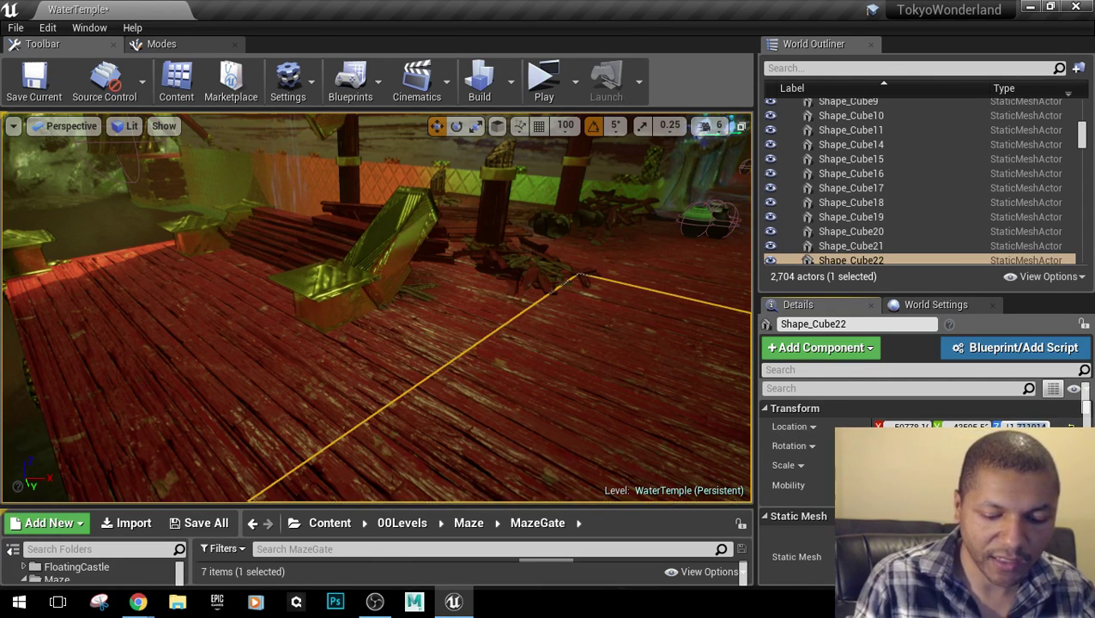
pyautogui.write('6')
pyautogui.press('Return')
pyautogui.moveTo(703, 317); pyautogui.dragTo(626, 323, button='middle')
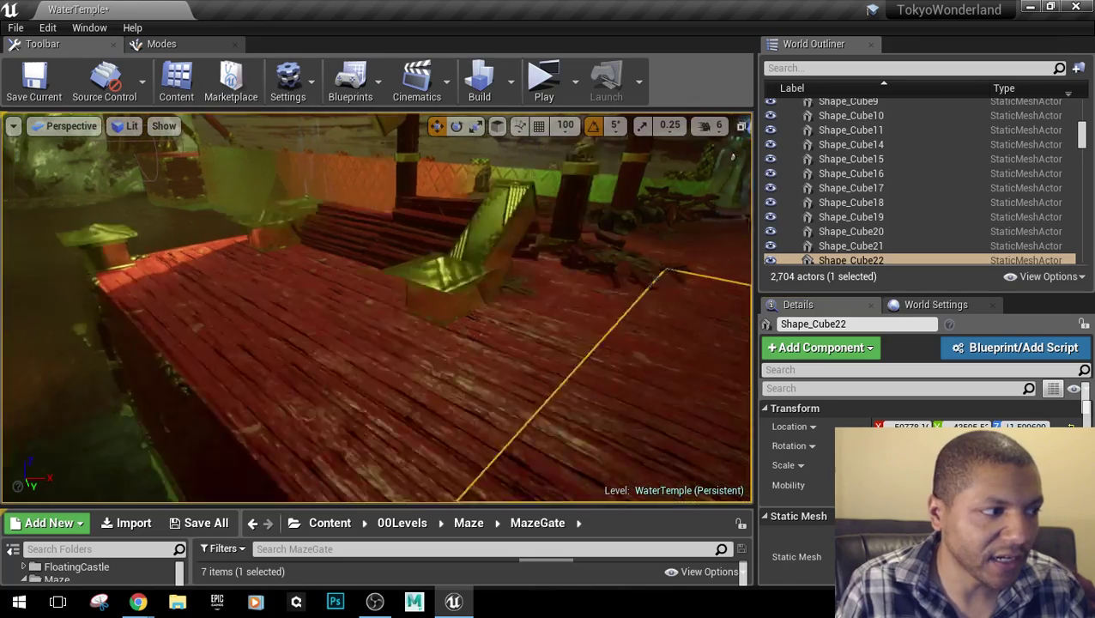
pyautogui.moveTo(629, 245); pyautogui.dragTo(549, 244, button='middle')
pyautogui.press('Escape')
# Delete the small gold trim piece Shape_WideCapsule521 at the base of the capped post by the deck steps.
pyautogui.moveTo(531, 402); pyautogui.dragTo(507, 343, button='middle')
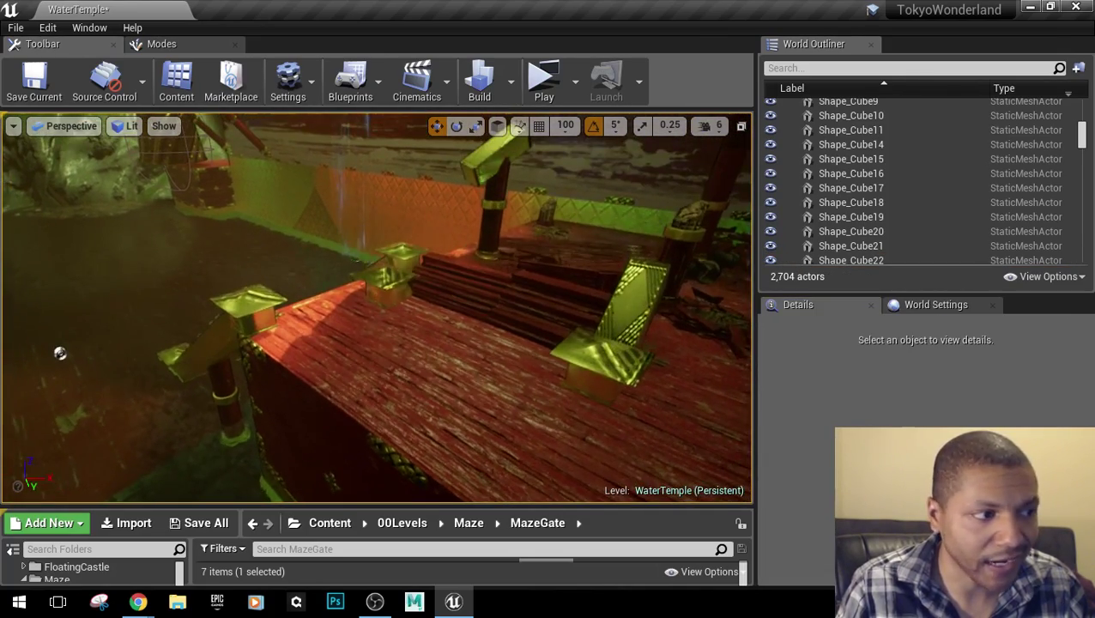
pyautogui.moveTo(532, 403); pyautogui.dragTo(292, 412, button='right')
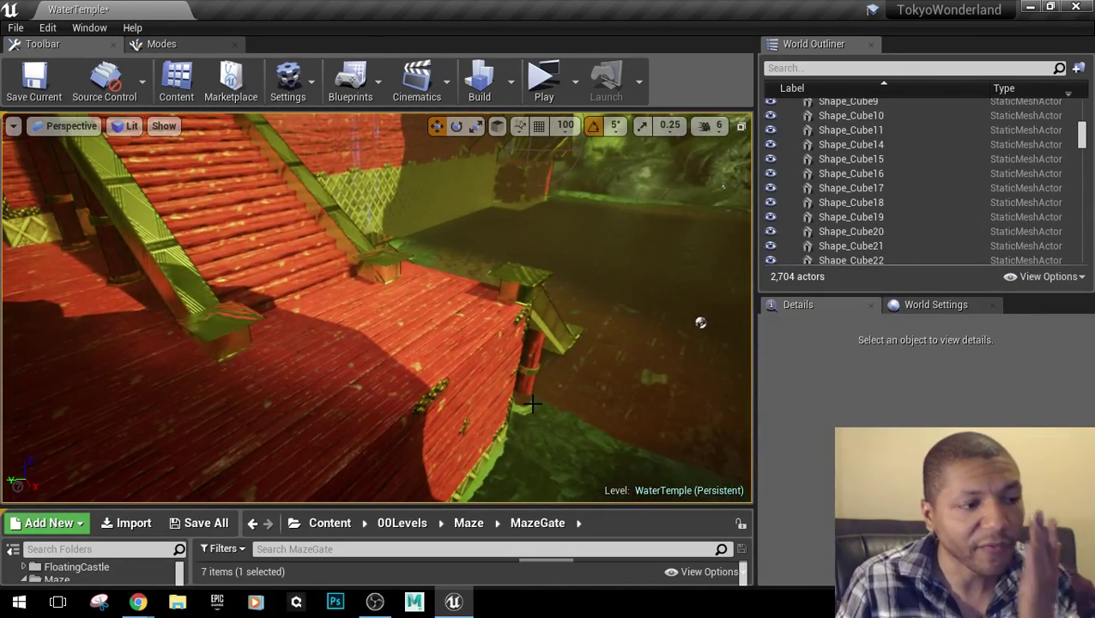
pyautogui.moveTo(532, 404); pyautogui.dragTo(343, 396, button='right')
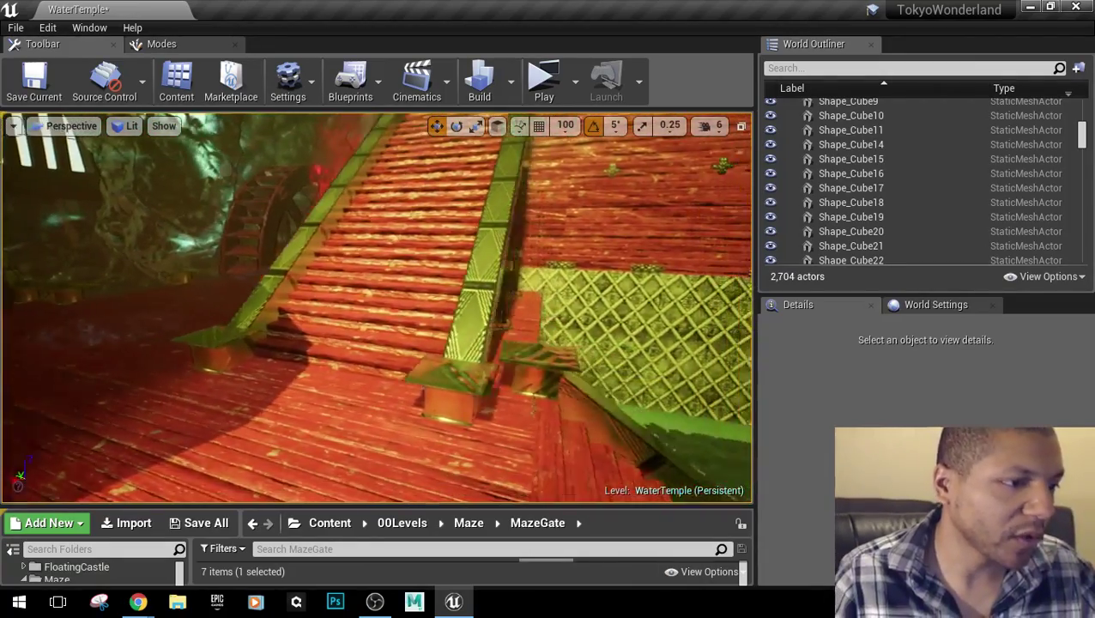
pyautogui.moveTo(463, 330); pyautogui.dragTo(497, 355, button='right')
pyautogui.click(496, 354)
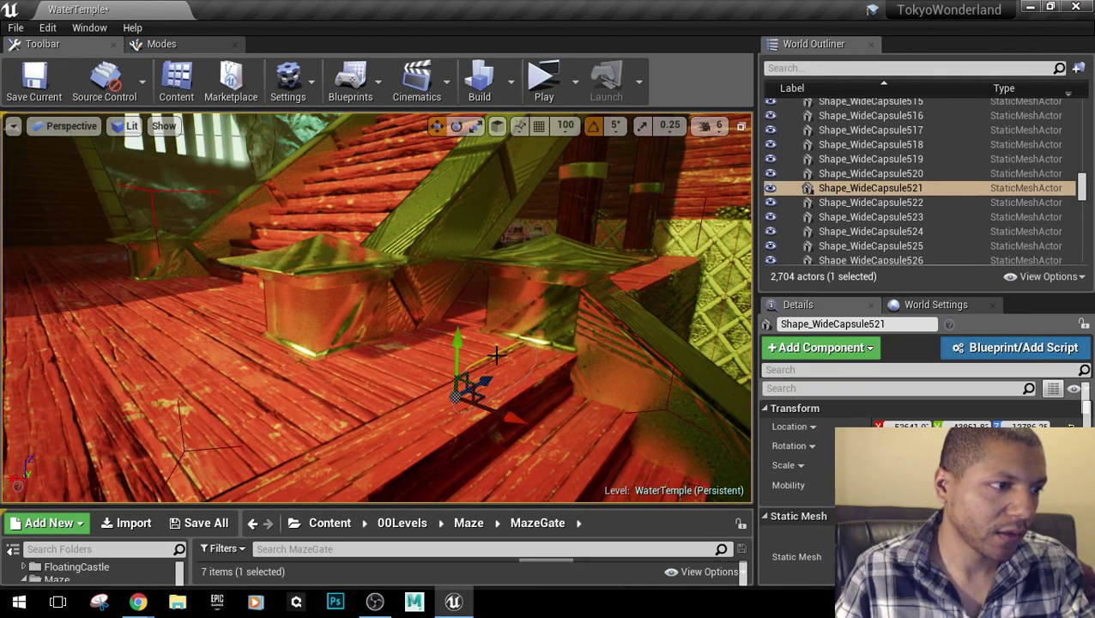
pyautogui.rightClick(495, 354)
pyautogui.moveTo(537, 402)
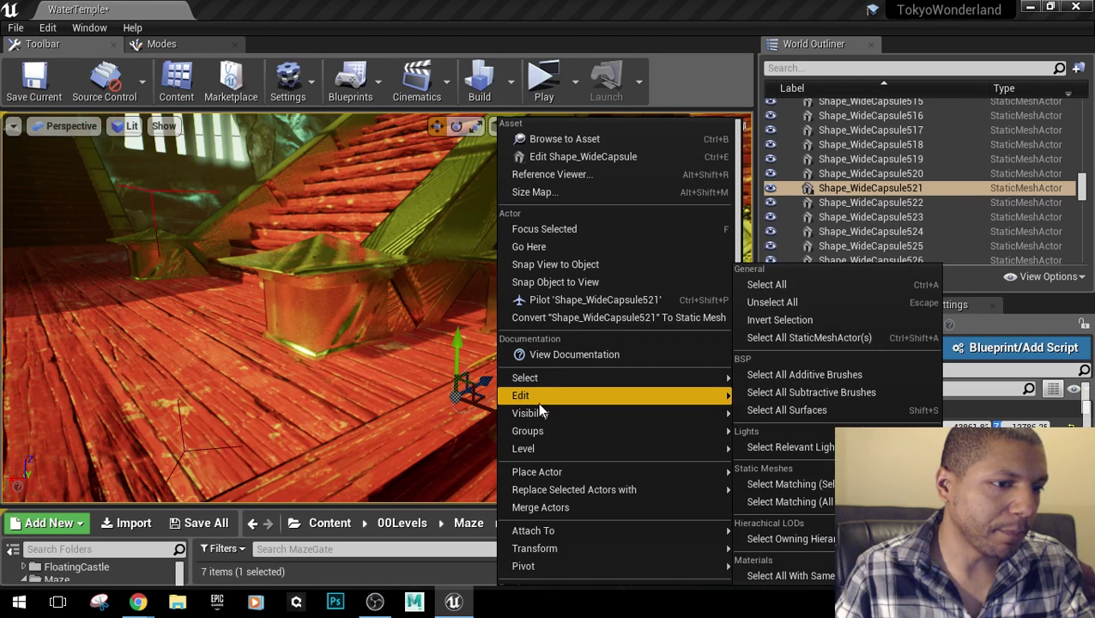
pyautogui.moveTo(552, 431)
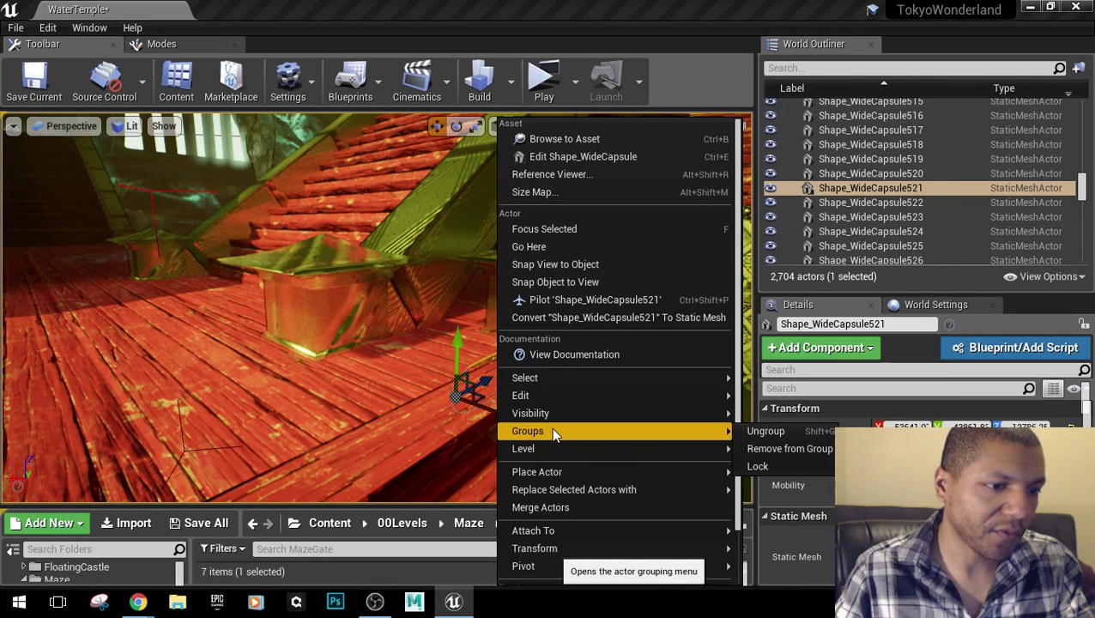
pyautogui.click(773, 469)
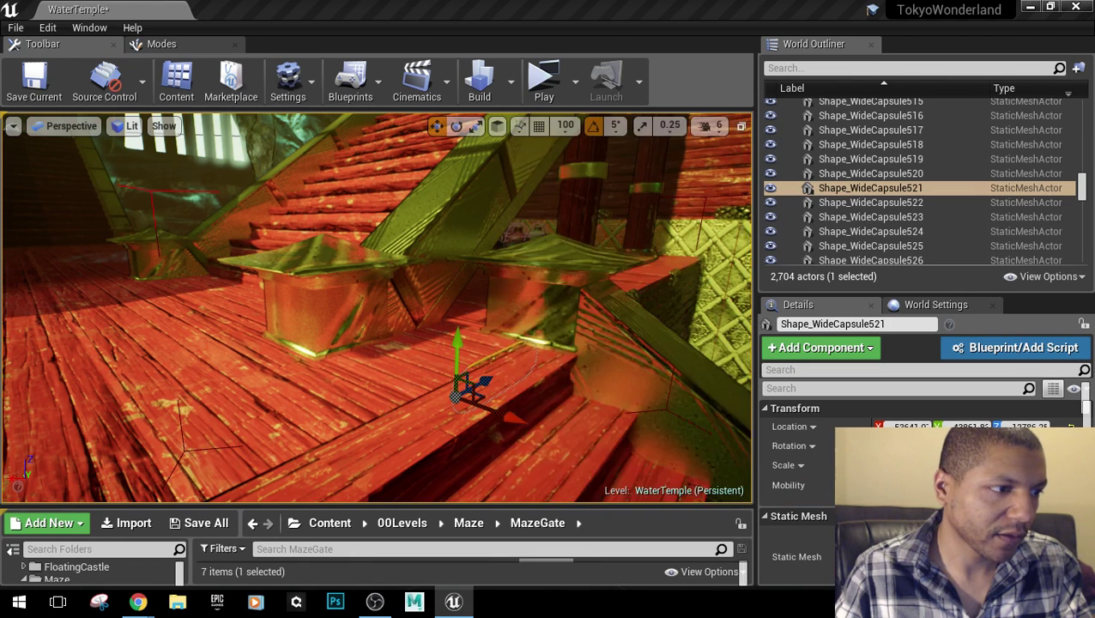
pyautogui.moveTo(422, 315); pyautogui.dragTo(422, 361)
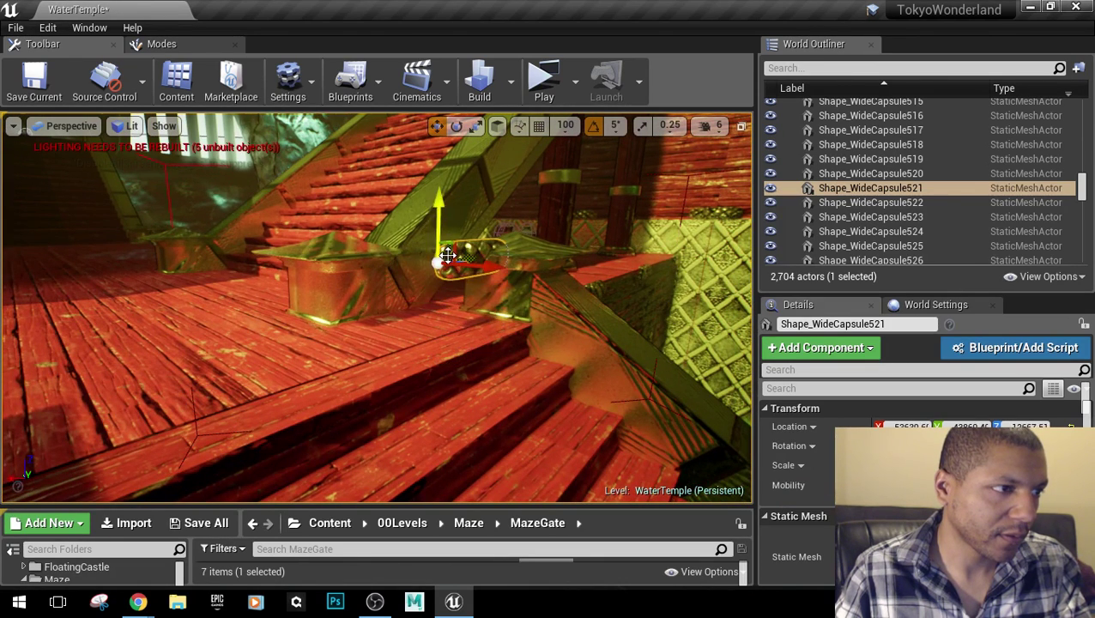
pyautogui.press('Delete')
# Delete the gold trim capsule sticking out from under the capped post on the opposite side of the deck steps.
pyautogui.moveTo(447, 251); pyautogui.dragTo(447, 251, button='right')
pyautogui.moveTo(421, 372); pyautogui.dragTo(420, 371, button='right')
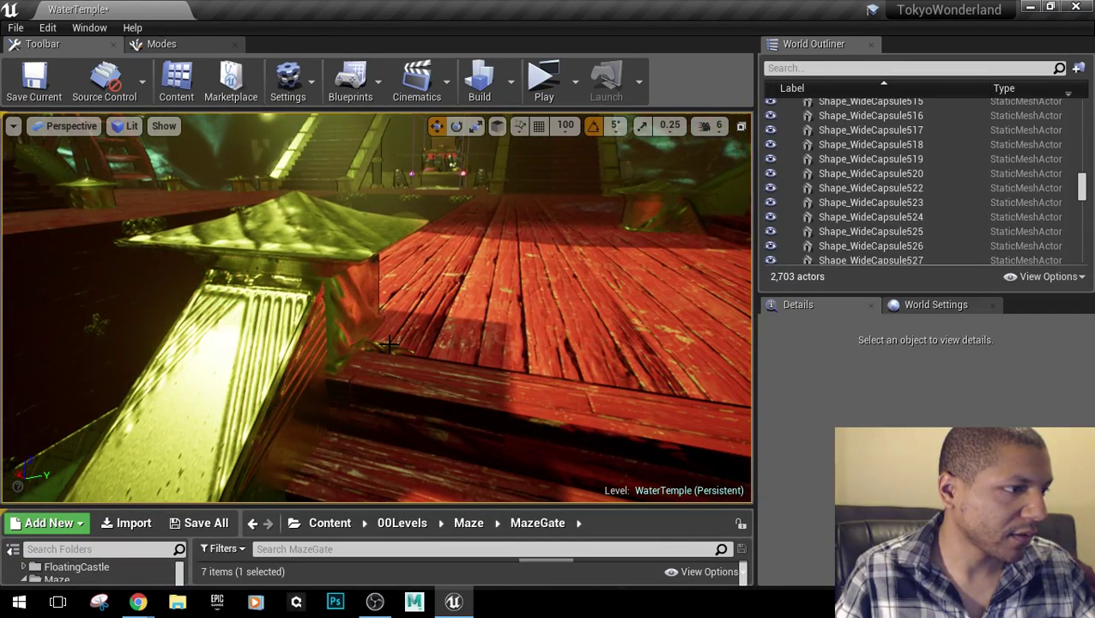
pyautogui.click(420, 371)
pyautogui.moveTo(420, 372); pyautogui.dragTo(431, 236)
pyautogui.press('Delete')
# Delete the trim piece Shape_WideCapsule486 at the top step beside the gold railing.
pyautogui.moveTo(708, 246); pyautogui.dragTo(709, 246, button='right')
pyautogui.moveTo(383, 332); pyautogui.dragTo(382, 332)
pyautogui.click(410, 344)
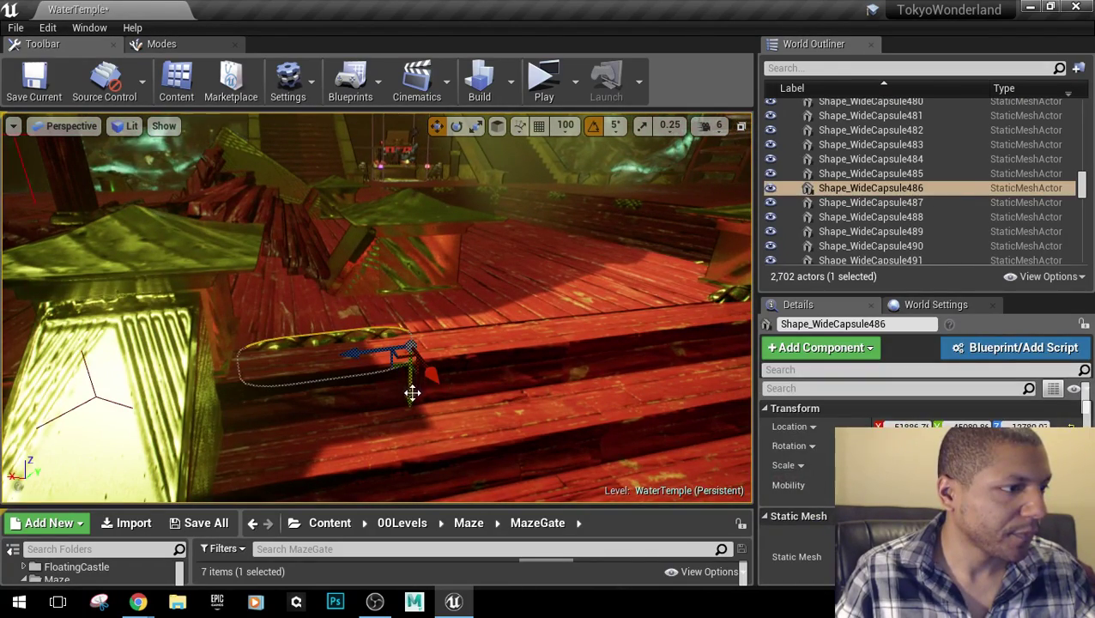
pyautogui.moveTo(410, 391); pyautogui.dragTo(415, 344)
pyautogui.press('Delete')
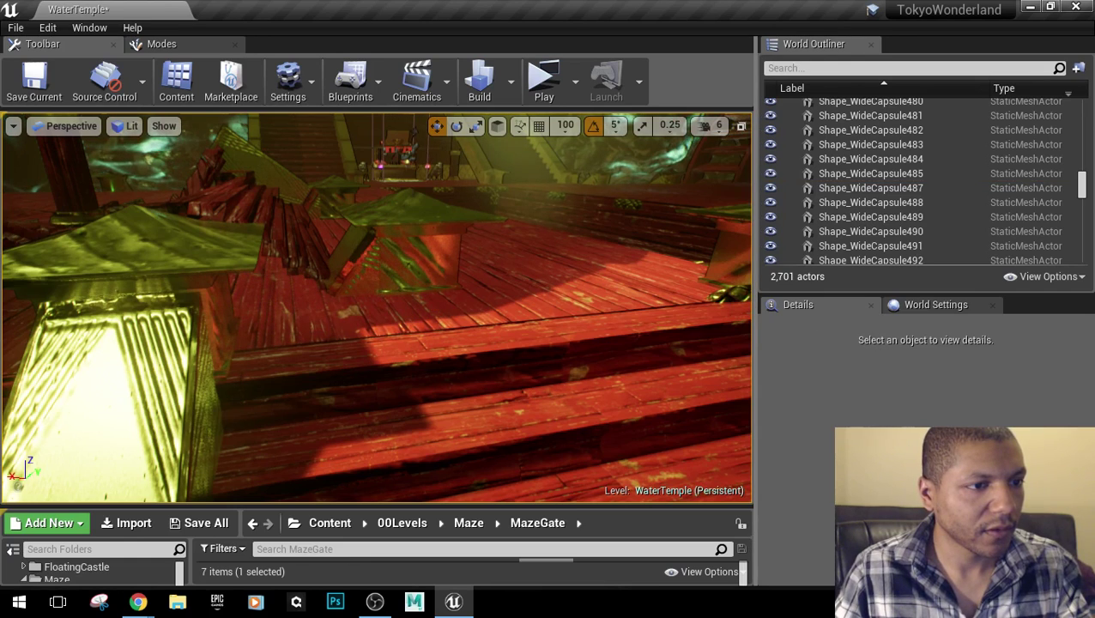
# Delete the gold trim piece Shape_WideCapsule478 at the base of the post across the steps.
pyautogui.click(720, 293)
pyautogui.moveTo(721, 293); pyautogui.dragTo(725, 294, button='right')
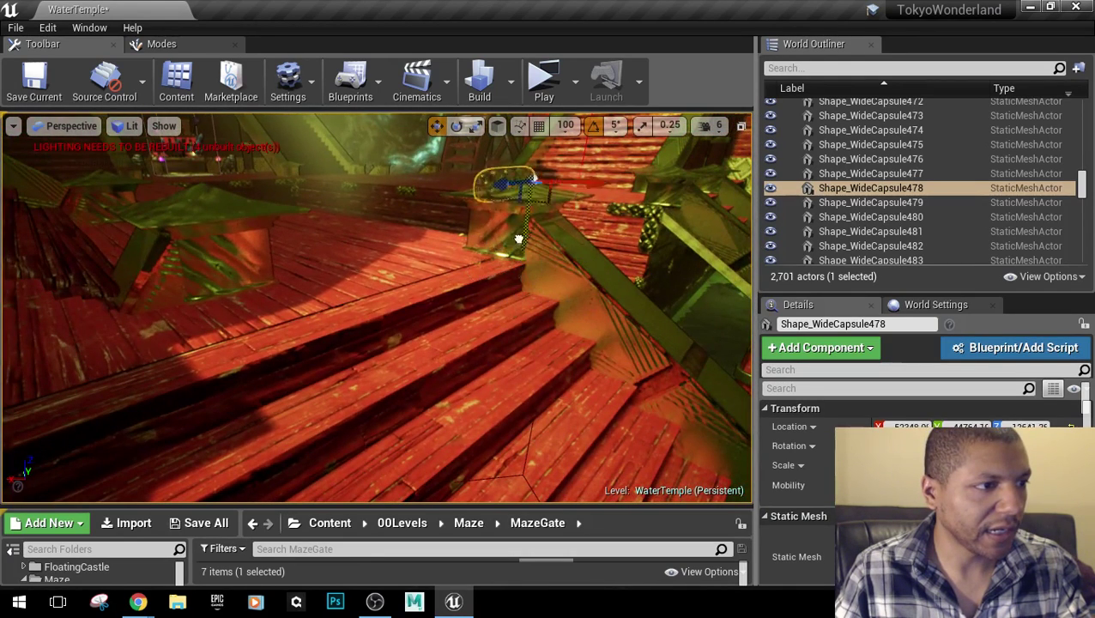
pyautogui.press('Delete')
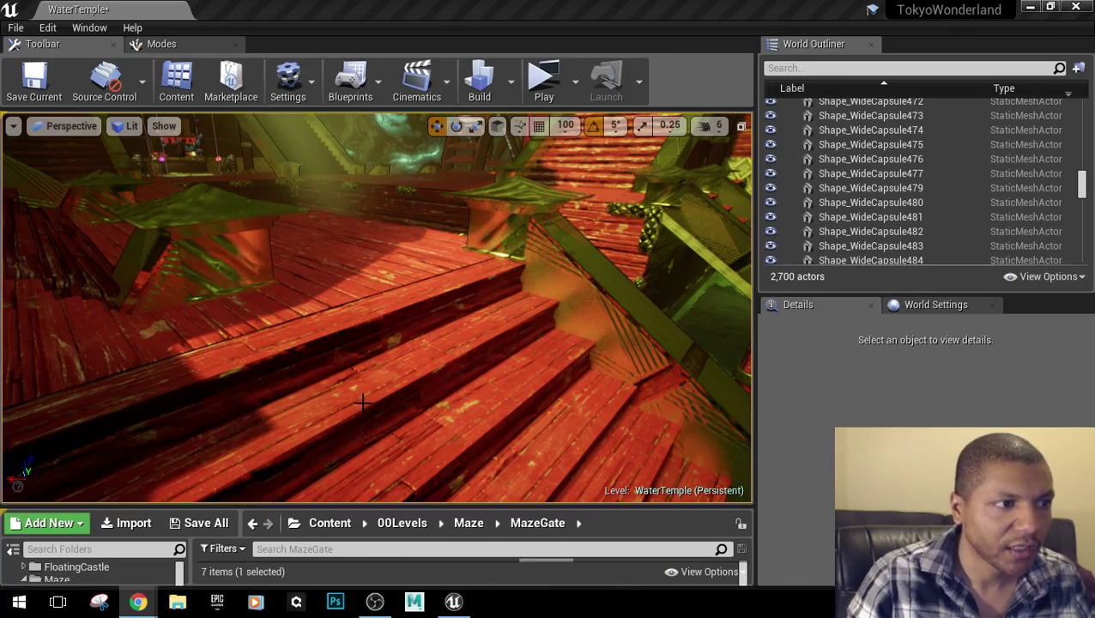
# Inspect the deck stairways, lattice-trimmed walls and water basin around the temple for leftover flaws.
pyautogui.moveTo(362, 400); pyautogui.dragTo(624, 489, button='right')
pyautogui.press('w')
pyautogui.moveTo(733, 275); pyautogui.dragTo(717, 310, button='right')
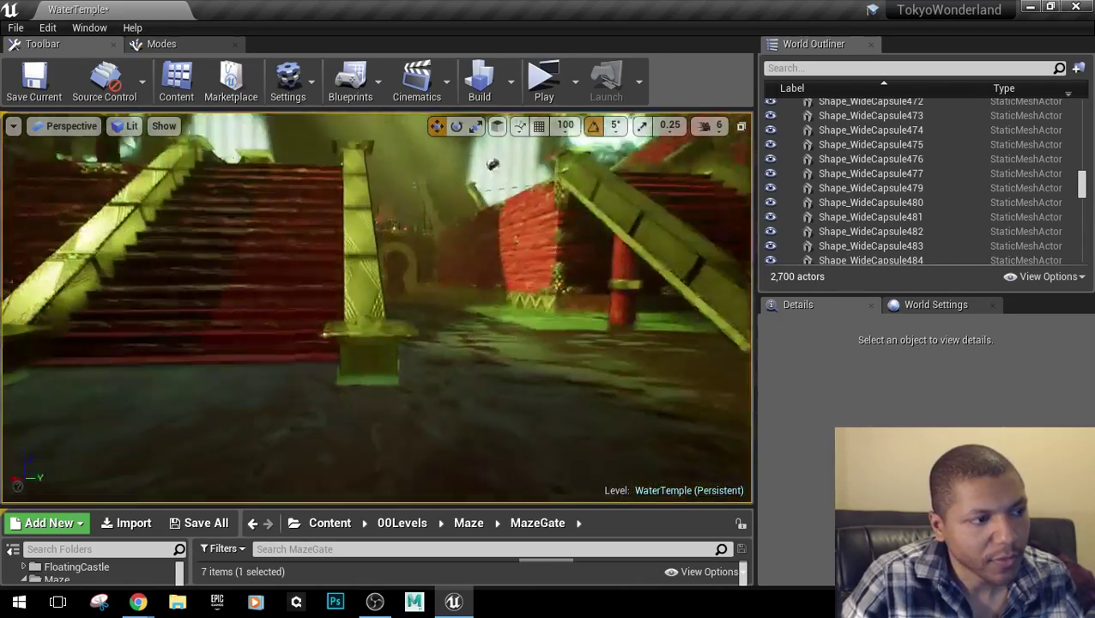
pyautogui.moveTo(717, 311); pyautogui.dragTo(710, 324, button='right')
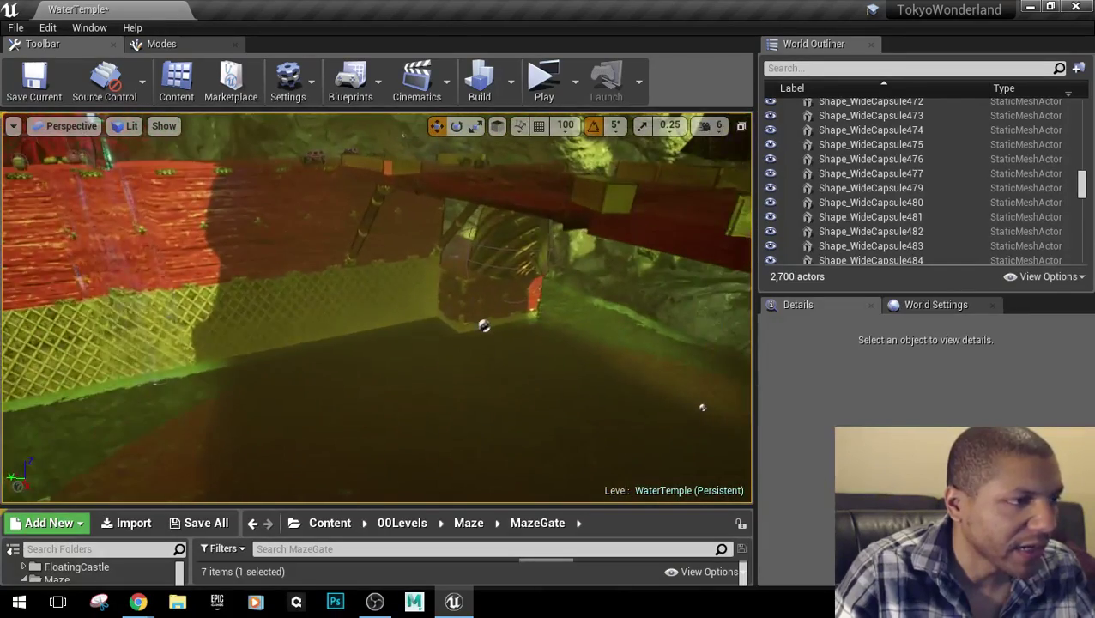
pyautogui.moveTo(377, 307); pyautogui.dragTo(332, 215, button='right')
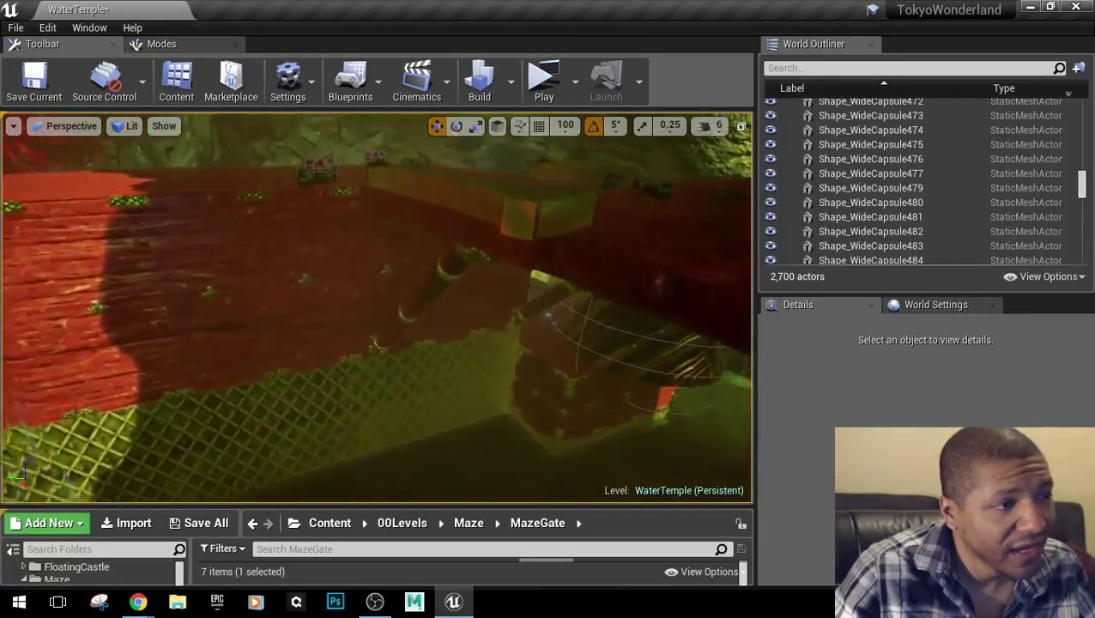
pyautogui.moveTo(403, 300); pyautogui.dragTo(341, 137, button='right')
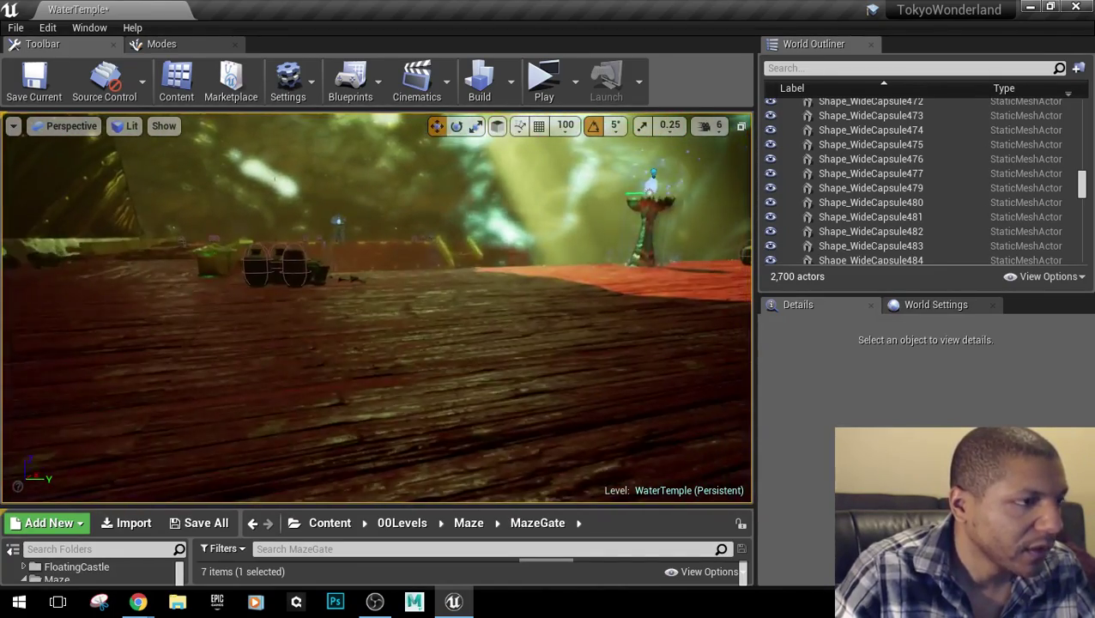
pyautogui.moveTo(378, 307); pyautogui.dragTo(388, 304, button='right')
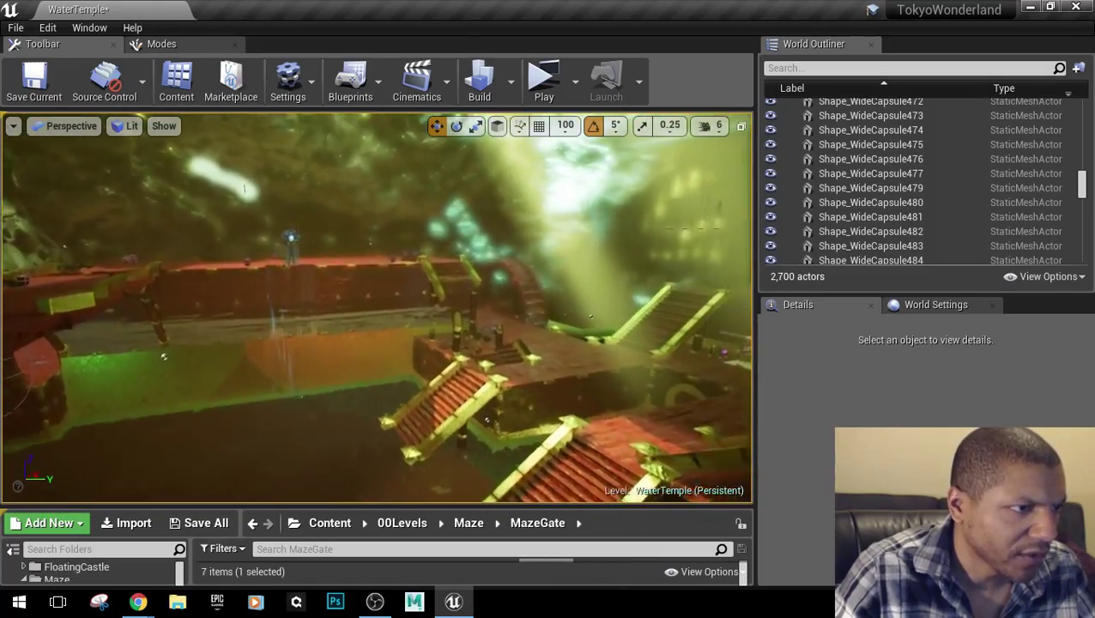
# Inspect the upper platform with the pots, the water wheel and the dark wooden deck up close.
pyautogui.press('w')
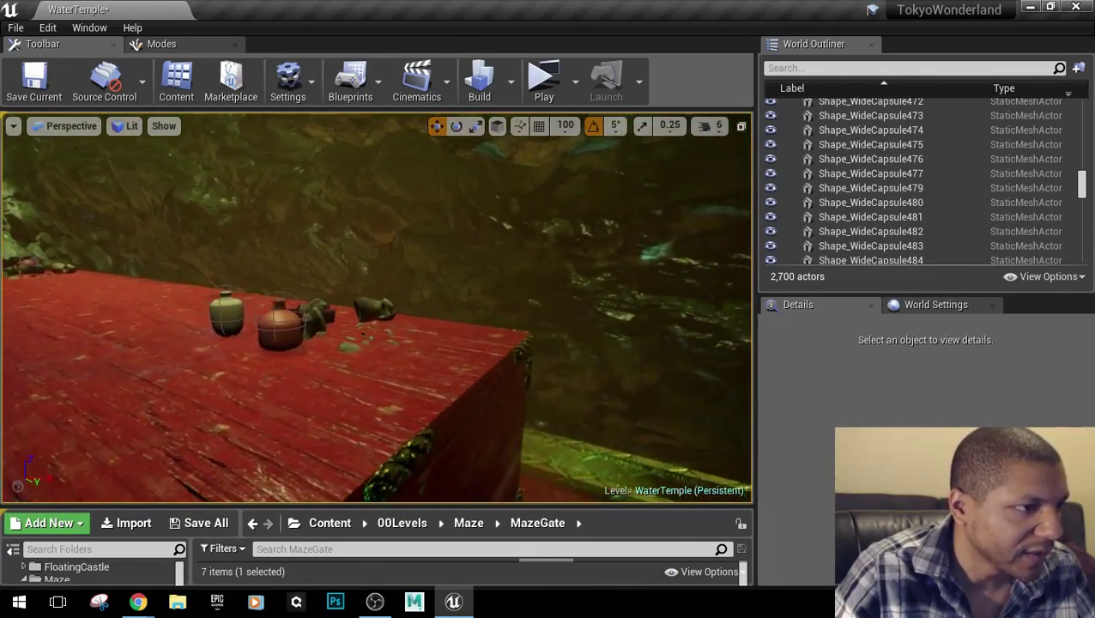
pyautogui.moveTo(378, 307); pyautogui.dragTo(429, 300, button='right')
pyautogui.press('s')
pyautogui.press('w')
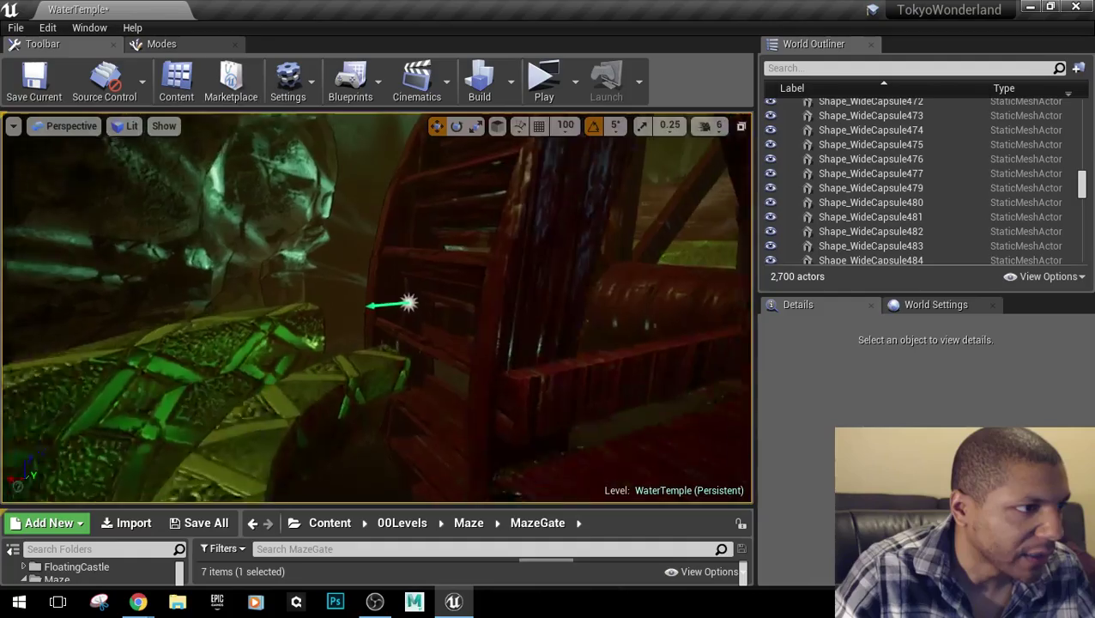
pyautogui.moveTo(377, 300); pyautogui.dragTo(214, 330, button='right')
pyautogui.press('w')
pyautogui.moveTo(335, 305); pyautogui.dragTo(326, 307, button='right')
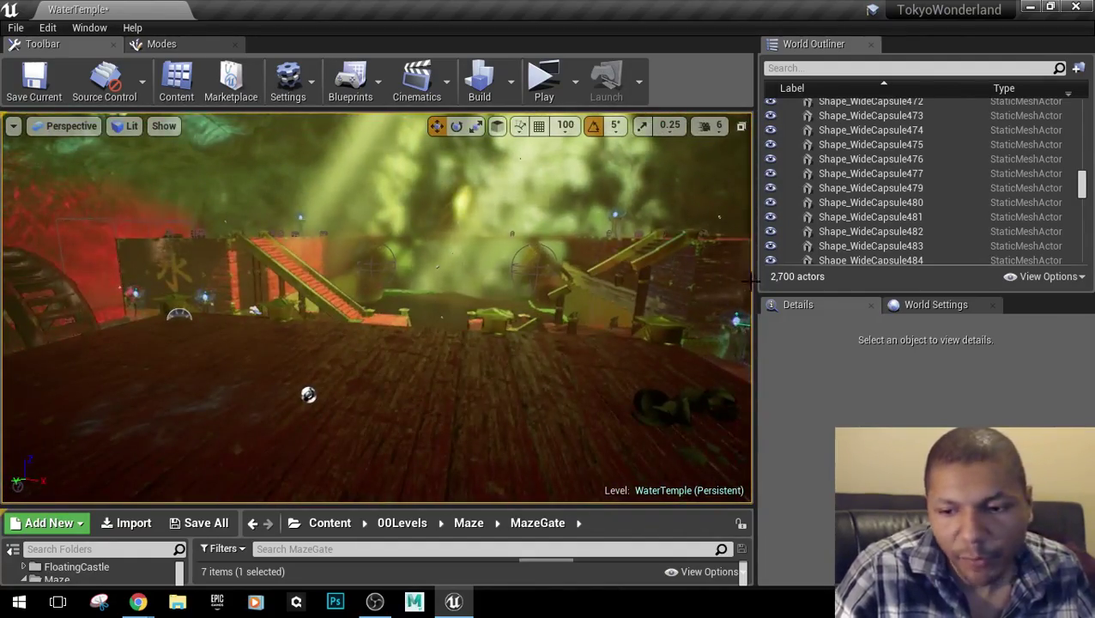
# Launch a standalone playtest and run the character across the dark wooden deck and around the broken pots.
pyautogui.click(545, 82)
pyautogui.press('w')
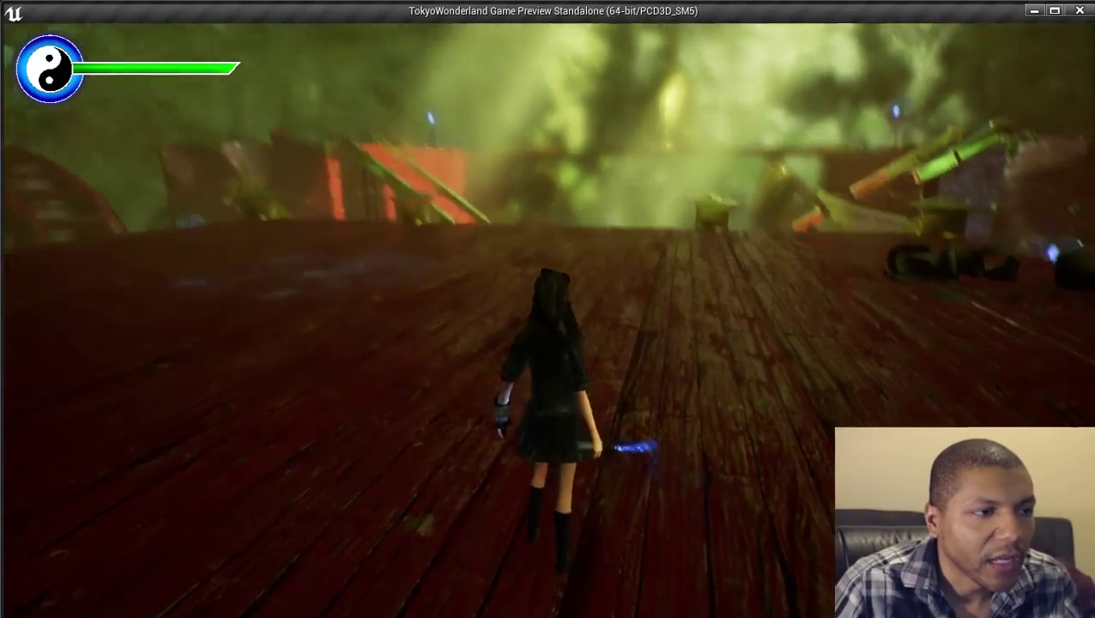
pyautogui.press('space')
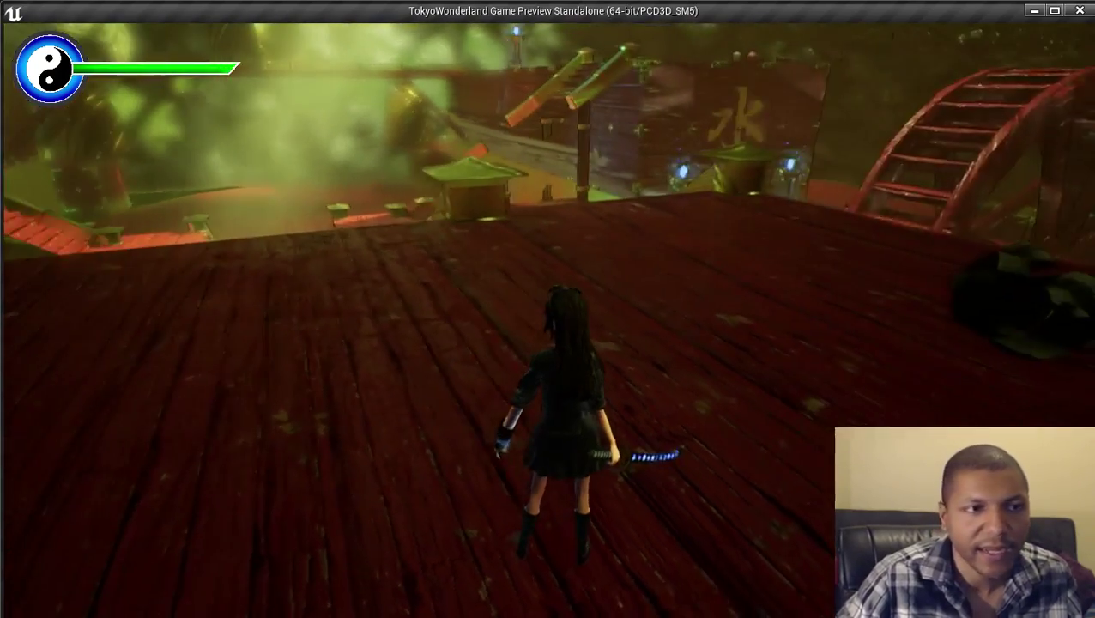
pyautogui.press('w')
pyautogui.press('space')
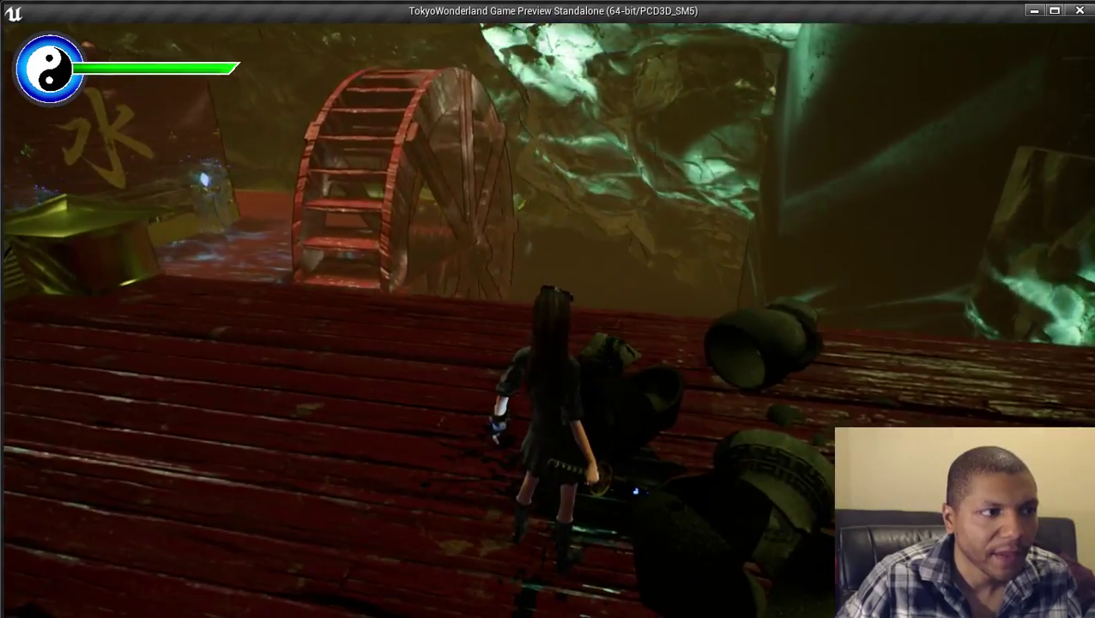
pyautogui.press('w')
pyautogui.press('w')
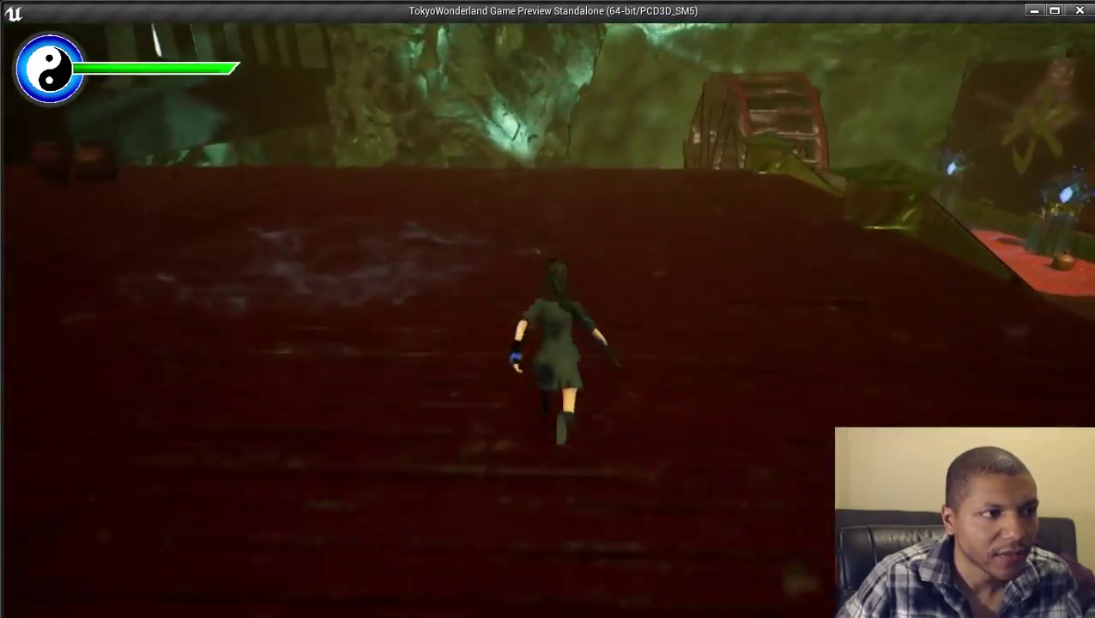
pyautogui.press('space')
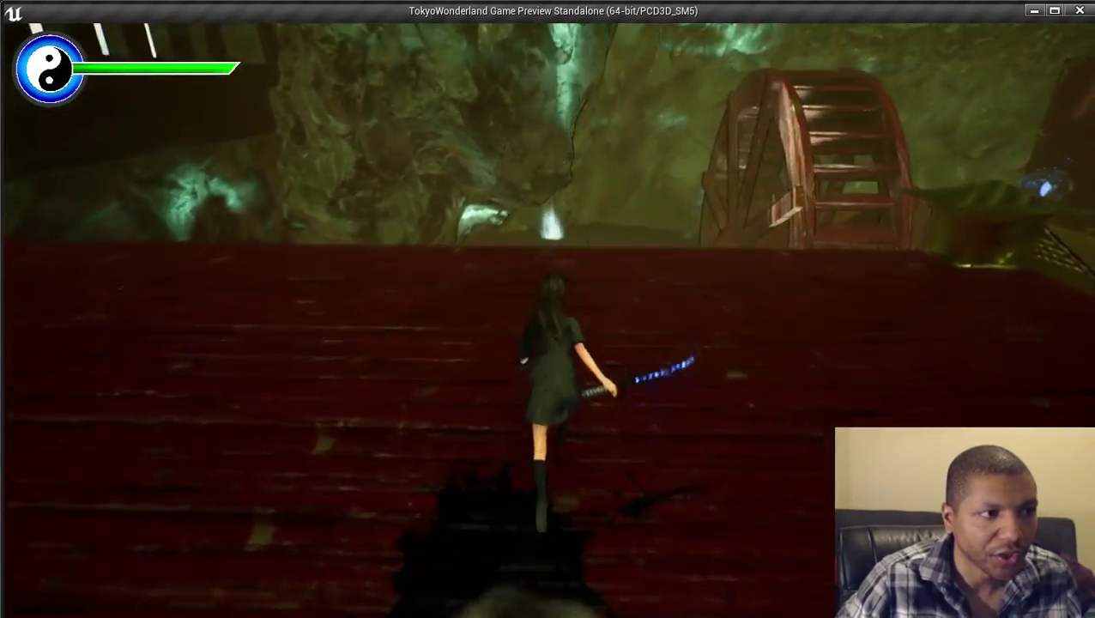
pyautogui.press('w')
pyautogui.press('w')
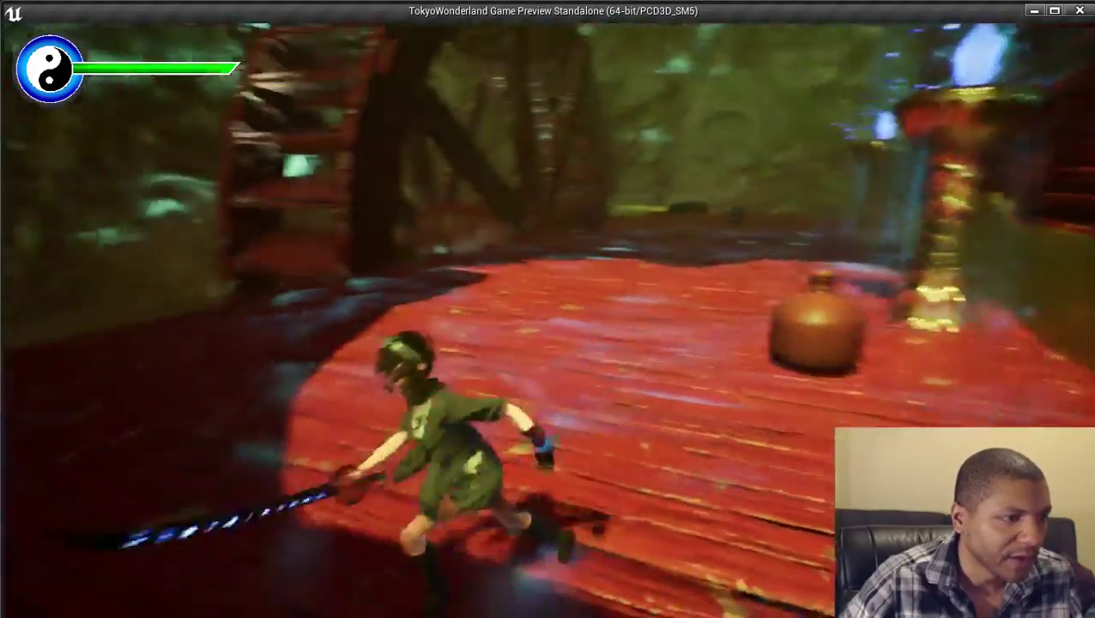
# Playtest the platform beside the water wheel, running the character up to the wheel and back across the deck.
pyautogui.press('w')
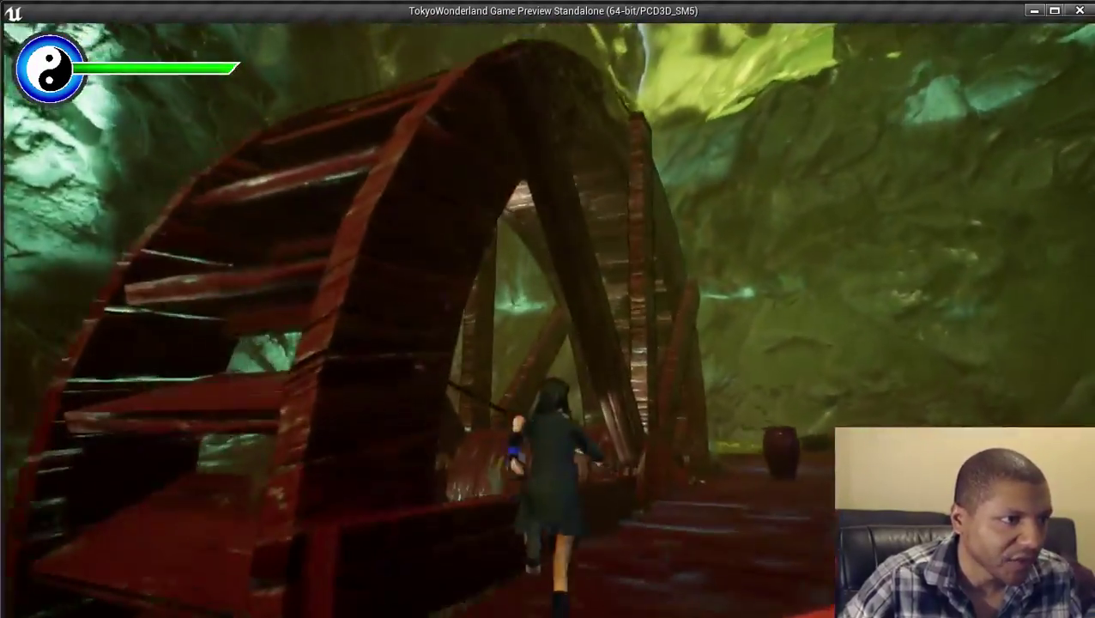
pyautogui.press('s')
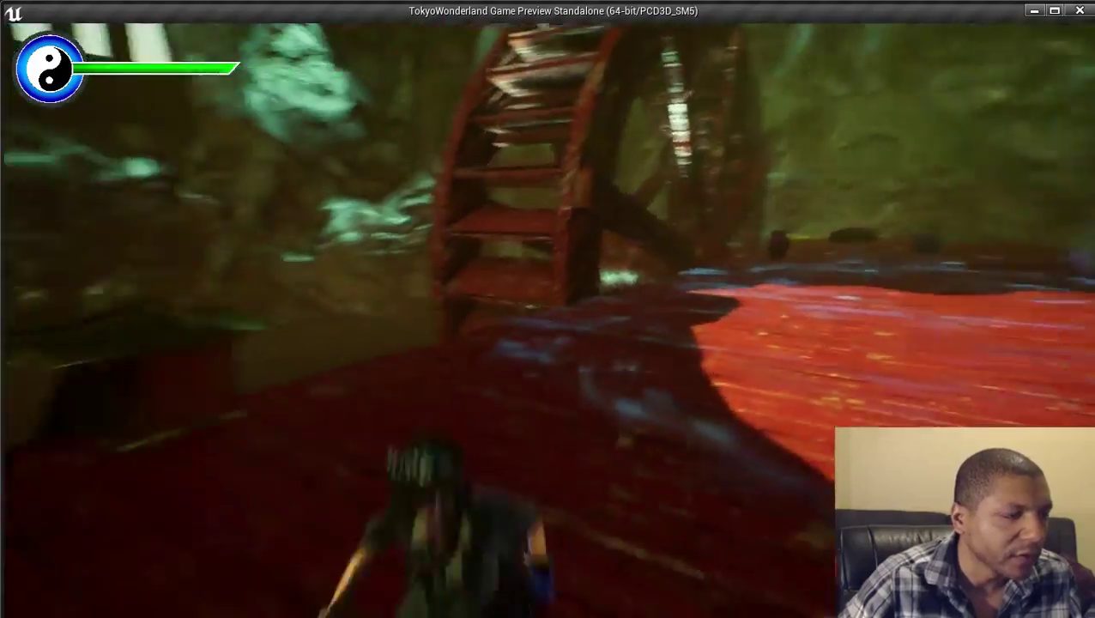
pyautogui.press('w')
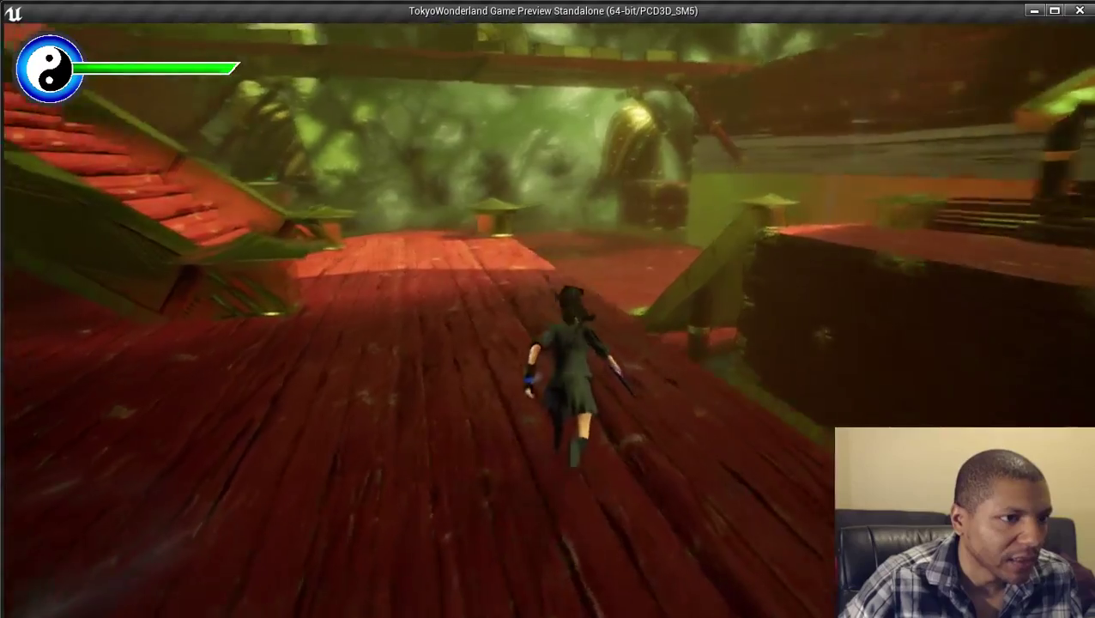
# Playtest the collapsed stairway area, moving the character around the broken pillars and scattered planks.
pyautogui.press('d')
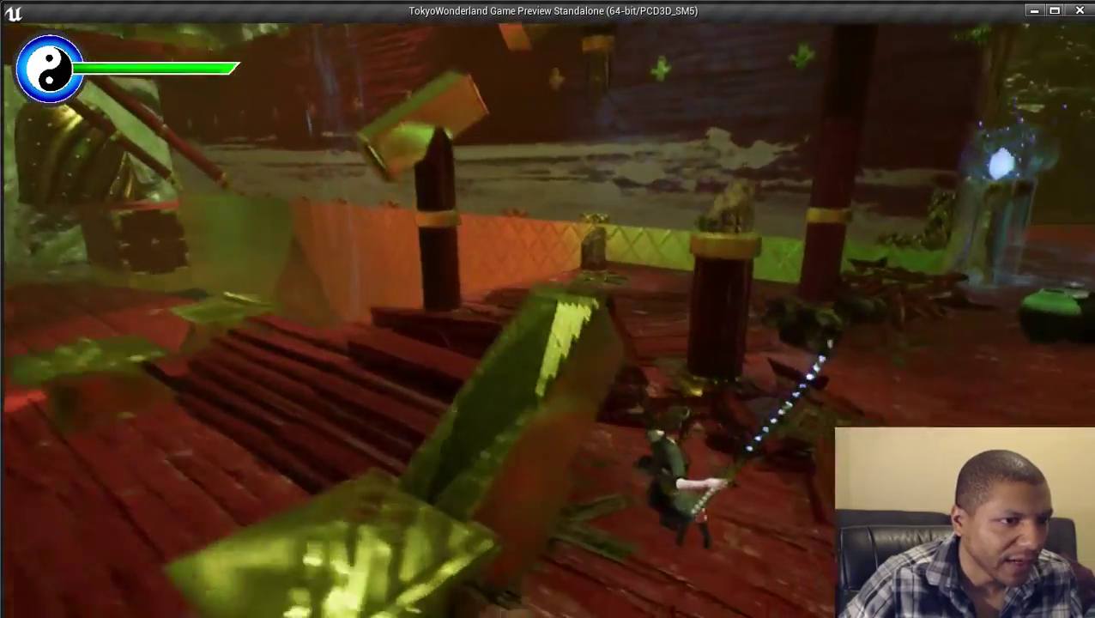
pyautogui.press('space')
pyautogui.press('space')
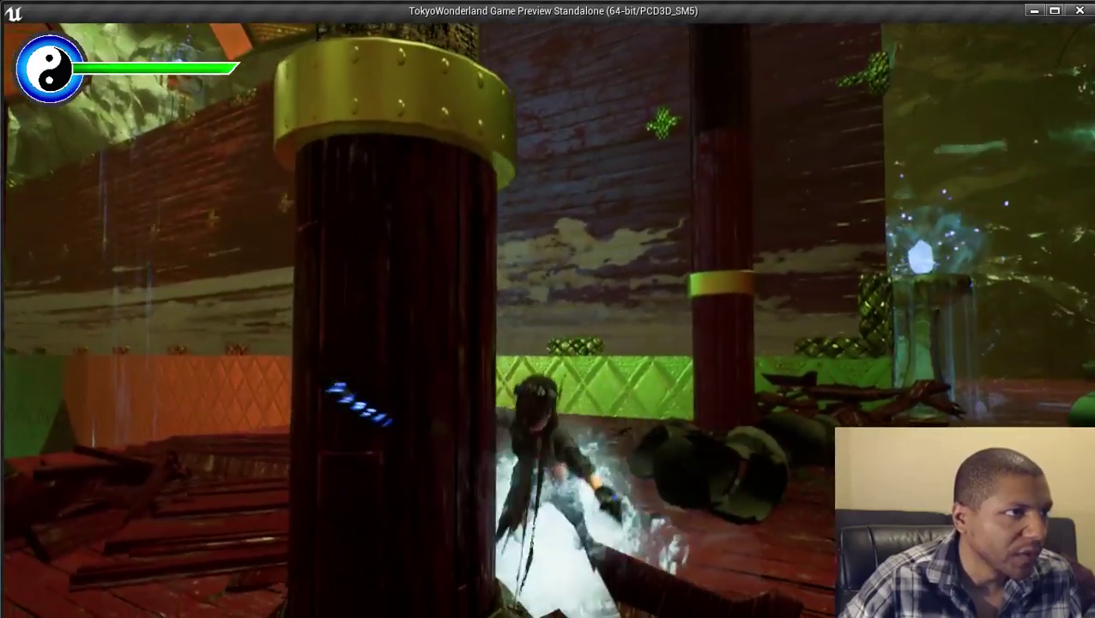
pyautogui.press('space')
pyautogui.press('space')
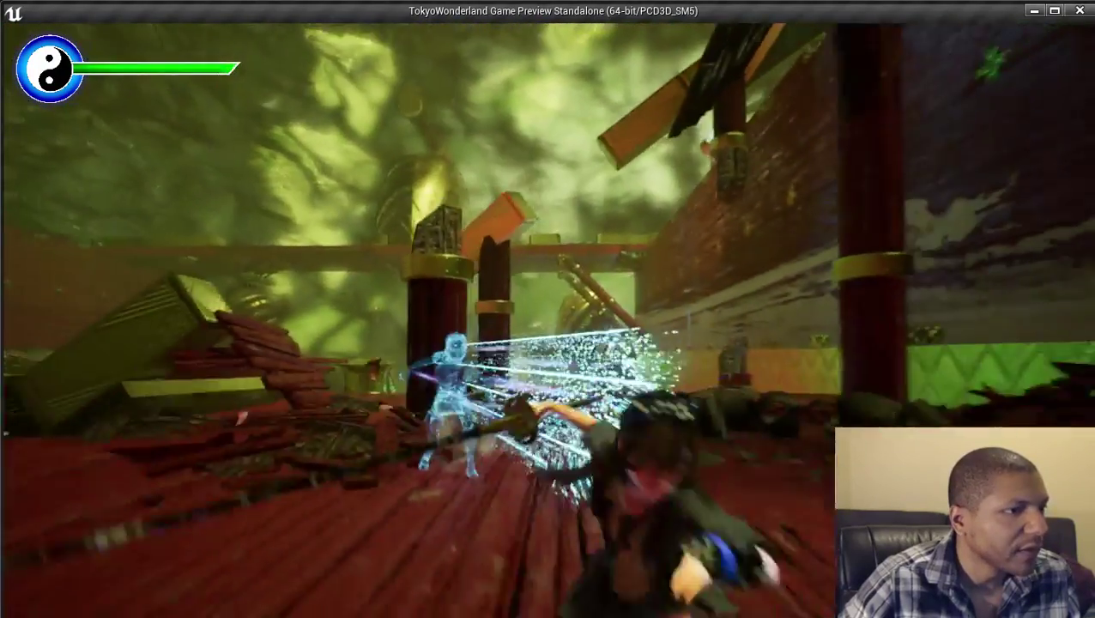
pyautogui.press('w')
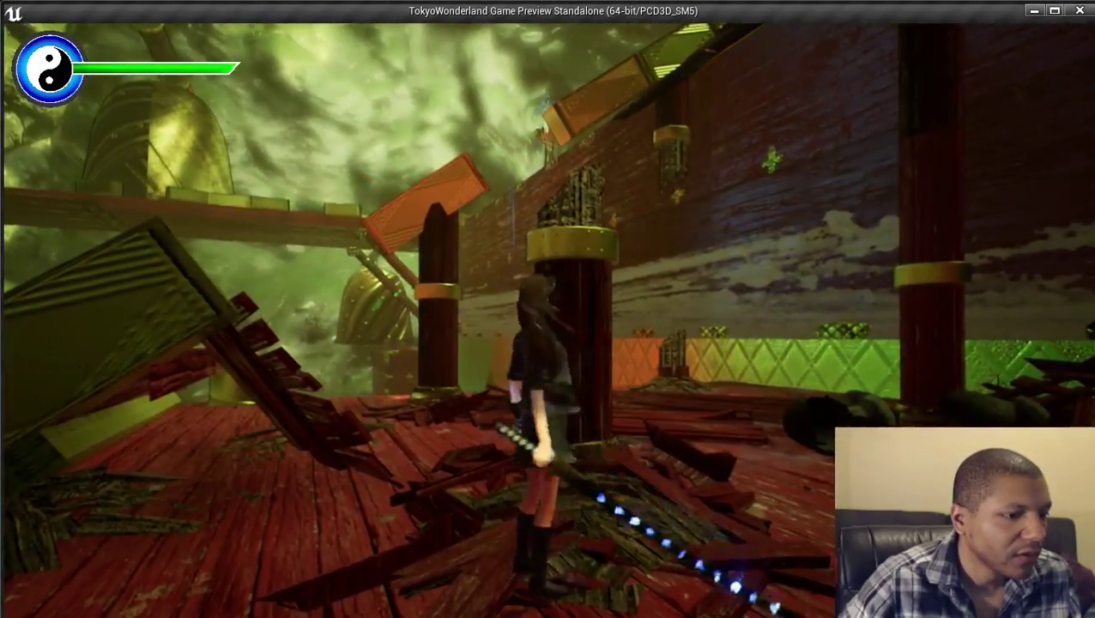
pyautogui.press('w')
pyautogui.press('a')
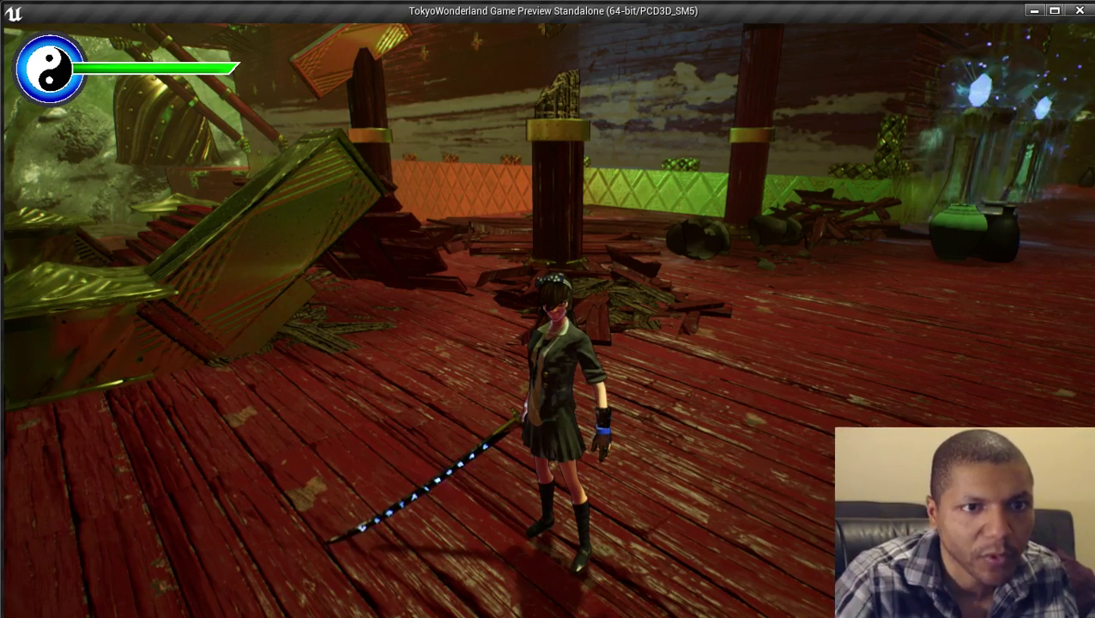
# Run the character to the green vases by the glowing crystals and smash them in the playtest.
pyautogui.press('w')
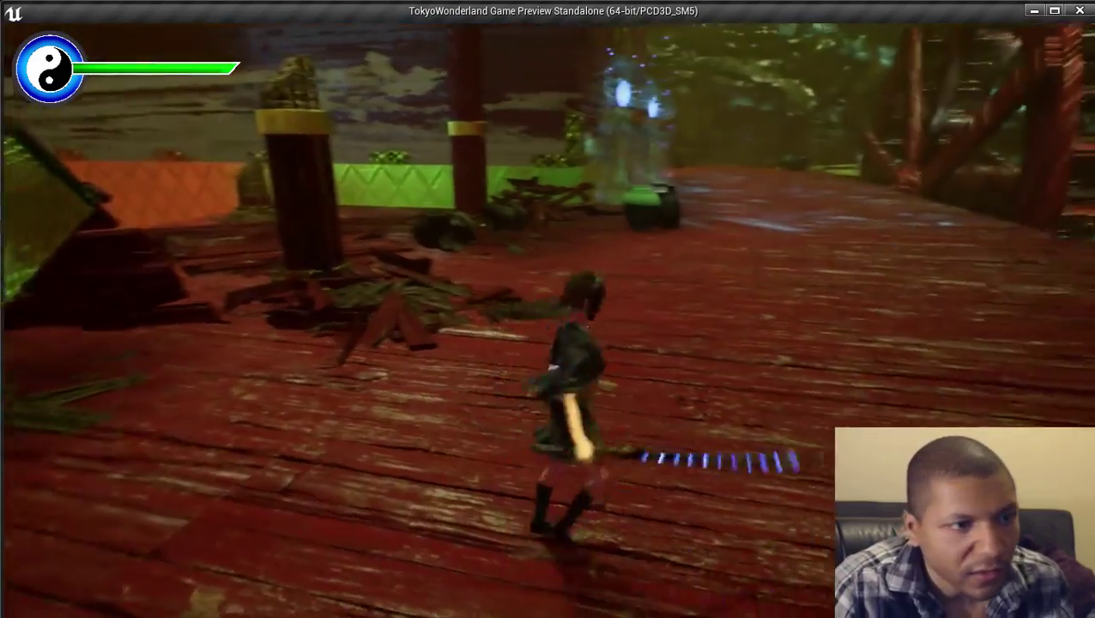
pyautogui.press('space')
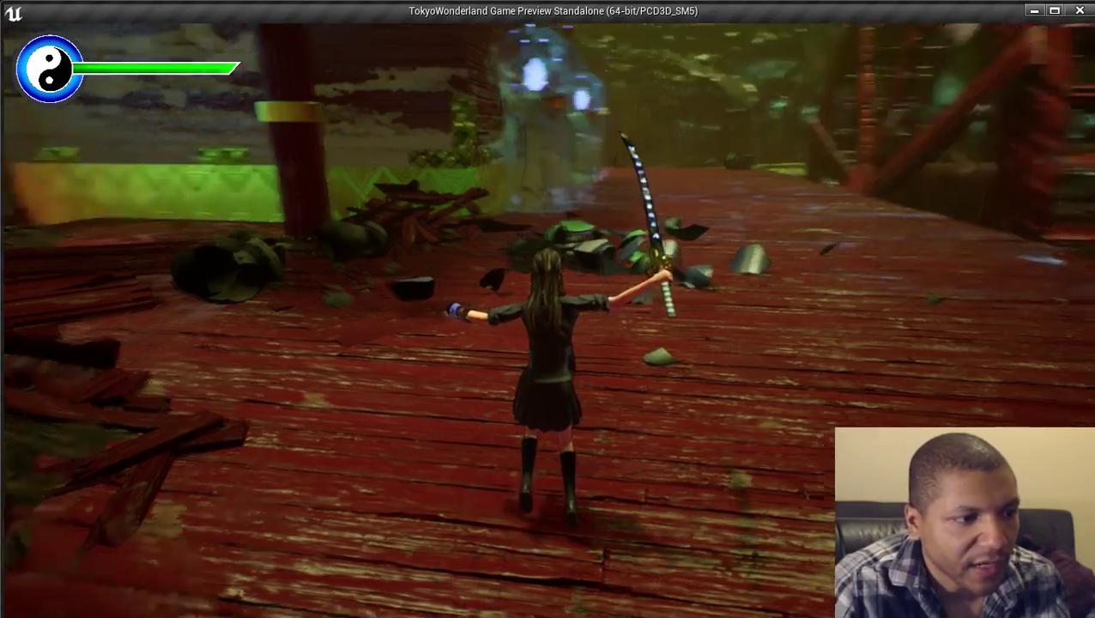
pyautogui.press('space')
pyautogui.press('w')
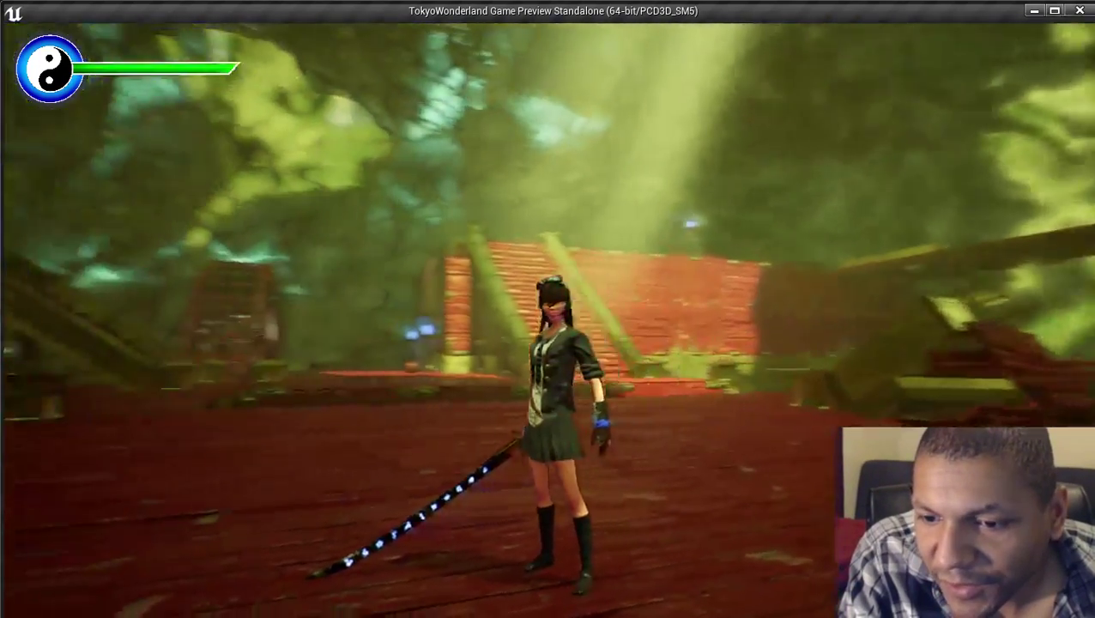
# Playtest the route across the main deck towards the red stairway and smash the pots on the sunlit red deck.
pyautogui.press('w')
pyautogui.press('e')
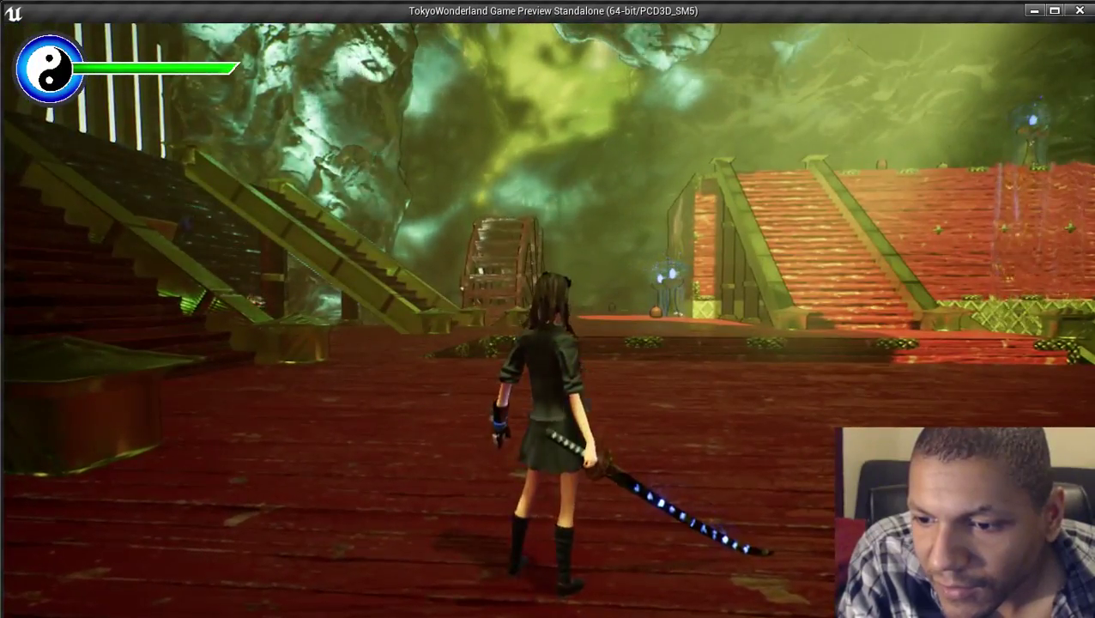
pyautogui.press('w')
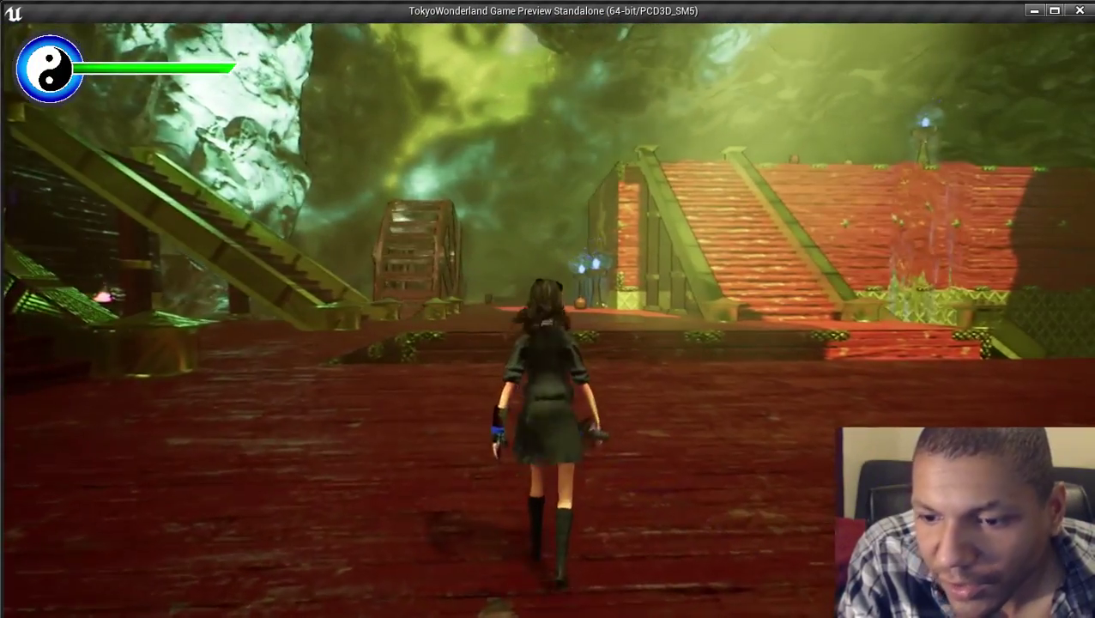
pyautogui.press('w')
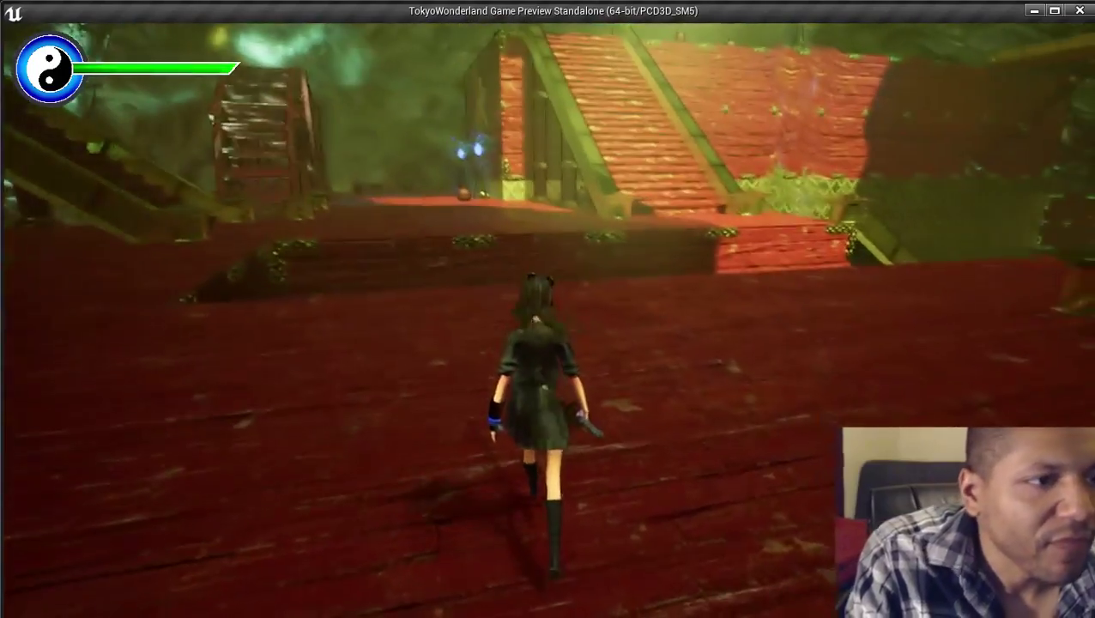
pyautogui.press('space')
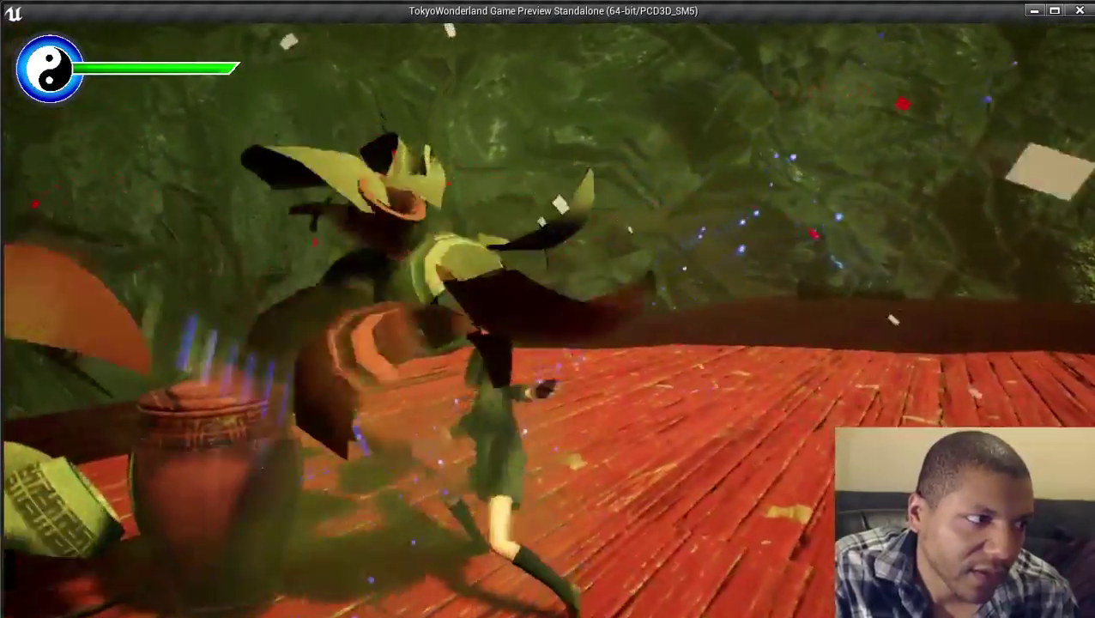
pyautogui.press('s')
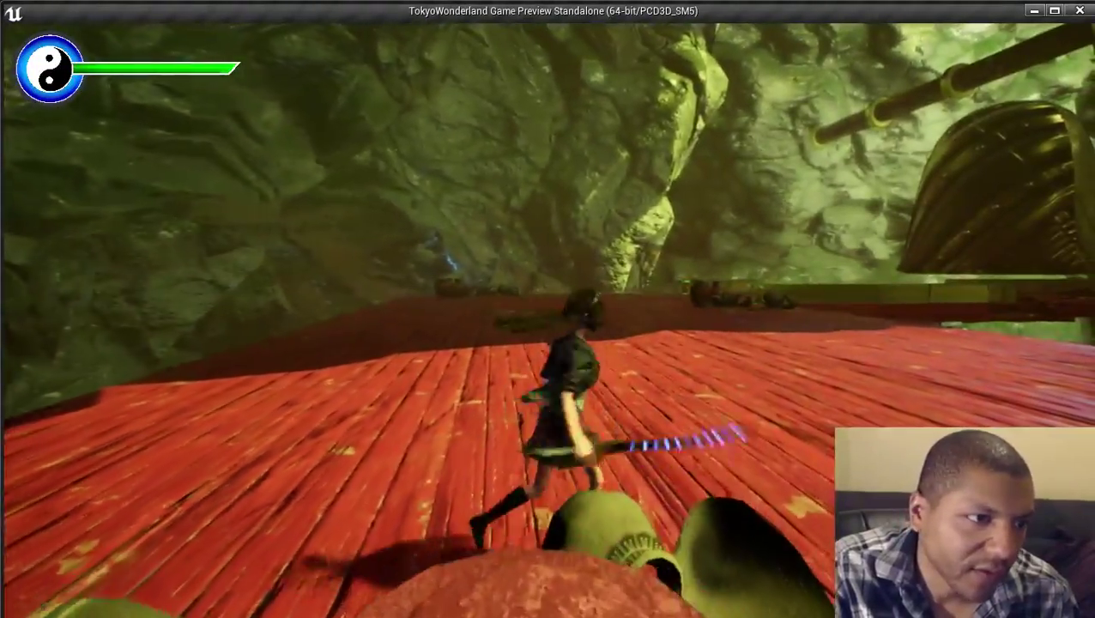
pyautogui.press('w')
pyautogui.press('s')
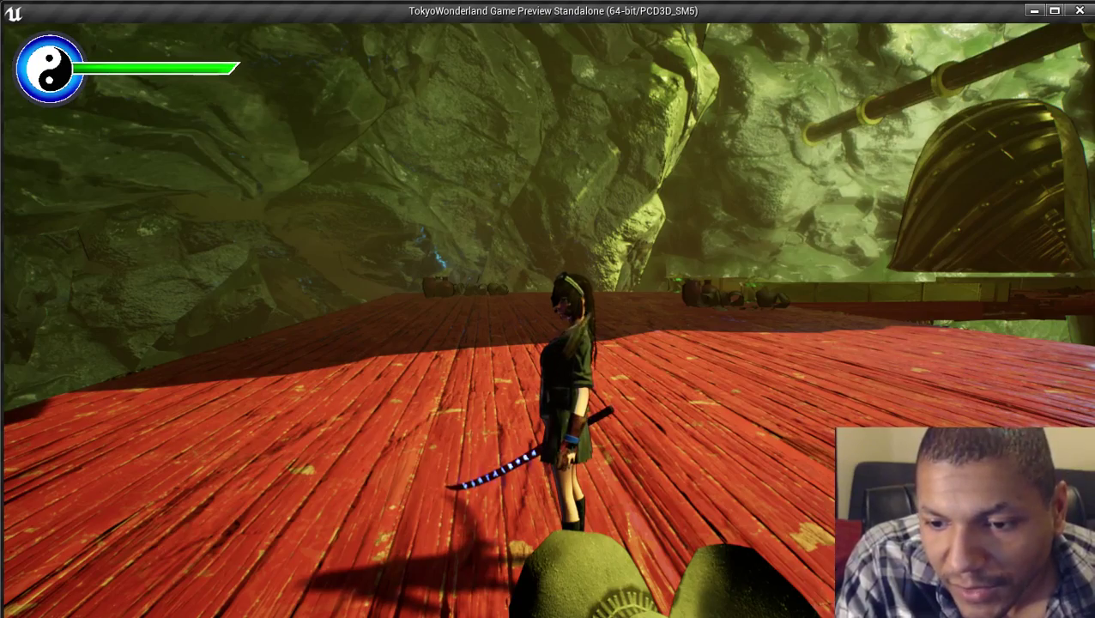
# Run the character along the upper red deck and onto the broken-plank bridge to check the floor.
pyautogui.press('w')
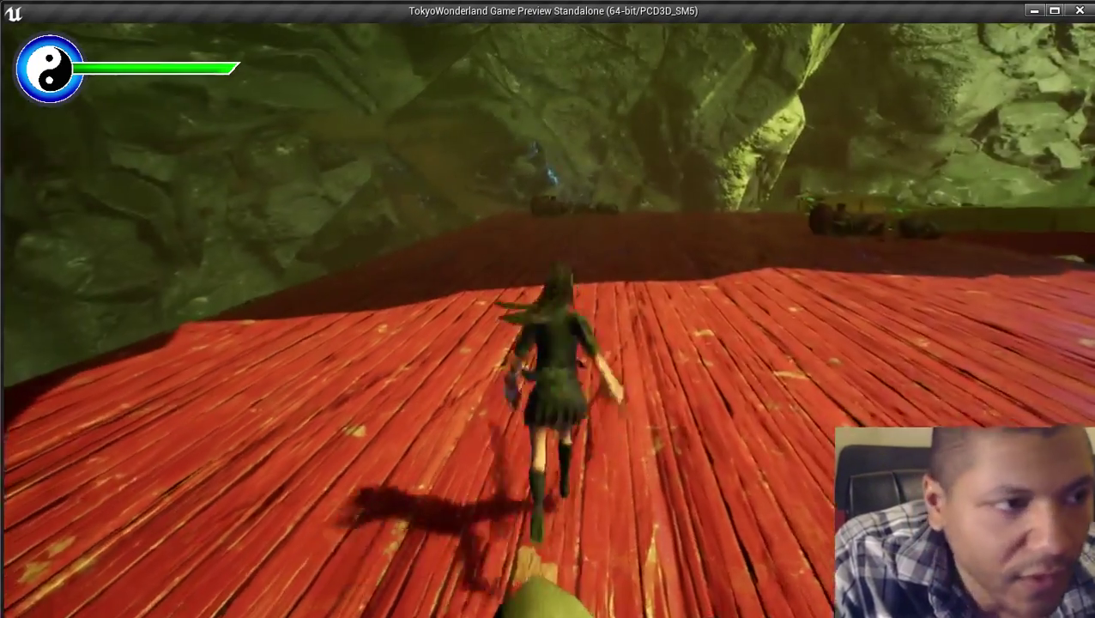
pyautogui.press('space')
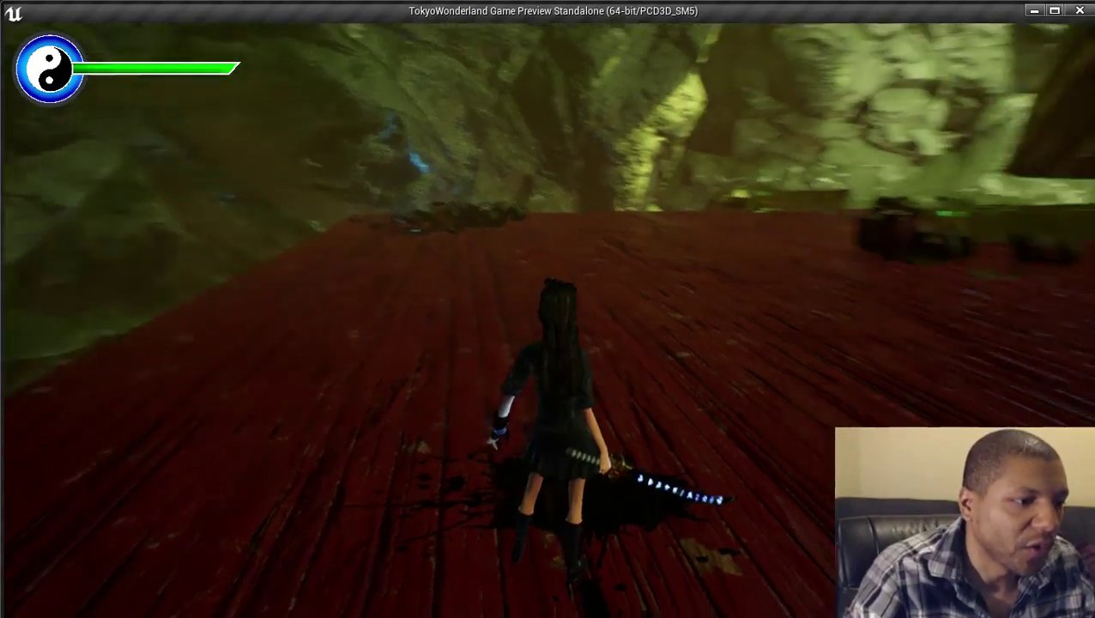
pyautogui.press('w')
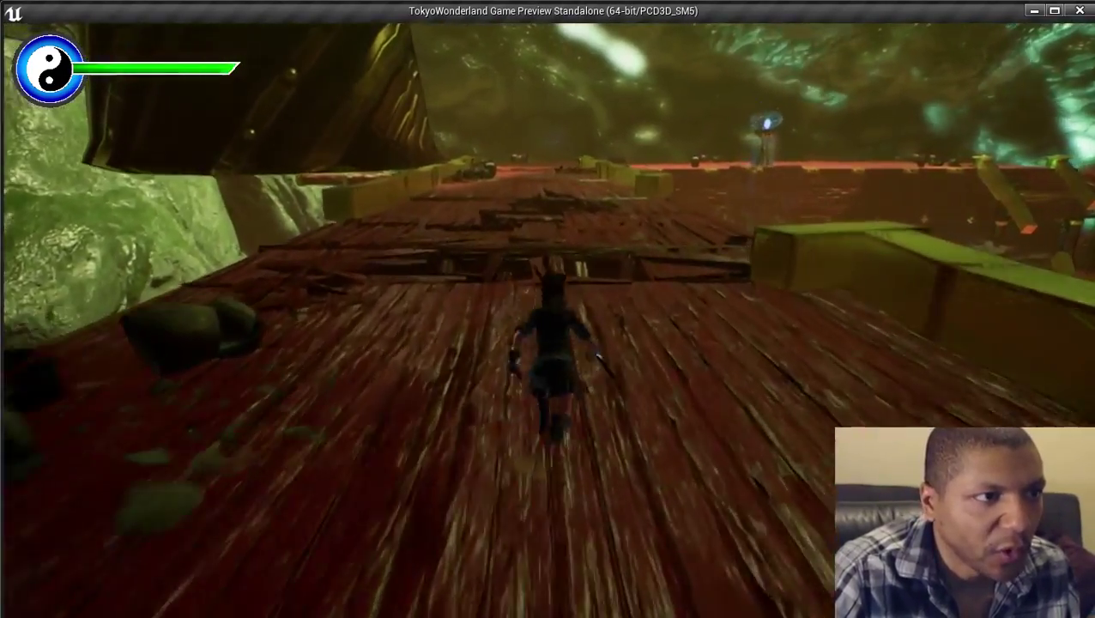
pyautogui.press('space')
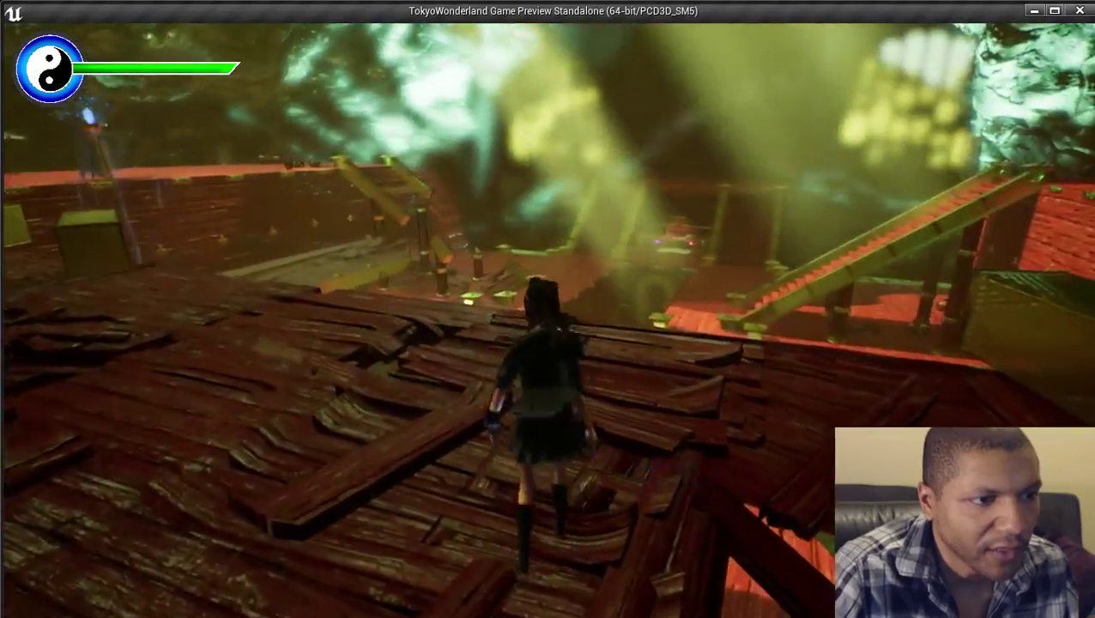
# Playtest the drop from the broken planks by jumping the character over the red stairway and onto the lower deck.
pyautogui.press('w')
pyautogui.press('space')
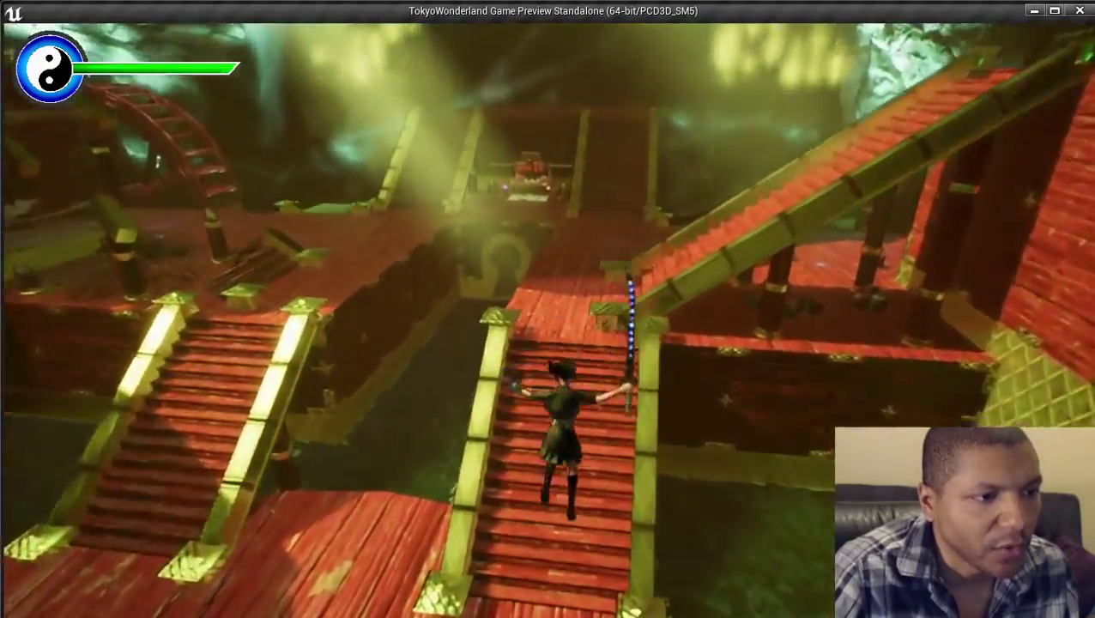
pyautogui.press('w')
pyautogui.press('space')
pyautogui.press('space')
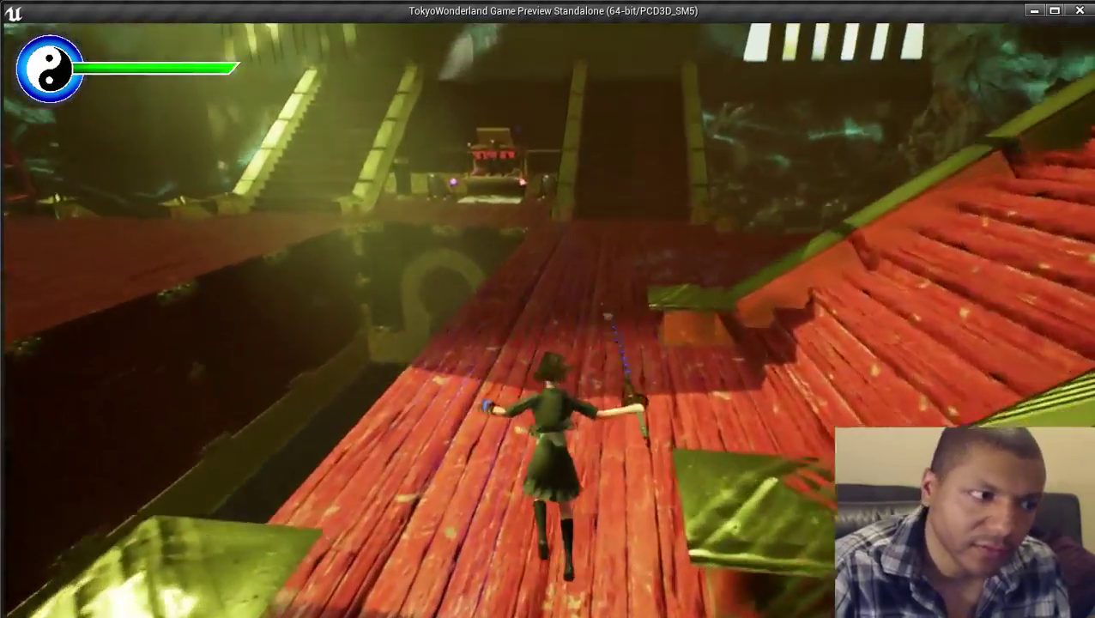
pyautogui.press('w')
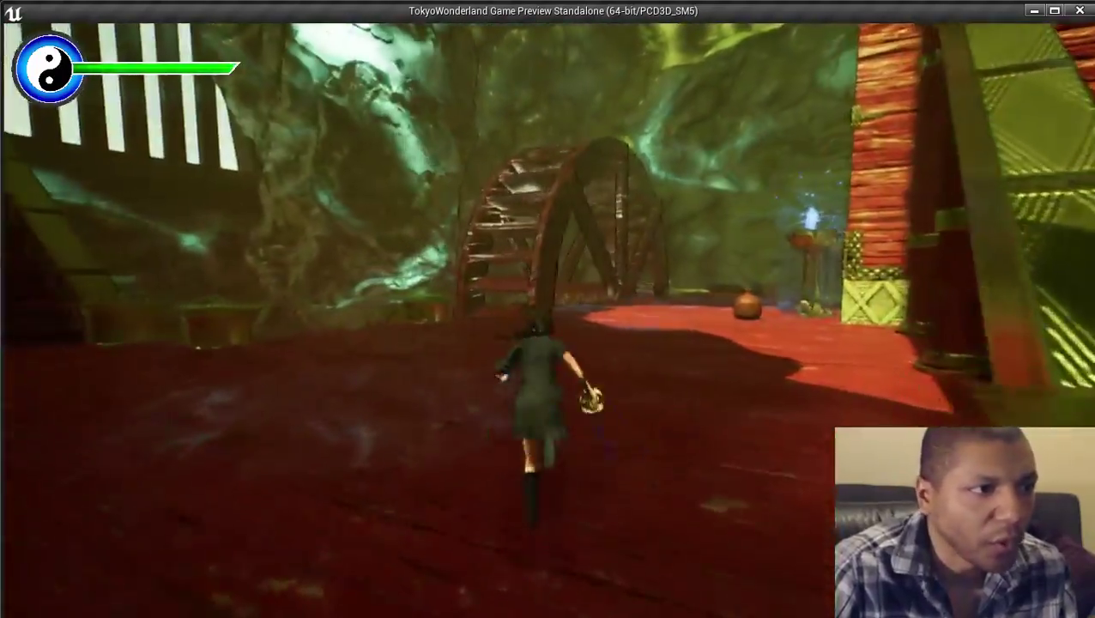
# Run the character past the wooden water wheel and smash the orange pot beside the glowing crystal pillar.
pyautogui.press('w')
pyautogui.press('e')
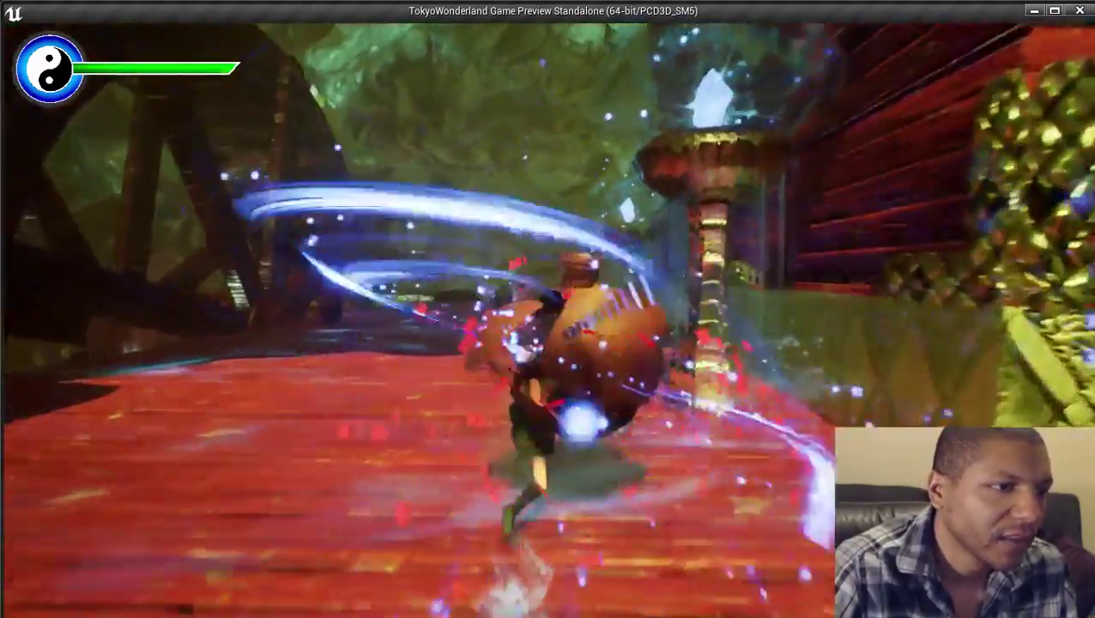
pyautogui.press('w')
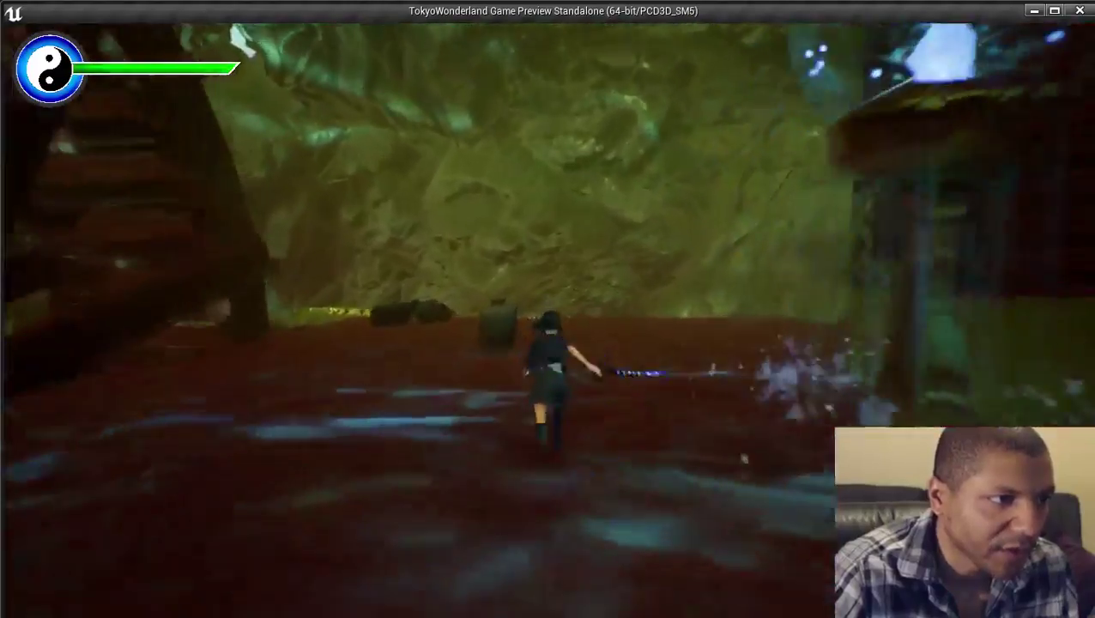
pyautogui.press('w')
pyautogui.press('e')
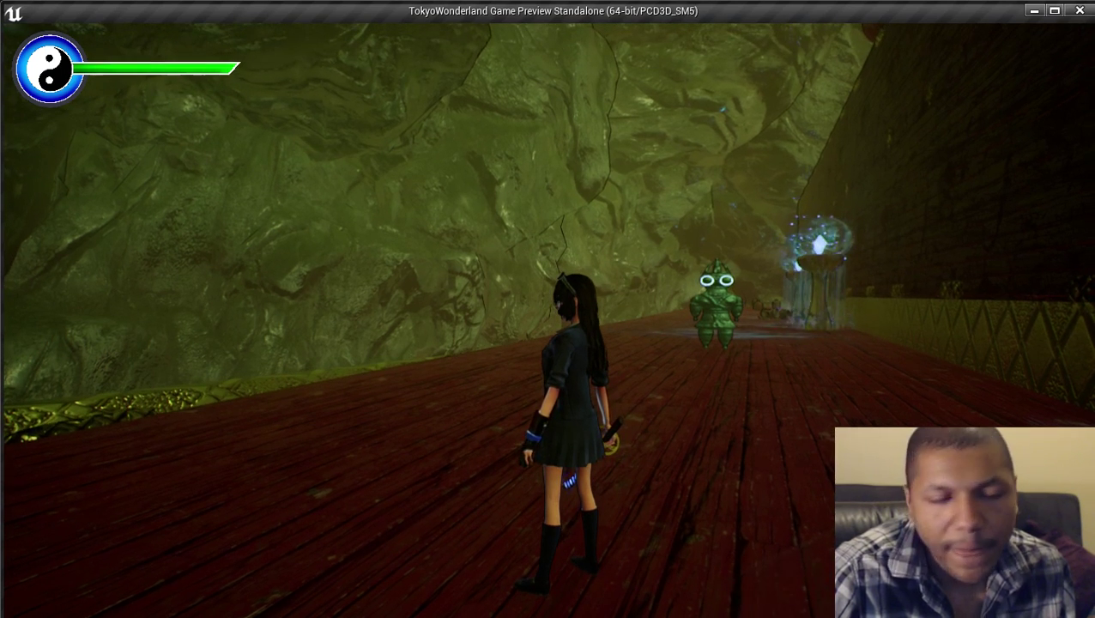
# Approach the green goggle-eyed enemy on the dark deck along the cave wall.
pyautogui.press('e')
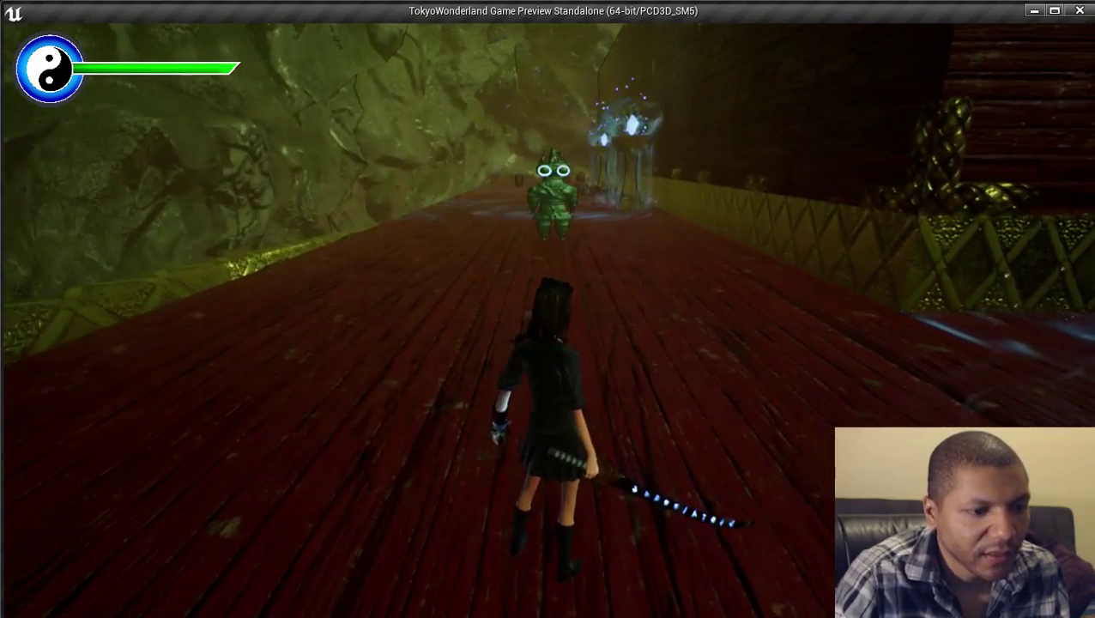
pyautogui.press('w')
pyautogui.press('w')
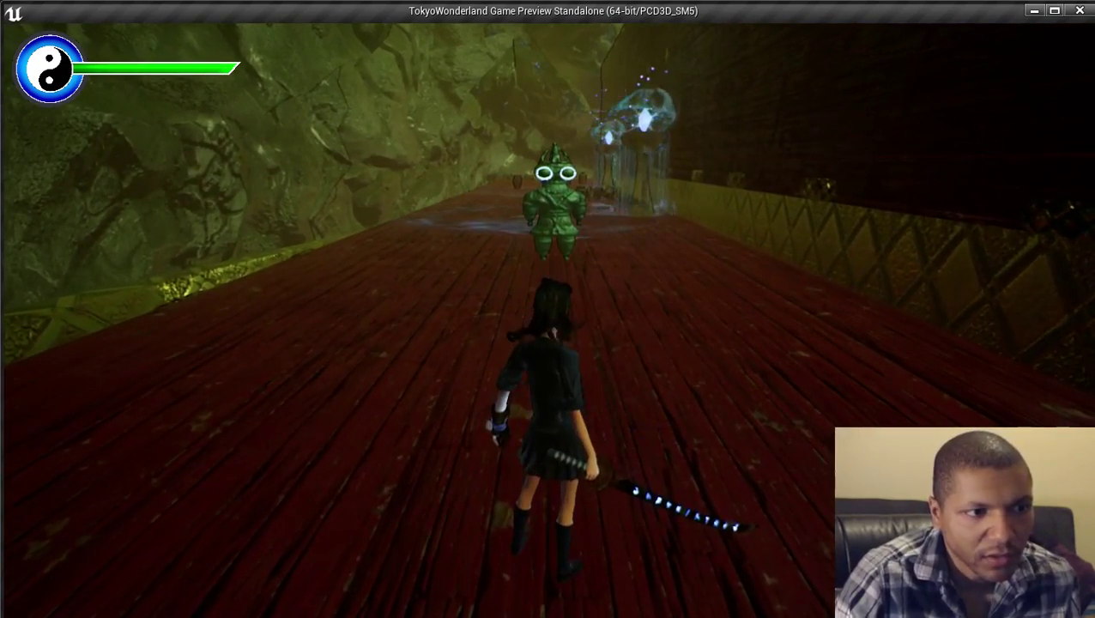
pyautogui.press('w')
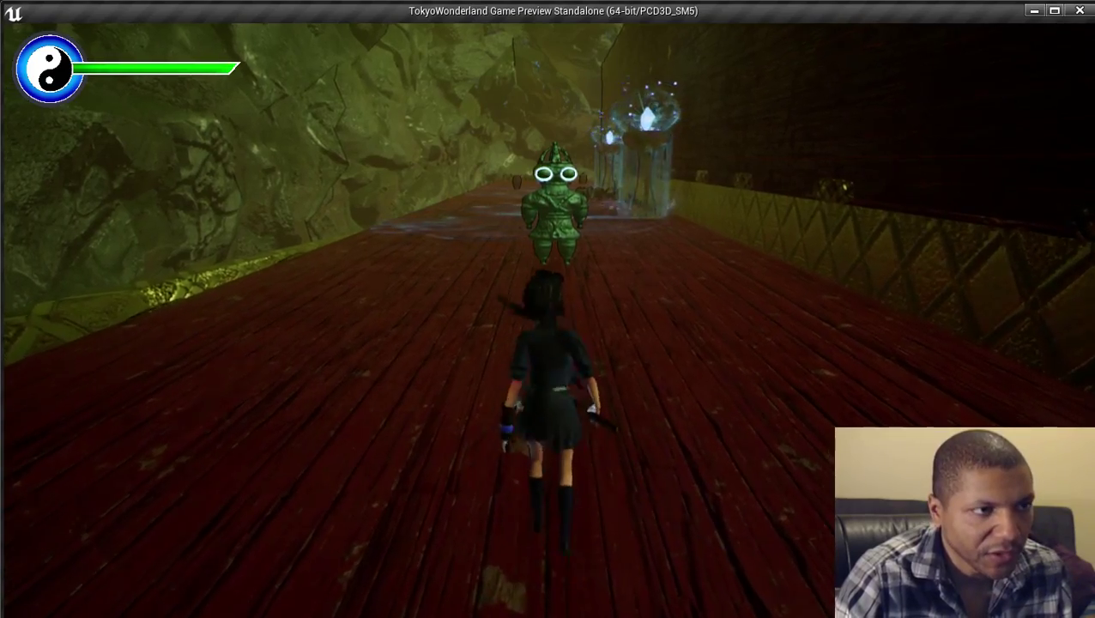
pyautogui.press('w')
pyautogui.press('d')
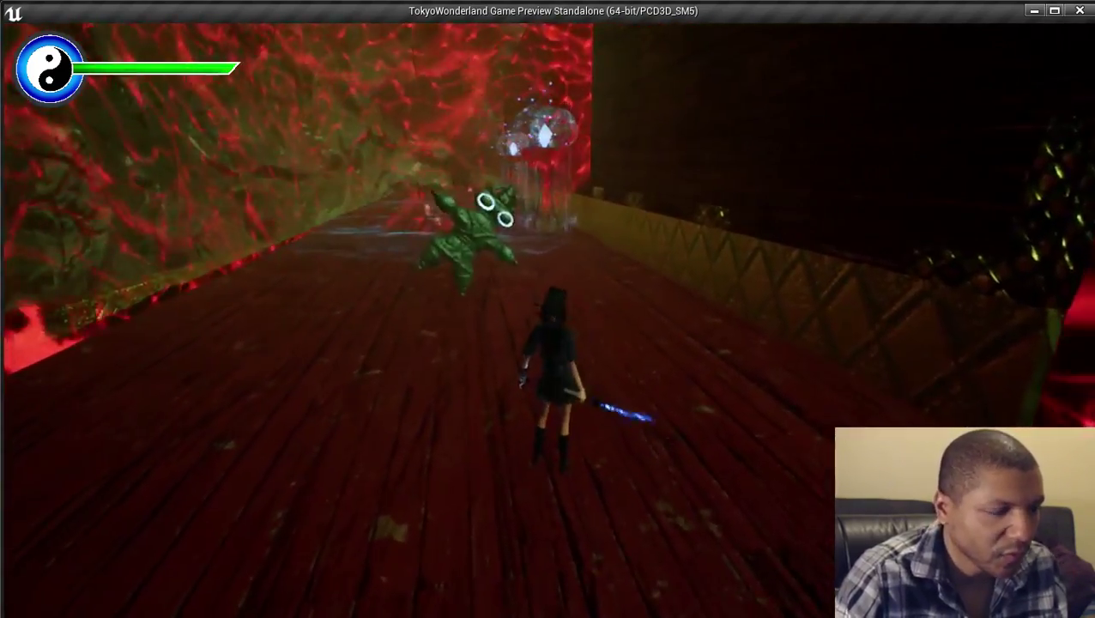
# Fight the green goggle-eyed enemy inside the red barrier with sword attacks to playtest combat on the deck.
pyautogui.press('w')
pyautogui.press('w')
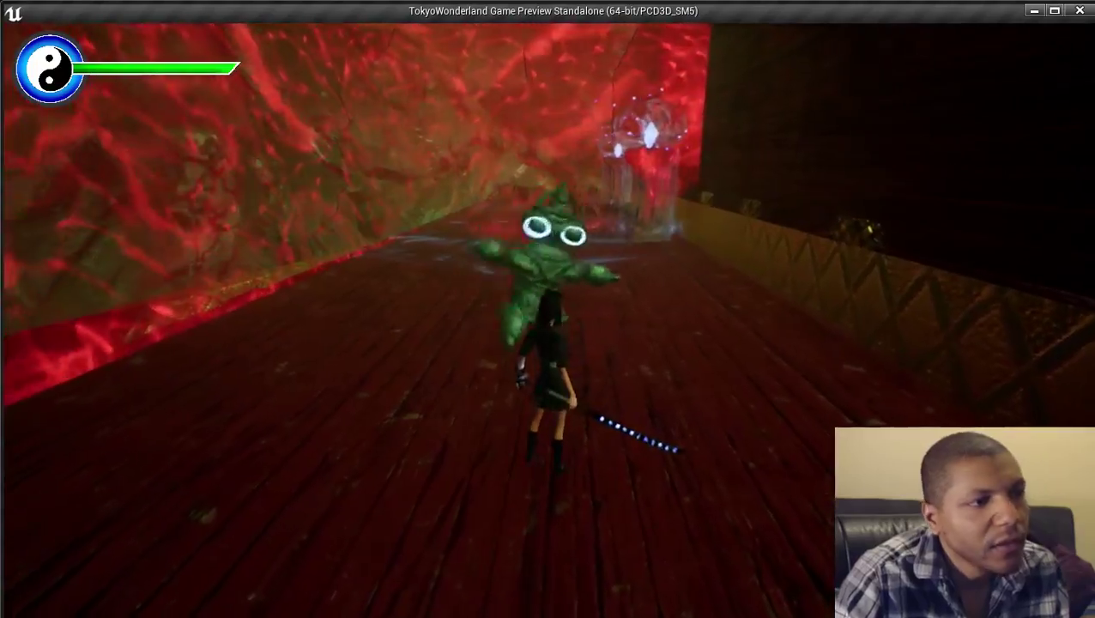
pyautogui.press('w')
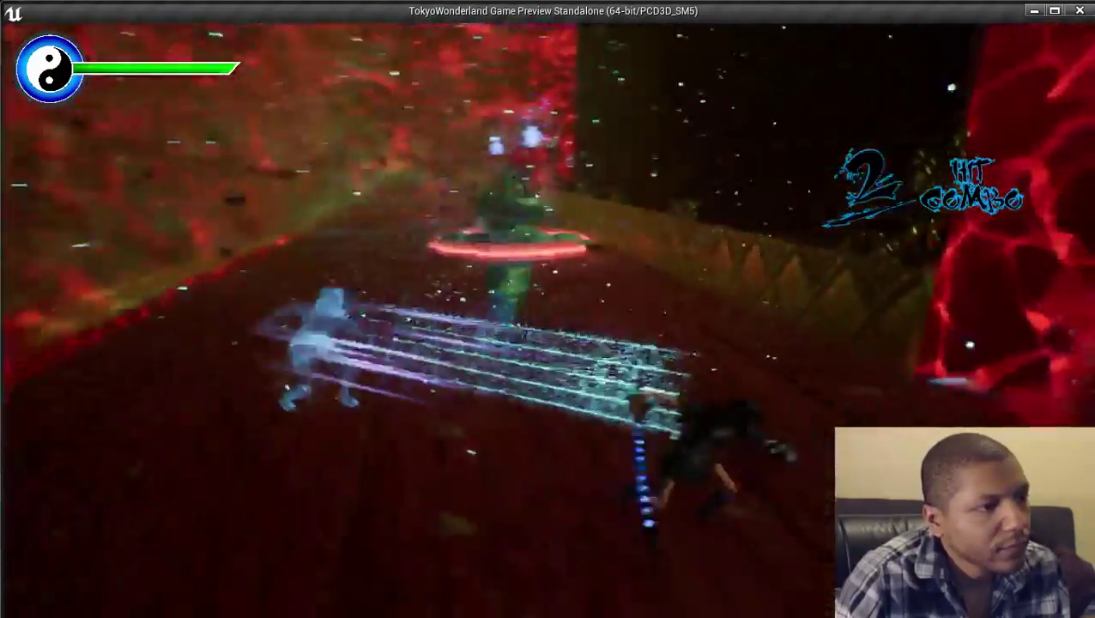
pyautogui.press('w')
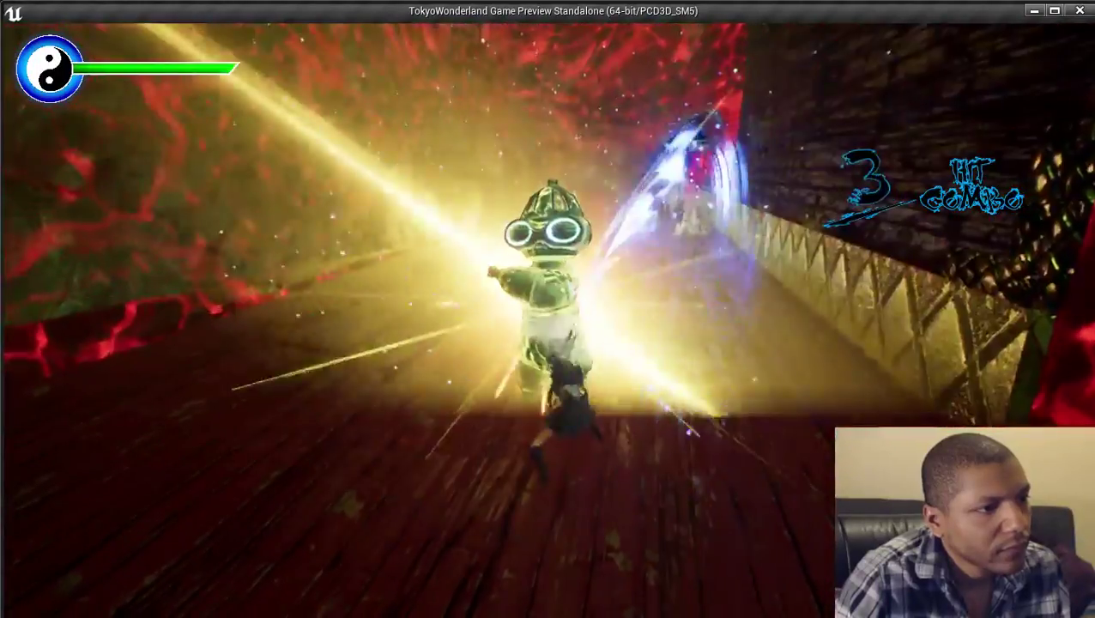
pyautogui.press('s')
pyautogui.press('w')
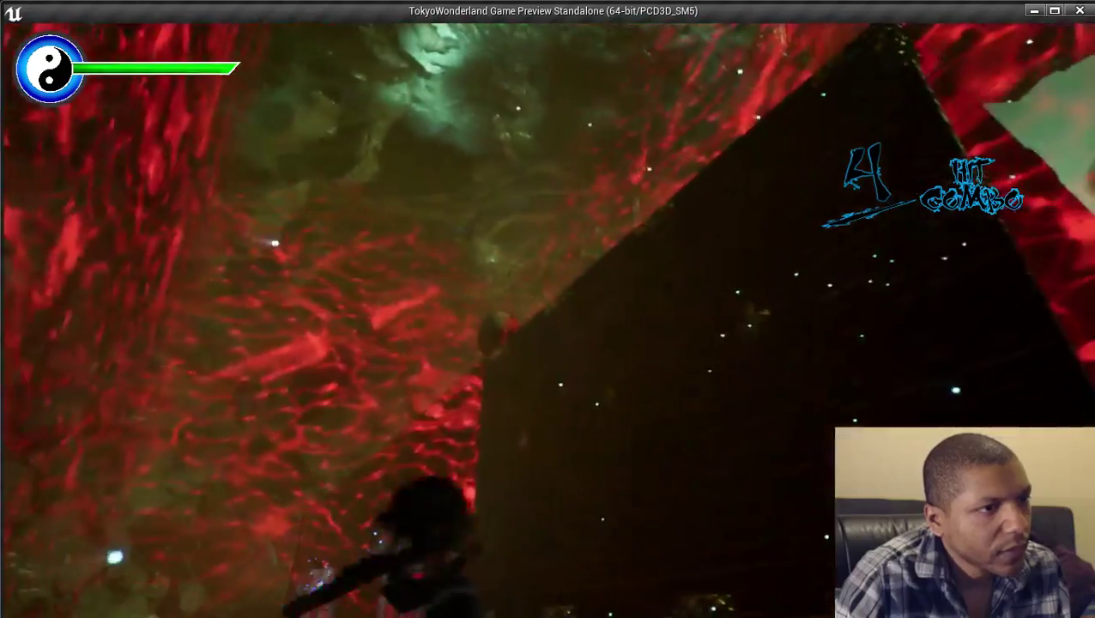
pyautogui.press('w')
pyautogui.press('w')
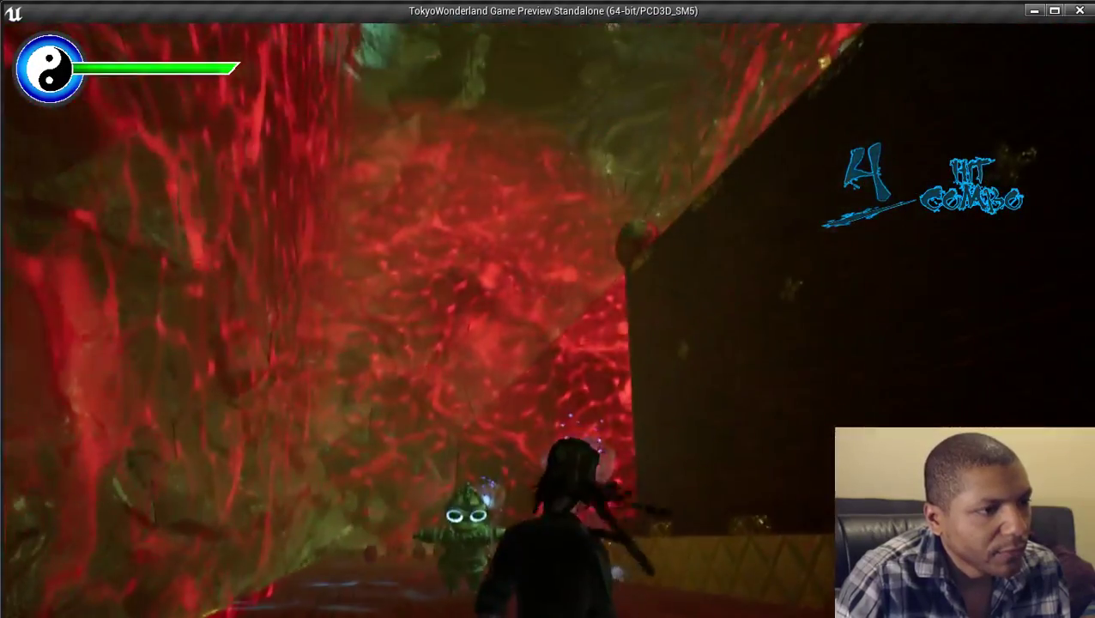
pyautogui.press('w')
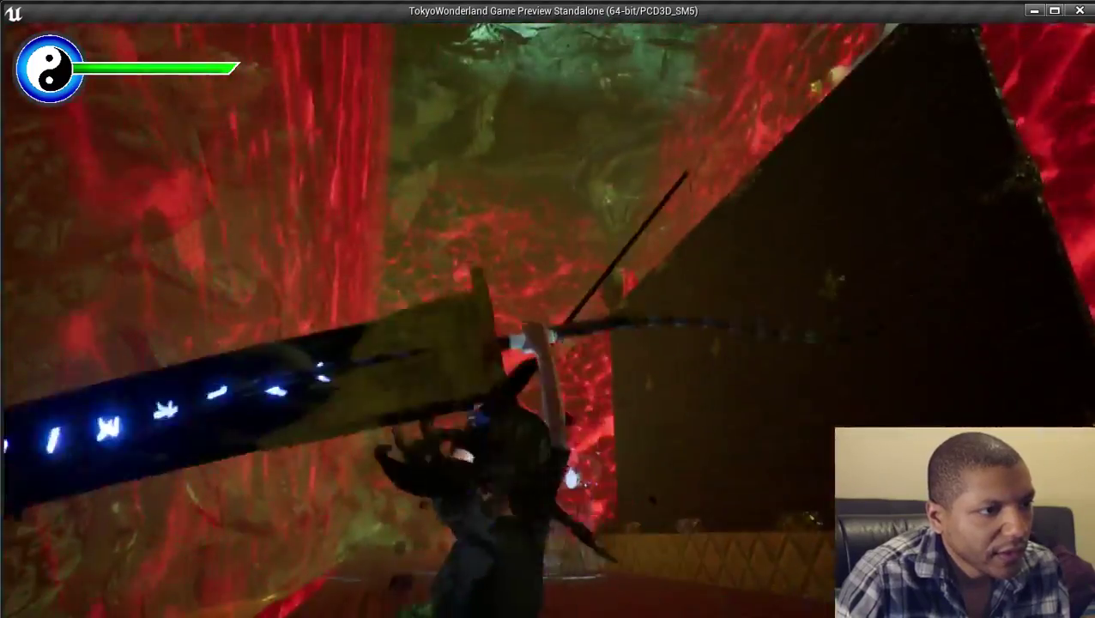
pyautogui.rightClick(551, 332)
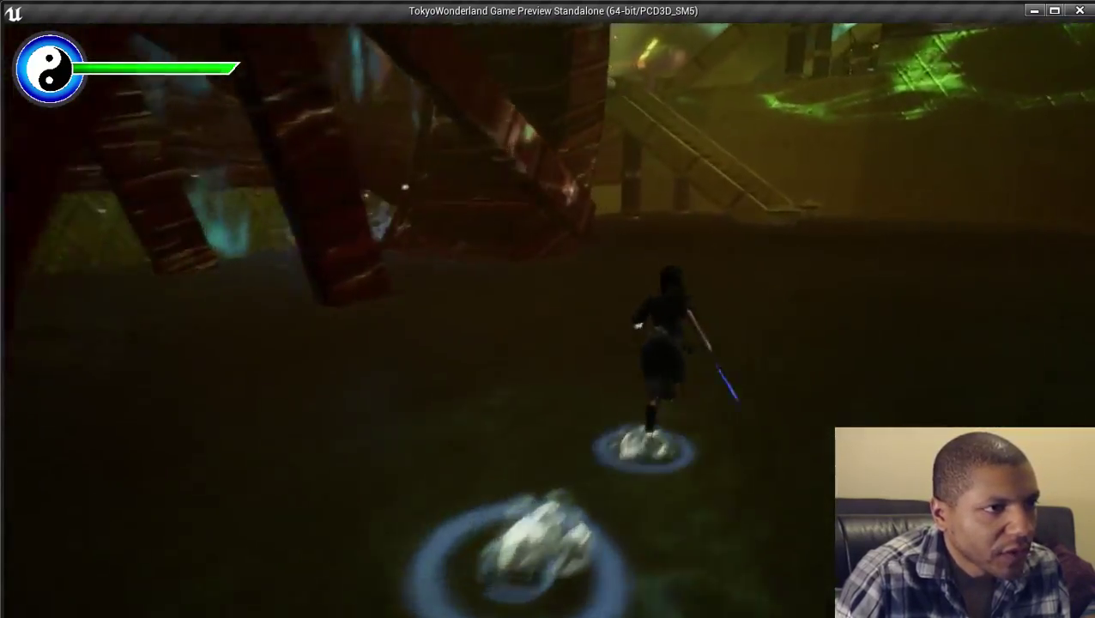
# Finish the run across the water, end the playtest and inspect the decks and temple steps in the level viewport.
pyautogui.press('space')
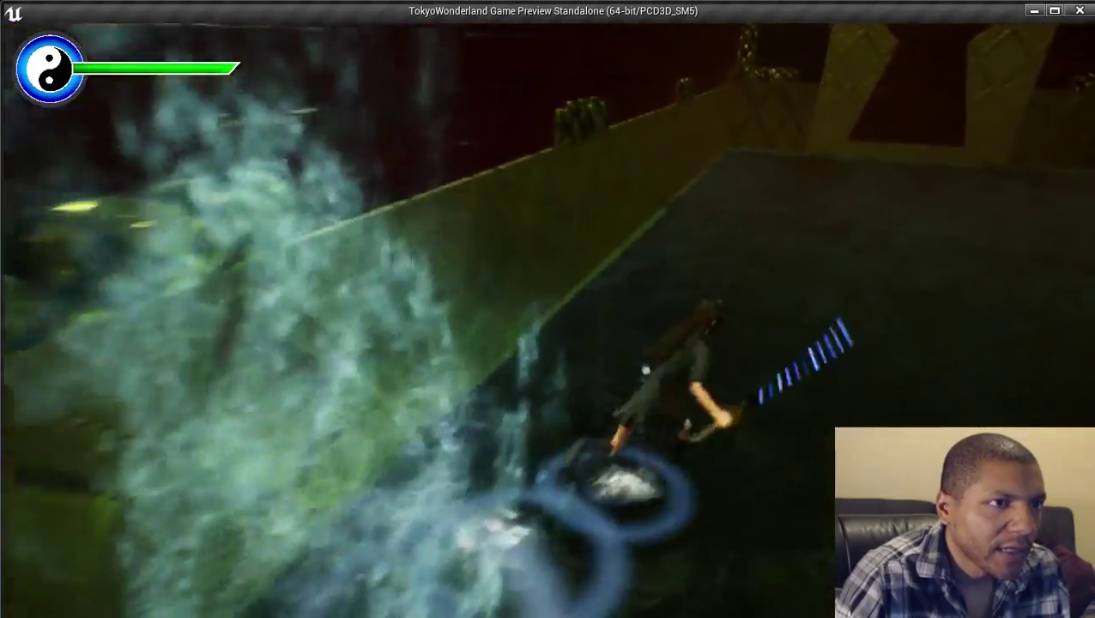
pyautogui.press('Escape')
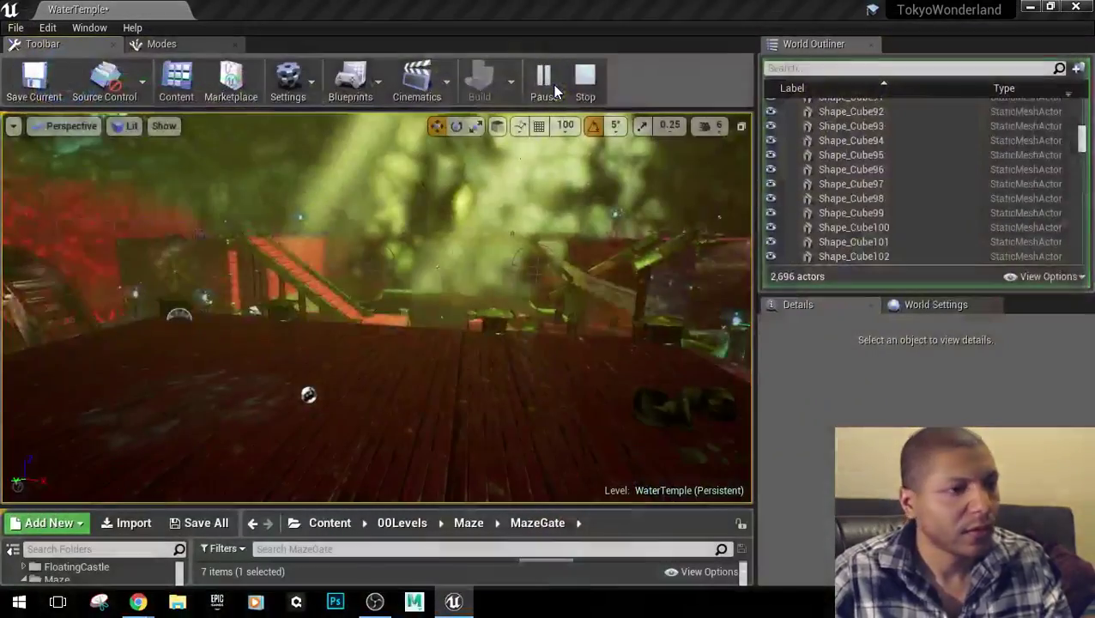
pyautogui.moveTo(481, 215); pyautogui.dragTo(465, 236, button='right')
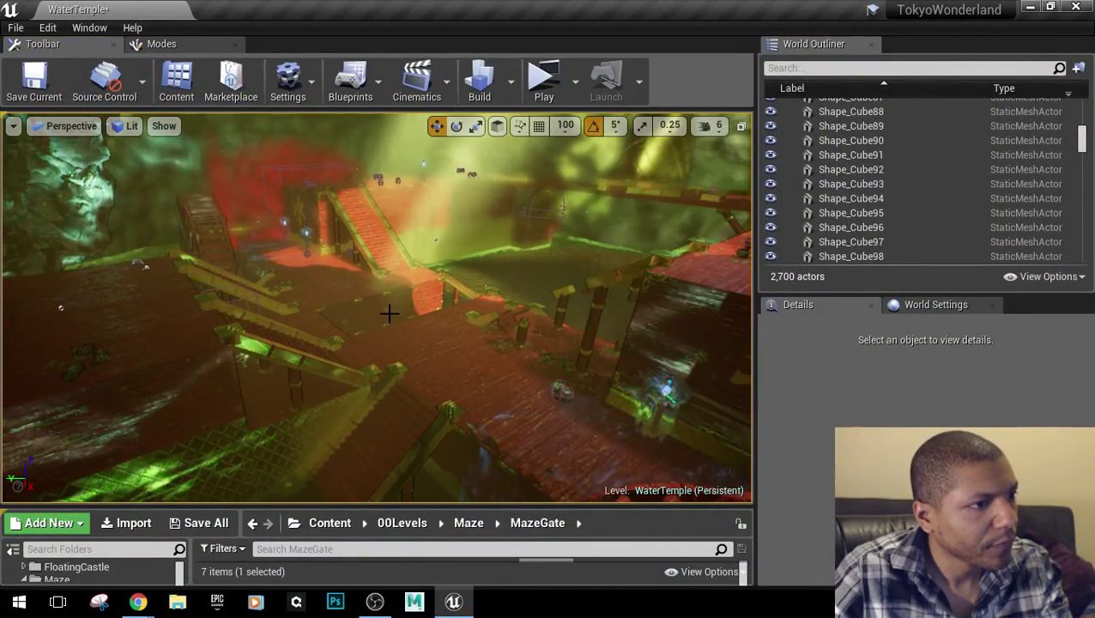
pyautogui.moveTo(389, 313); pyautogui.dragTo(247, 414, button='right')
pyautogui.moveTo(356, 441); pyautogui.dragTo(592, 448, button='right')
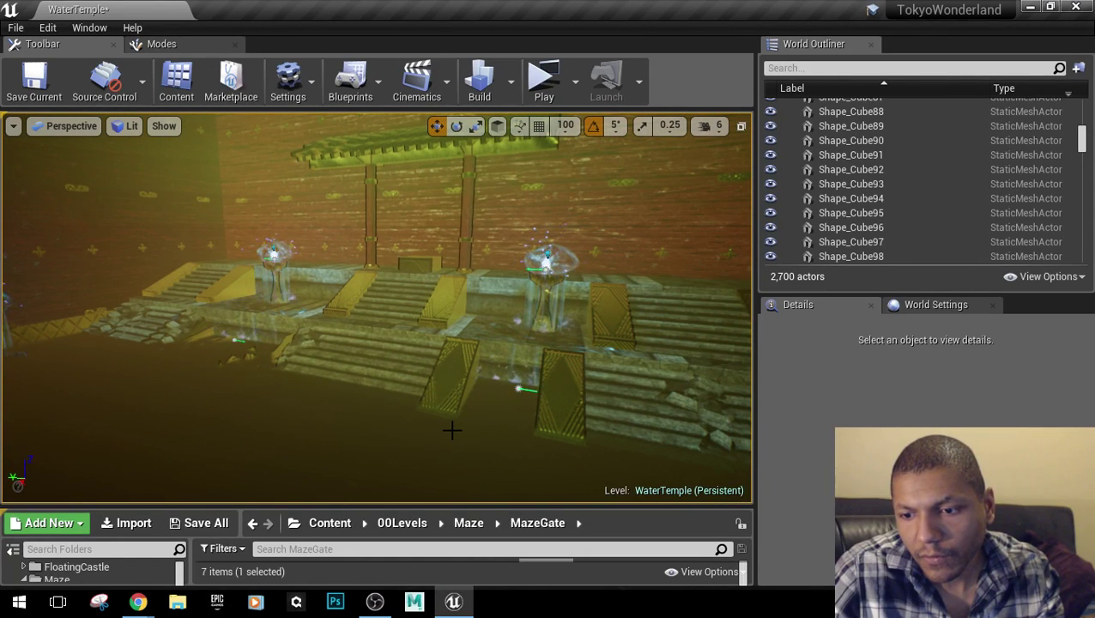
pyautogui.moveTo(606, 394); pyautogui.dragTo(605, 394, button='right')
# Lock the group containing the Shape_Cube326 wall block so its trim pieces are selected together with it.
pyautogui.click(316, 327)
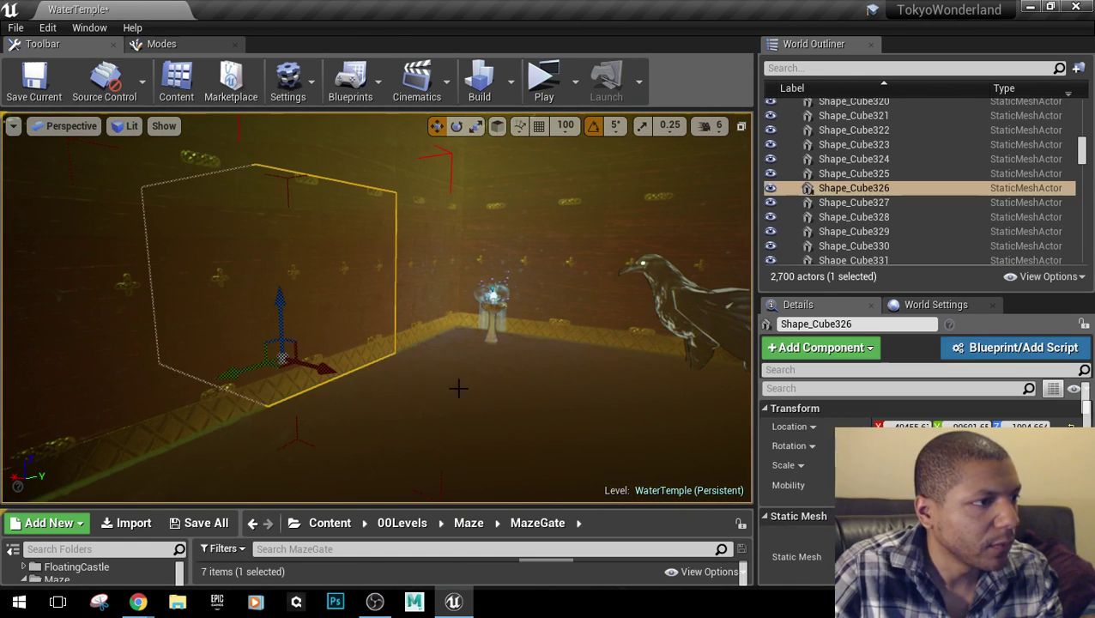
pyautogui.moveTo(315, 326); pyautogui.dragTo(302, 116, button='right')
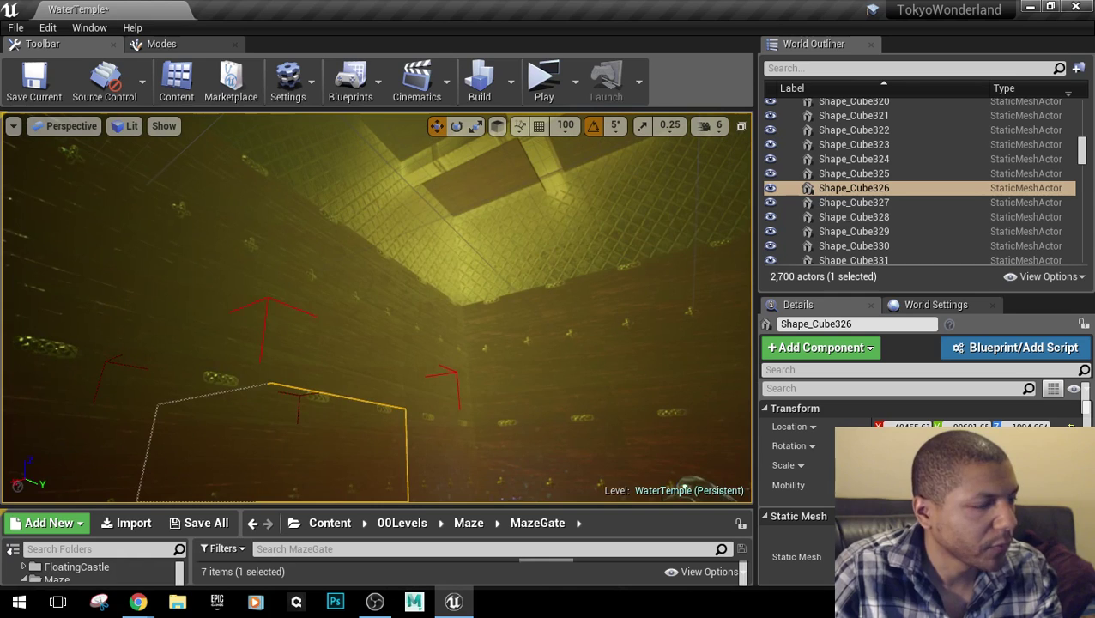
pyautogui.moveTo(509, 396); pyautogui.dragTo(509, 395, button='right')
pyautogui.moveTo(523, 348); pyautogui.dragTo(523, 347, button='right')
pyautogui.rightClick(493, 340)
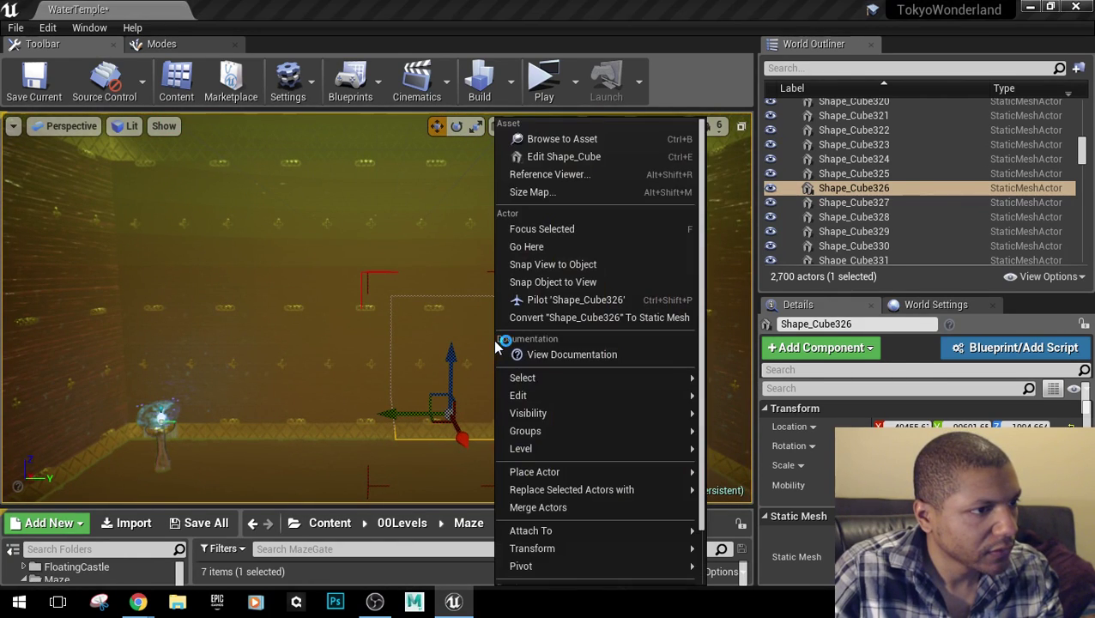
pyautogui.moveTo(548, 396)
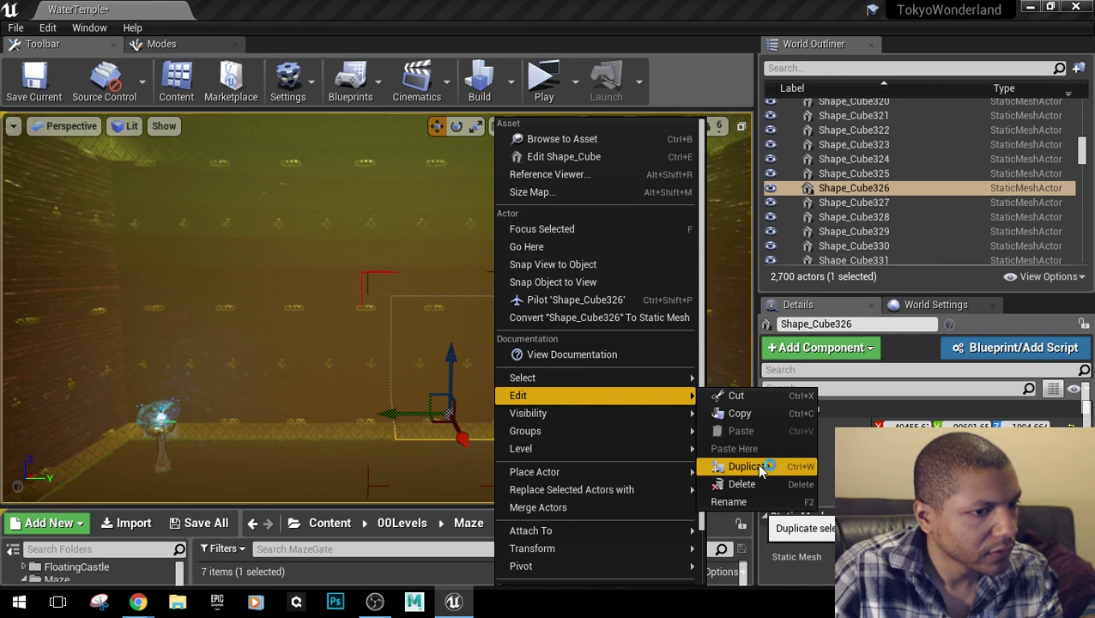
pyautogui.moveTo(578, 428)
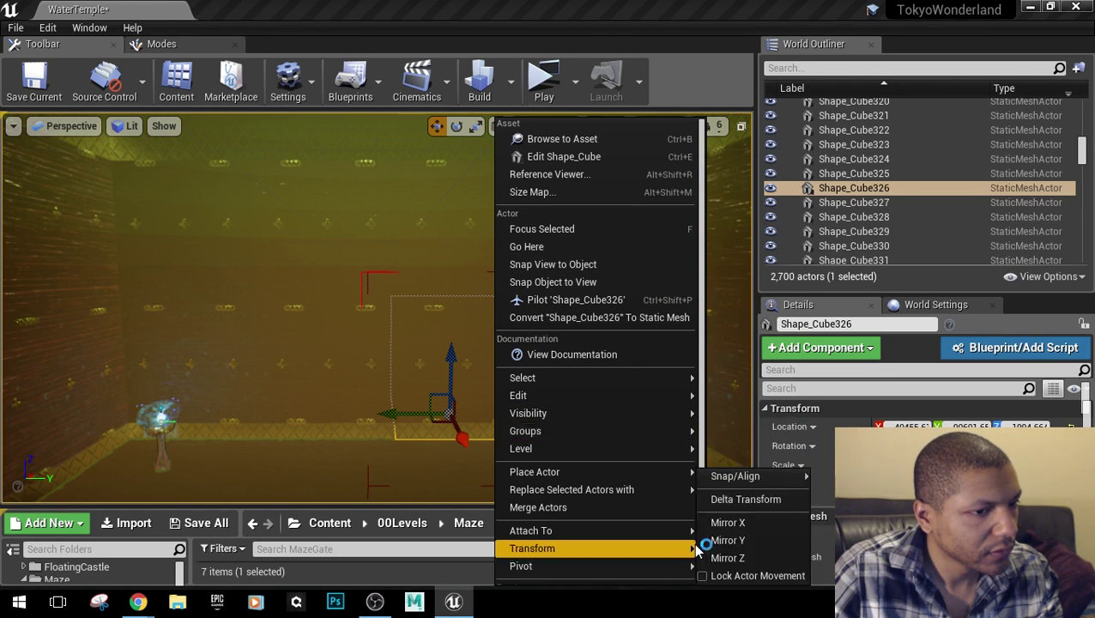
pyautogui.click(720, 465)
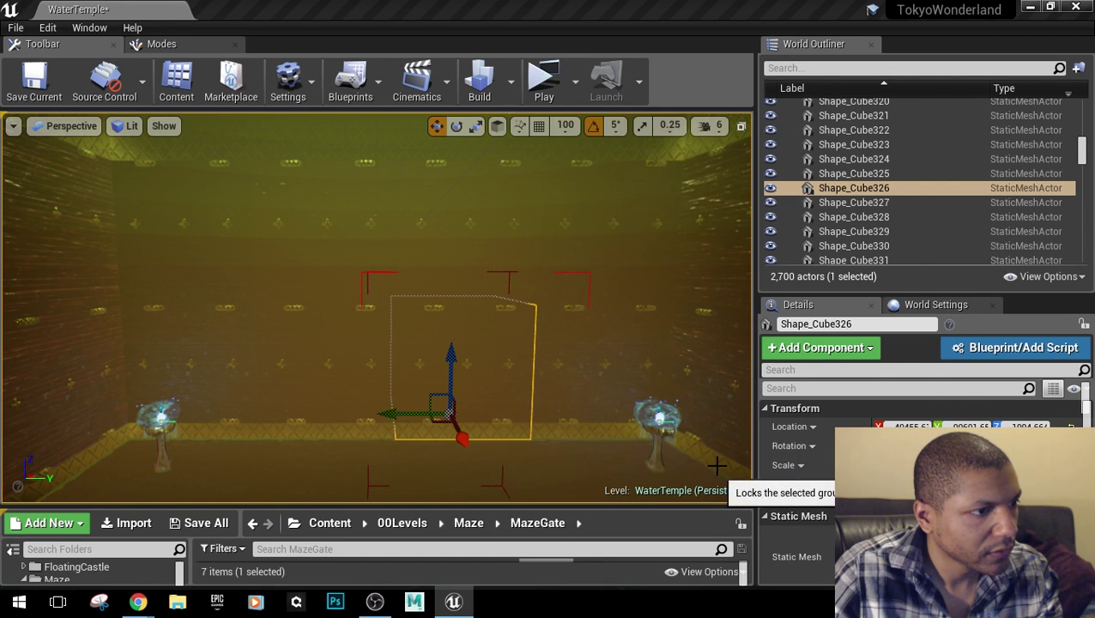
pyautogui.press('f')
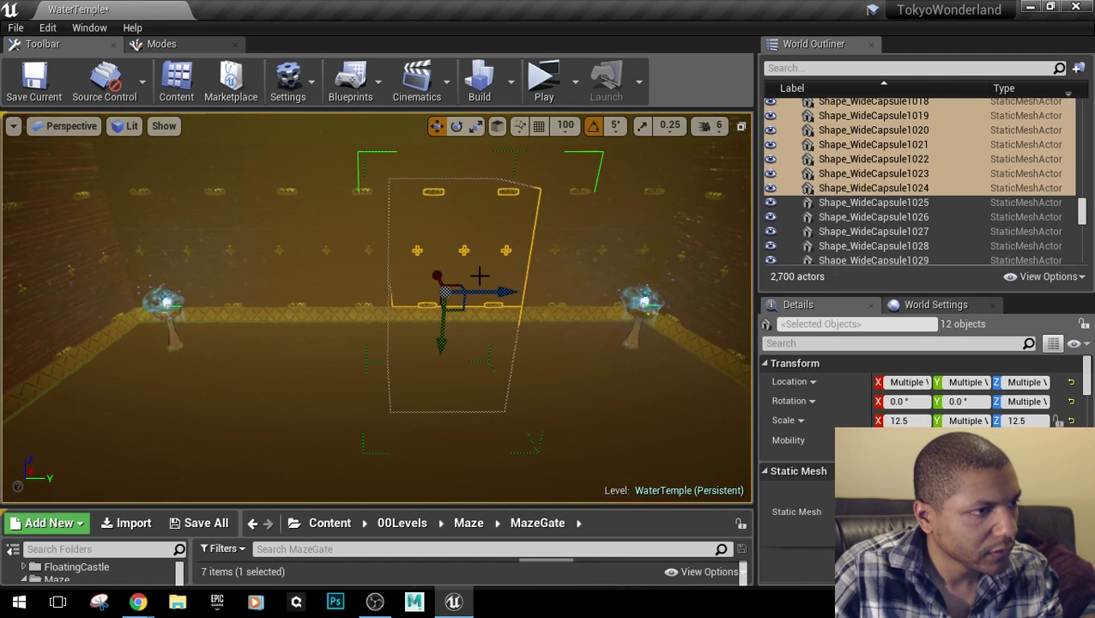
# Select every actor in the WaterTemple level and lock all their groups at once.
pyautogui.click(557, 273)
pyautogui.press('f')
pyautogui.moveTo(485, 379); pyautogui.dragTo(502, 296, button='right')
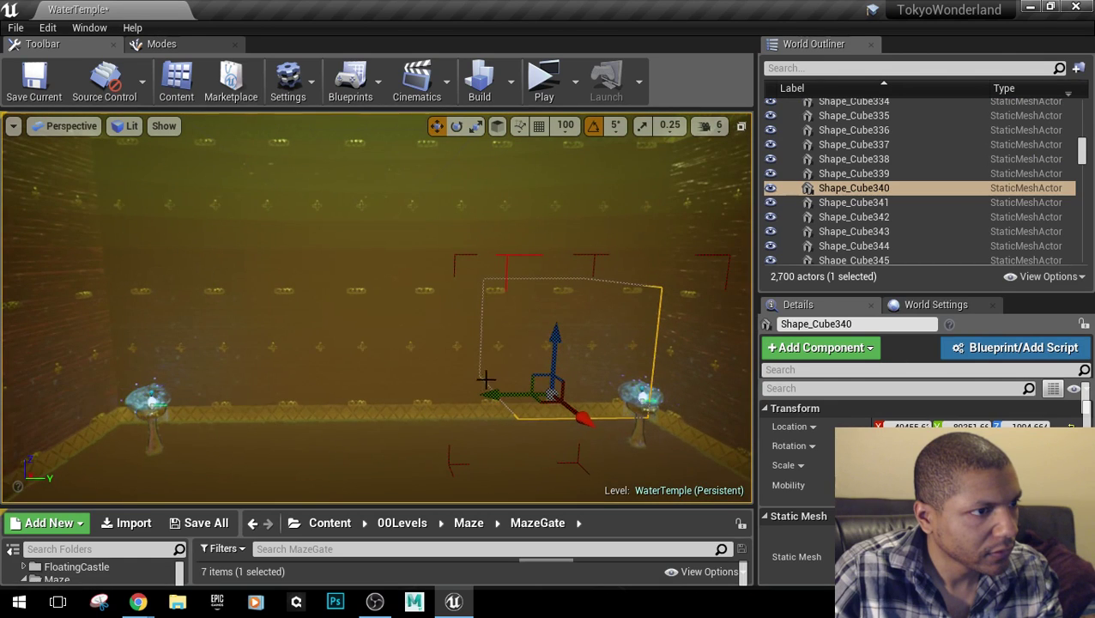
pyautogui.hotkey('ctrl', 'a')
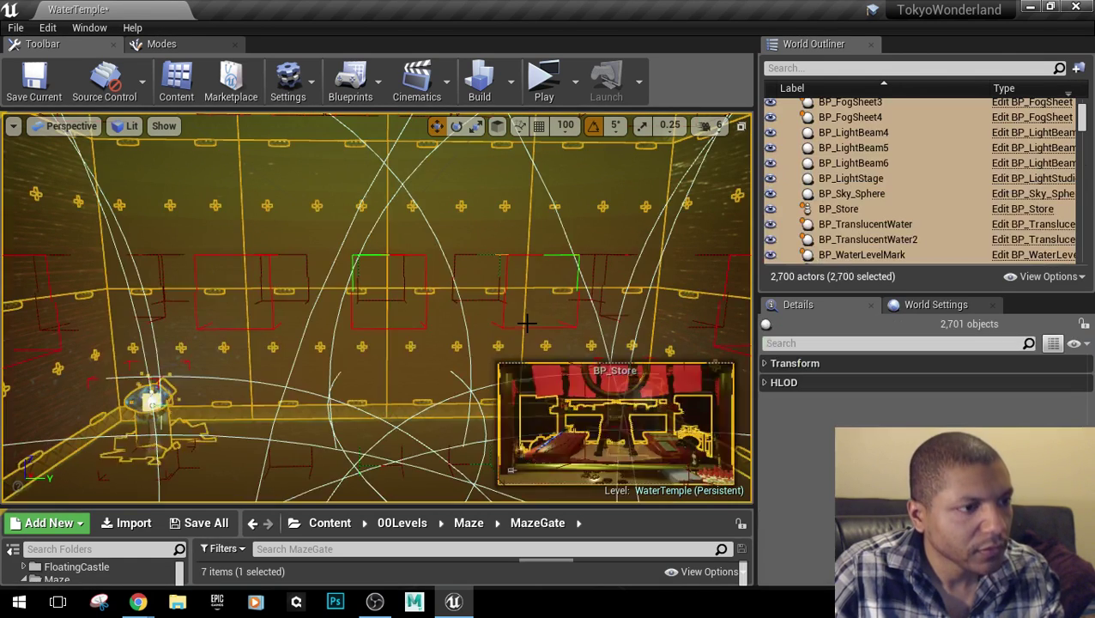
pyautogui.rightClick(531, 317)
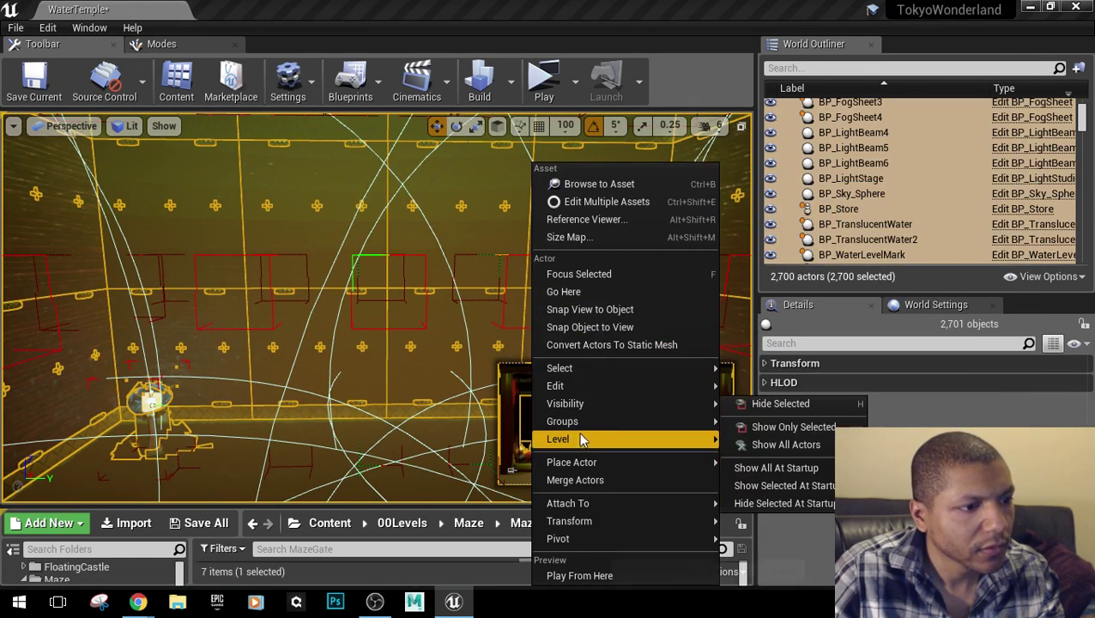
pyautogui.moveTo(586, 422)
pyautogui.click(744, 474)
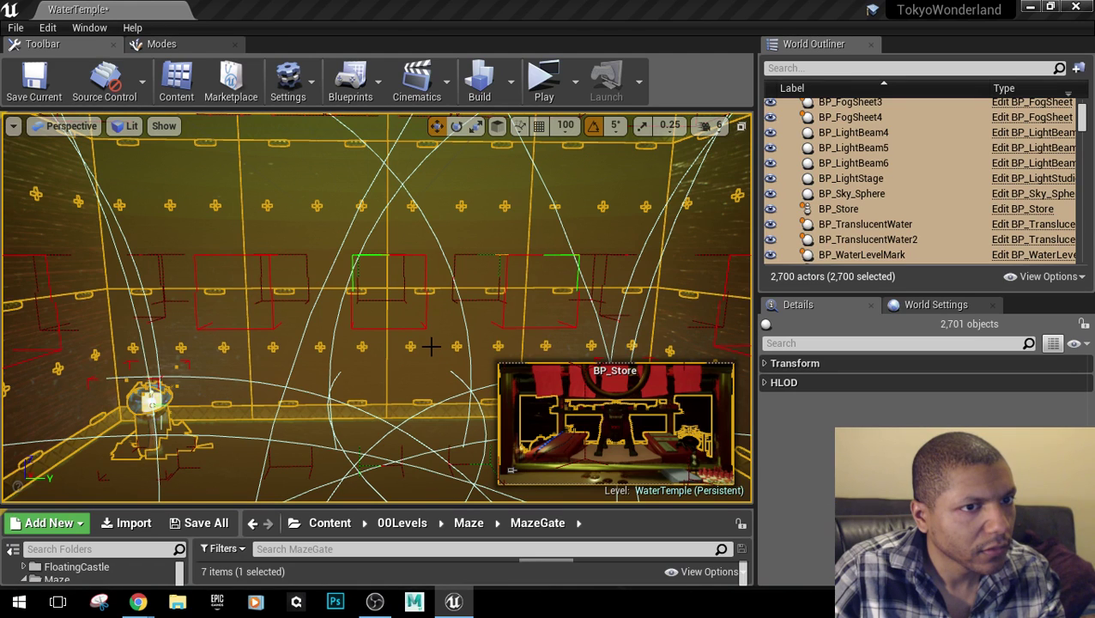
# Select a lower and an upper panel of the back wall to check that each is picked as a whole group.
pyautogui.click(430, 346)
pyautogui.click(588, 354)
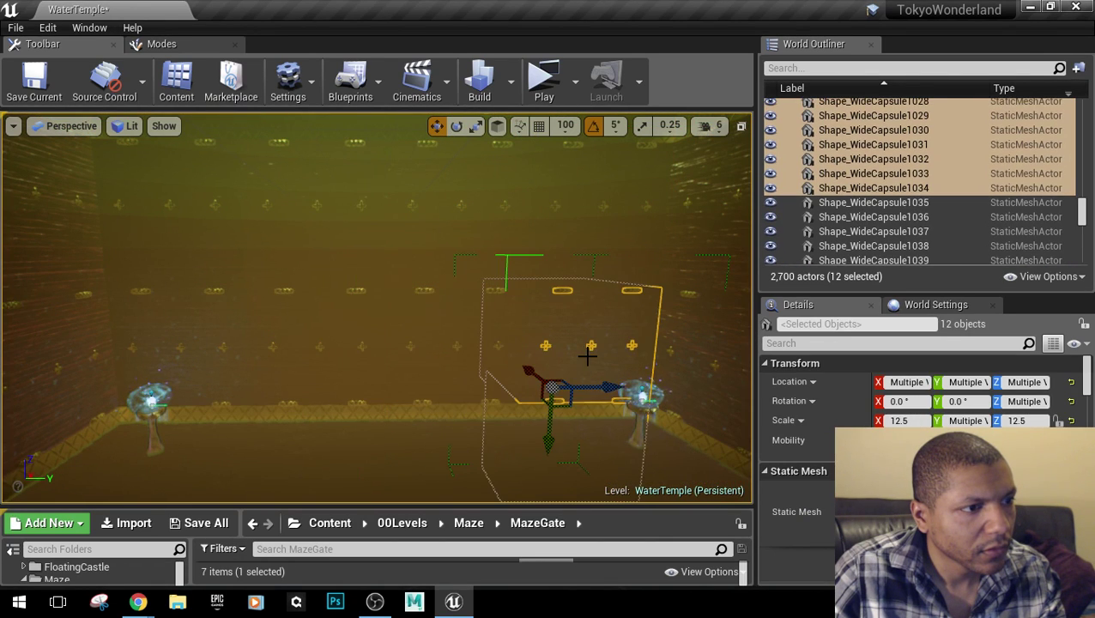
pyautogui.moveTo(414, 450); pyautogui.dragTo(509, 250, button='right')
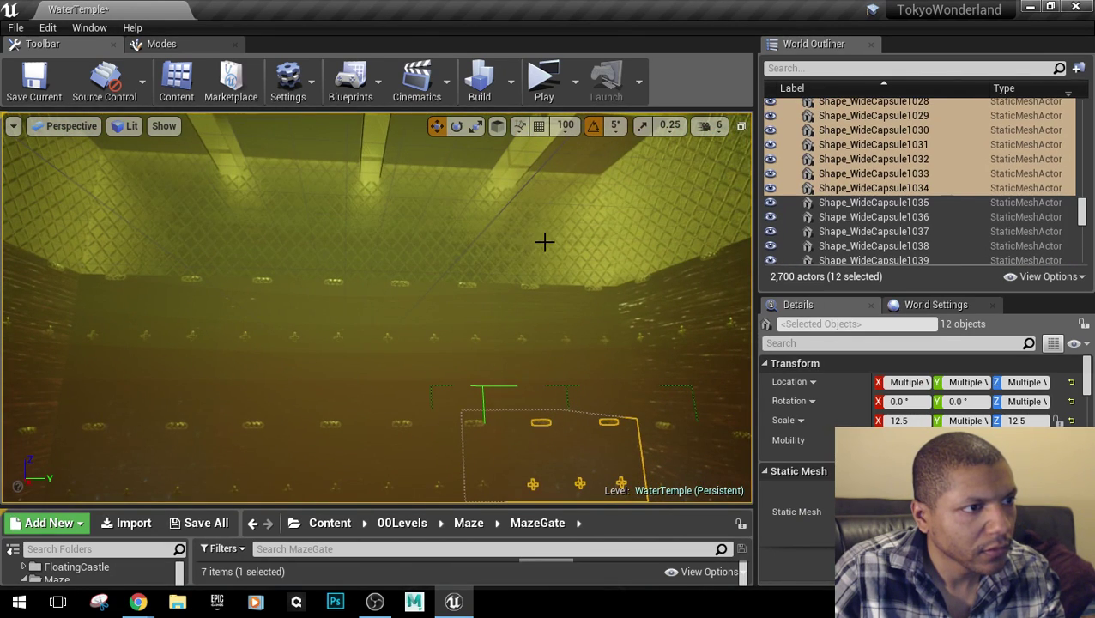
pyautogui.click(544, 242)
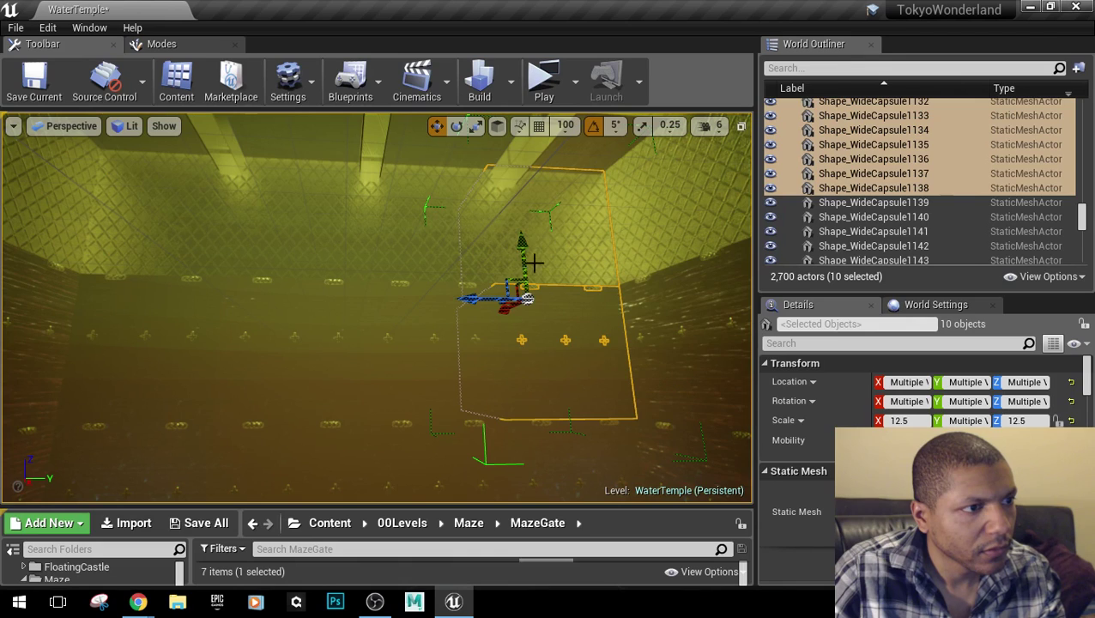
# Add the back wall's other upper panels and its four lower panels to the selection.
pyautogui.keyDown('ctrl'); pyautogui.click(435, 265); pyautogui.keyUp('ctrl')
pyautogui.keyDown('ctrl'); pyautogui.click(340, 266); pyautogui.keyUp('ctrl')
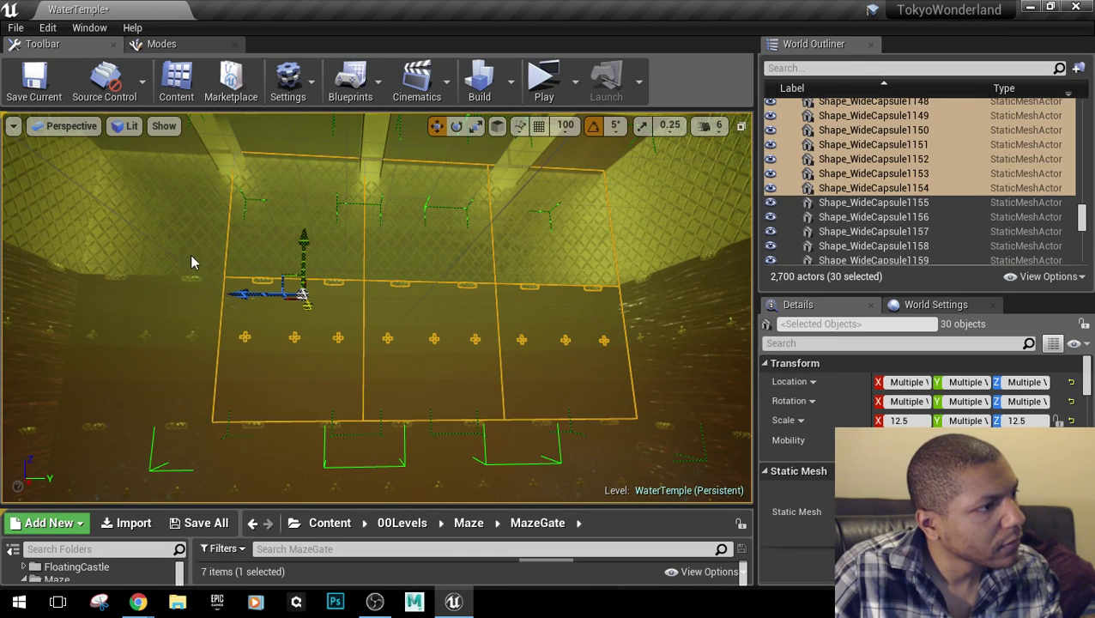
pyautogui.keyDown('ctrl'); pyautogui.click(191, 263); pyautogui.keyUp('ctrl')
pyautogui.moveTo(191, 262); pyautogui.dragTo(179, 333, button='right')
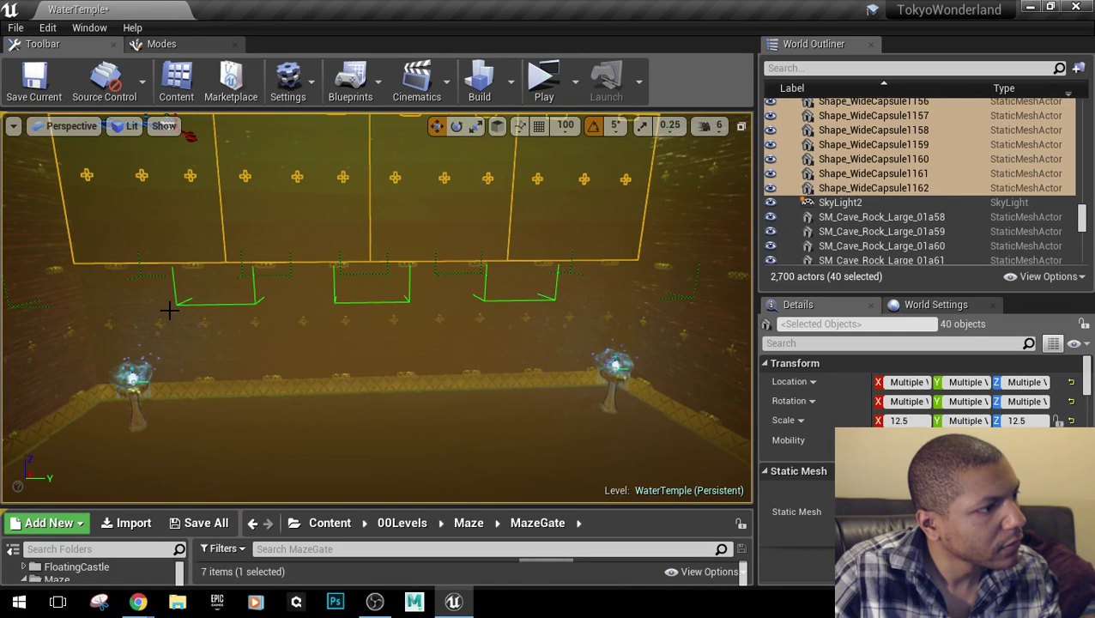
pyautogui.keyDown('ctrl'); pyautogui.click(169, 311); pyautogui.keyUp('ctrl')
pyautogui.keyDown('ctrl'); pyautogui.click(338, 309); pyautogui.keyUp('ctrl')
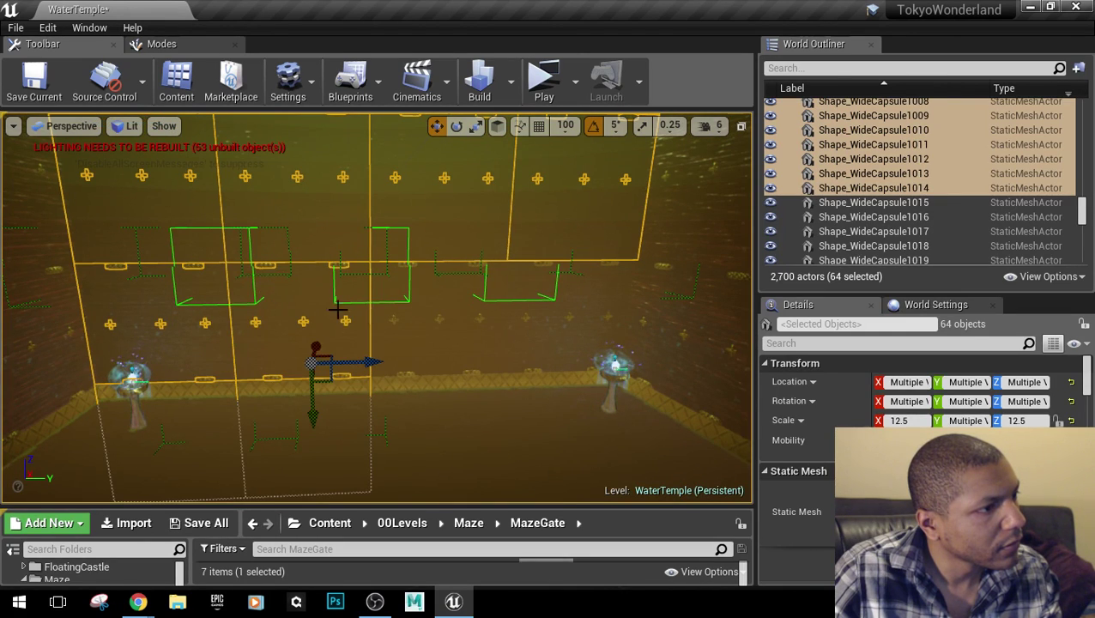
pyautogui.keyDown('ctrl'); pyautogui.click(395, 308); pyautogui.keyUp('ctrl')
pyautogui.keyDown('ctrl'); pyautogui.click(536, 296); pyautogui.keyUp('ctrl')
# Try to push the selected back wall panels outward, away from the room.
pyautogui.moveTo(496, 359); pyautogui.dragTo(478, 309, button='right')
pyautogui.moveTo(440, 390); pyautogui.dragTo(541, 386, button='right')
pyautogui.moveTo(302, 322); pyautogui.dragTo(195, 312)
pyautogui.moveTo(195, 312); pyautogui.dragTo(157, 310, button='right')
pyautogui.moveTo(137, 310); pyautogui.dragTo(78, 305)
pyautogui.hotkey('ctrl', 'z')
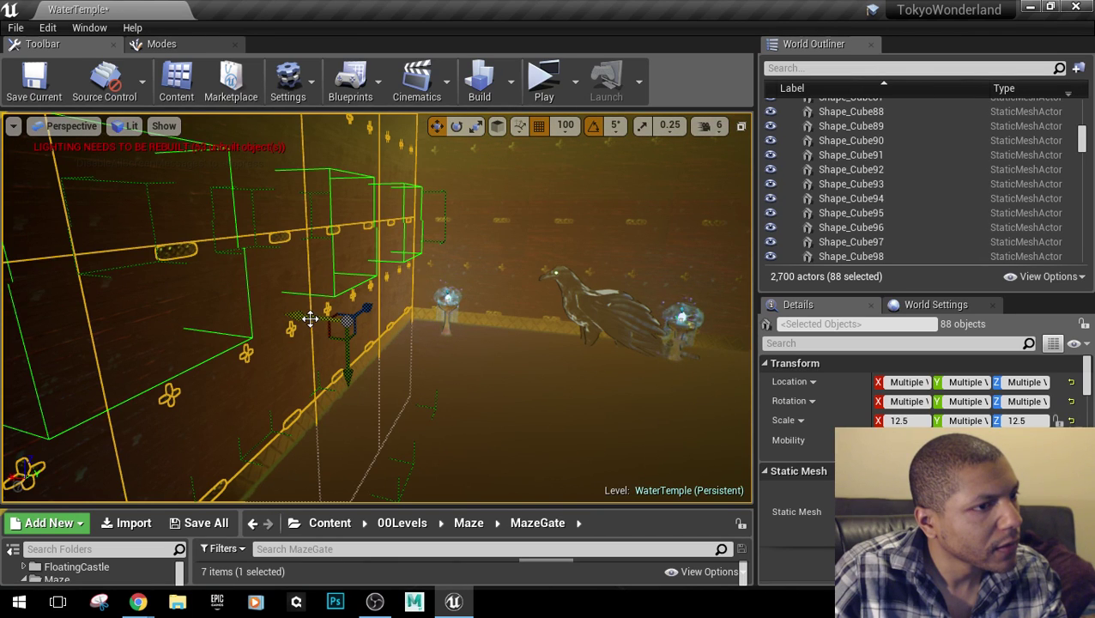
# Move the selected back wall panels outward, away from the side walls, to lengthen the room.
pyautogui.moveTo(311, 319); pyautogui.dragTo(155, 311)
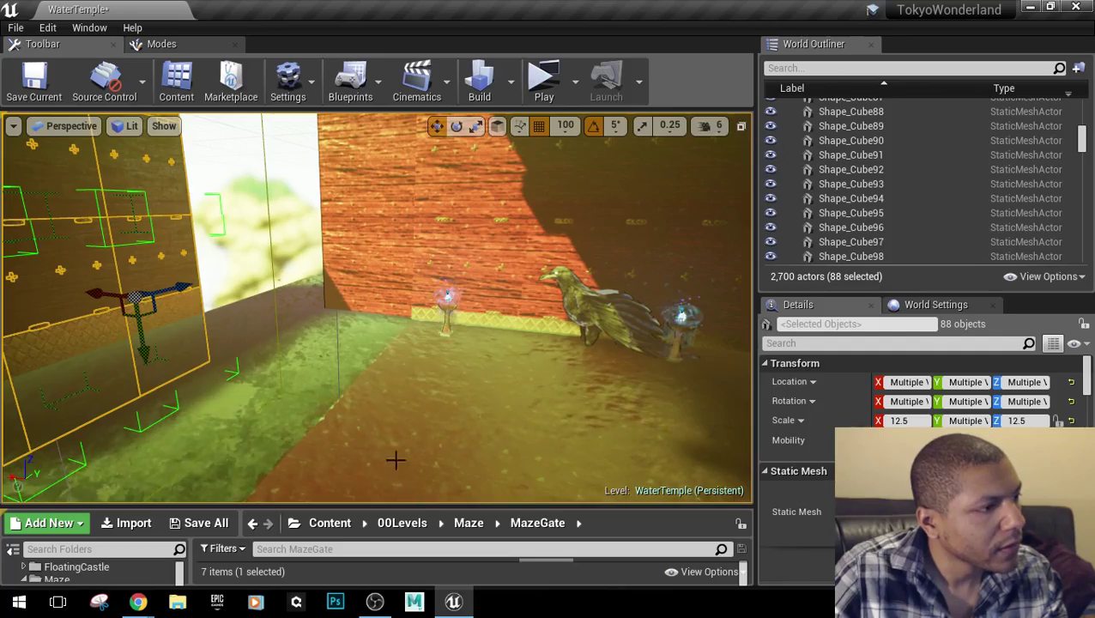
pyautogui.moveTo(396, 459); pyautogui.dragTo(347, 330, button='right')
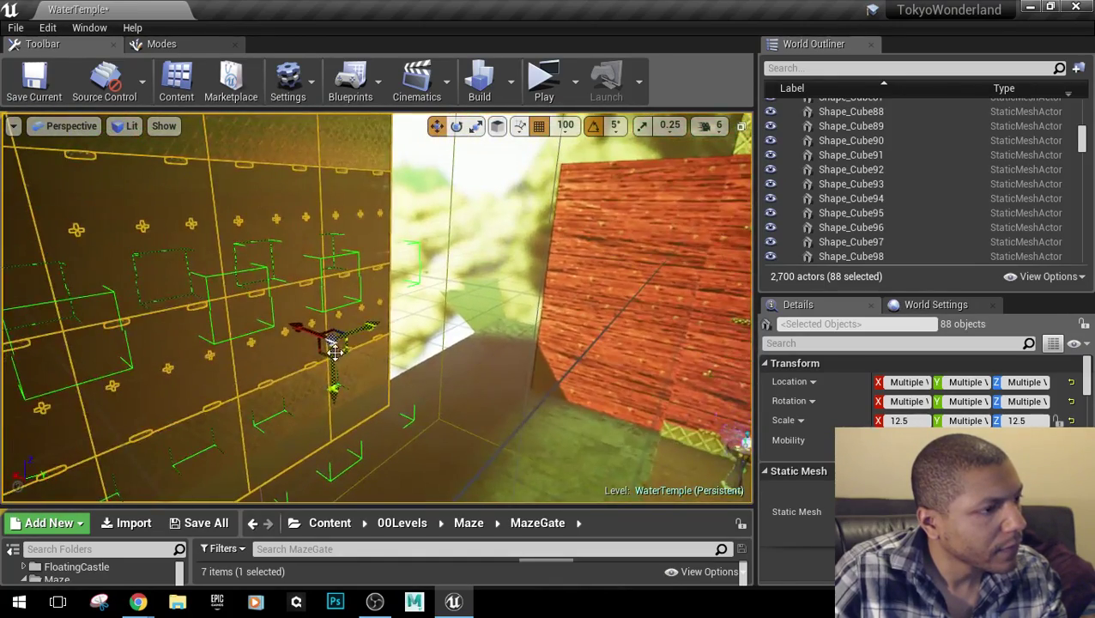
pyautogui.moveTo(302, 330); pyautogui.dragTo(256, 342)
pyautogui.moveTo(237, 405); pyautogui.dragTo(162, 371, button='right')
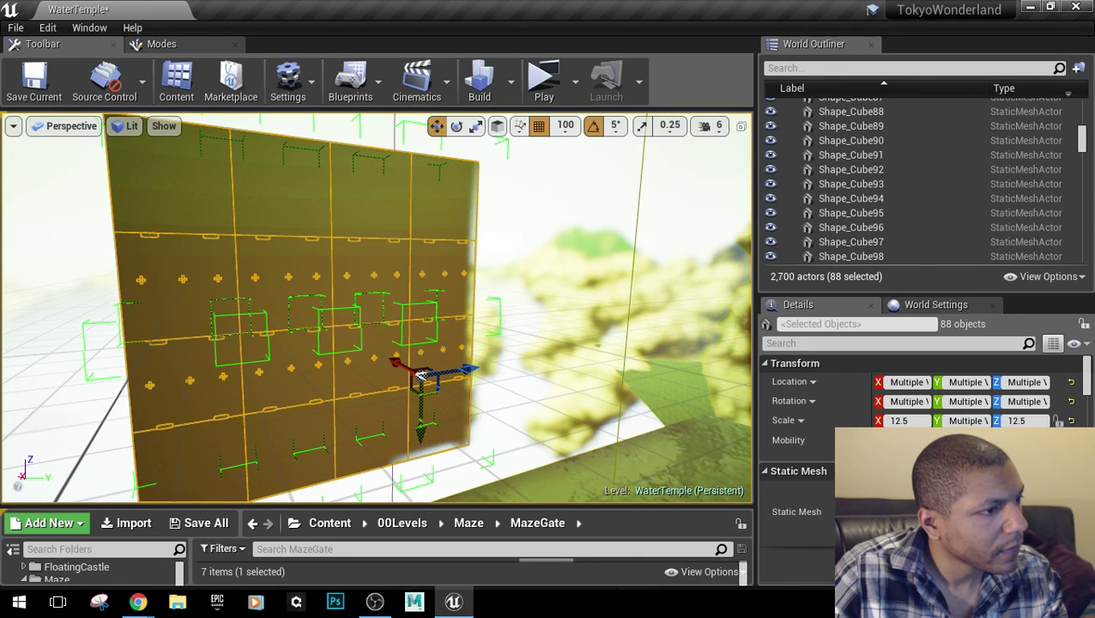
# Regroup the eight selected back wall panel groups into one group.
pyautogui.rightClick(291, 353)
pyautogui.moveTo(350, 413)
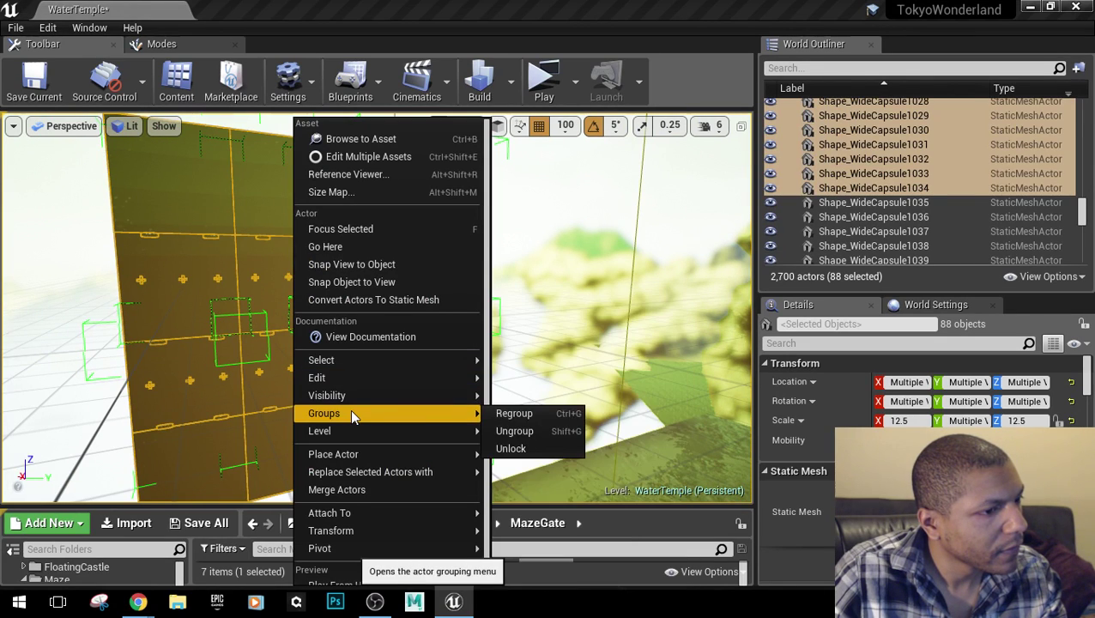
pyautogui.click(528, 418)
# Select the upper and lower panels of the first two columns of the side wall, starting beside the temple steps.
pyautogui.moveTo(427, 427); pyautogui.dragTo(476, 386, button='right')
pyautogui.click(524, 445)
pyautogui.moveTo(523, 444); pyautogui.dragTo(459, 435, button='right')
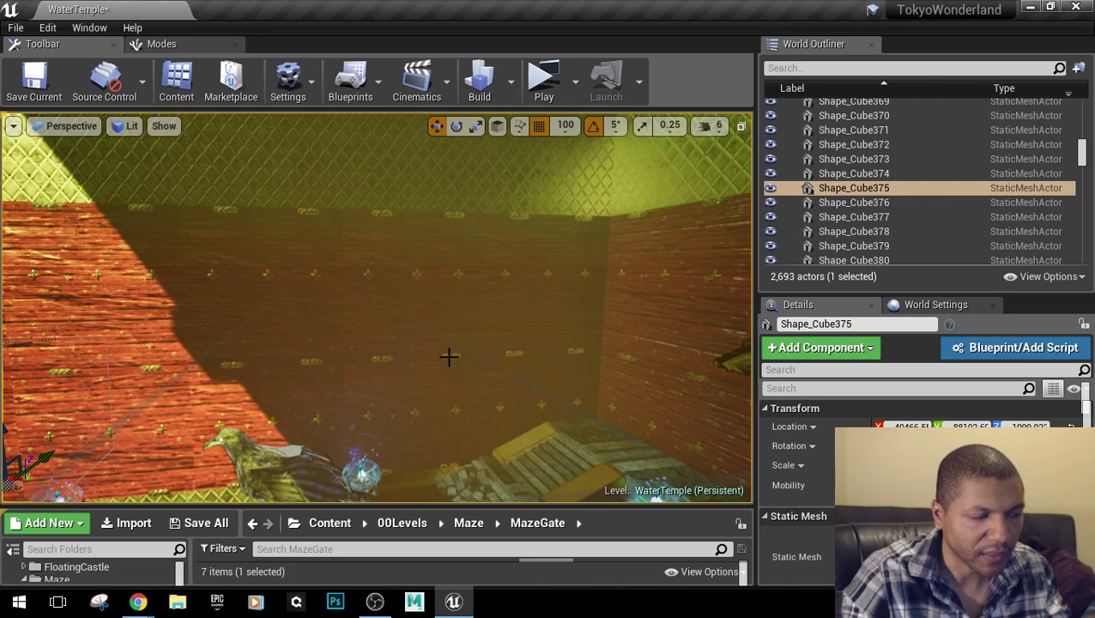
pyautogui.click(506, 377)
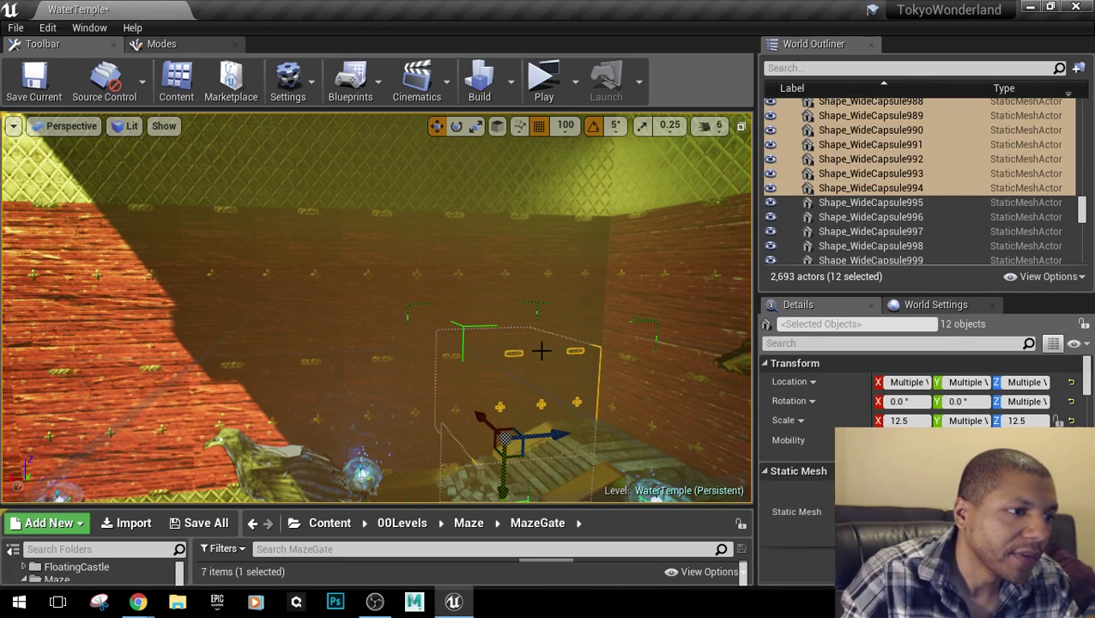
pyautogui.keyDown('ctrl'); pyautogui.click(533, 312); pyautogui.keyUp('ctrl')
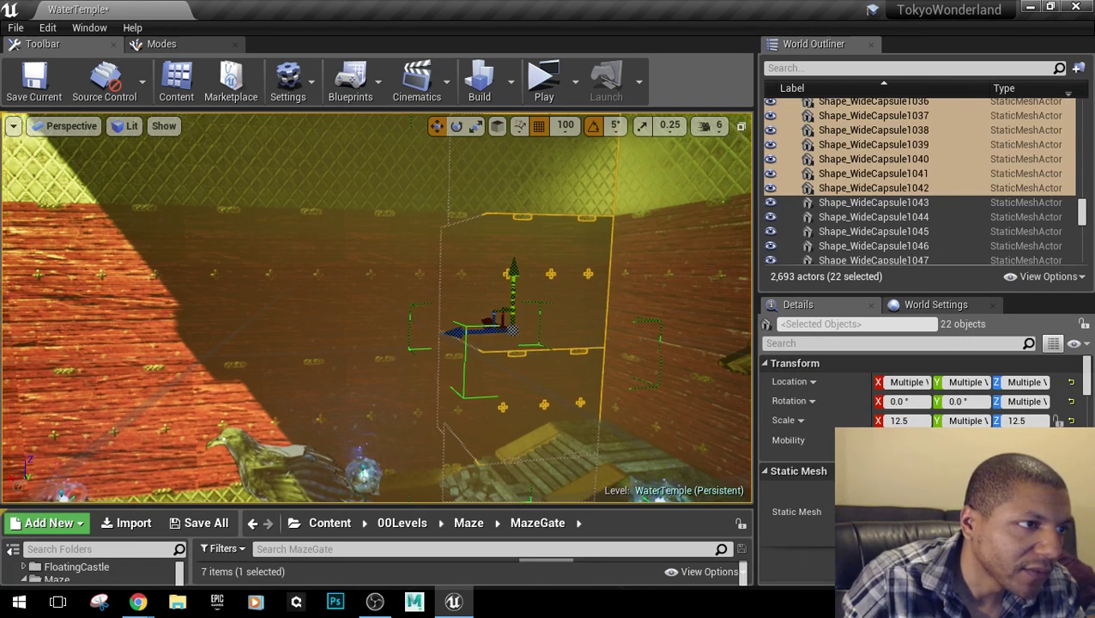
pyautogui.moveTo(531, 336); pyautogui.dragTo(500, 273, button='right')
pyautogui.keyDown('ctrl'); pyautogui.click(562, 342); pyautogui.keyUp('ctrl')
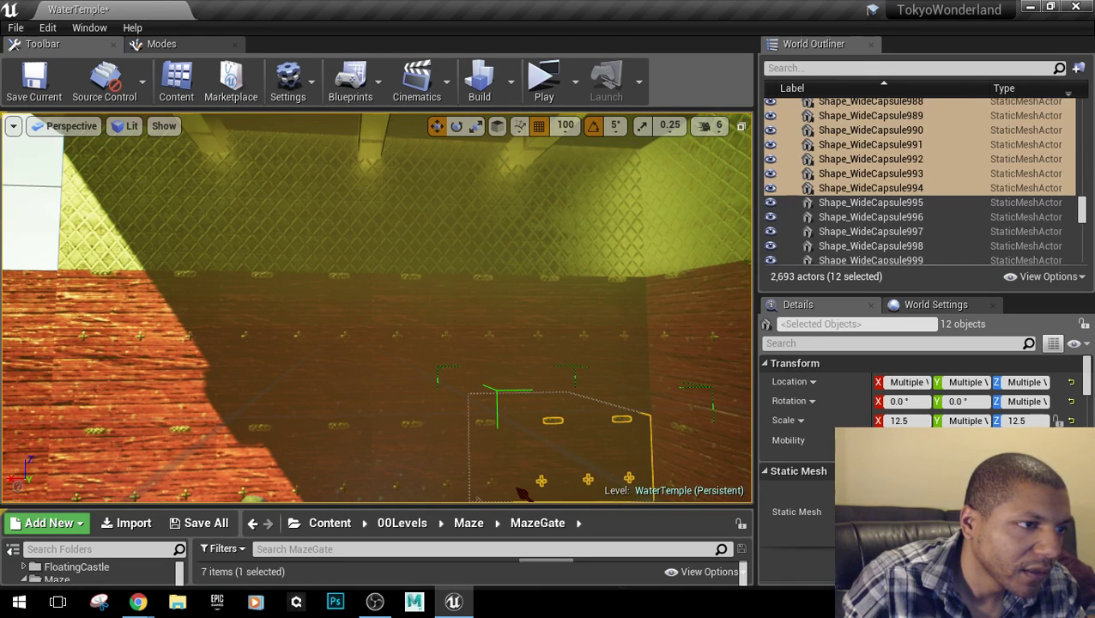
pyautogui.click(565, 406)
pyautogui.keyDown('ctrl'); pyautogui.click(441, 455); pyautogui.keyUp('ctrl')
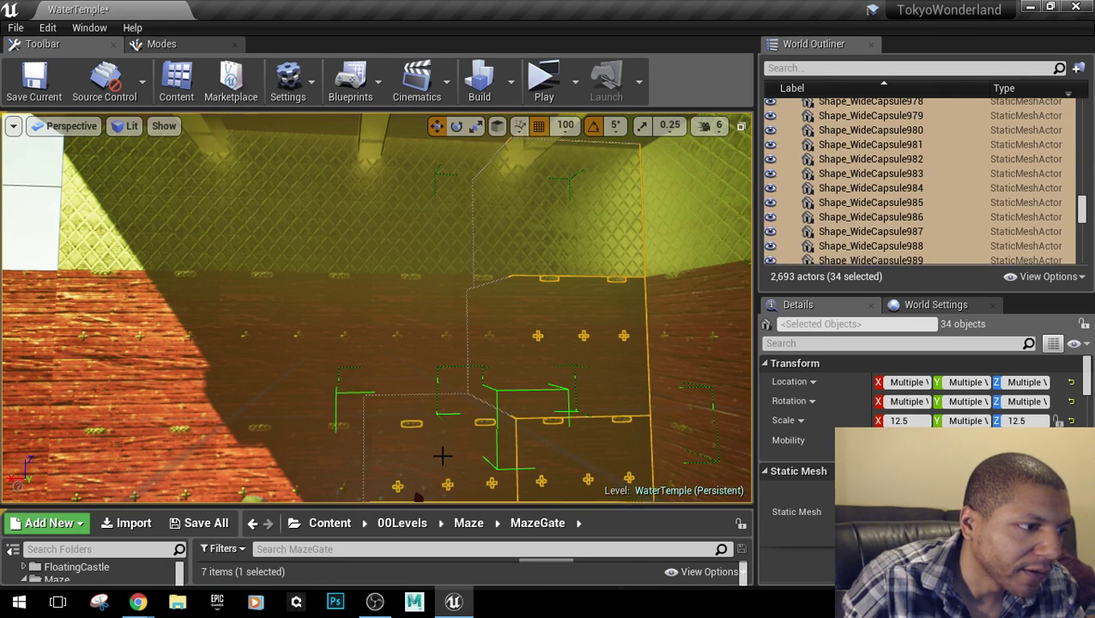
pyautogui.keyDown('ctrl'); pyautogui.click(415, 376); pyautogui.keyUp('ctrl')
# Add the upper and lower panels of the side wall's remaining two columns to the selection.
pyautogui.moveTo(484, 399); pyautogui.dragTo(398, 412, button='right')
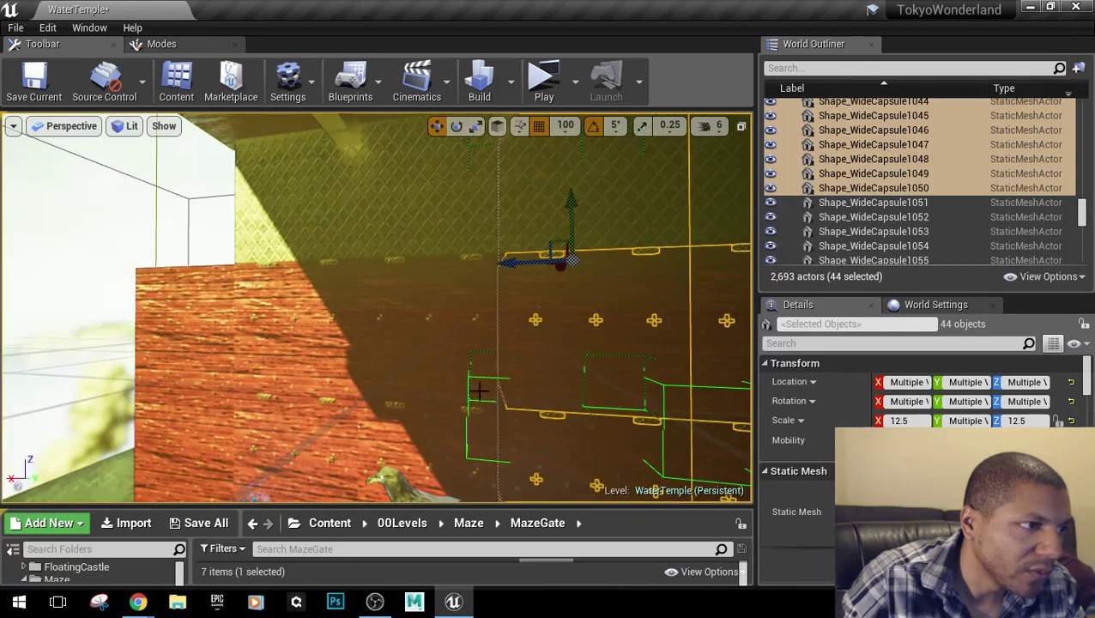
pyautogui.keyDown('ctrl'); pyautogui.click(448, 360); pyautogui.keyUp('ctrl')
pyautogui.keyDown('ctrl'); pyautogui.click(431, 430); pyautogui.keyUp('ctrl')
pyautogui.keyDown('ctrl'); pyautogui.click(290, 437); pyautogui.keyUp('ctrl')
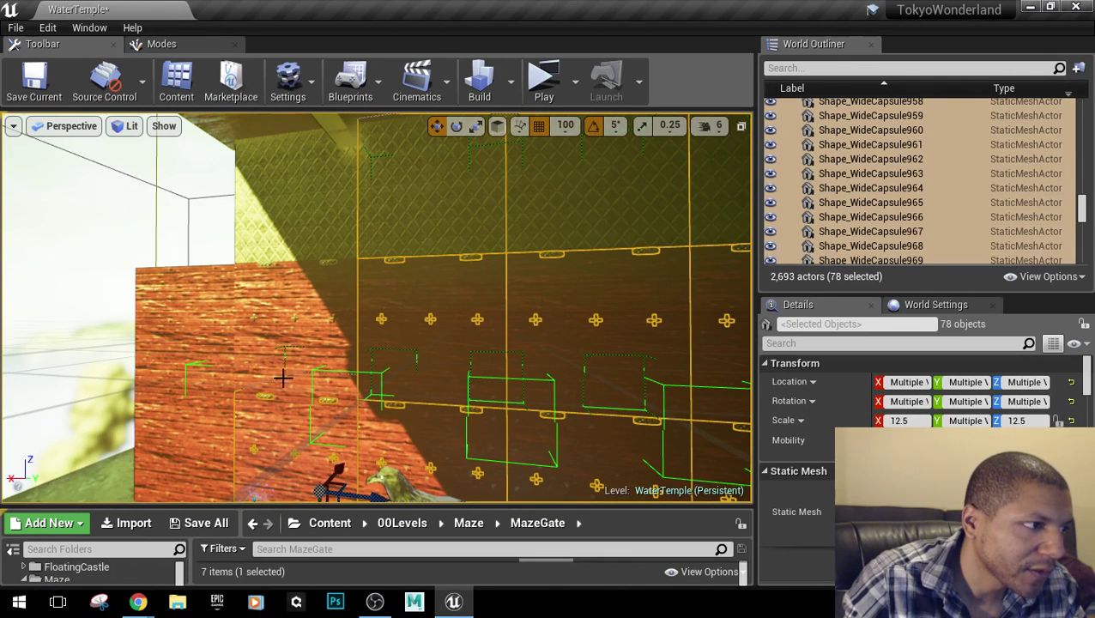
pyautogui.keyDown('ctrl'); pyautogui.click(276, 354); pyautogui.keyUp('ctrl')
pyautogui.moveTo(339, 351); pyautogui.dragTo(248, 334, button='right')
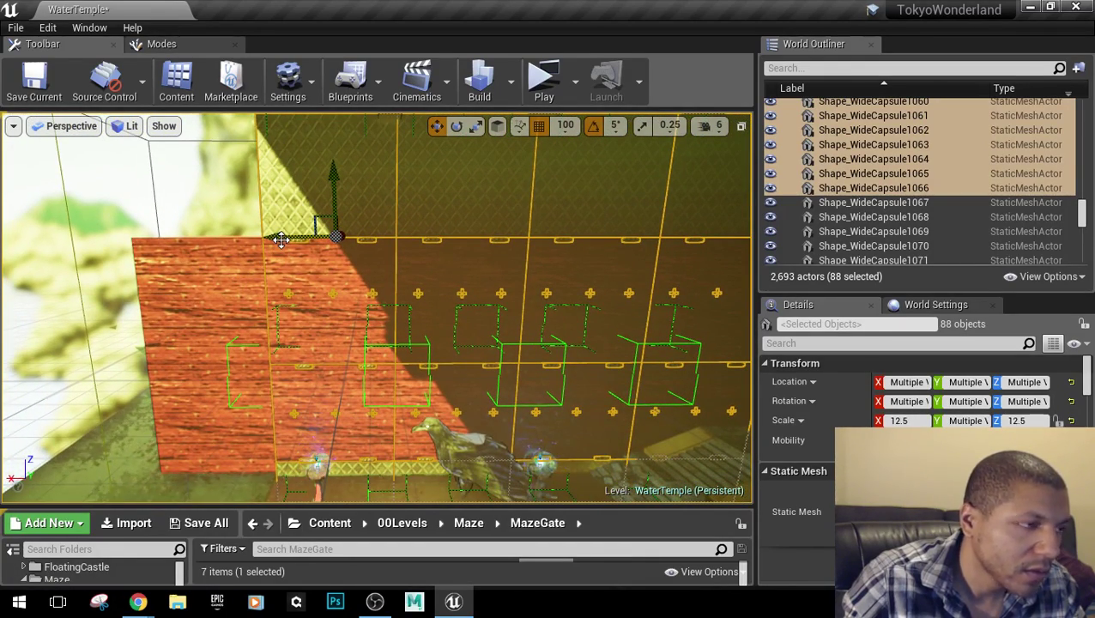
# Duplicate the selected side wall section and slide the copy along the wall to extend it toward the moved back wall.
pyautogui.keyDown('alt'); pyautogui.moveTo(277, 240); pyautogui.dragTo(4, 242); pyautogui.keyUp('alt')
pyautogui.moveTo(26, 237); pyautogui.dragTo(182, 213, button='right')
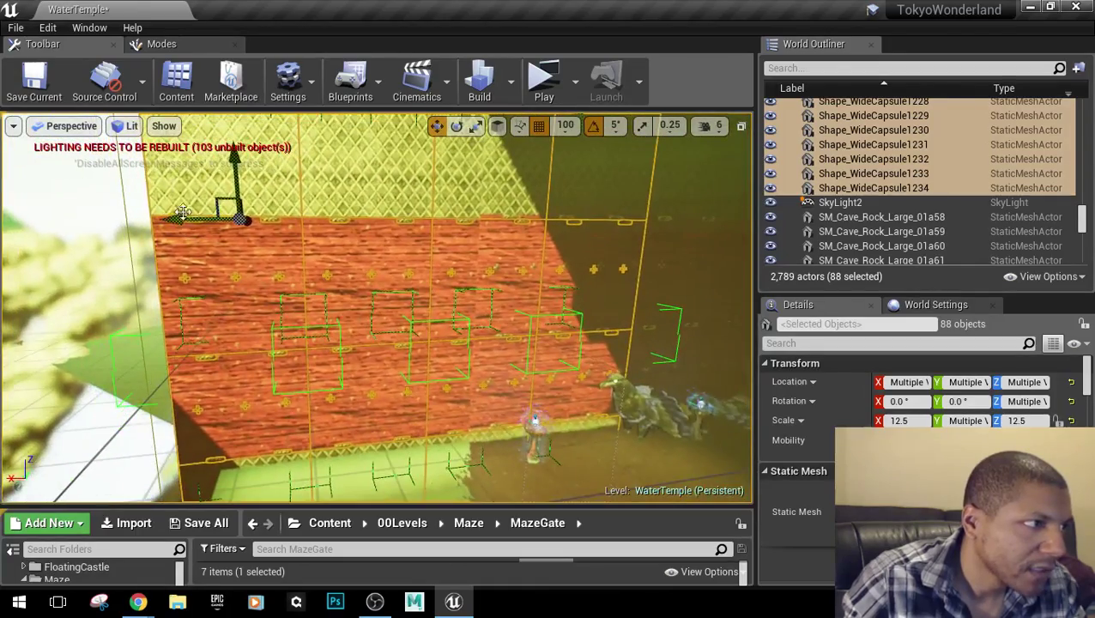
pyautogui.moveTo(178, 216); pyautogui.dragTo(36, 218)
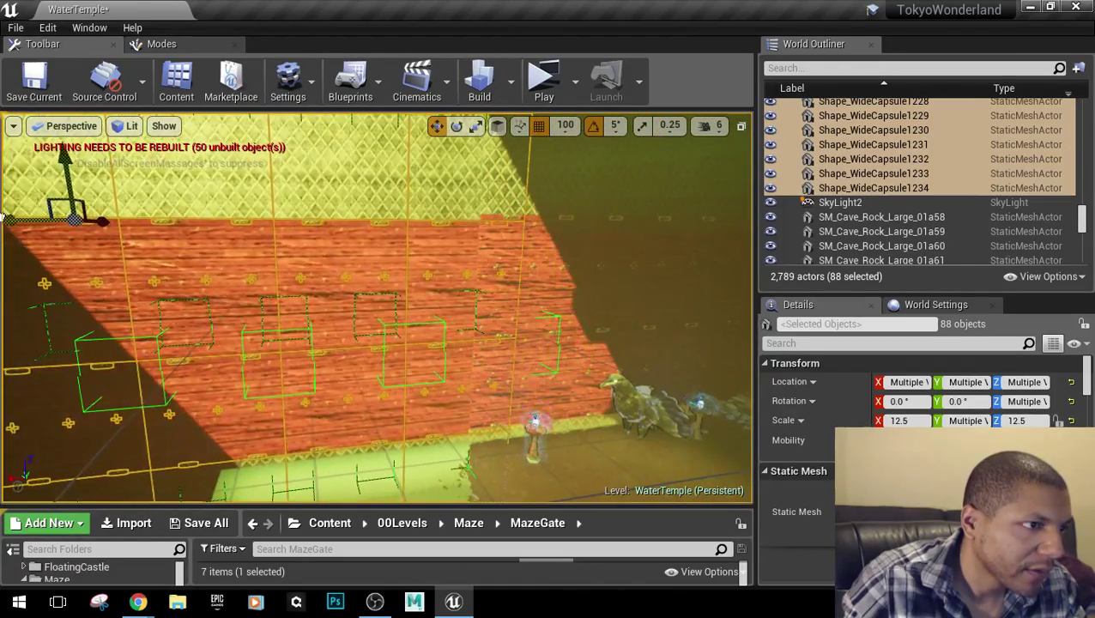
pyautogui.moveTo(376, 307); pyautogui.dragTo(296, 307, button='right')
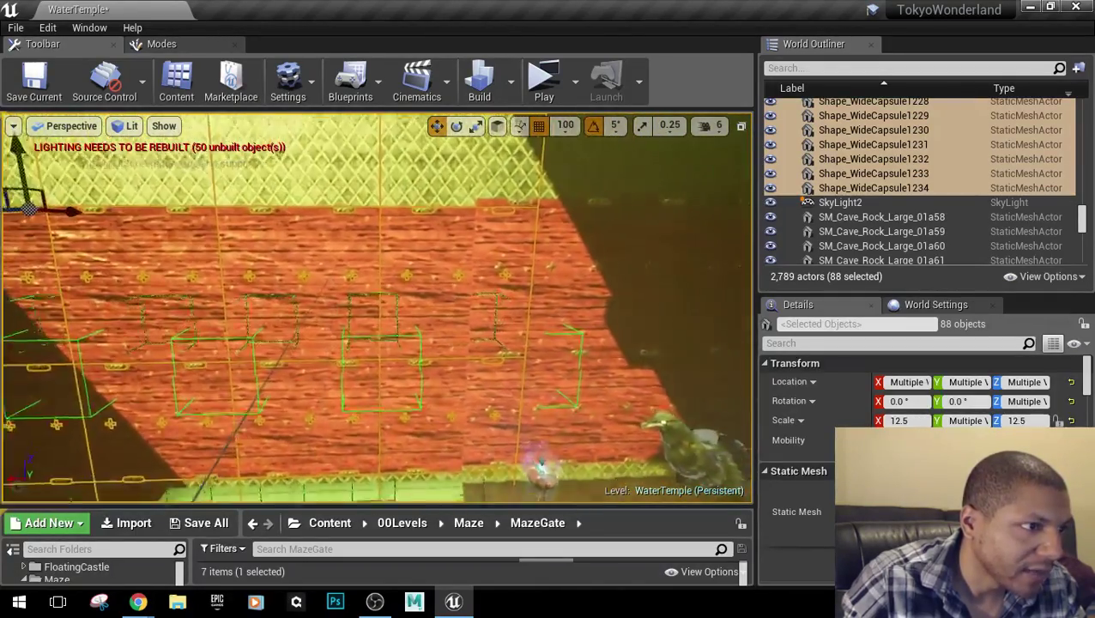
pyautogui.moveTo(75, 257); pyautogui.dragTo(75, 257, button='right')
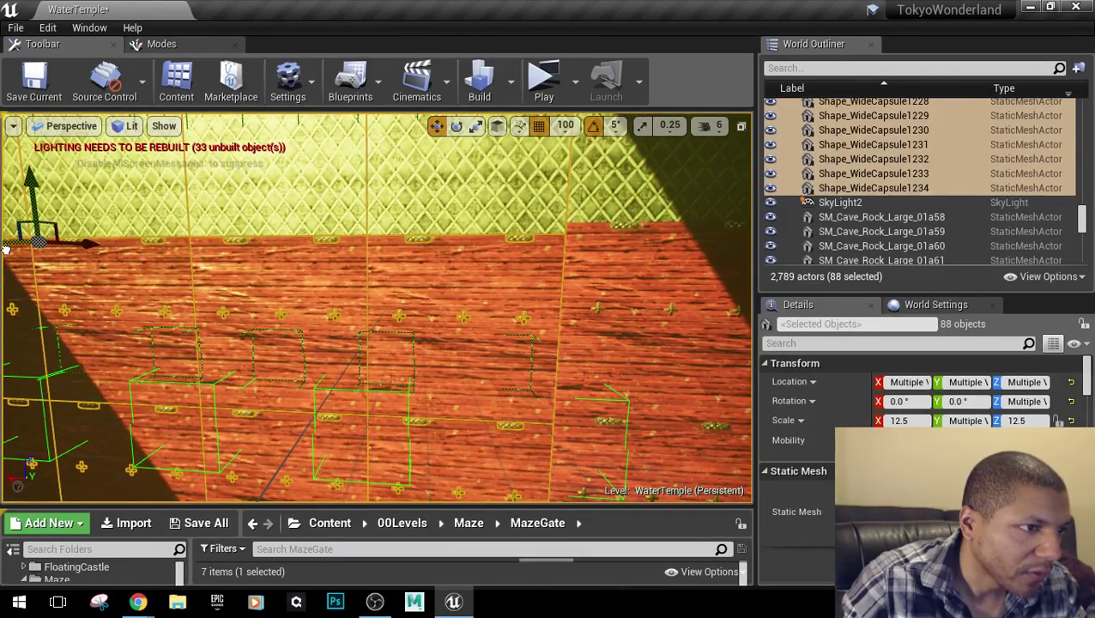
# Select three neighbouring upper panels of the duplicated side wall section.
pyautogui.moveTo(240, 335); pyautogui.dragTo(240, 334, button='right')
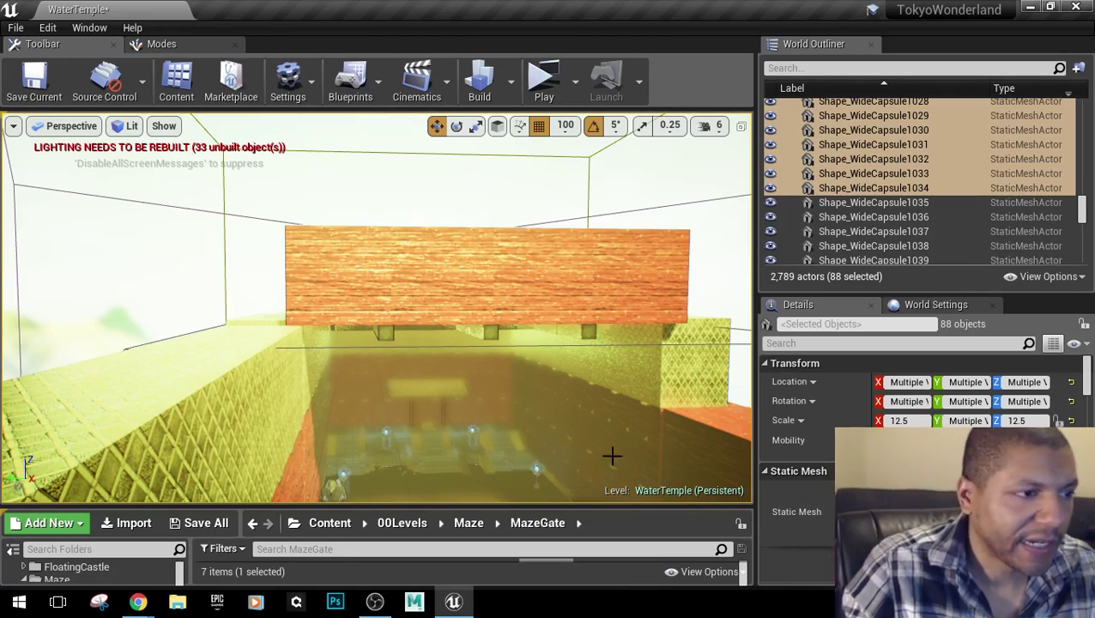
pyautogui.moveTo(610, 455); pyautogui.dragTo(612, 456, button='right')
pyautogui.moveTo(458, 378); pyautogui.dragTo(461, 378, button='right')
pyautogui.click(406, 326)
pyautogui.moveTo(506, 347); pyautogui.dragTo(506, 347, button='right')
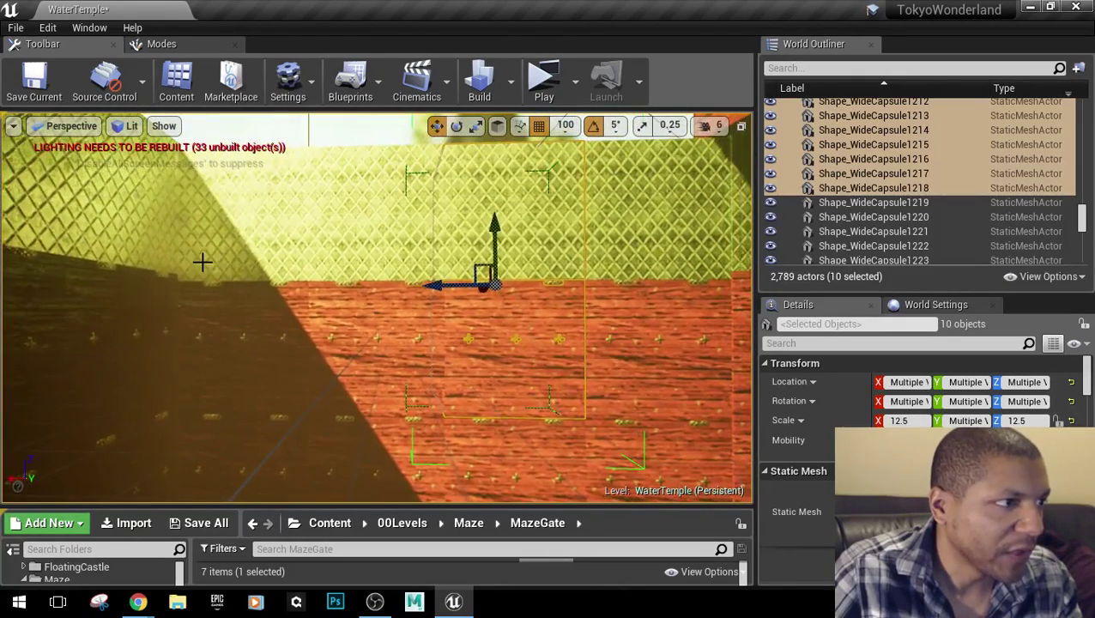
pyautogui.click(216, 257)
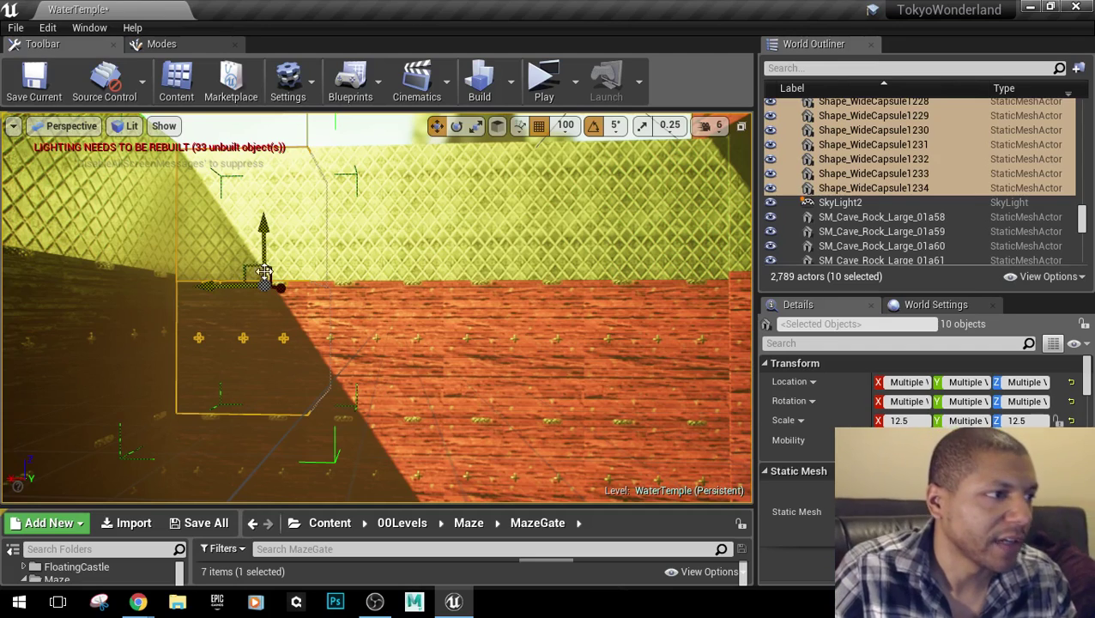
pyautogui.keyDown('ctrl'); pyautogui.click(324, 265); pyautogui.keyUp('ctrl')
pyautogui.keyDown('ctrl'); pyautogui.click(468, 275); pyautogui.keyUp('ctrl')
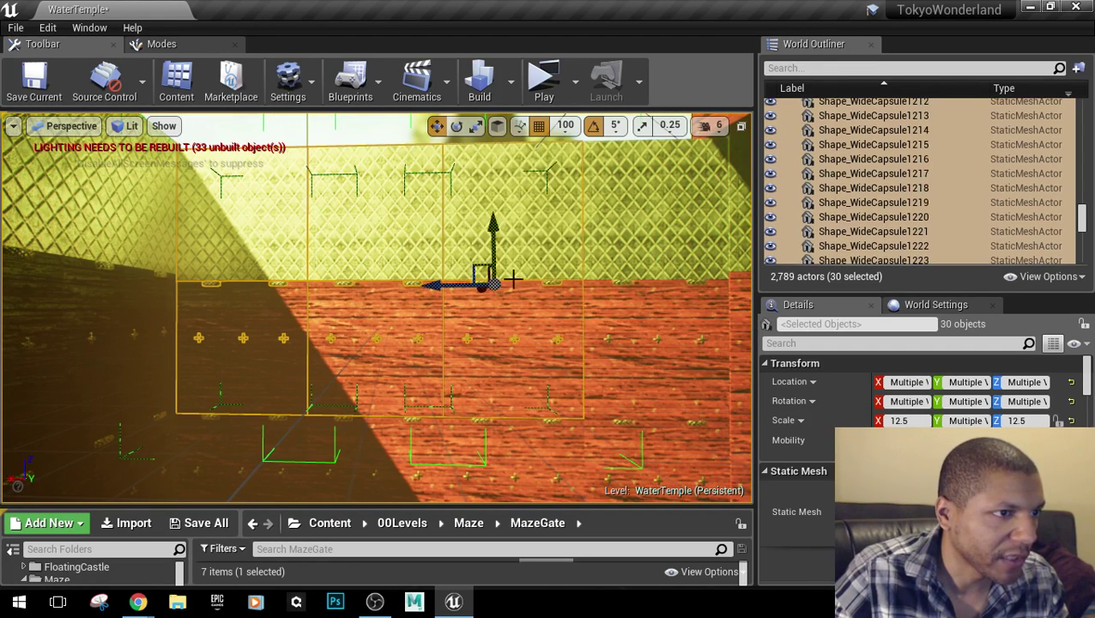
# Select all four upper and four lower panels of the duplicated side wall section.
pyautogui.click(619, 267)
pyautogui.keyDown('ctrl'); pyautogui.click(515, 258); pyautogui.keyUp('ctrl')
pyautogui.keyDown('ctrl'); pyautogui.click(395, 262); pyautogui.keyUp('ctrl')
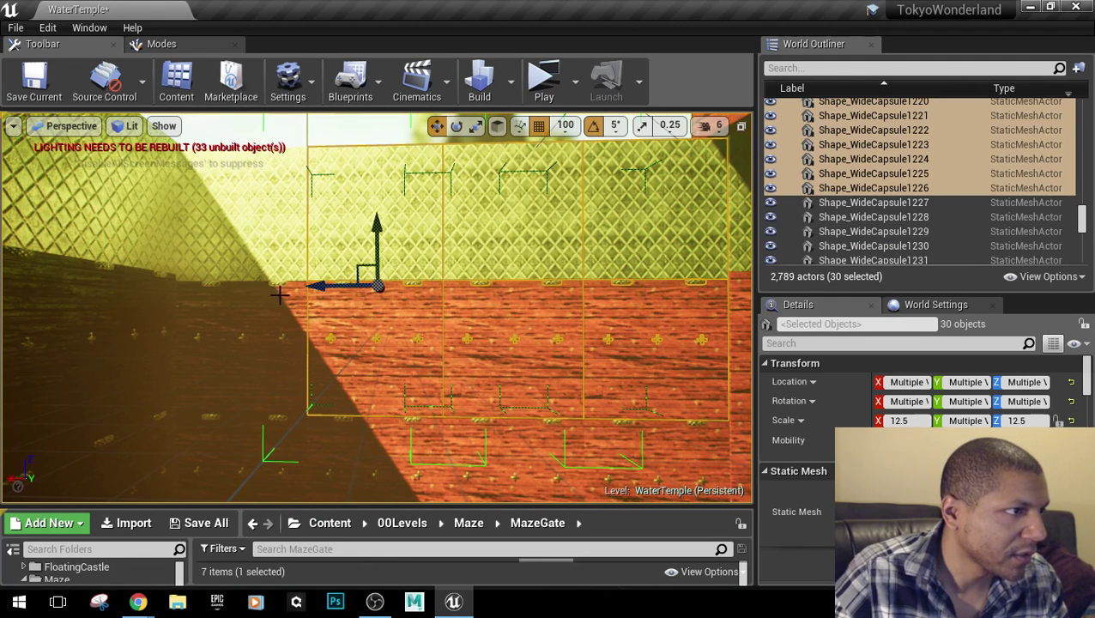
pyautogui.keyDown('ctrl'); pyautogui.click(257, 271); pyautogui.keyUp('ctrl')
pyautogui.moveTo(256, 361); pyautogui.dragTo(256, 429, button='right')
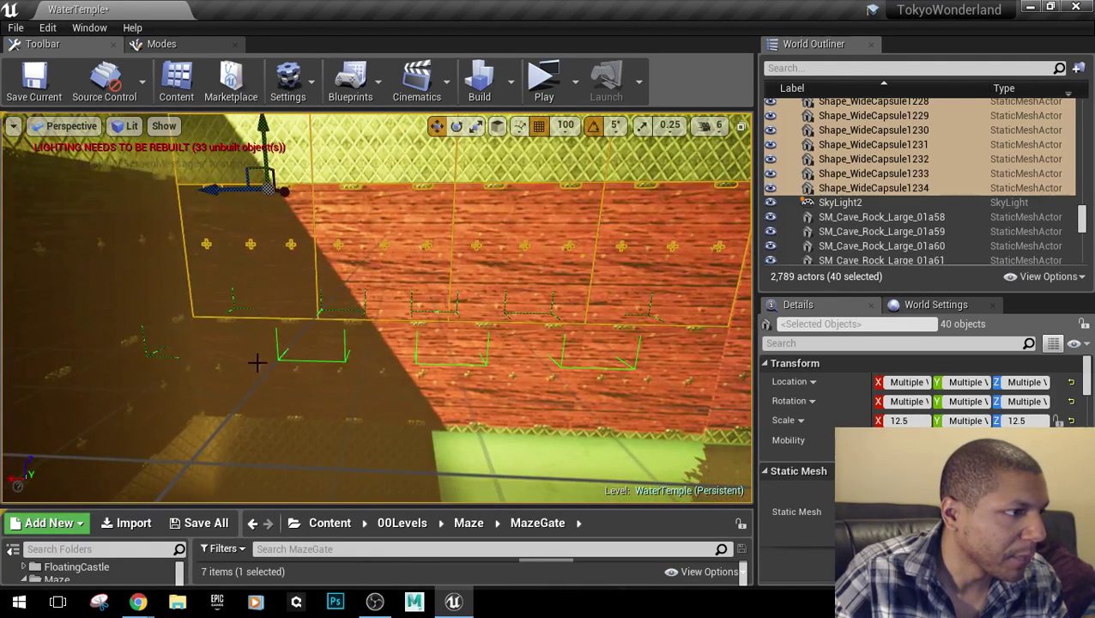
pyautogui.keyDown('ctrl'); pyautogui.click(257, 361); pyautogui.keyUp('ctrl')
pyautogui.keyDown('ctrl'); pyautogui.click(472, 361); pyautogui.keyUp('ctrl')
pyautogui.keyDown('ctrl'); pyautogui.click(592, 374); pyautogui.keyUp('ctrl')
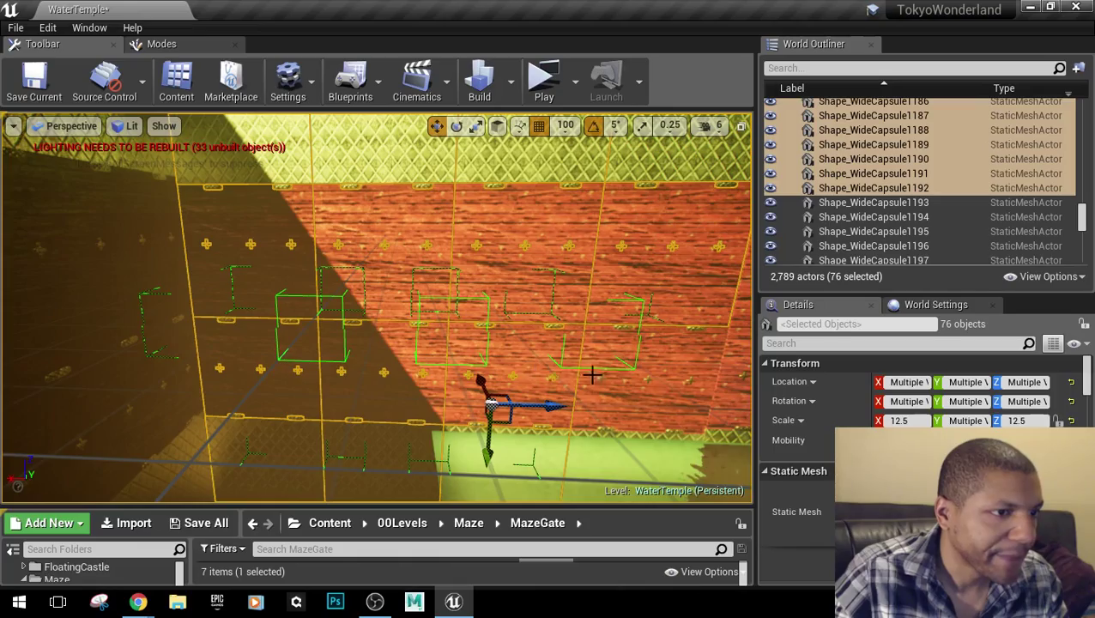
pyautogui.keyDown('ctrl'); pyautogui.click(621, 352); pyautogui.keyUp('ctrl')
# Select the four upper and four lower panels of the opposite side wall, starting at the corner by the temple steps.
pyautogui.moveTo(544, 356); pyautogui.dragTo(82, 355, button='right')
pyautogui.press('s')
pyautogui.press('w')
pyautogui.press('s')
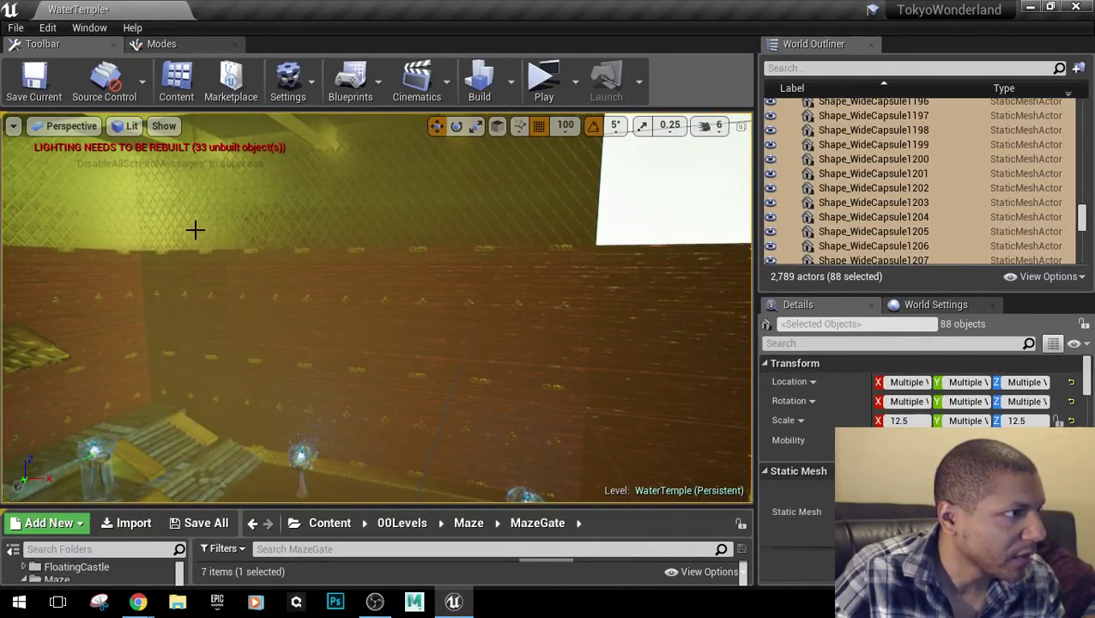
pyautogui.moveTo(276, 227); pyautogui.dragTo(415, 227, button='right')
pyautogui.click(261, 226)
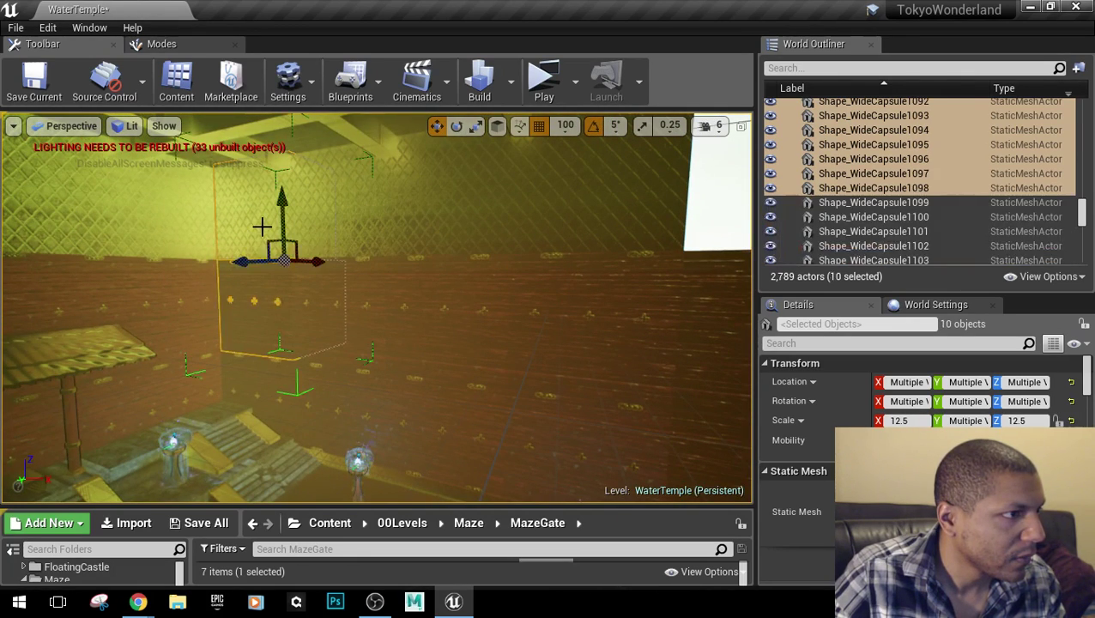
pyautogui.keyDown('ctrl'); pyautogui.click(354, 254); pyautogui.keyUp('ctrl')
pyautogui.keyDown('ctrl'); pyautogui.click(494, 261); pyautogui.keyUp('ctrl')
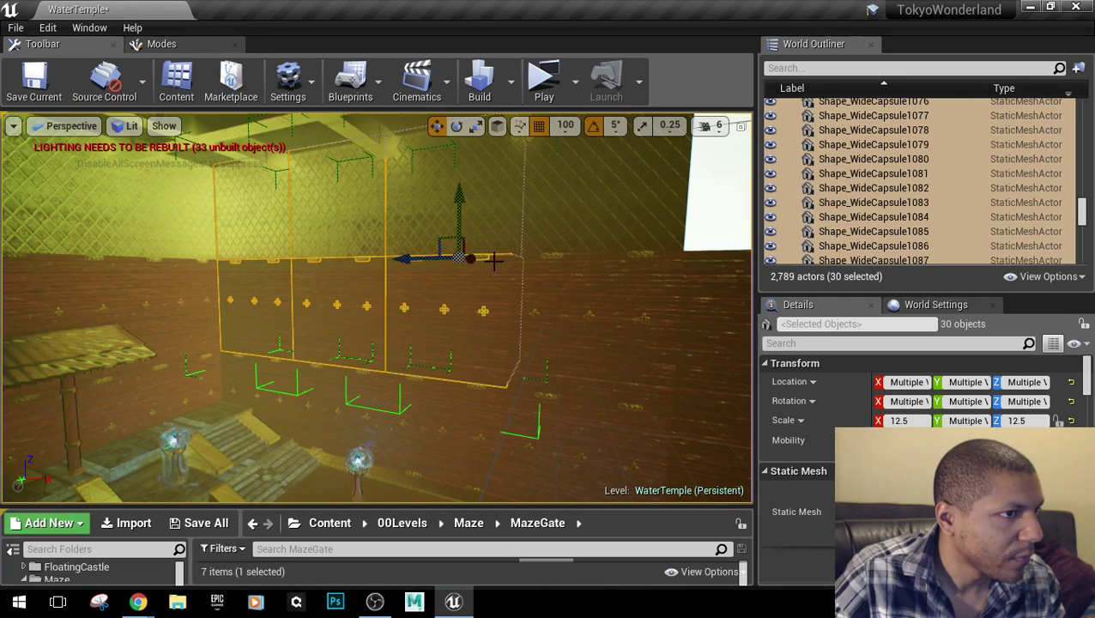
pyautogui.keyDown('ctrl'); pyautogui.click(593, 226); pyautogui.keyUp('ctrl')
pyautogui.keyDown('ctrl'); pyautogui.click(272, 381); pyautogui.keyUp('ctrl')
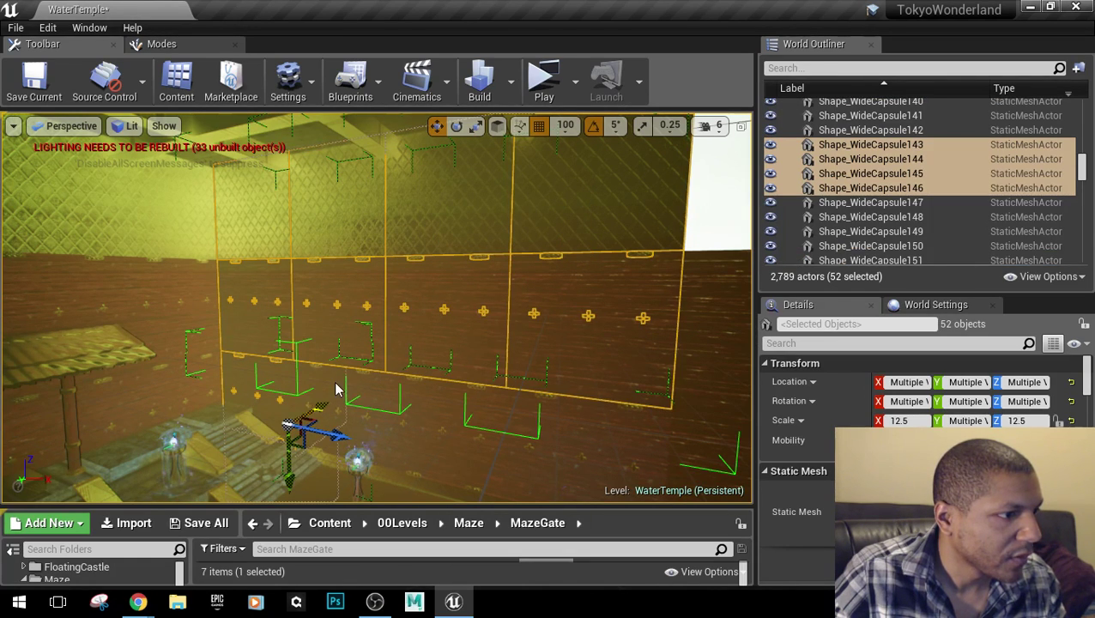
pyautogui.keyDown('ctrl'); pyautogui.click(336, 389); pyautogui.keyUp('ctrl')
pyautogui.keyDown('ctrl'); pyautogui.click(518, 414); pyautogui.keyUp('ctrl')
# Duplicate the selected panels along the opposite side wall to extend it, check the seam, and clear the selection.
pyautogui.moveTo(516, 327); pyautogui.dragTo(661, 367, button='right')
pyautogui.press('s')
pyautogui.moveTo(340, 366)
pyautogui.mouseDown(button='right')
pyautogui.moveTo(346, 380)
pyautogui.moveTo(361, 373)
pyautogui.mouseUp(button='right')
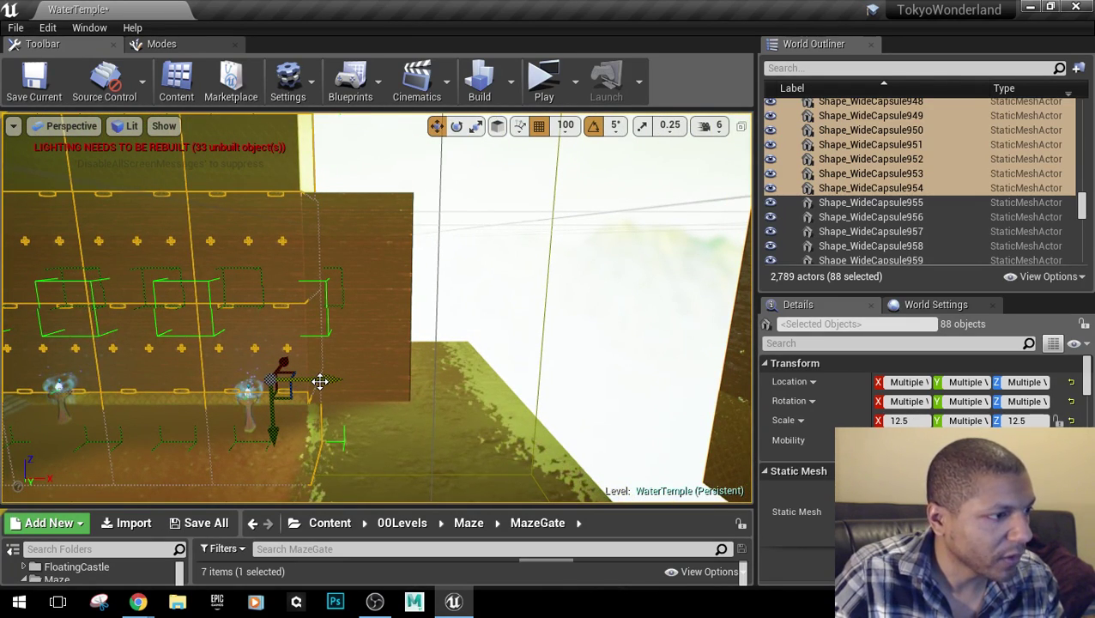
pyautogui.keyDown('alt'); pyautogui.moveTo(323, 381); pyautogui.dragTo(415, 374); pyautogui.keyUp('alt')
pyautogui.press('w')
pyautogui.moveTo(369, 414); pyautogui.dragTo(343, 407, button='right')
pyautogui.press('w')
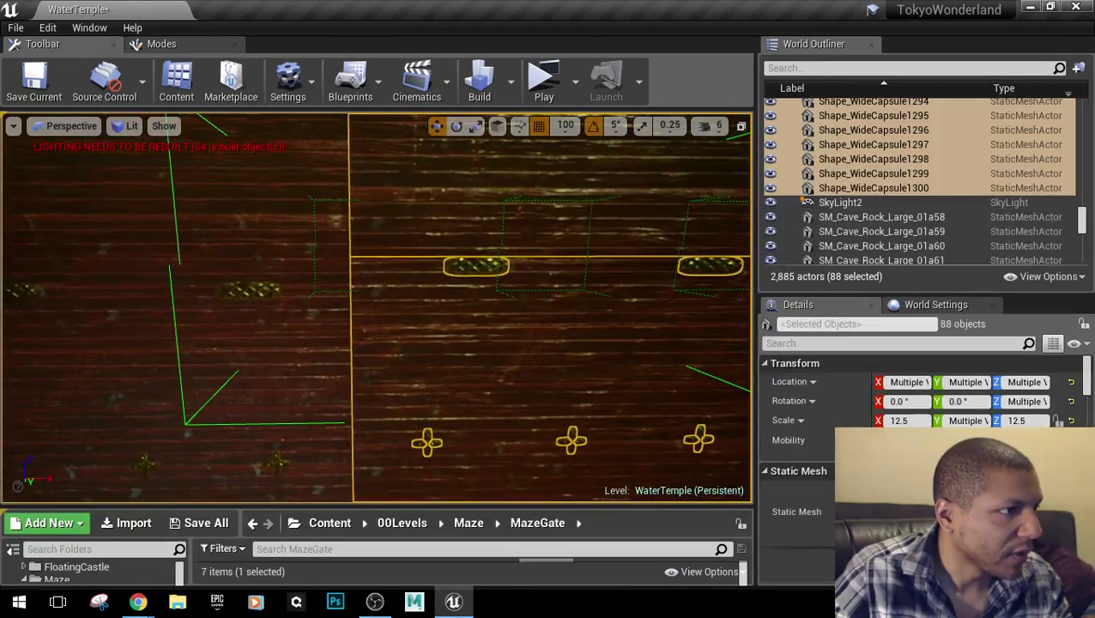
pyautogui.keyDown('ctrl'); pyautogui.moveTo(290, 176); pyautogui.dragTo(290, 151); pyautogui.keyUp('ctrl')
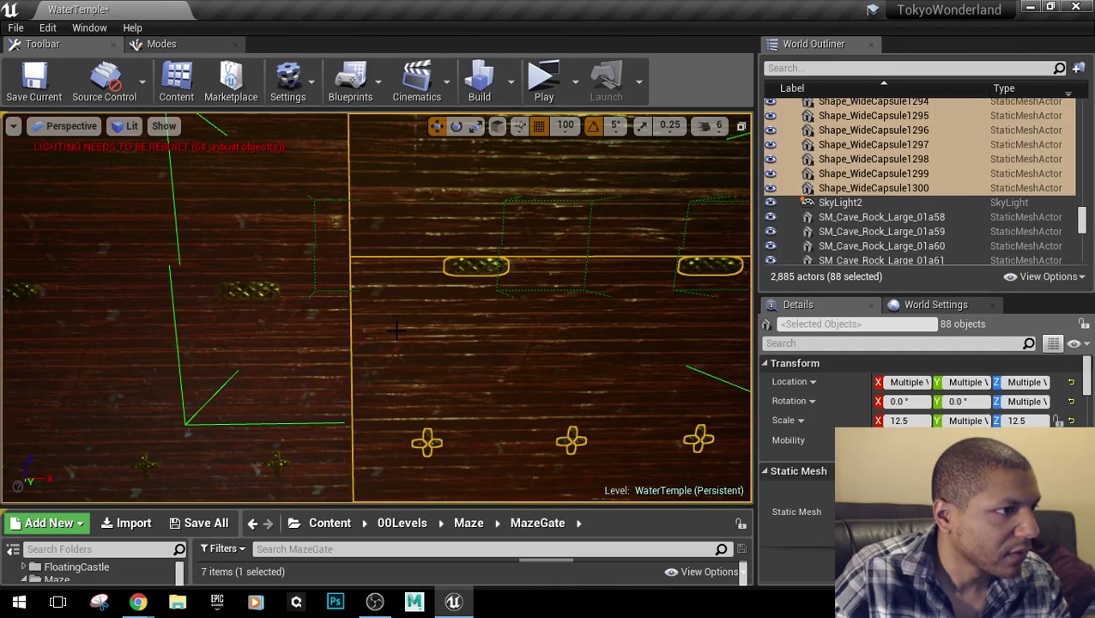
pyautogui.press('Escape')
pyautogui.moveTo(395, 330); pyautogui.dragTo(283, 337, button='right')
pyautogui.press('s')
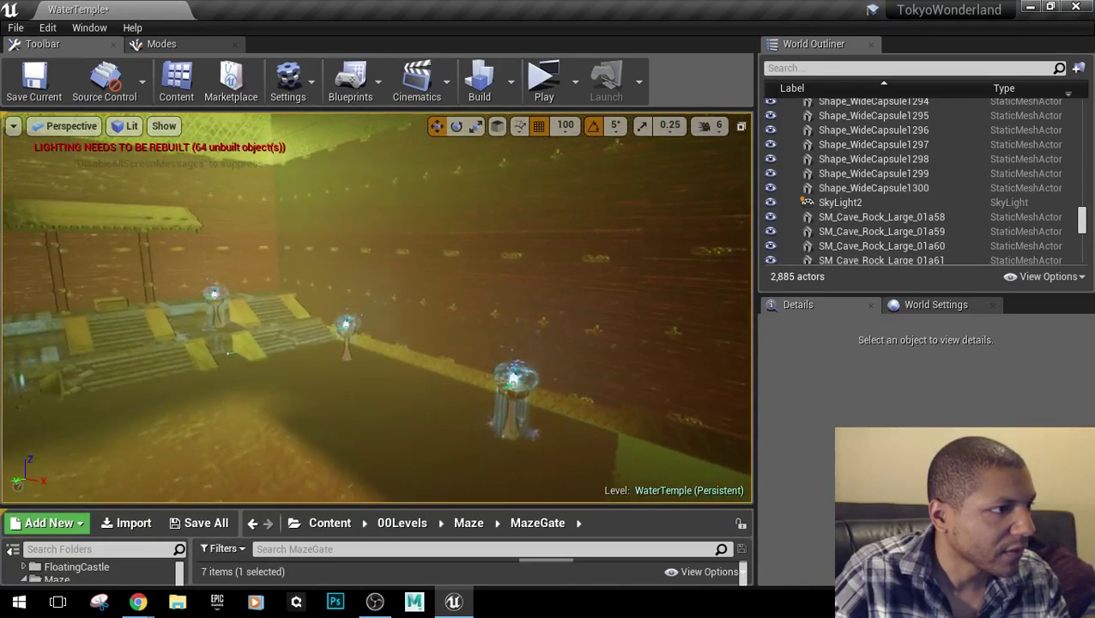
# Undo the misplaced duplicate of the eight opposite side wall panels and duplicate the selection along the wall again.
pyautogui.moveTo(300, 270); pyautogui.dragTo(395, 324, button='right')
pyautogui.click(397, 320)
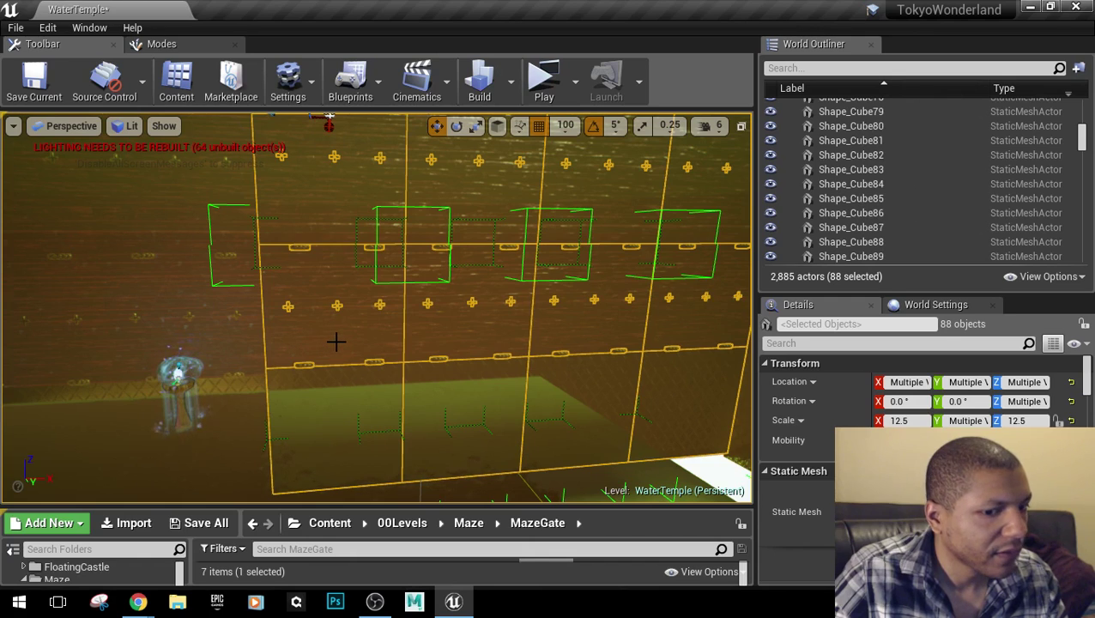
pyautogui.hotkey('ctrl', 'z')
pyautogui.moveTo(313, 371); pyautogui.dragTo(305, 326, button='right')
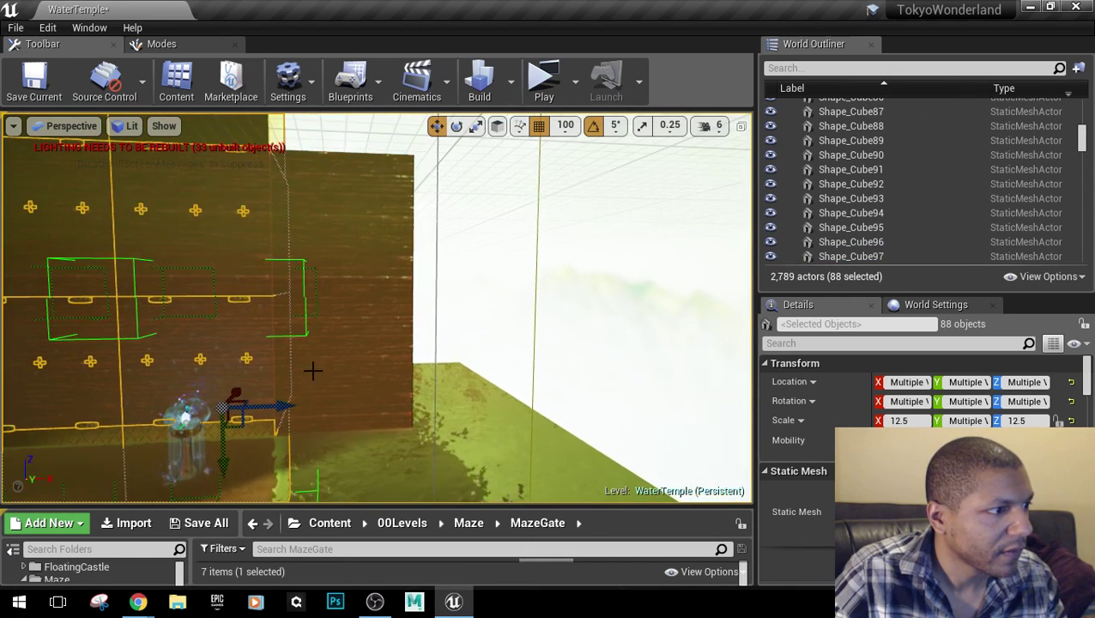
pyautogui.keyDown('alt'); pyautogui.moveTo(285, 406); pyautogui.dragTo(395, 416); pyautogui.keyUp('alt')
pyautogui.moveTo(395, 416); pyautogui.dragTo(326, 326, button='right')
pyautogui.press('w')
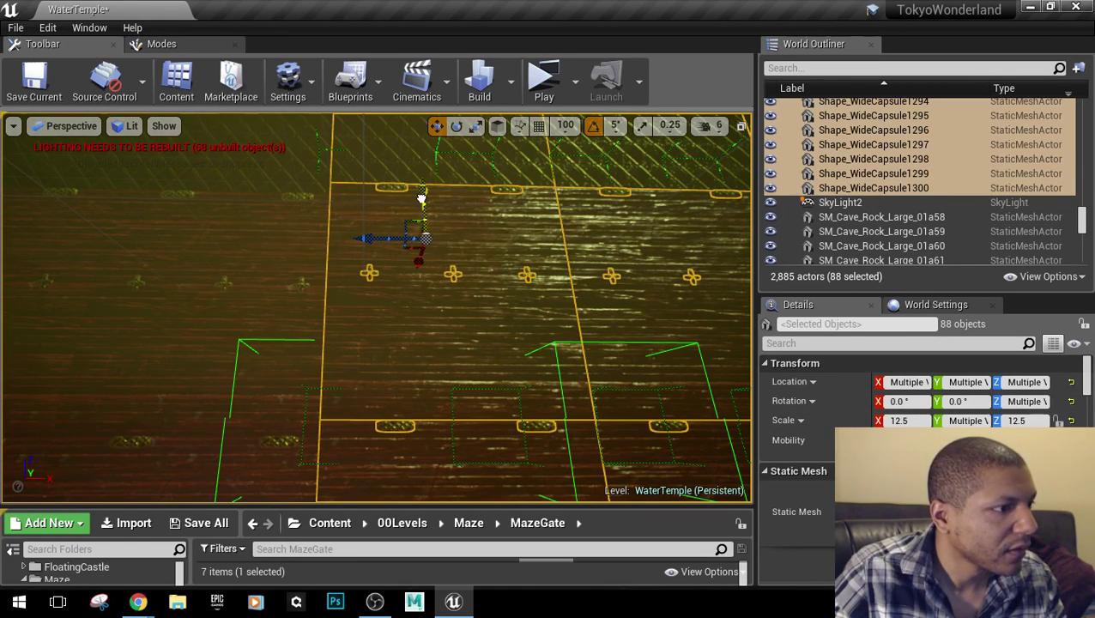
# Lower the duplicated side wall section slightly so its trim rows line up with the existing wall.
pyautogui.moveTo(422, 199); pyautogui.dragTo(420, 203)
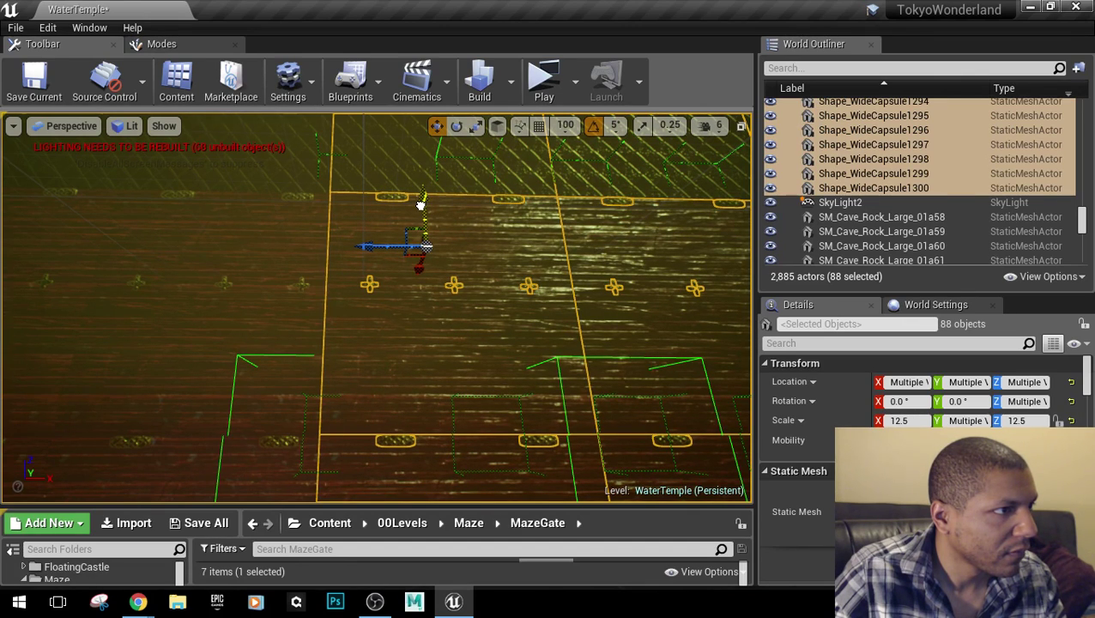
pyautogui.moveTo(421, 204); pyautogui.dragTo(422, 206)
pyautogui.moveTo(405, 352); pyautogui.dragTo(368, 312, button='right')
pyautogui.press('w')
pyautogui.press('w')
pyautogui.moveTo(409, 251)
pyautogui.mouseDown(button='right')
pyautogui.moveTo(549, 252)
pyautogui.moveTo(549, 261)
pyautogui.moveTo(408, 251)
pyautogui.mouseUp(button='right')
pyautogui.press('w')
pyautogui.press('s')
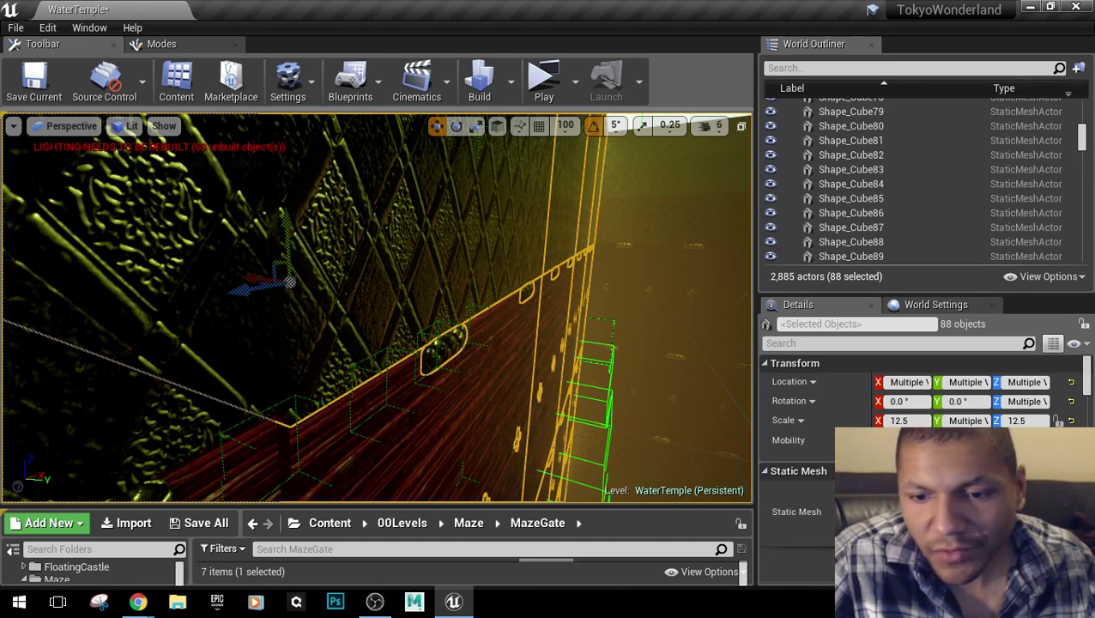
# Nudge the duplicated section in depth to bring its face flush with the neighbouring wall panels at the seam.
pyautogui.moveTo(408, 251); pyautogui.dragTo(408, 252, button='right')
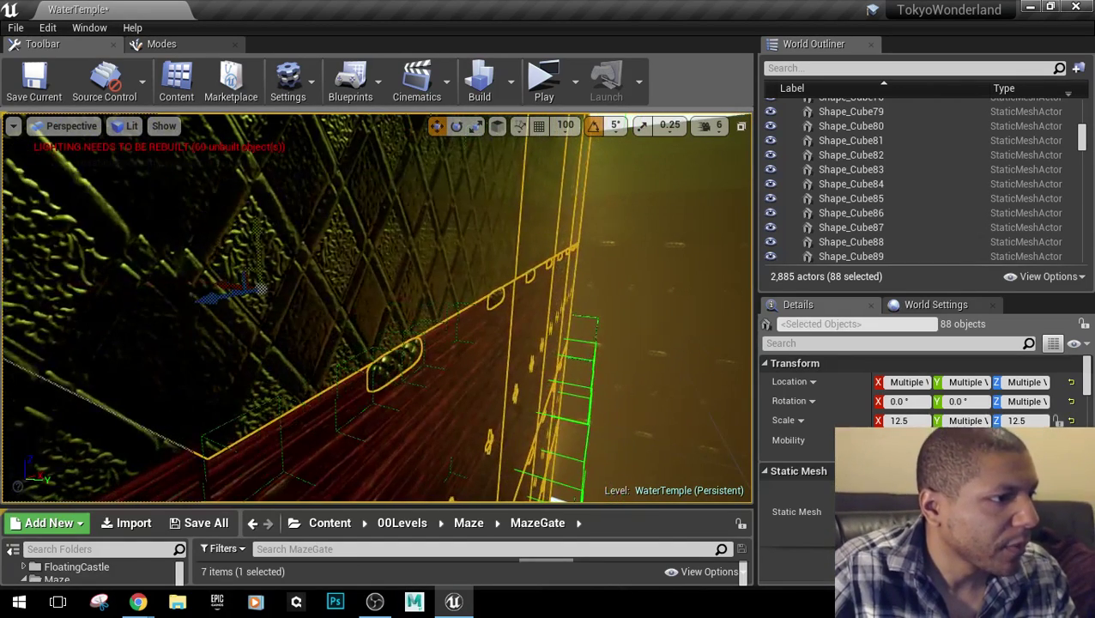
pyautogui.moveTo(237, 253); pyautogui.dragTo(237, 252, button='right')
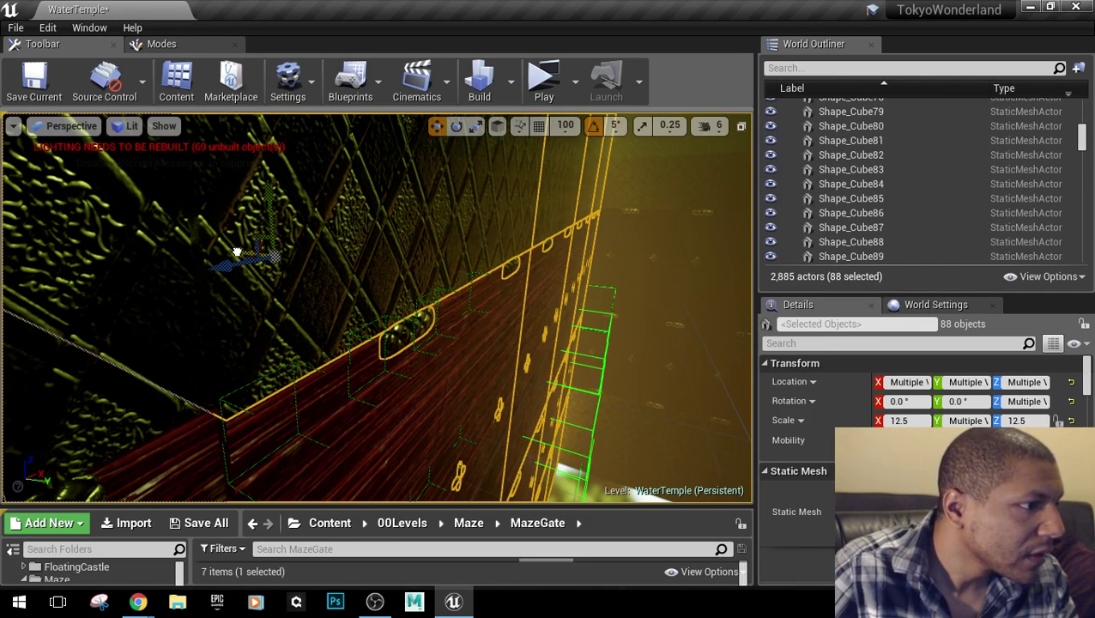
pyautogui.moveTo(237, 251); pyautogui.dragTo(234, 252)
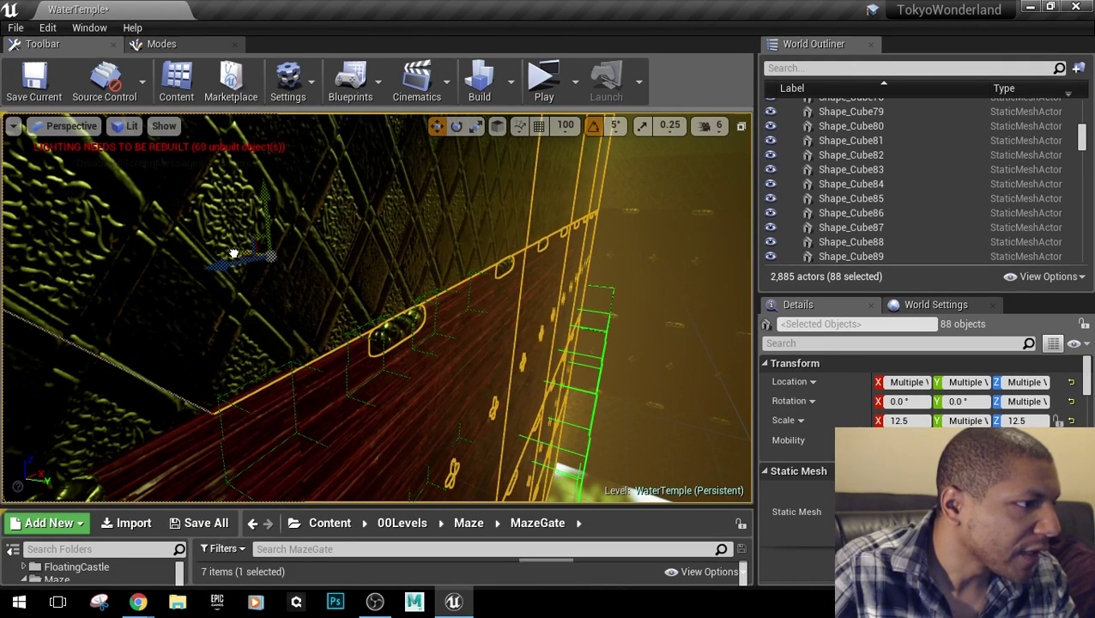
pyautogui.moveTo(235, 261); pyautogui.dragTo(206, 279, button='right')
pyautogui.moveTo(216, 239); pyautogui.dragTo(213, 236, button='right')
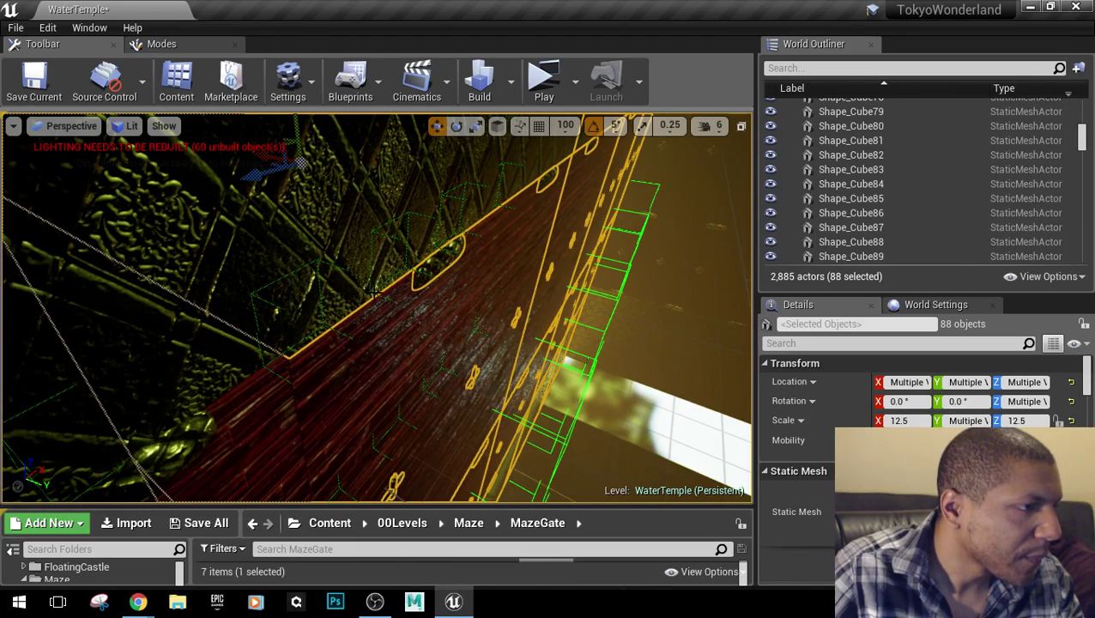
pyautogui.moveTo(374, 291)
pyautogui.mouseDown(button='right')
pyautogui.moveTo(356, 313)
pyautogui.moveTo(363, 306)
pyautogui.mouseUp(button='right')
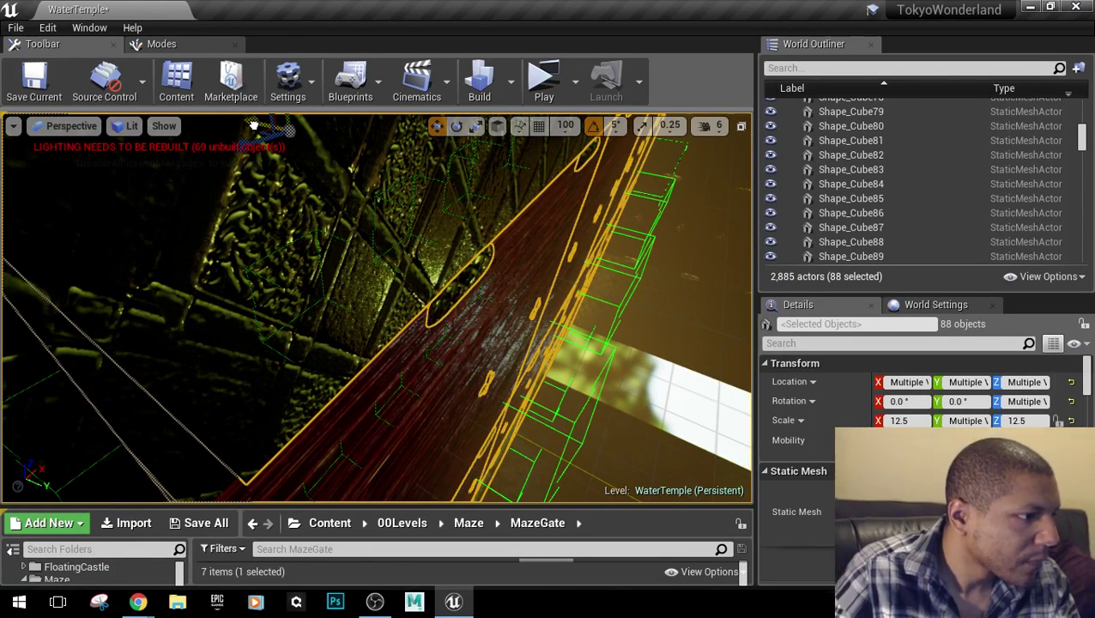
pyautogui.moveTo(254, 125); pyautogui.dragTo(252, 125)
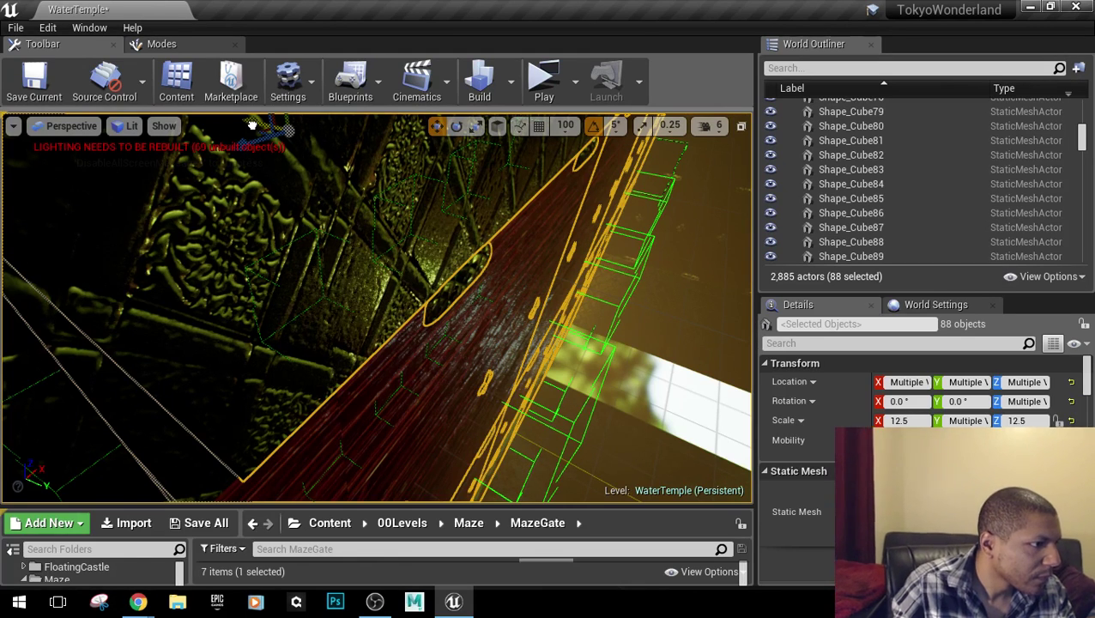
pyautogui.moveTo(252, 126); pyautogui.dragTo(254, 127)
pyautogui.moveTo(397, 316); pyautogui.dragTo(405, 335, button='right')
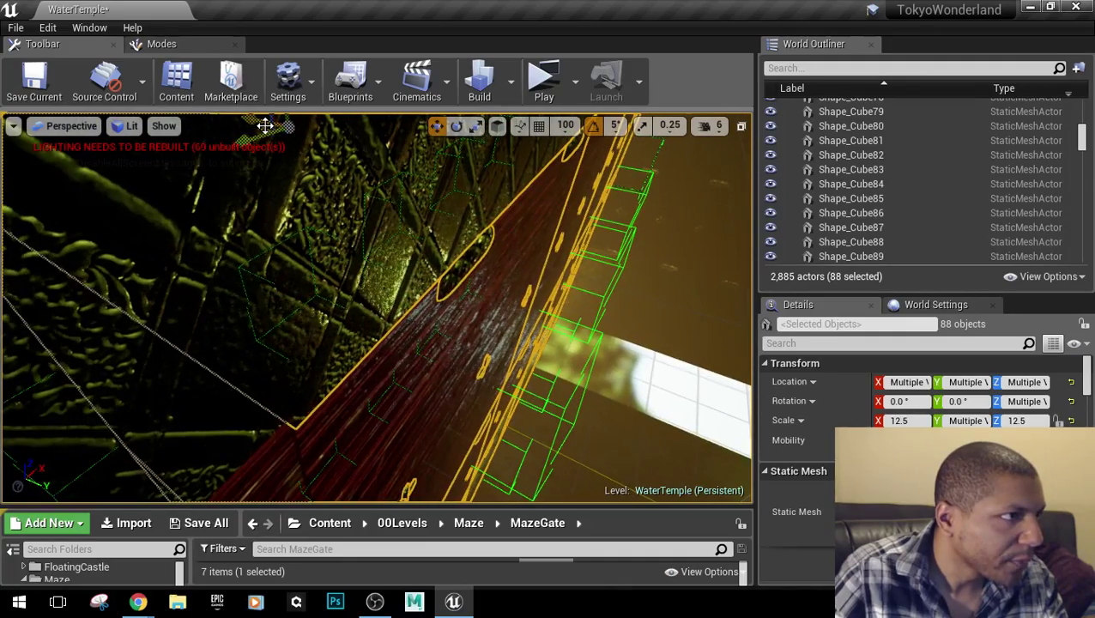
pyautogui.moveTo(246, 122); pyautogui.dragTo(243, 119)
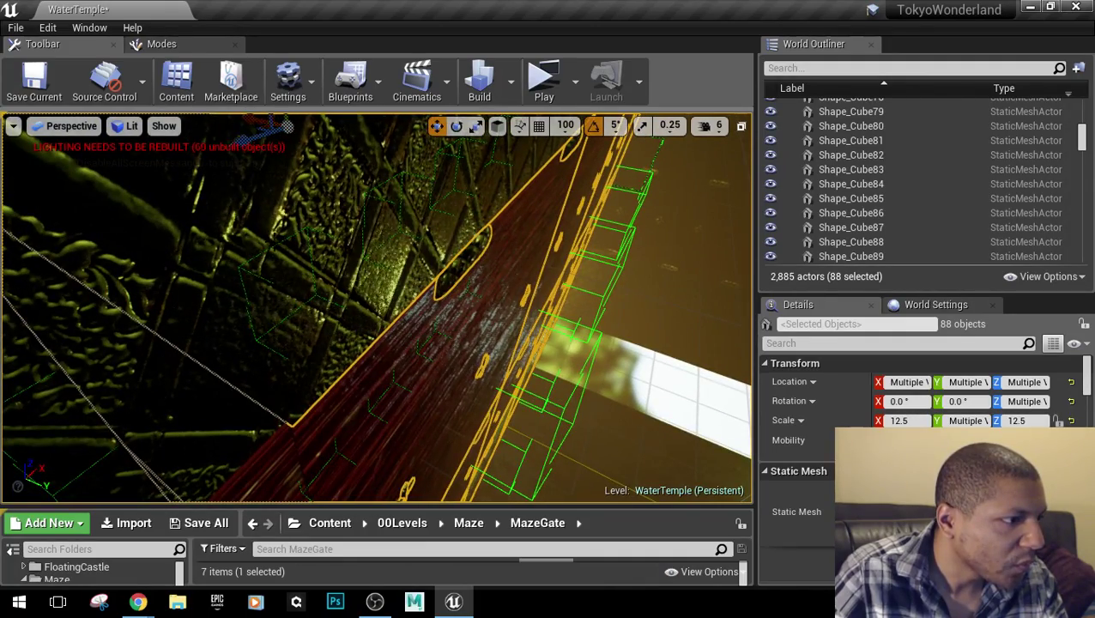
# Examine the seam between the duplicated section and the existing wall up close, keeping all eight panels selected.
pyautogui.moveTo(243, 120); pyautogui.dragTo(249, 122, button='right')
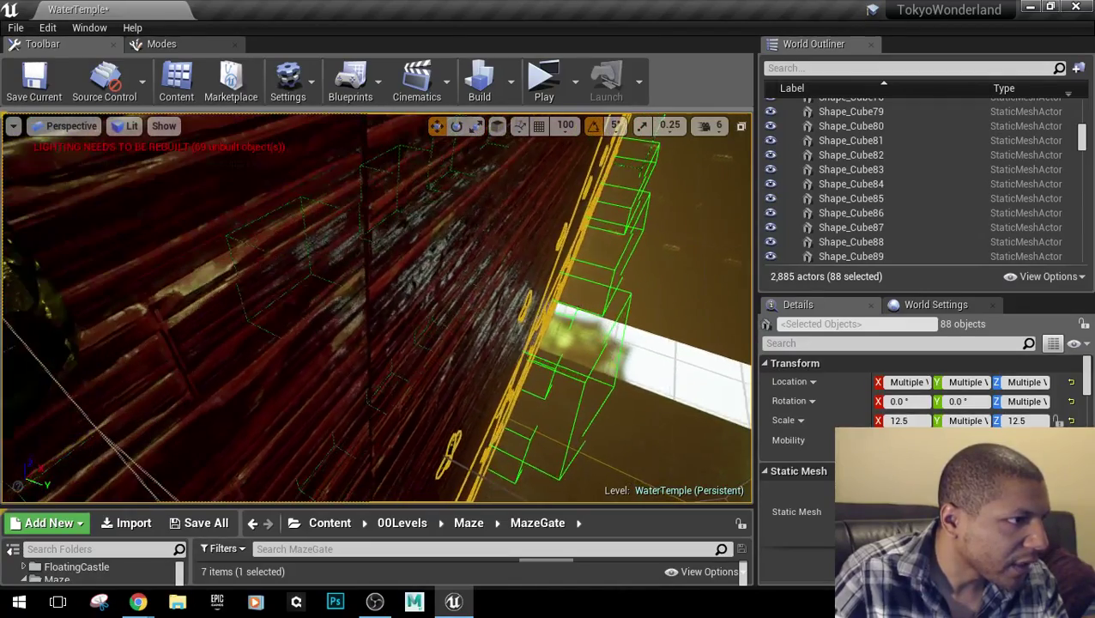
pyautogui.moveTo(248, 195); pyautogui.dragTo(259, 182, button='right')
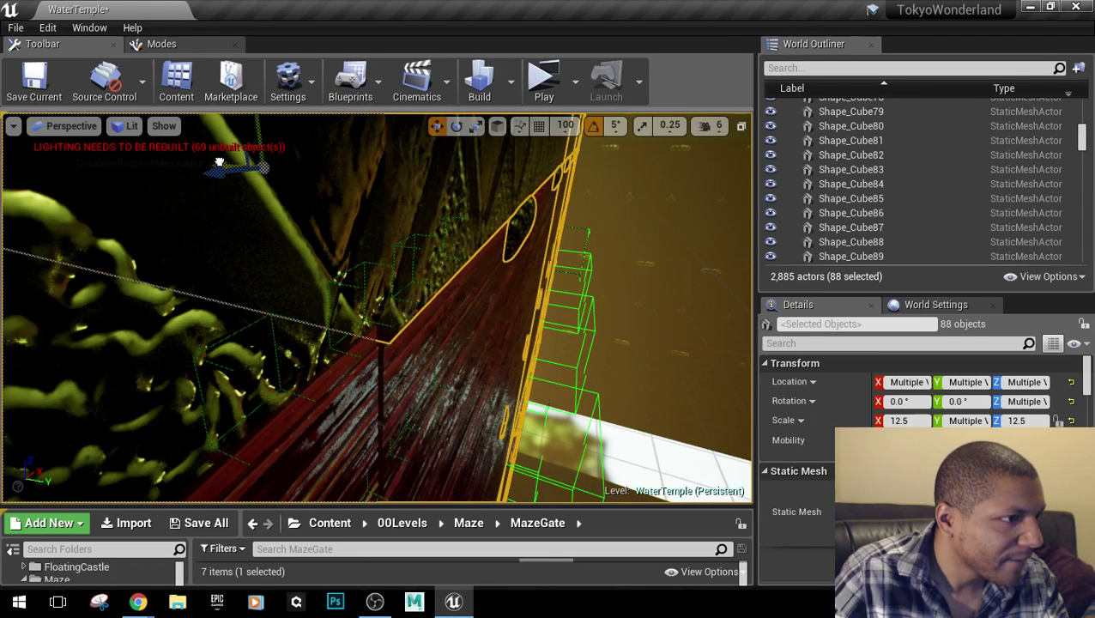
pyautogui.moveTo(427, 341); pyautogui.dragTo(421, 366, button='right')
pyautogui.click(427, 341)
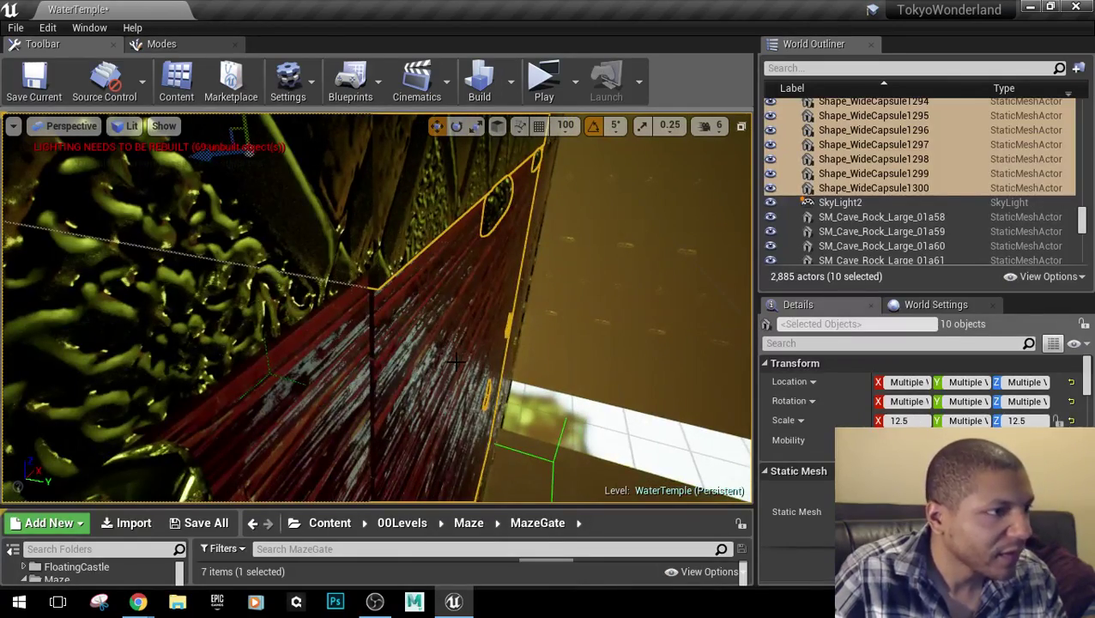
pyautogui.hotkey('ctrl', 'z')
pyautogui.moveTo(219, 152); pyautogui.dragTo(245, 129, button='right')
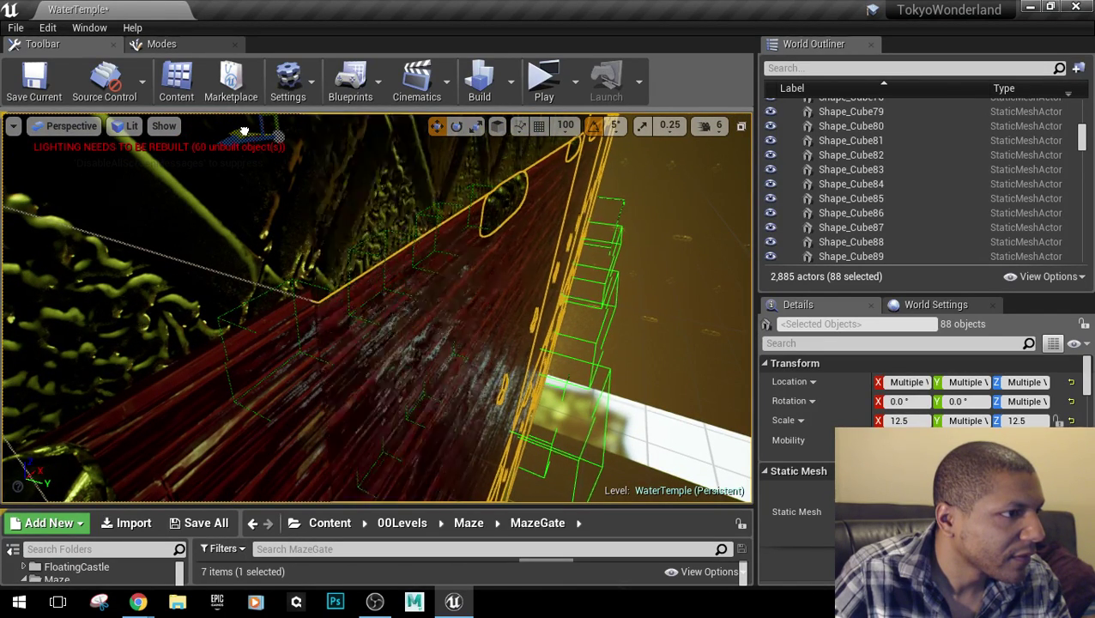
pyautogui.moveTo(245, 131); pyautogui.dragTo(244, 130, button='right')
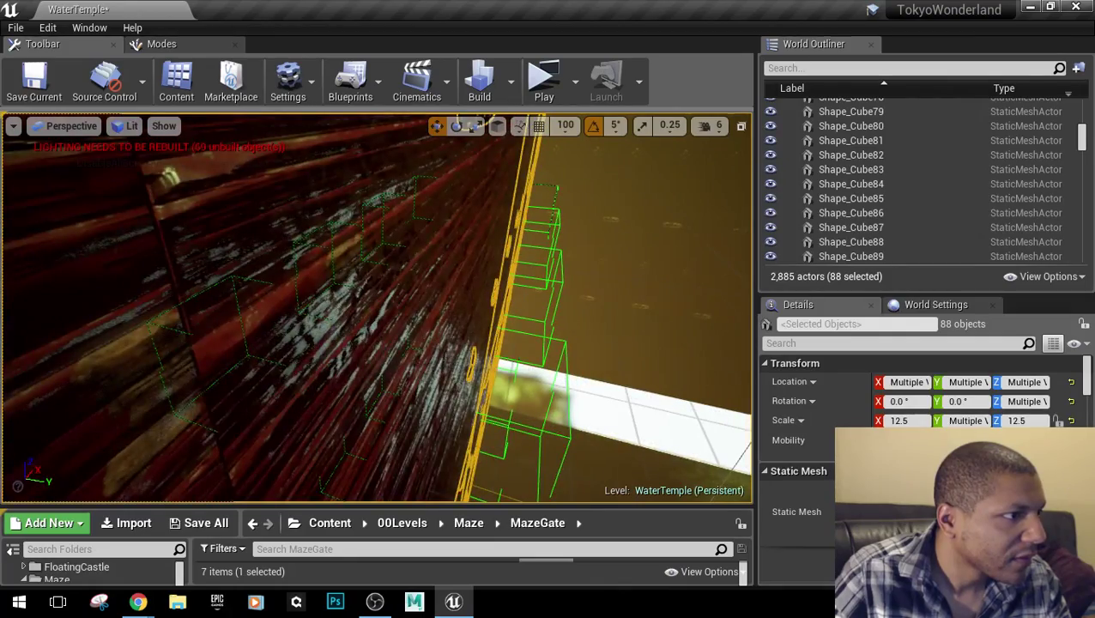
# Raise the duplicated section slightly so the edge between lattice and wood meets the neighbouring panel's edge.
pyautogui.moveTo(410, 331); pyautogui.dragTo(409, 182, button='right')
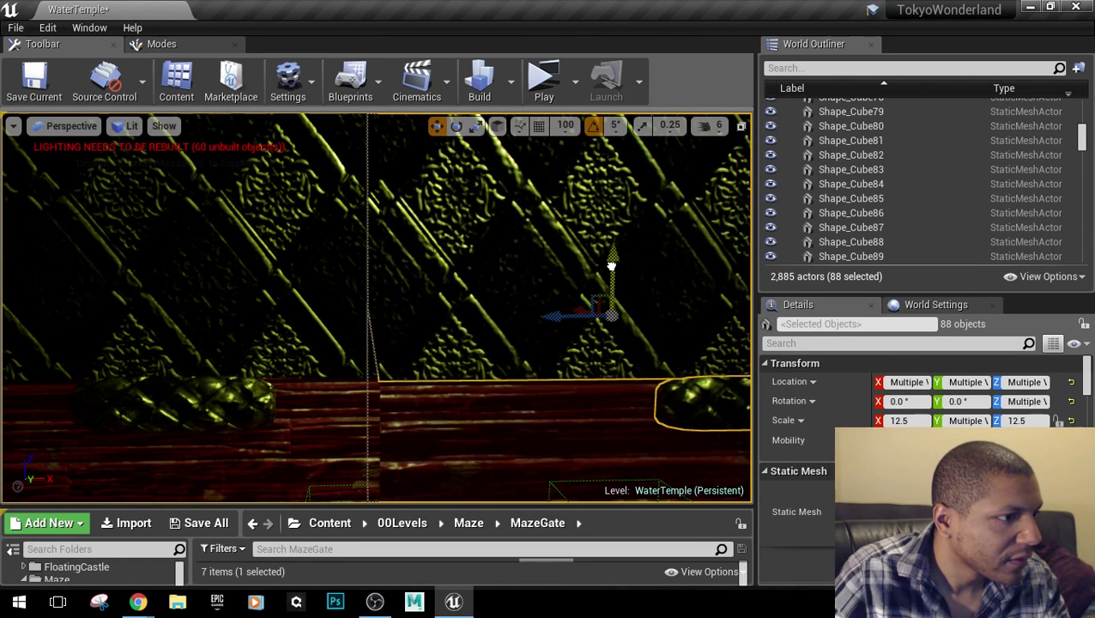
pyautogui.moveTo(408, 182); pyautogui.dragTo(408, 182, button='right')
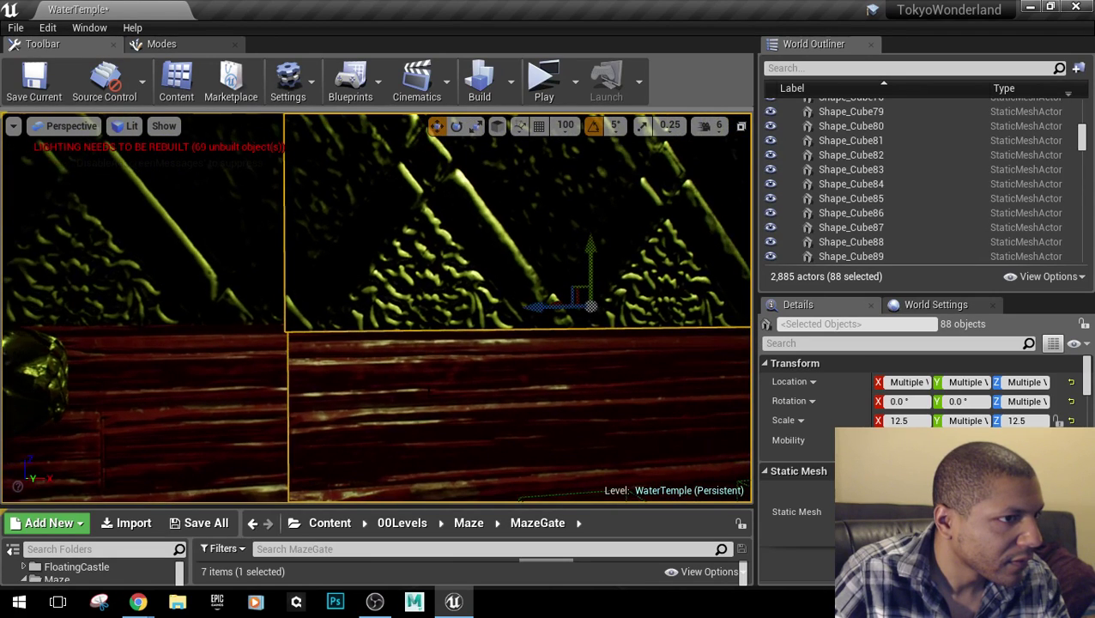
pyautogui.moveTo(589, 258); pyautogui.dragTo(585, 255)
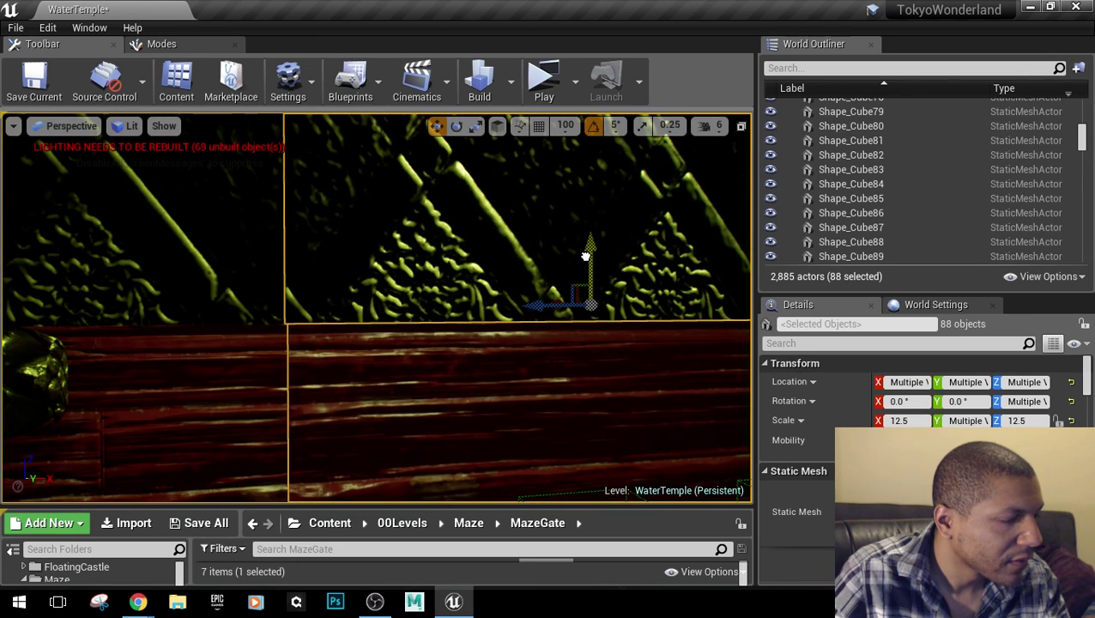
pyautogui.moveTo(585, 255); pyautogui.dragTo(585, 255, button='right')
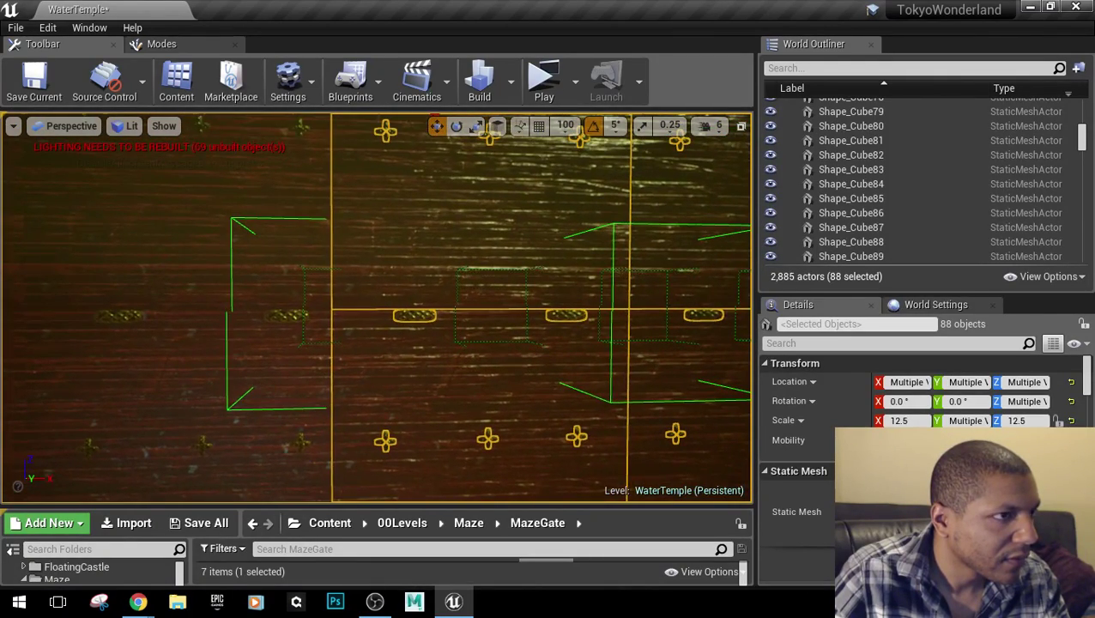
# Turn on grid snapping and shift the duplicated section along the wall to even out the trim spacing at the seam.
pyautogui.click(537, 131)
pyautogui.moveTo(395, 149); pyautogui.dragTo(394, 150, button='right')
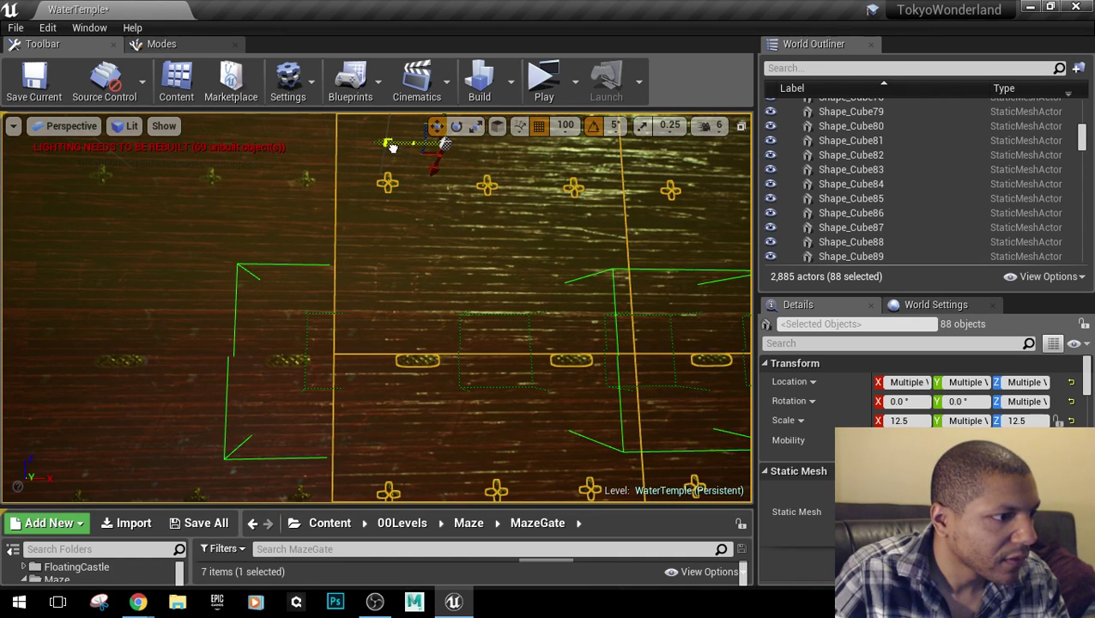
pyautogui.moveTo(400, 147)
pyautogui.mouseDown()
pyautogui.moveTo(418, 147)
pyautogui.moveTo(412, 156)
pyautogui.mouseUp()
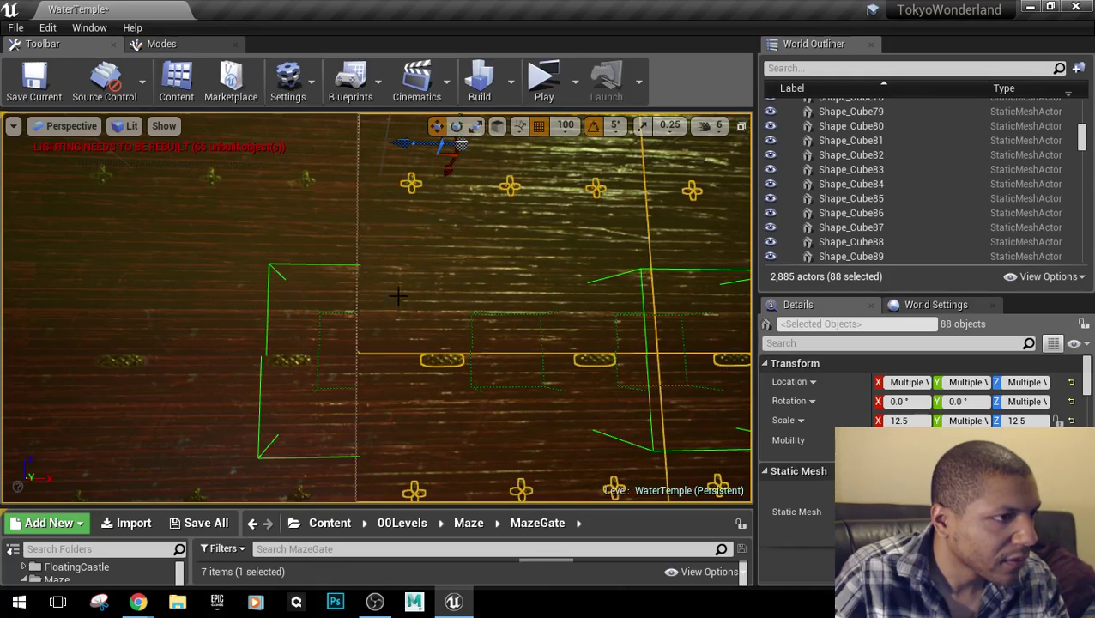
pyautogui.moveTo(398, 296); pyautogui.dragTo(399, 296, button='right')
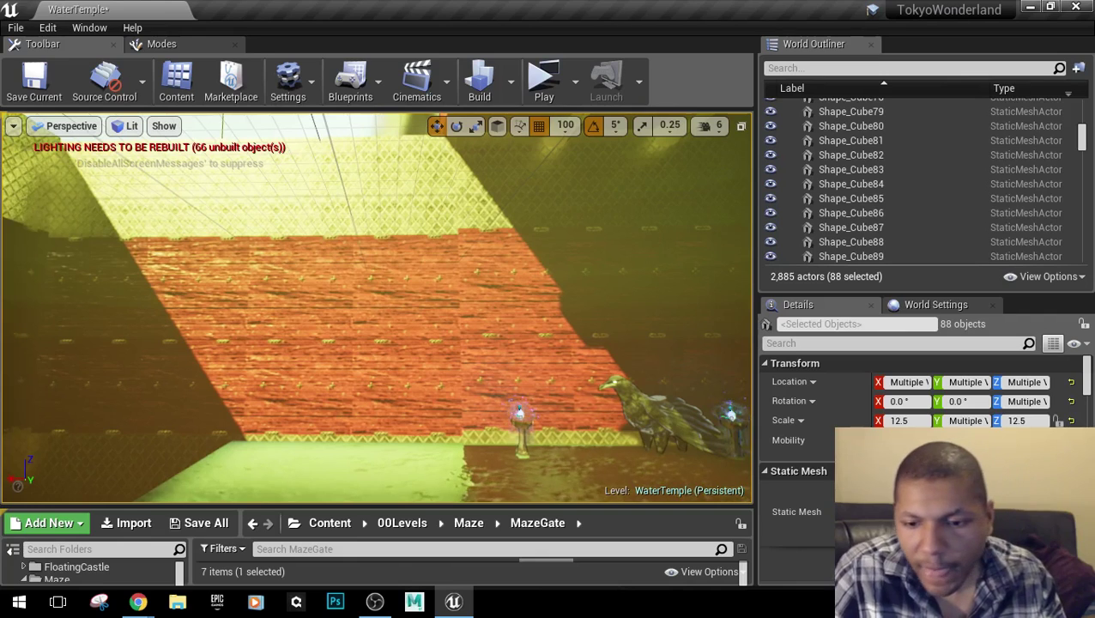
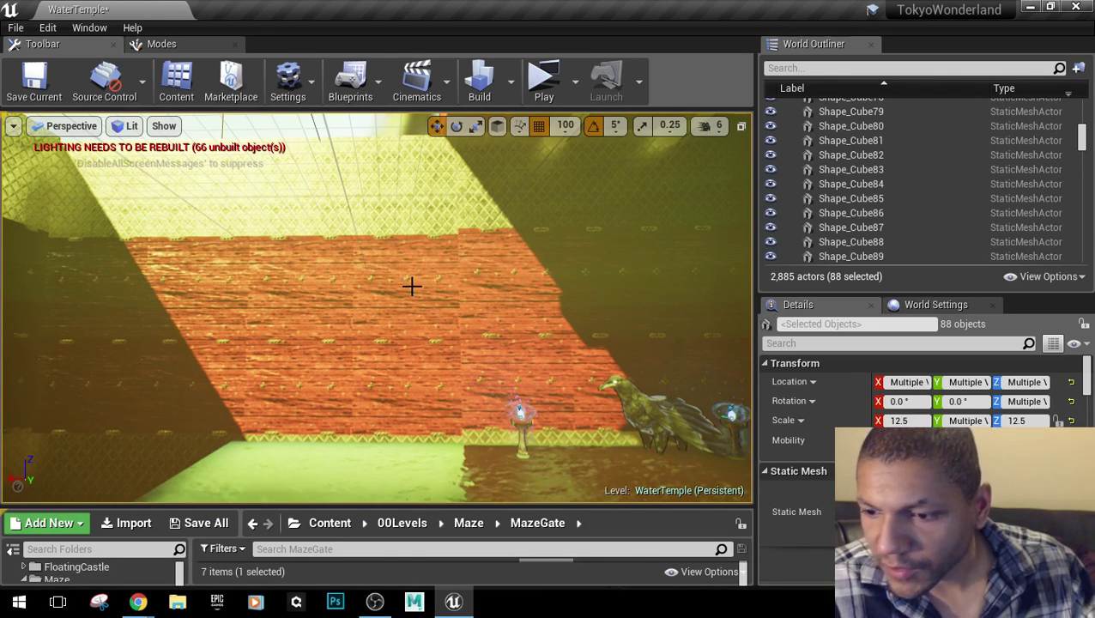
# Select the four upper and four lower panels of the duplicated section on the sunlit side wall.
pyautogui.moveTo(454, 258); pyautogui.dragTo(463, 280, button='right')
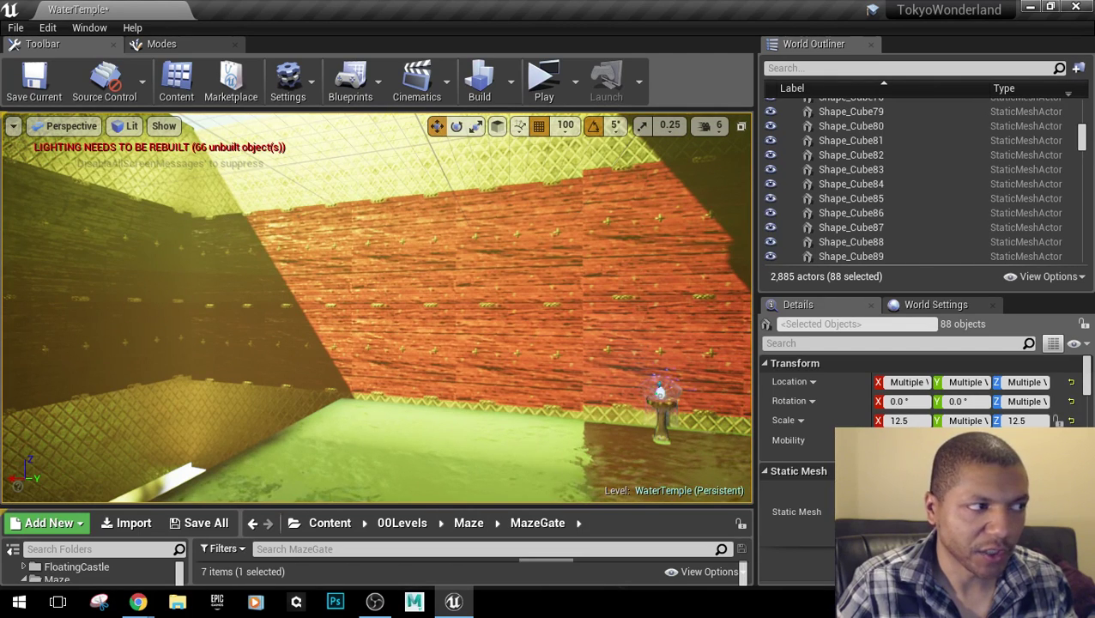
pyautogui.click(265, 228)
pyautogui.keyDown('ctrl'); pyautogui.click(319, 227); pyautogui.keyUp('ctrl')
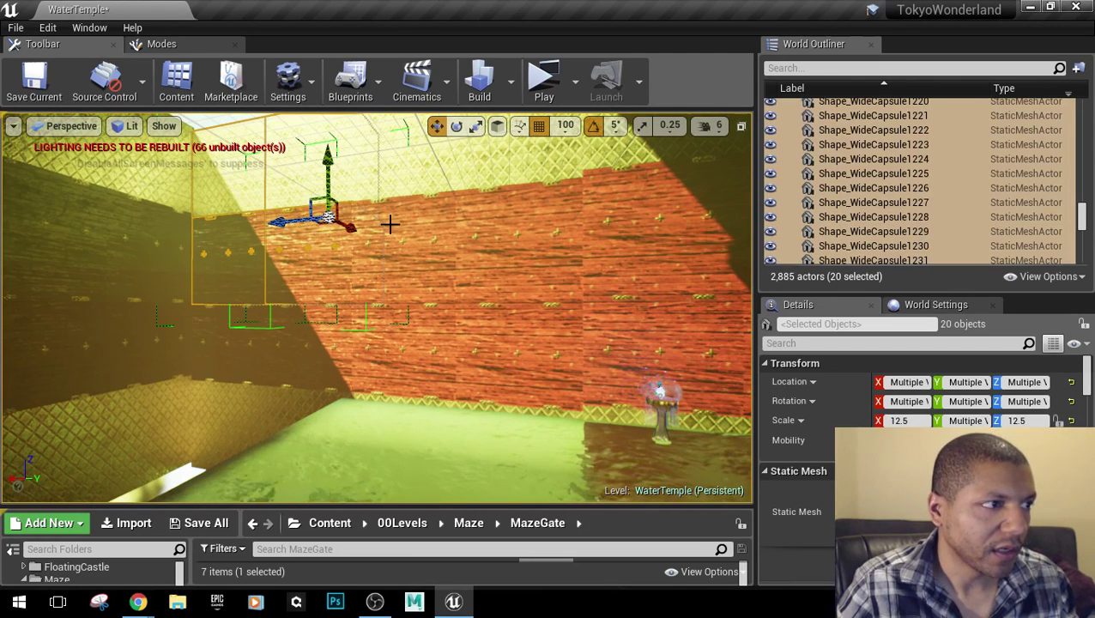
pyautogui.keyDown('ctrl'); pyautogui.click(448, 220); pyautogui.keyUp('ctrl')
pyautogui.keyDown('ctrl'); pyautogui.click(514, 214); pyautogui.keyUp('ctrl')
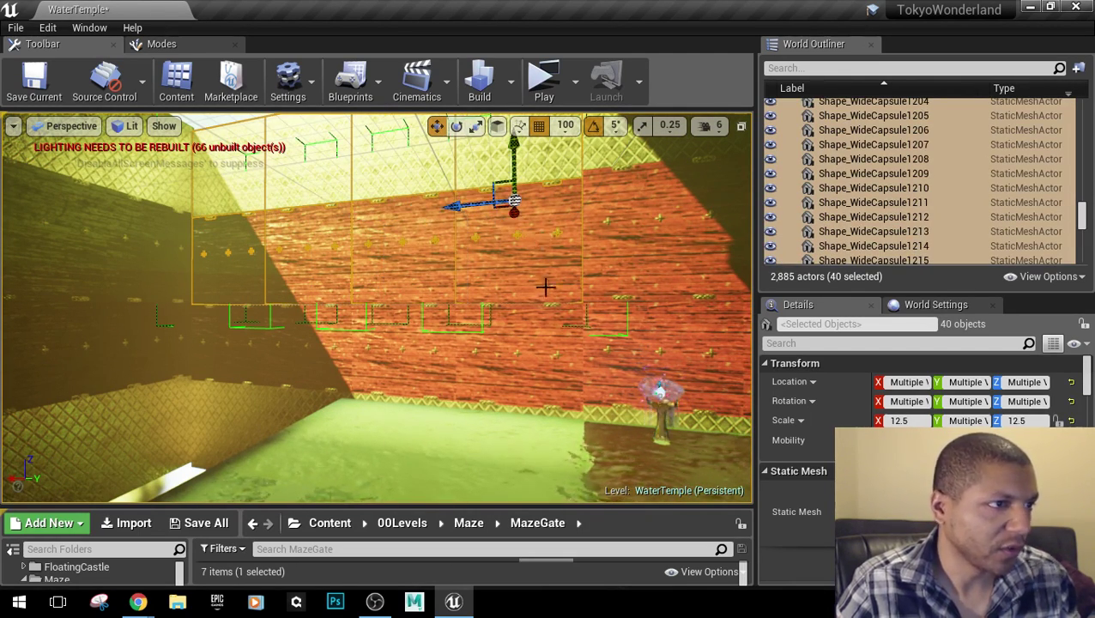
pyautogui.keyDown('ctrl'); pyautogui.click(549, 336); pyautogui.keyUp('ctrl')
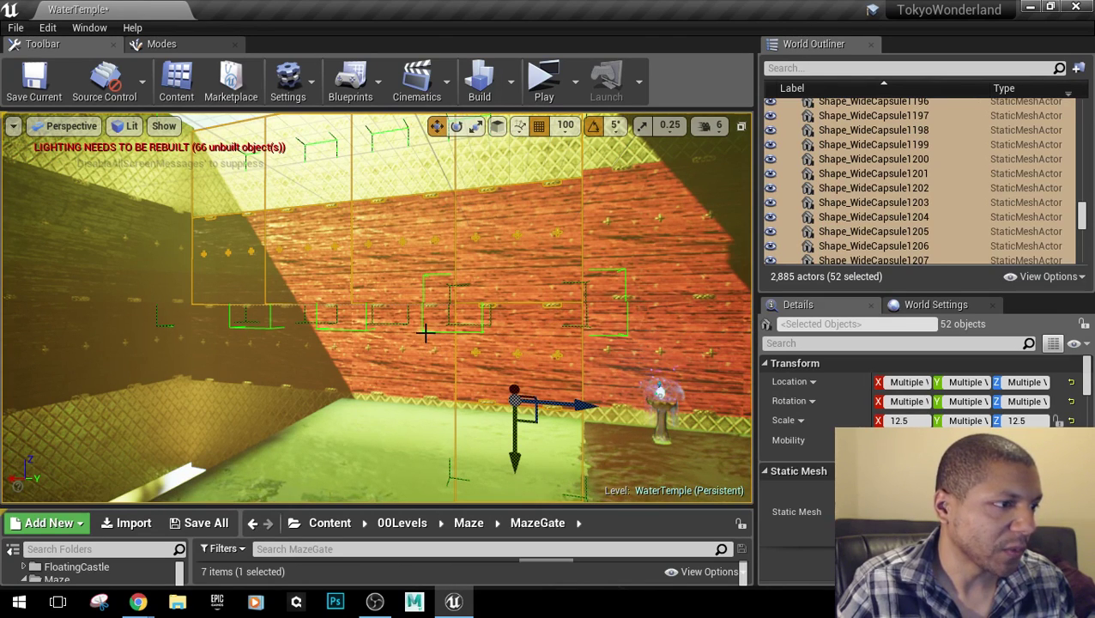
pyautogui.keyDown('ctrl'); pyautogui.click(379, 345); pyautogui.keyUp('ctrl')
pyautogui.keyDown('ctrl'); pyautogui.click(284, 347); pyautogui.keyUp('ctrl')
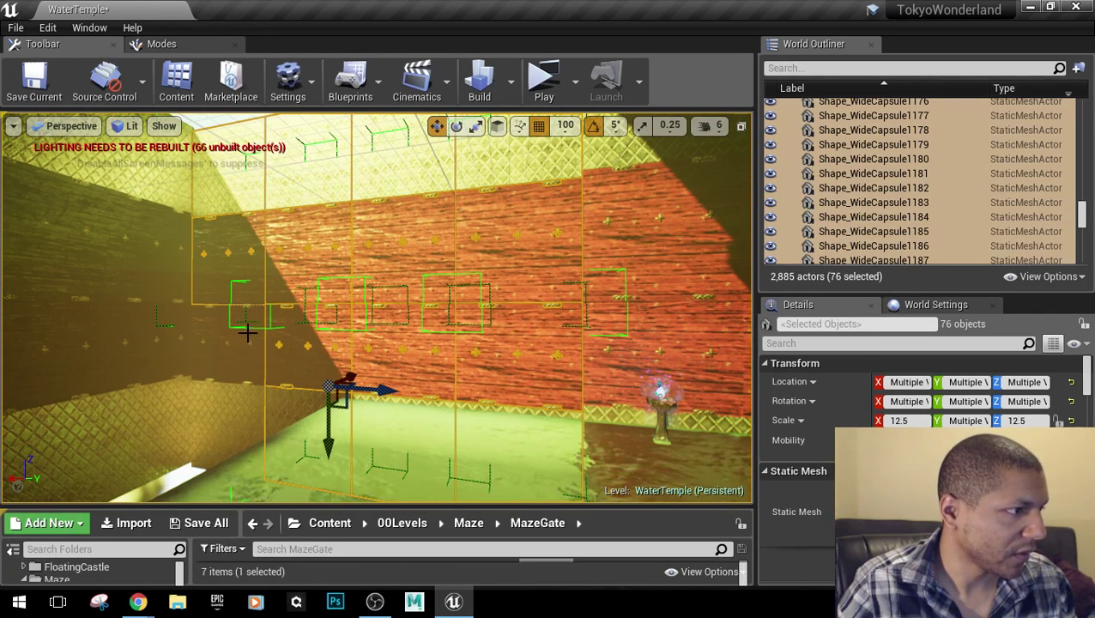
pyautogui.keyDown('ctrl'); pyautogui.click(247, 332); pyautogui.keyUp('ctrl')
# Turn off grid snapping and raise the selected duplicated section until its trim pieces line up with those on the neighbouring wall.
pyautogui.moveTo(429, 381); pyautogui.dragTo(446, 283)
pyautogui.moveTo(485, 386); pyautogui.dragTo(472, 386, button='right')
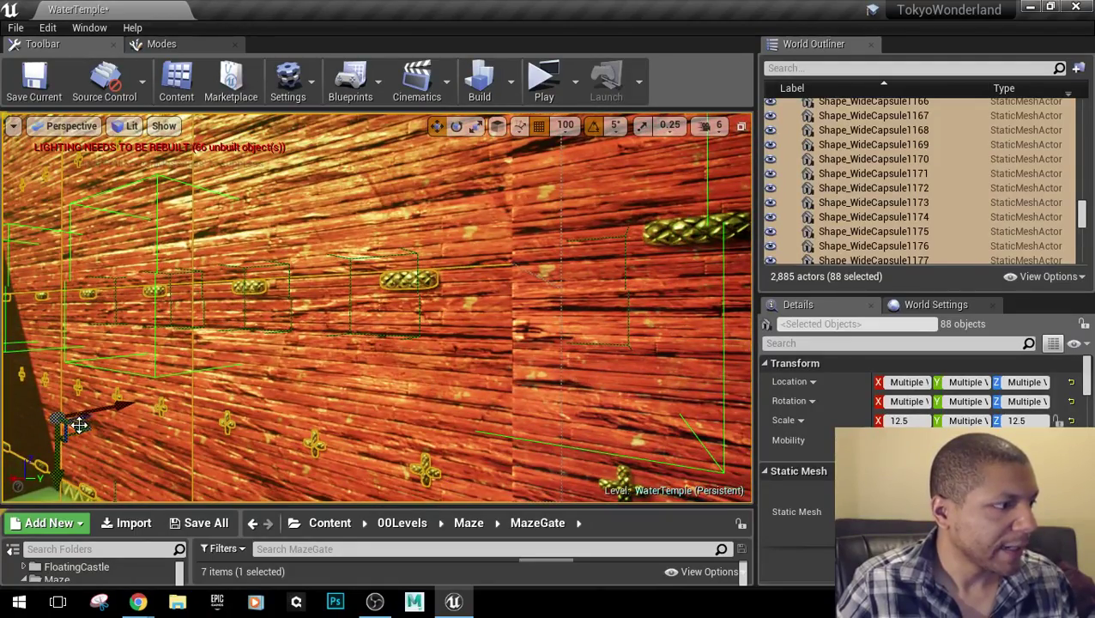
pyautogui.moveTo(82, 426); pyautogui.dragTo(75, 428)
pyautogui.scroll(2, 75, 427)
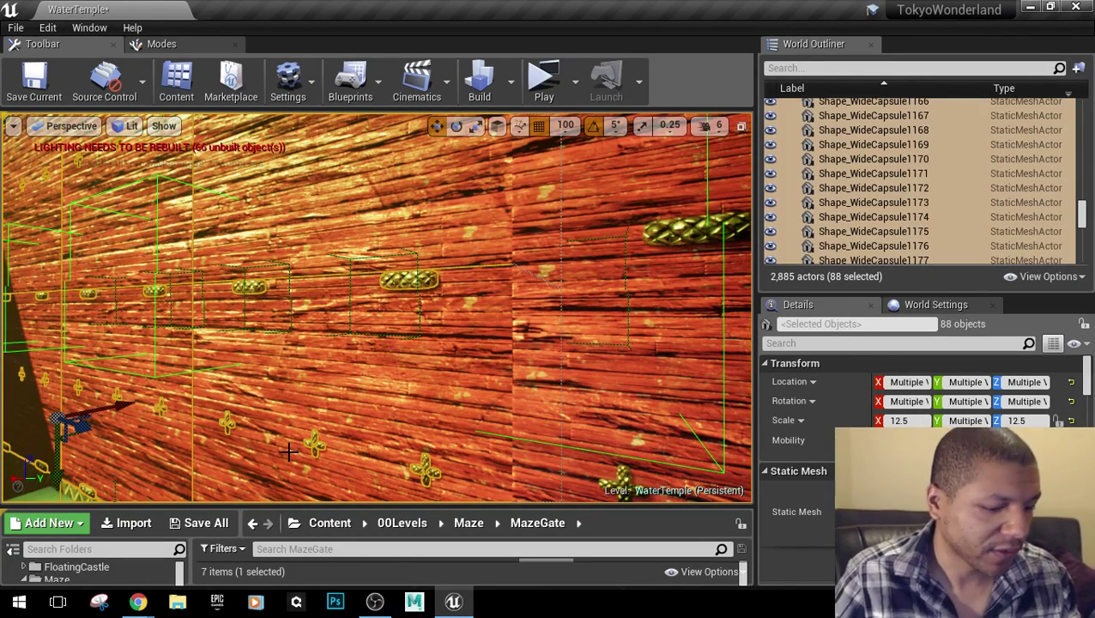
pyautogui.moveTo(375, 307); pyautogui.dragTo(312, 321, button='right')
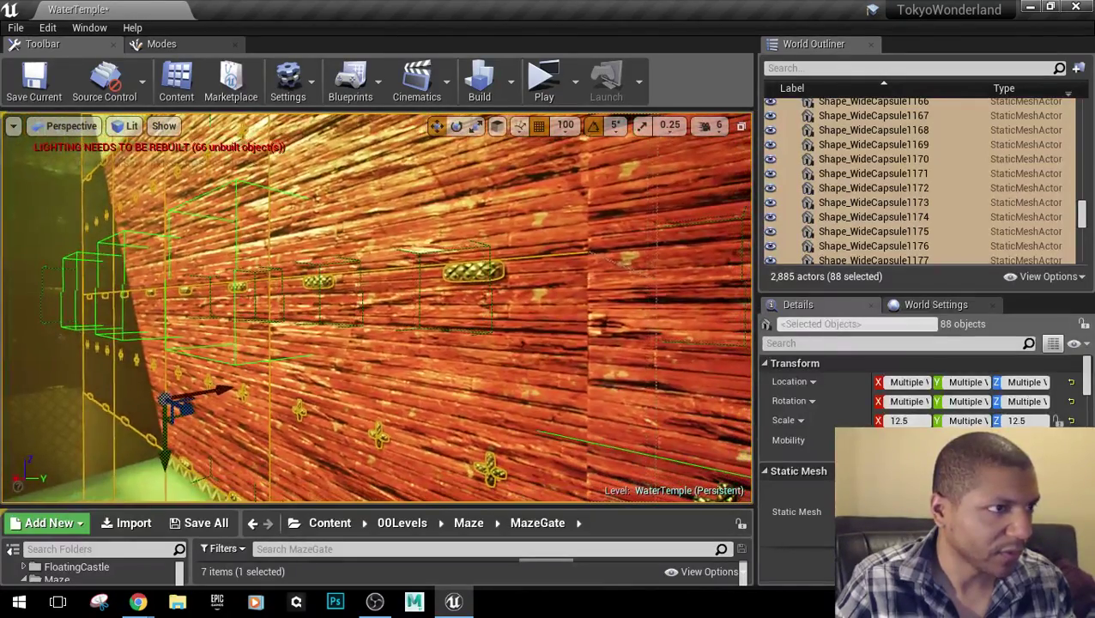
pyautogui.moveTo(376, 307); pyautogui.dragTo(399, 306, button='right')
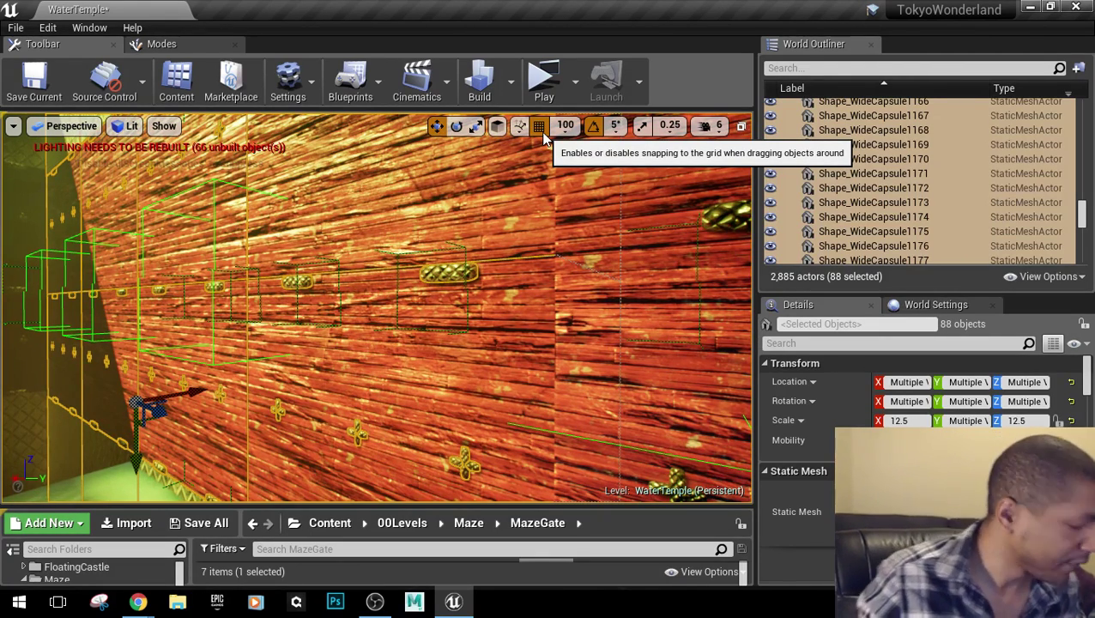
pyautogui.click(543, 134)
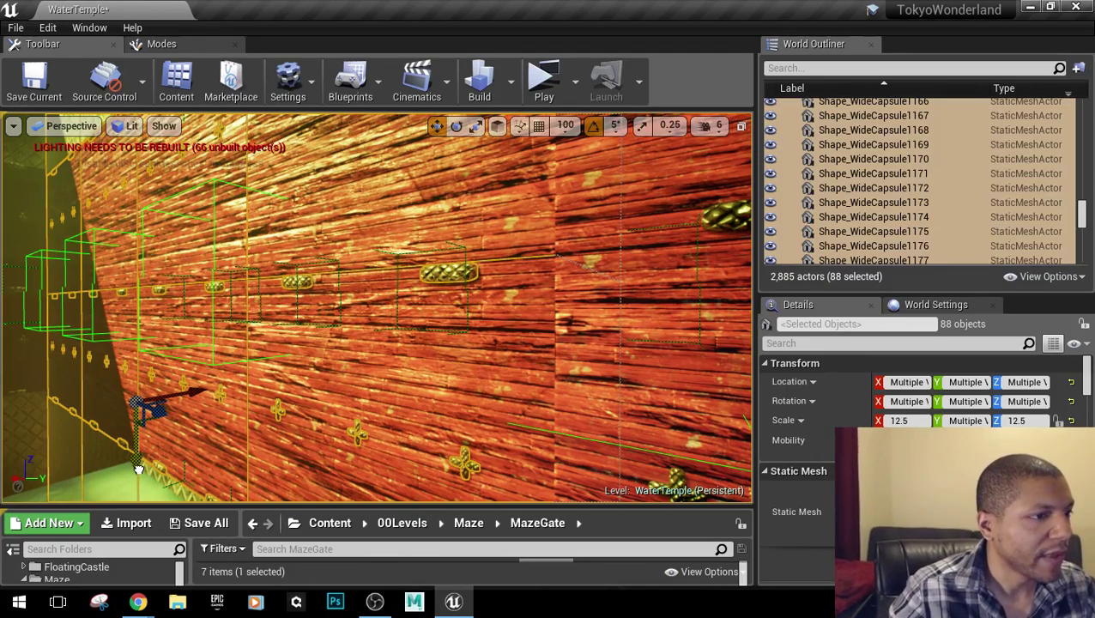
pyautogui.moveTo(139, 471); pyautogui.dragTo(139, 464)
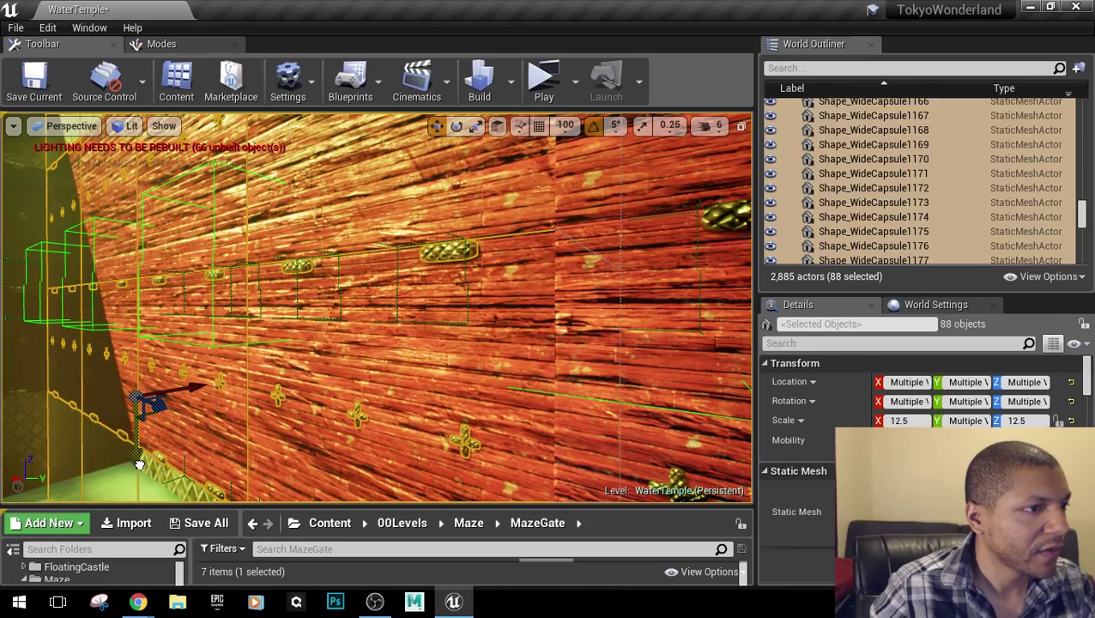
pyautogui.moveTo(140, 464); pyautogui.dragTo(139, 462, button='right')
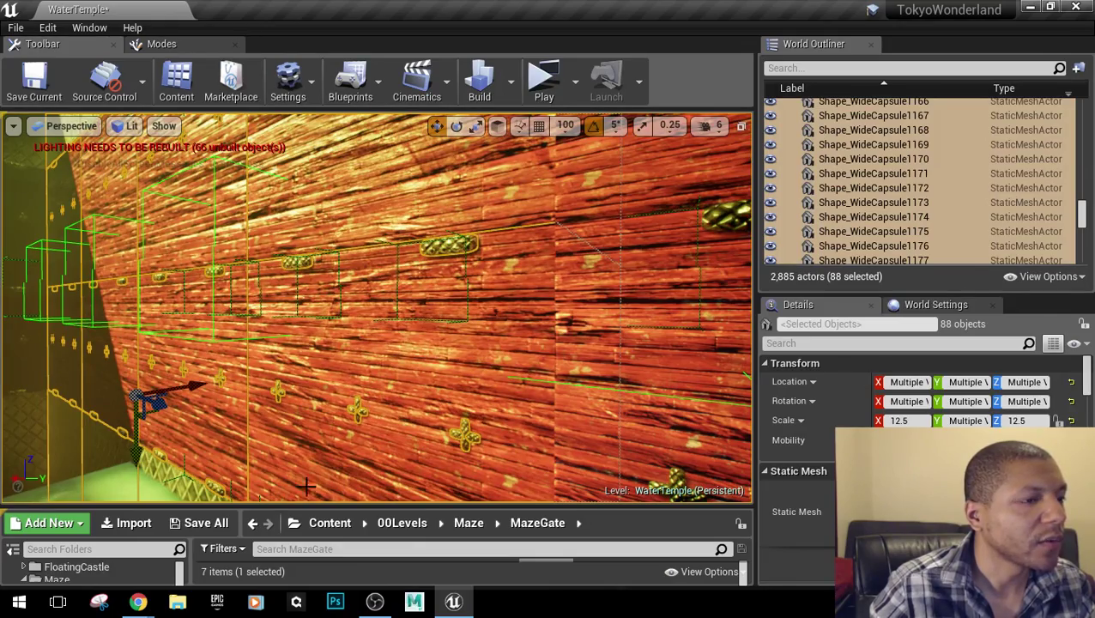
# Fine-tune the duplicated section's height so the edge between lattice and wood meets the neighbouring panel's edge.
pyautogui.moveTo(438, 461); pyautogui.dragTo(438, 460, button='right')
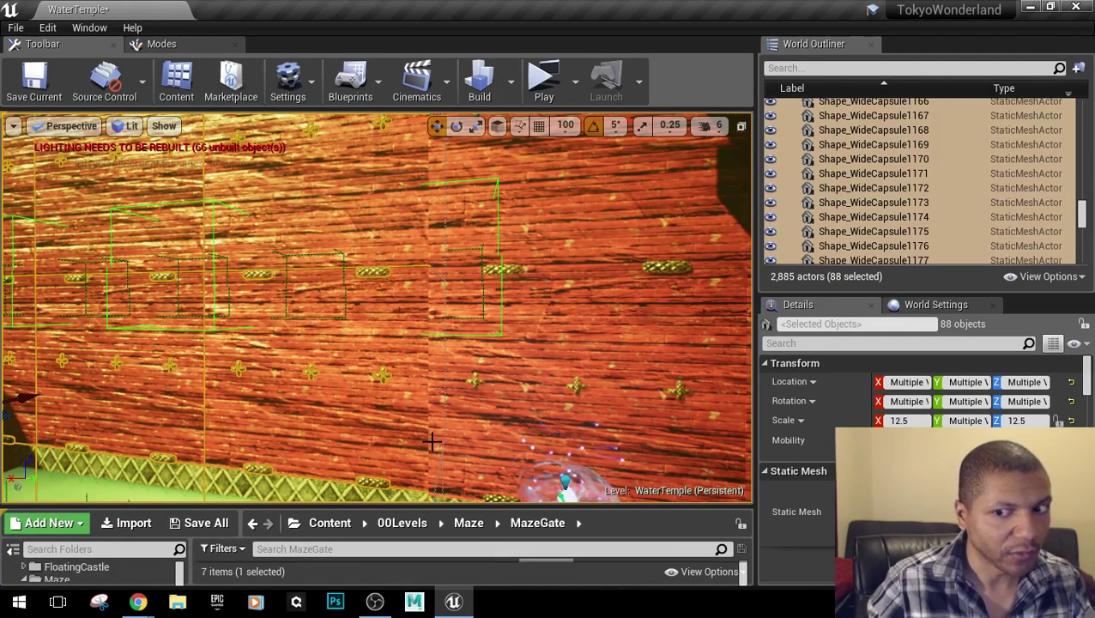
pyautogui.moveTo(427, 439); pyautogui.dragTo(428, 439, button='right')
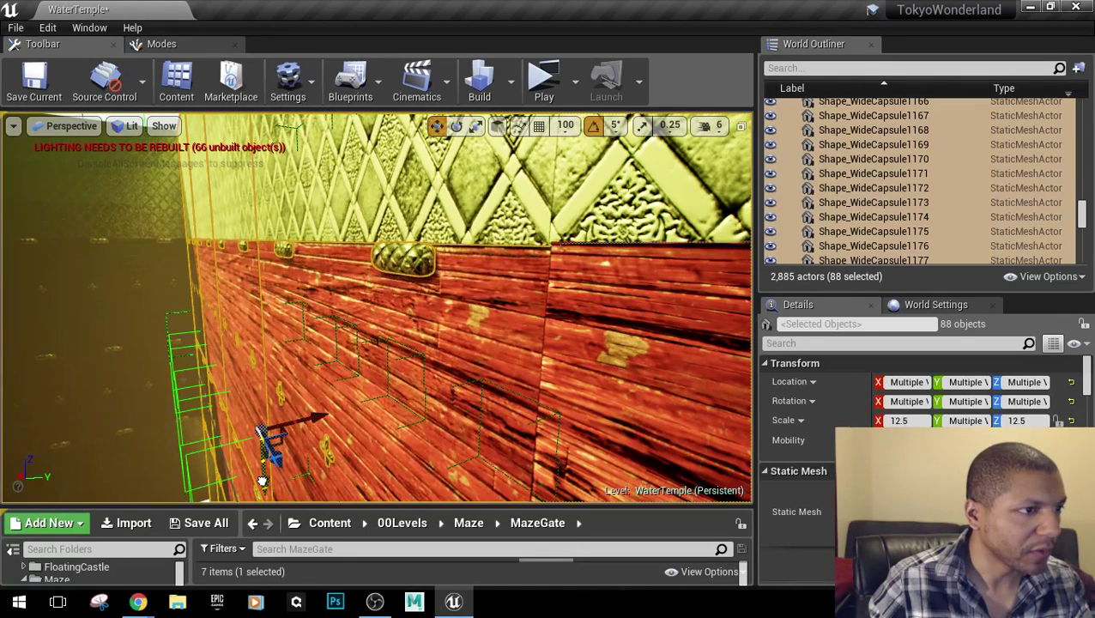
pyautogui.moveTo(427, 439); pyautogui.dragTo(427, 439, button='right')
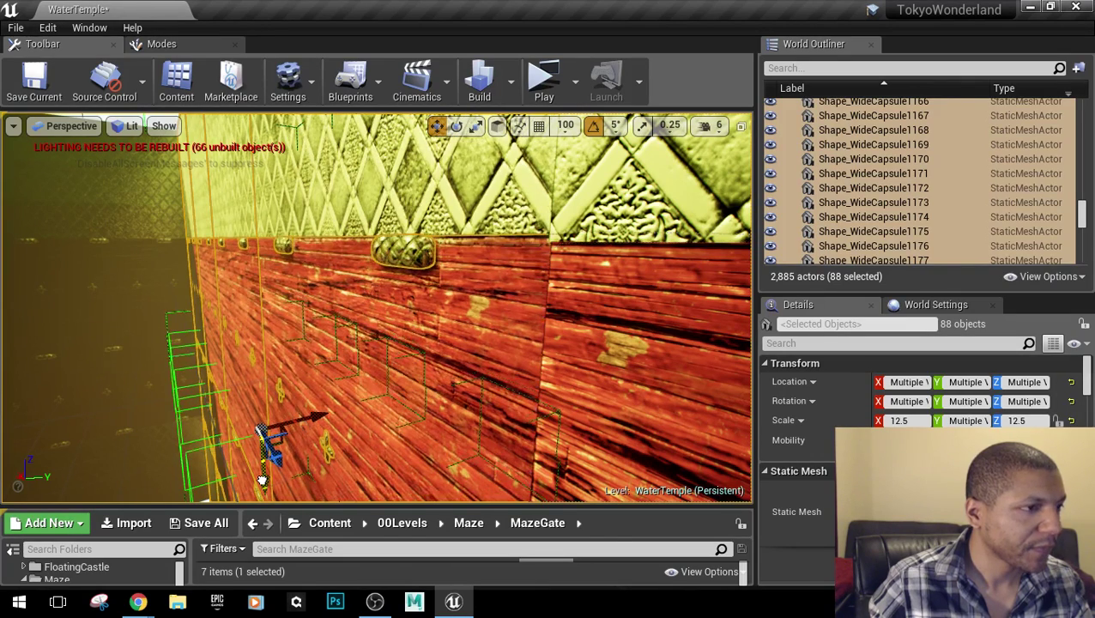
pyautogui.moveTo(263, 480); pyautogui.dragTo(263, 479)
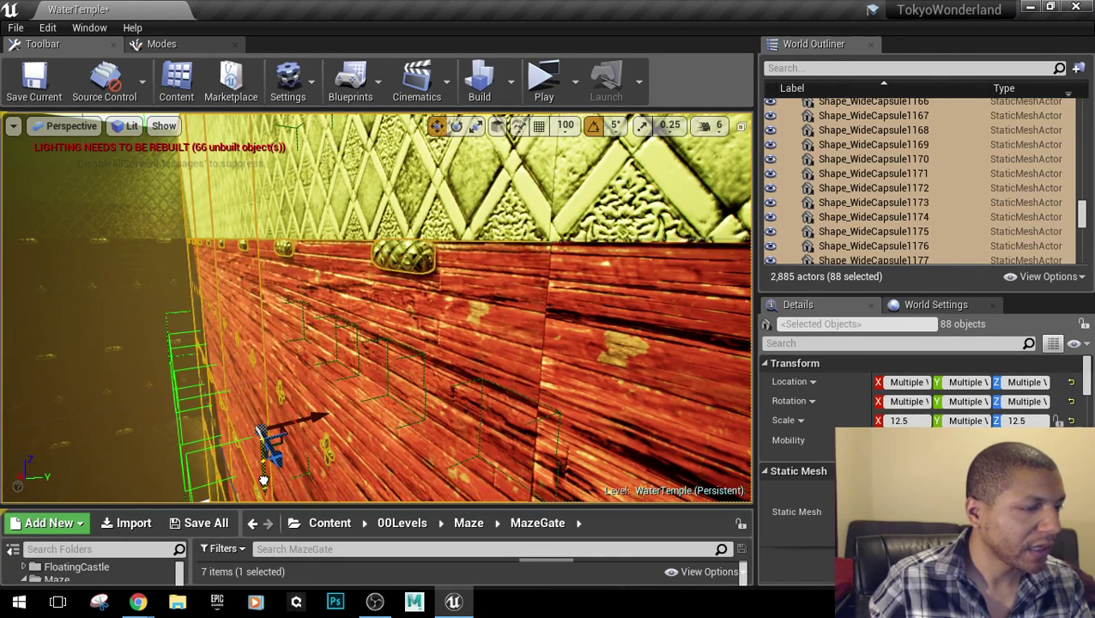
# Shift the duplicated section freely along the wall in small amounts to narrow the gap at the seam.
pyautogui.moveTo(263, 479); pyautogui.dragTo(429, 480, button='right')
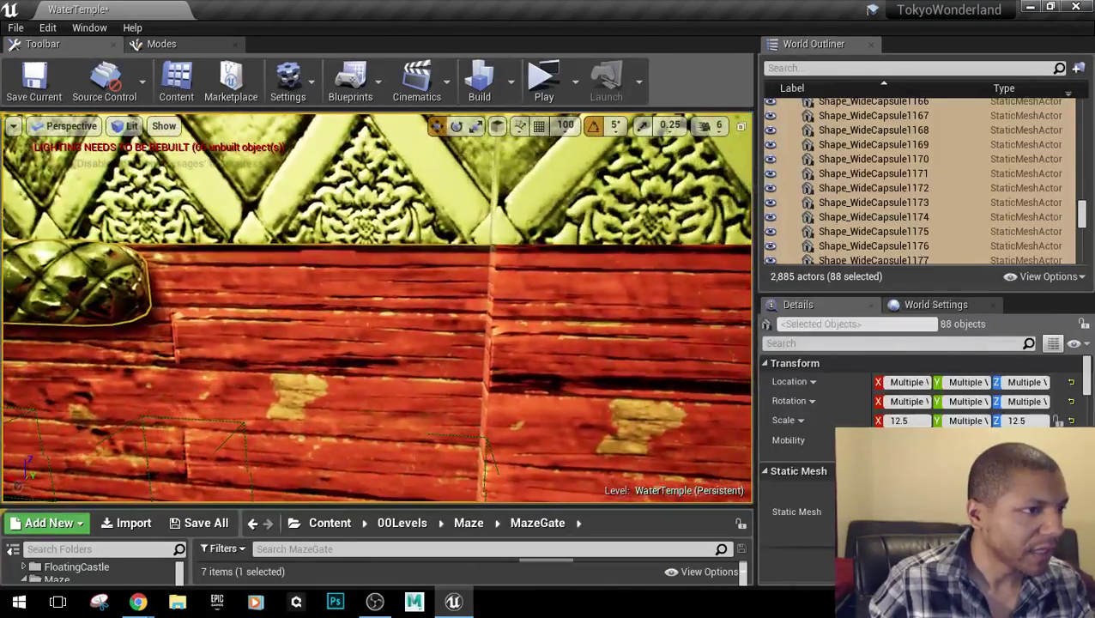
pyautogui.moveTo(263, 480); pyautogui.dragTo(264, 480, button='right')
pyautogui.moveTo(513, 306); pyautogui.dragTo(513, 307, button='right')
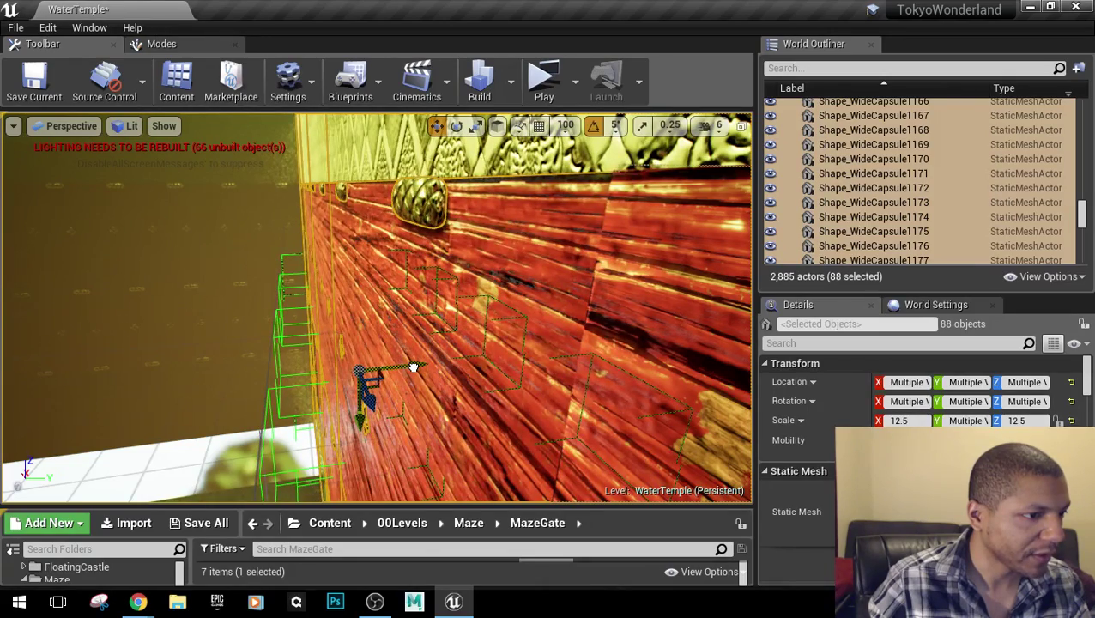
pyautogui.moveTo(412, 367); pyautogui.dragTo(411, 367, button='right')
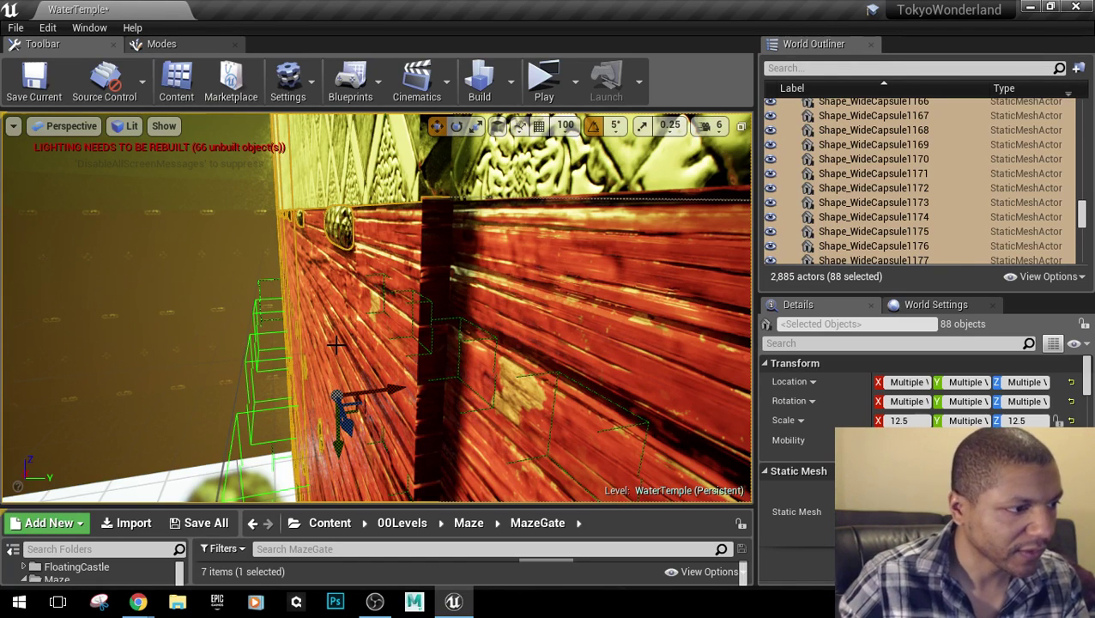
pyautogui.moveTo(338, 338); pyautogui.dragTo(314, 312)
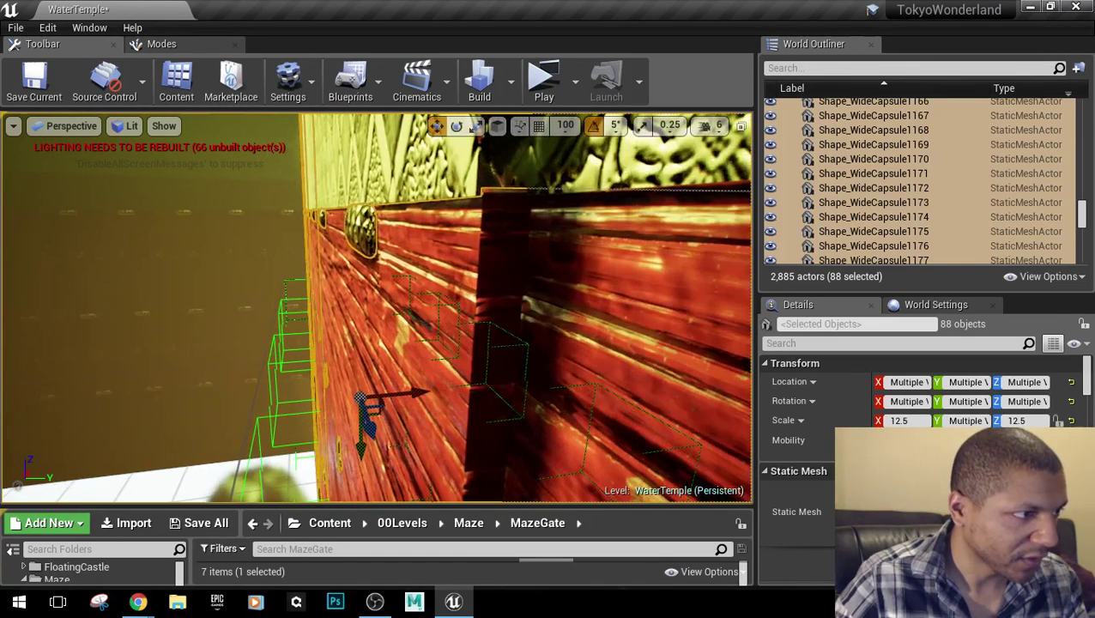
pyautogui.moveTo(340, 332); pyautogui.dragTo(369, 344, button='right')
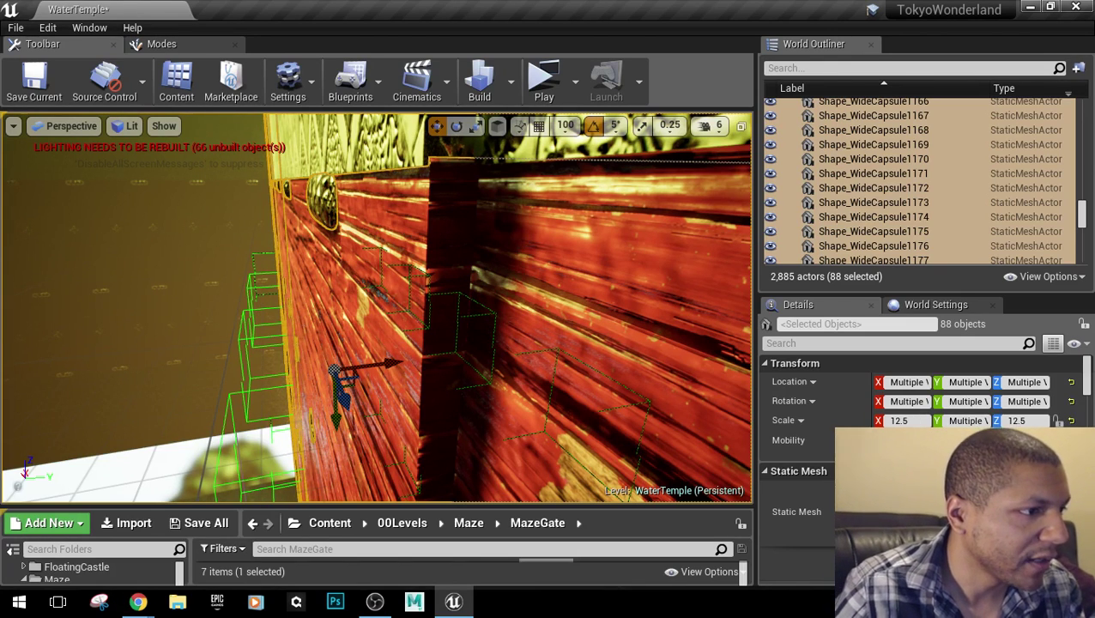
pyautogui.moveTo(385, 319); pyautogui.dragTo(375, 319, button='right')
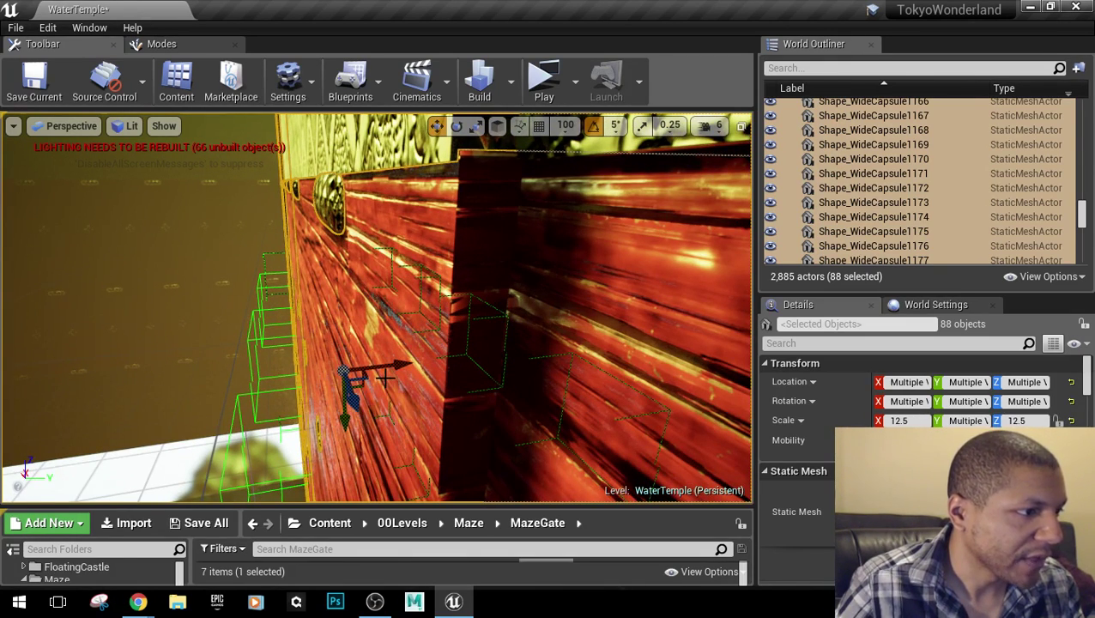
pyautogui.moveTo(383, 368); pyautogui.dragTo(387, 367)
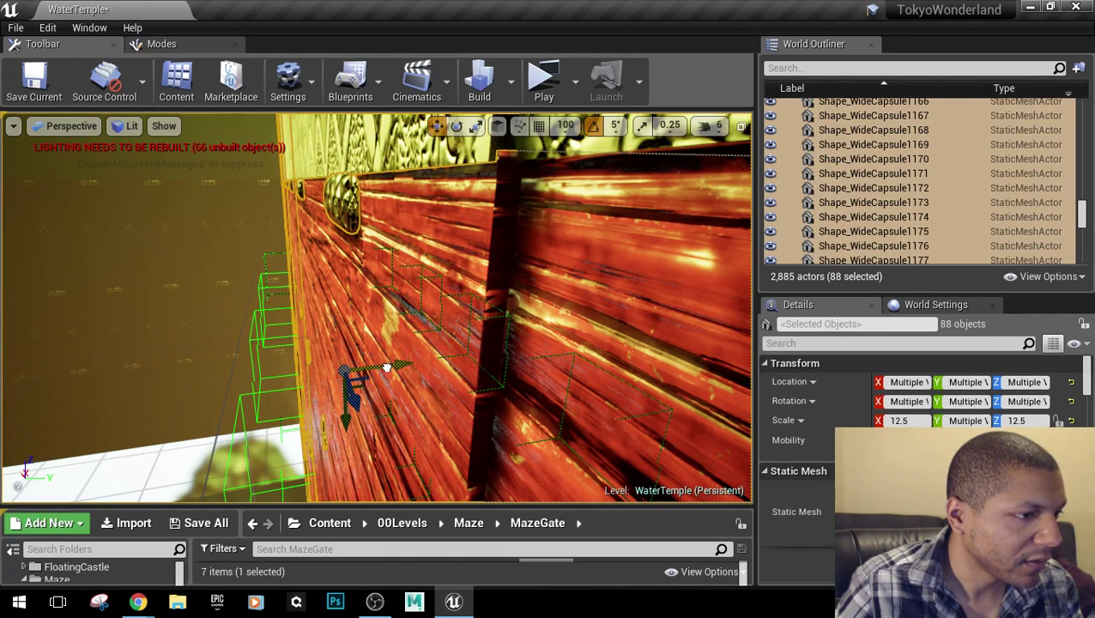
pyautogui.moveTo(387, 367); pyautogui.dragTo(382, 367, button='right')
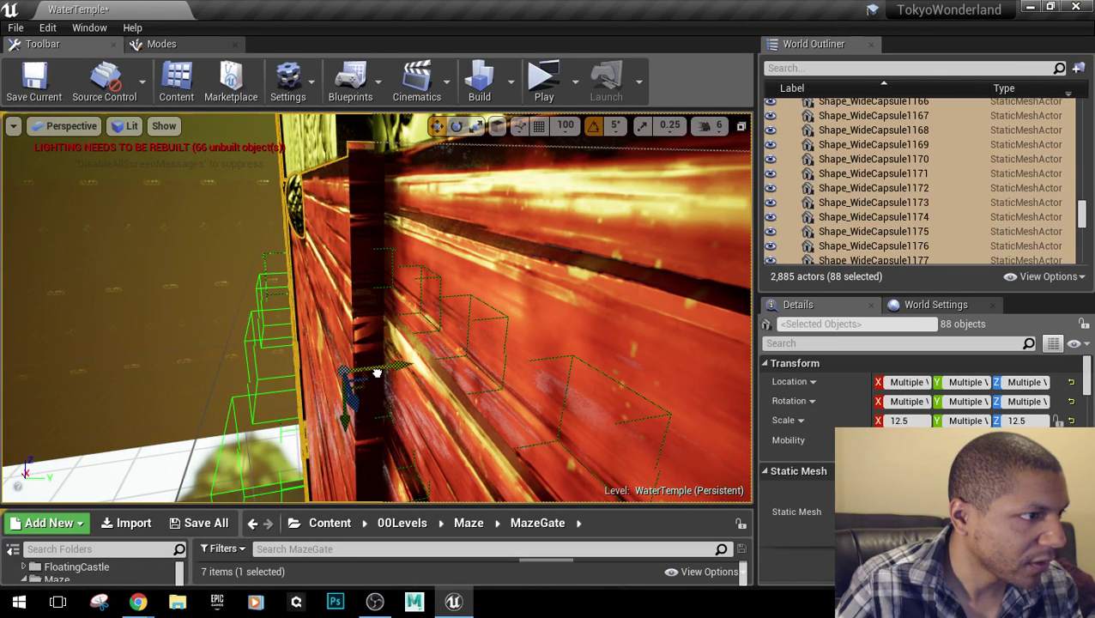
pyautogui.moveTo(377, 373); pyautogui.dragTo(379, 371)
# Deselect and reselect the panel beside the seam to bring the transform gizmo there, and undo the last shift.
pyautogui.moveTo(342, 333); pyautogui.dragTo(367, 314, button='right')
pyautogui.keyDown('ctrl'); pyautogui.click(426, 289); pyautogui.keyUp('ctrl')
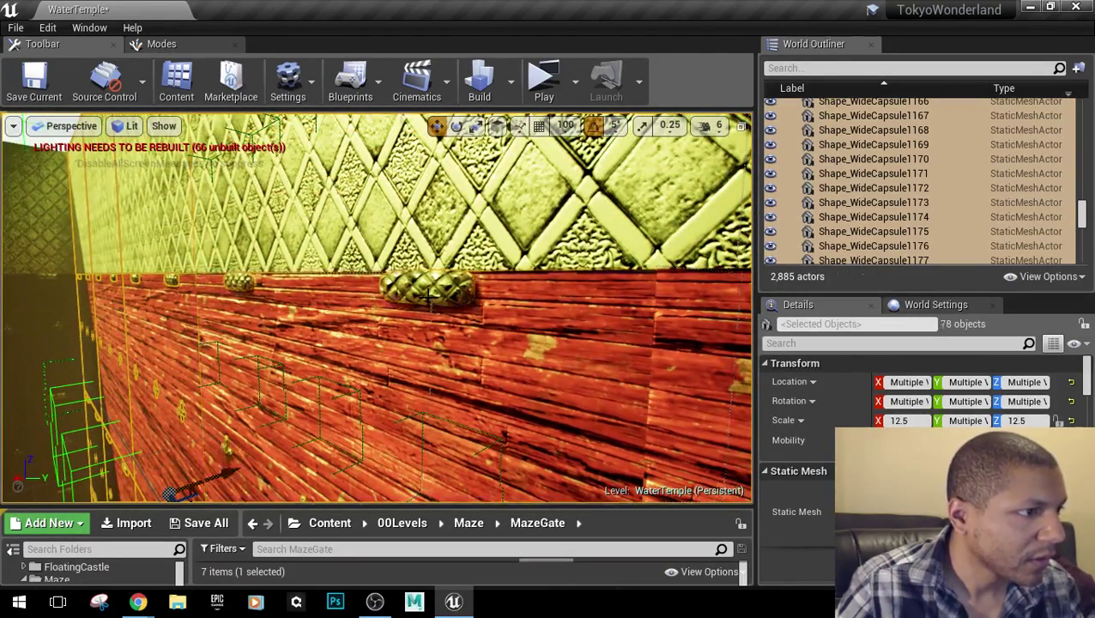
pyautogui.keyDown('ctrl'); pyautogui.click(426, 289); pyautogui.keyUp('ctrl')
pyautogui.moveTo(355, 363); pyautogui.dragTo(354, 362, button='right')
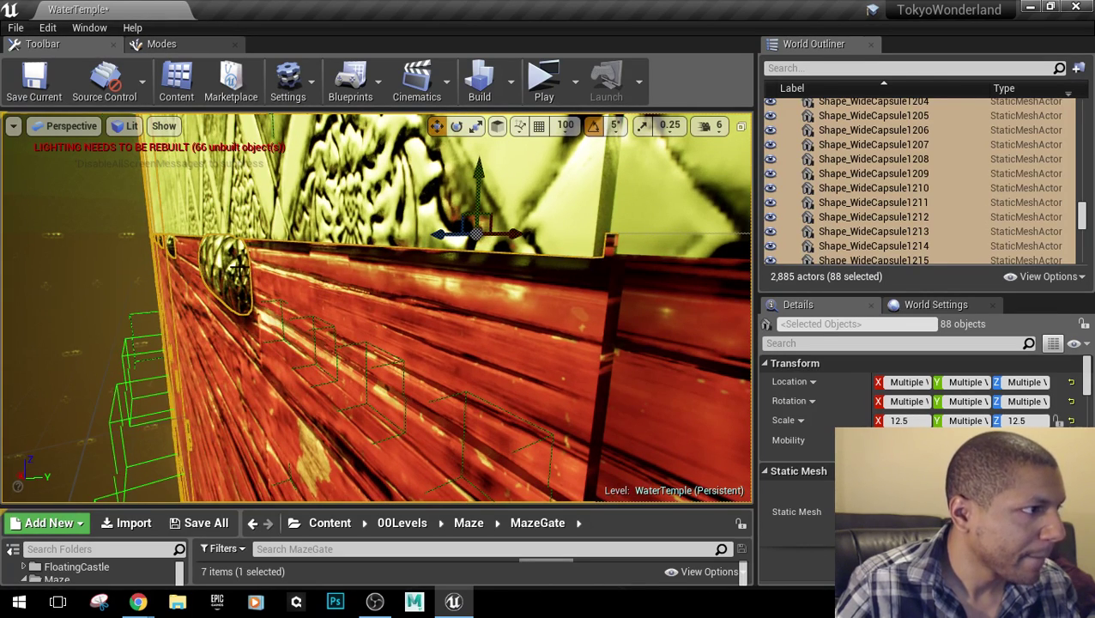
pyautogui.hotkey('ctrl', 'z')
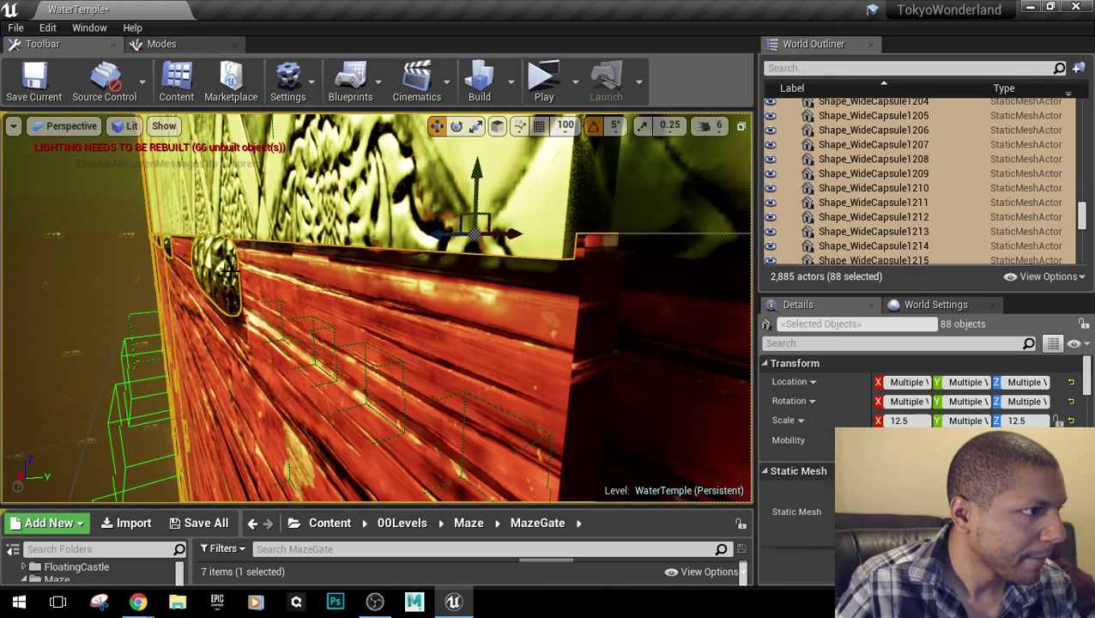
# Check the selection's group options and undo selection changes back to only the wood panel beside the seam.
pyautogui.rightClick(230, 270)
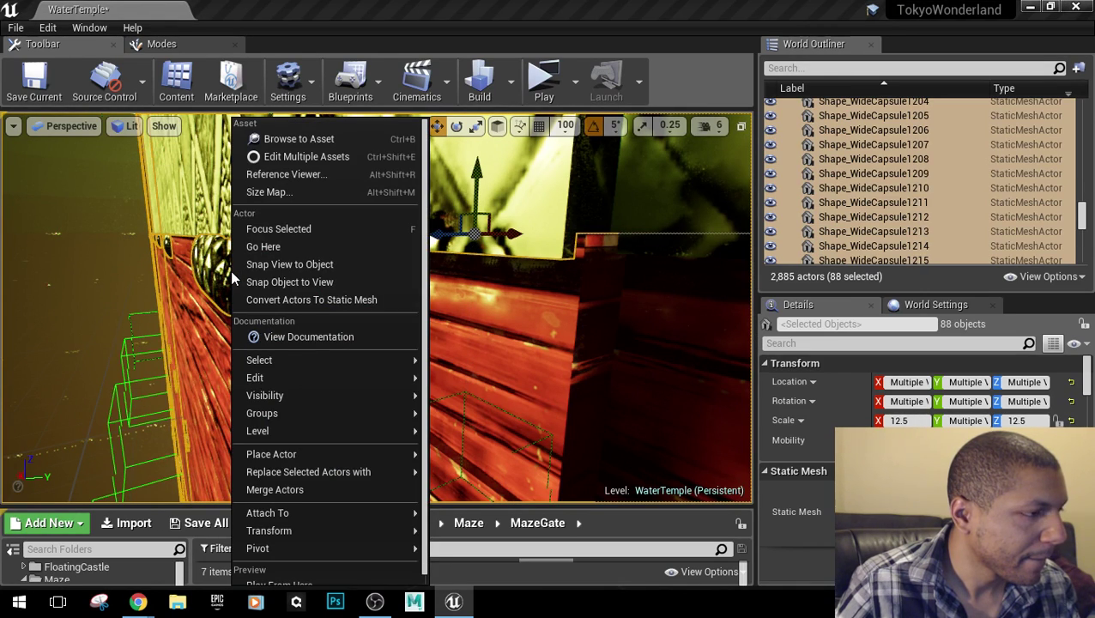
pyautogui.moveTo(293, 378)
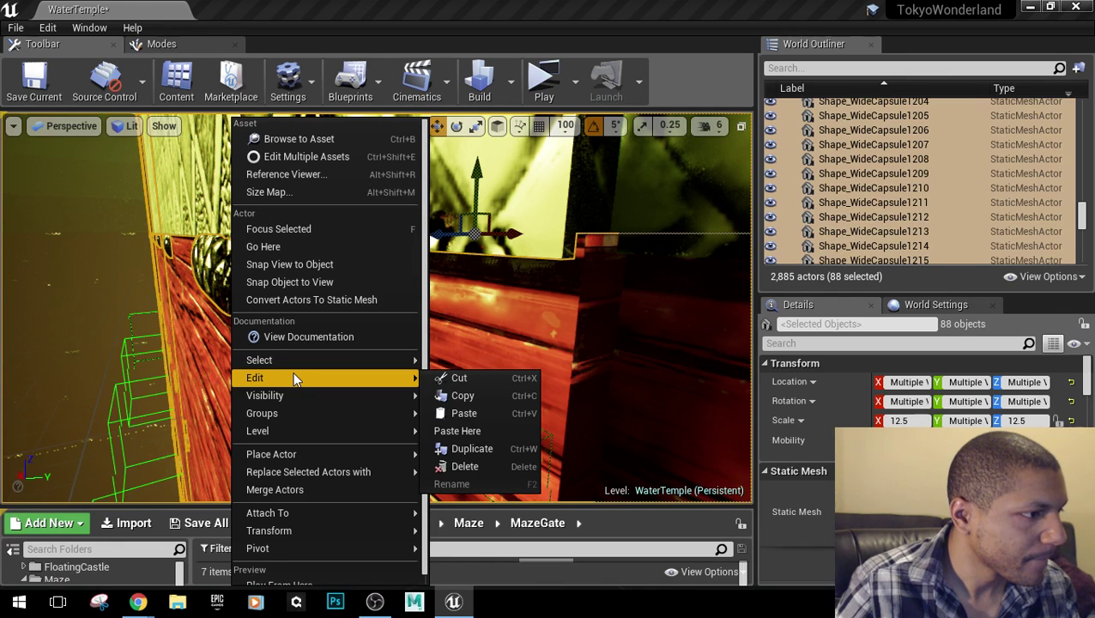
pyautogui.moveTo(276, 413)
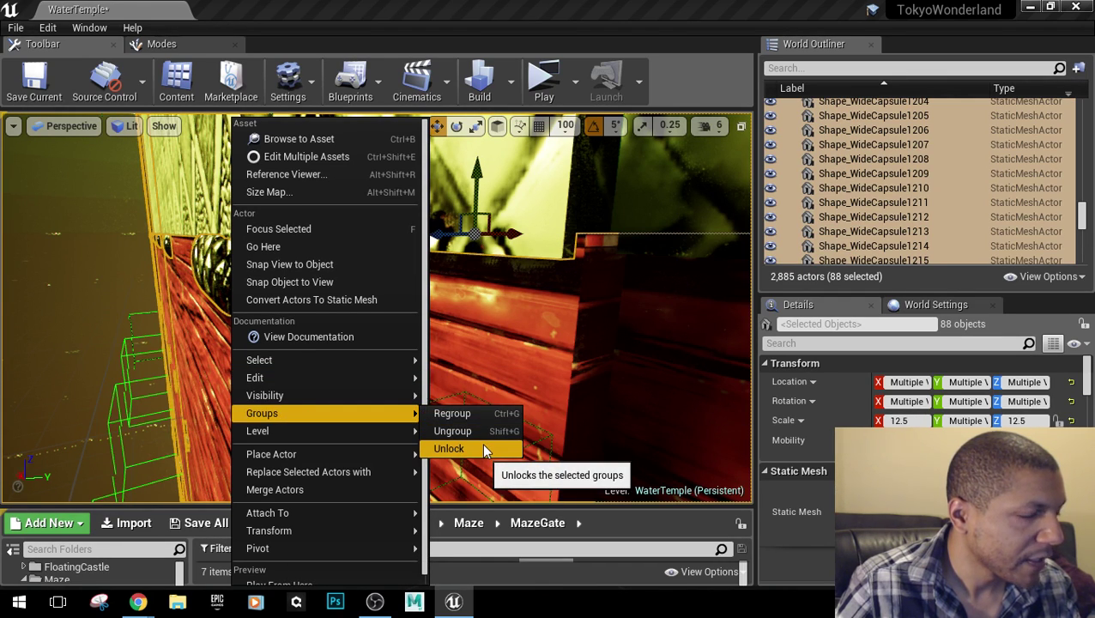
pyautogui.press('s')
pyautogui.moveTo(469, 296); pyautogui.dragTo(469, 296, button='right')
pyautogui.press('w')
pyautogui.press('d')
pyautogui.hotkey('ctrl', 'z')
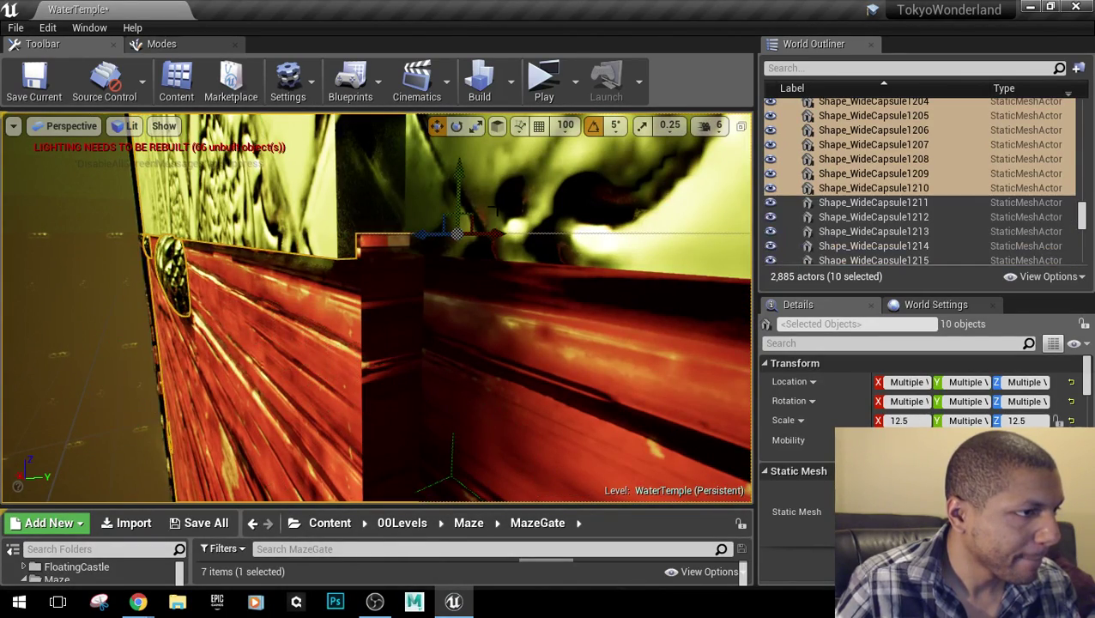
# Try to shift the wood panel freely along the wall so its end sits flush with the neighbouring panel.
pyautogui.moveTo(493, 230); pyautogui.dragTo(495, 231)
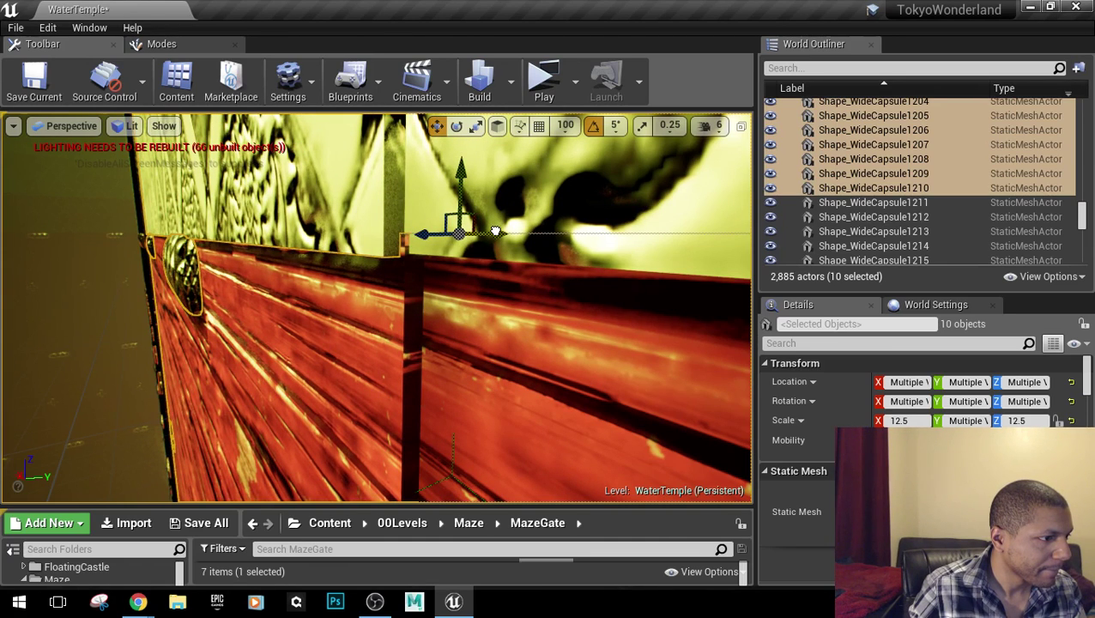
pyautogui.hotkey('ctrl', 'z')
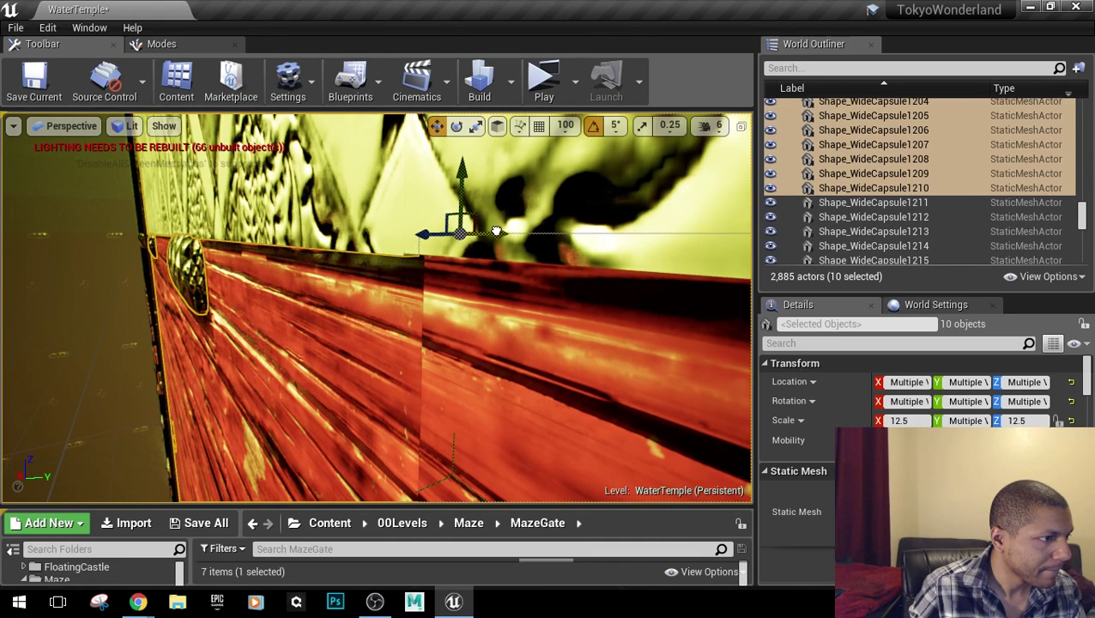
pyautogui.hotkey('ctrl', 'z')
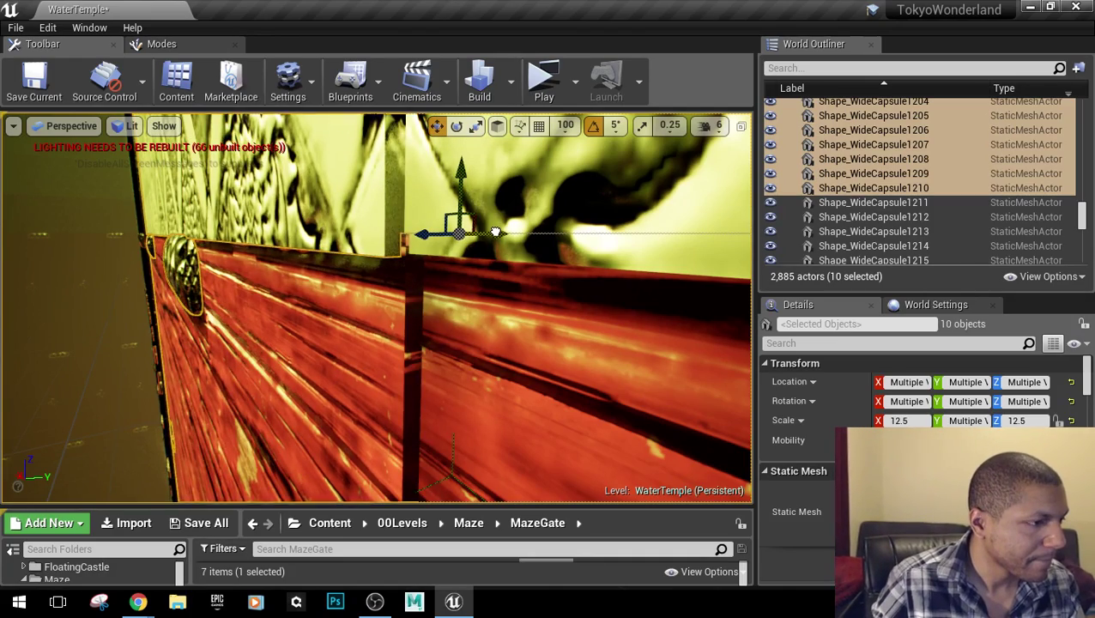
pyautogui.moveTo(495, 231); pyautogui.dragTo(378, 318, button='right')
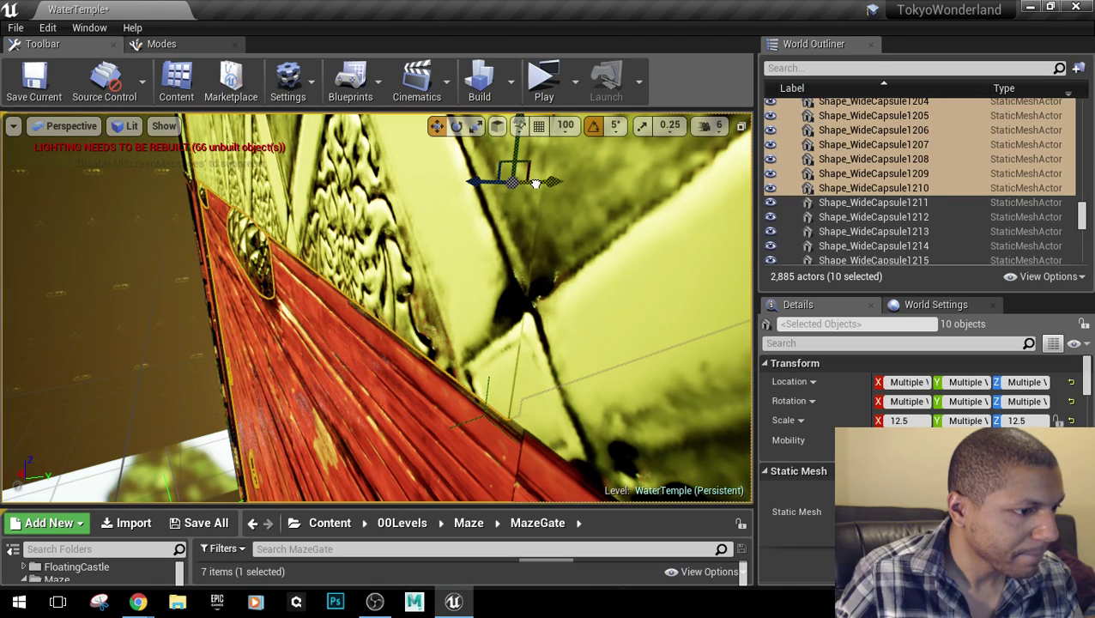
pyautogui.moveTo(536, 184); pyautogui.dragTo(527, 184)
pyautogui.moveTo(527, 184); pyautogui.dragTo(669, 206, button='right')
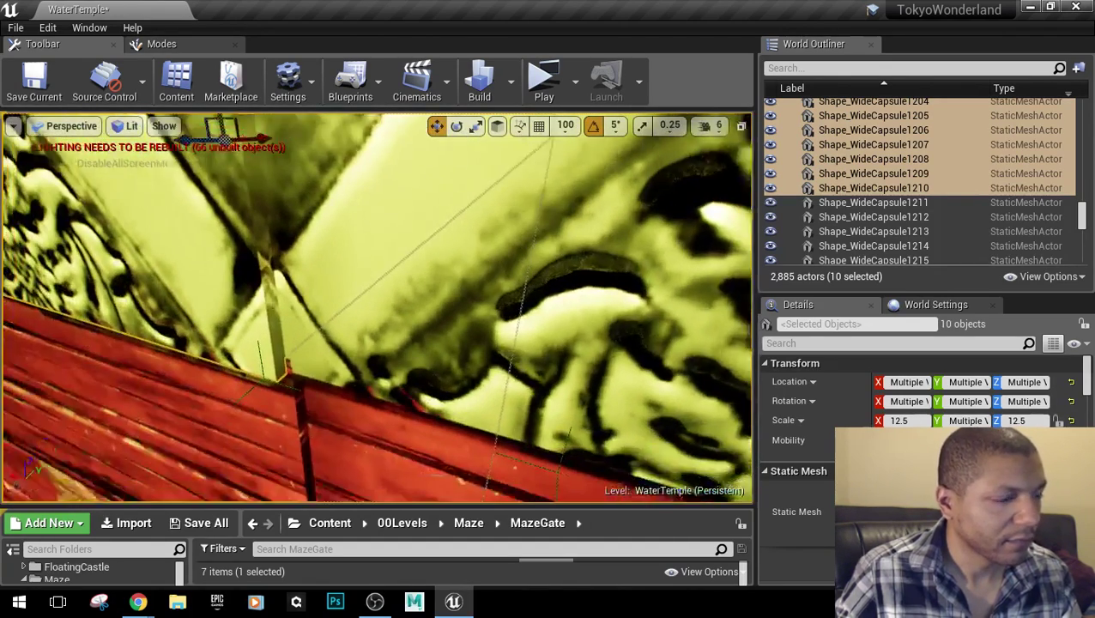
pyautogui.moveTo(456, 312); pyautogui.dragTo(426, 351, button='right')
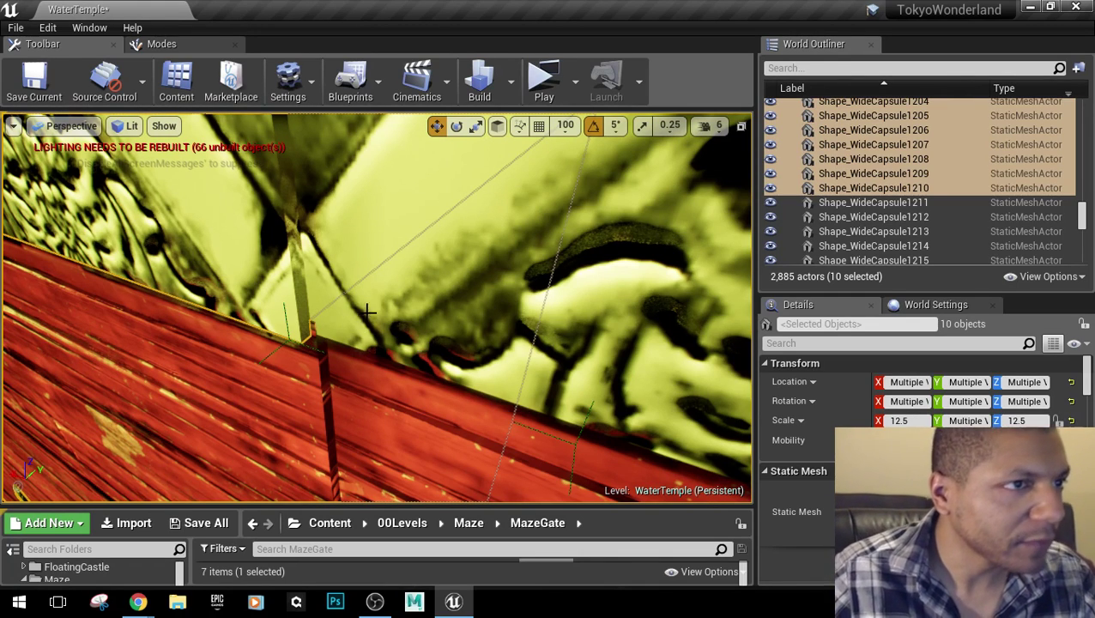
# Turn on position grid snapping at 1 unit and nudge the selected wall section until its end sits flush at the seam.
pyautogui.click(567, 129)
pyautogui.click(564, 159)
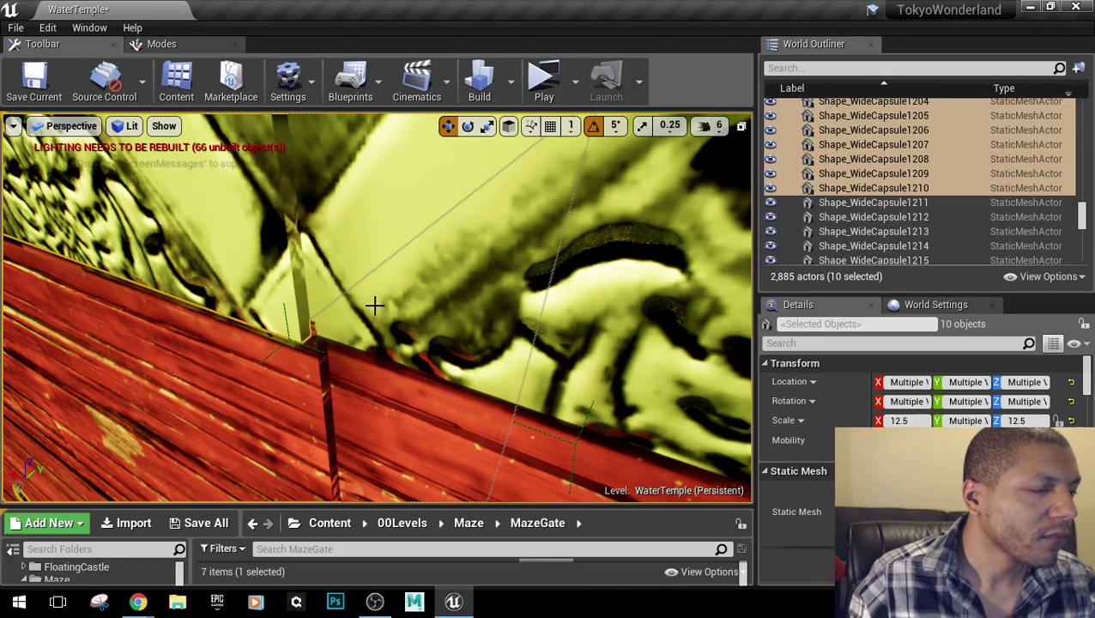
pyautogui.moveTo(371, 305); pyautogui.dragTo(309, 257, button='right')
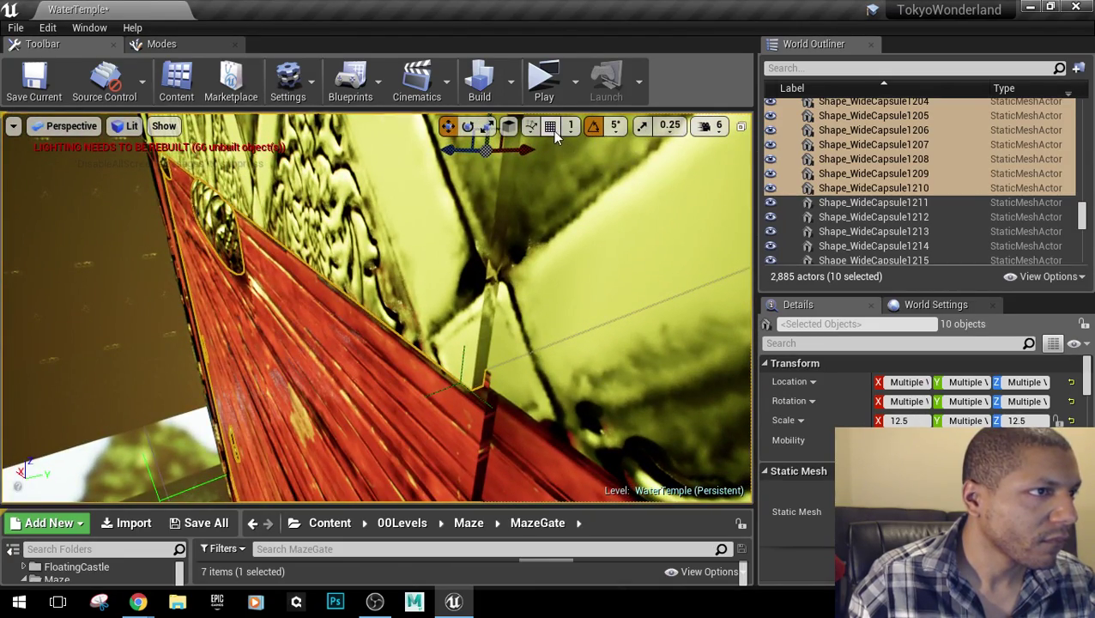
pyautogui.click(552, 129)
pyautogui.moveTo(394, 264); pyautogui.dragTo(411, 272, button='right')
pyautogui.moveTo(288, 326); pyautogui.dragTo(411, 249, button='right')
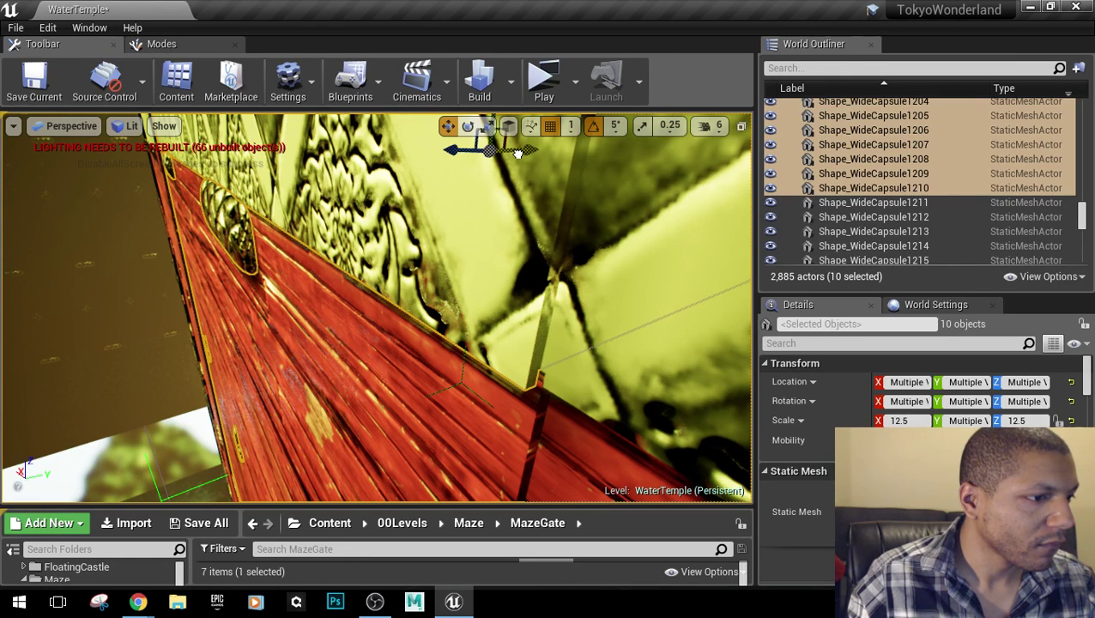
pyautogui.moveTo(518, 153); pyautogui.dragTo(518, 154)
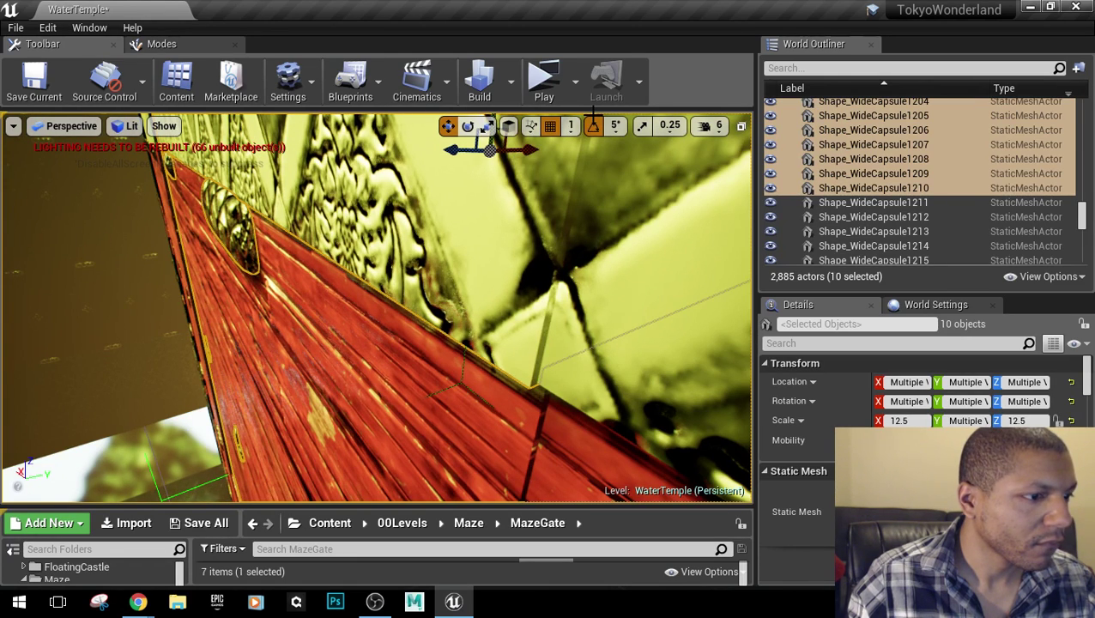
# Set the position grid snap to 5 and undo the last change to the wall section.
pyautogui.click(571, 127)
pyautogui.click(580, 177)
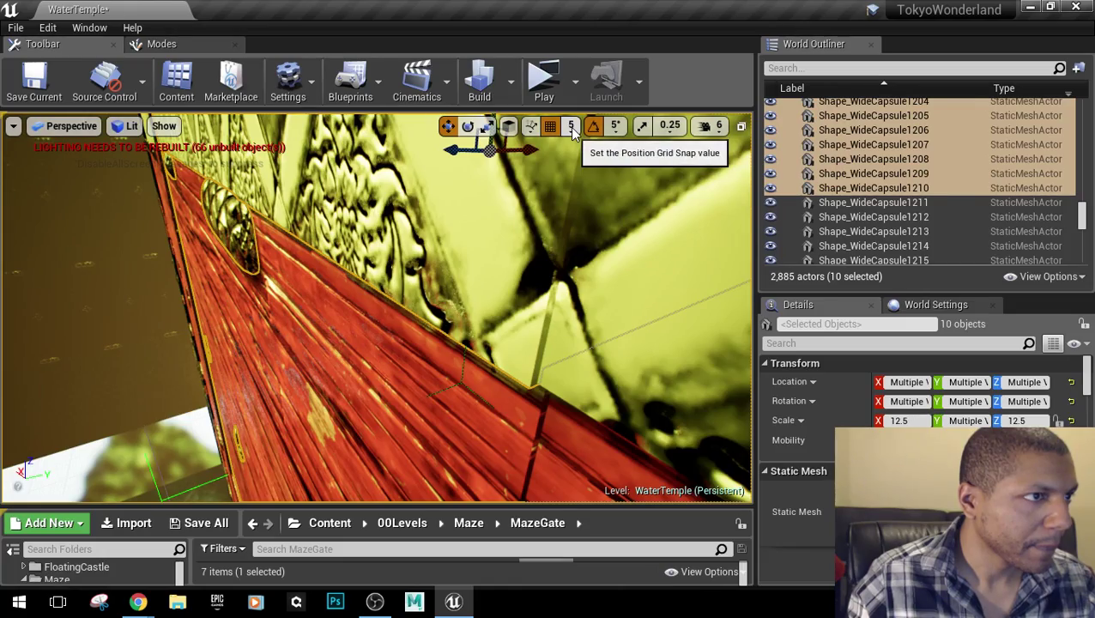
pyautogui.moveTo(538, 269); pyautogui.dragTo(613, 167, button='right')
pyautogui.hotkey('ctrl', 'z')
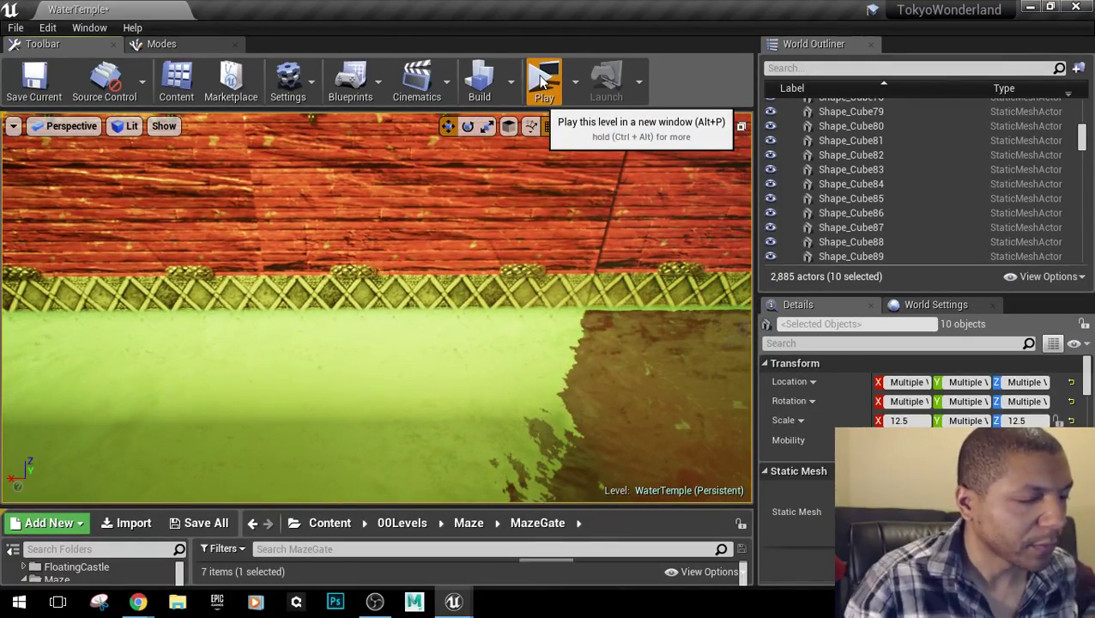
# Play the level in a new window and end the preview.
pyautogui.click(541, 80)
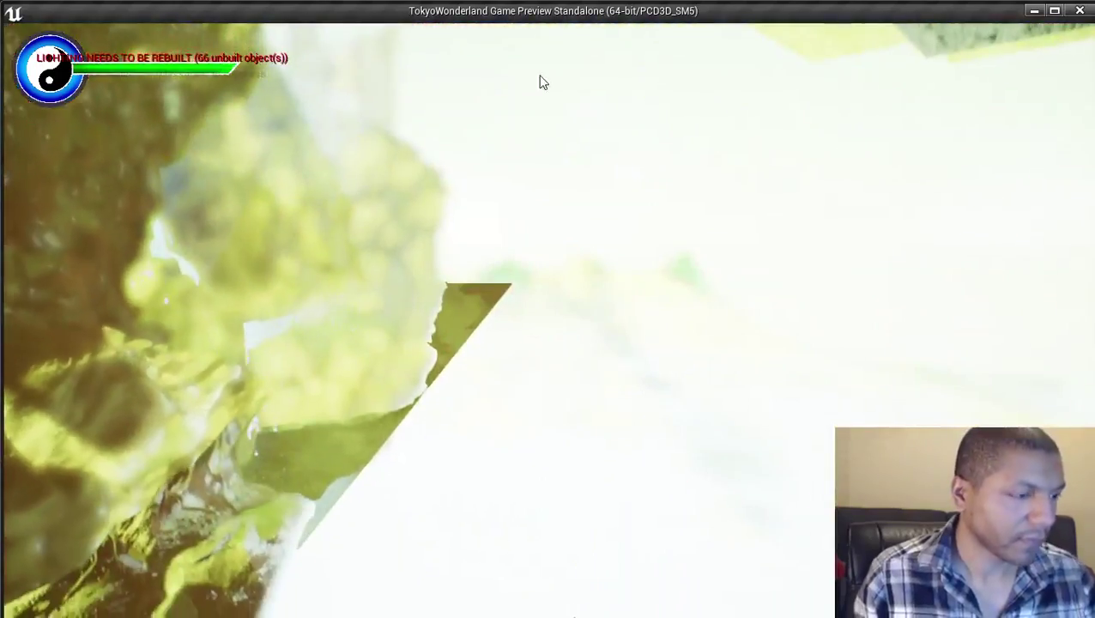
pyautogui.press('Escape')
# Select the row of four adjoining floor cubes along the open edge of the room's floor.
pyautogui.moveTo(364, 325); pyautogui.dragTo(319, 378, button='right')
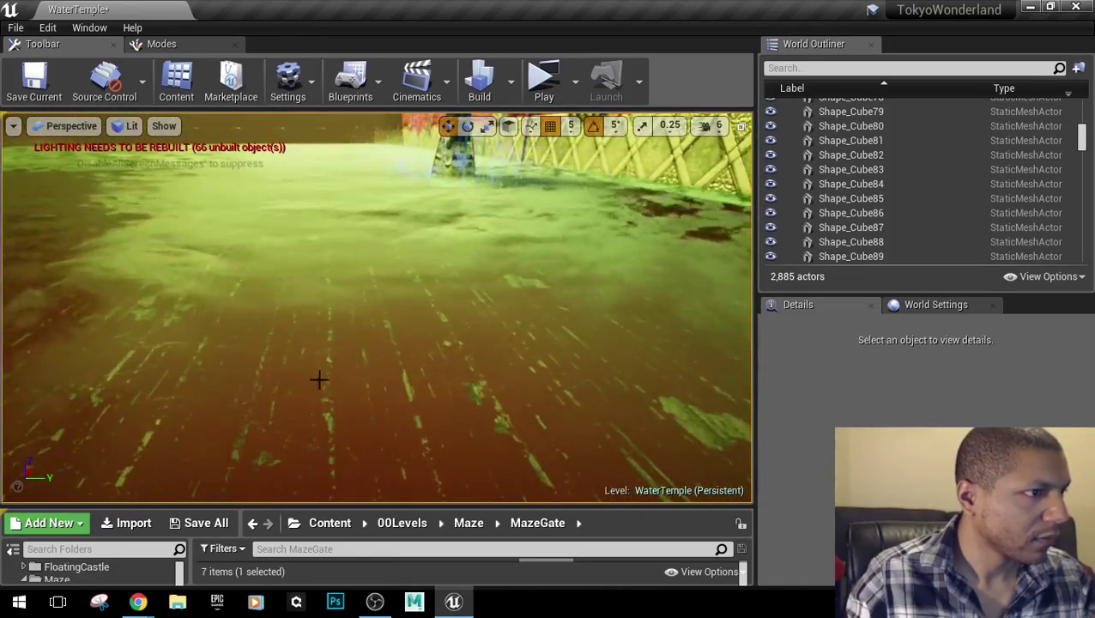
pyautogui.click(320, 378)
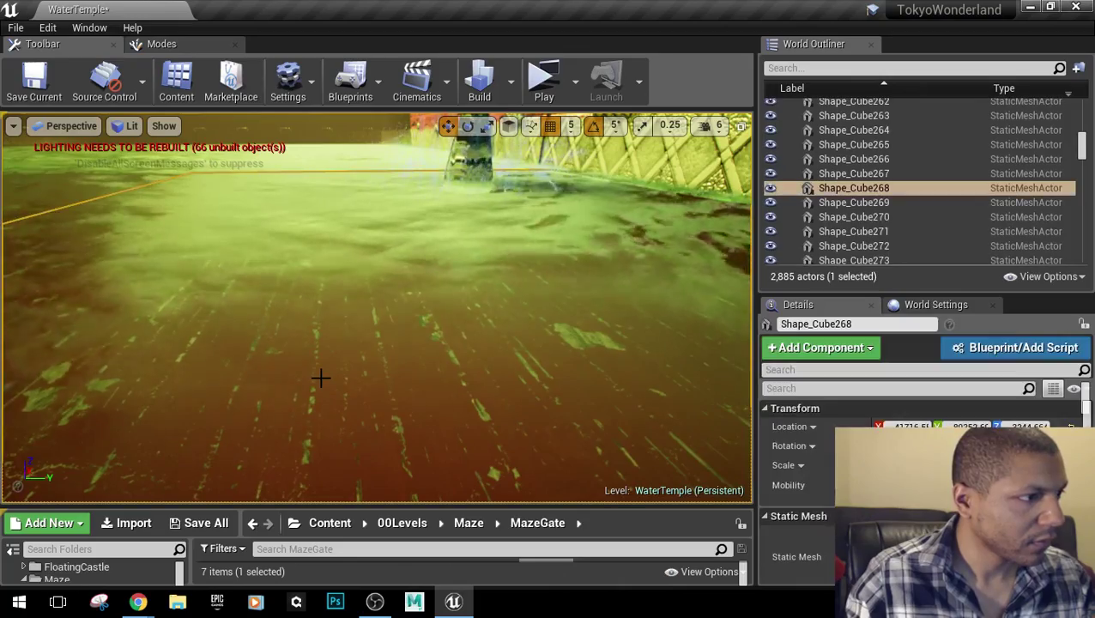
pyautogui.moveTo(320, 378); pyautogui.dragTo(326, 373, button='right')
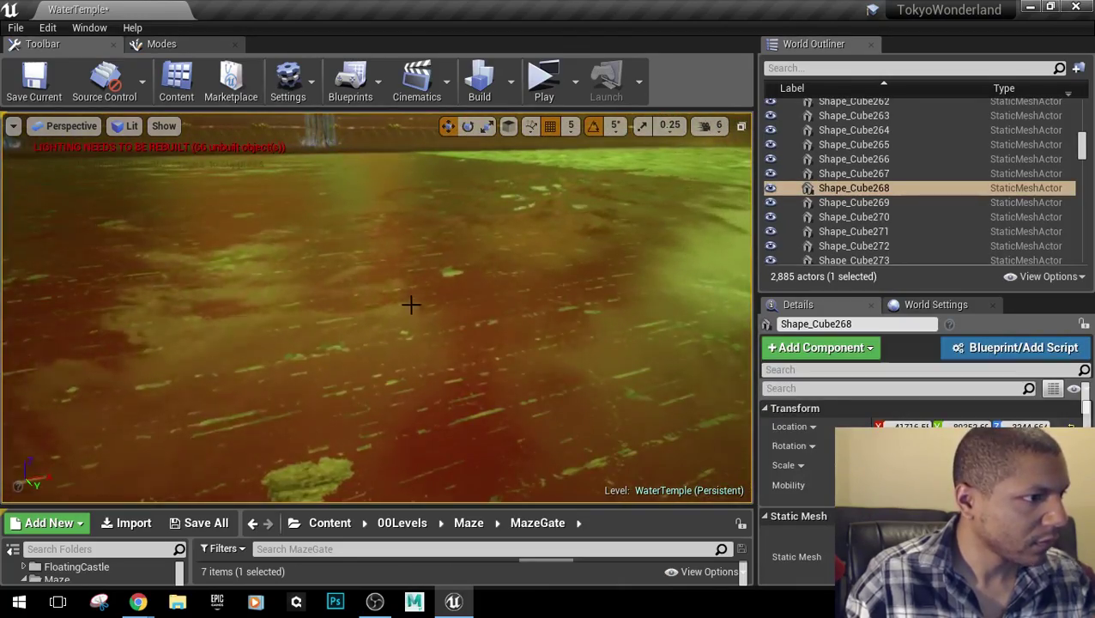
pyautogui.keyDown('ctrl'); pyautogui.click(305, 329); pyautogui.keyUp('ctrl')
pyautogui.moveTo(305, 329); pyautogui.dragTo(320, 328, button='right')
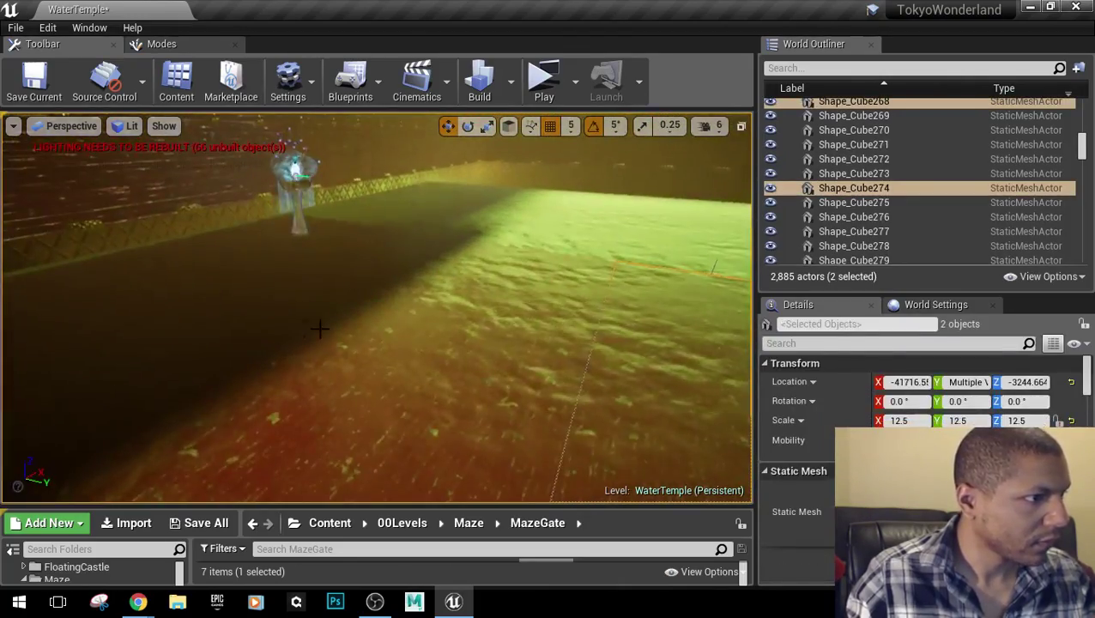
pyautogui.keyDown('ctrl'); pyautogui.click(432, 327); pyautogui.keyUp('ctrl')
pyautogui.moveTo(433, 328); pyautogui.dragTo(463, 328, button='right')
pyautogui.moveTo(446, 367); pyautogui.dragTo(445, 367, button='right')
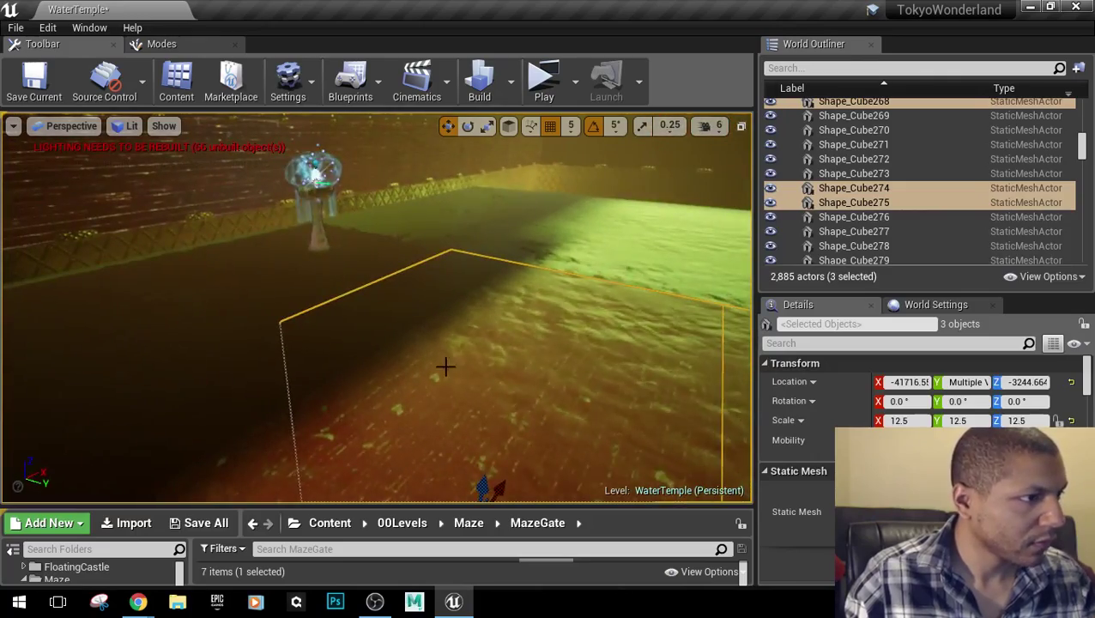
pyautogui.keyDown('ctrl'); pyautogui.click(308, 273); pyautogui.keyUp('ctrl')
pyautogui.moveTo(309, 273); pyautogui.dragTo(309, 273, button='right')
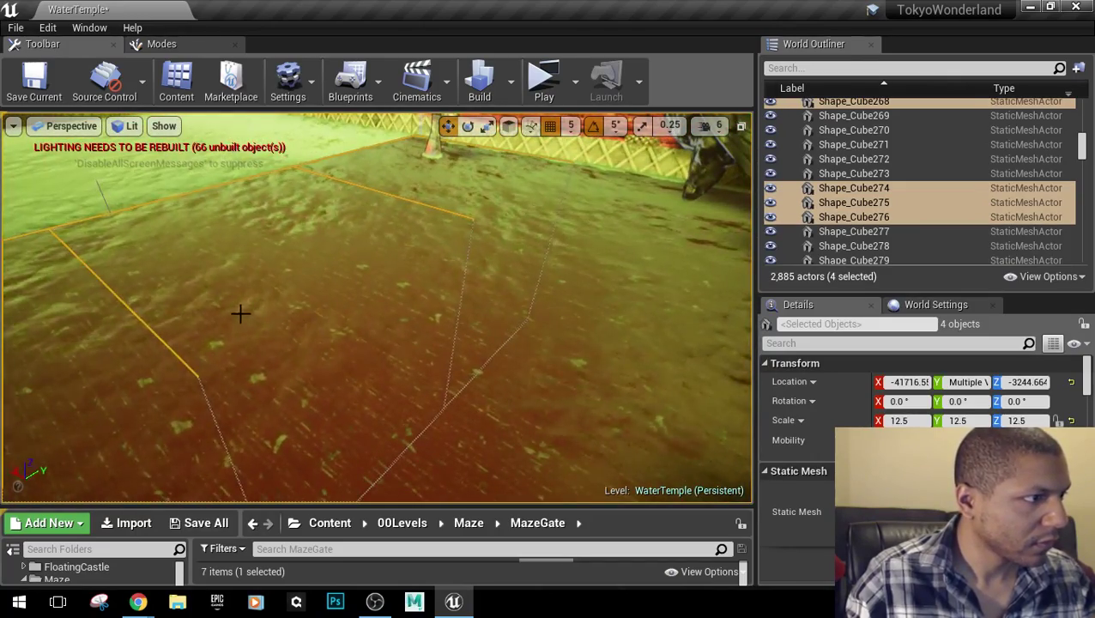
# Duplicate the four floor cubes along X and slide the copies back in 5-unit increments to close the gap with the existing floor.
pyautogui.moveTo(240, 313); pyautogui.dragTo(240, 313, button='right')
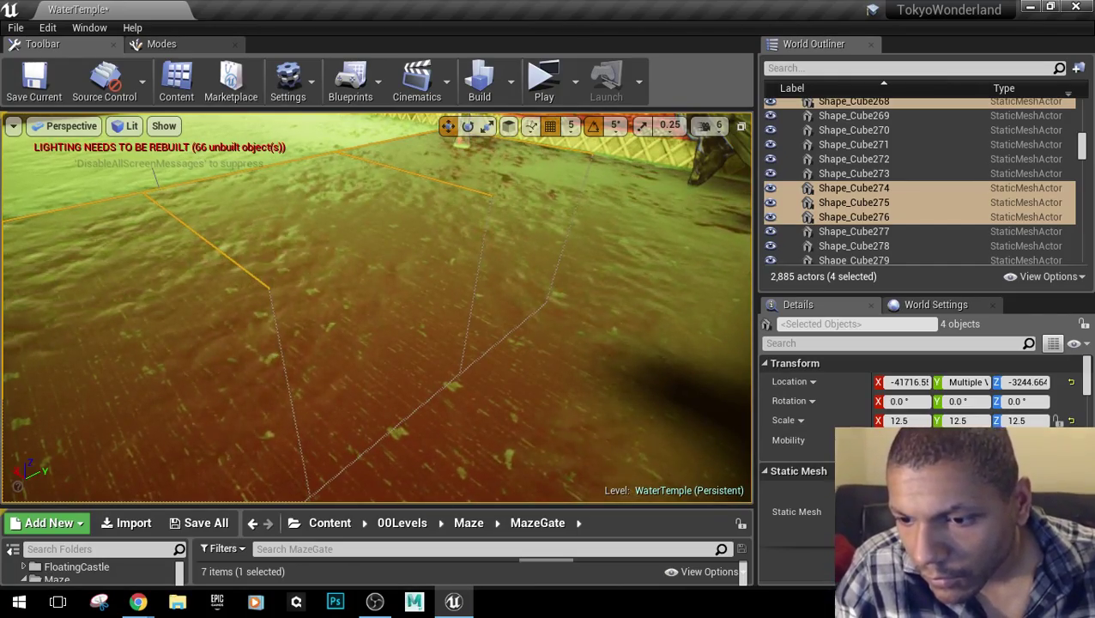
pyautogui.moveTo(376, 308); pyautogui.dragTo(377, 307, button='right')
pyautogui.moveTo(241, 312); pyautogui.dragTo(241, 312, button='right')
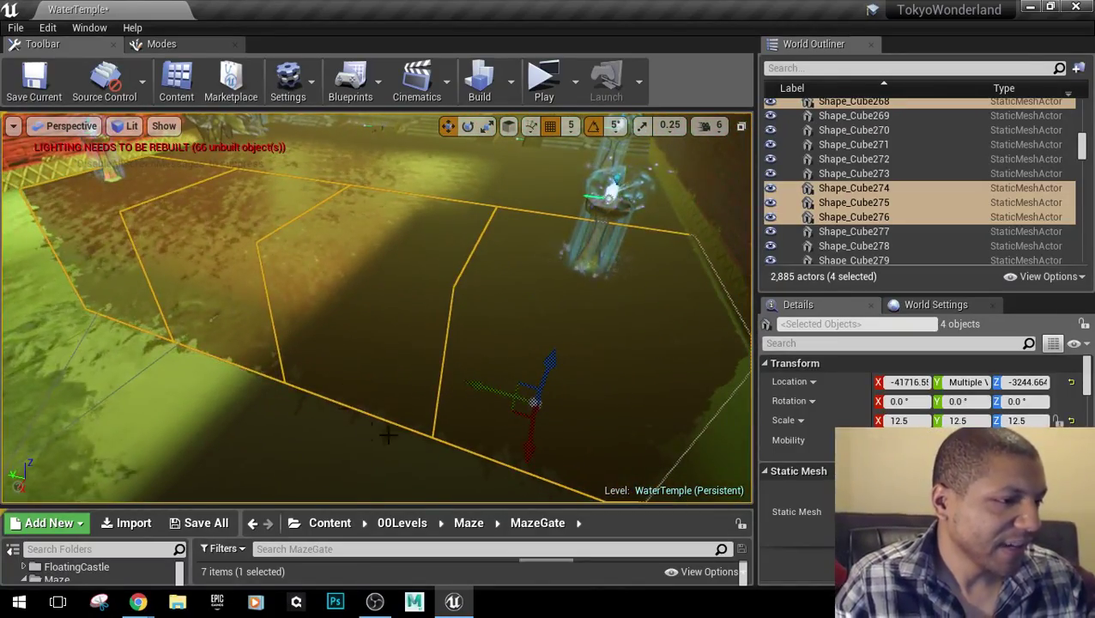
pyautogui.keyDown('alt'); pyautogui.moveTo(532, 446); pyautogui.dragTo(526, 478); pyautogui.keyUp('alt')
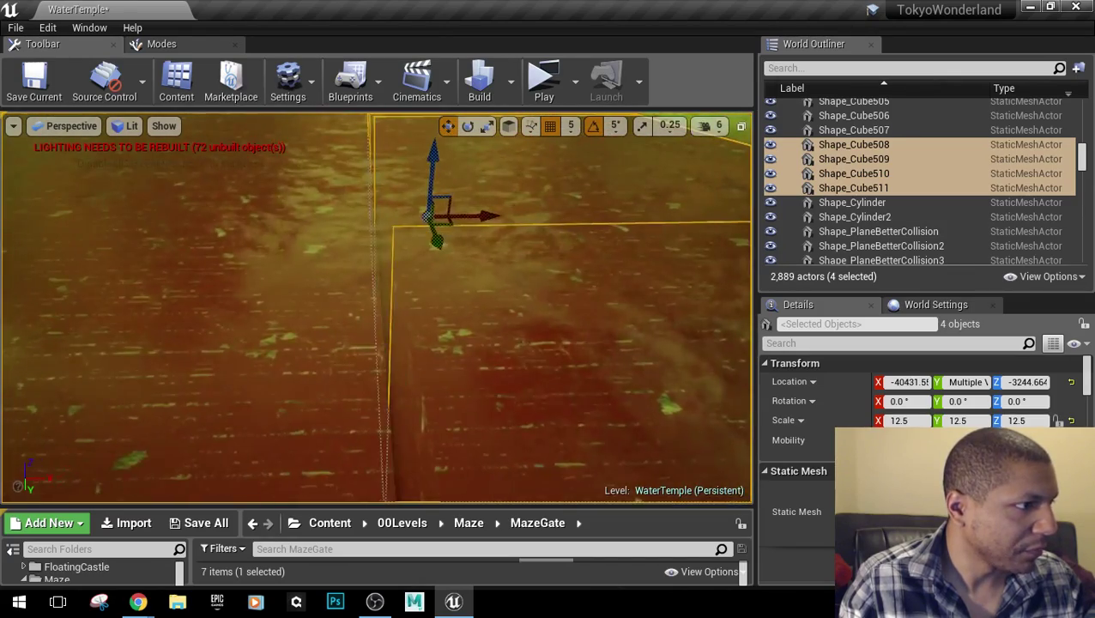
pyautogui.moveTo(376, 308); pyautogui.dragTo(379, 283, button='right')
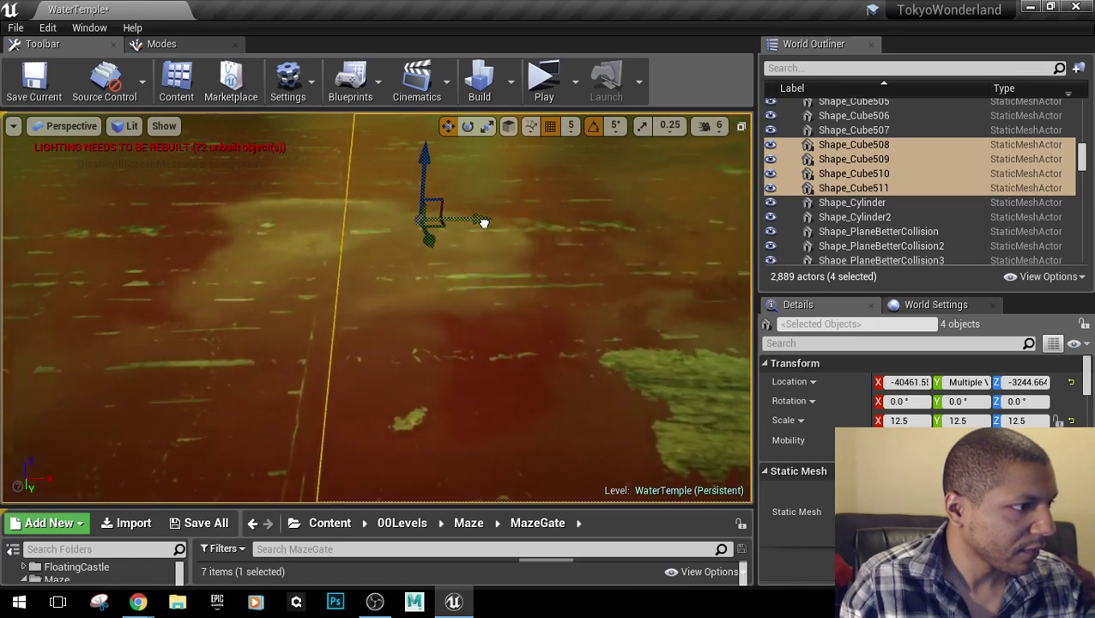
pyautogui.moveTo(516, 314); pyautogui.dragTo(582, 298, button='right')
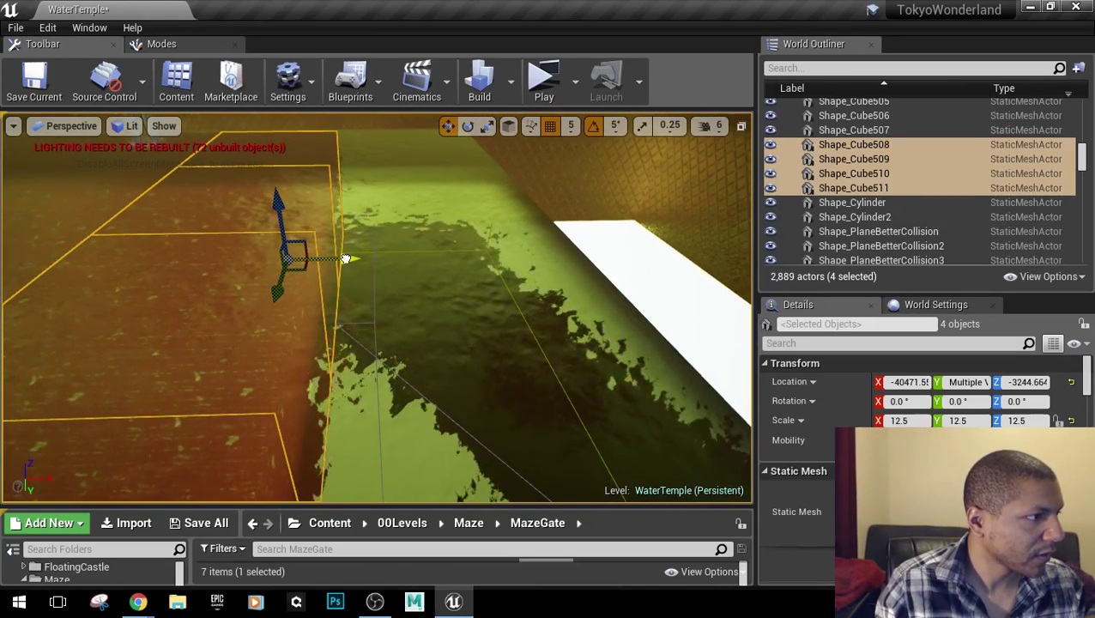
# Undo a floor copy made with 5-unit snapping, and duplicate the row 1200 units along X with the position snap set to 100.
pyautogui.keyDown('alt'); pyautogui.moveTo(345, 258); pyautogui.dragTo(481, 261); pyautogui.keyUp('alt')
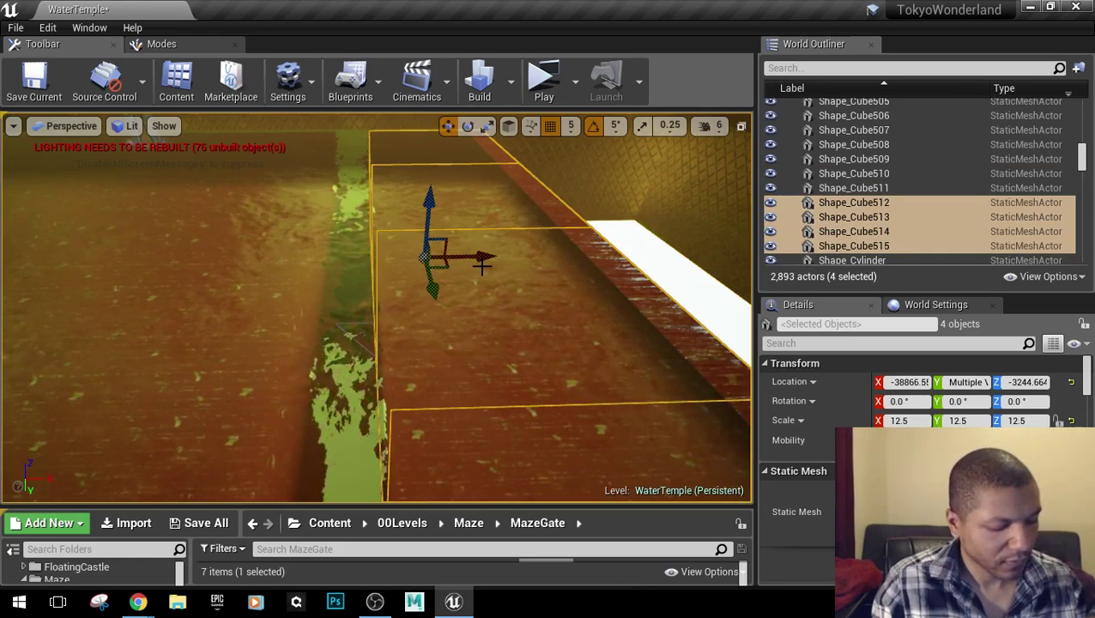
pyautogui.hotkey('ctrl', 'z')
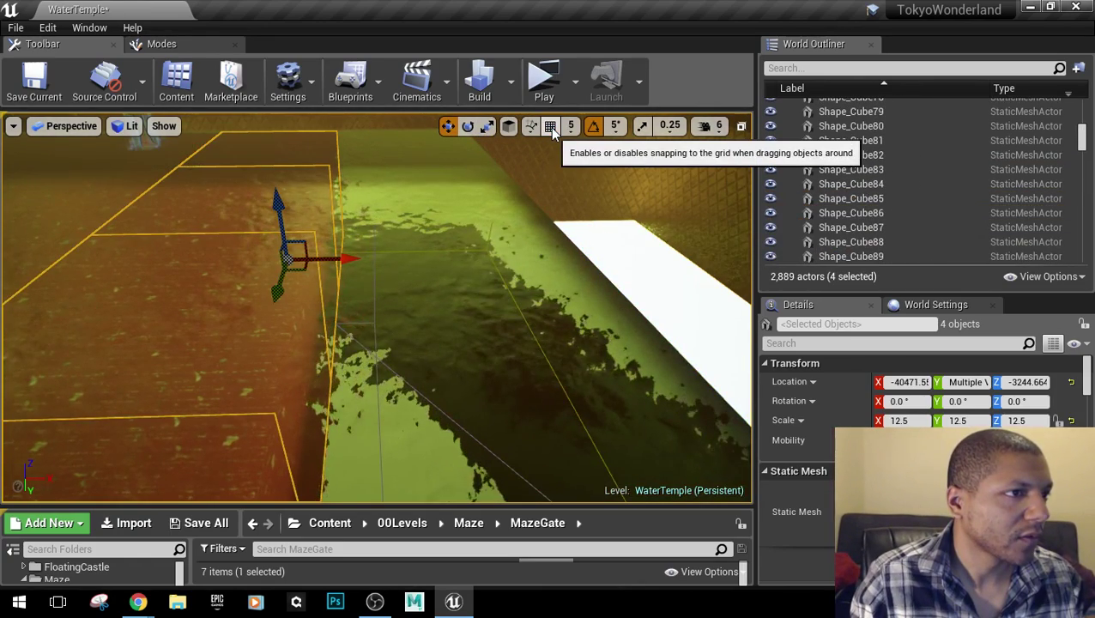
pyautogui.click(571, 126)
pyautogui.click(604, 230)
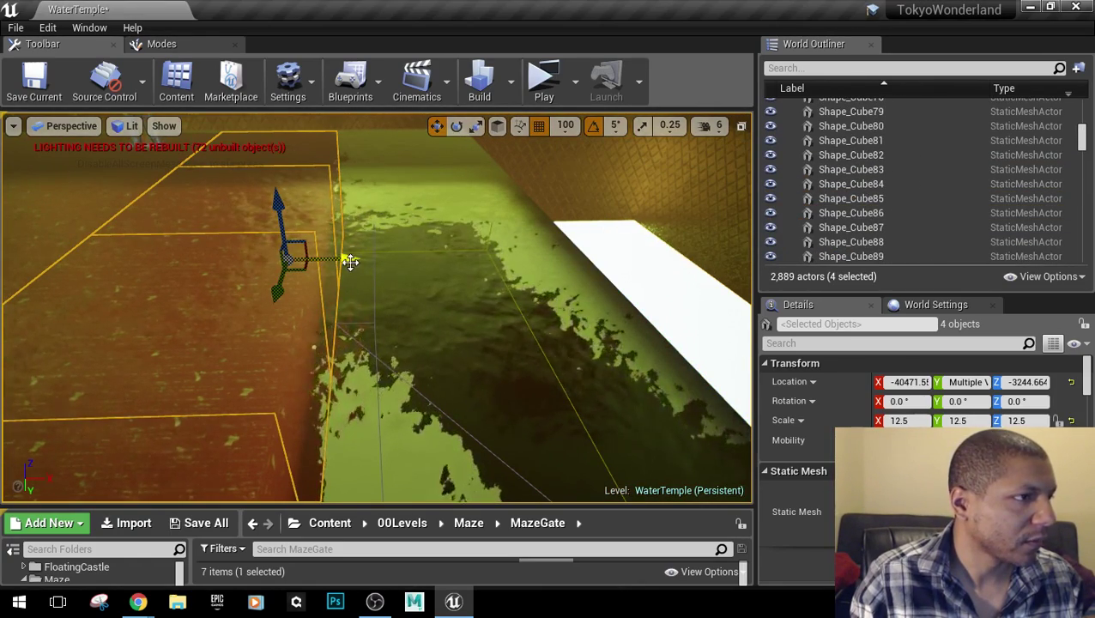
pyautogui.keyDown('alt'); pyautogui.moveTo(338, 260); pyautogui.dragTo(444, 273); pyautogui.keyUp('alt')
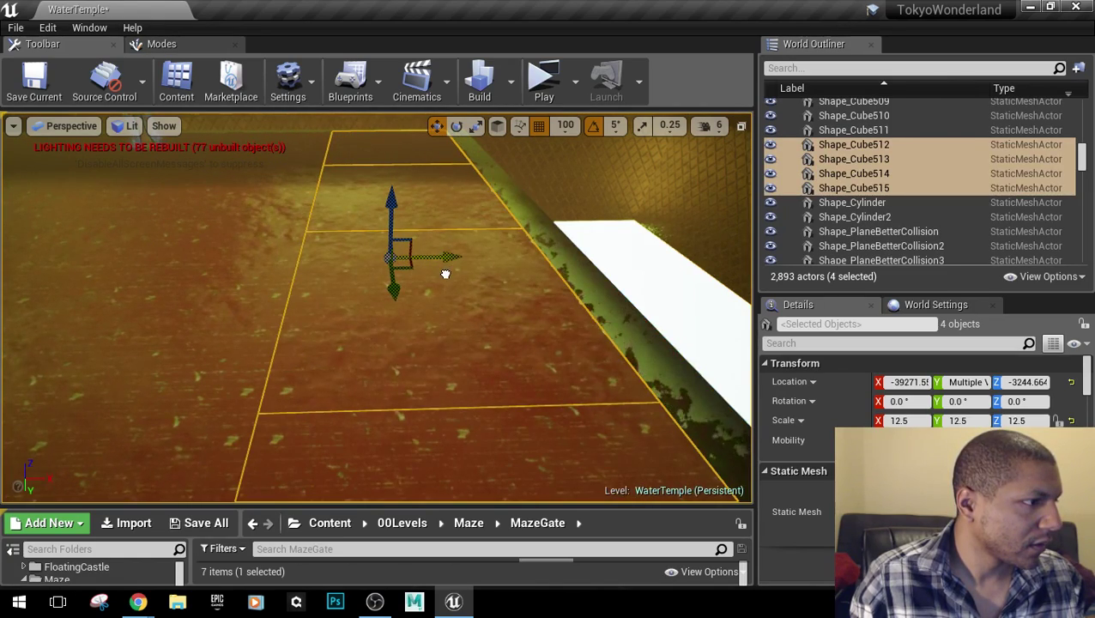
# Set the position grid snap to 50 and shift the newest floor row 50 units along X to remove the overlap.
pyautogui.moveTo(451, 391); pyautogui.dragTo(400, 468, button='middle')
pyautogui.moveTo(451, 392); pyautogui.dragTo(462, 278, button='right')
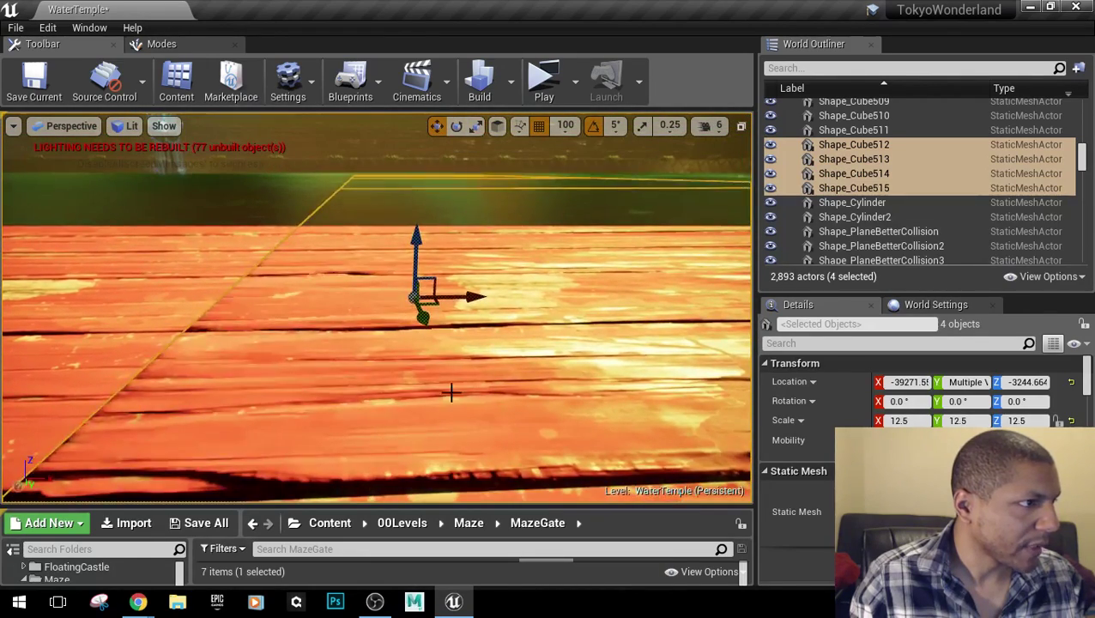
pyautogui.click(563, 127)
pyautogui.click(570, 212)
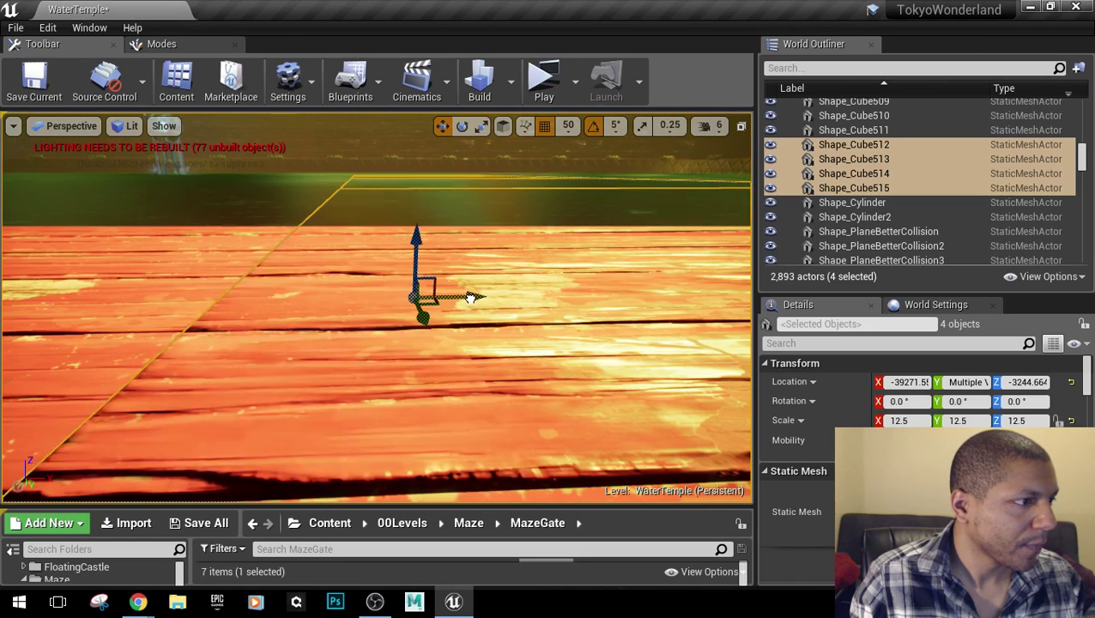
pyautogui.moveTo(470, 298); pyautogui.dragTo(477, 297)
pyautogui.moveTo(329, 379); pyautogui.dragTo(416, 455, button='middle')
pyautogui.scroll(-6, 330, 378)
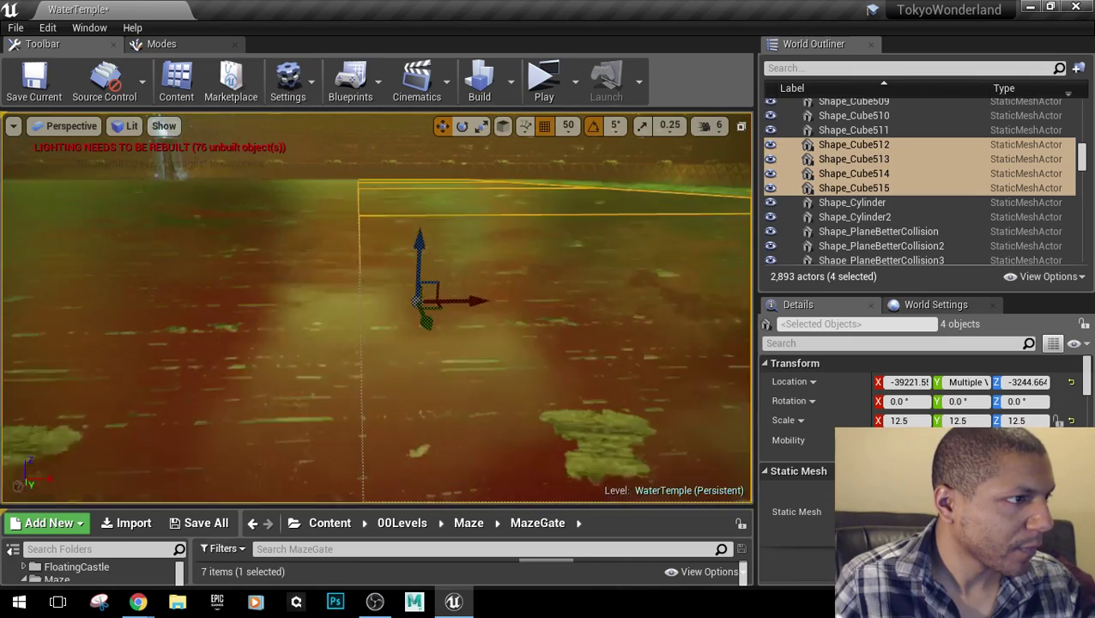
# Duplicate the floor row 1250 units further along X so the copy continues edge to edge.
pyautogui.moveTo(329, 377); pyautogui.dragTo(408, 453, button='right')
pyautogui.keyDown('alt'); pyautogui.moveTo(351, 240); pyautogui.dragTo(456, 239); pyautogui.keyUp('alt')
pyautogui.press('w')
pyautogui.moveTo(456, 239)
pyautogui.mouseDown(button='right')
pyautogui.moveTo(446, 239)
pyautogui.moveTo(453, 261)
pyautogui.moveTo(445, 224)
pyautogui.mouseUp(button='right')
pyautogui.moveTo(464, 327); pyautogui.dragTo(462, 330)
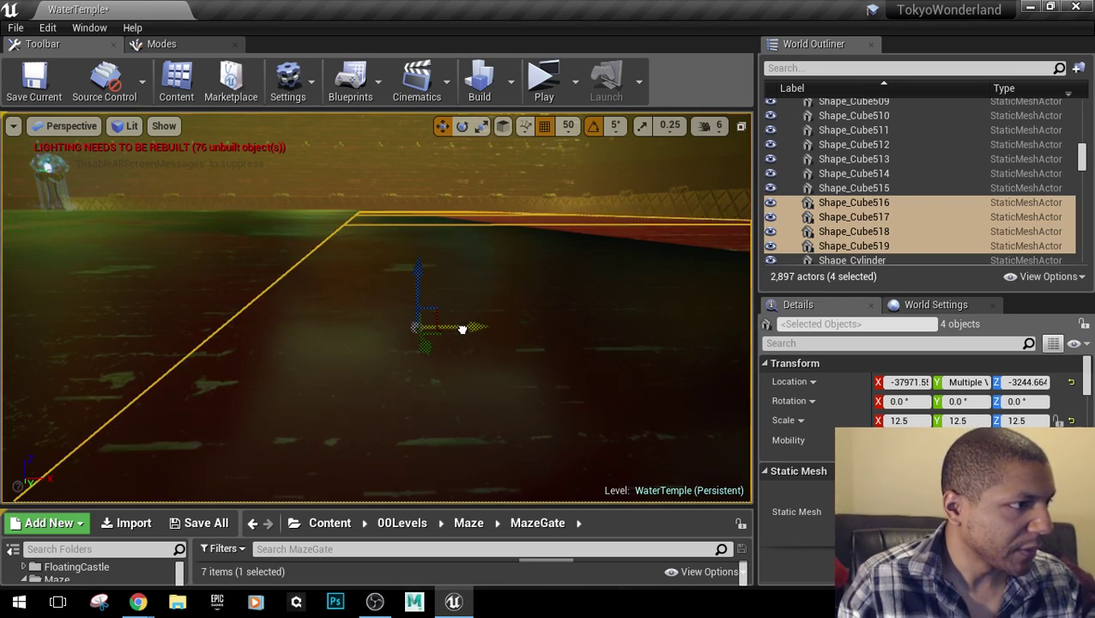
pyautogui.moveTo(459, 329)
pyautogui.mouseDown(button='right')
pyautogui.moveTo(459, 361)
pyautogui.moveTo(468, 340)
pyautogui.mouseUp(button='right')
# Add one more duplicated floor row at X -36721.55, reaching the far wall trim, and inspect its seam.
pyautogui.moveTo(457, 292); pyautogui.dragTo(516, 380, button='right')
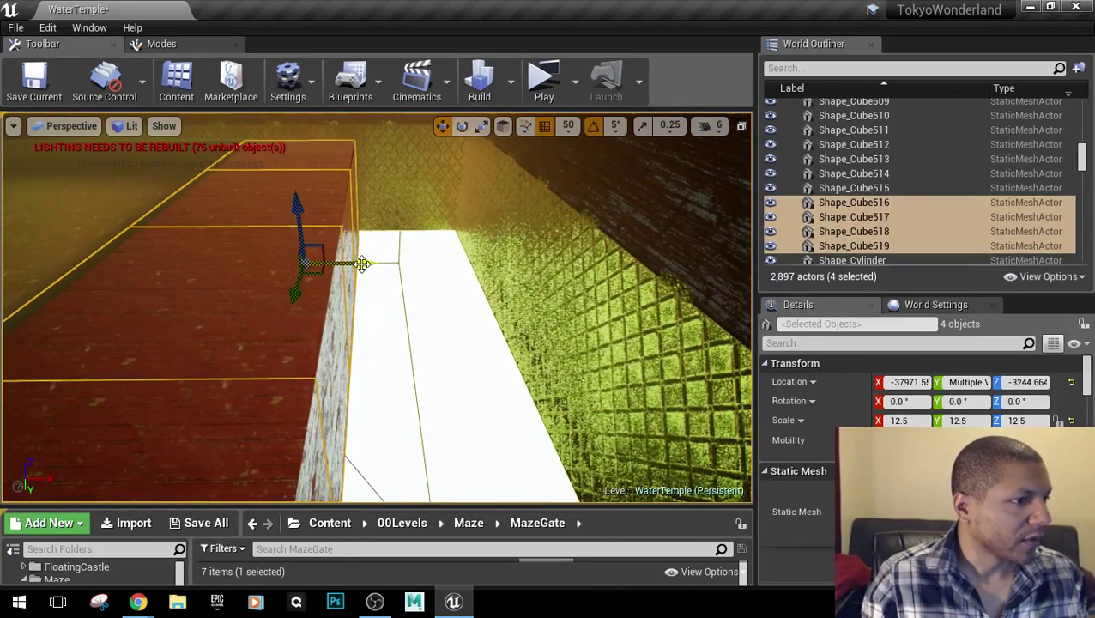
pyautogui.moveTo(394, 264); pyautogui.dragTo(461, 284)
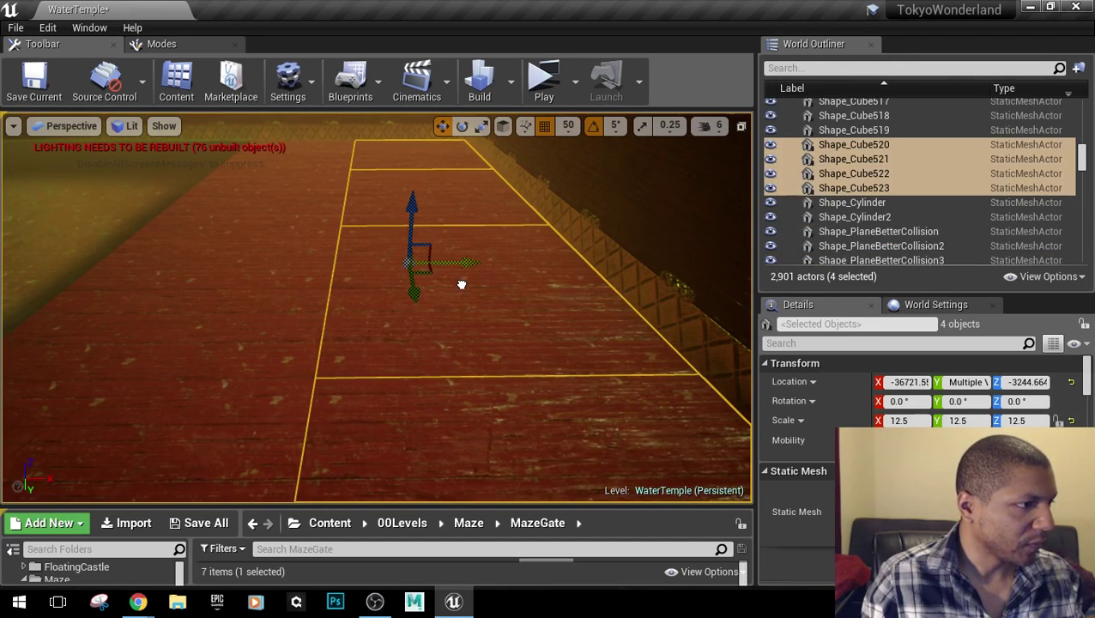
pyautogui.moveTo(450, 371); pyautogui.dragTo(429, 433, button='middle')
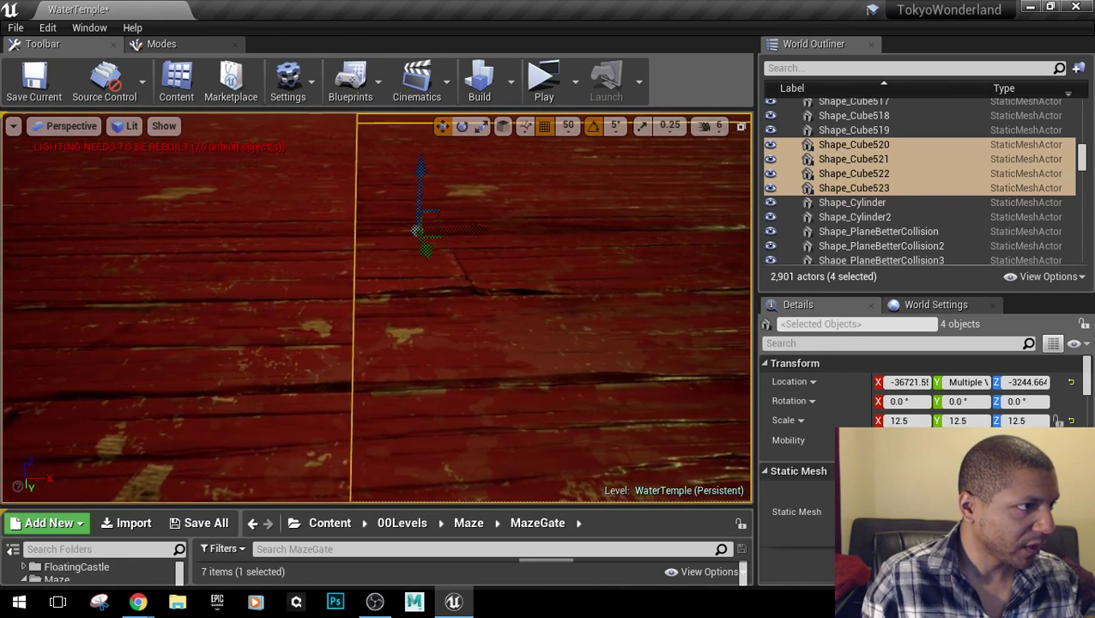
pyautogui.moveTo(437, 420); pyautogui.dragTo(438, 397, button='right')
pyautogui.moveTo(429, 343); pyautogui.dragTo(454, 330, button='middle')
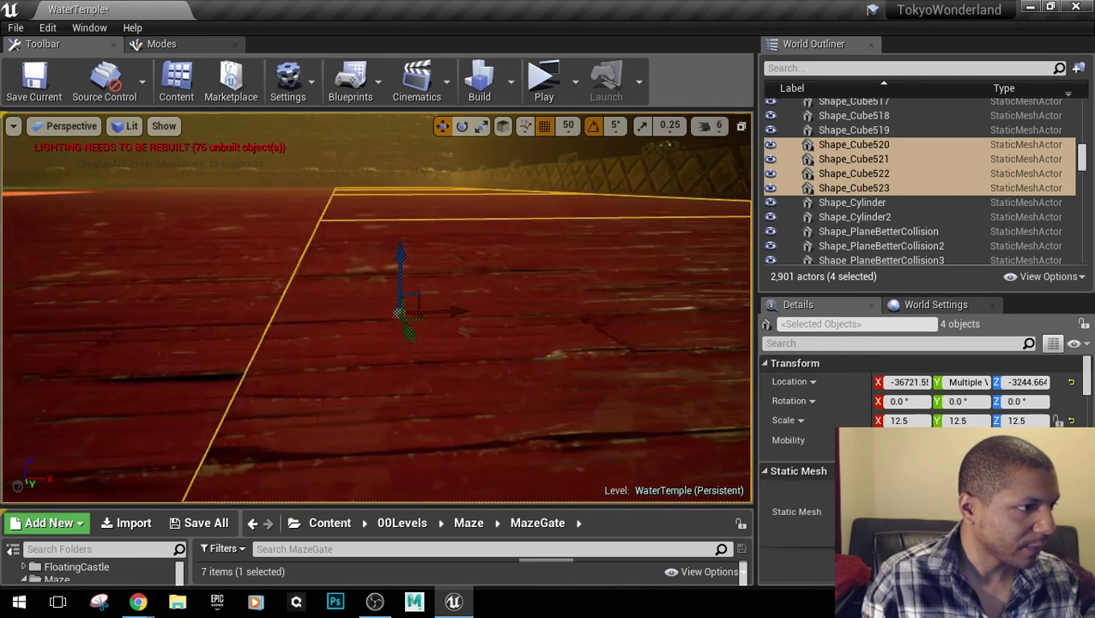
pyautogui.moveTo(459, 318); pyautogui.dragTo(403, 371, button='right')
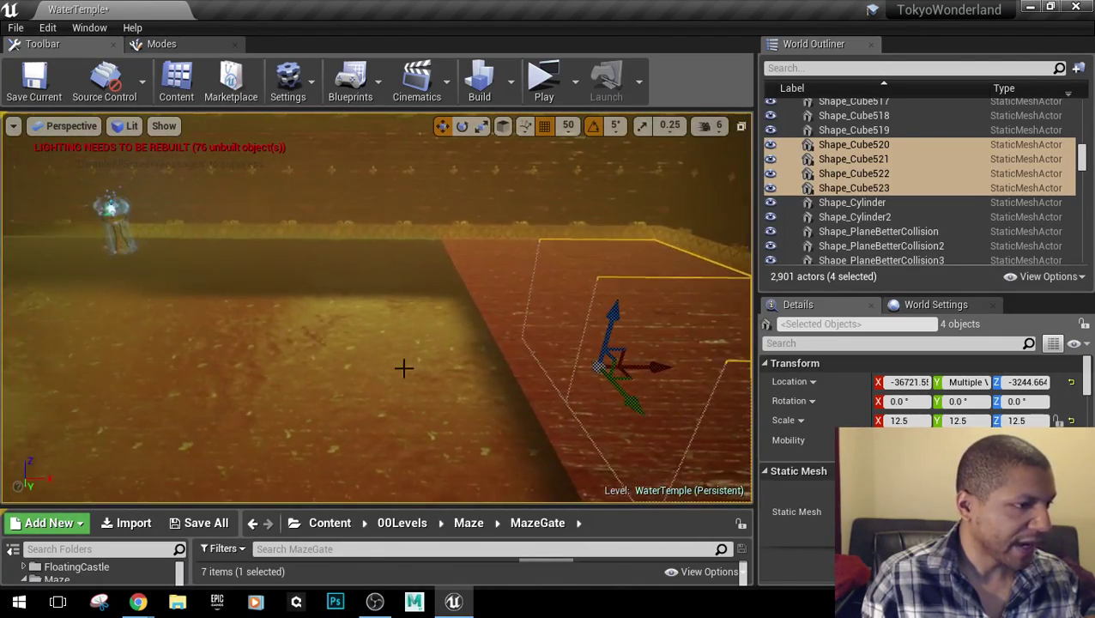
# Select the translucent water surface and shift it along X over the newly added floor rows.
pyautogui.click(266, 364)
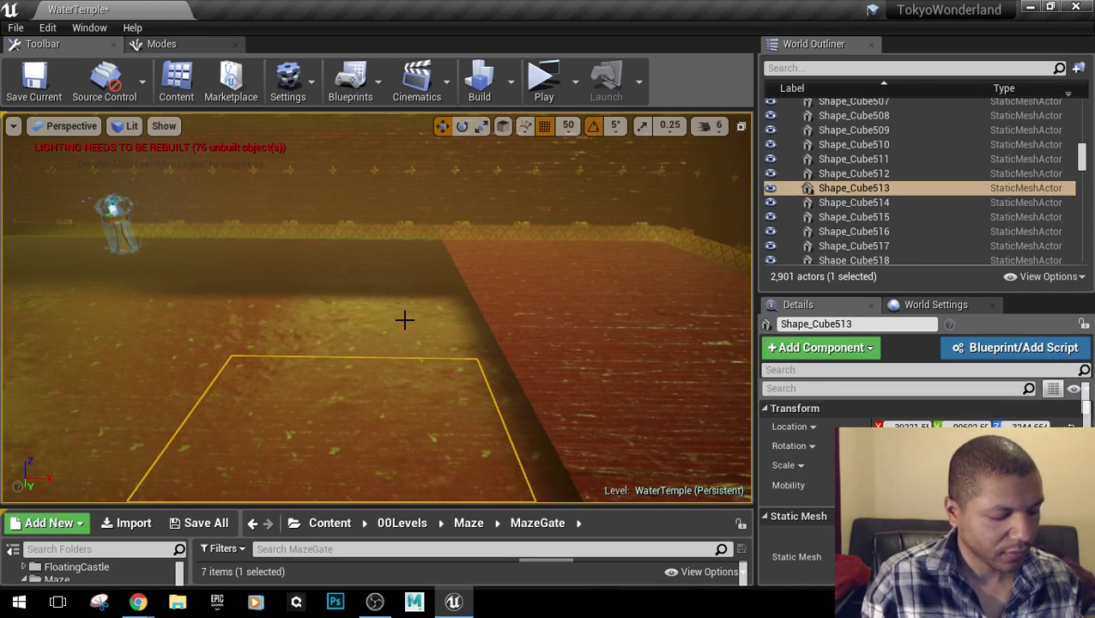
pyautogui.click(552, 313)
pyautogui.moveTo(553, 313); pyautogui.dragTo(440, 318, button='right')
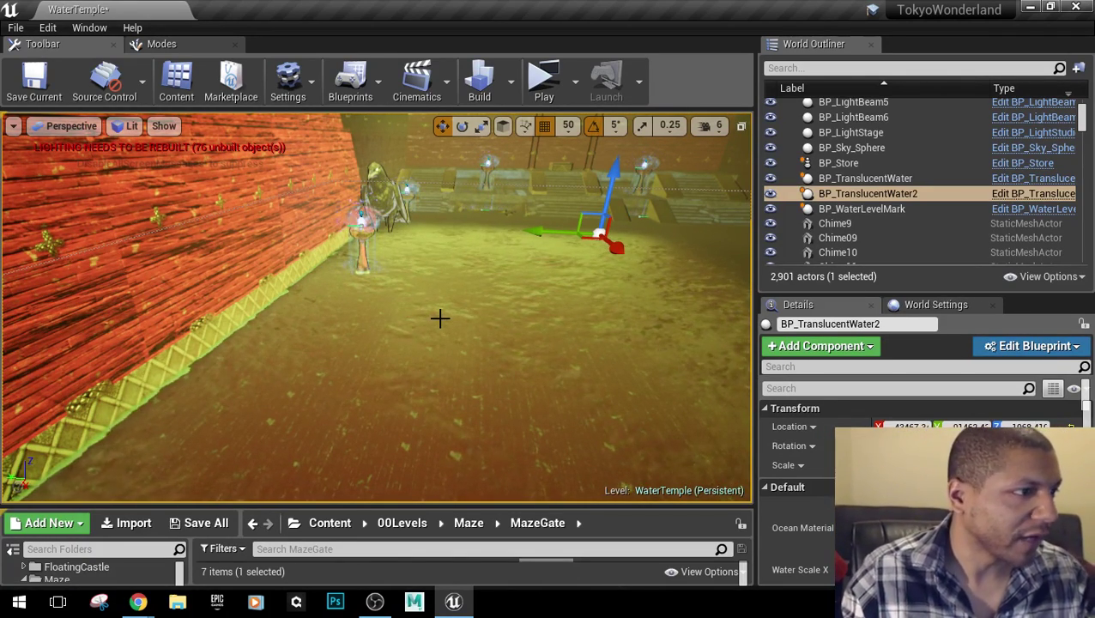
pyautogui.moveTo(439, 318); pyautogui.dragTo(555, 320, button='right')
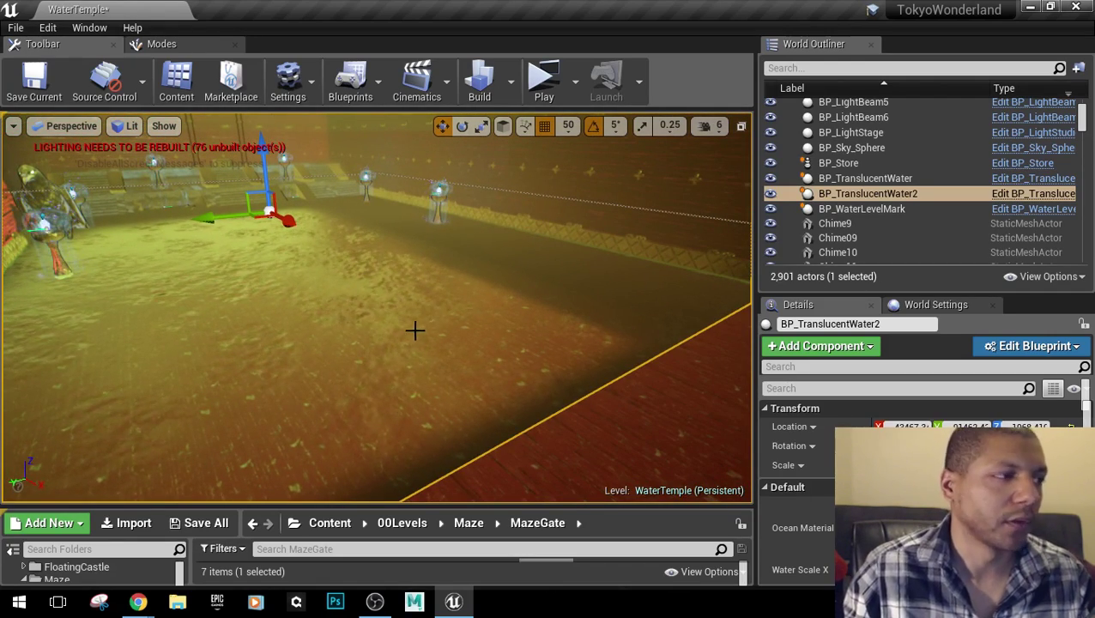
pyautogui.moveTo(338, 326); pyautogui.dragTo(297, 321, button='right')
pyautogui.press('e')
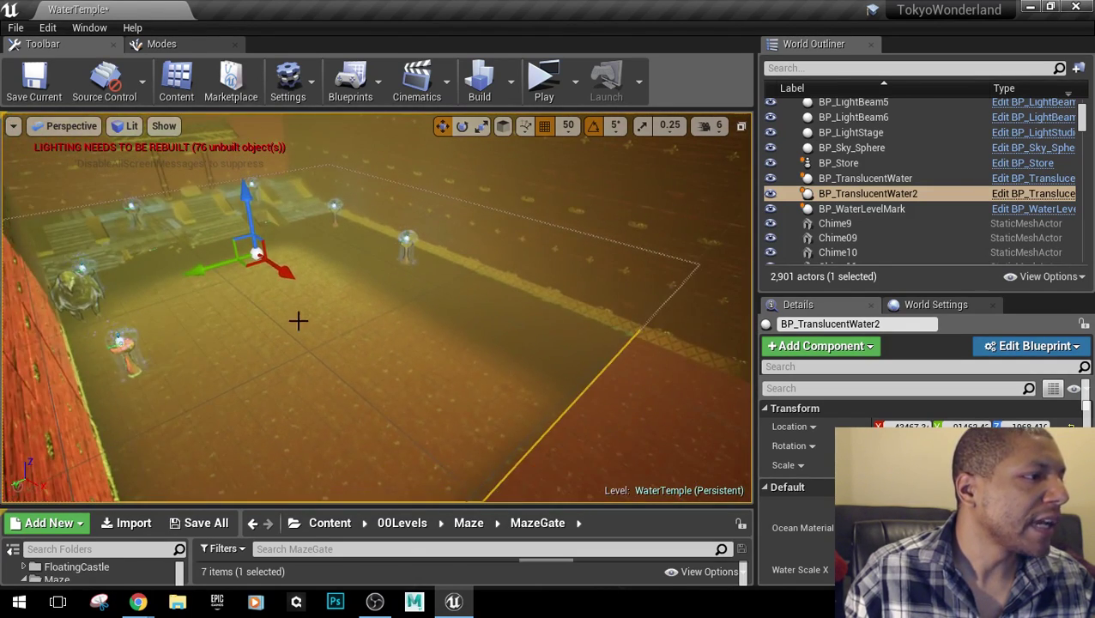
pyautogui.moveTo(285, 273); pyautogui.dragTo(339, 331)
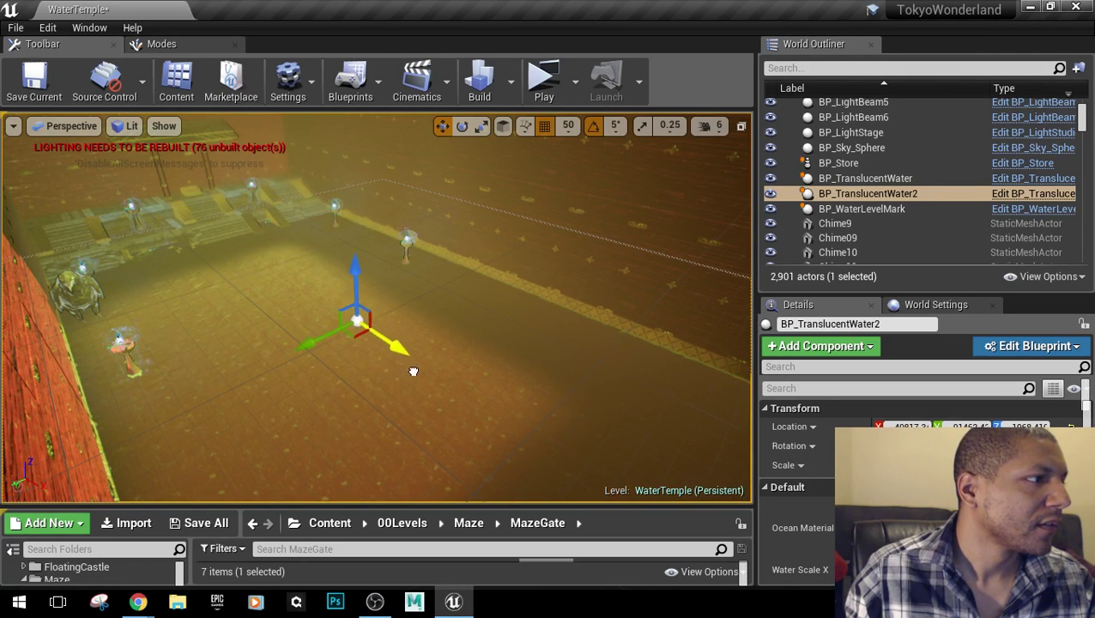
pyautogui.moveTo(484, 399); pyautogui.dragTo(461, 390)
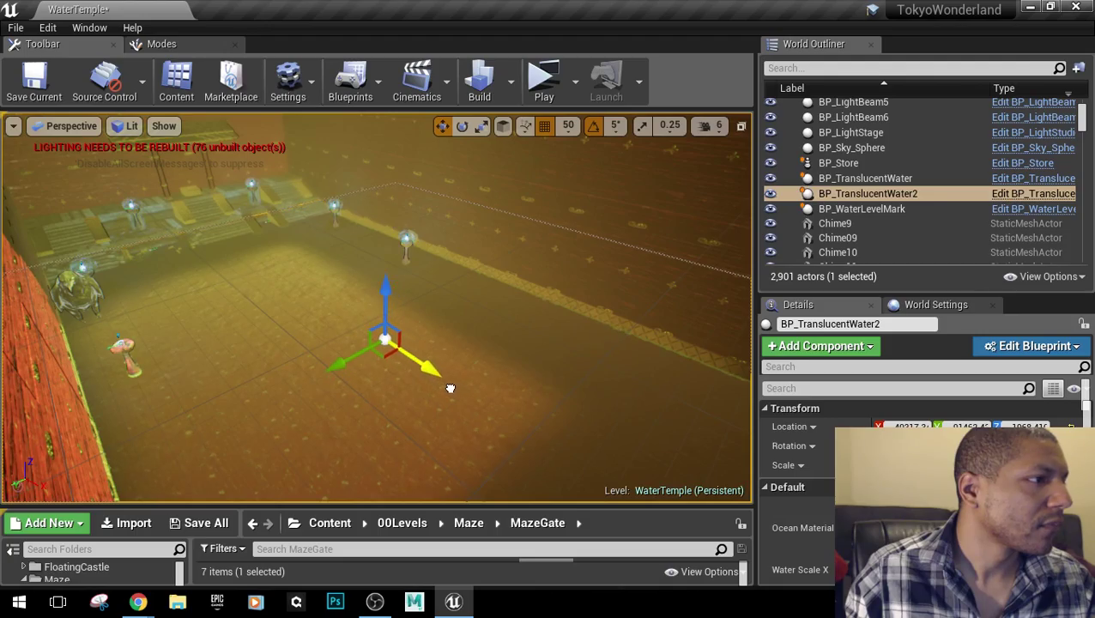
# Fine-tune the water surface along X to about -40667, checking its coverage at the stepped end and the far wall.
pyautogui.moveTo(557, 479); pyautogui.dragTo(455, 451, button='right')
pyautogui.moveTo(574, 387)
pyautogui.mouseDown(button='right')
pyautogui.moveTo(583, 361)
pyautogui.moveTo(560, 376)
pyautogui.mouseUp(button='right')
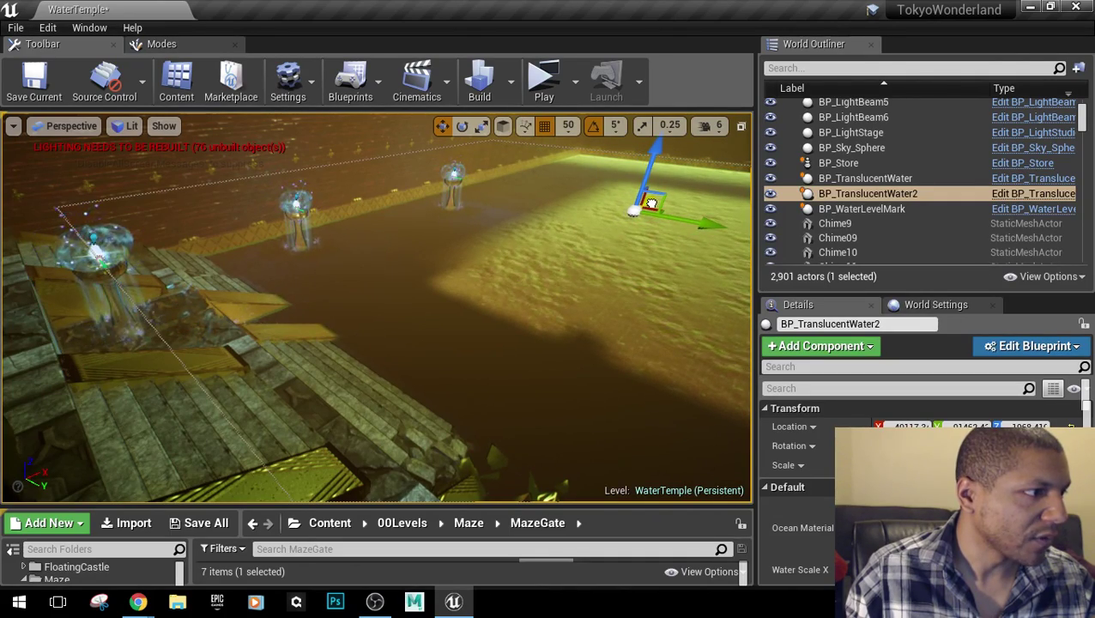
pyautogui.moveTo(522, 318); pyautogui.dragTo(583, 343, button='right')
pyautogui.moveTo(483, 343); pyautogui.dragTo(295, 336, button='right')
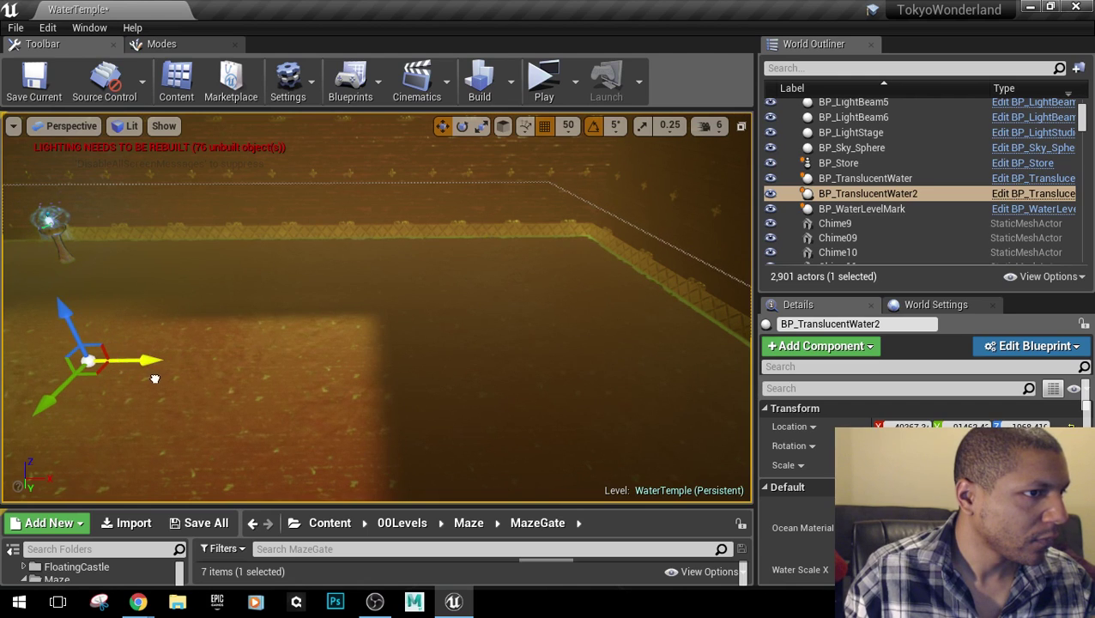
pyautogui.moveTo(121, 399); pyautogui.dragTo(116, 402, button='middle')
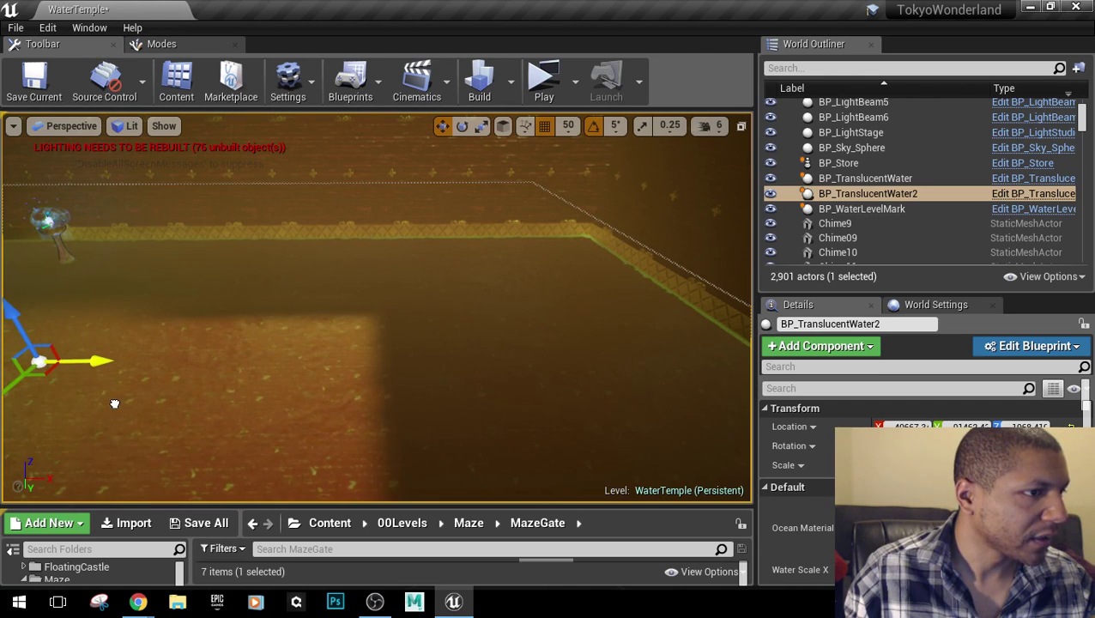
pyautogui.moveTo(360, 457)
pyautogui.mouseDown(button='right')
pyautogui.moveTo(343, 454)
pyautogui.moveTo(361, 456)
pyautogui.mouseUp(button='right')
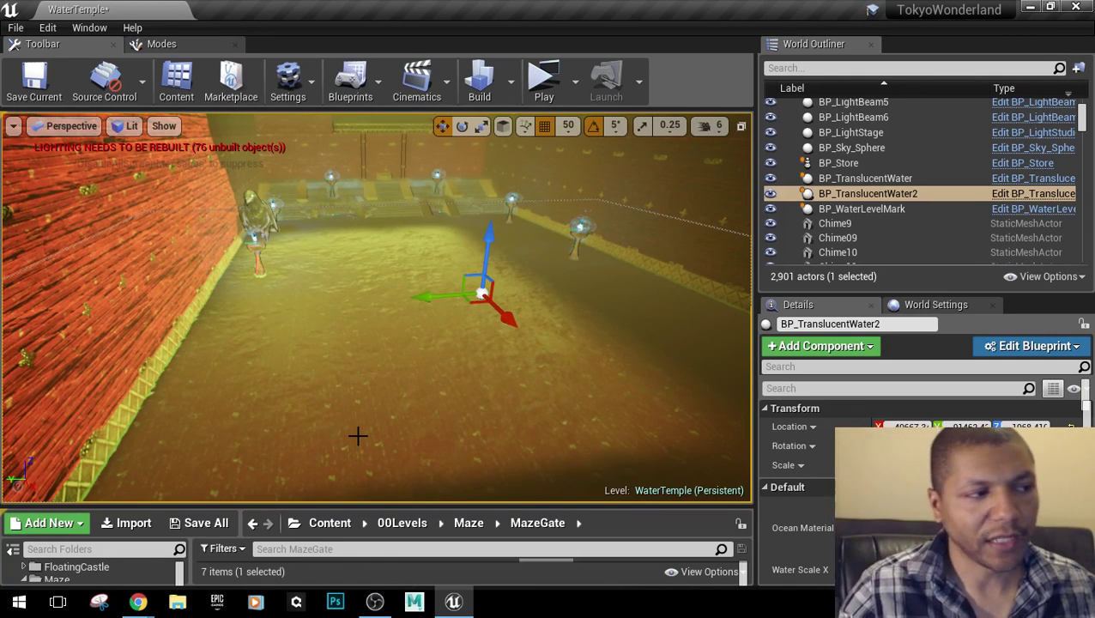
pyautogui.moveTo(357, 436)
pyautogui.mouseDown(button='right')
pyautogui.moveTo(371, 416)
pyautogui.moveTo(437, 434)
pyautogui.moveTo(435, 403)
pyautogui.moveTo(354, 430)
pyautogui.mouseUp(button='right')
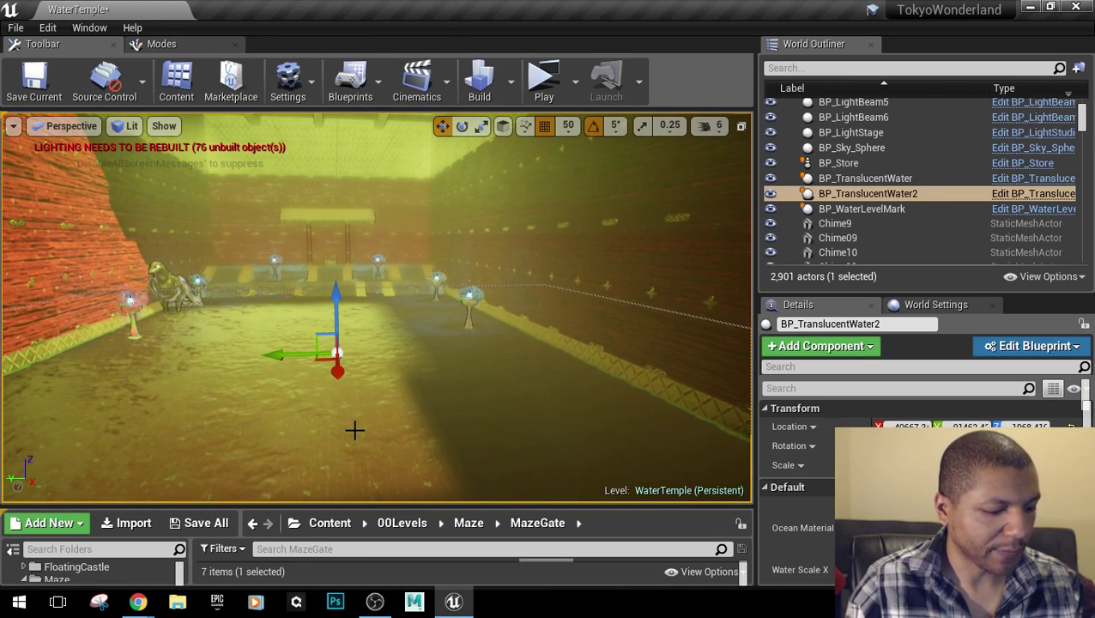
# Go to the saved main hall viewpoint and look over its stairs, platforms and central channel.
pyautogui.press('1')
pyautogui.press('g')
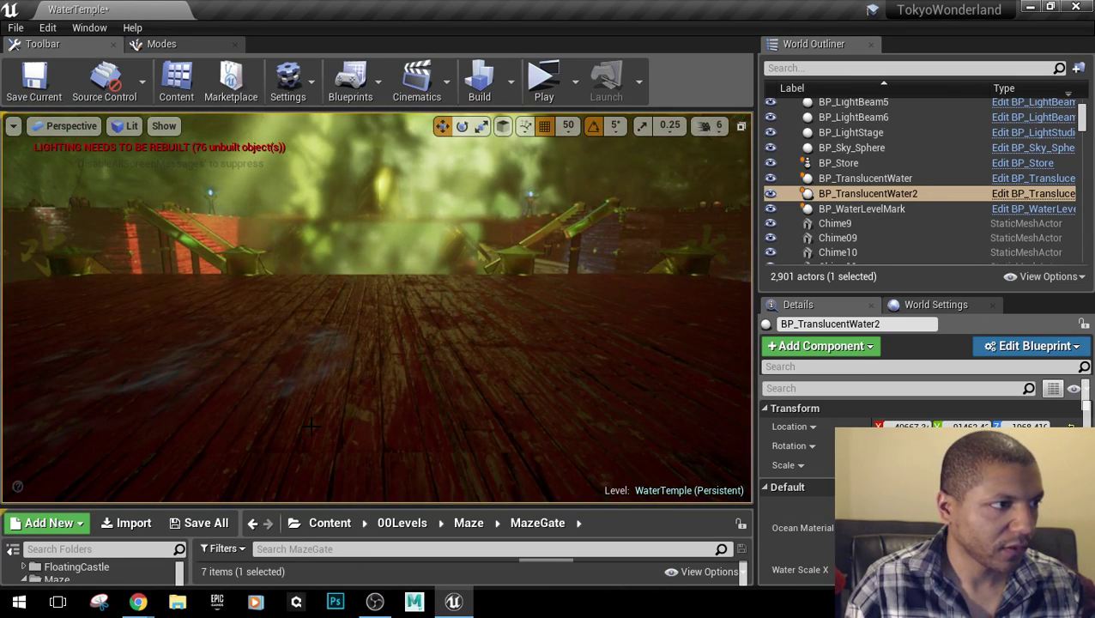
pyautogui.moveTo(310, 425); pyautogui.dragTo(311, 403, button='right')
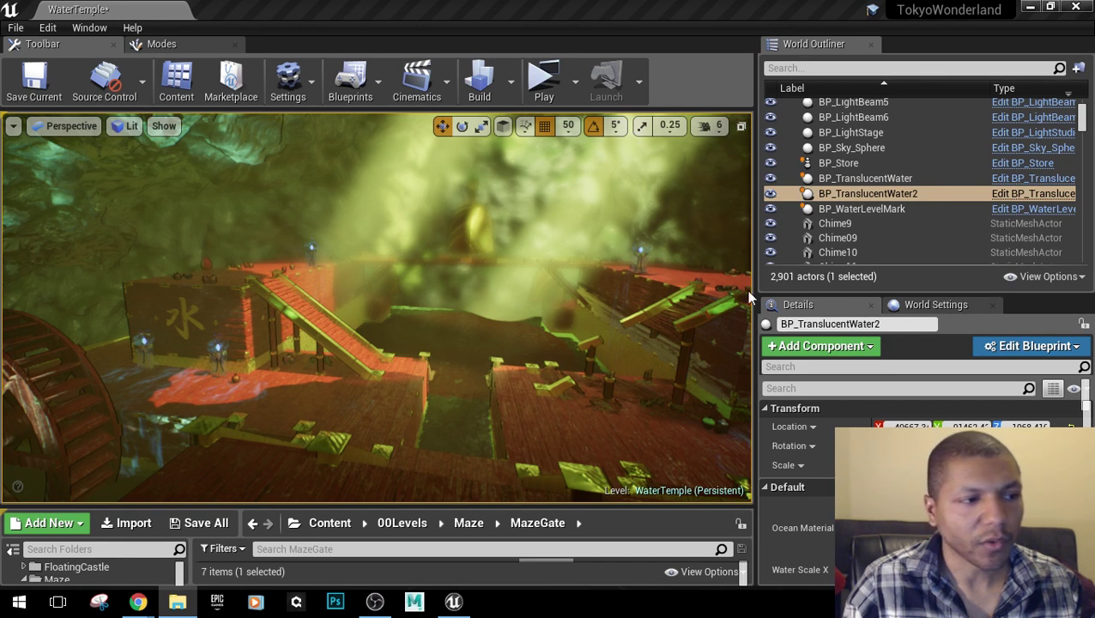
pyautogui.moveTo(452, 317); pyautogui.dragTo(420, 266, button='right')
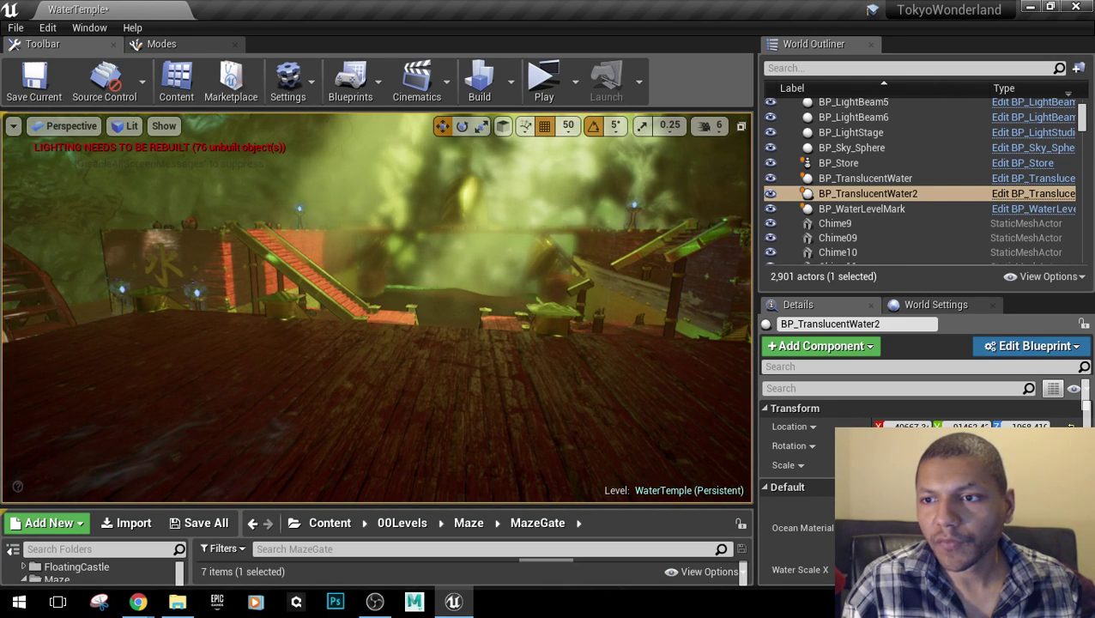
# Switch to Photos to compare the reference screenshot Snowy Mountain Top (7).png with the level, and close it.
pyautogui.hotkey('alt', 'Tab')
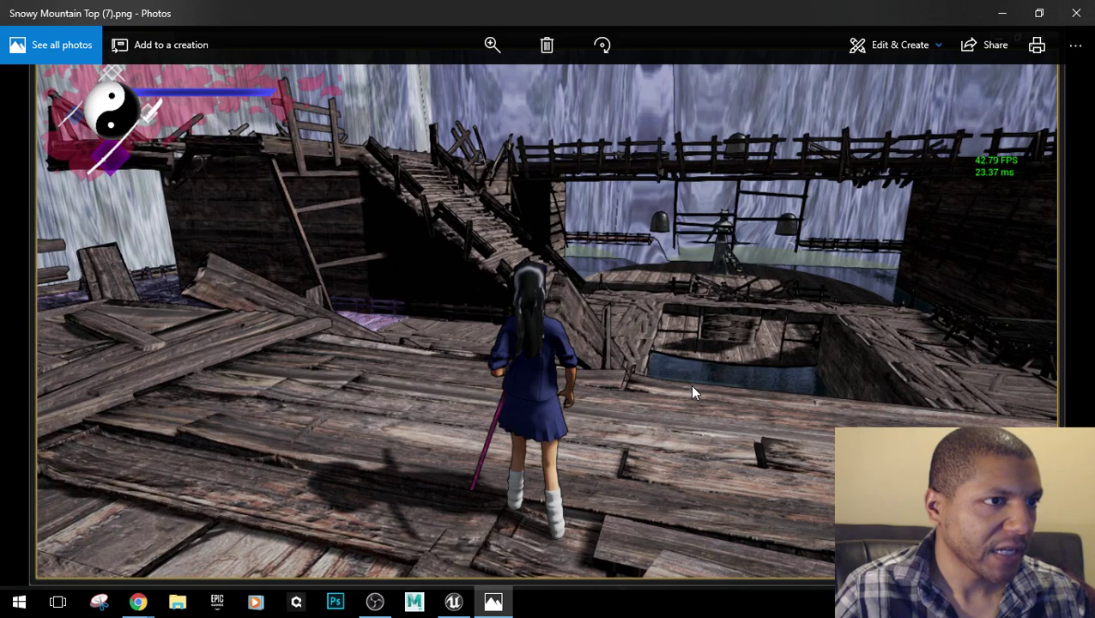
pyautogui.moveTo(491, 15); pyautogui.dragTo(985, 126)
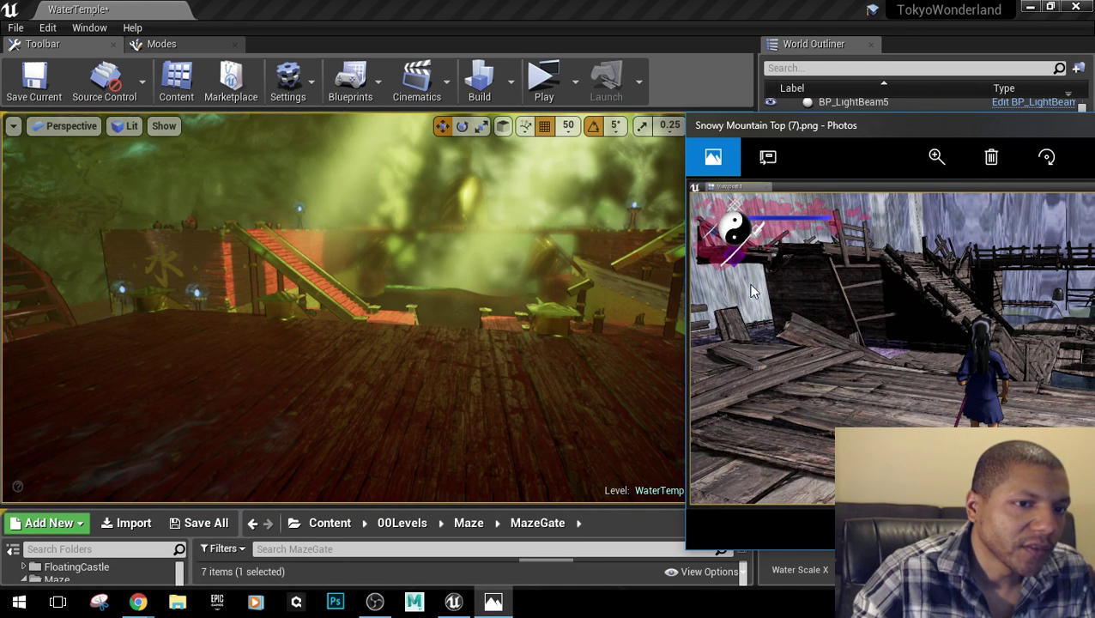
pyautogui.moveTo(935, 131); pyautogui.dragTo(387, 2)
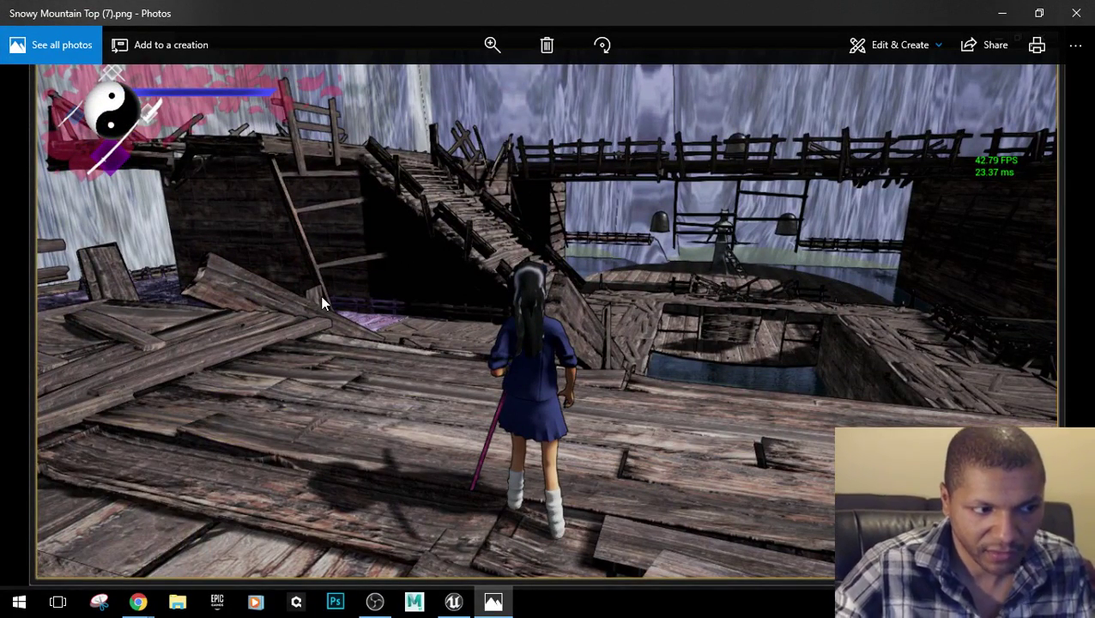
pyautogui.click(1076, 13)
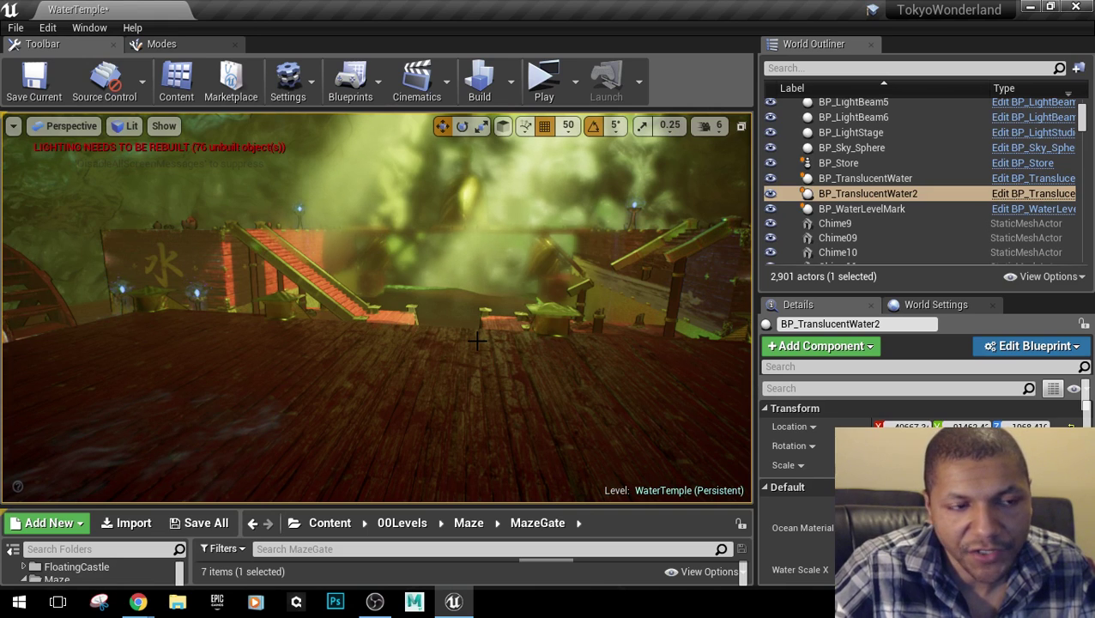
# Examine the main hall's platforms, ramps and glowing pedestals by the 水 walls from several angles.
pyautogui.moveTo(416, 359); pyautogui.dragTo(284, 328, button='right')
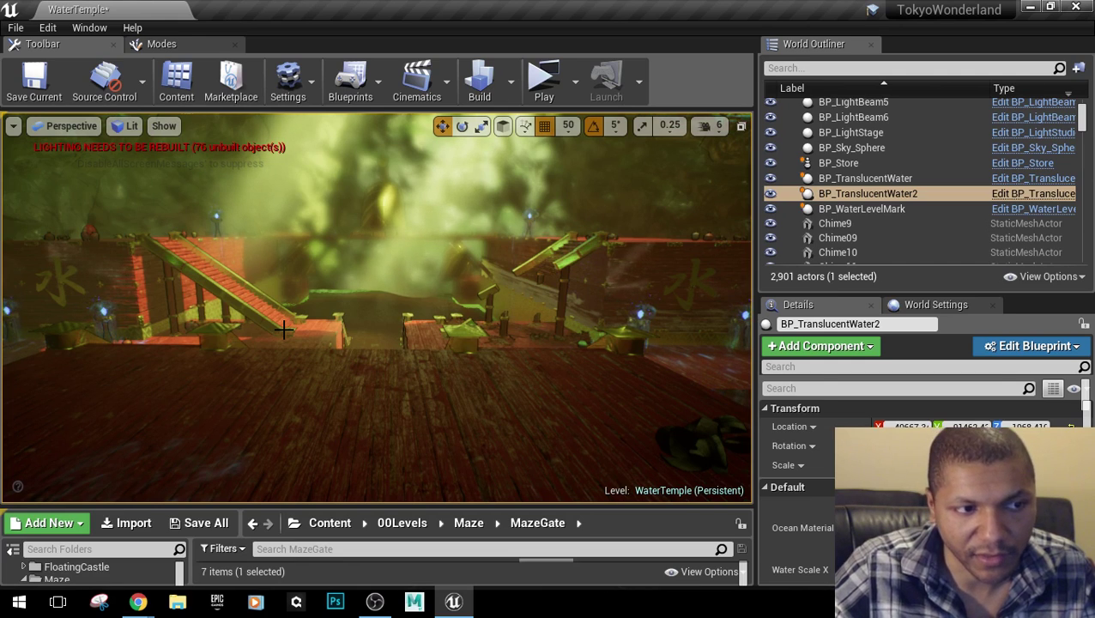
pyautogui.moveTo(284, 329); pyautogui.dragTo(106, 343, button='right')
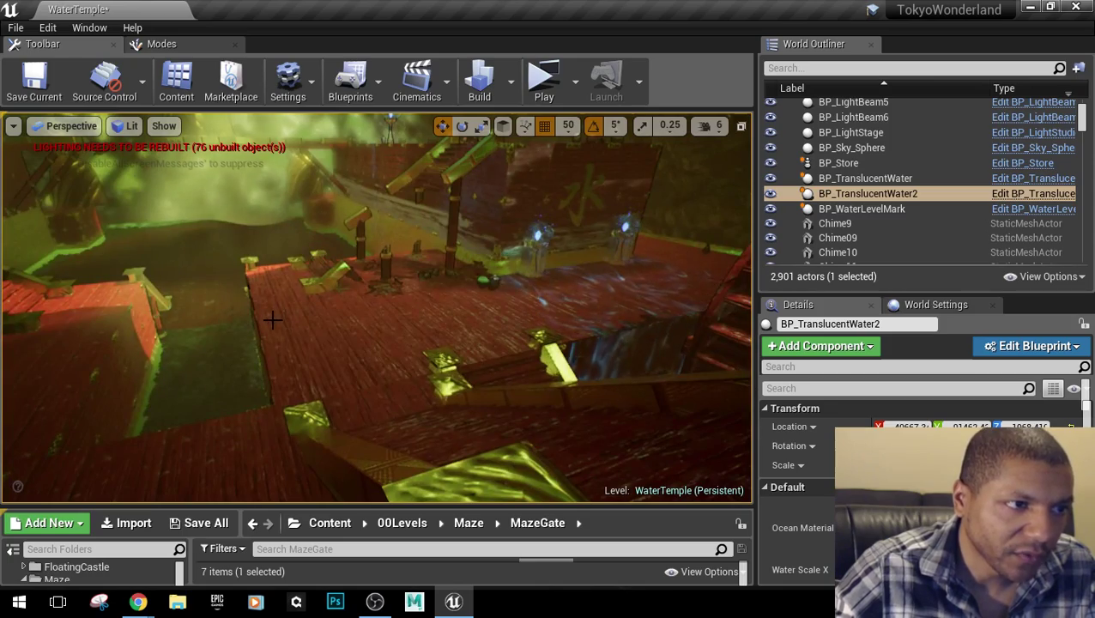
pyautogui.moveTo(271, 320); pyautogui.dragTo(271, 378)
pyautogui.moveTo(106, 361); pyautogui.dragTo(154, 356, button='right')
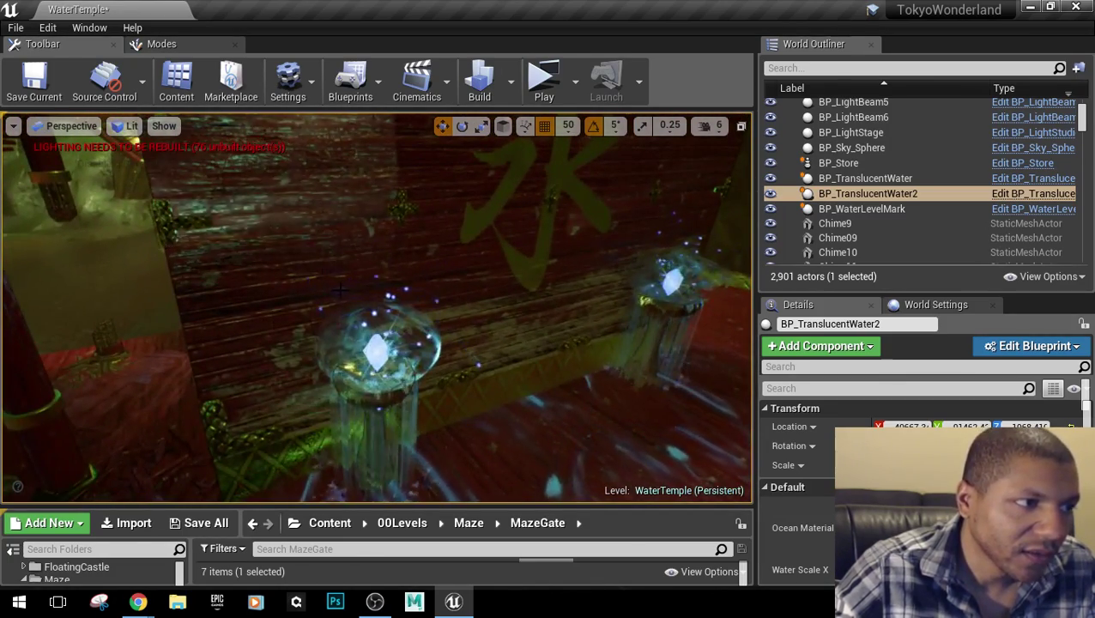
pyautogui.moveTo(430, 309); pyautogui.dragTo(361, 313, button='right')
pyautogui.moveTo(376, 307); pyautogui.dragTo(403, 249, button='right')
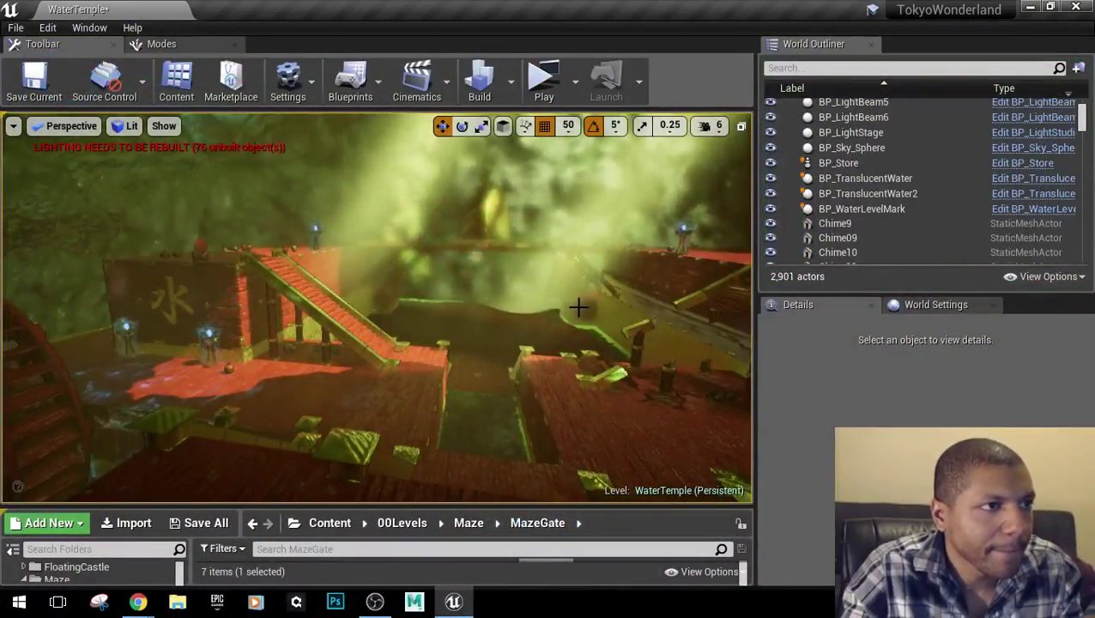
pyautogui.press('s')
pyautogui.moveTo(534, 281); pyautogui.dragTo(480, 331, button='right')
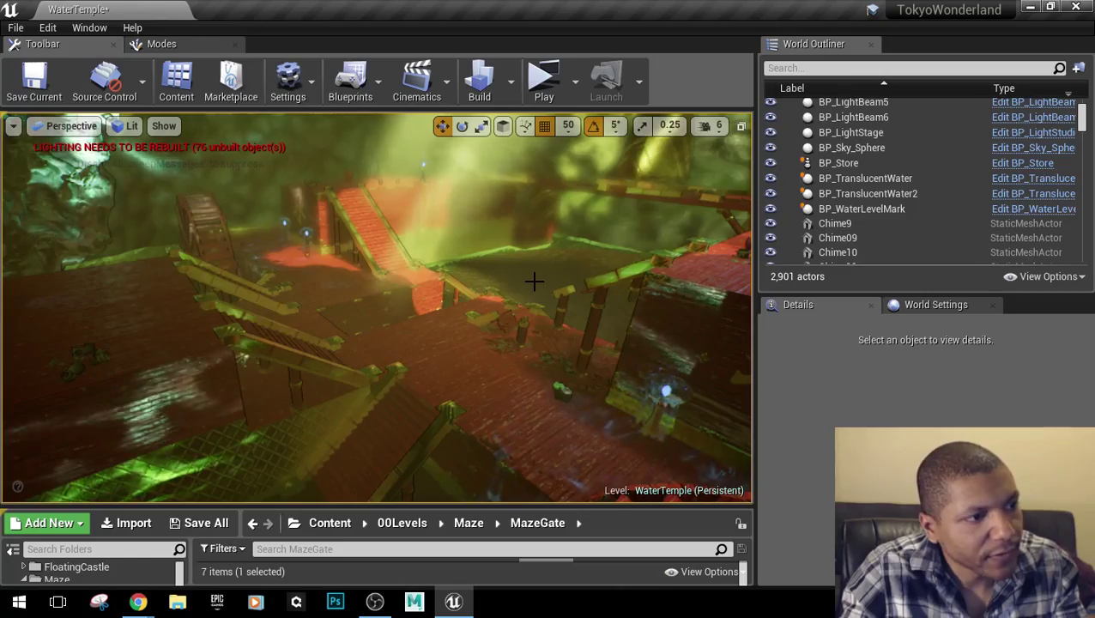
# Return to the extended water room, select the far end wall group with its trim, and set the position grid snap to 5.
pyautogui.press('2')
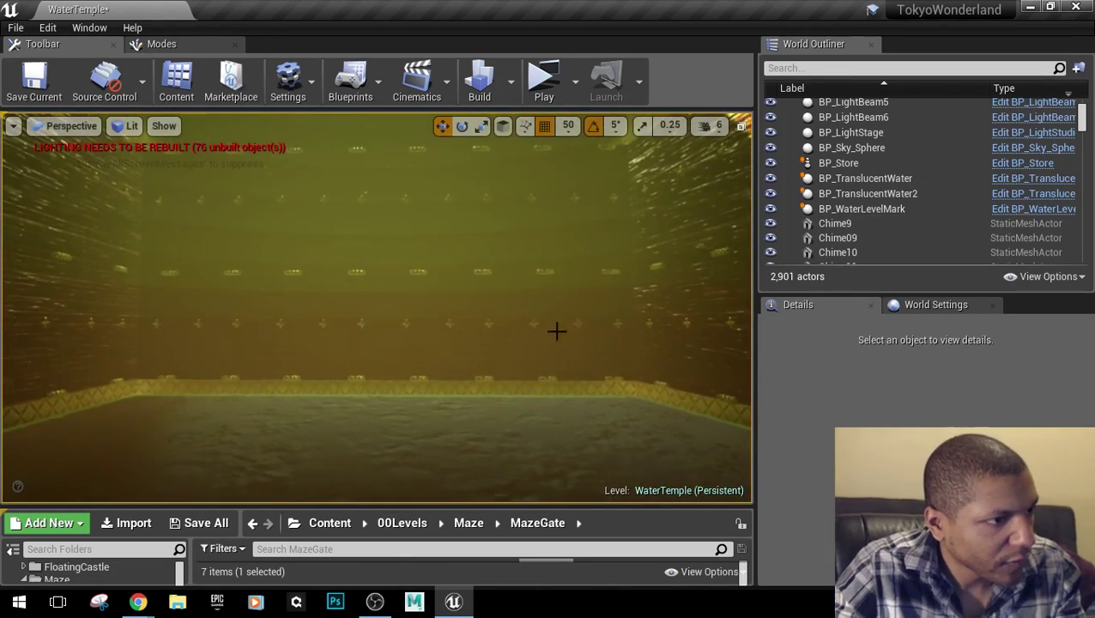
pyautogui.click(485, 389)
pyautogui.moveTo(420, 400); pyautogui.dragTo(532, 395, button='right')
pyautogui.moveTo(427, 420); pyautogui.dragTo(427, 421, button='right')
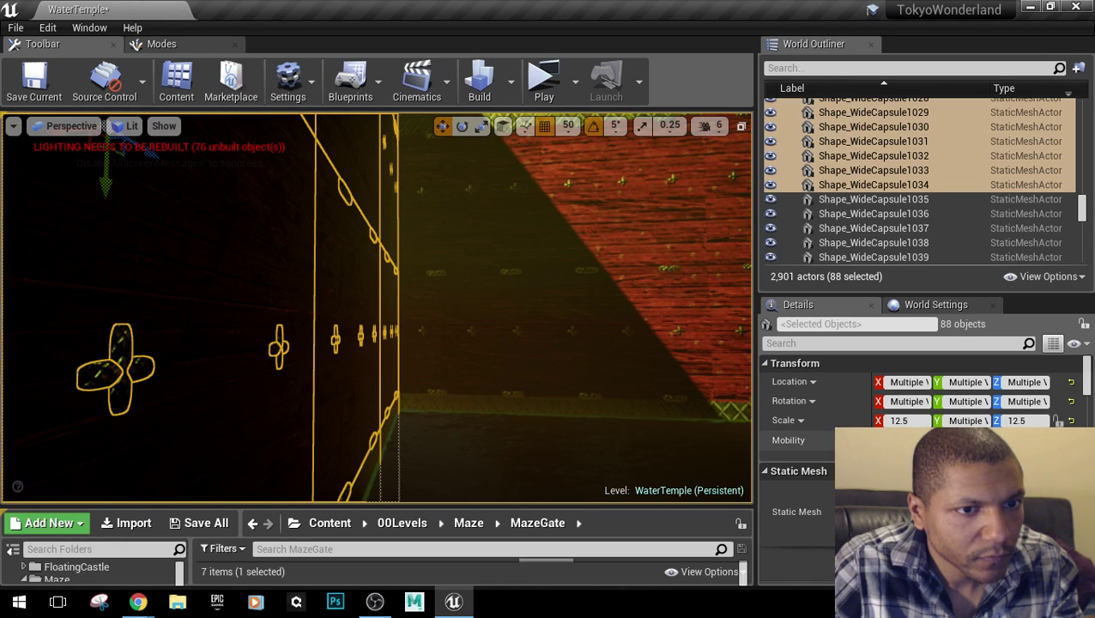
pyautogui.click(568, 127)
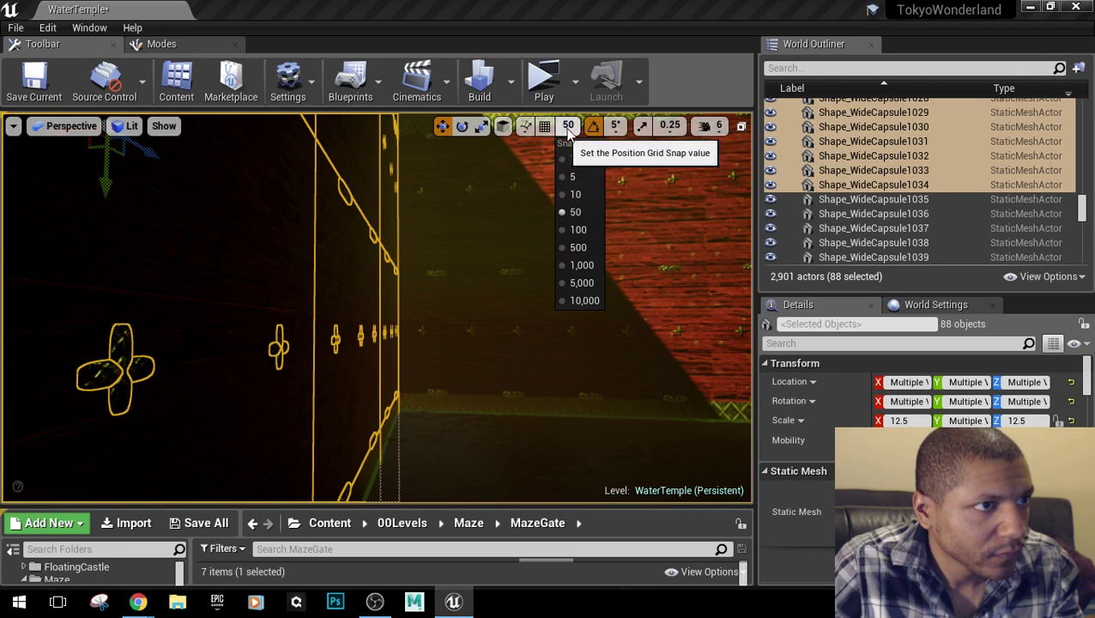
pyautogui.click(572, 176)
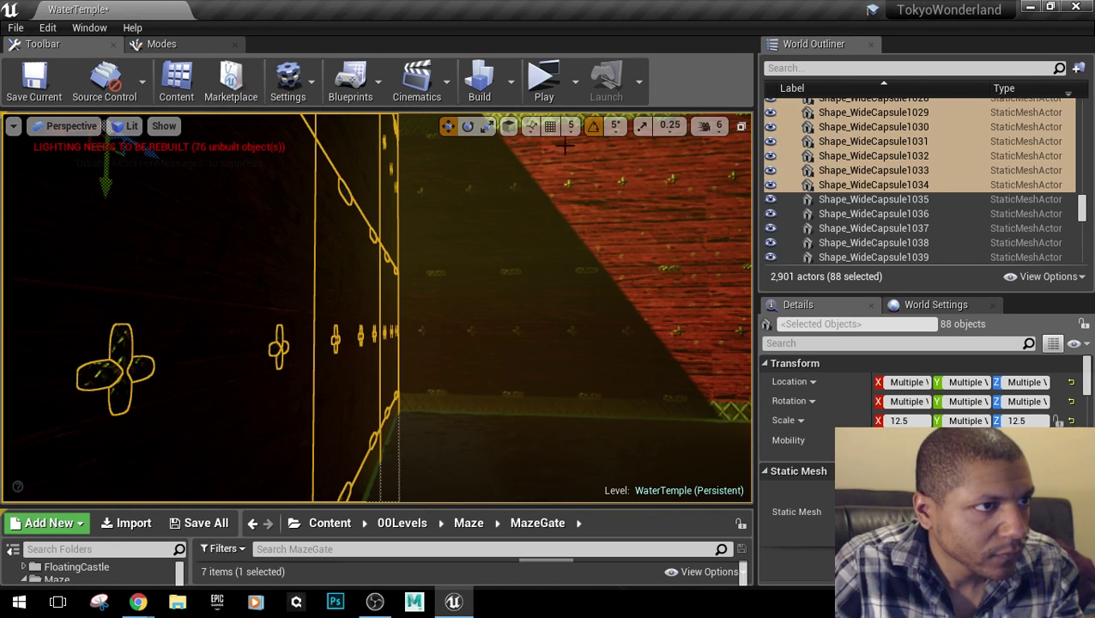
# Nudge the selected wall group in 5-unit steps to line up its corner edge with the adjoining wall, and inspect the seams.
pyautogui.moveTo(377, 307)
pyautogui.mouseDown(button='right')
pyautogui.moveTo(360, 206)
pyautogui.moveTo(362, 272)
pyautogui.moveTo(374, 262)
pyautogui.moveTo(301, 258)
pyautogui.moveTo(326, 300)
pyautogui.moveTo(343, 283)
pyautogui.moveTo(377, 296)
pyautogui.mouseUp(button='right')
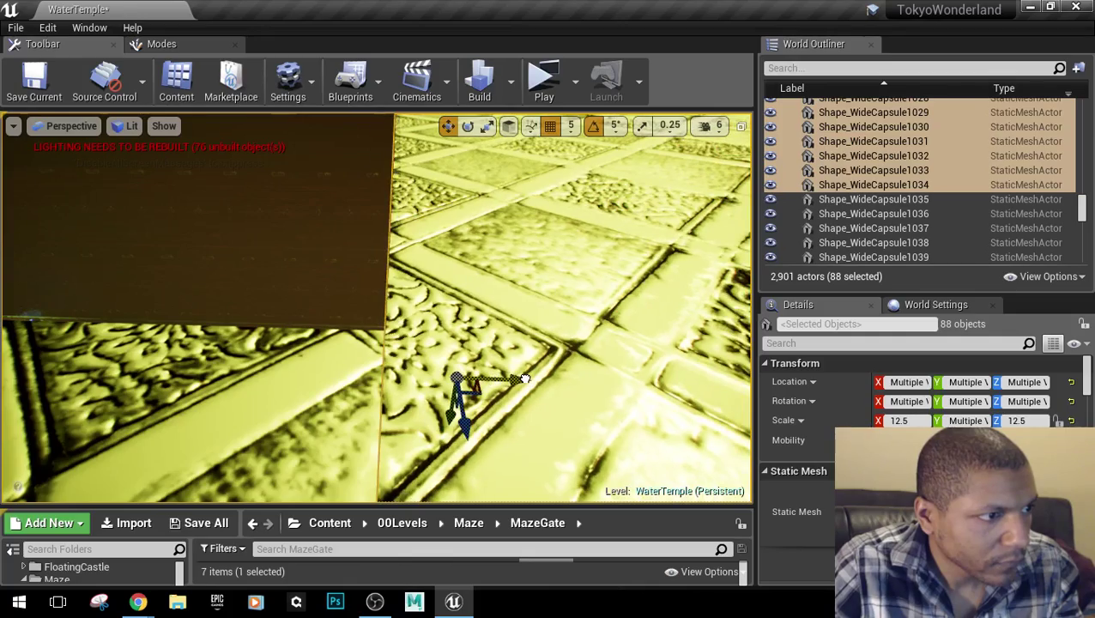
pyautogui.moveTo(377, 296); pyautogui.dragTo(377, 295, button='right')
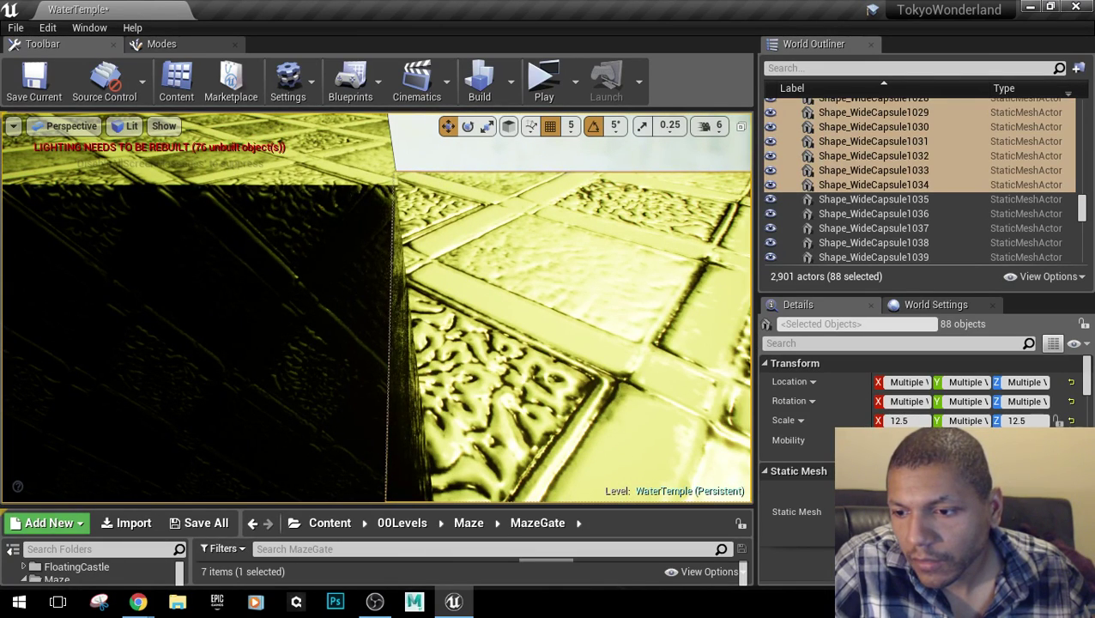
pyautogui.moveTo(377, 296); pyautogui.dragTo(377, 296, button='right')
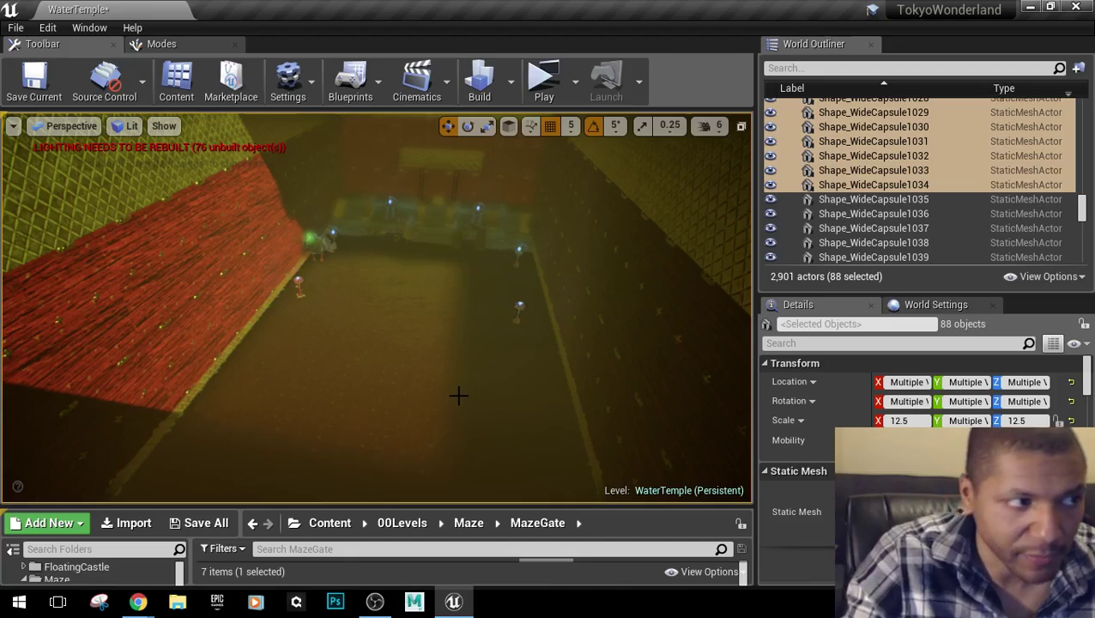
pyautogui.moveTo(458, 396); pyautogui.dragTo(458, 394, button='right')
pyautogui.moveTo(298, 238); pyautogui.dragTo(298, 238, button='right')
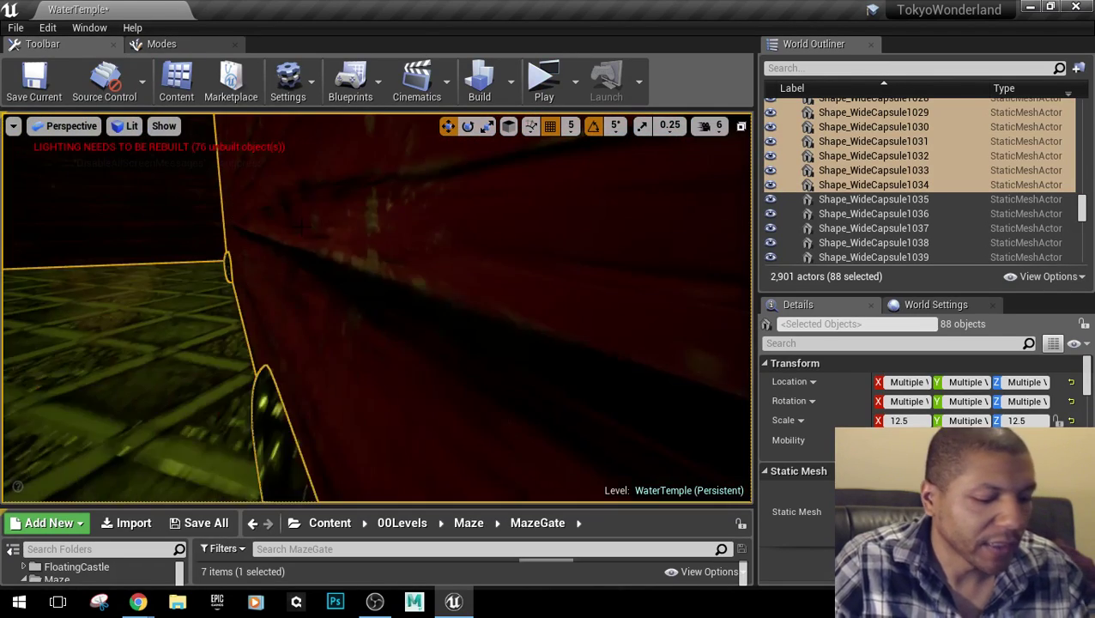
# Go back to the main hall viewpoint and look over both 水 walls and the waterwheels on either side.
pyautogui.press('1')
pyautogui.press('2')
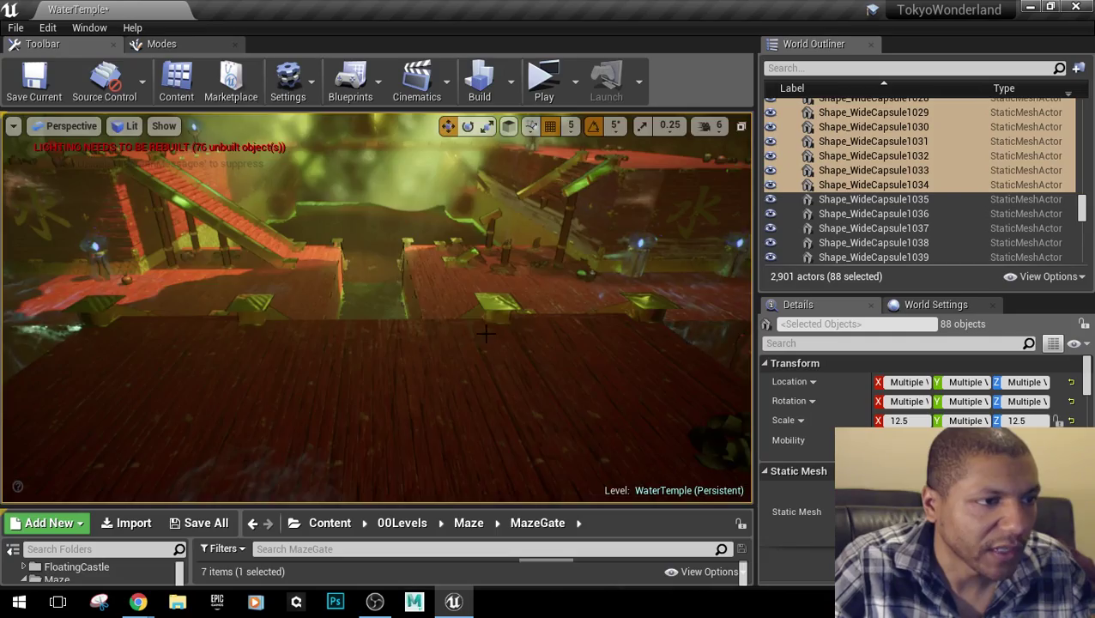
pyautogui.moveTo(485, 334); pyautogui.dragTo(485, 335, button='right')
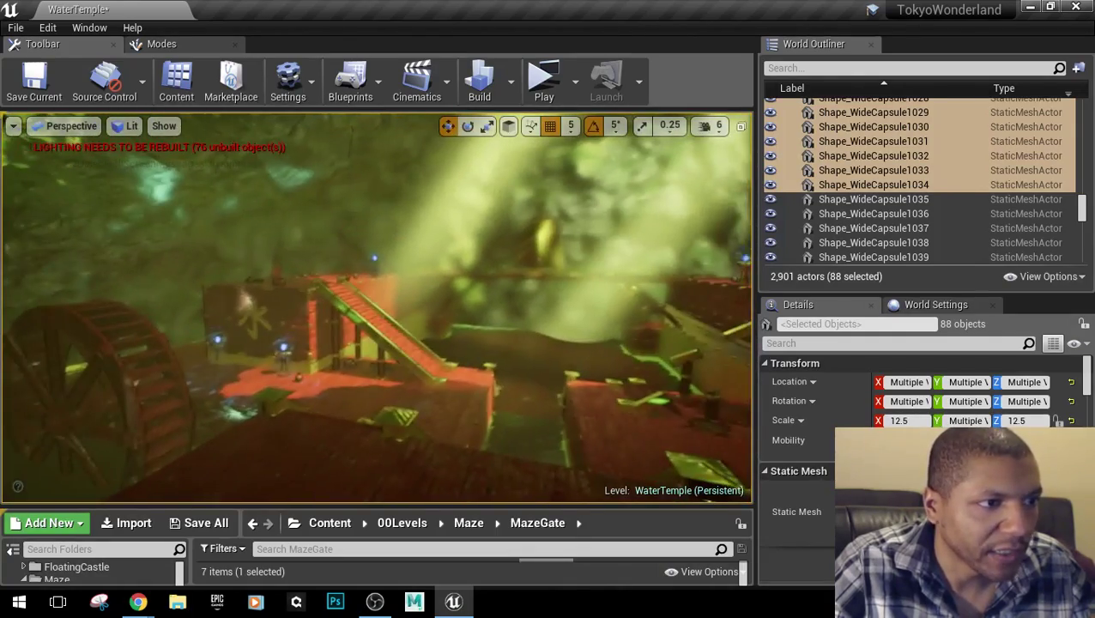
pyautogui.moveTo(573, 456); pyautogui.dragTo(573, 456, button='right')
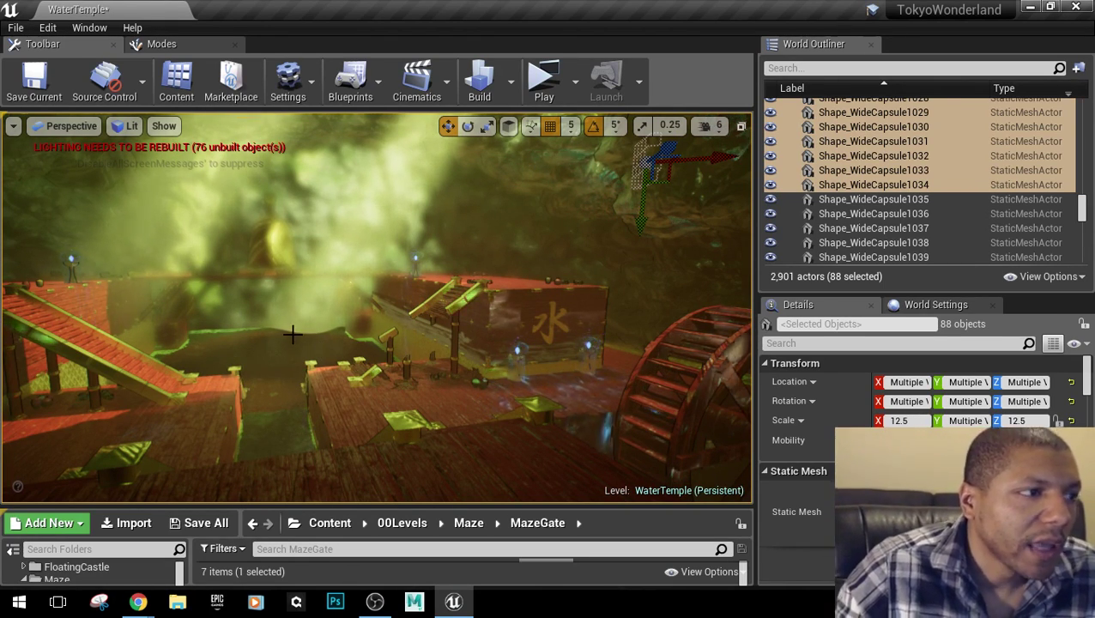
pyautogui.moveTo(330, 354); pyautogui.dragTo(318, 387, button='right')
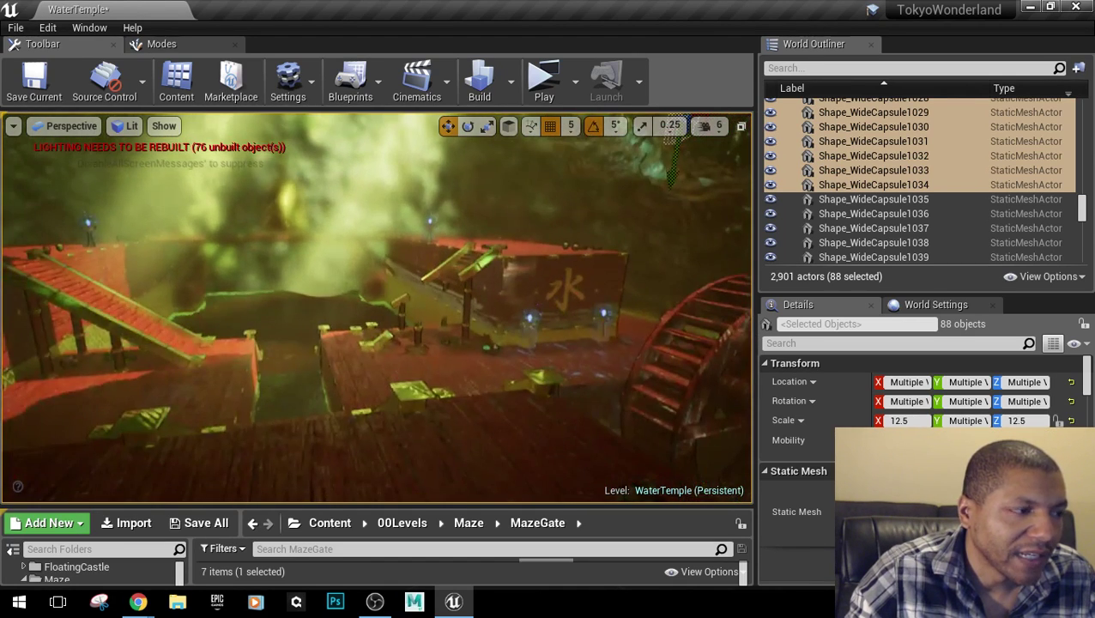
# Undo the last change to the selected end wall group and inspect its wall and lattice trim from outside.
pyautogui.moveTo(330, 313); pyautogui.dragTo(583, 287, button='right')
pyautogui.press('w')
pyautogui.press('w')
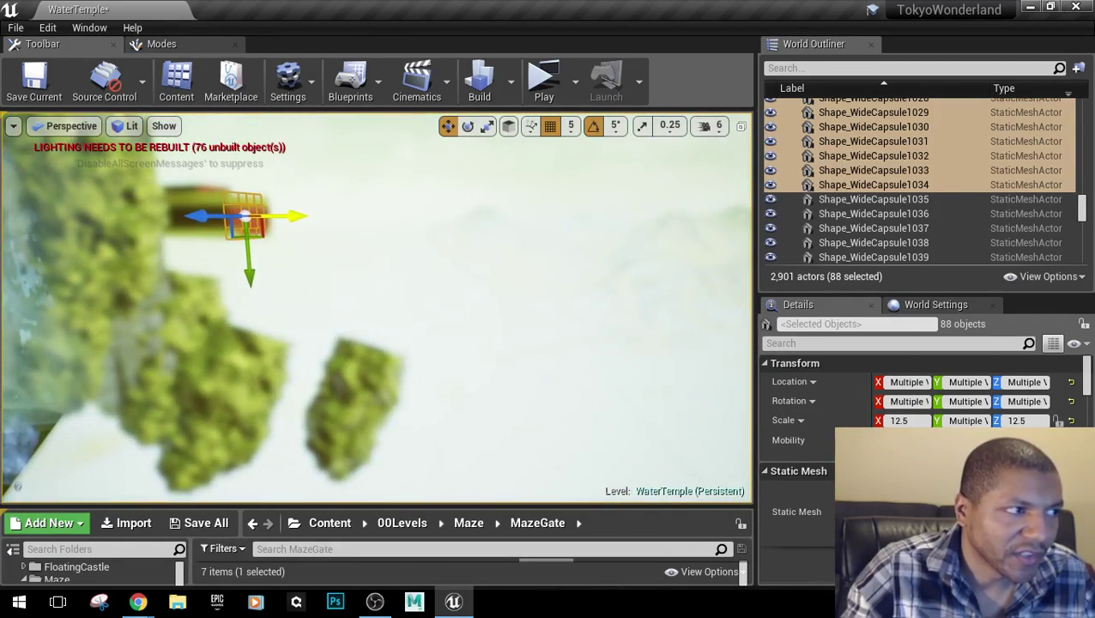
pyautogui.hotkey('ctrl', 'z')
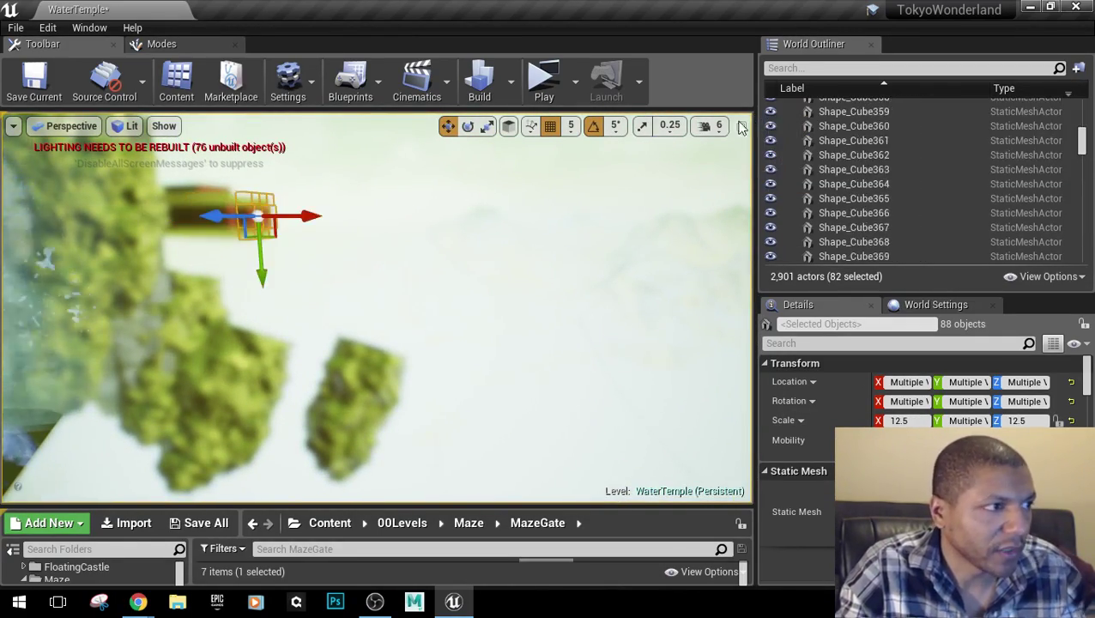
pyautogui.press('w')
pyautogui.moveTo(377, 307); pyautogui.dragTo(283, 313, button='right')
pyautogui.press('w')
pyautogui.press('s')
pyautogui.press('e')
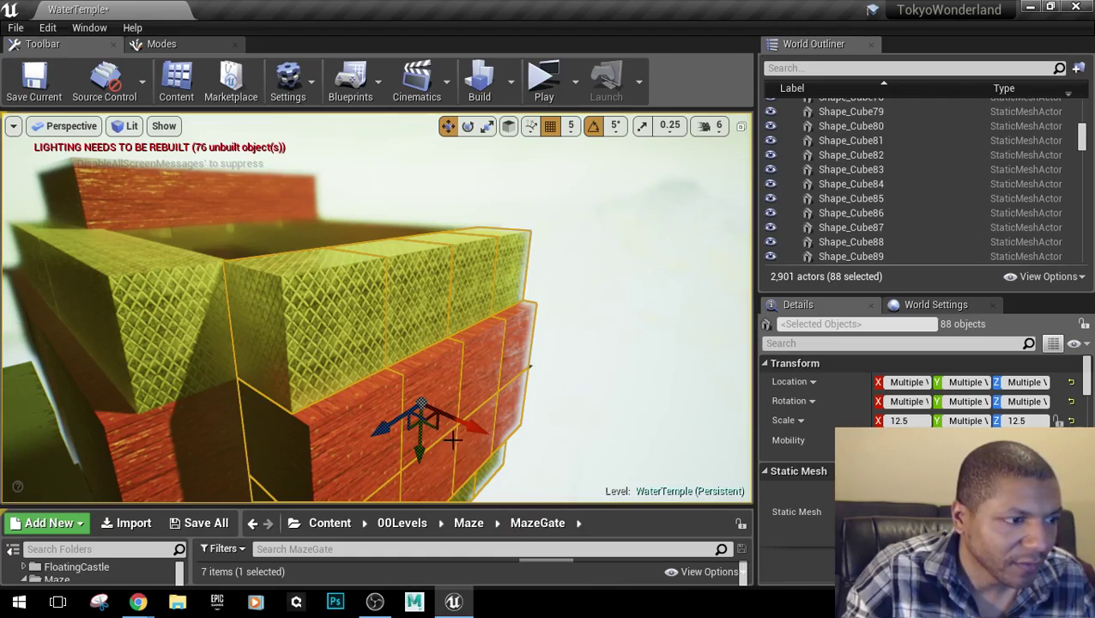
# Look over the temple interior, from the stone steps and glowing pedestals up to the beamed ceiling.
pyautogui.press('w')
pyautogui.moveTo(377, 307); pyautogui.dragTo(686, 296, button='right')
pyautogui.press('w')
pyautogui.press('q')
pyautogui.press('w')
pyautogui.moveTo(459, 436); pyautogui.dragTo(476, 412, button='right')
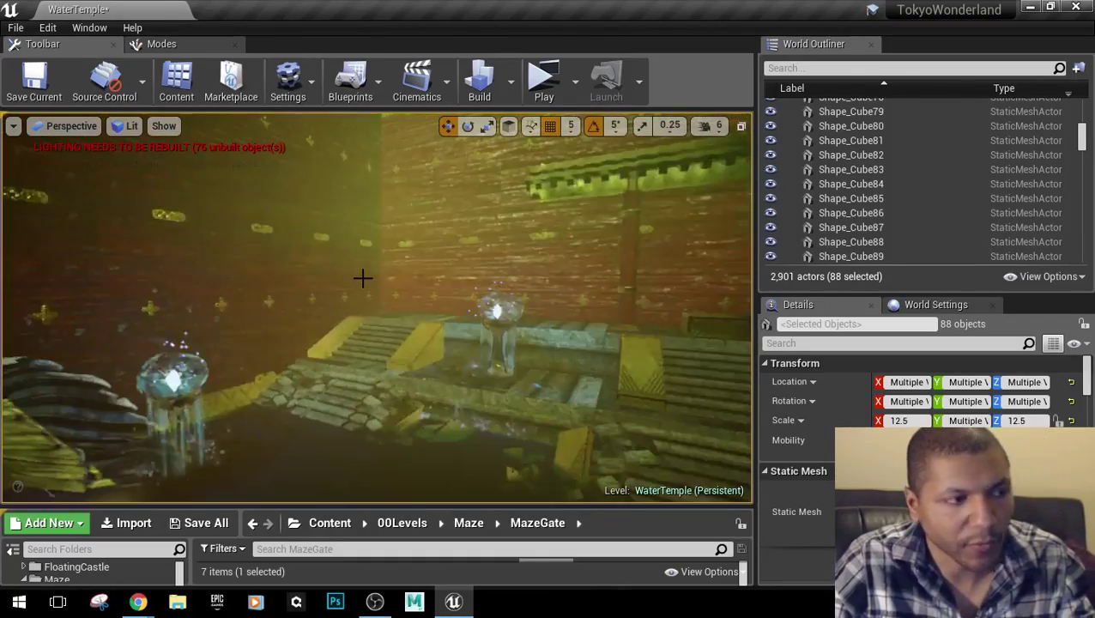
pyautogui.moveTo(305, 311); pyautogui.dragTo(133, 312, button='right')
pyautogui.press('w')
pyautogui.moveTo(376, 307)
pyautogui.mouseDown(button='right')
pyautogui.moveTo(703, 313)
pyautogui.moveTo(377, 309)
pyautogui.mouseUp(button='right')
pyautogui.moveTo(286, 389); pyautogui.dragTo(321, 372, button='right')
# Select all the ceiling's beam groups and panels together, and set the position grid snap to 100.
pyautogui.click(426, 437)
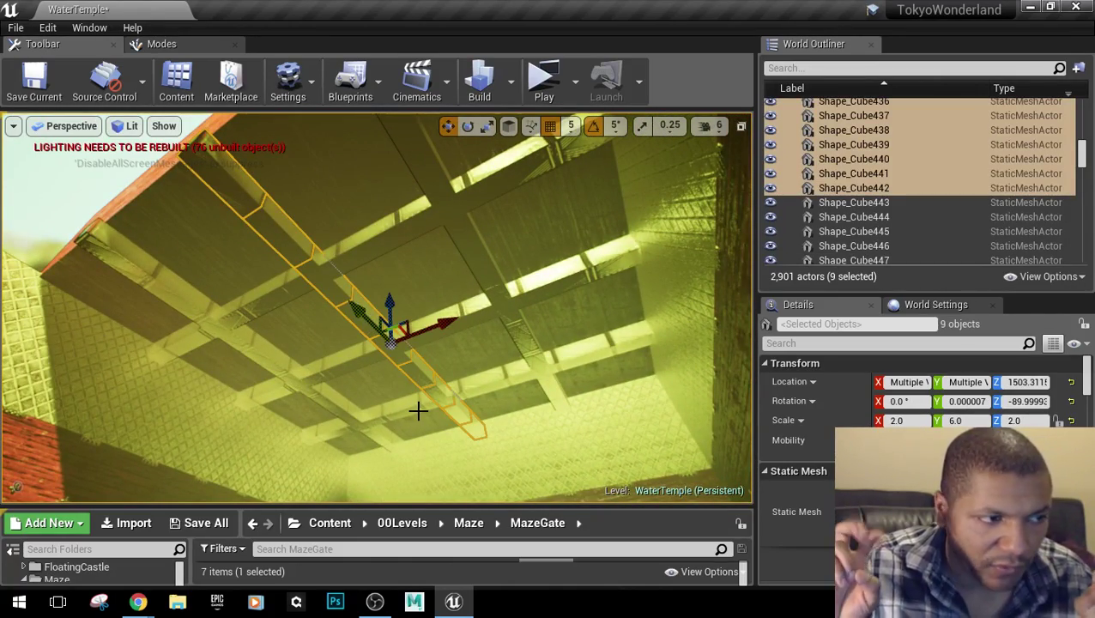
pyautogui.keyDown('ctrl'); pyautogui.click(479, 263); pyautogui.keyUp('ctrl')
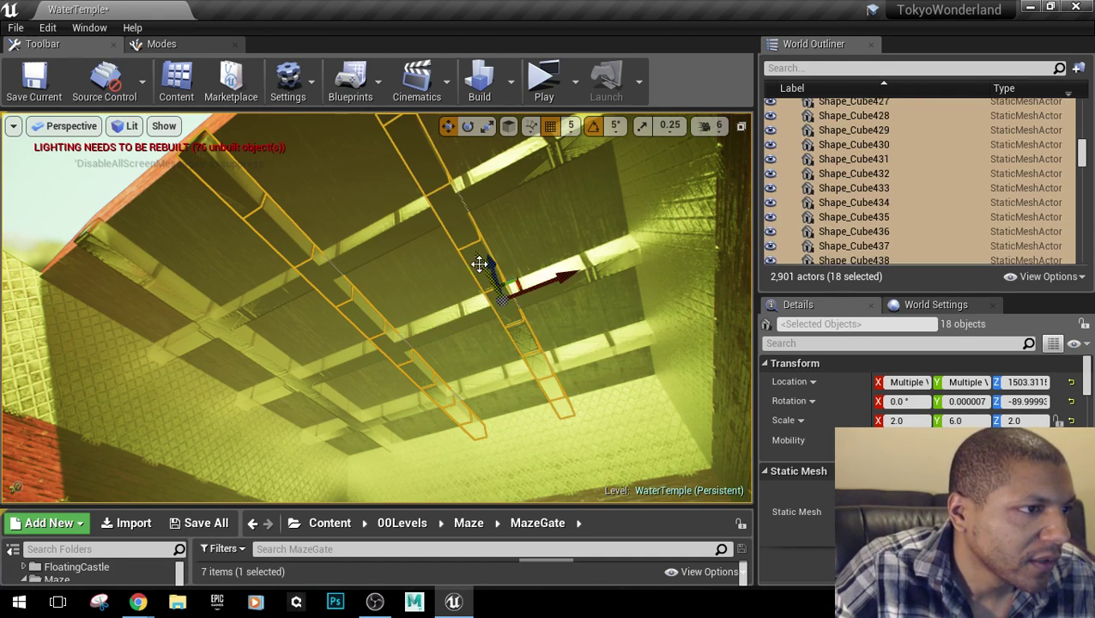
pyautogui.keyDown('ctrl'); pyautogui.click(318, 397); pyautogui.keyUp('ctrl')
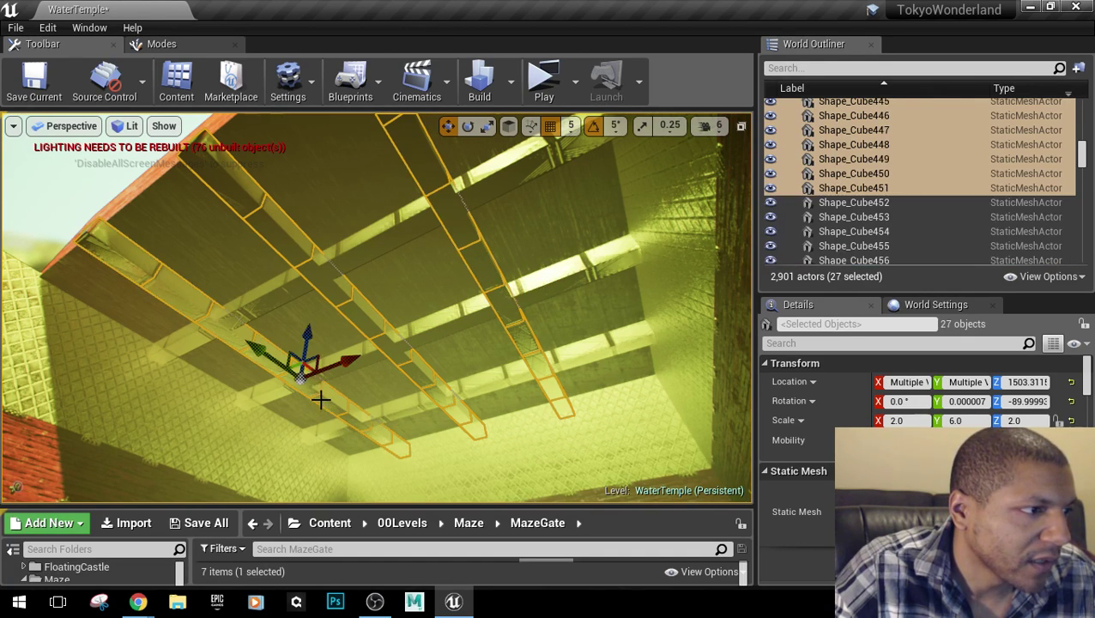
pyautogui.keyDown('ctrl'); pyautogui.click(358, 364); pyautogui.keyUp('ctrl')
pyautogui.keyDown('ctrl'); pyautogui.click(278, 300); pyautogui.keyUp('ctrl')
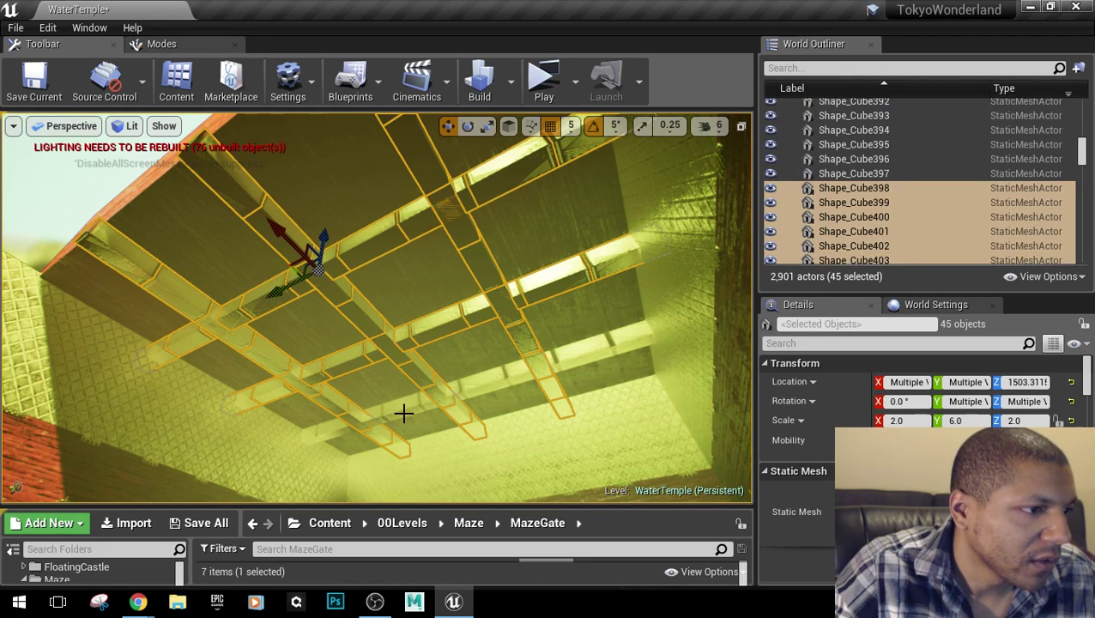
pyautogui.keyDown('ctrl'); pyautogui.click(404, 413); pyautogui.keyUp('ctrl')
pyautogui.keyDown('ctrl'); pyautogui.click(509, 404); pyautogui.keyUp('ctrl')
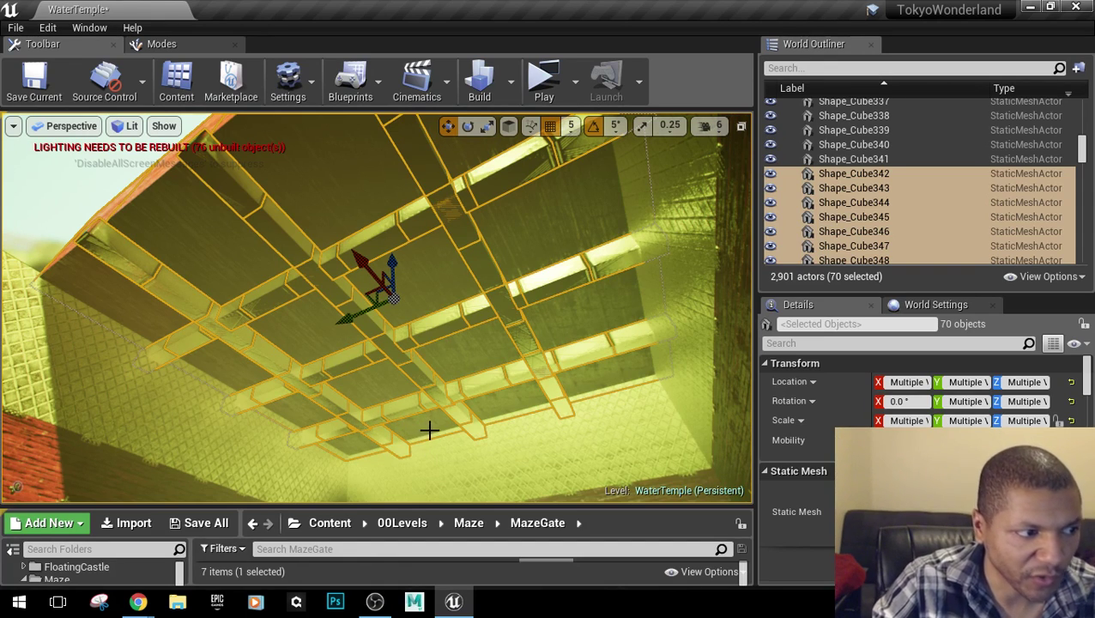
pyautogui.moveTo(430, 430); pyautogui.dragTo(322, 432, button='right')
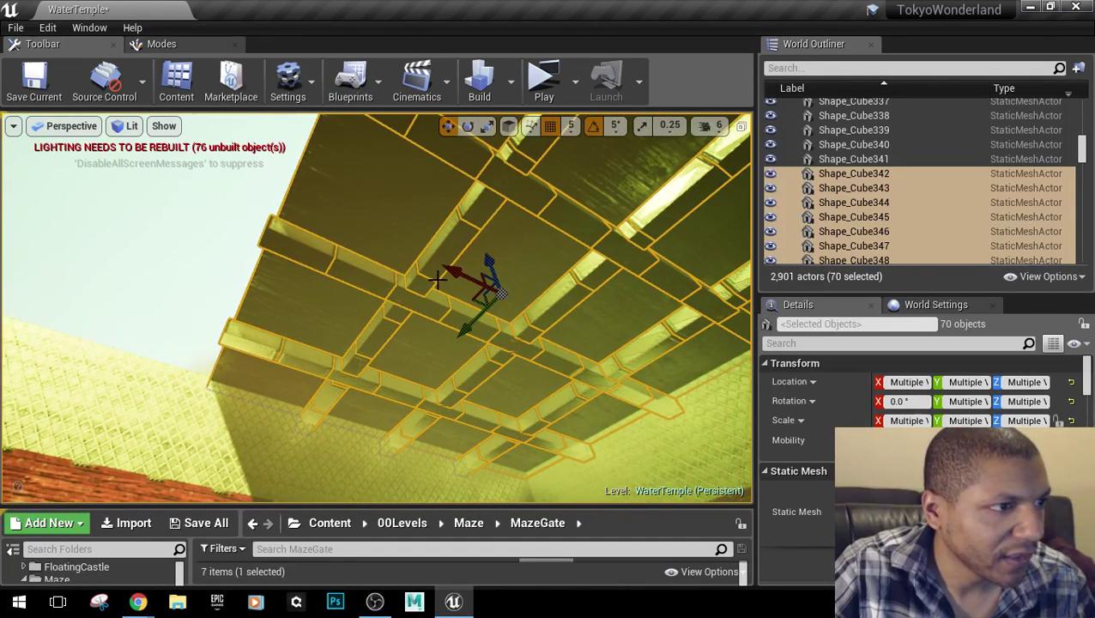
pyautogui.click(570, 126)
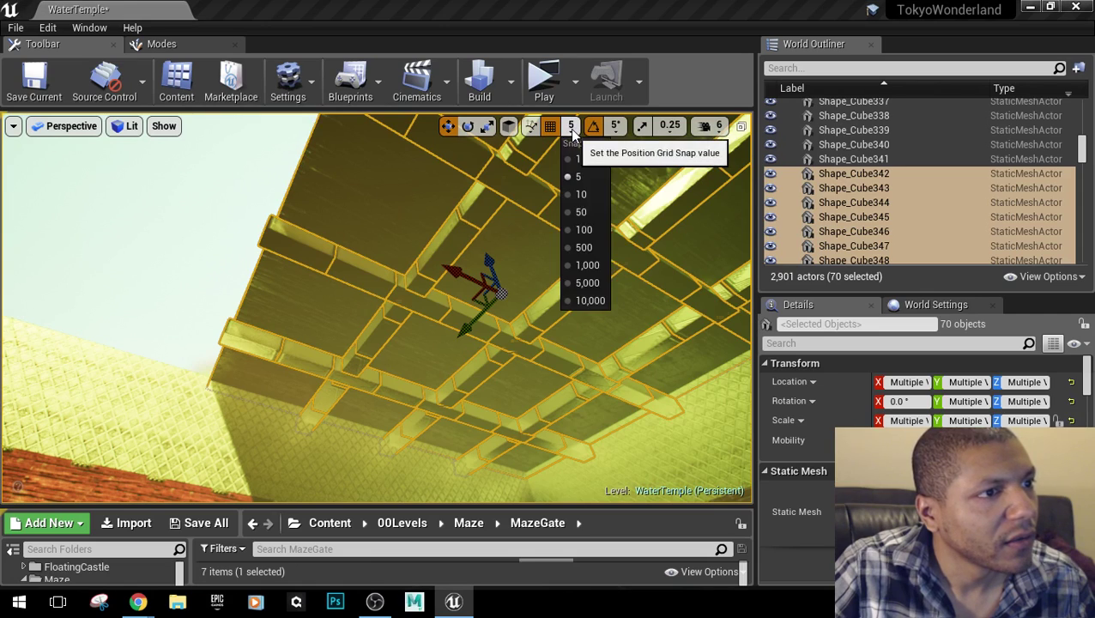
pyautogui.click(584, 230)
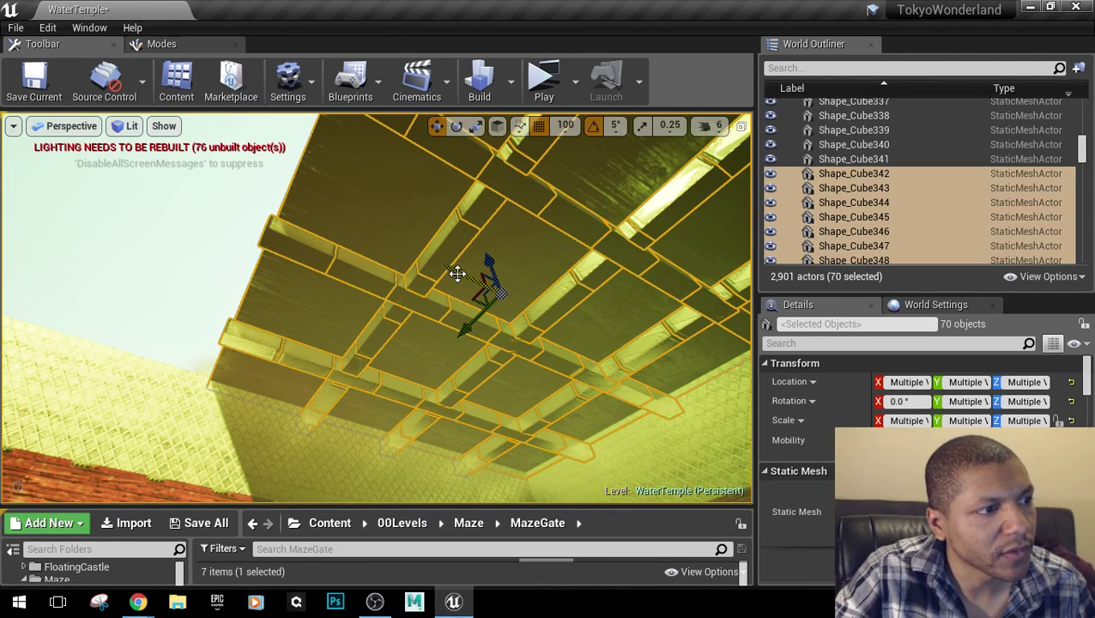
pyautogui.keyDown('ctrl'); pyautogui.moveTo(233, 231); pyautogui.dragTo(192, 223); pyautogui.keyUp('ctrl')
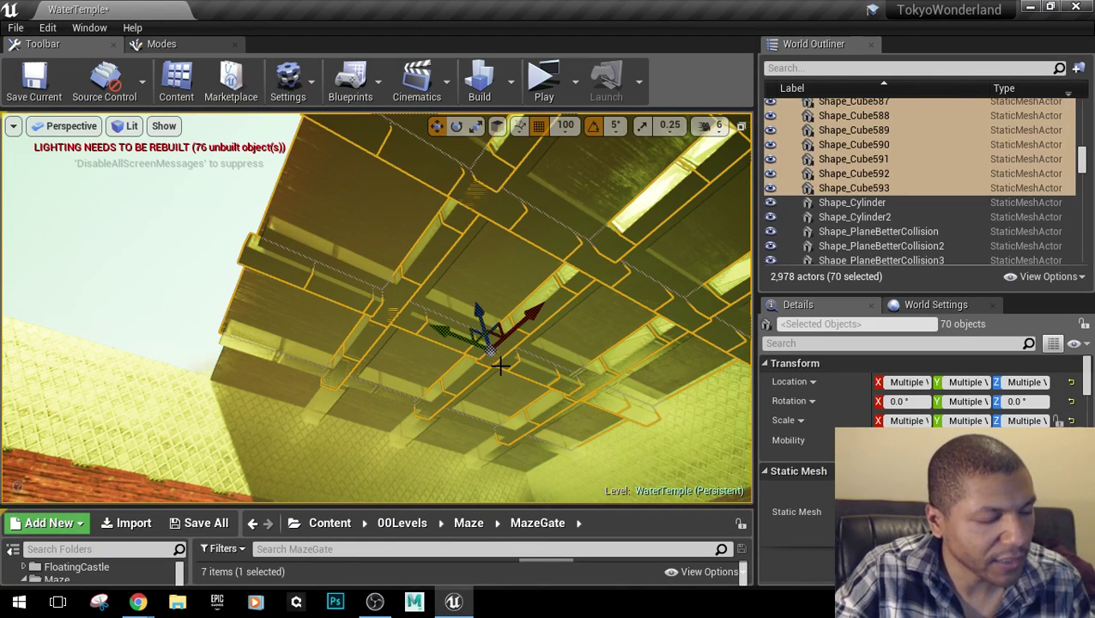
pyautogui.hotkey('ctrl', 'z')
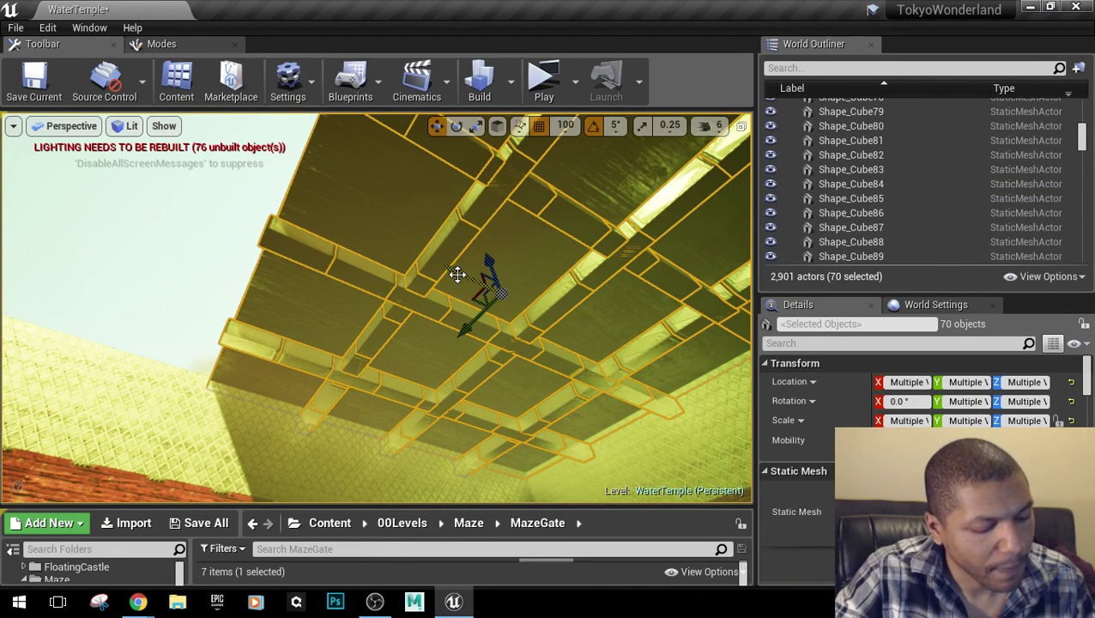
pyautogui.moveTo(455, 271); pyautogui.dragTo(286, 208)
pyautogui.hotkey('ctrl', 'z')
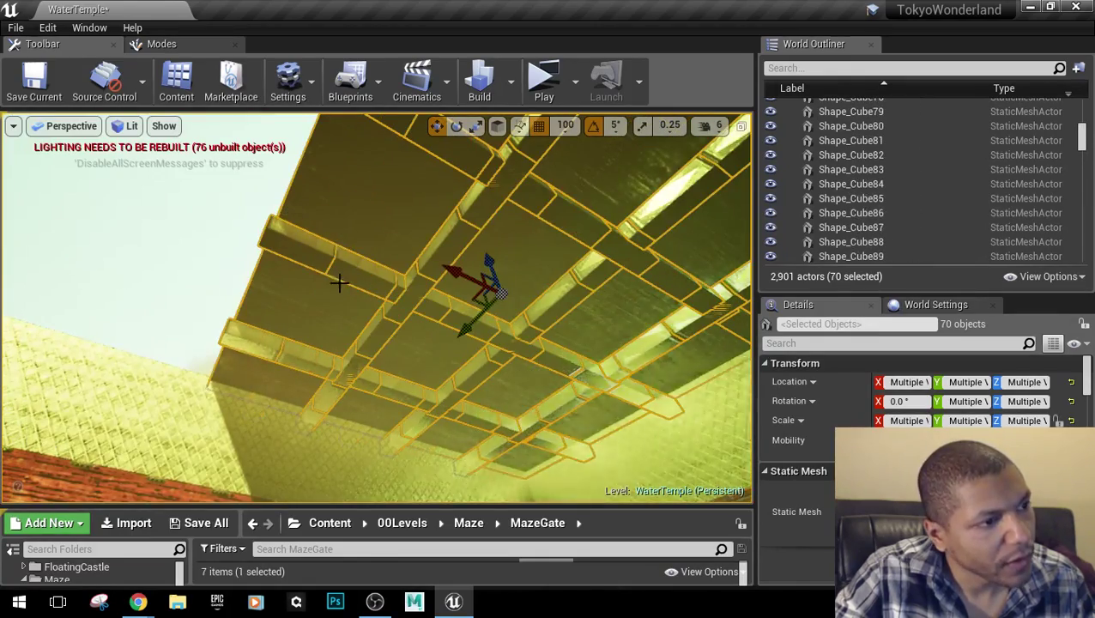
pyautogui.moveTo(339, 283); pyautogui.dragTo(344, 317, button='right')
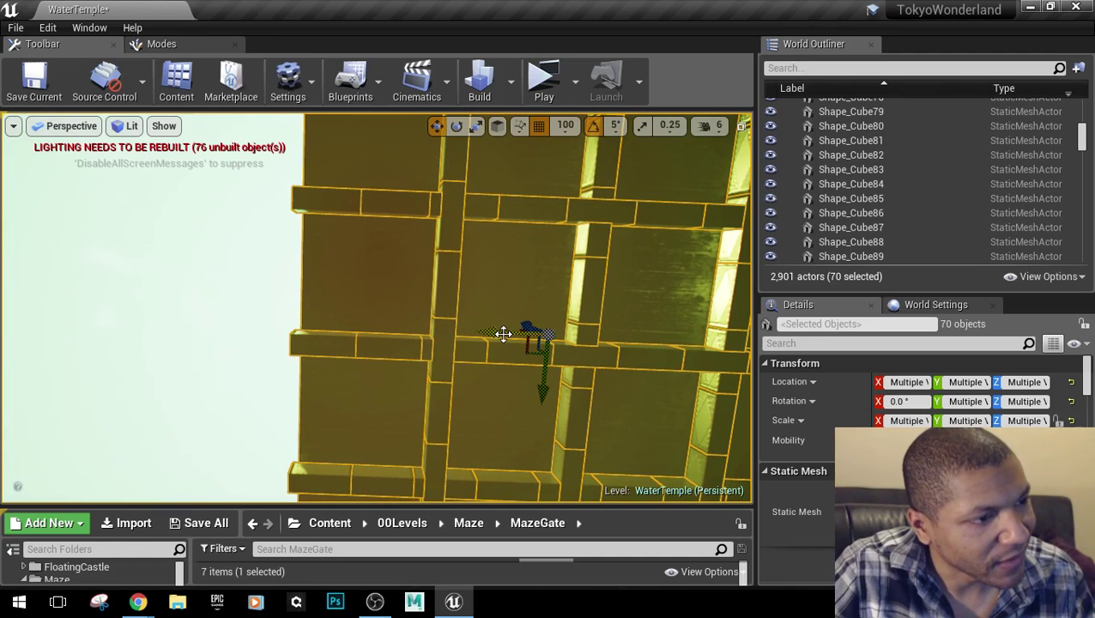
pyautogui.keyDown('alt'); pyautogui.moveTo(499, 333); pyautogui.dragTo(477, 332); pyautogui.keyUp('alt')
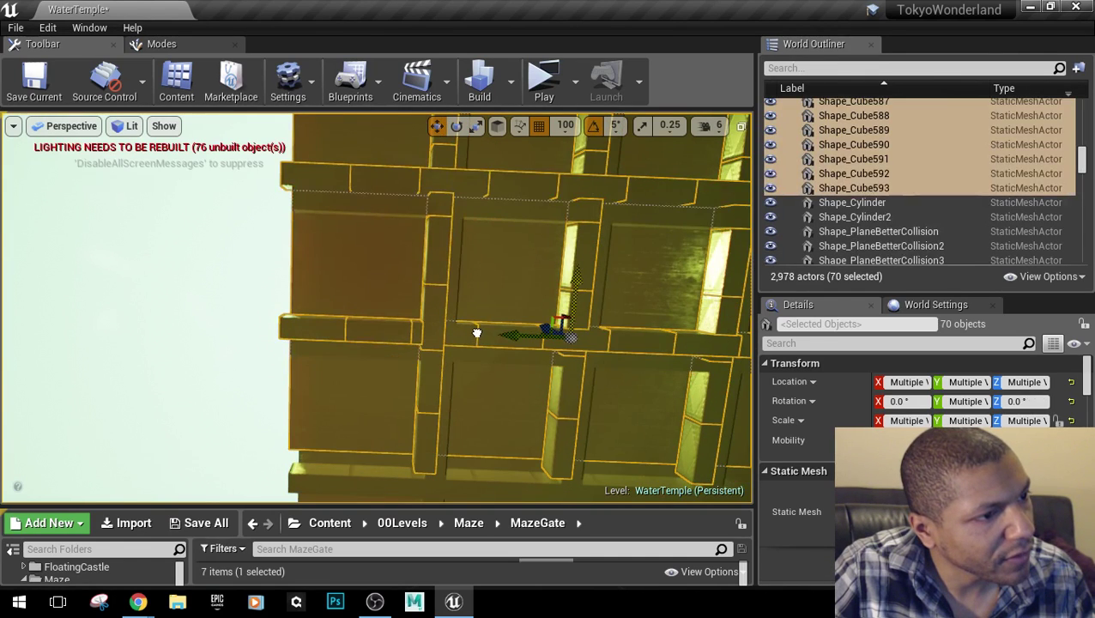
pyautogui.moveTo(394, 333); pyautogui.dragTo(310, 271, button='right')
pyautogui.hotkey('ctrl', 'z')
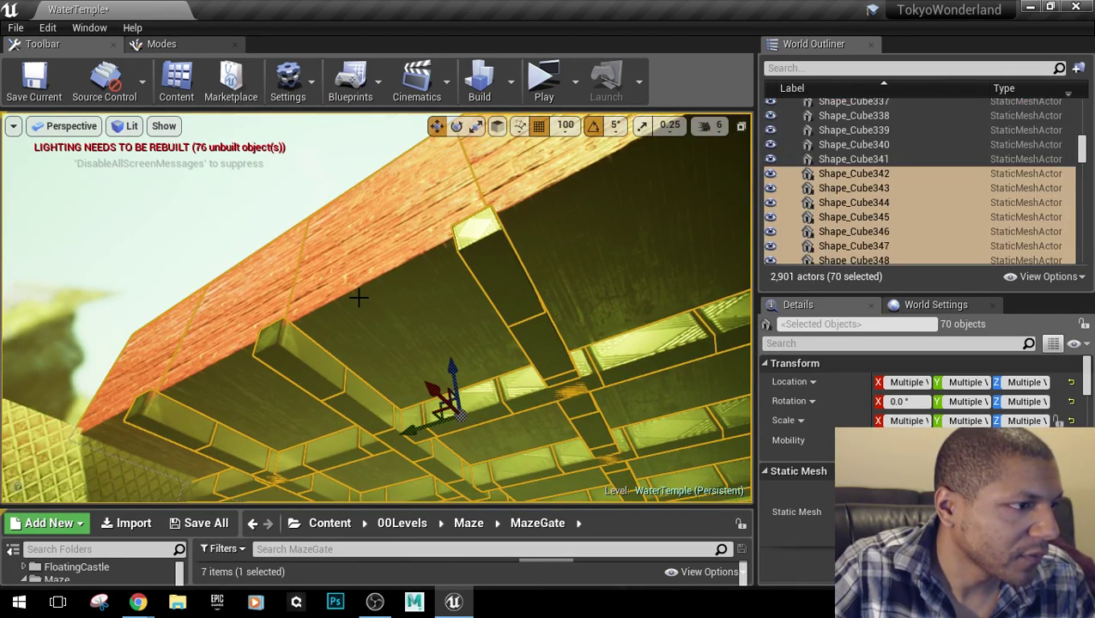
# Reselect one beam group to shift the selection's pivot, and duplicate the whole ceiling along its length over the room's extension.
pyautogui.keyDown('ctrl'); pyautogui.click(314, 360); pyautogui.keyUp('ctrl')
pyautogui.keyDown('ctrl'); pyautogui.click(311, 360); pyautogui.keyUp('ctrl')
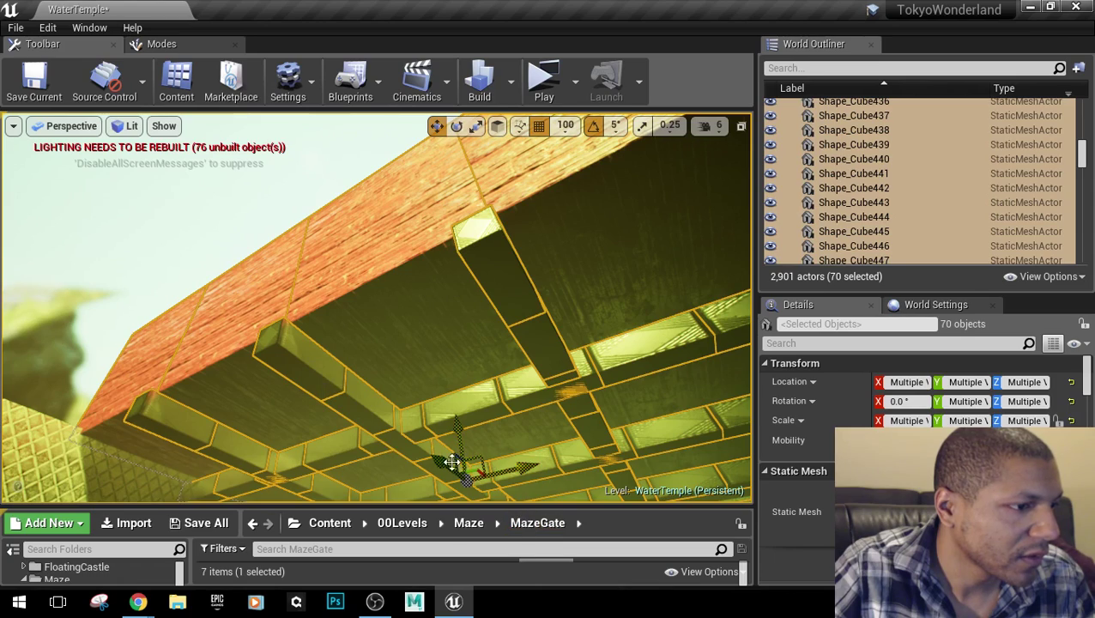
pyautogui.keyDown('alt'); pyautogui.moveTo(440, 456); pyautogui.dragTo(382, 419); pyautogui.keyUp('alt')
pyautogui.moveTo(415, 406); pyautogui.dragTo(326, 352, button='right')
pyautogui.scroll(-10, 547, 387)
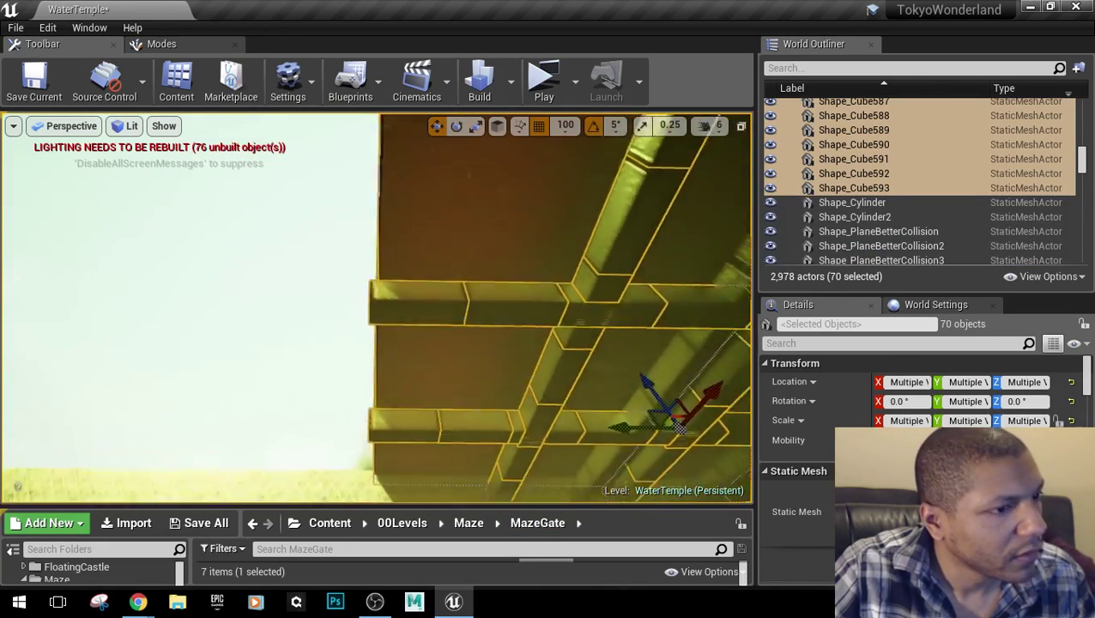
pyautogui.moveTo(542, 362); pyautogui.dragTo(78, 331)
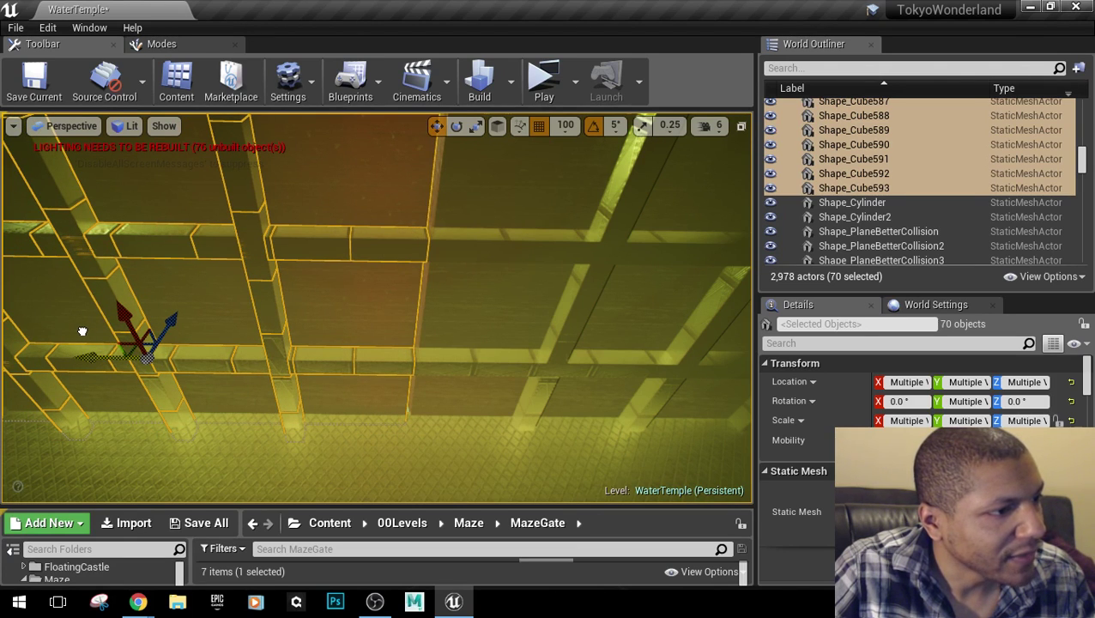
# Set the position grid snap to 50 and move the duplicated ceiling toward the original to narrow the gap between them.
pyautogui.press('w')
pyautogui.moveTo(421, 292)
pyautogui.mouseDown(button='right')
pyautogui.moveTo(421, 167)
pyautogui.moveTo(421, 327)
pyautogui.moveTo(421, 292)
pyautogui.mouseUp(button='right')
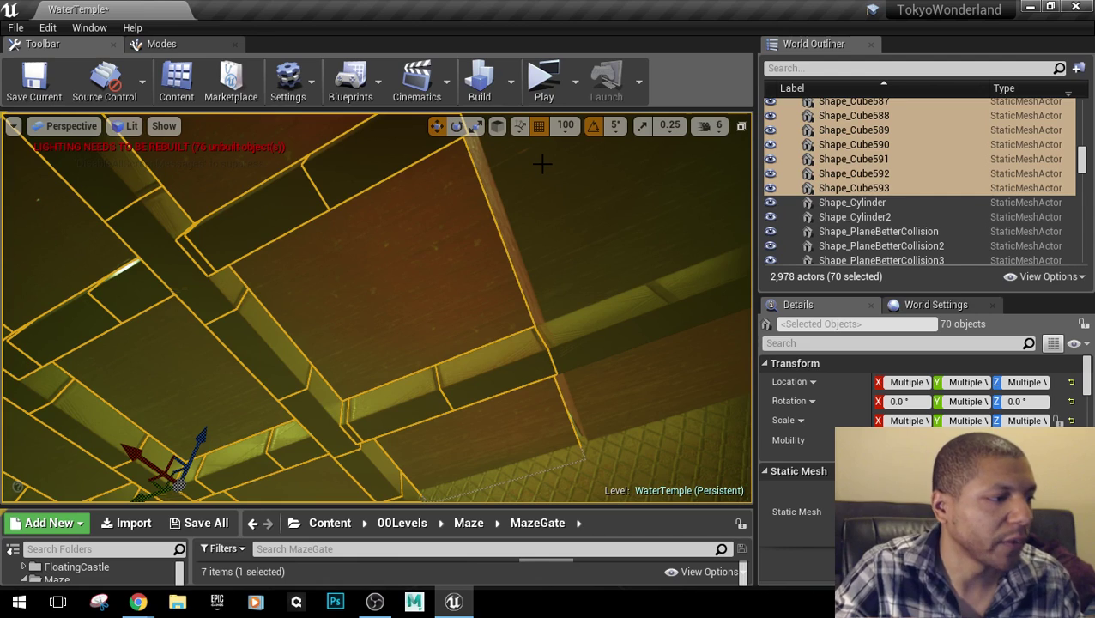
pyautogui.moveTo(542, 179); pyautogui.dragTo(536, 202, button='right')
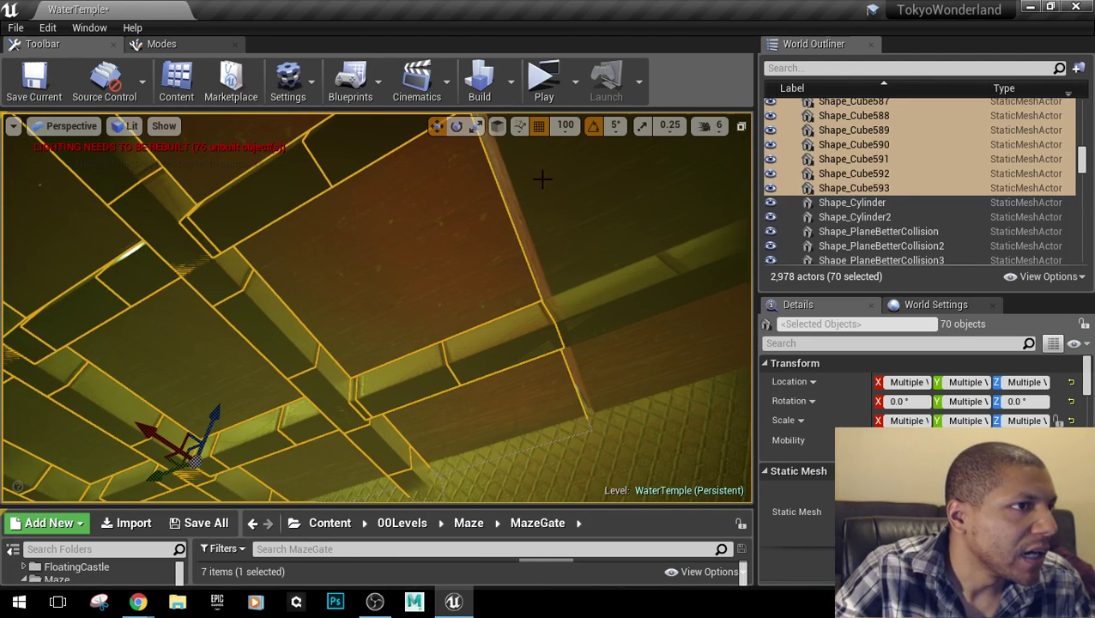
pyautogui.click(566, 126)
pyautogui.click(569, 212)
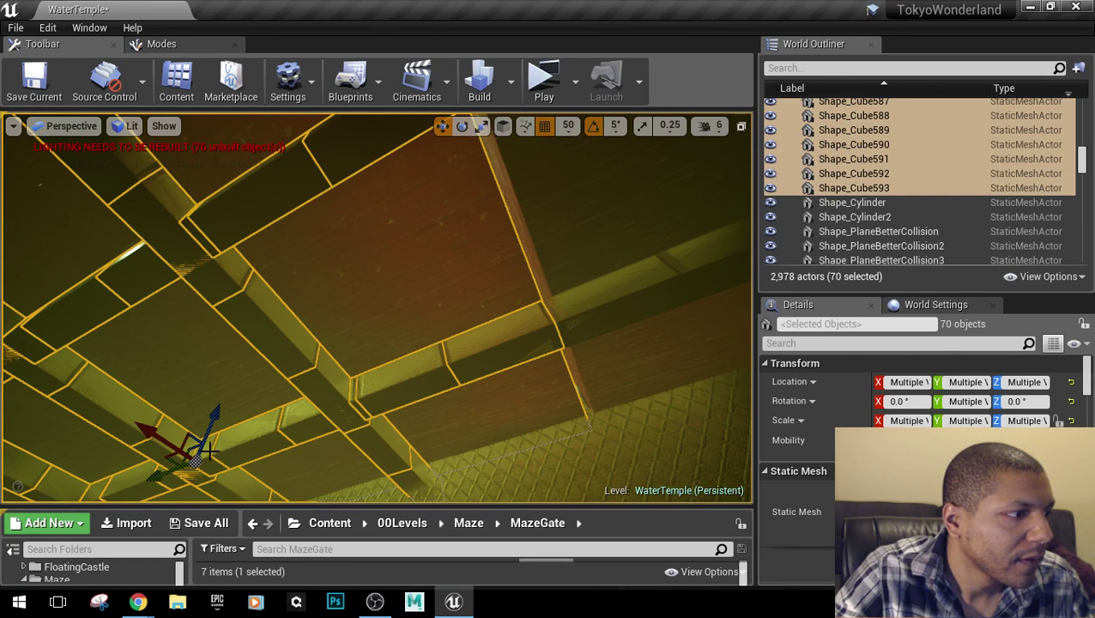
pyautogui.moveTo(150, 478); pyautogui.dragTo(151, 480)
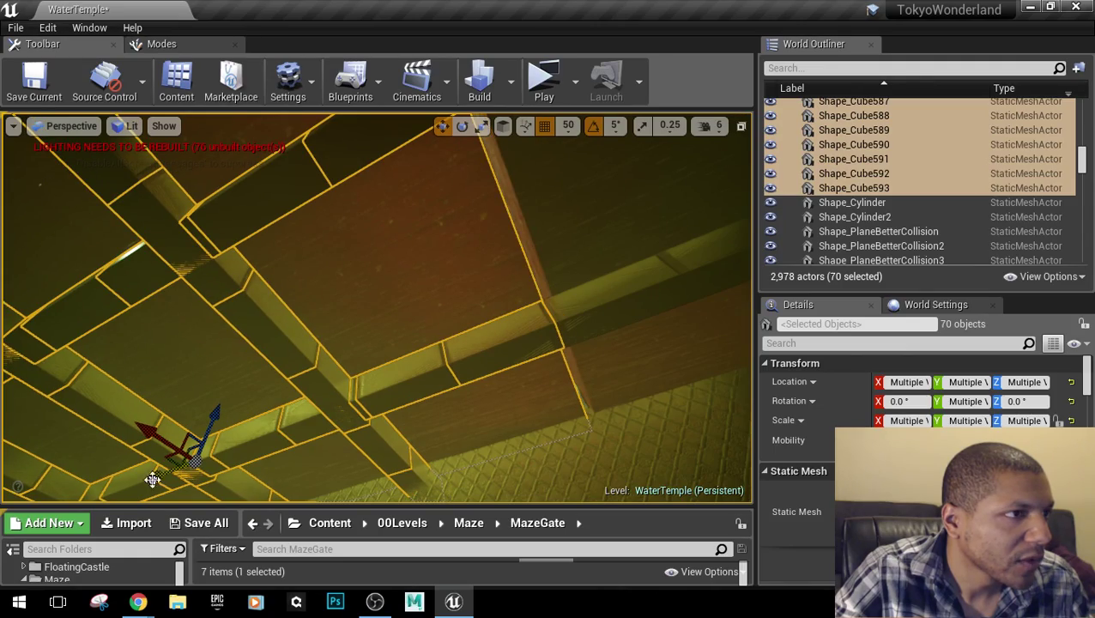
pyautogui.moveTo(153, 479)
pyautogui.mouseDown(button='right')
pyautogui.moveTo(152, 501)
pyautogui.moveTo(151, 479)
pyautogui.mouseUp(button='right')
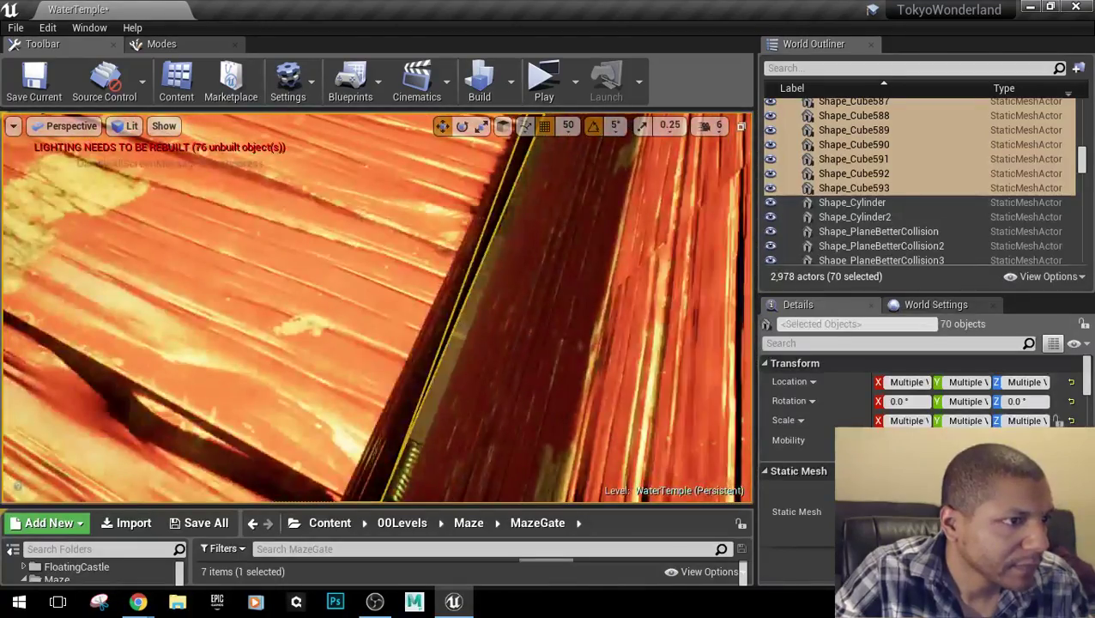
pyautogui.moveTo(300, 193); pyautogui.dragTo(301, 193, button='right')
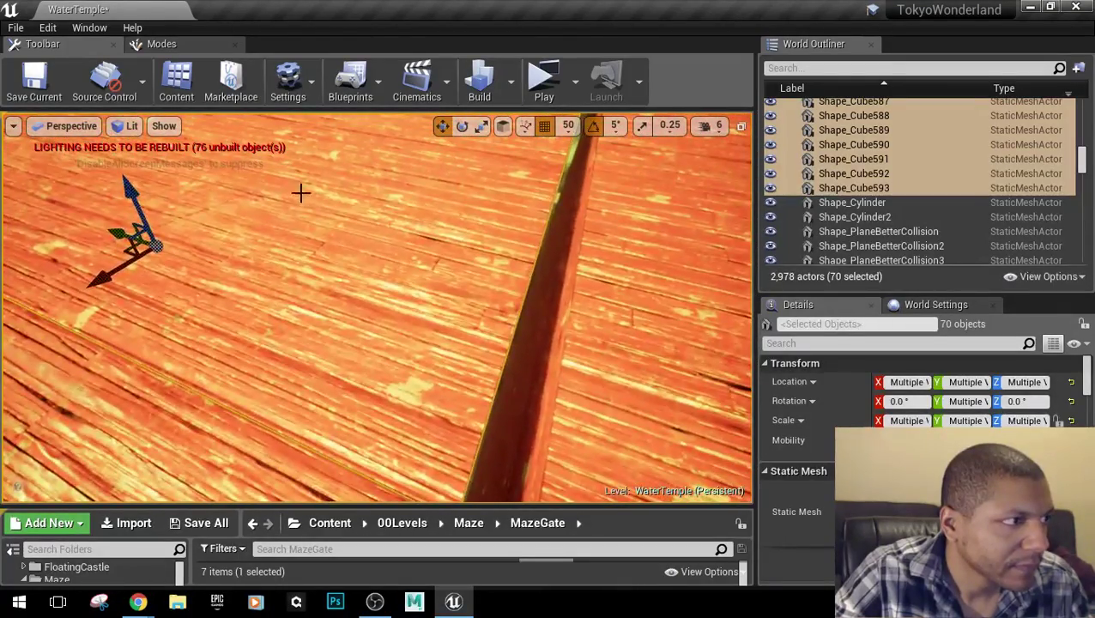
pyautogui.moveTo(118, 232); pyautogui.dragTo(121, 234)
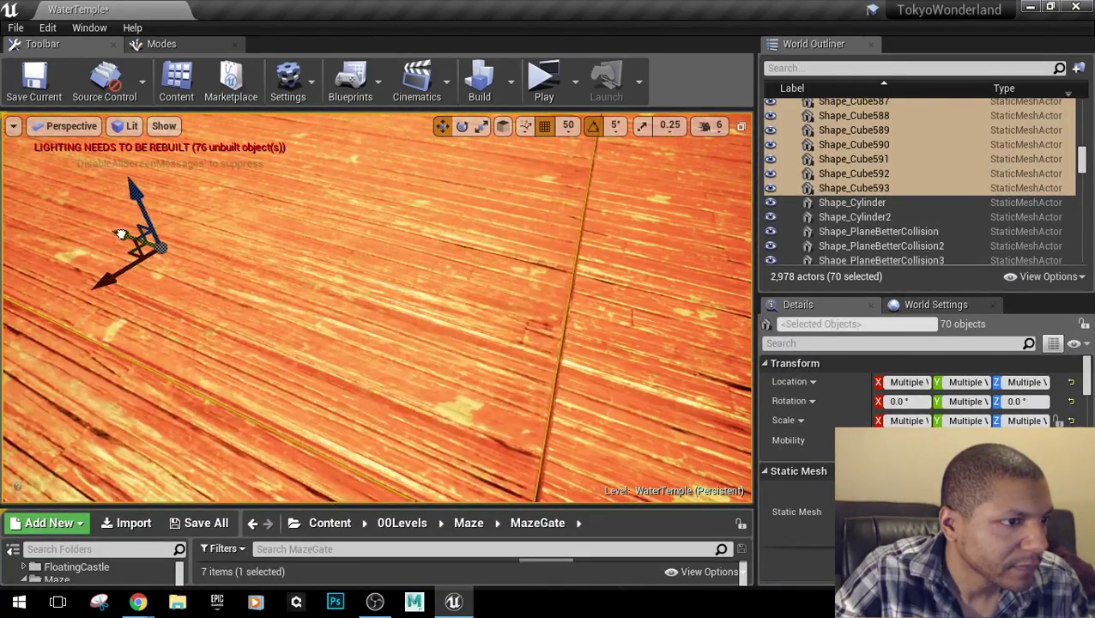
# Set the position grid snap to 5 and nudge the duplicated ceiling until its edge meets the original ceiling.
pyautogui.moveTo(476, 311); pyautogui.dragTo(477, 310, button='right')
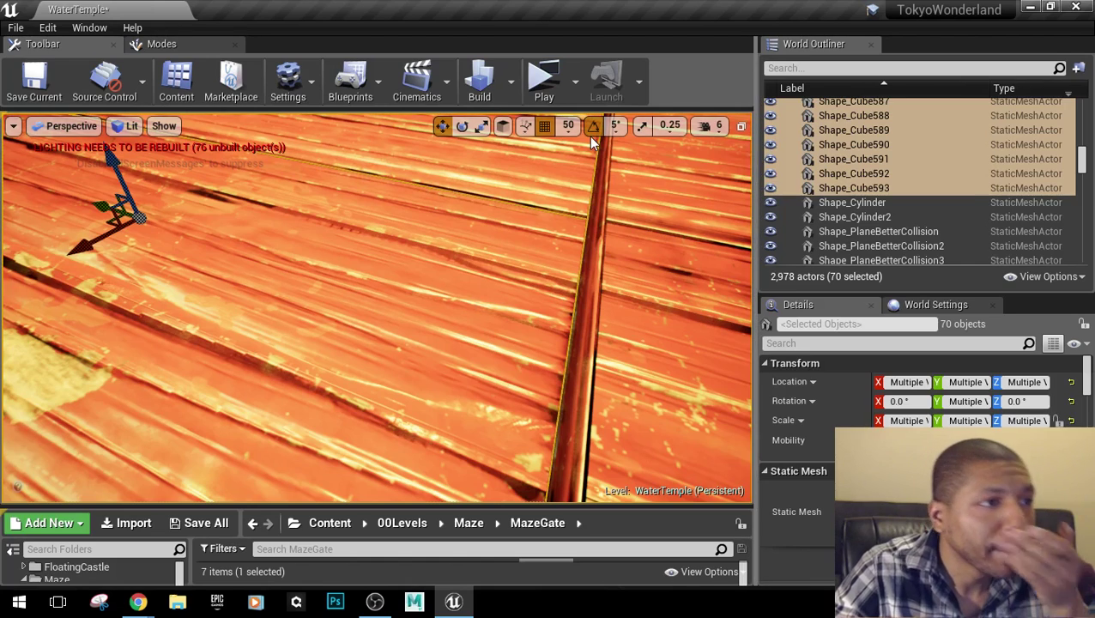
pyautogui.click(568, 126)
pyautogui.click(569, 175)
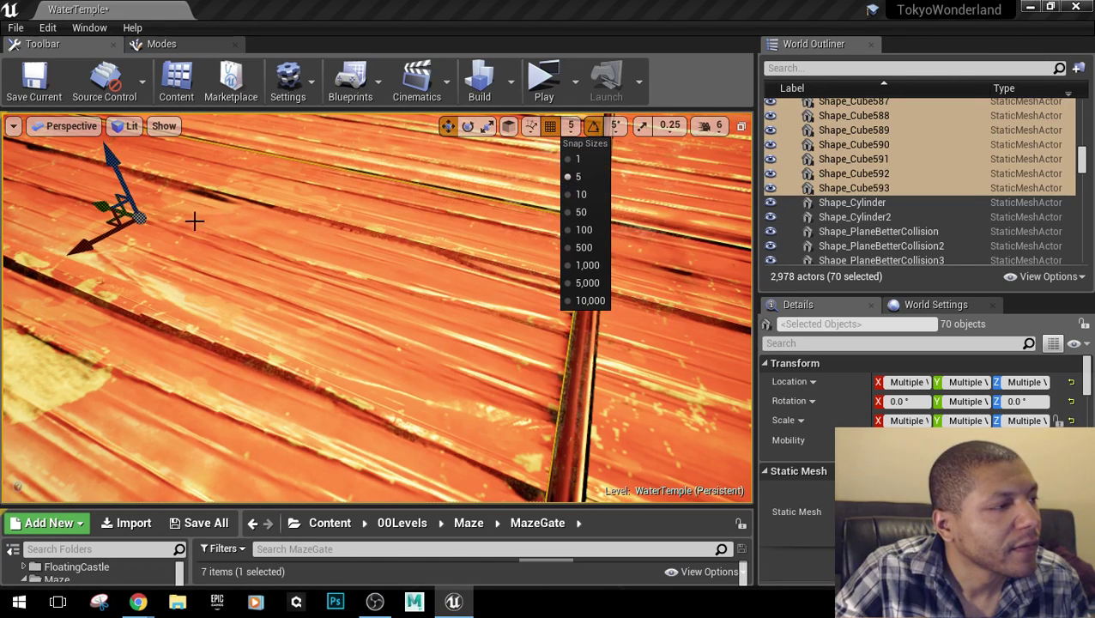
pyautogui.moveTo(107, 207); pyautogui.dragTo(97, 204)
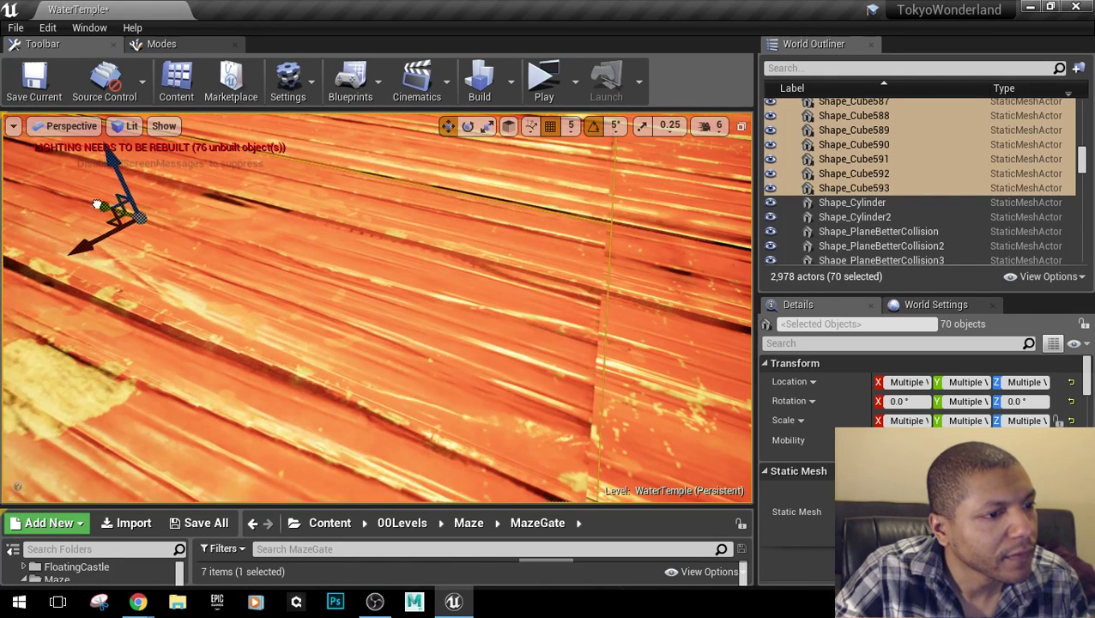
# Clear the ceiling selection and select only the beam group beside the seam between the original and duplicated ceilings.
pyautogui.moveTo(419, 324)
pyautogui.mouseDown(button='right')
pyautogui.moveTo(420, 240)
pyautogui.moveTo(420, 378)
pyautogui.moveTo(403, 369)
pyautogui.moveTo(420, 284)
pyautogui.moveTo(420, 324)
pyautogui.mouseUp(button='right')
pyautogui.press('Escape')
pyautogui.moveTo(311, 351); pyautogui.dragTo(310, 351, button='right')
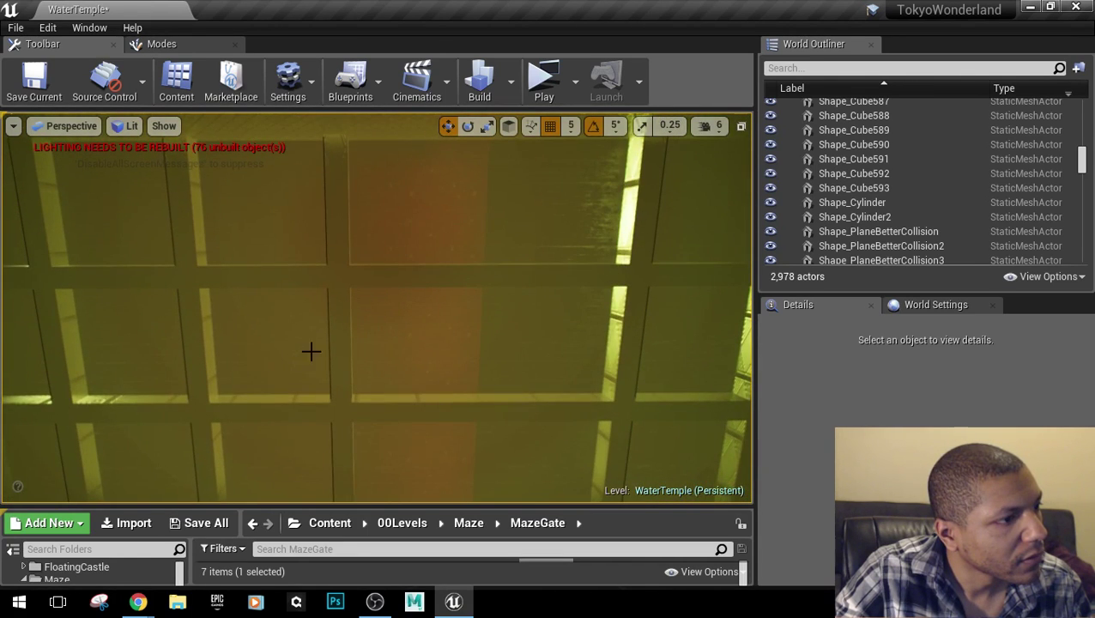
pyautogui.click(340, 386)
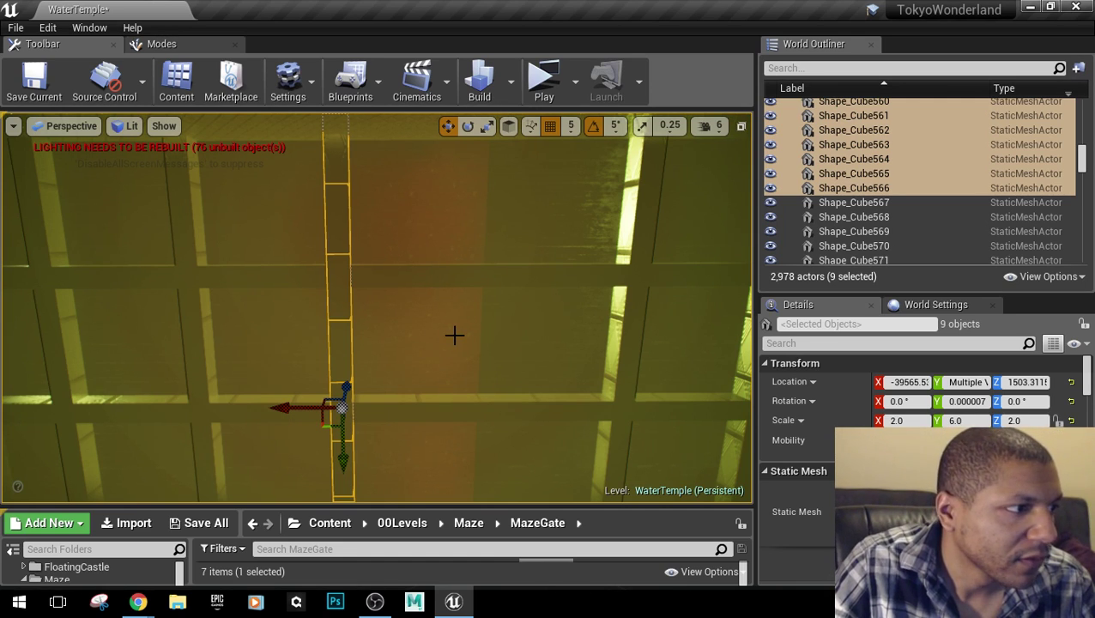
pyautogui.moveTo(455, 335); pyautogui.dragTo(486, 412, button='right')
pyautogui.moveTo(432, 283); pyautogui.dragTo(329, 248, button='right')
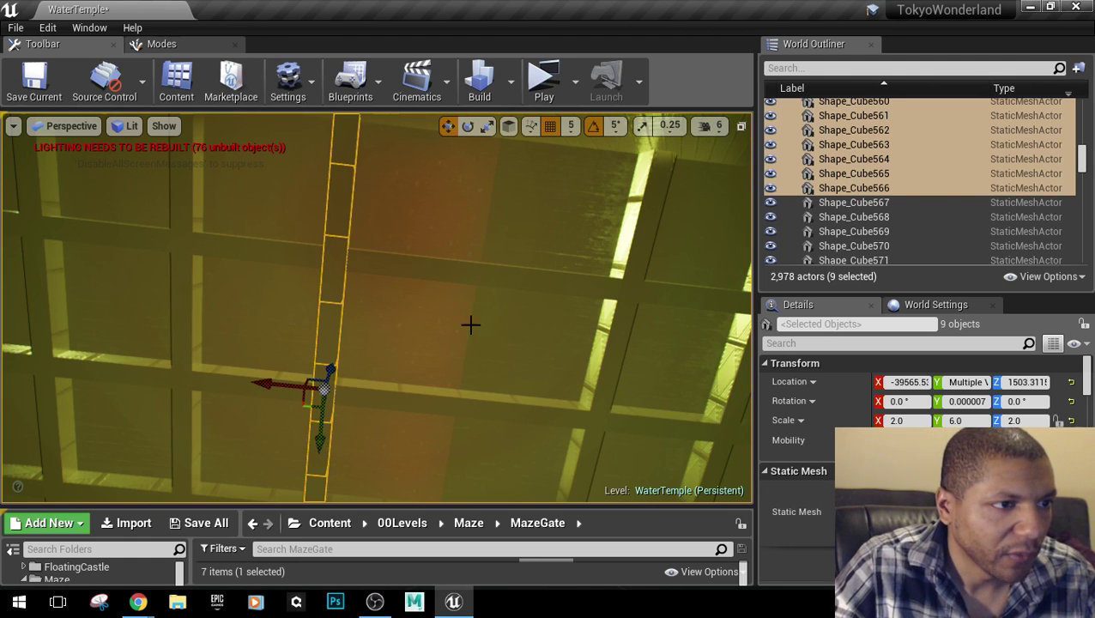
pyautogui.moveTo(469, 325); pyautogui.dragTo(95, 354, button='right')
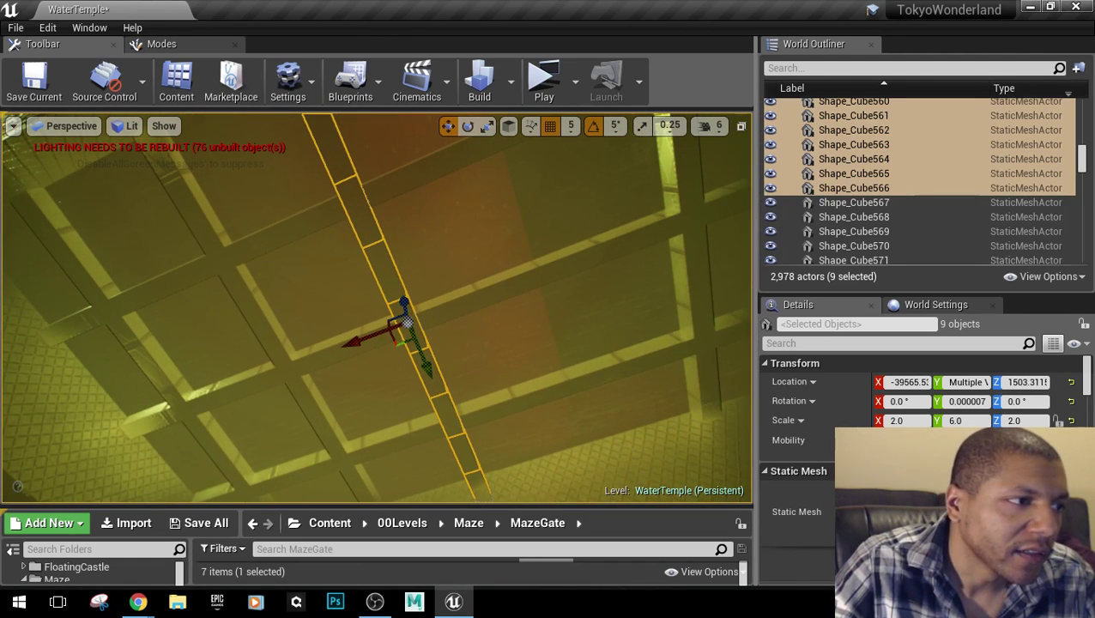
pyautogui.moveTo(376, 308); pyautogui.dragTo(480, 266, button='right')
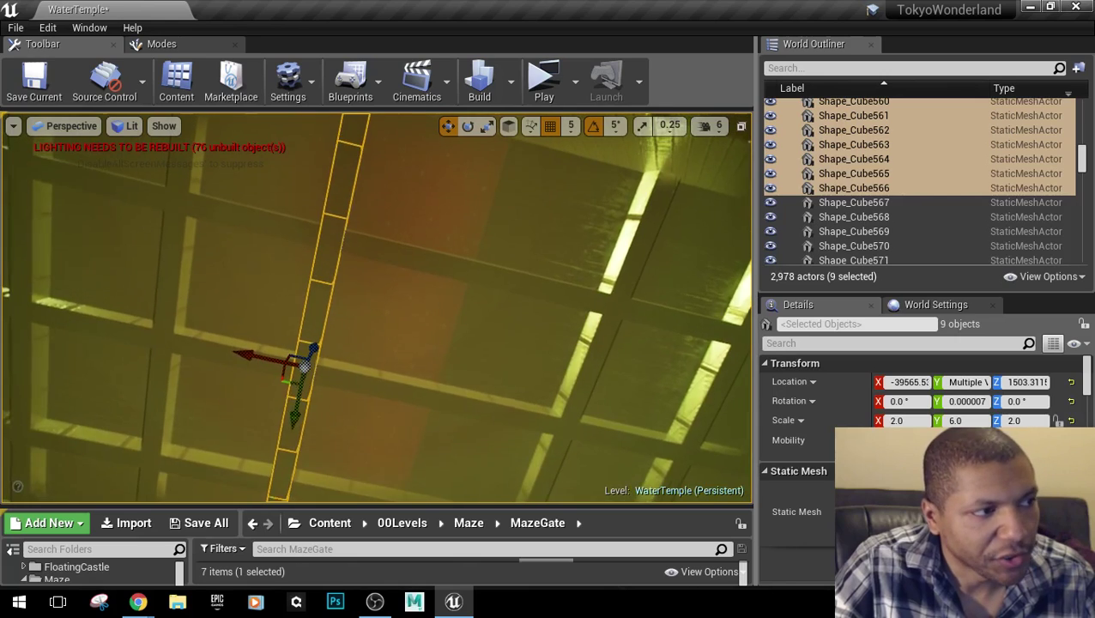
pyautogui.moveTo(480, 322); pyautogui.dragTo(515, 325, button='right')
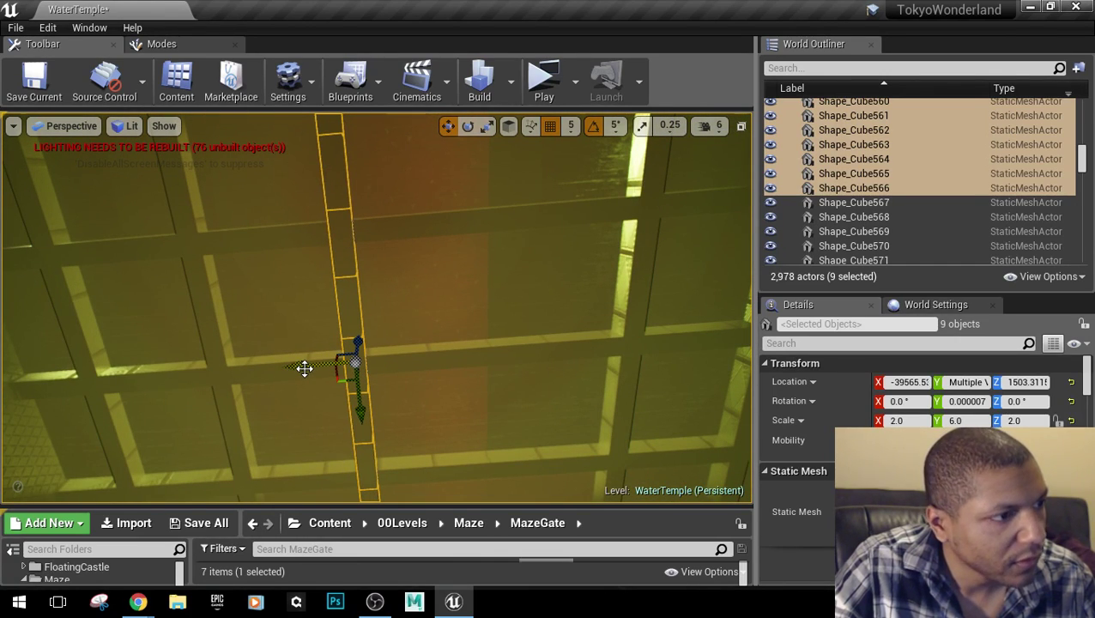
# Set the position grid snap to 100 and duplicate the beam group along X onto the ceiling seam.
pyautogui.keyDown('alt'); pyautogui.moveTo(306, 368); pyautogui.dragTo(398, 370); pyautogui.keyUp('alt')
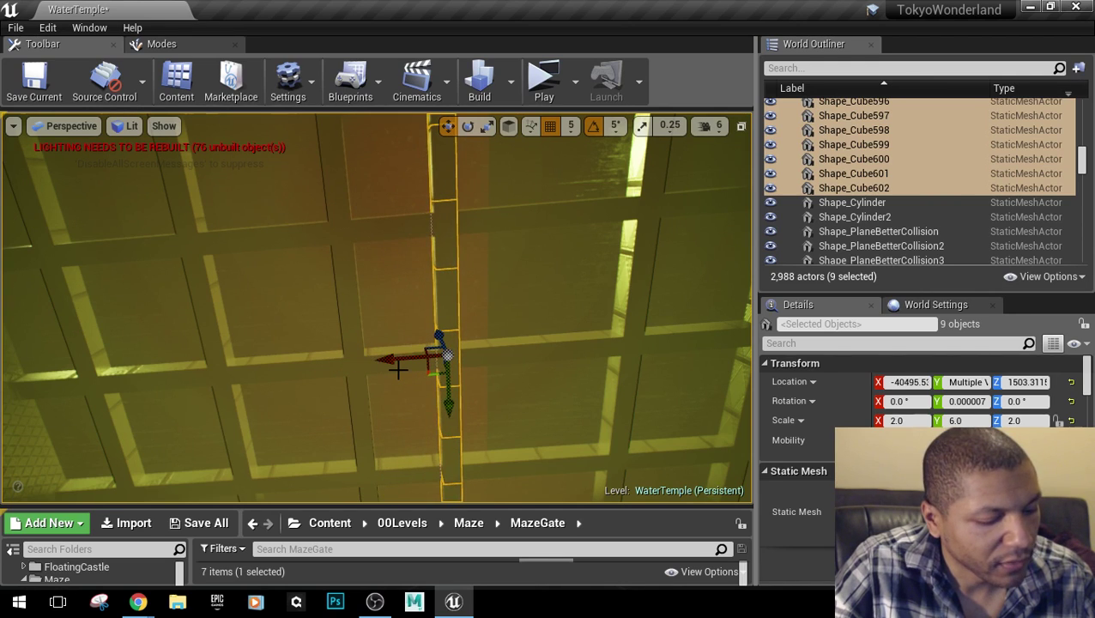
pyautogui.hotkey('ctrl', 'z')
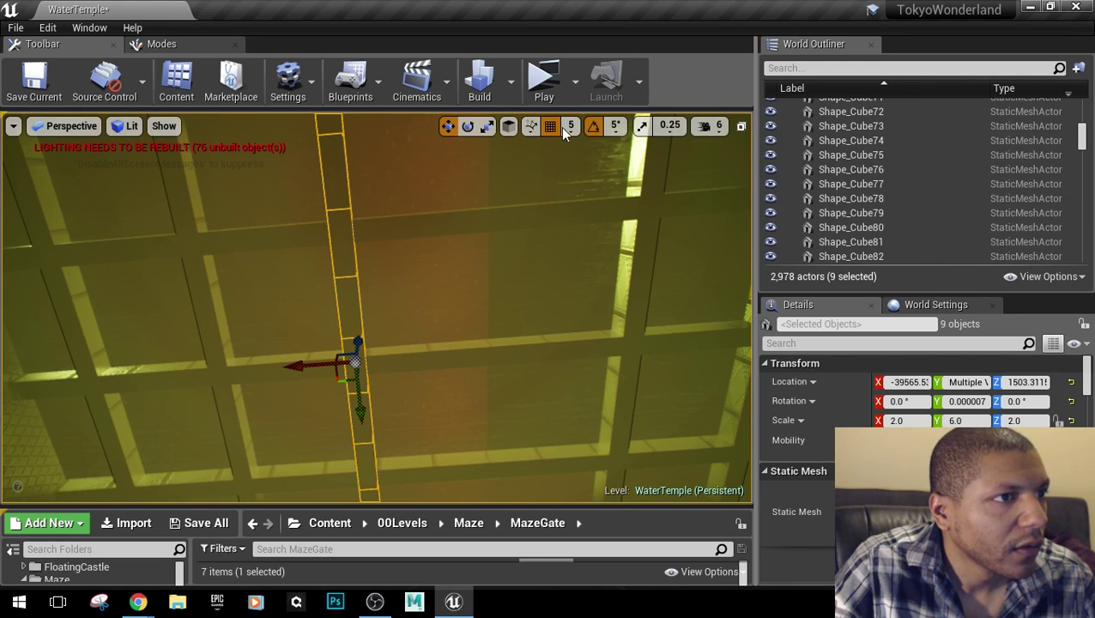
pyautogui.click(570, 127)
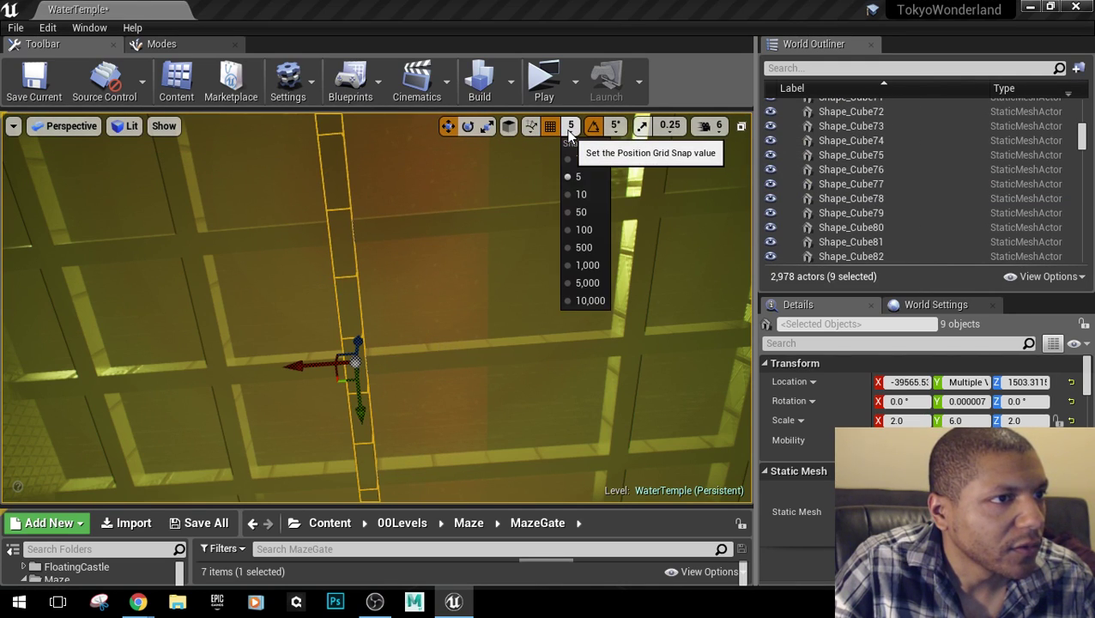
pyautogui.click(586, 230)
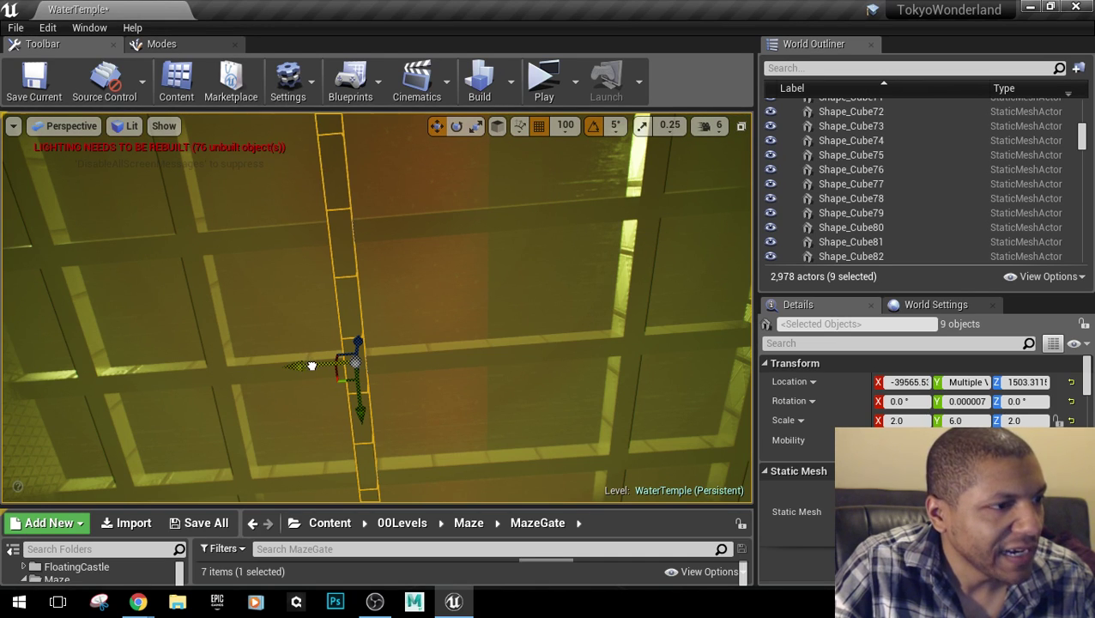
pyautogui.keyDown('alt'); pyautogui.moveTo(311, 366); pyautogui.dragTo(446, 379); pyautogui.keyUp('alt')
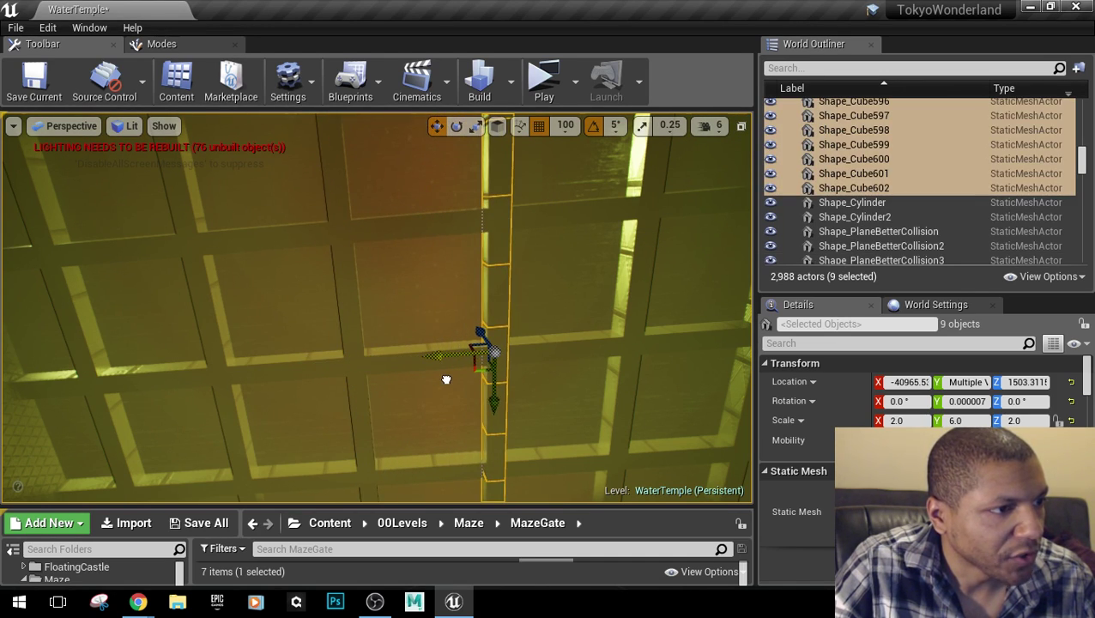
# Shift the duplicated beam group 100 units back along X to even out the beam spacing, and deselect it.
pyautogui.moveTo(380, 287); pyautogui.dragTo(501, 268, button='right')
pyautogui.press('w')
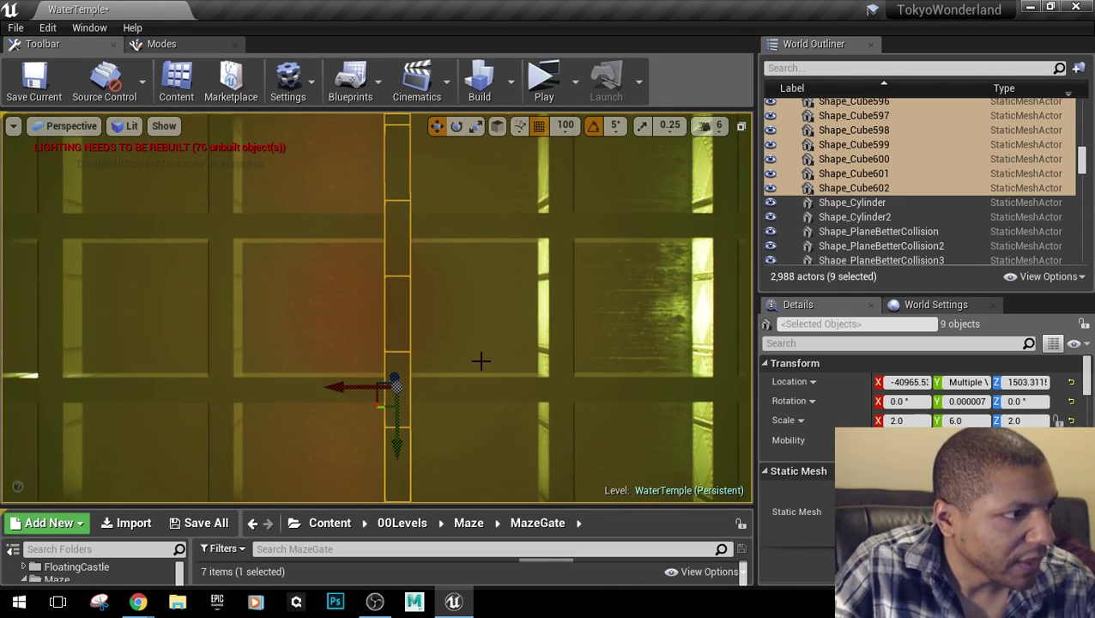
pyautogui.moveTo(440, 301); pyautogui.dragTo(373, 304, button='right')
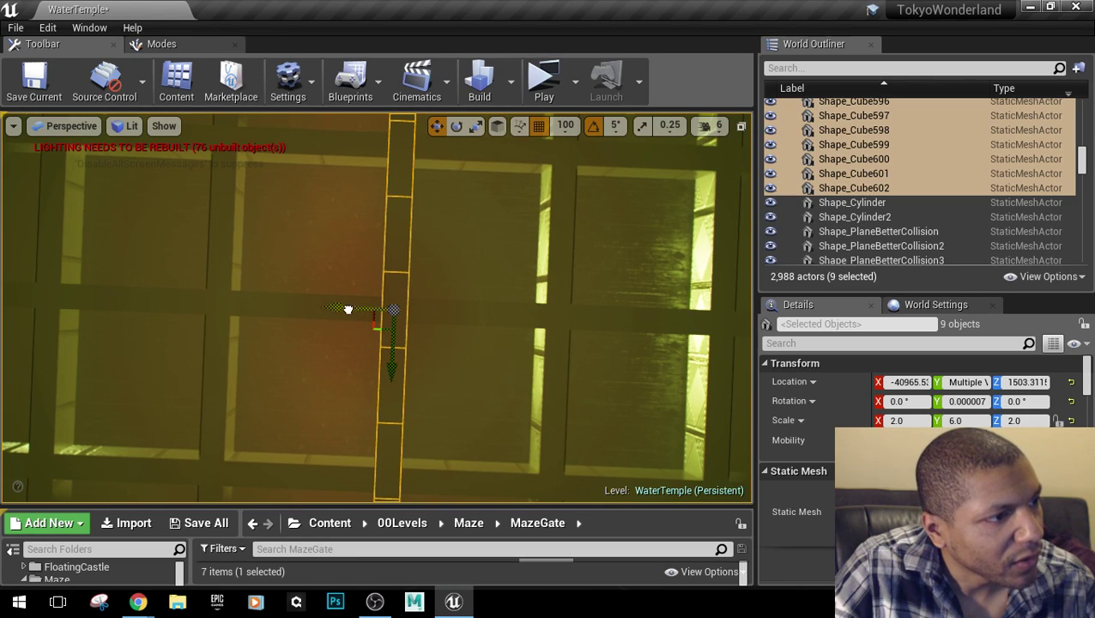
pyautogui.moveTo(351, 311); pyautogui.dragTo(345, 311)
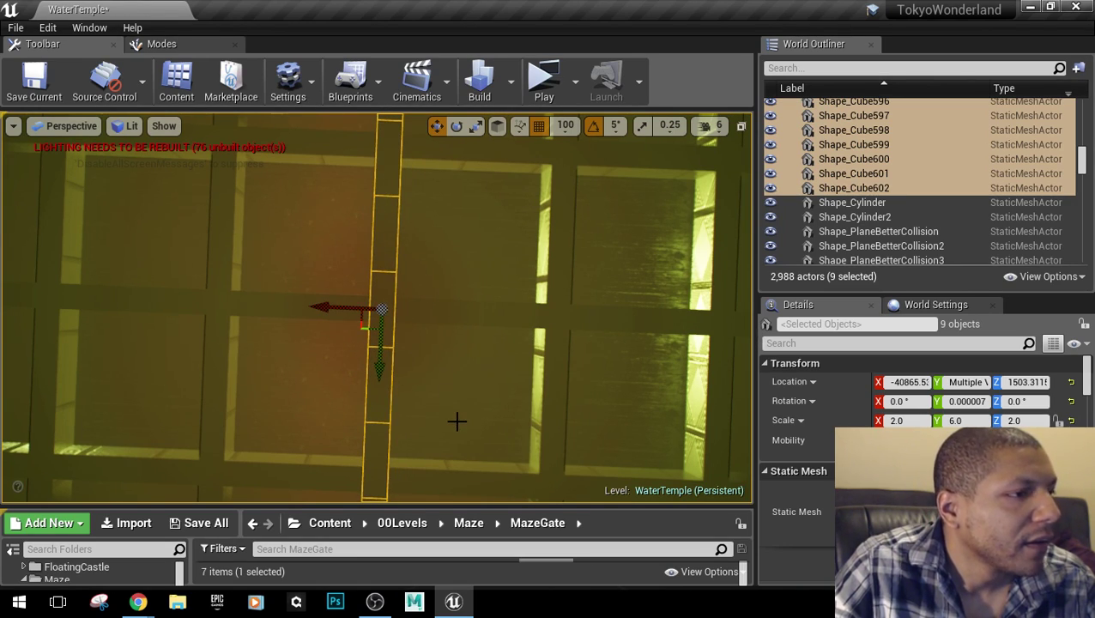
pyautogui.press('Escape')
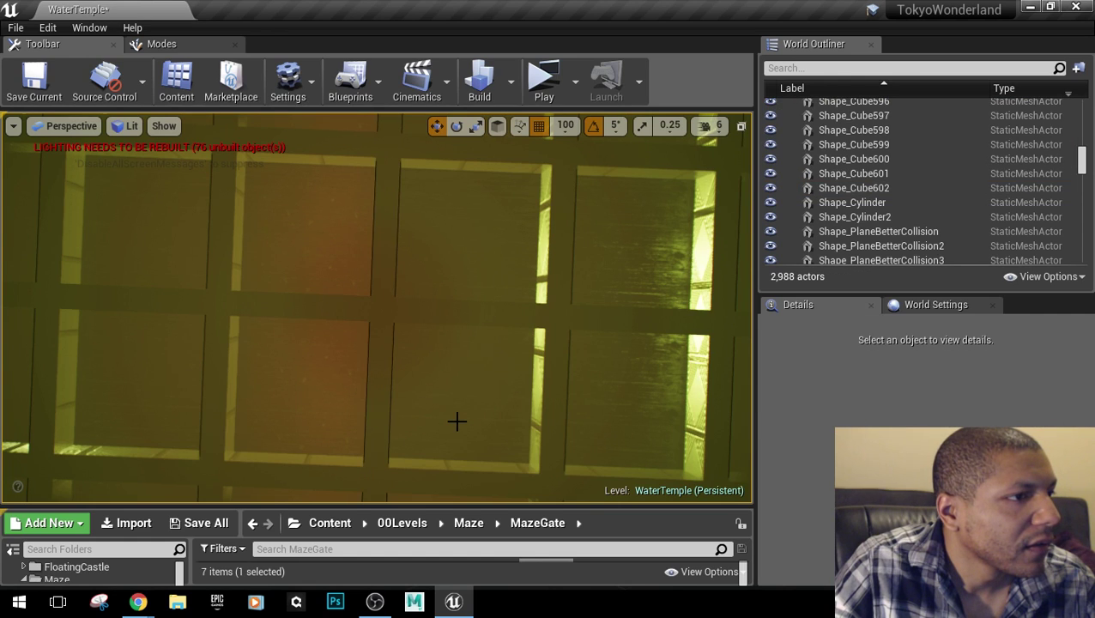
# Playtest the level in a preview and run the character across the water to inspect the enlarged room and ceiling.
pyautogui.moveTo(457, 422); pyautogui.dragTo(445, 497, button='right')
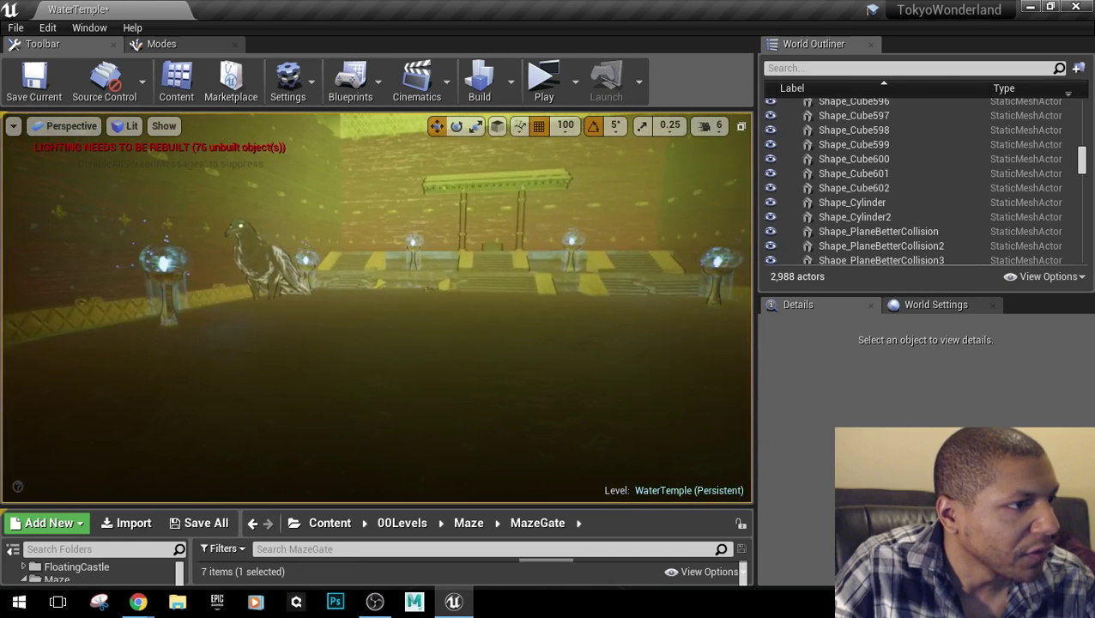
pyautogui.moveTo(375, 343); pyautogui.dragTo(719, 343, button='right')
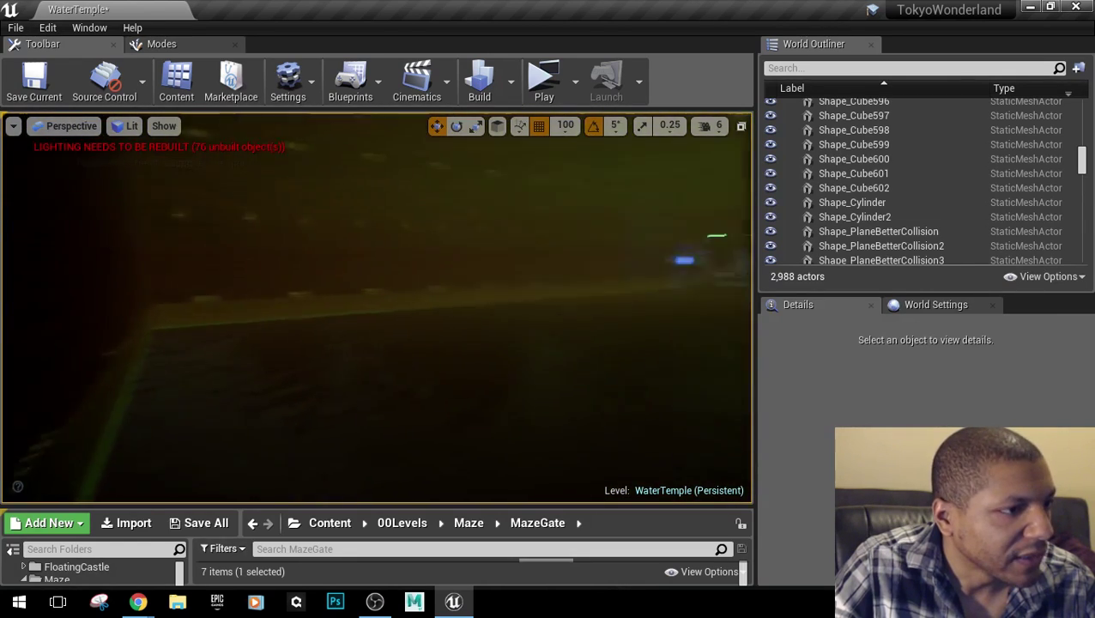
pyautogui.moveTo(264, 393); pyautogui.dragTo(436, 393, button='right')
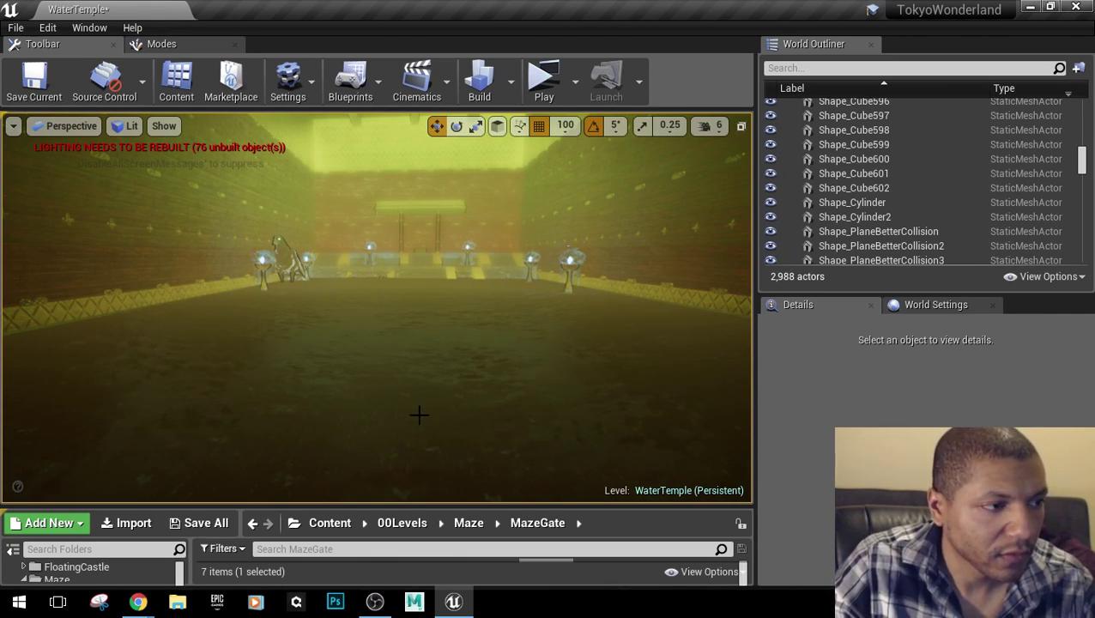
pyautogui.click(539, 82)
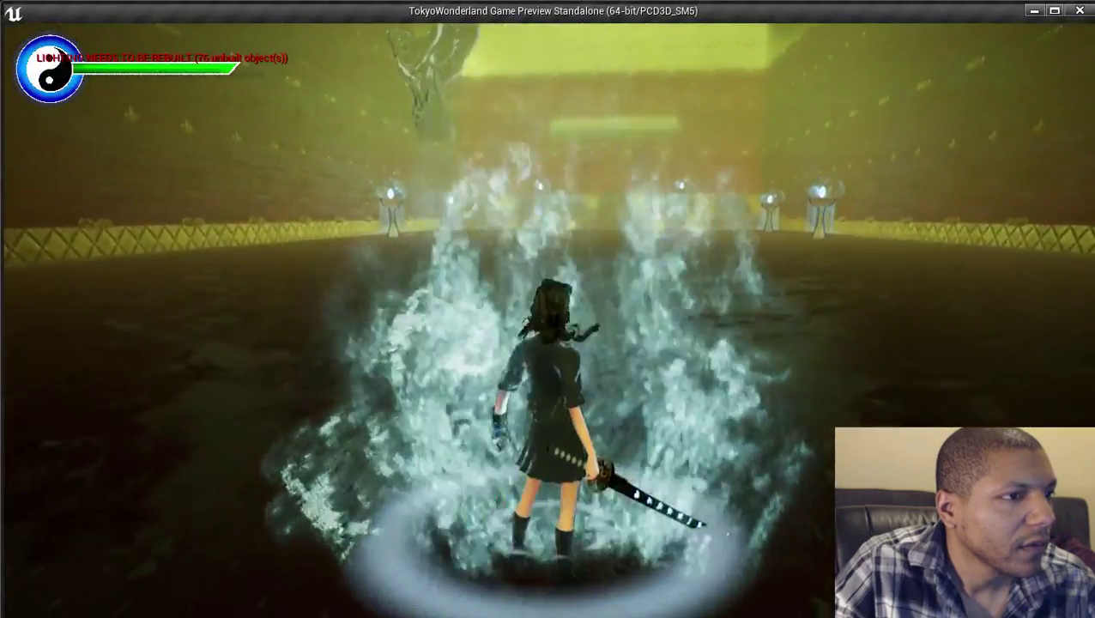
pyautogui.press('w')
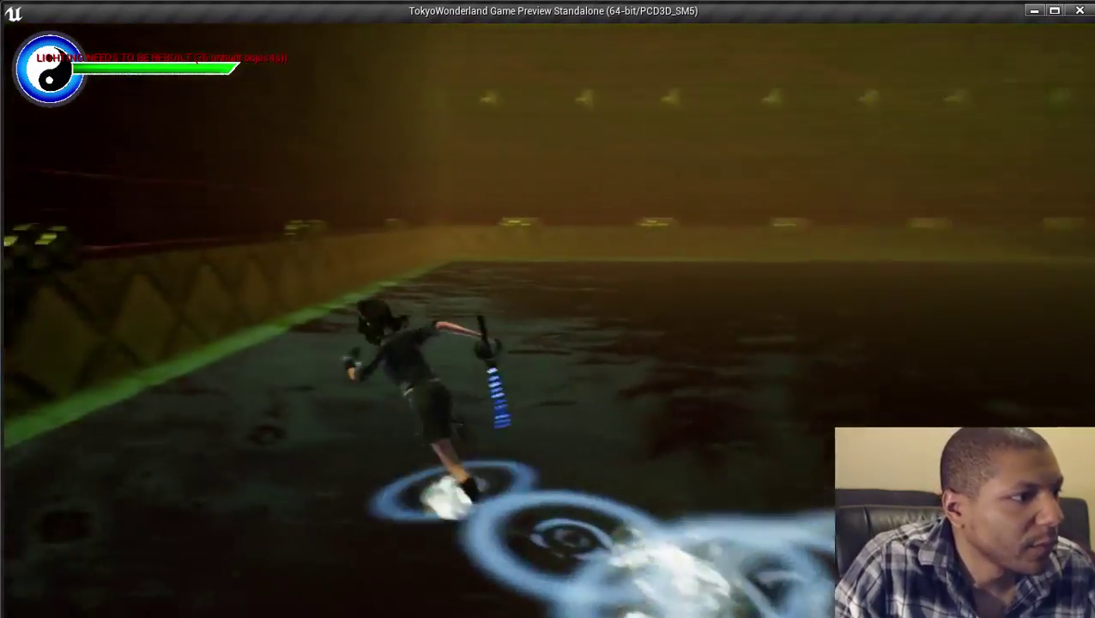
pyautogui.press('w')
pyautogui.press('w')
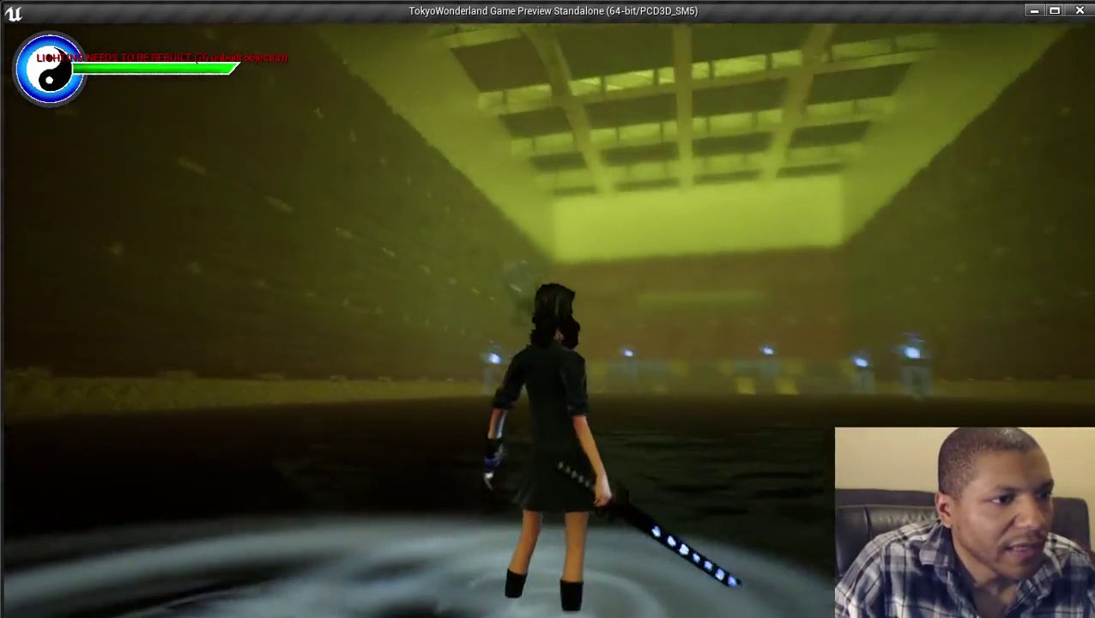
pyautogui.press('s')
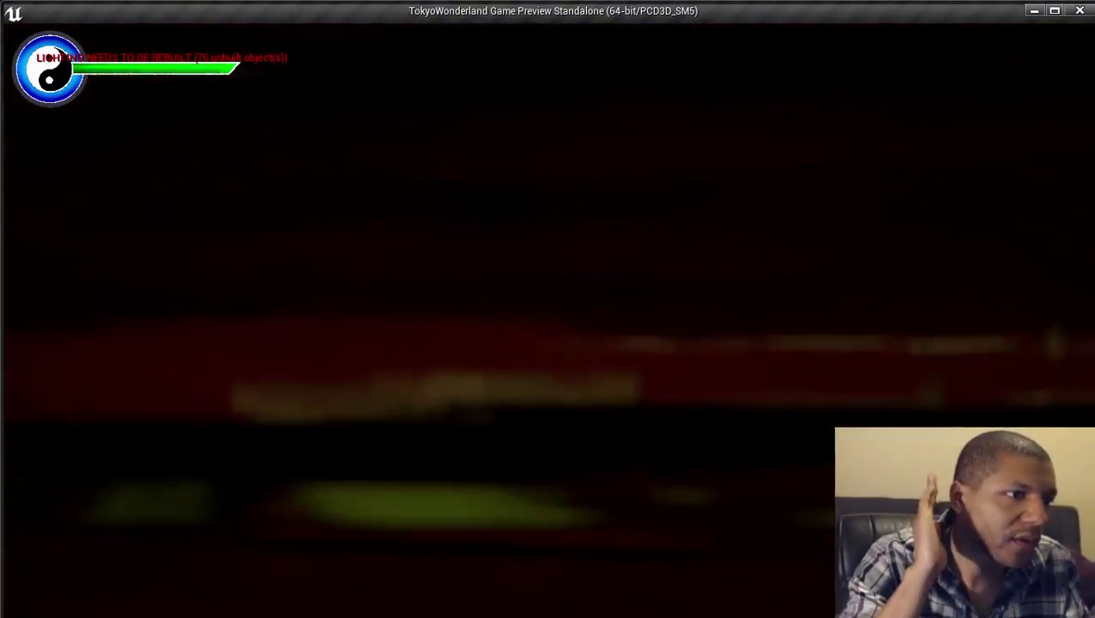
pyautogui.press('w')
pyautogui.press('s')
pyautogui.press('w')
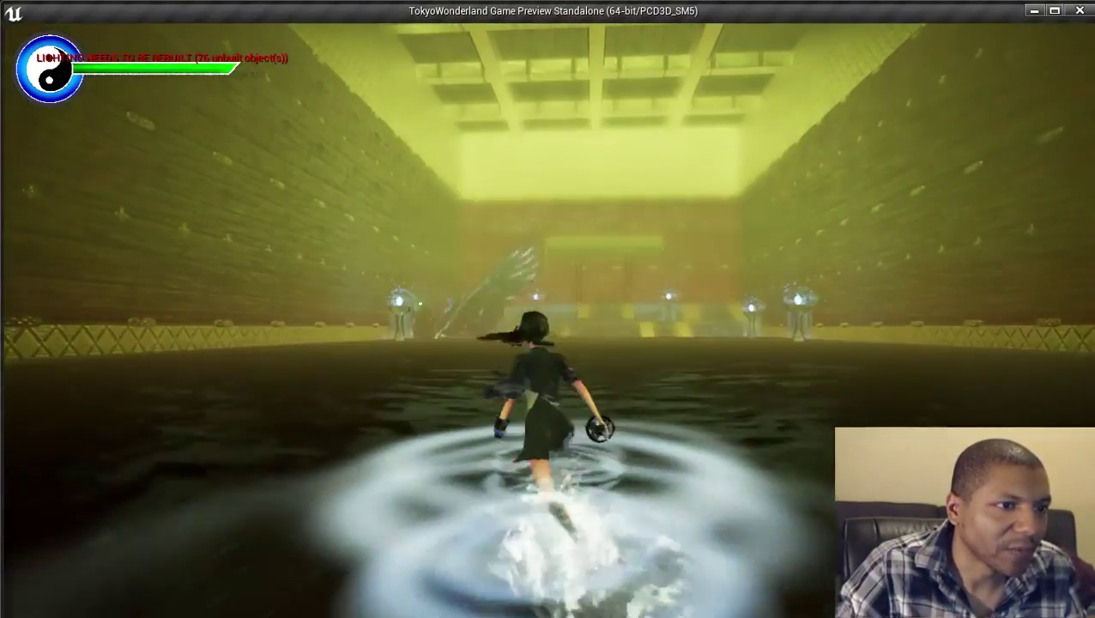
pyautogui.press('s')
pyautogui.press('w')
pyautogui.press('s')
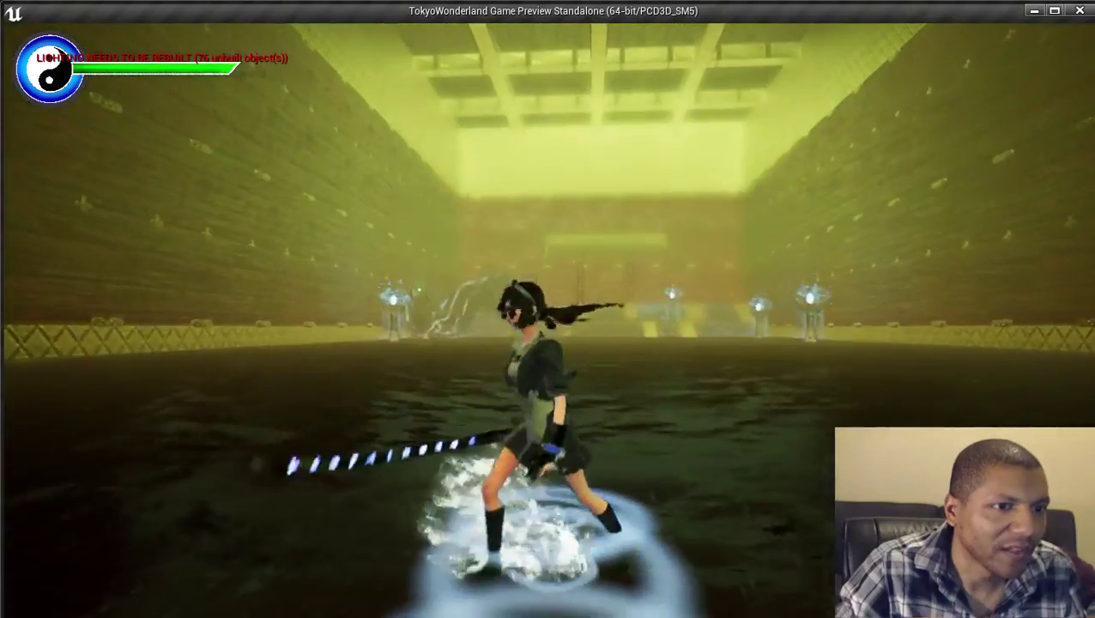
pyautogui.press('w')
pyautogui.press('Escape')
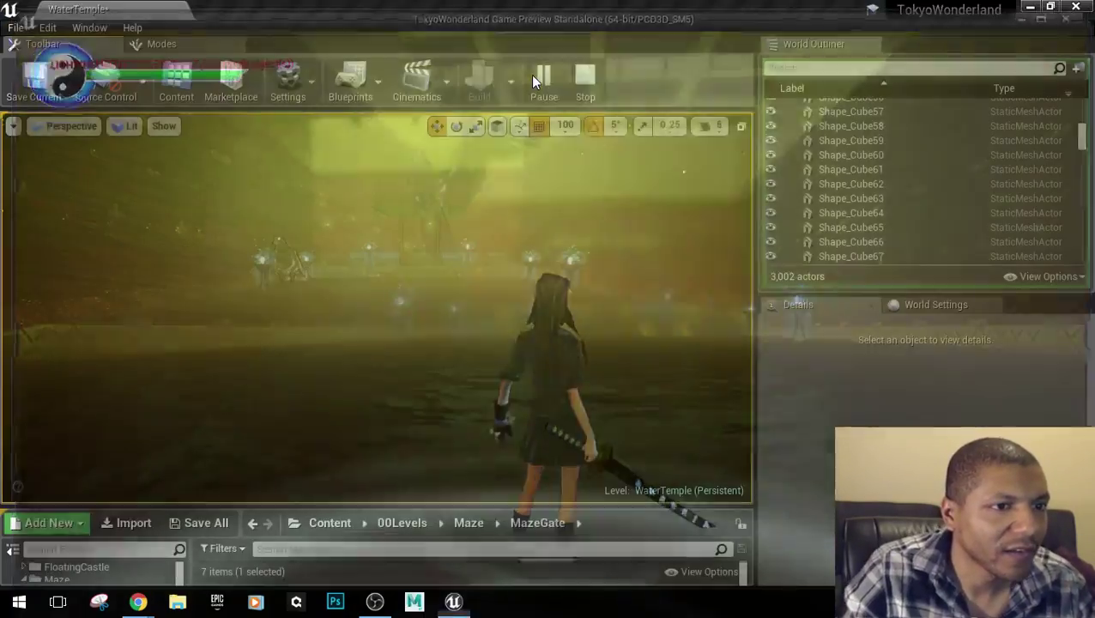
# Search the level's actors for "post" and select the PostProcessBossFight volume.
pyautogui.moveTo(484, 239); pyautogui.dragTo(568, 224, button='right')
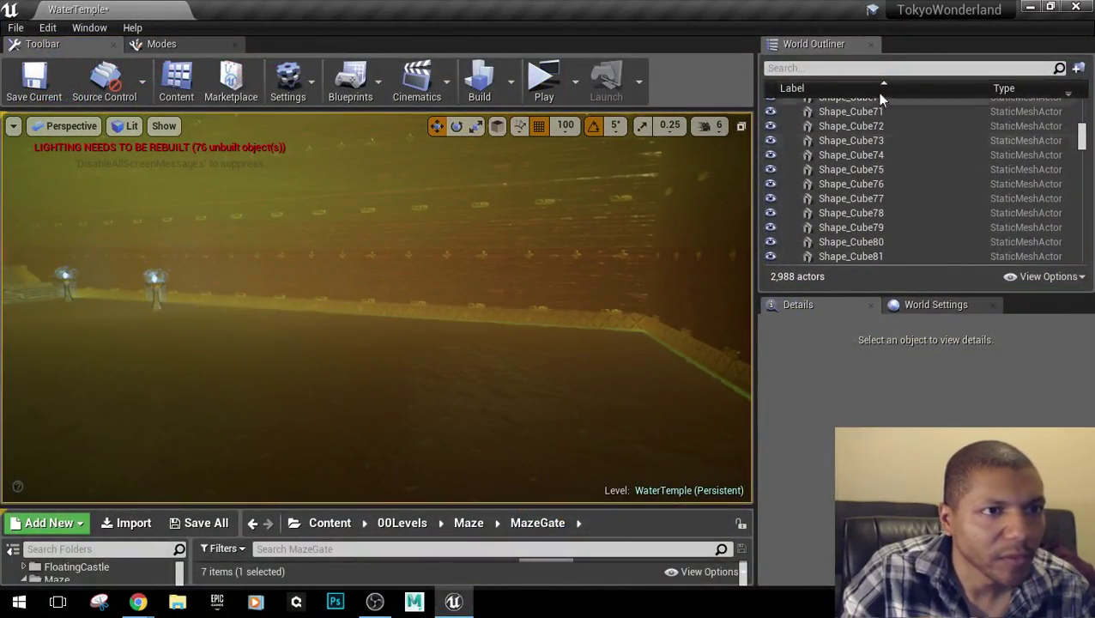
pyautogui.click(839, 71)
pyautogui.click(838, 68)
pyautogui.write('post')
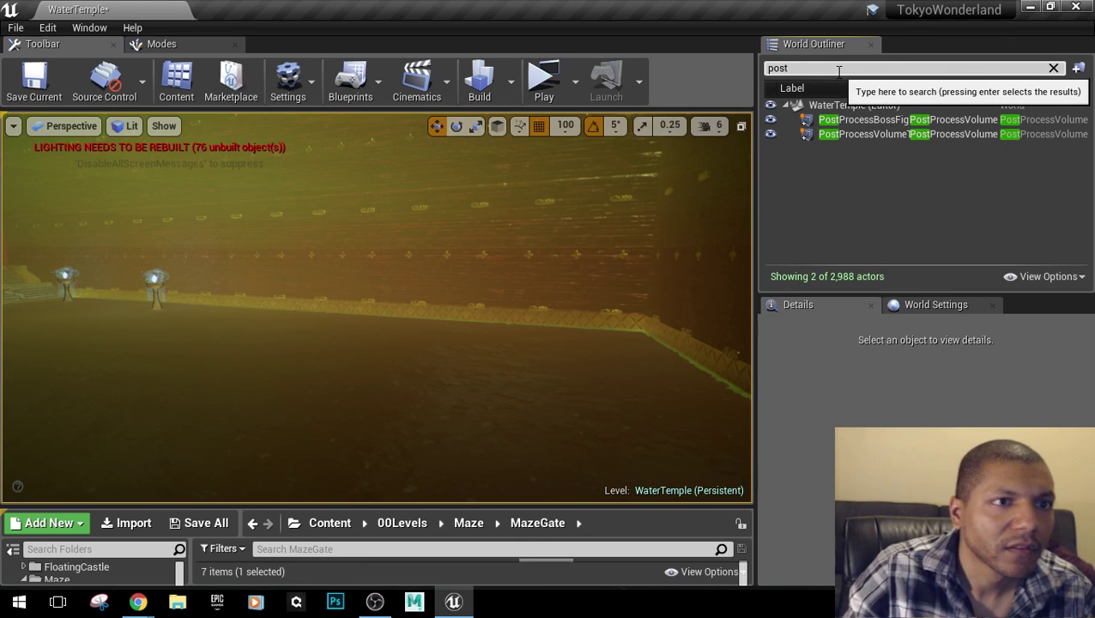
pyautogui.click(845, 119)
# Move the PostProcessBossFight volume horizontally along X and Y so that it surrounds the whole enlarged room.
pyautogui.moveTo(470, 291); pyautogui.dragTo(436, 300, button='right')
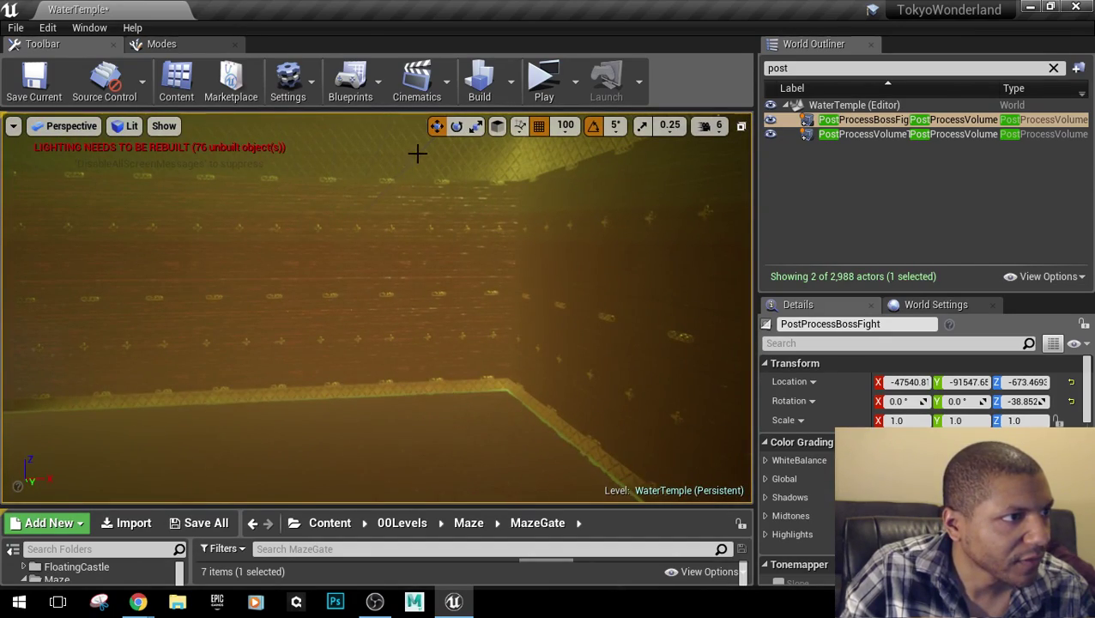
pyautogui.moveTo(417, 151); pyautogui.dragTo(417, 151, button='right')
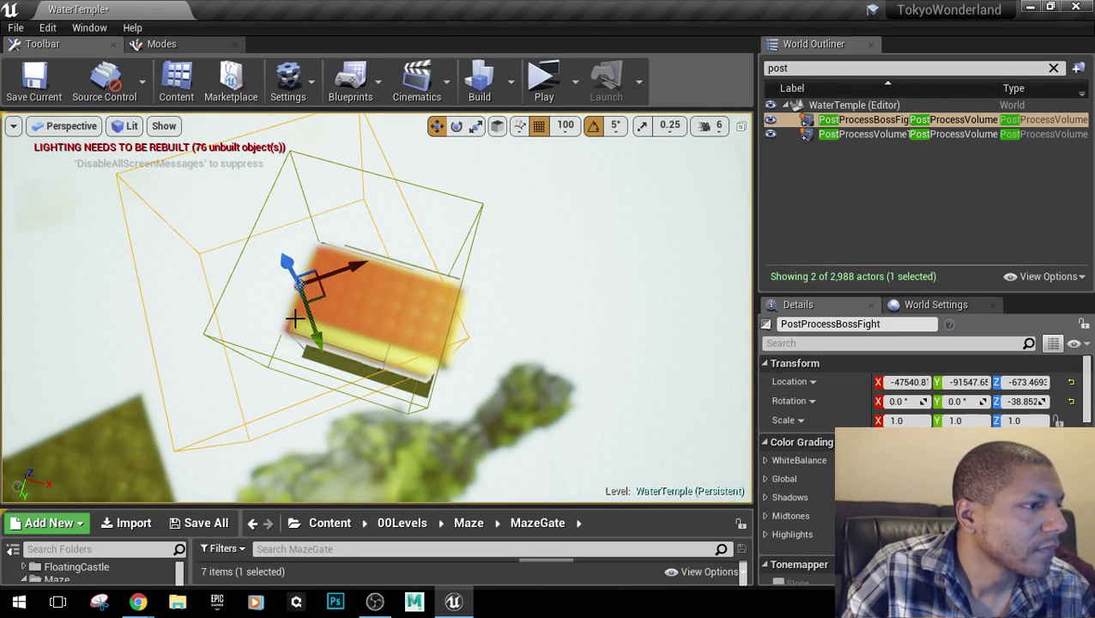
pyautogui.moveTo(321, 295); pyautogui.dragTo(386, 315)
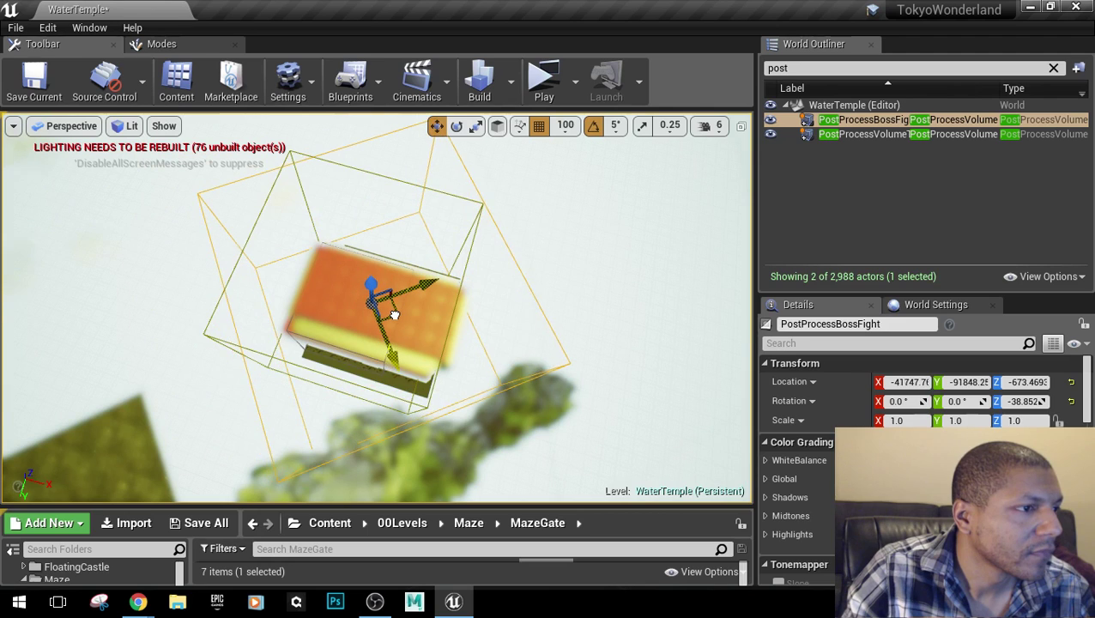
pyautogui.moveTo(509, 377); pyautogui.dragTo(510, 378, button='right')
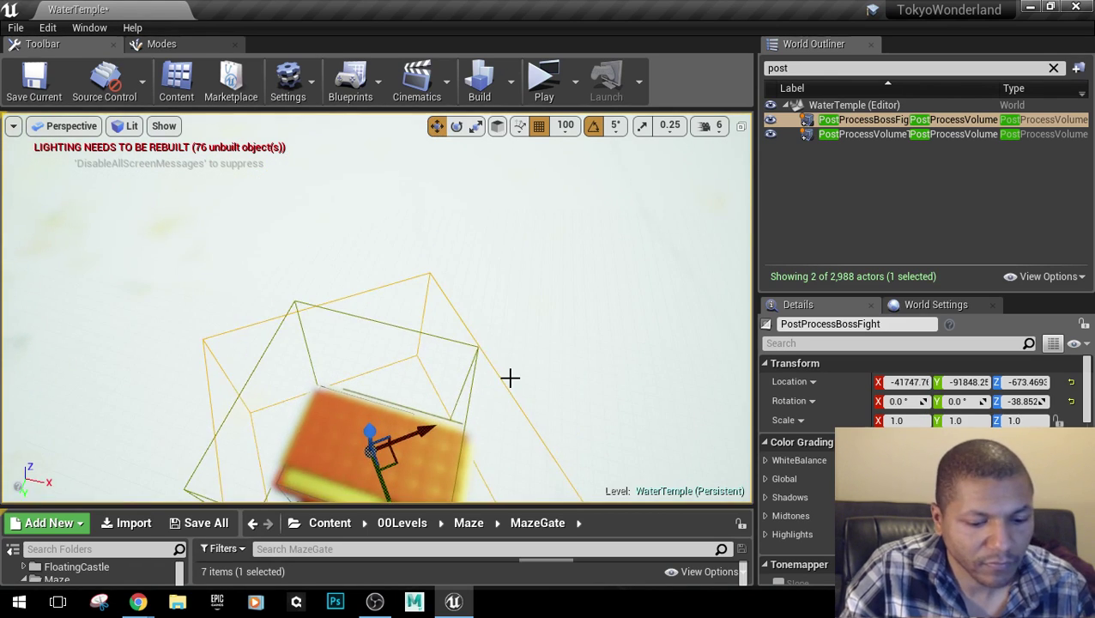
# Return to the room's saved camera view and playtest the level to check the post-process look, then end the preview.
pyautogui.press('1')
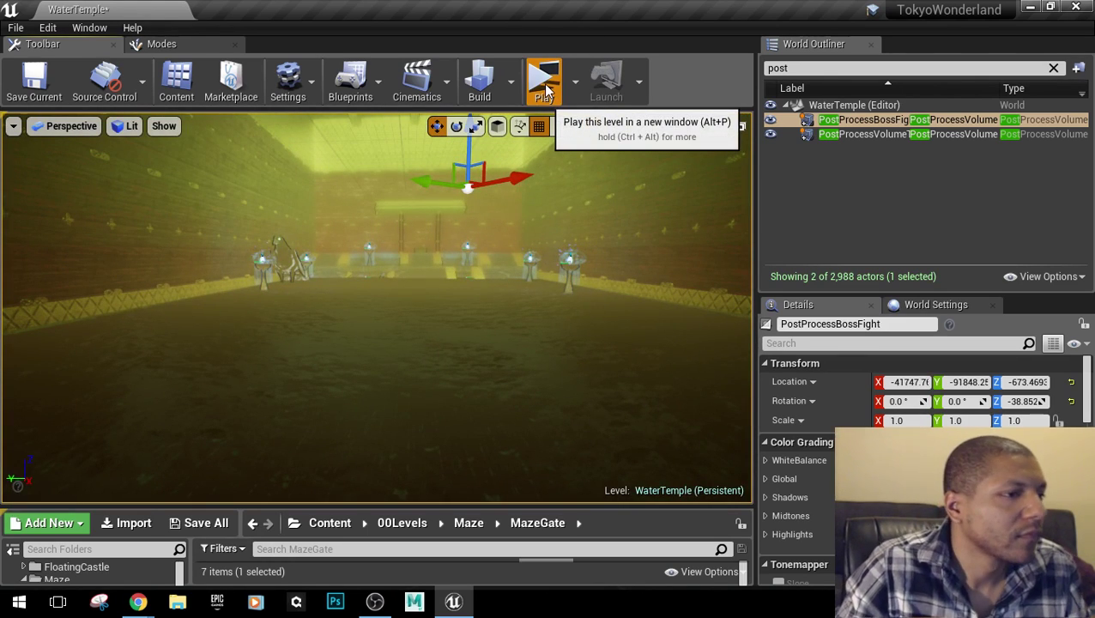
pyautogui.click(545, 89)
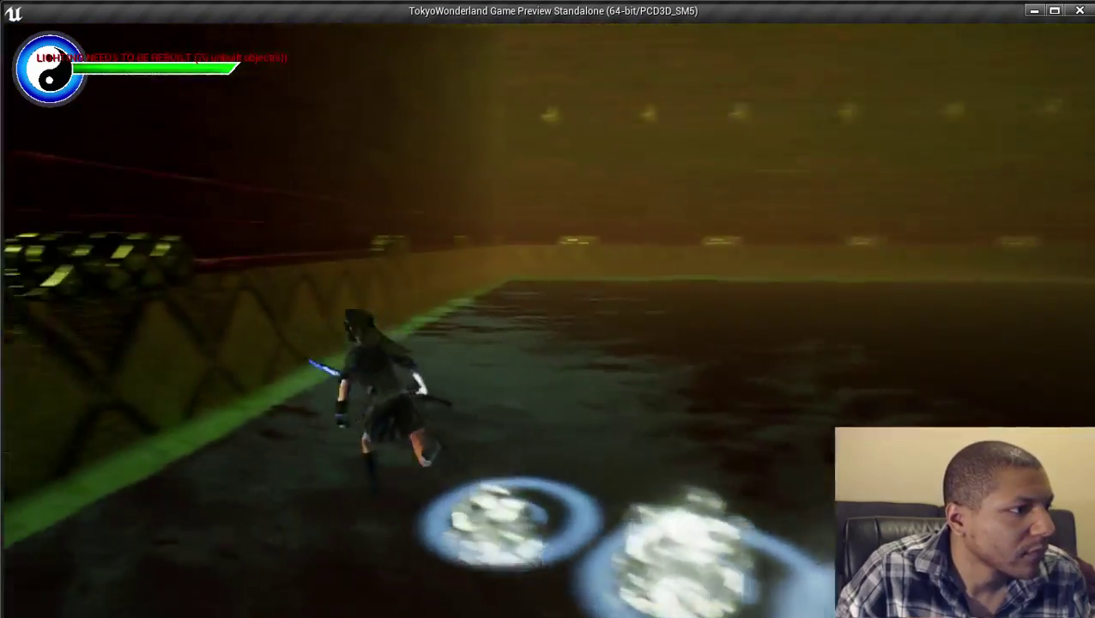
pyautogui.press('w')
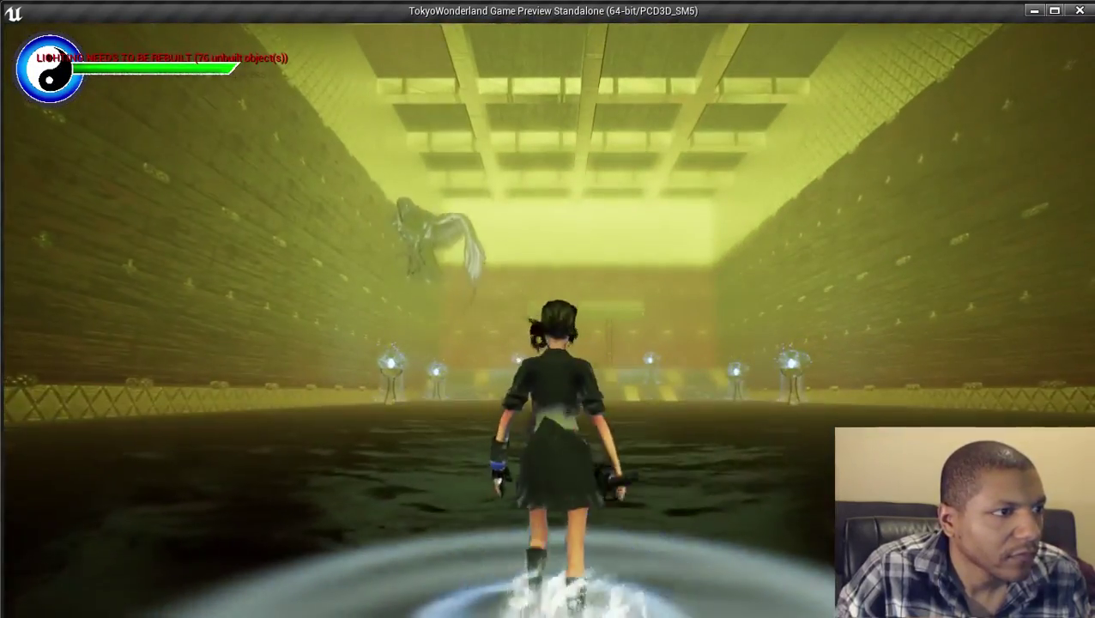
pyautogui.press('Escape')
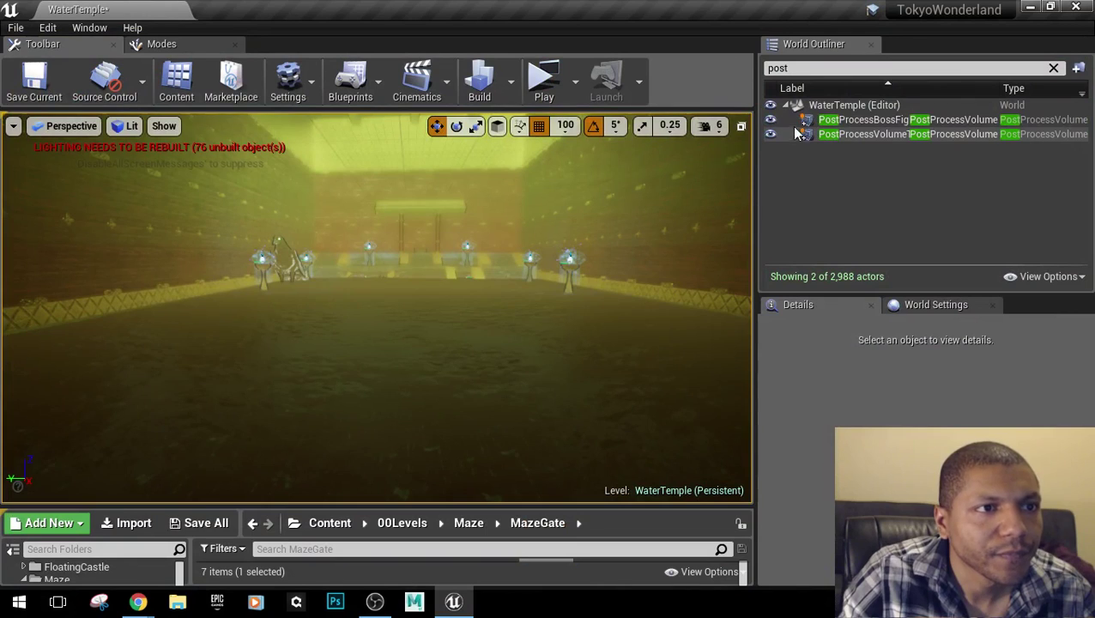
# Select the PostProcessBossFight volume and toggle its Enabled option in the Post Process Volume Settings.
pyautogui.click(844, 119)
pyautogui.scroll(-5, 892, 463)
pyautogui.scroll(-10, 892, 463)
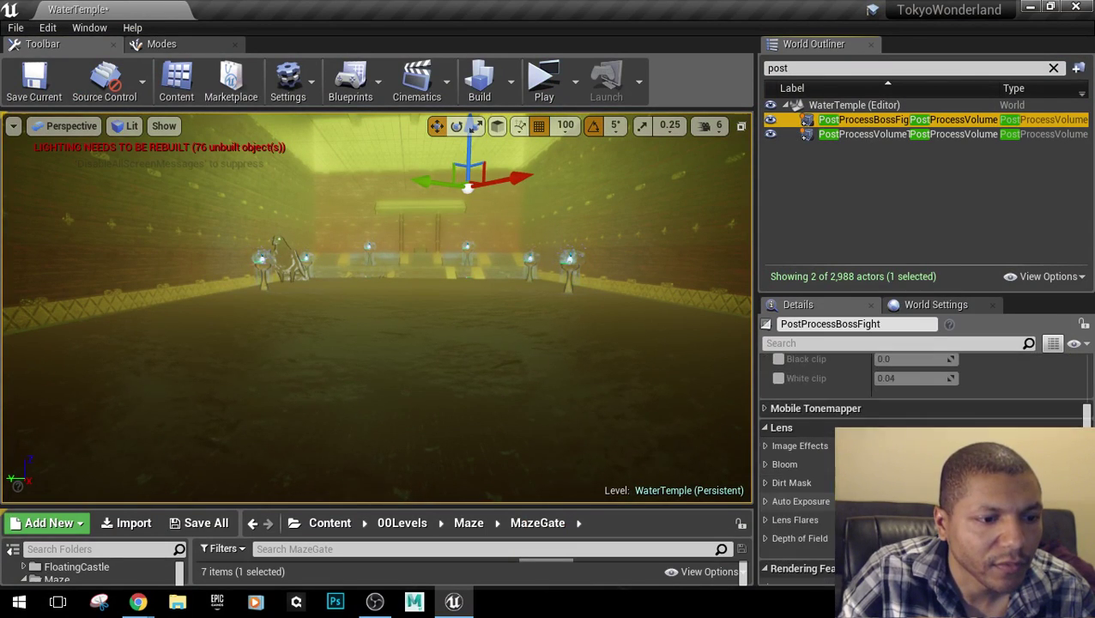
pyautogui.scroll(-1, 892, 463)
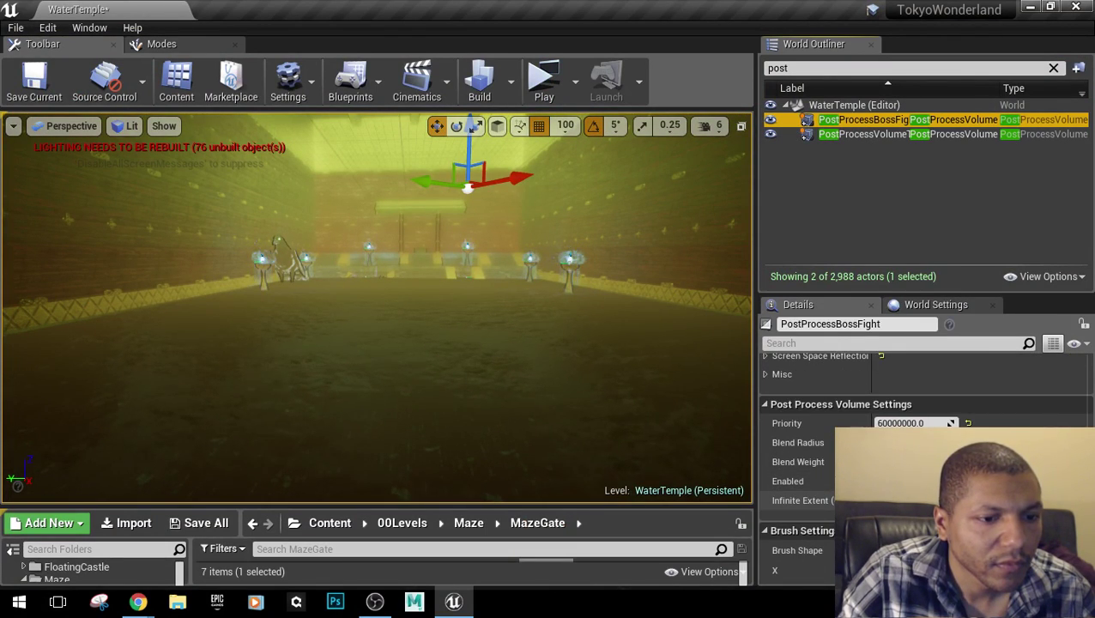
pyautogui.click(879, 481)
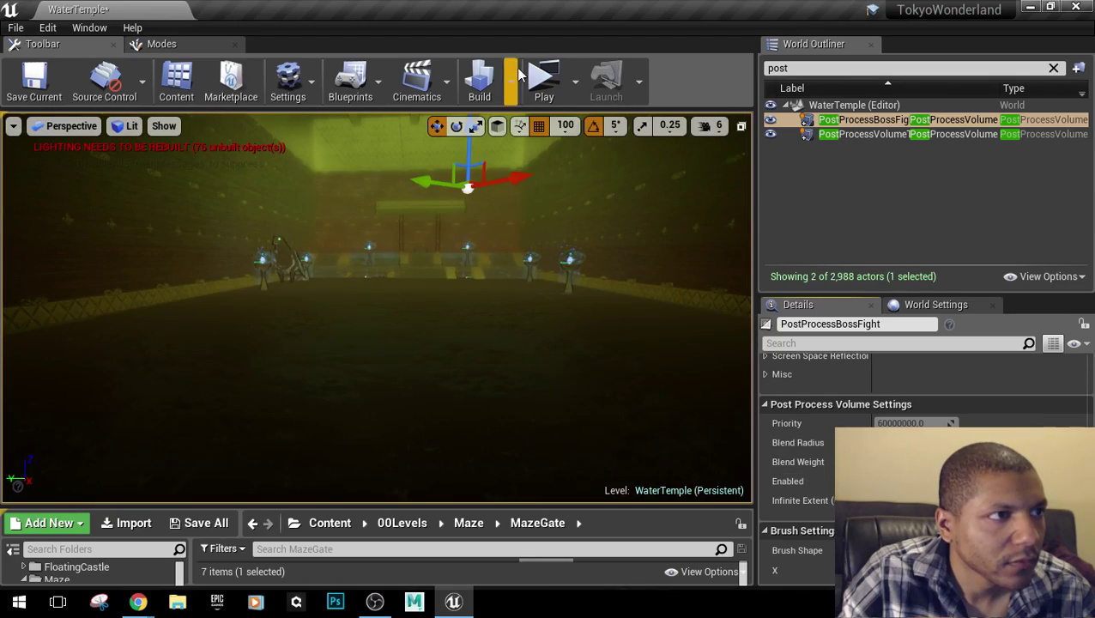
# Playtest the level and run the character across the water to the stairs, checking the room's darker look.
pyautogui.click(542, 79)
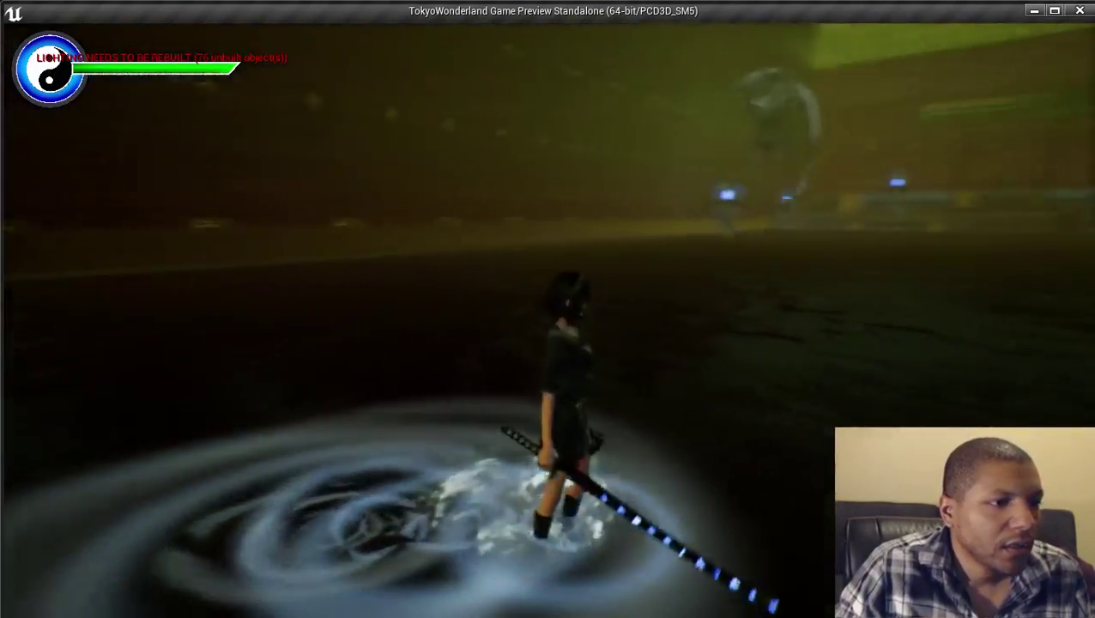
pyautogui.press('w')
pyautogui.press('w')
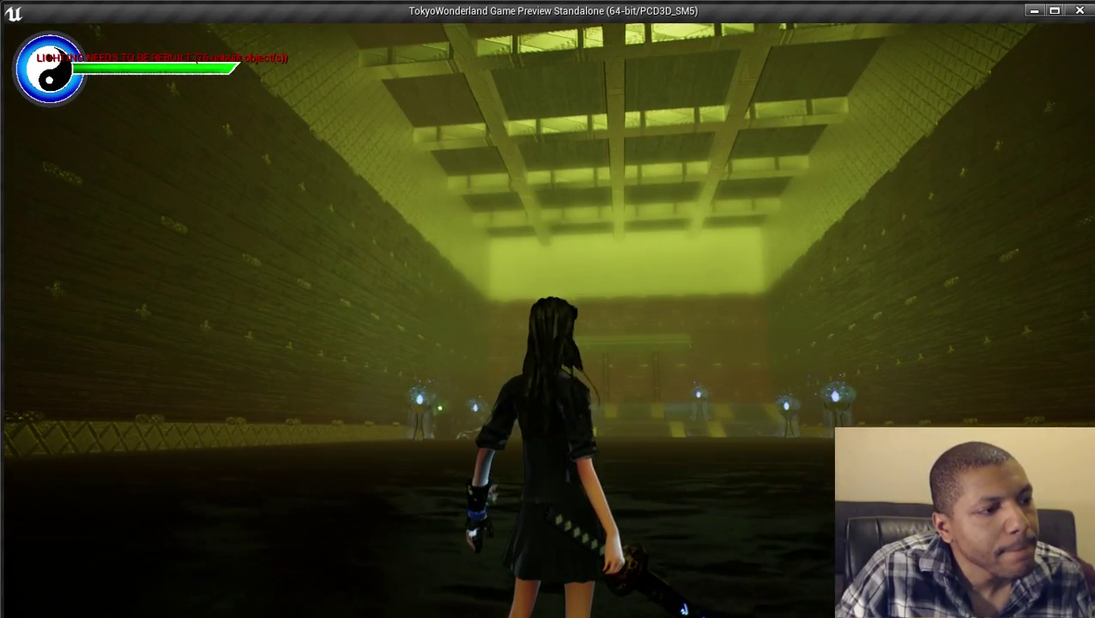
pyautogui.press('e')
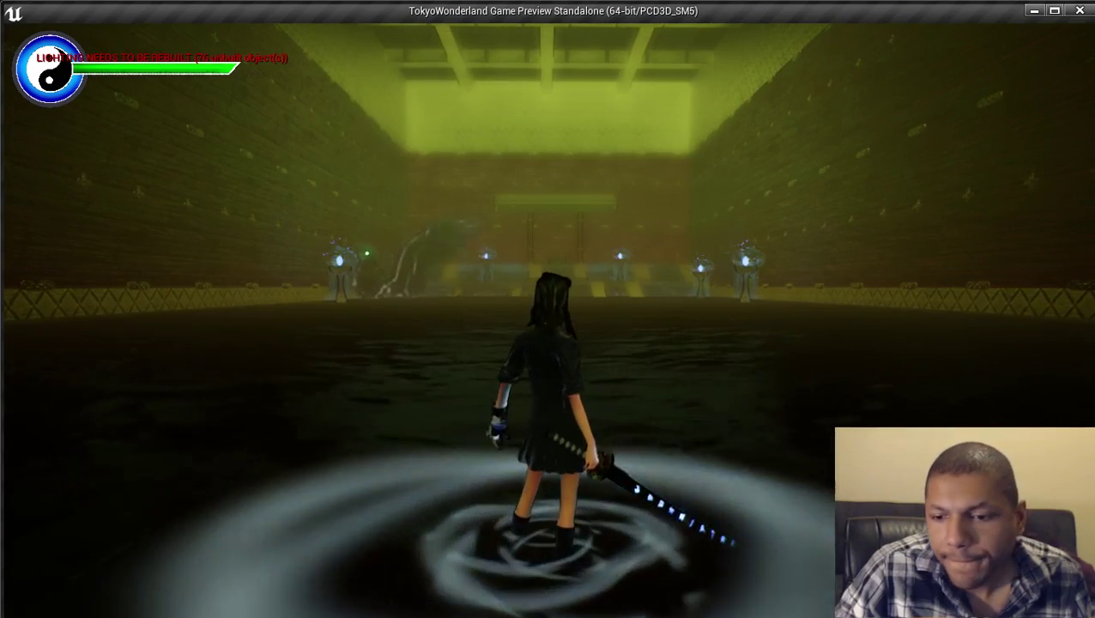
pyautogui.press('w')
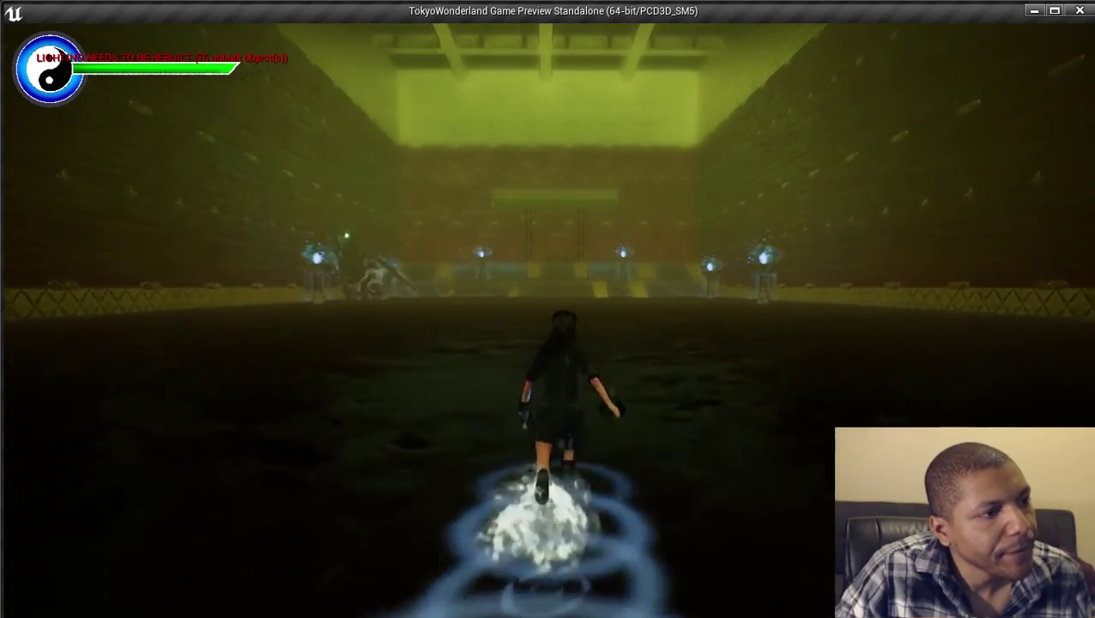
pyautogui.press('w')
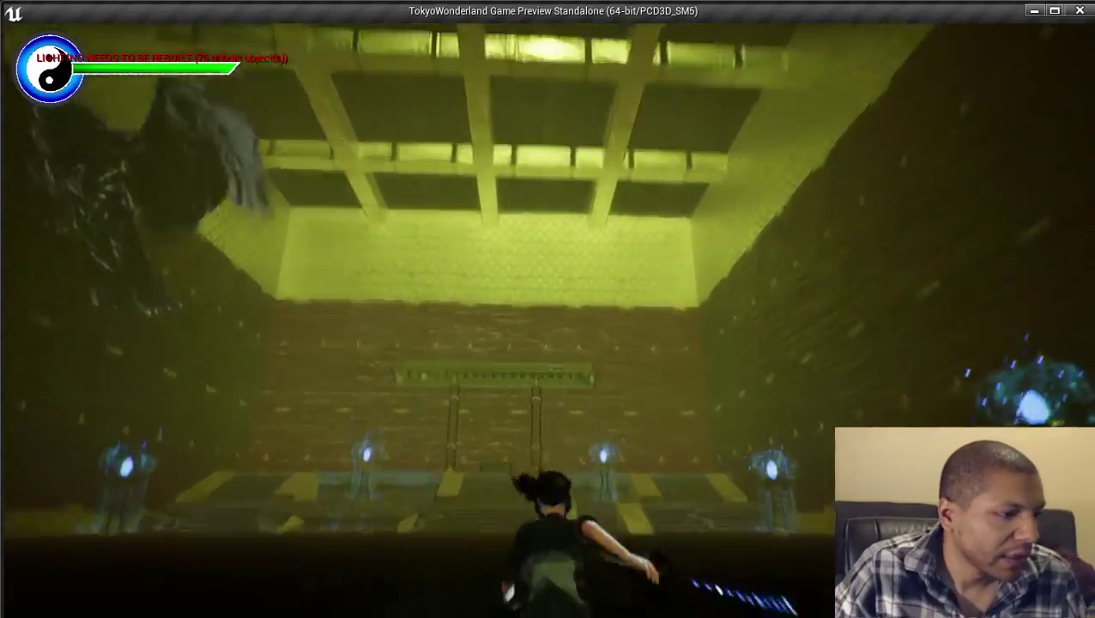
pyautogui.press('w')
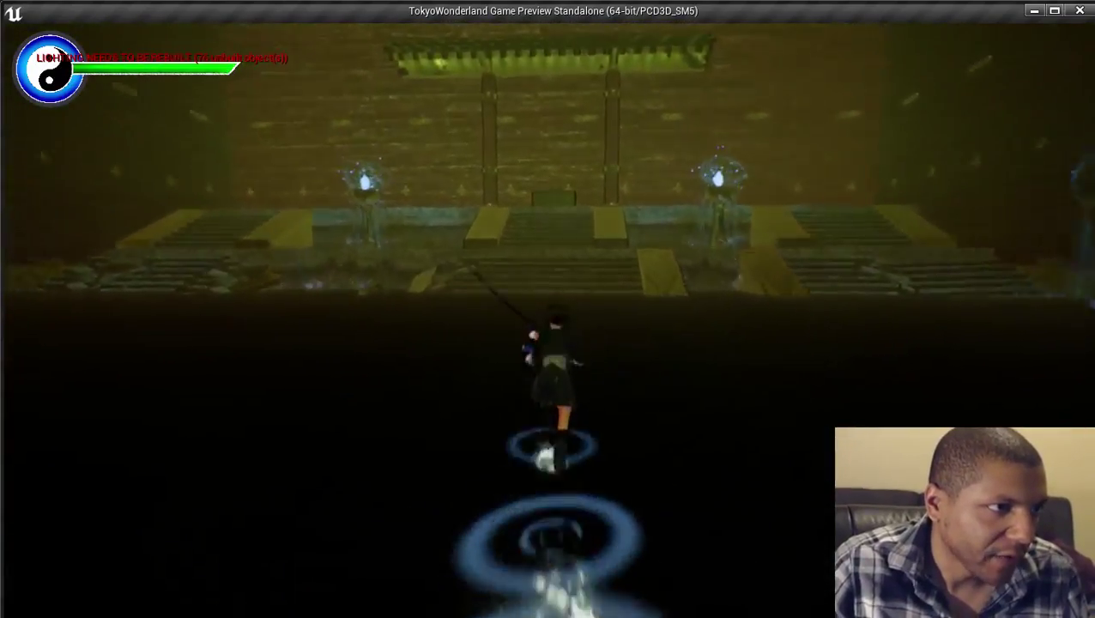
# Run from the stairs to the opposite end of the room and back to inspect the lighting from both directions.
pyautogui.press('w')
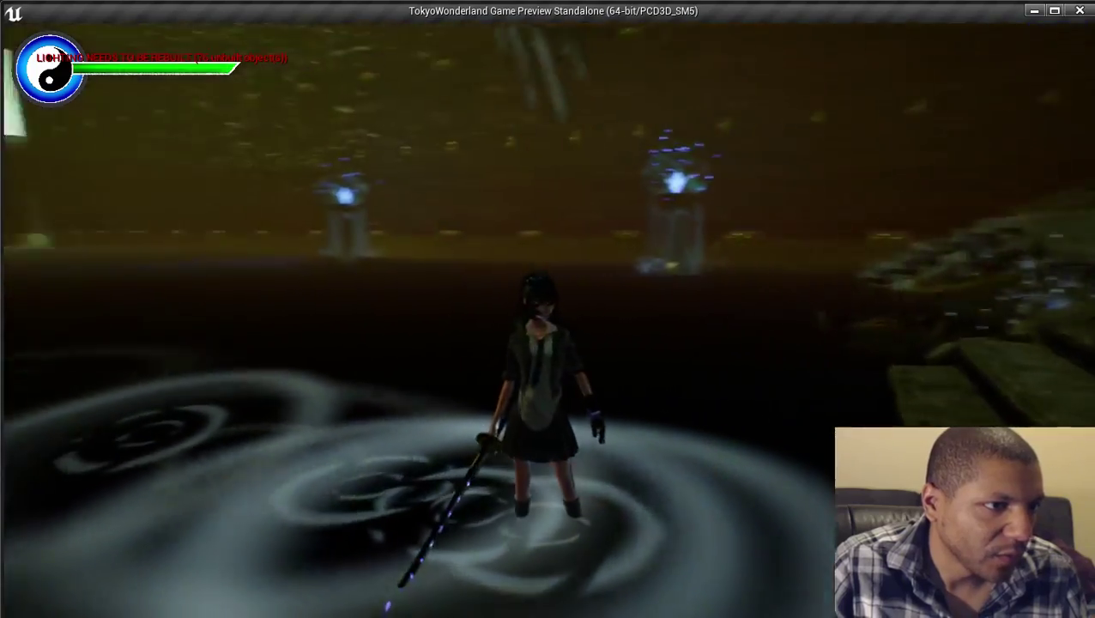
pyautogui.press('w')
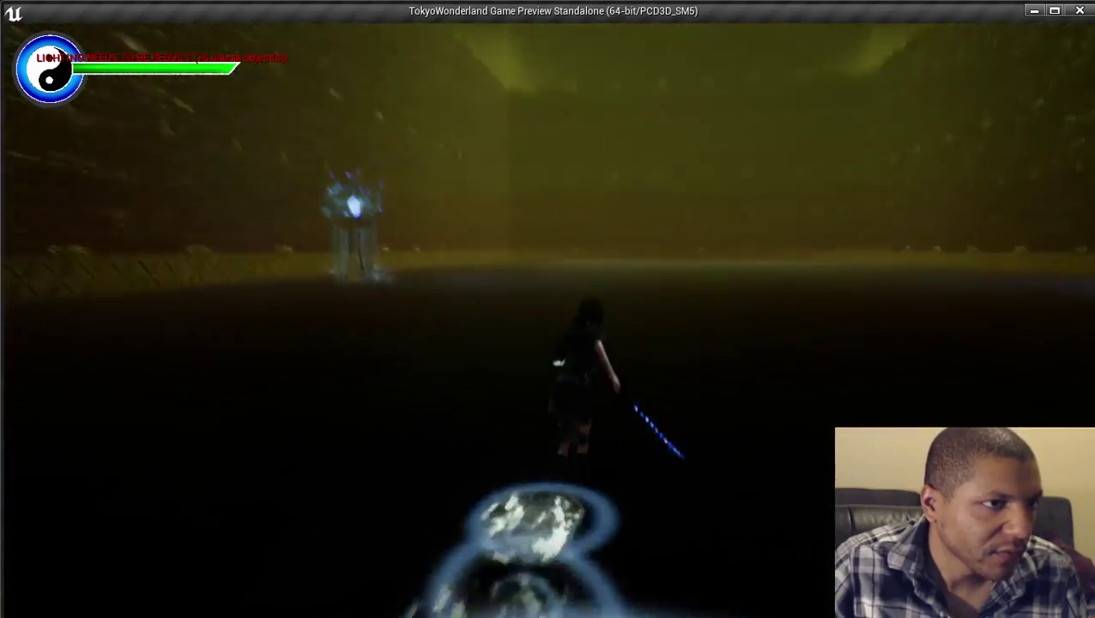
pyautogui.press('w')
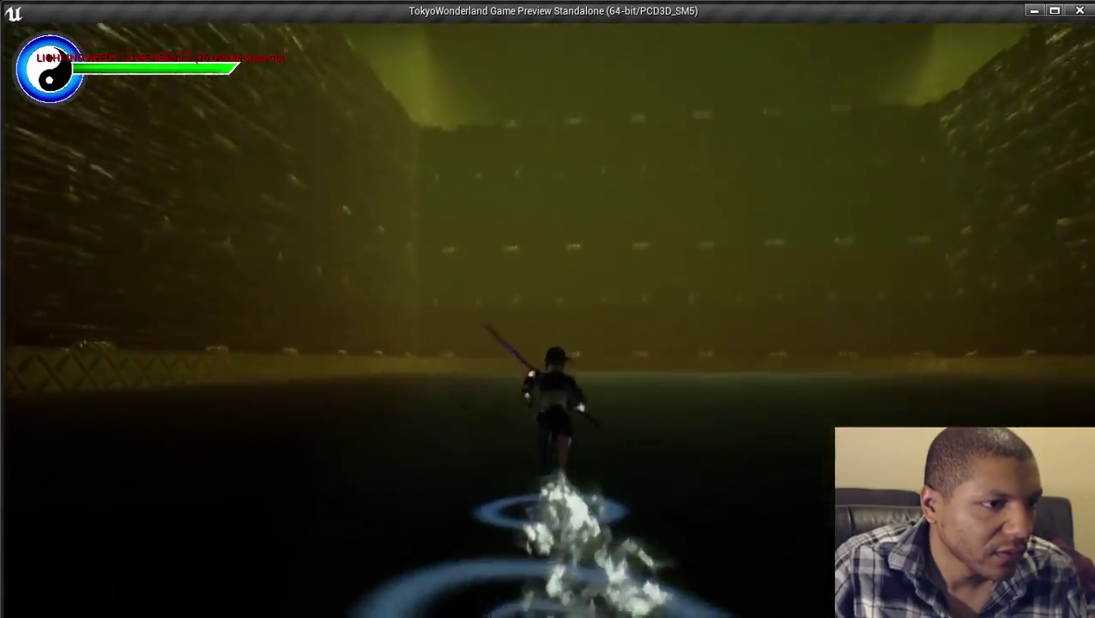
pyautogui.press('w')
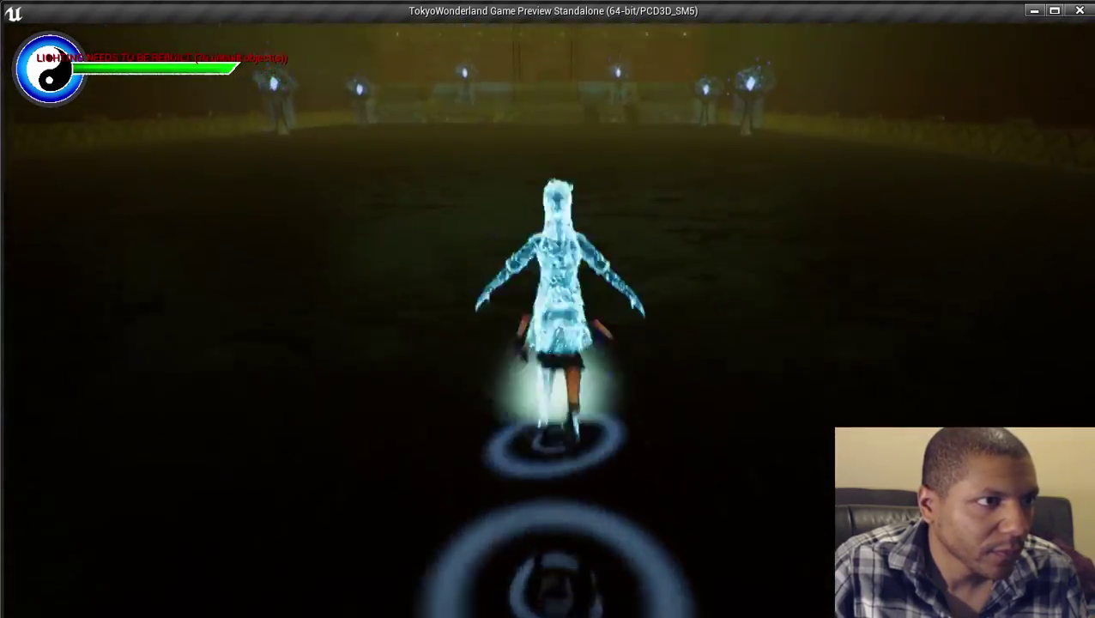
pyautogui.press('space')
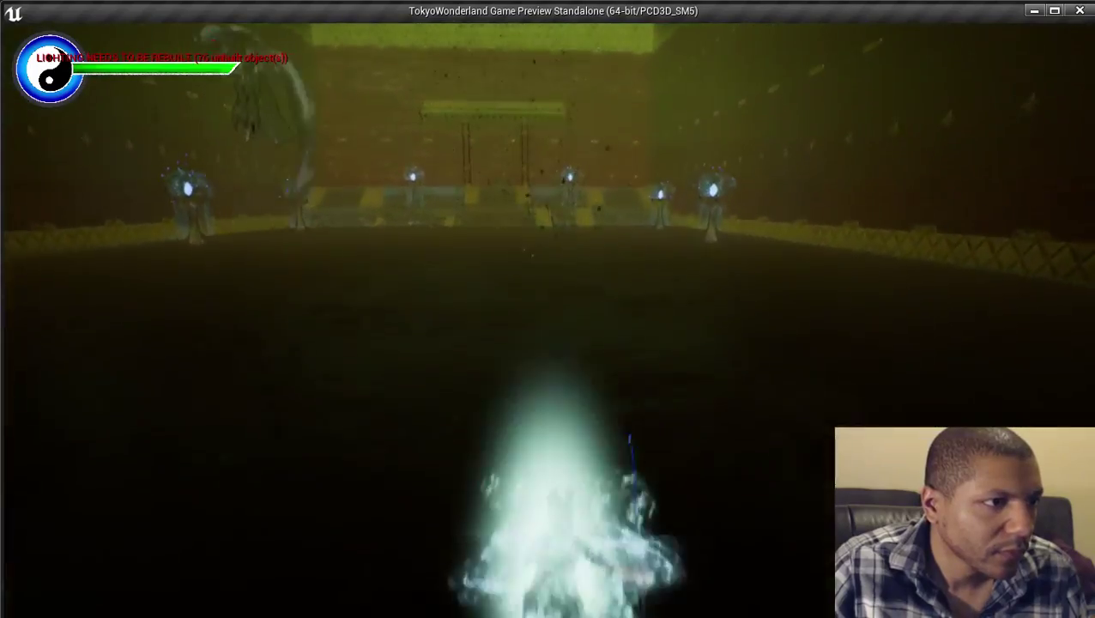
pyautogui.press('w')
pyautogui.press('w')
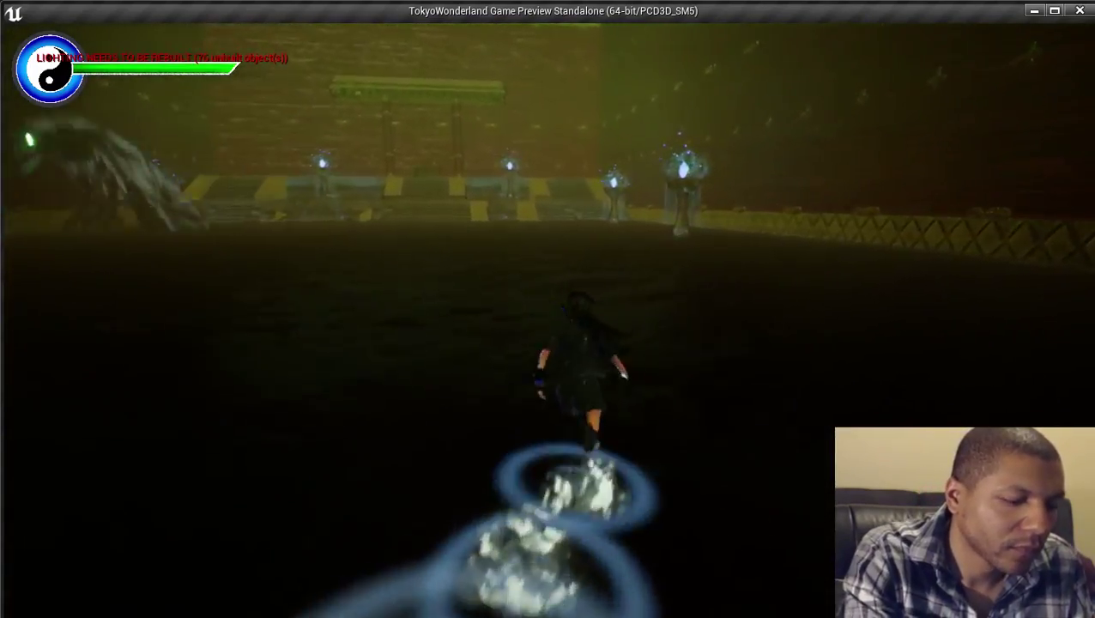
# Approach the enemies on the water and fight the robed one with combo attacks to test combat in the room.
pyautogui.press('w')
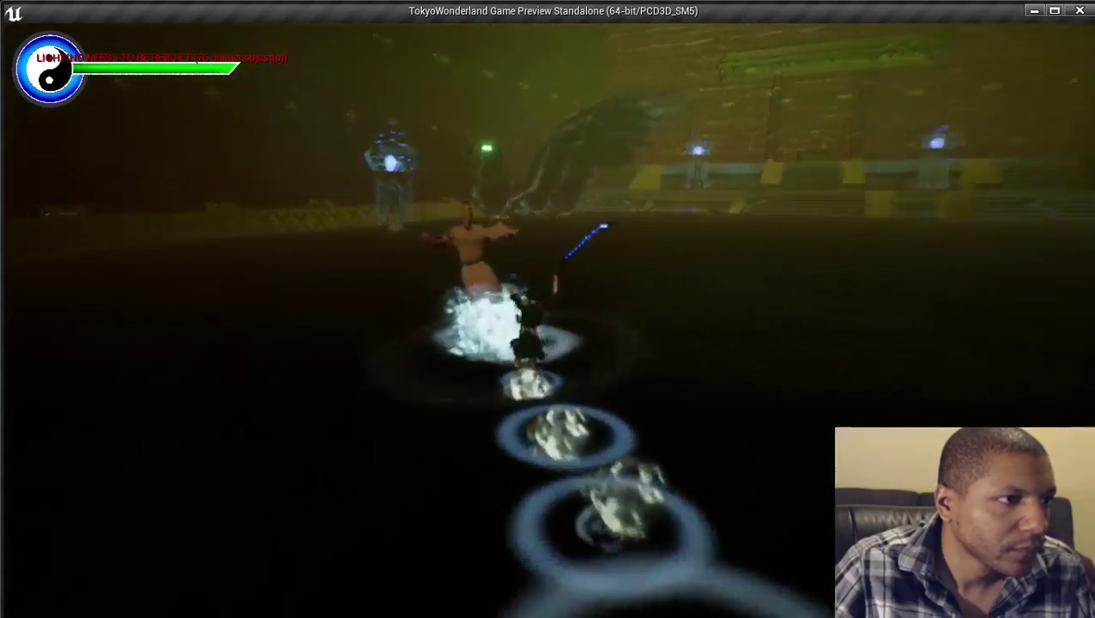
pyautogui.press('d')
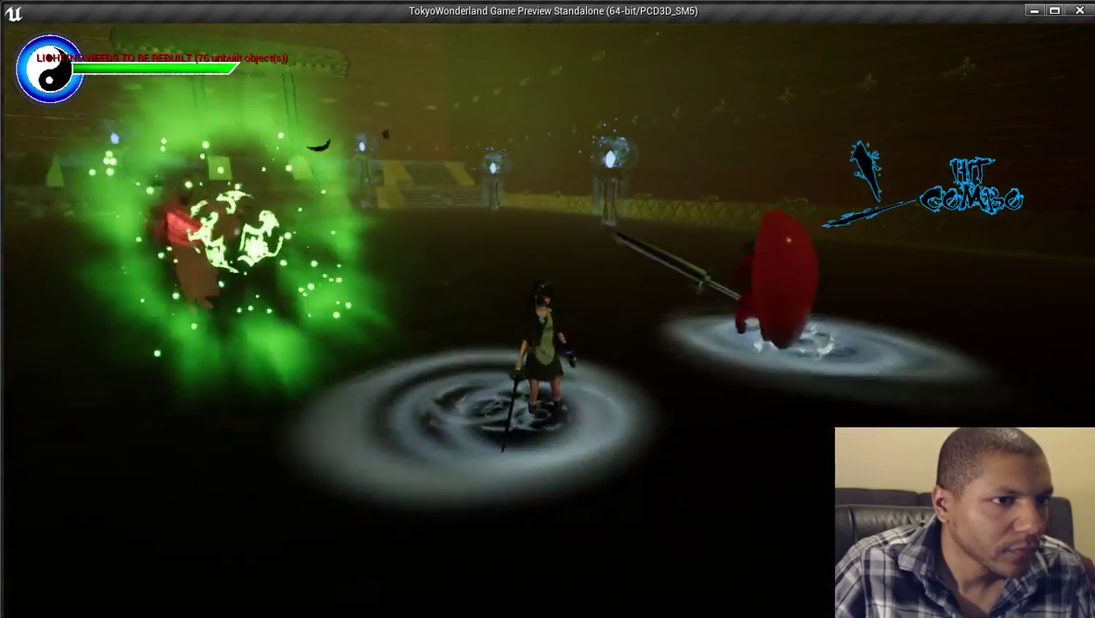
pyautogui.press('w')
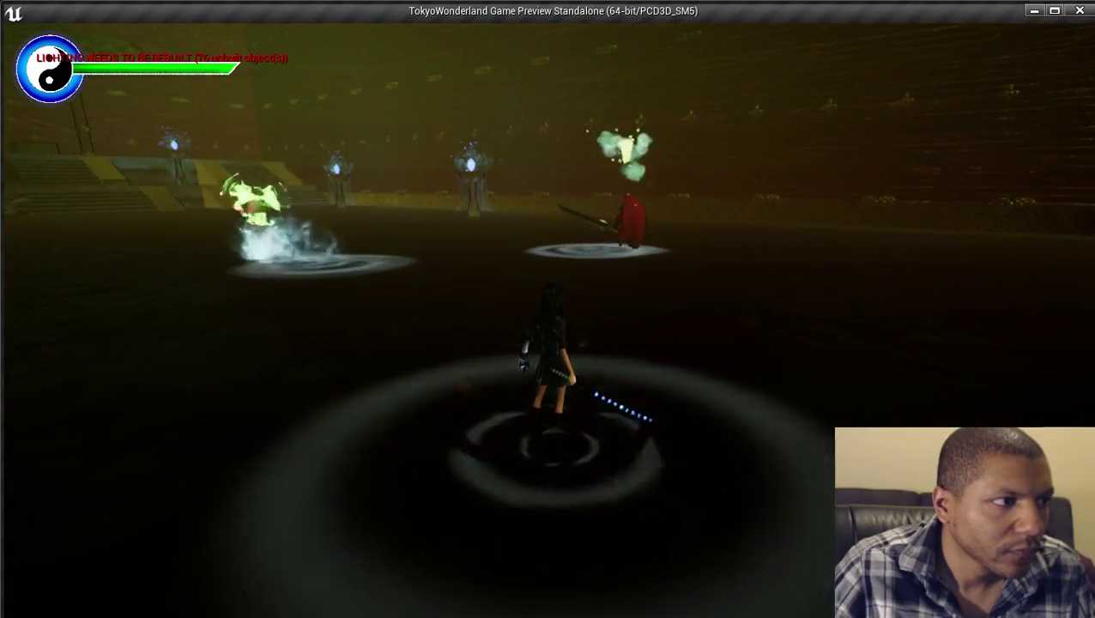
pyautogui.press('d')
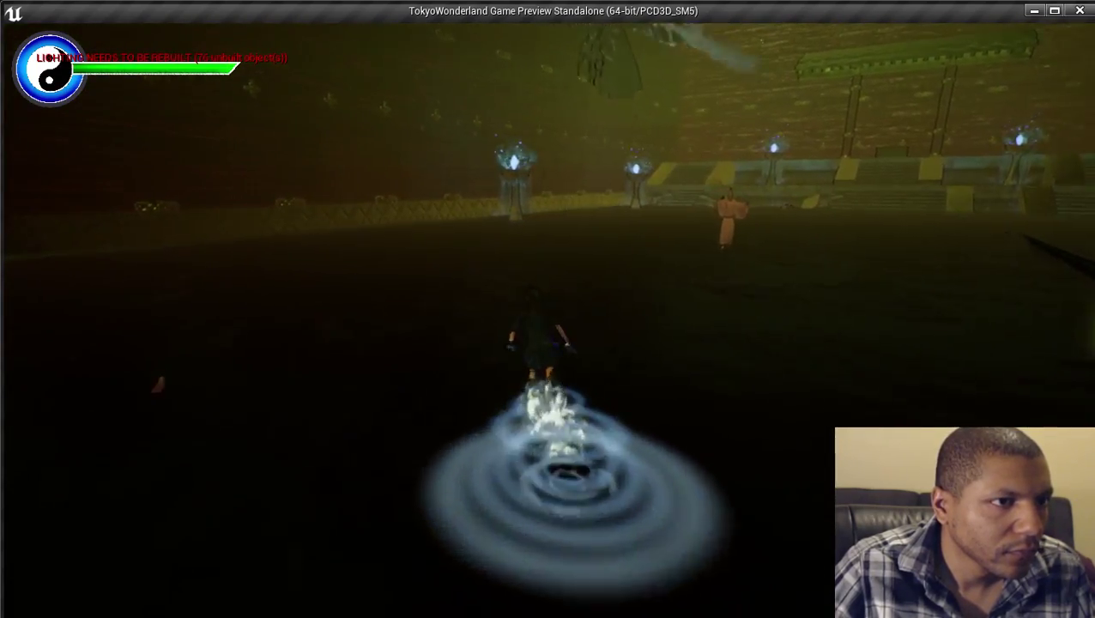
pyautogui.press('x')
pyautogui.press('x')
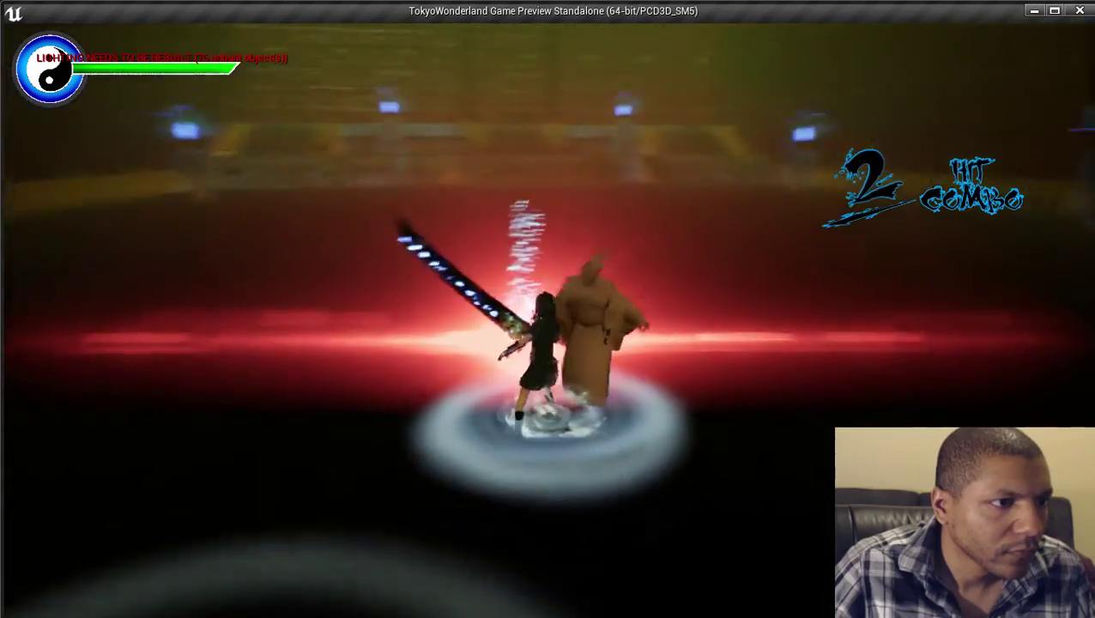
pyautogui.press('w')
pyautogui.press('w')
pyautogui.press('w')
pyautogui.press('w')
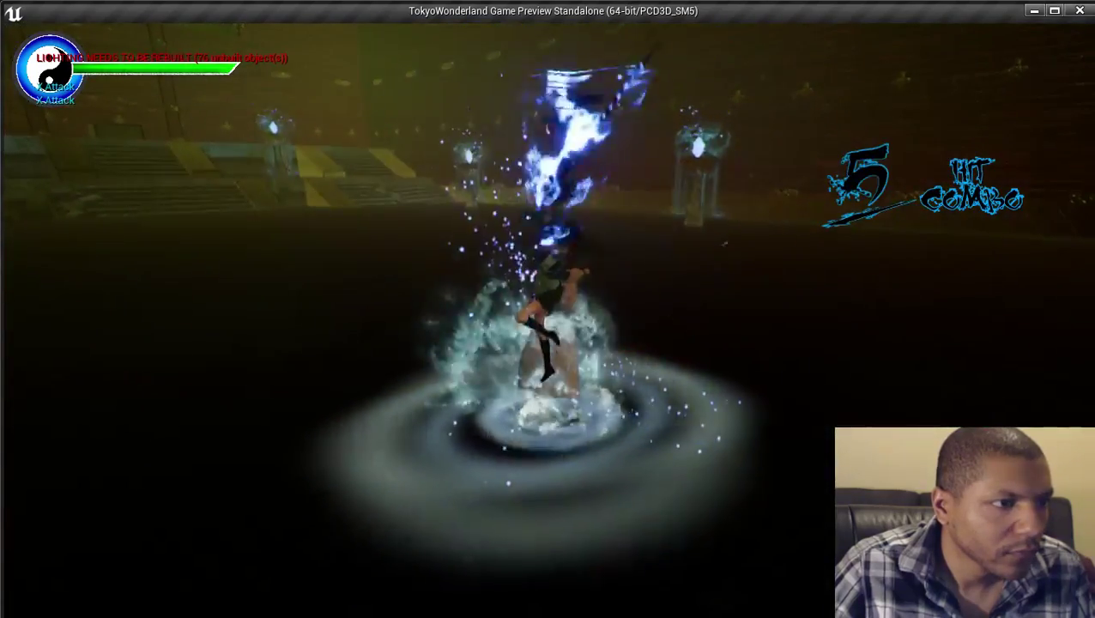
pyautogui.press('x')
pyautogui.press('x')
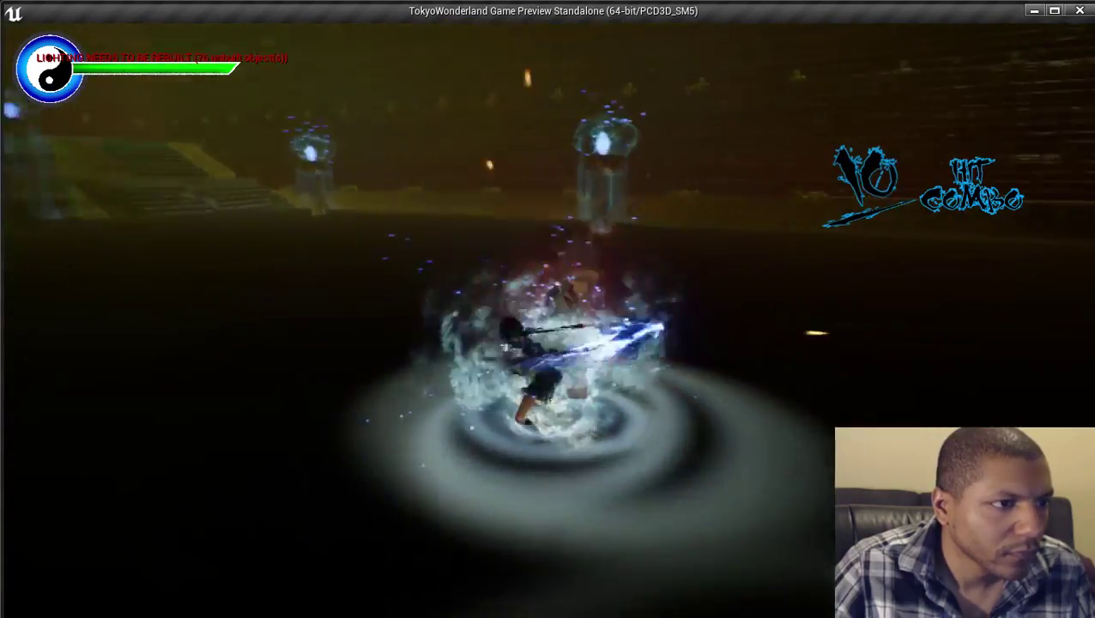
pyautogui.press('w')
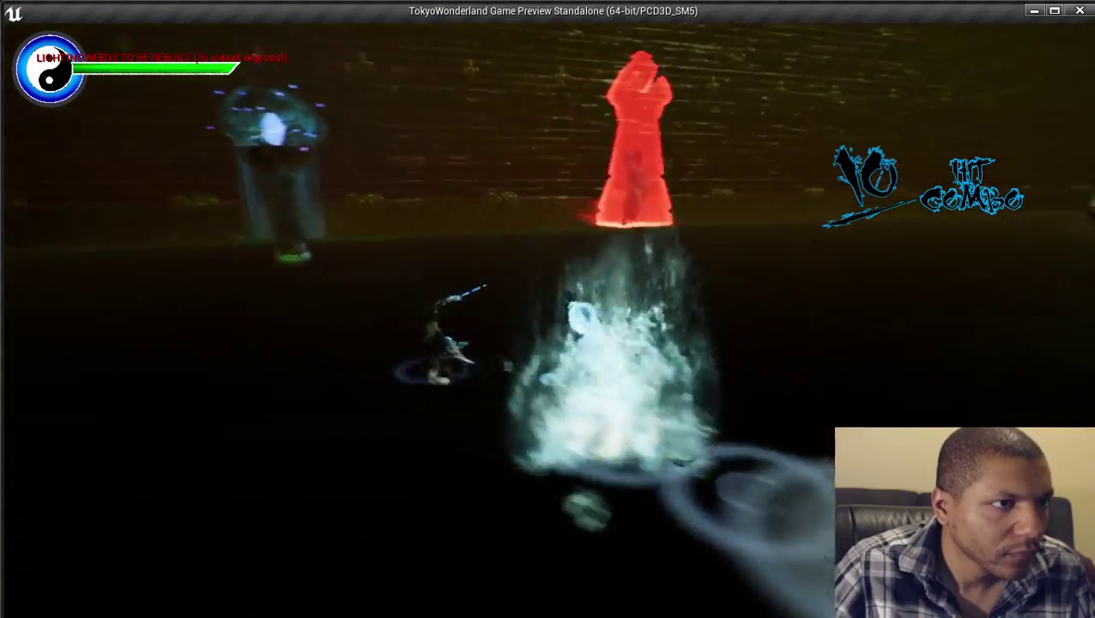
pyautogui.press('w')
pyautogui.press('x')
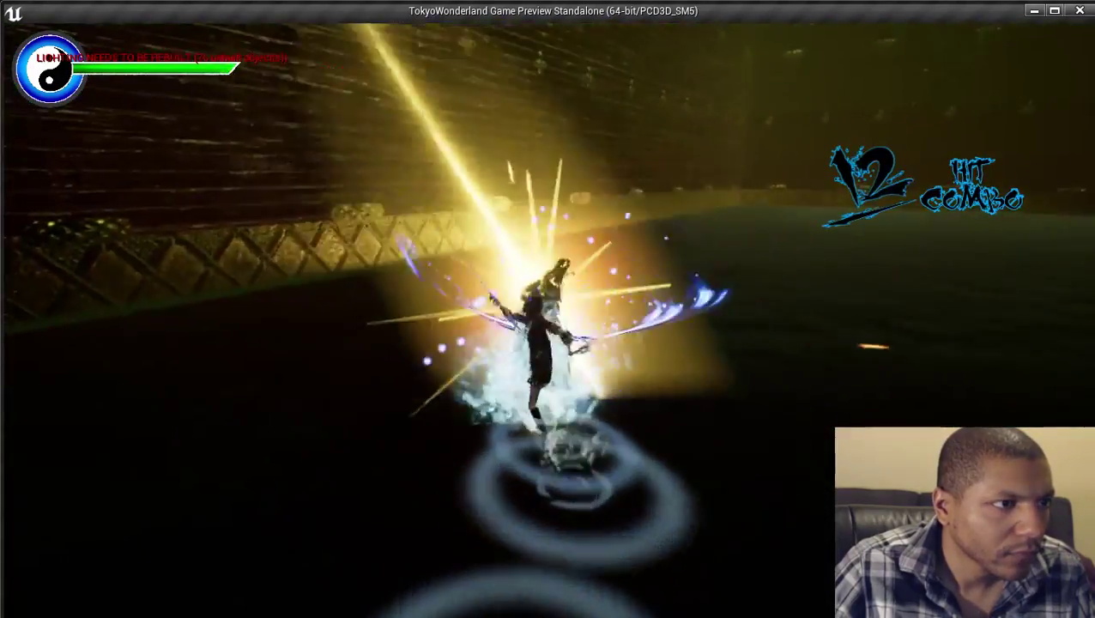
# Launch the shield-carrying enemy with an elemental ability and attack it in mid-air to check how aerial combat looks.
pyautogui.press('1')
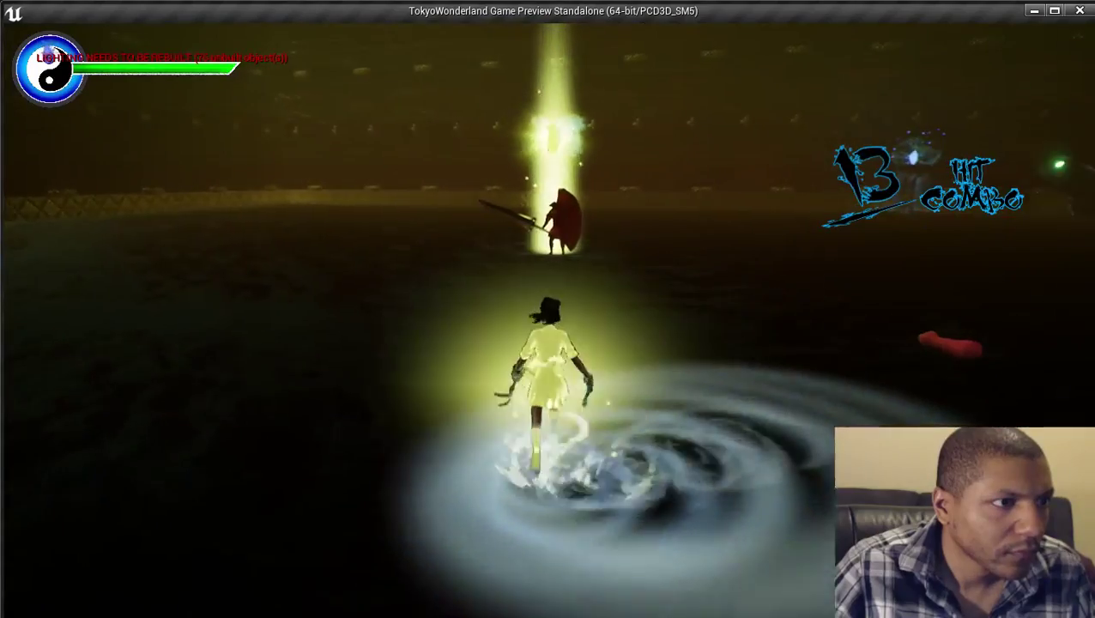
pyautogui.press('x')
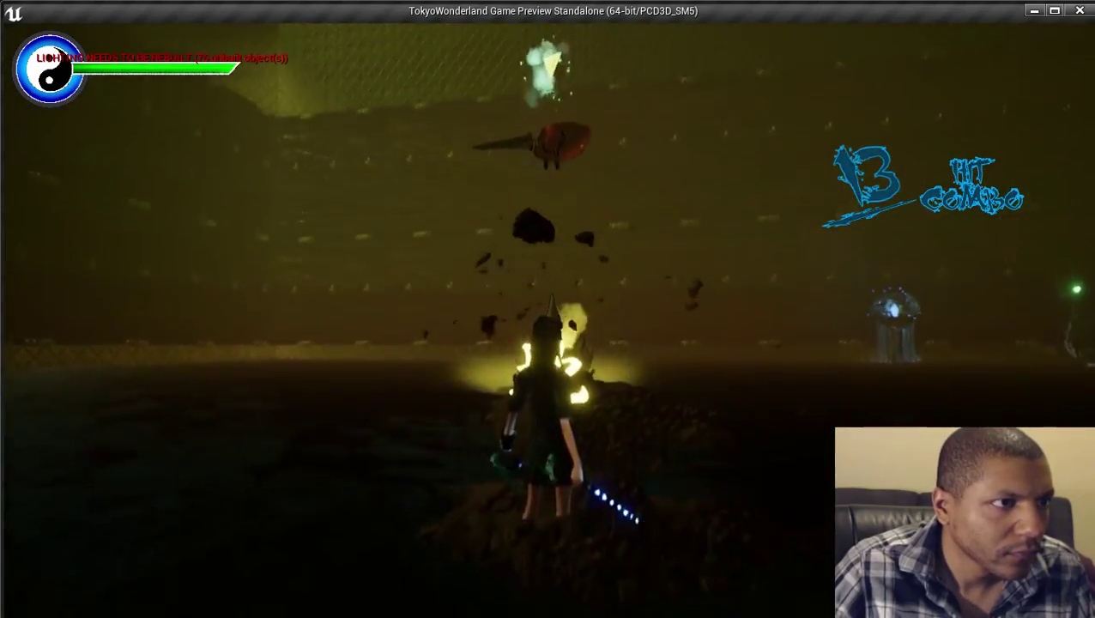
pyautogui.press('x')
pyautogui.press('space')
pyautogui.press('x')
pyautogui.press('x')
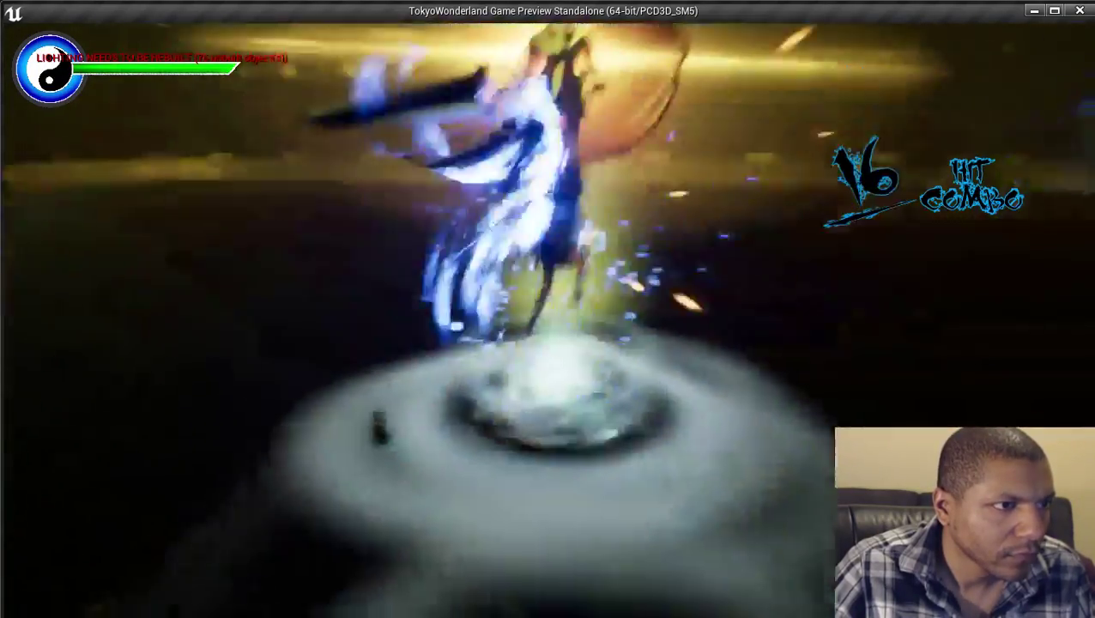
pyautogui.press('x')
pyautogui.press('x')
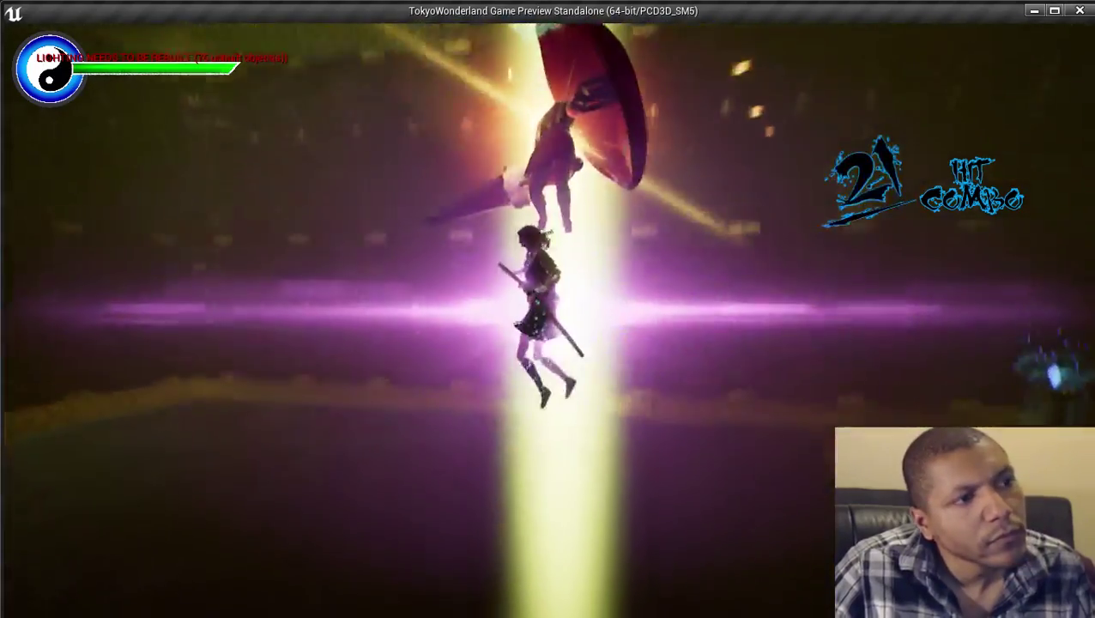
pyautogui.press('x')
pyautogui.press('space')
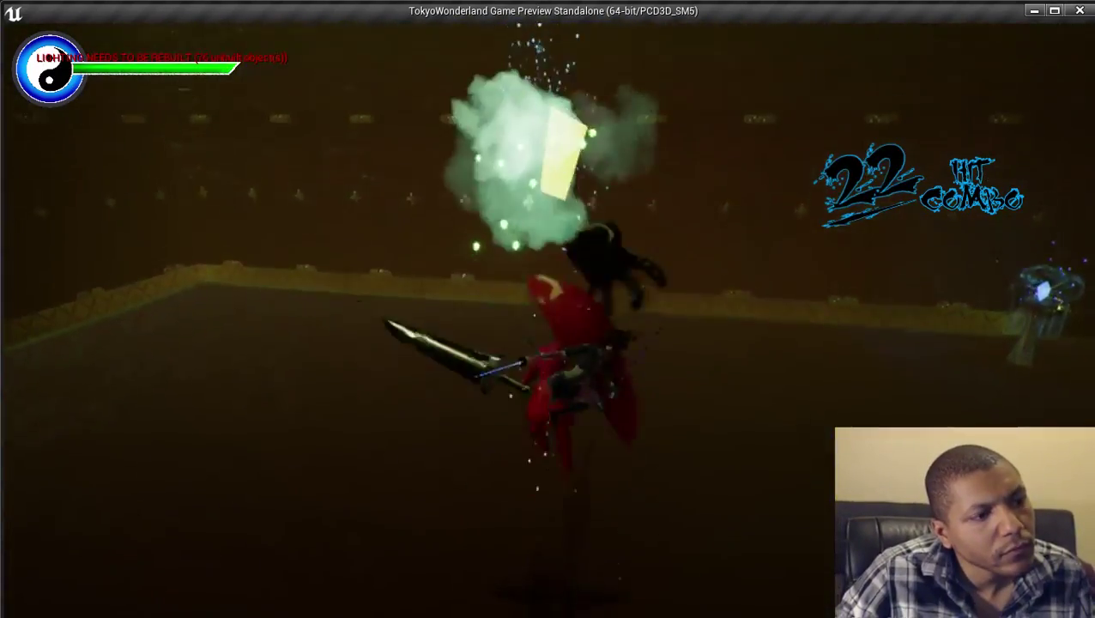
pyautogui.press('x')
pyautogui.press('x')
pyautogui.press('x')
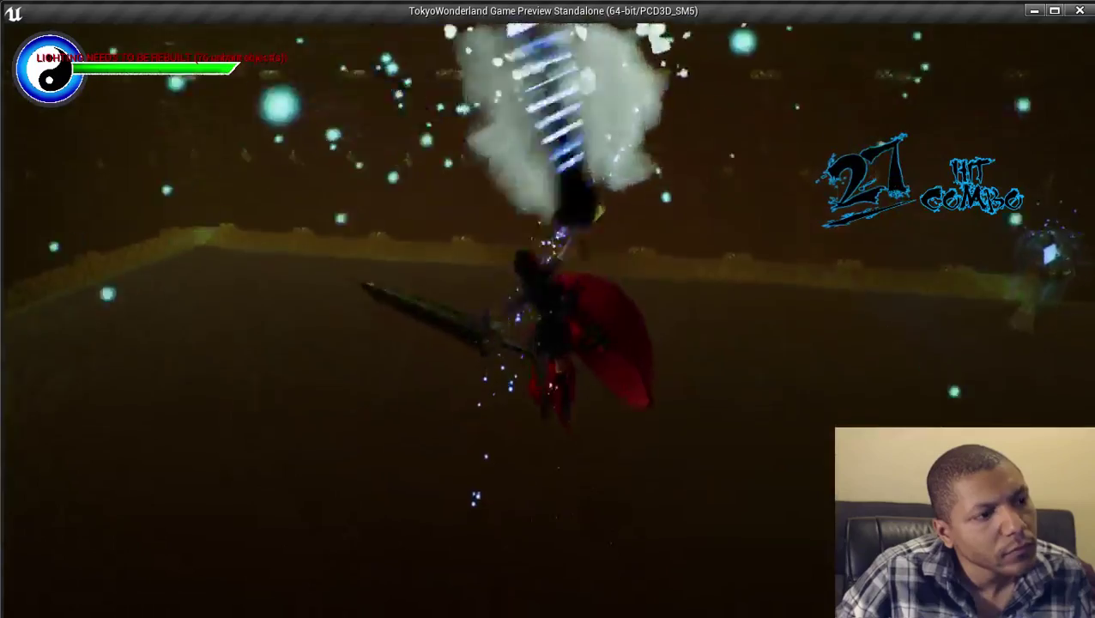
pyautogui.press('x')
# Move toward the wall to inspect the beamed ceiling from below, and end the preview.
pyautogui.press('w')
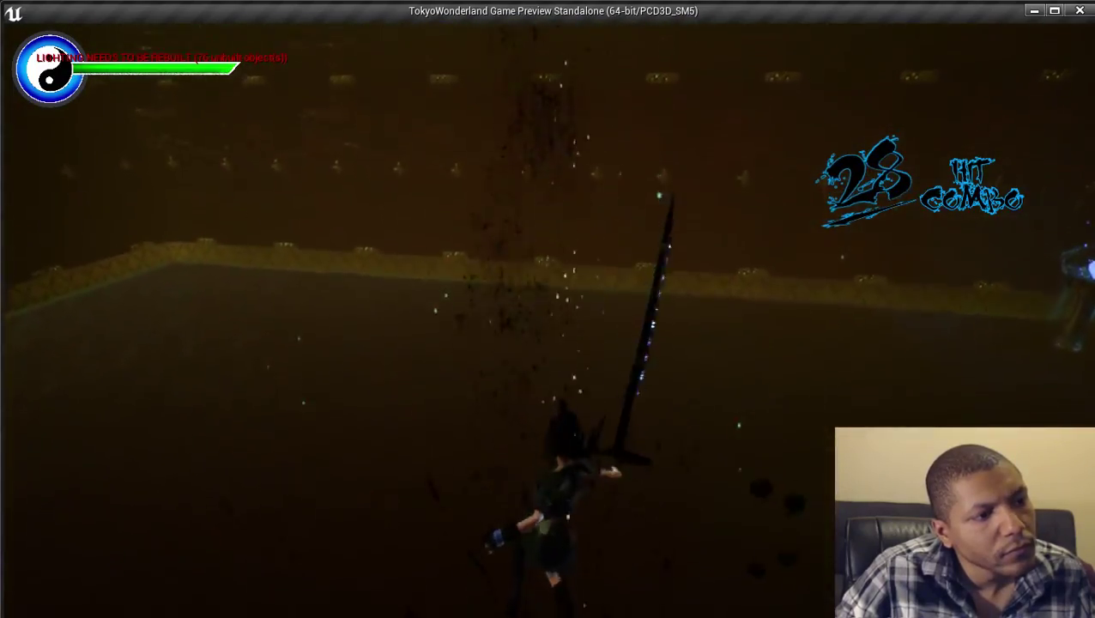
pyautogui.press('w')
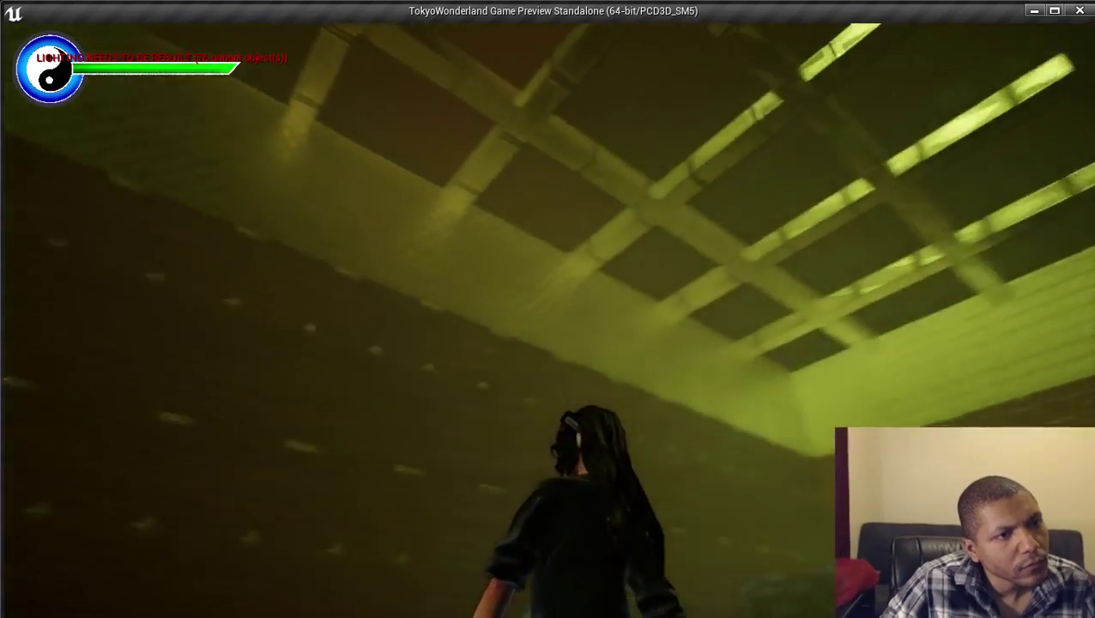
pyautogui.press('Escape')
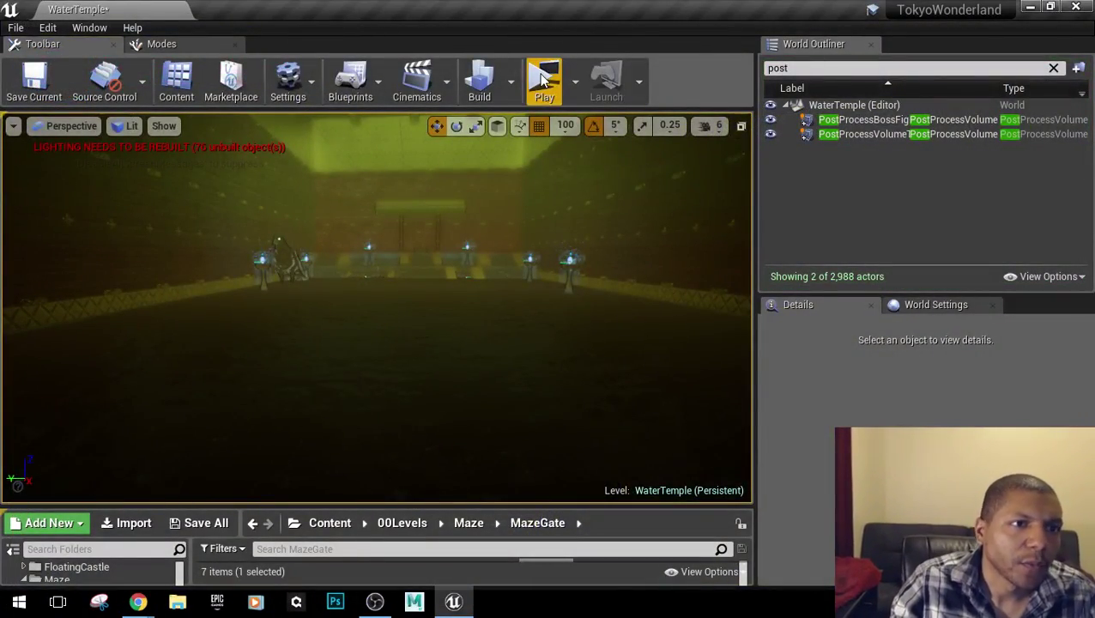
# Compare the Auto Exposure settings of both post-process volumes and enable the Exposure override on PostProcessBossFight.
pyautogui.click(862, 120)
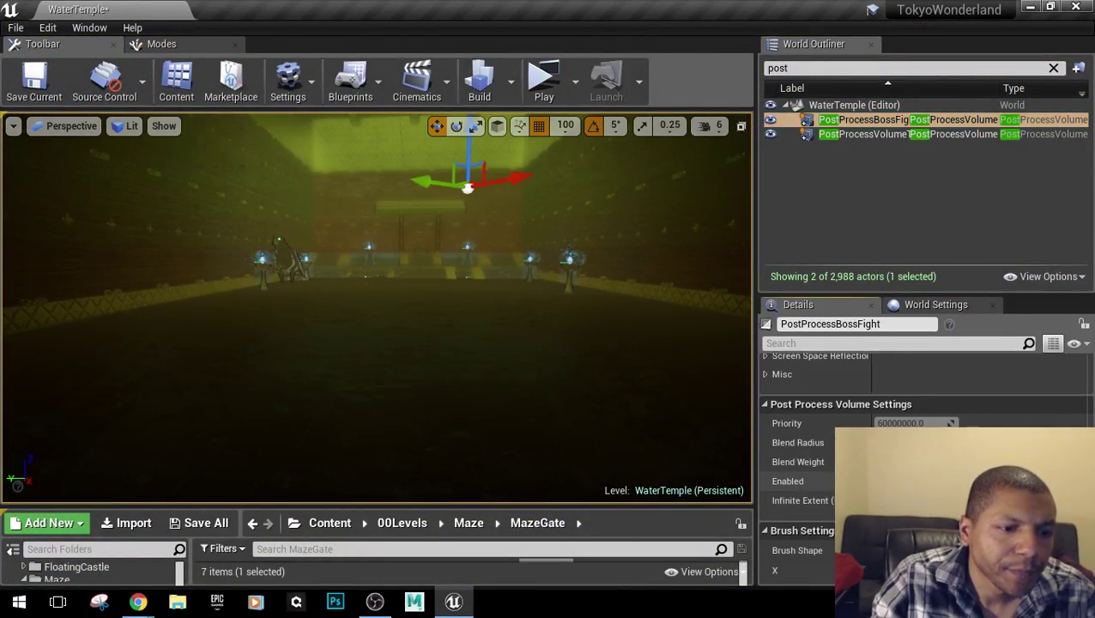
pyautogui.scroll(-10, 922, 464)
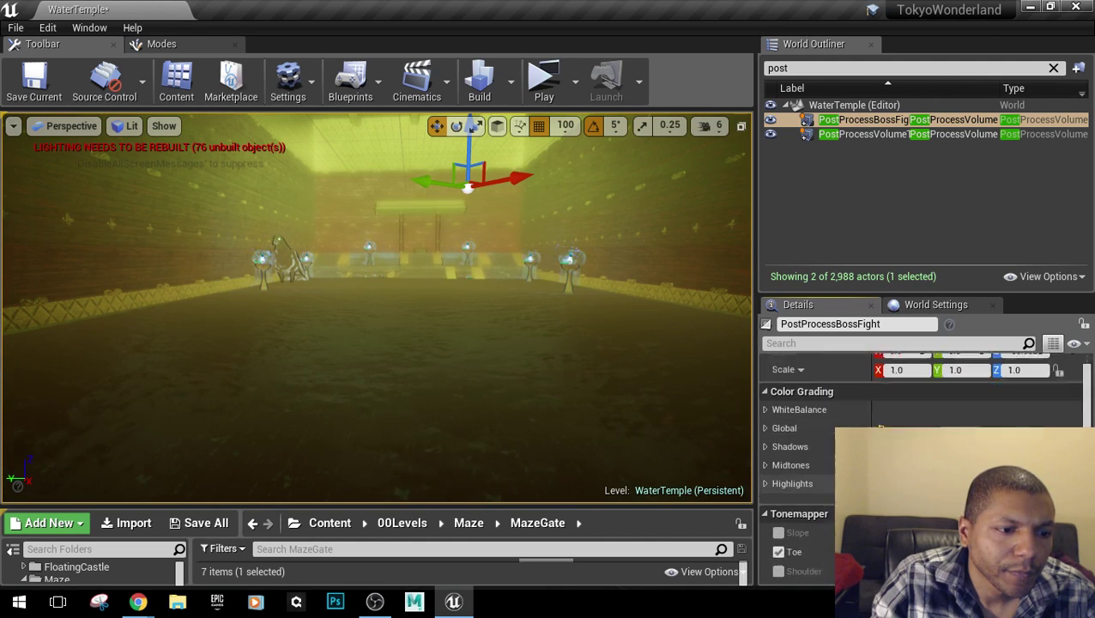
pyautogui.scroll(-10, 922, 463)
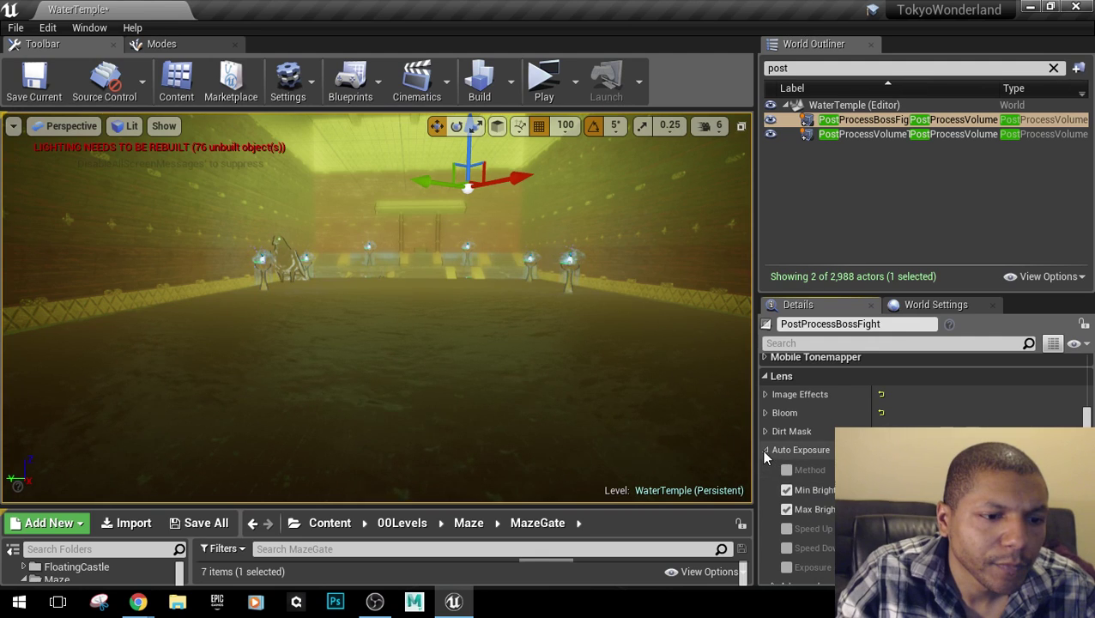
pyautogui.scroll(-1, 829, 463)
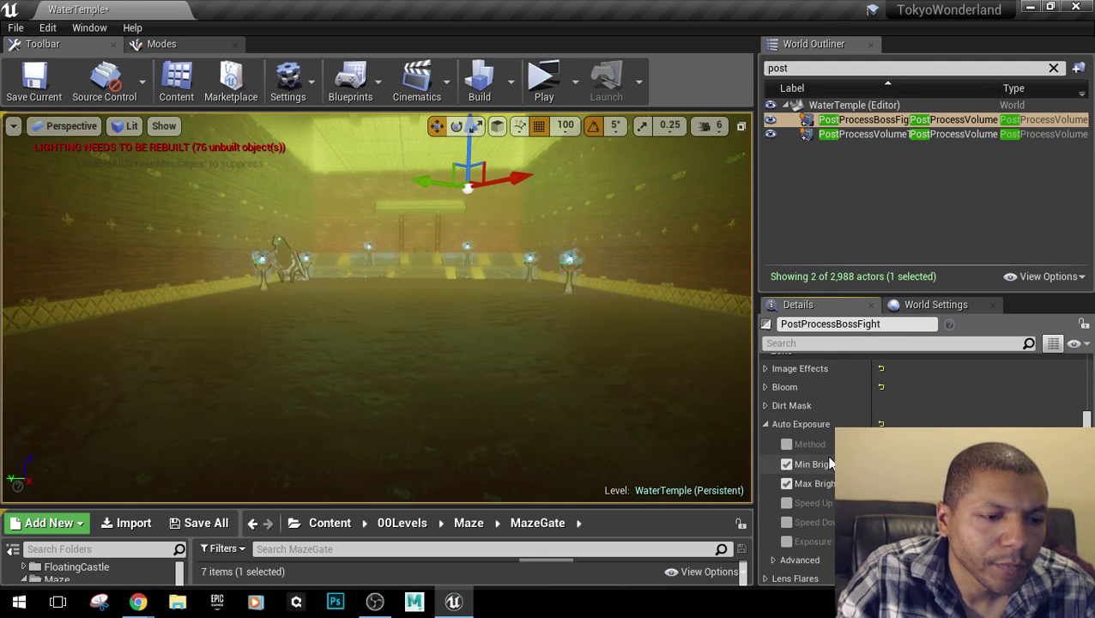
pyautogui.click(901, 135)
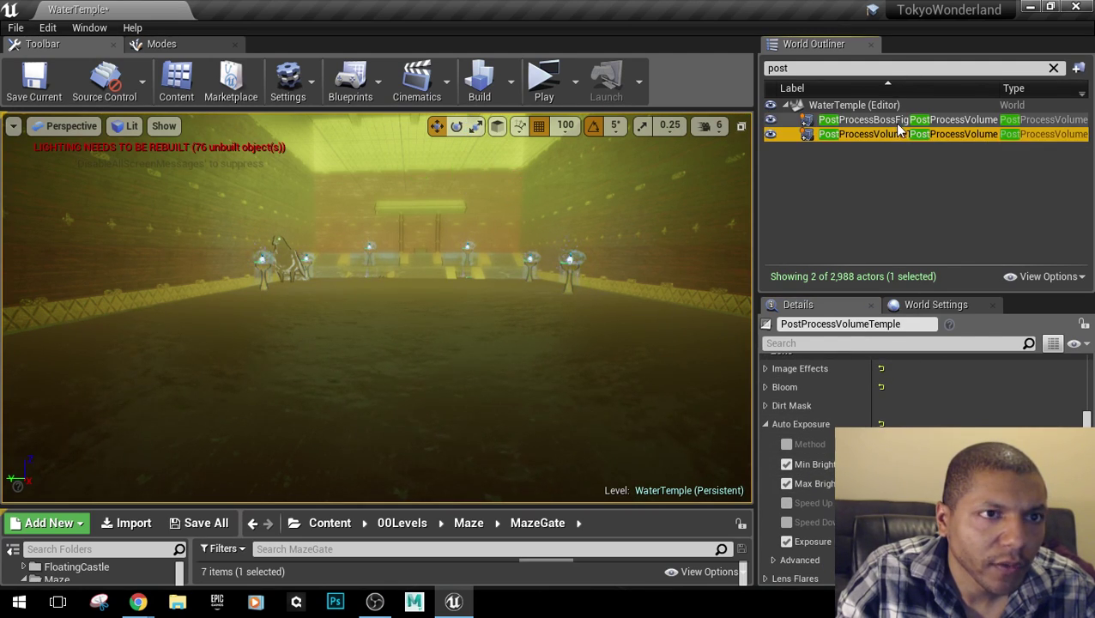
pyautogui.click(893, 121)
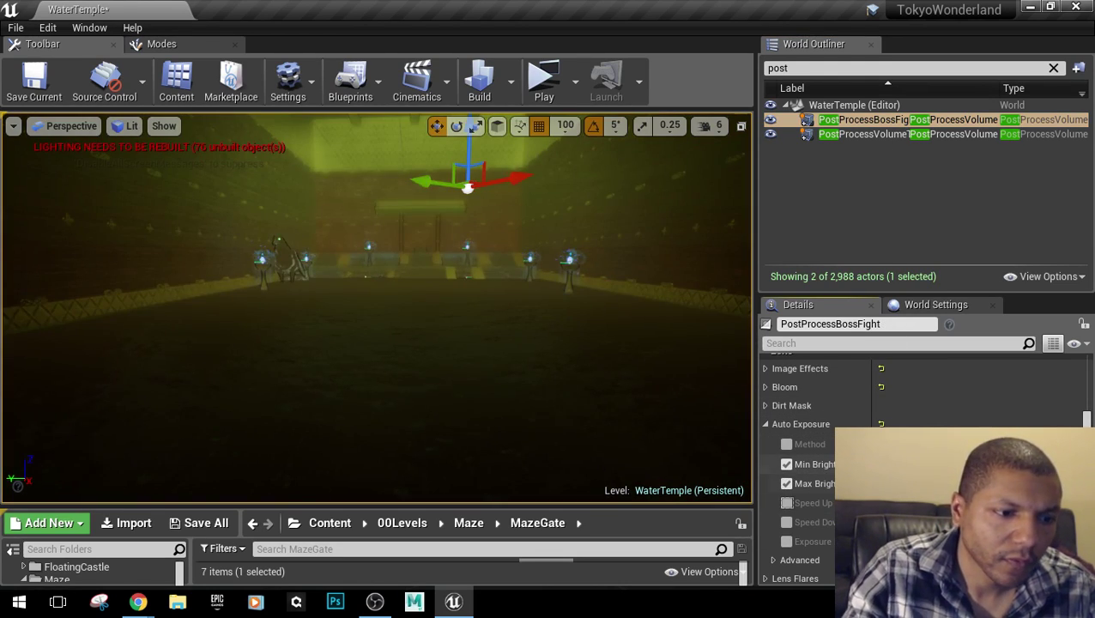
pyautogui.click(786, 542)
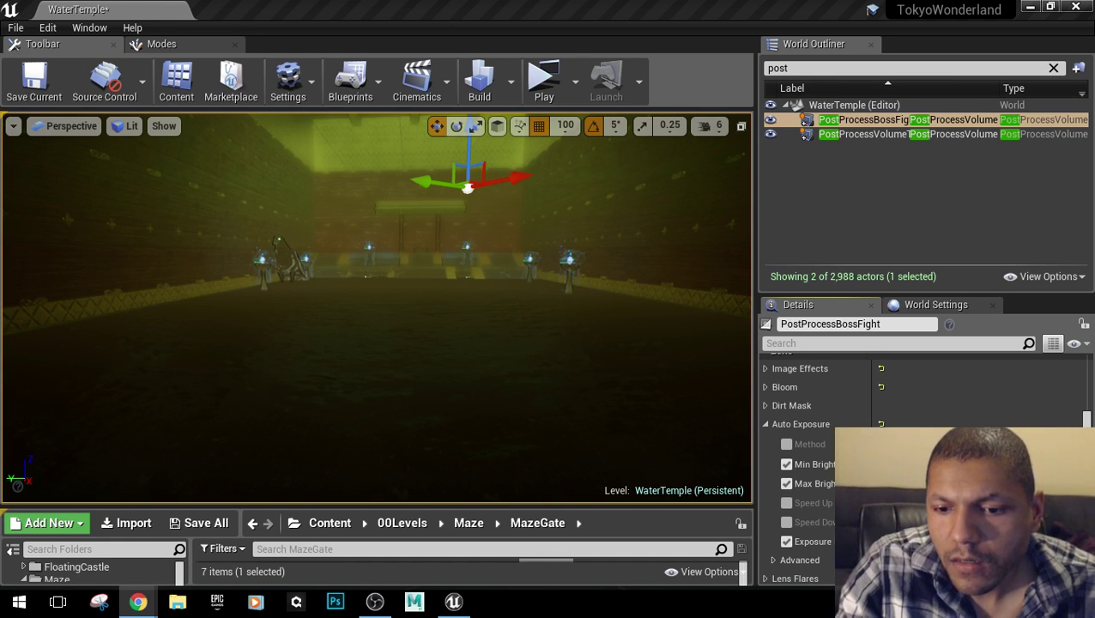
pyautogui.moveTo(622, 496); pyautogui.dragTo(630, 398, button='right')
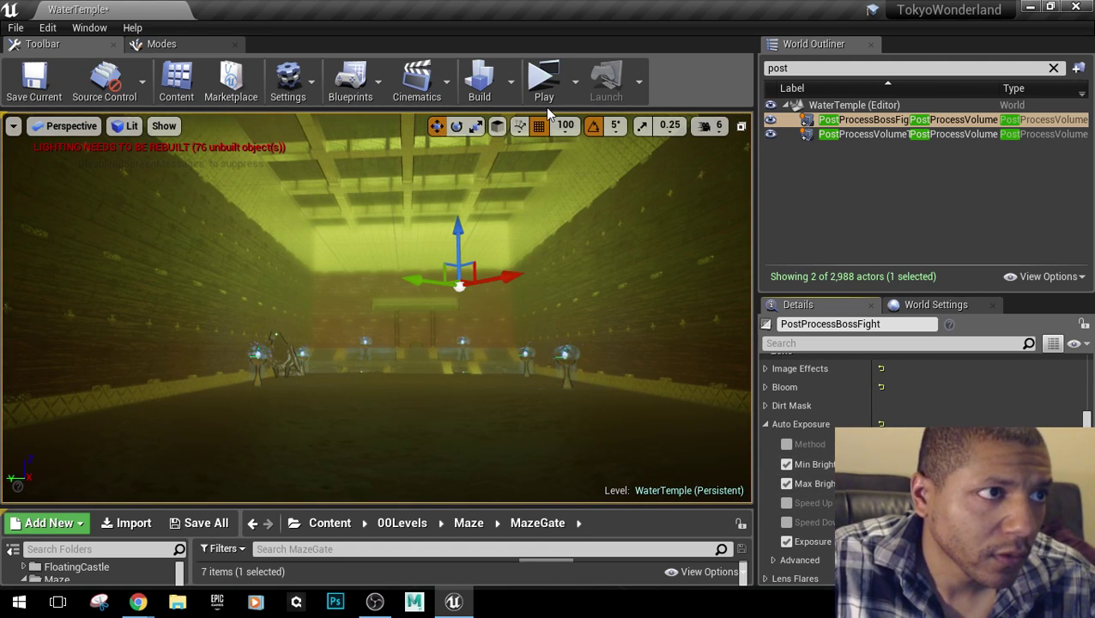
# Start a game preview and run and jump around the stairs and nearby fountain to inspect the exposure there.
pyautogui.click(544, 95)
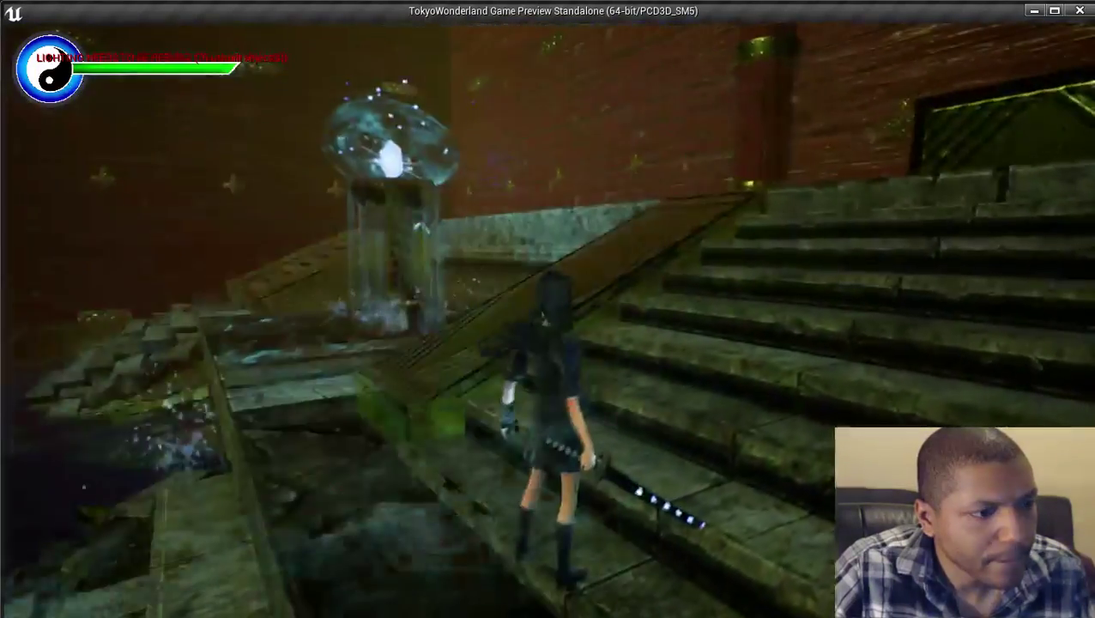
pyautogui.press('w')
pyautogui.press('space')
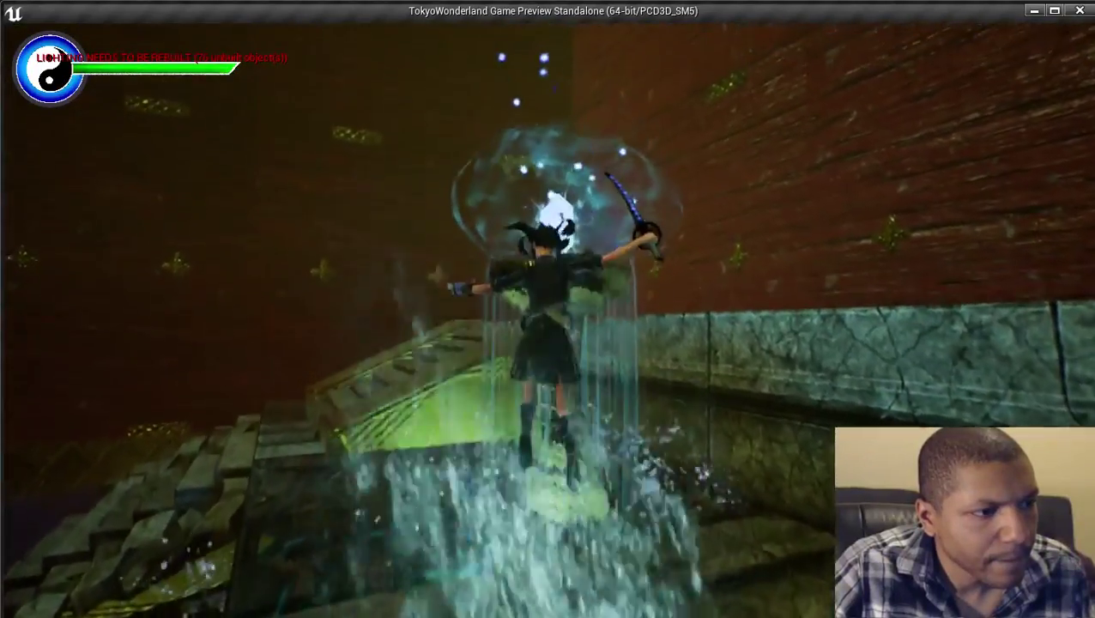
pyautogui.press('a')
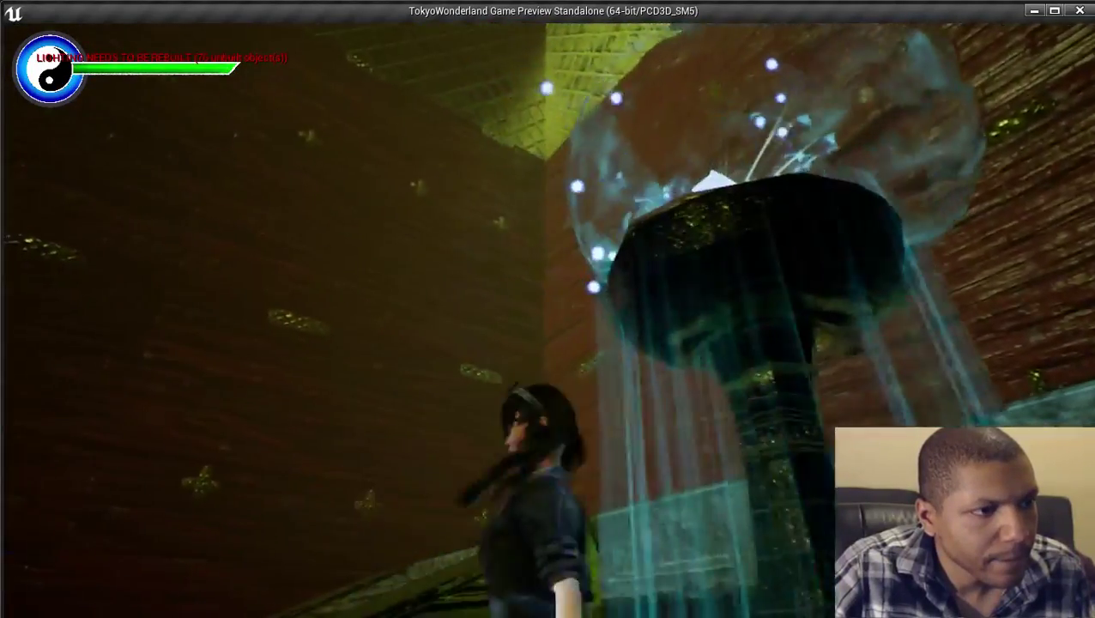
pyautogui.press('space')
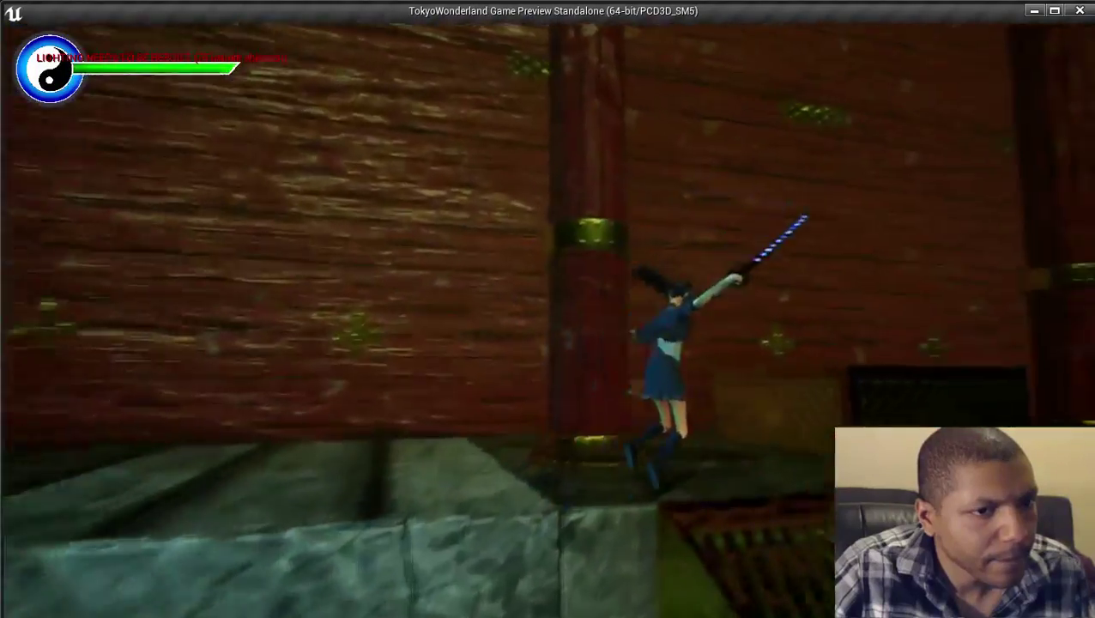
# Leap from the stairs onto the water to inspect the lighting across the room, and end the preview.
pyautogui.press('w')
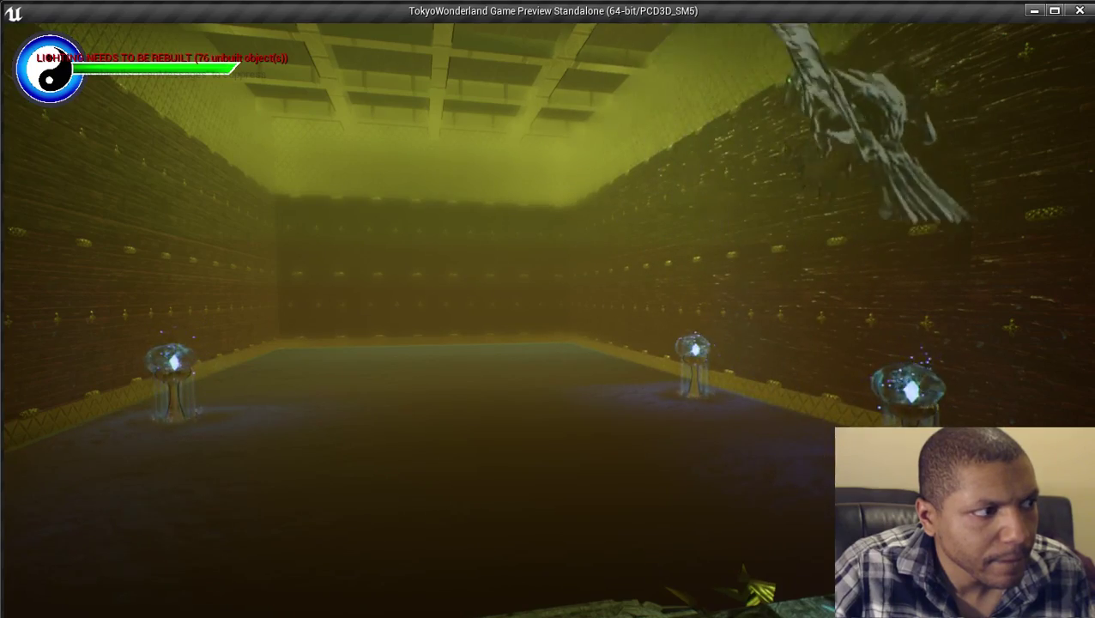
pyautogui.press('space')
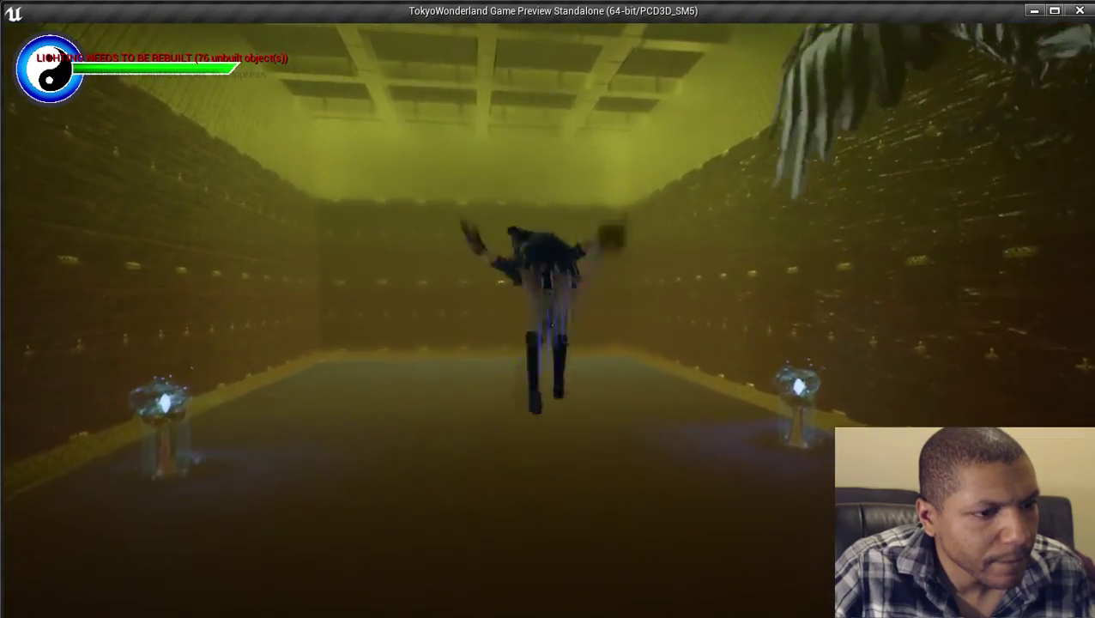
pyautogui.press('q')
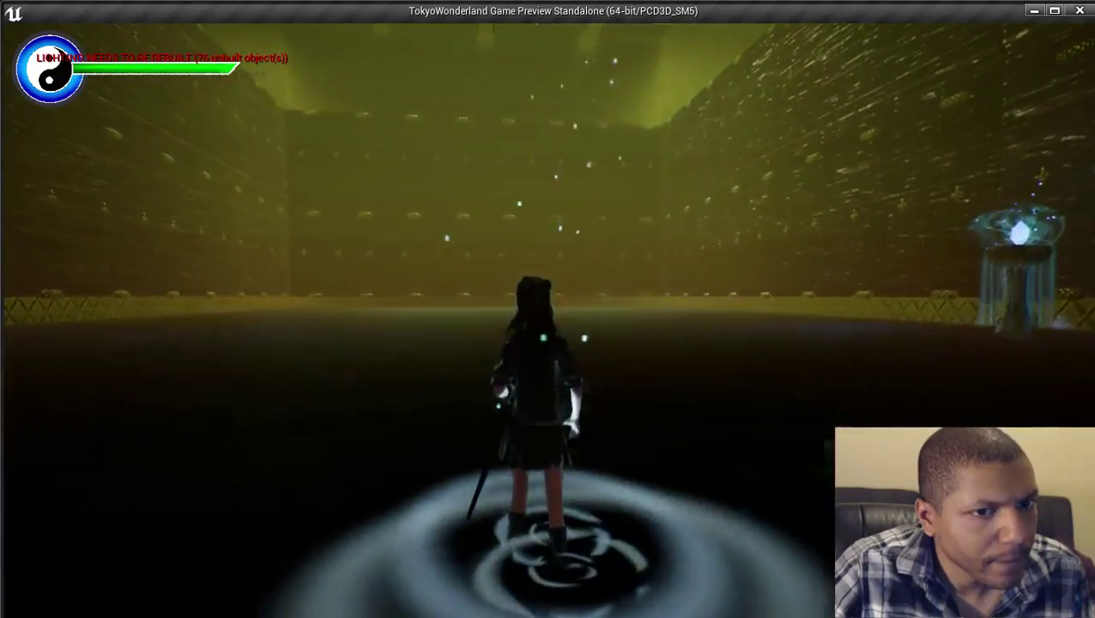
pyautogui.press('e')
pyautogui.press('w')
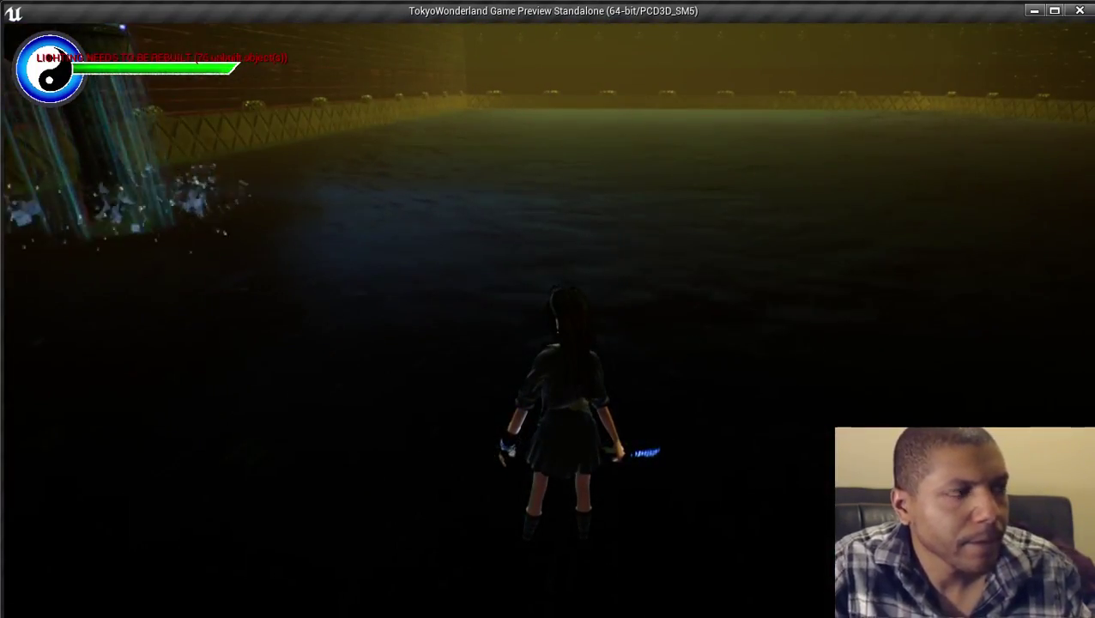
pyautogui.press('Escape')
pyautogui.moveTo(345, 422); pyautogui.dragTo(268, 422, button='right')
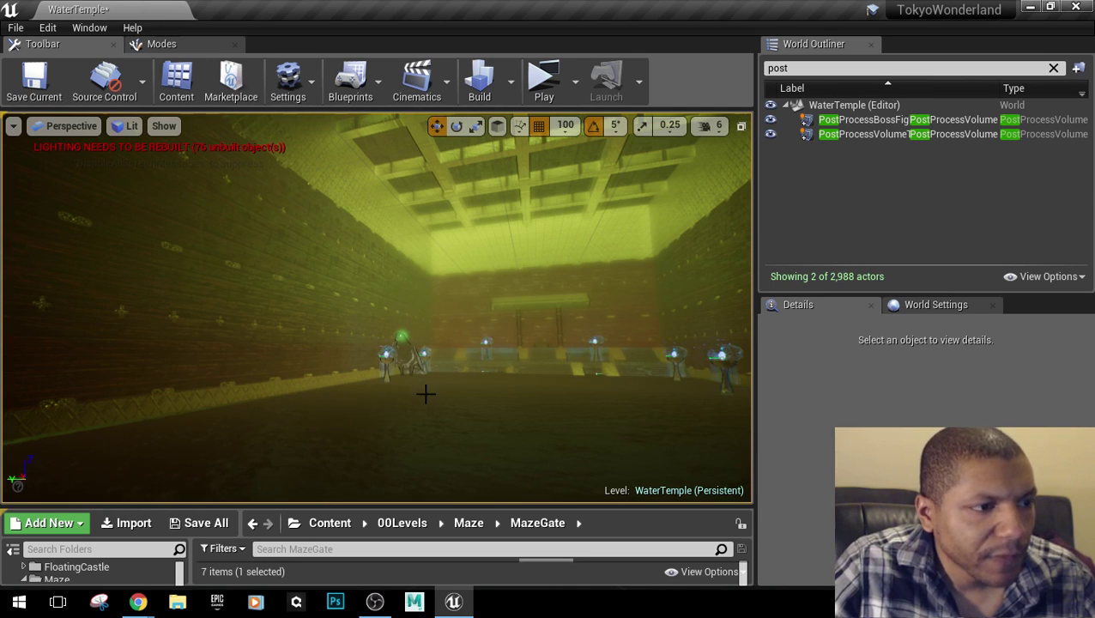
pyautogui.moveTo(423, 391); pyautogui.dragTo(423, 381, button='right')
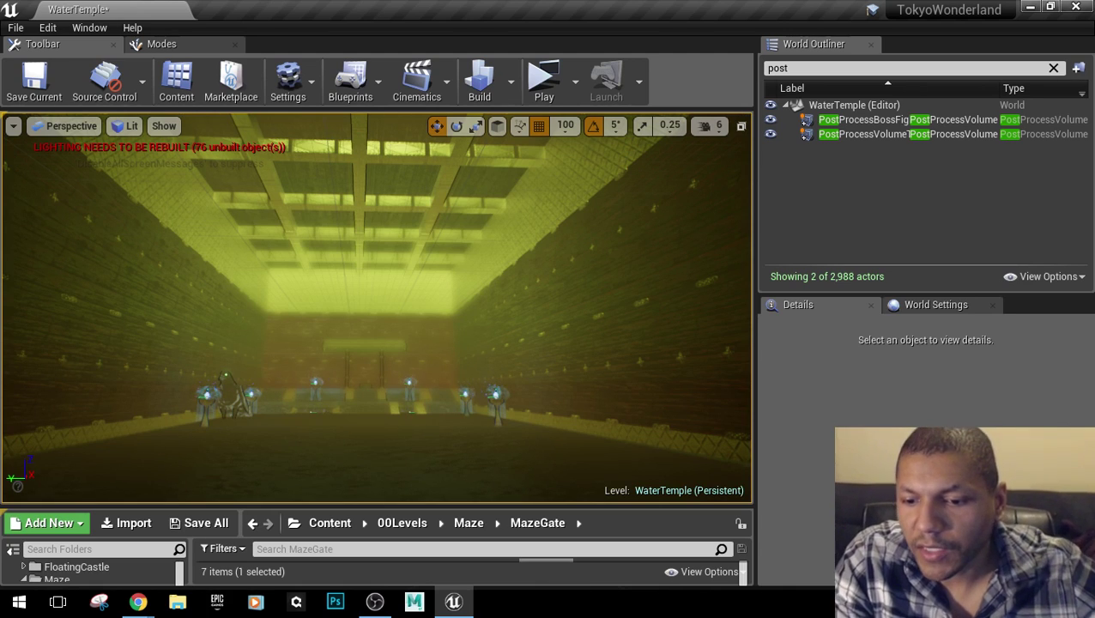
pyautogui.hotkey('alt', 'Tab')
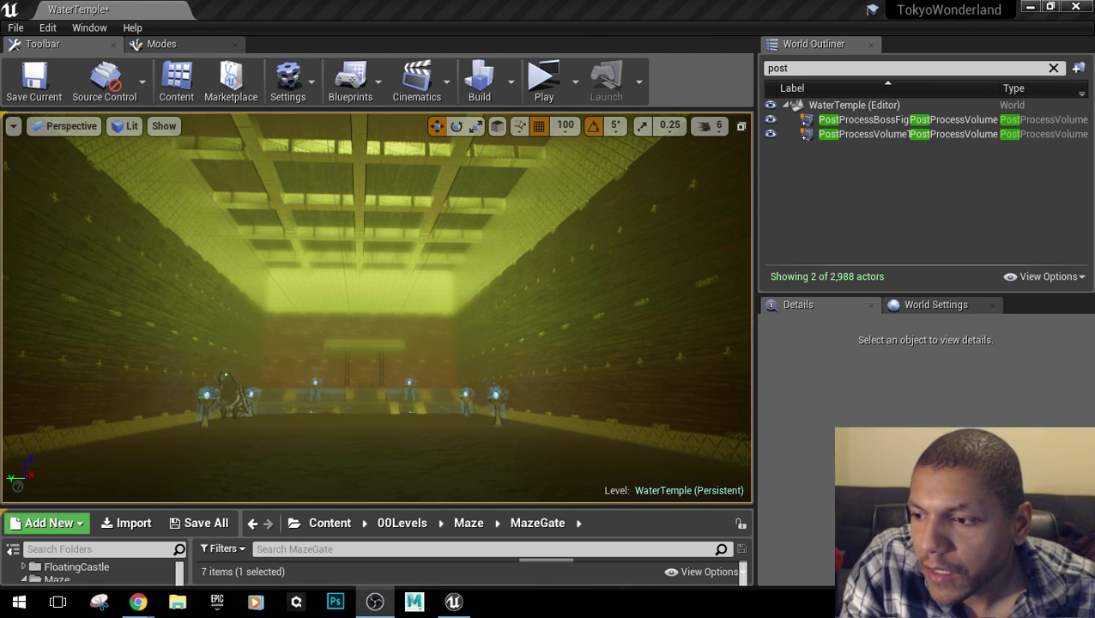